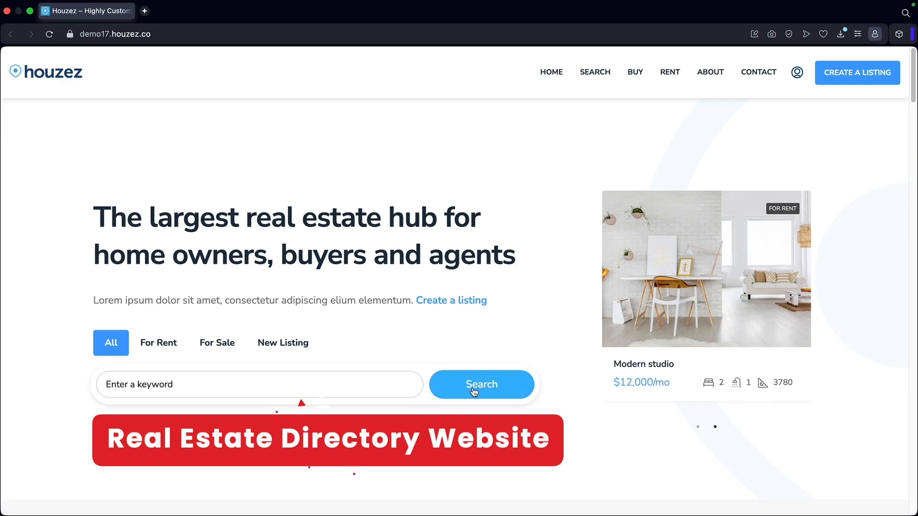
Search properties on the Houzez demo and browse the results as a grid of listing cards.
{"action": "left_click", "coordinate": [472, 390]}
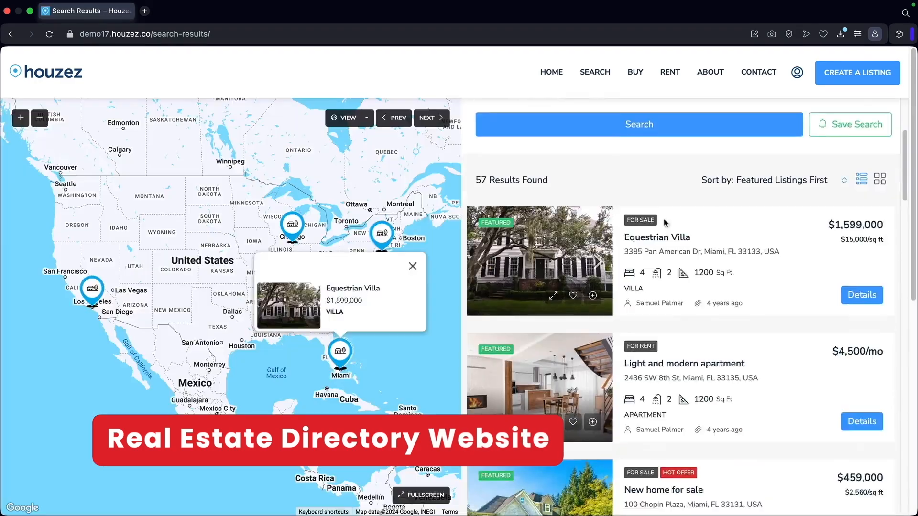
{"action": "left_click", "coordinate": [880, 181]}
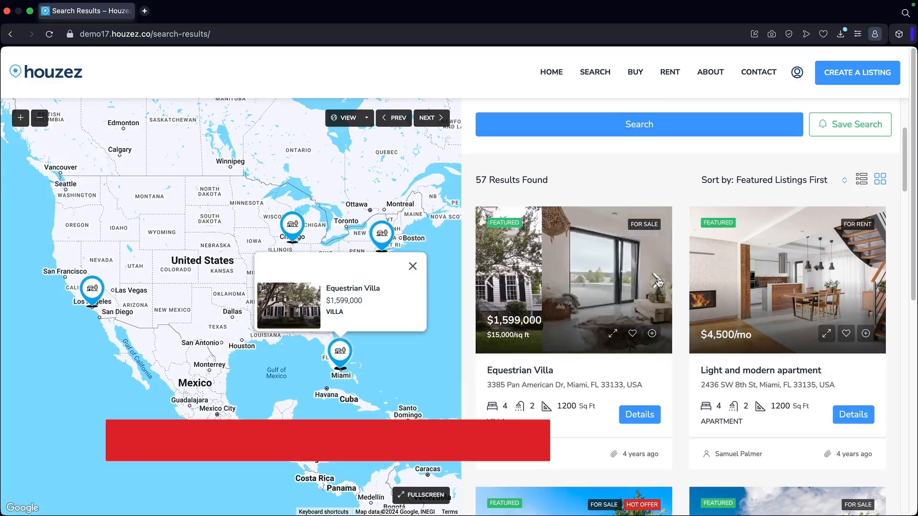
{"action": "scroll", "coordinate": [621, 327], "scroll_direction": "down", "scroll_amount": 3}
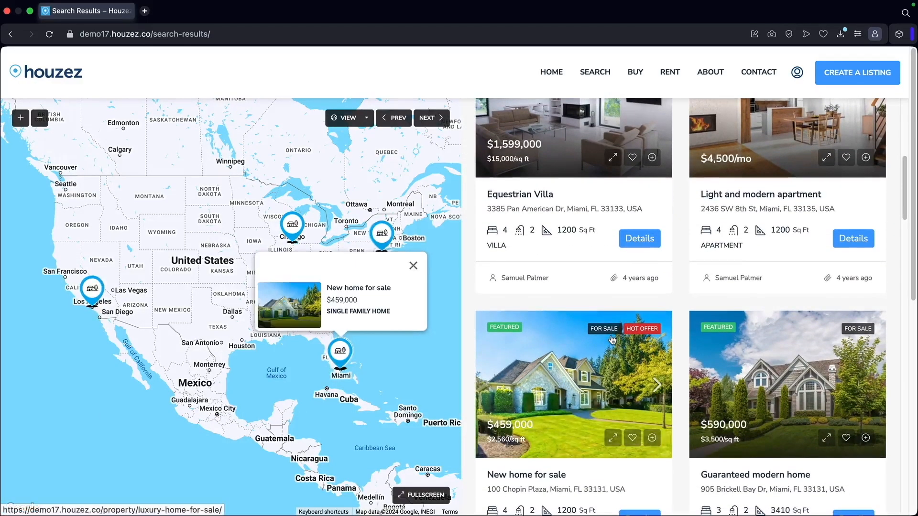
{"action": "scroll", "coordinate": [616, 335], "scroll_direction": "down", "scroll_amount": 4}
{"action": "scroll", "coordinate": [603, 372], "scroll_direction": "down", "scroll_amount": 6}
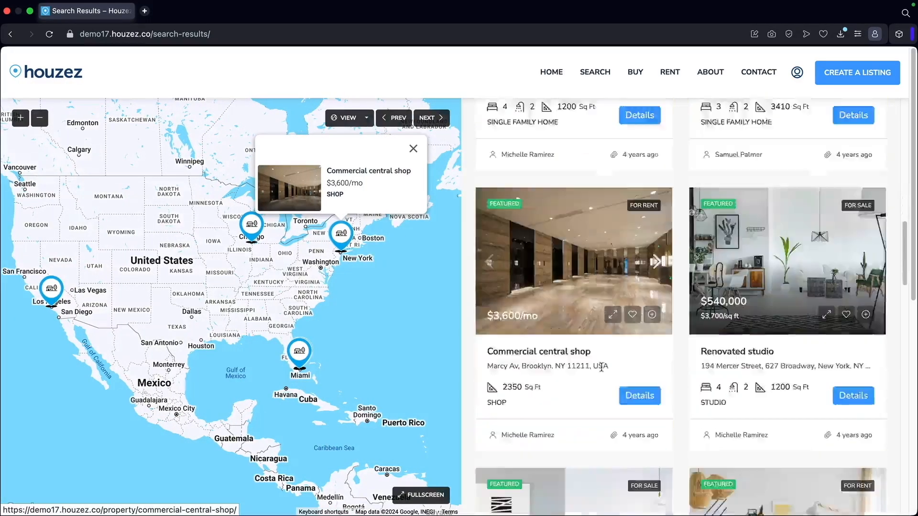
{"action": "scroll", "coordinate": [597, 352], "scroll_direction": "down", "scroll_amount": 5}
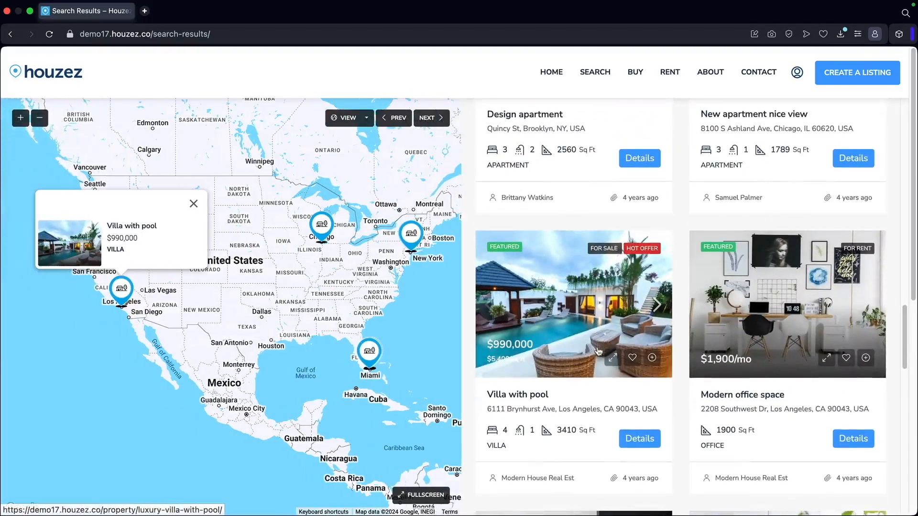
{"action": "scroll", "coordinate": [591, 327], "scroll_direction": "down", "scroll_amount": 3}
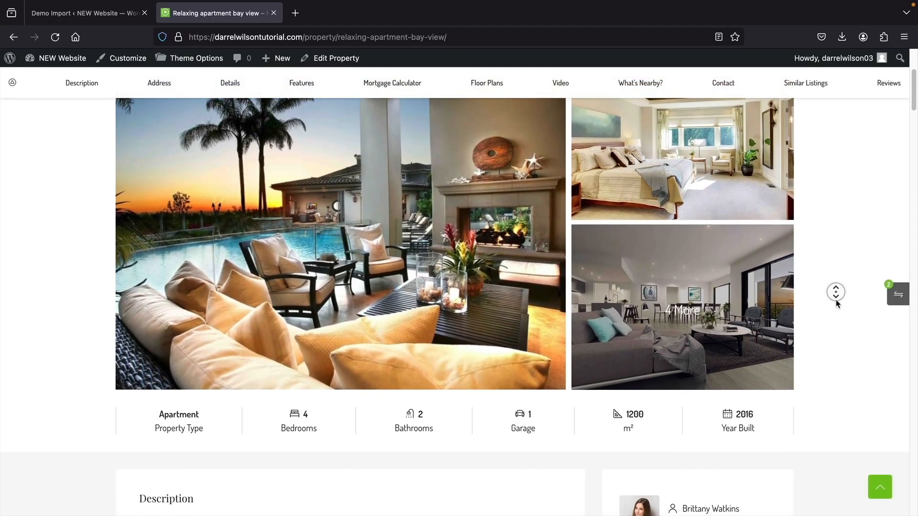
Open the apartment's full photo gallery and page through five more photos.
{"action": "middle_click", "coordinate": [838, 304]}
{"action": "left_click", "coordinate": [684, 303]}
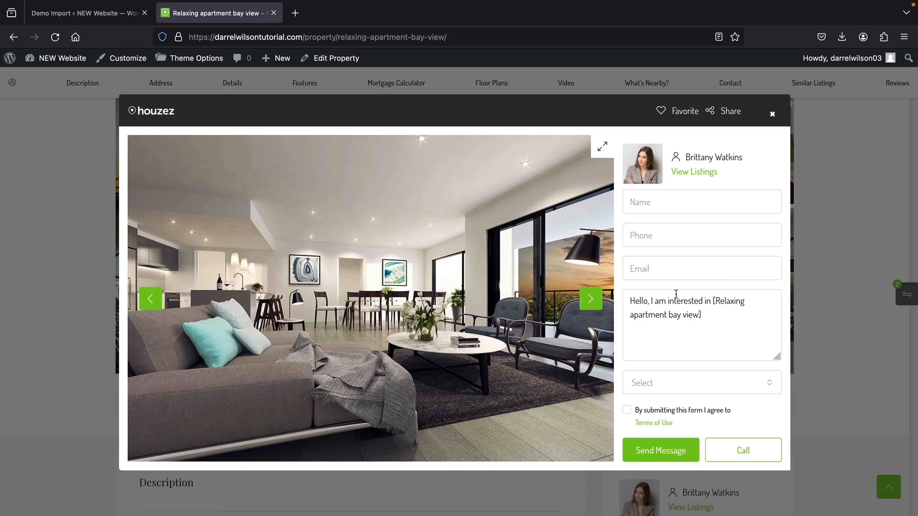
{"action": "left_click", "coordinate": [597, 307]}
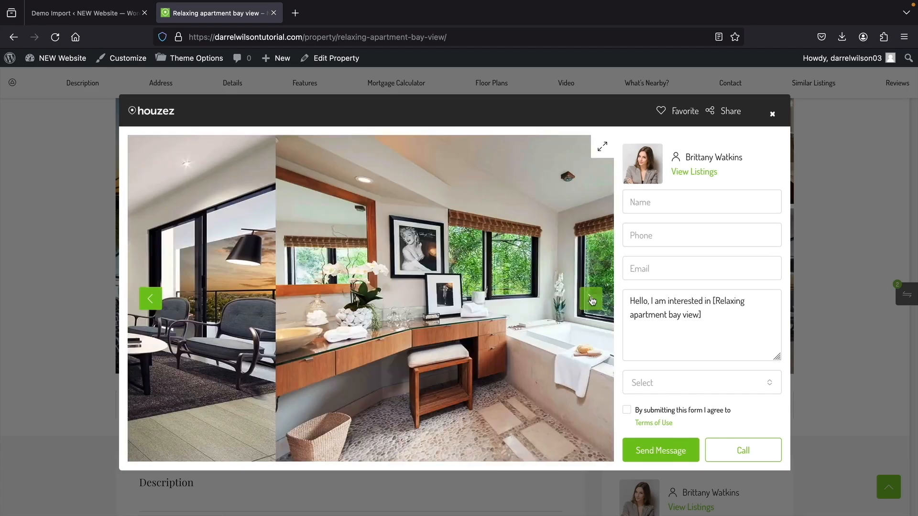
{"action": "left_click", "coordinate": [594, 304]}
{"action": "left_click", "coordinate": [592, 301]}
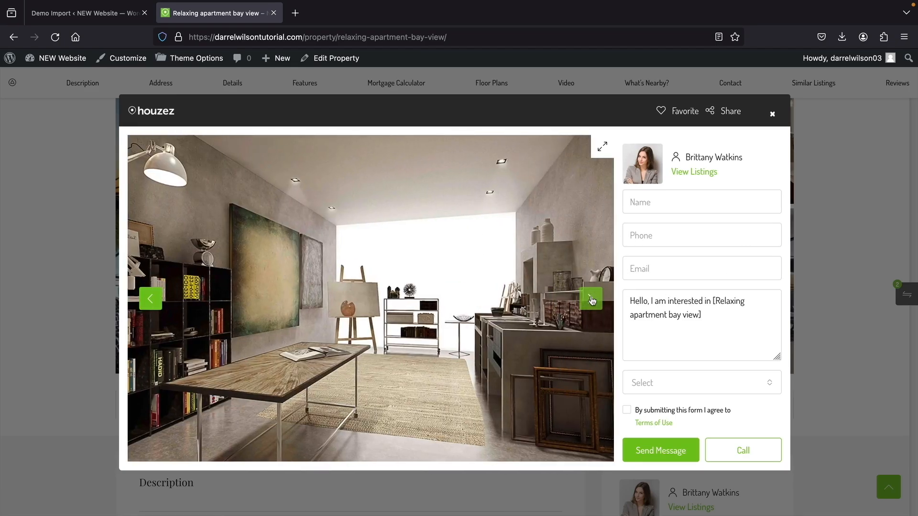
{"action": "left_click", "coordinate": [592, 299]}
{"action": "left_click", "coordinate": [591, 299]}
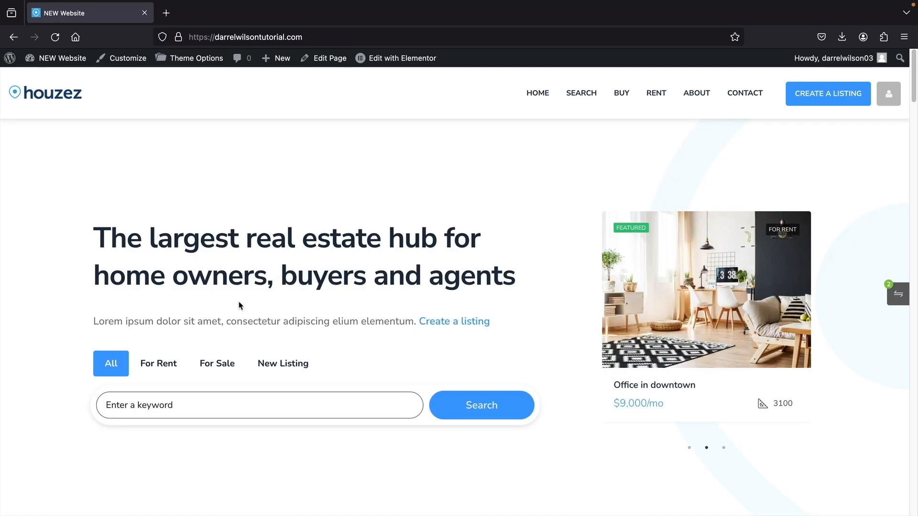
From the admin dashboard, submit a membership package order paying with Stripe.
{"action": "mouse_move", "coordinate": [56, 58]}
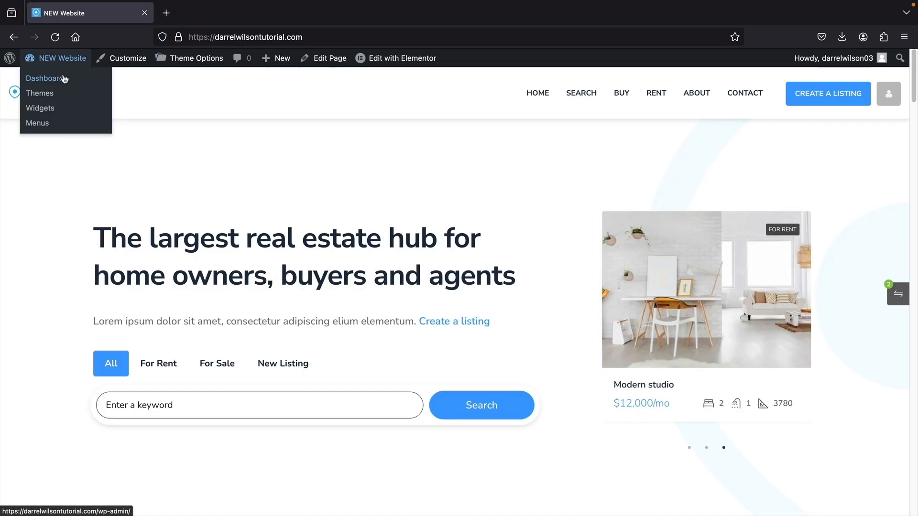
{"action": "left_click", "coordinate": [63, 84]}
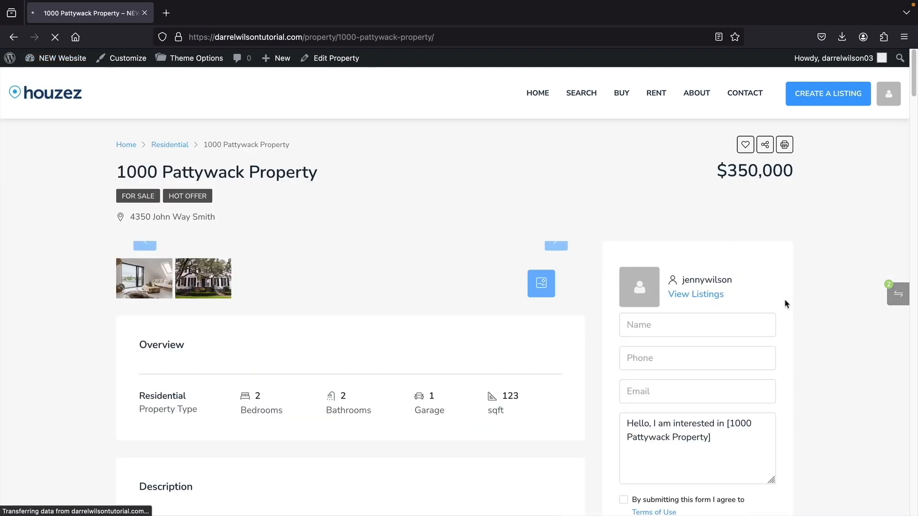
{"action": "scroll", "coordinate": [786, 304], "scroll_direction": "down", "scroll_amount": 4}
{"action": "scroll", "coordinate": [786, 304], "scroll_direction": "down", "scroll_amount": 10}
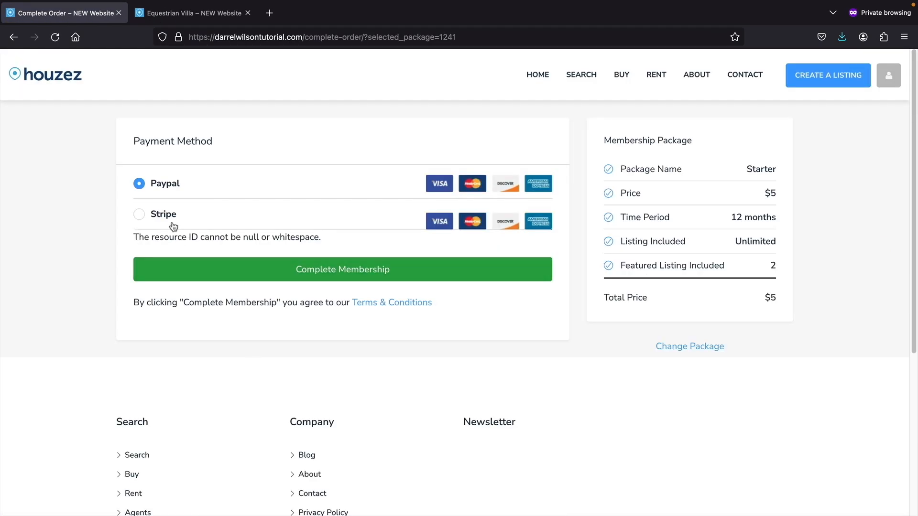
{"action": "left_click", "coordinate": [145, 217]}
{"action": "left_click", "coordinate": [344, 271]}
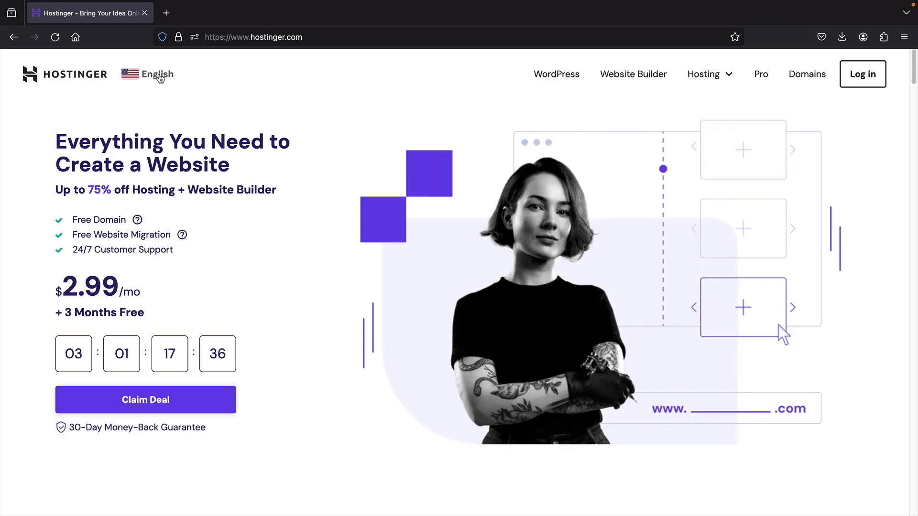
Set Hostinger's country to United States and jump to the Web Hosting plans and prices.
{"action": "left_click", "coordinate": [160, 77]}
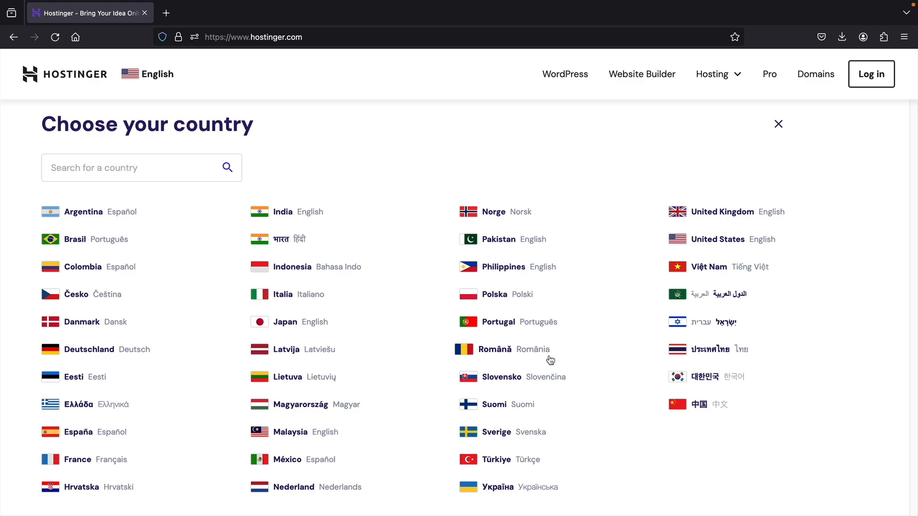
{"action": "left_click", "coordinate": [725, 244]}
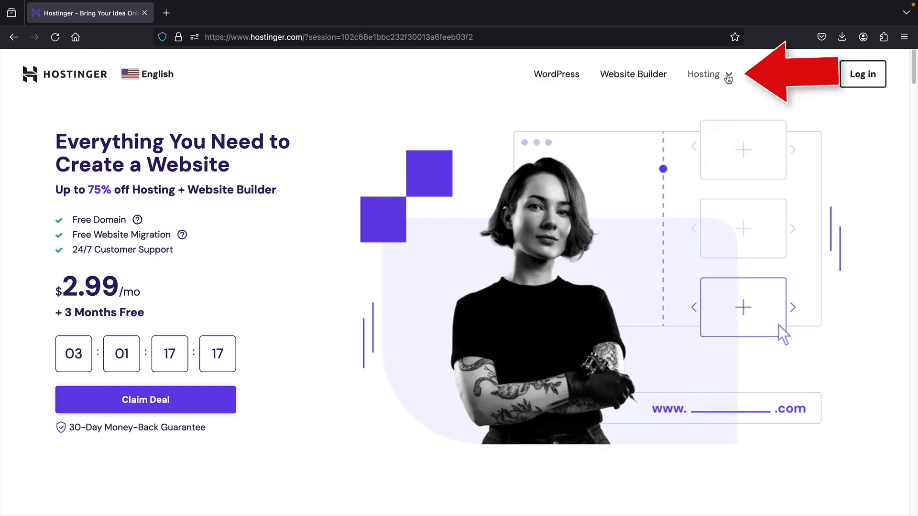
{"action": "left_click", "coordinate": [729, 77]}
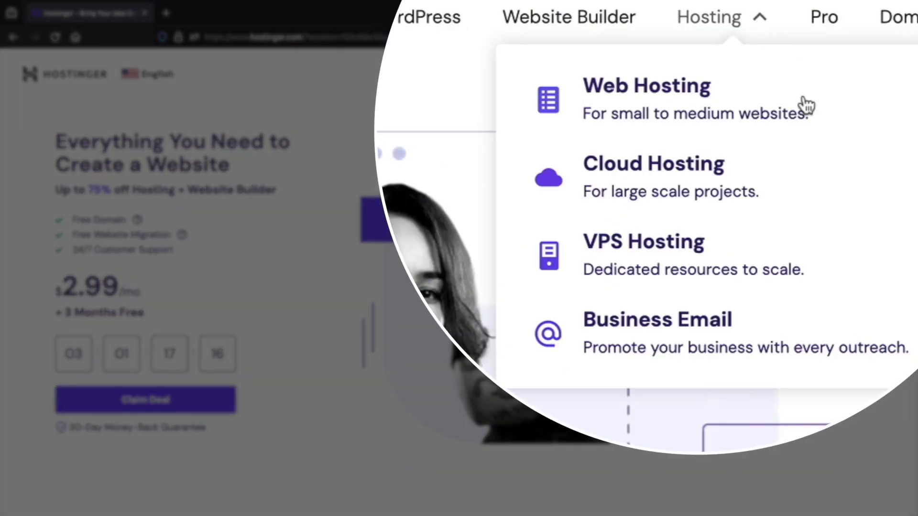
{"action": "left_click", "coordinate": [647, 100]}
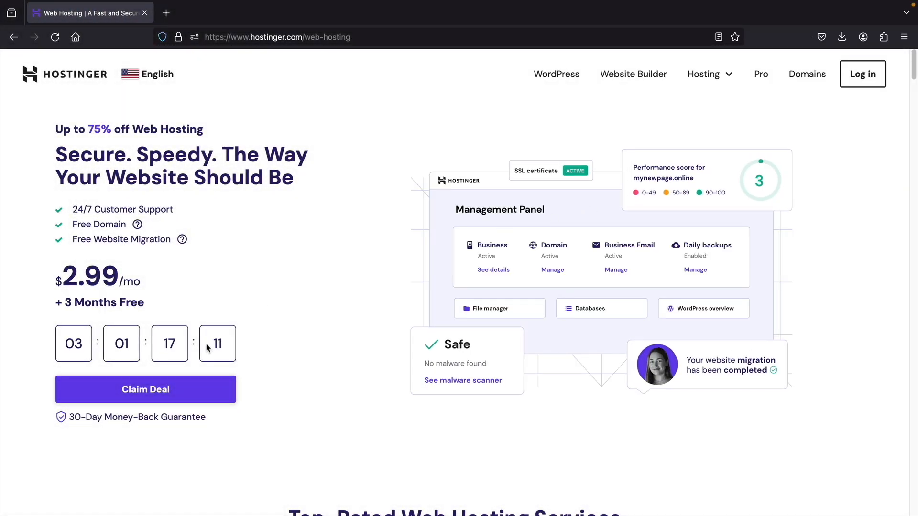
{"action": "left_click", "coordinate": [157, 392]}
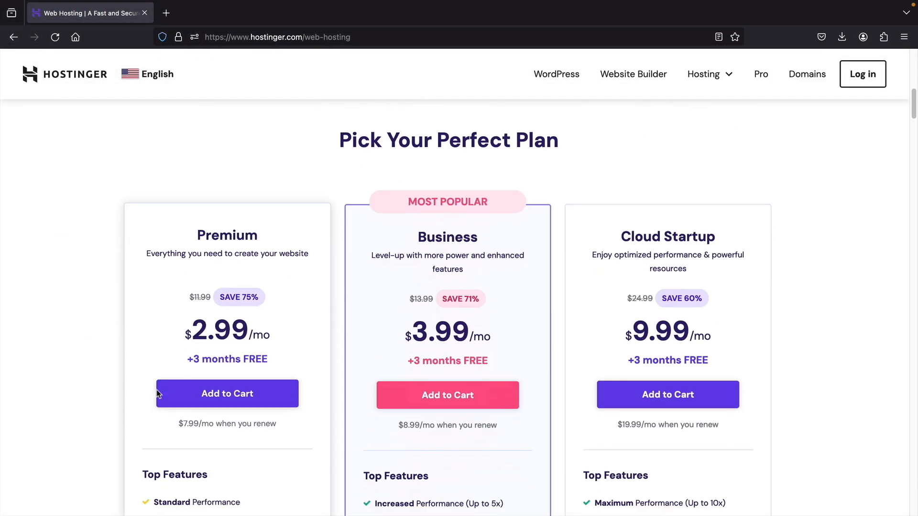
Add the Business web hosting plan to the cart.
{"action": "scroll", "coordinate": [91, 287], "scroll_direction": "down", "scroll_amount": 2}
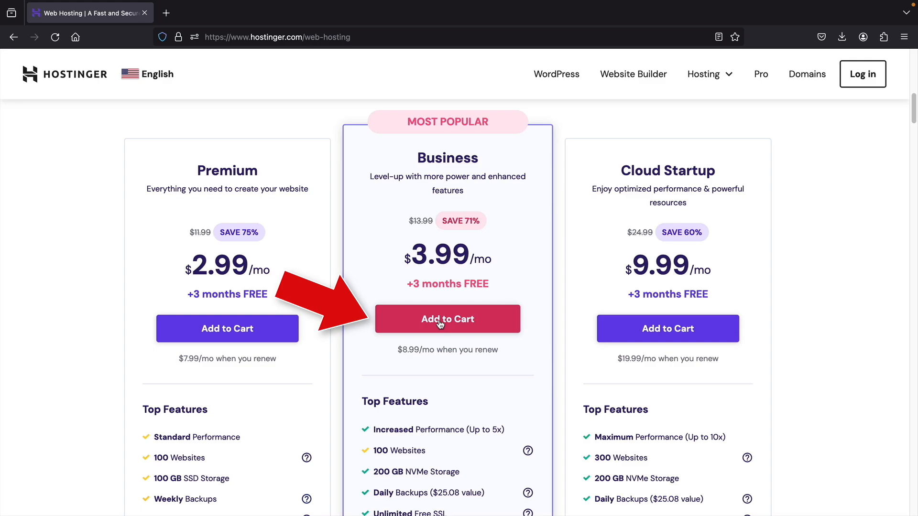
{"action": "left_click", "coordinate": [444, 322]}
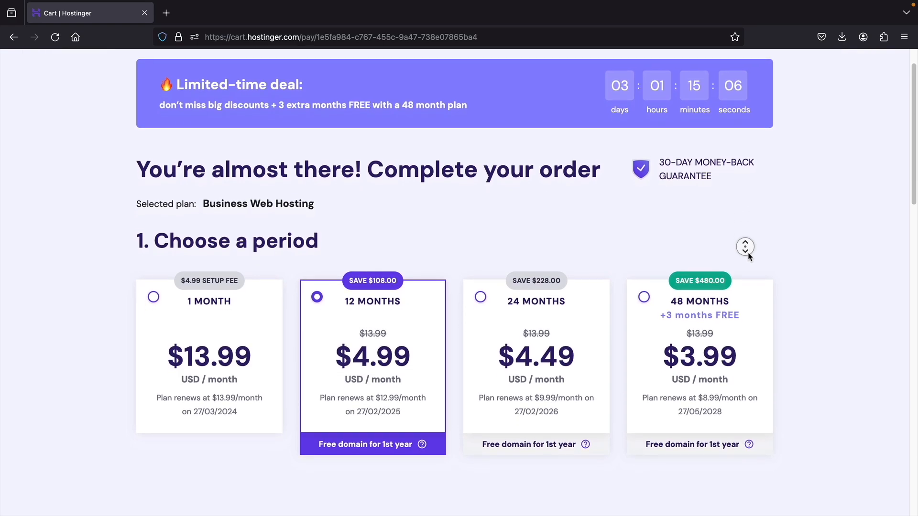
{"action": "middle_click", "coordinate": [749, 257]}
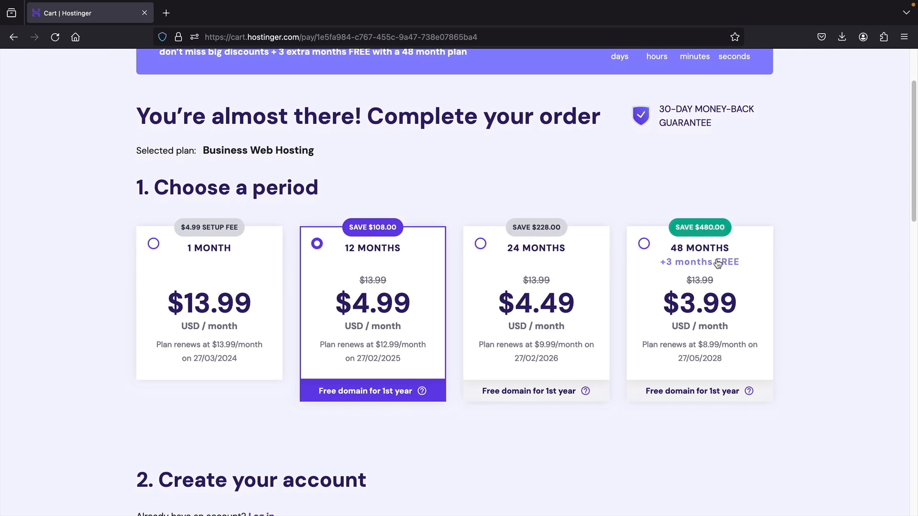
{"action": "left_click", "coordinate": [208, 268]}
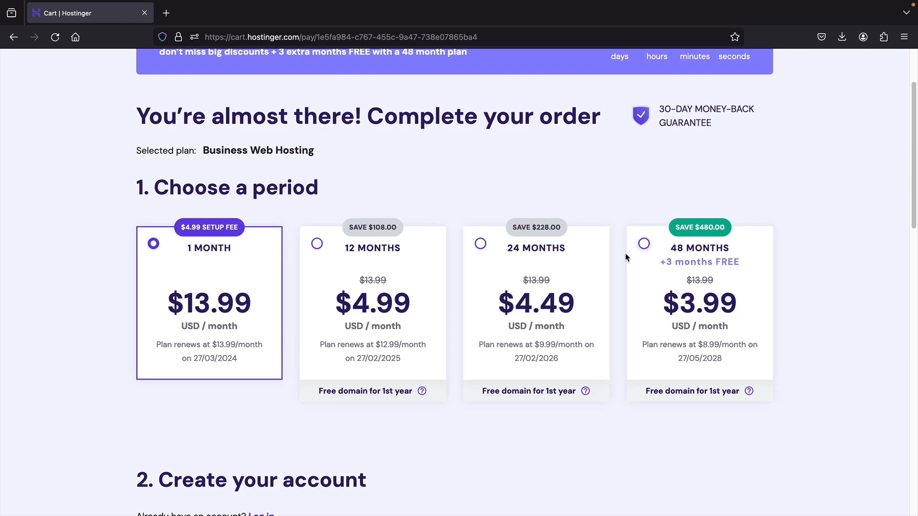
{"action": "left_click", "coordinate": [380, 257]}
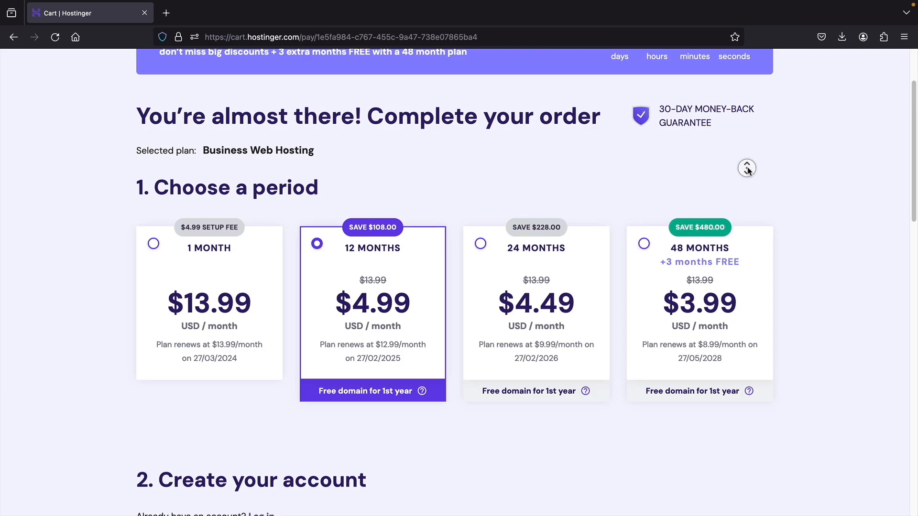
{"action": "scroll", "coordinate": [747, 168], "scroll_direction": "down", "scroll_amount": 2}
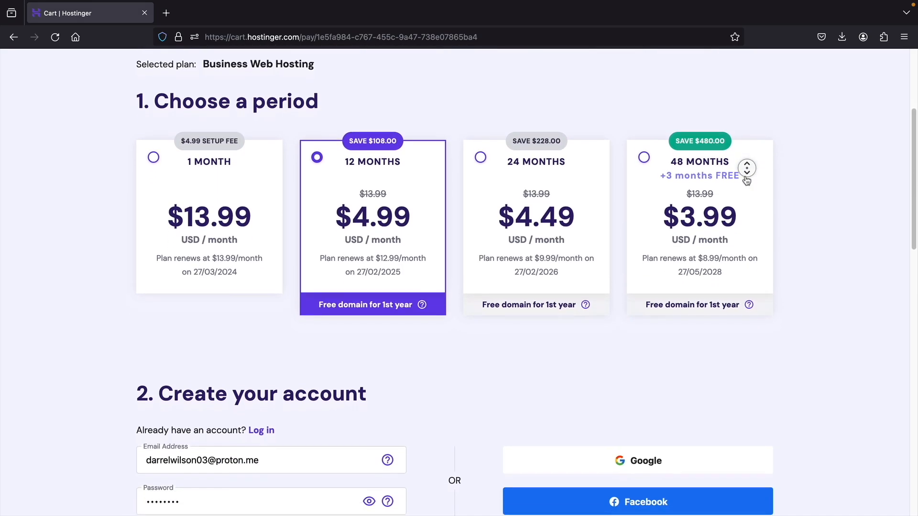
{"action": "scroll", "coordinate": [746, 168], "scroll_direction": "down", "scroll_amount": 5}
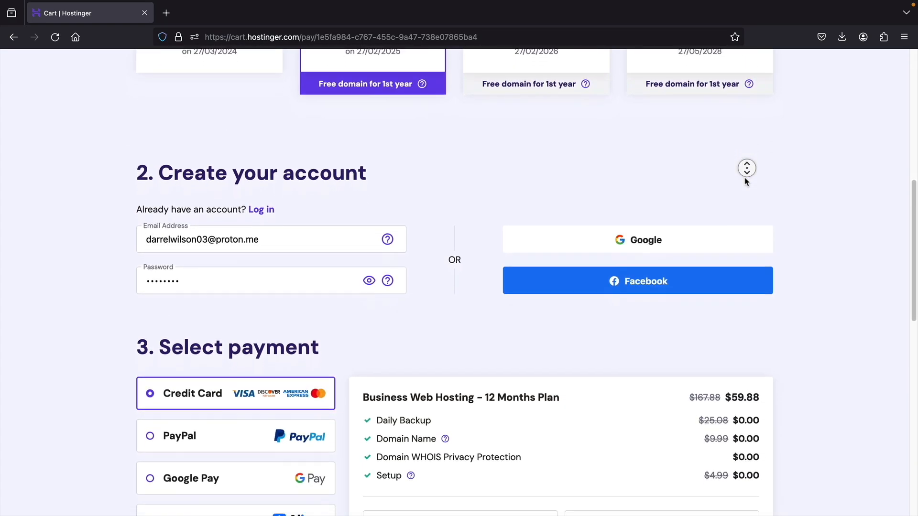
{"action": "scroll", "coordinate": [747, 168], "scroll_direction": "down", "scroll_amount": 5}
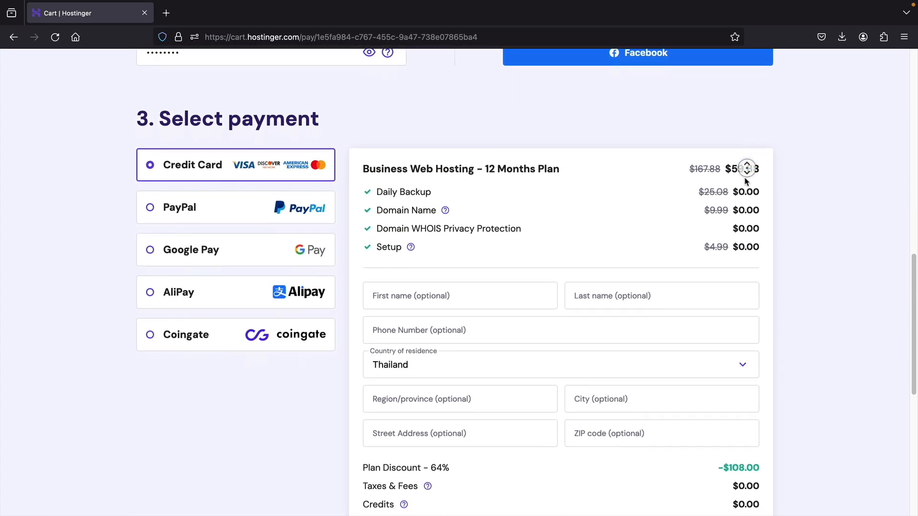
{"action": "scroll", "coordinate": [746, 168], "scroll_direction": "down", "scroll_amount": 1}
{"action": "middle_click", "coordinate": [743, 180]}
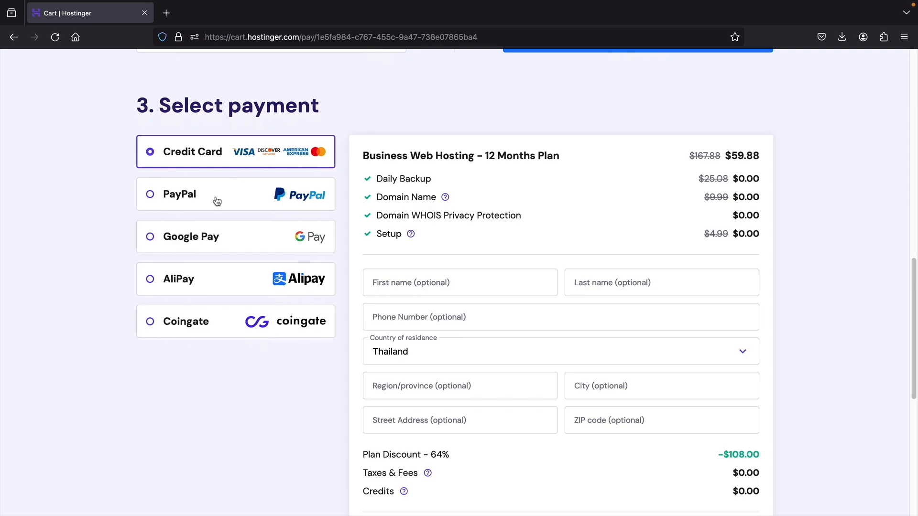
{"action": "left_click", "coordinate": [195, 322]}
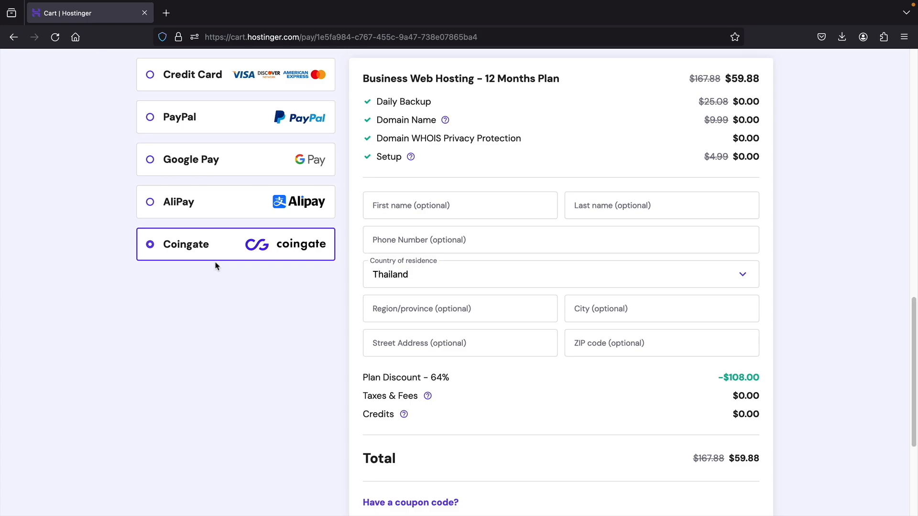
{"action": "scroll", "coordinate": [211, 196], "scroll_direction": "up", "scroll_amount": 1}
{"action": "left_click", "coordinate": [207, 120]}
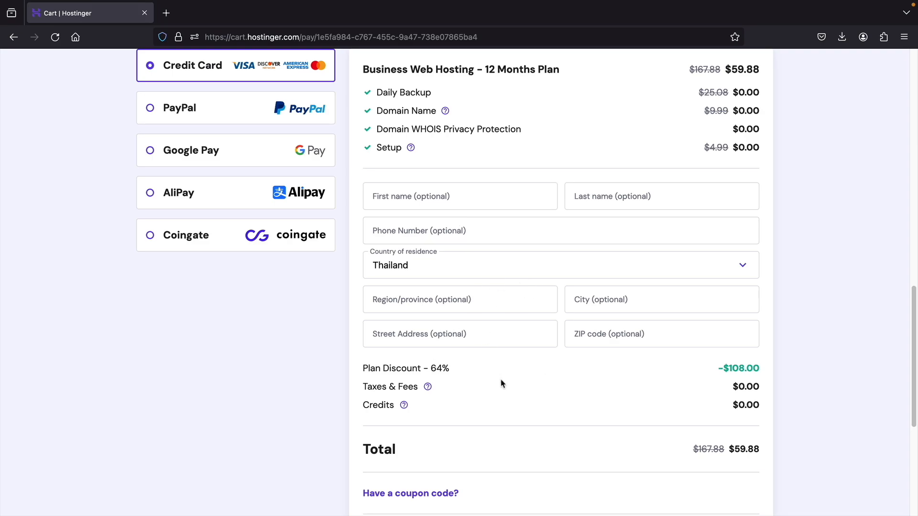
{"action": "middle_click", "coordinate": [768, 325]}
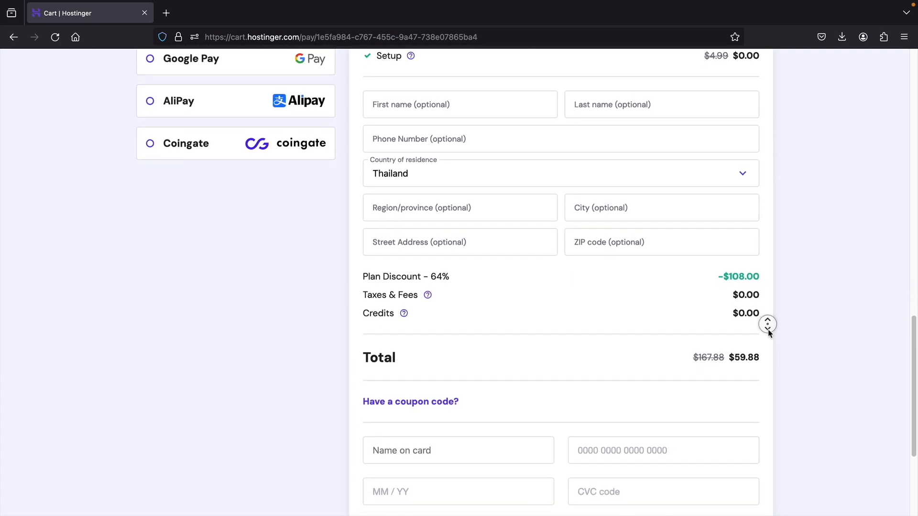
{"action": "middle_click", "coordinate": [768, 330]}
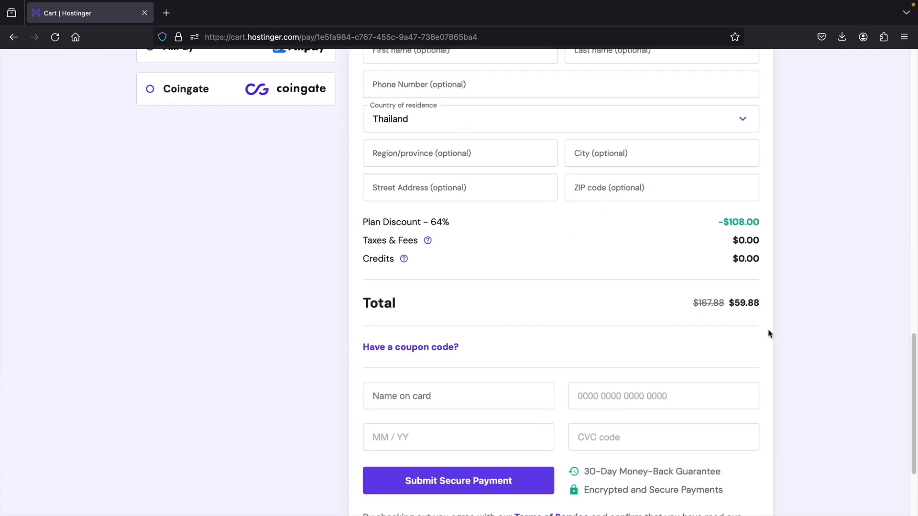
{"action": "left_click_drag", "start_coordinate": [734, 304], "coordinate": [759, 306]}
Apply the promo coupon code, bringing the checkout total from $59.88 to $53.89.
{"action": "left_click", "coordinate": [390, 352]}
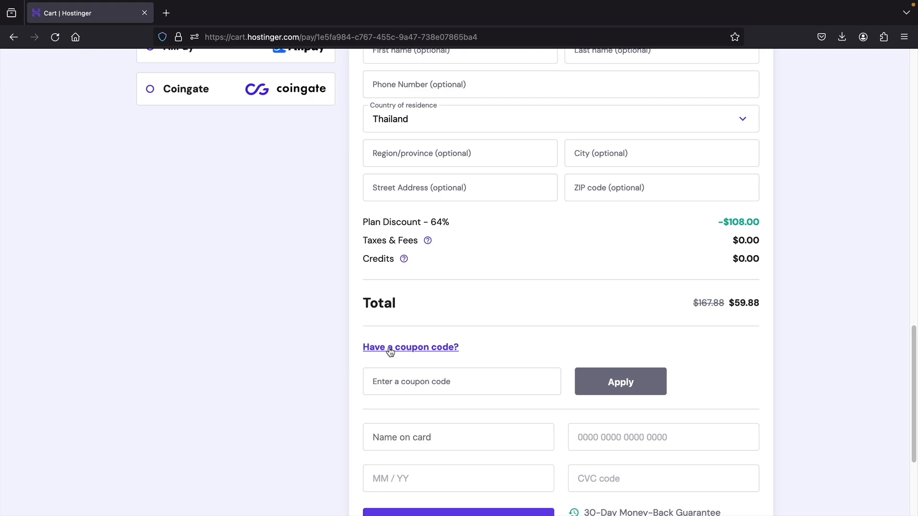
{"action": "left_click", "coordinate": [414, 379]}
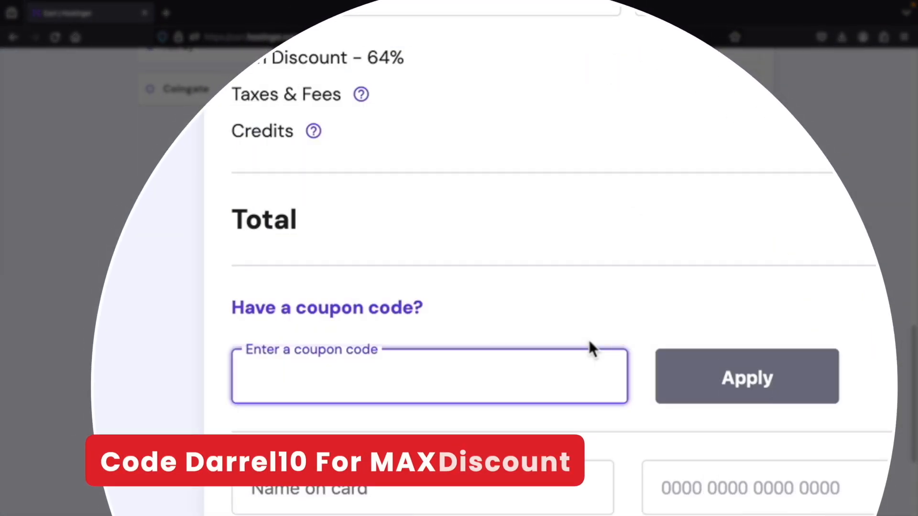
{"action": "type", "text": "DARREL10"}
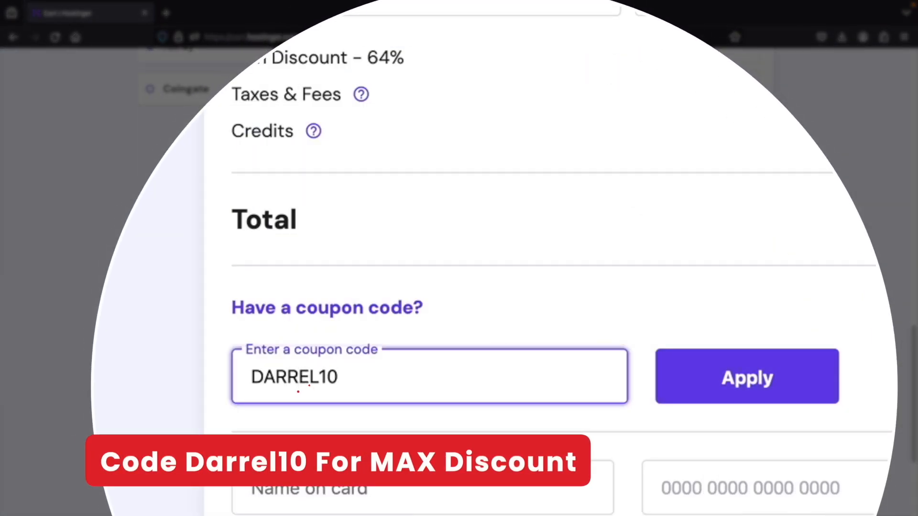
{"action": "left_click", "coordinate": [812, 373]}
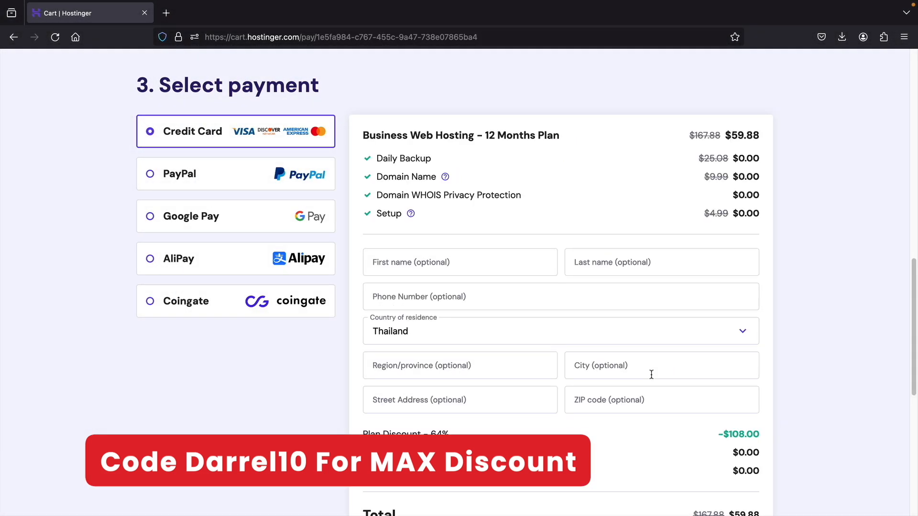
{"action": "scroll", "coordinate": [652, 374], "scroll_direction": "down", "scroll_amount": 3}
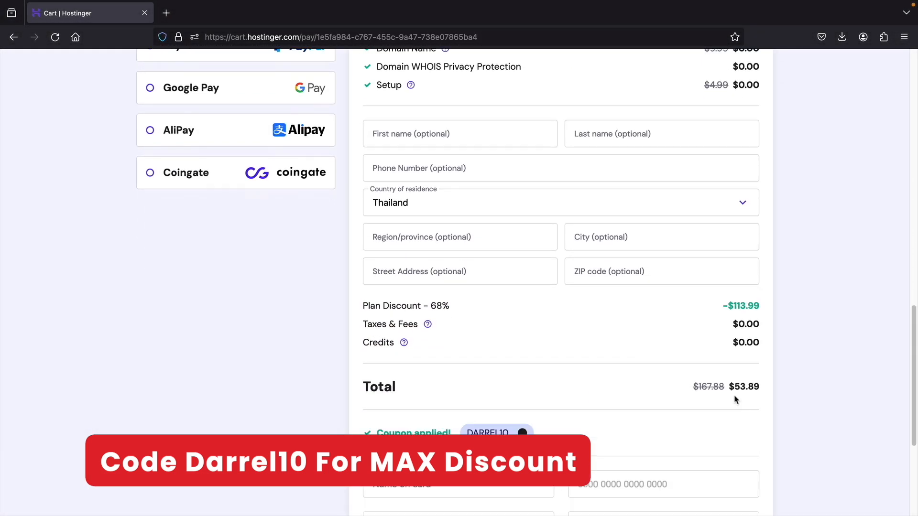
{"action": "scroll", "coordinate": [735, 399], "scroll_direction": "down", "scroll_amount": 1}
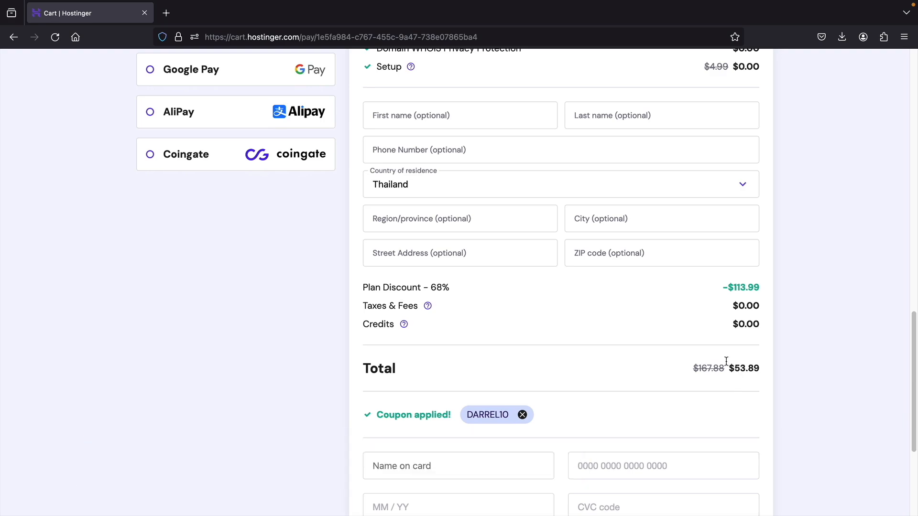
{"action": "scroll", "coordinate": [479, 345], "scroll_direction": "down", "scroll_amount": 5}
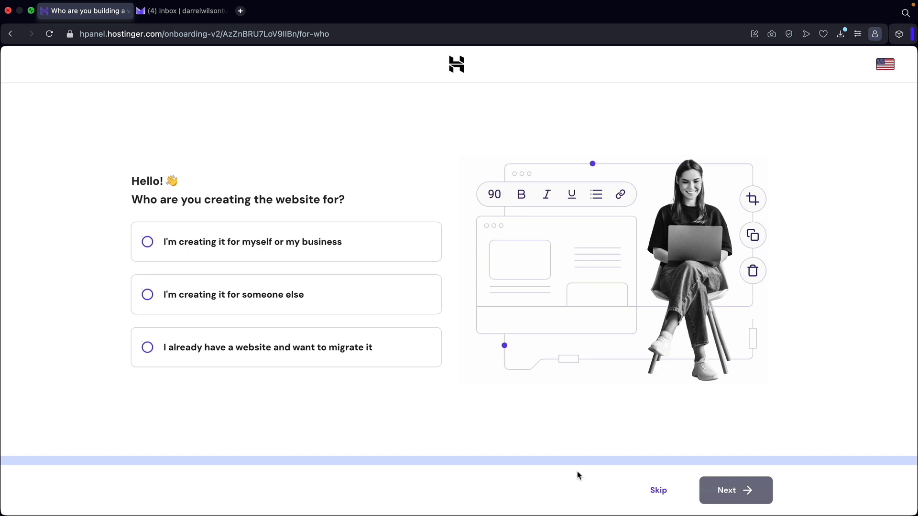
Skip the 'who is the website for' and platform questions to reach the domain step.
{"action": "left_click", "coordinate": [654, 494]}
{"action": "left_click", "coordinate": [654, 493]}
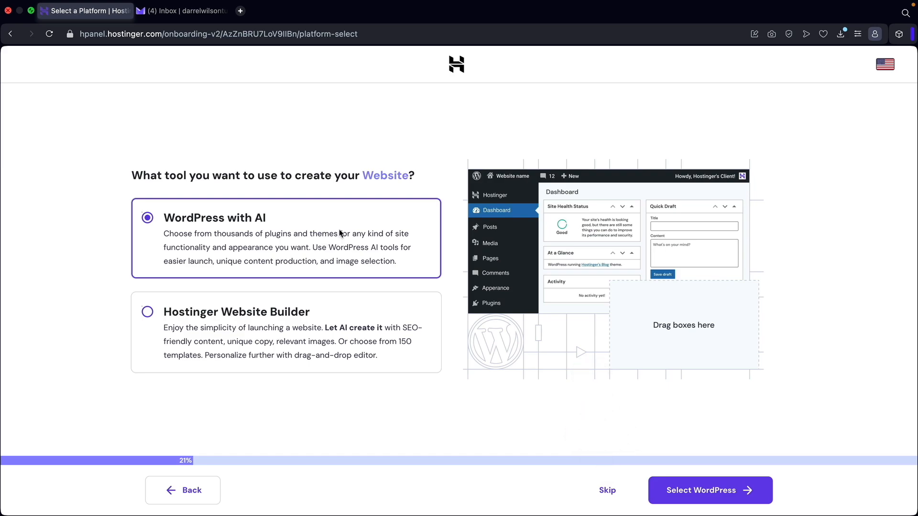
{"action": "left_click", "coordinate": [609, 493]}
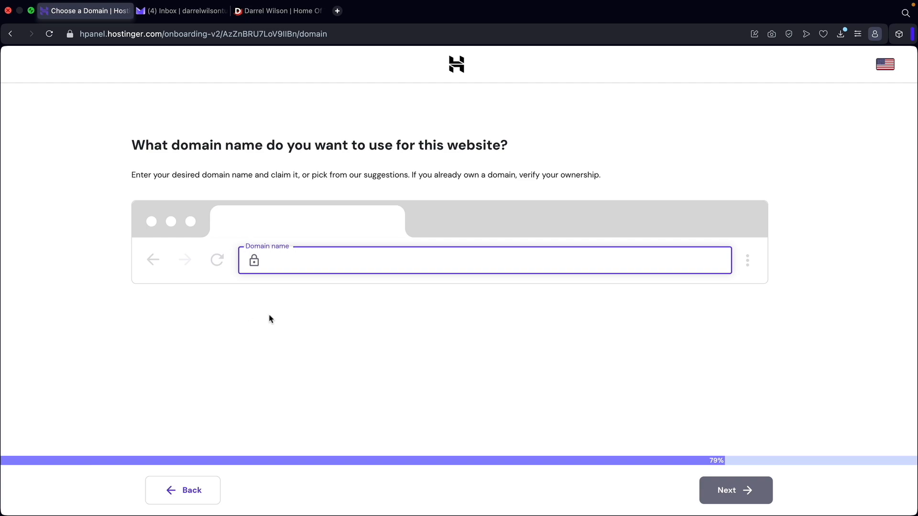
Copy the reference site's domain, paste it, and take the free first-year domain suggestion.
{"action": "left_click", "coordinate": [277, 13]}
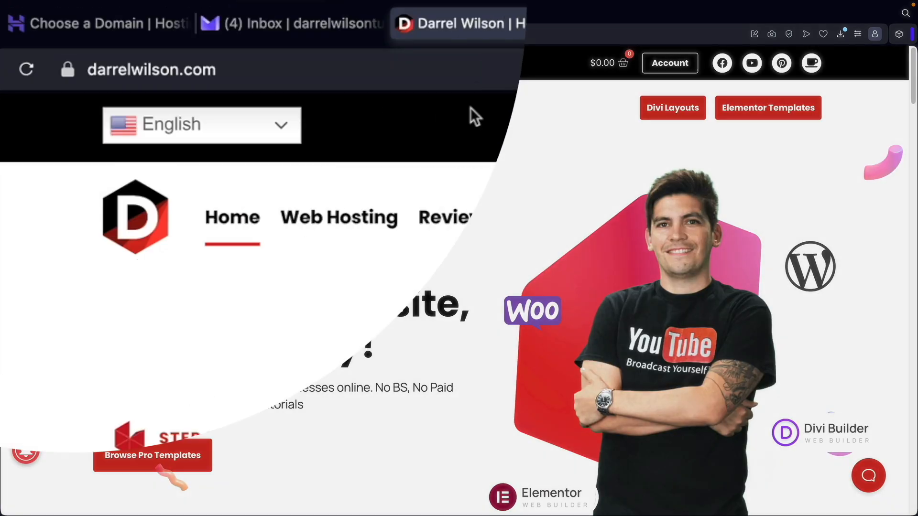
{"action": "left_click", "coordinate": [94, 26]}
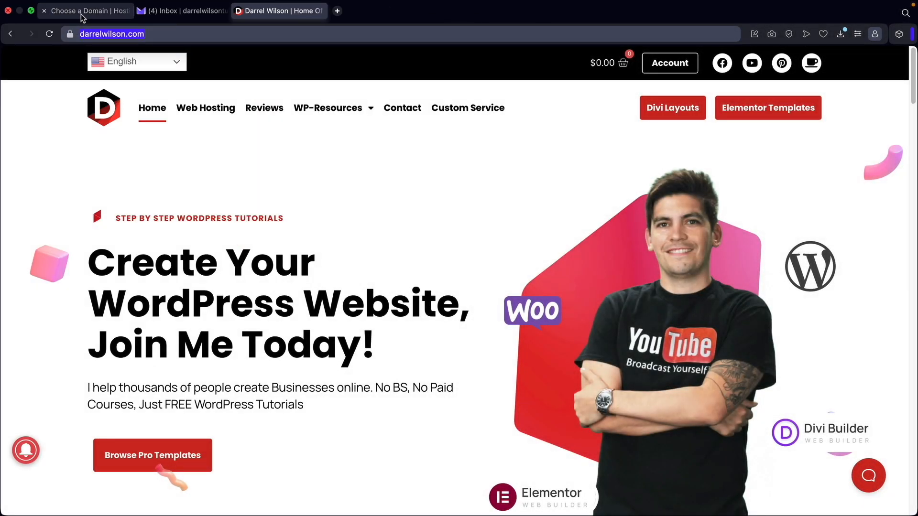
{"action": "left_click", "coordinate": [89, 25]}
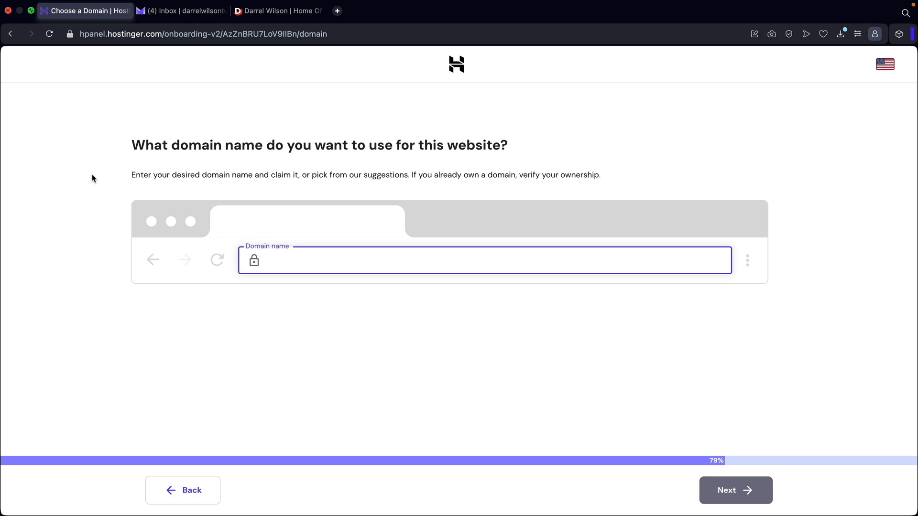
{"action": "type", "text": "wilsondarreltutorial.com"}
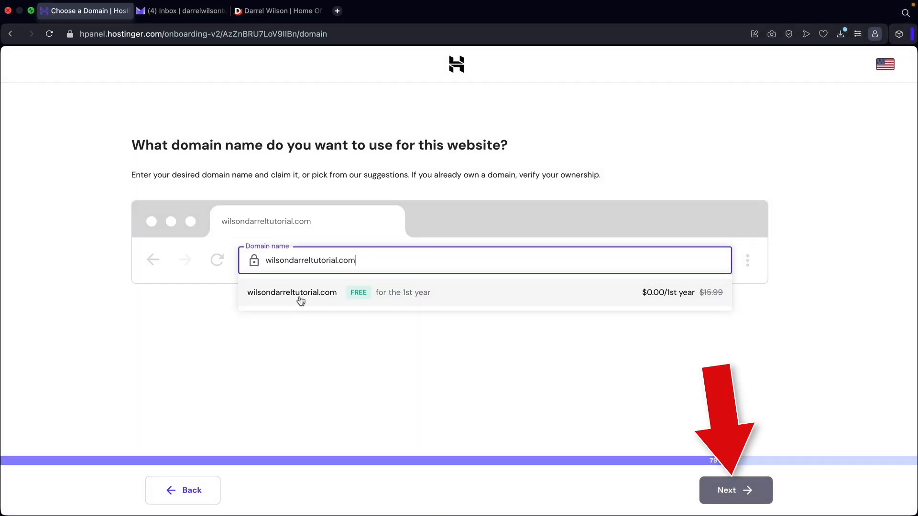
{"action": "left_click", "coordinate": [301, 300]}
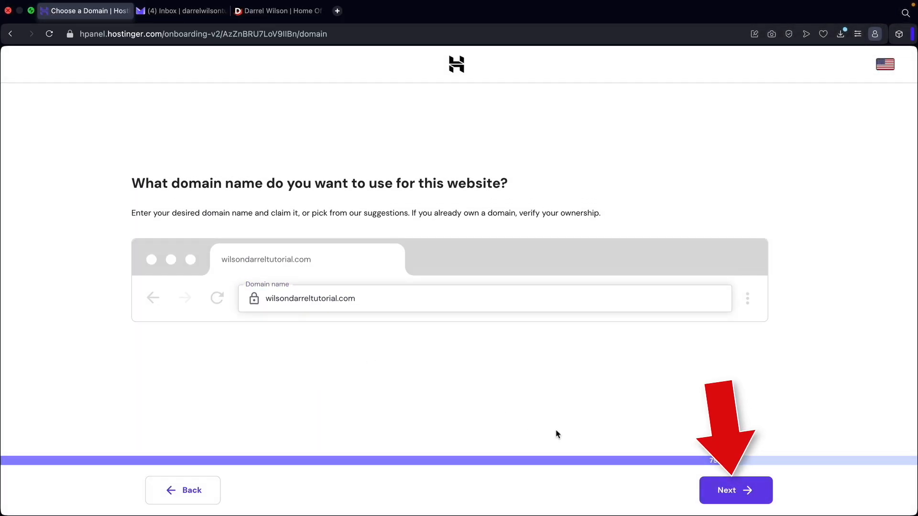
{"action": "left_click", "coordinate": [706, 485]}
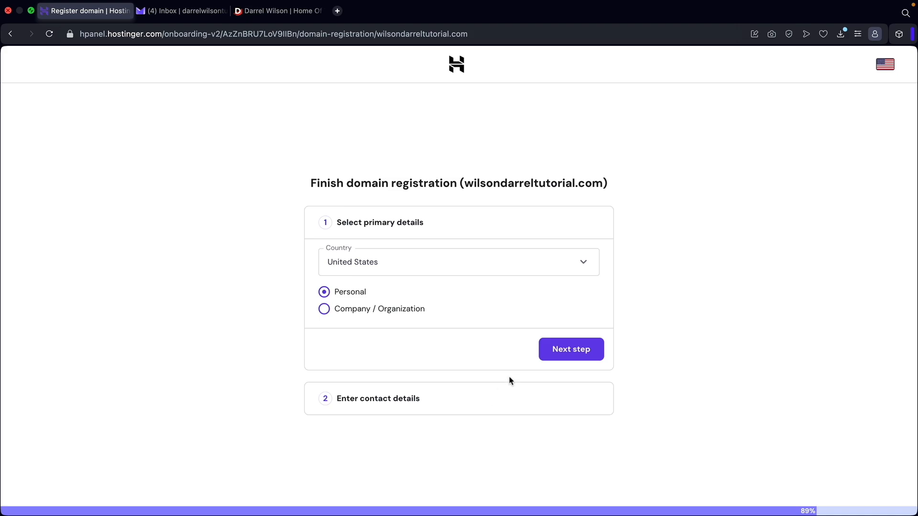
Register the domain as Personal using the pre-filled contact details.
{"action": "left_click", "coordinate": [560, 355]}
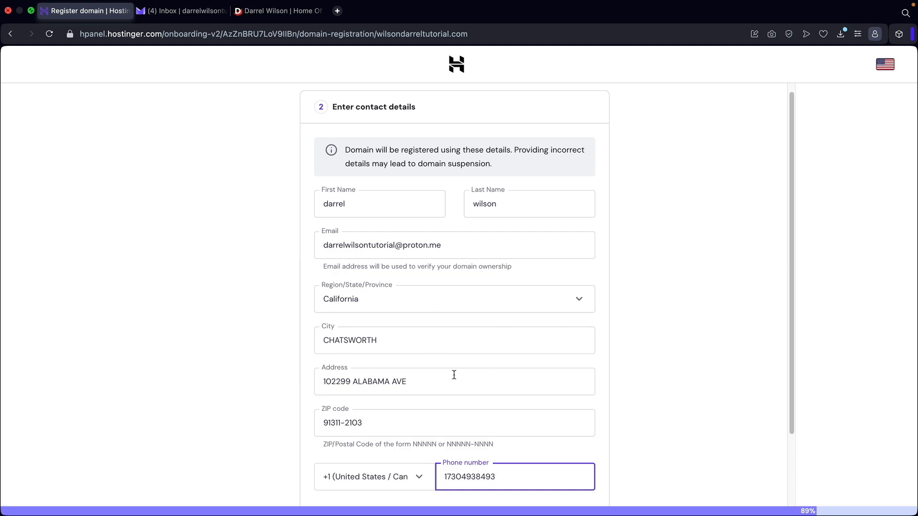
{"action": "scroll", "coordinate": [511, 315], "scroll_direction": "down", "scroll_amount": 3}
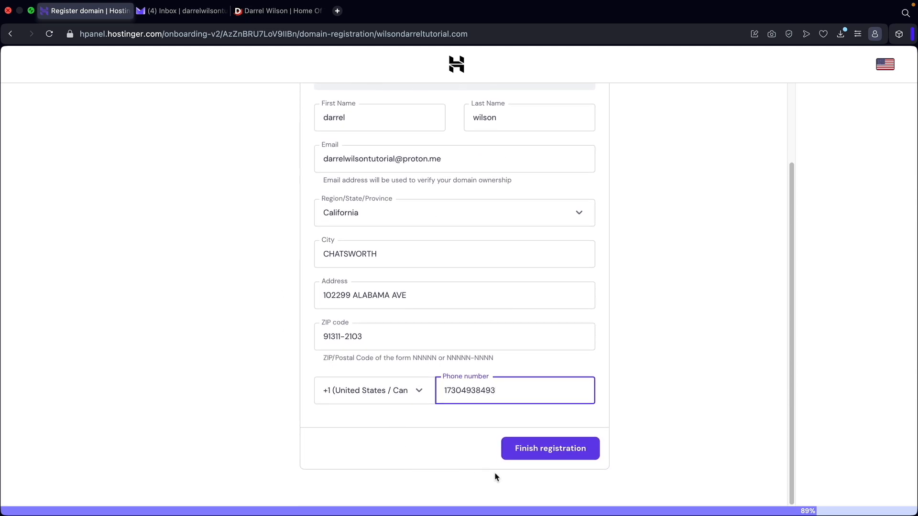
{"action": "left_click", "coordinate": [548, 450]}
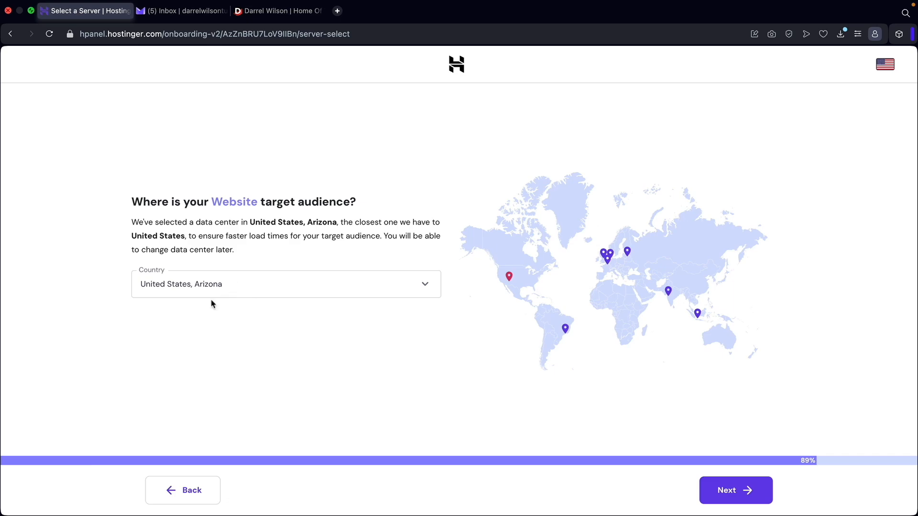
Keep the data centre at United States, Arizona after trying France, and finish setup.
{"action": "left_click", "coordinate": [175, 289]}
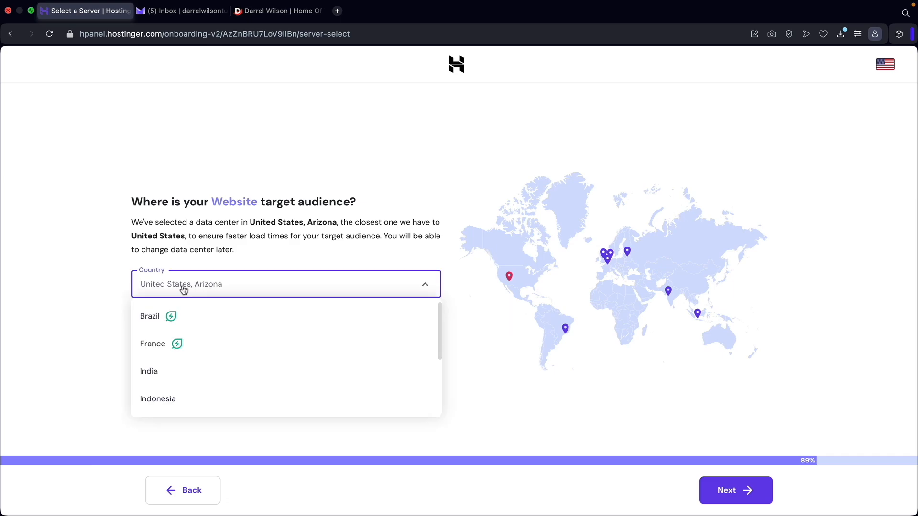
{"action": "left_click", "coordinate": [182, 342]}
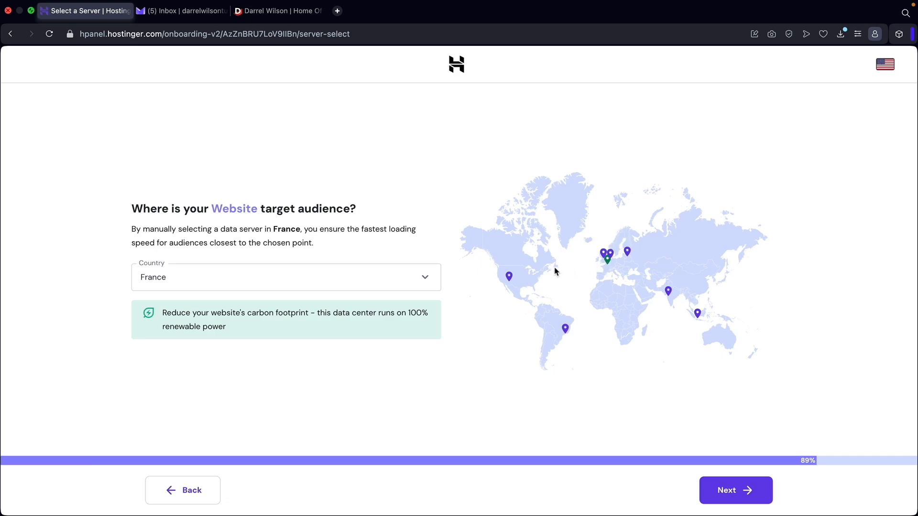
{"action": "left_click", "coordinate": [390, 278]}
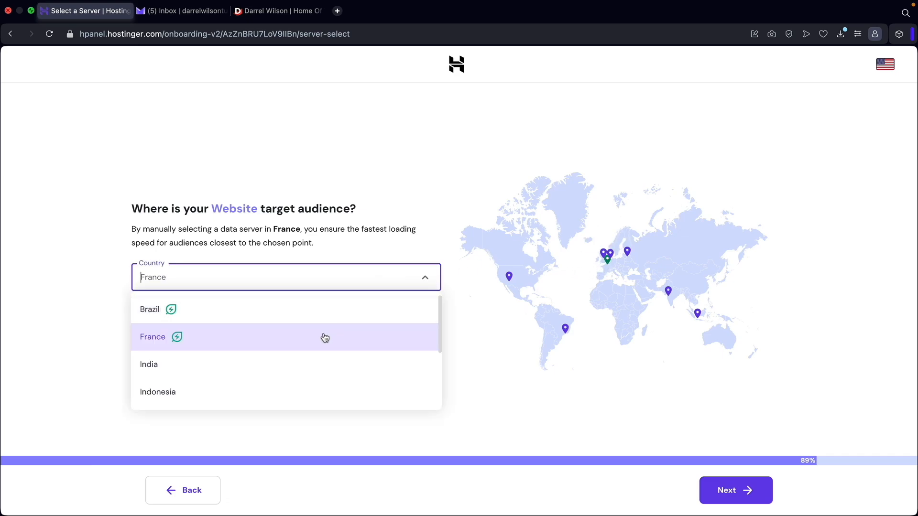
{"action": "left_click", "coordinate": [510, 279]}
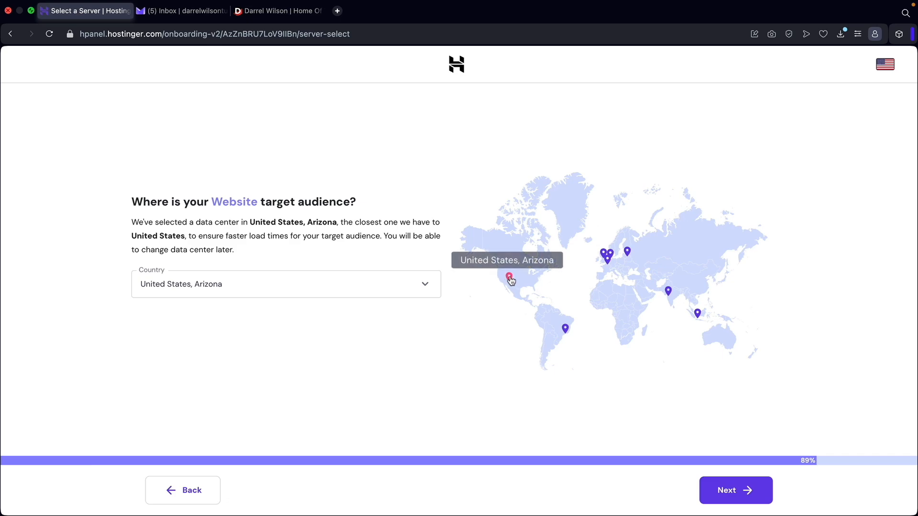
{"action": "left_click", "coordinate": [742, 497]}
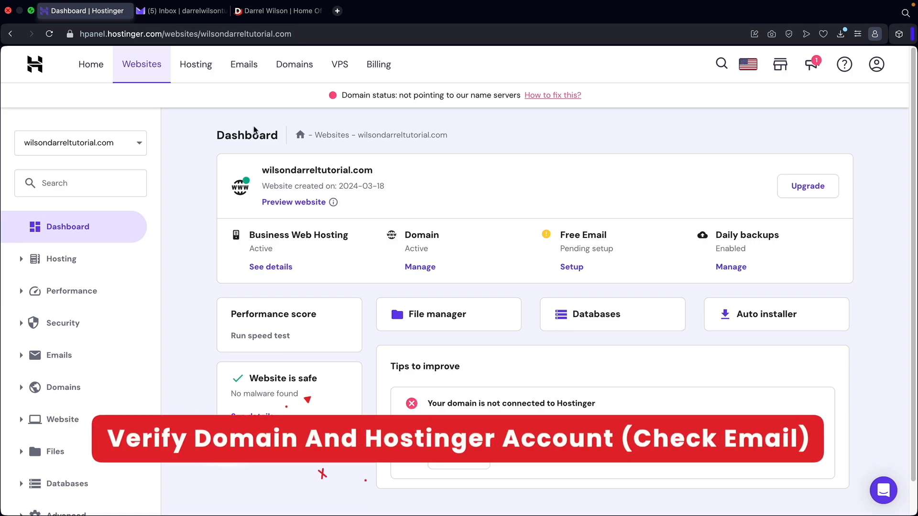
Open Hostinger's verification email in Proton Mail and confirm its verification link.
{"action": "left_click", "coordinate": [187, 10]}
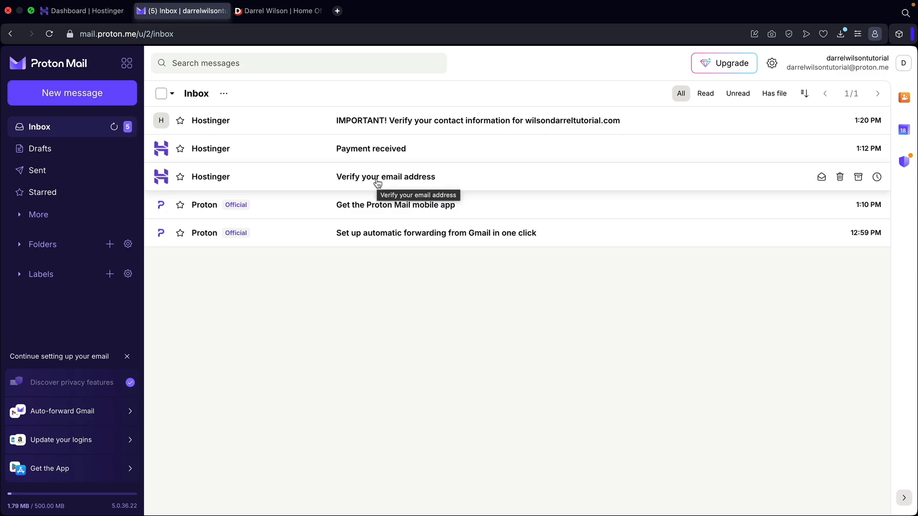
{"action": "left_click", "coordinate": [378, 178]}
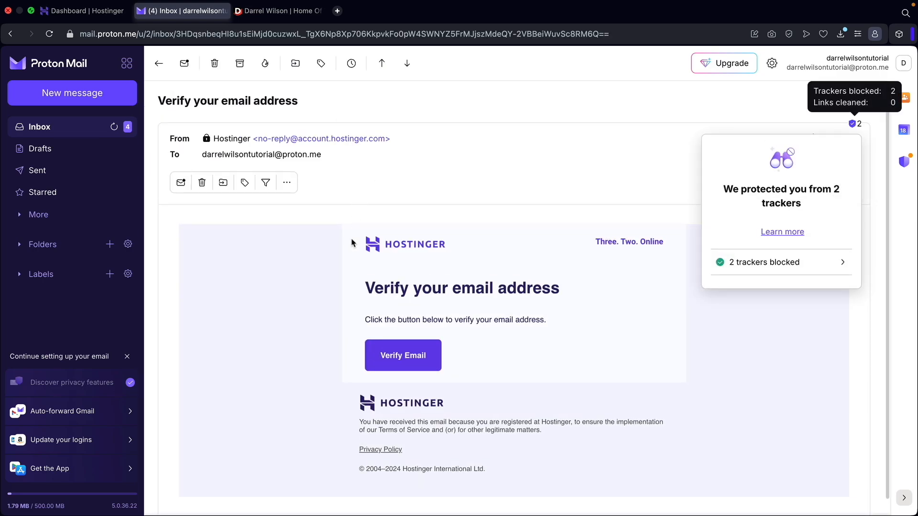
{"action": "left_click", "coordinate": [402, 359]}
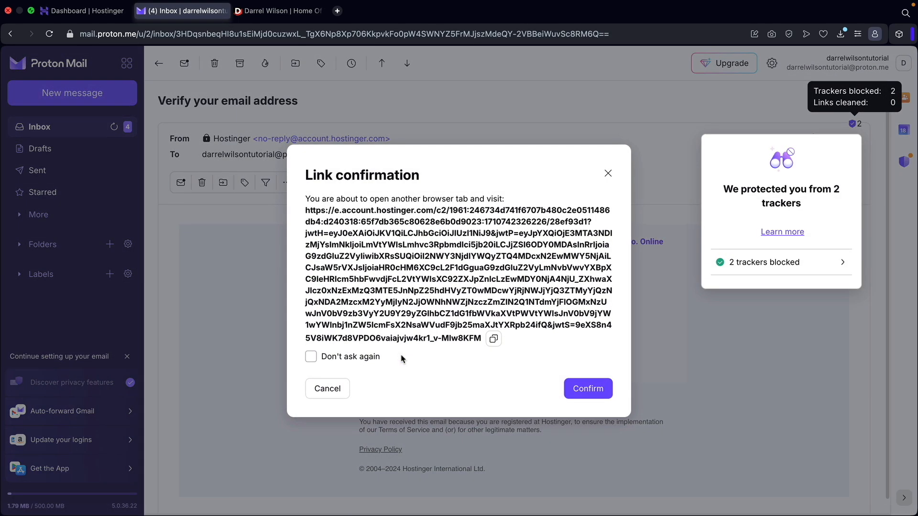
{"action": "left_click", "coordinate": [583, 390]}
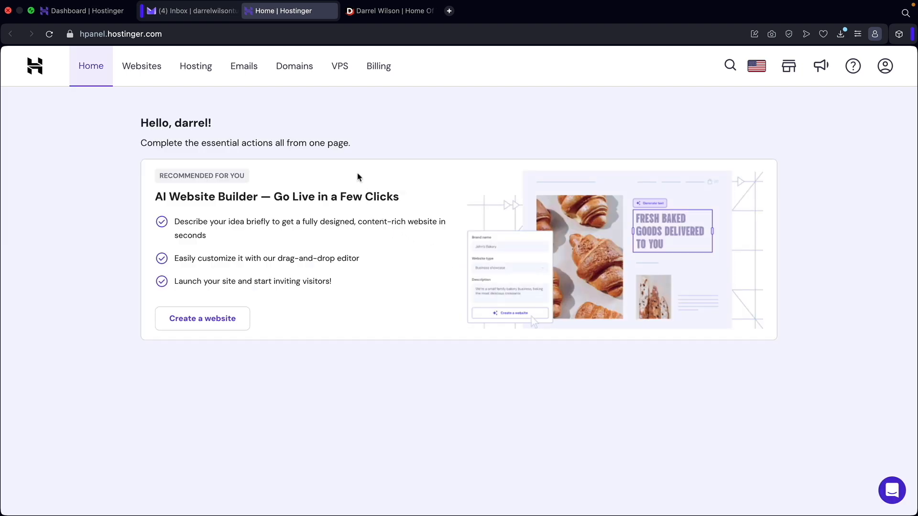
Confirm the link in the contact-information verification email, then return to the hPanel dashboard.
{"action": "left_click", "coordinate": [193, 14]}
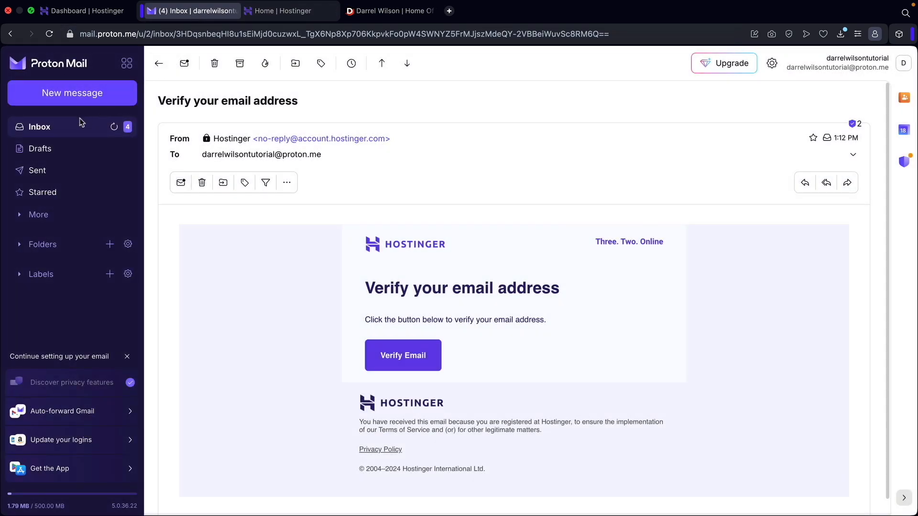
{"action": "left_click", "coordinate": [57, 130]}
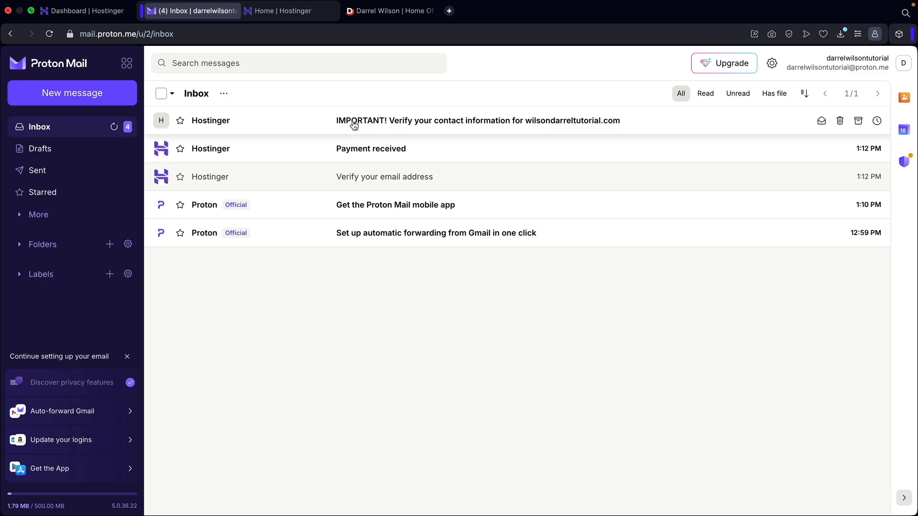
{"action": "left_click", "coordinate": [500, 127]}
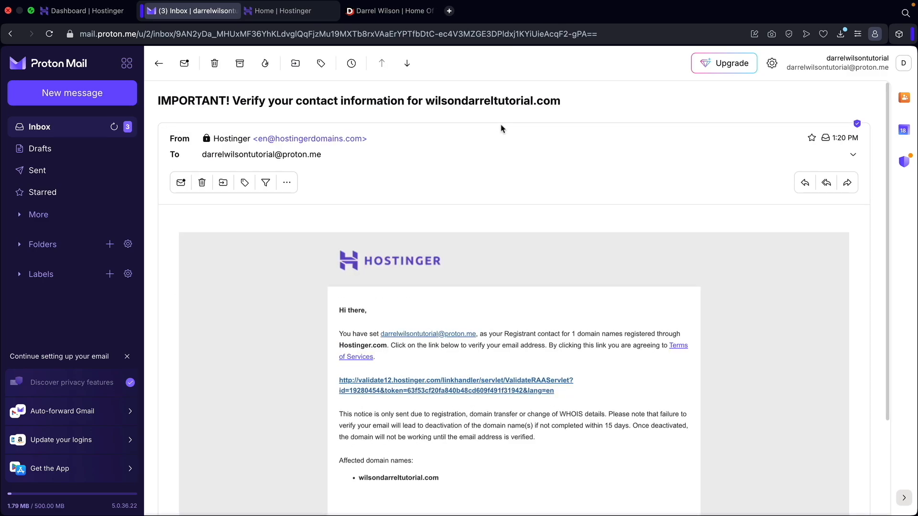
{"action": "left_click", "coordinate": [408, 382]}
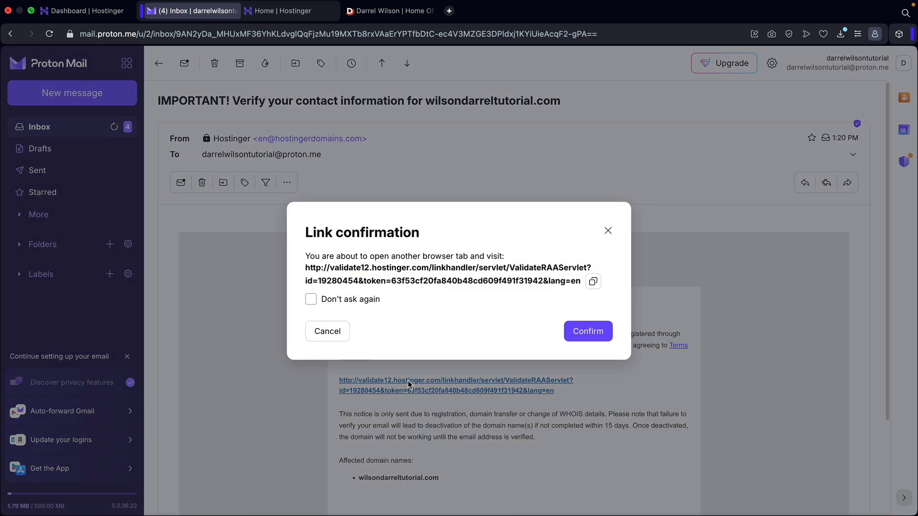
{"action": "left_click", "coordinate": [595, 335]}
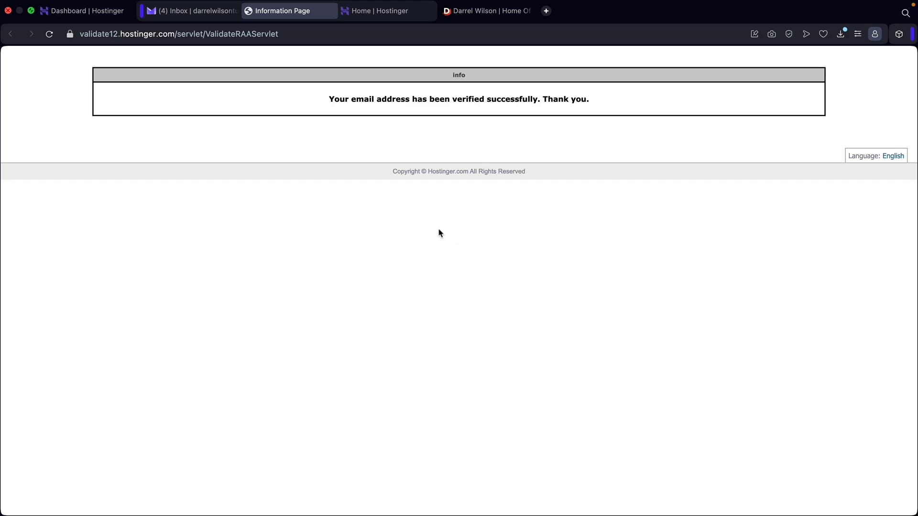
{"action": "left_click", "coordinate": [96, 16]}
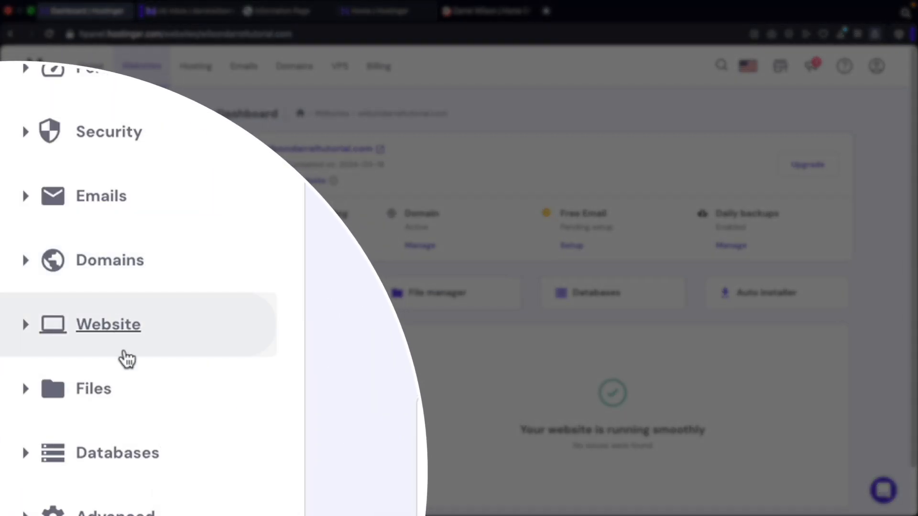
From Website > WordPress, open the Install WordPress dialog for wilsondarreltutorial.com.
{"action": "left_click", "coordinate": [121, 324]}
{"action": "scroll", "coordinate": [129, 329], "scroll_direction": "down", "scroll_amount": 2}
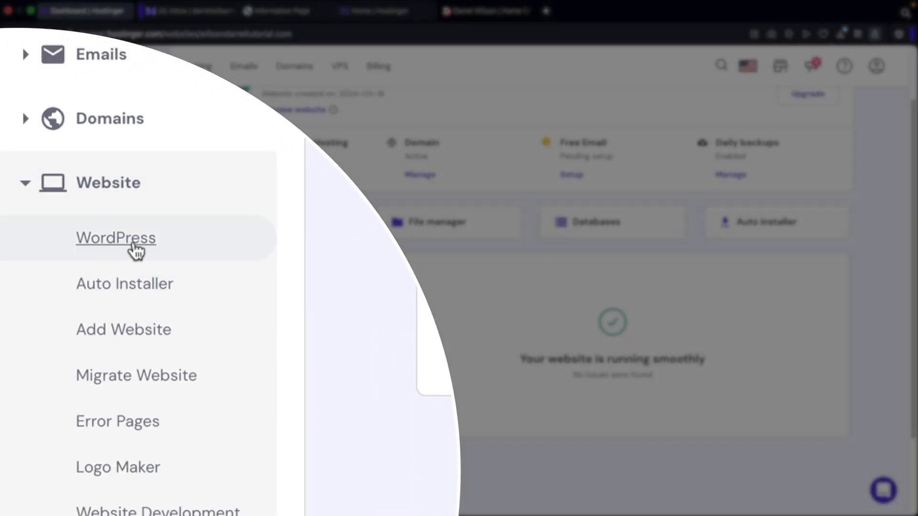
{"action": "left_click", "coordinate": [136, 249]}
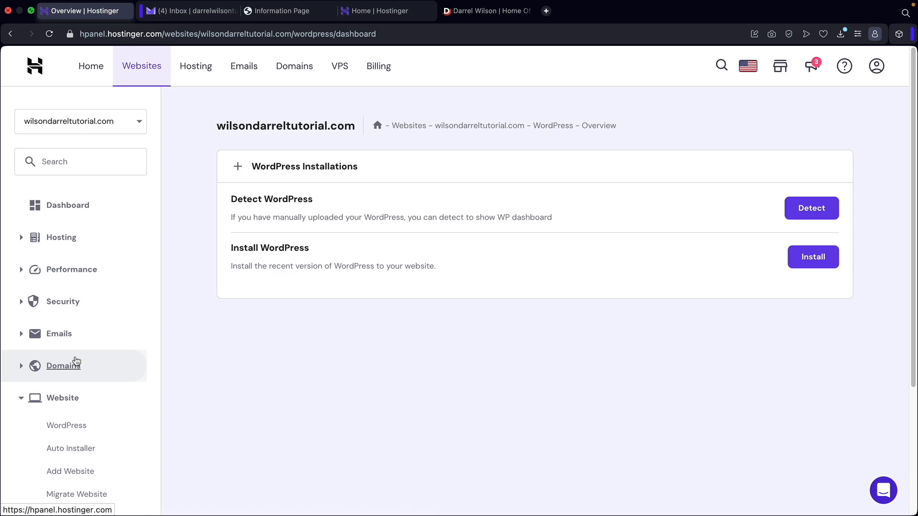
{"action": "left_click_drag", "start_coordinate": [309, 248], "coordinate": [231, 249]}
{"action": "left_click", "coordinate": [232, 249]}
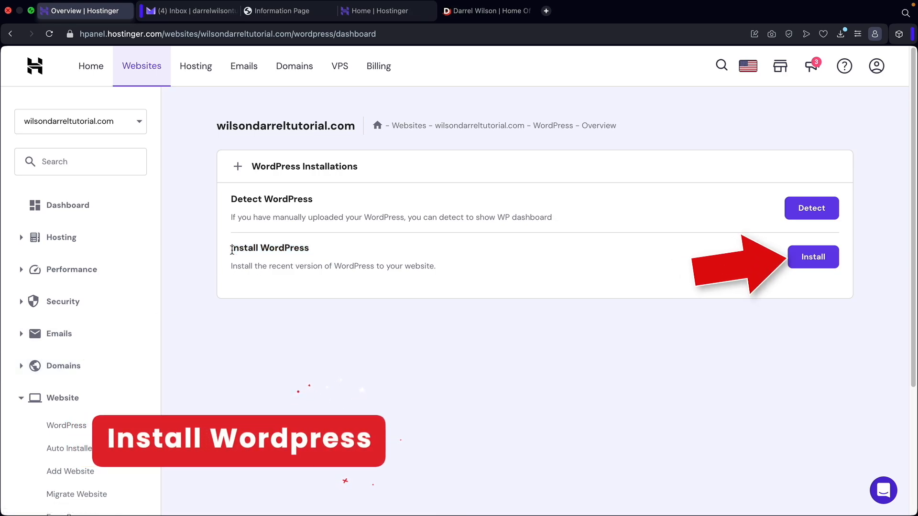
{"action": "left_click", "coordinate": [815, 258]}
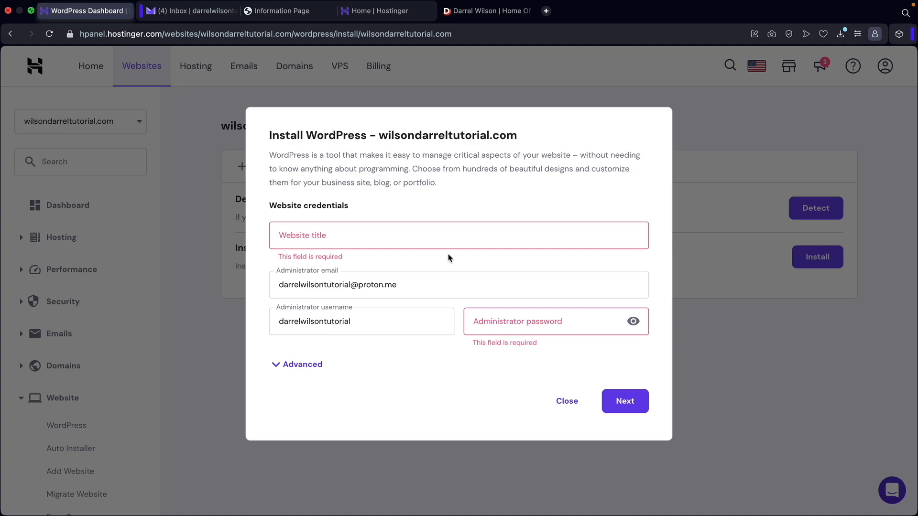
Install WordPress 6.4.3 in English titled 'Darrel Wilson Tutorial' with the default admin email, username and a new password.
{"action": "left_click", "coordinate": [369, 238]}
{"action": "type", "text": "D"}
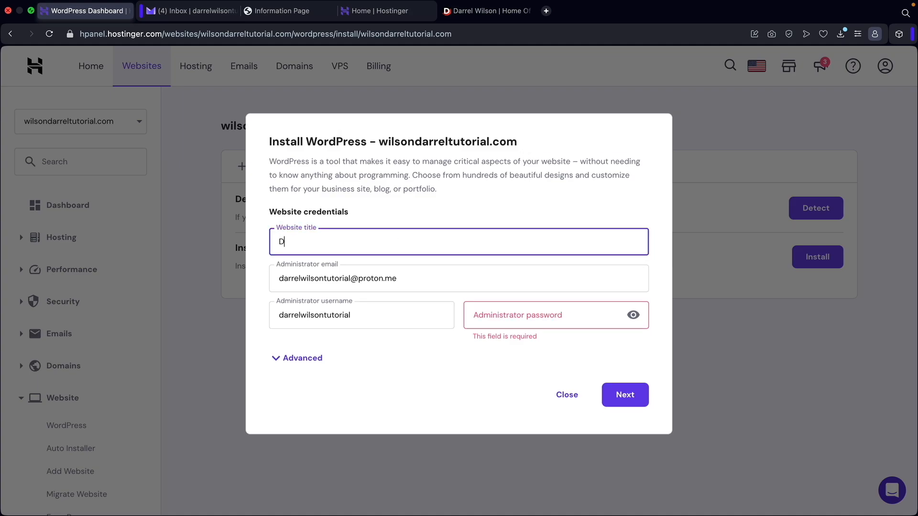
{"action": "type", "text": "arrel Wilson Tutorial"}
{"action": "key", "text": "Tab"}
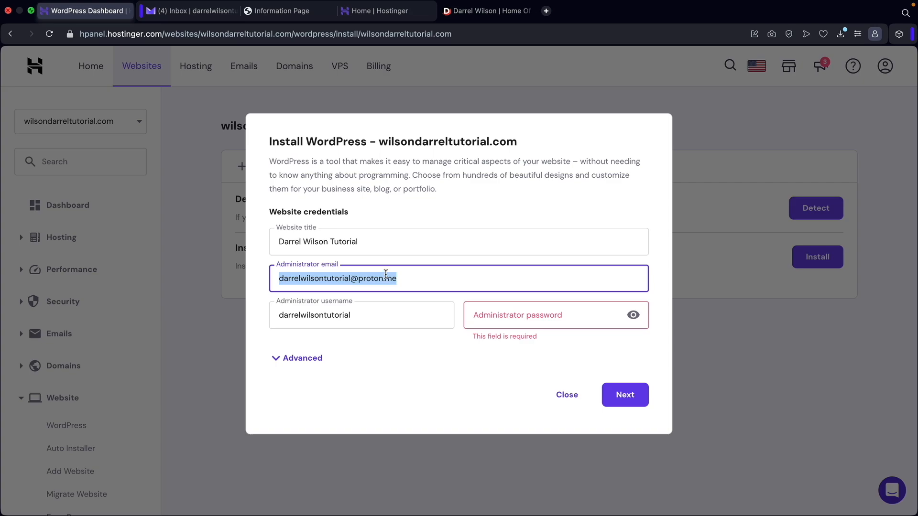
{"action": "left_click", "coordinate": [404, 278]}
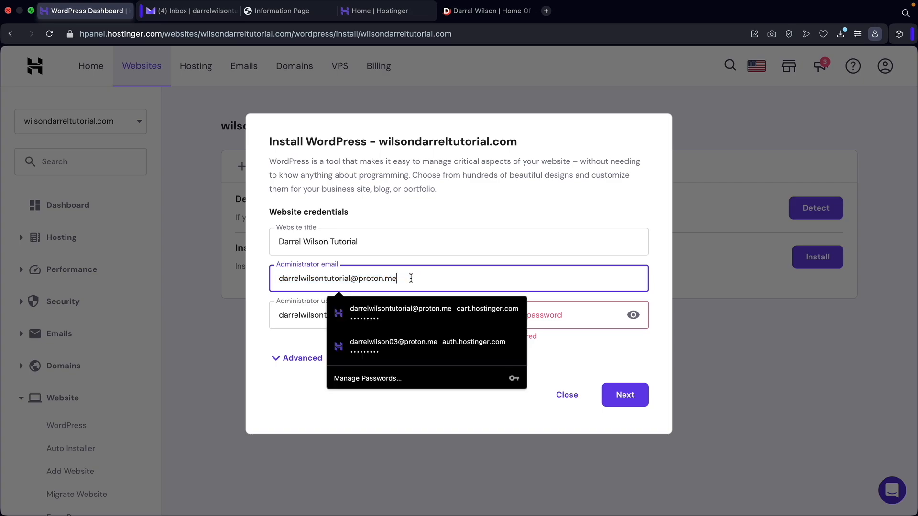
{"action": "left_click", "coordinate": [314, 315]}
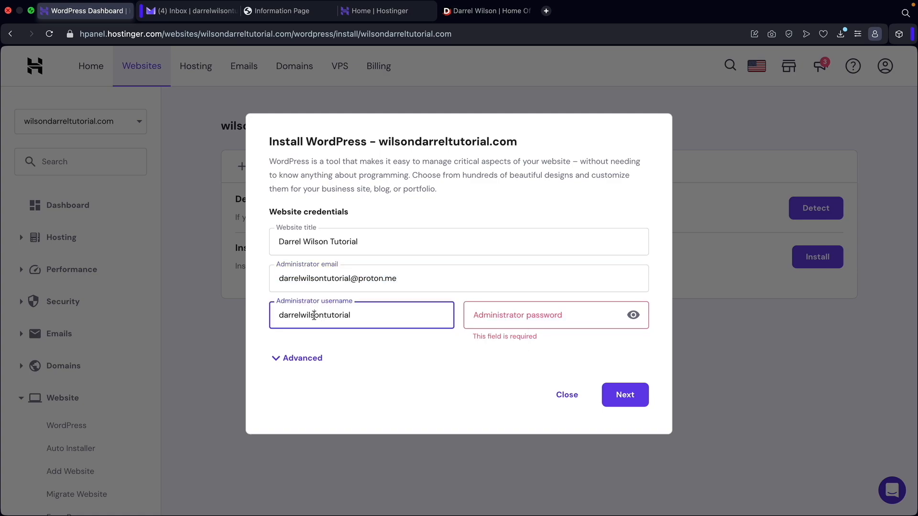
{"action": "left_click", "coordinate": [492, 316]}
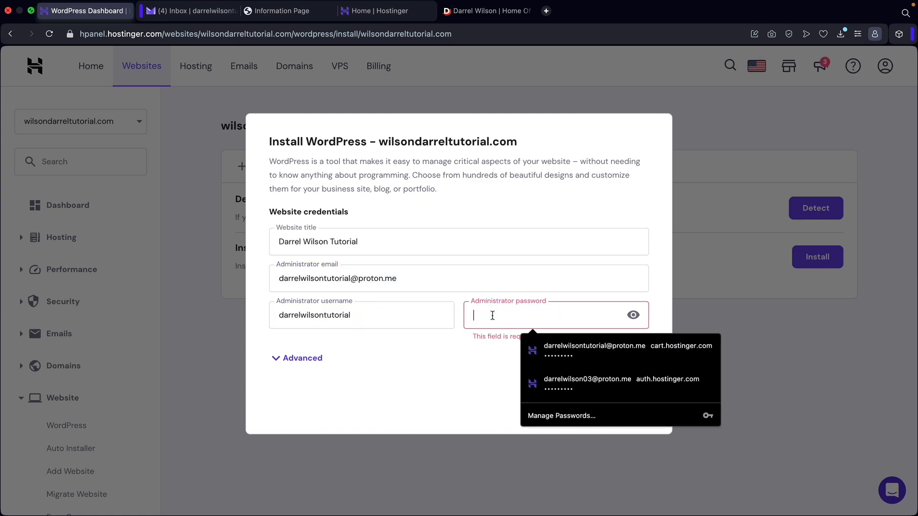
{"action": "type", "text": "•••••••••"}
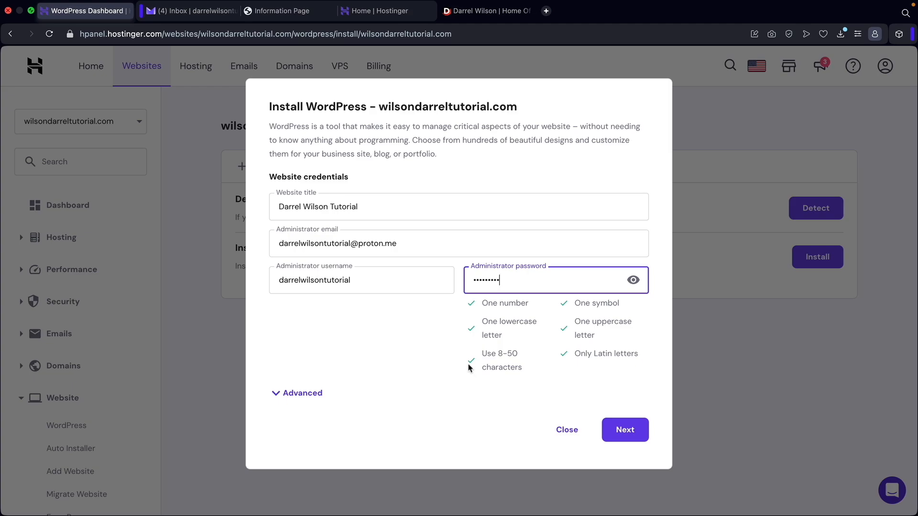
{"action": "left_click", "coordinate": [625, 430]}
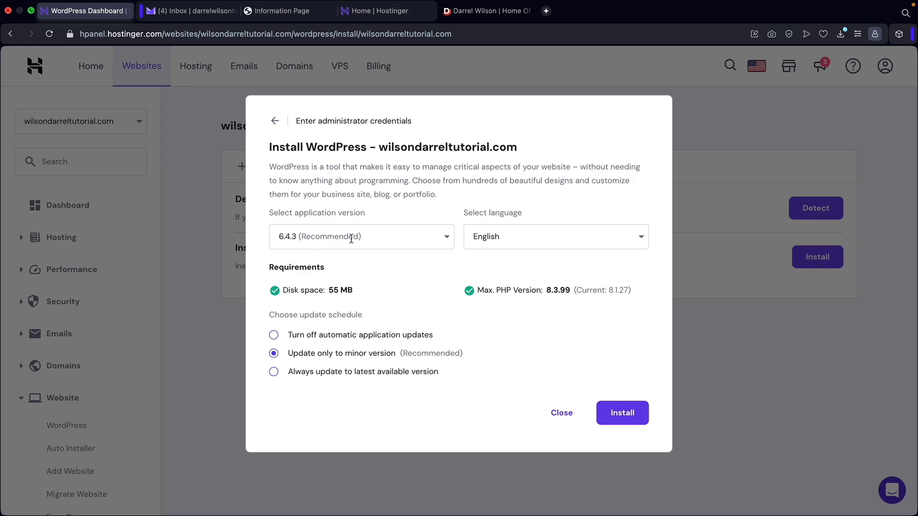
{"action": "left_click", "coordinate": [622, 413]}
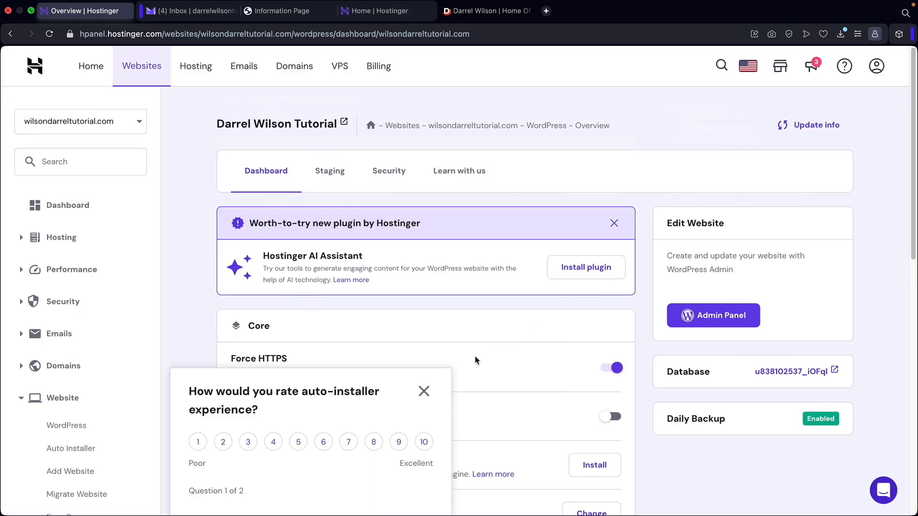
Dismiss the rating survey and go through Admin Panel to the new site's WordPress Dashboard.
{"action": "left_click", "coordinate": [425, 394]}
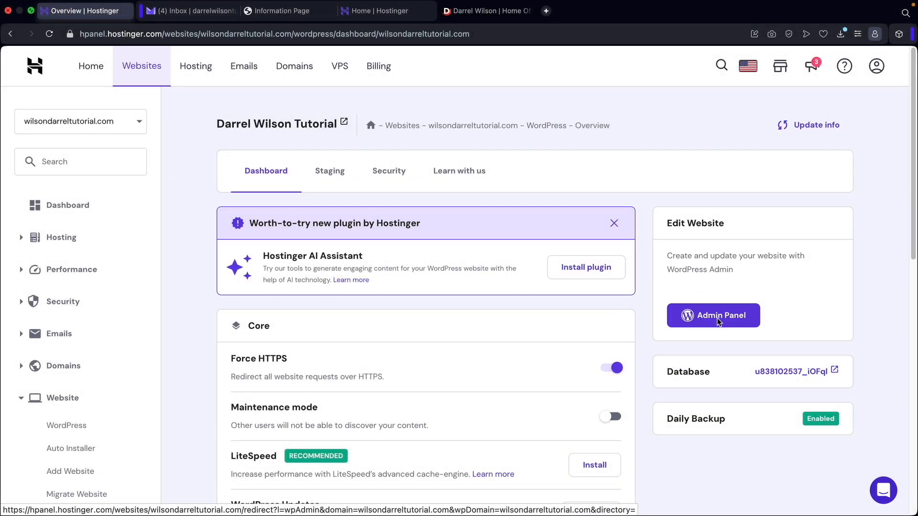
{"action": "left_click", "coordinate": [716, 318]}
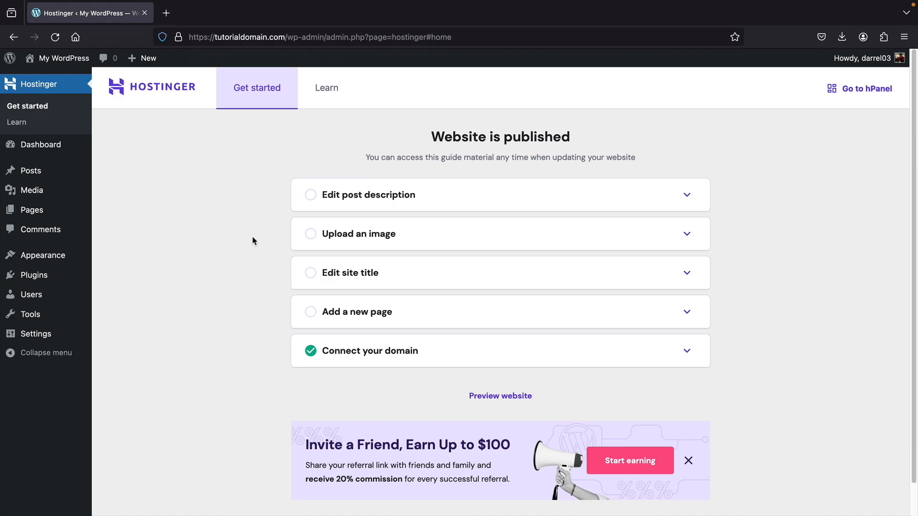
{"action": "left_click", "coordinate": [47, 150]}
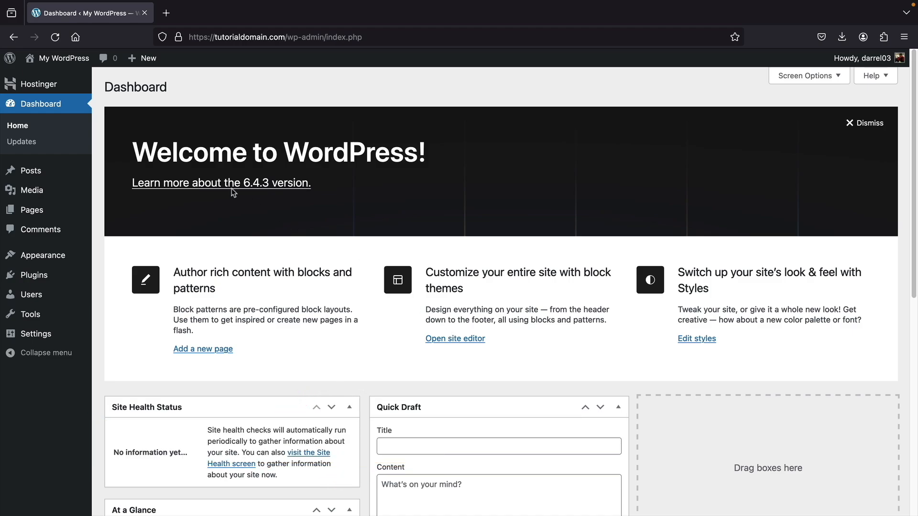
{"action": "mouse_move", "coordinate": [57, 64]}
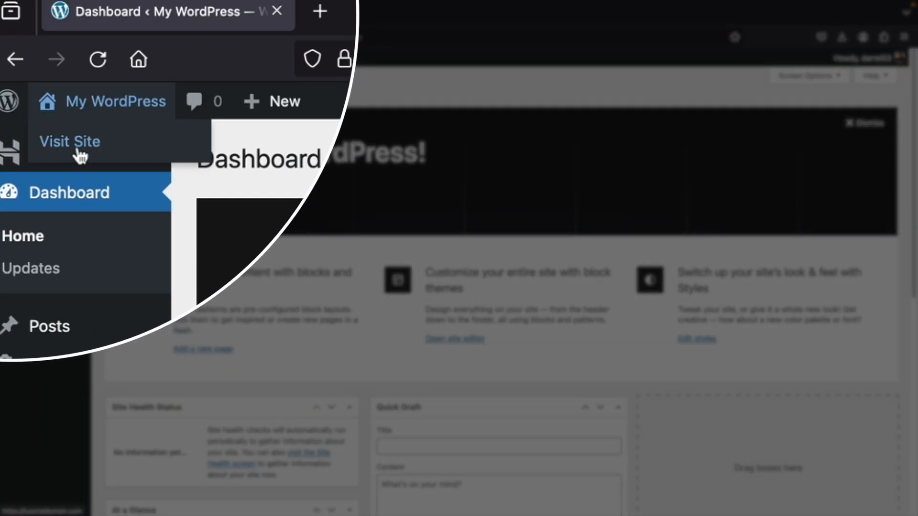
{"action": "left_click", "coordinate": [77, 151]}
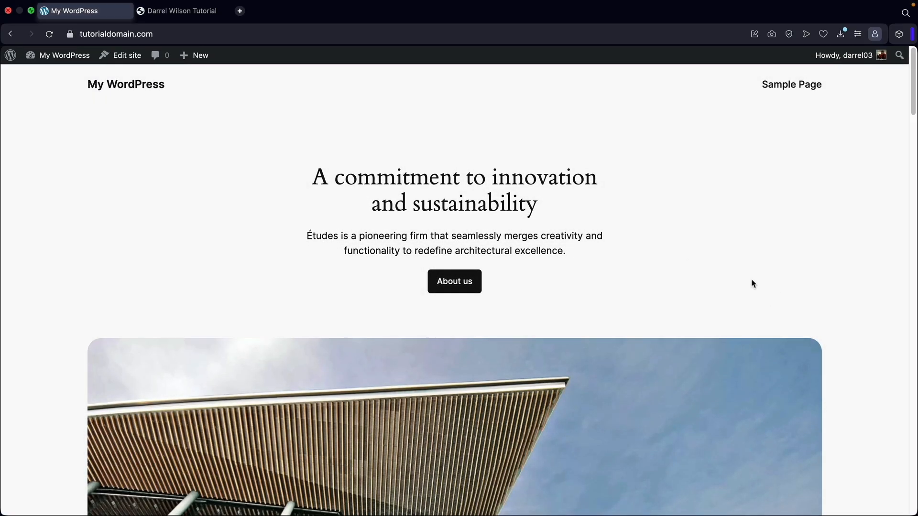
{"action": "scroll", "coordinate": [768, 292], "scroll_direction": "down", "scroll_amount": 8}
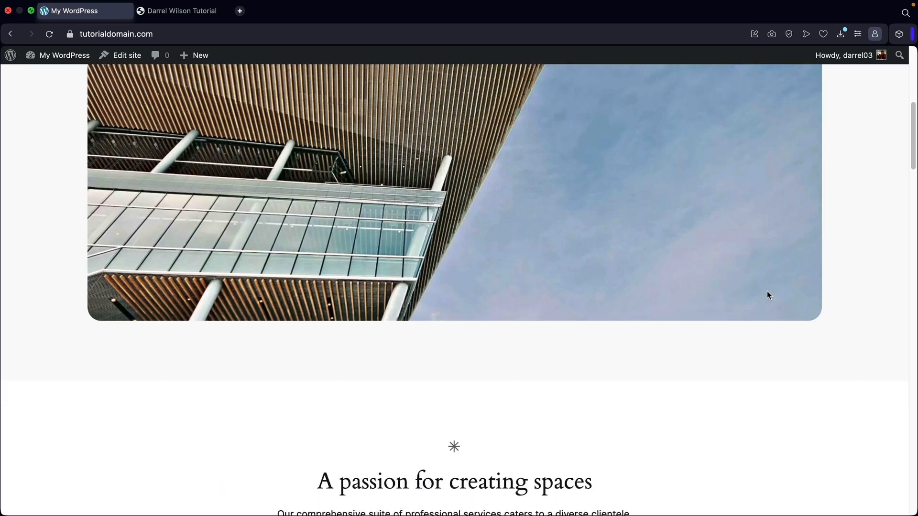
{"action": "scroll", "coordinate": [767, 292], "scroll_direction": "down", "scroll_amount": 10}
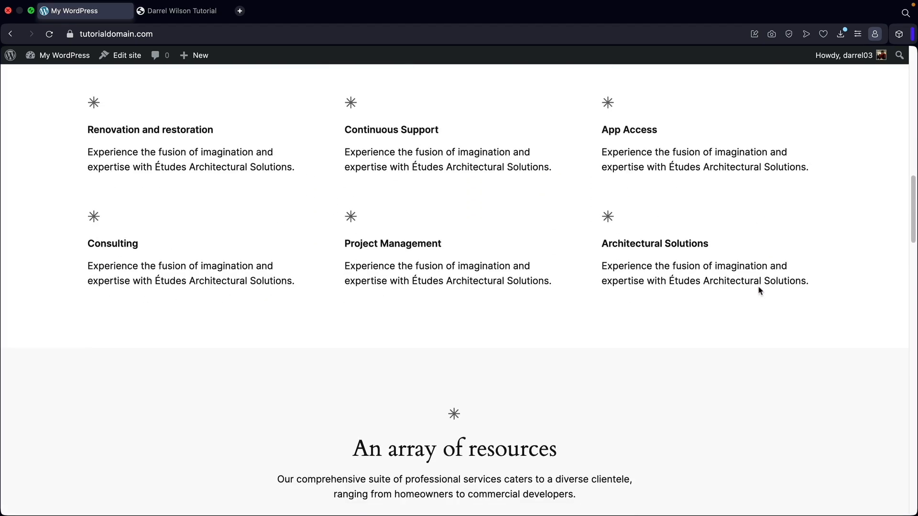
{"action": "left_click_drag", "start_coordinate": [668, 280], "coordinate": [570, 245]}
{"action": "left_click", "coordinate": [570, 247]}
{"action": "scroll", "coordinate": [569, 252], "scroll_direction": "down", "scroll_amount": 7}
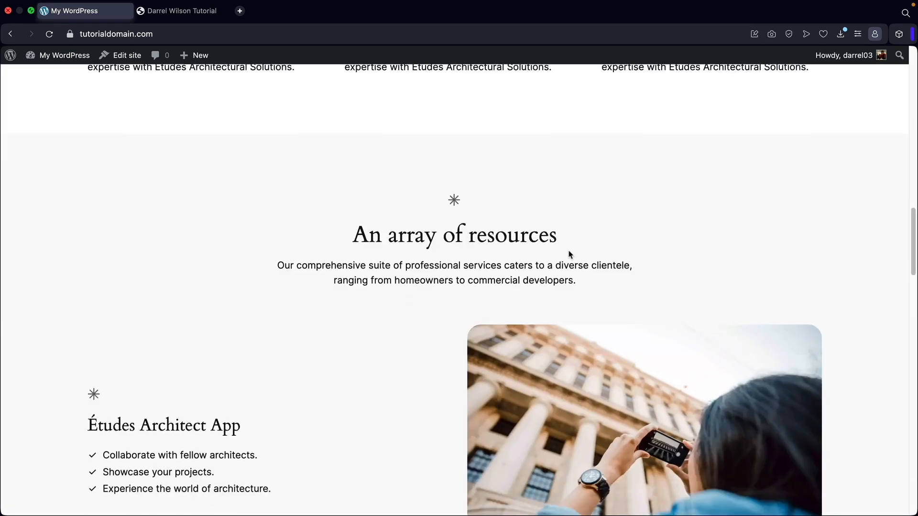
{"action": "scroll", "coordinate": [449, 307], "scroll_direction": "down", "scroll_amount": 15}
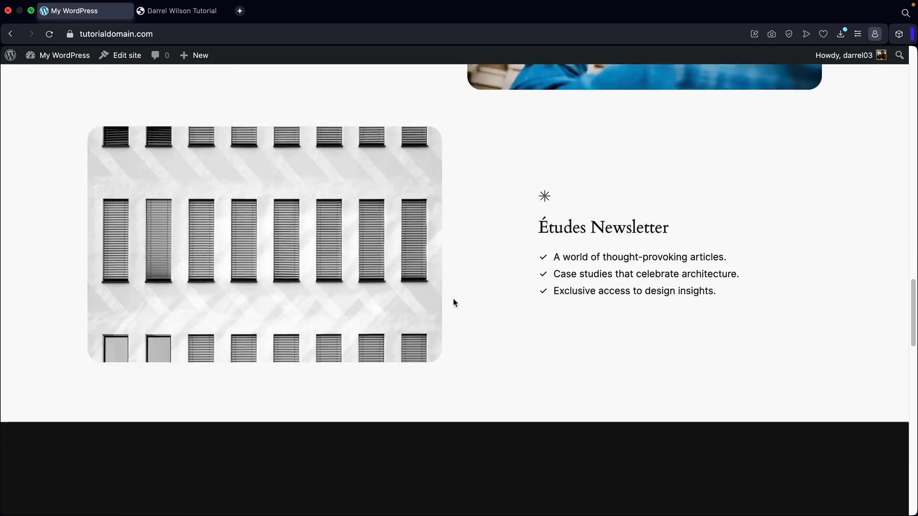
{"action": "scroll", "coordinate": [455, 301], "scroll_direction": "down", "scroll_amount": 10}
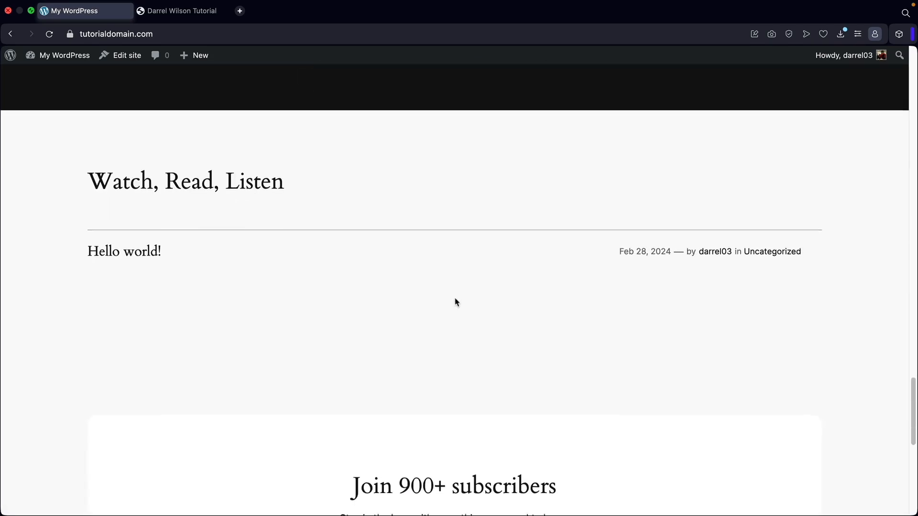
{"action": "left_click_drag", "start_coordinate": [914, 460], "coordinate": [914, 99]}
{"action": "left_click", "coordinate": [708, 204]}
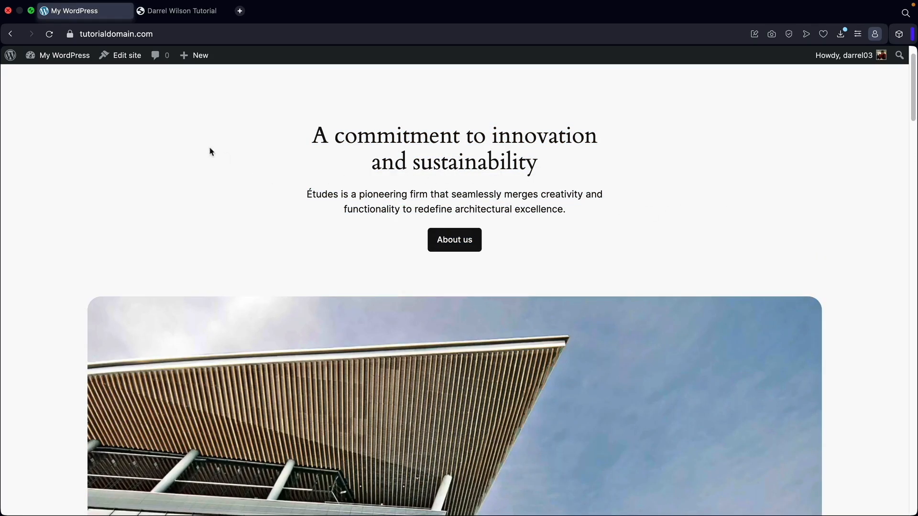
{"action": "mouse_move", "coordinate": [67, 56]}
{"action": "left_click", "coordinate": [56, 78]}
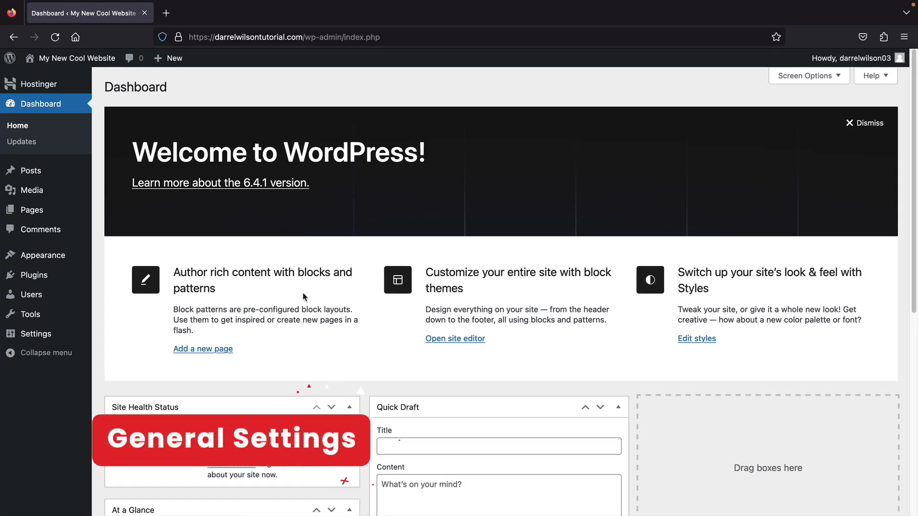
In Users > Profile, preview several admin colour schemes and choose Midnight.
{"action": "mouse_move", "coordinate": [55, 297]}
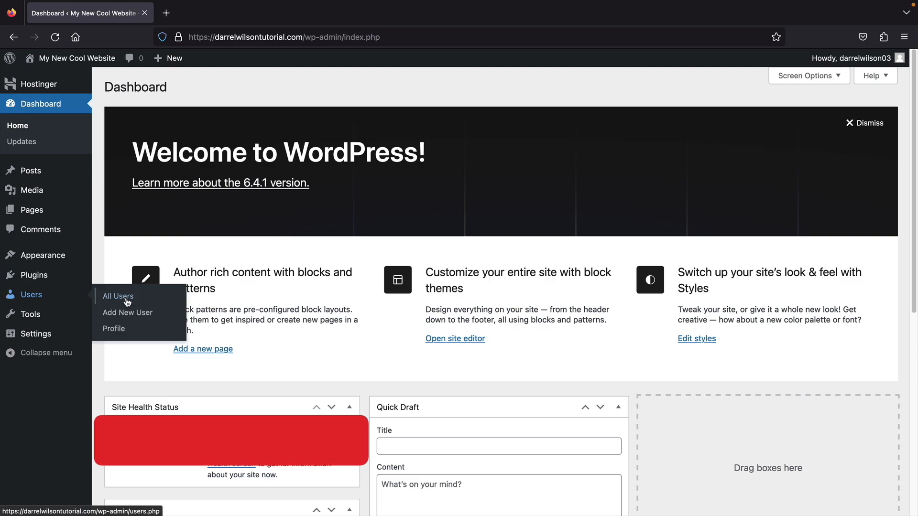
{"action": "left_click", "coordinate": [127, 329]}
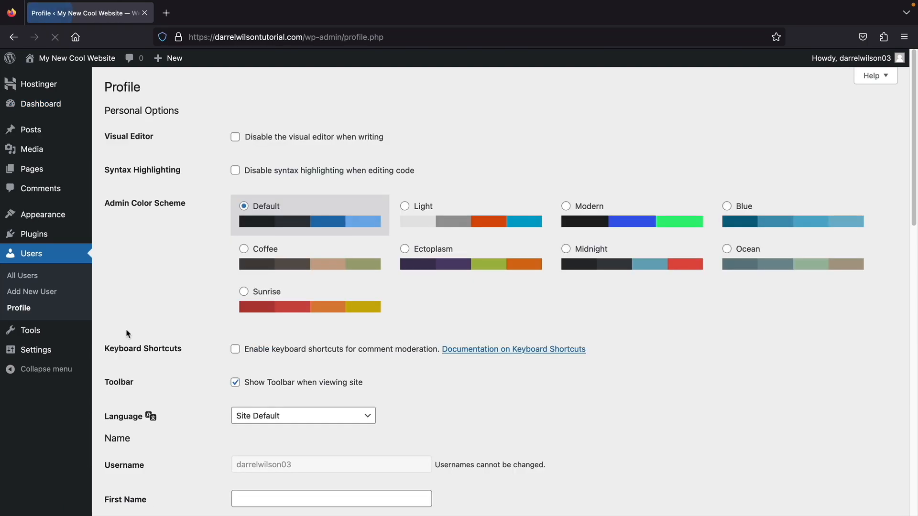
{"action": "left_click", "coordinate": [482, 219]}
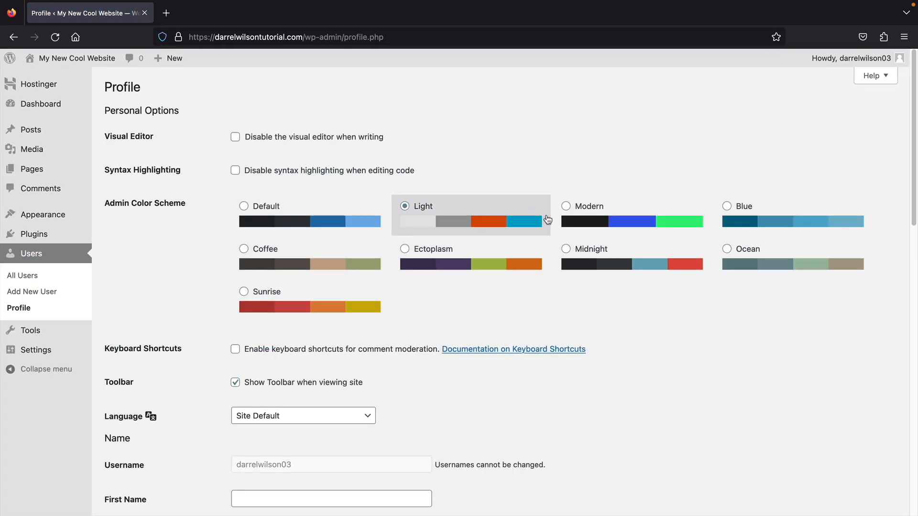
{"action": "left_click", "coordinate": [616, 221]}
{"action": "left_click", "coordinate": [739, 221]}
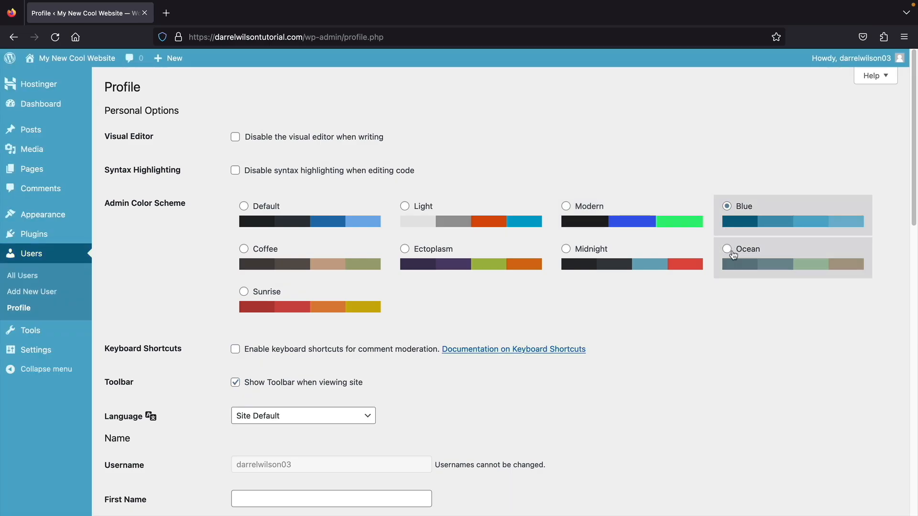
{"action": "left_click", "coordinate": [736, 261]}
{"action": "left_click", "coordinate": [651, 256]}
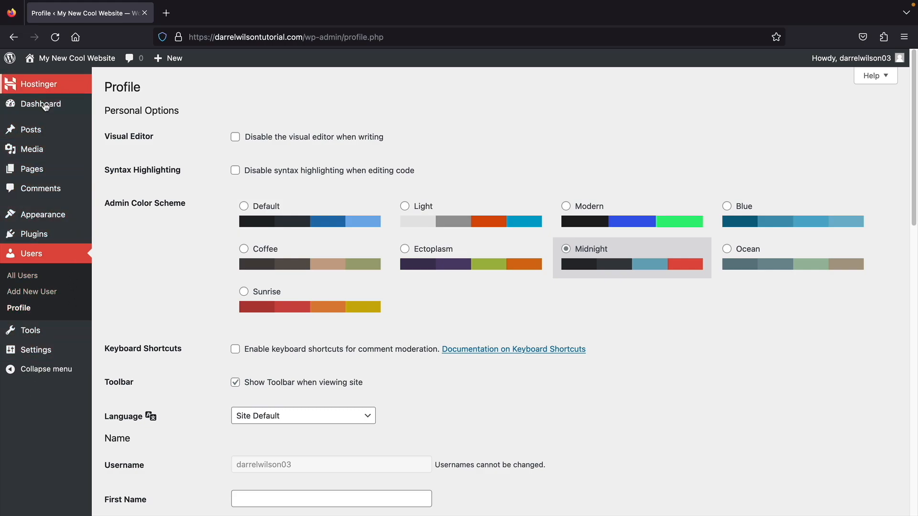
Save the profile with Update Profile, leaving the account password unchanged.
{"action": "scroll", "coordinate": [238, 318], "scroll_direction": "down", "scroll_amount": 5}
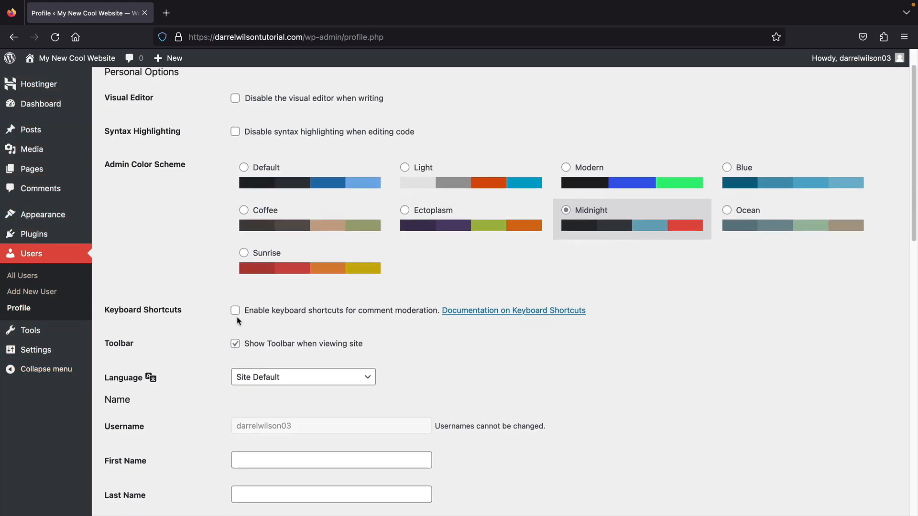
{"action": "scroll", "coordinate": [238, 314], "scroll_direction": "down", "scroll_amount": 3}
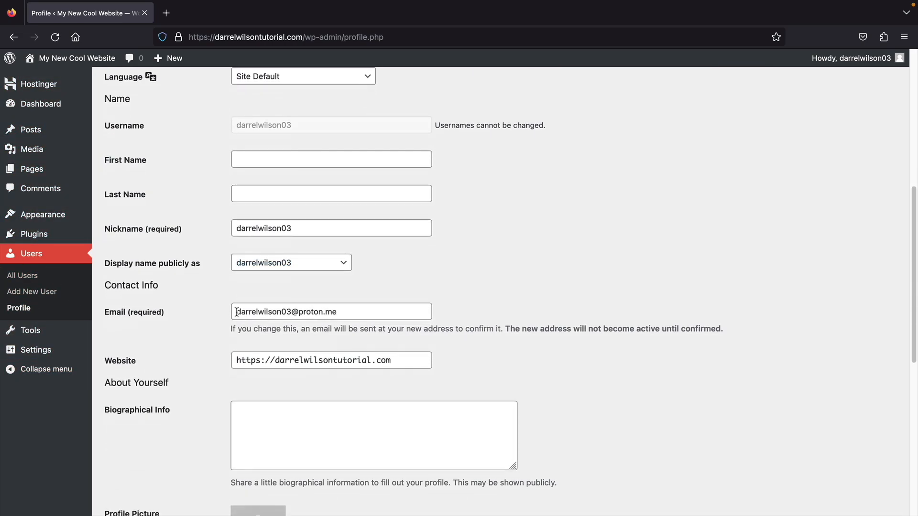
{"action": "left_click_drag", "start_coordinate": [349, 313], "coordinate": [232, 312]}
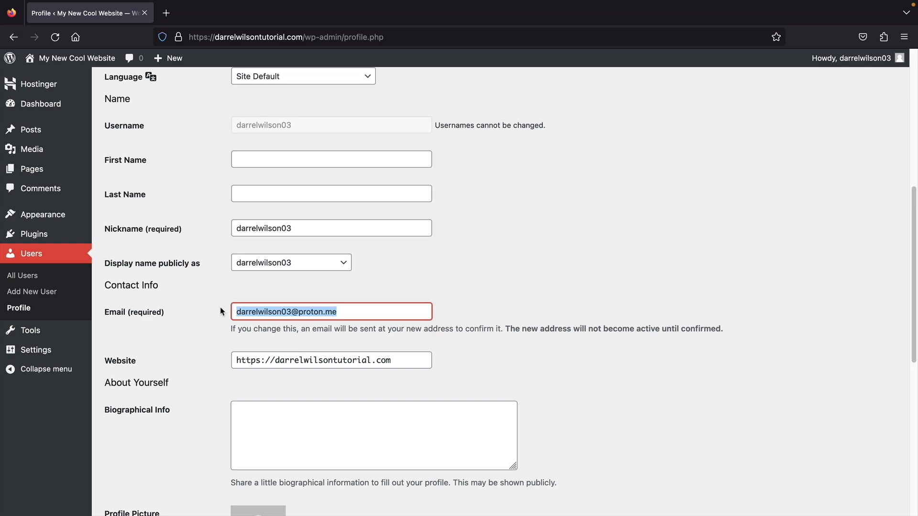
{"action": "scroll", "coordinate": [215, 316], "scroll_direction": "down", "scroll_amount": 10}
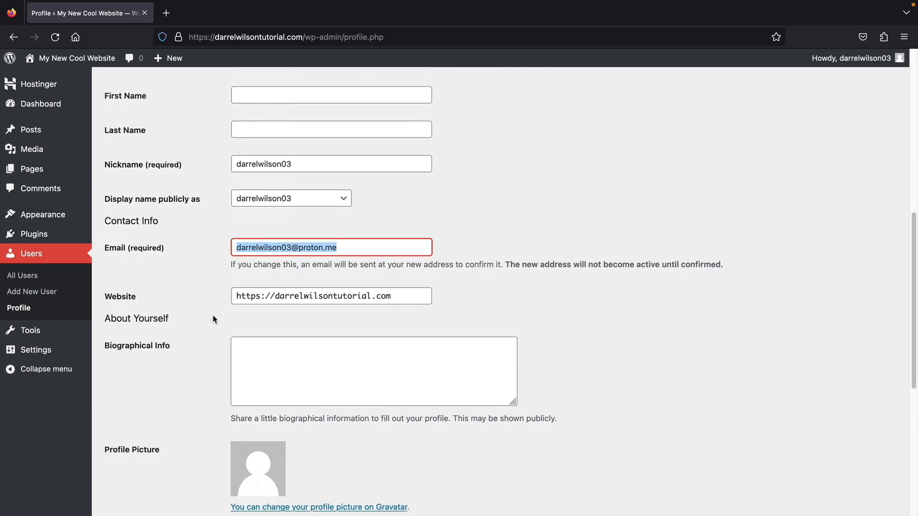
{"action": "left_click", "coordinate": [282, 293]}
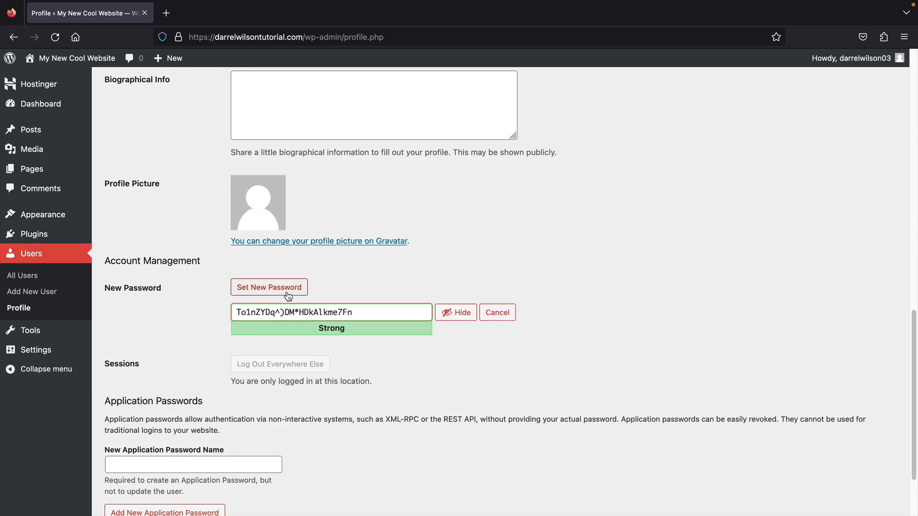
{"action": "left_click", "coordinate": [500, 313]}
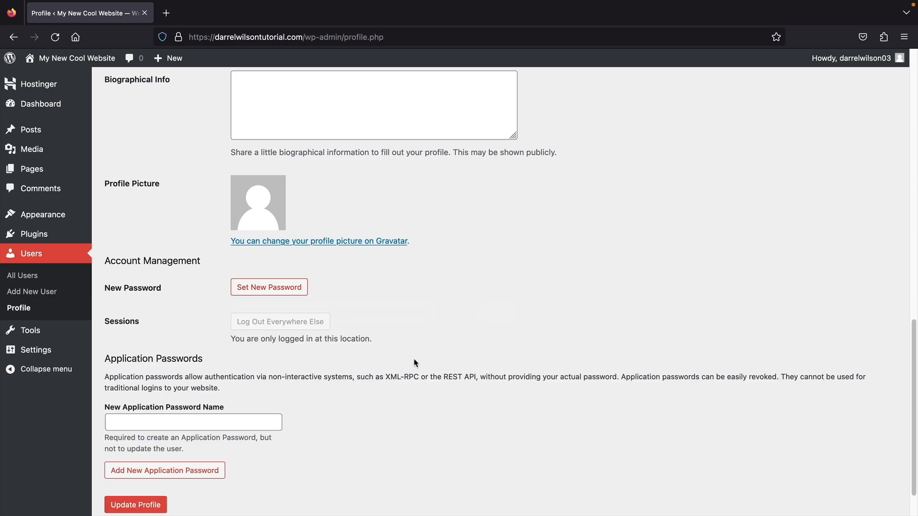
{"action": "scroll", "coordinate": [414, 363], "scroll_direction": "down", "scroll_amount": 2}
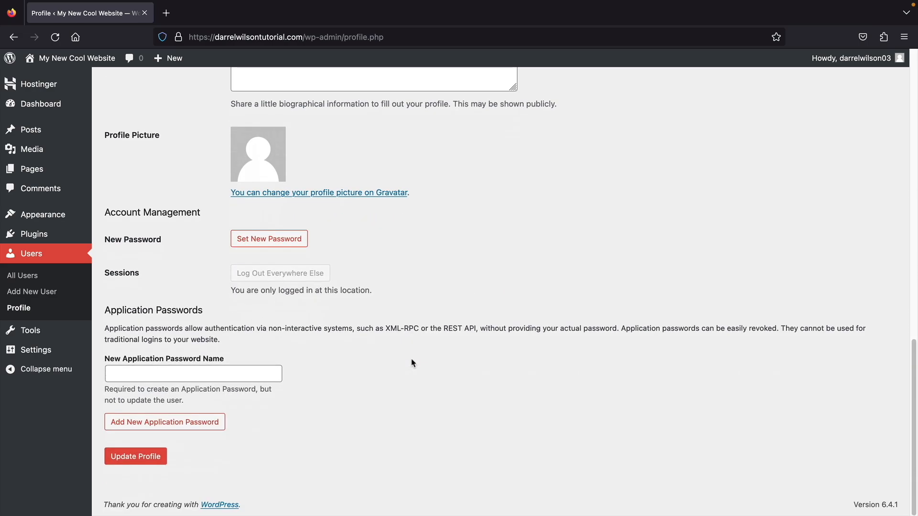
{"action": "left_click", "coordinate": [138, 461]}
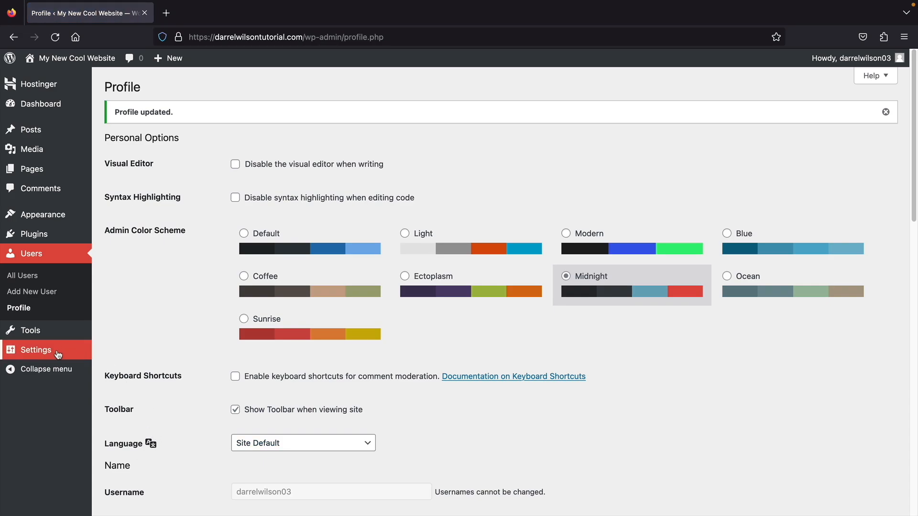
In Settings > General, review the admin email and keep Site Language as English (United States).
{"action": "mouse_move", "coordinate": [47, 356]}
{"action": "left_click", "coordinate": [119, 352]}
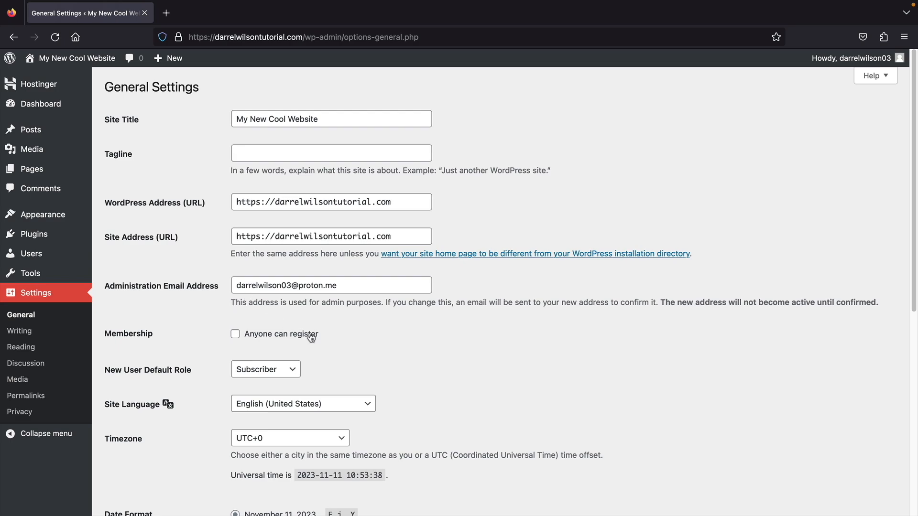
{"action": "left_click_drag", "start_coordinate": [345, 285], "coordinate": [200, 283]}
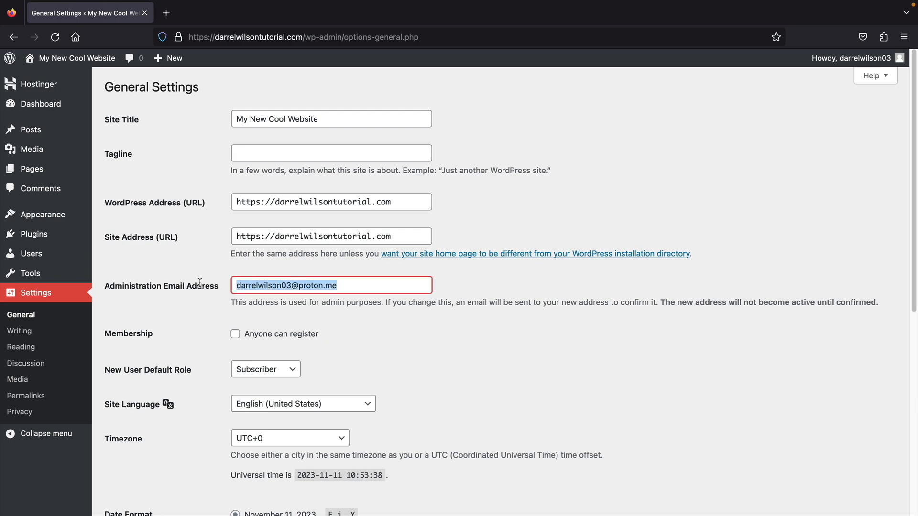
{"action": "scroll", "coordinate": [305, 360], "scroll_direction": "down", "scroll_amount": 5}
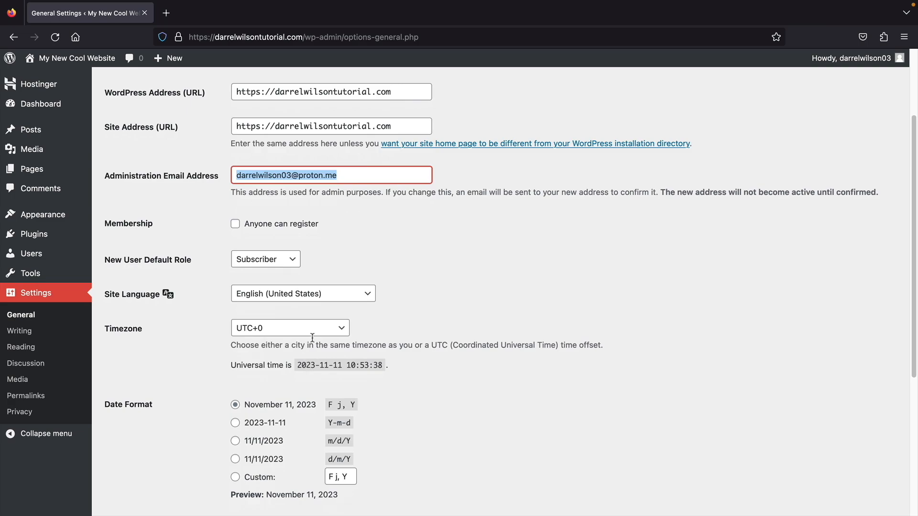
{"action": "left_click", "coordinate": [288, 297]}
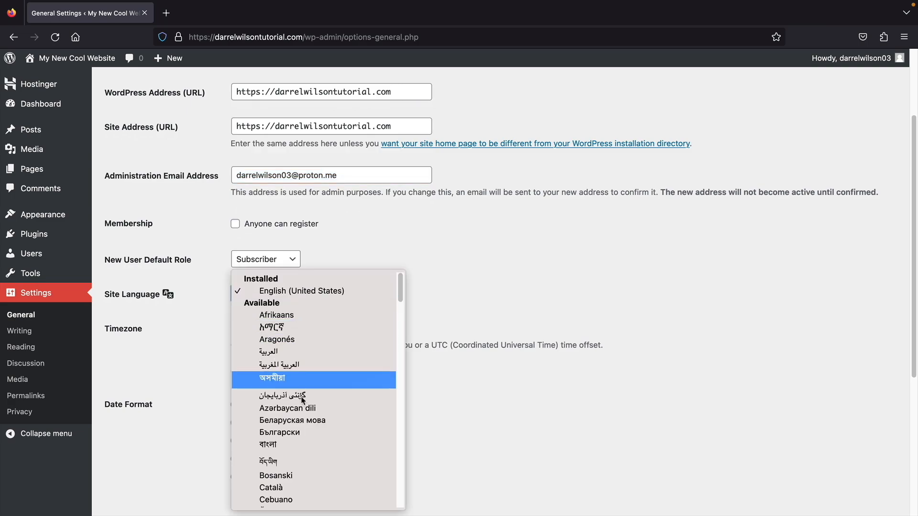
{"action": "scroll", "coordinate": [305, 422], "scroll_direction": "down", "scroll_amount": 10}
{"action": "scroll", "coordinate": [305, 422], "scroll_direction": "down", "scroll_amount": 10}
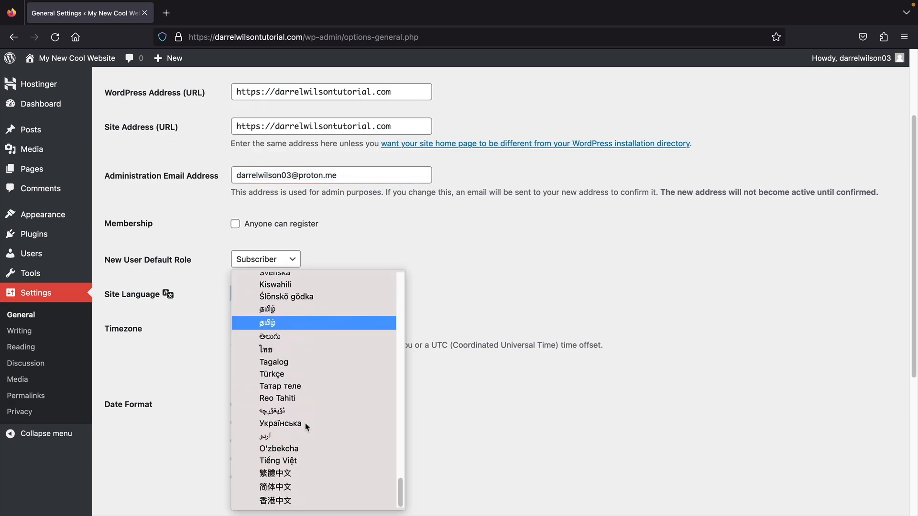
{"action": "scroll", "coordinate": [305, 424], "scroll_direction": "up", "scroll_amount": 15}
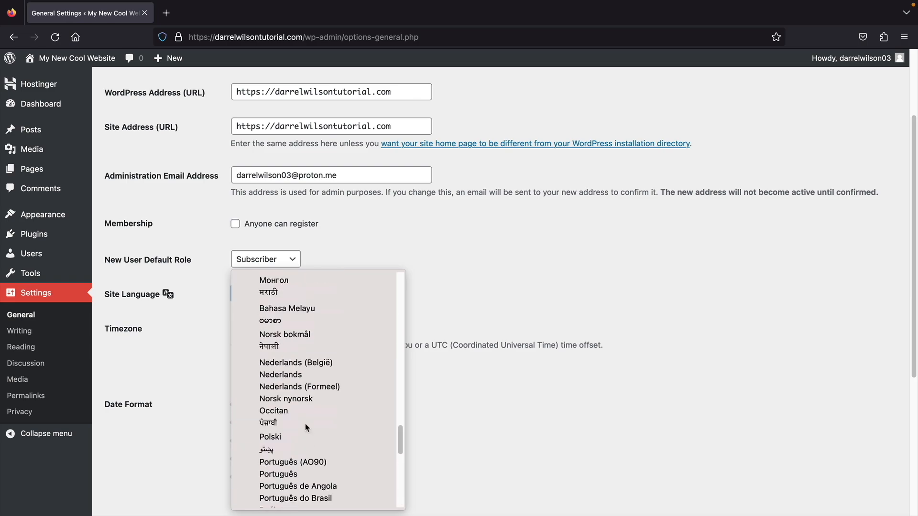
{"action": "scroll", "coordinate": [306, 427], "scroll_direction": "up", "scroll_amount": 8}
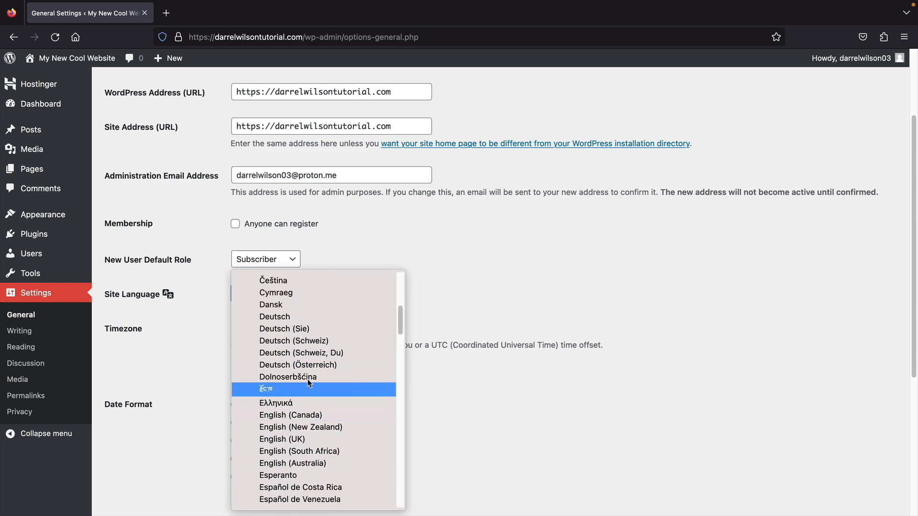
{"action": "scroll", "coordinate": [311, 406], "scroll_direction": "down", "scroll_amount": 6}
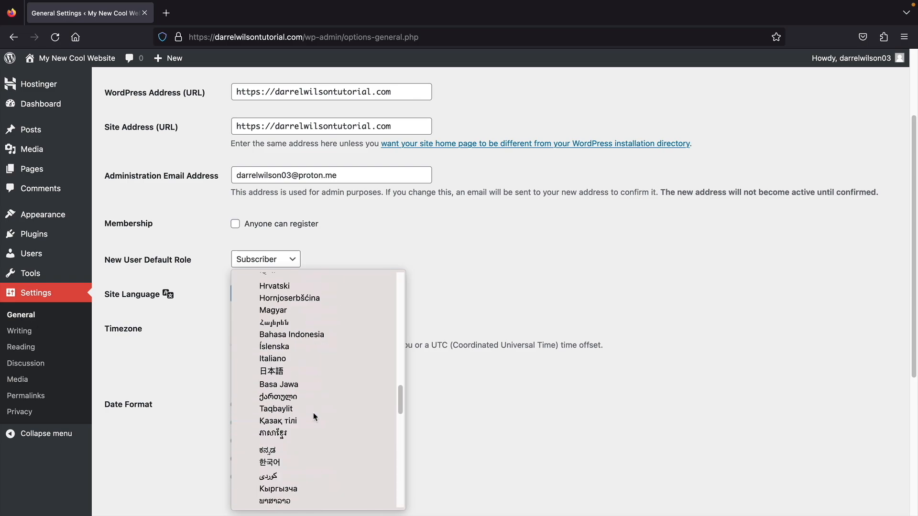
{"action": "left_click", "coordinate": [493, 392]}
Save the General Settings and go to Settings > Permalinks.
{"action": "scroll", "coordinate": [453, 383], "scroll_direction": "down", "scroll_amount": 5}
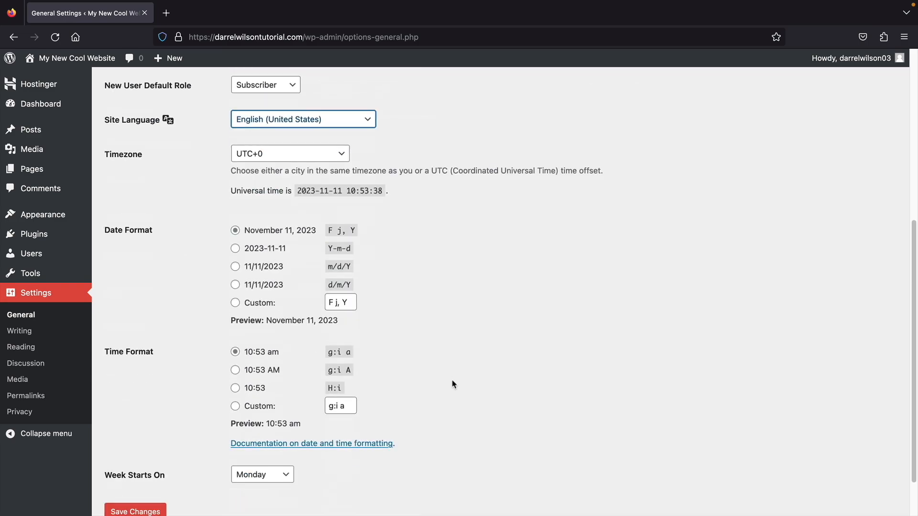
{"action": "scroll", "coordinate": [291, 444], "scroll_direction": "down", "scroll_amount": 2}
{"action": "left_click", "coordinate": [136, 457]}
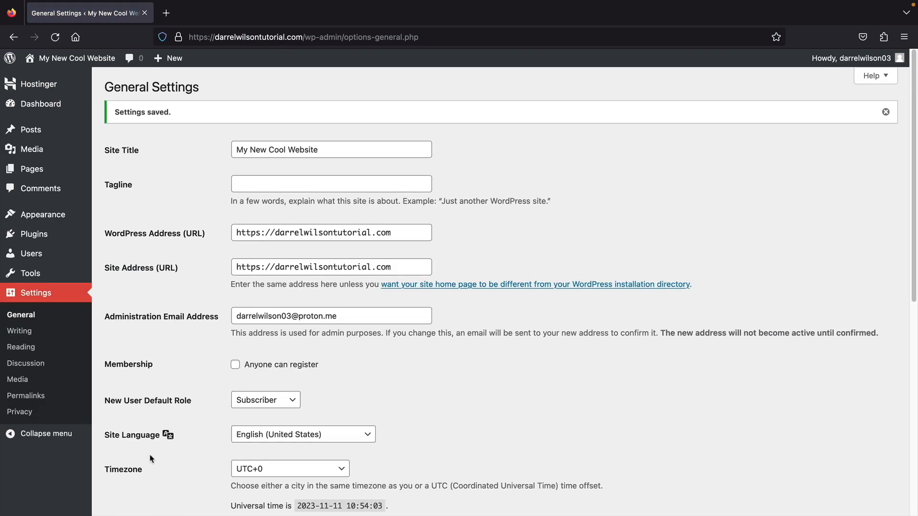
{"action": "left_click", "coordinate": [40, 403]}
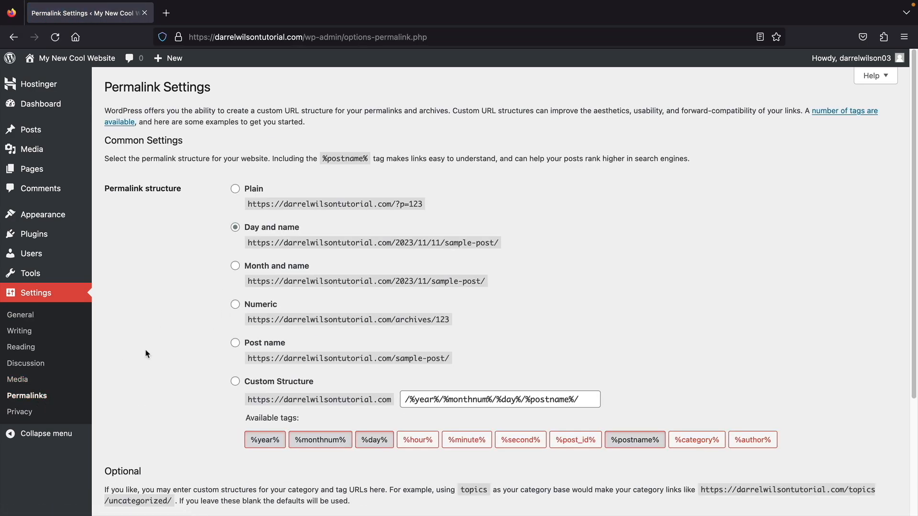
Switch permalinks to the Post name structure, save it, and return to the Dashboard.
{"action": "left_click", "coordinate": [235, 344]}
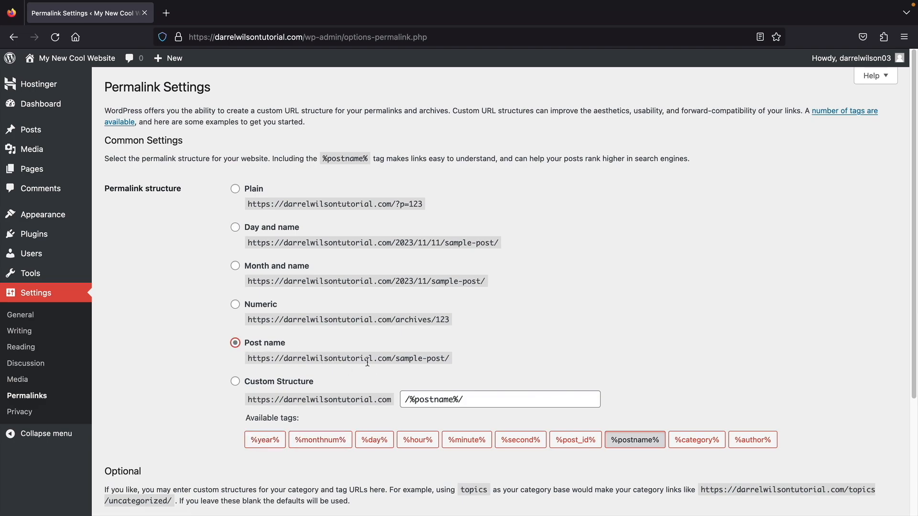
{"action": "left_click_drag", "start_coordinate": [396, 358], "coordinate": [454, 362]}
{"action": "left_click_drag", "start_coordinate": [396, 359], "coordinate": [462, 363]}
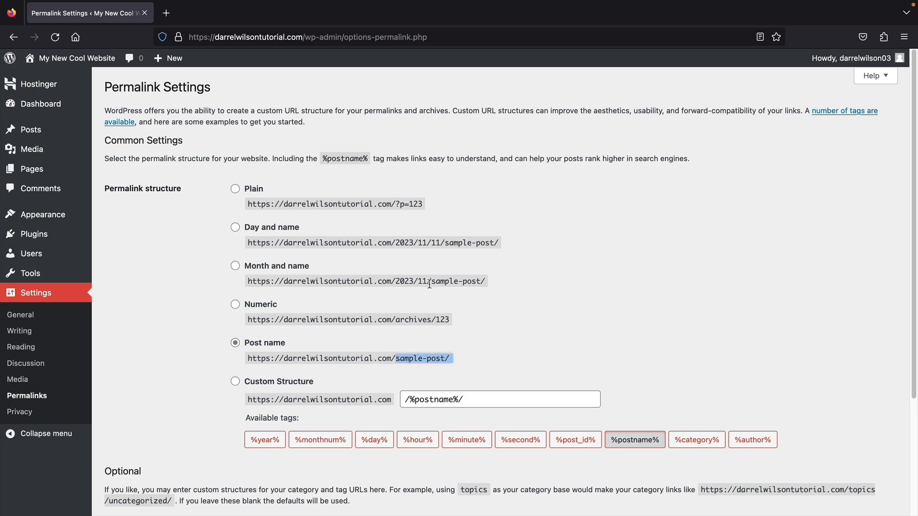
{"action": "left_click_drag", "start_coordinate": [383, 283], "coordinate": [483, 284]}
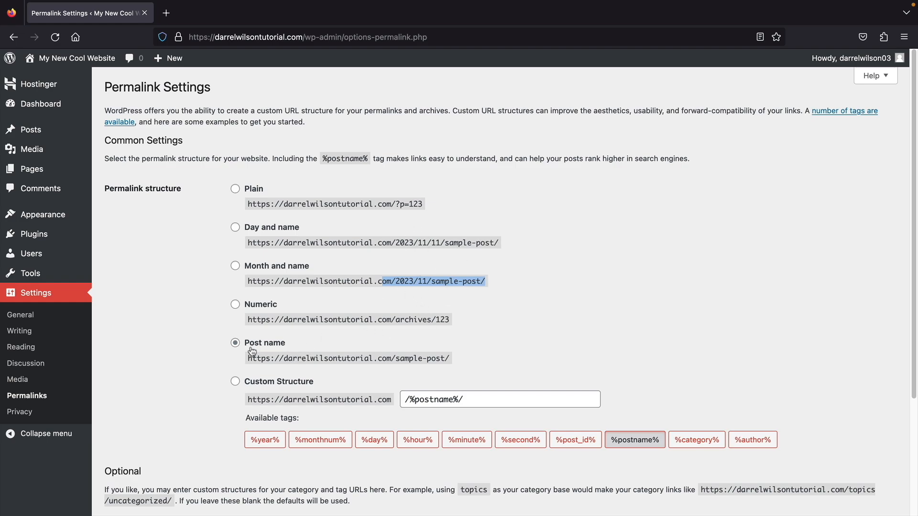
{"action": "scroll", "coordinate": [188, 337], "scroll_direction": "down", "scroll_amount": 3}
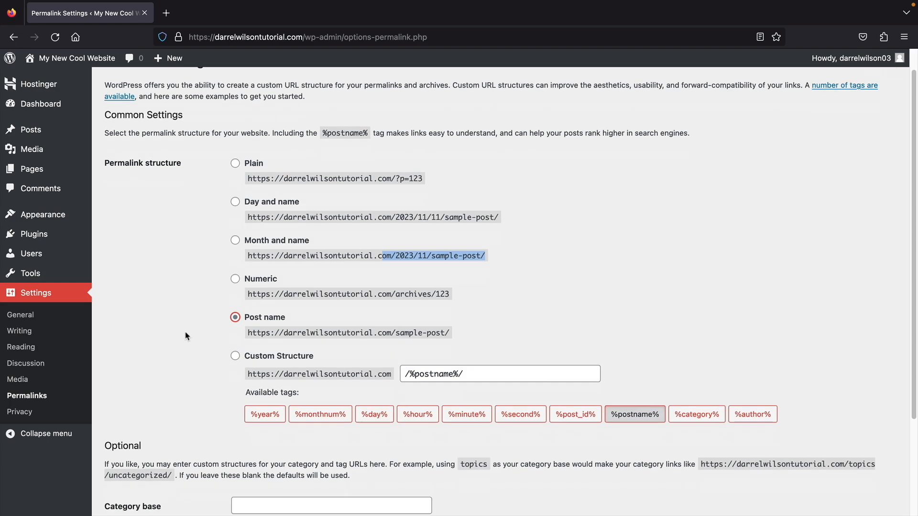
{"action": "left_click", "coordinate": [140, 461]}
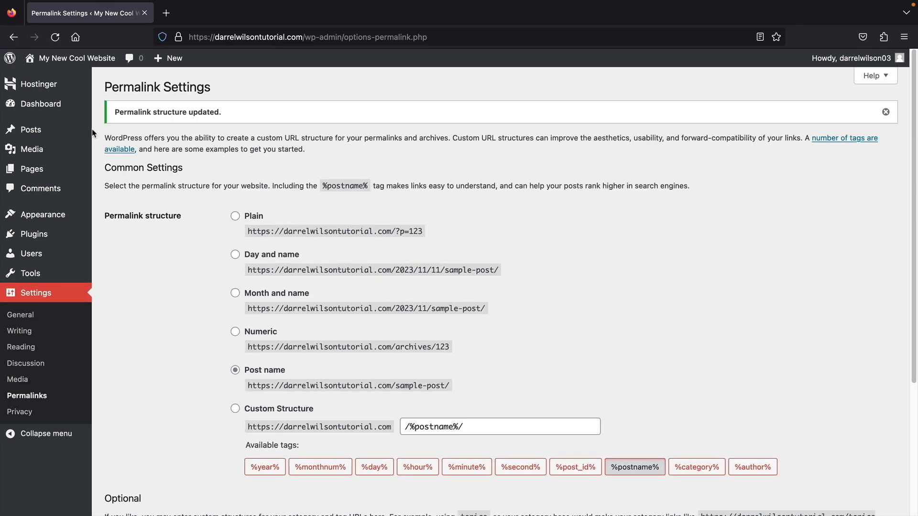
{"action": "left_click", "coordinate": [63, 112]}
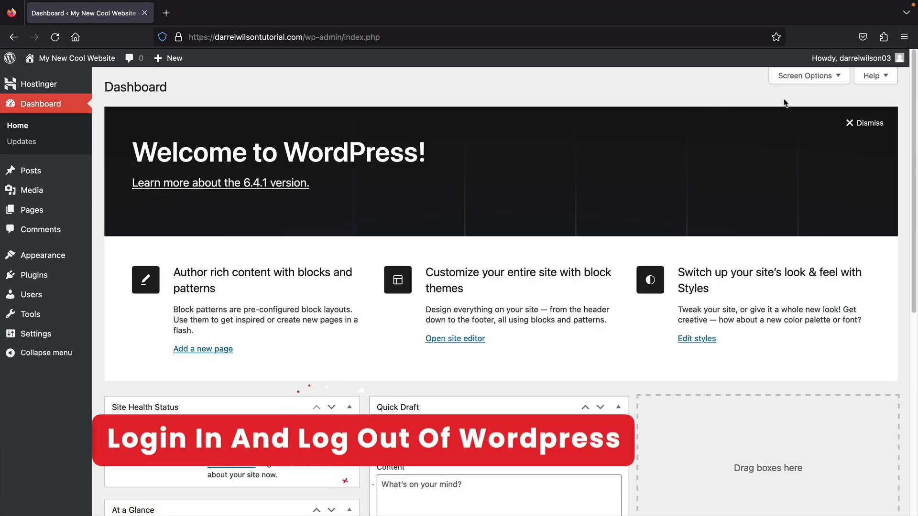
Log out of WordPress and visit the site's homepage at the bare site address.
{"action": "mouse_move", "coordinate": [851, 58]}
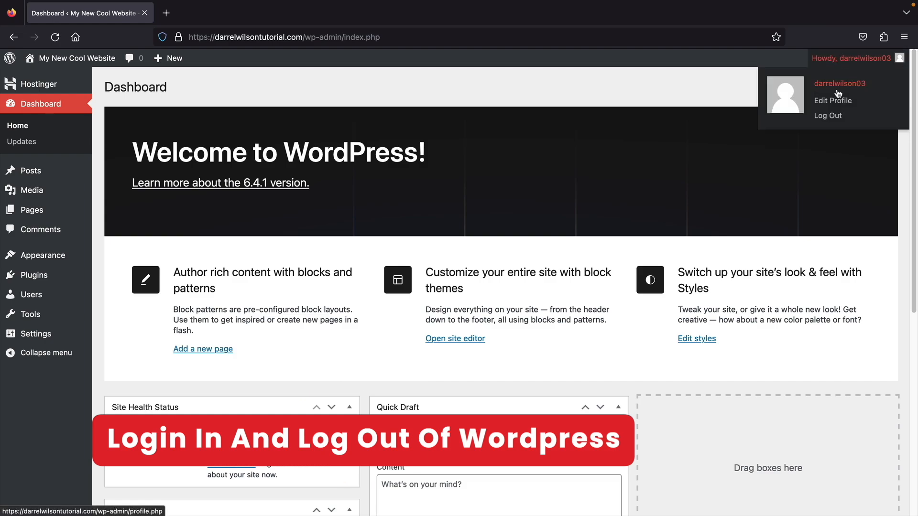
{"action": "left_click", "coordinate": [833, 118]}
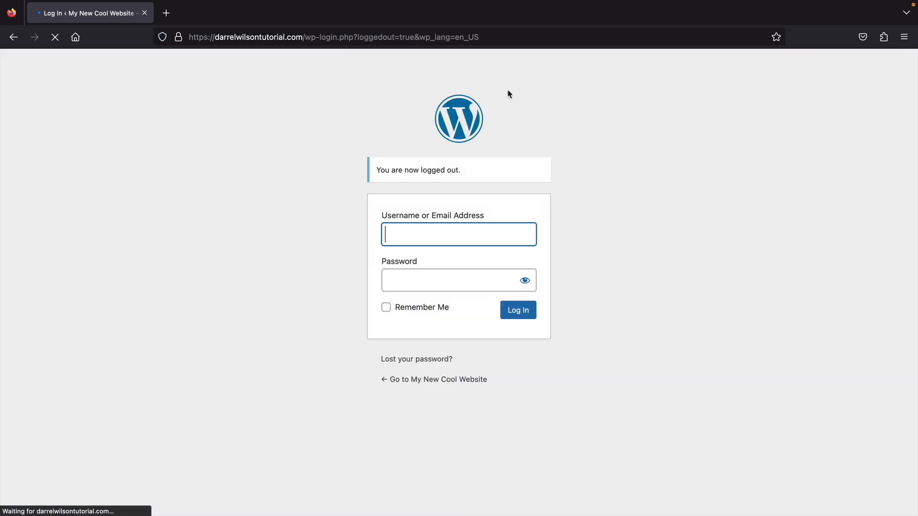
{"action": "left_click_drag", "start_coordinate": [303, 36], "coordinate": [650, 47]}
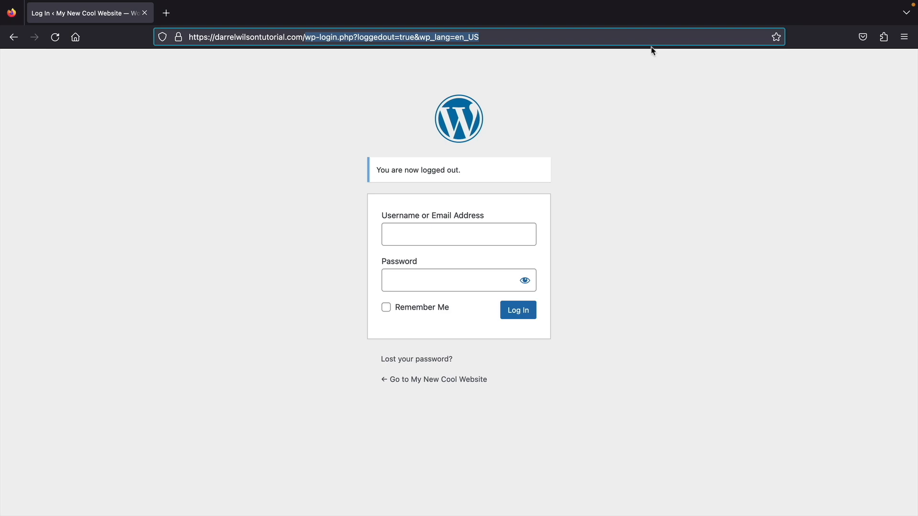
{"action": "key", "text": "BackSpace"}
{"action": "key", "text": "Return"}
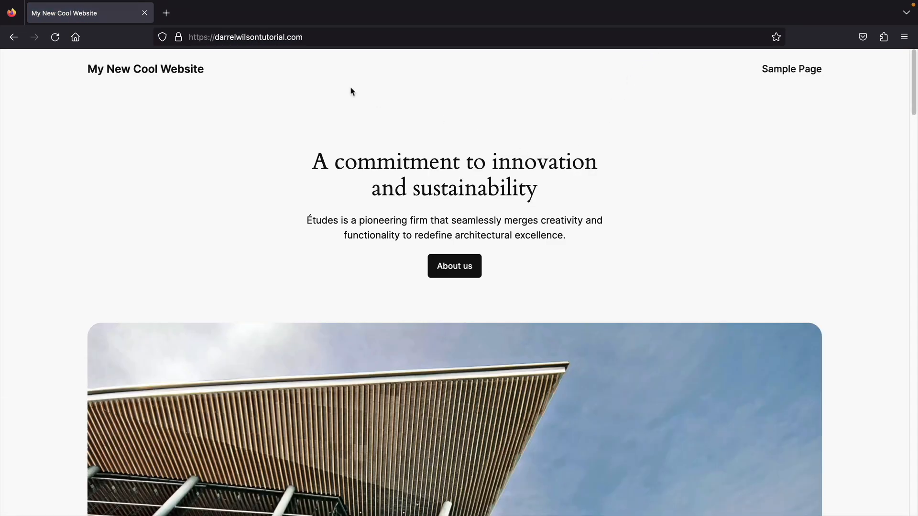
{"action": "scroll", "coordinate": [269, 115], "scroll_direction": "down", "scroll_amount": 10}
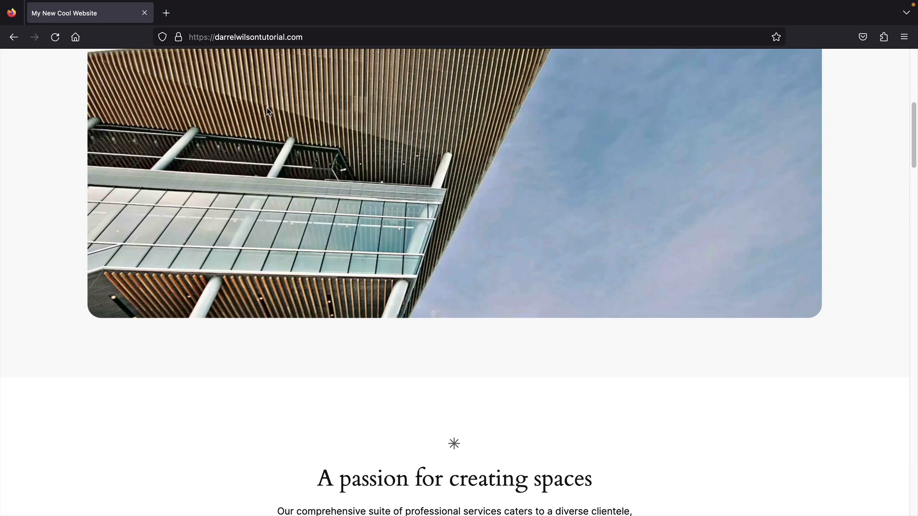
{"action": "scroll", "coordinate": [268, 119], "scroll_direction": "down", "scroll_amount": 10}
{"action": "scroll", "coordinate": [295, 203], "scroll_direction": "up", "scroll_amount": 20}
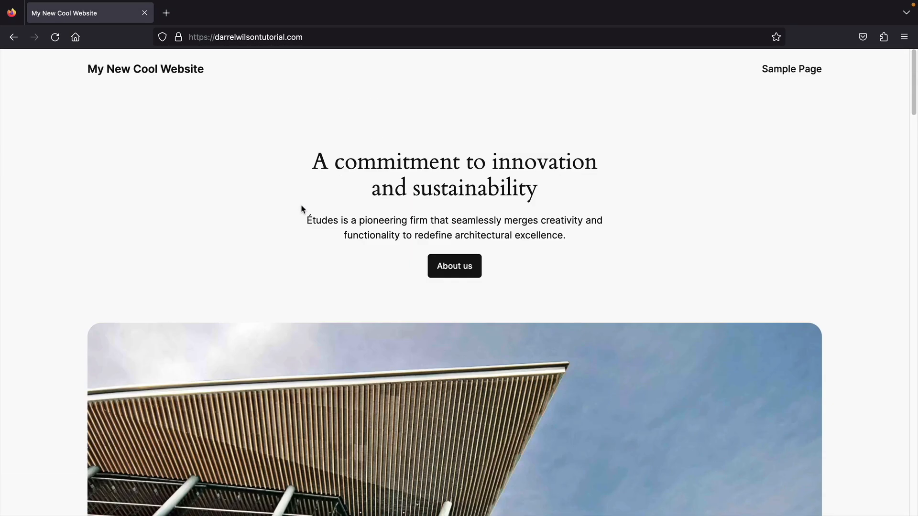
Go to /wp-admin and log back in with Remember Me ticked.
{"action": "left_click", "coordinate": [346, 39]}
{"action": "left_click", "coordinate": [346, 38]}
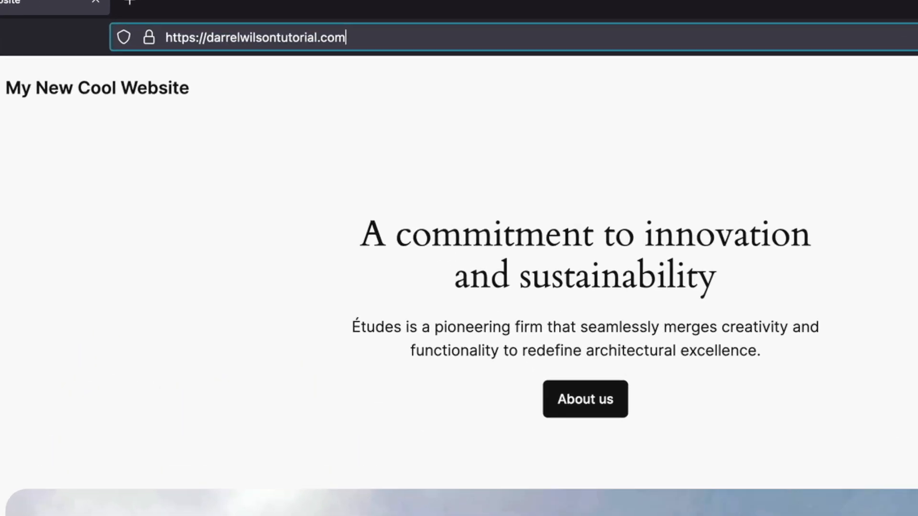
{"action": "type", "text": "/wp-admin"}
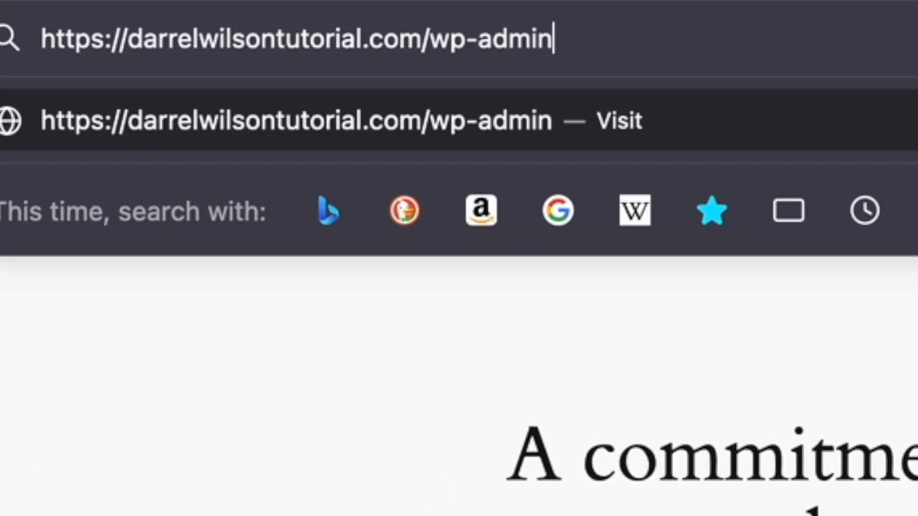
{"action": "key", "text": "Return"}
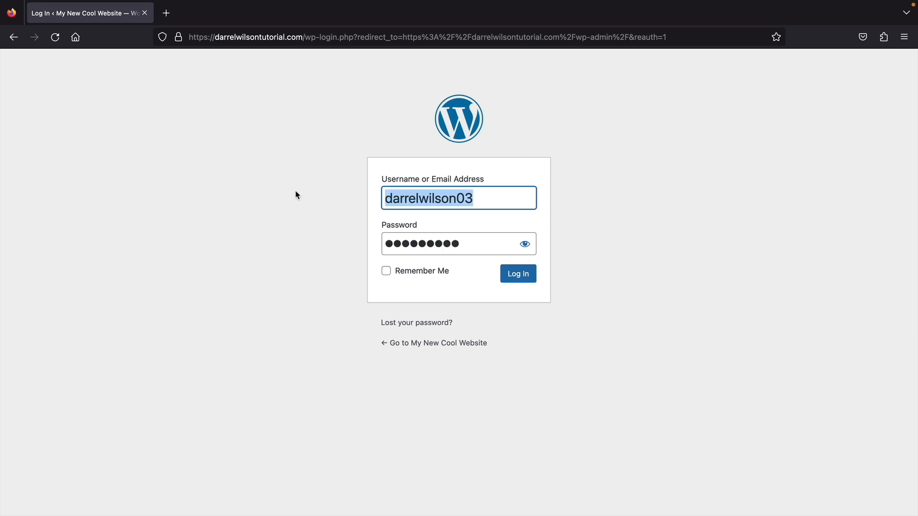
{"action": "left_click", "coordinate": [386, 271]}
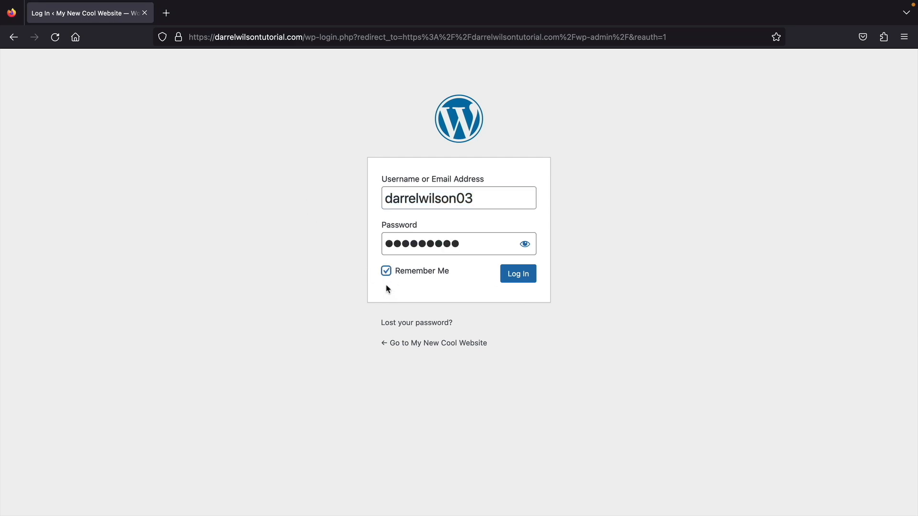
{"action": "left_click", "coordinate": [521, 280]}
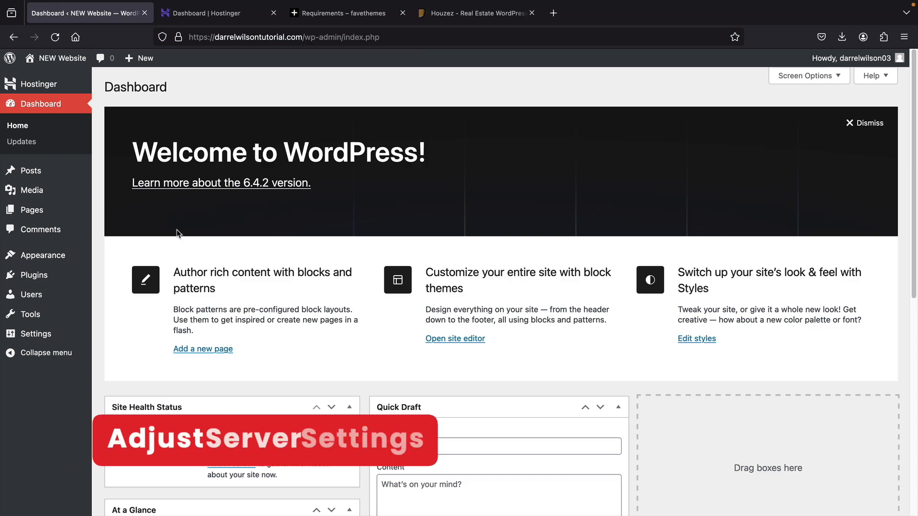
Review the Houzez Recommended PHP Configuration Limits in the Favethemes docs, then return to the Hostinger dashboard.
{"action": "left_click", "coordinate": [322, 17]}
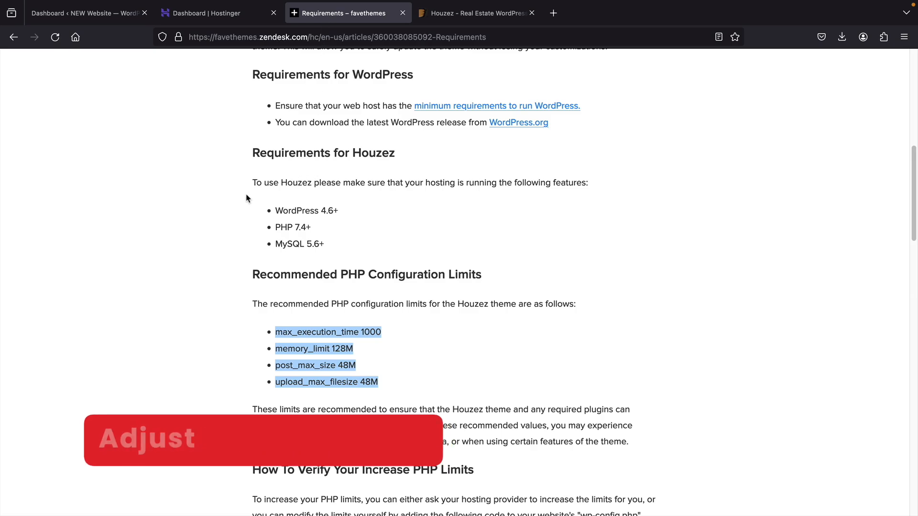
{"action": "scroll", "coordinate": [247, 198], "scroll_direction": "down", "scroll_amount": 2}
{"action": "scroll", "coordinate": [247, 194], "scroll_direction": "down", "scroll_amount": 4}
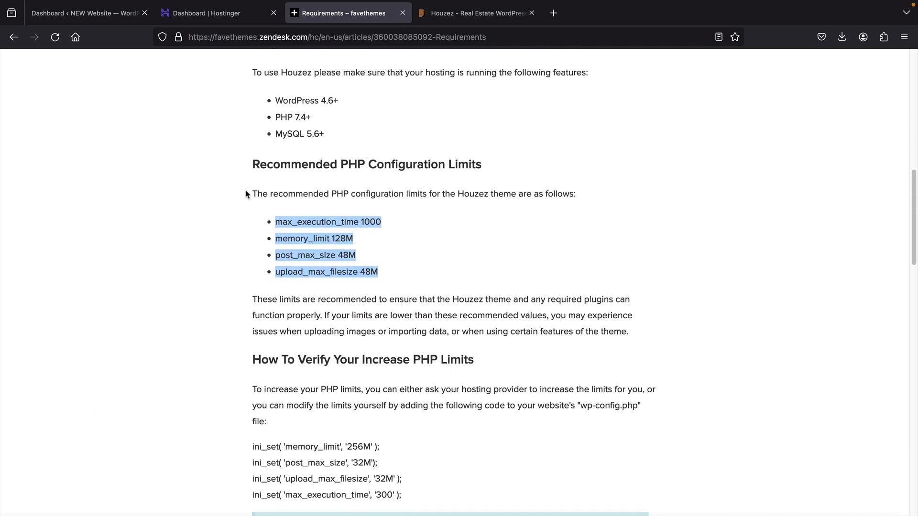
{"action": "left_click_drag", "start_coordinate": [251, 159], "coordinate": [524, 160]}
{"action": "left_click", "coordinate": [356, 243]}
{"action": "left_click_drag", "start_coordinate": [356, 243], "coordinate": [301, 207]}
{"action": "left_click", "coordinate": [298, 198]}
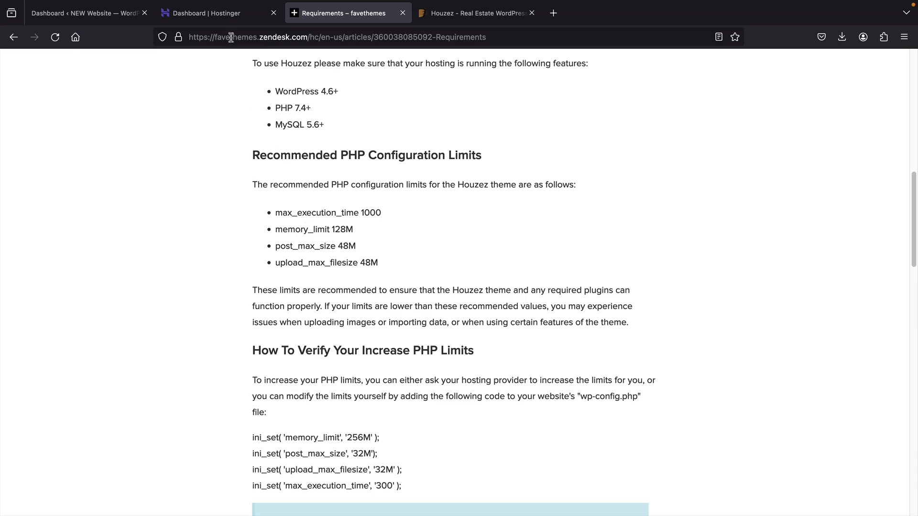
{"action": "left_click", "coordinate": [223, 16]}
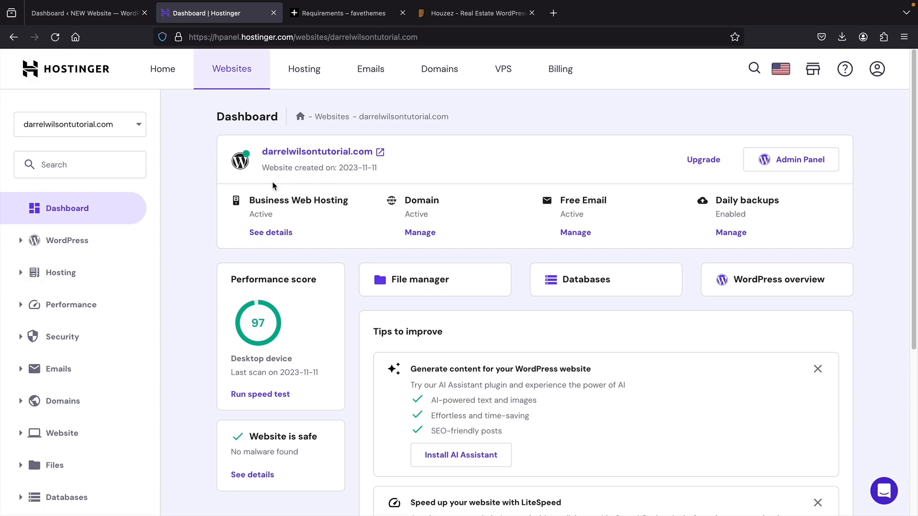
Open Hostinger's PHP Configuration page and show its PHP options, glancing at the Houzez requirements.
{"action": "scroll", "coordinate": [74, 287], "scroll_direction": "down", "scroll_amount": 3}
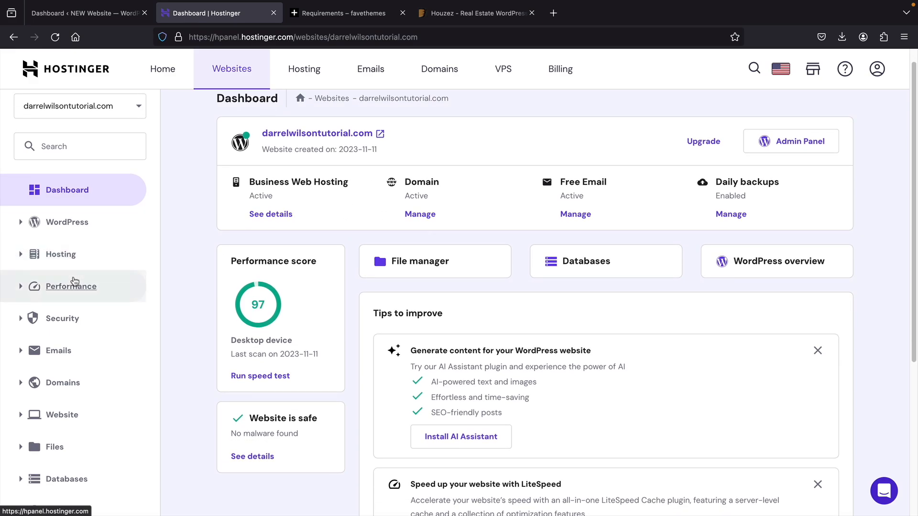
{"action": "left_click", "coordinate": [64, 429]}
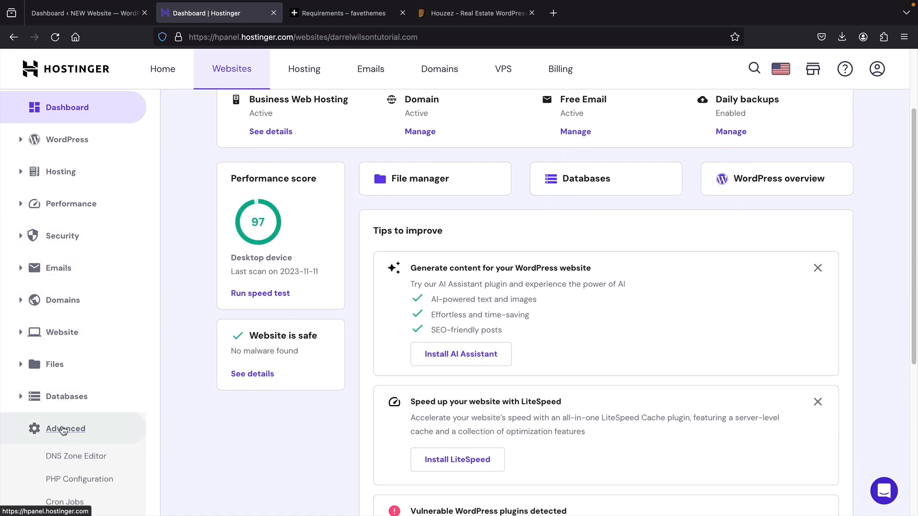
{"action": "scroll", "coordinate": [68, 409], "scroll_direction": "down", "scroll_amount": 2}
{"action": "left_click", "coordinate": [66, 406]}
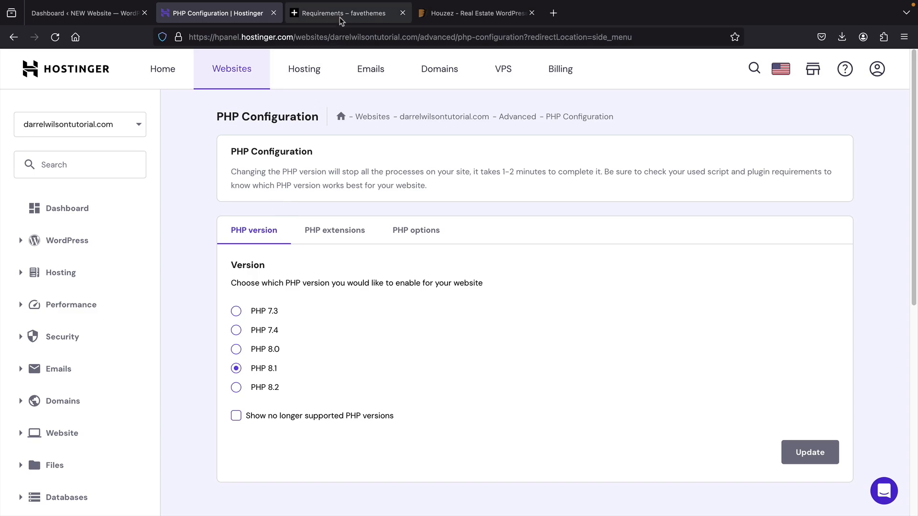
{"action": "left_click", "coordinate": [377, 13]}
{"action": "scroll", "coordinate": [341, 235], "scroll_direction": "up", "scroll_amount": 1}
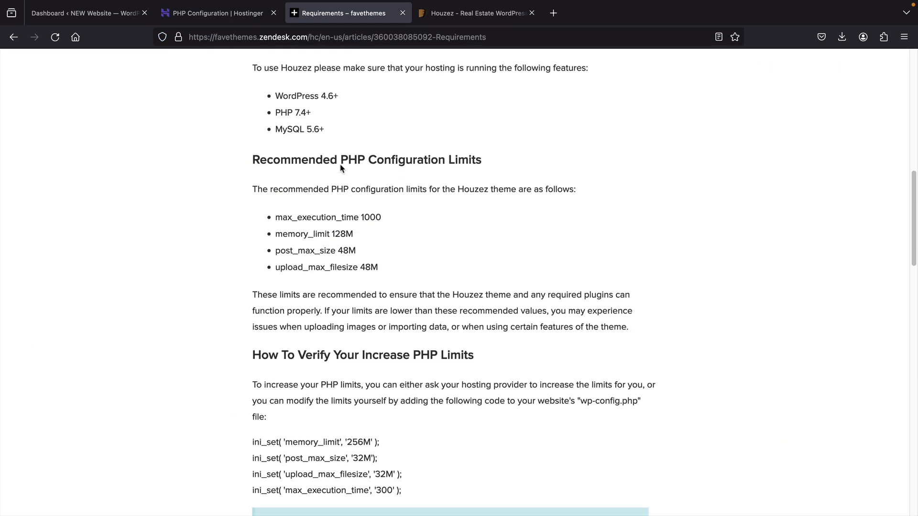
{"action": "left_click_drag", "start_coordinate": [311, 118], "coordinate": [281, 118]}
{"action": "left_click", "coordinate": [201, 13]}
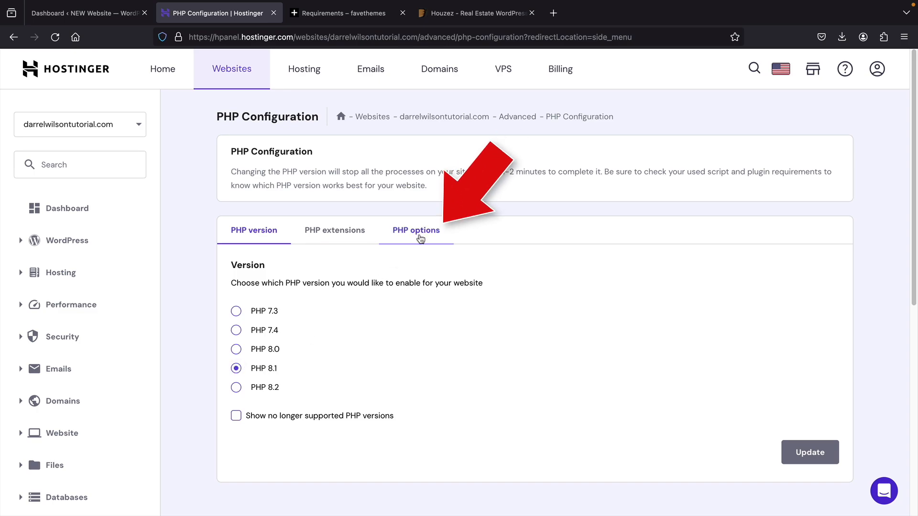
{"action": "left_click", "coordinate": [421, 238]}
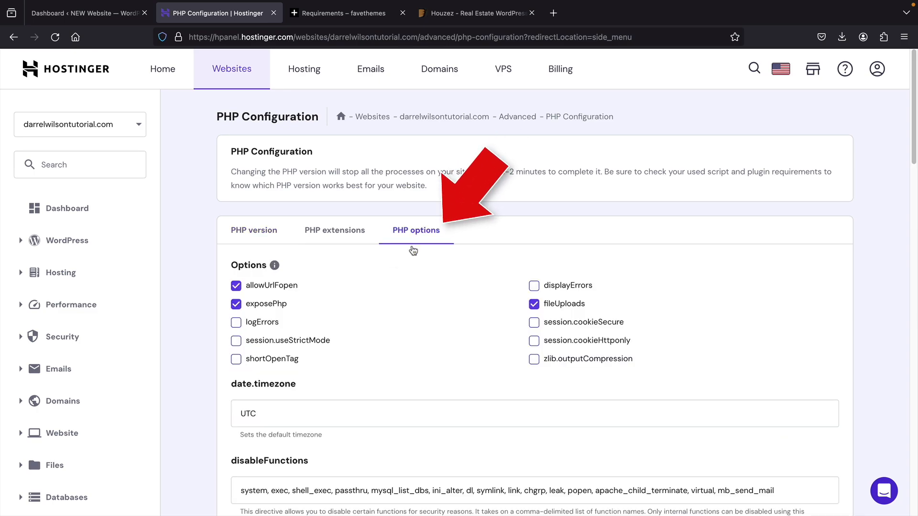
{"action": "scroll", "coordinate": [391, 308], "scroll_direction": "down", "scroll_amount": 2}
{"action": "scroll", "coordinate": [392, 309], "scroll_direction": "down", "scroll_amount": 10}
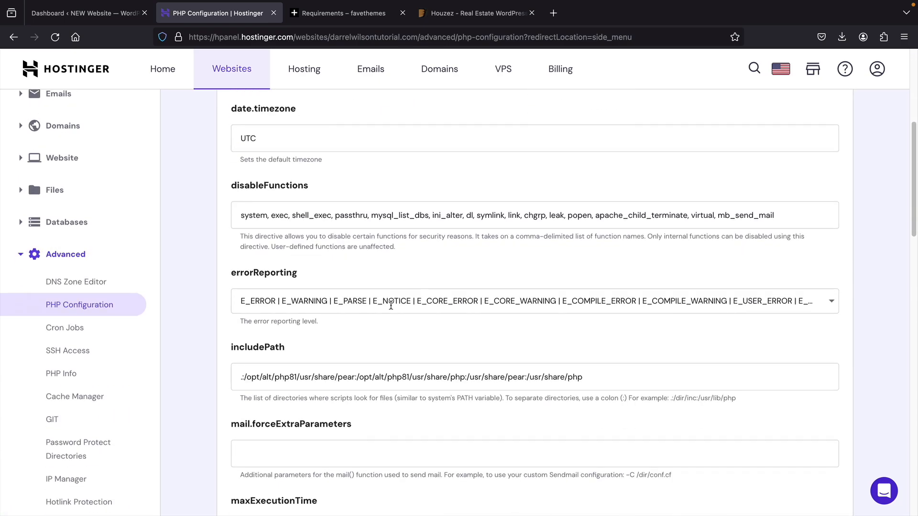
{"action": "scroll", "coordinate": [391, 309], "scroll_direction": "down", "scroll_amount": 2}
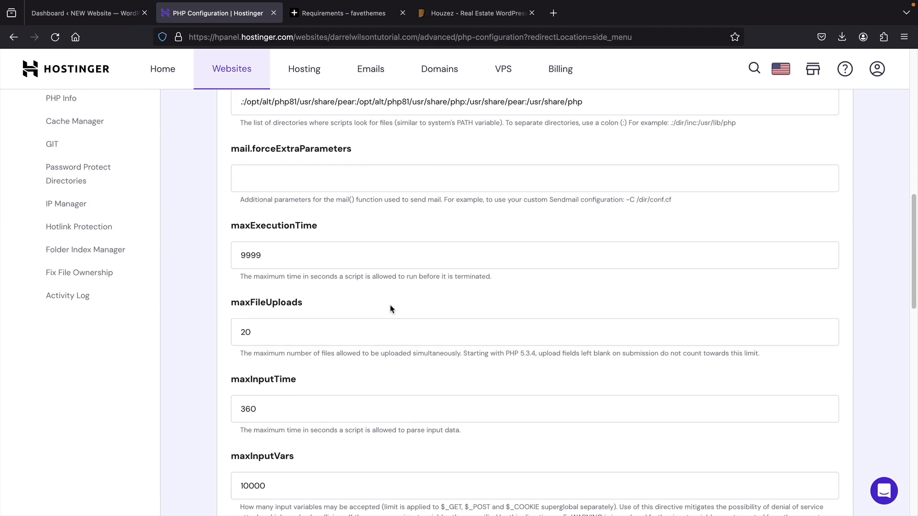
Set maxExecutionTime to 1000, matching Houzez's recommended max_execution_time.
{"action": "left_click", "coordinate": [346, 15]}
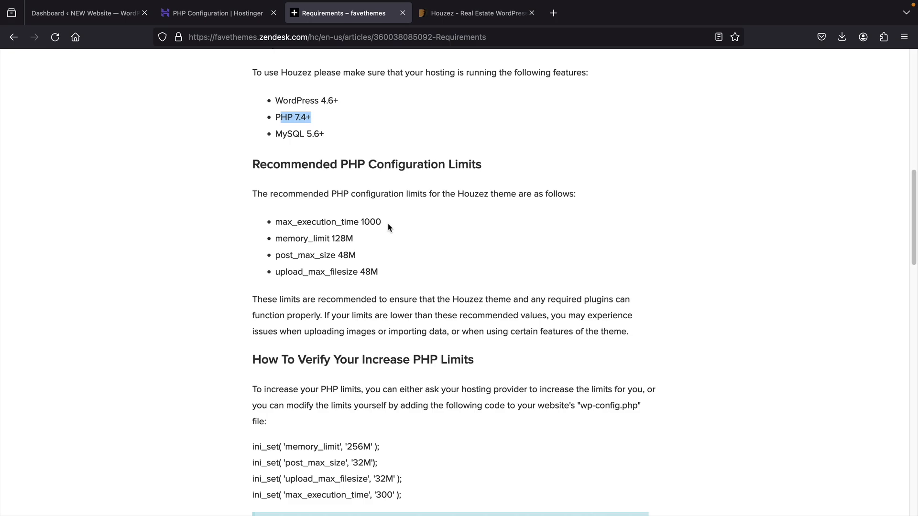
{"action": "left_click_drag", "start_coordinate": [381, 221], "coordinate": [276, 223]}
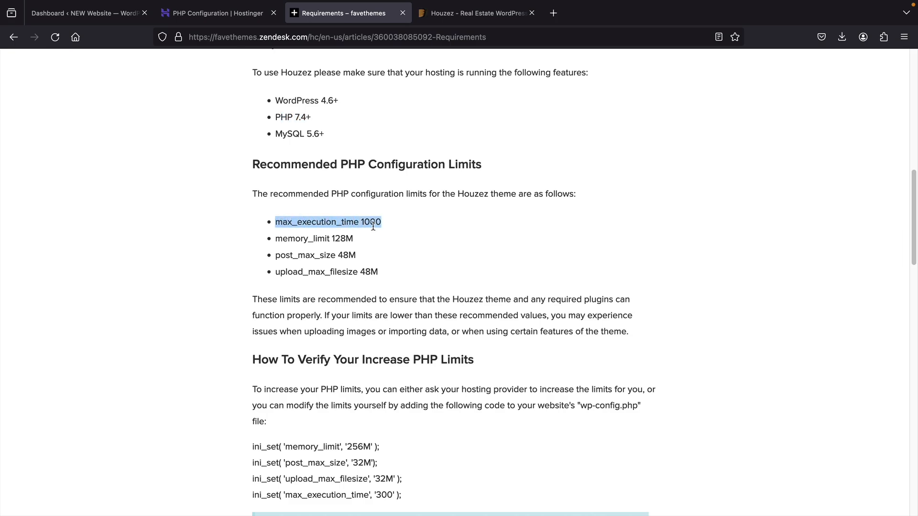
{"action": "left_click", "coordinate": [234, 15]}
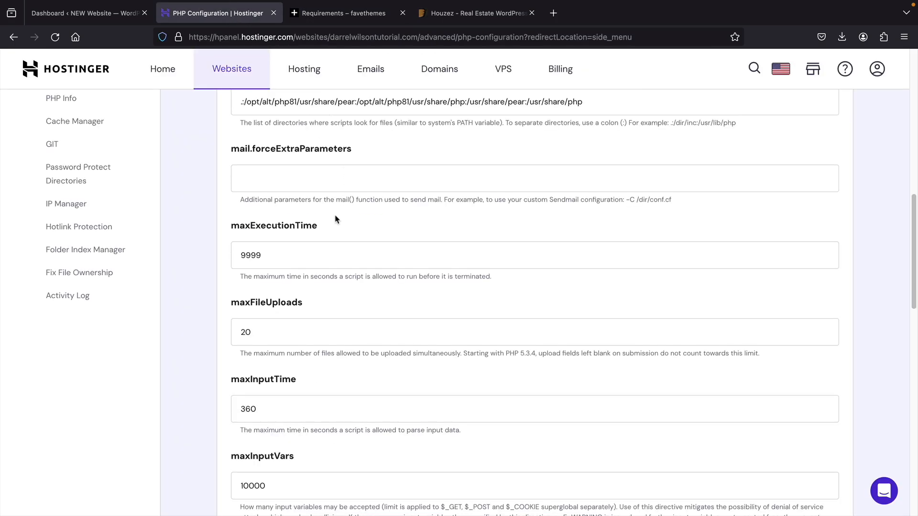
{"action": "left_click", "coordinate": [306, 251]}
{"action": "double_click", "coordinate": [242, 254]}
{"action": "type", "text": "1000"}
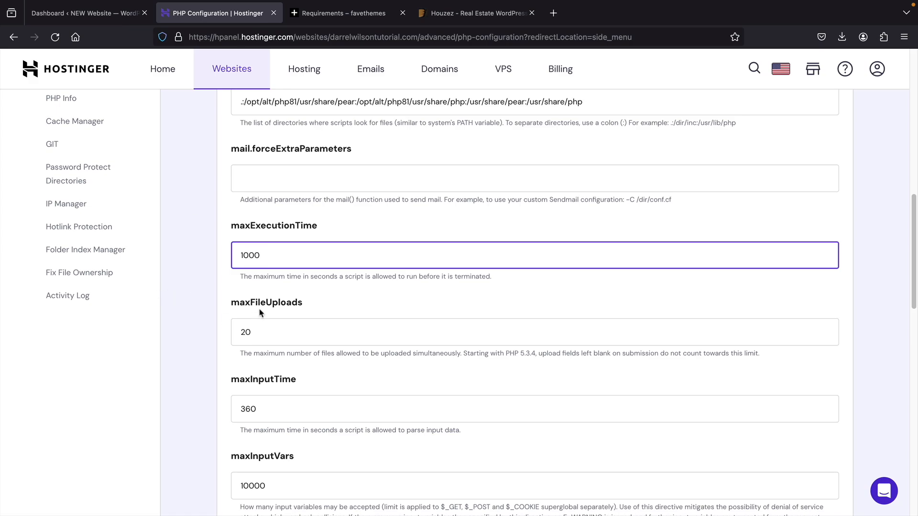
Check the upload_max_filesize 48M requirement and keep memoryLimit at 2048M.
{"action": "left_click", "coordinate": [310, 16]}
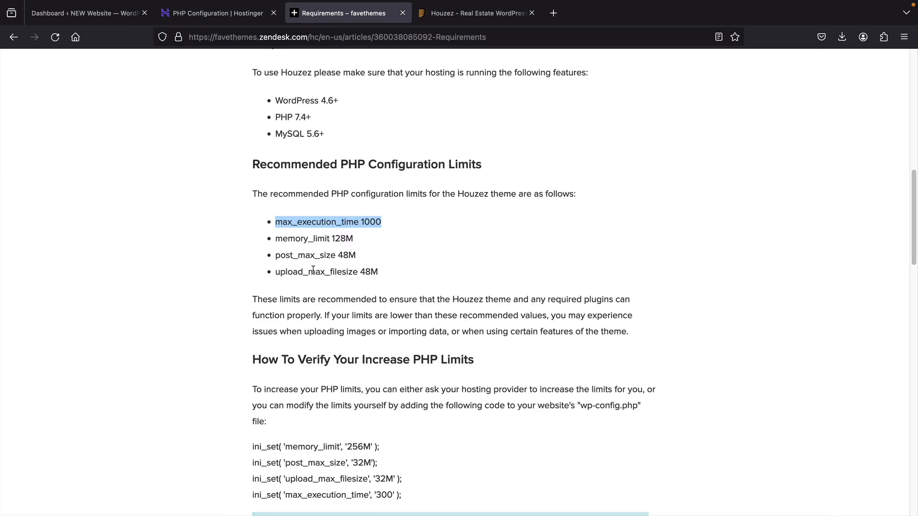
{"action": "left_click_drag", "start_coordinate": [280, 271], "coordinate": [383, 283]}
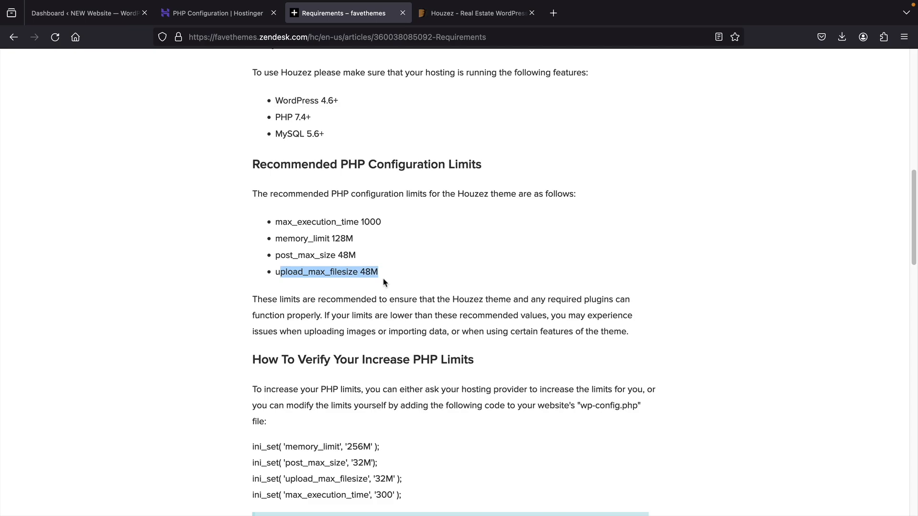
{"action": "left_click", "coordinate": [233, 18]}
{"action": "scroll", "coordinate": [364, 265], "scroll_direction": "down", "scroll_amount": 4}
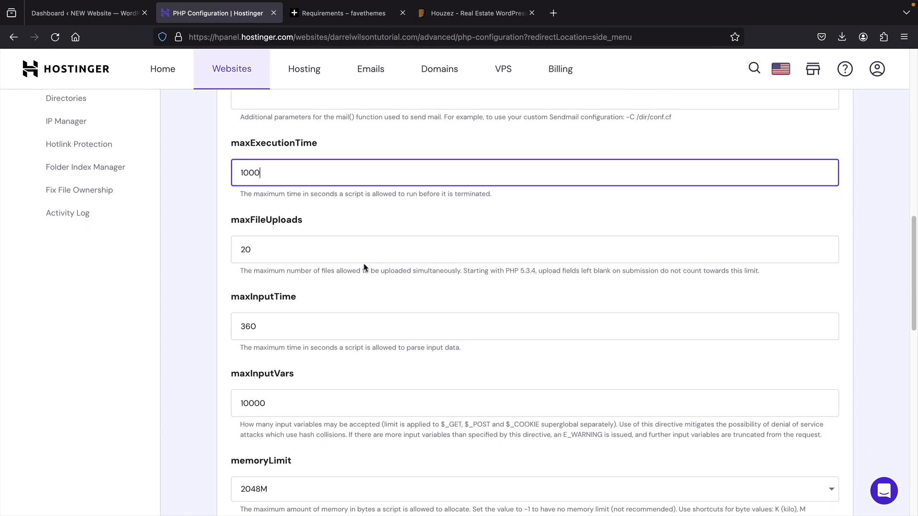
{"action": "scroll", "coordinate": [363, 265], "scroll_direction": "down", "scroll_amount": 3}
{"action": "left_click", "coordinate": [275, 262]}
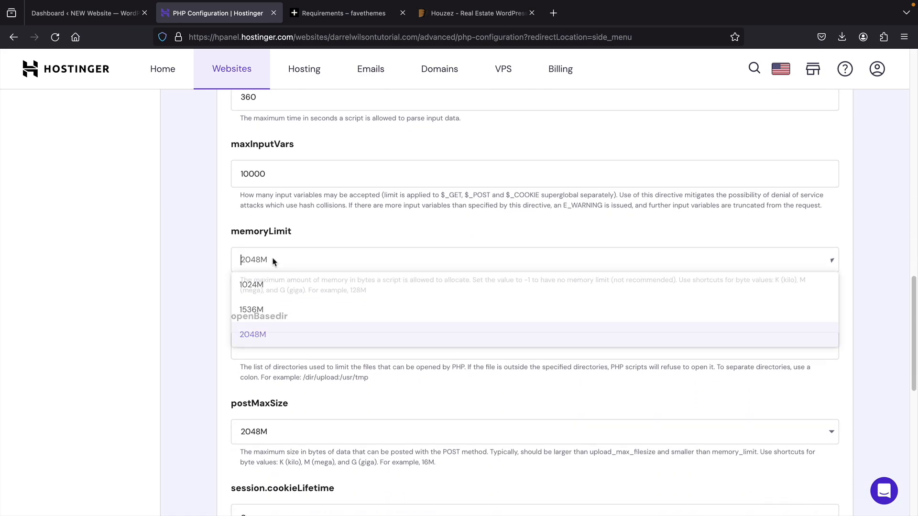
{"action": "left_click", "coordinate": [263, 334]}
Check the memory_limit 128M requirement and set postMaxSize to 1024M.
{"action": "left_click", "coordinate": [314, 19]}
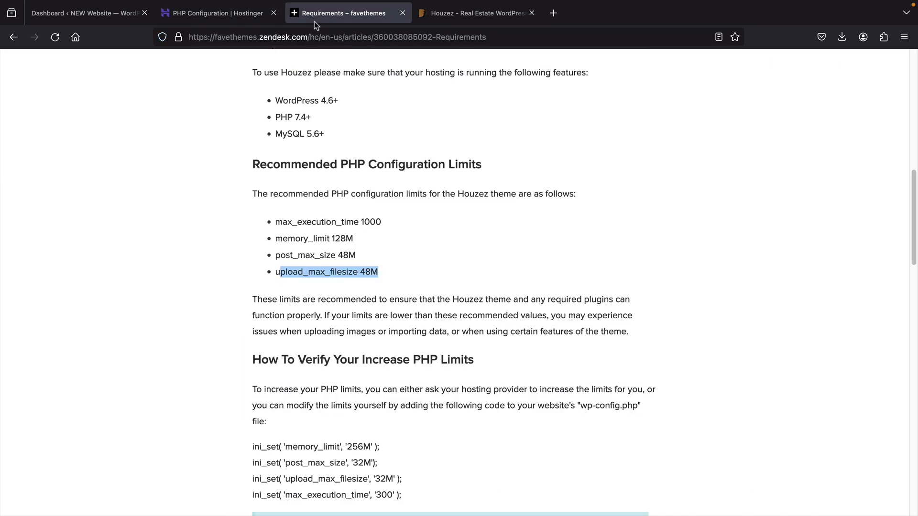
{"action": "left_click_drag", "start_coordinate": [277, 241], "coordinate": [360, 241]}
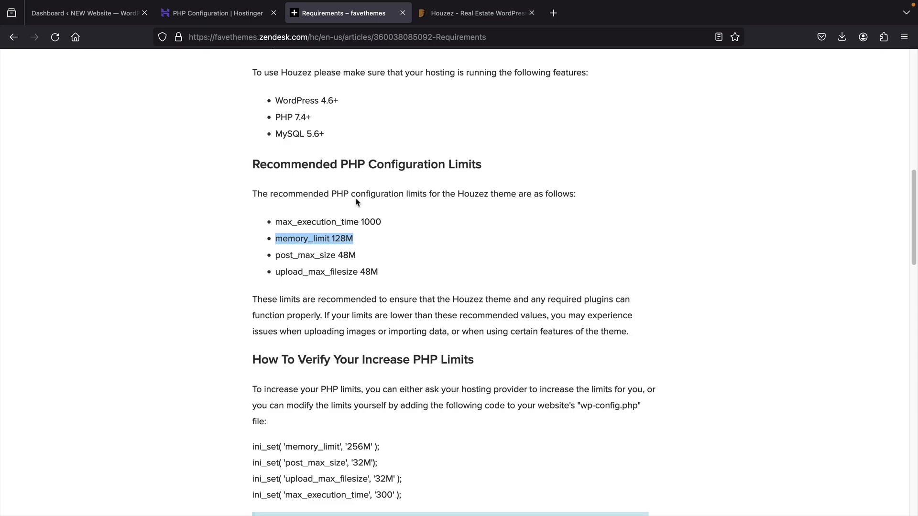
{"action": "left_click", "coordinate": [249, 13]}
{"action": "scroll", "coordinate": [377, 270], "scroll_direction": "down", "scroll_amount": 3}
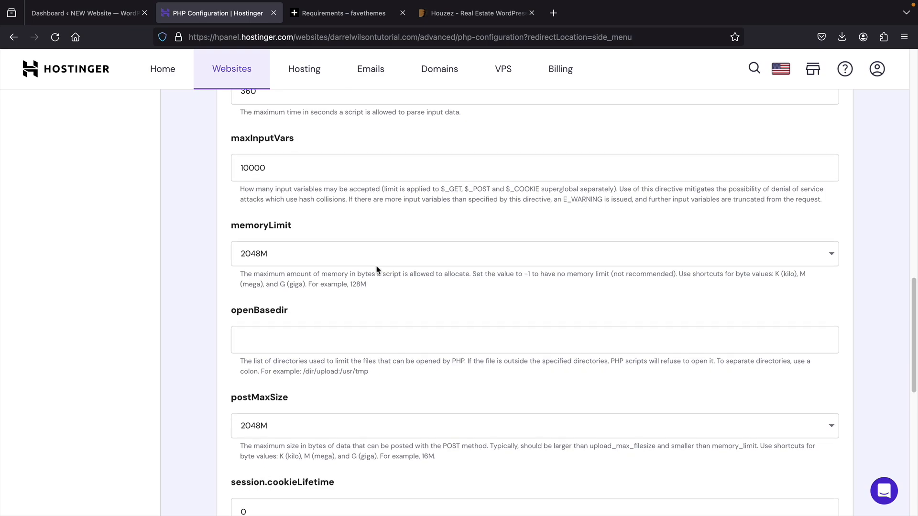
{"action": "left_click", "coordinate": [280, 294]}
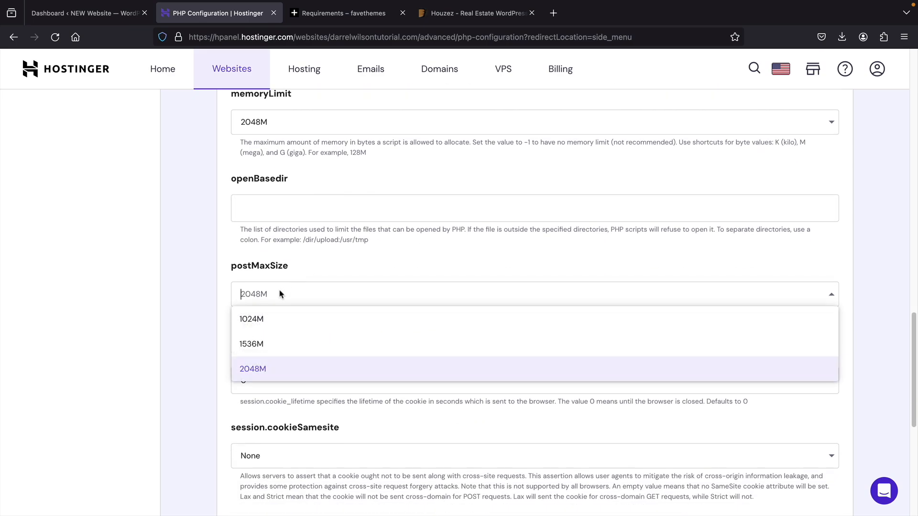
{"action": "left_click", "coordinate": [275, 321]}
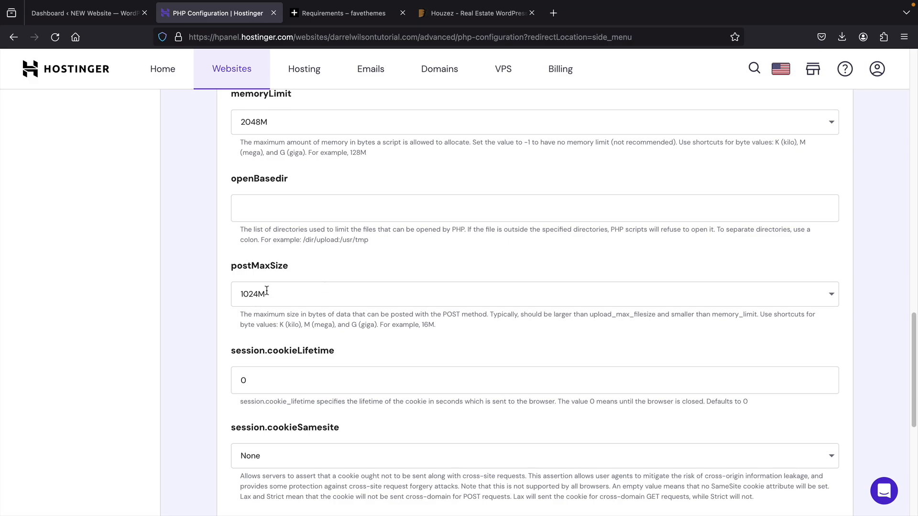
Recheck the upload_max_filesize requirement and save the PHP configuration.
{"action": "left_click", "coordinate": [334, 15]}
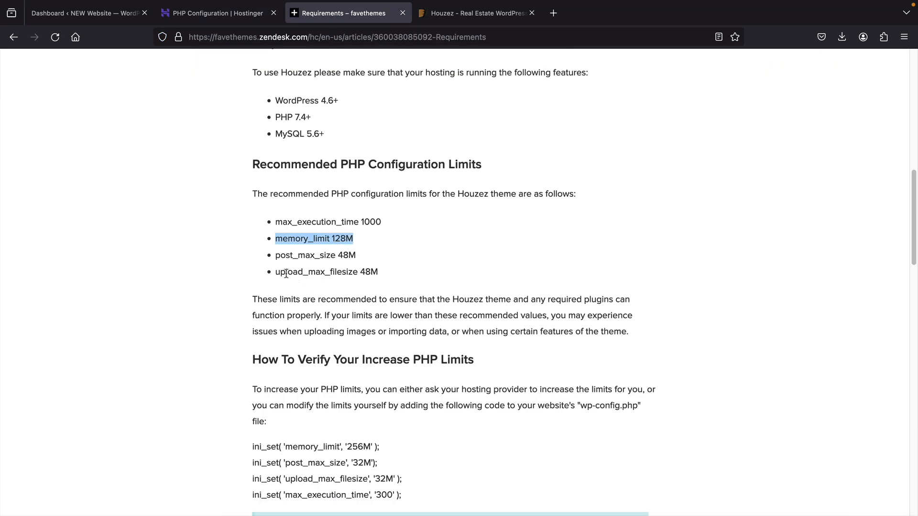
{"action": "left_click_drag", "start_coordinate": [277, 273], "coordinate": [385, 279]}
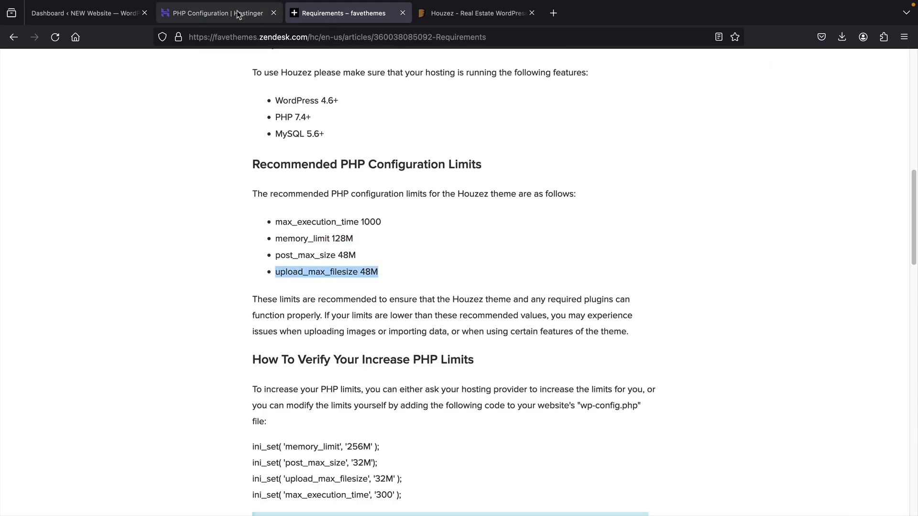
{"action": "left_click", "coordinate": [237, 14]}
{"action": "scroll", "coordinate": [421, 300], "scroll_direction": "down", "scroll_amount": 7}
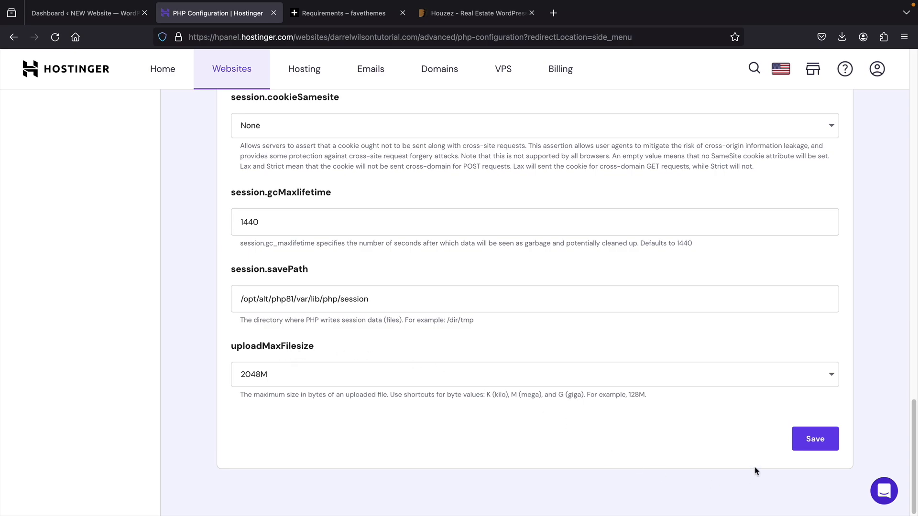
{"action": "left_click", "coordinate": [816, 440]}
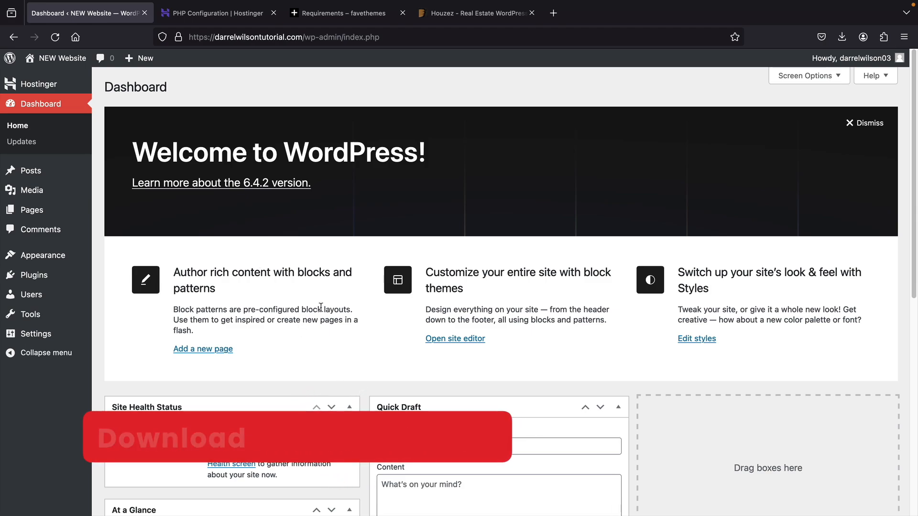
Switch to the ThemeForest tab showing the Houzez – Real Estate WordPress Theme page.
{"action": "left_click", "coordinate": [482, 19]}
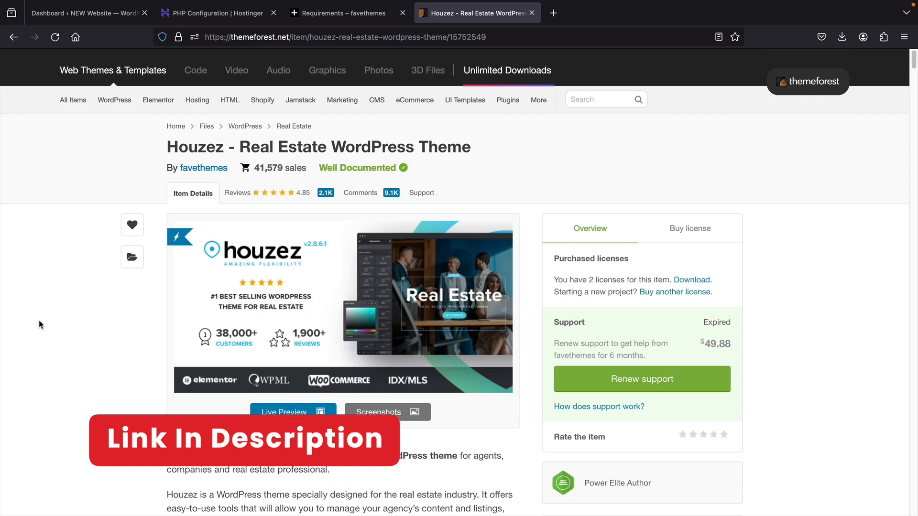
Browse ThemeForest's Real Estate WordPress themes category as a grid.
{"action": "mouse_move", "coordinate": [115, 100]}
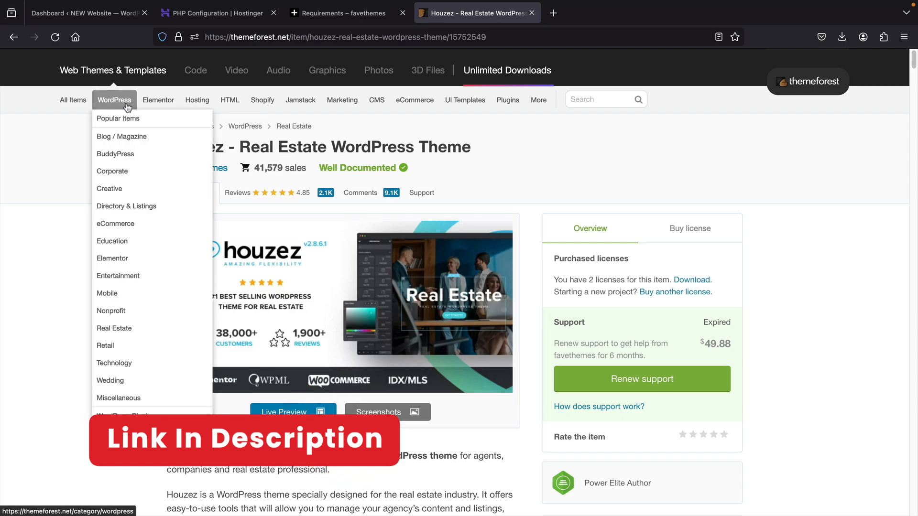
{"action": "left_click", "coordinate": [109, 333]}
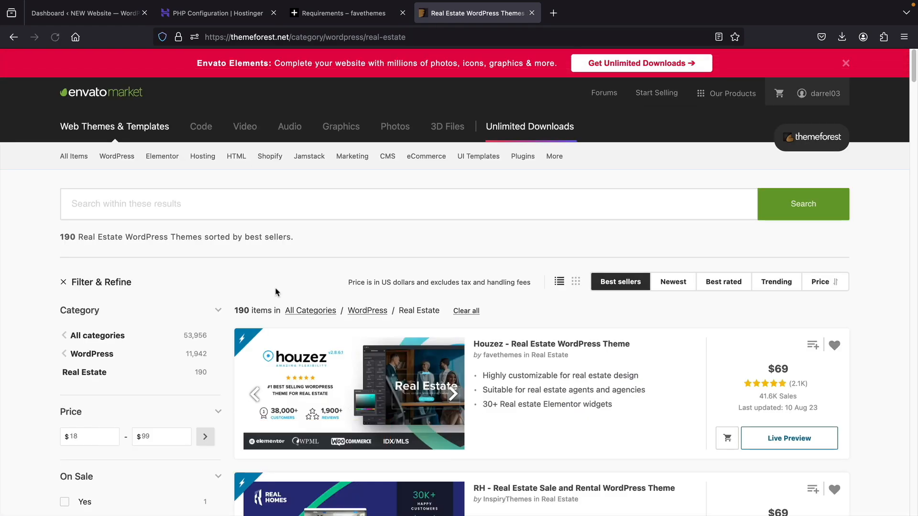
{"action": "scroll", "coordinate": [497, 229], "scroll_direction": "down", "scroll_amount": 2}
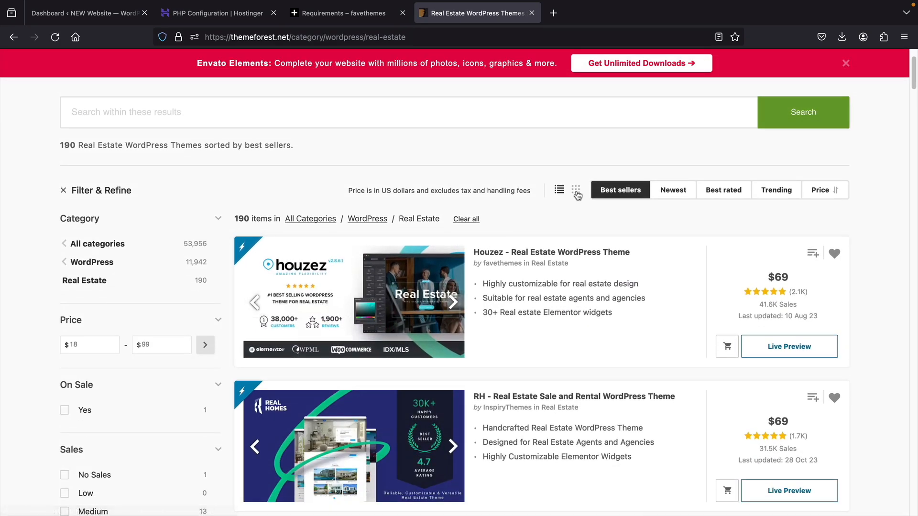
{"action": "left_click", "coordinate": [575, 190]}
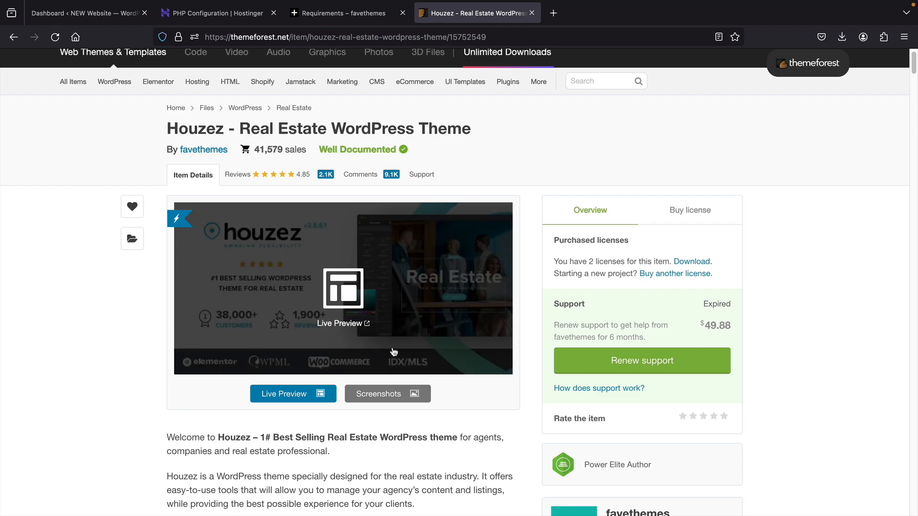
Add Houzez with a Regular License to the cart and proceed to checkout (US$72.00).
{"action": "left_click", "coordinate": [690, 216]}
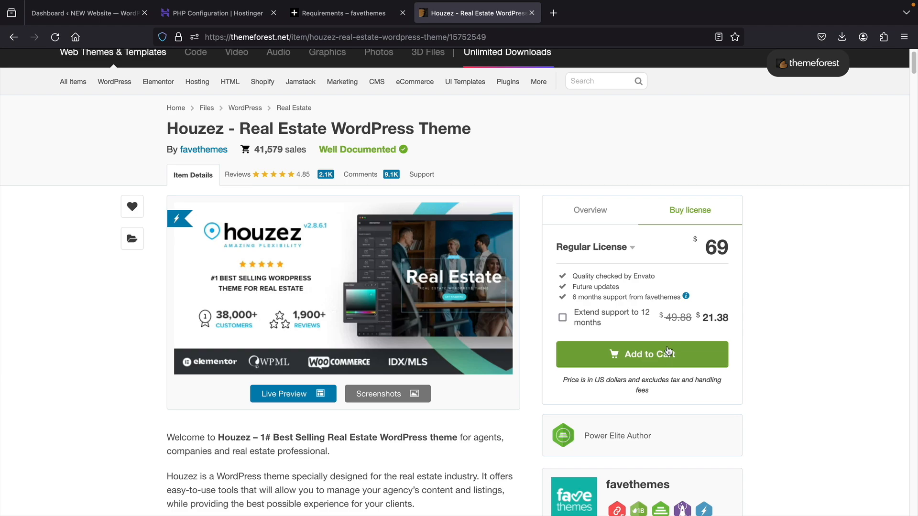
{"action": "left_click", "coordinate": [672, 358]}
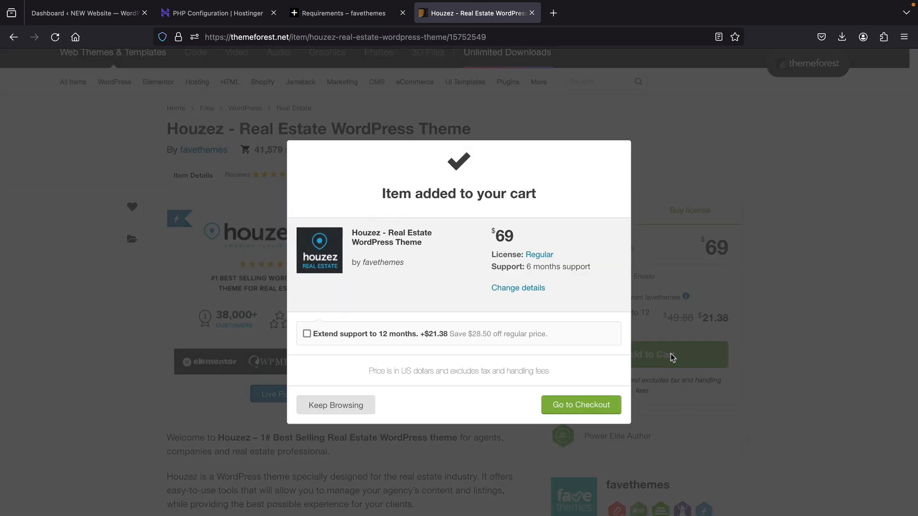
{"action": "left_click", "coordinate": [582, 407]}
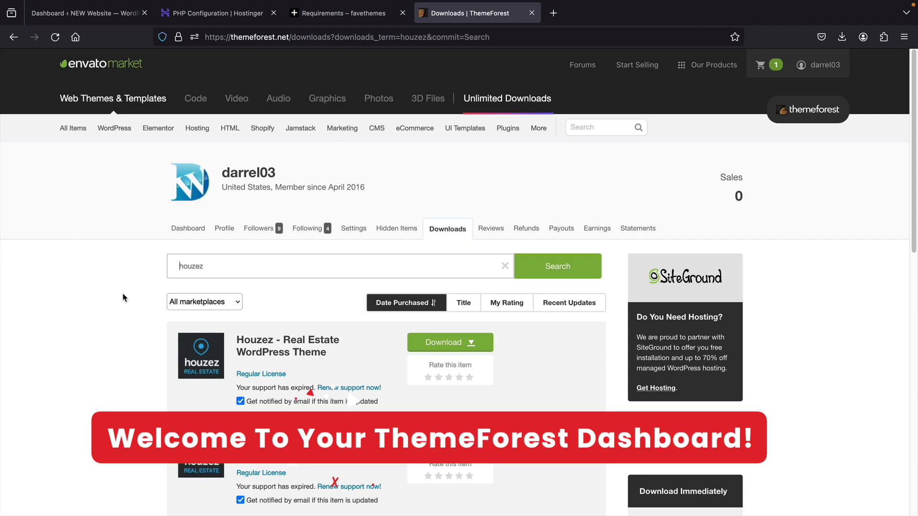
Download the Houzez installable WordPress zip (11.5 MB) and licence text, then return to the Dashboard.
{"action": "scroll", "coordinate": [122, 294], "scroll_direction": "down", "scroll_amount": 3}
{"action": "scroll", "coordinate": [120, 290], "scroll_direction": "down", "scroll_amount": 1}
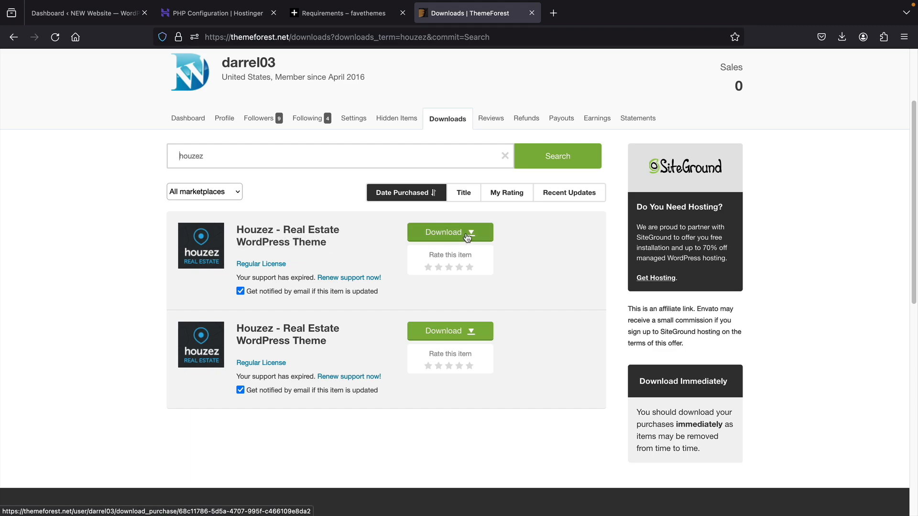
{"action": "left_click", "coordinate": [468, 236]}
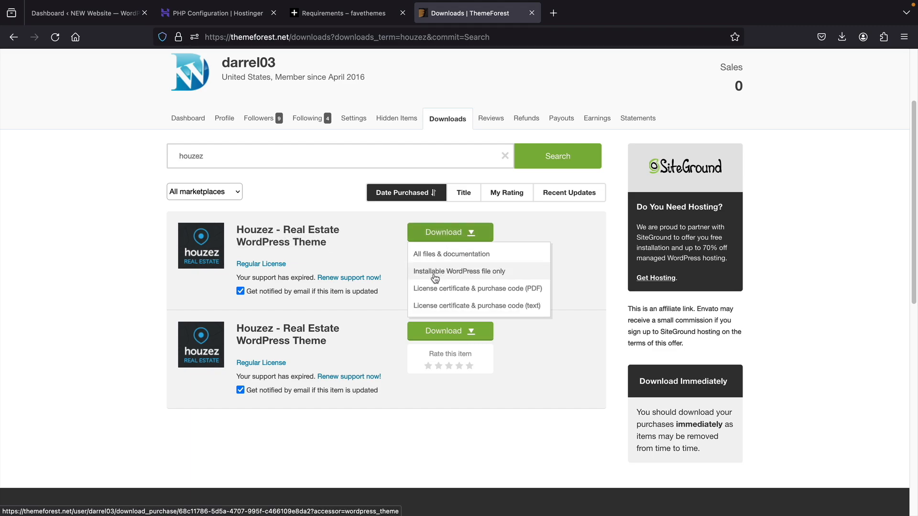
{"action": "left_click", "coordinate": [450, 273]}
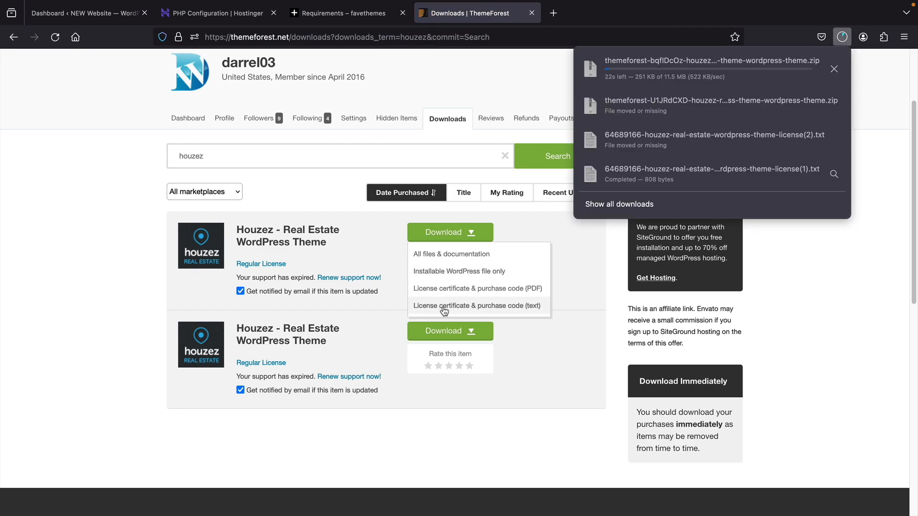
{"action": "left_click", "coordinate": [444, 306]}
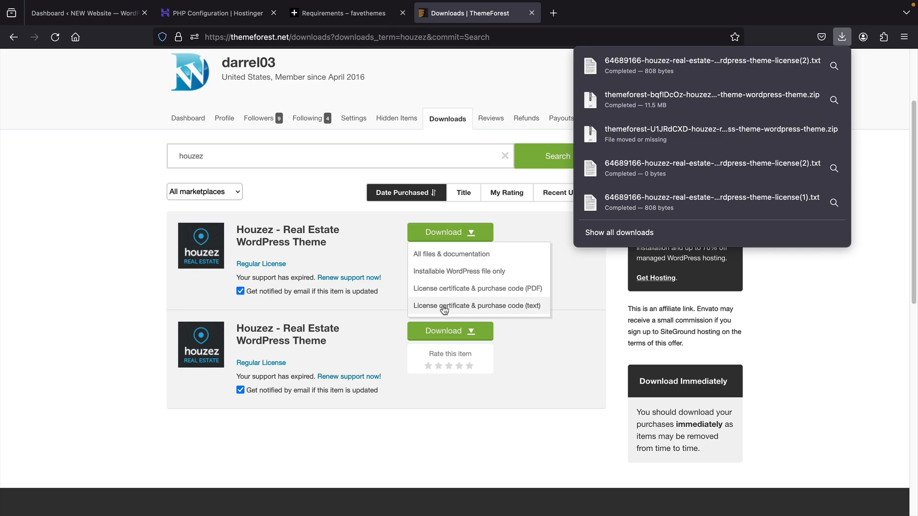
{"action": "left_click", "coordinate": [93, 259]}
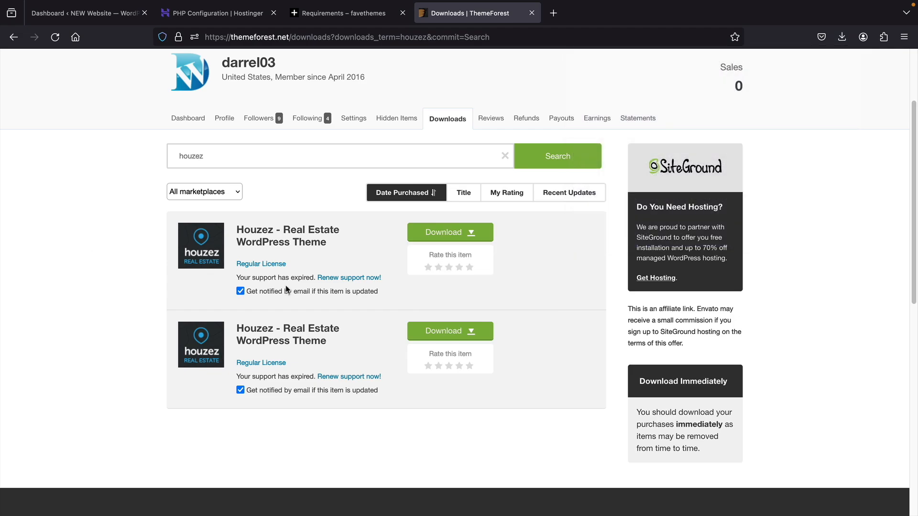
{"action": "key", "text": "ctrl+Tab"}
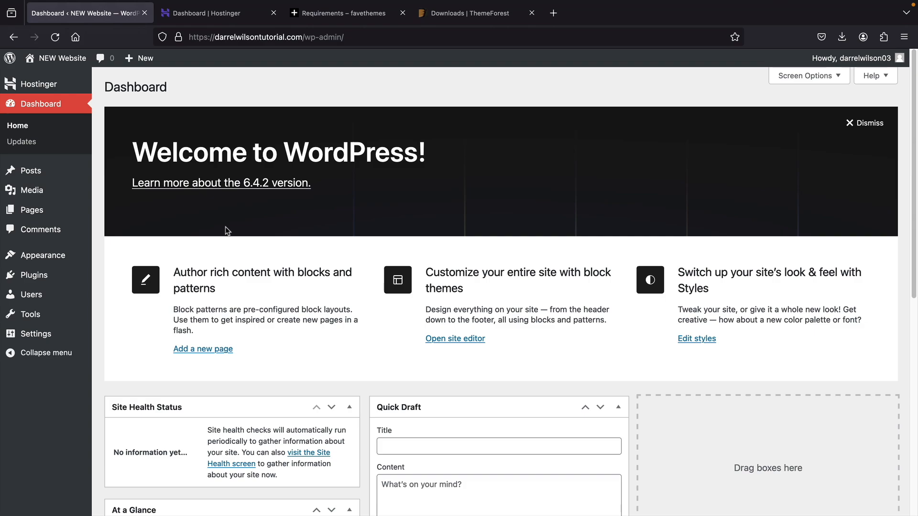
Go to Appearance > Themes > Add New Theme and return to the top of Popular themes.
{"action": "mouse_move", "coordinate": [54, 257]}
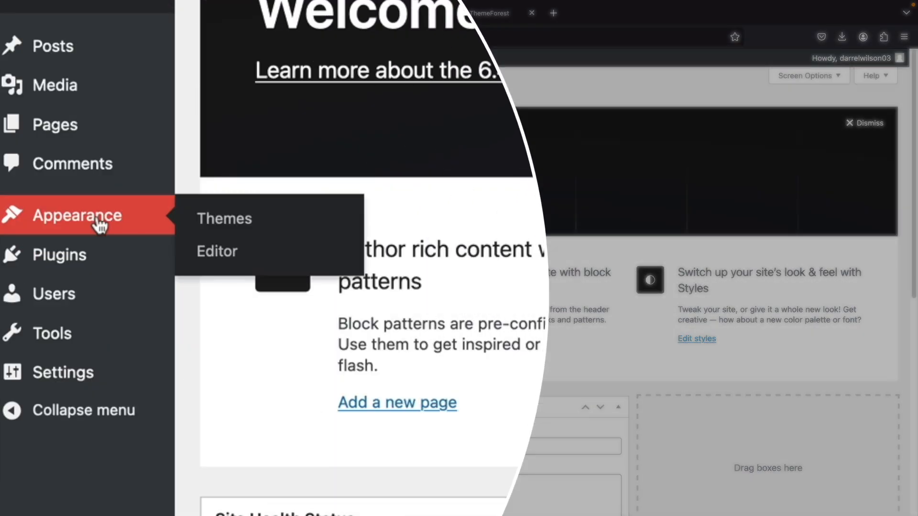
{"action": "left_click", "coordinate": [213, 223]}
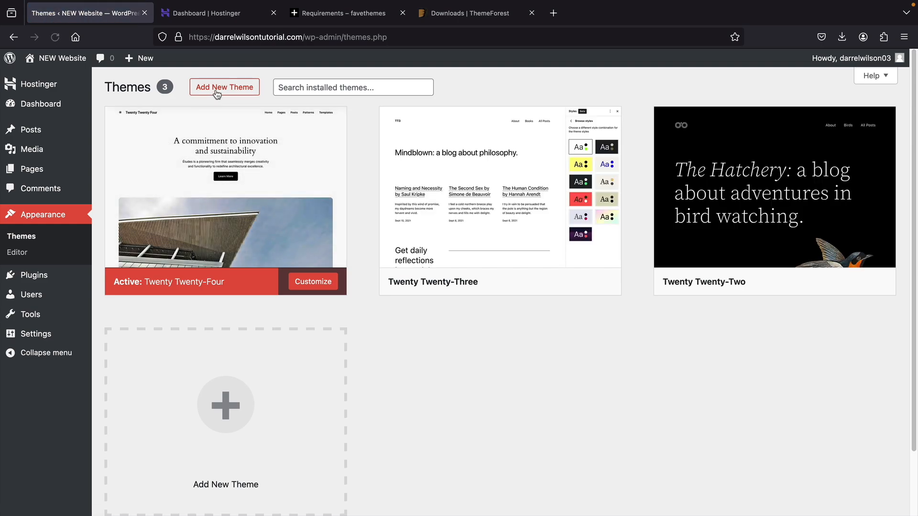
{"action": "left_click", "coordinate": [218, 89]}
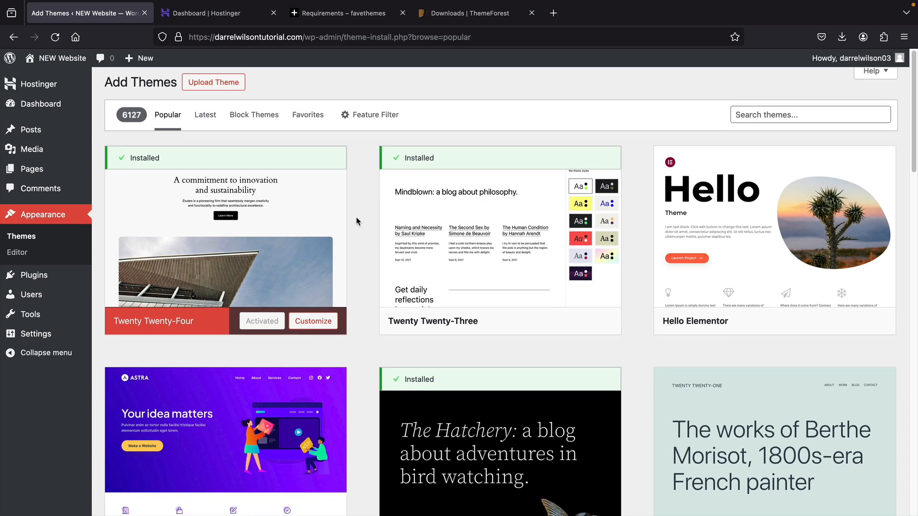
{"action": "scroll", "coordinate": [357, 223], "scroll_direction": "down", "scroll_amount": 12}
{"action": "scroll", "coordinate": [359, 222], "scroll_direction": "down", "scroll_amount": 4}
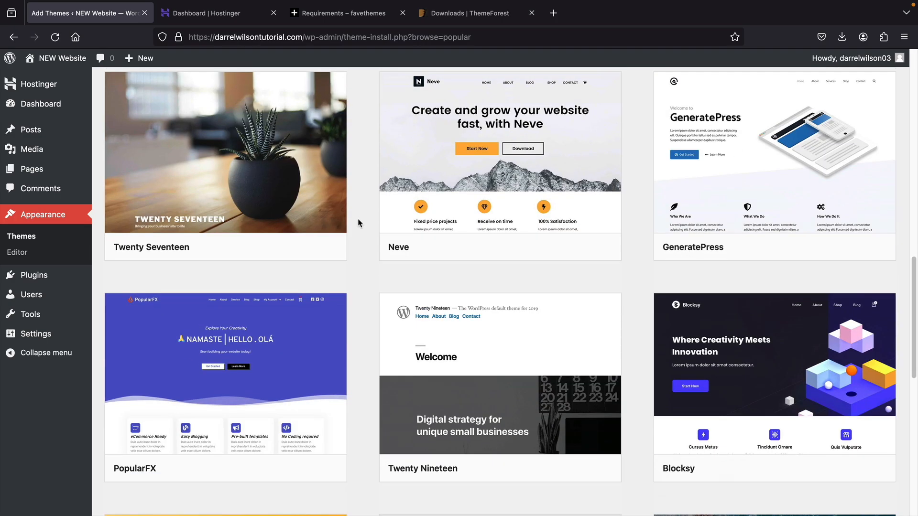
{"action": "scroll", "coordinate": [359, 223], "scroll_direction": "down", "scroll_amount": 9}
{"action": "scroll", "coordinate": [358, 230], "scroll_direction": "down", "scroll_amount": 3}
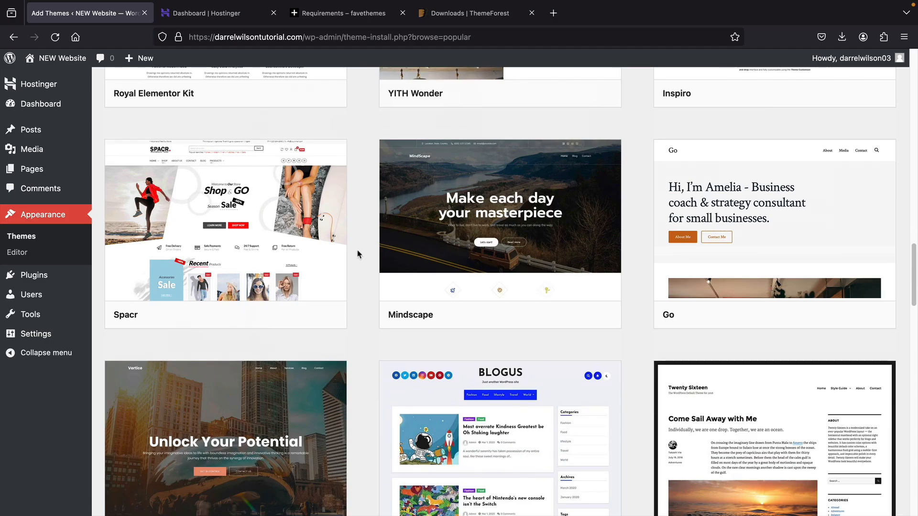
{"action": "scroll", "coordinate": [353, 290], "scroll_direction": "down", "scroll_amount": 3}
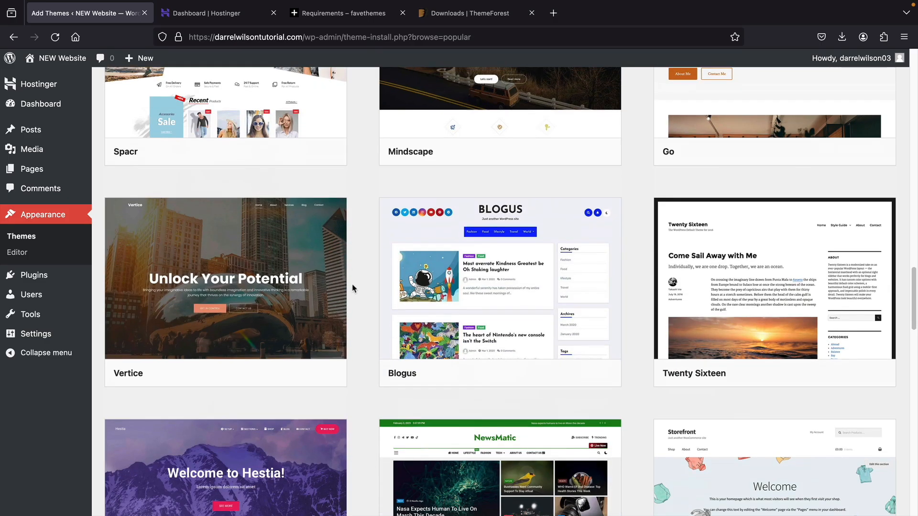
{"action": "scroll", "coordinate": [352, 286], "scroll_direction": "up", "scroll_amount": 15}
{"action": "scroll", "coordinate": [352, 284], "scroll_direction": "up", "scroll_amount": 12}
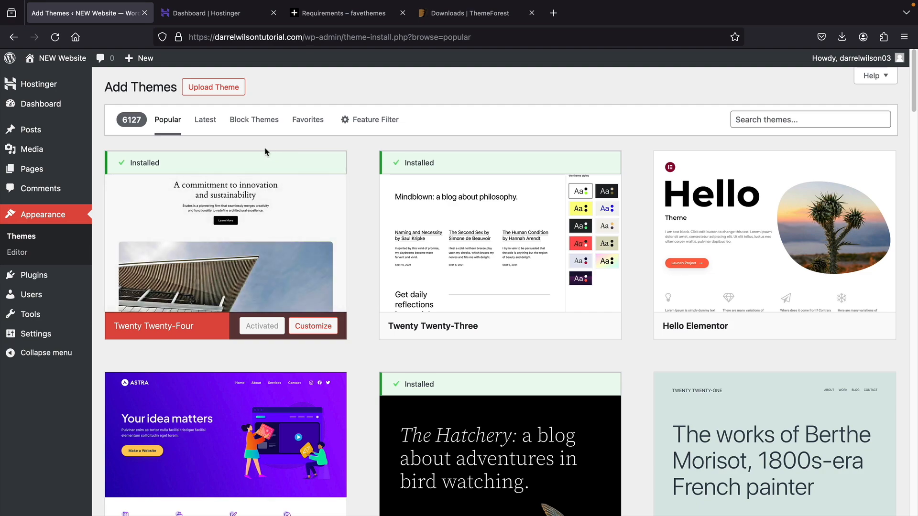
Upload the Houzez theme zip, install it and activate it.
{"action": "left_click", "coordinate": [206, 90]}
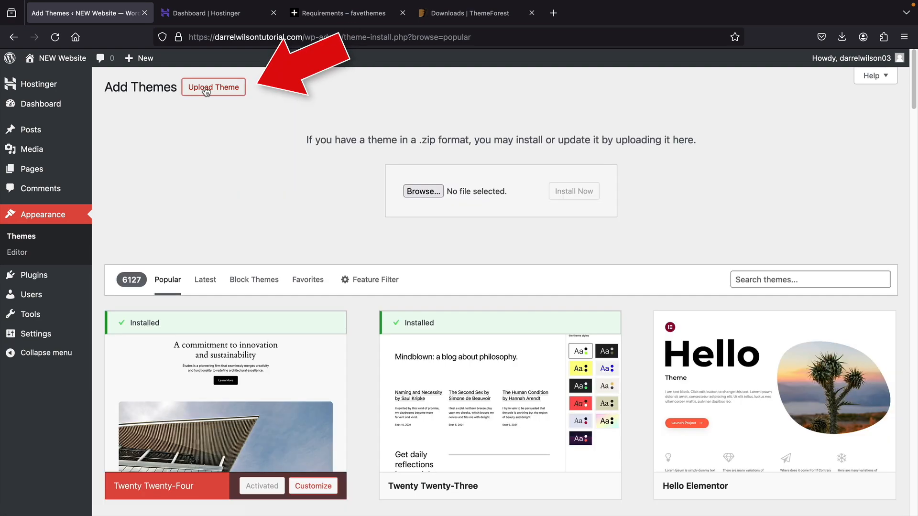
{"action": "left_click", "coordinate": [419, 196]}
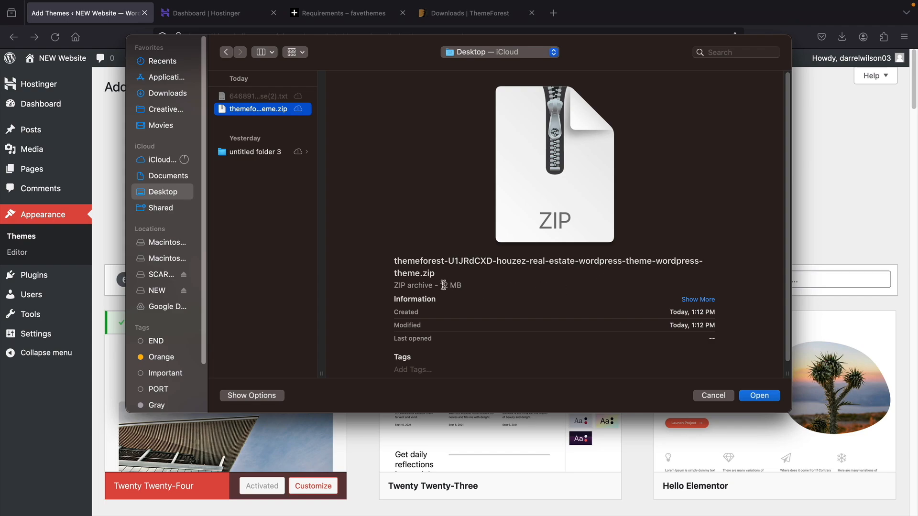
{"action": "left_click", "coordinate": [764, 397]}
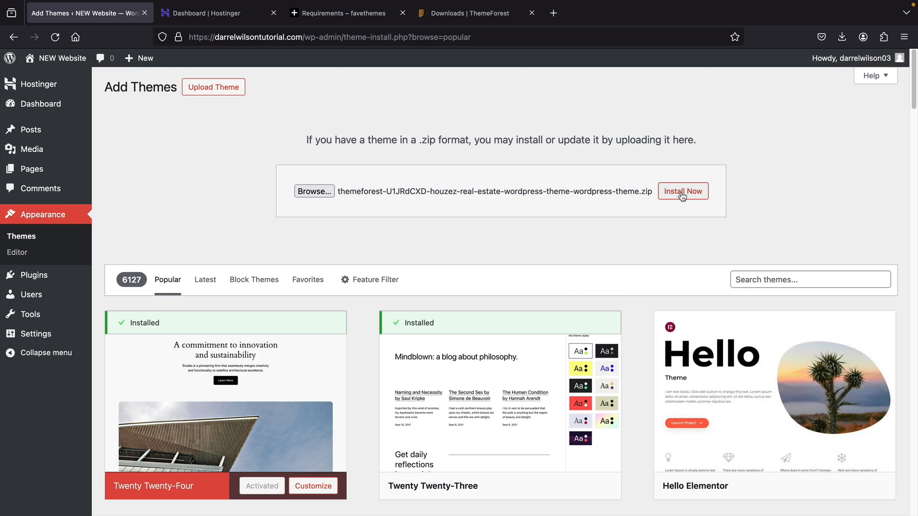
{"action": "left_click", "coordinate": [682, 192]}
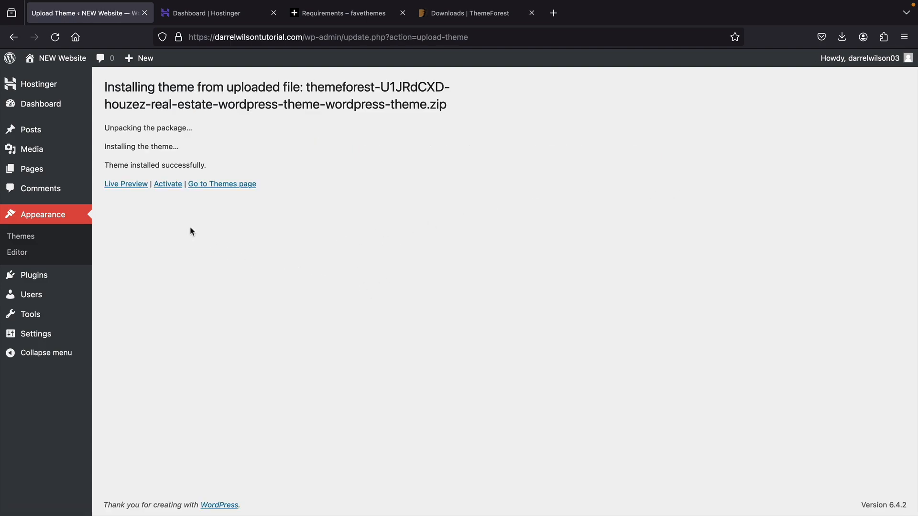
{"action": "left_click", "coordinate": [166, 185]}
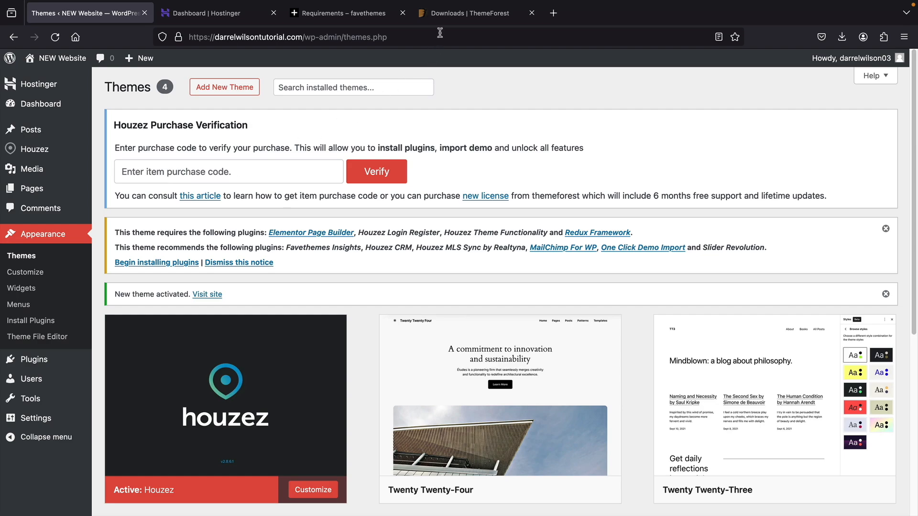
Download the Houzez licence certificate and purchase code text from ThemeForest.
{"action": "left_click", "coordinate": [448, 18]}
{"action": "left_click", "coordinate": [435, 232]}
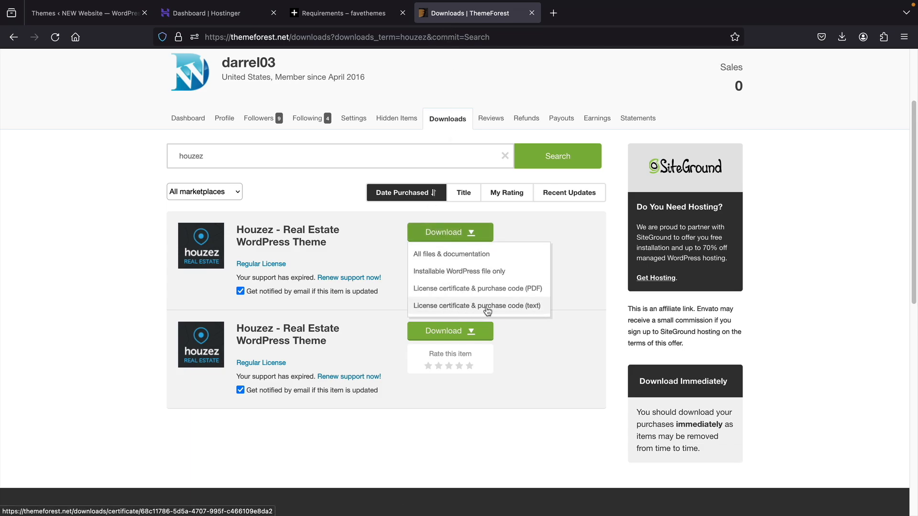
{"action": "left_click", "coordinate": [455, 308]}
Paste the purchase code into the Houzez verification field and verify it.
{"action": "key", "text": "super+1"}
{"action": "left_click", "coordinate": [154, 171]}
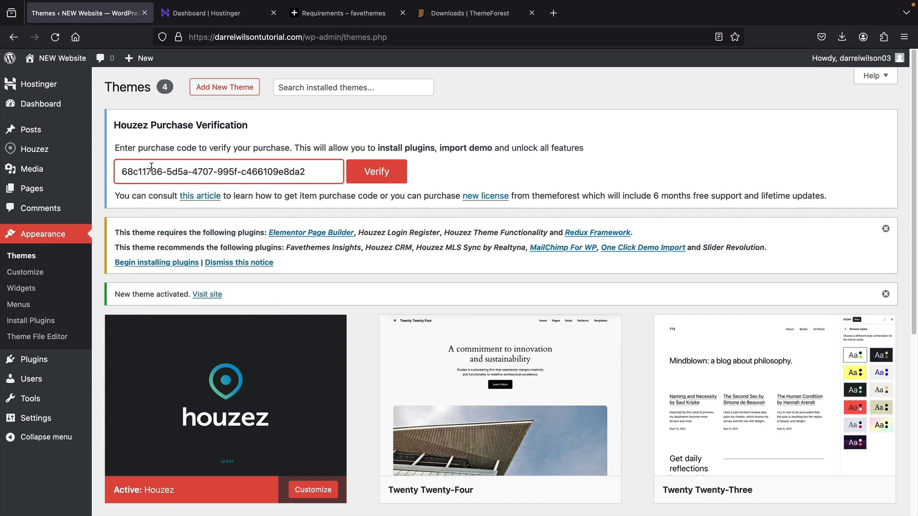
{"action": "left_click", "coordinate": [377, 172]}
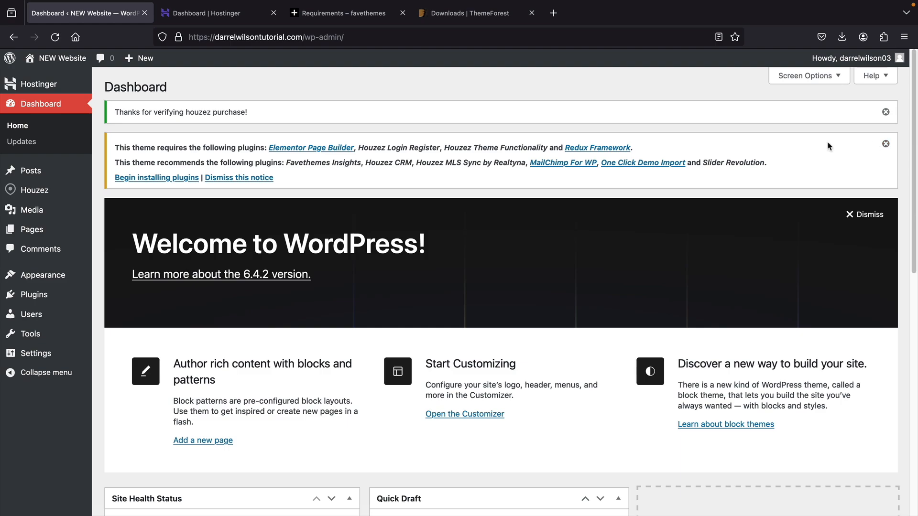
{"action": "mouse_move", "coordinate": [6, 193]}
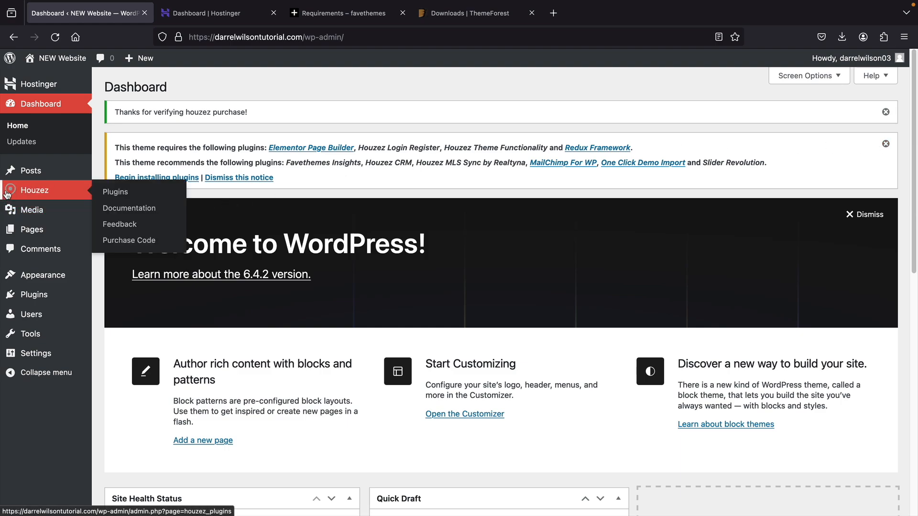
Select all ten Houzez plugins under Install Plugins, bulk-install them, and reload the page.
{"action": "mouse_move", "coordinate": [45, 274]}
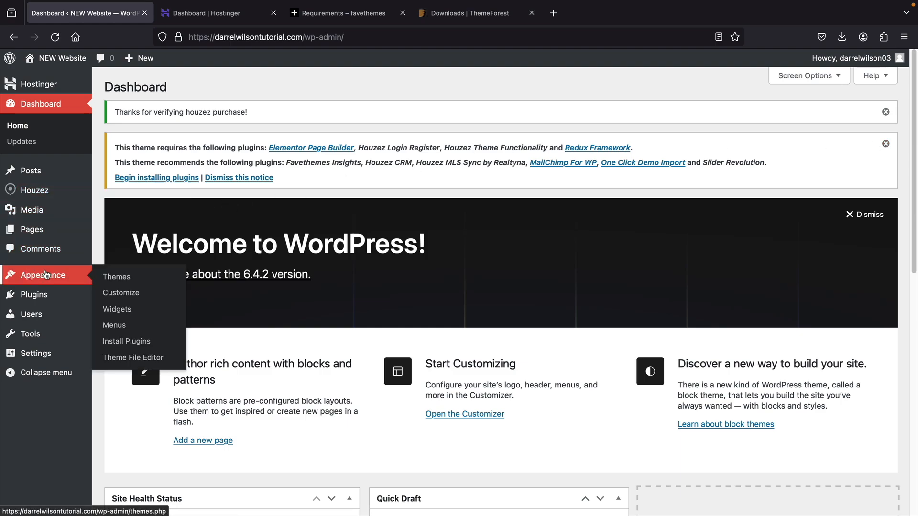
{"action": "left_click", "coordinate": [126, 344]}
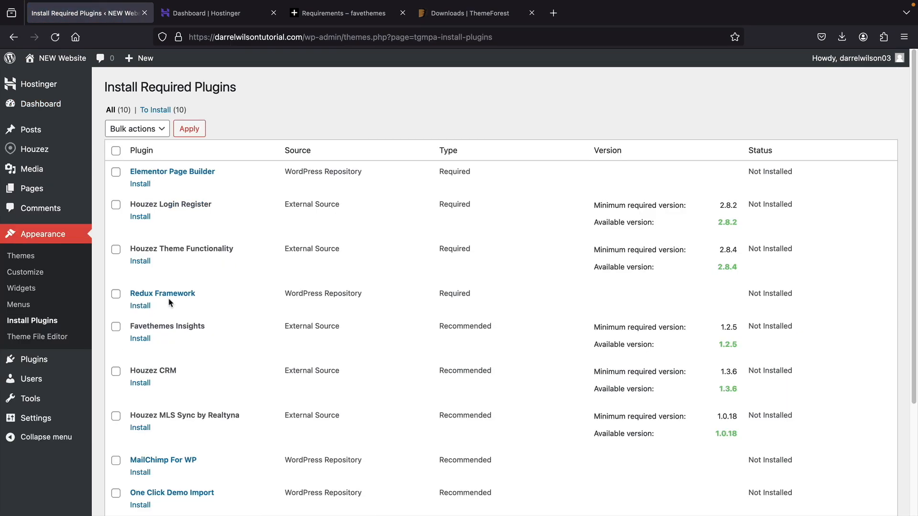
{"action": "left_click", "coordinate": [116, 152]}
{"action": "scroll", "coordinate": [233, 318], "scroll_direction": "down", "scroll_amount": 3}
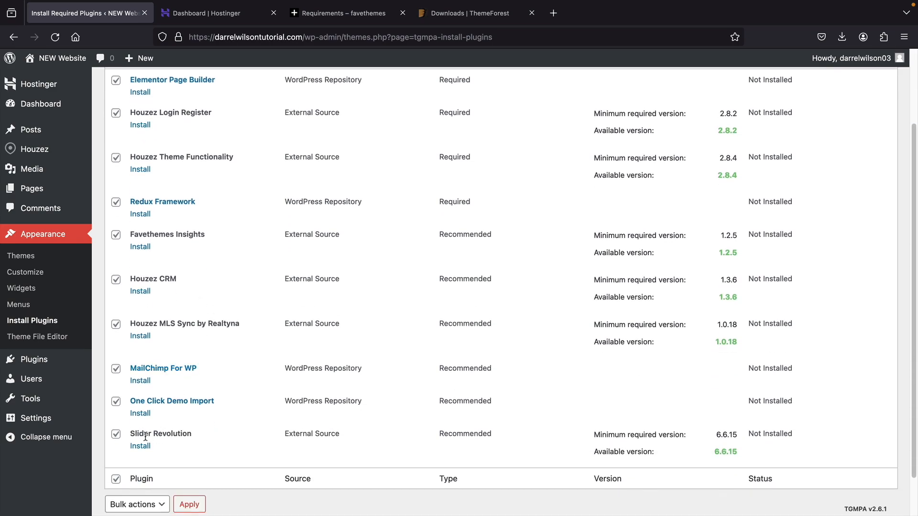
{"action": "left_click_drag", "start_coordinate": [145, 435], "coordinate": [182, 432]}
{"action": "scroll", "coordinate": [210, 432], "scroll_direction": "up", "scroll_amount": 3}
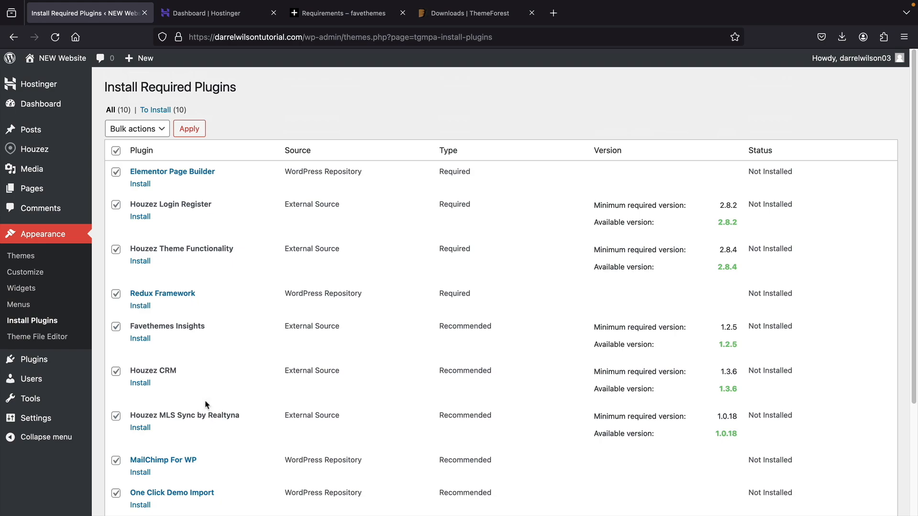
{"action": "left_click", "coordinate": [140, 130]}
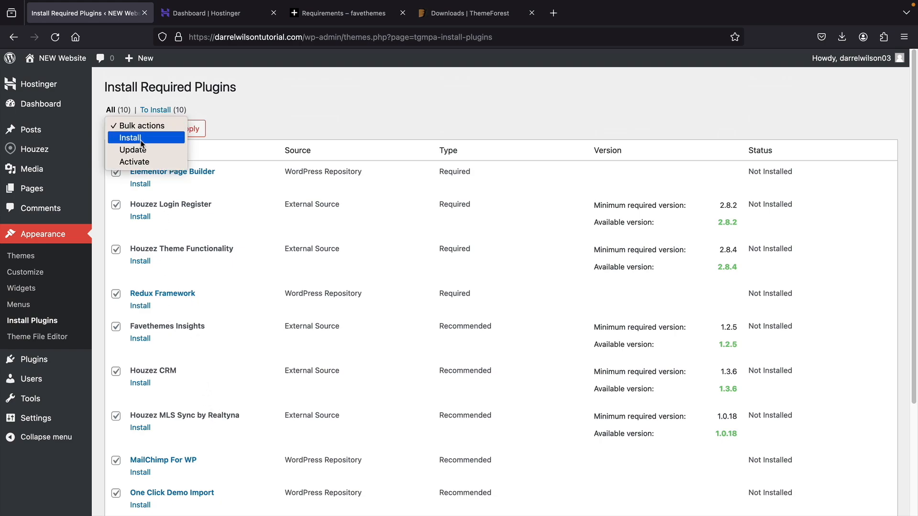
{"action": "left_click", "coordinate": [139, 138]}
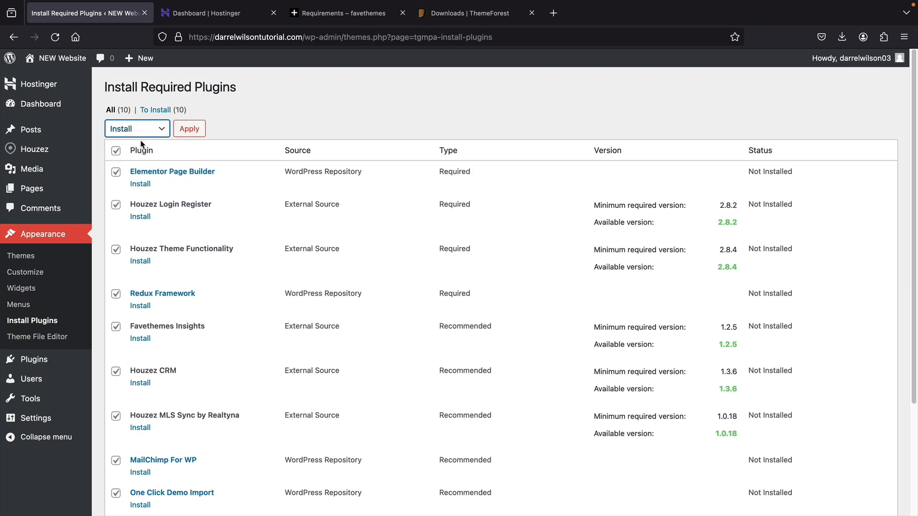
{"action": "left_click", "coordinate": [189, 129]}
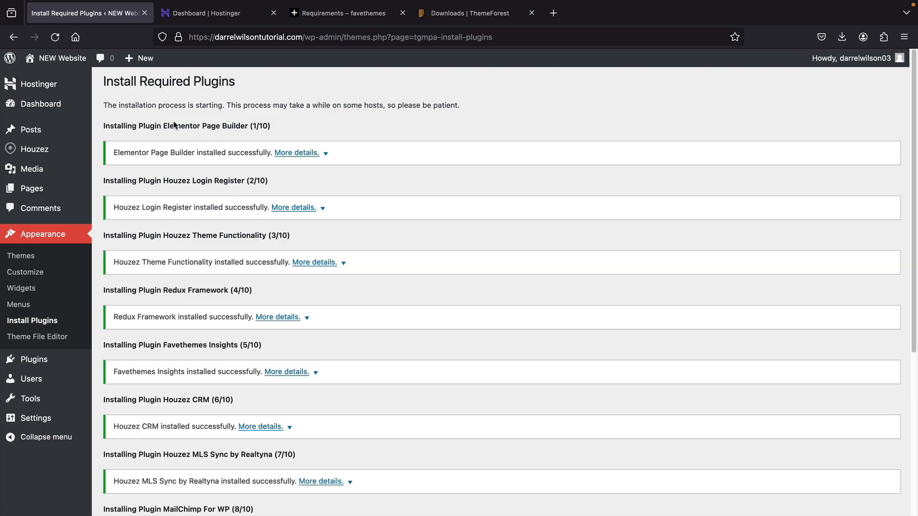
{"action": "left_click", "coordinate": [53, 39]}
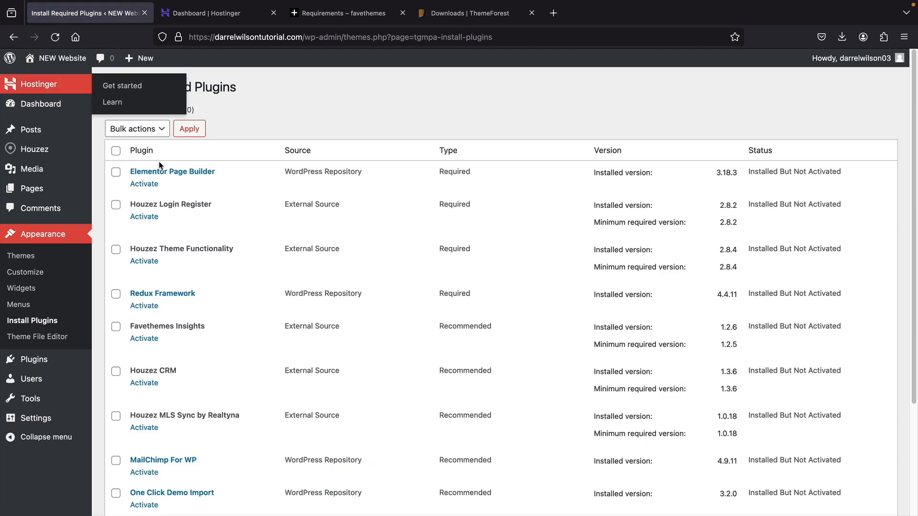
Bulk-activate all ten installed plugins and return to the dashboard's Slider Revolution welcome.
{"action": "scroll", "coordinate": [170, 273], "scroll_direction": "down", "scroll_amount": 3}
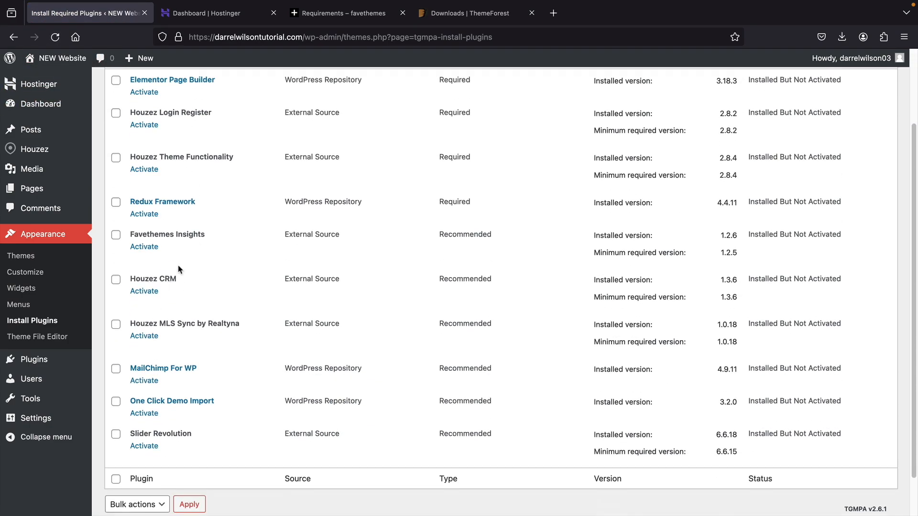
{"action": "scroll", "coordinate": [203, 406], "scroll_direction": "up", "scroll_amount": 3}
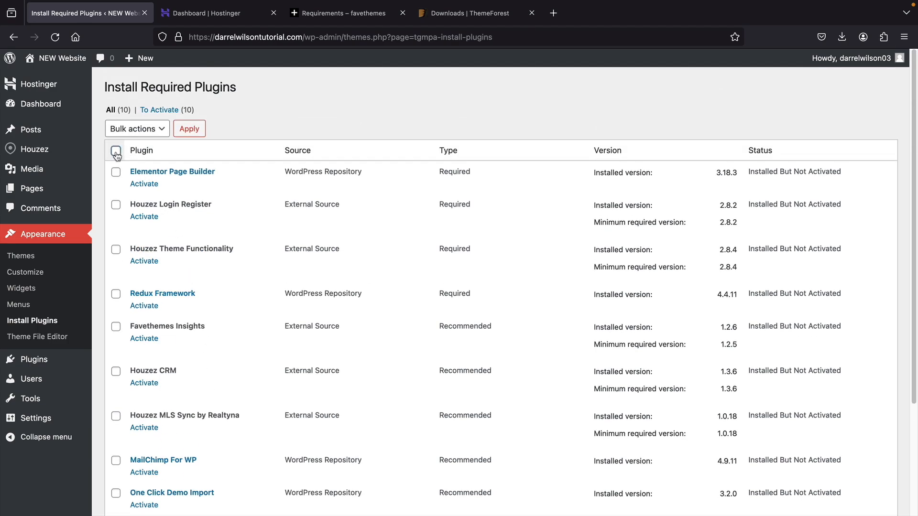
{"action": "left_click", "coordinate": [137, 129]}
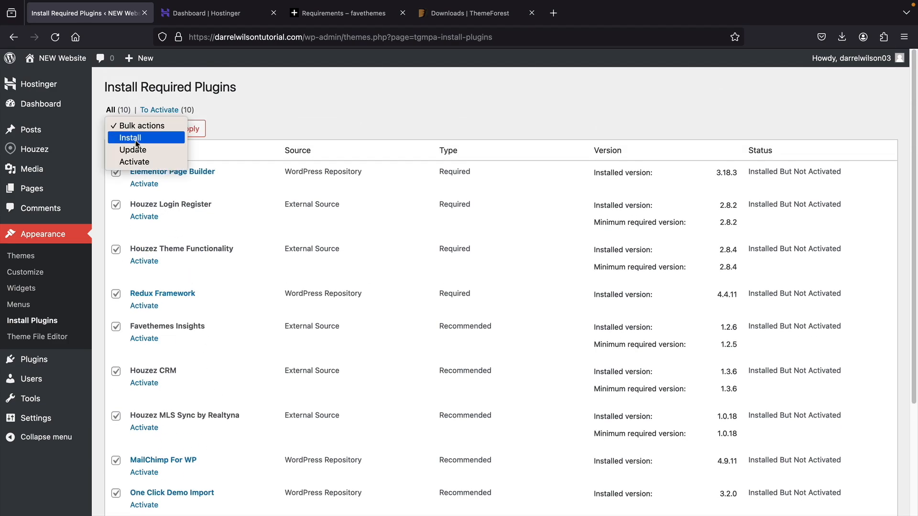
{"action": "left_click", "coordinate": [134, 161]}
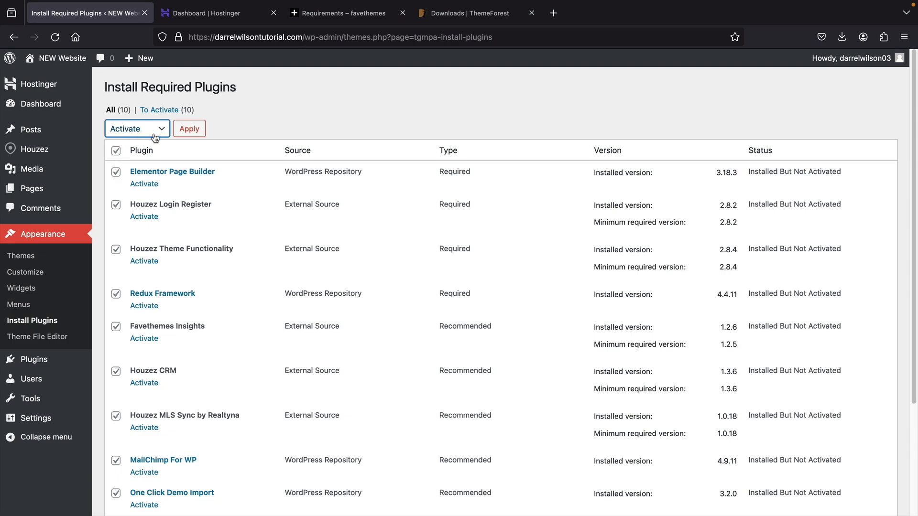
{"action": "left_click", "coordinate": [188, 129]}
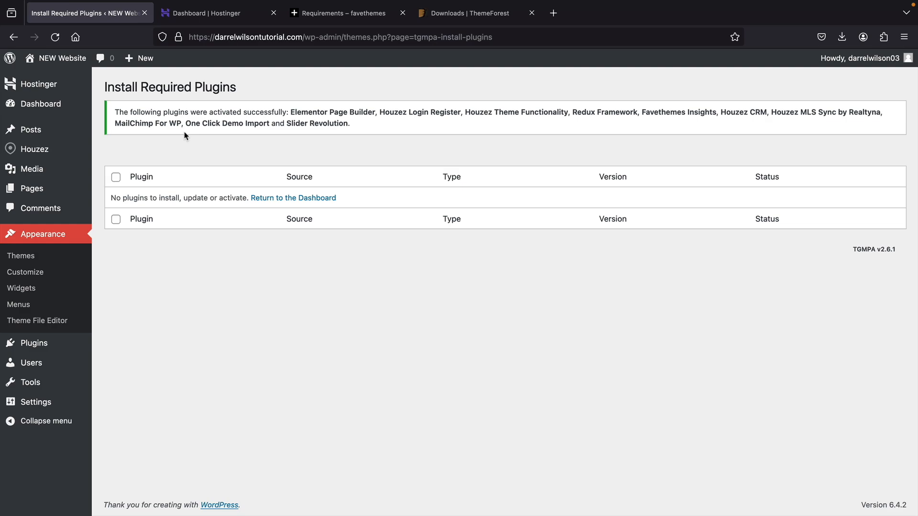
{"action": "left_click_drag", "start_coordinate": [293, 110], "coordinate": [383, 108]}
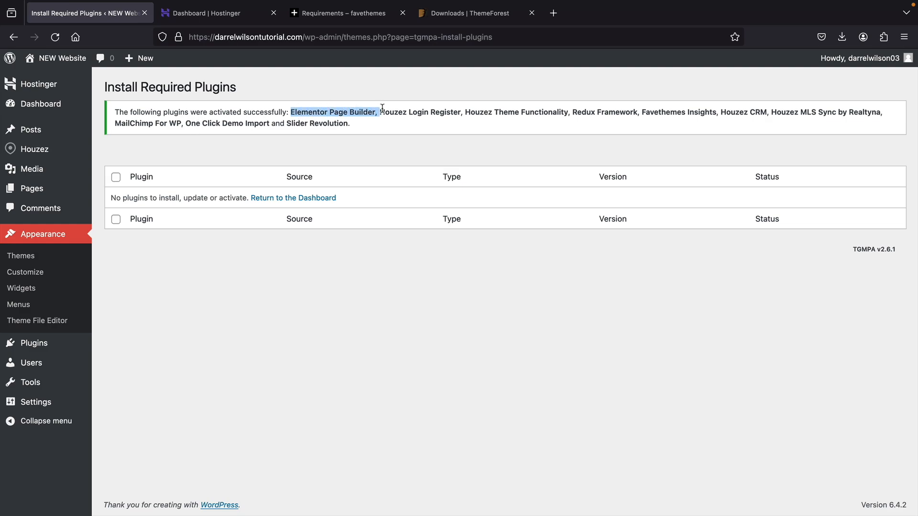
{"action": "left_click", "coordinate": [295, 200]}
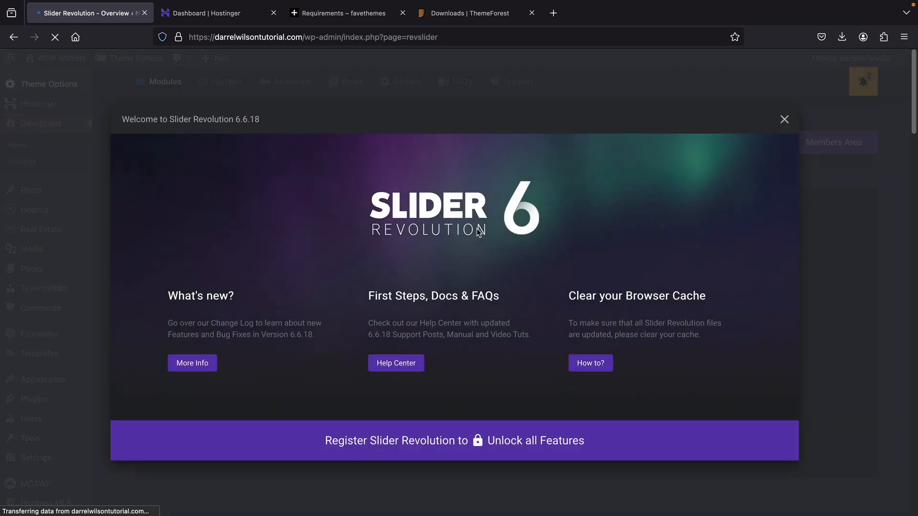
{"action": "left_click", "coordinate": [784, 119]}
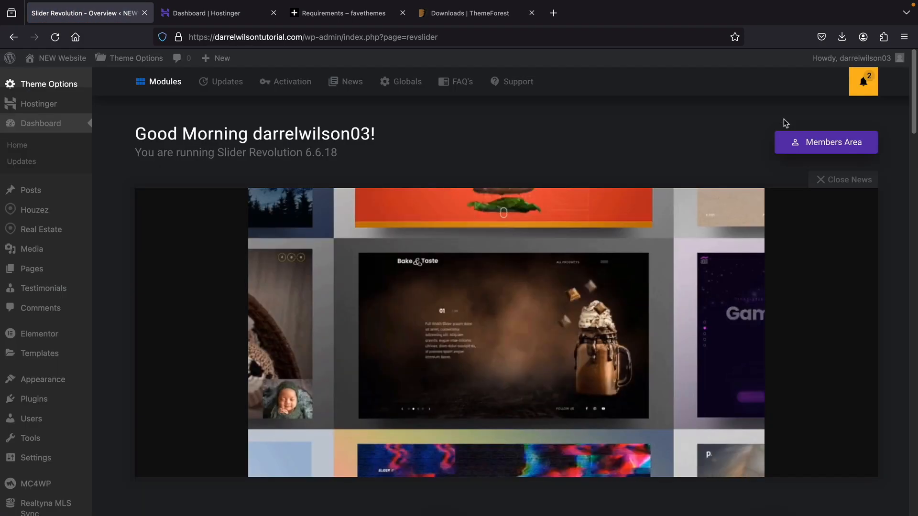
{"action": "scroll", "coordinate": [544, 152], "scroll_direction": "down", "scroll_amount": 5}
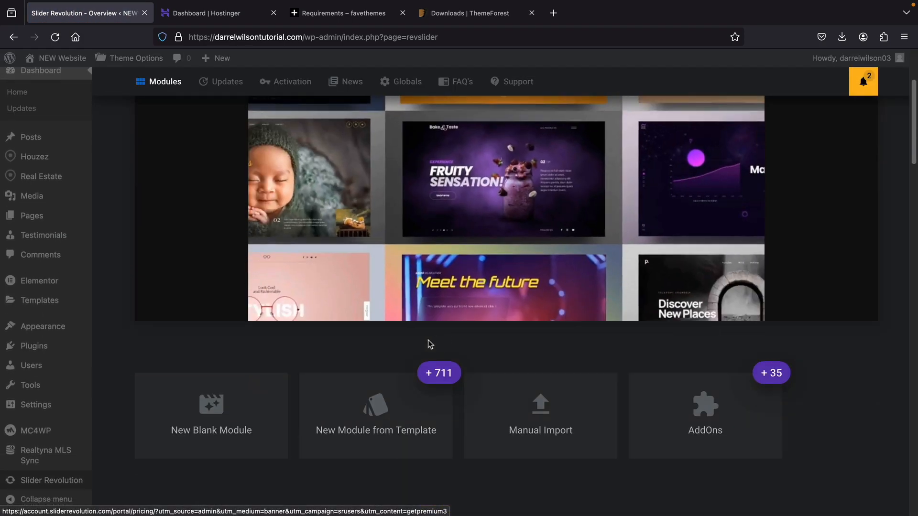
{"action": "scroll", "coordinate": [428, 340], "scroll_direction": "up", "scroll_amount": 2}
{"action": "scroll", "coordinate": [403, 345], "scroll_direction": "up", "scroll_amount": 1}
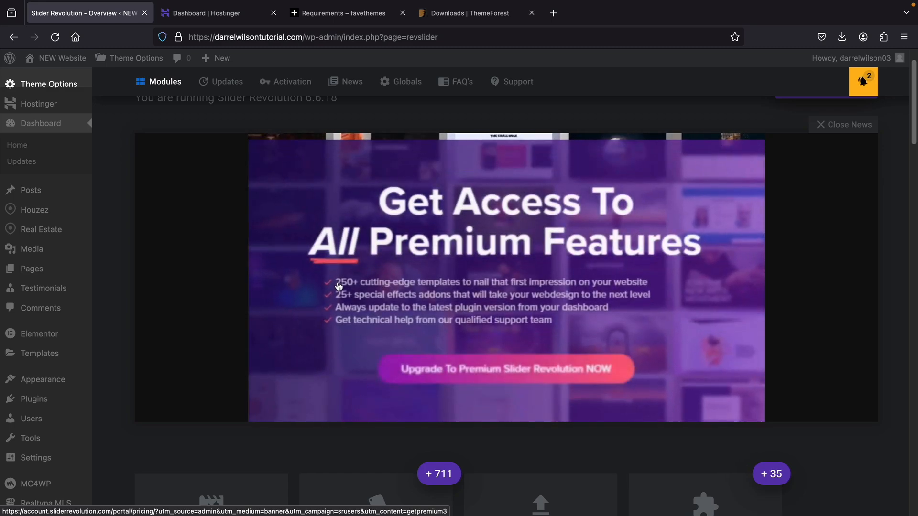
{"action": "scroll", "coordinate": [339, 285], "scroll_direction": "up", "scroll_amount": 2}
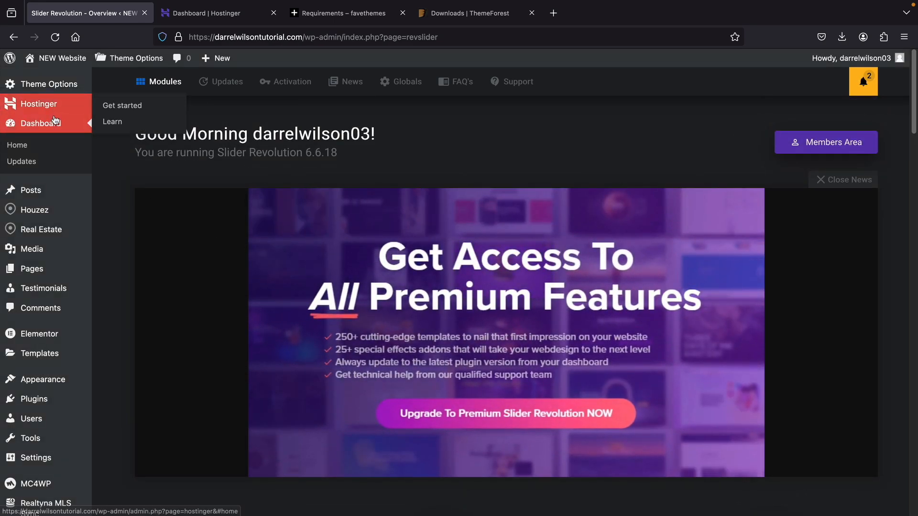
{"action": "left_click", "coordinate": [36, 125]}
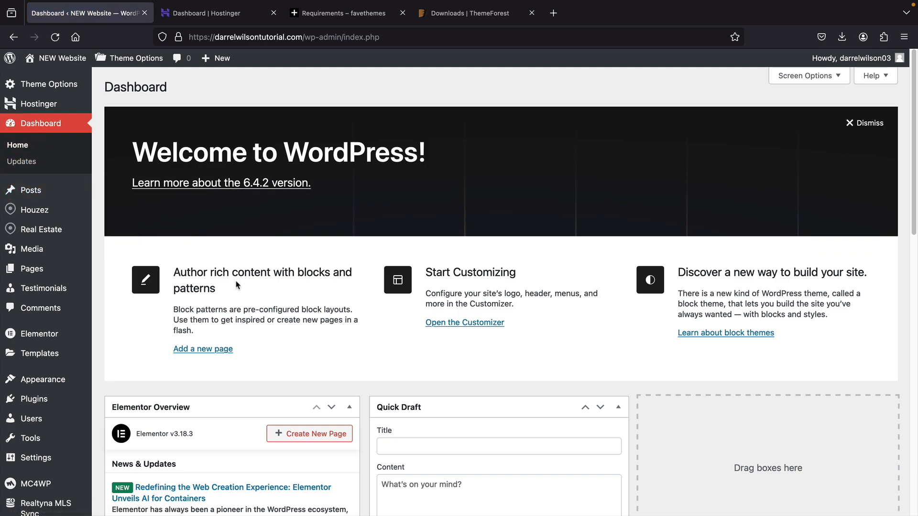
{"action": "mouse_move", "coordinate": [60, 58]}
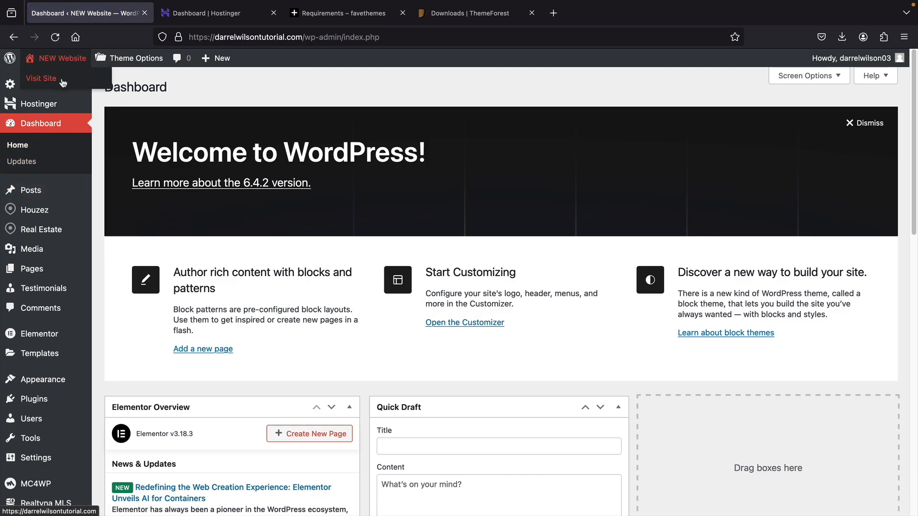
{"action": "left_click", "coordinate": [61, 80]}
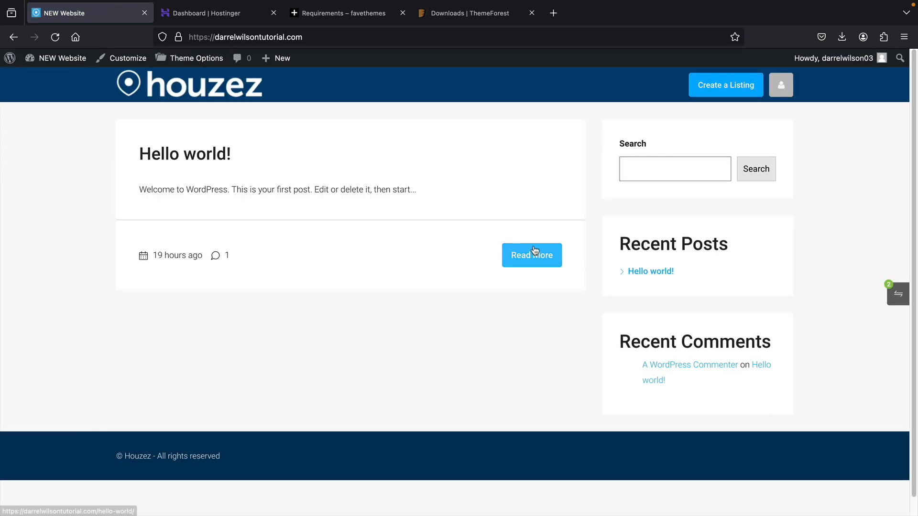
{"action": "scroll", "coordinate": [533, 253], "scroll_direction": "down", "scroll_amount": 1}
{"action": "scroll", "coordinate": [512, 272], "scroll_direction": "up", "scroll_amount": 1}
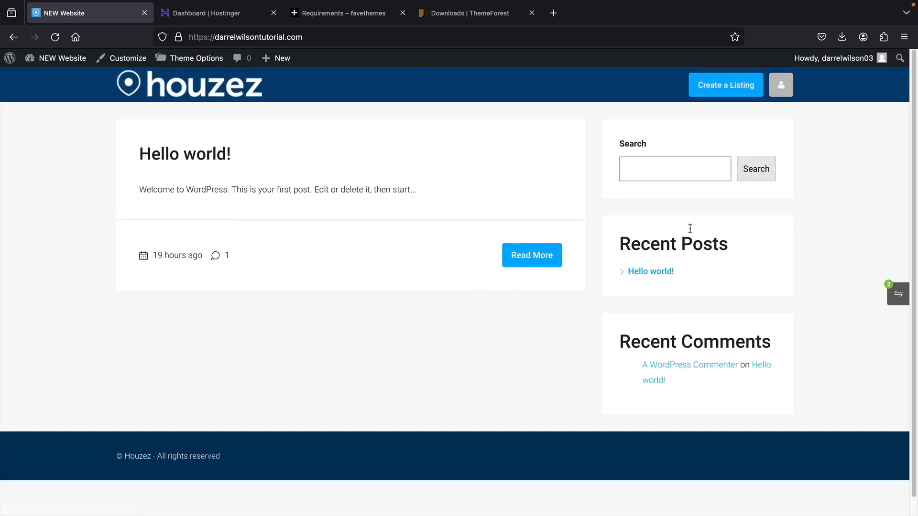
{"action": "mouse_move", "coordinate": [55, 58]}
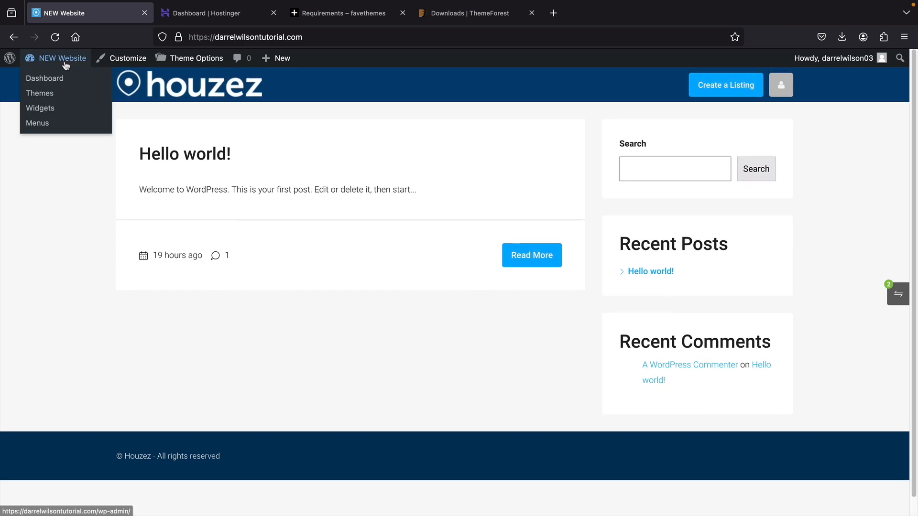
{"action": "left_click", "coordinate": [47, 79]}
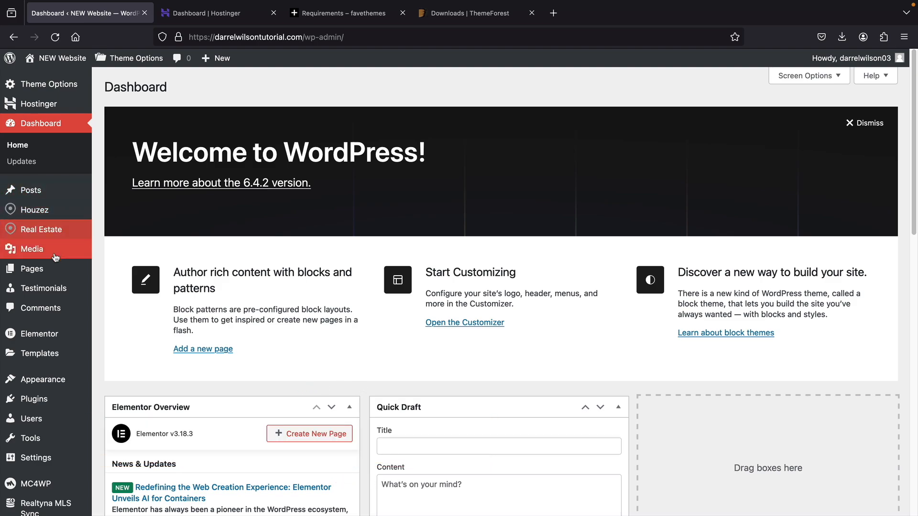
{"action": "mouse_move", "coordinate": [42, 338]}
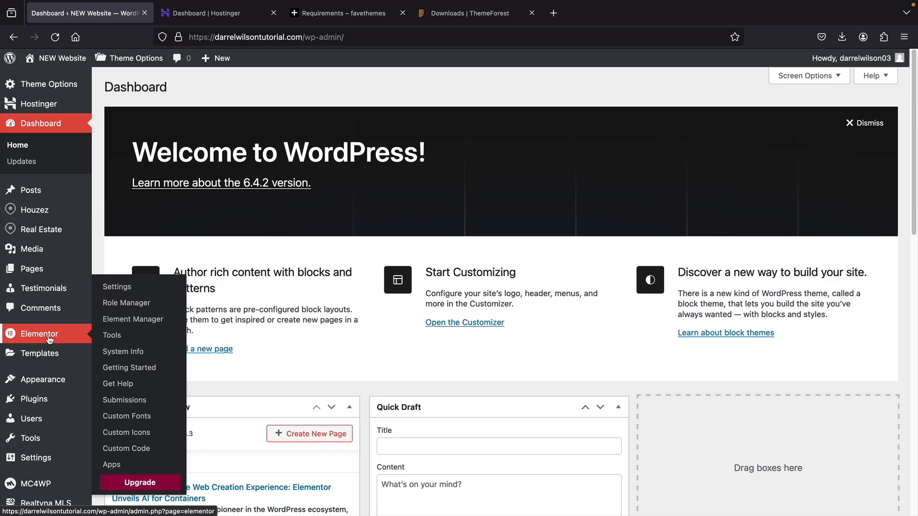
Open Elementor Settings on the Features tab down to Flexbox Container.
{"action": "left_click", "coordinate": [116, 288]}
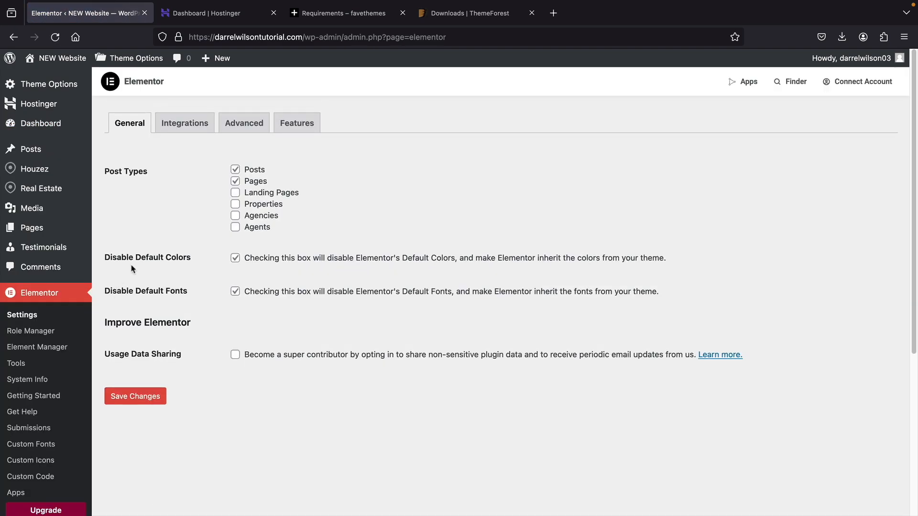
{"action": "left_click", "coordinate": [300, 125]}
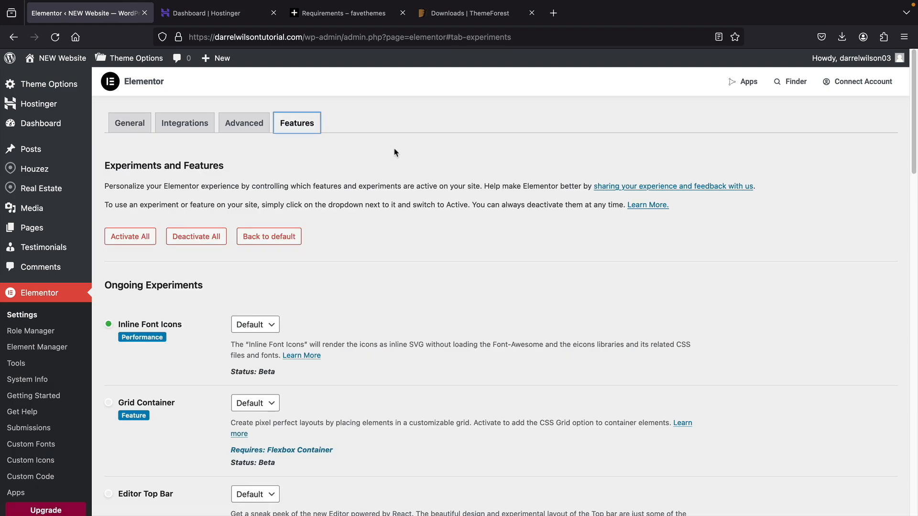
{"action": "scroll", "coordinate": [385, 215], "scroll_direction": "down", "scroll_amount": 5}
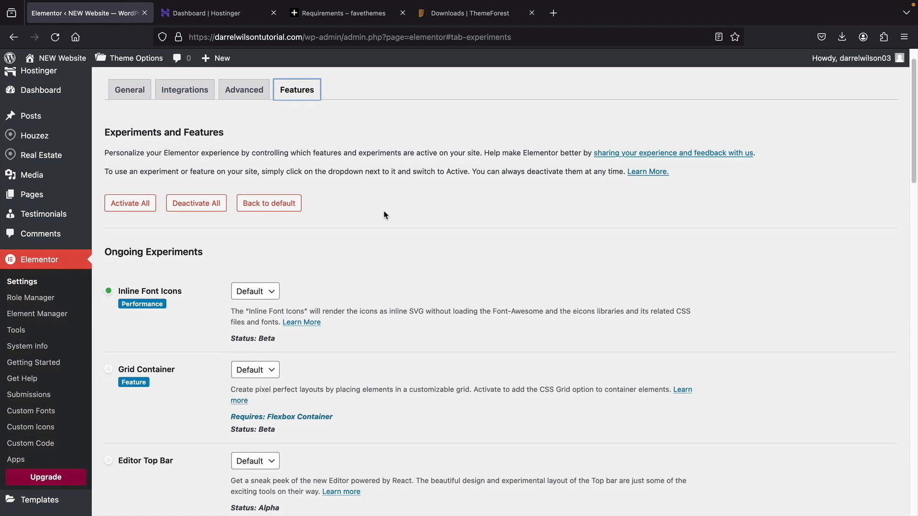
{"action": "scroll", "coordinate": [385, 215], "scroll_direction": "down", "scroll_amount": 7}
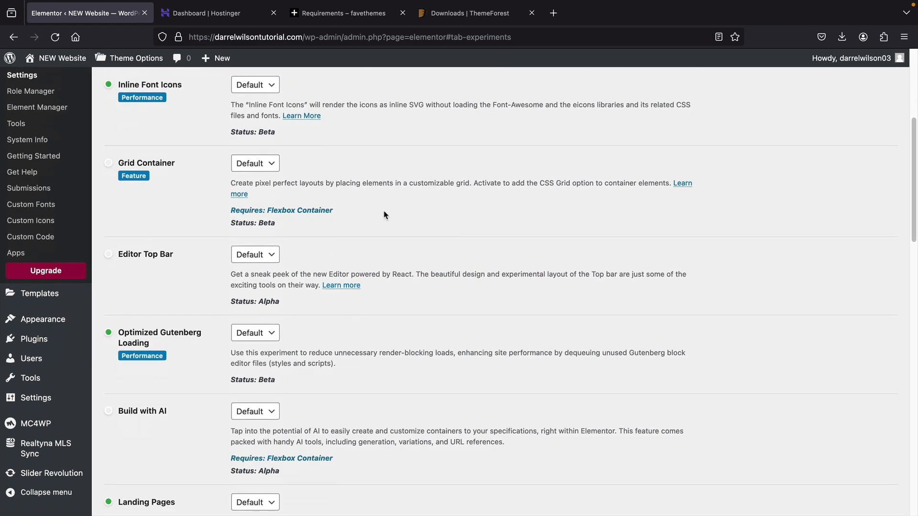
{"action": "scroll", "coordinate": [385, 214], "scroll_direction": "down", "scroll_amount": 9}
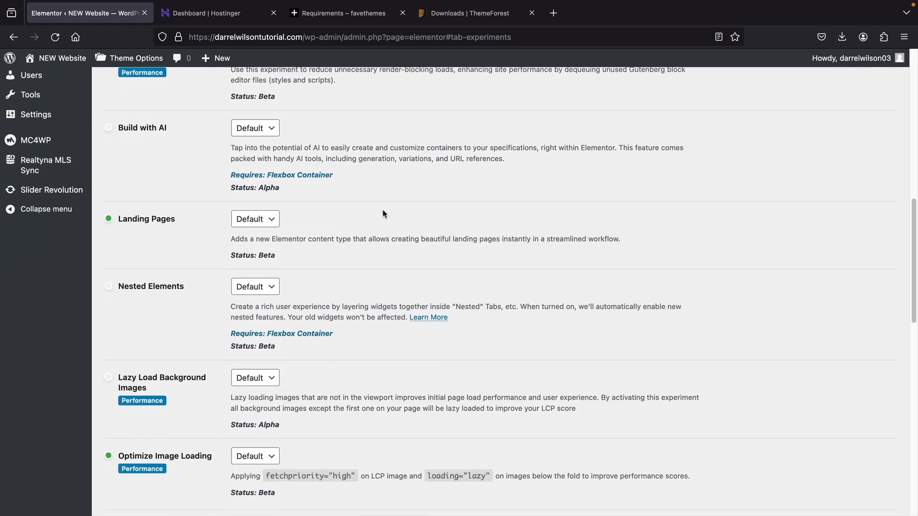
{"action": "scroll", "coordinate": [382, 214], "scroll_direction": "down", "scroll_amount": 7}
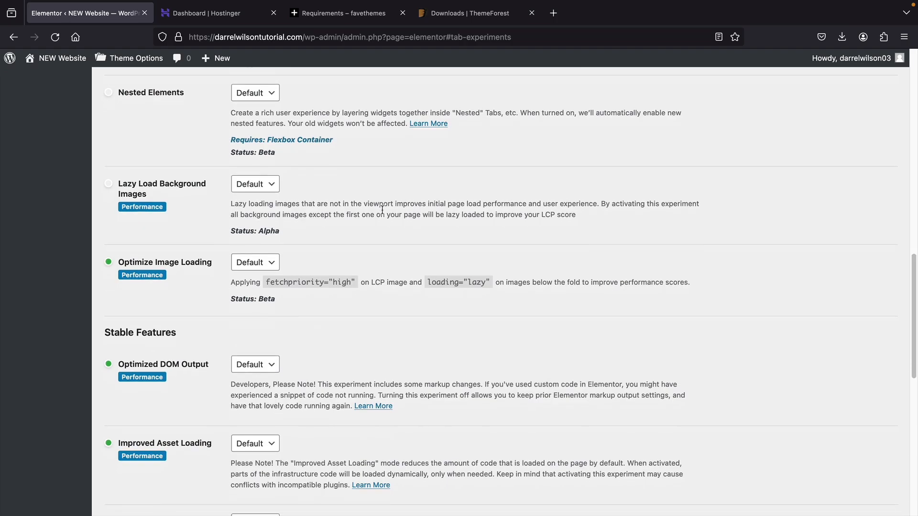
{"action": "scroll", "coordinate": [378, 216], "scroll_direction": "down", "scroll_amount": 7}
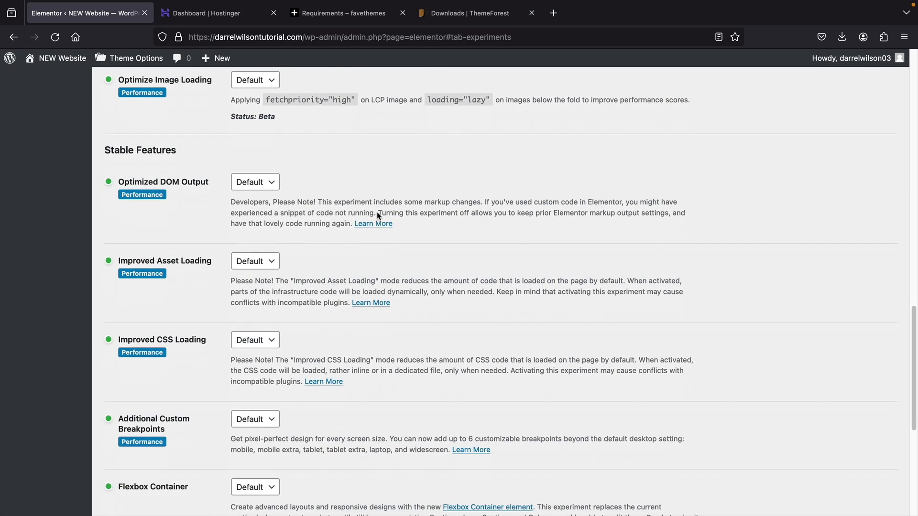
{"action": "scroll", "coordinate": [377, 216], "scroll_direction": "down", "scroll_amount": 6}
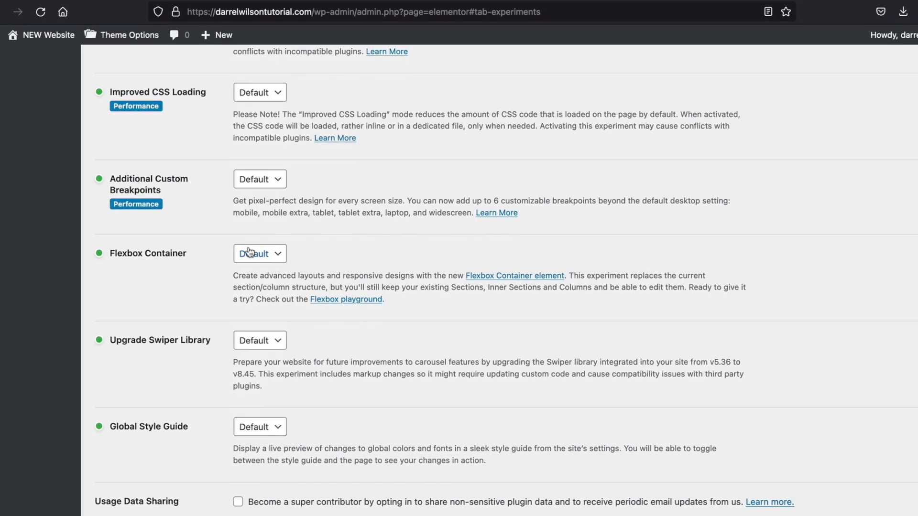
Set Flexbox Container to Inactive, confirm the deactivation, and save changes.
{"action": "left_click", "coordinate": [250, 252]}
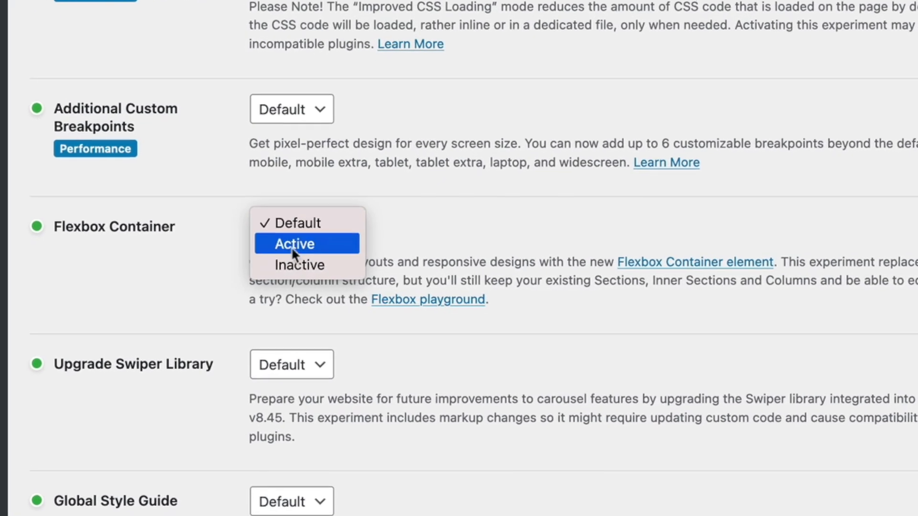
{"action": "left_click", "coordinate": [292, 266]}
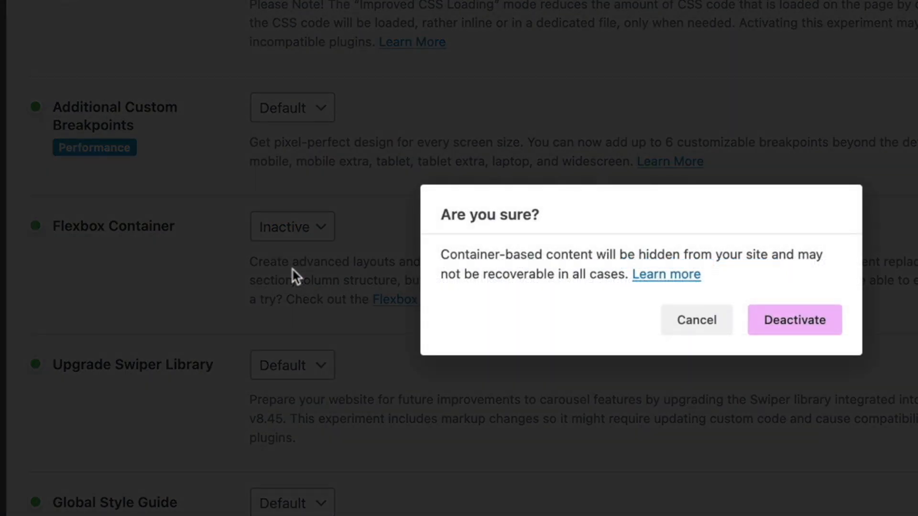
{"action": "left_click", "coordinate": [795, 320]}
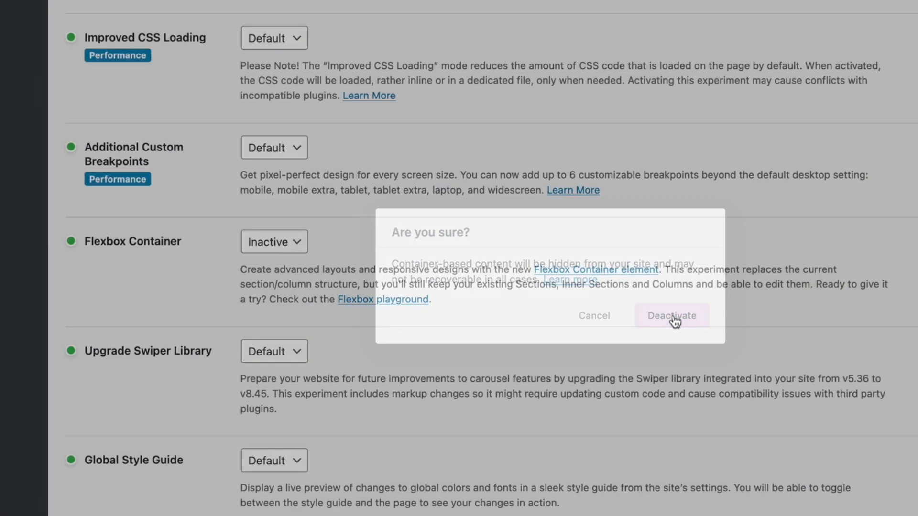
{"action": "scroll", "coordinate": [269, 243], "scroll_direction": "down", "scroll_amount": 1}
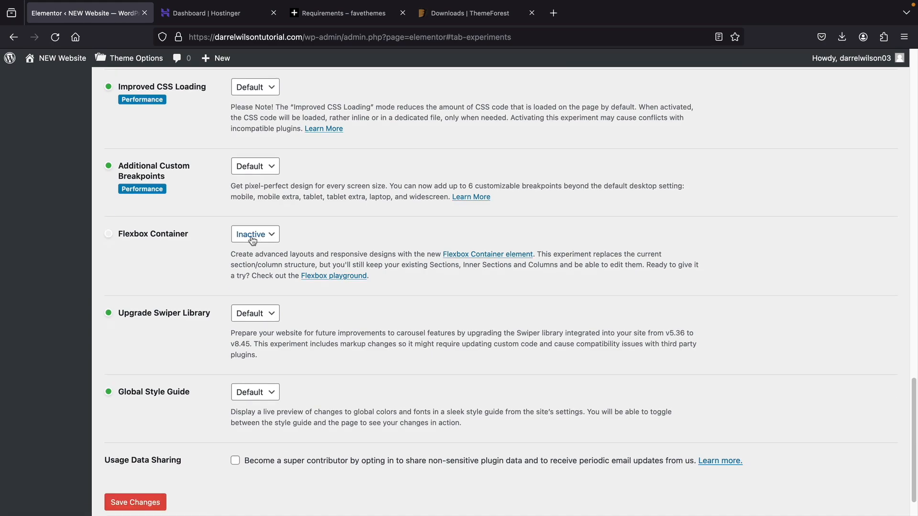
{"action": "scroll", "coordinate": [162, 399], "scroll_direction": "down", "scroll_amount": 1}
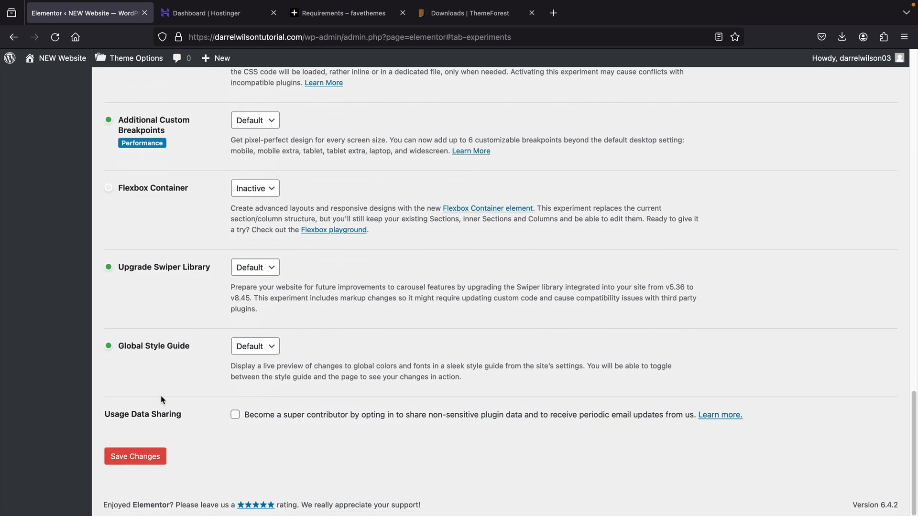
{"action": "left_click", "coordinate": [134, 462]}
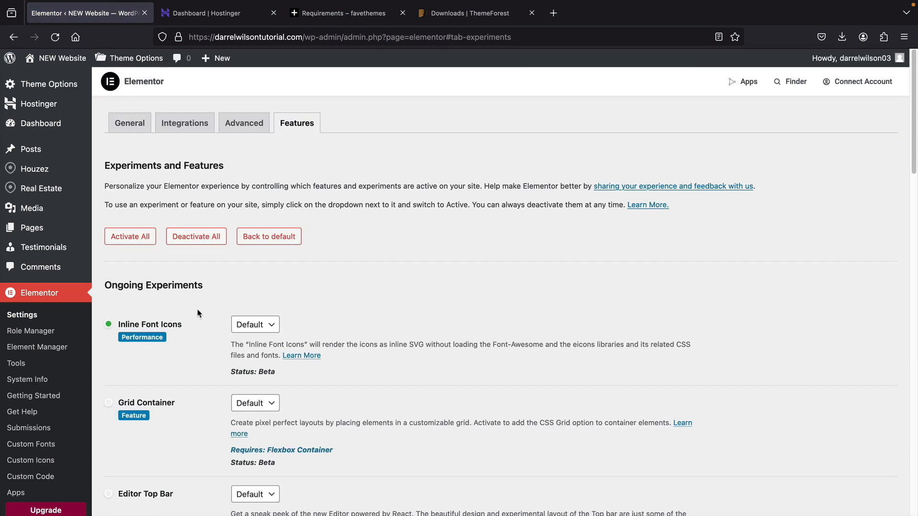
Enable Landing Pages, Properties and Agencies as Elementor post types in General settings and save.
{"action": "left_click", "coordinate": [136, 127]}
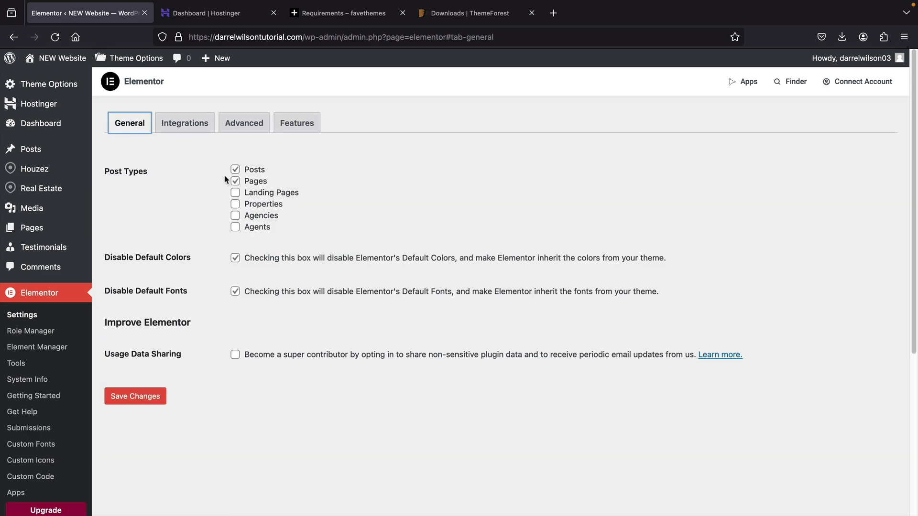
{"action": "left_click", "coordinate": [235, 192]}
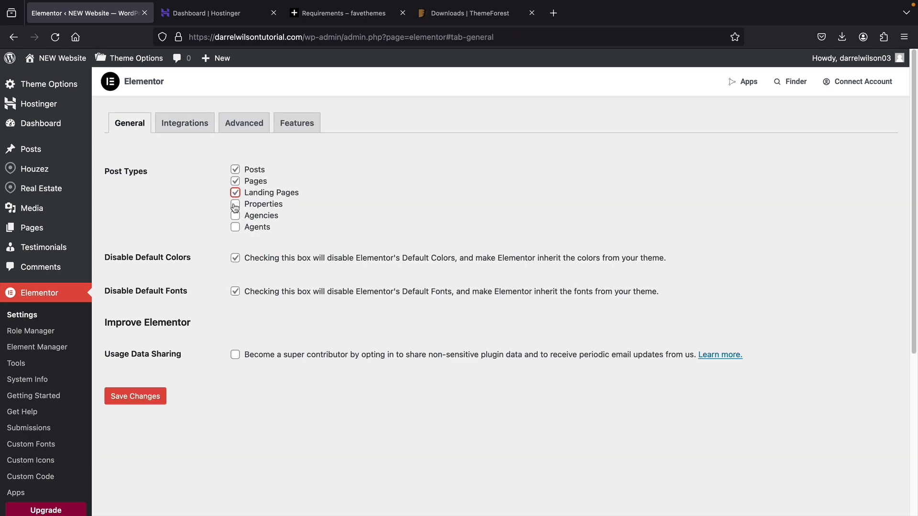
{"action": "left_click", "coordinate": [235, 204]}
{"action": "left_click", "coordinate": [235, 215]}
{"action": "left_click", "coordinate": [146, 398]}
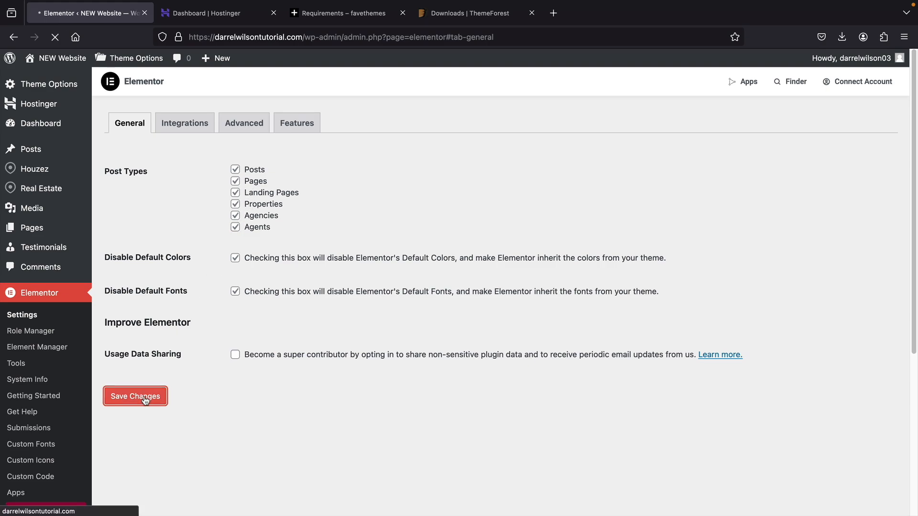
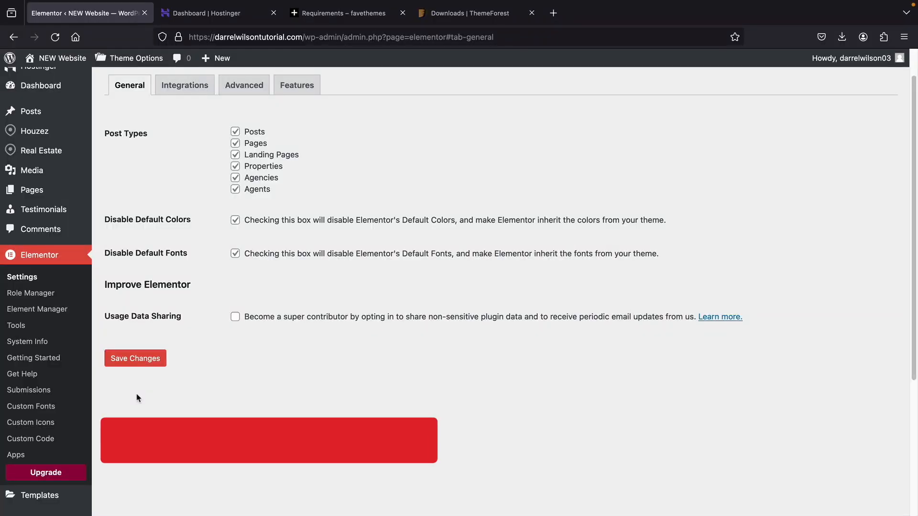
Go to the Houzez Demo Import page from the Real Estate/Houzez admin menu.
{"action": "scroll", "coordinate": [131, 300], "scroll_direction": "up", "scroll_amount": 1}
{"action": "mouse_move", "coordinate": [56, 175]}
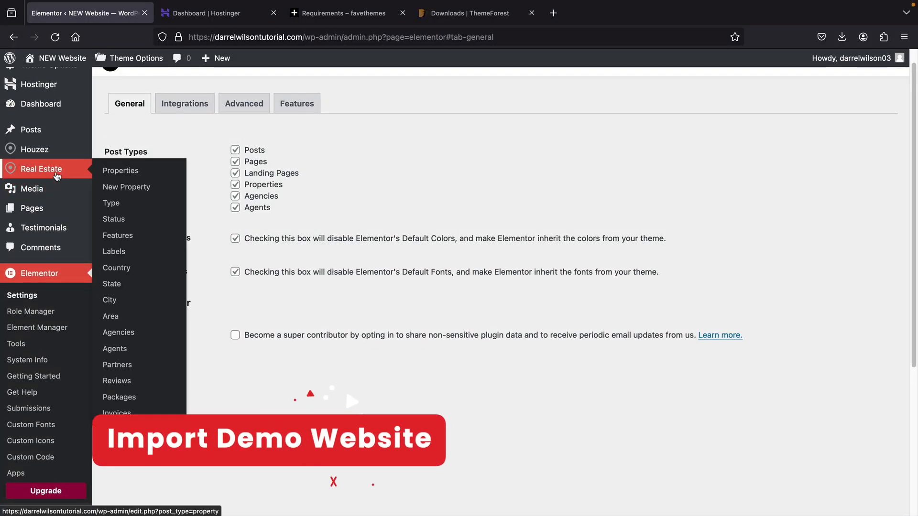
{"action": "mouse_move", "coordinate": [51, 150]}
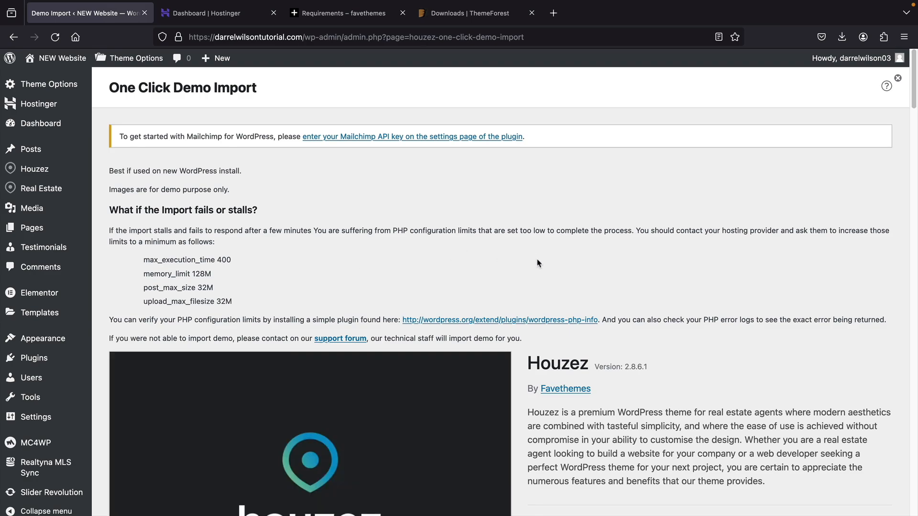
Browse the Houzez demo thumbnails and launch the Houzez05 Preview Demo.
{"action": "scroll", "coordinate": [516, 263], "scroll_direction": "down", "scroll_amount": 9}
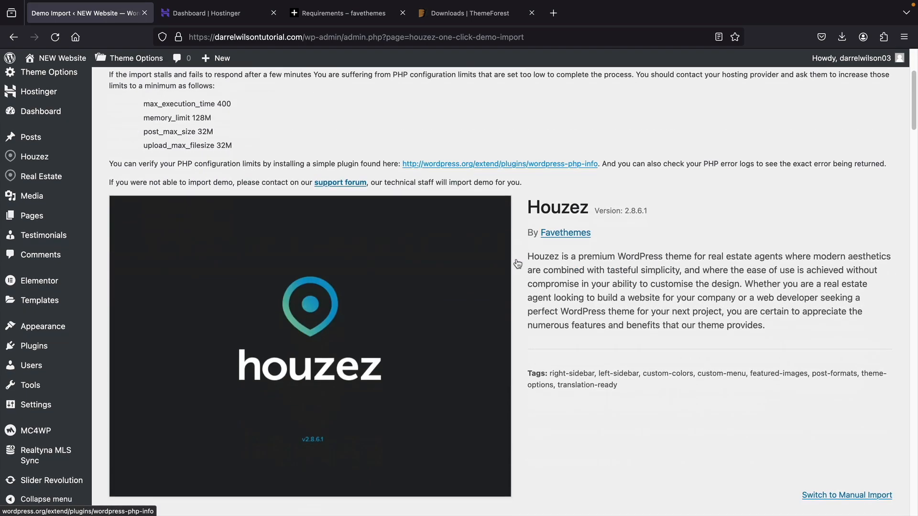
{"action": "scroll", "coordinate": [518, 259], "scroll_direction": "down", "scroll_amount": 3}
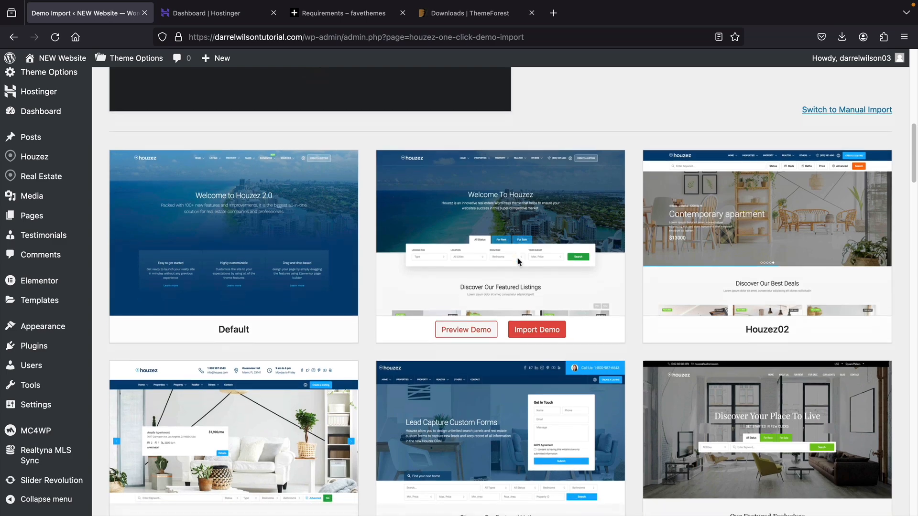
{"action": "scroll", "coordinate": [523, 254], "scroll_direction": "down", "scroll_amount": 1}
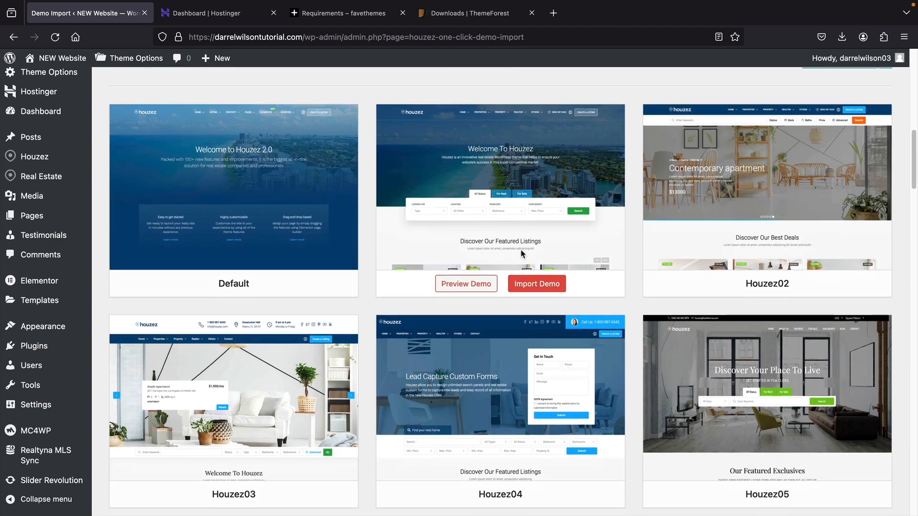
{"action": "scroll", "coordinate": [300, 245], "scroll_direction": "down", "scroll_amount": 6}
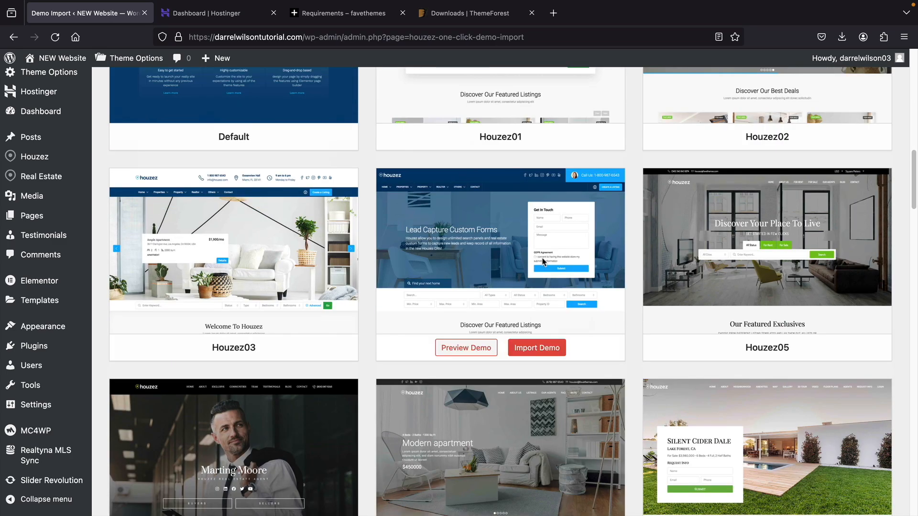
{"action": "scroll", "coordinate": [535, 268], "scroll_direction": "down", "scroll_amount": 6}
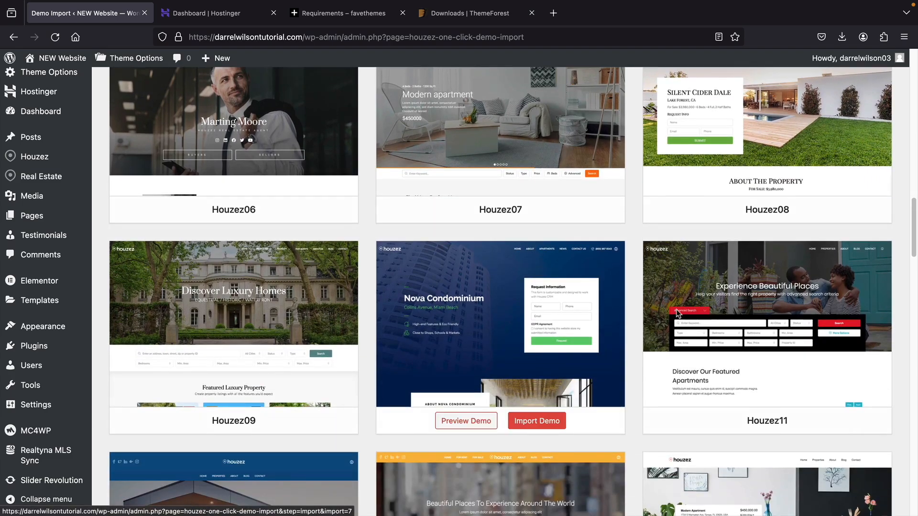
{"action": "scroll", "coordinate": [842, 293], "scroll_direction": "down", "scroll_amount": 8}
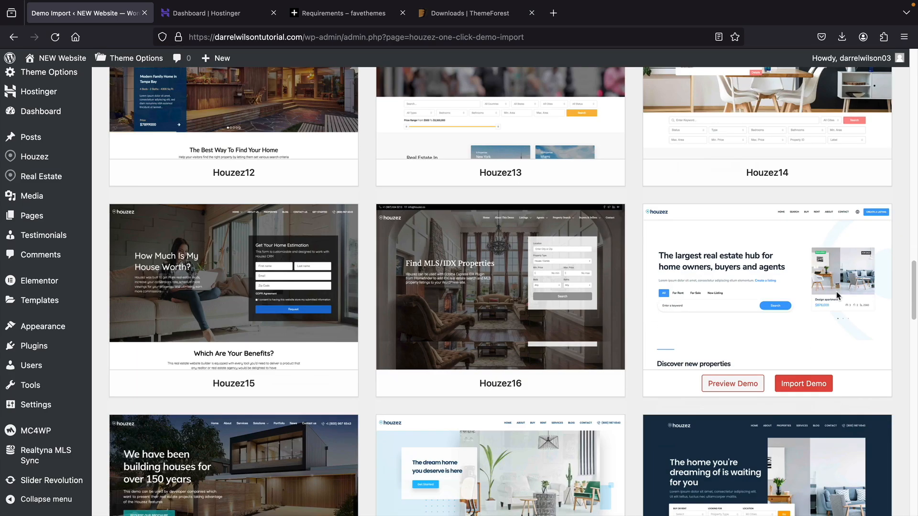
{"action": "scroll", "coordinate": [837, 295], "scroll_direction": "down", "scroll_amount": 12}
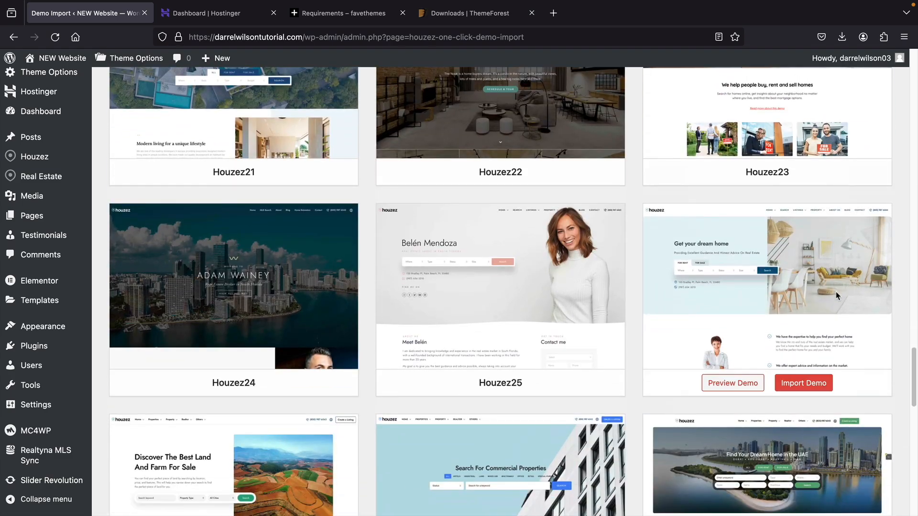
{"action": "scroll", "coordinate": [836, 292], "scroll_direction": "down", "scroll_amount": 9}
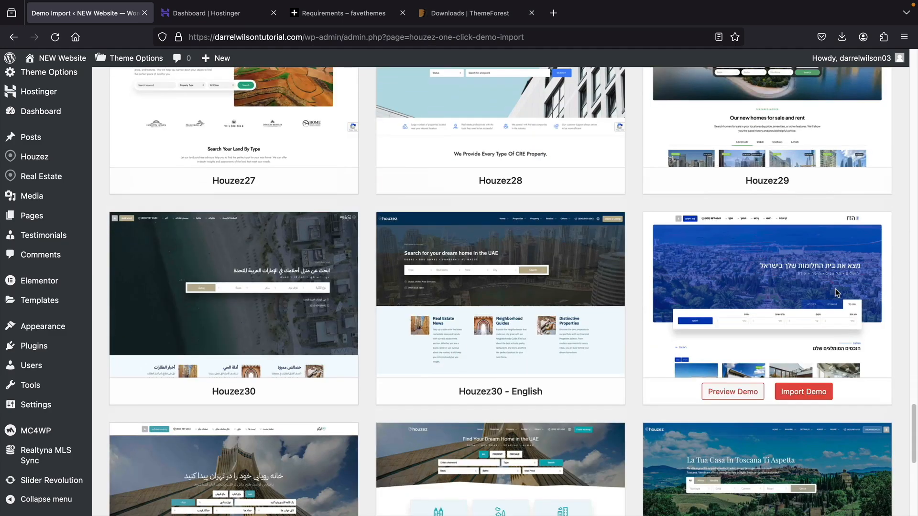
{"action": "scroll", "coordinate": [835, 289], "scroll_direction": "down", "scroll_amount": 8}
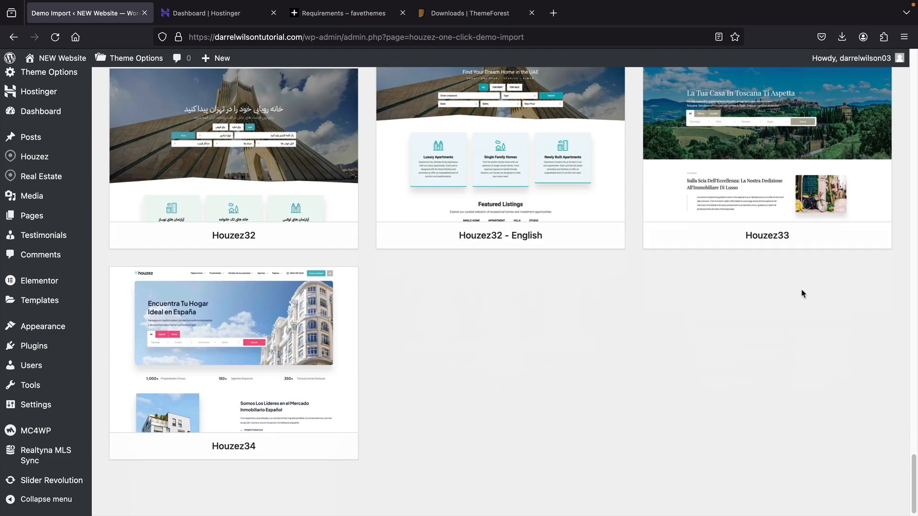
{"action": "mouse_move", "coordinate": [327, 354]}
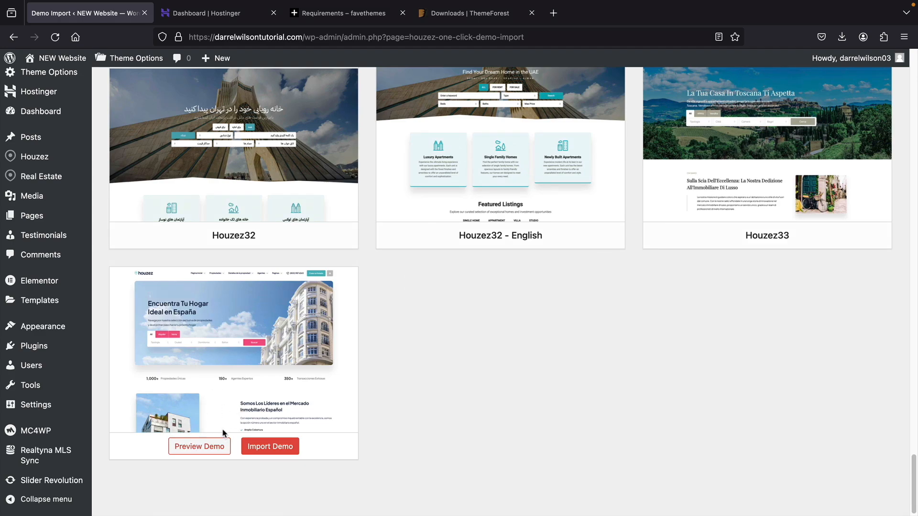
{"action": "scroll", "coordinate": [244, 430], "scroll_direction": "up", "scroll_amount": 1}
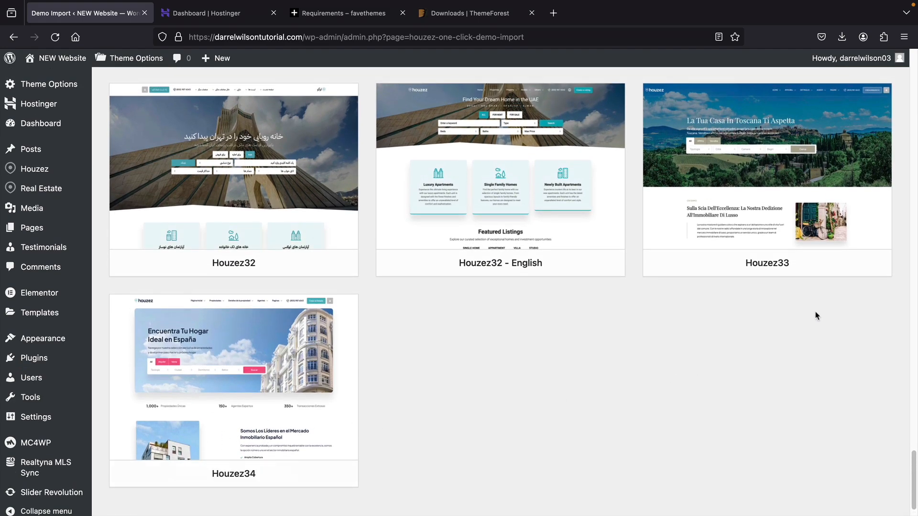
{"action": "mouse_move", "coordinate": [802, 269]}
{"action": "scroll", "coordinate": [623, 388], "scroll_direction": "up", "scroll_amount": 20}
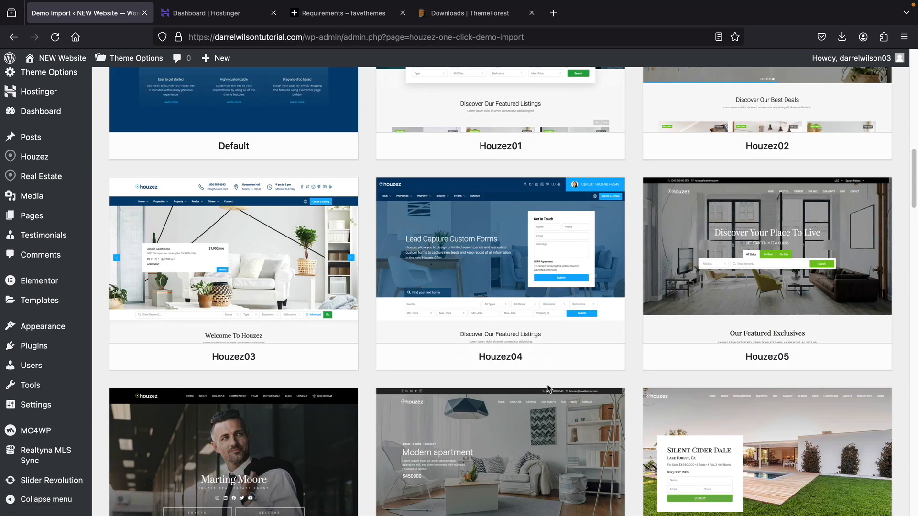
{"action": "mouse_move", "coordinate": [742, 362]}
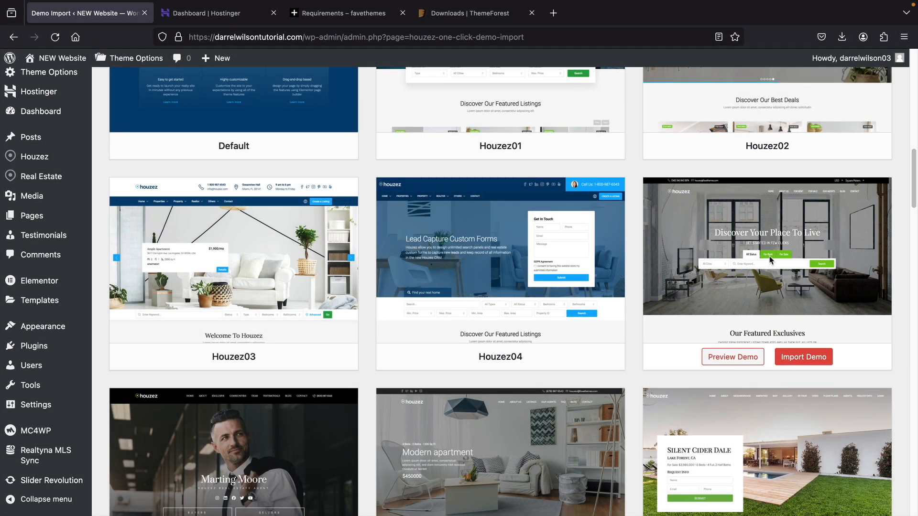
{"action": "left_click", "coordinate": [739, 355]}
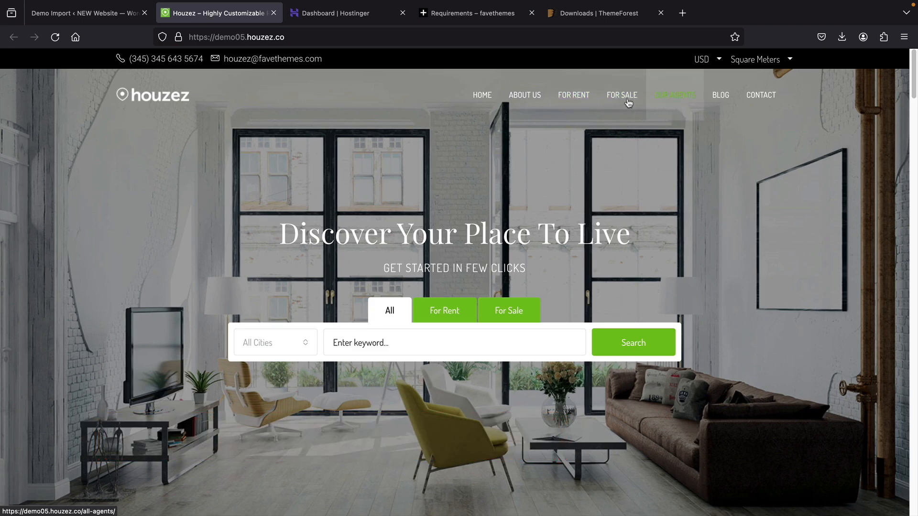
Back on the Demo Import tab, start Import Demo on the Houzez05 card.
{"action": "left_click", "coordinate": [109, 18]}
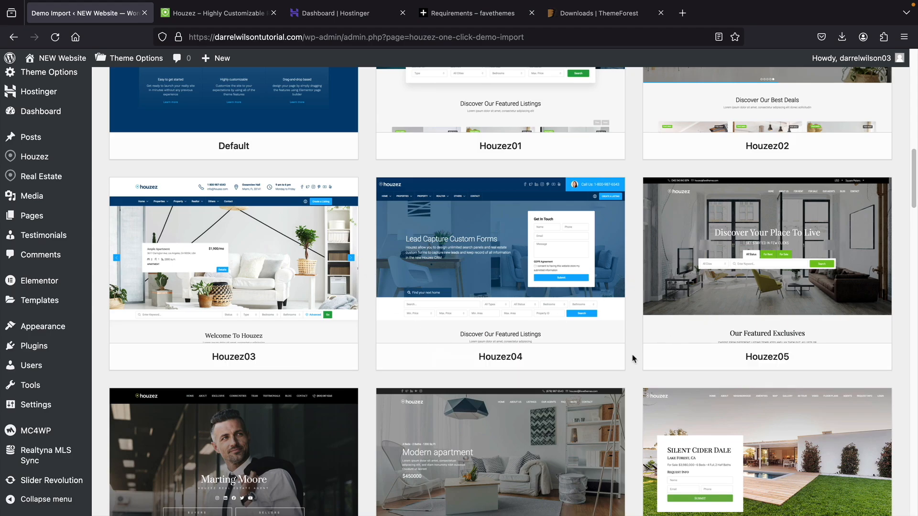
{"action": "mouse_move", "coordinate": [764, 268]}
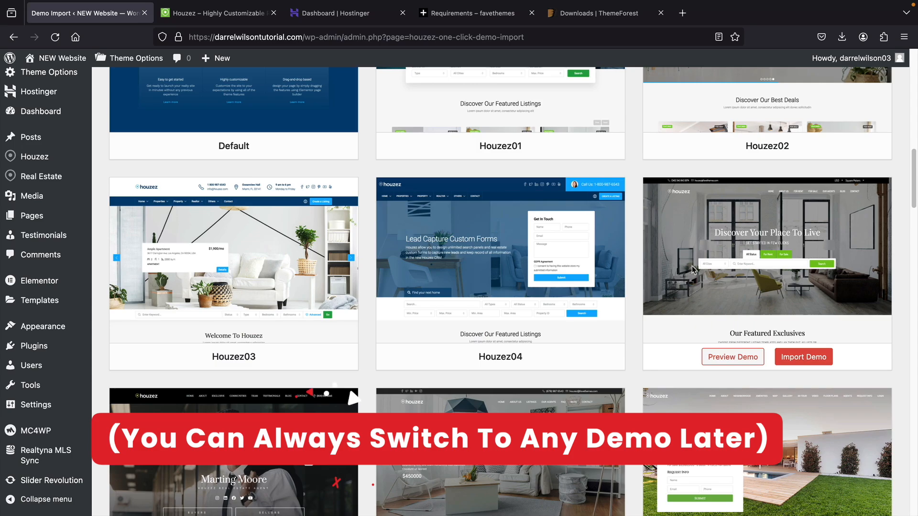
{"action": "mouse_move", "coordinate": [530, 274]}
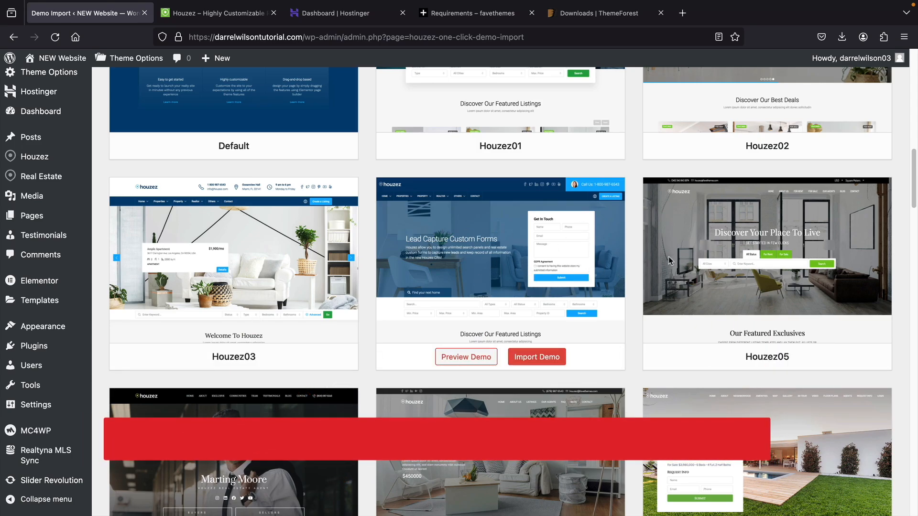
{"action": "mouse_move", "coordinate": [672, 260]}
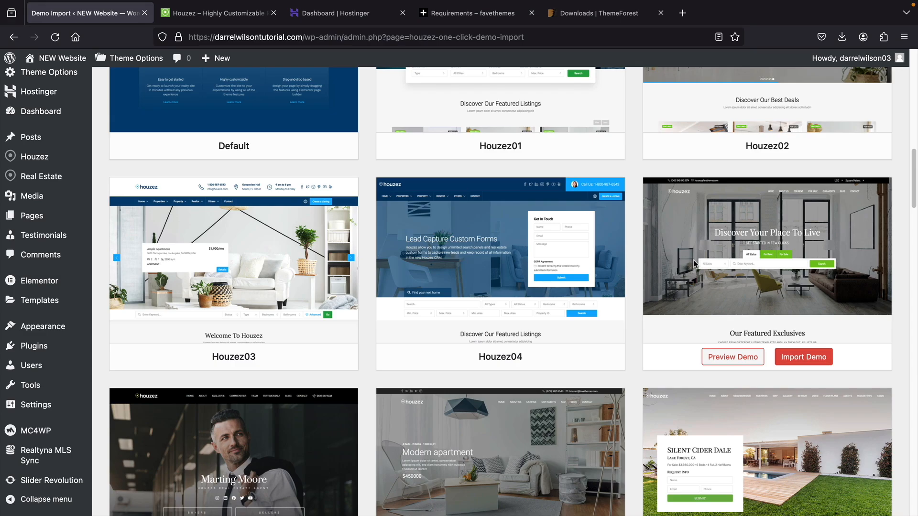
{"action": "left_click", "coordinate": [797, 362]}
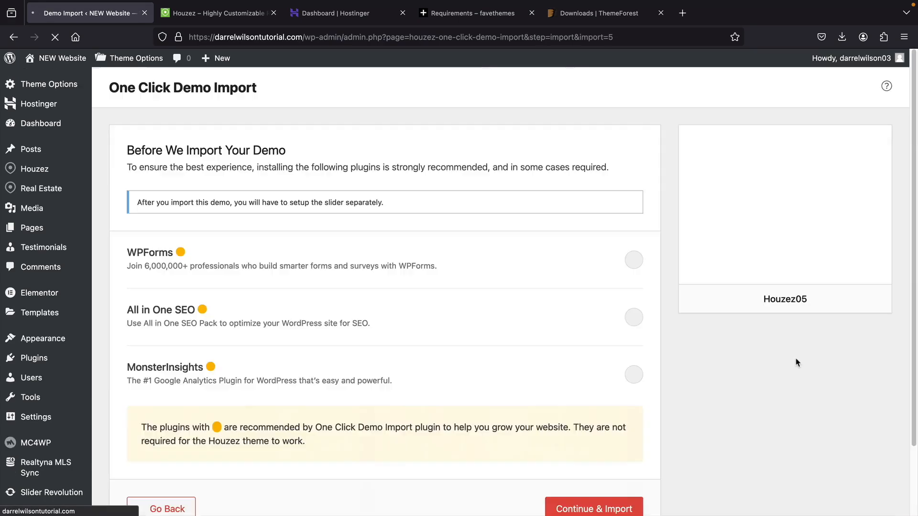
Skip the WPForms, All in One SEO and MonsterInsights plugins and run Continue & Import.
{"action": "scroll", "coordinate": [663, 255], "scroll_direction": "down", "scroll_amount": 3}
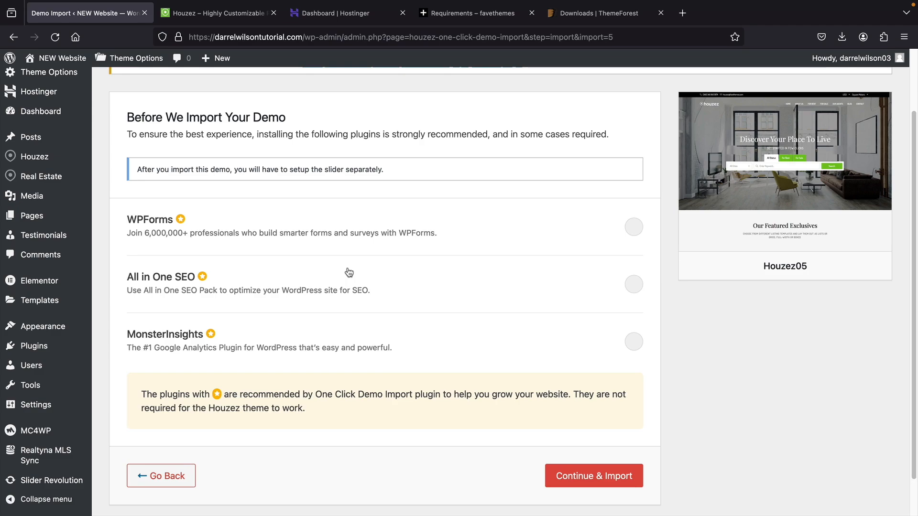
{"action": "scroll", "coordinate": [405, 306], "scroll_direction": "down", "scroll_amount": 2}
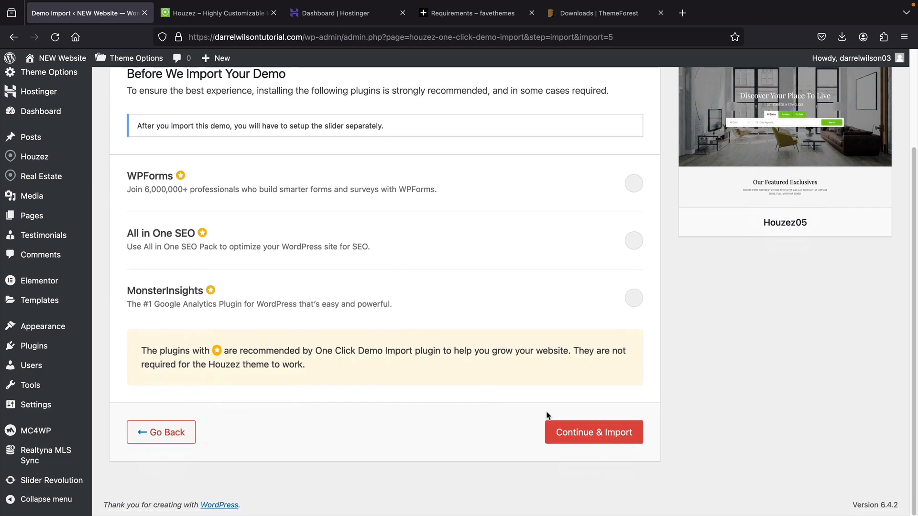
{"action": "left_click", "coordinate": [584, 439]}
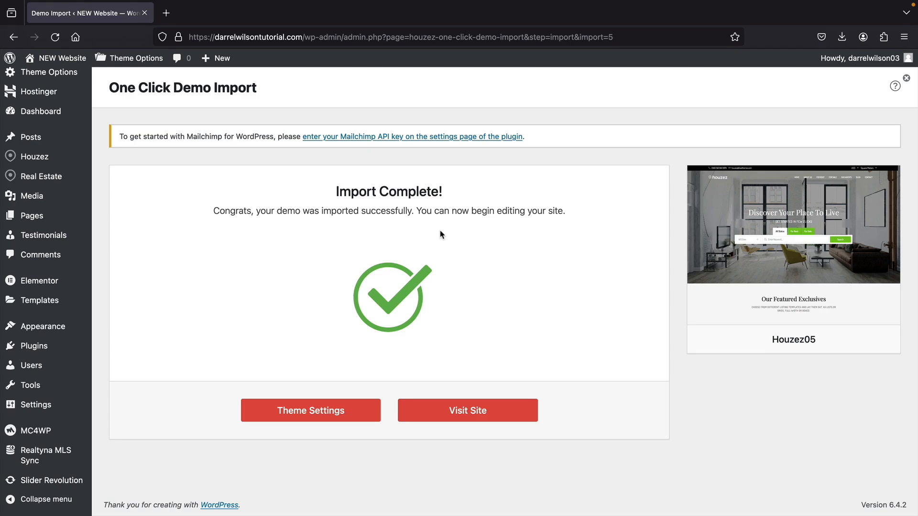
Visit the live site, check its blog-listing homepage, then go to the Customizer.
{"action": "left_click", "coordinate": [453, 410]}
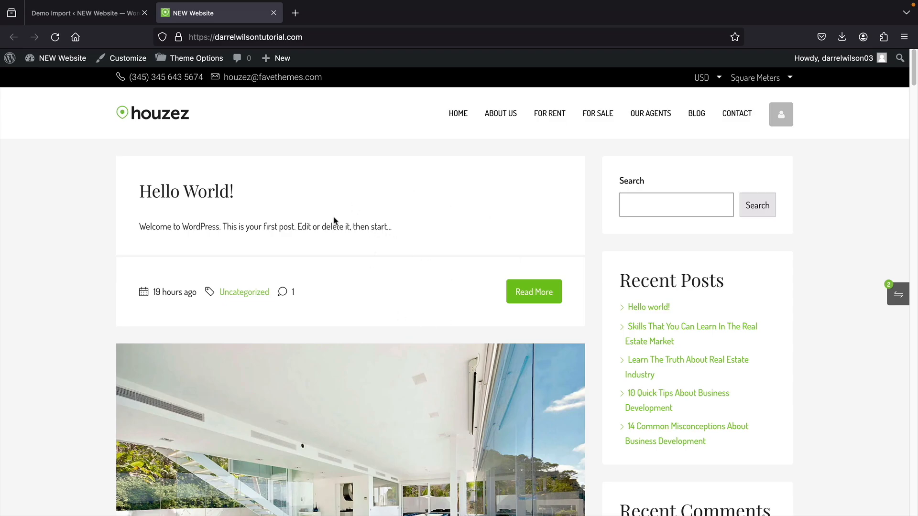
{"action": "scroll", "coordinate": [349, 262], "scroll_direction": "down", "scroll_amount": 15}
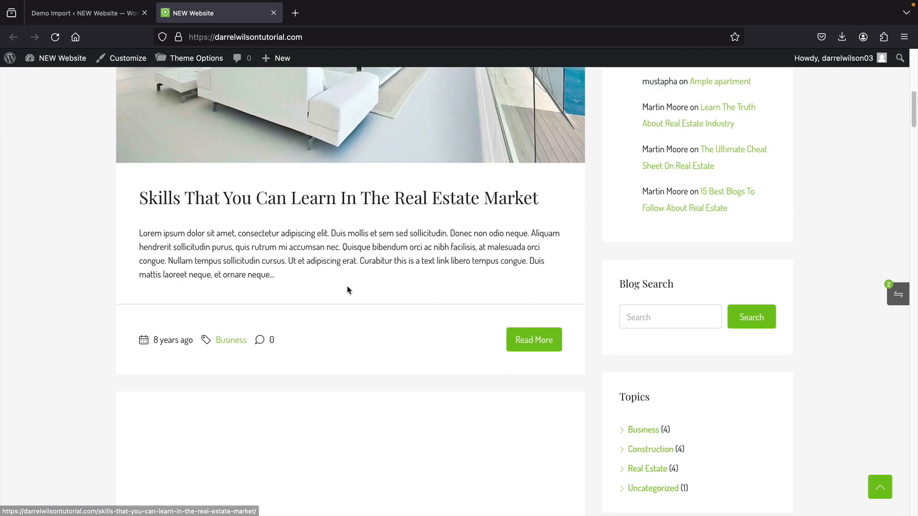
{"action": "scroll", "coordinate": [348, 290], "scroll_direction": "up", "scroll_amount": 15}
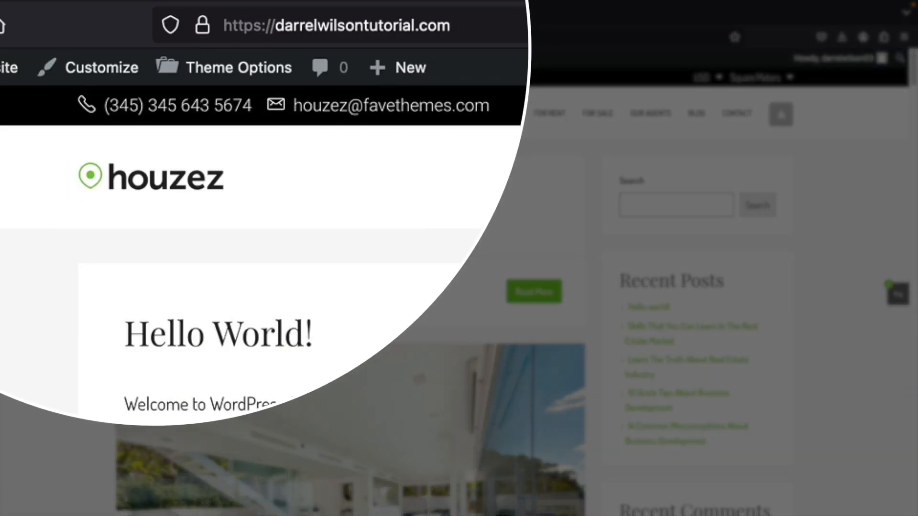
{"action": "left_click", "coordinate": [90, 76]}
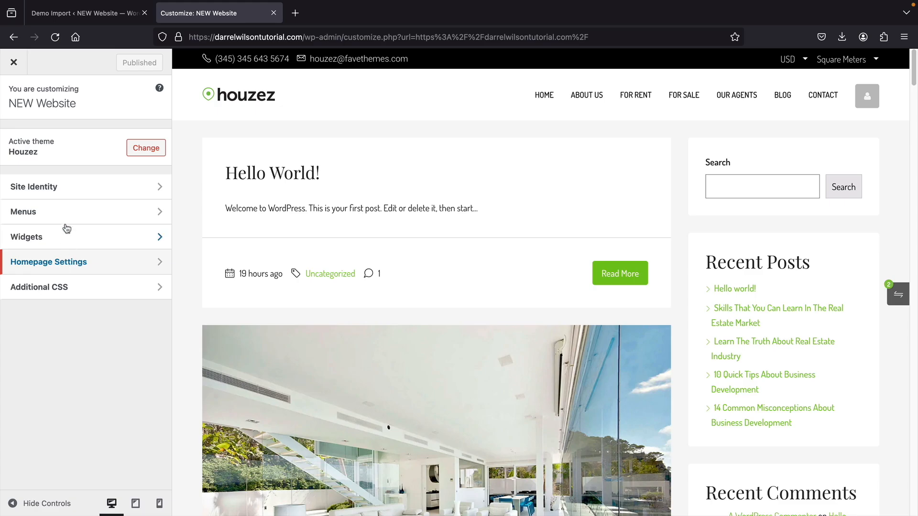
Set the Homepage page as the static front page in Homepage Settings and publish.
{"action": "left_click", "coordinate": [45, 264]}
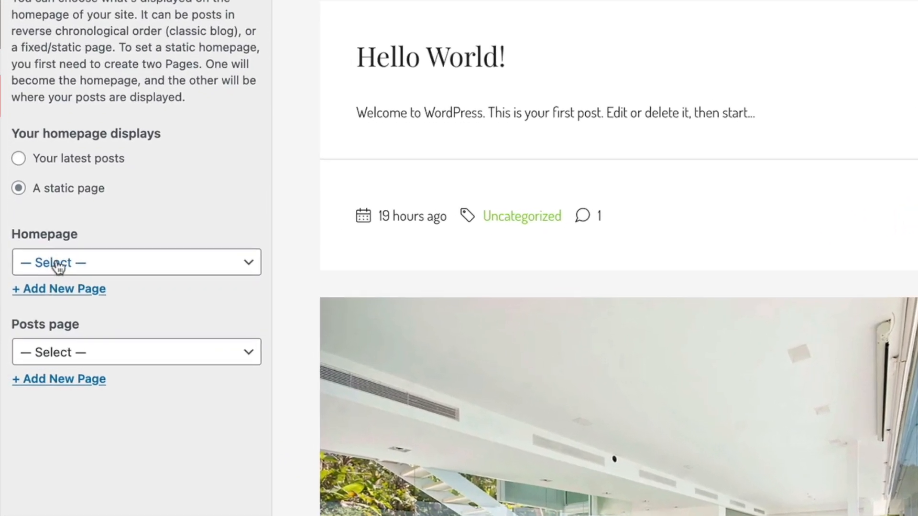
{"action": "left_click", "coordinate": [38, 301]}
{"action": "scroll", "coordinate": [76, 200], "scroll_direction": "down", "scroll_amount": 1}
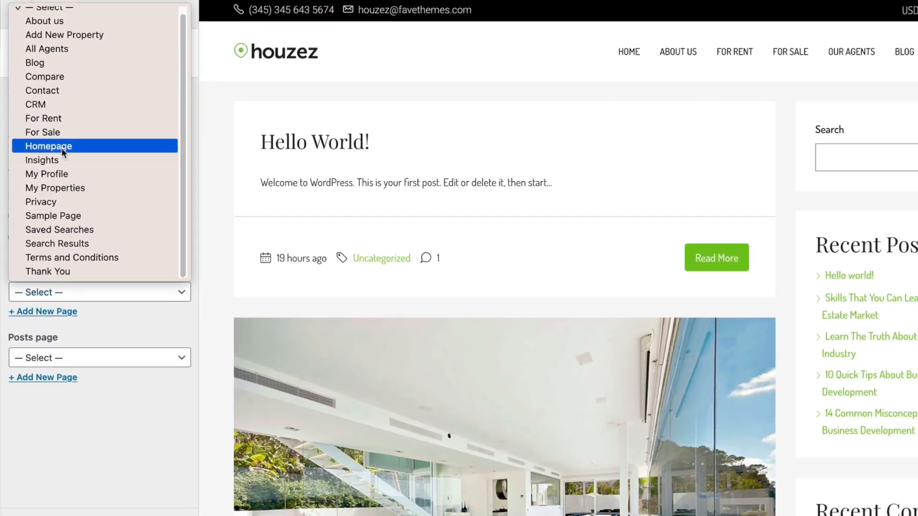
{"action": "left_click", "coordinate": [82, 48]}
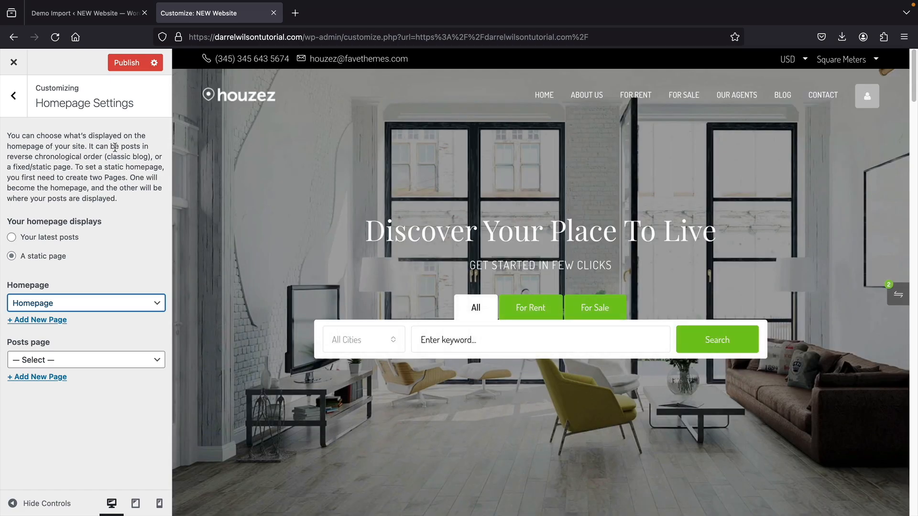
{"action": "left_click", "coordinate": [132, 66]}
Choose Blog as the posts page, publish, and close the Customizer.
{"action": "left_click", "coordinate": [70, 362]}
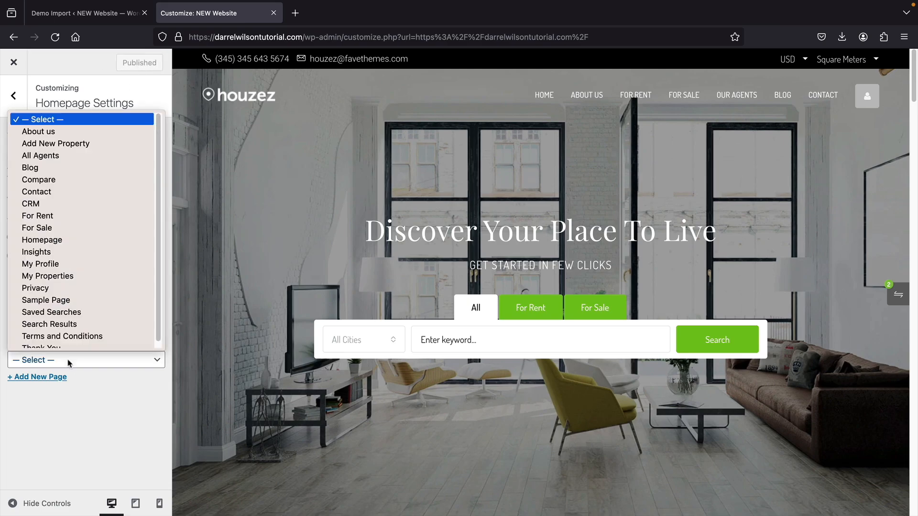
{"action": "left_click", "coordinate": [71, 166]}
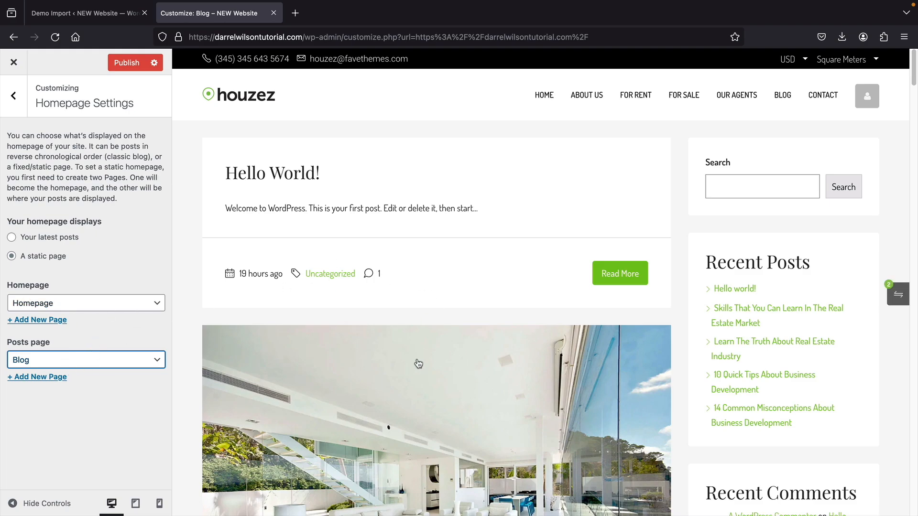
{"action": "left_click", "coordinate": [134, 65]}
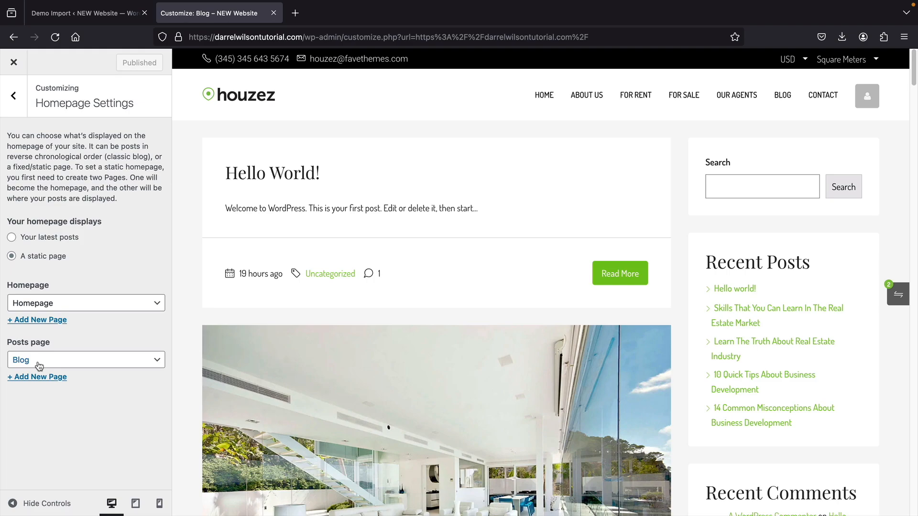
{"action": "left_click", "coordinate": [13, 66]}
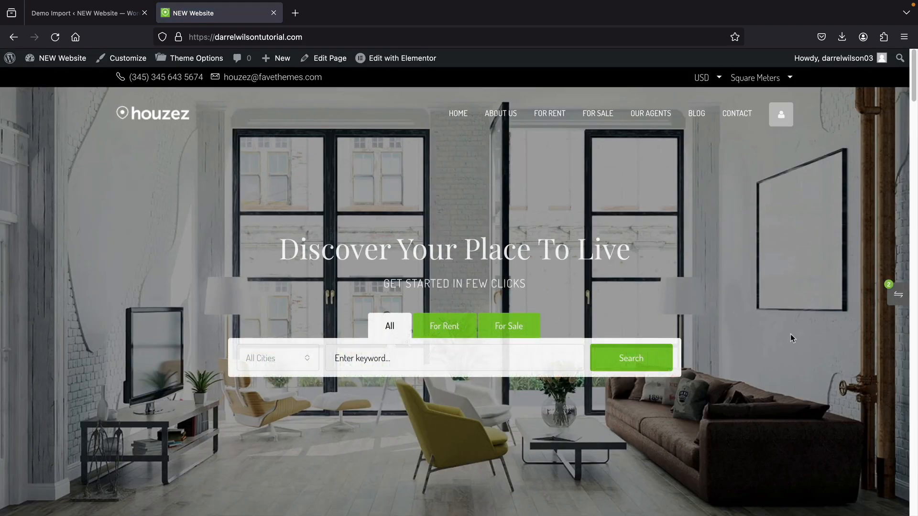
Scroll the live Houzez homepage to the footer, jump back to the top, then go to About Us.
{"action": "middle_click", "coordinate": [854, 332]}
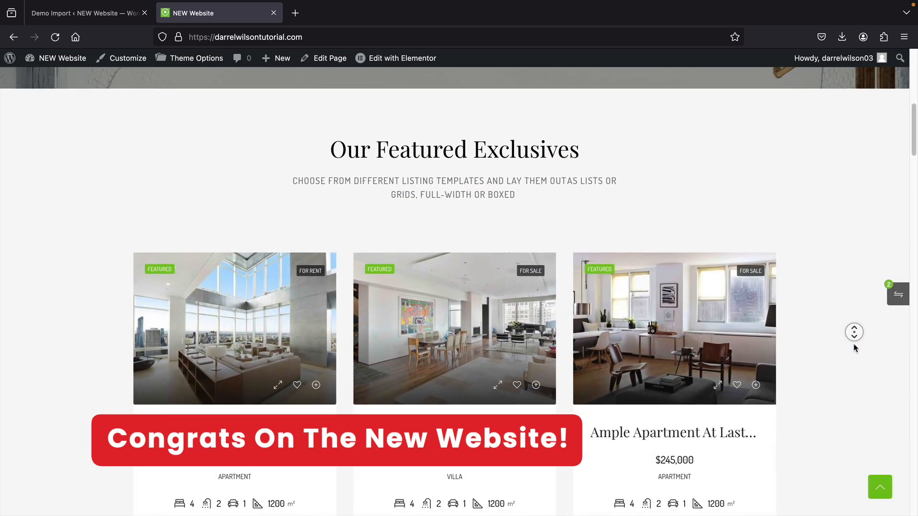
{"action": "middle_click", "coordinate": [854, 344]}
{"action": "scroll", "coordinate": [854, 345], "scroll_direction": "down", "scroll_amount": 1}
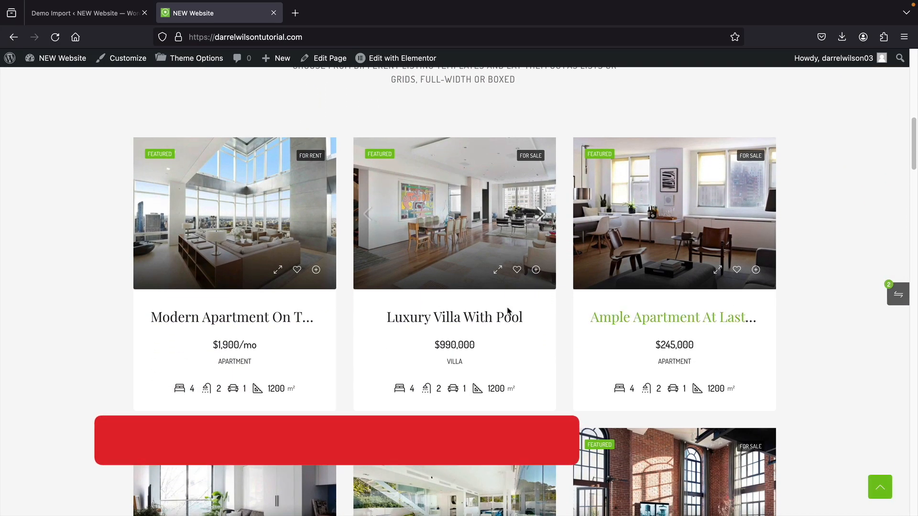
{"action": "scroll", "coordinate": [451, 322], "scroll_direction": "down", "scroll_amount": 3}
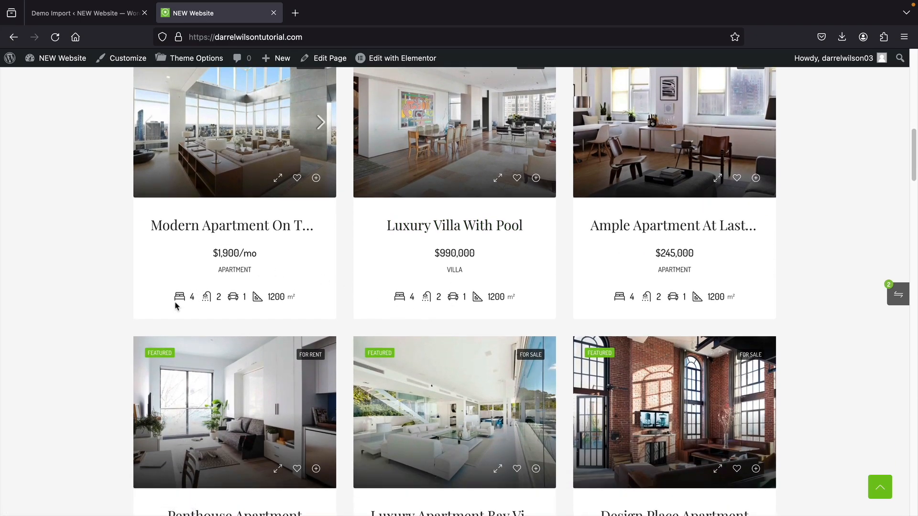
{"action": "scroll", "coordinate": [266, 304], "scroll_direction": "down", "scroll_amount": 10}
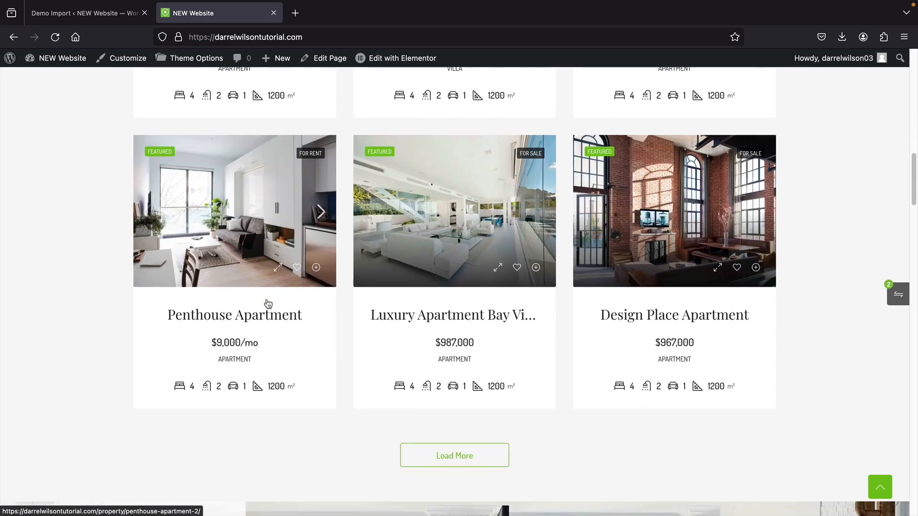
{"action": "scroll", "coordinate": [266, 304], "scroll_direction": "down", "scroll_amount": 5}
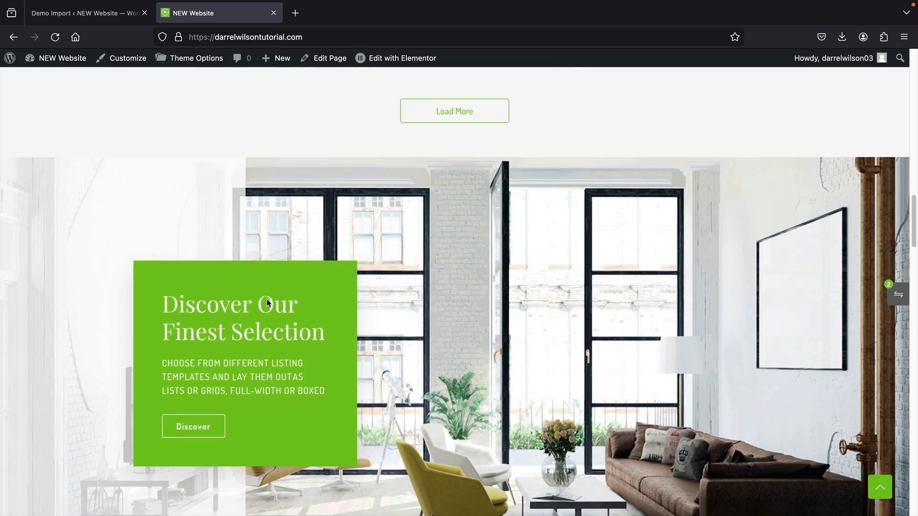
{"action": "scroll", "coordinate": [412, 330], "scroll_direction": "down", "scroll_amount": 7}
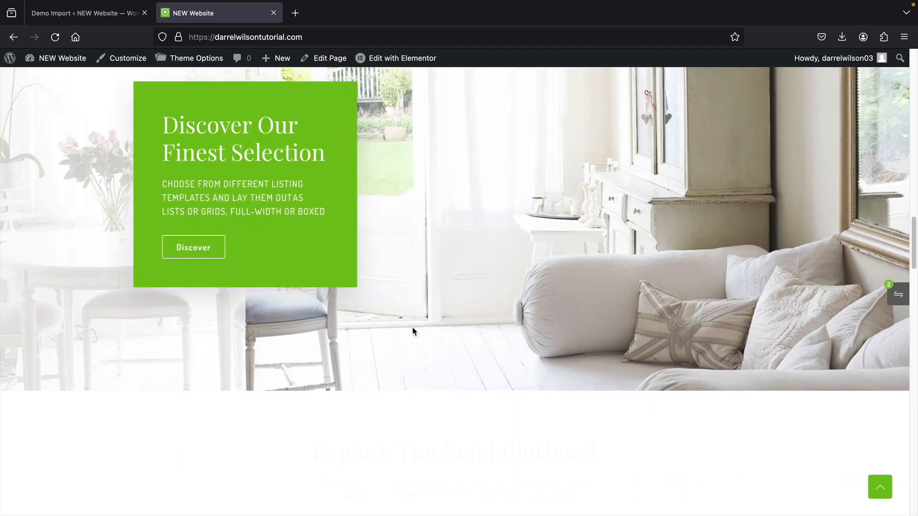
{"action": "scroll", "coordinate": [411, 330], "scroll_direction": "down", "scroll_amount": 10}
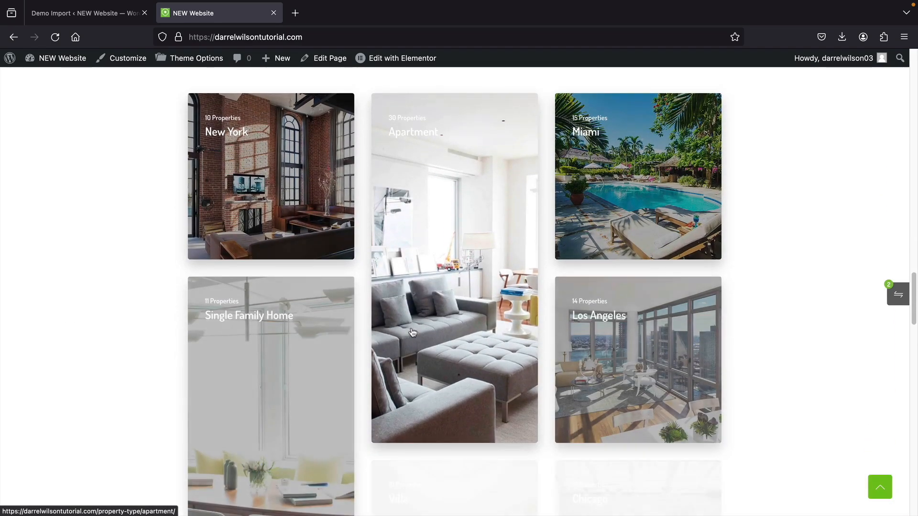
{"action": "scroll", "coordinate": [412, 332], "scroll_direction": "down", "scroll_amount": 6}
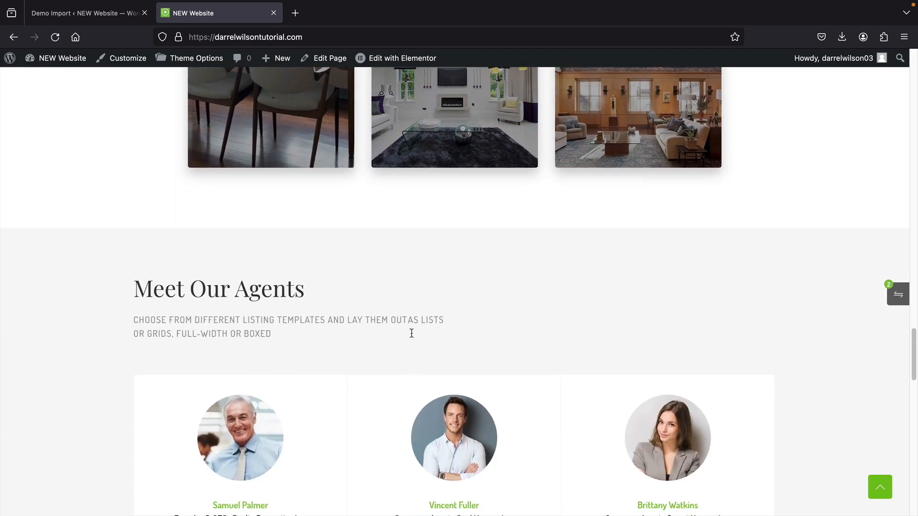
{"action": "scroll", "coordinate": [296, 332], "scroll_direction": "down", "scroll_amount": 8}
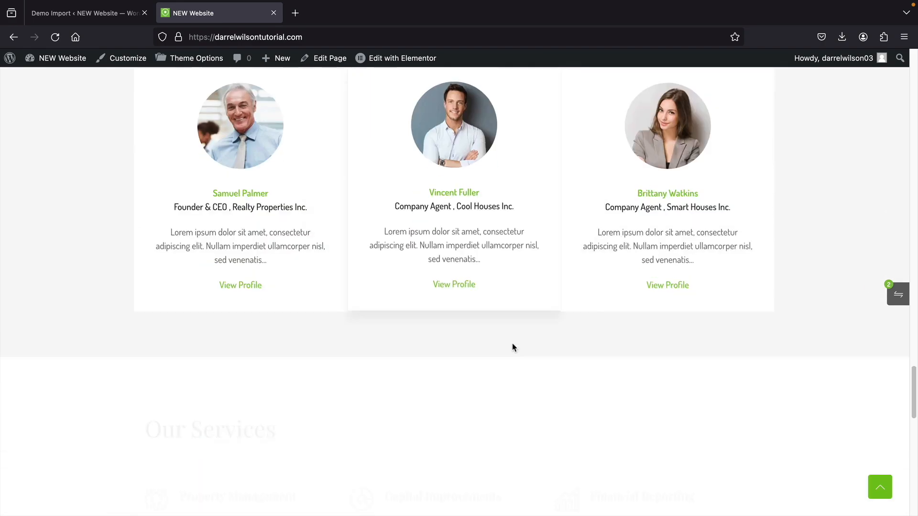
{"action": "scroll", "coordinate": [514, 347], "scroll_direction": "down", "scroll_amount": 1}
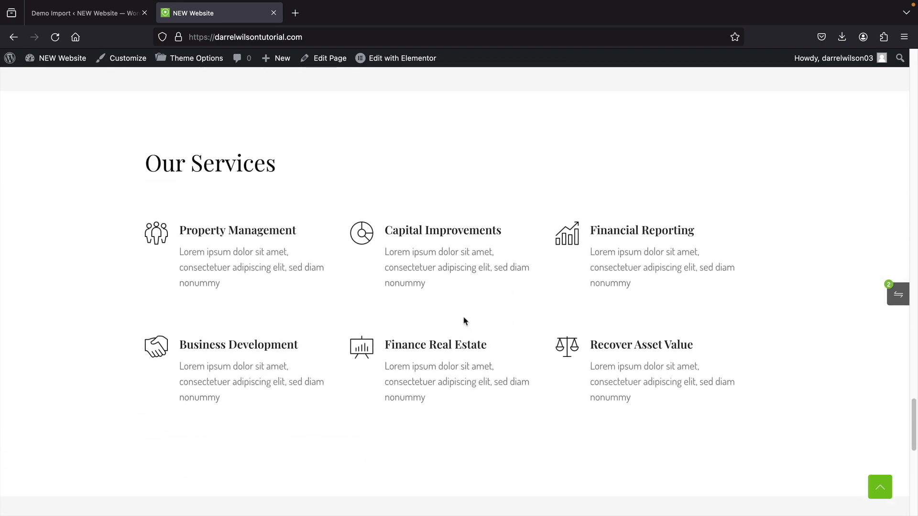
{"action": "left_click_drag", "start_coordinate": [464, 320], "coordinate": [379, 259]}
{"action": "scroll", "coordinate": [428, 277], "scroll_direction": "down", "scroll_amount": 7}
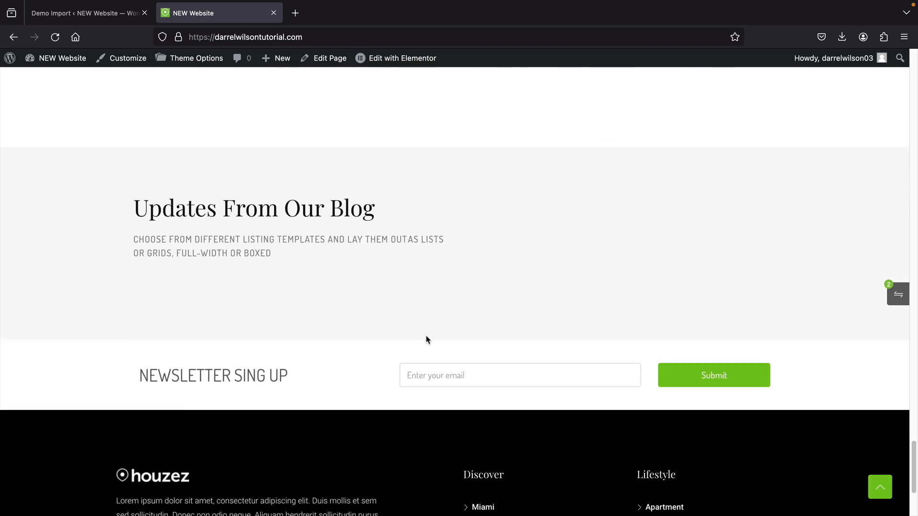
{"action": "scroll", "coordinate": [427, 339], "scroll_direction": "down", "scroll_amount": 4}
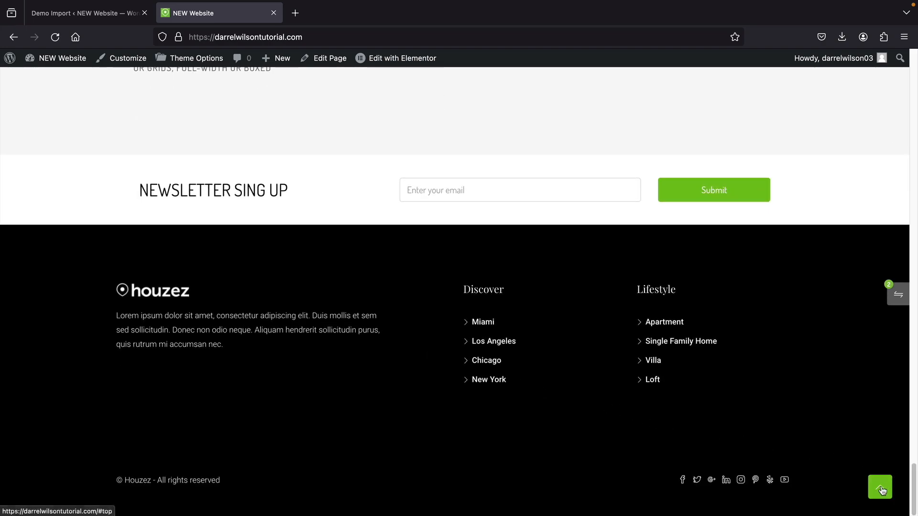
{"action": "left_click", "coordinate": [881, 488]}
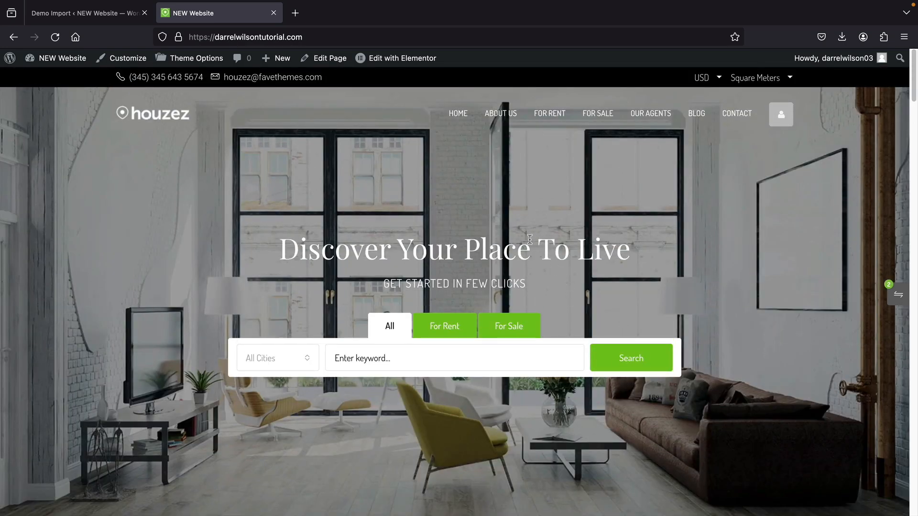
{"action": "left_click", "coordinate": [501, 115]}
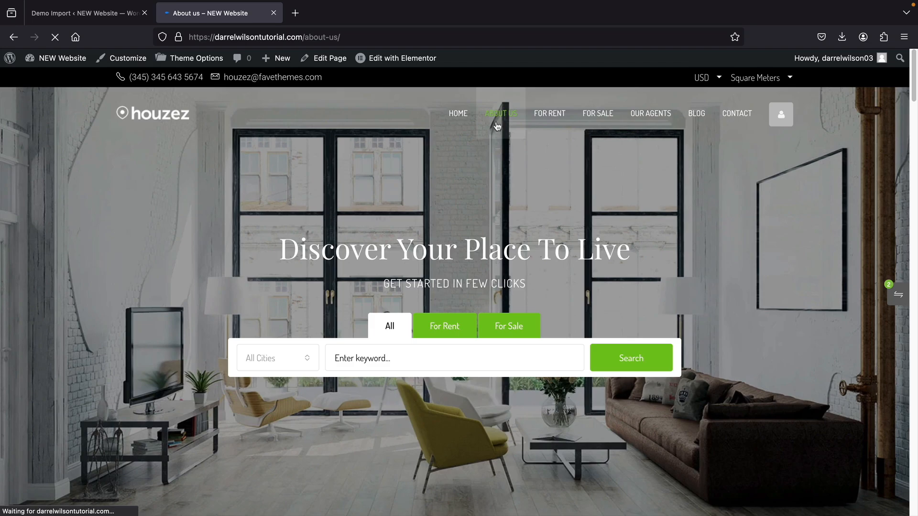
Scroll the About Us page and open the 10 Quick Tips About Business Development post.
{"action": "scroll", "coordinate": [791, 325], "scroll_direction": "down", "scroll_amount": 10}
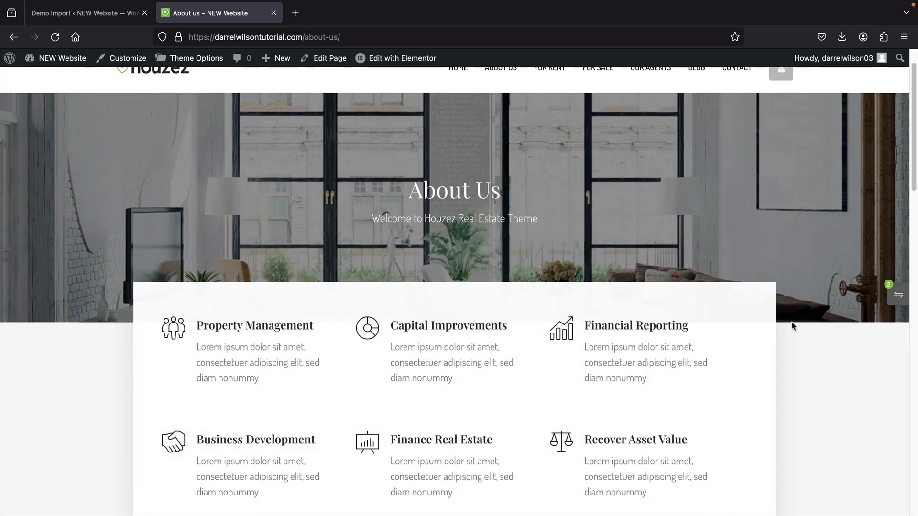
{"action": "scroll", "coordinate": [792, 325], "scroll_direction": "down", "scroll_amount": 3}
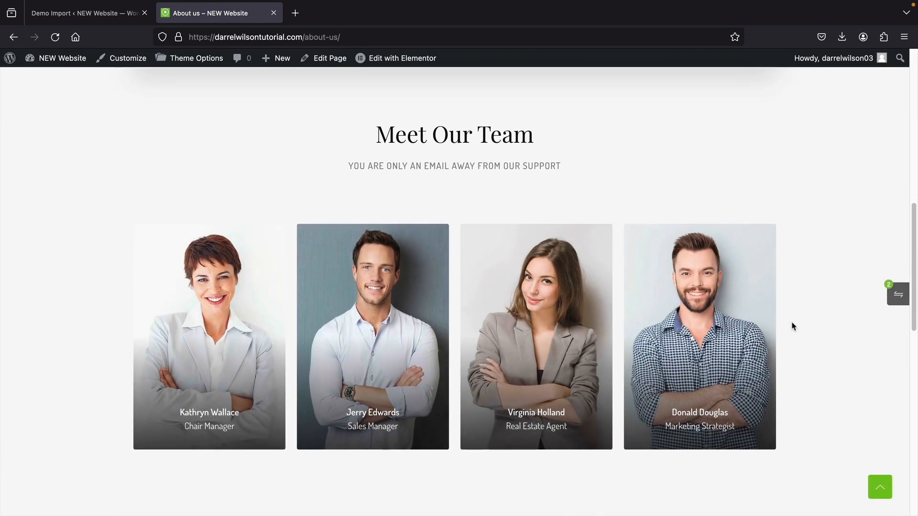
{"action": "scroll", "coordinate": [190, 306], "scroll_direction": "down", "scroll_amount": 7}
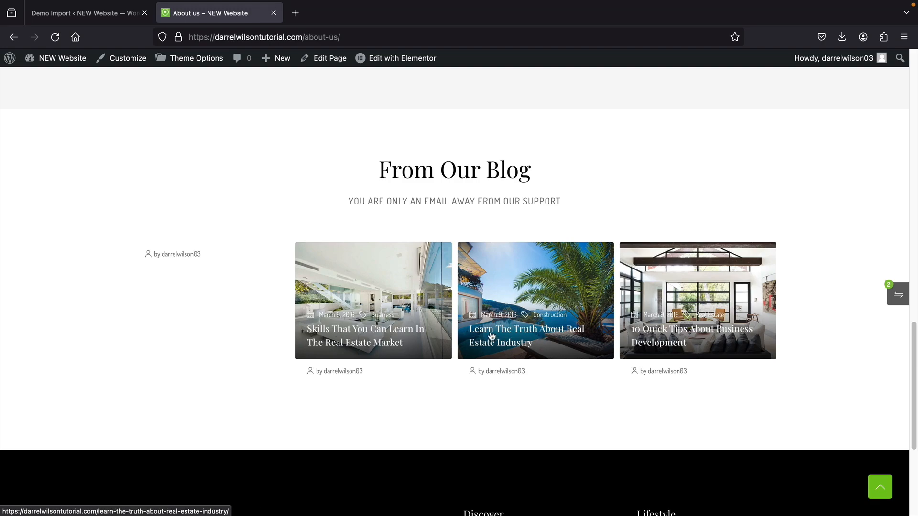
{"action": "left_click", "coordinate": [653, 334]}
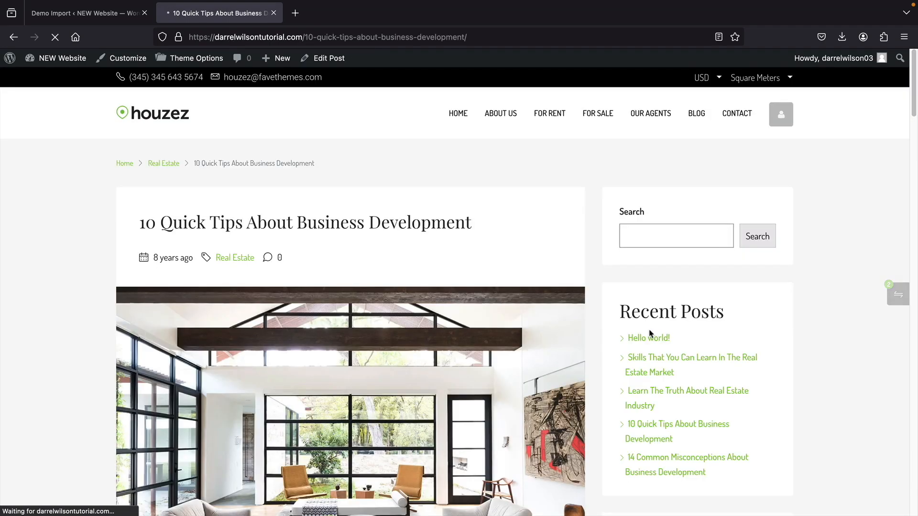
Read through the 10 Quick Tips post and return to the top of the page.
{"action": "scroll", "coordinate": [433, 246], "scroll_direction": "down", "scroll_amount": 6}
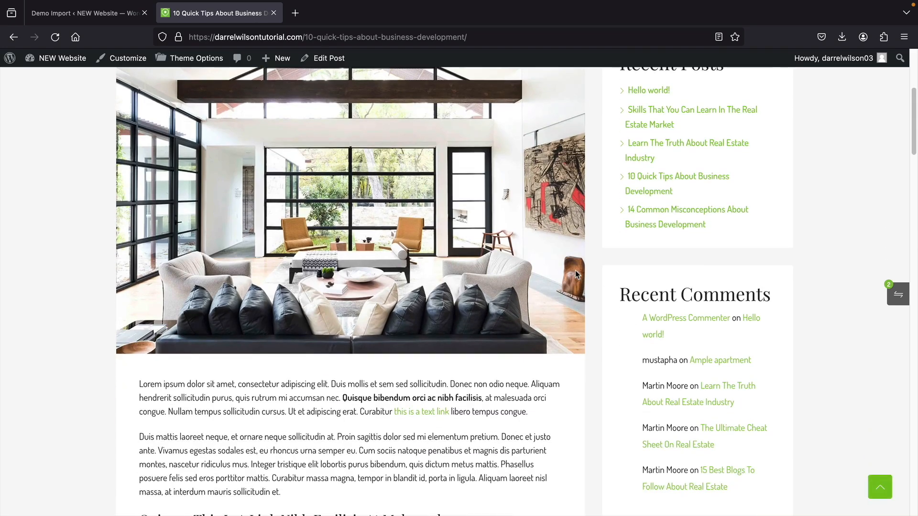
{"action": "scroll", "coordinate": [573, 274], "scroll_direction": "down", "scroll_amount": 6}
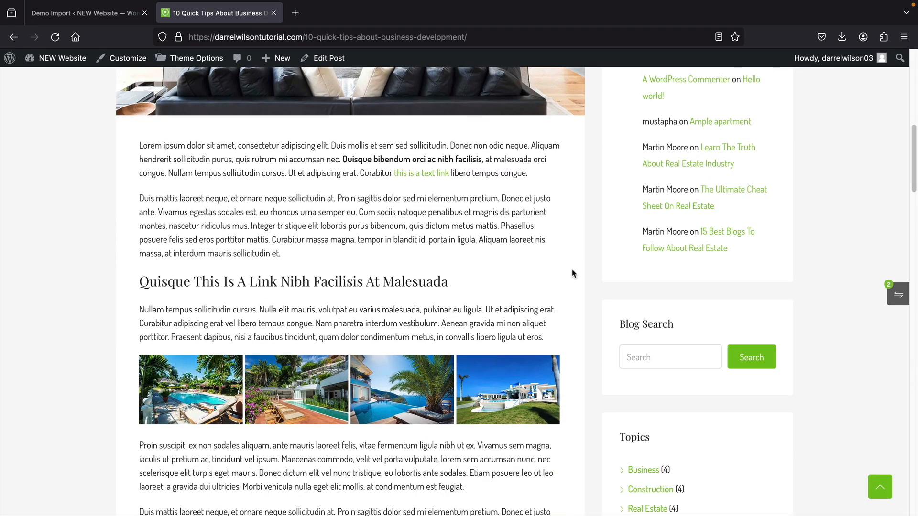
{"action": "scroll", "coordinate": [430, 292], "scroll_direction": "down", "scroll_amount": 5}
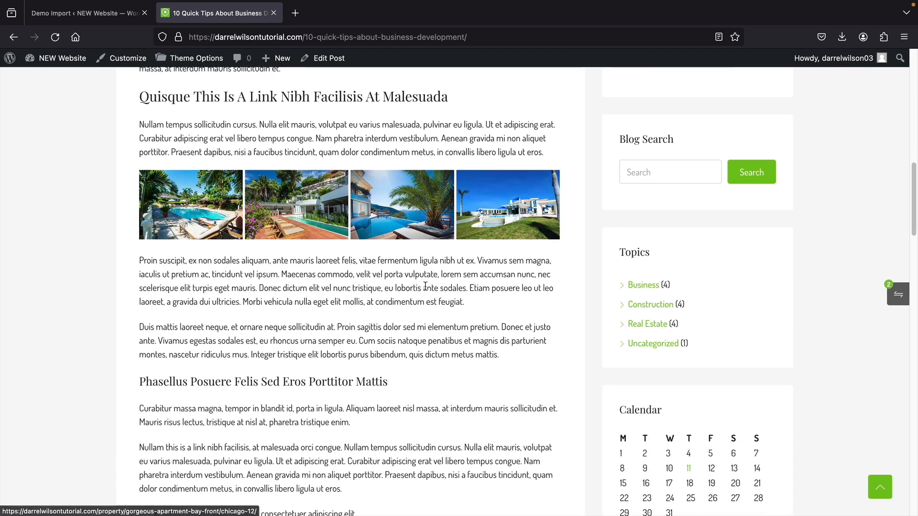
{"action": "scroll", "coordinate": [424, 293], "scroll_direction": "down", "scroll_amount": 6}
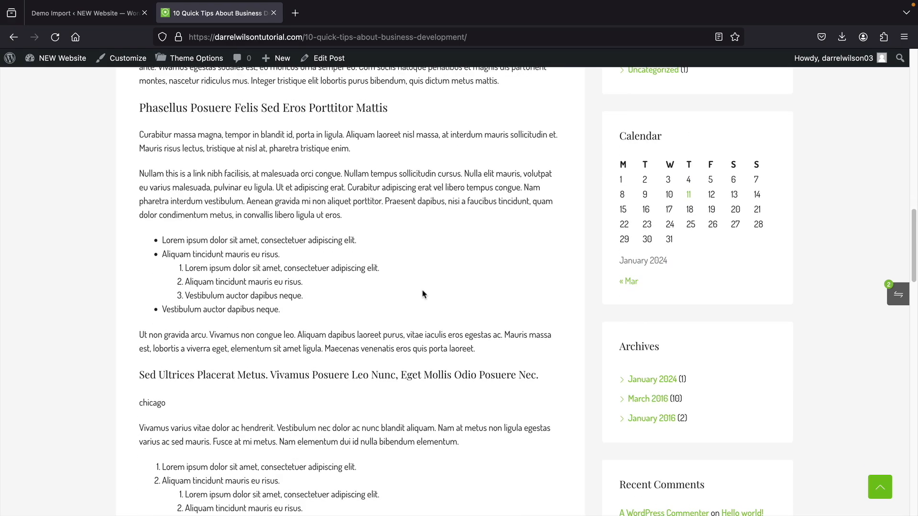
{"action": "scroll", "coordinate": [416, 301], "scroll_direction": "down", "scroll_amount": 4}
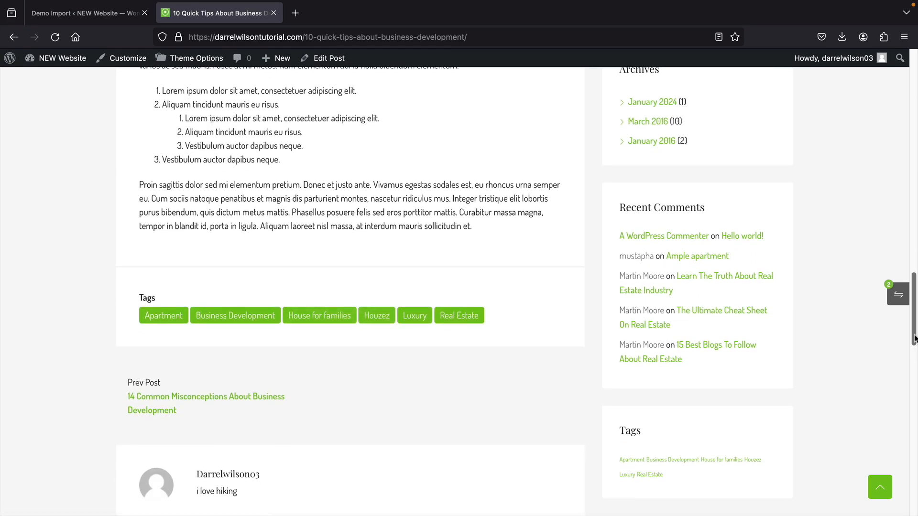
{"action": "scroll", "coordinate": [914, 334], "scroll_direction": "down", "scroll_amount": 2}
{"action": "scroll", "coordinate": [914, 358], "scroll_direction": "down", "scroll_amount": 1}
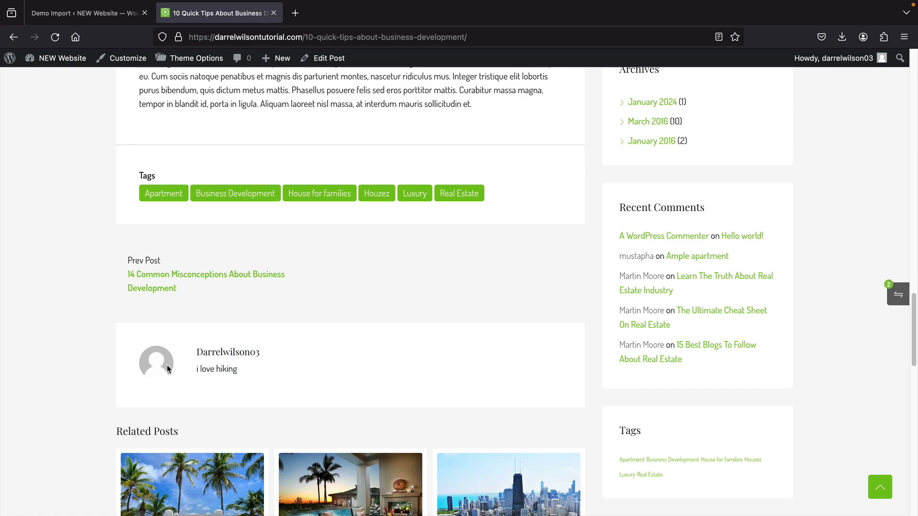
{"action": "left_click", "coordinate": [255, 378]}
{"action": "scroll", "coordinate": [304, 342], "scroll_direction": "down", "scroll_amount": 5}
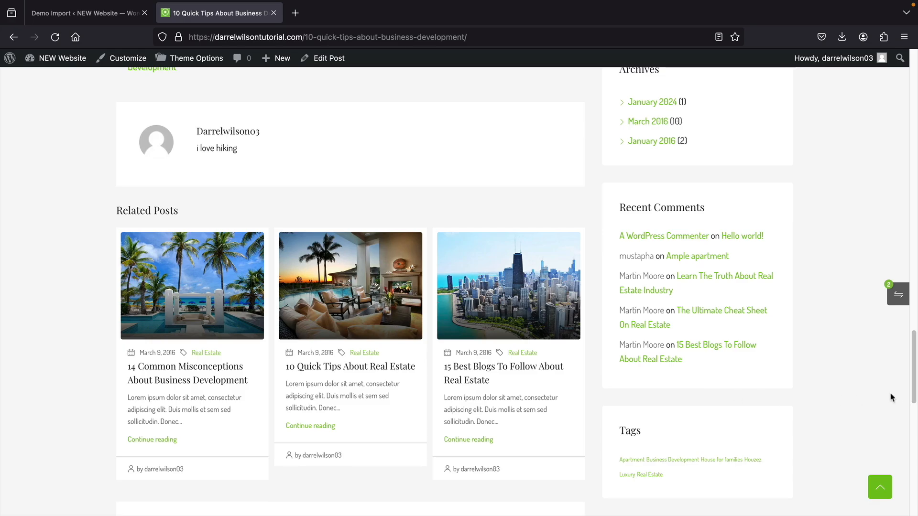
{"action": "left_click_drag", "start_coordinate": [916, 400], "coordinate": [911, 108]}
Open the Relaxing Apartment Bay View listing ($2,800/mo) from the For Rent page and scroll to its gallery.
{"action": "left_click", "coordinate": [545, 116]}
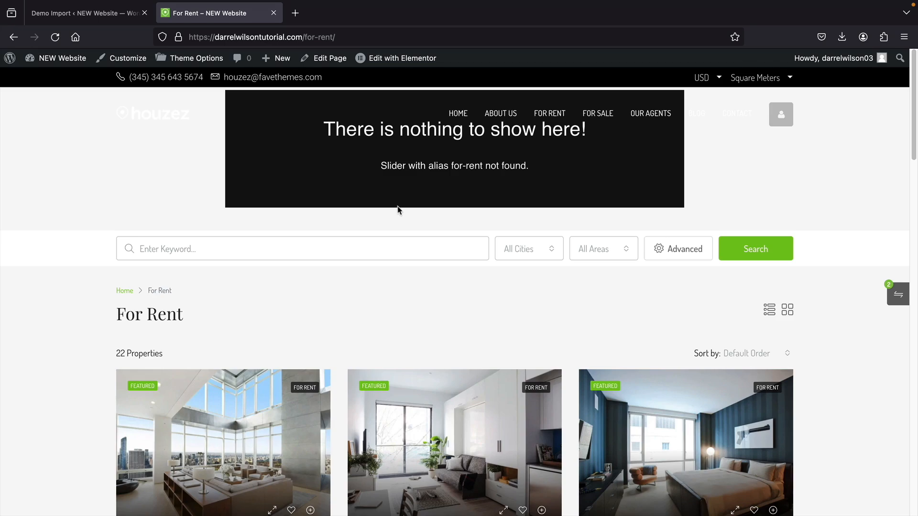
{"action": "scroll", "coordinate": [397, 208], "scroll_direction": "down", "scroll_amount": 3}
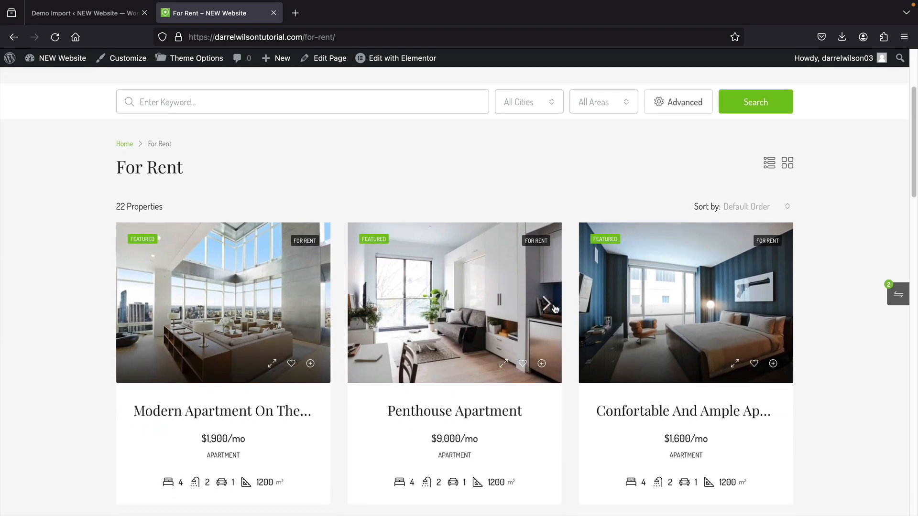
{"action": "scroll", "coordinate": [612, 314], "scroll_direction": "down", "scroll_amount": 5}
{"action": "scroll", "coordinate": [613, 314], "scroll_direction": "down", "scroll_amount": 2}
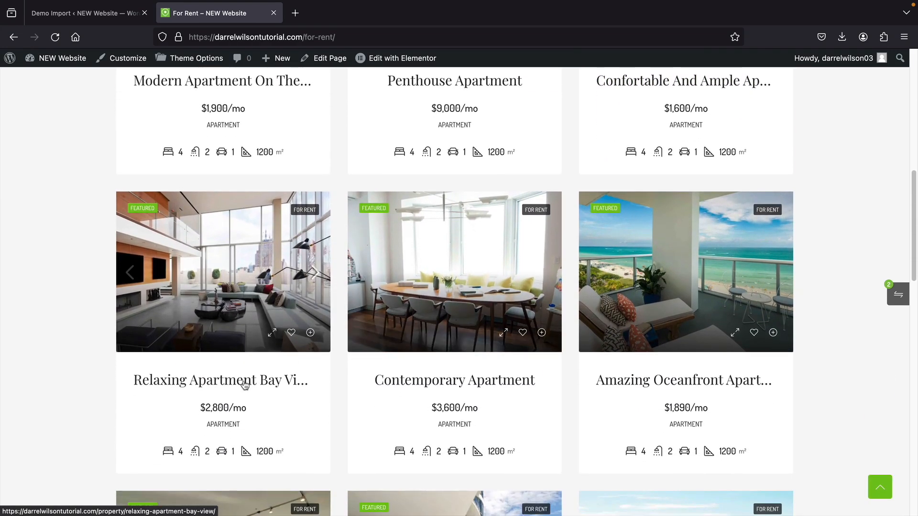
{"action": "left_click", "coordinate": [239, 388]}
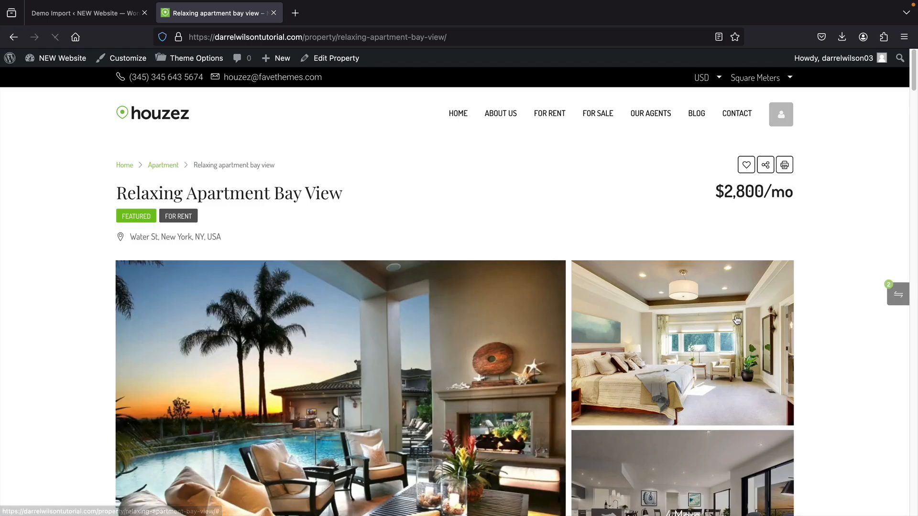
{"action": "scroll", "coordinate": [812, 306], "scroll_direction": "down", "scroll_amount": 1}
{"action": "middle_click", "coordinate": [835, 292]}
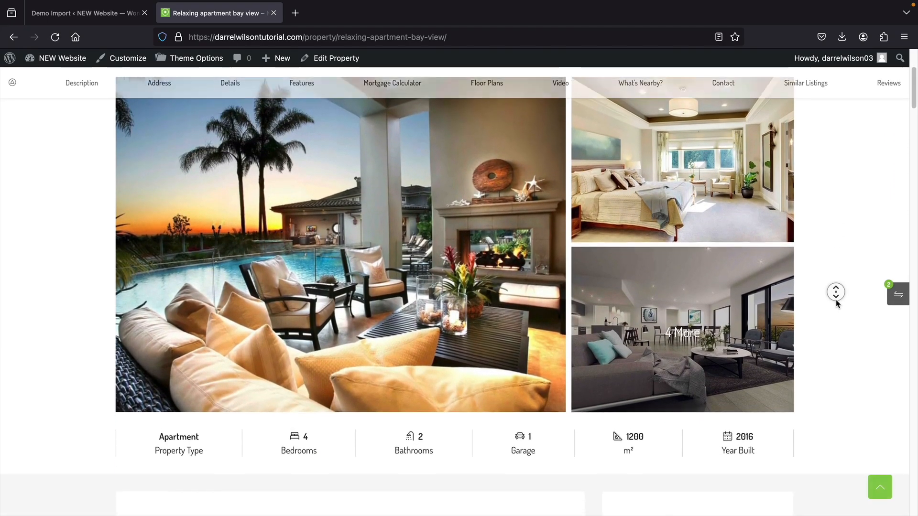
{"action": "middle_click", "coordinate": [836, 300]}
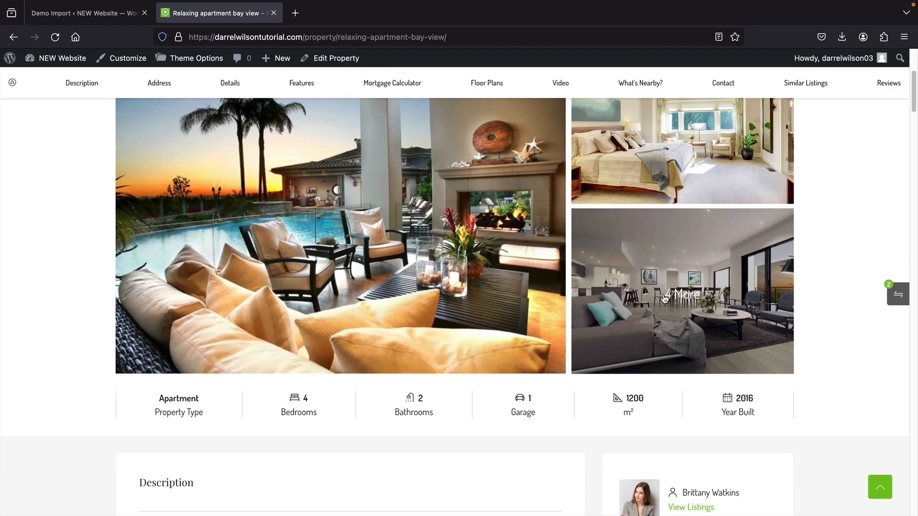
Page through five more listing photos in the '4 More' lightbox, then close it.
{"action": "left_click", "coordinate": [665, 299]}
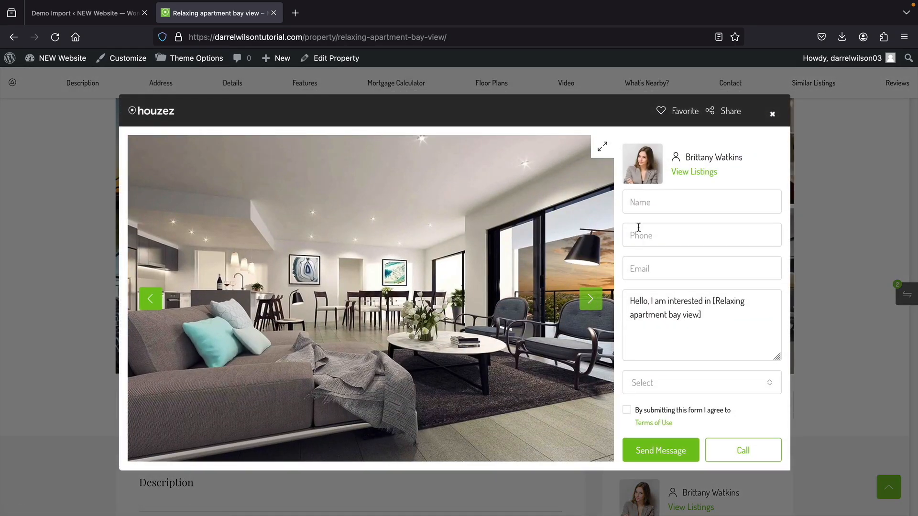
{"action": "left_click", "coordinate": [591, 299]}
{"action": "left_click", "coordinate": [591, 298]}
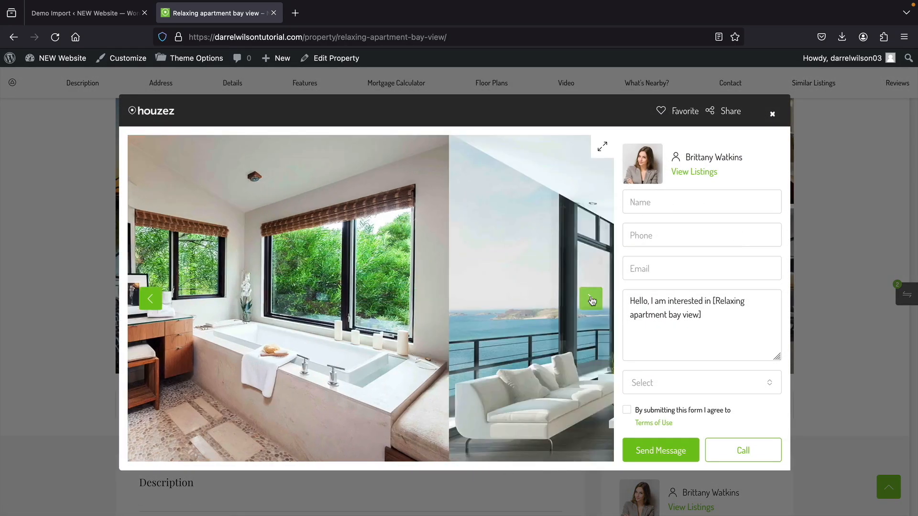
{"action": "left_click", "coordinate": [591, 299]}
{"action": "left_click", "coordinate": [591, 299]}
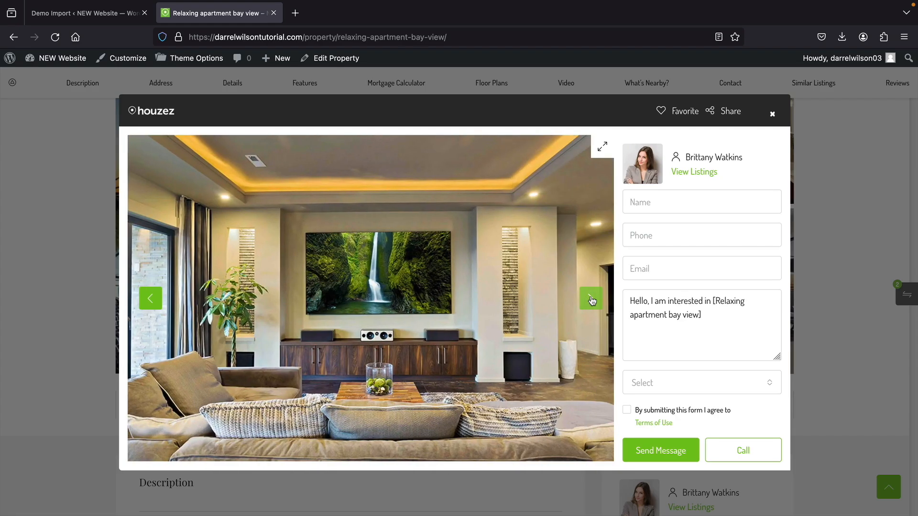
{"action": "left_click", "coordinate": [591, 299]}
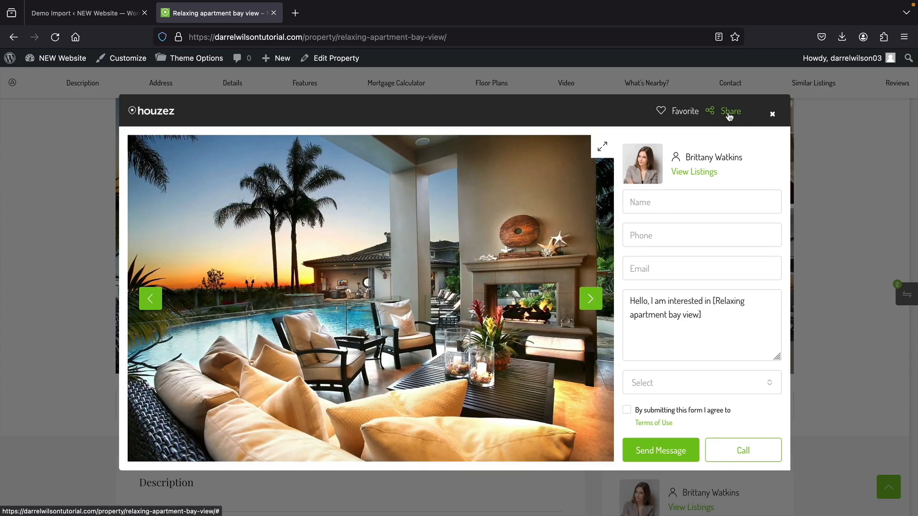
{"action": "left_click", "coordinate": [772, 114]}
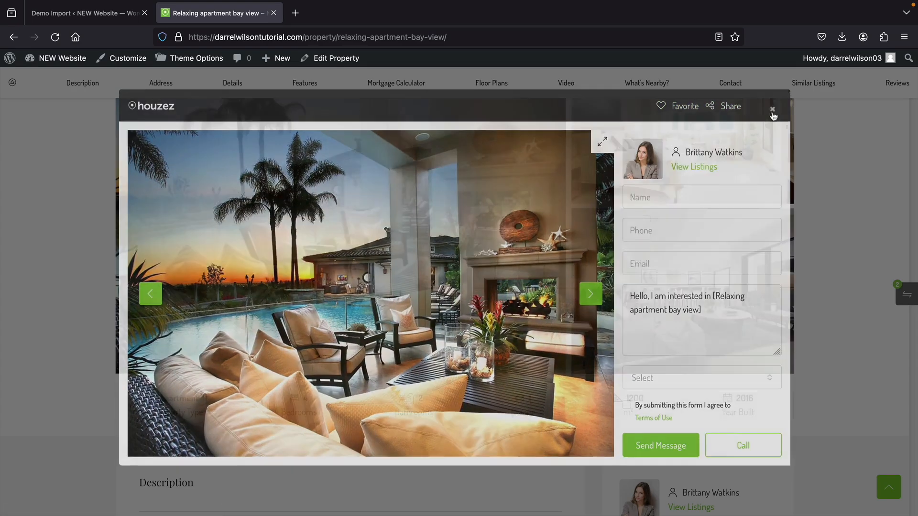
Check the inquiry form's visitor type choices, then open the Water St address on Google Maps.
{"action": "scroll", "coordinate": [849, 297], "scroll_direction": "down", "scroll_amount": 4}
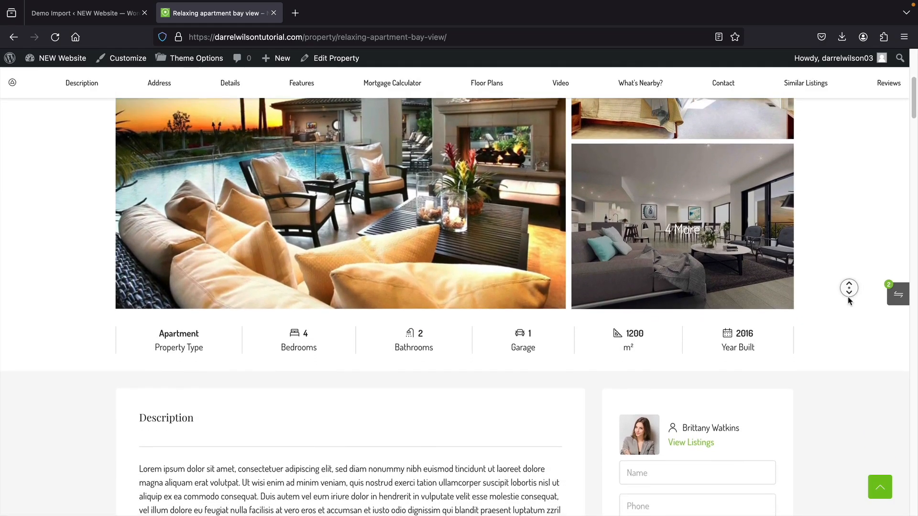
{"action": "scroll", "coordinate": [849, 301], "scroll_direction": "down", "scroll_amount": 3}
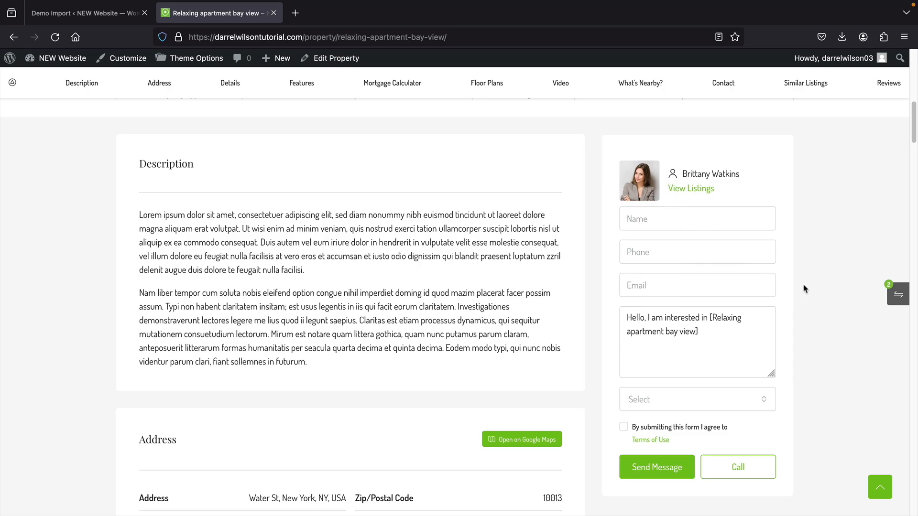
{"action": "scroll", "coordinate": [805, 289], "scroll_direction": "down", "scroll_amount": 1}
{"action": "left_click", "coordinate": [742, 396]}
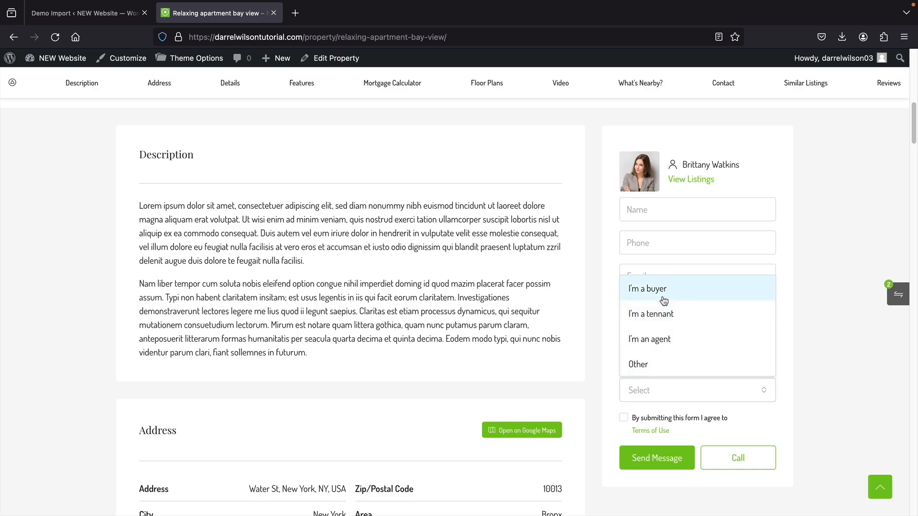
{"action": "middle_click", "coordinate": [821, 300]}
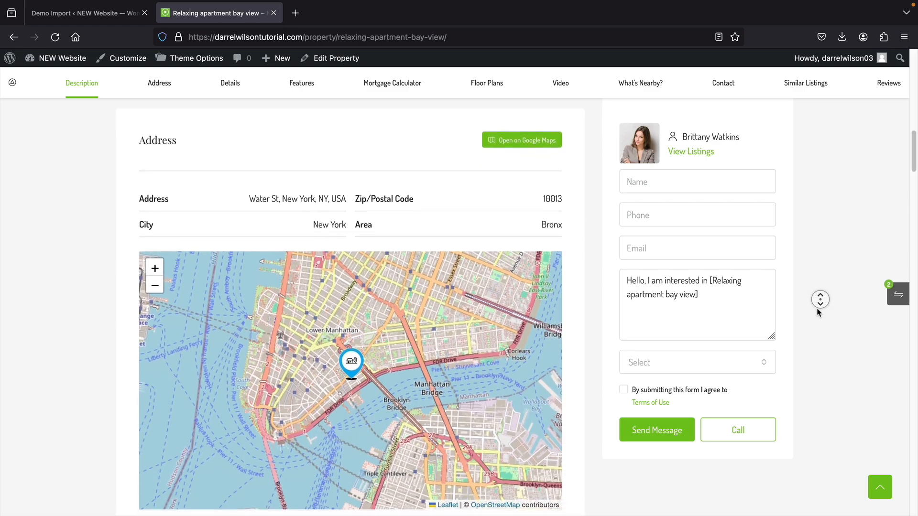
{"action": "left_click", "coordinate": [817, 313]}
{"action": "scroll", "coordinate": [507, 462], "scroll_direction": "down", "scroll_amount": 1}
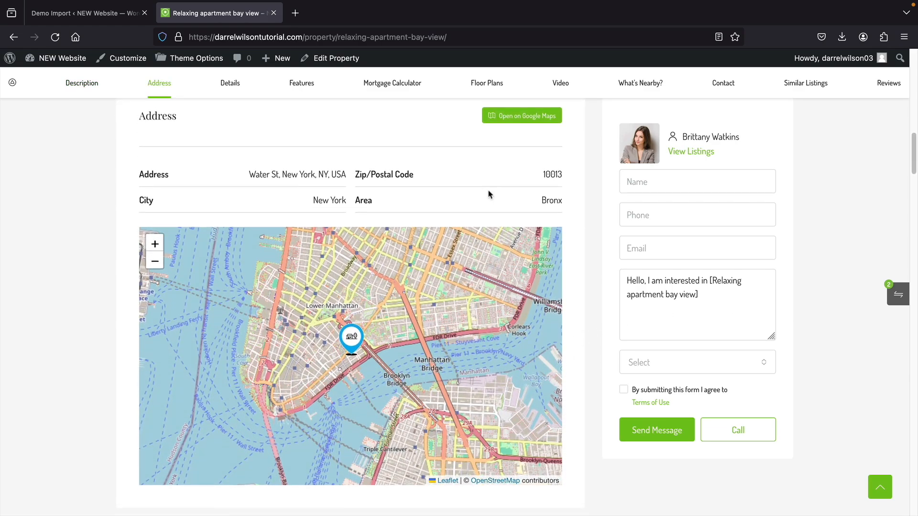
{"action": "scroll", "coordinate": [490, 182], "scroll_direction": "up", "scroll_amount": 1}
{"action": "left_click", "coordinate": [512, 127]}
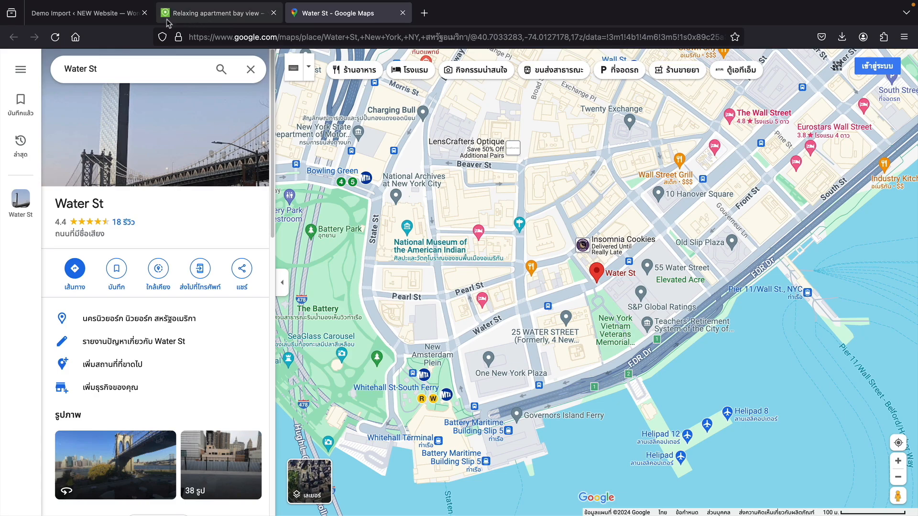
Return to the Relaxing Apartment Bay View listing tab to view its Water St address section.
{"action": "left_click", "coordinate": [189, 20]}
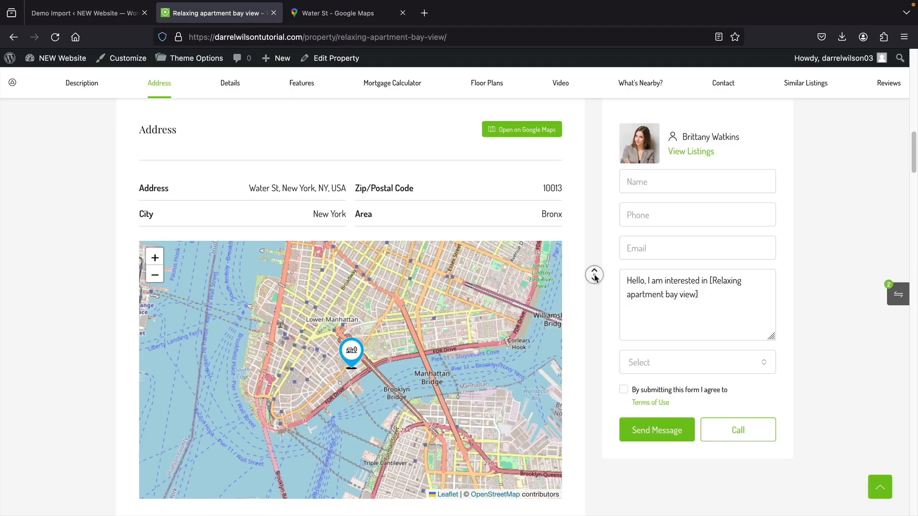
Browse the upper sections of the Relaxing Apartment Bay View listing.
{"action": "scroll", "coordinate": [596, 283], "scroll_direction": "down", "scroll_amount": 3}
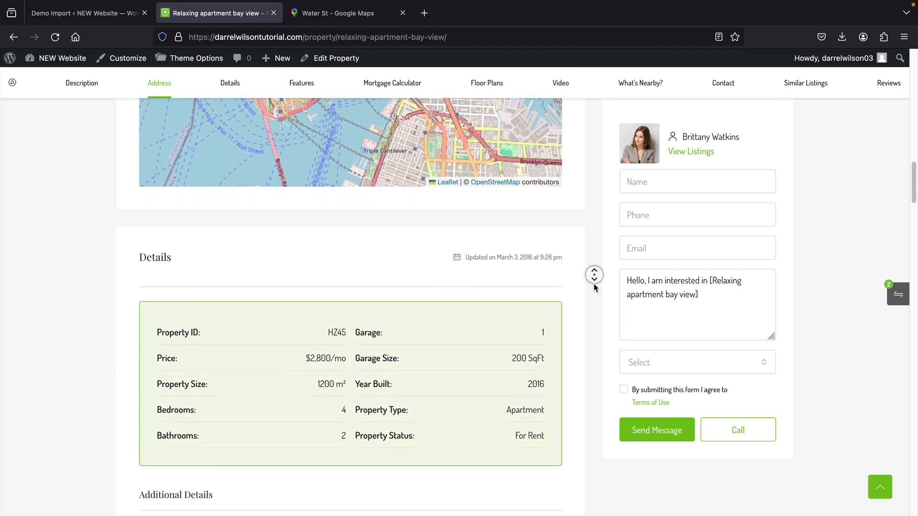
{"action": "left_click", "coordinate": [489, 258]}
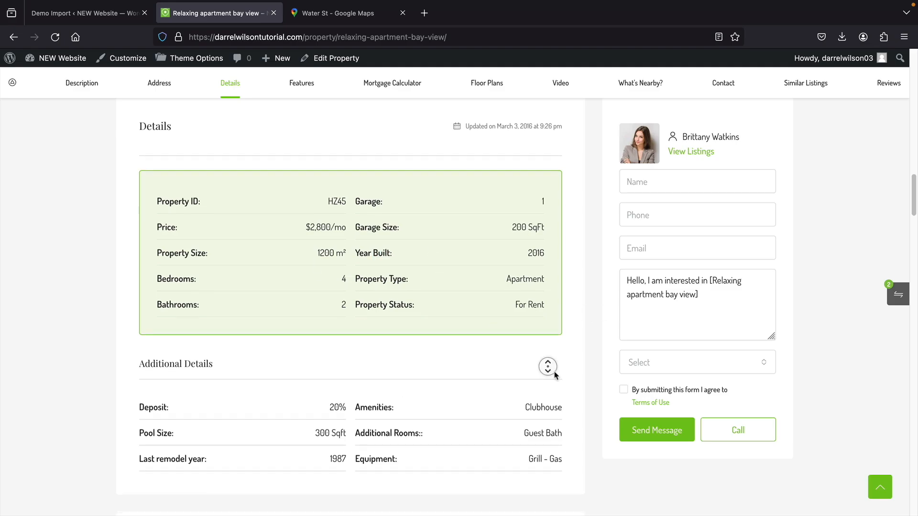
{"action": "left_click", "coordinate": [482, 384]}
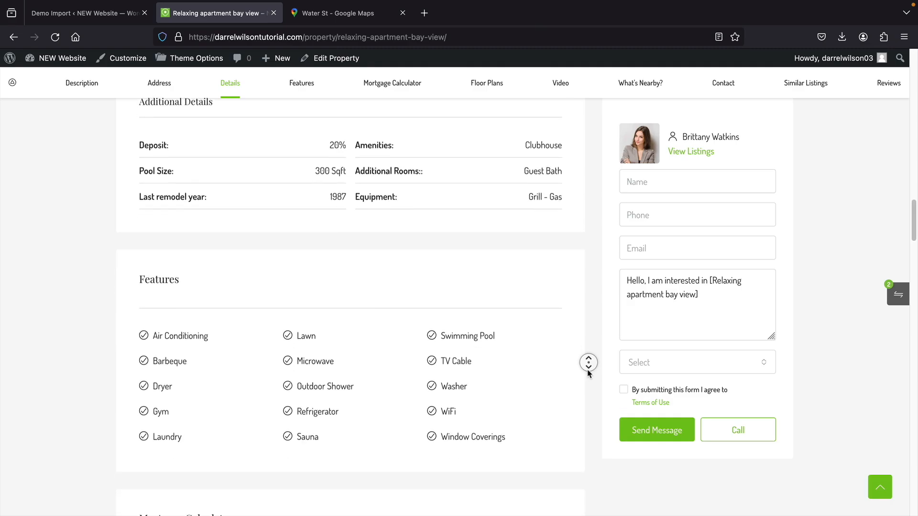
{"action": "middle_click", "coordinate": [587, 373]}
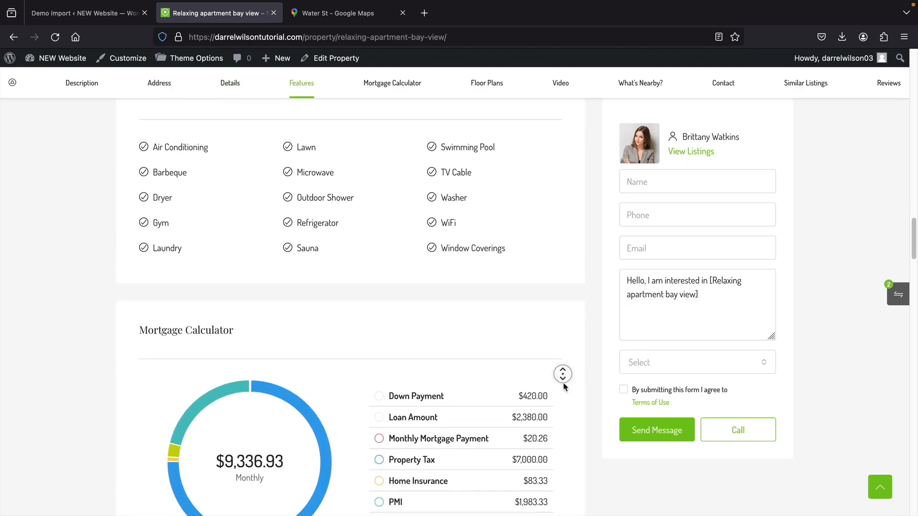
{"action": "middle_click", "coordinate": [564, 387]}
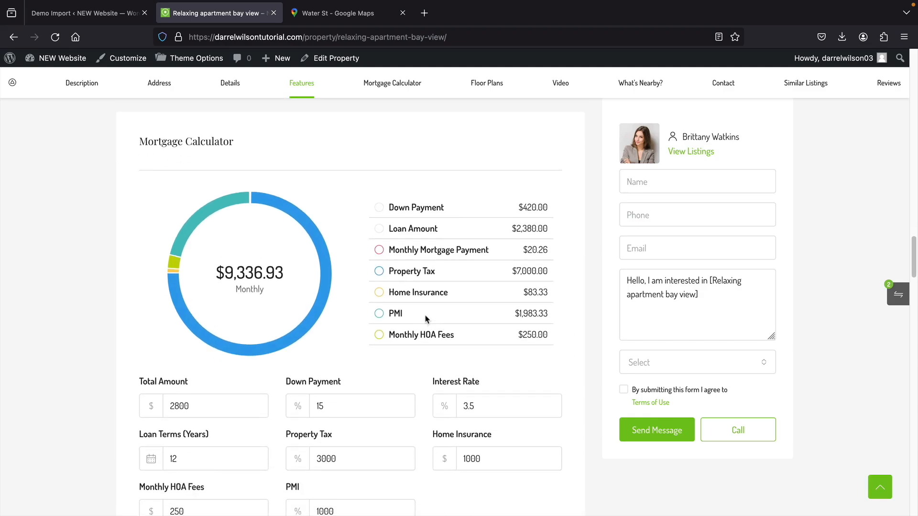
{"action": "scroll", "coordinate": [427, 319], "scroll_direction": "down", "scroll_amount": 1}
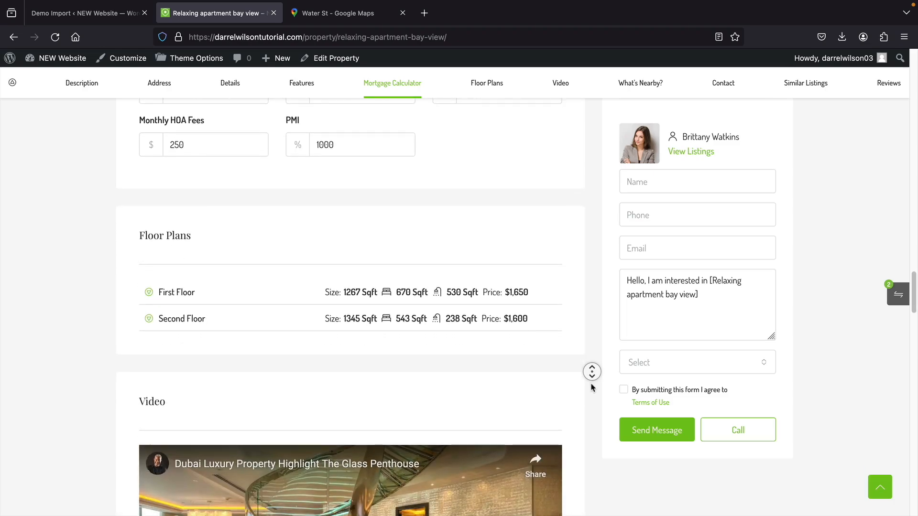
{"action": "scroll", "coordinate": [592, 388], "scroll_direction": "down", "scroll_amount": 2}
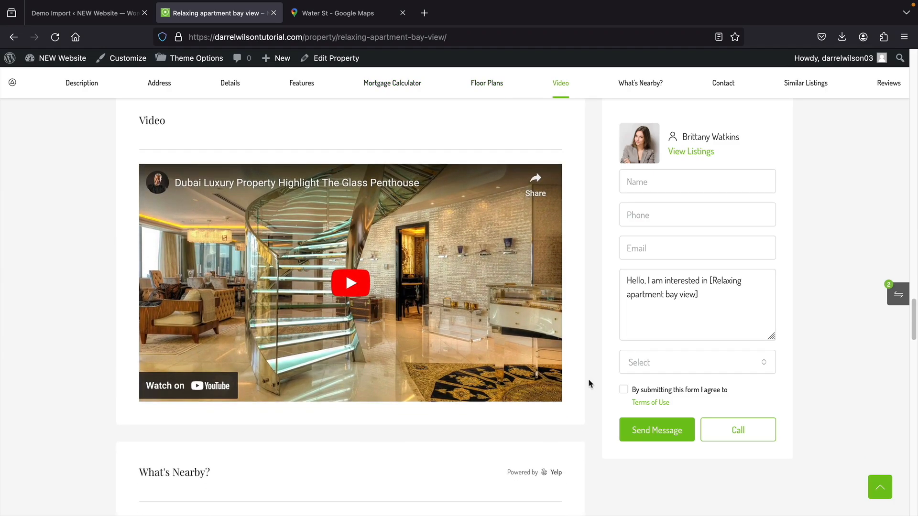
{"action": "scroll", "coordinate": [377, 330], "scroll_direction": "up", "scroll_amount": 1}
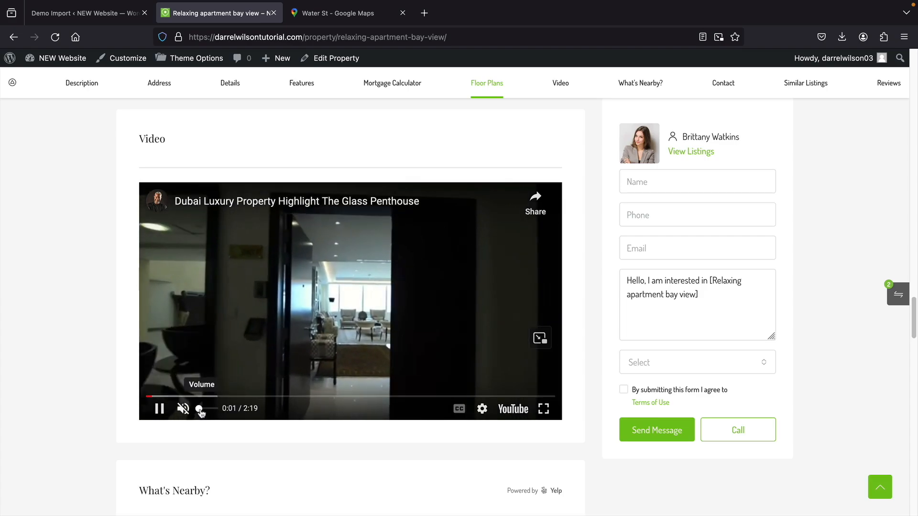
Unmute the property video, raise its volume, and scroll down to the Leave A Review form.
{"action": "left_click_drag", "start_coordinate": [199, 409], "coordinate": [209, 409]}
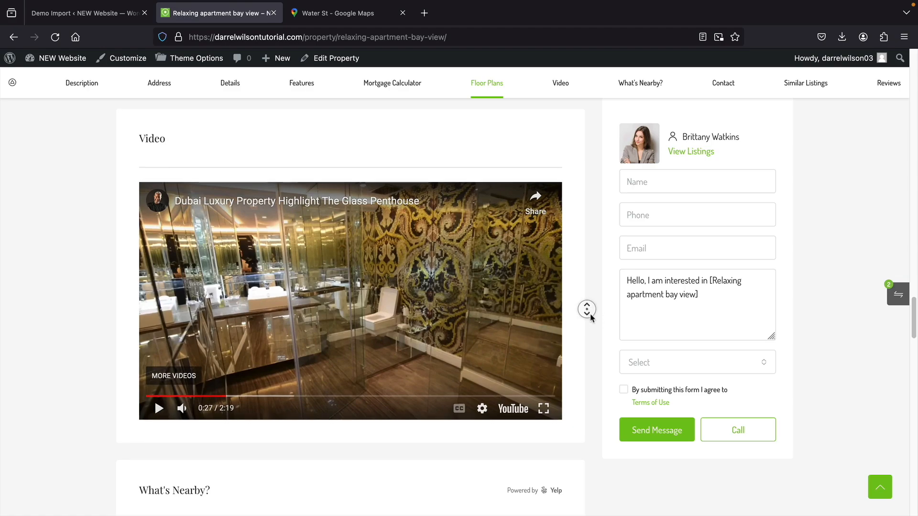
{"action": "scroll", "coordinate": [586, 309], "scroll_direction": "down", "scroll_amount": 2}
{"action": "scroll", "coordinate": [591, 319], "scroll_direction": "down", "scroll_amount": 4}
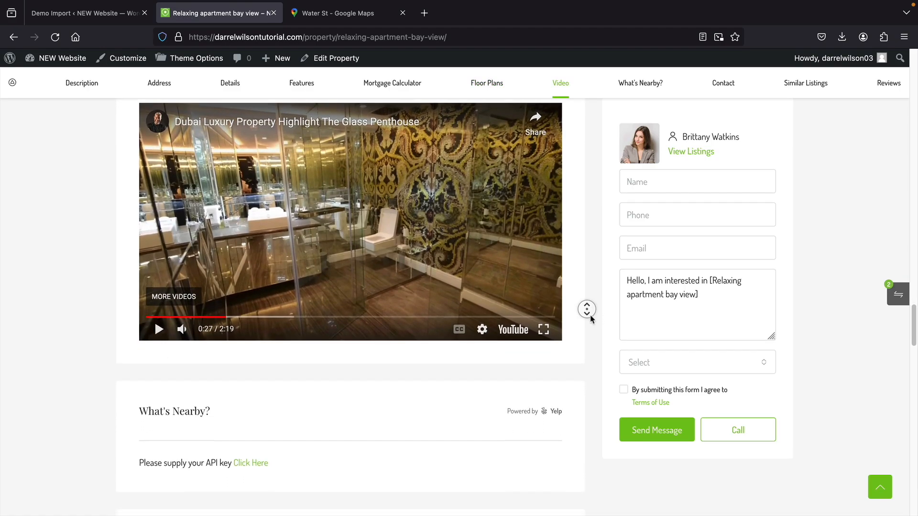
{"action": "scroll", "coordinate": [591, 319], "scroll_direction": "down", "scroll_amount": 4}
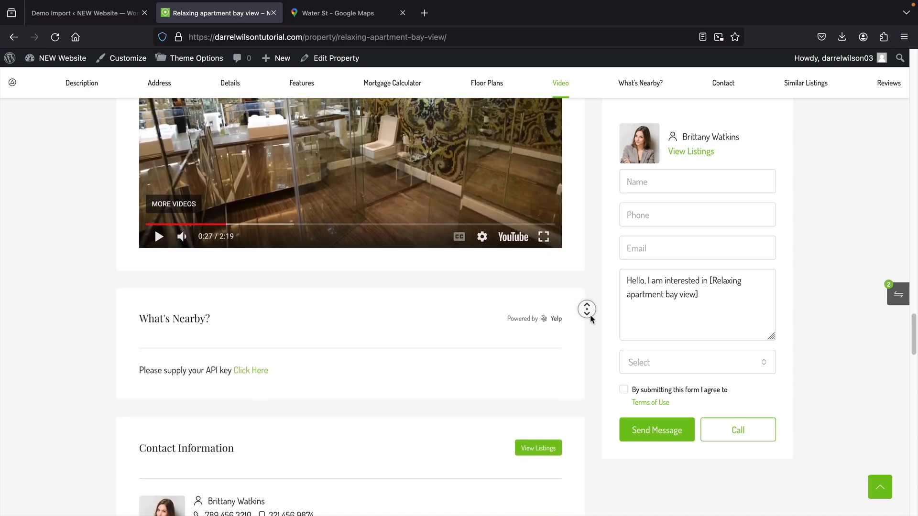
{"action": "scroll", "coordinate": [591, 319], "scroll_direction": "down", "scroll_amount": 4}
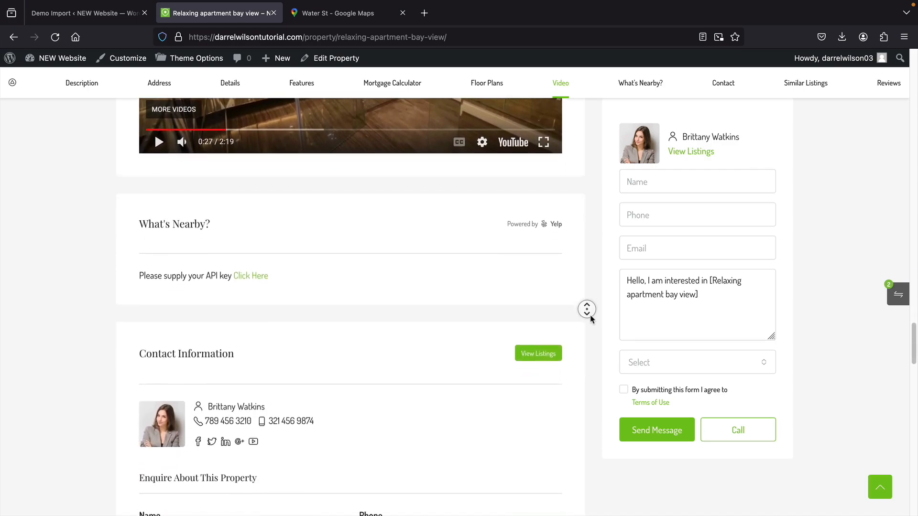
{"action": "middle_click", "coordinate": [593, 314]}
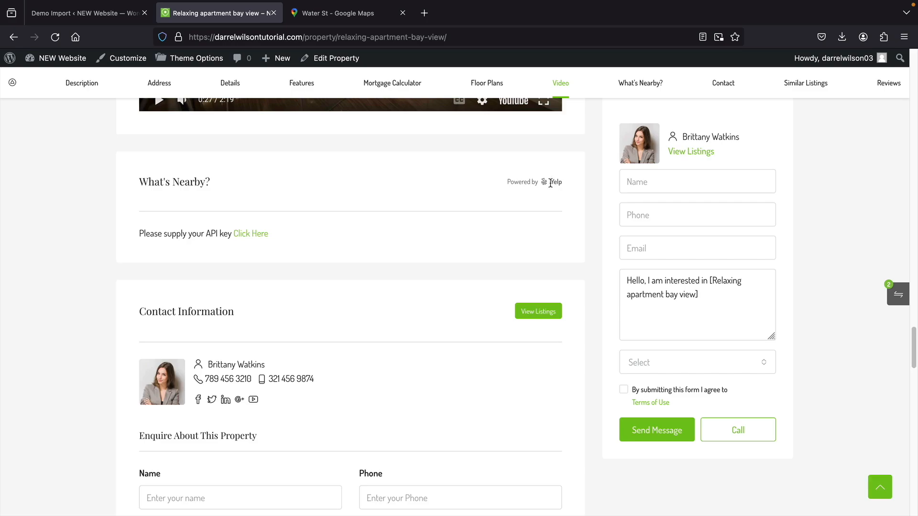
{"action": "middle_click", "coordinate": [592, 225]}
{"action": "scroll", "coordinate": [594, 238], "scroll_direction": "down", "scroll_amount": 7}
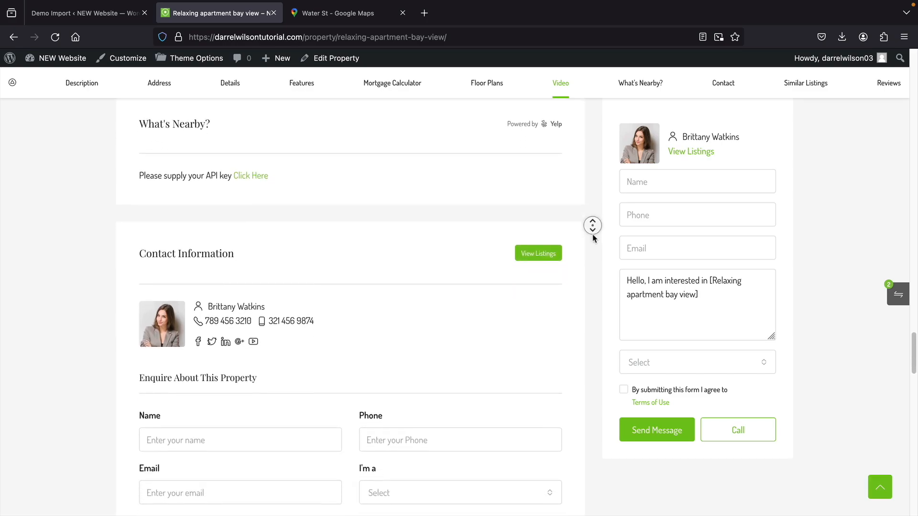
{"action": "scroll", "coordinate": [593, 238], "scroll_direction": "down", "scroll_amount": 2}
{"action": "middle_click", "coordinate": [593, 237]}
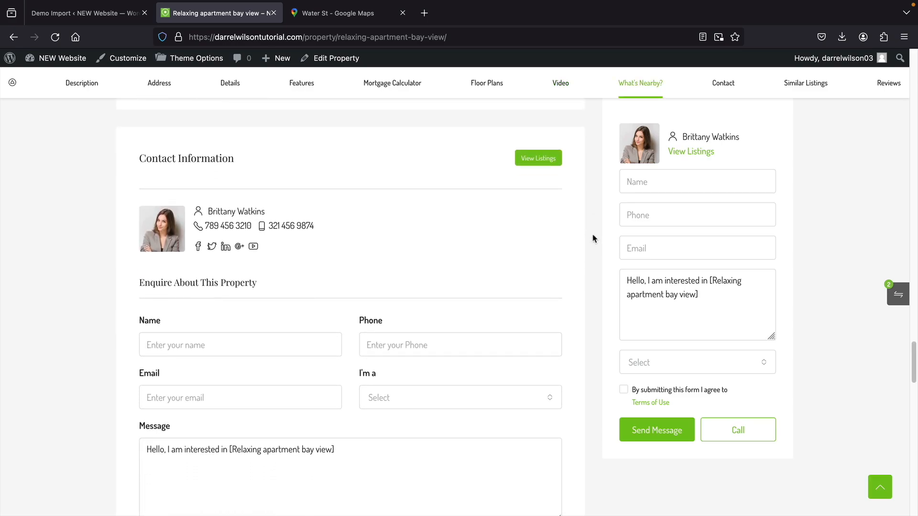
{"action": "middle_click", "coordinate": [600, 334]}
{"action": "scroll", "coordinate": [598, 342], "scroll_direction": "down", "scroll_amount": 8}
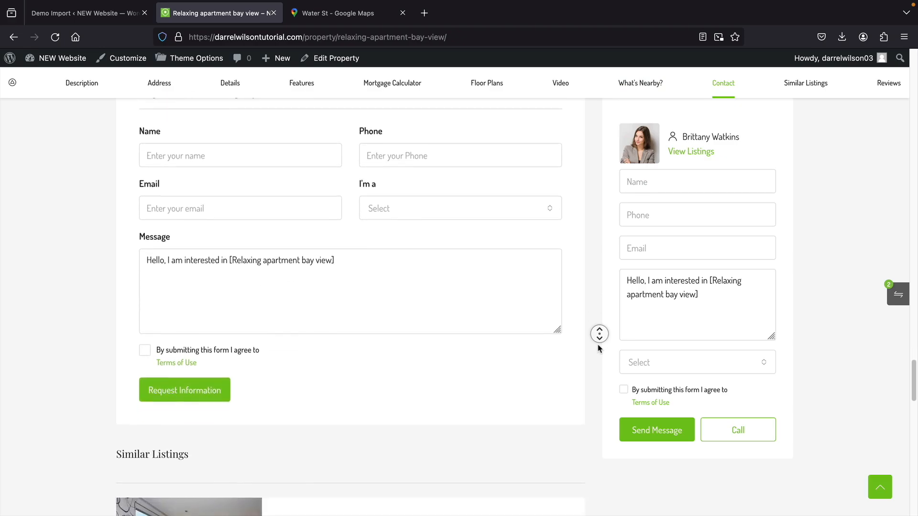
{"action": "scroll", "coordinate": [598, 342], "scroll_direction": "down", "scroll_amount": 12}
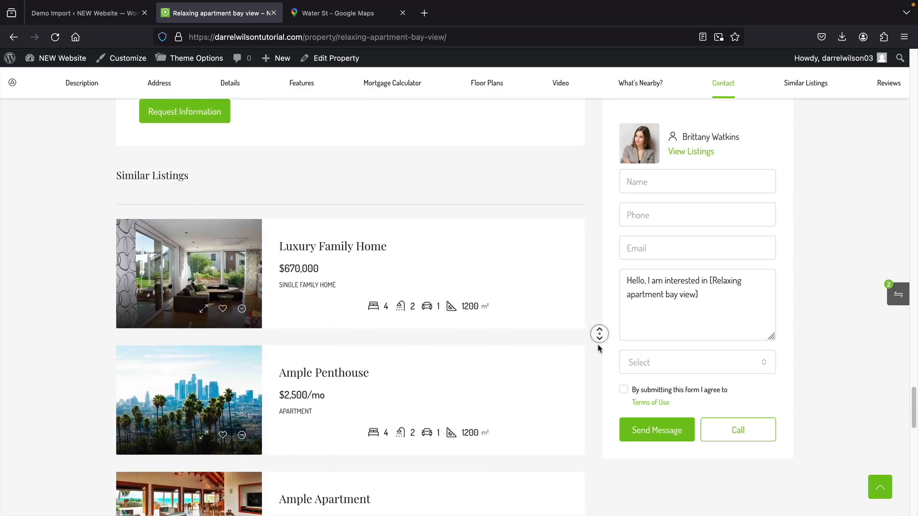
{"action": "scroll", "coordinate": [598, 346], "scroll_direction": "down", "scroll_amount": 1}
{"action": "middle_click", "coordinate": [598, 346]}
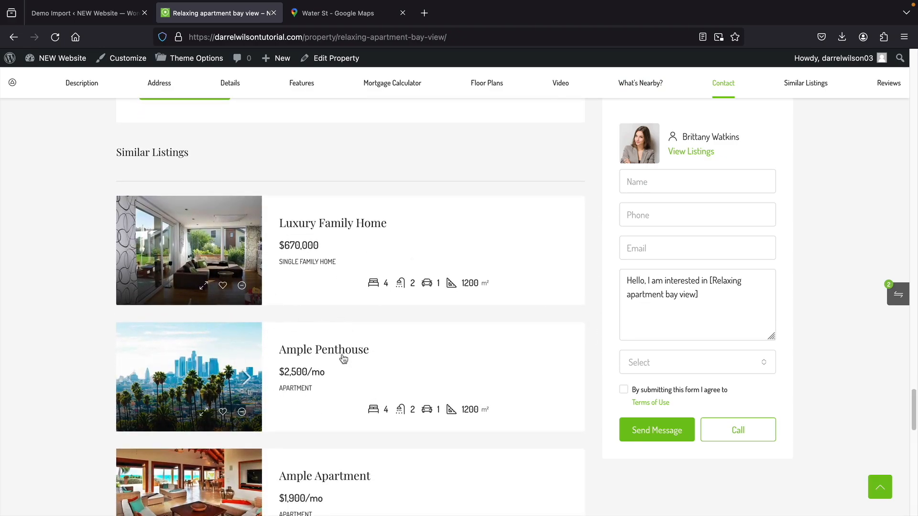
{"action": "scroll", "coordinate": [563, 383], "scroll_direction": "down", "scroll_amount": 11}
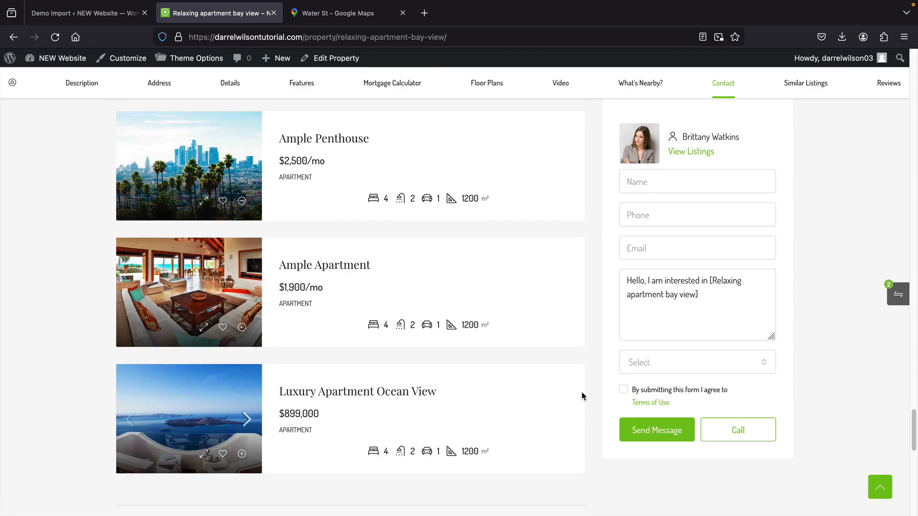
{"action": "scroll", "coordinate": [582, 398], "scroll_direction": "down", "scroll_amount": 1}
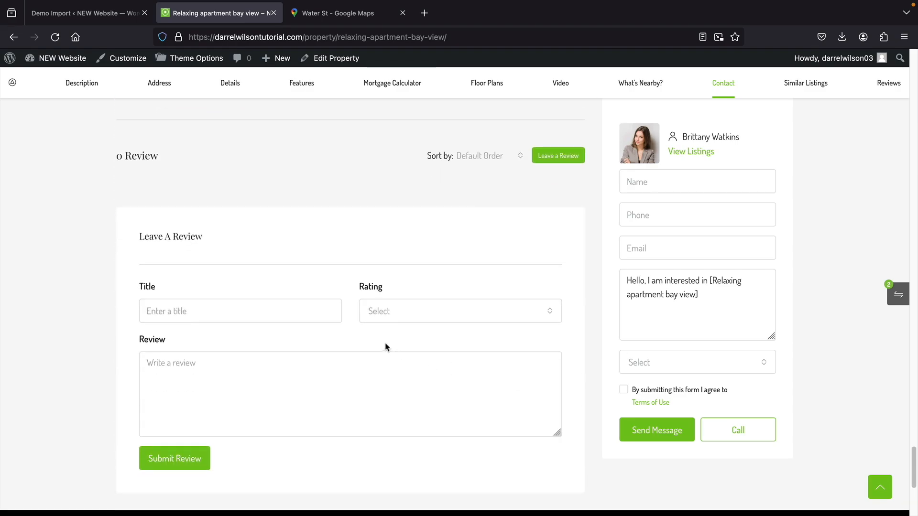
Select the review Title field, jump back to the top, and open the For Sale page.
{"action": "left_click", "coordinate": [267, 312]}
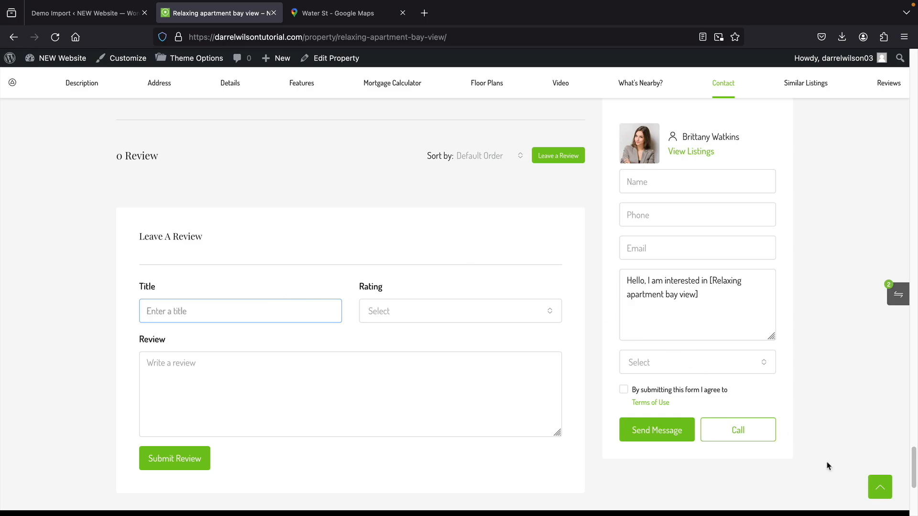
{"action": "left_click", "coordinate": [880, 488]}
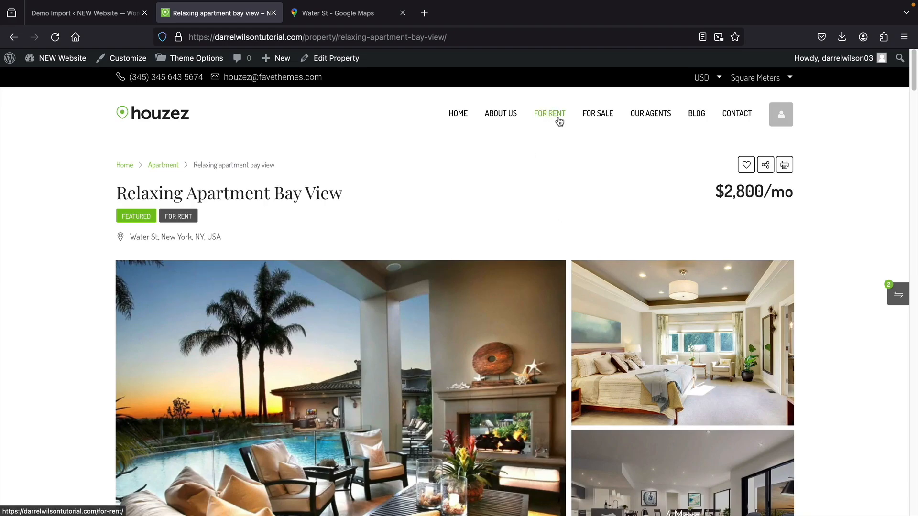
{"action": "left_click", "coordinate": [616, 118]}
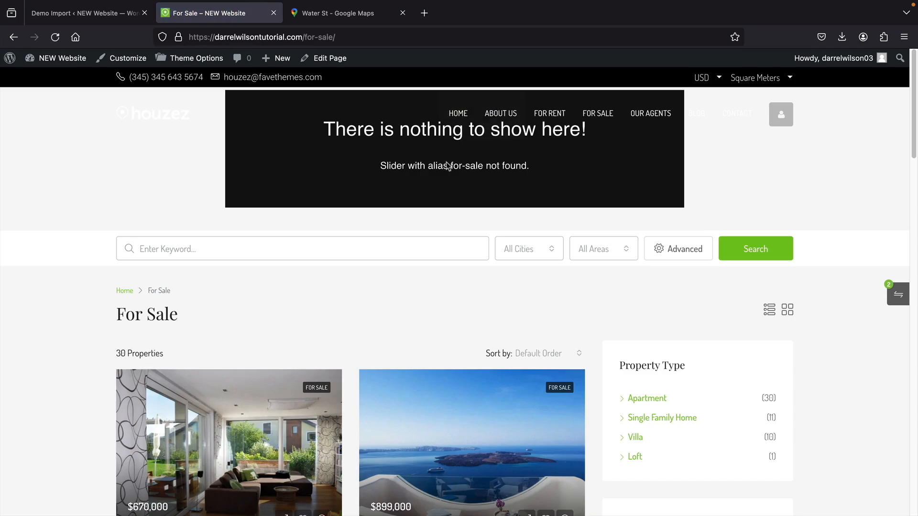
Flip through the Luxury Apartment Ocean View card's photos in the For Sale carousel.
{"action": "middle_click", "coordinate": [582, 301]}
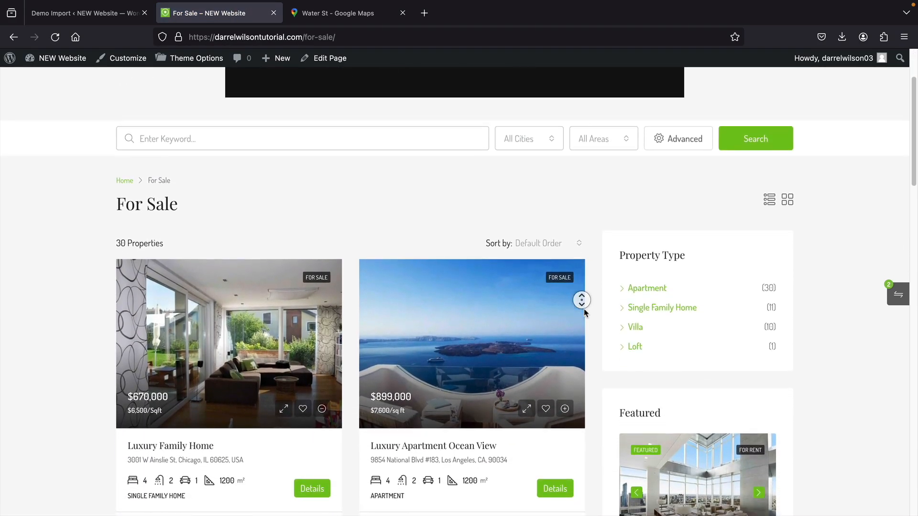
{"action": "middle_click", "coordinate": [587, 309]}
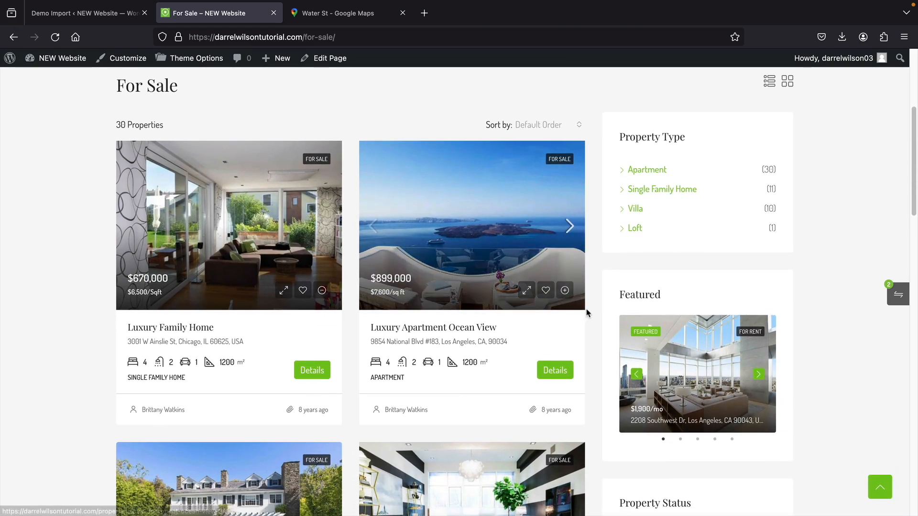
{"action": "left_click", "coordinate": [569, 227]}
{"action": "left_click", "coordinate": [569, 227]}
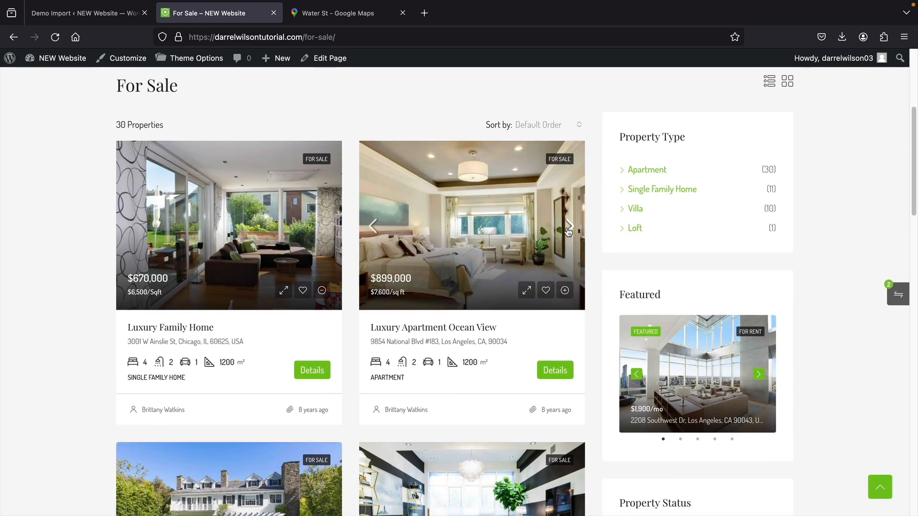
{"action": "left_click", "coordinate": [569, 227]}
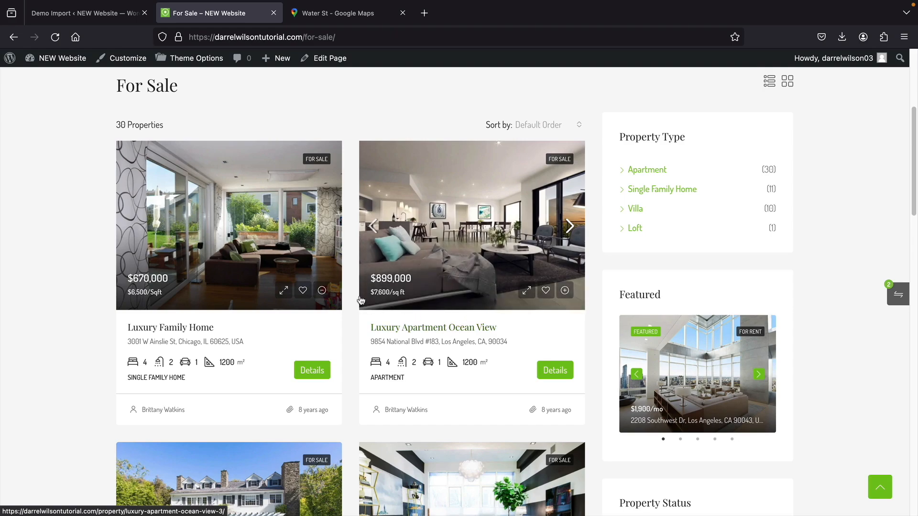
Swap Luxury Family Home for Luxury Apartment Ocean View in the comparison and open Compare.
{"action": "left_click", "coordinate": [322, 290]}
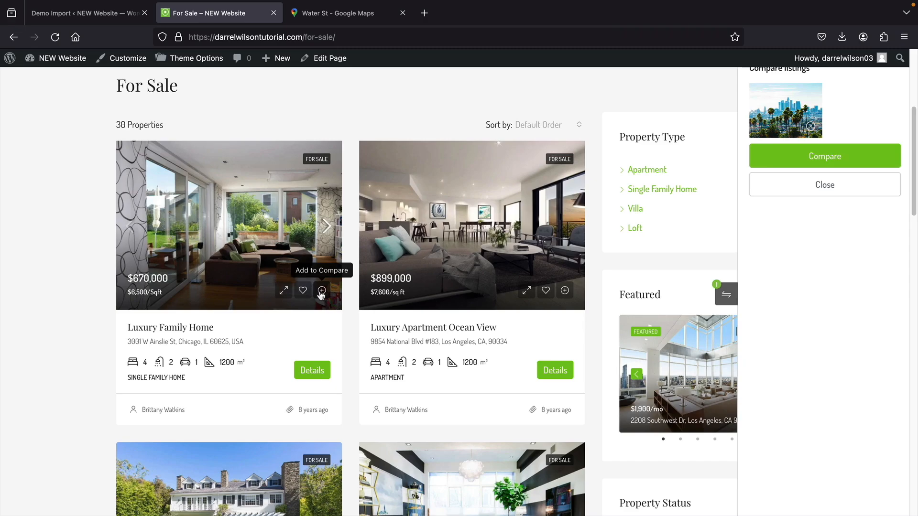
{"action": "left_click", "coordinate": [565, 291]}
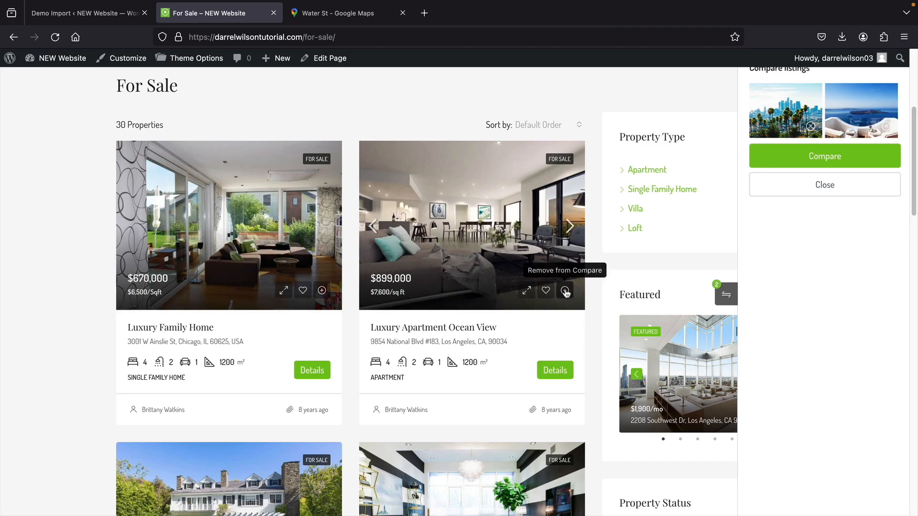
{"action": "left_click", "coordinate": [806, 164]}
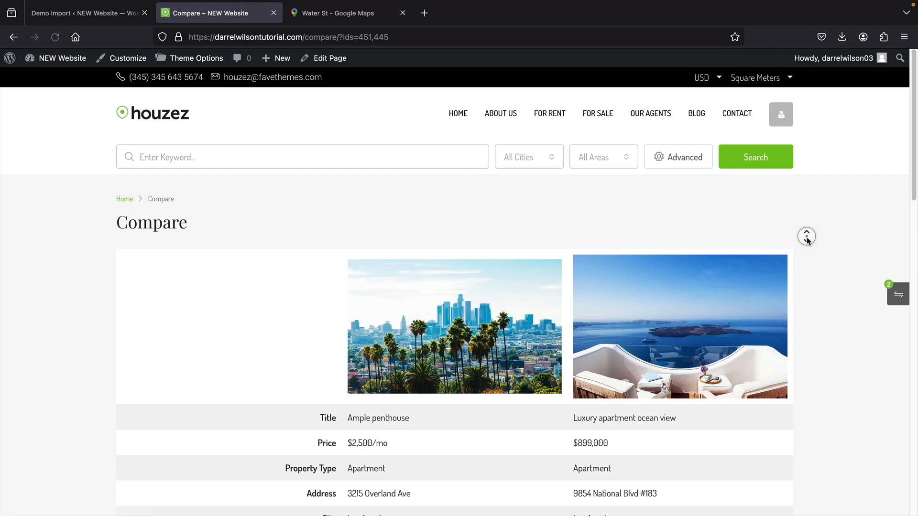
Scroll the comparison table down to the amenities, then go back to For Sale.
{"action": "scroll", "coordinate": [807, 241], "scroll_direction": "down", "scroll_amount": 2}
{"action": "scroll", "coordinate": [807, 247], "scroll_direction": "down", "scroll_amount": 3}
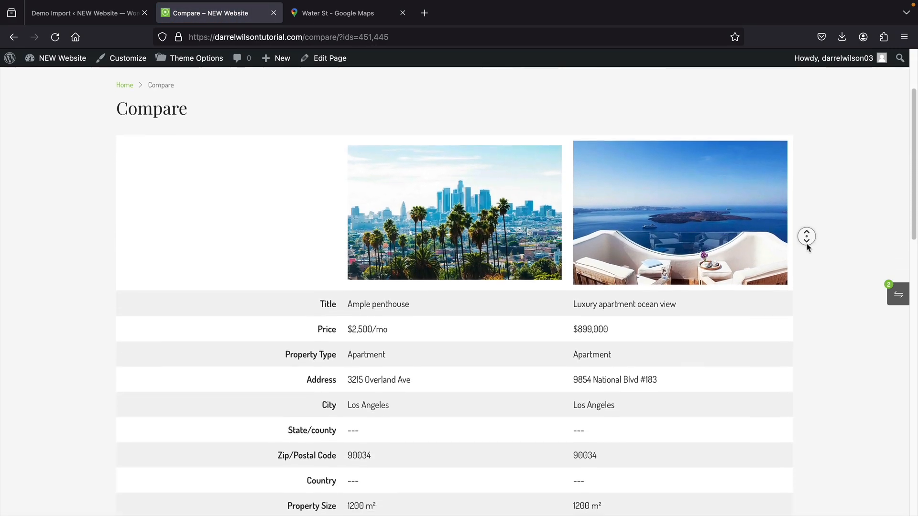
{"action": "scroll", "coordinate": [807, 249], "scroll_direction": "down", "scroll_amount": 8}
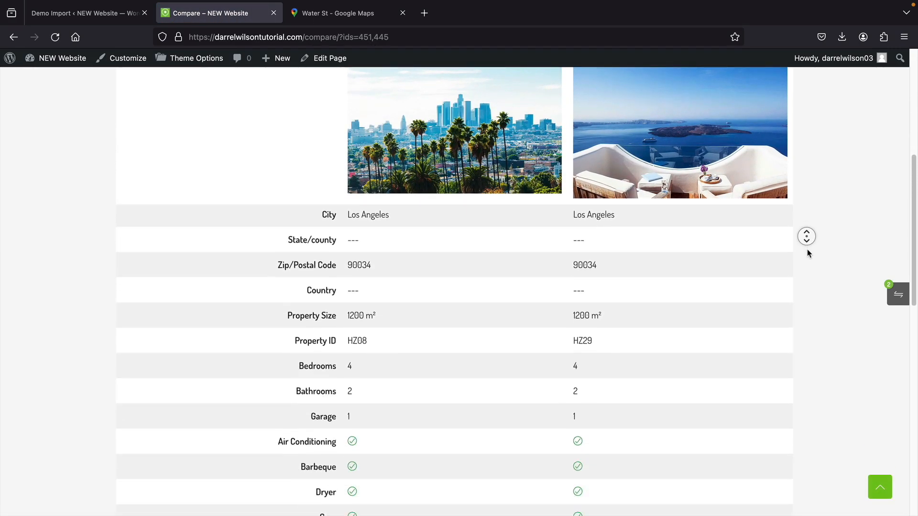
{"action": "scroll", "coordinate": [808, 253], "scroll_direction": "down", "scroll_amount": 2}
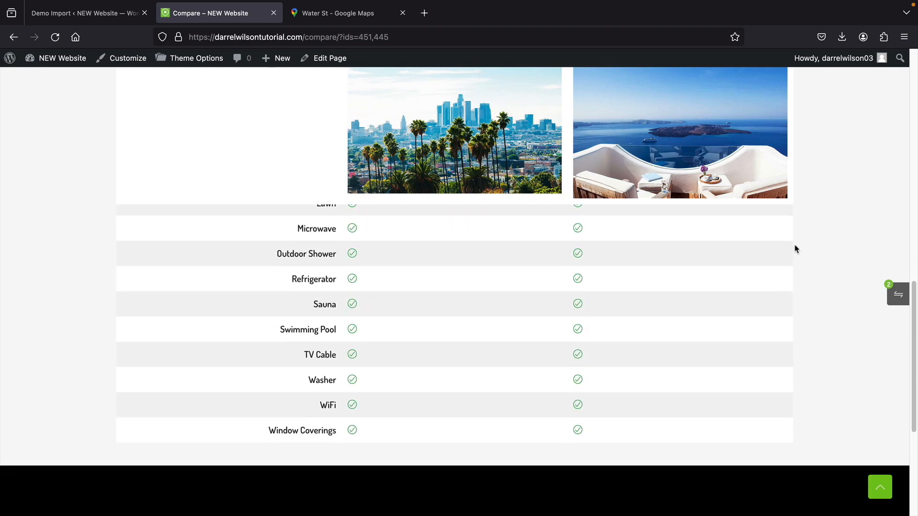
{"action": "left_click", "coordinate": [14, 37]}
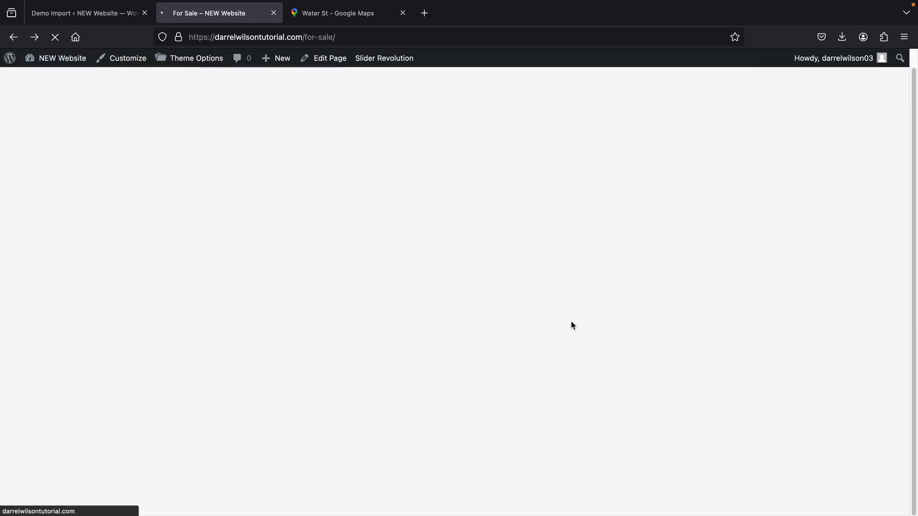
Scroll through the For Sale property cards, then open the OUR AGENTS page.
{"action": "scroll", "coordinate": [794, 325], "scroll_direction": "down", "scroll_amount": 3}
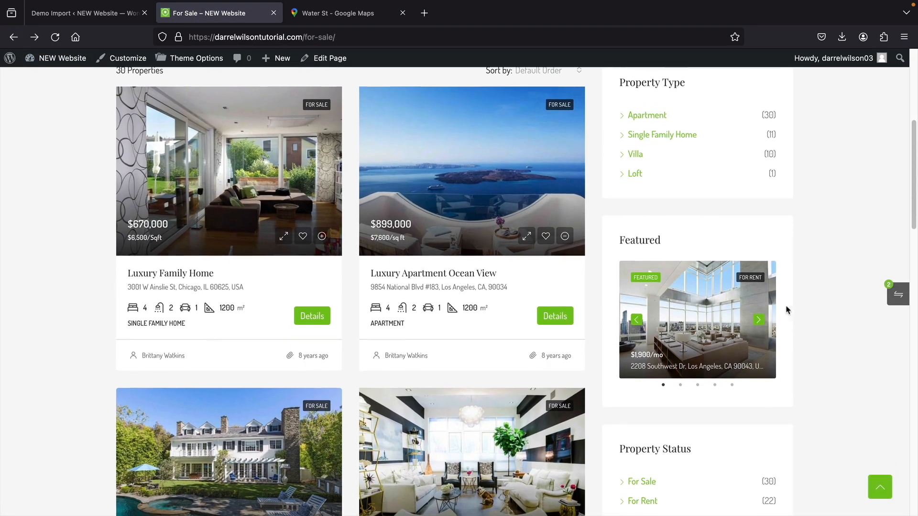
{"action": "scroll", "coordinate": [691, 352], "scroll_direction": "down", "scroll_amount": 3}
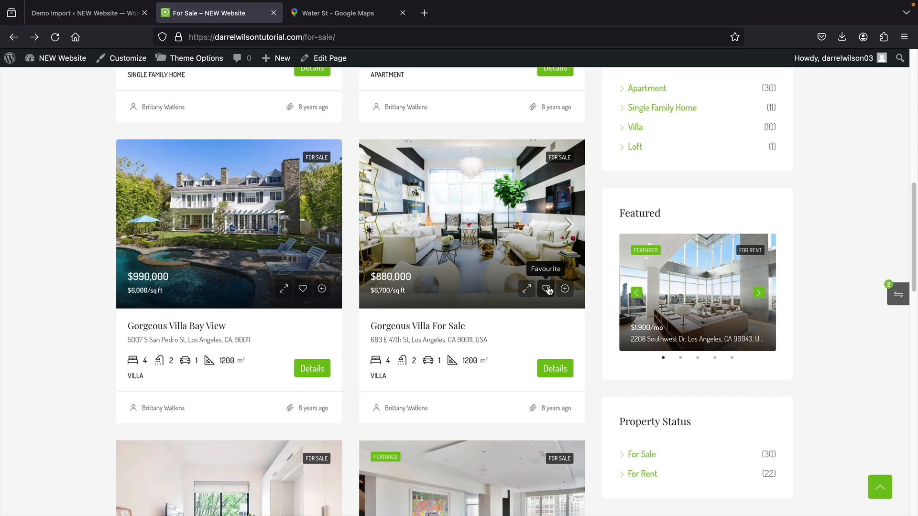
{"action": "scroll", "coordinate": [600, 349], "scroll_direction": "down", "scroll_amount": 8}
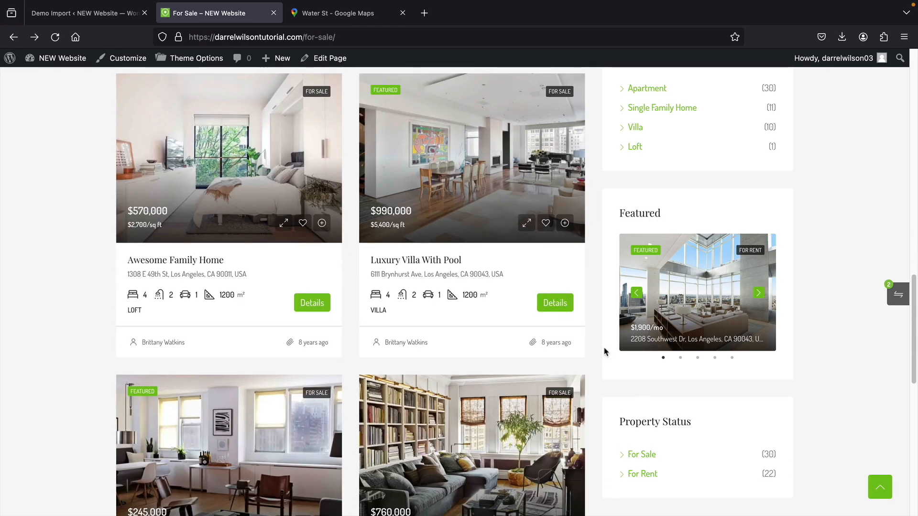
{"action": "middle_click", "coordinate": [605, 349]}
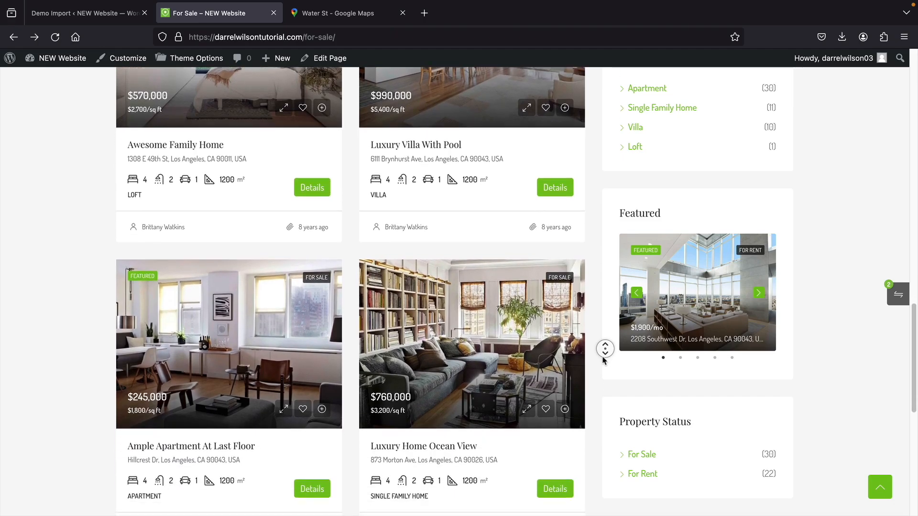
{"action": "left_click", "coordinate": [603, 359]}
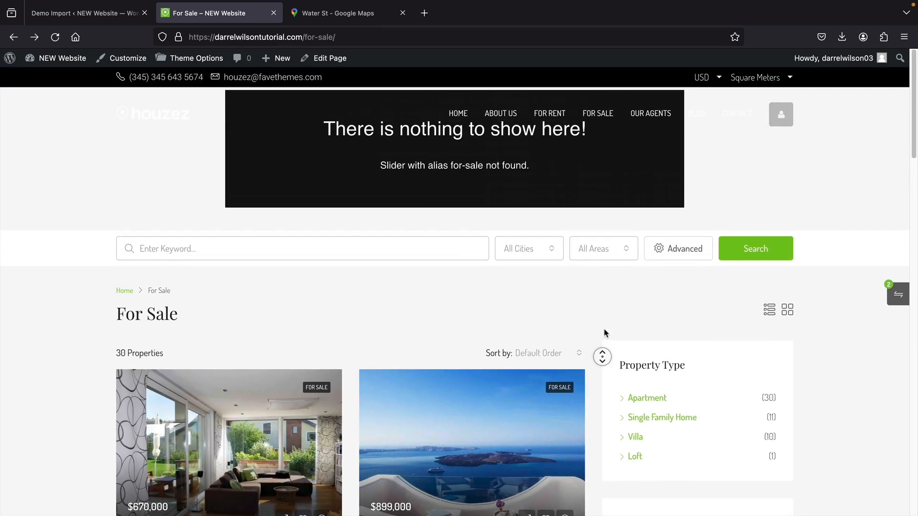
{"action": "left_click", "coordinate": [606, 333]}
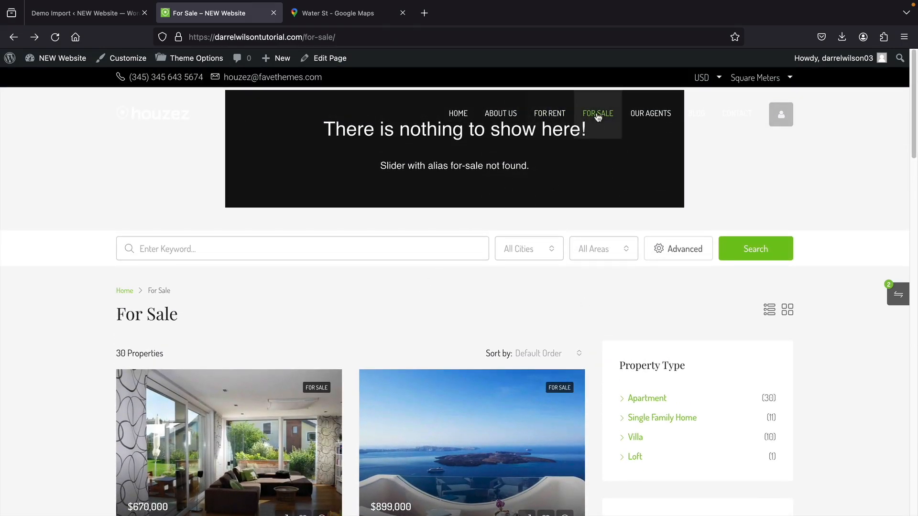
{"action": "left_click", "coordinate": [648, 114]}
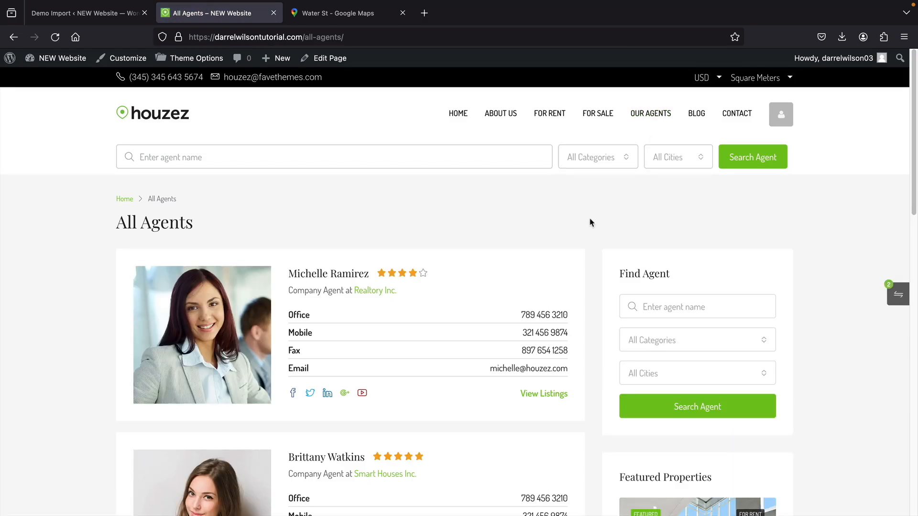
Open the first agent's profile and switch to its Reviews tab.
{"action": "scroll", "coordinate": [586, 219], "scroll_direction": "down", "scroll_amount": 2}
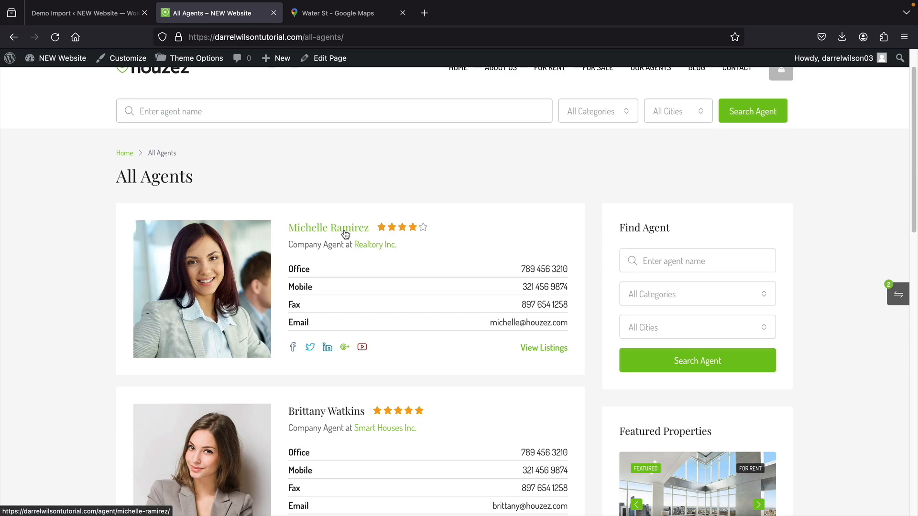
{"action": "left_click", "coordinate": [542, 349]}
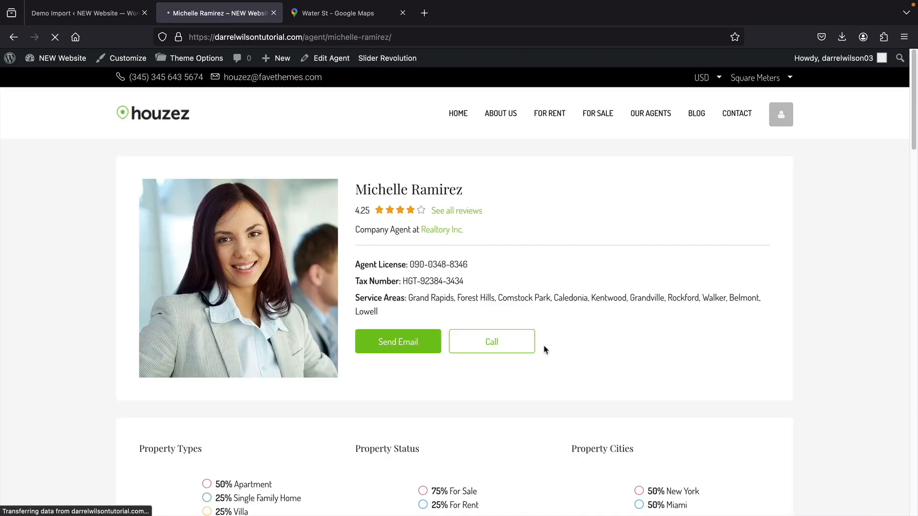
{"action": "middle_click", "coordinate": [574, 336]}
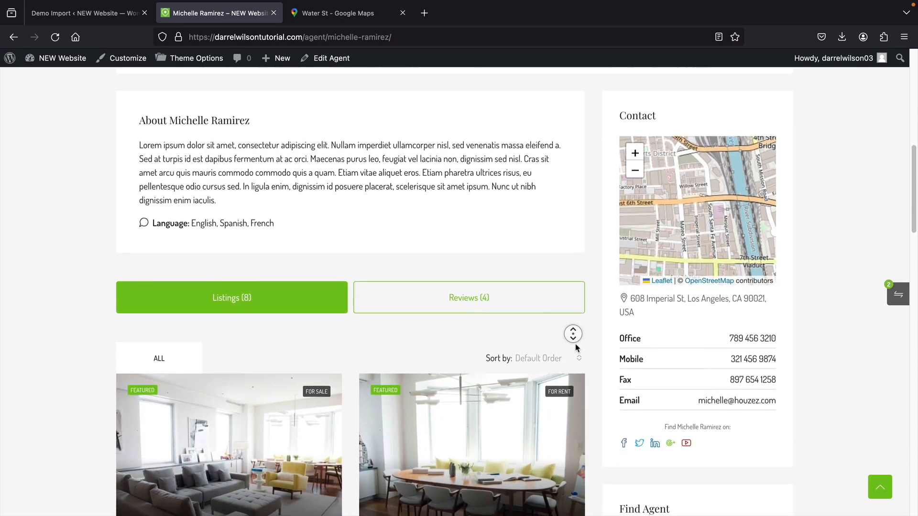
{"action": "middle_click", "coordinate": [575, 348]}
{"action": "scroll", "coordinate": [575, 348], "scroll_direction": "down", "scroll_amount": 2}
{"action": "left_click", "coordinate": [491, 163]}
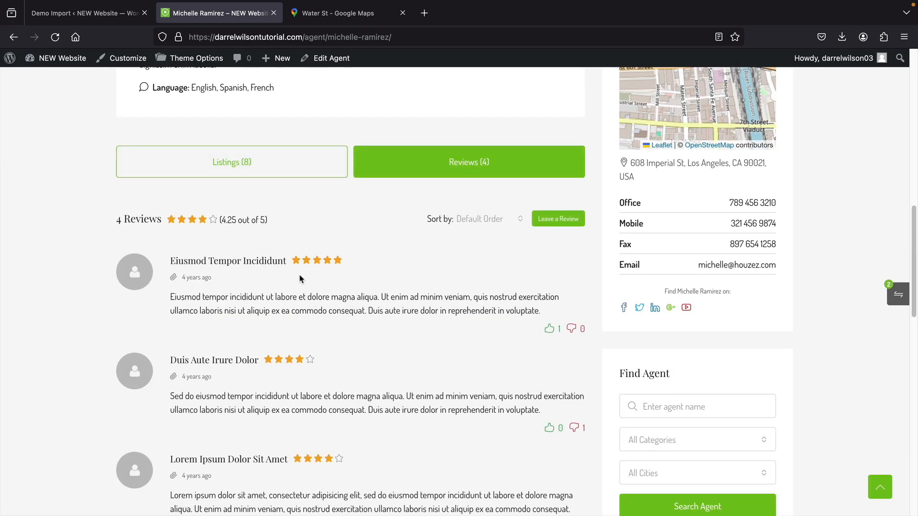
Scroll through the agent's reviews, then visit the Blog and Contact pages.
{"action": "scroll", "coordinate": [306, 270], "scroll_direction": "down", "scroll_amount": 3}
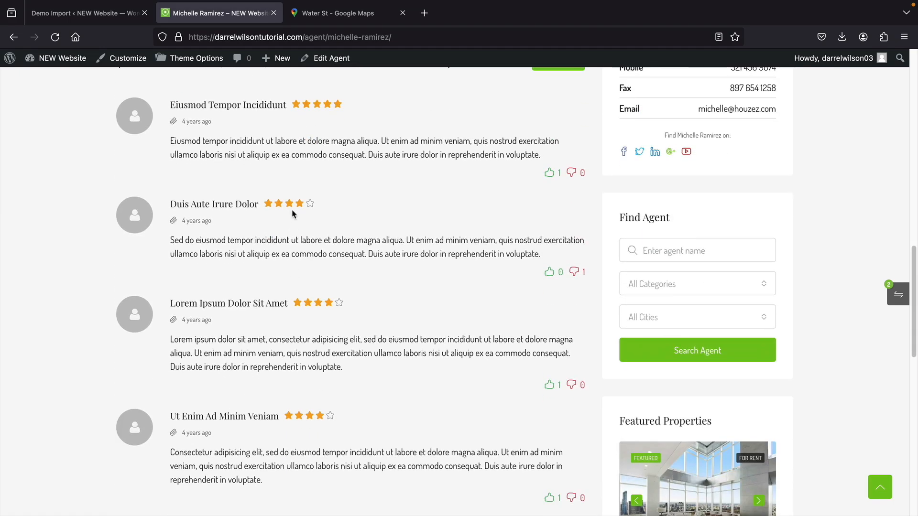
{"action": "scroll", "coordinate": [262, 395], "scroll_direction": "up", "scroll_amount": 10}
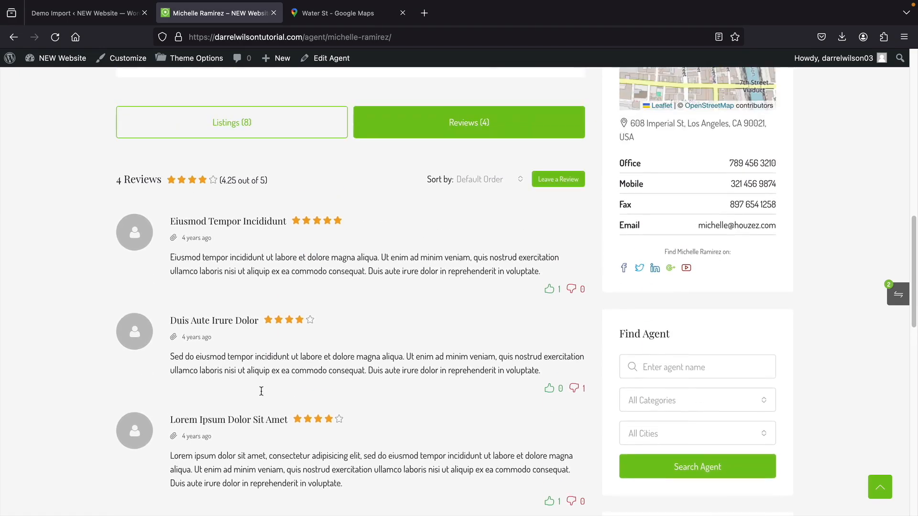
{"action": "scroll", "coordinate": [240, 297], "scroll_direction": "up", "scroll_amount": 6}
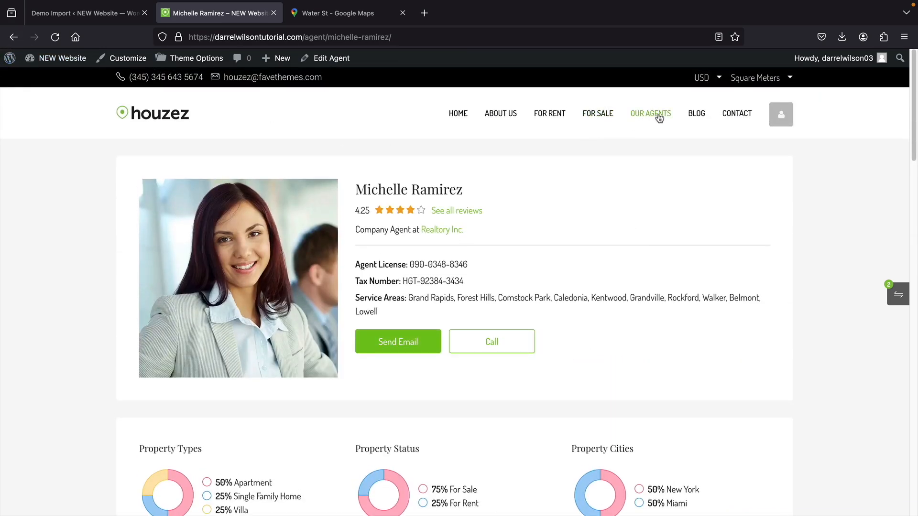
{"action": "left_click", "coordinate": [695, 117]}
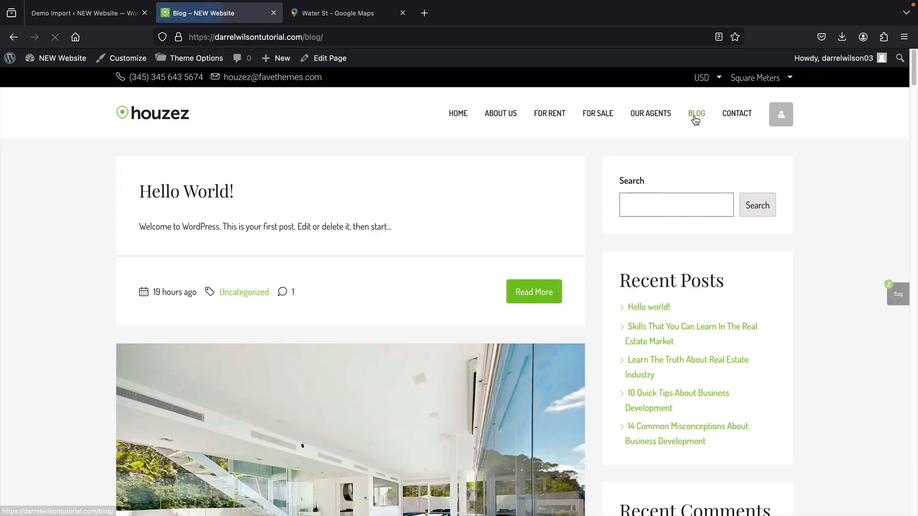
{"action": "left_click", "coordinate": [734, 117]}
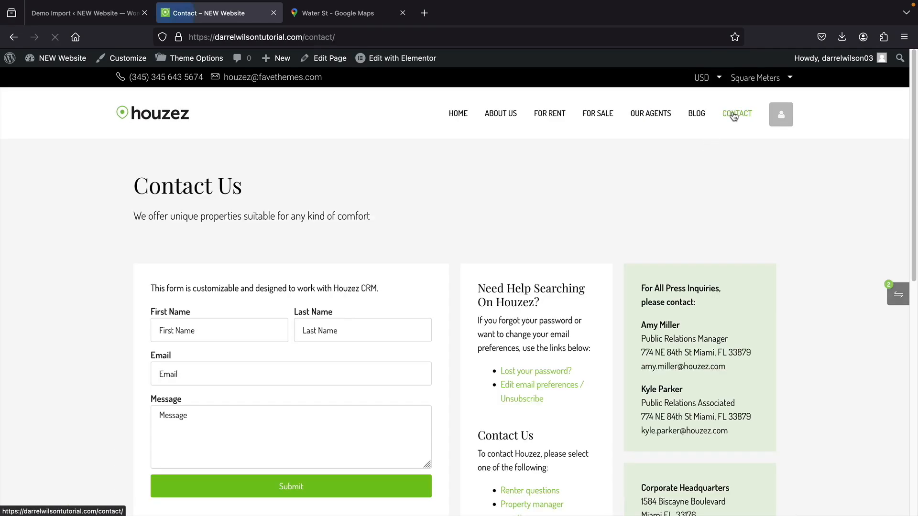
Enter the sender's first and last name in the Contact Us form.
{"action": "scroll", "coordinate": [463, 245], "scroll_direction": "down", "scroll_amount": 1}
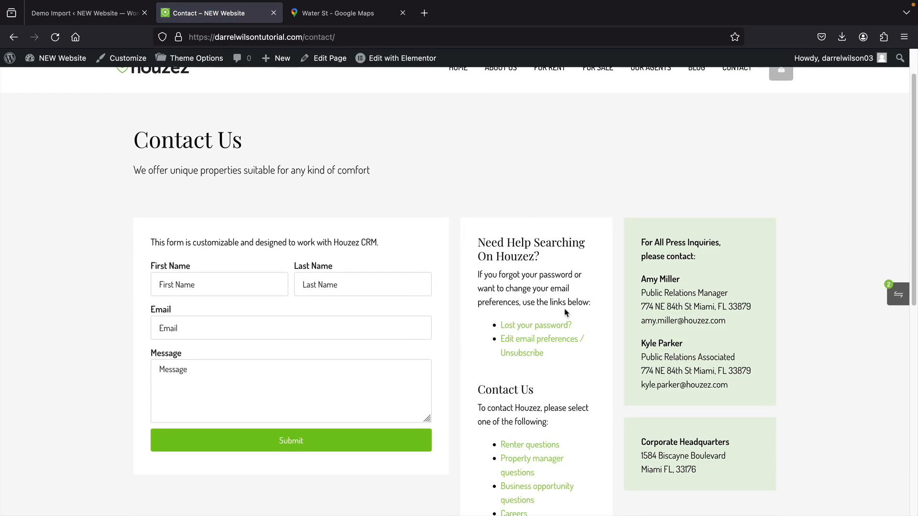
{"action": "left_click", "coordinate": [236, 276]}
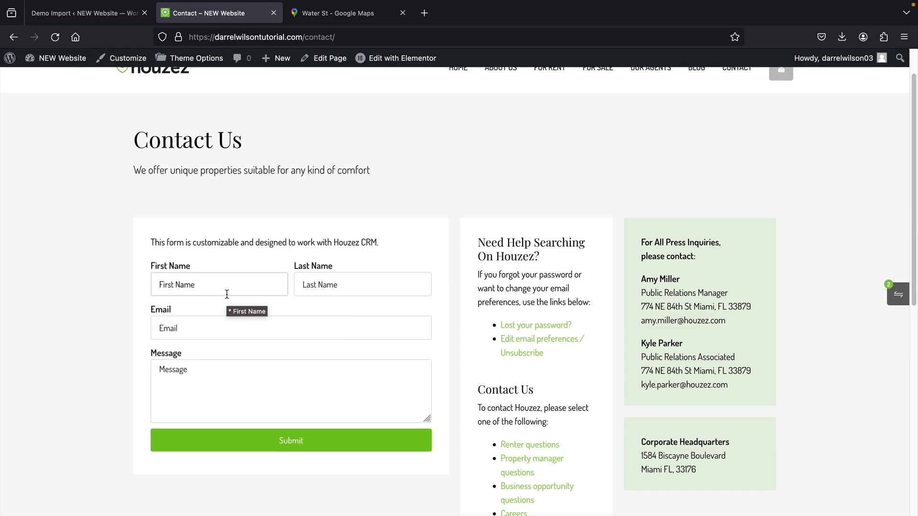
{"action": "type", "text": "darrel wi"}
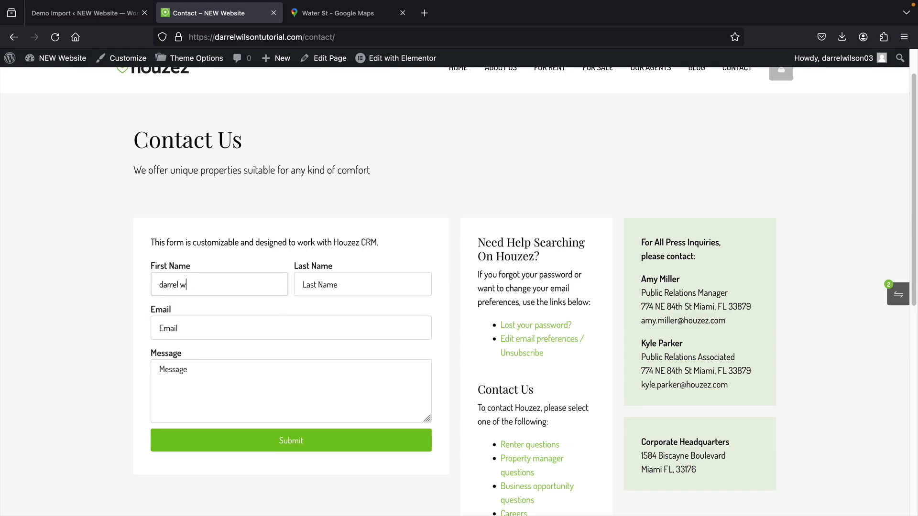
{"action": "key", "text": "BackSpace"}
{"action": "key", "text": "BackSpace"}
{"action": "key", "text": "Tab"}
{"action": "type", "text": "wilson"}
Pick a suggested e-mail address, write the message 'hey', submit, and return to the homepage.
{"action": "key", "text": "Tab"}
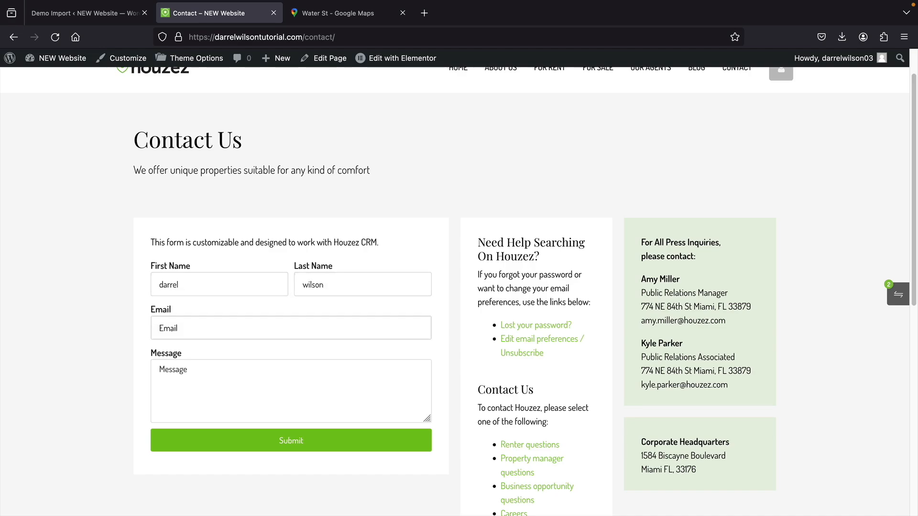
{"action": "type", "text": "pchoa"}
{"action": "key", "text": "Down"}
{"action": "key", "text": "Return"}
{"action": "key", "text": "Tab"}
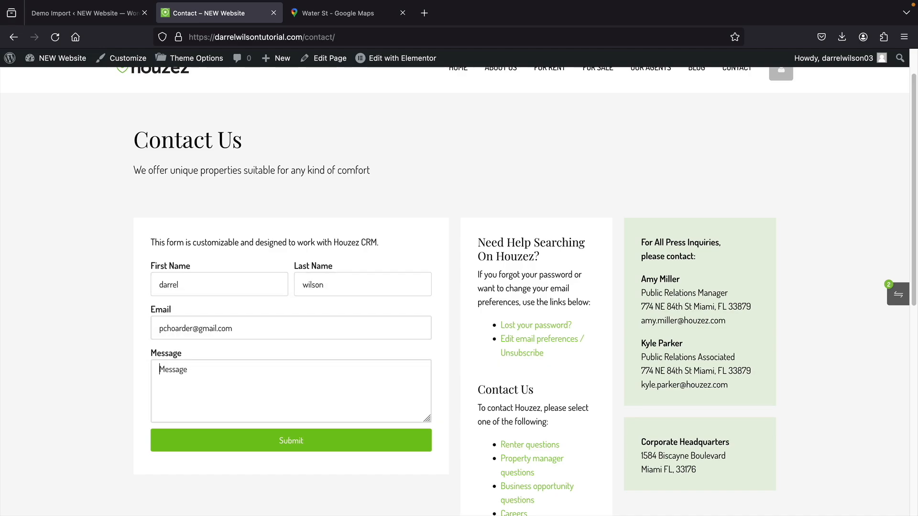
{"action": "type", "text": "hey great video!"}
{"action": "left_click", "coordinate": [252, 440]}
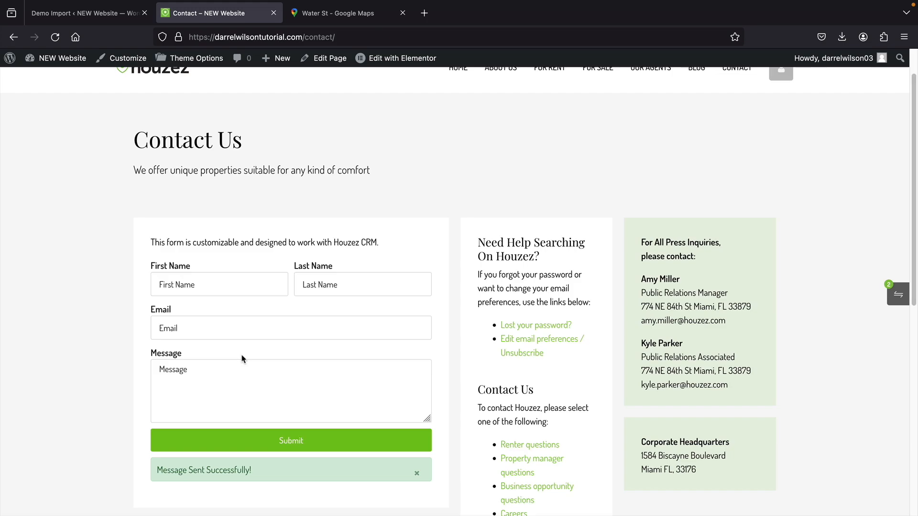
{"action": "scroll", "coordinate": [241, 359], "scroll_direction": "up", "scroll_amount": 2}
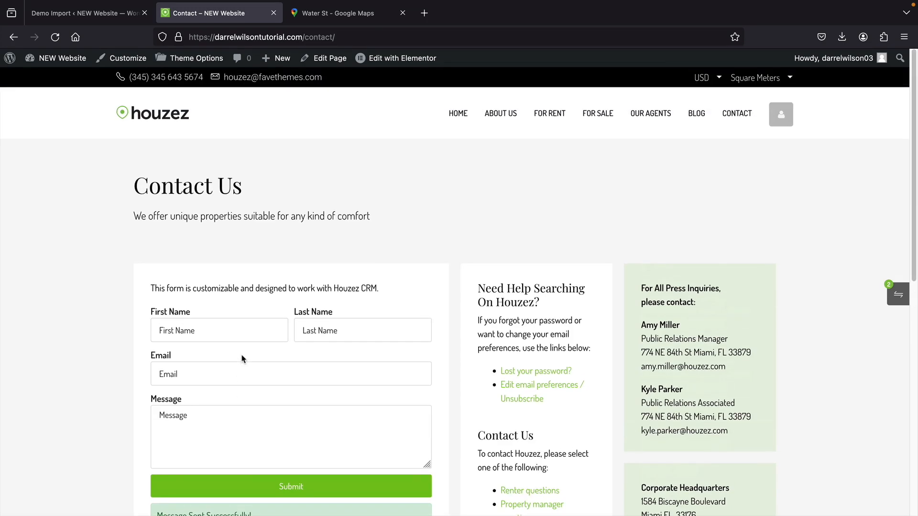
{"action": "left_click", "coordinate": [457, 114]}
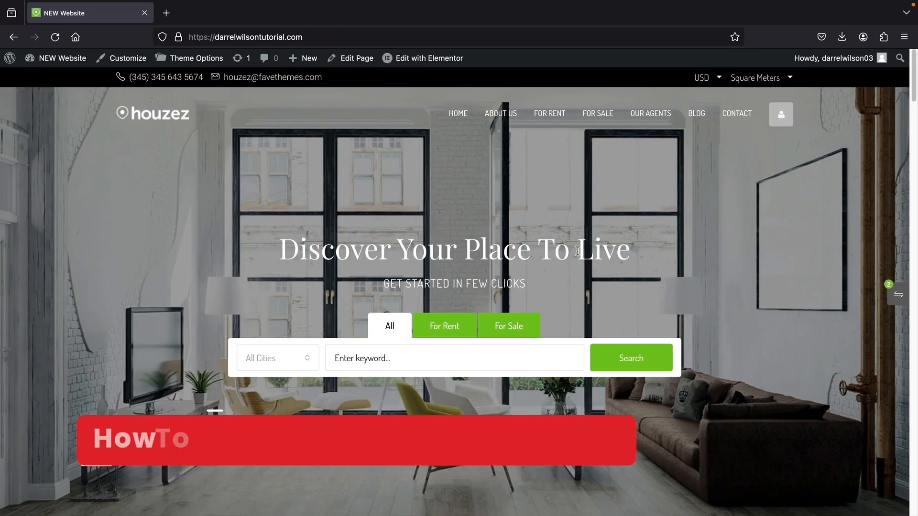
Browse the All Agents list, then head to the admin Dashboard from the NEW Website admin-bar menu.
{"action": "left_click", "coordinate": [657, 119]}
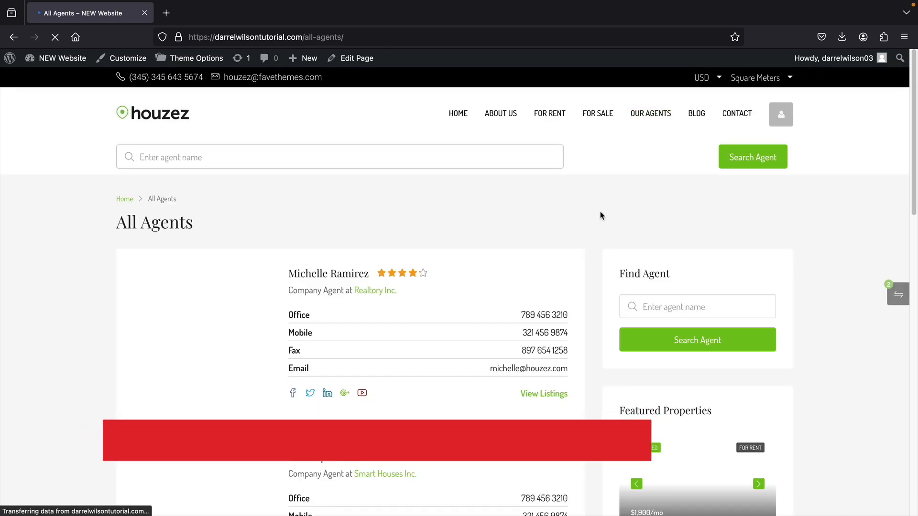
{"action": "middle_click", "coordinate": [600, 211]}
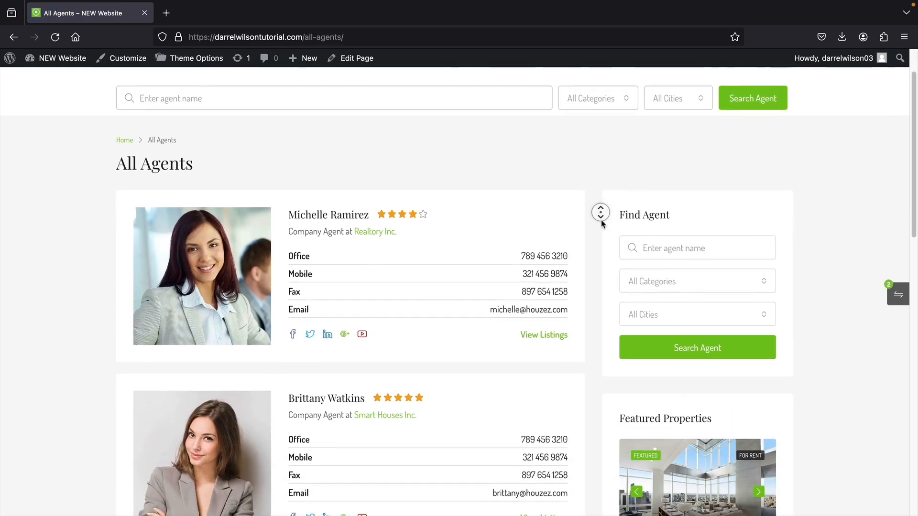
{"action": "middle_click", "coordinate": [602, 224]}
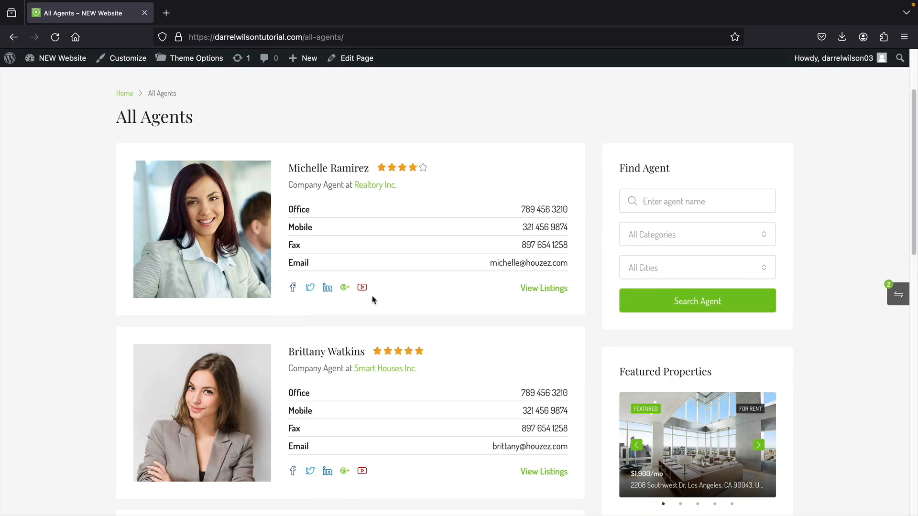
{"action": "mouse_move", "coordinate": [72, 58]}
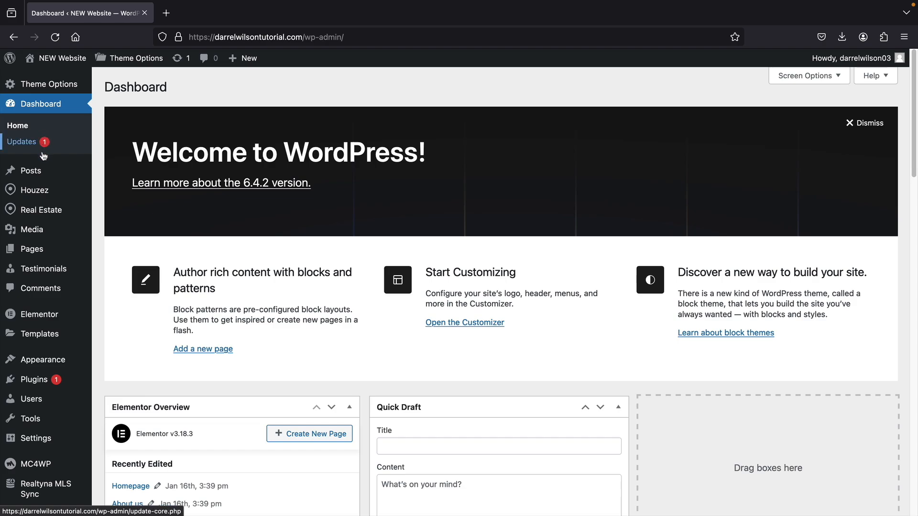
Open Real Estate > Agencies from the admin sidebar to see the empty agencies list.
{"action": "mouse_move", "coordinate": [37, 192]}
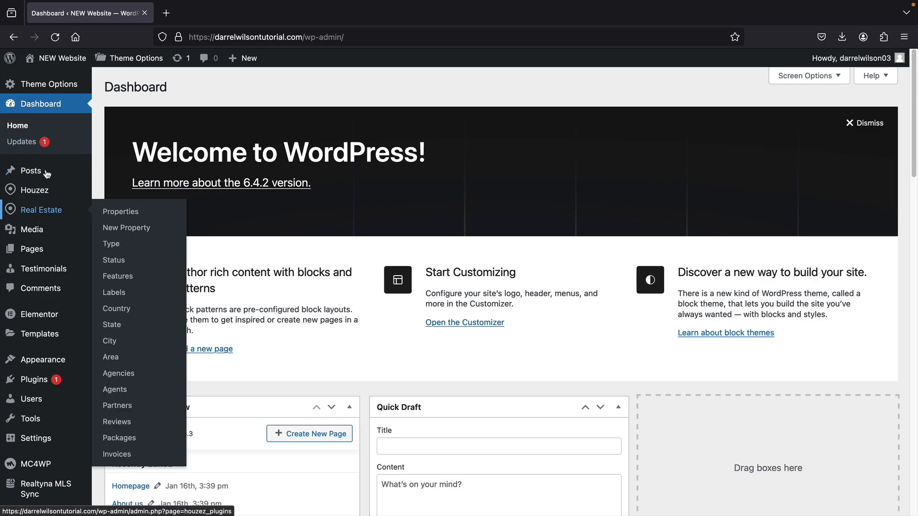
{"action": "mouse_move", "coordinate": [42, 81]}
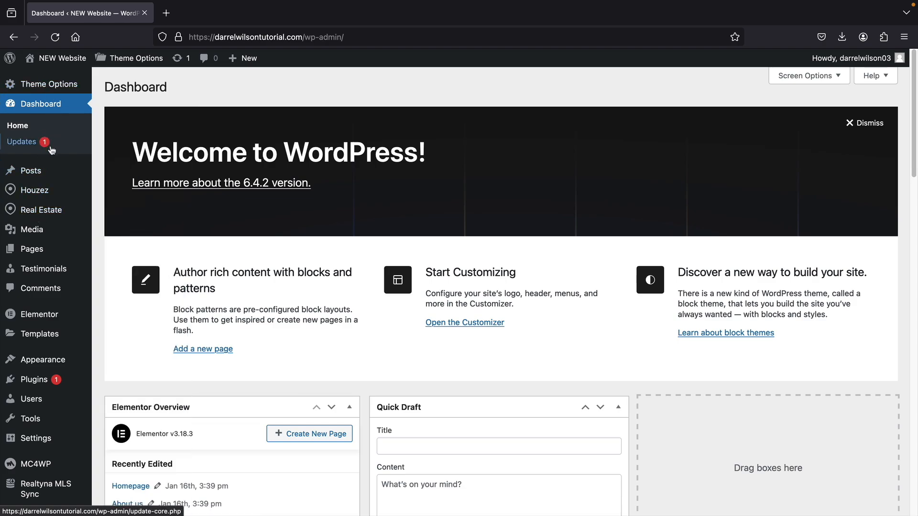
{"action": "mouse_move", "coordinate": [47, 214]}
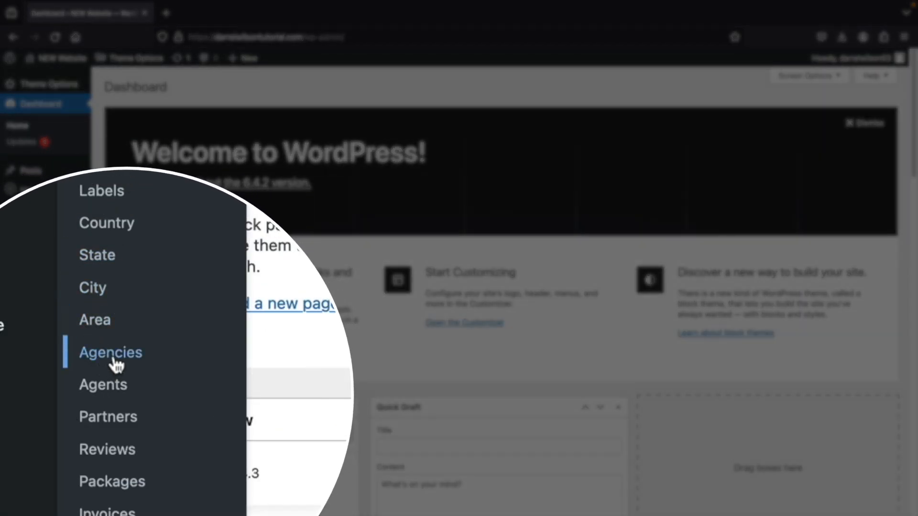
{"action": "left_click", "coordinate": [121, 377]}
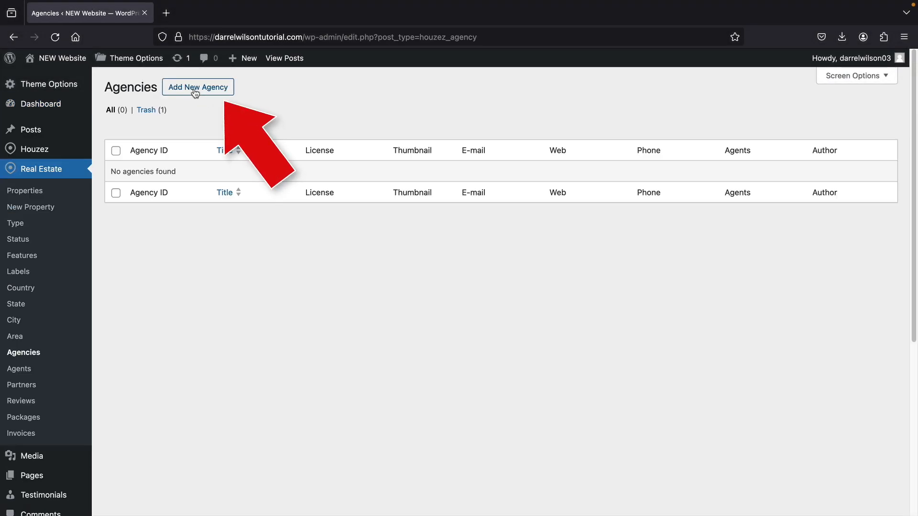
Add a new agency titled with the agency's name and paste its description paragraph.
{"action": "left_click", "coordinate": [195, 91]}
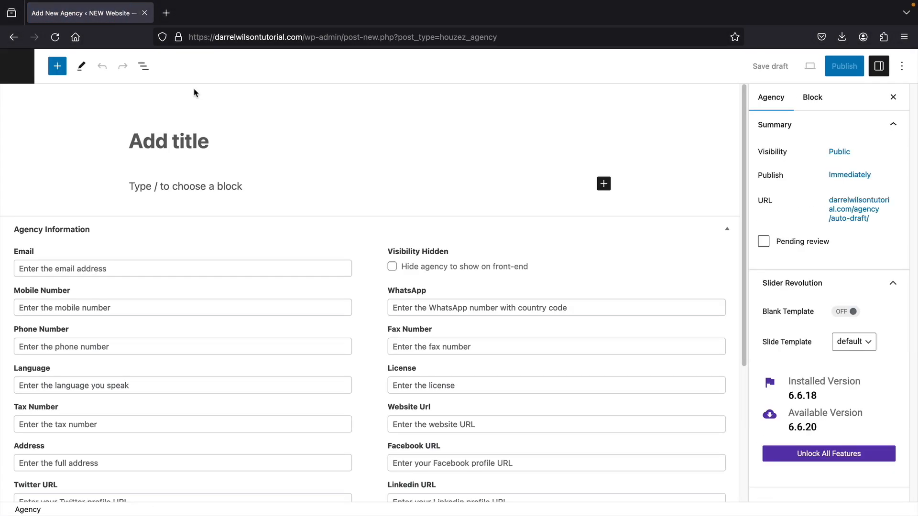
{"action": "left_click", "coordinate": [207, 134]}
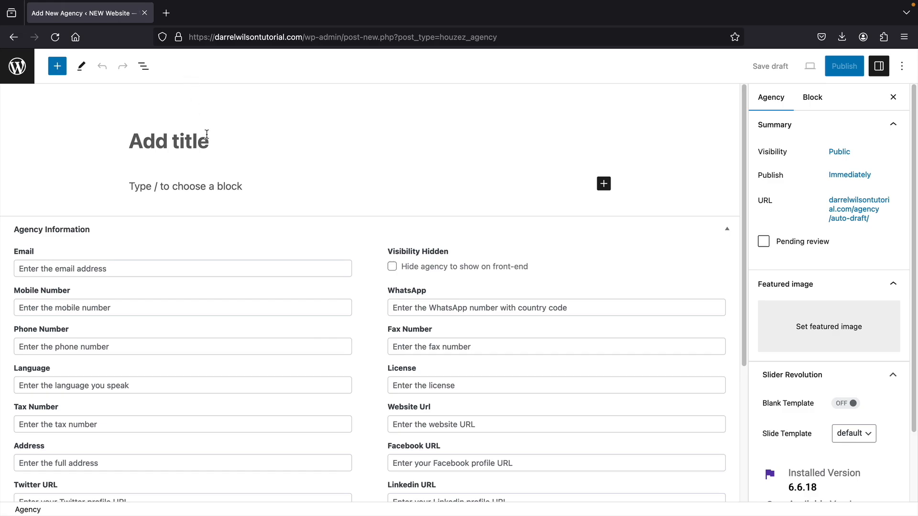
{"action": "type", "text": "Darrel Wilson"}
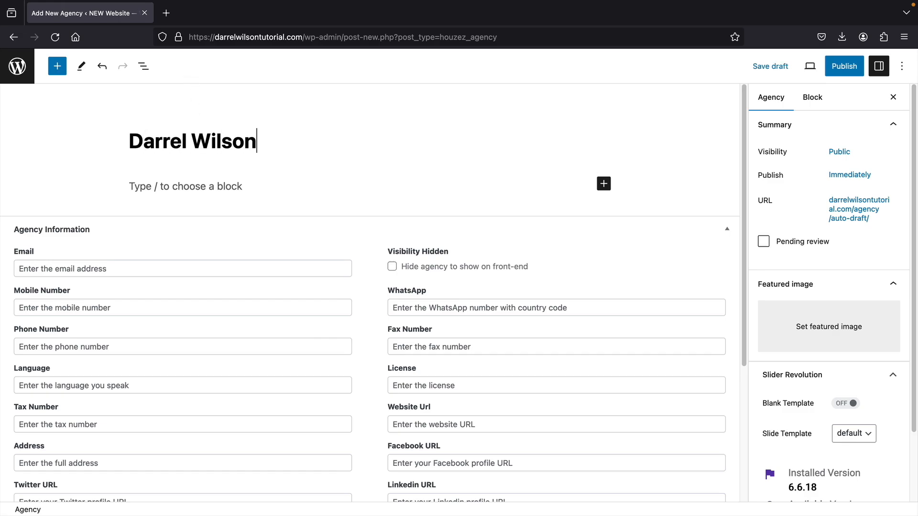
{"action": "type", "text": " Real Estate"}
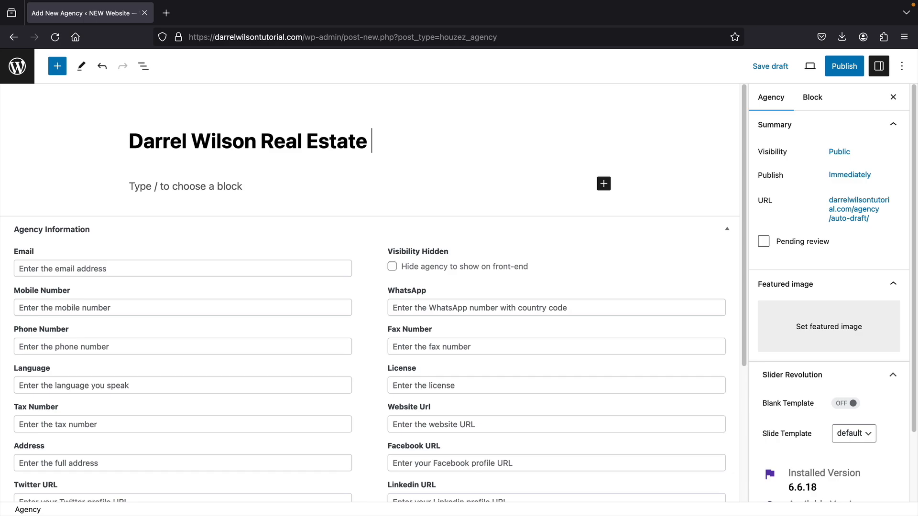
{"action": "left_click", "coordinate": [161, 187]}
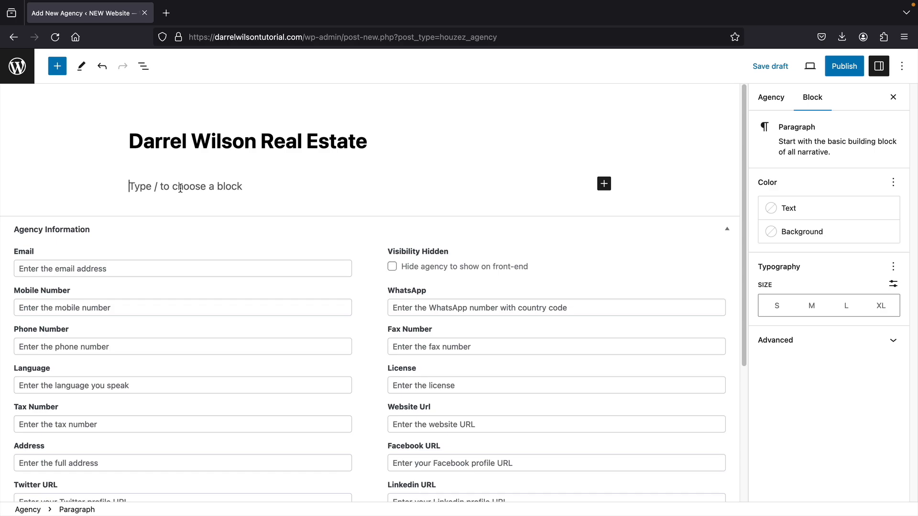
{"action": "type", "text": "huntington & ellis, A Real Estate Agency creates a culture that attracts the most talented, highest producing real estate professionals. Our charismatic group of agents and staff offer unparalleled customer service and focus on high quality personalized services, which means our clients’ needs always come first. By utilizing traditional marketing methods combined with cutting edge technology, we ensure our clients receive maximum exposure and tailored individual marketing strategies with every transaction."}
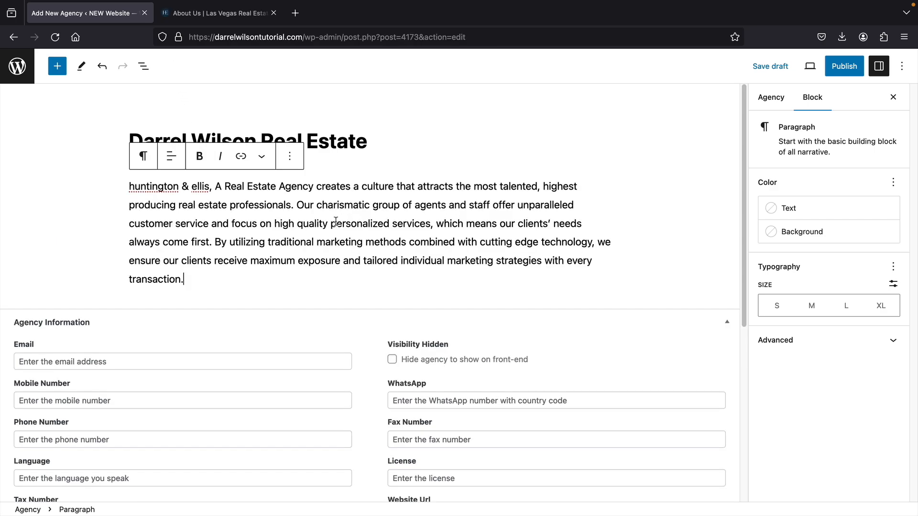
{"action": "left_click", "coordinate": [325, 242]}
{"action": "scroll", "coordinate": [330, 253], "scroll_direction": "down", "scroll_amount": 5}
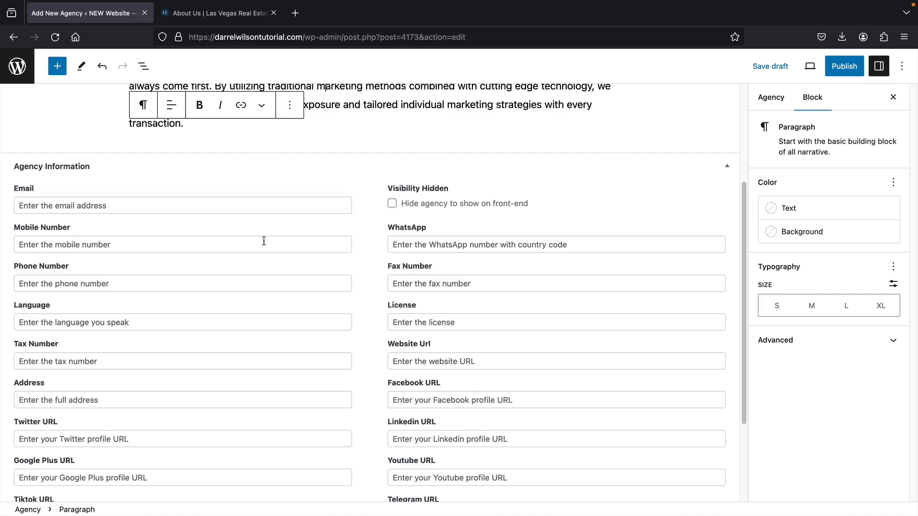
Enter the agency's mobile number, languages English, Thai, Spanish, licence, website, address and '#' social links.
{"action": "left_click", "coordinate": [81, 244]}
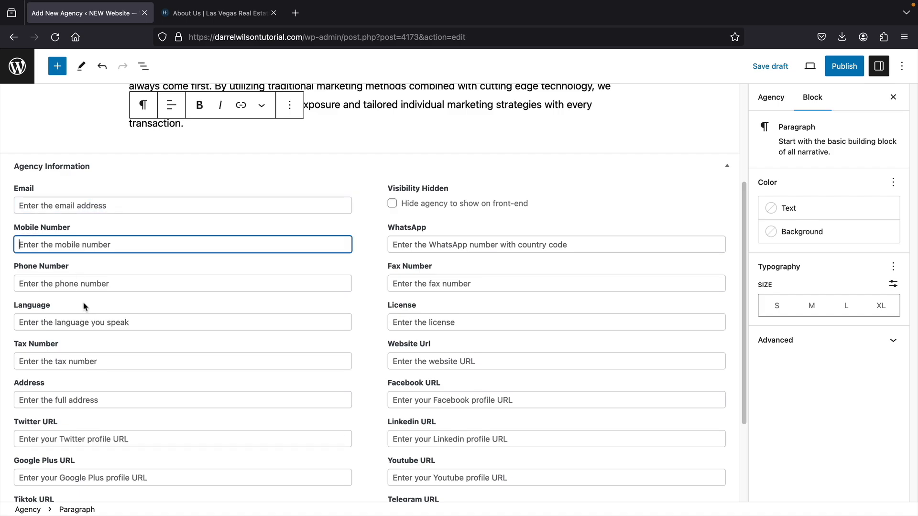
{"action": "left_click", "coordinate": [87, 322]}
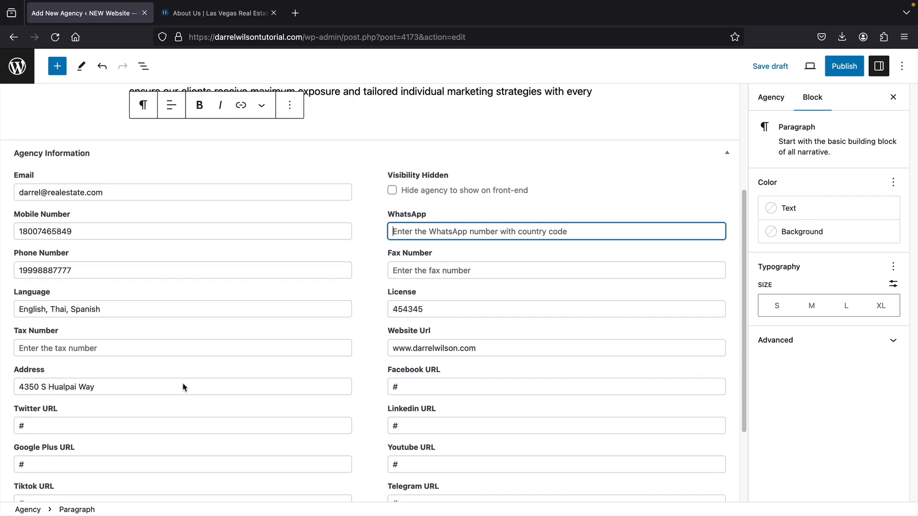
{"action": "scroll", "coordinate": [115, 313], "scroll_direction": "down", "scroll_amount": 5}
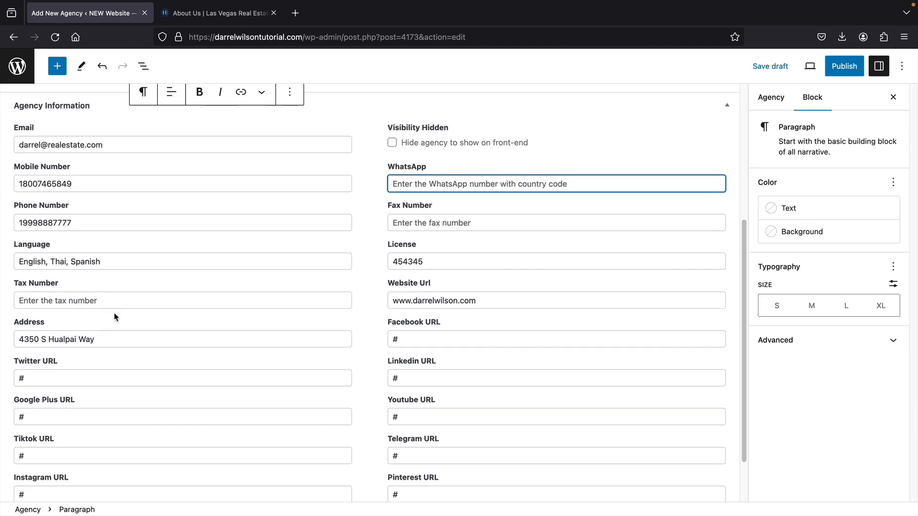
{"action": "left_click", "coordinate": [35, 352]}
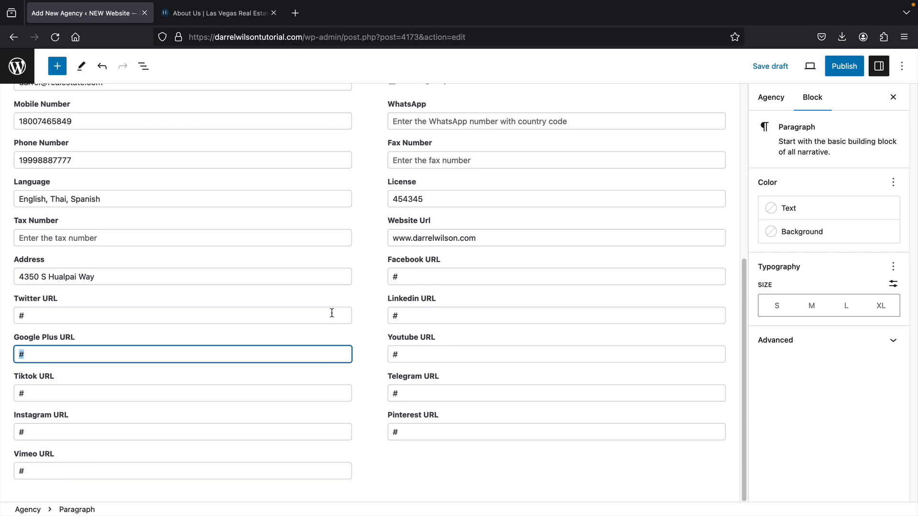
{"action": "left_click", "coordinate": [771, 99]}
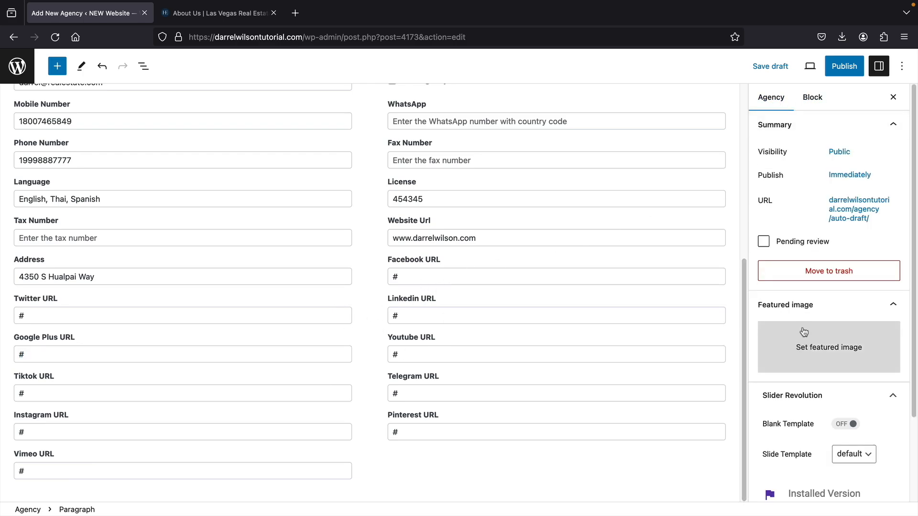
{"action": "scroll", "coordinate": [715, 371], "scroll_direction": "up", "scroll_amount": 10}
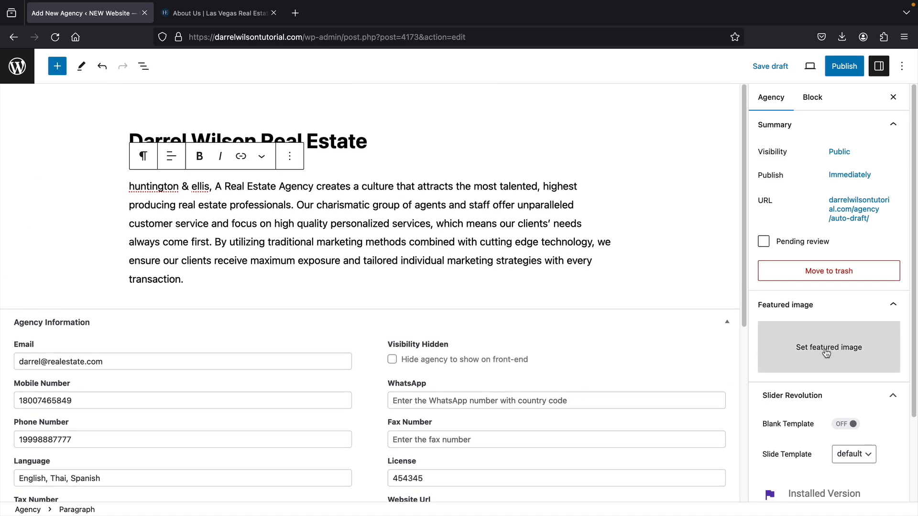
Set the villa-5-4.jpg poolside villa photo from the Media Library as the agency's featured image.
{"action": "left_click", "coordinate": [824, 354]}
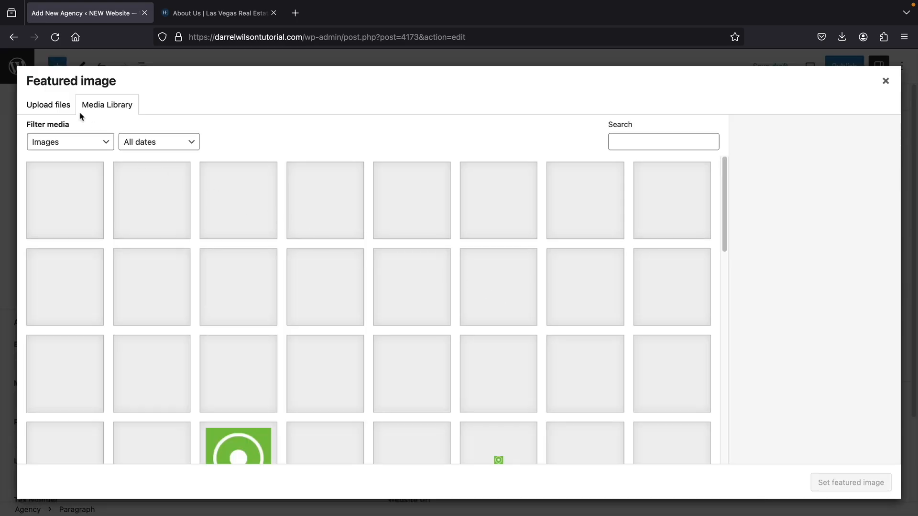
{"action": "left_click", "coordinate": [58, 111]}
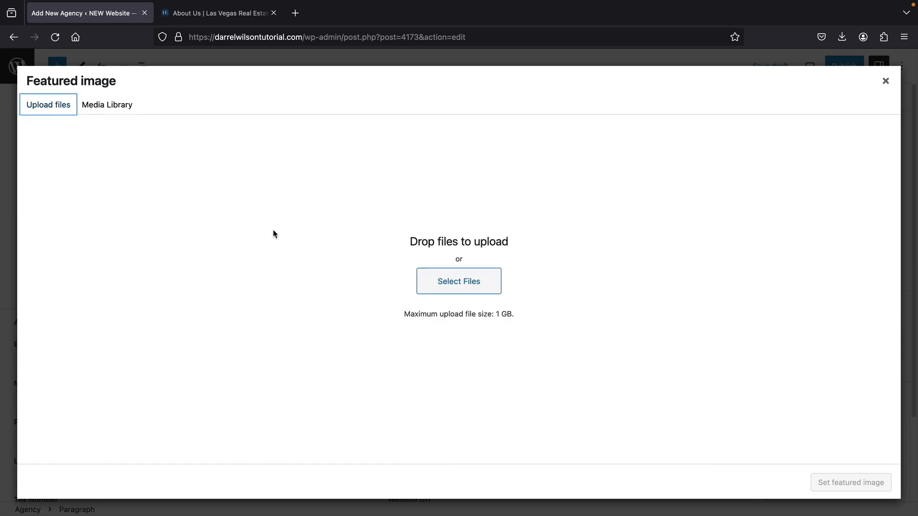
{"action": "left_click", "coordinate": [444, 286]}
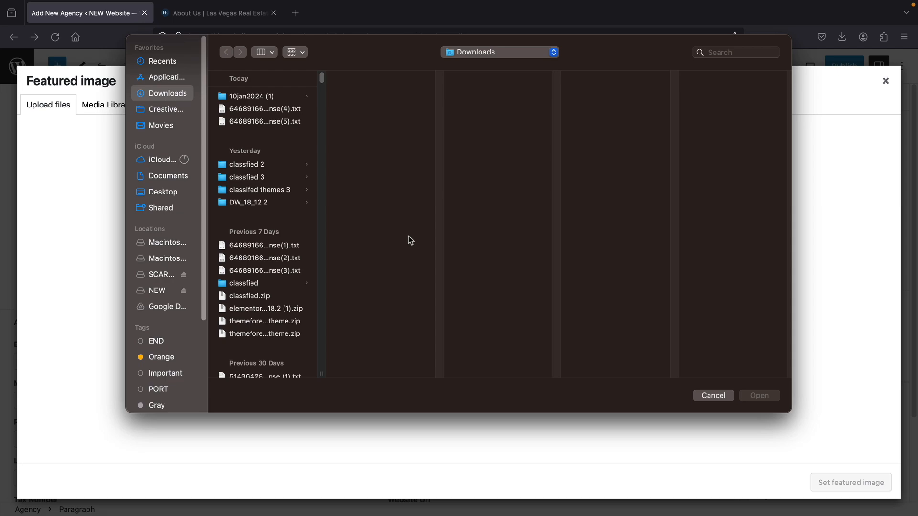
{"action": "left_click", "coordinate": [713, 396]}
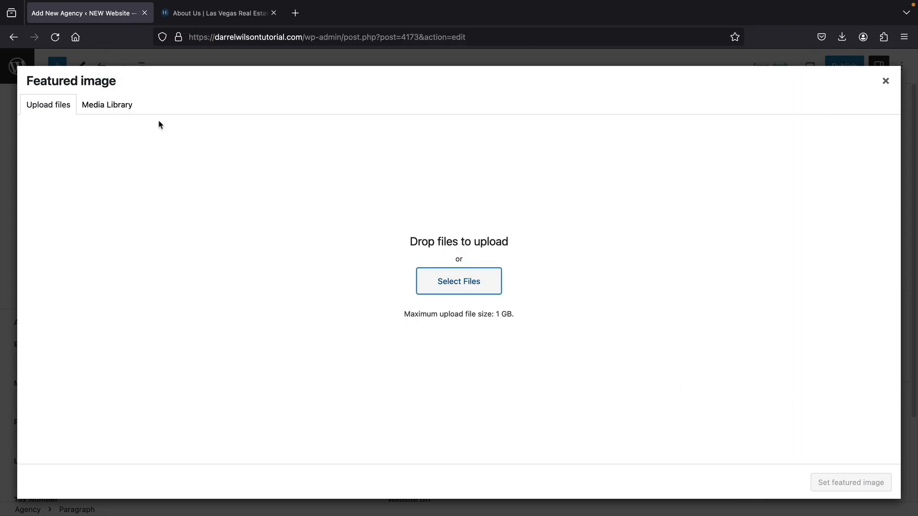
{"action": "left_click", "coordinate": [116, 109]}
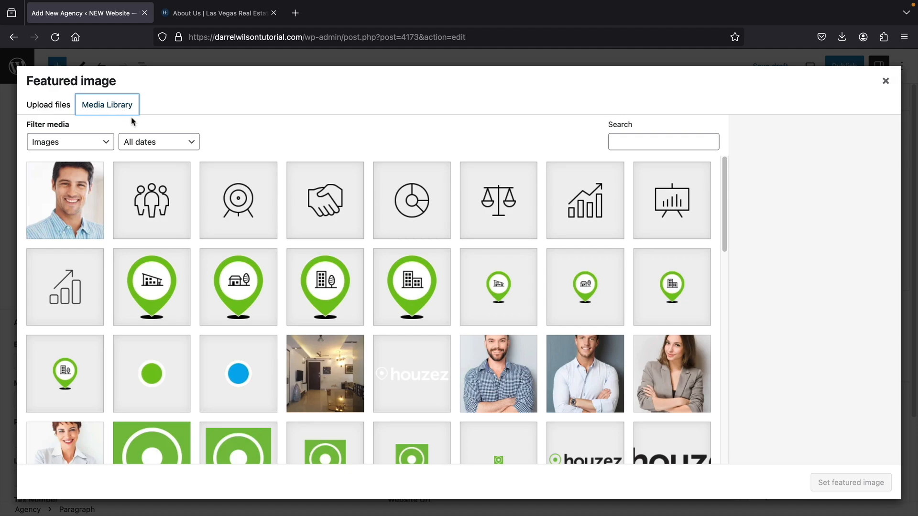
{"action": "scroll", "coordinate": [315, 345], "scroll_direction": "down", "scroll_amount": 15}
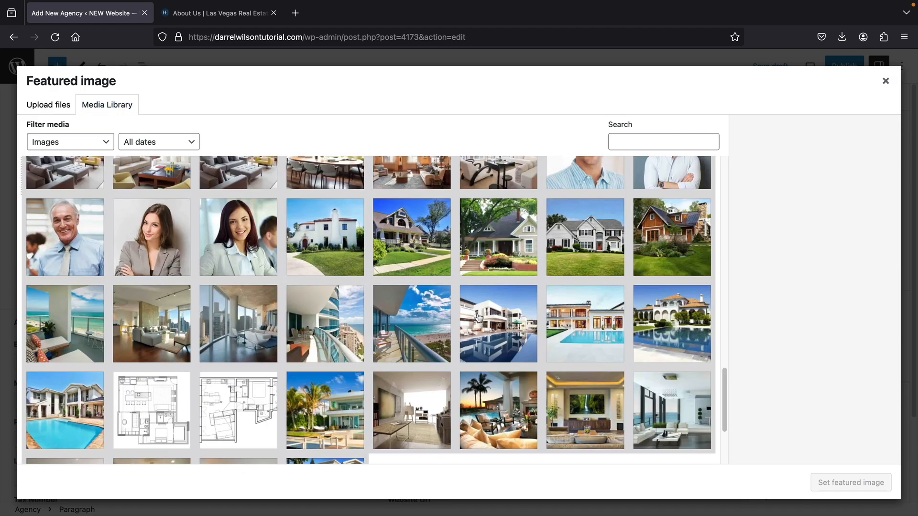
{"action": "left_click", "coordinate": [508, 330]}
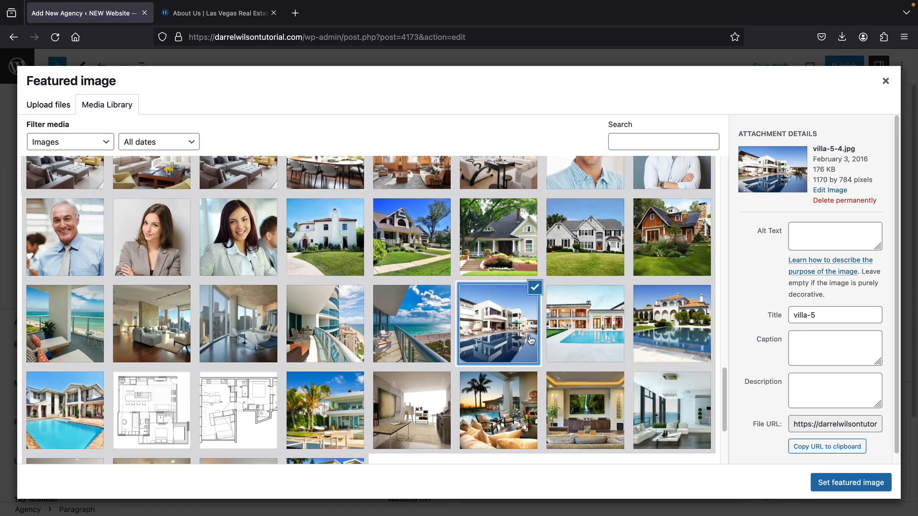
{"action": "left_click", "coordinate": [840, 482]}
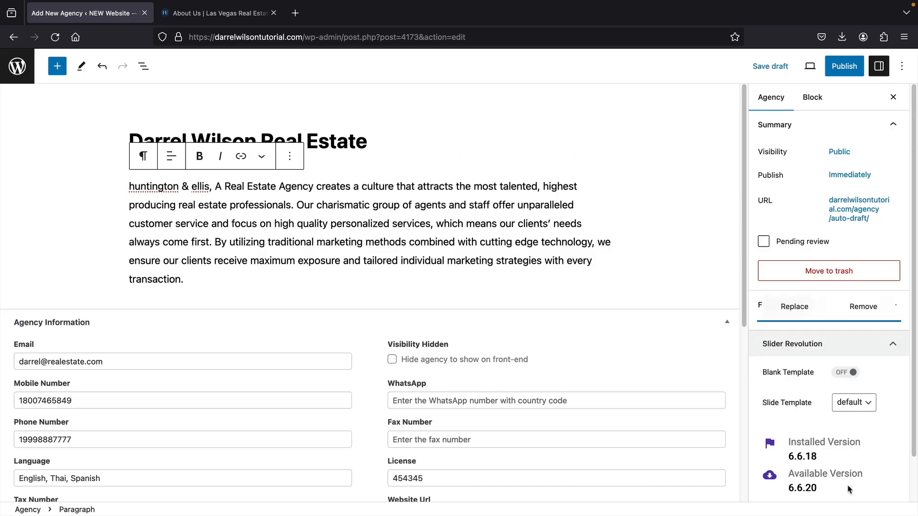
Publish the Darrel Wilson Real Estate agency and open its public agency page.
{"action": "left_click", "coordinate": [843, 68]}
{"action": "left_click", "coordinate": [789, 70]}
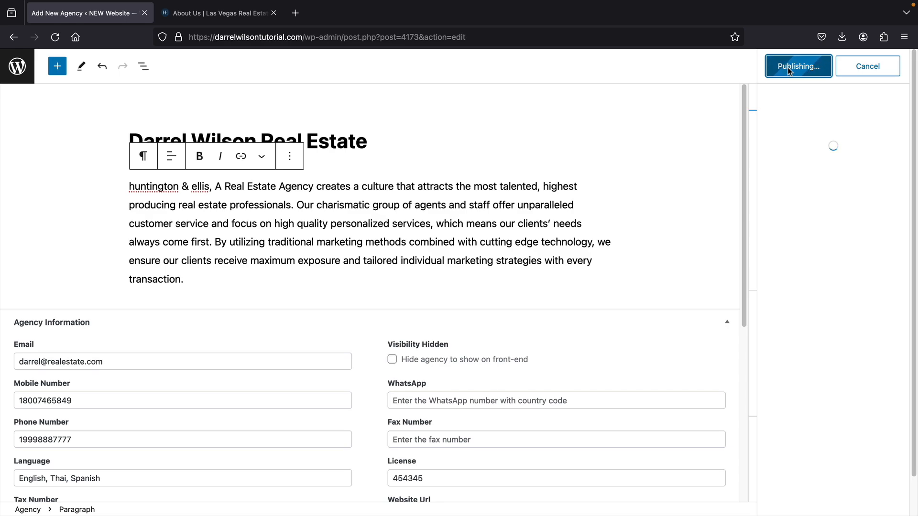
{"action": "left_click", "coordinate": [780, 197]}
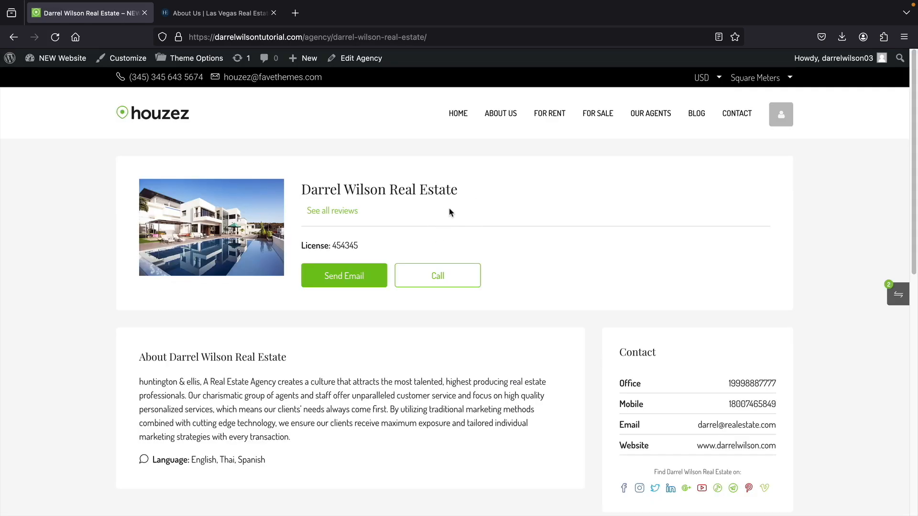
Check the agency name and licence line, then try the Send Email and Call buttons.
{"action": "left_click_drag", "start_coordinate": [463, 194], "coordinate": [303, 191]}
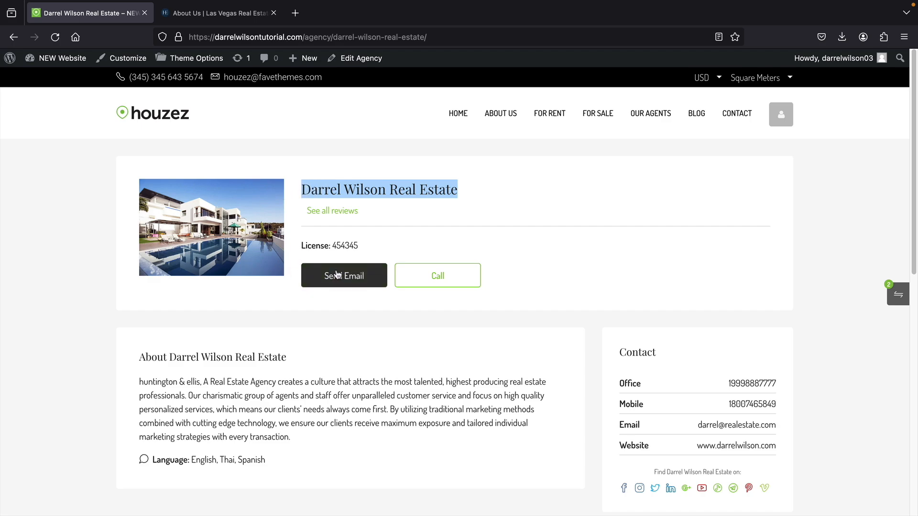
{"action": "left_click_drag", "start_coordinate": [362, 248], "coordinate": [305, 245]}
{"action": "left_click", "coordinate": [306, 244]}
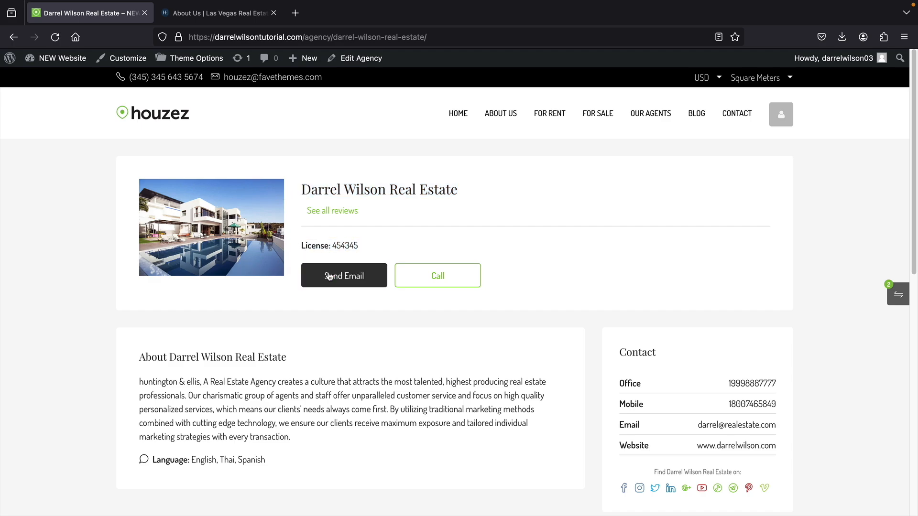
{"action": "left_click", "coordinate": [332, 277]}
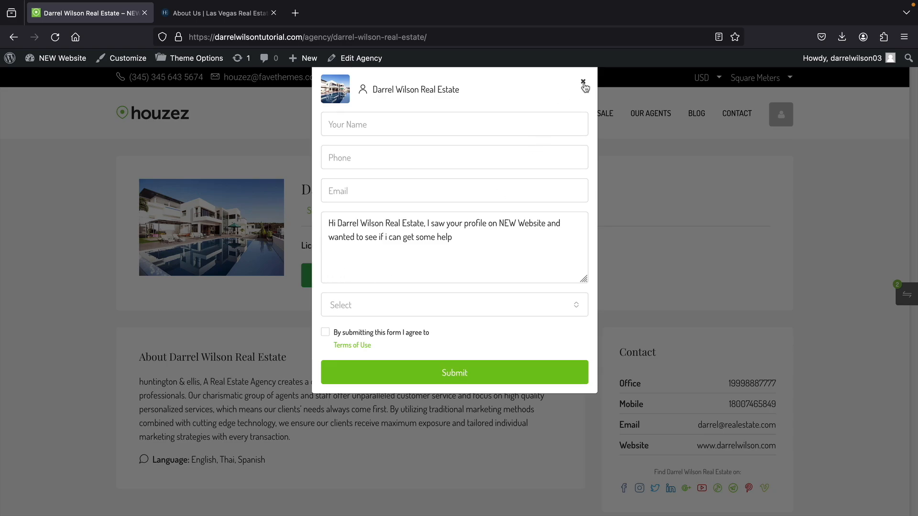
{"action": "left_click", "coordinate": [583, 82]}
{"action": "left_click", "coordinate": [442, 276]}
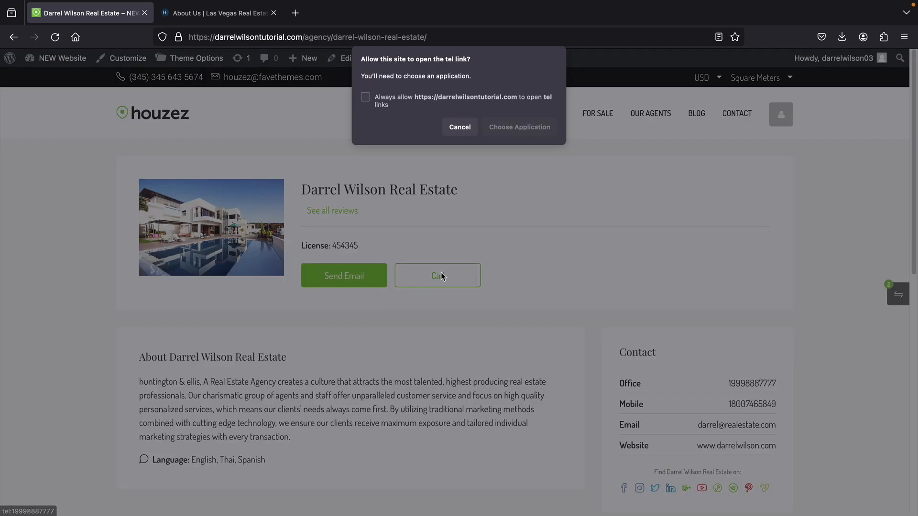
{"action": "left_click", "coordinate": [460, 127]}
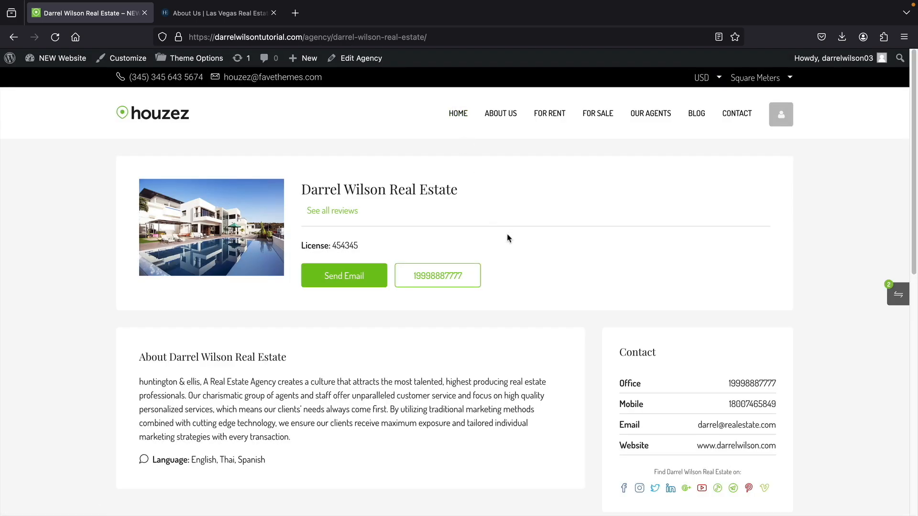
Review the agency's About and Language sections, then return to the admin Dashboard.
{"action": "scroll", "coordinate": [509, 306], "scroll_direction": "down", "scroll_amount": 2}
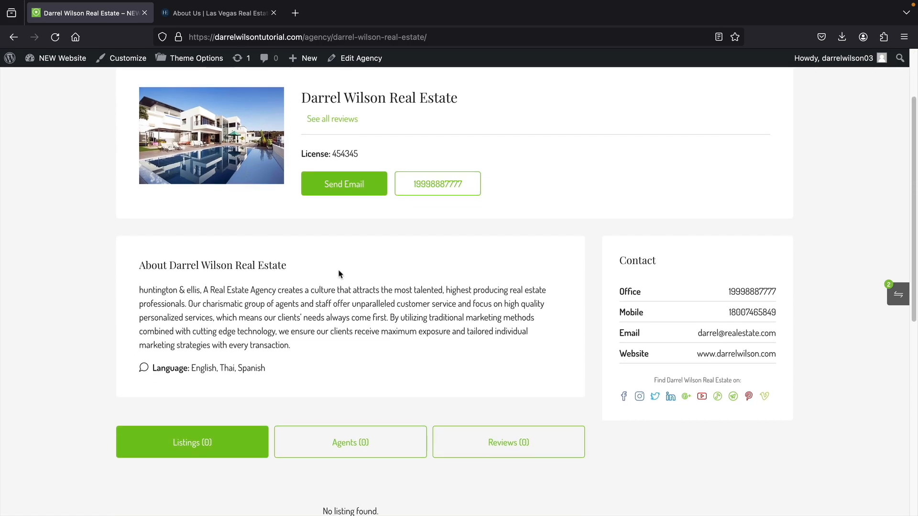
{"action": "left_click_drag", "start_coordinate": [338, 268], "coordinate": [142, 264]}
{"action": "left_click_drag", "start_coordinate": [318, 351], "coordinate": [140, 293]}
{"action": "left_click_drag", "start_coordinate": [162, 368], "coordinate": [493, 372]}
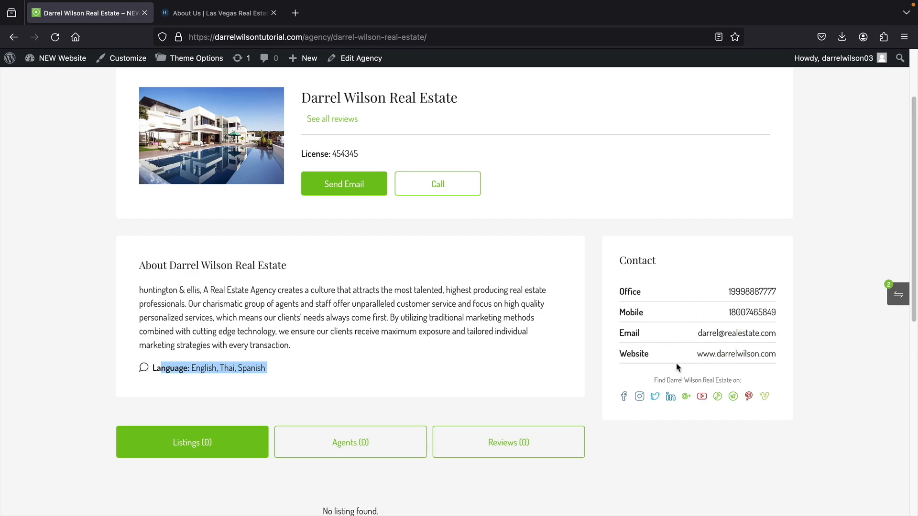
{"action": "scroll", "coordinate": [674, 316], "scroll_direction": "down", "scroll_amount": 3}
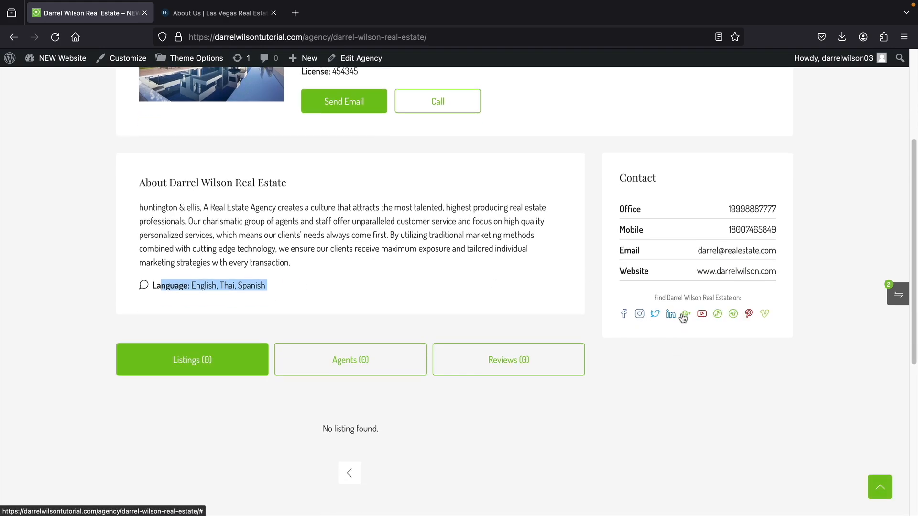
{"action": "scroll", "coordinate": [605, 303], "scroll_direction": "up", "scroll_amount": 5}
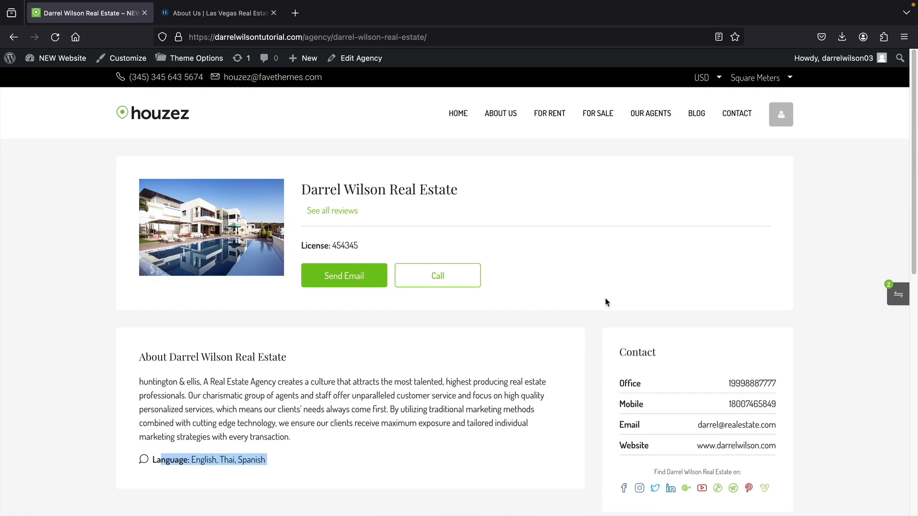
{"action": "mouse_move", "coordinate": [72, 58]}
{"action": "left_click", "coordinate": [59, 79]}
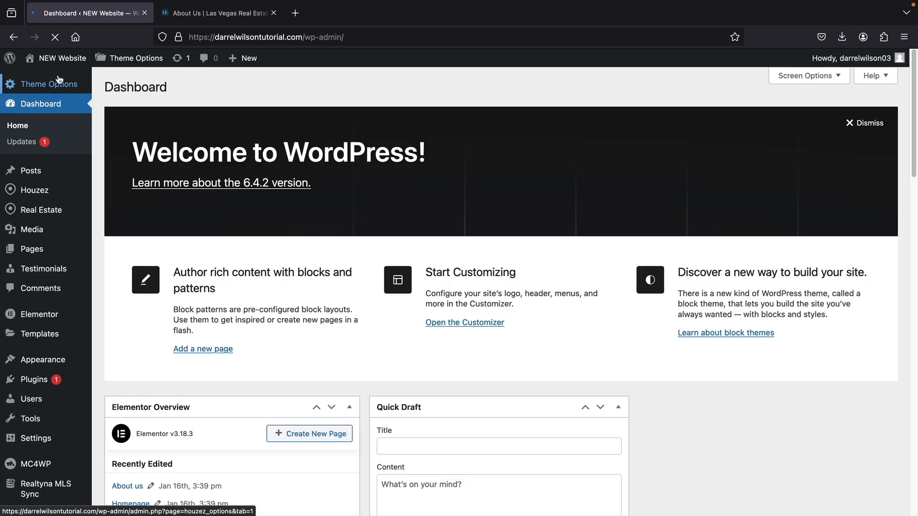
From Real Estate > Agents, start a new agent entry.
{"action": "mouse_move", "coordinate": [41, 206]}
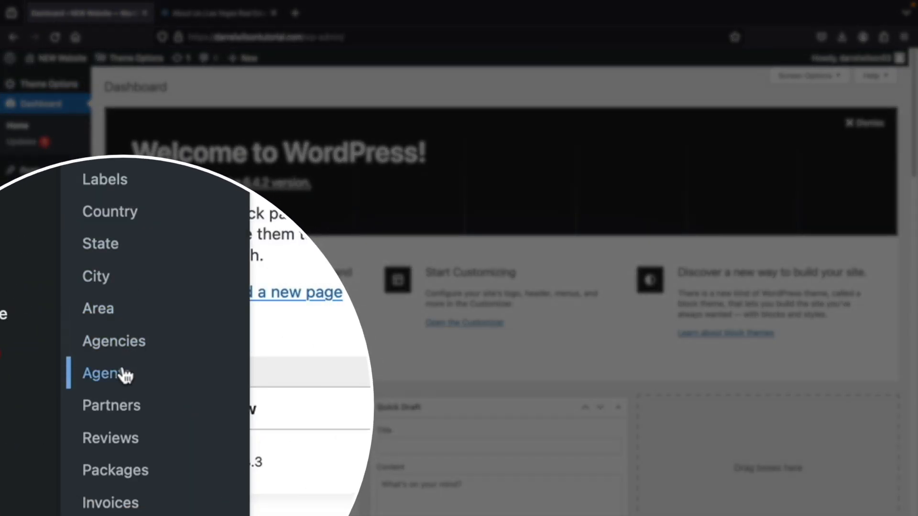
{"action": "left_click", "coordinate": [124, 382]}
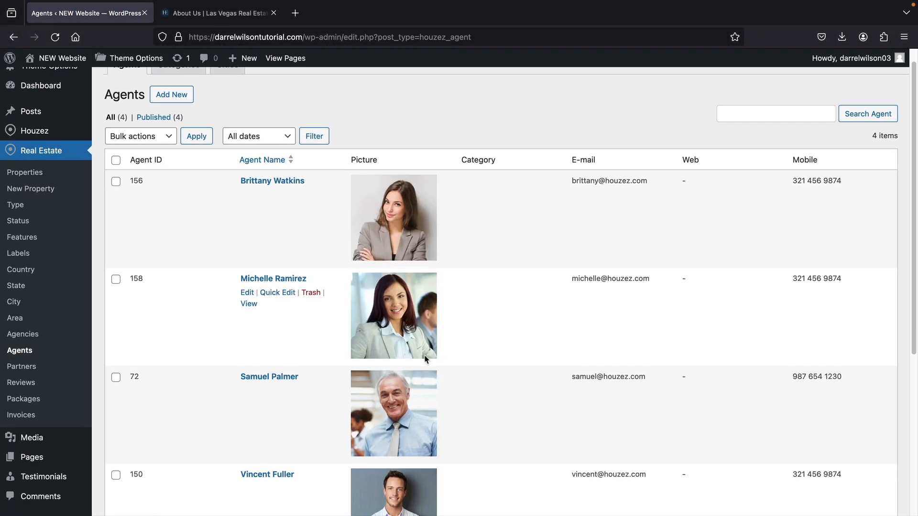
{"action": "scroll", "coordinate": [483, 287], "scroll_direction": "down", "scroll_amount": 4}
{"action": "scroll", "coordinate": [390, 356], "scroll_direction": "up", "scroll_amount": 4}
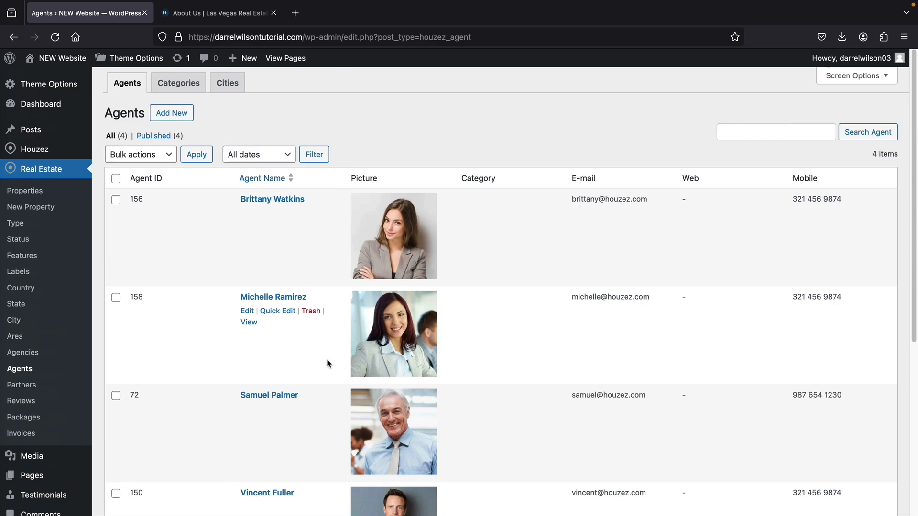
{"action": "left_click", "coordinate": [176, 119]}
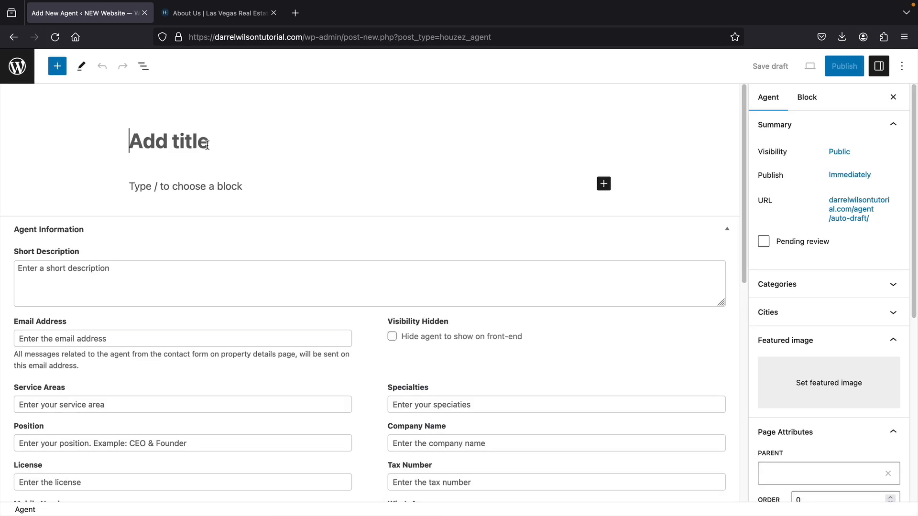
Title the agent 'Darrel Wilson' and paste in the two-paragraph bio.
{"action": "left_click", "coordinate": [207, 145]}
{"action": "type", "text": "Darrel Wilson"}
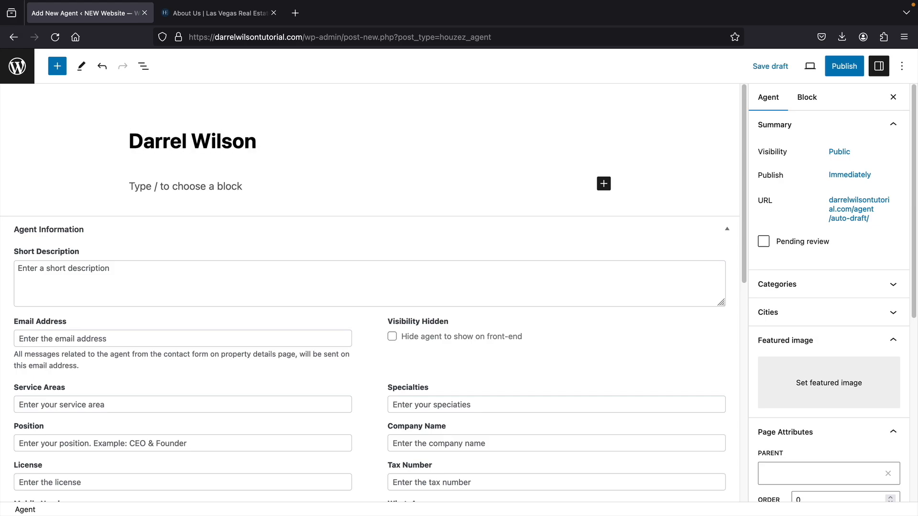
{"action": "key", "text": "Return"}
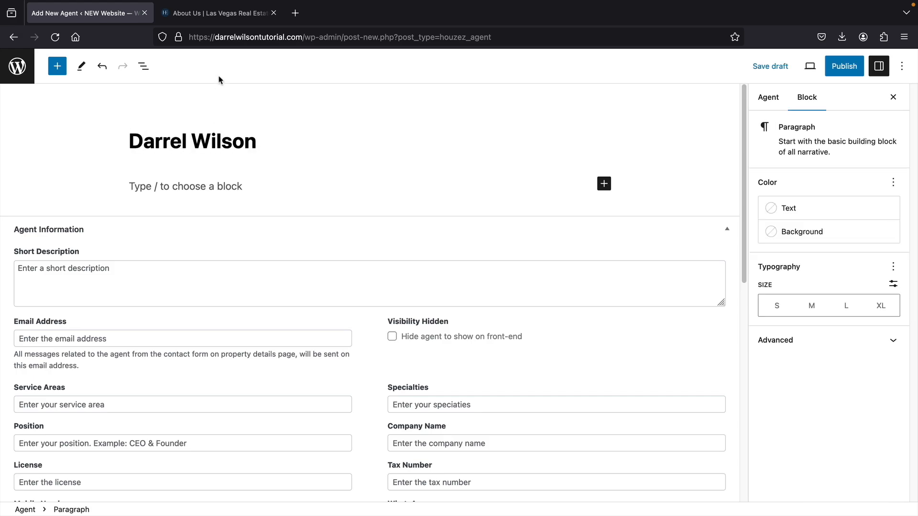
{"action": "type", "text": "Darrel Wilson is a dependable, committed, focused, and results-driven professional with a strong record of achievement in providing the necessary relationship building and clientele base development to He has worked in all areas of Real Estate and Hospitality and has proven to be an effective decision-maker and is able to quickly evaluate available alternatives in a logical manner. He has excellent interpersonal communication skills, coupled with the ability to establish and maintain rapport with all levels of high-profile professionals, management, and clients."}
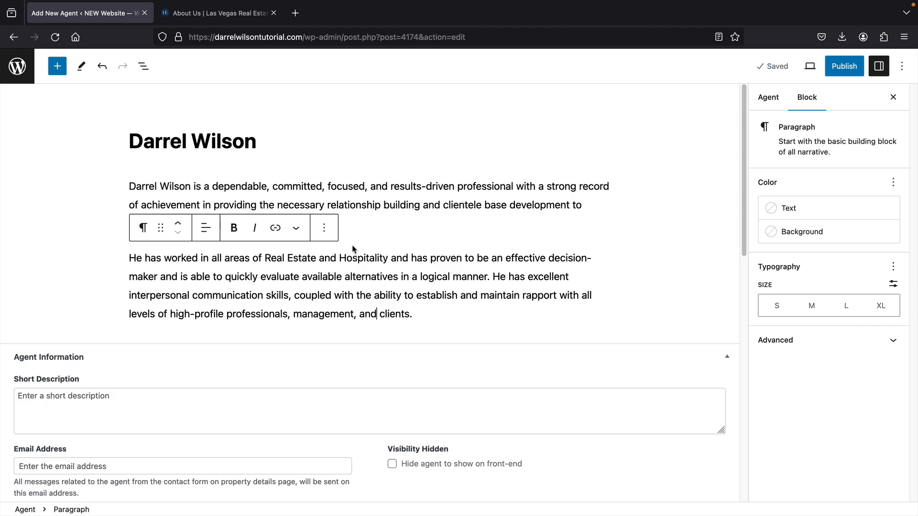
{"action": "scroll", "coordinate": [354, 249], "scroll_direction": "down", "scroll_amount": 5}
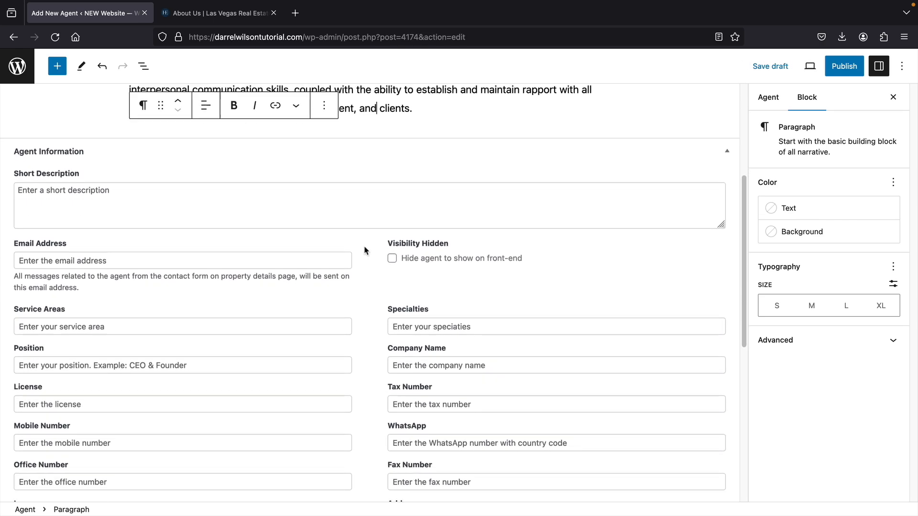
{"action": "scroll", "coordinate": [364, 248], "scroll_direction": "down", "scroll_amount": 1}
Paste the short description and fill the contact fields, including languages English, Spanish, Arabic.
{"action": "left_click", "coordinate": [80, 171]}
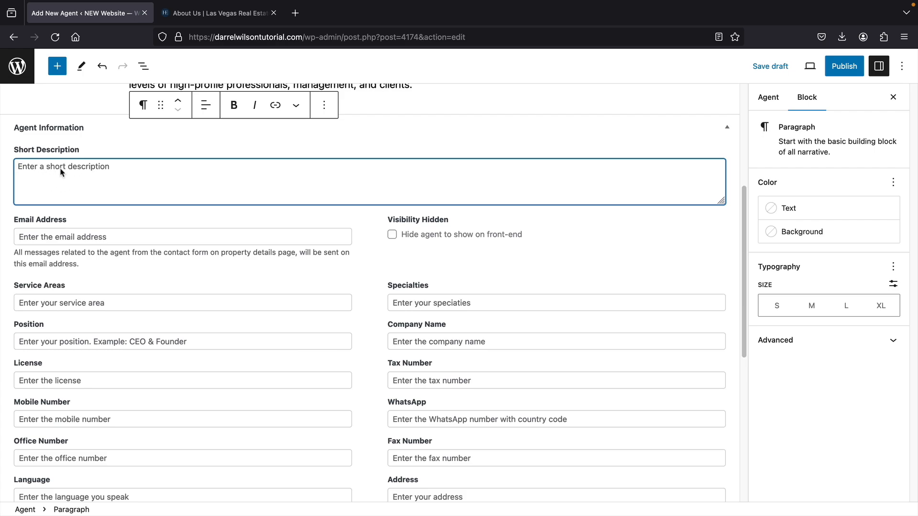
{"action": "type", "text": "Darrel Wilson is a dependable, committed, focused, and results-driven professional with a strong record of achievement in providing the necessary relationship"}
{"action": "key", "text": "Tab"}
{"action": "scroll", "coordinate": [71, 239], "scroll_direction": "down", "scroll_amount": 3}
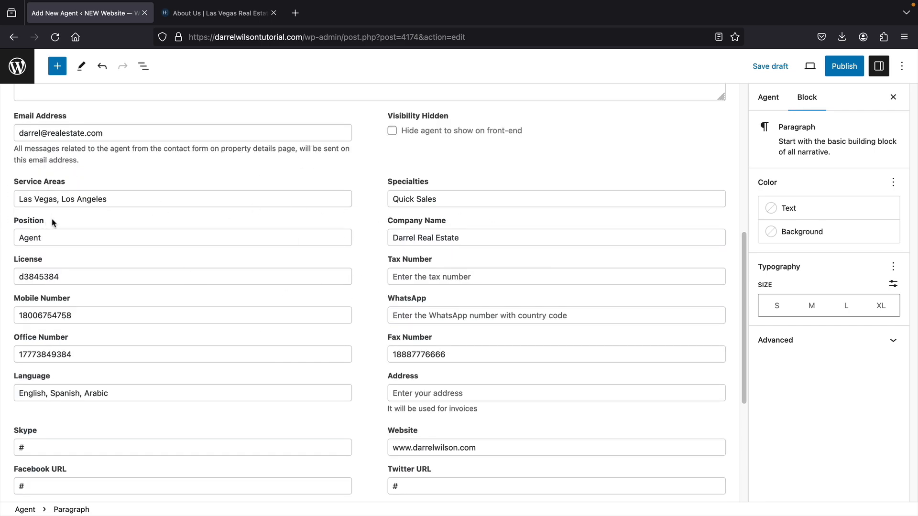
{"action": "middle_click", "coordinate": [382, 283]}
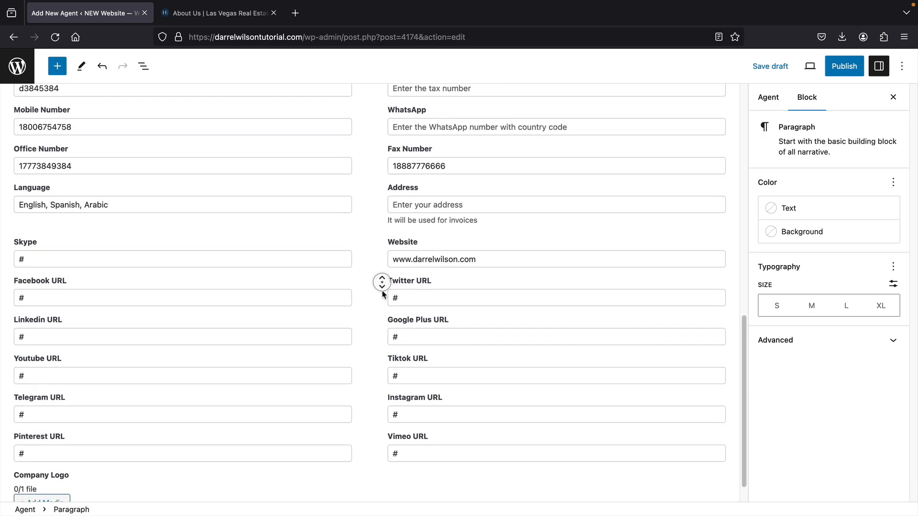
{"action": "middle_click", "coordinate": [382, 294]}
Clear the Skype, Facebook and LinkedIn placeholders and bring up the company logo media chooser.
{"action": "left_click_drag", "start_coordinate": [107, 228], "coordinate": [1, 220]}
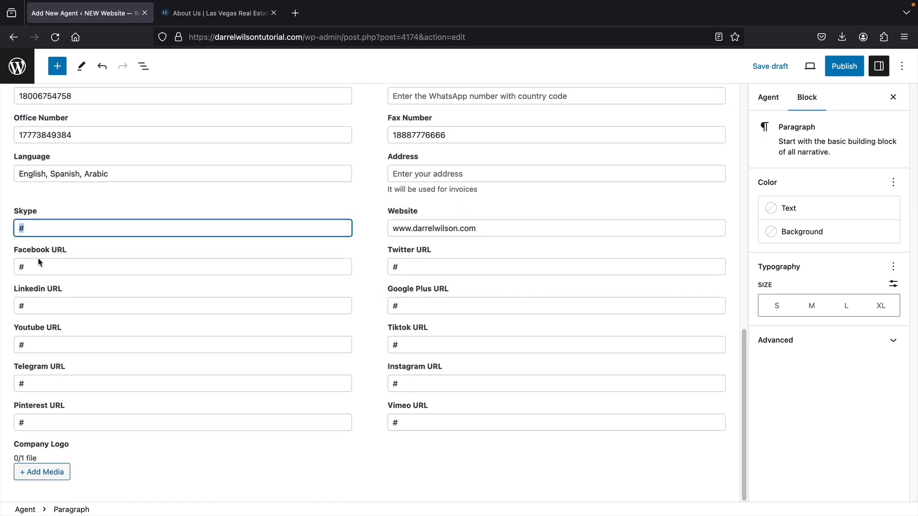
{"action": "left_click_drag", "start_coordinate": [40, 262], "coordinate": [1, 258]}
{"action": "left_click_drag", "start_coordinate": [28, 304], "coordinate": [6, 312]}
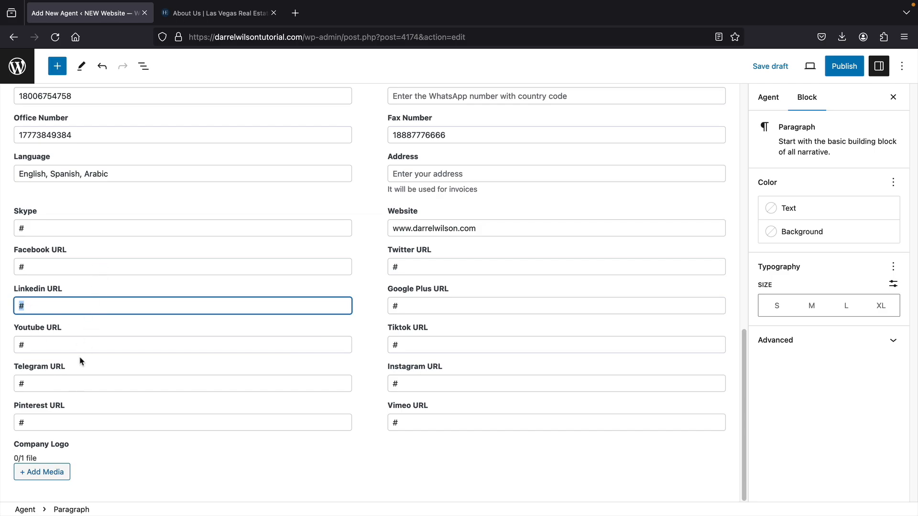
{"action": "left_click", "coordinate": [52, 477]}
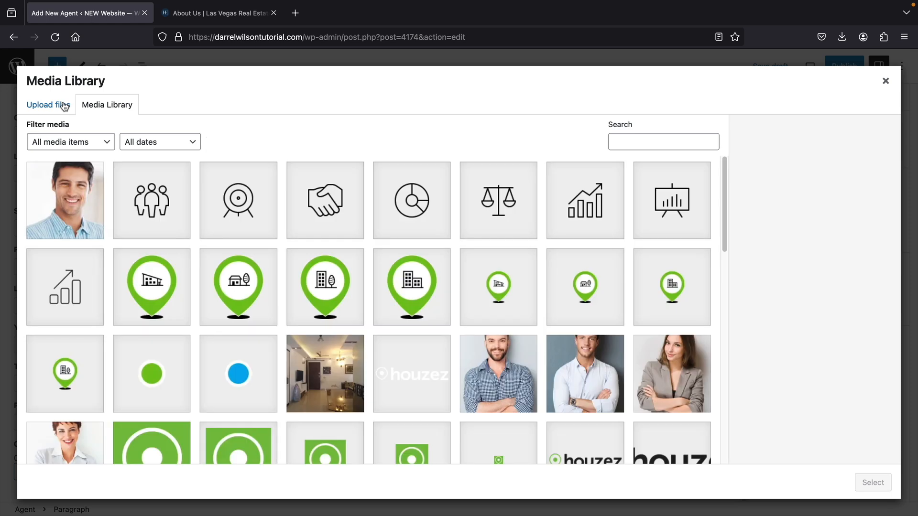
{"action": "left_click", "coordinate": [65, 106]}
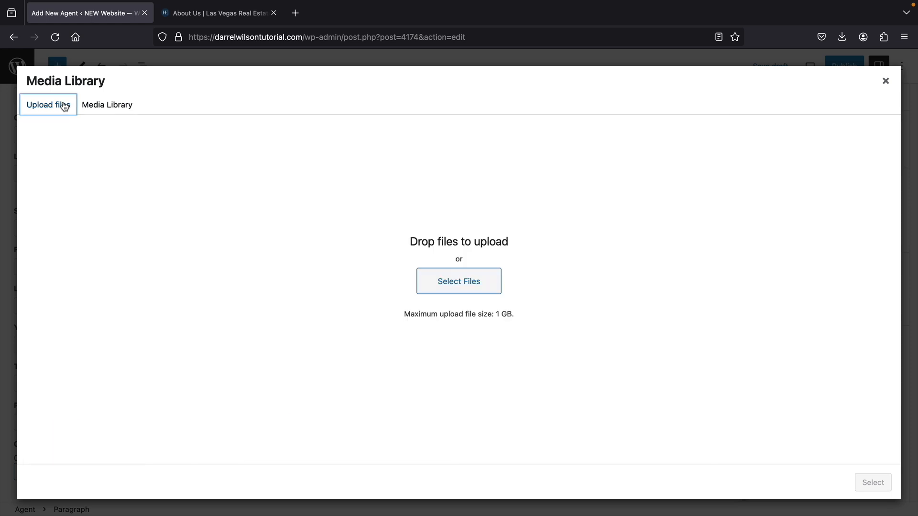
{"action": "left_click", "coordinate": [463, 290]}
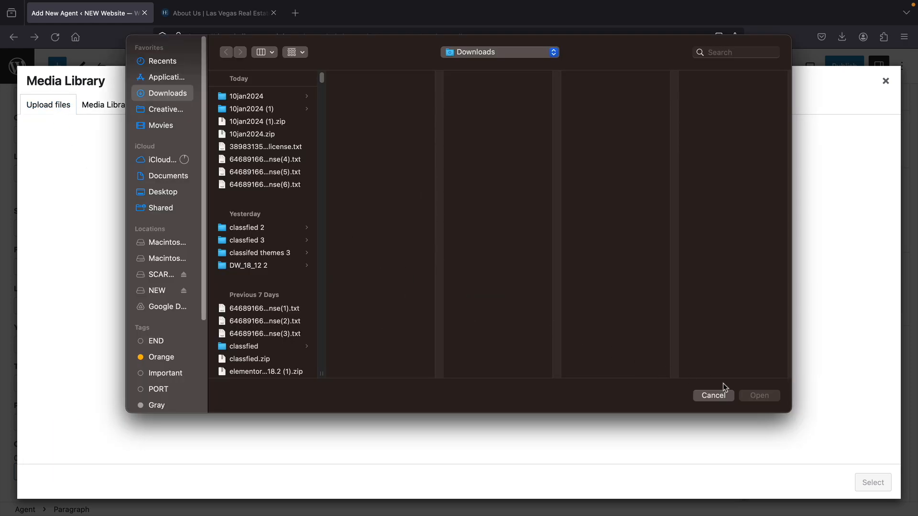
{"action": "left_click", "coordinate": [724, 396]}
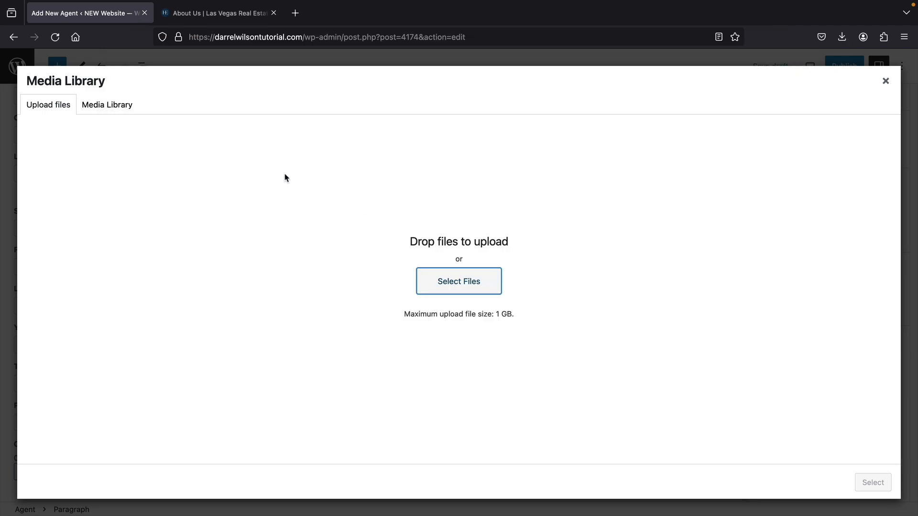
{"action": "left_click", "coordinate": [121, 107]}
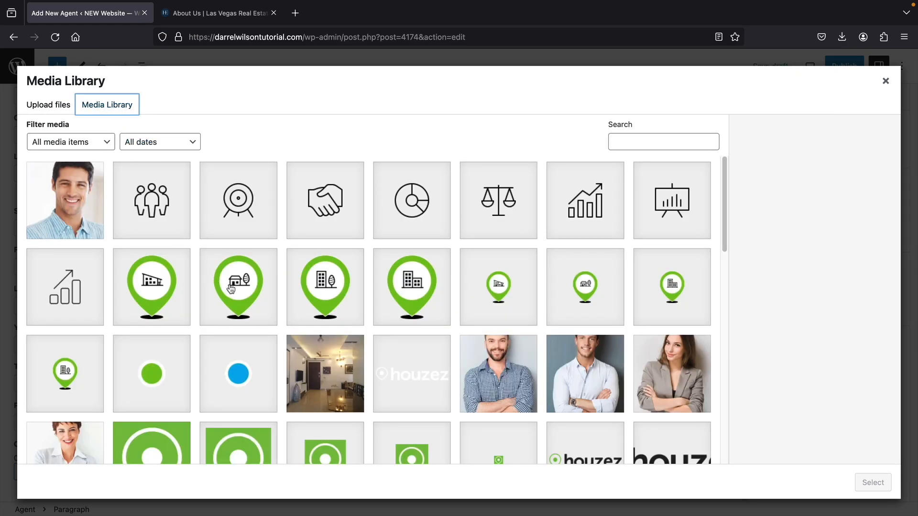
{"action": "left_click", "coordinate": [326, 278]}
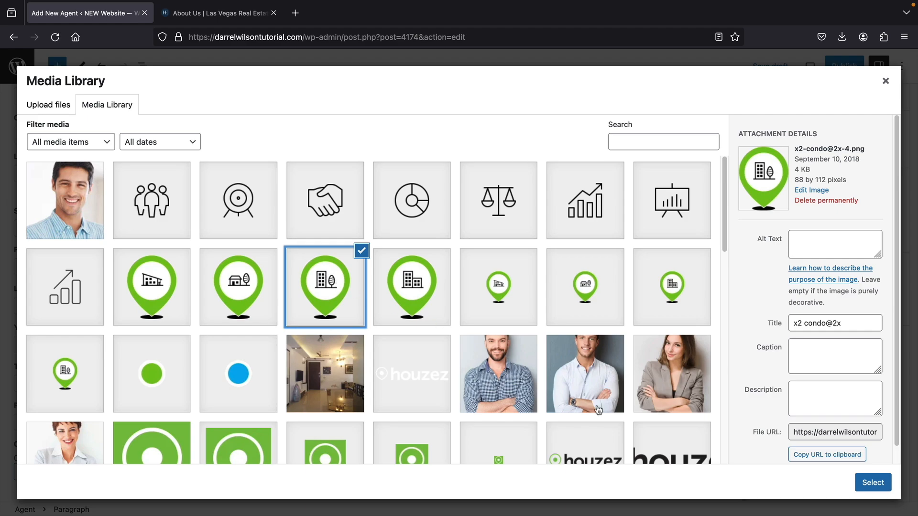
{"action": "left_click", "coordinate": [870, 488]}
{"action": "scroll", "coordinate": [127, 374], "scroll_direction": "down", "scroll_amount": 3}
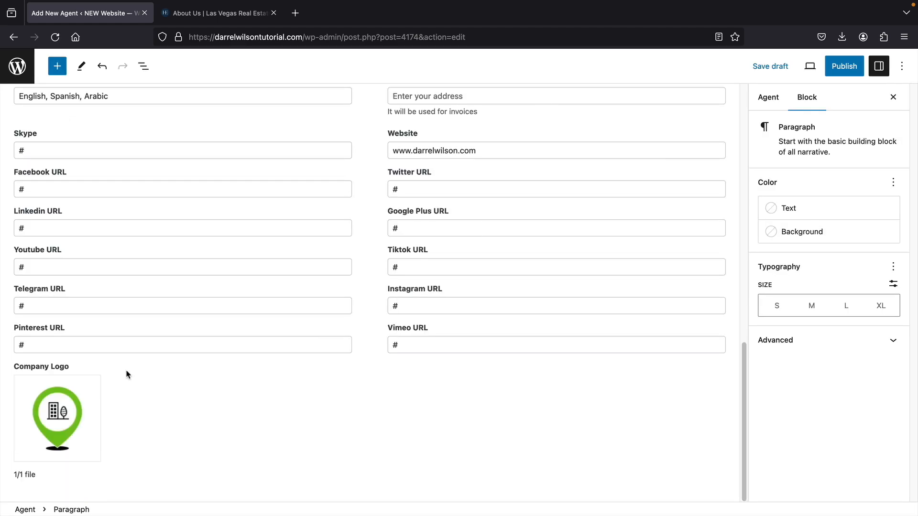
Set the photo of the man in the checked shirt as the agent's featured image.
{"action": "left_click", "coordinate": [768, 98]}
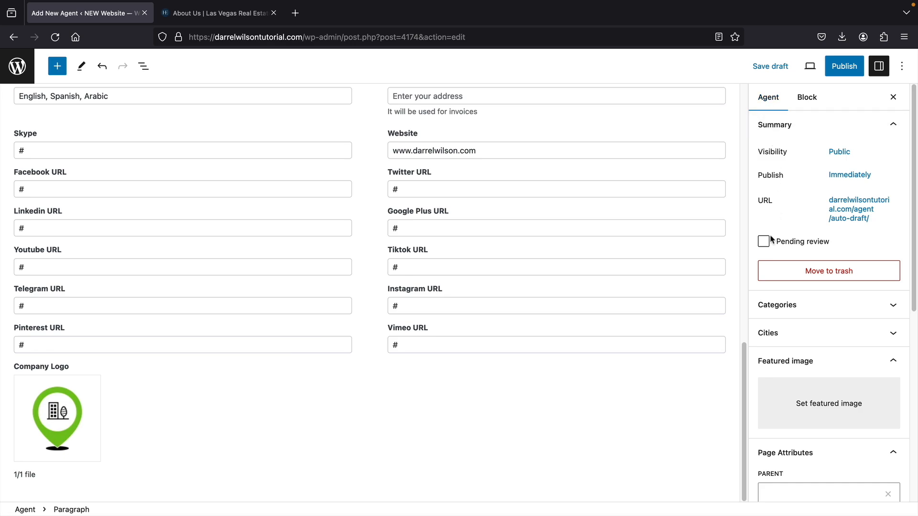
{"action": "scroll", "coordinate": [783, 398], "scroll_direction": "down", "scroll_amount": 2}
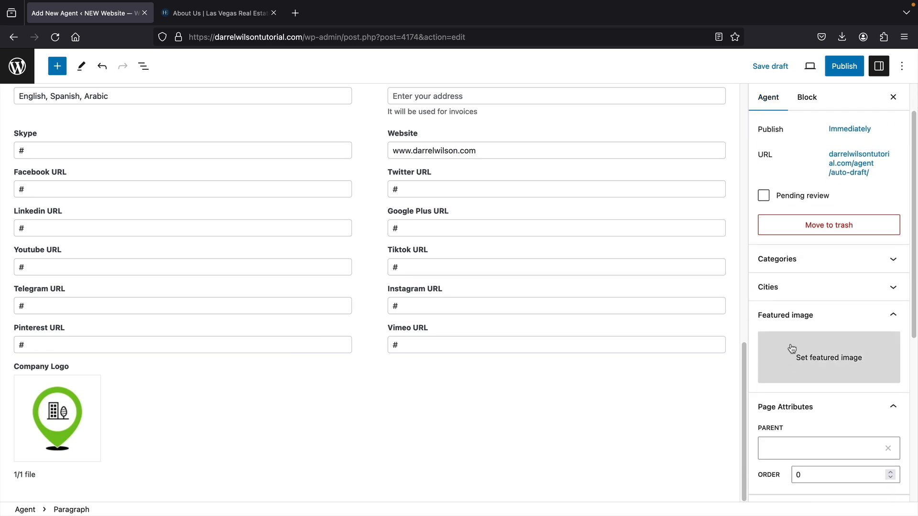
{"action": "scroll", "coordinate": [791, 346], "scroll_direction": "down", "scroll_amount": 2}
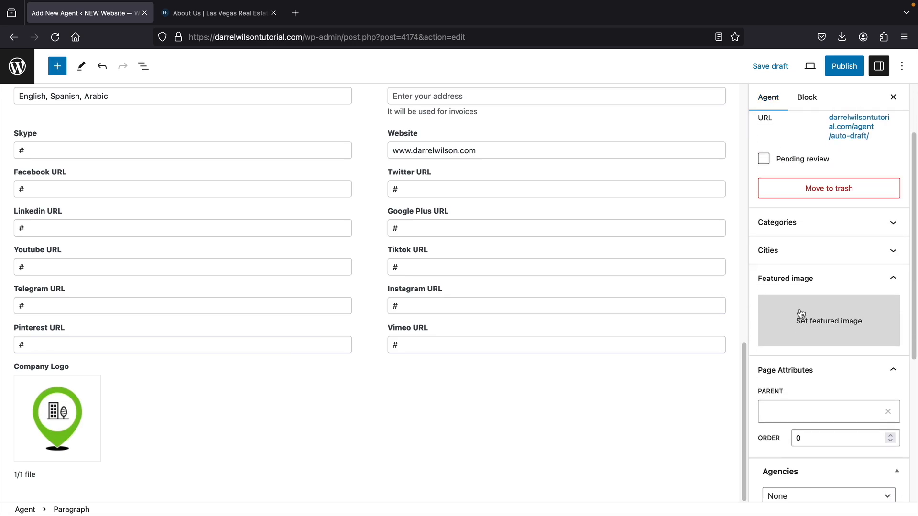
{"action": "left_click", "coordinate": [802, 314]}
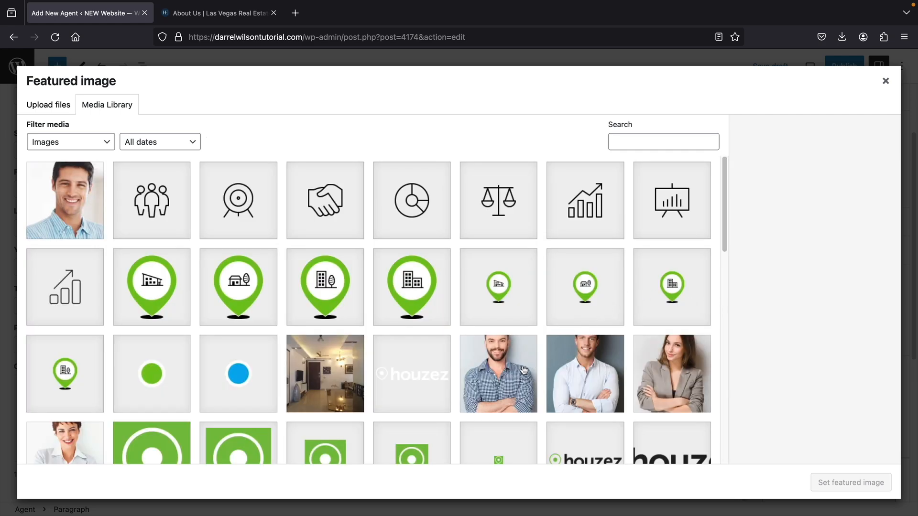
{"action": "left_click", "coordinate": [586, 360]}
{"action": "left_click", "coordinate": [522, 373]}
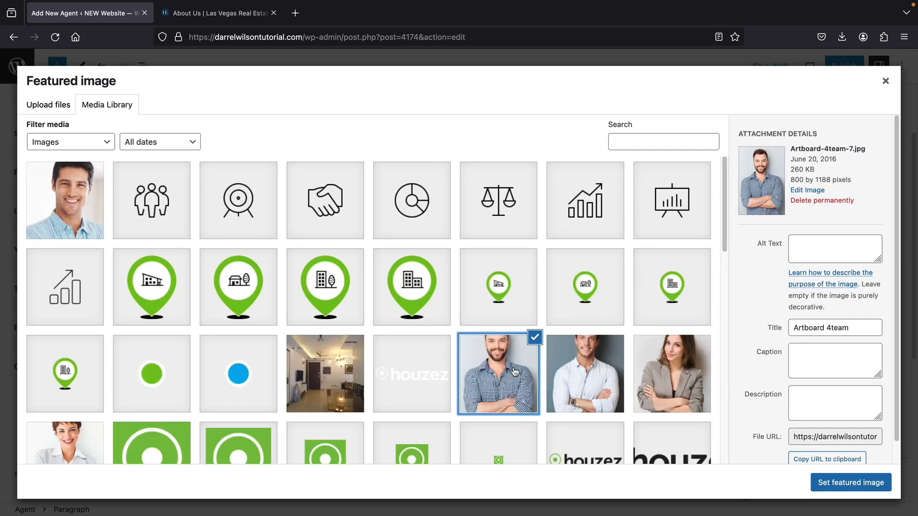
{"action": "left_click", "coordinate": [833, 485]}
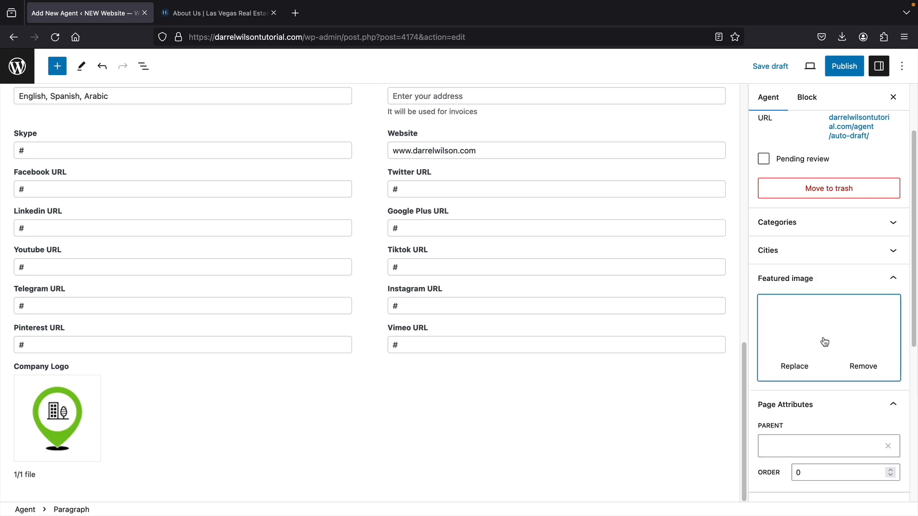
Assign the agent to the Darrel Wilson Real Estate agency.
{"action": "scroll", "coordinate": [767, 362], "scroll_direction": "down", "scroll_amount": 5}
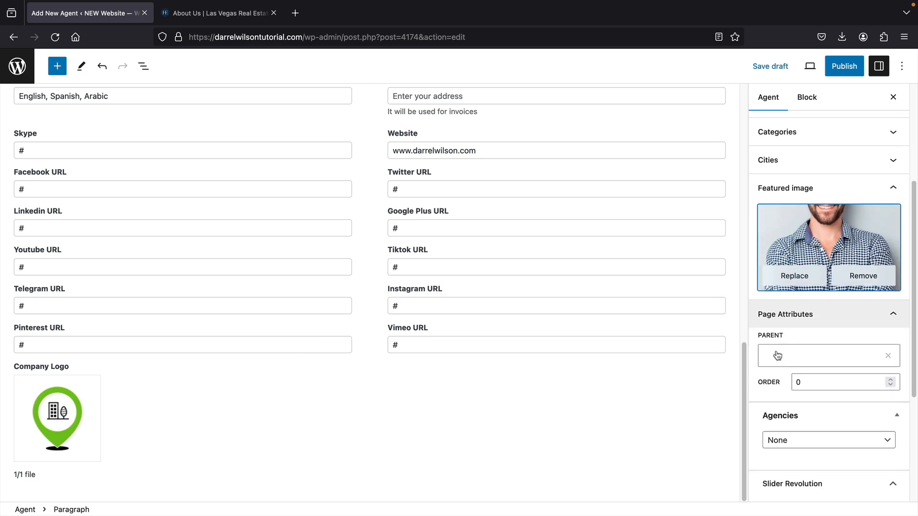
{"action": "scroll", "coordinate": [777, 355], "scroll_direction": "down", "scroll_amount": 1}
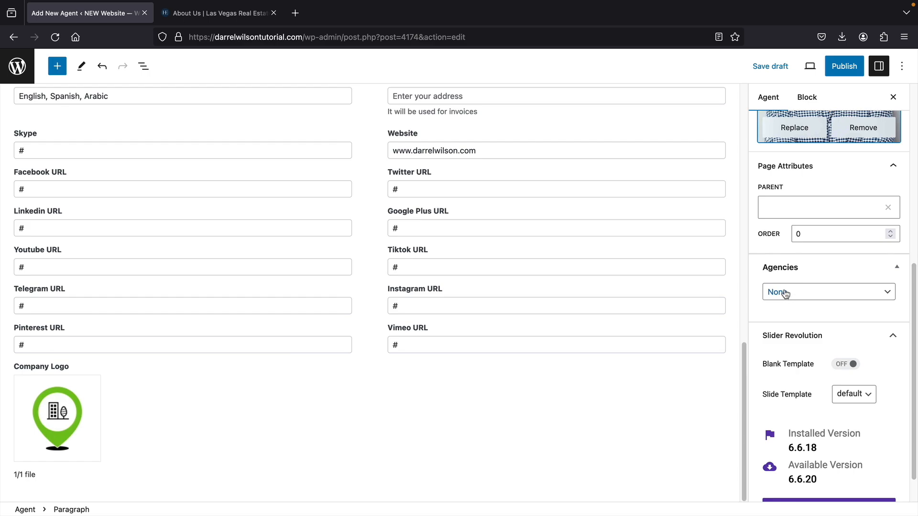
{"action": "left_click", "coordinate": [786, 293]}
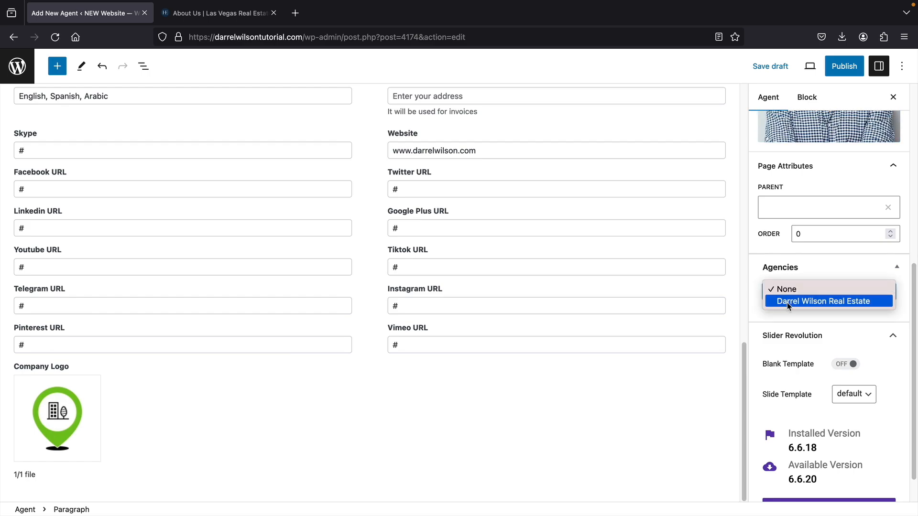
{"action": "left_click", "coordinate": [787, 301]}
{"action": "left_click_drag", "start_coordinate": [744, 358], "coordinate": [749, 101]}
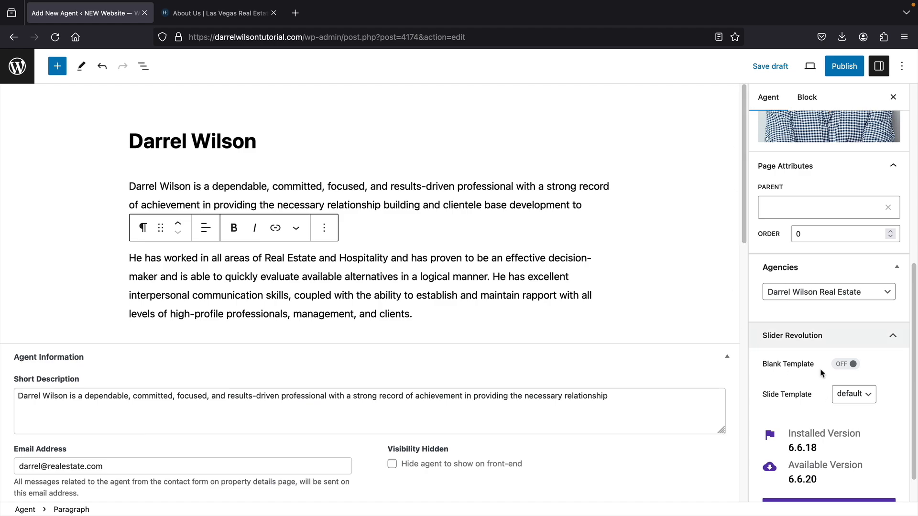
Publish the Darrel Wilson agent and open the live agent profile page.
{"action": "left_click", "coordinate": [843, 71]}
{"action": "left_click", "coordinate": [813, 75]}
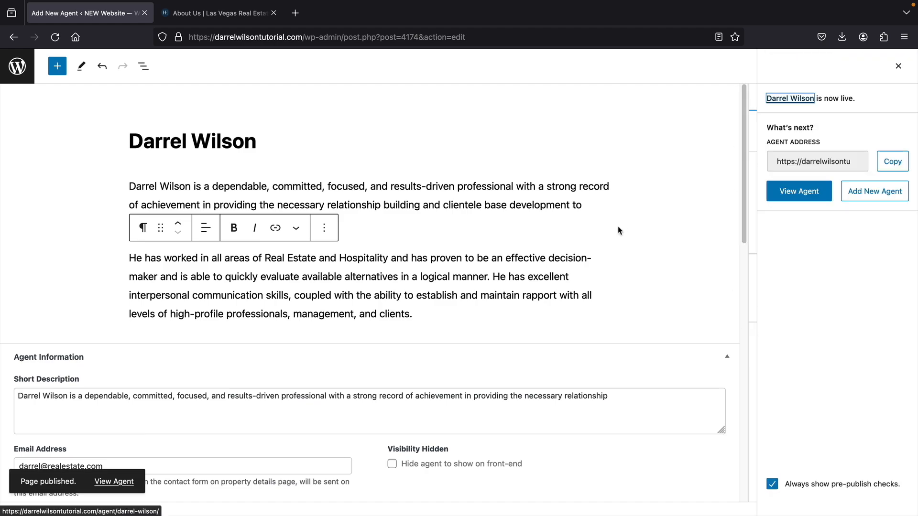
{"action": "left_click", "coordinate": [114, 482]}
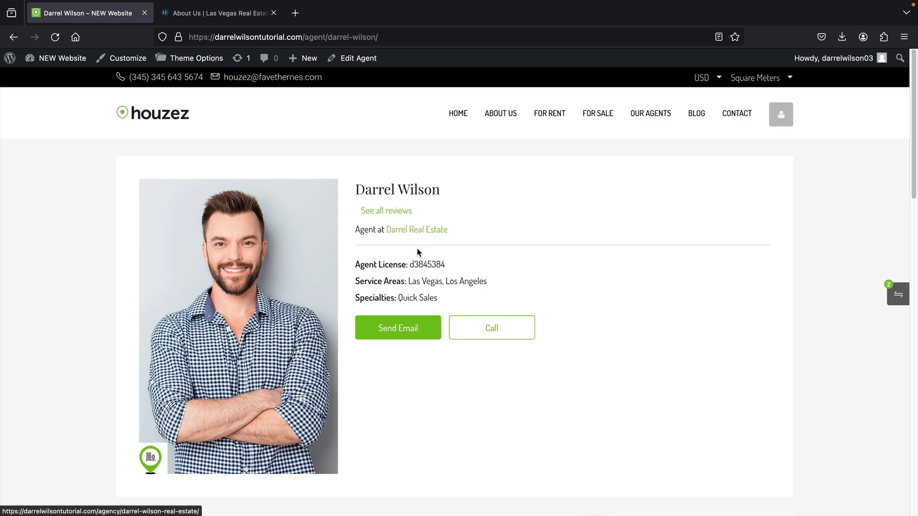
Check the licence, service areas and specialties lines, and open then close the Send Email form.
{"action": "left_click_drag", "start_coordinate": [365, 264], "coordinate": [440, 266]}
{"action": "left_click_drag", "start_coordinate": [372, 282], "coordinate": [468, 287]}
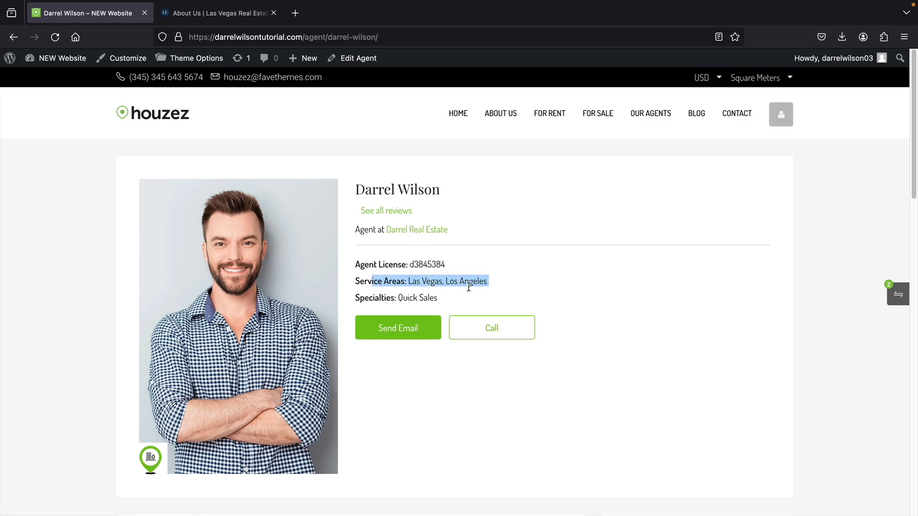
{"action": "left_click_drag", "start_coordinate": [381, 298], "coordinate": [430, 298]}
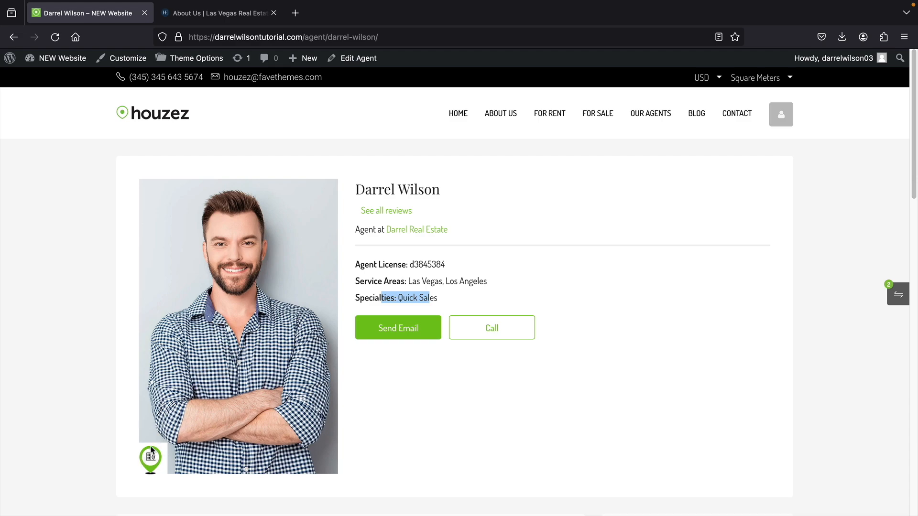
{"action": "left_click", "coordinate": [400, 330]}
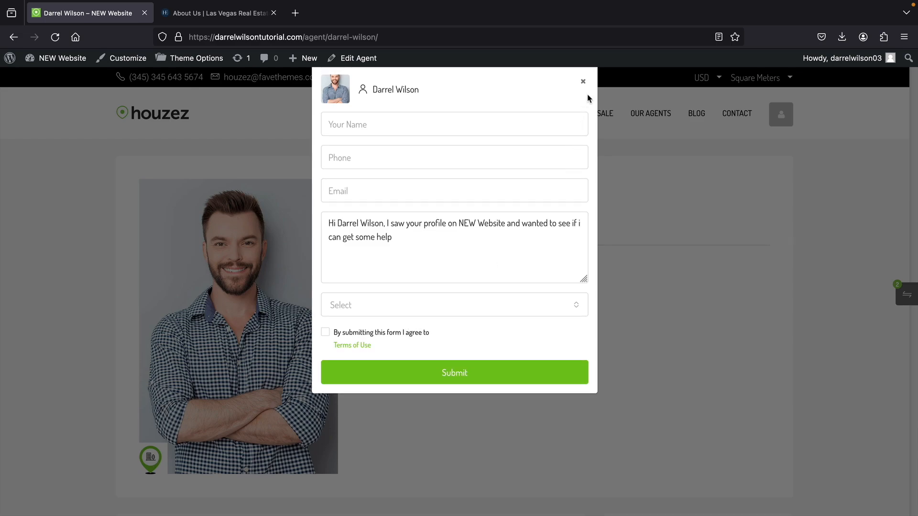
{"action": "left_click", "coordinate": [583, 81]}
{"action": "middle_click", "coordinate": [600, 309]}
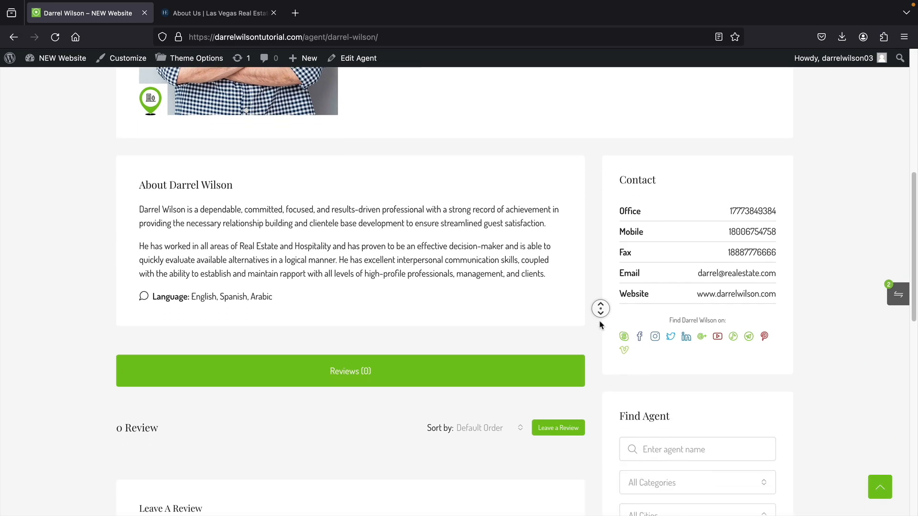
{"action": "middle_click", "coordinate": [601, 325]}
Review the About bio and languages, and check the review form's 4 Star - Good rating.
{"action": "left_click_drag", "start_coordinate": [145, 140], "coordinate": [219, 136]}
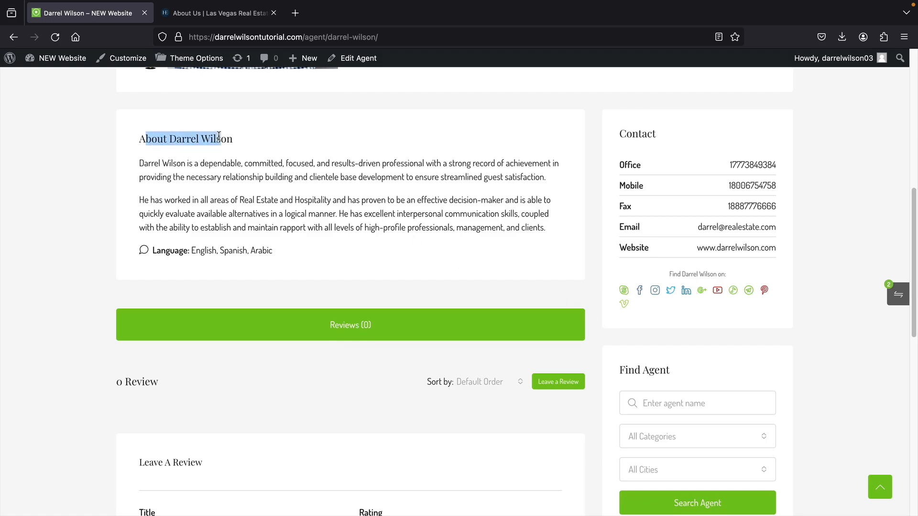
{"action": "left_click_drag", "start_coordinate": [547, 228], "coordinate": [158, 175]}
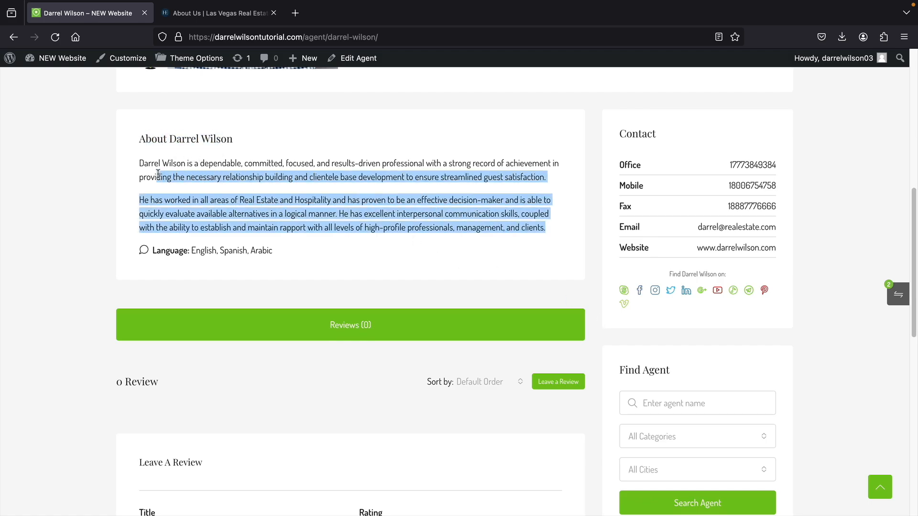
{"action": "left_click_drag", "start_coordinate": [277, 247], "coordinate": [145, 249]}
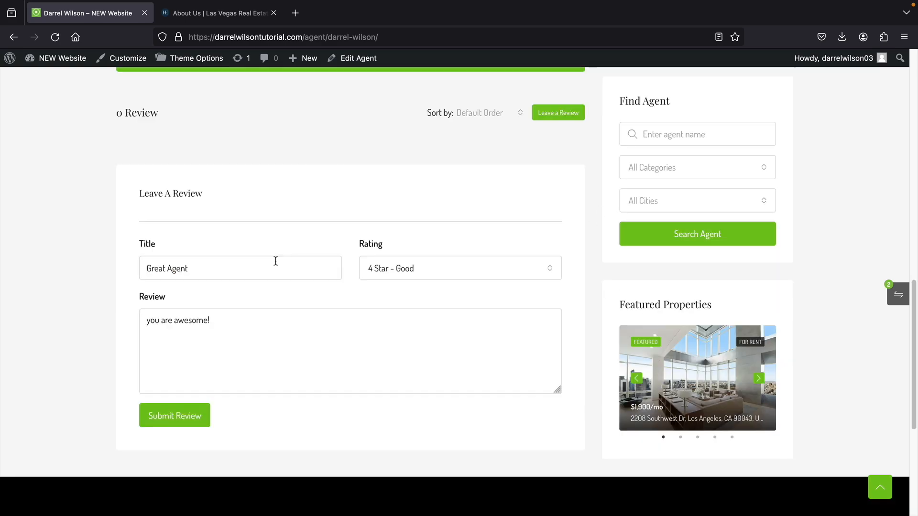
{"action": "left_click_drag", "start_coordinate": [238, 264], "coordinate": [151, 266]}
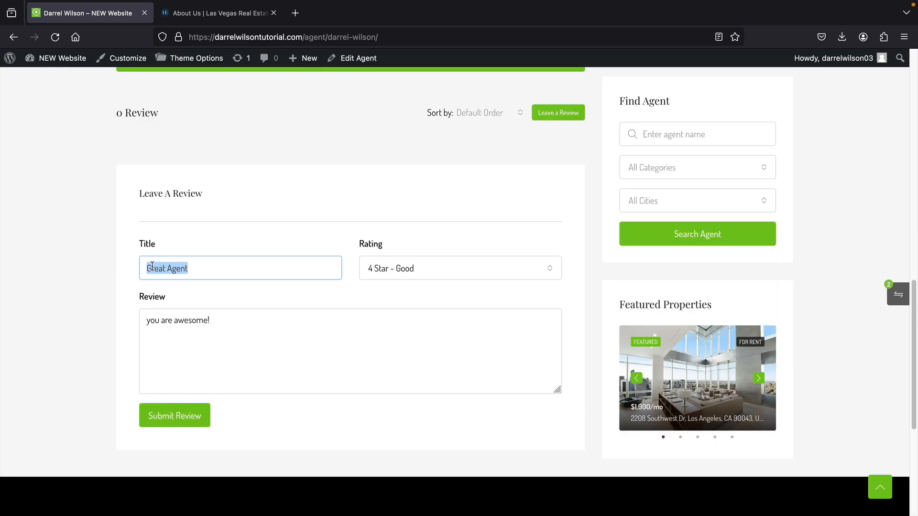
{"action": "left_click", "coordinate": [425, 268]}
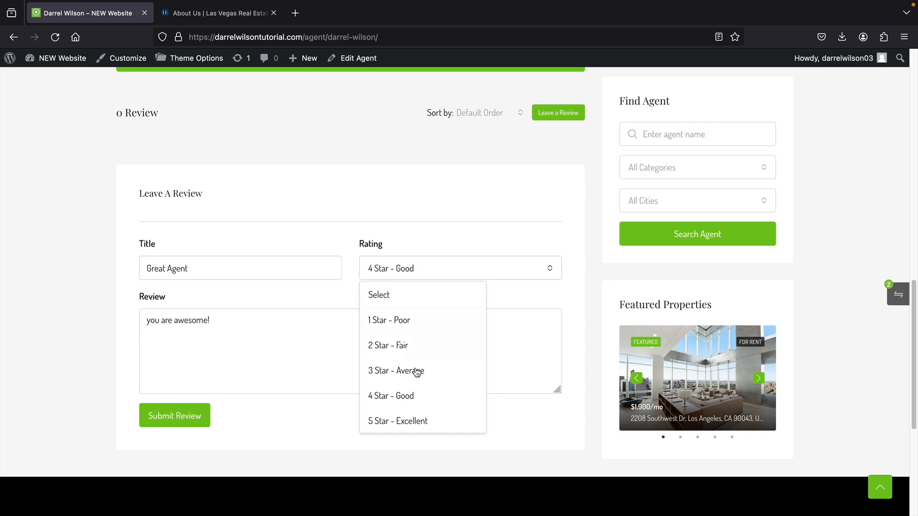
{"action": "left_click", "coordinate": [221, 320]}
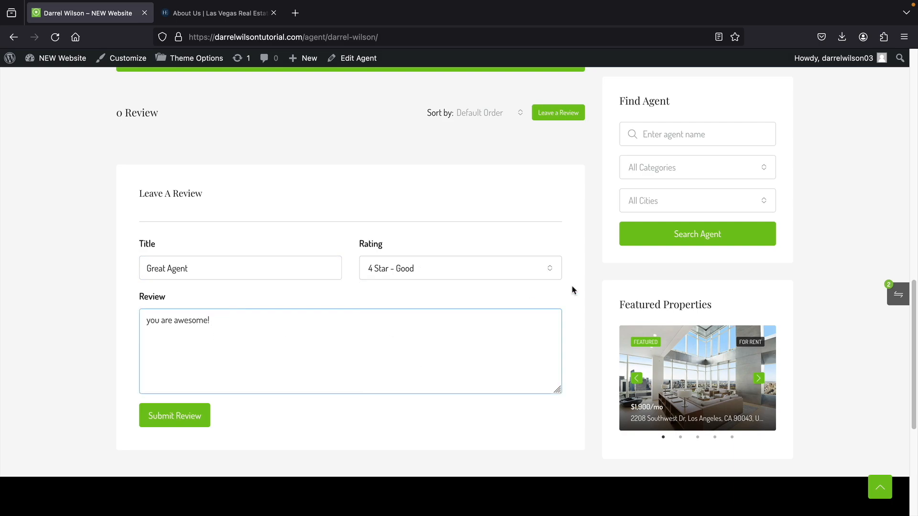
{"action": "scroll", "coordinate": [592, 275], "scroll_direction": "up", "scroll_amount": 6}
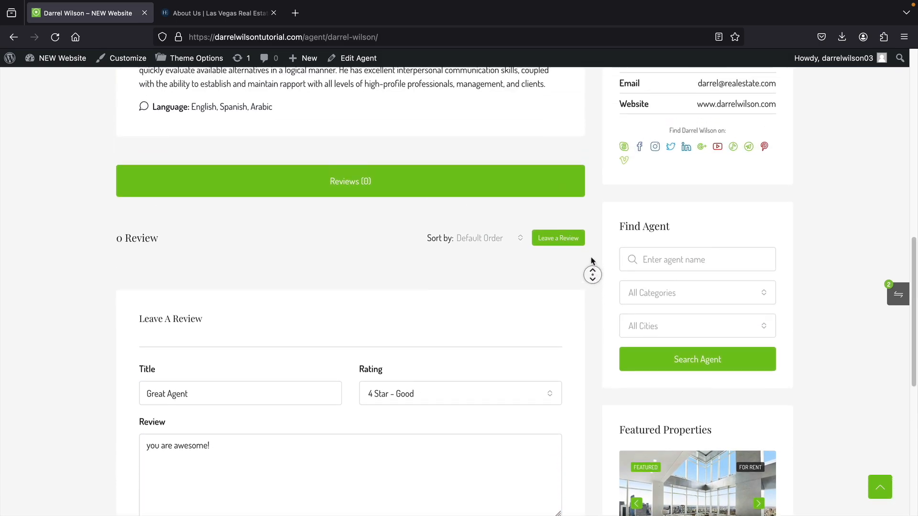
{"action": "scroll", "coordinate": [592, 275], "scroll_direction": "up", "scroll_amount": 8}
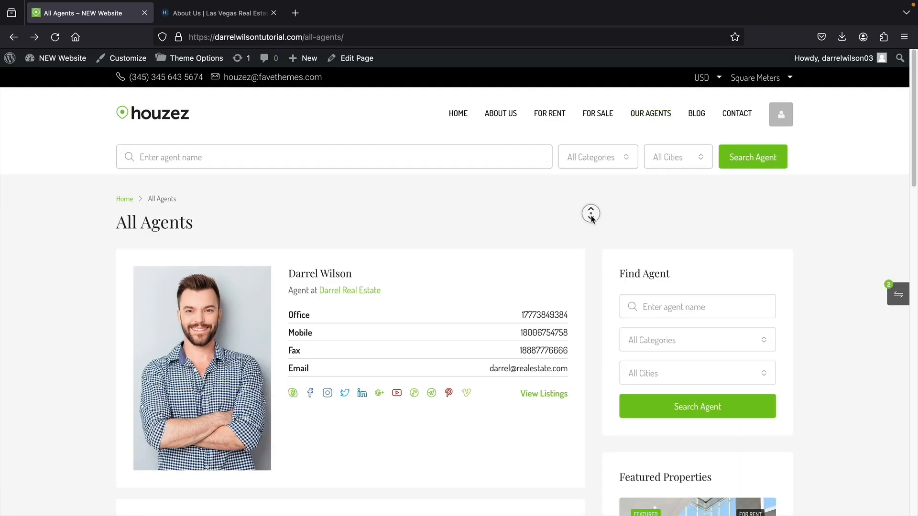
{"action": "scroll", "coordinate": [591, 214], "scroll_direction": "down", "scroll_amount": 3}
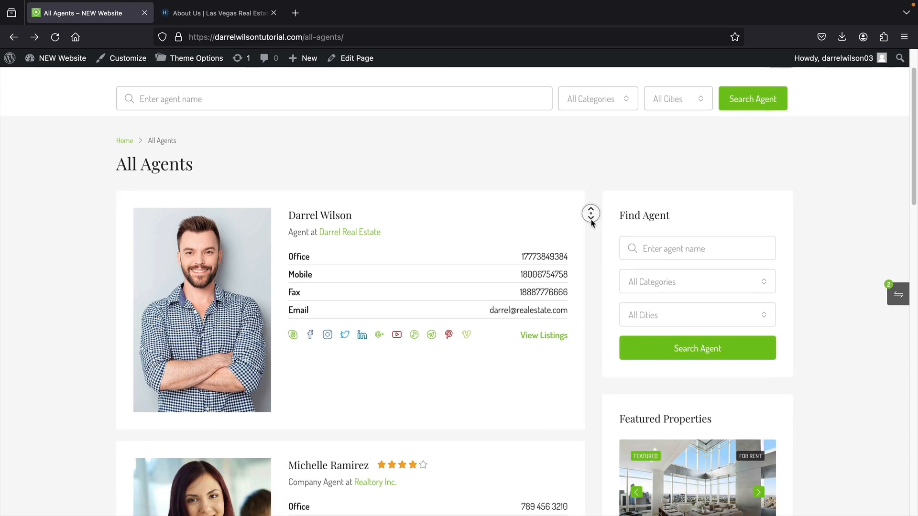
{"action": "scroll", "coordinate": [591, 214], "scroll_direction": "down", "scroll_amount": 2}
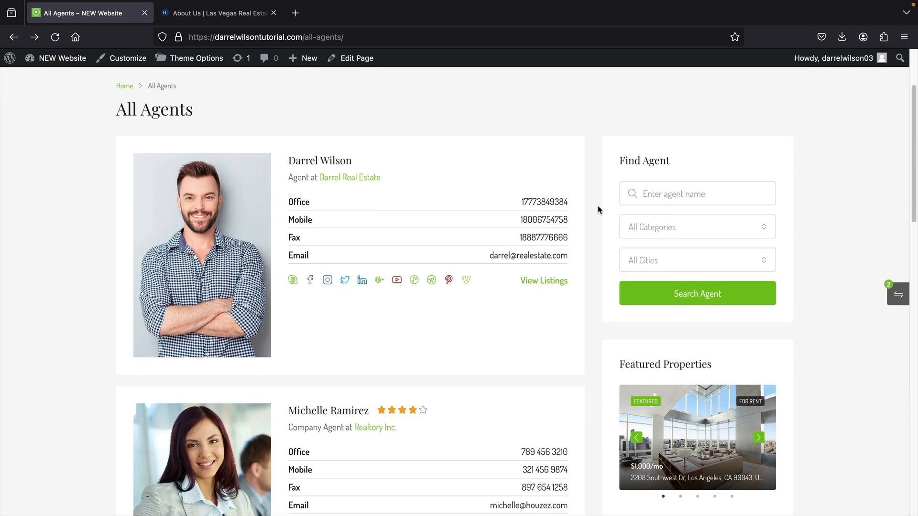
{"action": "scroll", "coordinate": [597, 213], "scroll_direction": "down", "scroll_amount": 2}
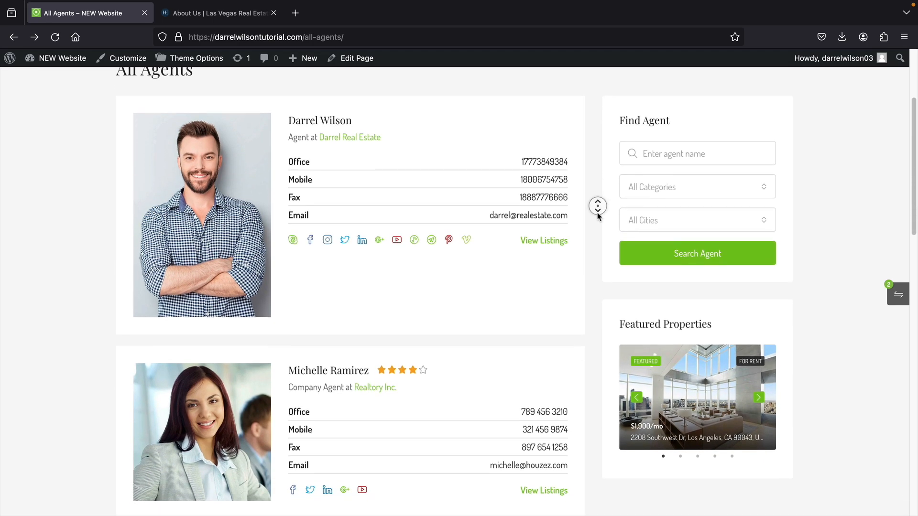
{"action": "scroll", "coordinate": [598, 216], "scroll_direction": "down", "scroll_amount": 4}
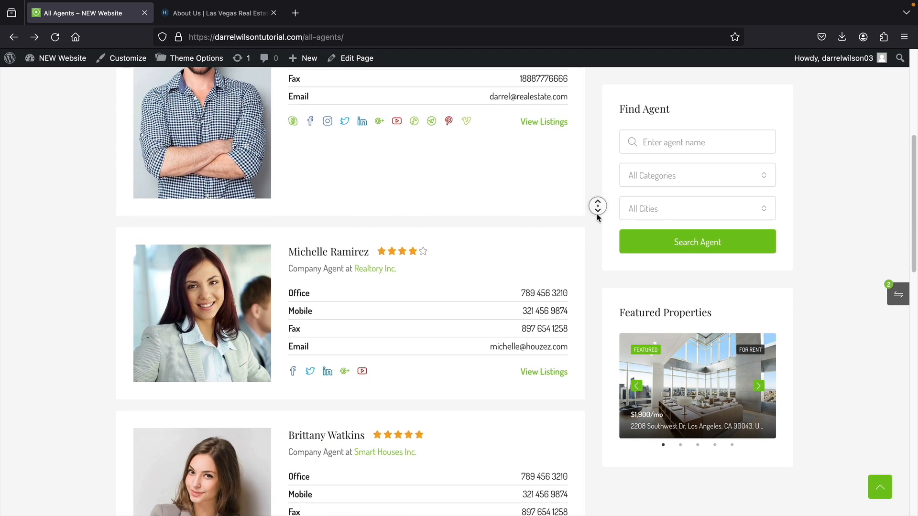
{"action": "scroll", "coordinate": [597, 220], "scroll_direction": "down", "scroll_amount": 8}
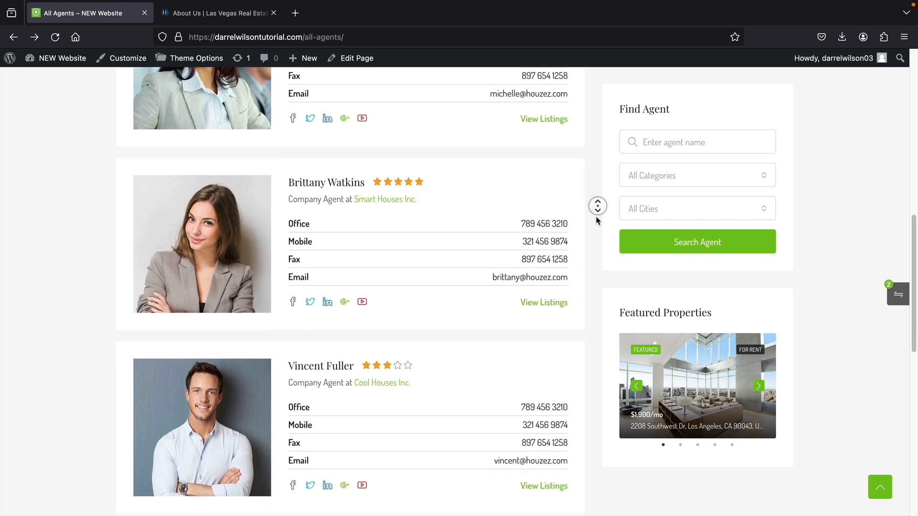
{"action": "scroll", "coordinate": [598, 220], "scroll_direction": "down", "scroll_amount": 4}
{"action": "left_click", "coordinate": [593, 215]}
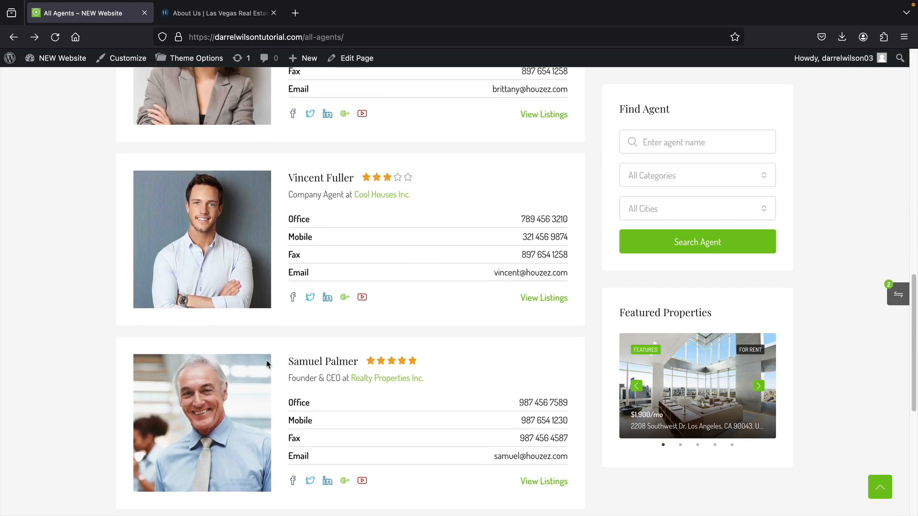
{"action": "scroll", "coordinate": [528, 367], "scroll_direction": "up", "scroll_amount": 12}
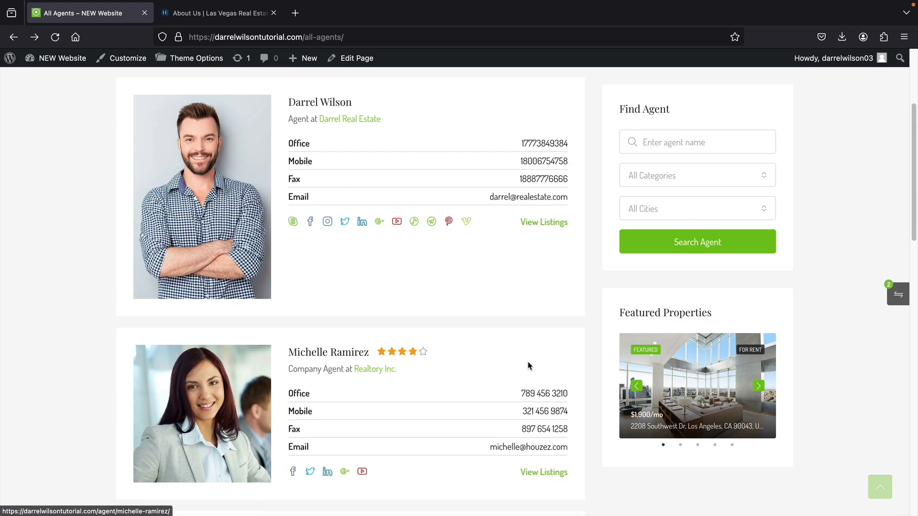
{"action": "scroll", "coordinate": [529, 367], "scroll_direction": "up", "scroll_amount": 3}
{"action": "scroll", "coordinate": [378, 337], "scroll_direction": "down", "scroll_amount": 1}
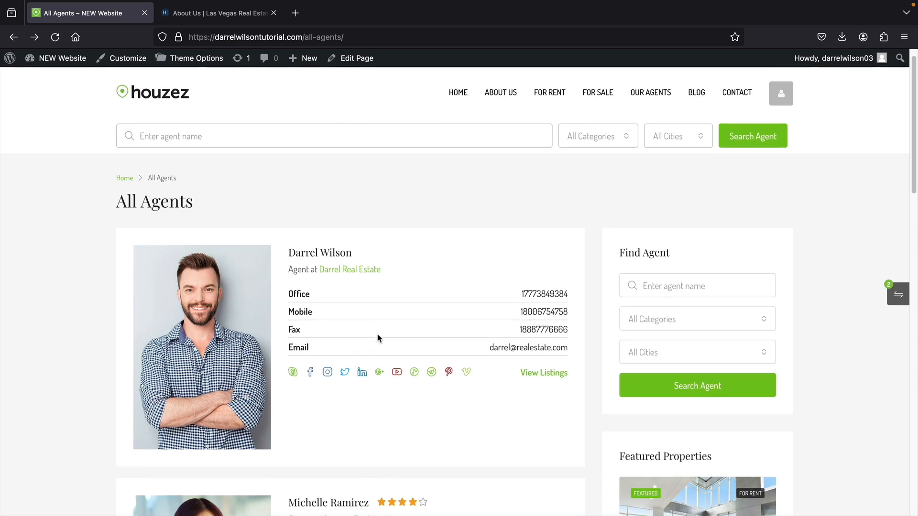
{"action": "scroll", "coordinate": [386, 328], "scroll_direction": "up", "scroll_amount": 1}
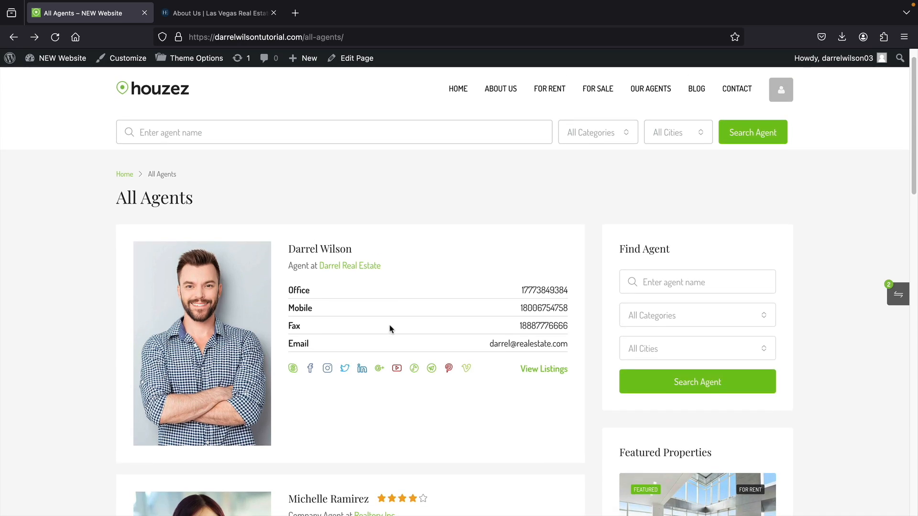
{"action": "left_click", "coordinate": [74, 78]}
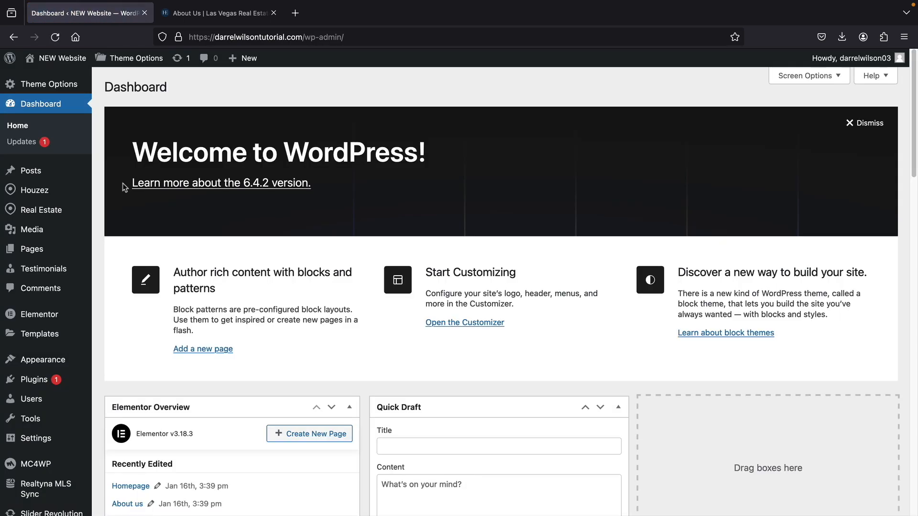
Select all six Envato demo partners and apply Bulk actions > Move to Trash.
{"action": "mouse_move", "coordinate": [57, 214]}
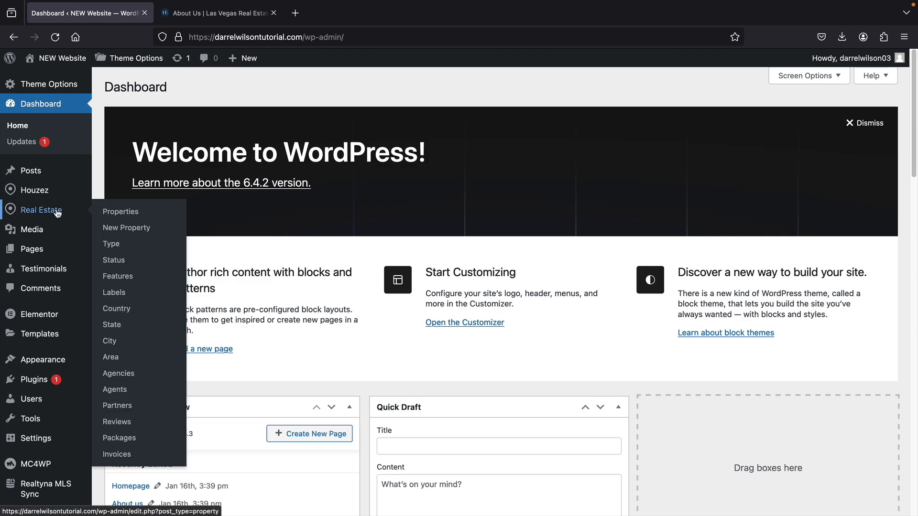
{"action": "left_click", "coordinate": [128, 408]}
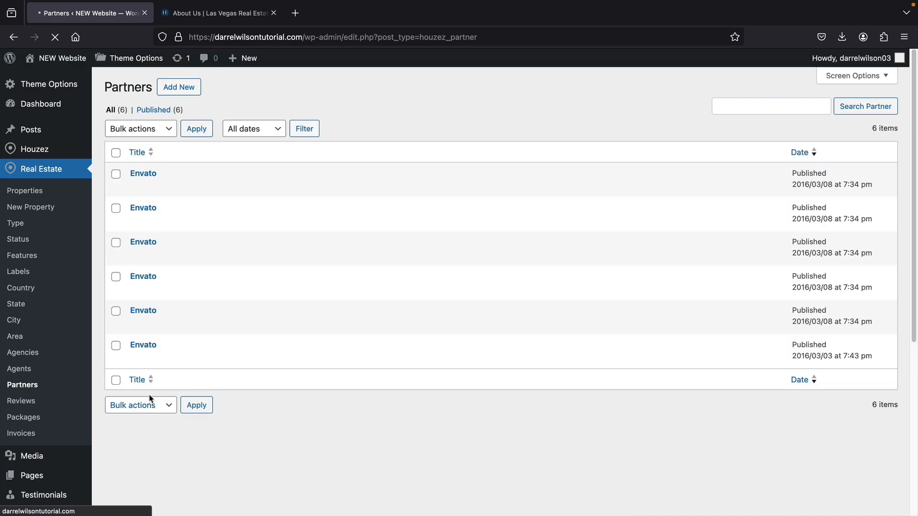
{"action": "left_click", "coordinate": [115, 153]}
{"action": "left_click", "coordinate": [139, 128]}
{"action": "left_click", "coordinate": [169, 147]}
{"action": "left_click", "coordinate": [197, 128]}
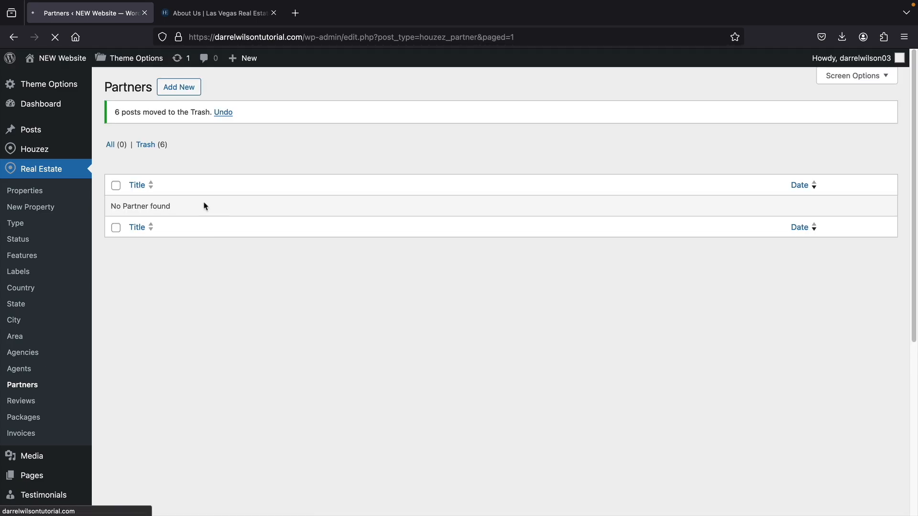
{"action": "left_click", "coordinate": [183, 87]}
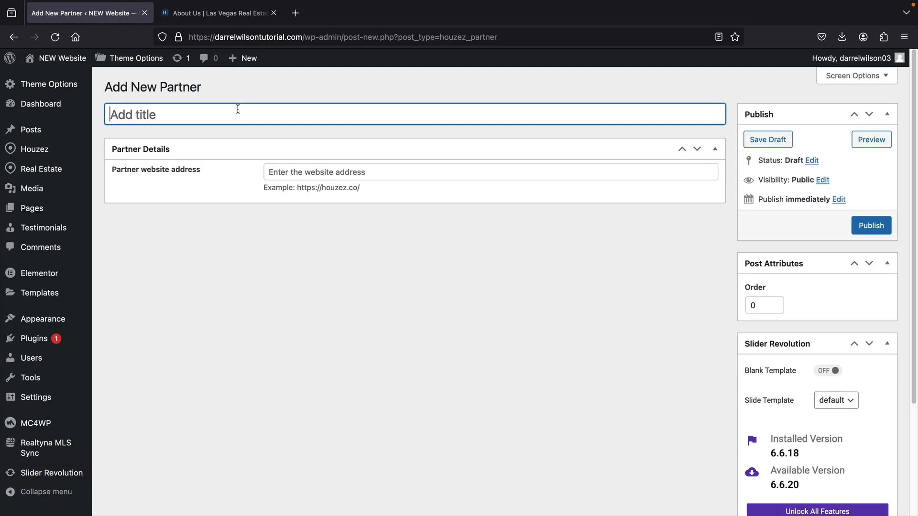
{"action": "type", "text": "Pattywack"}
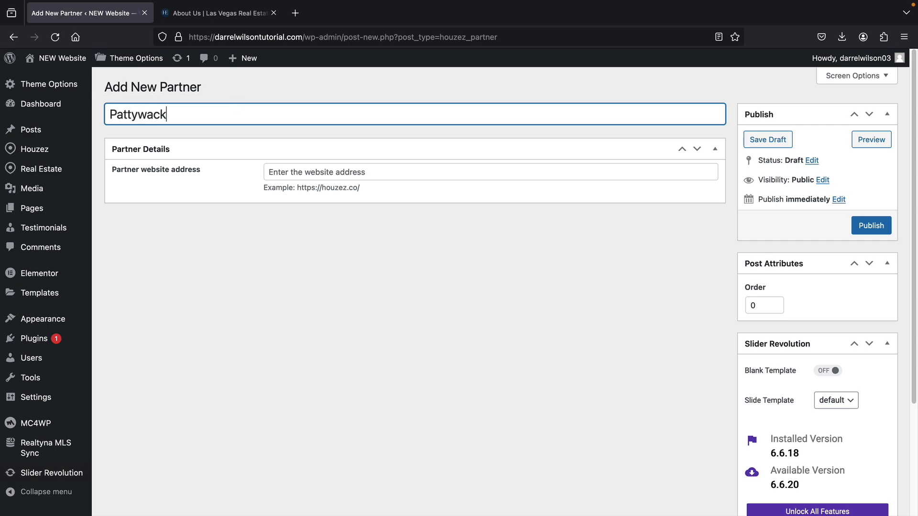
{"action": "type", "text": "e"}
{"action": "key", "text": "Tab"}
{"action": "key", "text": "Tab"}
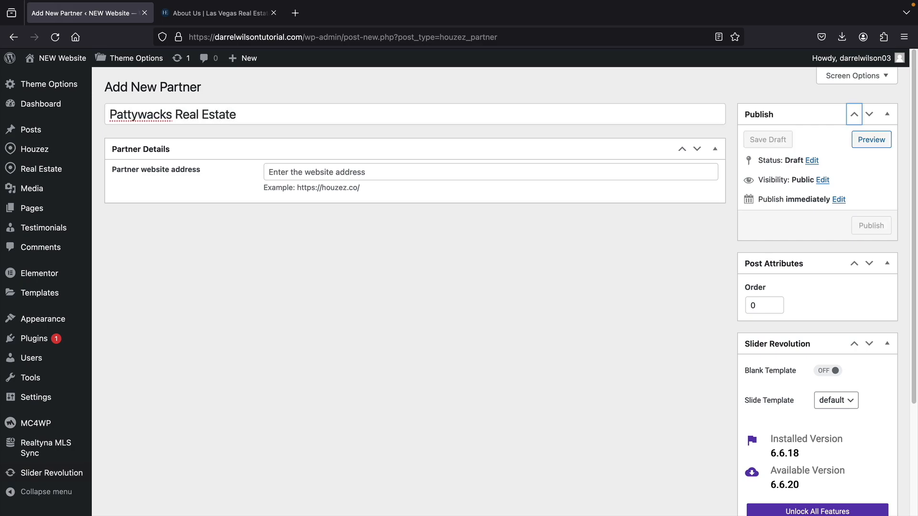
{"action": "left_click", "coordinate": [301, 164]}
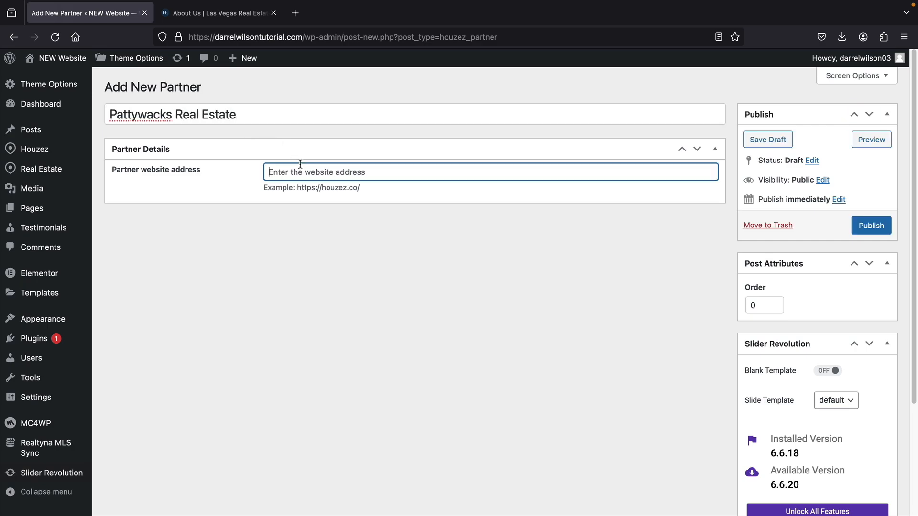
{"action": "type", "text": "ww"}
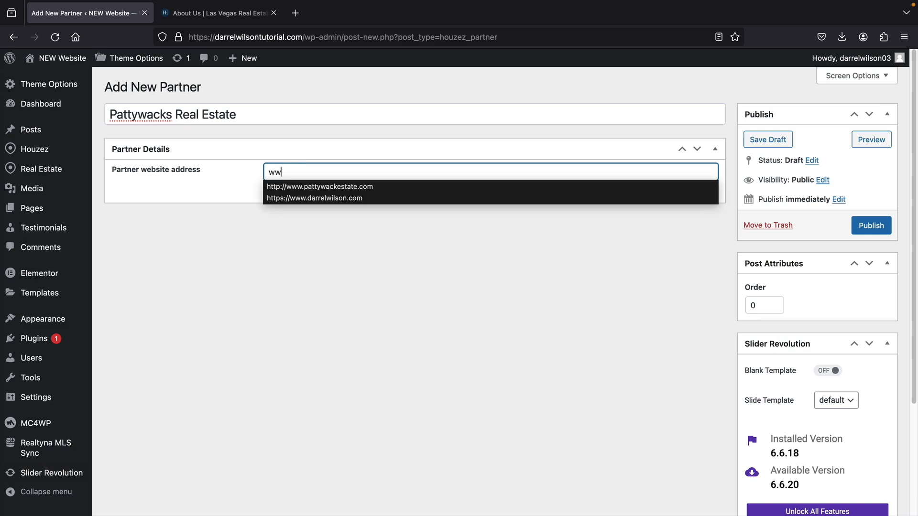
{"action": "type", "text": "w.patt"}
{"action": "key", "text": "Down"}
{"action": "key", "text": "Return"}
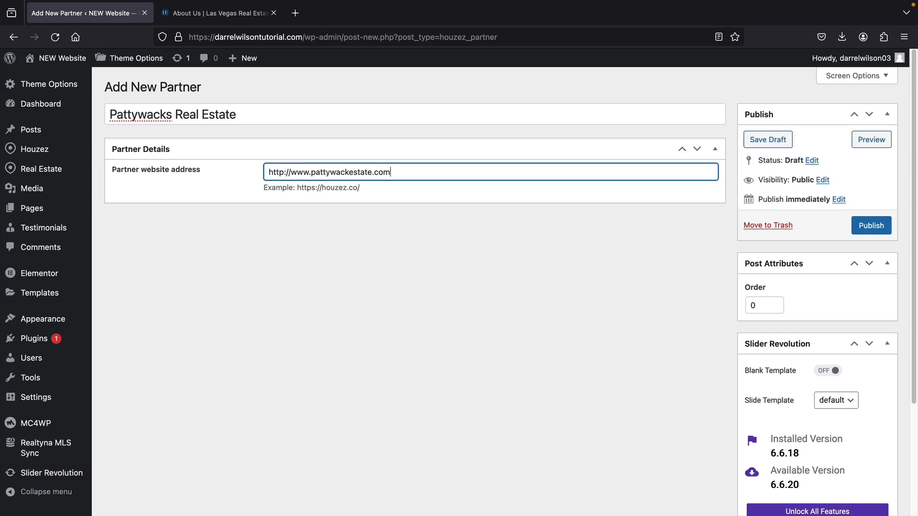
Set the green building pin as featured image, publish the partner, and view the Partners list.
{"action": "scroll", "coordinate": [791, 245], "scroll_direction": "down", "scroll_amount": 3}
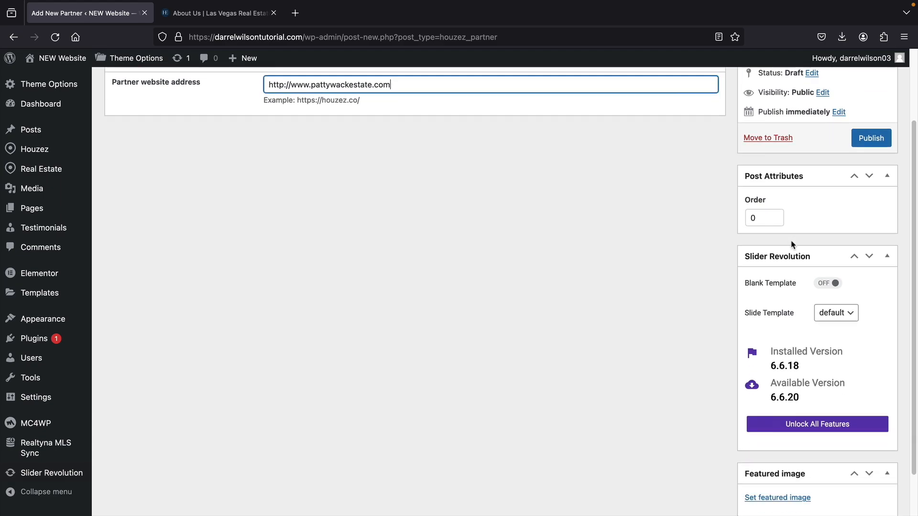
{"action": "left_click", "coordinate": [781, 447]}
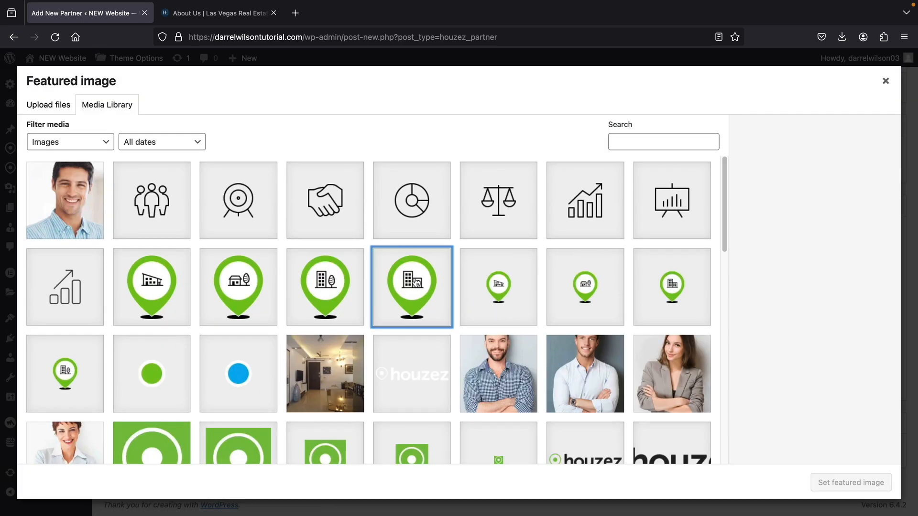
{"action": "left_click", "coordinate": [416, 282]}
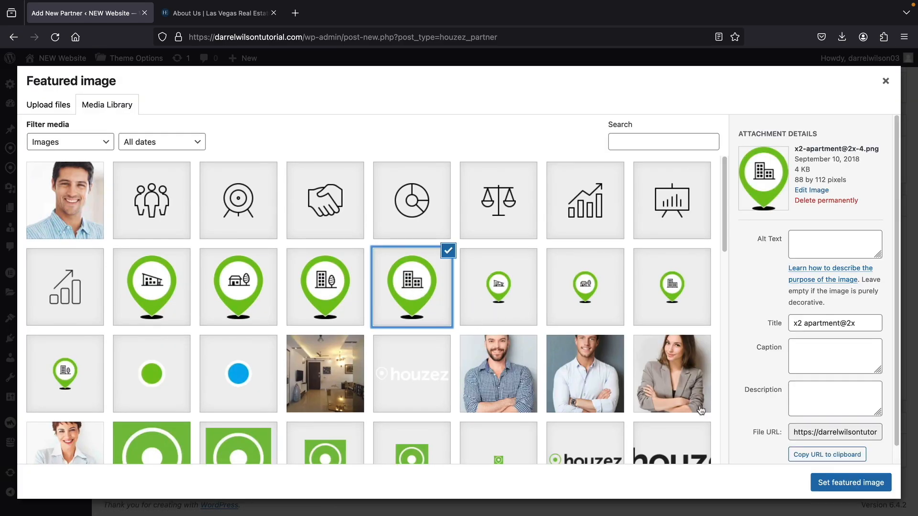
{"action": "left_click", "coordinate": [861, 485]}
{"action": "scroll", "coordinate": [609, 328], "scroll_direction": "up", "scroll_amount": 2}
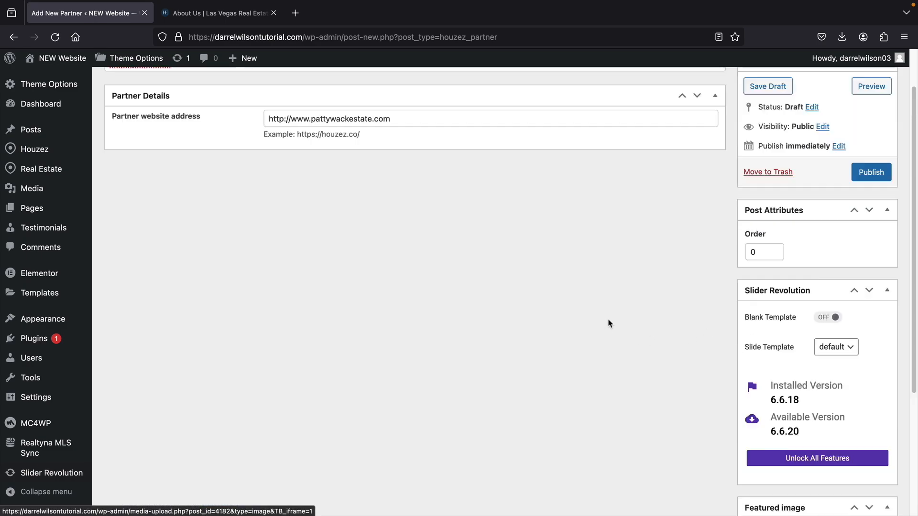
{"action": "scroll", "coordinate": [609, 323], "scroll_direction": "up", "scroll_amount": 2}
{"action": "left_click", "coordinate": [872, 226]}
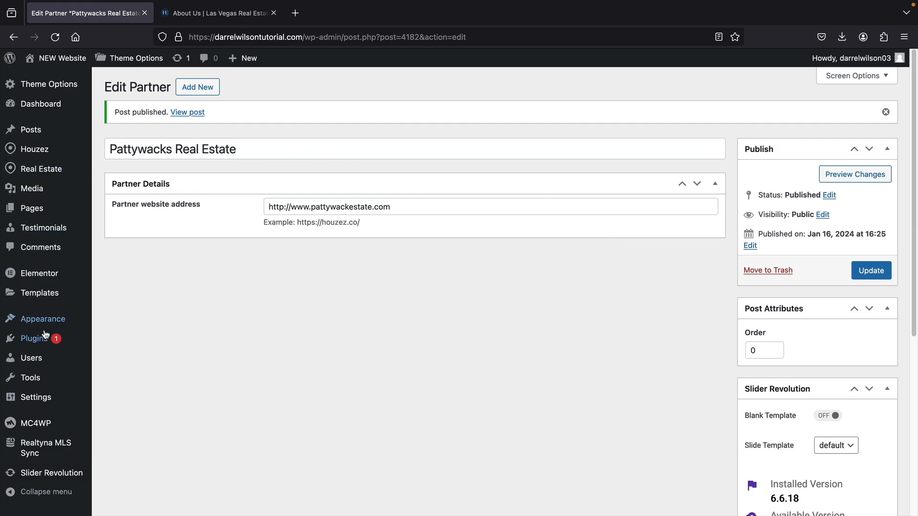
{"action": "mouse_move", "coordinate": [48, 170]}
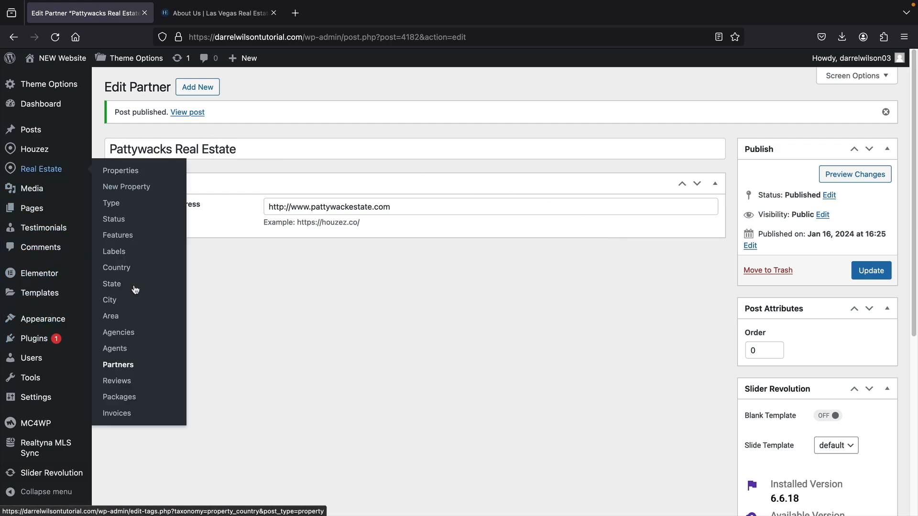
{"action": "left_click", "coordinate": [130, 369]}
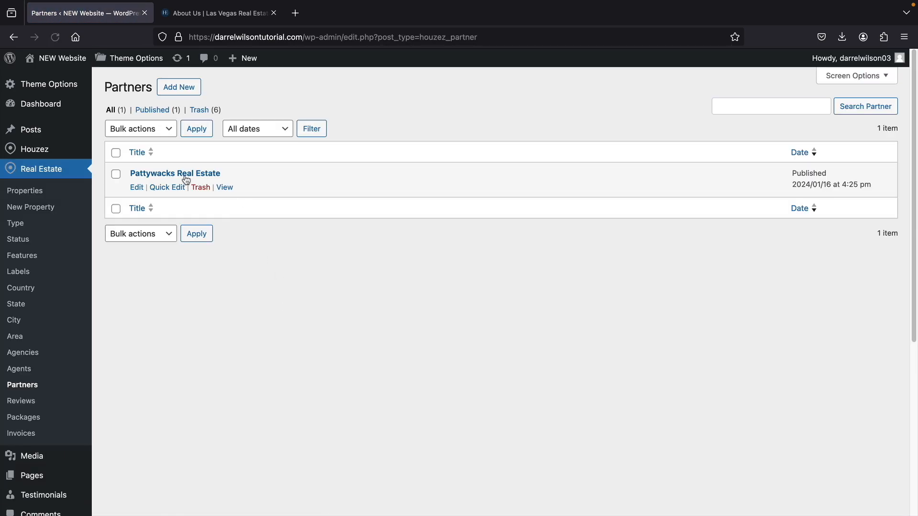
View the published Pattywacks Real Estate partner page with its green building pin image.
{"action": "left_click", "coordinate": [224, 188]}
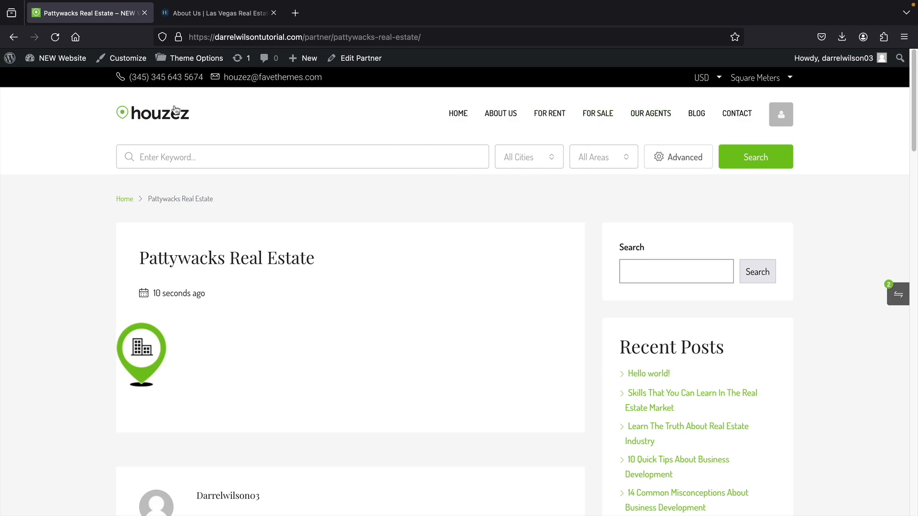
{"action": "mouse_move", "coordinate": [33, 62]}
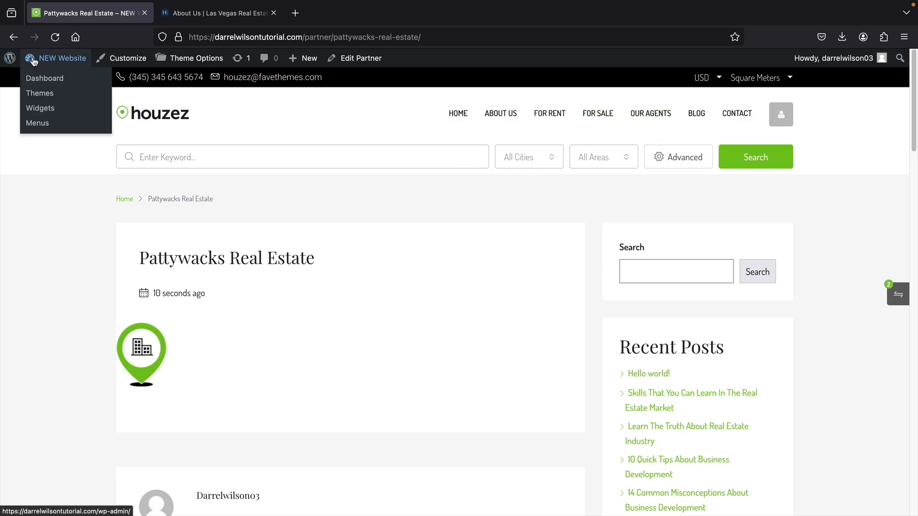
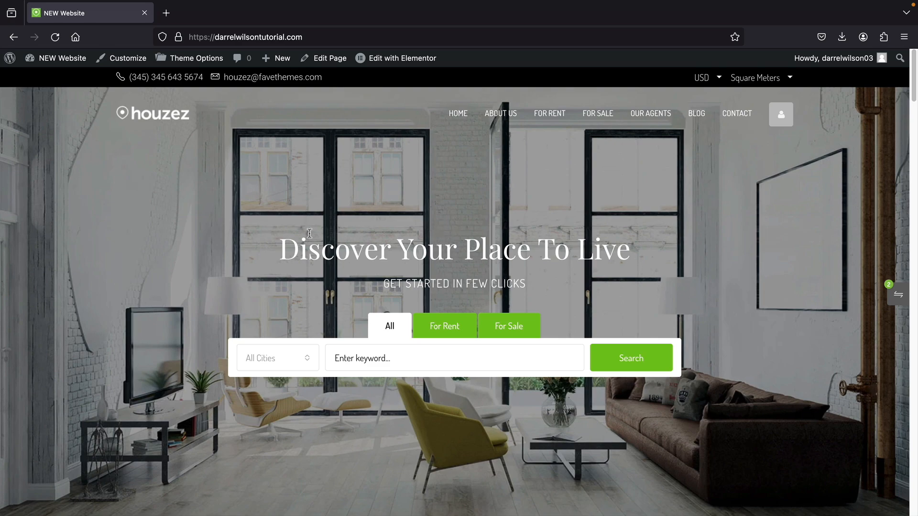
Launch the Houzez homepage in Elementor using Edit with Elementor in the admin bar.
{"action": "mouse_move", "coordinate": [398, 56]}
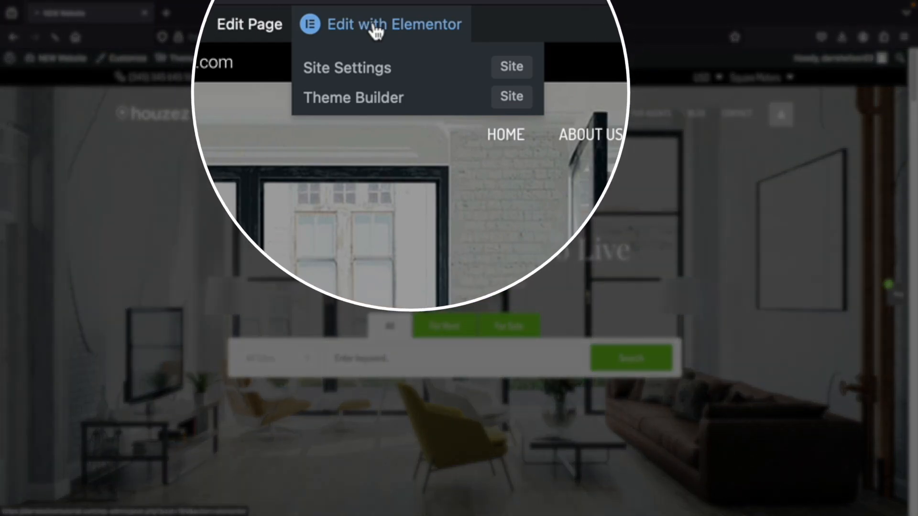
{"action": "left_click", "coordinate": [392, 58]}
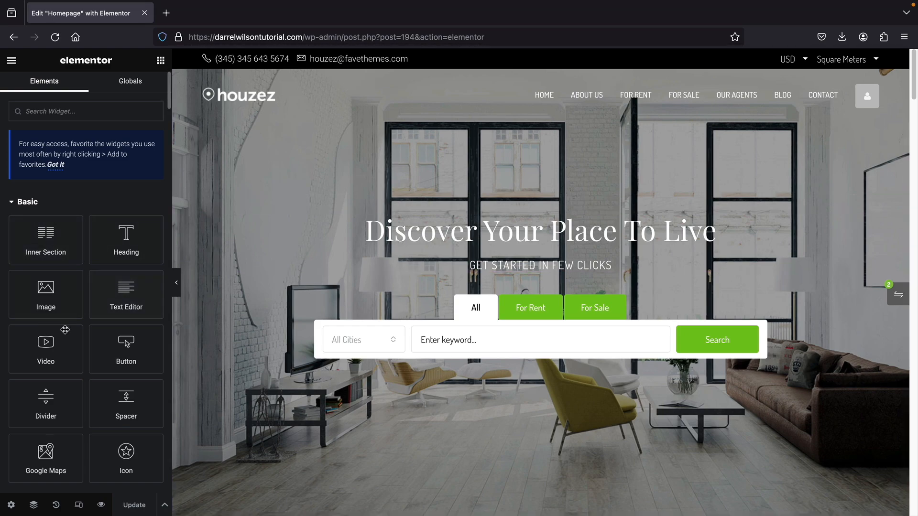
Place a new Heading widget above the hero title, keeping its blend mode at Normal.
{"action": "scroll", "coordinate": [70, 334], "scroll_direction": "down", "scroll_amount": 10}
{"action": "scroll", "coordinate": [77, 332], "scroll_direction": "up", "scroll_amount": 10}
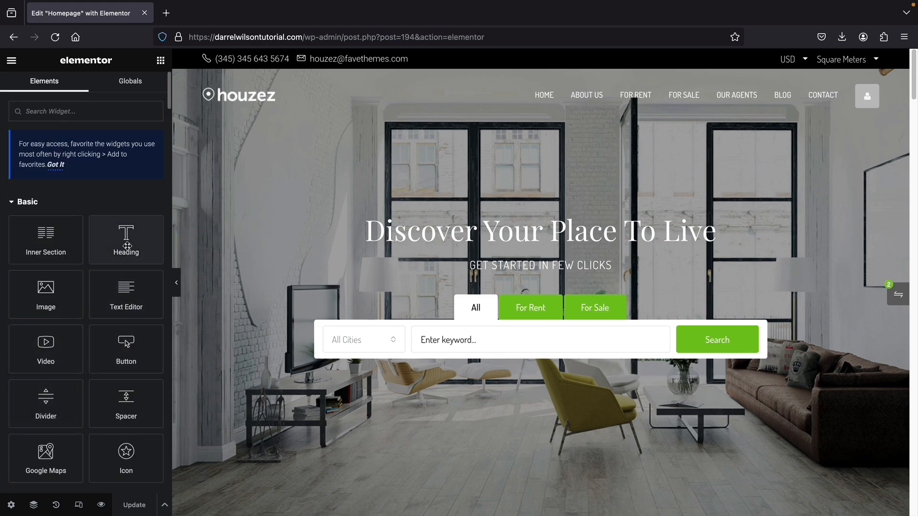
{"action": "left_click_drag", "start_coordinate": [125, 239], "coordinate": [536, 210]}
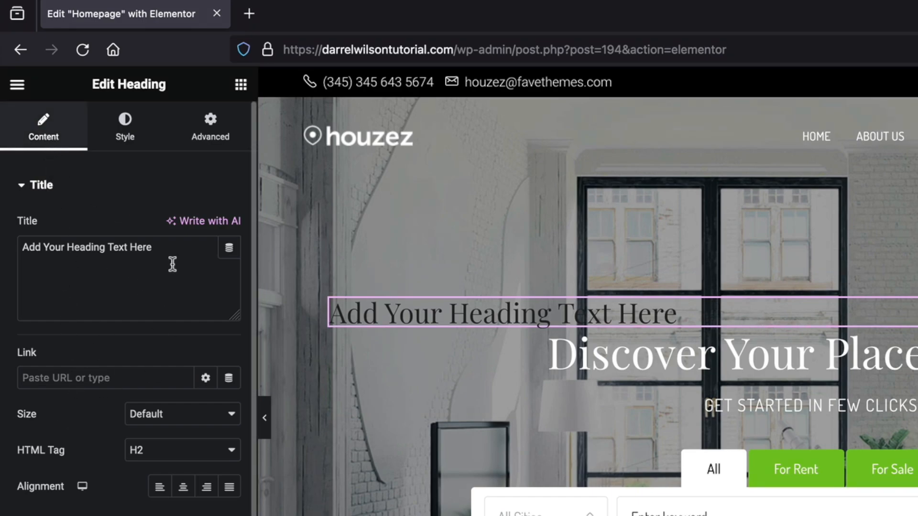
{"action": "left_click", "coordinate": [59, 379]}
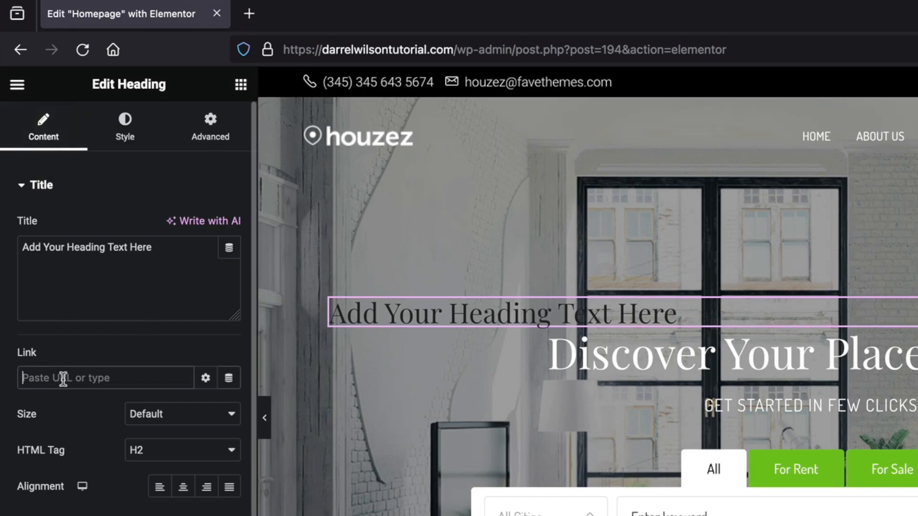
{"action": "left_click", "coordinate": [126, 127]}
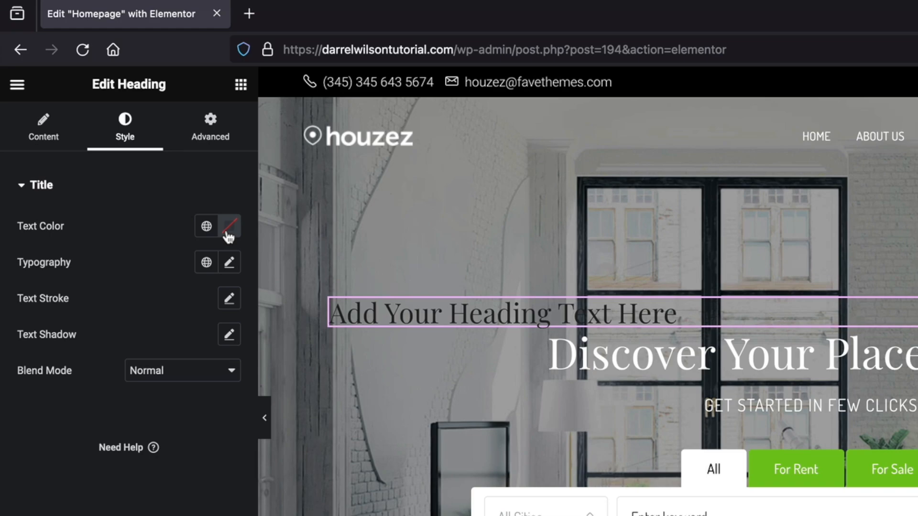
{"action": "left_click", "coordinate": [180, 379]}
{"action": "left_click", "coordinate": [165, 368]}
Give the heading a Bounce In Right entrance animation and select its placeholder text.
{"action": "left_click", "coordinate": [215, 133]}
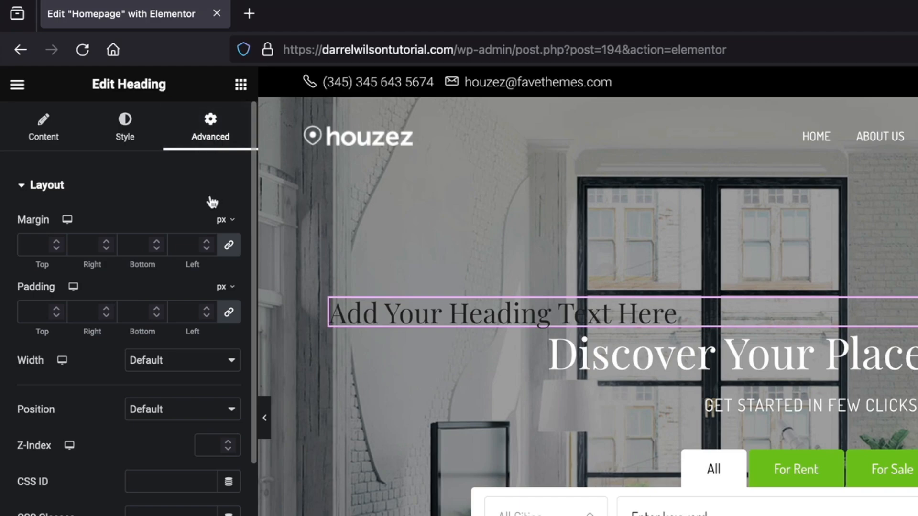
{"action": "left_click", "coordinate": [67, 515]}
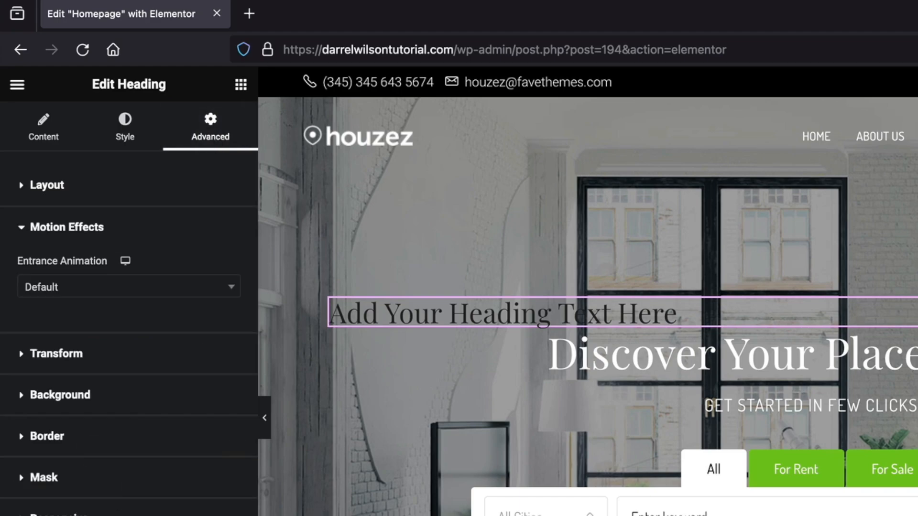
{"action": "left_click", "coordinate": [112, 288]}
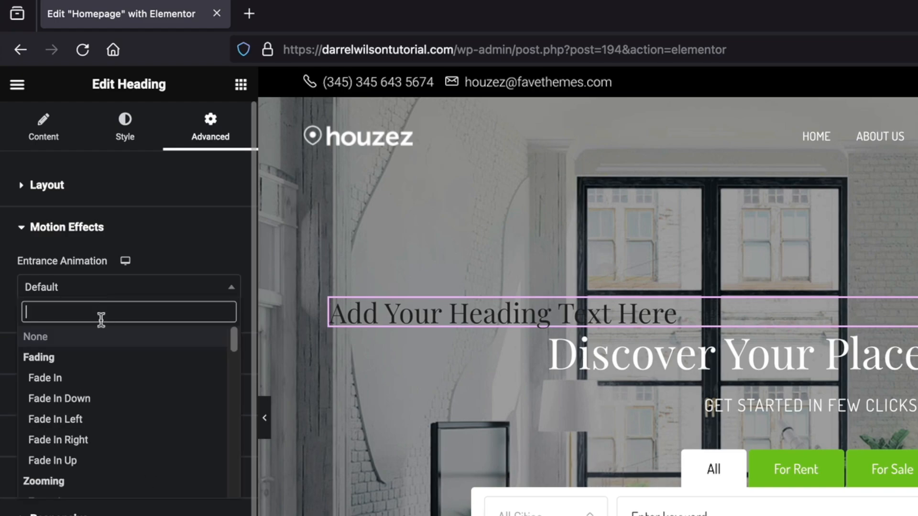
{"action": "left_click", "coordinate": [92, 393]}
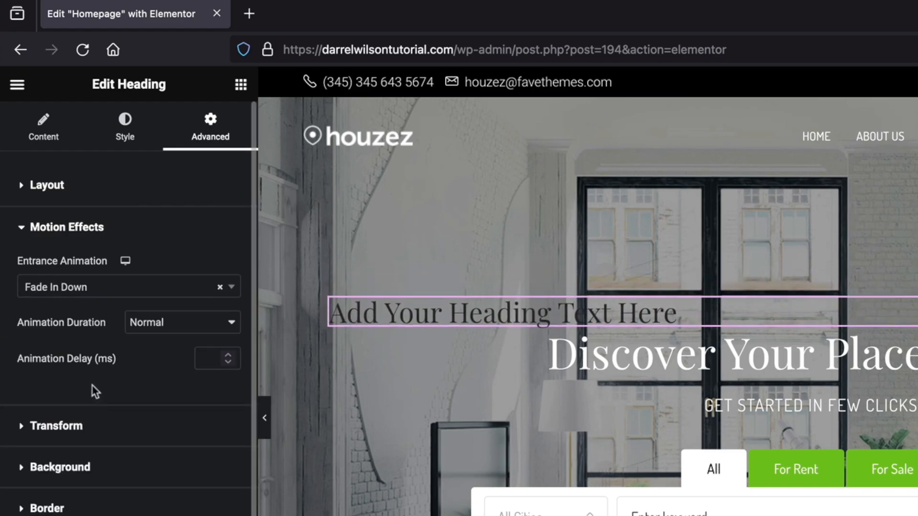
{"action": "left_click", "coordinate": [96, 288]}
{"action": "left_click", "coordinate": [98, 420]}
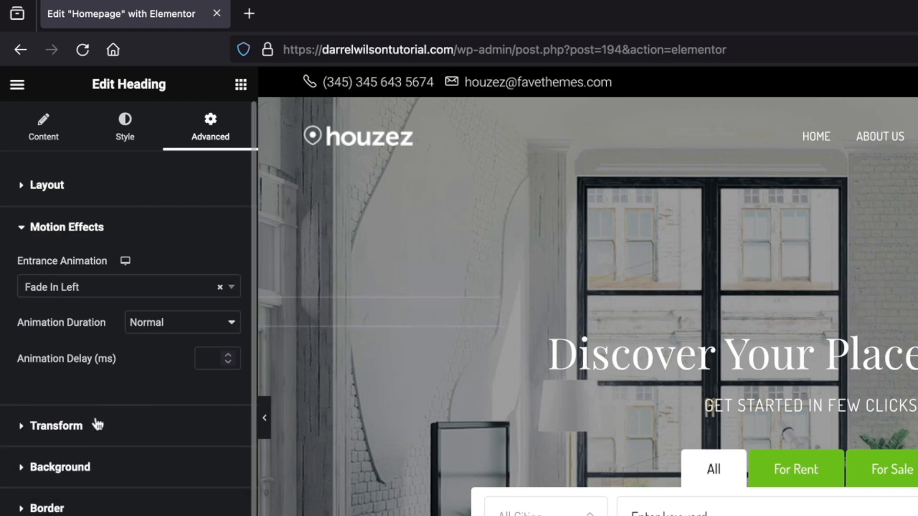
{"action": "left_click", "coordinate": [104, 291]}
{"action": "scroll", "coordinate": [106, 430], "scroll_direction": "down", "scroll_amount": 3}
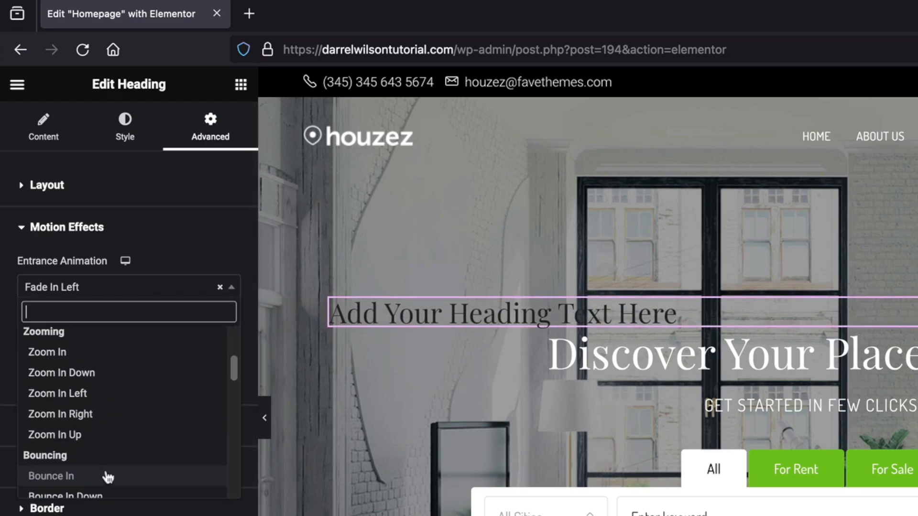
{"action": "left_click", "coordinate": [102, 435]}
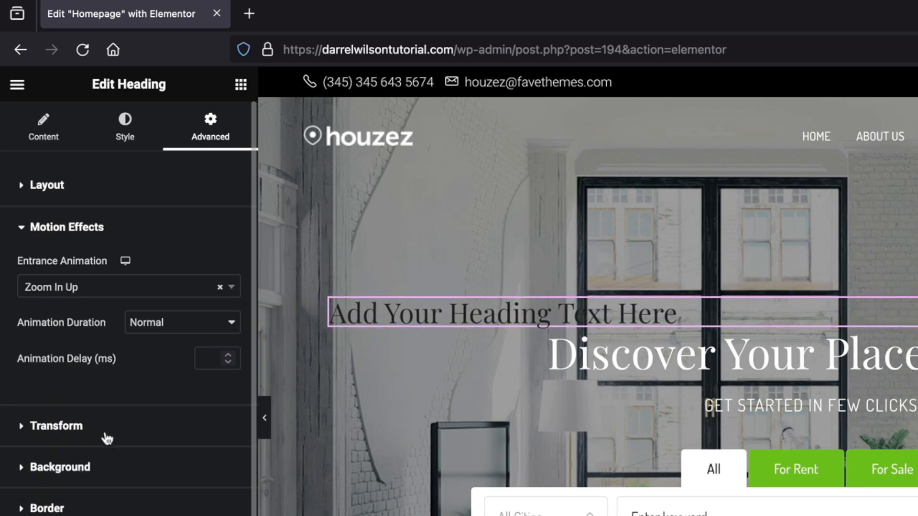
{"action": "left_click", "coordinate": [100, 289]}
{"action": "left_click", "coordinate": [111, 470]}
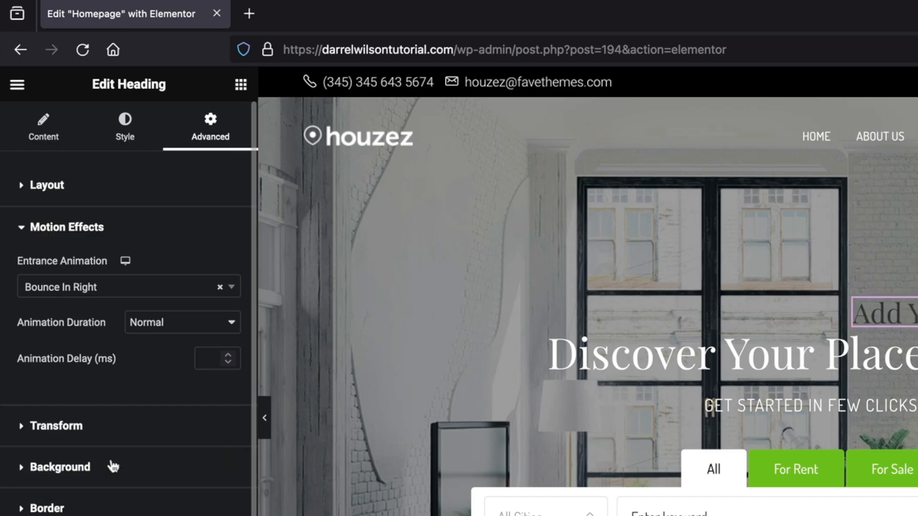
{"action": "left_click", "coordinate": [44, 127]}
{"action": "triple_click", "coordinate": [172, 251]}
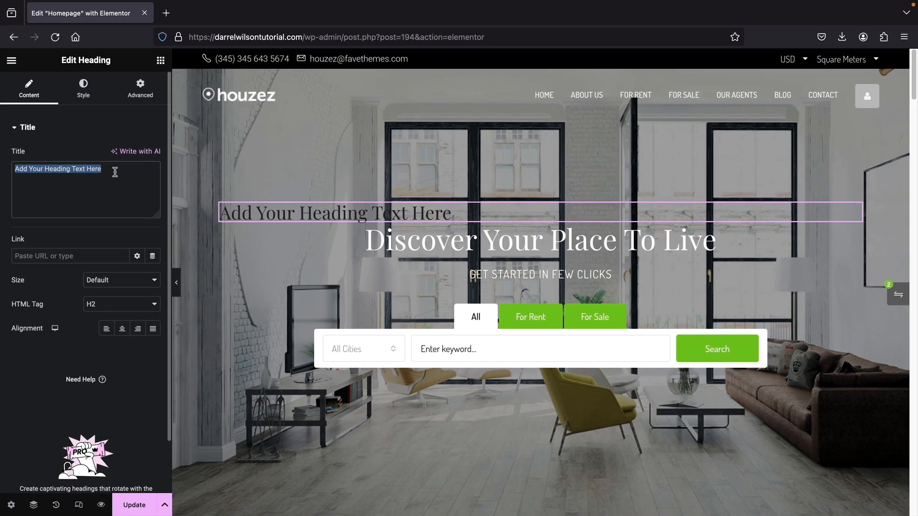
Retitle the heading with the real-estate agency name, centred, in white.
{"action": "type", "text": "Darre"}
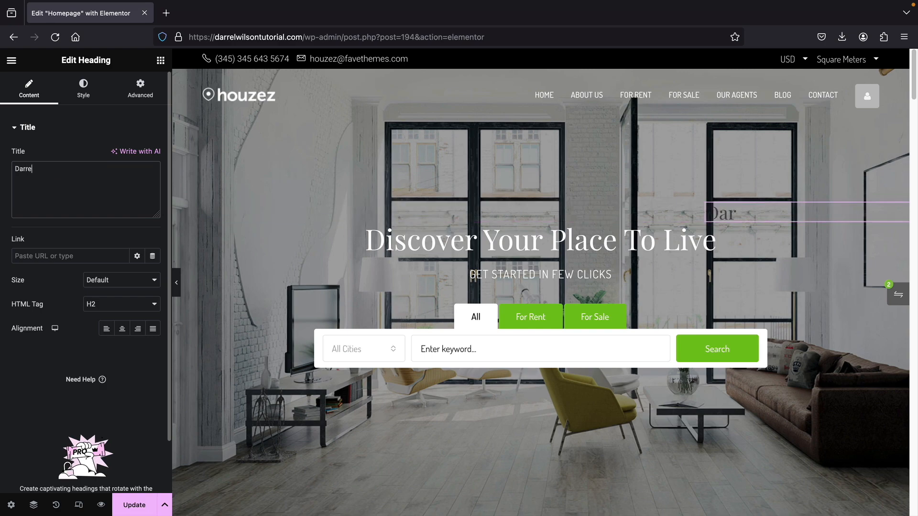
{"action": "type", "text": "l Wilson Real E"}
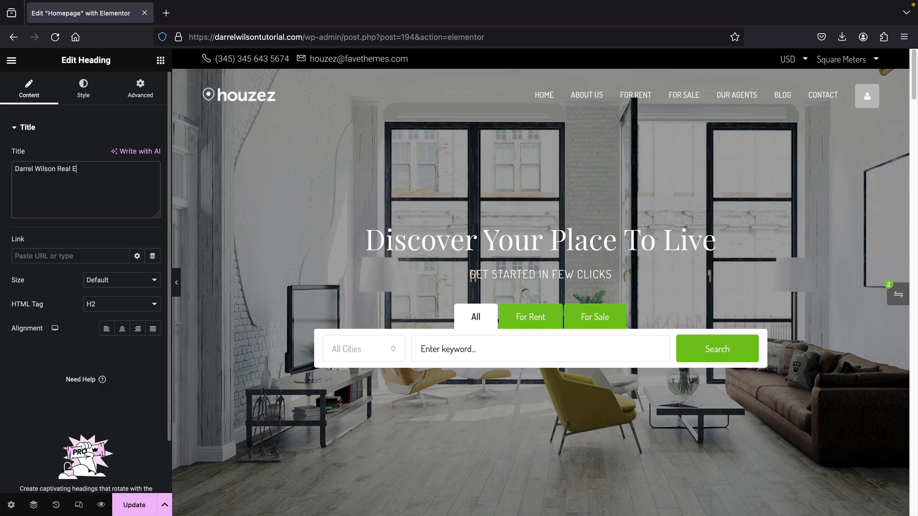
{"action": "type", "text": "state"}
{"action": "left_click", "coordinate": [122, 330]}
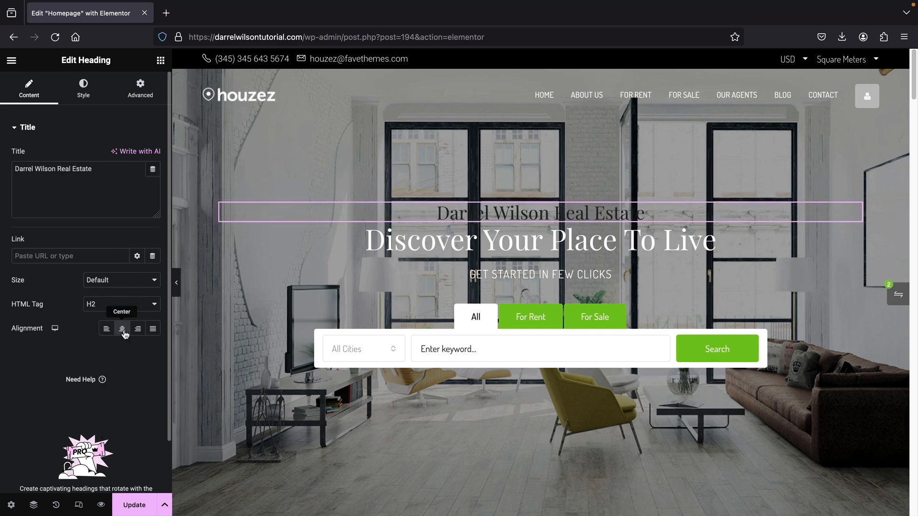
{"action": "left_click", "coordinate": [83, 87]}
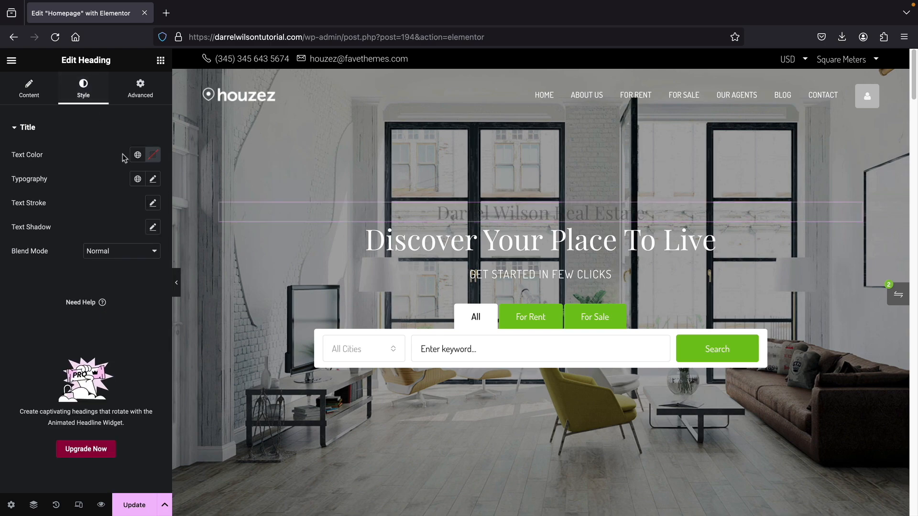
{"action": "left_click", "coordinate": [153, 155]}
{"action": "left_click_drag", "start_coordinate": [34, 182], "coordinate": [33, 180]}
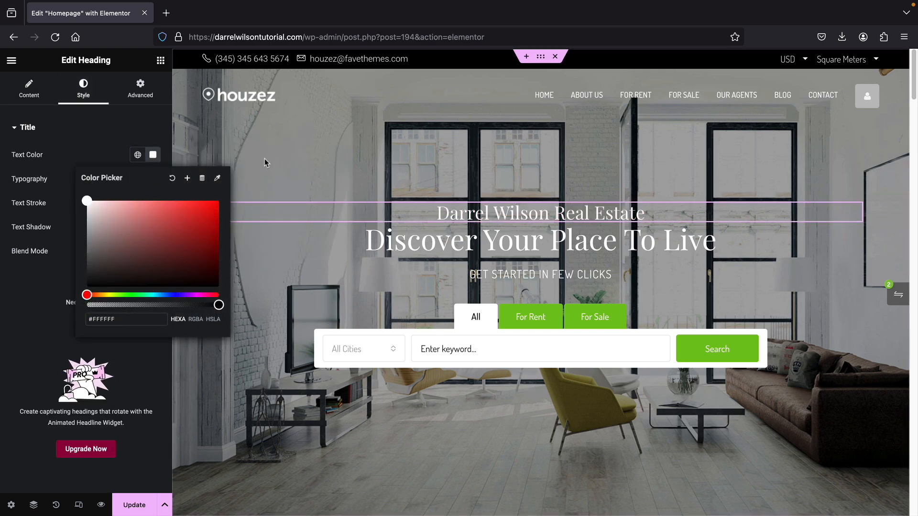
{"action": "left_click", "coordinate": [26, 294]}
Set the heading typography to Poppins Bold, 46 px size, 2 px letter spacing.
{"action": "left_click", "coordinate": [153, 180]}
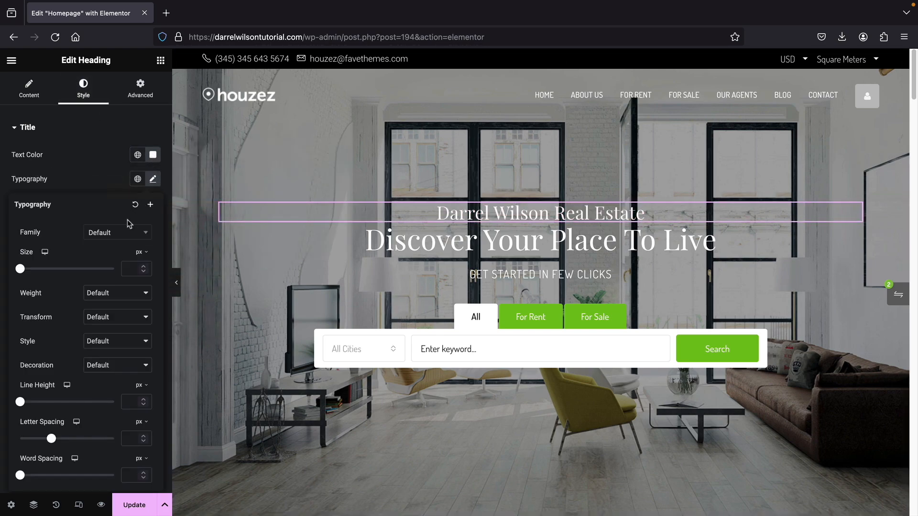
{"action": "left_click", "coordinate": [109, 293]}
{"action": "left_click", "coordinate": [110, 312]}
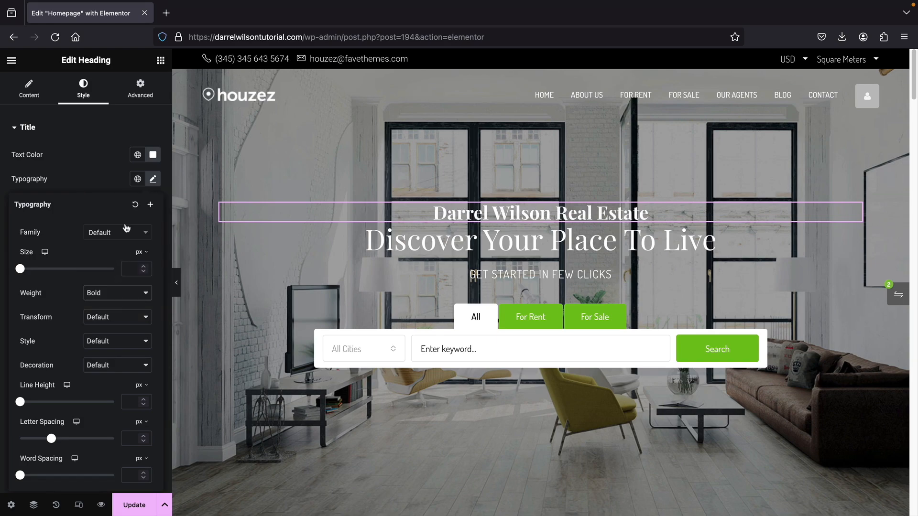
{"action": "left_click", "coordinate": [111, 233]}
{"action": "scroll", "coordinate": [119, 306], "scroll_direction": "down", "scroll_amount": 5}
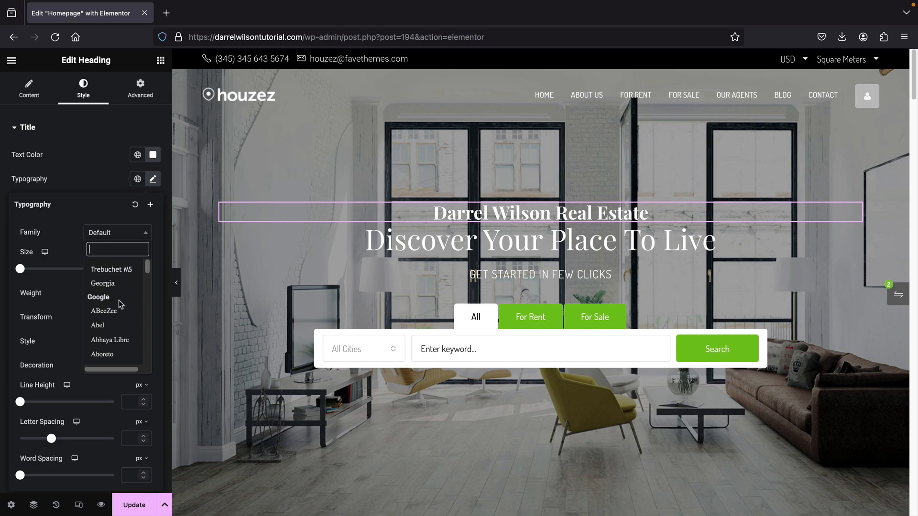
{"action": "scroll", "coordinate": [120, 311], "scroll_direction": "down", "scroll_amount": 5}
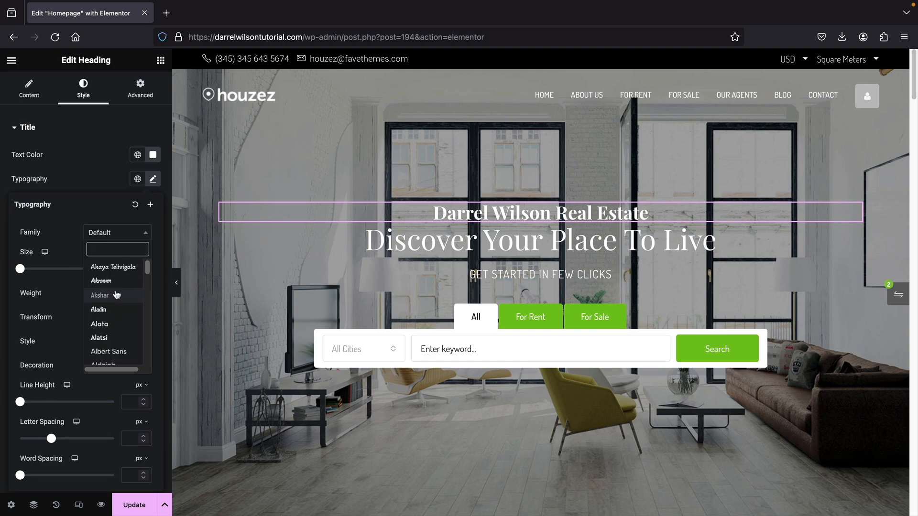
{"action": "type", "text": "popp"}
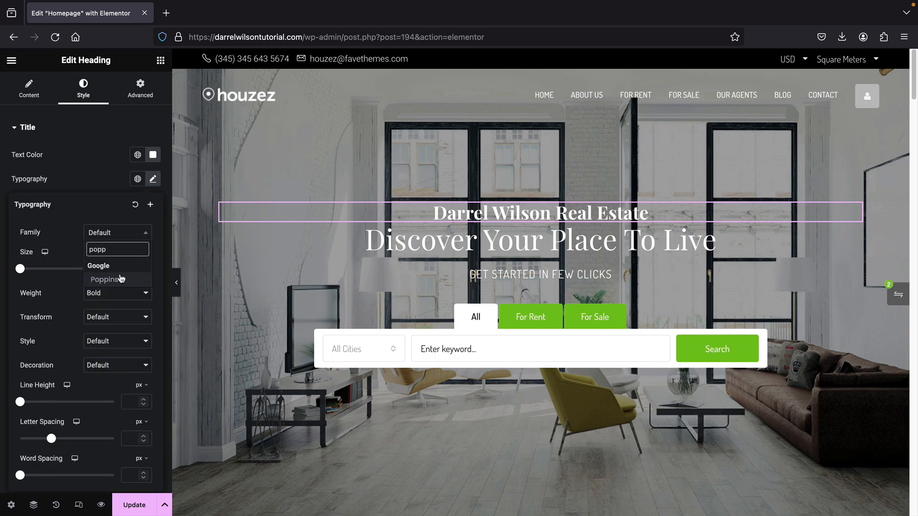
{"action": "left_click", "coordinate": [121, 279]}
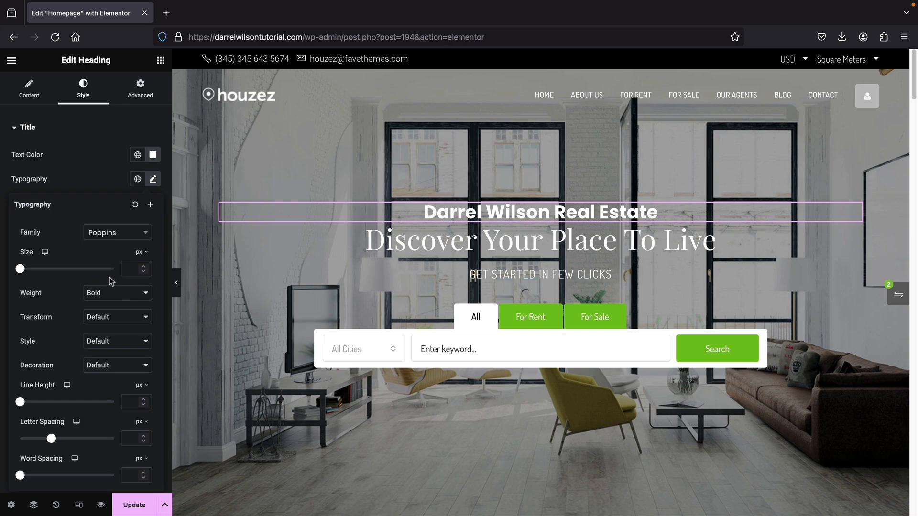
{"action": "left_click_drag", "start_coordinate": [20, 269], "coordinate": [44, 278]}
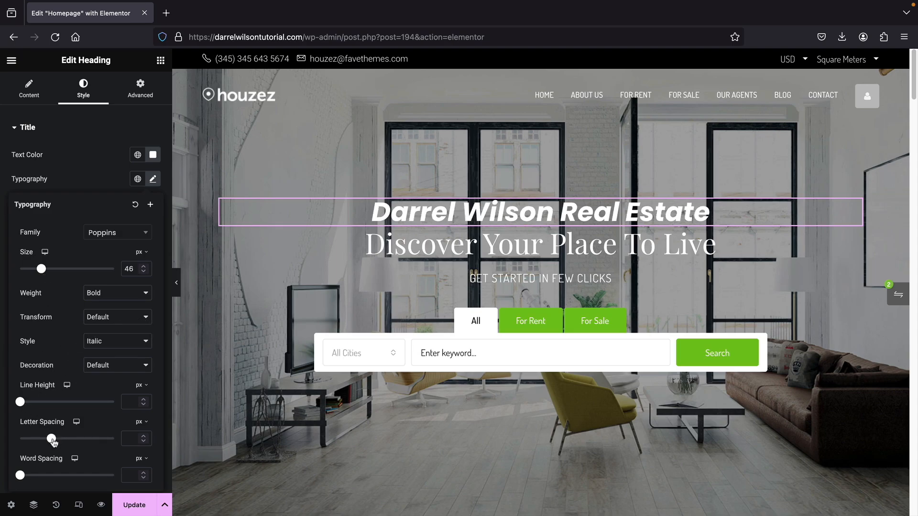
{"action": "mouse_move", "coordinate": [53, 440]}
{"action": "left_mouse_down"}
{"action": "mouse_move", "coordinate": [77, 440]}
{"action": "mouse_move", "coordinate": [66, 441]}
{"action": "left_mouse_up"}
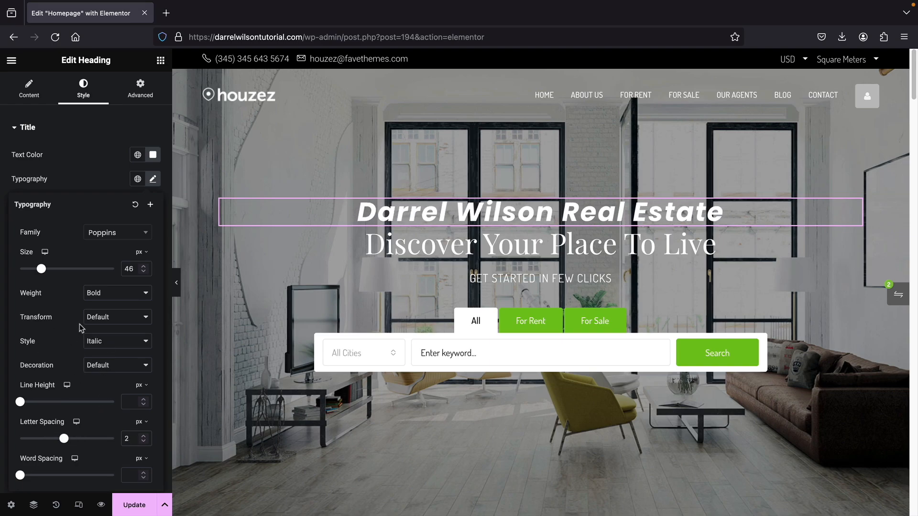
{"action": "left_click", "coordinate": [141, 97]}
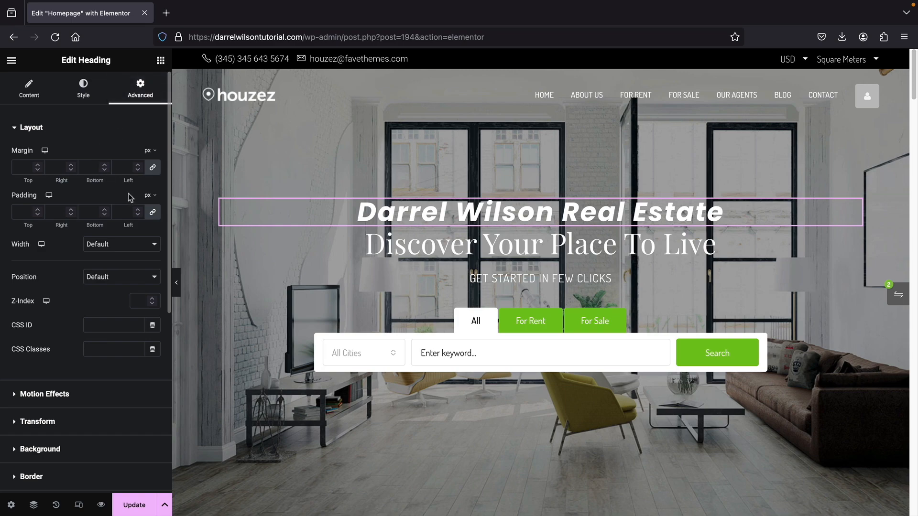
Give the heading unlinked padding of 27 px top and 34 px bottom.
{"action": "left_click", "coordinate": [153, 212]}
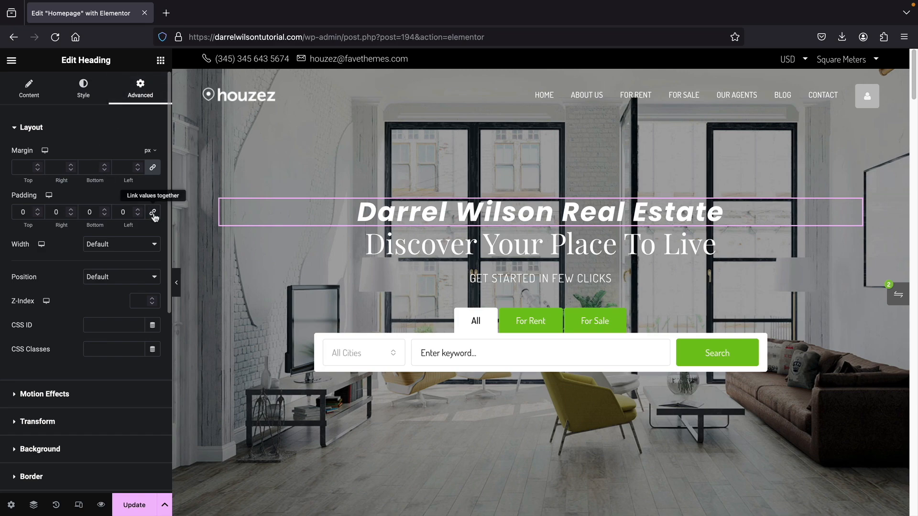
{"action": "left_click", "coordinate": [39, 210]}
{"action": "left_click", "coordinate": [105, 209]}
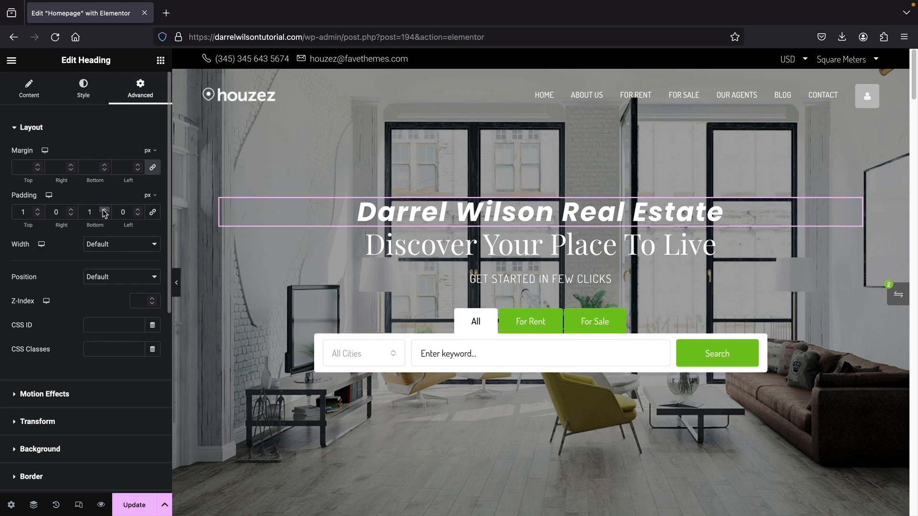
{"action": "left_click_drag", "start_coordinate": [103, 210], "coordinate": [104, 210]}
{"action": "left_click_drag", "start_coordinate": [38, 210], "coordinate": [39, 211]}
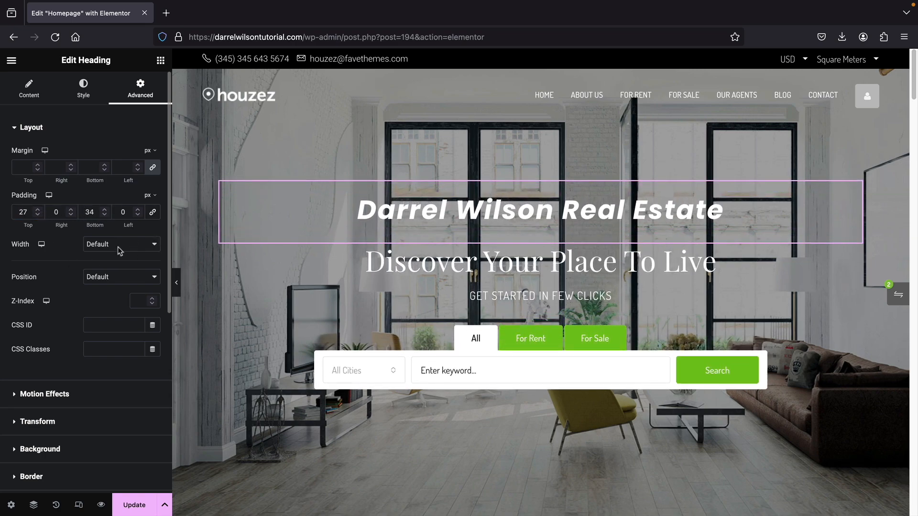
Try a Transform rotation on the heading, then reset it so the title sits level.
{"action": "scroll", "coordinate": [75, 307], "scroll_direction": "down", "scroll_amount": 4}
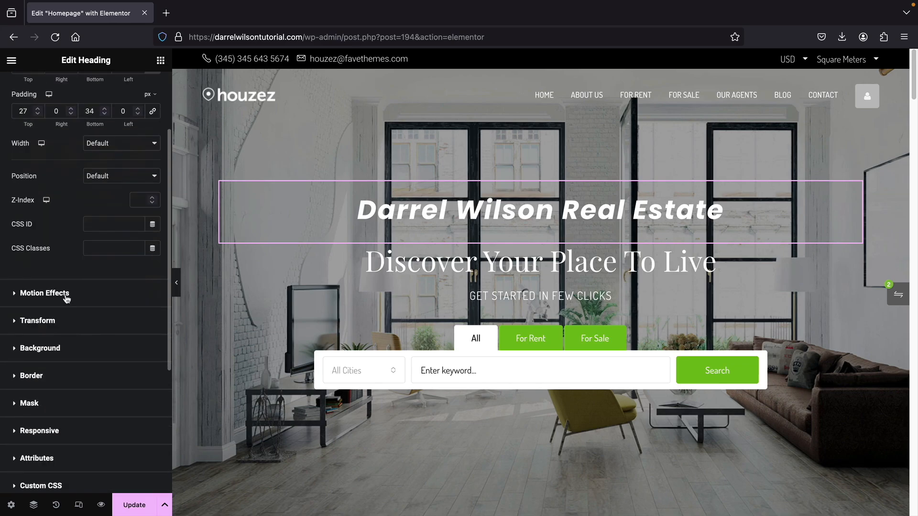
{"action": "left_click", "coordinate": [66, 297]}
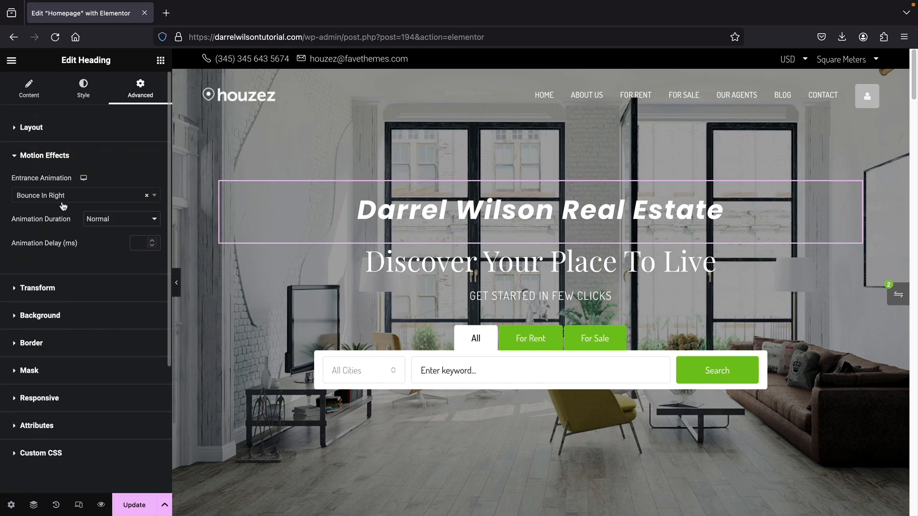
{"action": "left_click", "coordinate": [61, 291]}
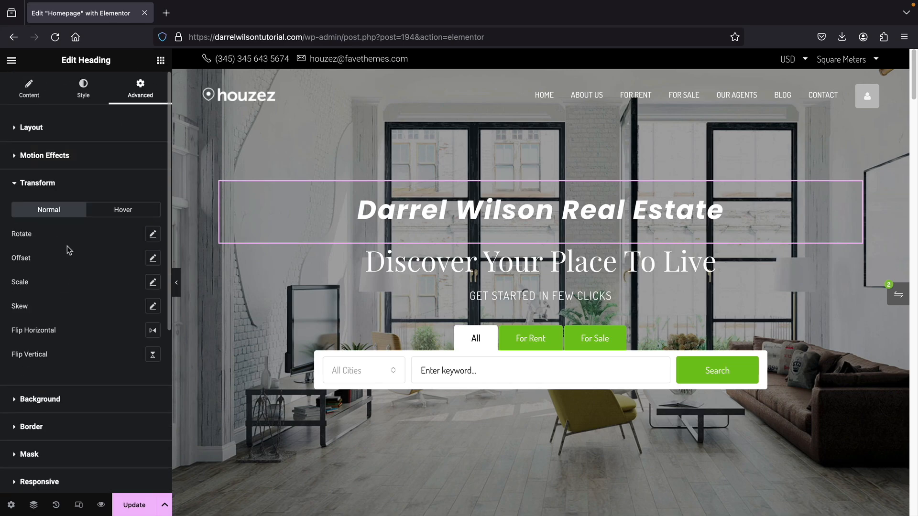
{"action": "left_click", "coordinate": [152, 235]}
{"action": "left_click_drag", "start_coordinate": [66, 280], "coordinate": [36, 276]}
{"action": "left_click", "coordinate": [140, 235]}
{"action": "left_click", "coordinate": [52, 127]}
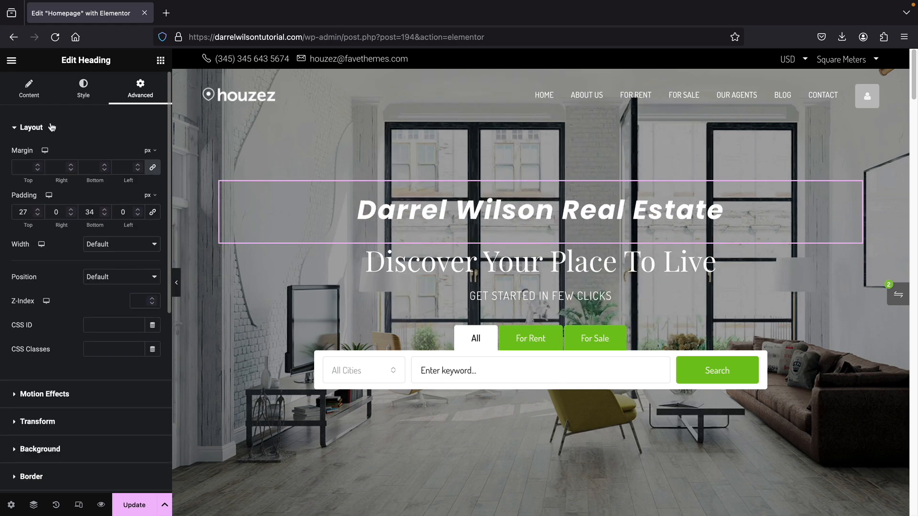
{"action": "left_click", "coordinate": [33, 100]}
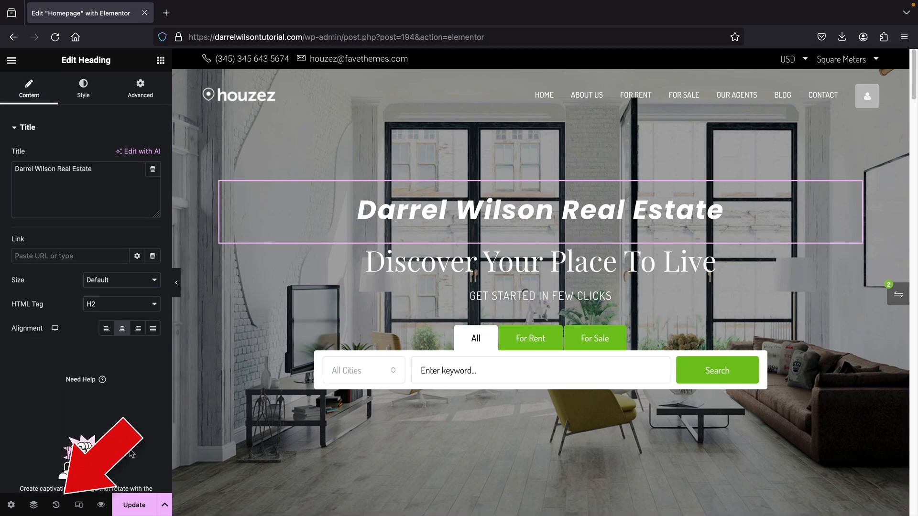
Step through the History actions and restore the heading to its 'Heading Style Edited' state.
{"action": "left_click", "coordinate": [57, 505]}
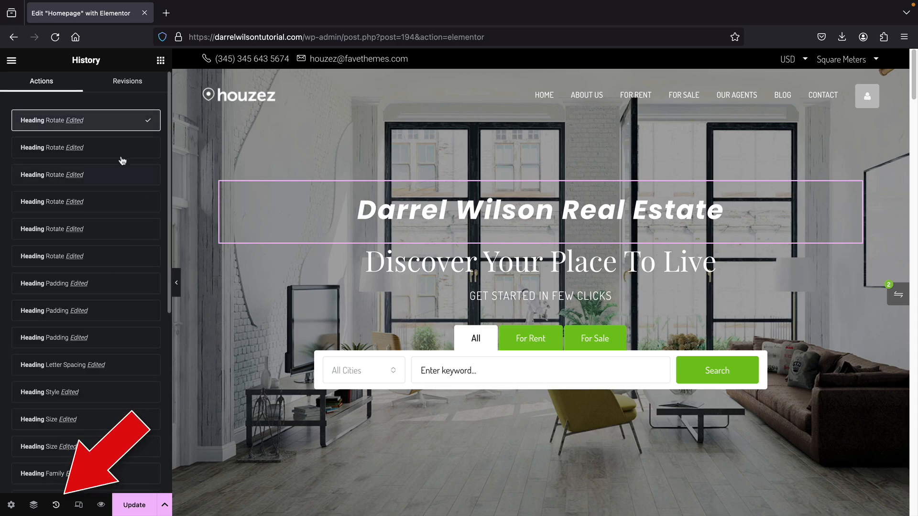
{"action": "left_click", "coordinate": [116, 173]}
{"action": "left_click", "coordinate": [116, 256]}
{"action": "left_click", "coordinate": [118, 310]}
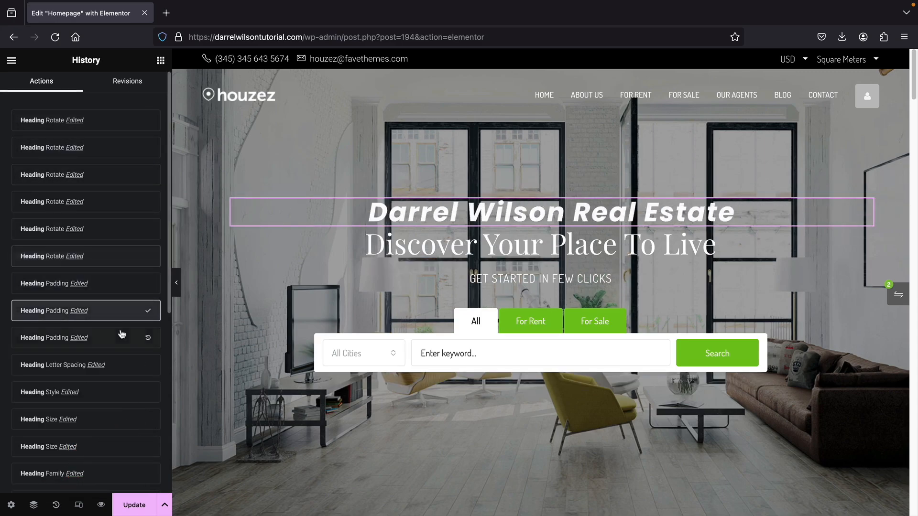
{"action": "scroll", "coordinate": [119, 316], "scroll_direction": "down", "scroll_amount": 2}
{"action": "left_click", "coordinate": [116, 292]}
{"action": "left_click", "coordinate": [122, 311]}
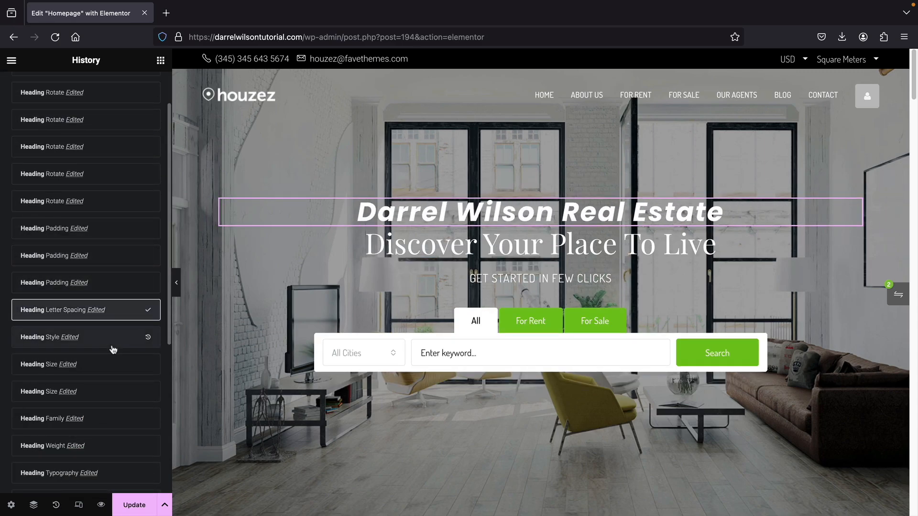
{"action": "left_click", "coordinate": [113, 341]}
{"action": "left_click", "coordinate": [111, 367]}
{"action": "left_click", "coordinate": [112, 393]}
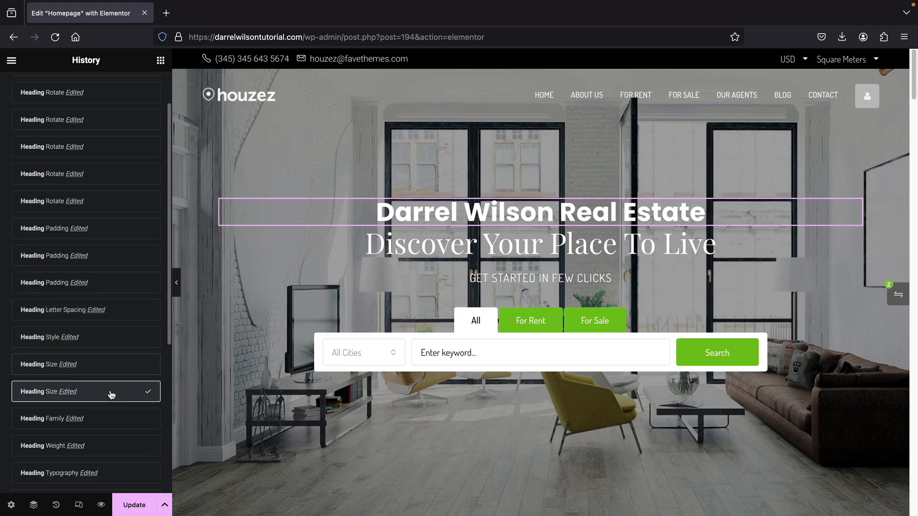
{"action": "left_click", "coordinate": [112, 369]}
{"action": "left_click", "coordinate": [115, 340]}
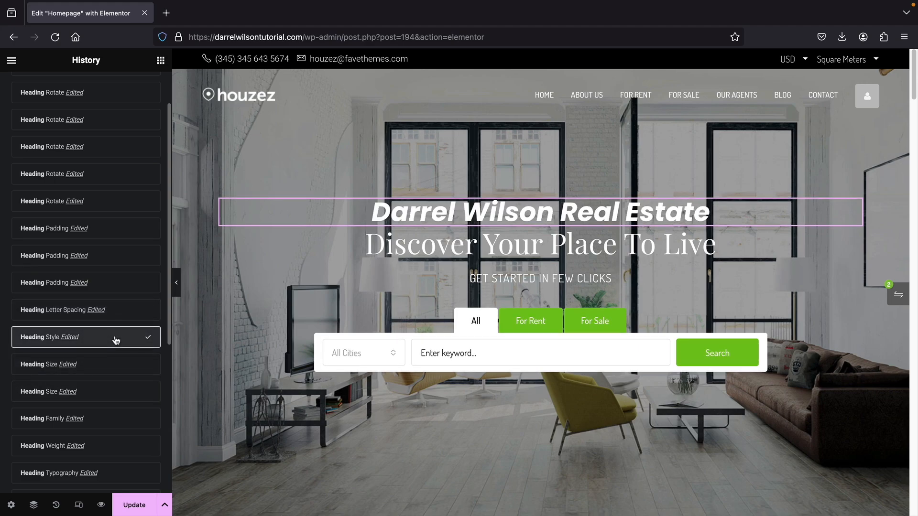
{"action": "scroll", "coordinate": [114, 395], "scroll_direction": "down", "scroll_amount": 3}
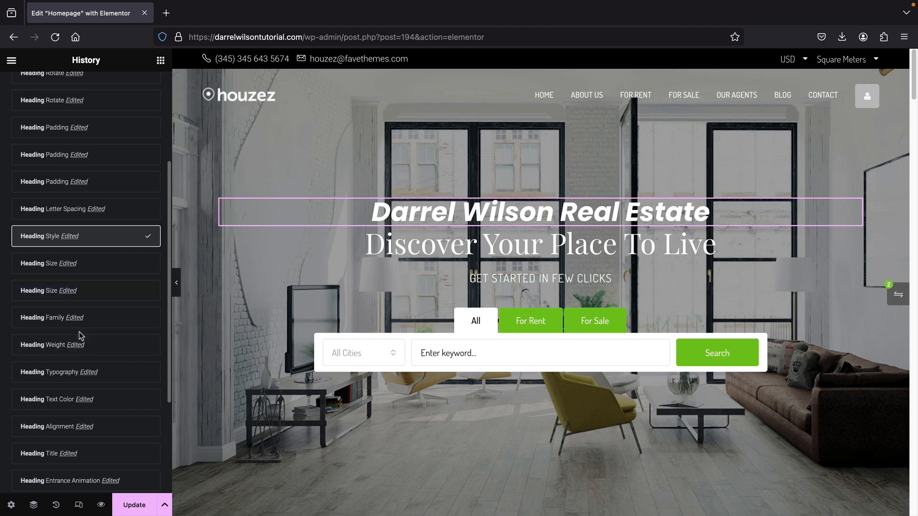
{"action": "scroll", "coordinate": [79, 334], "scroll_direction": "up", "scroll_amount": 1}
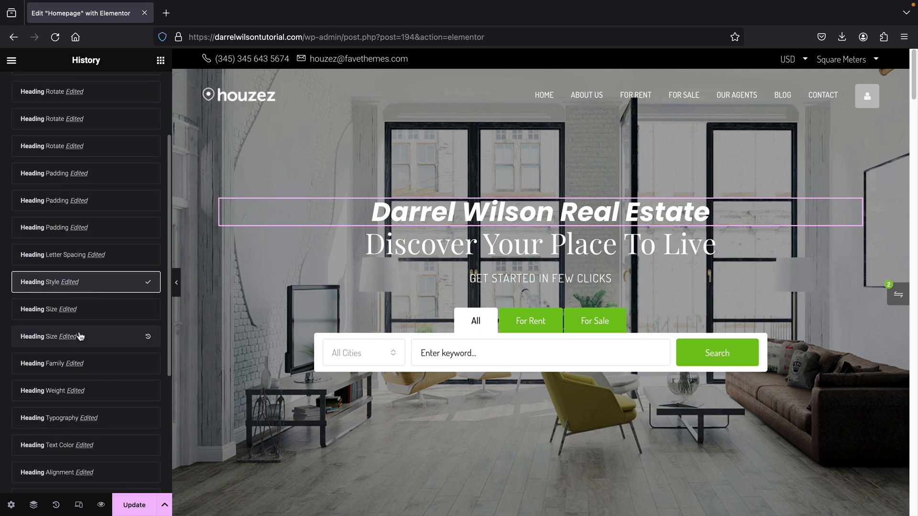
{"action": "left_click", "coordinate": [57, 504]}
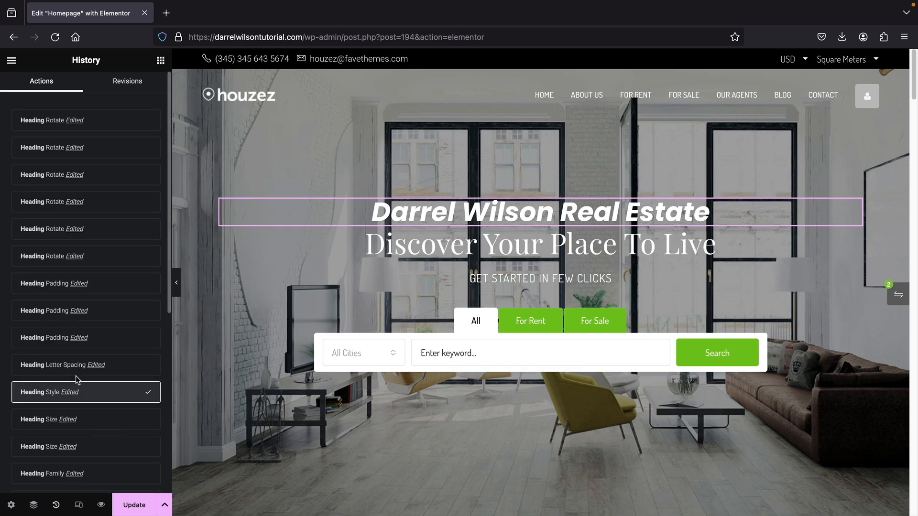
Delete the Discover Your Place To Live title block.
{"action": "left_click", "coordinate": [161, 61]}
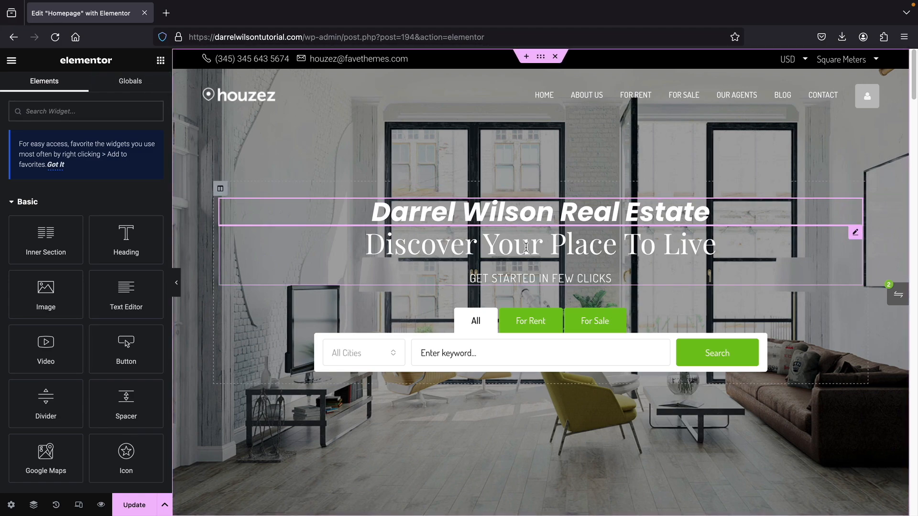
{"action": "right_click", "coordinate": [857, 235]}
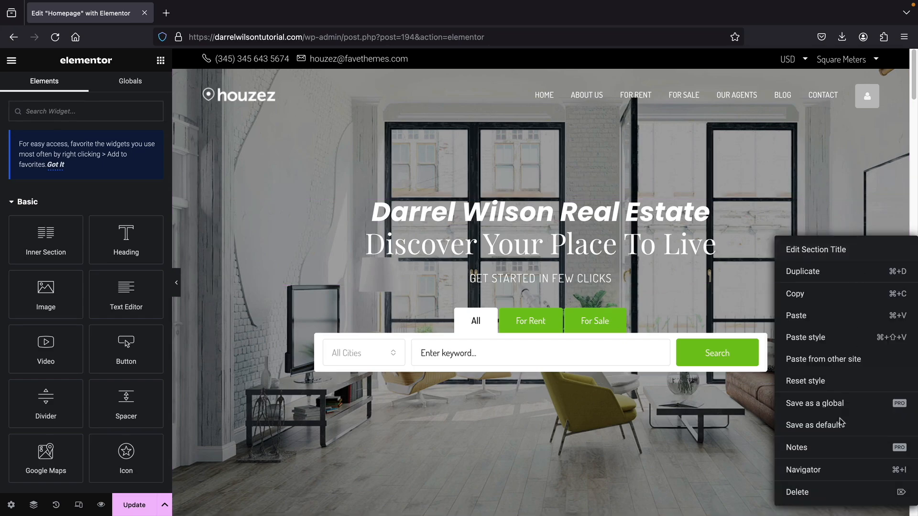
{"action": "left_click", "coordinate": [816, 494]}
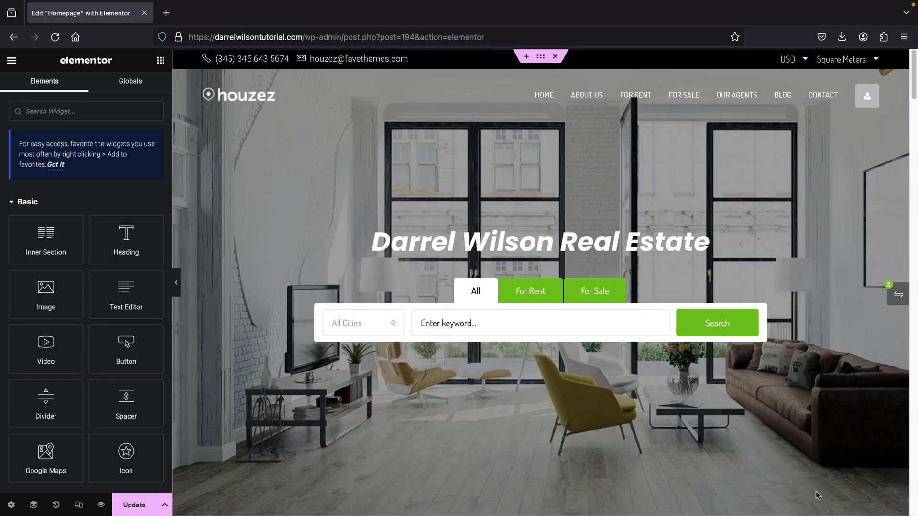
Duplicate the agency heading, then delete the duplicate copy.
{"action": "right_click", "coordinate": [687, 240]}
{"action": "left_click", "coordinate": [712, 276]}
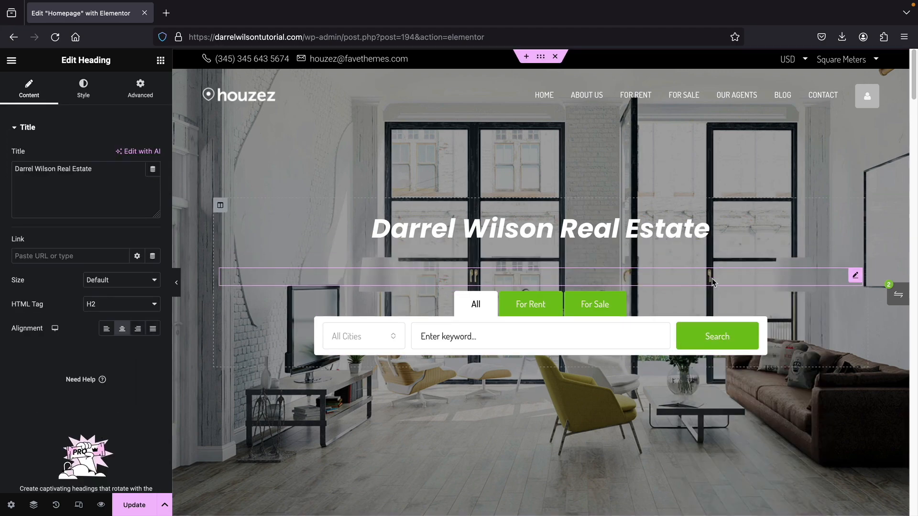
{"action": "right_click", "coordinate": [641, 245]}
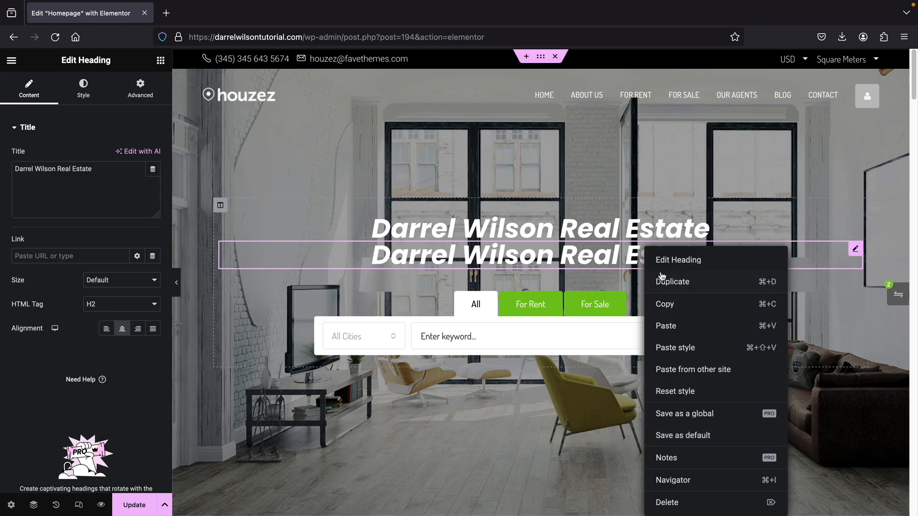
{"action": "left_click", "coordinate": [690, 502]}
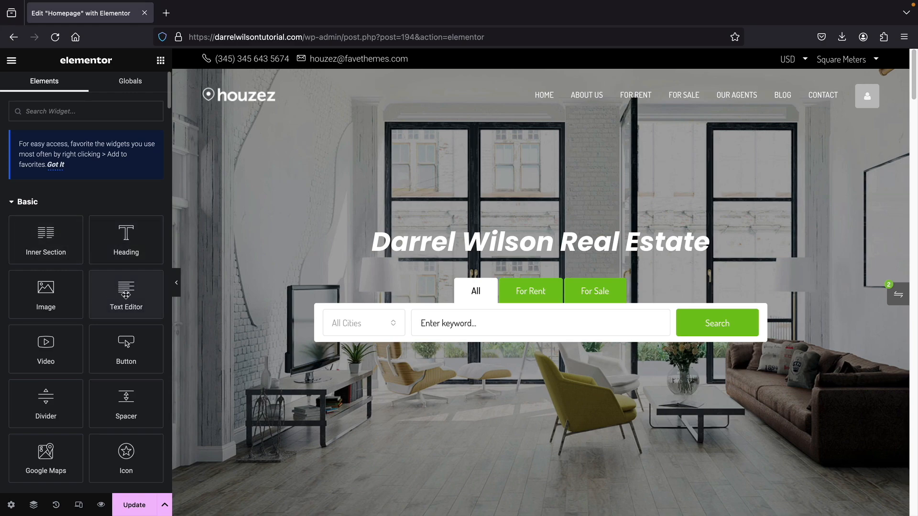
Add a Text Editor paragraph under the heading, centred, with text colour #F7F7F7.
{"action": "left_click_drag", "start_coordinate": [124, 292], "coordinate": [478, 252]}
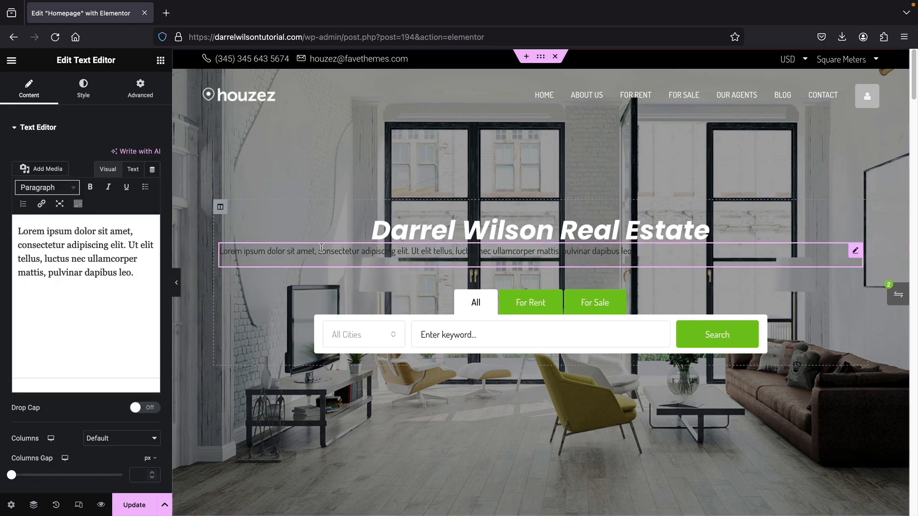
{"action": "left_click", "coordinate": [83, 88]}
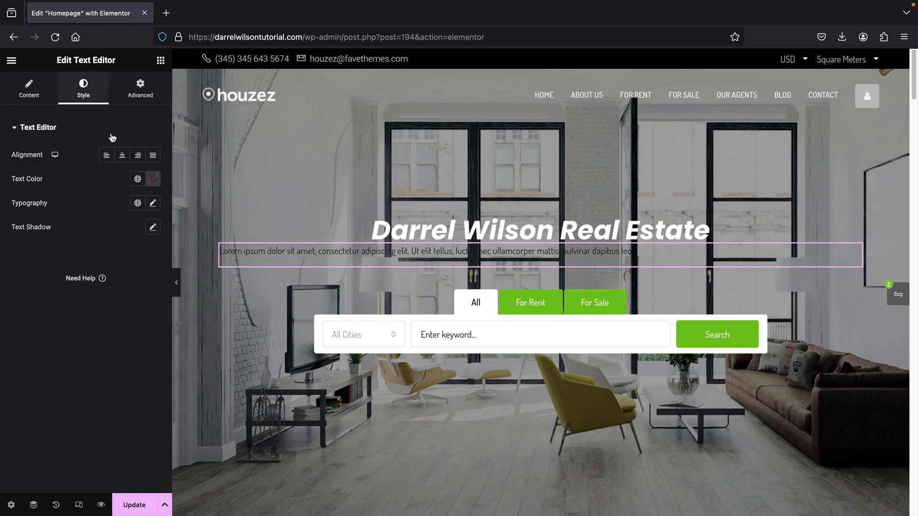
{"action": "left_click", "coordinate": [122, 156]}
{"action": "left_click", "coordinate": [153, 179]}
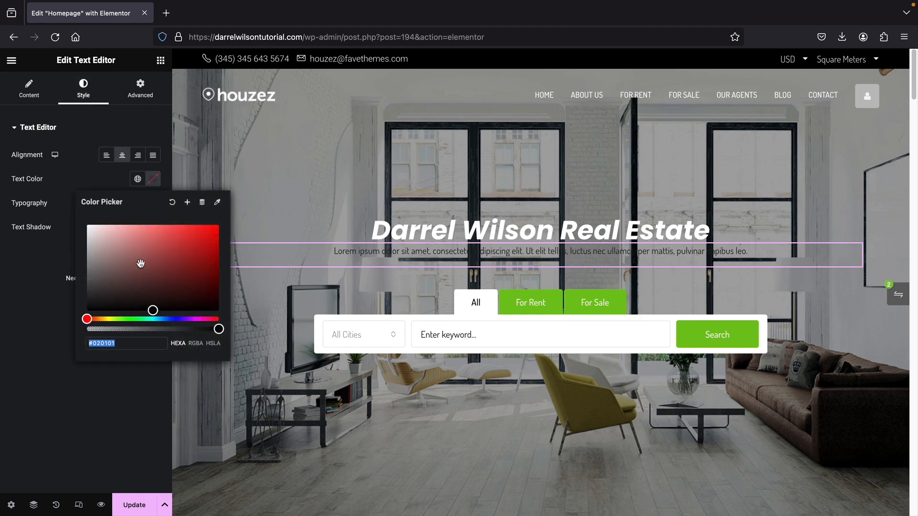
{"action": "type", "text": "#F7F7F7"}
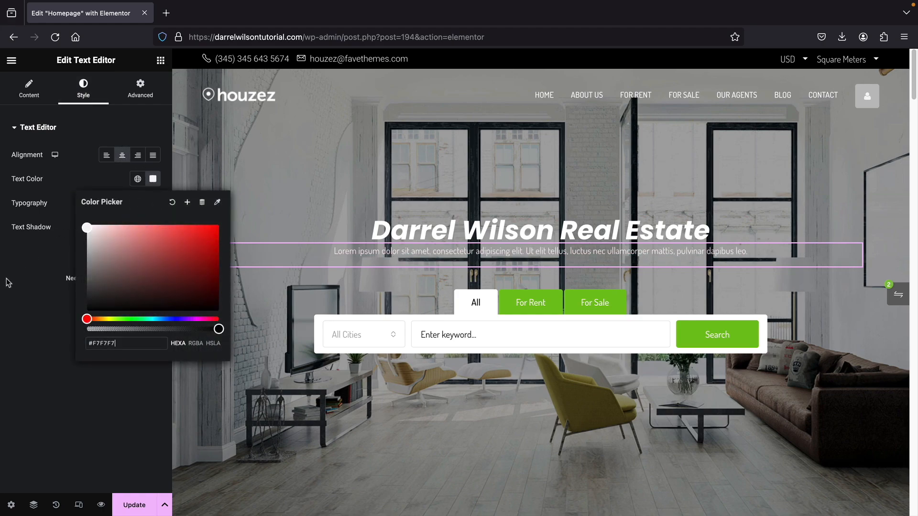
{"action": "left_click", "coordinate": [8, 282]}
{"action": "left_click", "coordinate": [153, 203]}
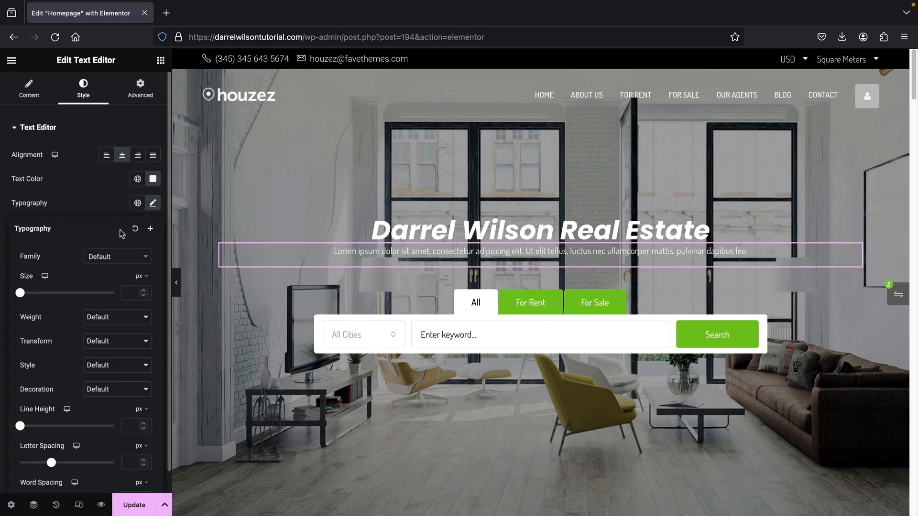
{"action": "left_click", "coordinate": [109, 193]}
{"action": "left_click", "coordinate": [160, 60]}
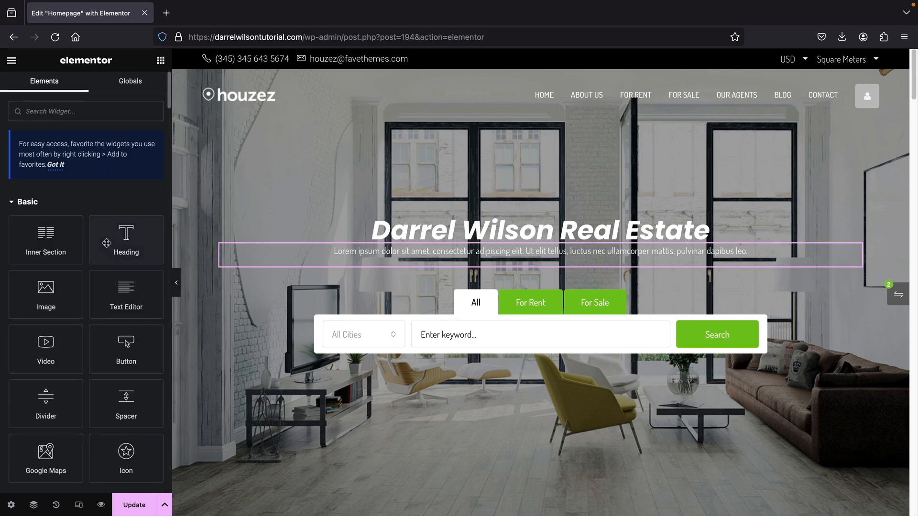
Insert the houzez wordmark image below the paragraph, then delete it.
{"action": "left_click_drag", "start_coordinate": [46, 292], "coordinate": [520, 266]}
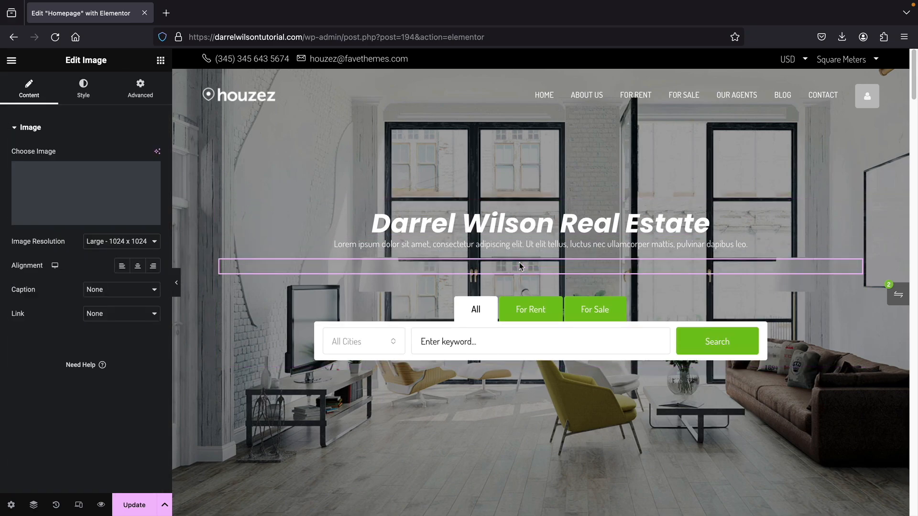
{"action": "left_click", "coordinate": [105, 195]}
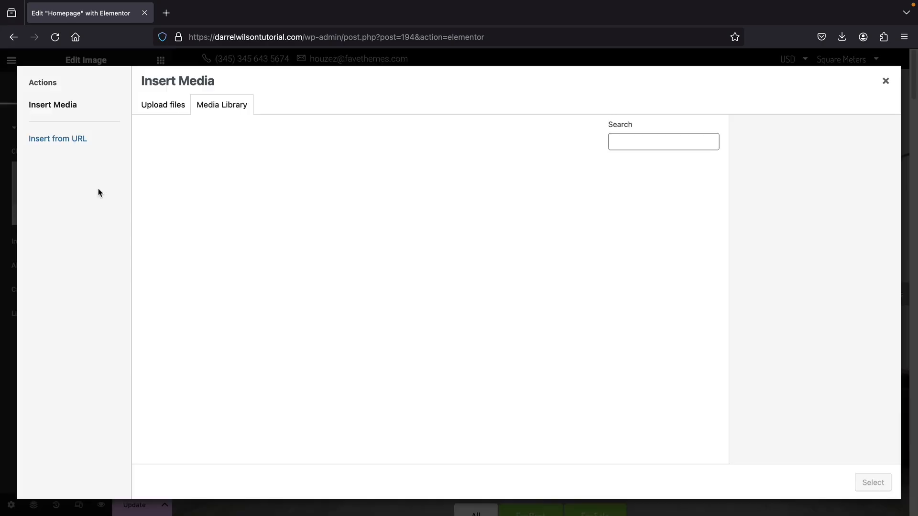
{"action": "scroll", "coordinate": [407, 269], "scroll_direction": "down", "scroll_amount": 2}
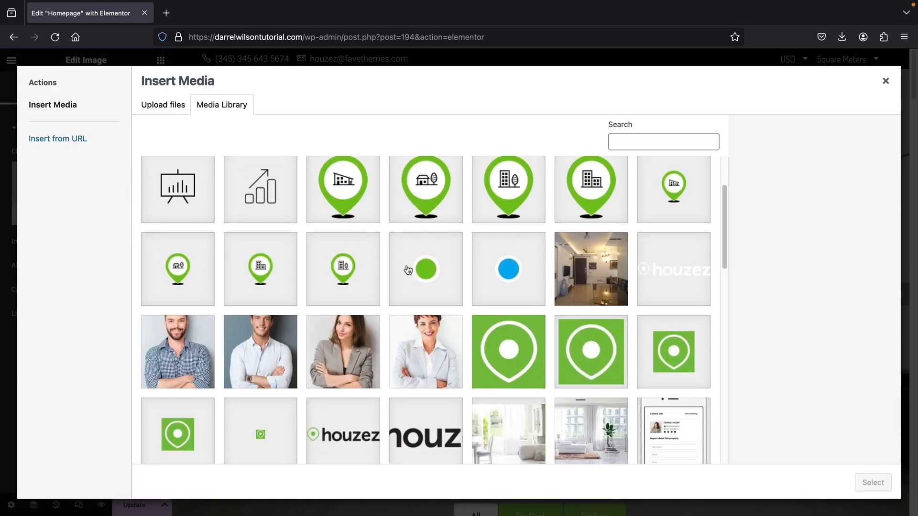
{"action": "left_click", "coordinate": [424, 424]}
{"action": "left_click", "coordinate": [868, 482]}
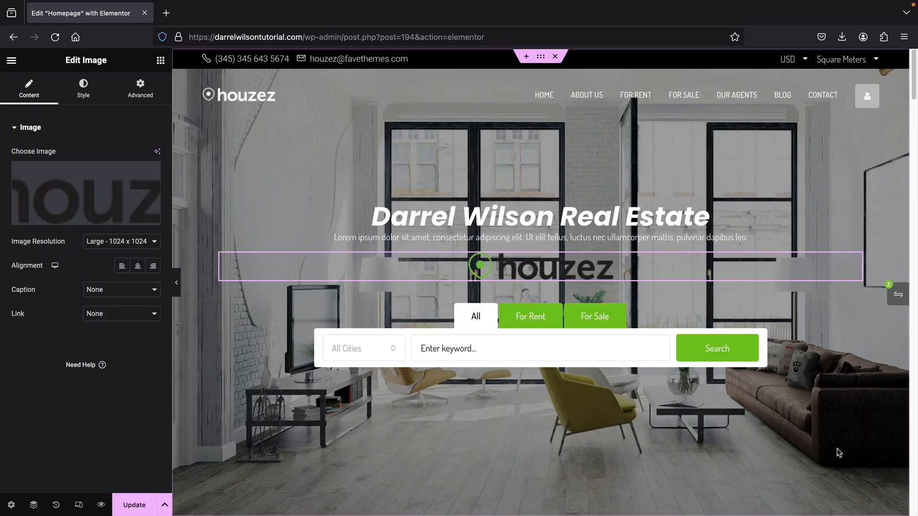
{"action": "right_click", "coordinate": [548, 271]}
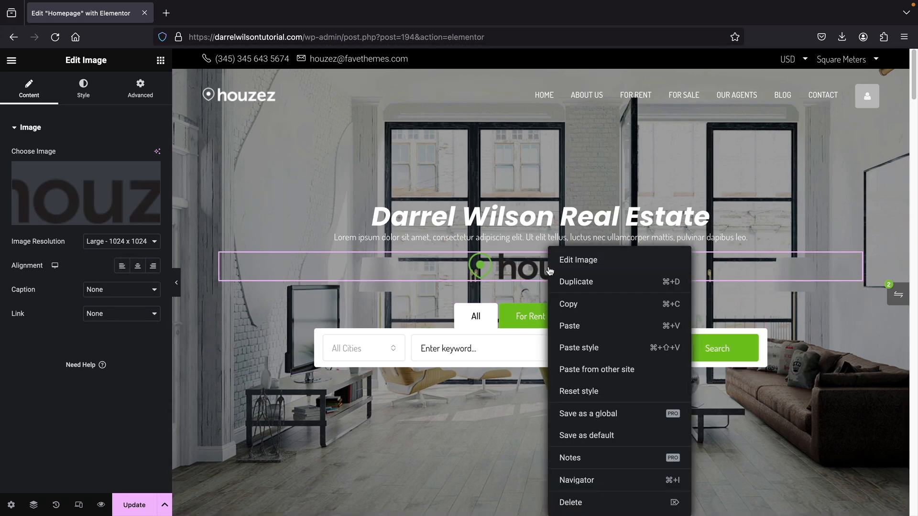
{"action": "left_click", "coordinate": [594, 502]}
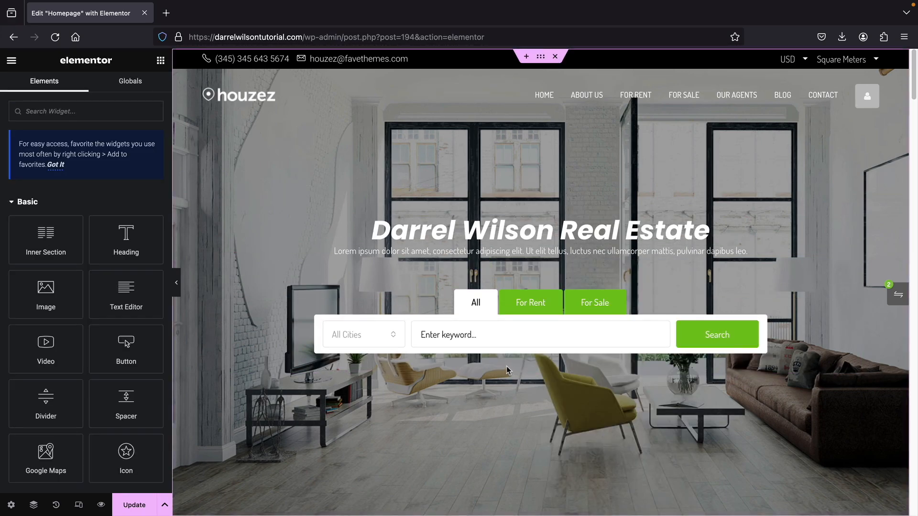
Enlarge the spacer below the section subtitle to 113.
{"action": "scroll", "coordinate": [507, 370], "scroll_direction": "down", "scroll_amount": 7}
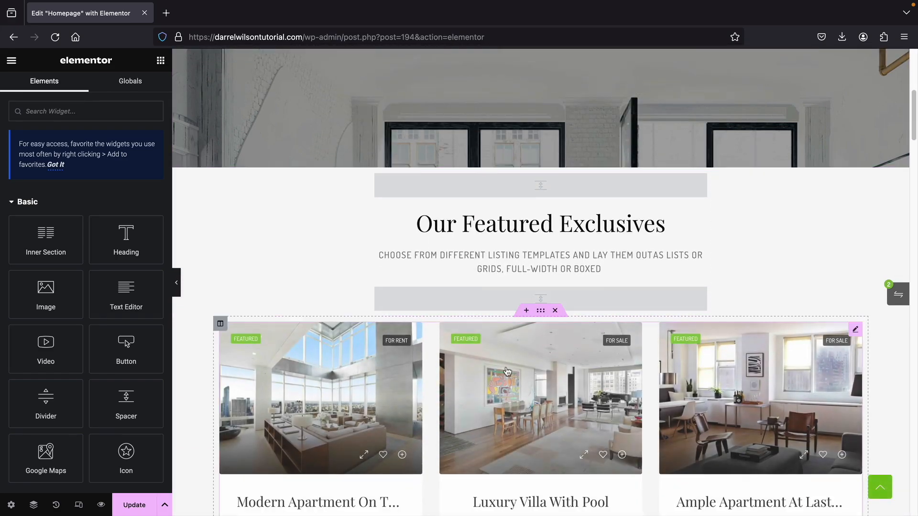
{"action": "scroll", "coordinate": [507, 371], "scroll_direction": "down", "scroll_amount": 1}
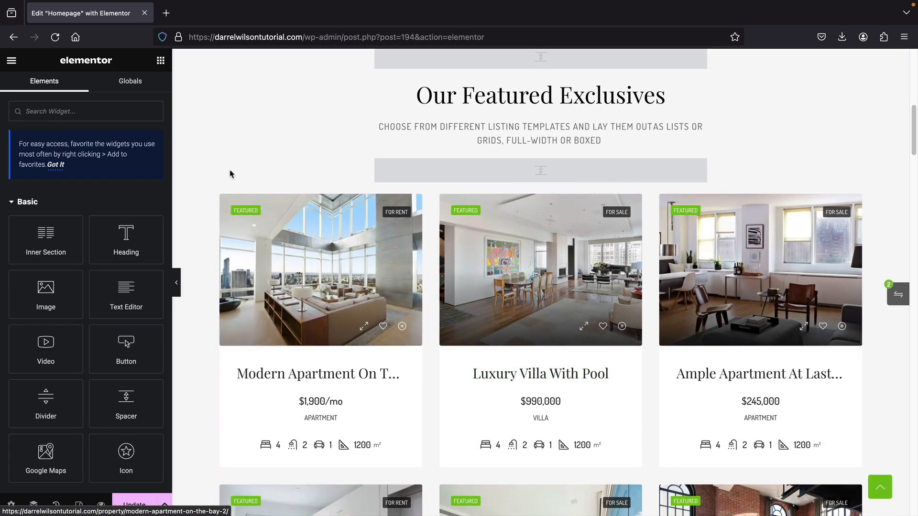
{"action": "scroll", "coordinate": [227, 151], "scroll_direction": "up", "scroll_amount": 1}
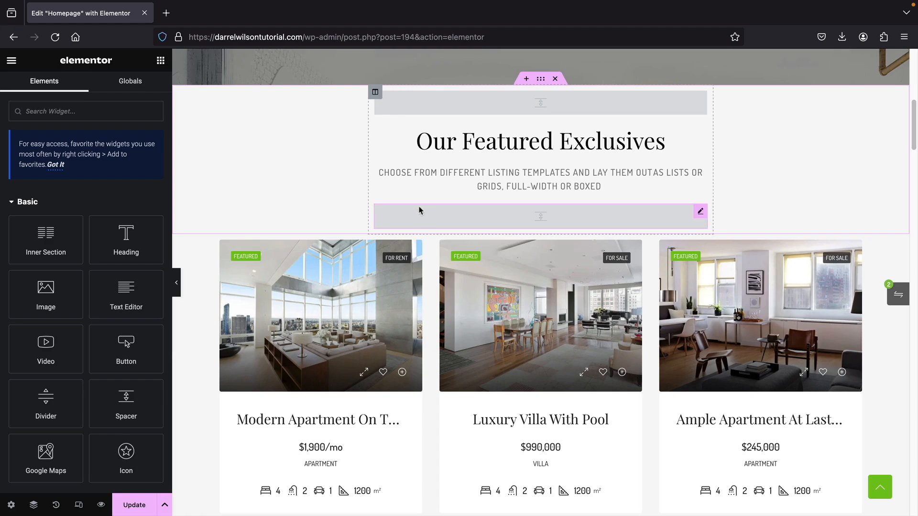
{"action": "left_click", "coordinate": [427, 218]}
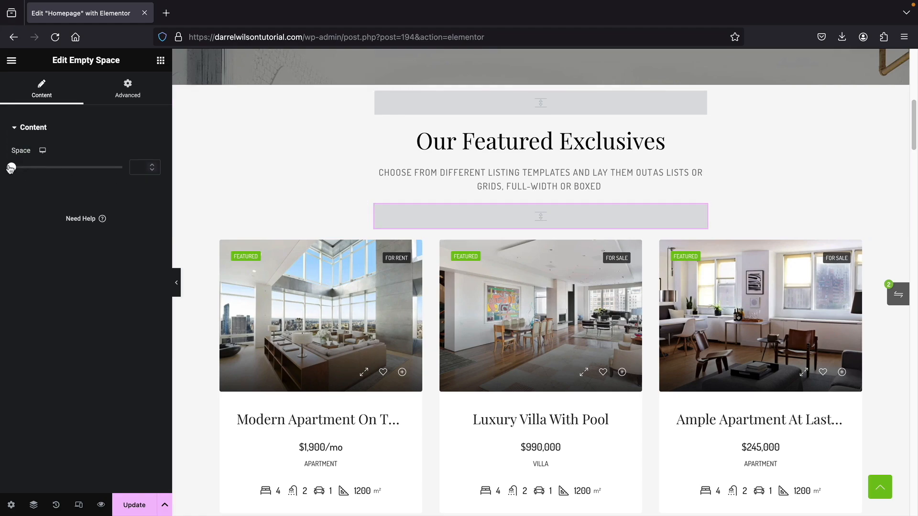
{"action": "mouse_move", "coordinate": [12, 168]}
{"action": "left_mouse_down"}
{"action": "mouse_move", "coordinate": [70, 171]}
{"action": "mouse_move", "coordinate": [10, 170]}
{"action": "left_mouse_up"}
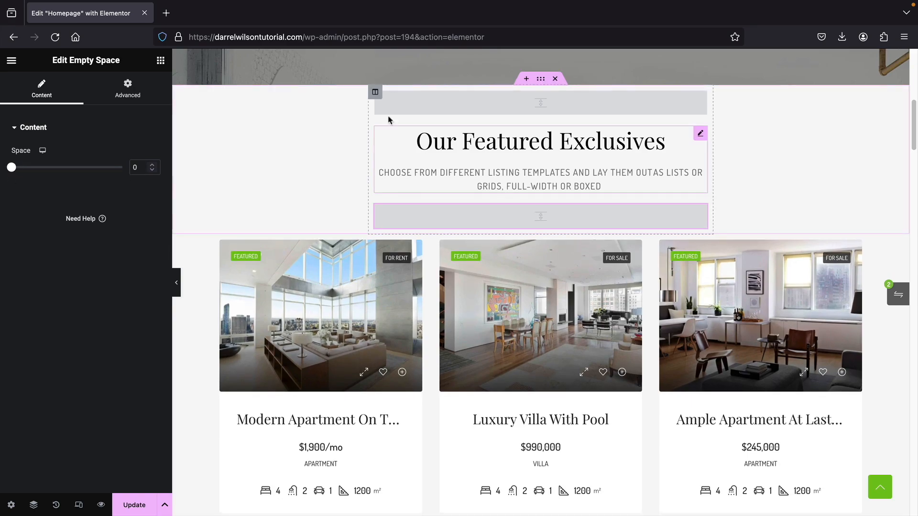
Add a centred Button under the subtitle with green #3AB136 background.
{"action": "left_click", "coordinate": [161, 60]}
{"action": "scroll", "coordinate": [79, 257], "scroll_direction": "down", "scroll_amount": 3}
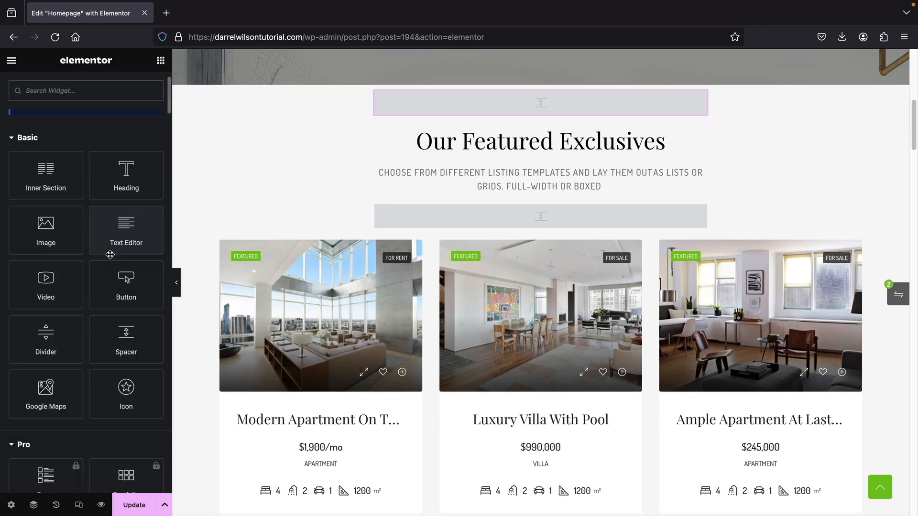
{"action": "left_click_drag", "start_coordinate": [126, 279], "coordinate": [524, 209]}
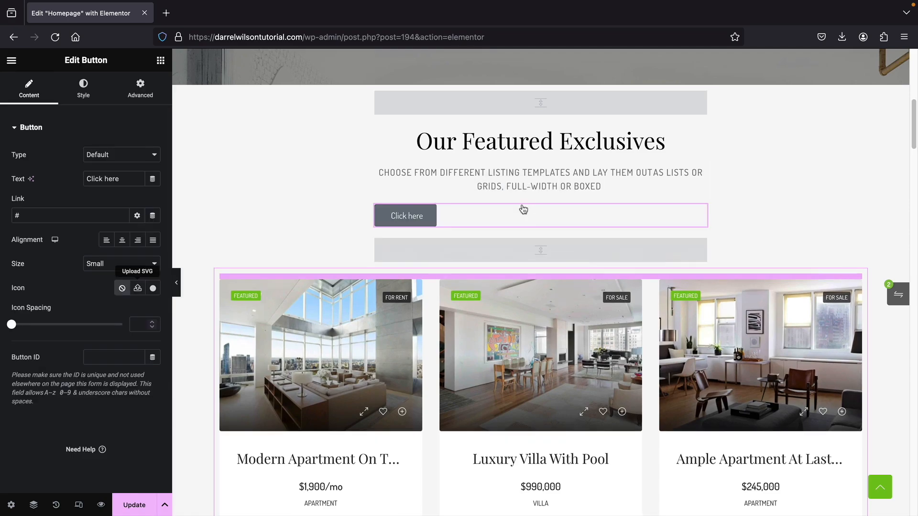
{"action": "left_click", "coordinate": [123, 240]}
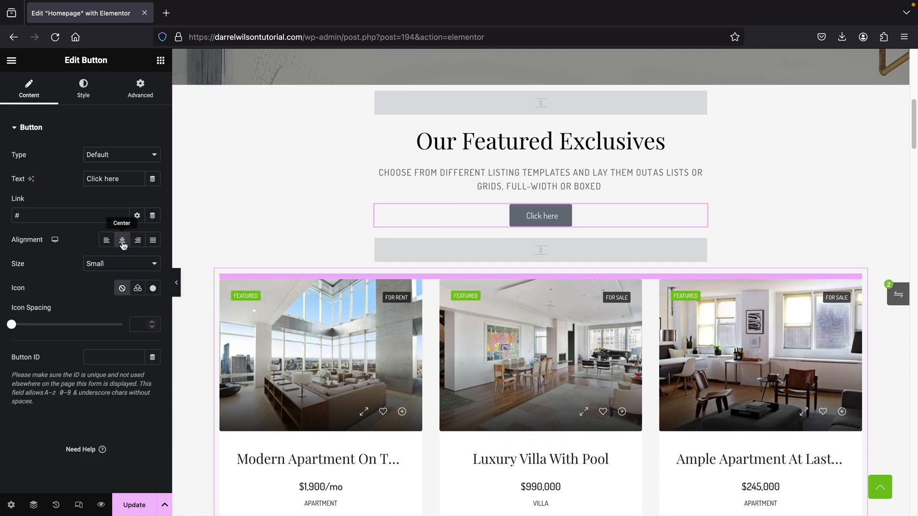
{"action": "left_click", "coordinate": [84, 92]}
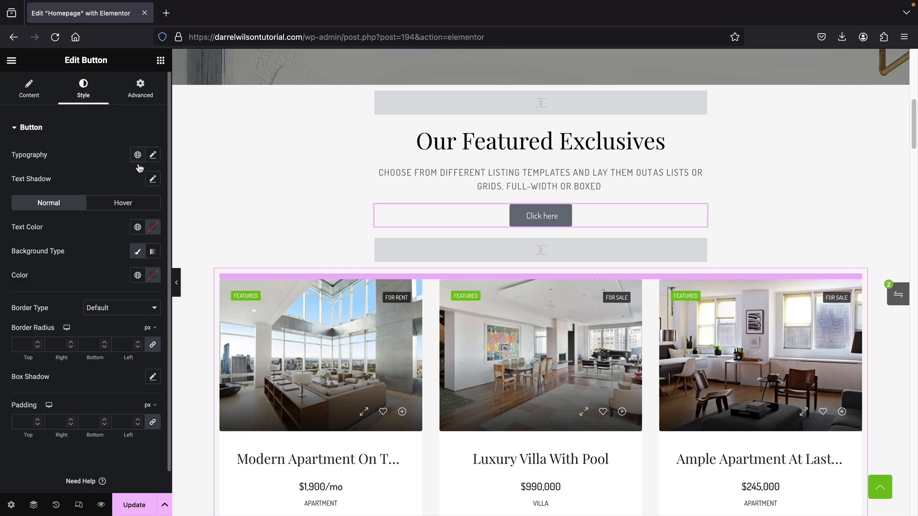
{"action": "left_click", "coordinate": [153, 276]}
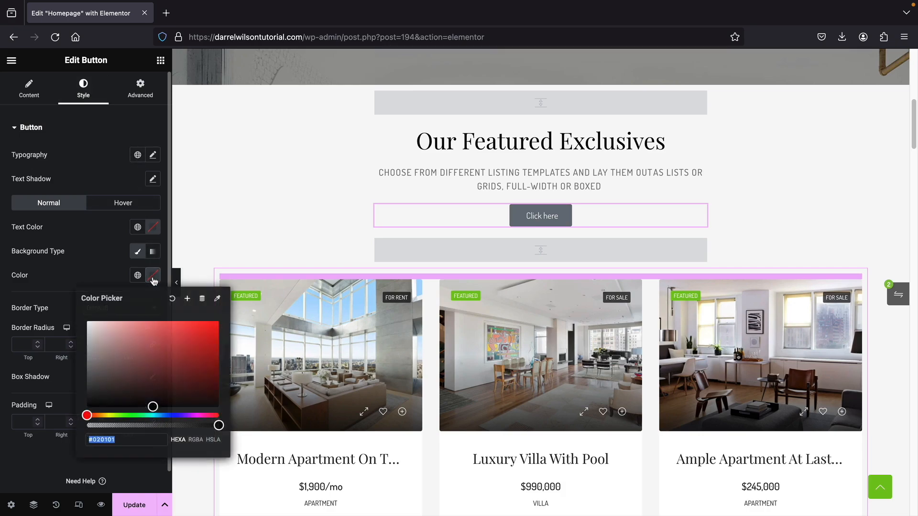
{"action": "left_click_drag", "start_coordinate": [143, 352], "coordinate": [180, 347]}
{"action": "left_click", "coordinate": [131, 415]}
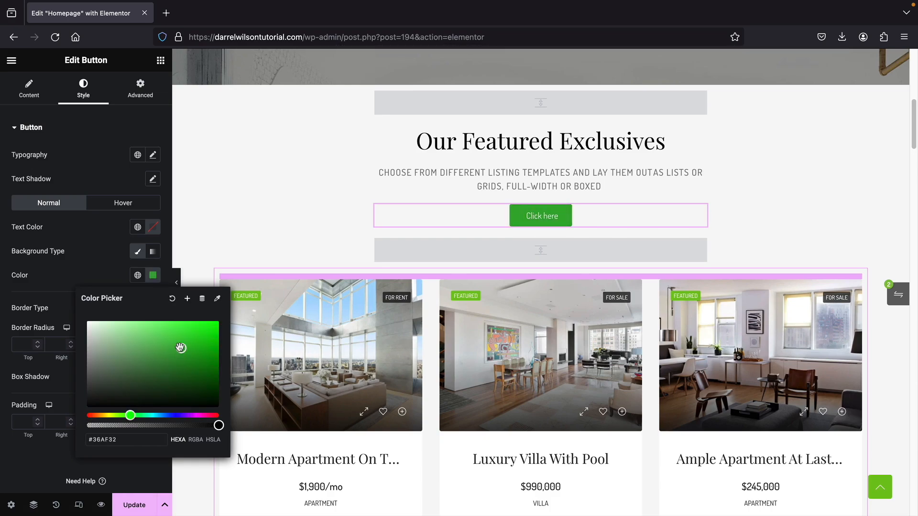
{"action": "left_click", "coordinate": [96, 265]}
Link the button to the Contact page.
{"action": "left_click", "coordinate": [17, 87]}
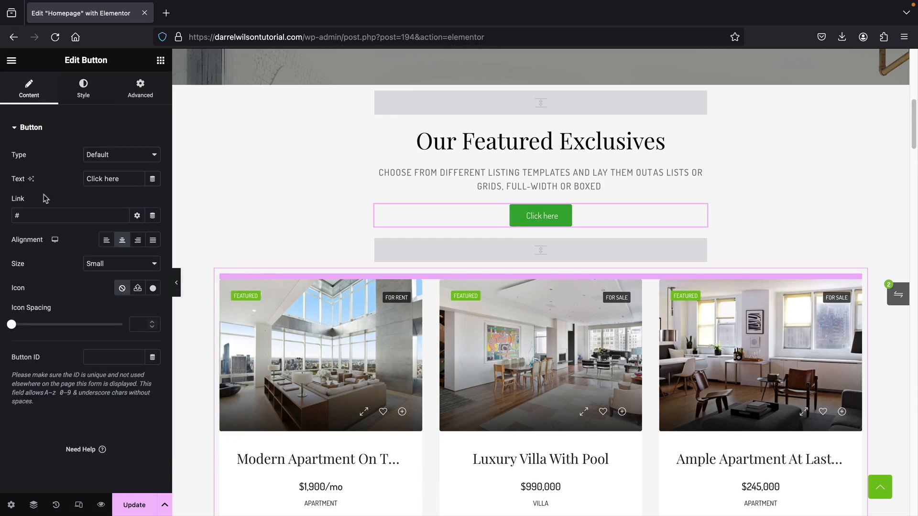
{"action": "key", "text": "BackSpace"}
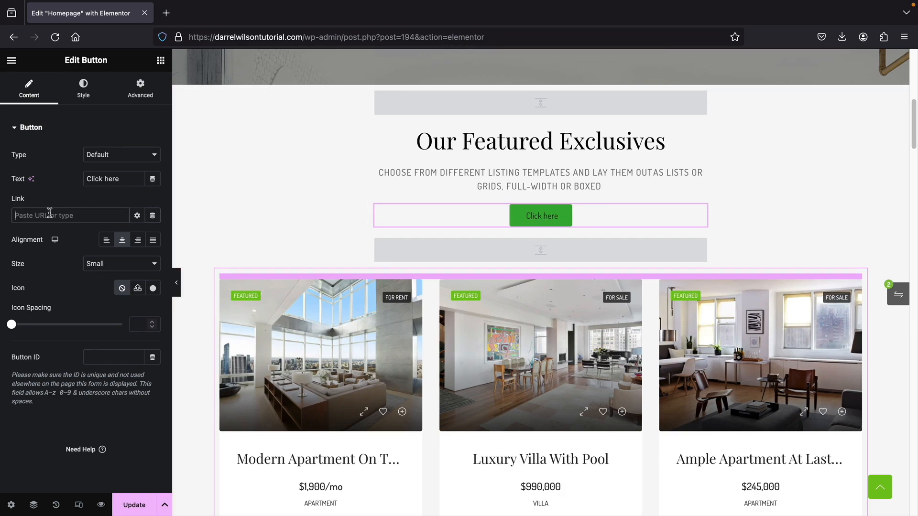
{"action": "type", "text": "contact"}
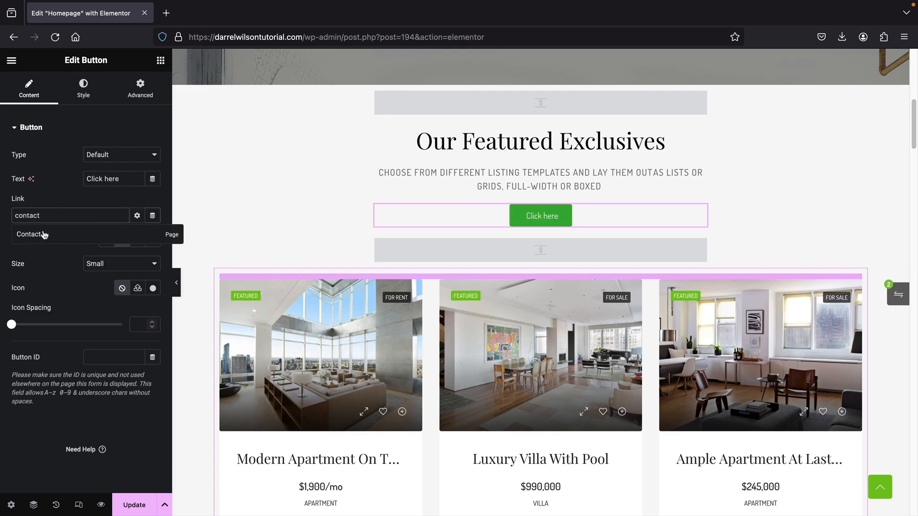
{"action": "left_click", "coordinate": [37, 239]}
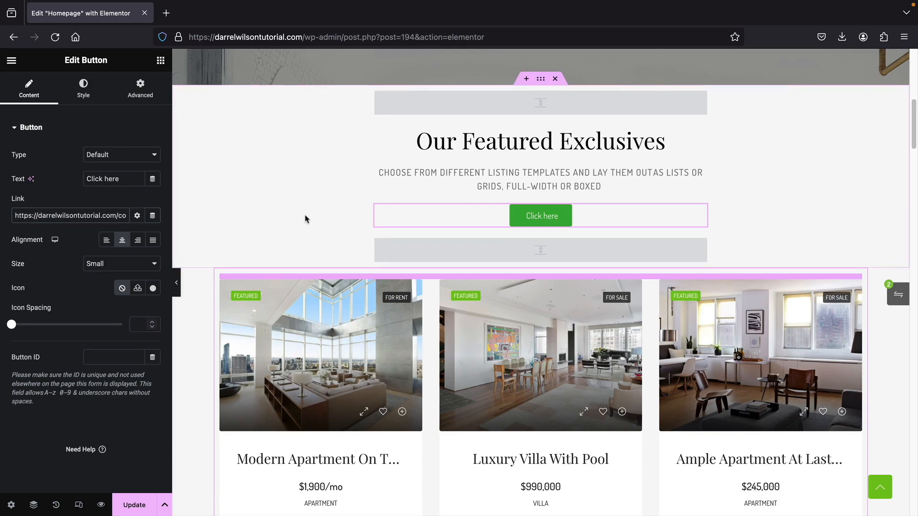
{"action": "scroll", "coordinate": [306, 215], "scroll_direction": "down", "scroll_amount": 3}
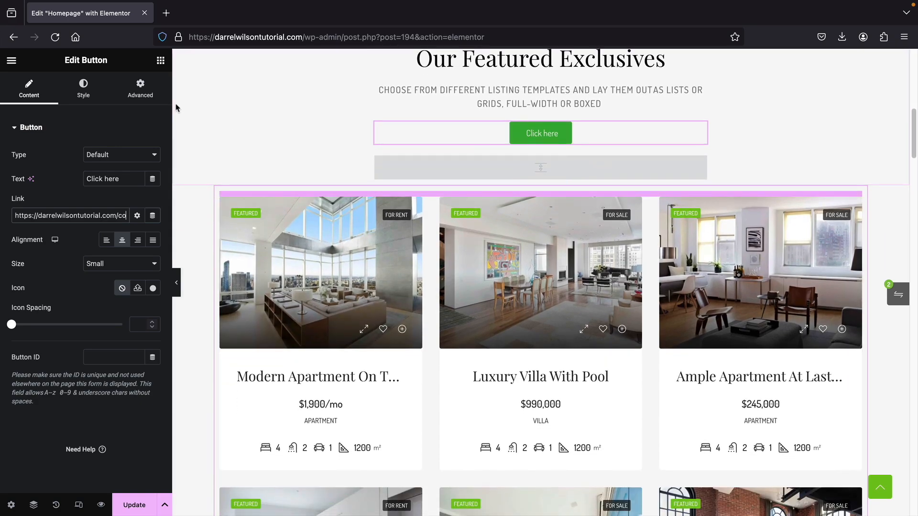
{"action": "left_click", "coordinate": [161, 62]}
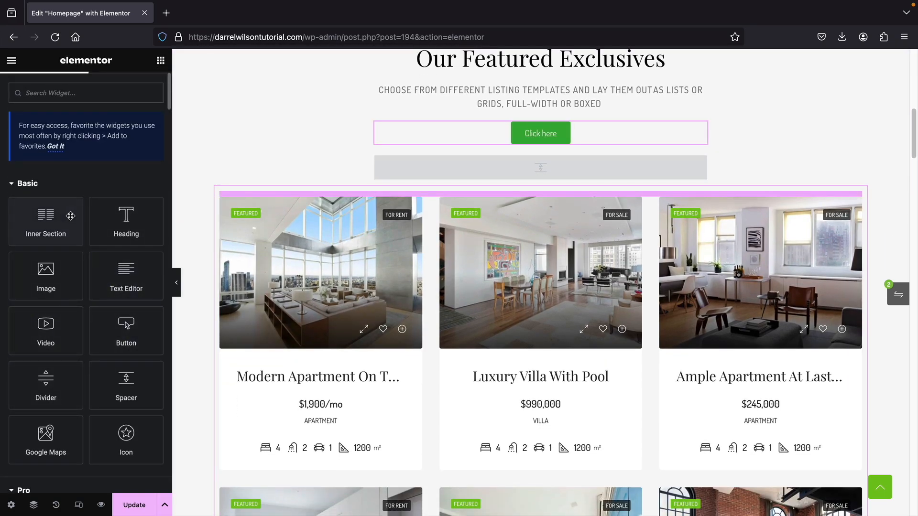
{"action": "left_click", "coordinate": [27, 183]}
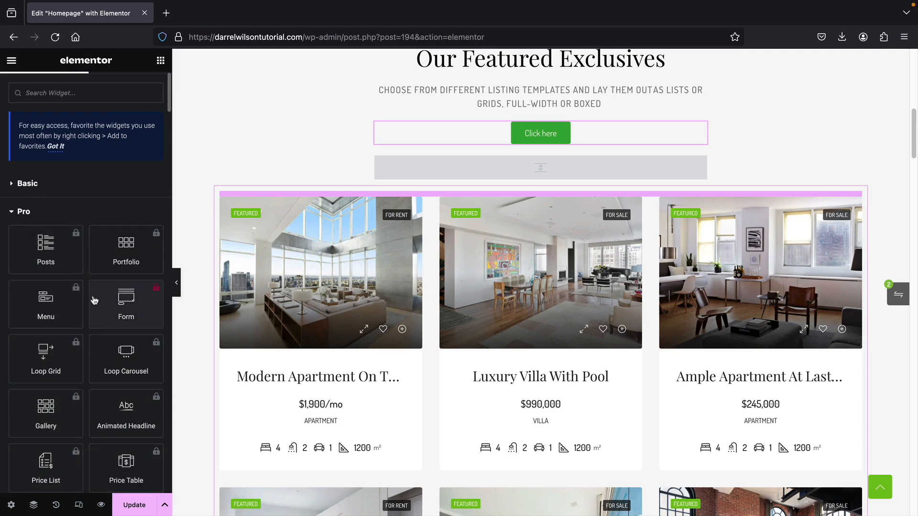
{"action": "scroll", "coordinate": [97, 301], "scroll_direction": "down", "scroll_amount": 1}
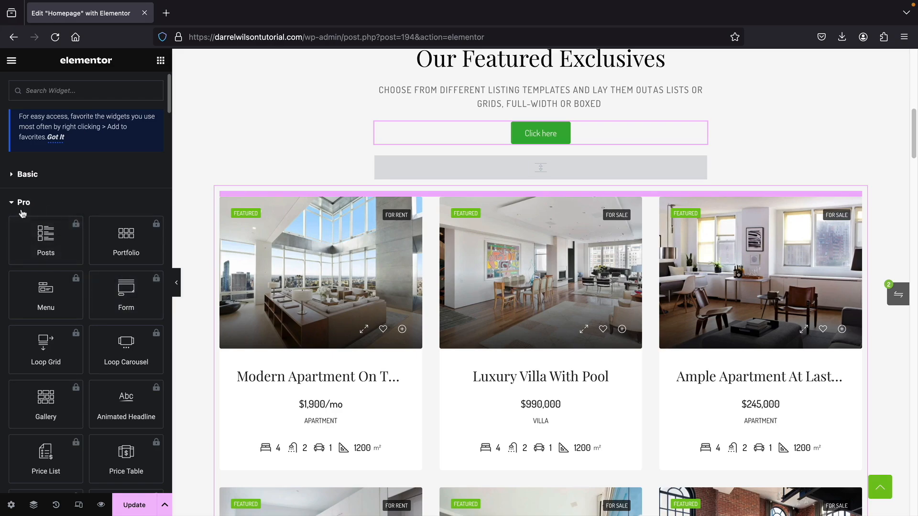
{"action": "left_click", "coordinate": [22, 210]}
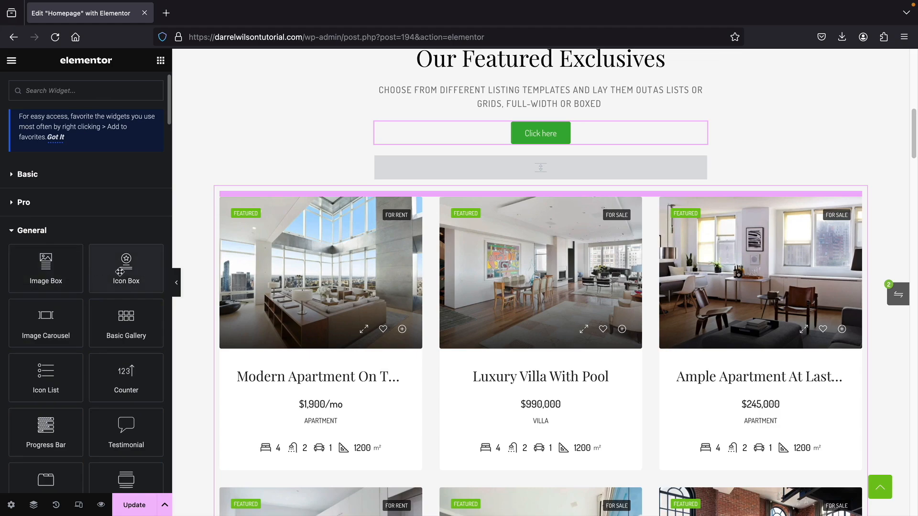
{"action": "scroll", "coordinate": [318, 287], "scroll_direction": "up", "scroll_amount": 2}
{"action": "scroll", "coordinate": [318, 287], "scroll_direction": "up", "scroll_amount": 3}
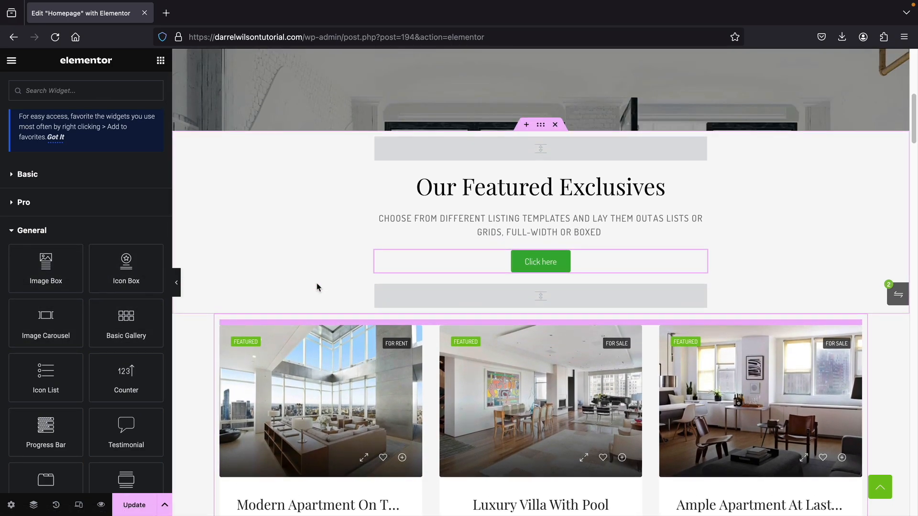
{"action": "left_click_drag", "start_coordinate": [127, 377], "coordinate": [536, 247]}
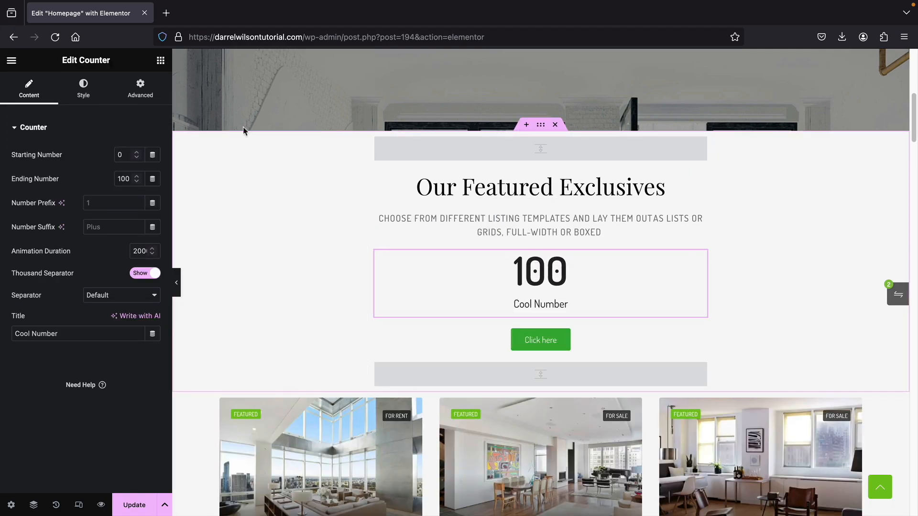
{"action": "left_click", "coordinate": [160, 60]}
{"action": "scroll", "coordinate": [111, 305], "scroll_direction": "down", "scroll_amount": 3}
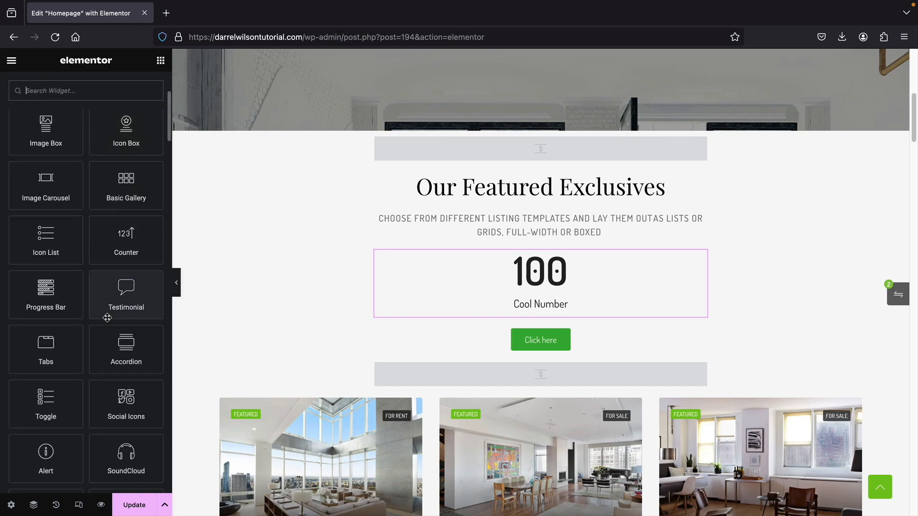
{"action": "left_click_drag", "start_coordinate": [78, 299], "coordinate": [510, 262]}
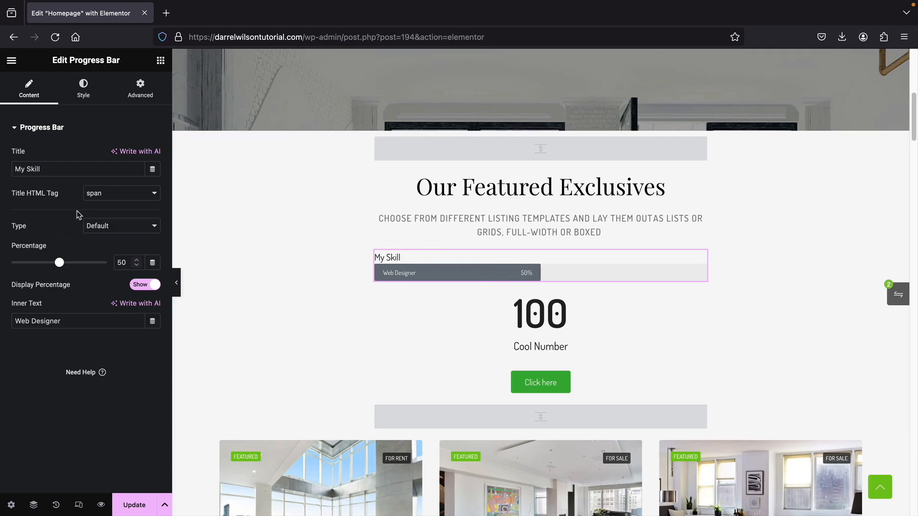
{"action": "right_click", "coordinate": [426, 260]}
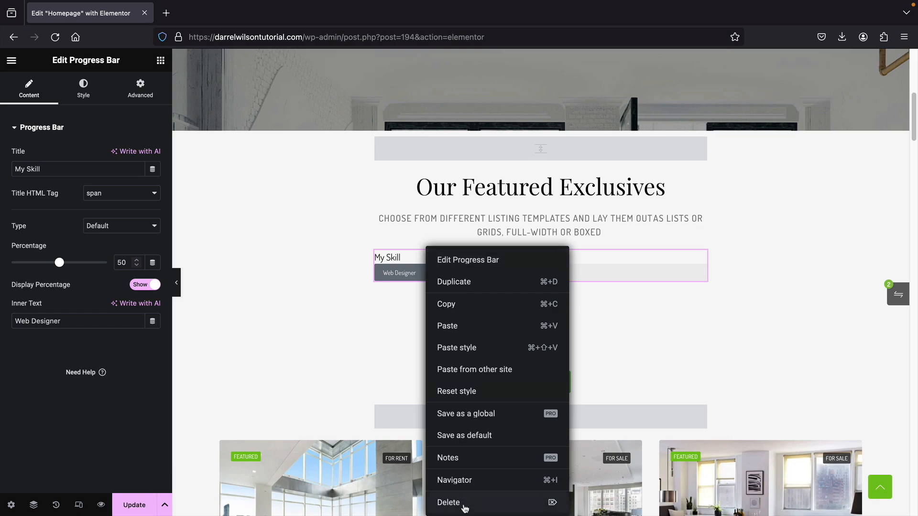
{"action": "left_click", "coordinate": [463, 505]}
{"action": "right_click", "coordinate": [462, 258]}
{"action": "left_click", "coordinate": [481, 502]}
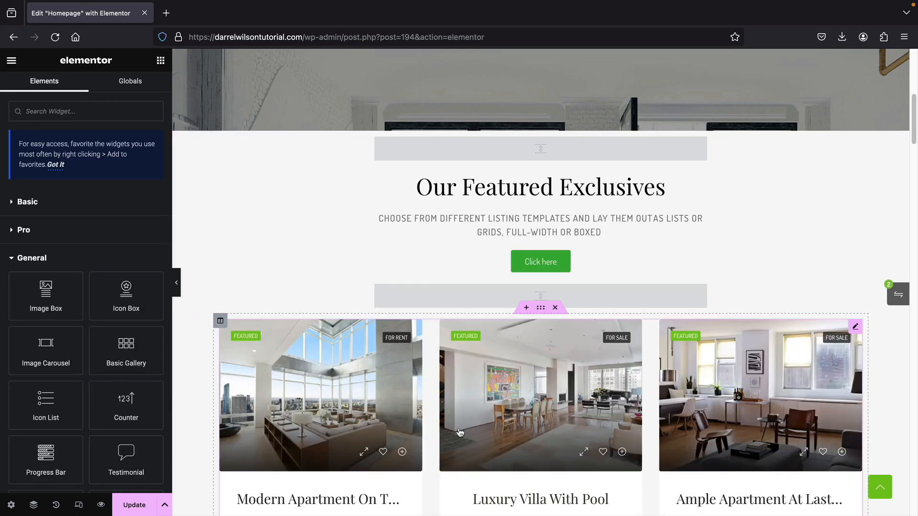
{"action": "scroll", "coordinate": [63, 265], "scroll_direction": "down", "scroll_amount": 2}
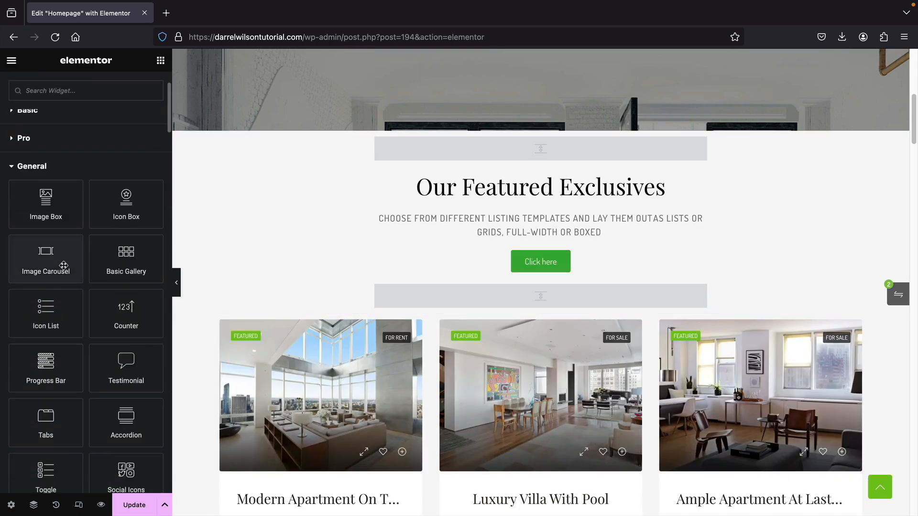
{"action": "scroll", "coordinate": [63, 266], "scroll_direction": "down", "scroll_amount": 15}
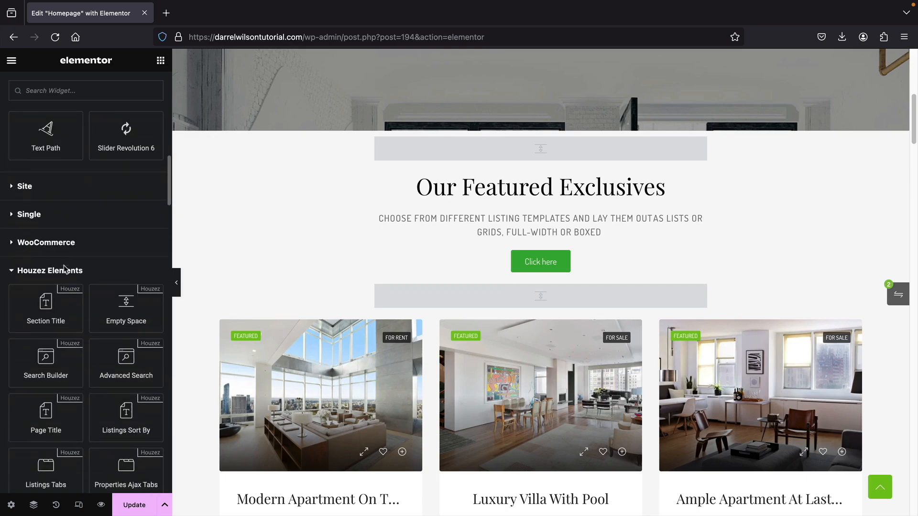
{"action": "scroll", "coordinate": [64, 270], "scroll_direction": "down", "scroll_amount": 1}
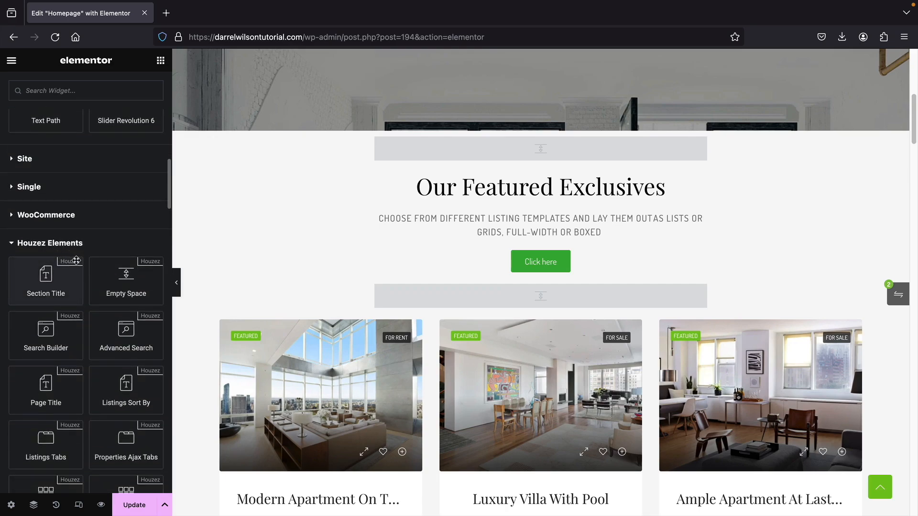
{"action": "scroll", "coordinate": [77, 261], "scroll_direction": "down", "scroll_amount": 1}
{"action": "scroll", "coordinate": [76, 260], "scroll_direction": "down", "scroll_amount": 1}
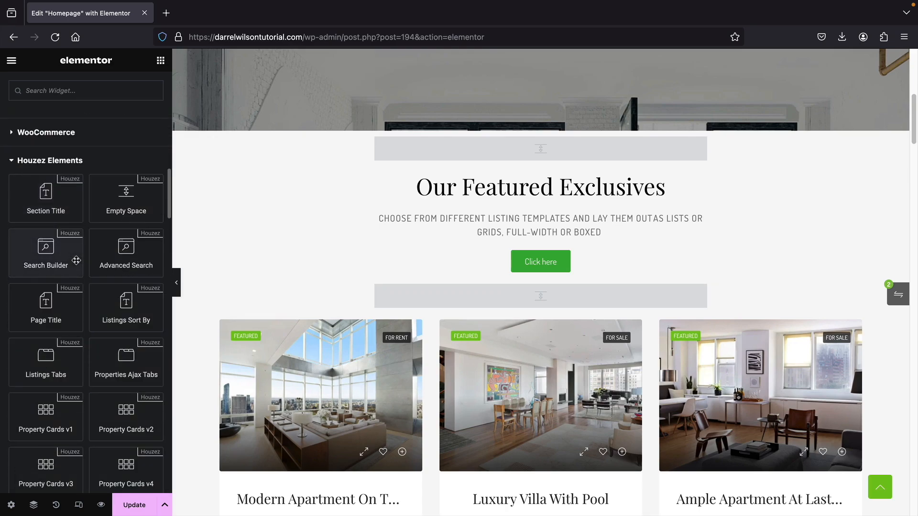
{"action": "scroll", "coordinate": [76, 261], "scroll_direction": "down", "scroll_amount": 1}
{"action": "scroll", "coordinate": [279, 261], "scroll_direction": "down", "scroll_amount": 1}
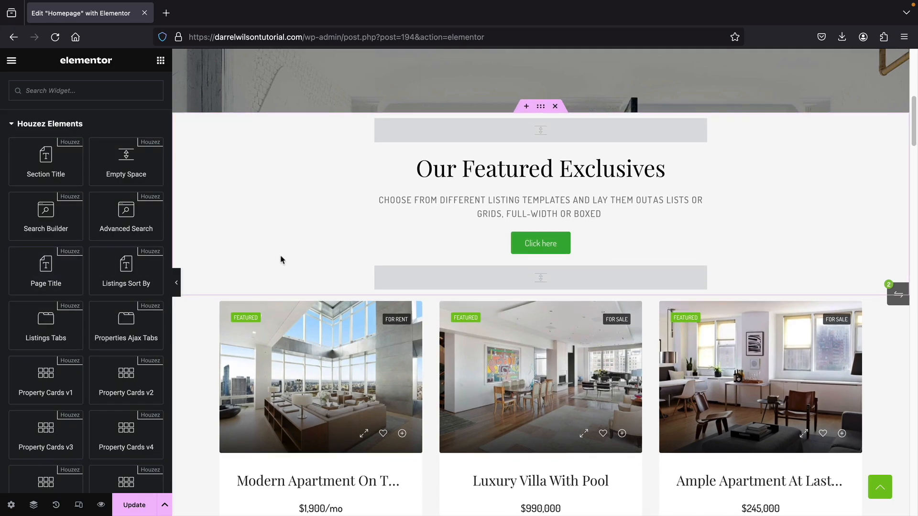
{"action": "scroll", "coordinate": [280, 260], "scroll_direction": "down", "scroll_amount": 1}
{"action": "left_click", "coordinate": [338, 344]}
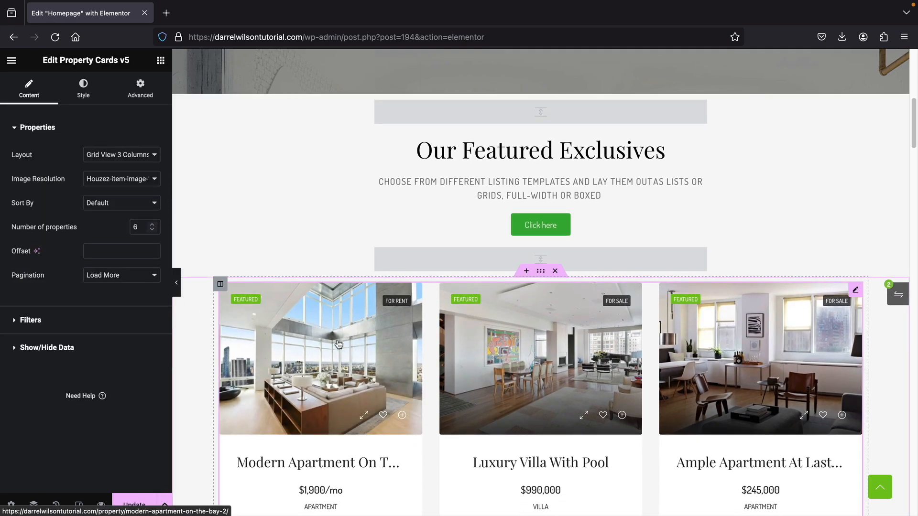
{"action": "left_click", "coordinate": [161, 61]}
{"action": "scroll", "coordinate": [86, 343], "scroll_direction": "down", "scroll_amount": 10}
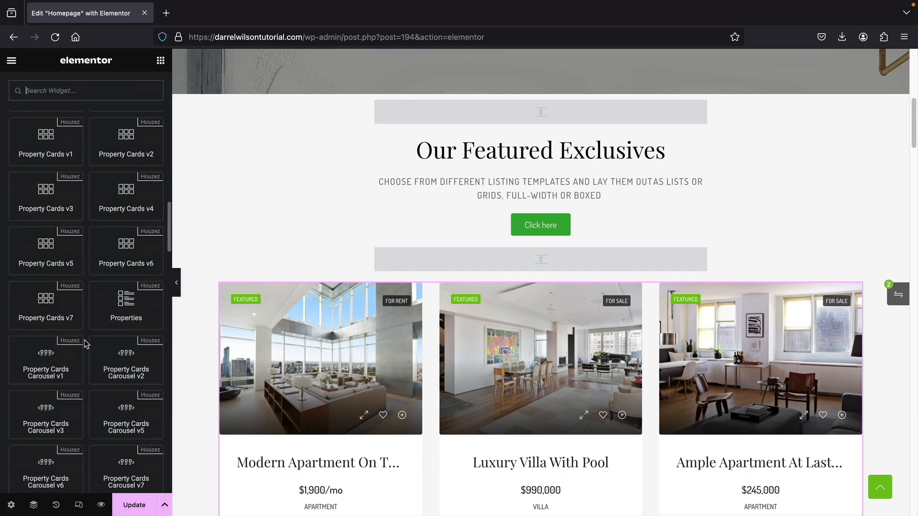
{"action": "scroll", "coordinate": [86, 343], "scroll_direction": "up", "scroll_amount": 3}
{"action": "scroll", "coordinate": [84, 344], "scroll_direction": "up", "scroll_amount": 3}
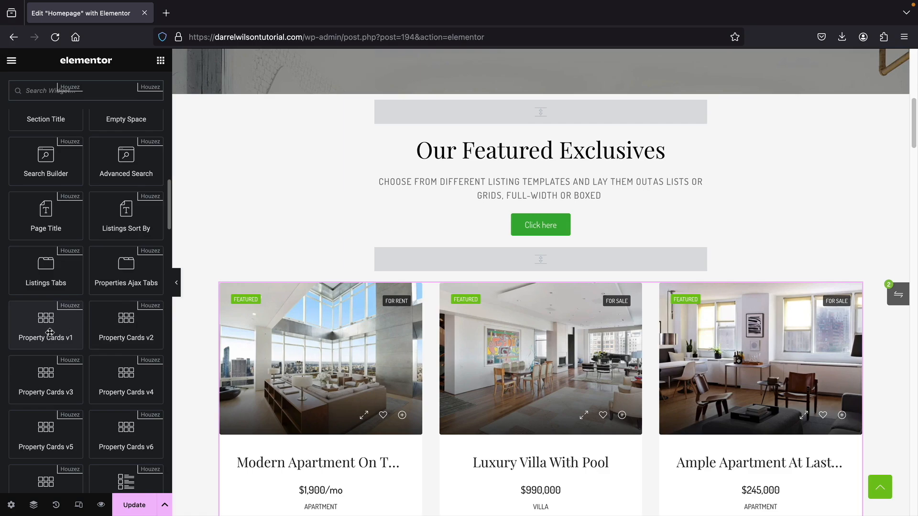
{"action": "left_click_drag", "start_coordinate": [50, 332], "coordinate": [345, 291]}
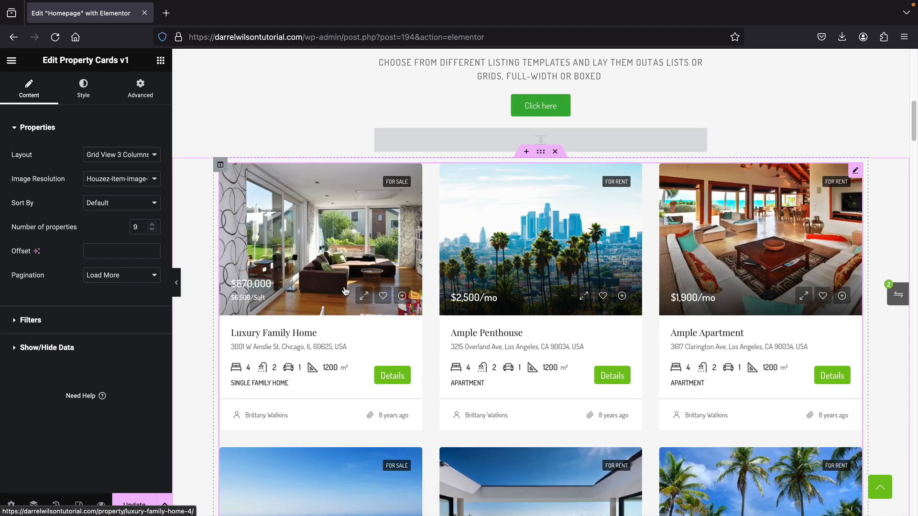
{"action": "left_click", "coordinate": [119, 153]}
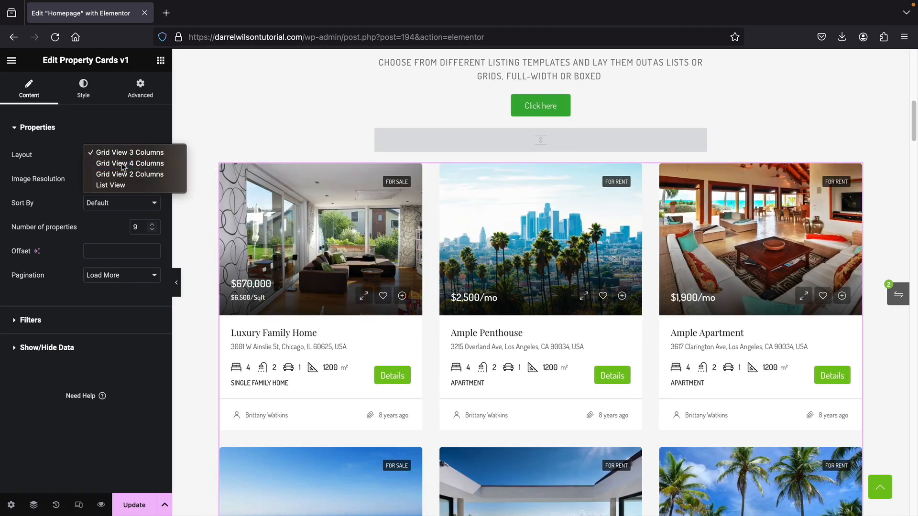
{"action": "left_click", "coordinate": [122, 162]}
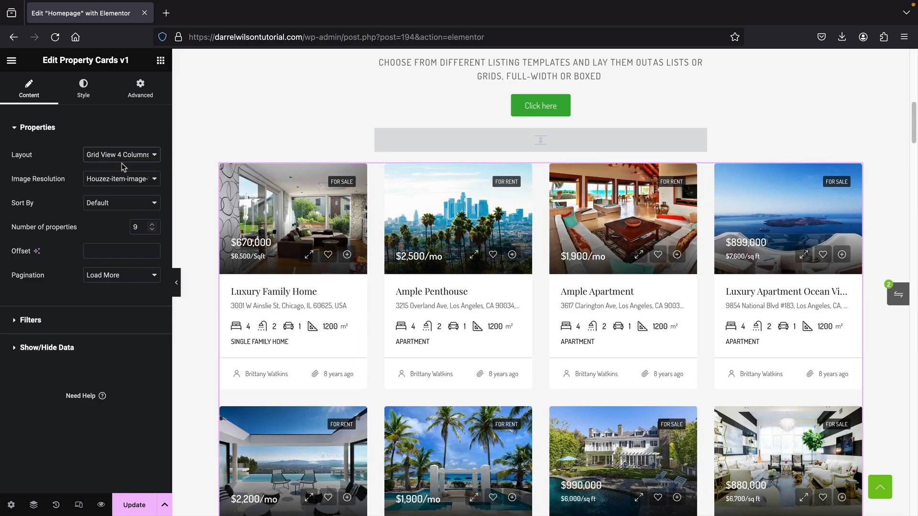
{"action": "left_click", "coordinate": [123, 161]}
{"action": "left_click", "coordinate": [125, 163]}
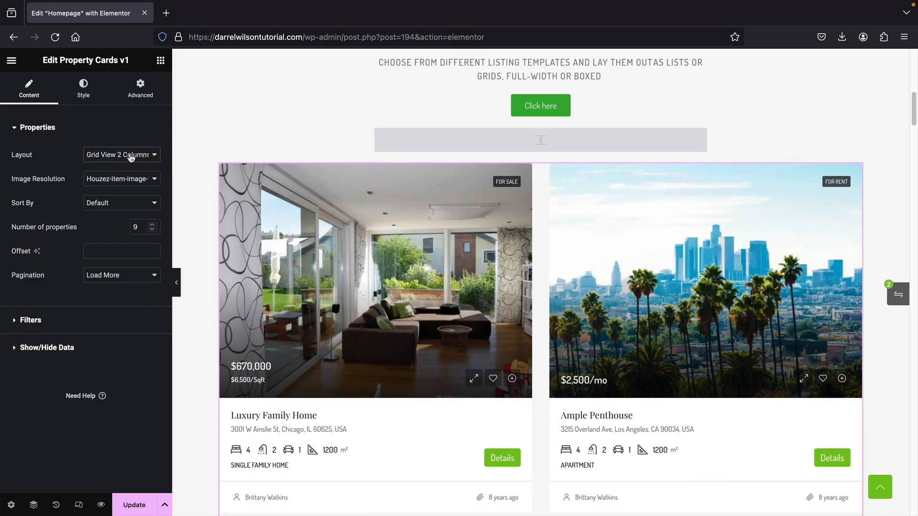
{"action": "left_click", "coordinate": [130, 158]}
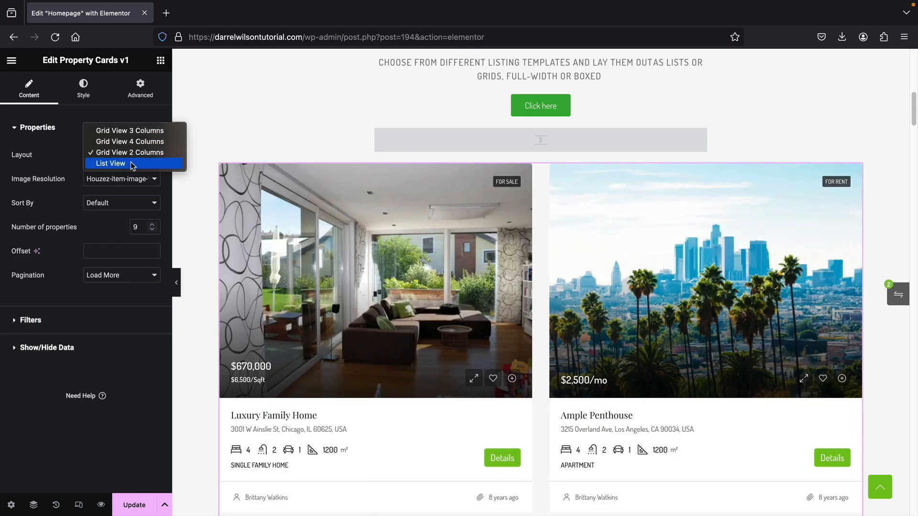
{"action": "left_click", "coordinate": [132, 165]}
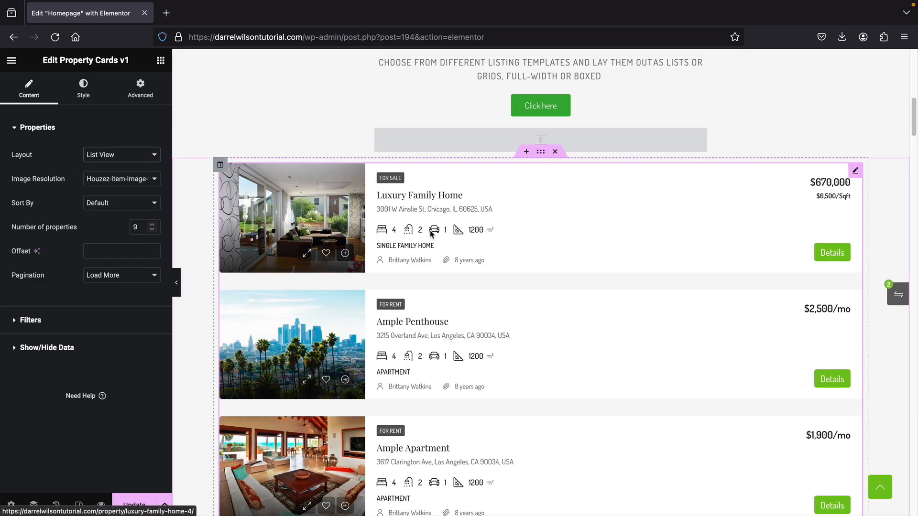
{"action": "right_click", "coordinate": [521, 211]}
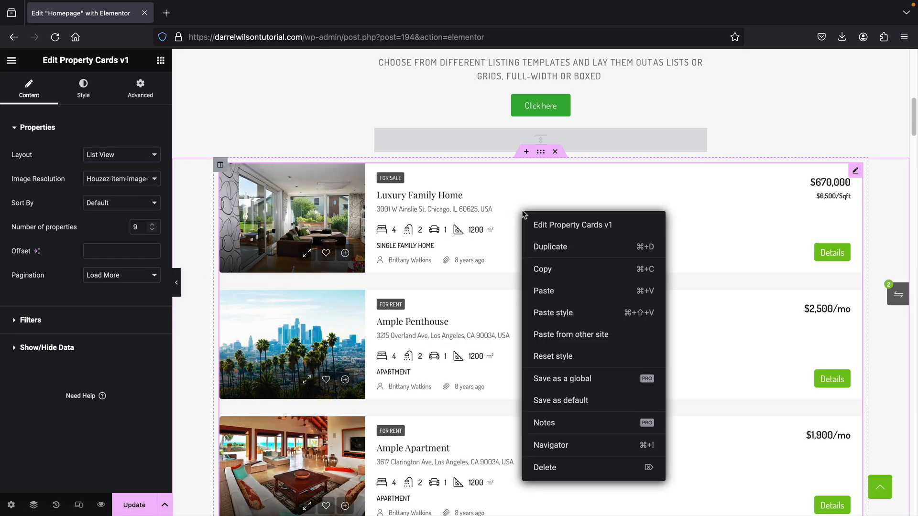
{"action": "left_click", "coordinate": [561, 473]}
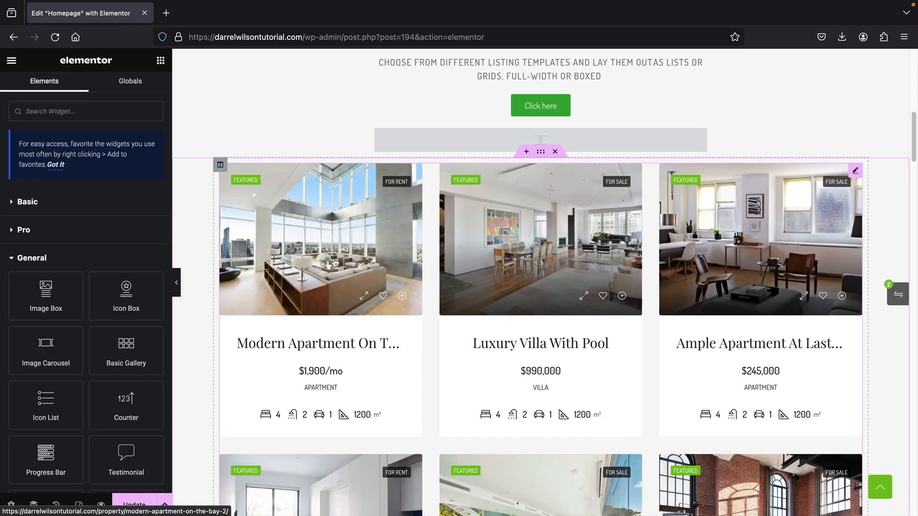
Delete the original featured property grid below the Featured Exclusives heading.
{"action": "right_click", "coordinate": [335, 246]}
{"action": "left_click", "coordinate": [381, 498]}
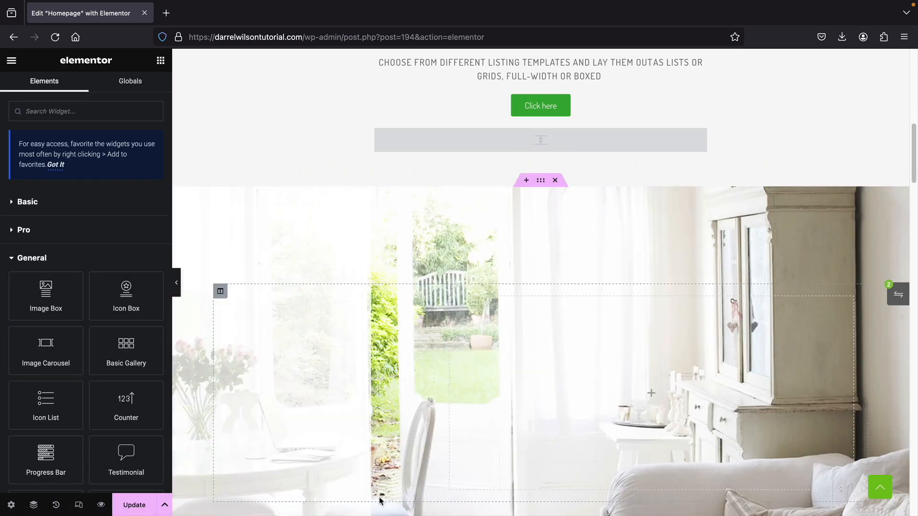
{"action": "scroll", "coordinate": [456, 235], "scroll_direction": "up", "scroll_amount": 1}
{"action": "scroll", "coordinate": [438, 218], "scroll_direction": "up", "scroll_amount": 2}
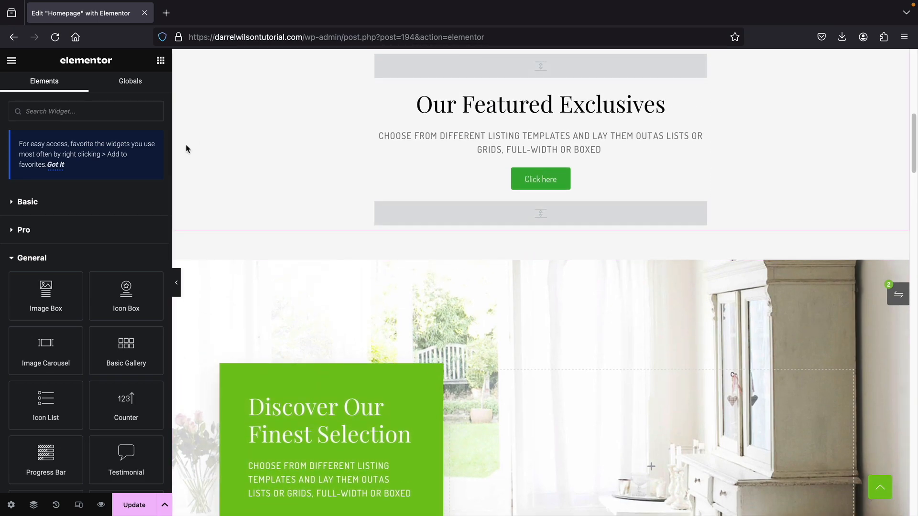
{"action": "scroll", "coordinate": [115, 251], "scroll_direction": "down", "scroll_amount": 20}
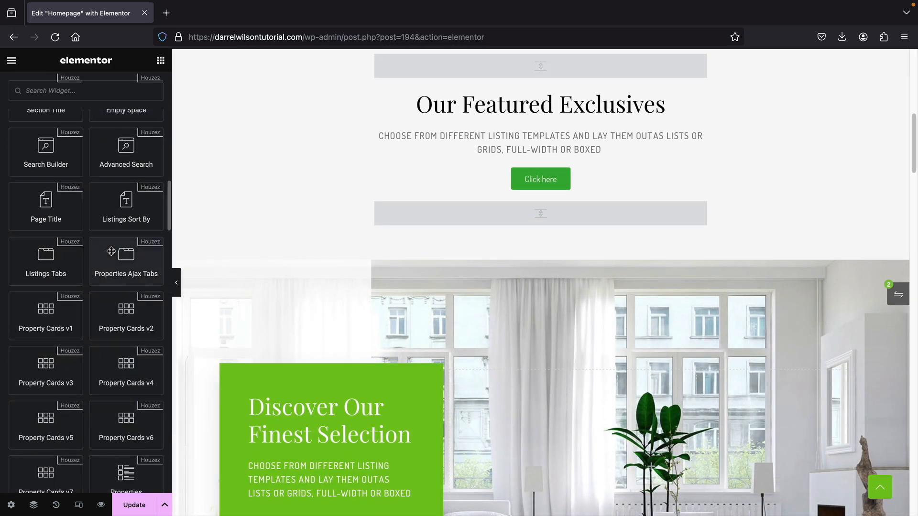
{"action": "scroll", "coordinate": [111, 251], "scroll_direction": "up", "scroll_amount": 2}
{"action": "scroll", "coordinate": [111, 251], "scroll_direction": "up", "scroll_amount": 1}
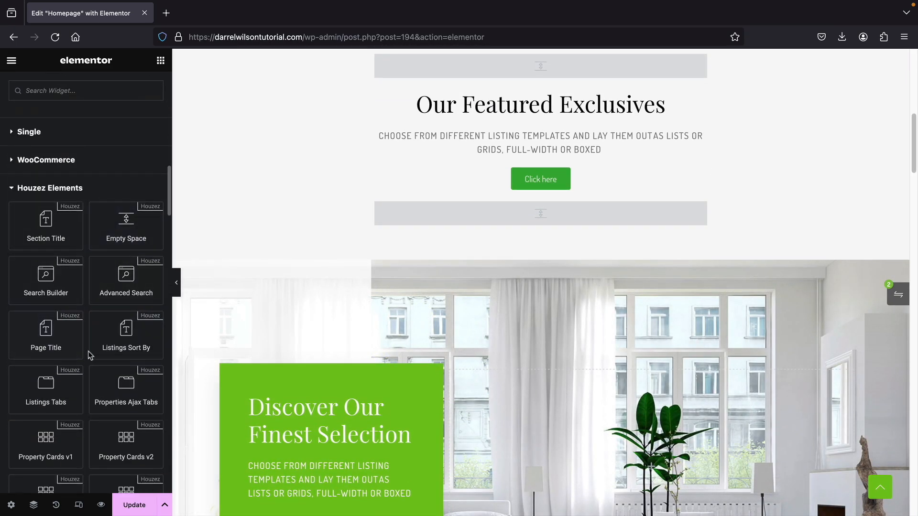
{"action": "scroll", "coordinate": [91, 363], "scroll_direction": "down", "scroll_amount": 2}
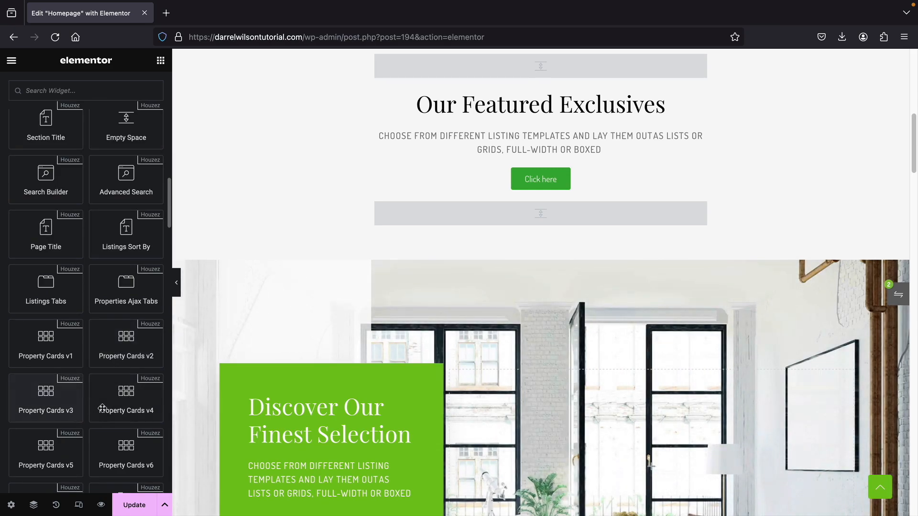
Try a Property Cards v4 block with houzez-item-image-4 resolution, then delete it.
{"action": "left_click_drag", "start_coordinate": [102, 408], "coordinate": [490, 243]}
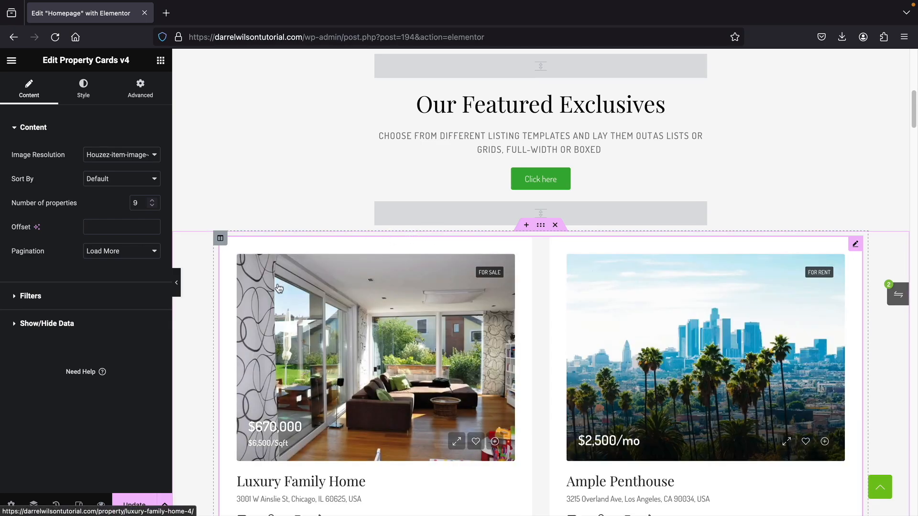
{"action": "left_click", "coordinate": [146, 155]}
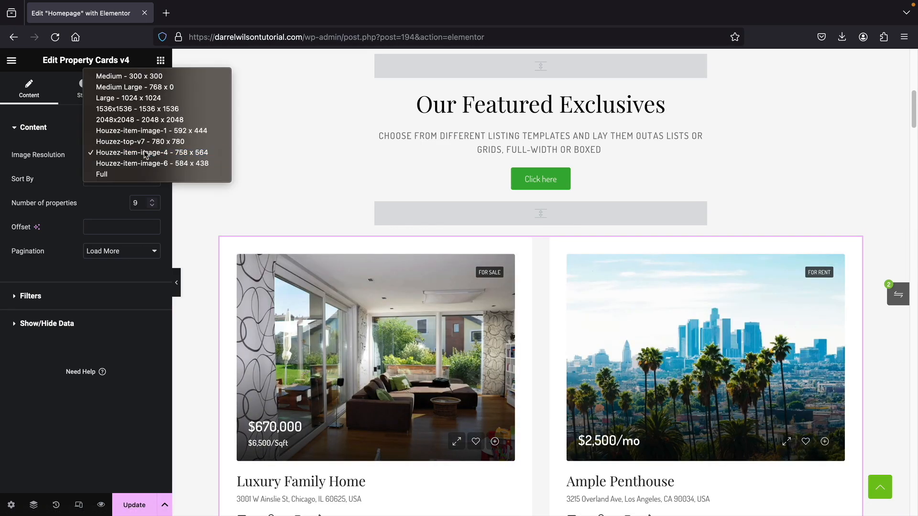
{"action": "left_click", "coordinate": [146, 152]}
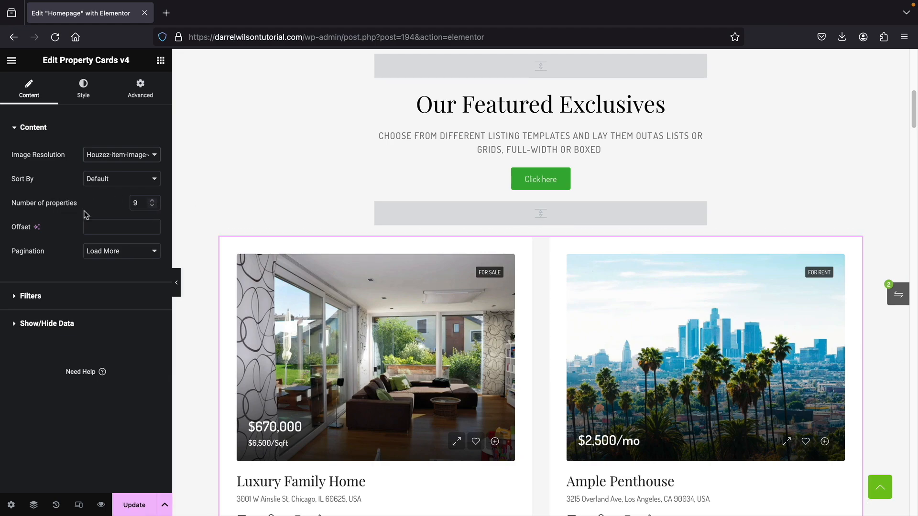
{"action": "scroll", "coordinate": [296, 282], "scroll_direction": "down", "scroll_amount": 3}
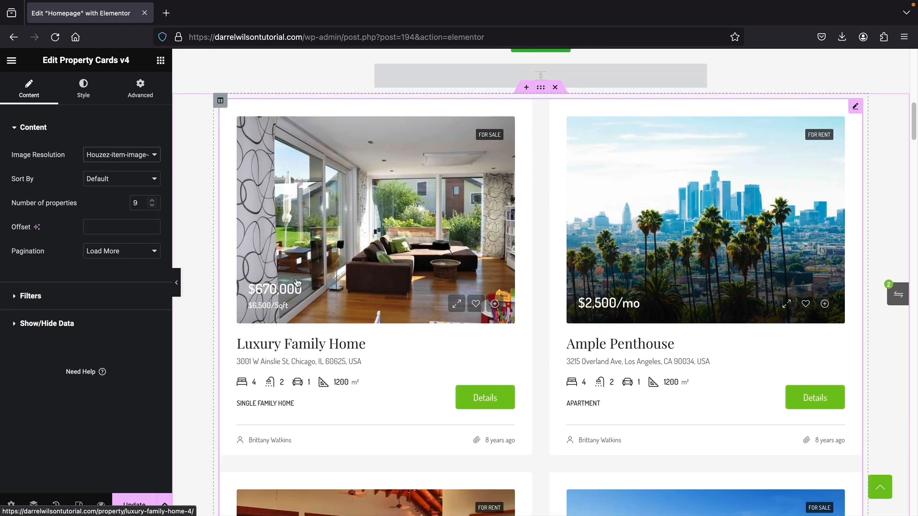
{"action": "scroll", "coordinate": [296, 282], "scroll_direction": "down", "scroll_amount": 1}
{"action": "scroll", "coordinate": [296, 282], "scroll_direction": "up", "scroll_amount": 2}
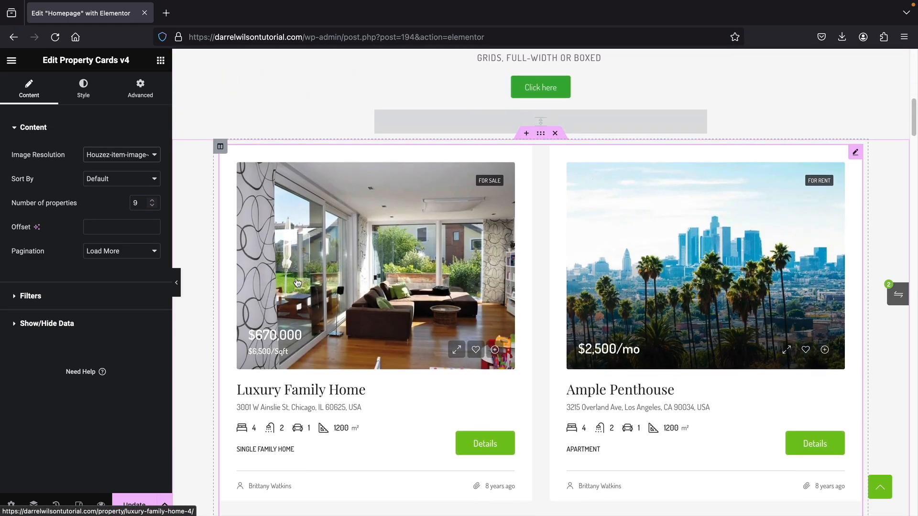
{"action": "right_click", "coordinate": [305, 207]}
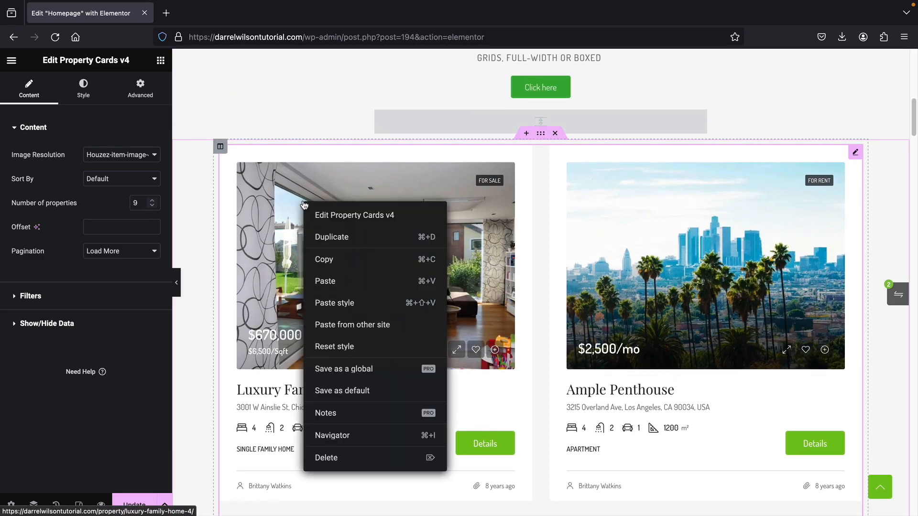
{"action": "left_click", "coordinate": [353, 460]}
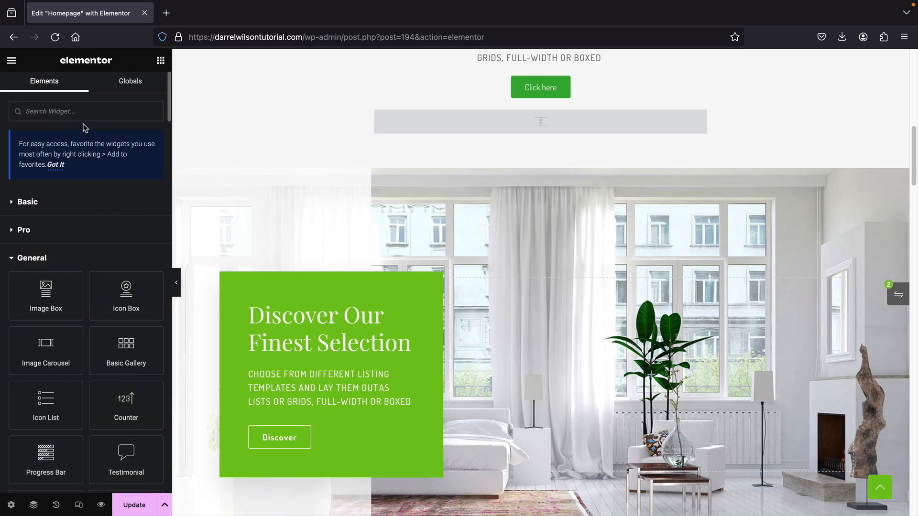
Search 'property' and place a Property Cards v1 grid below the spacer, toggling its Filters section.
{"action": "left_click", "coordinate": [89, 103]}
{"action": "type", "text": "propert"}
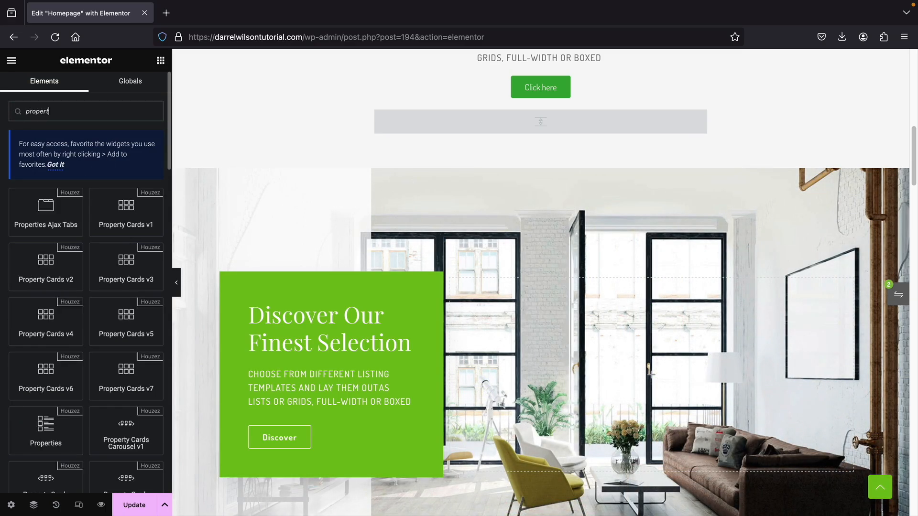
{"action": "type", "text": "y"}
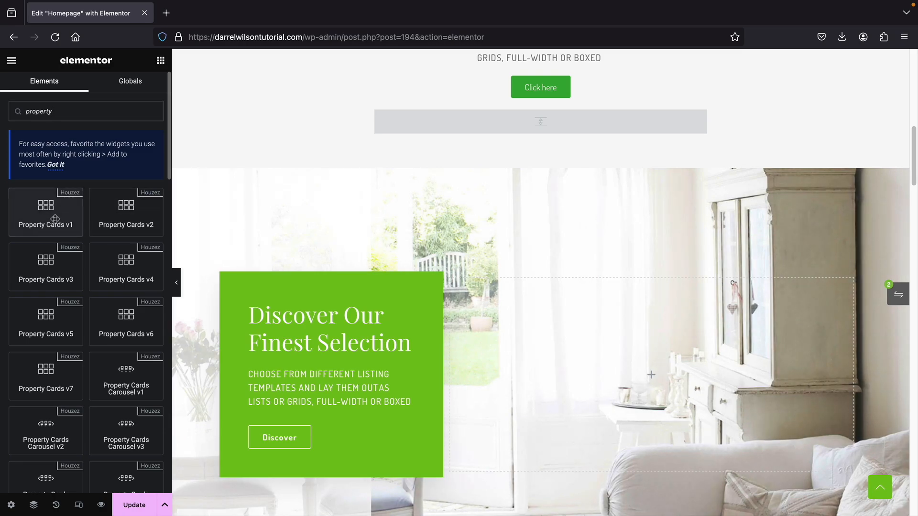
{"action": "left_click_drag", "start_coordinate": [53, 218], "coordinate": [438, 149]}
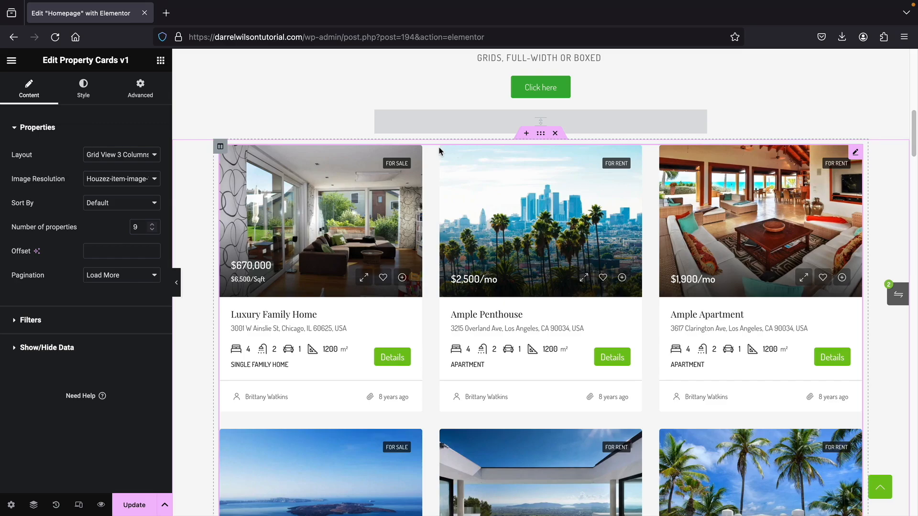
{"action": "left_click", "coordinate": [30, 320]}
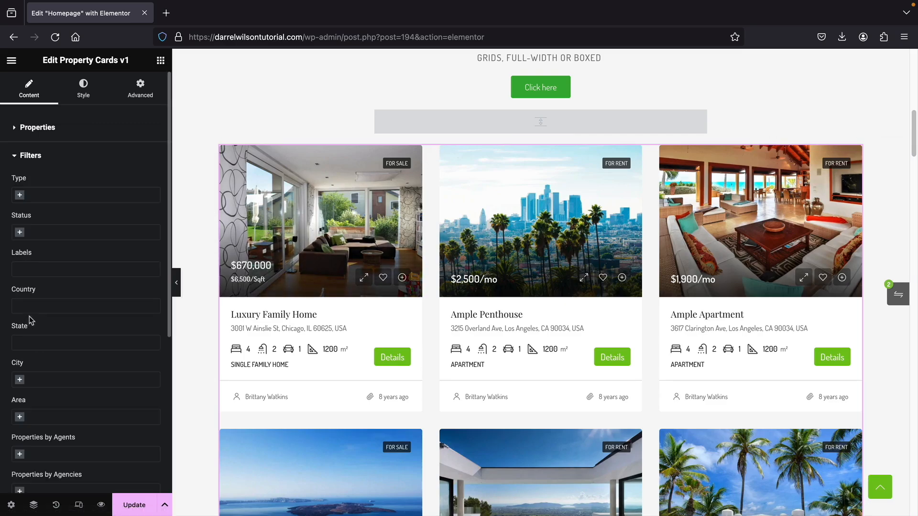
{"action": "left_click", "coordinate": [37, 161]}
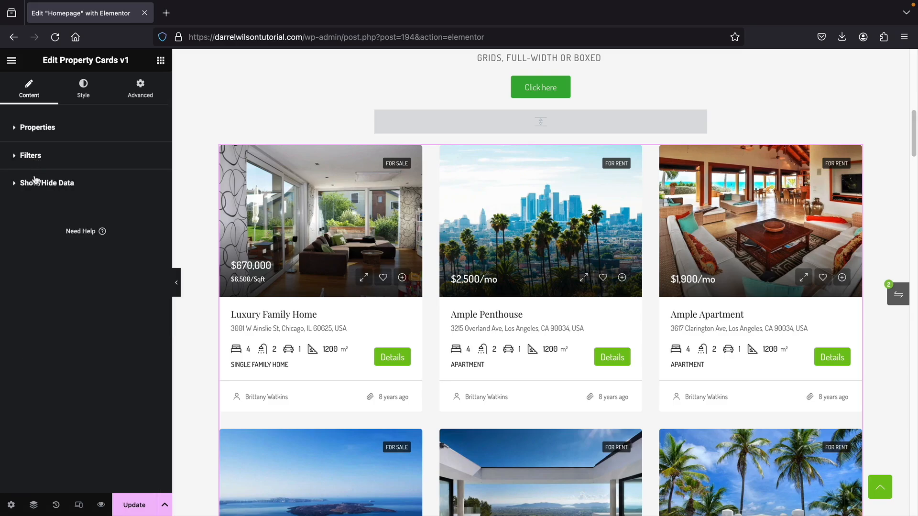
{"action": "left_click", "coordinate": [36, 161]}
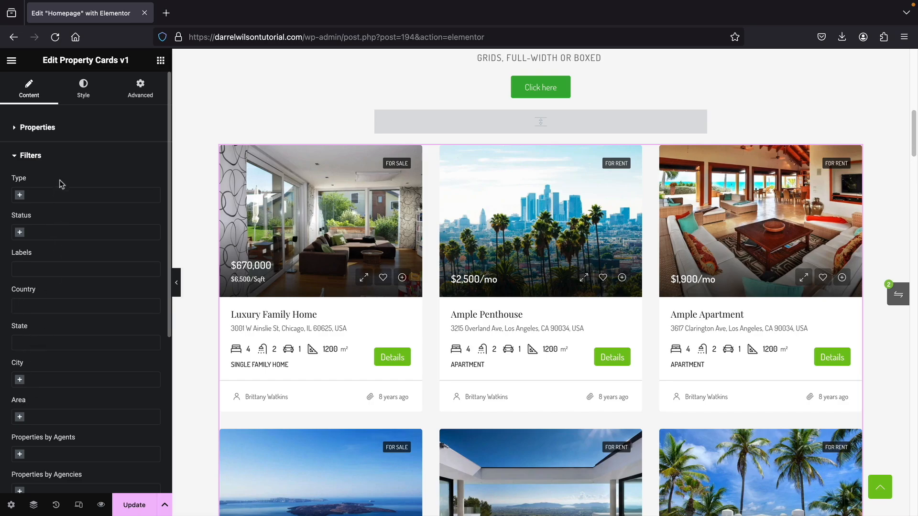
{"action": "left_click", "coordinate": [82, 91]}
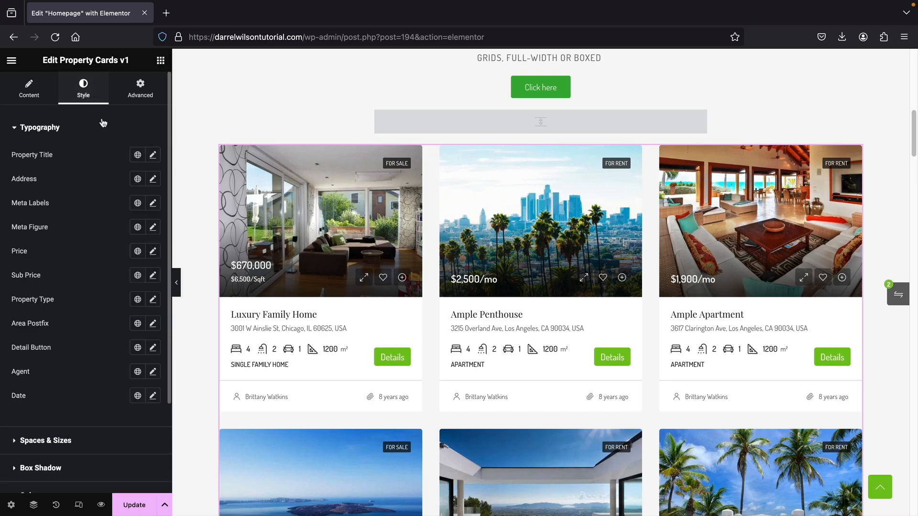
Change the Property Cards price typography font family to Verdana.
{"action": "left_click", "coordinate": [153, 156]}
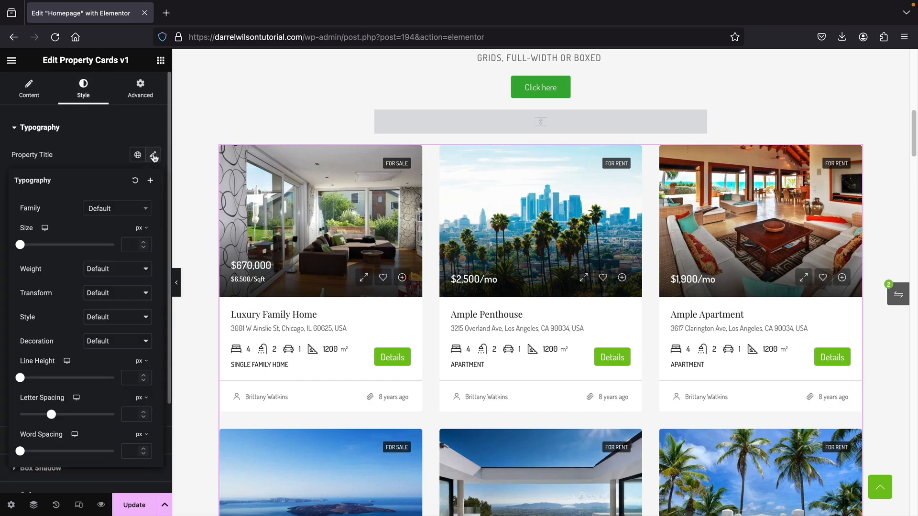
{"action": "left_click", "coordinate": [154, 157]}
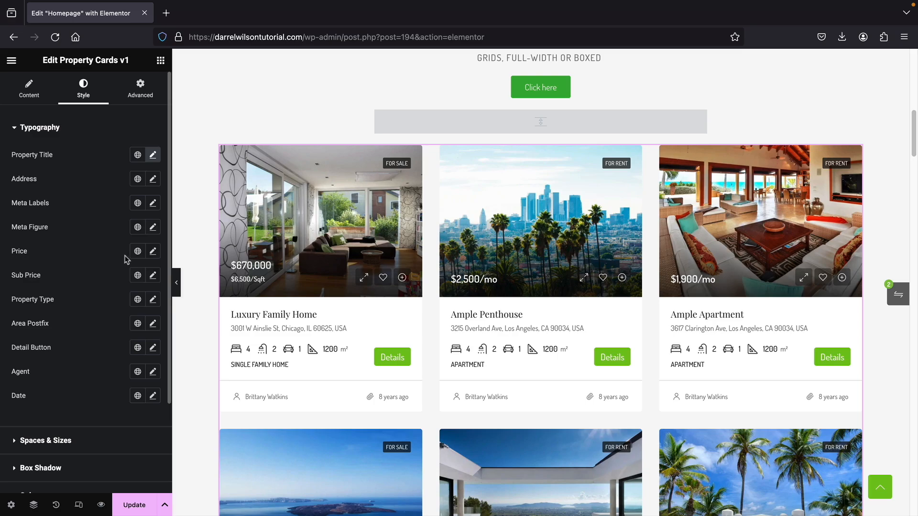
{"action": "left_click", "coordinate": [153, 252]}
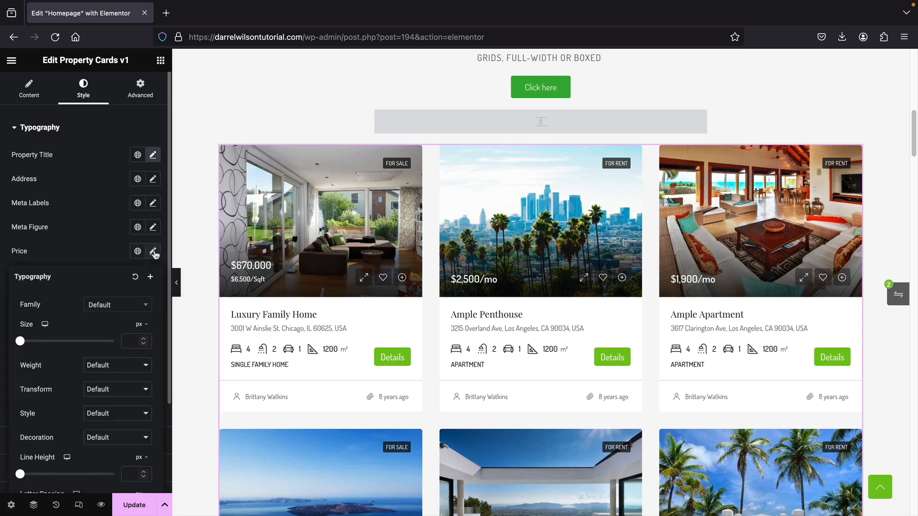
{"action": "left_click", "coordinate": [102, 311]}
{"action": "left_click", "coordinate": [117, 366]}
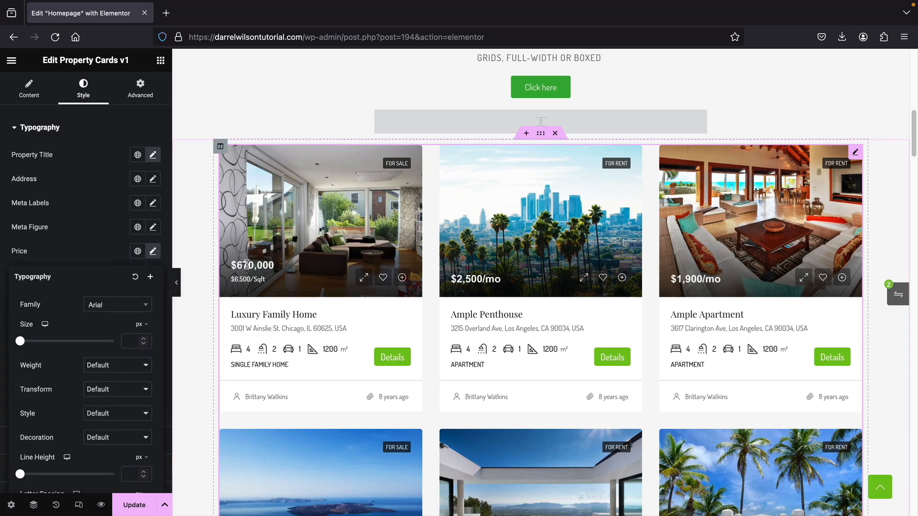
{"action": "left_click", "coordinate": [105, 309]}
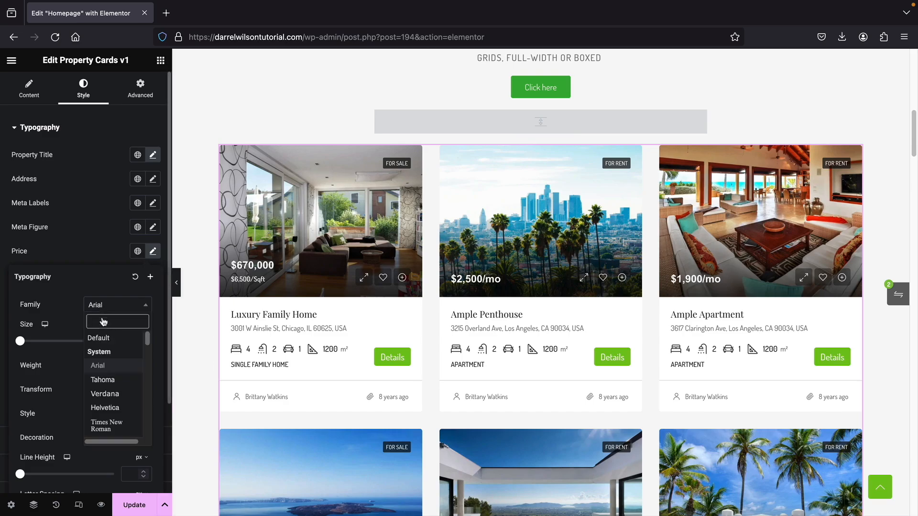
{"action": "left_click", "coordinate": [112, 395]}
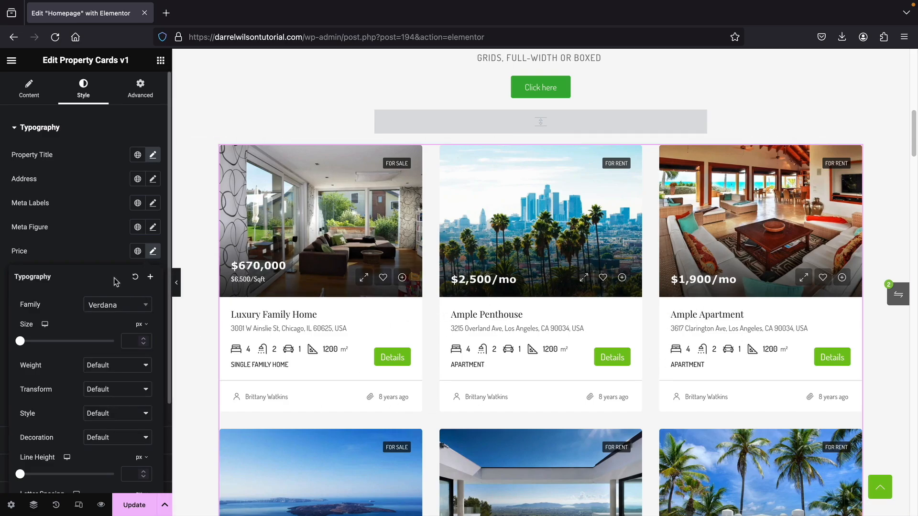
{"action": "left_click", "coordinate": [104, 254]}
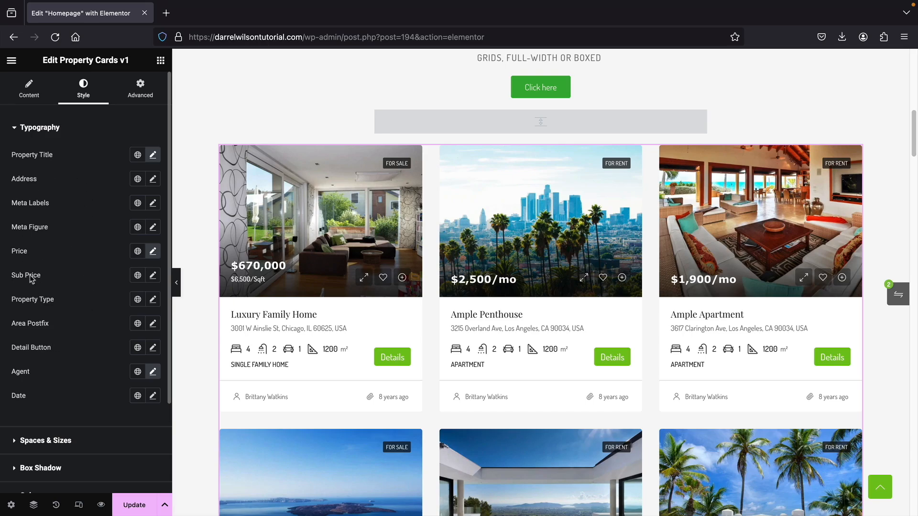
{"action": "scroll", "coordinate": [88, 328], "scroll_direction": "down", "scroll_amount": 2}
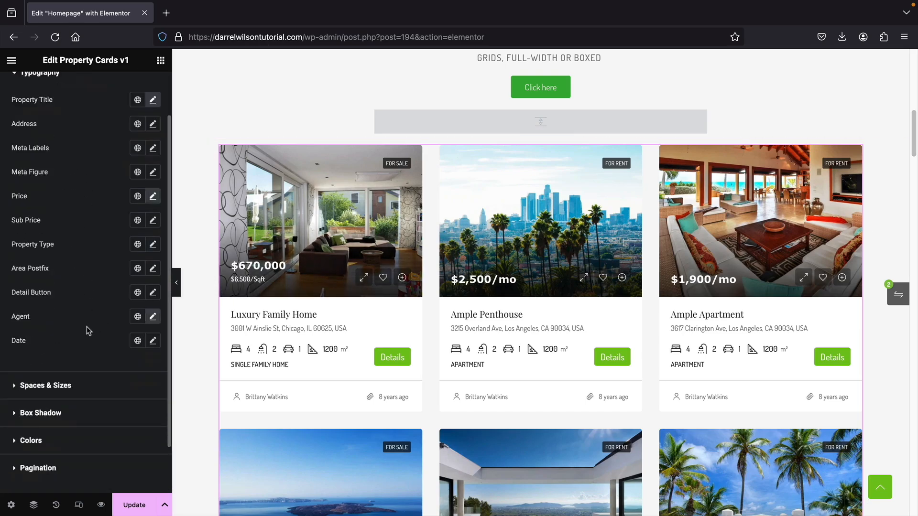
Set the card Title Margin Bottom to 12 px and reset the card box shadow.
{"action": "left_click", "coordinate": [50, 330]}
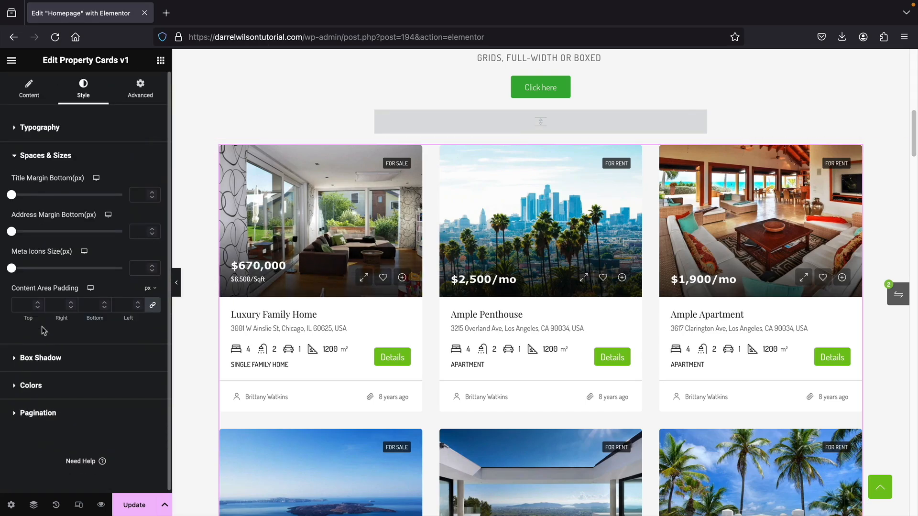
{"action": "mouse_move", "coordinate": [15, 196]}
{"action": "left_mouse_down"}
{"action": "mouse_move", "coordinate": [28, 199]}
{"action": "mouse_move", "coordinate": [18, 206]}
{"action": "left_mouse_up"}
{"action": "left_click", "coordinate": [42, 359]}
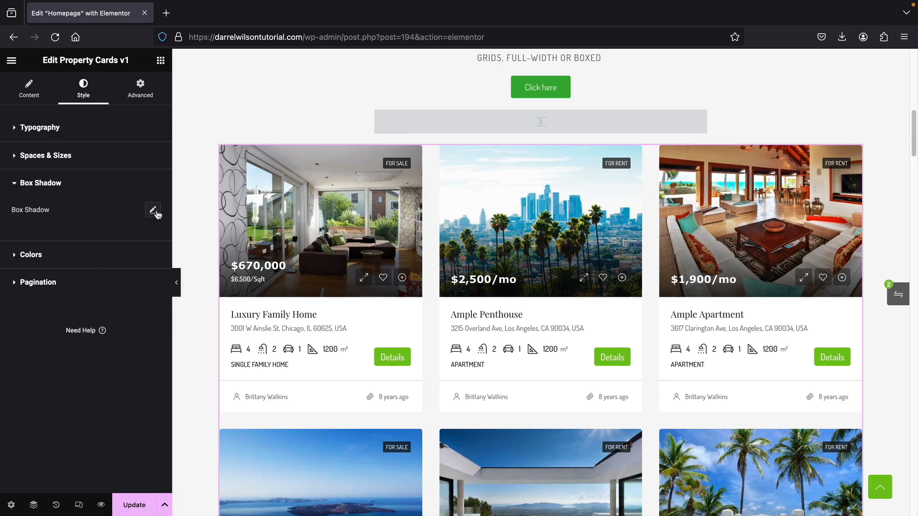
{"action": "left_click", "coordinate": [153, 210]}
{"action": "scroll", "coordinate": [660, 375], "scroll_direction": "down", "scroll_amount": 1}
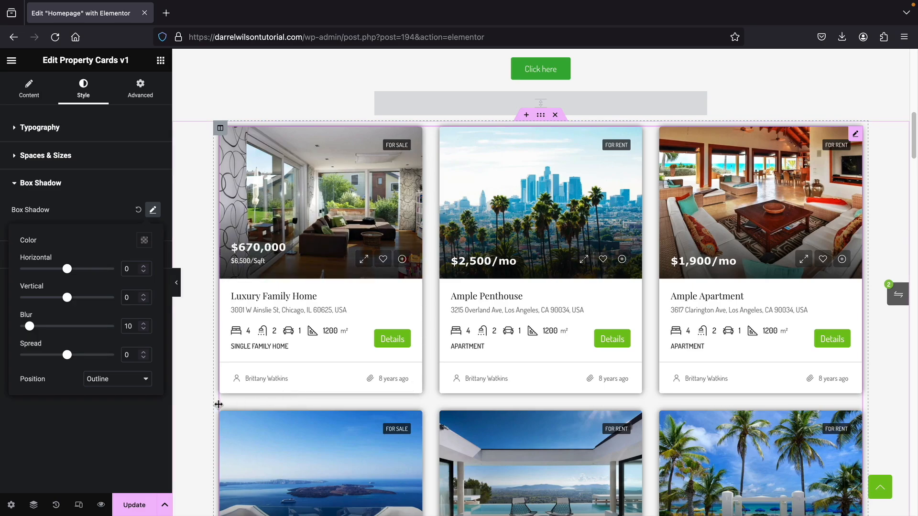
{"action": "left_click", "coordinate": [200, 398]}
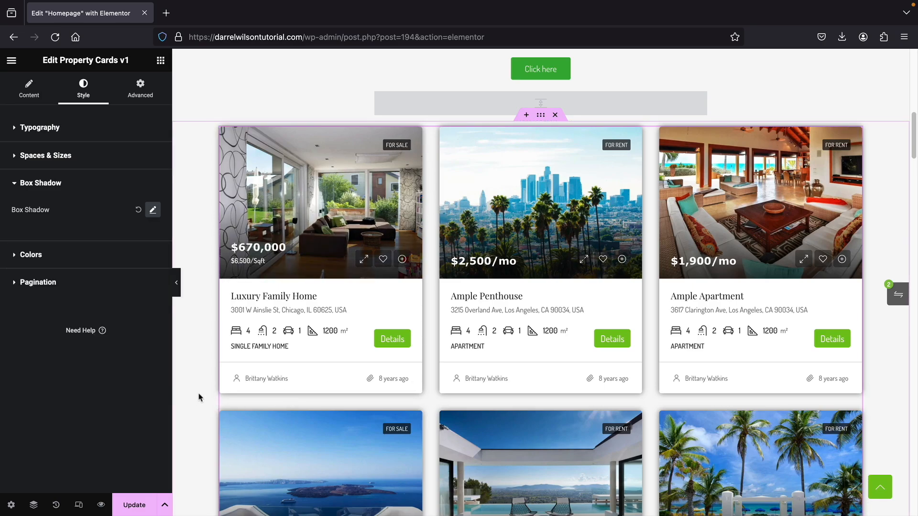
{"action": "left_click", "coordinate": [138, 212]}
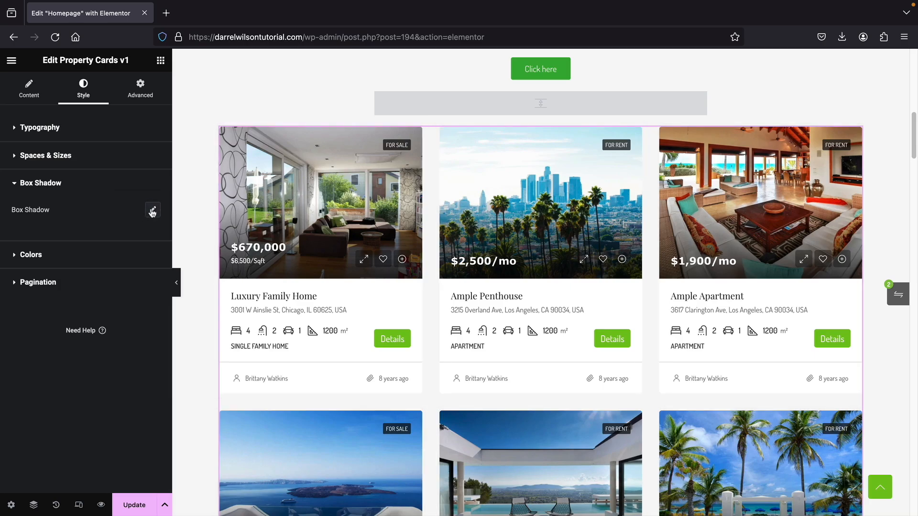
{"action": "left_click", "coordinate": [153, 210]}
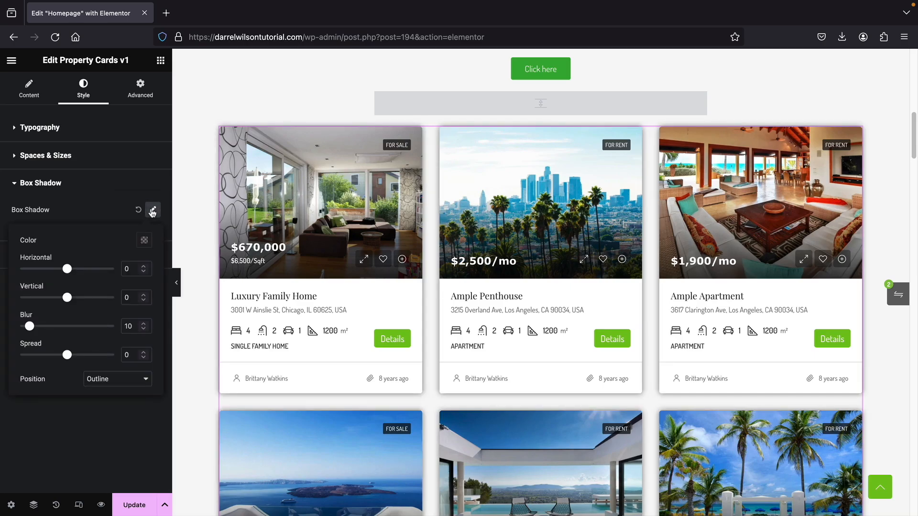
{"action": "left_click", "coordinate": [138, 211]}
{"action": "left_click", "coordinate": [70, 258]}
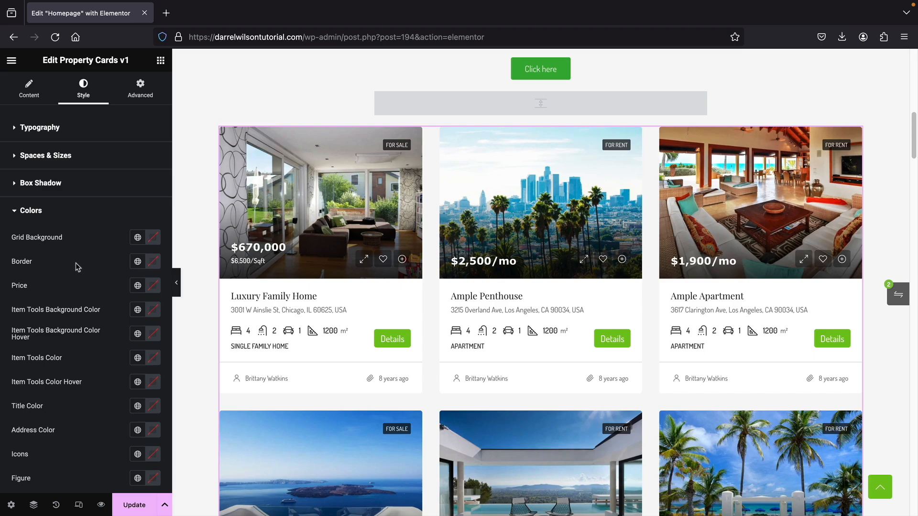
Set the property card Price colour to red #EC0000.
{"action": "scroll", "coordinate": [76, 263], "scroll_direction": "down", "scroll_amount": 2}
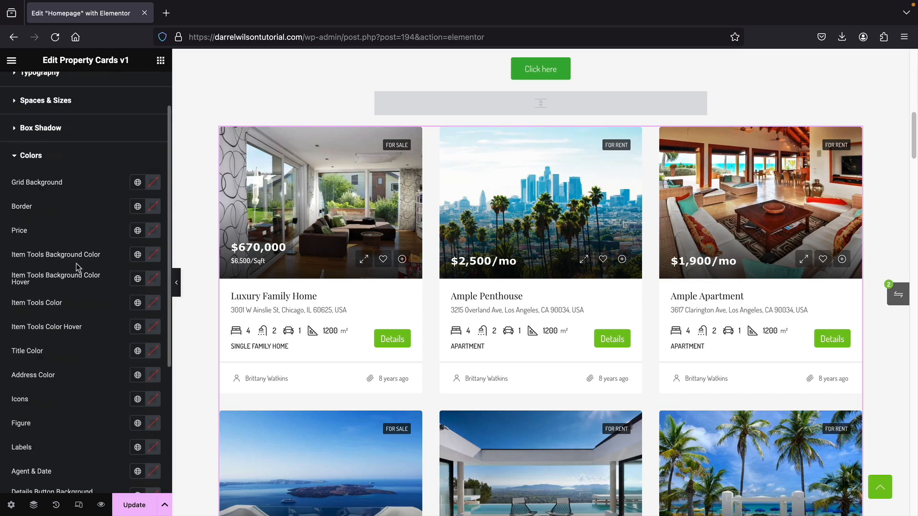
{"action": "left_click", "coordinate": [153, 231]}
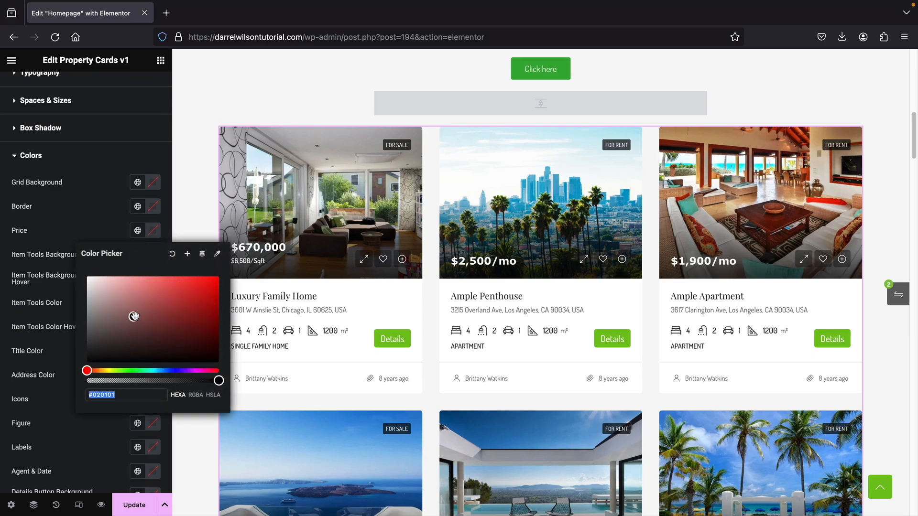
{"action": "left_click", "coordinate": [192, 293]}
{"action": "left_click_drag", "start_coordinate": [211, 288], "coordinate": [223, 280]}
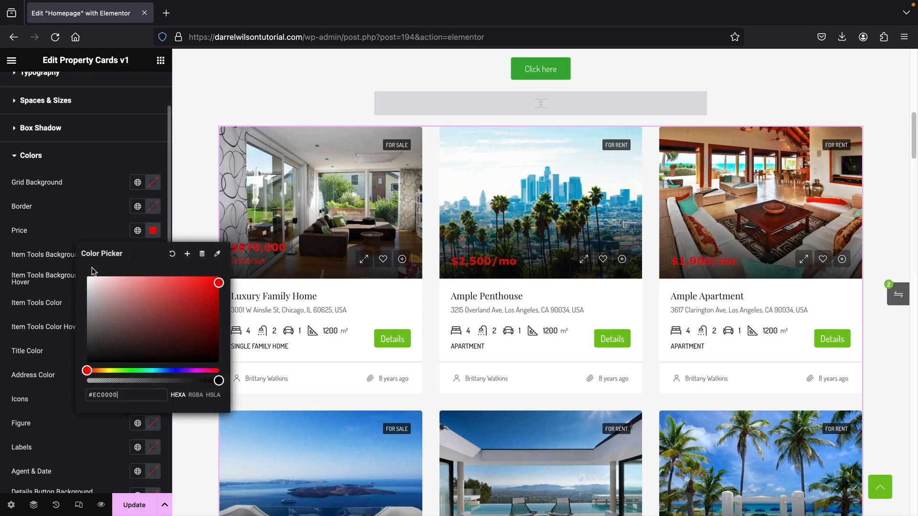
{"action": "left_click", "coordinate": [99, 229]}
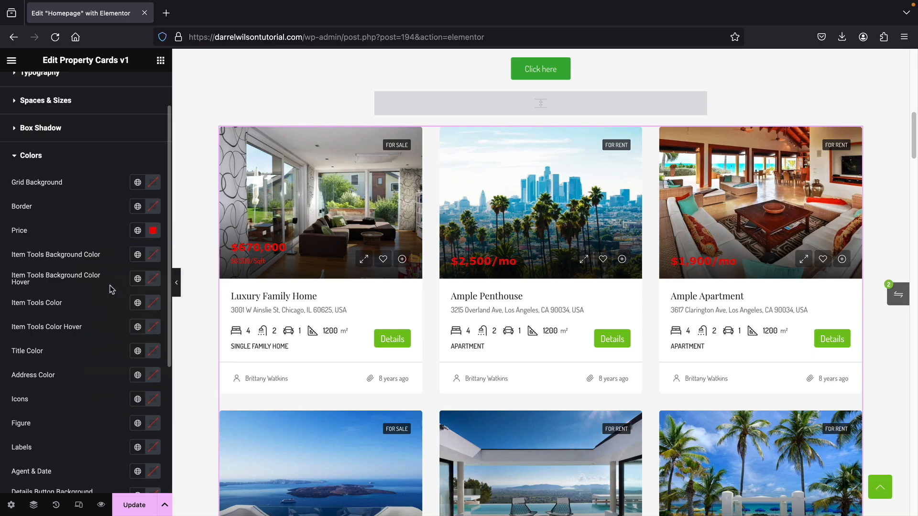
Set the card Title Color to bright blue #00C0FF.
{"action": "left_click", "coordinate": [153, 352]}
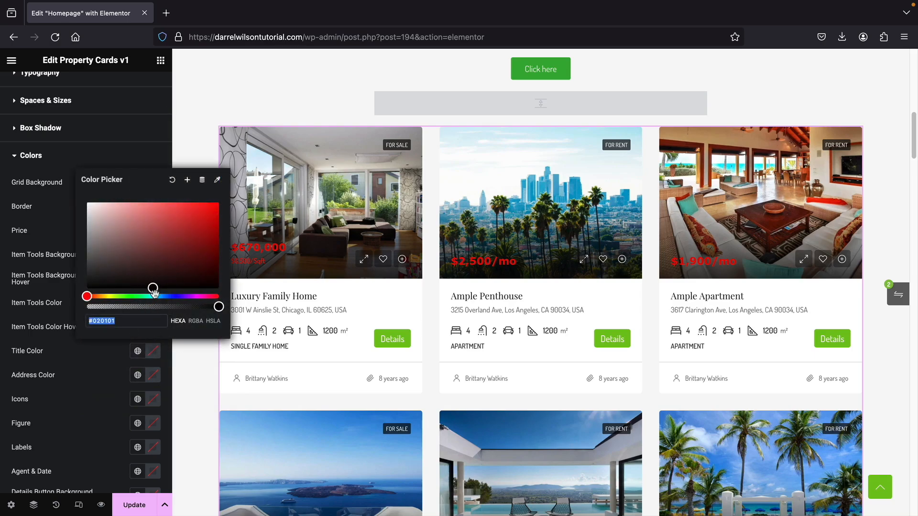
{"action": "left_click", "coordinate": [153, 296]}
{"action": "left_click_drag", "start_coordinate": [163, 258], "coordinate": [215, 200]}
{"action": "left_click", "coordinate": [158, 297]}
{"action": "left_click", "coordinate": [148, 156]}
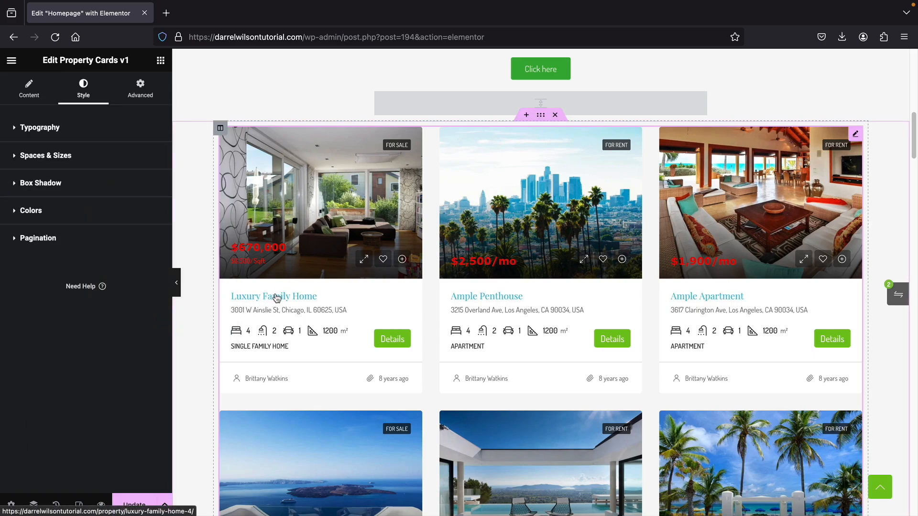
Expand the Pagination colour settings of the property cards.
{"action": "left_click", "coordinate": [95, 210]}
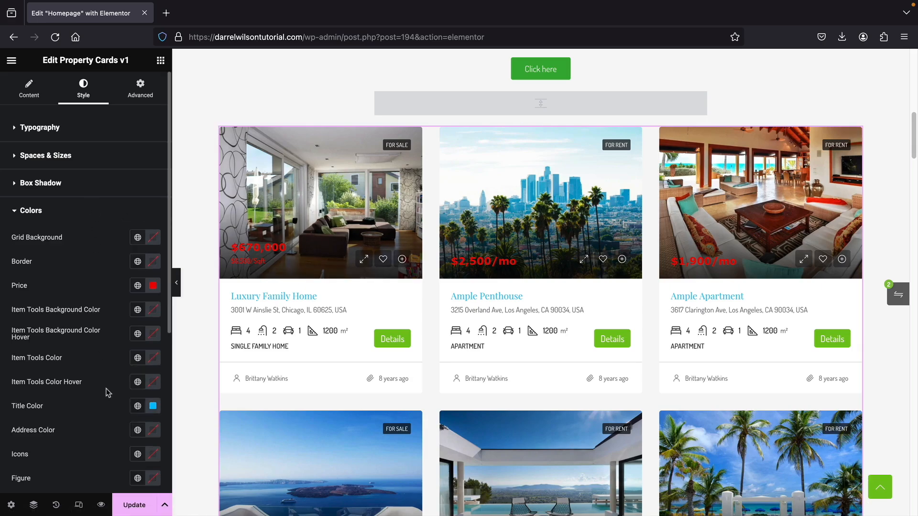
{"action": "scroll", "coordinate": [108, 393], "scroll_direction": "down", "scroll_amount": 1}
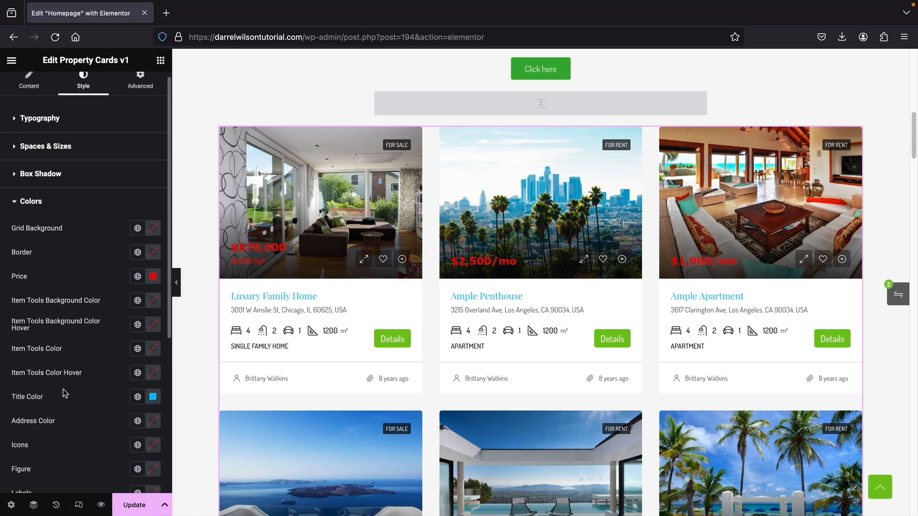
{"action": "scroll", "coordinate": [72, 387], "scroll_direction": "down", "scroll_amount": 5}
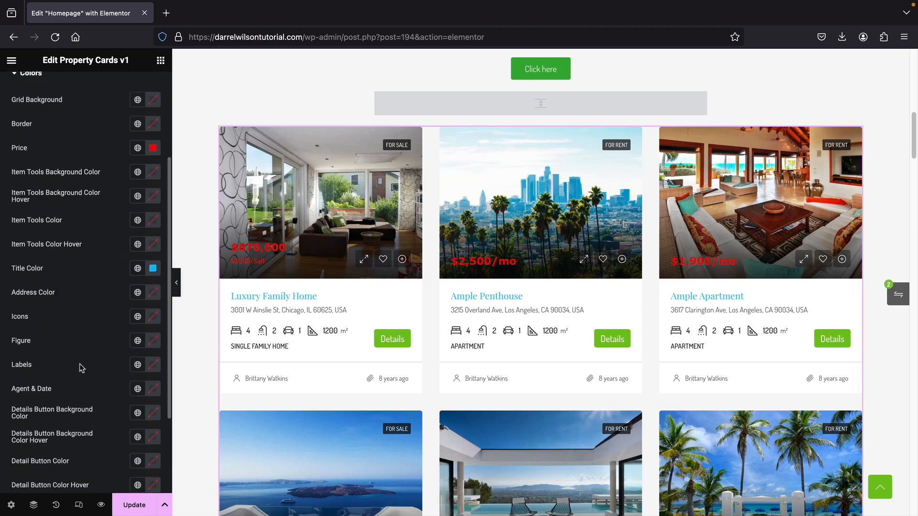
{"action": "scroll", "coordinate": [81, 368], "scroll_direction": "down", "scroll_amount": 5}
{"action": "left_click", "coordinate": [51, 412]}
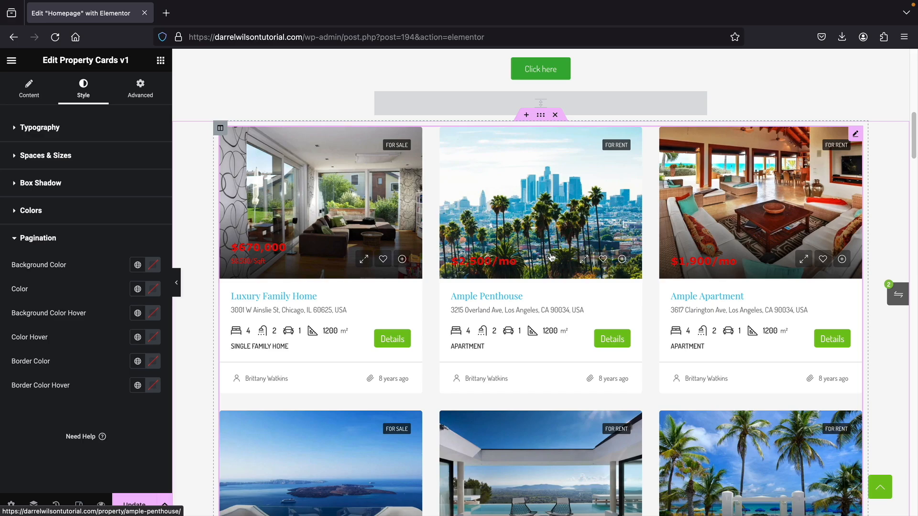
Drag a Property Cards v7 widget onto the page above the existing listings.
{"action": "left_click", "coordinate": [161, 60]}
{"action": "scroll", "coordinate": [87, 287], "scroll_direction": "down", "scroll_amount": 15}
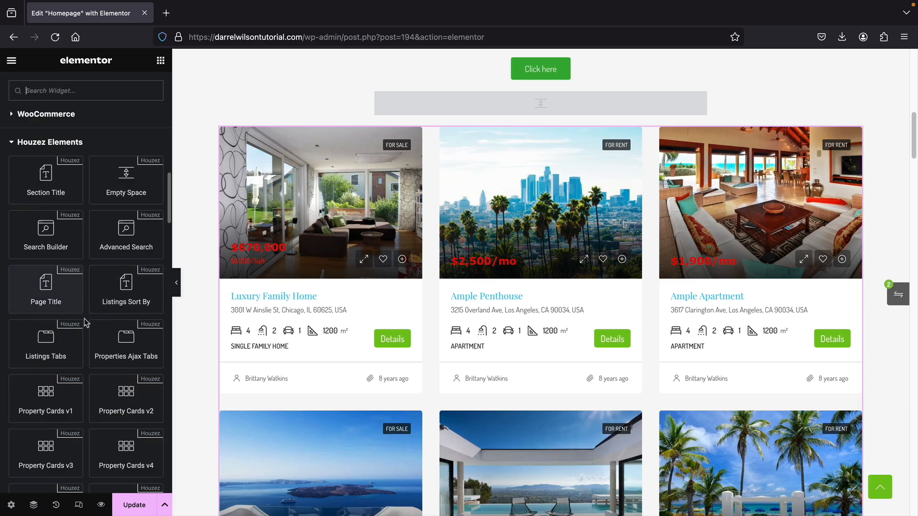
{"action": "scroll", "coordinate": [85, 324], "scroll_direction": "down", "scroll_amount": 3}
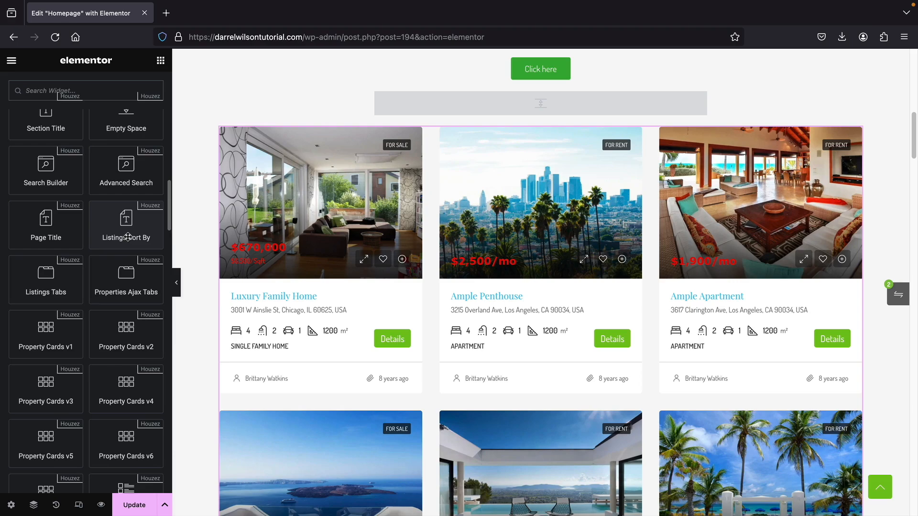
{"action": "scroll", "coordinate": [127, 237], "scroll_direction": "down", "scroll_amount": 7}
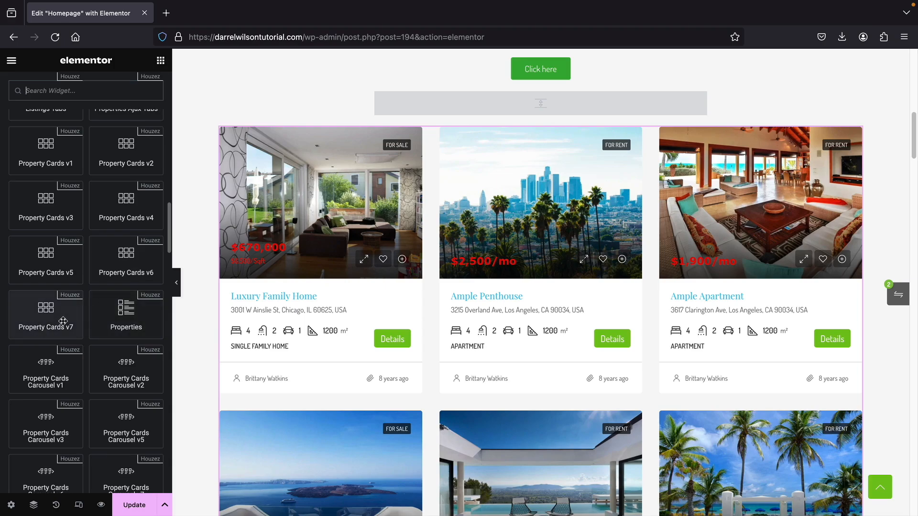
{"action": "left_click_drag", "start_coordinate": [58, 320], "coordinate": [363, 131]}
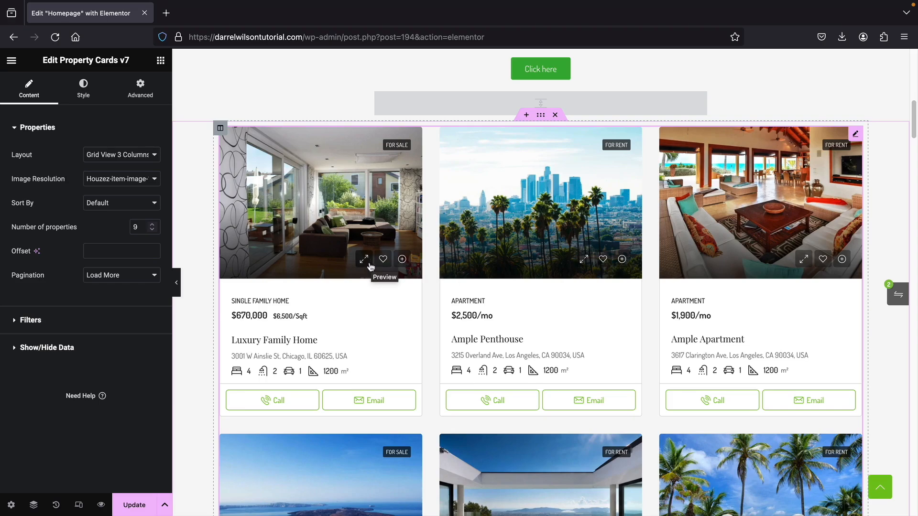
Delete the old Property Cards widget.
{"action": "scroll", "coordinate": [449, 378], "scroll_direction": "down", "scroll_amount": 15}
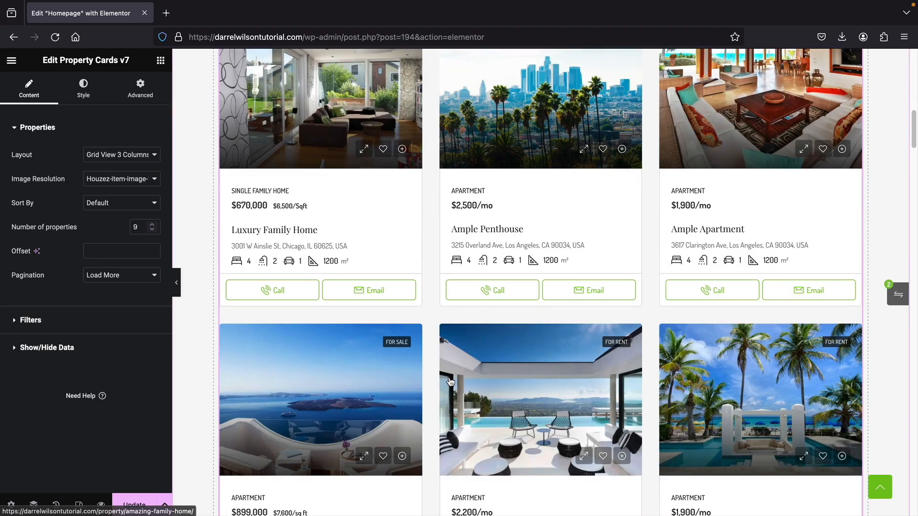
{"action": "scroll", "coordinate": [449, 381], "scroll_direction": "down", "scroll_amount": 2}
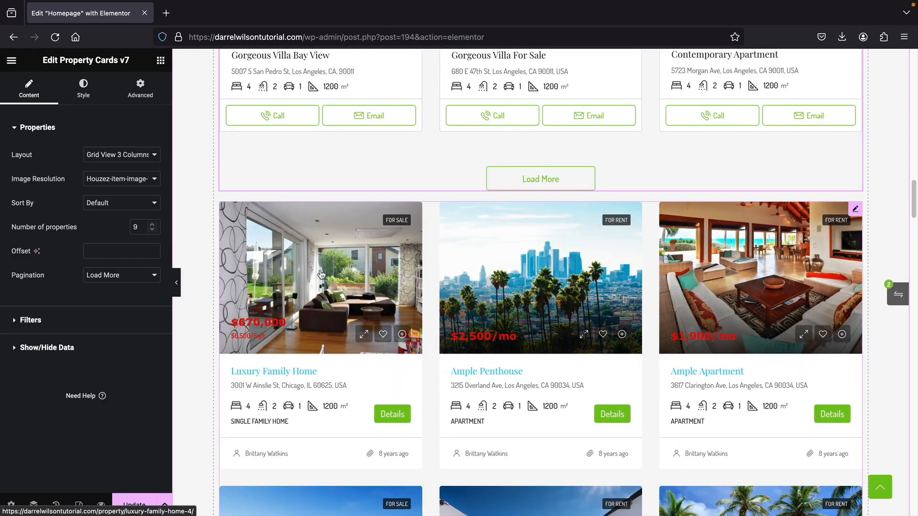
{"action": "right_click", "coordinate": [322, 242]}
{"action": "left_click", "coordinate": [351, 502]}
{"action": "scroll", "coordinate": [385, 349], "scroll_direction": "up", "scroll_amount": 15}
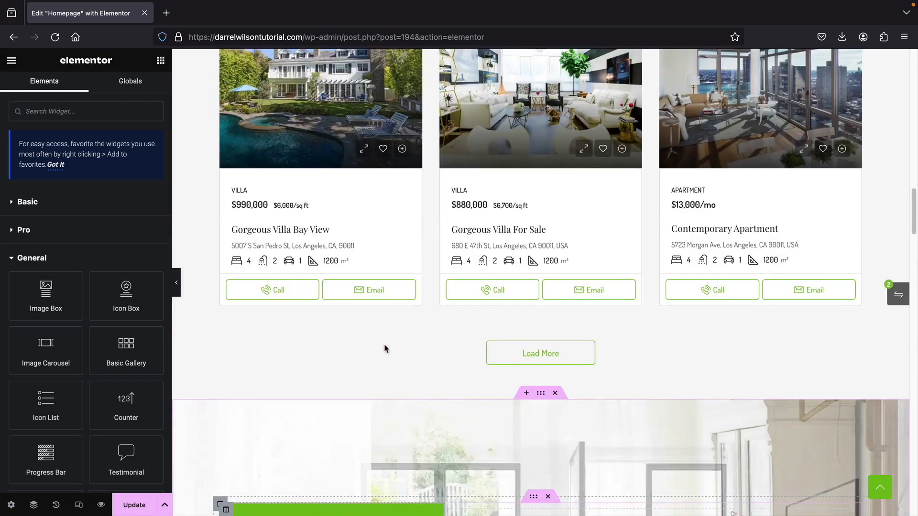
{"action": "scroll", "coordinate": [385, 349], "scroll_direction": "up", "scroll_amount": 3}
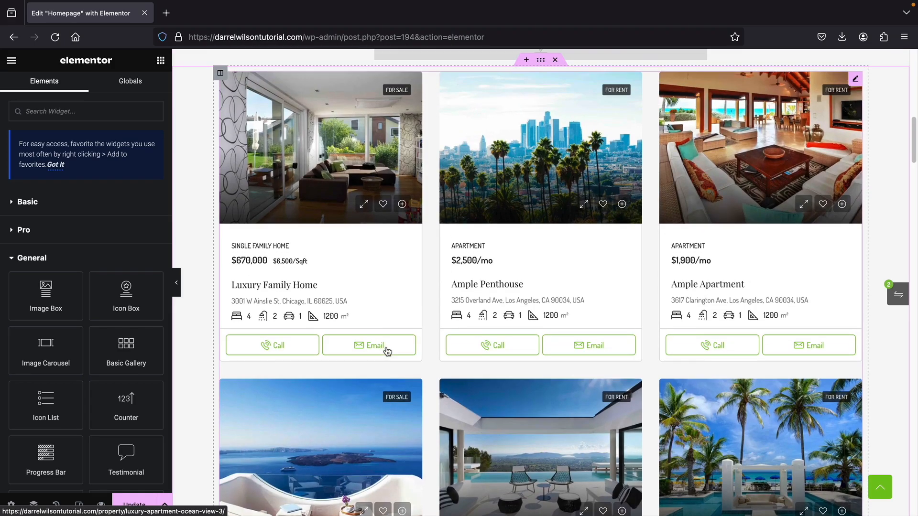
Drag the Houzez Agents widget onto the page above the property cards.
{"action": "left_click", "coordinate": [60, 258]}
{"action": "scroll", "coordinate": [61, 261], "scroll_direction": "down", "scroll_amount": 2}
{"action": "scroll", "coordinate": [61, 261], "scroll_direction": "down", "scroll_amount": 3}
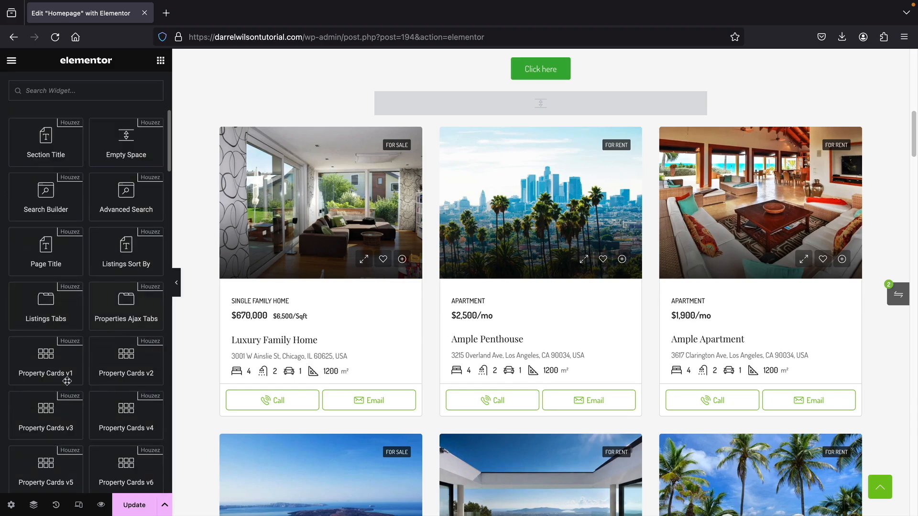
{"action": "scroll", "coordinate": [100, 334], "scroll_direction": "down", "scroll_amount": 3}
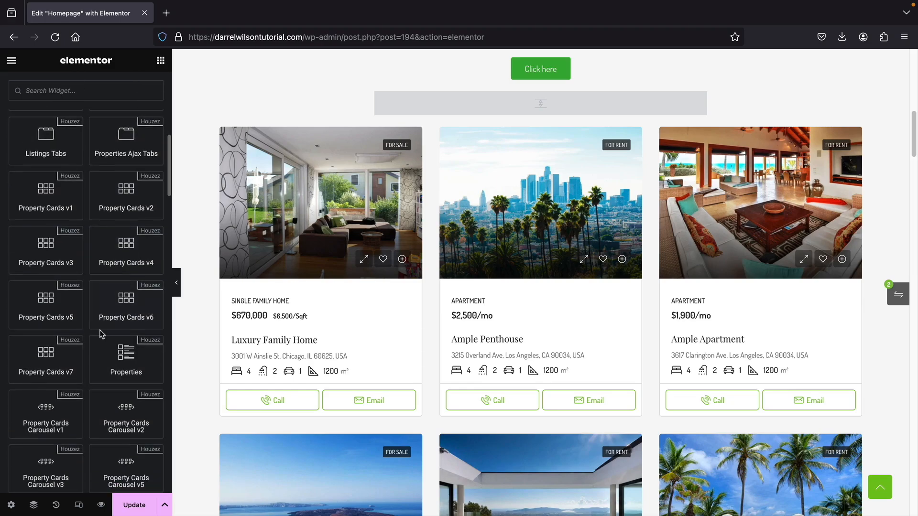
{"action": "scroll", "coordinate": [101, 328], "scroll_direction": "down", "scroll_amount": 1}
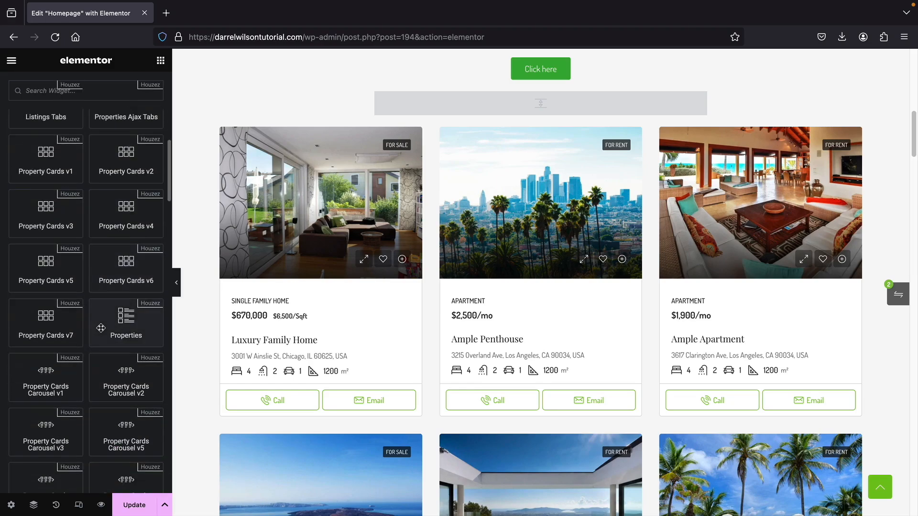
{"action": "scroll", "coordinate": [91, 337], "scroll_direction": "down", "scroll_amount": 3}
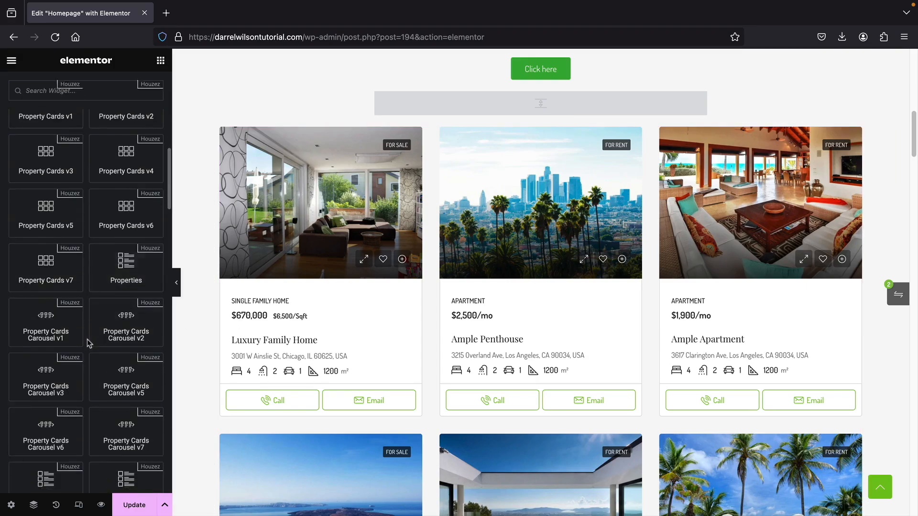
{"action": "scroll", "coordinate": [87, 341], "scroll_direction": "down", "scroll_amount": 4}
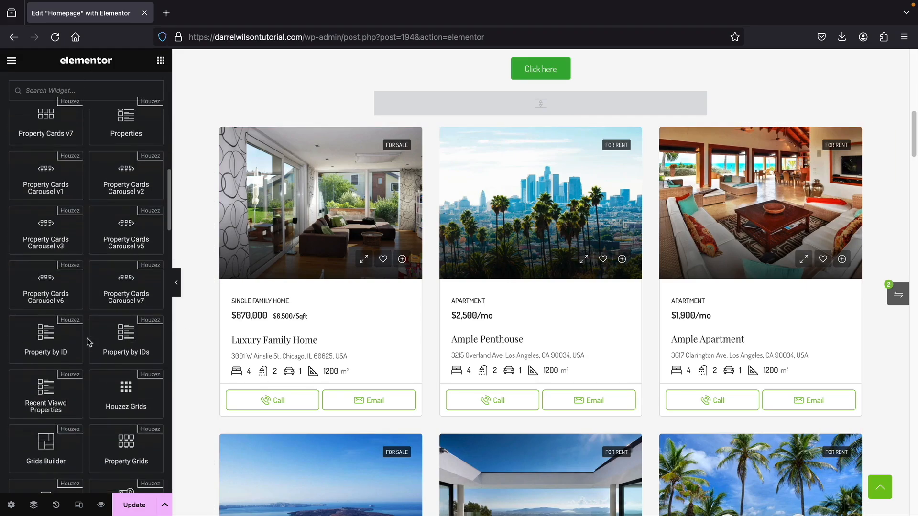
{"action": "scroll", "coordinate": [88, 340], "scroll_direction": "down", "scroll_amount": 3}
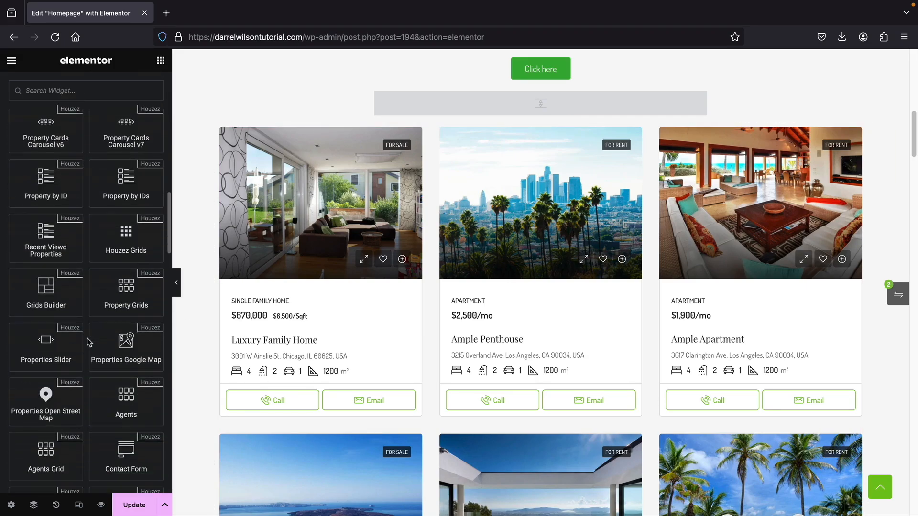
{"action": "scroll", "coordinate": [347, 382], "scroll_direction": "up", "scroll_amount": 4}
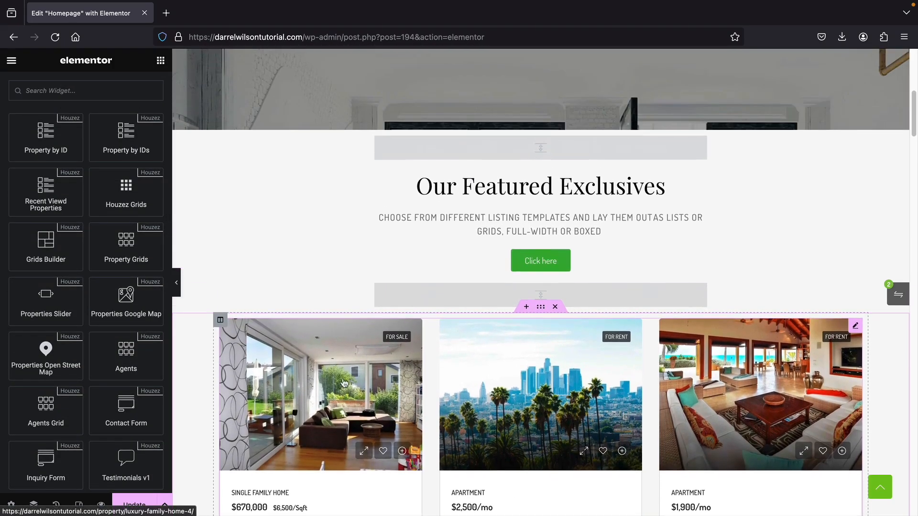
{"action": "left_click_drag", "start_coordinate": [128, 359], "coordinate": [283, 314]}
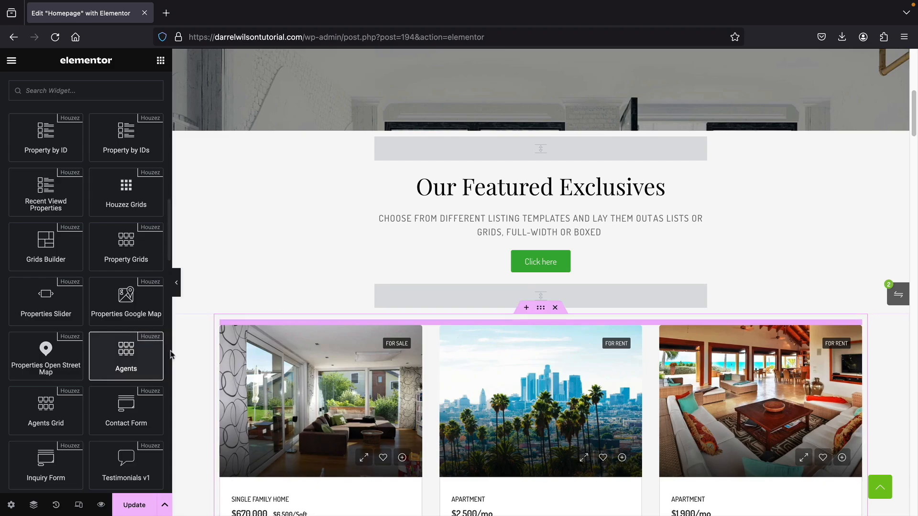
{"action": "left_click_drag", "start_coordinate": [143, 361], "coordinate": [283, 325]}
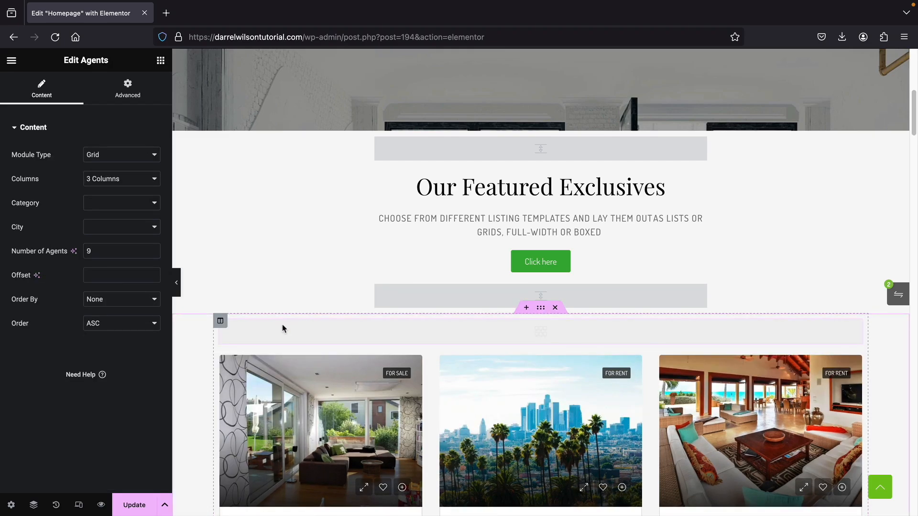
Set the Agents widget Columns to 4 Columns.
{"action": "scroll", "coordinate": [282, 324], "scroll_direction": "down", "scroll_amount": 3}
{"action": "scroll", "coordinate": [284, 324], "scroll_direction": "down", "scroll_amount": 3}
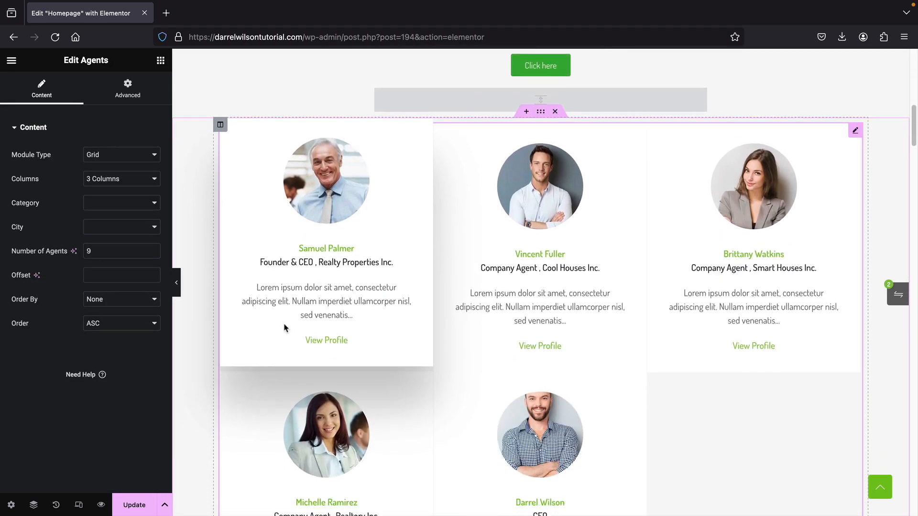
{"action": "scroll", "coordinate": [517, 363], "scroll_direction": "down", "scroll_amount": 1}
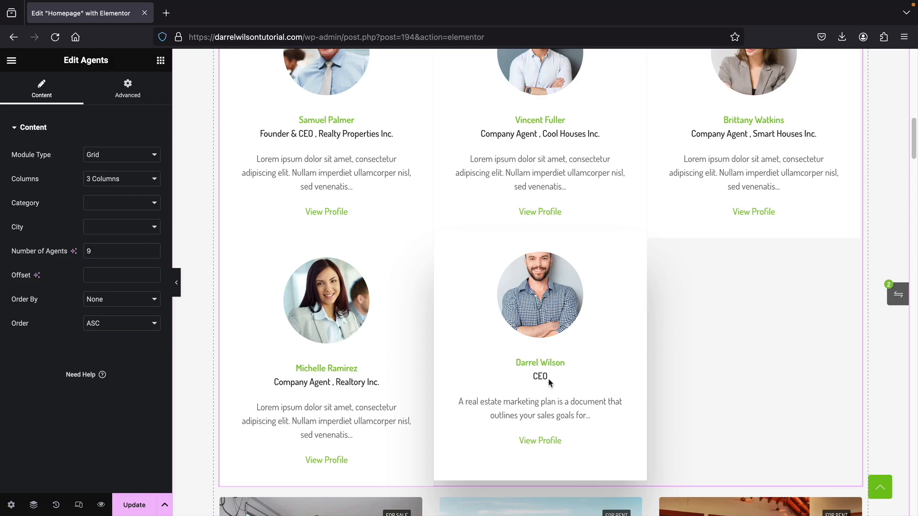
{"action": "scroll", "coordinate": [549, 381], "scroll_direction": "up", "scroll_amount": 1}
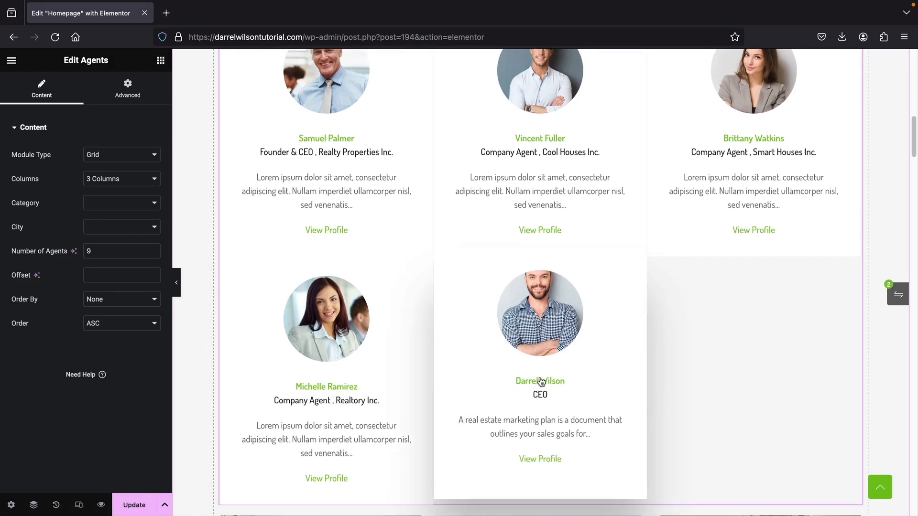
{"action": "scroll", "coordinate": [540, 381], "scroll_direction": "up", "scroll_amount": 2}
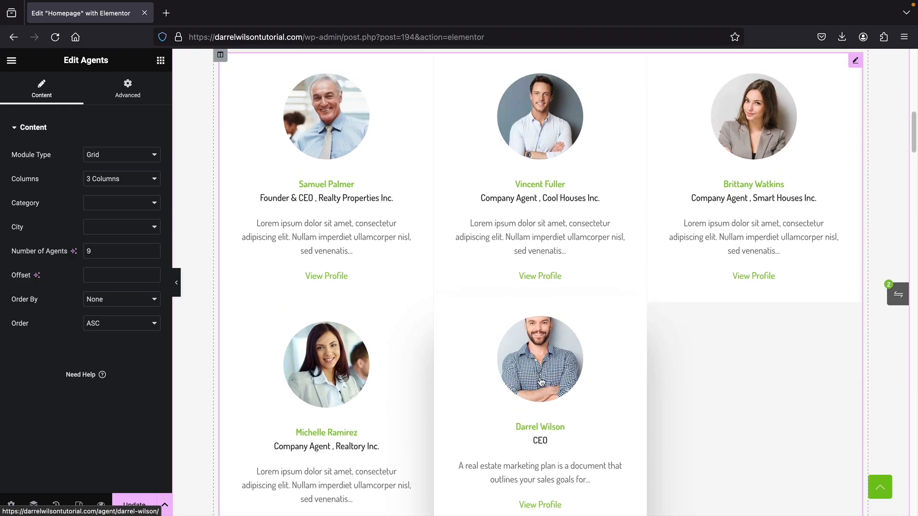
{"action": "left_click", "coordinate": [106, 184]}
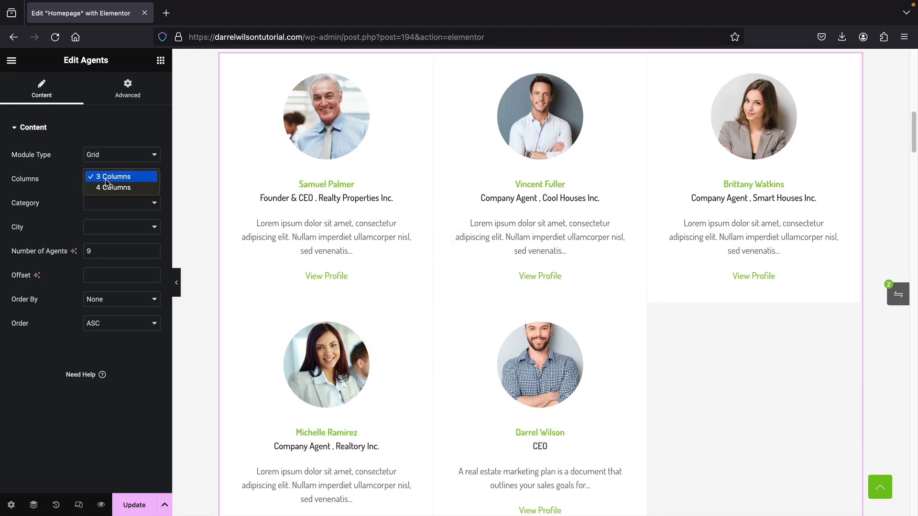
{"action": "left_click", "coordinate": [107, 187]}
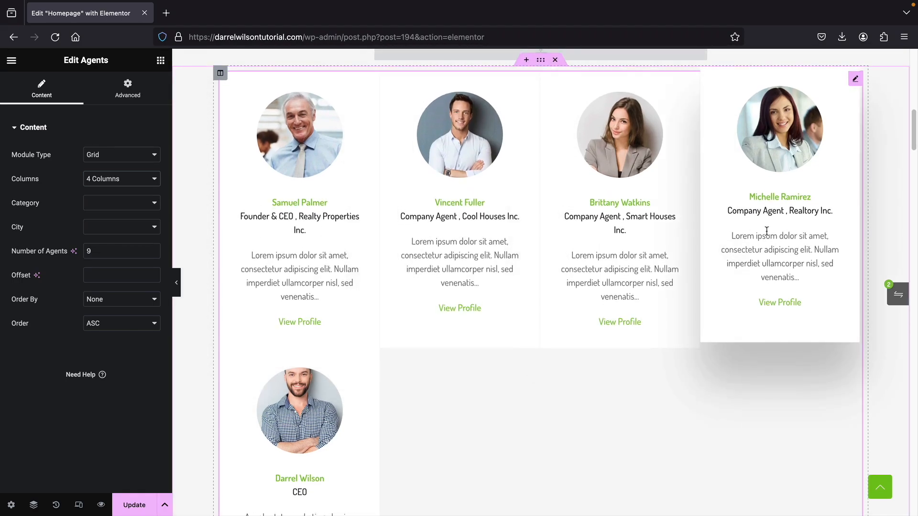
{"action": "scroll", "coordinate": [273, 344], "scroll_direction": "down", "scroll_amount": 1}
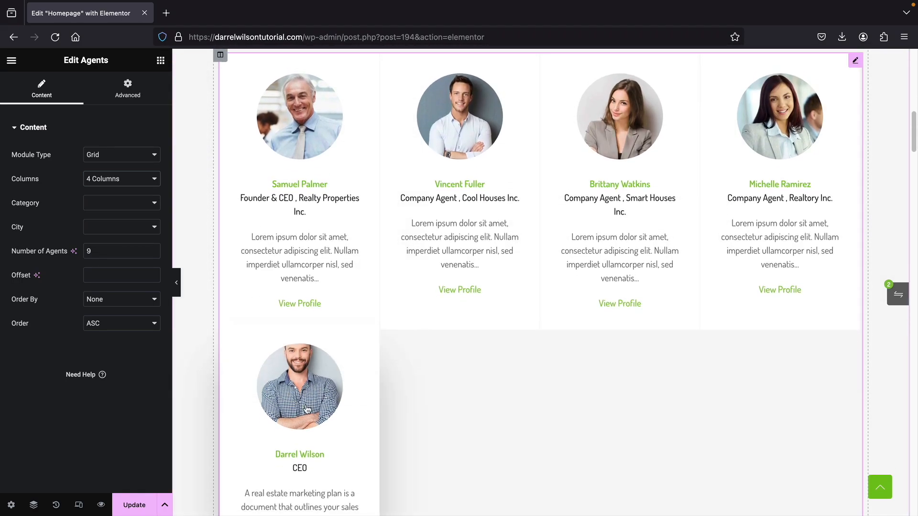
{"action": "scroll", "coordinate": [330, 343], "scroll_direction": "down", "scroll_amount": 1}
{"action": "scroll", "coordinate": [335, 358], "scroll_direction": "up", "scroll_amount": 2}
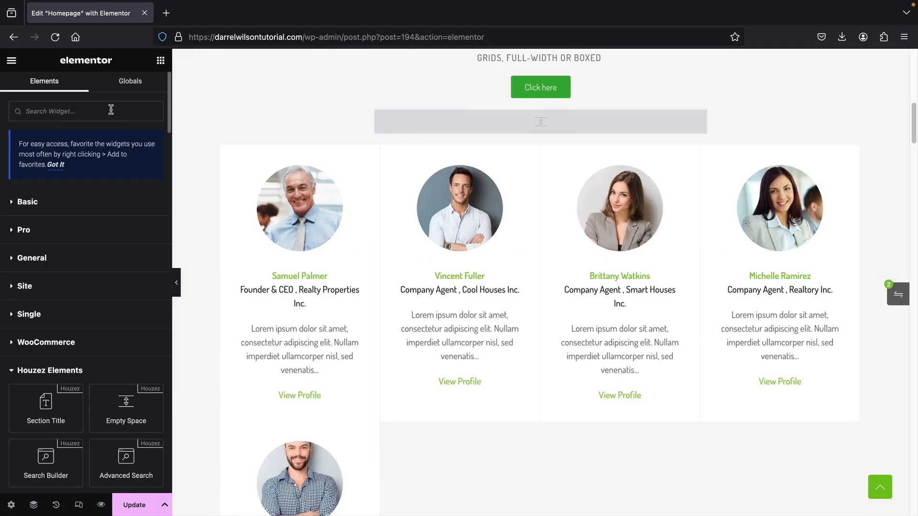
Search widgets for 'agen' and drag an Agents Grid onto the page.
{"action": "left_click", "coordinate": [112, 110]}
{"action": "type", "text": "agen"}
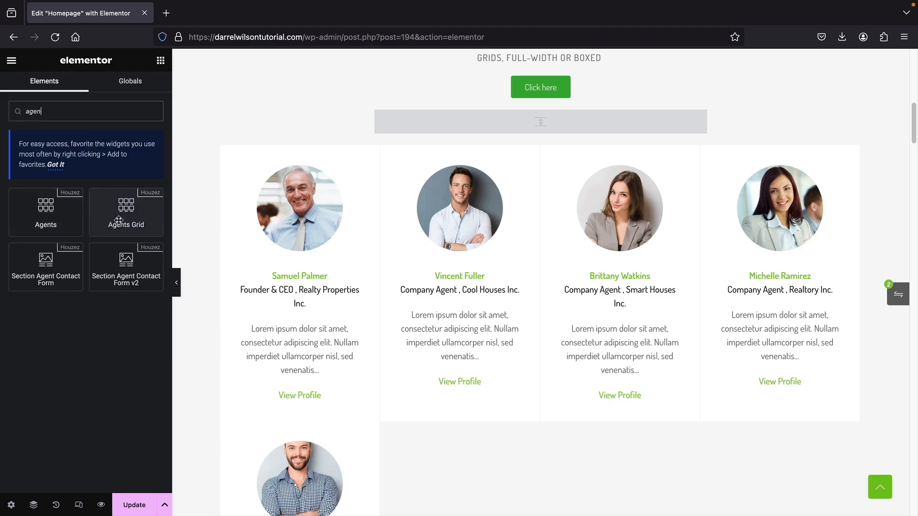
{"action": "left_click_drag", "start_coordinate": [117, 223], "coordinate": [355, 156]}
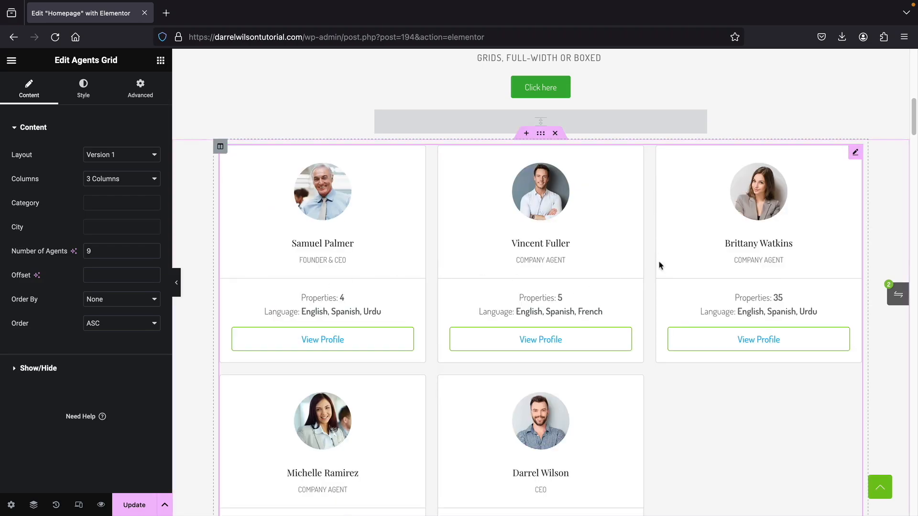
{"action": "scroll", "coordinate": [795, 257], "scroll_direction": "down", "scroll_amount": 2}
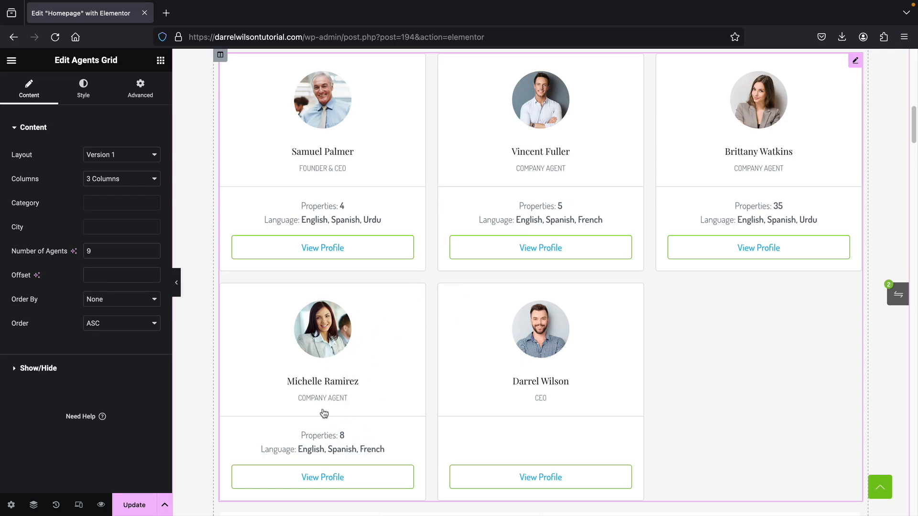
{"action": "scroll", "coordinate": [446, 257], "scroll_direction": "up", "scroll_amount": 1}
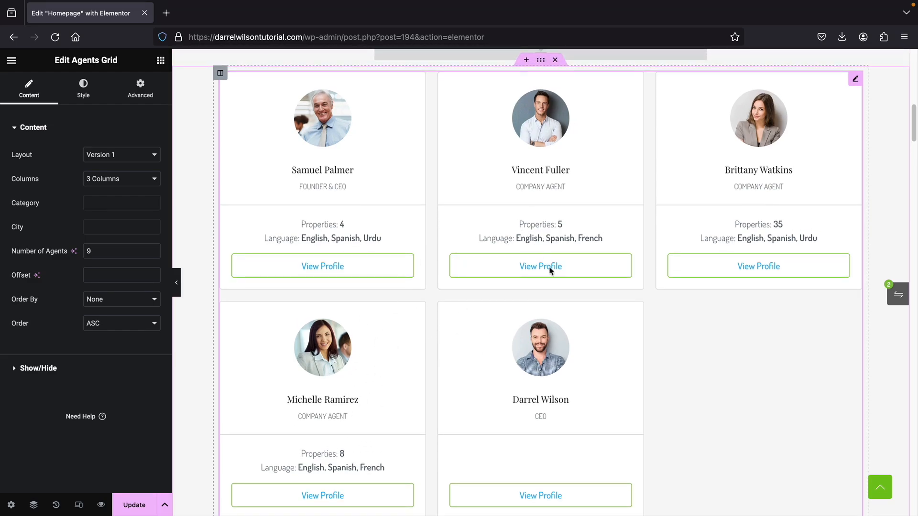
{"action": "scroll", "coordinate": [433, 268], "scroll_direction": "up", "scroll_amount": 1}
Delete both the Agents Grid and the 4-column Agents widgets.
{"action": "right_click", "coordinate": [489, 210]}
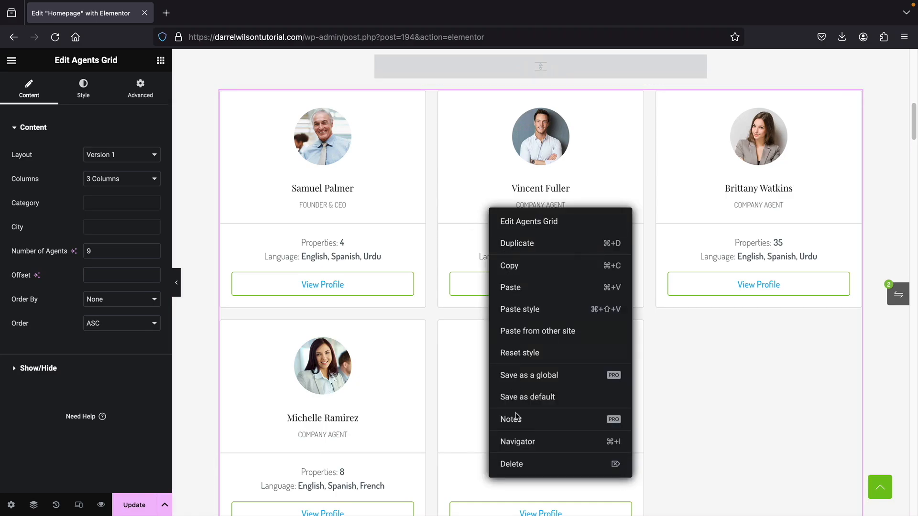
{"action": "left_click", "coordinate": [521, 466]}
{"action": "right_click", "coordinate": [328, 225]}
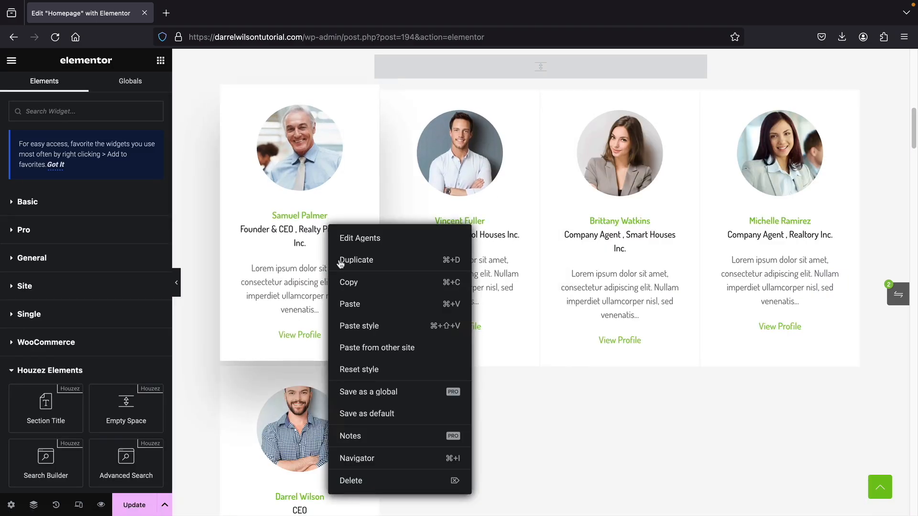
{"action": "left_click", "coordinate": [366, 481]}
{"action": "scroll", "coordinate": [382, 311], "scroll_direction": "up", "scroll_amount": 5}
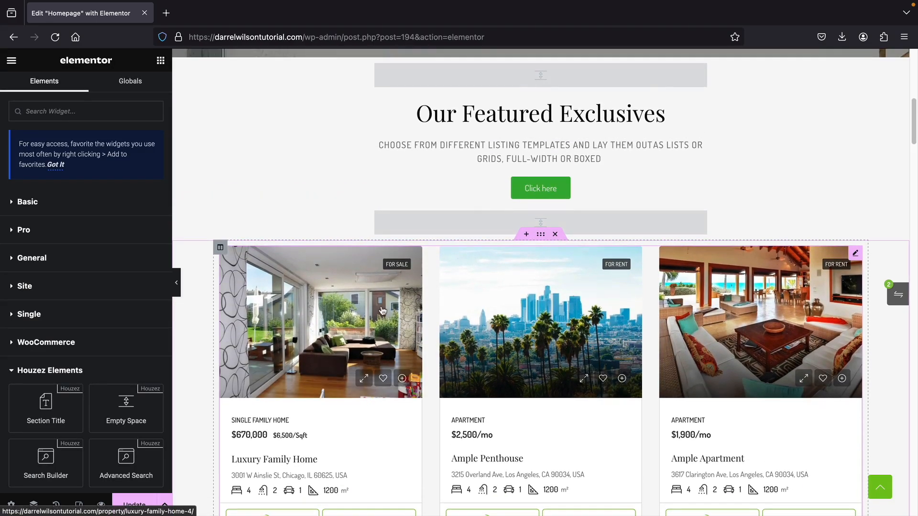
Insert a new three-column section above the featured listings.
{"action": "scroll", "coordinate": [376, 309], "scroll_direction": "down", "scroll_amount": 2}
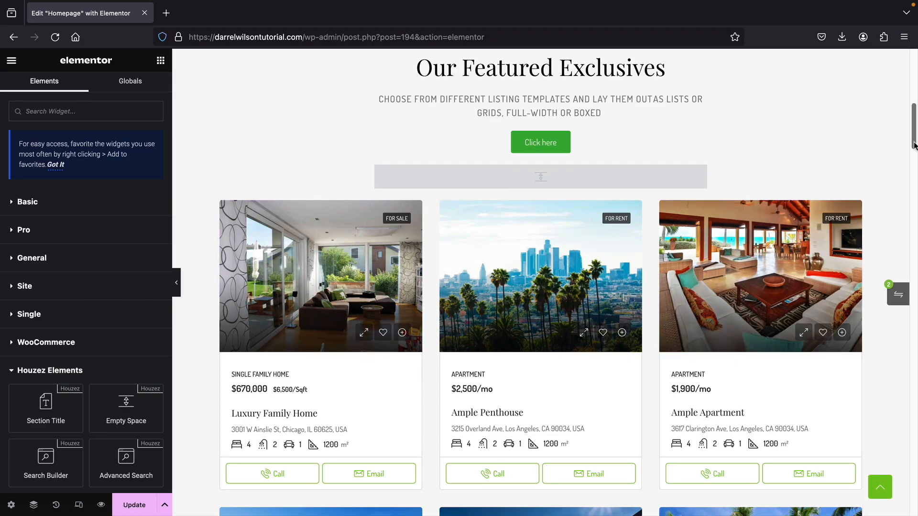
{"action": "scroll", "coordinate": [913, 146], "scroll_direction": "up", "scroll_amount": 10}
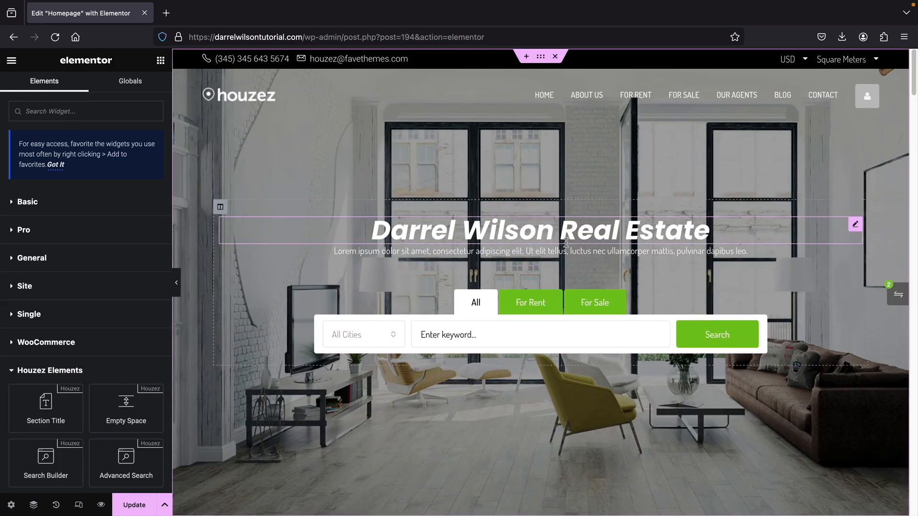
{"action": "scroll", "coordinate": [500, 342], "scroll_direction": "down", "scroll_amount": 3}
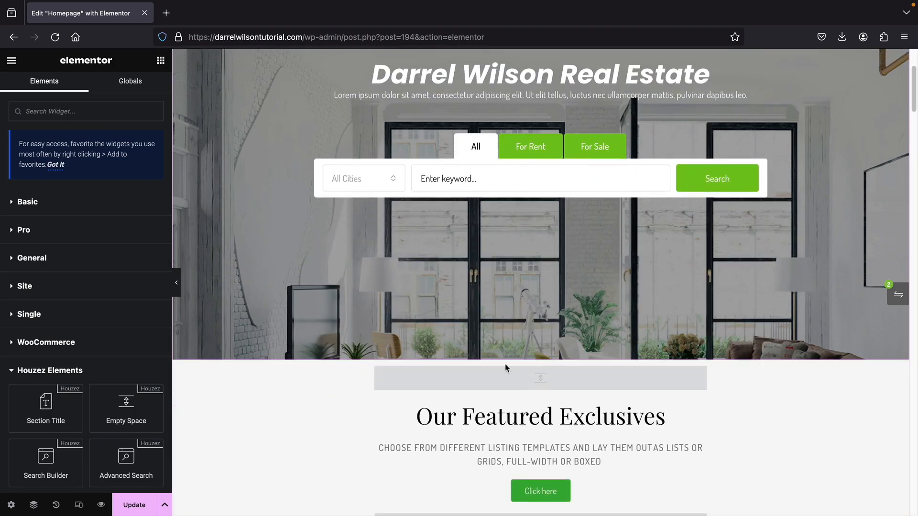
{"action": "mouse_move", "coordinate": [524, 363]}
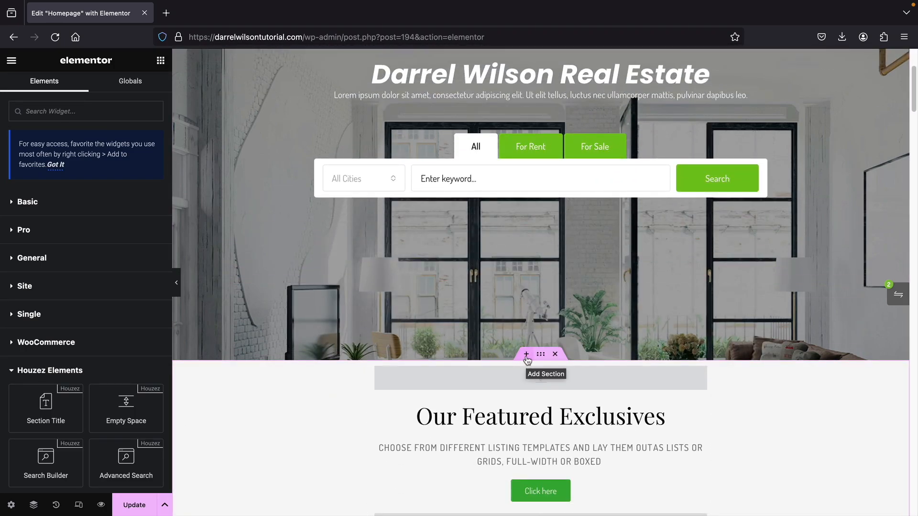
{"action": "left_click", "coordinate": [526, 355]}
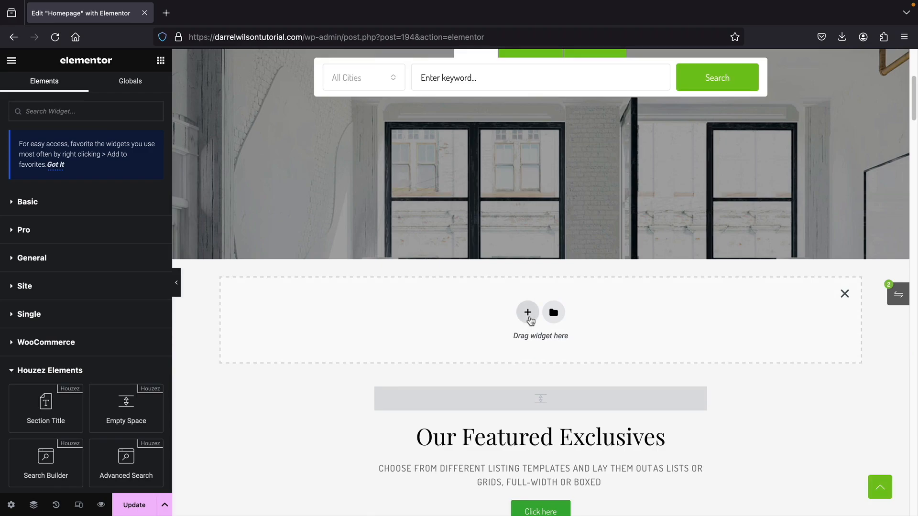
{"action": "left_click", "coordinate": [528, 314]}
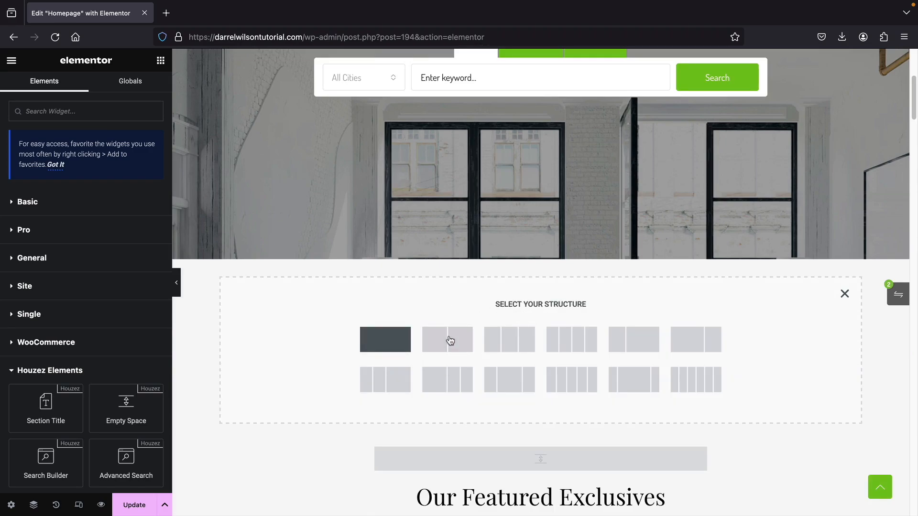
{"action": "left_click", "coordinate": [529, 344]}
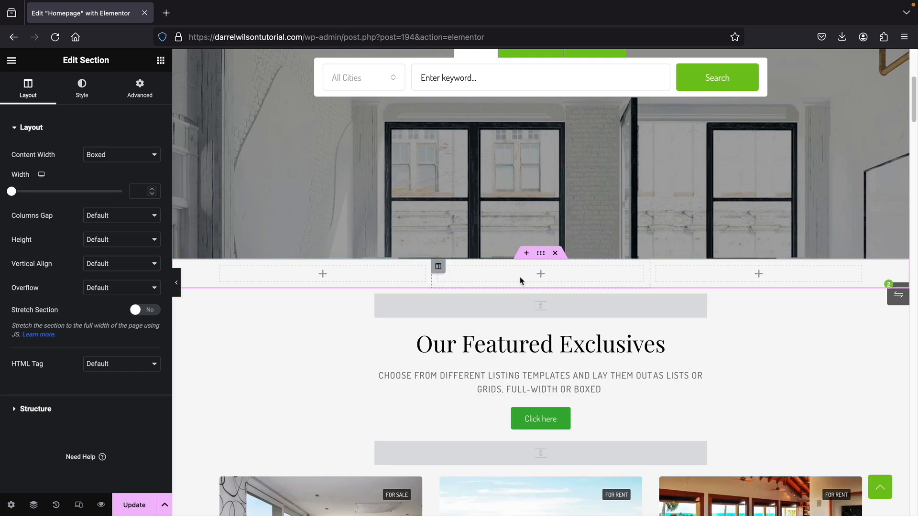
Add Heading, Image and Button widgets to the first column.
{"action": "left_click", "coordinate": [161, 67]}
{"action": "left_click", "coordinate": [51, 209]}
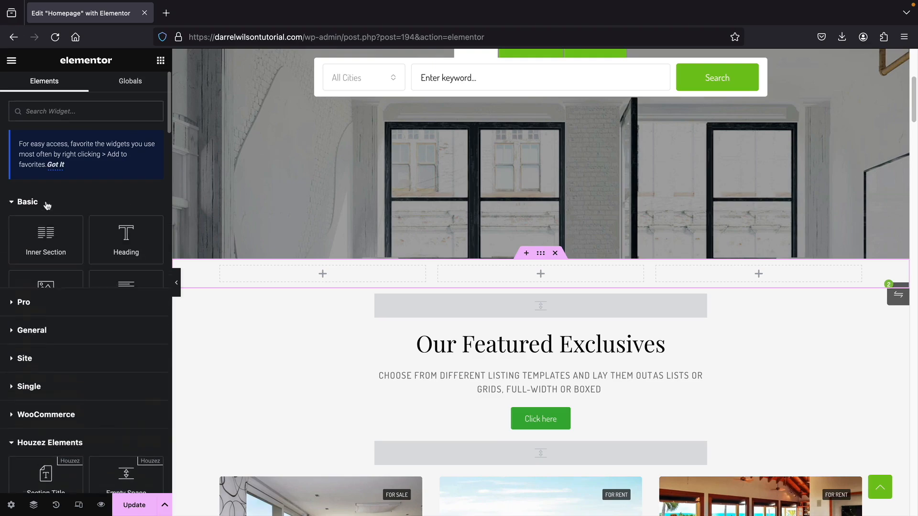
{"action": "left_click_drag", "start_coordinate": [125, 251], "coordinate": [325, 275]}
{"action": "left_click", "coordinate": [159, 62]}
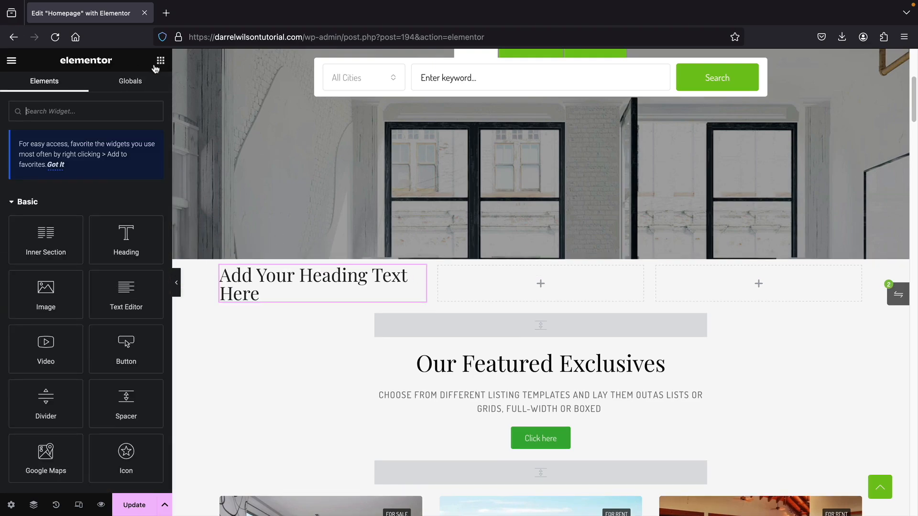
{"action": "left_click_drag", "start_coordinate": [47, 289], "coordinate": [245, 299]}
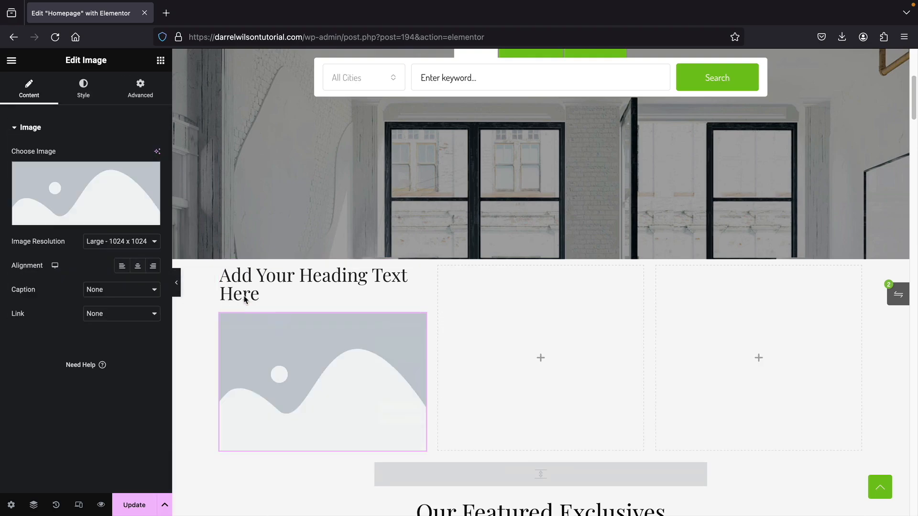
{"action": "left_click", "coordinate": [160, 62]}
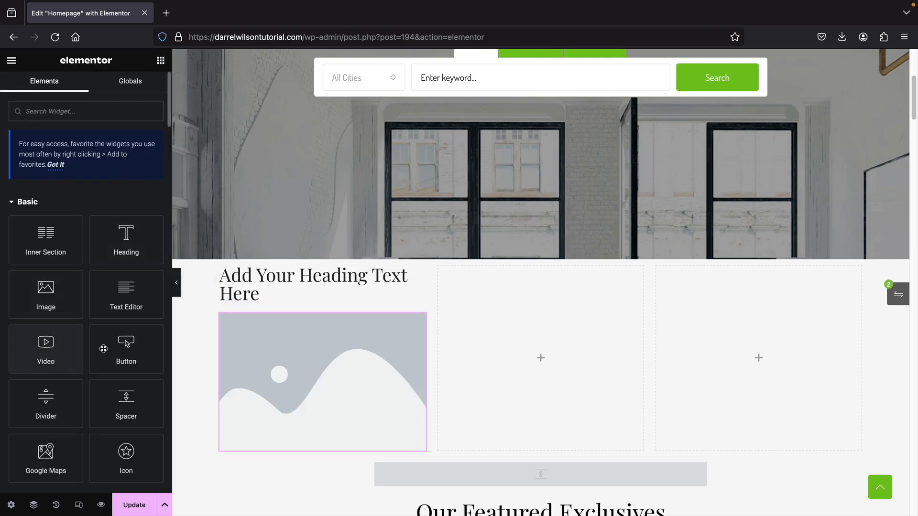
{"action": "left_click_drag", "start_coordinate": [104, 348], "coordinate": [263, 416]}
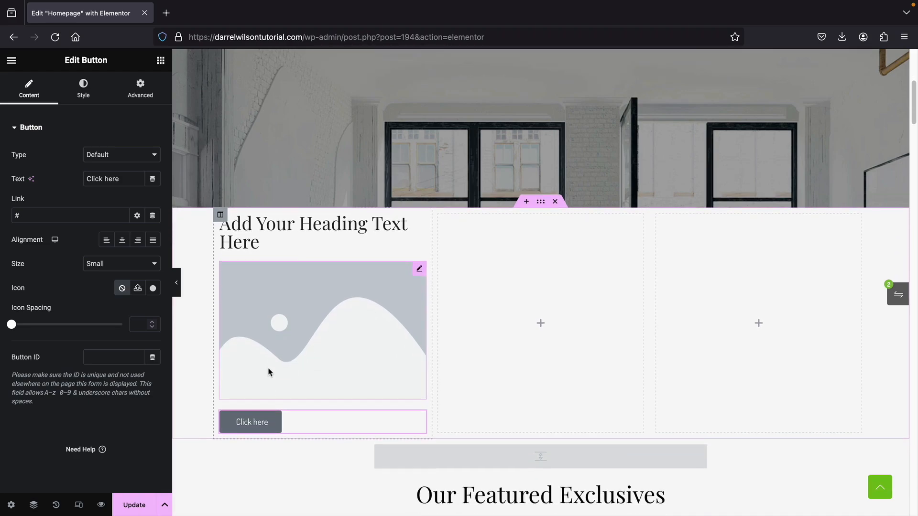
Change the first column's heading to 'Friendly Staff' and centre it.
{"action": "left_click", "coordinate": [289, 188]}
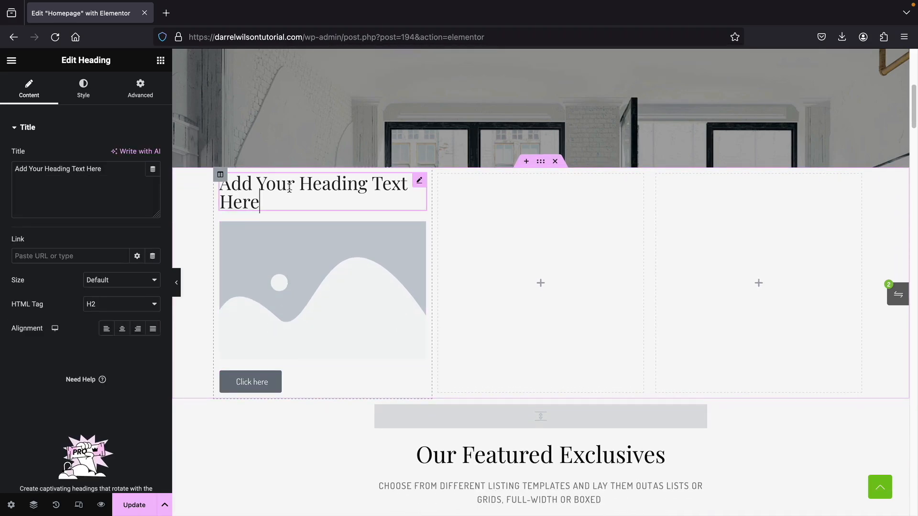
{"action": "key", "text": "ctrl+a"}
{"action": "type", "text": "Friendly"}
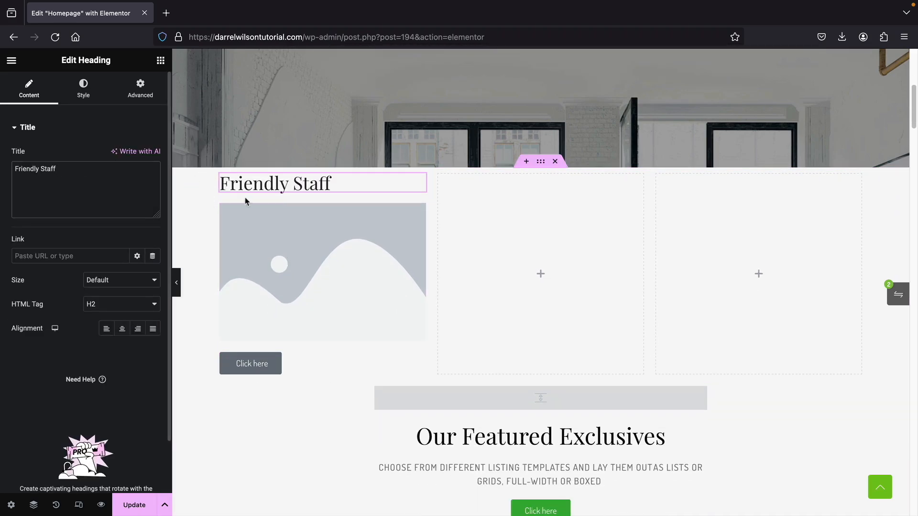
{"action": "left_click", "coordinate": [122, 329]}
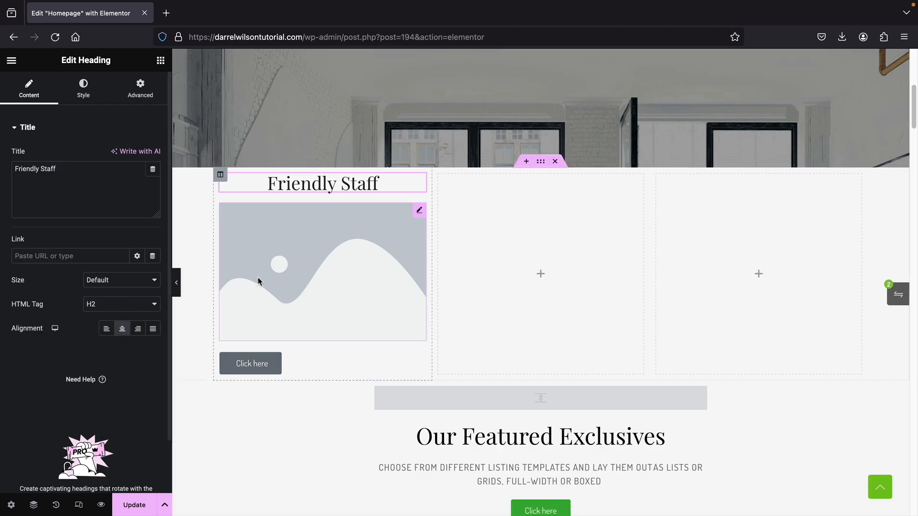
Set the first column's image to the grey-suited woman from the Media Library.
{"action": "left_click", "coordinate": [252, 261]}
{"action": "left_click", "coordinate": [99, 196]}
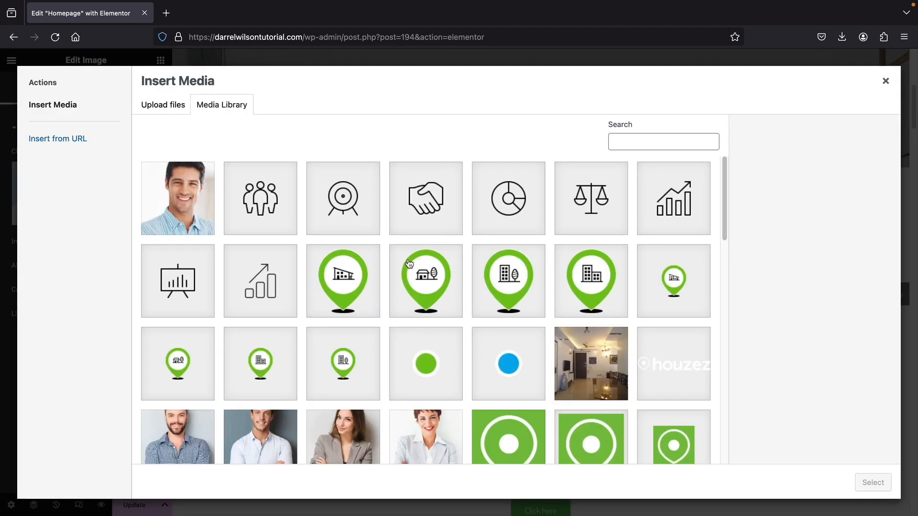
{"action": "left_click", "coordinate": [180, 197]}
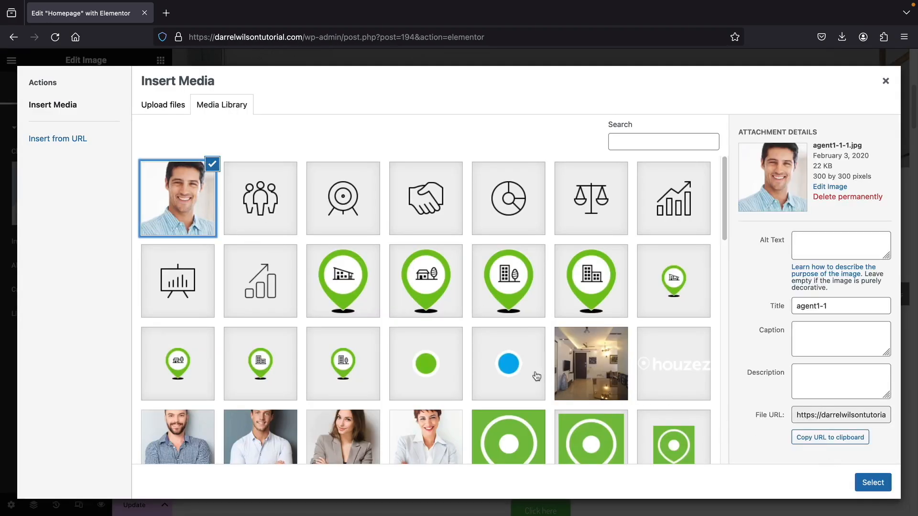
{"action": "scroll", "coordinate": [537, 377], "scroll_direction": "down", "scroll_amount": 2}
{"action": "left_click", "coordinate": [347, 390]}
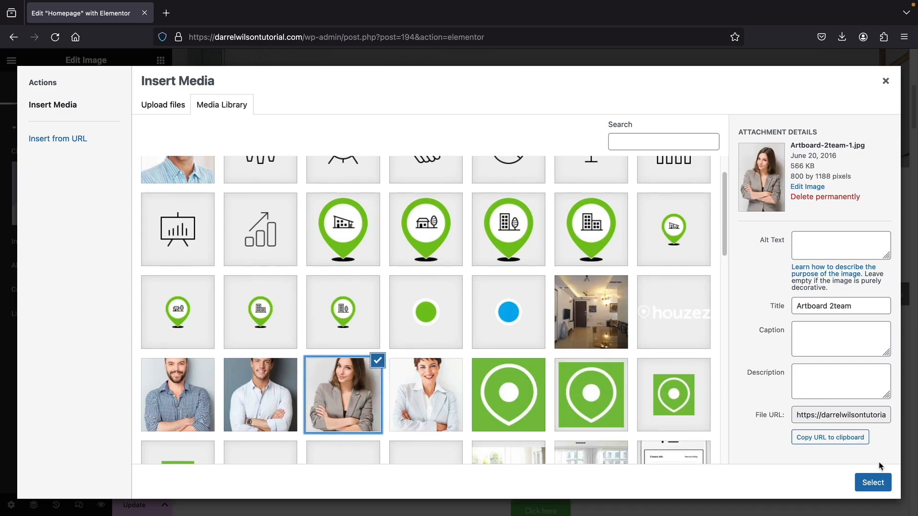
{"action": "left_click", "coordinate": [874, 482]}
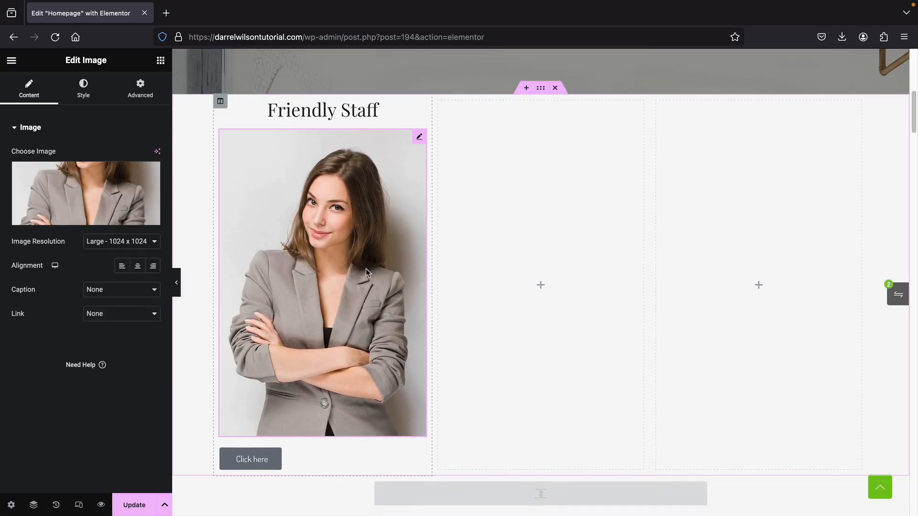
{"action": "left_click", "coordinate": [161, 60]}
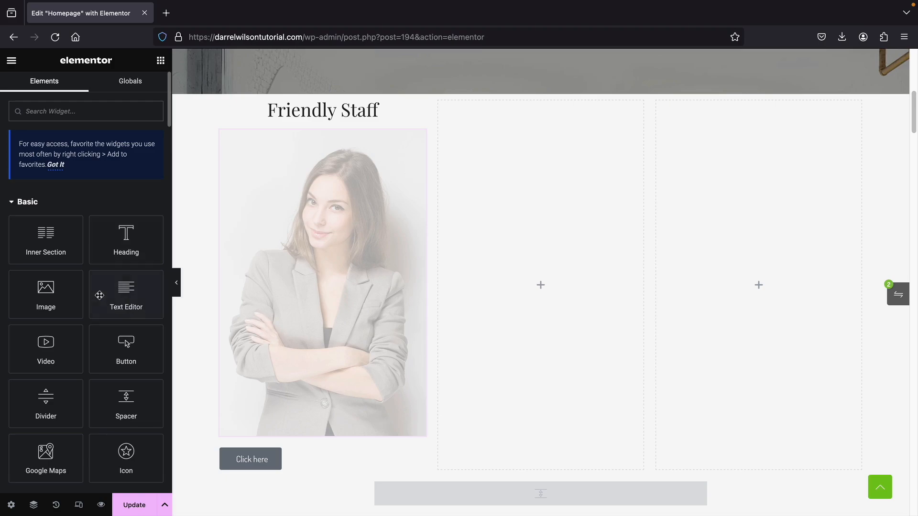
Add a Lorem ipsum Text Editor block below the first column's photo.
{"action": "left_click_drag", "start_coordinate": [99, 295], "coordinate": [275, 421]}
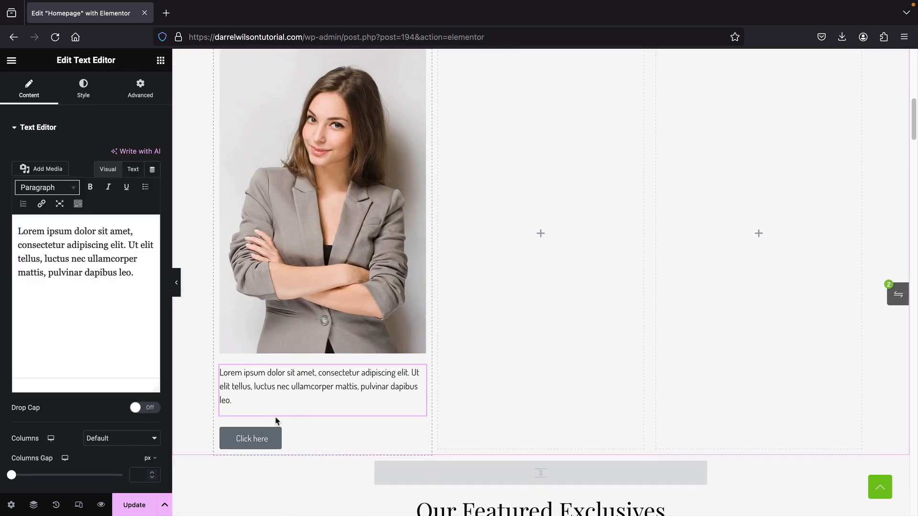
{"action": "scroll", "coordinate": [279, 400], "scroll_direction": "up", "scroll_amount": 1}
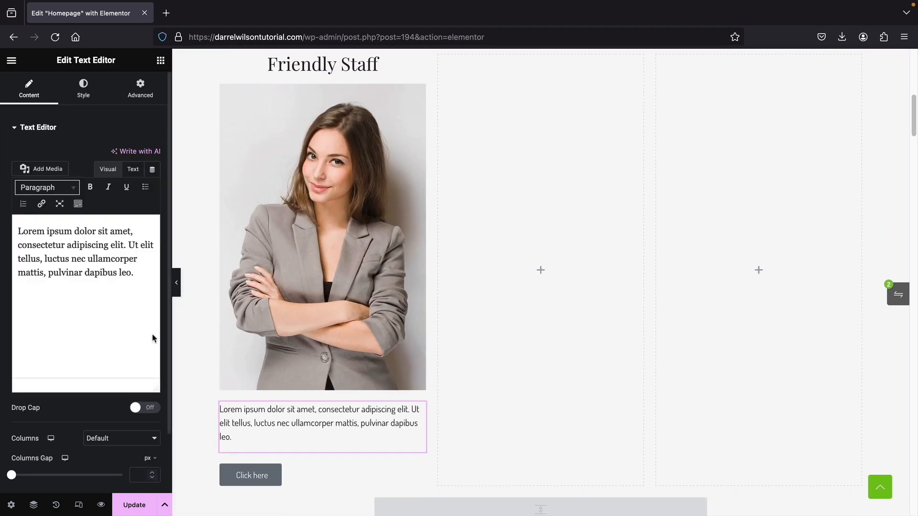
{"action": "scroll", "coordinate": [263, 418], "scroll_direction": "down", "scroll_amount": 1}
Centre the first column's Click here button.
{"action": "left_click", "coordinate": [282, 458]}
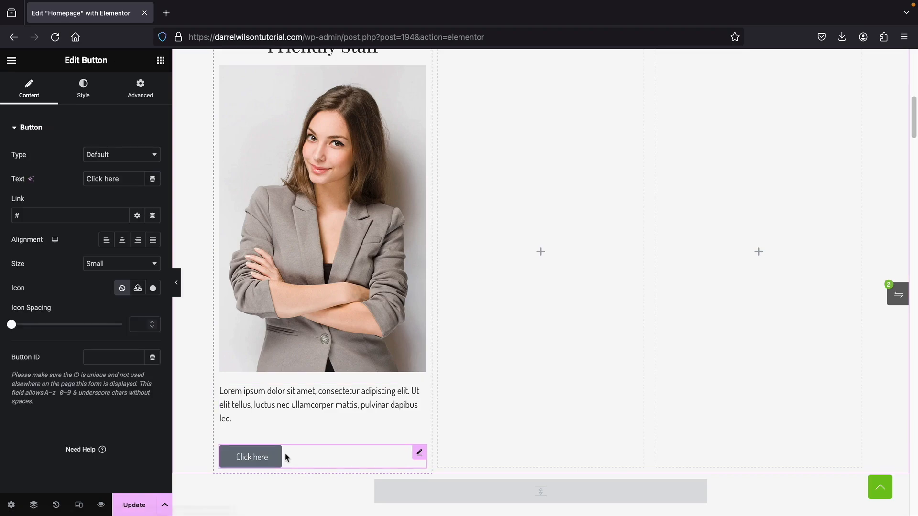
{"action": "left_click", "coordinate": [123, 240]}
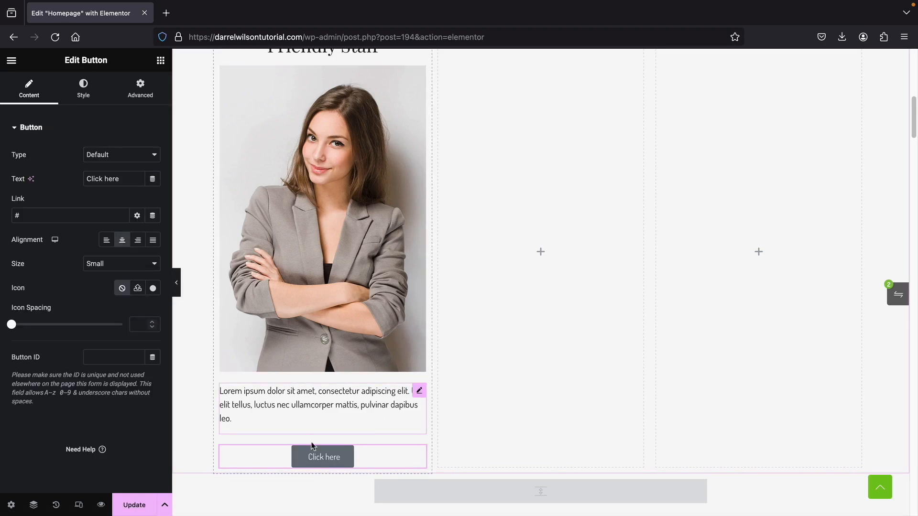
{"action": "scroll", "coordinate": [338, 449], "scroll_direction": "up", "scroll_amount": 2}
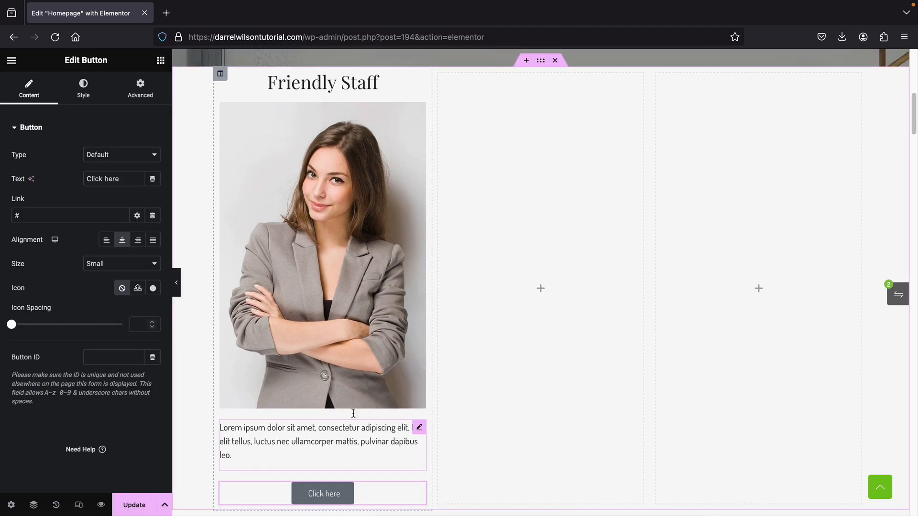
{"action": "scroll", "coordinate": [306, 157], "scroll_direction": "up", "scroll_amount": 1}
{"action": "left_click", "coordinate": [160, 61]}
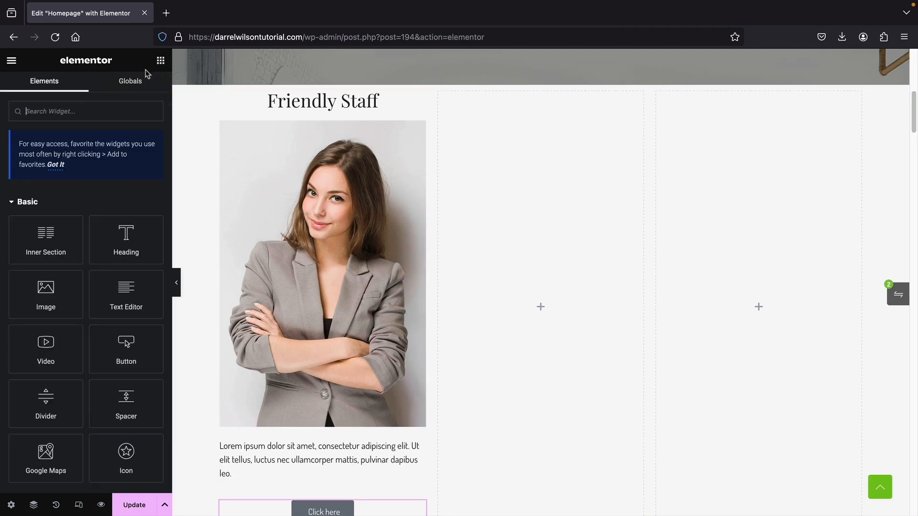
Add Heading, Image, Text Editor and Button widgets to the middle column.
{"action": "left_click_drag", "start_coordinate": [106, 240], "coordinate": [502, 315]}
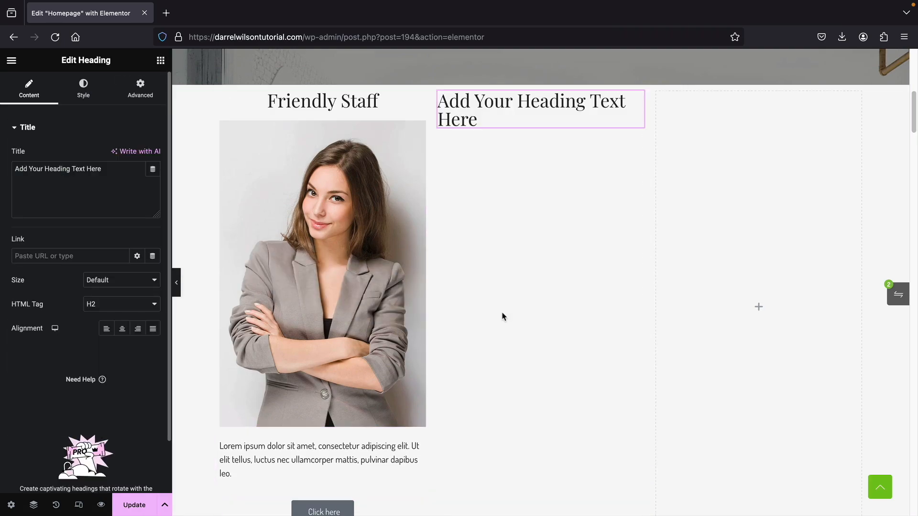
{"action": "left_click", "coordinate": [161, 61]}
{"action": "left_click_drag", "start_coordinate": [46, 292], "coordinate": [490, 126]}
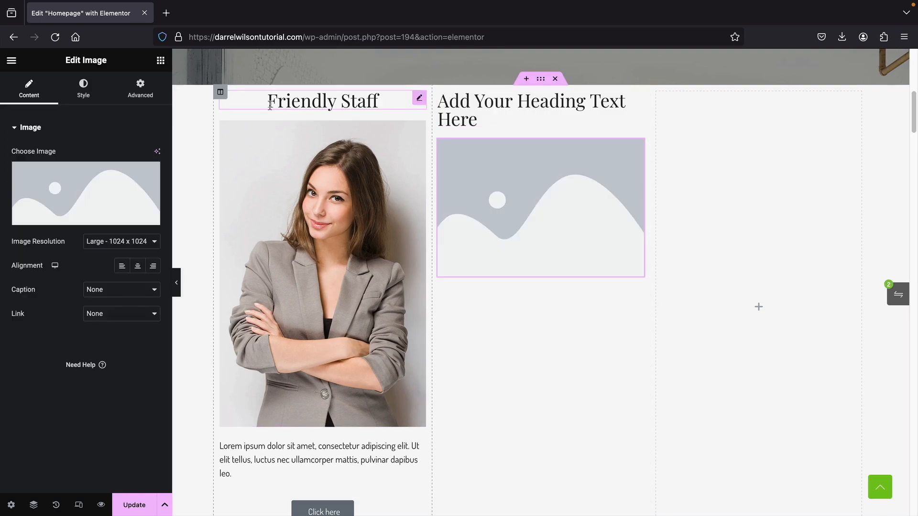
{"action": "left_click", "coordinate": [161, 60]}
{"action": "left_click_drag", "start_coordinate": [130, 291], "coordinate": [507, 268]}
{"action": "left_click", "coordinate": [160, 62]}
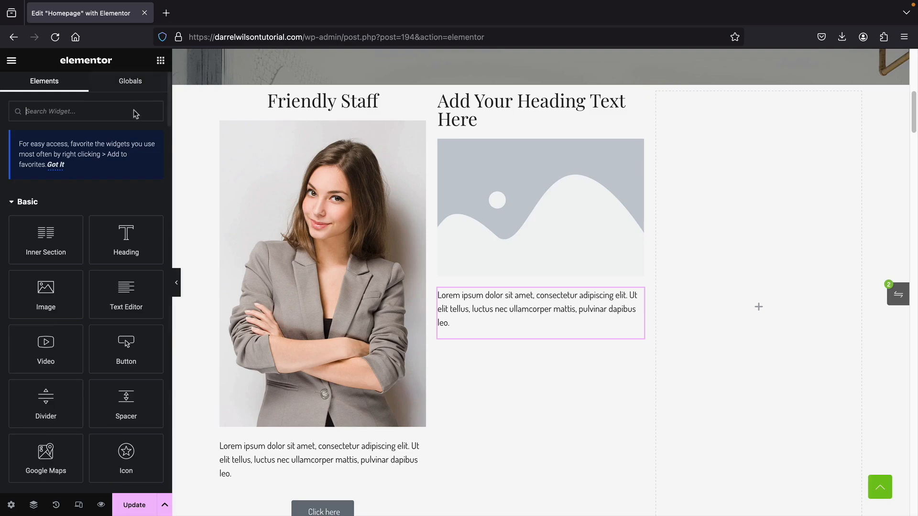
{"action": "left_click_drag", "start_coordinate": [125, 350], "coordinate": [500, 335]}
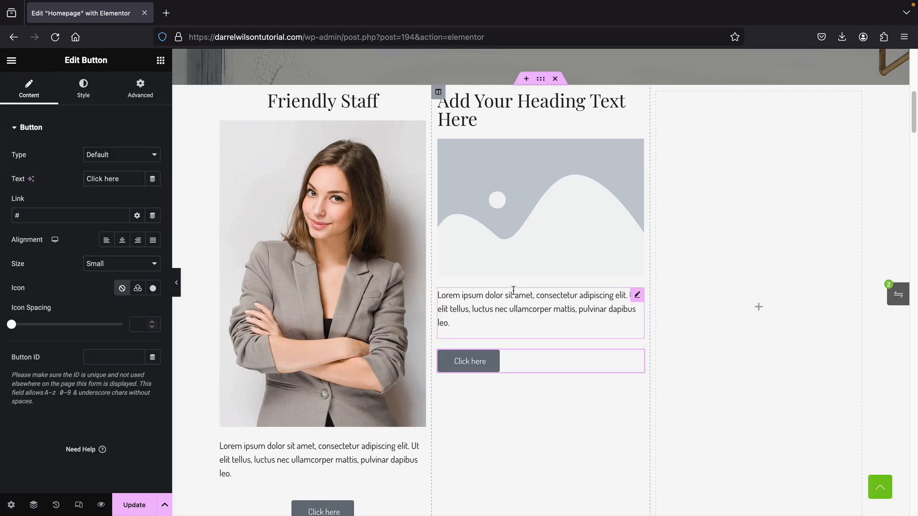
Set the middle column's image to the white-suited woman's photo.
{"action": "left_click", "coordinate": [476, 183]}
{"action": "left_click", "coordinate": [113, 184]}
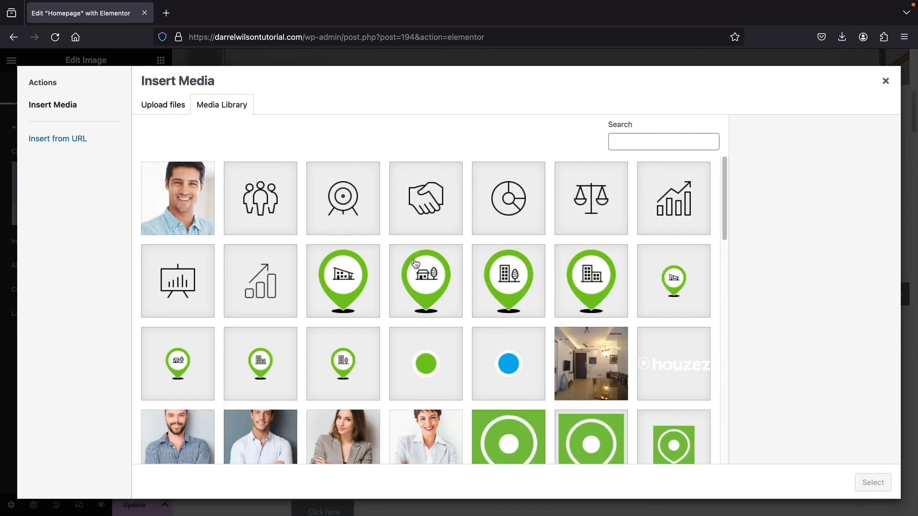
{"action": "scroll", "coordinate": [447, 335], "scroll_direction": "down", "scroll_amount": 1}
{"action": "left_click", "coordinate": [420, 382]}
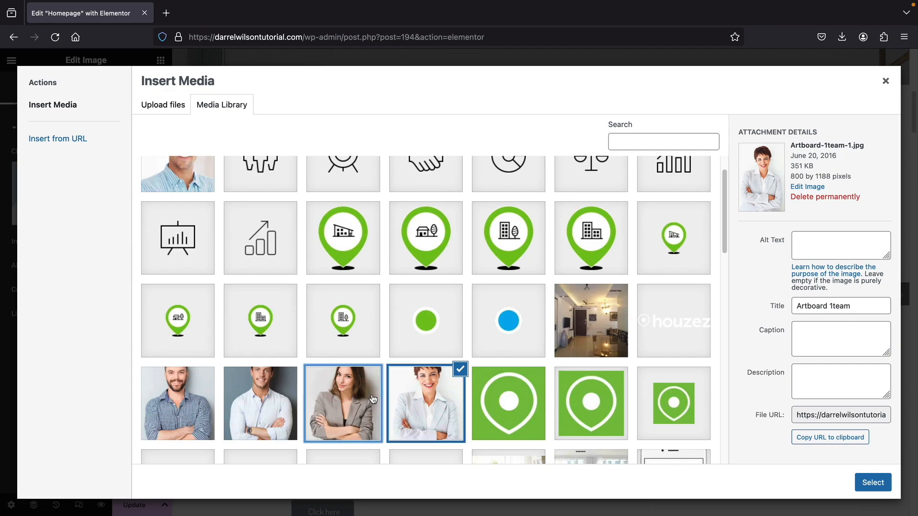
{"action": "left_click", "coordinate": [873, 483]}
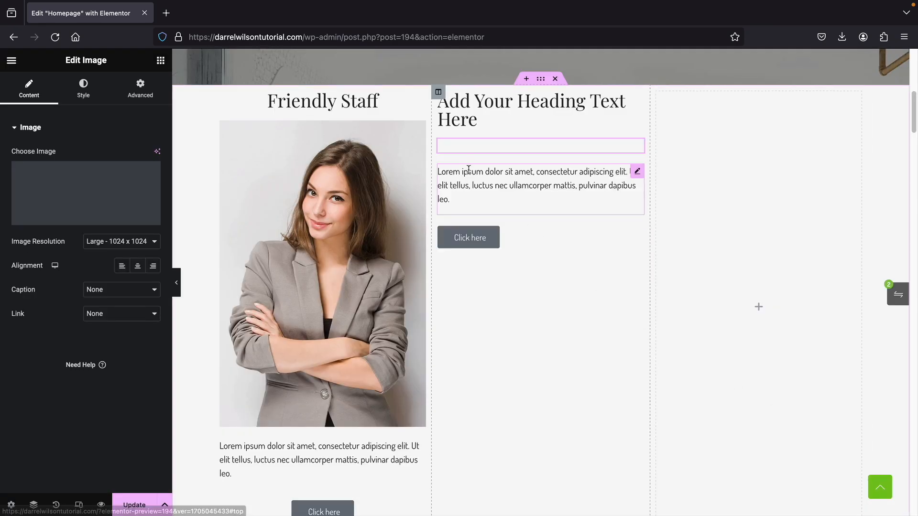
Title the middle column 'Fully Licensed', fixing the spelling, and centre it.
{"action": "left_click", "coordinate": [477, 119]}
{"action": "left_click_drag", "start_coordinate": [101, 169], "coordinate": [1, 167]}
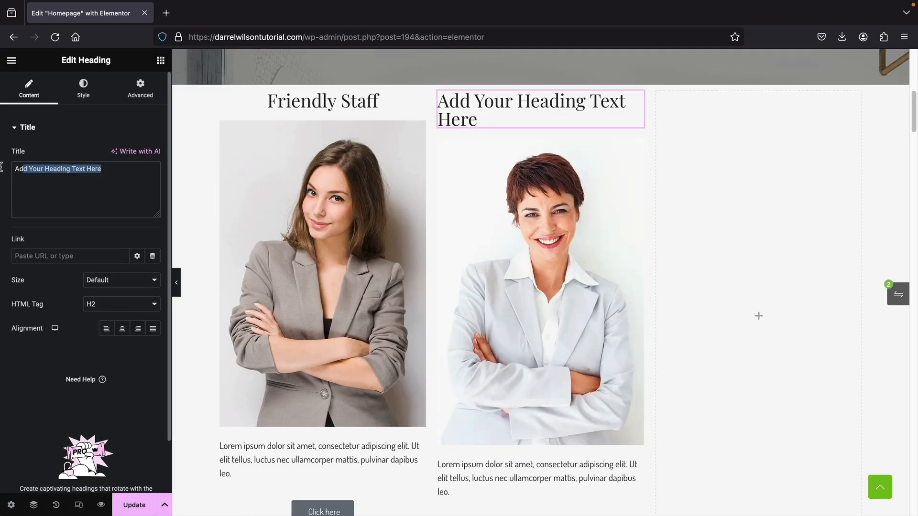
{"action": "type", "text": "Fully Licended"}
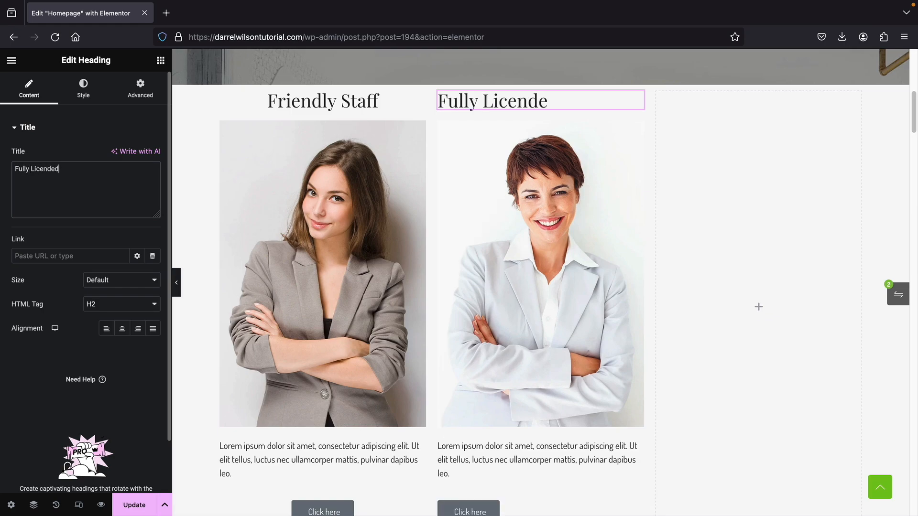
{"action": "right_click", "coordinate": [47, 169]}
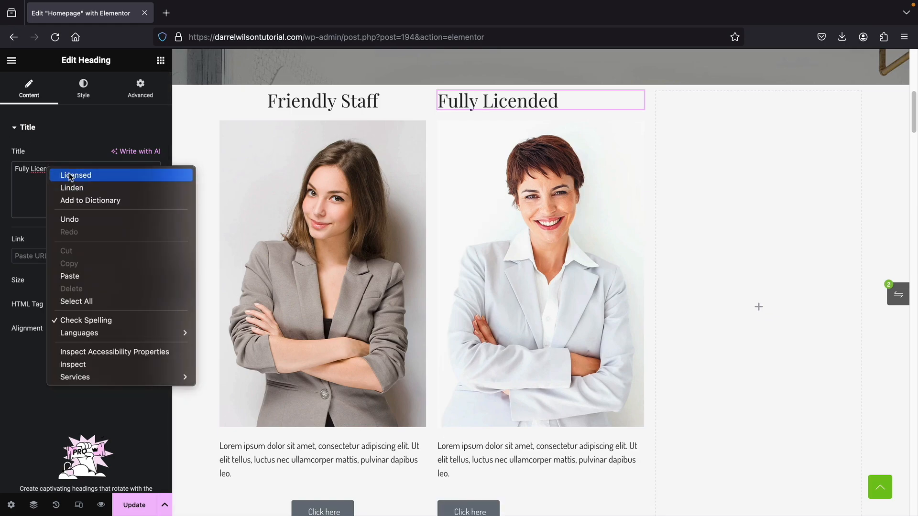
{"action": "left_click", "coordinate": [77, 176]}
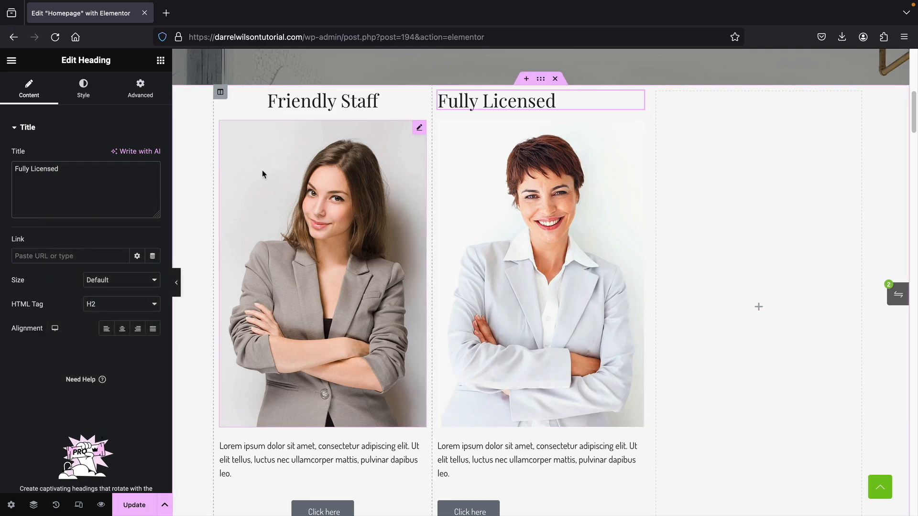
{"action": "left_click", "coordinate": [122, 329]}
Centre the middle column's Click here button.
{"action": "scroll", "coordinate": [478, 377], "scroll_direction": "down", "scroll_amount": 3}
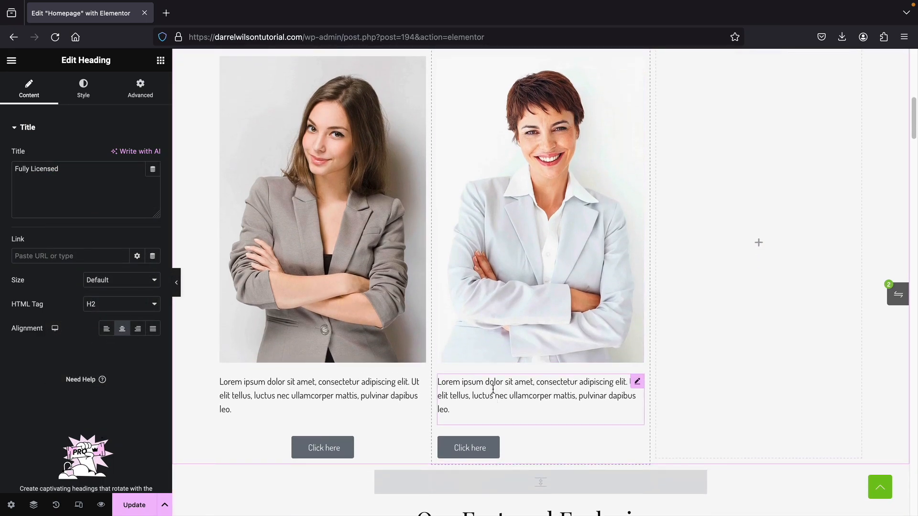
{"action": "left_click", "coordinate": [493, 387]}
{"action": "scroll", "coordinate": [61, 380], "scroll_direction": "down", "scroll_amount": 2}
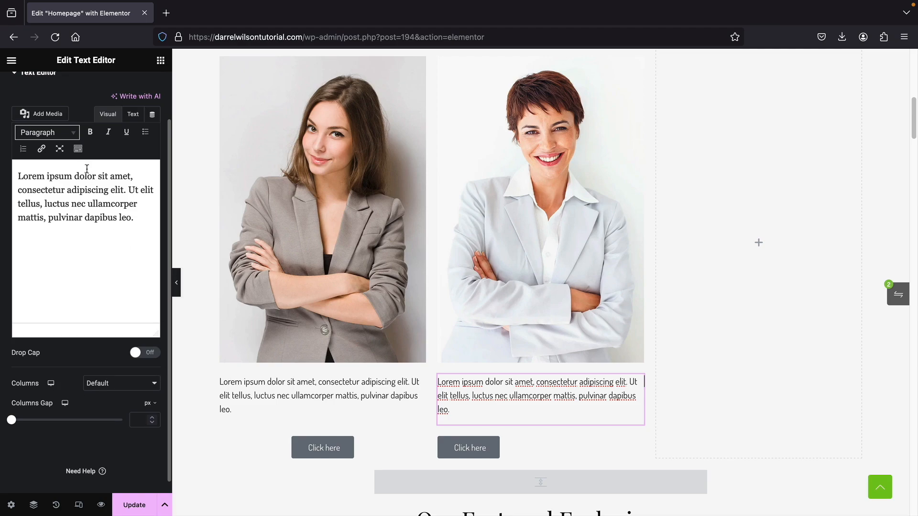
{"action": "left_click", "coordinate": [526, 448]}
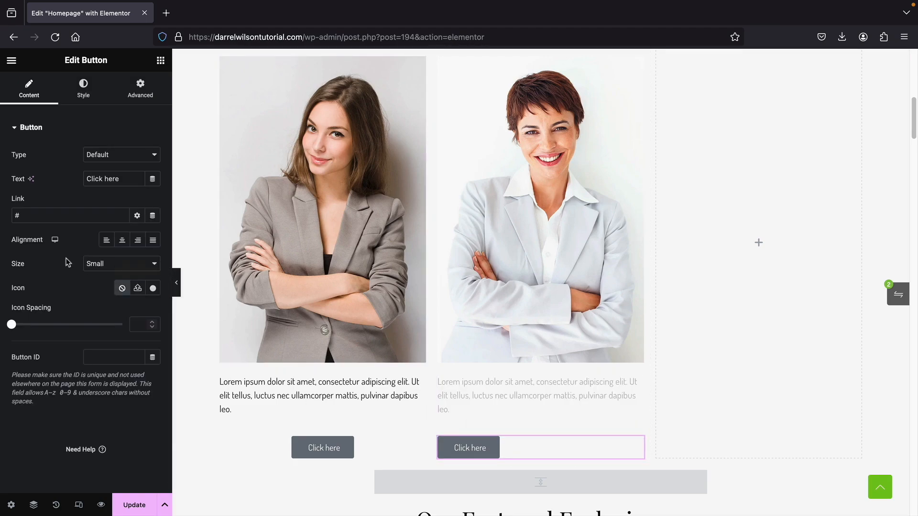
{"action": "left_click", "coordinate": [123, 245]}
{"action": "left_click", "coordinate": [535, 407]}
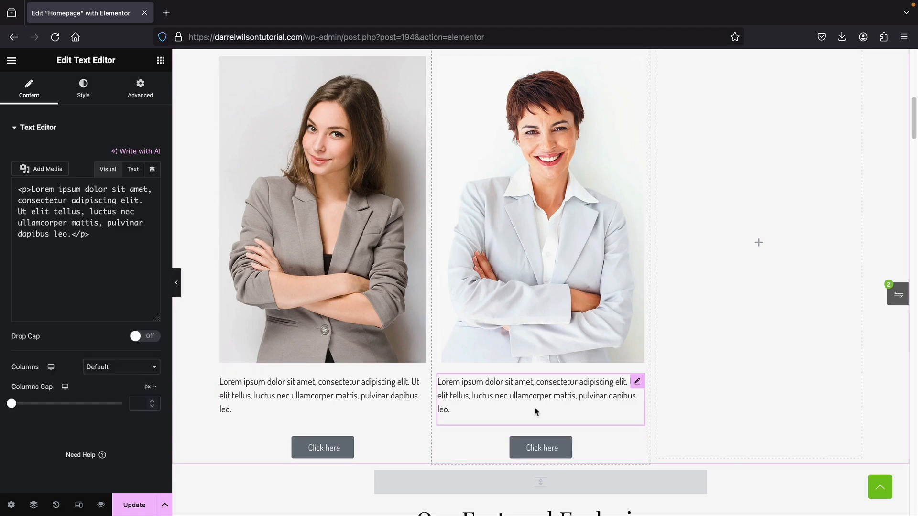
{"action": "scroll", "coordinate": [535, 409], "scroll_direction": "up", "scroll_amount": 2}
{"action": "scroll", "coordinate": [536, 412], "scroll_direction": "down", "scroll_amount": 1}
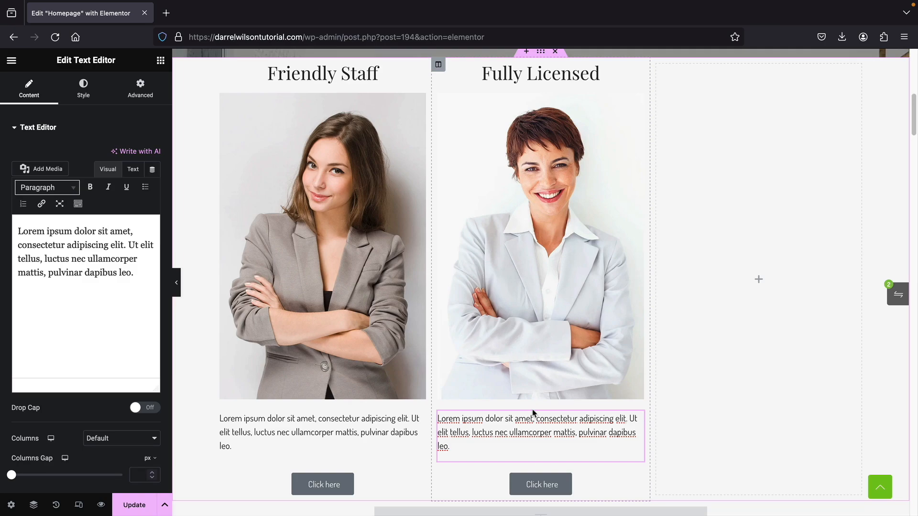
Duplicate the Fully Licensed column, then delete the empty fourth column.
{"action": "right_click", "coordinate": [438, 66]}
{"action": "left_click", "coordinate": [468, 99]}
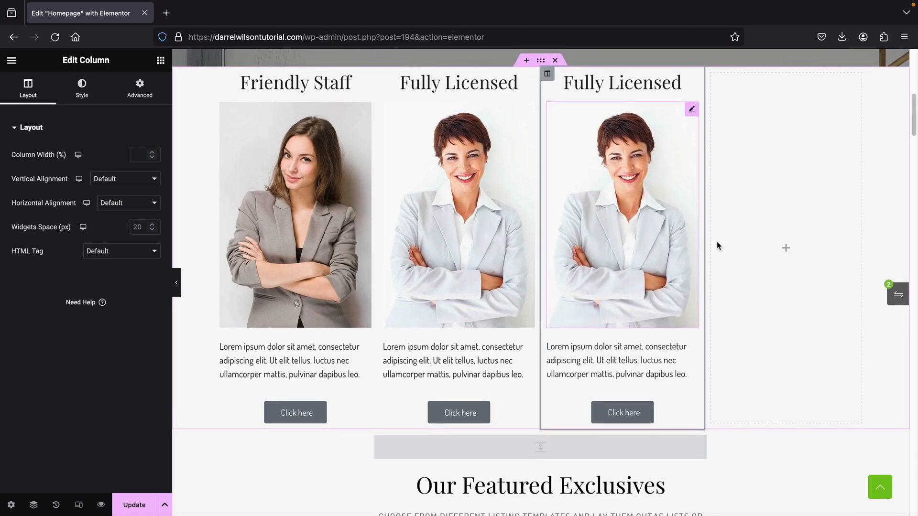
{"action": "right_click", "coordinate": [764, 200]}
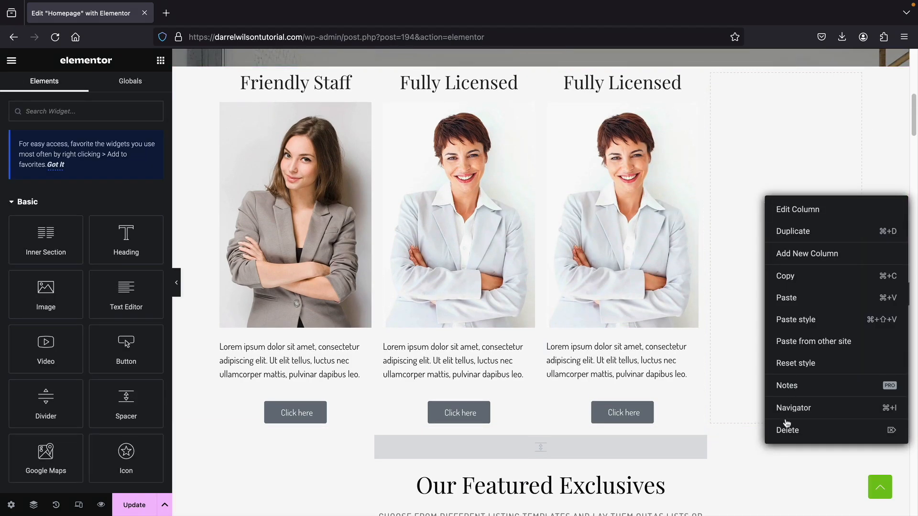
{"action": "left_click", "coordinate": [787, 428]}
Replace the third column's image with the smiling man's photo, Artboard-3team.
{"action": "left_click", "coordinate": [754, 293]}
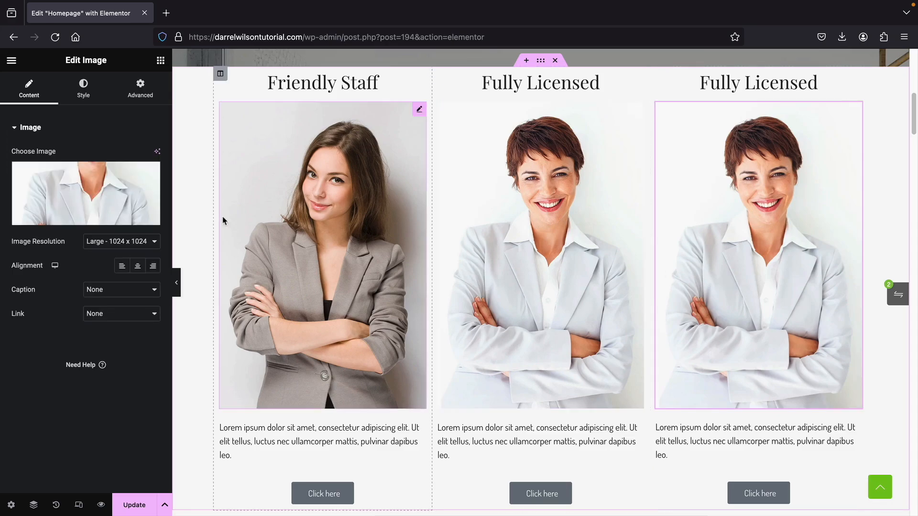
{"action": "left_click", "coordinate": [91, 197]}
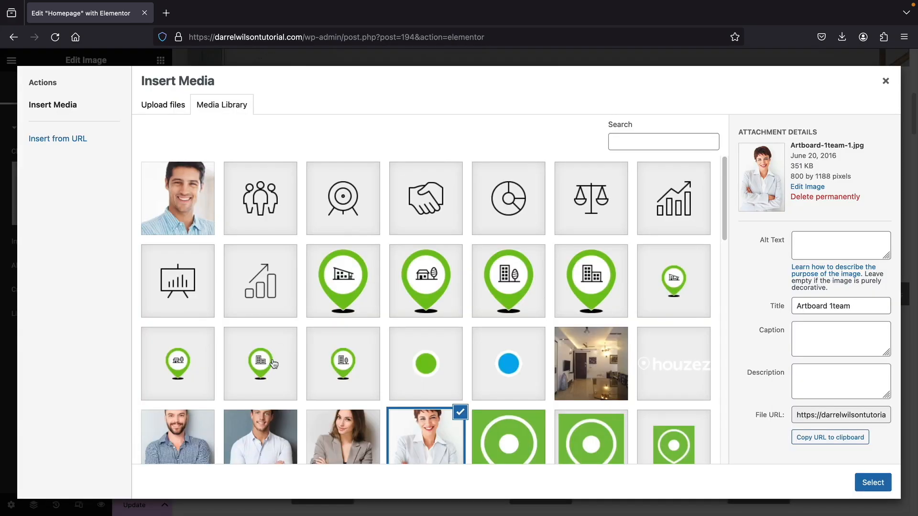
{"action": "left_click", "coordinate": [261, 433]}
{"action": "left_click", "coordinate": [863, 482]}
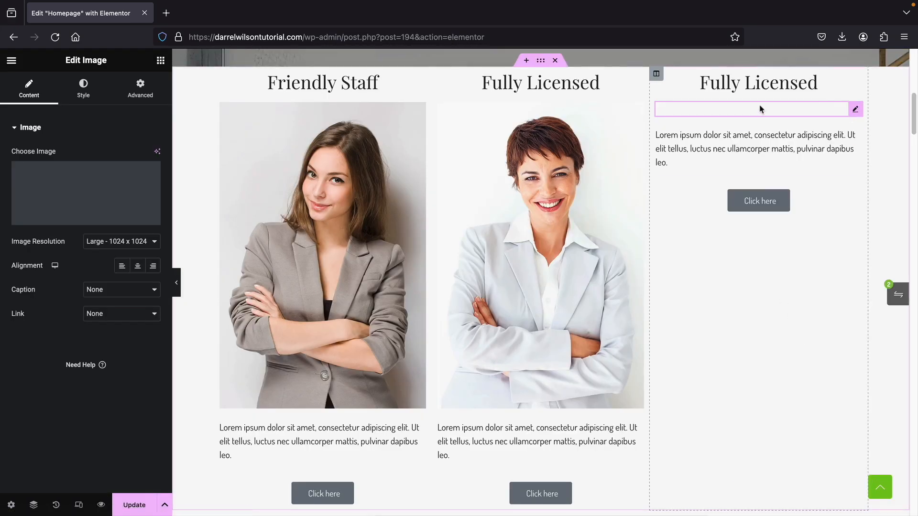
Change the third column's heading title to 'Property Management'.
{"action": "left_click", "coordinate": [855, 109]}
{"action": "double_click", "coordinate": [56, 171]}
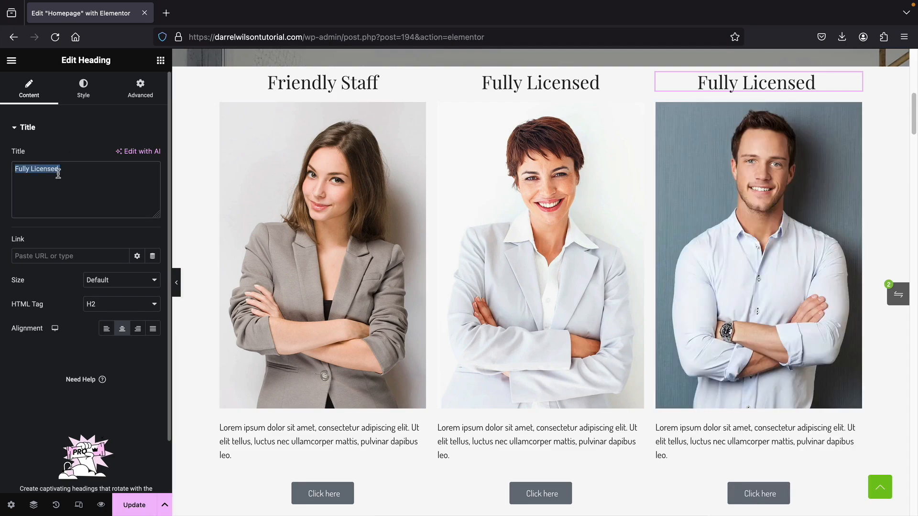
{"action": "type", "text": "{rop"}
{"action": "key", "text": "BackSpace"}
{"action": "key", "text": "BackSpace"}
{"action": "key", "text": "BackSpace"}
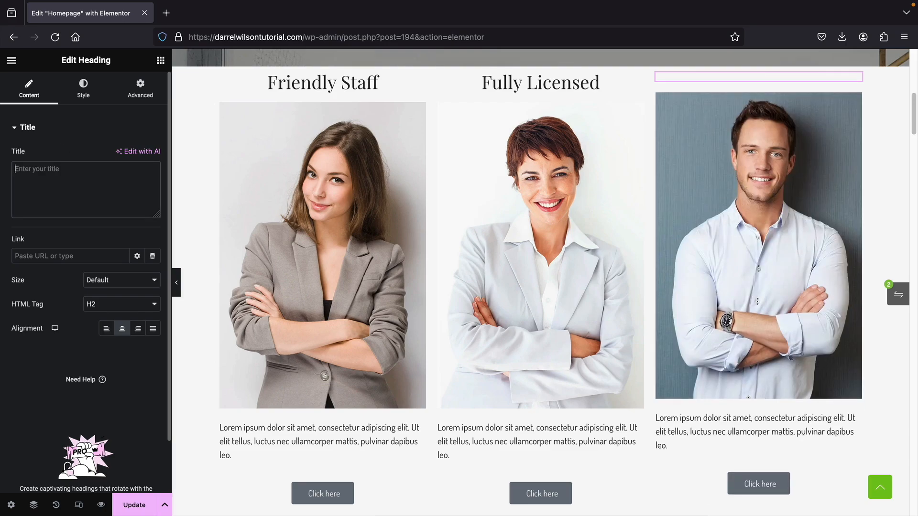
{"action": "type", "text": "Property"}
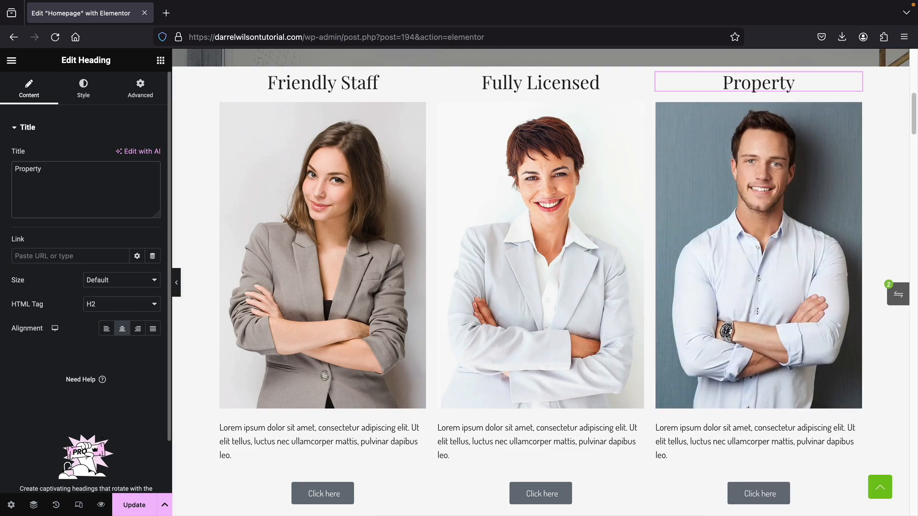
{"action": "type", "text": " Management"}
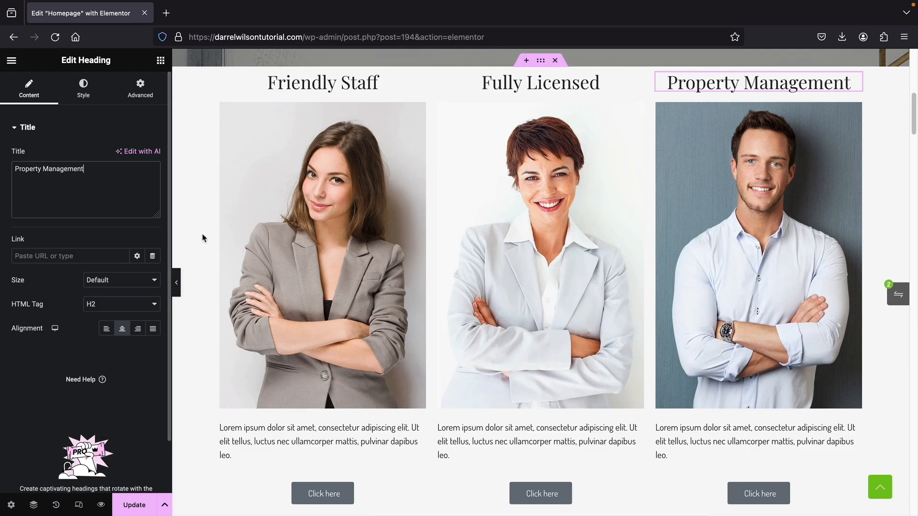
{"action": "scroll", "coordinate": [435, 425], "scroll_direction": "down", "scroll_amount": 7}
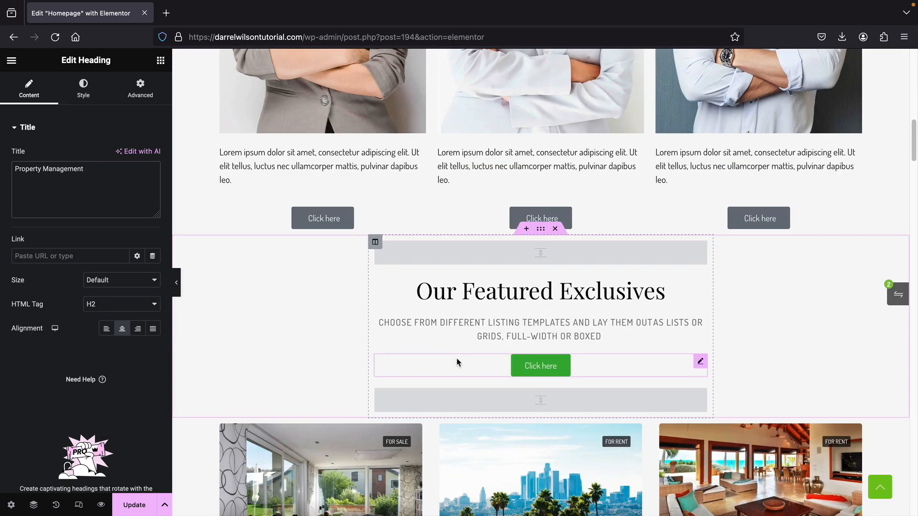
Copy the green button from the featured section.
{"action": "scroll", "coordinate": [454, 357], "scroll_direction": "down", "scroll_amount": 4}
{"action": "scroll", "coordinate": [500, 306], "scroll_direction": "up", "scroll_amount": 2}
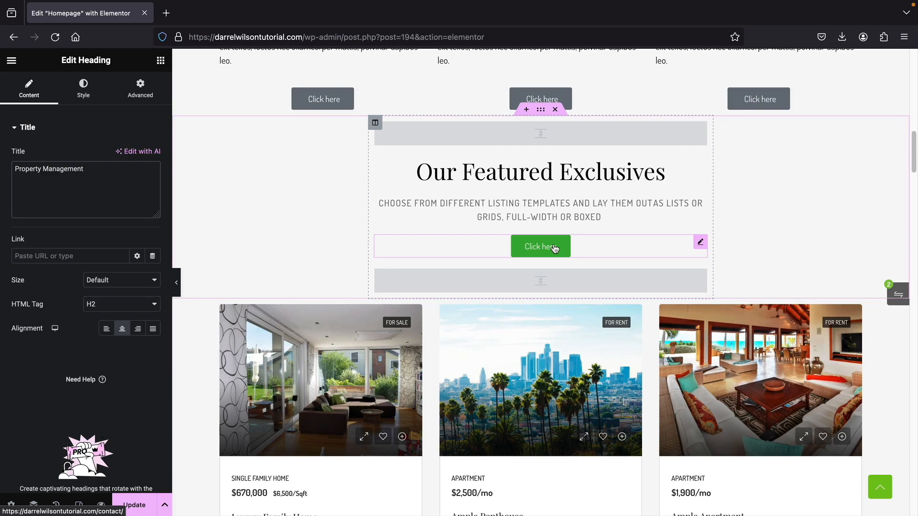
{"action": "scroll", "coordinate": [553, 257], "scroll_direction": "up", "scroll_amount": 1}
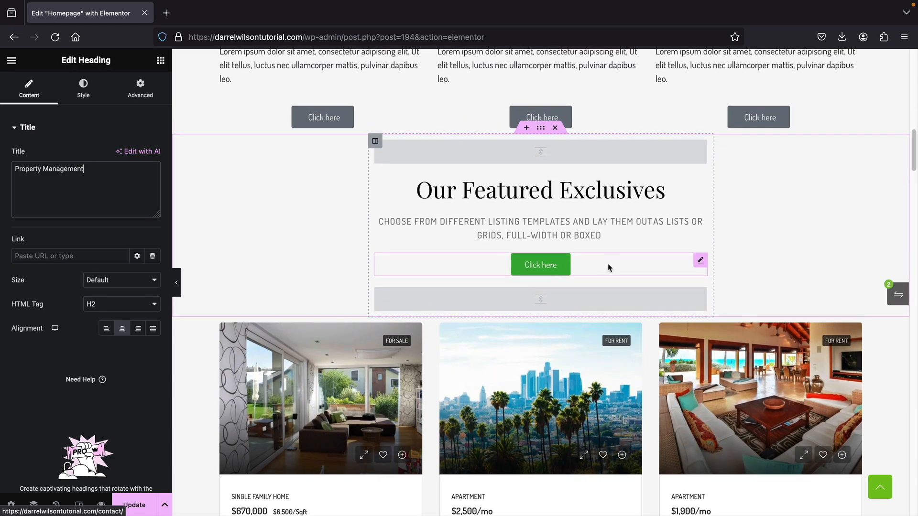
{"action": "scroll", "coordinate": [554, 287], "scroll_direction": "up", "scroll_amount": 1}
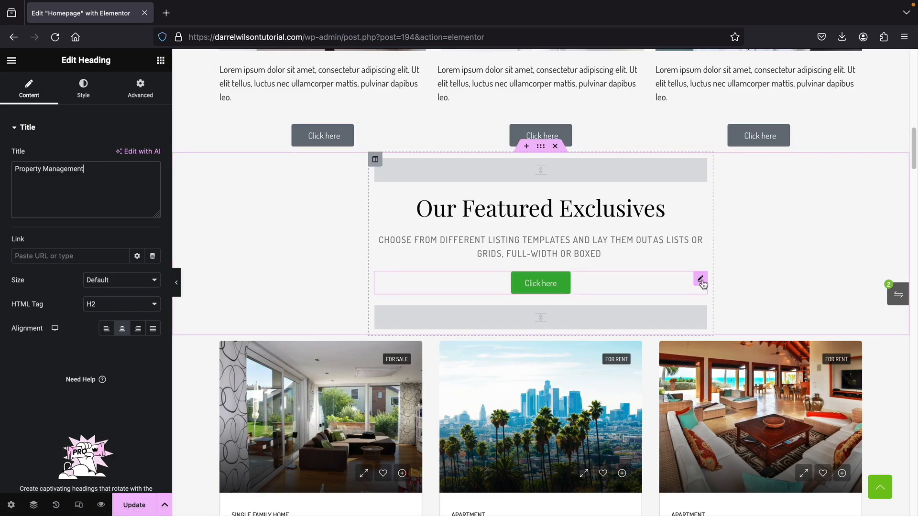
{"action": "right_click", "coordinate": [701, 283]}
{"action": "left_click", "coordinate": [717, 303]}
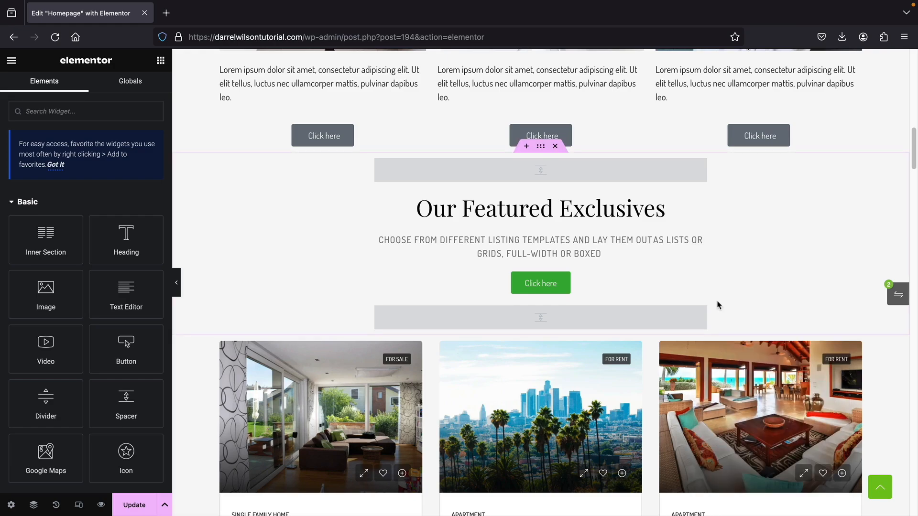
Paste the green style onto the third, middle and left staff buttons.
{"action": "scroll", "coordinate": [726, 294], "scroll_direction": "up", "scroll_amount": 2}
{"action": "right_click", "coordinate": [855, 235]}
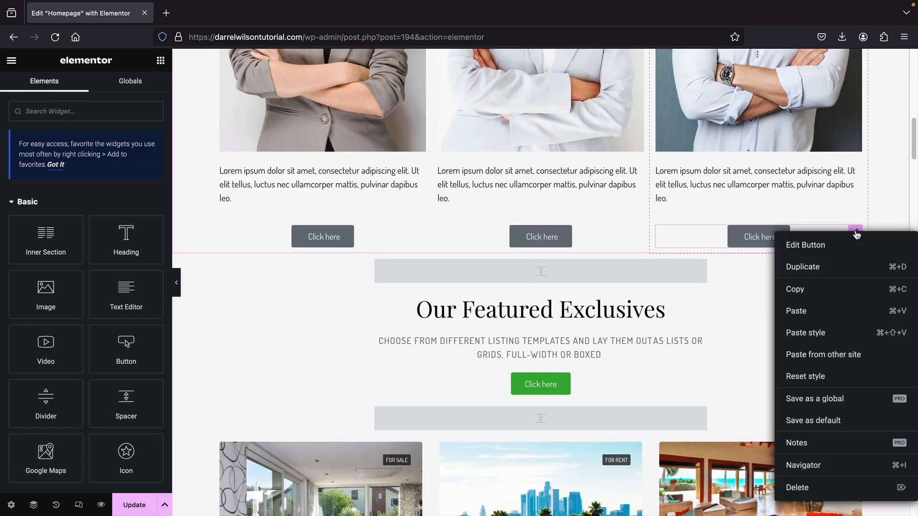
{"action": "left_click", "coordinate": [841, 332]}
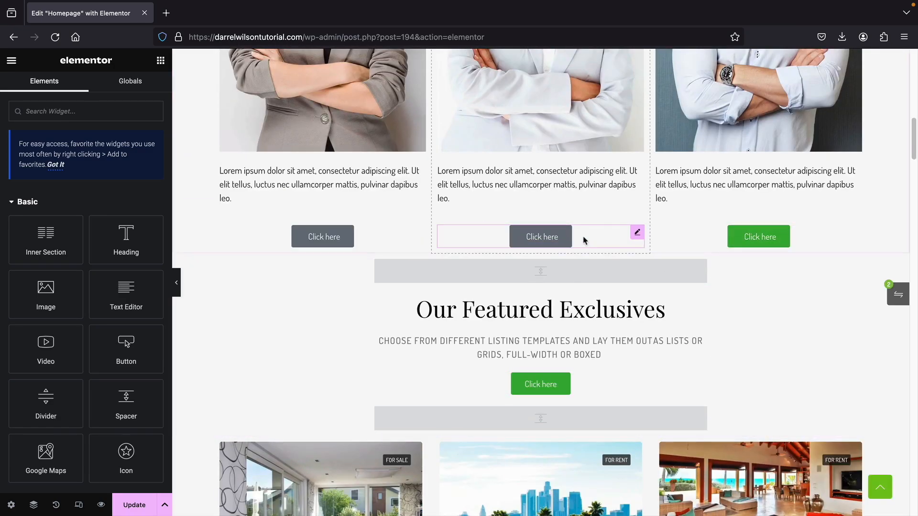
{"action": "right_click", "coordinate": [638, 233]}
{"action": "left_click", "coordinate": [664, 334]}
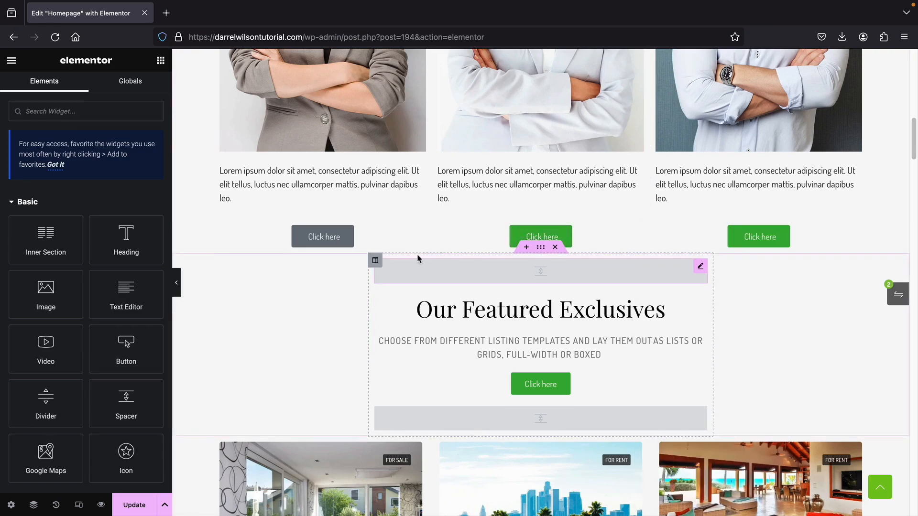
{"action": "right_click", "coordinate": [421, 235]}
{"action": "left_click", "coordinate": [453, 335]}
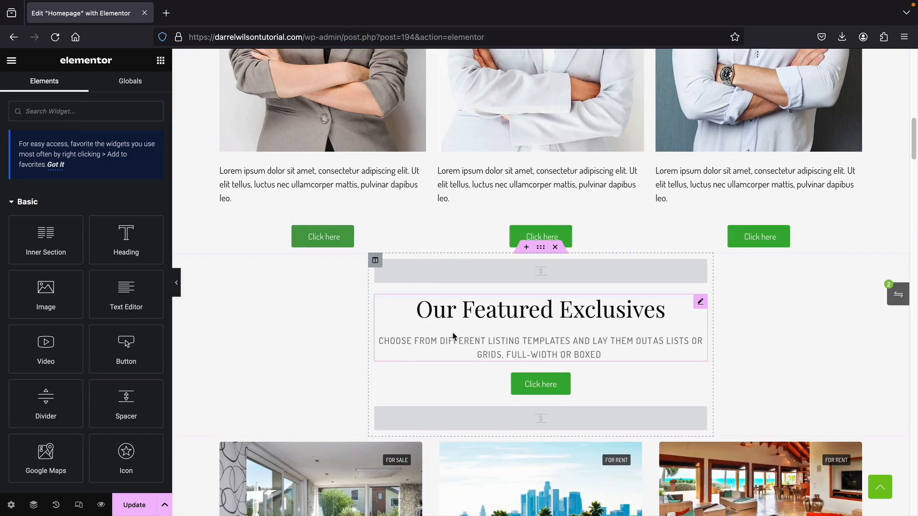
Show the featured button's Style settings.
{"action": "left_click", "coordinate": [534, 387]}
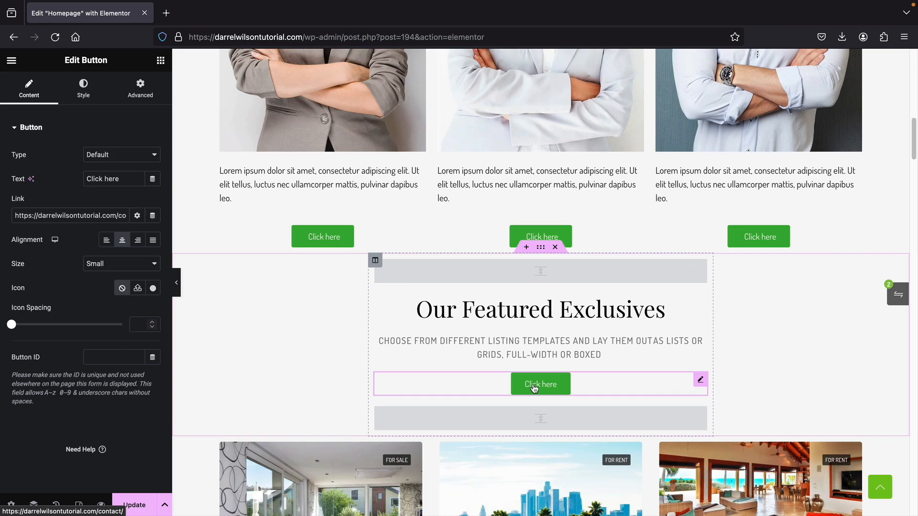
{"action": "left_click", "coordinate": [84, 95]}
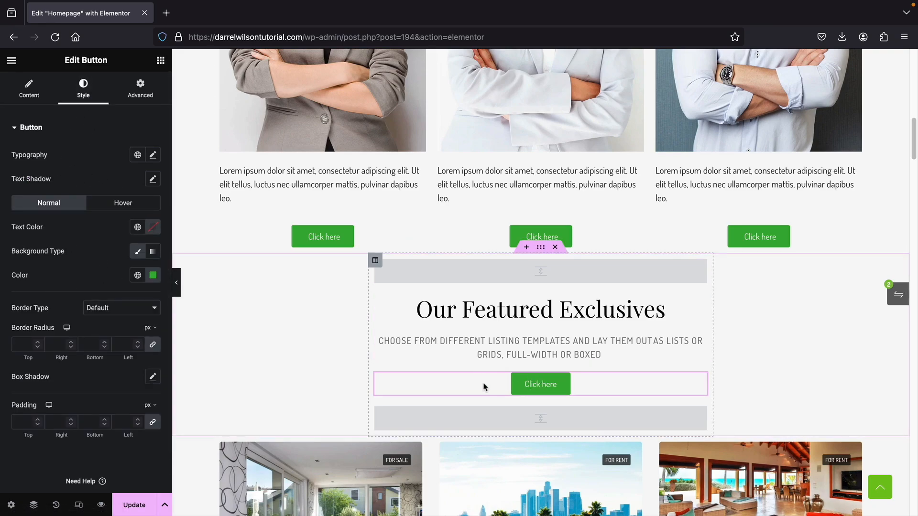
{"action": "scroll", "coordinate": [367, 242], "scroll_direction": "up", "scroll_amount": 2}
{"action": "scroll", "coordinate": [354, 249], "scroll_direction": "up", "scroll_amount": 3}
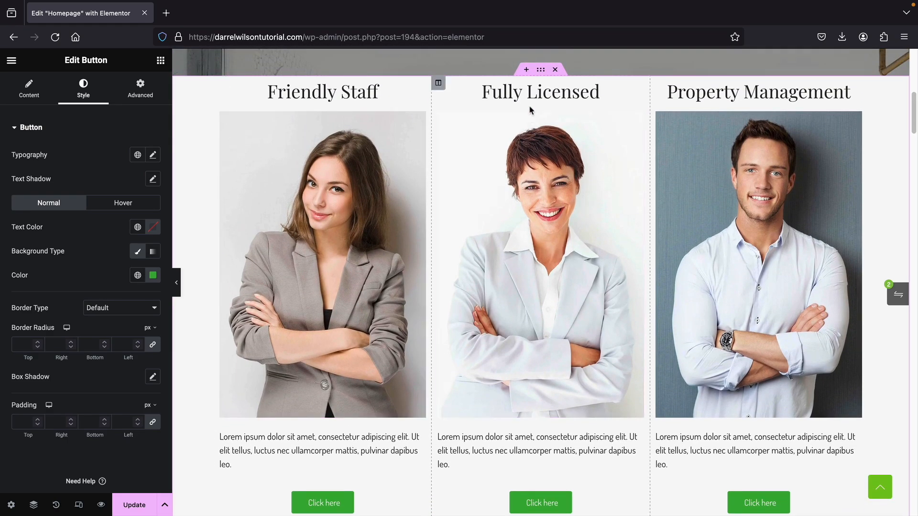
{"action": "scroll", "coordinate": [530, 105], "scroll_direction": "down", "scroll_amount": 1}
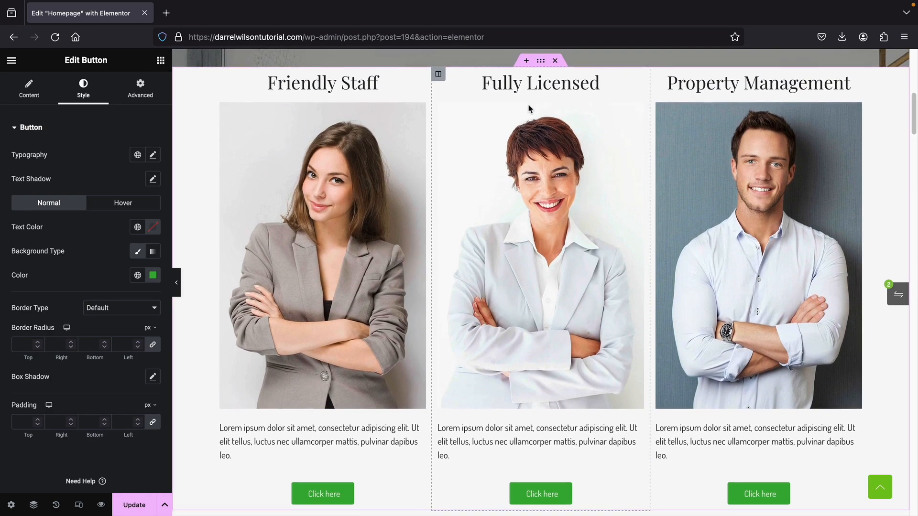
Set the staff section's linked Advanced padding to 60 px on all sides.
{"action": "left_click", "coordinate": [541, 61]}
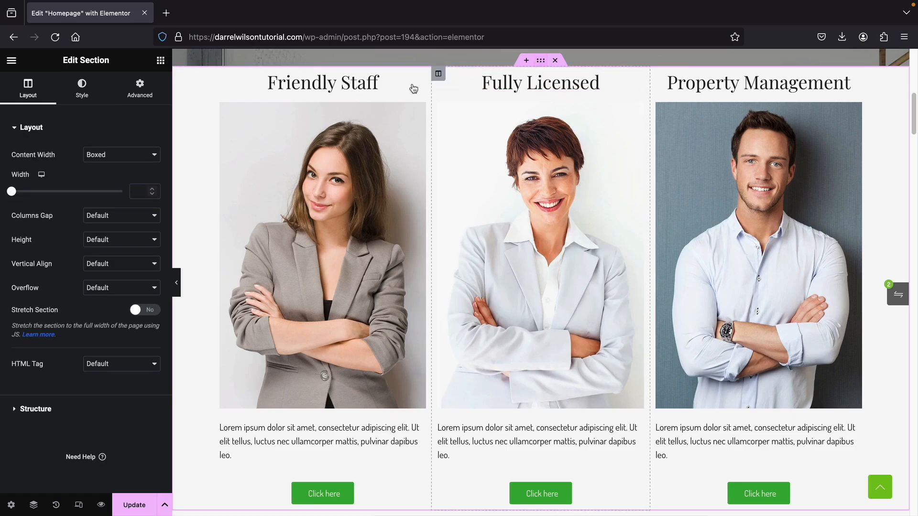
{"action": "left_click", "coordinate": [139, 97]}
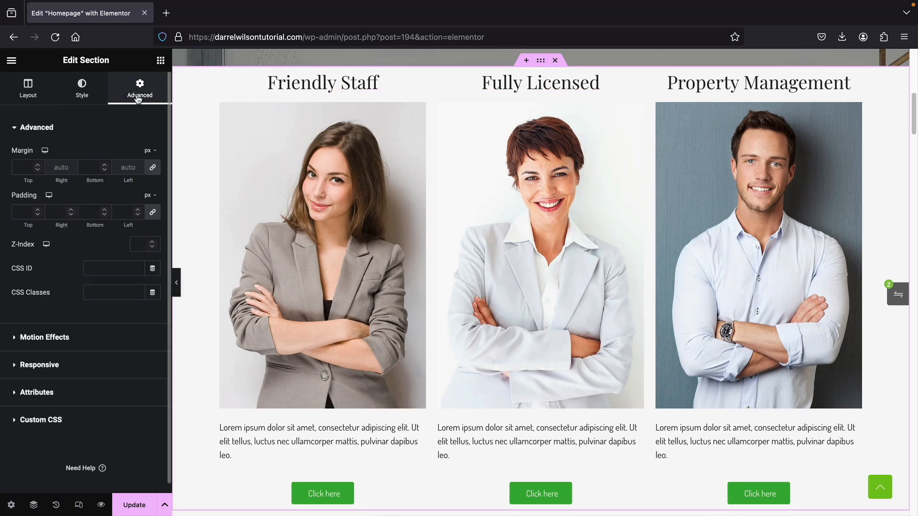
{"action": "left_click", "coordinate": [38, 210]}
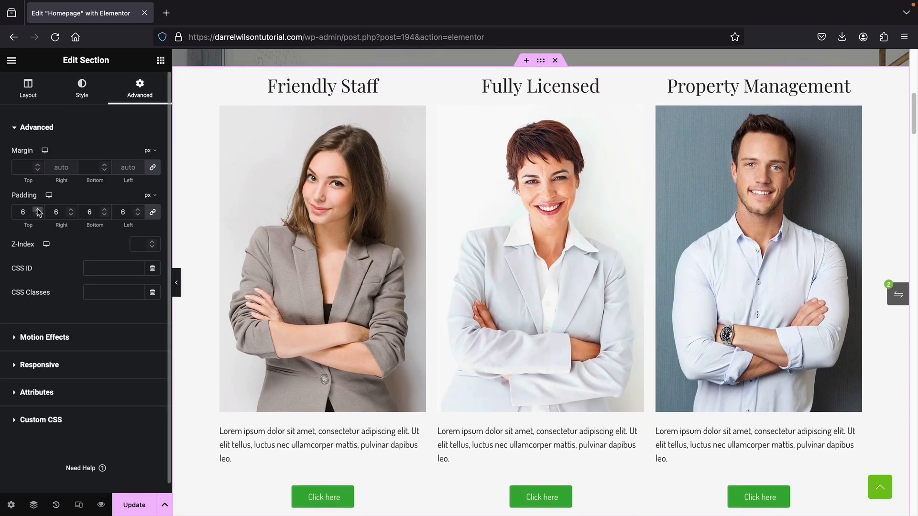
{"action": "left_click_drag", "start_coordinate": [38, 211], "coordinate": [38, 212]}
{"action": "scroll", "coordinate": [194, 235], "scroll_direction": "down", "scroll_amount": 4}
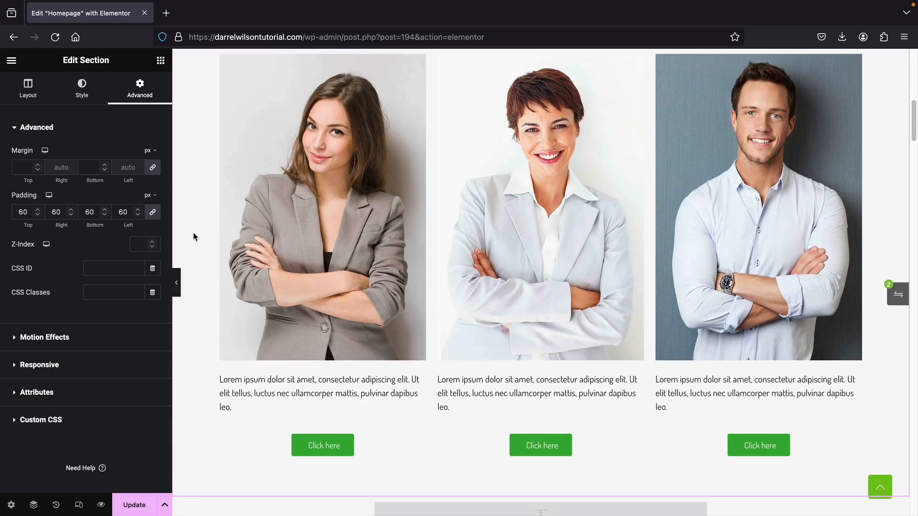
{"action": "scroll", "coordinate": [323, 320], "scroll_direction": "up", "scroll_amount": 4}
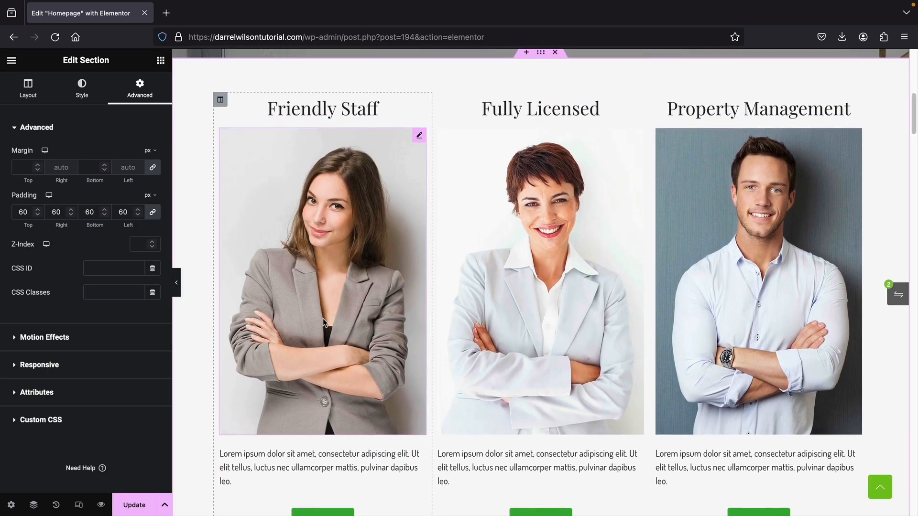
Hide the editor panel, scroll through the padded staff section, then reopen the panel.
{"action": "left_click", "coordinate": [178, 285]}
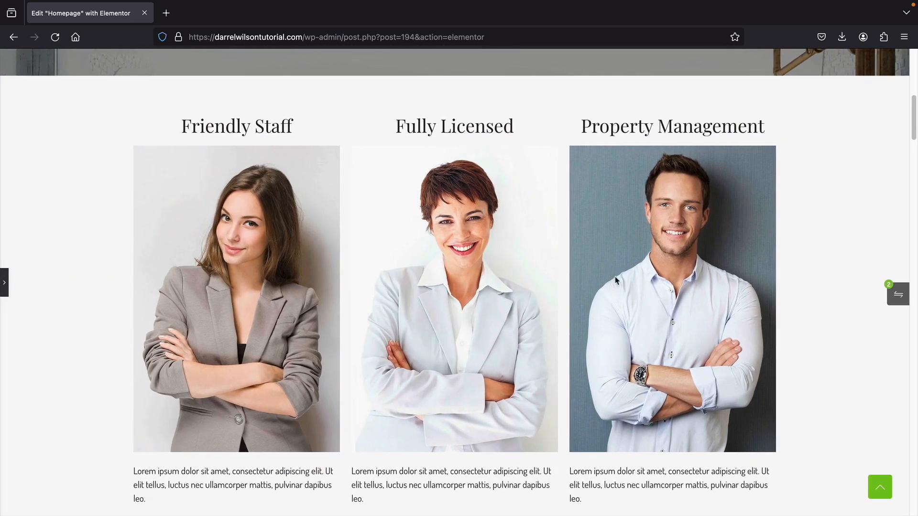
{"action": "scroll", "coordinate": [820, 280], "scroll_direction": "up", "scroll_amount": 8}
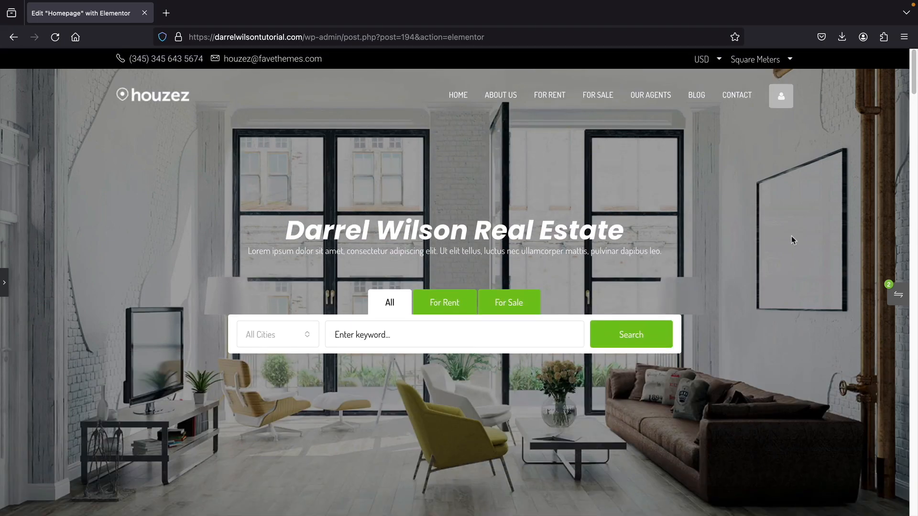
{"action": "scroll", "coordinate": [819, 362], "scroll_direction": "down", "scroll_amount": 10}
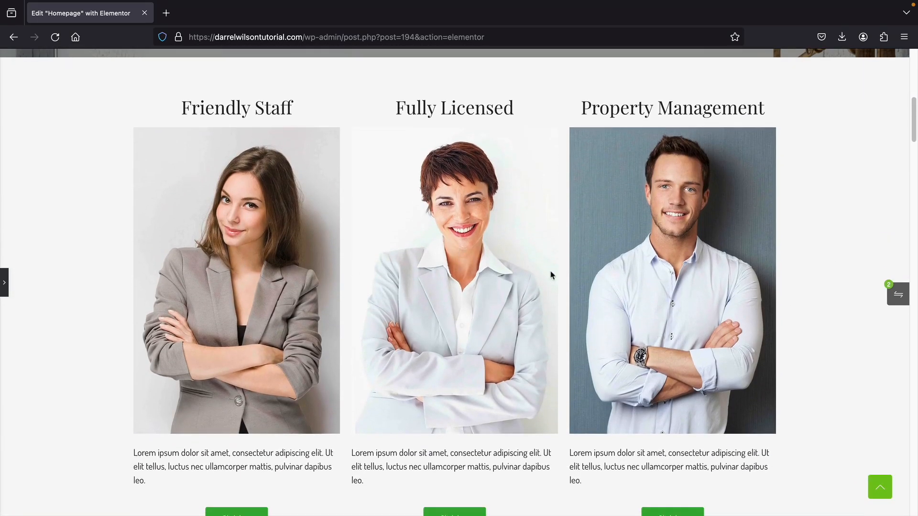
{"action": "scroll", "coordinate": [626, 321], "scroll_direction": "down", "scroll_amount": 1}
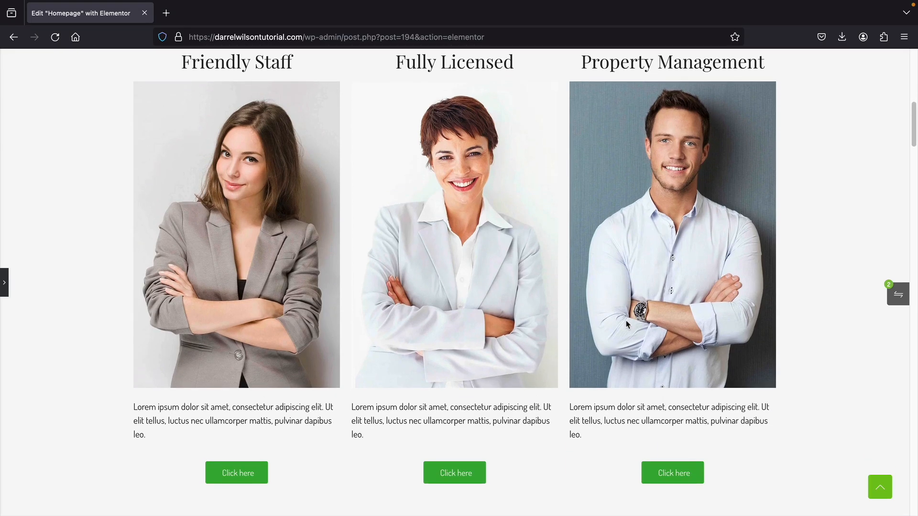
{"action": "scroll", "coordinate": [627, 320], "scroll_direction": "up", "scroll_amount": 11}
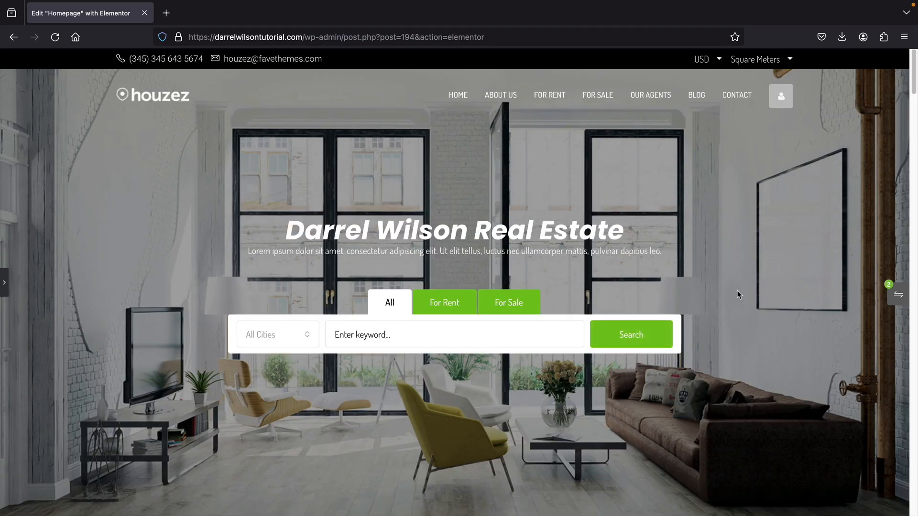
{"action": "scroll", "coordinate": [782, 294], "scroll_direction": "down", "scroll_amount": 9}
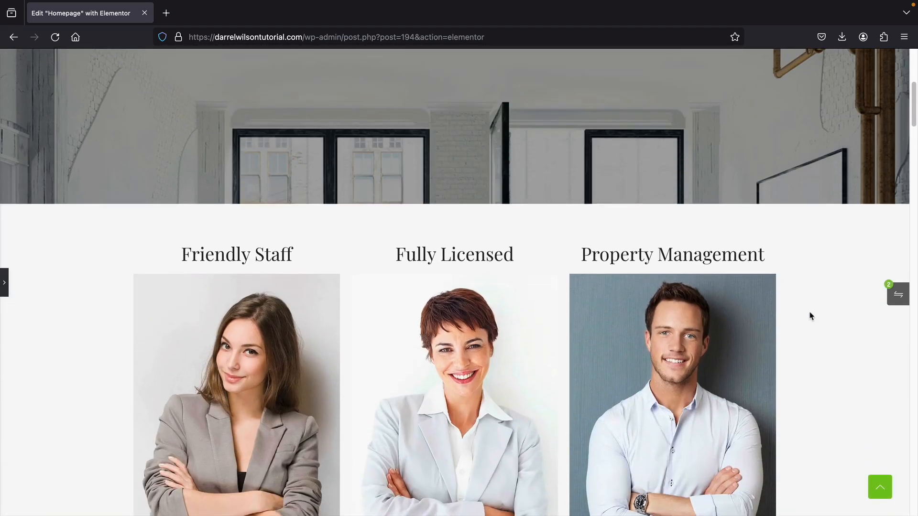
{"action": "scroll", "coordinate": [812, 316], "scroll_direction": "down", "scroll_amount": 2}
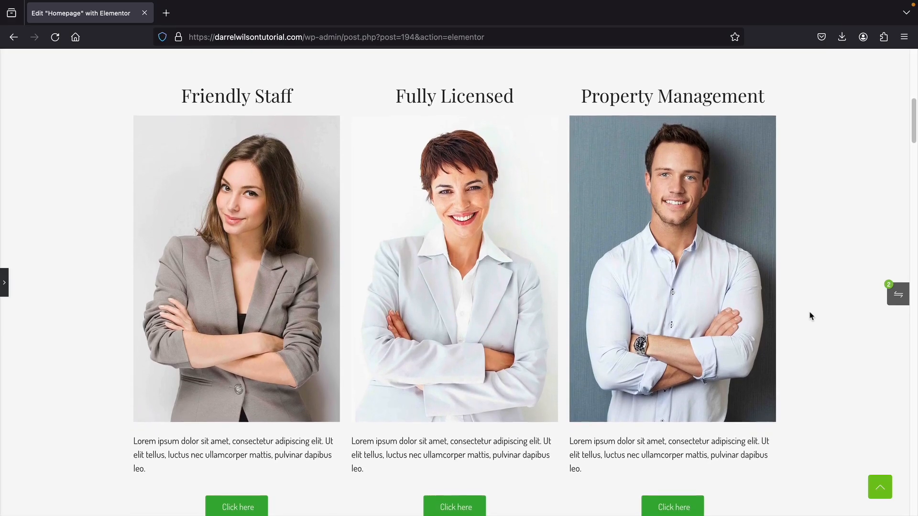
{"action": "scroll", "coordinate": [811, 316], "scroll_direction": "down", "scroll_amount": 6}
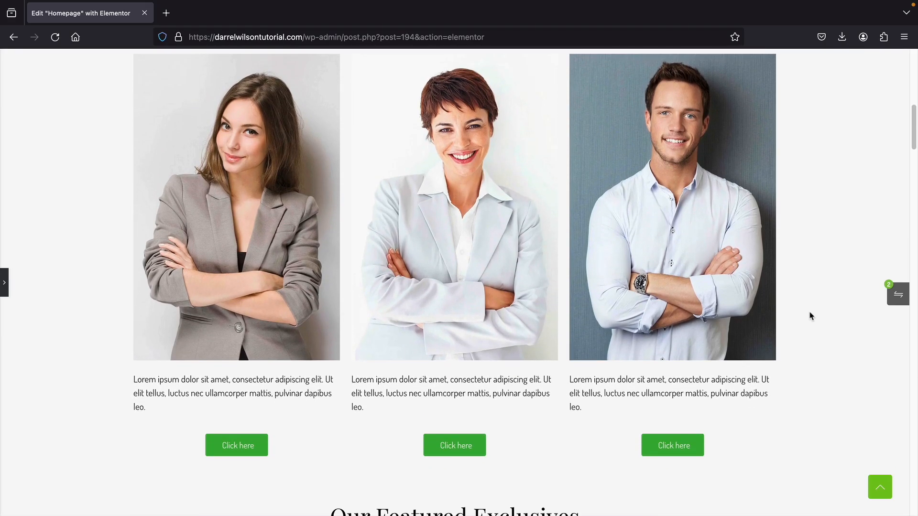
{"action": "scroll", "coordinate": [525, 315], "scroll_direction": "up", "scroll_amount": 6}
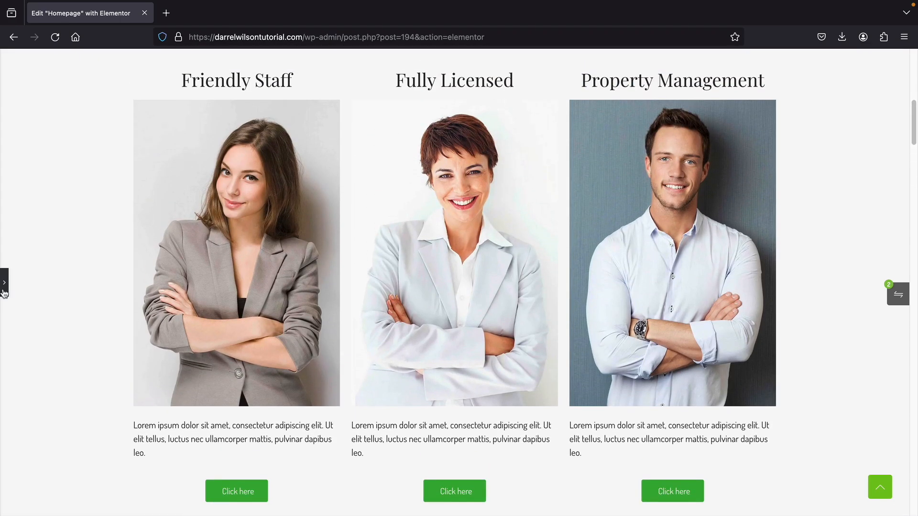
{"action": "left_click", "coordinate": [5, 287]}
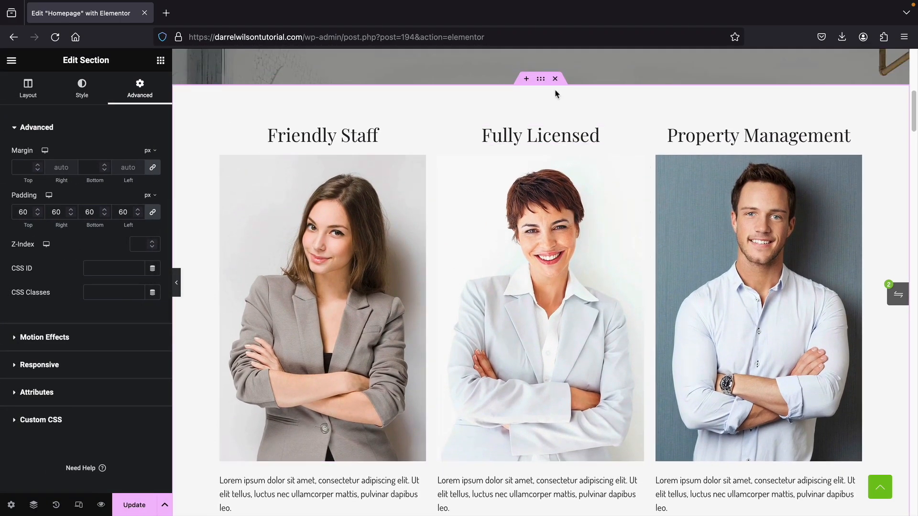
Duplicate the staff section and swap the Friendly Staff and Fully Licensed portraits.
{"action": "right_click", "coordinate": [540, 80]}
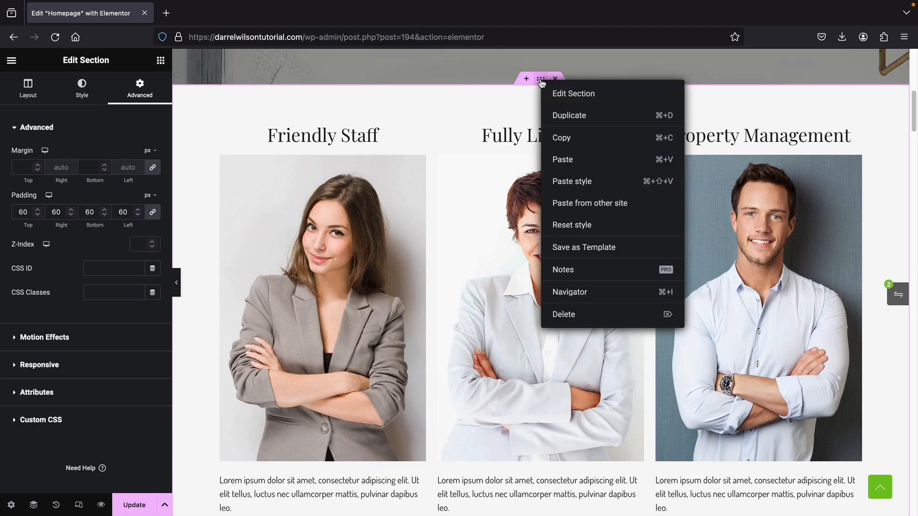
{"action": "left_click", "coordinate": [558, 118]}
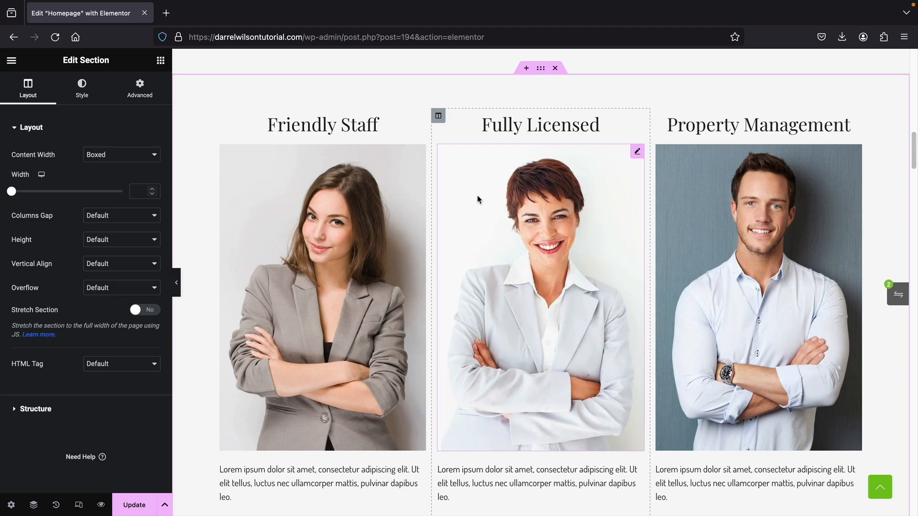
{"action": "left_click_drag", "start_coordinate": [355, 215], "coordinate": [507, 148]}
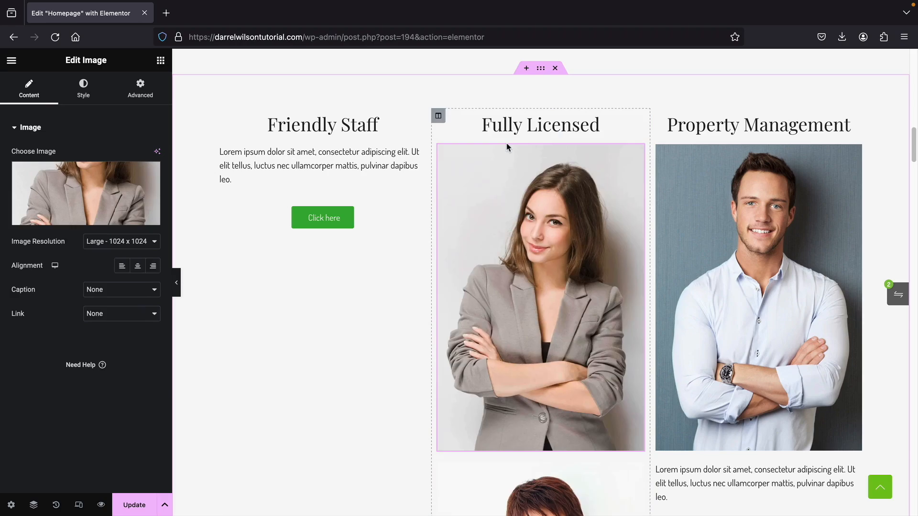
{"action": "left_click_drag", "start_coordinate": [545, 488], "coordinate": [327, 152]}
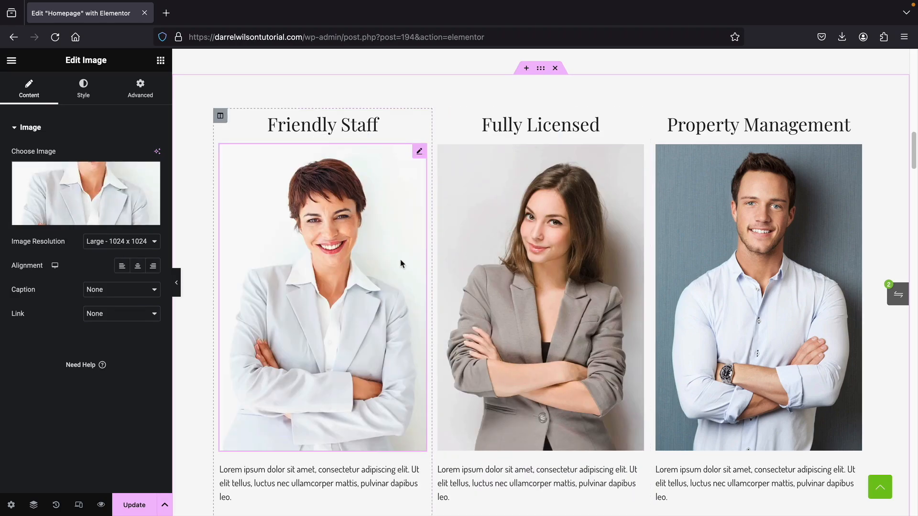
{"action": "scroll", "coordinate": [400, 264], "scroll_direction": "down", "scroll_amount": 1}
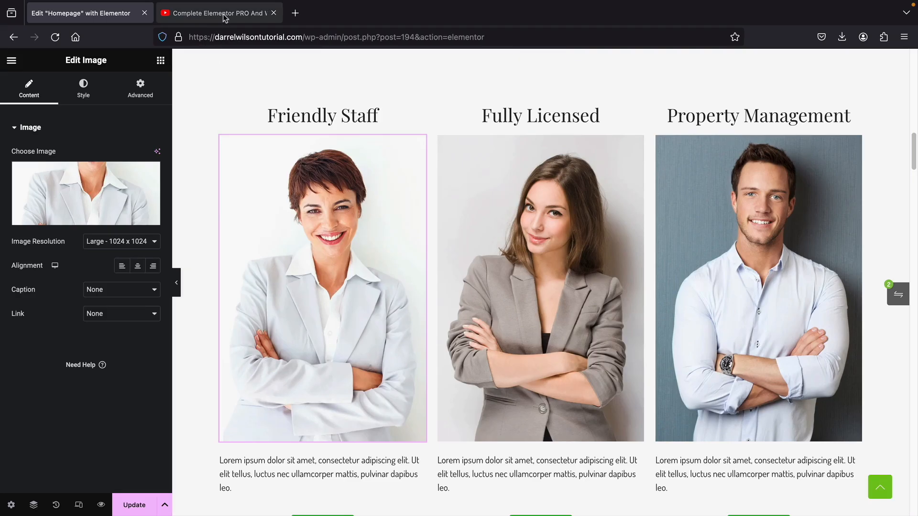
{"action": "left_click", "coordinate": [224, 15]}
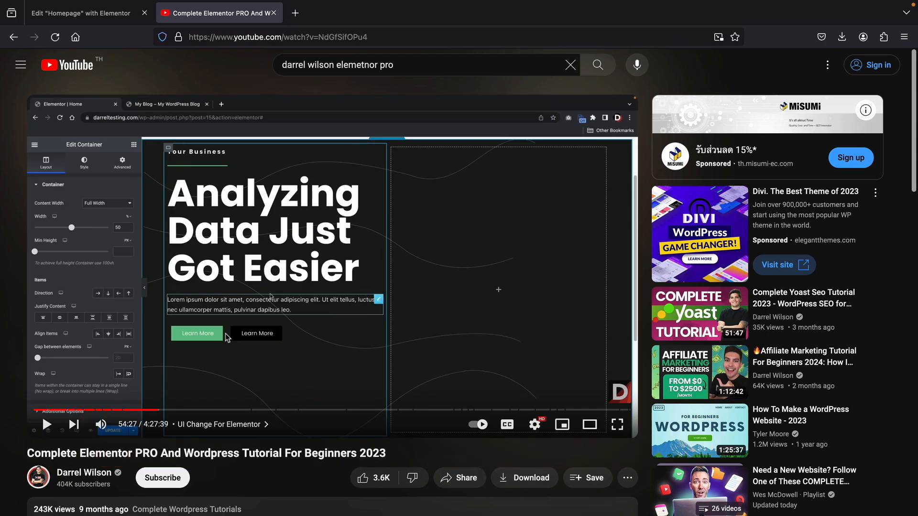
{"action": "left_click_drag", "start_coordinate": [167, 410], "coordinate": [166, 411]}
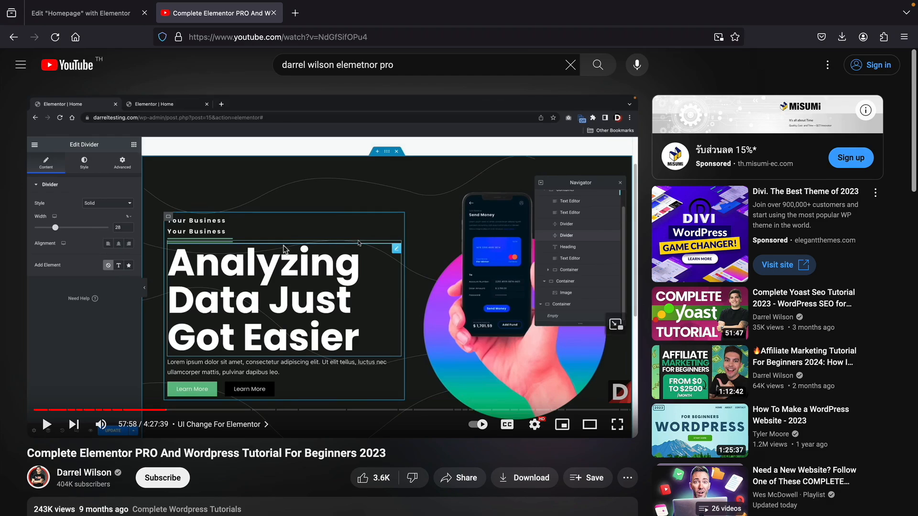
{"action": "left_click", "coordinate": [101, 15]}
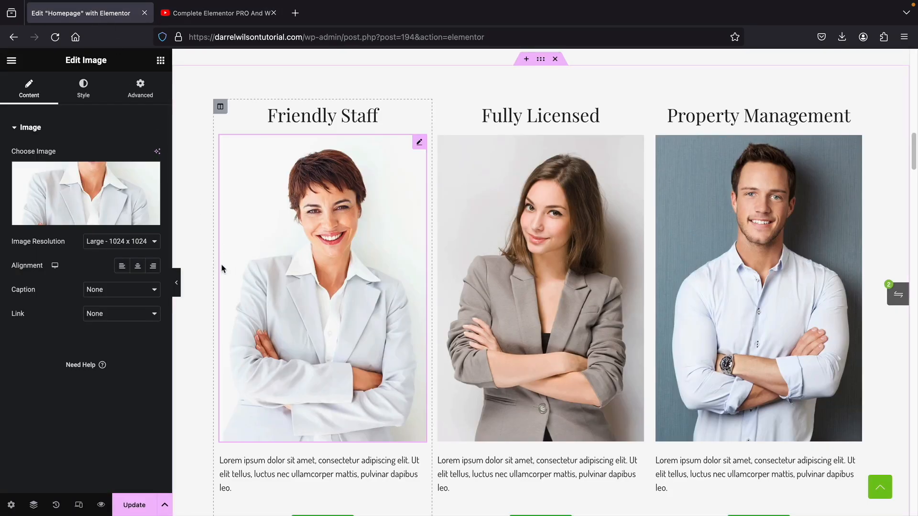
Preview the page in Responsive Mode at tablet width and scroll through the staff section and listings.
{"action": "scroll", "coordinate": [205, 311], "scroll_direction": "up", "scroll_amount": 5}
{"action": "scroll", "coordinate": [205, 311], "scroll_direction": "up", "scroll_amount": 10}
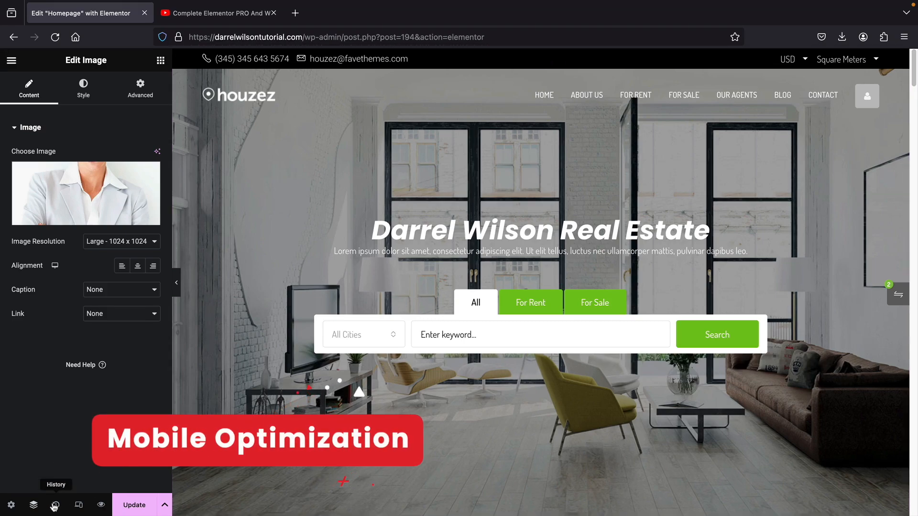
{"action": "left_click", "coordinate": [79, 505]}
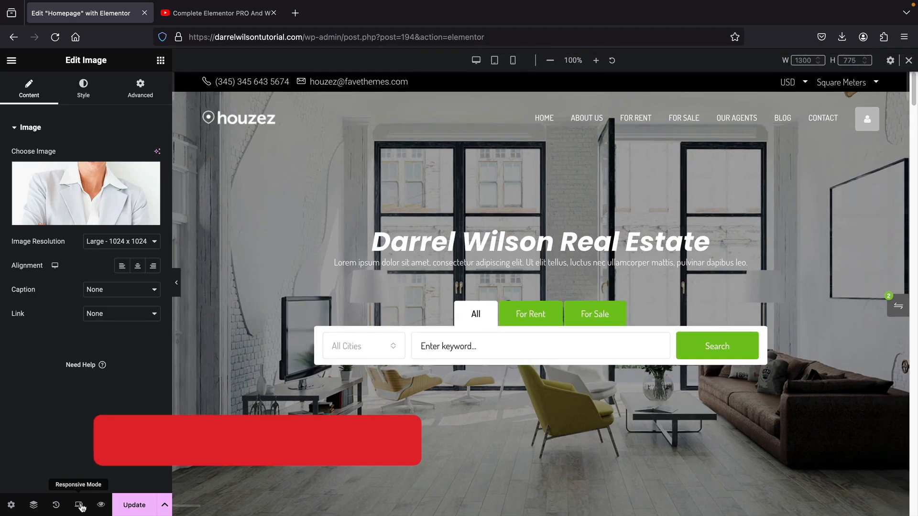
{"action": "left_click", "coordinate": [495, 61]}
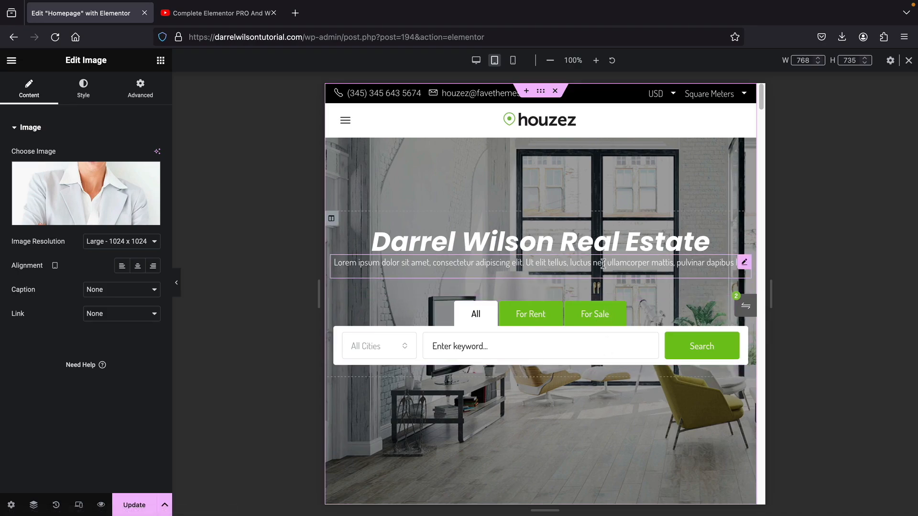
{"action": "scroll", "coordinate": [604, 263], "scroll_direction": "down", "scroll_amount": 10}
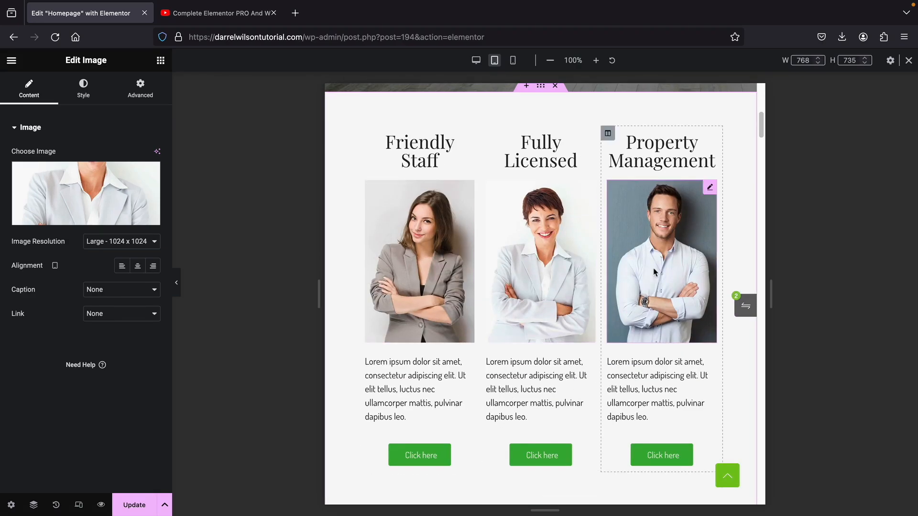
{"action": "scroll", "coordinate": [423, 251], "scroll_direction": "down", "scroll_amount": 12}
{"action": "scroll", "coordinate": [651, 276], "scroll_direction": "down", "scroll_amount": 10}
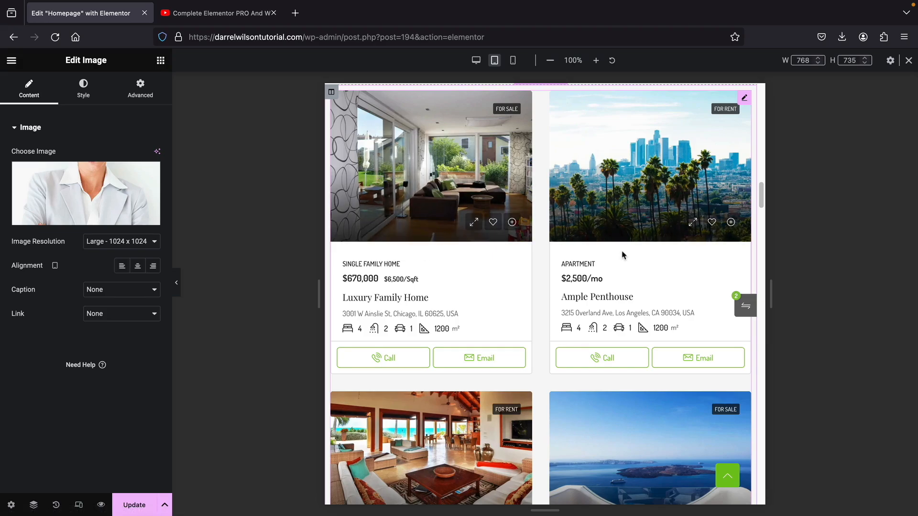
{"action": "scroll", "coordinate": [621, 258], "scroll_direction": "down", "scroll_amount": 4}
{"action": "scroll", "coordinate": [648, 287], "scroll_direction": "down", "scroll_amount": 5}
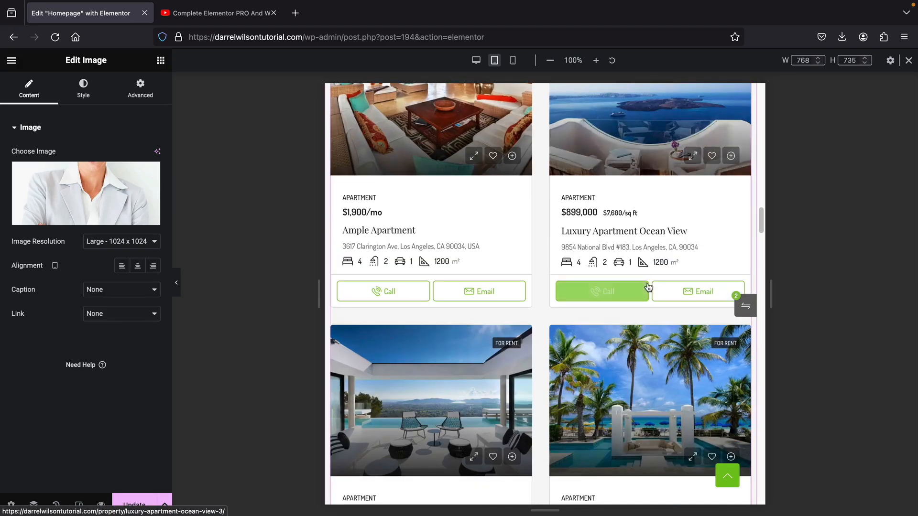
{"action": "scroll", "coordinate": [622, 347], "scroll_direction": "down", "scroll_amount": 8}
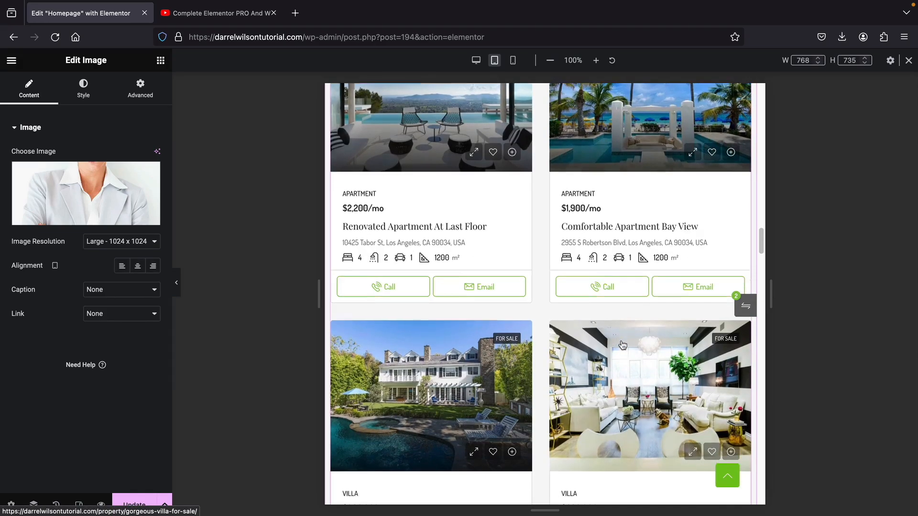
{"action": "left_click_drag", "start_coordinate": [763, 266], "coordinate": [762, 93]}
In mobile view, set the hero heading's mobile font size to 39 px.
{"action": "left_click", "coordinate": [513, 61]}
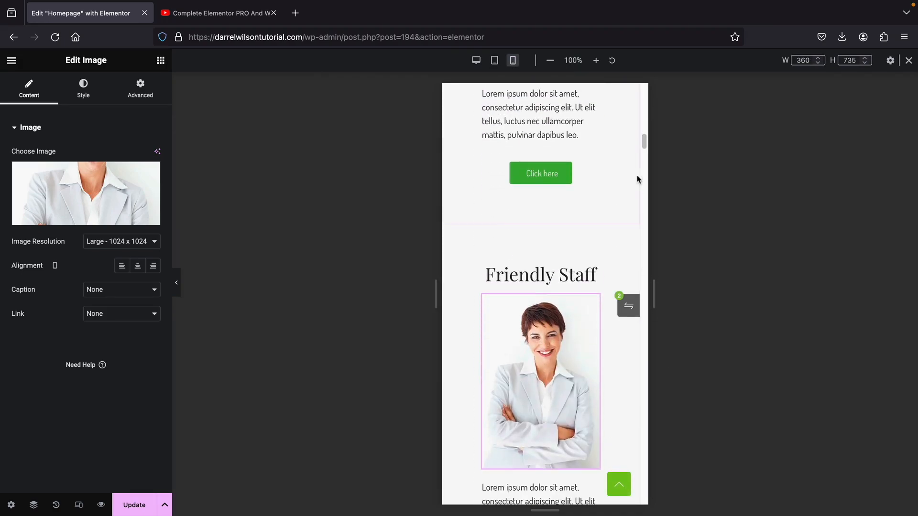
{"action": "left_click_drag", "start_coordinate": [644, 140], "coordinate": [644, 84]}
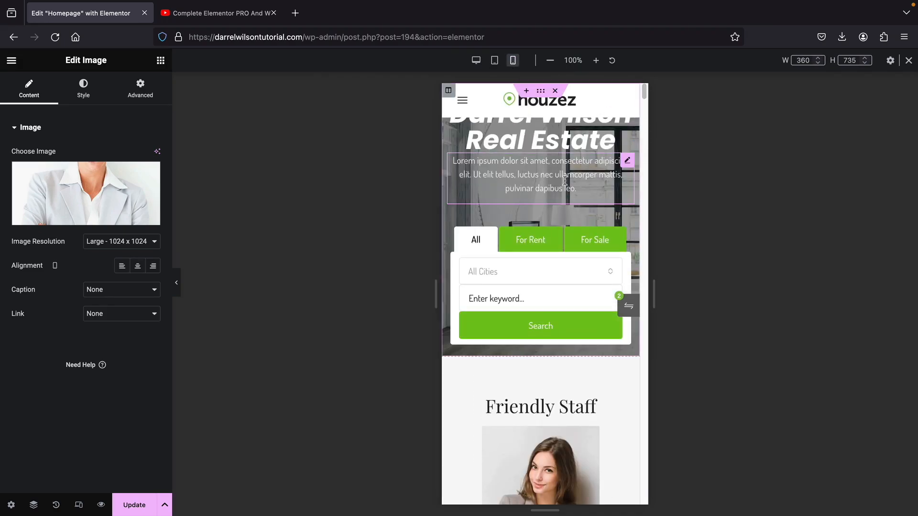
{"action": "left_click", "coordinate": [557, 136]}
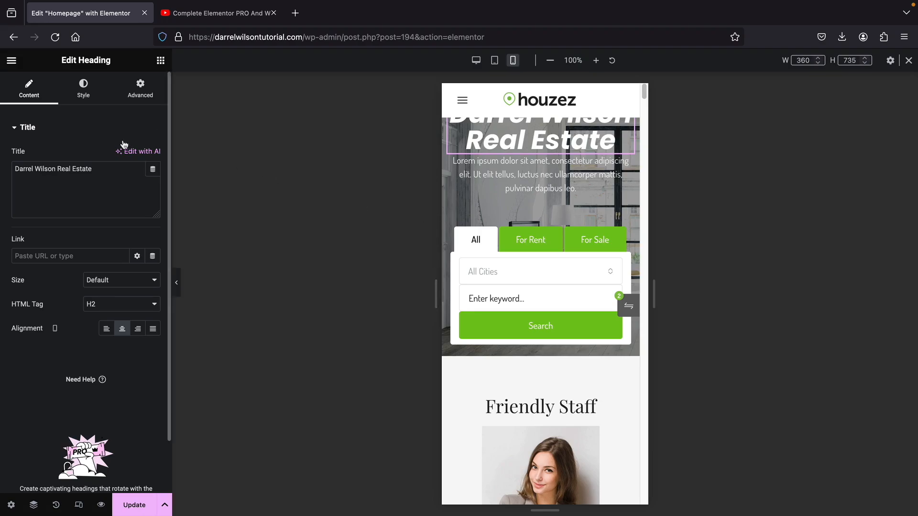
{"action": "left_click", "coordinate": [84, 91]}
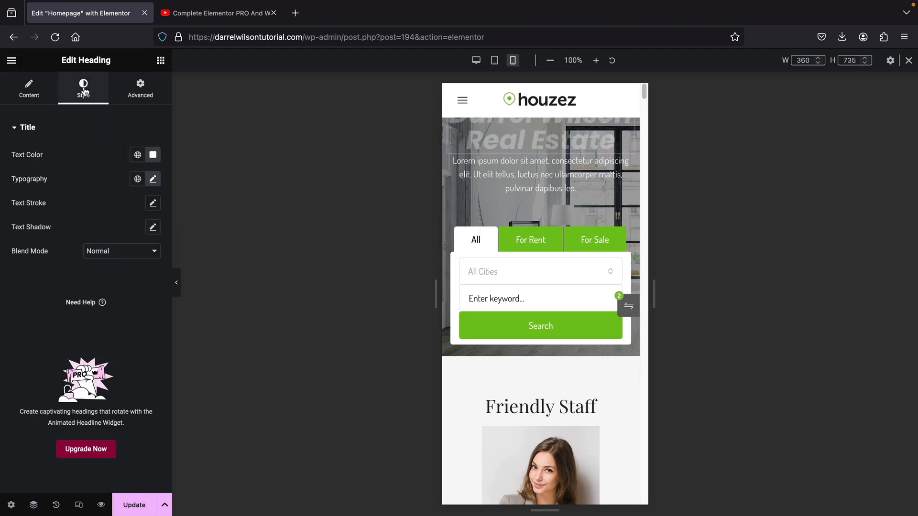
{"action": "left_click", "coordinate": [153, 180]}
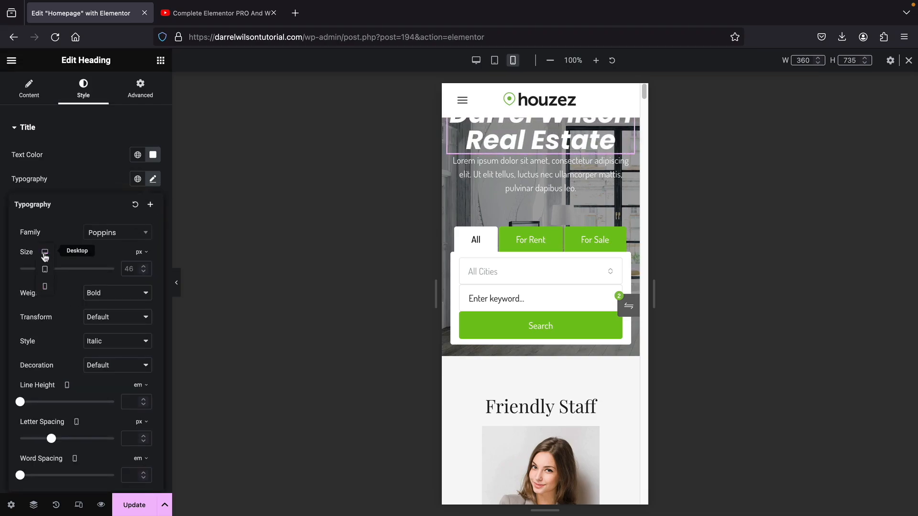
{"action": "left_click", "coordinate": [45, 253]}
{"action": "left_click", "coordinate": [46, 289]}
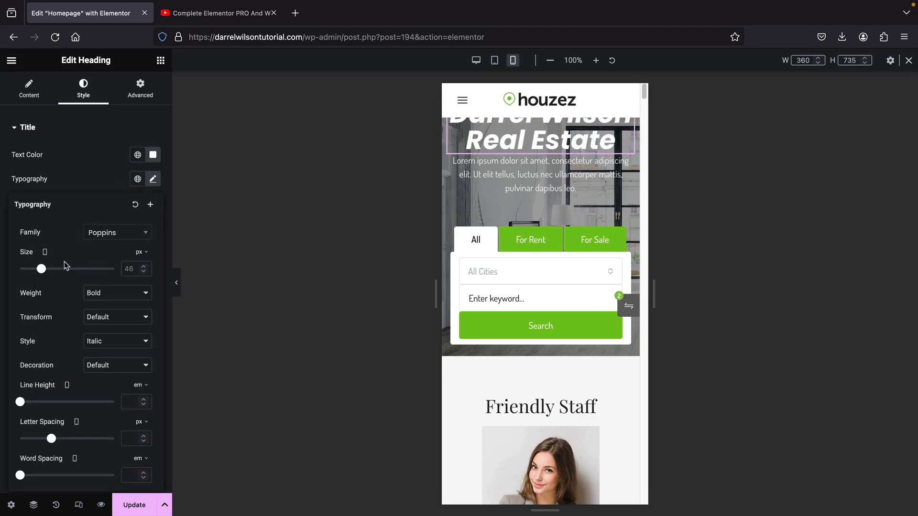
{"action": "left_click_drag", "start_coordinate": [42, 272], "coordinate": [39, 273]}
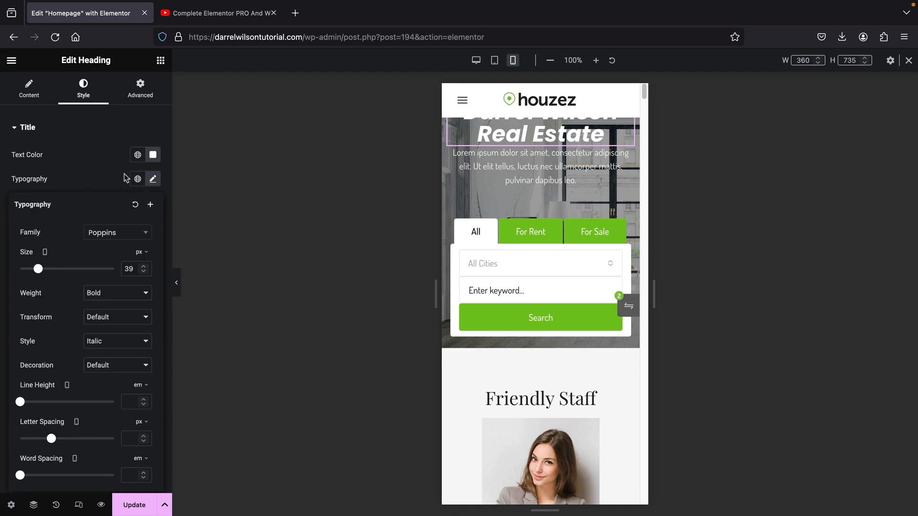
Give the hero heading 53 px top padding.
{"action": "left_click", "coordinate": [140, 89]}
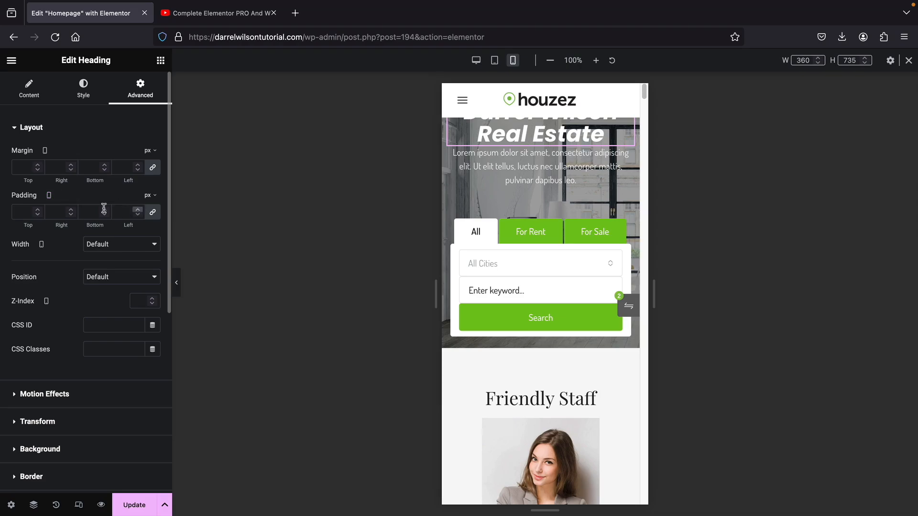
{"action": "left_click", "coordinate": [38, 210]}
{"action": "left_click_drag", "start_coordinate": [39, 211], "coordinate": [39, 211]}
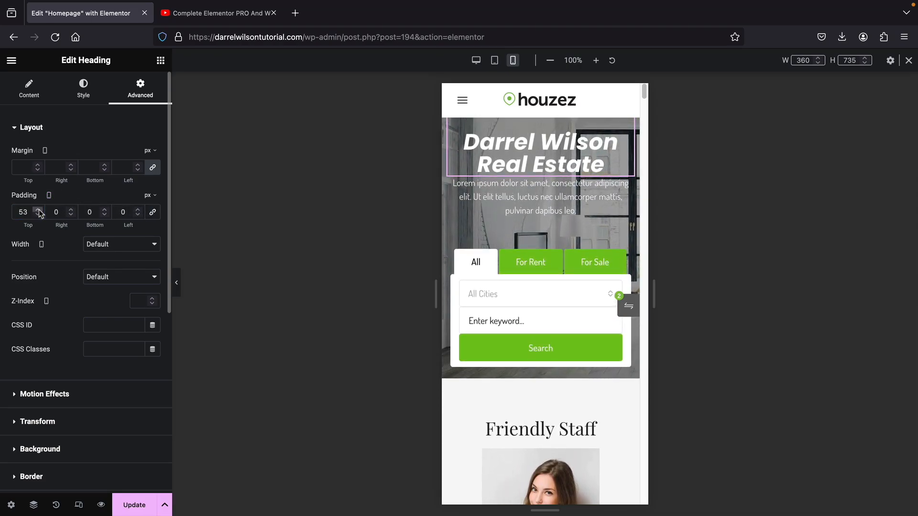
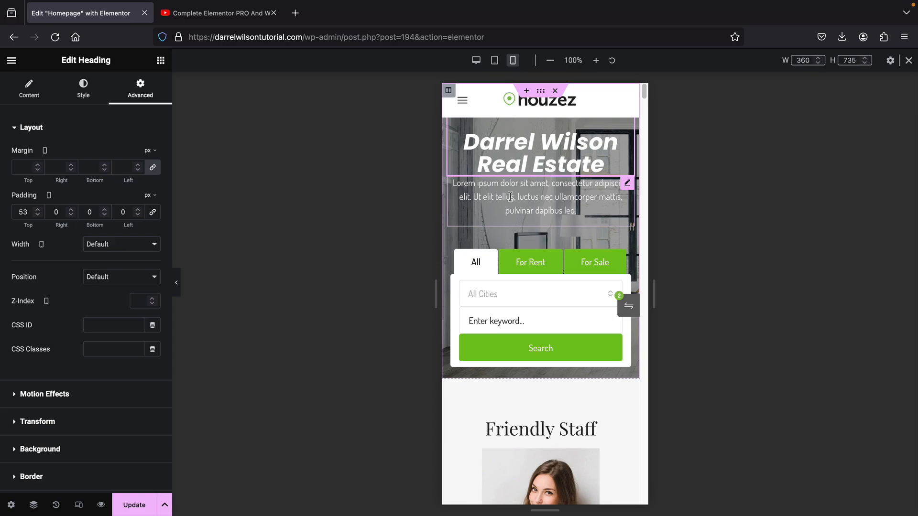
Set the hero's lorem ipsum paragraph to Hide On Mobile Portrait in its Responsive settings.
{"action": "left_click", "coordinate": [628, 184]}
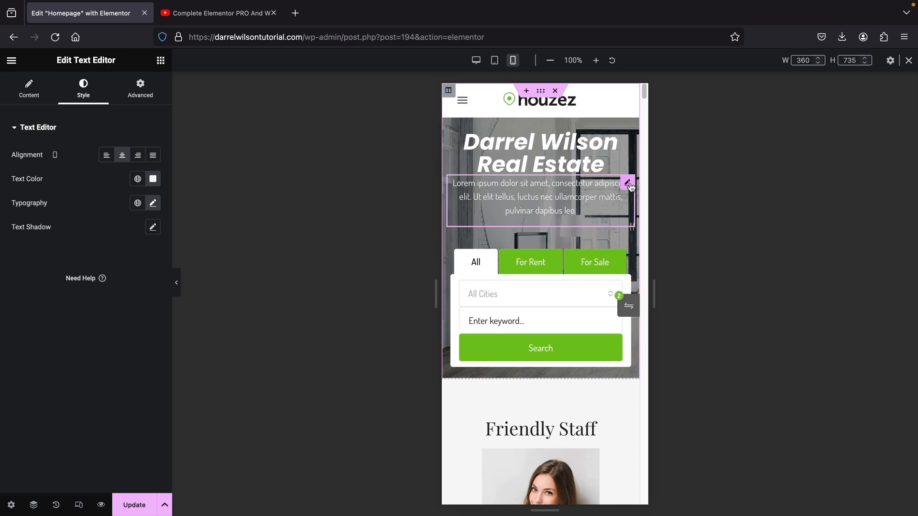
{"action": "left_click", "coordinate": [140, 89]}
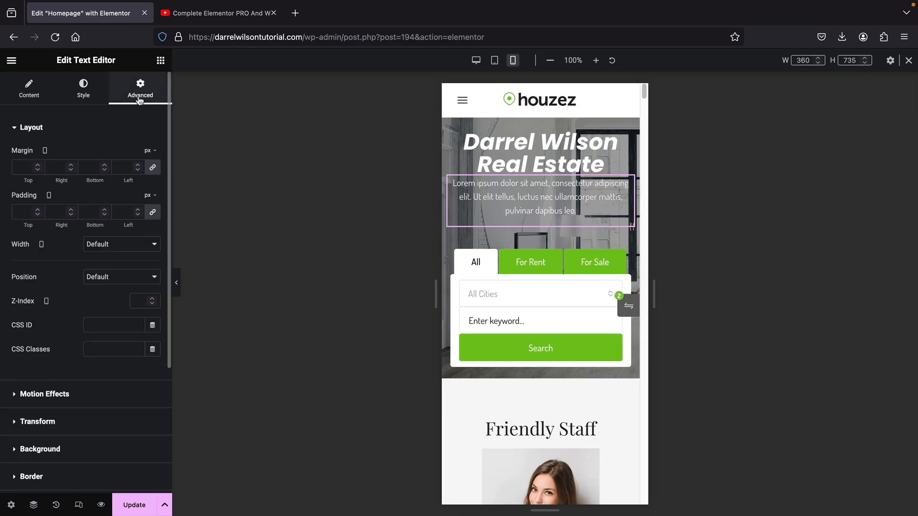
{"action": "scroll", "coordinate": [95, 254], "scroll_direction": "down", "scroll_amount": 5}
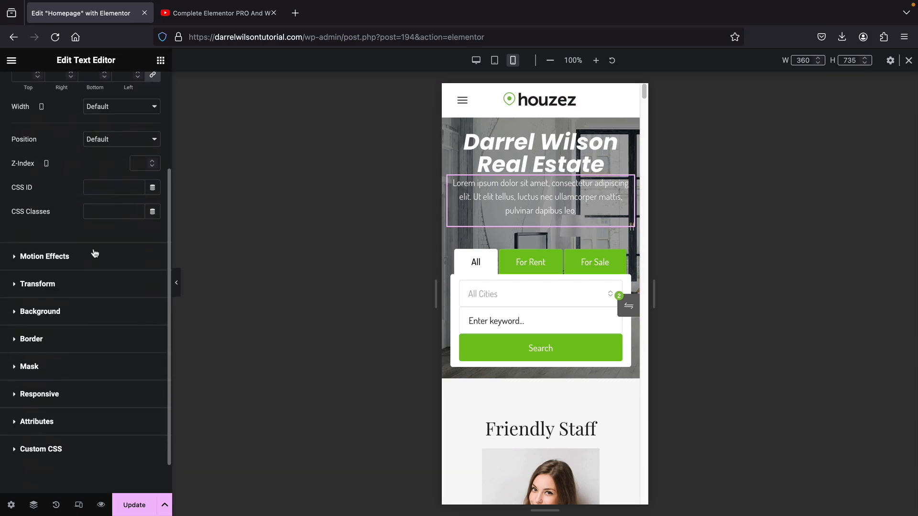
{"action": "left_click", "coordinate": [49, 395]}
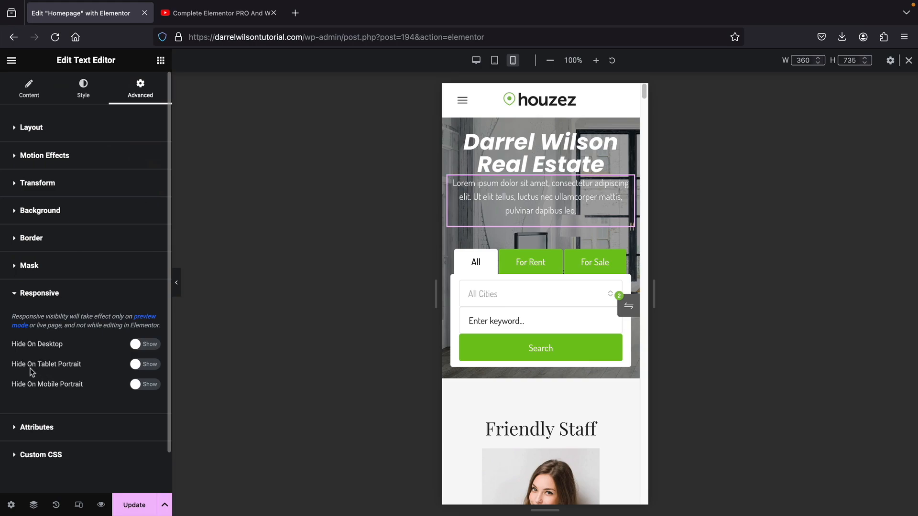
{"action": "left_click_drag", "start_coordinate": [26, 385], "coordinate": [73, 387]}
{"action": "left_click", "coordinate": [133, 386]}
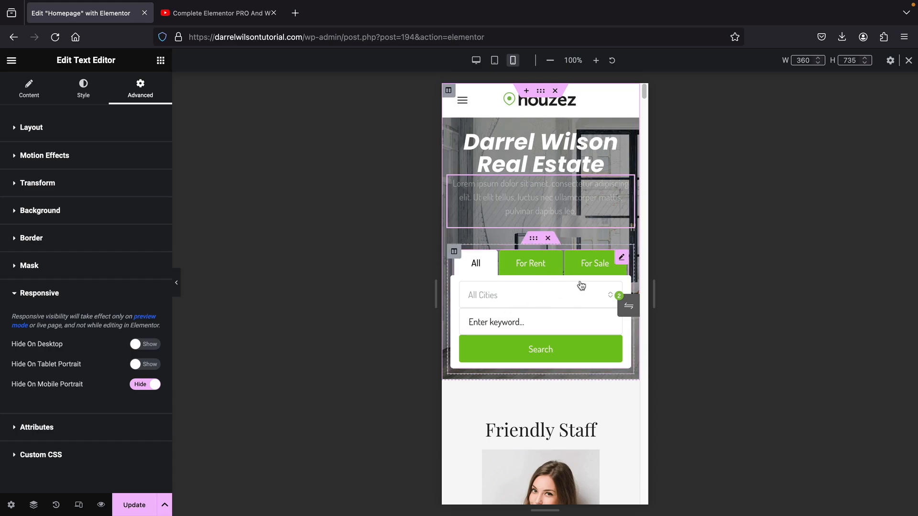
Scroll the mobile preview to the bottom of the homepage, then return to the Elements panel.
{"action": "scroll", "coordinate": [578, 328], "scroll_direction": "down", "scroll_amount": 2}
{"action": "scroll", "coordinate": [578, 328], "scroll_direction": "down", "scroll_amount": 10}
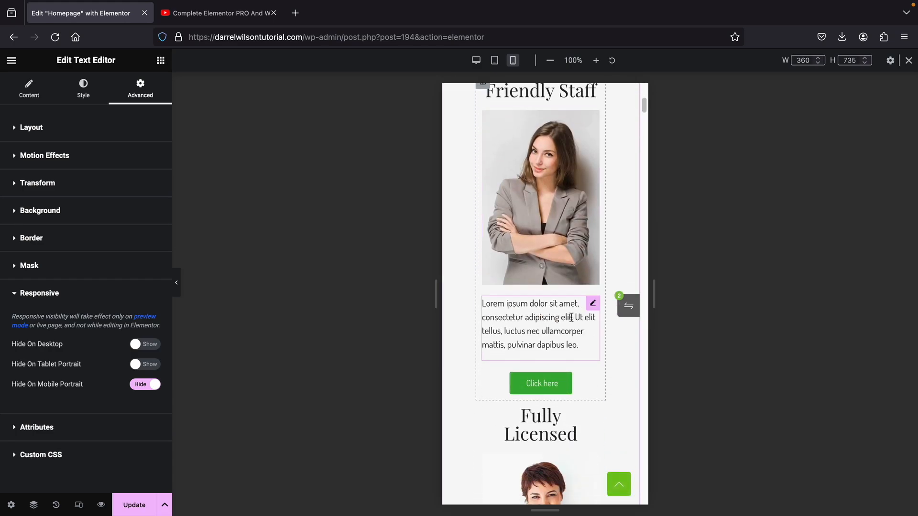
{"action": "scroll", "coordinate": [564, 316], "scroll_direction": "down", "scroll_amount": 15}
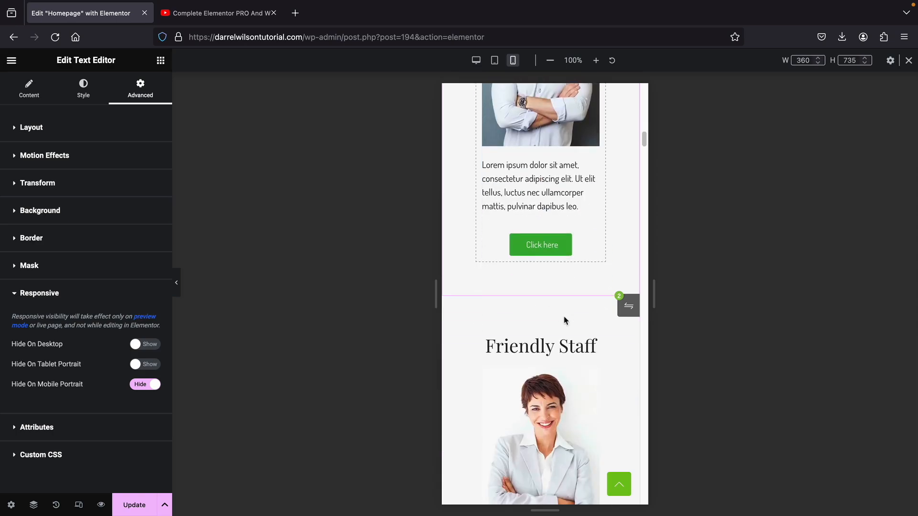
{"action": "scroll", "coordinate": [566, 320], "scroll_direction": "down", "scroll_amount": 15}
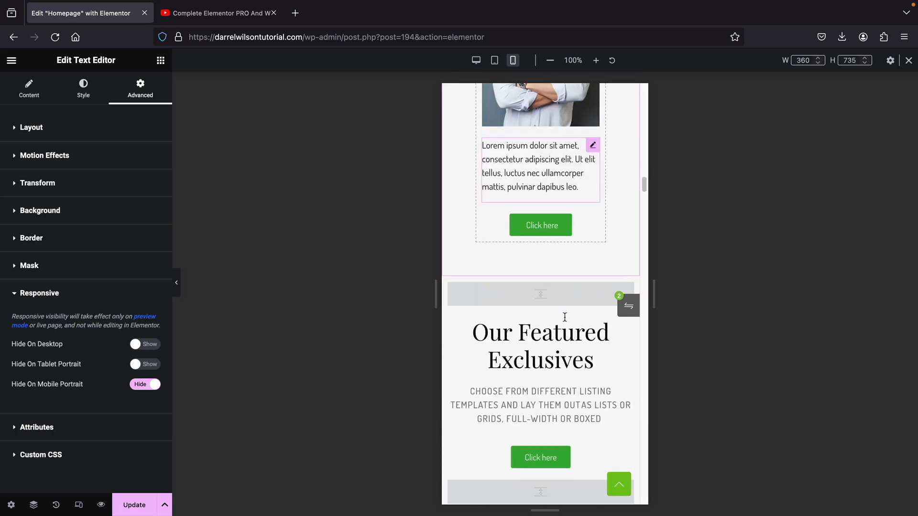
{"action": "scroll", "coordinate": [565, 320], "scroll_direction": "down", "scroll_amount": 1}
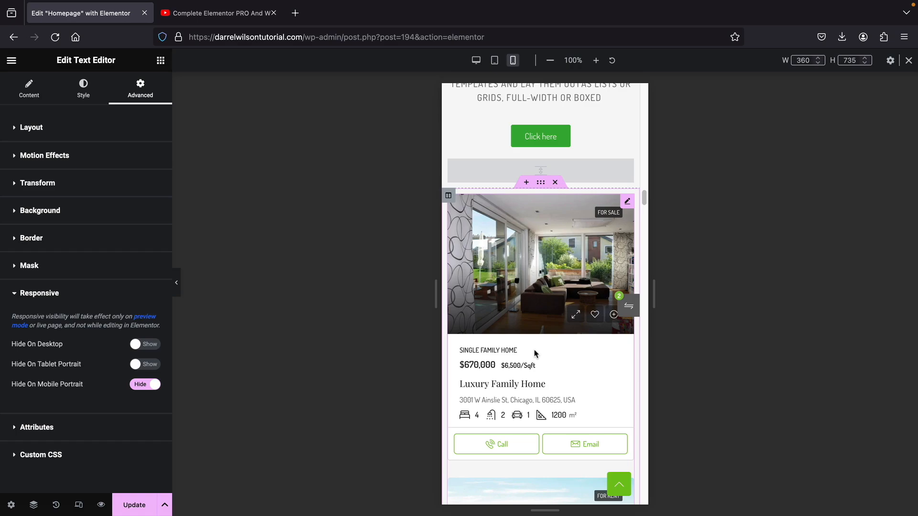
{"action": "scroll", "coordinate": [534, 354], "scroll_direction": "down", "scroll_amount": 8}
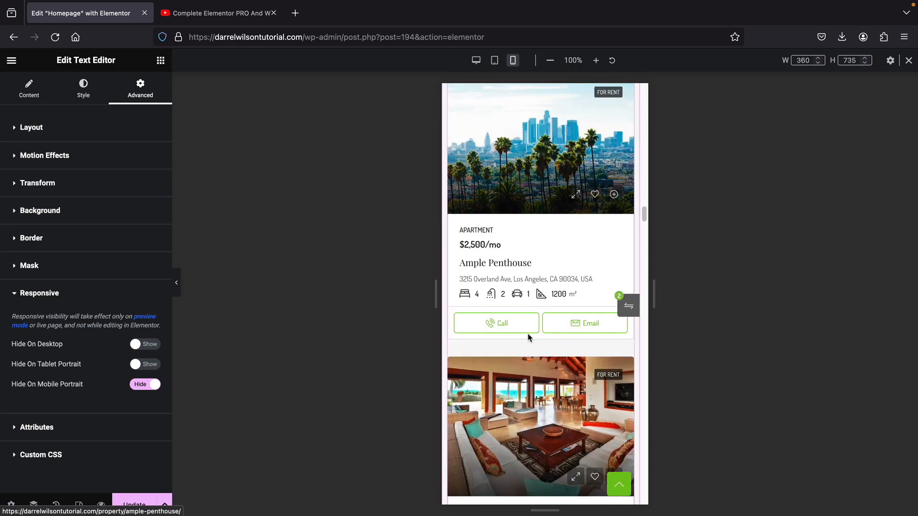
{"action": "scroll", "coordinate": [529, 338], "scroll_direction": "down", "scroll_amount": 10}
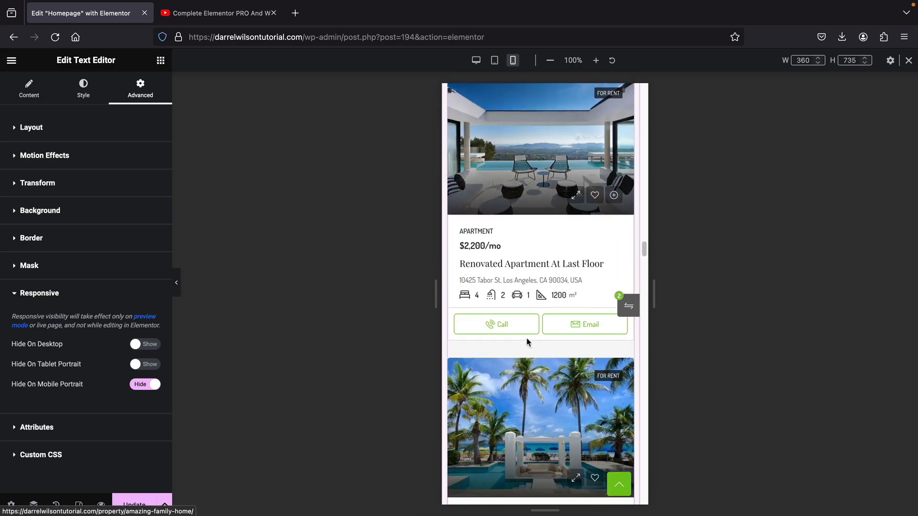
{"action": "scroll", "coordinate": [647, 268], "scroll_direction": "down", "scroll_amount": 15}
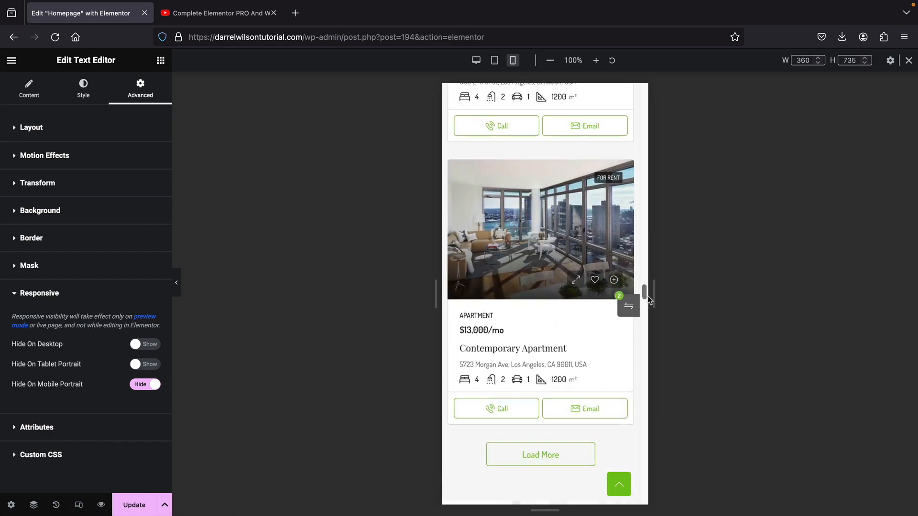
{"action": "left_click_drag", "start_coordinate": [648, 298], "coordinate": [652, 341]}
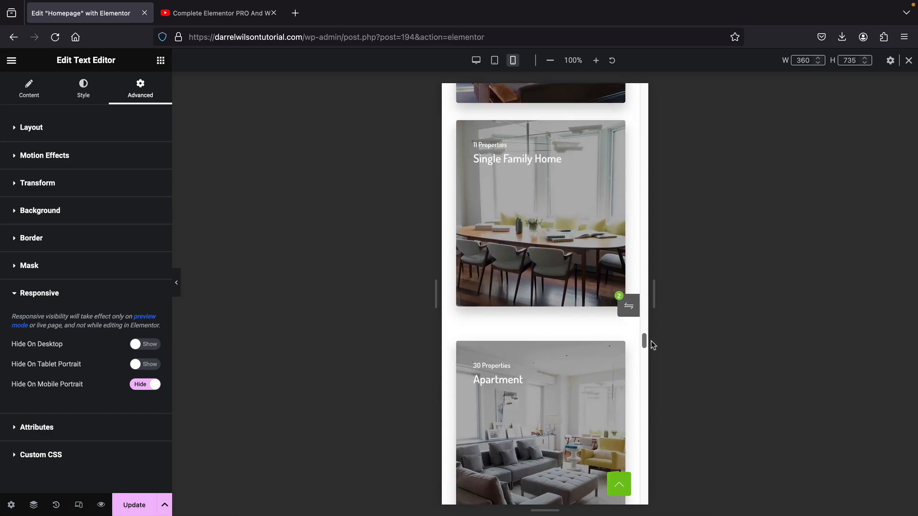
{"action": "left_click", "coordinate": [619, 484]}
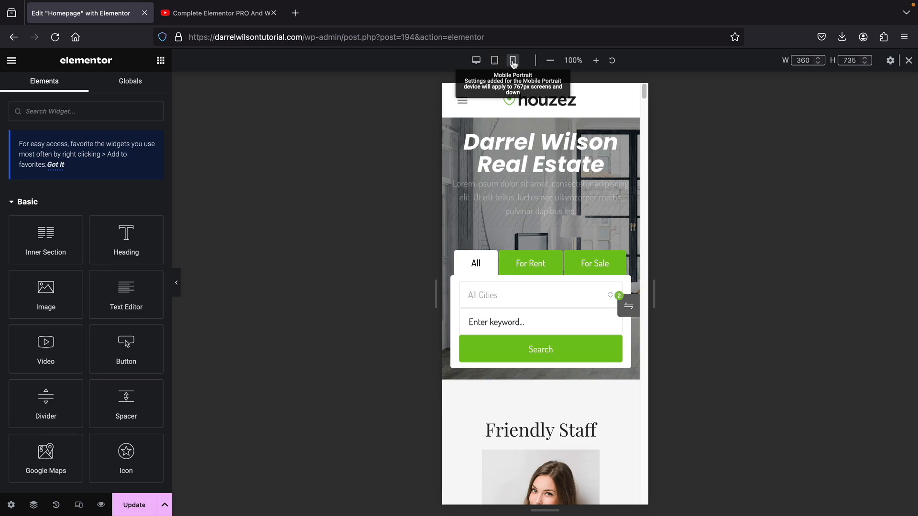
Return the preview to desktop, exit responsive mode and view the live homepage.
{"action": "left_click", "coordinate": [477, 61]}
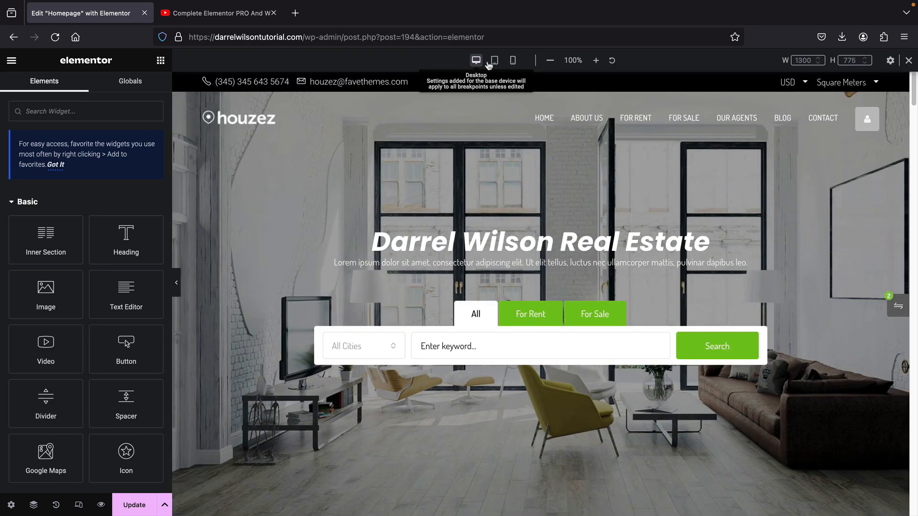
{"action": "left_click", "coordinate": [908, 61]}
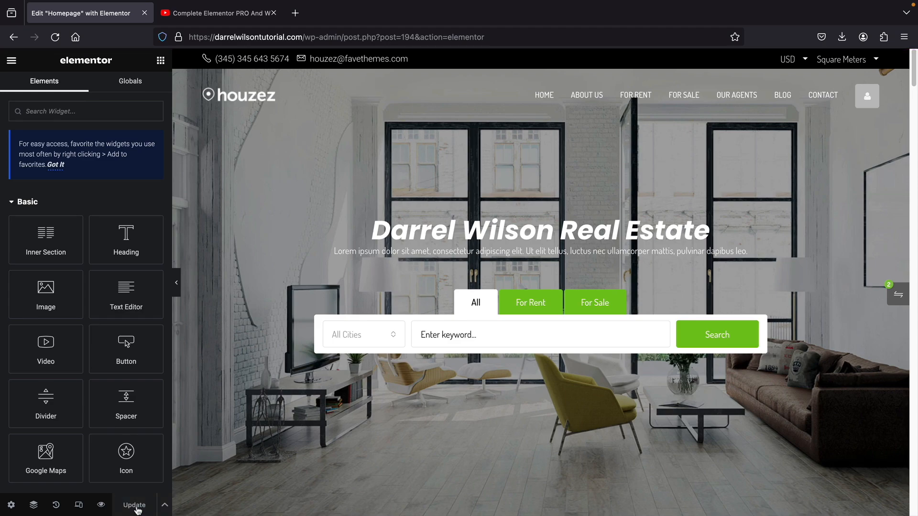
{"action": "left_click", "coordinate": [12, 61]}
{"action": "left_click", "coordinate": [55, 286]}
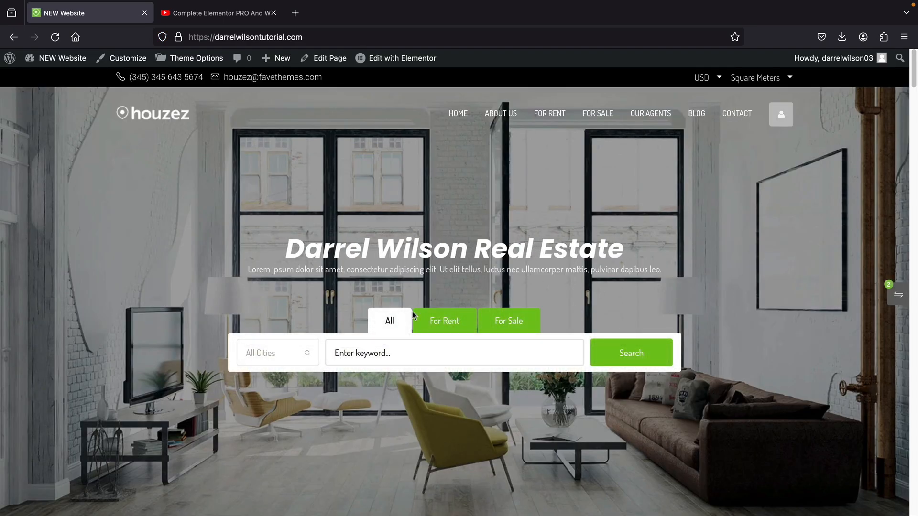
Scroll the live homepage down to the Friendly Staff columns and Our Featured Exclusives listings.
{"action": "left_click_drag", "start_coordinate": [289, 249], "coordinate": [619, 258]}
{"action": "left_click", "coordinate": [626, 262]}
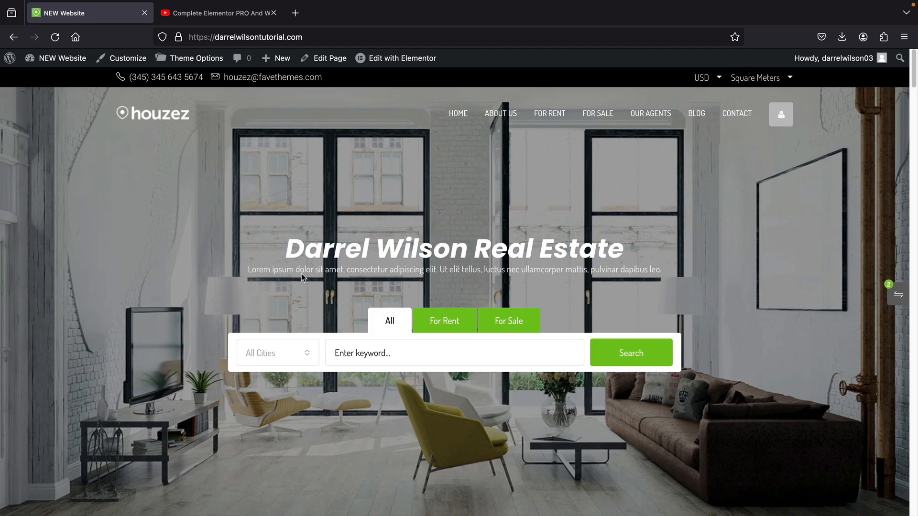
{"action": "left_click_drag", "start_coordinate": [297, 271], "coordinate": [556, 271]}
{"action": "left_click", "coordinate": [556, 275]}
{"action": "scroll", "coordinate": [542, 305], "scroll_direction": "down", "scroll_amount": 4}
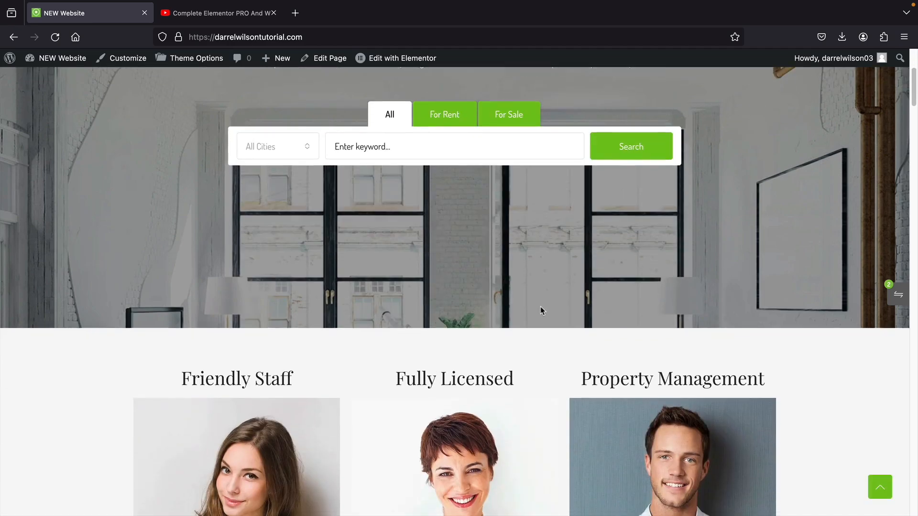
{"action": "scroll", "coordinate": [540, 310], "scroll_direction": "down", "scroll_amount": 4}
{"action": "scroll", "coordinate": [320, 348], "scroll_direction": "down", "scroll_amount": 4}
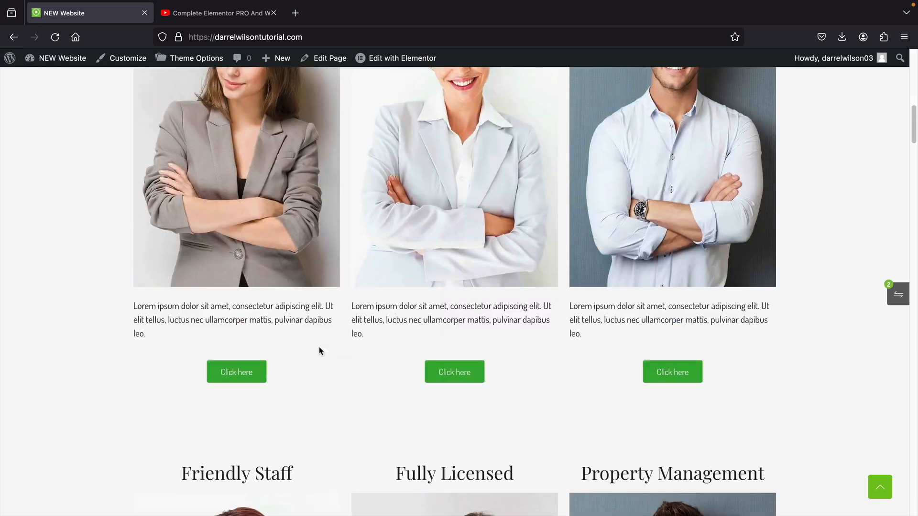
{"action": "scroll", "coordinate": [319, 352], "scroll_direction": "down", "scroll_amount": 6}
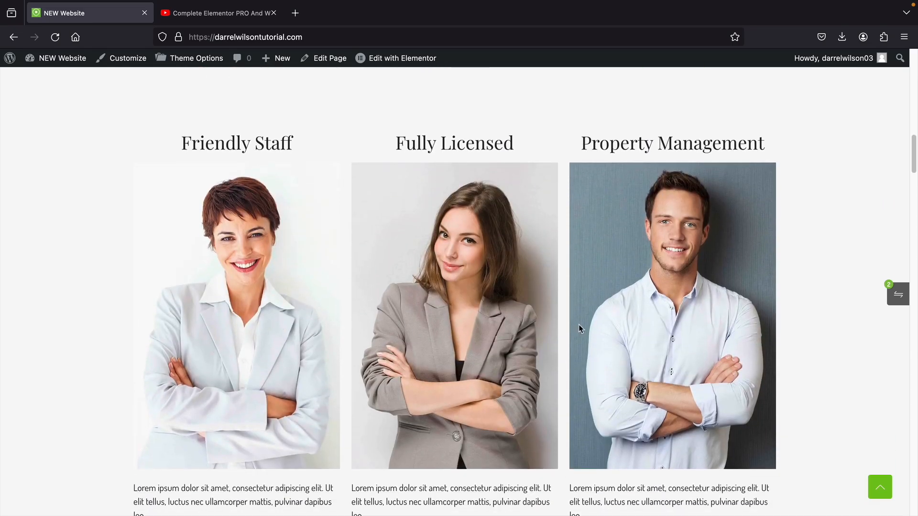
{"action": "scroll", "coordinate": [579, 328], "scroll_direction": "down", "scroll_amount": 8}
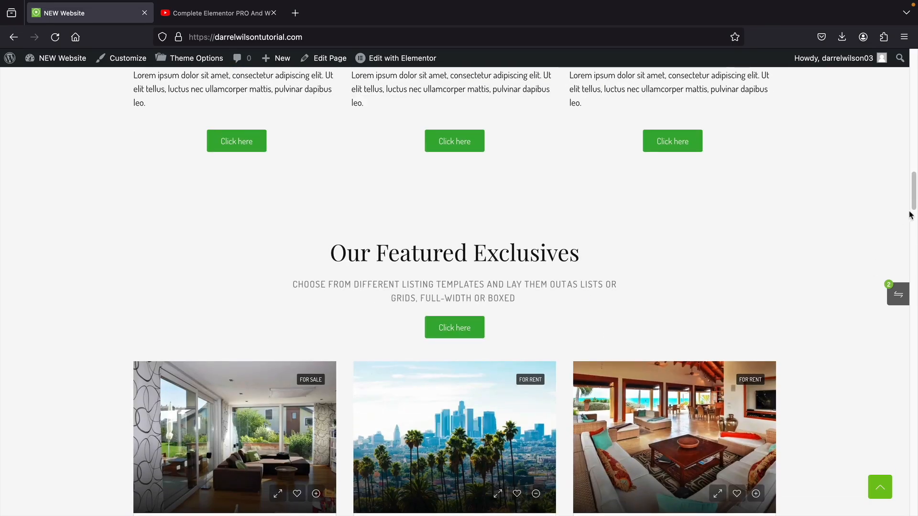
{"action": "left_click_drag", "start_coordinate": [910, 215], "coordinate": [906, 72]}
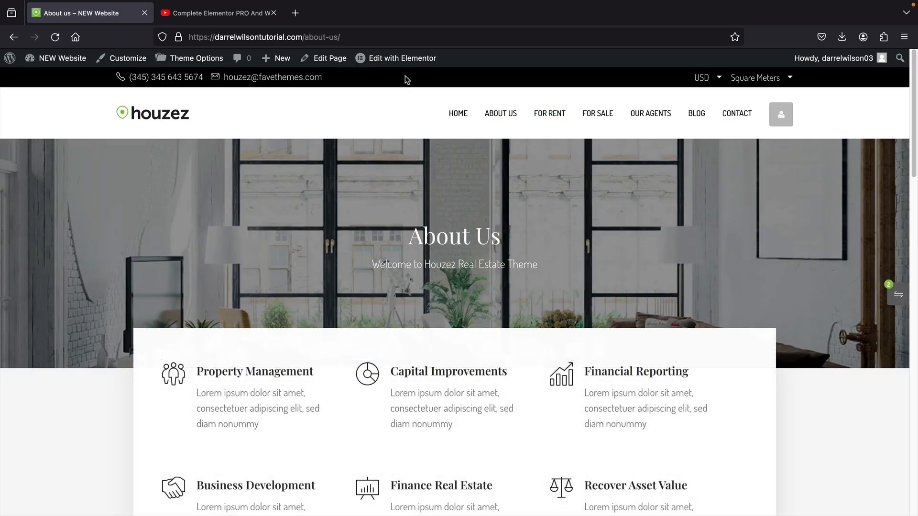
Open About Us in Elementor and replace the Property Management box's lorem ipsum description with new text.
{"action": "left_click", "coordinate": [403, 59]}
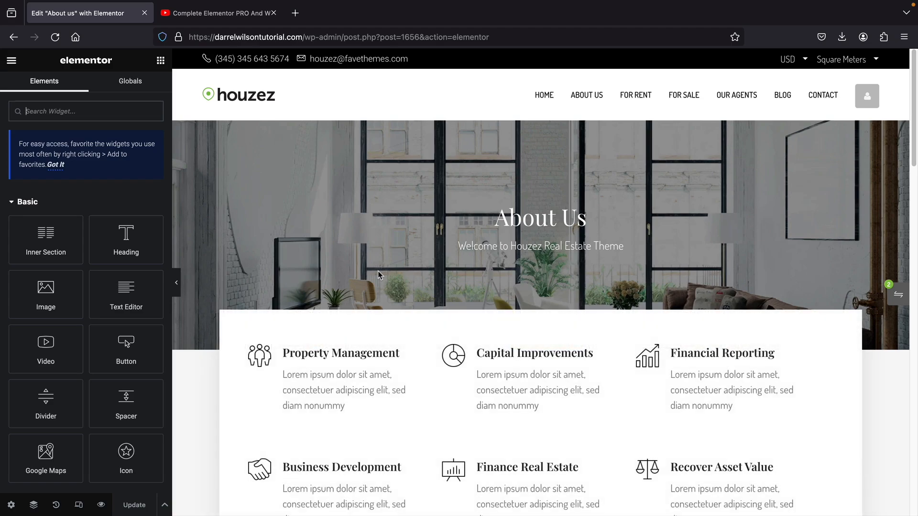
{"action": "scroll", "coordinate": [377, 271], "scroll_direction": "down", "scroll_amount": 2}
{"action": "left_click", "coordinate": [333, 330]}
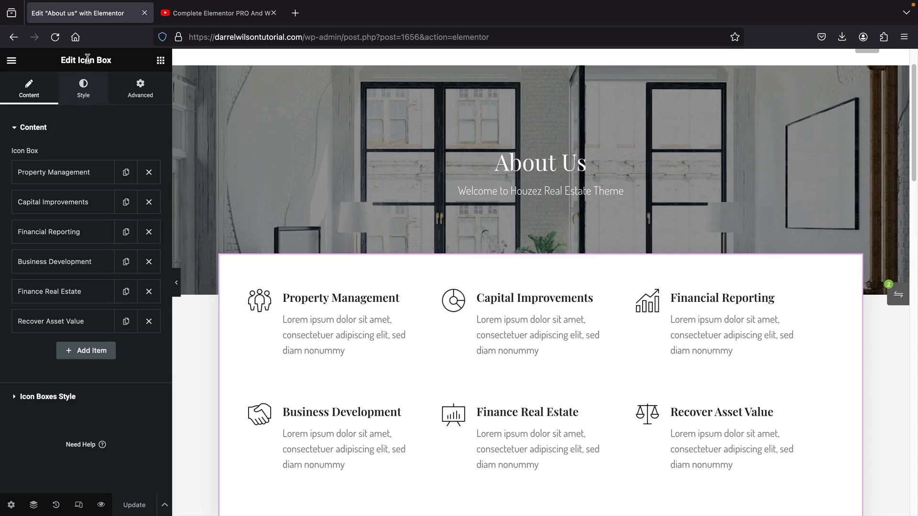
{"action": "left_click", "coordinate": [64, 178]}
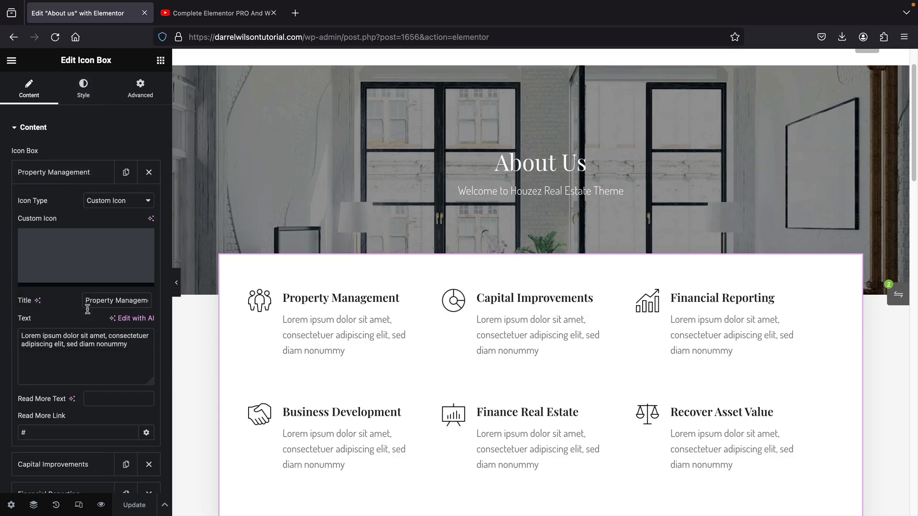
{"action": "left_click_drag", "start_coordinate": [133, 344], "coordinate": [2, 313]}
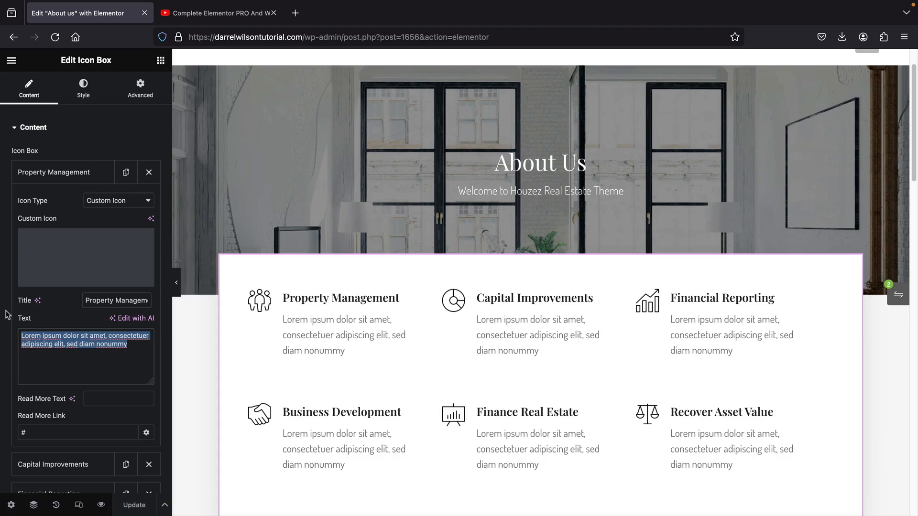
{"action": "type", "text": "We "}
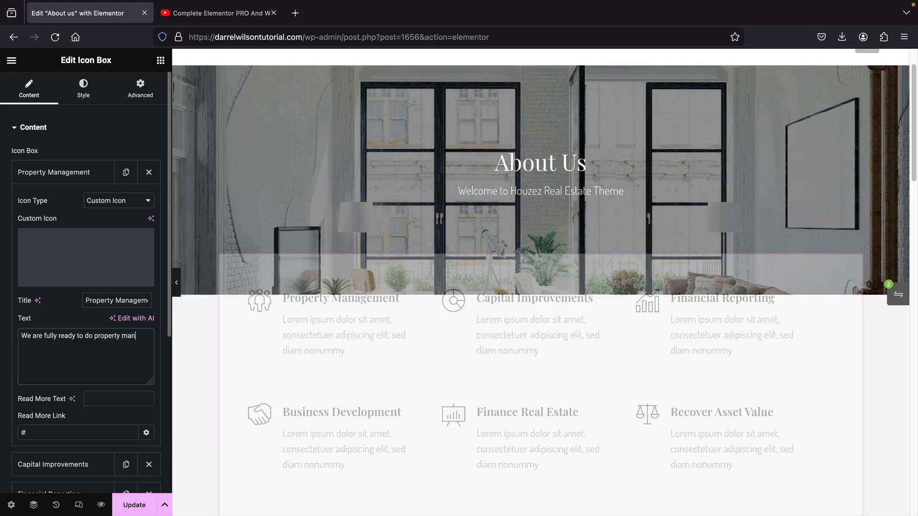
{"action": "type", "text": "agement and take care of your proper"}
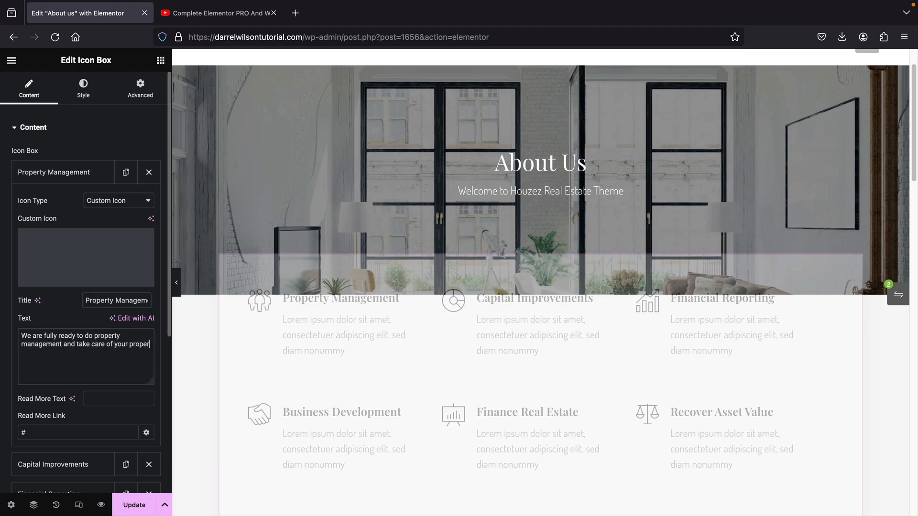
{"action": "type", "text": "ty"}
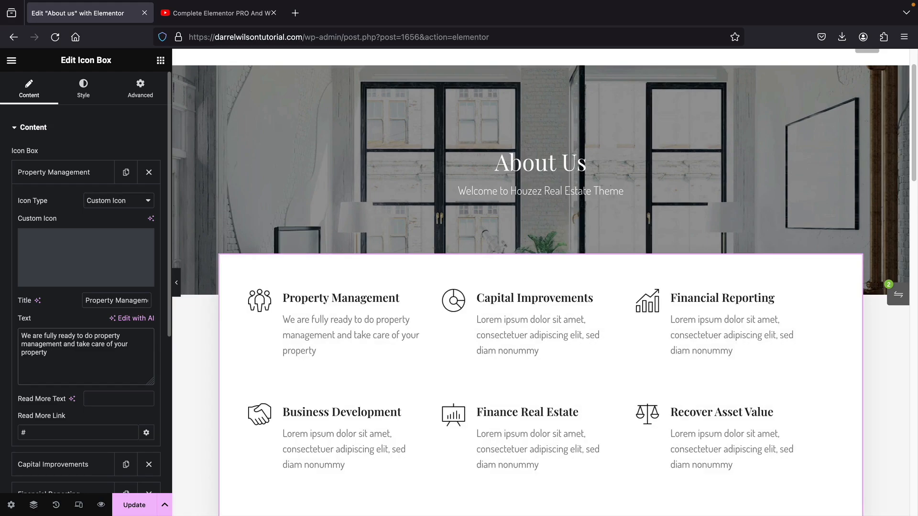
Remove the Capital Improvements box and duplicate the Property Management box.
{"action": "left_click", "coordinate": [89, 176]}
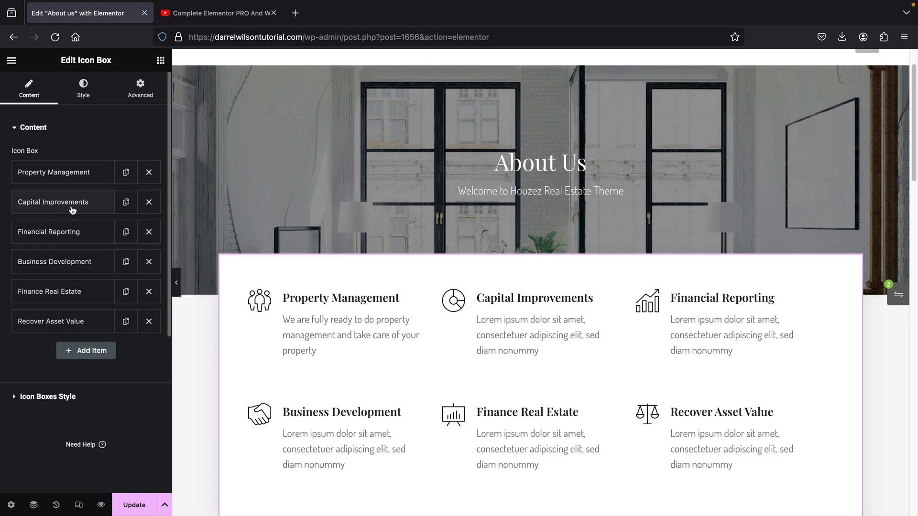
{"action": "left_click", "coordinate": [148, 203]}
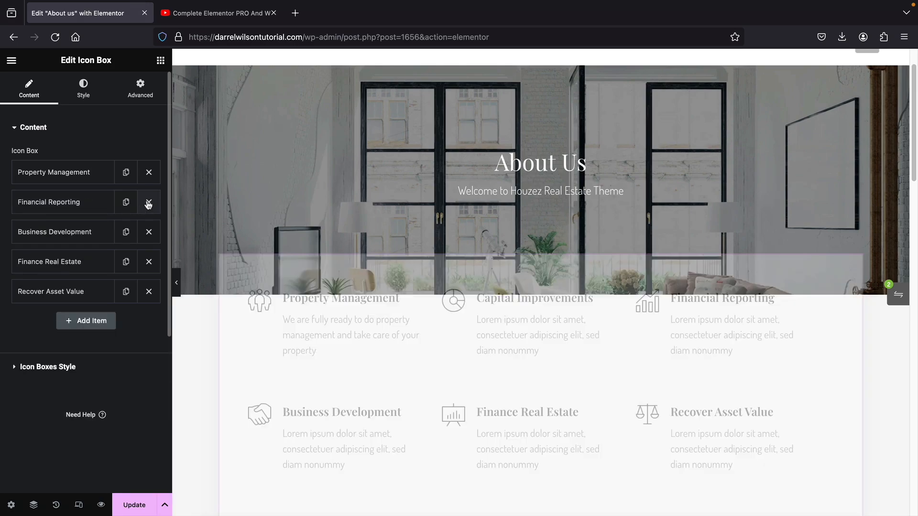
{"action": "left_click", "coordinate": [127, 177]}
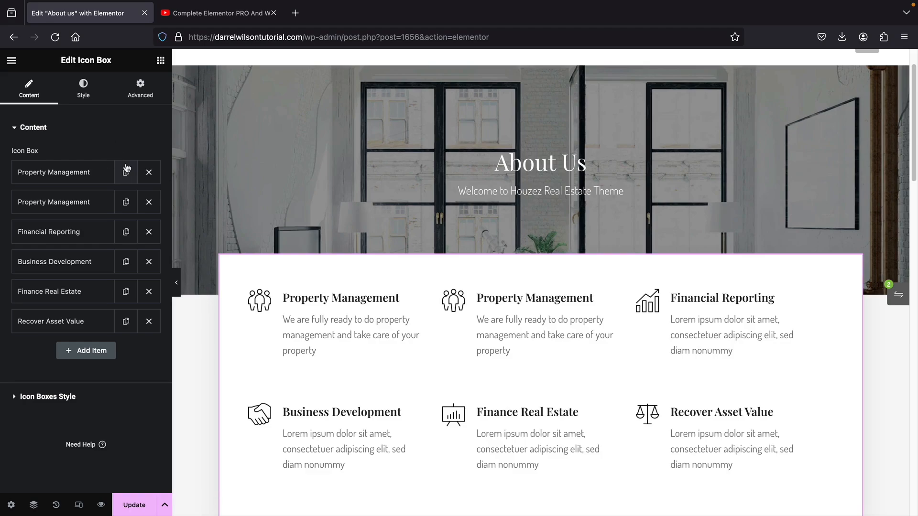
{"action": "left_click", "coordinate": [159, 61]}
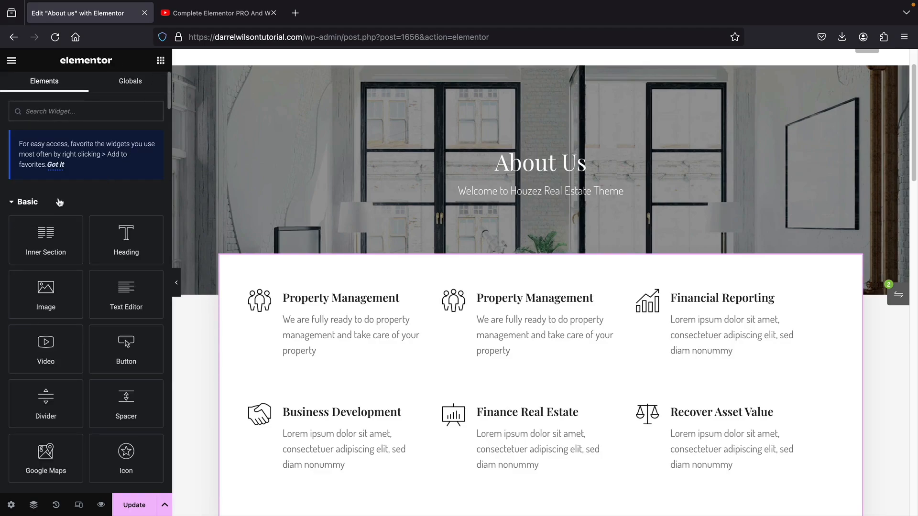
Drag a Social Icons widget above the services grid, then delete it again.
{"action": "scroll", "coordinate": [32, 206], "scroll_direction": "down", "scroll_amount": 7}
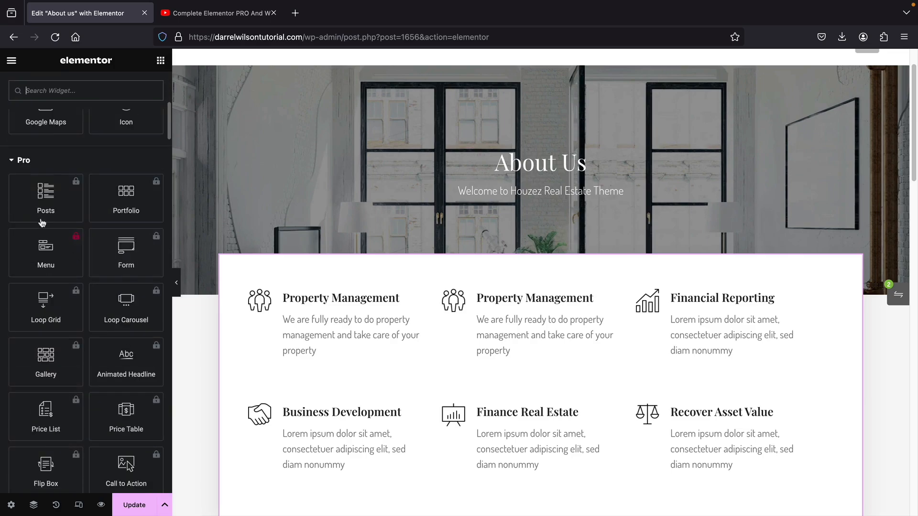
{"action": "left_click", "coordinate": [24, 161]}
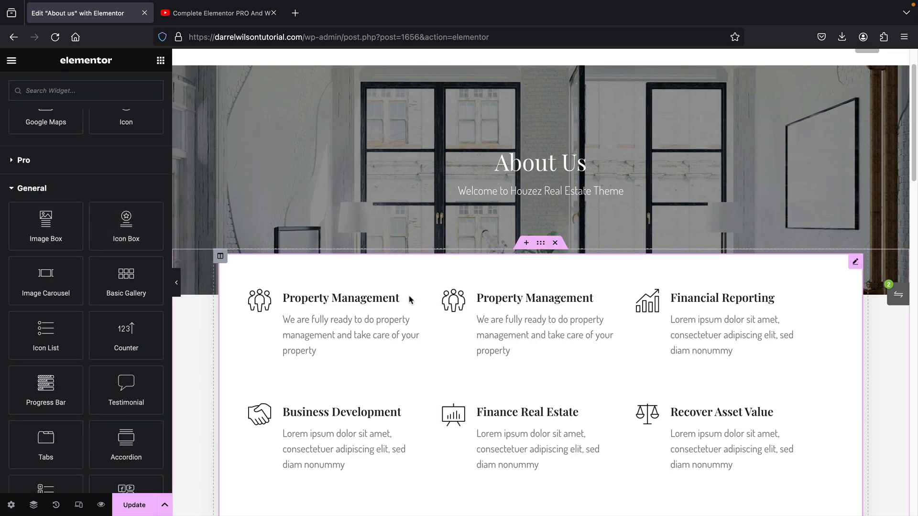
{"action": "scroll", "coordinate": [90, 310], "scroll_direction": "down", "scroll_amount": 1}
{"action": "scroll", "coordinate": [90, 310], "scroll_direction": "down", "scroll_amount": 5}
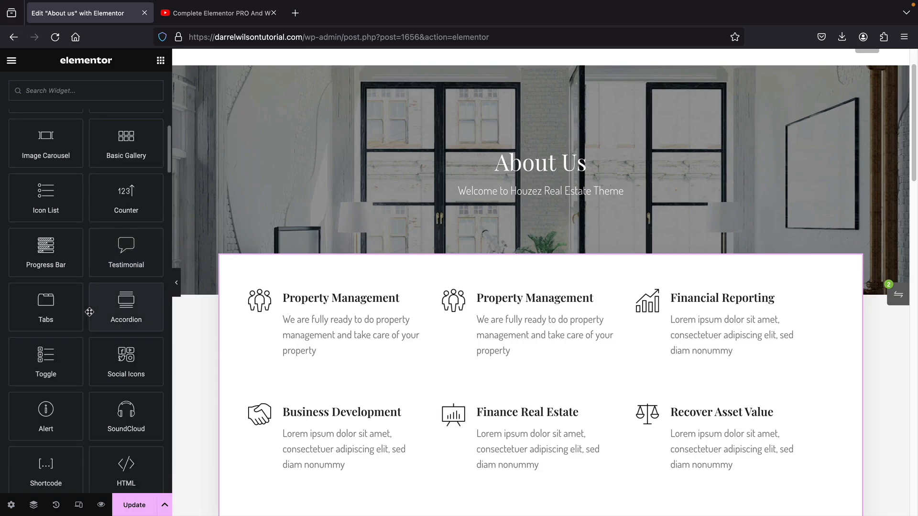
{"action": "left_click_drag", "start_coordinate": [127, 273], "coordinate": [317, 326]}
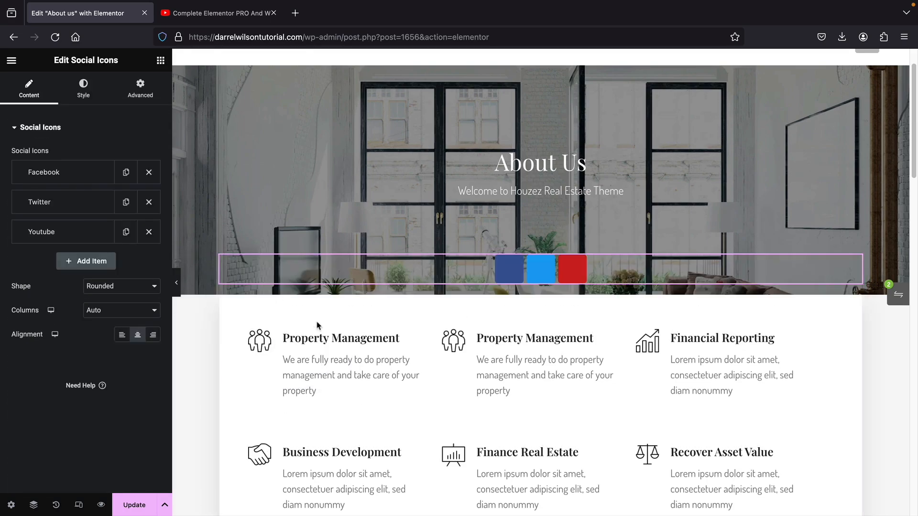
{"action": "right_click", "coordinate": [546, 269]}
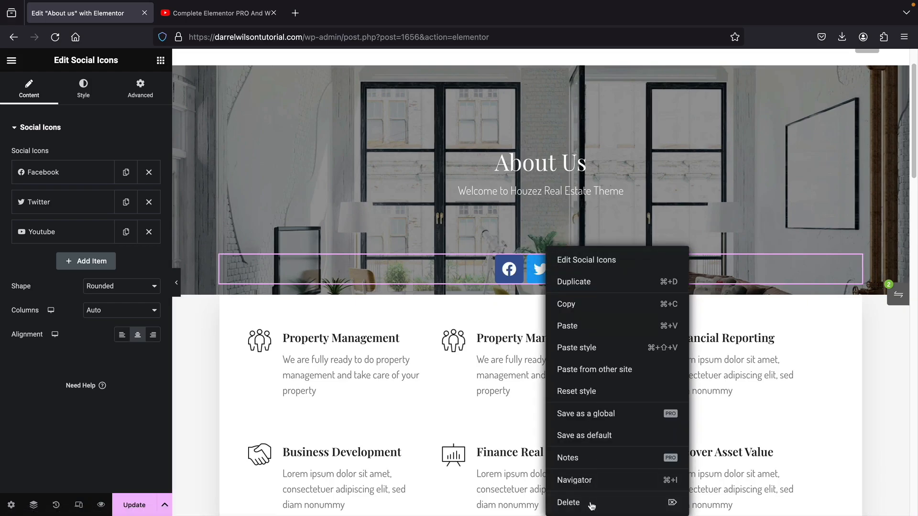
{"action": "left_click", "coordinate": [591, 505]}
Save the About Us page with Update.
{"action": "scroll", "coordinate": [287, 378], "scroll_direction": "down", "scroll_amount": 6}
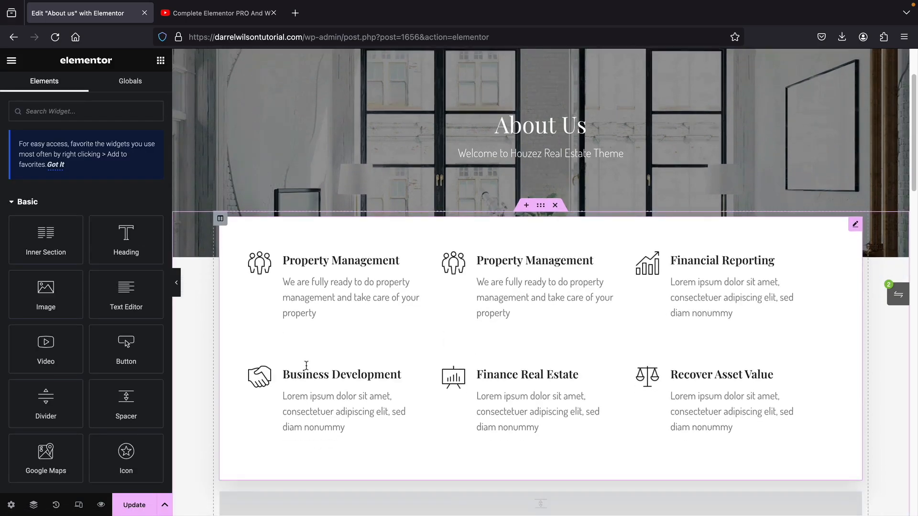
{"action": "scroll", "coordinate": [308, 369], "scroll_direction": "down", "scroll_amount": 7}
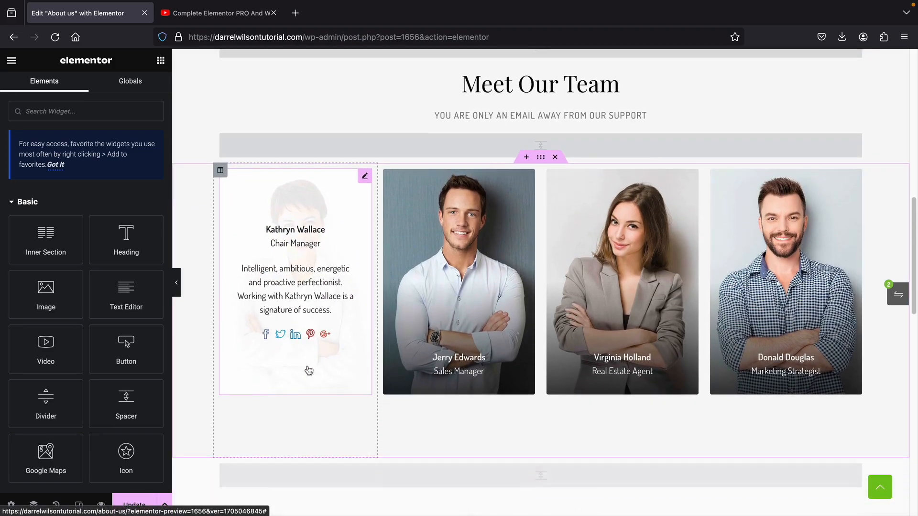
{"action": "scroll", "coordinate": [315, 368], "scroll_direction": "down", "scroll_amount": 5}
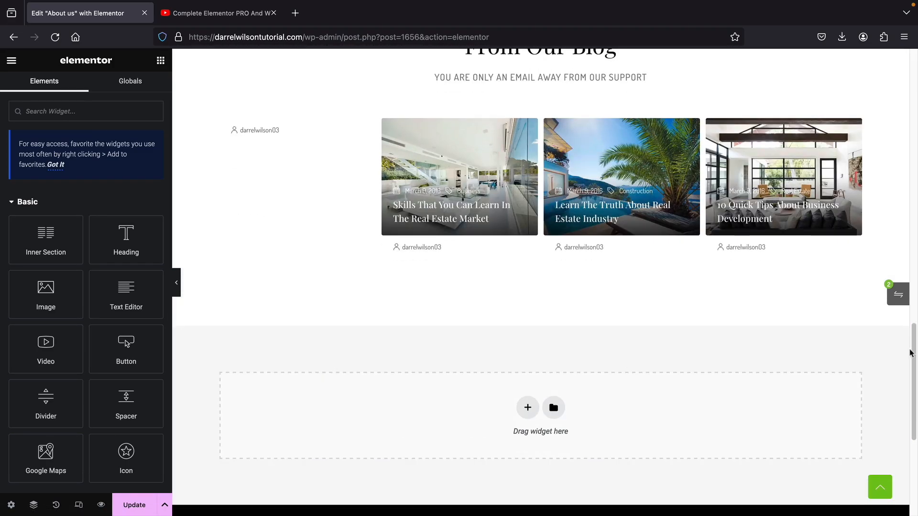
{"action": "left_click_drag", "start_coordinate": [913, 353], "coordinate": [912, 81]}
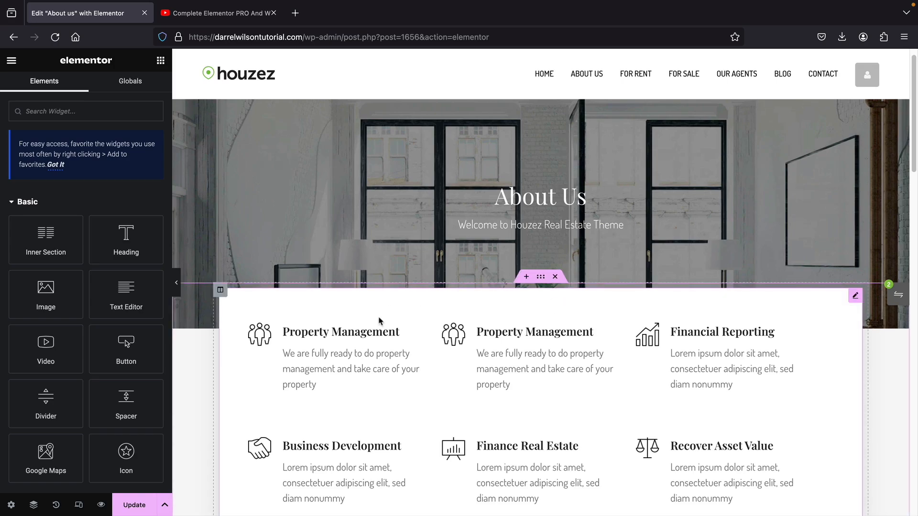
{"action": "scroll", "coordinate": [381, 321], "scroll_direction": "up", "scroll_amount": 1}
{"action": "left_click", "coordinate": [136, 510]}
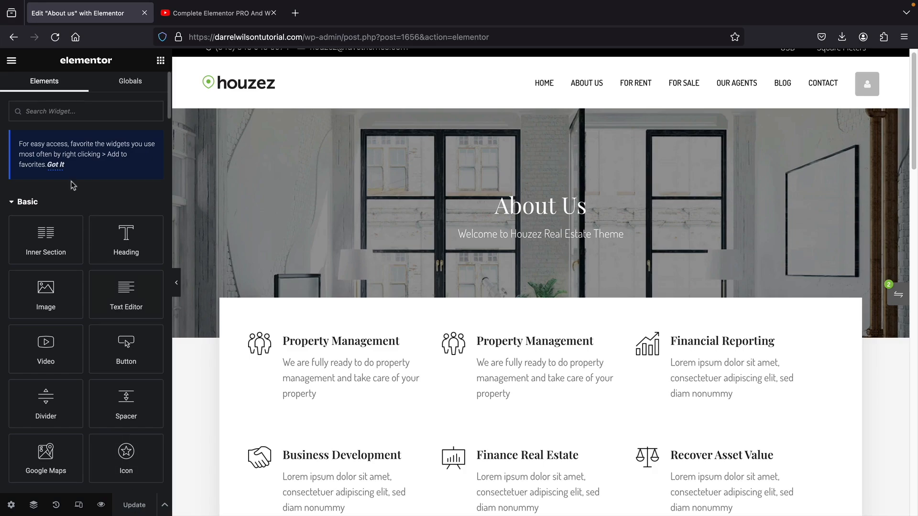
{"action": "left_click", "coordinate": [11, 60]}
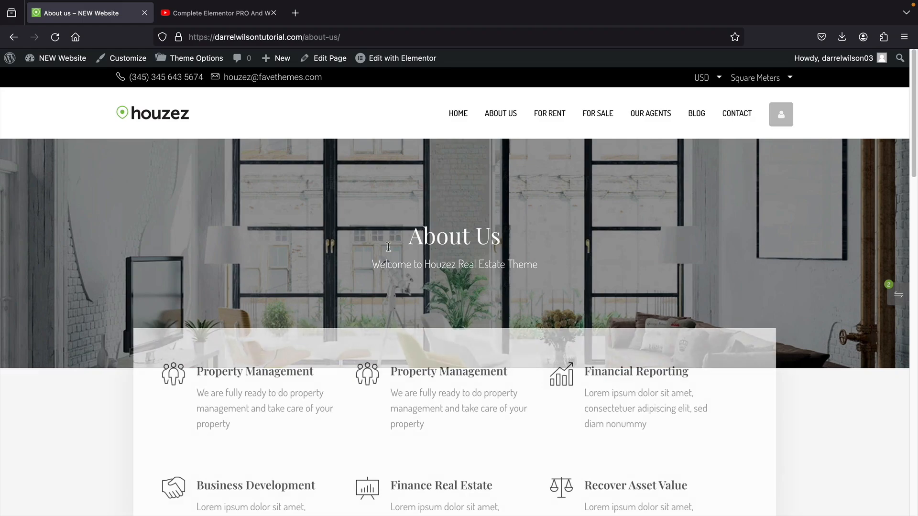
Open the For Rent page and load it in the Elementor editor.
{"action": "left_click", "coordinate": [560, 113]}
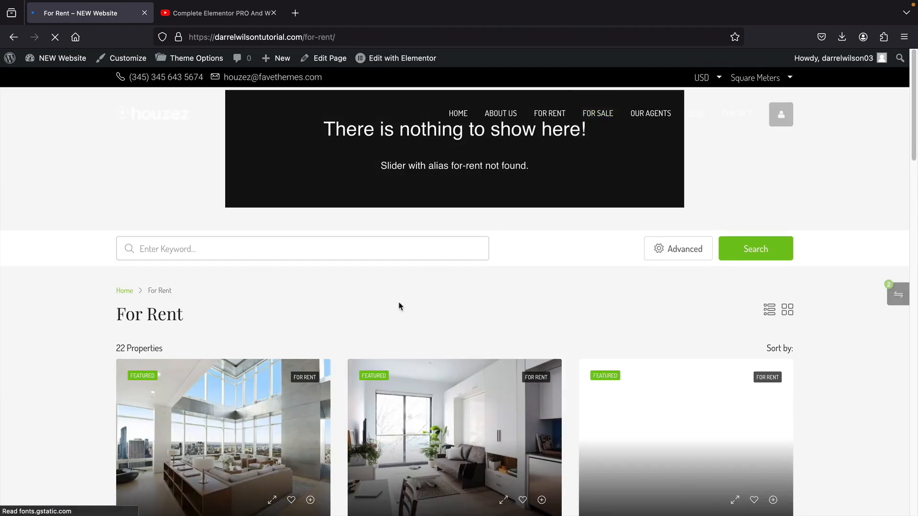
{"action": "left_click_drag", "start_coordinate": [915, 143], "coordinate": [916, 190]}
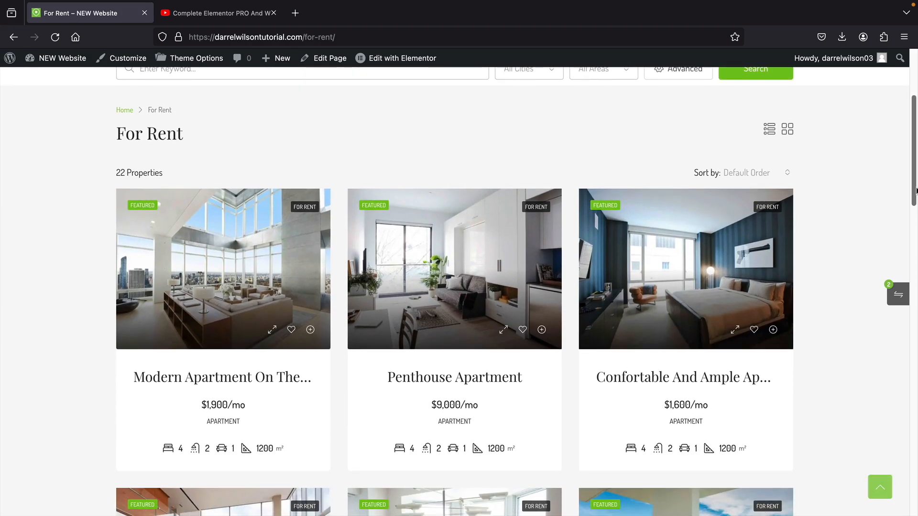
{"action": "scroll", "coordinate": [558, 165], "scroll_direction": "up", "scroll_amount": 3}
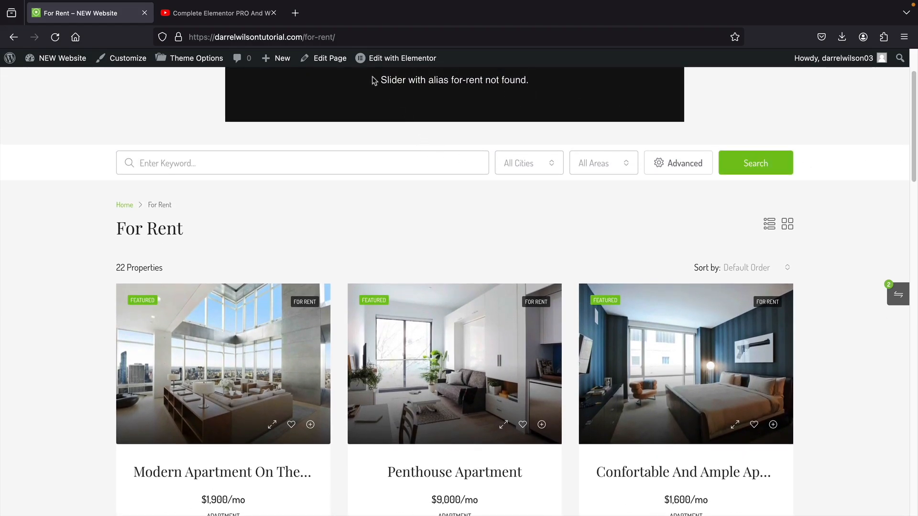
{"action": "left_click", "coordinate": [384, 58]}
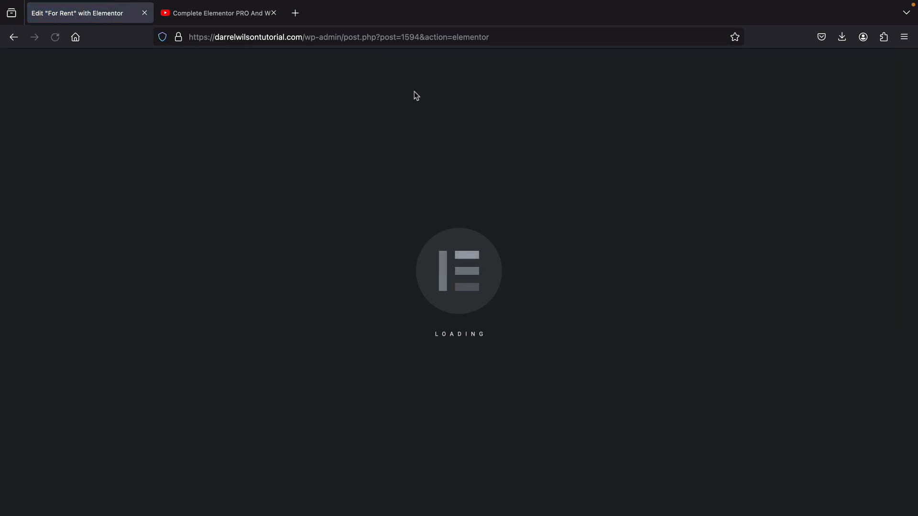
Scroll through the For Rent page's listings, then view the live For Rent page.
{"action": "scroll", "coordinate": [427, 319], "scroll_direction": "down", "scroll_amount": 2}
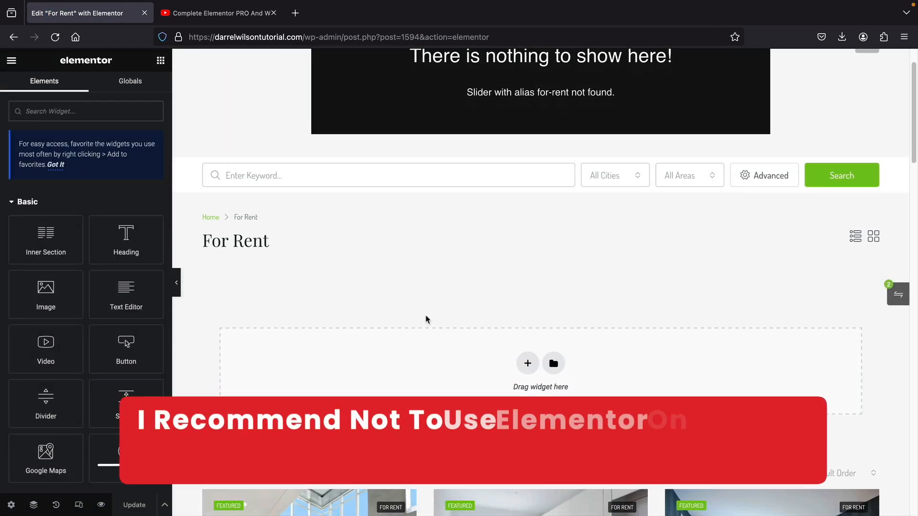
{"action": "scroll", "coordinate": [427, 319], "scroll_direction": "down", "scroll_amount": 3}
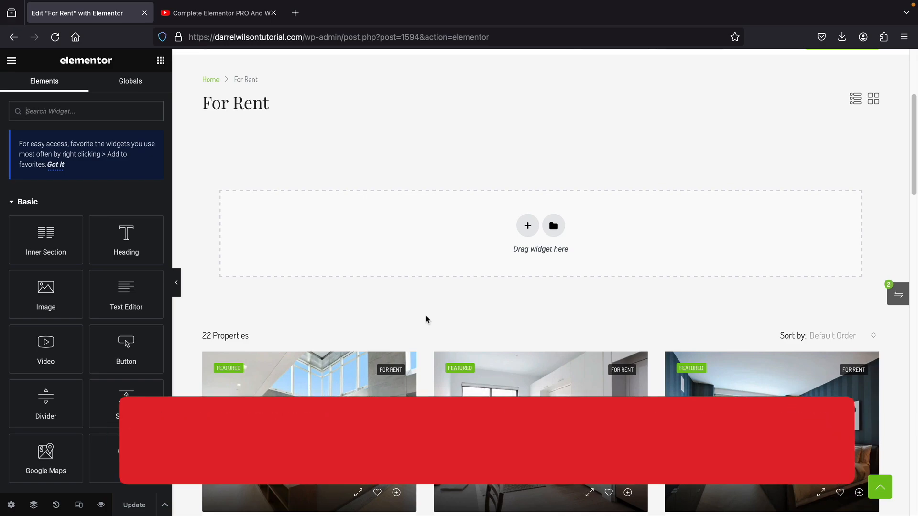
{"action": "scroll", "coordinate": [425, 320], "scroll_direction": "down", "scroll_amount": 8}
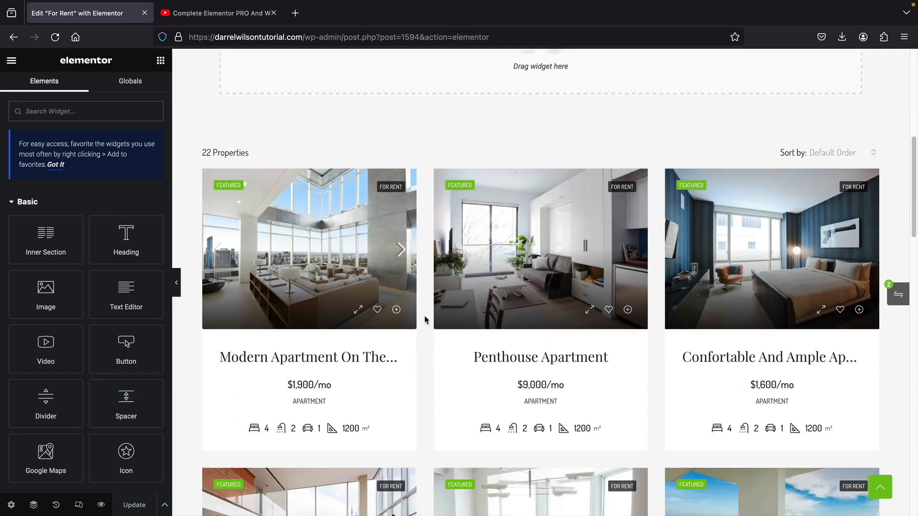
{"action": "scroll", "coordinate": [426, 319], "scroll_direction": "down", "scroll_amount": 5}
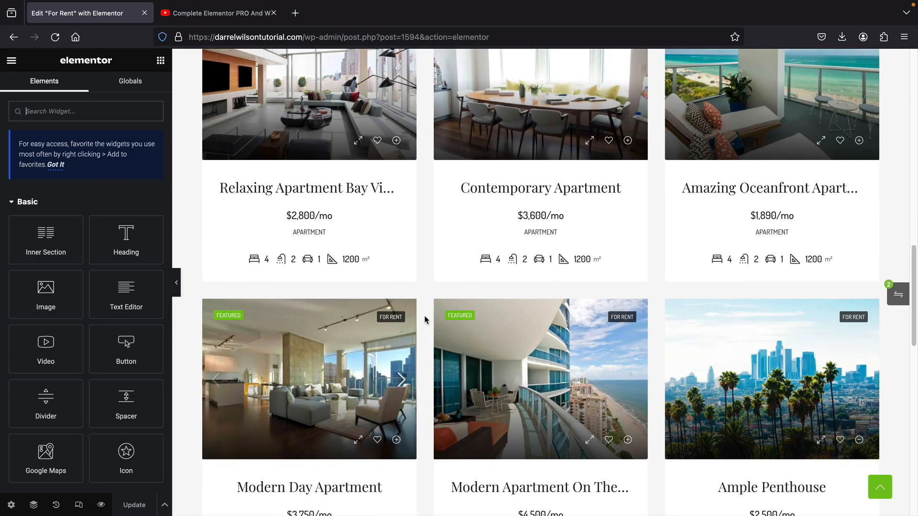
{"action": "scroll", "coordinate": [425, 319], "scroll_direction": "up", "scroll_amount": 13}
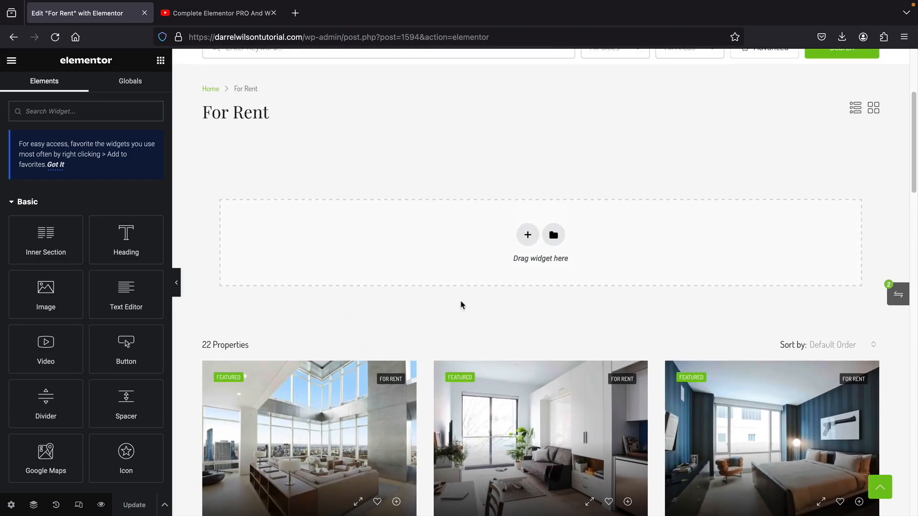
{"action": "scroll", "coordinate": [535, 250], "scroll_direction": "down", "scroll_amount": 3}
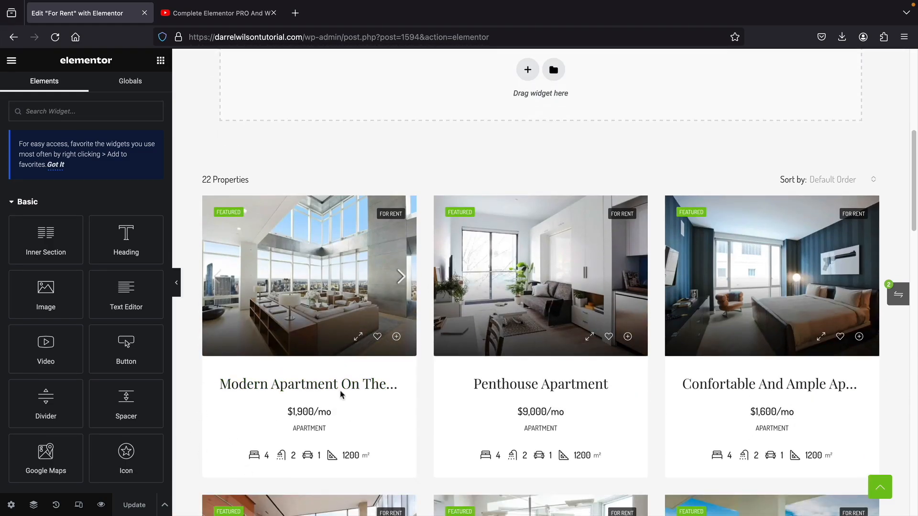
{"action": "scroll", "coordinate": [421, 396], "scroll_direction": "down", "scroll_amount": 6}
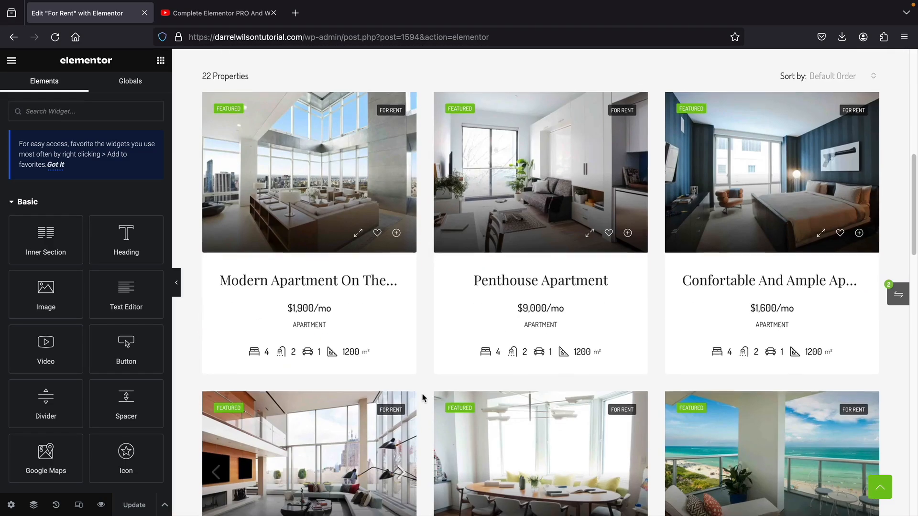
{"action": "scroll", "coordinate": [421, 360], "scroll_direction": "down", "scroll_amount": 1}
{"action": "scroll", "coordinate": [419, 360], "scroll_direction": "down", "scroll_amount": 10}
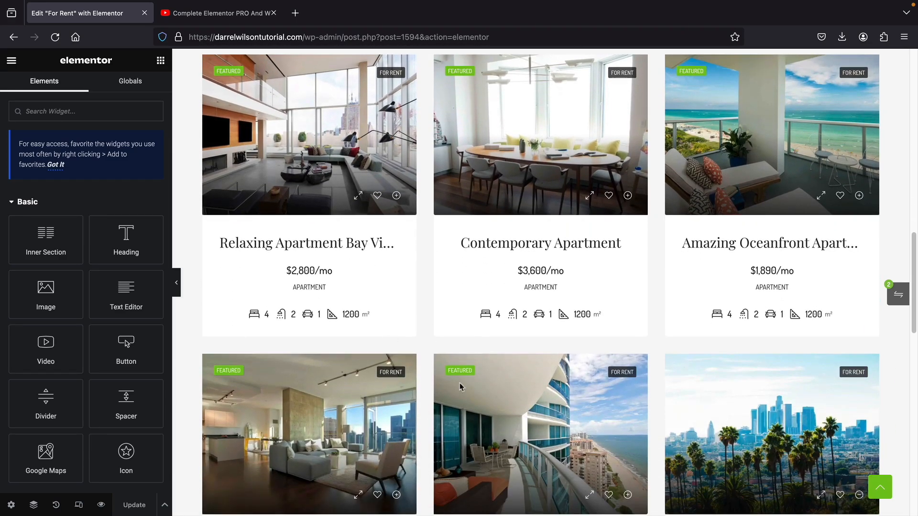
{"action": "scroll", "coordinate": [504, 371], "scroll_direction": "down", "scroll_amount": 3}
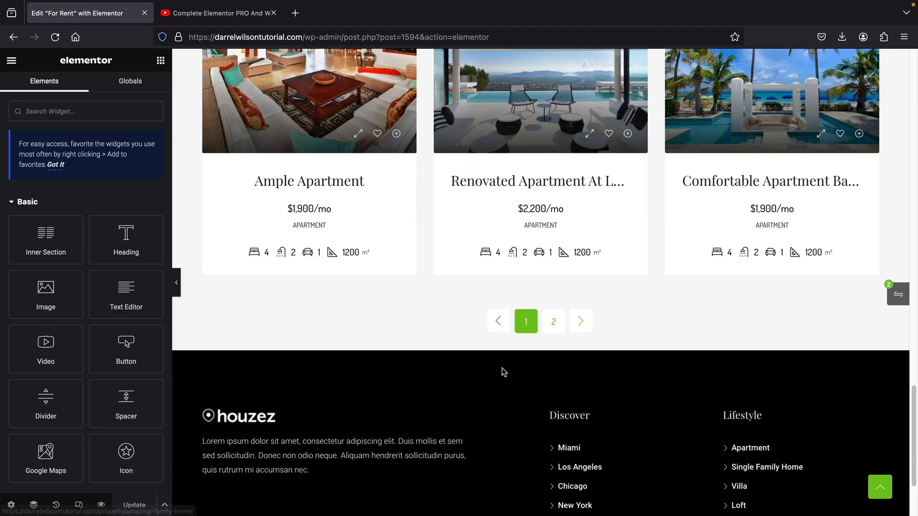
{"action": "scroll", "coordinate": [502, 371], "scroll_direction": "up", "scroll_amount": 14}
{"action": "scroll", "coordinate": [494, 379], "scroll_direction": "up", "scroll_amount": 10}
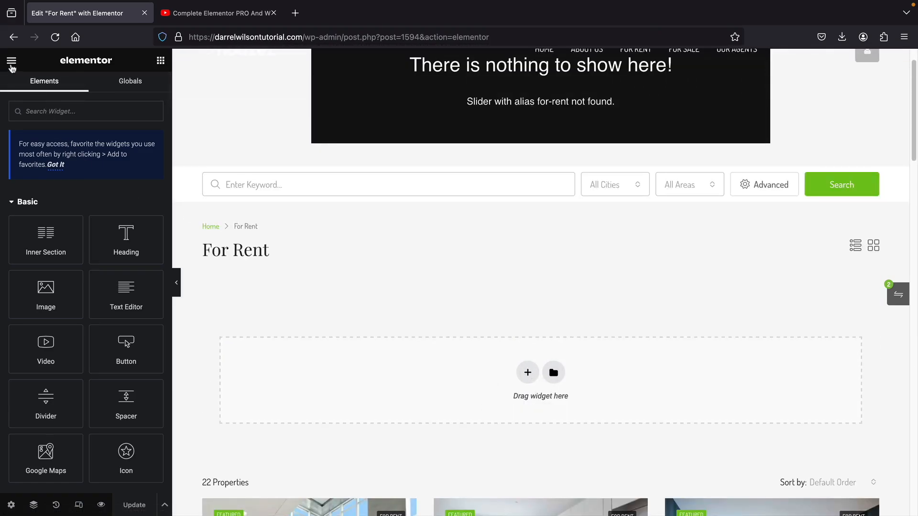
{"action": "left_click", "coordinate": [11, 60]}
{"action": "left_click", "coordinate": [59, 284]}
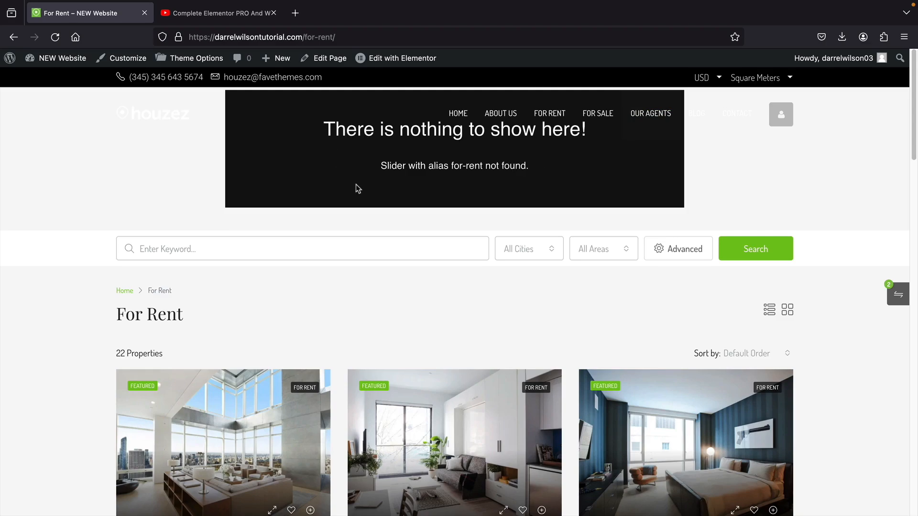
Open the Our Agents page and scroll through the agents.
{"action": "left_click", "coordinate": [658, 120]}
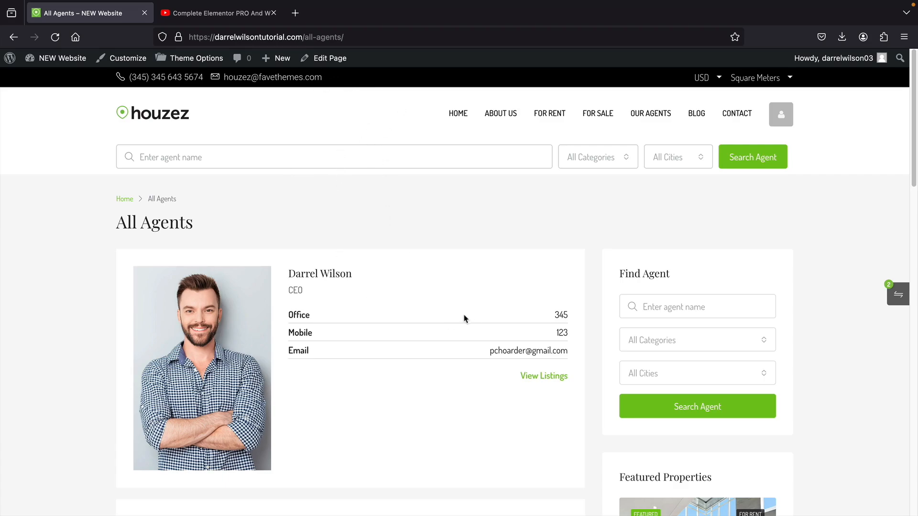
{"action": "scroll", "coordinate": [464, 318], "scroll_direction": "down", "scroll_amount": 8}
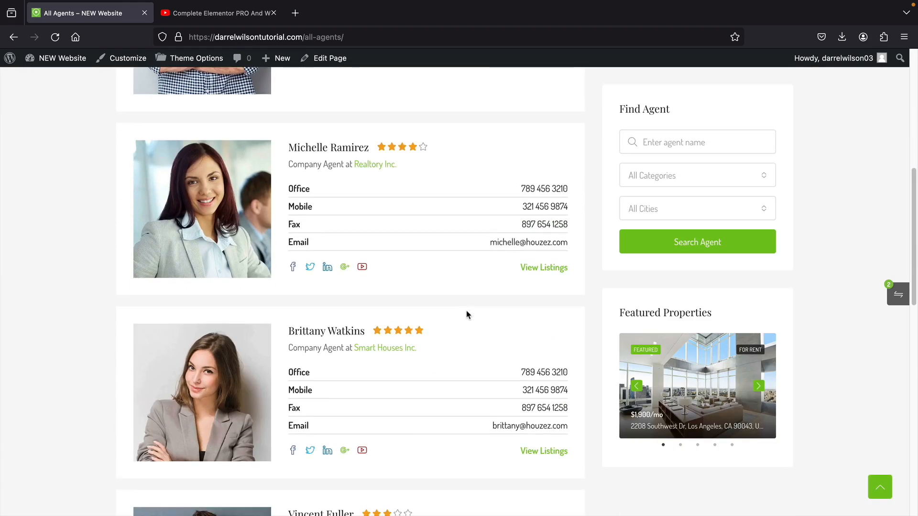
{"action": "scroll", "coordinate": [468, 314], "scroll_direction": "down", "scroll_amount": 4}
{"action": "scroll", "coordinate": [406, 363], "scroll_direction": "up", "scroll_amount": 6}
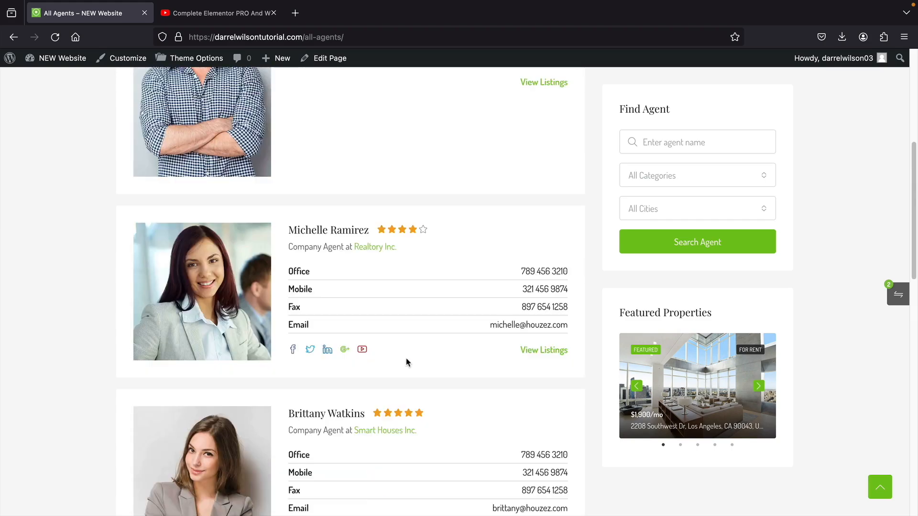
{"action": "scroll", "coordinate": [406, 363], "scroll_direction": "up", "scroll_amount": 6}
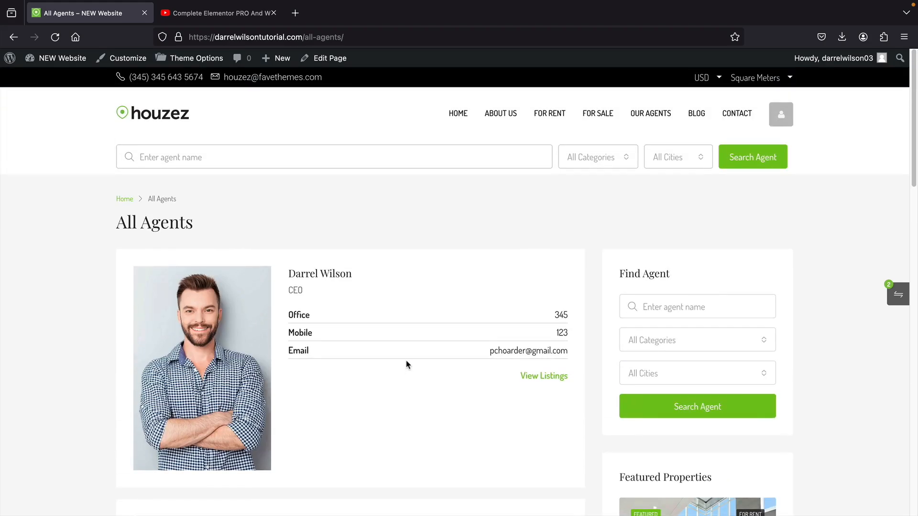
Visit the Contact and Blog pages, ending back on the Contact Us page.
{"action": "left_click", "coordinate": [739, 111]}
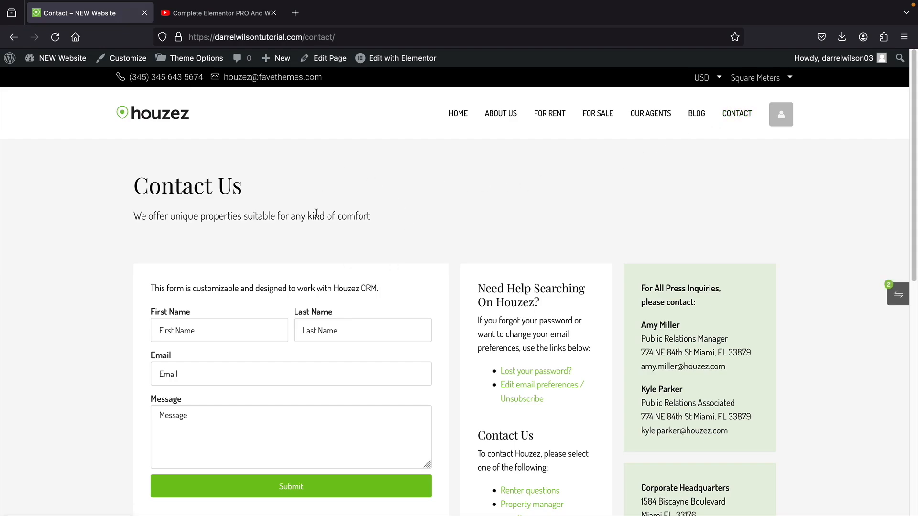
{"action": "mouse_move", "coordinate": [395, 66]}
{"action": "left_click", "coordinate": [696, 119]}
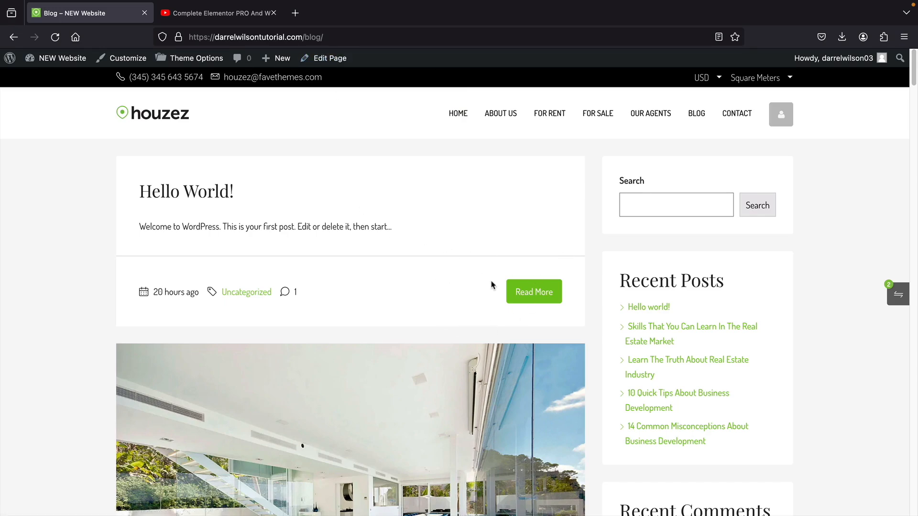
{"action": "left_click", "coordinate": [734, 122]}
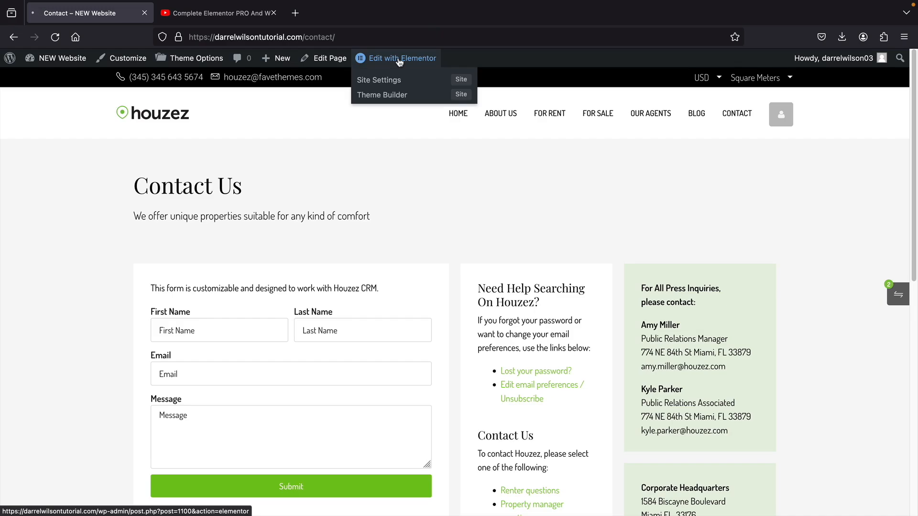
Open the Contact page's contact form settings in Elementor.
{"action": "left_click", "coordinate": [399, 59]}
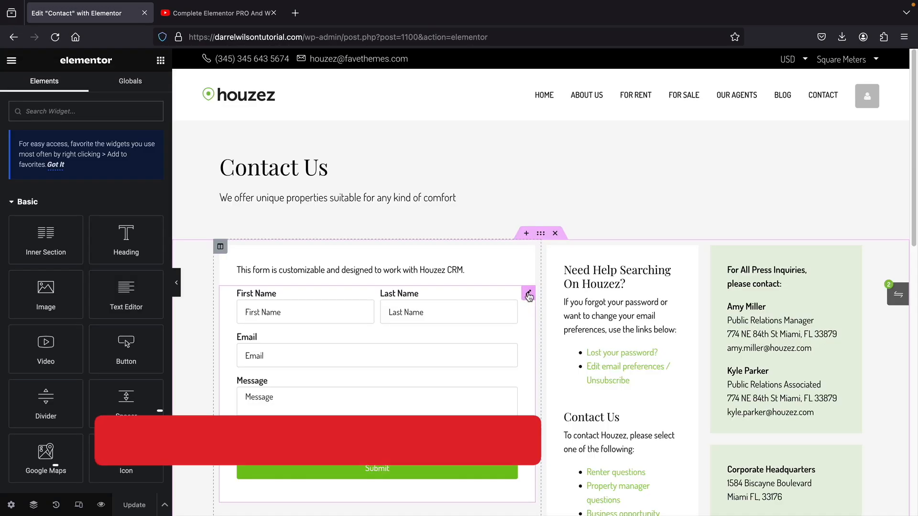
{"action": "left_click", "coordinate": [529, 294]}
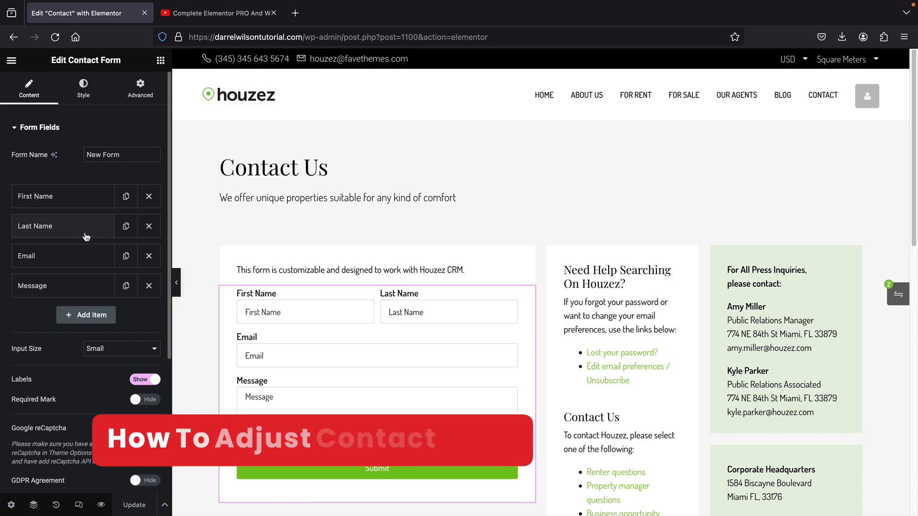
{"action": "left_click", "coordinate": [39, 266]}
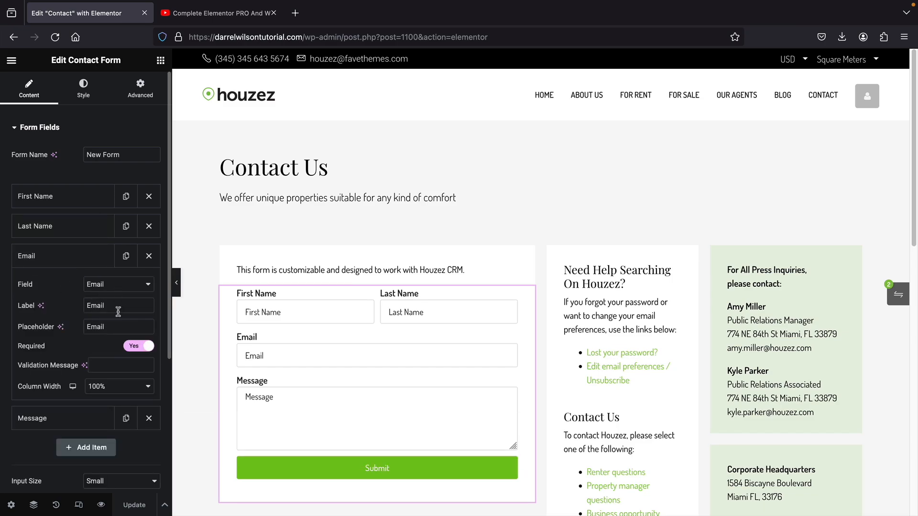
{"action": "left_click", "coordinate": [77, 196]}
{"action": "left_click", "coordinate": [79, 205]}
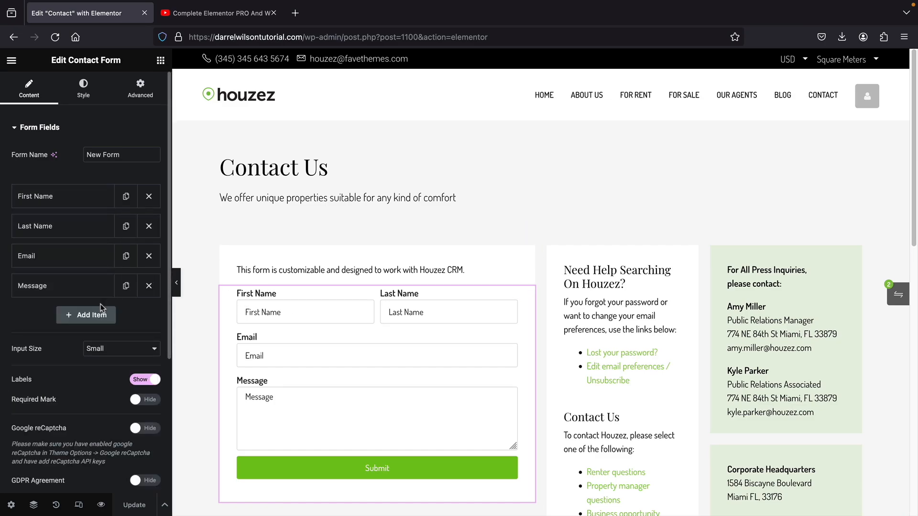
Add a Home Phone field with placeholder 'Number' and move it right after Last Name.
{"action": "left_click", "coordinate": [92, 315]}
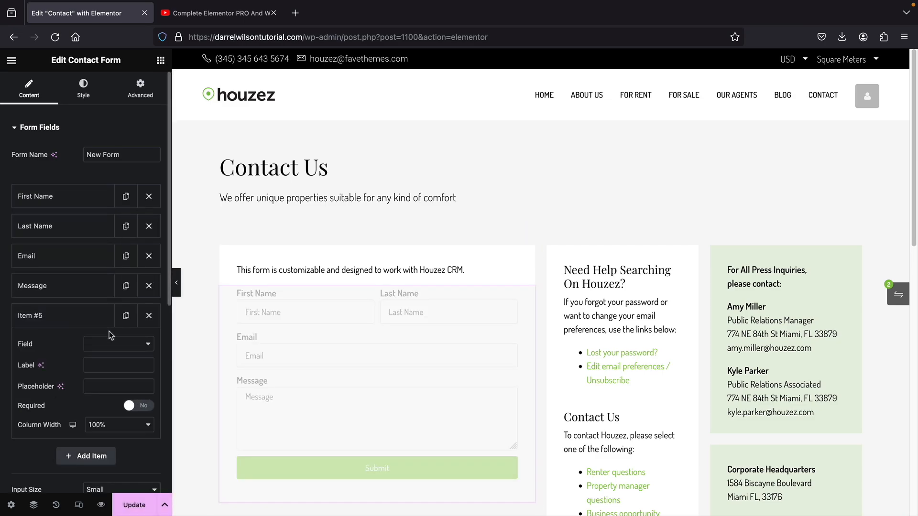
{"action": "left_click", "coordinate": [119, 343]}
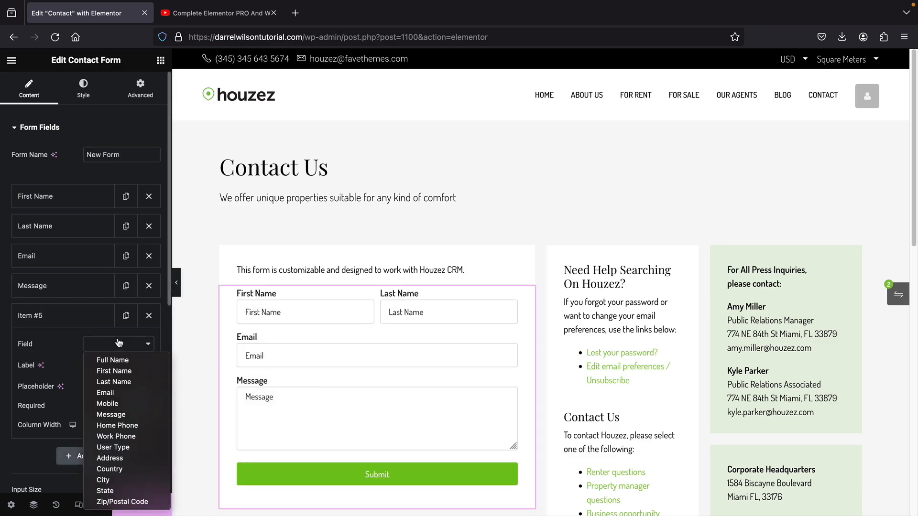
{"action": "left_click", "coordinate": [122, 425]}
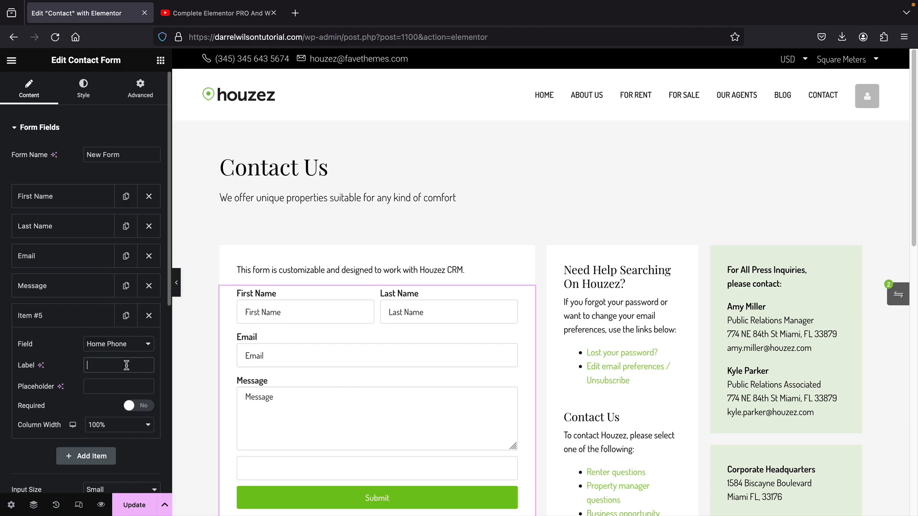
{"action": "type", "text": "Hom"}
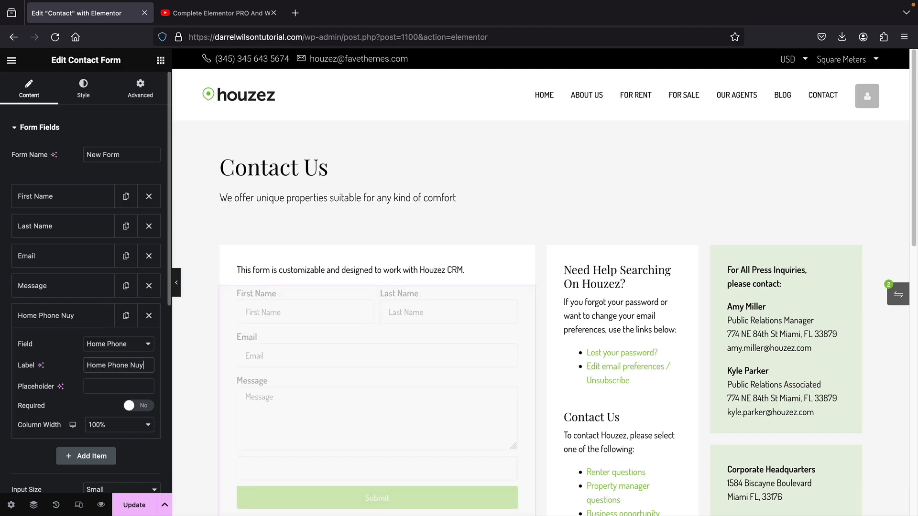
{"action": "type", "text": "e Phone Number"}
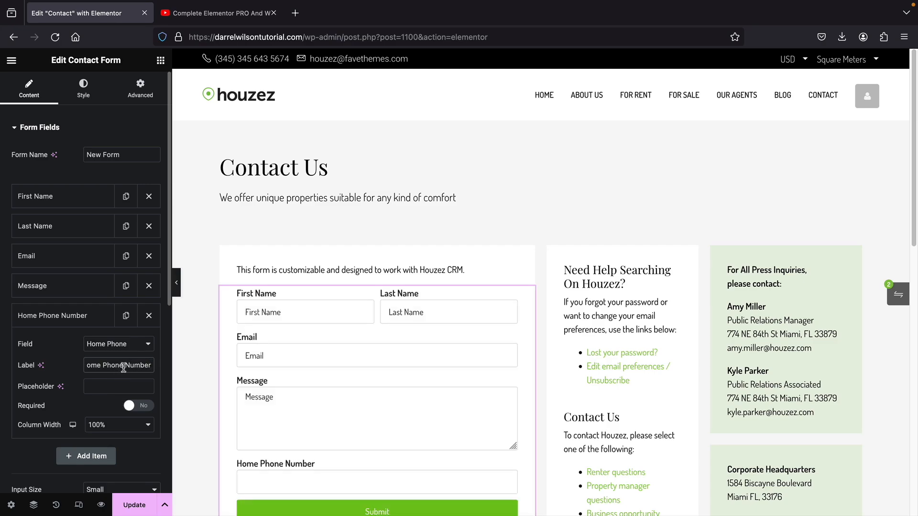
{"action": "left_click_drag", "start_coordinate": [124, 368], "coordinate": [155, 373]}
{"action": "key", "text": "BackSpace"}
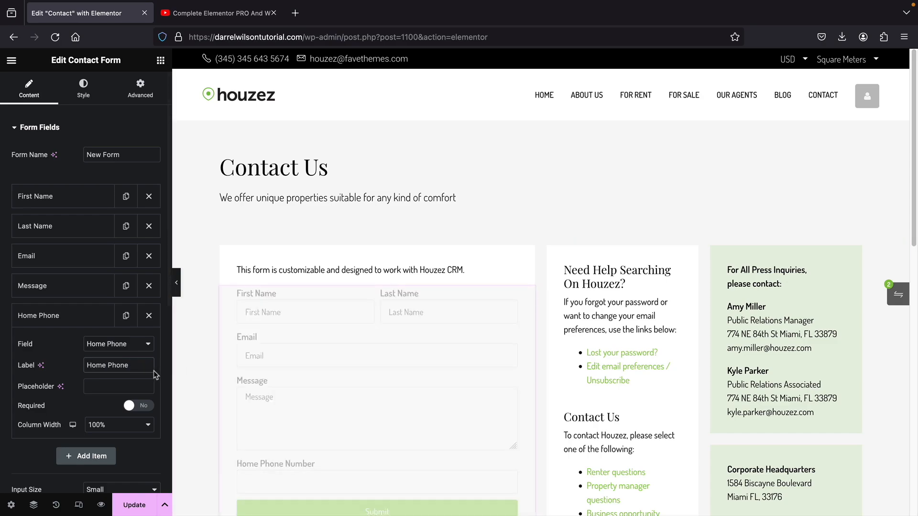
{"action": "type", "text": "Number"}
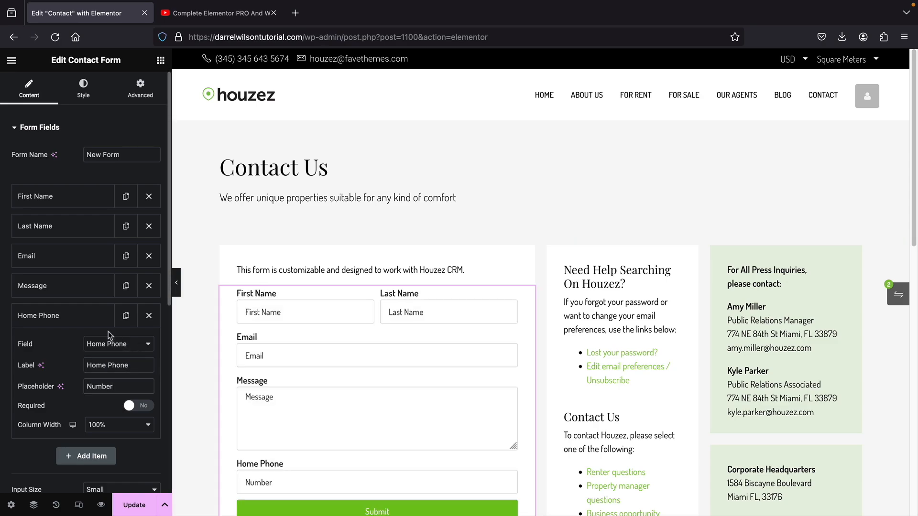
{"action": "left_click", "coordinate": [97, 320]}
{"action": "left_click_drag", "start_coordinate": [91, 320], "coordinate": [90, 250]}
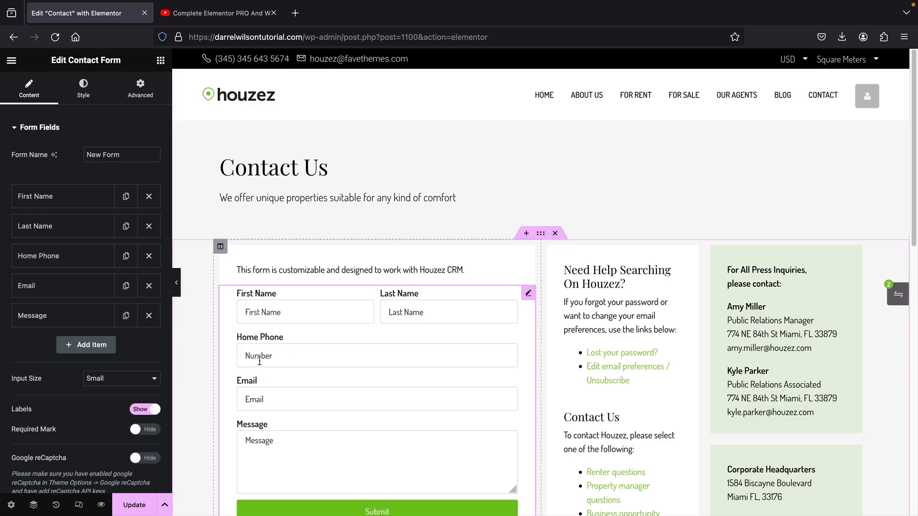
Save the Contact page with the new Home Phone field.
{"action": "scroll", "coordinate": [95, 373], "scroll_direction": "down", "scroll_amount": 2}
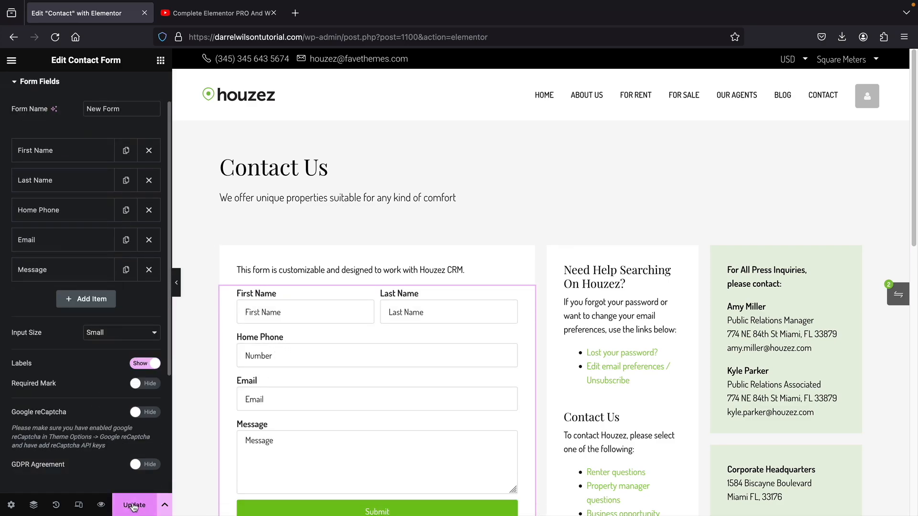
{"action": "left_click", "coordinate": [134, 505]}
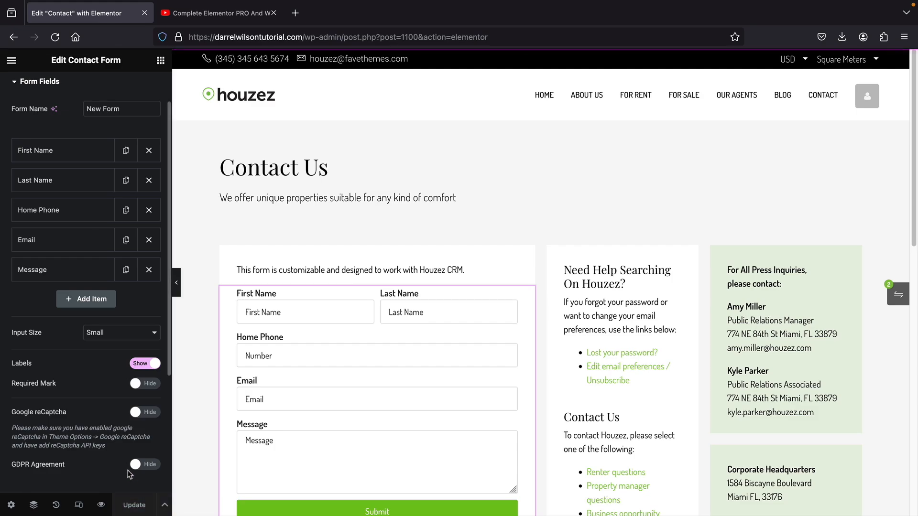
{"action": "scroll", "coordinate": [100, 433], "scroll_direction": "down", "scroll_amount": 1}
{"action": "scroll", "coordinate": [100, 433], "scroll_direction": "down", "scroll_amount": 5}
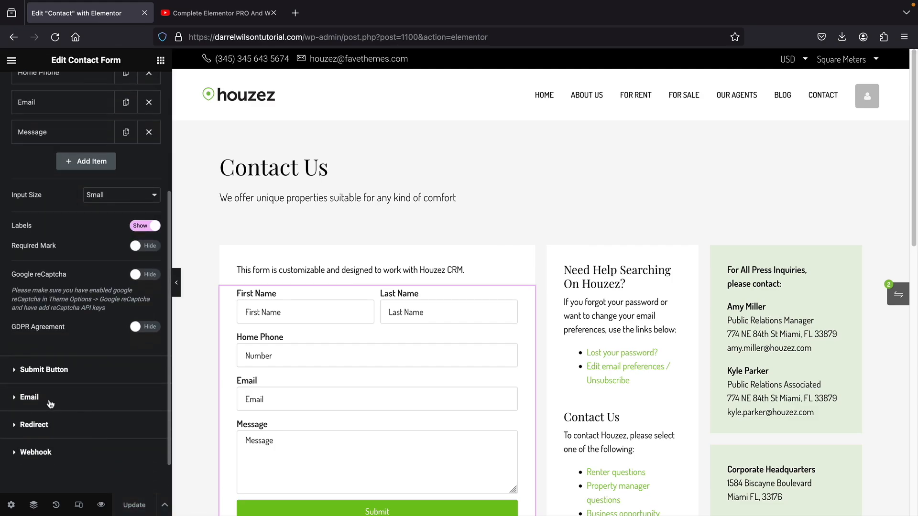
Change the form's notification recipient address and replace the email subject line.
{"action": "left_click", "coordinate": [50, 404]}
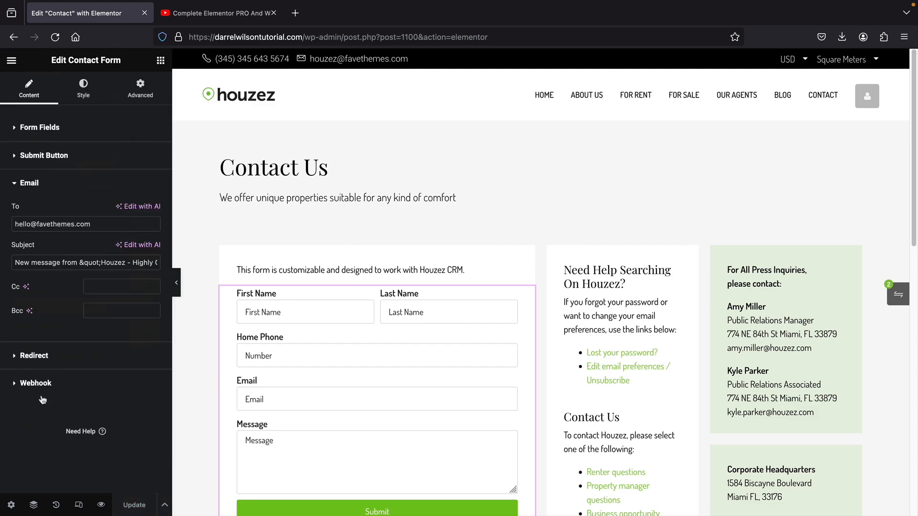
{"action": "left_click", "coordinate": [91, 226]}
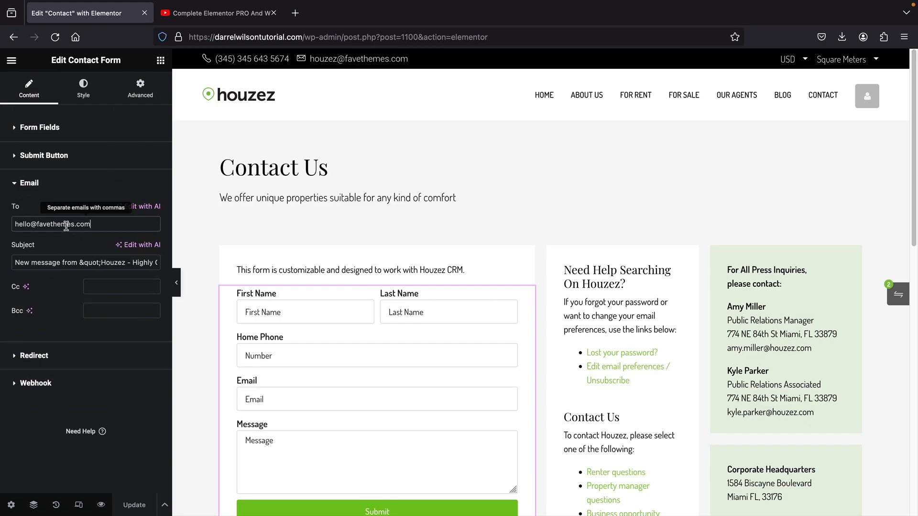
{"action": "left_click_drag", "start_coordinate": [66, 226], "coordinate": [1, 225]}
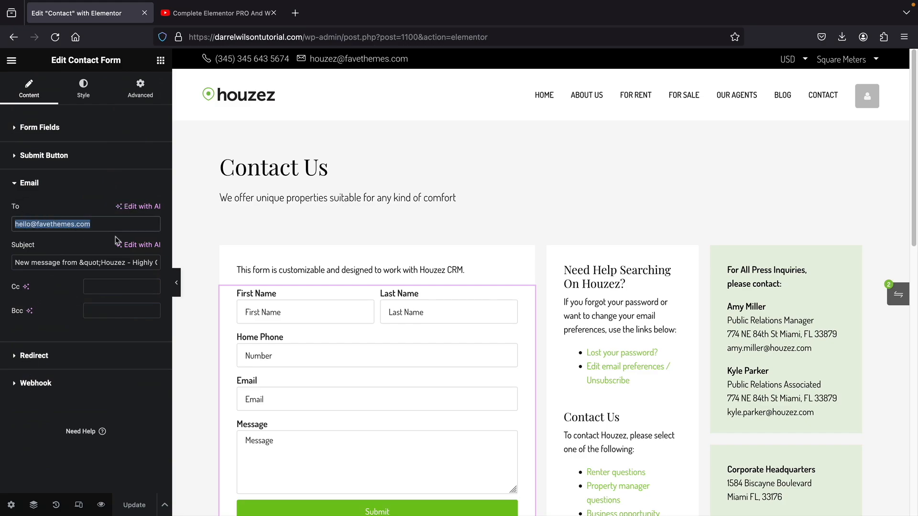
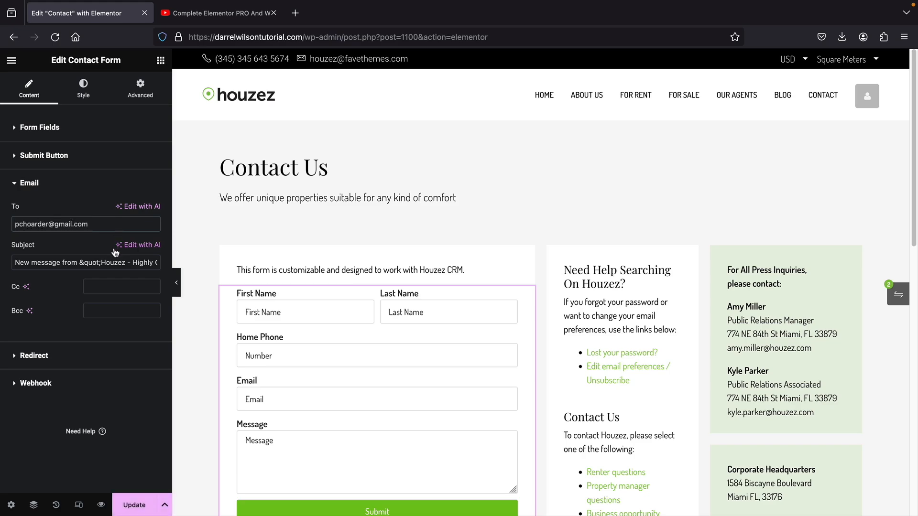
{"action": "triple_click", "coordinate": [105, 261]}
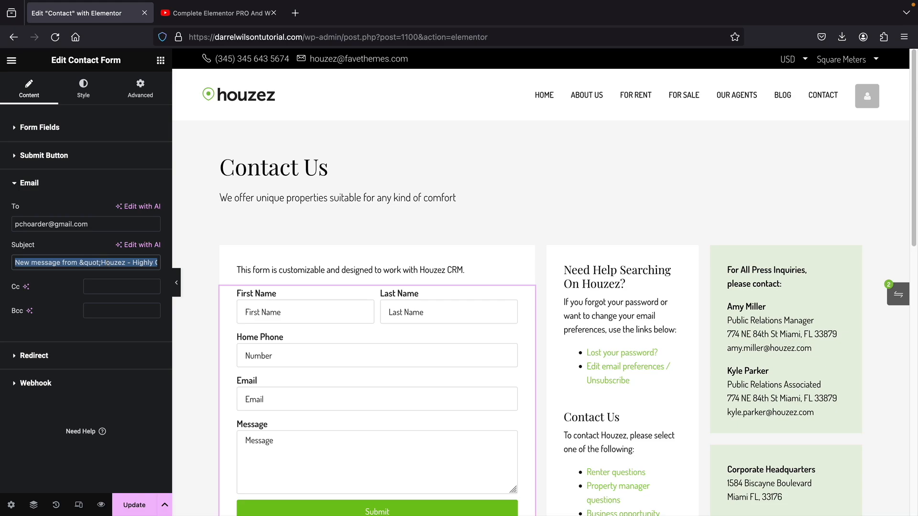
{"action": "key", "text": "BackSpace"}
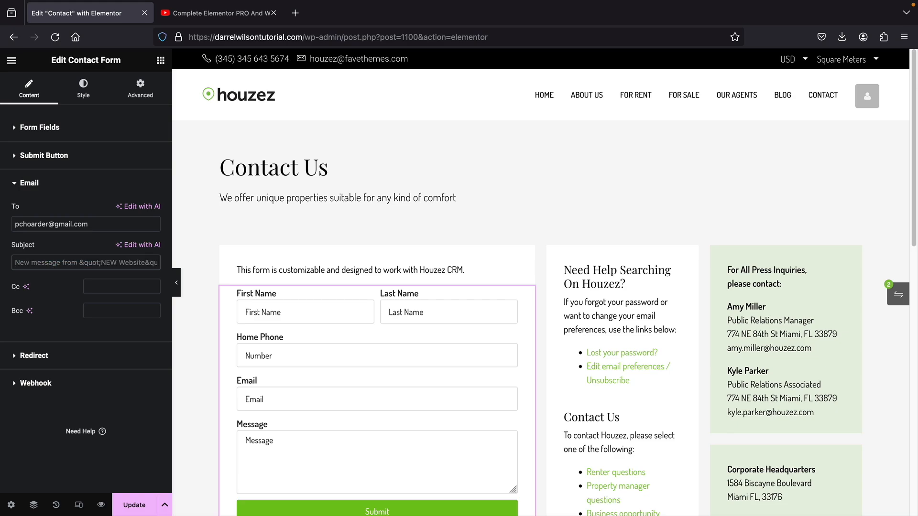
{"action": "type", "text": "Darrel Real Estate Website"}
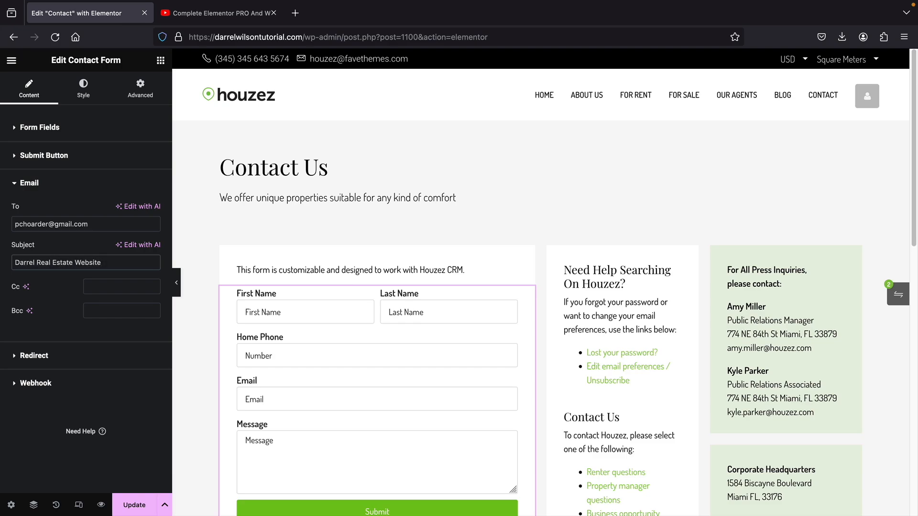
Review the form's Redirect settings and save the Contact page again.
{"action": "left_click", "coordinate": [61, 361]}
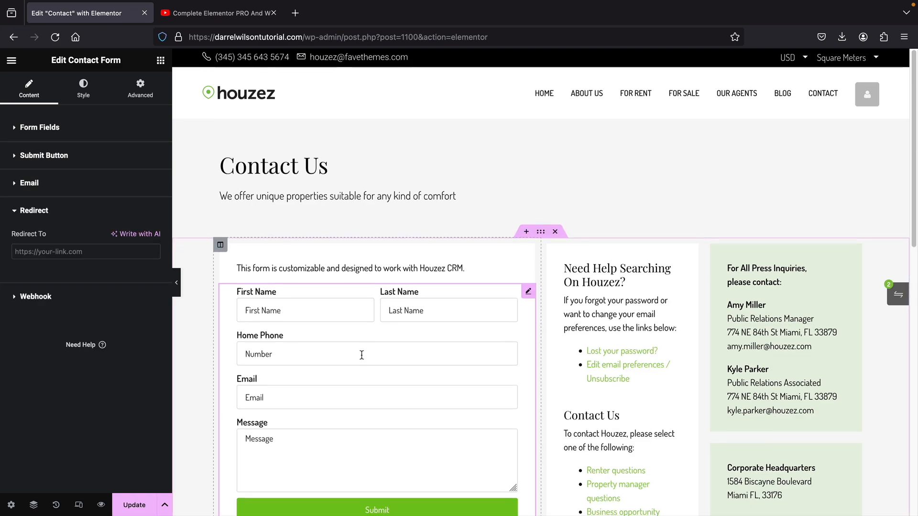
{"action": "scroll", "coordinate": [364, 353], "scroll_direction": "down", "scroll_amount": 2}
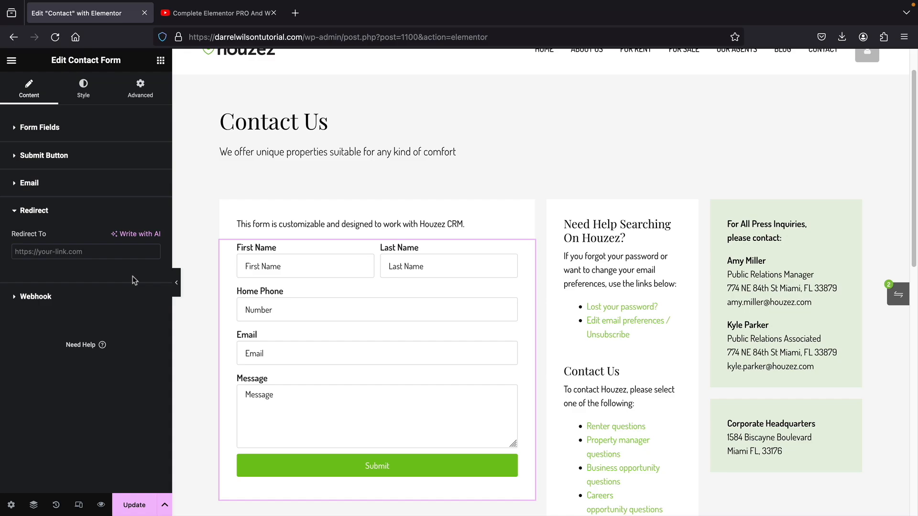
{"action": "left_click", "coordinate": [136, 503]}
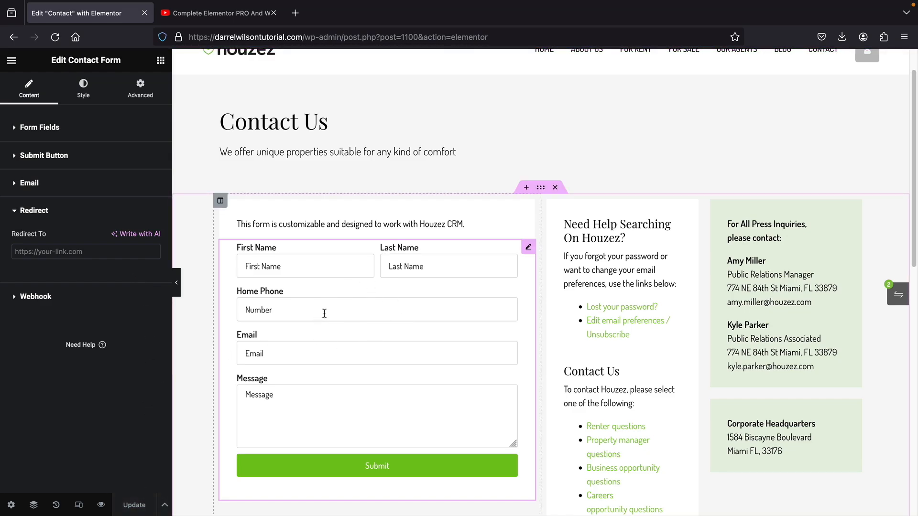
{"action": "scroll", "coordinate": [359, 316], "scroll_direction": "up", "scroll_amount": 1}
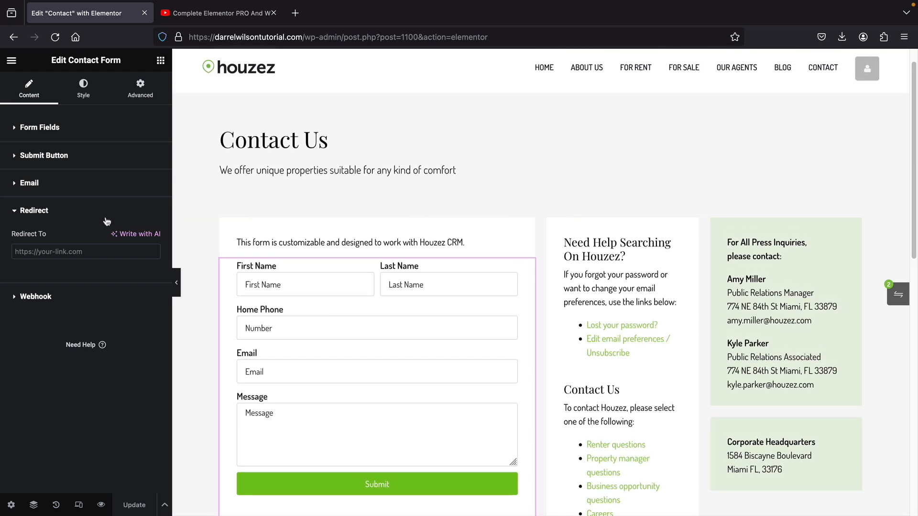
{"action": "left_click", "coordinate": [12, 60]}
On the live Contact page, enter the sender's first name, last name and e-mail address.
{"action": "left_click", "coordinate": [64, 282]}
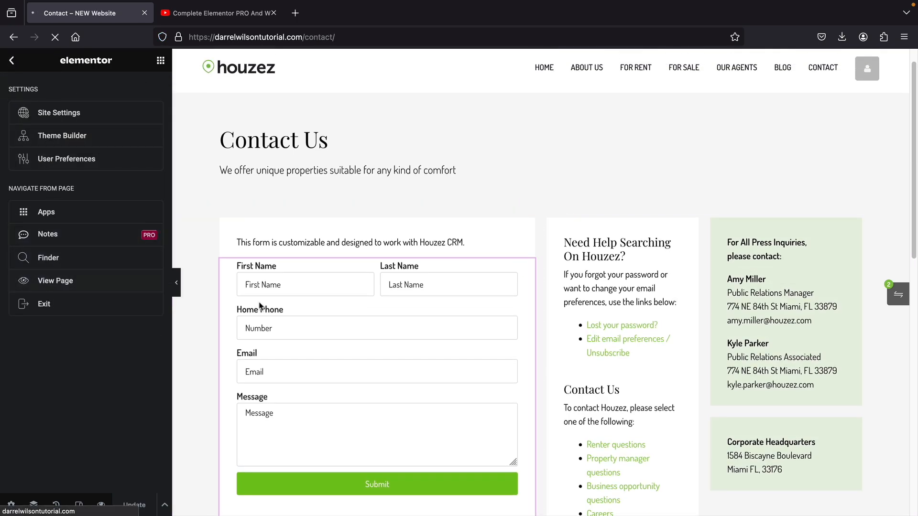
{"action": "scroll", "coordinate": [253, 330], "scroll_direction": "down", "scroll_amount": 1}
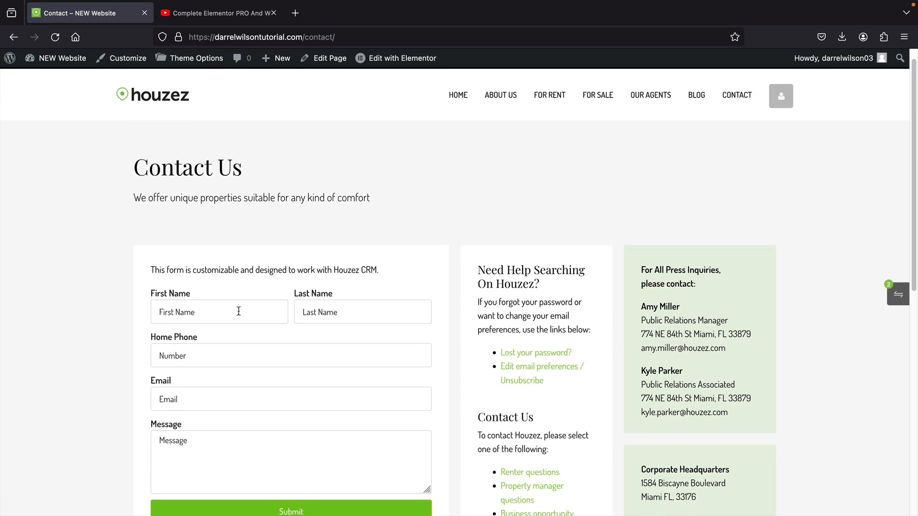
{"action": "left_click", "coordinate": [237, 311]}
{"action": "type", "text": "darrel"}
{"action": "key", "text": "Tab"}
{"action": "type", "text": "wilson"}
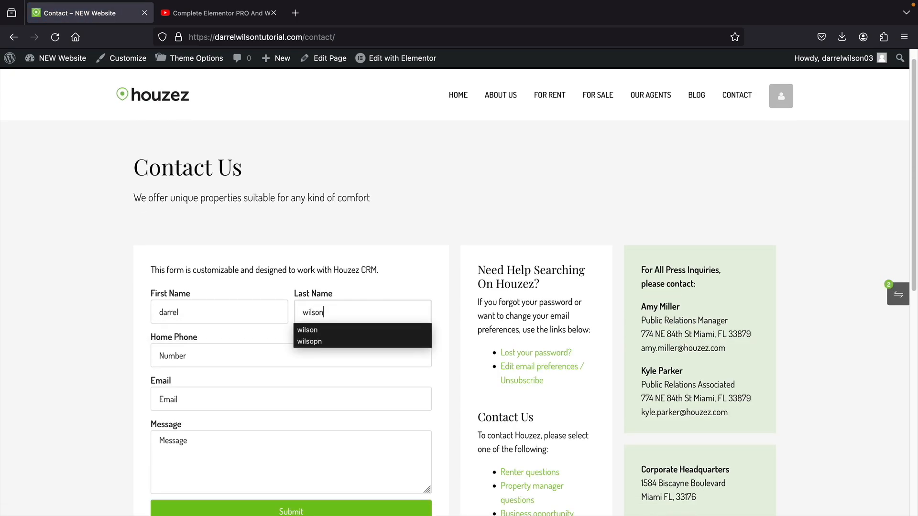
{"action": "key", "text": "Tab"}
{"action": "type", "text": "1"}
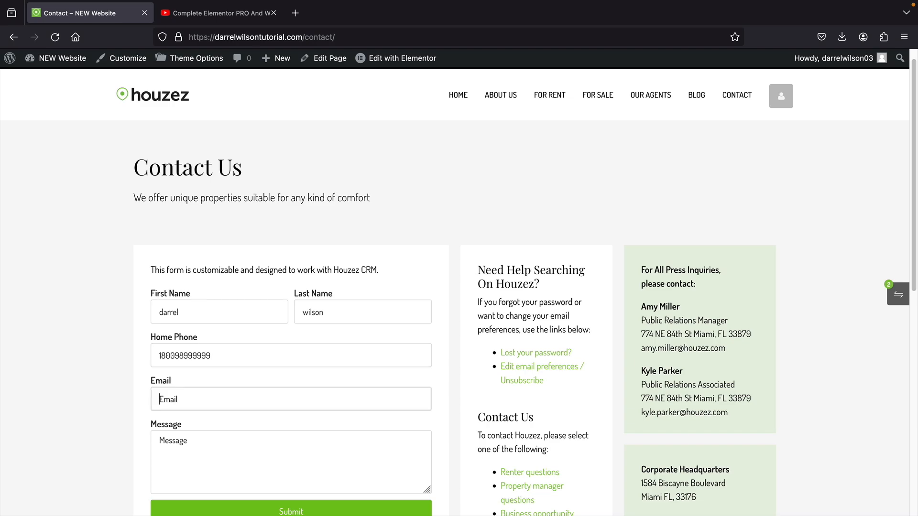
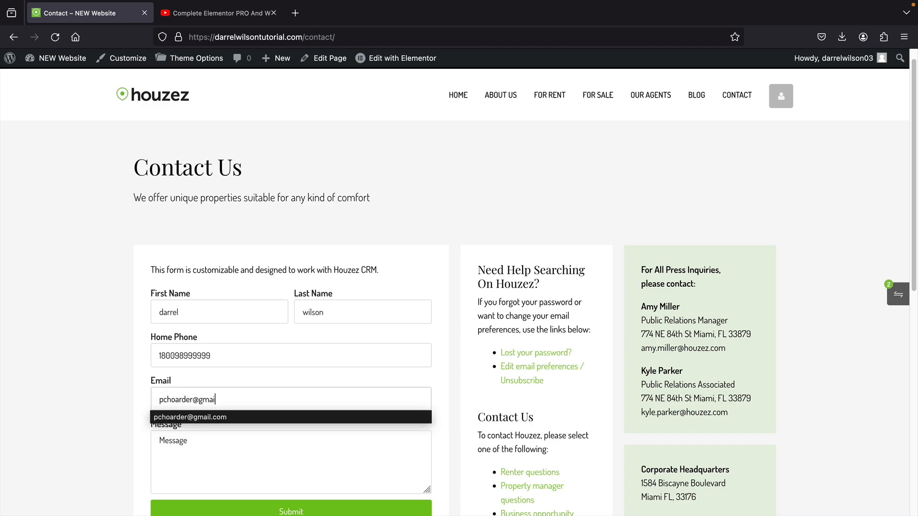
Type the message 'he' and submit the contact form.
{"action": "left_click", "coordinate": [253, 451]}
{"action": "scroll", "coordinate": [254, 451], "scroll_direction": "down", "scroll_amount": 5}
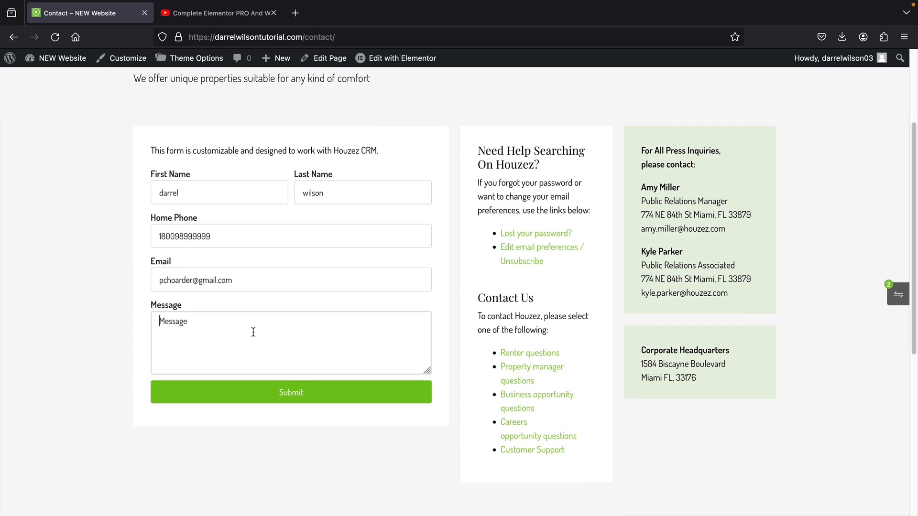
{"action": "type", "text": "hey great video!"}
{"action": "left_click", "coordinate": [299, 388]}
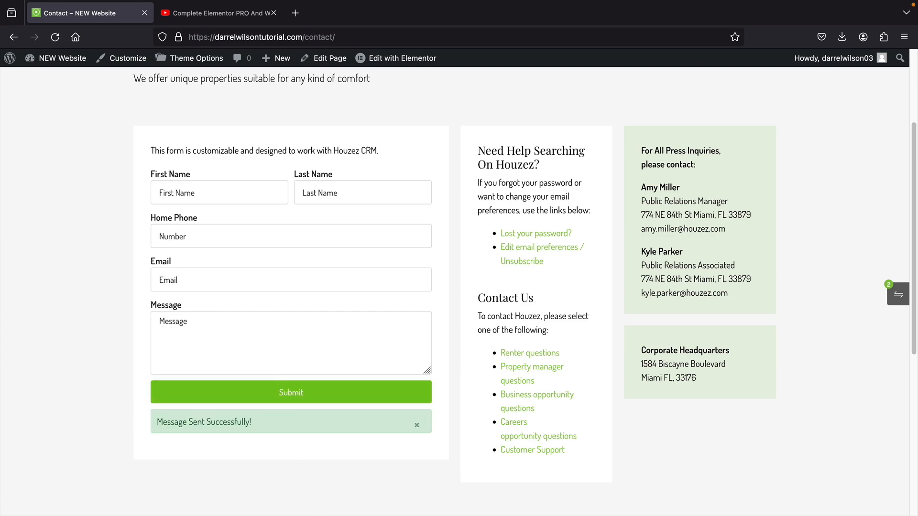
{"action": "left_click", "coordinate": [450, 507]}
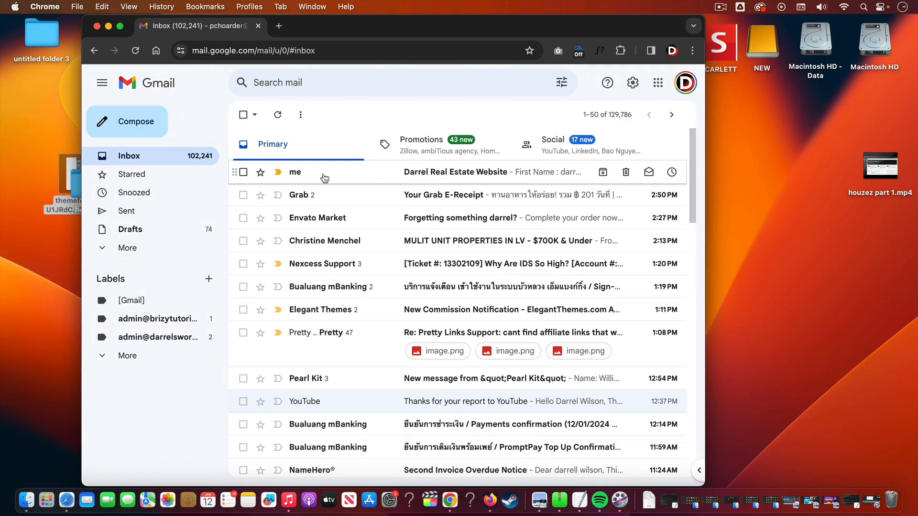
Open the newest contact-form email in Gmail, check its message text, then return to the website.
{"action": "left_click", "coordinate": [492, 177]}
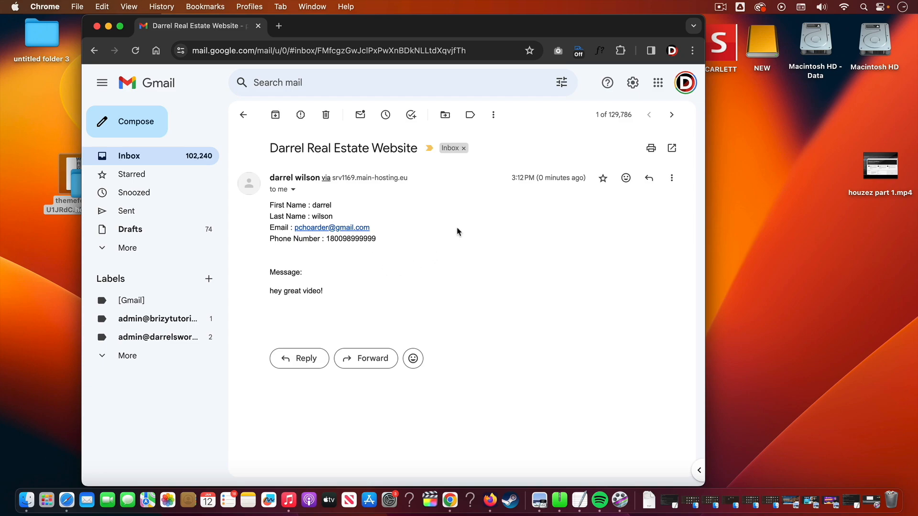
{"action": "left_click_drag", "start_coordinate": [325, 298], "coordinate": [272, 290]}
{"action": "left_click_drag", "start_coordinate": [375, 263], "coordinate": [334, 300]}
{"action": "left_click", "coordinate": [243, 115]}
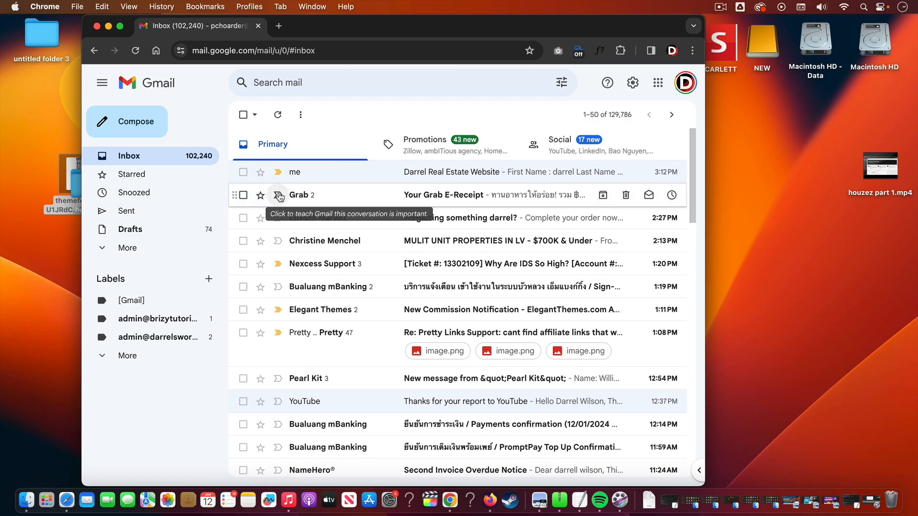
{"action": "left_click", "coordinate": [490, 500]}
{"action": "scroll", "coordinate": [451, 330], "scroll_direction": "up", "scroll_amount": 3}
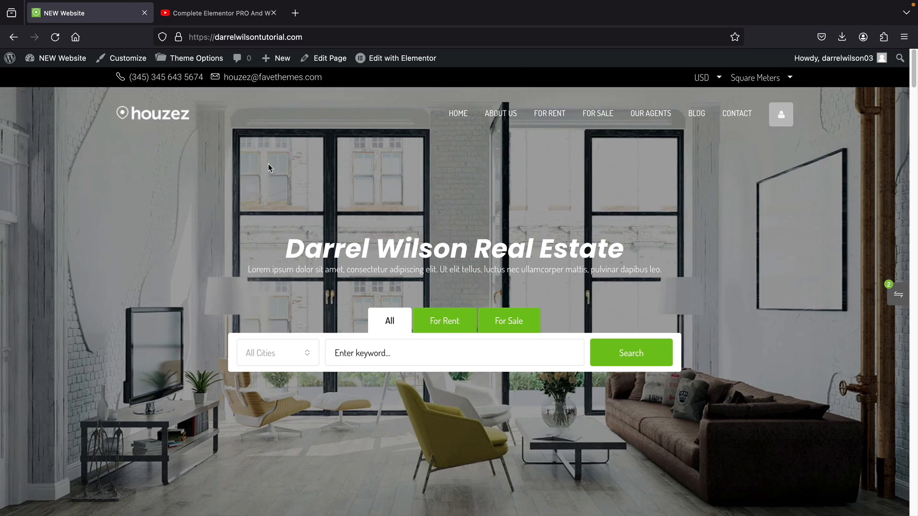
Go from the Dashboard to Pages > All Pages and scan the page list.
{"action": "mouse_move", "coordinate": [56, 59]}
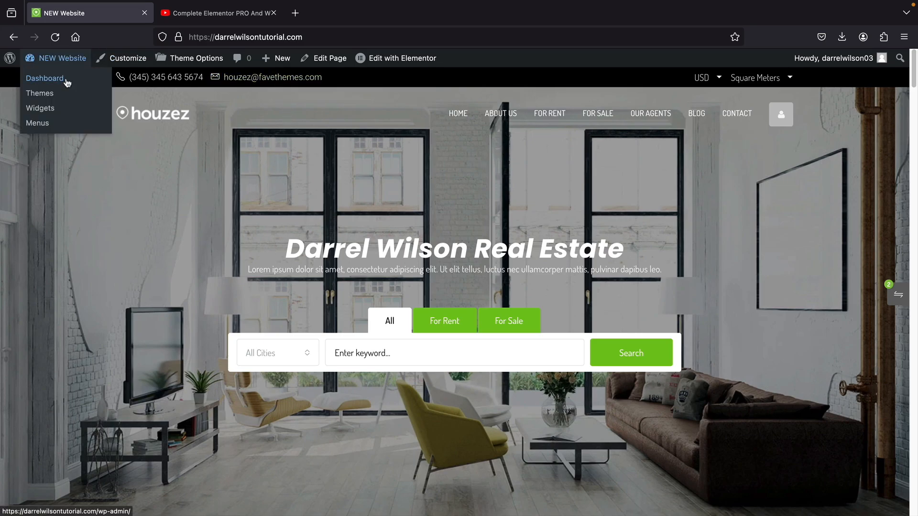
{"action": "left_click", "coordinate": [68, 84]}
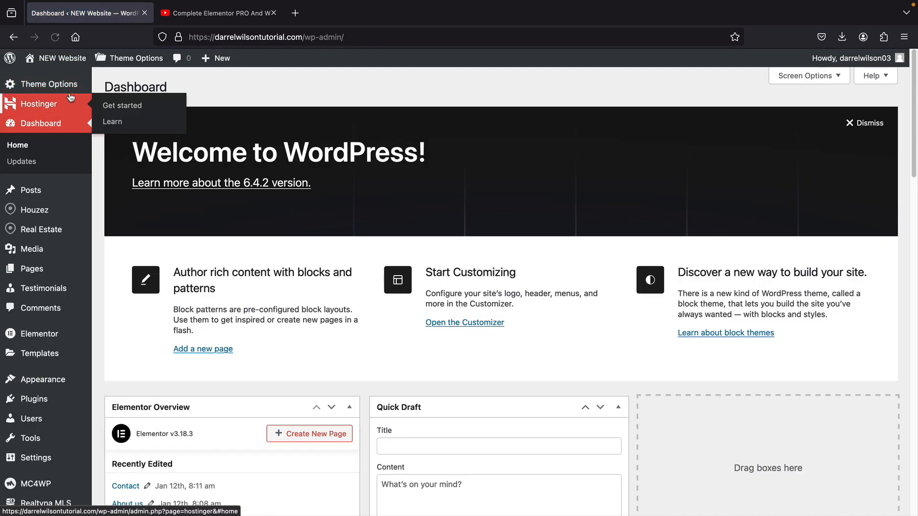
{"action": "mouse_move", "coordinate": [45, 274]}
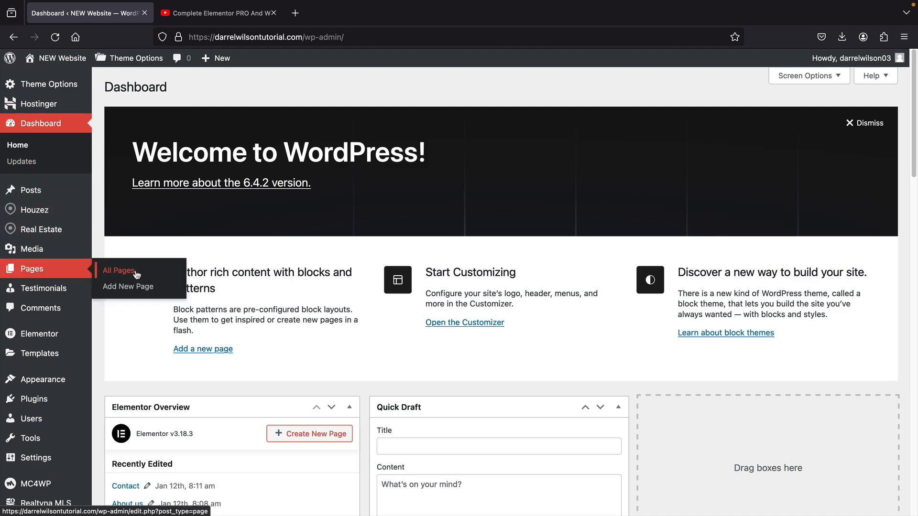
{"action": "left_click", "coordinate": [129, 272]}
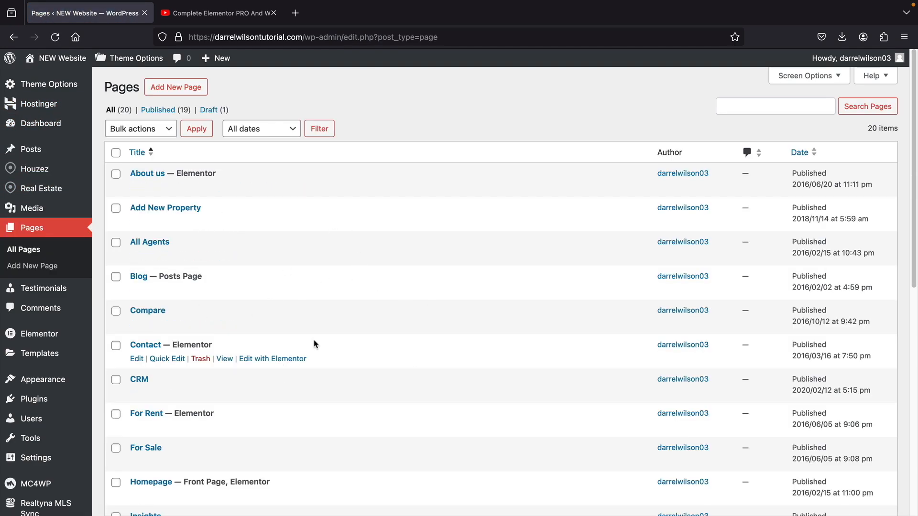
{"action": "scroll", "coordinate": [314, 344], "scroll_direction": "down", "scroll_amount": 3}
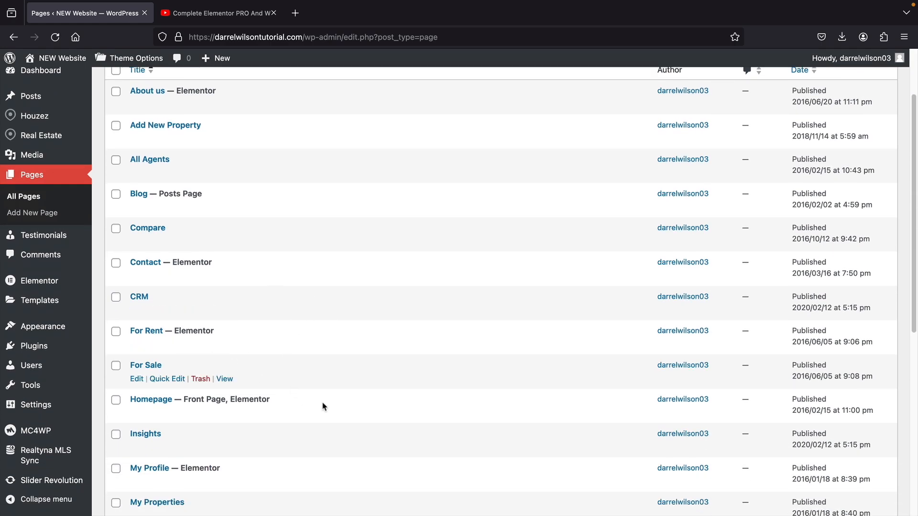
{"action": "scroll", "coordinate": [330, 398], "scroll_direction": "down", "scroll_amount": 6}
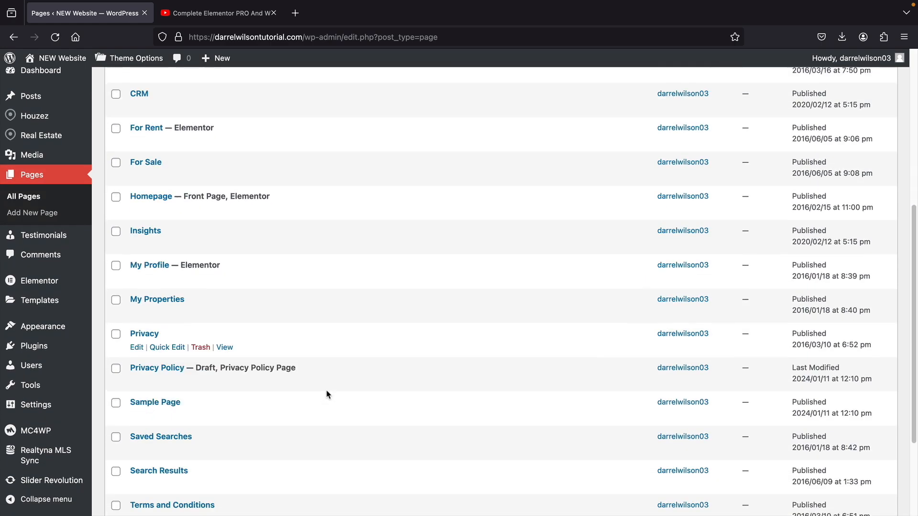
{"action": "scroll", "coordinate": [328, 394], "scroll_direction": "down", "scroll_amount": 4}
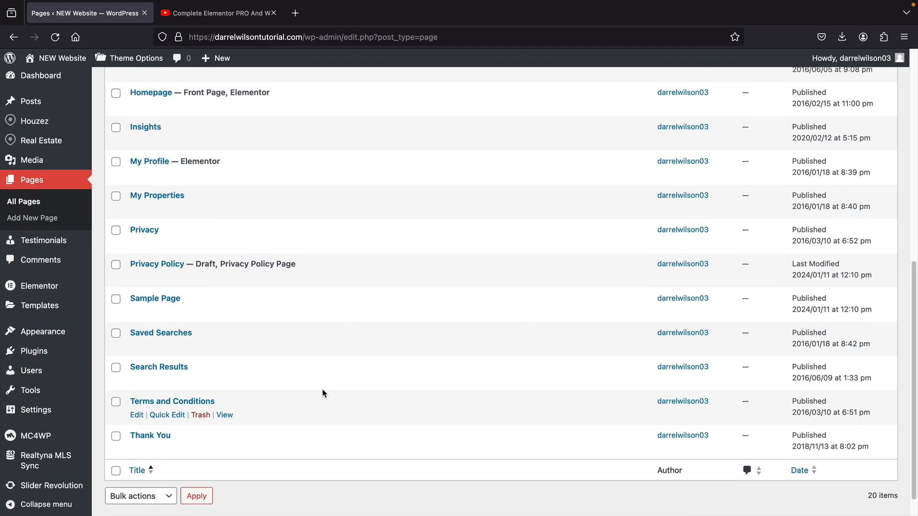
{"action": "scroll", "coordinate": [323, 394], "scroll_direction": "up", "scroll_amount": 2}
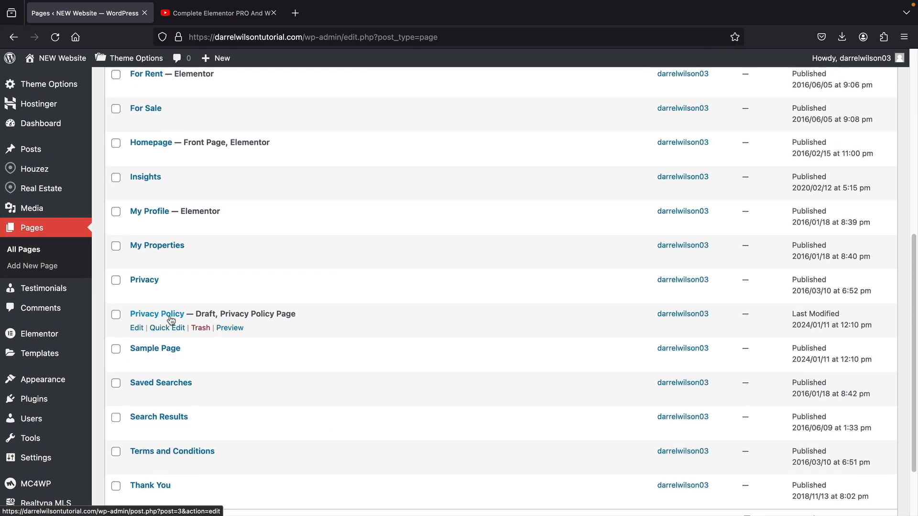
View the live Privacy page, then go back to the top of the Pages list.
{"action": "left_click", "coordinate": [225, 294]}
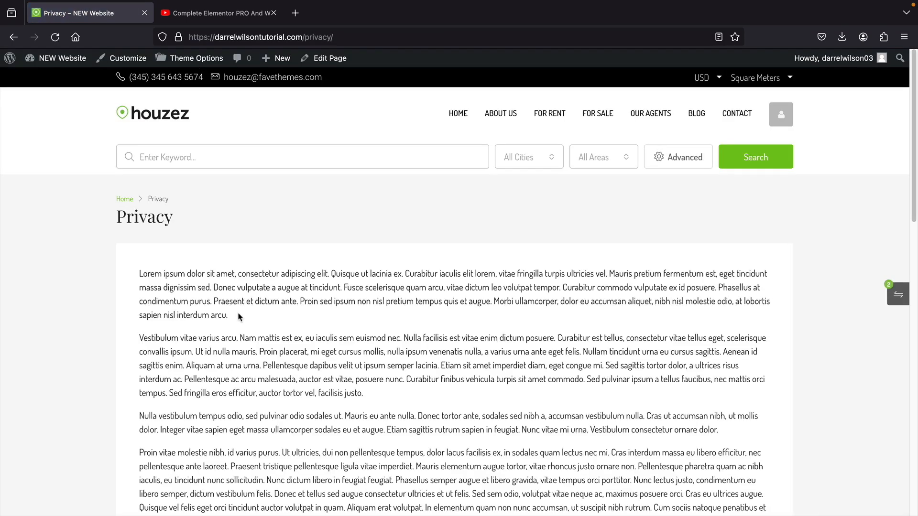
{"action": "scroll", "coordinate": [239, 317], "scroll_direction": "down", "scroll_amount": 15}
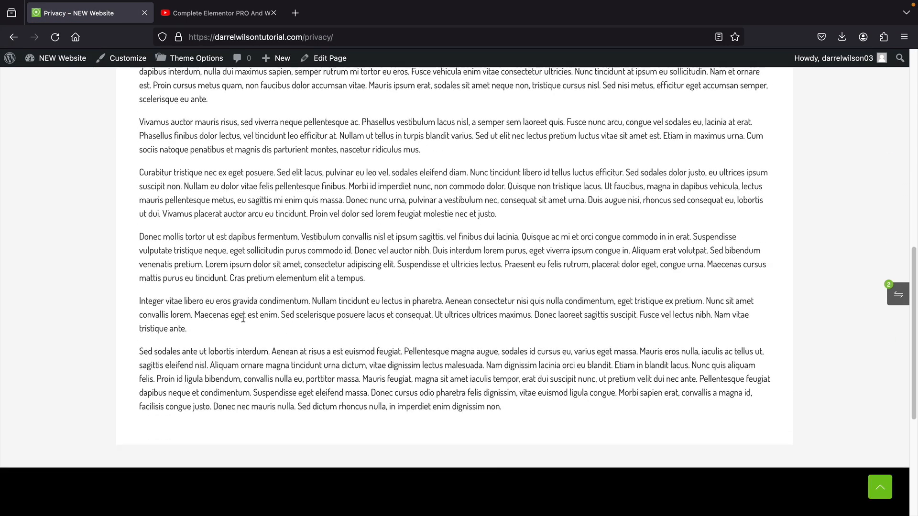
{"action": "scroll", "coordinate": [243, 317], "scroll_direction": "down", "scroll_amount": 3}
{"action": "scroll", "coordinate": [249, 325], "scroll_direction": "up", "scroll_amount": 20}
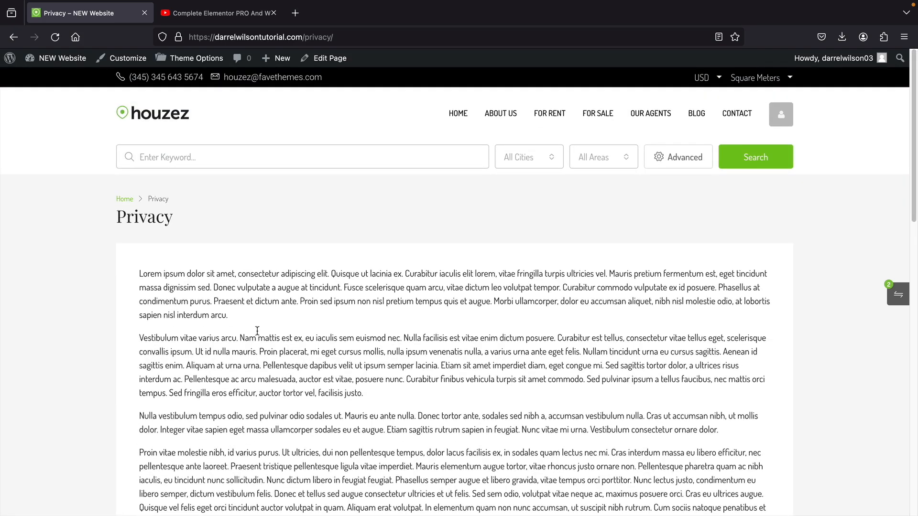
{"action": "left_click", "coordinate": [14, 38]}
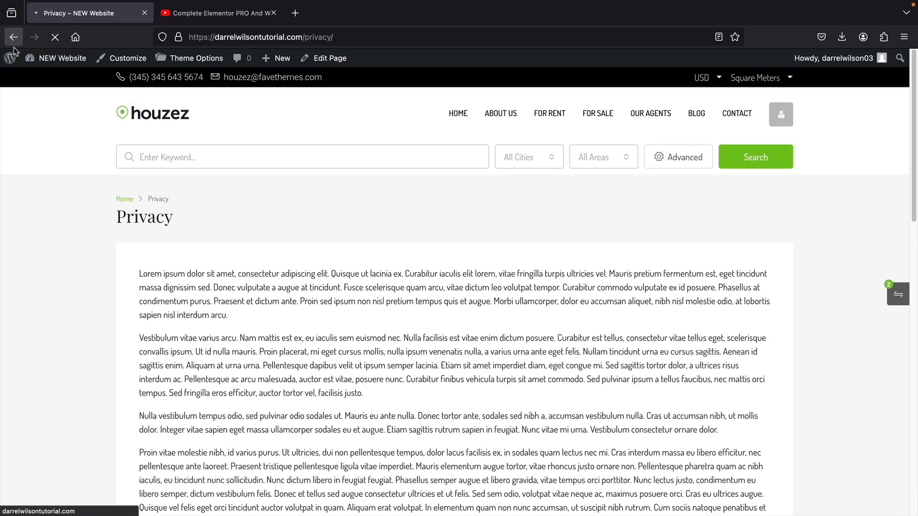
{"action": "scroll", "coordinate": [193, 219], "scroll_direction": "up", "scroll_amount": 10}
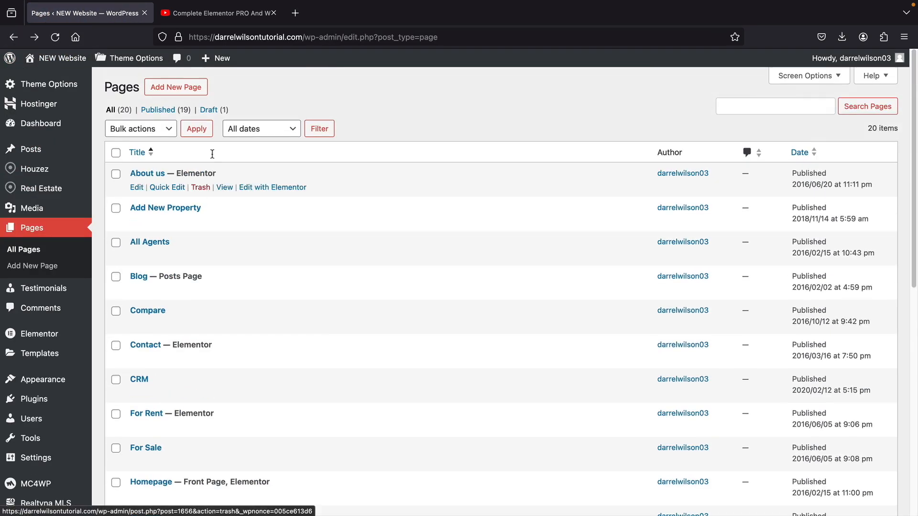
Publish a new page titled 'Services' with header type None and open it in Elementor.
{"action": "mouse_move", "coordinate": [221, 59]}
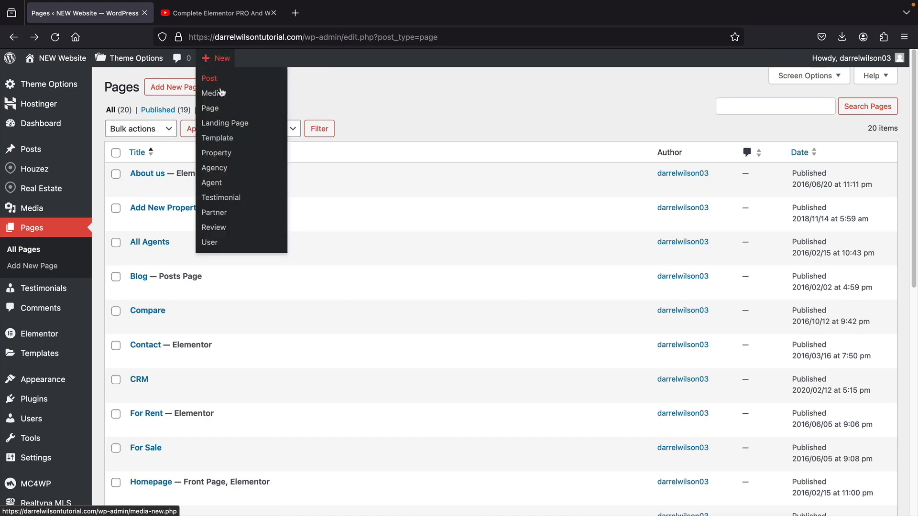
{"action": "left_click", "coordinate": [219, 110]}
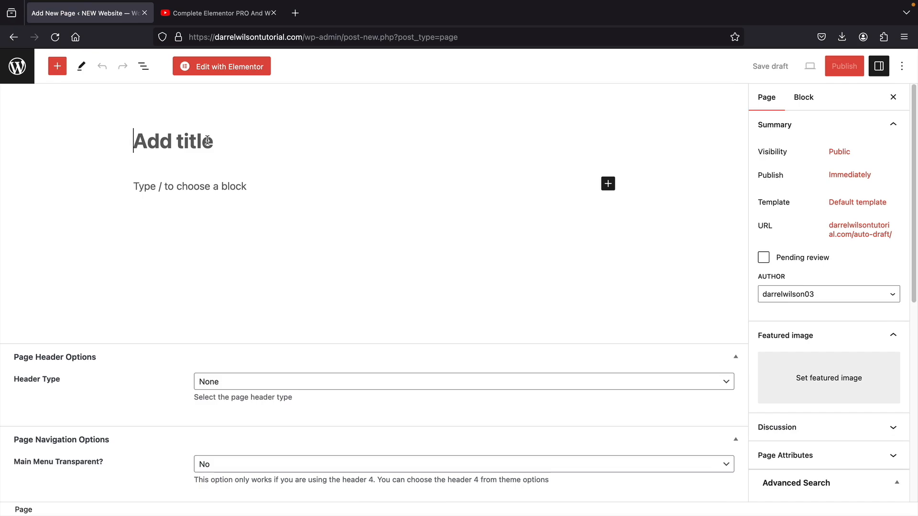
{"action": "type", "text": "Services"}
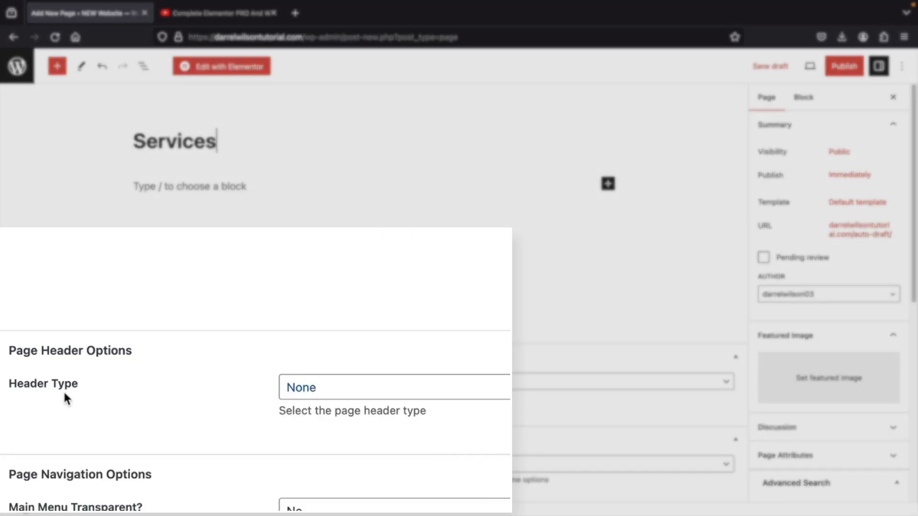
{"action": "left_click", "coordinate": [347, 387]}
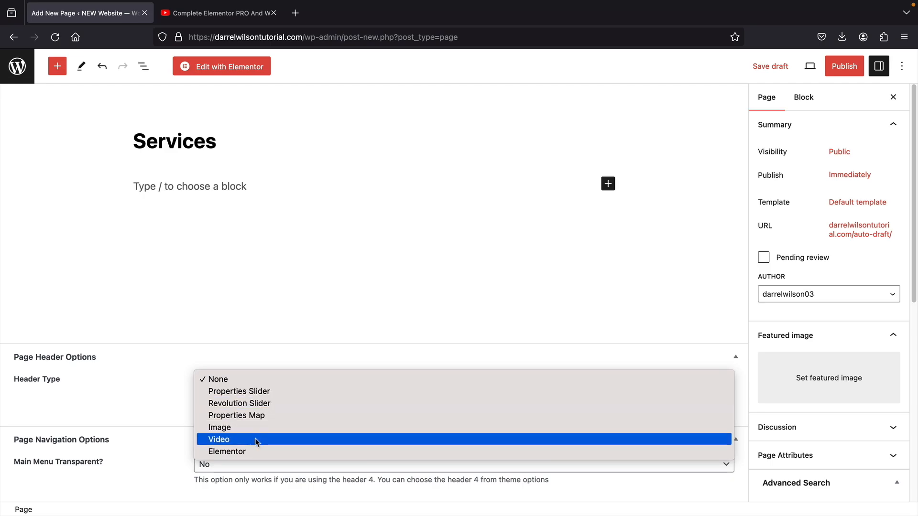
{"action": "left_click", "coordinate": [254, 380]}
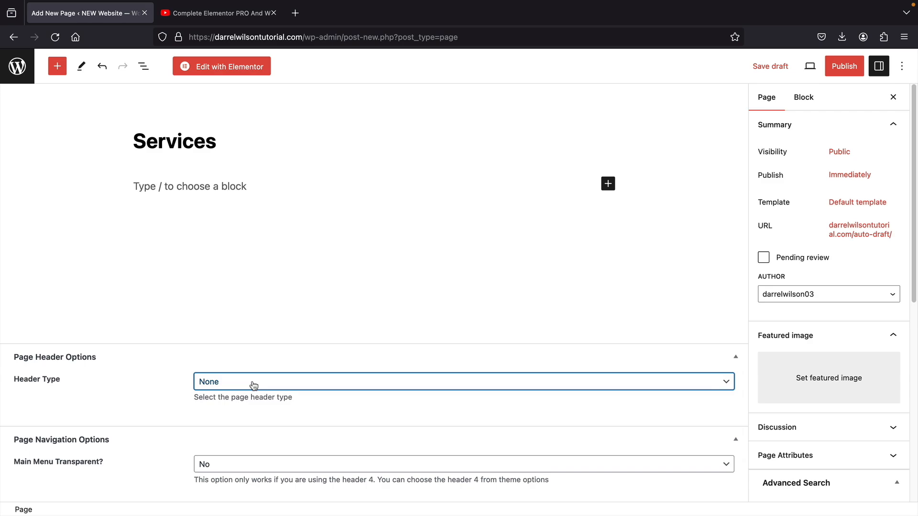
{"action": "left_click", "coordinate": [844, 69]}
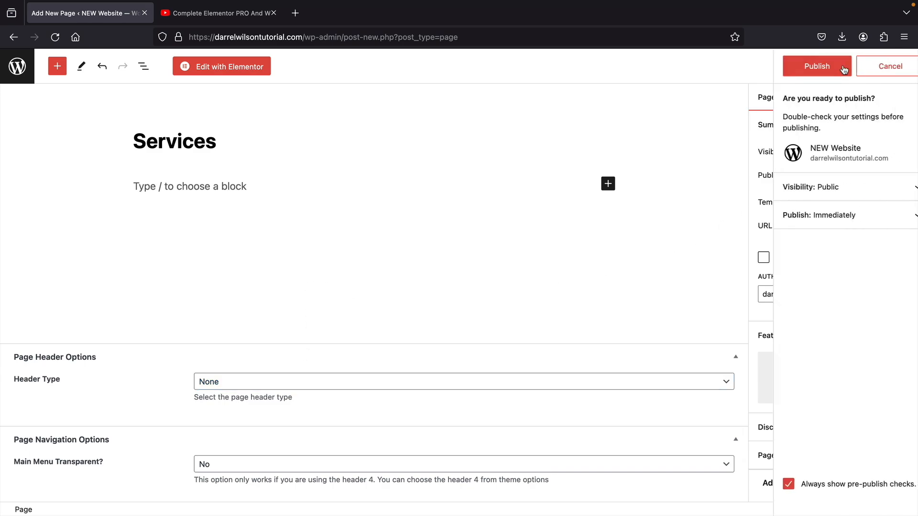
{"action": "left_click", "coordinate": [819, 68]}
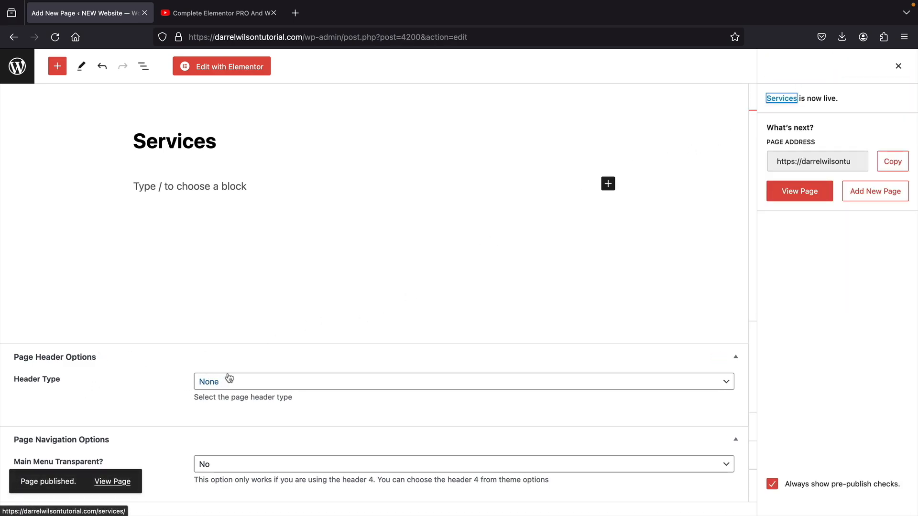
{"action": "left_click", "coordinate": [240, 70]}
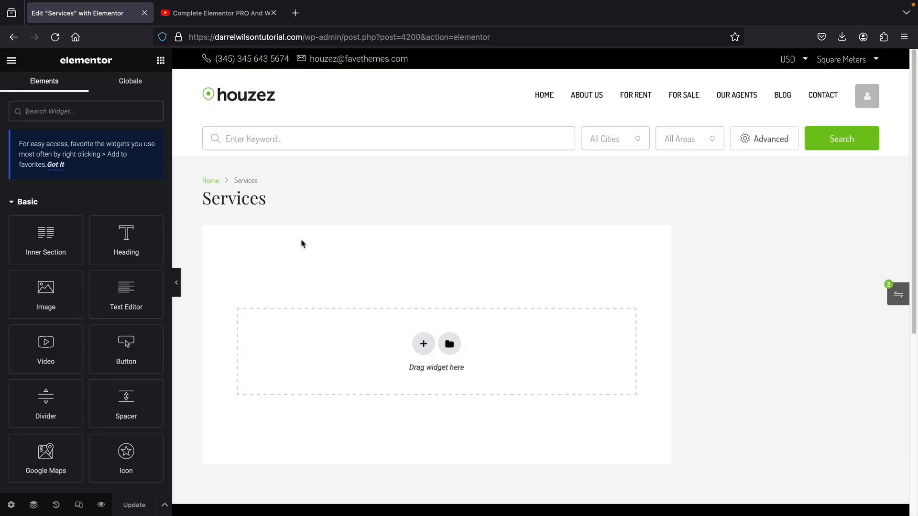
Set the Services page layout to Elementor Full Width.
{"action": "mouse_move", "coordinate": [276, 206]}
{"action": "left_mouse_down"}
{"action": "mouse_move", "coordinate": [201, 178]}
{"action": "mouse_move", "coordinate": [289, 207]}
{"action": "left_mouse_up"}
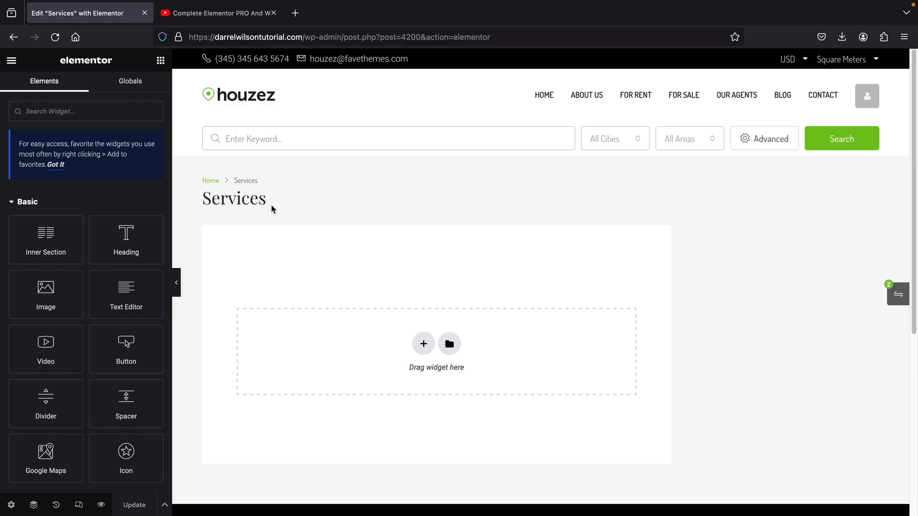
{"action": "left_click", "coordinate": [11, 506]}
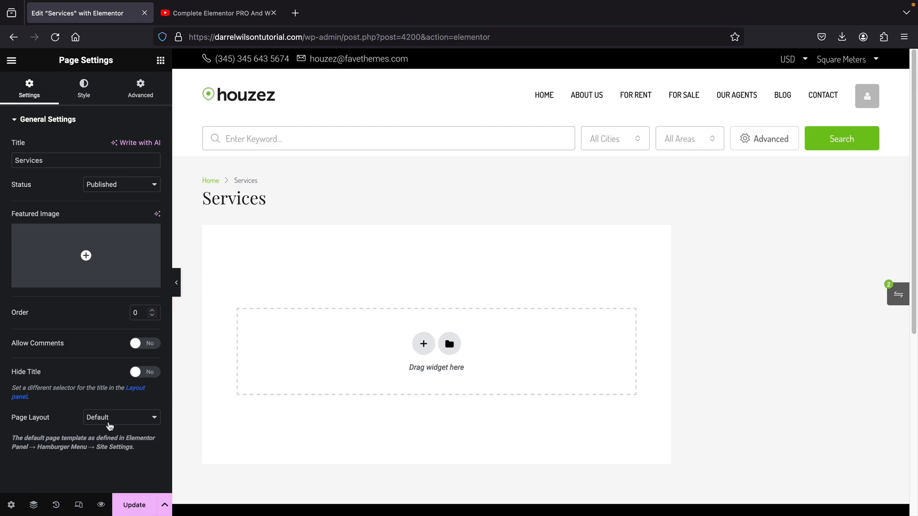
{"action": "left_click", "coordinate": [109, 424]}
{"action": "scroll", "coordinate": [144, 271], "scroll_direction": "down", "scroll_amount": 1}
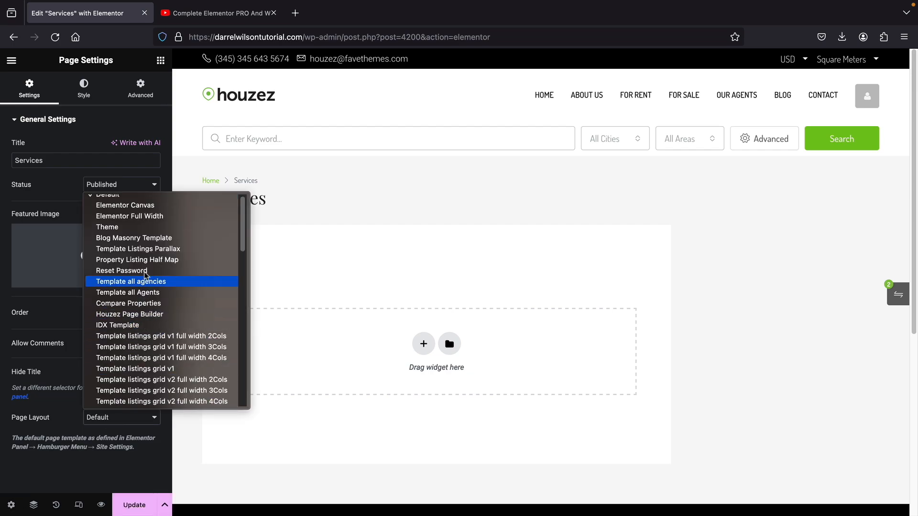
{"action": "left_click", "coordinate": [162, 217]}
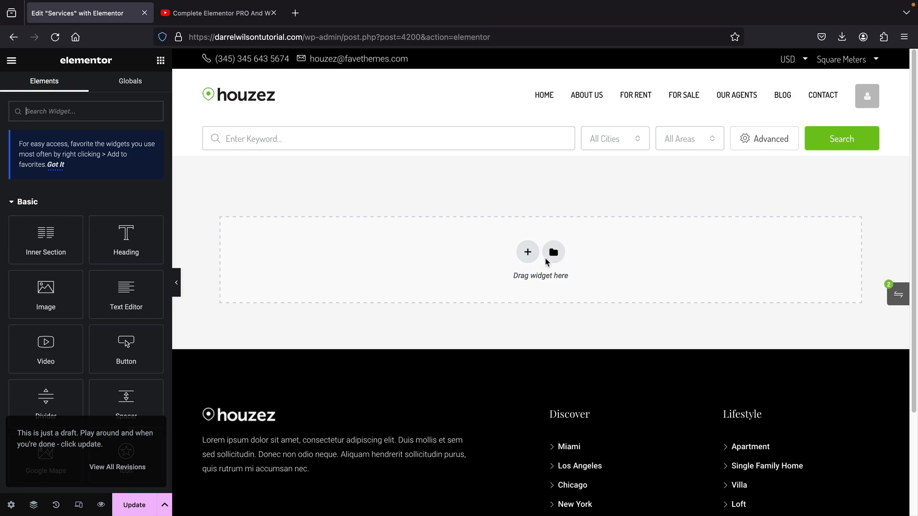
Add a three-column section with a heading, image and button in column one, then update.
{"action": "left_click", "coordinate": [528, 253]}
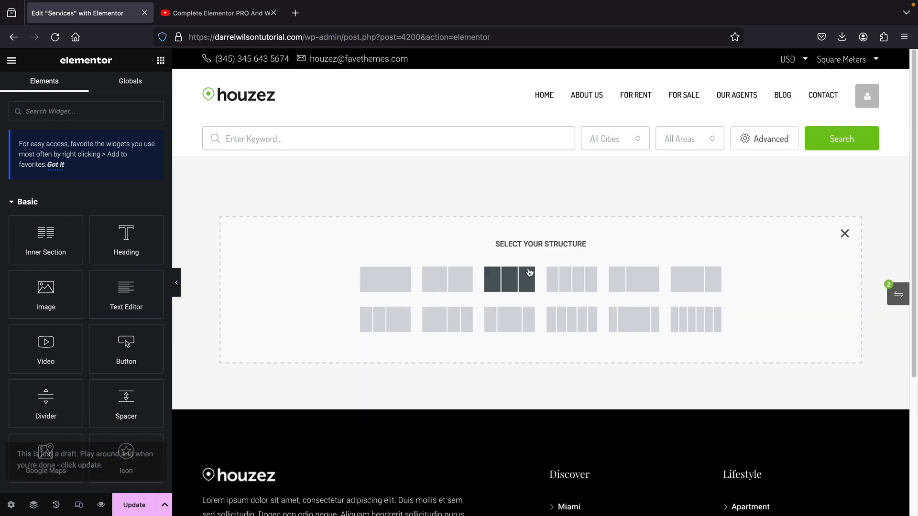
{"action": "left_click", "coordinate": [526, 284]}
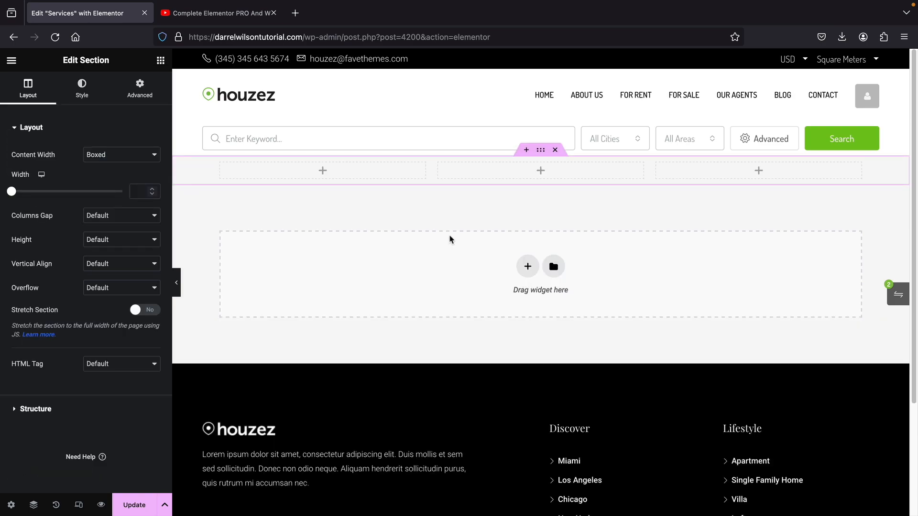
{"action": "left_click", "coordinate": [161, 62]}
{"action": "left_click_drag", "start_coordinate": [127, 219], "coordinate": [296, 172]}
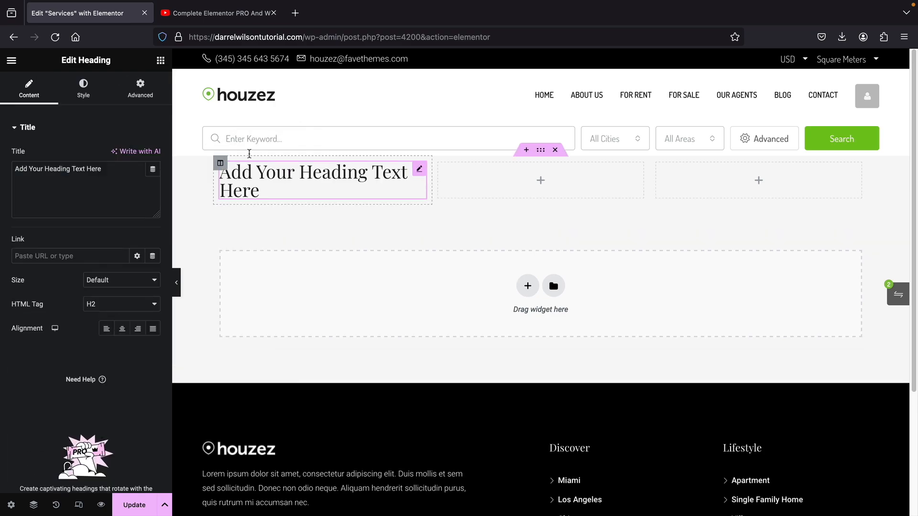
{"action": "left_click", "coordinate": [161, 61]}
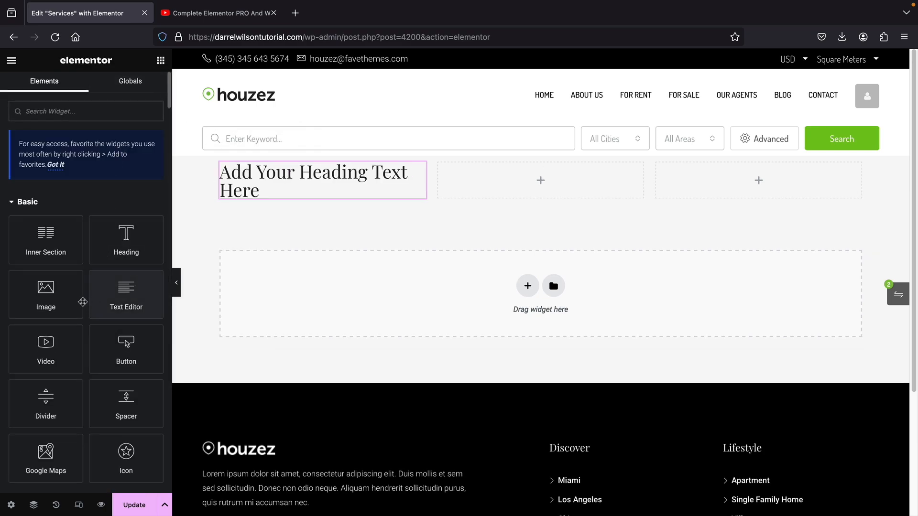
{"action": "left_click_drag", "start_coordinate": [46, 293], "coordinate": [297, 197]}
{"action": "left_click", "coordinate": [160, 61]}
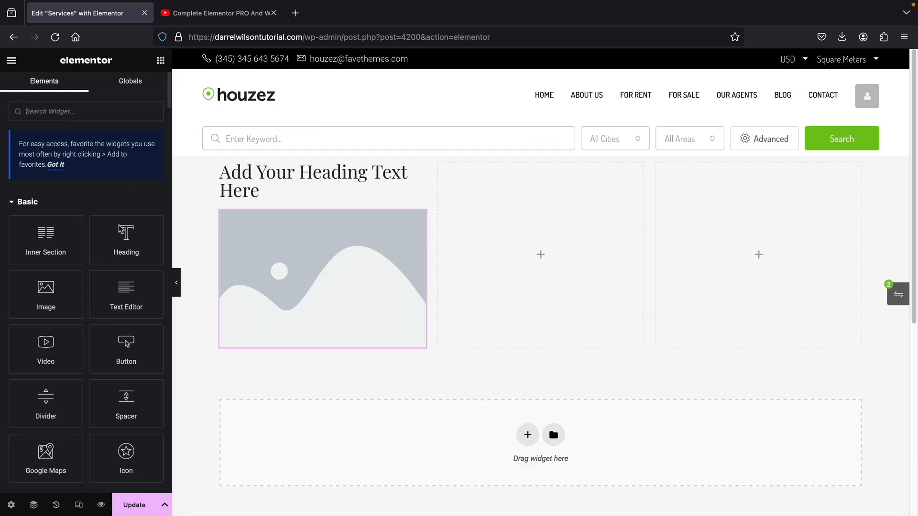
{"action": "left_click_drag", "start_coordinate": [88, 368], "coordinate": [267, 335]}
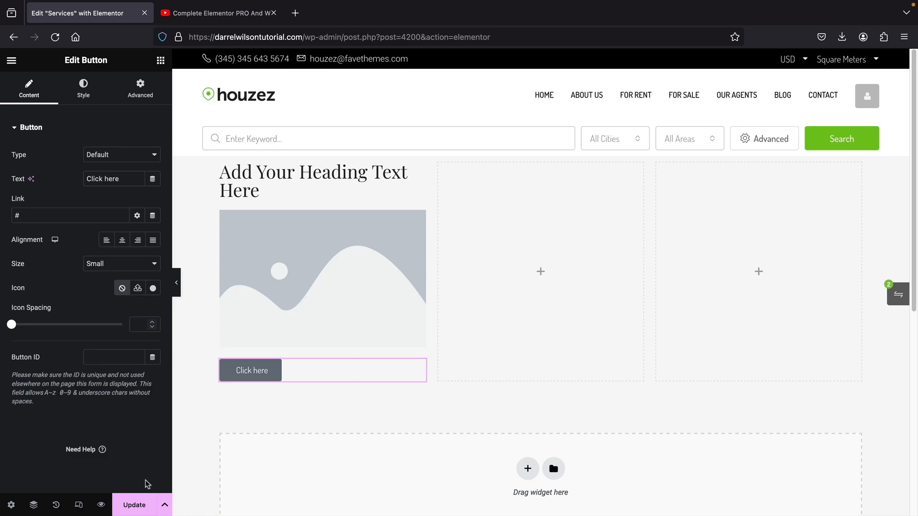
{"action": "left_click", "coordinate": [136, 508]}
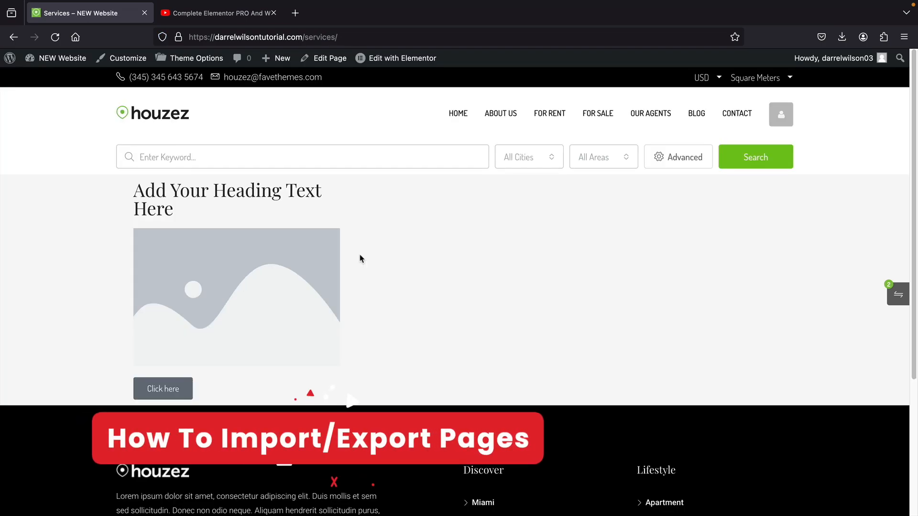
Go to ABOUT US from the site menu, look over the page, and open it in Elementor.
{"action": "left_click", "coordinate": [500, 117]}
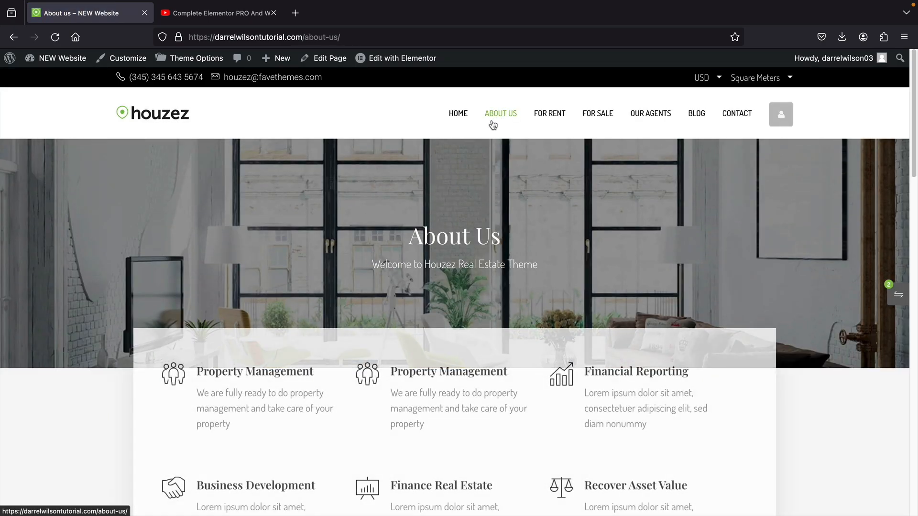
{"action": "mouse_move", "coordinate": [388, 68]}
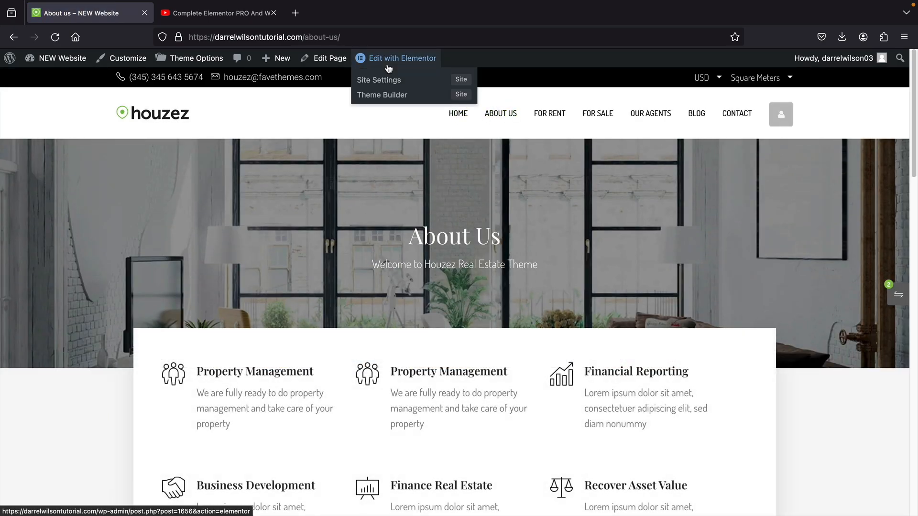
{"action": "scroll", "coordinate": [904, 233], "scroll_direction": "down", "scroll_amount": 7}
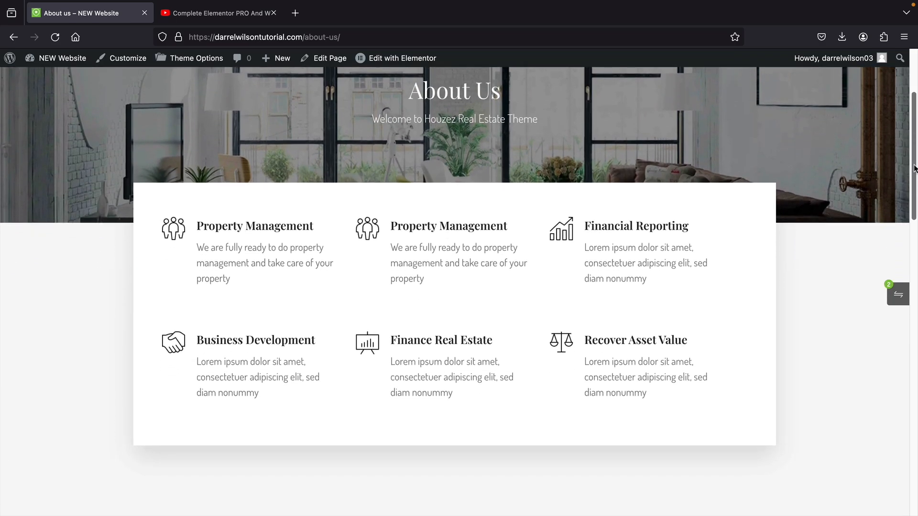
{"action": "scroll", "coordinate": [904, 232], "scroll_direction": "down", "scroll_amount": 10}
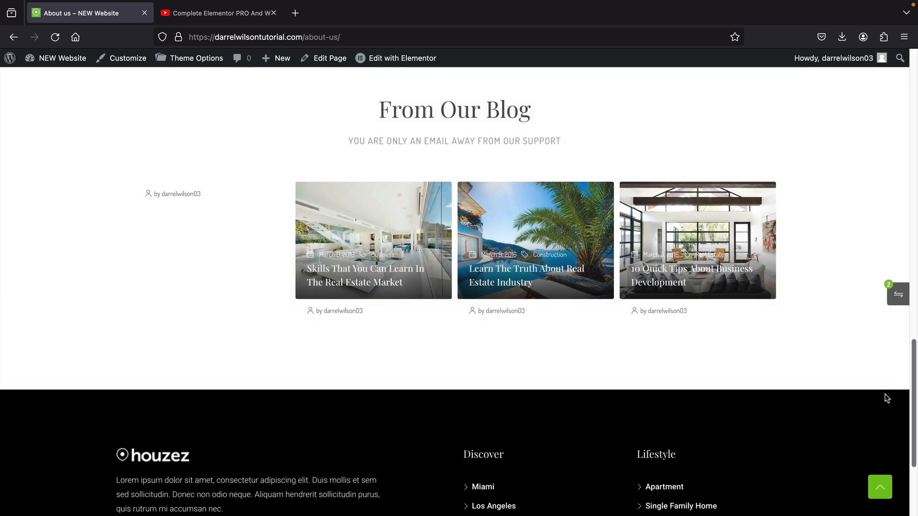
{"action": "scroll", "coordinate": [895, 210], "scroll_direction": "up", "scroll_amount": 10}
{"action": "scroll", "coordinate": [895, 210], "scroll_direction": "up", "scroll_amount": 7}
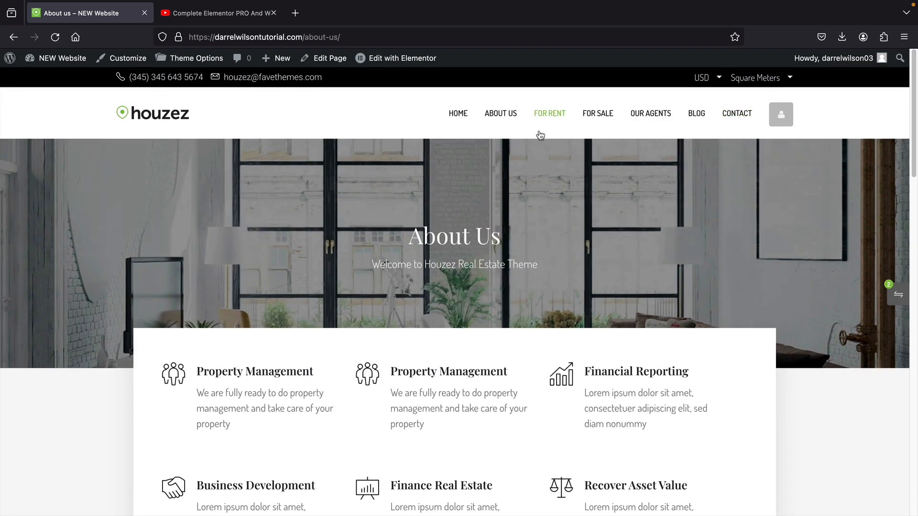
{"action": "left_click", "coordinate": [410, 62]}
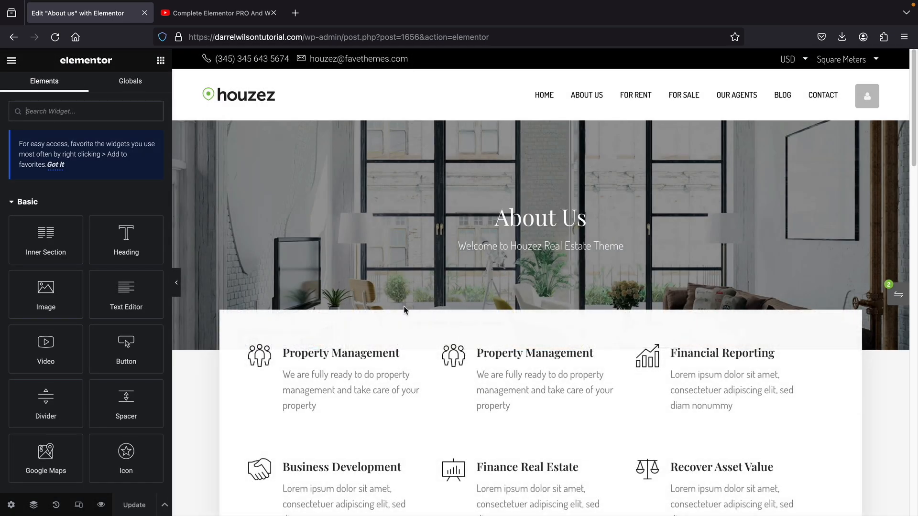
Save the About Us page as a template named 'our primary template' and close the library.
{"action": "left_click", "coordinate": [165, 506]}
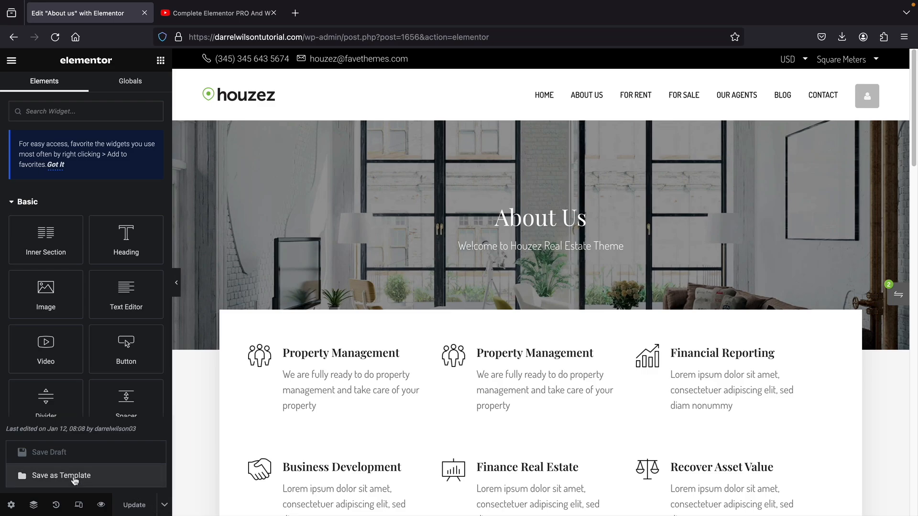
{"action": "left_click", "coordinate": [75, 478]}
{"action": "left_click", "coordinate": [312, 267]}
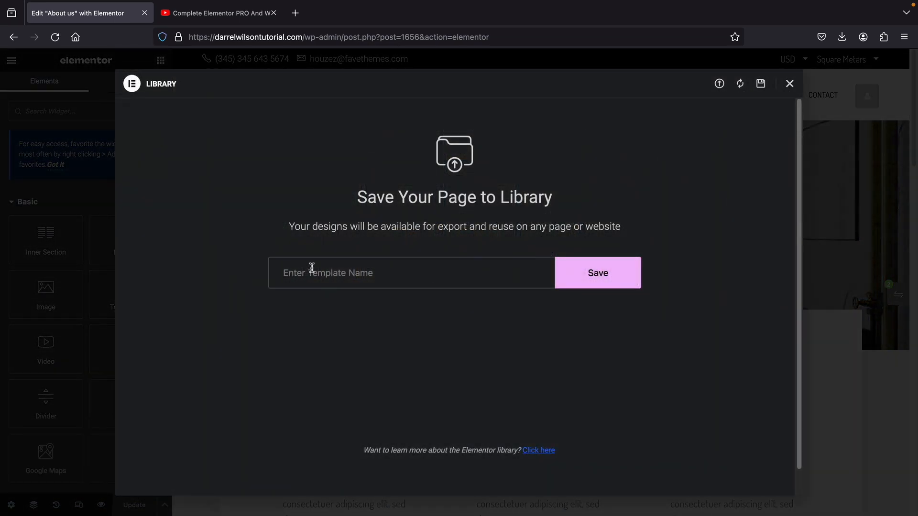
{"action": "type", "text": "OP"}
{"action": "key", "text": "BackSpace"}
{"action": "type", "text": "our primary template"}
{"action": "left_click", "coordinate": [598, 270]}
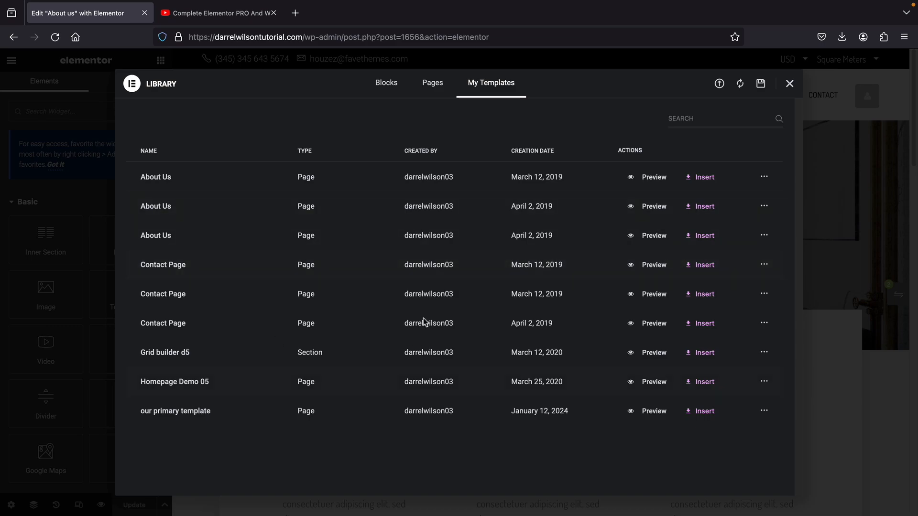
{"action": "left_click", "coordinate": [789, 85]}
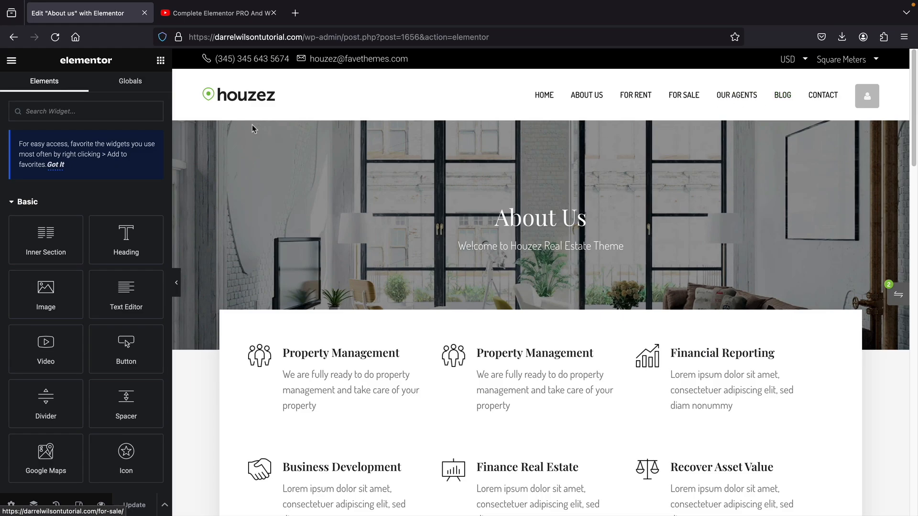
Exit Elementor, return to the Pages list, and view the live Services page.
{"action": "left_click", "coordinate": [11, 61]}
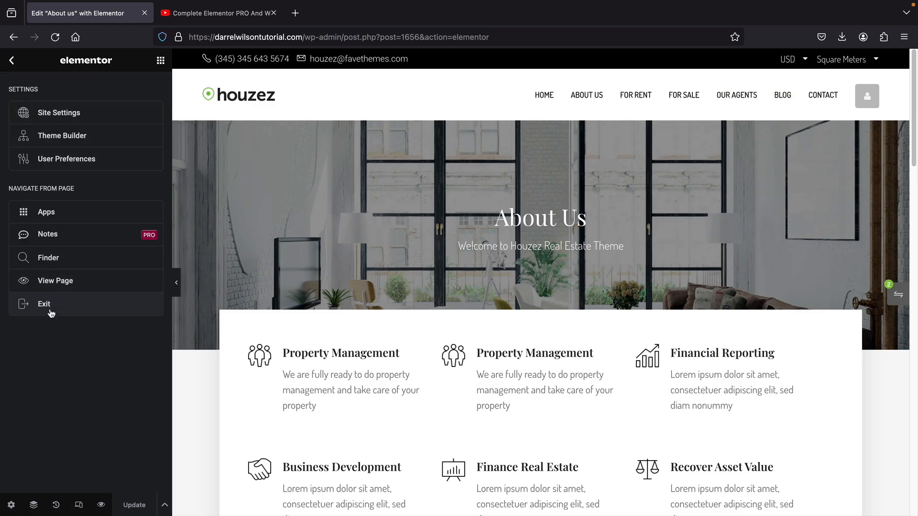
{"action": "left_click", "coordinate": [47, 306]}
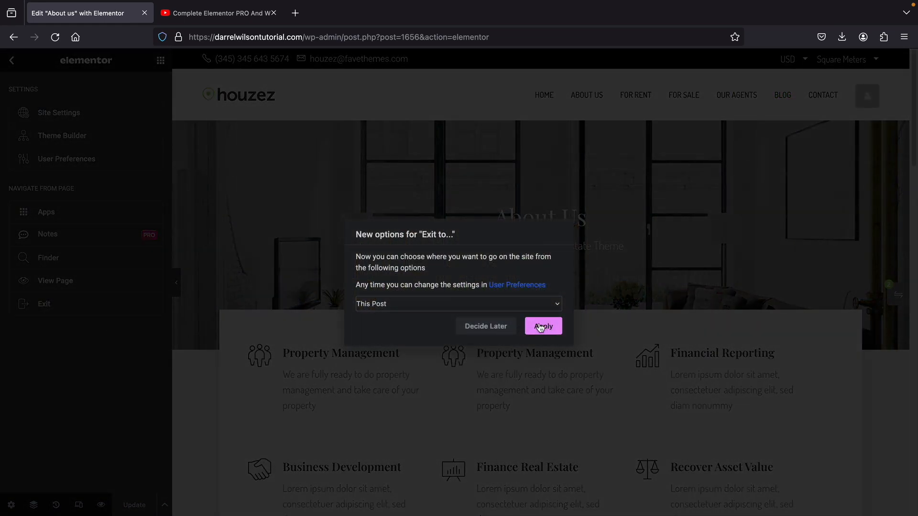
{"action": "left_click", "coordinate": [507, 326]}
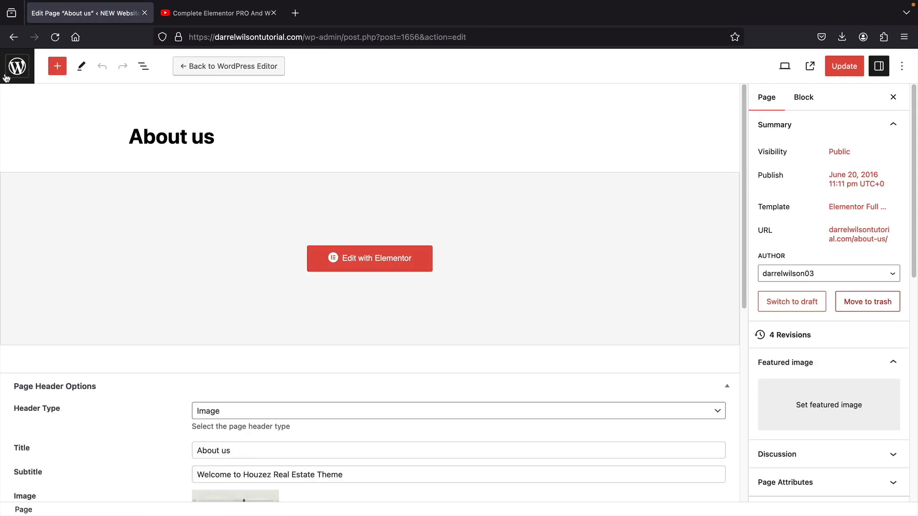
{"action": "left_click", "coordinate": [14, 69]}
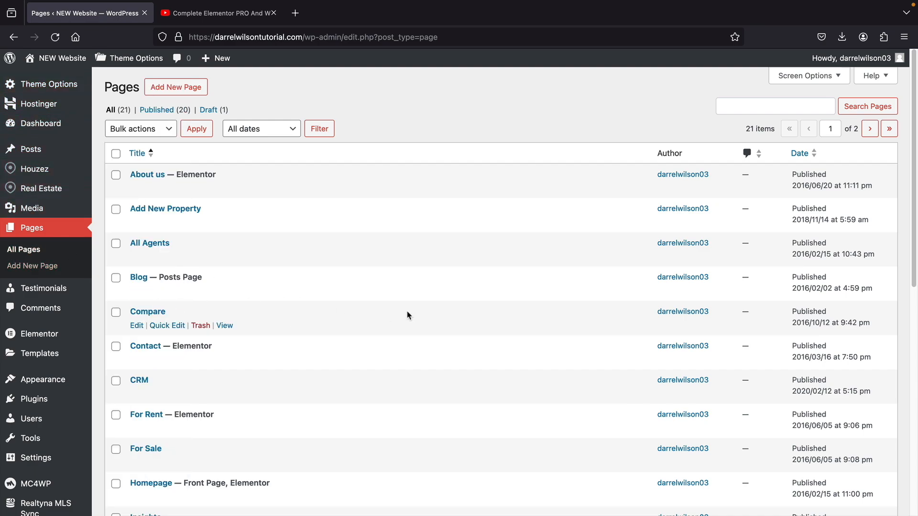
{"action": "scroll", "coordinate": [404, 316], "scroll_direction": "down", "scroll_amount": 10}
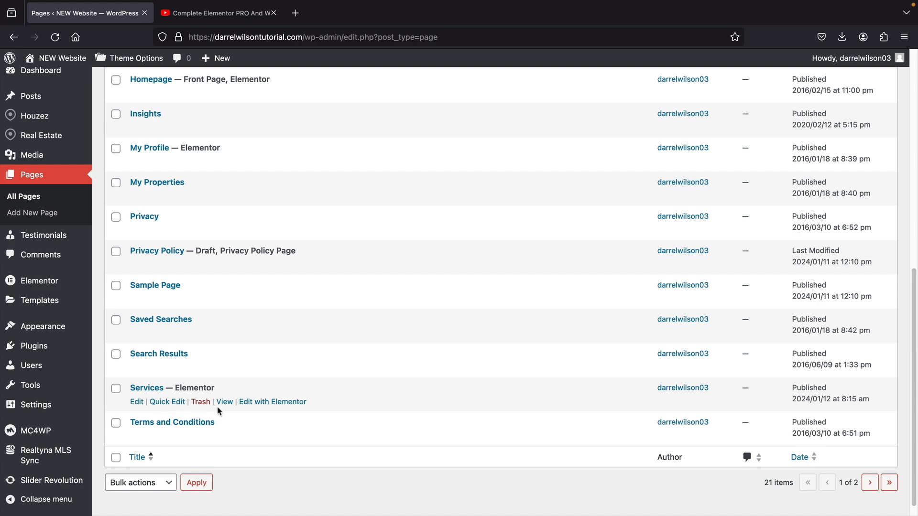
{"action": "left_click", "coordinate": [229, 404]}
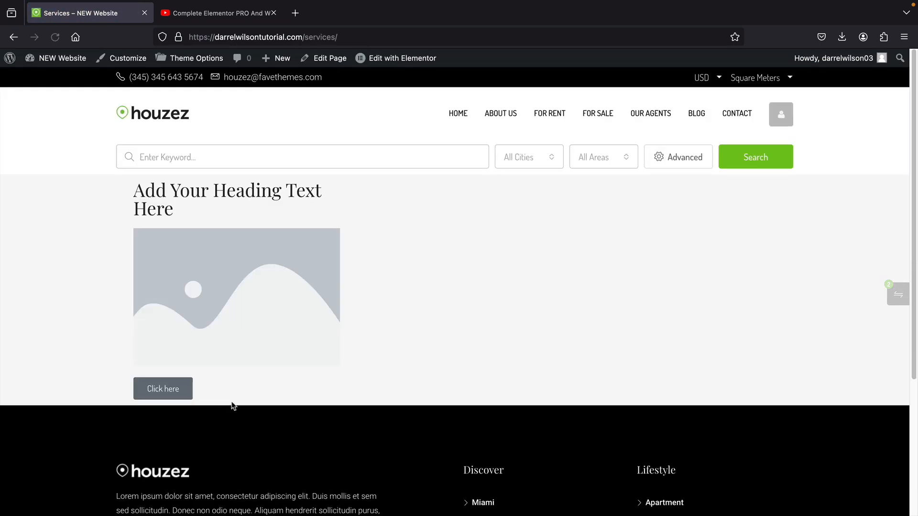
{"action": "mouse_move", "coordinate": [398, 65]}
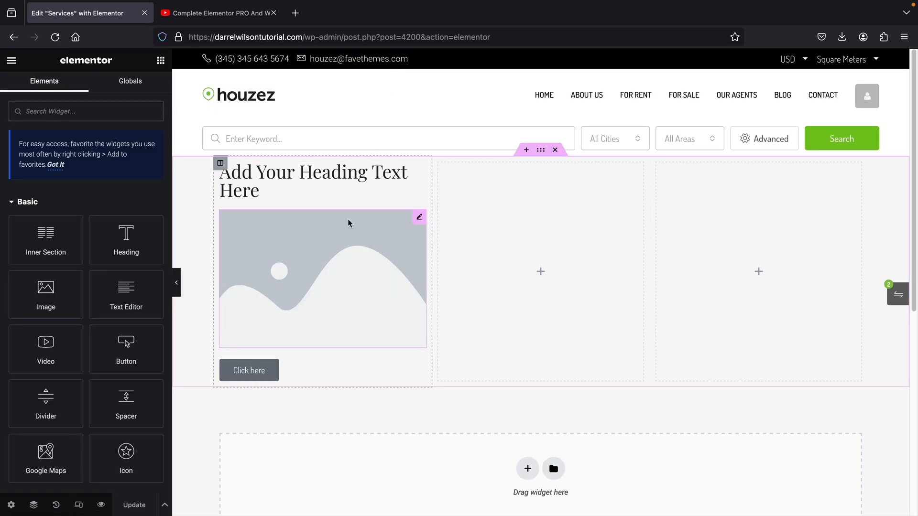
Replace the placeholder section with the 'our primary template' template, including its page settings.
{"action": "left_click", "coordinate": [555, 150]}
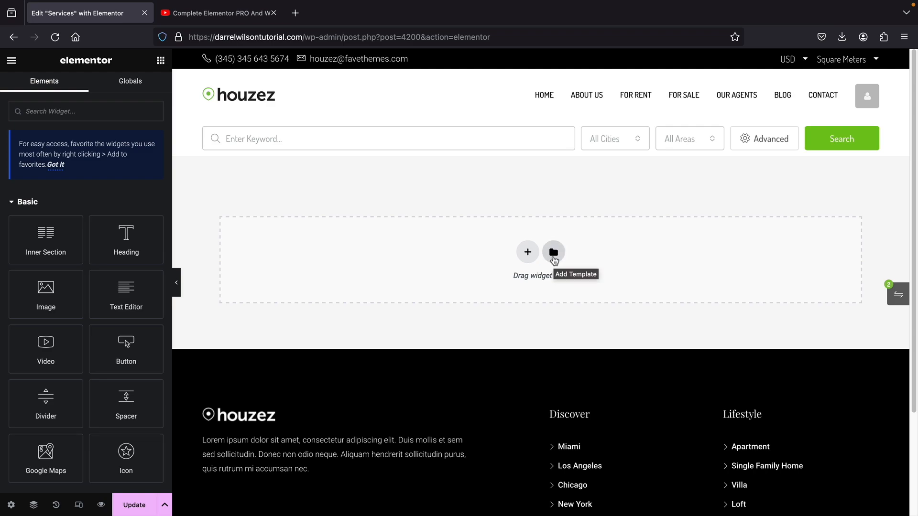
{"action": "left_click", "coordinate": [553, 254]}
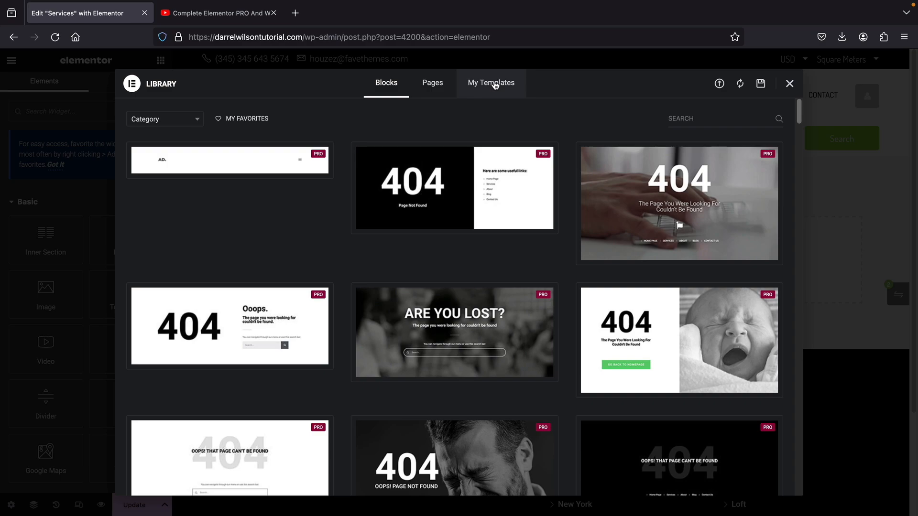
{"action": "left_click", "coordinate": [495, 84]}
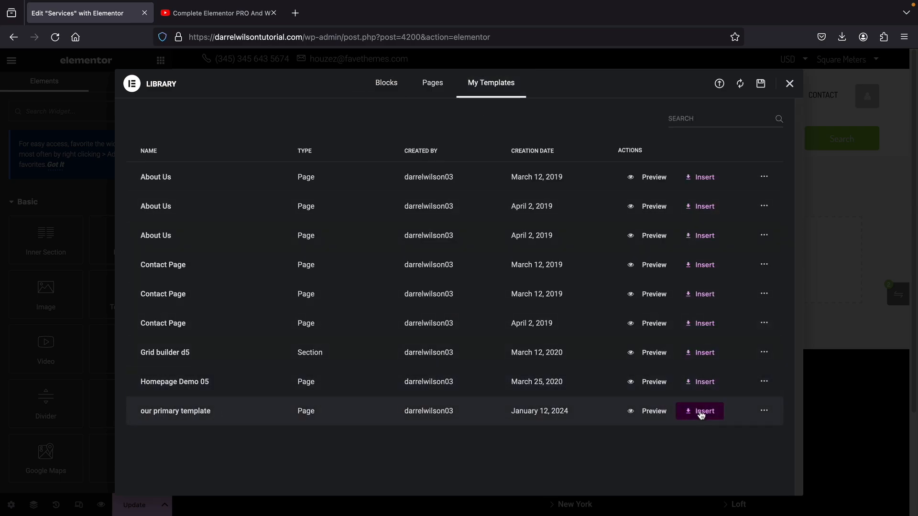
{"action": "left_click", "coordinate": [702, 412]}
{"action": "left_click", "coordinate": [552, 312]}
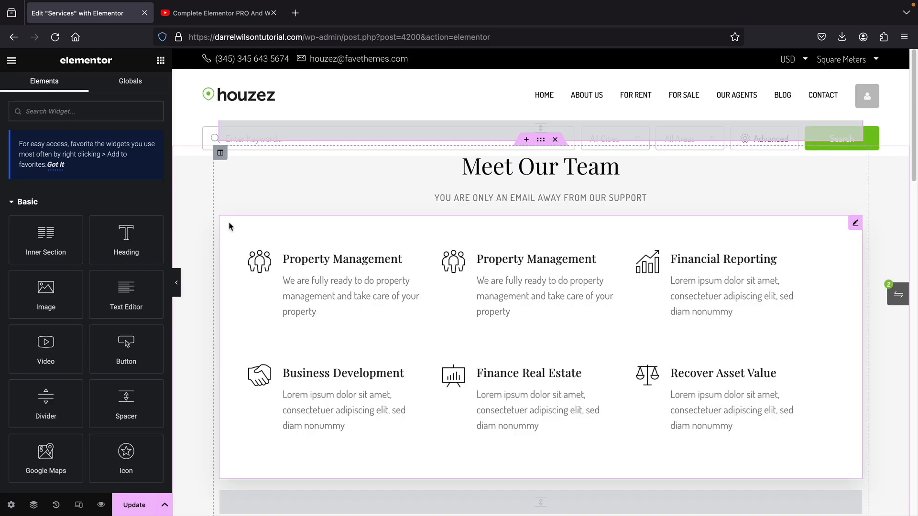
Raise the top spacer's height to 62 and update the Services page.
{"action": "scroll", "coordinate": [338, 311], "scroll_direction": "down", "scroll_amount": 8}
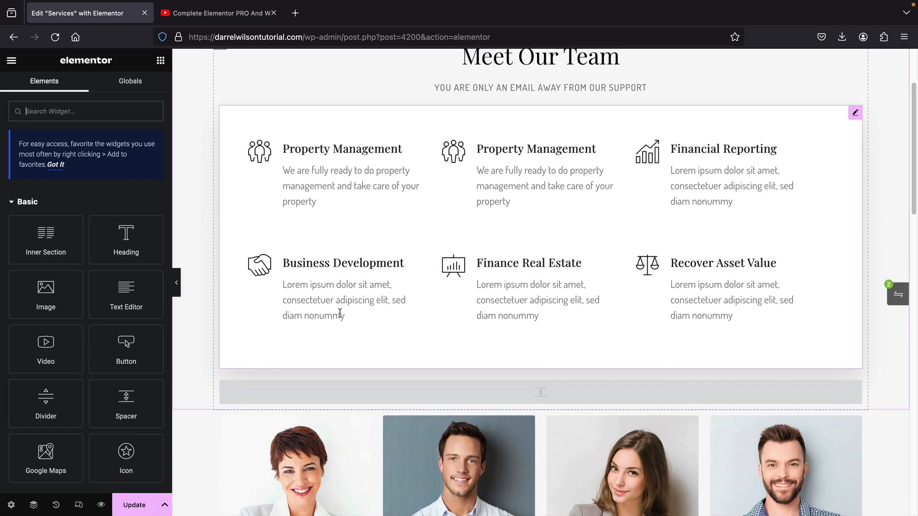
{"action": "scroll", "coordinate": [574, 287], "scroll_direction": "down", "scroll_amount": 13}
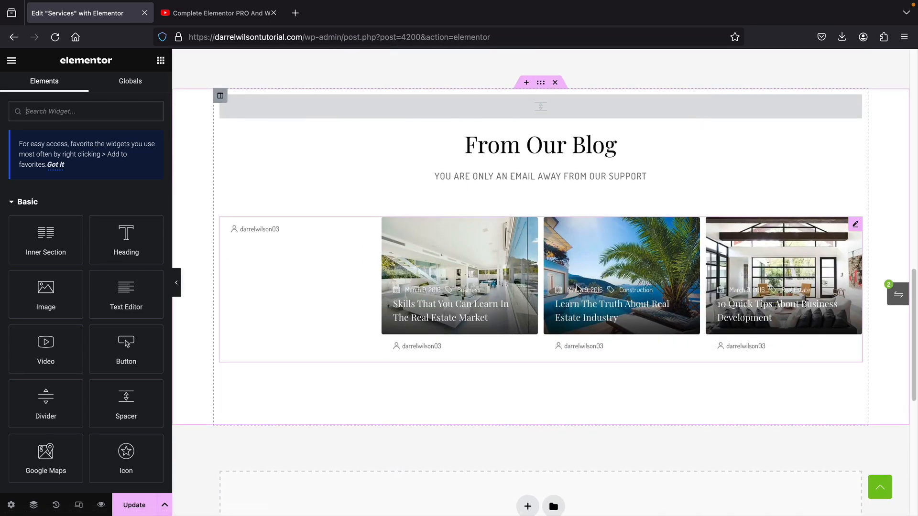
{"action": "scroll", "coordinate": [550, 310], "scroll_direction": "up", "scroll_amount": 5}
{"action": "scroll", "coordinate": [530, 330], "scroll_direction": "up", "scroll_amount": 15}
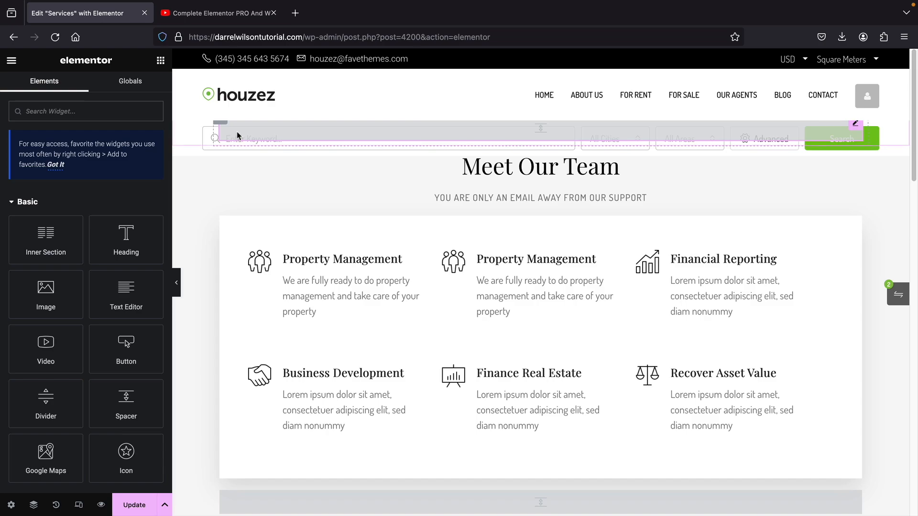
{"action": "left_click", "coordinate": [237, 131]}
{"action": "left_click_drag", "start_coordinate": [13, 168], "coordinate": [46, 171]}
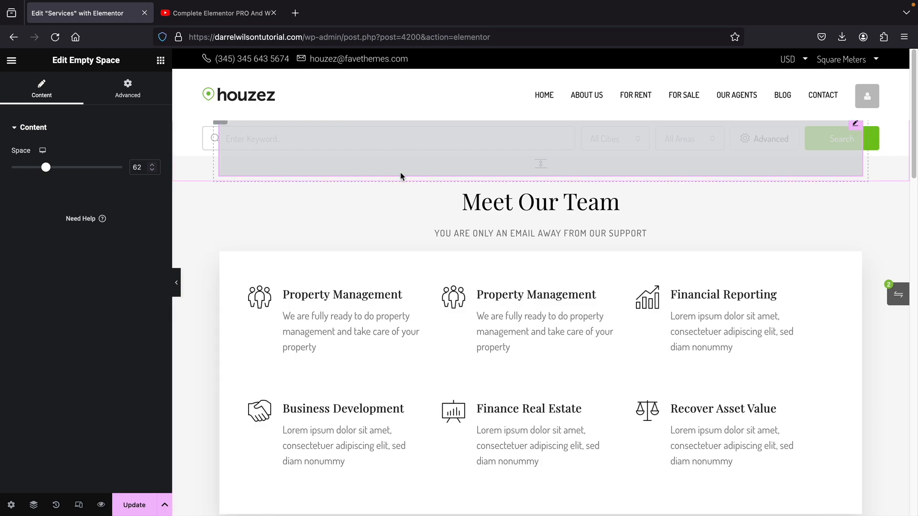
{"action": "left_click", "coordinate": [135, 507]}
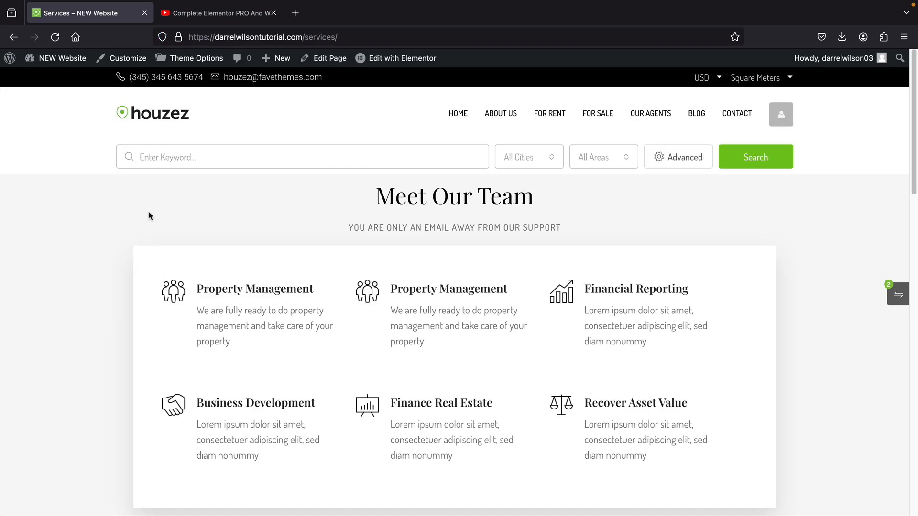
Scroll through the live Services page to review the Meet Our Team section and service boxes.
{"action": "scroll", "coordinate": [141, 215], "scroll_direction": "down", "scroll_amount": 10}
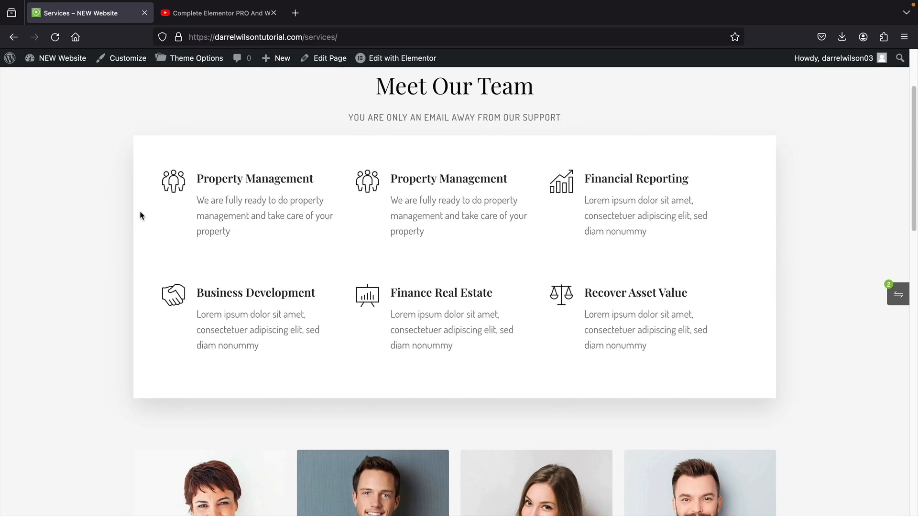
{"action": "scroll", "coordinate": [137, 221], "scroll_direction": "down", "scroll_amount": 8}
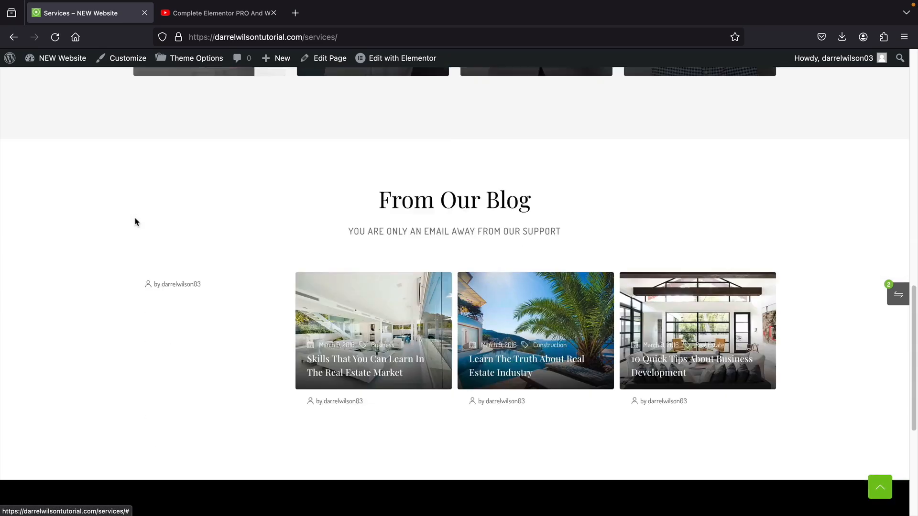
{"action": "scroll", "coordinate": [136, 220], "scroll_direction": "up", "scroll_amount": 8}
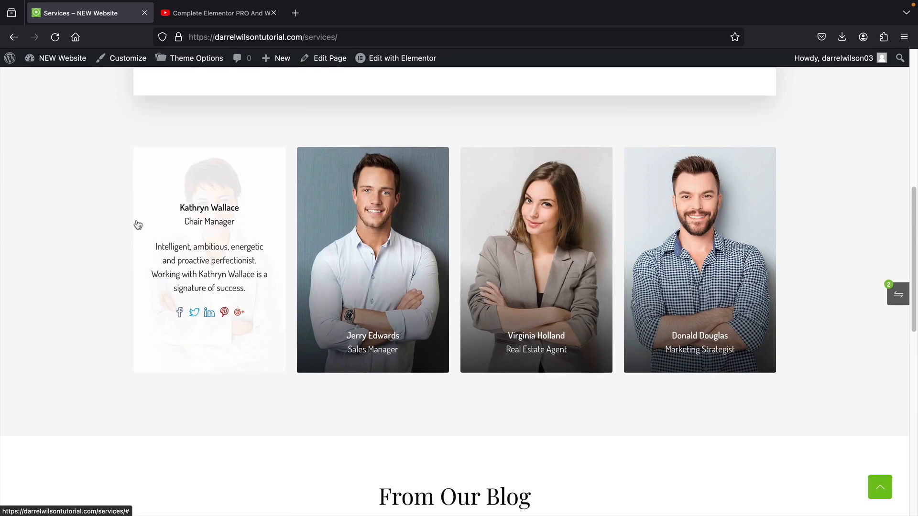
{"action": "scroll", "coordinate": [356, 246], "scroll_direction": "up", "scroll_amount": 7}
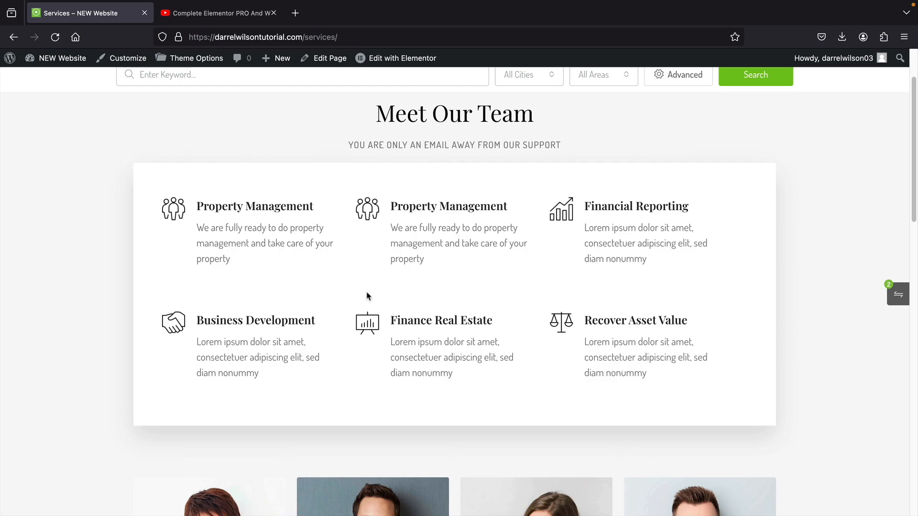
{"action": "scroll", "coordinate": [209, 305], "scroll_direction": "up", "scroll_amount": 2}
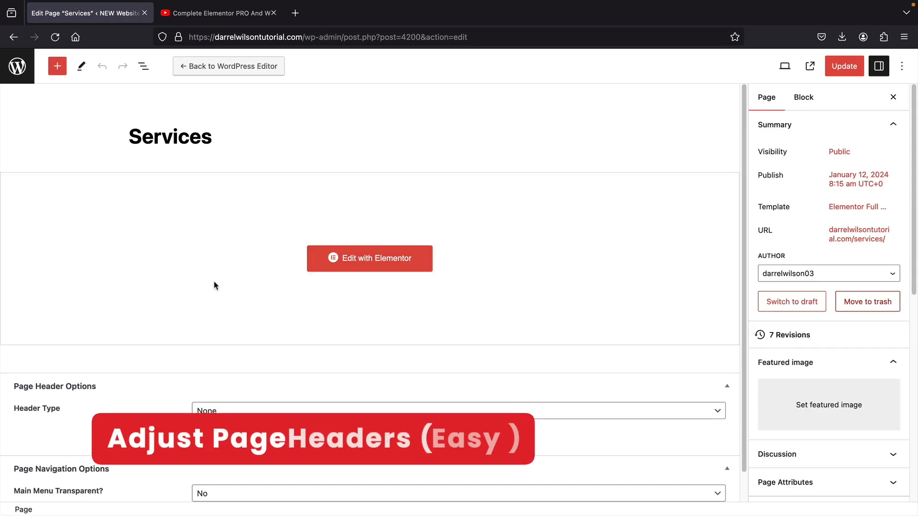
Set the Services page header type to Properties Slider, update the page, and view it live.
{"action": "scroll", "coordinate": [214, 285], "scroll_direction": "down", "scroll_amount": 1}
{"action": "left_click", "coordinate": [250, 385]}
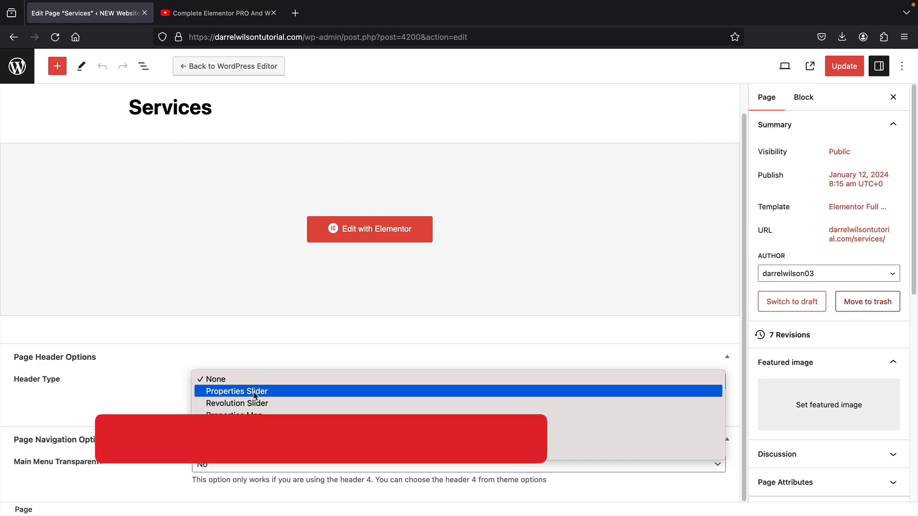
{"action": "left_click", "coordinate": [253, 392]}
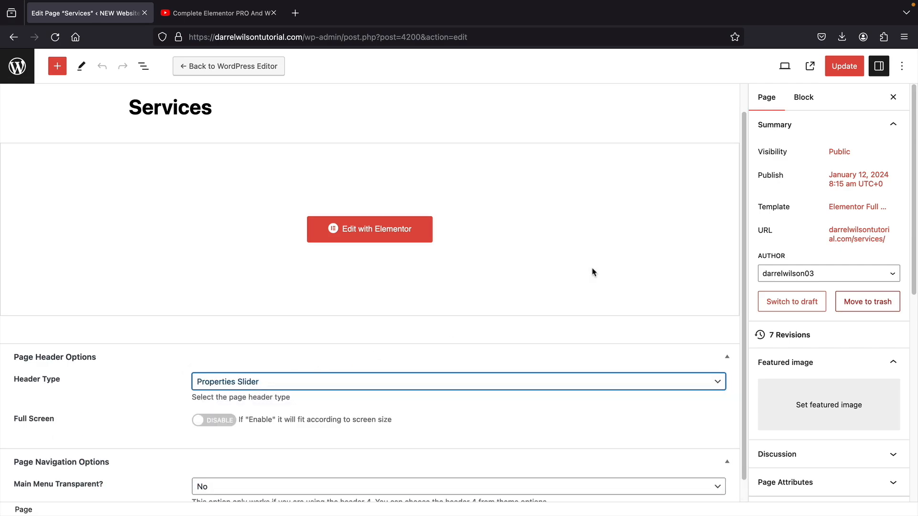
{"action": "left_click", "coordinate": [838, 70]}
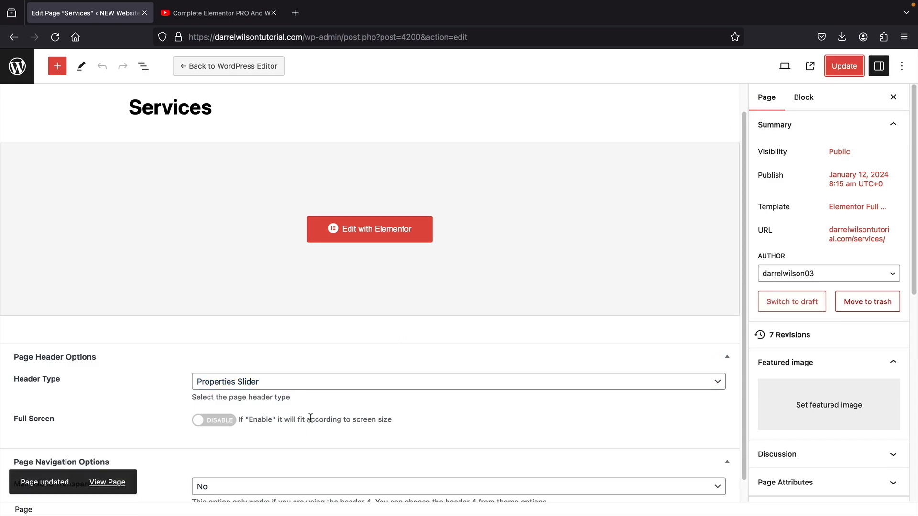
{"action": "left_click", "coordinate": [119, 487]}
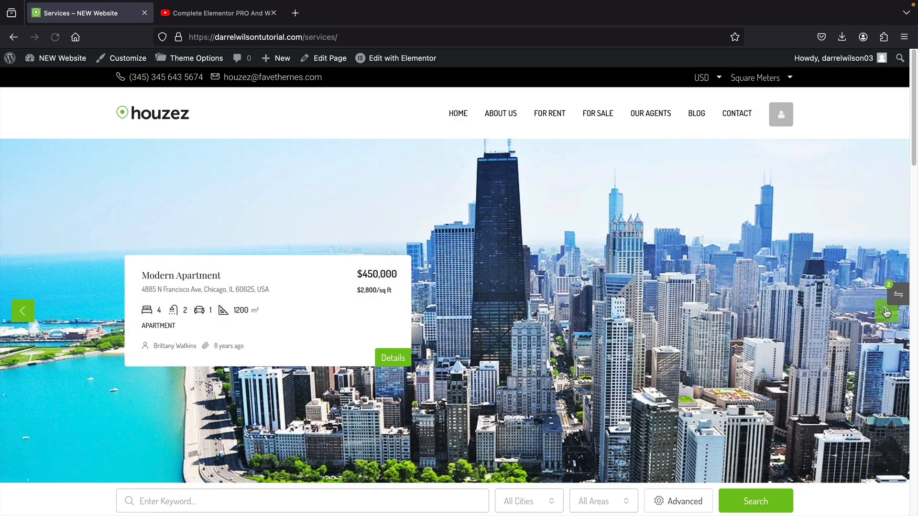
Advance the Services header slider four properties, scroll the page, then reopen it in the editor.
{"action": "left_click", "coordinate": [884, 313]}
{"action": "left_click", "coordinate": [883, 314]}
{"action": "left_click", "coordinate": [882, 314]}
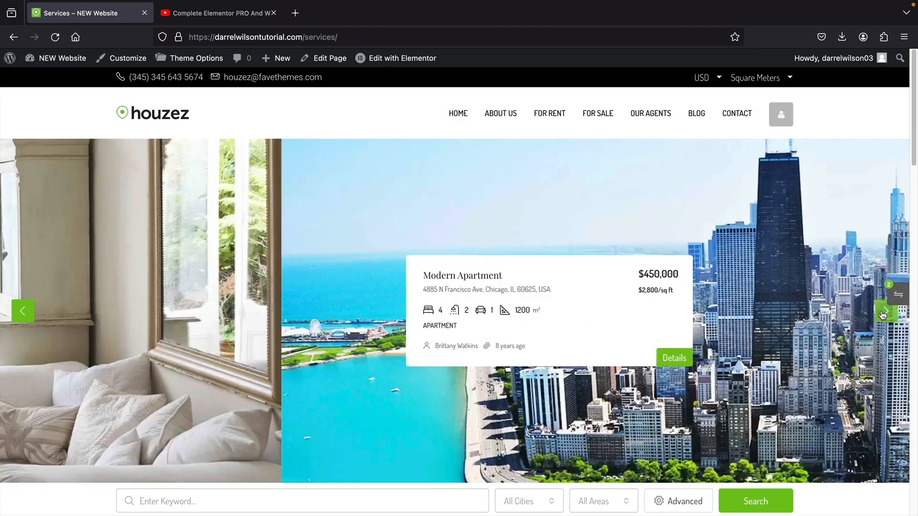
{"action": "left_click", "coordinate": [883, 313]}
{"action": "scroll", "coordinate": [807, 323], "scroll_direction": "down", "scroll_amount": 6}
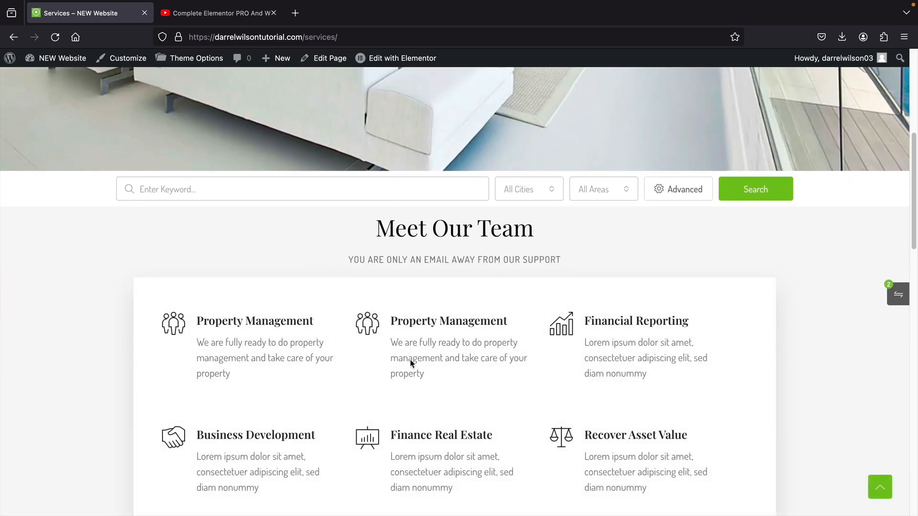
{"action": "scroll", "coordinate": [410, 364], "scroll_direction": "up", "scroll_amount": 6}
{"action": "left_click", "coordinate": [343, 57]}
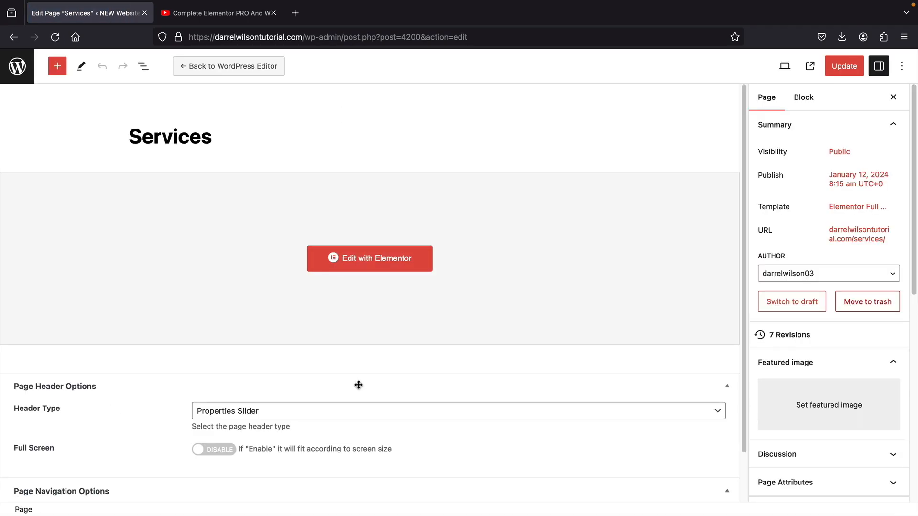
Try Revolution Slider as the Services page header type and look for an available slider.
{"action": "scroll", "coordinate": [359, 363], "scroll_direction": "down", "scroll_amount": 2}
{"action": "left_click", "coordinate": [308, 357]}
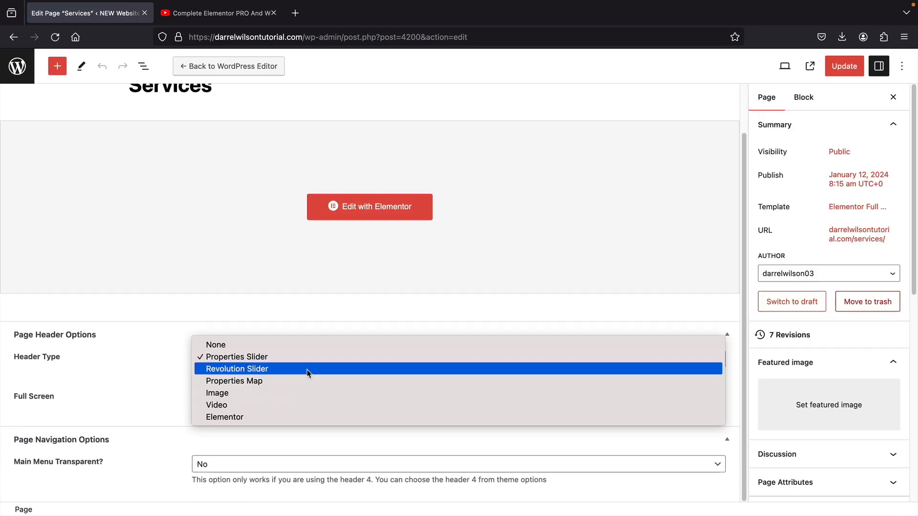
{"action": "left_click", "coordinate": [274, 369]}
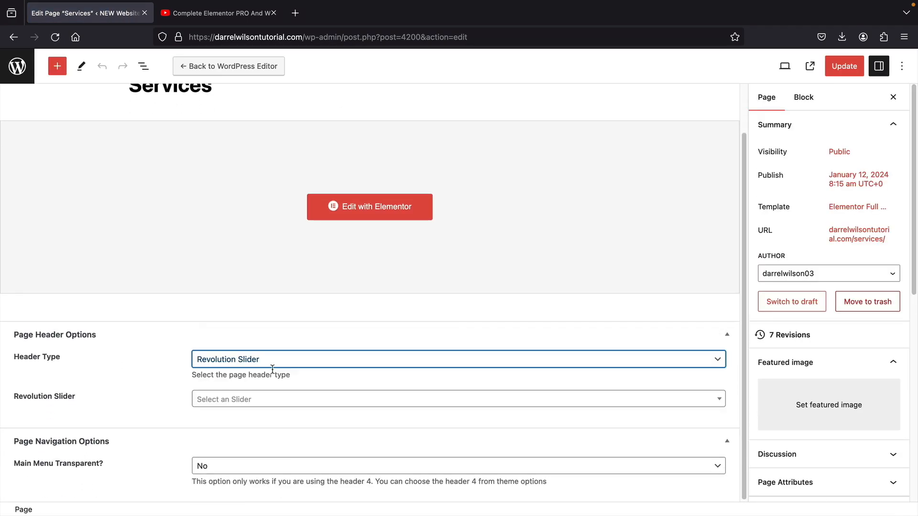
{"action": "left_click", "coordinate": [248, 403]}
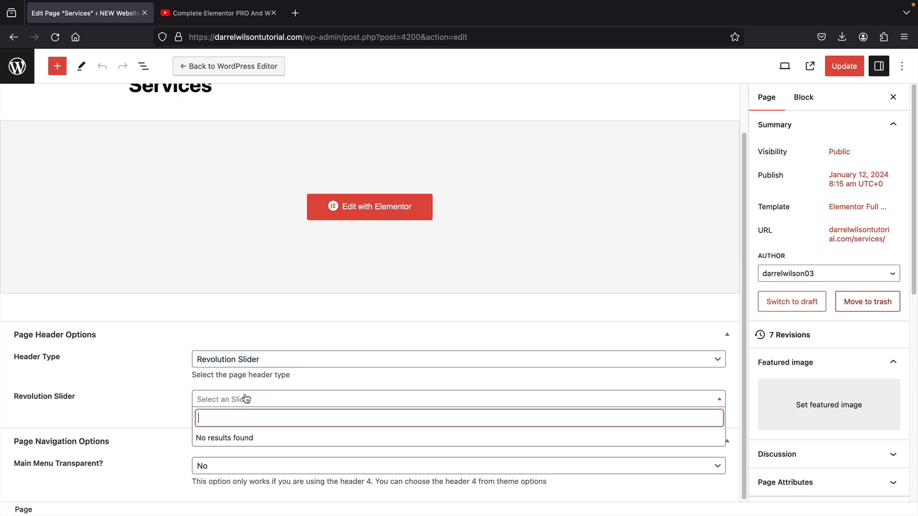
Switch the header to Properties Map starting on Los Angeles, update, and view the page.
{"action": "left_click", "coordinate": [263, 365]}
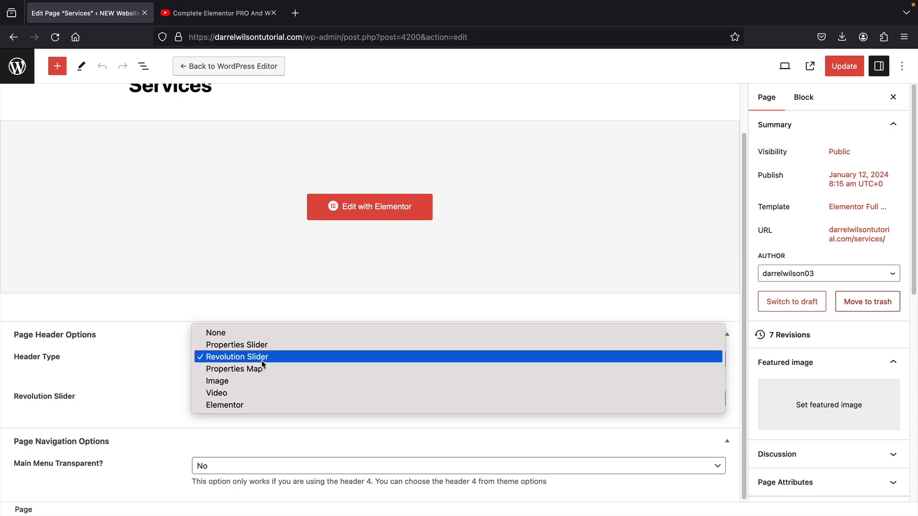
{"action": "left_click", "coordinate": [262, 368]}
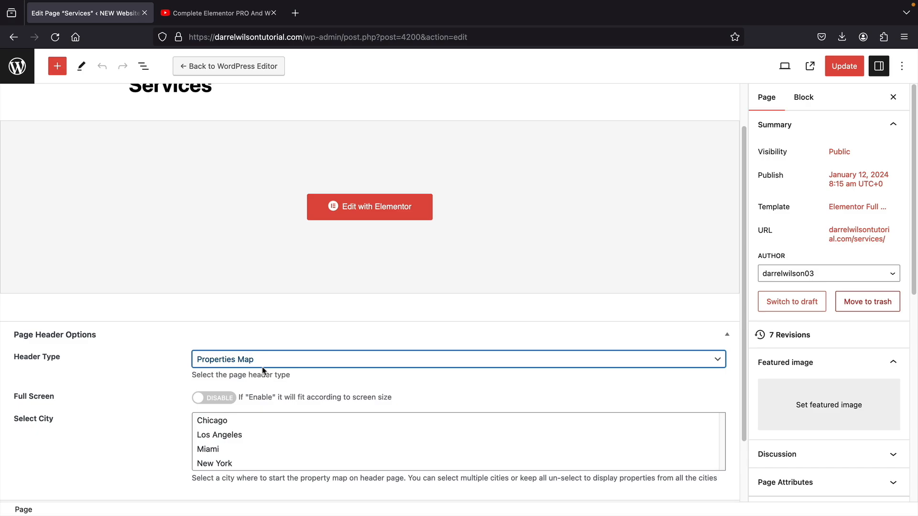
{"action": "scroll", "coordinate": [262, 367], "scroll_direction": "down", "scroll_amount": 1}
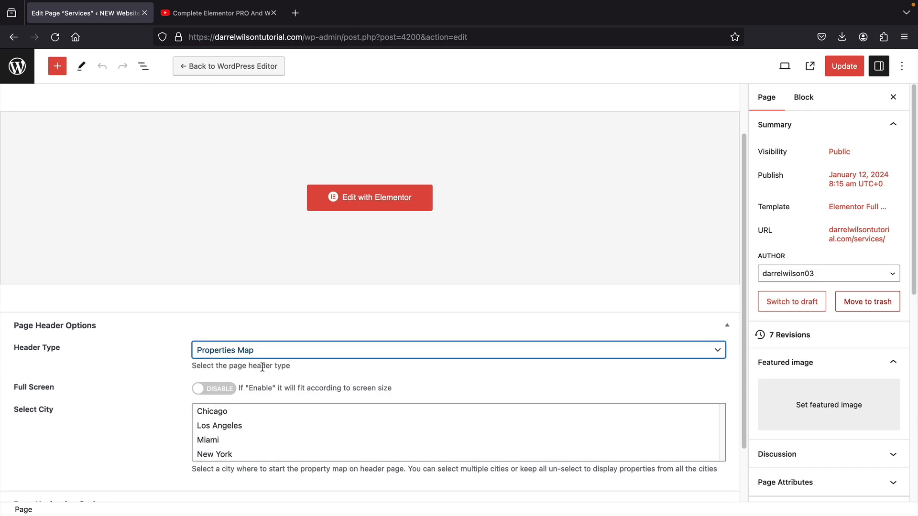
{"action": "left_click", "coordinate": [239, 427]}
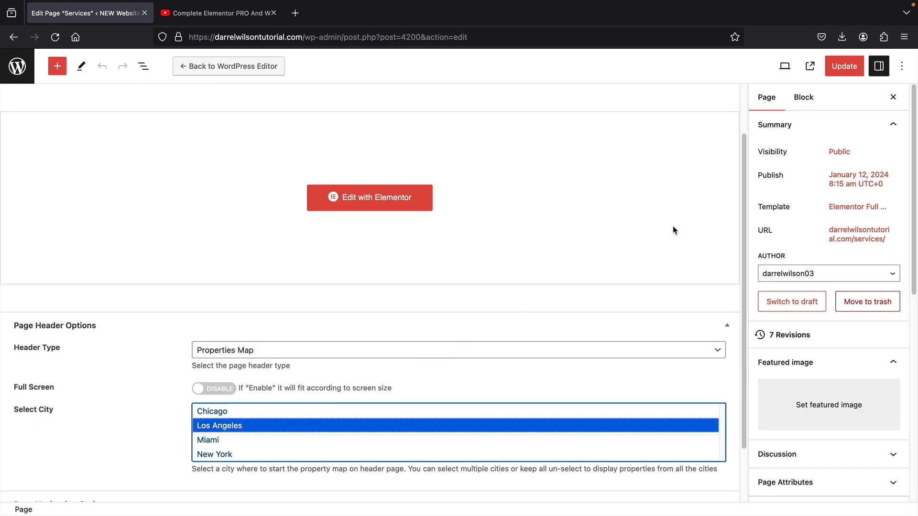
{"action": "left_click", "coordinate": [844, 66]}
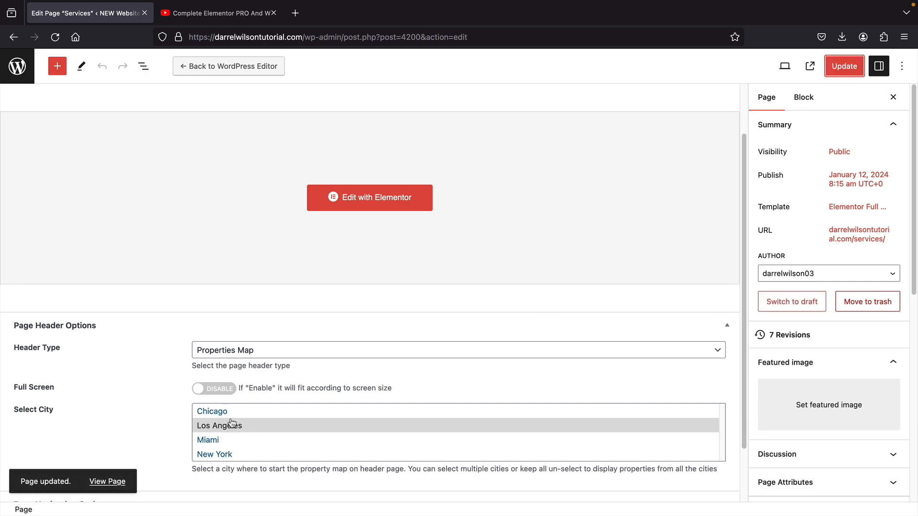
{"action": "left_click", "coordinate": [113, 487]}
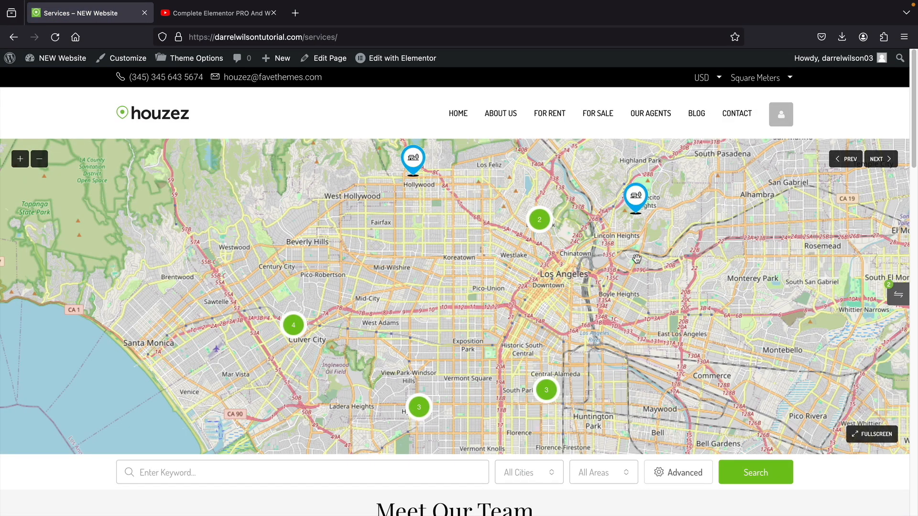
Zoom into the two-listing map cluster and open Penthouse Apartment in a new tab, then return to Services.
{"action": "left_click", "coordinate": [540, 221]}
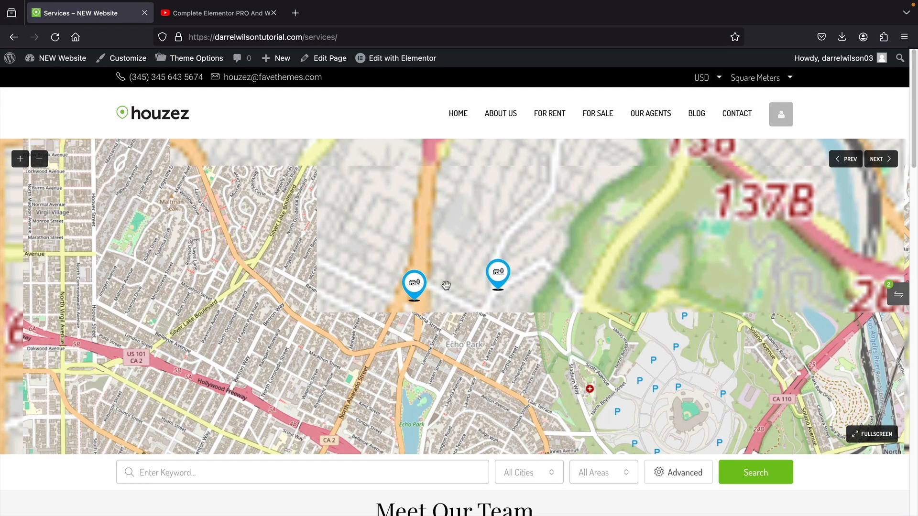
{"action": "left_click", "coordinate": [415, 286]}
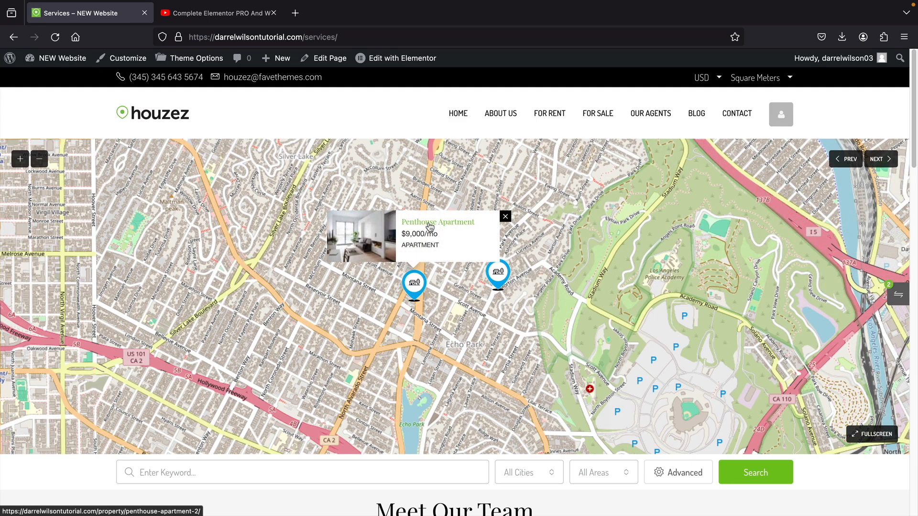
{"action": "left_click", "coordinate": [429, 224]}
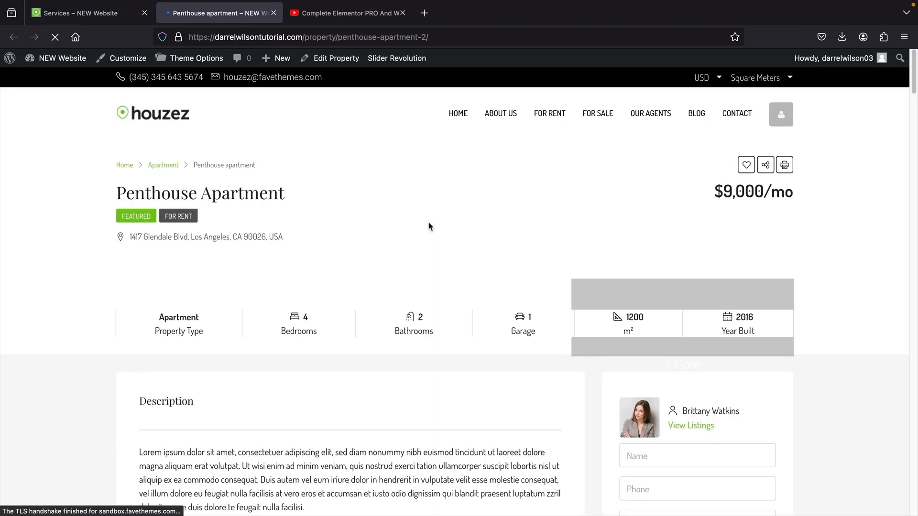
{"action": "left_click", "coordinate": [99, 21]}
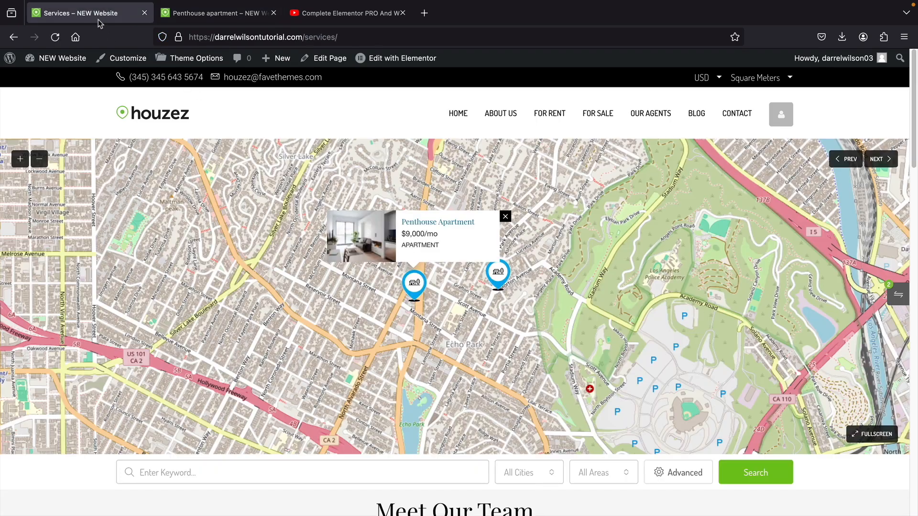
{"action": "scroll", "coordinate": [611, 349], "scroll_direction": "down", "scroll_amount": 7}
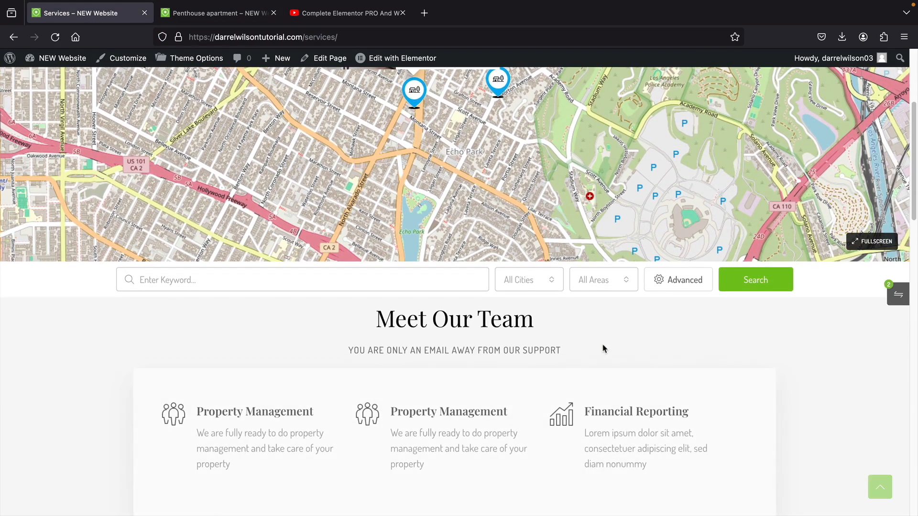
{"action": "scroll", "coordinate": [427, 295], "scroll_direction": "up", "scroll_amount": 7}
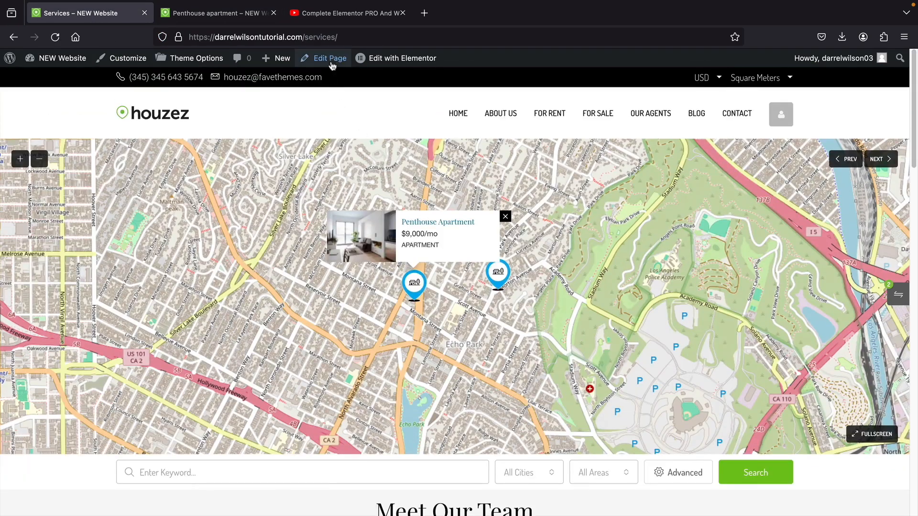
Set the Services page Advanced Search to custom settings hidden on this page, update, and view.
{"action": "left_click", "coordinate": [330, 58]}
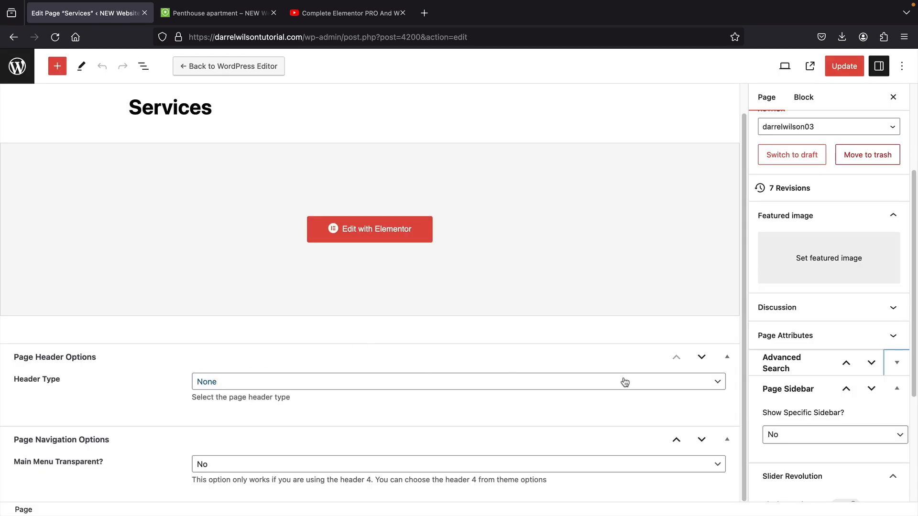
{"action": "left_click", "coordinate": [897, 365]}
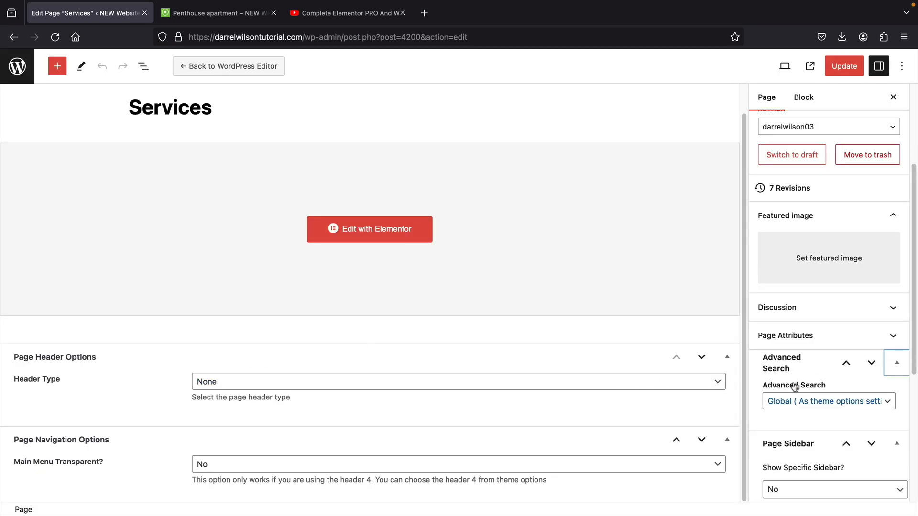
{"action": "left_click", "coordinate": [803, 404]}
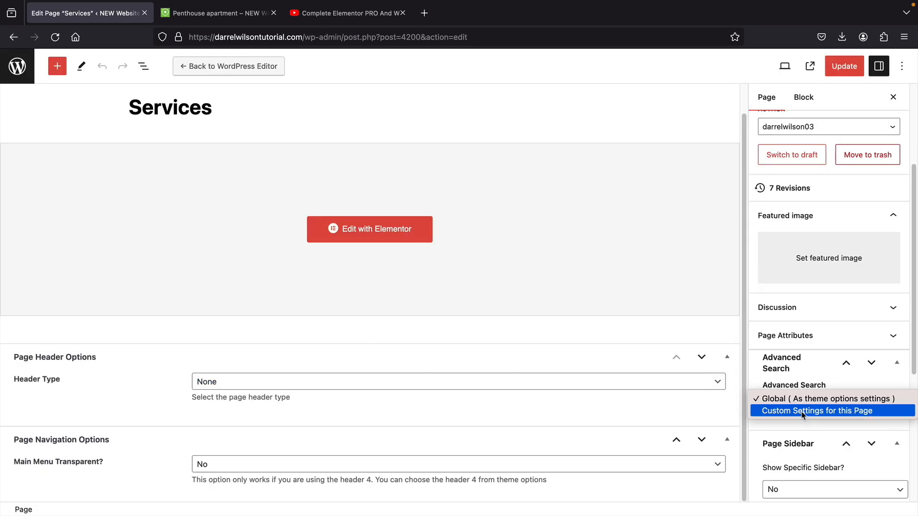
{"action": "left_click", "coordinate": [803, 414]}
{"action": "left_click", "coordinate": [810, 437]}
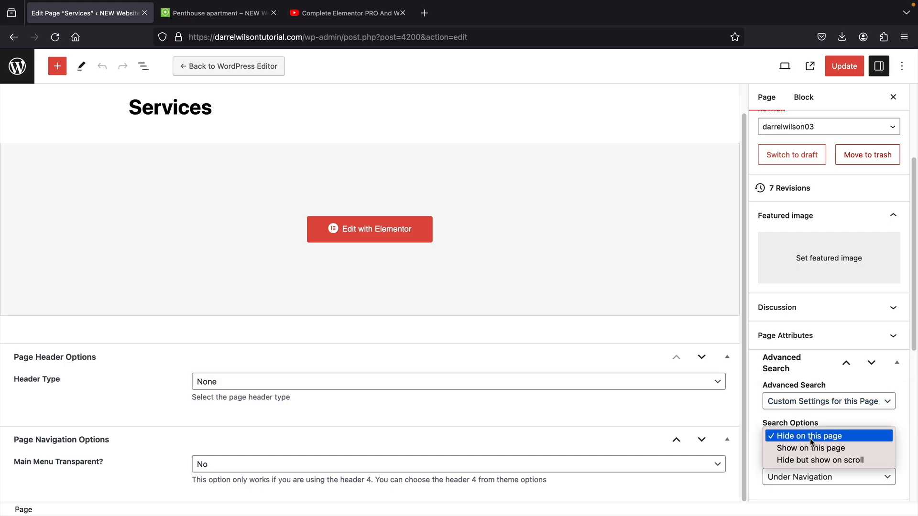
{"action": "left_click", "coordinate": [811, 436]}
{"action": "left_click", "coordinate": [847, 67]}
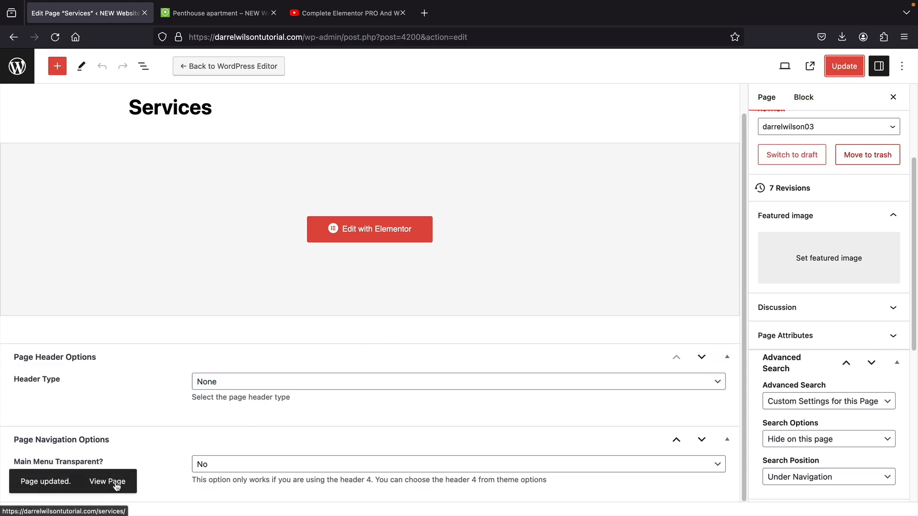
{"action": "left_click", "coordinate": [112, 482]}
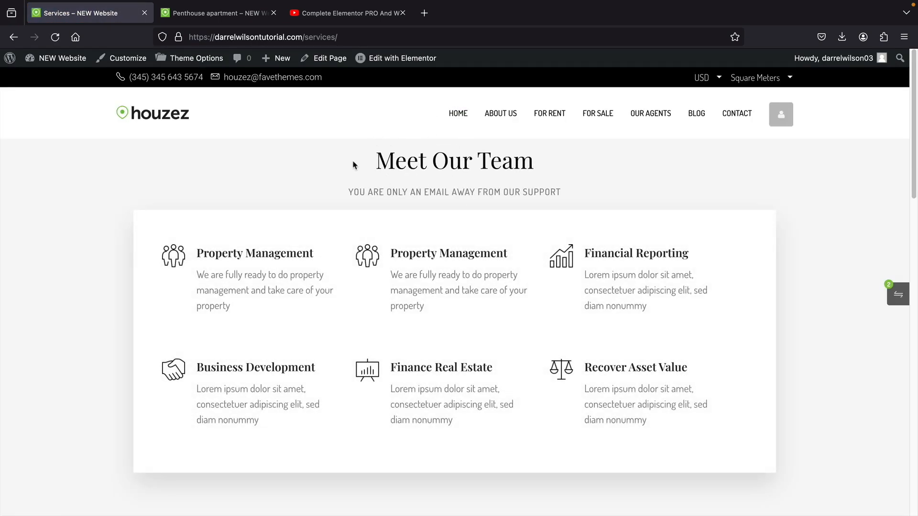
Scroll through the live Services page, then open the For Rent page in the editor.
{"action": "scroll", "coordinate": [353, 165], "scroll_direction": "down", "scroll_amount": 10}
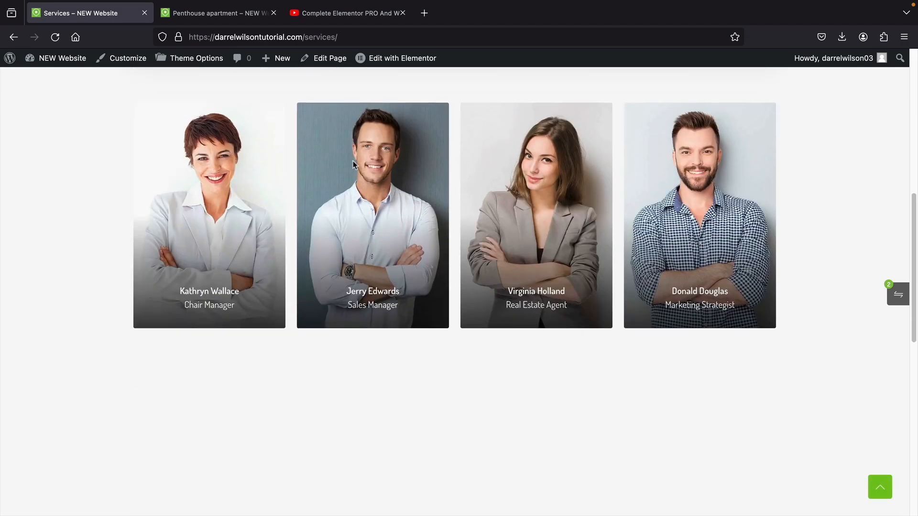
{"action": "scroll", "coordinate": [349, 192], "scroll_direction": "down", "scroll_amount": 5}
{"action": "scroll", "coordinate": [356, 293], "scroll_direction": "up", "scroll_amount": 13}
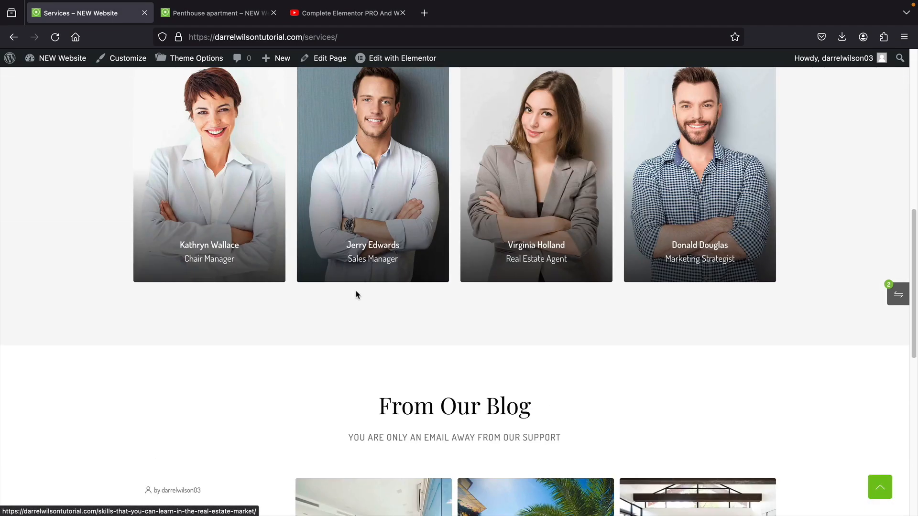
{"action": "scroll", "coordinate": [358, 295], "scroll_direction": "up", "scroll_amount": 3}
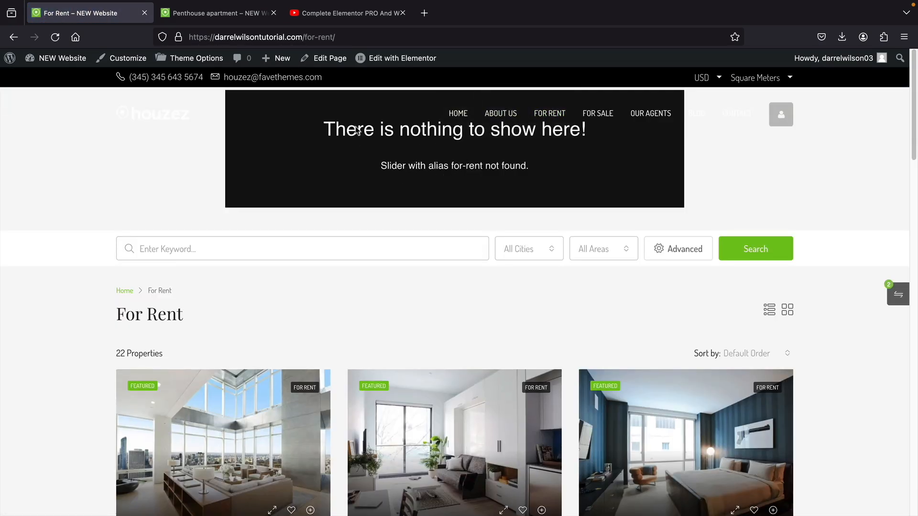
{"action": "left_click", "coordinate": [330, 58]}
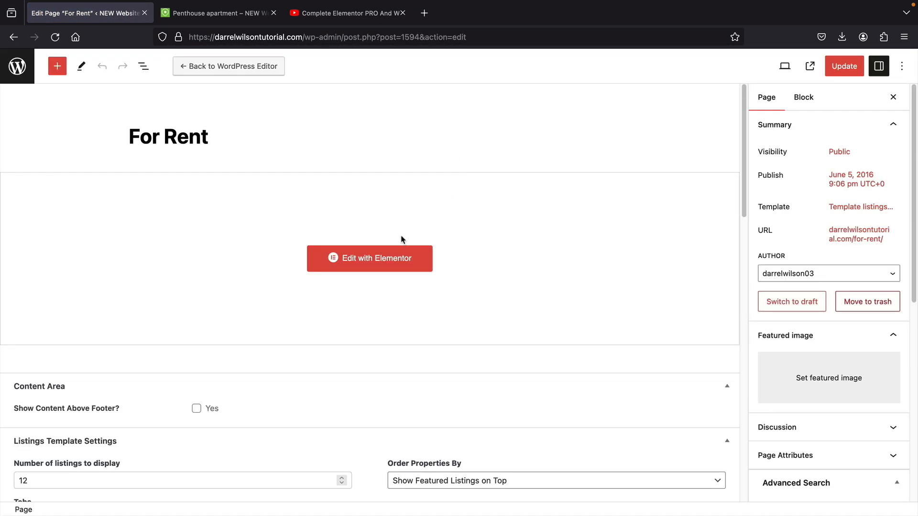
Try None and then Revolution Slider as the For Rent header type, checking for available sliders.
{"action": "scroll", "coordinate": [306, 369], "scroll_direction": "down", "scroll_amount": 10}
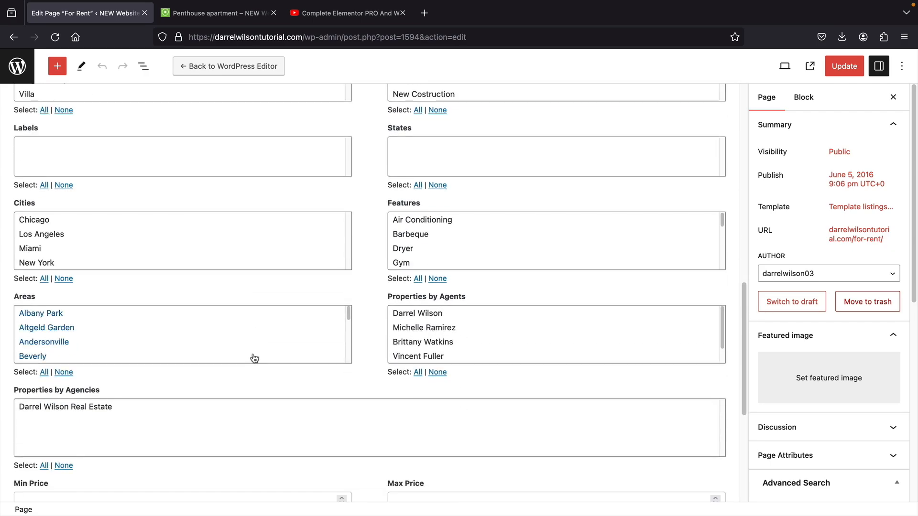
{"action": "scroll", "coordinate": [255, 358], "scroll_direction": "down", "scroll_amount": 5}
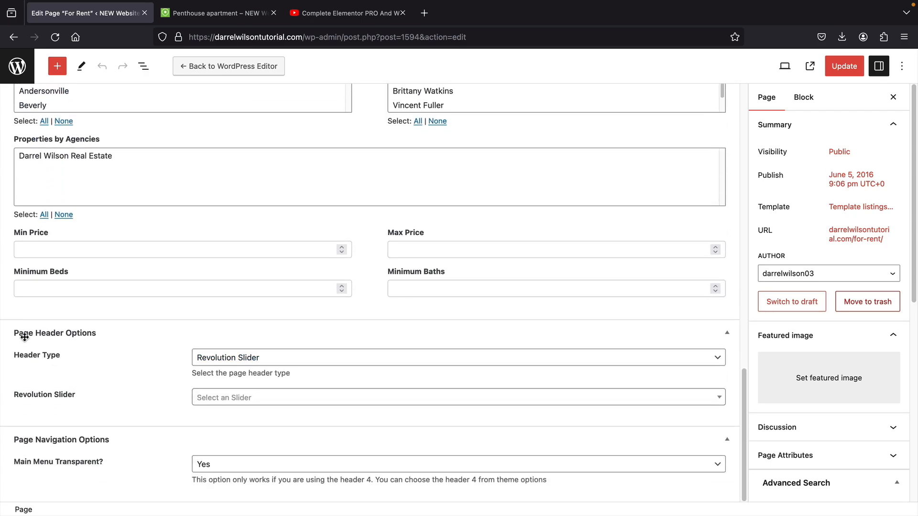
{"action": "left_click", "coordinate": [224, 358]}
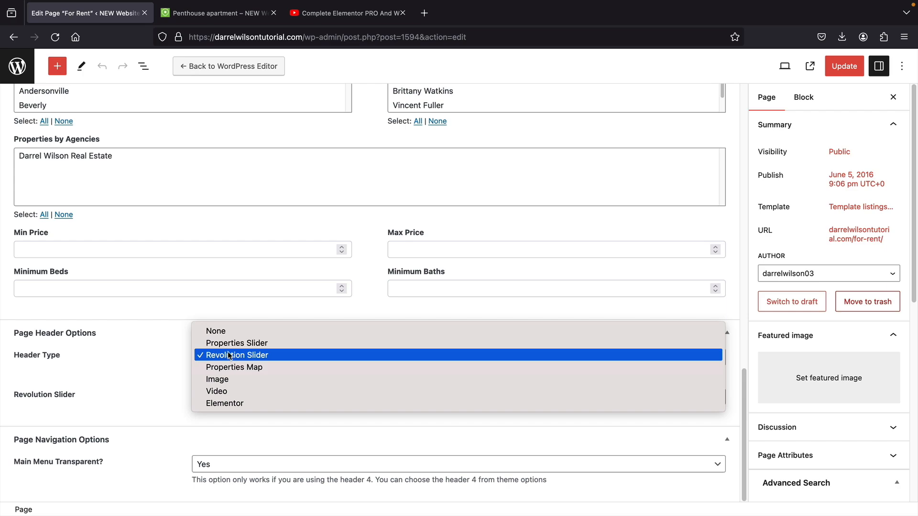
{"action": "left_click", "coordinate": [231, 332]}
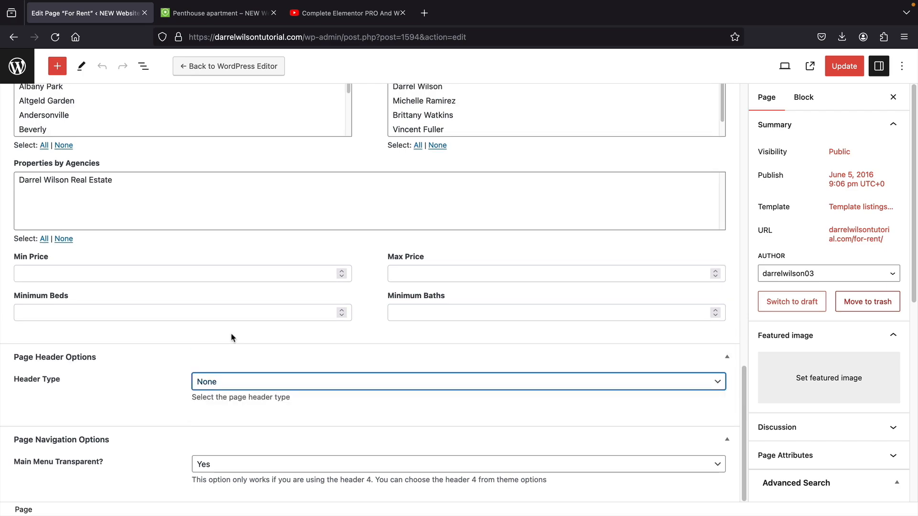
{"action": "left_click", "coordinate": [233, 381]}
{"action": "left_click", "coordinate": [244, 403]}
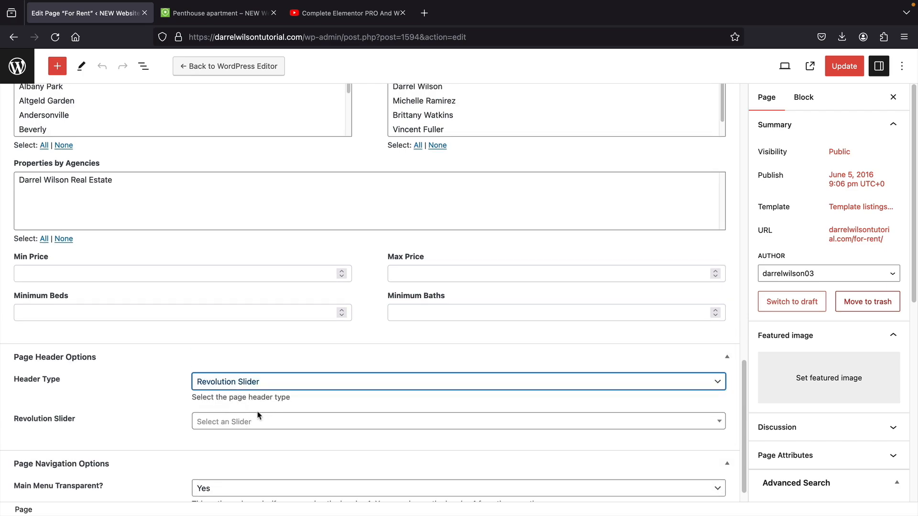
{"action": "left_click", "coordinate": [253, 422]}
Set the For Rent header type to None, update, and view the live page.
{"action": "left_click", "coordinate": [250, 382]}
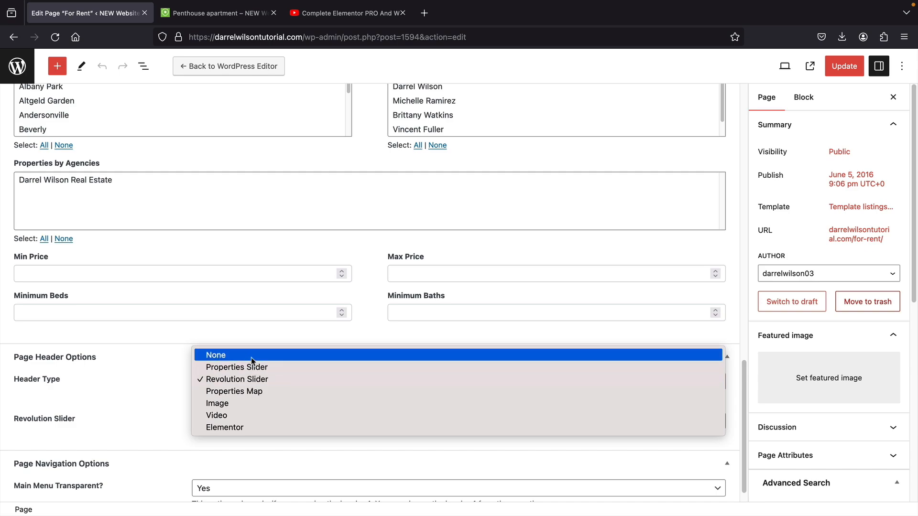
{"action": "left_click", "coordinate": [252, 356]}
{"action": "left_click", "coordinate": [843, 68]}
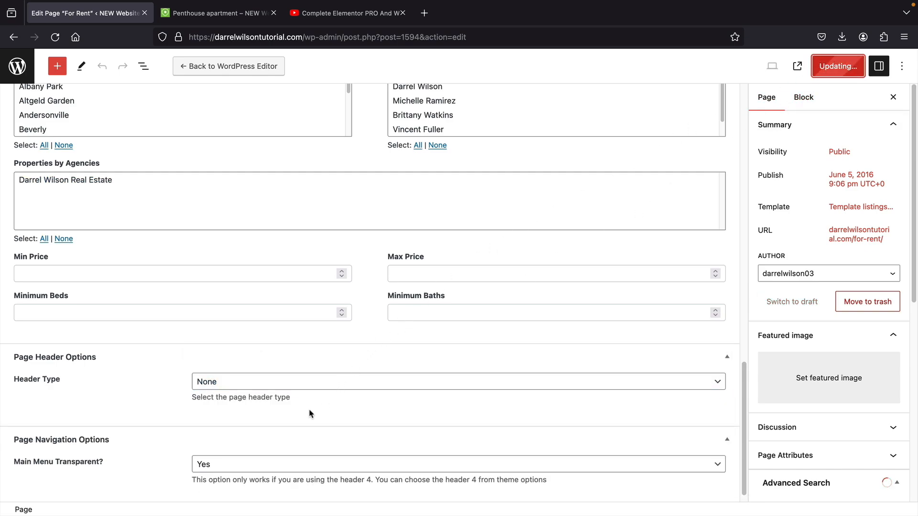
{"action": "left_click", "coordinate": [108, 482]}
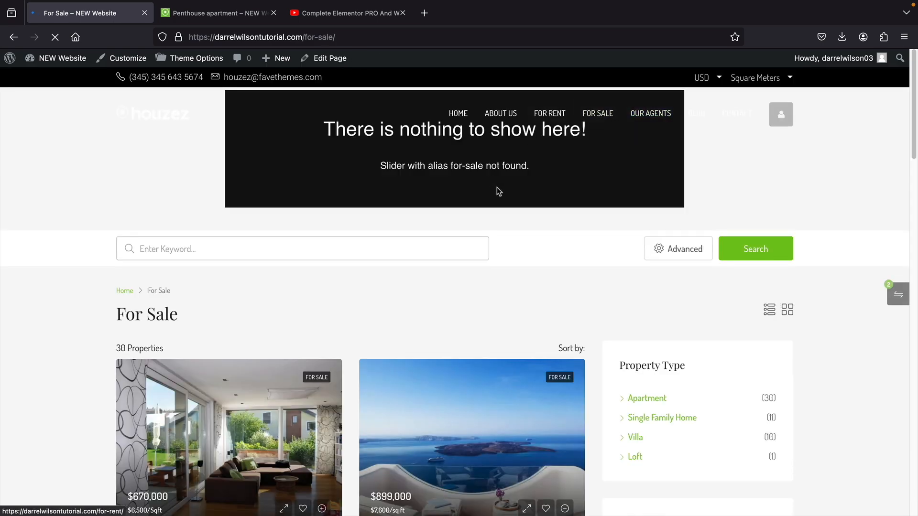
Give the For Sale page a Properties Map header with Chicago, Los Angeles, Miami and New York, update, and view.
{"action": "left_click", "coordinate": [337, 61]}
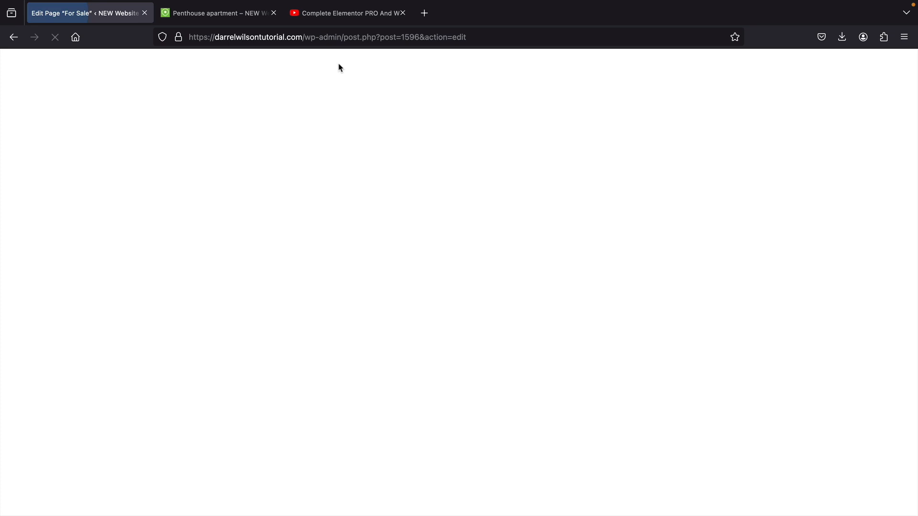
{"action": "scroll", "coordinate": [348, 325], "scroll_direction": "down", "scroll_amount": 10}
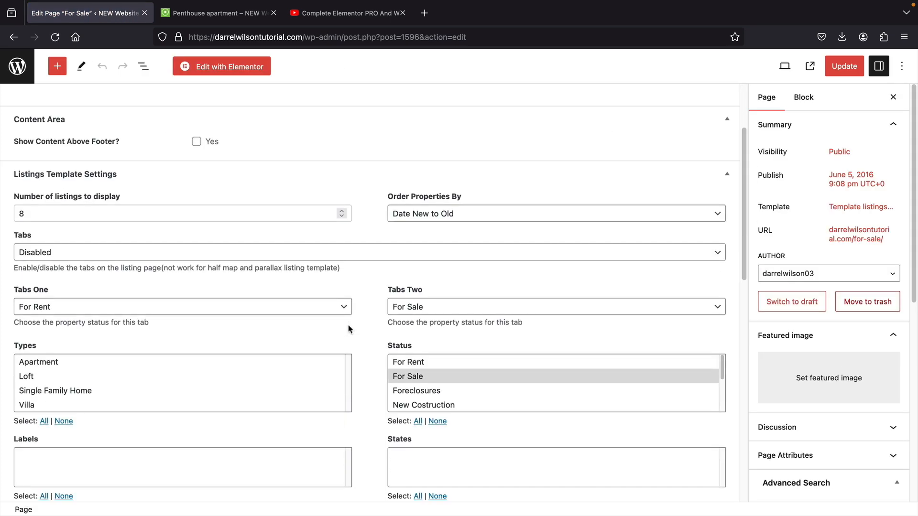
{"action": "scroll", "coordinate": [348, 330], "scroll_direction": "down", "scroll_amount": 7}
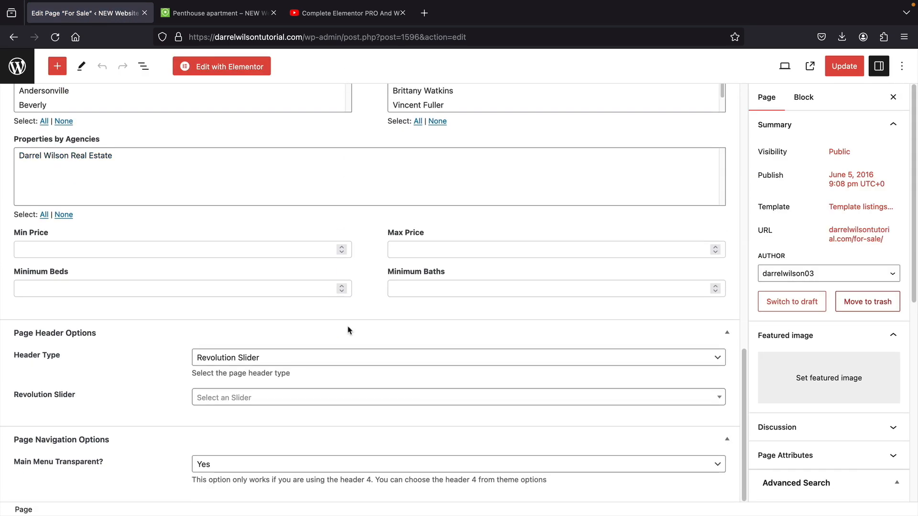
{"action": "left_click", "coordinate": [301, 354]}
{"action": "left_click", "coordinate": [286, 369]}
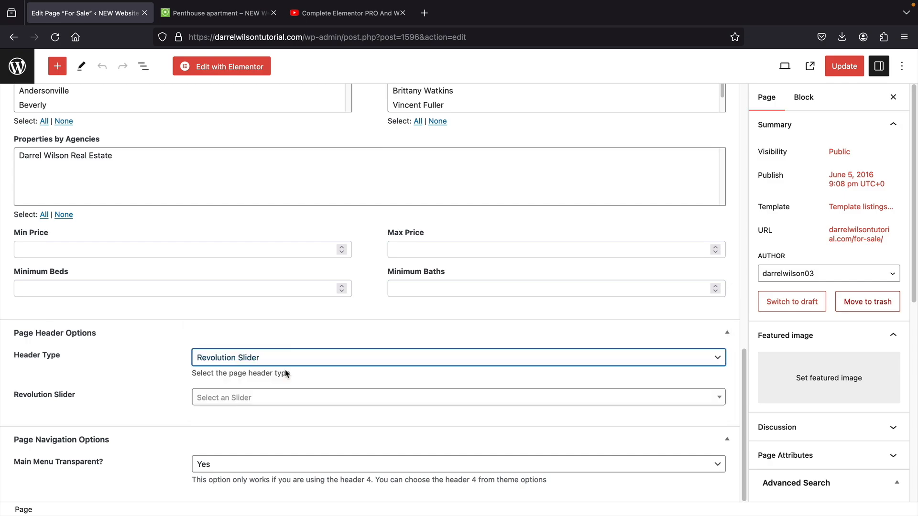
{"action": "scroll", "coordinate": [268, 380], "scroll_direction": "down", "scroll_amount": 1}
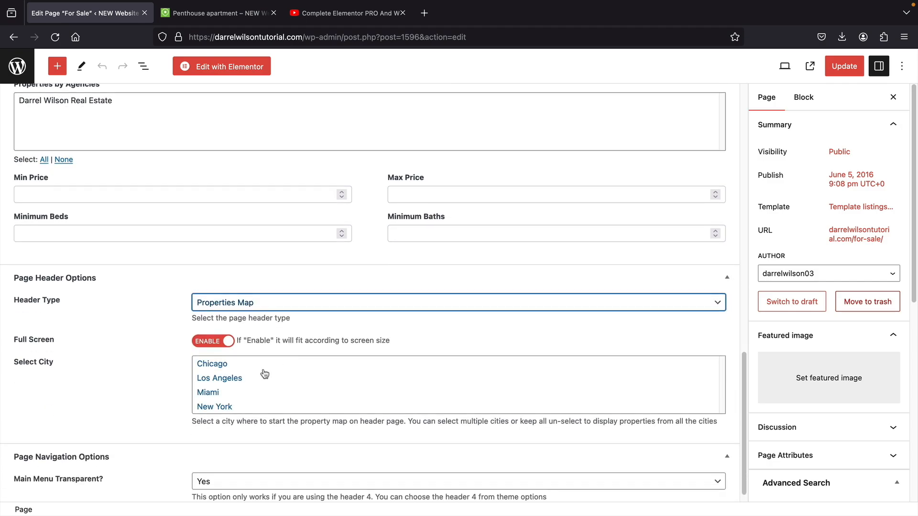
{"action": "left_click_drag", "start_coordinate": [268, 370], "coordinate": [275, 408]}
{"action": "left_click", "coordinate": [832, 71]}
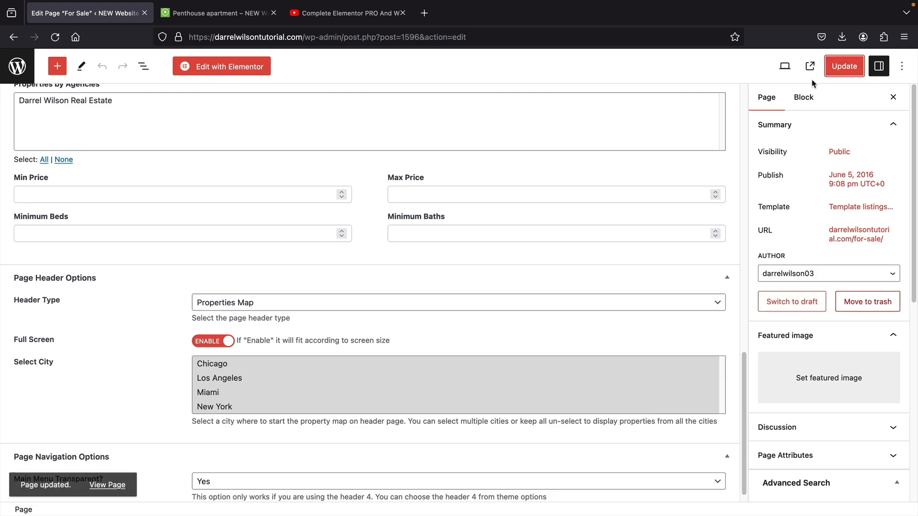
{"action": "left_click", "coordinate": [100, 486]}
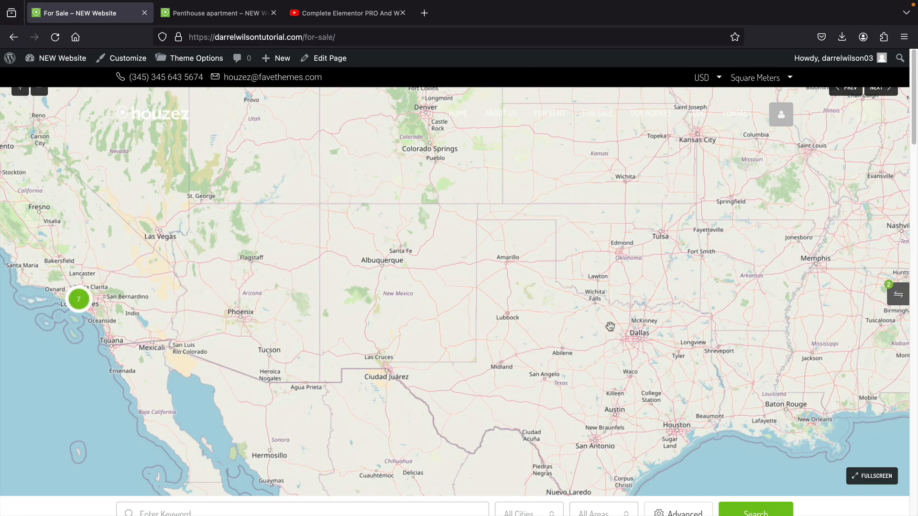
Zoom the For Sale map into Los Angeles, view the Echo Park and another property popup, then reopen the editor.
{"action": "left_click", "coordinate": [185, 286]}
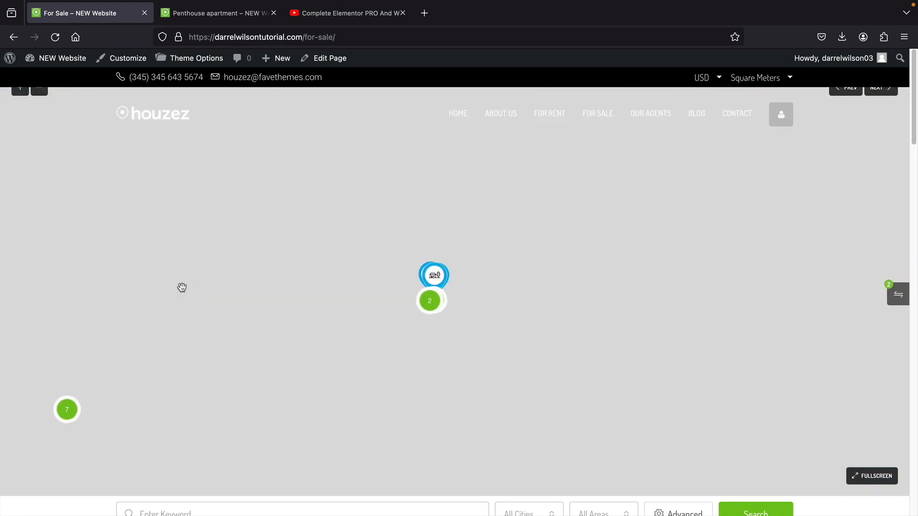
{"action": "left_click", "coordinate": [481, 191]}
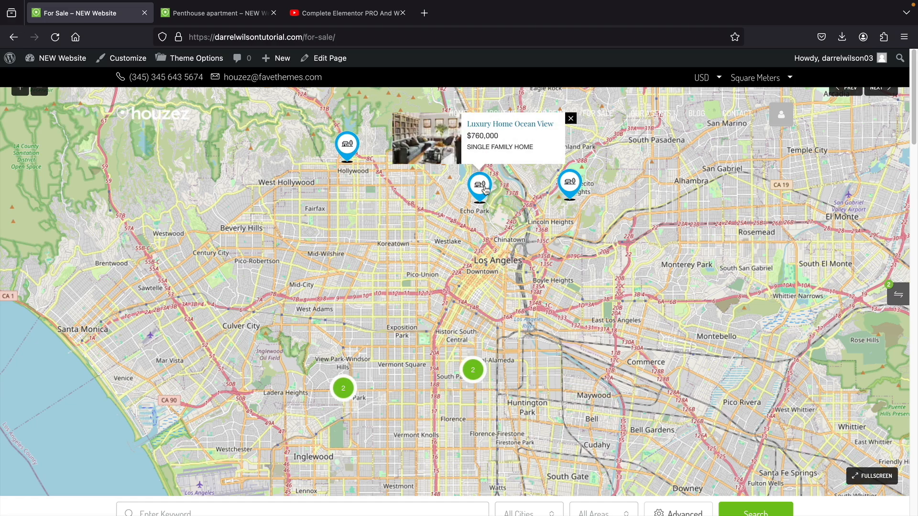
{"action": "left_click", "coordinate": [579, 186]}
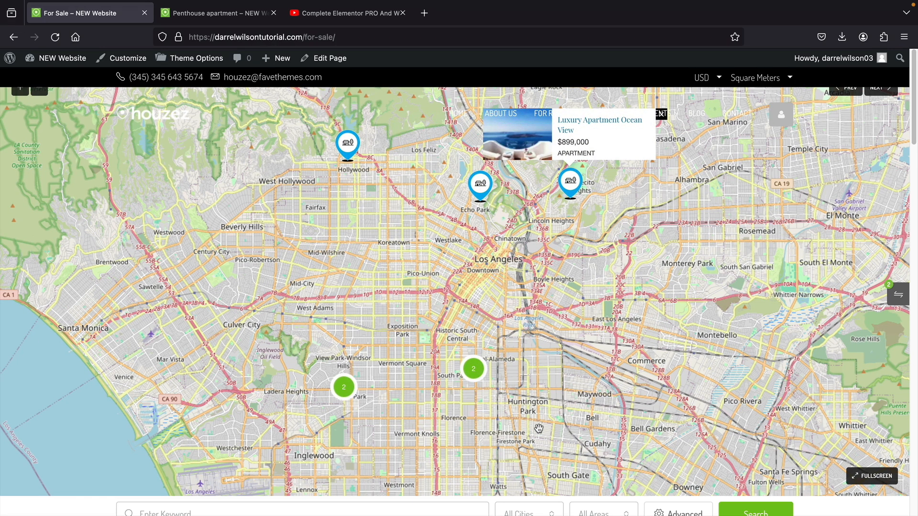
{"action": "scroll", "coordinate": [539, 429], "scroll_direction": "down", "scroll_amount": 8}
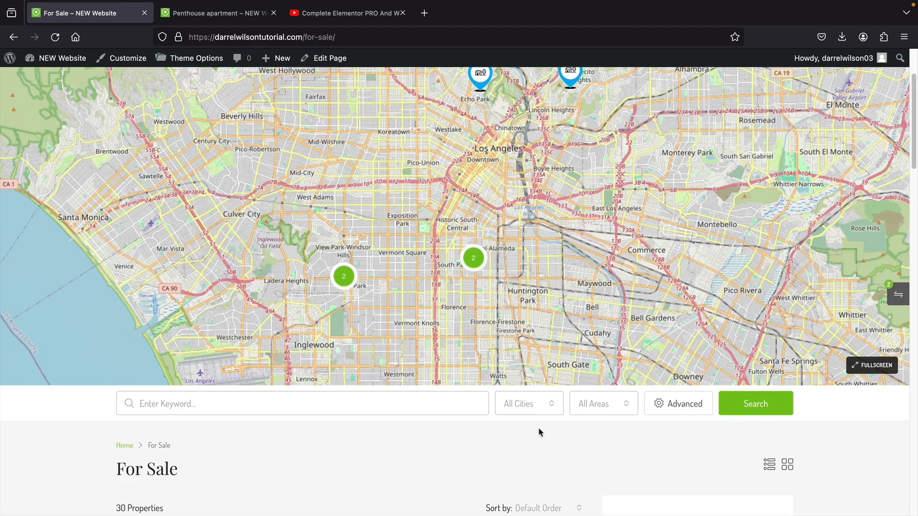
{"action": "scroll", "coordinate": [540, 433], "scroll_direction": "down", "scroll_amount": 2}
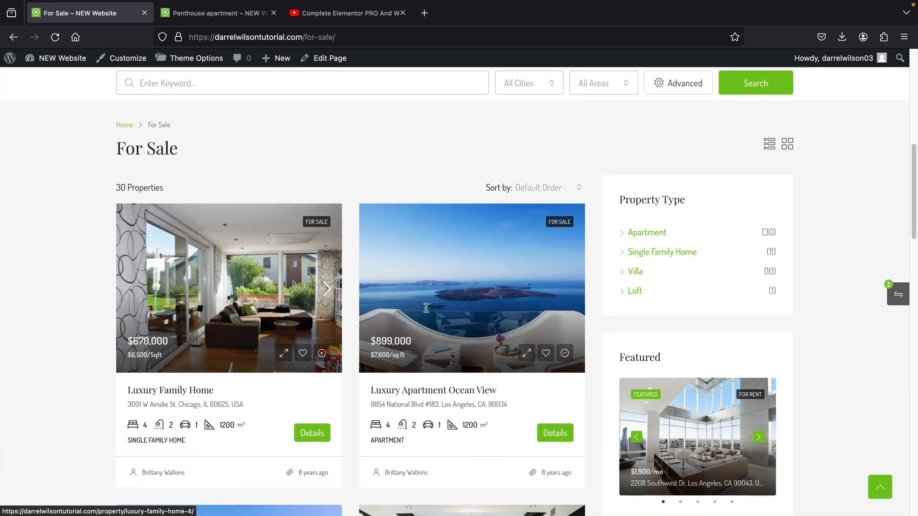
{"action": "scroll", "coordinate": [307, 254], "scroll_direction": "up", "scroll_amount": 6}
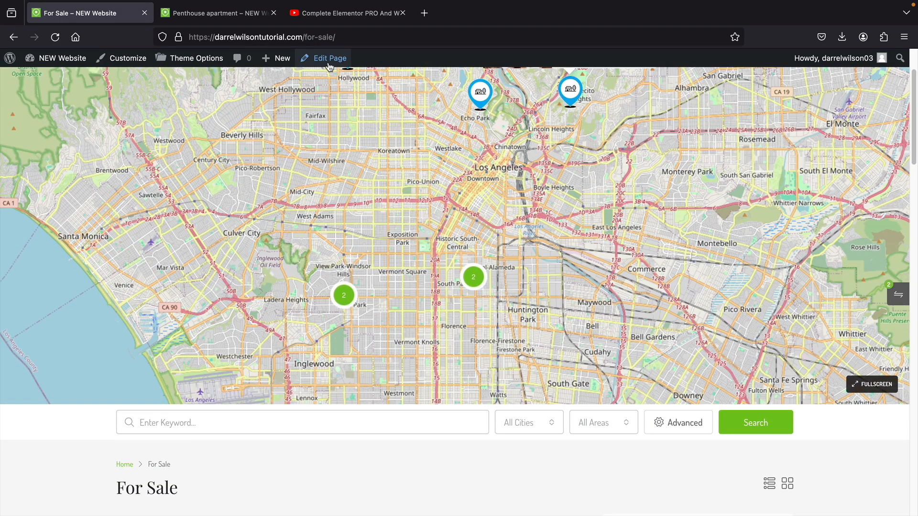
{"action": "left_click", "coordinate": [324, 58]}
{"action": "scroll", "coordinate": [221, 254], "scroll_direction": "up", "scroll_amount": 2}
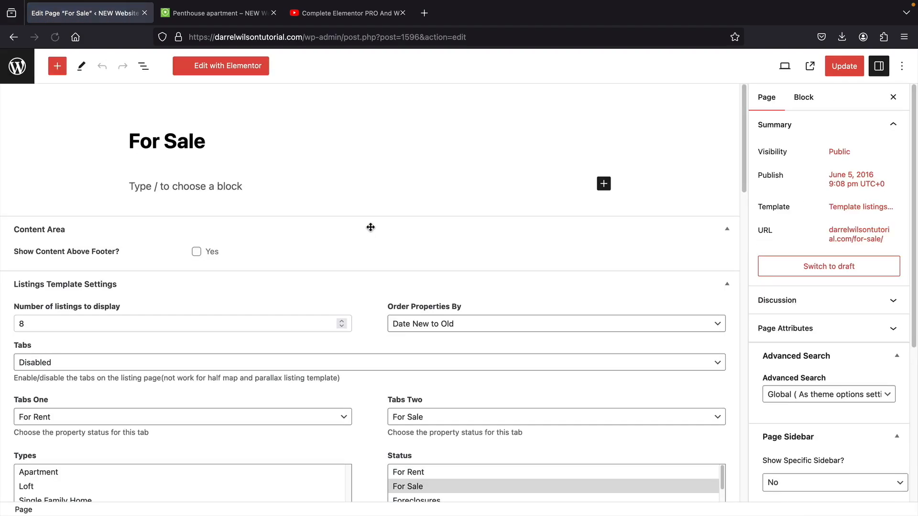
Set the For Sale header to Properties Slider with Full Screen disabled, update, and view the page.
{"action": "scroll", "coordinate": [383, 344], "scroll_direction": "down", "scroll_amount": 10}
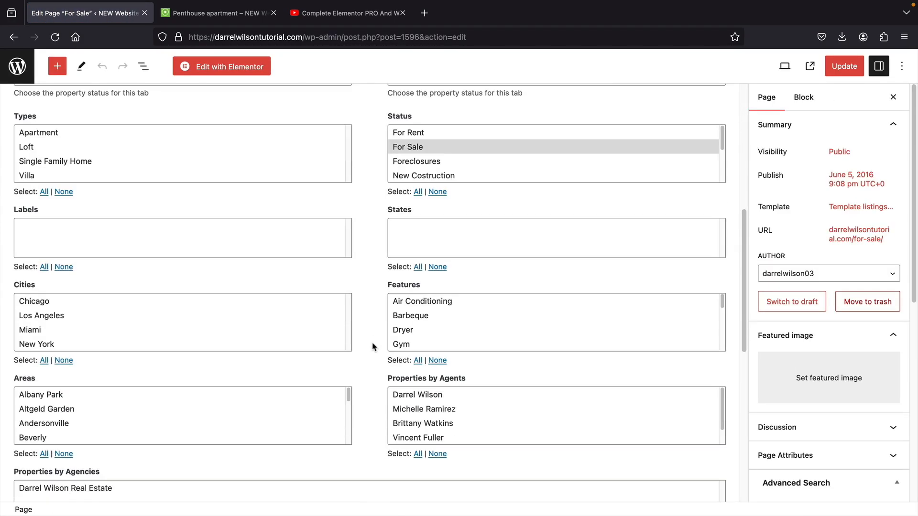
{"action": "scroll", "coordinate": [374, 348], "scroll_direction": "down", "scroll_amount": 5}
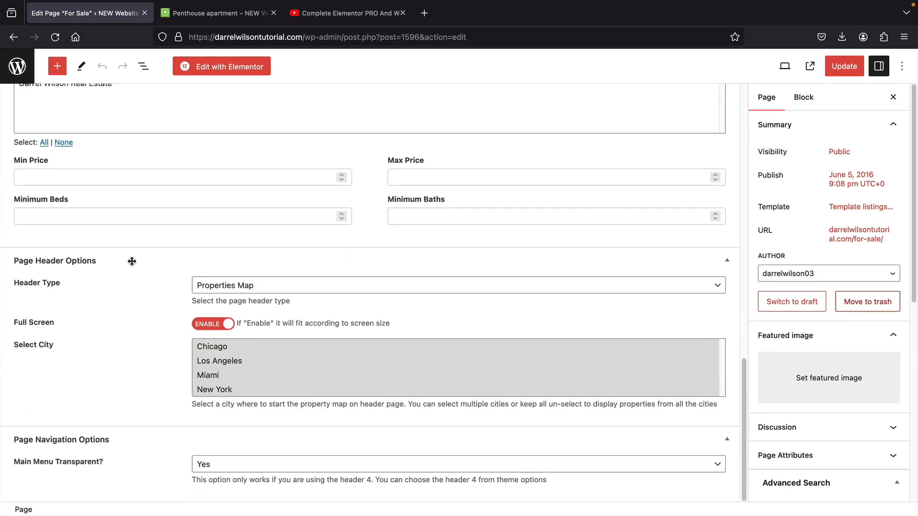
{"action": "left_click", "coordinate": [225, 289]}
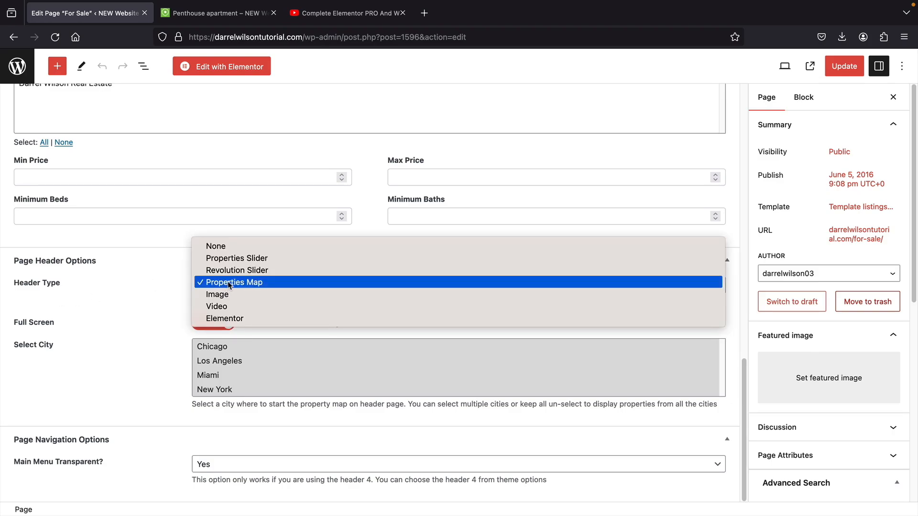
{"action": "left_click", "coordinate": [234, 258]}
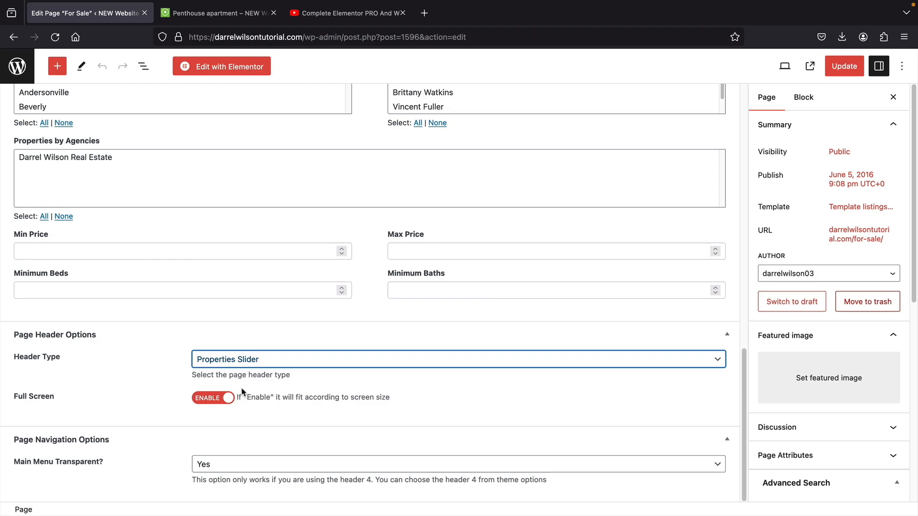
{"action": "left_click", "coordinate": [219, 401]}
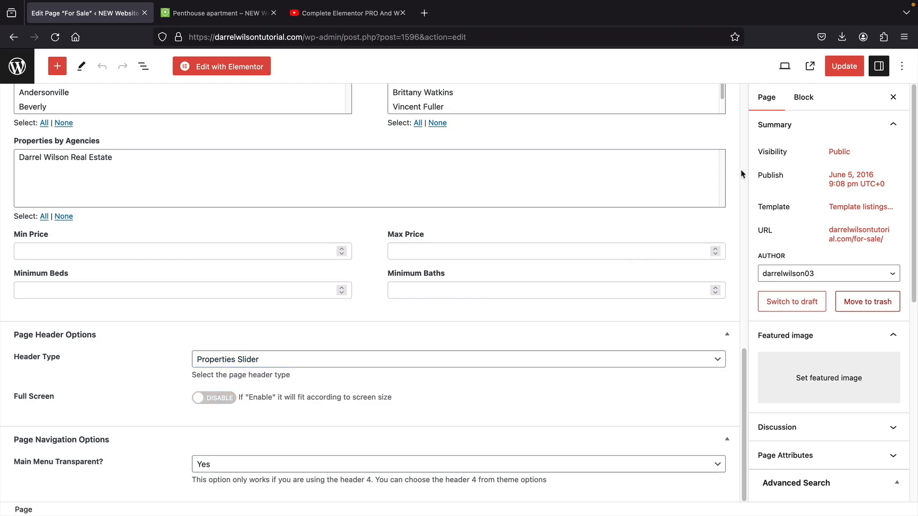
{"action": "left_click", "coordinate": [843, 67]}
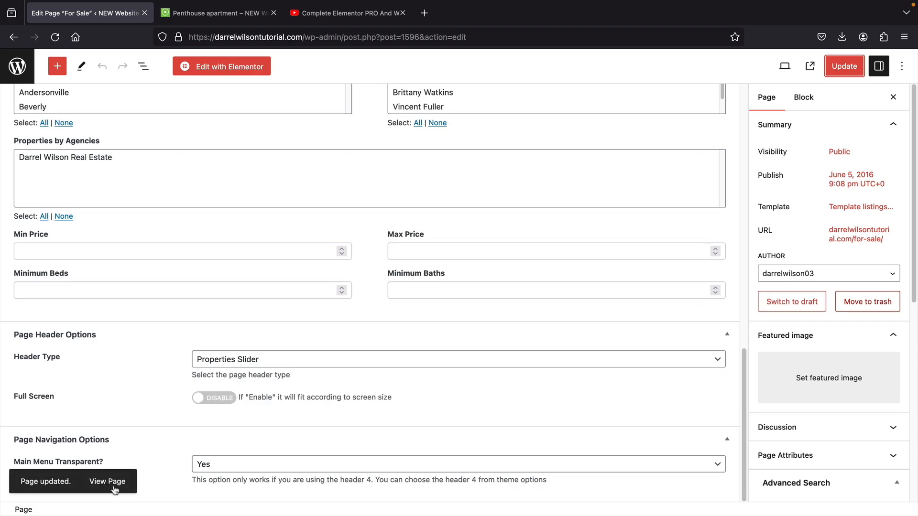
{"action": "left_click", "coordinate": [111, 486]}
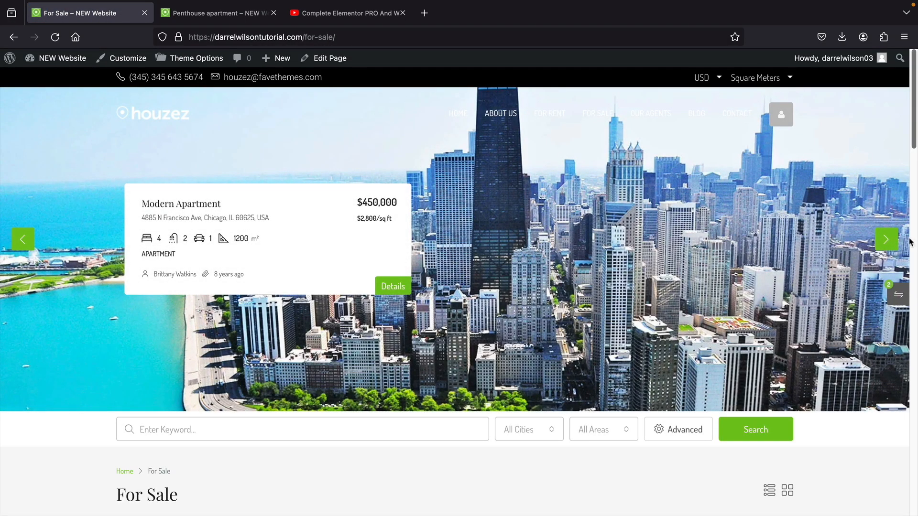
Cycle the For Sale page's header slider forward through eight properties.
{"action": "left_click", "coordinate": [885, 240]}
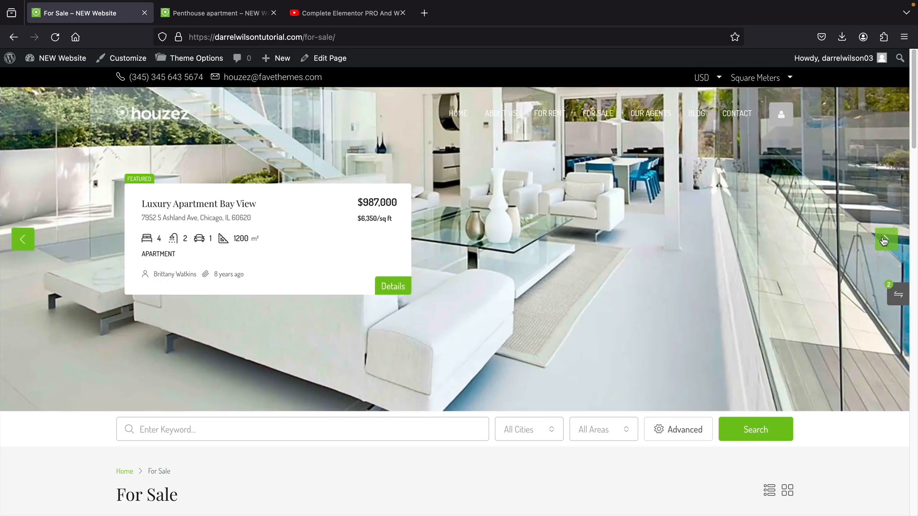
{"action": "left_click", "coordinate": [885, 240]}
{"action": "left_click", "coordinate": [886, 240]}
{"action": "left_click", "coordinate": [884, 241]}
{"action": "left_click", "coordinate": [884, 241]}
{"action": "left_click", "coordinate": [885, 240]}
{"action": "left_click", "coordinate": [884, 240]}
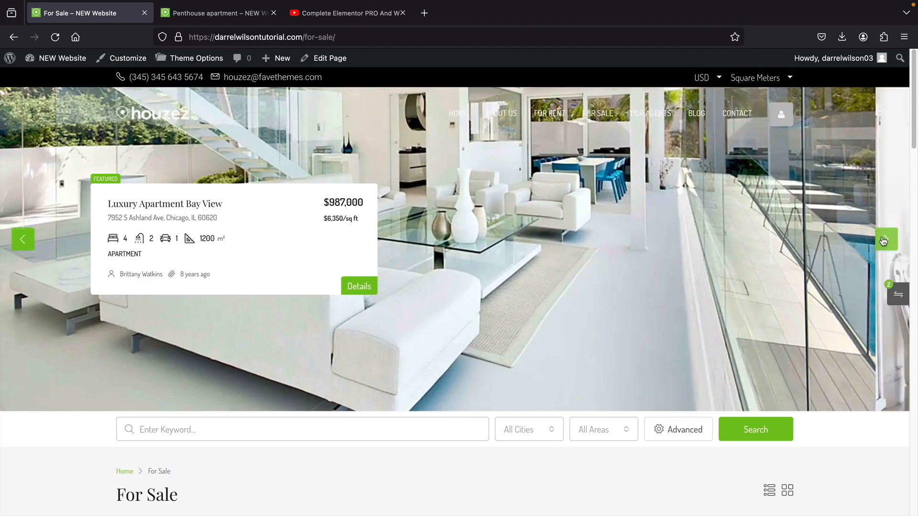
{"action": "left_click", "coordinate": [885, 241]}
Scroll down through the For Sale property listings and back up.
{"action": "scroll", "coordinate": [666, 253], "scroll_direction": "down", "scroll_amount": 5}
{"action": "scroll", "coordinate": [666, 253], "scroll_direction": "down", "scroll_amount": 2}
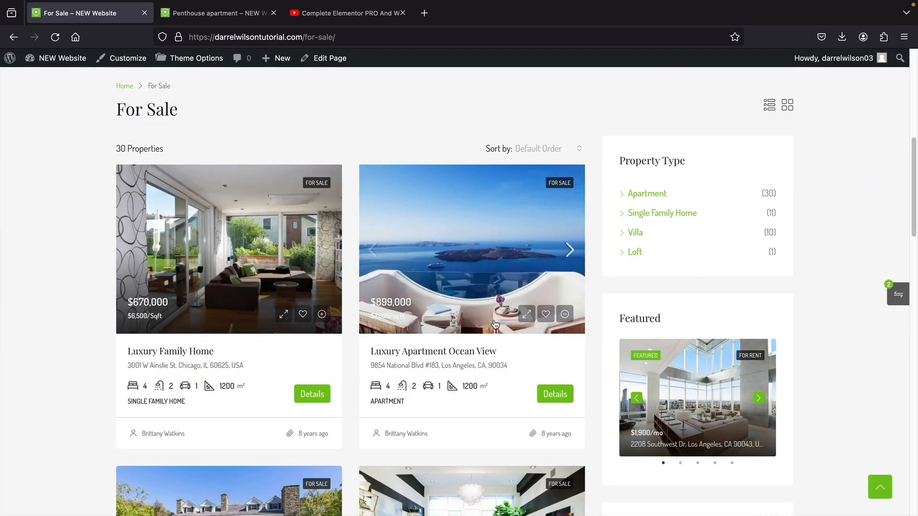
{"action": "scroll", "coordinate": [459, 396], "scroll_direction": "down", "scroll_amount": 2}
{"action": "scroll", "coordinate": [459, 397], "scroll_direction": "up", "scroll_amount": 4}
{"action": "scroll", "coordinate": [459, 396], "scroll_direction": "up", "scroll_amount": 5}
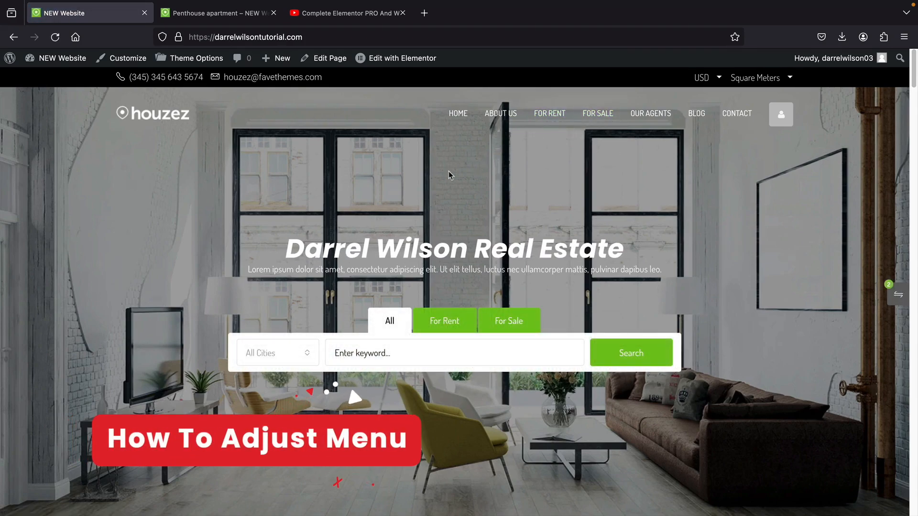
From the dashboard, load the Main Menu in Appearance > Menus for editing.
{"action": "mouse_move", "coordinate": [57, 58]}
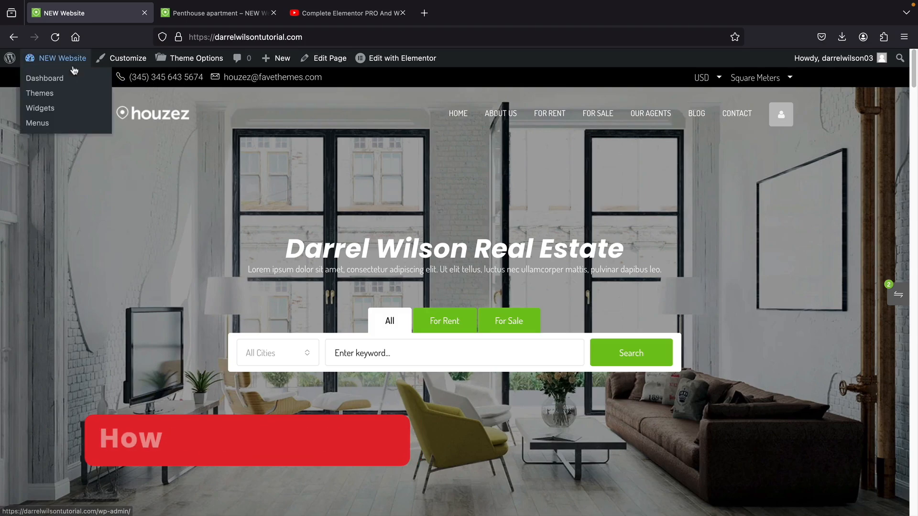
{"action": "left_click", "coordinate": [69, 80]}
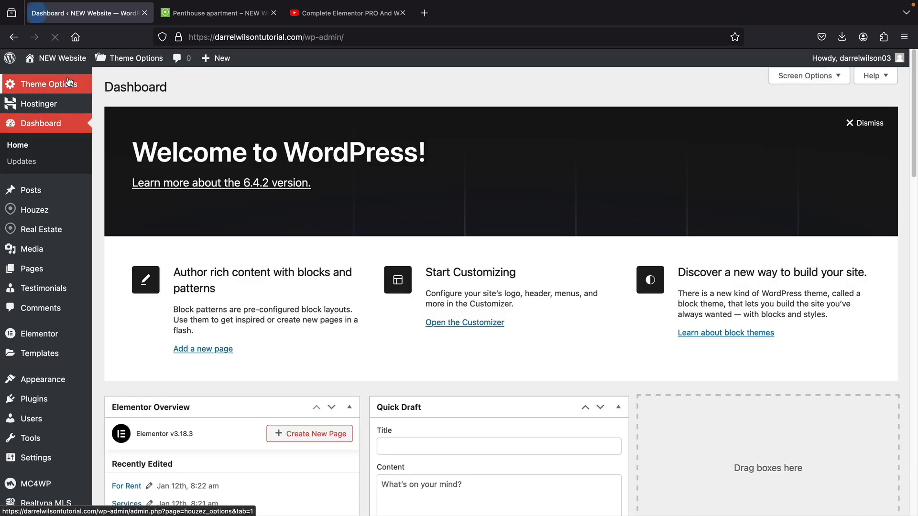
{"action": "mouse_move", "coordinate": [42, 381]}
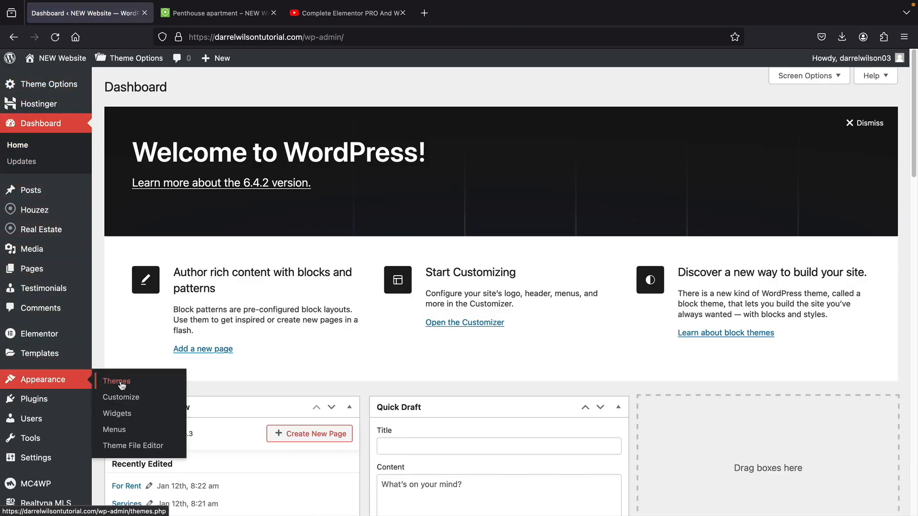
{"action": "left_click", "coordinate": [119, 432]}
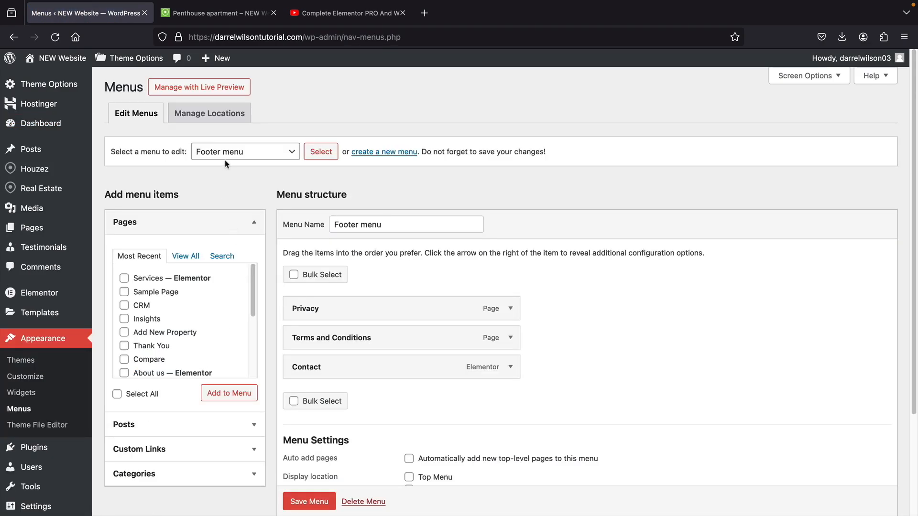
{"action": "left_click", "coordinate": [237, 153]}
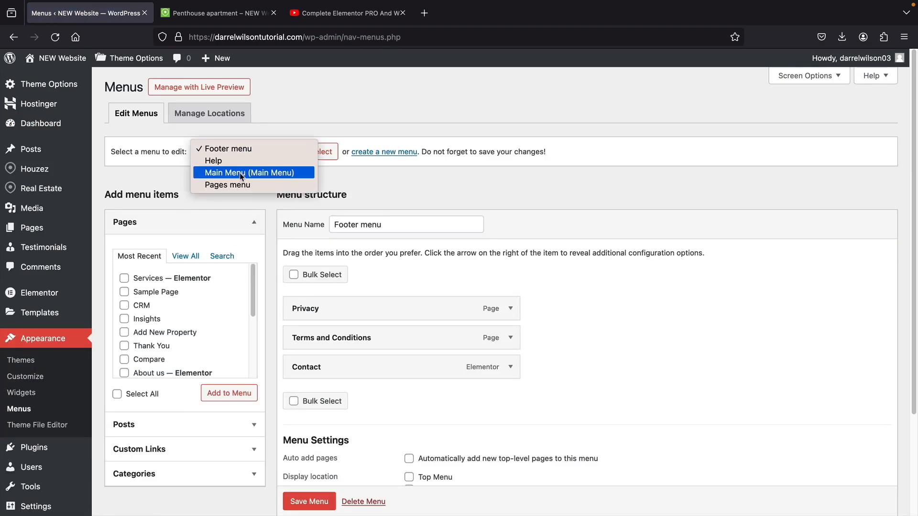
{"action": "left_click", "coordinate": [239, 173]}
{"action": "left_click", "coordinate": [329, 154]}
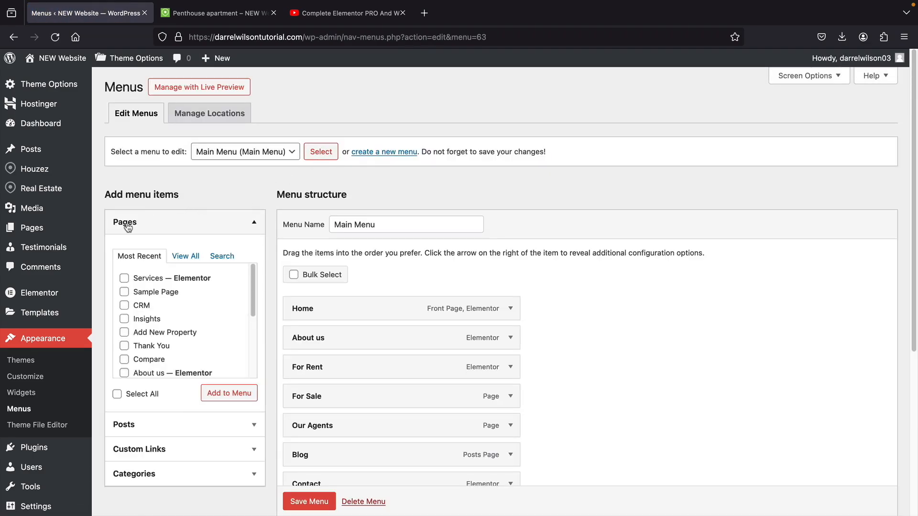
Add the Services page from the full pages list to the Main Menu.
{"action": "left_click", "coordinate": [185, 257]}
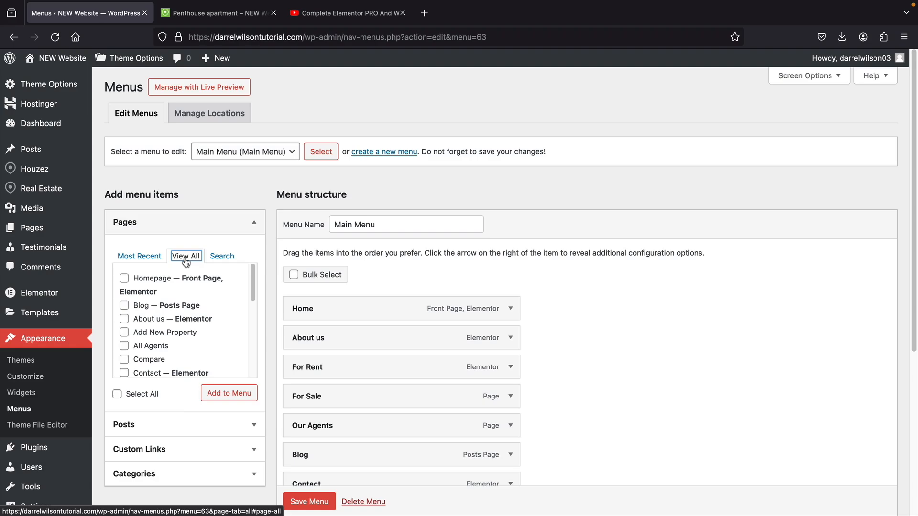
{"action": "scroll", "coordinate": [206, 308], "scroll_direction": "down", "scroll_amount": 3}
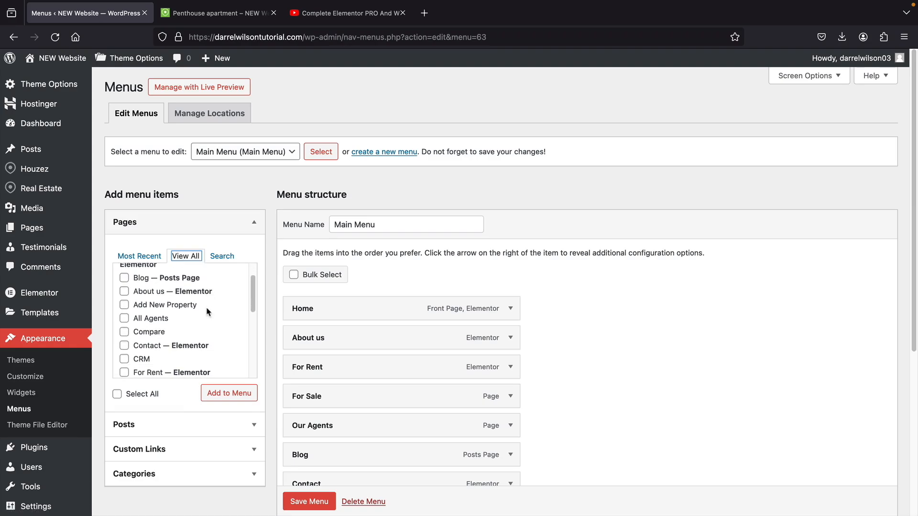
{"action": "scroll", "coordinate": [206, 312], "scroll_direction": "down", "scroll_amount": 5}
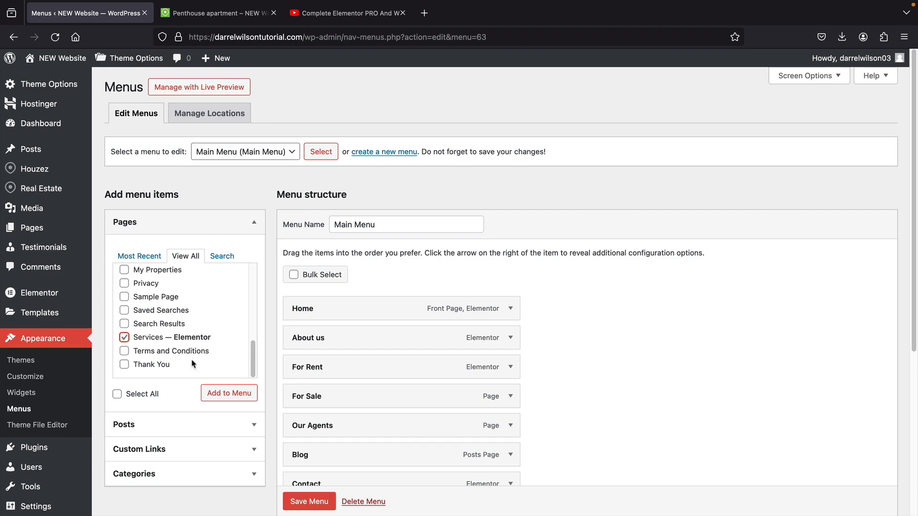
{"action": "scroll", "coordinate": [411, 322], "scroll_direction": "down", "scroll_amount": 2}
{"action": "left_click", "coordinate": [230, 295]}
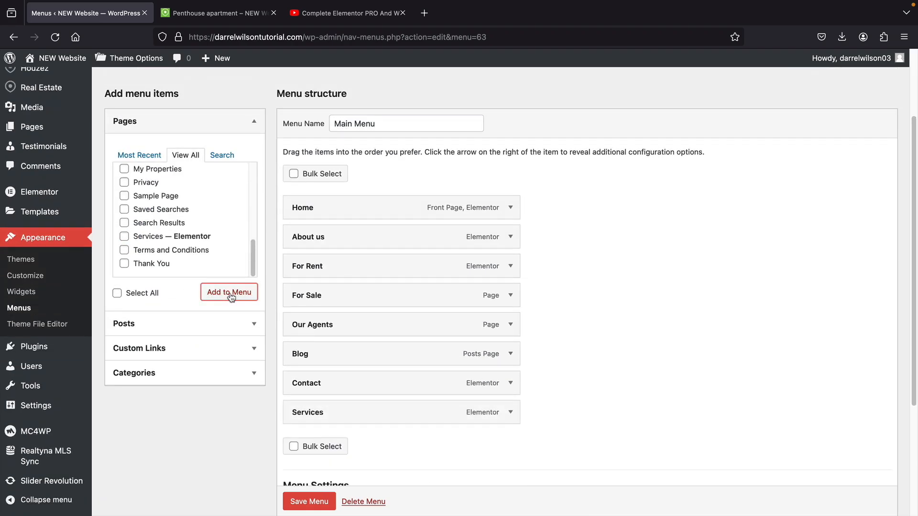
{"action": "left_click", "coordinate": [193, 353]}
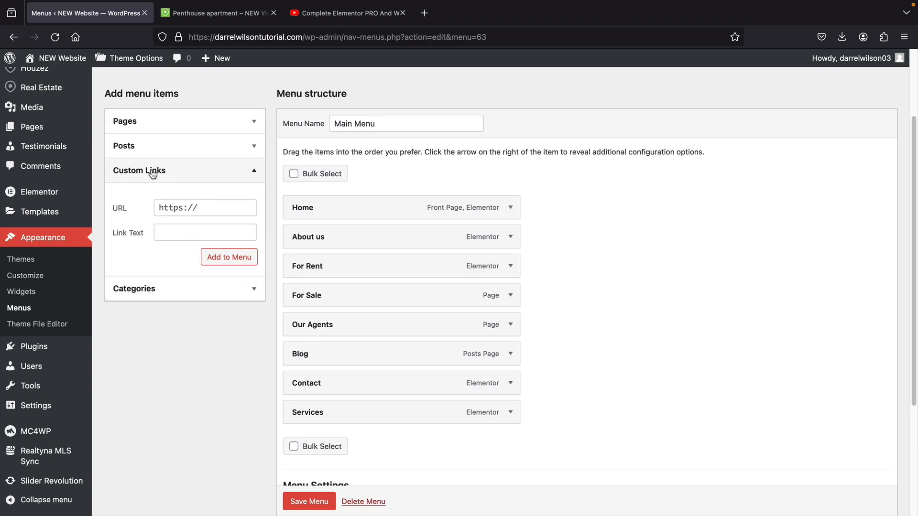
Add a 'Facebook Group' custom link with the Facebook group URL and save the menu.
{"action": "left_click", "coordinate": [184, 211]}
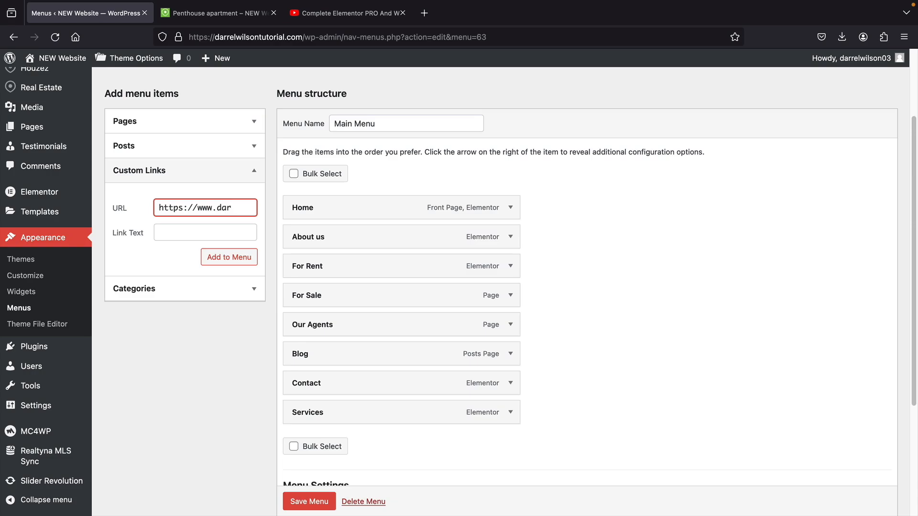
{"action": "type", "text": "https://www.facebook.com"}
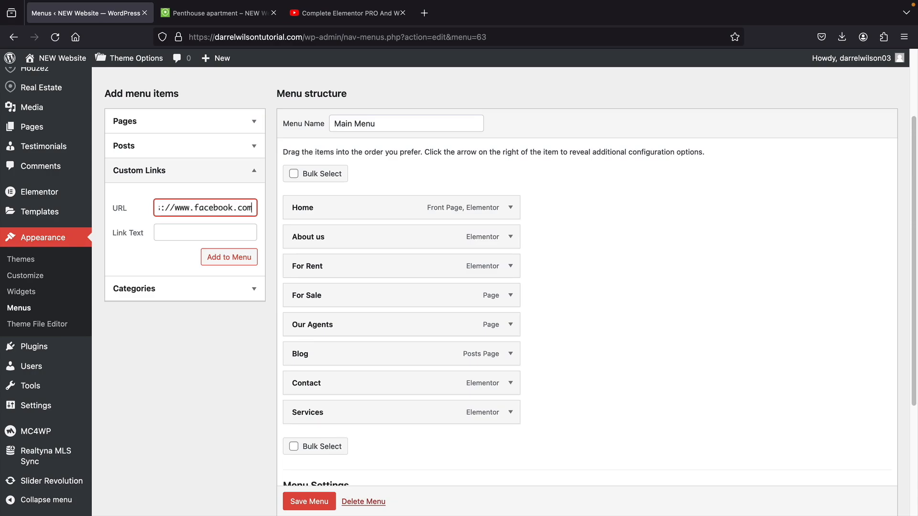
{"action": "type", "text": "/darrelwilsongroup"}
{"action": "left_click", "coordinate": [205, 233]}
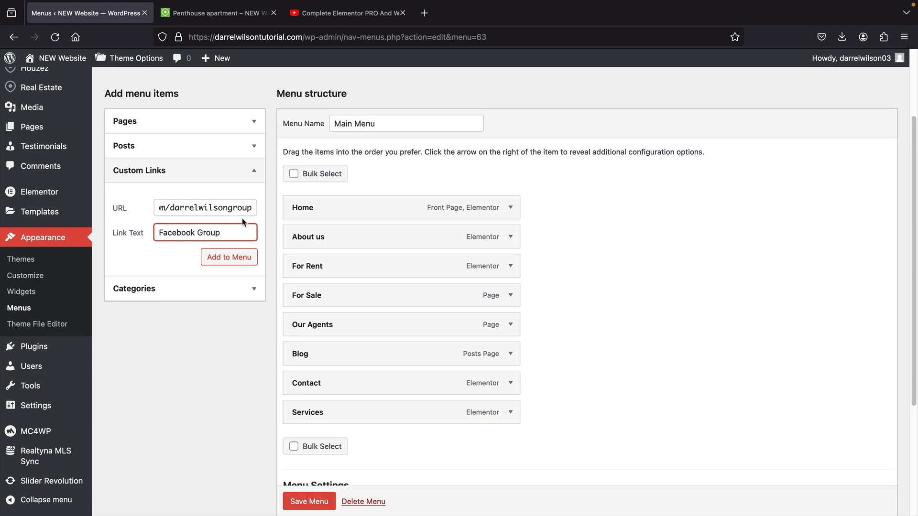
{"action": "left_click", "coordinate": [229, 257]}
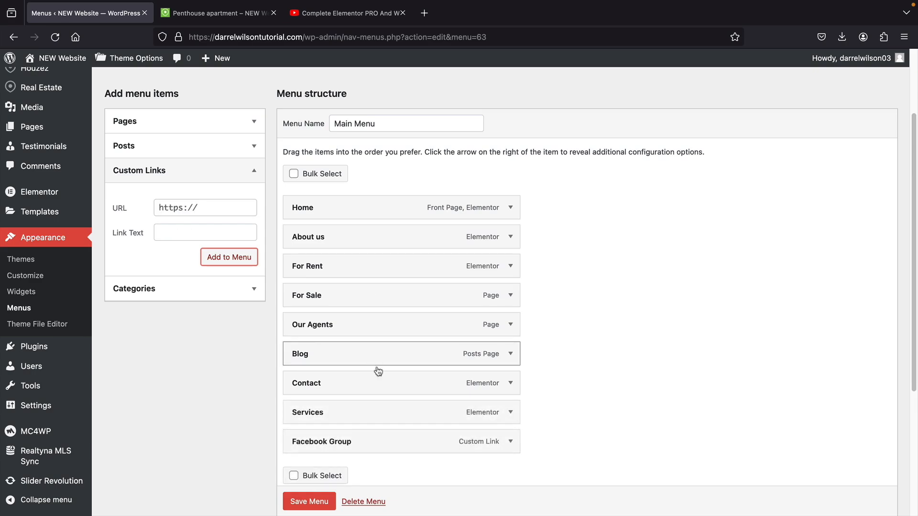
{"action": "scroll", "coordinate": [406, 443], "scroll_direction": "down", "scroll_amount": 2}
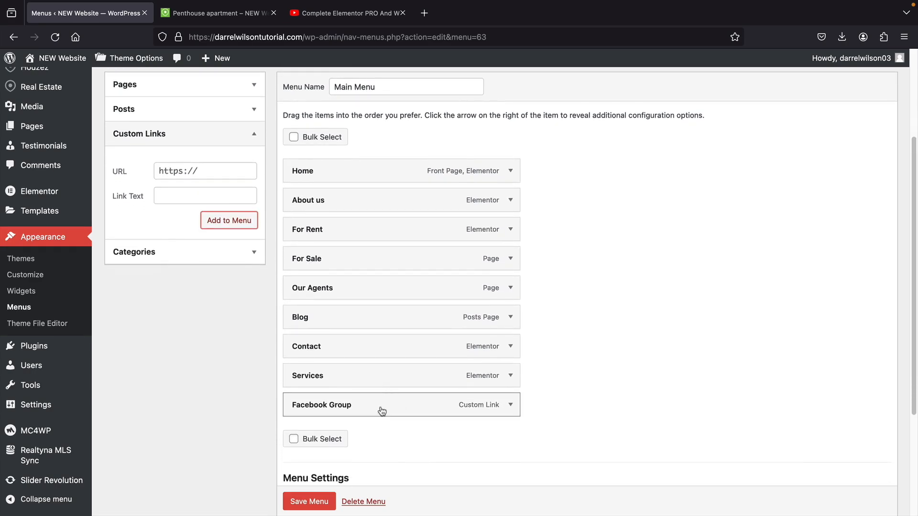
{"action": "left_click", "coordinate": [511, 407]}
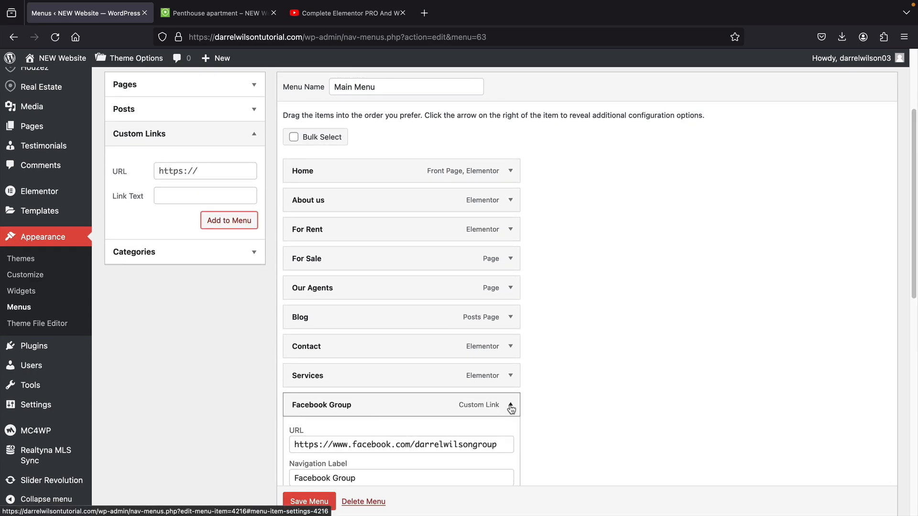
{"action": "scroll", "coordinate": [511, 409], "scroll_direction": "down", "scroll_amount": 4}
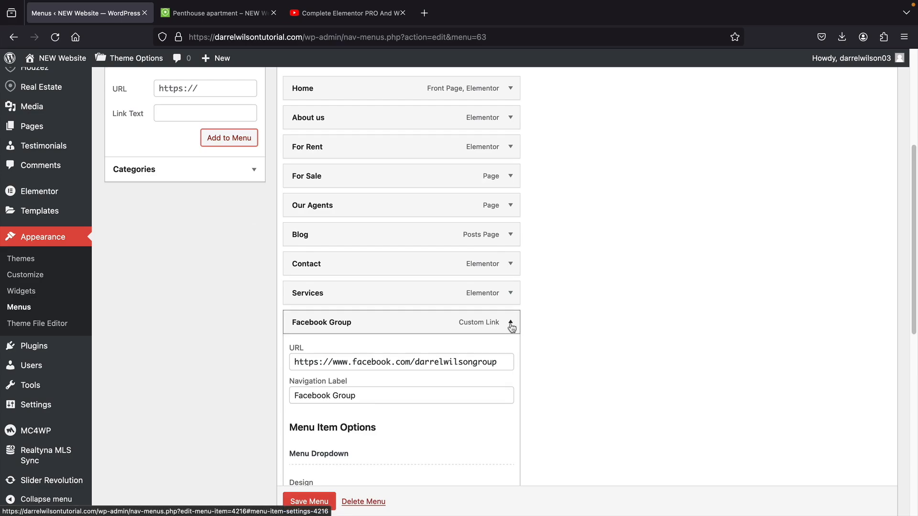
{"action": "left_click", "coordinate": [511, 323]}
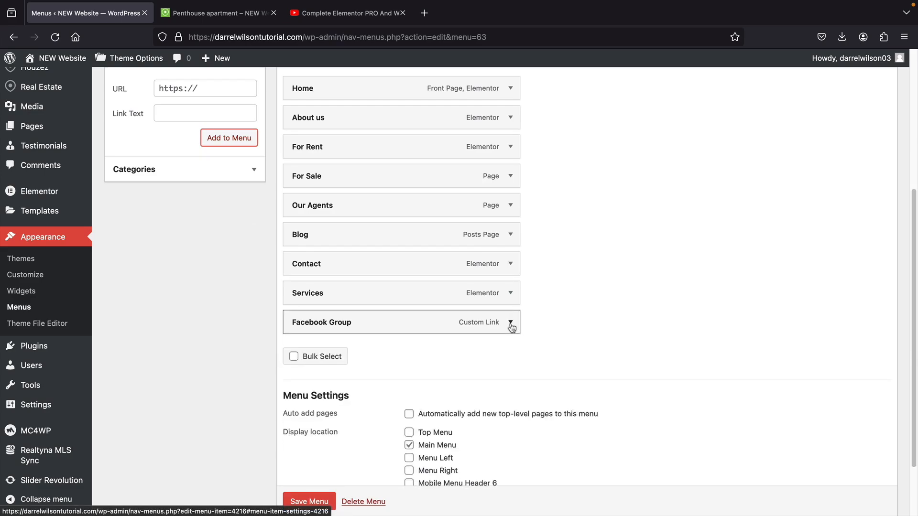
{"action": "left_click", "coordinate": [309, 502]}
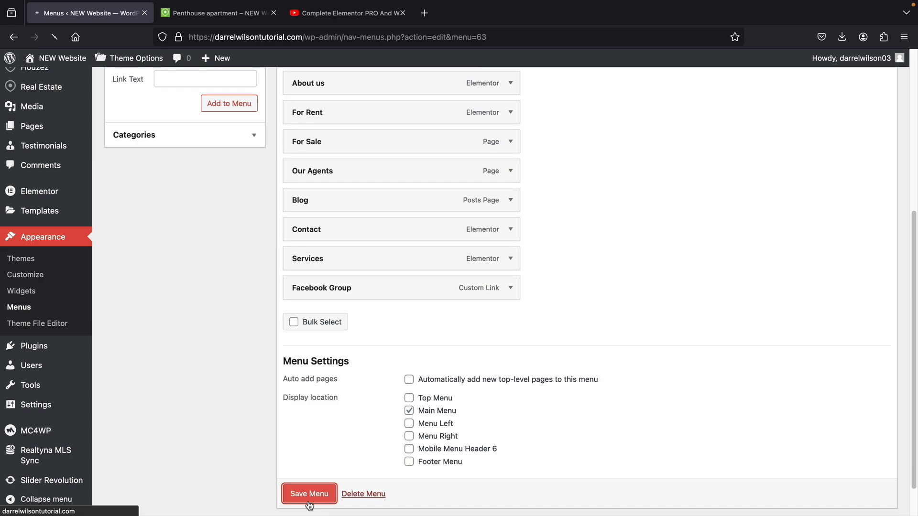
Nest Our Agents under About us, save the menu, and view the live site.
{"action": "scroll", "coordinate": [447, 384], "scroll_direction": "down", "scroll_amount": 5}
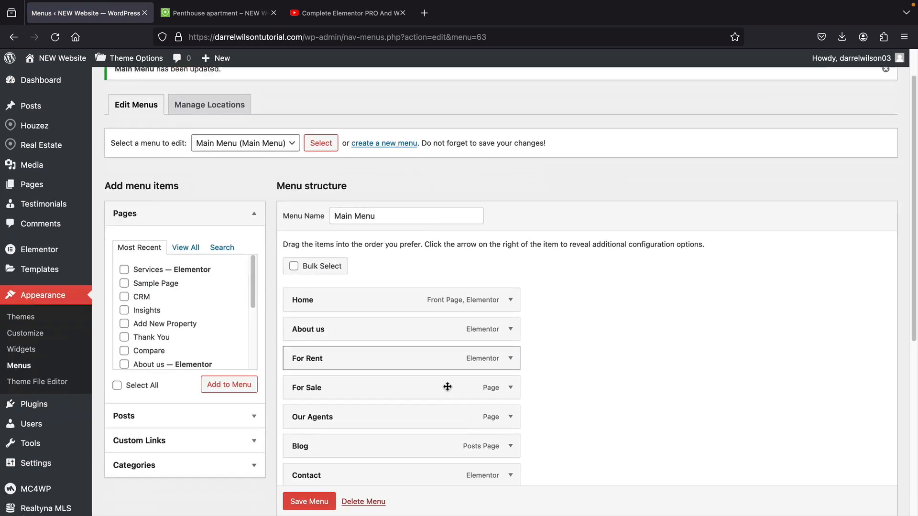
{"action": "scroll", "coordinate": [447, 386], "scroll_direction": "down", "scroll_amount": 2}
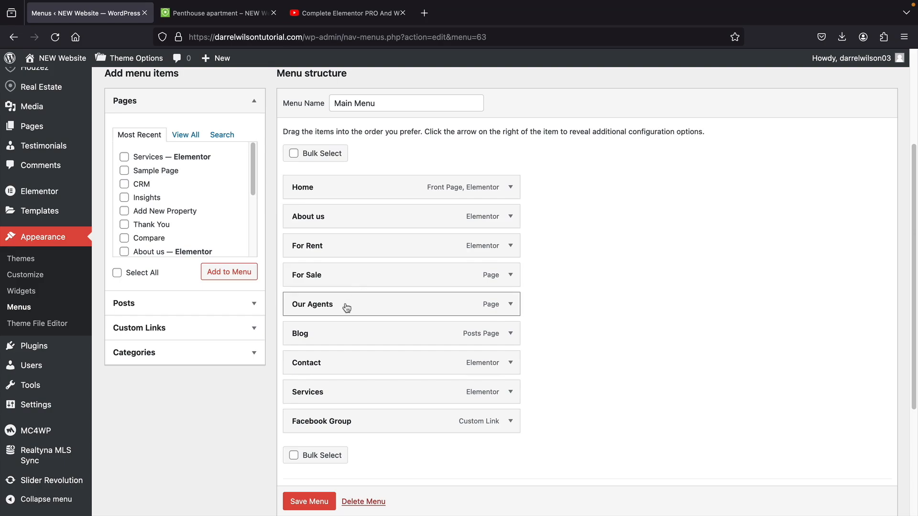
{"action": "left_click_drag", "start_coordinate": [346, 307], "coordinate": [368, 251]}
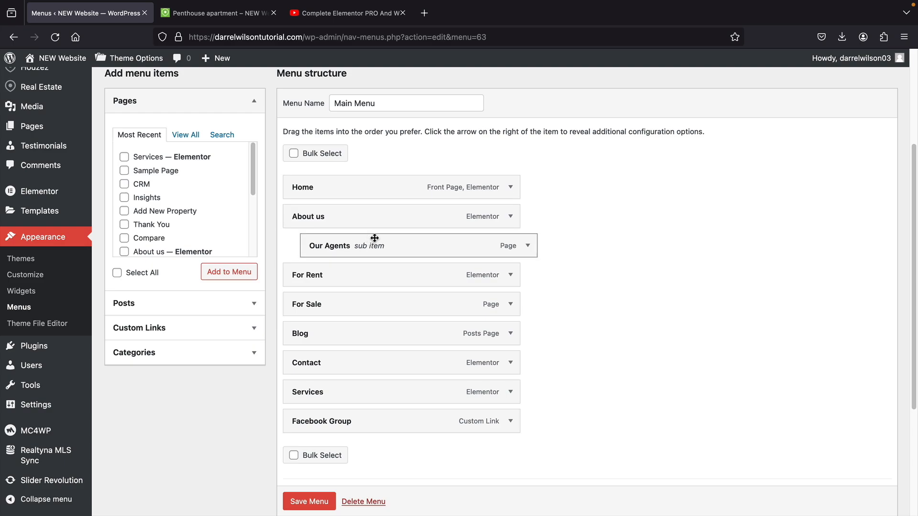
{"action": "left_click", "coordinate": [309, 502]}
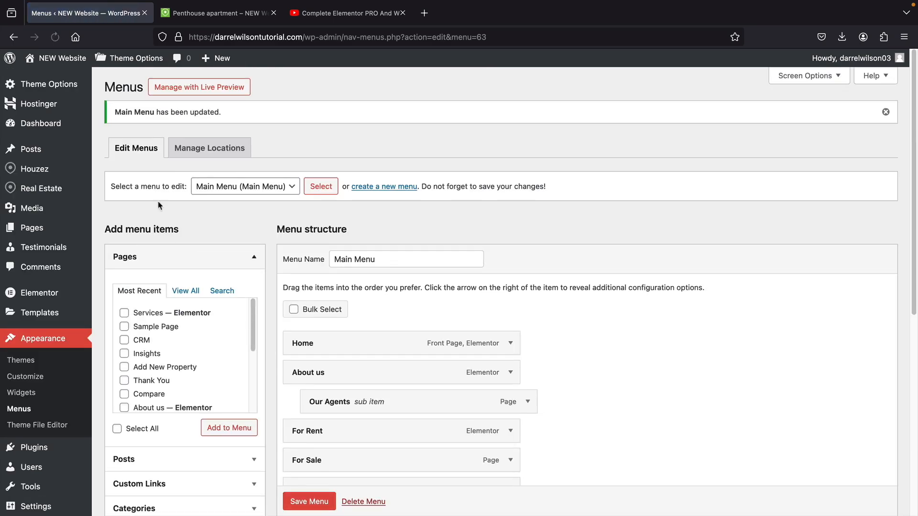
{"action": "left_click", "coordinate": [45, 85]}
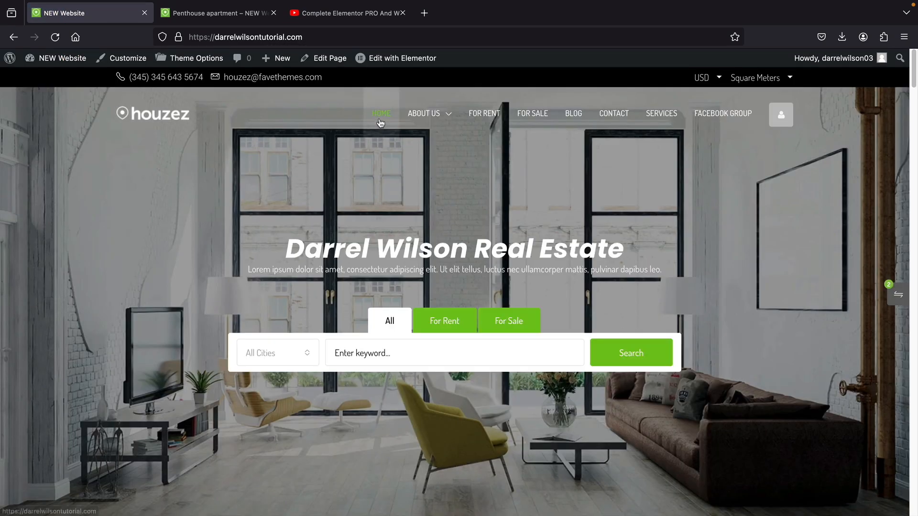
Reveal the About Us dropdown with Our Agents, then open the Services page from the header.
{"action": "mouse_move", "coordinate": [432, 118]}
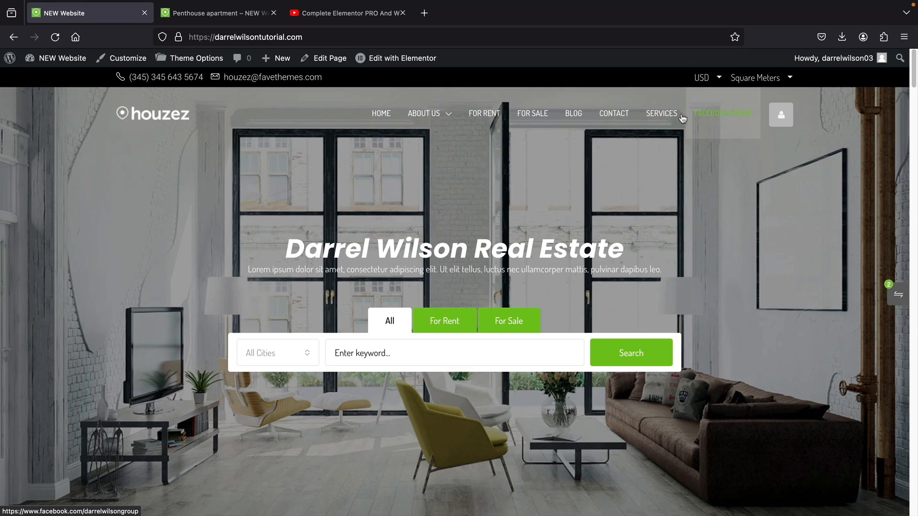
{"action": "left_click", "coordinate": [656, 118]}
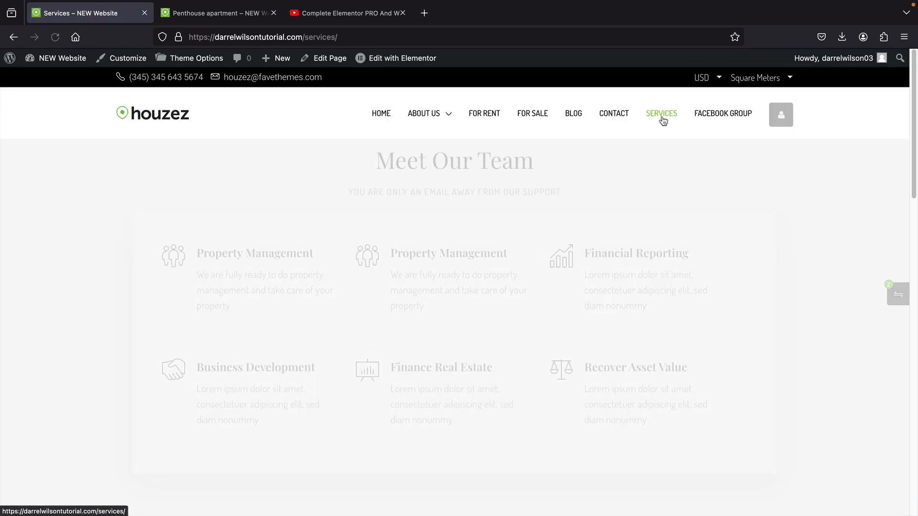
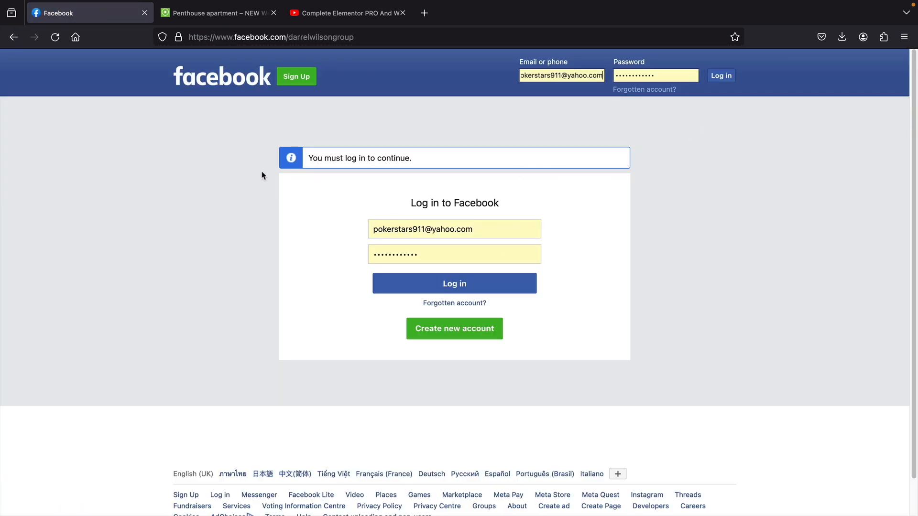
Go back from the Facebook login page through Services to the site homepage.
{"action": "left_click", "coordinate": [13, 38]}
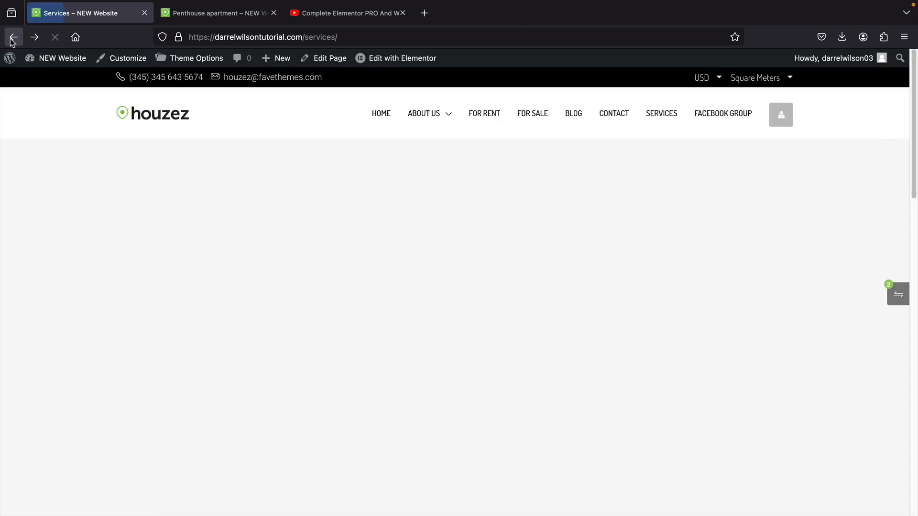
{"action": "left_click", "coordinate": [325, 258]}
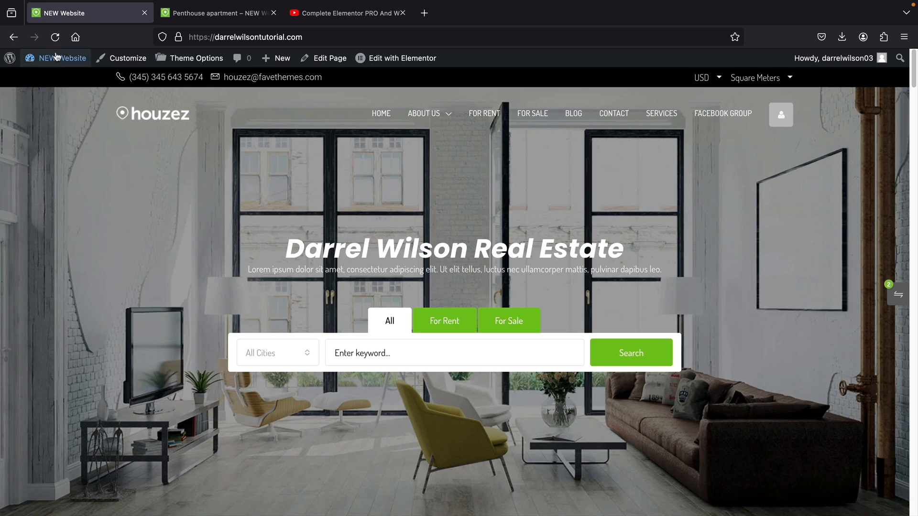
Drag Services and Facebook Group under About us in Menus, save, and visit the site.
{"action": "mouse_move", "coordinate": [55, 58]}
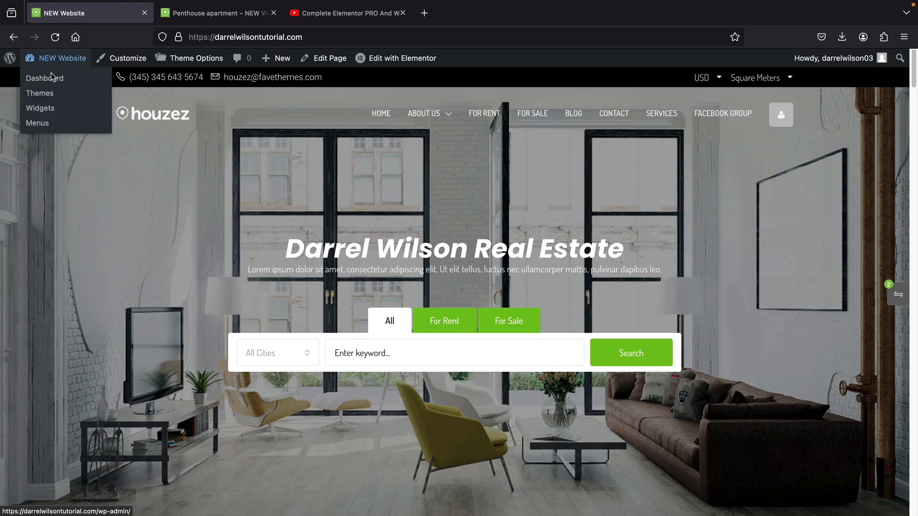
{"action": "left_click", "coordinate": [37, 123]}
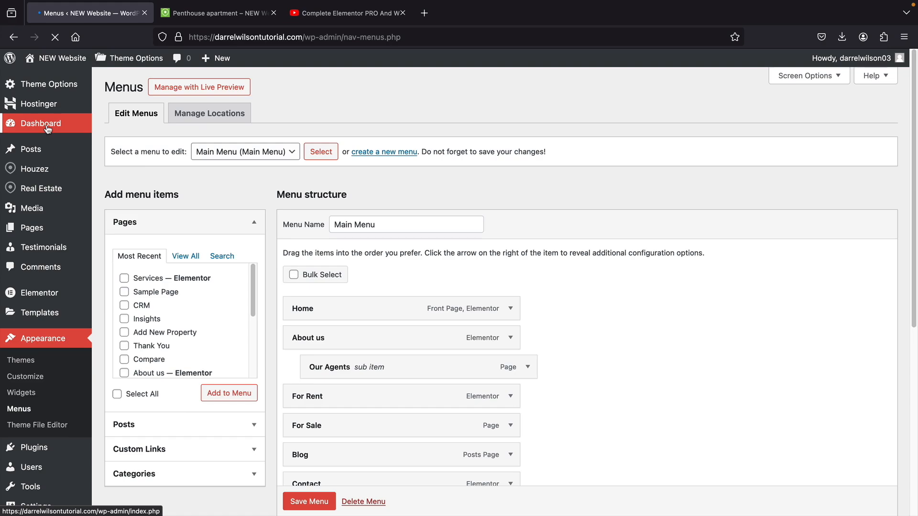
{"action": "scroll", "coordinate": [369, 254], "scroll_direction": "down", "scroll_amount": 3}
{"action": "left_click_drag", "start_coordinate": [357, 354], "coordinate": [379, 237]}
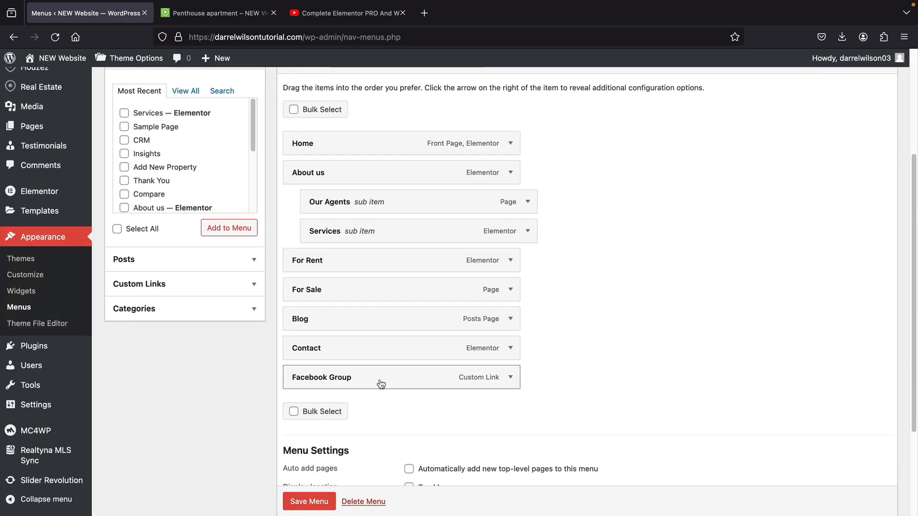
{"action": "left_click_drag", "start_coordinate": [381, 384], "coordinate": [401, 266]}
{"action": "scroll", "coordinate": [319, 497], "scroll_direction": "down", "scroll_amount": 1}
{"action": "left_click", "coordinate": [319, 503]}
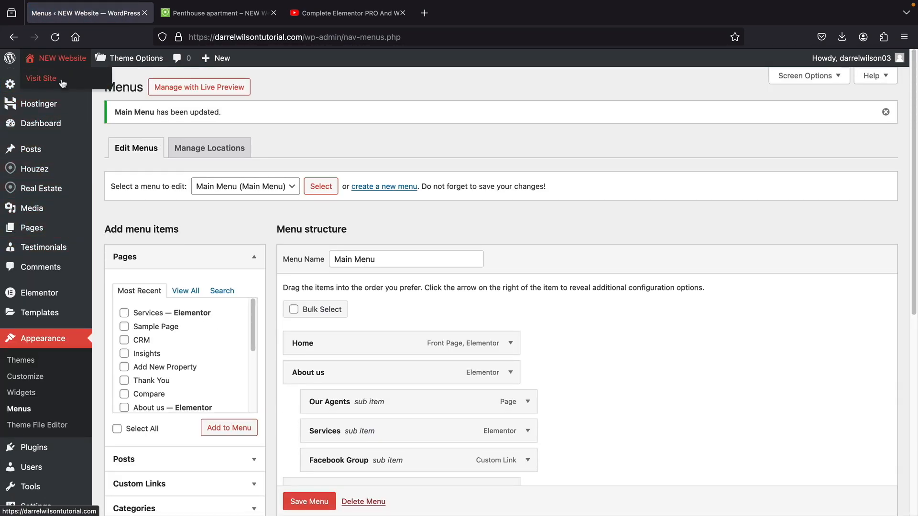
{"action": "left_click", "coordinate": [62, 83]}
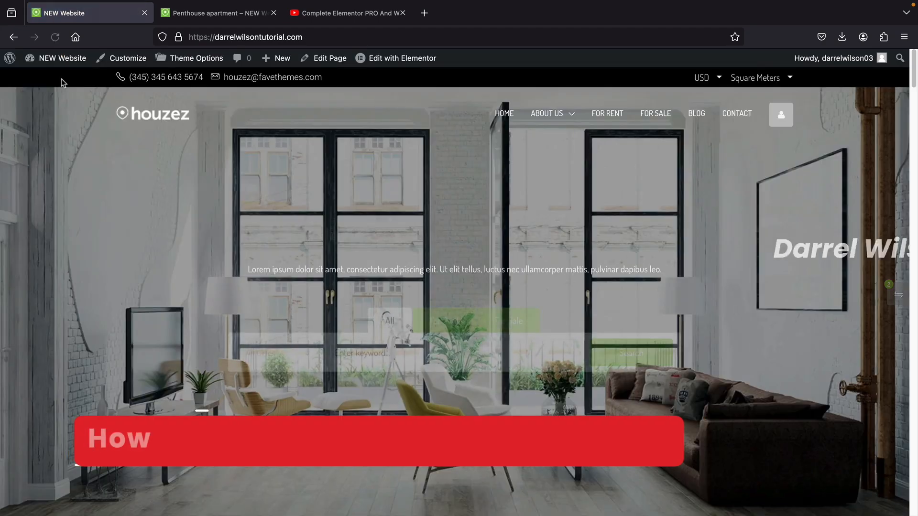
Open the Blog page and confirm in Customizer Homepage Settings that Blog is the posts page.
{"action": "left_click", "coordinate": [695, 114]}
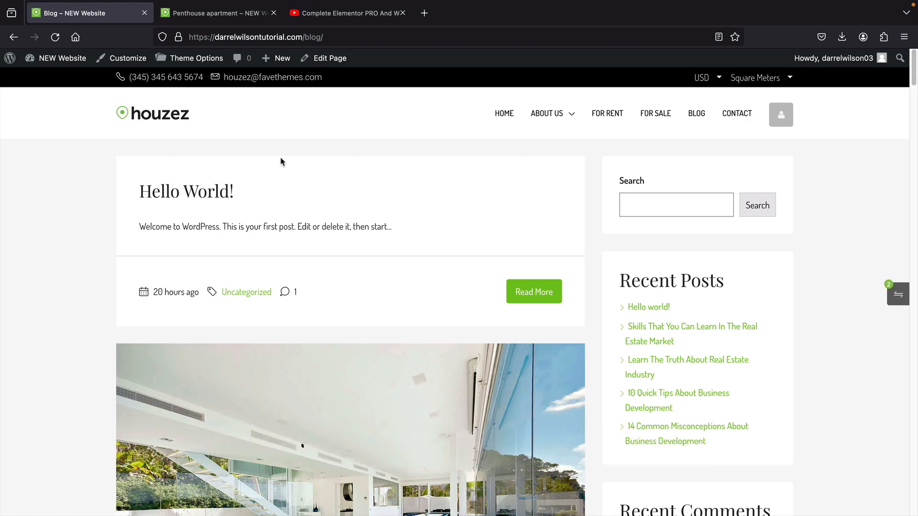
{"action": "left_click", "coordinate": [119, 66]}
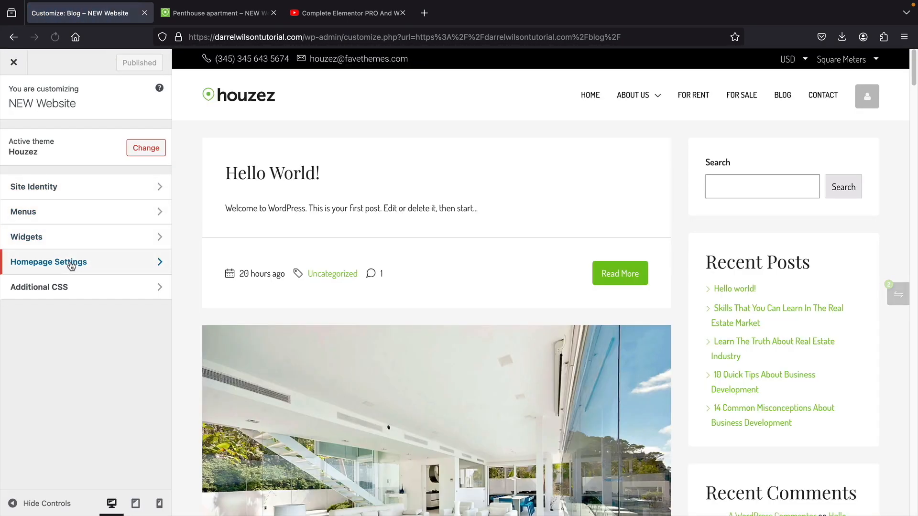
{"action": "left_click", "coordinate": [72, 262]}
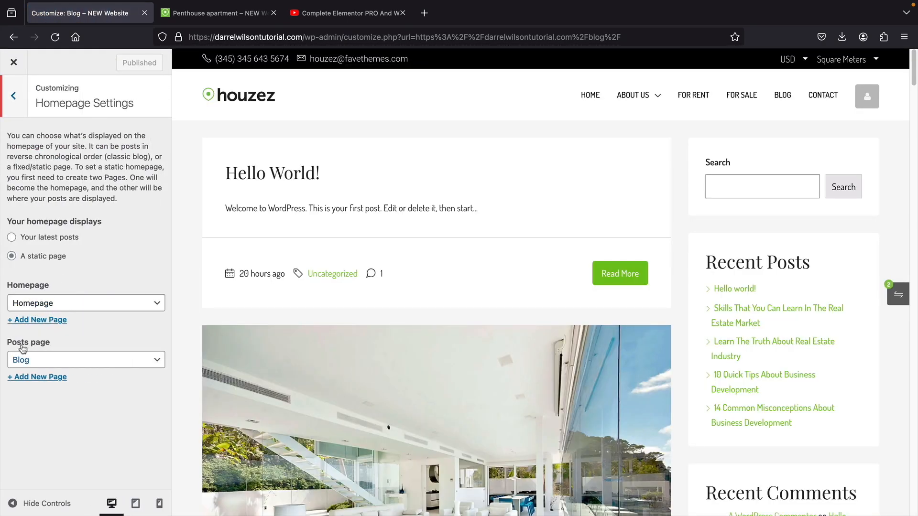
{"action": "left_click", "coordinate": [25, 360]}
{"action": "scroll", "coordinate": [65, 178], "scroll_direction": "down", "scroll_amount": 1}
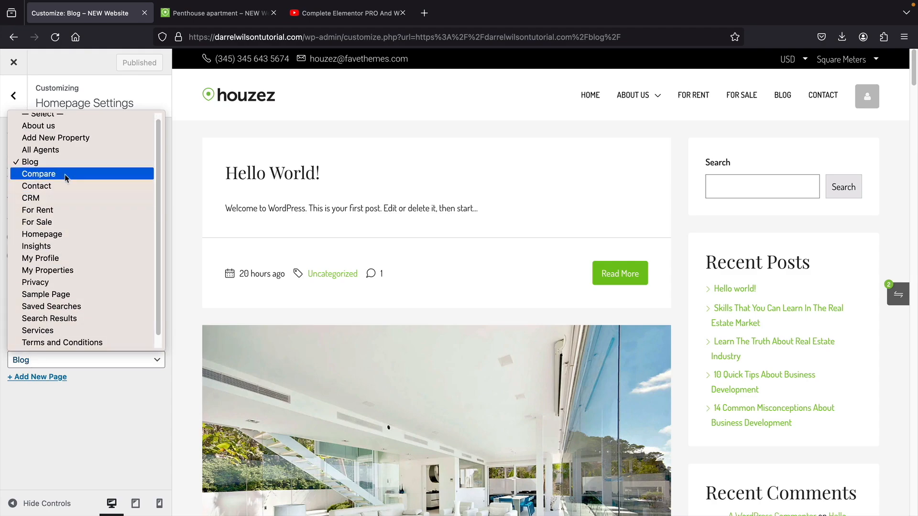
{"action": "left_click", "coordinate": [61, 163]}
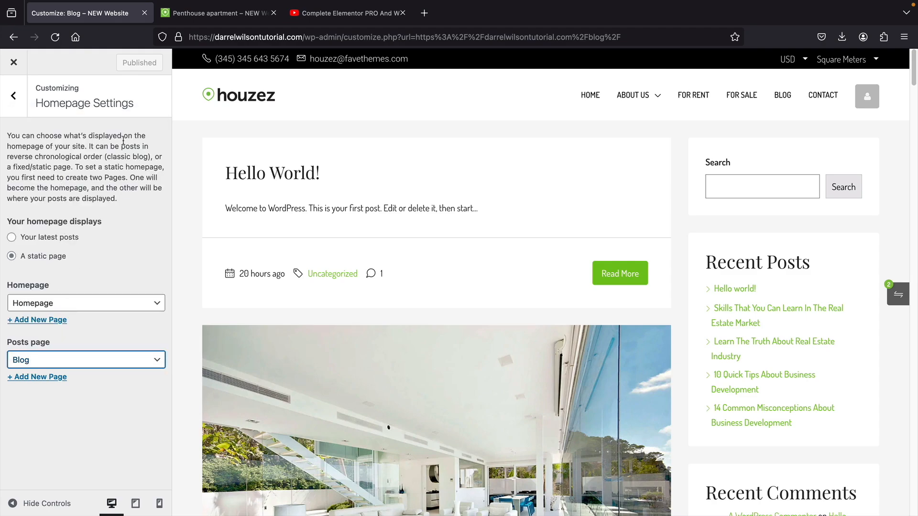
{"action": "left_click", "coordinate": [14, 63]}
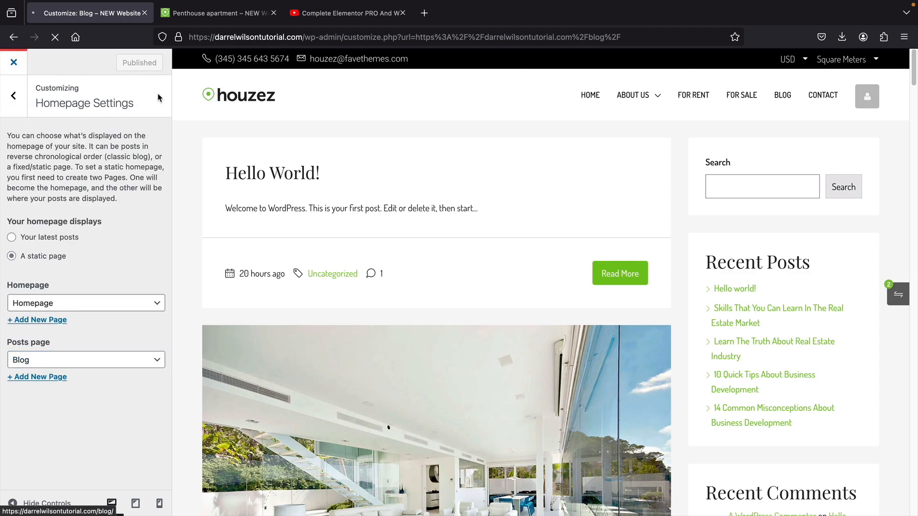
{"action": "scroll", "coordinate": [376, 228], "scroll_direction": "down", "scroll_amount": 6}
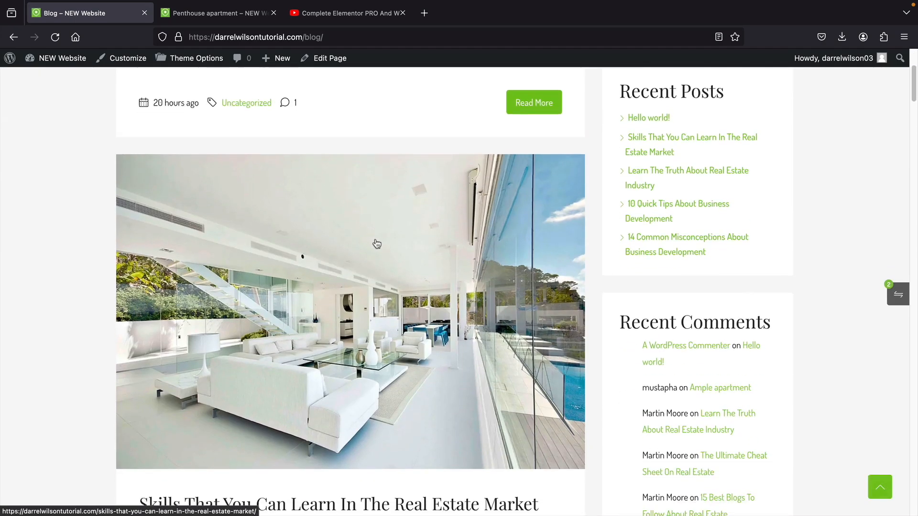
{"action": "scroll", "coordinate": [379, 362], "scroll_direction": "up", "scroll_amount": 6}
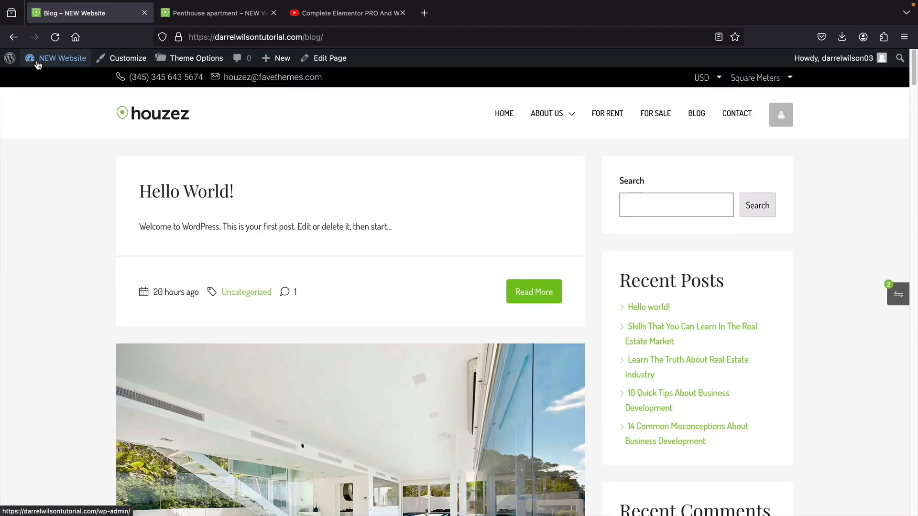
{"action": "mouse_move", "coordinate": [41, 57]}
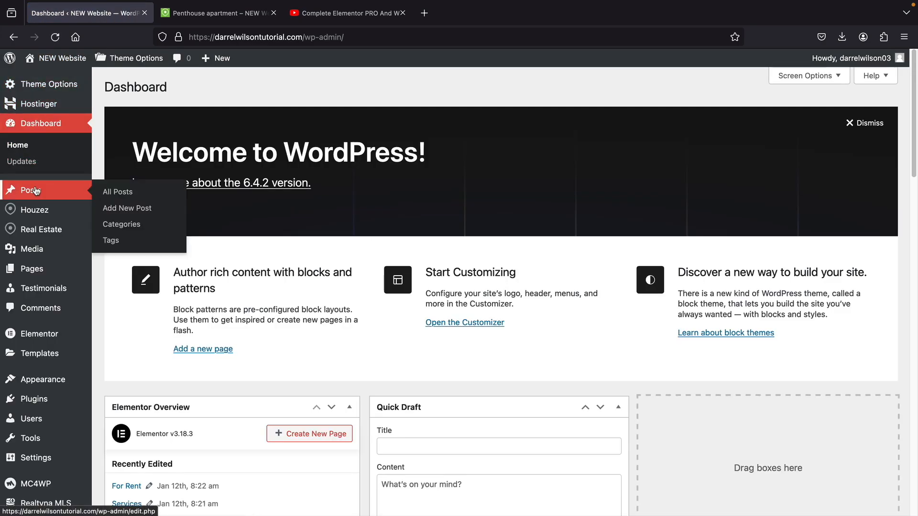
Trash the Hello world! post from the All Posts list.
{"action": "mouse_move", "coordinate": [37, 193]}
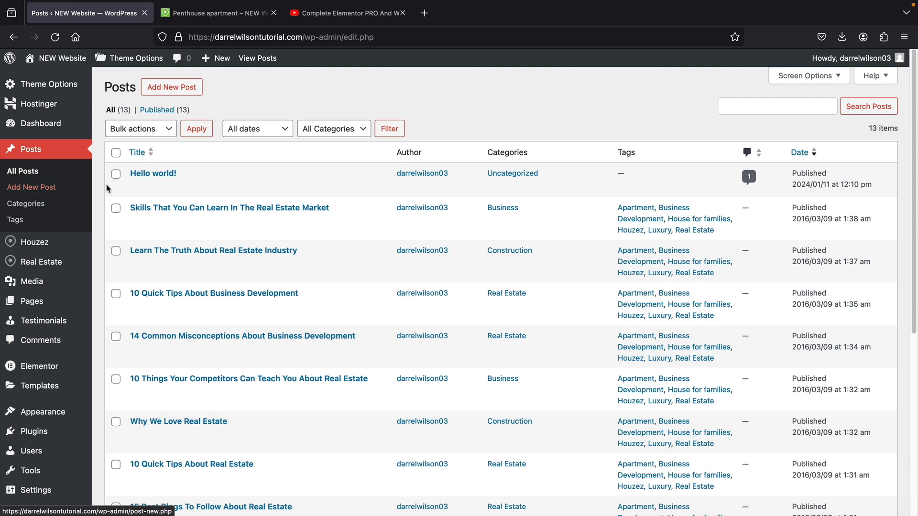
{"action": "left_click", "coordinate": [198, 188]}
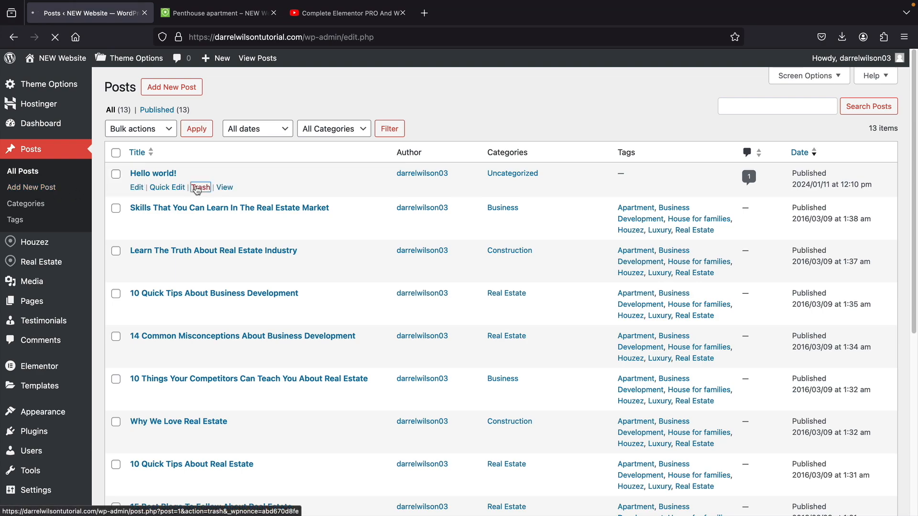
{"action": "scroll", "coordinate": [197, 190], "scroll_direction": "down", "scroll_amount": 4}
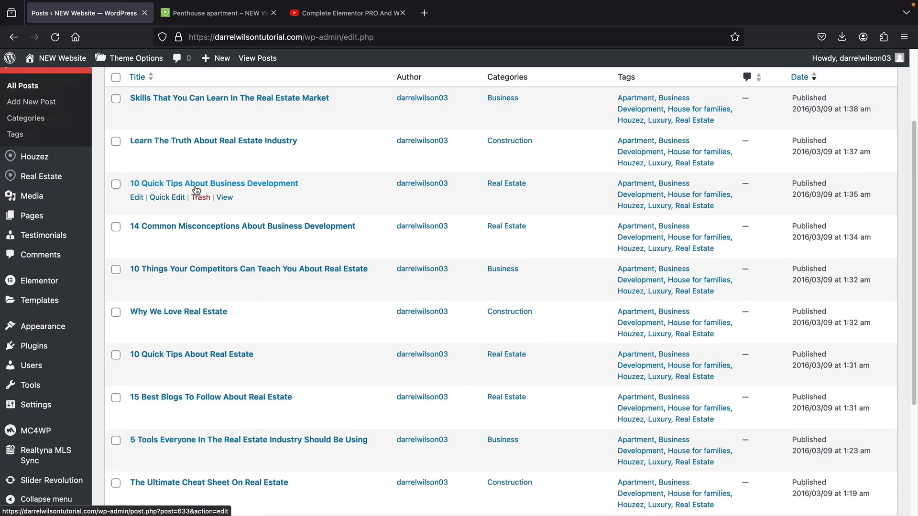
{"action": "scroll", "coordinate": [196, 191], "scroll_direction": "down", "scroll_amount": 3}
{"action": "scroll", "coordinate": [231, 178], "scroll_direction": "up", "scroll_amount": 7}
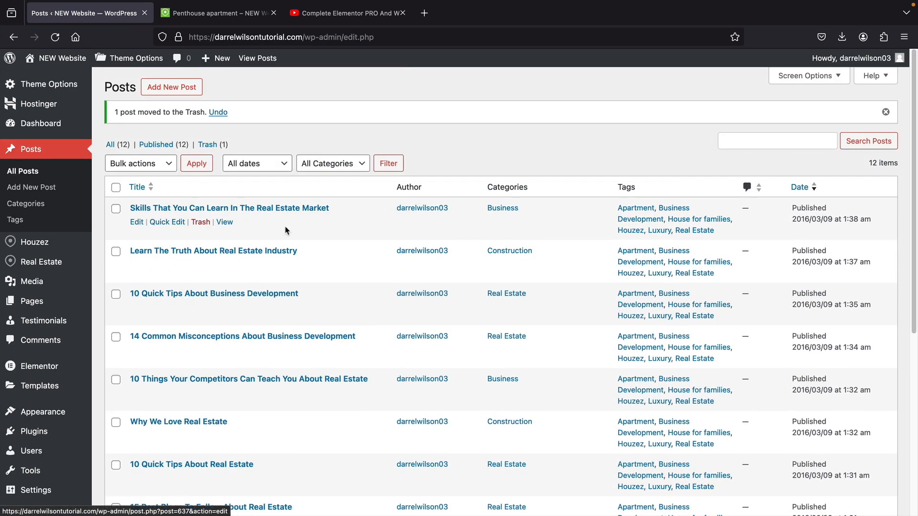
Open the real estate skills post live and copy its article text.
{"action": "left_click", "coordinate": [226, 223]}
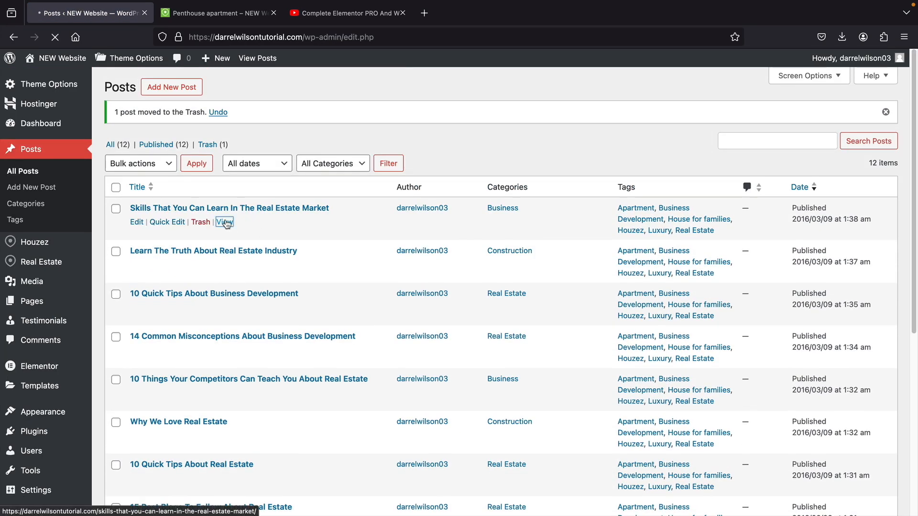
{"action": "scroll", "coordinate": [182, 230], "scroll_direction": "down", "scroll_amount": 1}
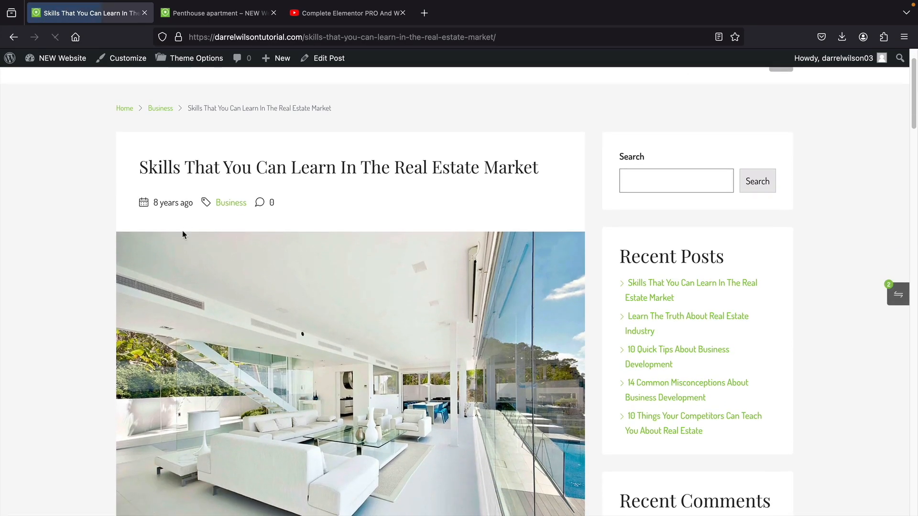
{"action": "scroll", "coordinate": [183, 235], "scroll_direction": "down", "scroll_amount": 15}
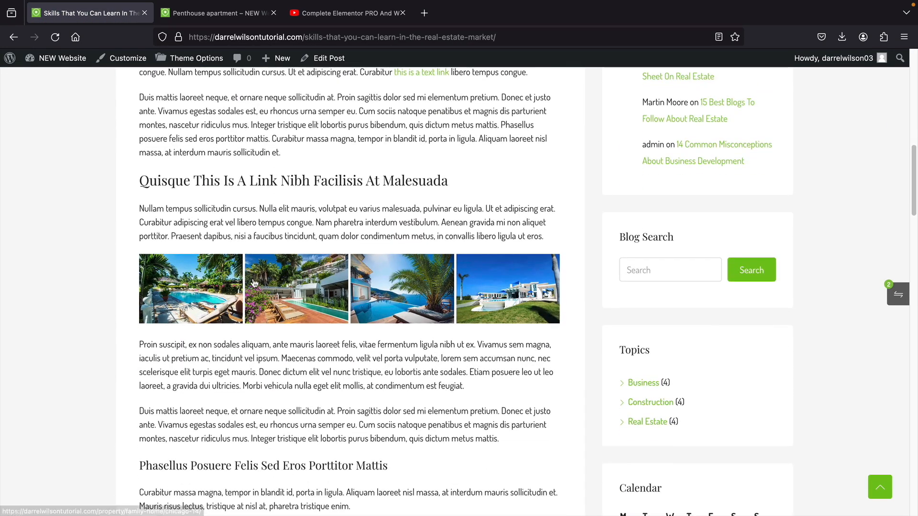
{"action": "scroll", "coordinate": [254, 283], "scroll_direction": "down", "scroll_amount": 15}
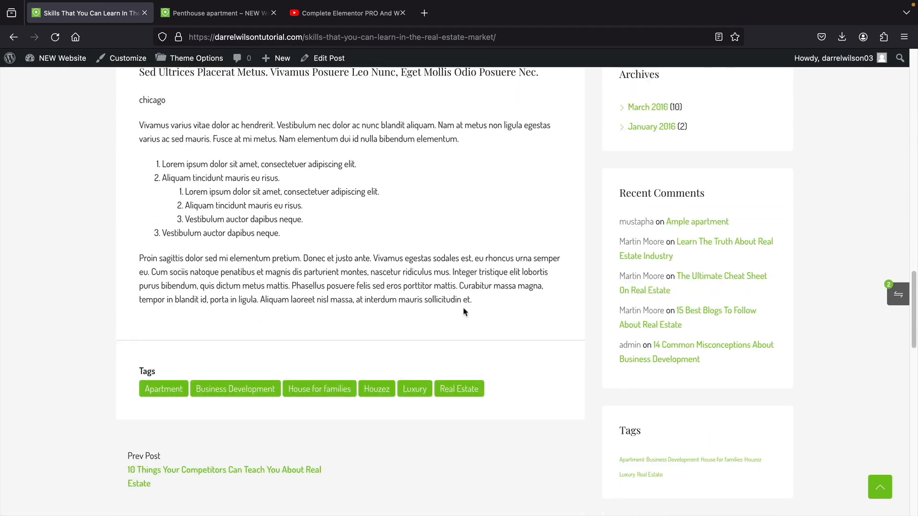
{"action": "left_click_drag", "start_coordinate": [463, 312], "coordinate": [116, 168]}
{"action": "right_click", "coordinate": [162, 178]}
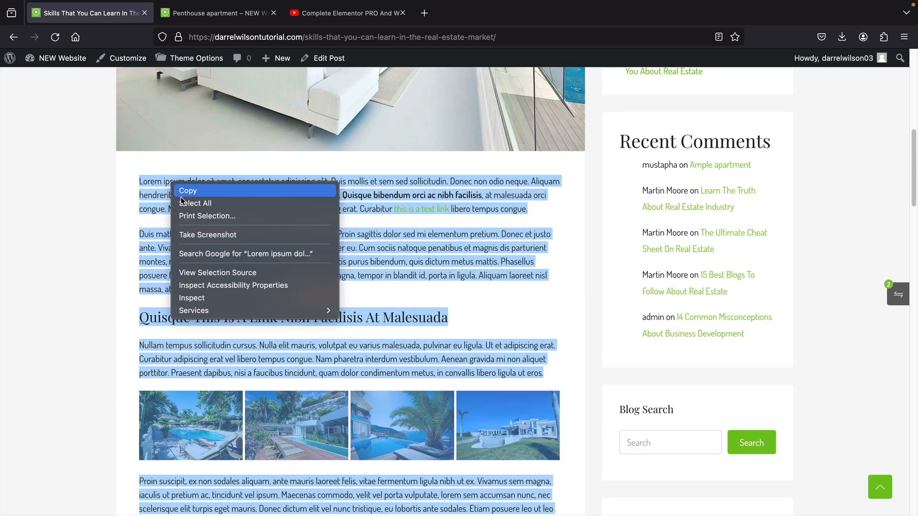
{"action": "left_click", "coordinate": [184, 188]}
{"action": "left_click", "coordinate": [40, 180]}
From the dashboard's Posts list, start a new post.
{"action": "left_click", "coordinate": [51, 80]}
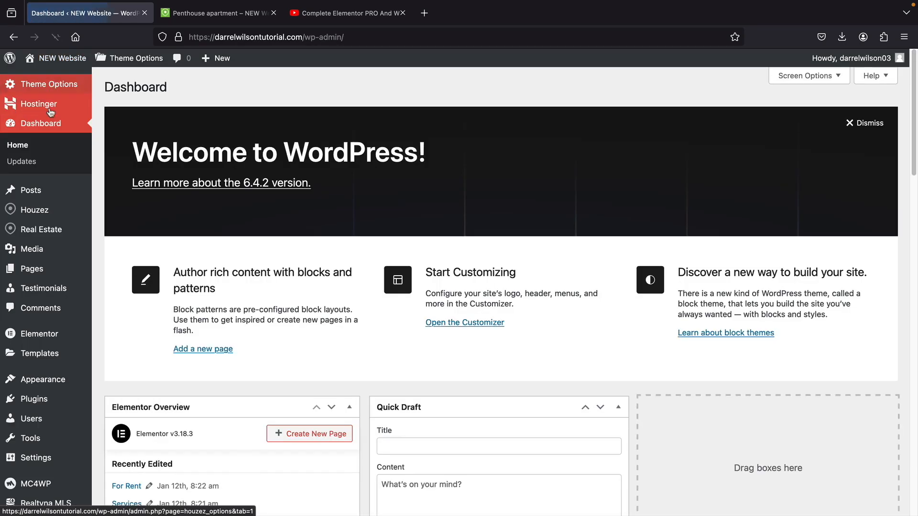
{"action": "mouse_move", "coordinate": [32, 189]}
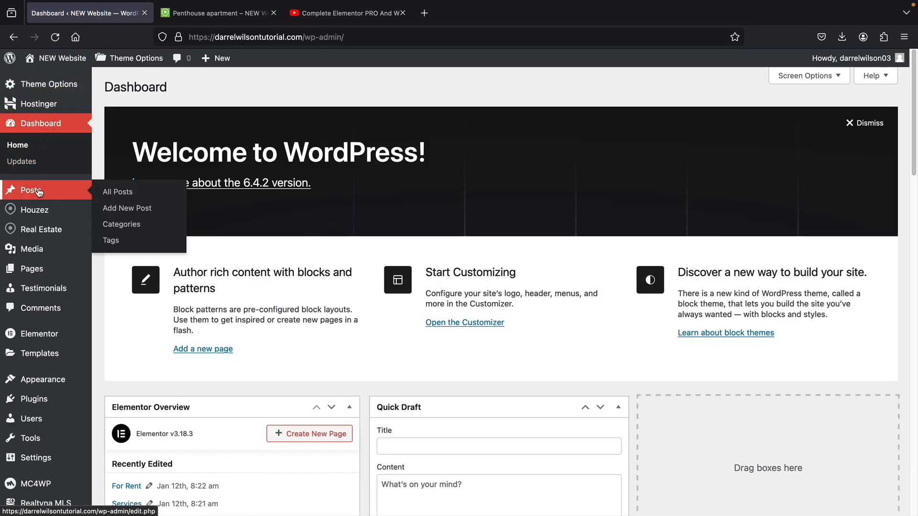
{"action": "left_click", "coordinate": [110, 193]}
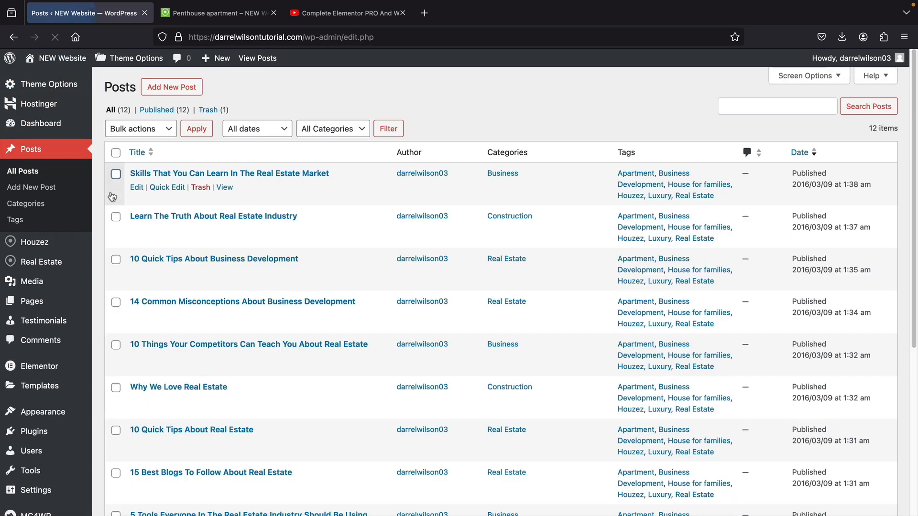
{"action": "left_click", "coordinate": [183, 88]}
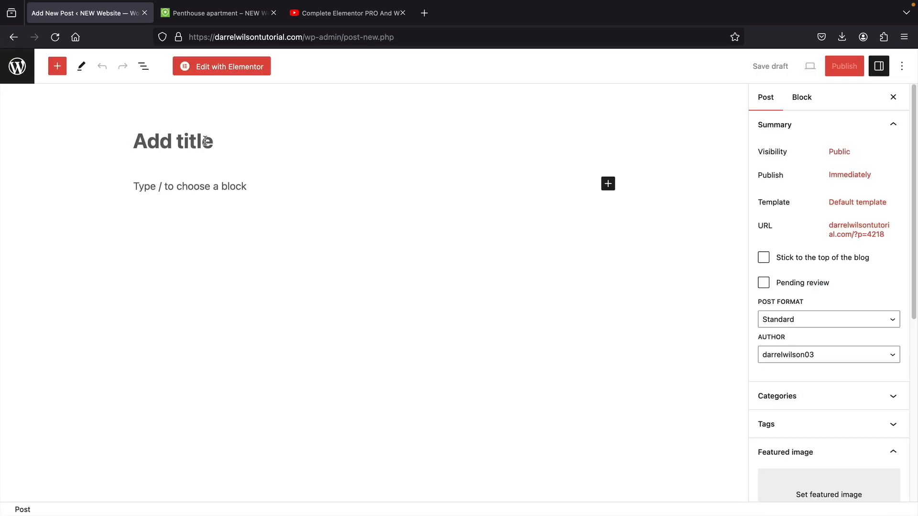
Title the post '10 Best Area To Invest In Real Estate' and browse the block inserter.
{"action": "type", "text": "10 Best"}
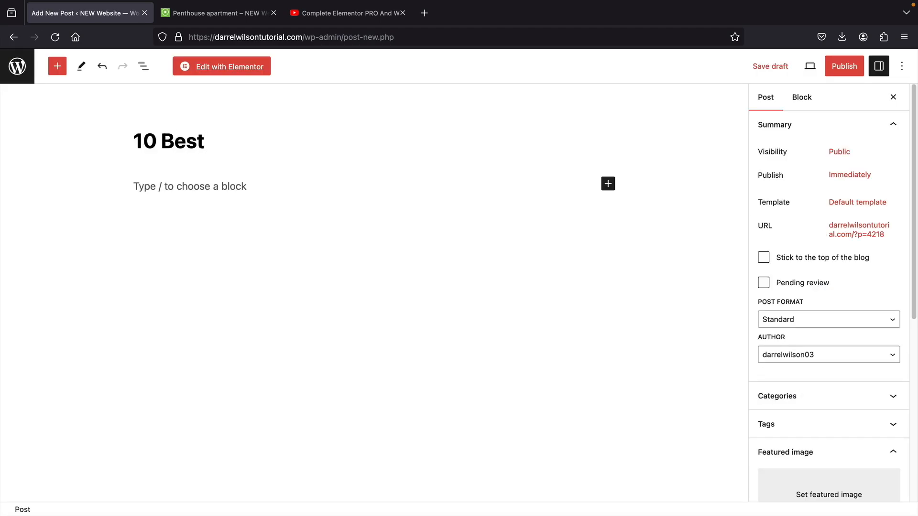
{"action": "type", "text": " Area To Invest "}
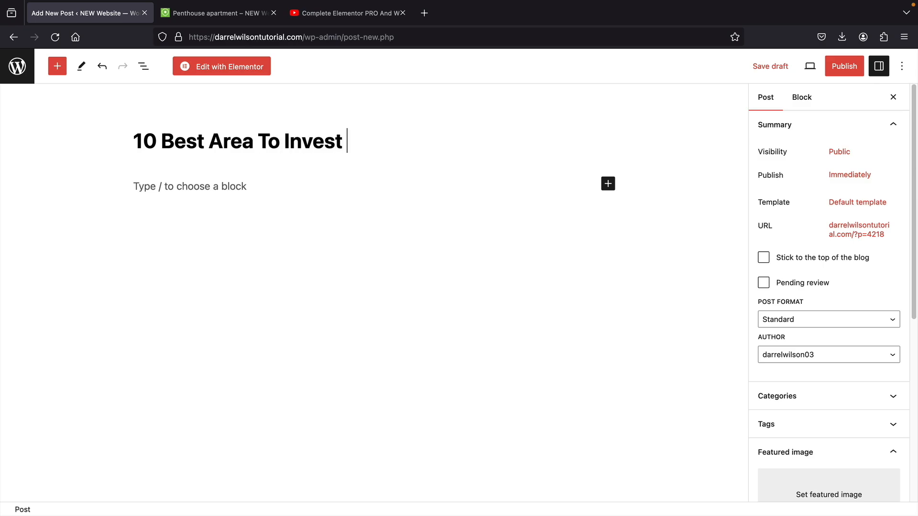
{"action": "type", "text": "In Real Estate"}
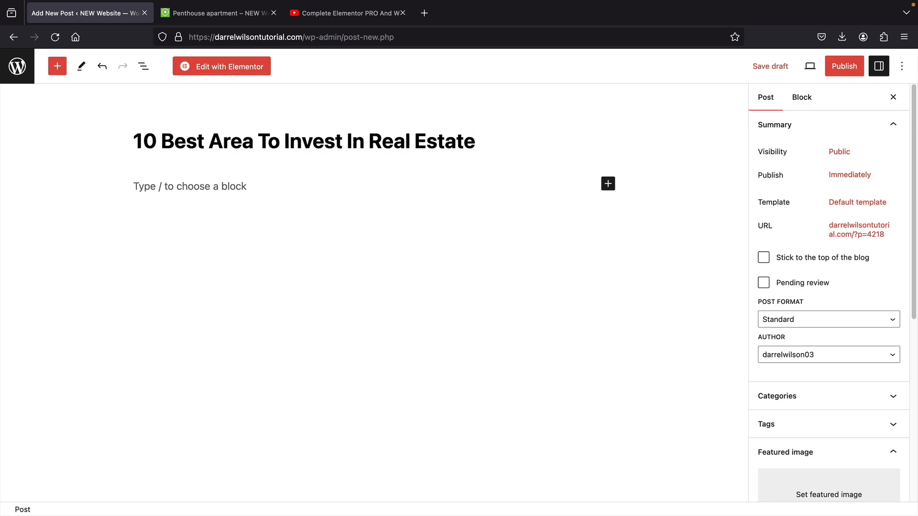
{"action": "key", "text": "Return"}
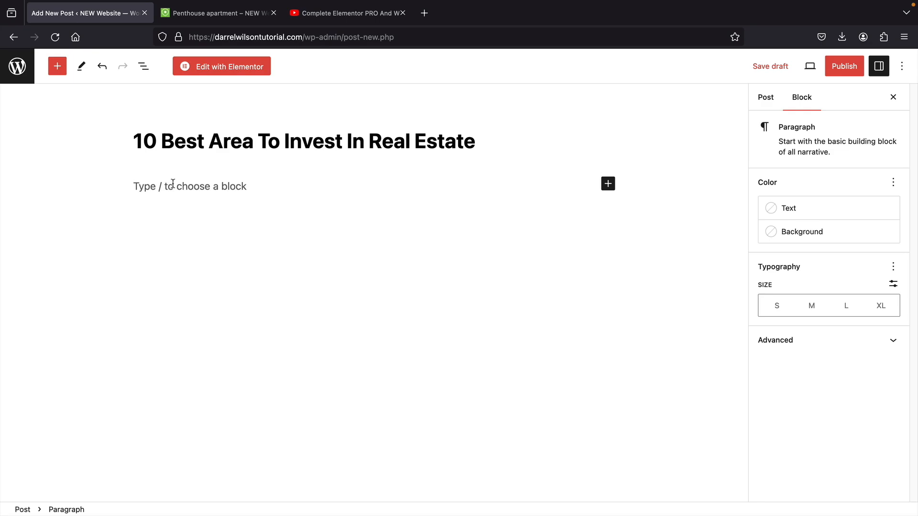
{"action": "left_click", "coordinate": [57, 66]}
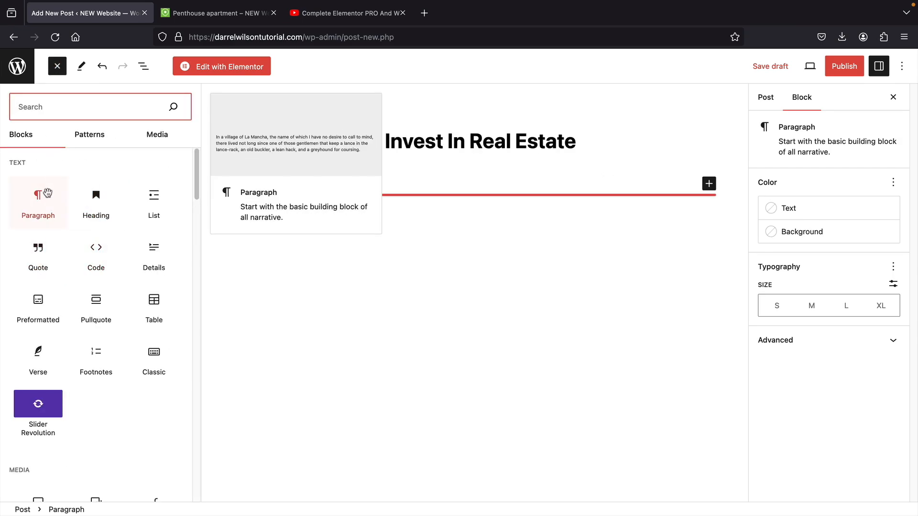
{"action": "scroll", "coordinate": [67, 261], "scroll_direction": "down", "scroll_amount": 5}
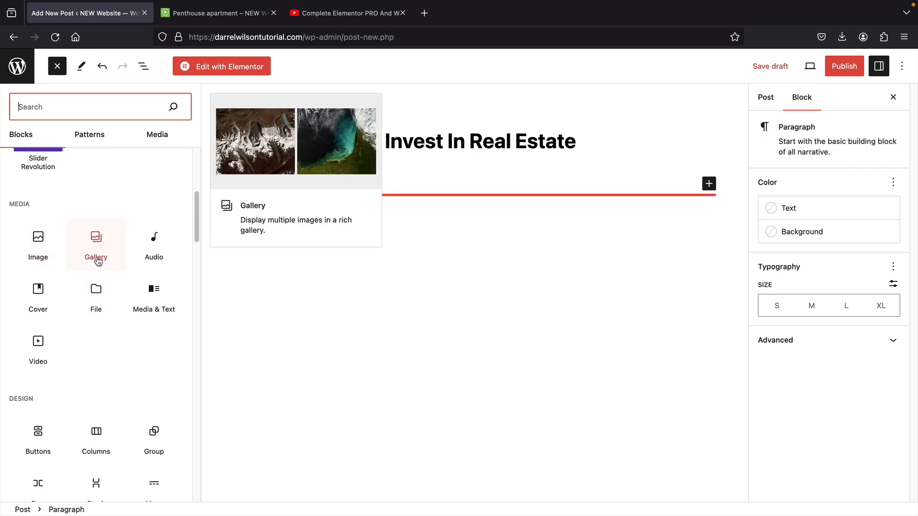
{"action": "scroll", "coordinate": [163, 256], "scroll_direction": "down", "scroll_amount": 1}
{"action": "scroll", "coordinate": [95, 267], "scroll_direction": "down", "scroll_amount": 15}
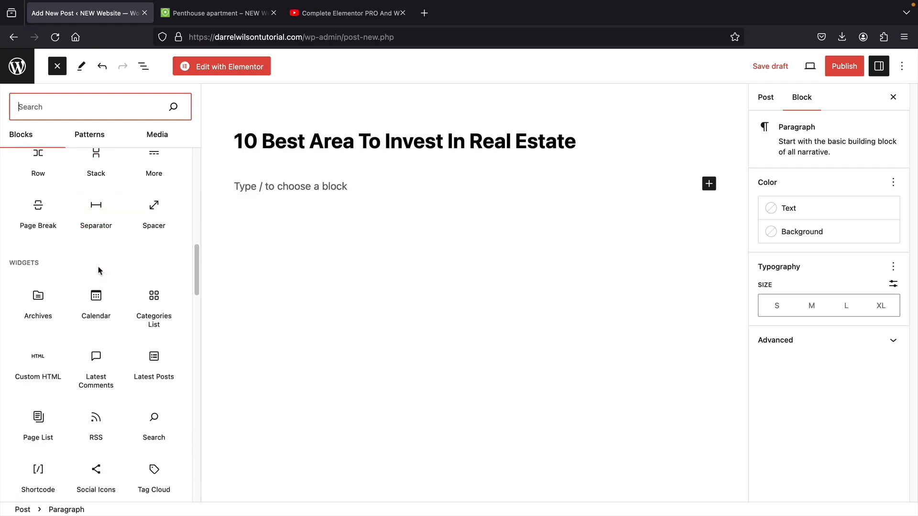
{"action": "scroll", "coordinate": [70, 313], "scroll_direction": "down", "scroll_amount": 15}
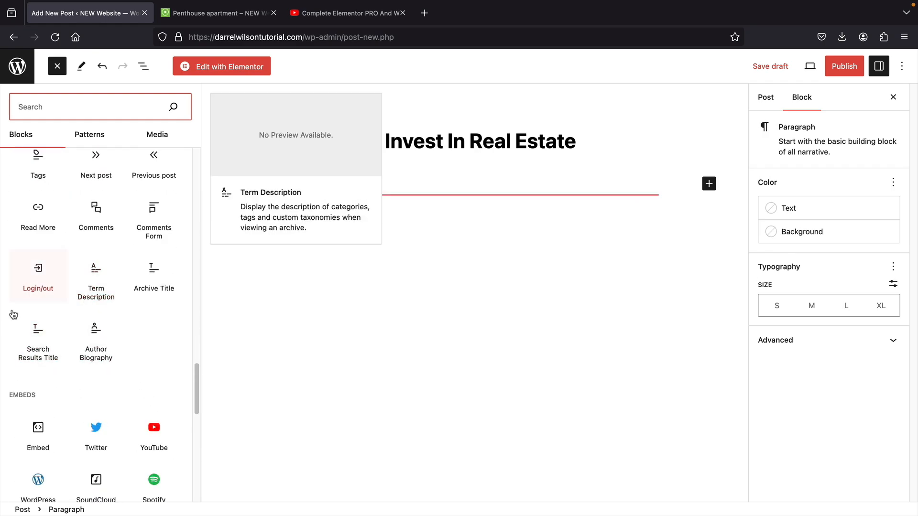
{"action": "scroll", "coordinate": [76, 319], "scroll_direction": "up", "scroll_amount": 20}
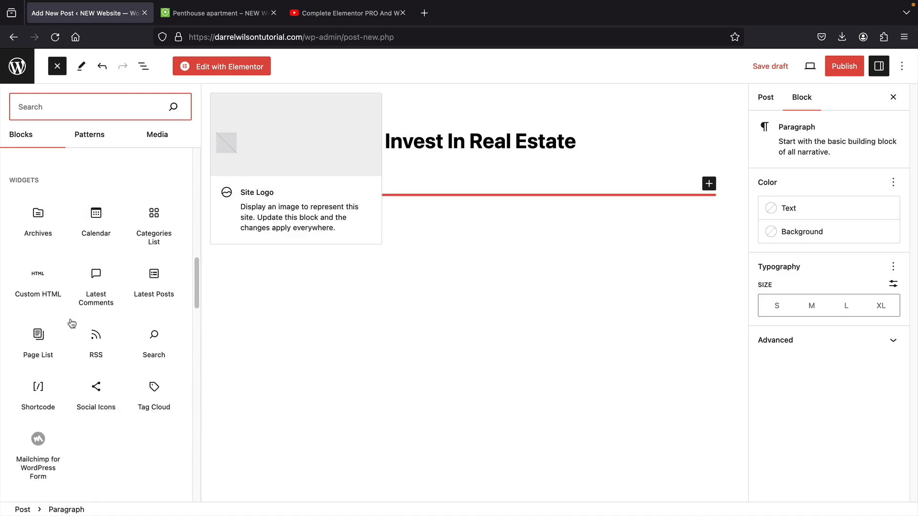
Type placeholder text 'werwewefewfw' in the first paragraph and start a new one.
{"action": "left_click", "coordinate": [297, 288]}
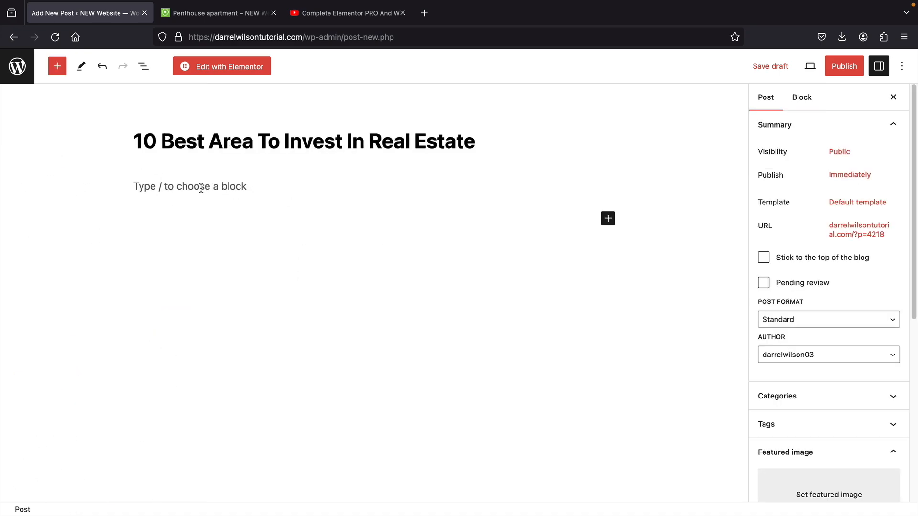
{"action": "left_click", "coordinate": [159, 186]}
{"action": "type", "text": "w"}
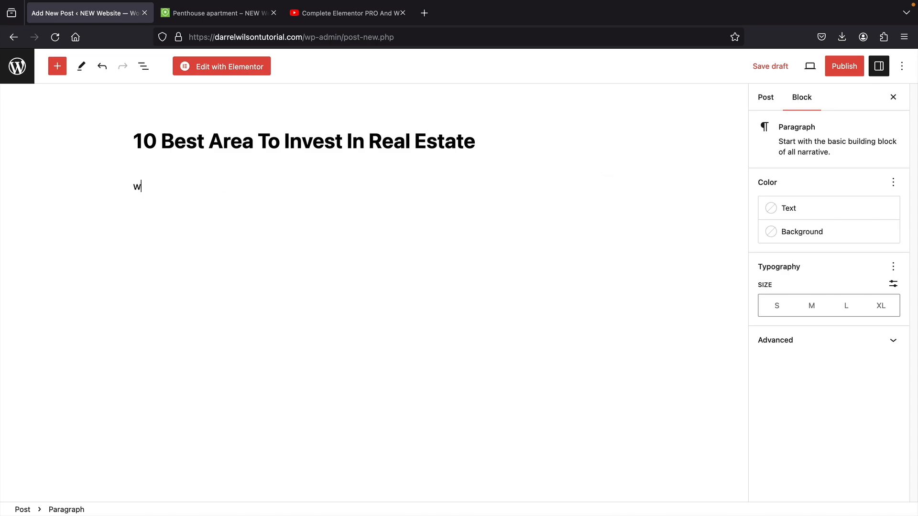
{"action": "type", "text": "erwewefewfw"}
{"action": "key", "text": "Return"}
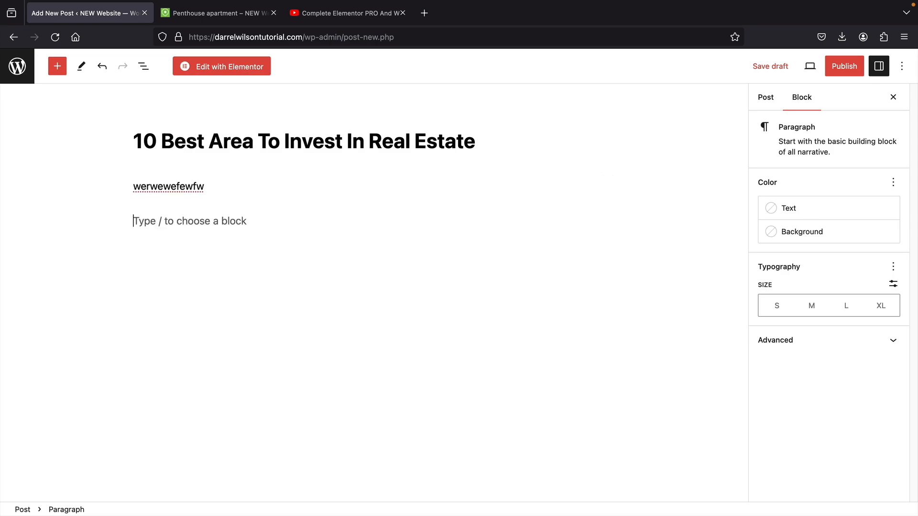
Insert the agent1-1 photo from the Media Library as an Image block.
{"action": "type", "text": "/"}
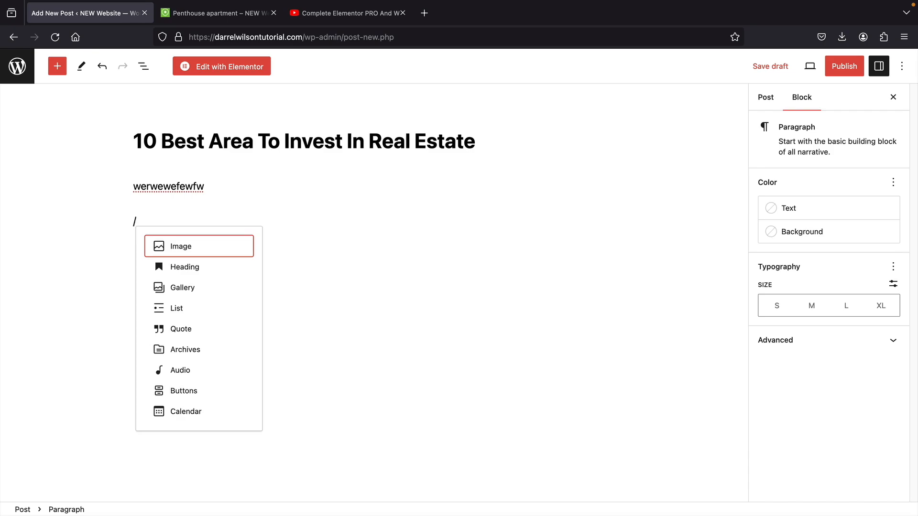
{"action": "left_click", "coordinate": [194, 251]}
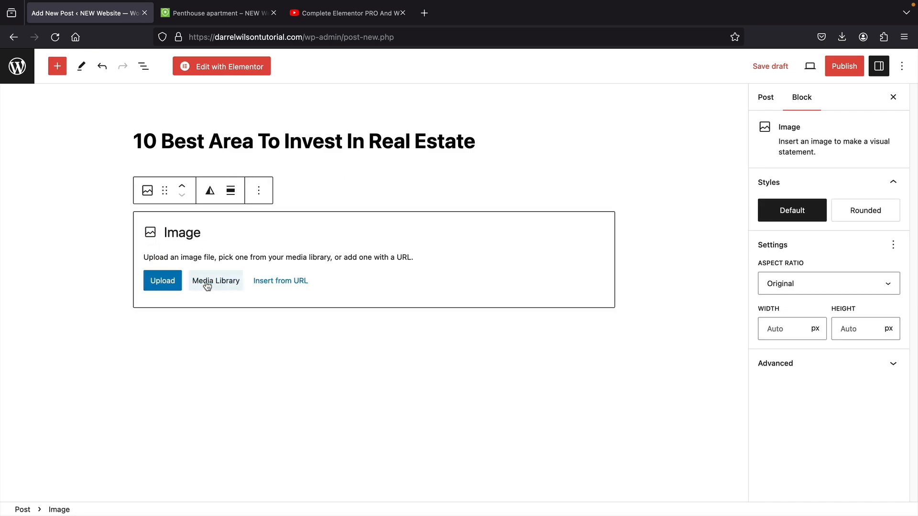
{"action": "left_click", "coordinate": [210, 282]}
{"action": "left_click", "coordinate": [91, 211]}
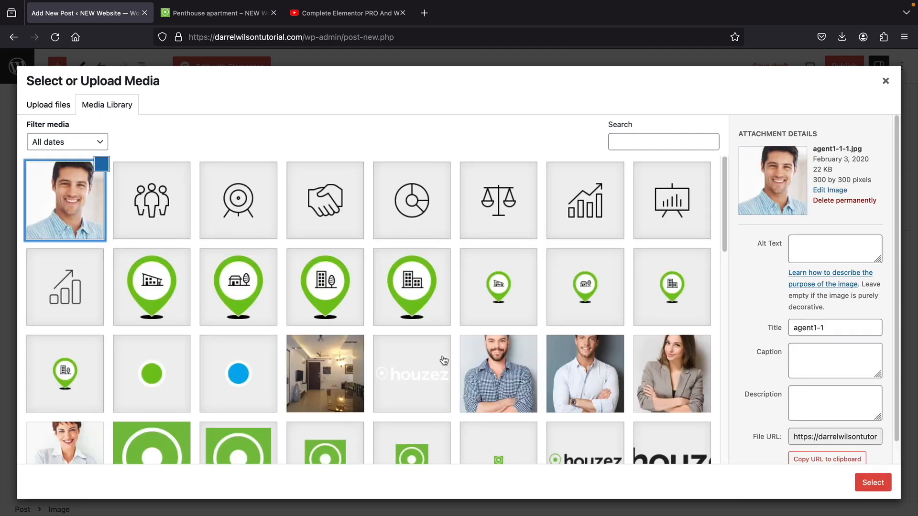
{"action": "left_click", "coordinate": [867, 482]}
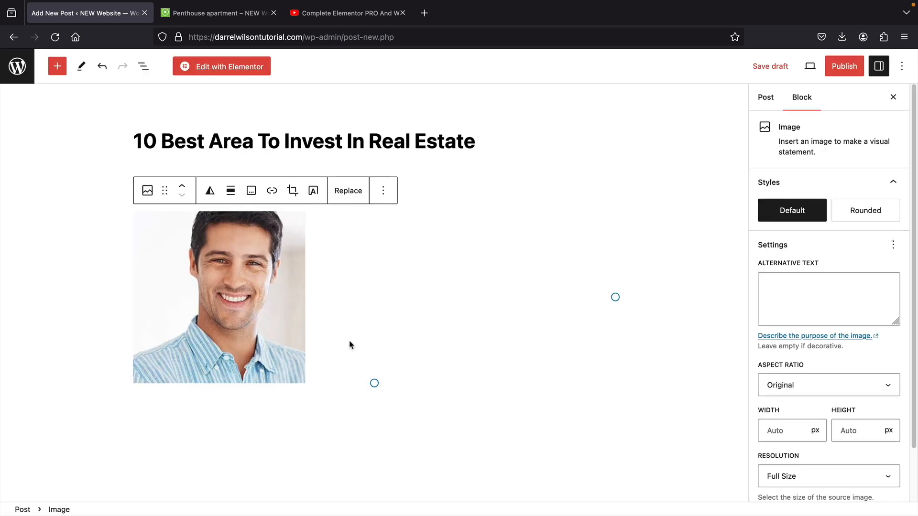
Delete the agent1-1 image block and clear the placeholder paragraph text.
{"action": "left_click", "coordinate": [385, 191]}
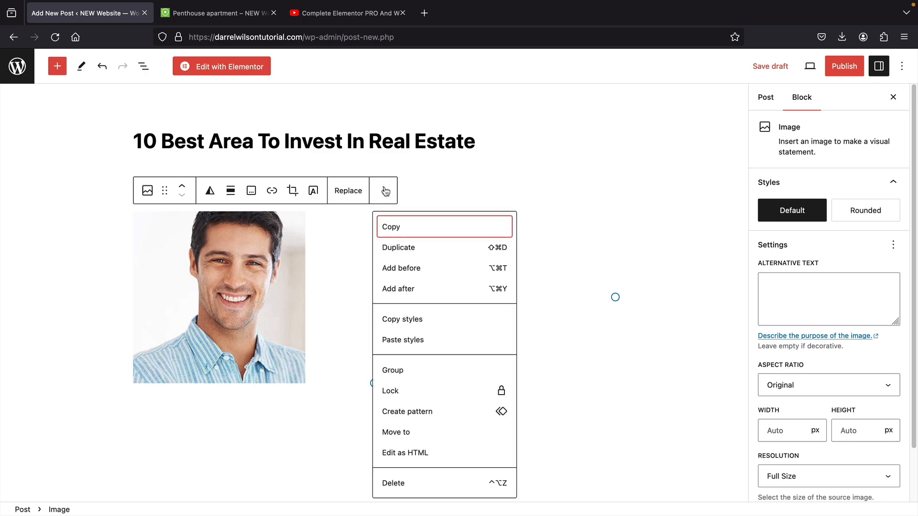
{"action": "left_click", "coordinate": [413, 487]}
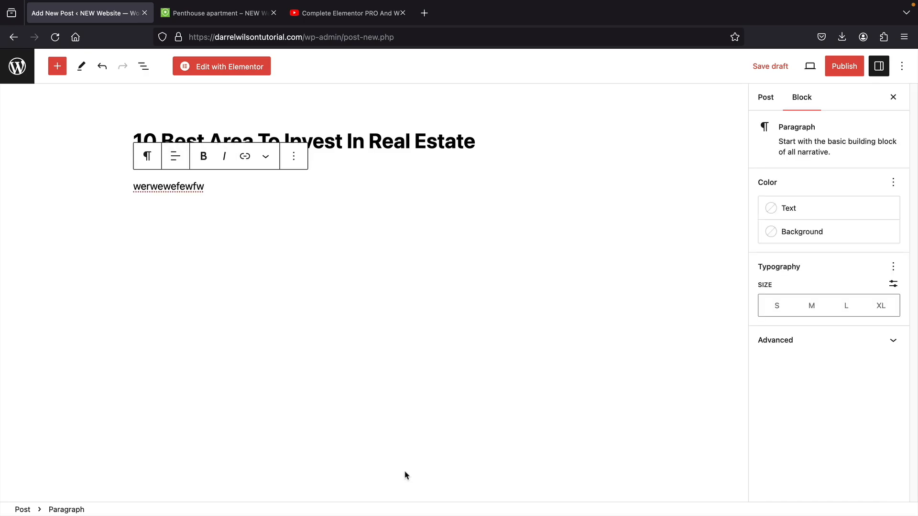
{"action": "key", "text": "super+a"}
{"action": "key", "text": "BackSpace"}
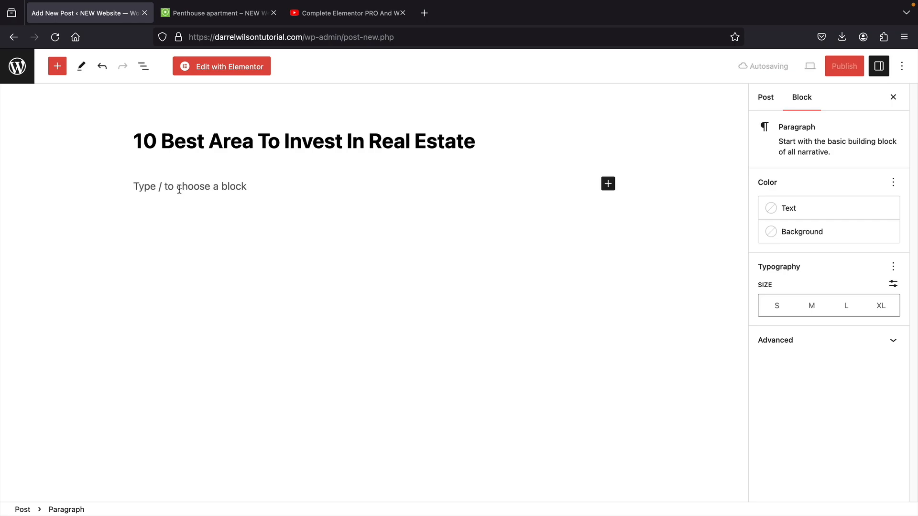
Paste the copied sample article into the empty paragraph and scroll through the result.
{"action": "right_click", "coordinate": [177, 183]}
{"action": "left_click", "coordinate": [203, 248]}
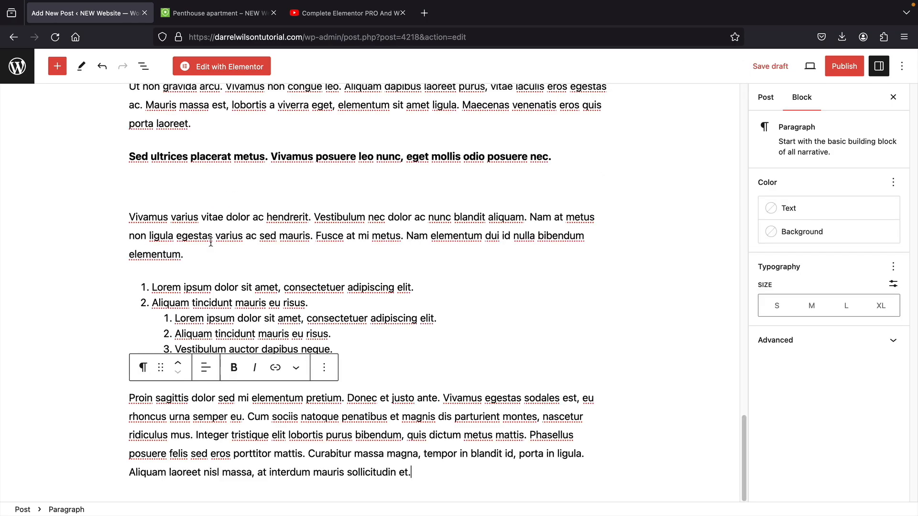
{"action": "scroll", "coordinate": [357, 302], "scroll_direction": "up", "scroll_amount": 3}
{"action": "scroll", "coordinate": [357, 302], "scroll_direction": "up", "scroll_amount": 15}
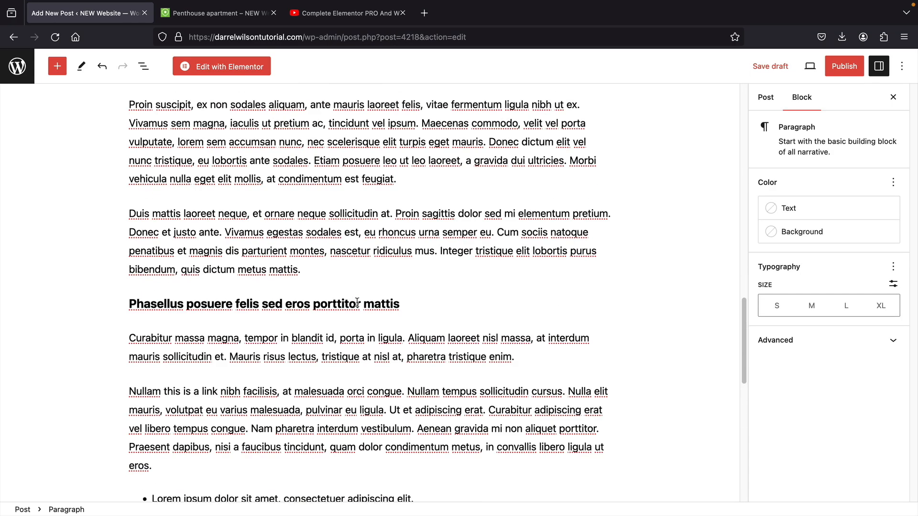
{"action": "scroll", "coordinate": [358, 306], "scroll_direction": "up", "scroll_amount": 10}
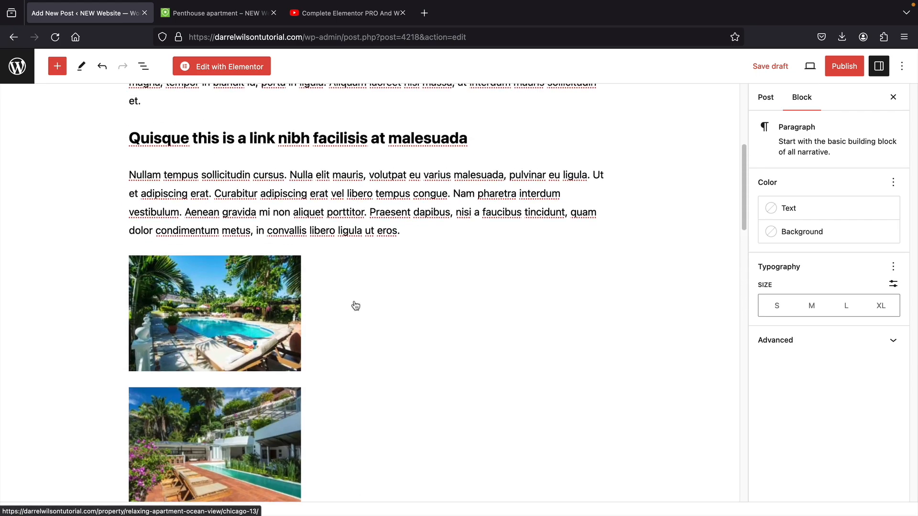
{"action": "left_click", "coordinate": [283, 319]}
{"action": "scroll", "coordinate": [330, 291], "scroll_direction": "down", "scroll_amount": 9}
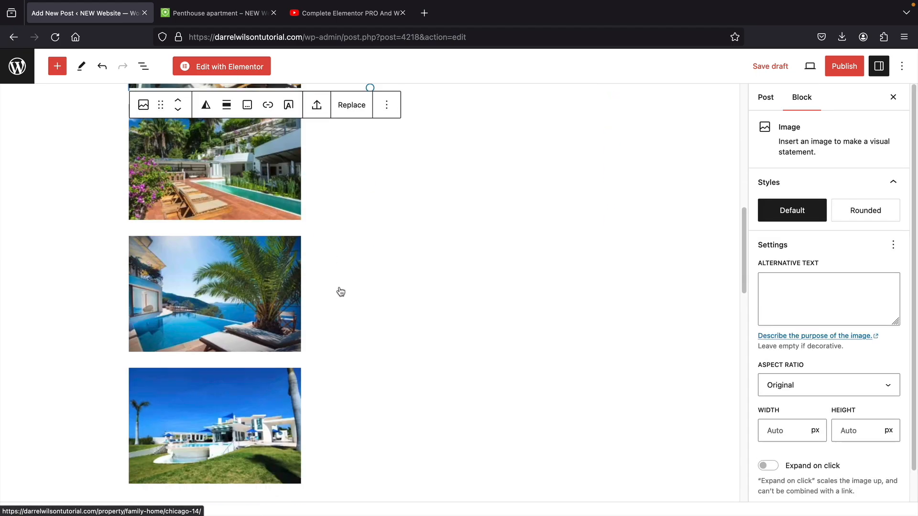
{"action": "scroll", "coordinate": [346, 281], "scroll_direction": "down", "scroll_amount": 5}
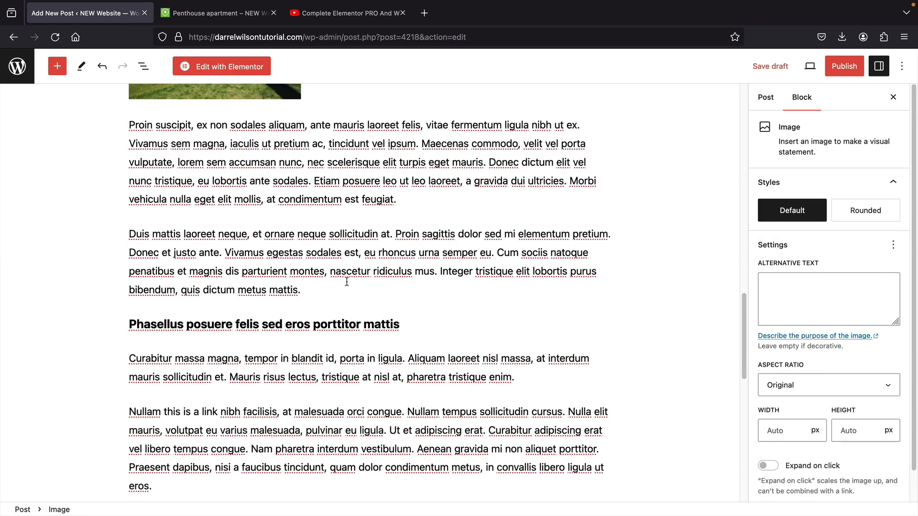
{"action": "scroll", "coordinate": [347, 282], "scroll_direction": "down", "scroll_amount": 3}
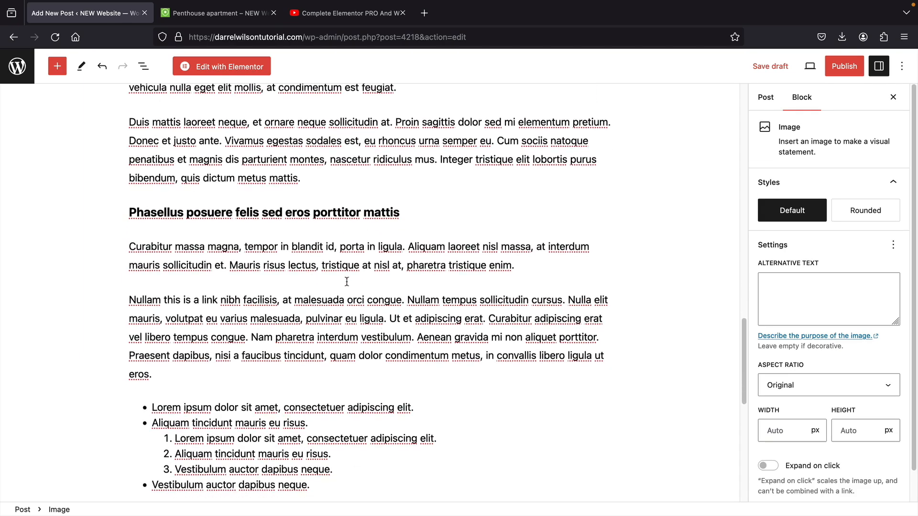
{"action": "scroll", "coordinate": [348, 328], "scroll_direction": "down", "scroll_amount": 4}
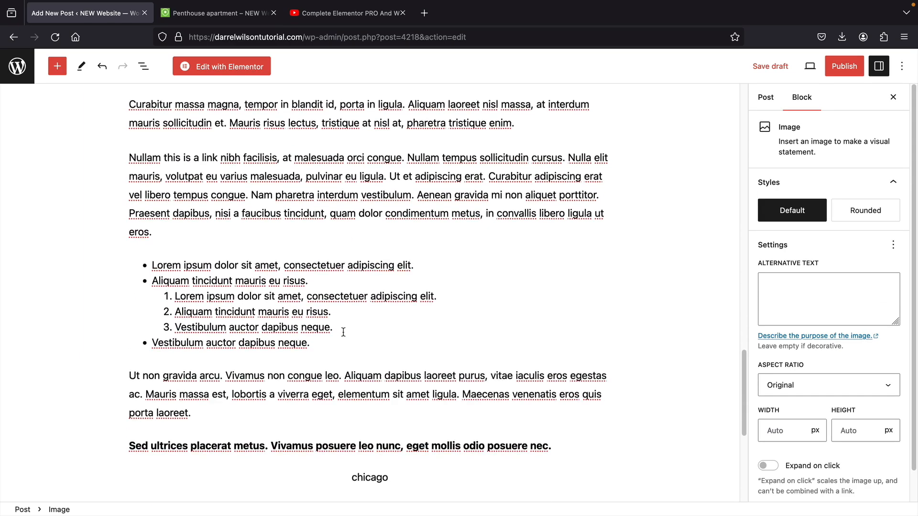
{"action": "scroll", "coordinate": [347, 335], "scroll_direction": "down", "scroll_amount": 1}
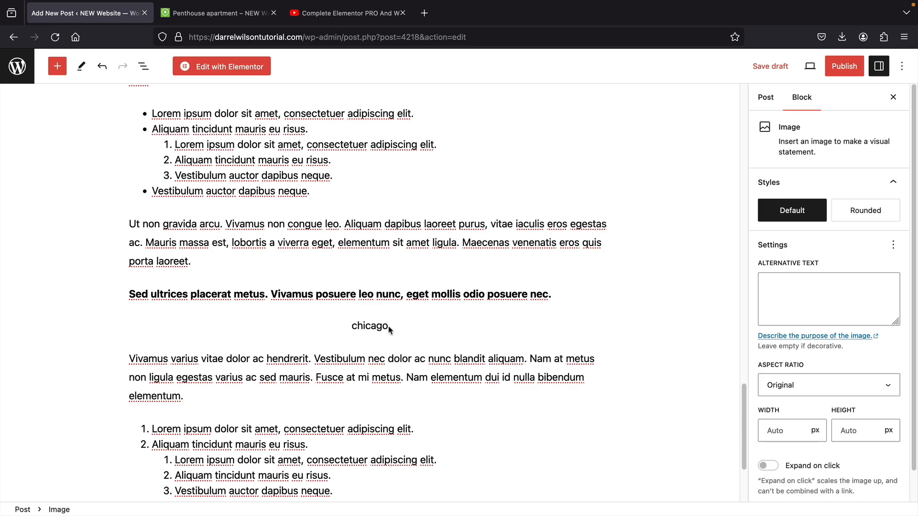
{"action": "scroll", "coordinate": [389, 328], "scroll_direction": "down", "scroll_amount": 1}
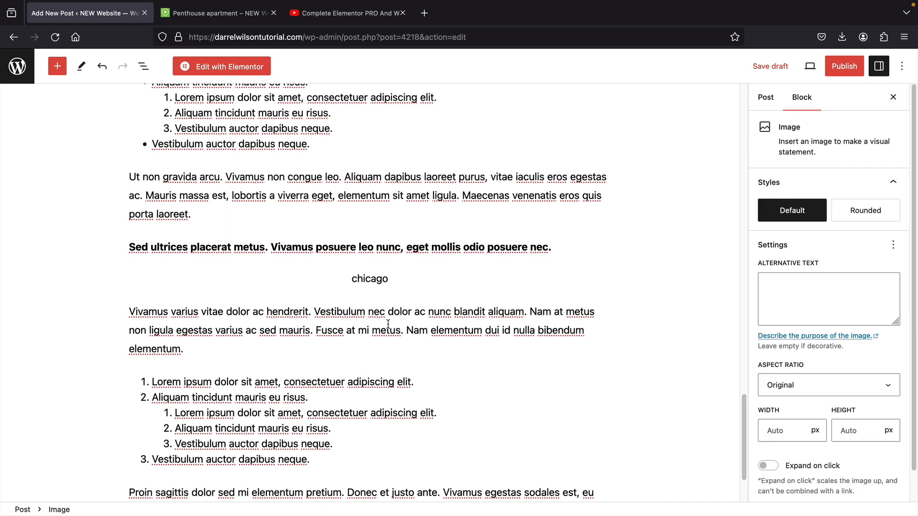
Set the los-angeles skyline photo as the post's featured image.
{"action": "left_click", "coordinate": [769, 98]}
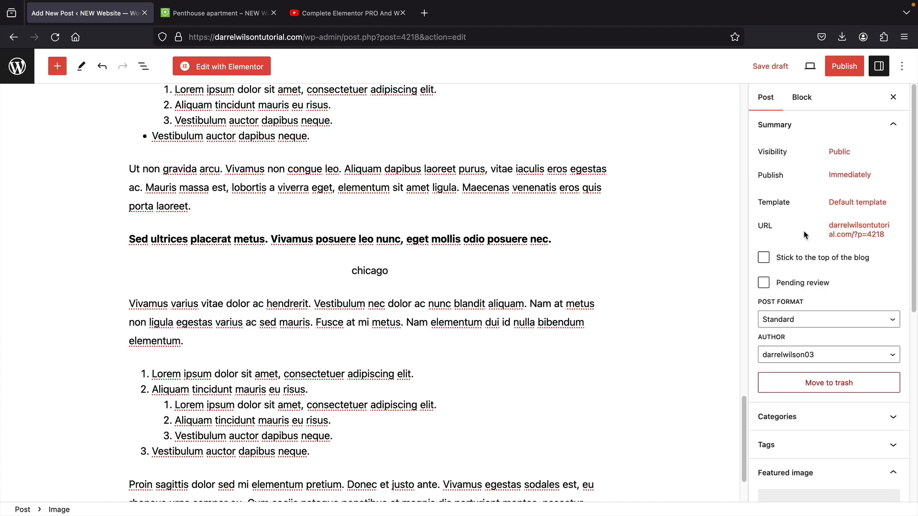
{"action": "scroll", "coordinate": [805, 236], "scroll_direction": "down", "scroll_amount": 2}
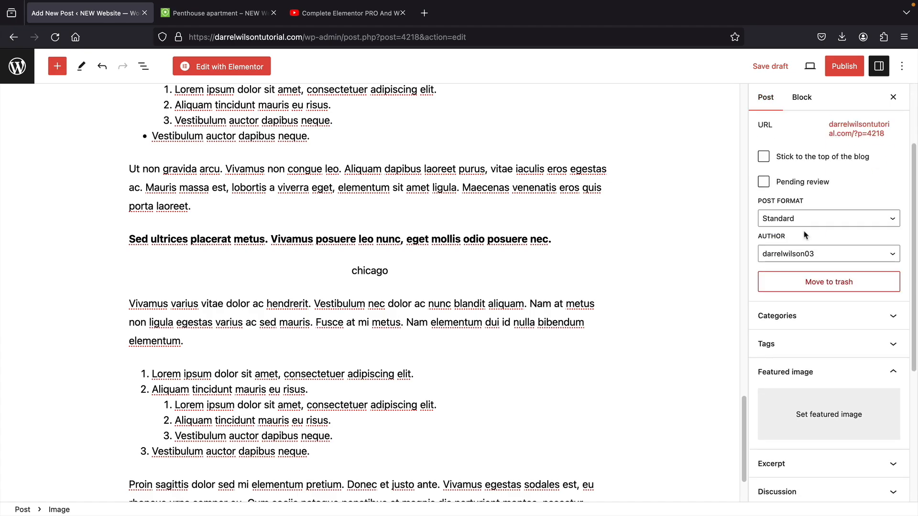
{"action": "left_click", "coordinate": [809, 420]}
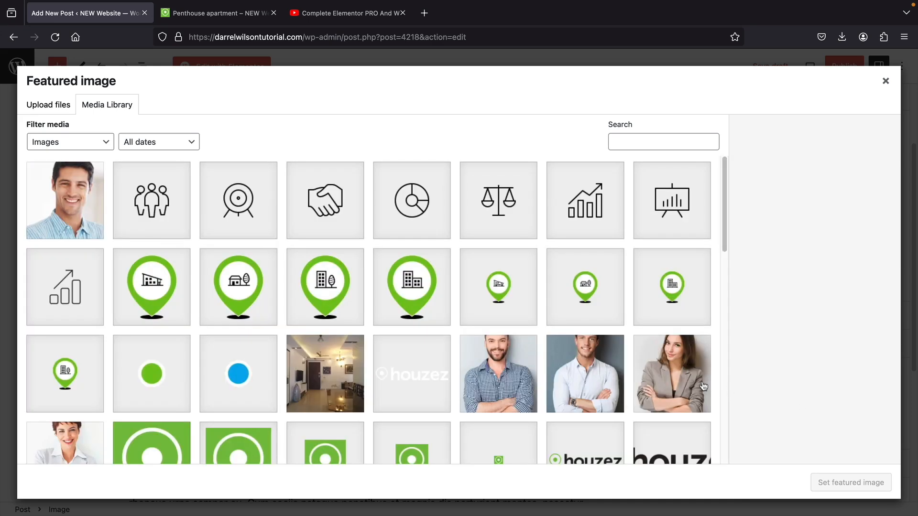
{"action": "scroll", "coordinate": [463, 311], "scroll_direction": "down", "scroll_amount": 3}
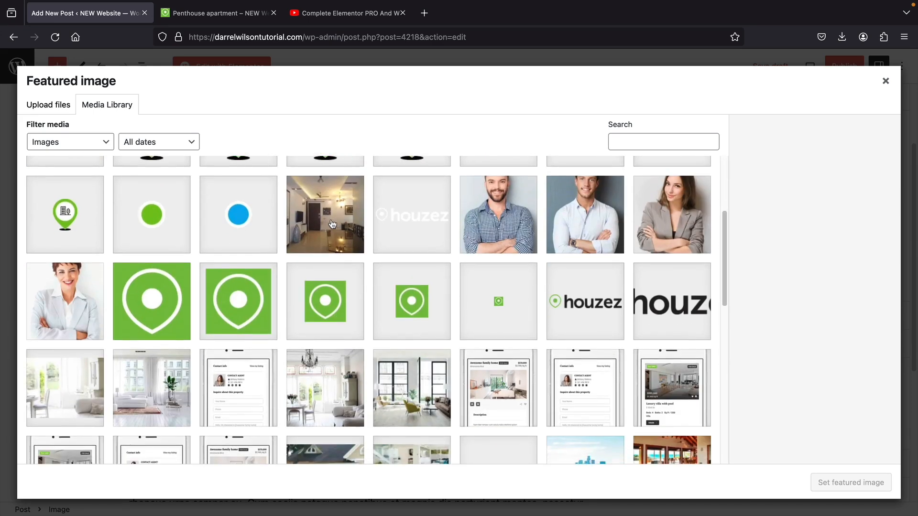
{"action": "scroll", "coordinate": [342, 243], "scroll_direction": "down", "scroll_amount": 2}
{"action": "left_click", "coordinate": [587, 380]}
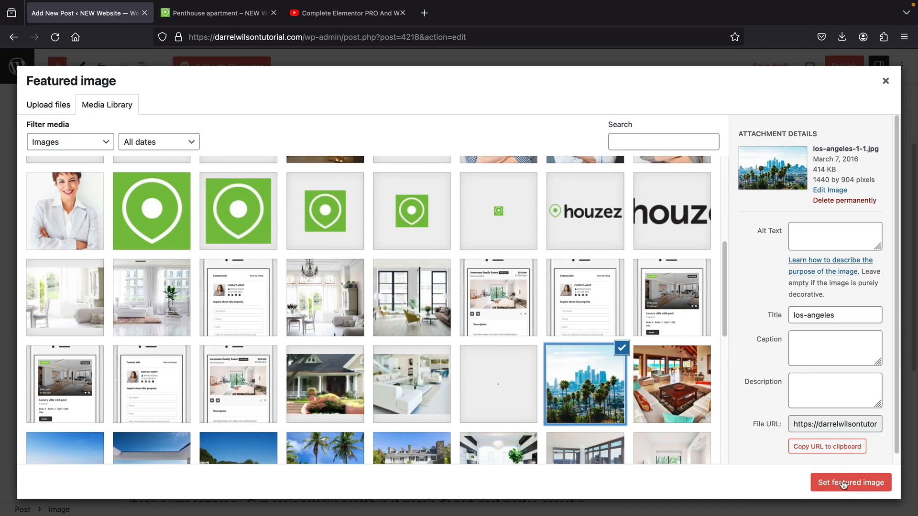
{"action": "left_click", "coordinate": [843, 483]}
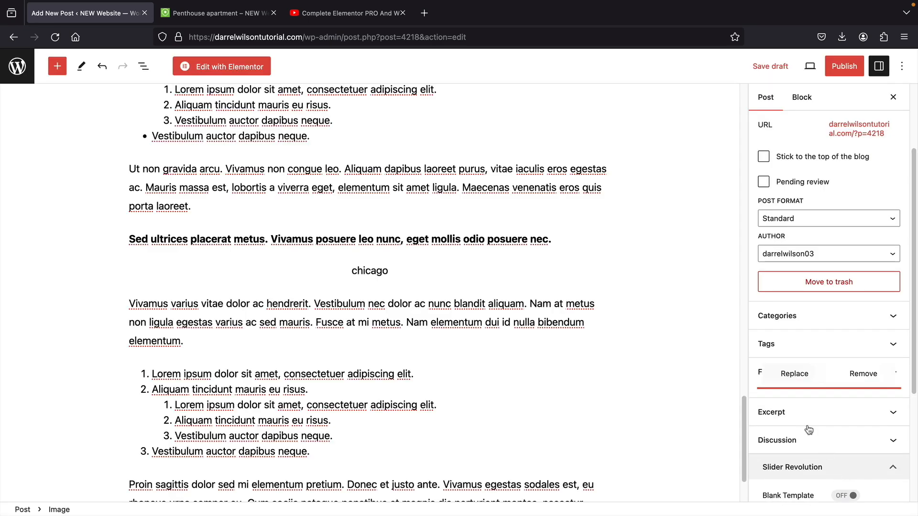
Create a new 'Investment' category and assign it to the post.
{"action": "left_click", "coordinate": [842, 318]}
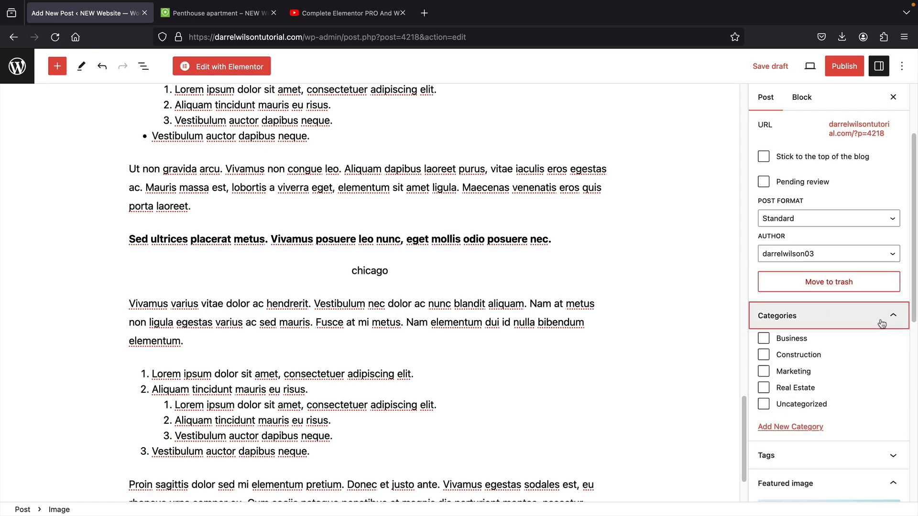
{"action": "left_click", "coordinate": [779, 428]}
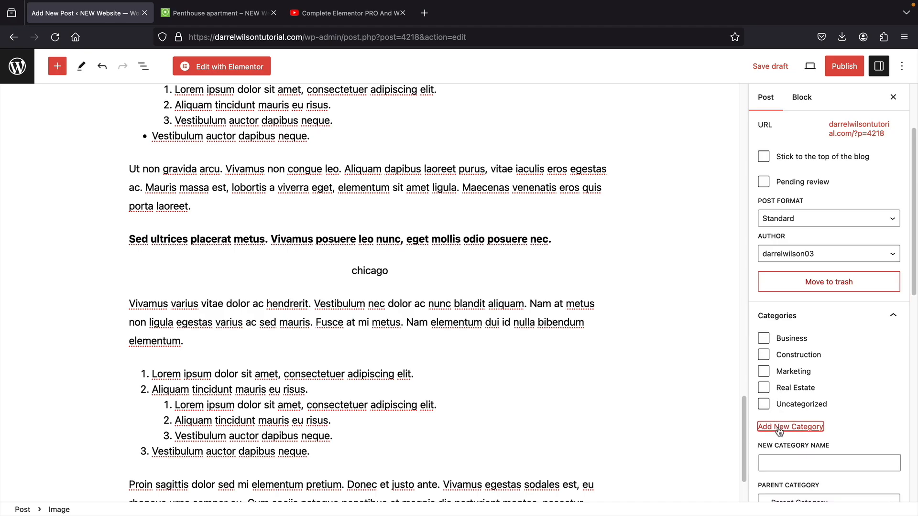
{"action": "left_click", "coordinate": [793, 457]}
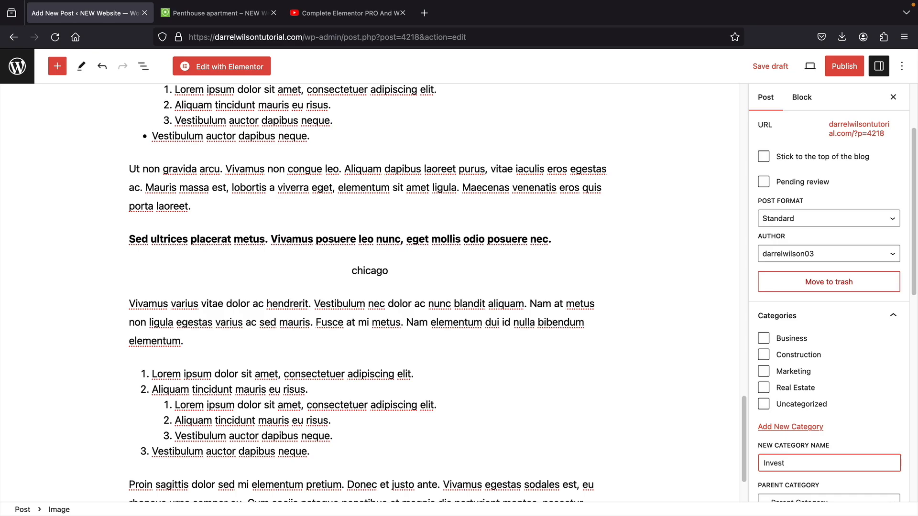
{"action": "scroll", "coordinate": [861, 440], "scroll_direction": "down", "scroll_amount": 2}
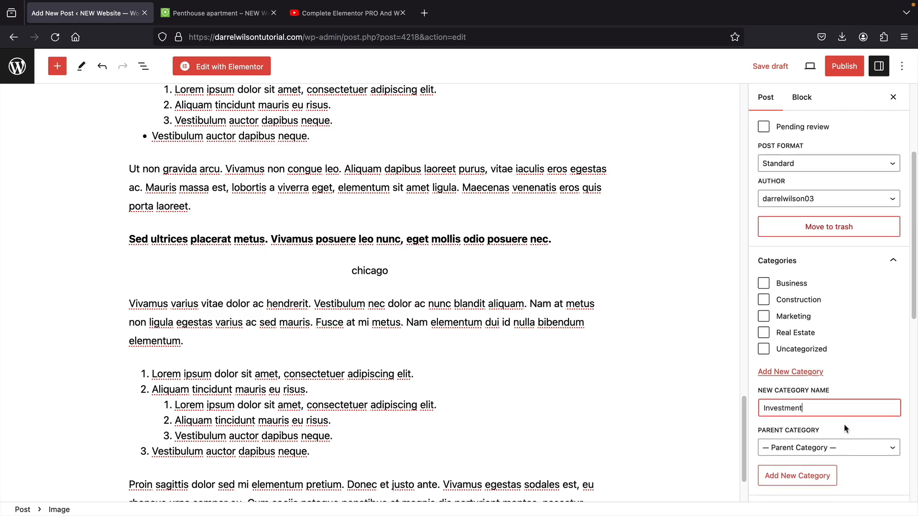
{"action": "left_click", "coordinate": [822, 472]}
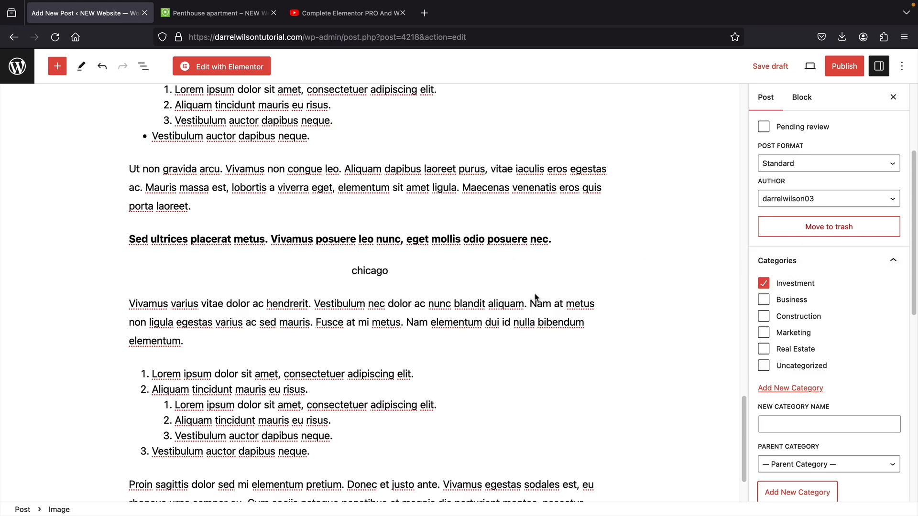
{"action": "scroll", "coordinate": [545, 315], "scroll_direction": "down", "scroll_amount": 20}
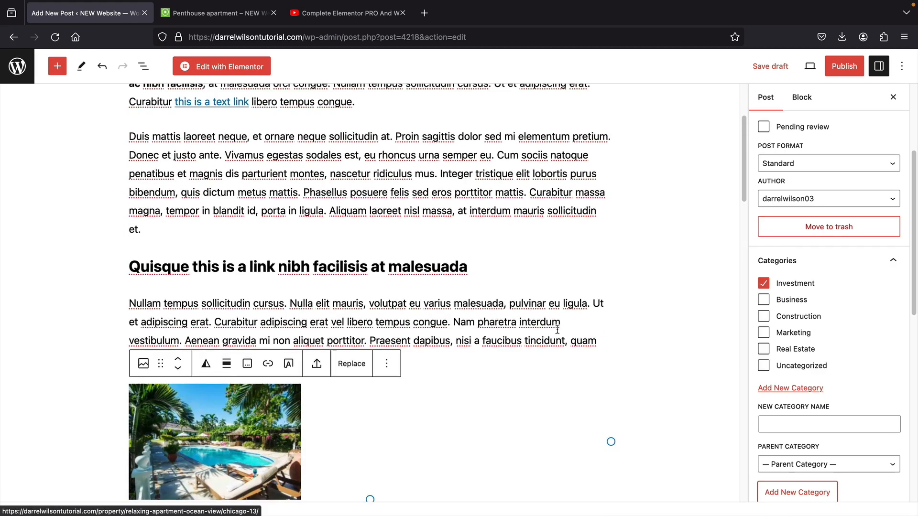
{"action": "scroll", "coordinate": [557, 330], "scroll_direction": "up", "scroll_amount": 5}
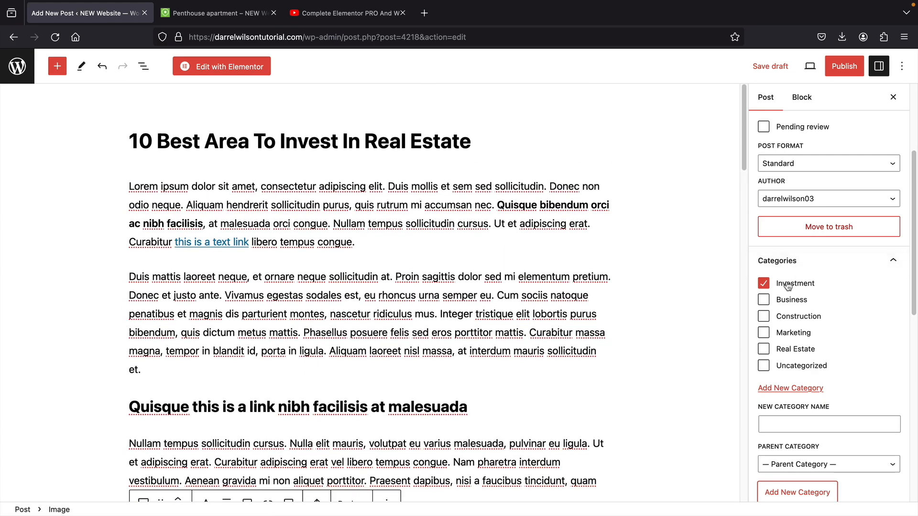
Publish the '10 Best Area To Invest In Real Estate' post.
{"action": "left_click", "coordinate": [836, 68]}
{"action": "left_click", "coordinate": [829, 71]}
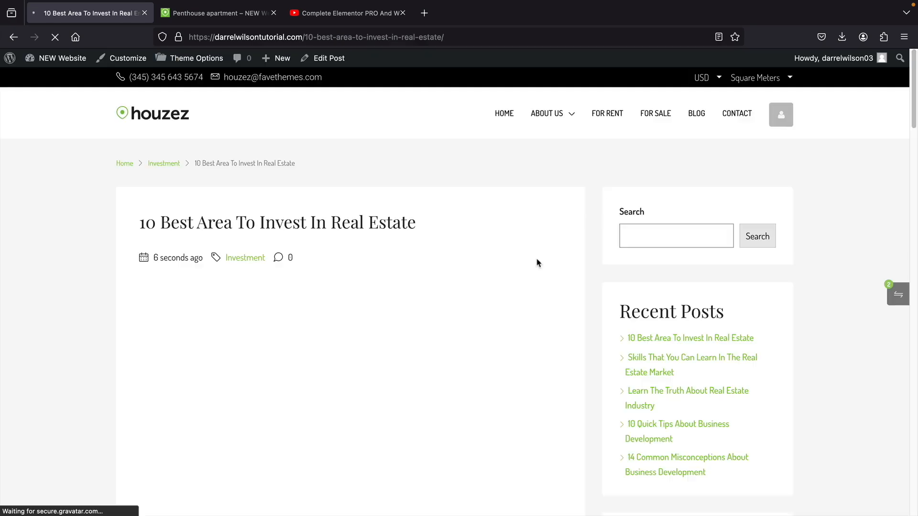
{"action": "scroll", "coordinate": [587, 254], "scroll_direction": "down", "scroll_amount": 2}
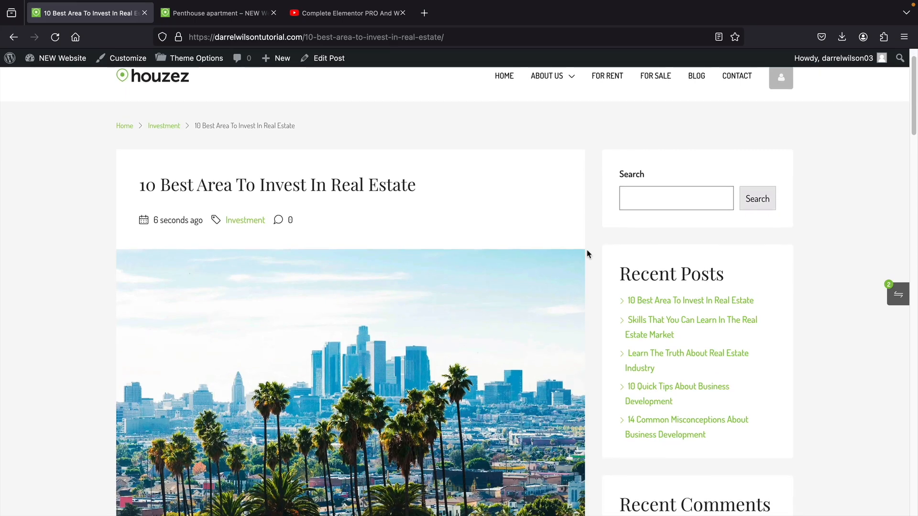
Review the published post and its comment field live, then return to the homepage.
{"action": "left_click_drag", "start_coordinate": [144, 179], "coordinate": [417, 178]}
{"action": "scroll", "coordinate": [534, 239], "scroll_direction": "down", "scroll_amount": 10}
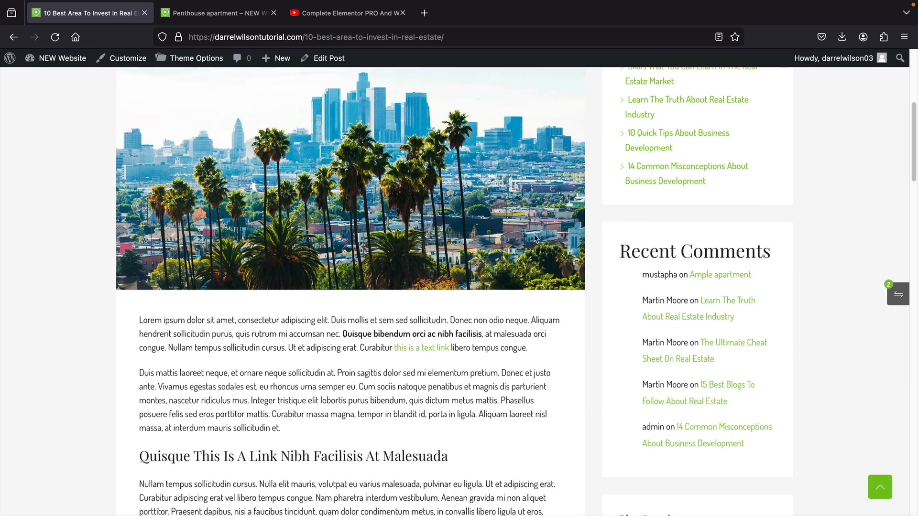
{"action": "scroll", "coordinate": [535, 239], "scroll_direction": "down", "scroll_amount": 10}
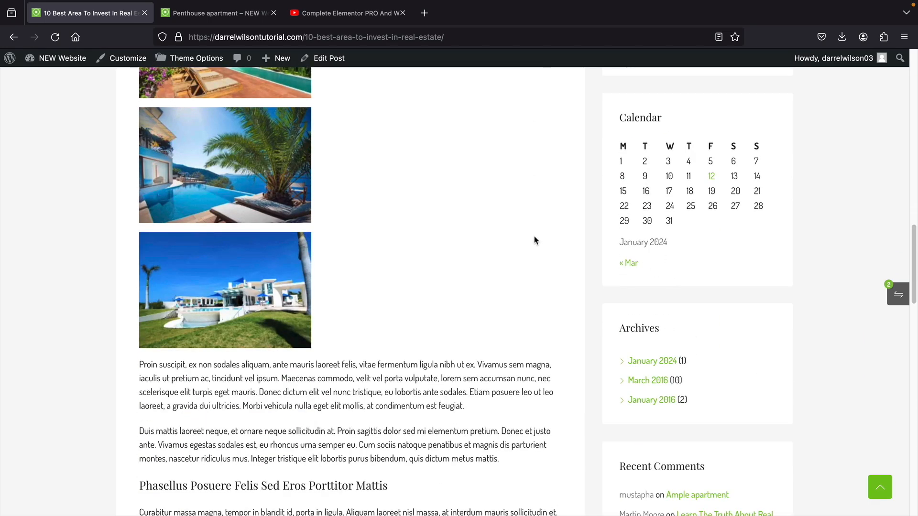
{"action": "scroll", "coordinate": [535, 241], "scroll_direction": "down", "scroll_amount": 10}
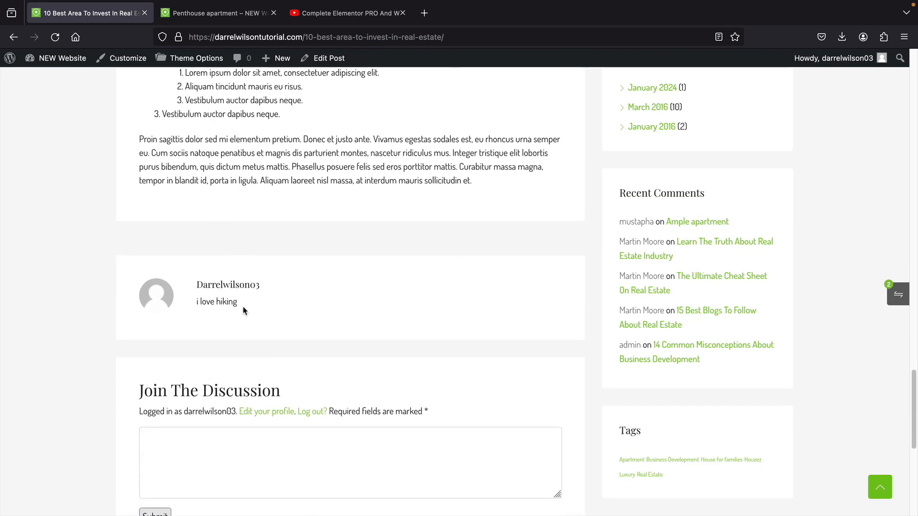
{"action": "left_click_drag", "start_coordinate": [243, 306], "coordinate": [194, 283]}
{"action": "left_click", "coordinate": [249, 311]}
{"action": "scroll", "coordinate": [260, 316], "scroll_direction": "down", "scroll_amount": 2}
{"action": "left_click", "coordinate": [225, 361]}
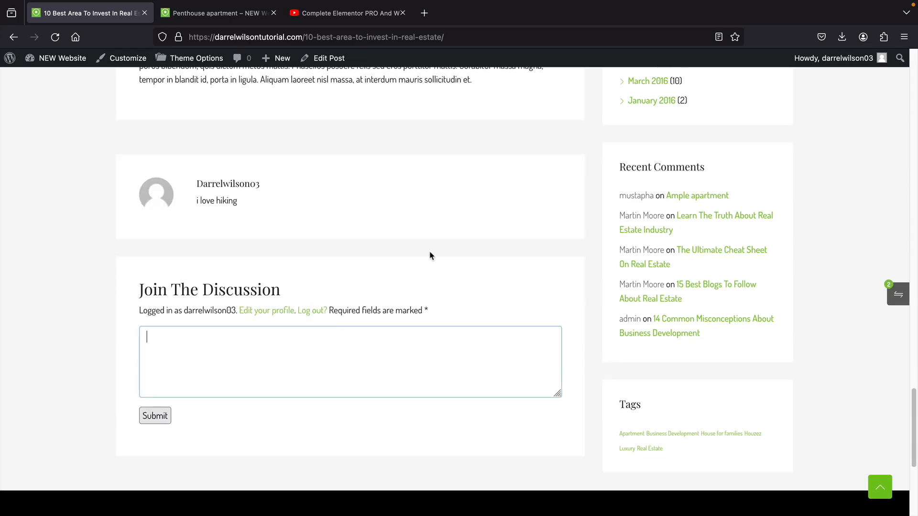
{"action": "scroll", "coordinate": [393, 273], "scroll_direction": "up", "scroll_amount": 15}
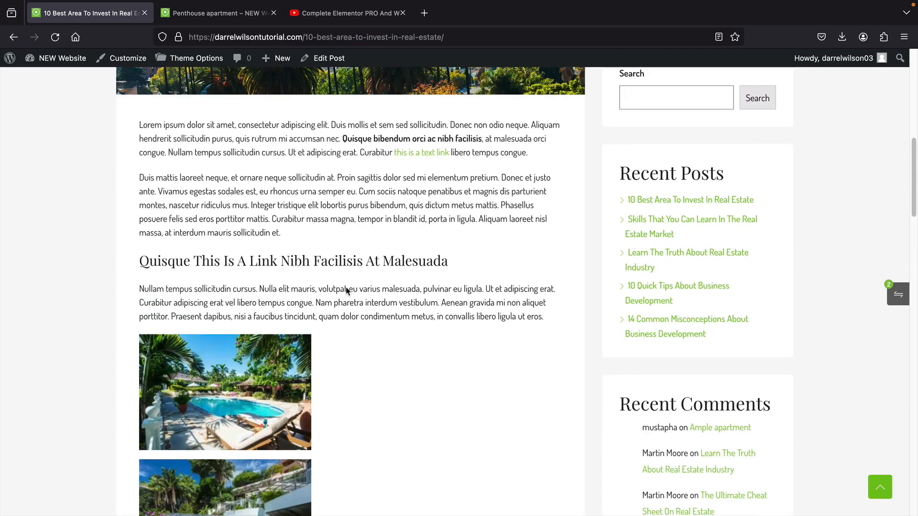
{"action": "scroll", "coordinate": [345, 289], "scroll_direction": "up", "scroll_amount": 10}
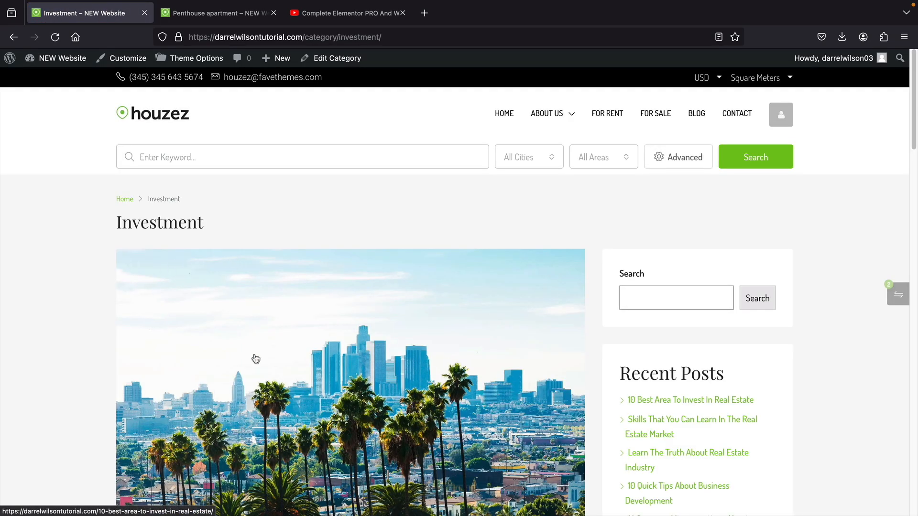
{"action": "scroll", "coordinate": [178, 319], "scroll_direction": "down", "scroll_amount": 10}
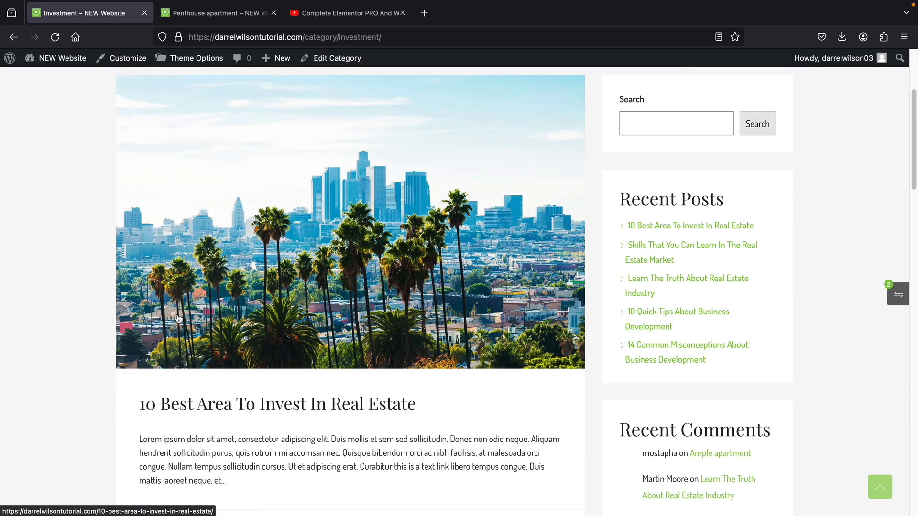
{"action": "scroll", "coordinate": [177, 319], "scroll_direction": "up", "scroll_amount": 5}
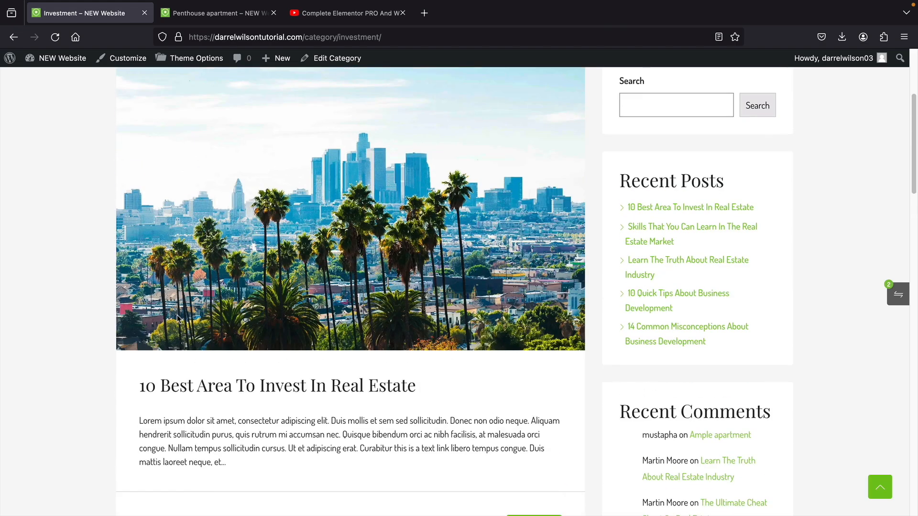
{"action": "scroll", "coordinate": [293, 343], "scroll_direction": "up", "scroll_amount": 2}
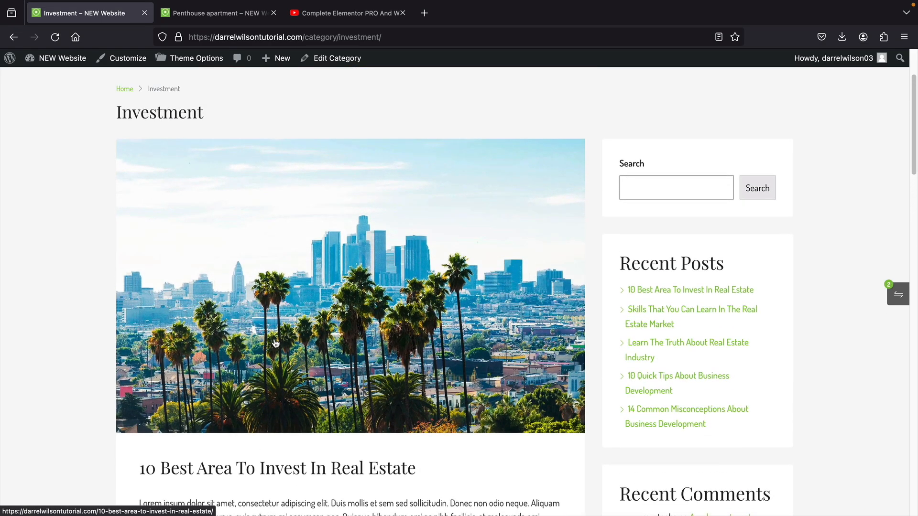
{"action": "scroll", "coordinate": [271, 343], "scroll_direction": "up", "scroll_amount": 3}
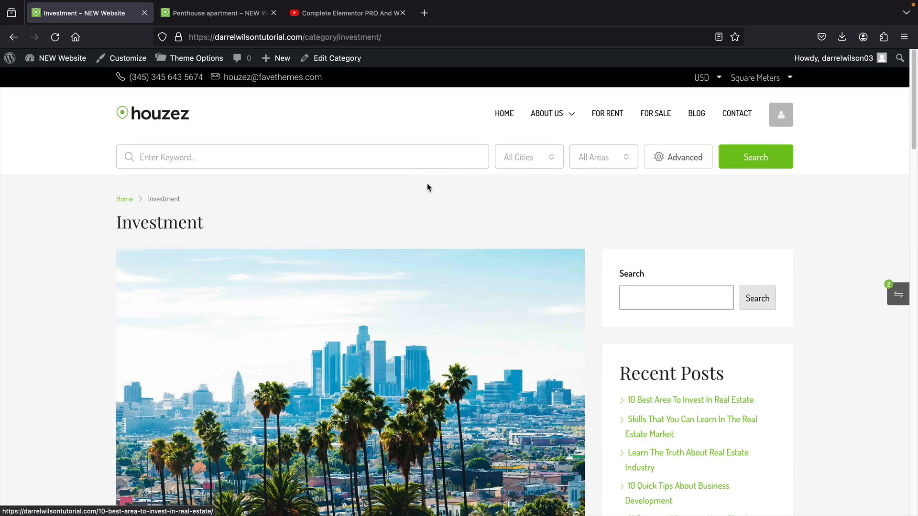
{"action": "left_click", "coordinate": [503, 116]}
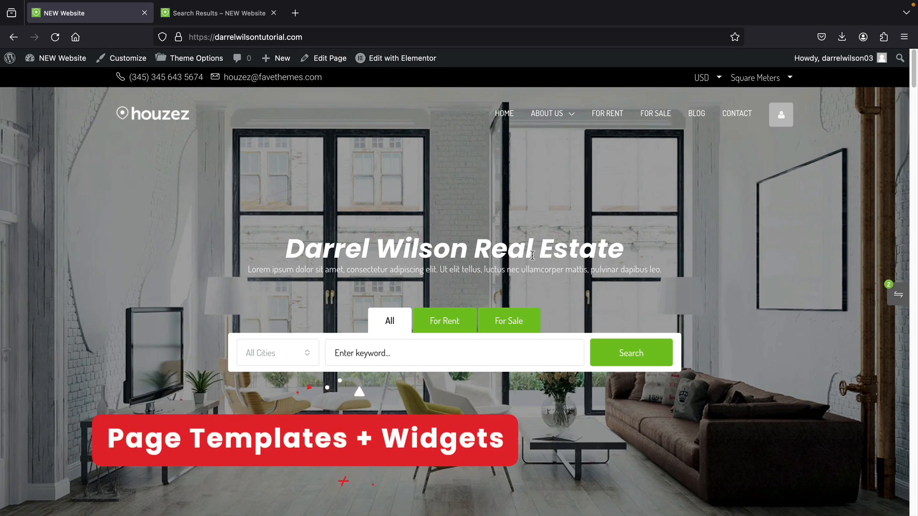
{"action": "left_click", "coordinate": [627, 358]}
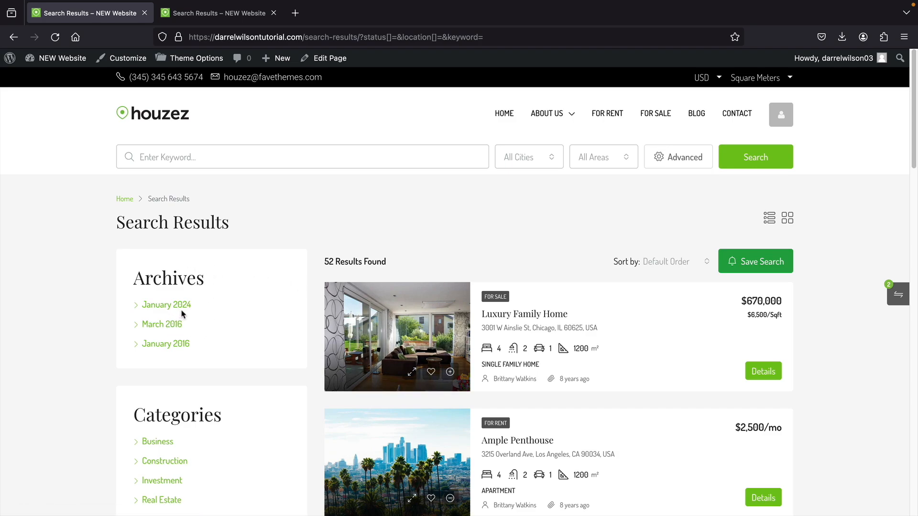
{"action": "scroll", "coordinate": [182, 314], "scroll_direction": "down", "scroll_amount": 1}
{"action": "scroll", "coordinate": [179, 383], "scroll_direction": "down", "scroll_amount": 3}
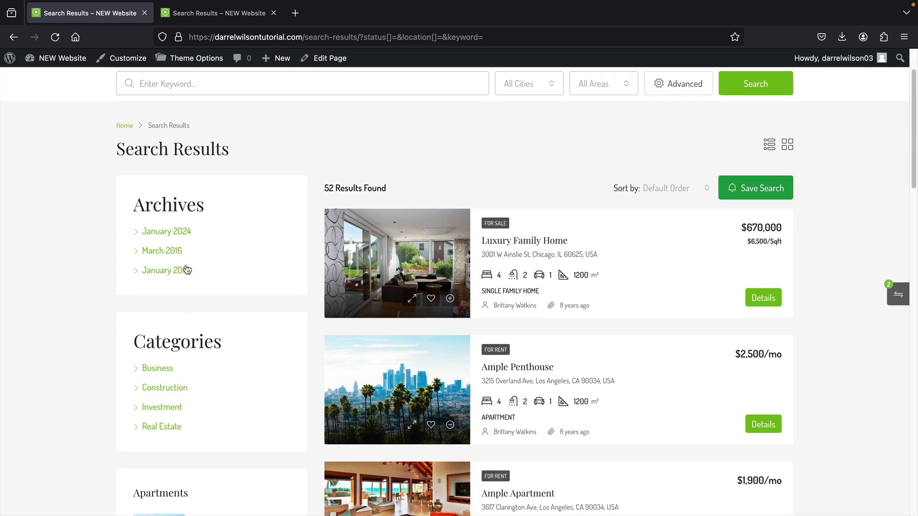
{"action": "left_click_drag", "start_coordinate": [154, 206], "coordinate": [204, 205]}
{"action": "left_click_drag", "start_coordinate": [173, 350], "coordinate": [215, 352]}
{"action": "scroll", "coordinate": [217, 352], "scroll_direction": "down", "scroll_amount": 10}
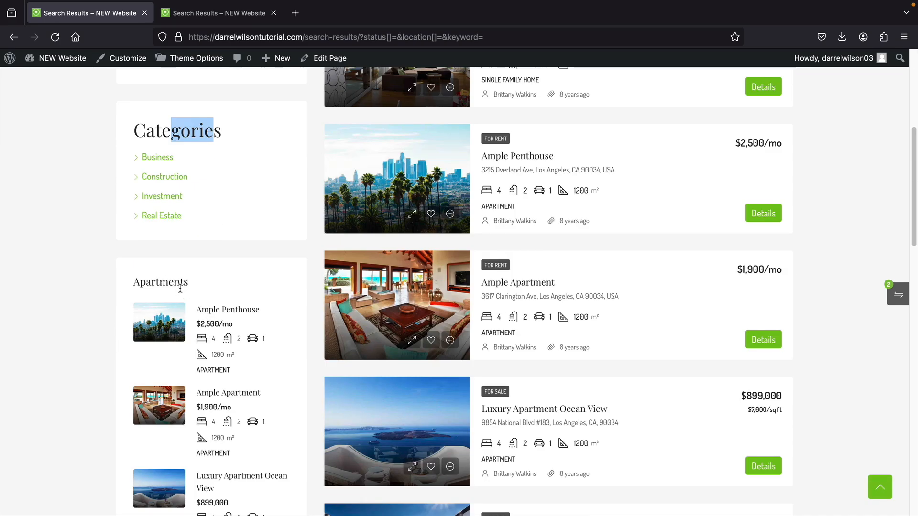
{"action": "scroll", "coordinate": [214, 326], "scroll_direction": "up", "scroll_amount": 13}
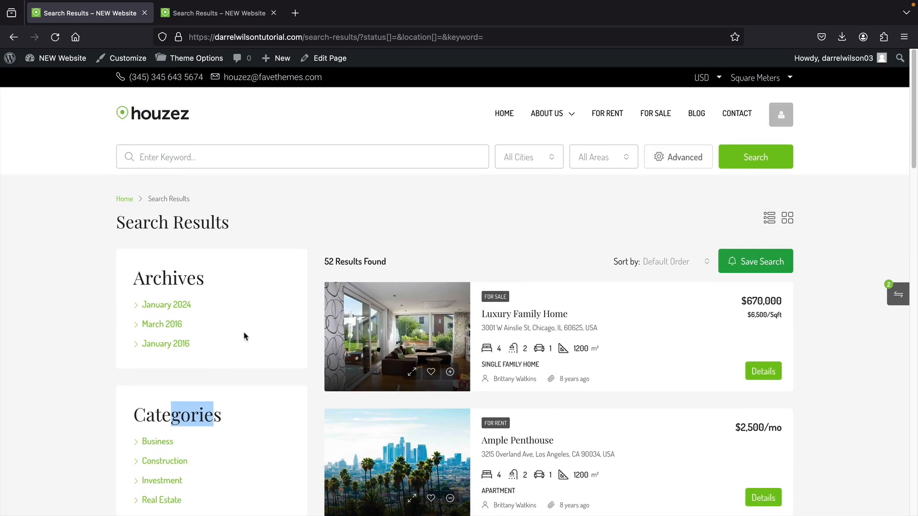
{"action": "left_click", "coordinate": [691, 119]}
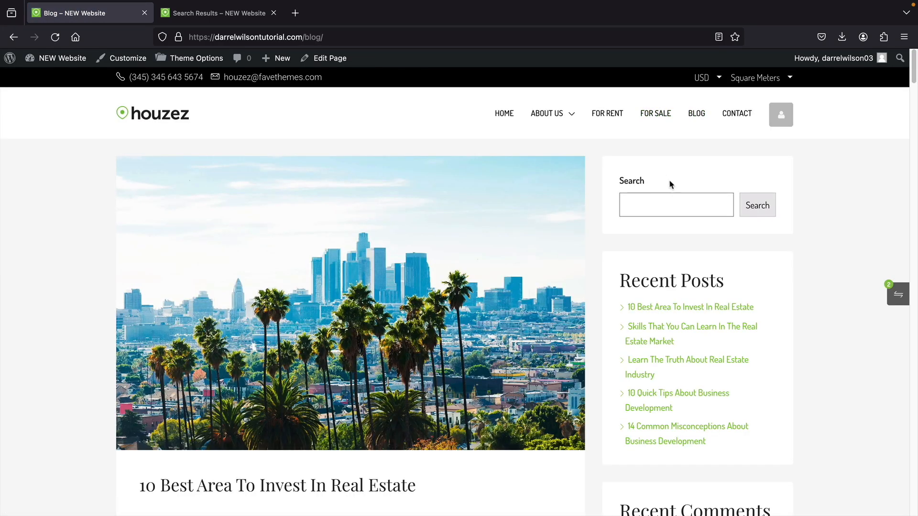
{"action": "scroll", "coordinate": [684, 247], "scroll_direction": "down", "scroll_amount": 6}
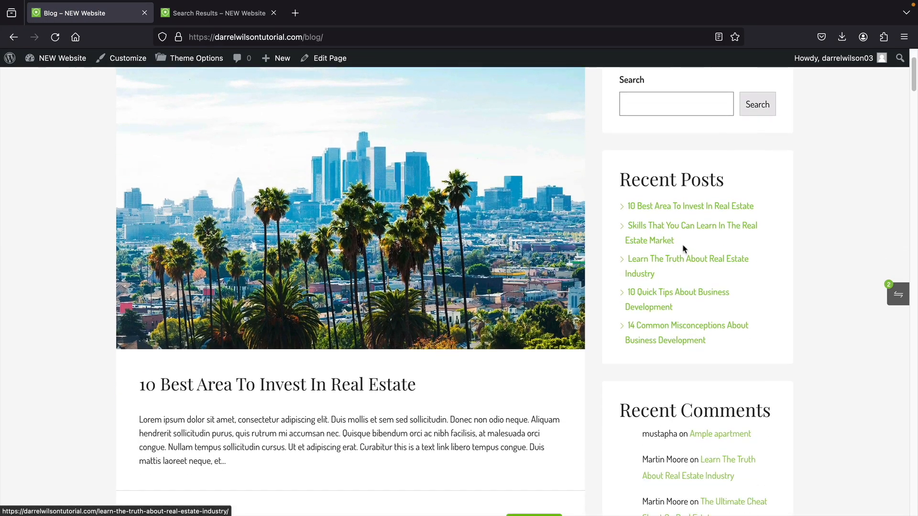
{"action": "scroll", "coordinate": [666, 269], "scroll_direction": "down", "scroll_amount": 7}
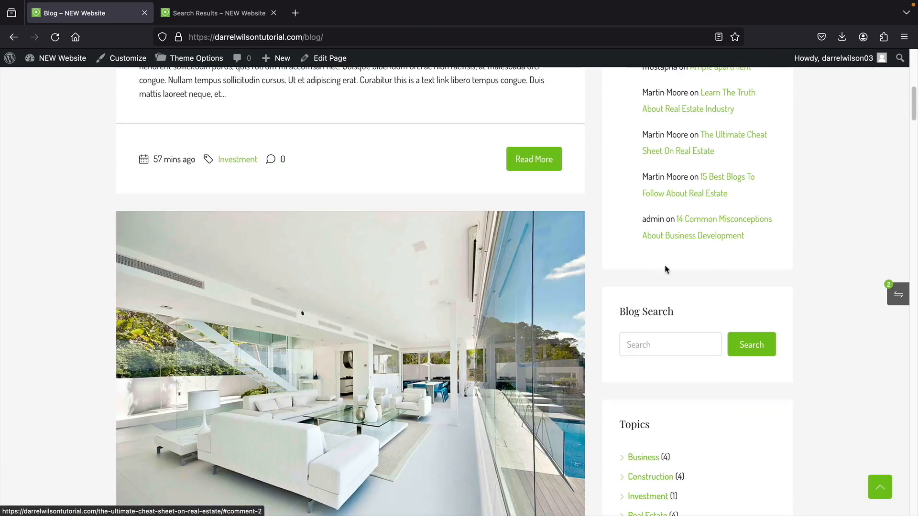
{"action": "scroll", "coordinate": [659, 285], "scroll_direction": "up", "scroll_amount": 13}
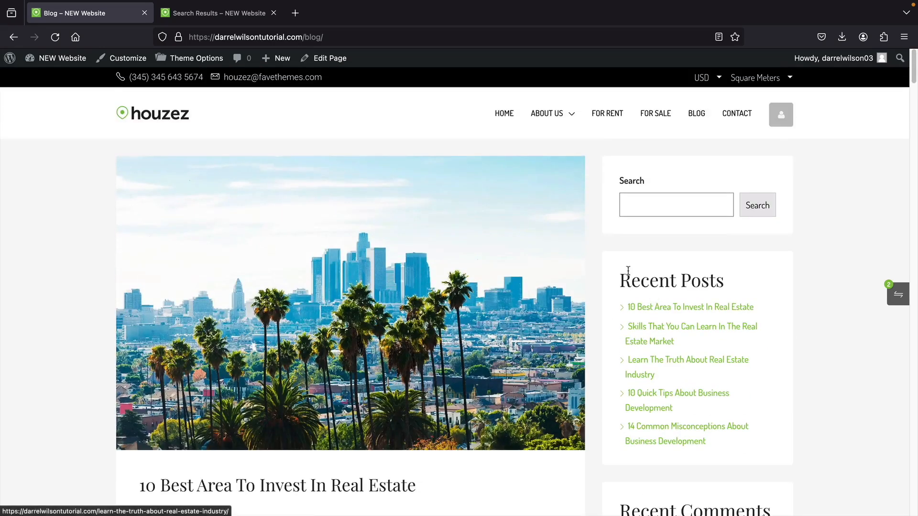
{"action": "left_click", "coordinate": [507, 115]}
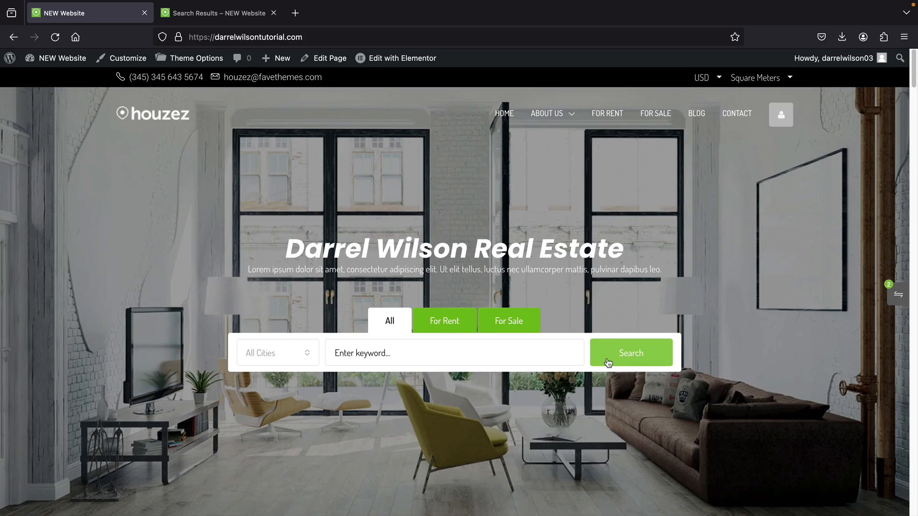
Rerun the property search, compare the two chosen listings, then edit the Compare page.
{"action": "left_click", "coordinate": [607, 362]}
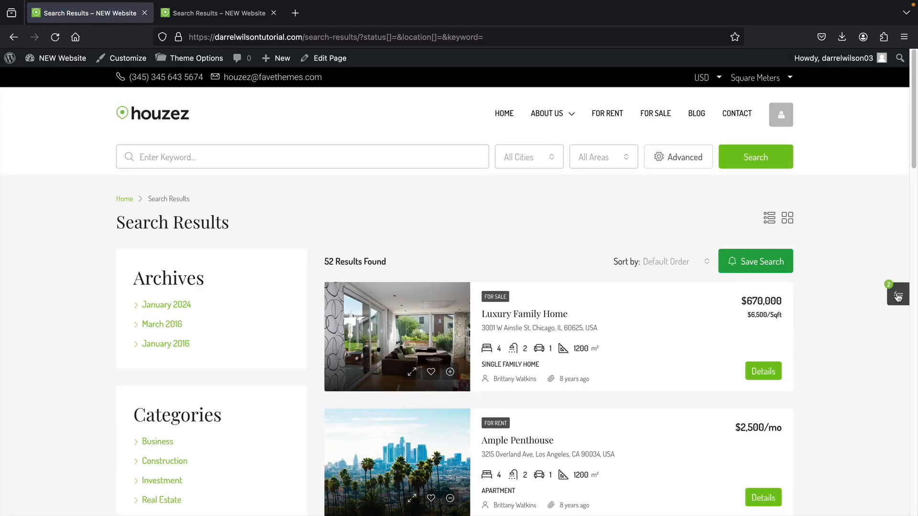
{"action": "left_click", "coordinate": [894, 293]}
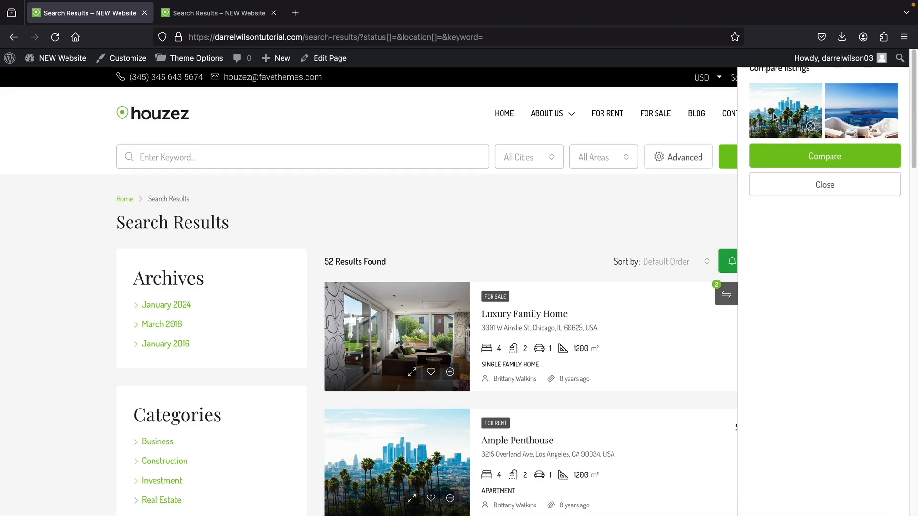
{"action": "left_click", "coordinate": [796, 165]}
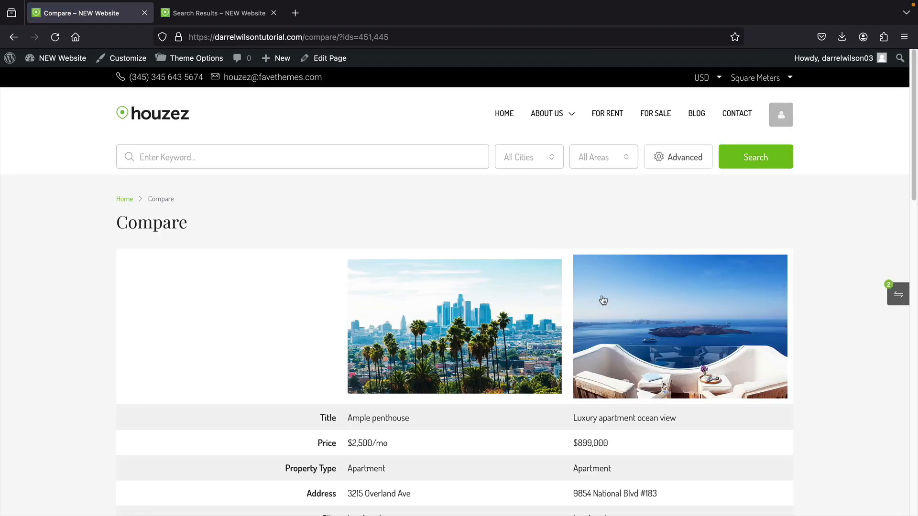
{"action": "scroll", "coordinate": [603, 300], "scroll_direction": "down", "scroll_amount": 5}
{"action": "scroll", "coordinate": [597, 292], "scroll_direction": "up", "scroll_amount": 4}
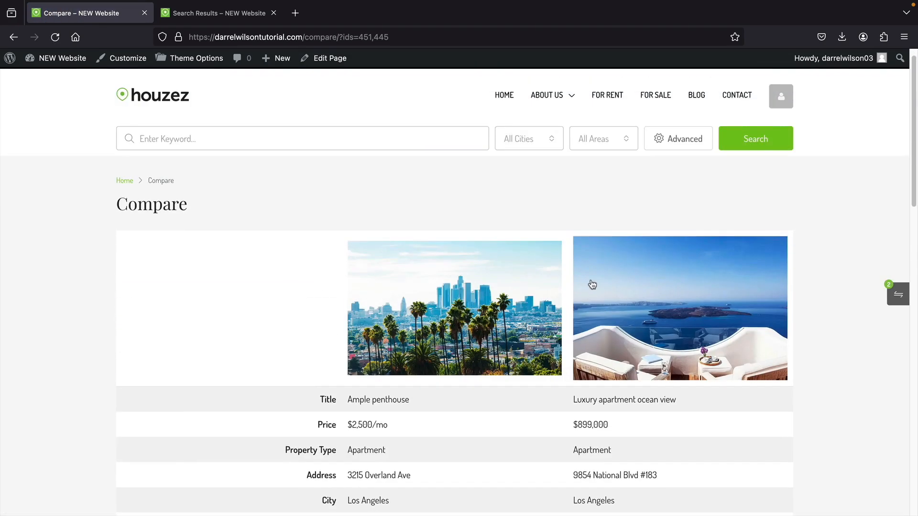
{"action": "scroll", "coordinate": [592, 285], "scroll_direction": "up", "scroll_amount": 1}
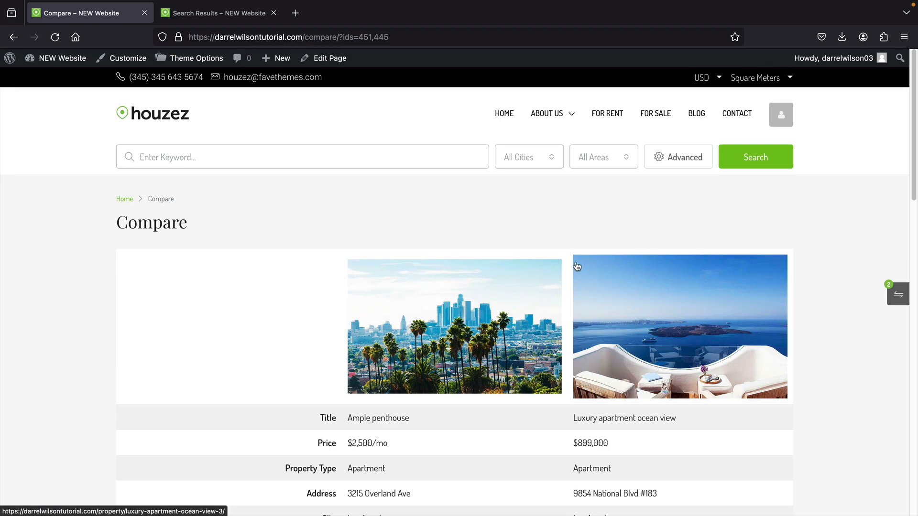
{"action": "left_click", "coordinate": [330, 61]}
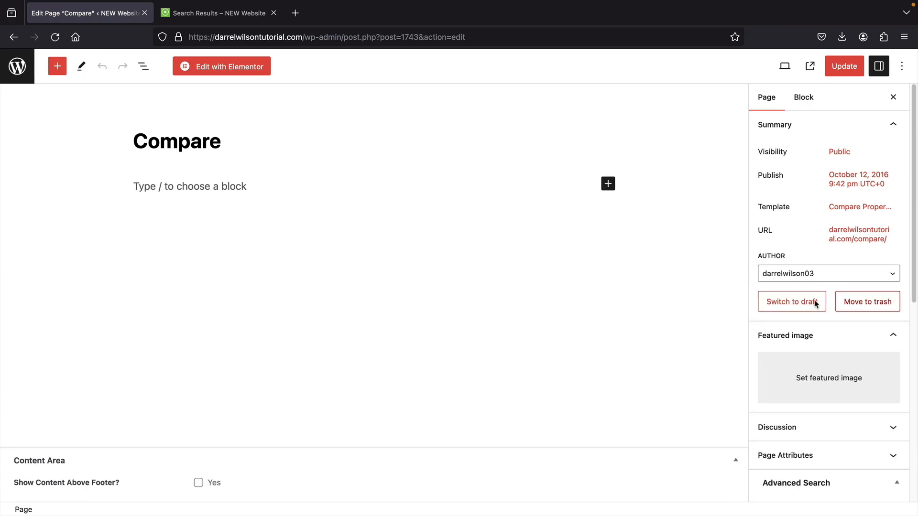
Trash the old Compare page and go to the live site.
{"action": "left_click", "coordinate": [859, 301]}
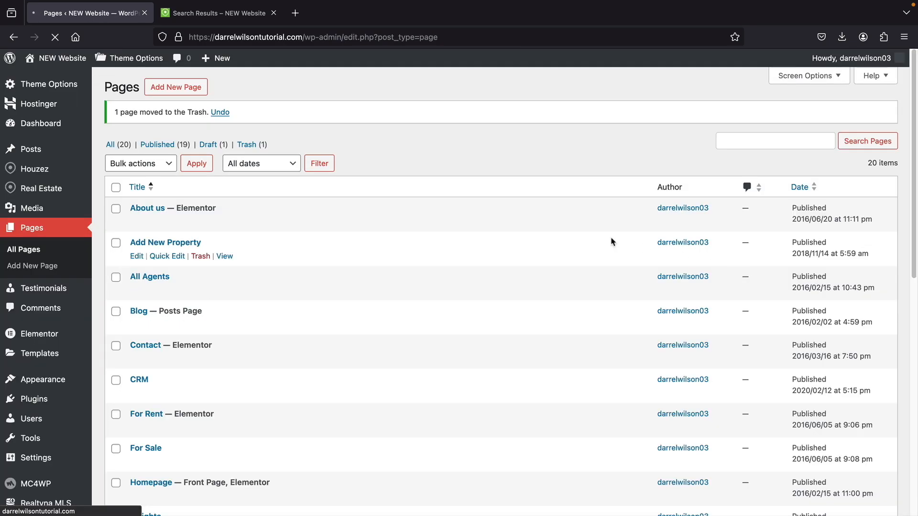
{"action": "mouse_move", "coordinate": [62, 58]}
{"action": "left_click", "coordinate": [72, 81]}
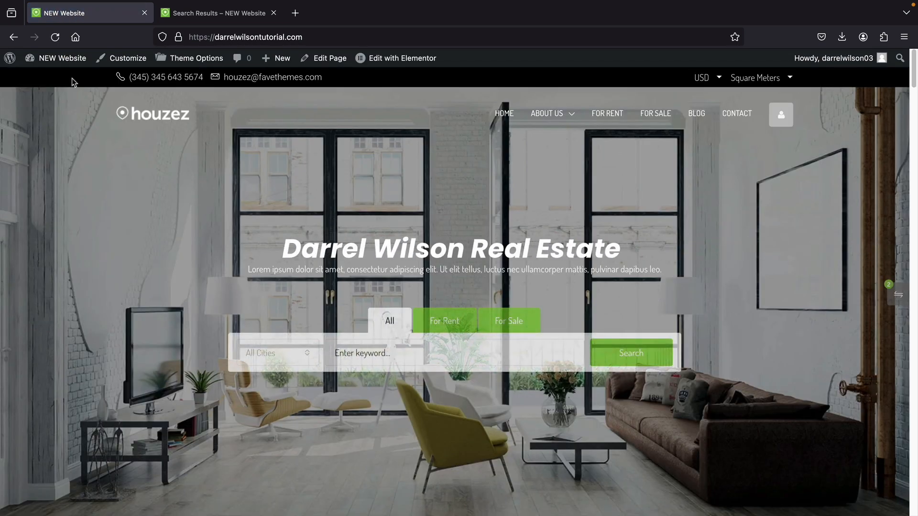
Run a property search, compare the two chosen listings, then return to the home page.
{"action": "left_click", "coordinate": [614, 352]}
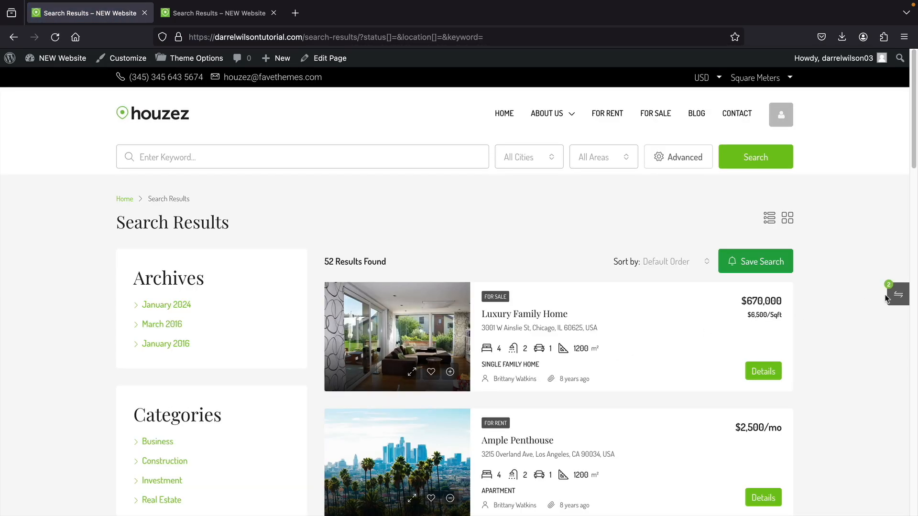
{"action": "left_click", "coordinate": [887, 298]}
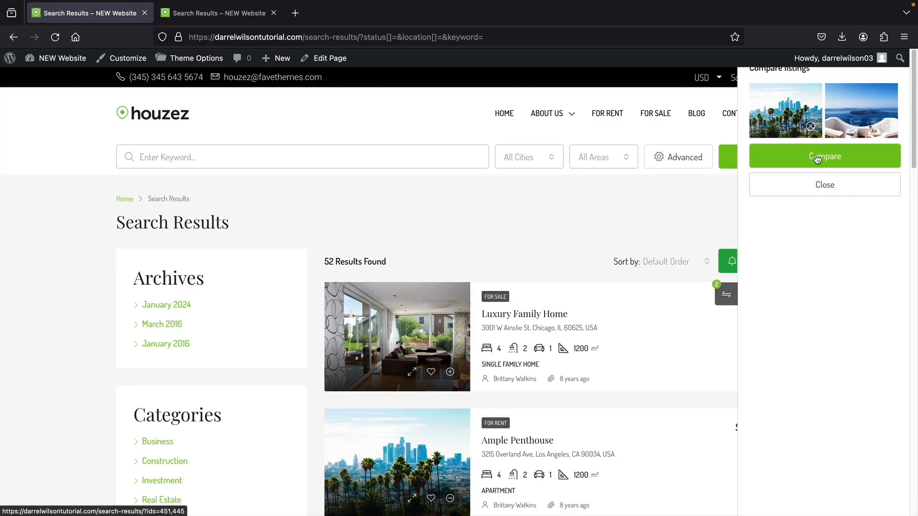
{"action": "left_click", "coordinate": [817, 159]}
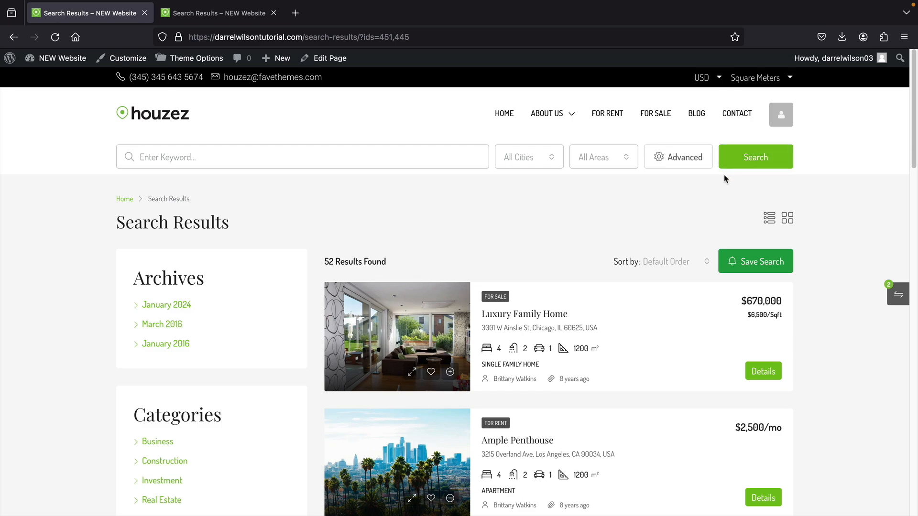
{"action": "left_click", "coordinate": [177, 120]}
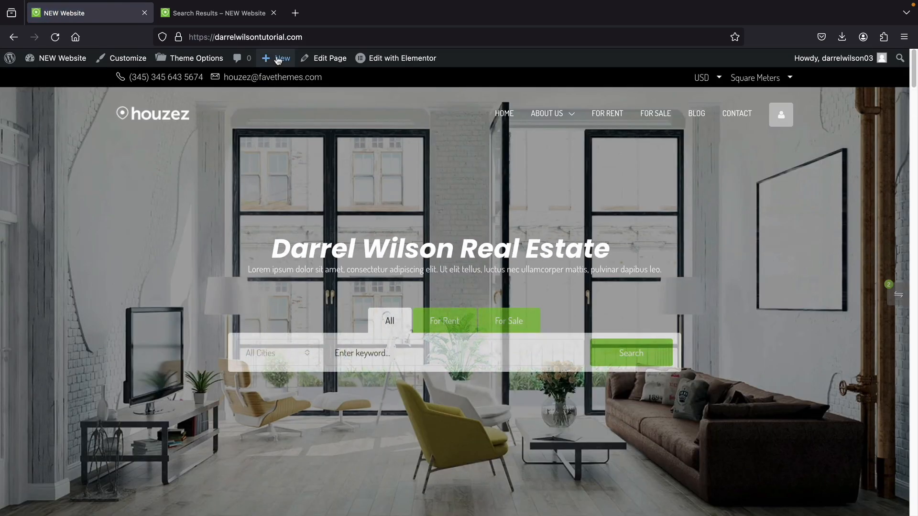
Start a new page titled 'Compare Properties' after browsing the template list.
{"action": "mouse_move", "coordinate": [277, 58]}
{"action": "left_click", "coordinate": [280, 110]}
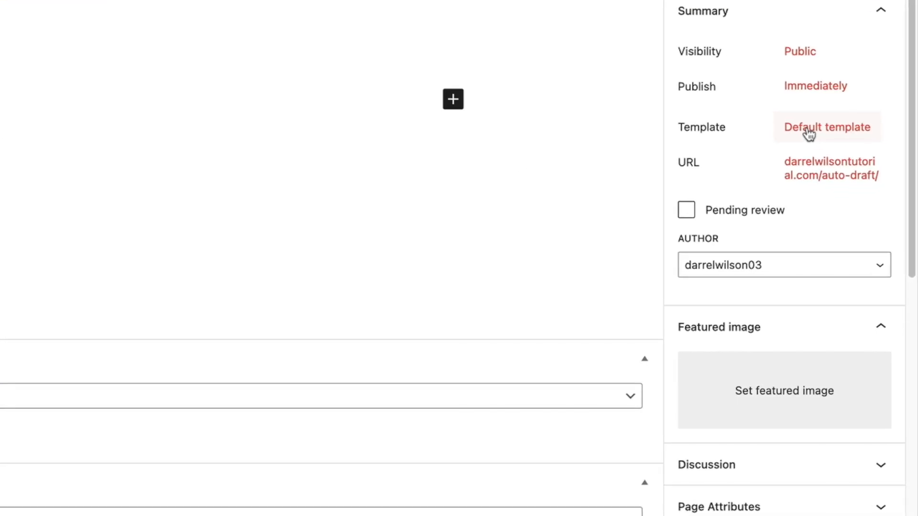
{"action": "left_click", "coordinate": [808, 134]}
{"action": "left_click", "coordinate": [765, 254]}
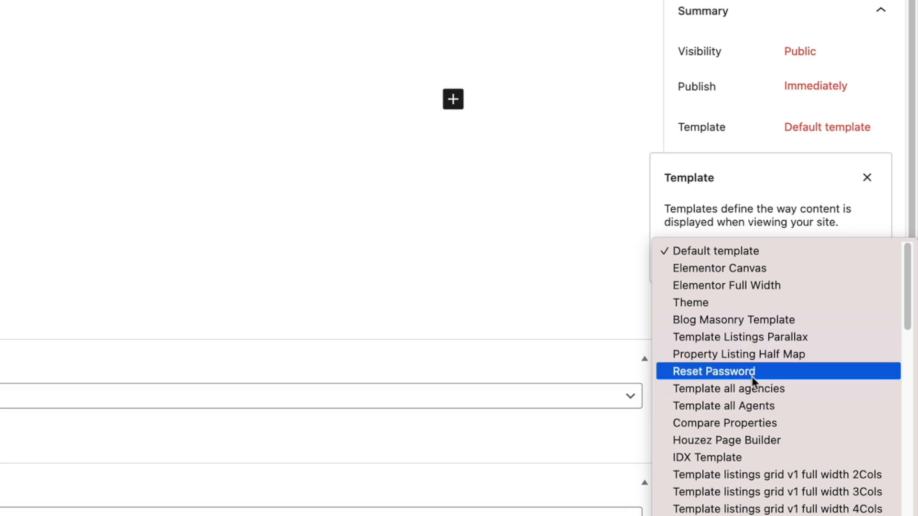
{"action": "scroll", "coordinate": [751, 377], "scroll_direction": "down", "scroll_amount": 2}
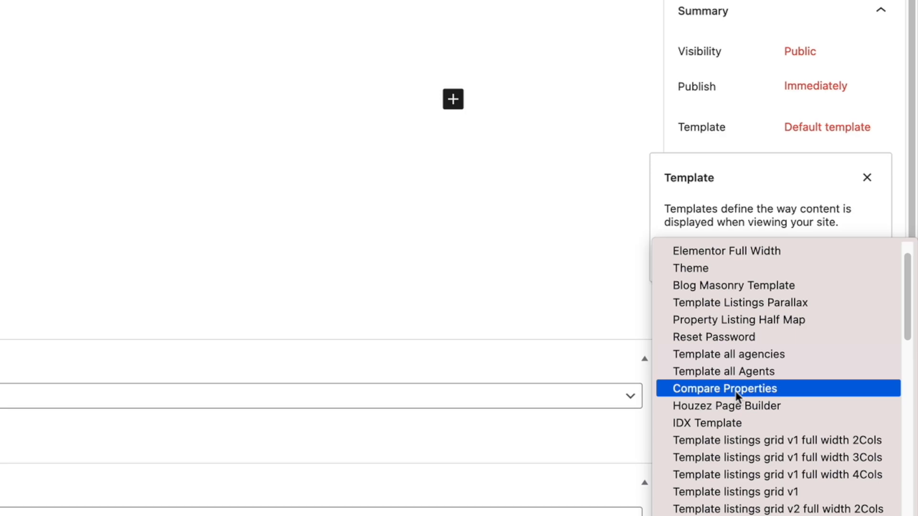
{"action": "key", "text": "Escape"}
{"action": "key", "text": "Escape"}
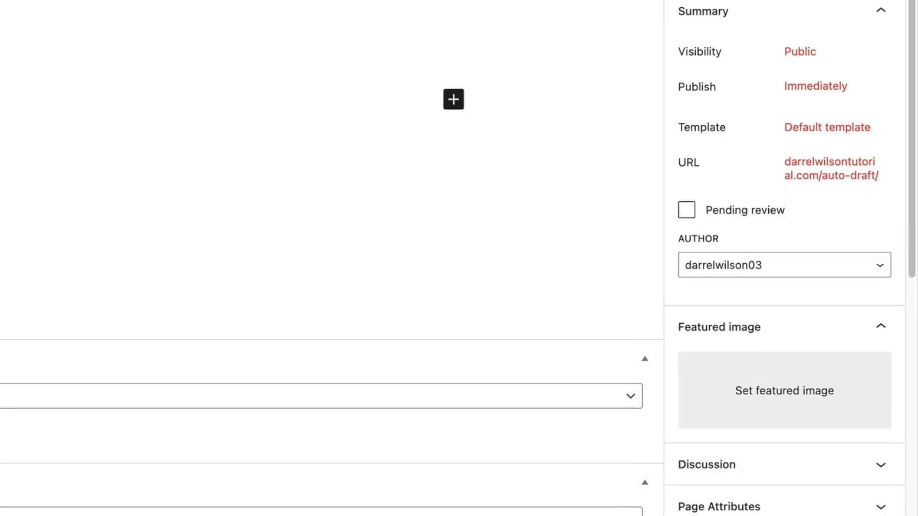
{"action": "type", "text": "CompareP"}
{"action": "key", "text": "BackSpace"}
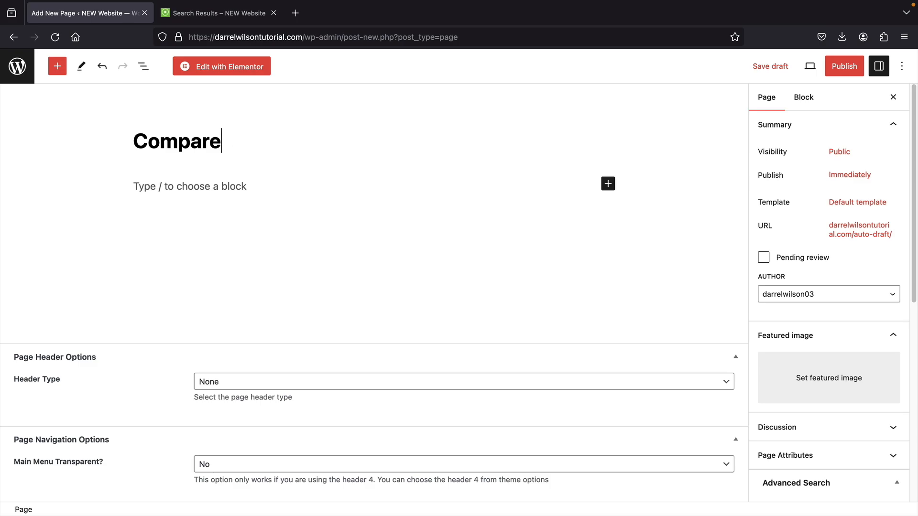
{"action": "type", "text": "Properties"}
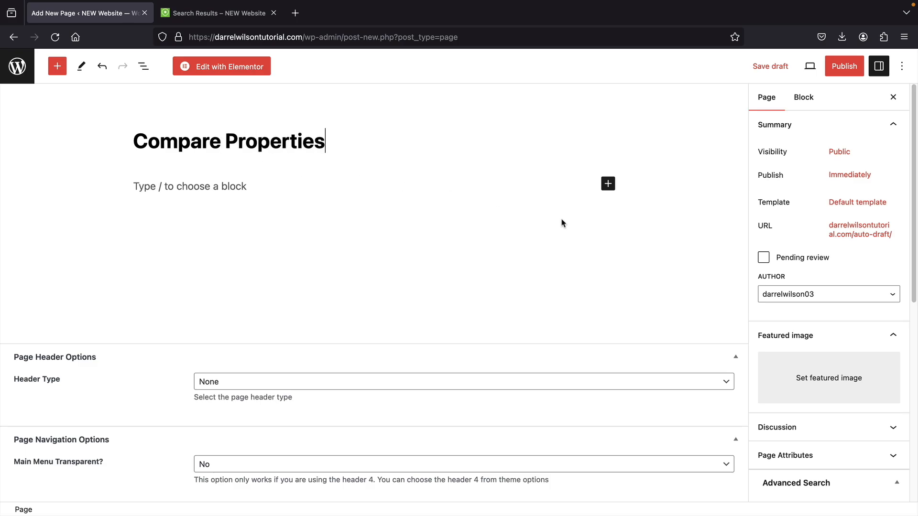
Apply the Compare Properties template, publish the page and view it live.
{"action": "left_click", "coordinate": [846, 202]}
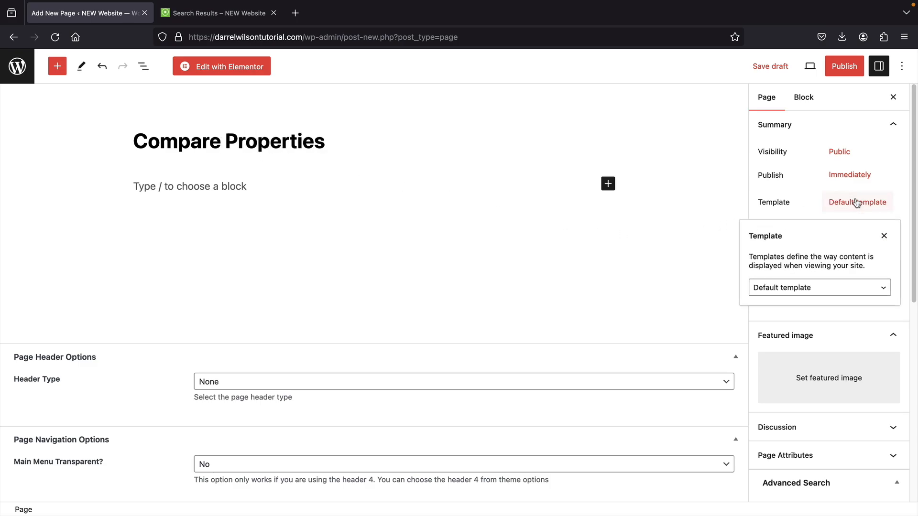
{"action": "left_click", "coordinate": [807, 288]}
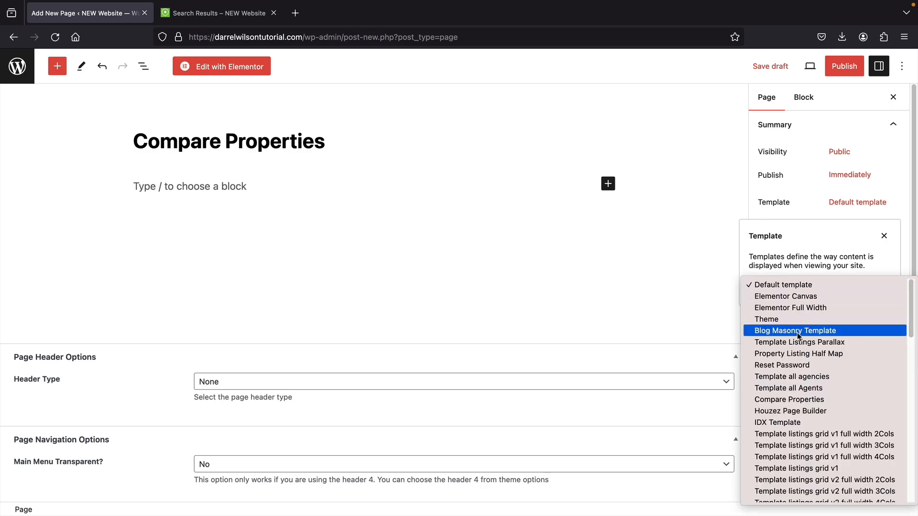
{"action": "left_click", "coordinate": [798, 401]}
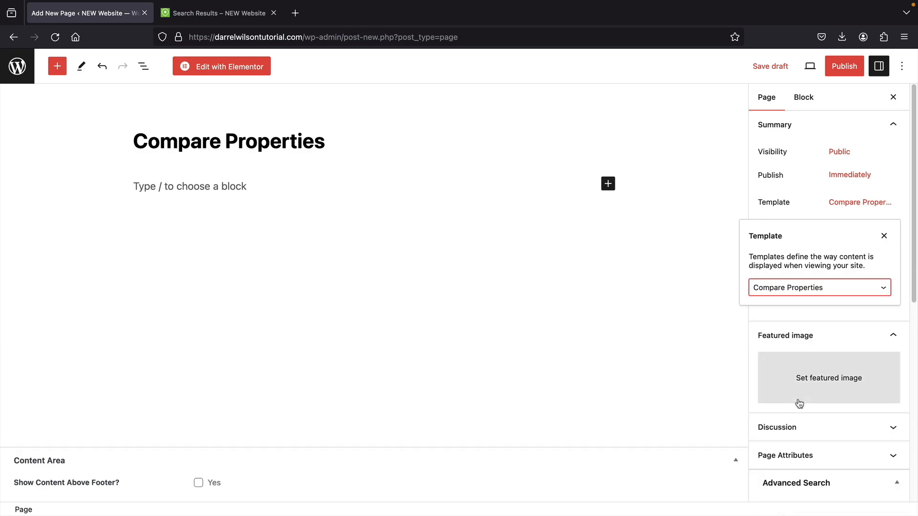
{"action": "left_click", "coordinate": [844, 71]}
{"action": "left_click", "coordinate": [823, 70]}
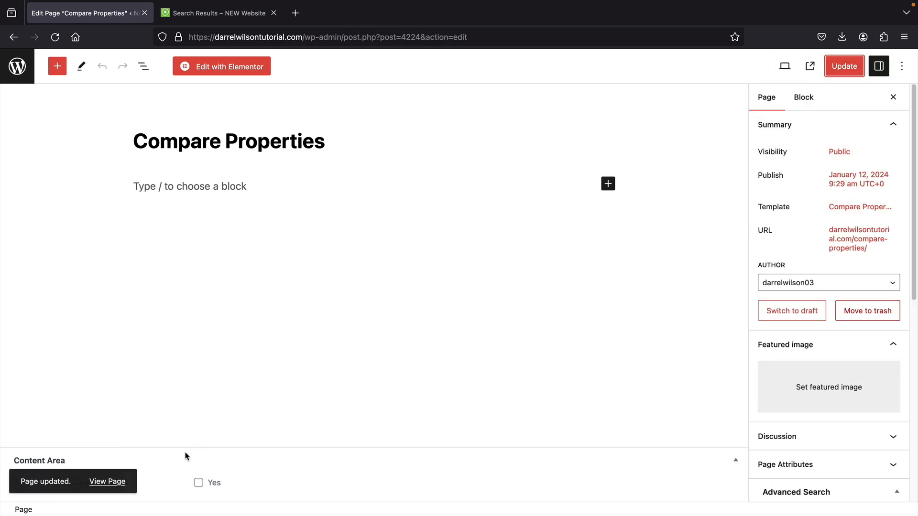
{"action": "left_click", "coordinate": [118, 484]}
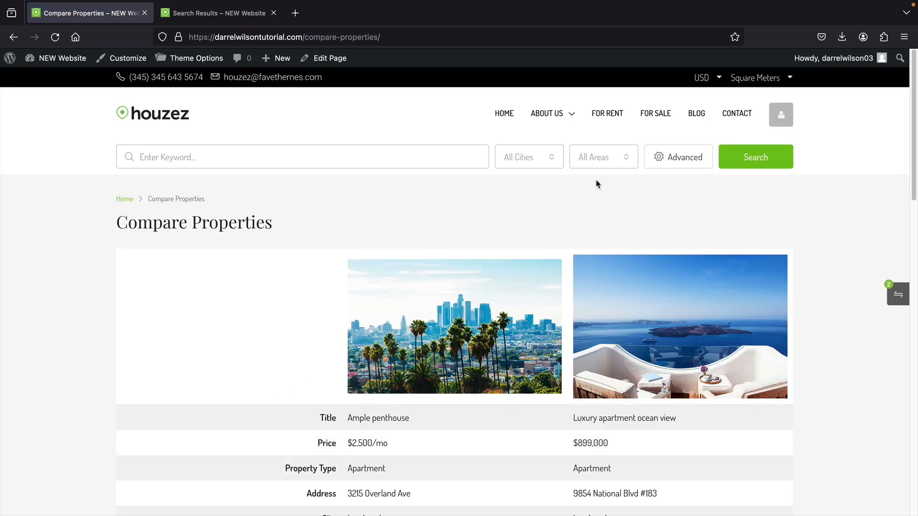
Run a property search and compare the two chosen listings, which opens the Compare Properties page.
{"action": "scroll", "coordinate": [368, 234], "scroll_direction": "down", "scroll_amount": 2}
{"action": "left_click_drag", "start_coordinate": [179, 170], "coordinate": [292, 175]}
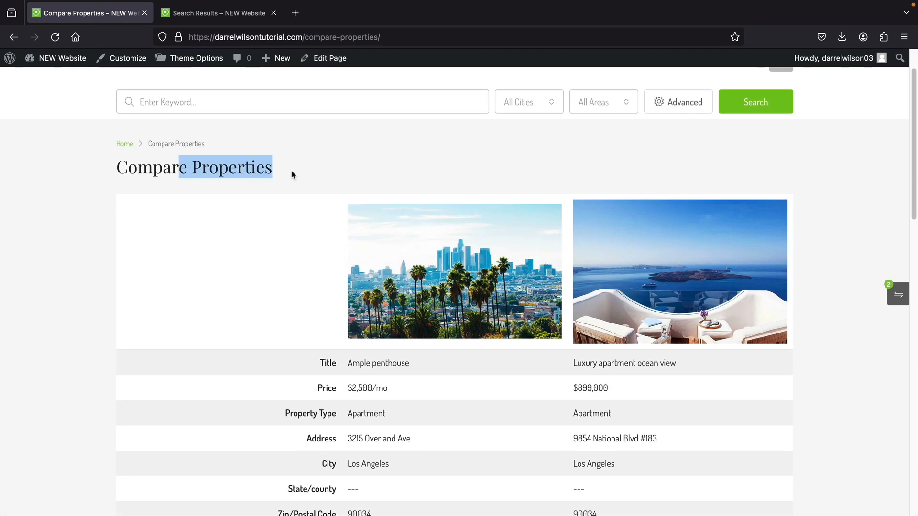
{"action": "scroll", "coordinate": [292, 175], "scroll_direction": "up", "scroll_amount": 2}
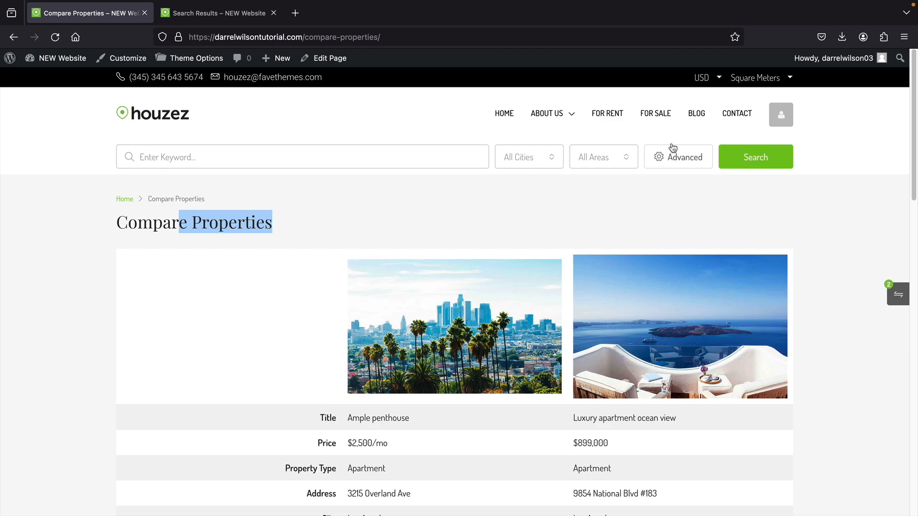
{"action": "left_click", "coordinate": [745, 153]}
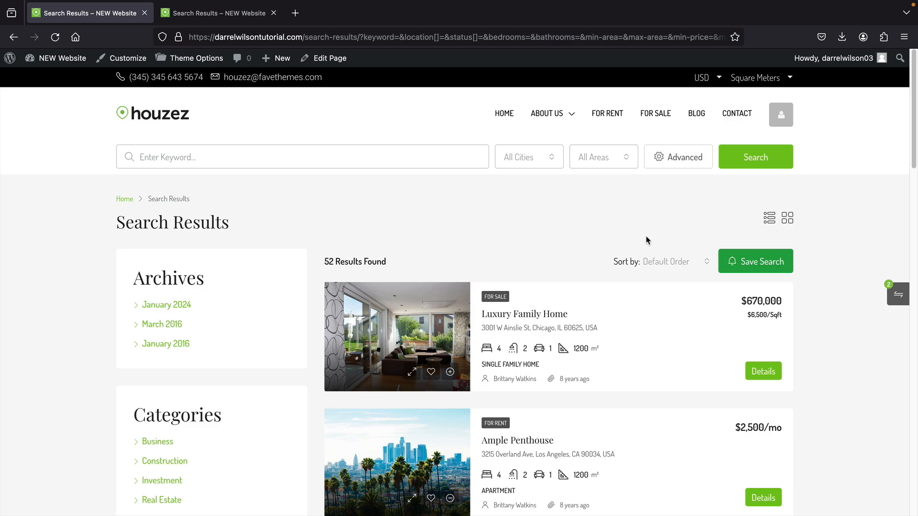
{"action": "left_click", "coordinate": [898, 294]}
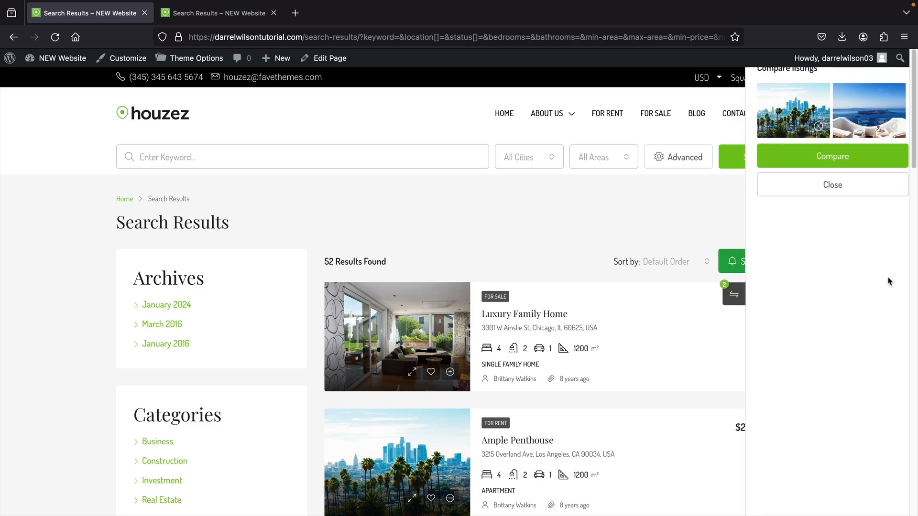
{"action": "left_click", "coordinate": [856, 158]}
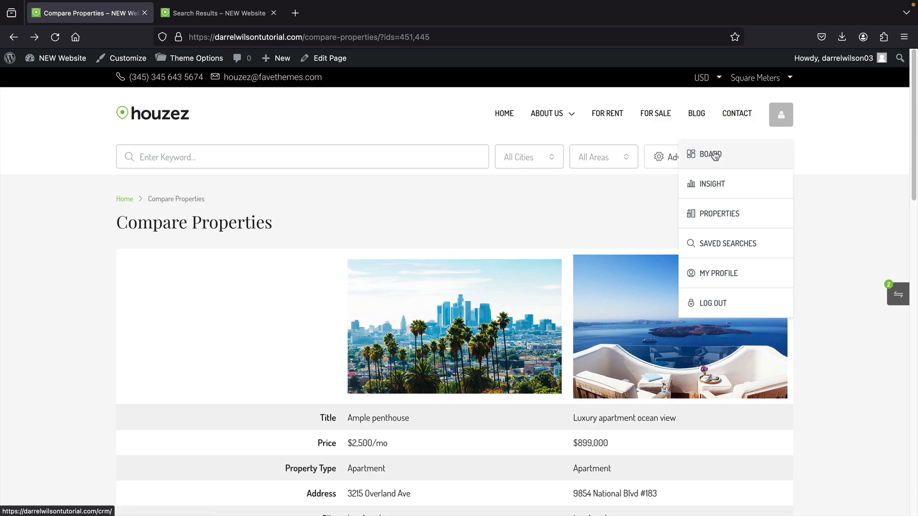
Open the CRM board, view a lead's actions, then check the Inquiries and Insight pages.
{"action": "left_click", "coordinate": [711, 156]}
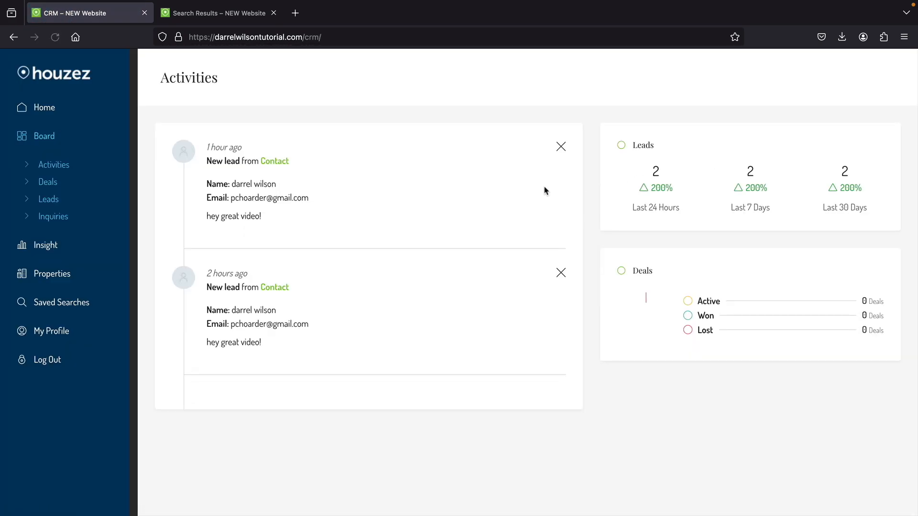
{"action": "left_click", "coordinate": [57, 141]}
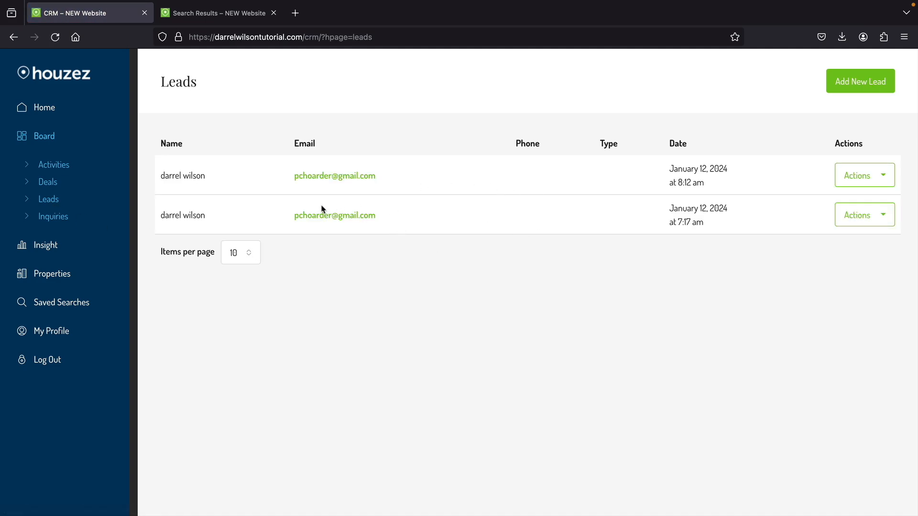
{"action": "left_click", "coordinate": [892, 183]}
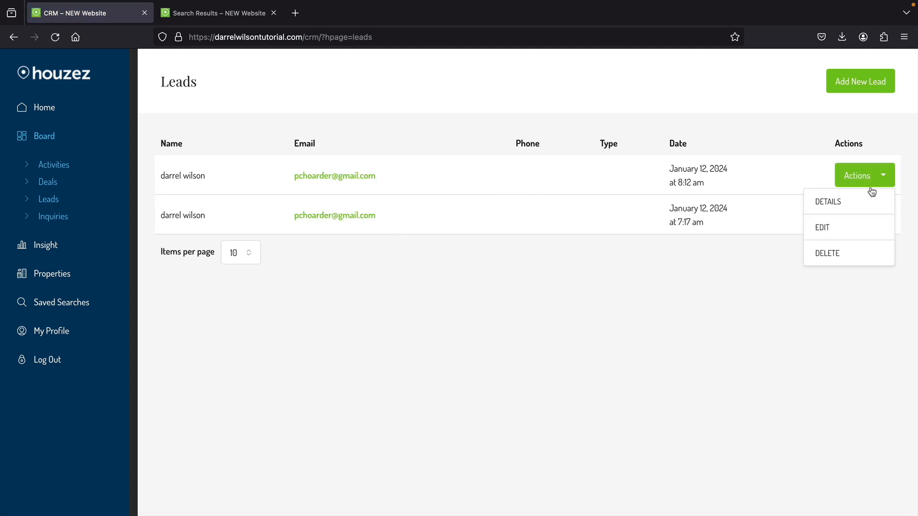
{"action": "left_click", "coordinate": [560, 233]}
{"action": "left_click", "coordinate": [54, 219]}
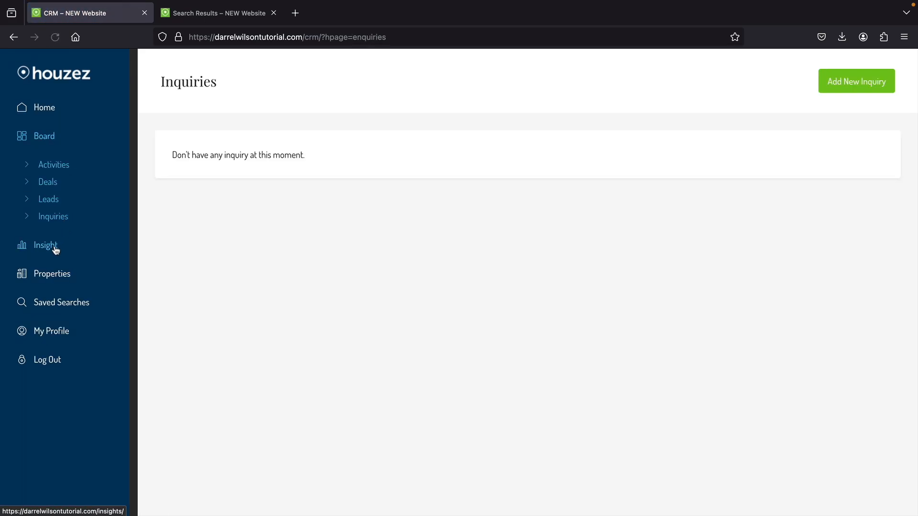
{"action": "left_click", "coordinate": [54, 249]}
{"action": "scroll", "coordinate": [495, 328], "scroll_direction": "down", "scroll_amount": 2}
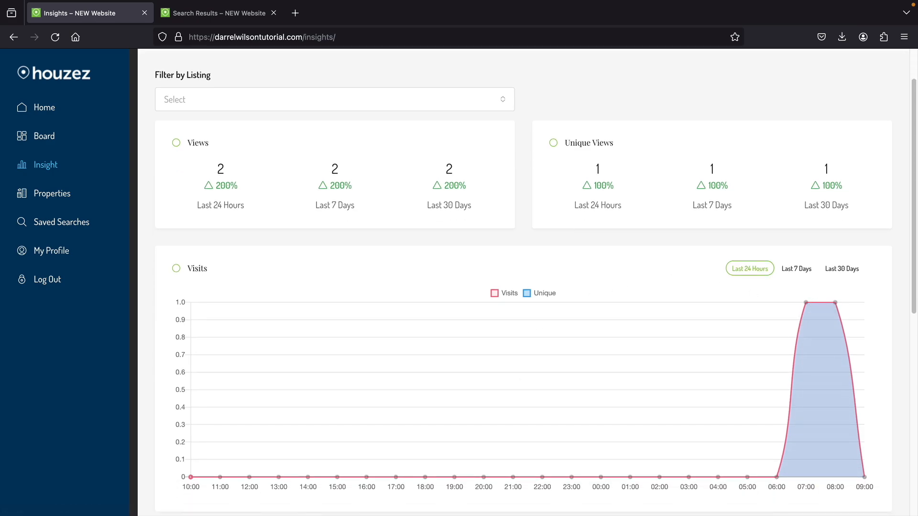
Check My Properties, Luxury family home's stats, Saved Searches and My Profile, then return home.
{"action": "left_click", "coordinate": [57, 199]}
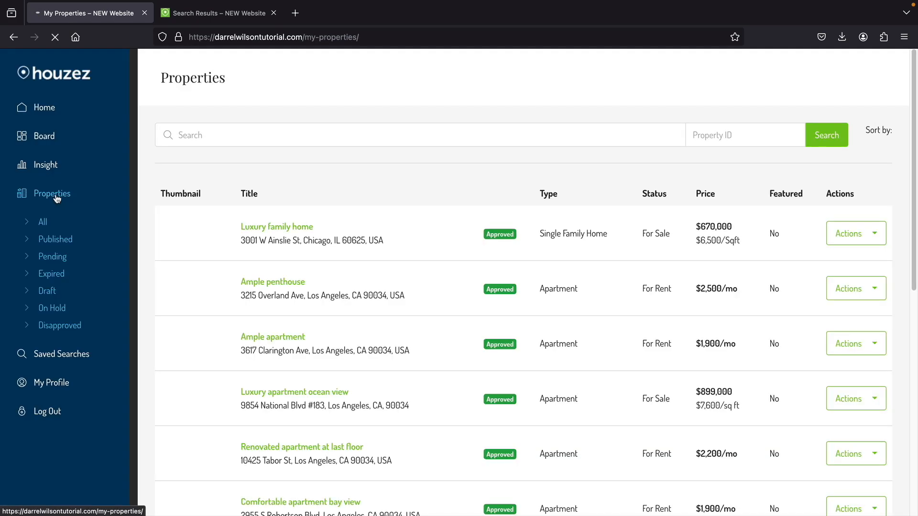
{"action": "left_click", "coordinate": [884, 239]}
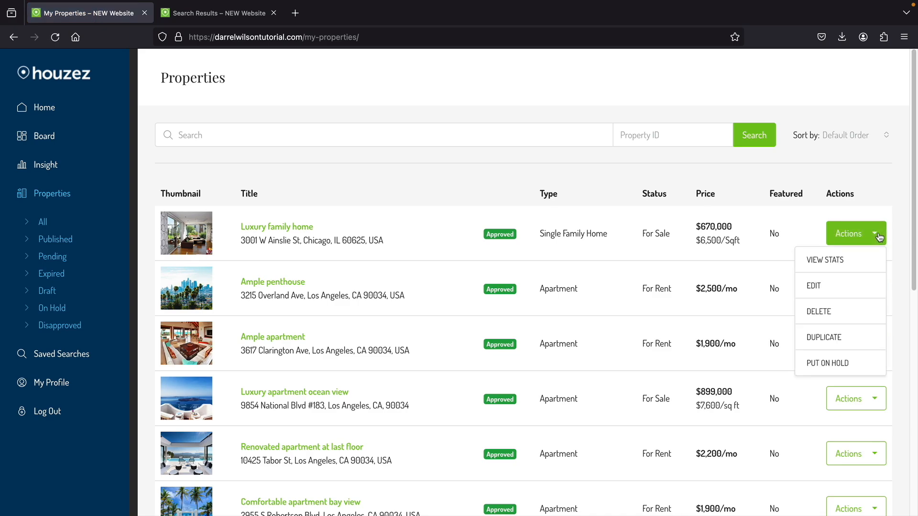
{"action": "left_click", "coordinate": [853, 261]}
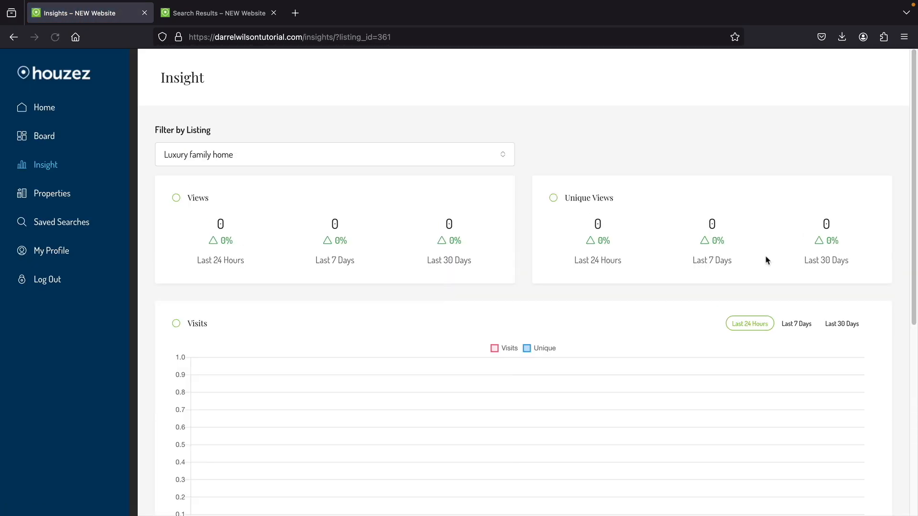
{"action": "left_click", "coordinate": [59, 226]}
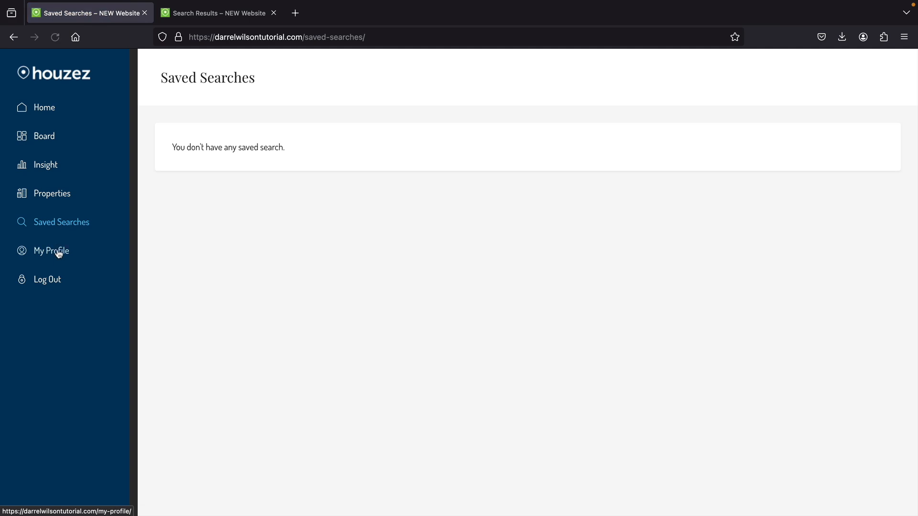
{"action": "left_click", "coordinate": [59, 257]}
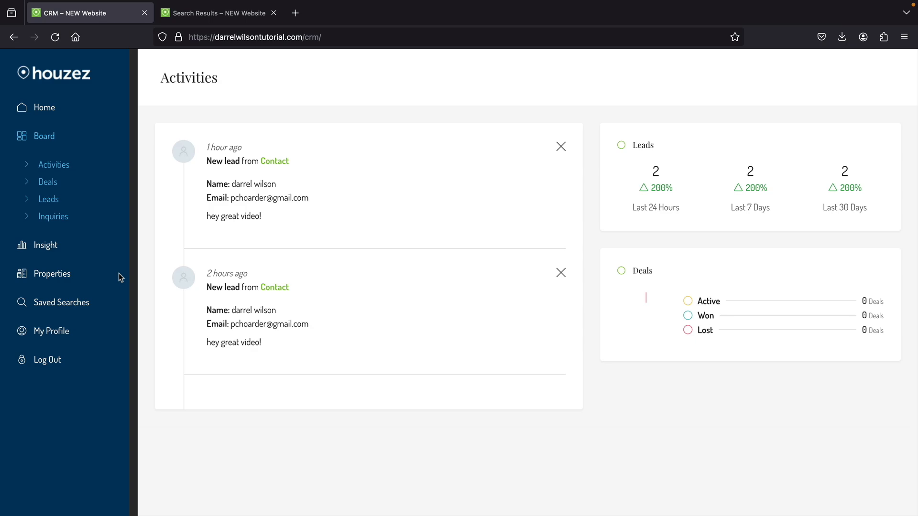
{"action": "left_click", "coordinate": [13, 38]}
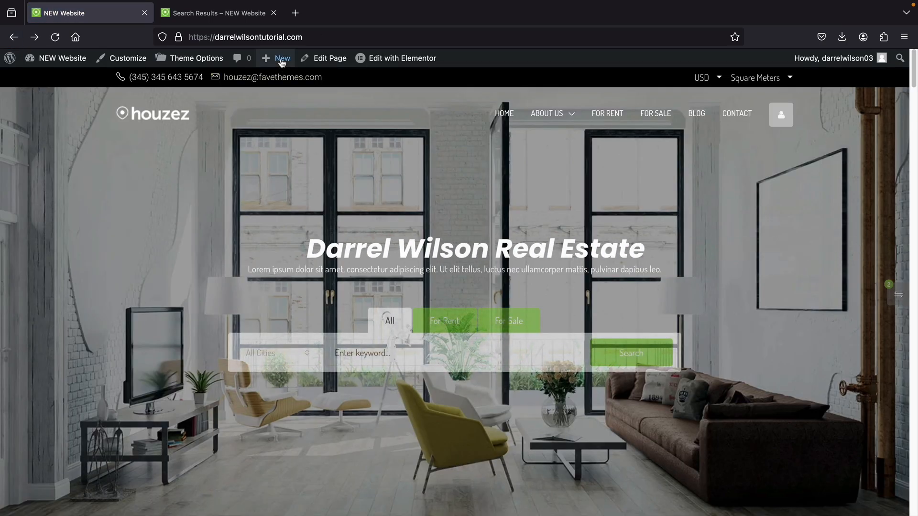
Start a new page titled 'Create A Listing'.
{"action": "mouse_move", "coordinate": [281, 61]}
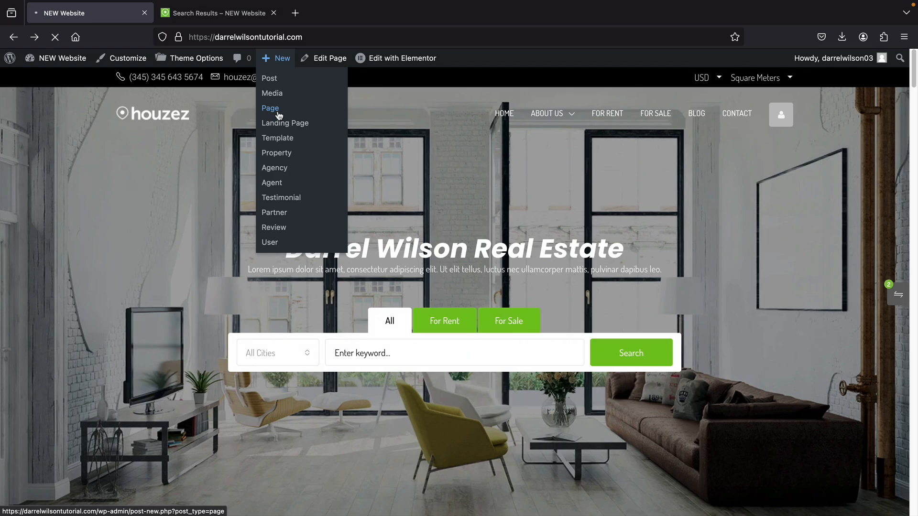
{"action": "left_click", "coordinate": [279, 115]}
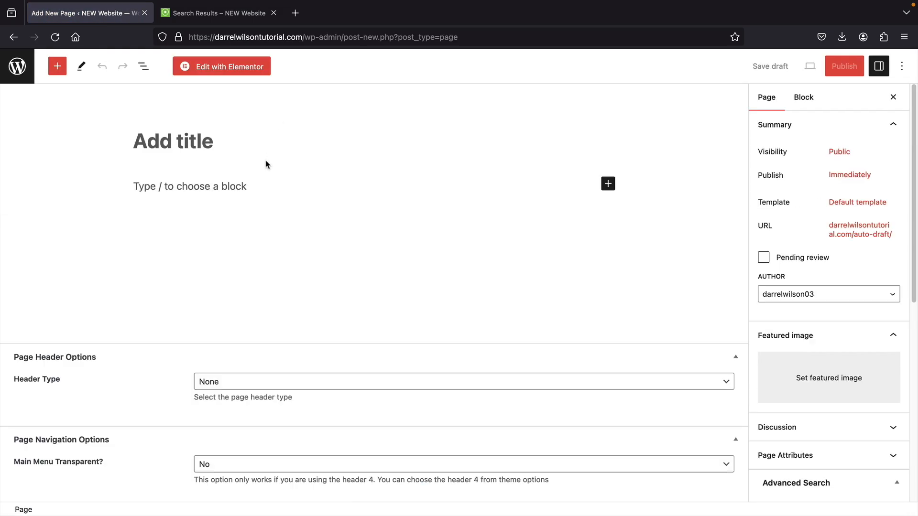
{"action": "type", "text": "Create A LK"}
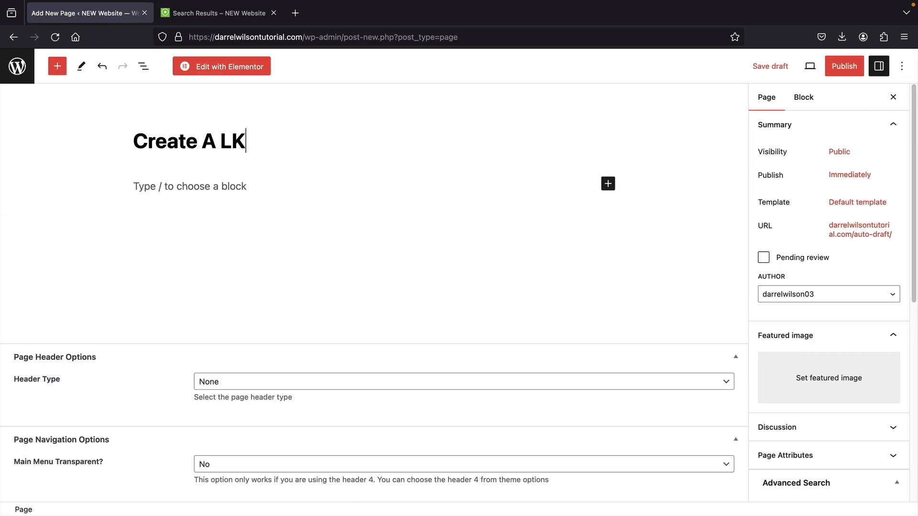
{"action": "key", "text": "BackSpace"}
{"action": "type", "text": "ising"}
{"action": "key", "text": "BackSpace"}
{"action": "key", "text": "BackSpace"}
{"action": "key", "text": "BackSpace"}
{"action": "type", "text": "ting"}
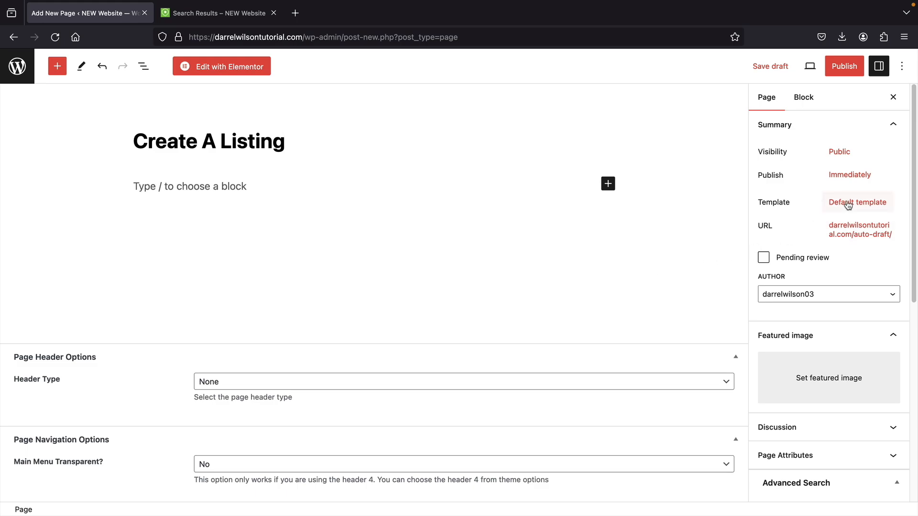
Apply the User Dashboard Create Listing template and publish the page.
{"action": "left_click", "coordinate": [847, 205]}
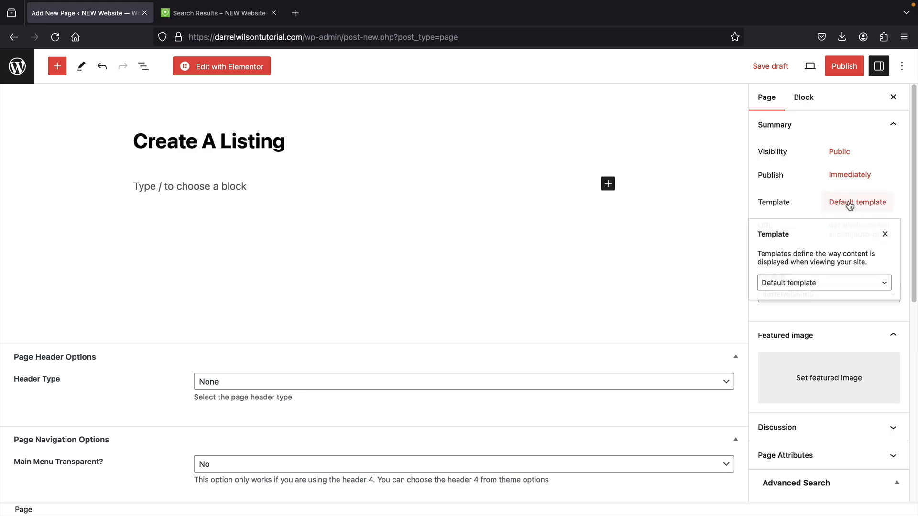
{"action": "left_click", "coordinate": [795, 289]}
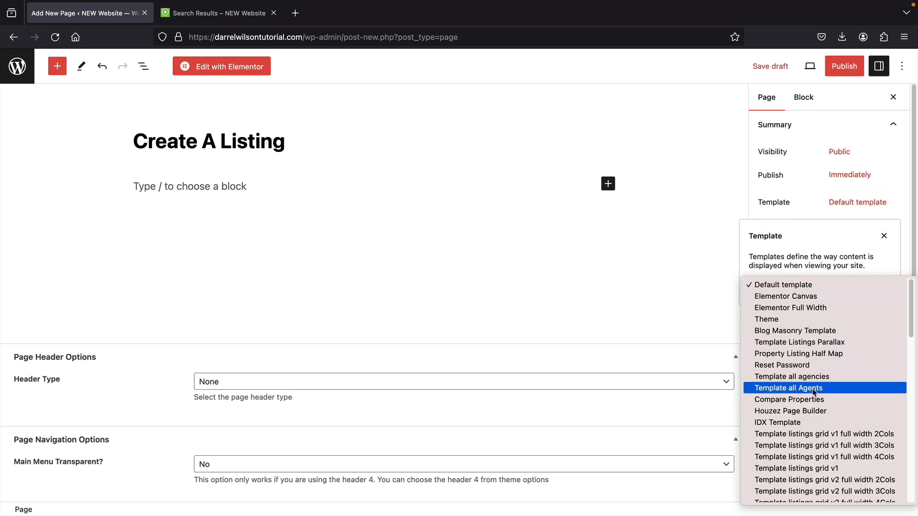
{"action": "scroll", "coordinate": [816, 402], "scroll_direction": "down", "scroll_amount": 10}
{"action": "scroll", "coordinate": [817, 403], "scroll_direction": "down", "scroll_amount": 5}
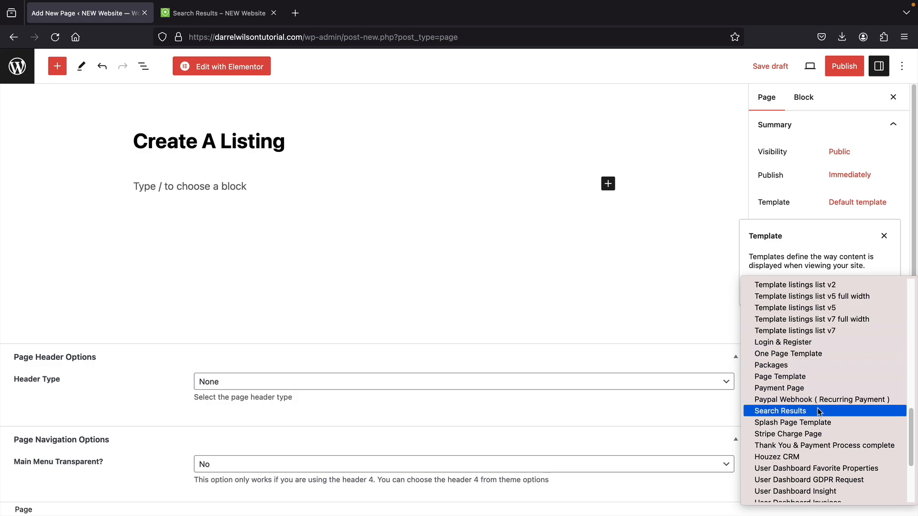
{"action": "scroll", "coordinate": [818, 420], "scroll_direction": "down", "scroll_amount": 5}
{"action": "scroll", "coordinate": [818, 426], "scroll_direction": "down", "scroll_amount": 3}
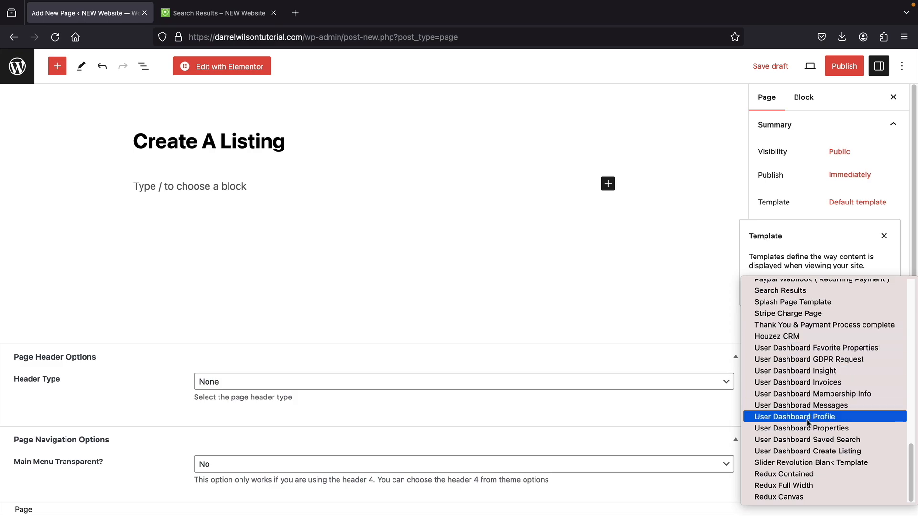
{"action": "left_click", "coordinate": [808, 452]}
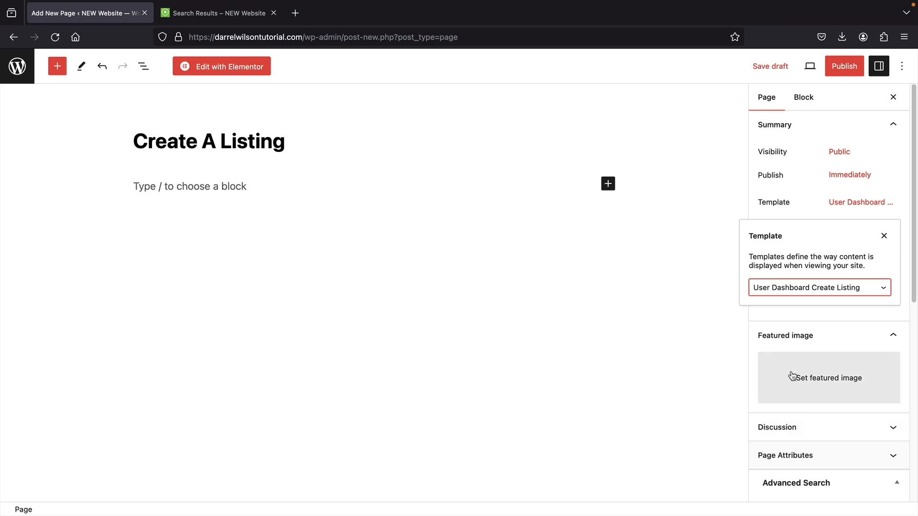
{"action": "left_click", "coordinate": [885, 237]}
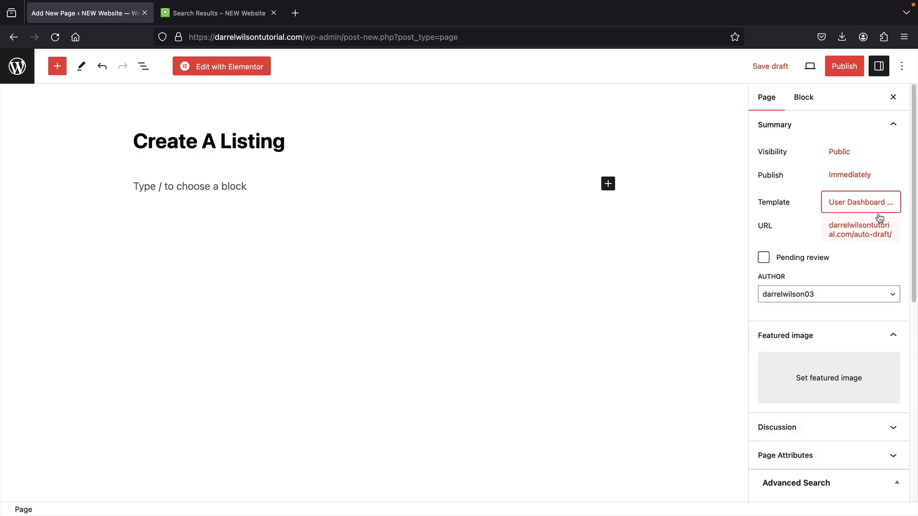
{"action": "left_click", "coordinate": [840, 68]}
{"action": "left_click", "coordinate": [833, 68]}
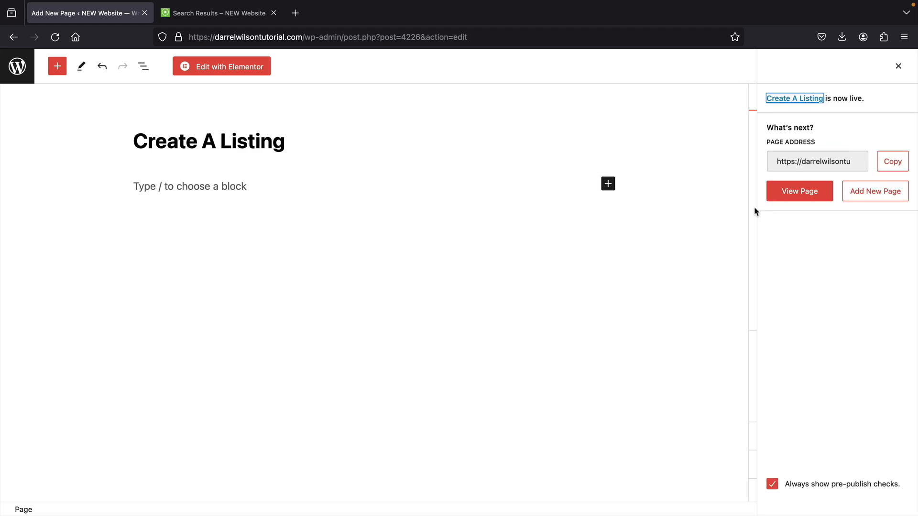
View the new page, inspect the dashboard's Create A Listing form and Type choices, then return home.
{"action": "left_click", "coordinate": [791, 196]}
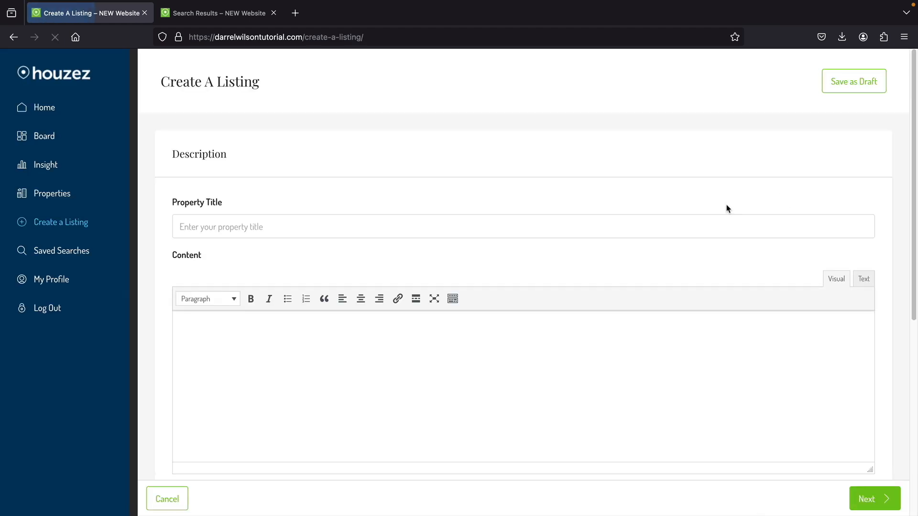
{"action": "left_click", "coordinate": [45, 109]}
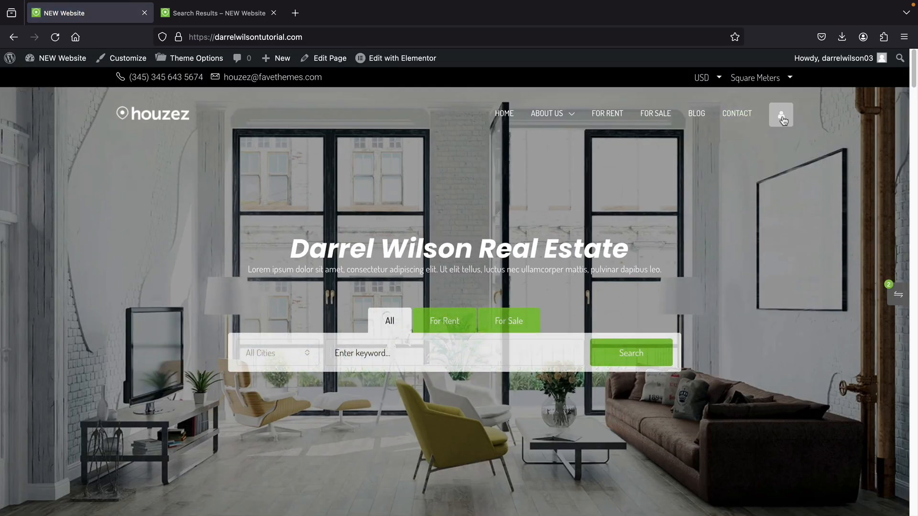
{"action": "mouse_move", "coordinate": [779, 120]}
{"action": "left_click", "coordinate": [727, 156]}
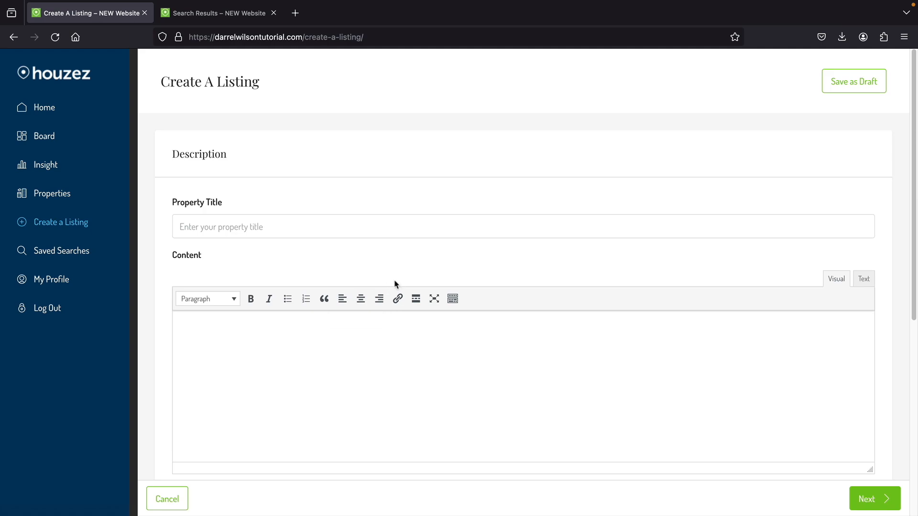
{"action": "scroll", "coordinate": [397, 277], "scroll_direction": "down", "scroll_amount": 5}
{"action": "left_click", "coordinate": [301, 310]}
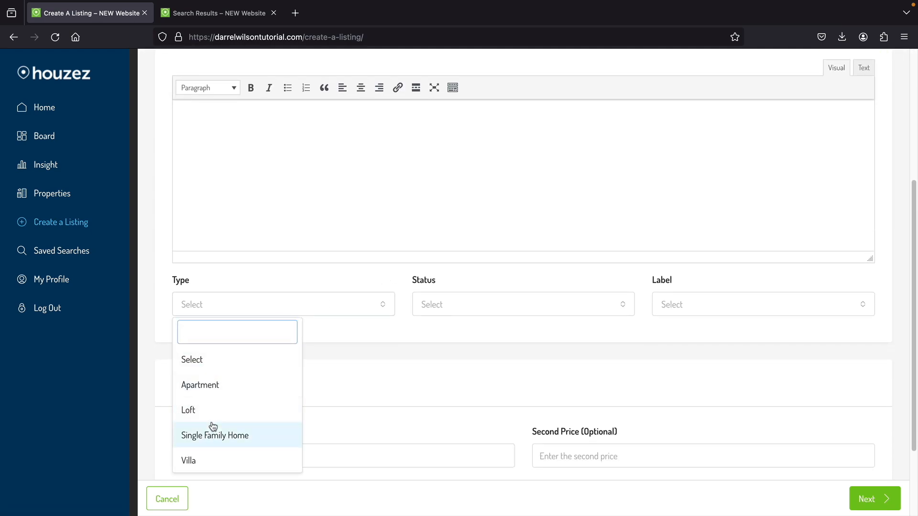
{"action": "scroll", "coordinate": [474, 366], "scroll_direction": "up", "scroll_amount": 5}
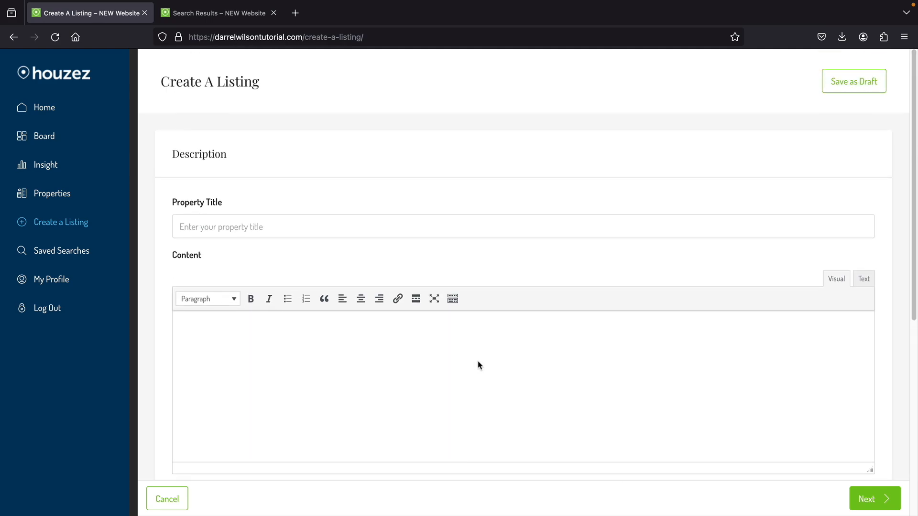
{"action": "left_click", "coordinate": [50, 108]}
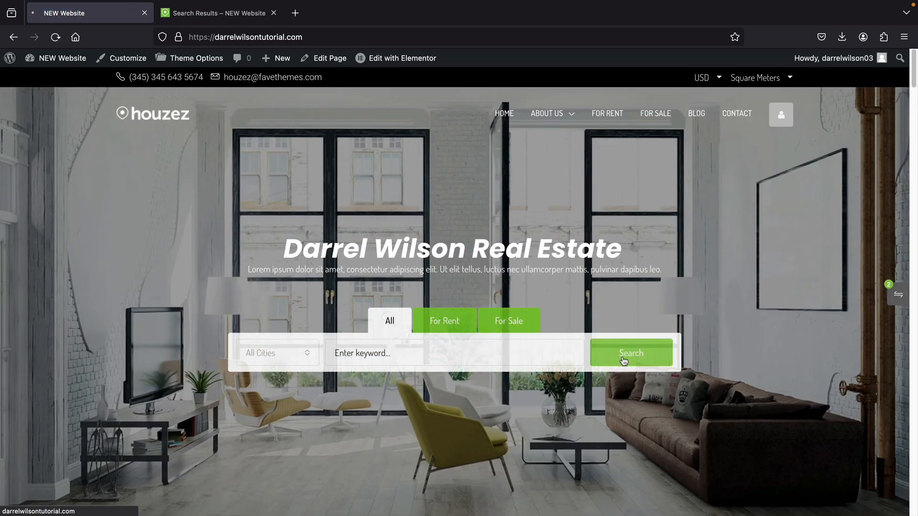
Run an empty search, edit the Search Results page, leave its template unchanged, and trash it.
{"action": "left_click", "coordinate": [624, 360]}
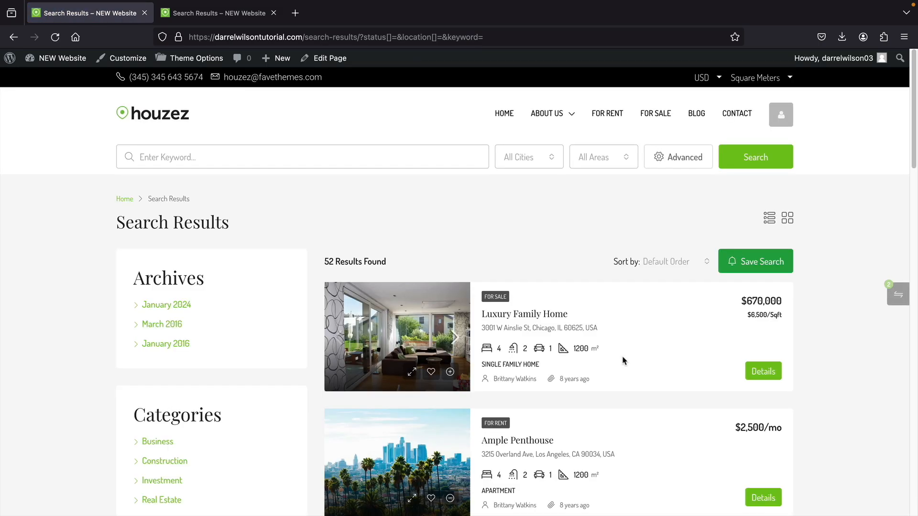
{"action": "left_click", "coordinate": [330, 59]}
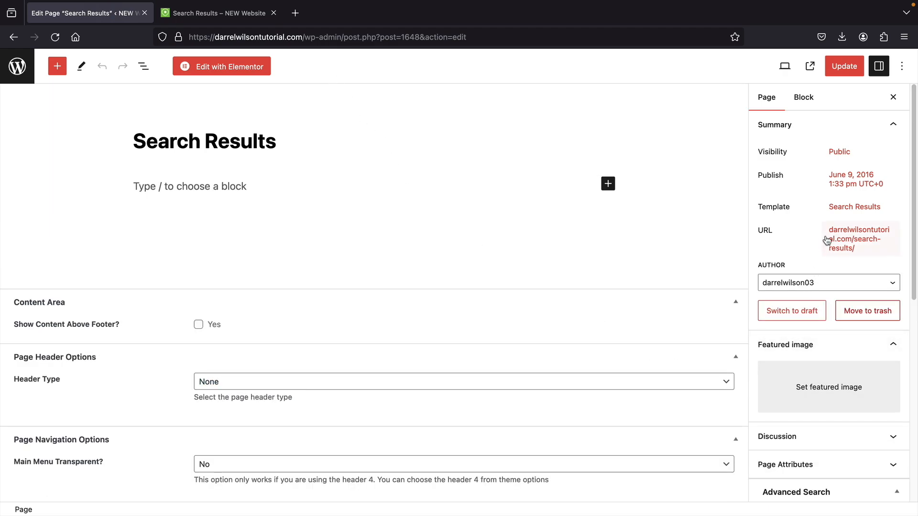
{"action": "left_click", "coordinate": [849, 206]}
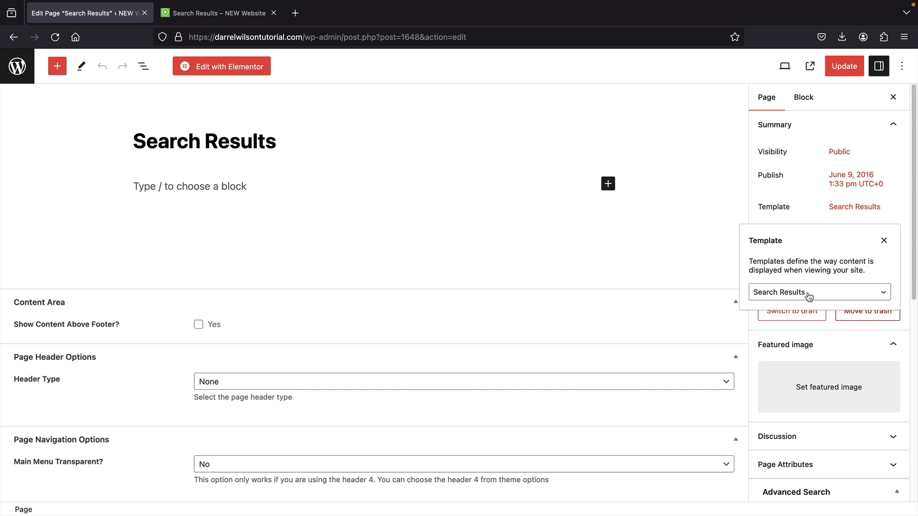
{"action": "left_click", "coordinate": [809, 297]}
{"action": "scroll", "coordinate": [810, 295], "scroll_direction": "down", "scroll_amount": 1}
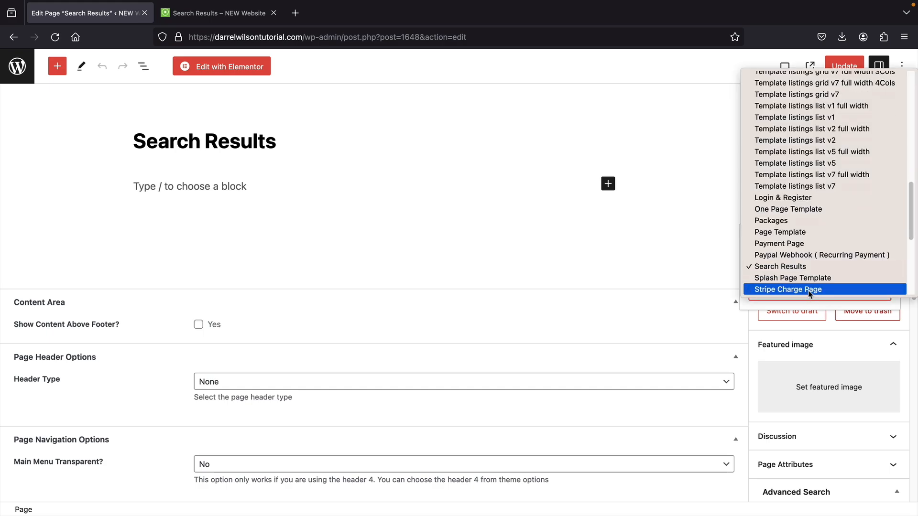
{"action": "scroll", "coordinate": [810, 295], "scroll_direction": "down", "scroll_amount": 2}
{"action": "left_click", "coordinate": [632, 255]}
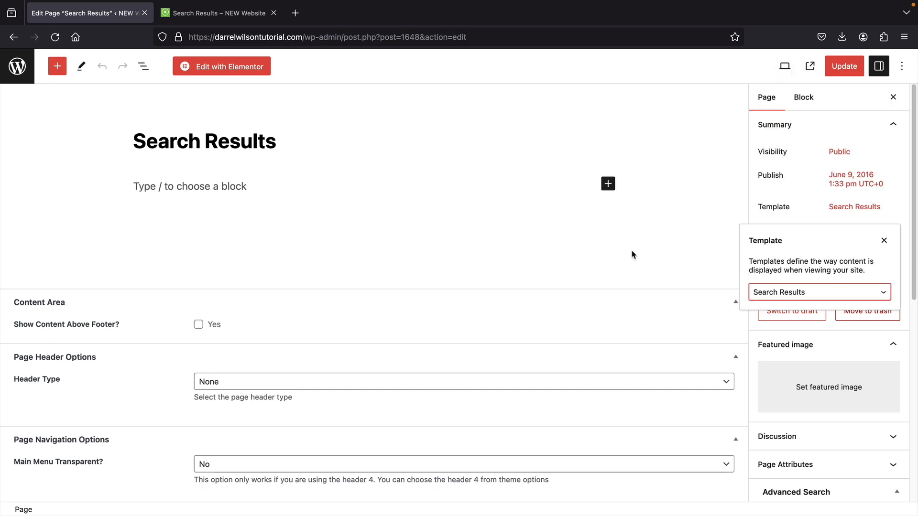
{"action": "left_click", "coordinate": [632, 255]}
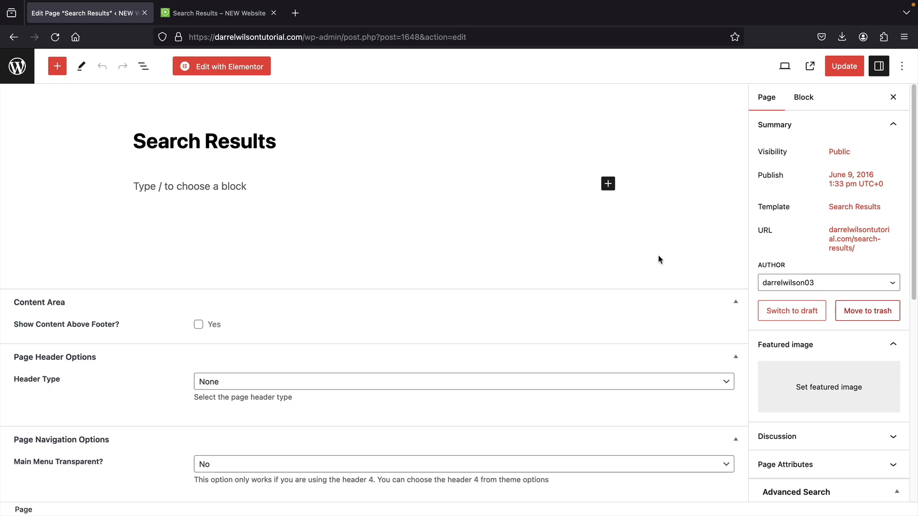
{"action": "left_click", "coordinate": [886, 317]}
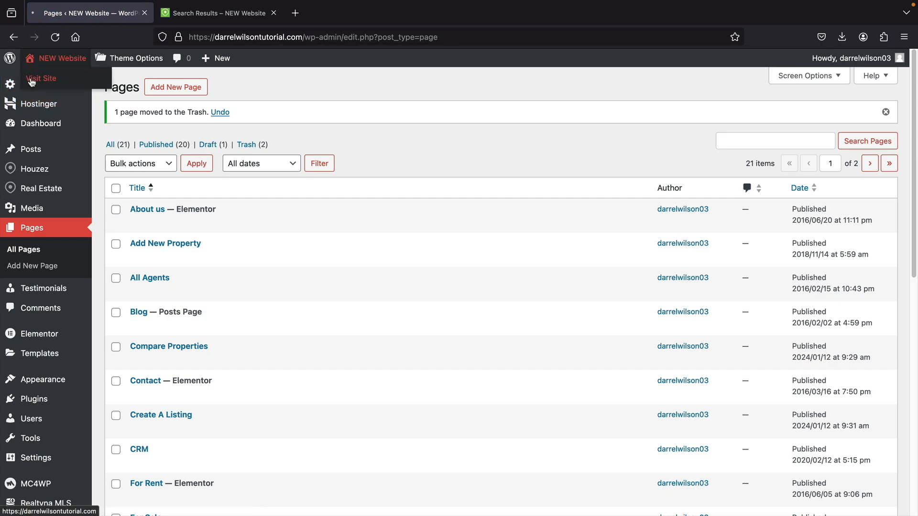
Visit the live site and submit an empty property search from the homepage banner.
{"action": "left_click", "coordinate": [31, 79]}
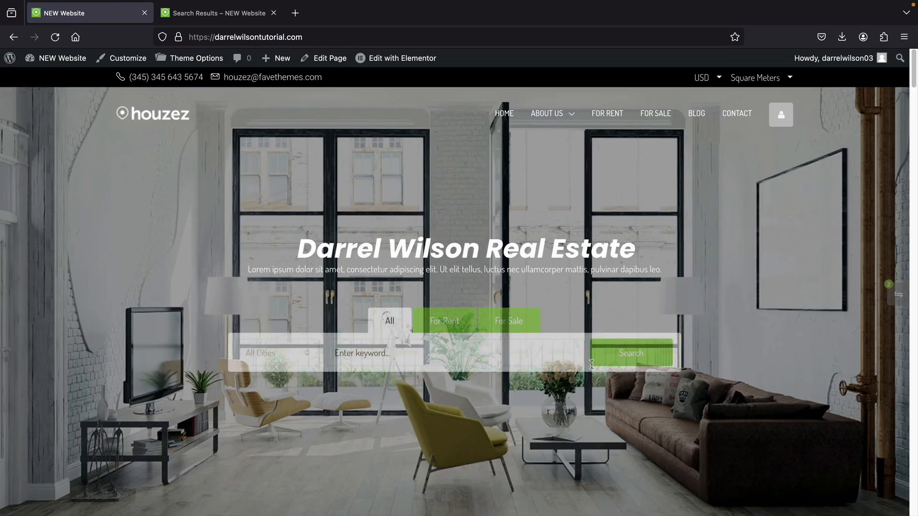
{"action": "left_click", "coordinate": [621, 359]}
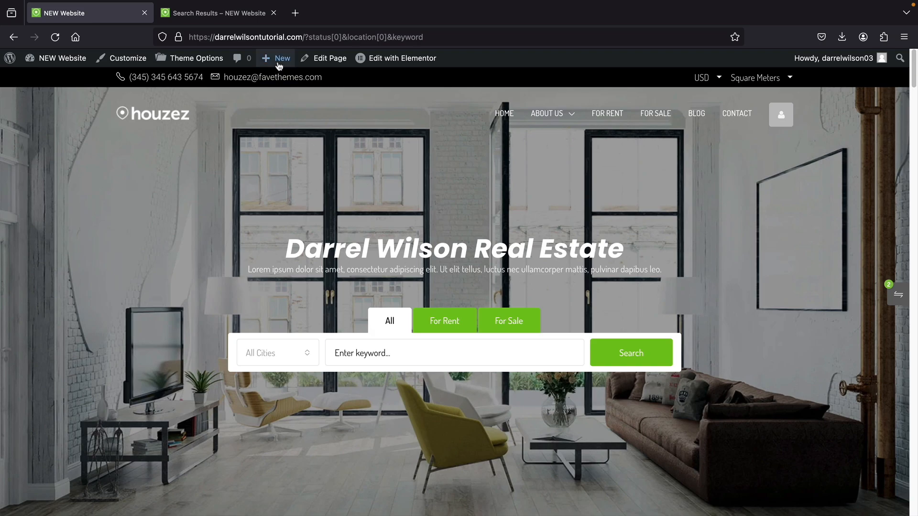
Start a new page titled 'Search Results Page'.
{"action": "mouse_move", "coordinate": [279, 58]}
{"action": "left_click", "coordinate": [270, 108]}
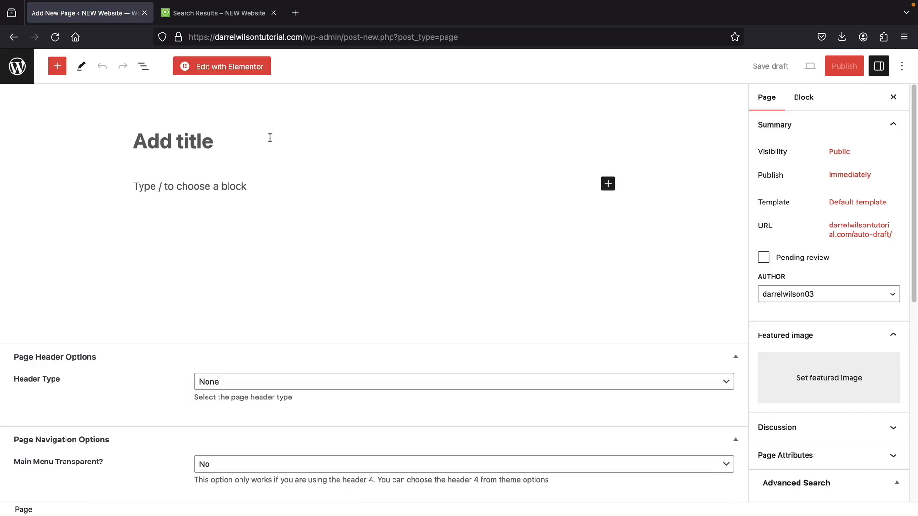
{"action": "type", "text": "Search Resukl"}
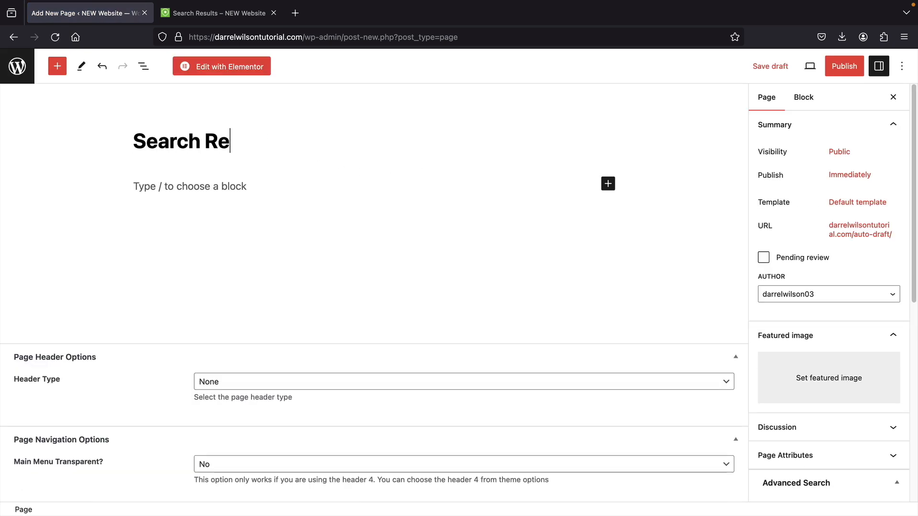
{"action": "key", "text": "BackSpace"}
{"action": "key", "text": "BackSpace"}
{"action": "type", "text": "lts Page"}
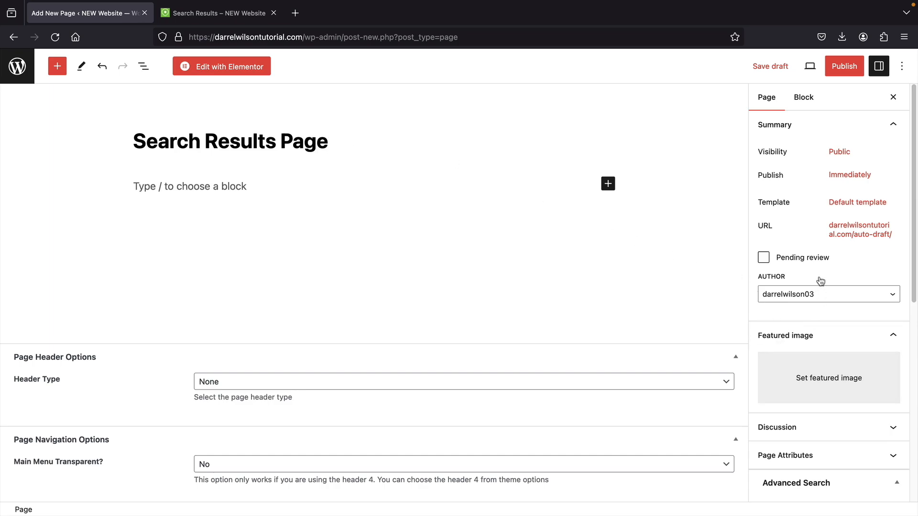
Apply the Search Results template and publish the page.
{"action": "left_click", "coordinate": [838, 203]}
{"action": "left_click", "coordinate": [823, 286]}
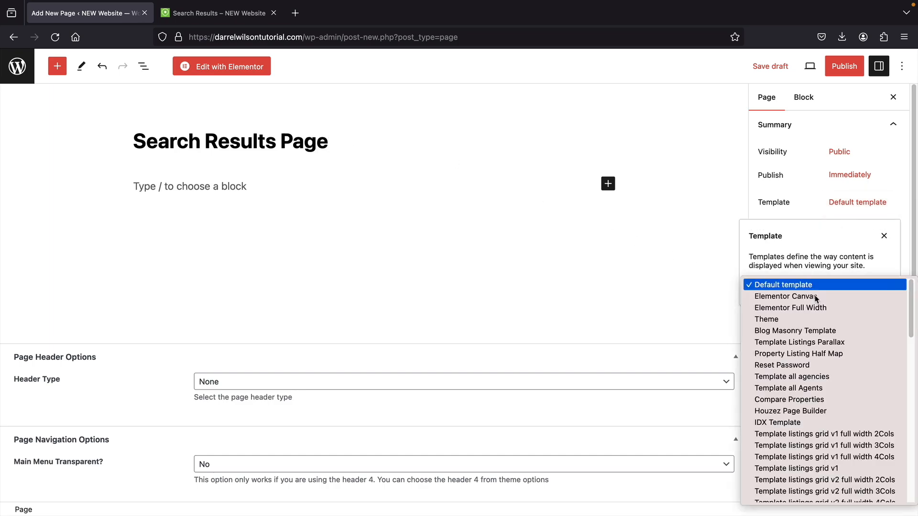
{"action": "scroll", "coordinate": [820, 321], "scroll_direction": "down", "scroll_amount": 5}
{"action": "scroll", "coordinate": [822, 328], "scroll_direction": "down", "scroll_amount": 10}
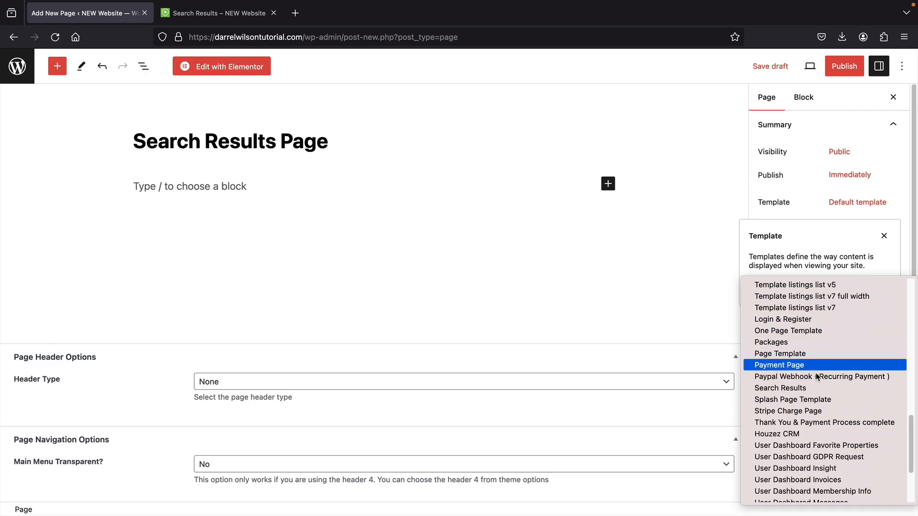
{"action": "scroll", "coordinate": [819, 388], "scroll_direction": "down", "scroll_amount": 5}
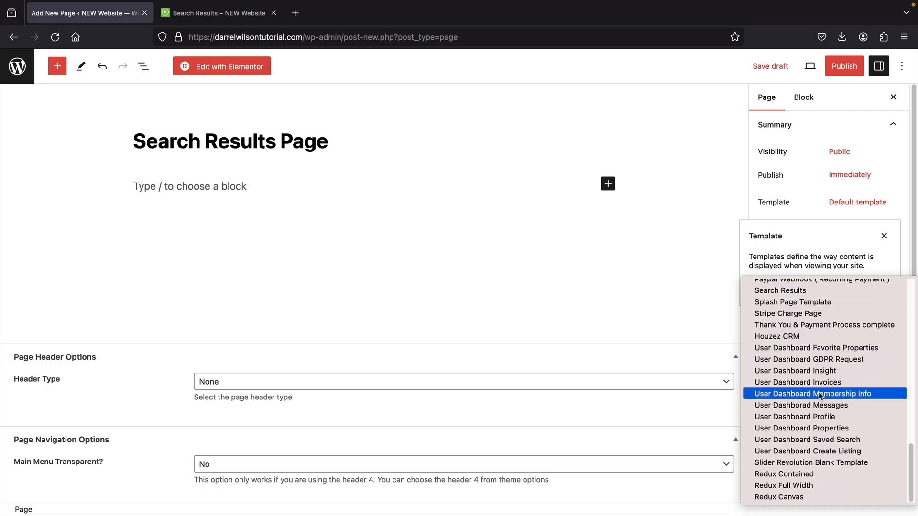
{"action": "scroll", "coordinate": [794, 327], "scroll_direction": "up", "scroll_amount": 1}
{"action": "left_click", "coordinate": [803, 302]}
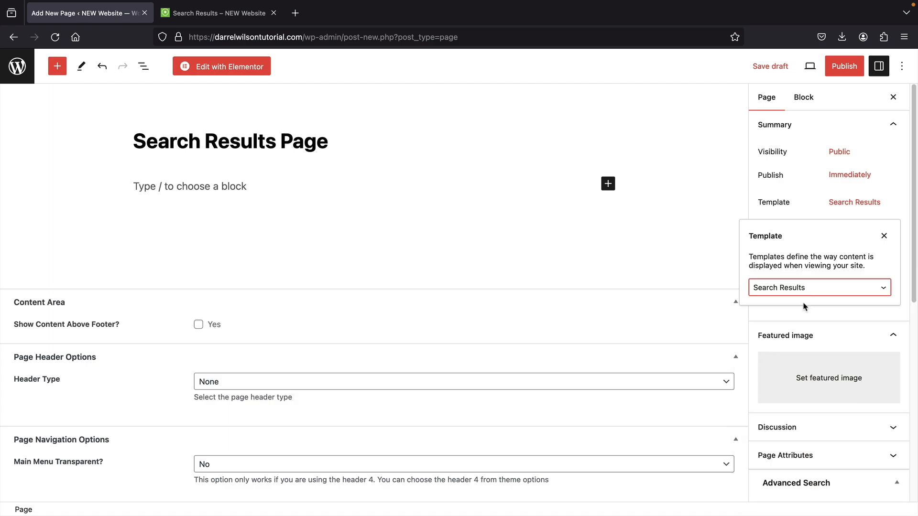
{"action": "left_click", "coordinate": [845, 66]}
{"action": "left_click", "coordinate": [813, 66]}
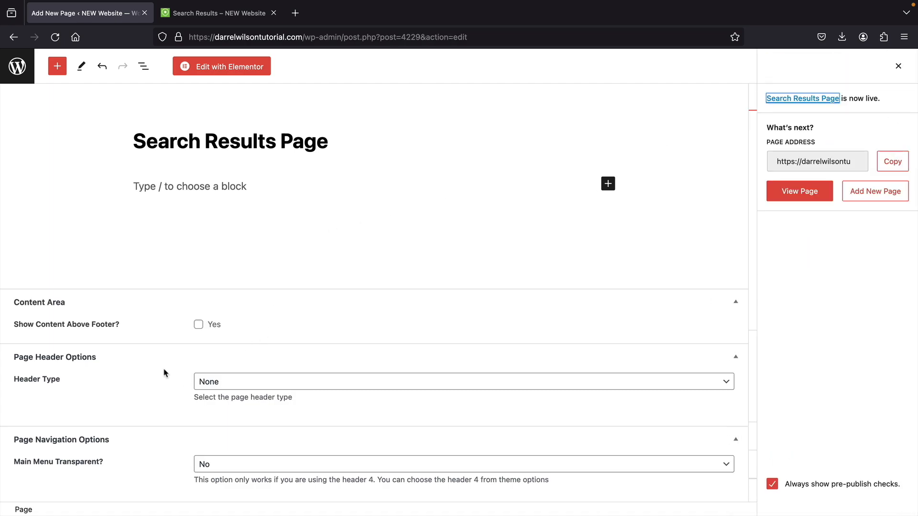
Keep the header type as None, view the page live, then reopen it for editing.
{"action": "left_click", "coordinate": [278, 381]}
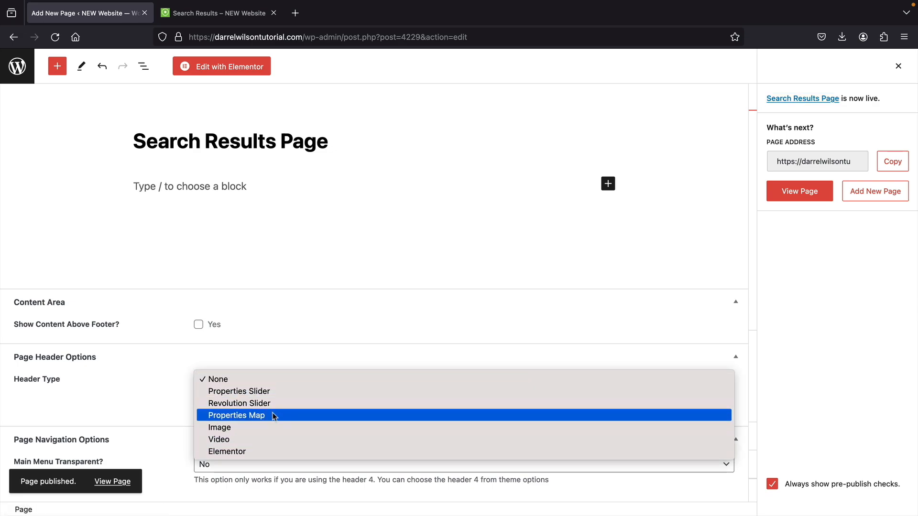
{"action": "left_click", "coordinate": [253, 380]}
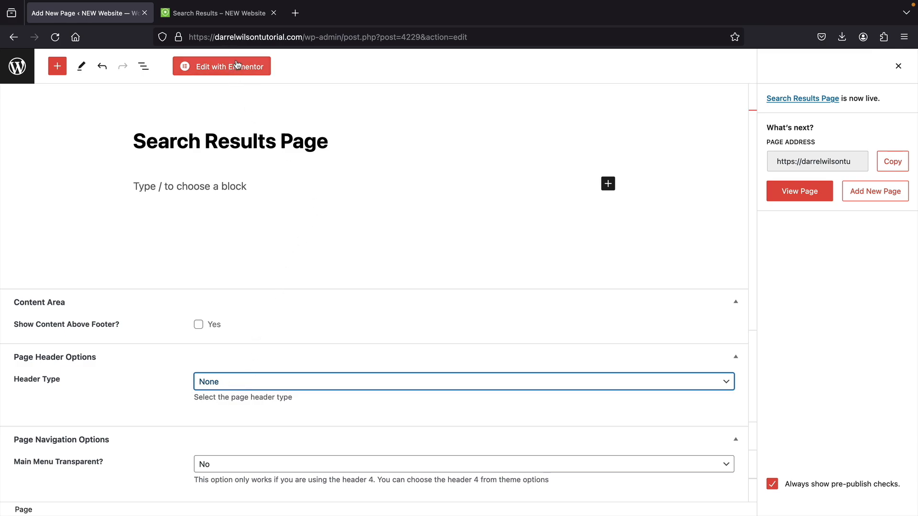
{"action": "left_click", "coordinate": [777, 196]}
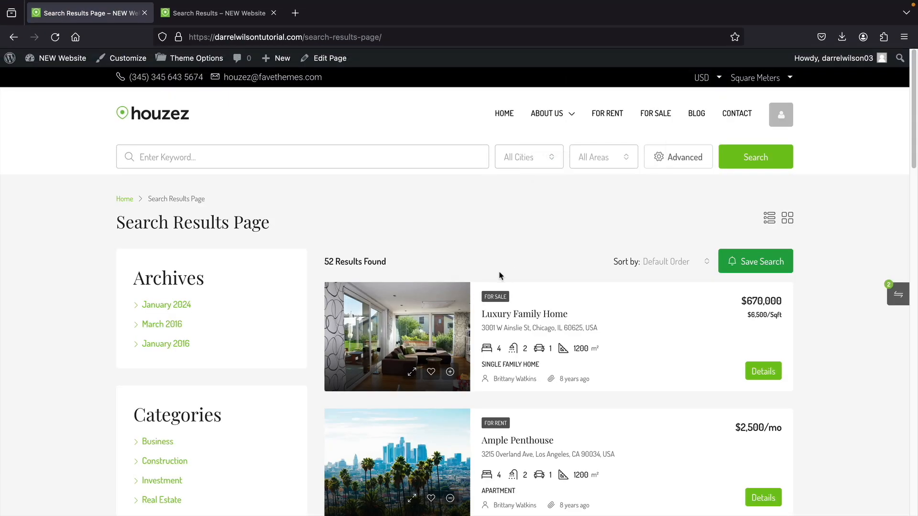
{"action": "left_click", "coordinate": [504, 115]}
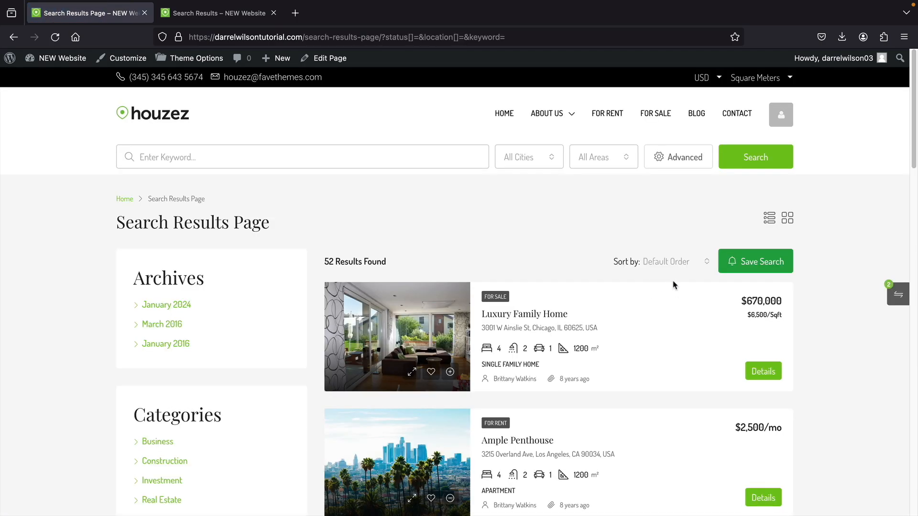
{"action": "left_click", "coordinate": [320, 59]}
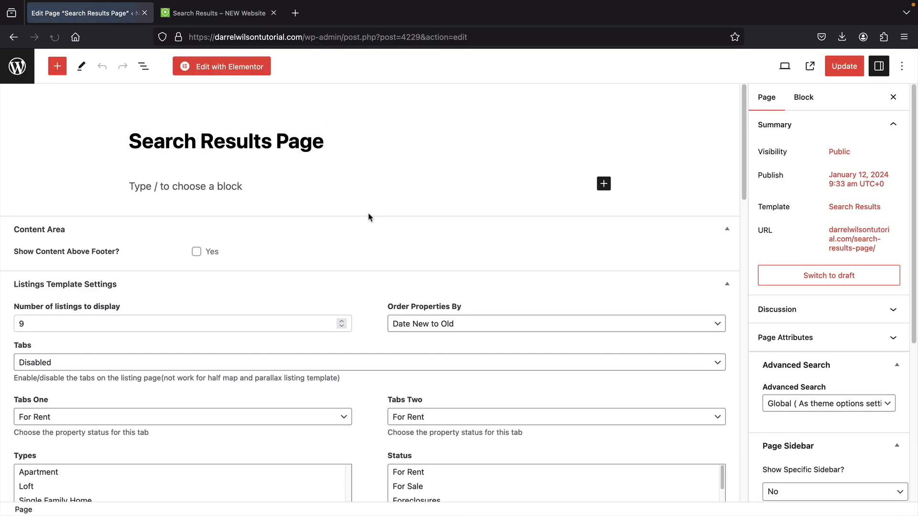
Pick a listings option from the Search Results Page's template list and update the page.
{"action": "left_click", "coordinate": [852, 206]}
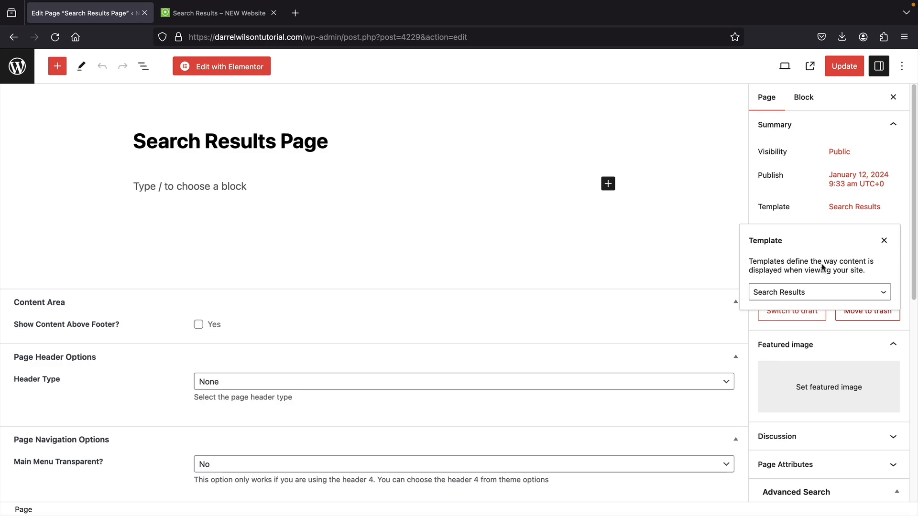
{"action": "left_click", "coordinate": [818, 292]}
{"action": "scroll", "coordinate": [805, 225], "scroll_direction": "up", "scroll_amount": 3}
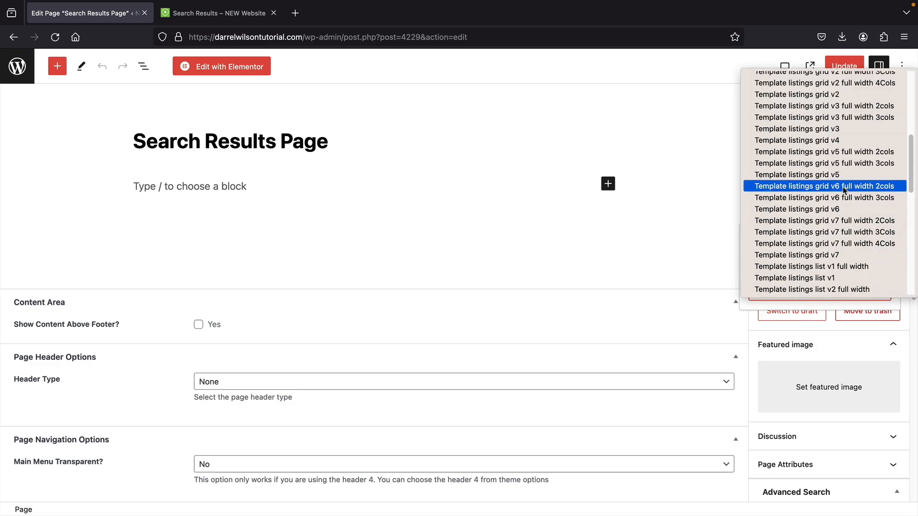
{"action": "scroll", "coordinate": [842, 189], "scroll_direction": "down", "scroll_amount": 3}
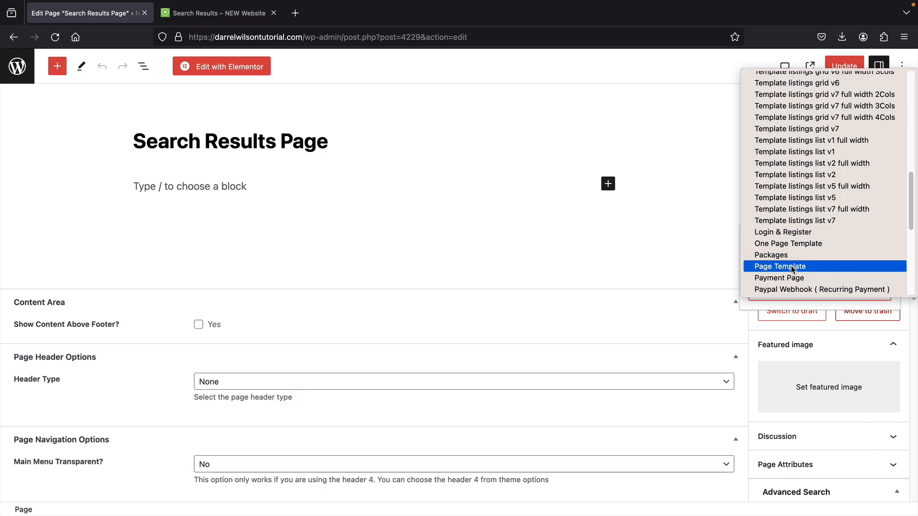
{"action": "scroll", "coordinate": [784, 266], "scroll_direction": "up", "scroll_amount": 5}
{"action": "scroll", "coordinate": [783, 268], "scroll_direction": "up", "scroll_amount": 5}
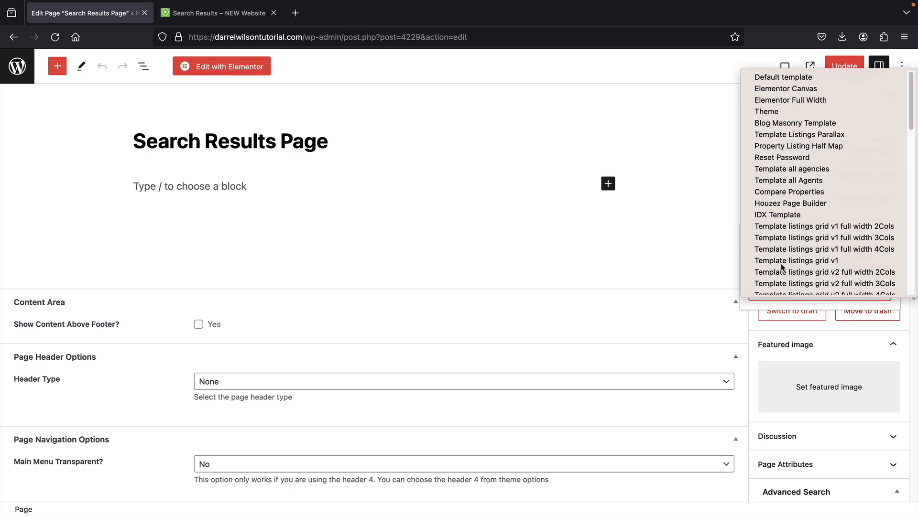
{"action": "left_click", "coordinate": [784, 234]}
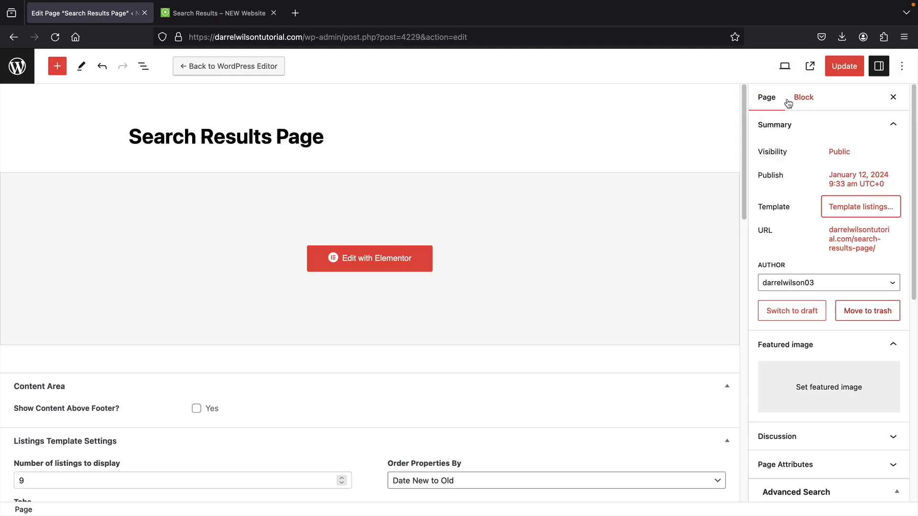
{"action": "left_click", "coordinate": [844, 68]}
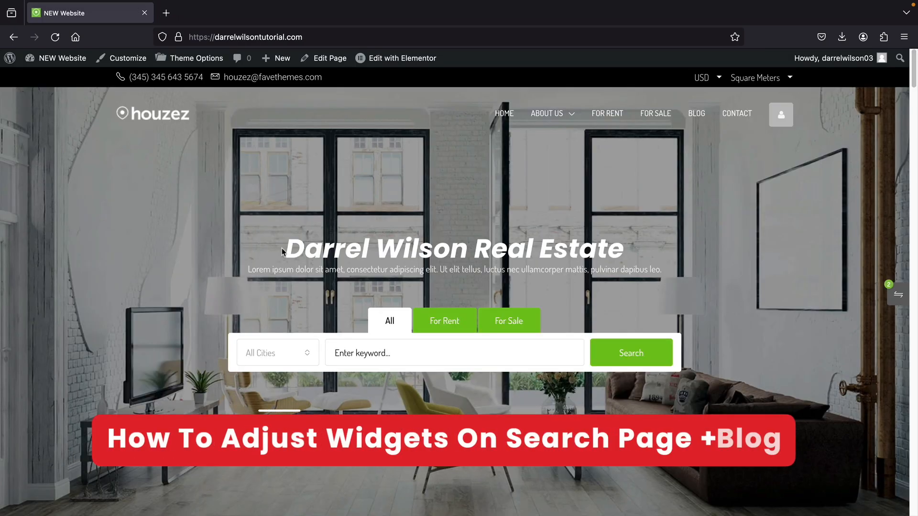
Run a property search from the homepage and review the search results page sidebar.
{"action": "left_click", "coordinate": [645, 360]}
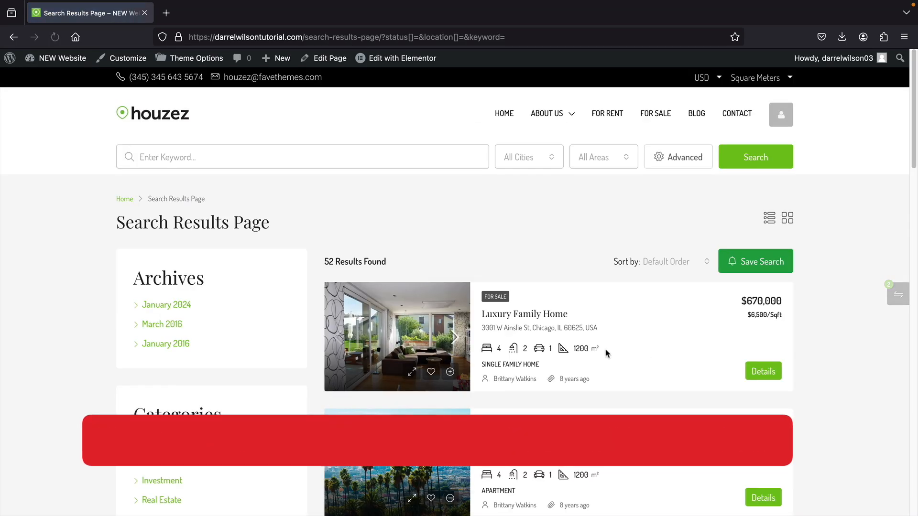
{"action": "scroll", "coordinate": [198, 283], "scroll_direction": "down", "scroll_amount": 1}
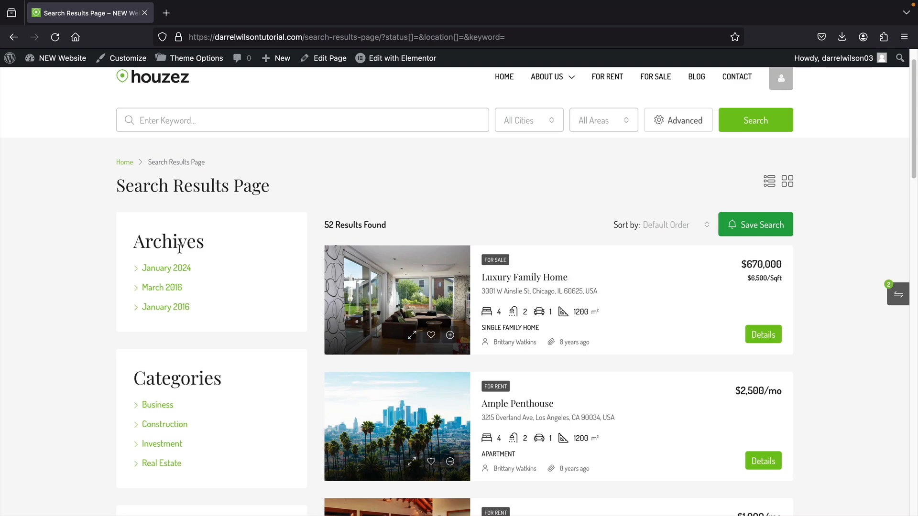
{"action": "scroll", "coordinate": [179, 249], "scroll_direction": "up", "scroll_amount": 1}
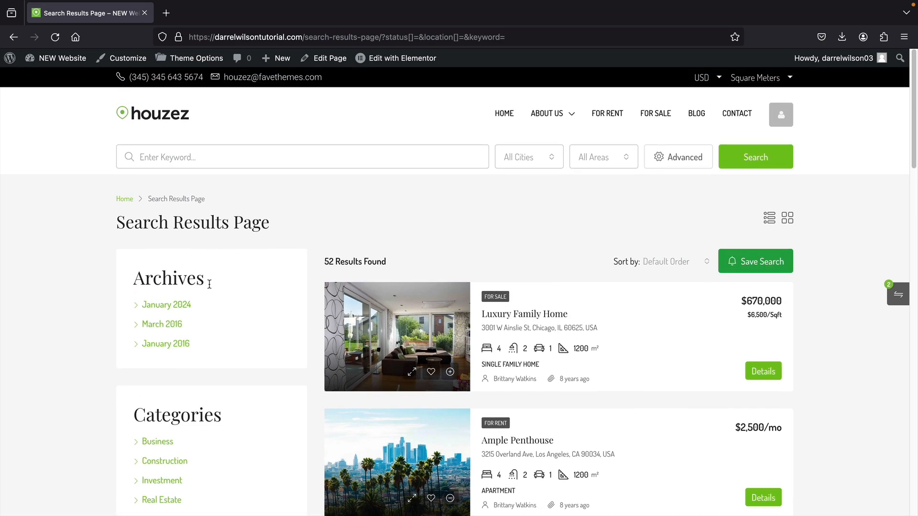
Check the BLOG page sidebar, return to the search results, then go to the admin Dashboard.
{"action": "left_click", "coordinate": [694, 120]}
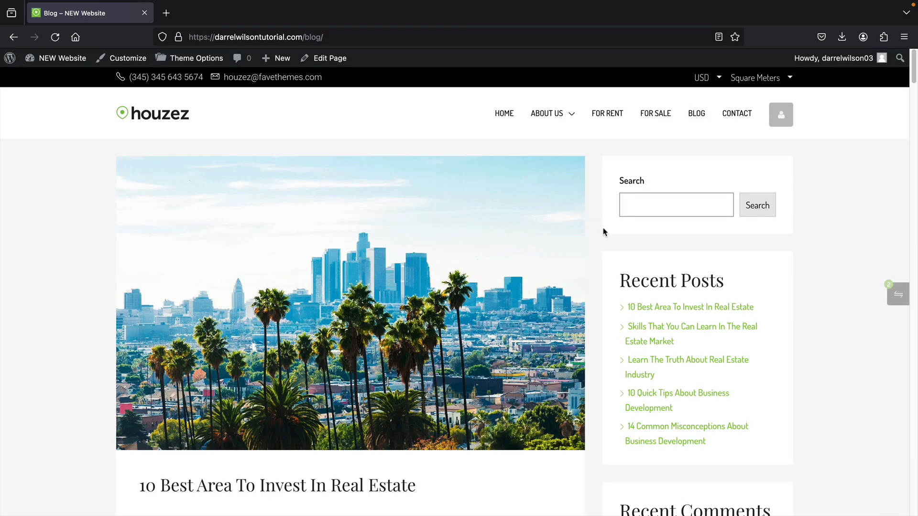
{"action": "scroll", "coordinate": [691, 375], "scroll_direction": "down", "scroll_amount": 5}
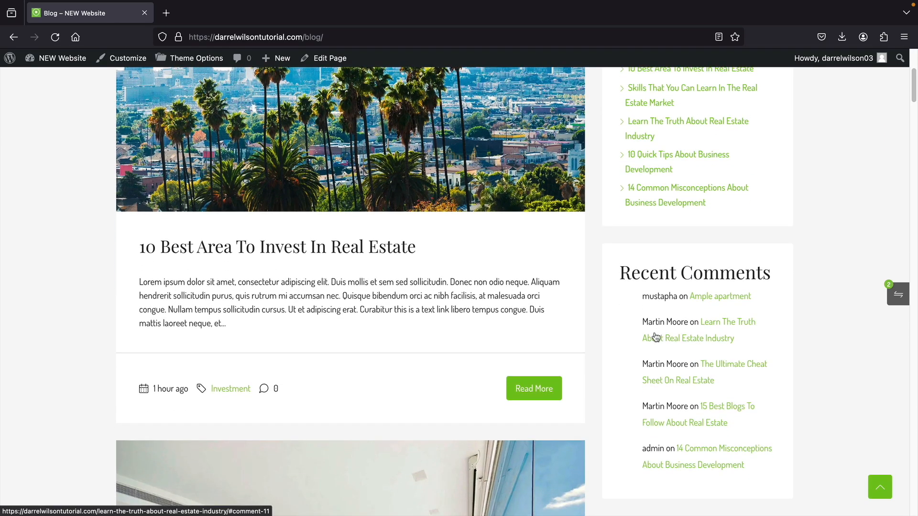
{"action": "scroll", "coordinate": [653, 339], "scroll_direction": "up", "scroll_amount": 5}
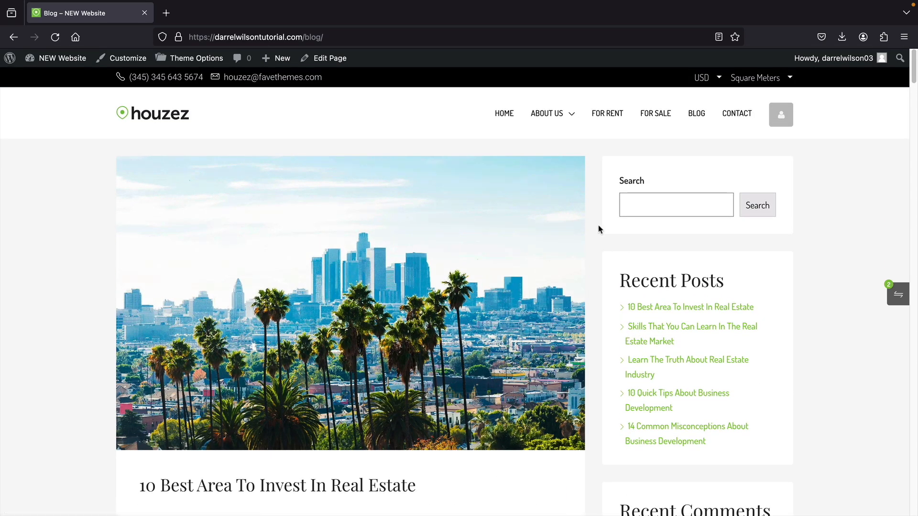
{"action": "left_click", "coordinate": [14, 37]}
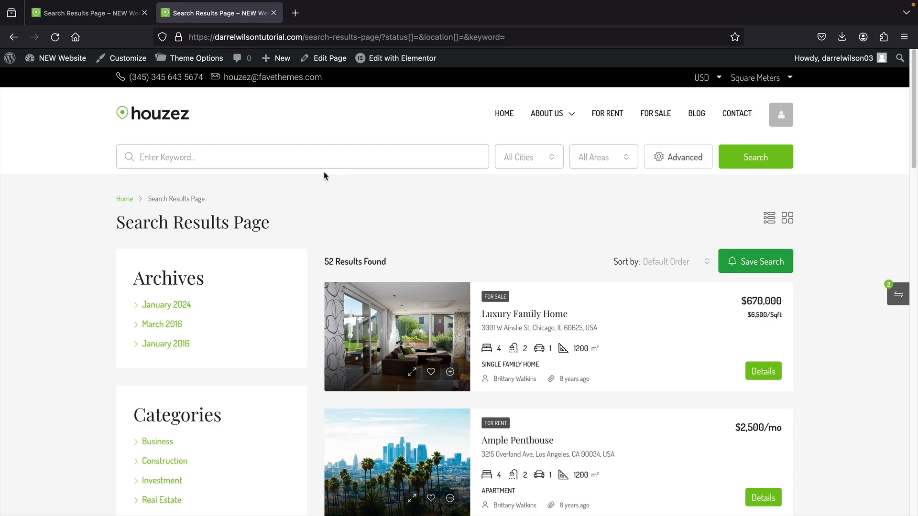
{"action": "mouse_move", "coordinate": [58, 57]}
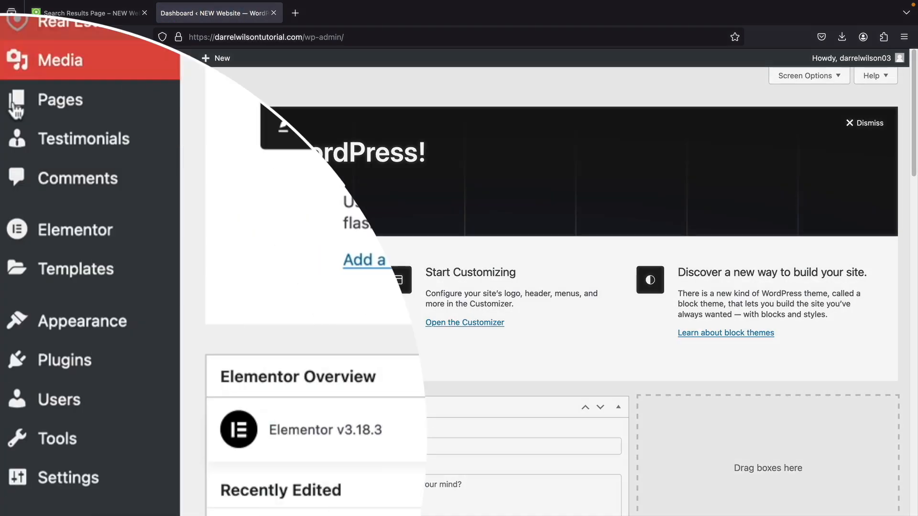
Open Appearance > Widgets with Default Sidebar expanded and compare it to the live Blog page.
{"action": "mouse_move", "coordinate": [32, 387]}
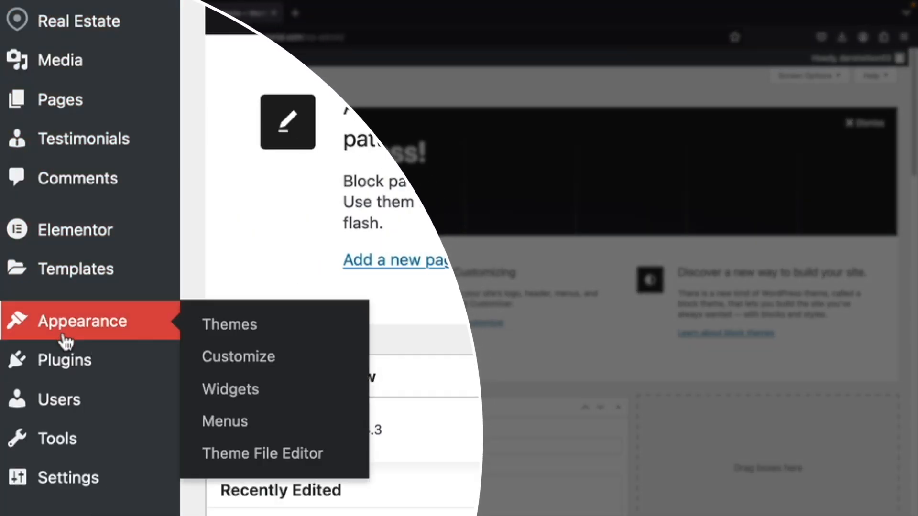
{"action": "left_click", "coordinate": [246, 396]}
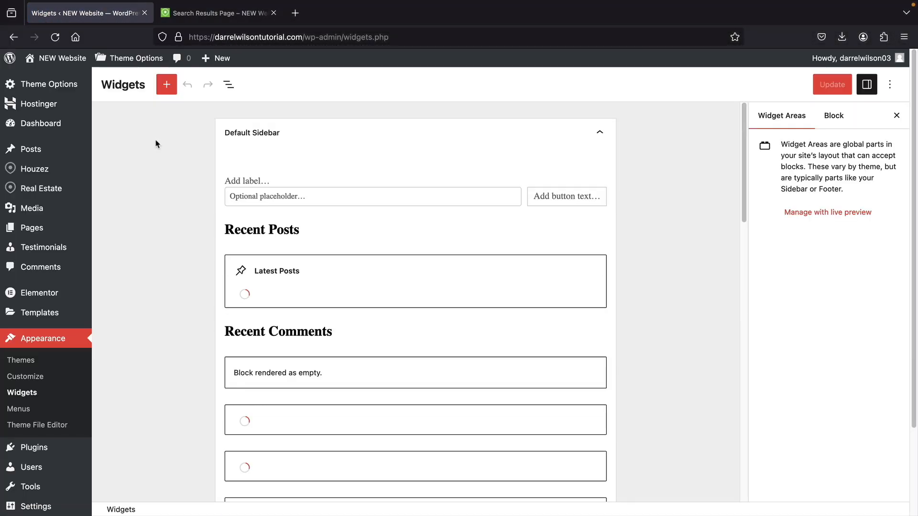
{"action": "left_click", "coordinate": [600, 134]}
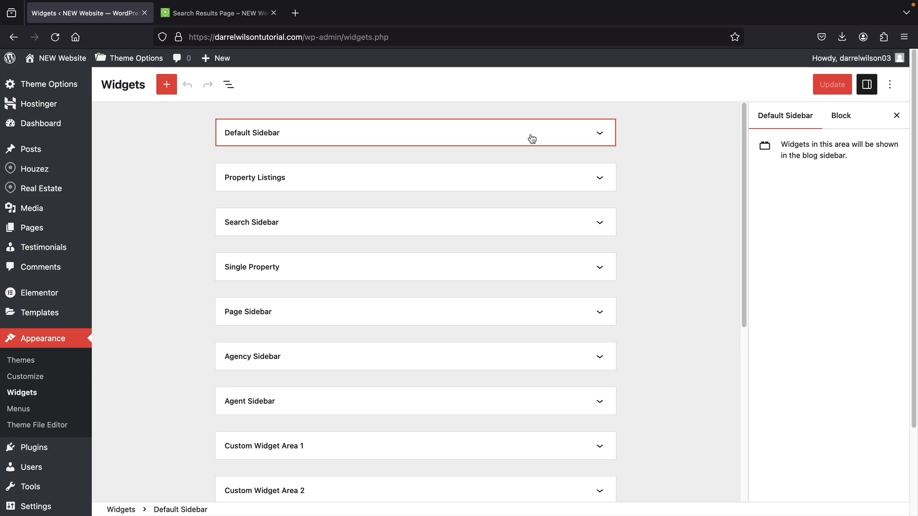
{"action": "left_click", "coordinate": [600, 135]}
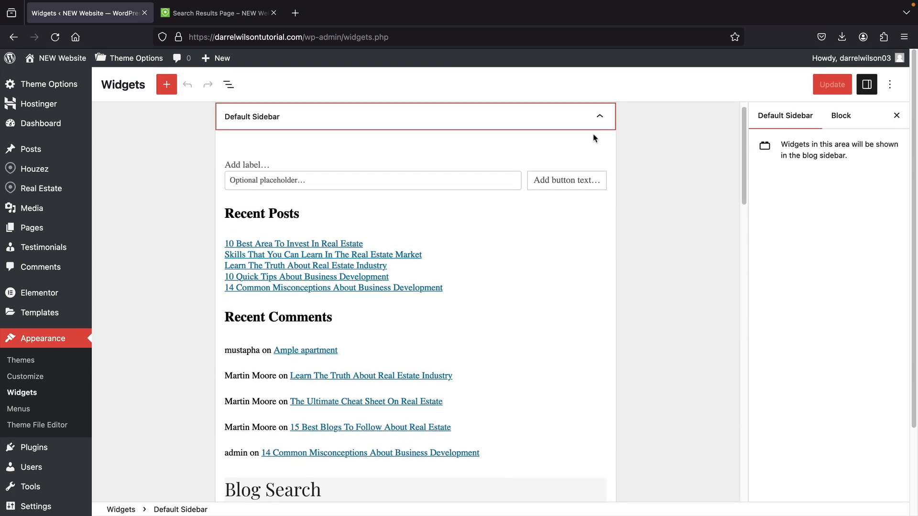
{"action": "left_click", "coordinate": [229, 14]}
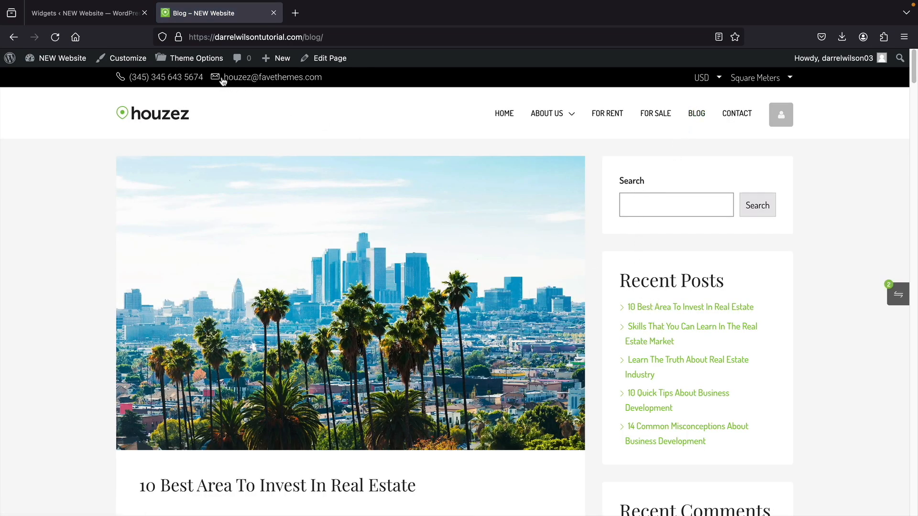
{"action": "left_click", "coordinate": [120, 15]}
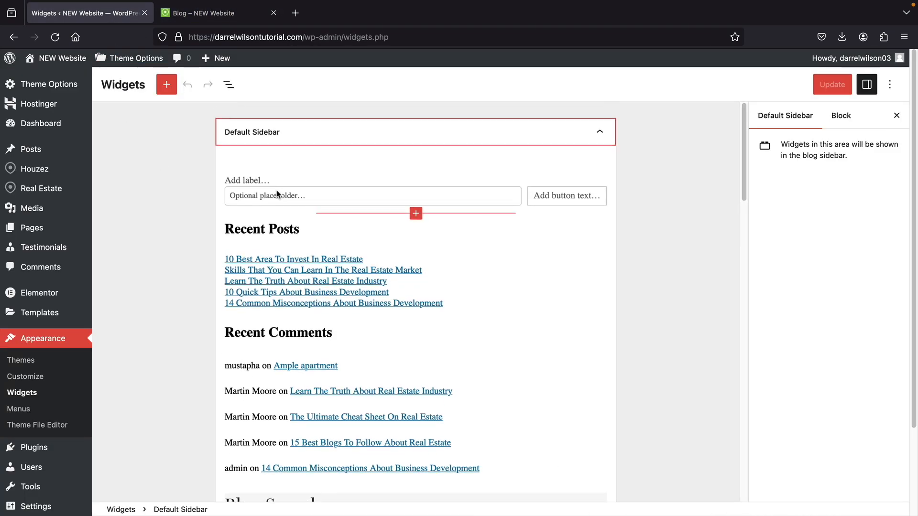
Delete the Latest Comments block and clear its Recent Comments heading text from the Default Sidebar.
{"action": "left_click", "coordinate": [258, 191]}
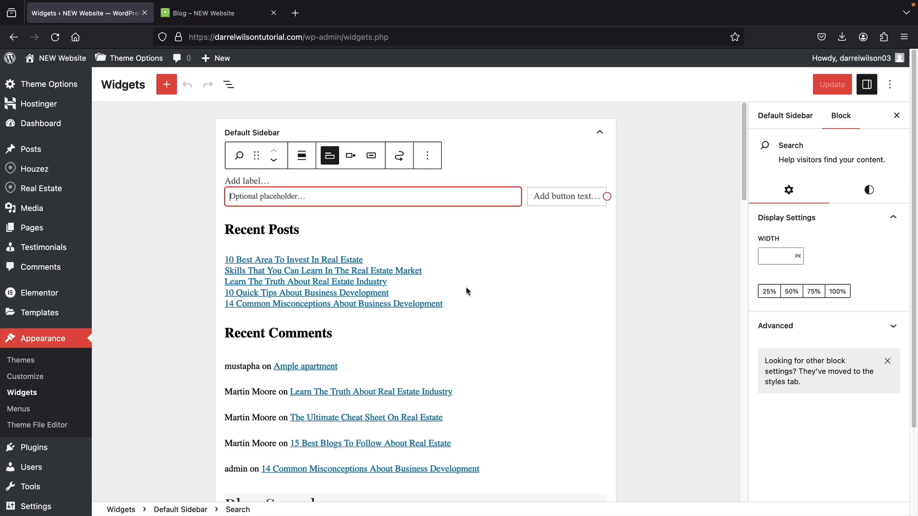
{"action": "left_click", "coordinate": [495, 276]}
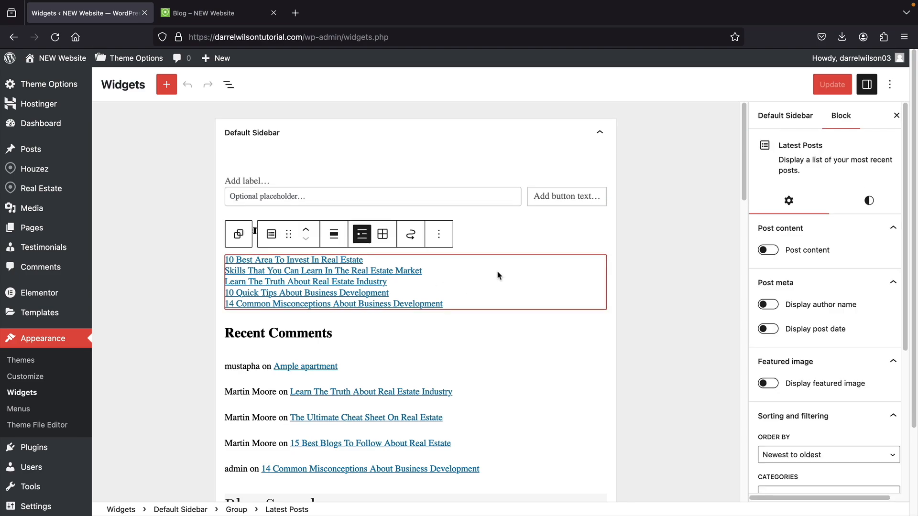
{"action": "left_click", "coordinate": [505, 363]}
{"action": "scroll", "coordinate": [505, 363], "scroll_direction": "down", "scroll_amount": 1}
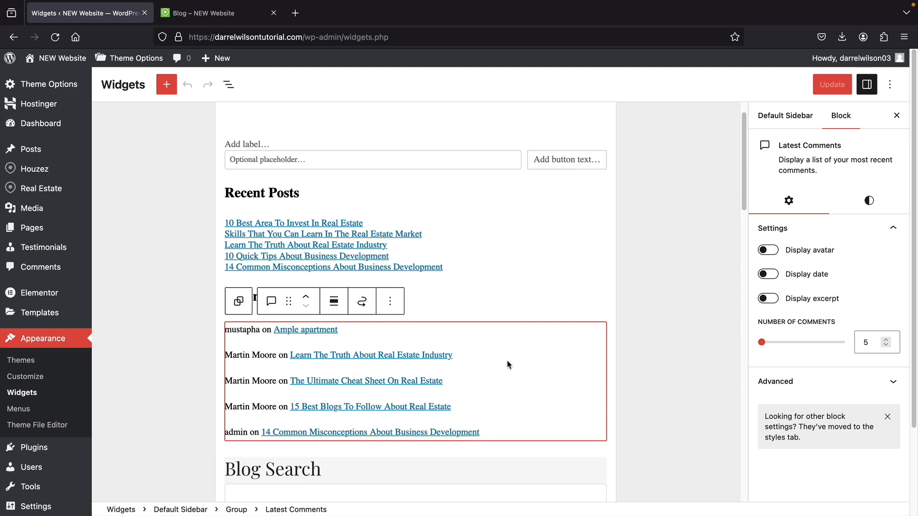
{"action": "key", "text": "BackSpace"}
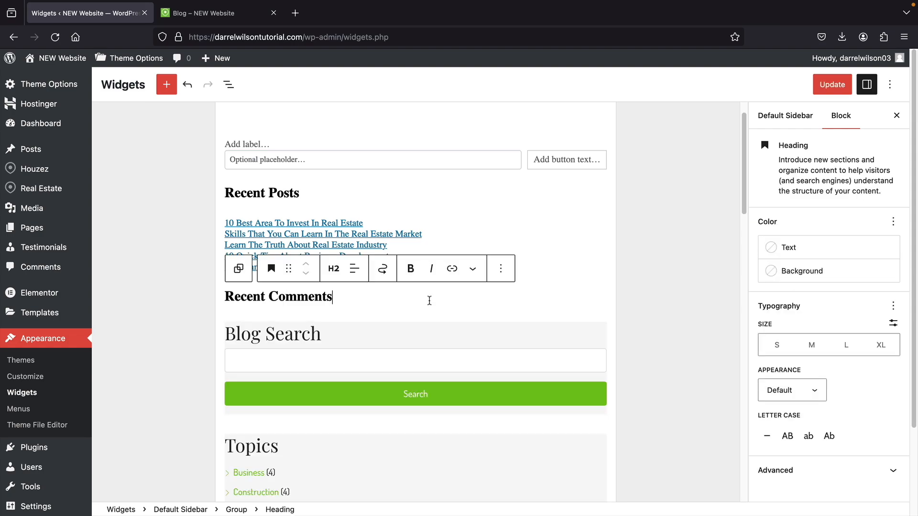
{"action": "triple_click", "coordinate": [304, 296]}
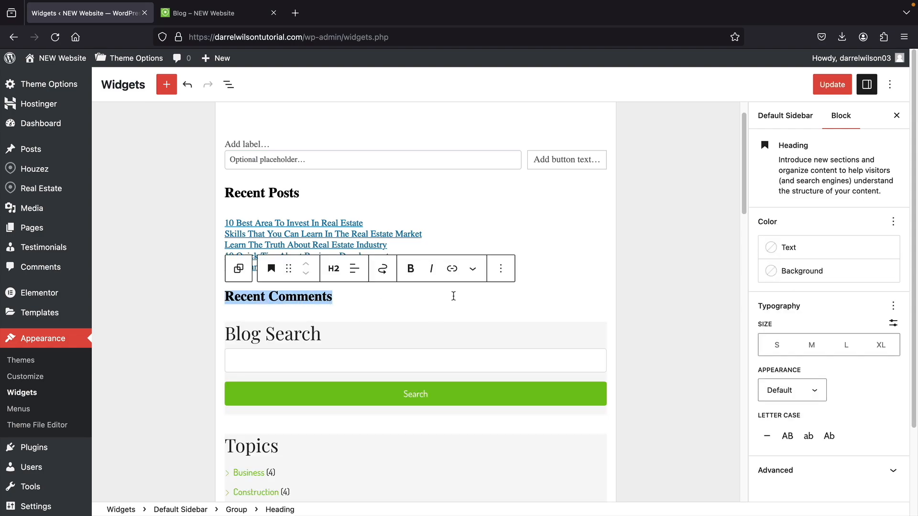
{"action": "key", "text": "BackSpace"}
{"action": "key", "text": "BackSpace"}
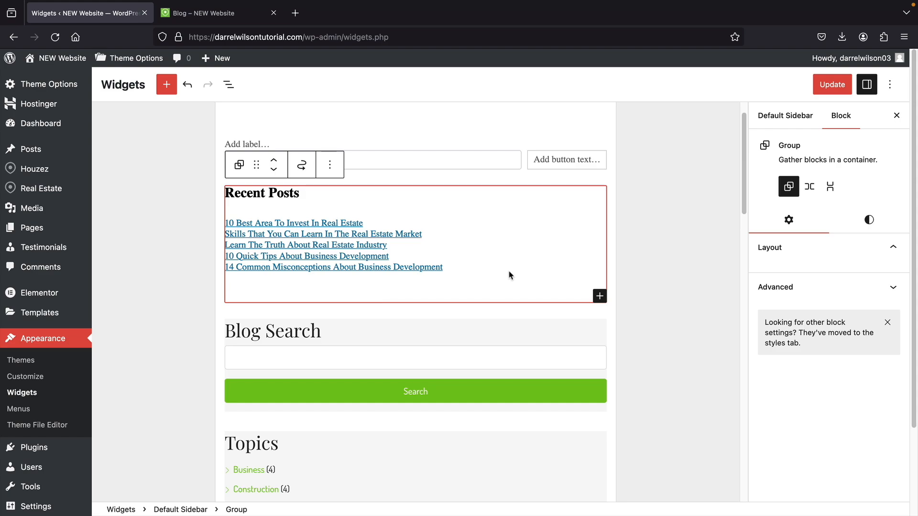
Add the HOUZEZ: Recent View Properties widget to the Default Sidebar from the block library.
{"action": "left_click", "coordinate": [166, 86]}
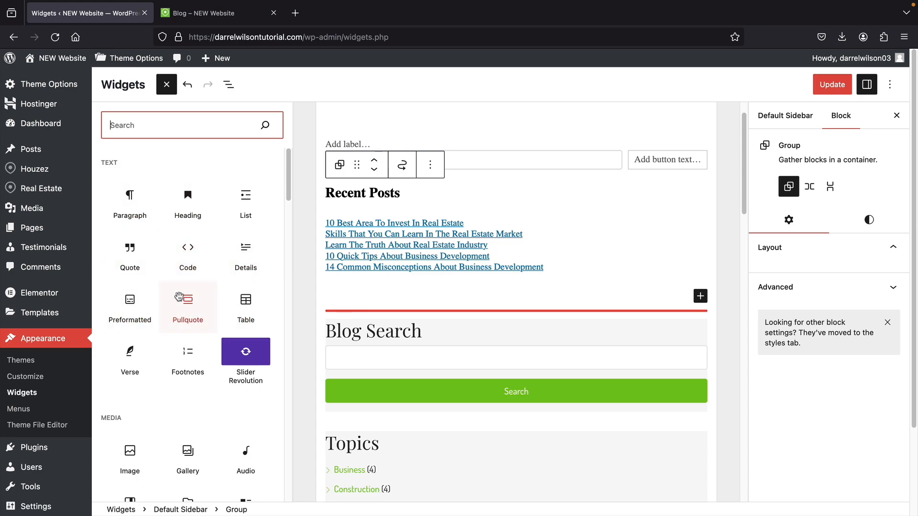
{"action": "scroll", "coordinate": [186, 347], "scroll_direction": "down", "scroll_amount": 10}
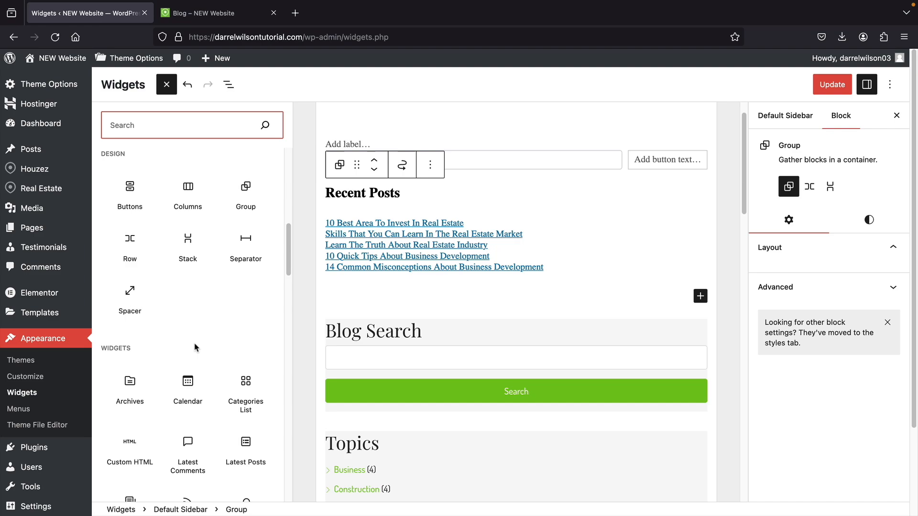
{"action": "scroll", "coordinate": [195, 346], "scroll_direction": "down", "scroll_amount": 8}
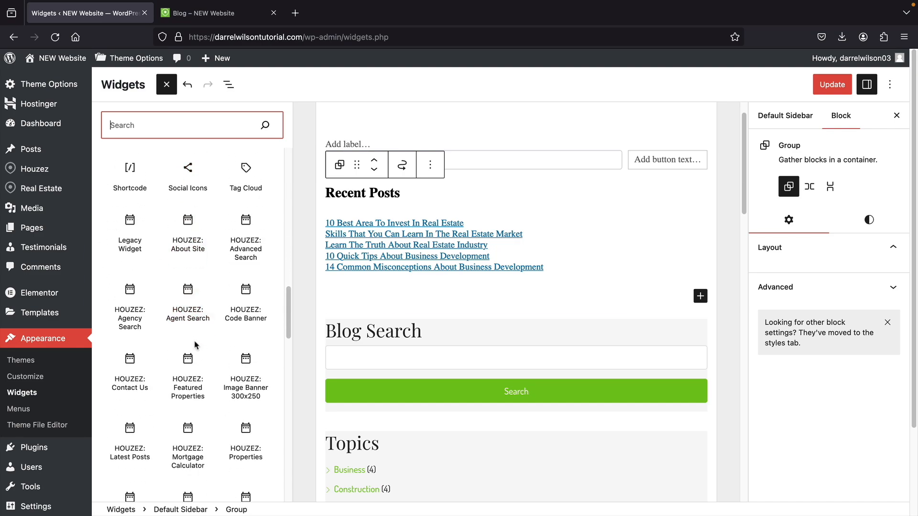
{"action": "scroll", "coordinate": [194, 345], "scroll_direction": "down", "scroll_amount": 5}
{"action": "scroll", "coordinate": [194, 342], "scroll_direction": "up", "scroll_amount": 4}
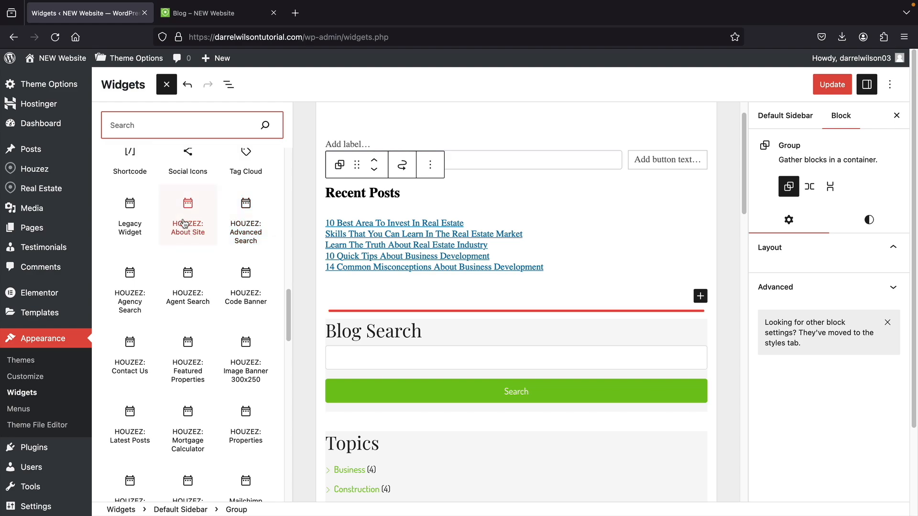
{"action": "scroll", "coordinate": [131, 301], "scroll_direction": "down", "scroll_amount": 2}
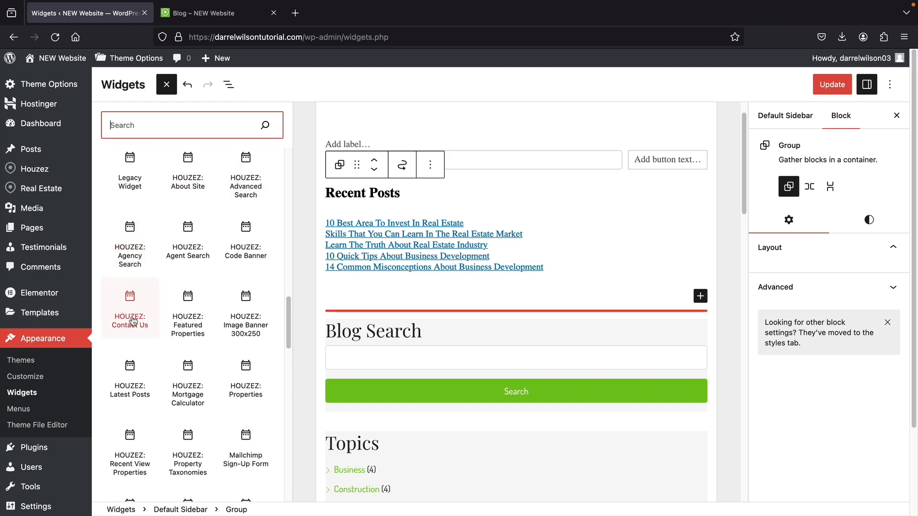
{"action": "scroll", "coordinate": [134, 335], "scroll_direction": "down", "scroll_amount": 4}
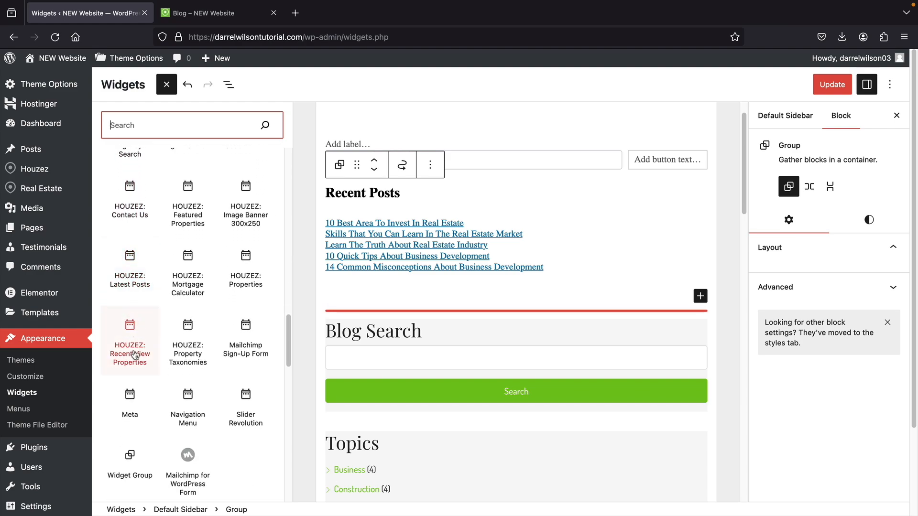
{"action": "left_click", "coordinate": [137, 360]}
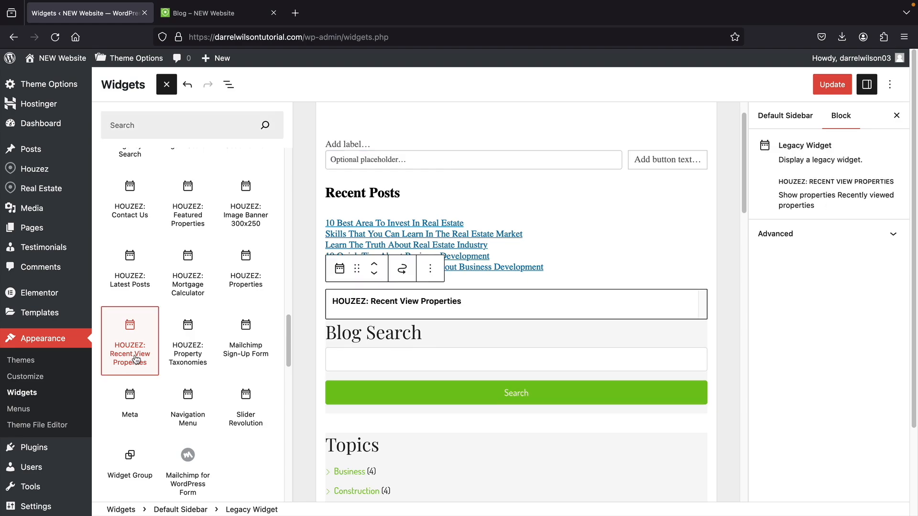
Add a Mailchimp Sign-Up Form widget, cancelling the leave-page prompt to stay in the editor.
{"action": "left_click", "coordinate": [244, 340]}
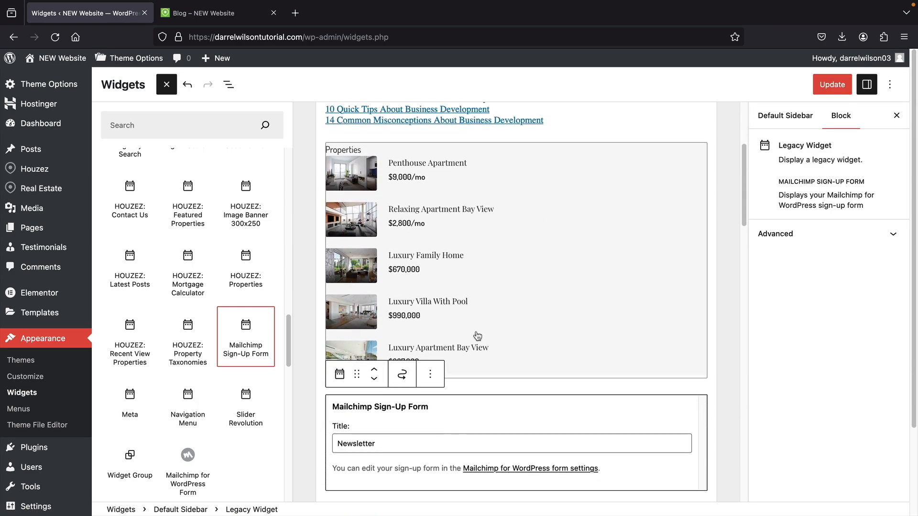
{"action": "scroll", "coordinate": [475, 337], "scroll_direction": "down", "scroll_amount": 5}
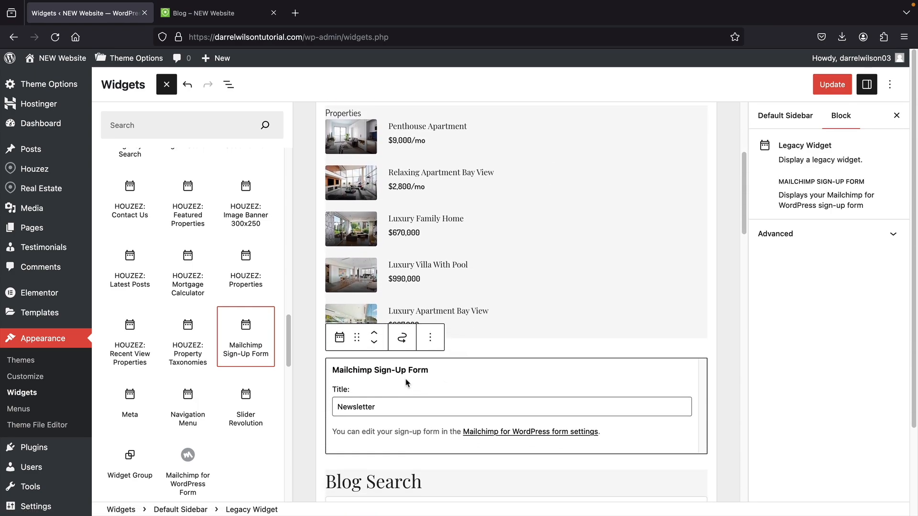
{"action": "left_click", "coordinate": [492, 436]}
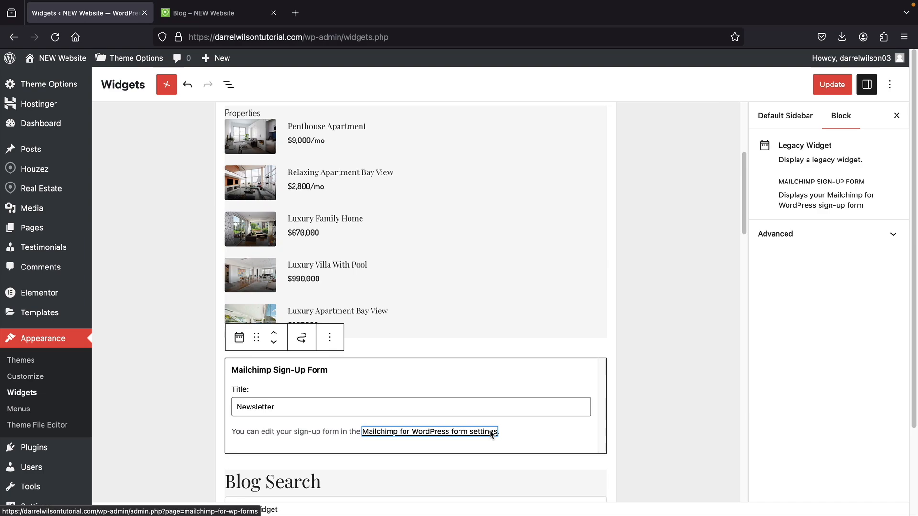
{"action": "left_click", "coordinate": [484, 306]}
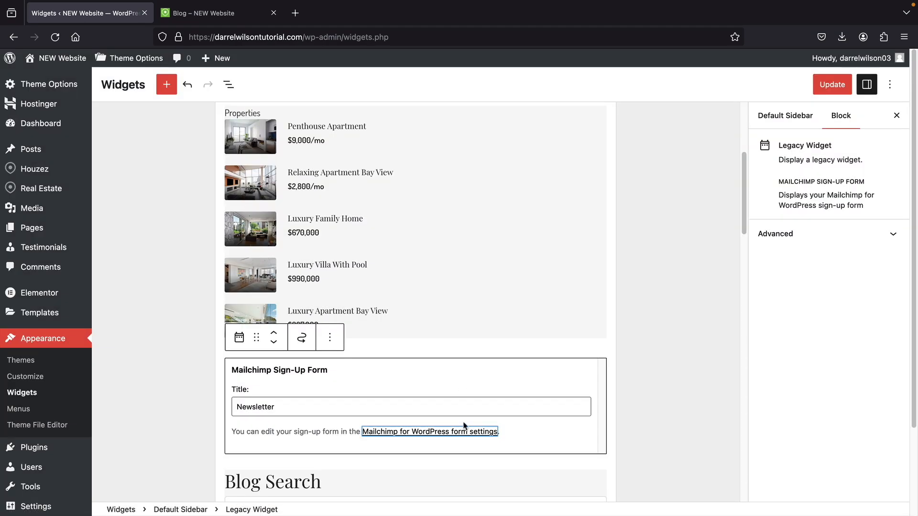
{"action": "left_click", "coordinate": [788, 120]}
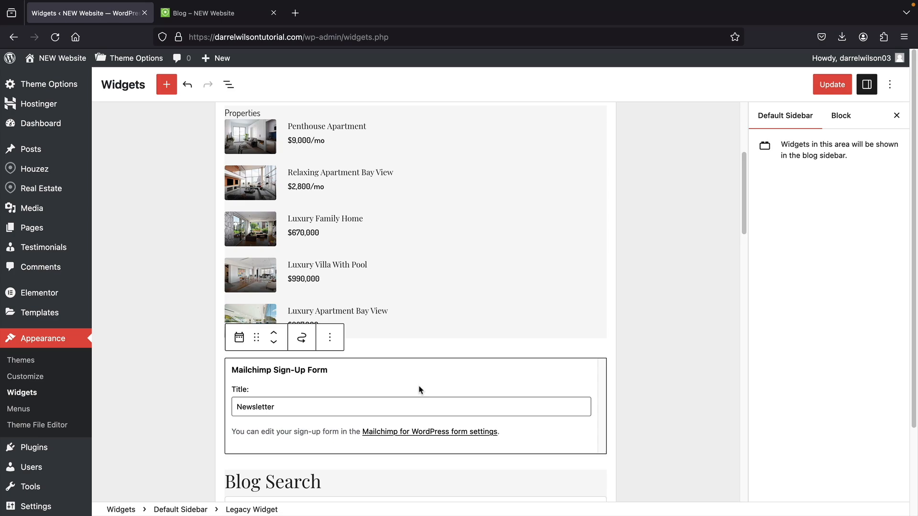
{"action": "left_click", "coordinate": [331, 340]}
{"action": "left_click", "coordinate": [354, 382]}
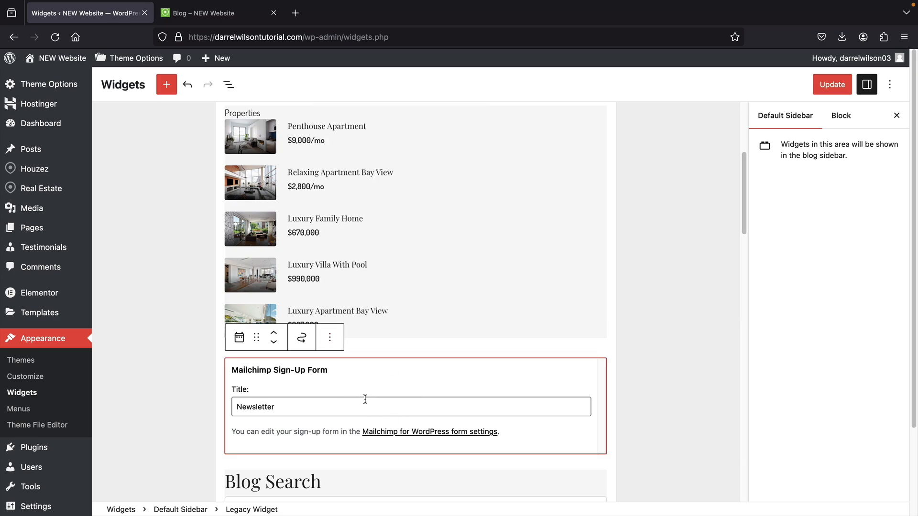
{"action": "scroll", "coordinate": [365, 399], "scroll_direction": "up", "scroll_amount": 5}
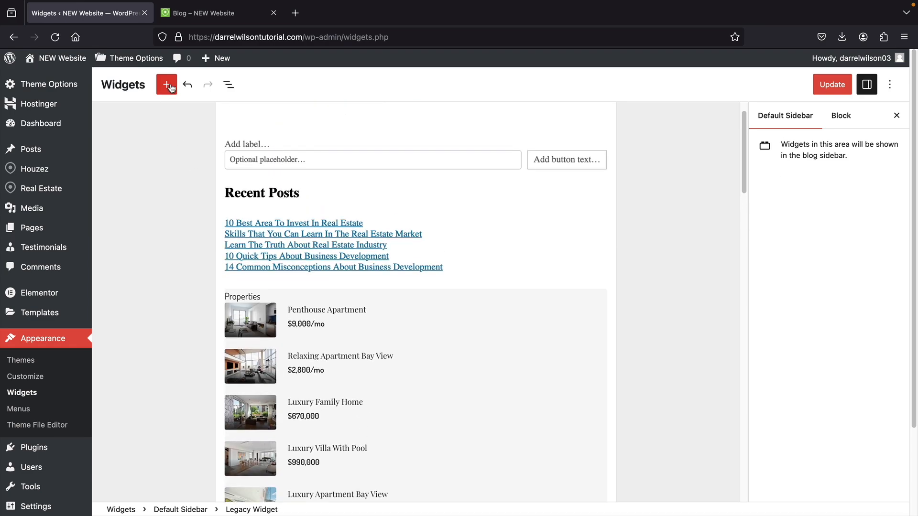
Reopen the block library and browse further down its list of blocks and widgets.
{"action": "left_click", "coordinate": [167, 84]}
{"action": "scroll", "coordinate": [225, 328], "scroll_direction": "down", "scroll_amount": 15}
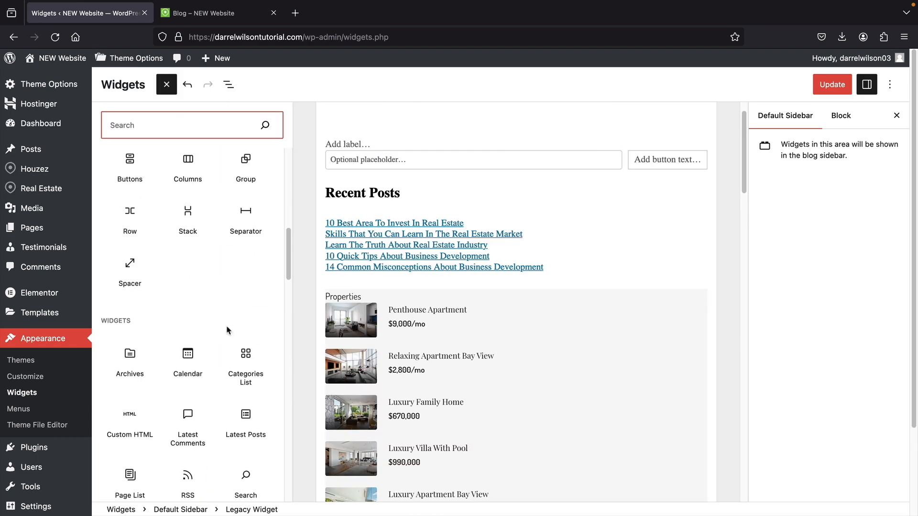
{"action": "scroll", "coordinate": [227, 327], "scroll_direction": "down", "scroll_amount": 2}
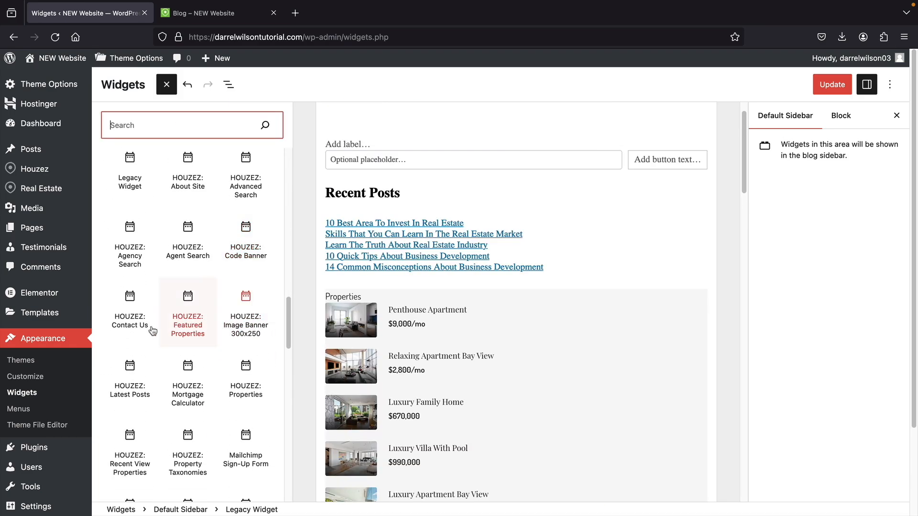
{"action": "scroll", "coordinate": [157, 330], "scroll_direction": "down", "scroll_amount": 3}
{"action": "scroll", "coordinate": [160, 332], "scroll_direction": "down", "scroll_amount": 6}
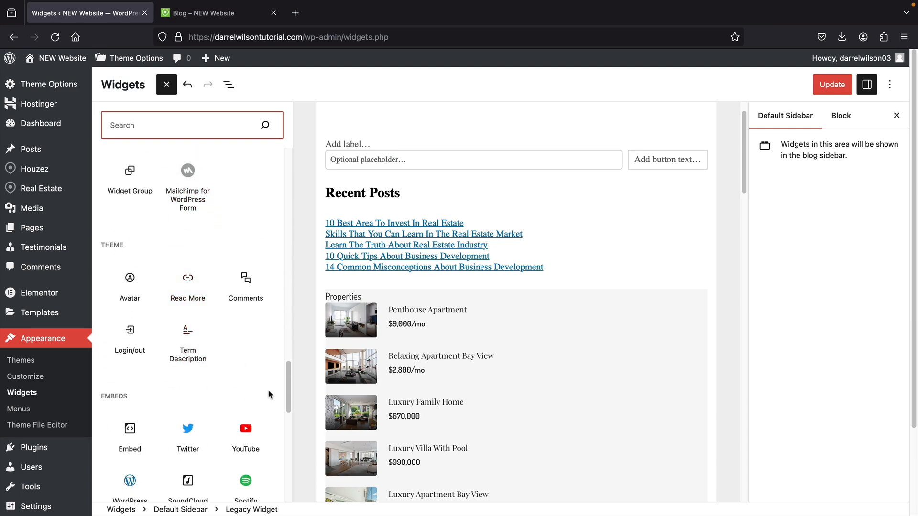
{"action": "left_click", "coordinate": [287, 418]}
{"action": "left_click_drag", "start_coordinate": [292, 432], "coordinate": [300, 194]}
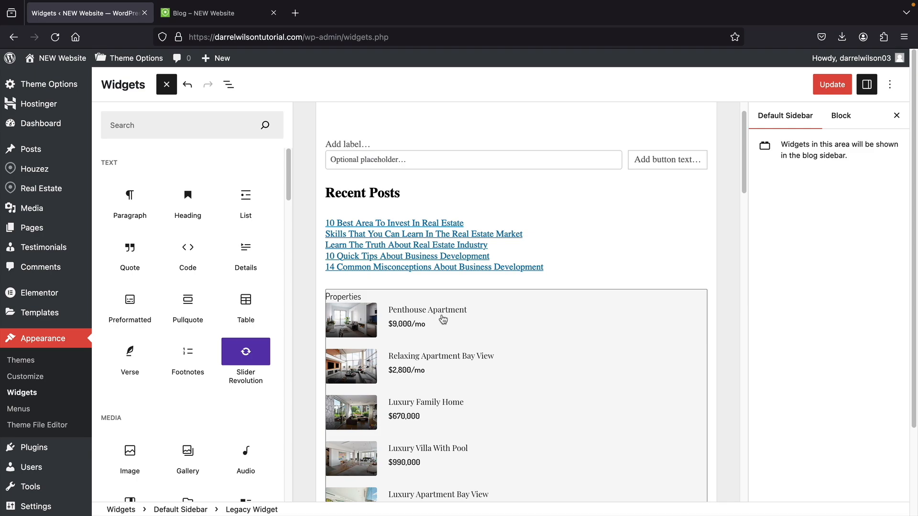
{"action": "scroll", "coordinate": [443, 319], "scroll_direction": "down", "scroll_amount": 5}
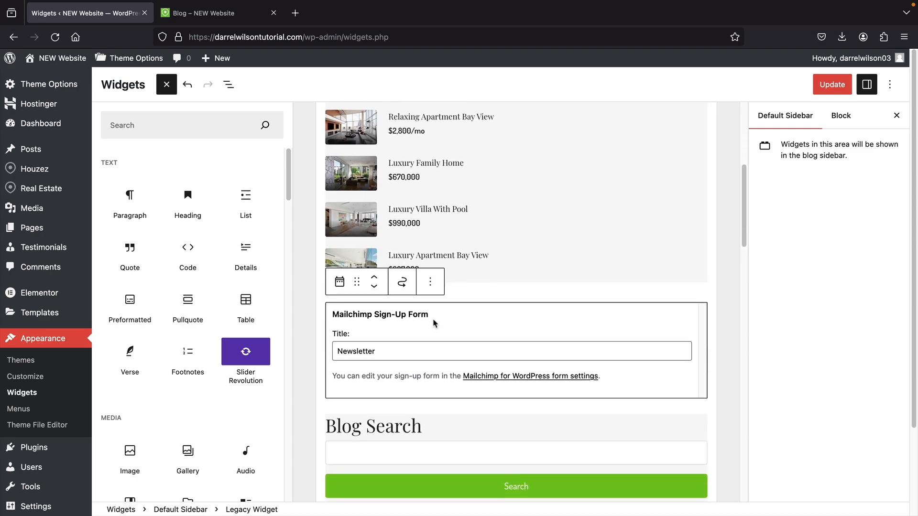
Move the Blog Search widget up past Newsletter, Properties and Recent Posts to the sidebar top.
{"action": "left_click", "coordinate": [629, 425]}
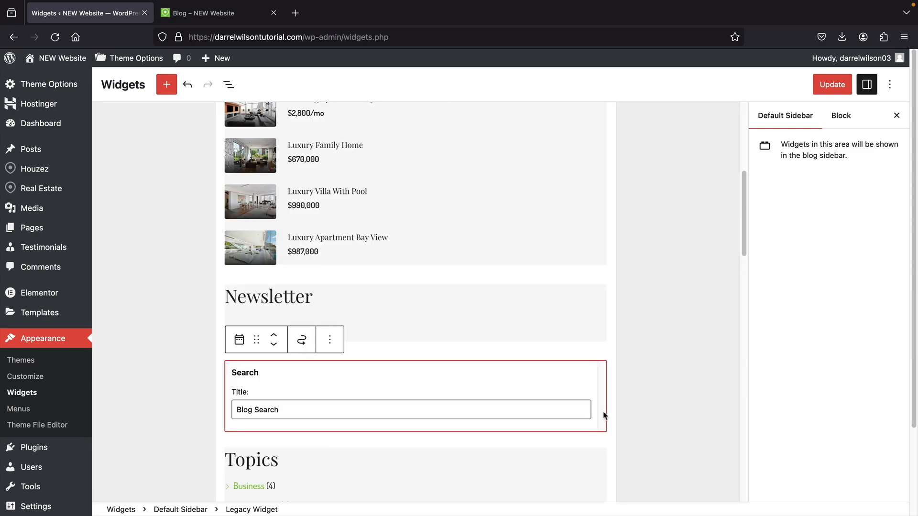
{"action": "scroll", "coordinate": [479, 406], "scroll_direction": "down", "scroll_amount": 1}
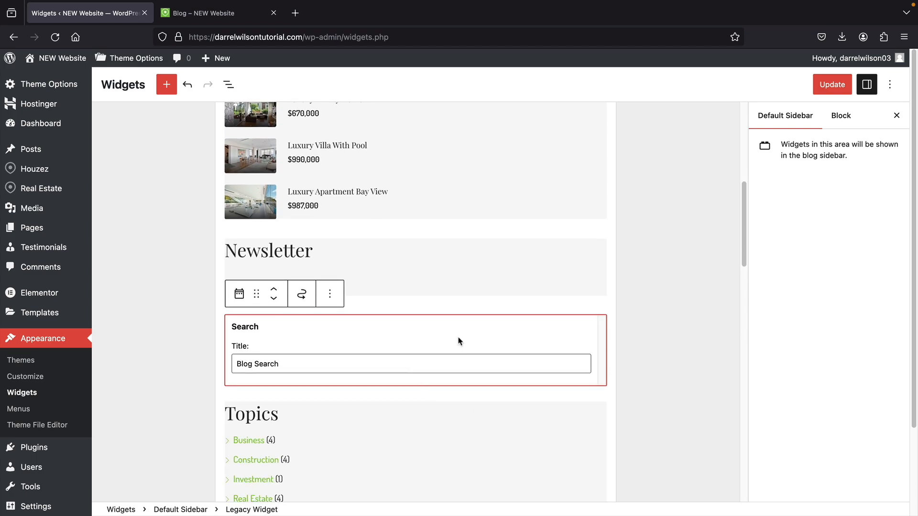
{"action": "left_click", "coordinate": [650, 366]}
{"action": "left_click", "coordinate": [562, 331]}
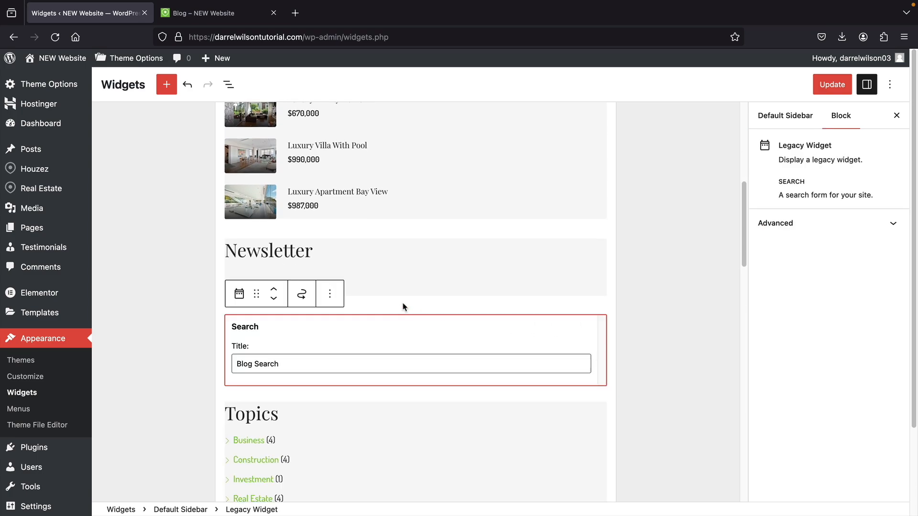
{"action": "left_click", "coordinate": [274, 289]}
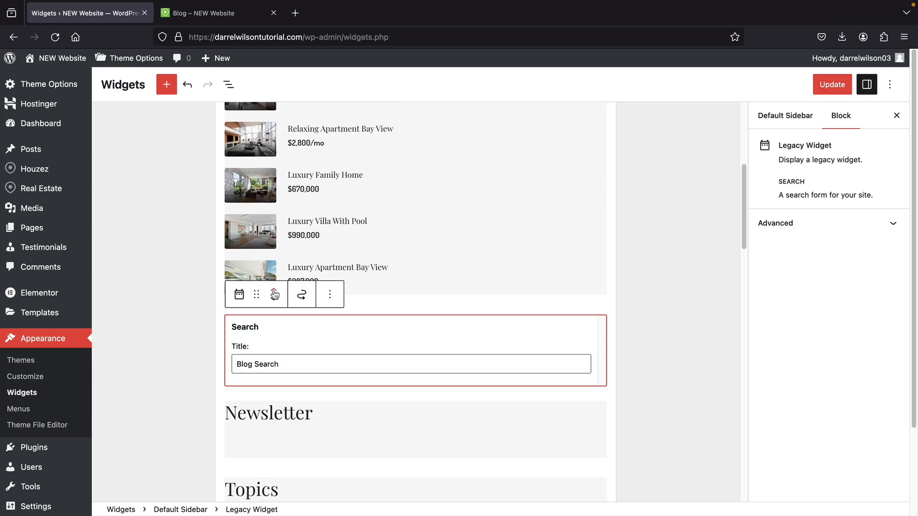
{"action": "left_click", "coordinate": [274, 294]}
{"action": "left_click", "coordinate": [275, 292]}
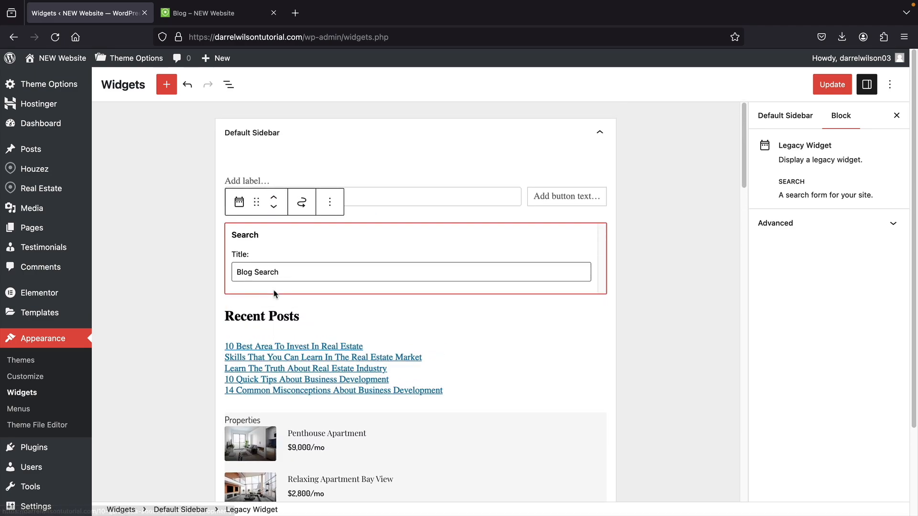
{"action": "left_click", "coordinate": [275, 197]}
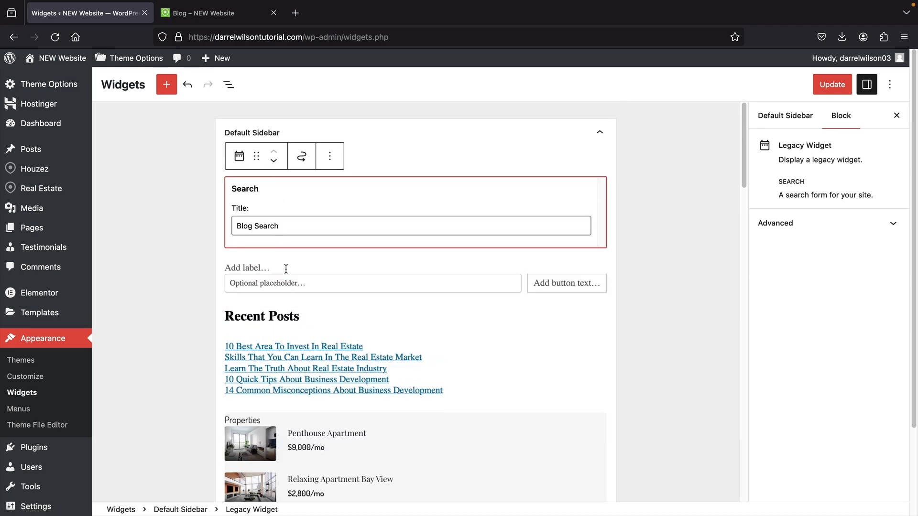
Delete the empty extra search form block through its options menu.
{"action": "left_click", "coordinate": [286, 269]}
{"action": "left_click", "coordinate": [332, 309]}
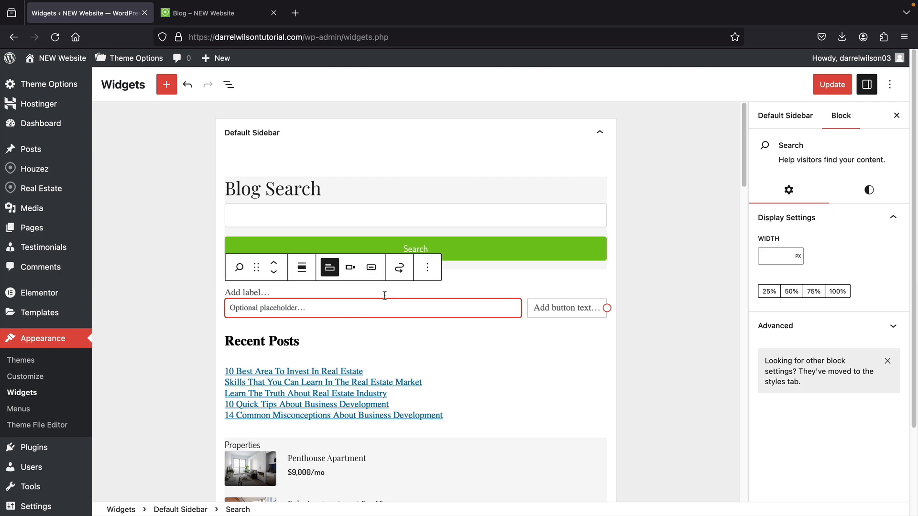
{"action": "left_click", "coordinate": [428, 270]}
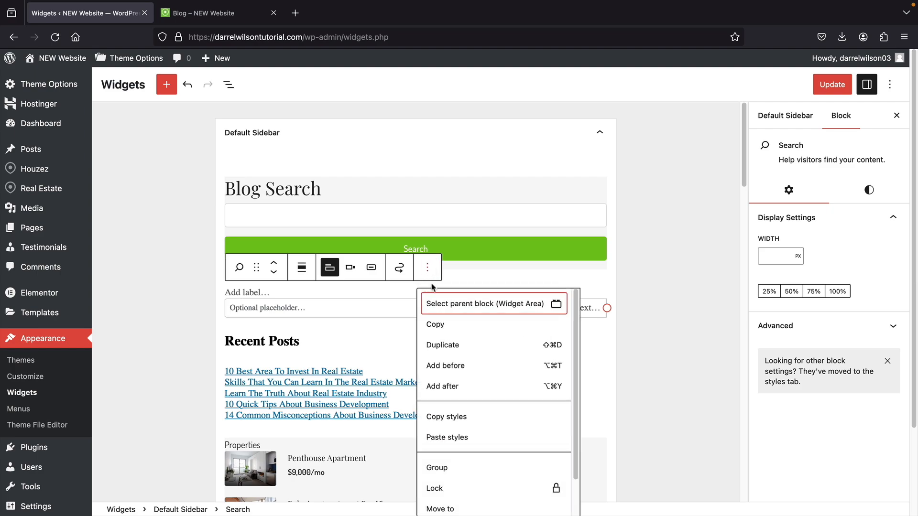
{"action": "scroll", "coordinate": [450, 392], "scroll_direction": "down", "scroll_amount": 2}
{"action": "left_click", "coordinate": [460, 500]}
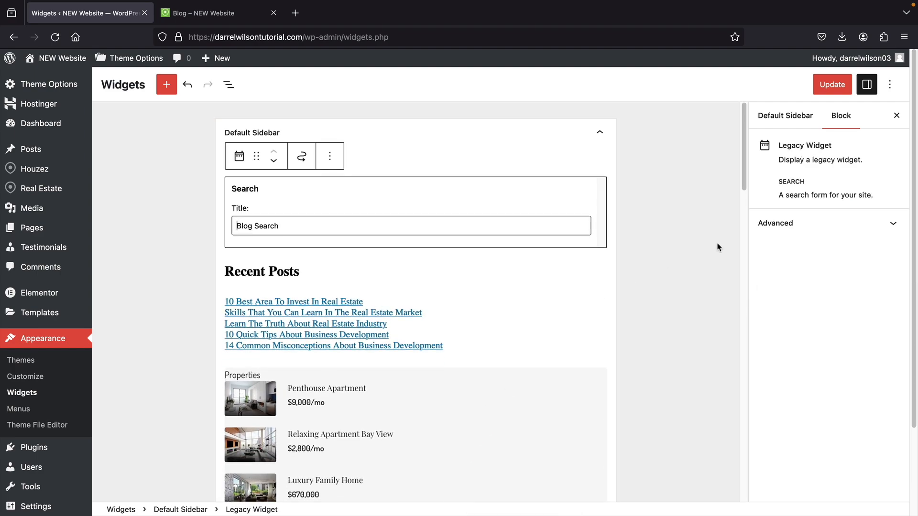
{"action": "left_click", "coordinate": [700, 253]}
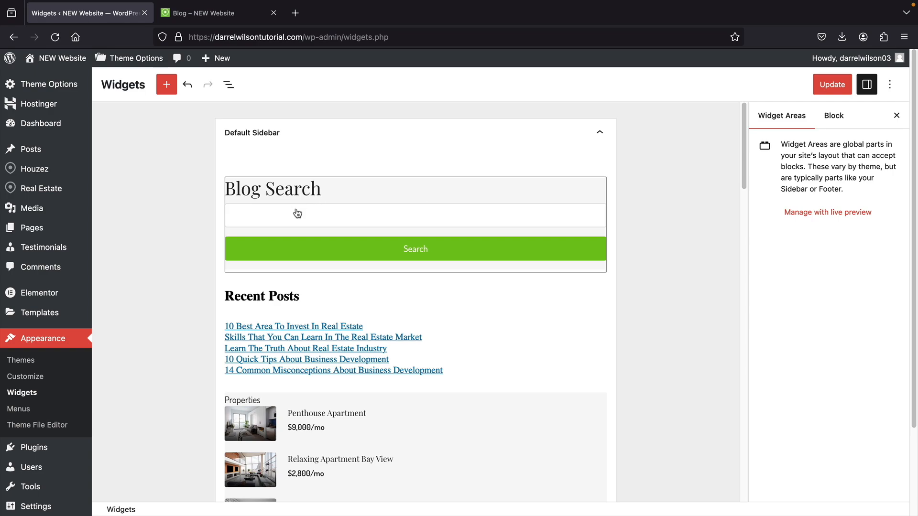
Delete the Calendar widget from the Default Sidebar.
{"action": "scroll", "coordinate": [294, 354], "scroll_direction": "down", "scroll_amount": 5}
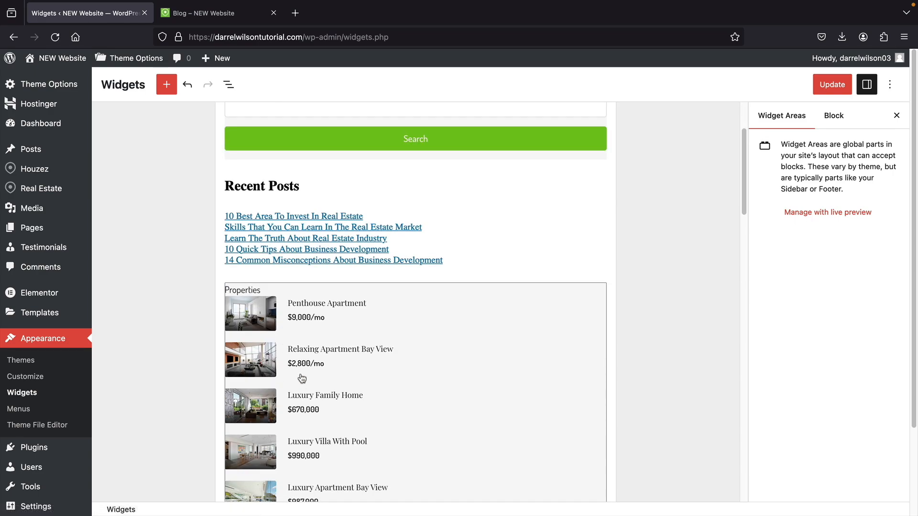
{"action": "scroll", "coordinate": [298, 375], "scroll_direction": "down", "scroll_amount": 3}
{"action": "left_click", "coordinate": [288, 341]}
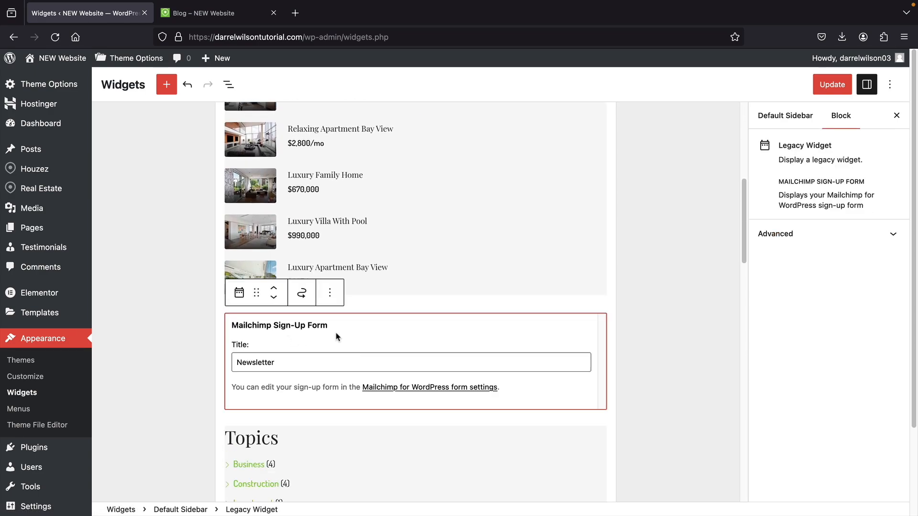
{"action": "scroll", "coordinate": [337, 343], "scroll_direction": "down", "scroll_amount": 4}
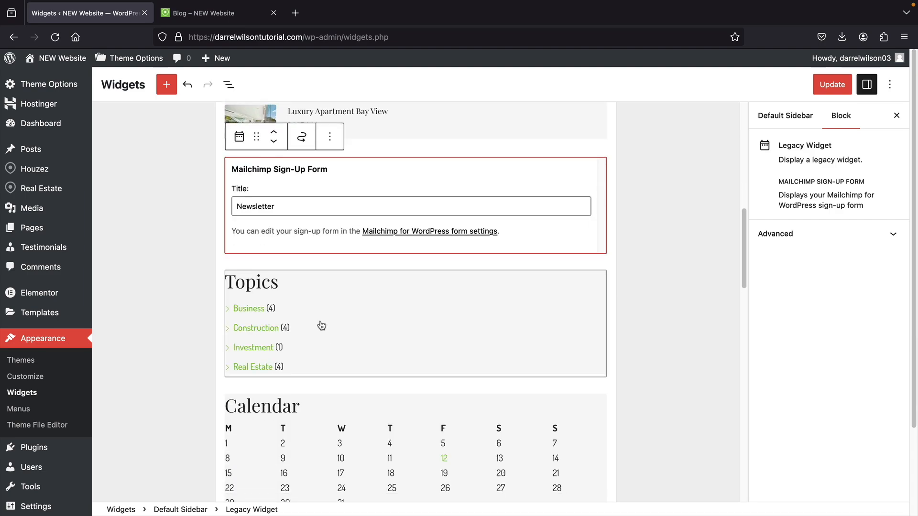
{"action": "scroll", "coordinate": [328, 317], "scroll_direction": "down", "scroll_amount": 3}
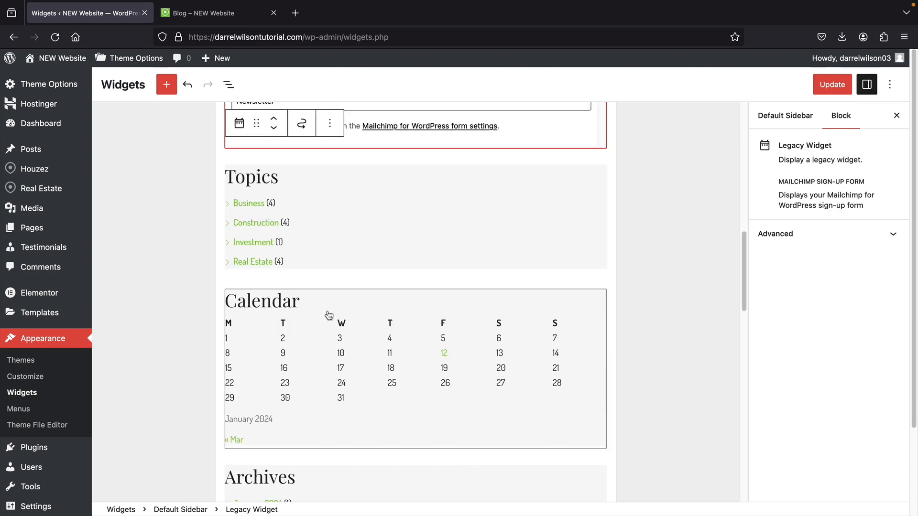
{"action": "left_click", "coordinate": [337, 298]}
{"action": "left_click", "coordinate": [328, 227]}
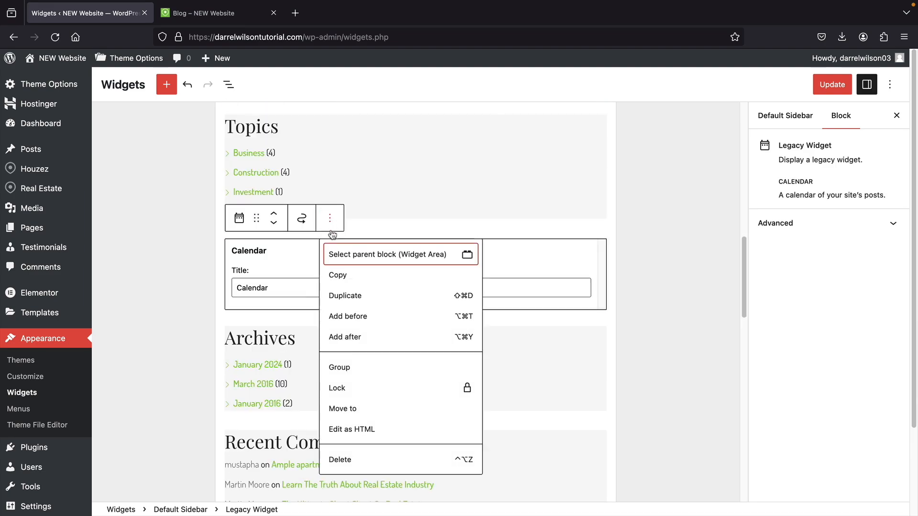
{"action": "left_click", "coordinate": [345, 458]}
Delete the Archives and Recent Comments widgets from the sidebar.
{"action": "left_click", "coordinate": [372, 297]}
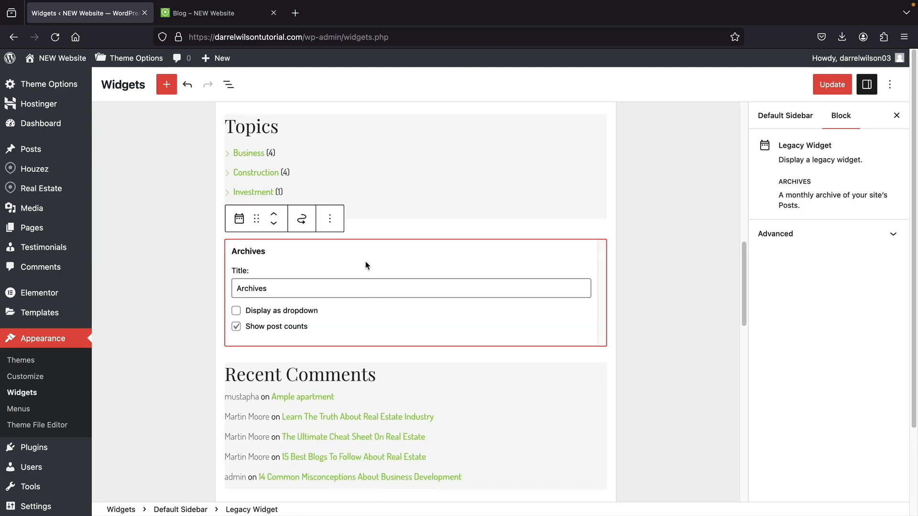
{"action": "left_click", "coordinate": [330, 220]}
{"action": "left_click", "coordinate": [359, 461]}
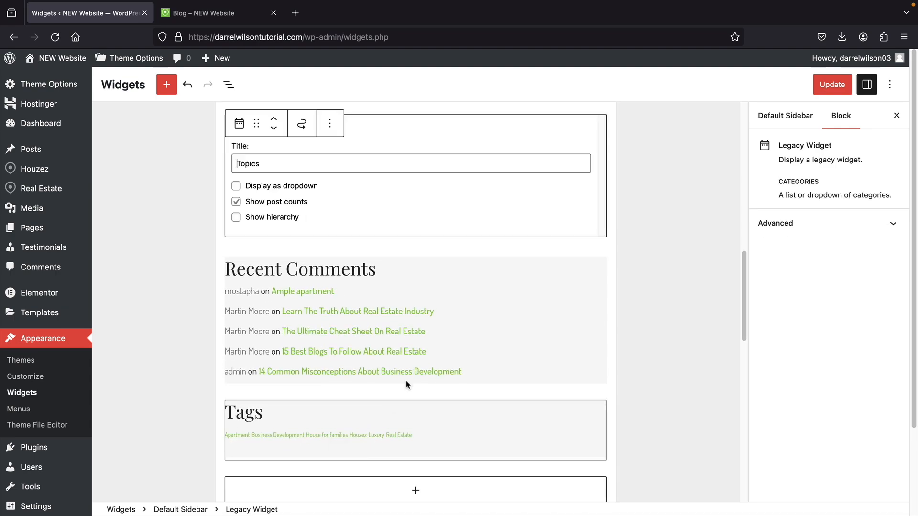
{"action": "left_click", "coordinate": [453, 284]}
{"action": "left_click", "coordinate": [329, 219]}
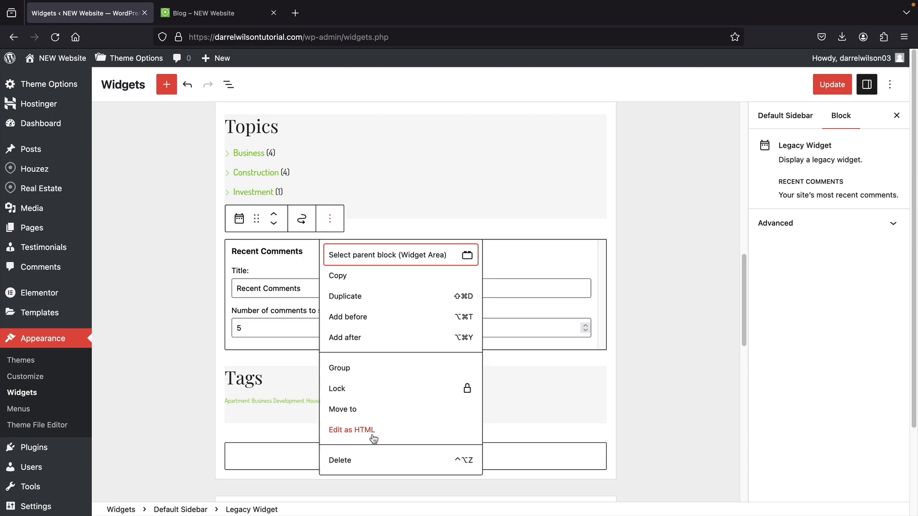
{"action": "left_click", "coordinate": [362, 459]}
Save the sidebar with Update and reload the live Blog page to check the changes.
{"action": "scroll", "coordinate": [335, 330], "scroll_direction": "up", "scroll_amount": 3}
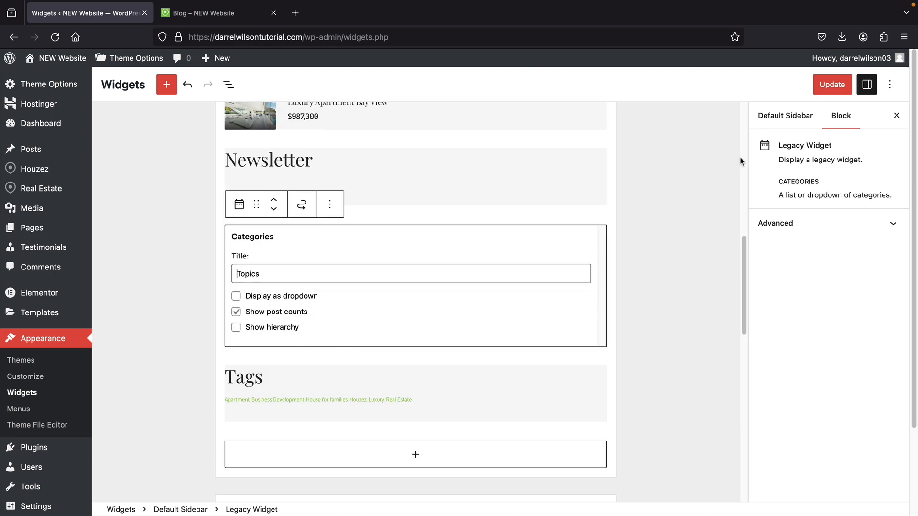
{"action": "left_click", "coordinate": [819, 91]}
{"action": "scroll", "coordinate": [577, 340], "scroll_direction": "up", "scroll_amount": 5}
{"action": "scroll", "coordinate": [593, 359], "scroll_direction": "up", "scroll_amount": 5}
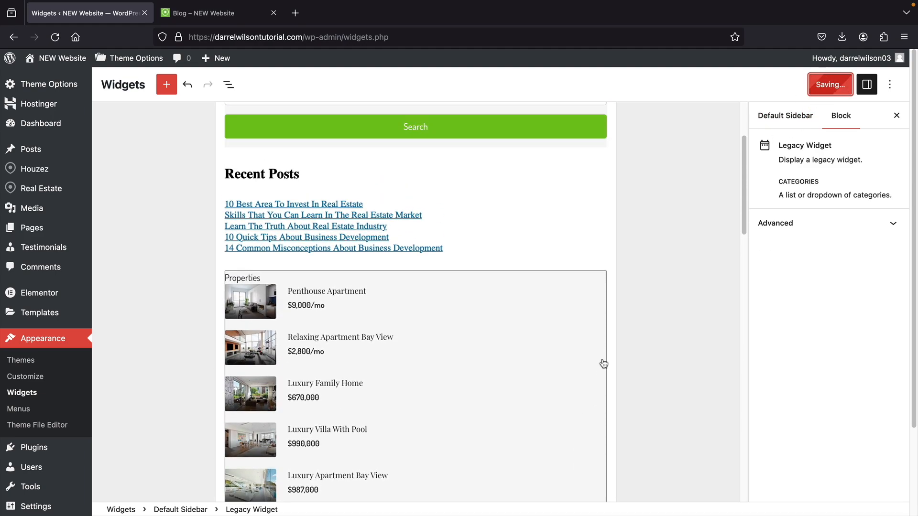
{"action": "left_click", "coordinate": [224, 15]}
{"action": "left_click", "coordinate": [56, 37]}
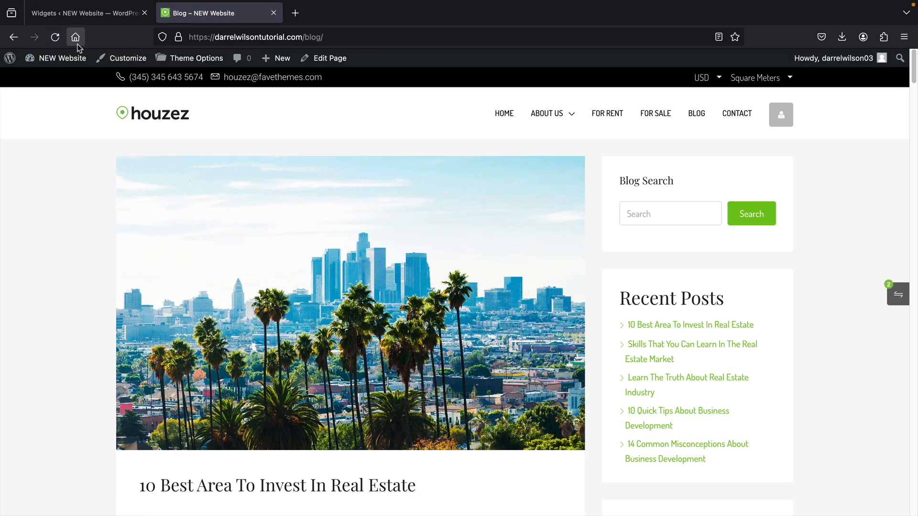
{"action": "left_click_drag", "start_coordinate": [634, 186], "coordinate": [661, 182]}
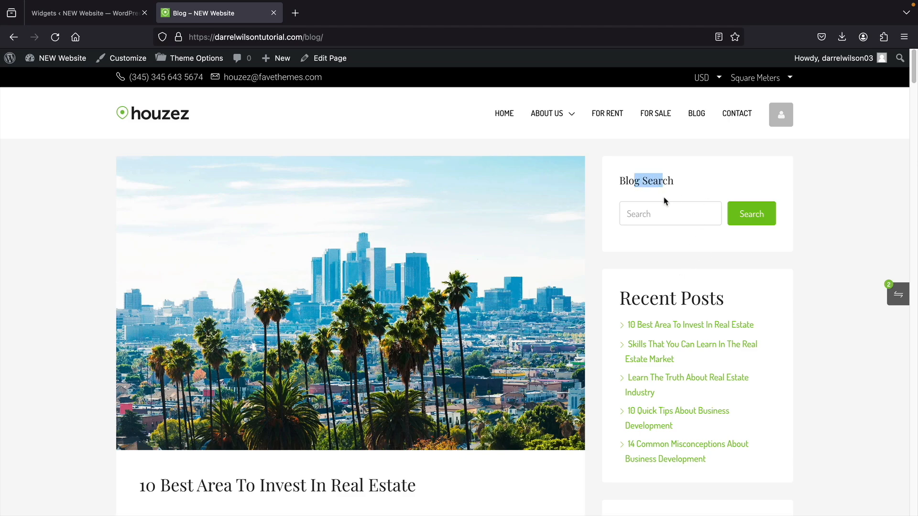
{"action": "scroll", "coordinate": [669, 378], "scroll_direction": "down", "scroll_amount": 6}
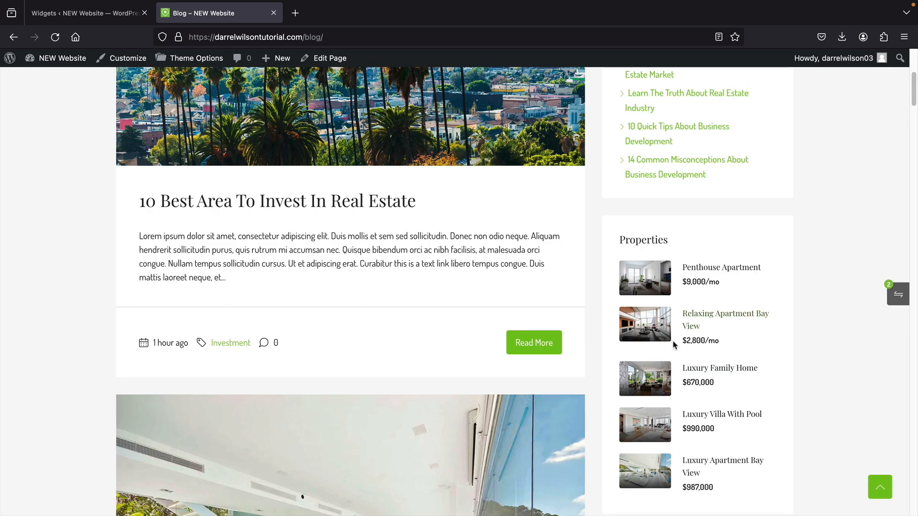
{"action": "scroll", "coordinate": [675, 345], "scroll_direction": "down", "scroll_amount": 7}
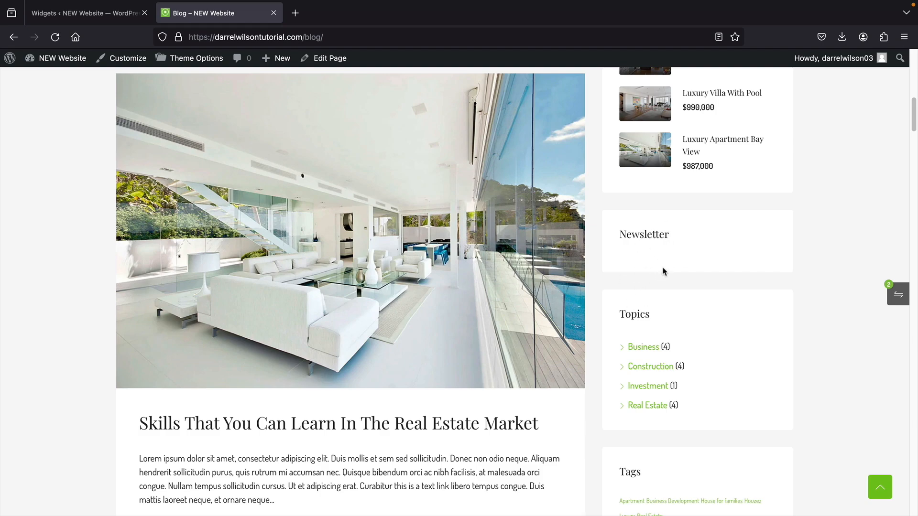
In the widgets editor, collapse and deselect the Default Sidebar area.
{"action": "scroll", "coordinate": [661, 260], "scroll_direction": "down", "scroll_amount": 1}
{"action": "scroll", "coordinate": [663, 318], "scroll_direction": "down", "scroll_amount": 2}
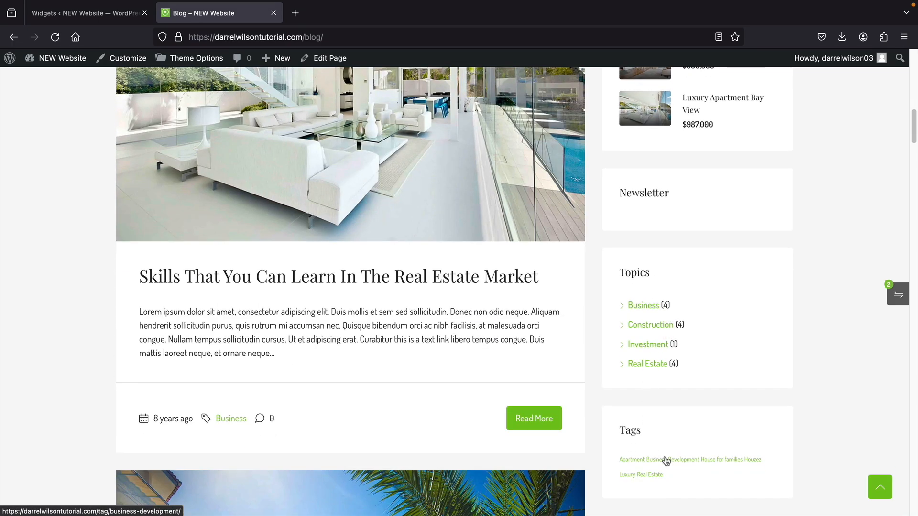
{"action": "scroll", "coordinate": [658, 459], "scroll_direction": "up", "scroll_amount": 10}
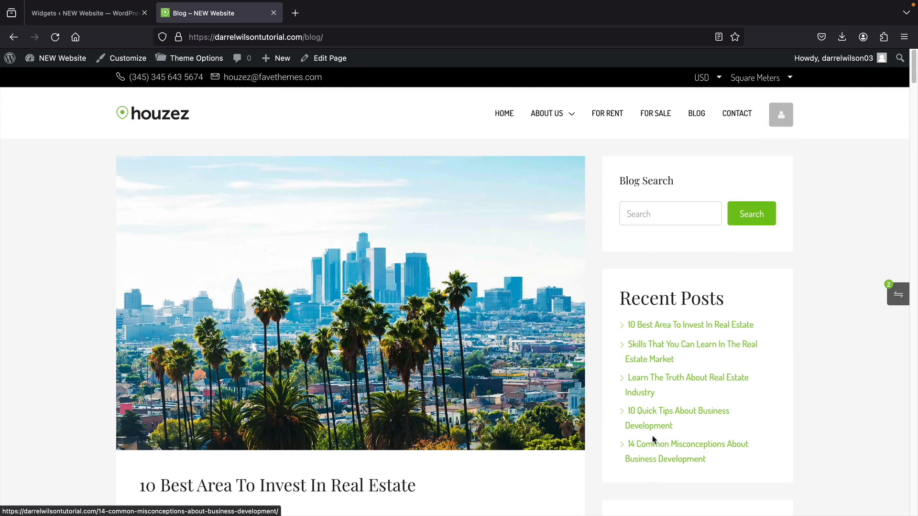
{"action": "left_click", "coordinate": [86, 14]}
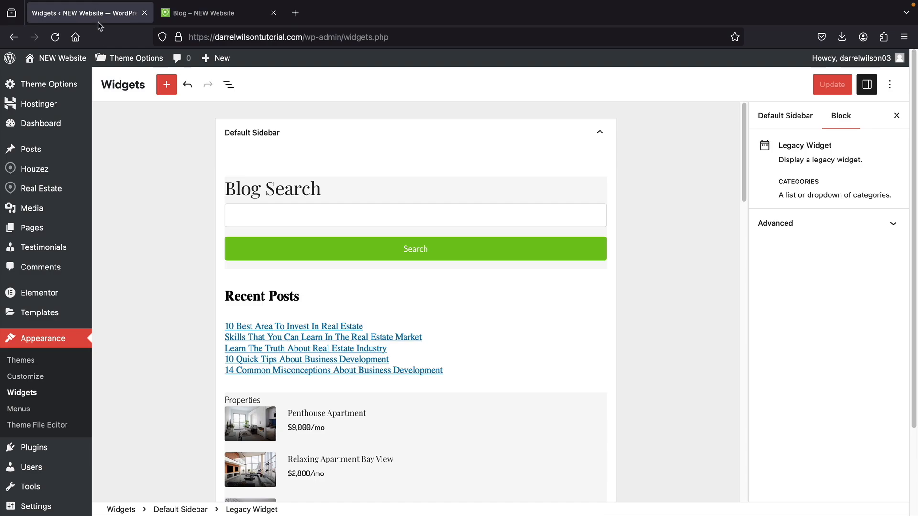
{"action": "left_click", "coordinate": [600, 134]}
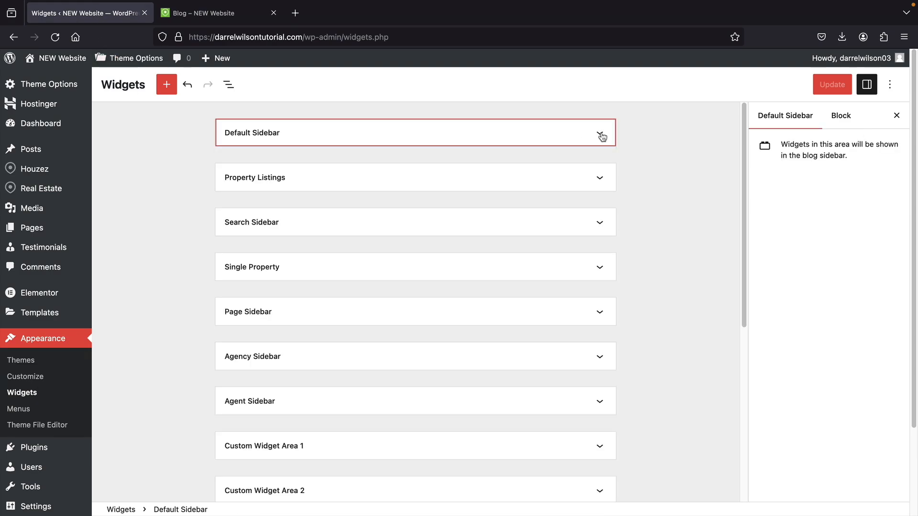
{"action": "left_click", "coordinate": [587, 201]}
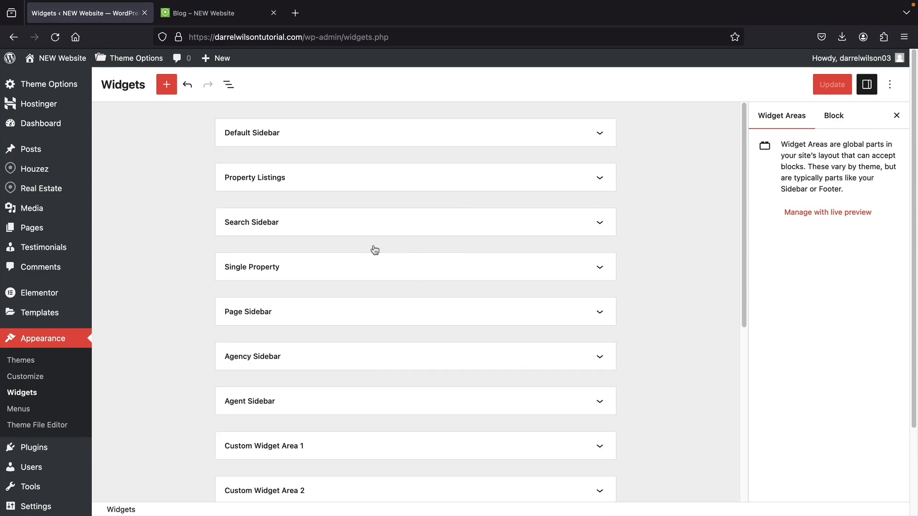
From the blog's home page, run a property search to reach the 52-result page.
{"action": "left_click", "coordinate": [219, 19]}
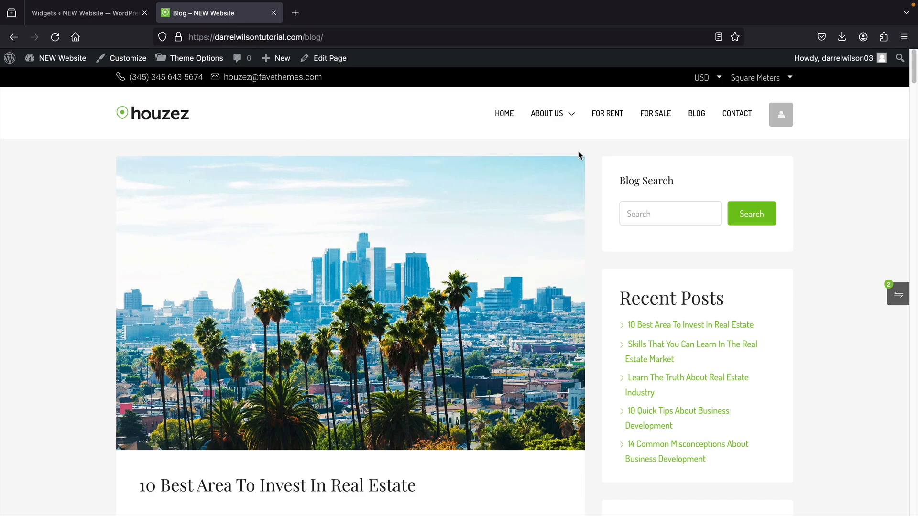
{"action": "left_click", "coordinate": [506, 115]}
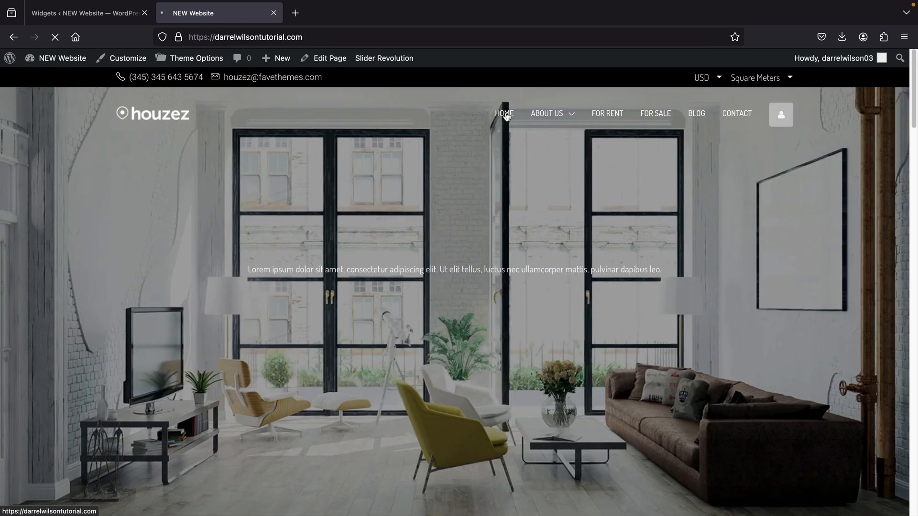
{"action": "left_click", "coordinate": [639, 365]}
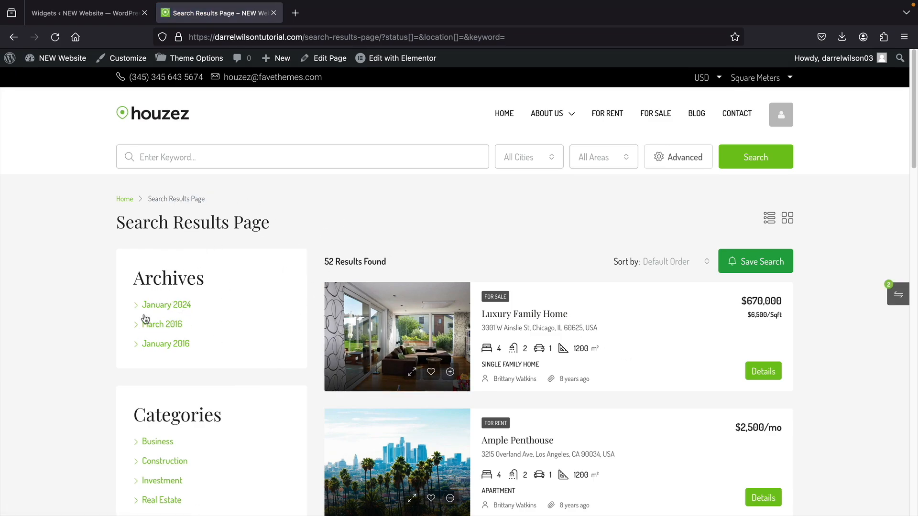
{"action": "left_click", "coordinate": [111, 13]}
Expand the Search Sidebar and delete its Archives list block.
{"action": "left_click", "coordinate": [605, 229]}
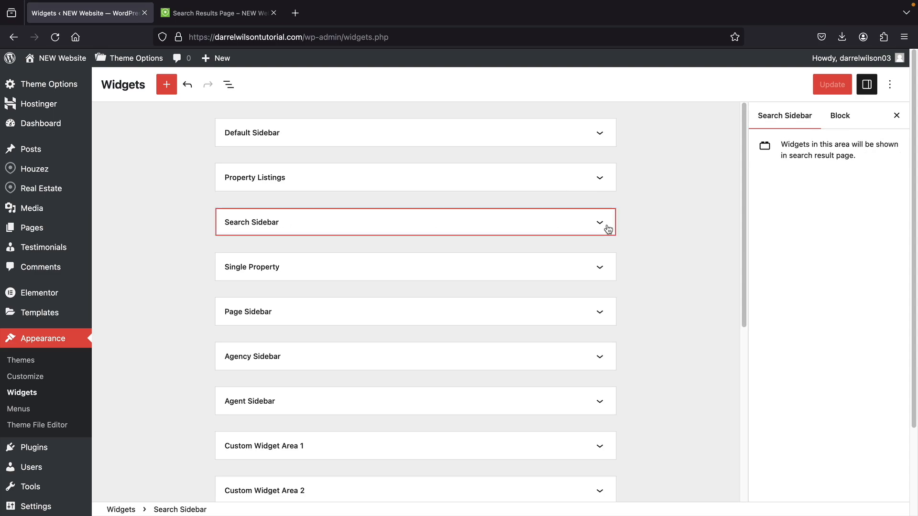
{"action": "left_click", "coordinate": [316, 208]}
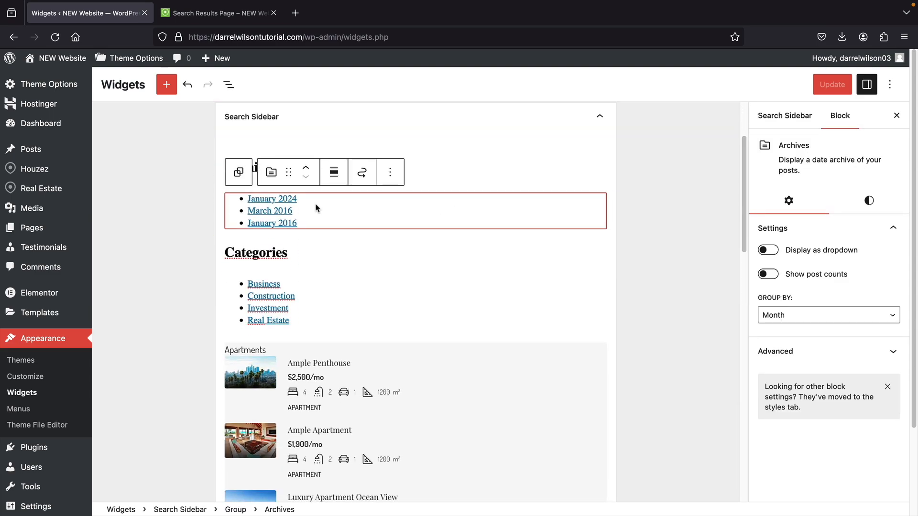
{"action": "left_click", "coordinate": [396, 174]}
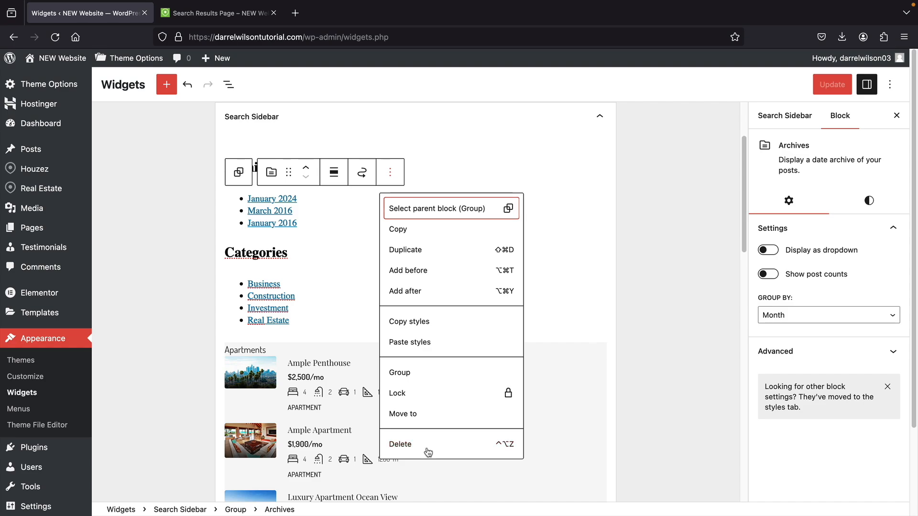
{"action": "left_click", "coordinate": [425, 446]}
{"action": "scroll", "coordinate": [334, 312], "scroll_direction": "up", "scroll_amount": 1}
Erase the Archives and Categories heading blocks.
{"action": "double_click", "coordinate": [255, 259]}
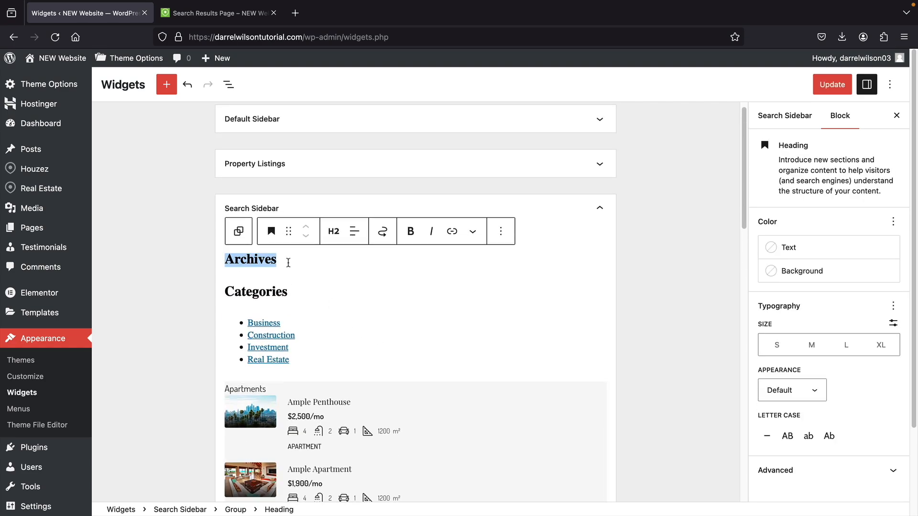
{"action": "key", "text": "BackSpace"}
{"action": "key", "text": "BackSpace"}
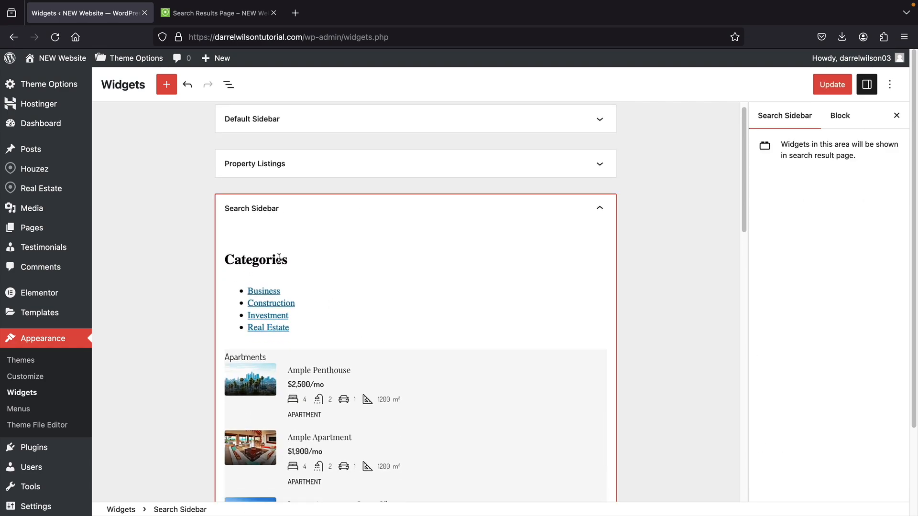
{"action": "double_click", "coordinate": [278, 259]}
{"action": "key", "text": "BackSpace"}
{"action": "key", "text": "BackSpace"}
Delete the Categories List block, leaving only the Apartments listing.
{"action": "left_click", "coordinate": [322, 275]}
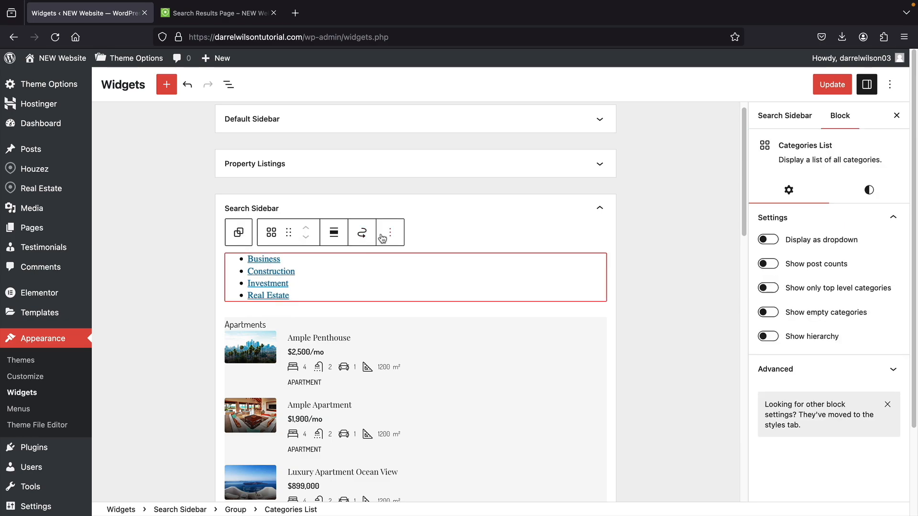
{"action": "left_click", "coordinate": [383, 238]}
{"action": "left_click", "coordinate": [397, 484]}
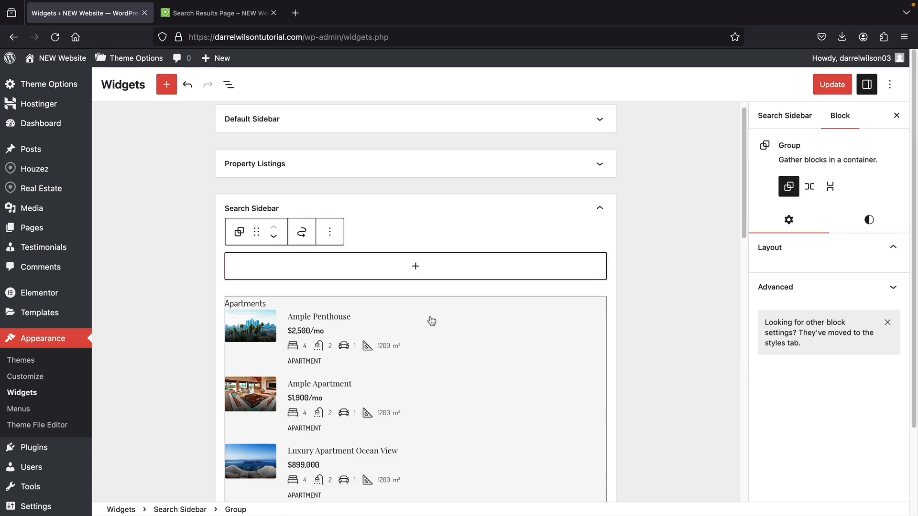
{"action": "scroll", "coordinate": [352, 348], "scroll_direction": "down", "scroll_amount": 5}
{"action": "scroll", "coordinate": [345, 262], "scroll_direction": "down", "scroll_amount": 6}
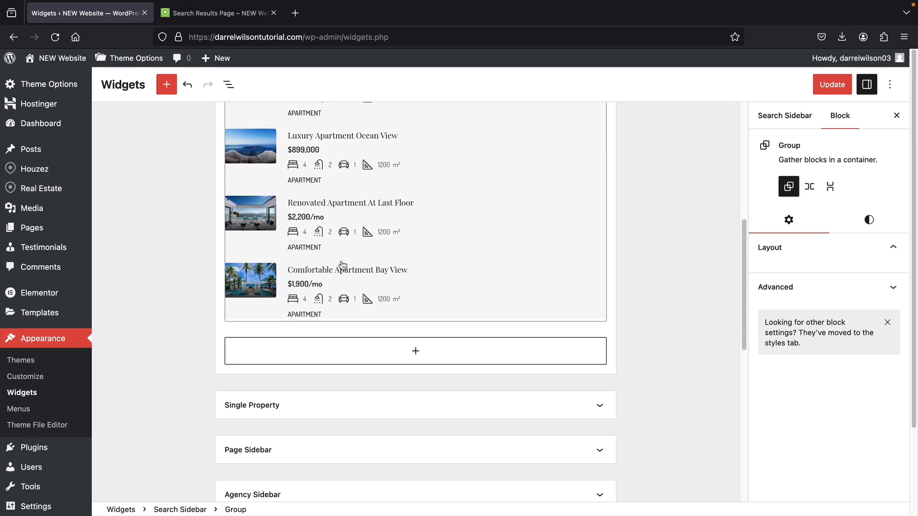
{"action": "scroll", "coordinate": [354, 311], "scroll_direction": "up", "scroll_amount": 8}
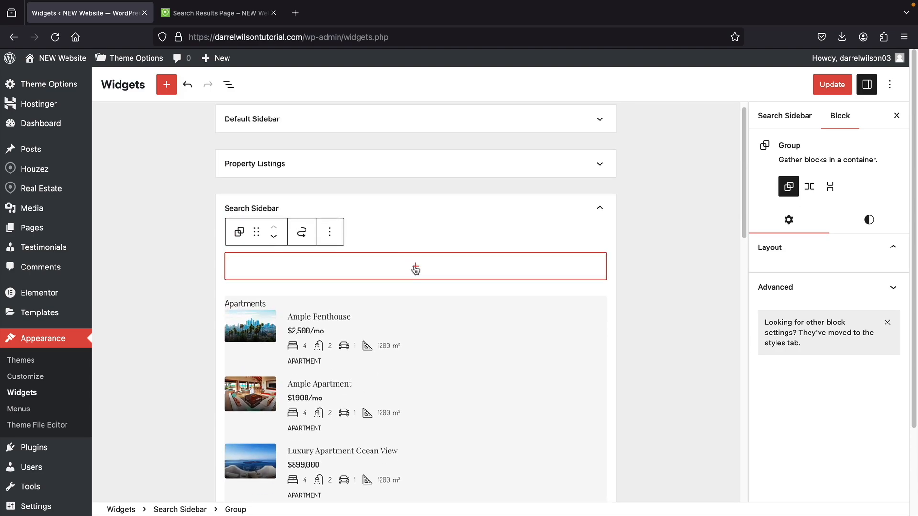
Insert the HOUZEZ: Featured Properties widget at the top of the Search Sidebar.
{"action": "left_click", "coordinate": [415, 269]}
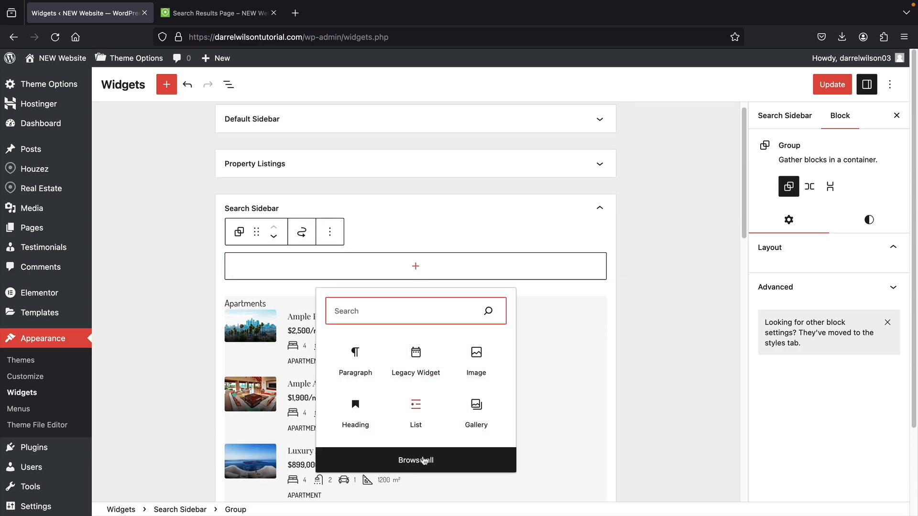
{"action": "left_click", "coordinate": [424, 471]}
{"action": "scroll", "coordinate": [205, 399], "scroll_direction": "down", "scroll_amount": 12}
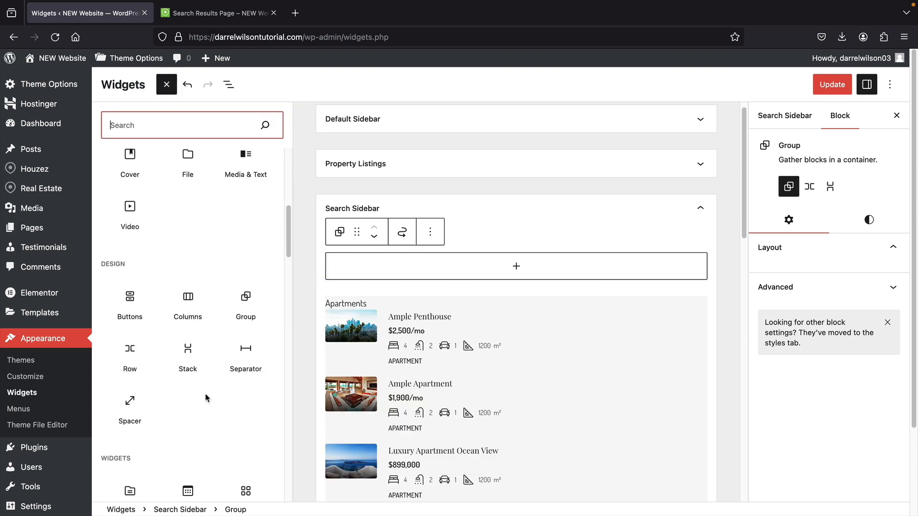
{"action": "scroll", "coordinate": [207, 400], "scroll_direction": "down", "scroll_amount": 6}
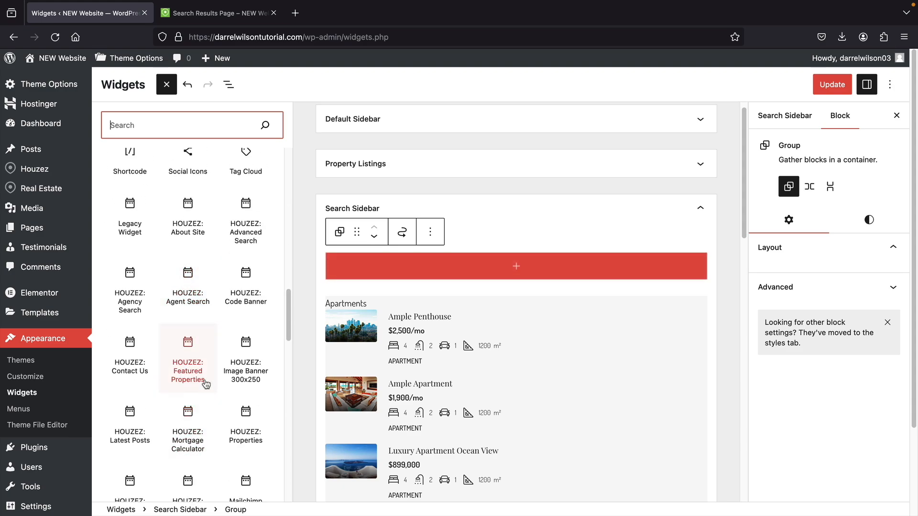
{"action": "left_click", "coordinate": [187, 367]}
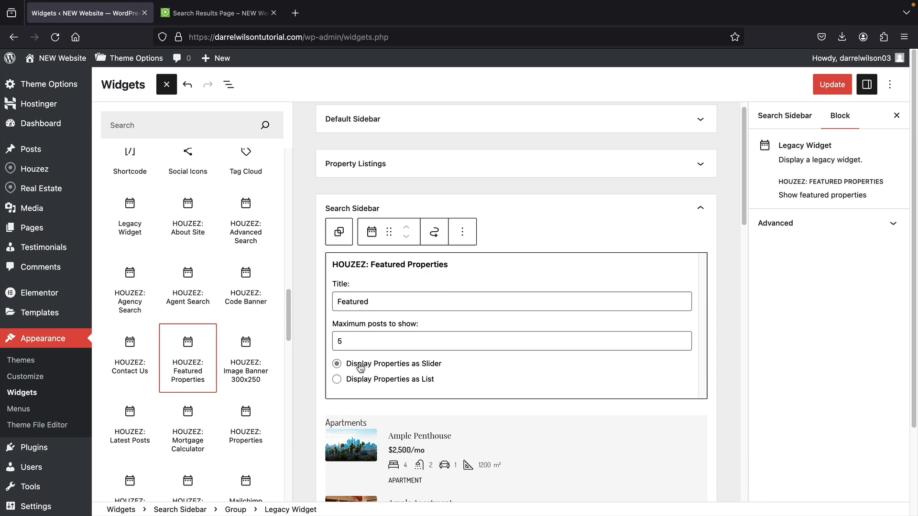
{"action": "left_click", "coordinate": [336, 380]}
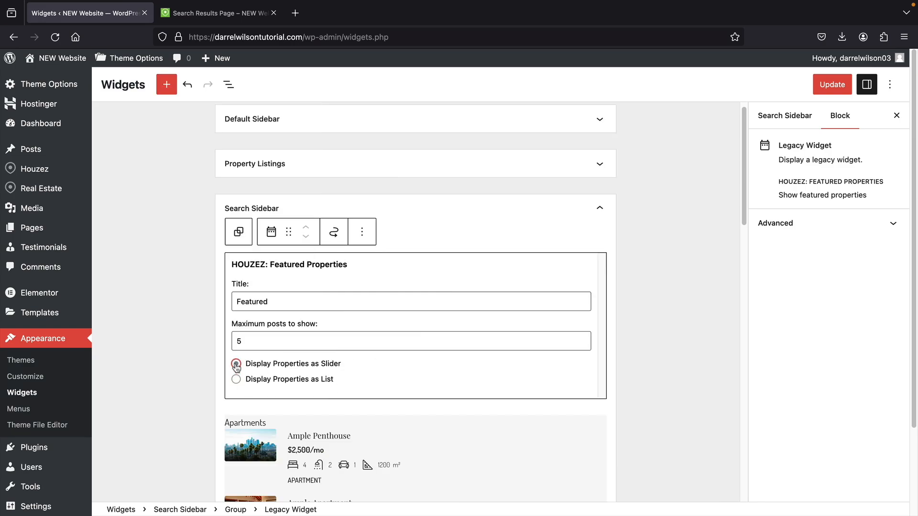
Check the Featured Properties widget's settings and its slider preview.
{"action": "left_click", "coordinate": [639, 253]}
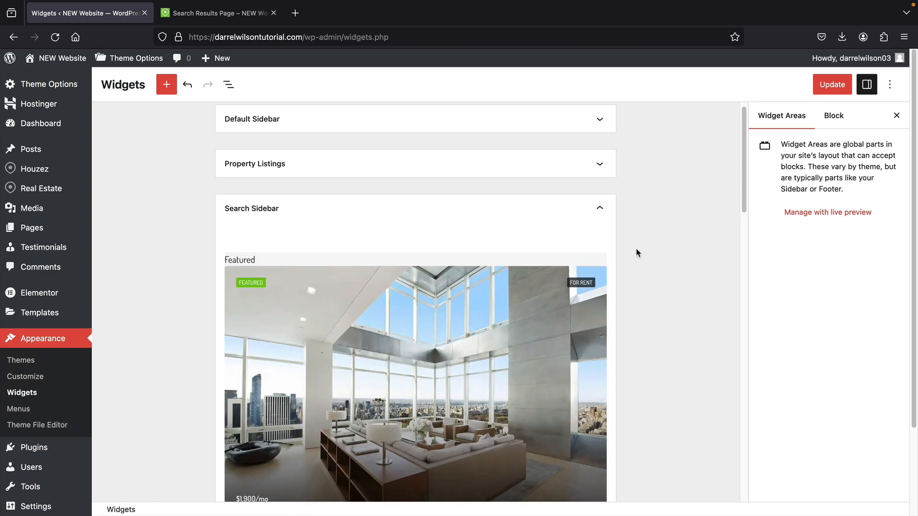
{"action": "left_click", "coordinate": [460, 243]}
{"action": "scroll", "coordinate": [443, 234], "scroll_direction": "down", "scroll_amount": 2}
{"action": "left_click", "coordinate": [443, 273]}
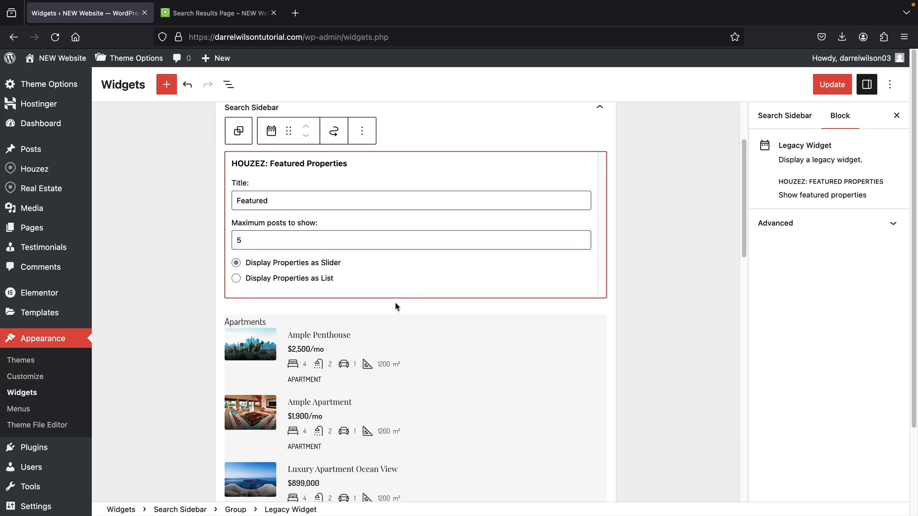
{"action": "scroll", "coordinate": [396, 306], "scroll_direction": "down", "scroll_amount": 2}
{"action": "scroll", "coordinate": [383, 316], "scroll_direction": "up", "scroll_amount": 4}
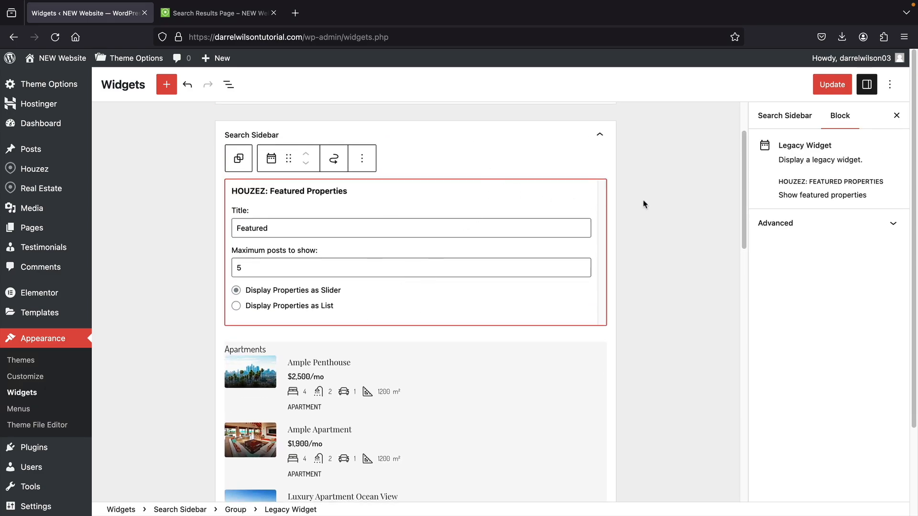
{"action": "left_click", "coordinate": [644, 205]}
{"action": "scroll", "coordinate": [715, 379], "scroll_direction": "down", "scroll_amount": 5}
{"action": "scroll", "coordinate": [457, 392], "scroll_direction": "up", "scroll_amount": 2}
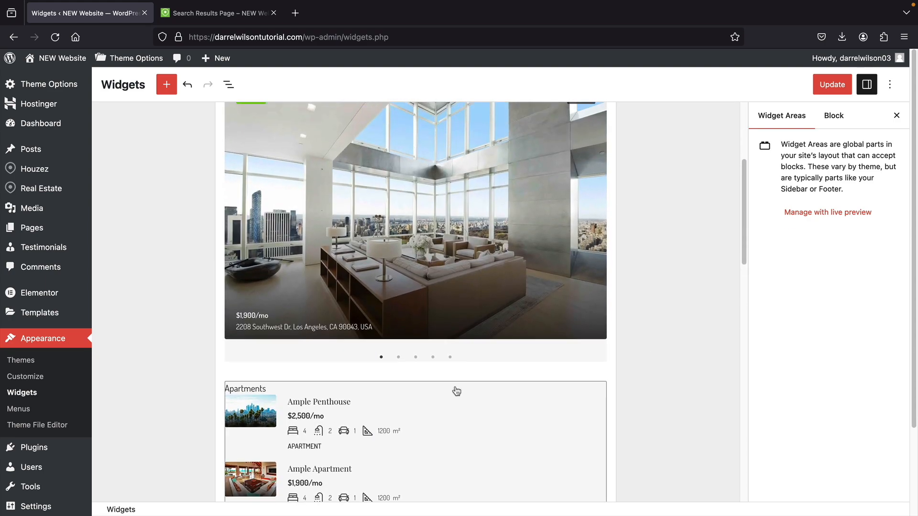
{"action": "left_click", "coordinate": [397, 360]}
{"action": "scroll", "coordinate": [602, 361], "scroll_direction": "up", "scroll_amount": 2}
{"action": "left_click", "coordinate": [649, 353]}
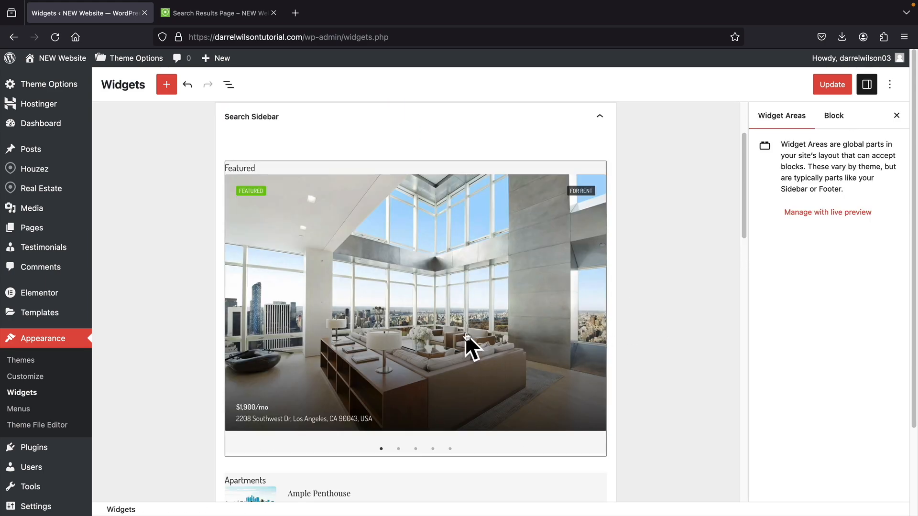
{"action": "scroll", "coordinate": [413, 371], "scroll_direction": "down", "scroll_amount": 2}
{"action": "scroll", "coordinate": [414, 372], "scroll_direction": "down", "scroll_amount": 7}
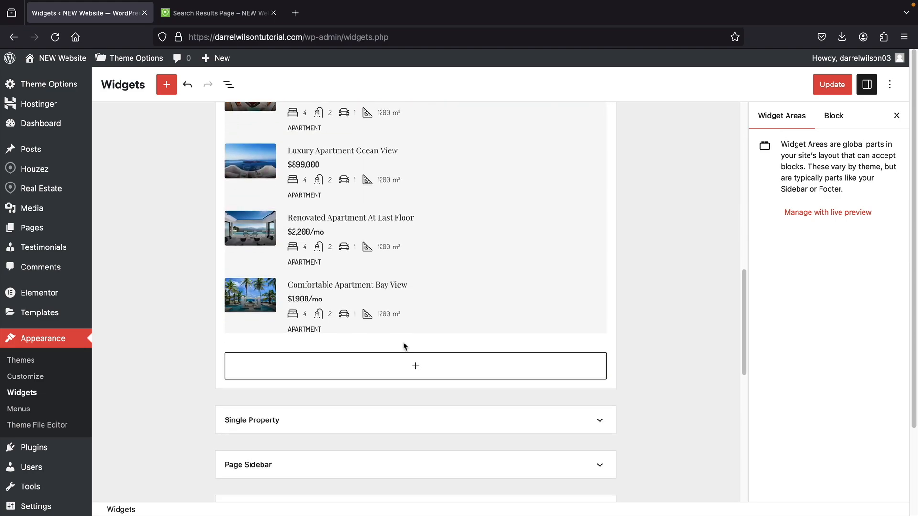
Add HOUZEZ: Recent View Properties below the Apartments listing and save the widgets.
{"action": "left_click", "coordinate": [414, 366]}
{"action": "left_click", "coordinate": [415, 332]}
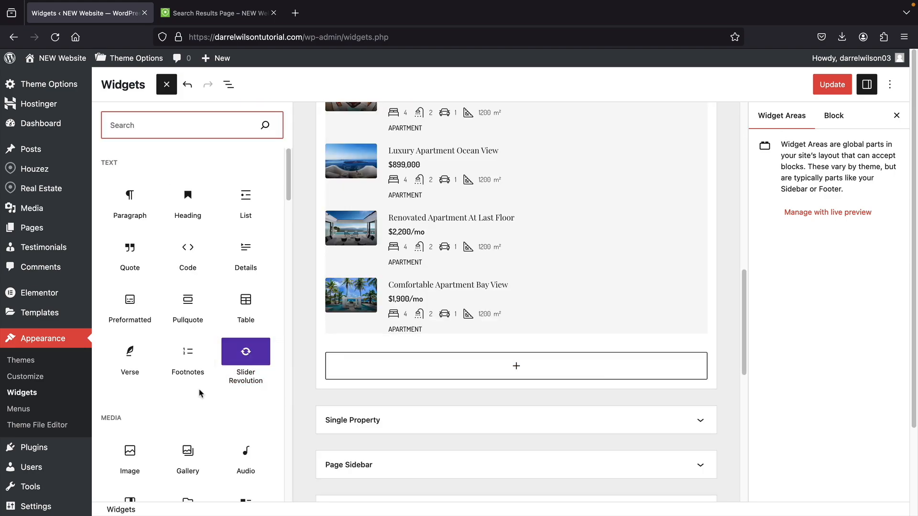
{"action": "scroll", "coordinate": [128, 396], "scroll_direction": "down", "scroll_amount": 10}
{"action": "left_click", "coordinate": [128, 396]}
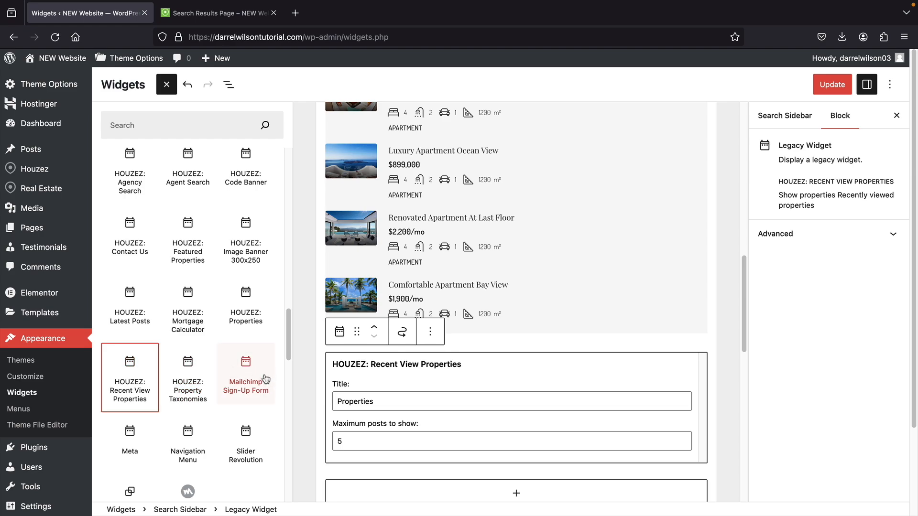
{"action": "left_click", "coordinate": [838, 89]}
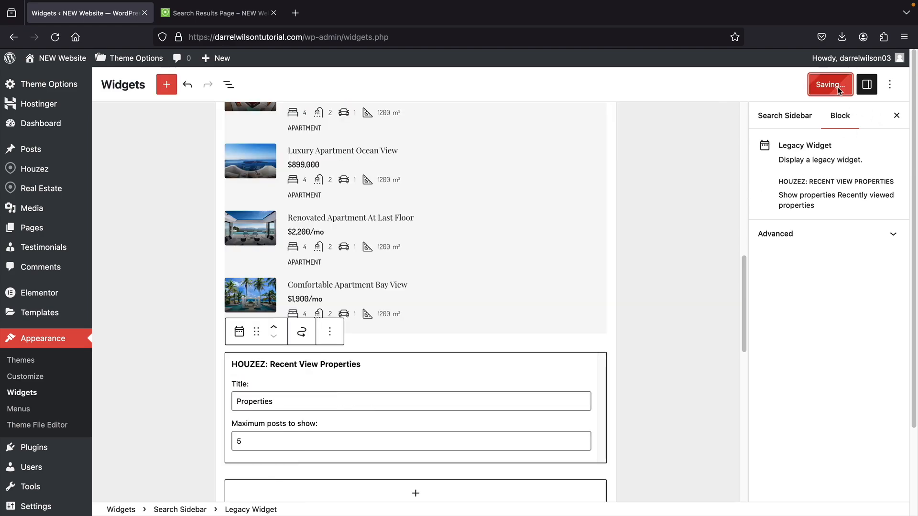
Save the widgets, reload the search results, and page through the Featured carousel slides.
{"action": "left_click", "coordinate": [207, 14]}
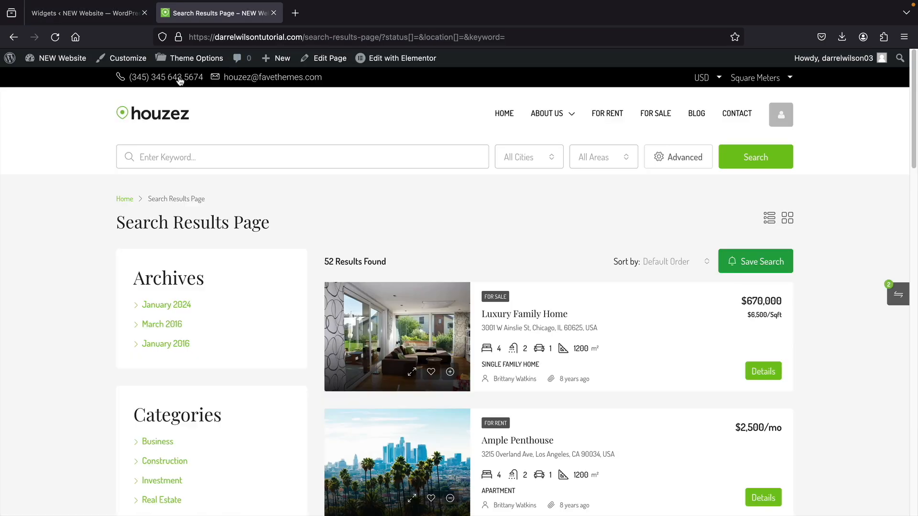
{"action": "left_click", "coordinate": [55, 36]}
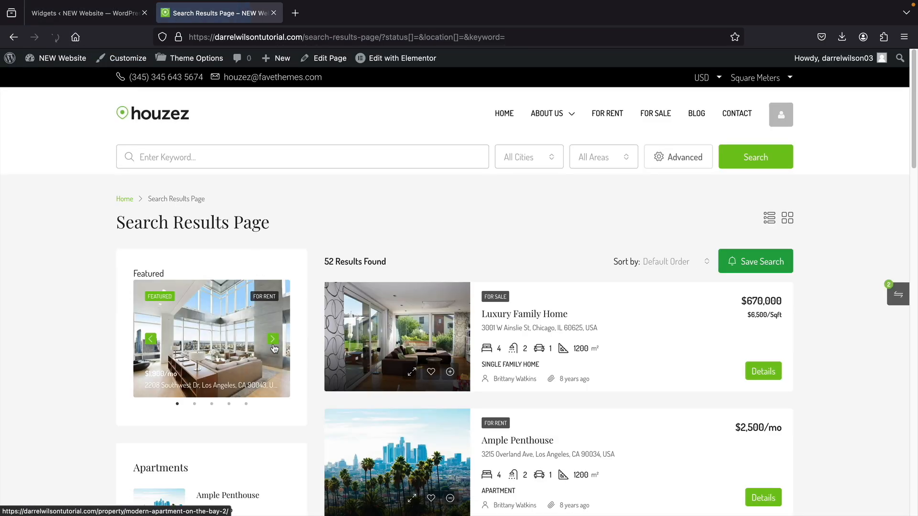
{"action": "left_click", "coordinate": [194, 405]}
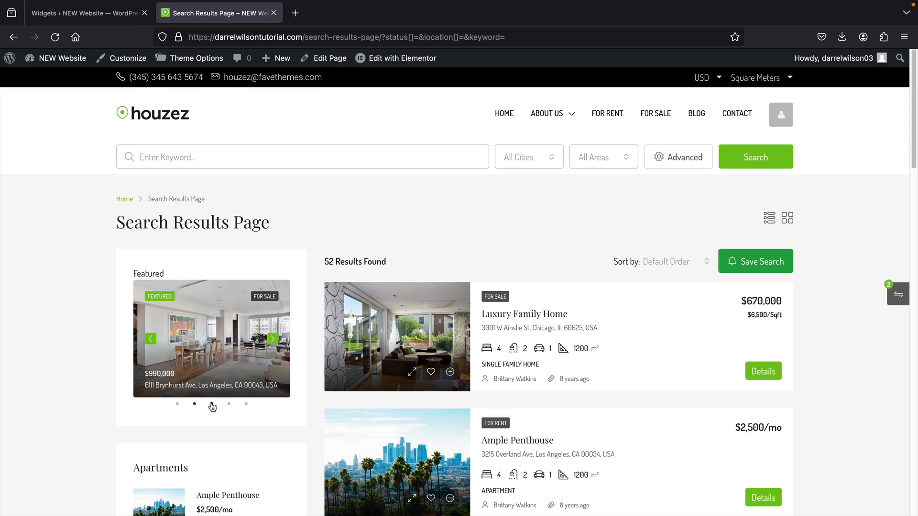
{"action": "left_click", "coordinate": [212, 405]}
{"action": "left_click", "coordinate": [229, 405]}
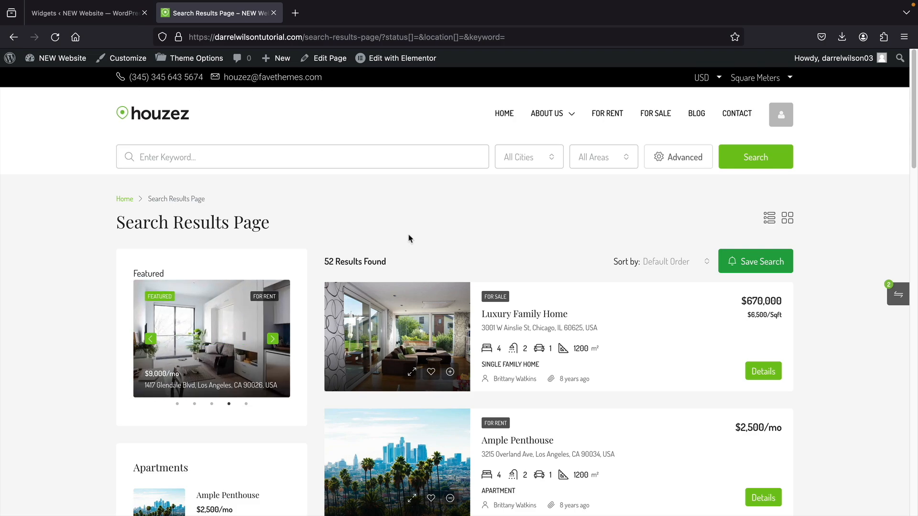
Toggle the listings between grid and list layouts, scroll through, then return to HOME.
{"action": "left_click", "coordinate": [788, 219]}
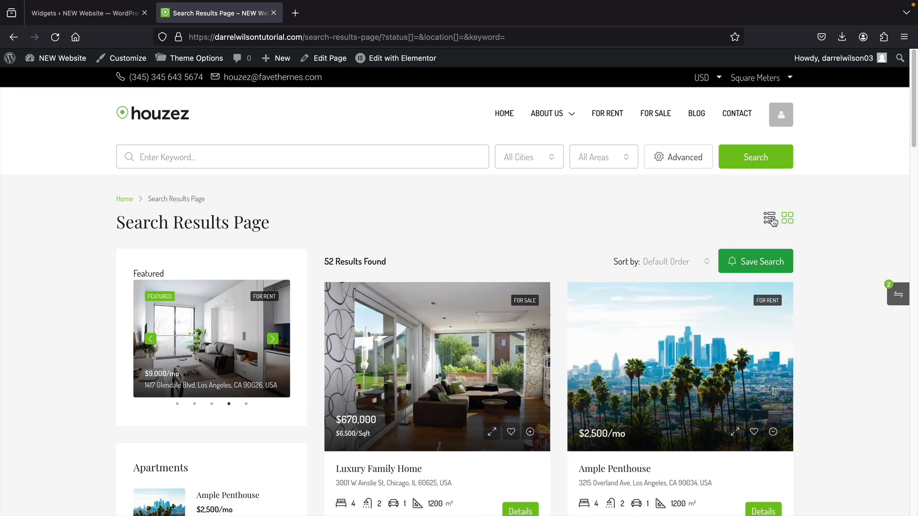
{"action": "left_click", "coordinate": [771, 220]}
{"action": "scroll", "coordinate": [524, 221], "scroll_direction": "down", "scroll_amount": 5}
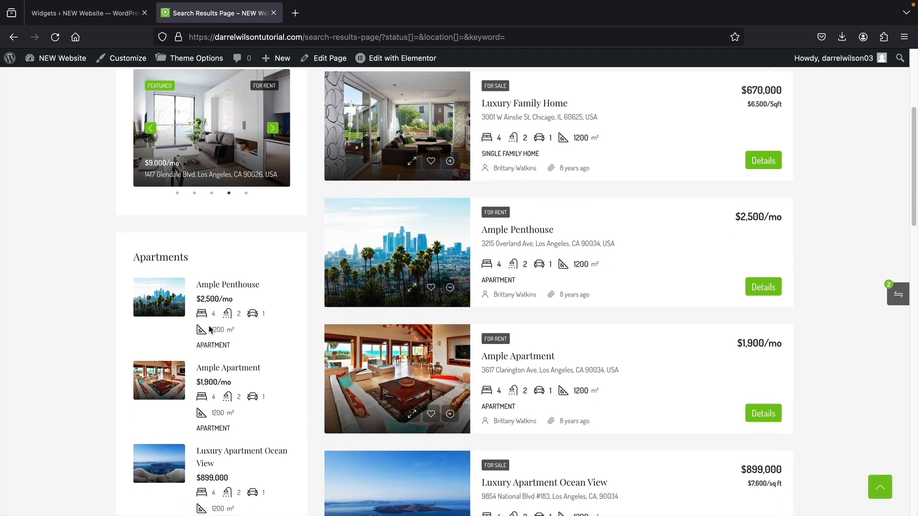
{"action": "scroll", "coordinate": [210, 330], "scroll_direction": "down", "scroll_amount": 12}
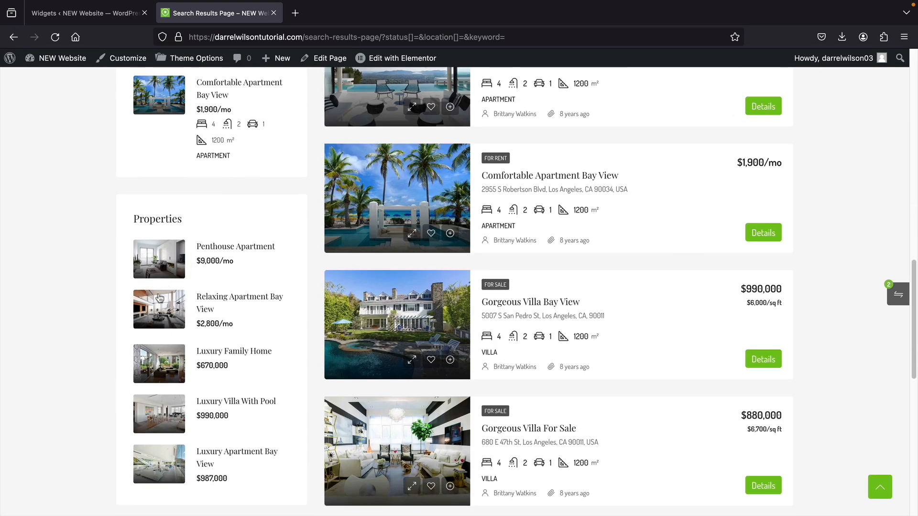
{"action": "scroll", "coordinate": [205, 347], "scroll_direction": "down", "scroll_amount": 4}
{"action": "scroll", "coordinate": [263, 352], "scroll_direction": "up", "scroll_amount": 13}
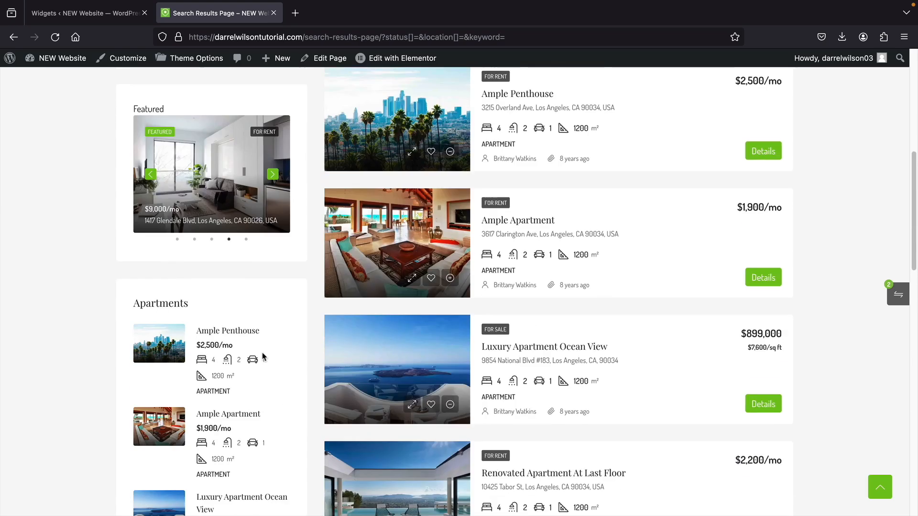
{"action": "scroll", "coordinate": [263, 357], "scroll_direction": "up", "scroll_amount": 5}
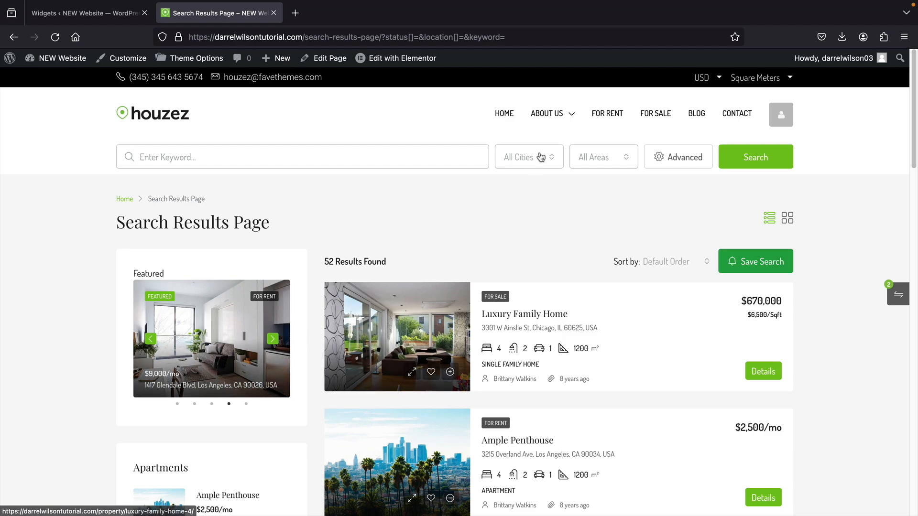
{"action": "left_click", "coordinate": [511, 117]}
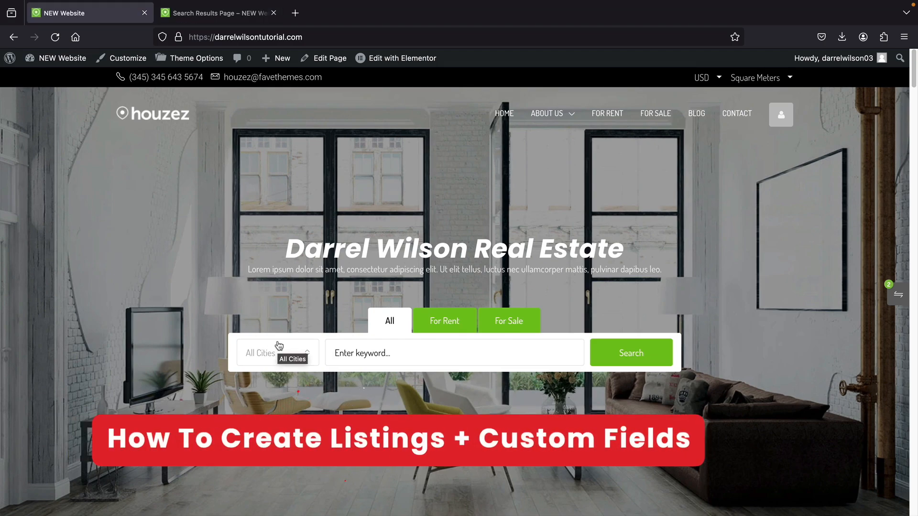
Search the home page hero form for For Sale properties in All Cities.
{"action": "left_click", "coordinate": [445, 323]}
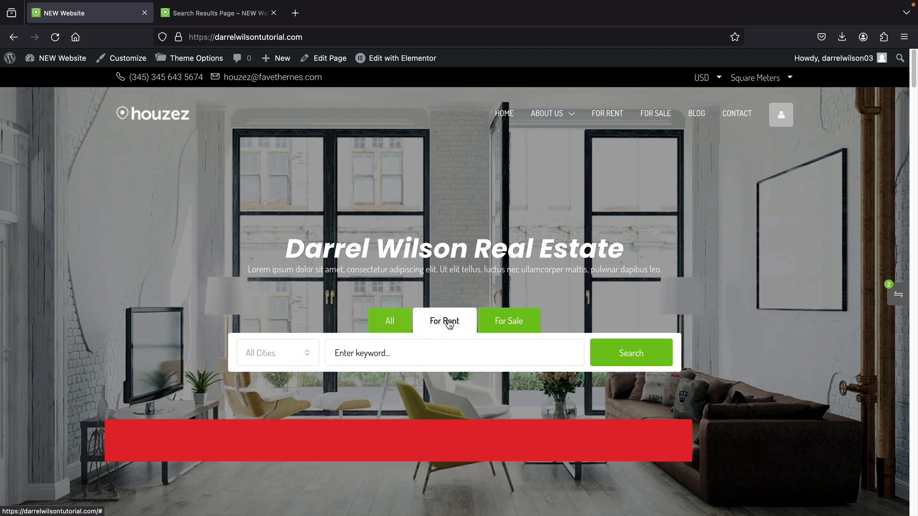
{"action": "left_click", "coordinate": [506, 326]}
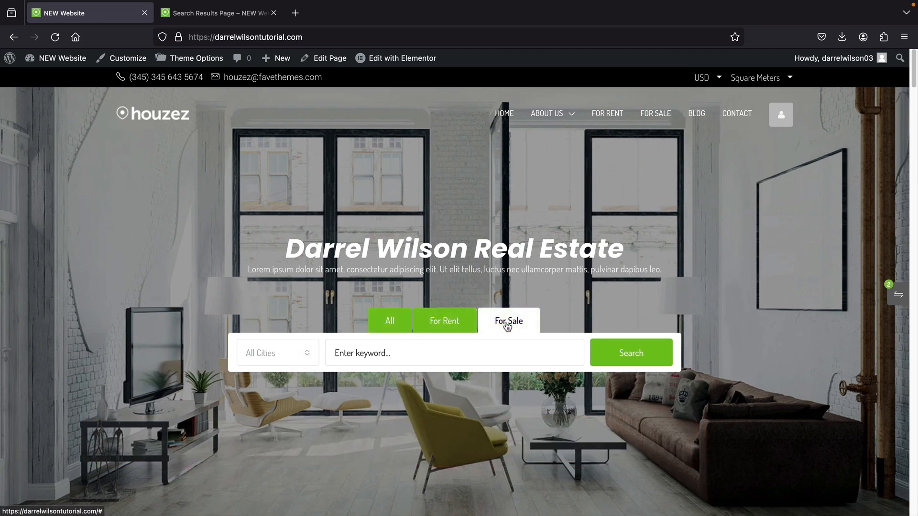
{"action": "left_click", "coordinate": [303, 362]}
{"action": "left_click", "coordinate": [395, 358]}
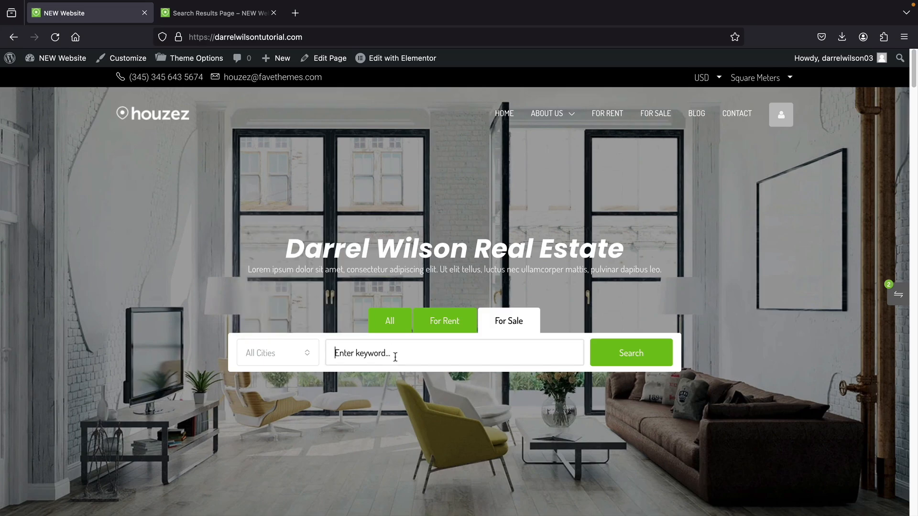
{"action": "left_click", "coordinate": [619, 355]}
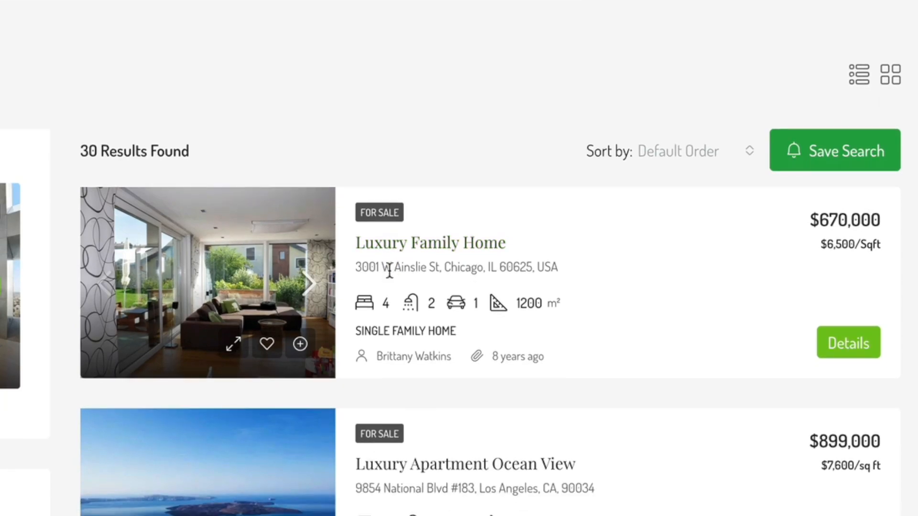
Scroll the 30 For Sale results, highlighting a listing's Apartment type label.
{"action": "scroll", "coordinate": [391, 266], "scroll_direction": "down", "scroll_amount": 1}
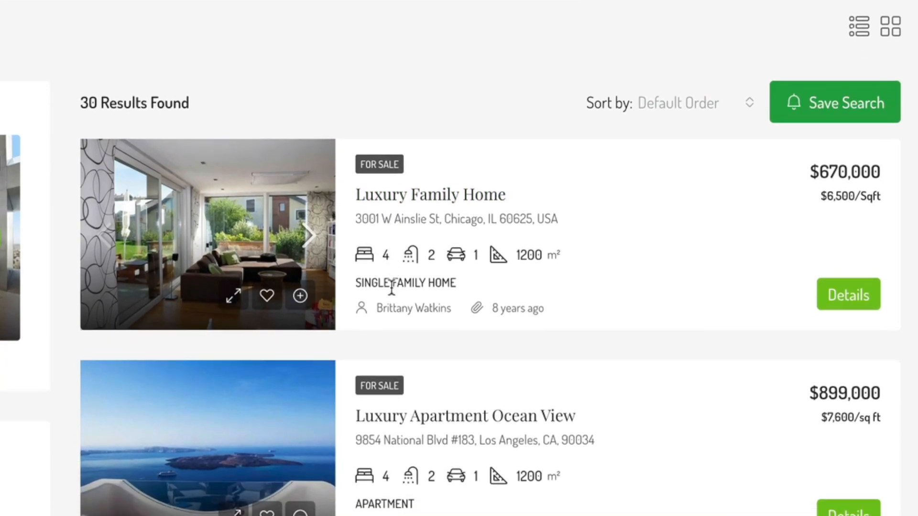
{"action": "left_click_drag", "start_coordinate": [378, 283], "coordinate": [460, 288]}
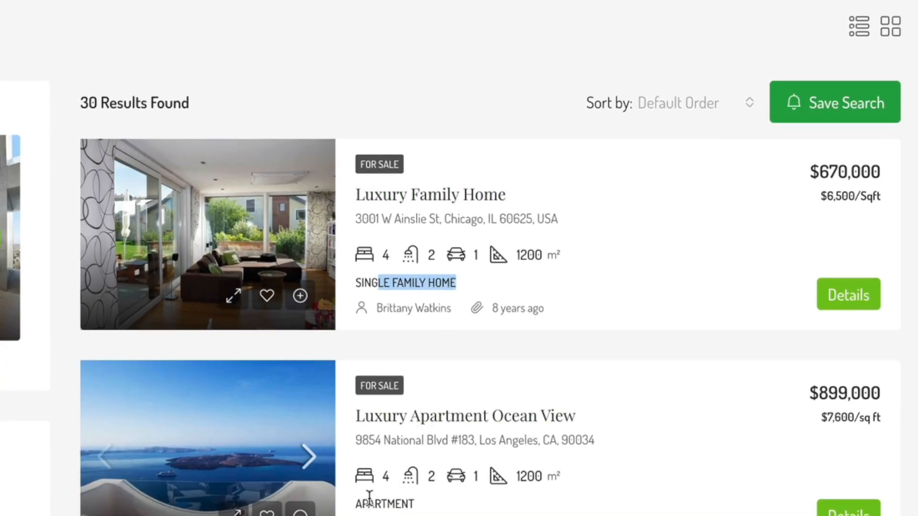
{"action": "left_click_drag", "start_coordinate": [367, 504], "coordinate": [420, 509]}
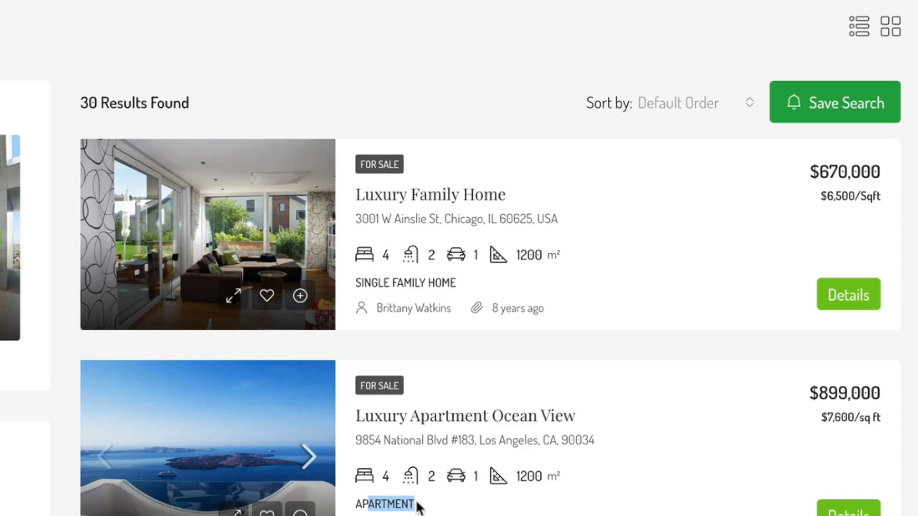
{"action": "scroll", "coordinate": [420, 509], "scroll_direction": "down", "scroll_amount": 1}
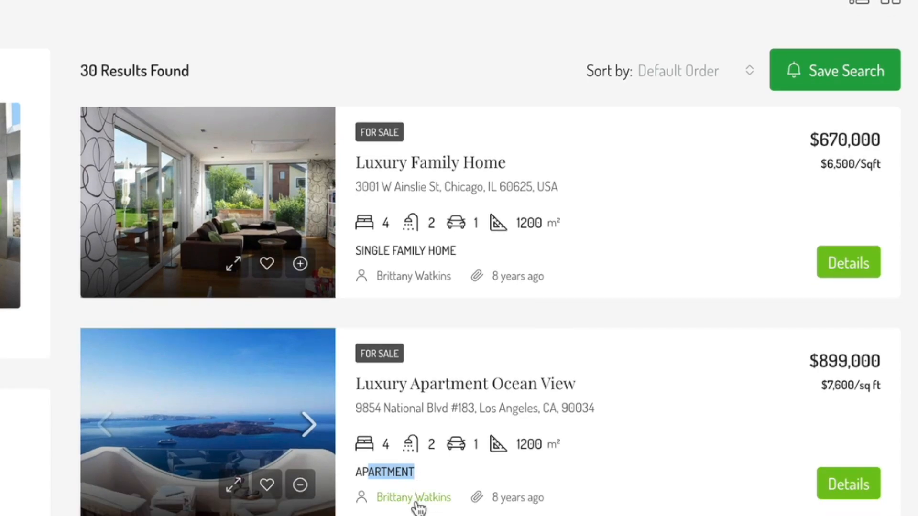
{"action": "scroll", "coordinate": [419, 508], "scroll_direction": "down", "scroll_amount": 4}
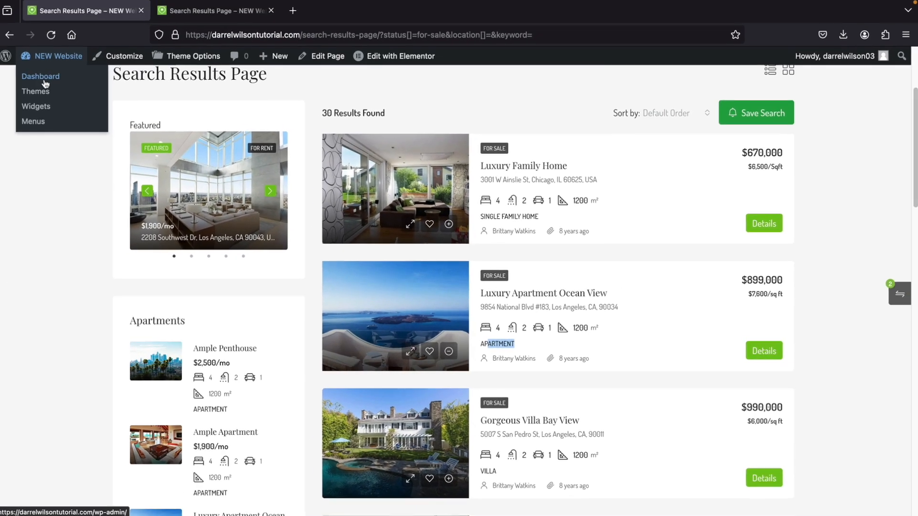
From the Dashboard, view all Properties, then the Real Estate Type page with Apartment, Loft, Single Family Home, Villa.
{"action": "left_click", "coordinate": [45, 84]}
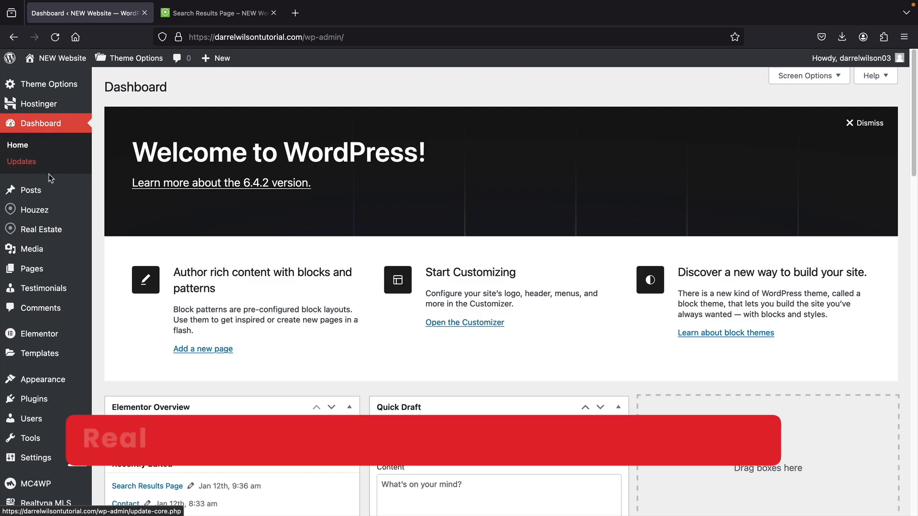
{"action": "mouse_move", "coordinate": [49, 232]}
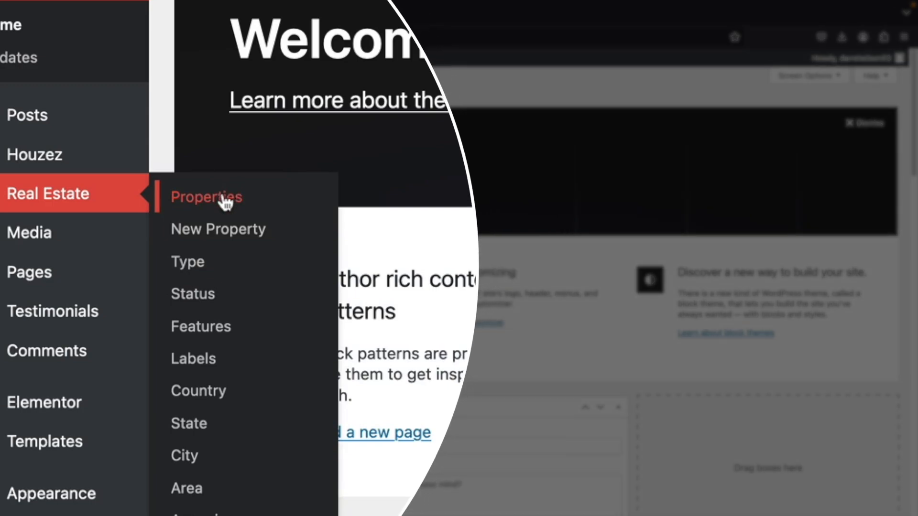
{"action": "left_click", "coordinate": [224, 199]}
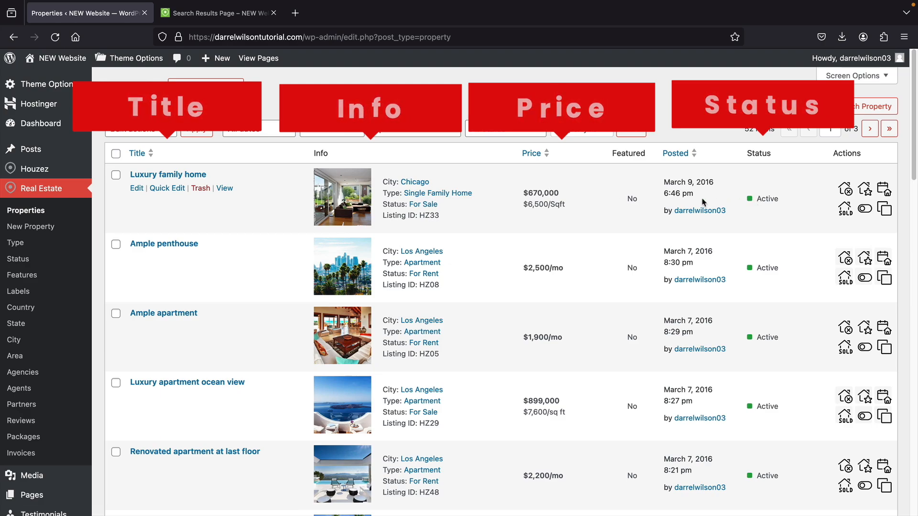
{"action": "double_click", "coordinate": [391, 193]}
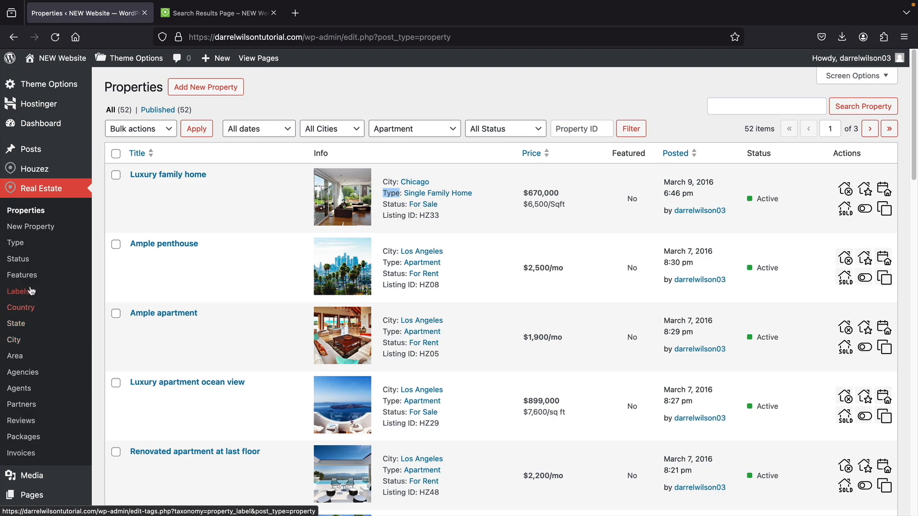
{"action": "left_click", "coordinate": [16, 243]}
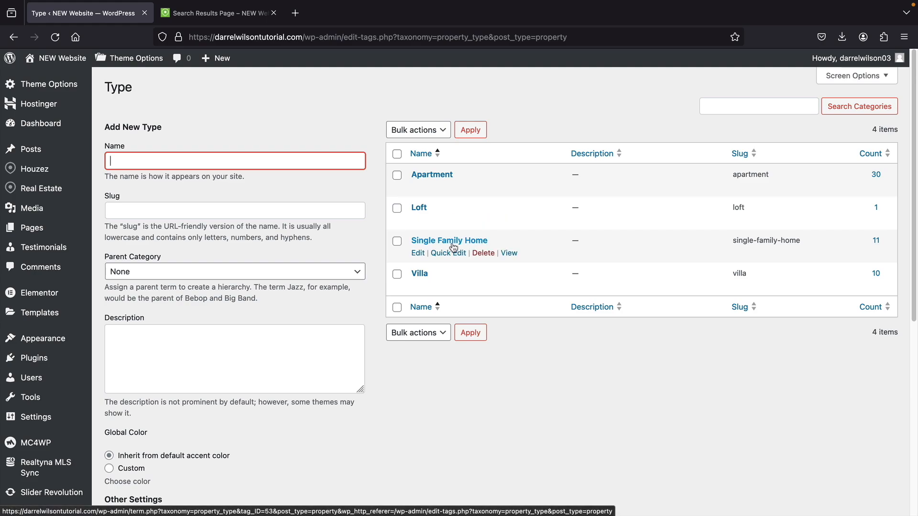
Add Commercial as a new top-level property type.
{"action": "left_click", "coordinate": [142, 158]}
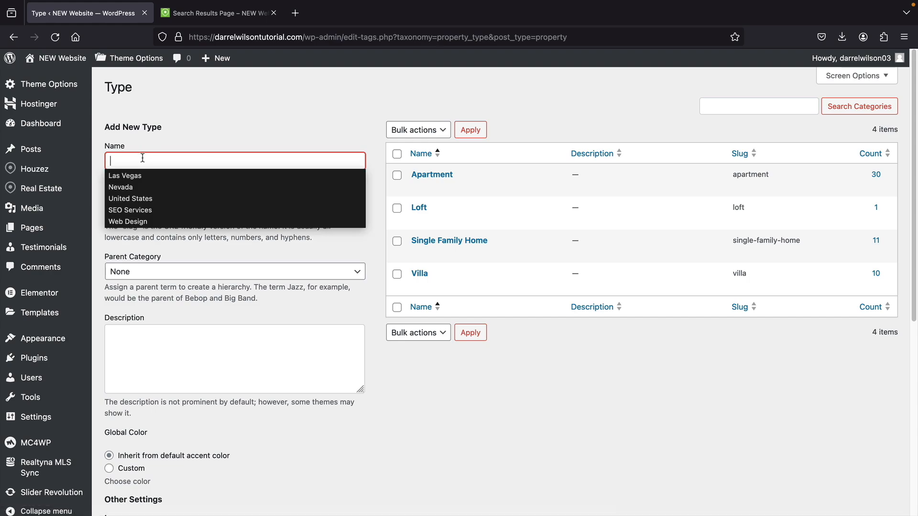
{"action": "type", "text": "Commercial"}
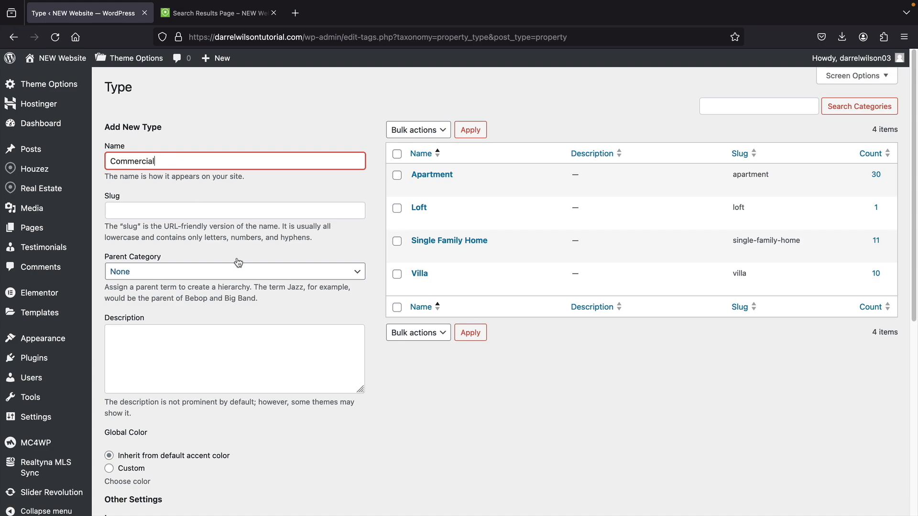
{"action": "scroll", "coordinate": [177, 289], "scroll_direction": "down", "scroll_amount": 6}
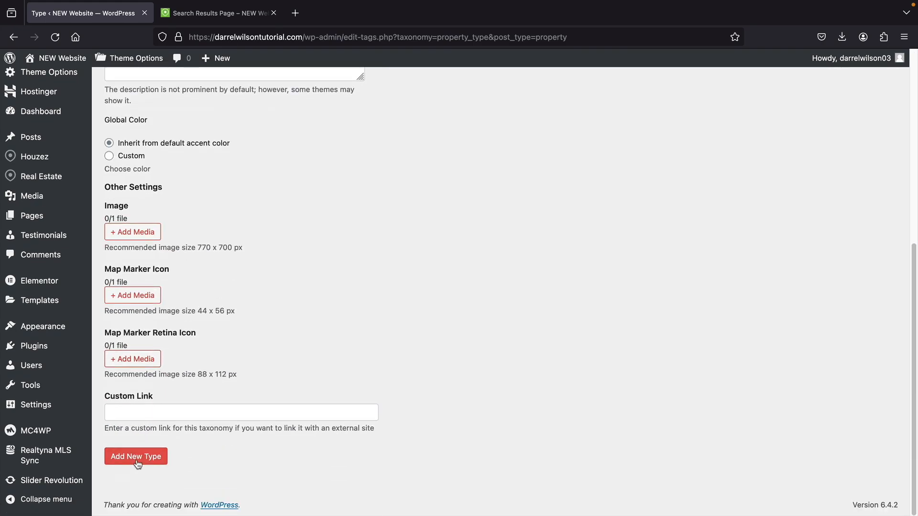
{"action": "left_click", "coordinate": [134, 458]}
{"action": "scroll", "coordinate": [296, 297], "scroll_direction": "up", "scroll_amount": 3}
{"action": "scroll", "coordinate": [296, 297], "scroll_direction": "up", "scroll_amount": 3}
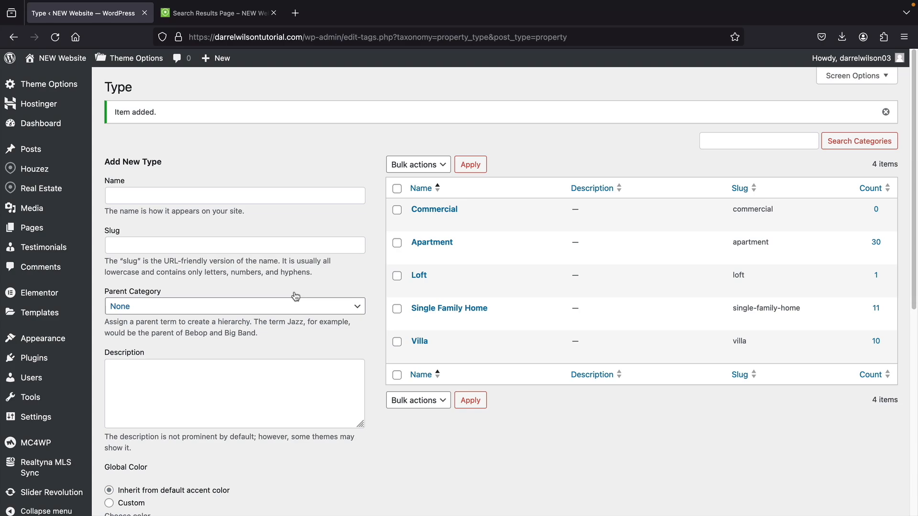
Add Small Business and Enterprise property types with Commercial as their parent.
{"action": "left_click", "coordinate": [218, 198]}
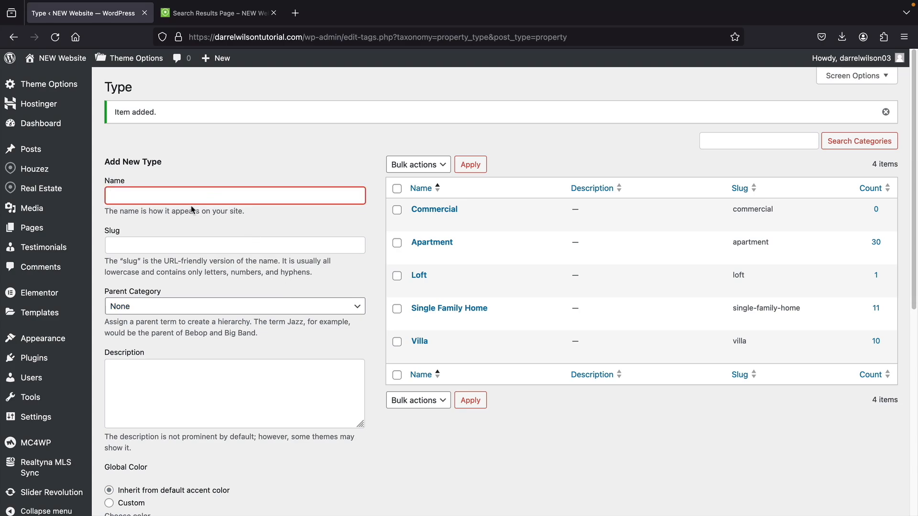
{"action": "type", "text": "Small Business"}
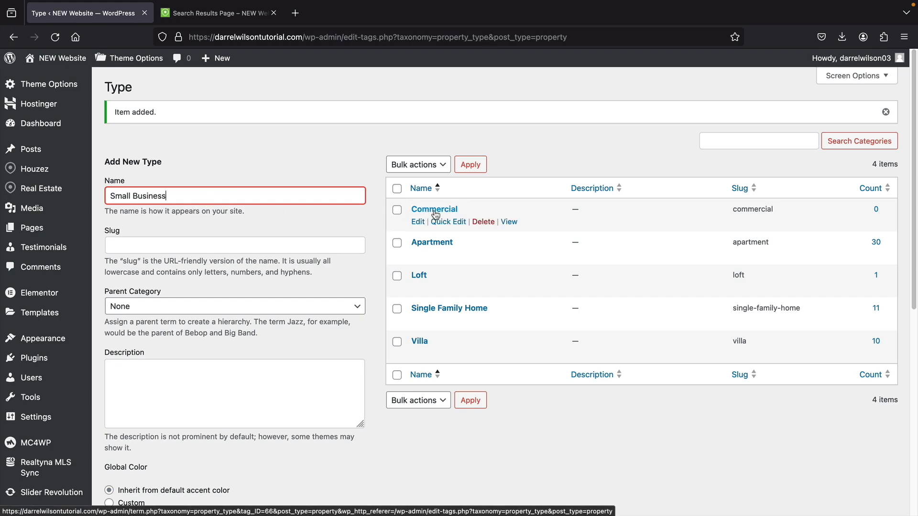
{"action": "left_click", "coordinate": [134, 308]}
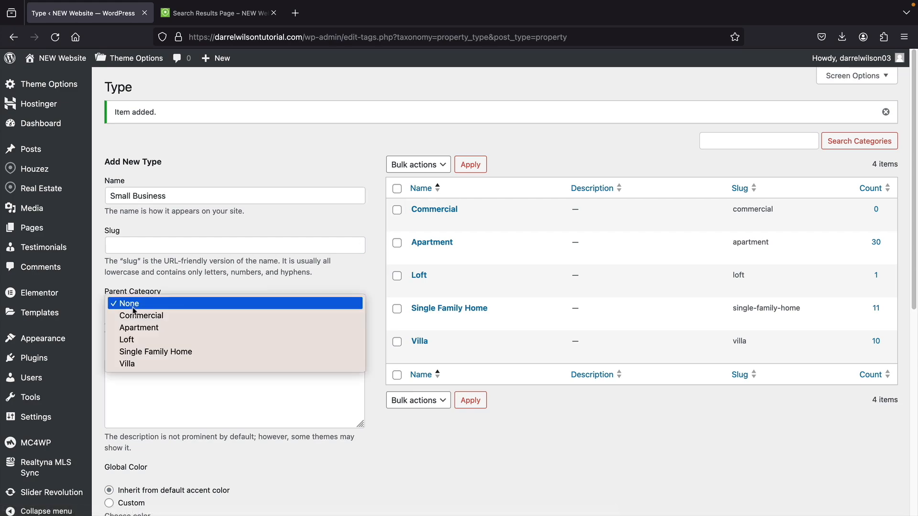
{"action": "left_click", "coordinate": [136, 315]}
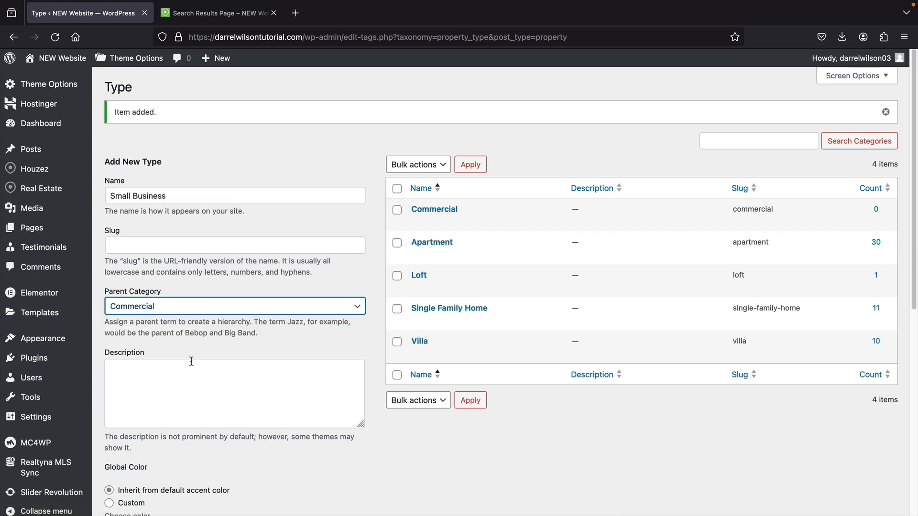
{"action": "scroll", "coordinate": [191, 361], "scroll_direction": "down", "scroll_amount": 7}
{"action": "left_click", "coordinate": [136, 457]}
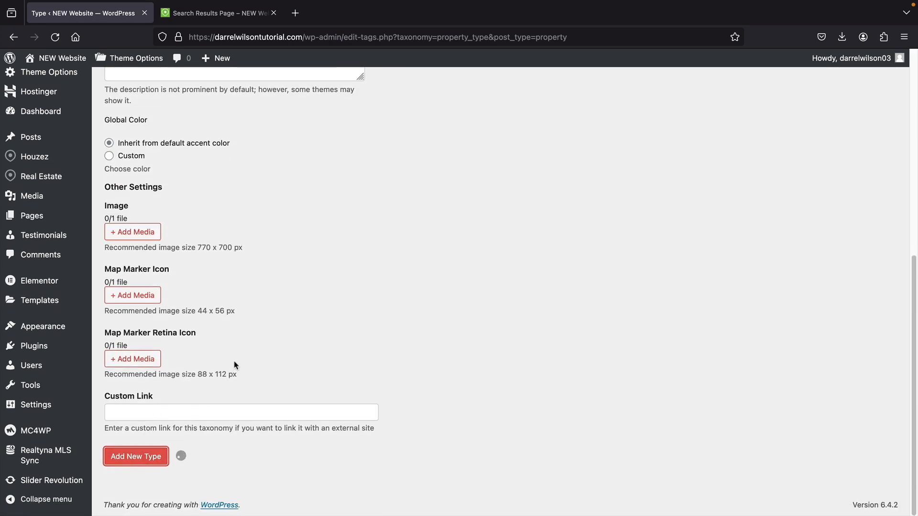
{"action": "scroll", "coordinate": [234, 360], "scroll_direction": "up", "scroll_amount": 7}
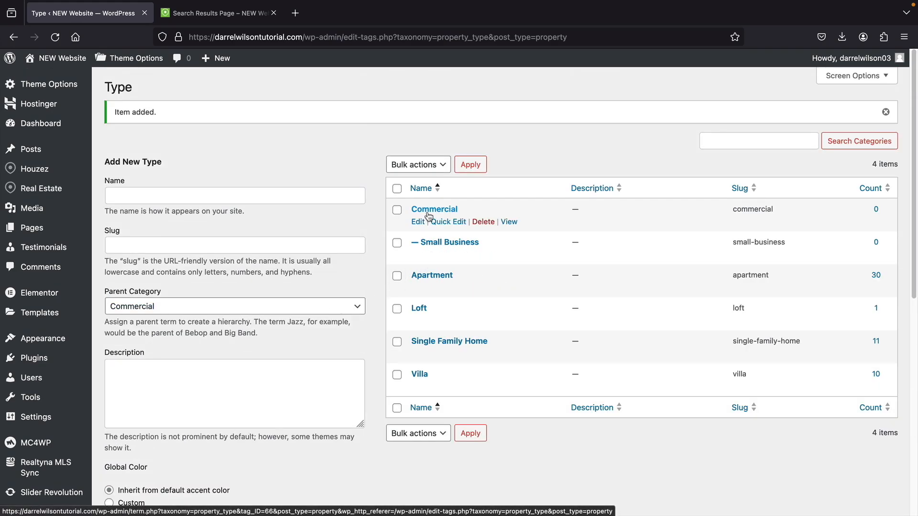
{"action": "left_click", "coordinate": [275, 196]}
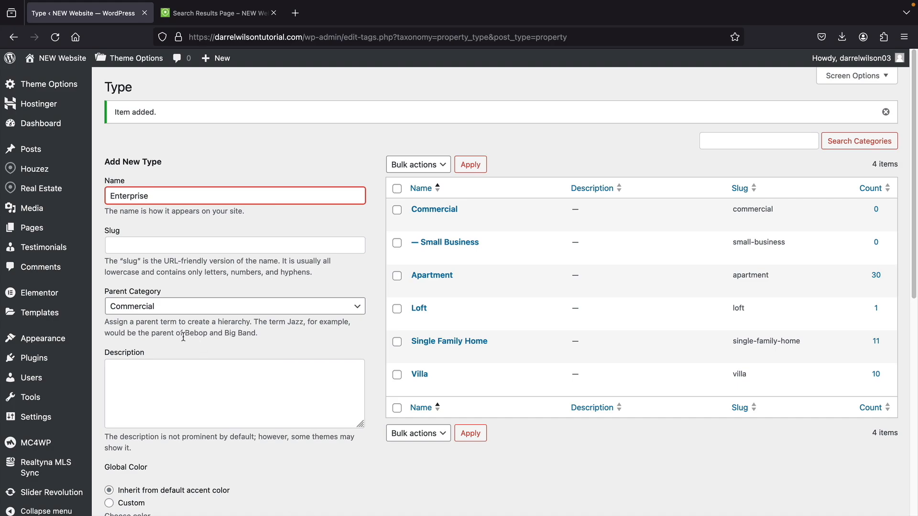
{"action": "scroll", "coordinate": [234, 338], "scroll_direction": "down", "scroll_amount": 10}
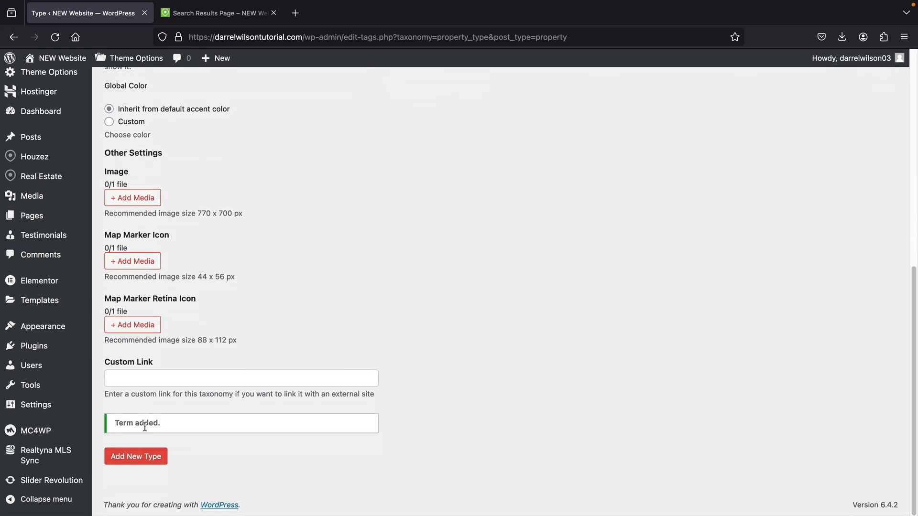
{"action": "key", "text": "Return"}
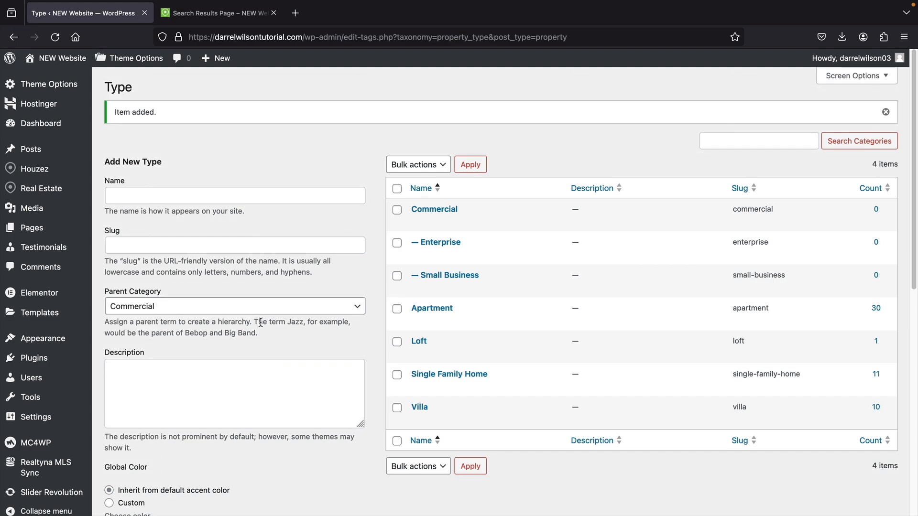
Add a new property status named 'Pre Auction'.
{"action": "mouse_move", "coordinate": [56, 191]}
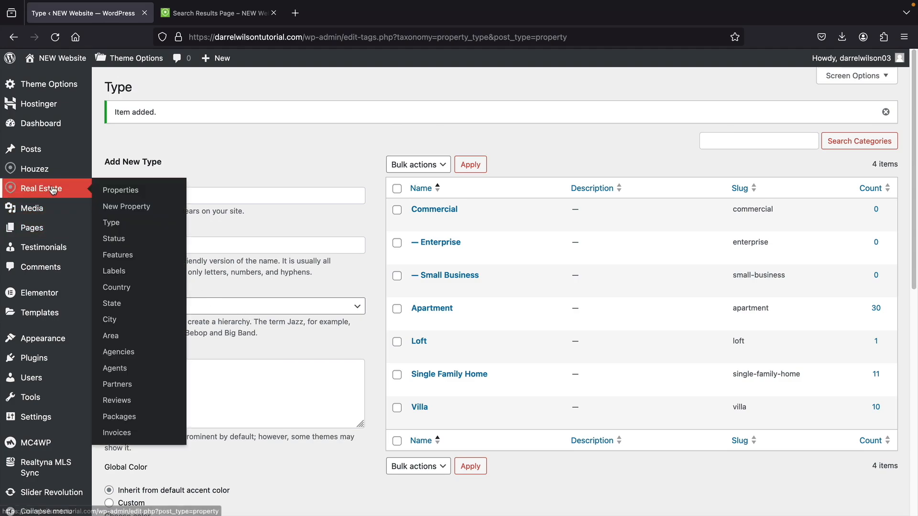
{"action": "left_click", "coordinate": [114, 238]}
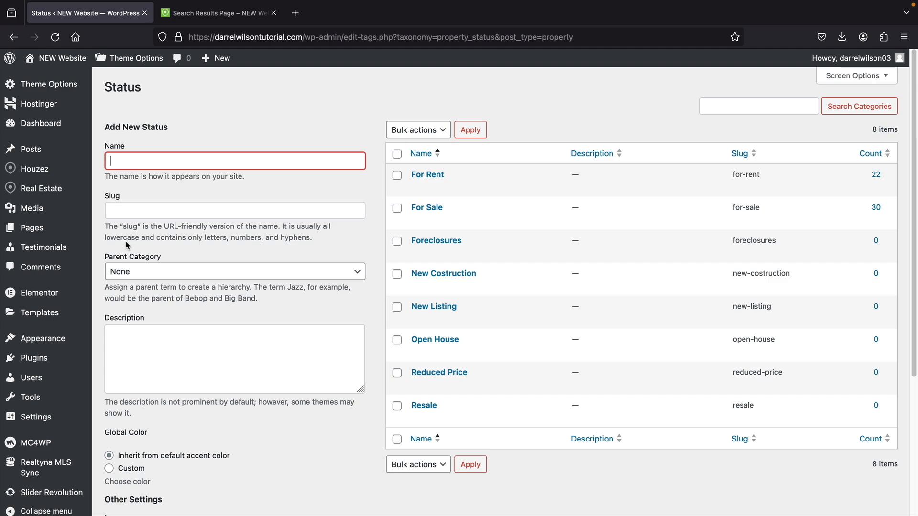
{"action": "left_click", "coordinate": [161, 163]}
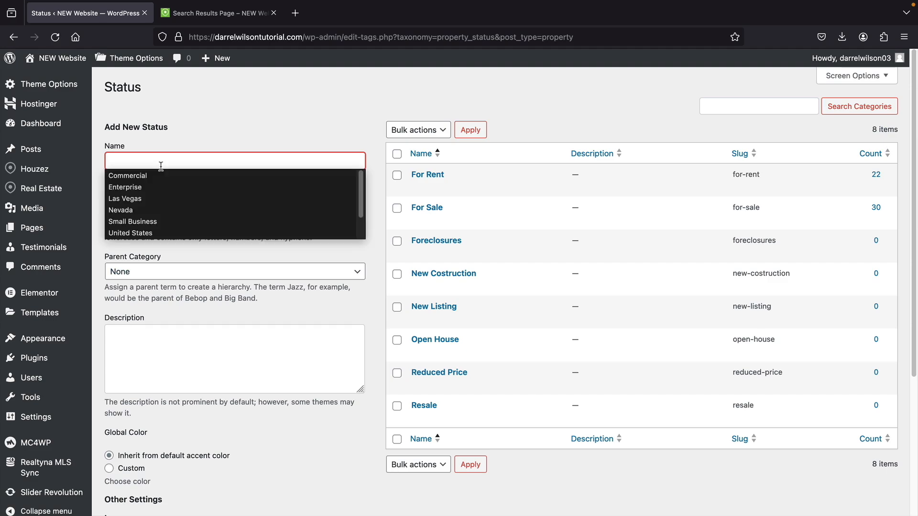
{"action": "type", "text": "Auction"}
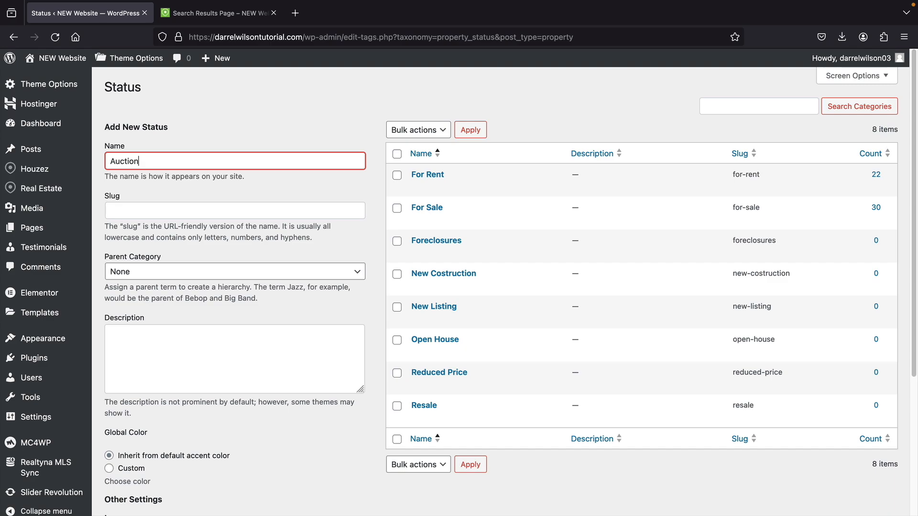
{"action": "left_click", "coordinate": [110, 162]}
{"action": "type", "text": "Pre"}
{"action": "scroll", "coordinate": [166, 219], "scroll_direction": "down", "scroll_amount": 4}
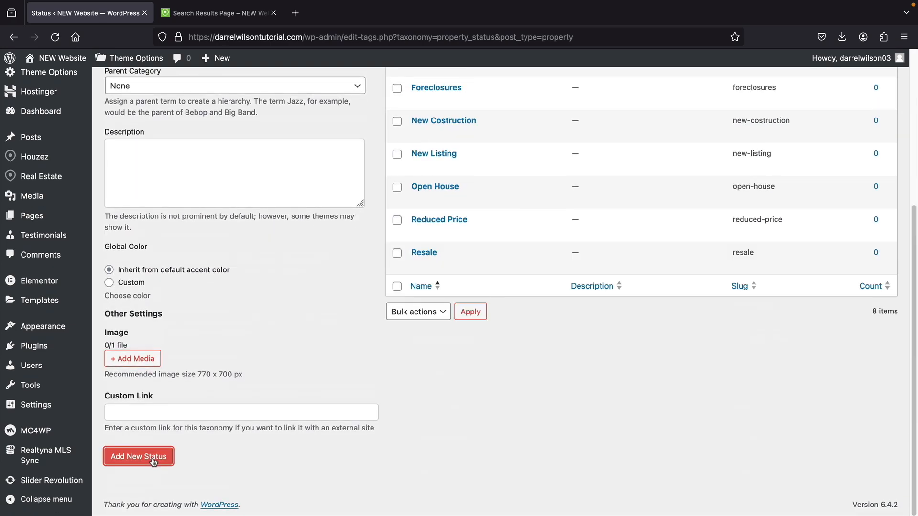
{"action": "left_click", "coordinate": [153, 460]}
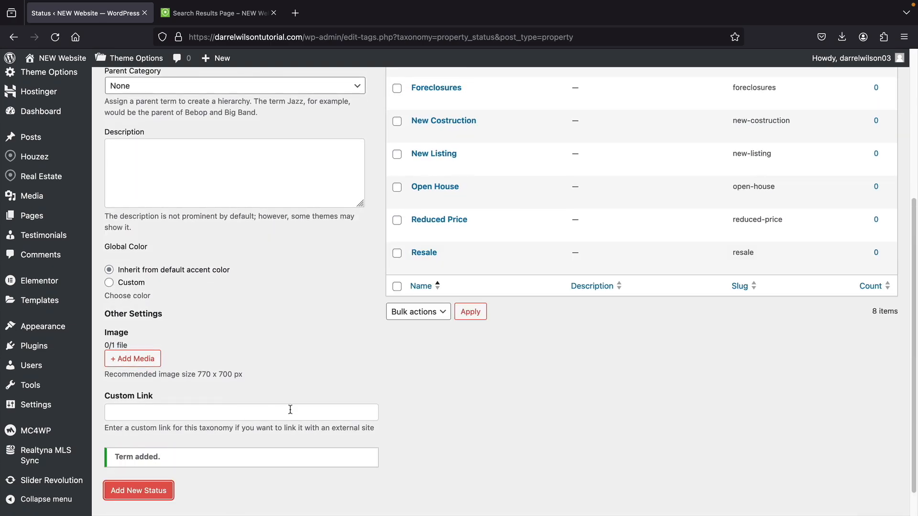
{"action": "scroll", "coordinate": [359, 394], "scroll_direction": "up", "scroll_amount": 5}
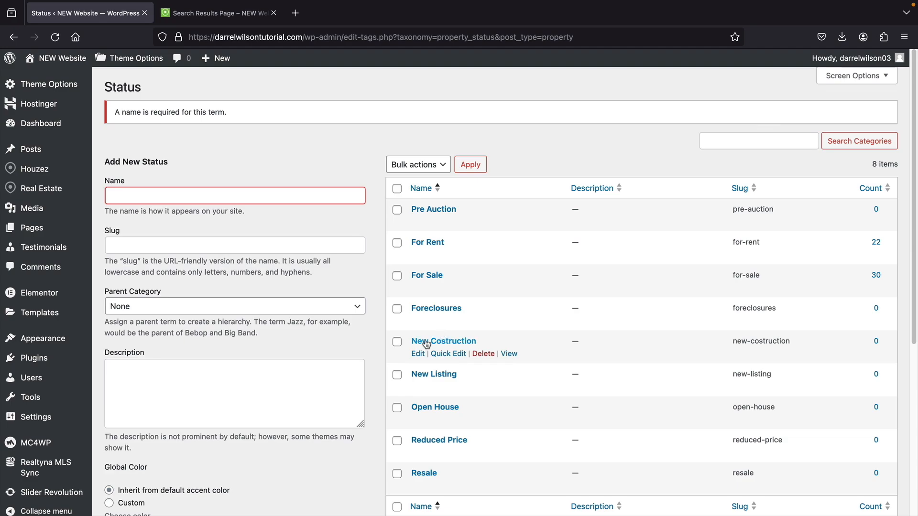
Bulk-delete the New Costruction and Resale statuses.
{"action": "left_click", "coordinate": [396, 342]}
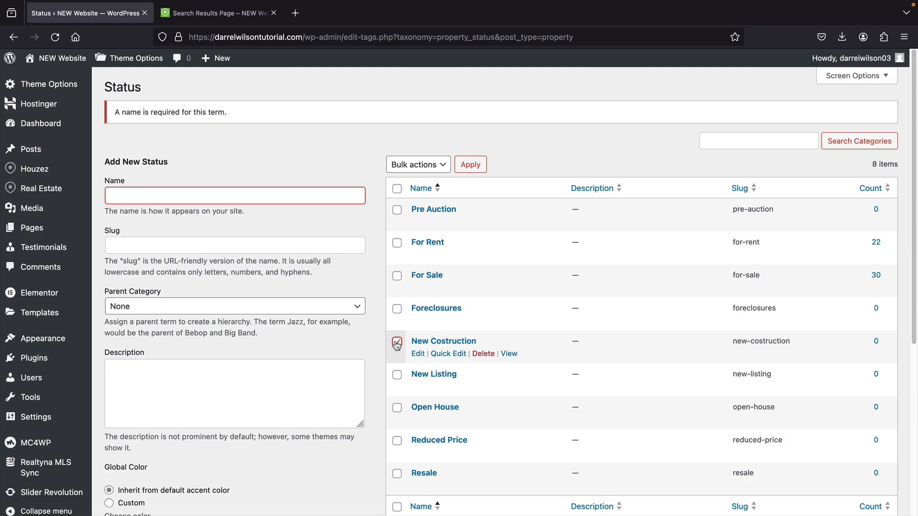
{"action": "scroll", "coordinate": [394, 378], "scroll_direction": "down", "scroll_amount": 2}
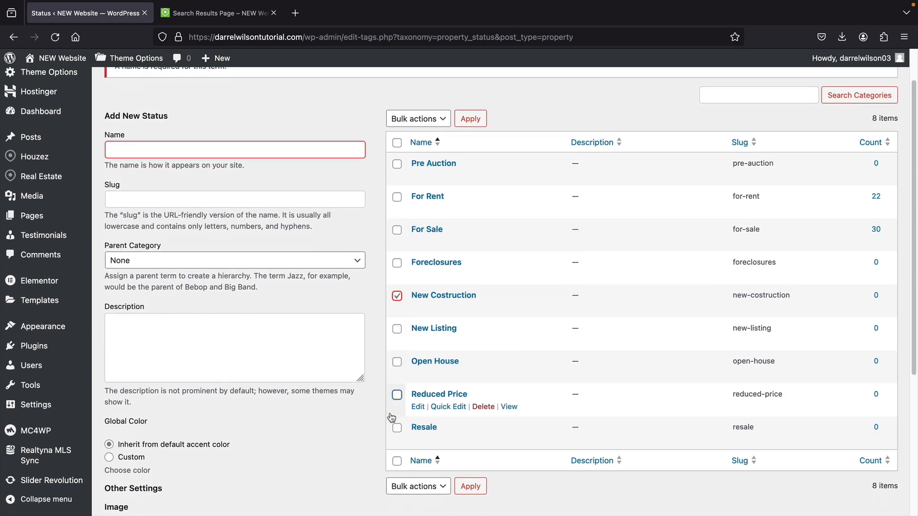
{"action": "left_click", "coordinate": [396, 473]}
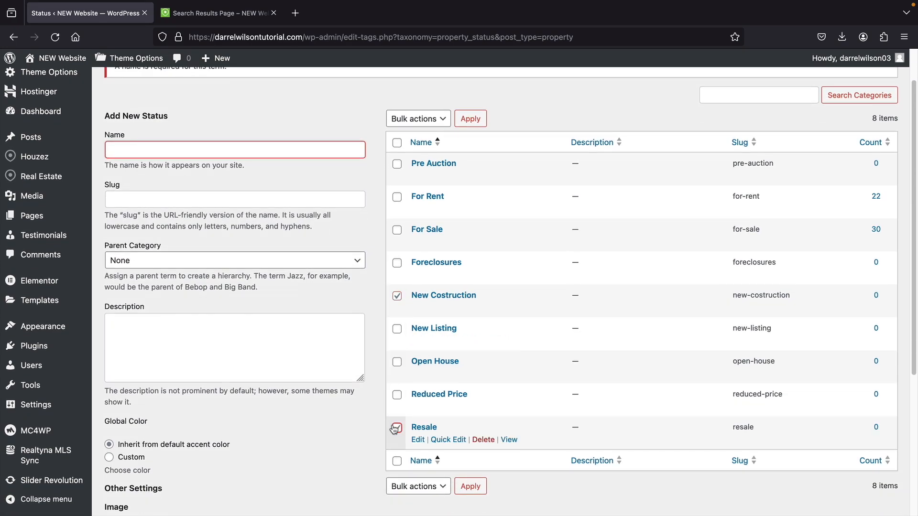
{"action": "left_click", "coordinate": [425, 119]}
{"action": "left_click", "coordinate": [425, 128]}
{"action": "left_click", "coordinate": [469, 122]}
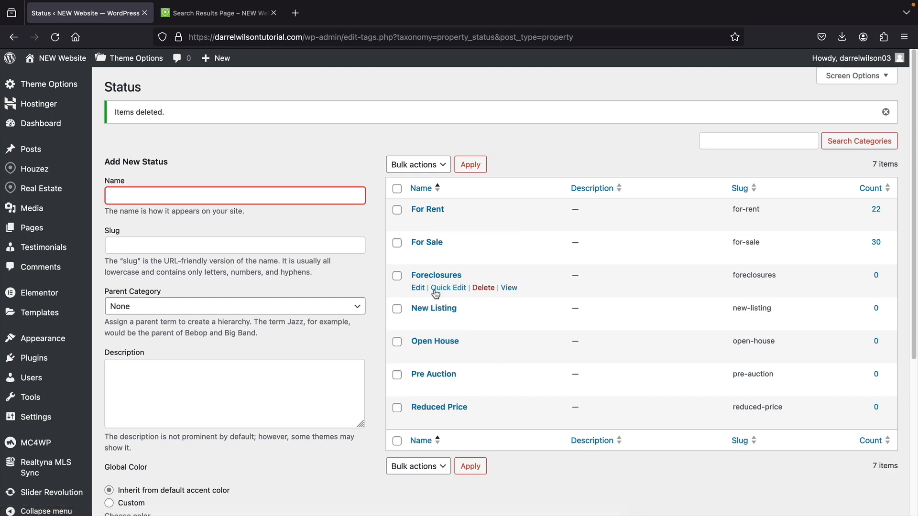
Open Real Estate > Features and browse the 15 existing features.
{"action": "mouse_move", "coordinate": [44, 192]}
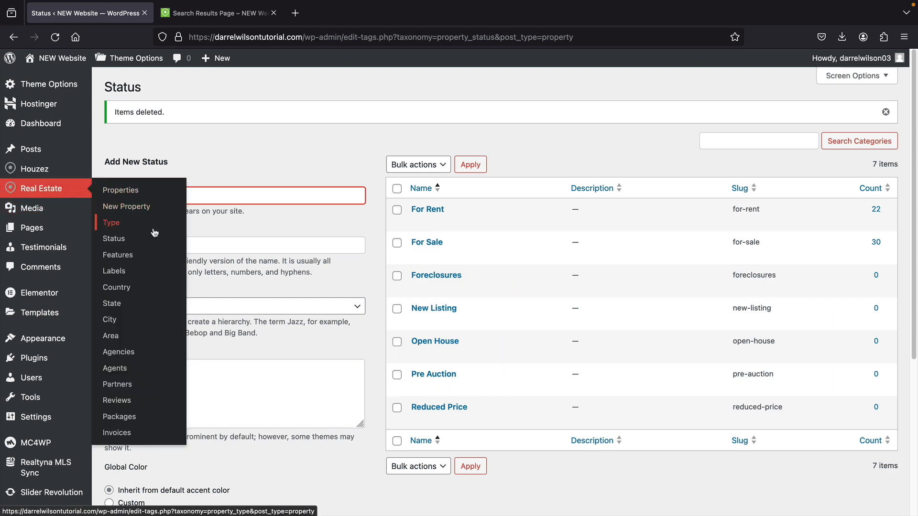
{"action": "left_click", "coordinate": [144, 256]}
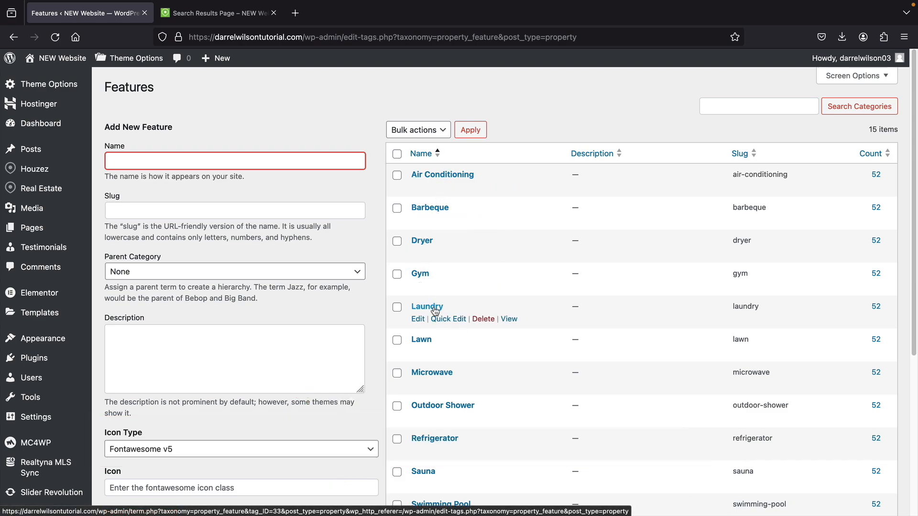
{"action": "scroll", "coordinate": [435, 306], "scroll_direction": "down", "scroll_amount": 5}
{"action": "scroll", "coordinate": [477, 366], "scroll_direction": "down", "scroll_amount": 3}
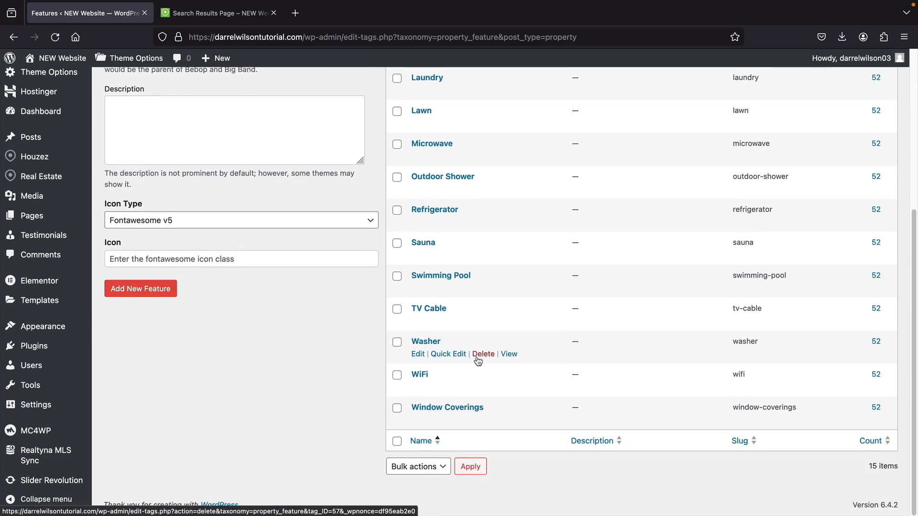
{"action": "scroll", "coordinate": [457, 375], "scroll_direction": "up", "scroll_amount": 8}
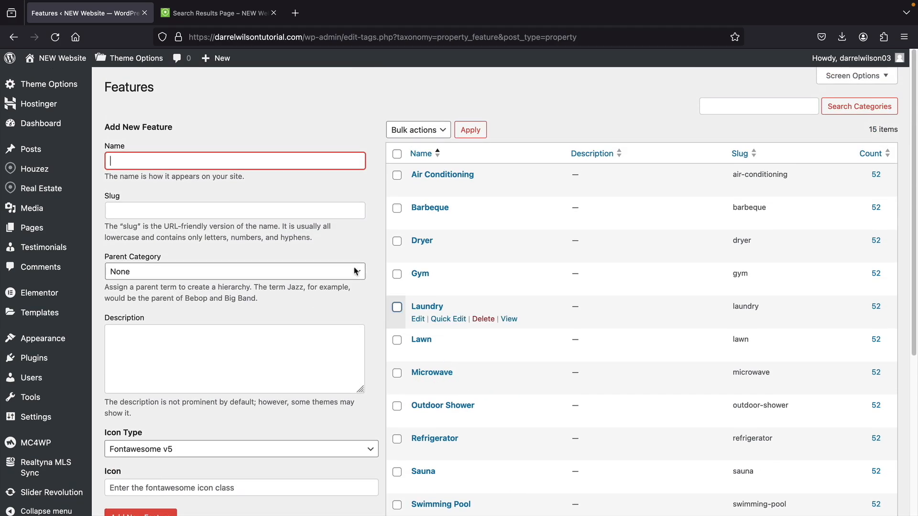
Start typing a 'Swimm' feature name, then clear it without saving.
{"action": "left_click", "coordinate": [268, 162]}
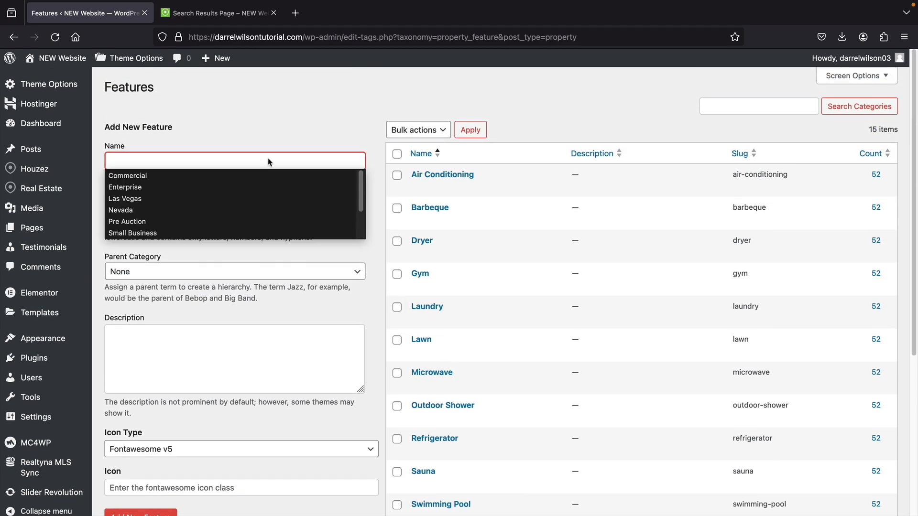
{"action": "type", "text": "Swimm"}
{"action": "key", "text": "BackSpace"}
{"action": "key", "text": "BackSpace"}
{"action": "key", "text": "BackSpace"}
{"action": "key", "text": "BackSpace"}
{"action": "key", "text": "BackSpace"}
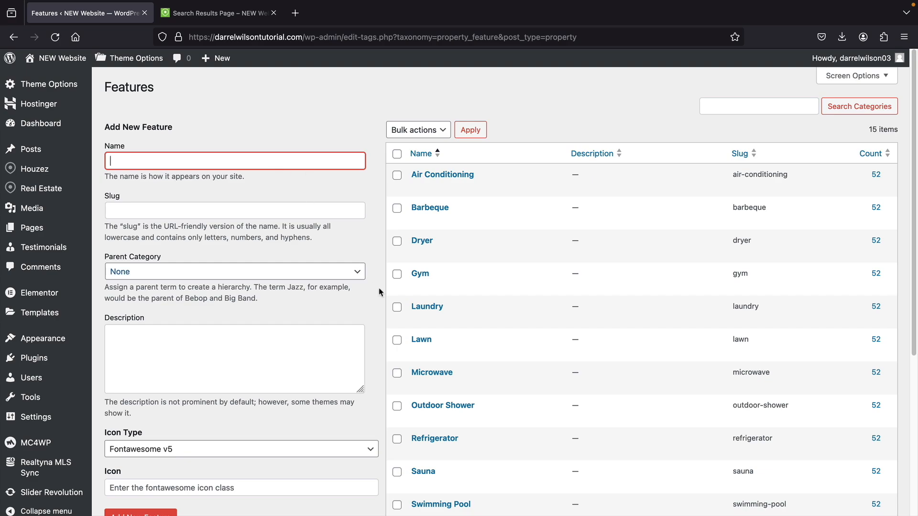
{"action": "scroll", "coordinate": [400, 324], "scroll_direction": "down", "scroll_amount": 3}
{"action": "scroll", "coordinate": [467, 423], "scroll_direction": "up", "scroll_amount": 3}
{"action": "mouse_move", "coordinate": [48, 189]}
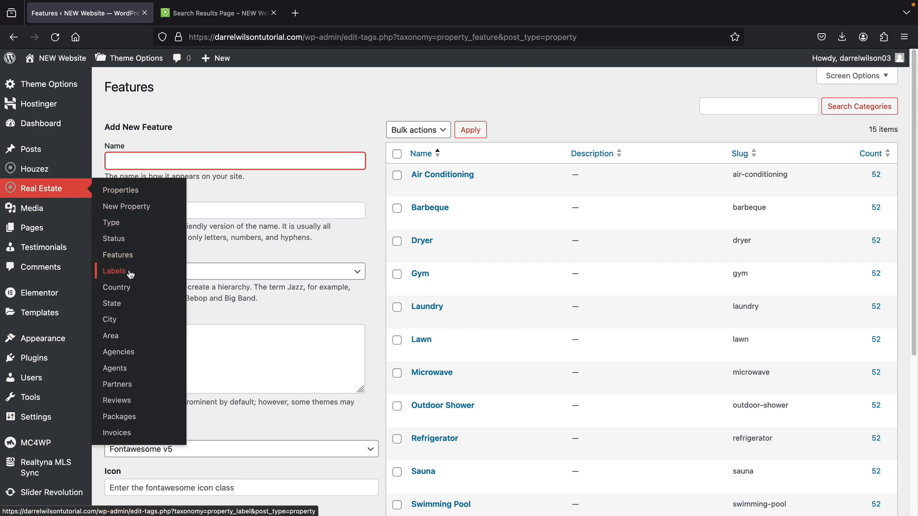
On the Labels page, check the live results page, then add a Hot Sale label.
{"action": "left_click", "coordinate": [130, 272]}
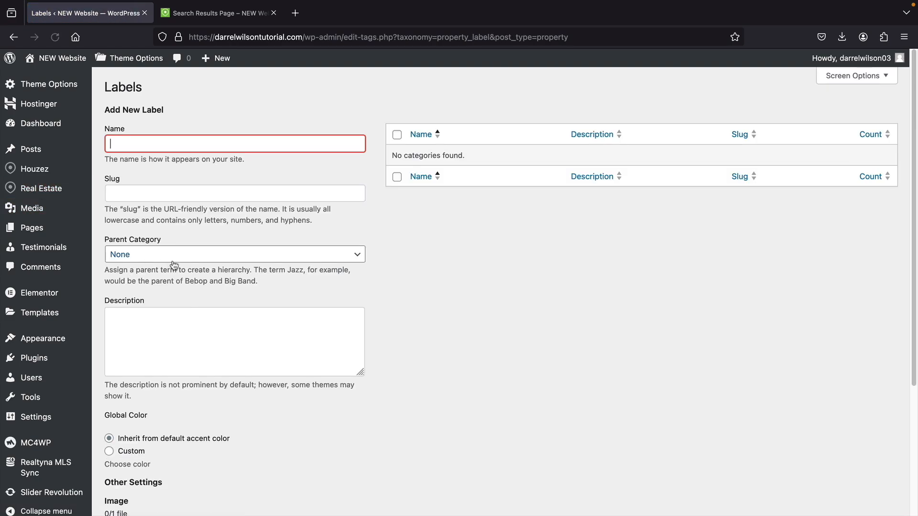
{"action": "left_click", "coordinate": [207, 18]}
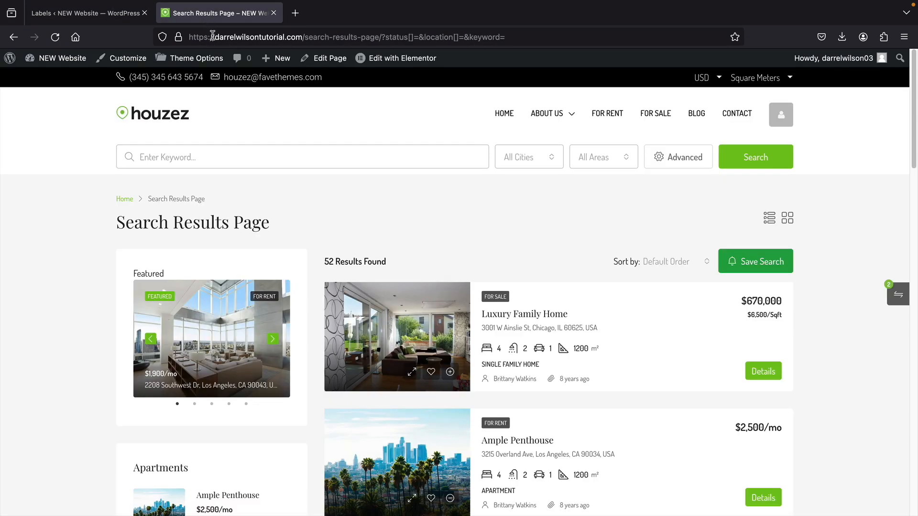
{"action": "scroll", "coordinate": [358, 325], "scroll_direction": "down", "scroll_amount": 3}
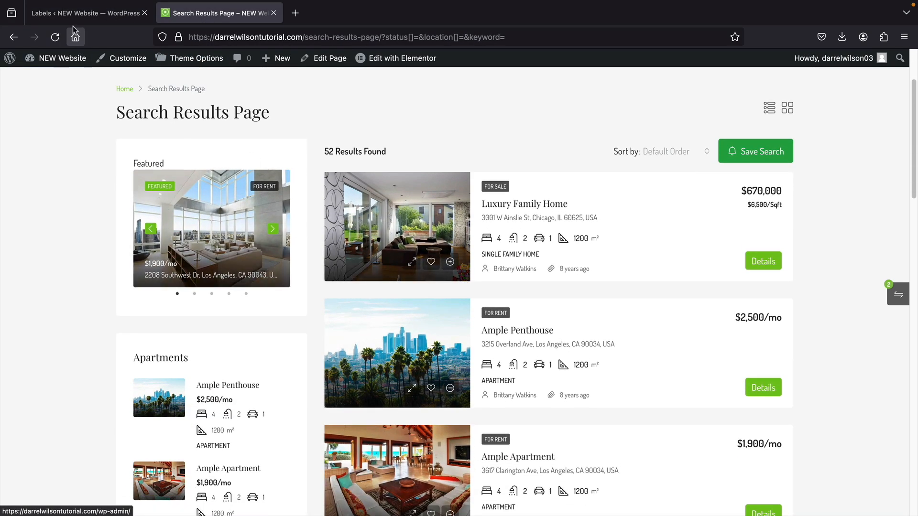
{"action": "left_click", "coordinate": [87, 13]}
{"action": "type", "text": "Hot Sale"}
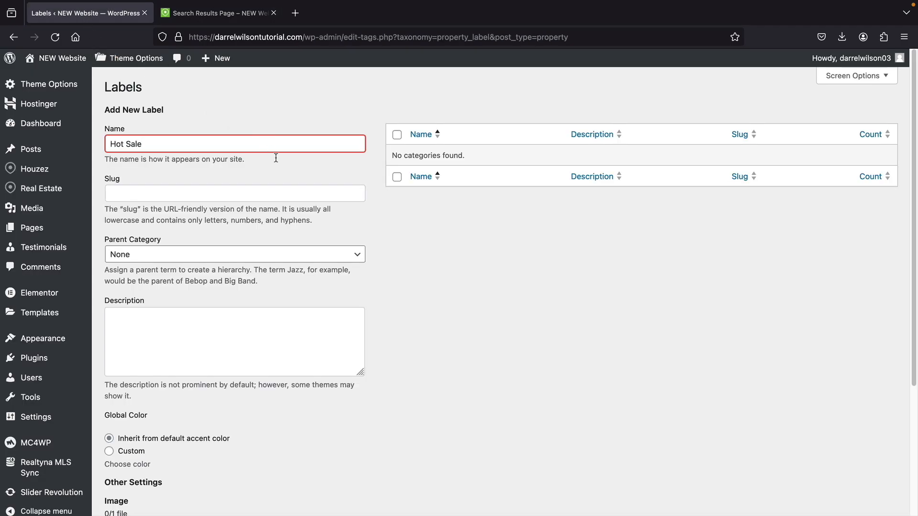
{"action": "scroll", "coordinate": [276, 158], "scroll_direction": "down", "scroll_amount": 5}
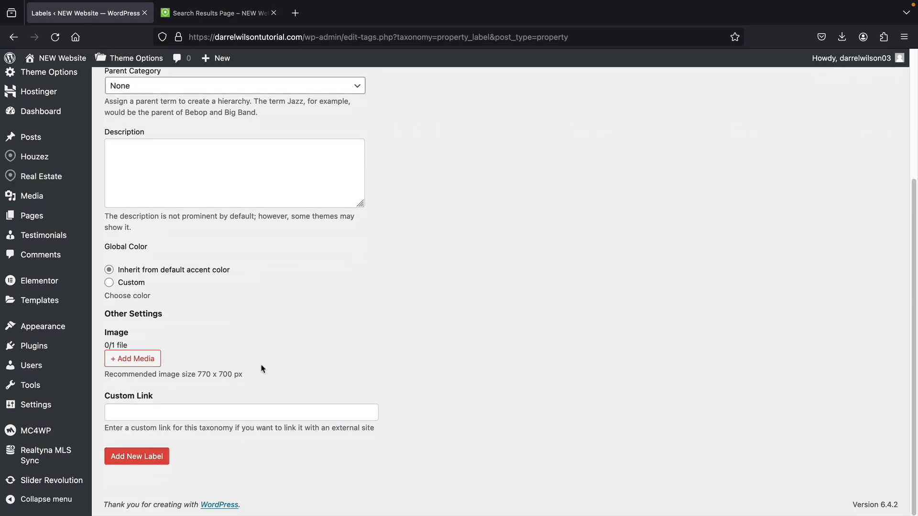
{"action": "left_click", "coordinate": [137, 455]}
Add a Reduced Price label.
{"action": "scroll", "coordinate": [282, 270], "scroll_direction": "up", "scroll_amount": 5}
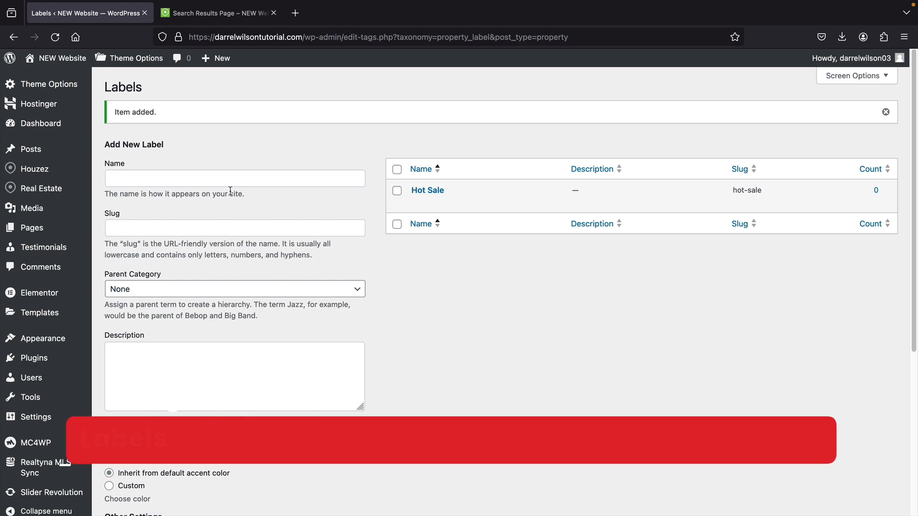
{"action": "left_click", "coordinate": [229, 184]}
{"action": "type", "text": "Reduc"}
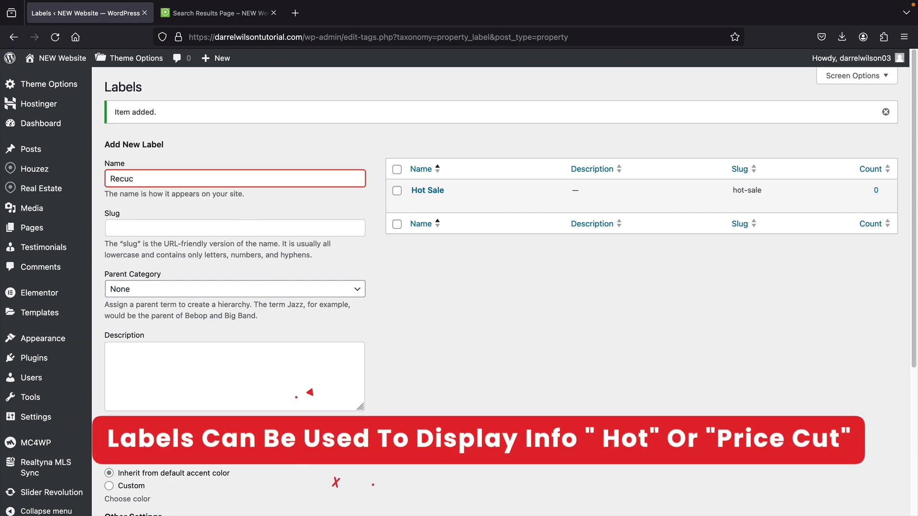
{"action": "key", "text": "BackSpace"}
{"action": "key", "text": "BackSpace"}
{"action": "key", "text": "BackSpace"}
{"action": "type", "text": "duced Price"}
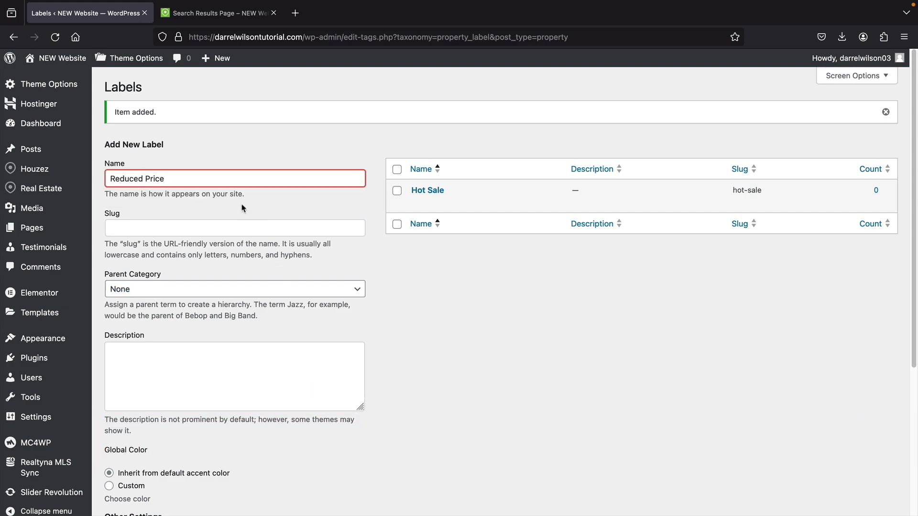
{"action": "scroll", "coordinate": [190, 323], "scroll_direction": "down", "scroll_amount": 5}
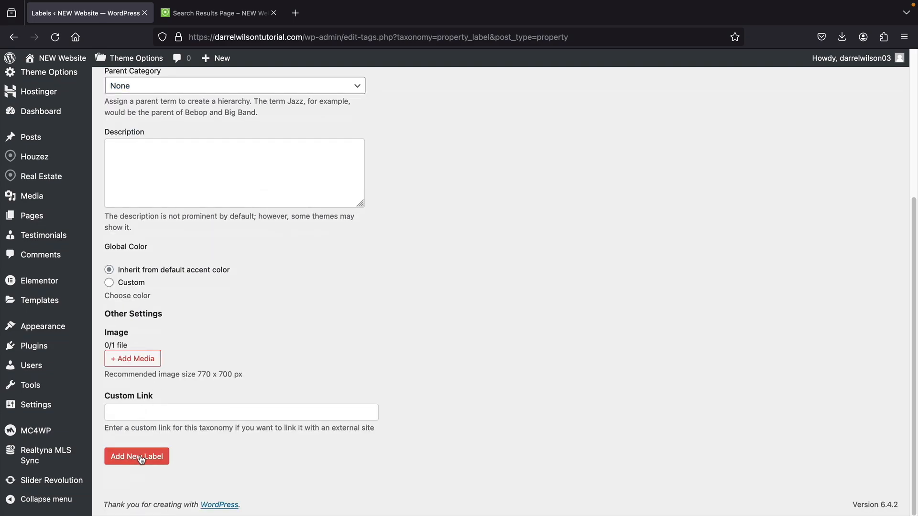
{"action": "left_click", "coordinate": [139, 455]}
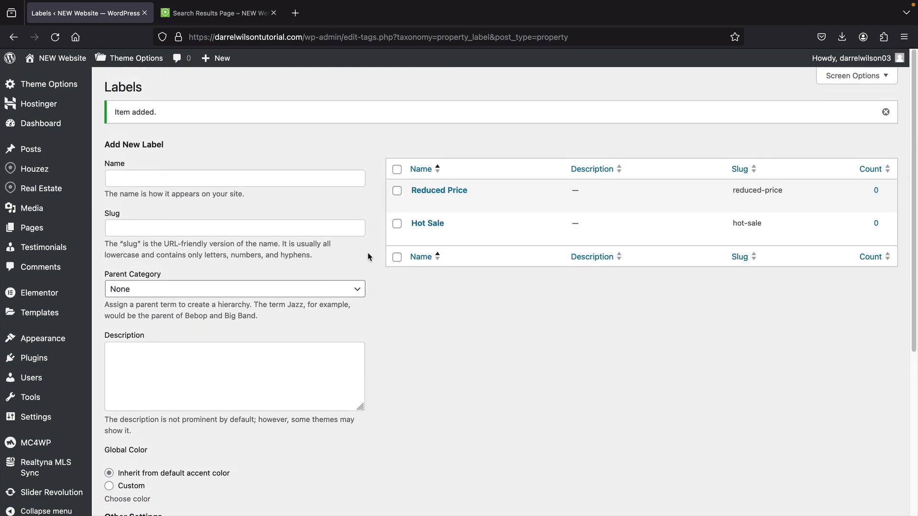
Add a Quick Sale label.
{"action": "left_click", "coordinate": [223, 174]}
{"action": "type", "text": "Quick Sale"}
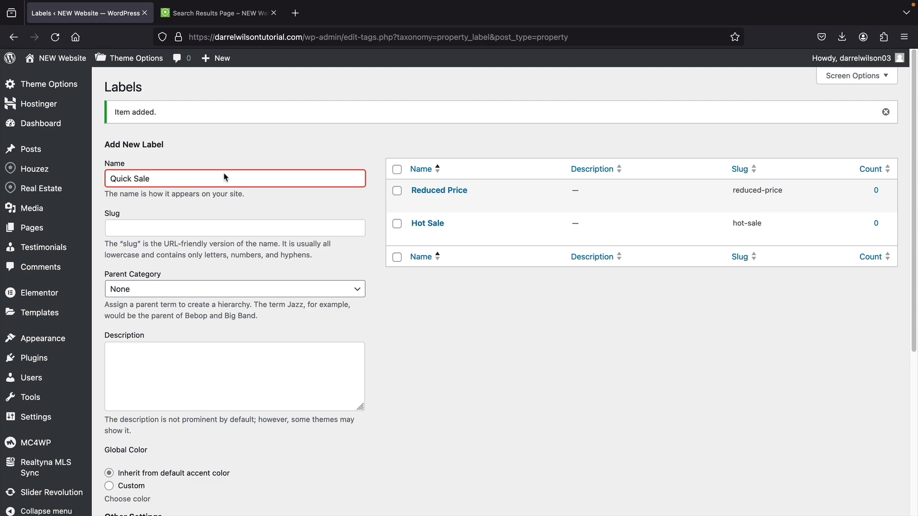
{"action": "scroll", "coordinate": [219, 239], "scroll_direction": "down", "scroll_amount": 5}
{"action": "left_click", "coordinate": [125, 455]}
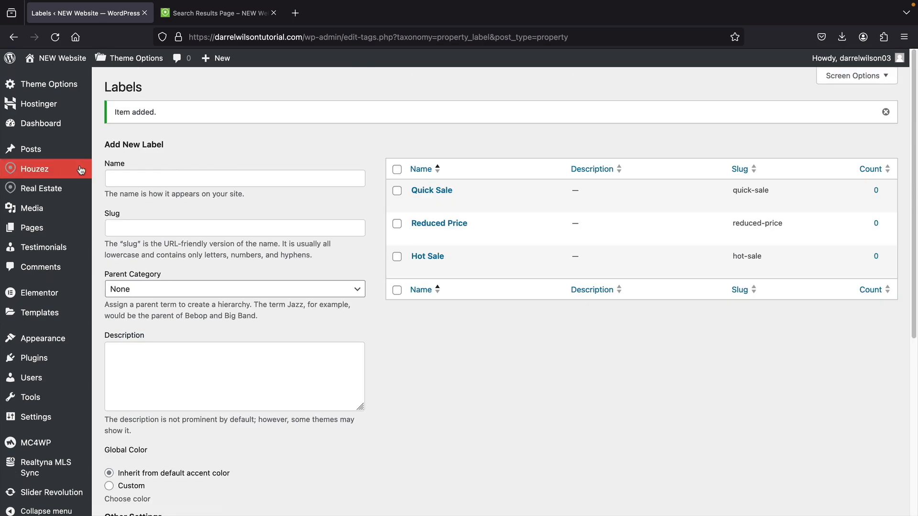
Open the Real Estate > Country list, which has no countries added yet.
{"action": "mouse_move", "coordinate": [51, 193]}
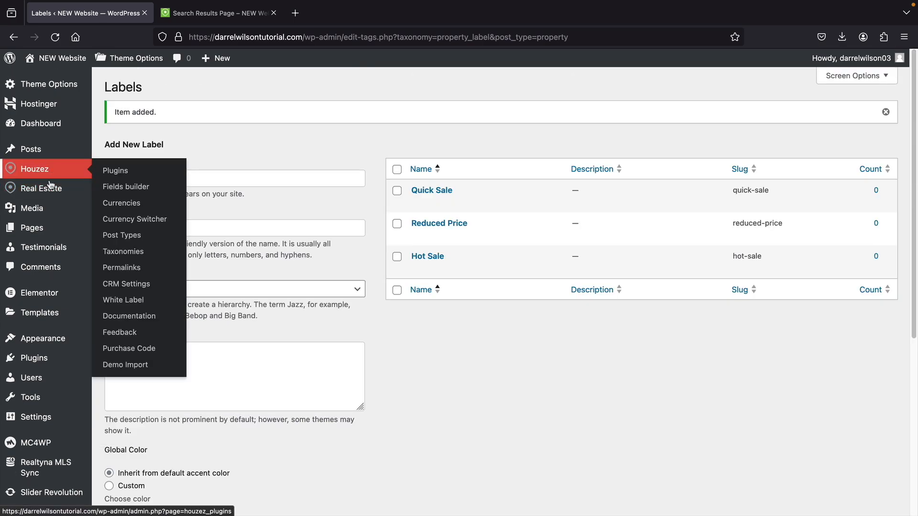
{"action": "mouse_move", "coordinate": [53, 191]}
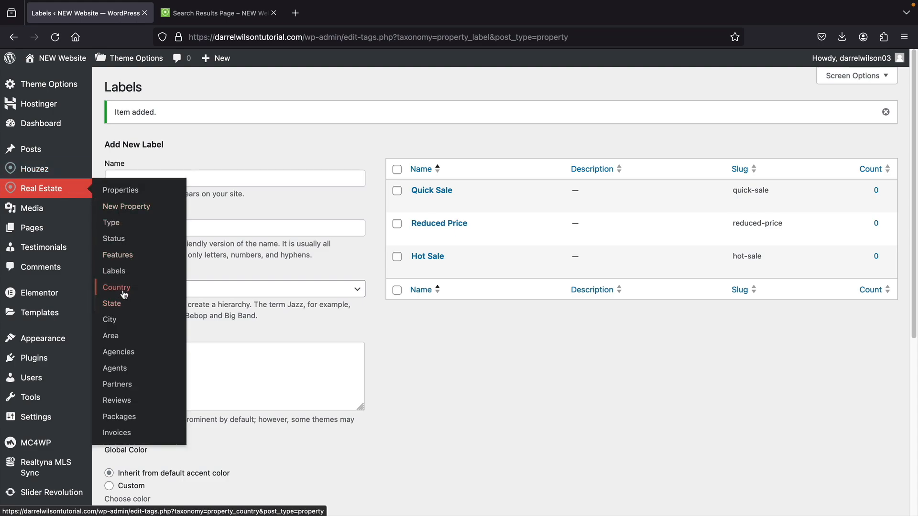
{"action": "left_click", "coordinate": [125, 293]}
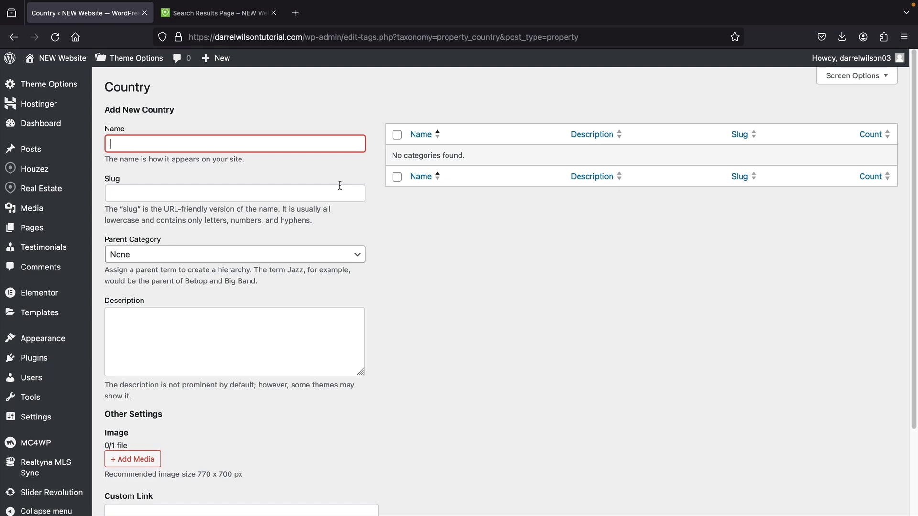
{"action": "mouse_move", "coordinate": [54, 193]}
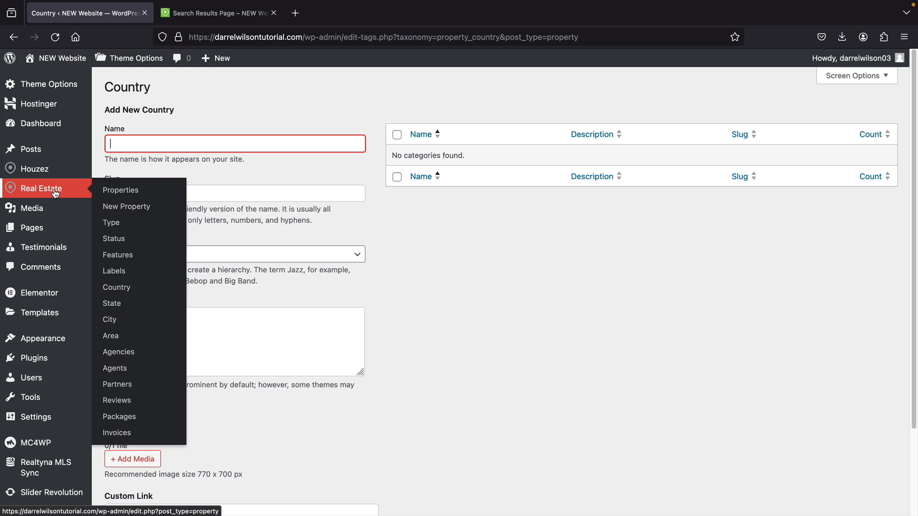
Add Nevada as the first property state.
{"action": "left_click", "coordinate": [124, 305]}
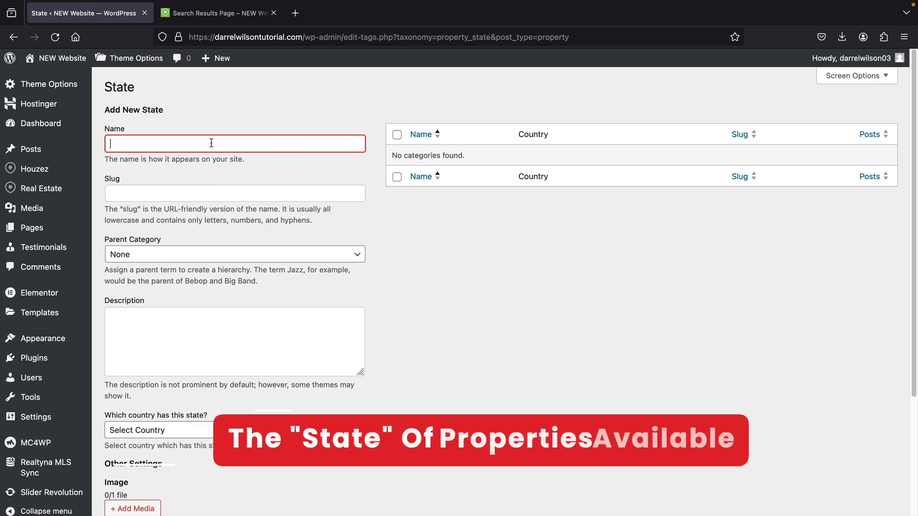
{"action": "type", "text": "Nevada"}
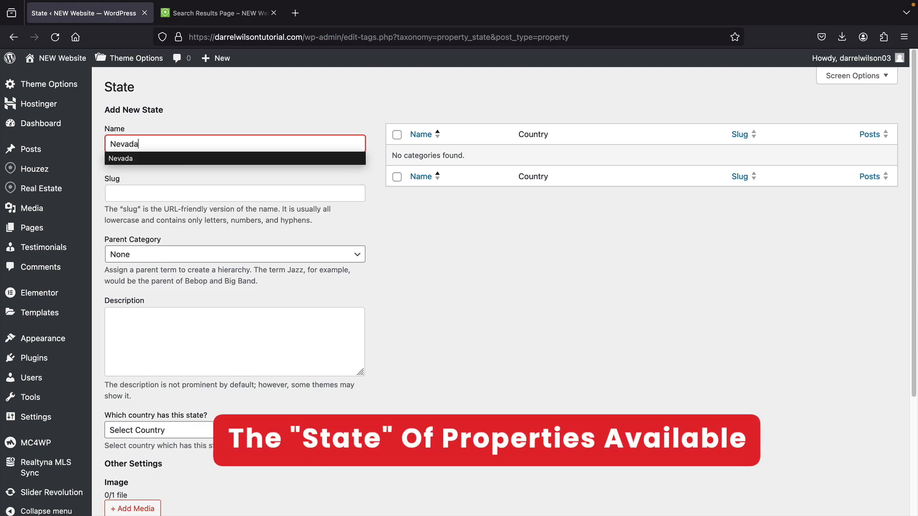
{"action": "key", "text": "Tab"}
{"action": "scroll", "coordinate": [246, 343], "scroll_direction": "down", "scroll_amount": 5}
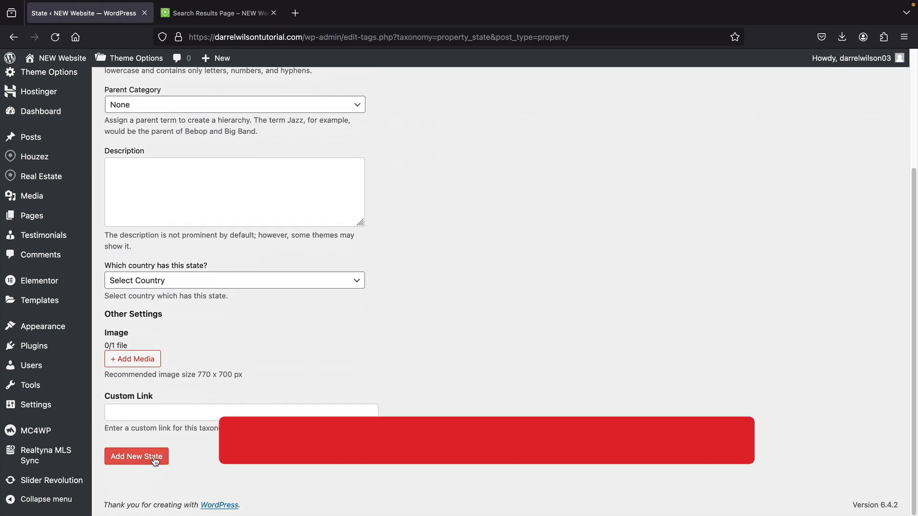
{"action": "left_click", "coordinate": [137, 457]}
Add California and New York as further property states.
{"action": "type", "text": "California"}
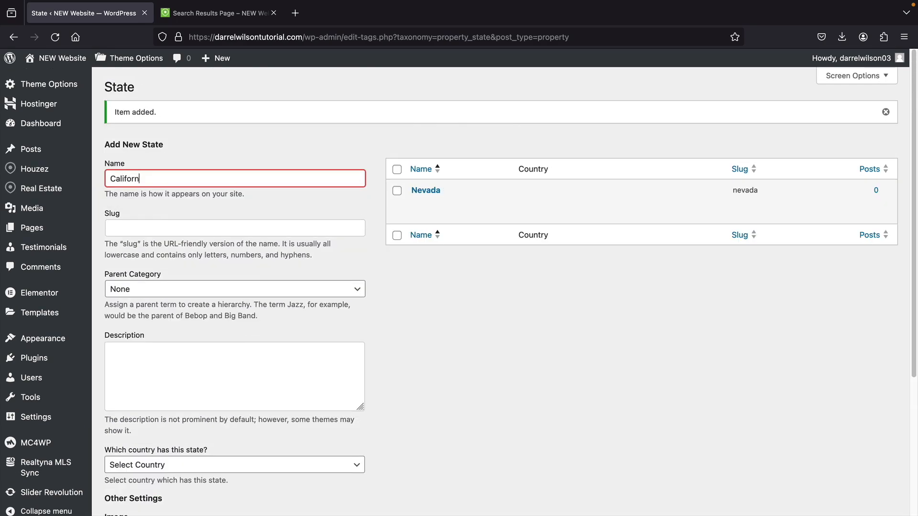
{"action": "scroll", "coordinate": [229, 370], "scroll_direction": "down", "scroll_amount": 5}
{"action": "scroll", "coordinate": [229, 370], "scroll_direction": "up", "scroll_amount": 5}
{"action": "left_click", "coordinate": [182, 177]}
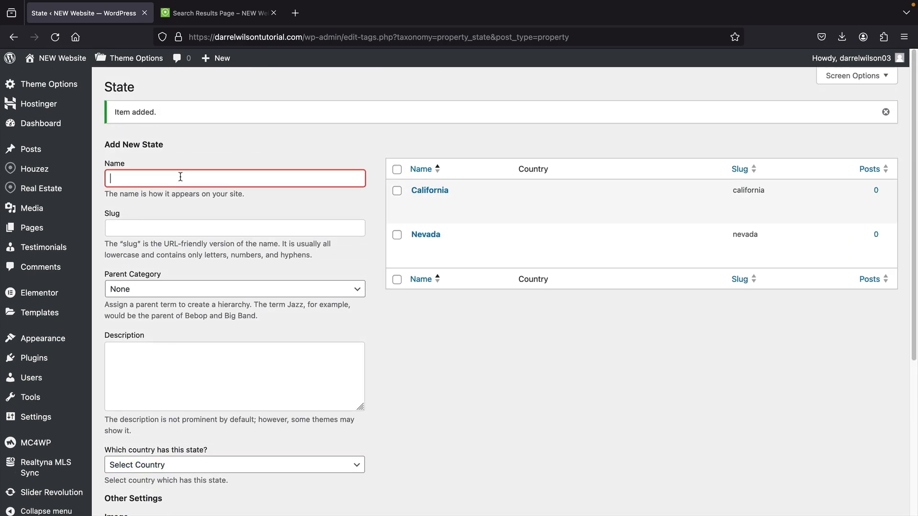
{"action": "type", "text": "New York"}
{"action": "scroll", "coordinate": [239, 300], "scroll_direction": "down", "scroll_amount": 5}
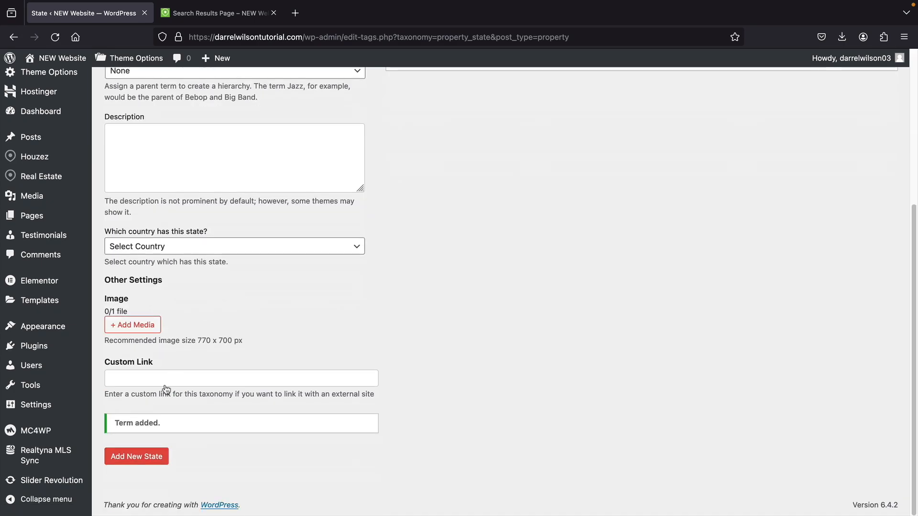
{"action": "left_click", "coordinate": [136, 457]}
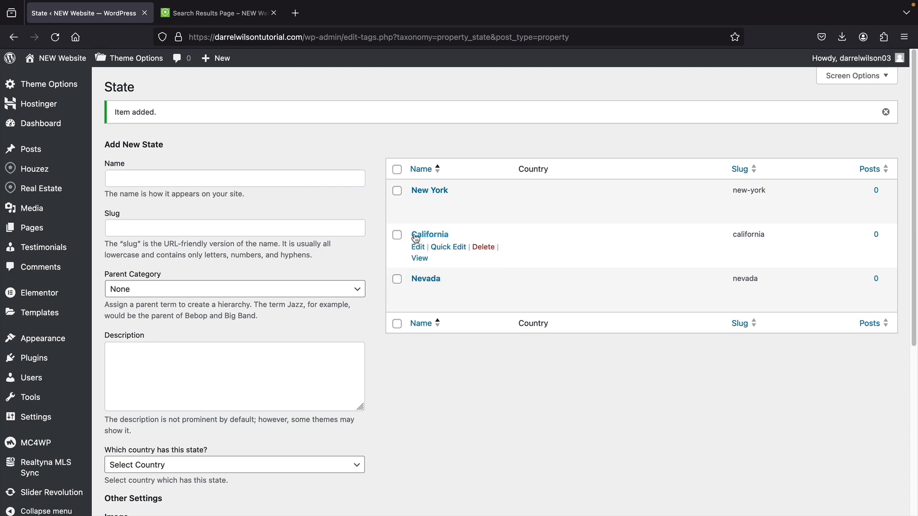
{"action": "mouse_move", "coordinate": [54, 194]}
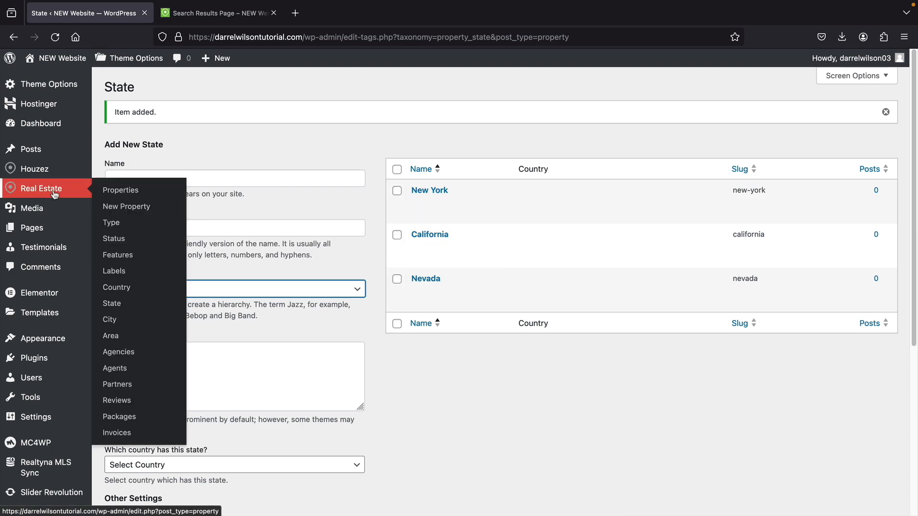
{"action": "left_click", "coordinate": [111, 320]}
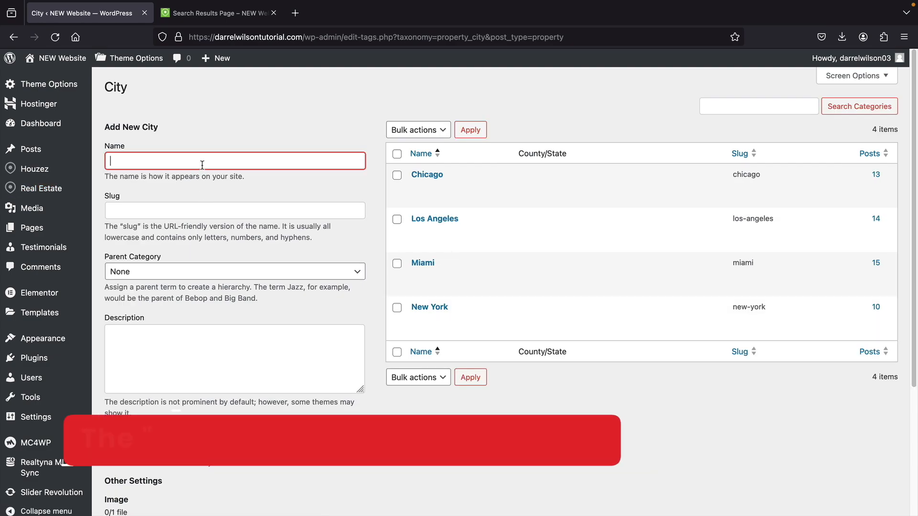
Create the city Las Vegas with Nevada chosen under 'Which state has this city?'.
{"action": "left_click", "coordinate": [201, 162]}
{"action": "left_click", "coordinate": [186, 233]}
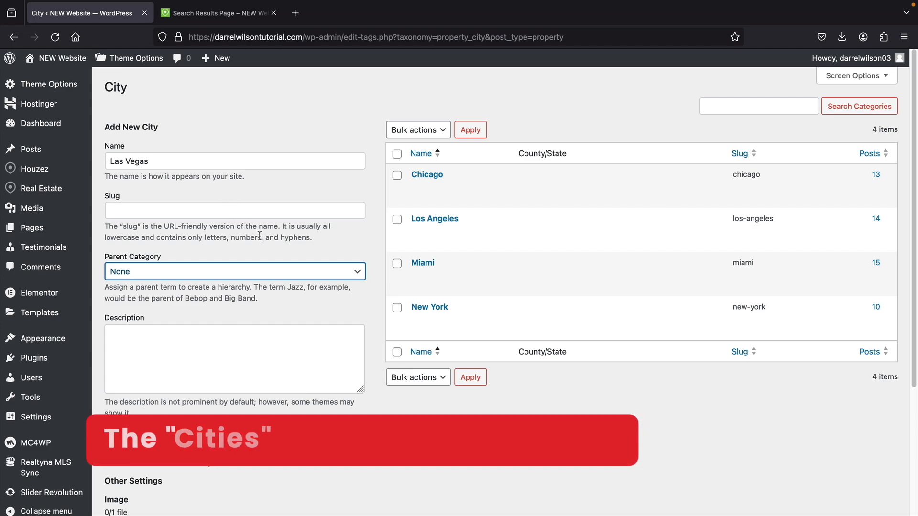
{"action": "scroll", "coordinate": [282, 234], "scroll_direction": "down", "scroll_amount": 2}
{"action": "scroll", "coordinate": [281, 232], "scroll_direction": "down", "scroll_amount": 4}
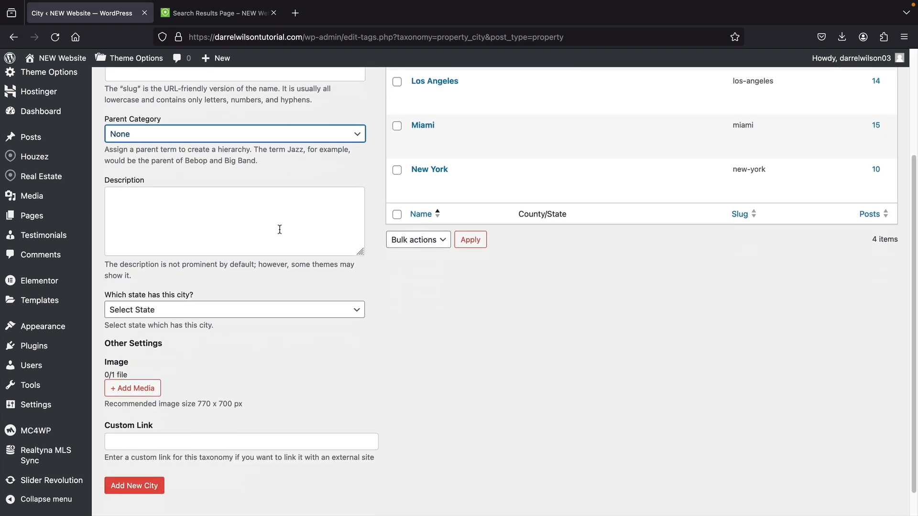
{"action": "left_click", "coordinate": [138, 282]}
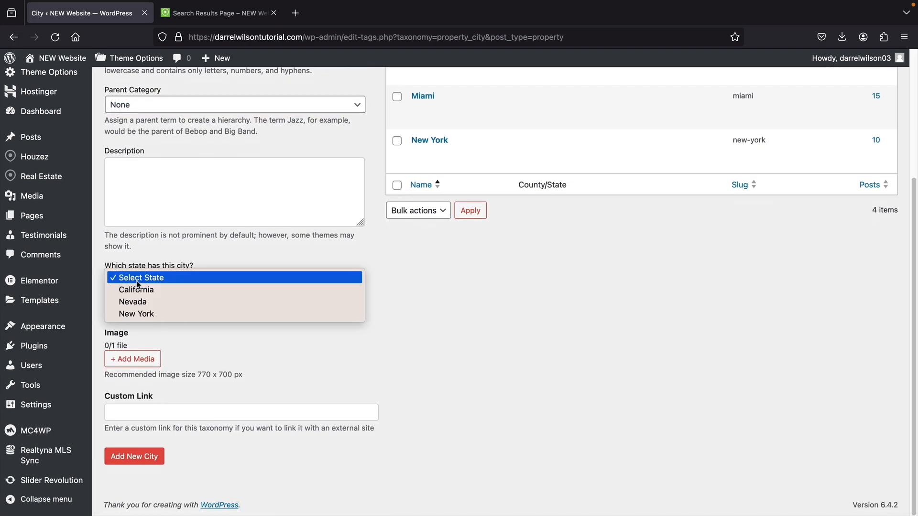
{"action": "left_click", "coordinate": [138, 301]}
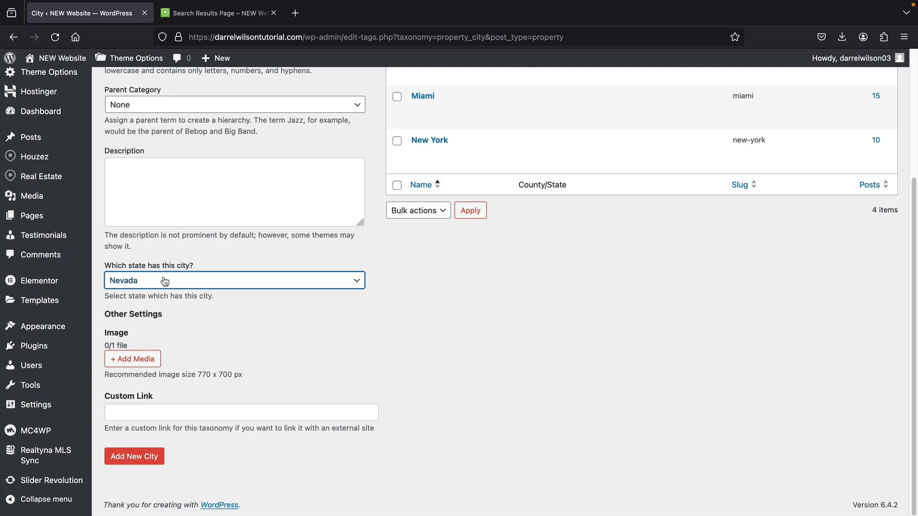
{"action": "left_click", "coordinate": [136, 456]}
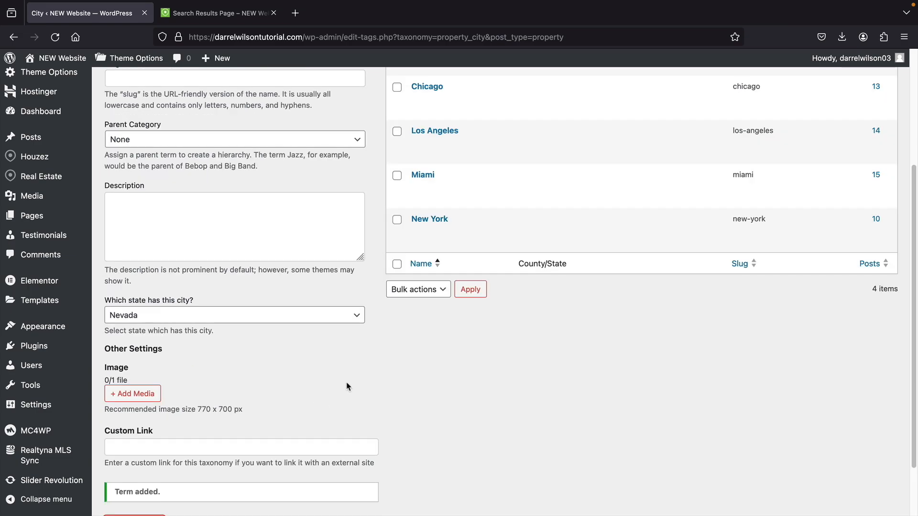
{"action": "scroll", "coordinate": [348, 386], "scroll_direction": "up", "scroll_amount": 3}
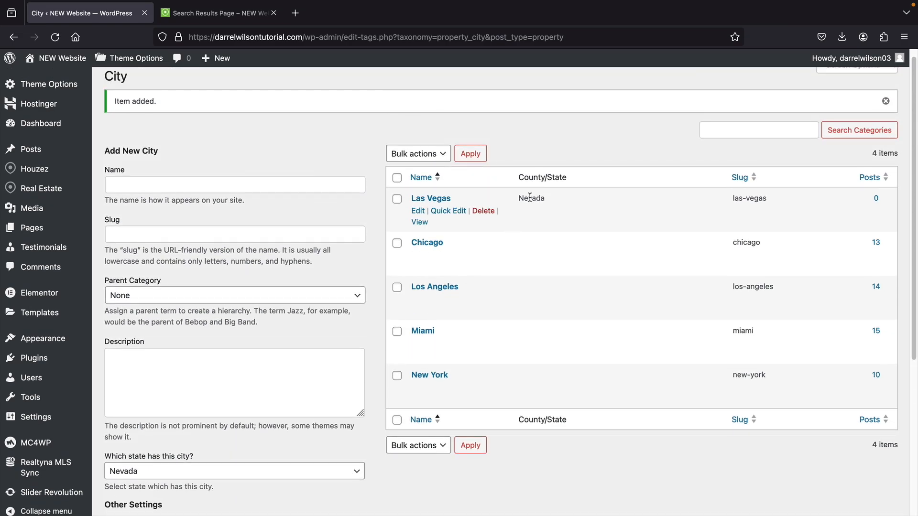
{"action": "left_click_drag", "start_coordinate": [524, 198], "coordinate": [569, 207]}
{"action": "left_click", "coordinate": [417, 300]}
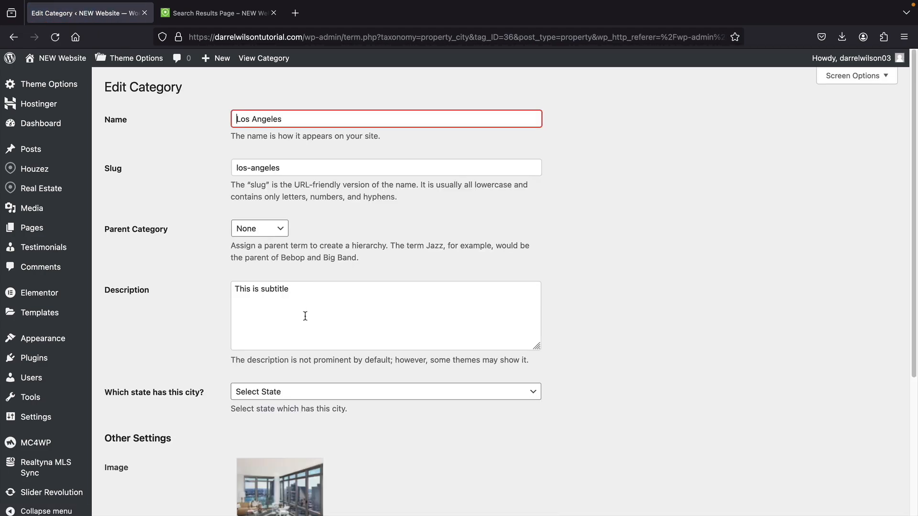
Change Los Angeles's state to California, update it, and go back to Categories.
{"action": "left_click", "coordinate": [268, 393]}
{"action": "left_click", "coordinate": [277, 401]}
{"action": "scroll", "coordinate": [352, 426], "scroll_direction": "down", "scroll_amount": 2}
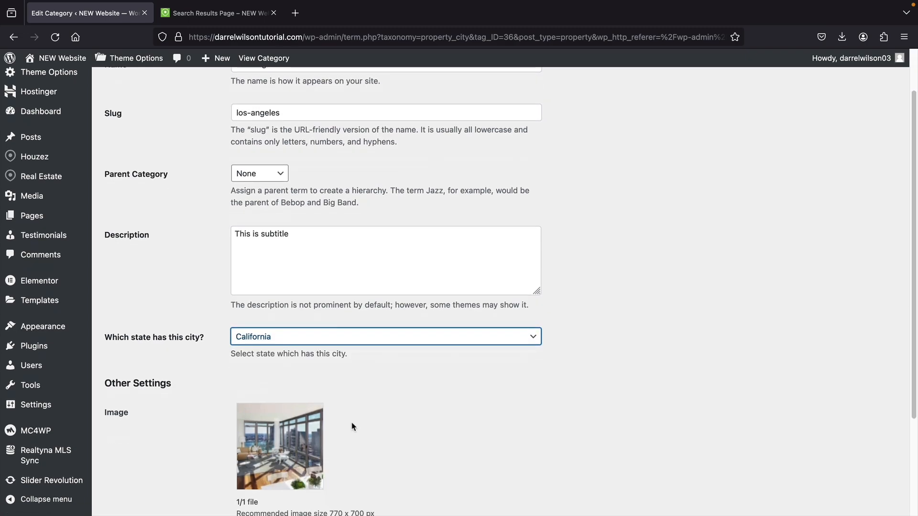
{"action": "scroll", "coordinate": [353, 426], "scroll_direction": "down", "scroll_amount": 3}
{"action": "left_click", "coordinate": [124, 473]}
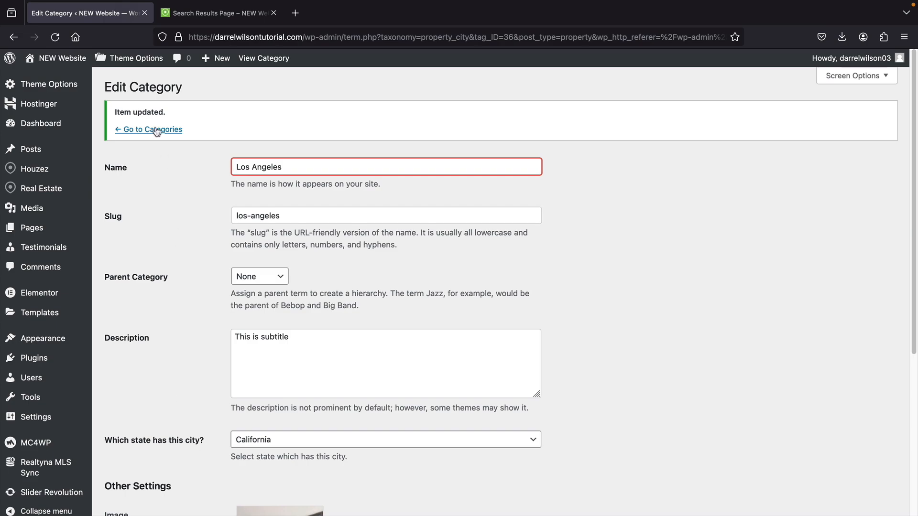
{"action": "left_click", "coordinate": [159, 131]}
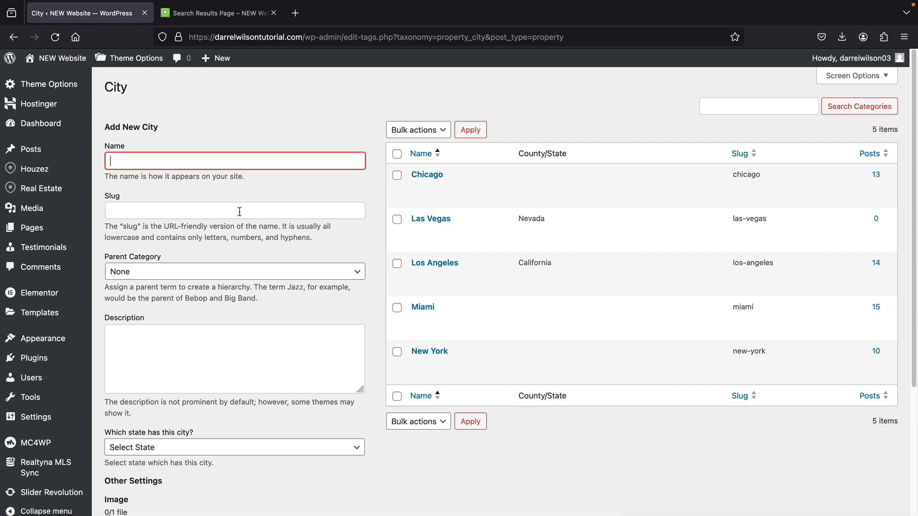
Add the cities Rino (Nevada) and San Fransico (California).
{"action": "type", "text": "Rino"}
{"action": "key", "text": "Tab"}
{"action": "key", "text": "Tab"}
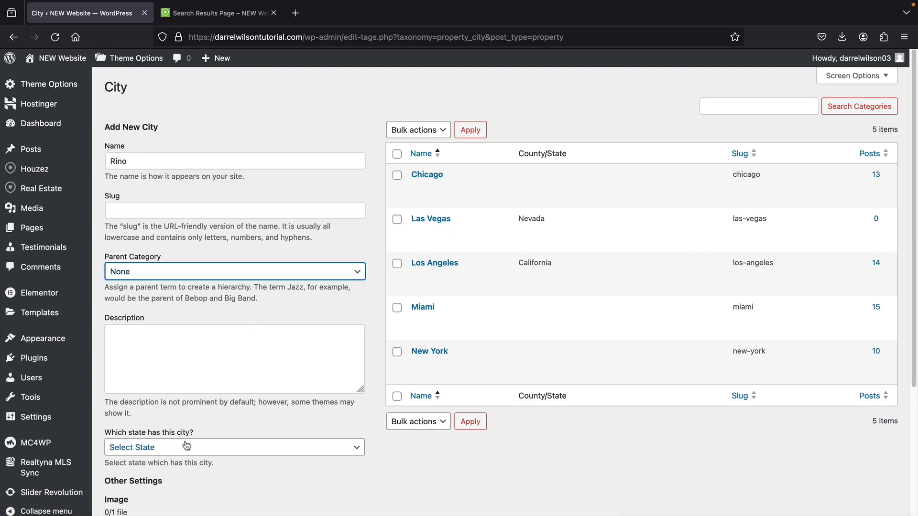
{"action": "left_click", "coordinate": [186, 446]}
{"action": "left_click", "coordinate": [184, 467]}
{"action": "scroll", "coordinate": [250, 472], "scroll_direction": "down", "scroll_amount": 4}
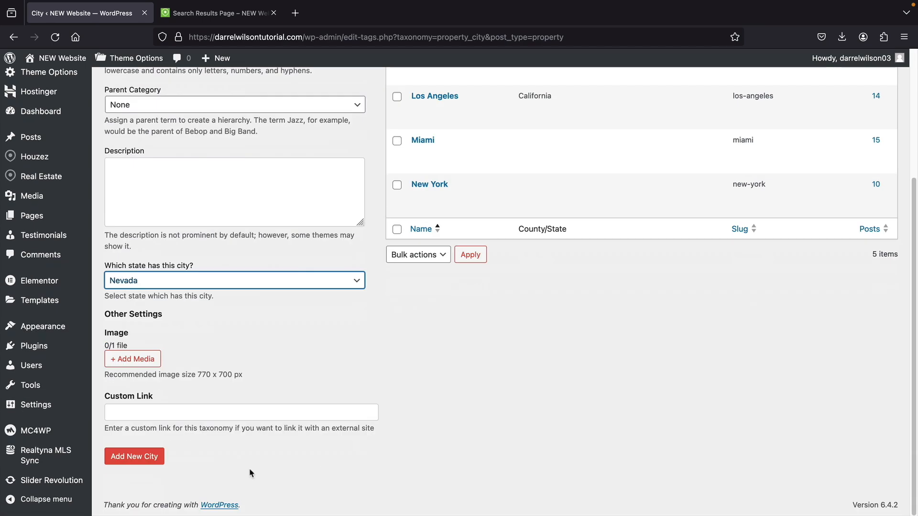
{"action": "left_click", "coordinate": [138, 460]}
{"action": "scroll", "coordinate": [308, 419], "scroll_direction": "up", "scroll_amount": 4}
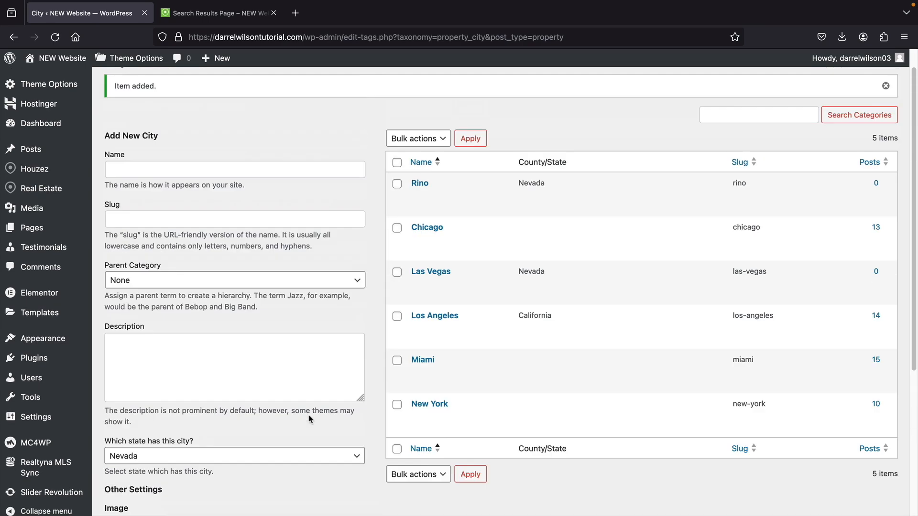
{"action": "left_click", "coordinate": [229, 201]}
{"action": "type", "text": "San Fransico"}
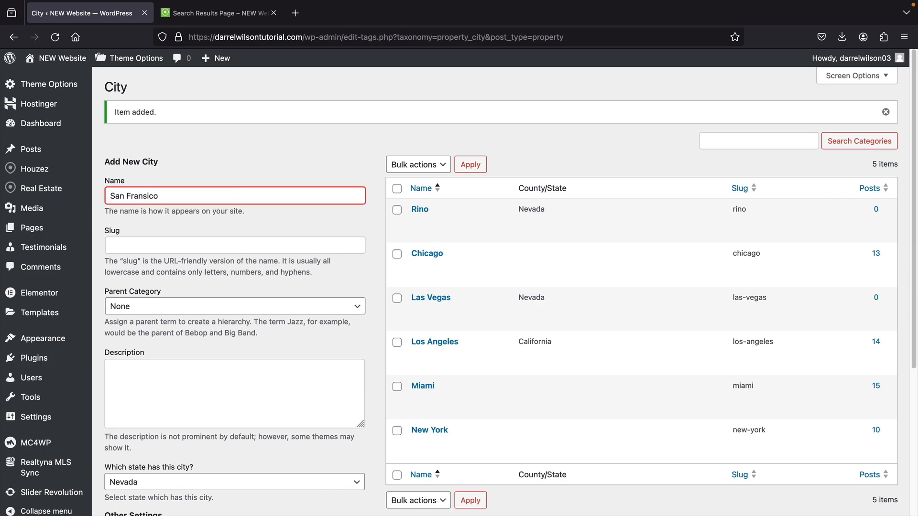
{"action": "left_click", "coordinate": [169, 486]}
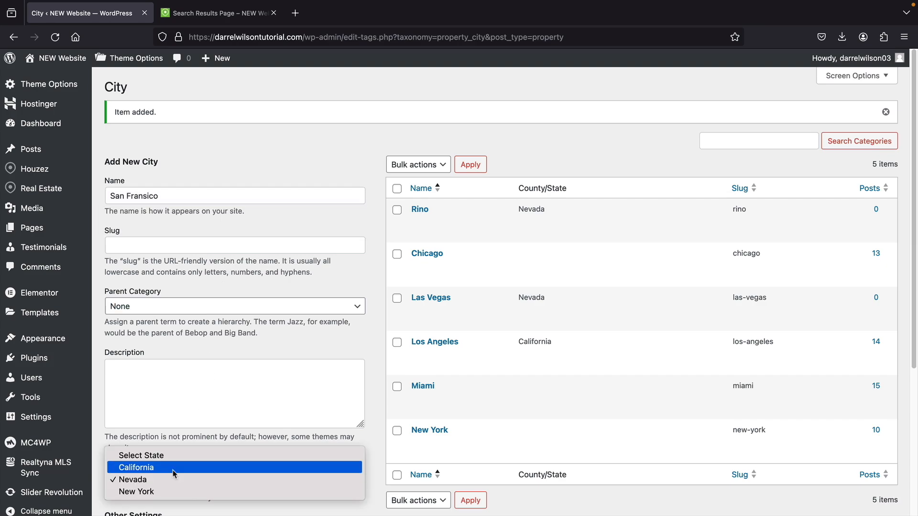
{"action": "left_click", "coordinate": [174, 470]}
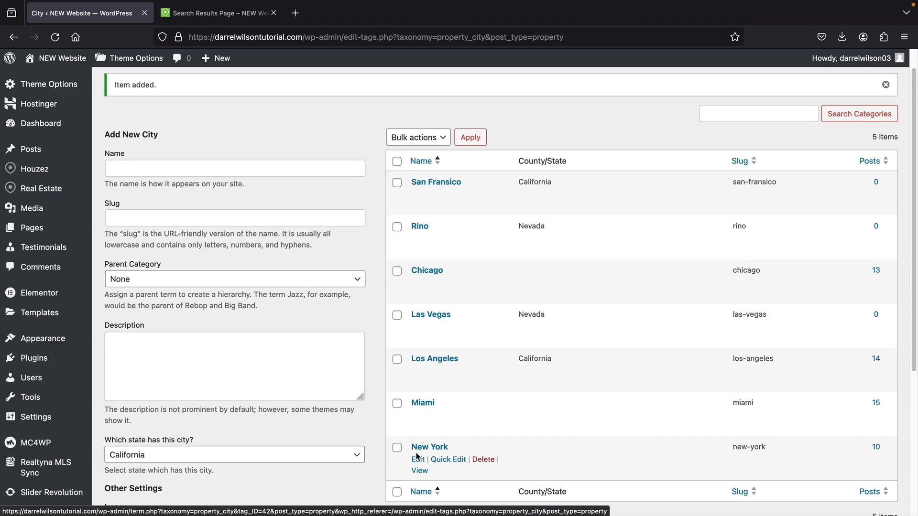
Set New York city's state to New York, update it, and return to the city list.
{"action": "left_click", "coordinate": [417, 460]}
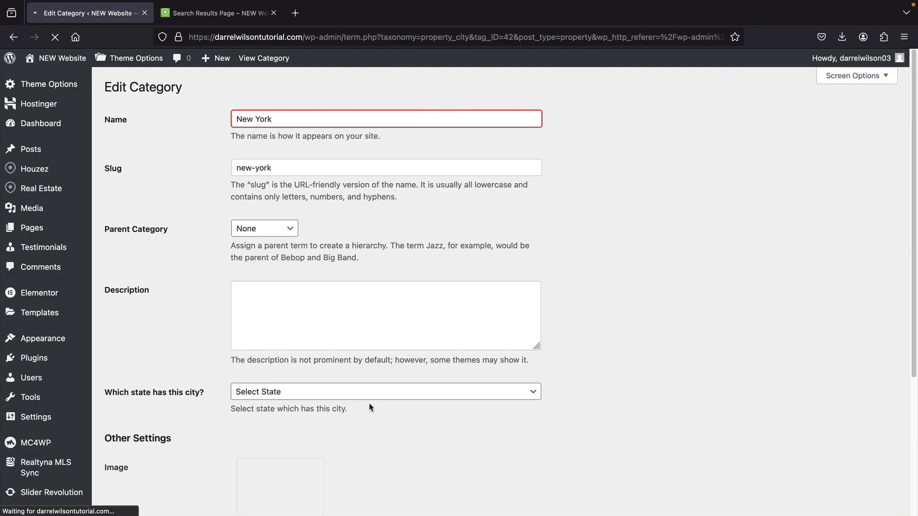
{"action": "left_click", "coordinate": [366, 393]}
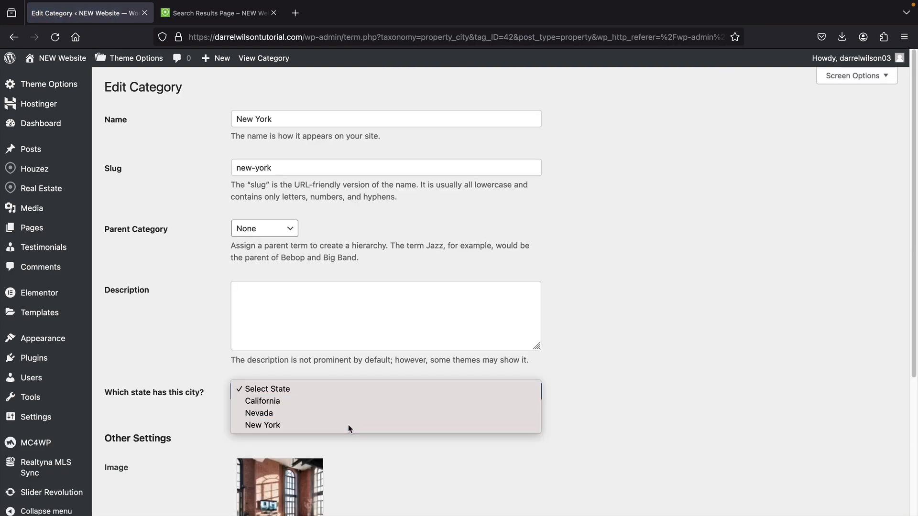
{"action": "left_click", "coordinate": [348, 425]}
{"action": "scroll", "coordinate": [347, 428], "scroll_direction": "down", "scroll_amount": 5}
{"action": "left_click", "coordinate": [120, 471]}
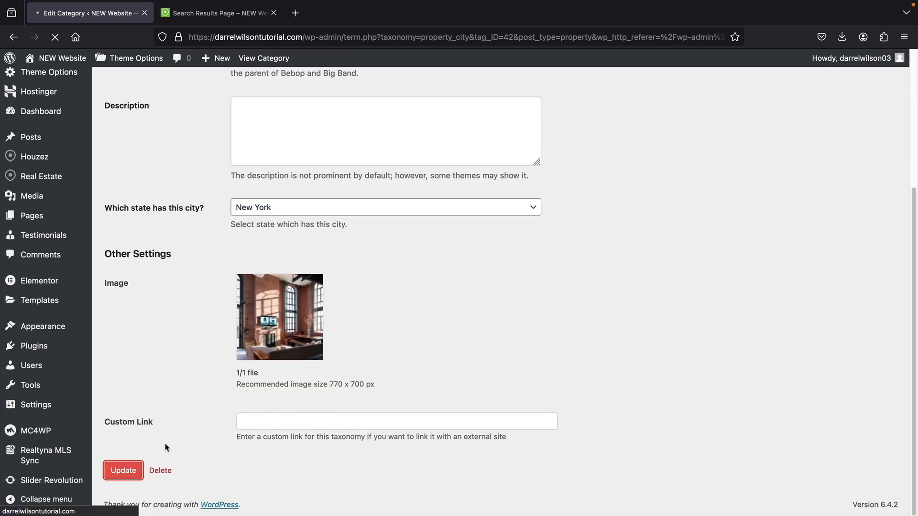
{"action": "left_click", "coordinate": [168, 130]}
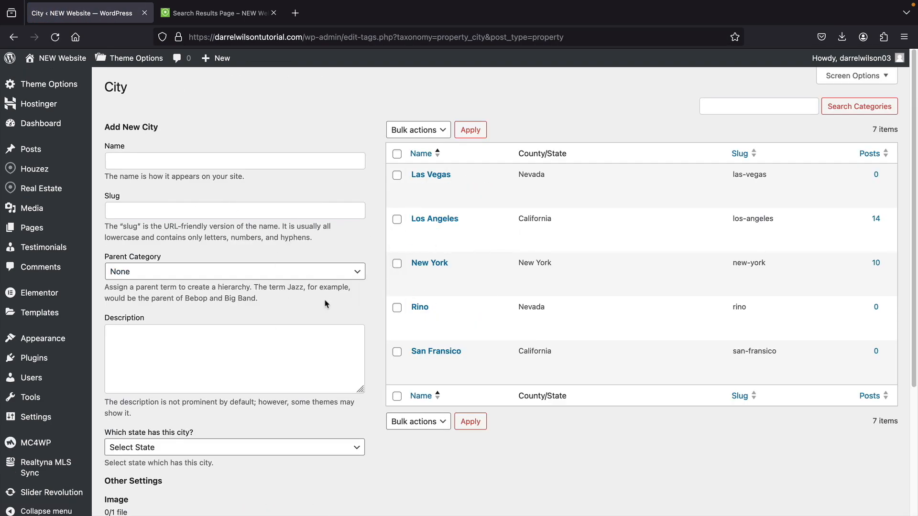
{"action": "mouse_move", "coordinate": [42, 195]}
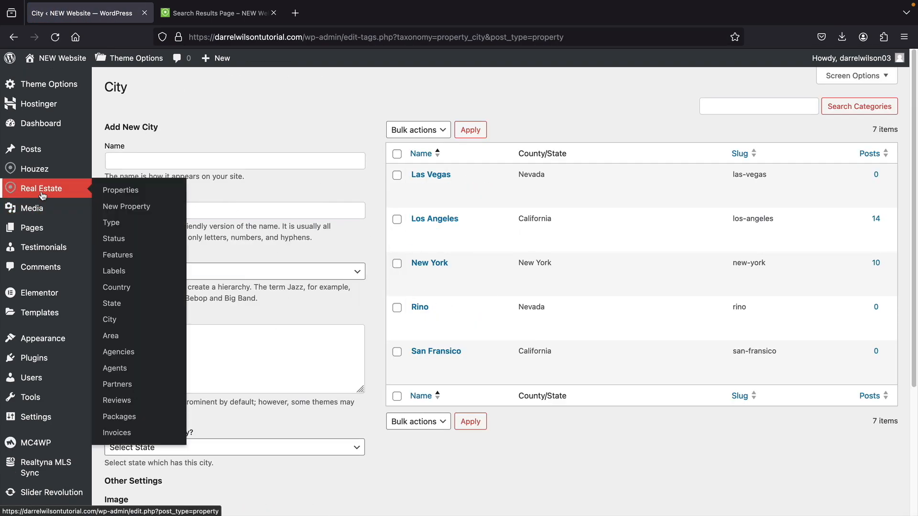
Delete all existing property areas with a bulk delete.
{"action": "left_click", "coordinate": [116, 342]}
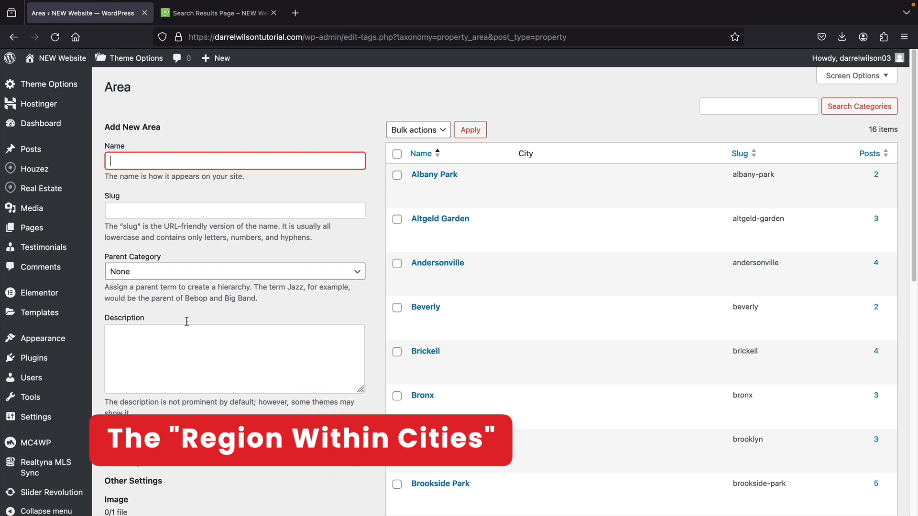
{"action": "left_click", "coordinate": [397, 153]}
{"action": "left_click", "coordinate": [410, 130]}
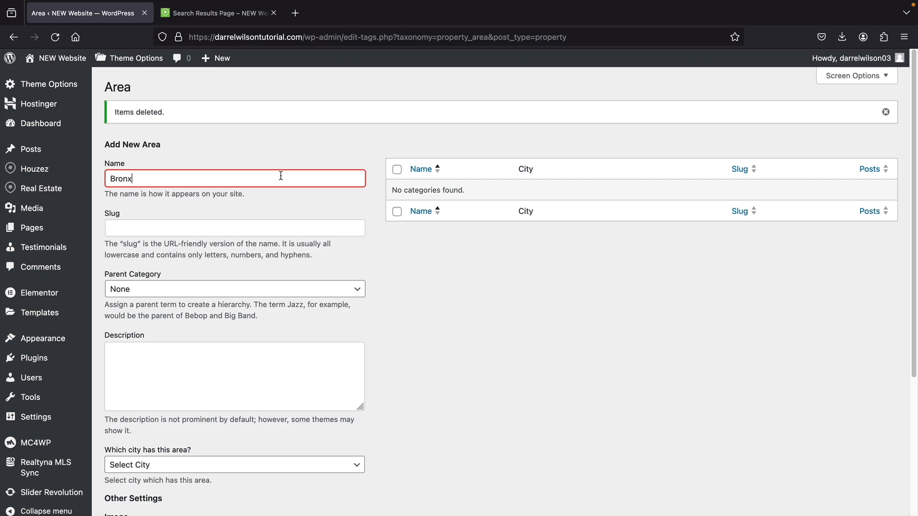
Add the areas Bronx (New York) and Santa Clarita (Los Angeles).
{"action": "left_click", "coordinate": [197, 463]}
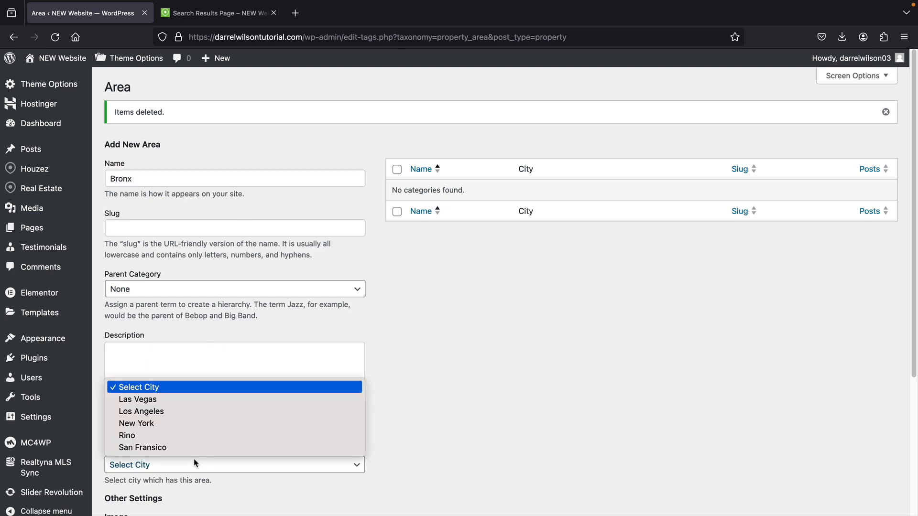
{"action": "left_click", "coordinate": [182, 425]}
{"action": "scroll", "coordinate": [404, 389], "scroll_direction": "down", "scroll_amount": 5}
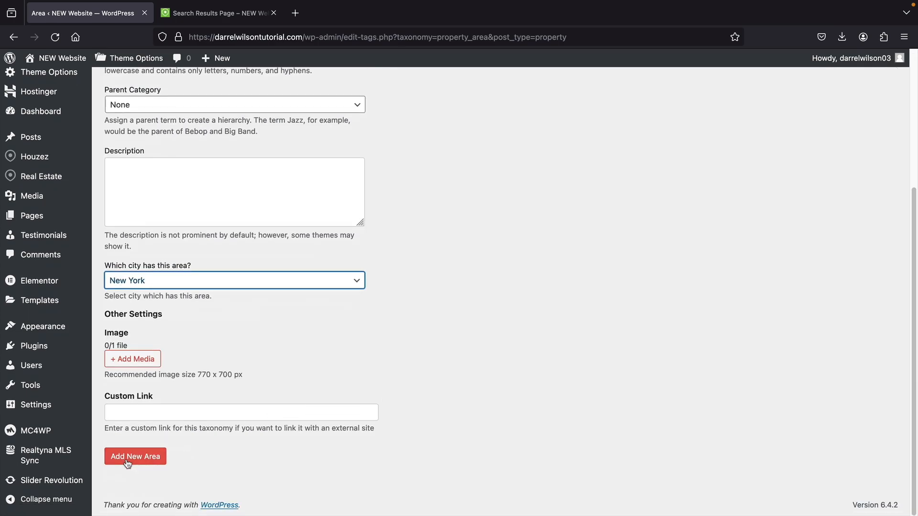
{"action": "left_click", "coordinate": [129, 459]}
{"action": "scroll", "coordinate": [276, 382], "scroll_direction": "up", "scroll_amount": 5}
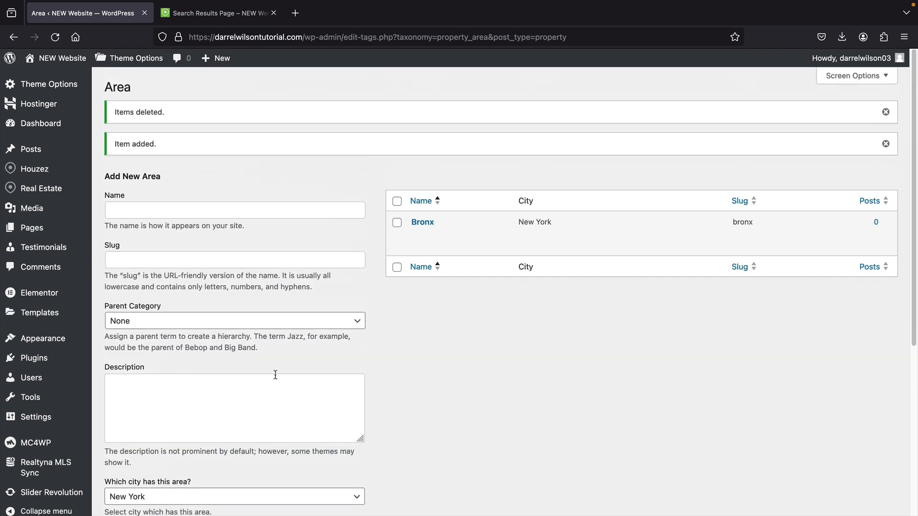
{"action": "left_click", "coordinate": [178, 209]}
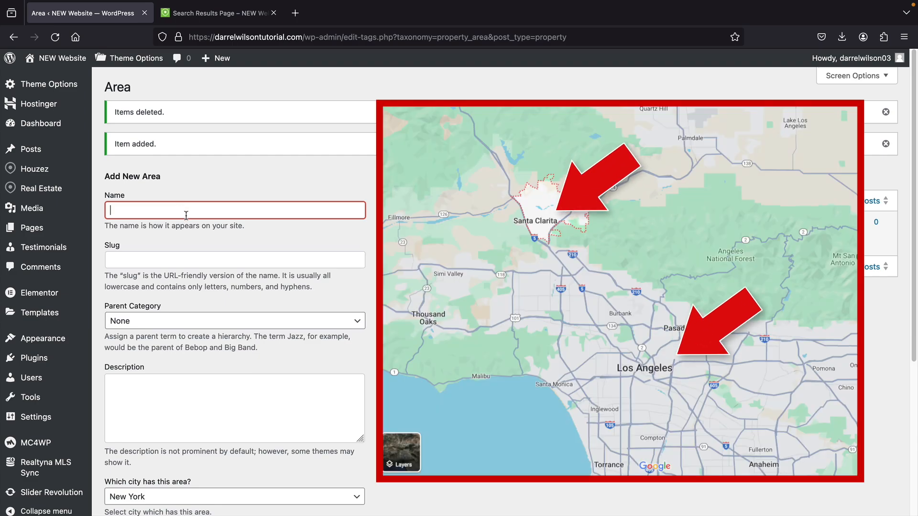
{"action": "type", "text": "Santa Clarita"}
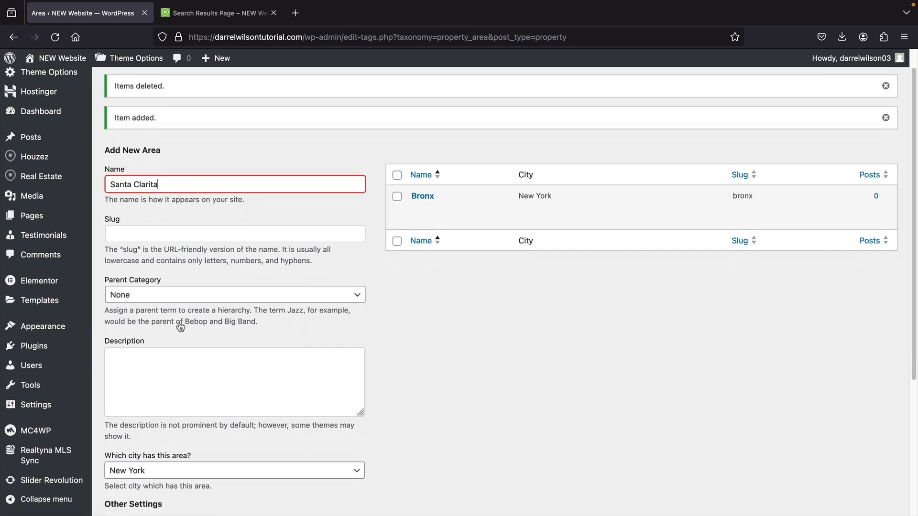
{"action": "scroll", "coordinate": [178, 383], "scroll_direction": "down", "scroll_amount": 2}
{"action": "left_click", "coordinate": [178, 443]}
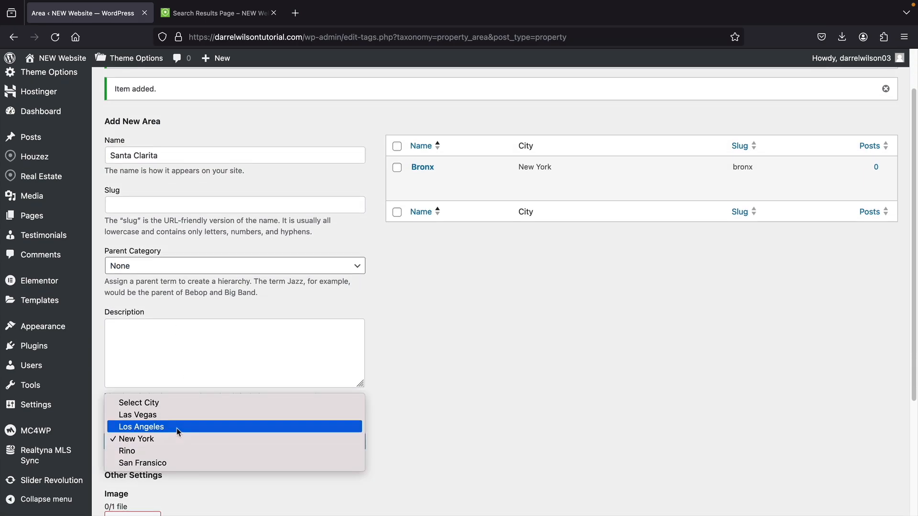
{"action": "left_click", "coordinate": [177, 428]}
{"action": "scroll", "coordinate": [176, 430], "scroll_direction": "down", "scroll_amount": 6}
{"action": "left_click", "coordinate": [151, 457]}
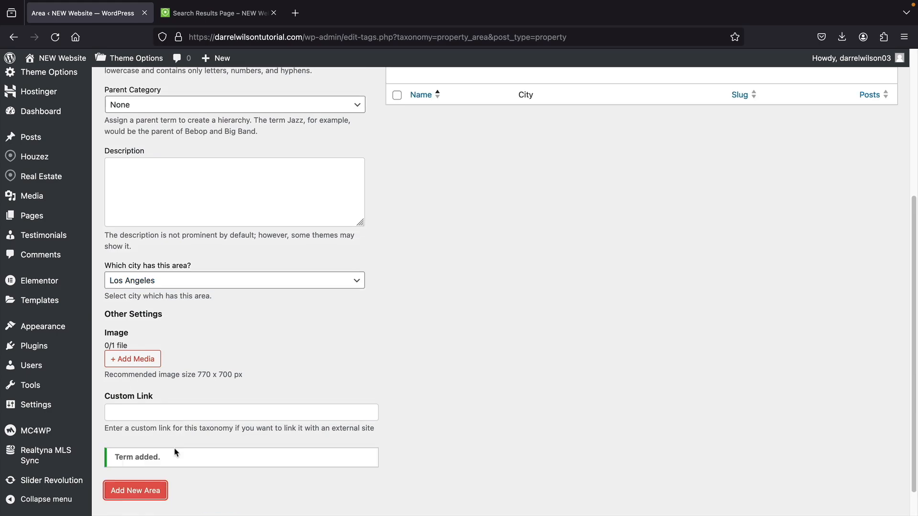
{"action": "scroll", "coordinate": [177, 440], "scroll_direction": "up", "scroll_amount": 5}
Add the areas Enterprise and Summerlin, both linked to Las Vegas.
{"action": "left_click", "coordinate": [210, 211]}
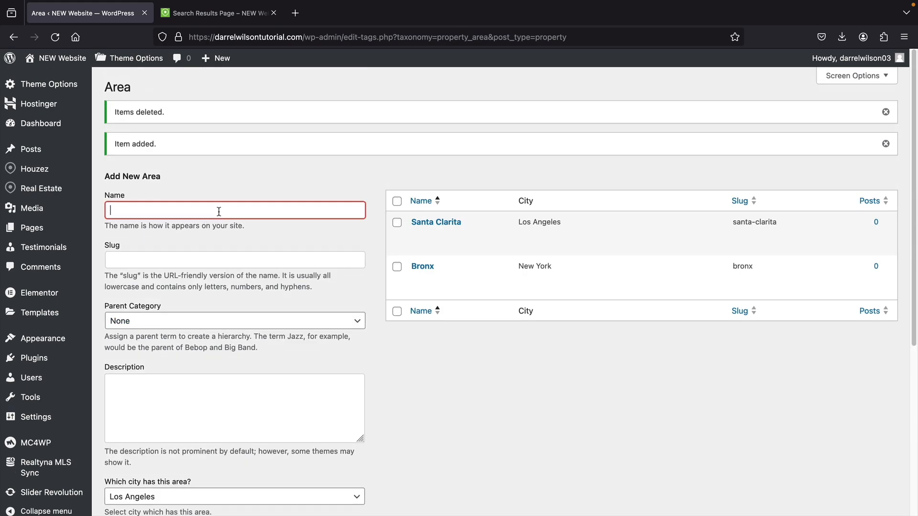
{"action": "type", "text": "En"}
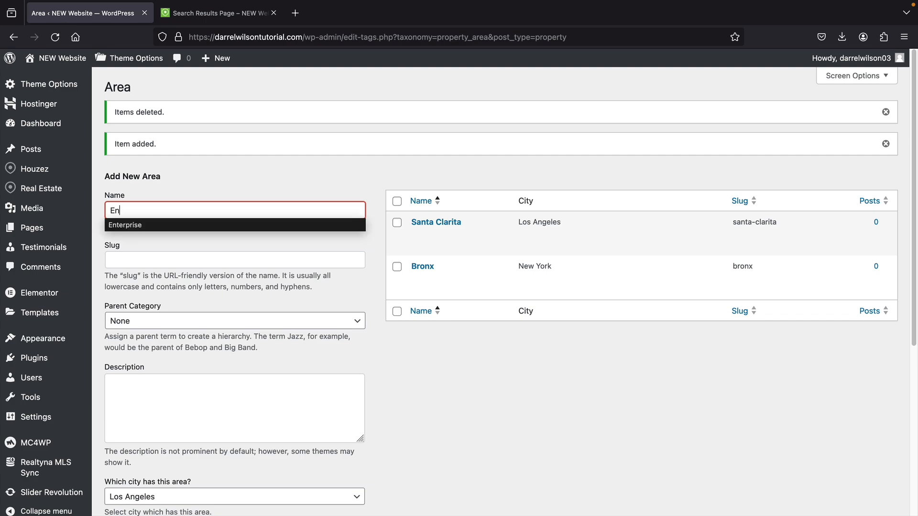
{"action": "type", "text": "terpirs"}
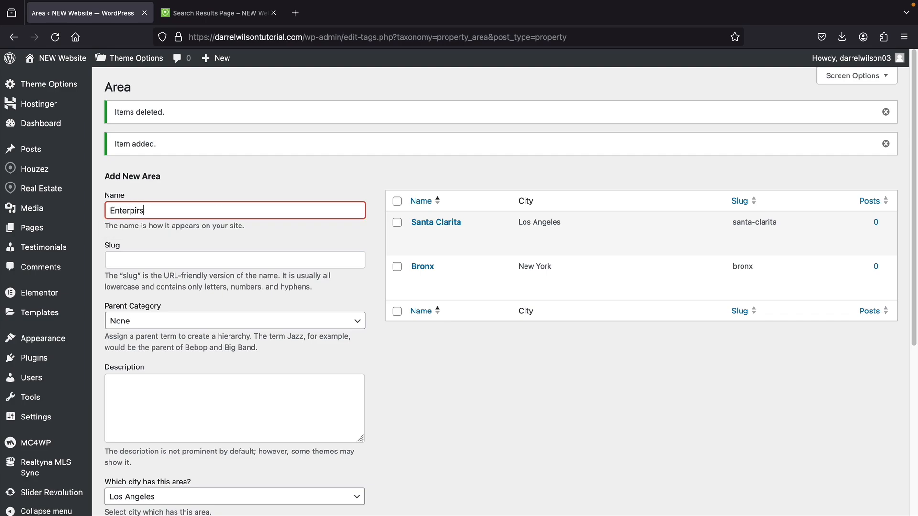
{"action": "key", "text": "BackSpace"}
{"action": "key", "text": "BackSpace"}
{"action": "key", "text": "BackSpace"}
{"action": "scroll", "coordinate": [165, 381], "scroll_direction": "down", "scroll_amount": 3}
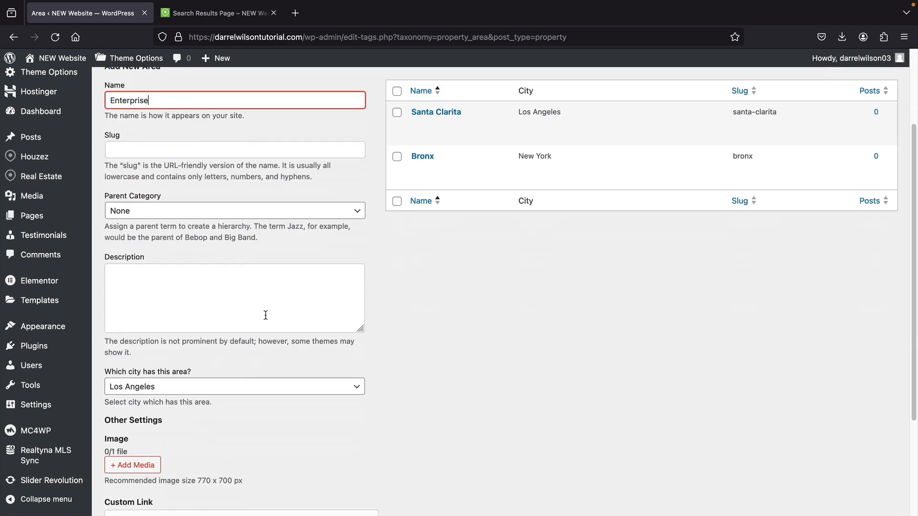
{"action": "left_click", "coordinate": [165, 385]}
{"action": "left_click", "coordinate": [158, 372]}
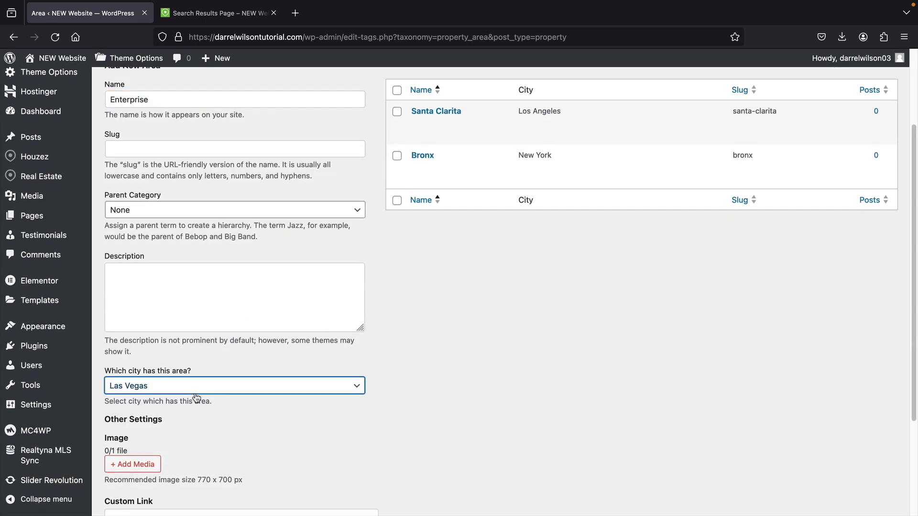
{"action": "scroll", "coordinate": [153, 392], "scroll_direction": "down", "scroll_amount": 3}
{"action": "left_click", "coordinate": [141, 452]}
{"action": "scroll", "coordinate": [153, 437], "scroll_direction": "up", "scroll_amount": 6}
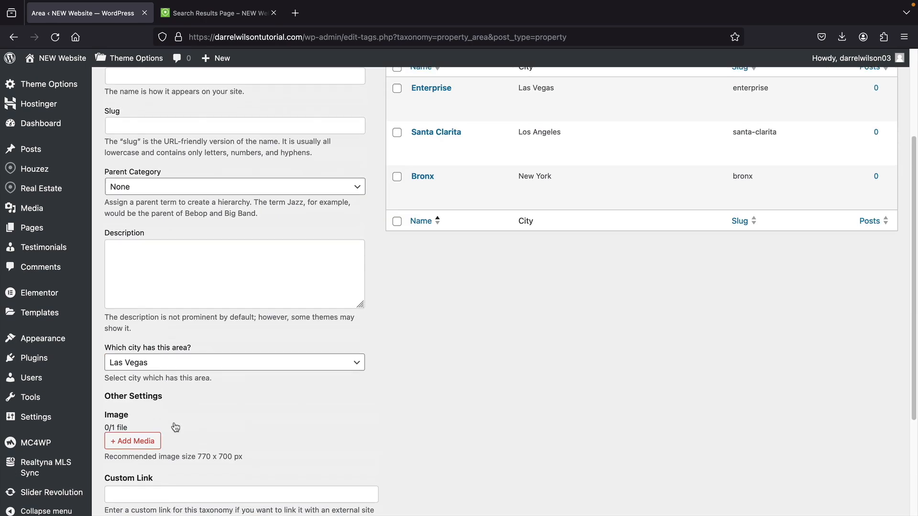
{"action": "left_click", "coordinate": [185, 210]}
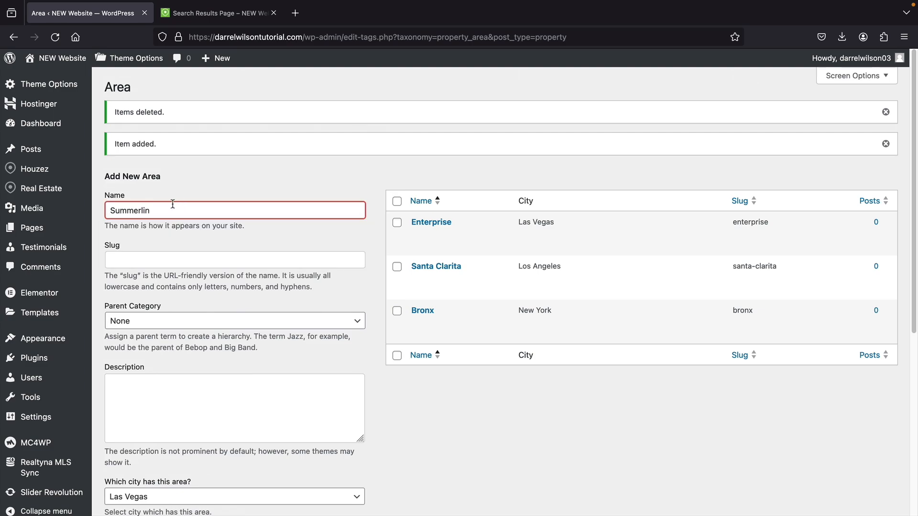
{"action": "scroll", "coordinate": [176, 350], "scroll_direction": "down", "scroll_amount": 2}
{"action": "left_click", "coordinate": [166, 440]}
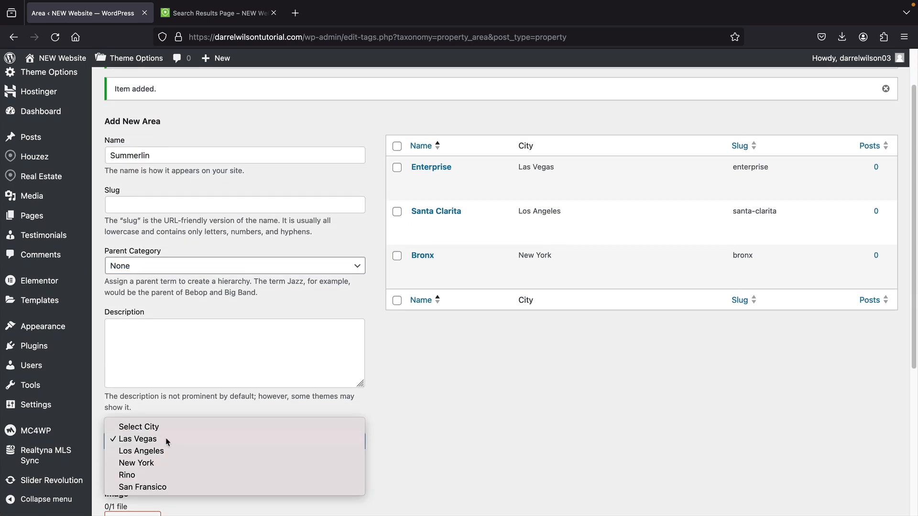
{"action": "left_click", "coordinate": [167, 440]}
{"action": "scroll", "coordinate": [200, 451], "scroll_direction": "down", "scroll_amount": 5}
{"action": "left_click", "coordinate": [144, 462]}
{"action": "scroll", "coordinate": [198, 415], "scroll_direction": "up", "scroll_amount": 6}
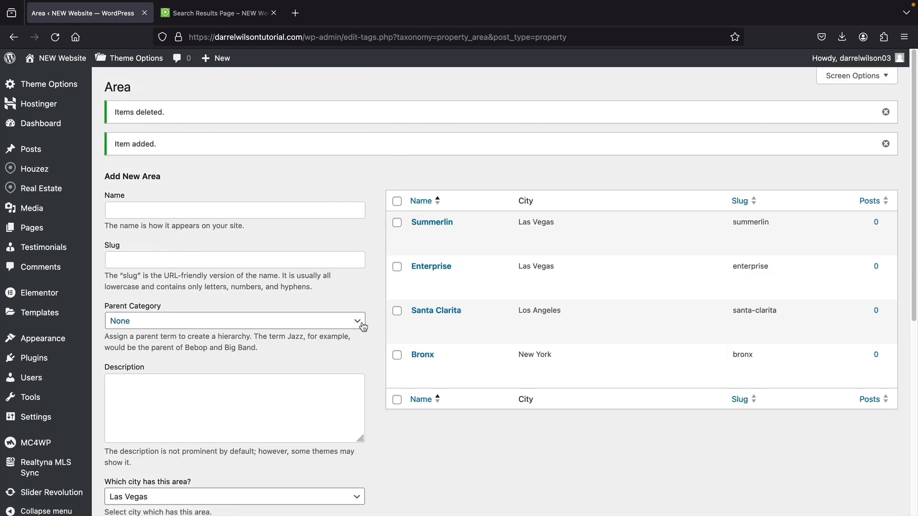
Check the area list, confirming Santa Clarita's city is Los Angeles.
{"action": "mouse_move", "coordinate": [472, 246]}
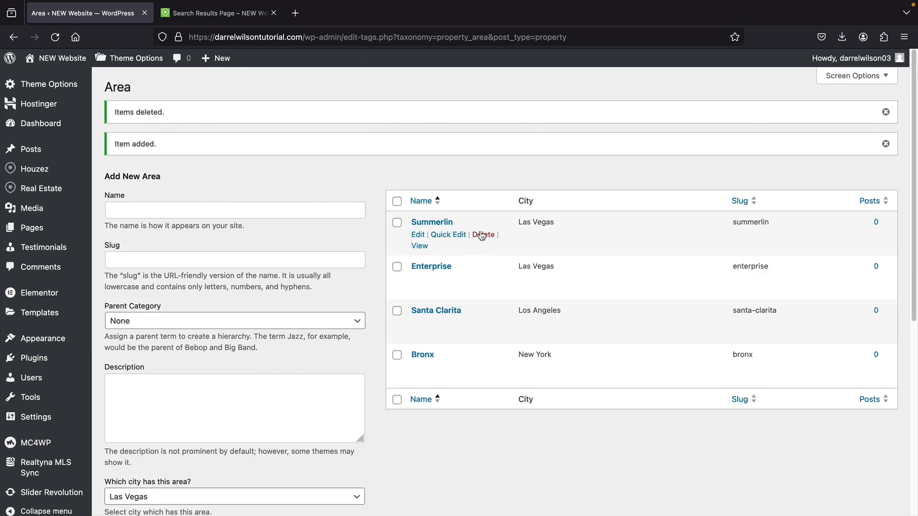
{"action": "mouse_move", "coordinate": [522, 305]}
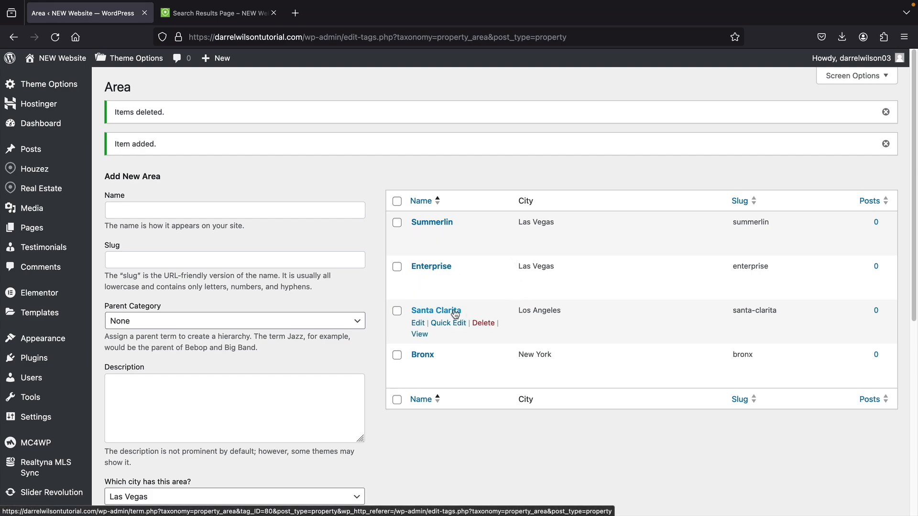
{"action": "left_click_drag", "start_coordinate": [516, 310], "coordinate": [560, 310]}
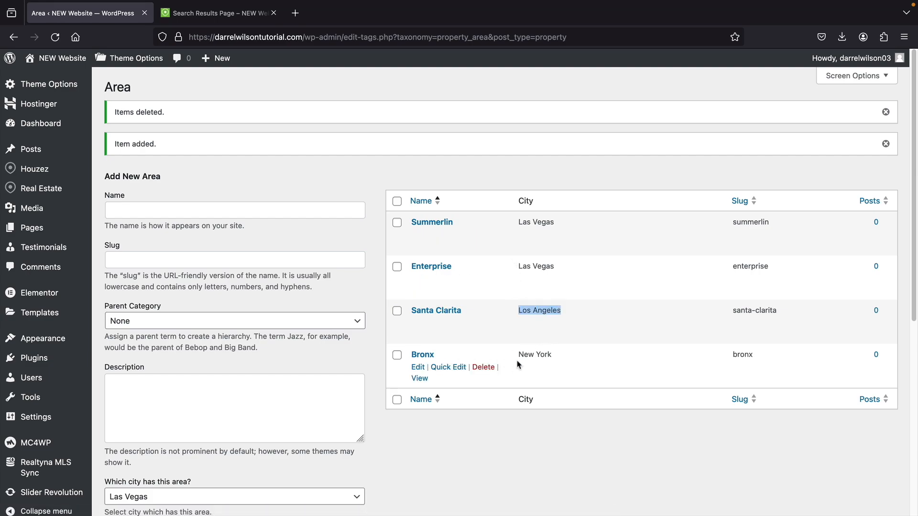
{"action": "scroll", "coordinate": [335, 359], "scroll_direction": "down", "scroll_amount": 1}
{"action": "left_click", "coordinate": [194, 480]}
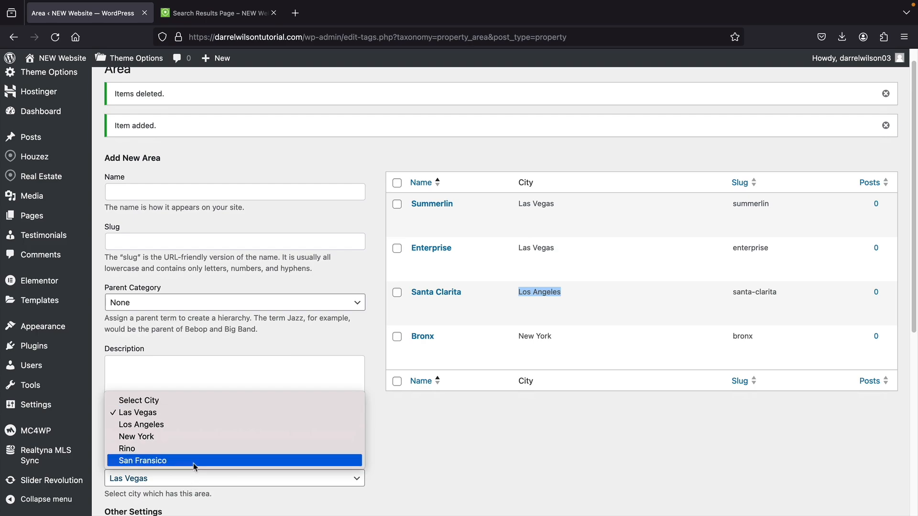
{"action": "left_click", "coordinate": [444, 467]}
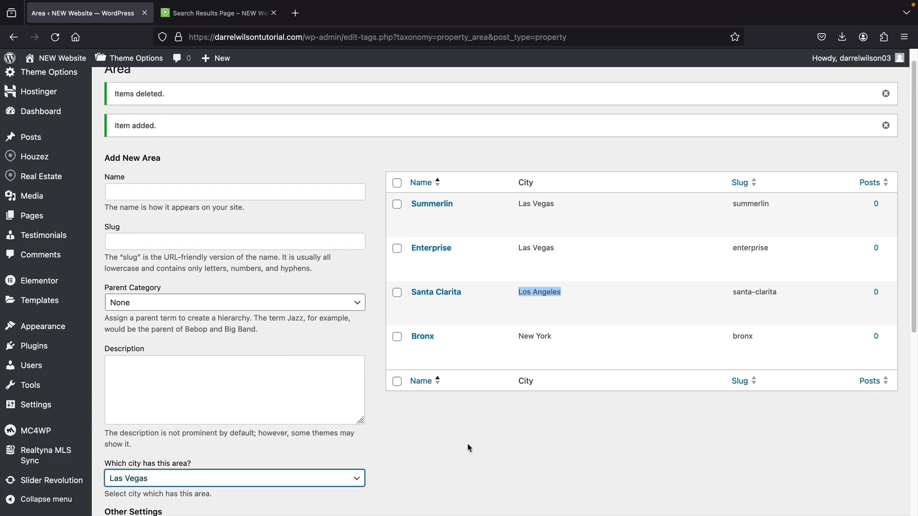
{"action": "scroll", "coordinate": [468, 447], "scroll_direction": "up", "scroll_amount": 1}
{"action": "left_click", "coordinate": [409, 468]}
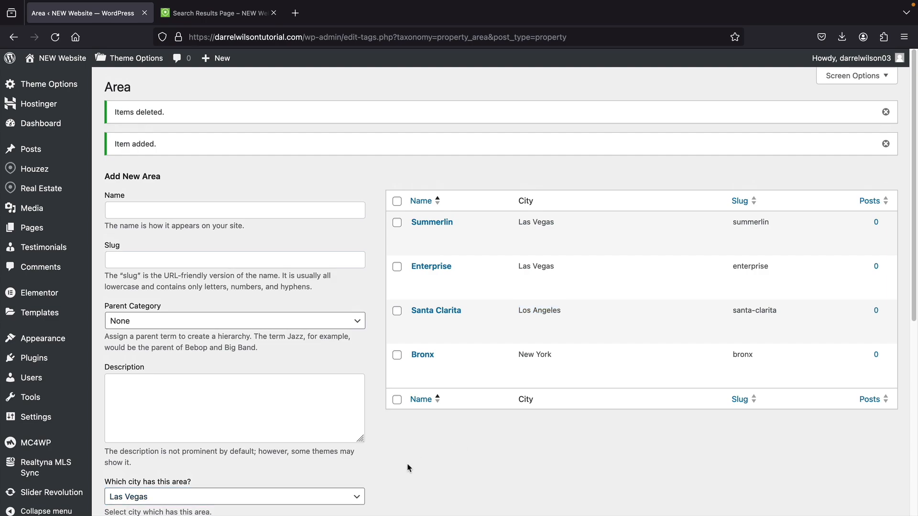
{"action": "mouse_move", "coordinate": [67, 193]}
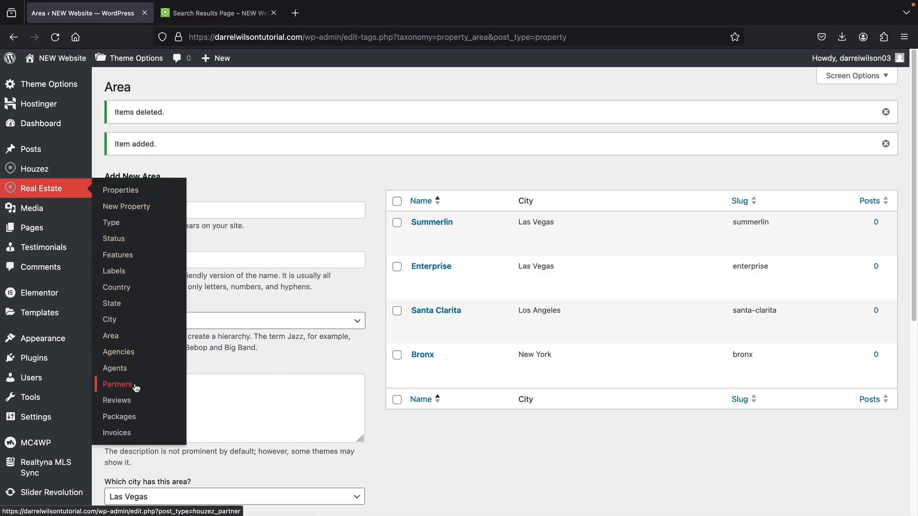
{"action": "left_click", "coordinate": [136, 400]}
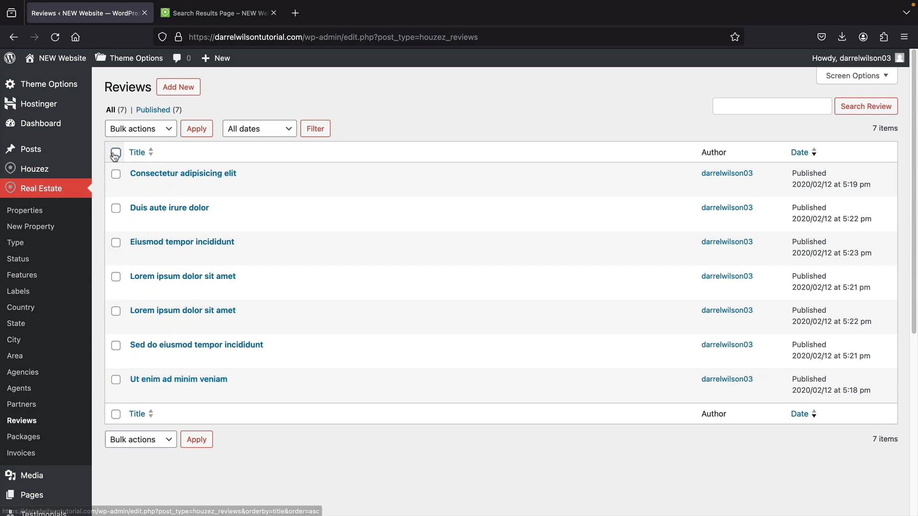
Tick the select-all checkbox to select all seven reviews.
{"action": "left_click", "coordinate": [116, 152]}
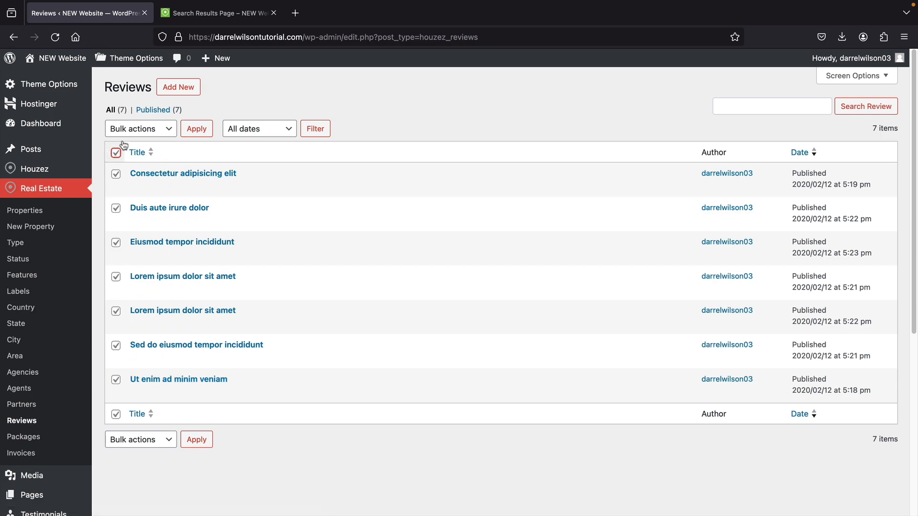
Trash the selected reviews and start a new review titled 'Amazing Property' with its text.
{"action": "left_click", "coordinate": [139, 128]}
{"action": "left_click", "coordinate": [141, 148]}
{"action": "left_click", "coordinate": [190, 89]}
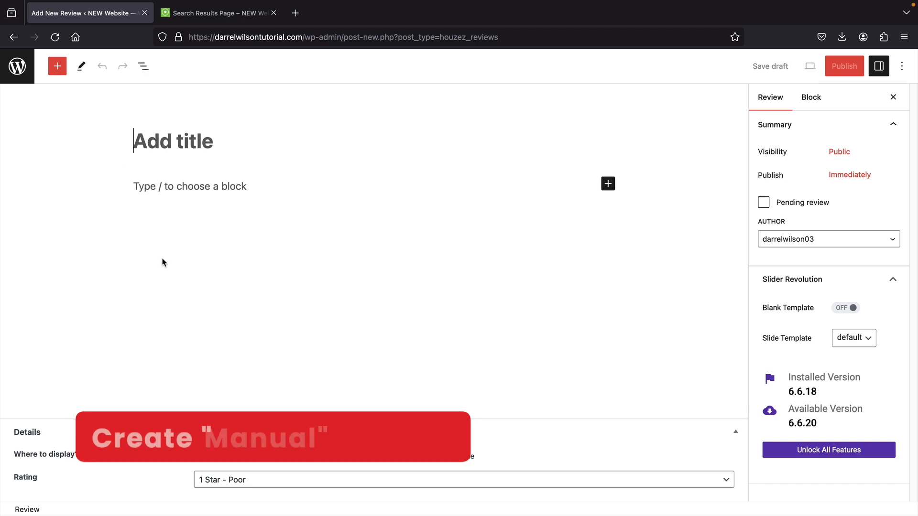
{"action": "type", "text": "Amazin"}
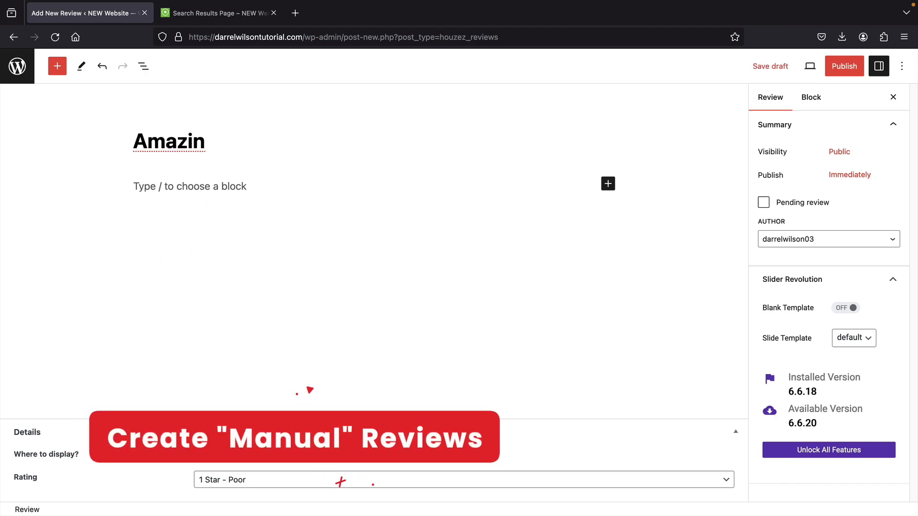
{"action": "type", "text": "g PropertyThis is"}
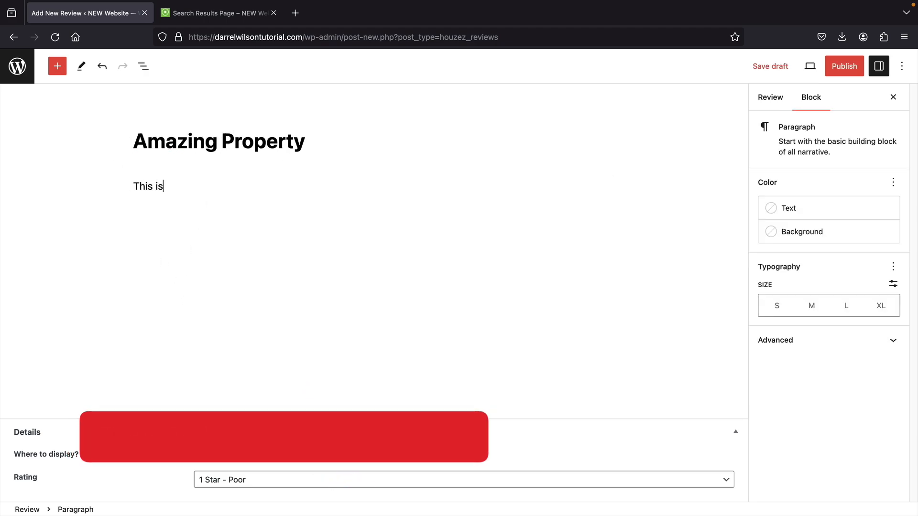
{"action": "type", "text": " an aamzing"}
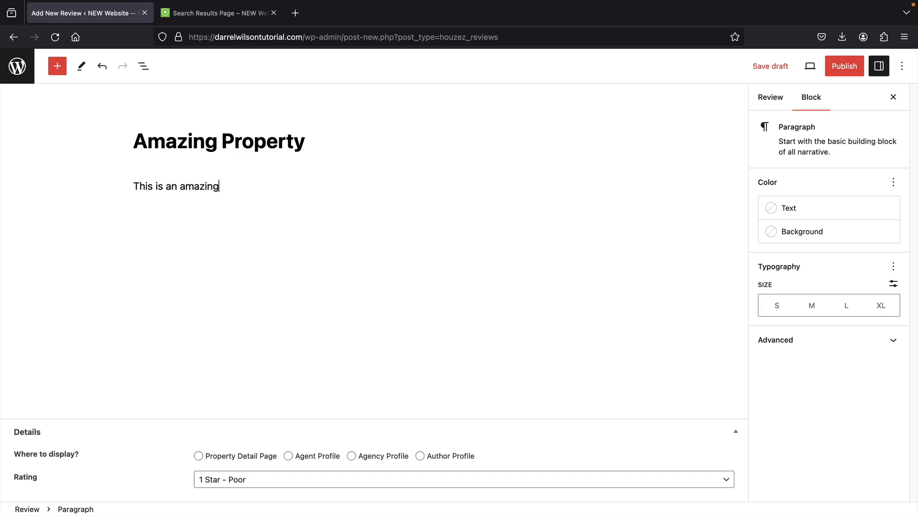
{"action": "type", "text": " property review"}
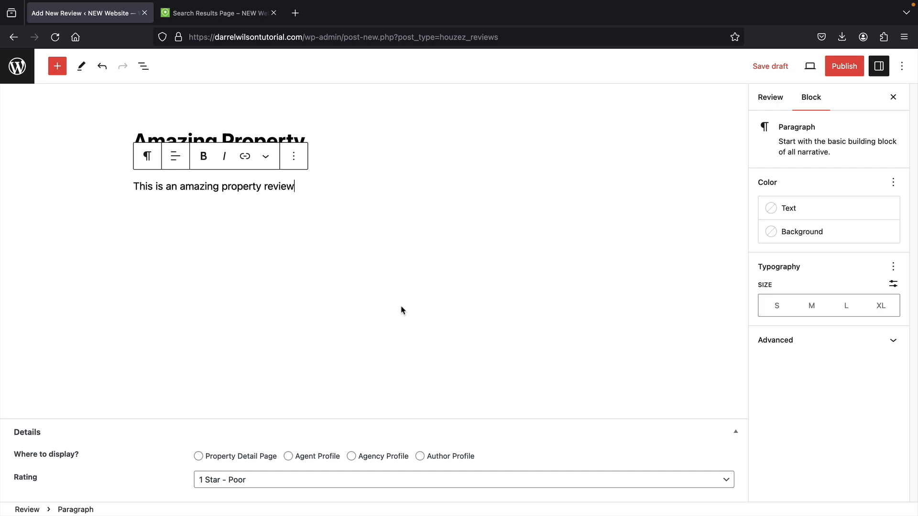
Rate the review 5 Star - Excellent and assign it to the first agent's profile.
{"action": "left_click", "coordinate": [278, 490]}
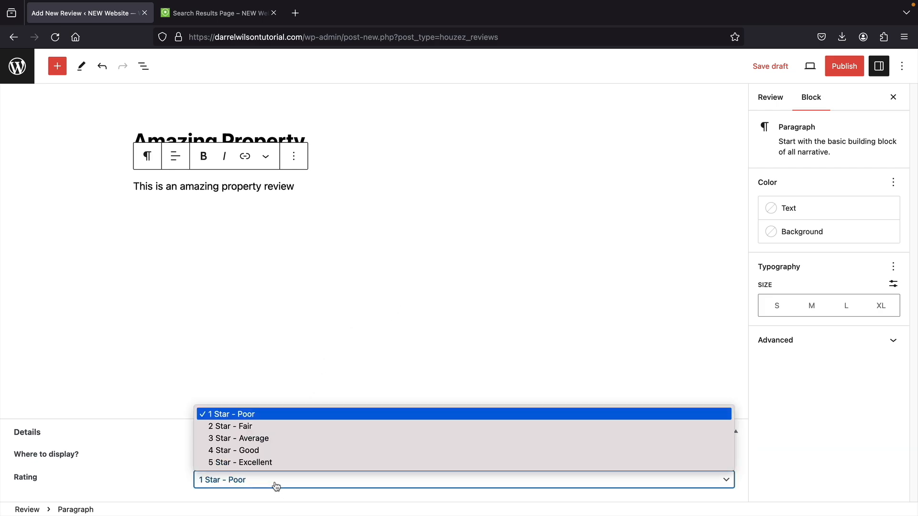
{"action": "left_click", "coordinate": [269, 466]}
{"action": "left_click", "coordinate": [198, 456]}
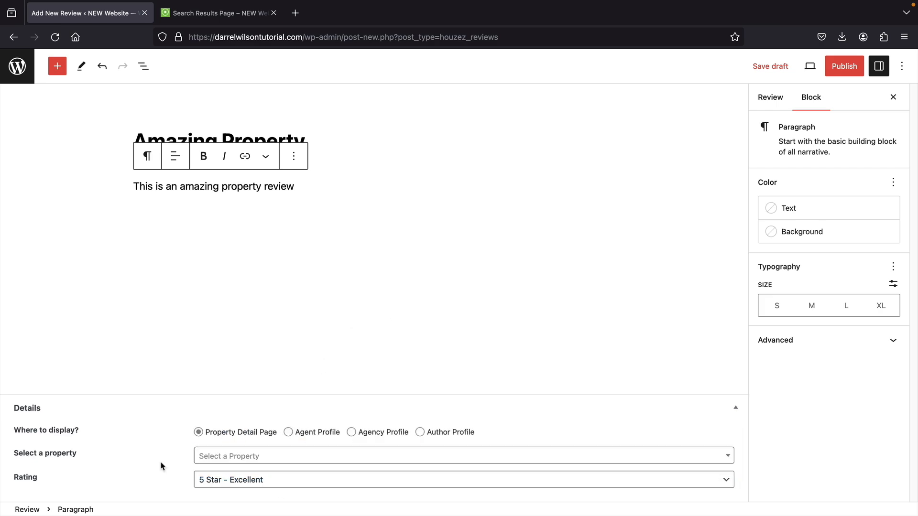
{"action": "left_click", "coordinate": [289, 432]}
{"action": "left_click", "coordinate": [287, 459]}
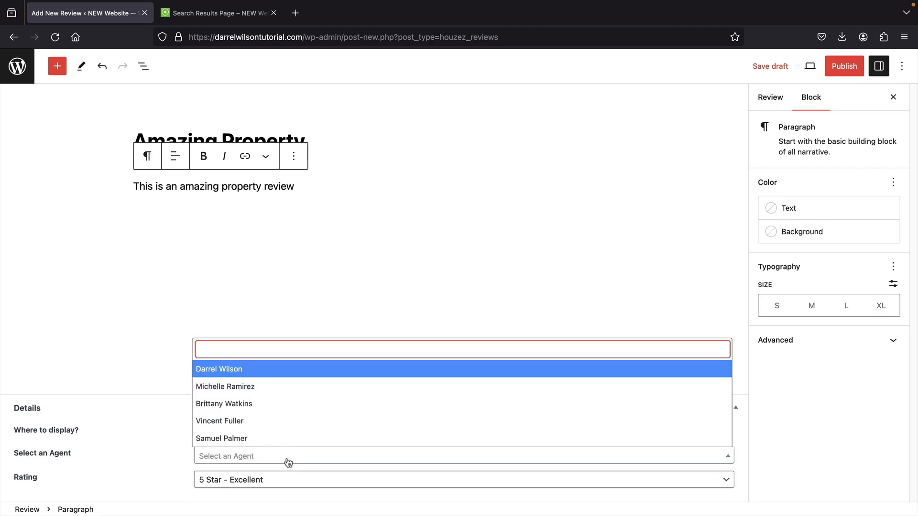
{"action": "left_click", "coordinate": [258, 370]}
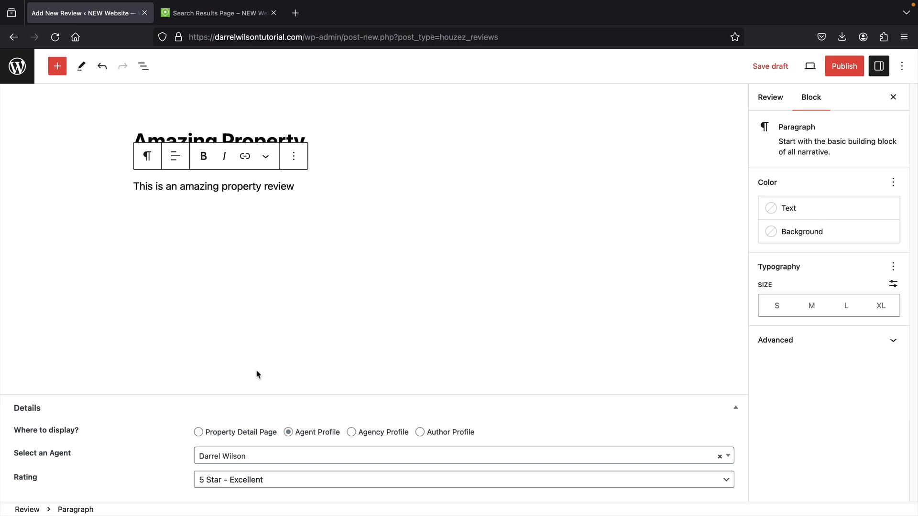
Try the property, agency and author display options, then settle back on Agent Profile.
{"action": "left_click", "coordinate": [205, 430]}
{"action": "left_click", "coordinate": [221, 460]}
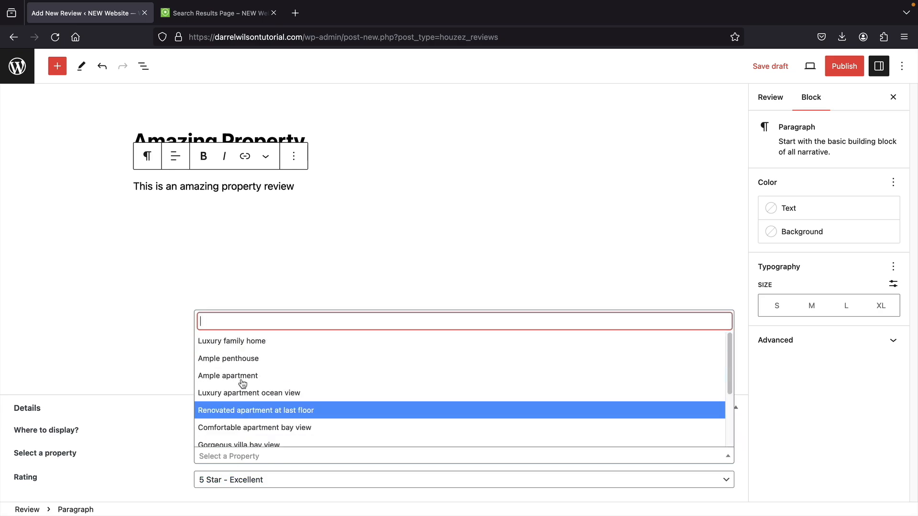
{"action": "left_click", "coordinate": [163, 468]}
{"action": "left_click", "coordinate": [351, 433]}
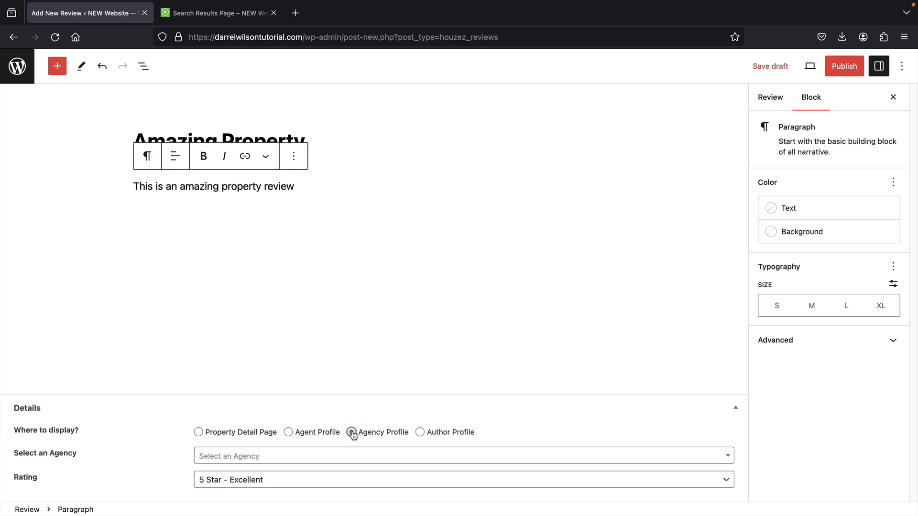
{"action": "left_click", "coordinate": [341, 456]}
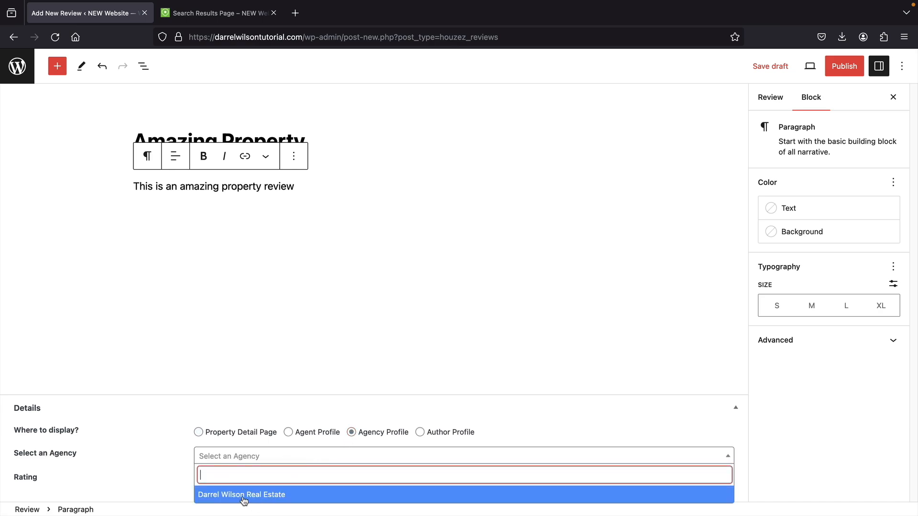
{"action": "left_click", "coordinate": [421, 434]}
{"action": "left_click", "coordinate": [320, 458]}
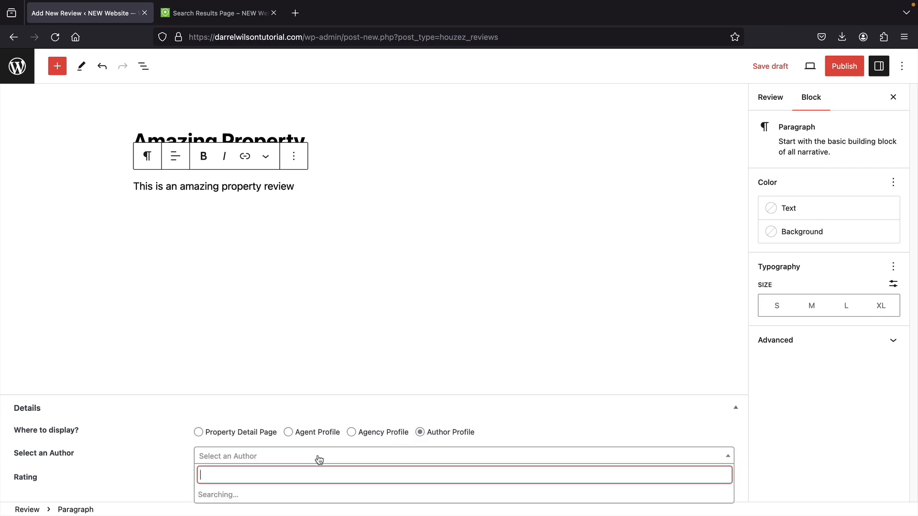
{"action": "left_click", "coordinate": [241, 496]}
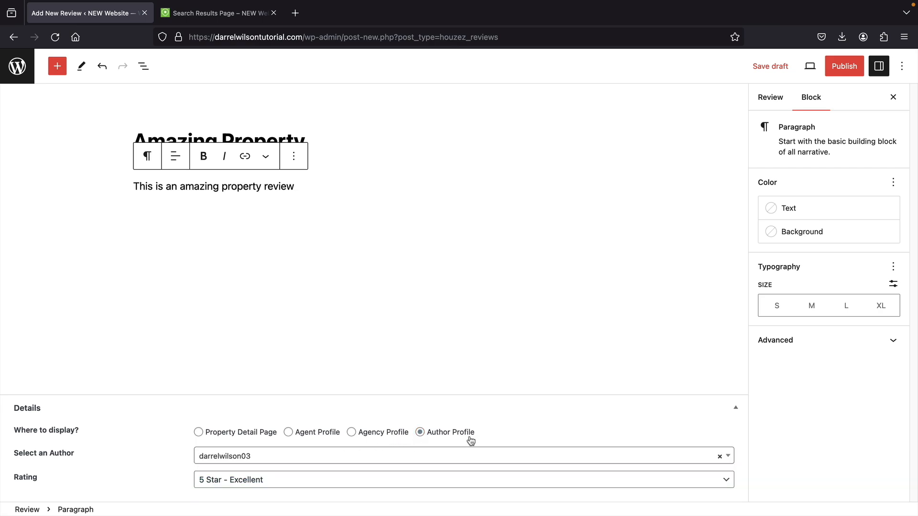
{"action": "left_click", "coordinate": [288, 433]}
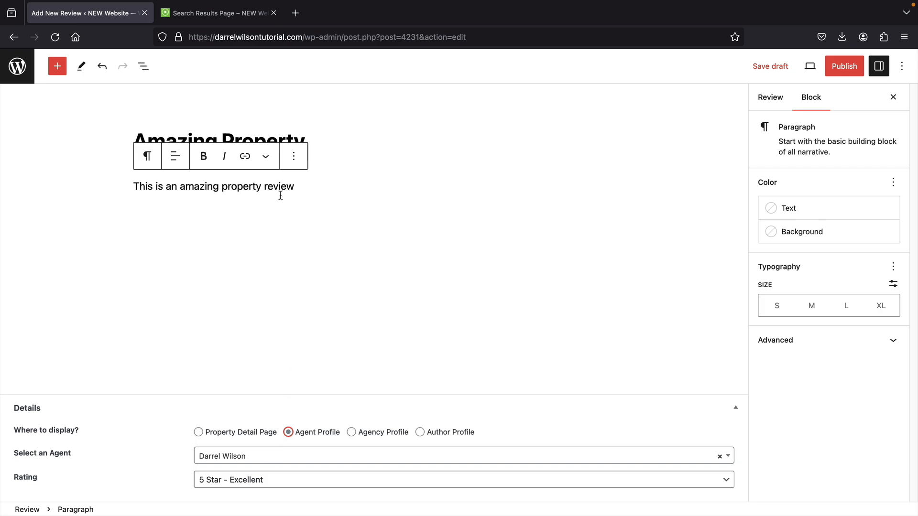
Publish the review and return to the reviews list.
{"action": "left_click", "coordinate": [844, 70]}
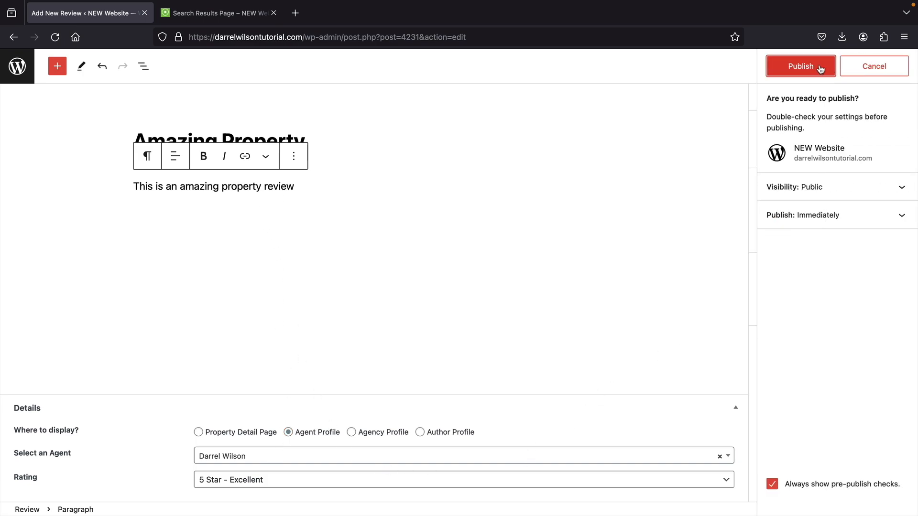
{"action": "left_click", "coordinate": [813, 67]}
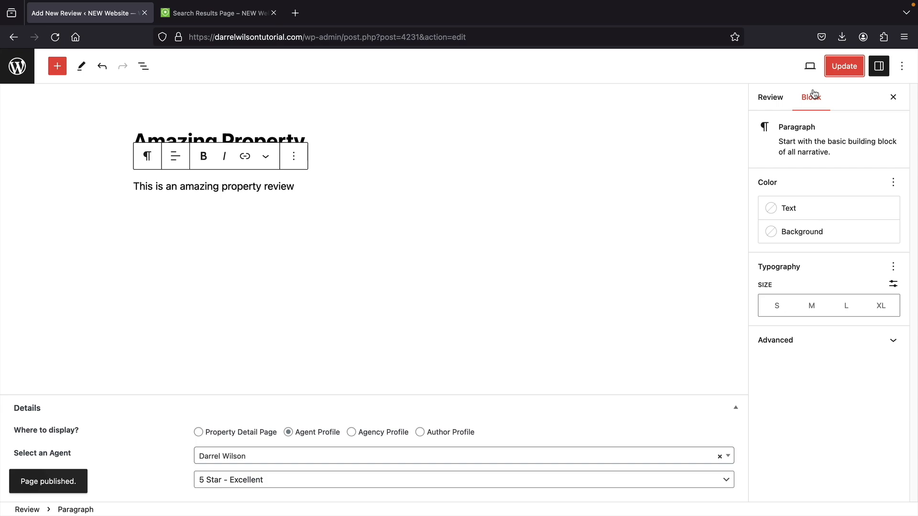
{"action": "left_click", "coordinate": [18, 67]}
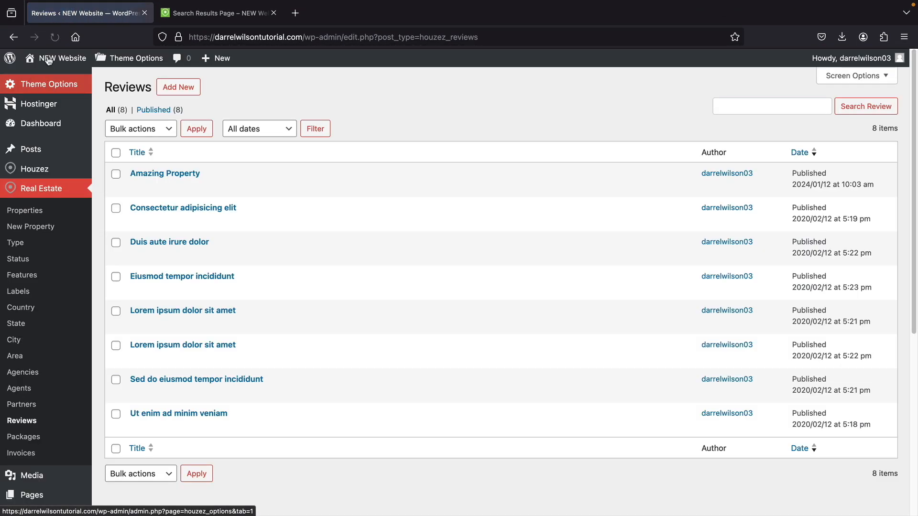
{"action": "left_click", "coordinate": [48, 60]}
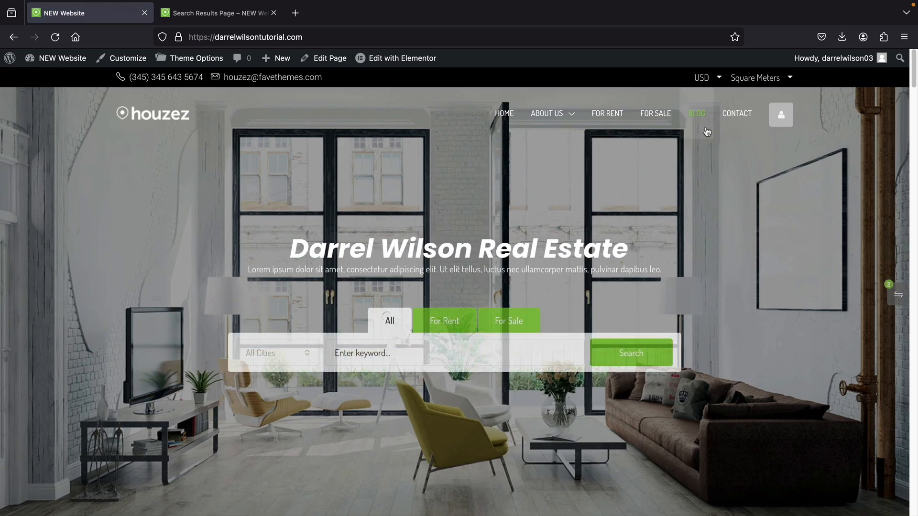
{"action": "left_click", "coordinate": [700, 118]}
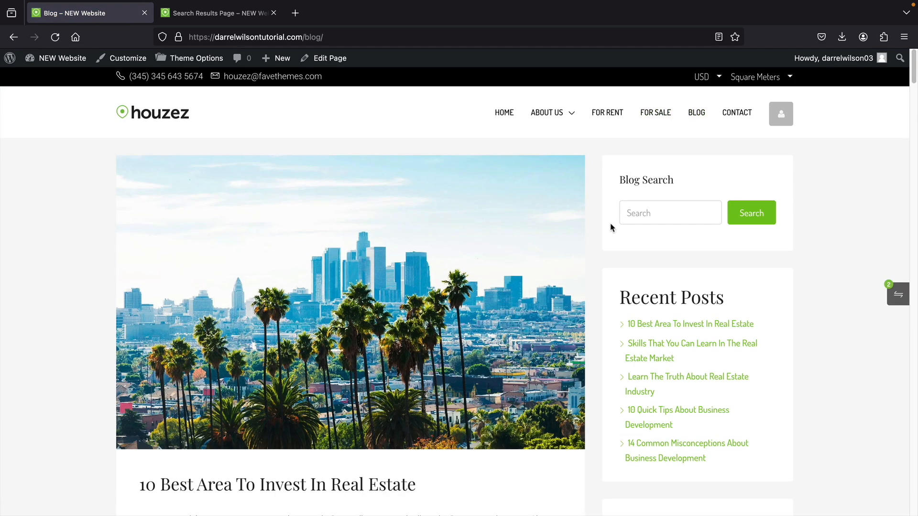
{"action": "scroll", "coordinate": [611, 228], "scroll_direction": "down", "scroll_amount": 2}
{"action": "scroll", "coordinate": [611, 228], "scroll_direction": "up", "scroll_amount": 2}
{"action": "mouse_move", "coordinate": [572, 115]}
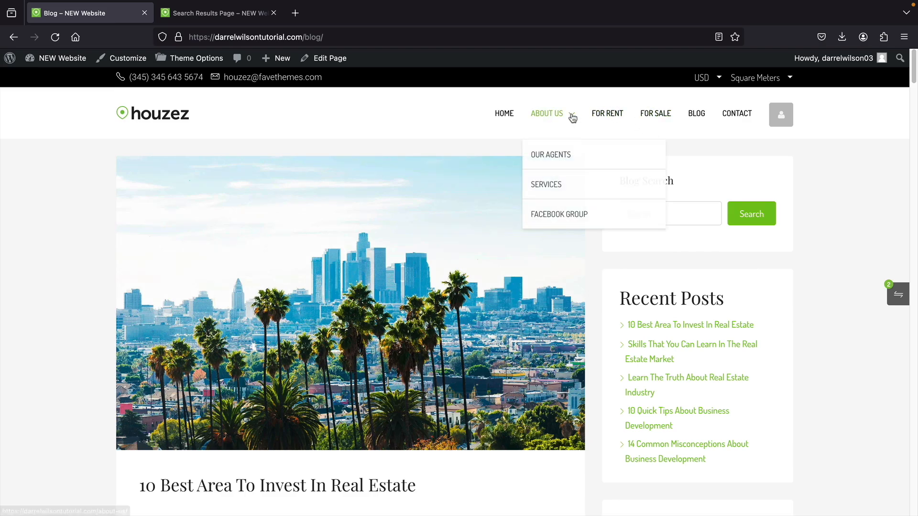
{"action": "left_click", "coordinate": [561, 156]}
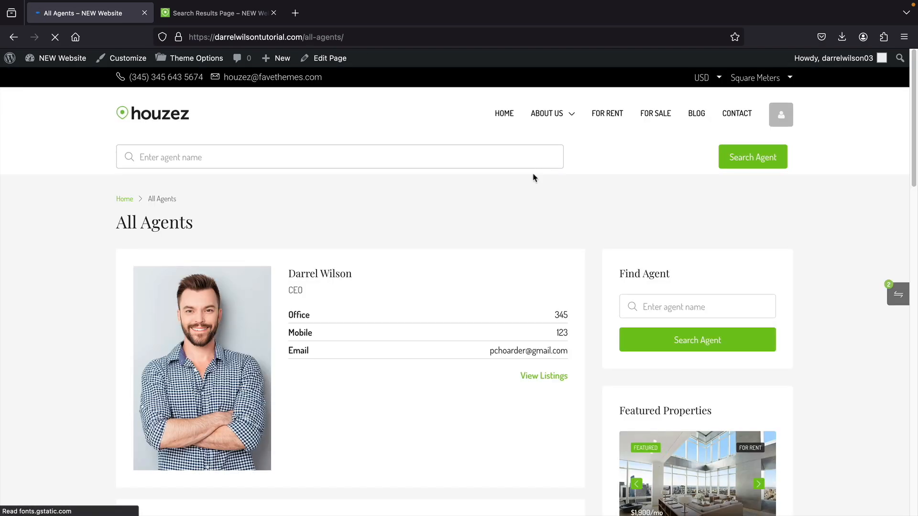
{"action": "left_click", "coordinate": [321, 276]}
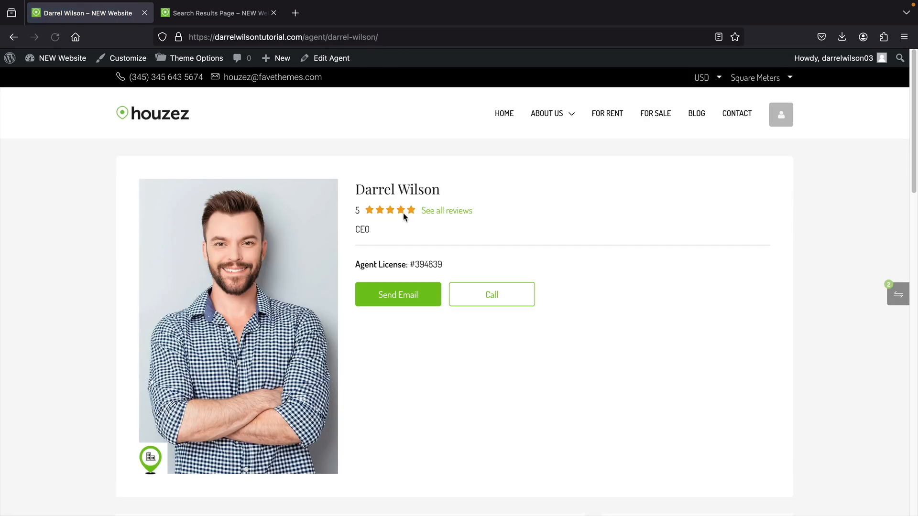
{"action": "left_click", "coordinate": [430, 215]}
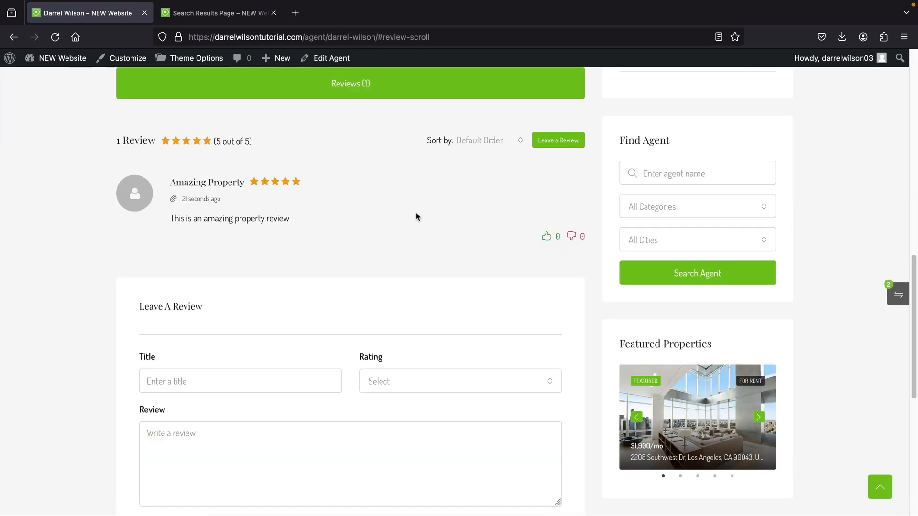
{"action": "left_click_drag", "start_coordinate": [173, 228], "coordinate": [312, 220]}
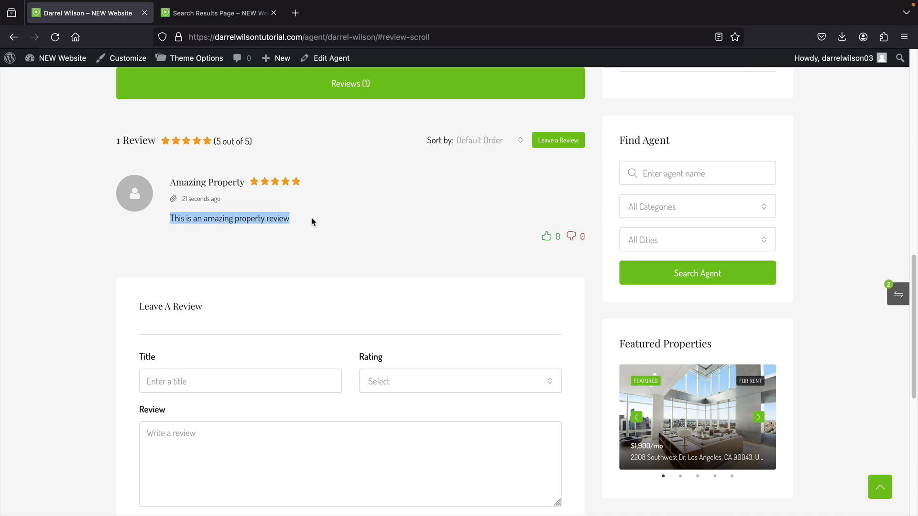
{"action": "left_click", "coordinate": [311, 220]}
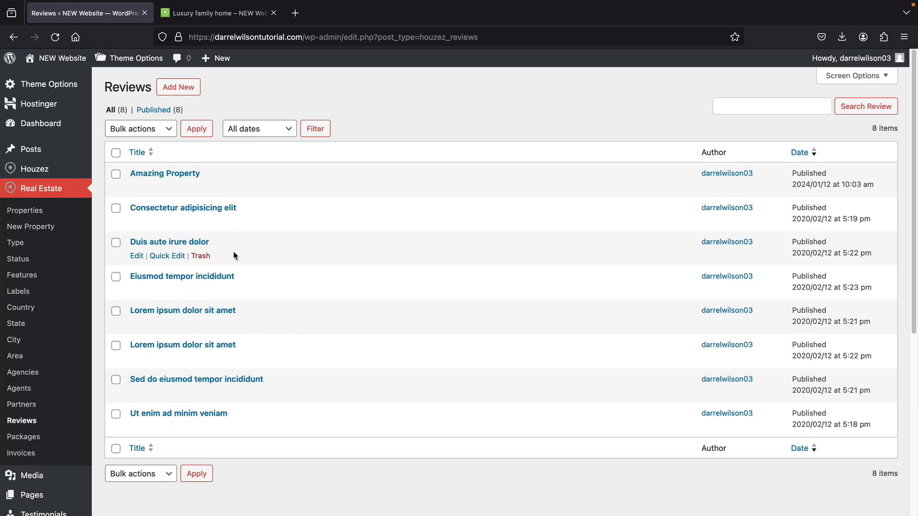
Tick the seven sample reviews, Consectetur through Ut enim, and apply Move to Trash.
{"action": "left_click", "coordinate": [116, 208]}
{"action": "left_click", "coordinate": [116, 242]}
{"action": "left_click", "coordinate": [116, 277]}
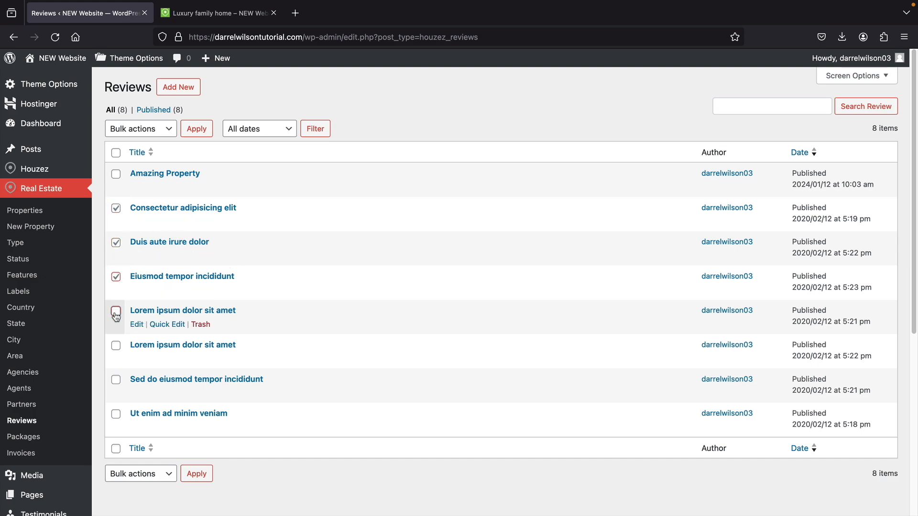
{"action": "left_click", "coordinate": [116, 311]}
{"action": "left_click", "coordinate": [115, 345]}
{"action": "left_click", "coordinate": [116, 379]}
{"action": "left_click", "coordinate": [116, 413]}
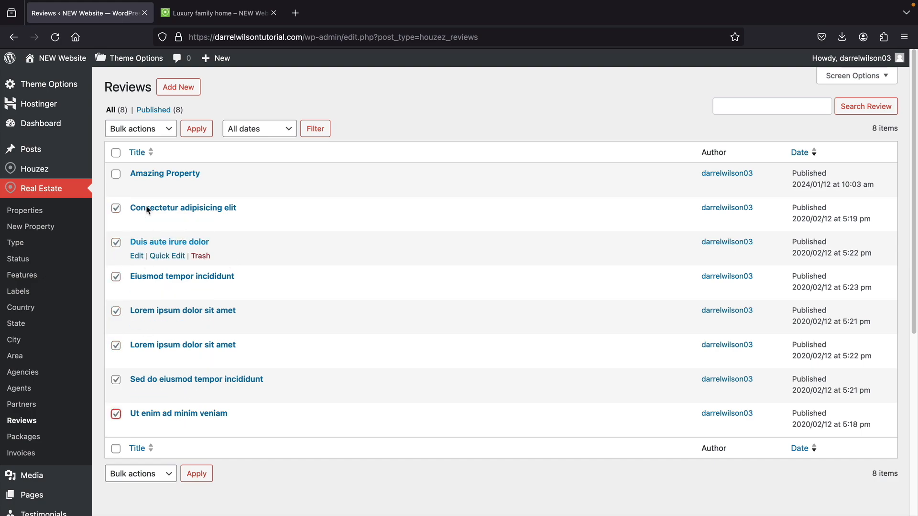
{"action": "left_click", "coordinate": [141, 129]}
{"action": "left_click", "coordinate": [173, 148]}
{"action": "left_click", "coordinate": [197, 129]}
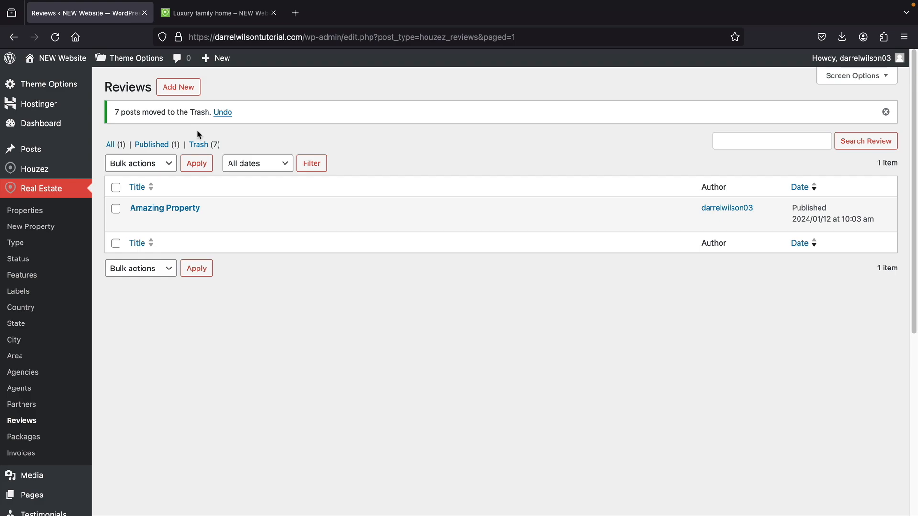
{"action": "left_click", "coordinate": [19, 439]}
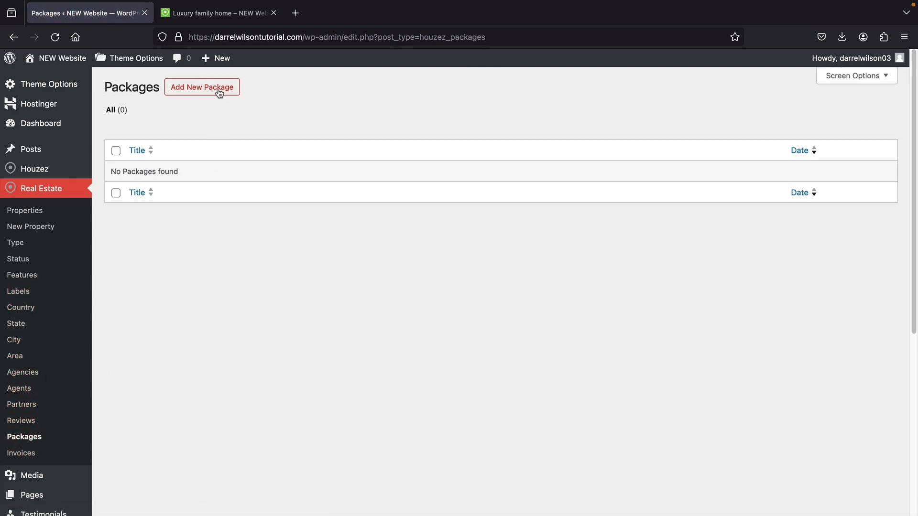
Pass through Add New Package and Invoices, then start a new property from Properties.
{"action": "left_click", "coordinate": [219, 92]}
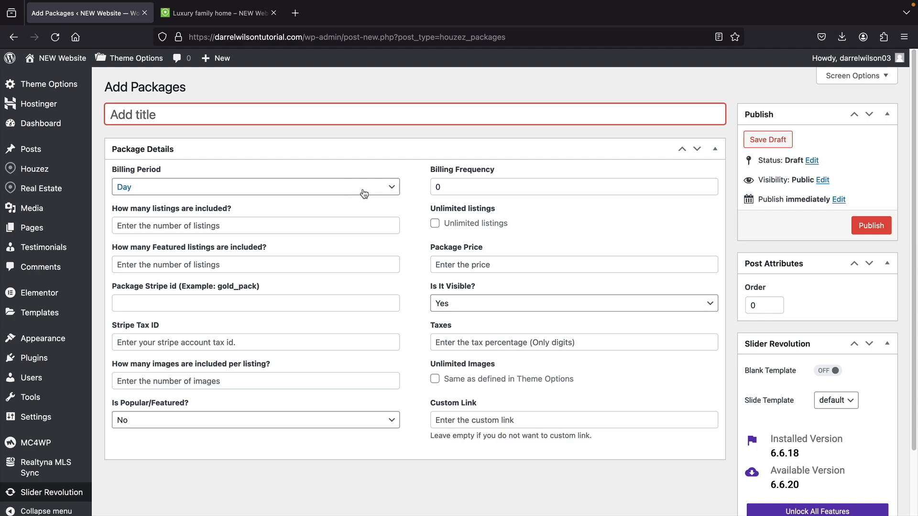
{"action": "mouse_move", "coordinate": [50, 196]}
{"action": "left_click", "coordinate": [119, 434]}
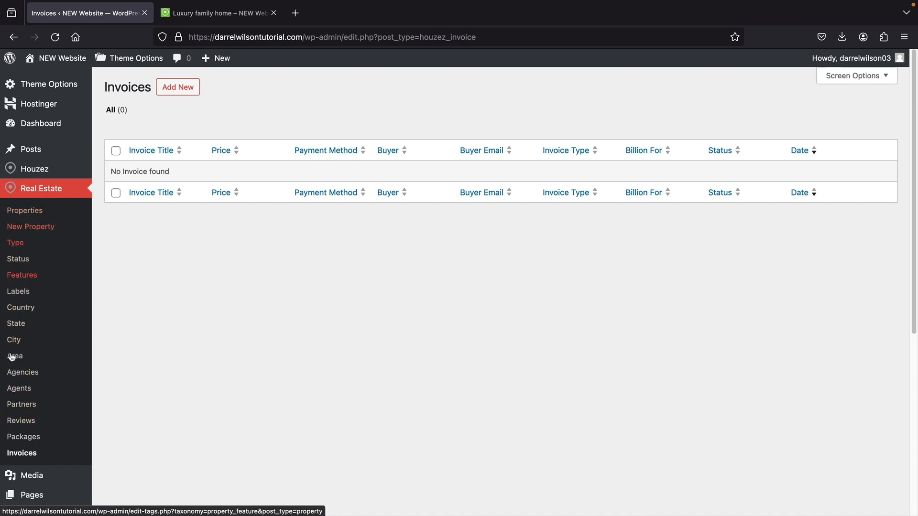
{"action": "left_click", "coordinate": [35, 214]}
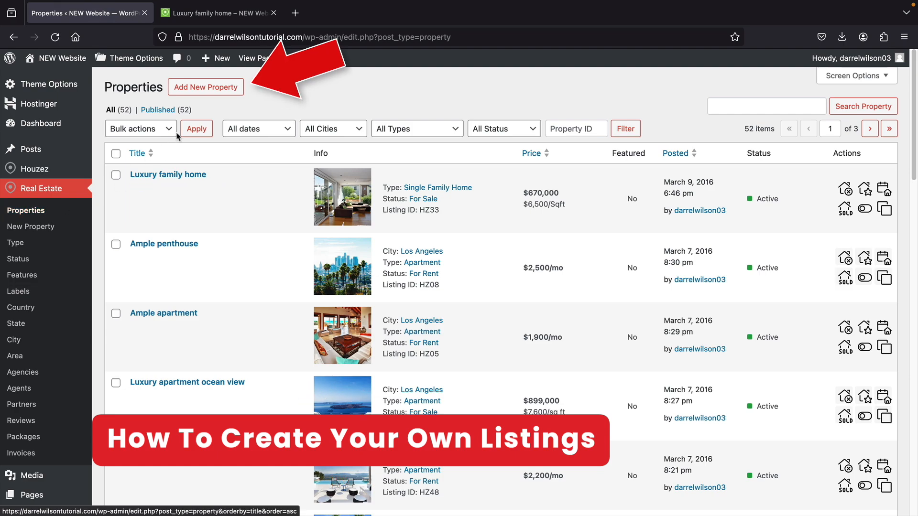
{"action": "left_click", "coordinate": [202, 89]}
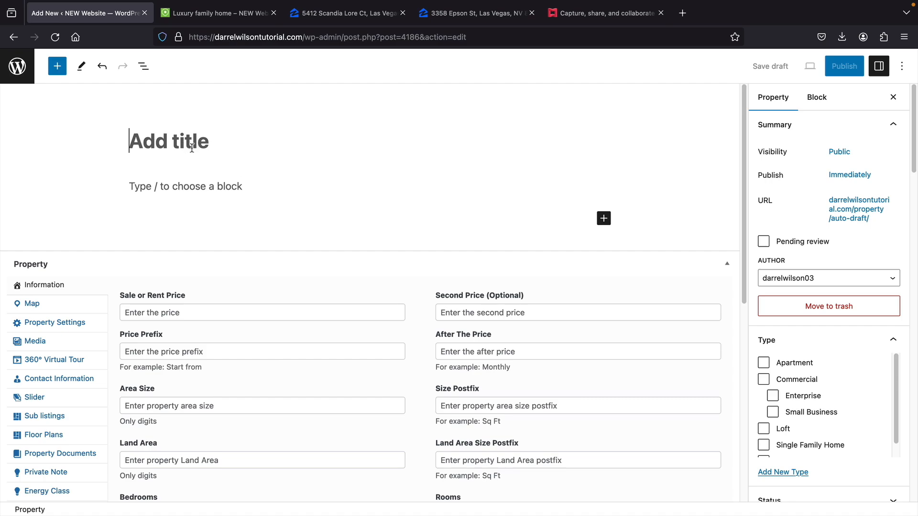
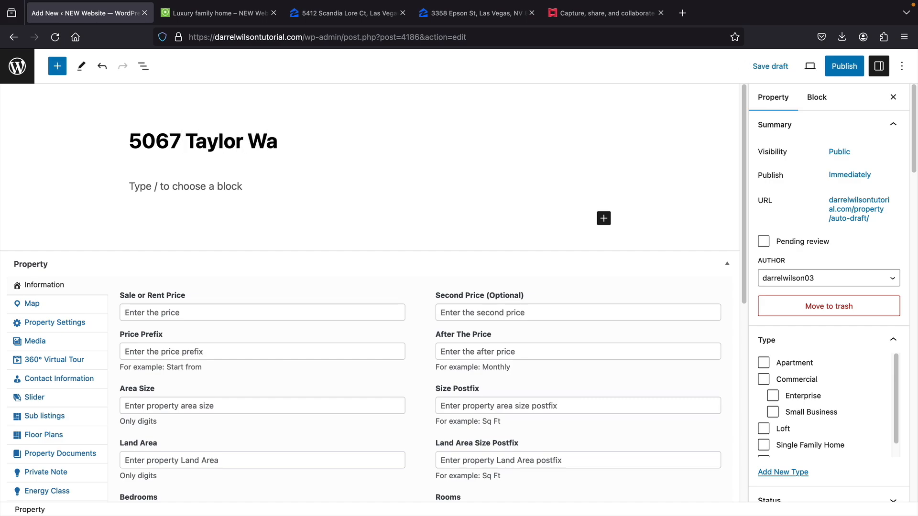
{"action": "key", "text": "Return"}
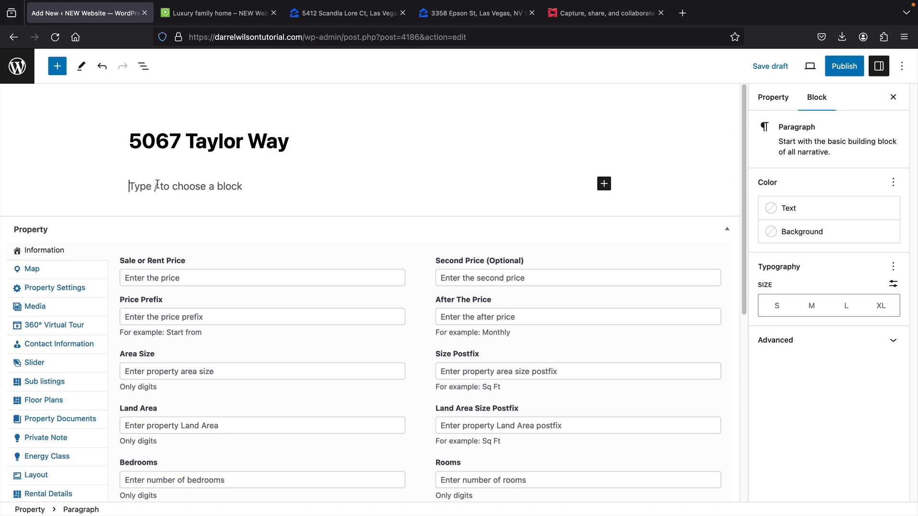
{"action": "left_click", "coordinate": [340, 14]}
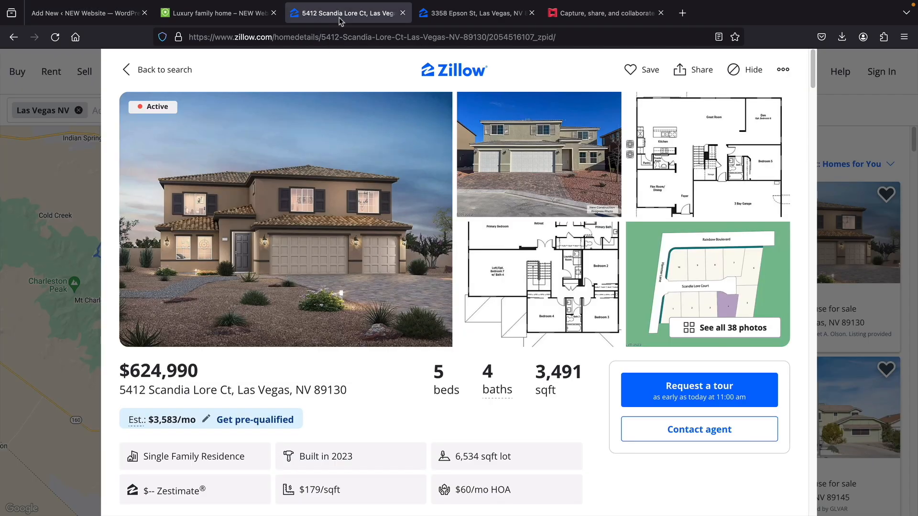
{"action": "middle_click", "coordinate": [476, 396]}
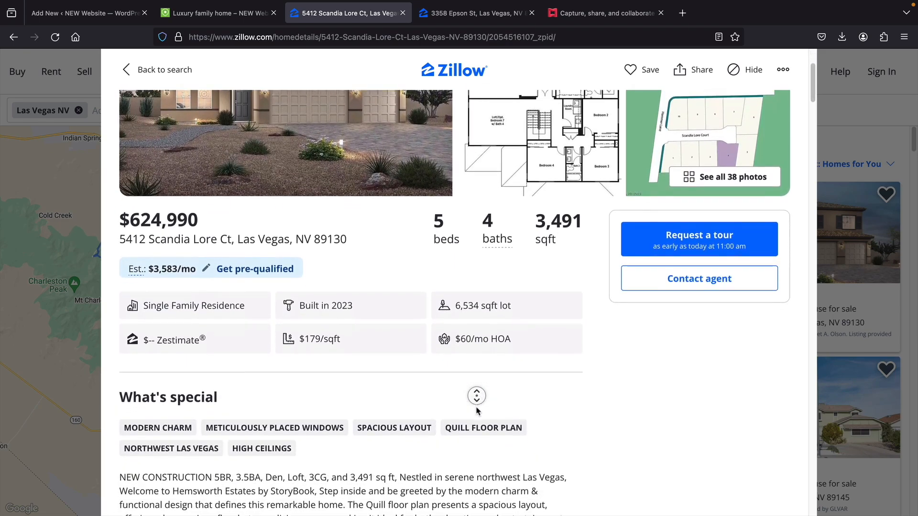
{"action": "left_click", "coordinate": [476, 409]}
{"action": "left_click_drag", "start_coordinate": [476, 410], "coordinate": [101, 276]}
{"action": "right_click", "coordinate": [143, 277]}
{"action": "left_click", "coordinate": [159, 287]}
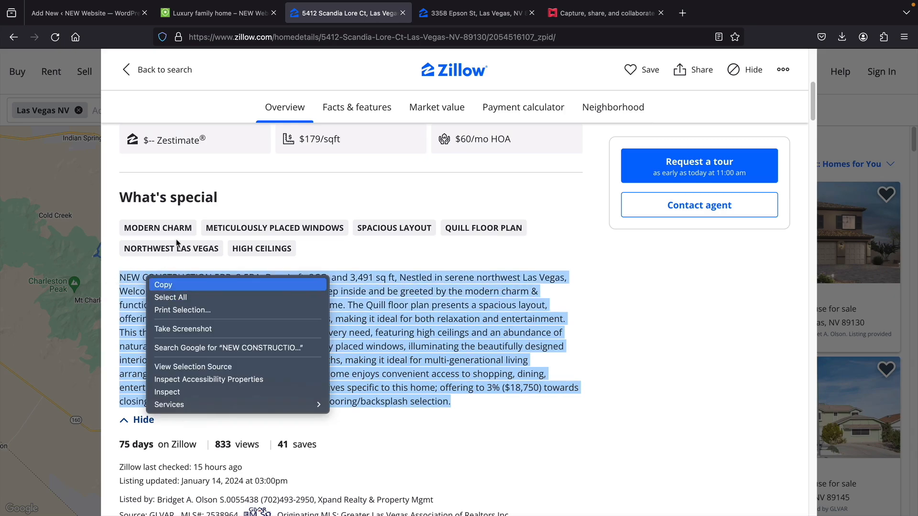
Look over the Luxury family home example page, then return to the Zillow listing.
{"action": "left_click", "coordinate": [200, 14]}
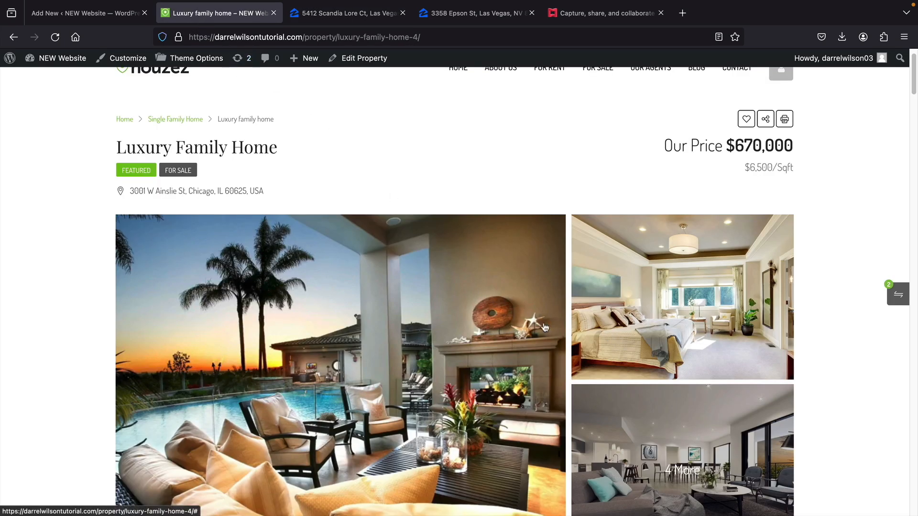
{"action": "scroll", "coordinate": [507, 329], "scroll_direction": "down", "scroll_amount": 5}
{"action": "scroll", "coordinate": [506, 329], "scroll_direction": "down", "scroll_amount": 6}
{"action": "left_click_drag", "start_coordinate": [330, 404], "coordinate": [235, 354]}
{"action": "left_click", "coordinate": [337, 13]}
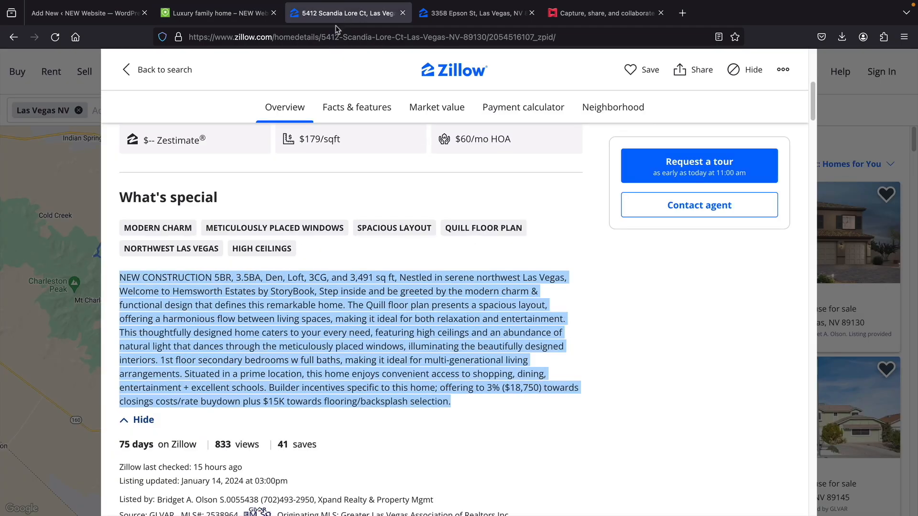
{"action": "left_click", "coordinate": [303, 306]}
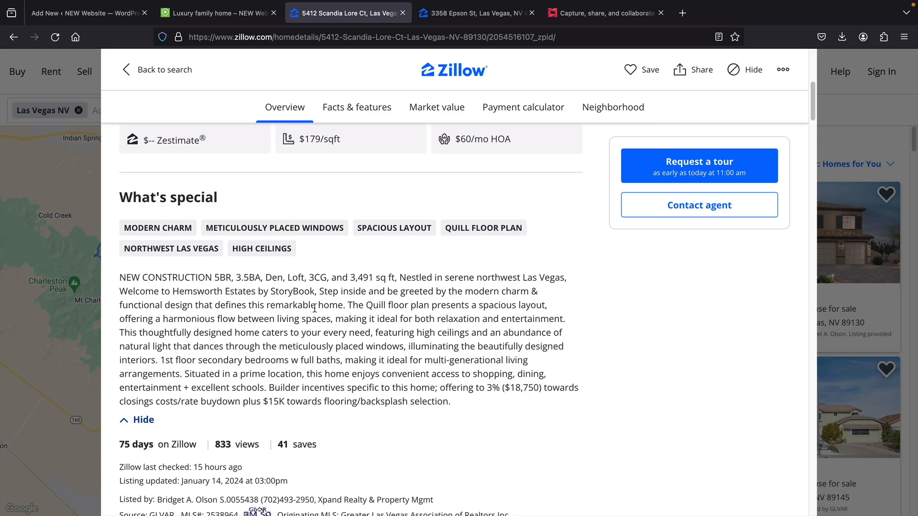
{"action": "left_click", "coordinate": [134, 13]}
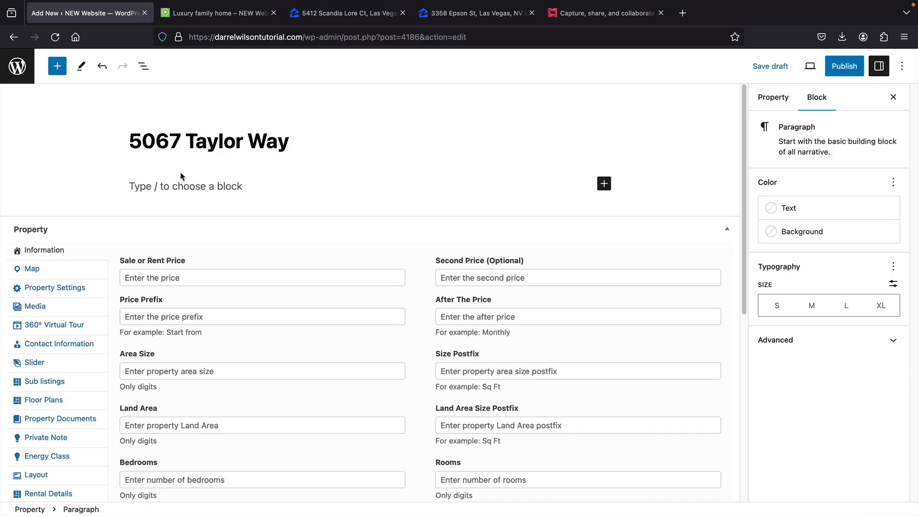
{"action": "right_click", "coordinate": [160, 185]}
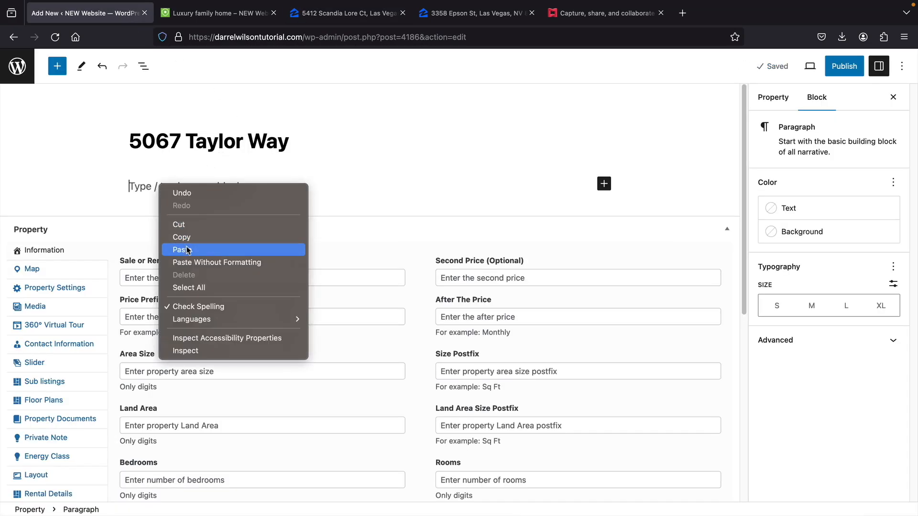
{"action": "left_click", "coordinate": [187, 250]}
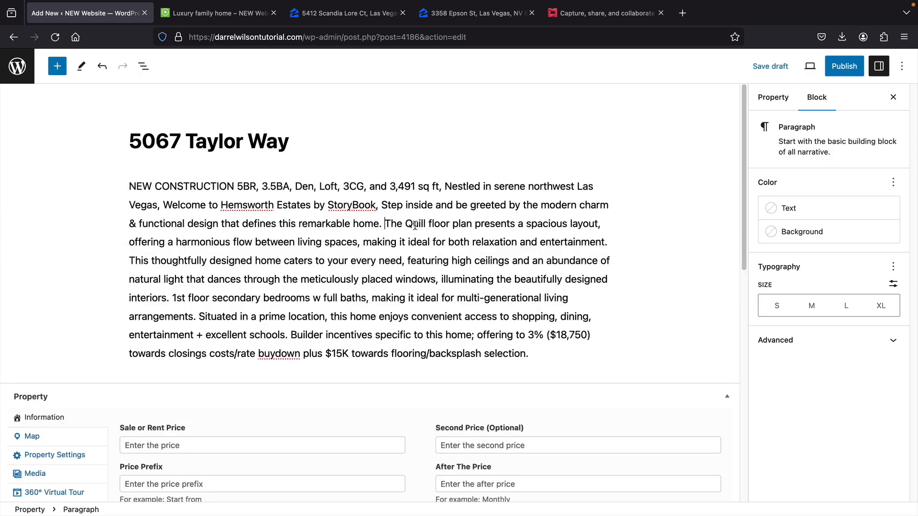
Split the pasted description into new paragraphs at 'The Quill' and at '1st floor'.
{"action": "key", "text": "Return"}
{"action": "left_click", "coordinate": [481, 314]}
{"action": "key", "text": "Return"}
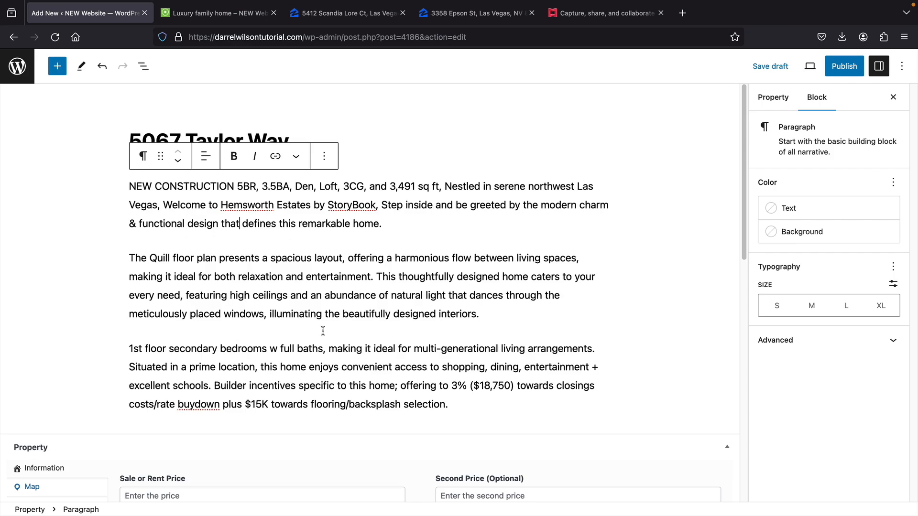
{"action": "left_click", "coordinate": [315, 278]}
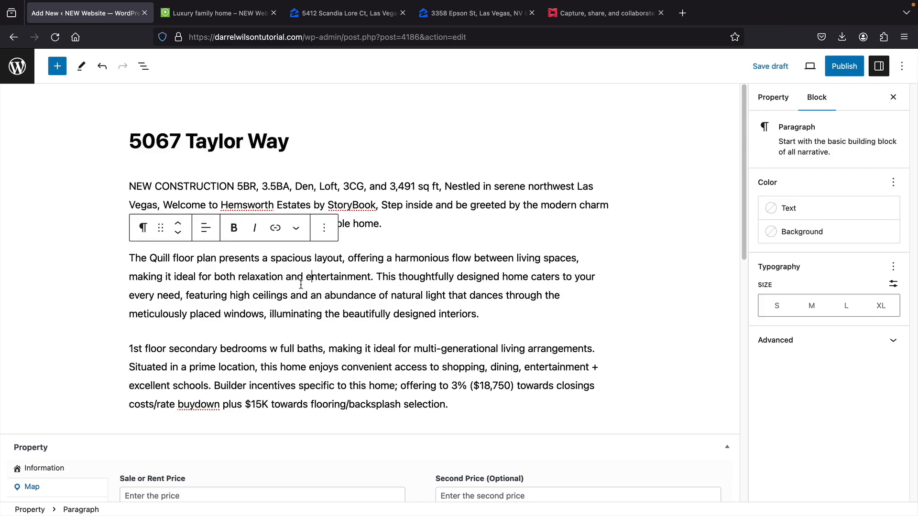
Review each Property panel tab from Map to Energy Class, then return to Information's price field.
{"action": "scroll", "coordinate": [301, 285], "scroll_direction": "down", "scroll_amount": 6}
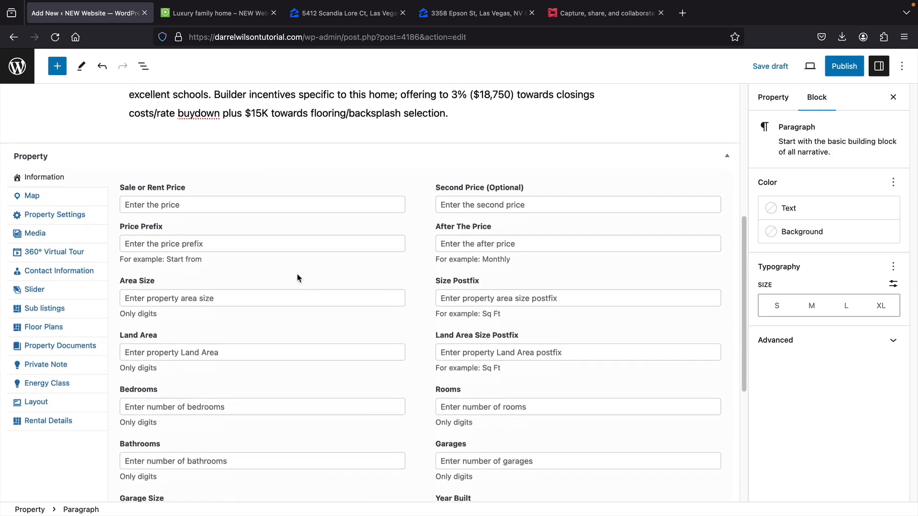
{"action": "scroll", "coordinate": [297, 278], "scroll_direction": "down", "scroll_amount": 2}
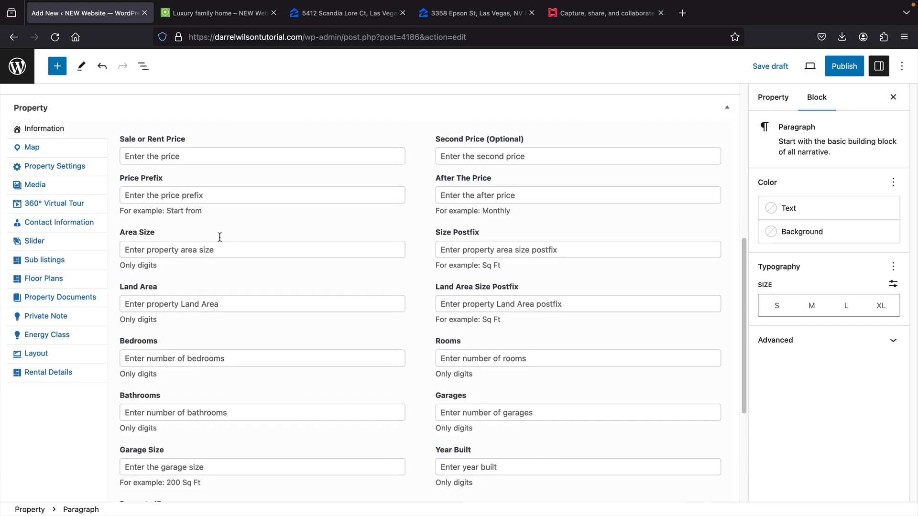
{"action": "left_click", "coordinate": [43, 149]}
{"action": "left_click", "coordinate": [43, 168]}
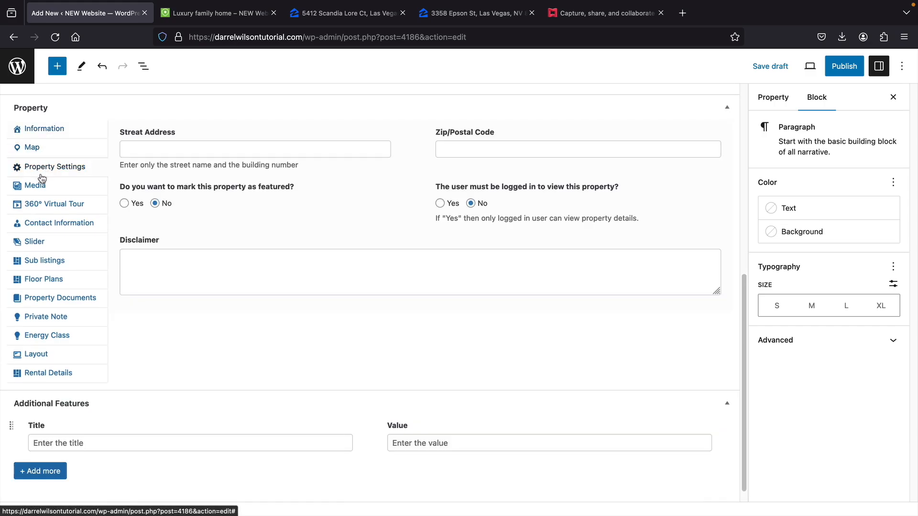
{"action": "left_click", "coordinate": [40, 185]}
{"action": "left_click", "coordinate": [42, 204]}
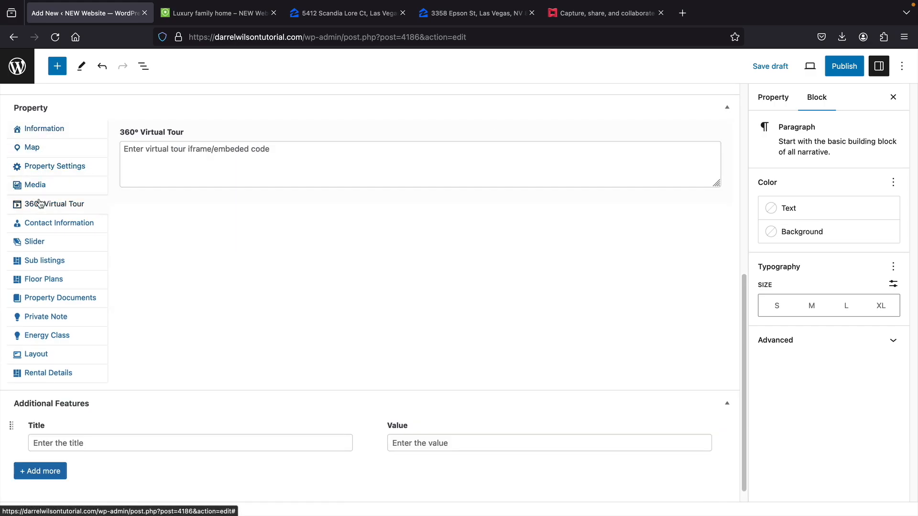
{"action": "left_click", "coordinate": [48, 224]}
{"action": "left_click", "coordinate": [49, 243]}
{"action": "left_click", "coordinate": [49, 260]}
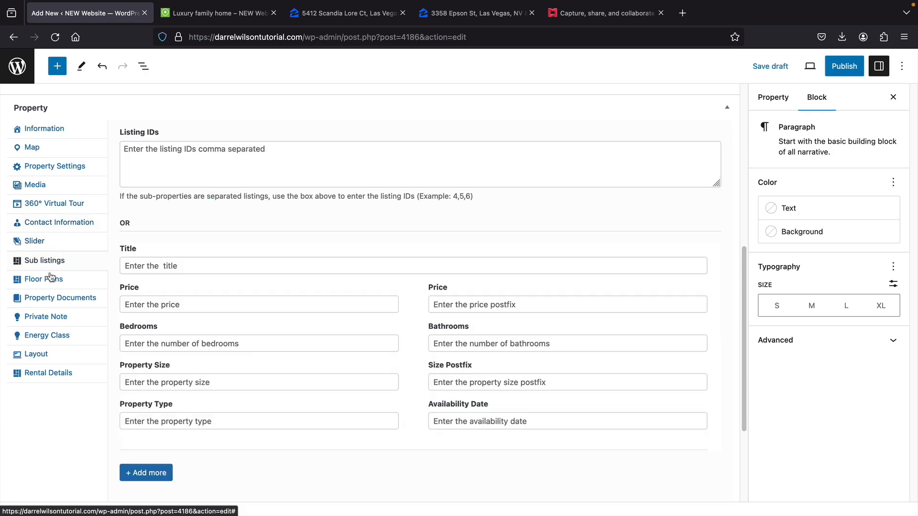
{"action": "left_click", "coordinate": [51, 278]}
{"action": "left_click", "coordinate": [52, 299]}
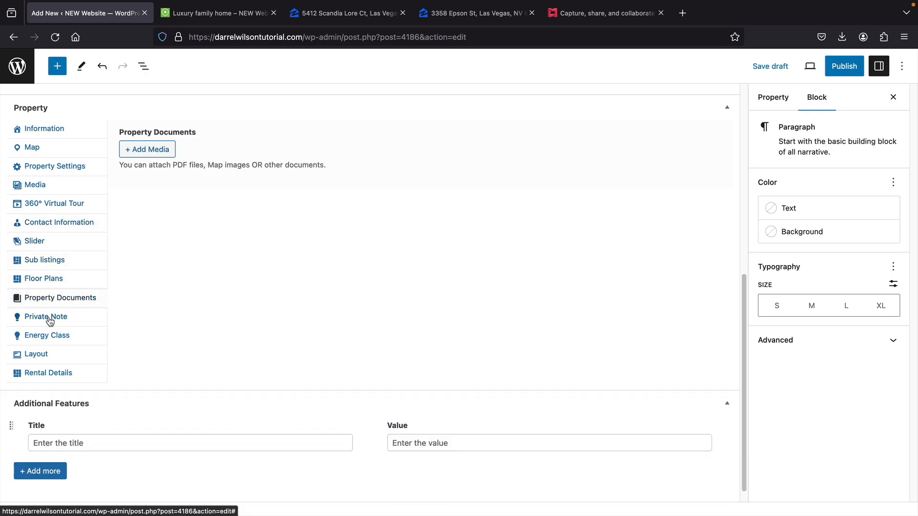
{"action": "left_click", "coordinate": [49, 318]}
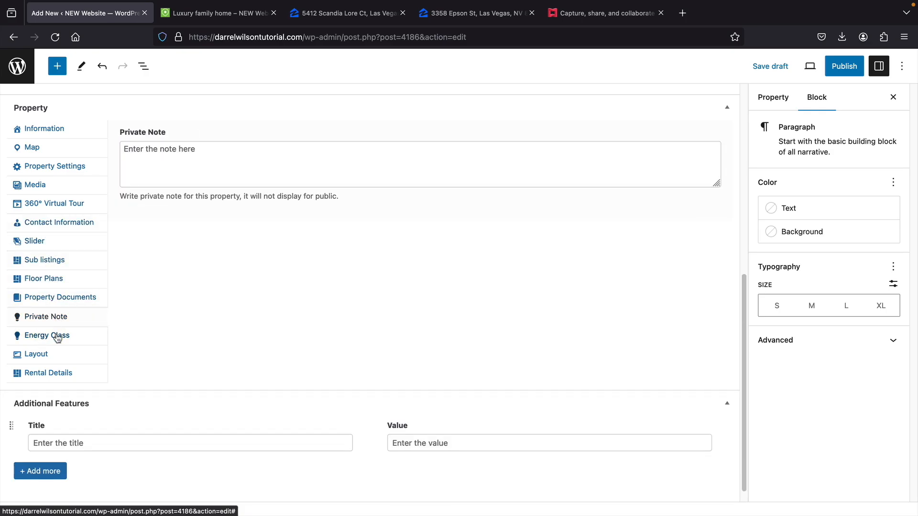
{"action": "left_click", "coordinate": [57, 337]}
{"action": "left_click", "coordinate": [59, 262]}
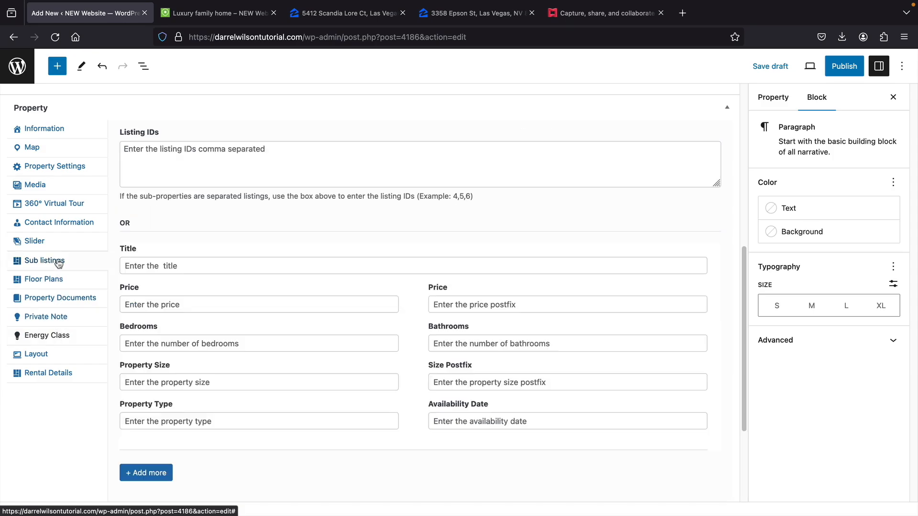
{"action": "left_click", "coordinate": [68, 130]}
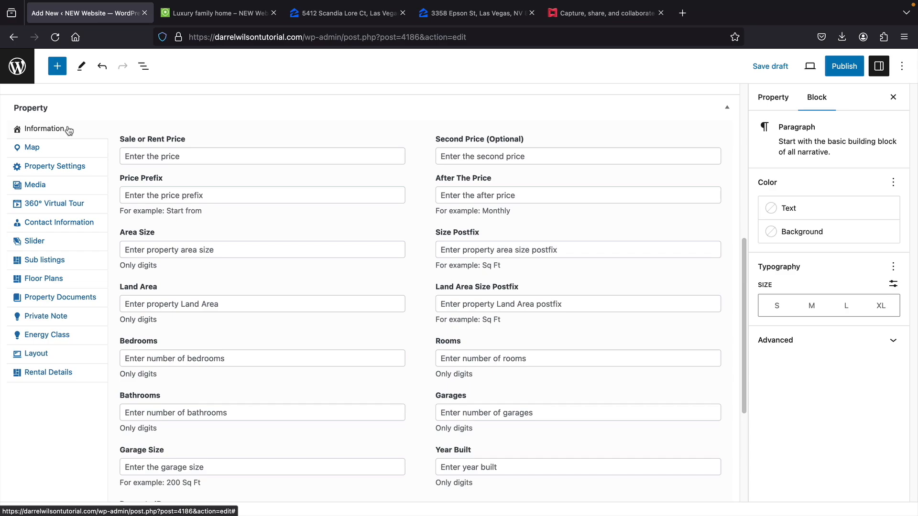
{"action": "left_click", "coordinate": [157, 156]}
{"action": "scroll", "coordinate": [214, 138], "scroll_direction": "down", "scroll_amount": 1}
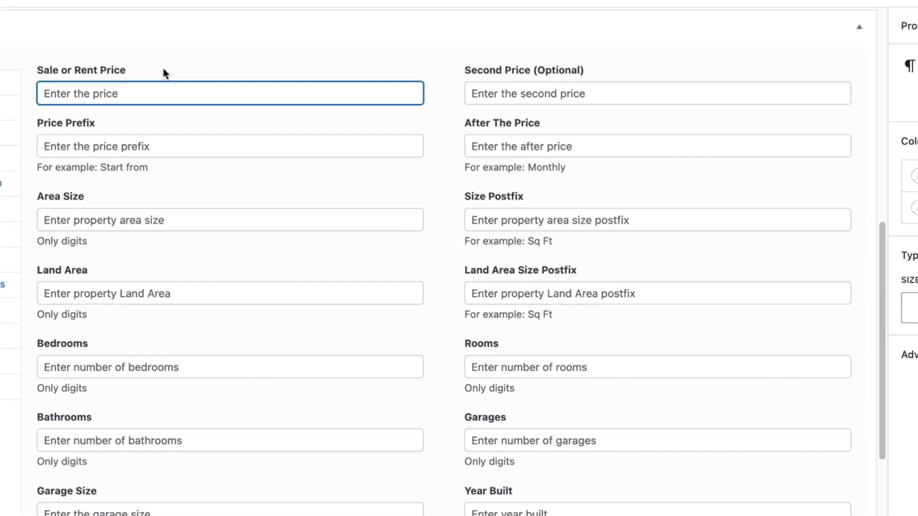
{"action": "type", "text": "700"}
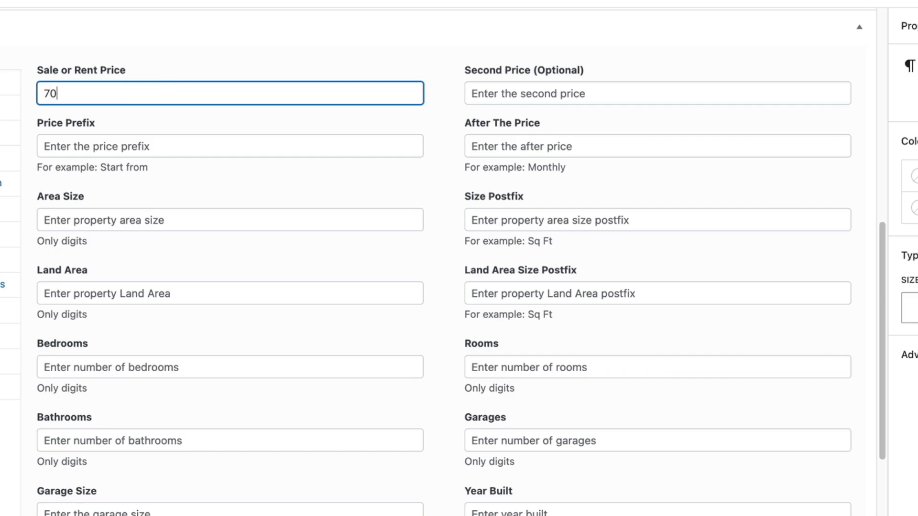
{"action": "type", "text": ",000"}
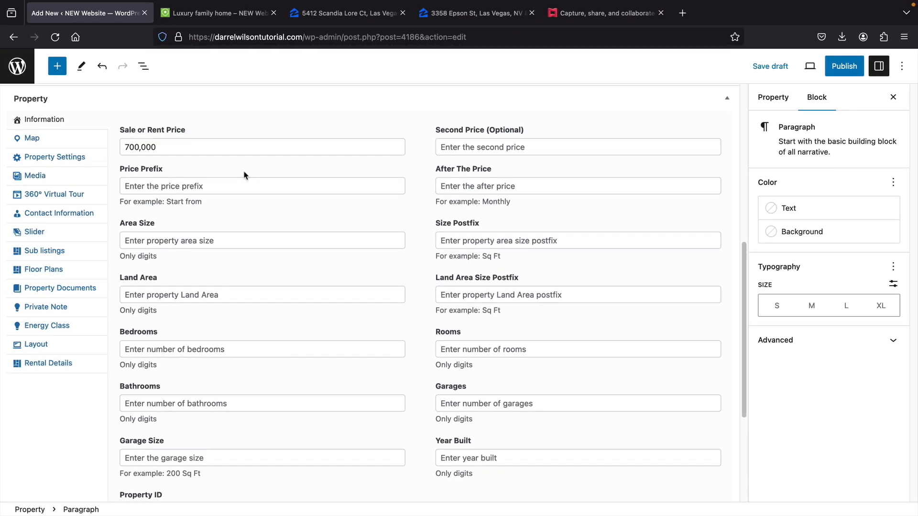
{"action": "left_click_drag", "start_coordinate": [203, 203], "coordinate": [126, 200]}
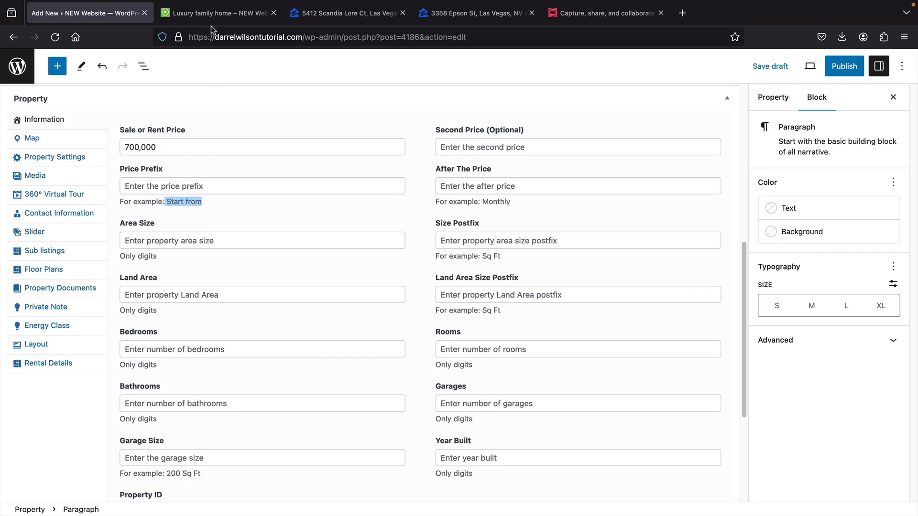
{"action": "left_click", "coordinate": [215, 16]}
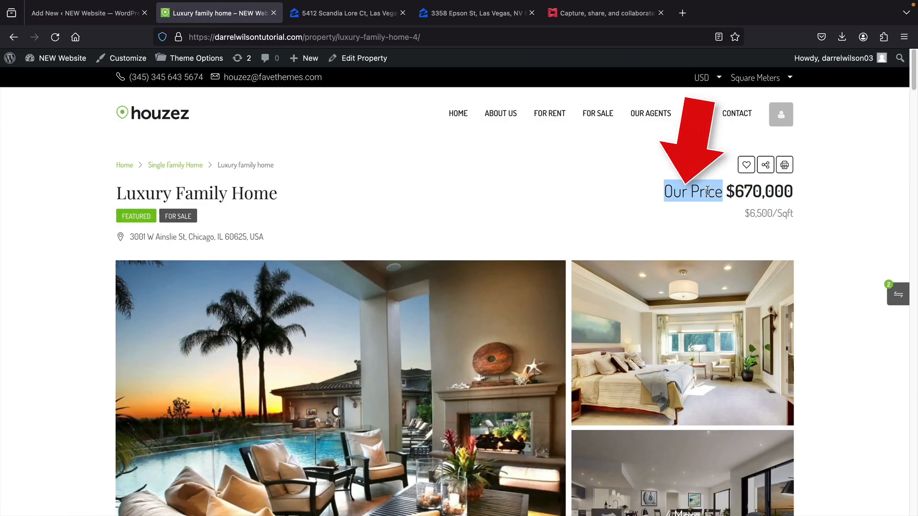
{"action": "left_click_drag", "start_coordinate": [723, 192], "coordinate": [661, 193]}
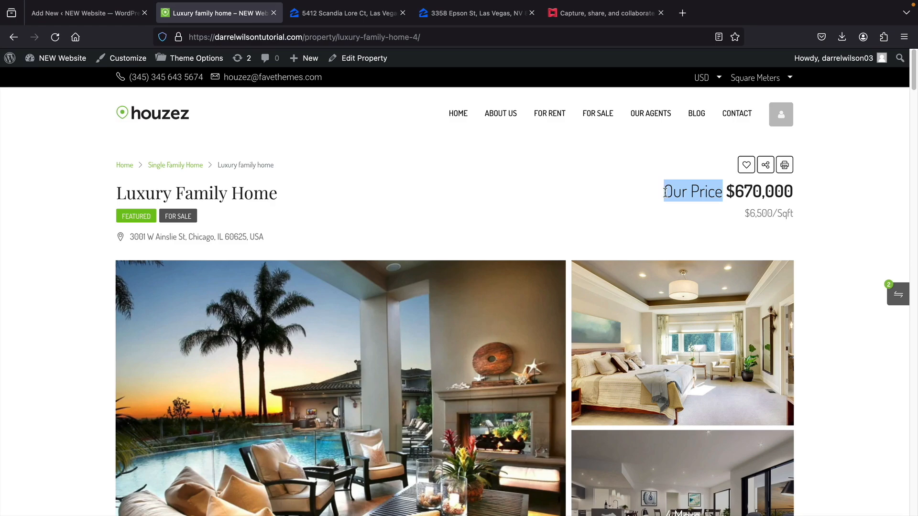
{"action": "left_click", "coordinate": [97, 17]}
{"action": "left_click", "coordinate": [167, 188]}
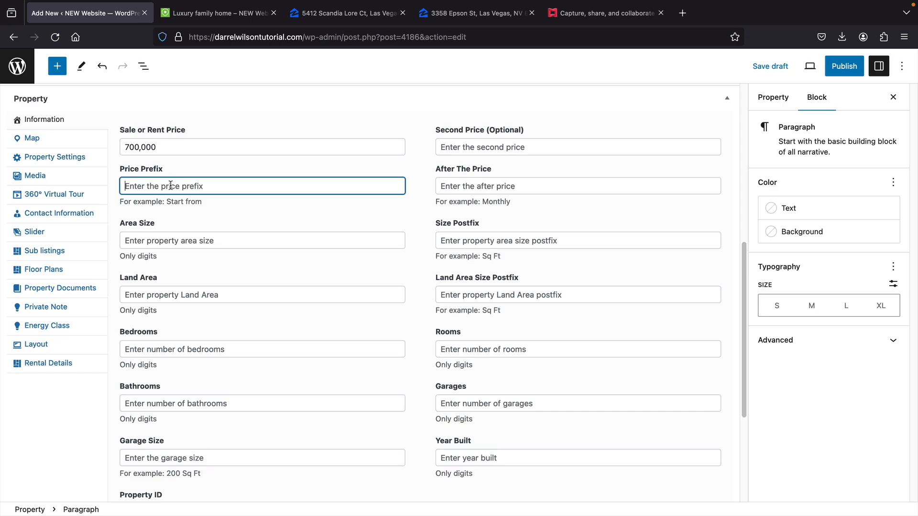
{"action": "type", "text": "Our Price"}
{"action": "left_click", "coordinate": [481, 144]}
{"action": "left_click", "coordinate": [260, 13]}
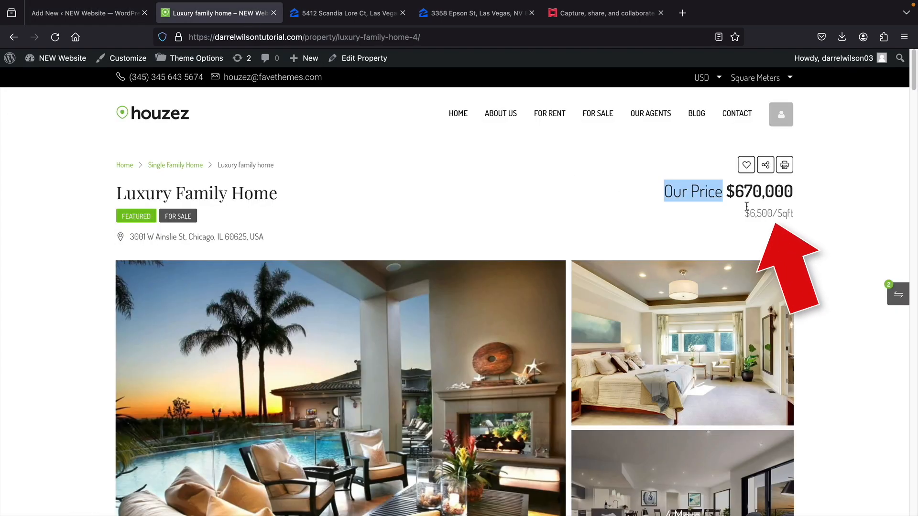
{"action": "left_click_drag", "start_coordinate": [744, 213], "coordinate": [798, 216]}
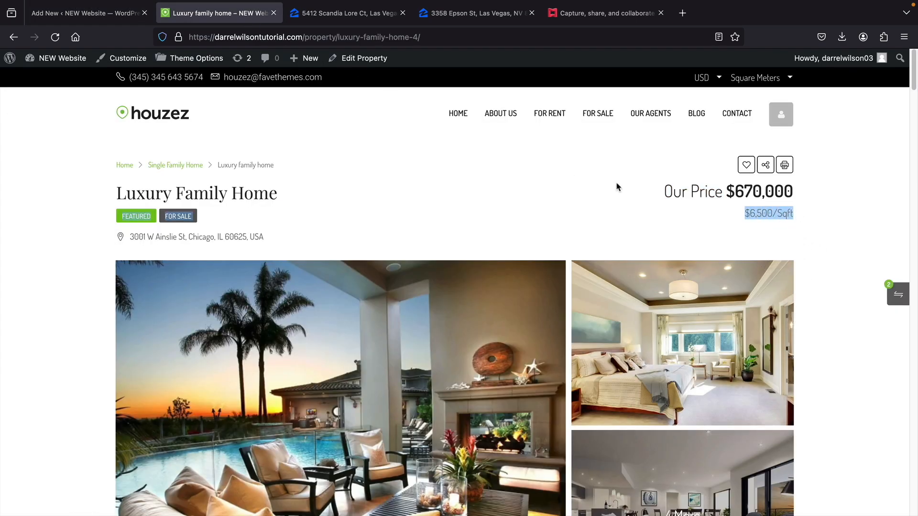
{"action": "left_click", "coordinate": [111, 15]}
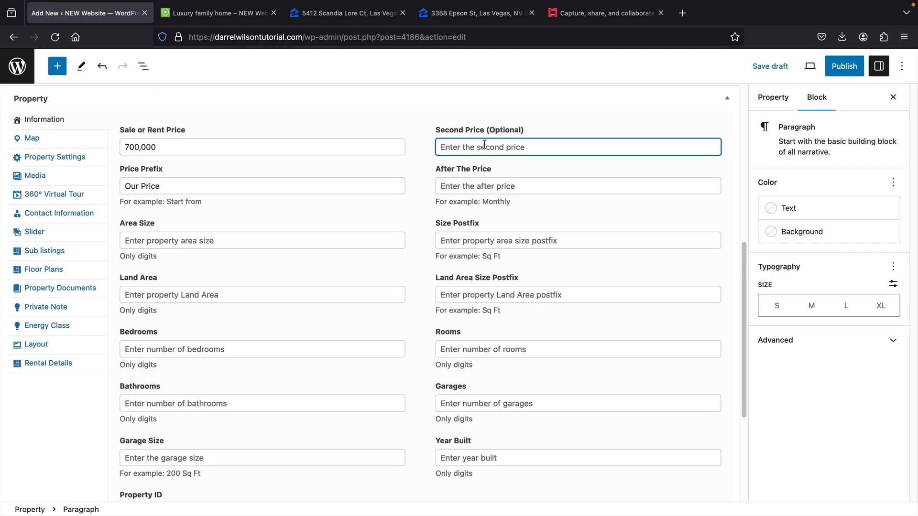
Enter second price 800,000 with 'Discounted!' after it, and area size 3000 Sq Ft.
{"action": "type", "text": "800,000"}
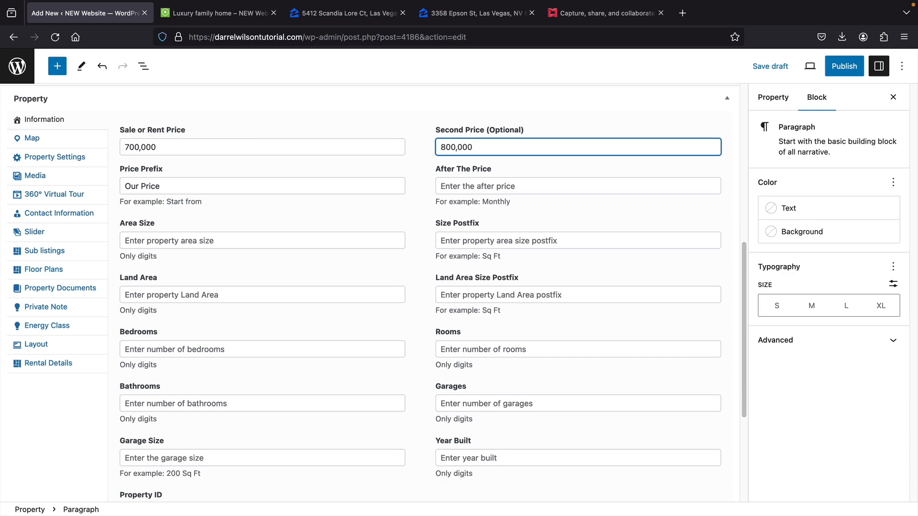
{"action": "key", "text": "Tab"}
{"action": "key", "text": "Tab"}
{"action": "type", "text": "Dis"}
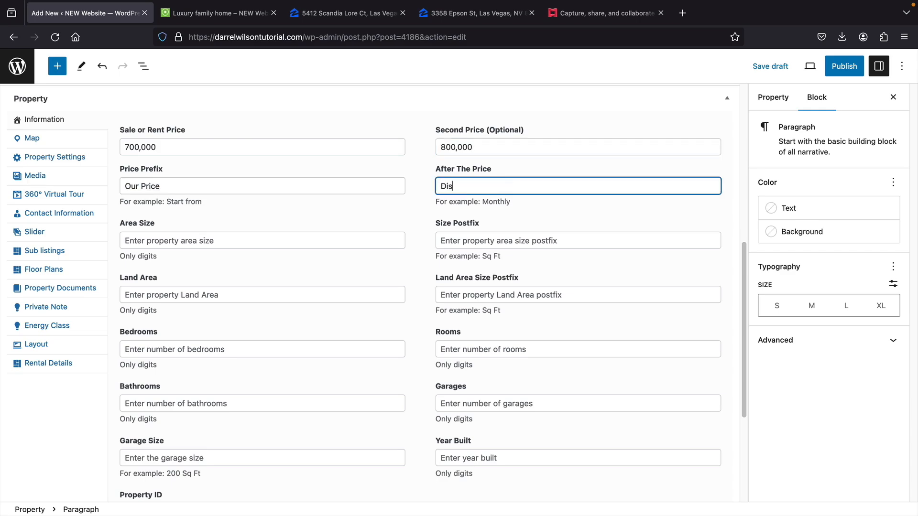
{"action": "type", "text": "counted!"}
{"action": "left_click", "coordinate": [156, 241]}
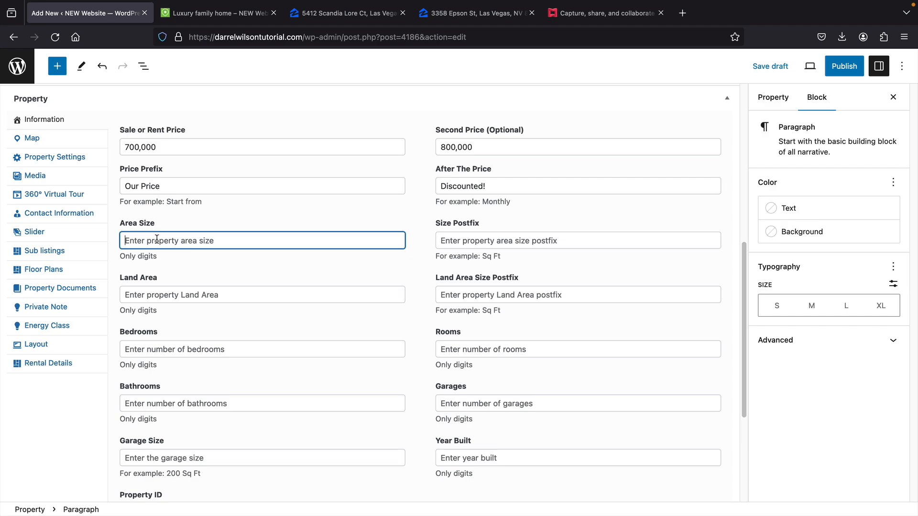
{"action": "type", "text": "3000"}
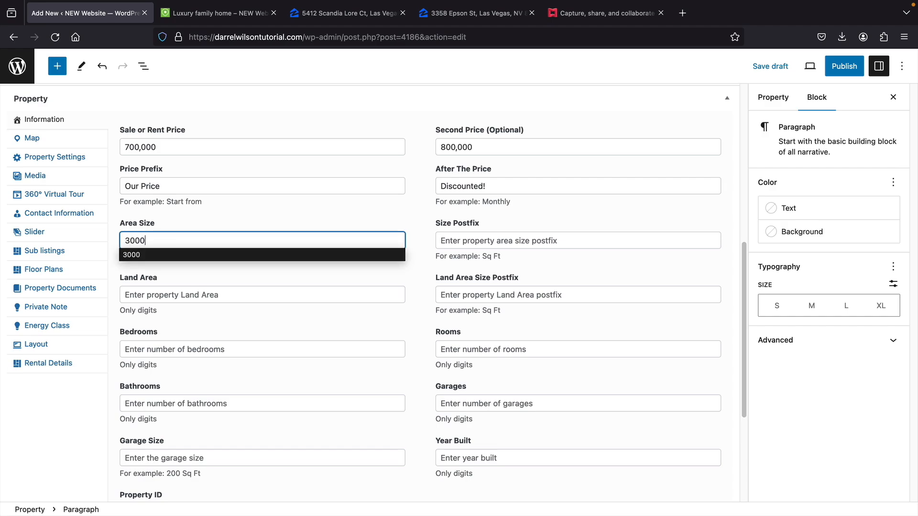
{"action": "key", "text": "Tab"}
{"action": "type", "text": "S"}
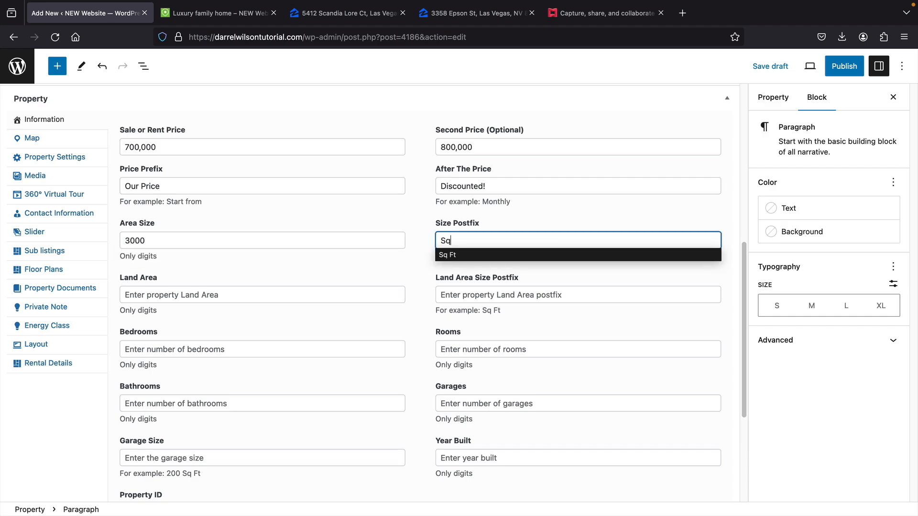
{"action": "type", "text": "q"}
{"action": "key", "text": "Down"}
{"action": "key", "text": "Return"}
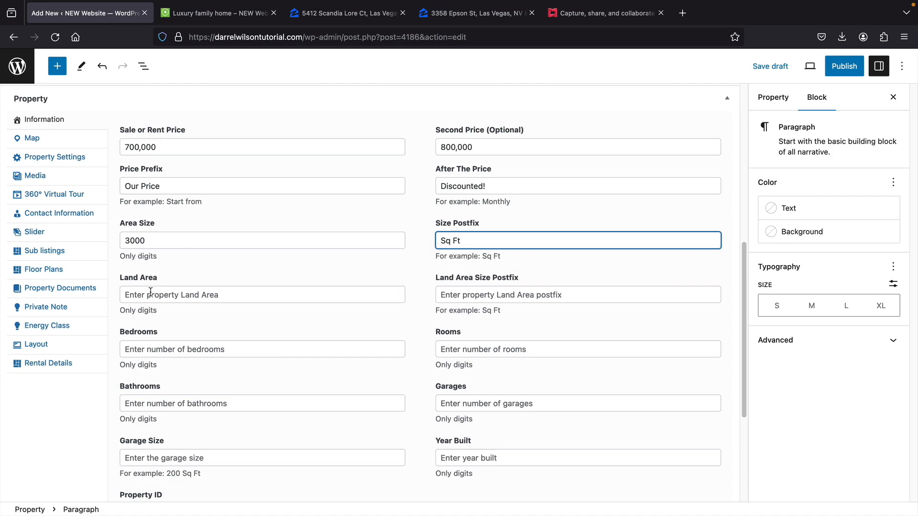
Set the land area to 4000 Sq Ft.
{"action": "left_click", "coordinate": [150, 291]}
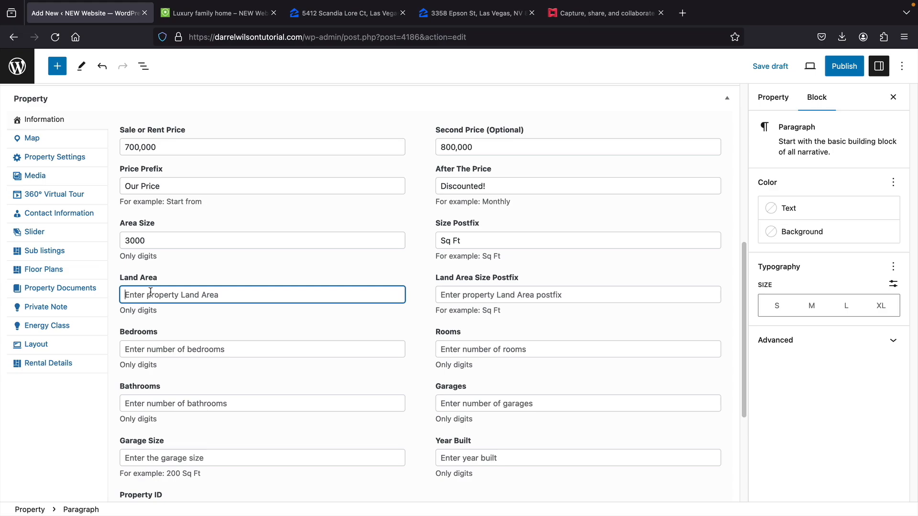
{"action": "type", "text": "40"}
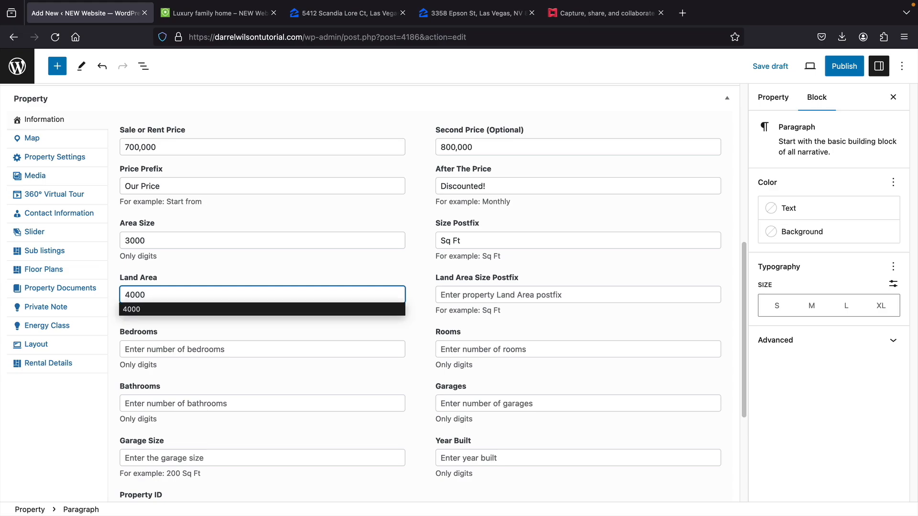
{"action": "type", "text": "00"}
{"action": "key", "text": "Tab"}
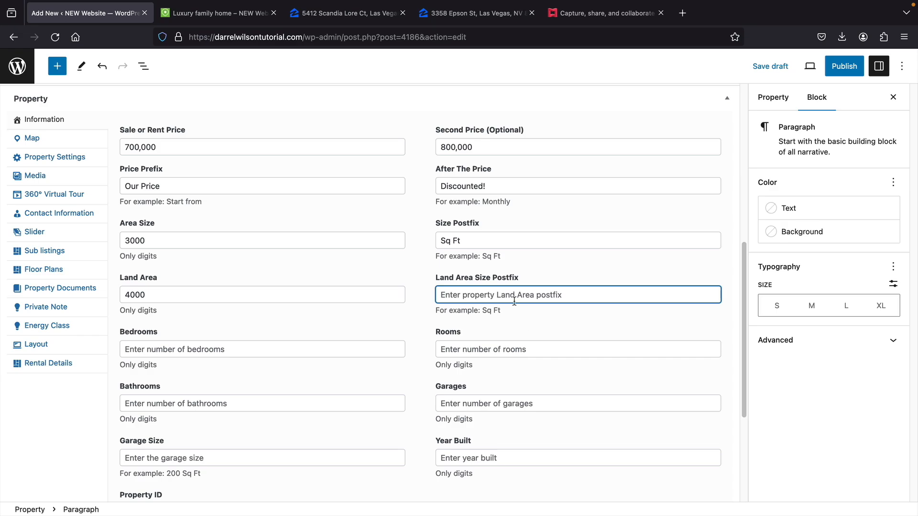
{"action": "left_click", "coordinate": [514, 298]}
{"action": "left_click", "coordinate": [515, 311]}
{"action": "left_click", "coordinate": [397, 325]}
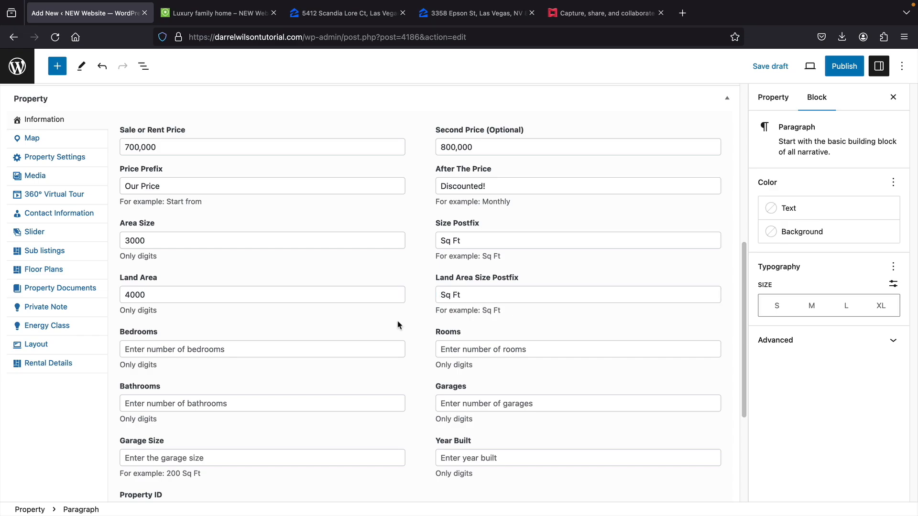
Enter 5 bedrooms, 8 rooms, 2 bathrooms and 1 garage.
{"action": "left_click", "coordinate": [241, 347]}
{"action": "type", "text": "5"}
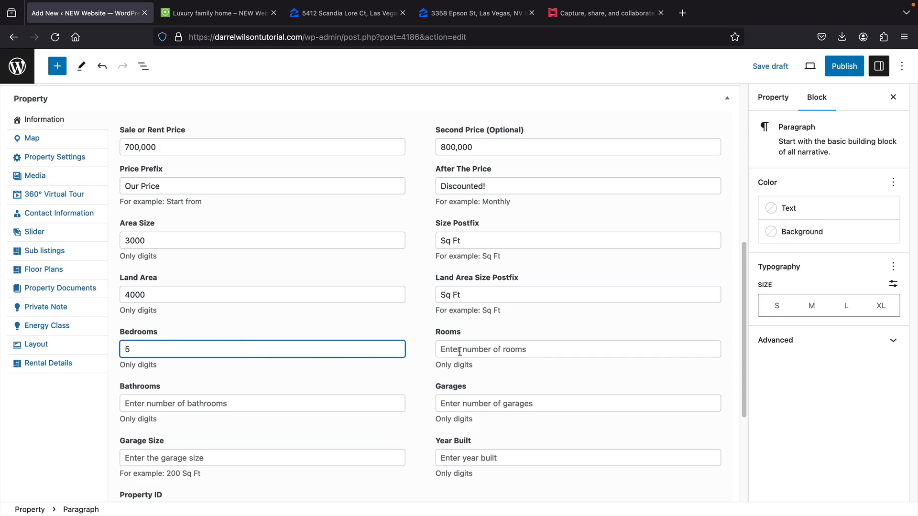
{"action": "left_click", "coordinate": [468, 350]}
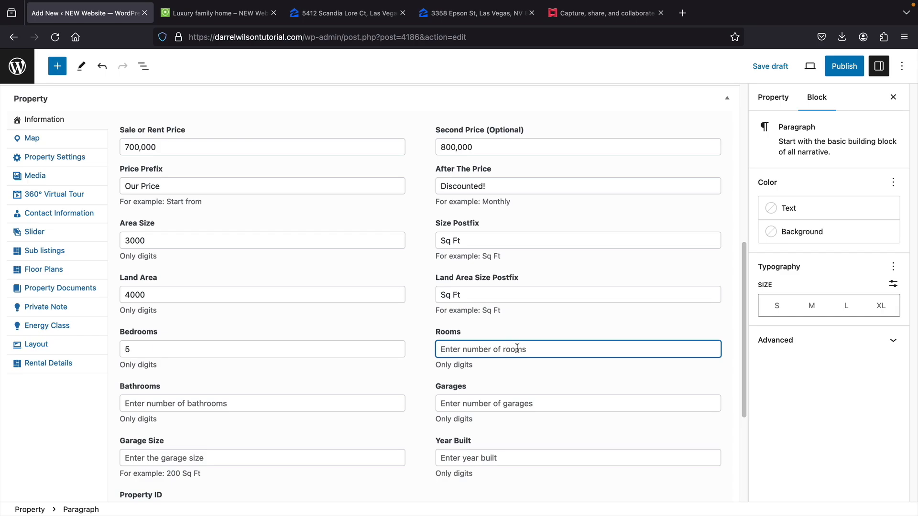
{"action": "type", "text": "8"}
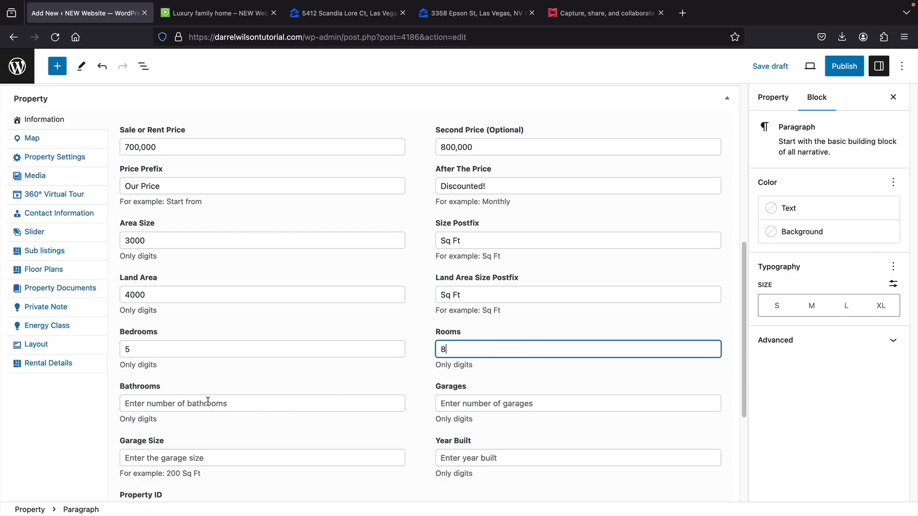
{"action": "left_click", "coordinate": [208, 403]}
{"action": "type", "text": "2"}
{"action": "left_click", "coordinate": [499, 398]}
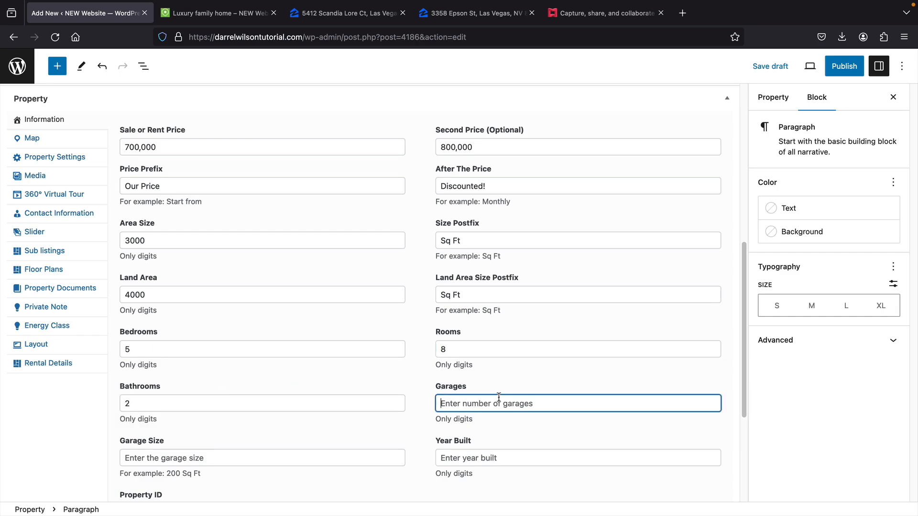
{"action": "type", "text": "1"}
Set garage size 250 Sq Ft, year built 2016 and property ID HZ99.
{"action": "scroll", "coordinate": [373, 378], "scroll_direction": "down", "scroll_amount": 3}
{"action": "left_click", "coordinate": [338, 363]}
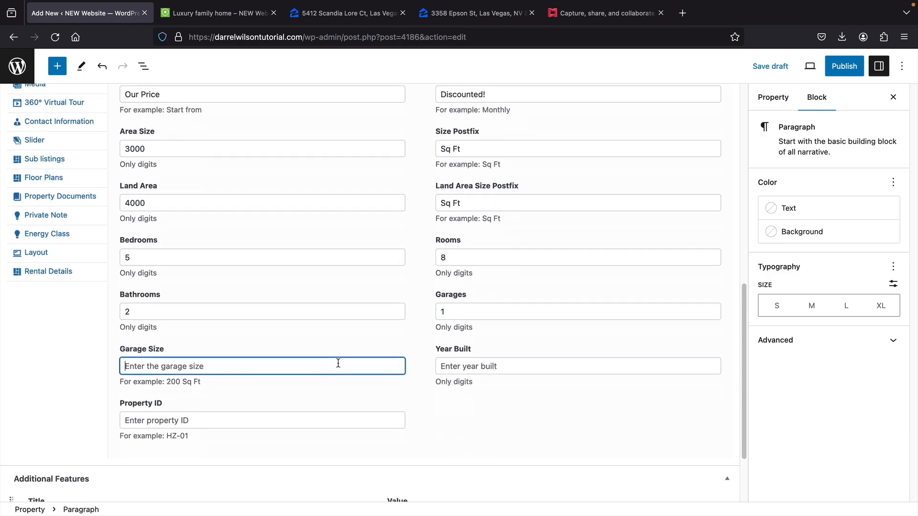
{"action": "type", "text": "25"}
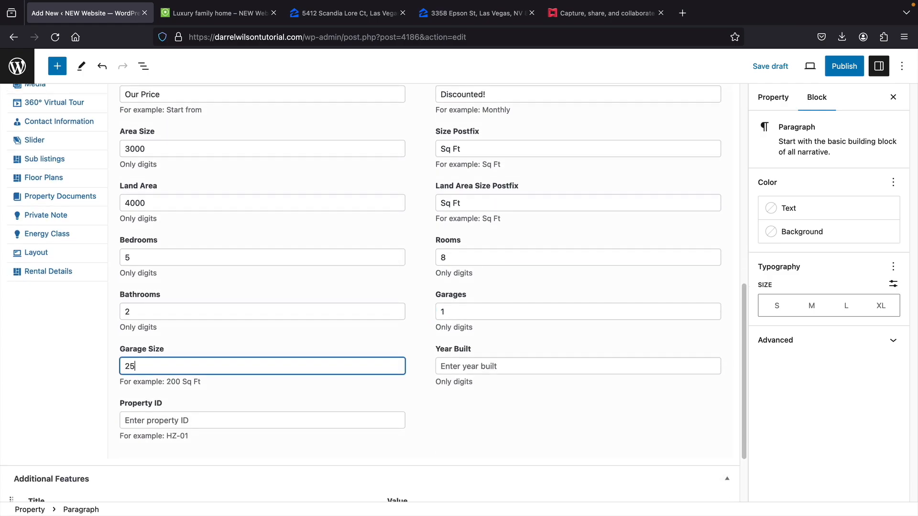
{"action": "type", "text": "0 Sq Ft"}
{"action": "key", "text": "Tab"}
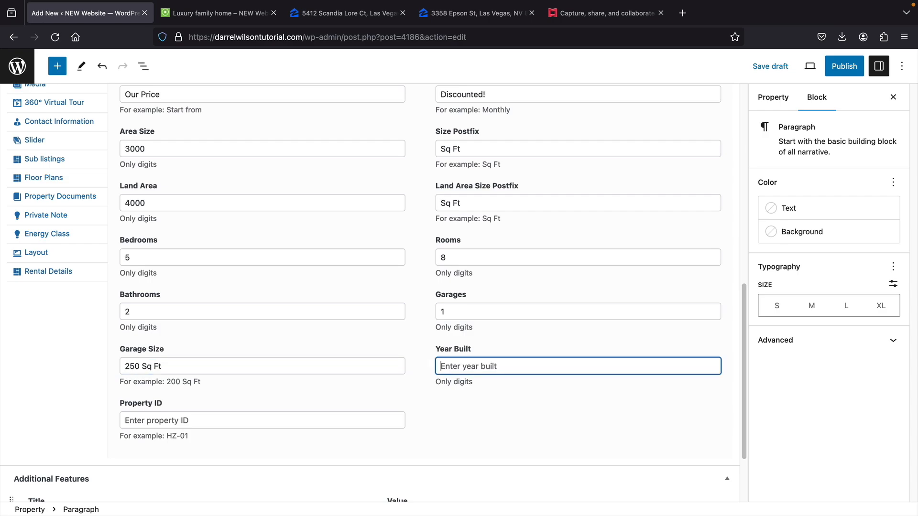
{"action": "type", "text": "2016"}
{"action": "key", "text": "Tab"}
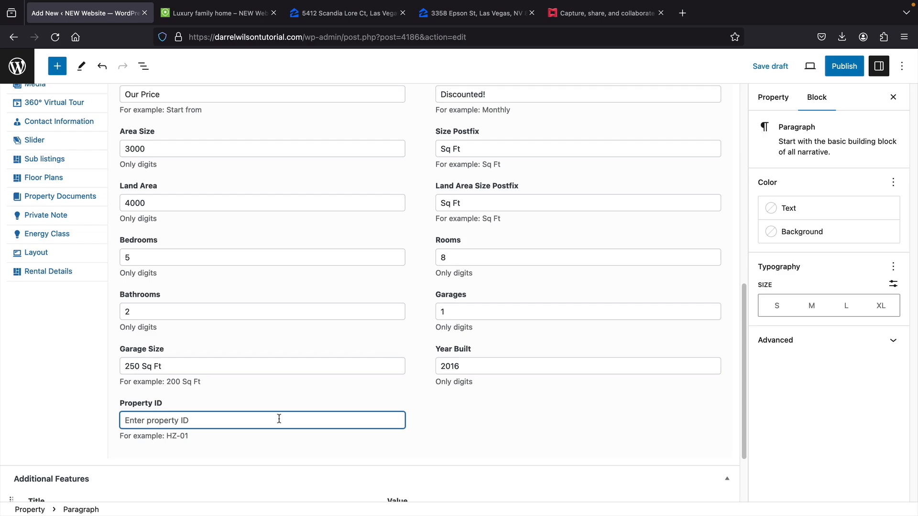
{"action": "type", "text": "HZ9"}
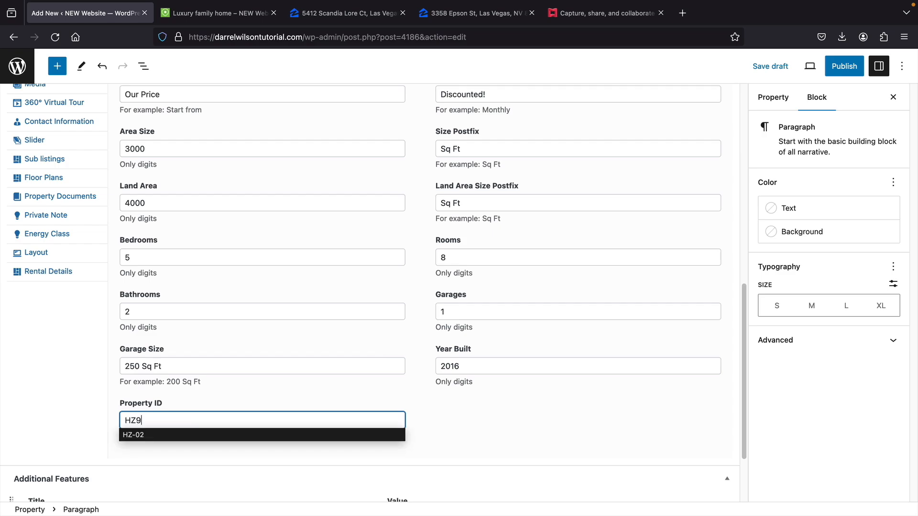
{"action": "type", "text": "9"}
Bring up the Luxury Family Home sample listing's live page.
{"action": "scroll", "coordinate": [283, 389], "scroll_direction": "up", "scroll_amount": 4}
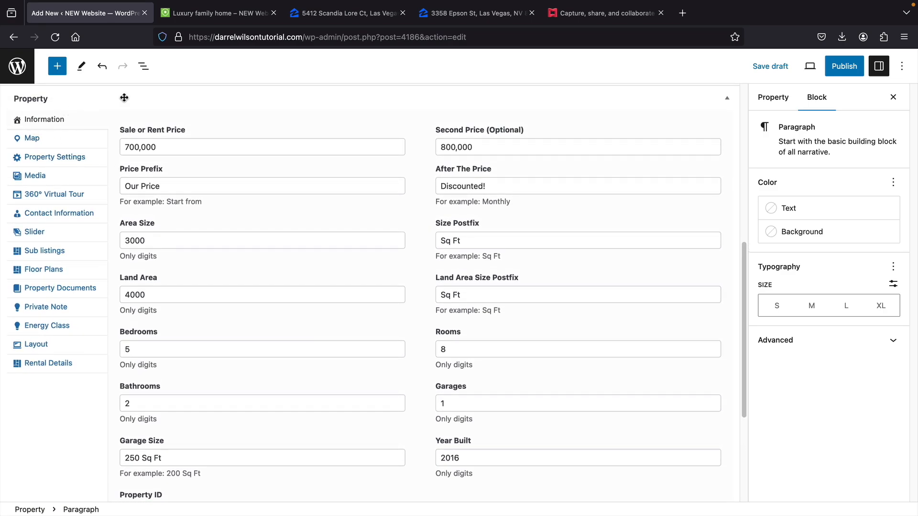
{"action": "left_click", "coordinate": [211, 13]}
{"action": "middle_click", "coordinate": [836, 193]}
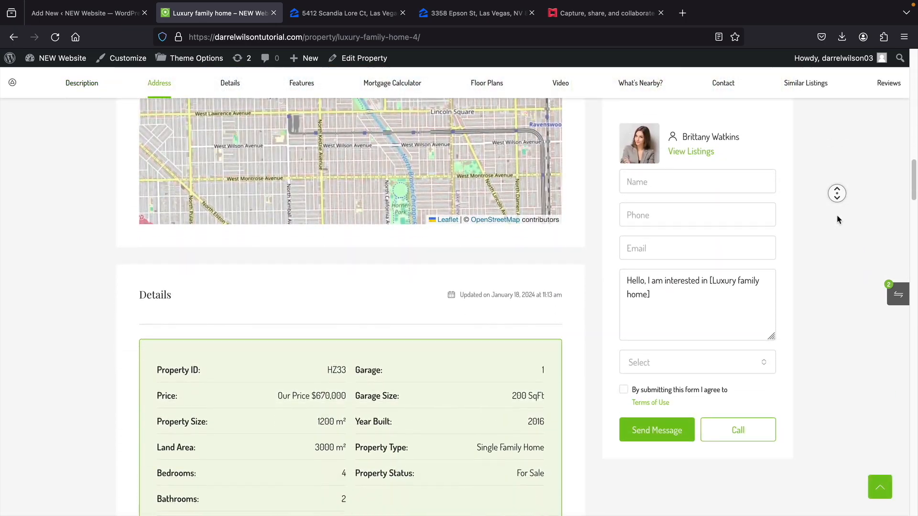
{"action": "left_click", "coordinate": [593, 174]}
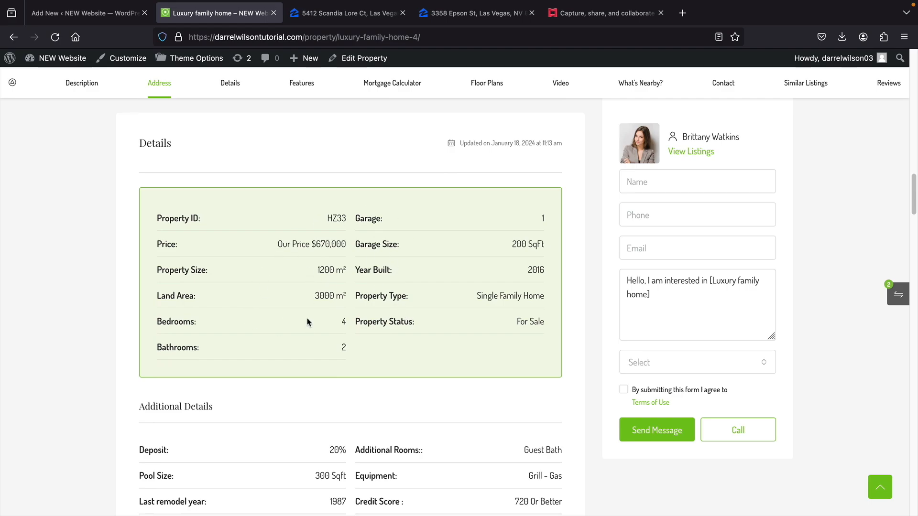
{"action": "left_click", "coordinate": [86, 13]}
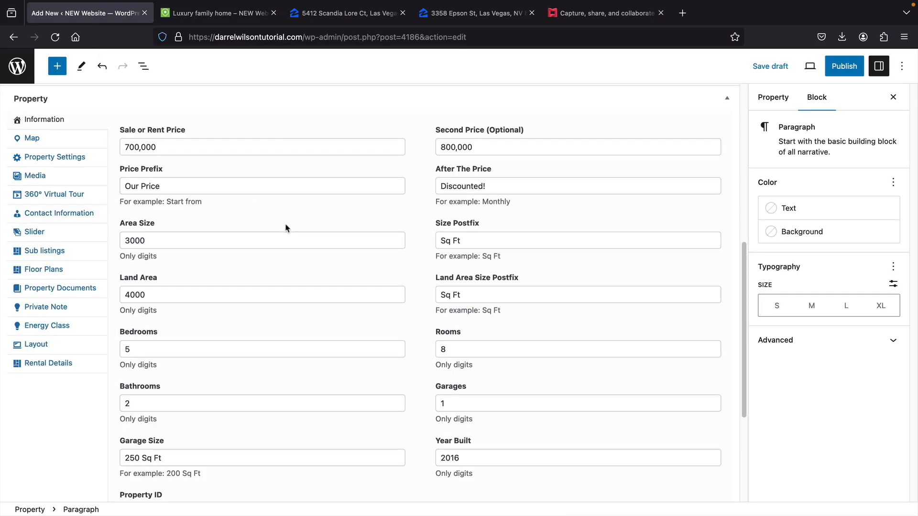
{"action": "key", "text": "Tab"}
{"action": "scroll", "coordinate": [353, 297], "scroll_direction": "down", "scroll_amount": 3}
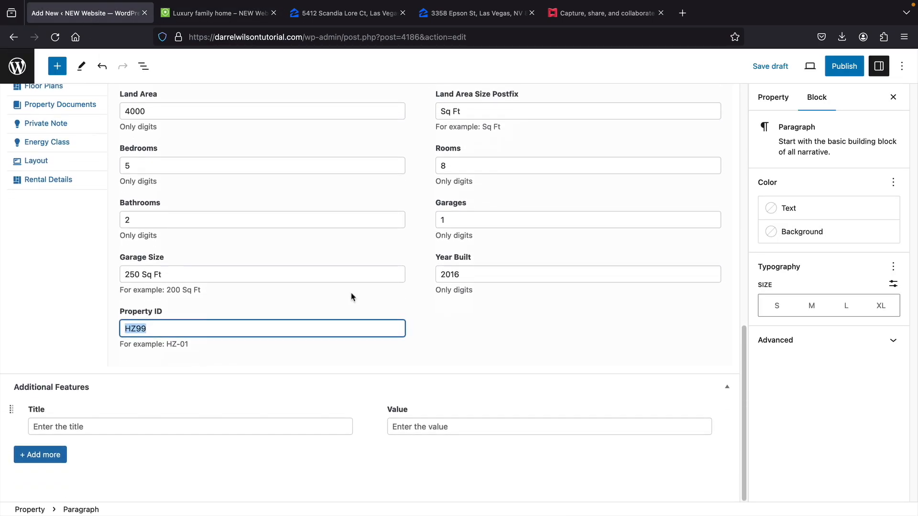
{"action": "left_click", "coordinate": [150, 425]}
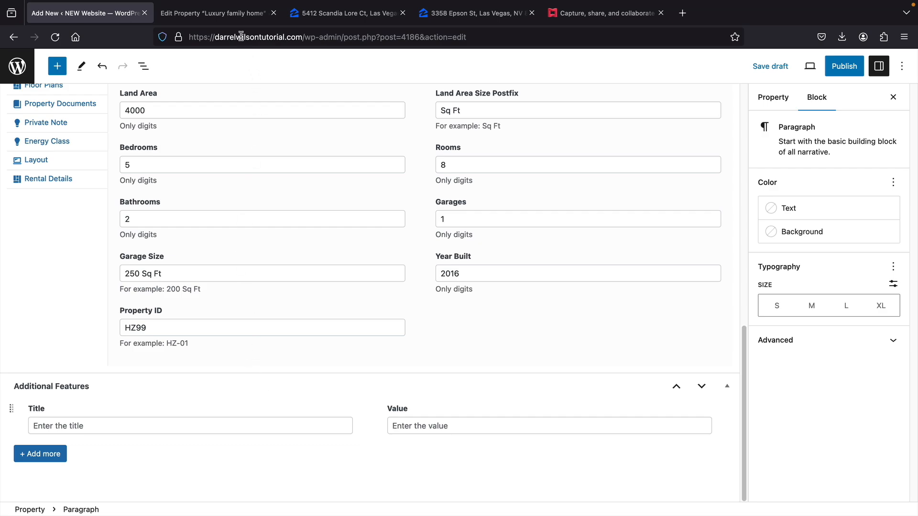
{"action": "left_click", "coordinate": [239, 13]}
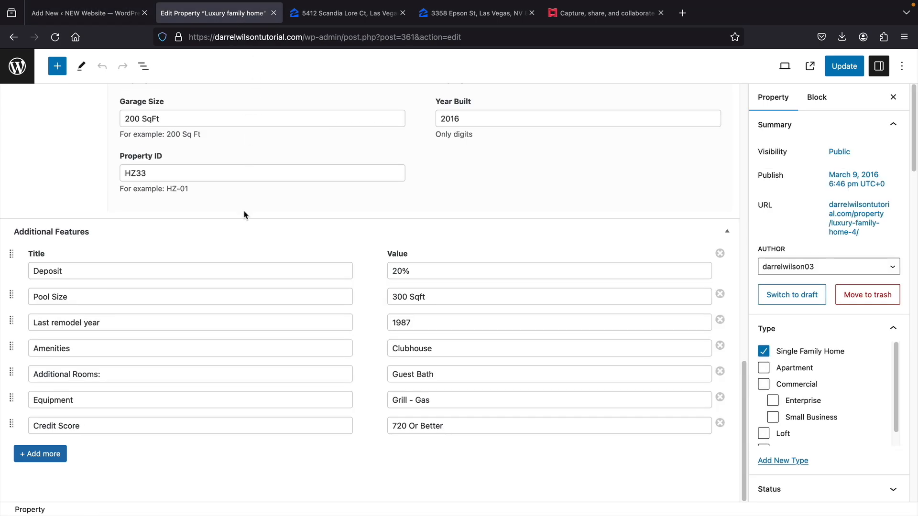
{"action": "left_click_drag", "start_coordinate": [83, 271], "coordinate": [28, 268]}
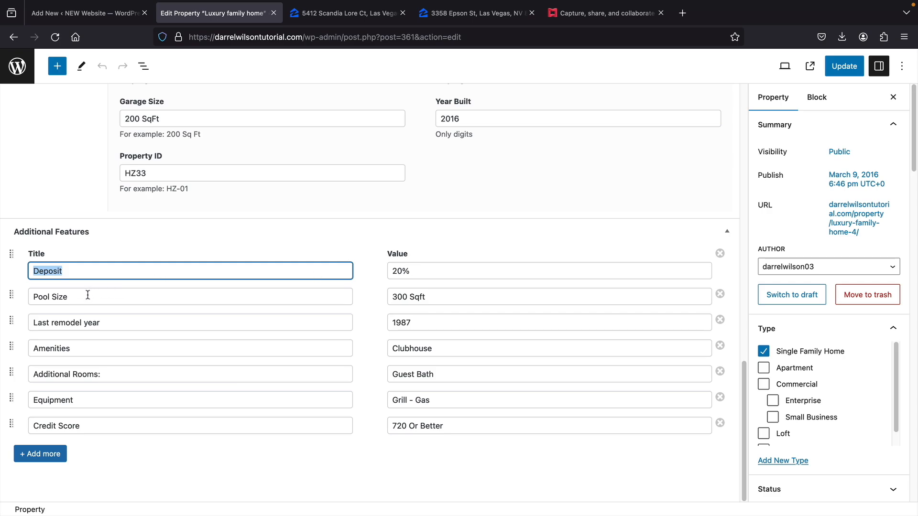
{"action": "left_click_drag", "start_coordinate": [87, 295], "coordinate": [34, 299]}
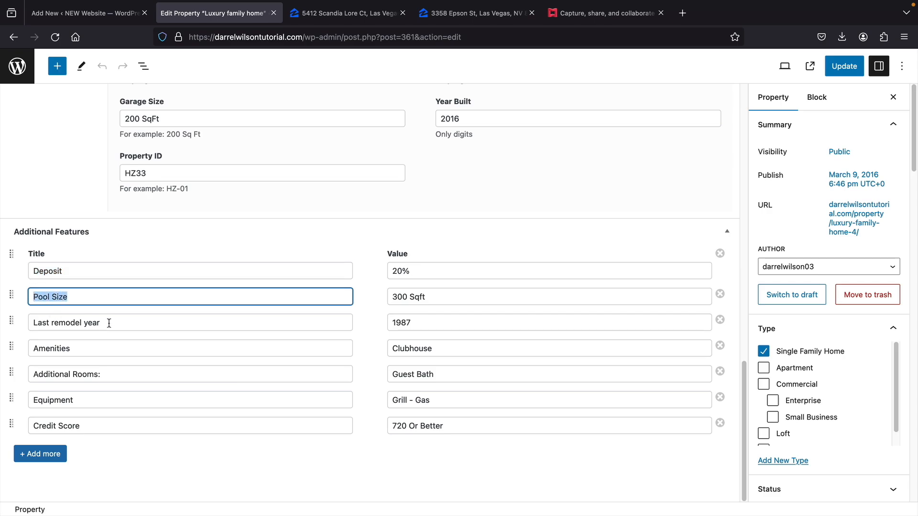
{"action": "left_click_drag", "start_coordinate": [108, 323], "coordinate": [32, 323]}
{"action": "left_click_drag", "start_coordinate": [102, 369], "coordinate": [43, 375]}
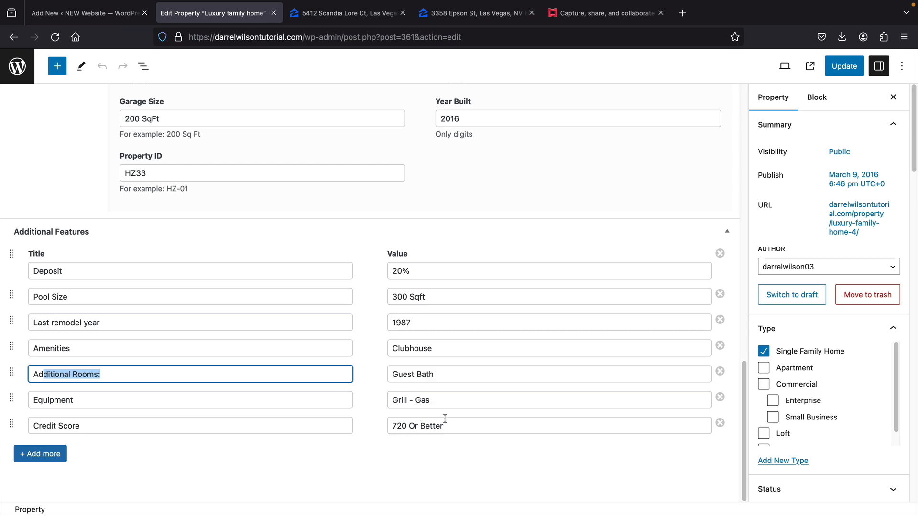
{"action": "left_click", "coordinate": [84, 13]}
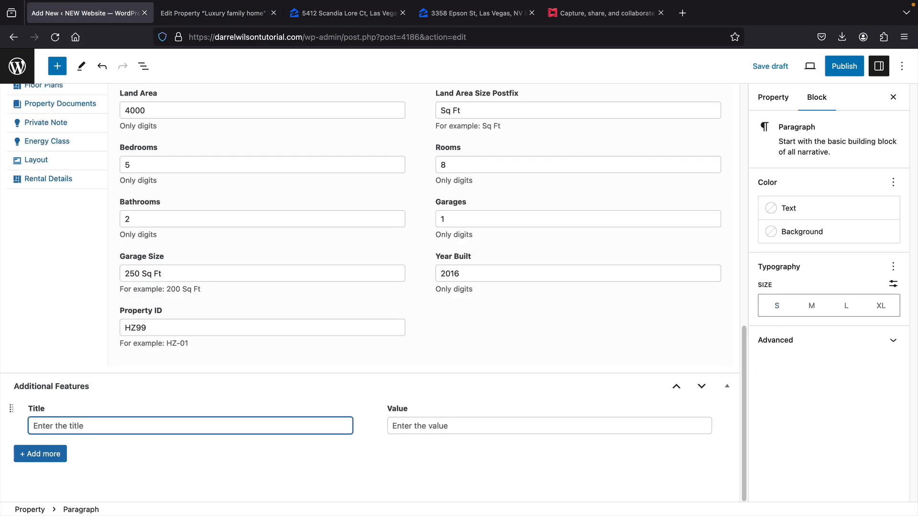
Add a Deposit 30% feature and a Credit Score feature row under Additional Features.
{"action": "type", "text": "Deposit"}
{"action": "key", "text": "Tab"}
{"action": "type", "text": "30"}
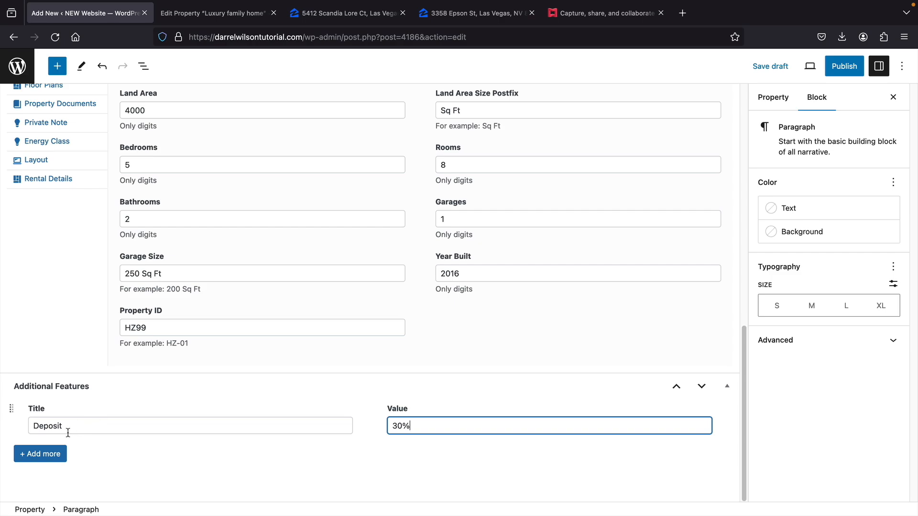
{"action": "left_click", "coordinate": [57, 453]}
{"action": "type", "text": "Credit Score"}
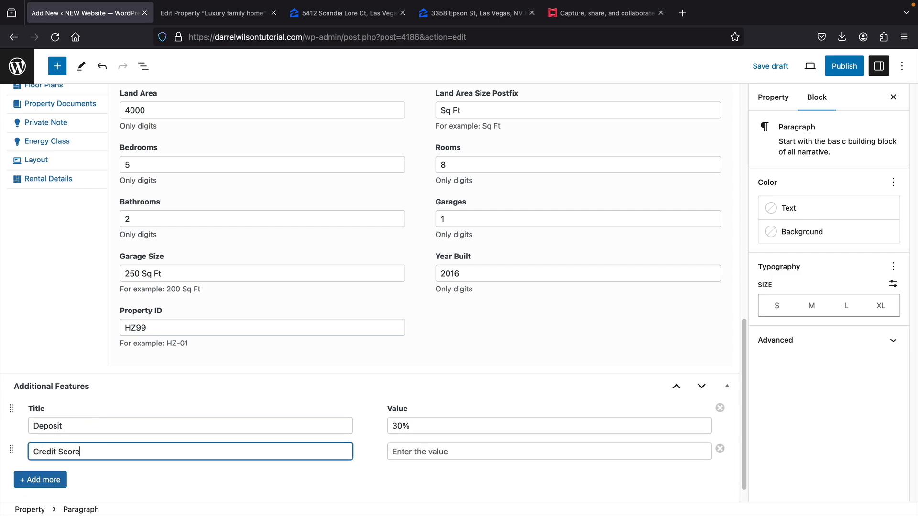
{"action": "key", "text": "Tab"}
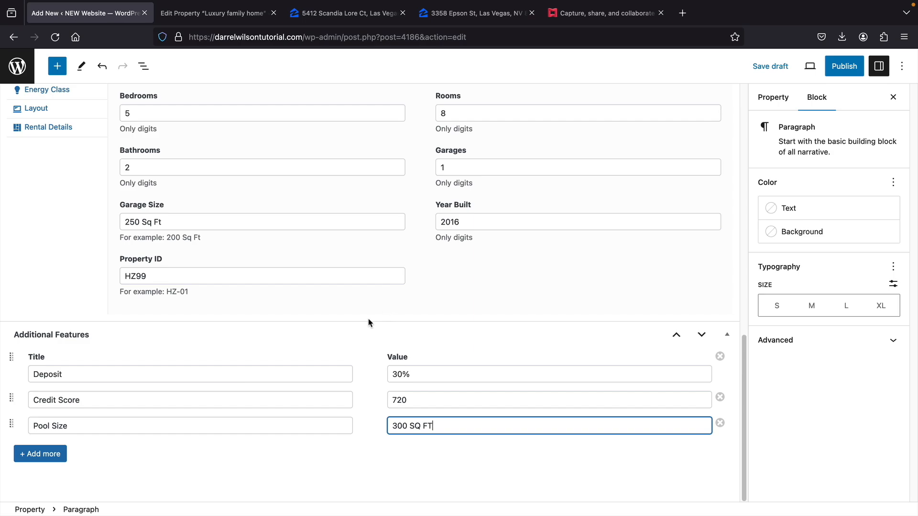
{"action": "scroll", "coordinate": [369, 322], "scroll_direction": "up", "scroll_amount": 5}
{"action": "scroll", "coordinate": [310, 318], "scroll_direction": "up", "scroll_amount": 1}
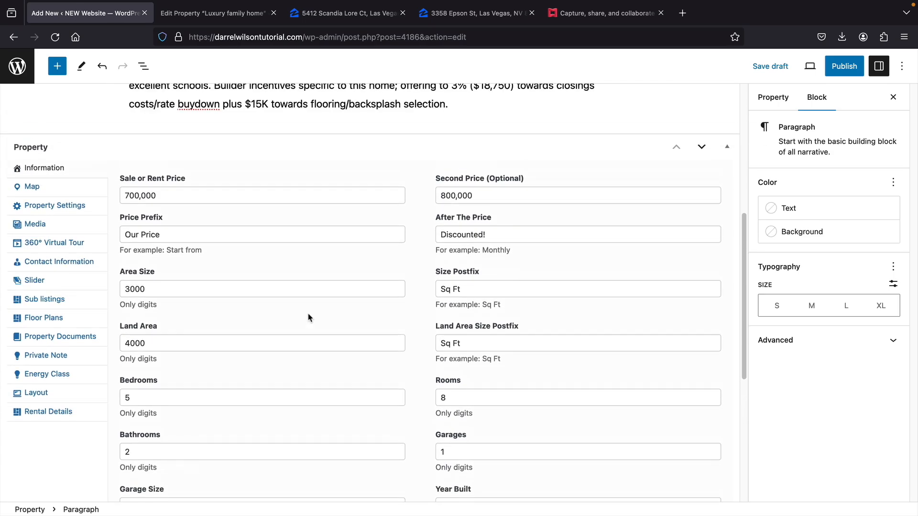
{"action": "scroll", "coordinate": [310, 318], "scroll_direction": "down", "scroll_amount": 1}
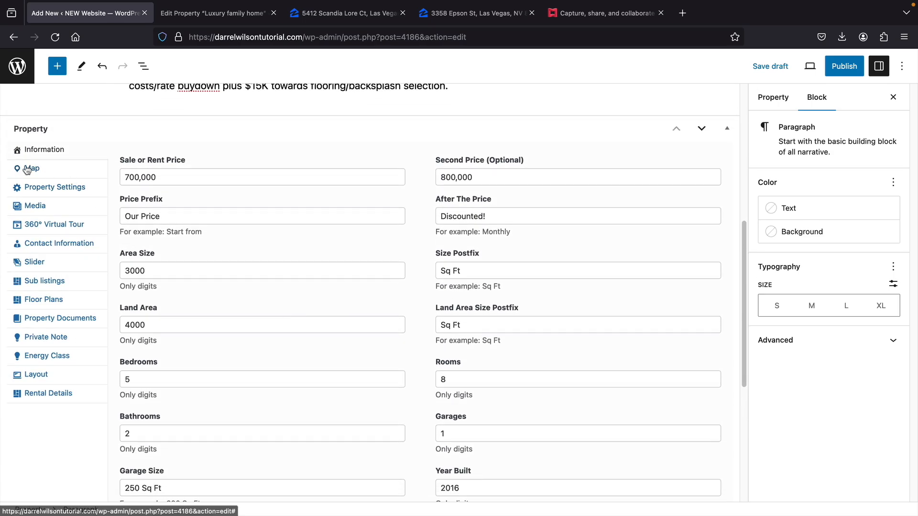
{"action": "left_click", "coordinate": [32, 170]}
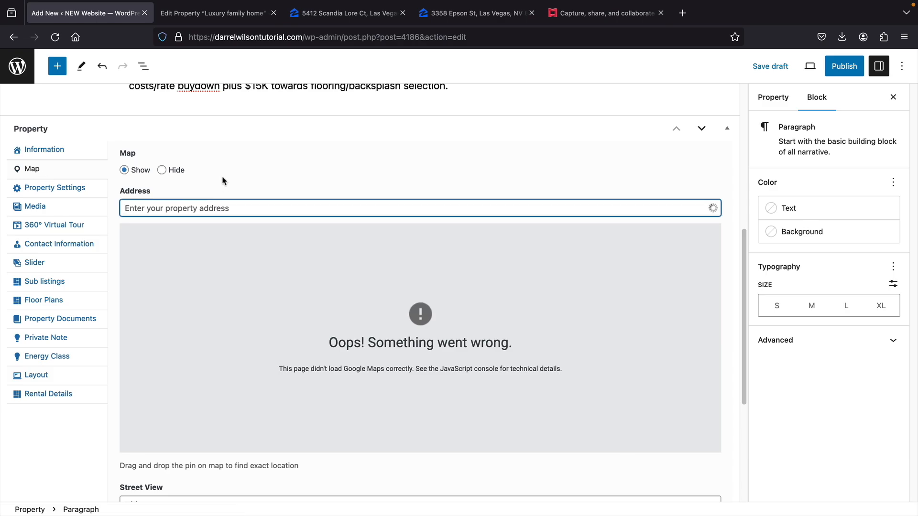
{"action": "left_click", "coordinate": [123, 171]}
{"action": "left_click", "coordinate": [162, 170]}
{"action": "left_click", "coordinate": [124, 171]}
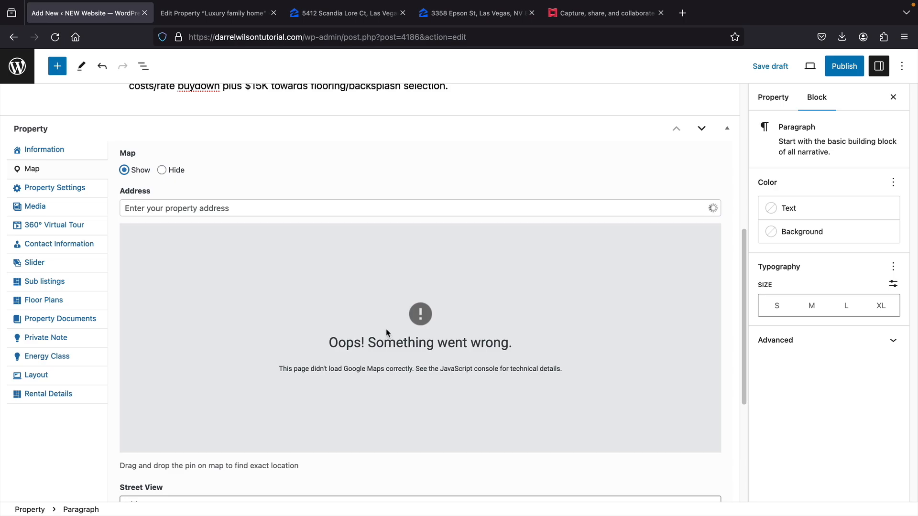
{"action": "left_click", "coordinate": [201, 207]}
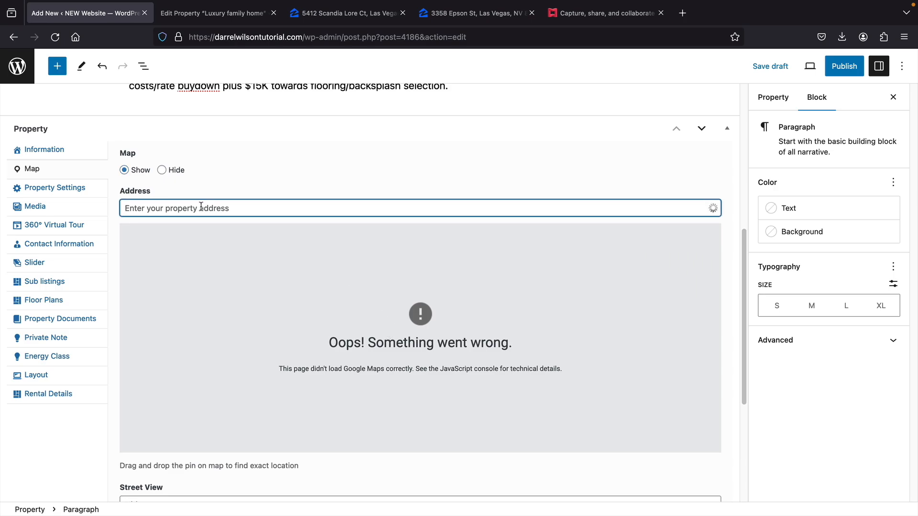
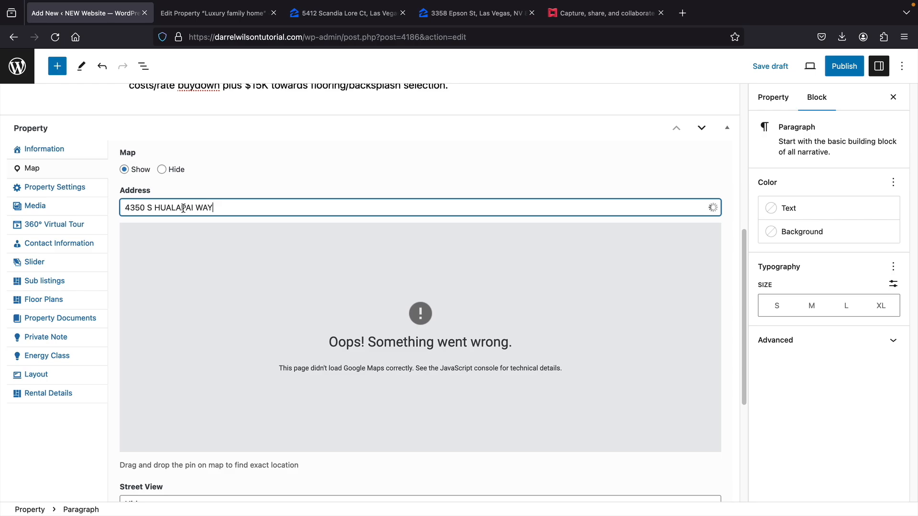
{"action": "left_click", "coordinate": [47, 189]}
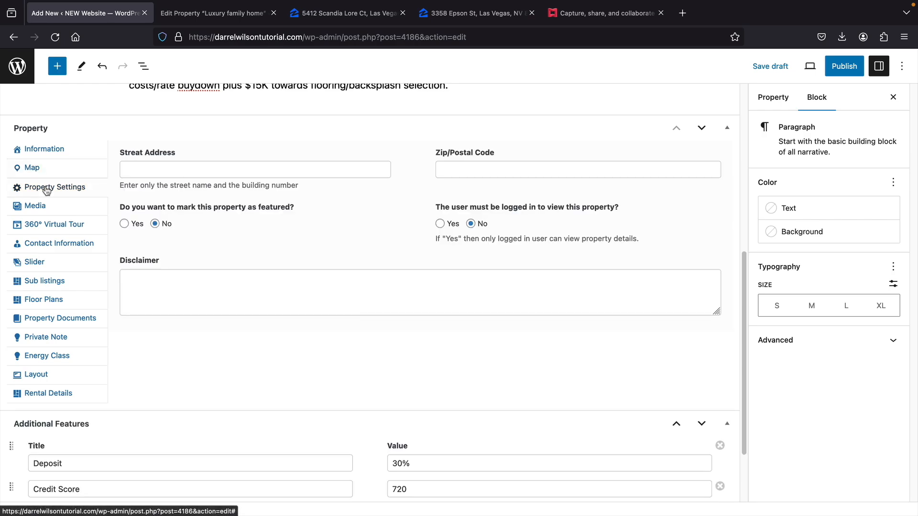
{"action": "left_click", "coordinate": [219, 169]}
{"action": "scroll", "coordinate": [220, 167], "scroll_direction": "down", "scroll_amount": 1}
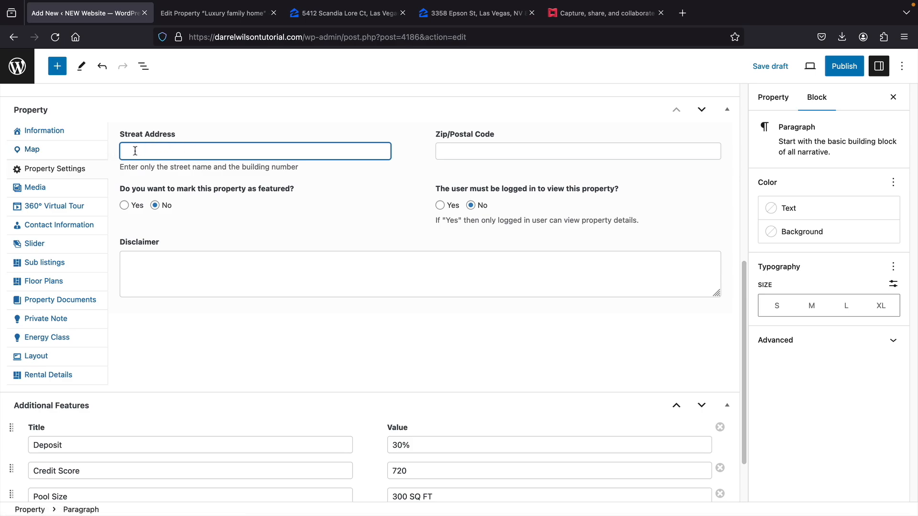
{"action": "left_click", "coordinate": [468, 154]}
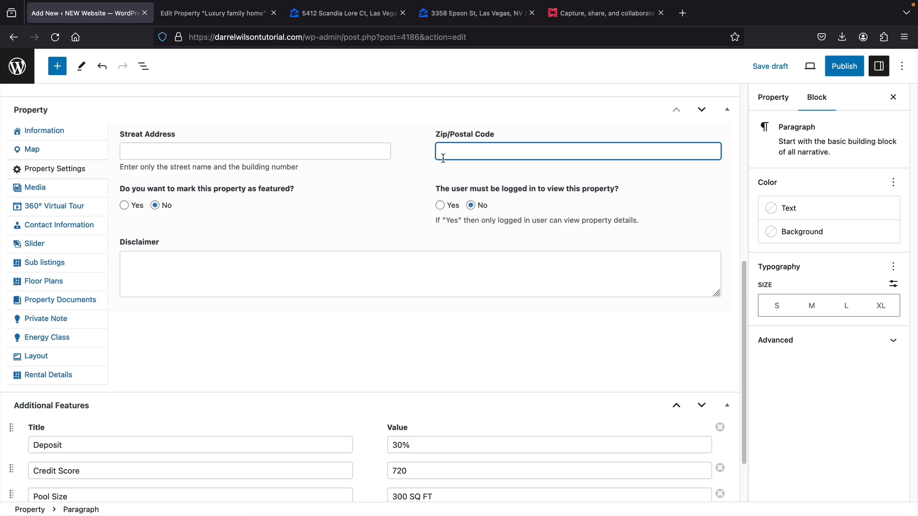
{"action": "left_click", "coordinate": [296, 153]}
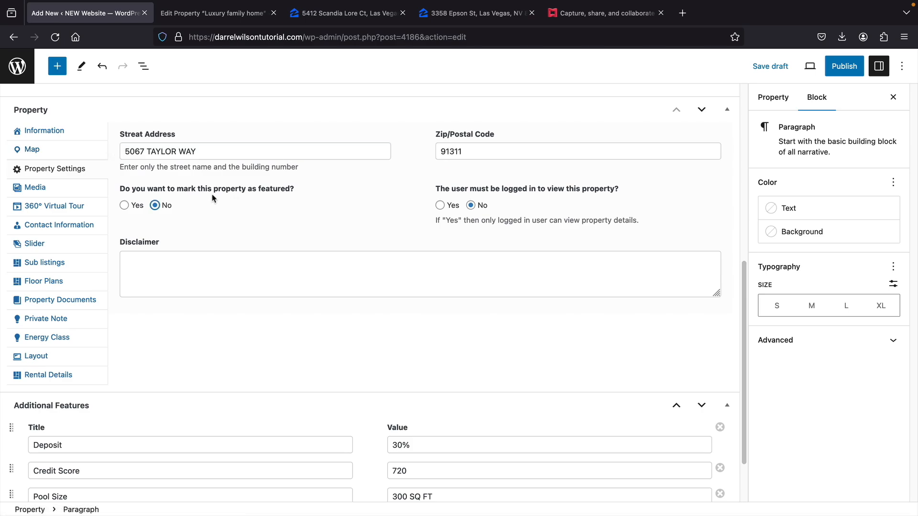
{"action": "left_click_drag", "start_coordinate": [192, 190], "coordinate": [290, 191]}
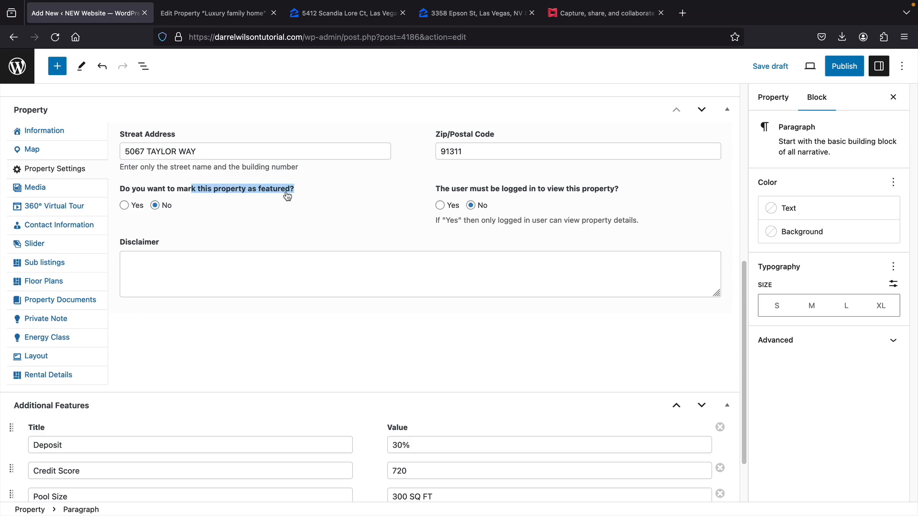
Mark the property as featured and leave it viewable without logging in.
{"action": "left_click", "coordinate": [126, 207]}
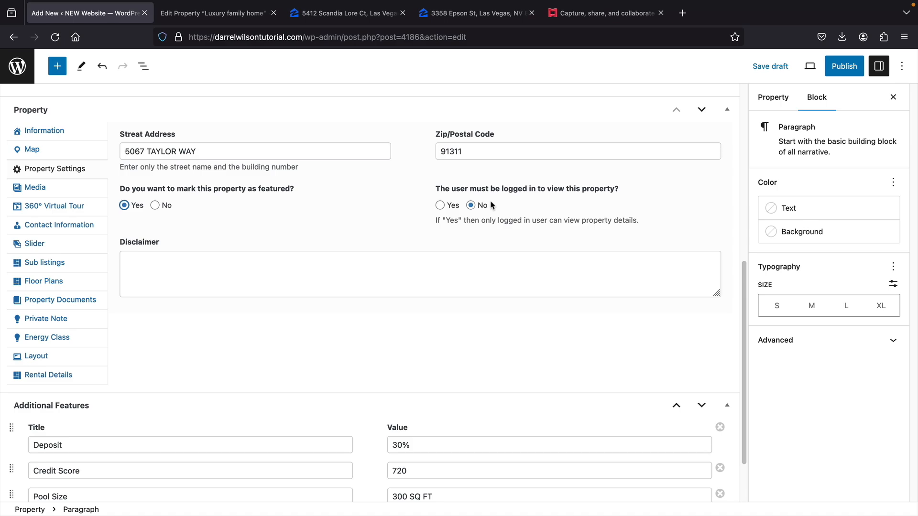
{"action": "left_click", "coordinate": [473, 206]}
{"action": "left_click", "coordinate": [250, 259]}
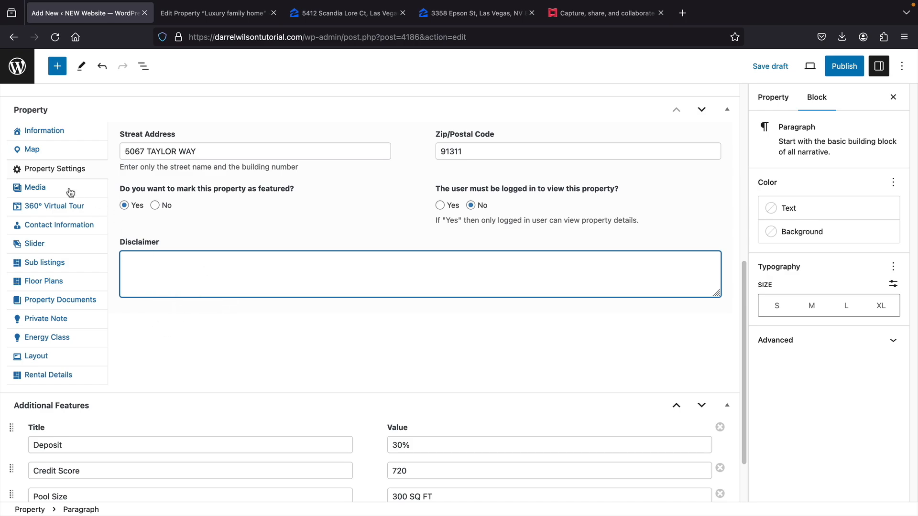
{"action": "left_click", "coordinate": [52, 189]}
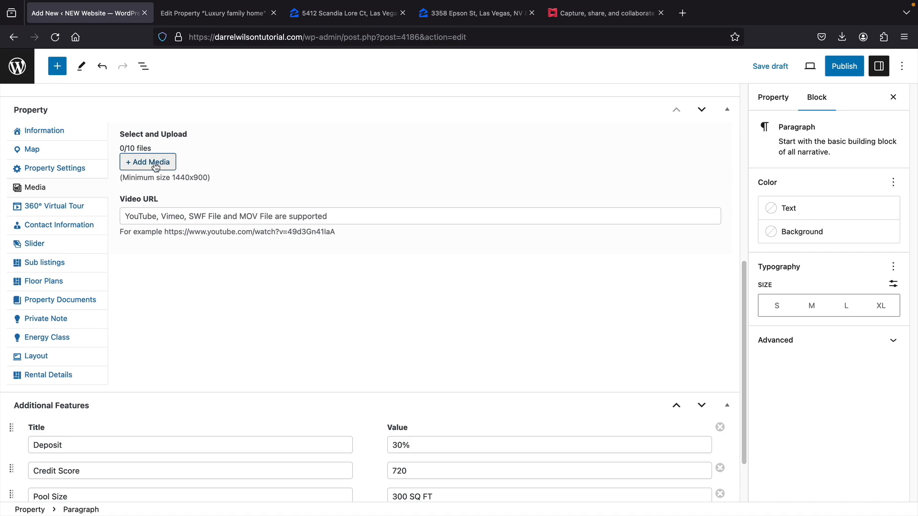
Add six existing Media Library images to the property gallery.
{"action": "left_click", "coordinate": [156, 164]}
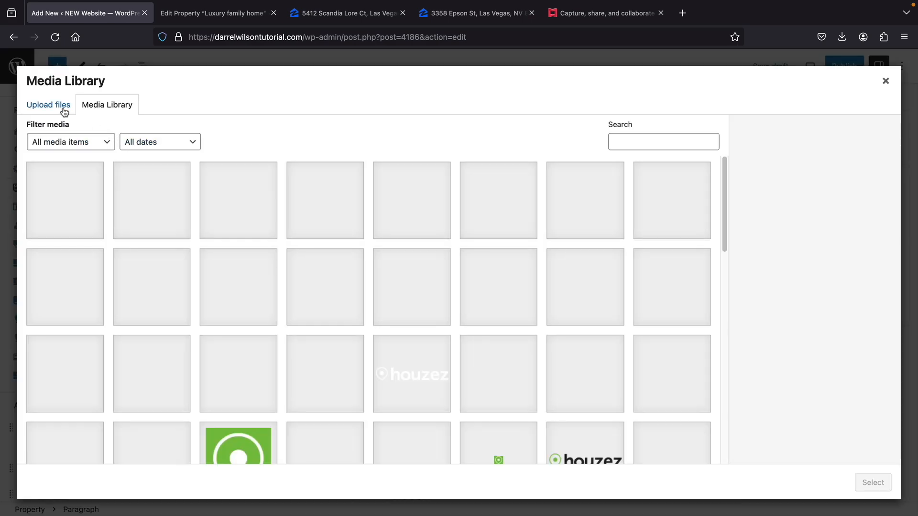
{"action": "left_click", "coordinate": [52, 109]}
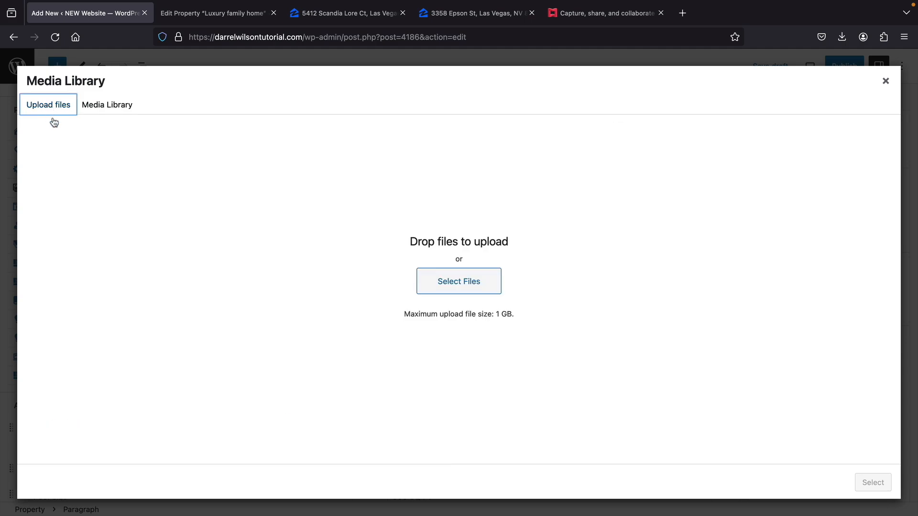
{"action": "left_click", "coordinate": [461, 284]}
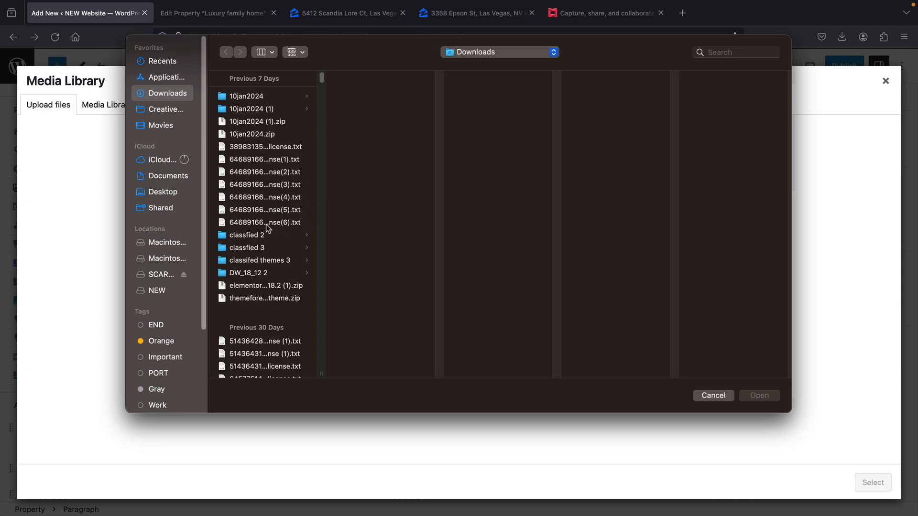
{"action": "left_click", "coordinate": [720, 398]}
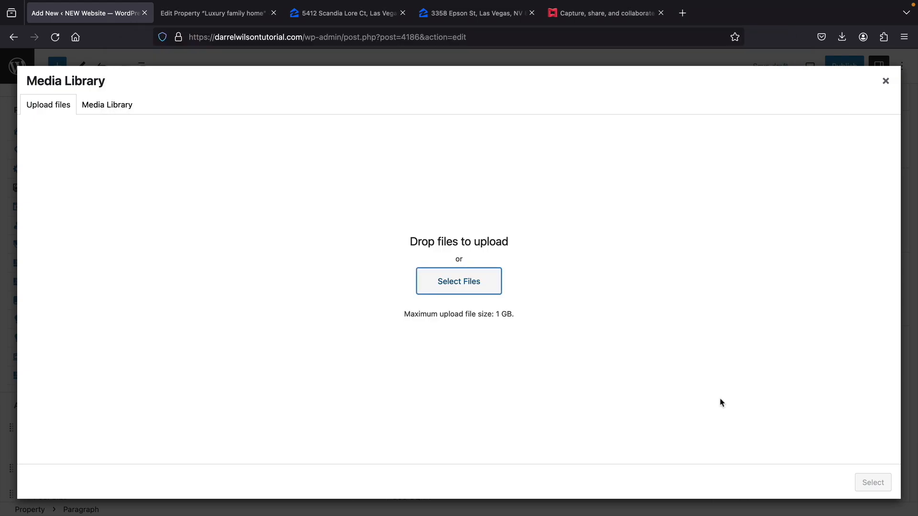
{"action": "left_click", "coordinate": [103, 106]}
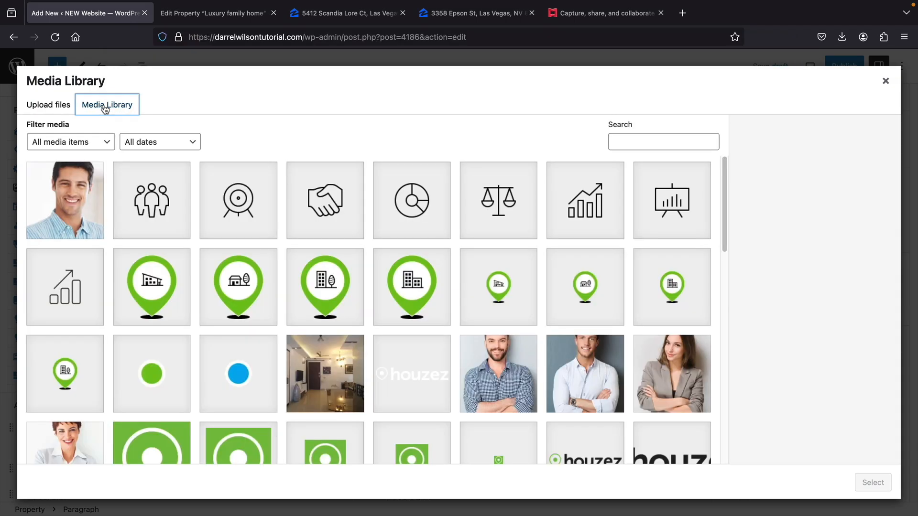
{"action": "scroll", "coordinate": [383, 296], "scroll_direction": "down", "scroll_amount": 10}
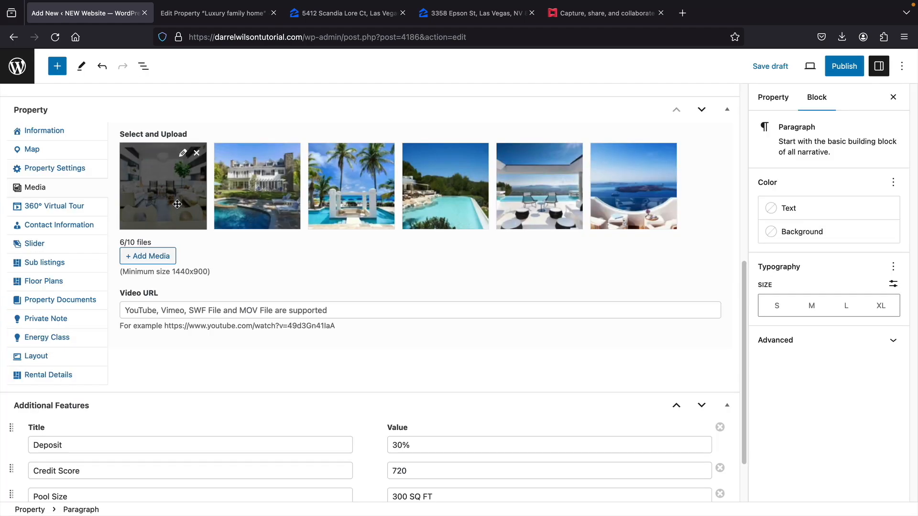
{"action": "left_click", "coordinate": [135, 313]}
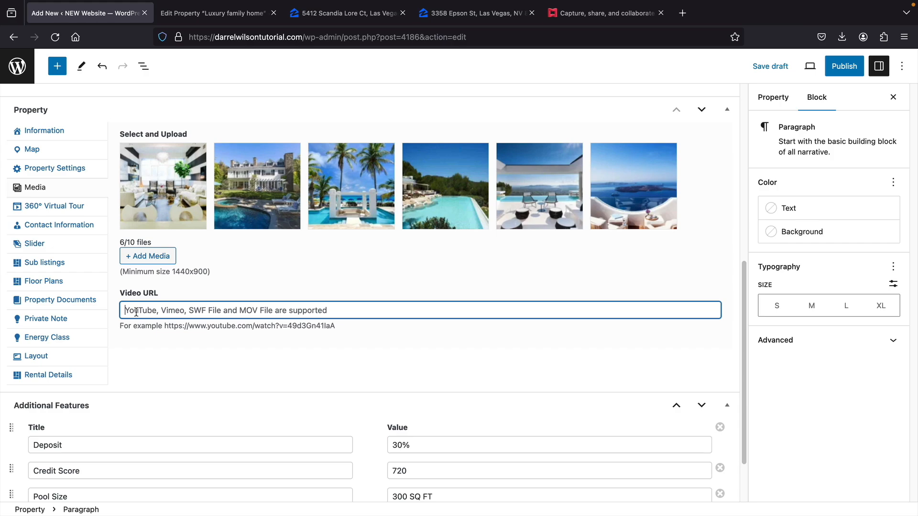
{"action": "right_click", "coordinate": [135, 311]}
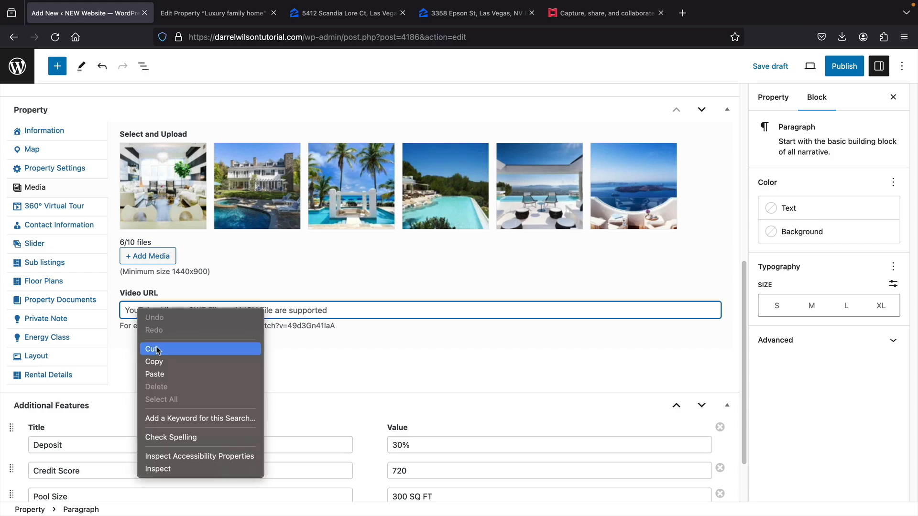
{"action": "left_click", "coordinate": [152, 375]}
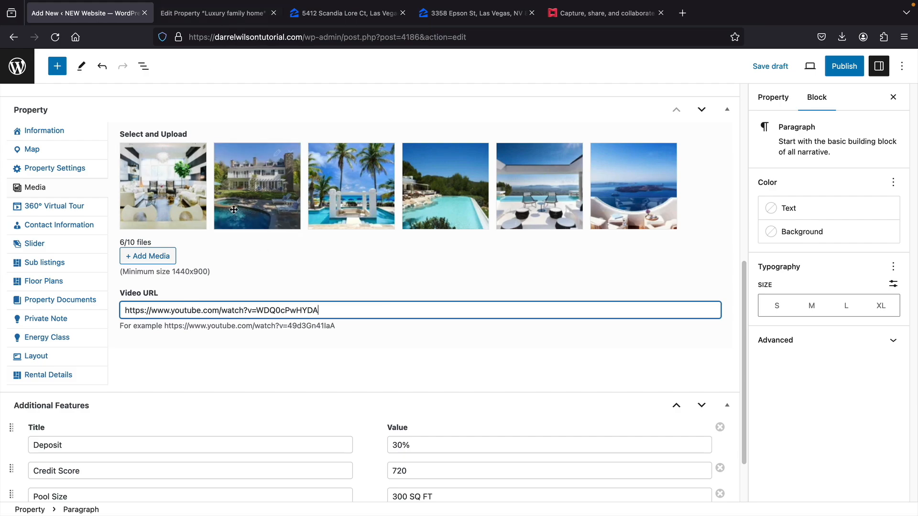
{"action": "mouse_move", "coordinate": [243, 199]}
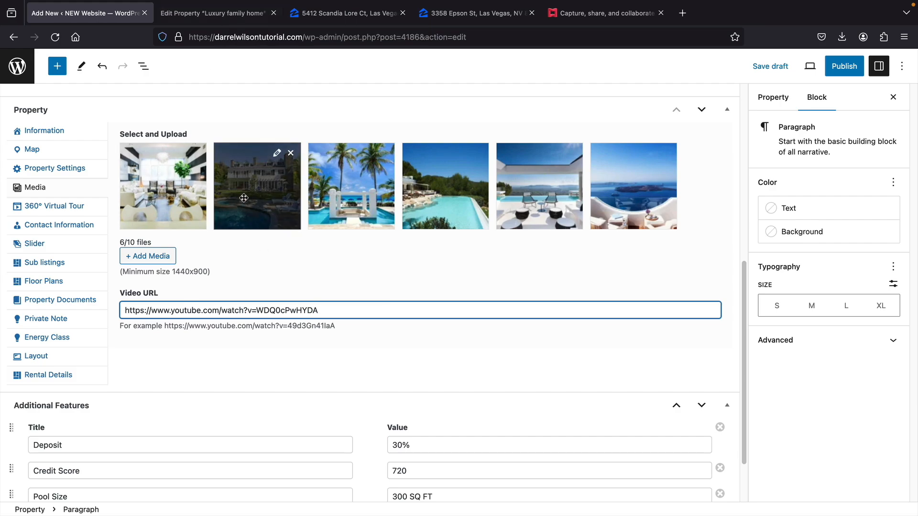
Open the empty 360° Virtual Tour embed field, then switch to the Matterport site.
{"action": "left_click", "coordinate": [62, 210]}
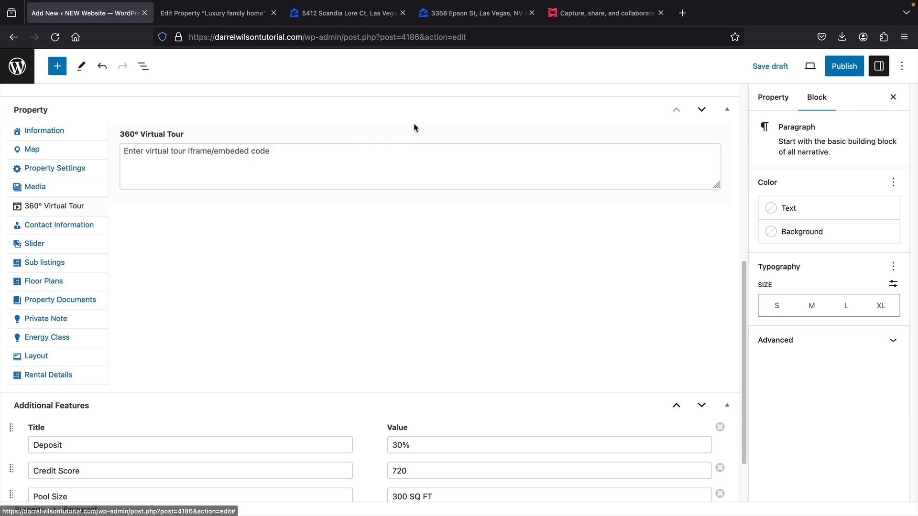
{"action": "left_click", "coordinate": [584, 19]}
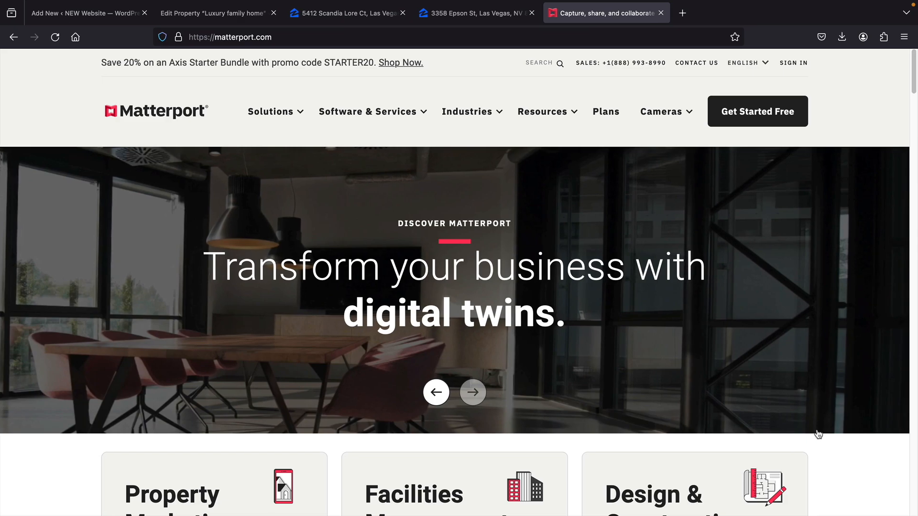
{"action": "scroll", "coordinate": [826, 450], "scroll_direction": "down", "scroll_amount": 2}
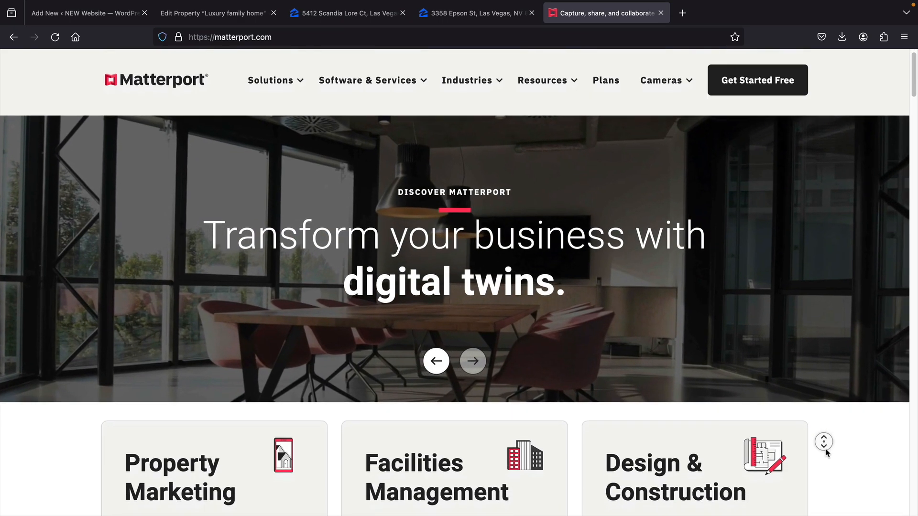
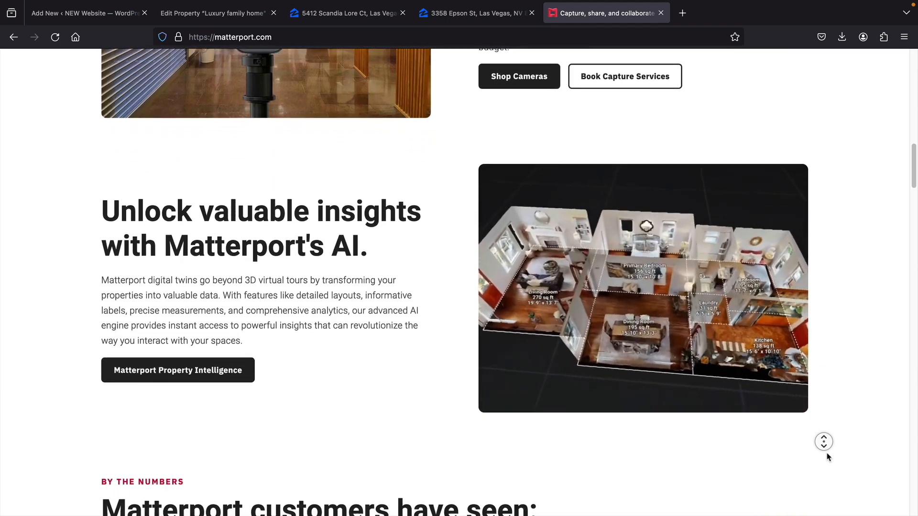
Browse the Matterport site, then go back to the WordPress property editor.
{"action": "middle_click", "coordinate": [827, 454]}
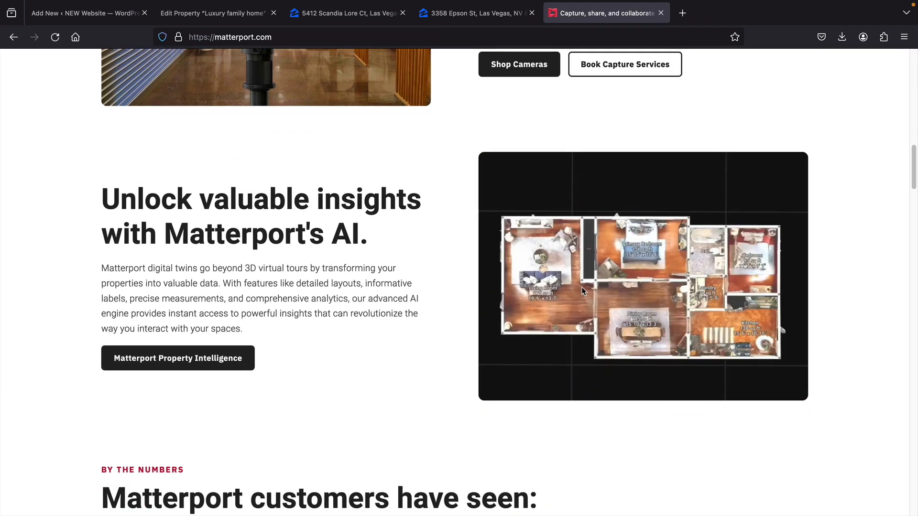
{"action": "left_click_drag", "start_coordinate": [913, 163], "coordinate": [915, 72]}
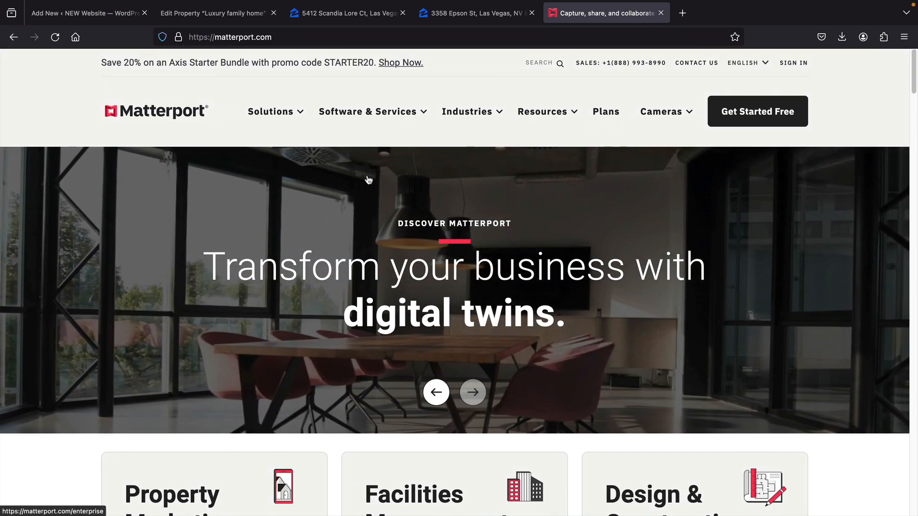
{"action": "left_click", "coordinate": [84, 16]}
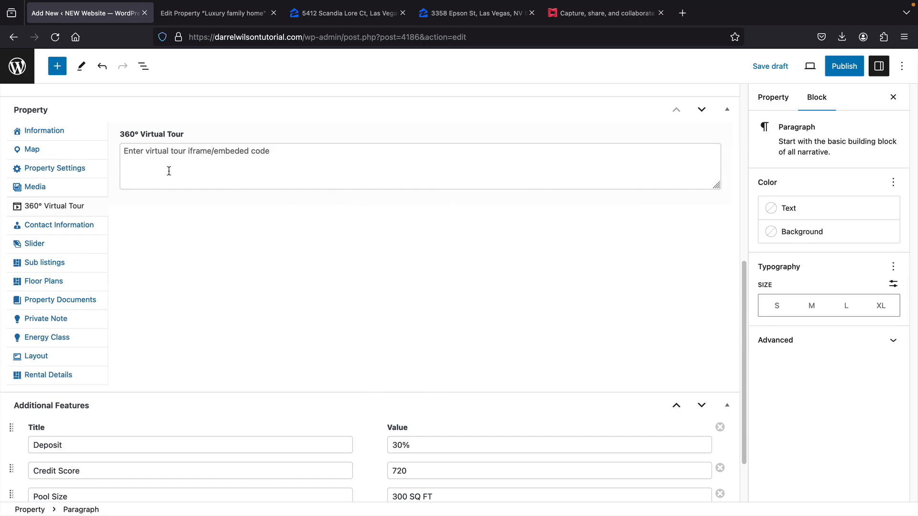
Set Contact Information to Agent Info with the first listed agent, after briefly trying Agency Info.
{"action": "left_click", "coordinate": [53, 228]}
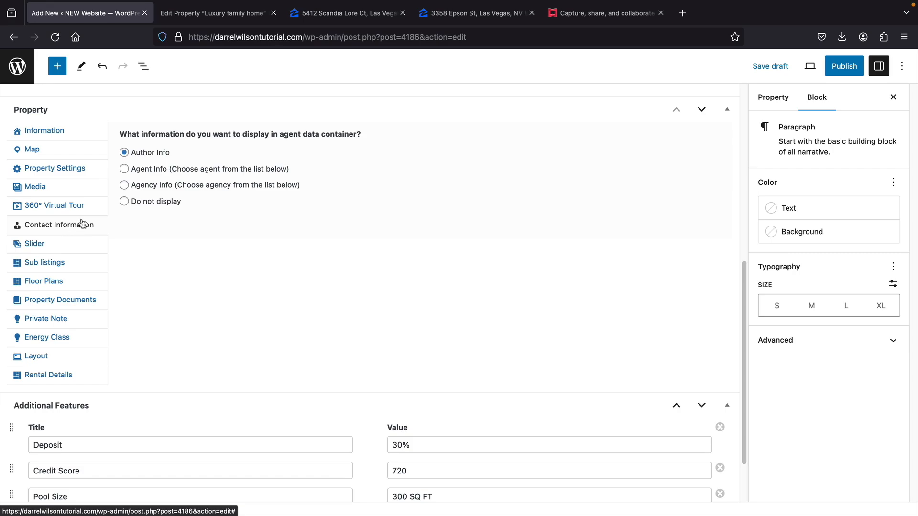
{"action": "left_click", "coordinate": [125, 169]}
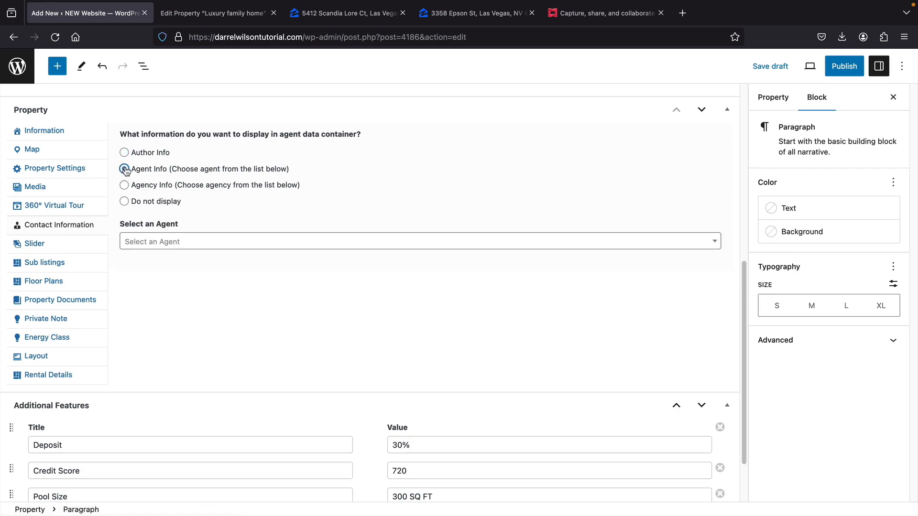
{"action": "left_click", "coordinate": [177, 242]}
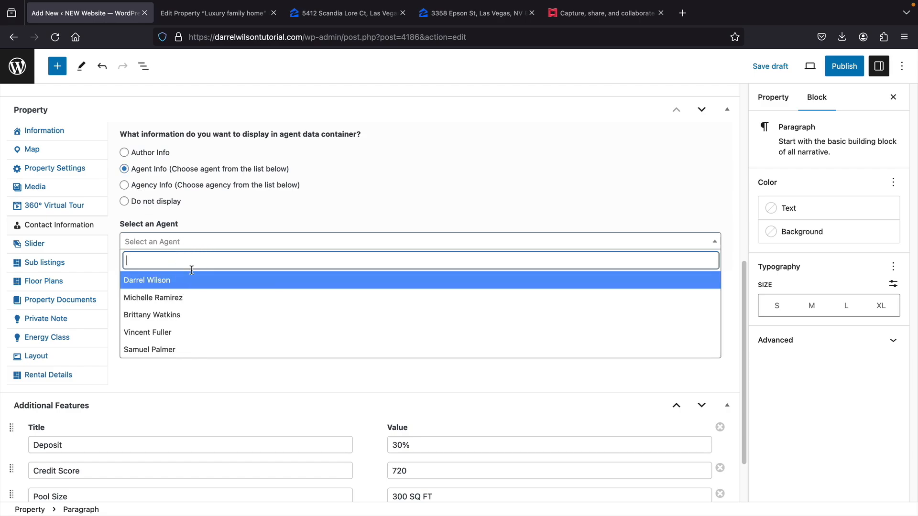
{"action": "left_click", "coordinate": [166, 285]}
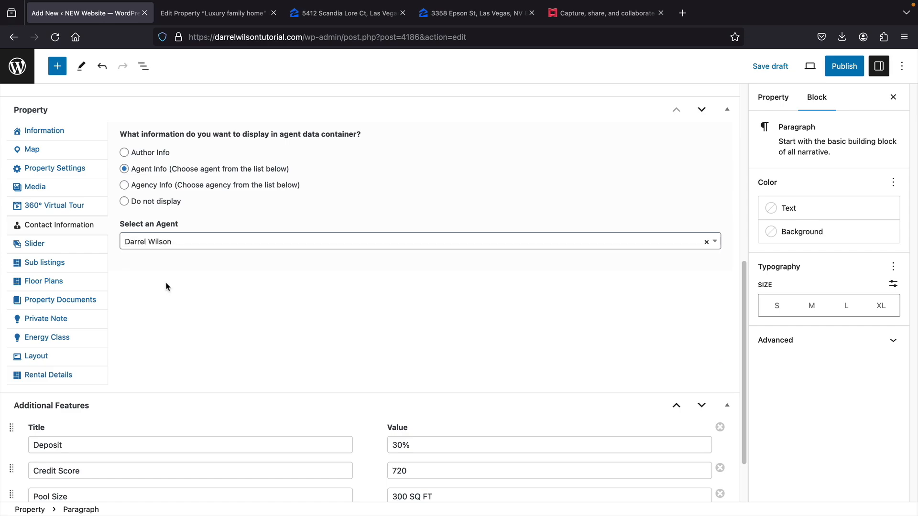
{"action": "left_click", "coordinate": [125, 189]}
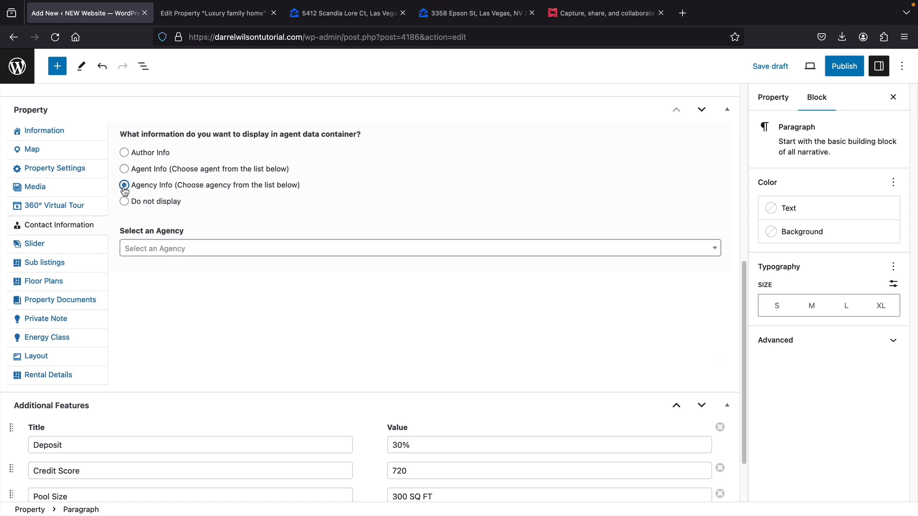
{"action": "left_click", "coordinate": [171, 249]}
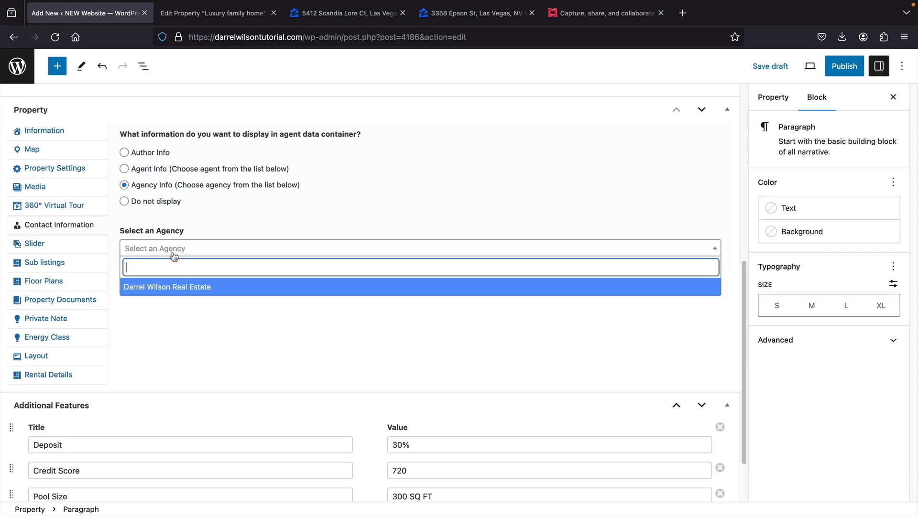
{"action": "left_click", "coordinate": [177, 291]}
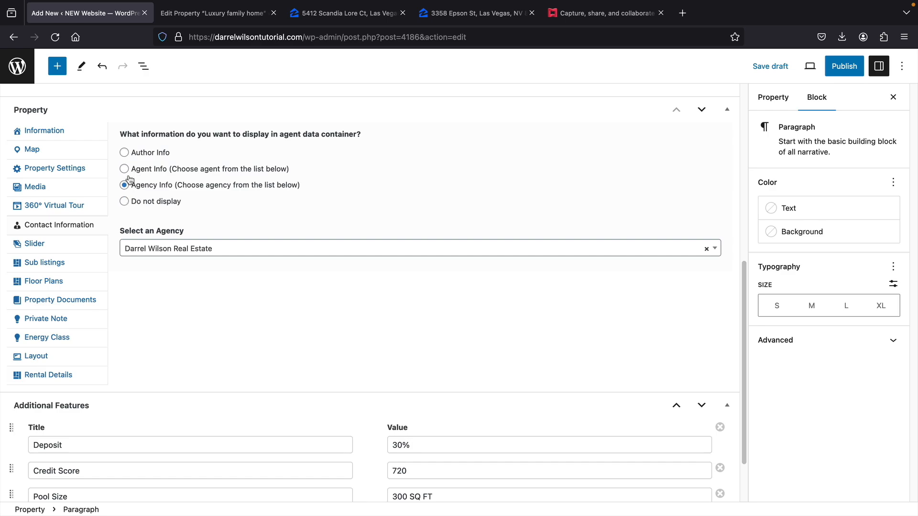
{"action": "left_click", "coordinate": [125, 169]}
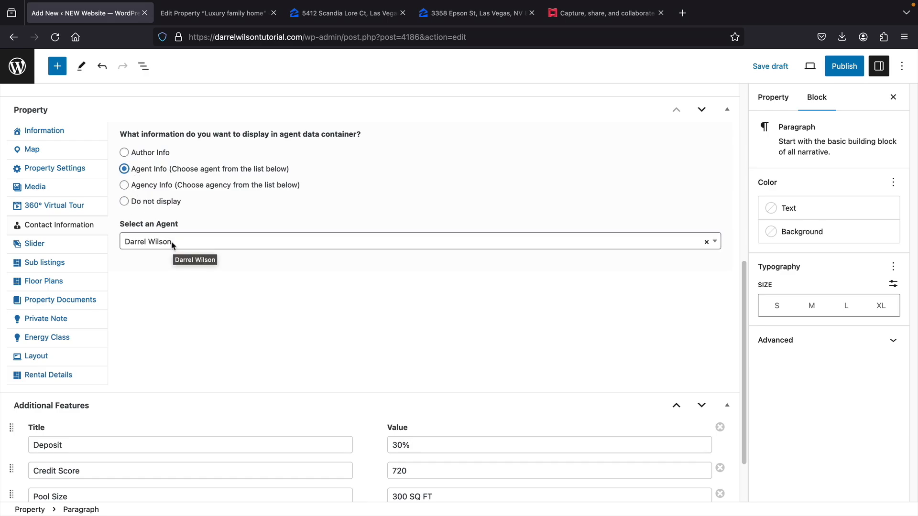
{"action": "left_click", "coordinate": [37, 247]}
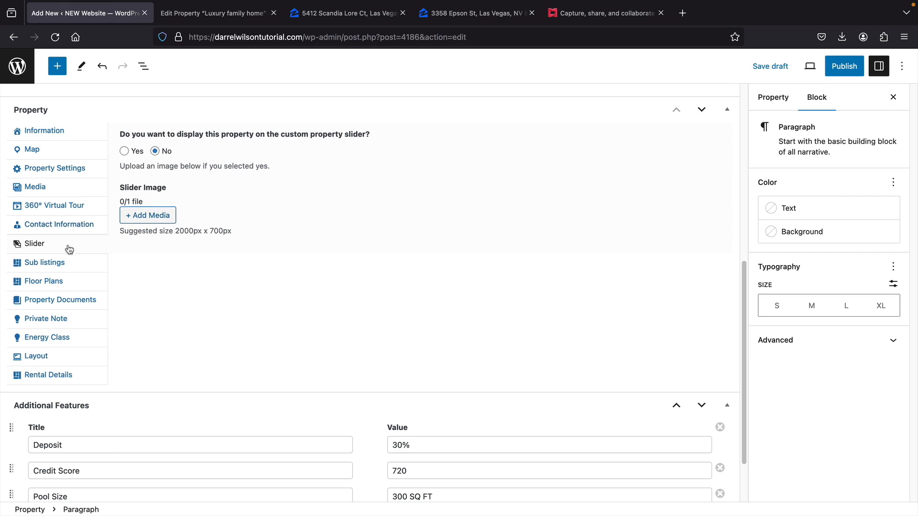
Compare the Sub listings options with Similar Listings on the live Luxury family home page.
{"action": "left_click", "coordinate": [52, 262]}
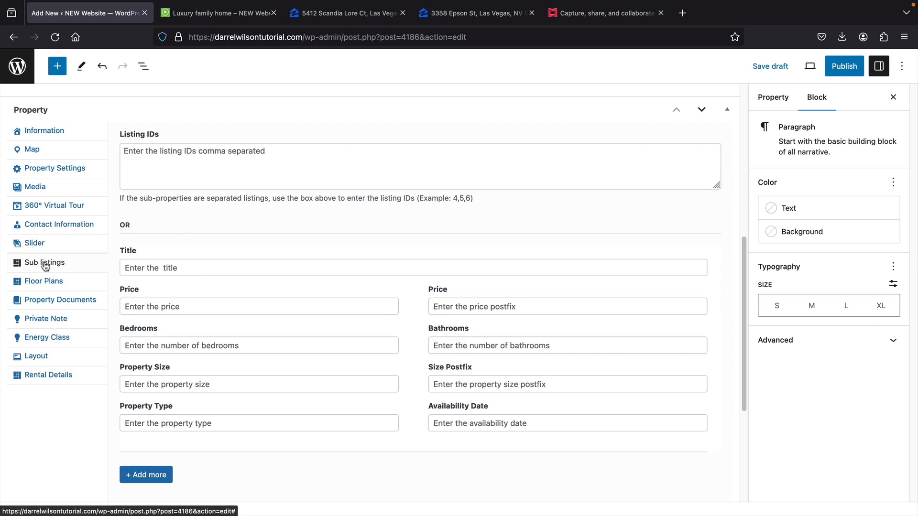
{"action": "left_click", "coordinate": [219, 18]}
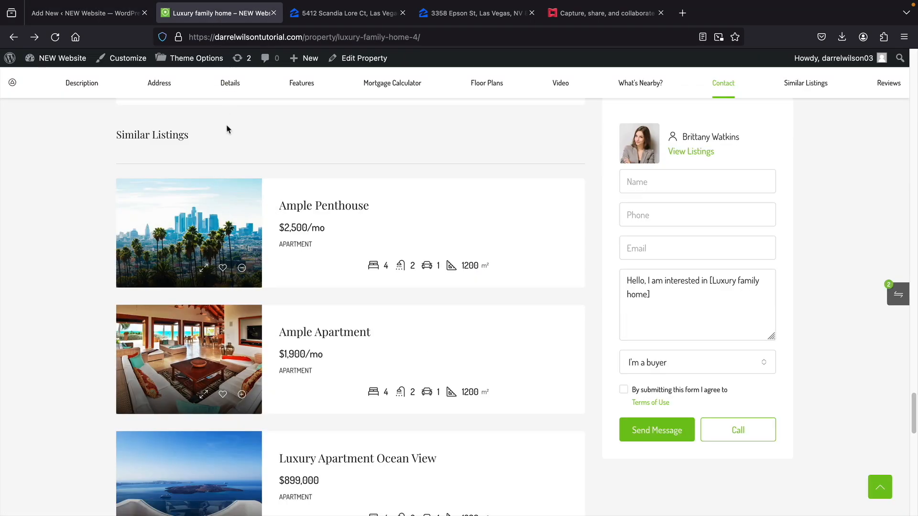
{"action": "left_click_drag", "start_coordinate": [194, 138], "coordinate": [111, 135]}
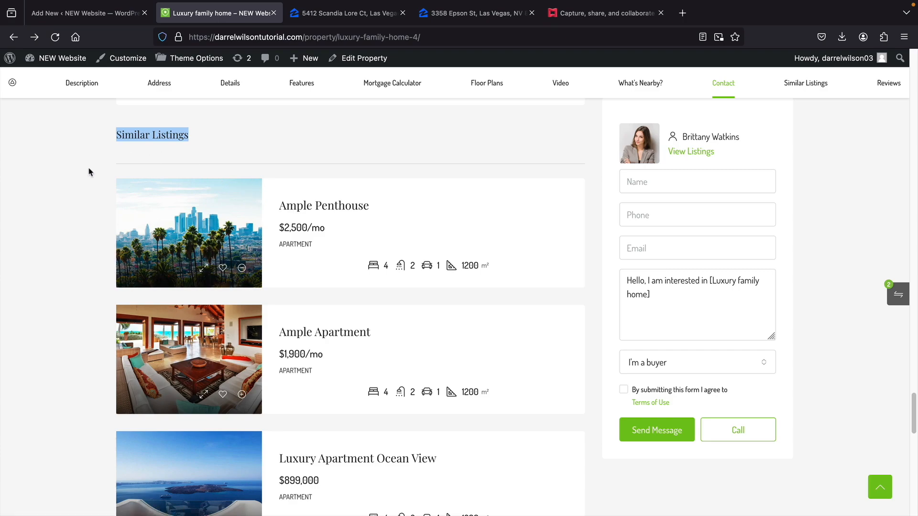
{"action": "scroll", "coordinate": [275, 336], "scroll_direction": "down", "scroll_amount": 2}
{"action": "scroll", "coordinate": [276, 326], "scroll_direction": "down", "scroll_amount": 2}
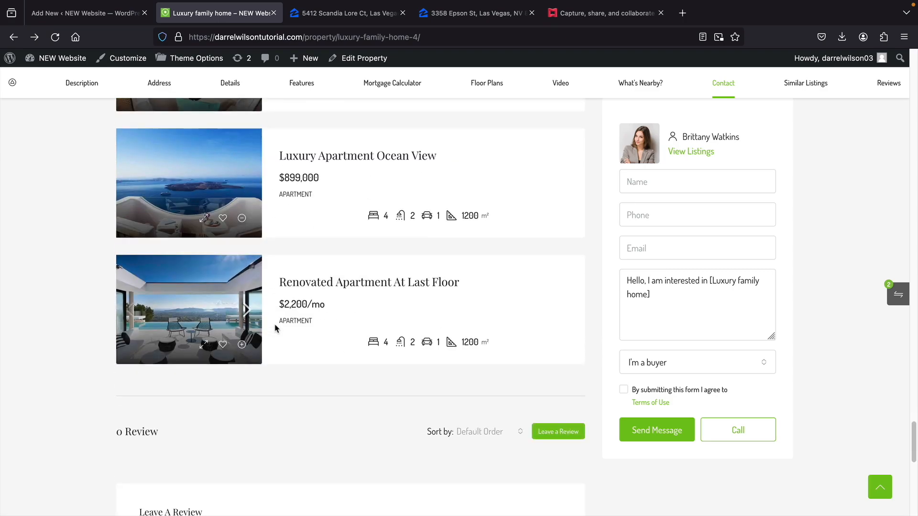
{"action": "scroll", "coordinate": [280, 329], "scroll_direction": "up", "scroll_amount": 7}
{"action": "scroll", "coordinate": [284, 338], "scroll_direction": "up", "scroll_amount": 6}
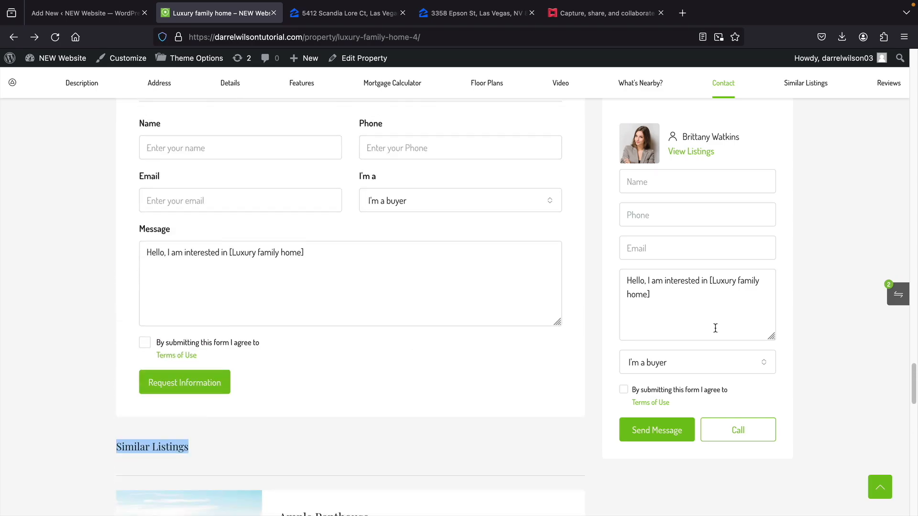
{"action": "left_click_drag", "start_coordinate": [909, 394], "coordinate": [913, 72]}
{"action": "left_click", "coordinate": [81, 13]}
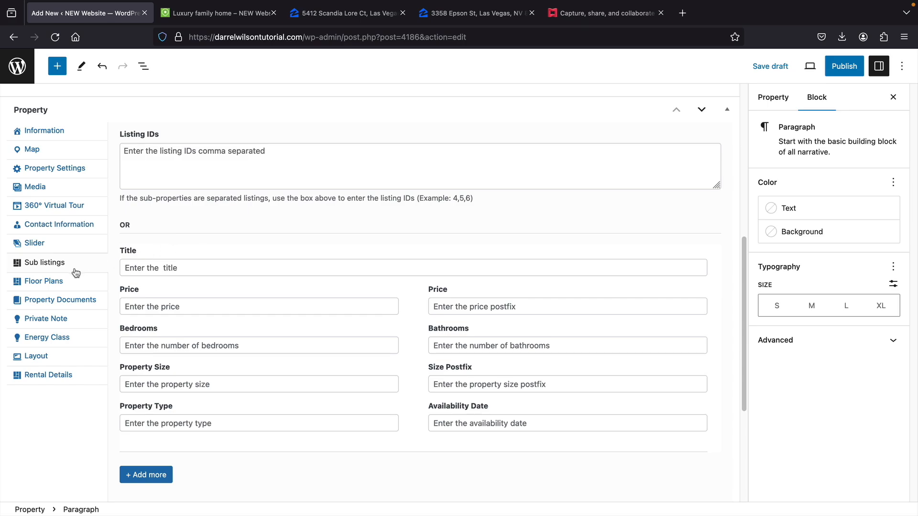
{"action": "left_click", "coordinate": [55, 281]}
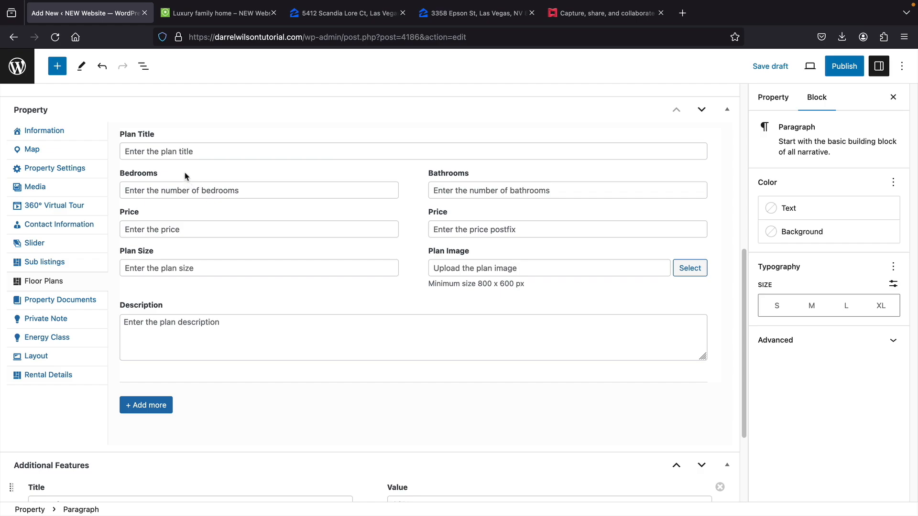
Review the First Floor plan and its description on the live Luxury family home page.
{"action": "left_click", "coordinate": [215, 21]}
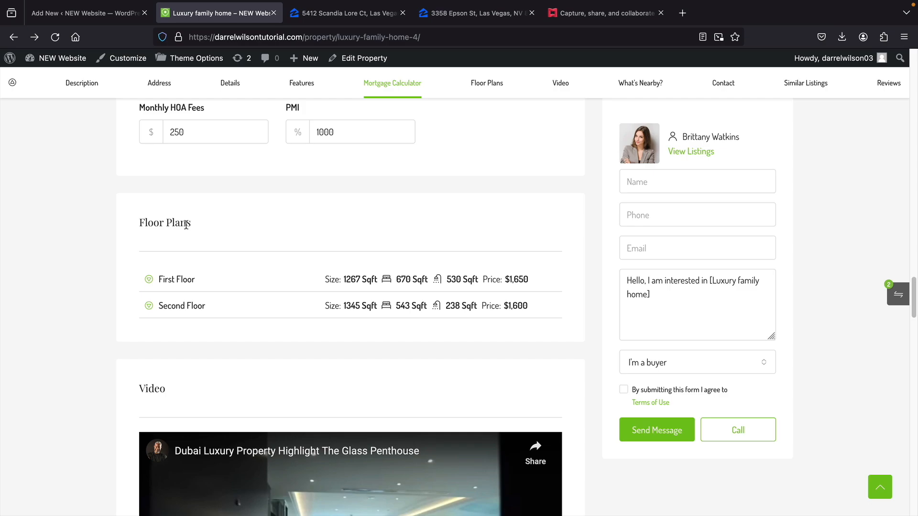
{"action": "left_click_drag", "start_coordinate": [194, 224], "coordinate": [139, 226]}
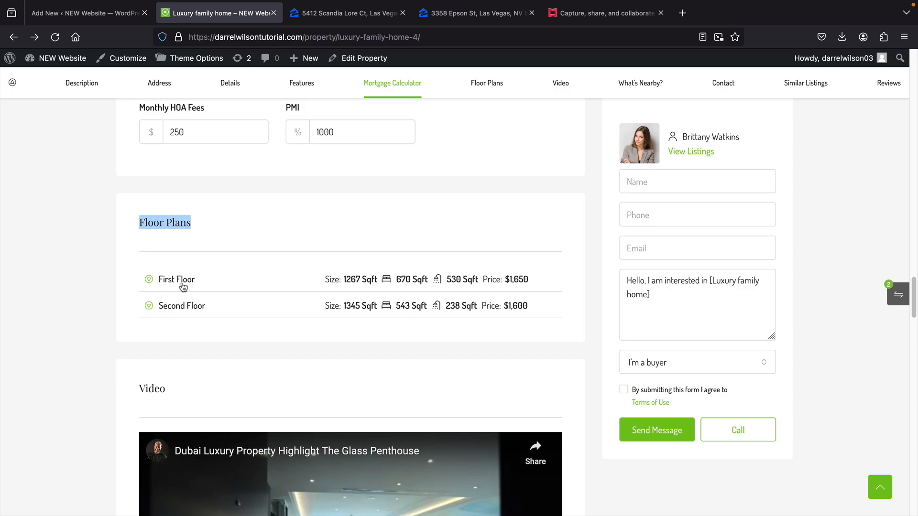
{"action": "left_click", "coordinate": [182, 283]}
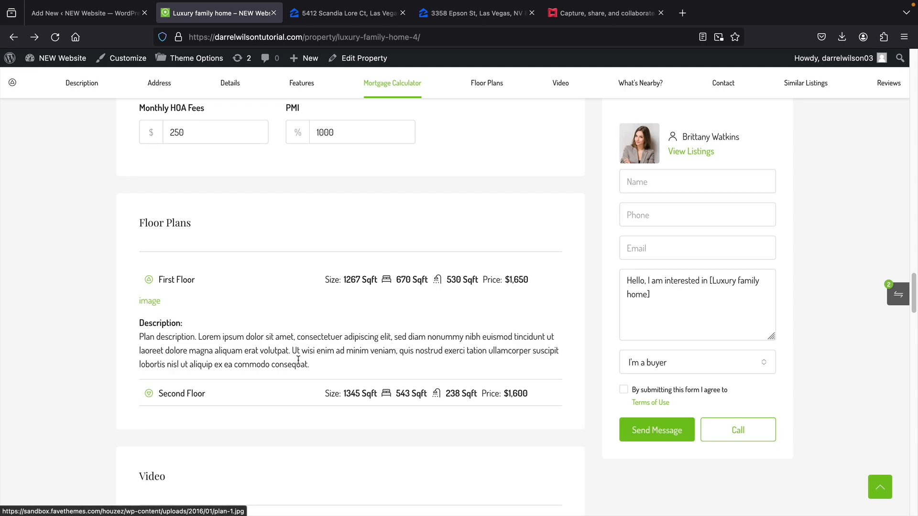
{"action": "left_click_drag", "start_coordinate": [315, 368], "coordinate": [130, 330]}
{"action": "left_click", "coordinate": [167, 338]}
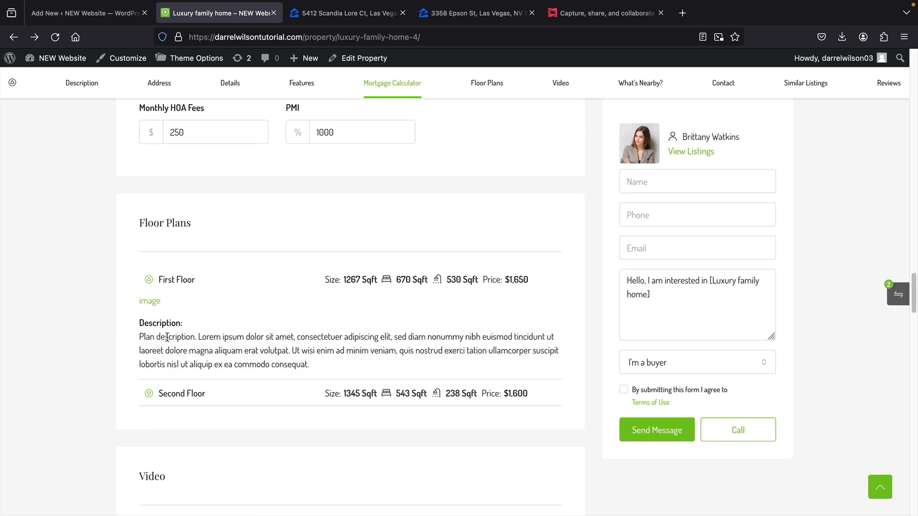
{"action": "key", "text": "ctrl+shift+Tab"}
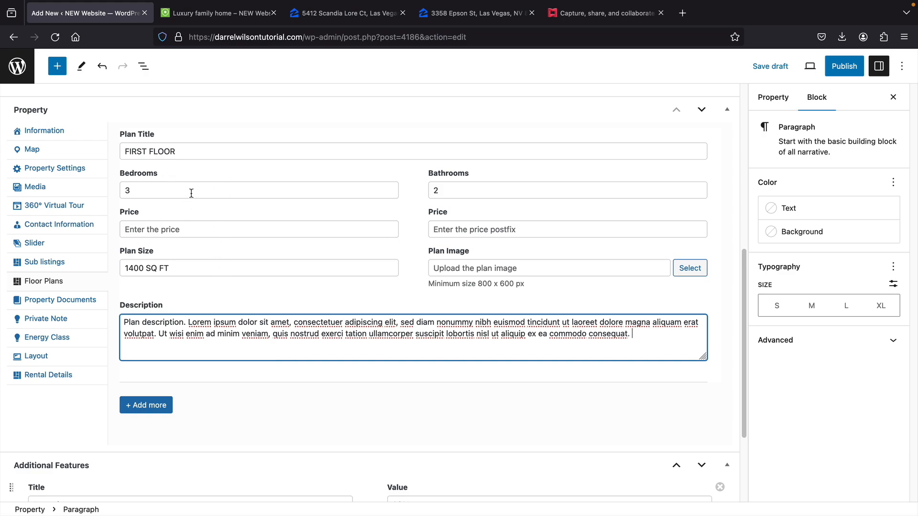
Fill the FIRST FLOOR plan (3 bedrooms, 2 bathrooms, 1400 SQ FT), then add and remove an extra plan entry.
{"action": "left_click_drag", "start_coordinate": [151, 191], "coordinate": [119, 190]}
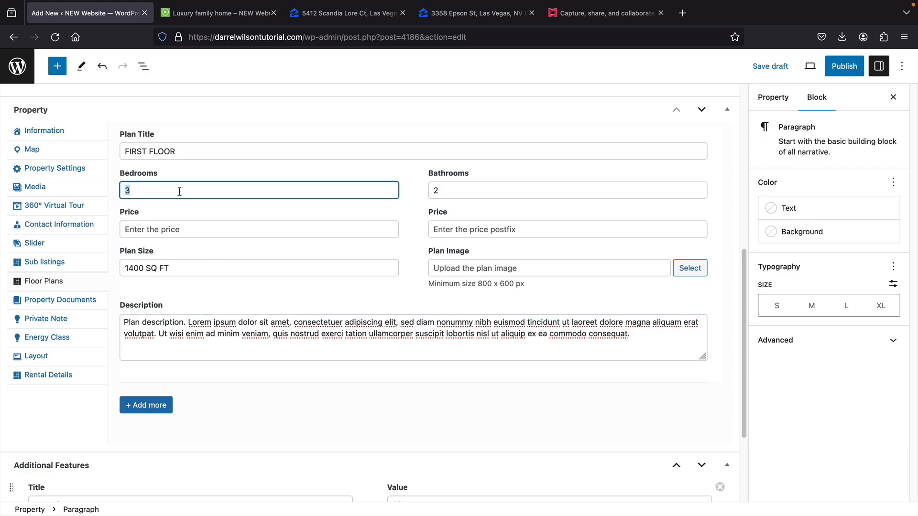
{"action": "left_click", "coordinate": [168, 407]}
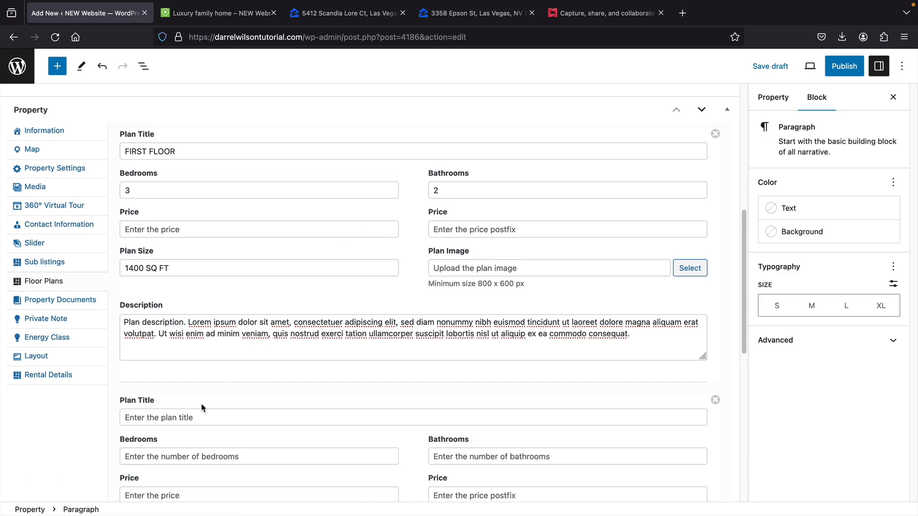
{"action": "left_click", "coordinate": [714, 400]}
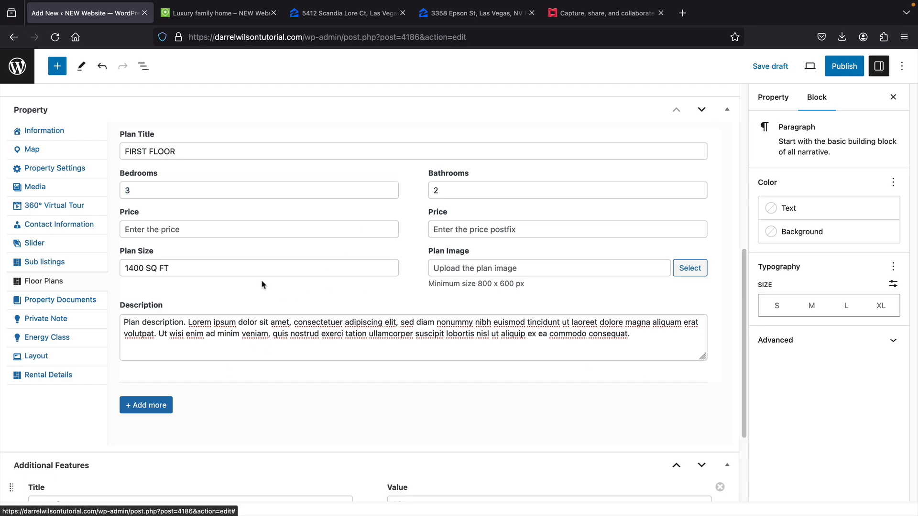
{"action": "left_click", "coordinate": [61, 301]}
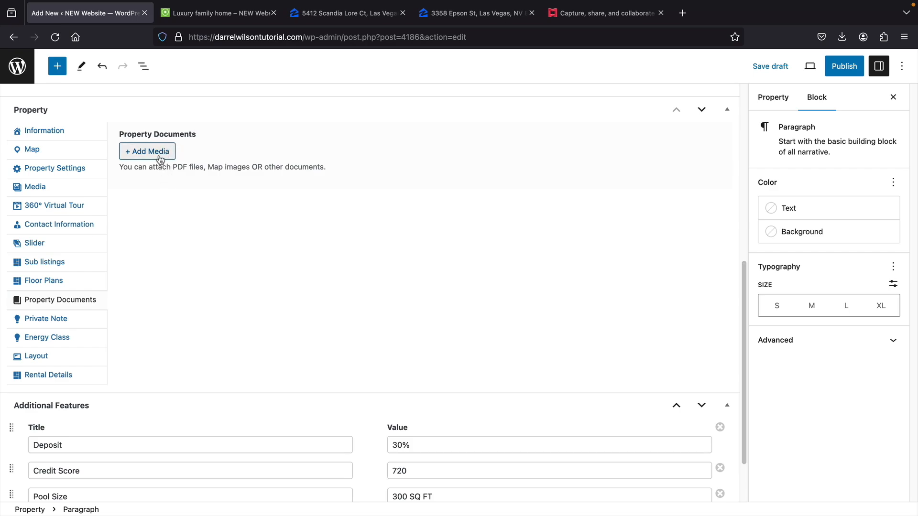
Write 'NEED TO SELL F' in the property's private note.
{"action": "left_click", "coordinate": [56, 320]}
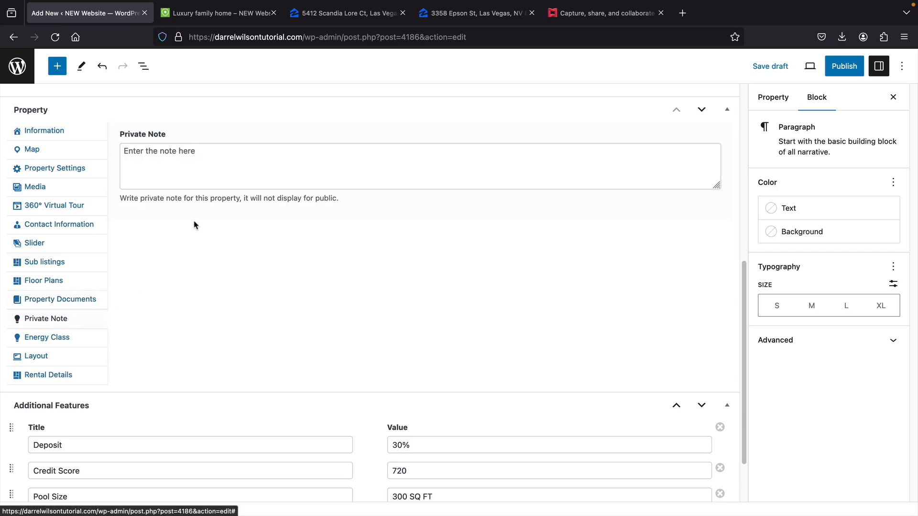
{"action": "left_click", "coordinate": [205, 155]}
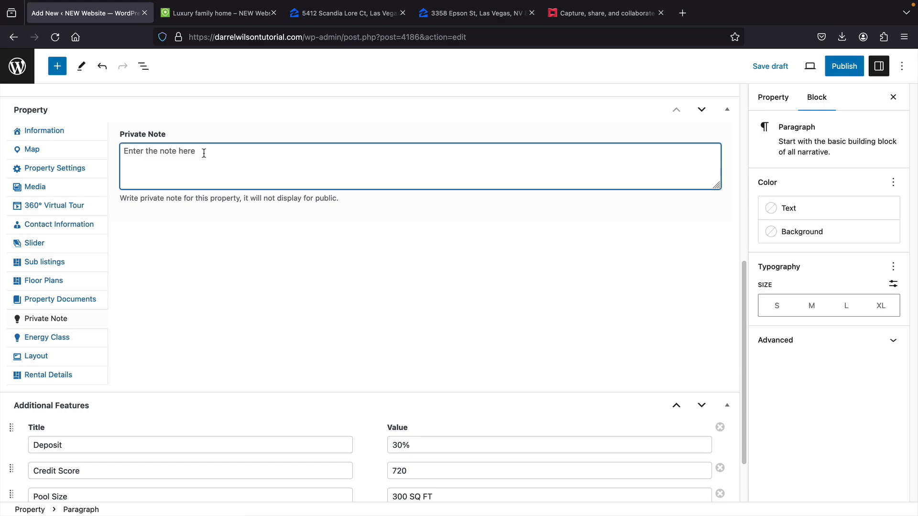
{"action": "type", "text": "NEED TO SELL FAST"}
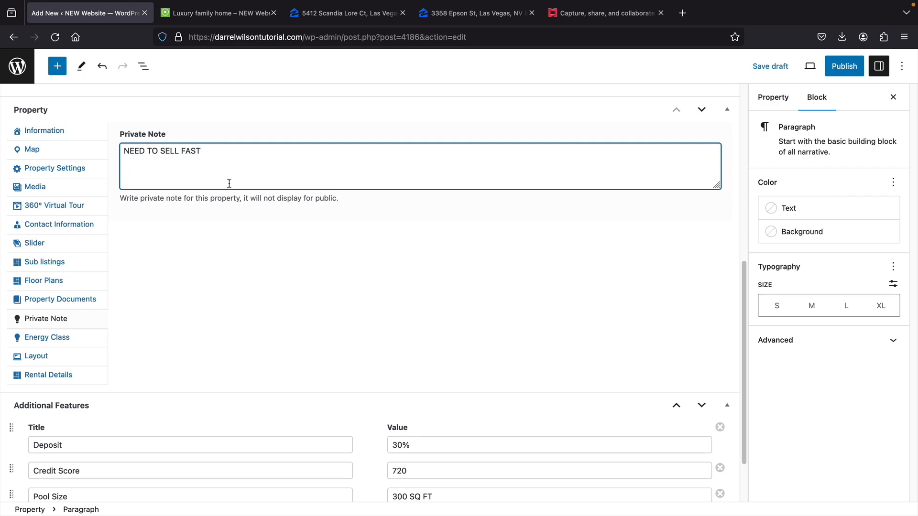
Set the energy class to C, after briefly choosing D.
{"action": "left_click", "coordinate": [49, 341]}
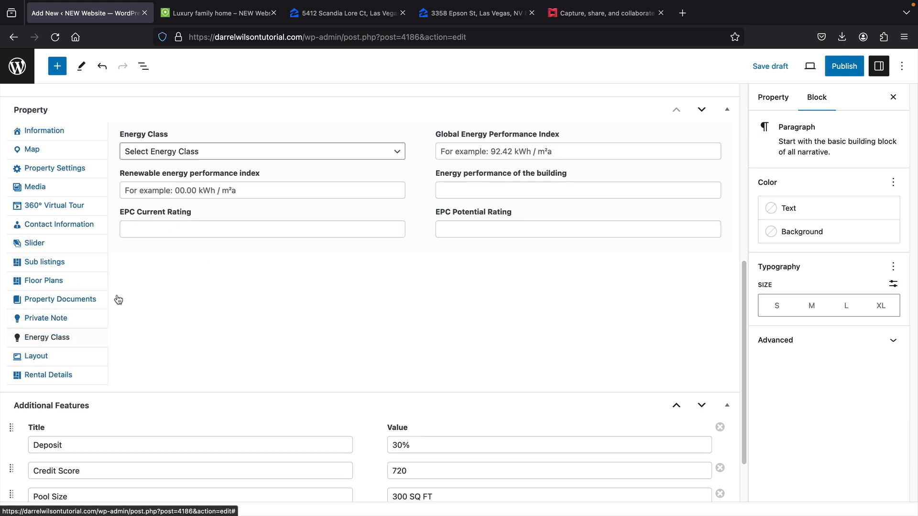
{"action": "left_click", "coordinate": [219, 153]}
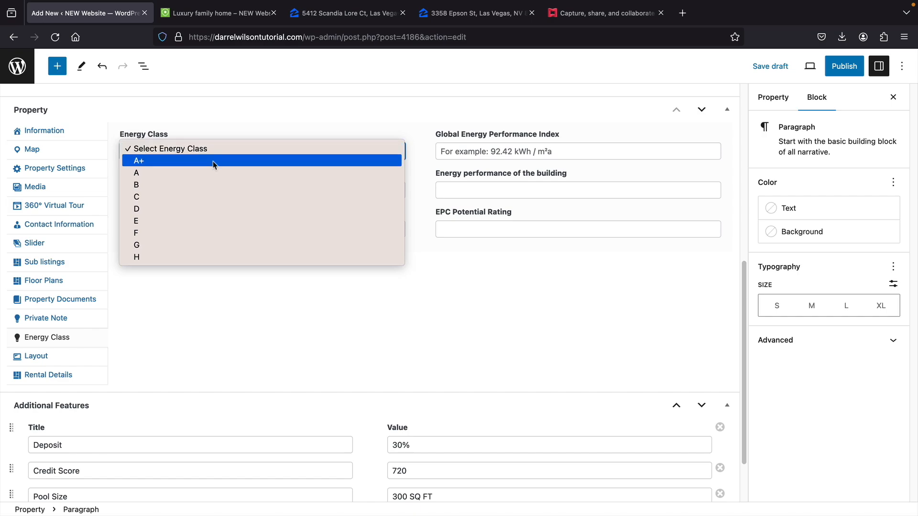
{"action": "left_click", "coordinate": [203, 211]}
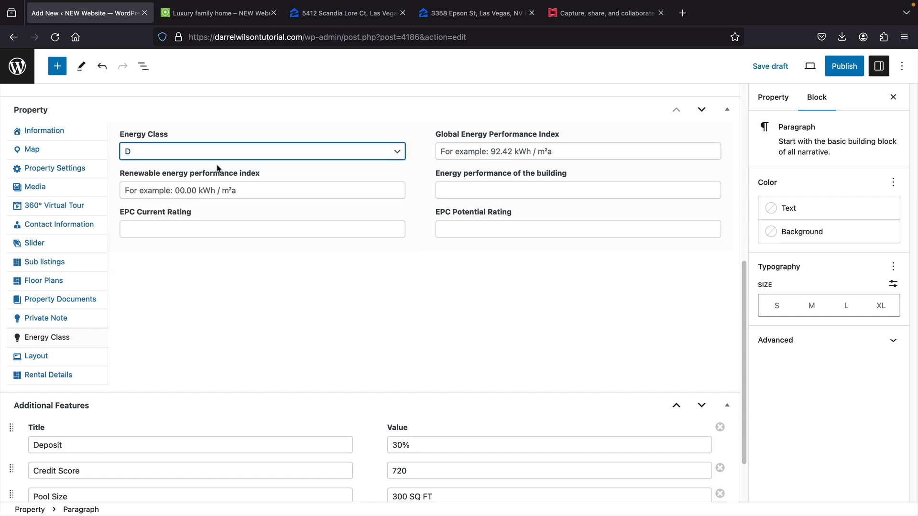
{"action": "left_click", "coordinate": [221, 152]}
{"action": "left_click", "coordinate": [220, 140]}
Preview Property Top Type Version 1 on the live page, then reset it to Global.
{"action": "left_click", "coordinate": [30, 356]}
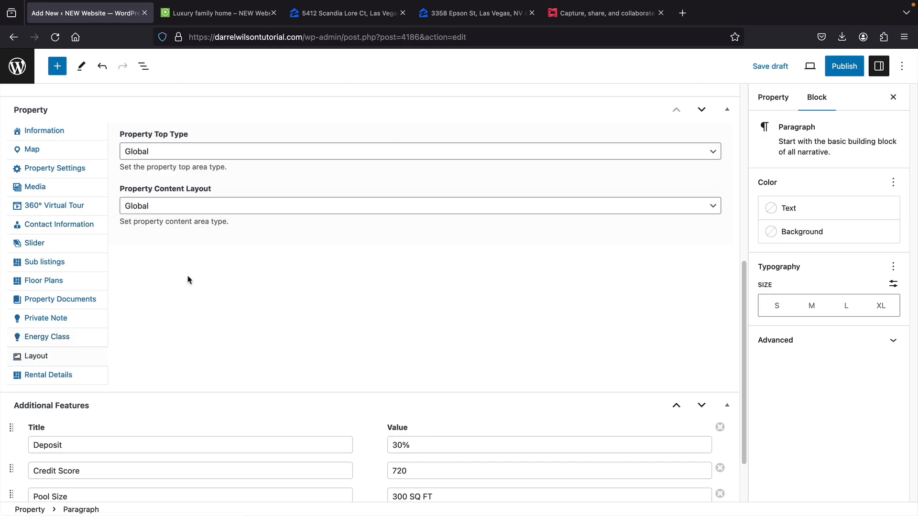
{"action": "left_click", "coordinate": [181, 151]}
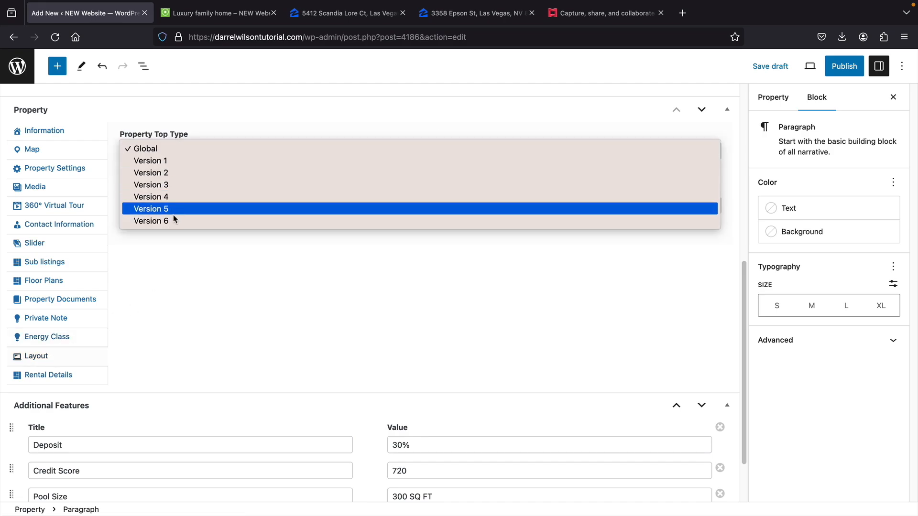
{"action": "left_click", "coordinate": [173, 162]}
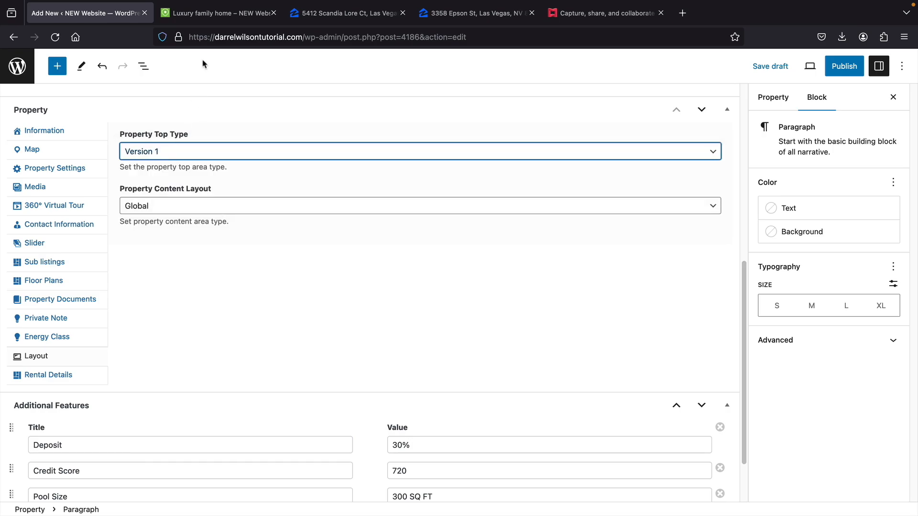
{"action": "left_click", "coordinate": [215, 20]}
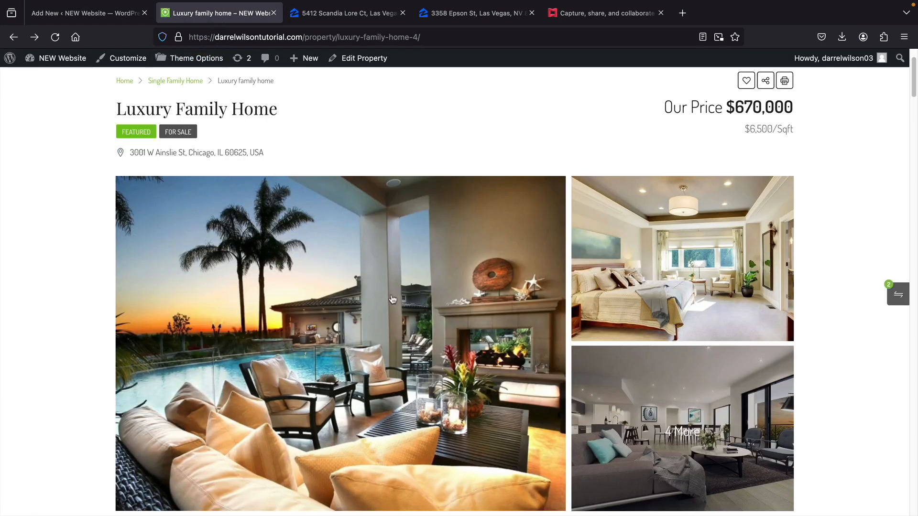
{"action": "left_click", "coordinate": [91, 19]}
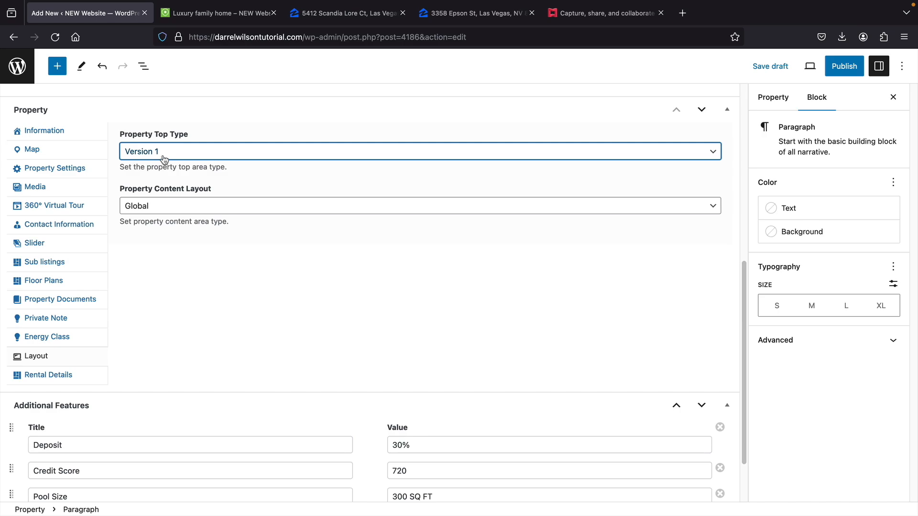
{"action": "left_click", "coordinate": [161, 152]}
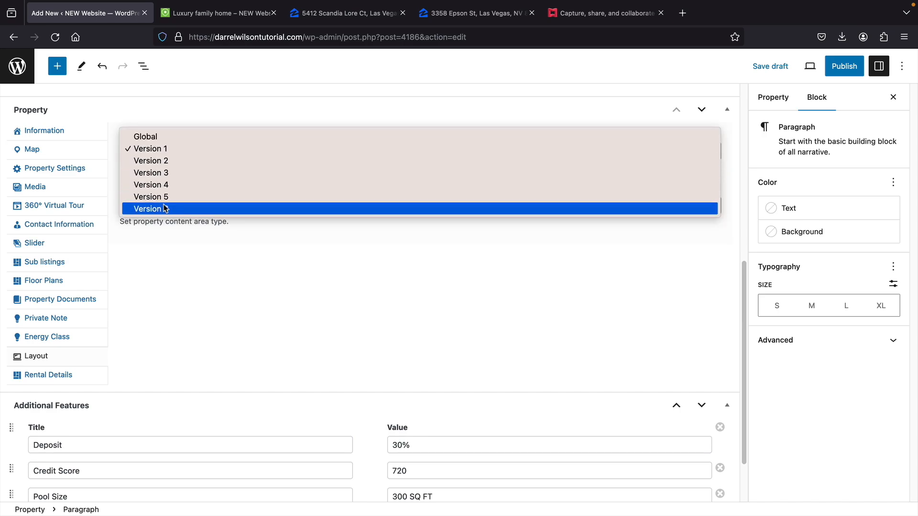
{"action": "left_click", "coordinate": [160, 139]}
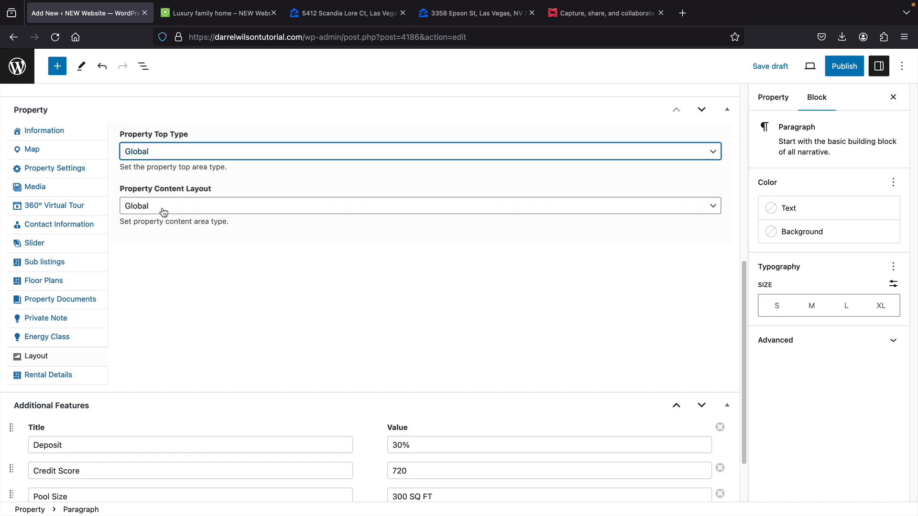
Check the Rental Details fields, then return to the Information section with the 700,000 price.
{"action": "left_click", "coordinate": [47, 375]}
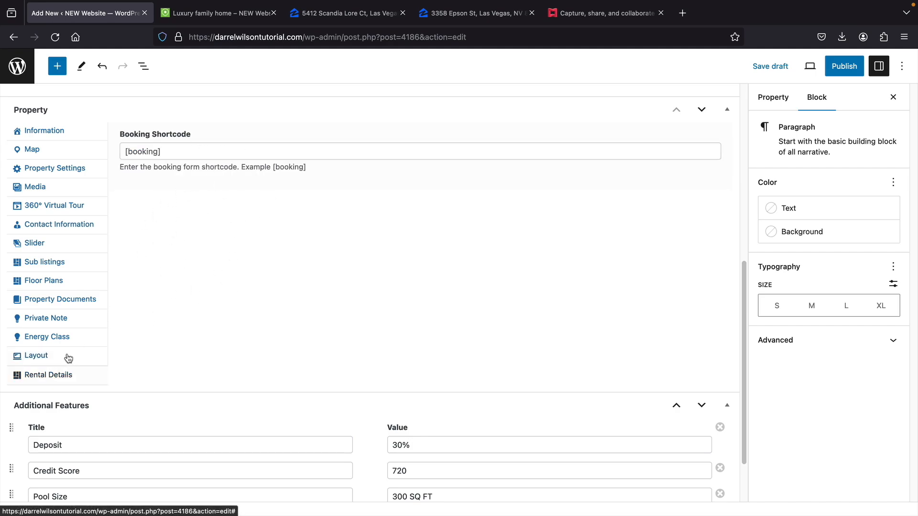
{"action": "left_click", "coordinate": [47, 135]}
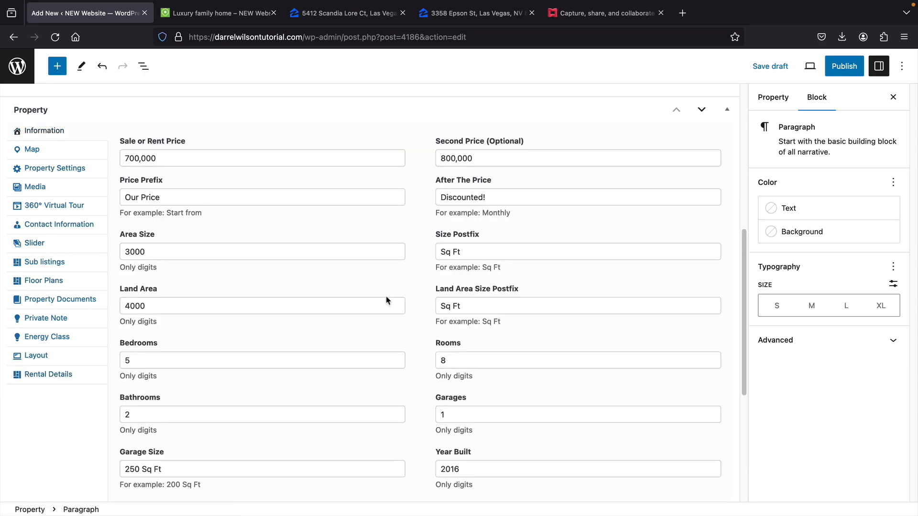
{"action": "scroll", "coordinate": [308, 276], "scroll_direction": "up", "scroll_amount": 10}
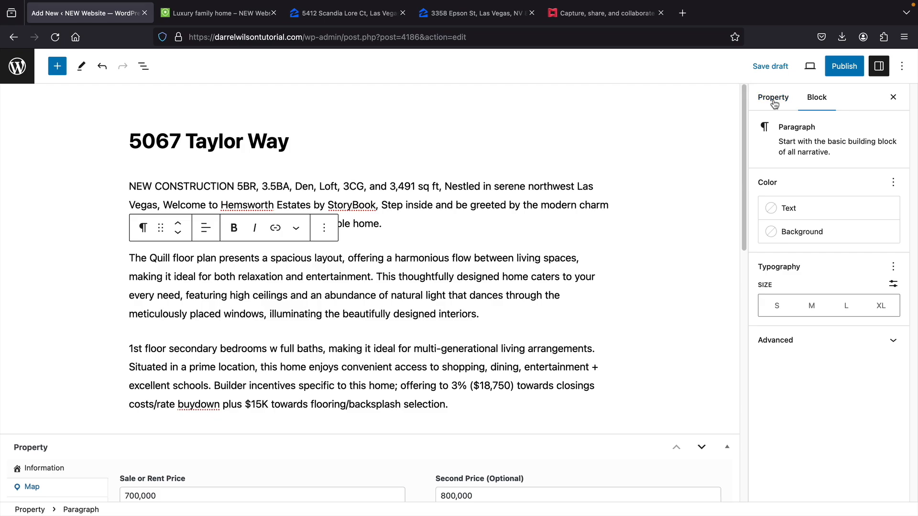
Tick Single Family Home, Commercial and Small Business as property types in the Property sidebar.
{"action": "left_click", "coordinate": [773, 99]}
{"action": "scroll", "coordinate": [791, 194], "scroll_direction": "down", "scroll_amount": 3}
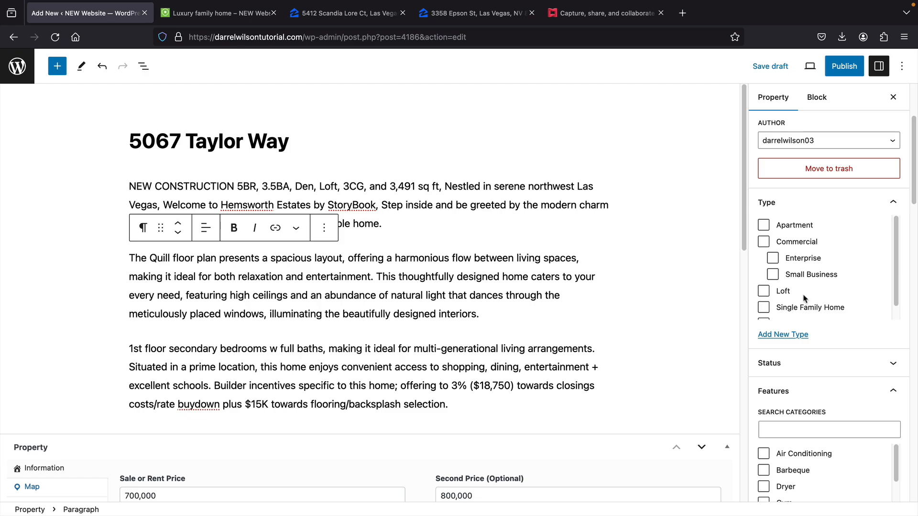
{"action": "scroll", "coordinate": [805, 299], "scroll_direction": "down", "scroll_amount": 2}
{"action": "left_click", "coordinate": [810, 367]}
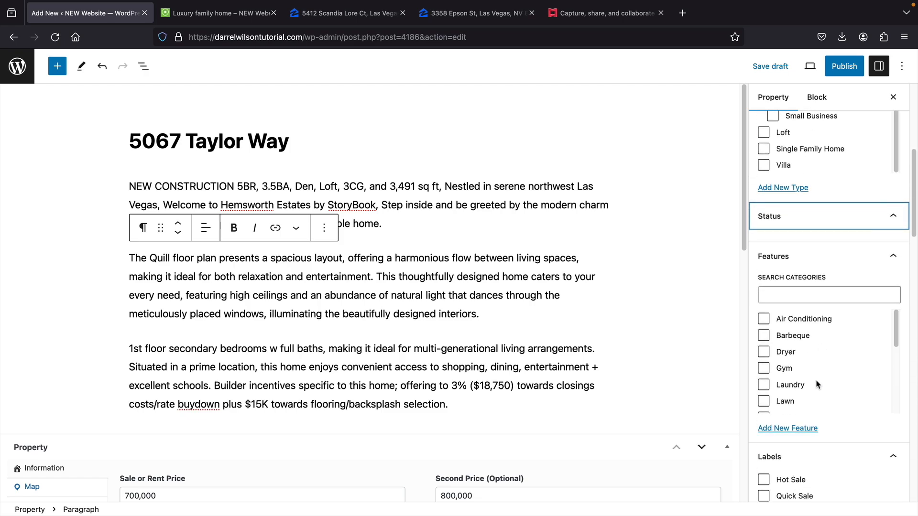
{"action": "scroll", "coordinate": [837, 336], "scroll_direction": "up", "scroll_amount": 6}
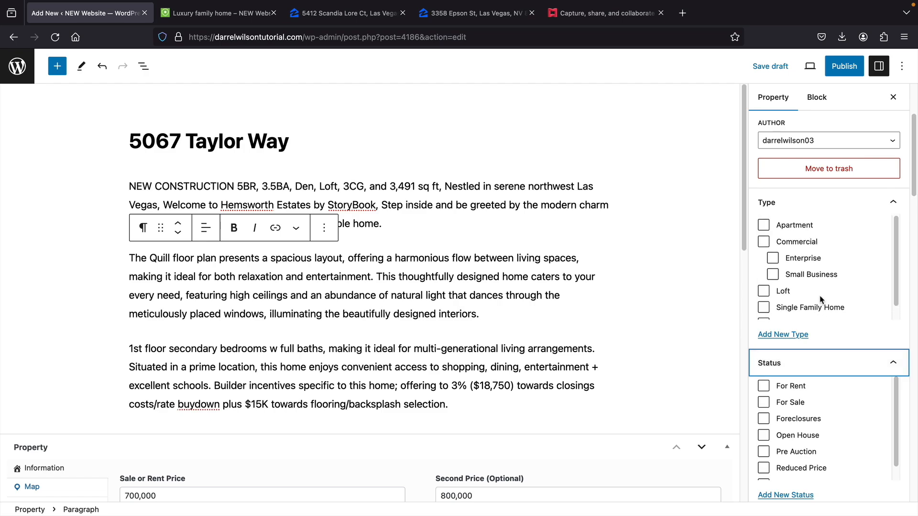
{"action": "scroll", "coordinate": [769, 287], "scroll_direction": "down", "scroll_amount": 1}
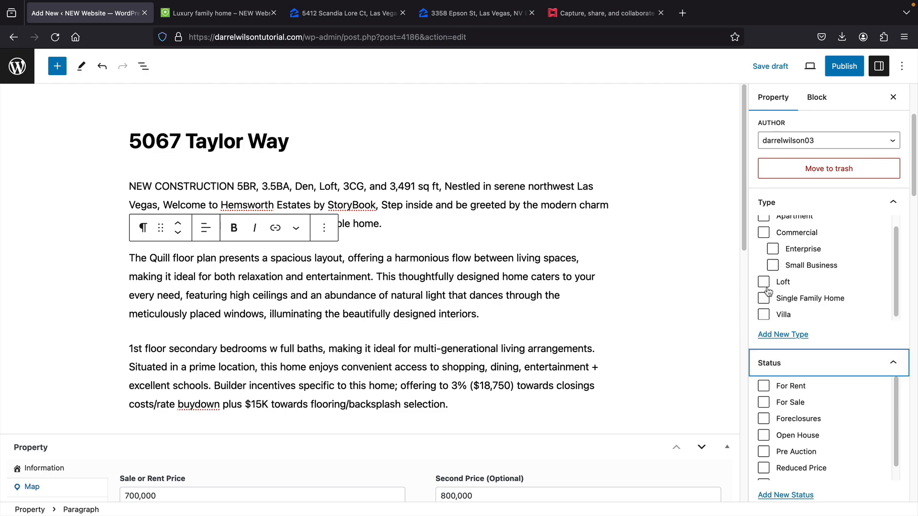
{"action": "left_click", "coordinate": [765, 298]}
{"action": "scroll", "coordinate": [784, 282], "scroll_direction": "up", "scroll_amount": 1}
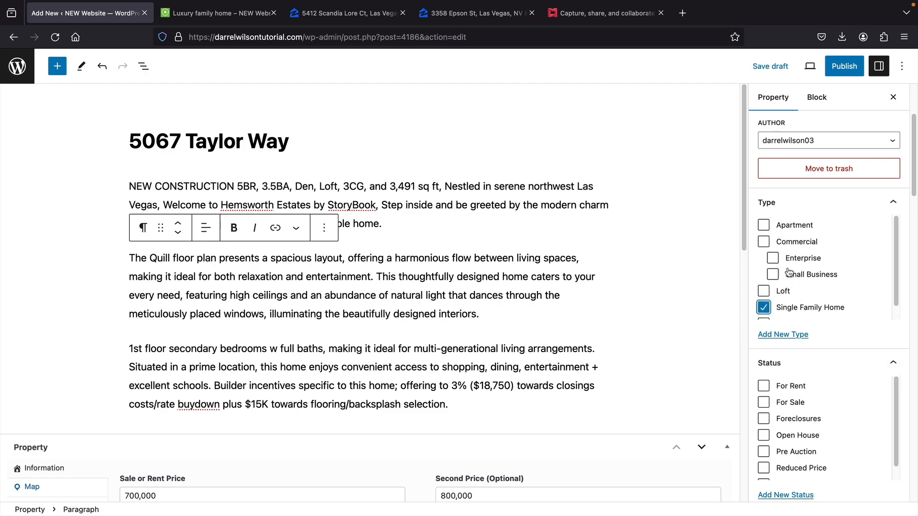
{"action": "left_click", "coordinate": [763, 243]}
{"action": "left_click", "coordinate": [773, 275]}
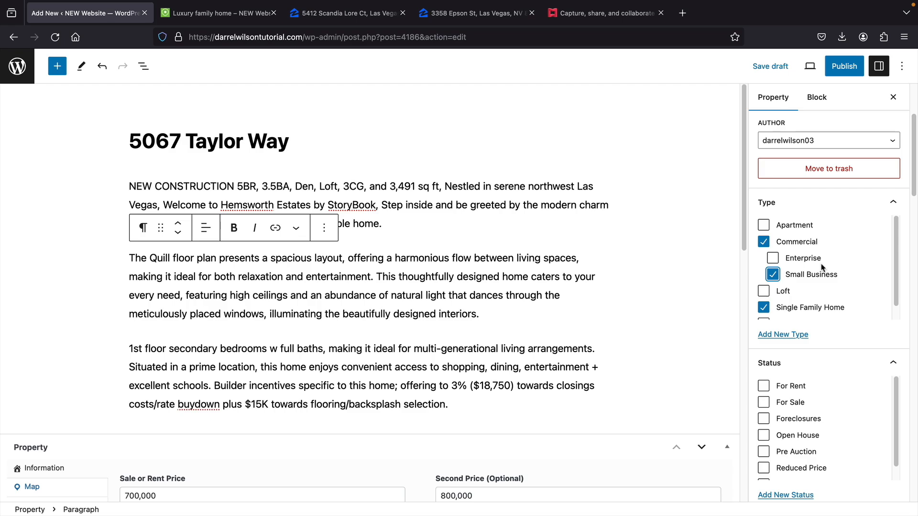
Set the listing status to For Sale.
{"action": "scroll", "coordinate": [804, 254], "scroll_direction": "down", "scroll_amount": 3}
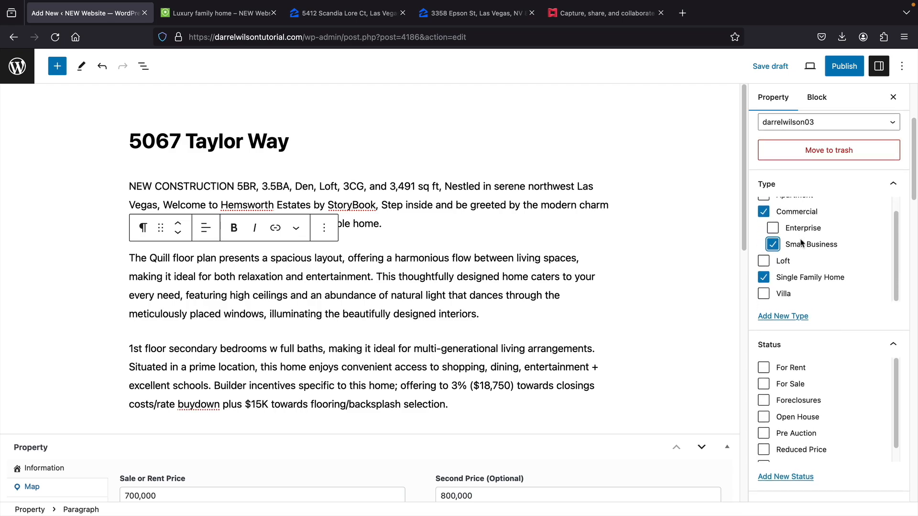
{"action": "scroll", "coordinate": [802, 242], "scroll_direction": "down", "scroll_amount": 3}
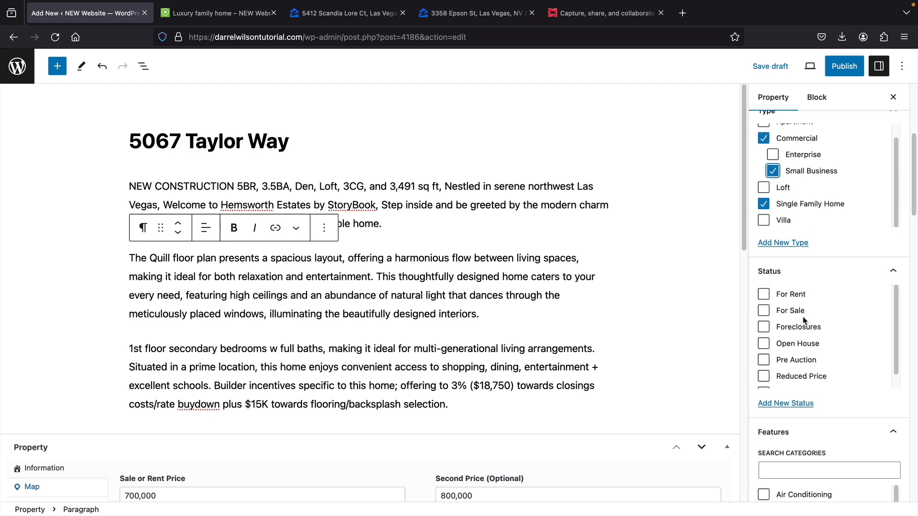
{"action": "scroll", "coordinate": [804, 317], "scroll_direction": "down", "scroll_amount": 1}
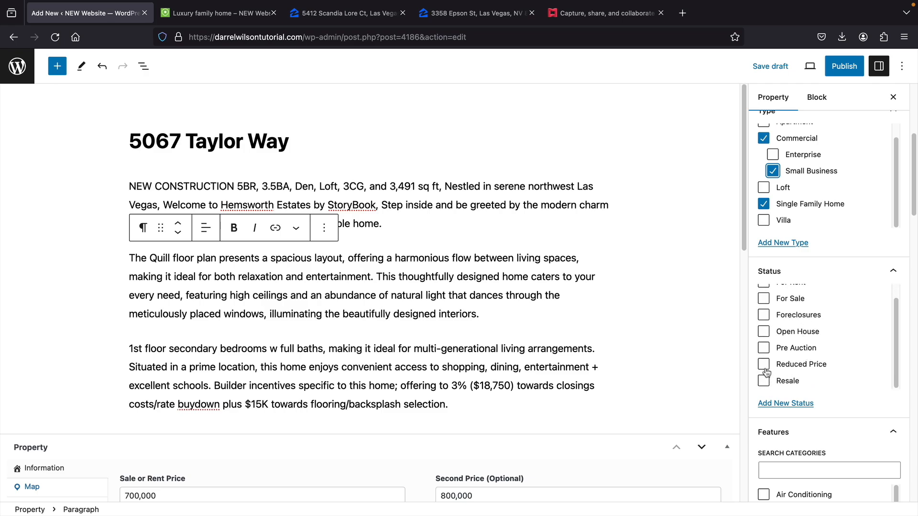
{"action": "scroll", "coordinate": [766, 372], "scroll_direction": "up", "scroll_amount": 1}
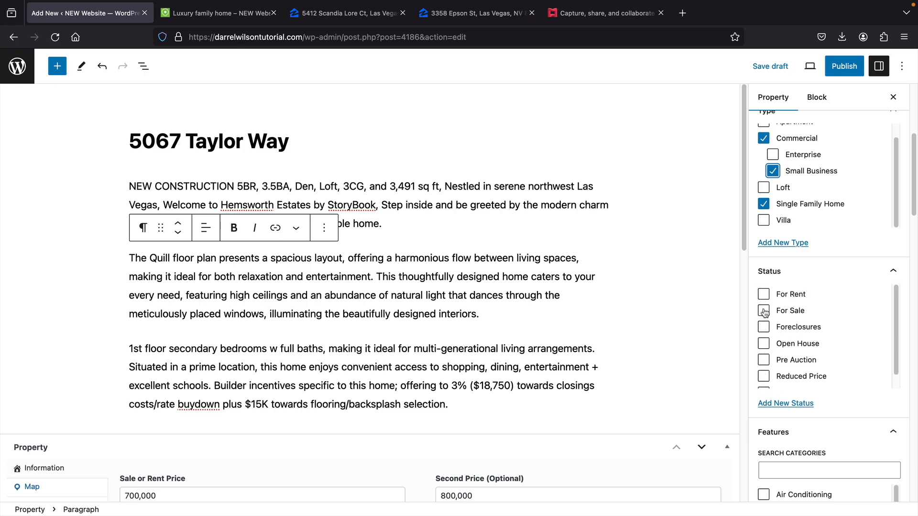
{"action": "left_click", "coordinate": [764, 312]}
{"action": "scroll", "coordinate": [765, 325], "scroll_direction": "down", "scroll_amount": 1}
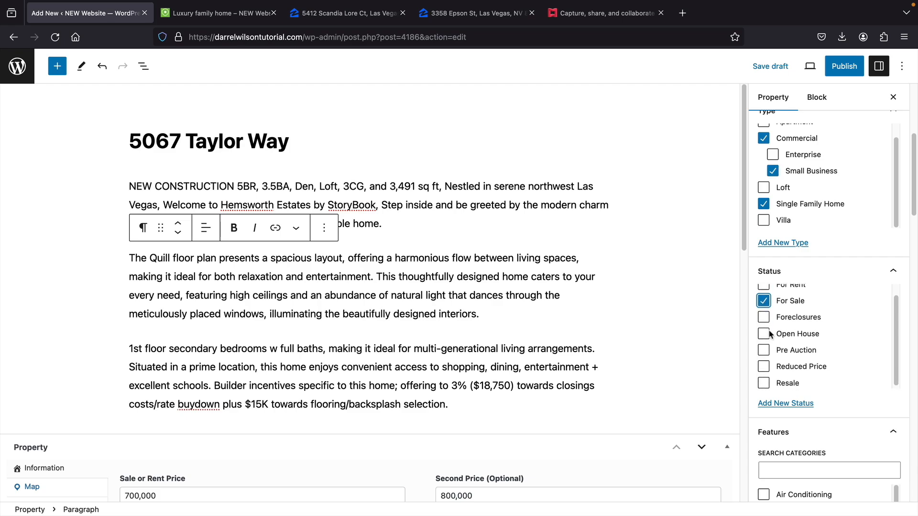
Add the Reduced Price status and the Lawn, Microwave, Refrigerator, Outdoor Shower, Laundry, Gym and Dryer features.
{"action": "left_click", "coordinate": [765, 364]}
{"action": "scroll", "coordinate": [830, 353], "scroll_direction": "down", "scroll_amount": 5}
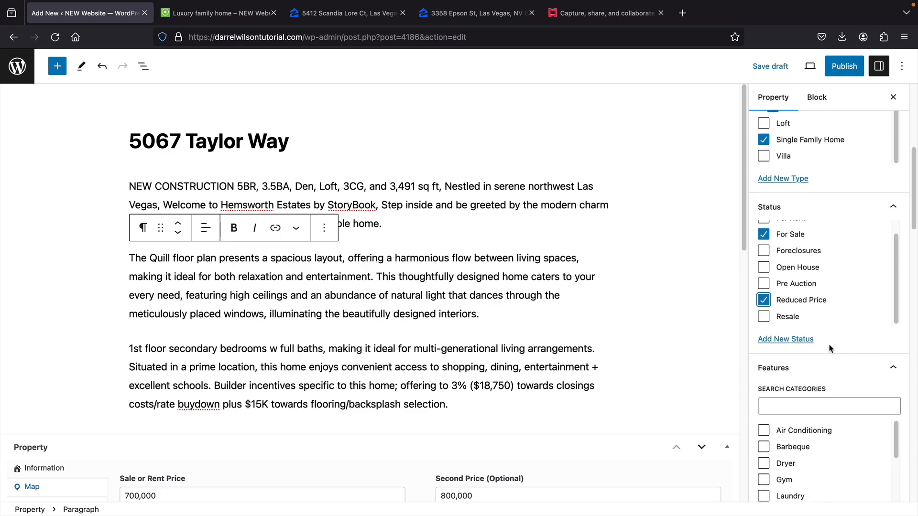
{"action": "scroll", "coordinate": [830, 347], "scroll_direction": "down", "scroll_amount": 2}
{"action": "scroll", "coordinate": [808, 339], "scroll_direction": "down", "scroll_amount": 2}
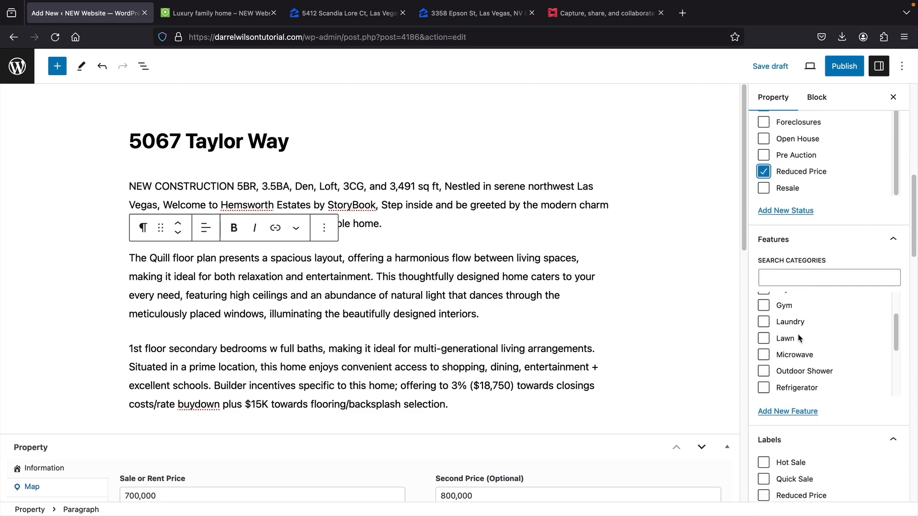
{"action": "left_click", "coordinate": [764, 338]}
{"action": "left_click", "coordinate": [764, 354]}
{"action": "left_click", "coordinate": [764, 387]}
{"action": "left_click", "coordinate": [764, 371]}
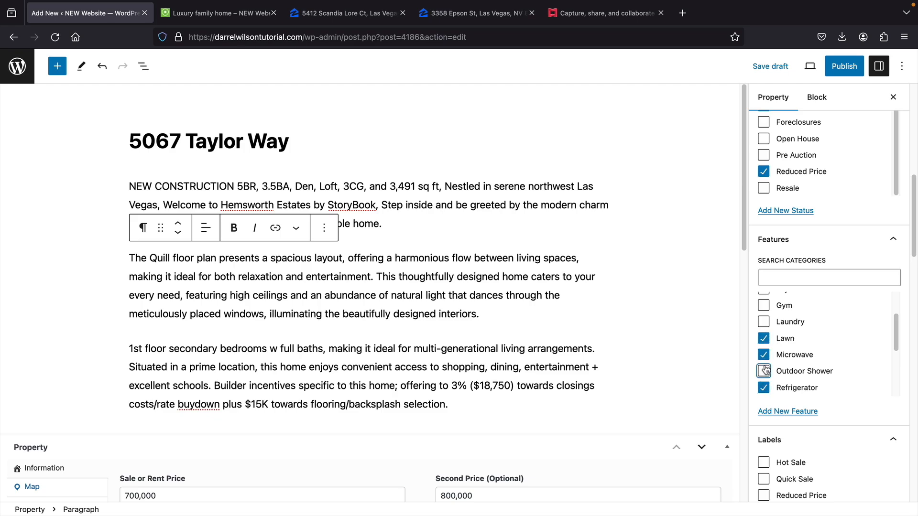
{"action": "left_click", "coordinate": [764, 322]}
{"action": "left_click", "coordinate": [764, 305]}
{"action": "scroll", "coordinate": [764, 309], "scroll_direction": "down", "scroll_amount": 1}
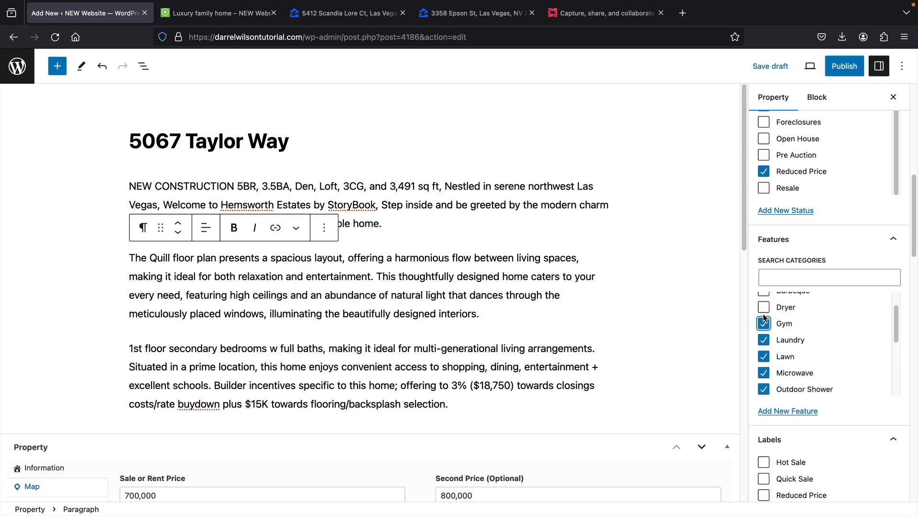
{"action": "left_click", "coordinate": [763, 309]}
Tick the Sauna, Swimming Pool, TV Cable, Washer, WiFi and Window Coverings features.
{"action": "scroll", "coordinate": [764, 312], "scroll_direction": "up", "scroll_amount": 1}
{"action": "scroll", "coordinate": [781, 328], "scroll_direction": "down", "scroll_amount": 4}
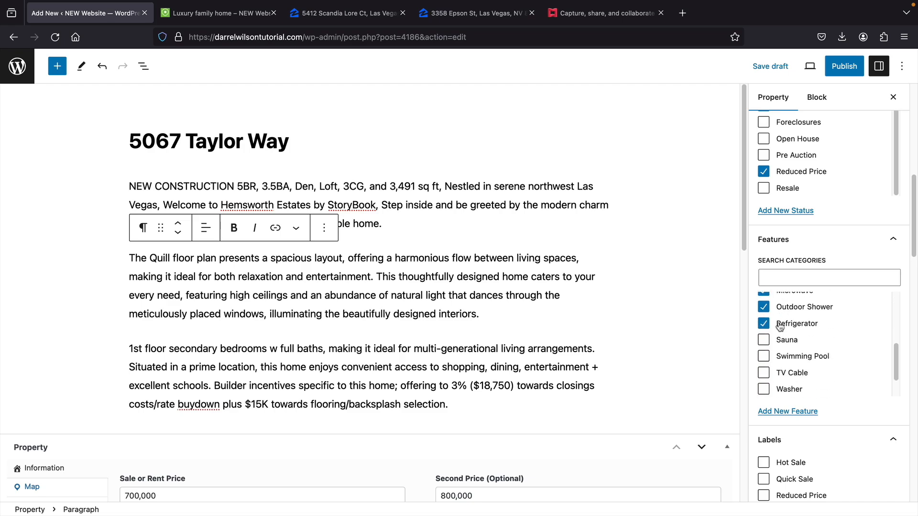
{"action": "left_click", "coordinate": [764, 340]}
{"action": "left_click", "coordinate": [764, 356]}
{"action": "left_click", "coordinate": [764, 373]}
{"action": "left_click", "coordinate": [764, 389]}
{"action": "scroll", "coordinate": [765, 382], "scroll_direction": "down", "scroll_amount": 1}
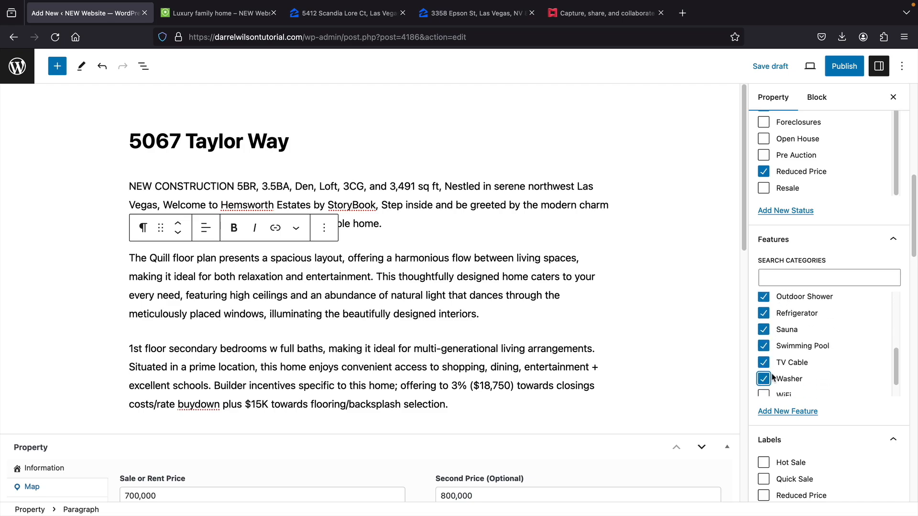
{"action": "left_click", "coordinate": [763, 372]}
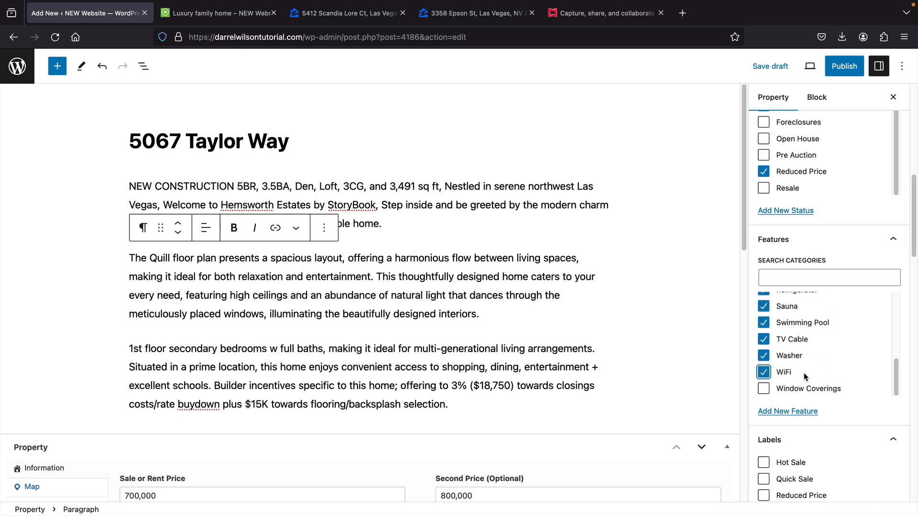
{"action": "left_click", "coordinate": [764, 389]}
{"action": "scroll", "coordinate": [784, 377], "scroll_direction": "down", "scroll_amount": 3}
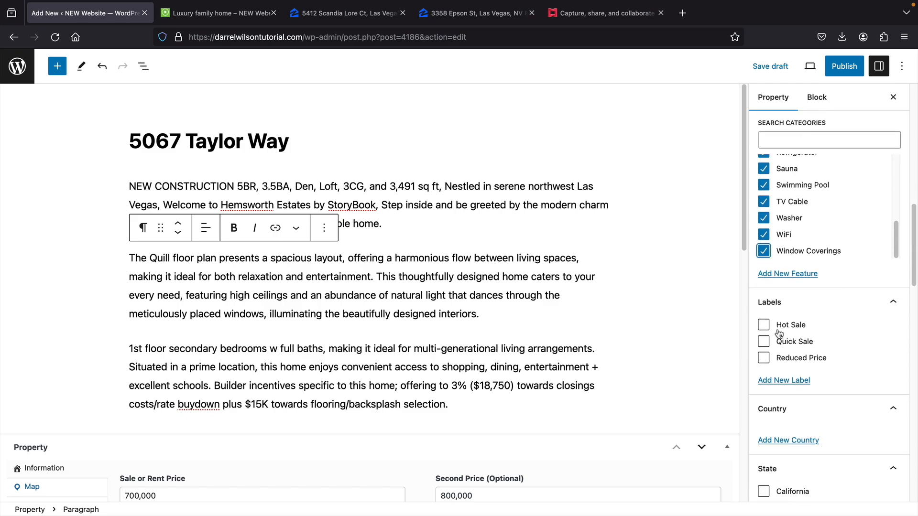
Label the listing Hot Sale and Reduced Price.
{"action": "left_click", "coordinate": [239, 14]}
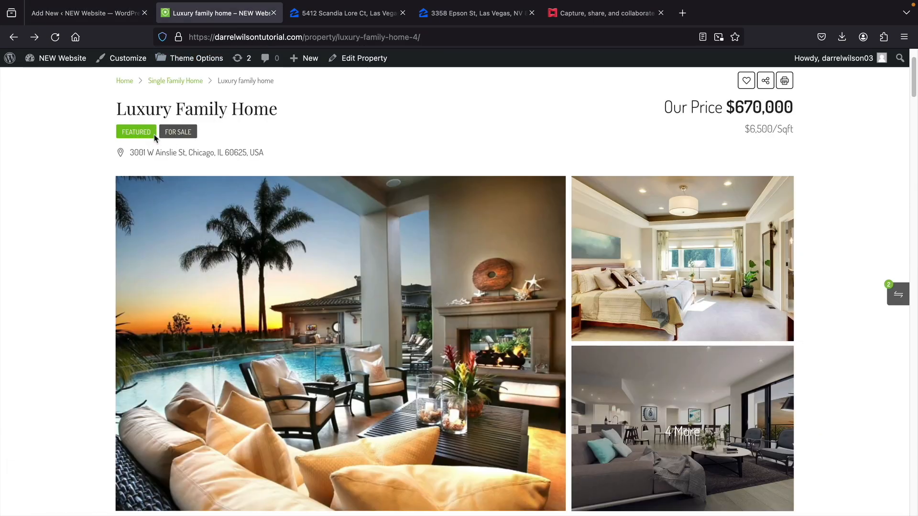
{"action": "left_click", "coordinate": [95, 13]}
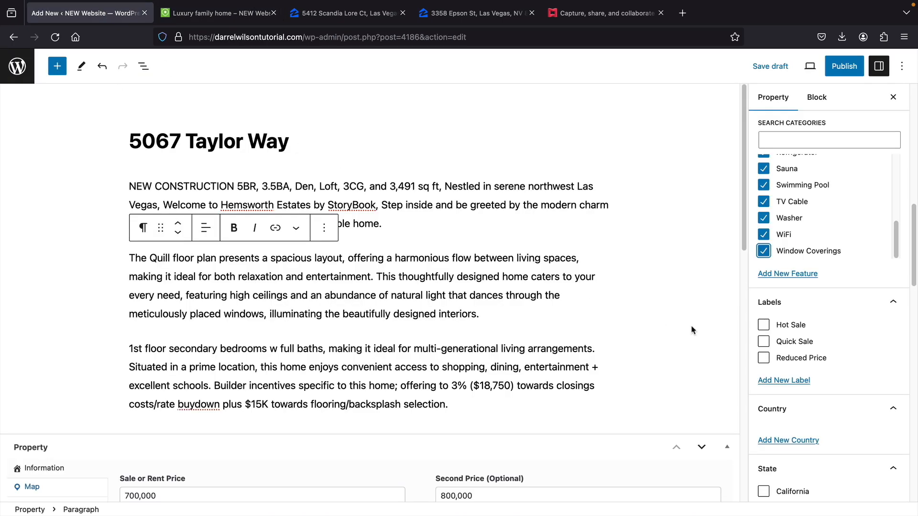
{"action": "left_click", "coordinate": [764, 326]}
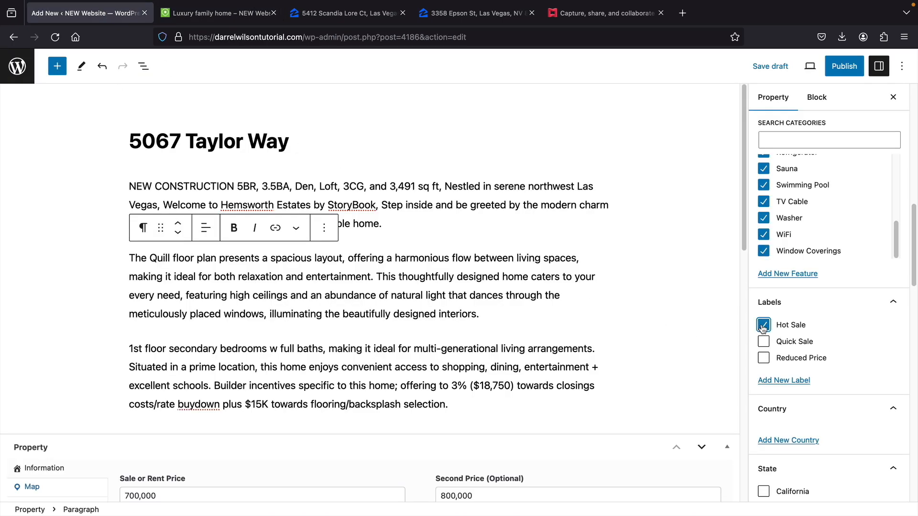
{"action": "left_click", "coordinate": [763, 359]}
Set the listing's location to Nevada, Las Vegas, Summerlin.
{"action": "scroll", "coordinate": [784, 306], "scroll_direction": "down", "scroll_amount": 5}
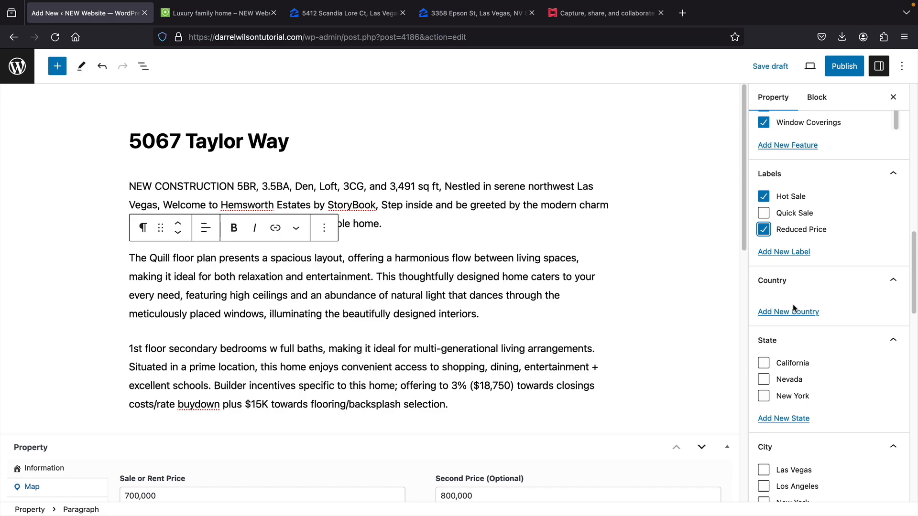
{"action": "scroll", "coordinate": [775, 326], "scroll_direction": "down", "scroll_amount": 2}
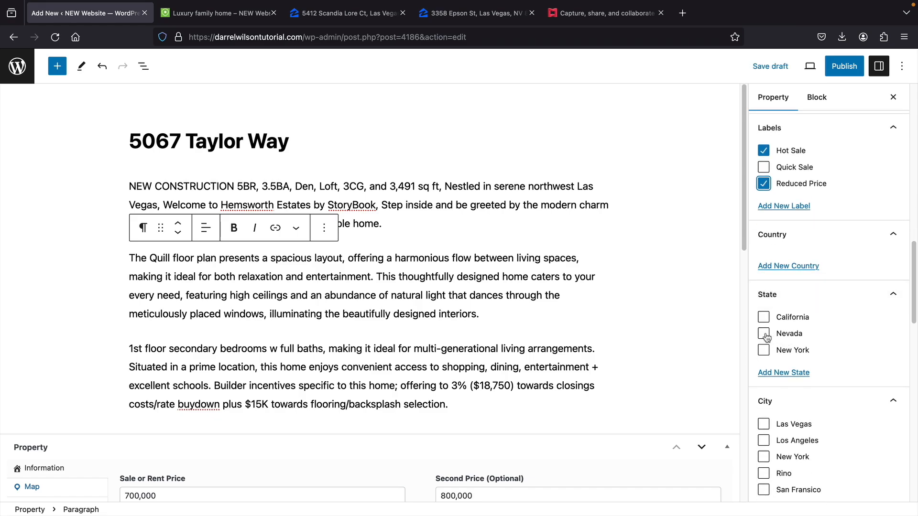
{"action": "left_click", "coordinate": [764, 335]}
{"action": "scroll", "coordinate": [789, 329], "scroll_direction": "down", "scroll_amount": 5}
{"action": "left_click", "coordinate": [764, 307]}
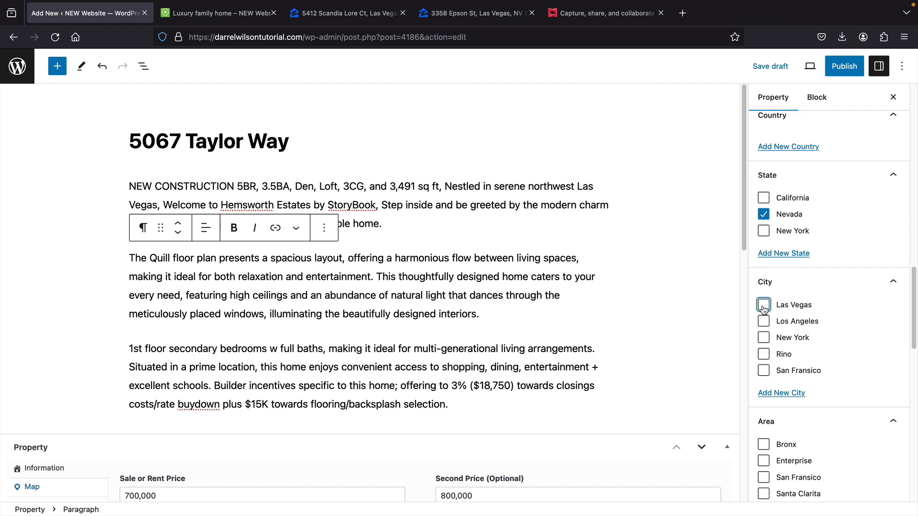
{"action": "scroll", "coordinate": [767, 363], "scroll_direction": "down", "scroll_amount": 1}
{"action": "scroll", "coordinate": [769, 362], "scroll_direction": "down", "scroll_amount": 5}
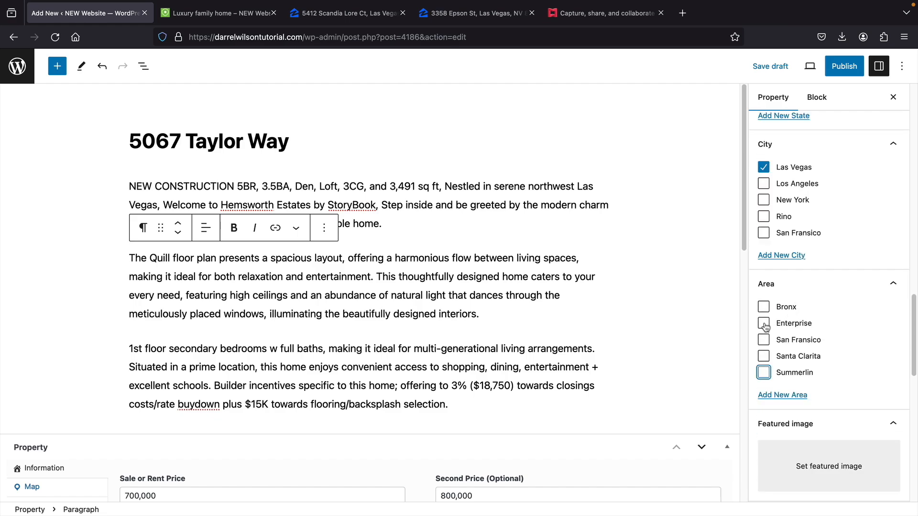
{"action": "left_click", "coordinate": [764, 373]}
Create a new area named North Las Vegas and assign it to the listing.
{"action": "left_click", "coordinate": [774, 398]}
{"action": "scroll", "coordinate": [774, 397], "scroll_direction": "down", "scroll_amount": 1}
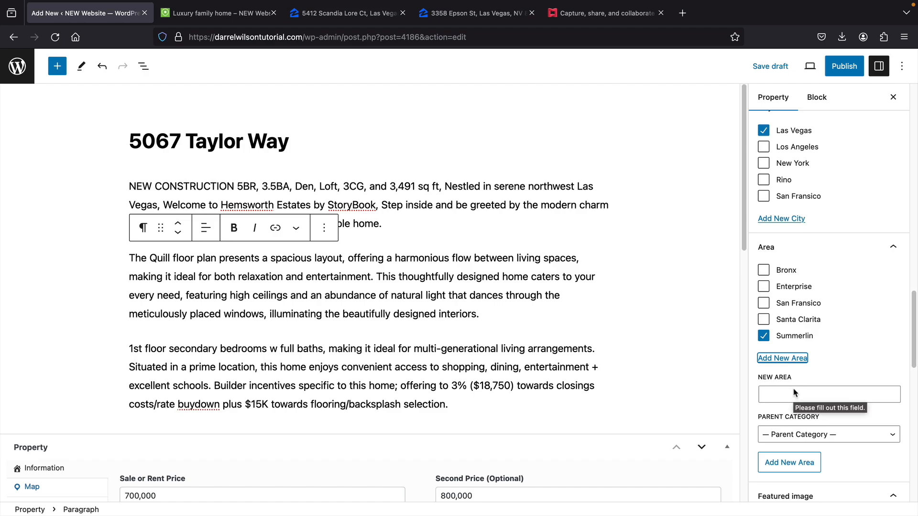
{"action": "left_click", "coordinate": [795, 393]}
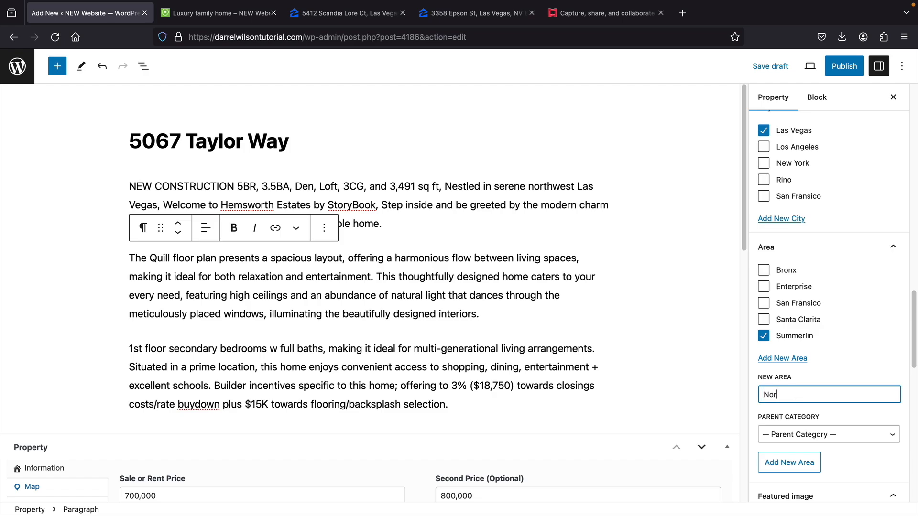
{"action": "type", "text": "North Las Vegas"}
{"action": "left_click", "coordinate": [777, 462]}
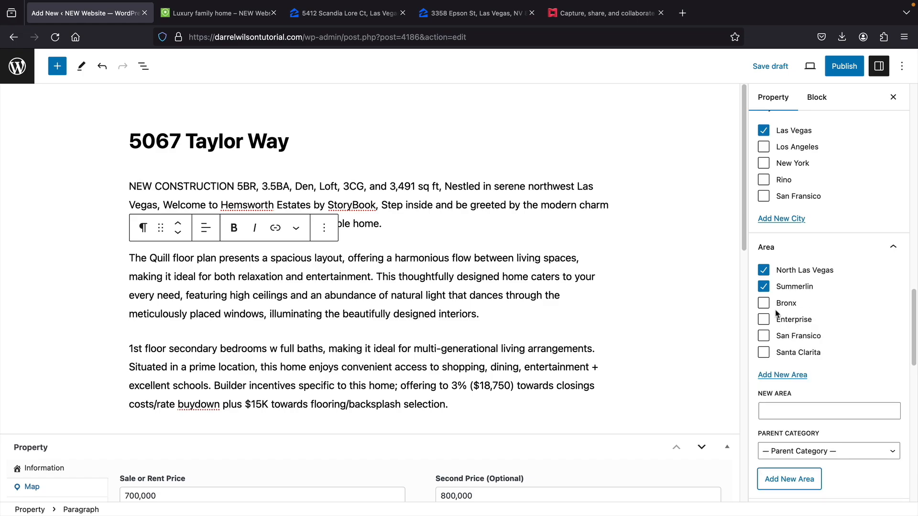
{"action": "scroll", "coordinate": [853, 311], "scroll_direction": "down", "scroll_amount": 5}
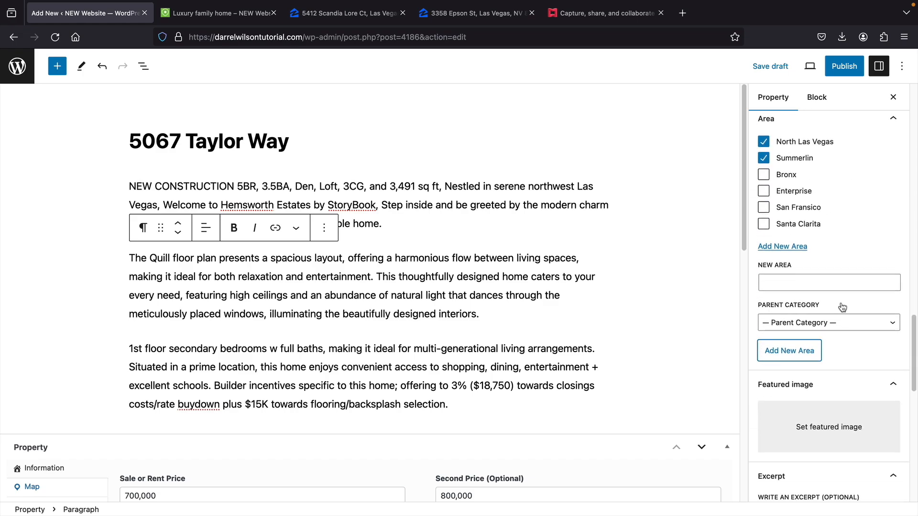
{"action": "scroll", "coordinate": [841, 306], "scroll_direction": "down", "scroll_amount": 1}
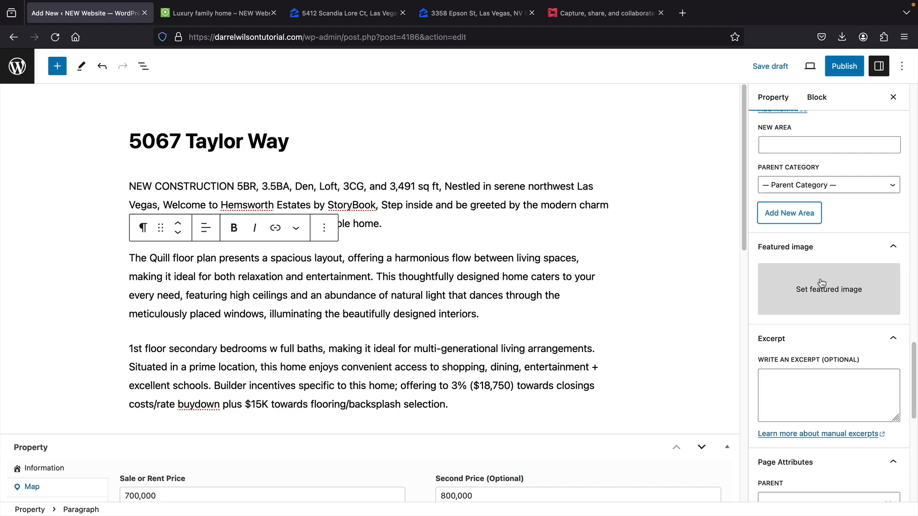
{"action": "left_click", "coordinate": [228, 20]}
Open the live Single Family Home category page and scroll through its 11 properties.
{"action": "scroll", "coordinate": [327, 240], "scroll_direction": "up", "scroll_amount": 3}
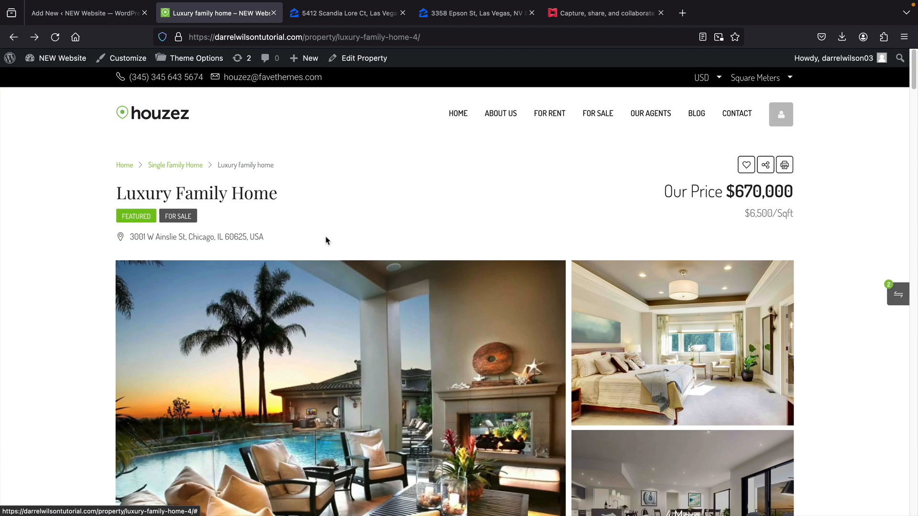
{"action": "left_click", "coordinate": [182, 165]}
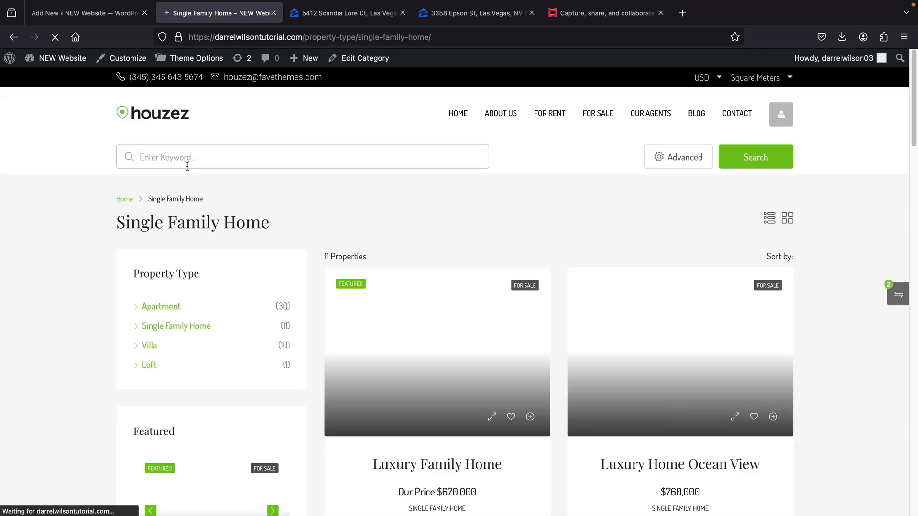
{"action": "scroll", "coordinate": [321, 271], "scroll_direction": "down", "scroll_amount": 3}
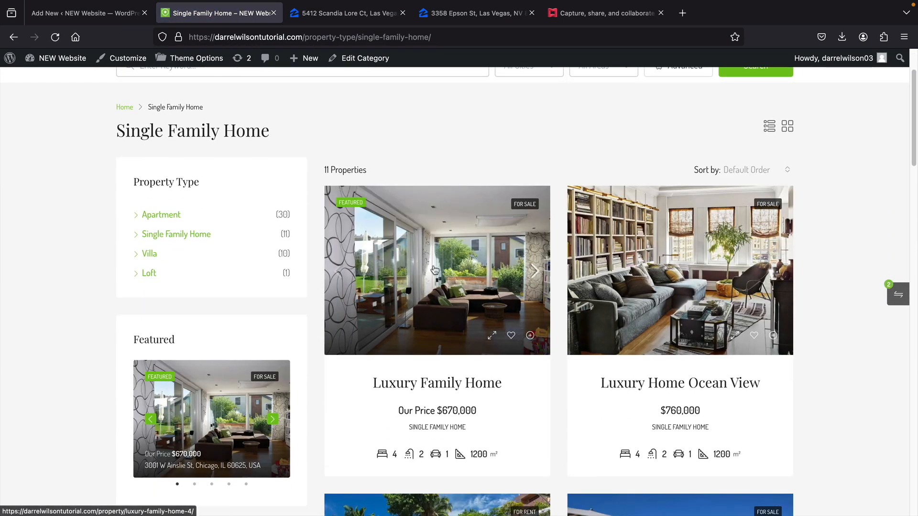
{"action": "scroll", "coordinate": [434, 271], "scroll_direction": "down", "scroll_amount": 5}
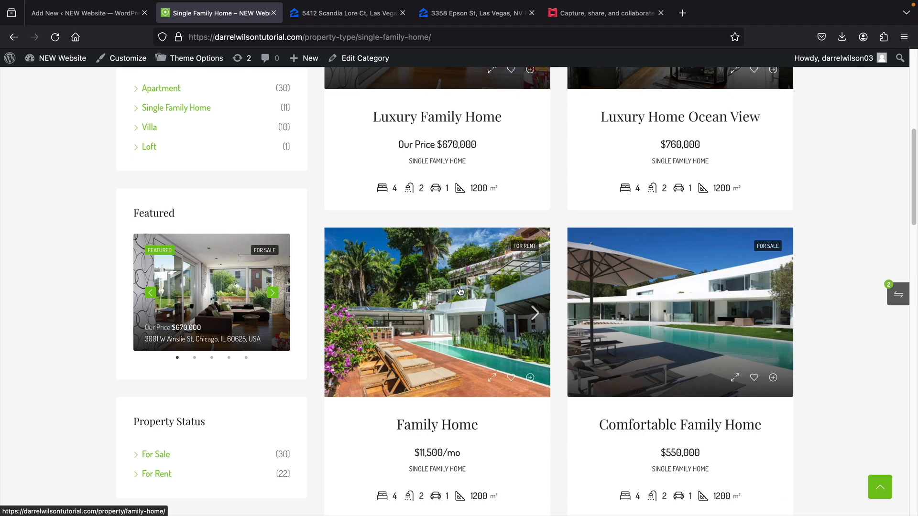
{"action": "left_click", "coordinate": [91, 13]}
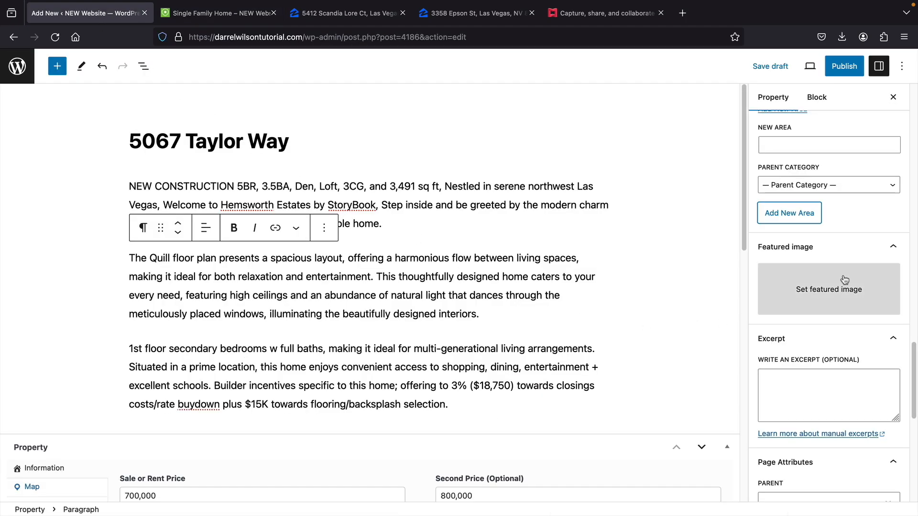
{"action": "left_click", "coordinate": [841, 293]}
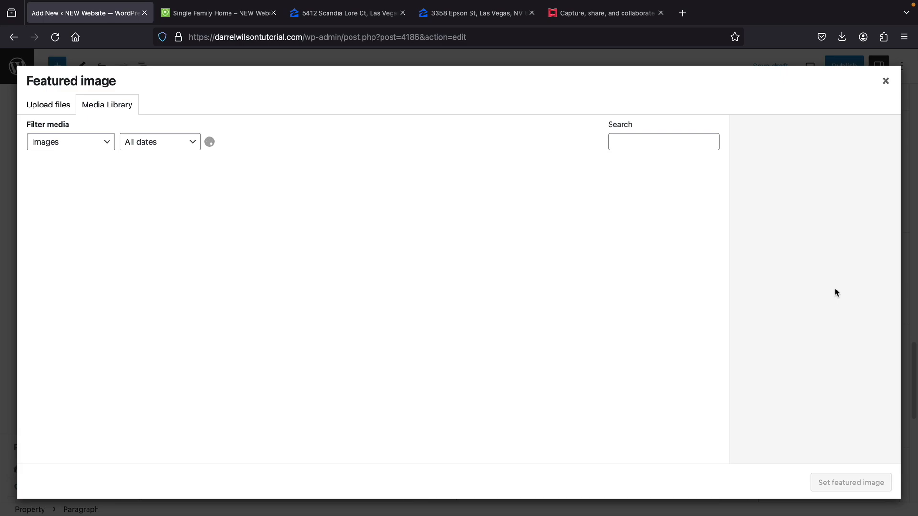
{"action": "left_click", "coordinate": [432, 244]}
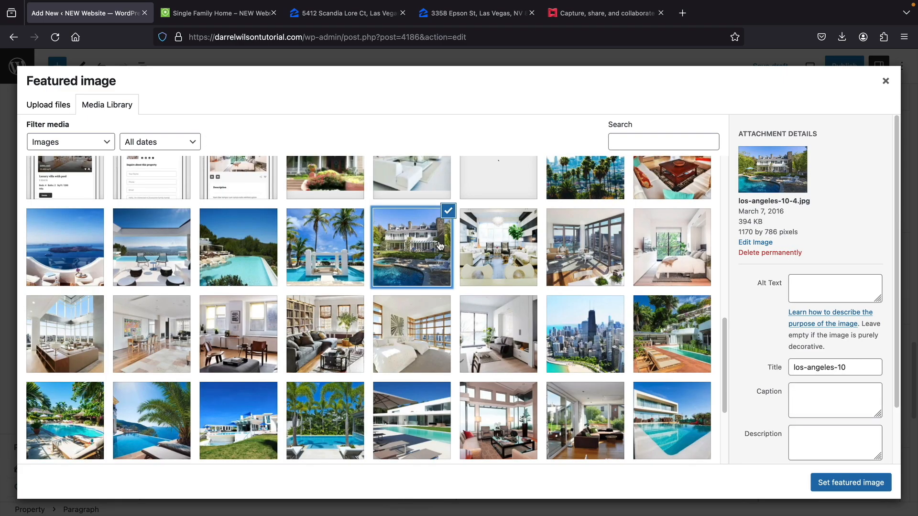
{"action": "left_click", "coordinate": [844, 483]}
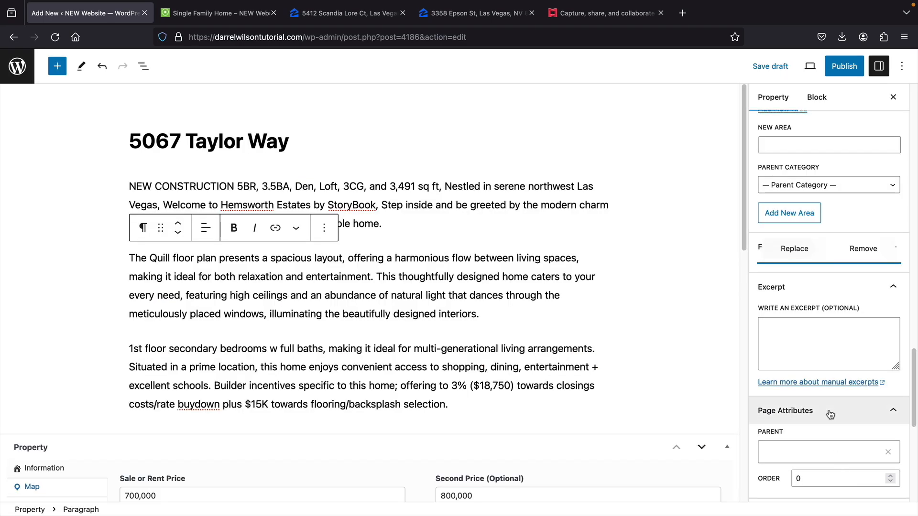
{"action": "left_click", "coordinate": [779, 404]}
{"action": "scroll", "coordinate": [798, 252], "scroll_direction": "down", "scroll_amount": 3}
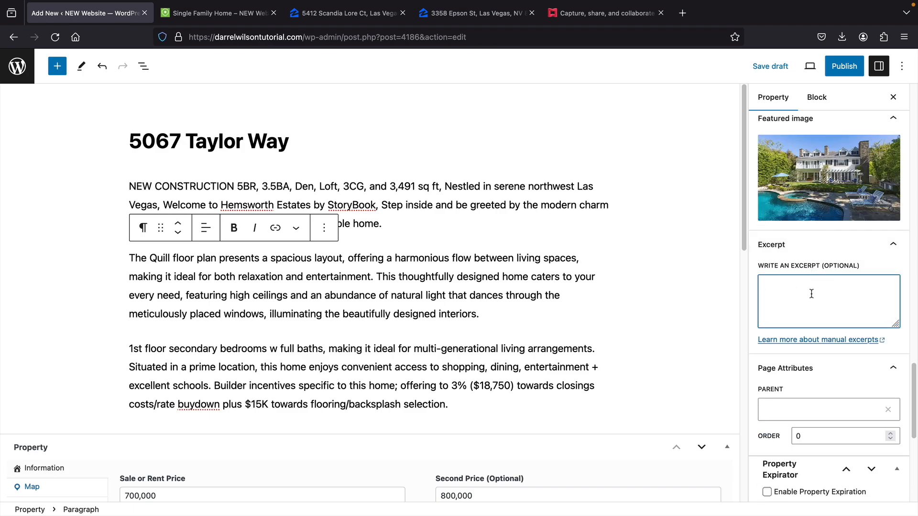
Collapse the Excerpt and Page Attributes panels and enable property expiration with year 2024.
{"action": "left_click", "coordinate": [897, 245]}
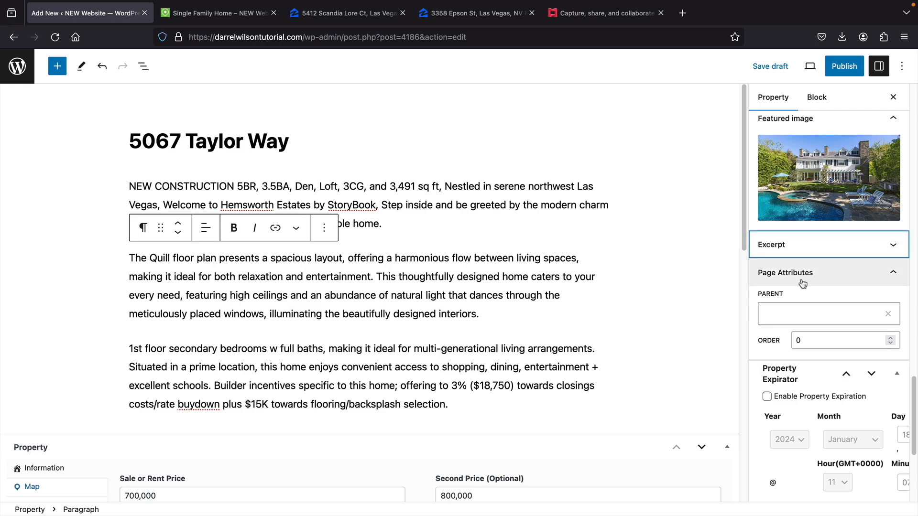
{"action": "left_click", "coordinate": [895, 275]}
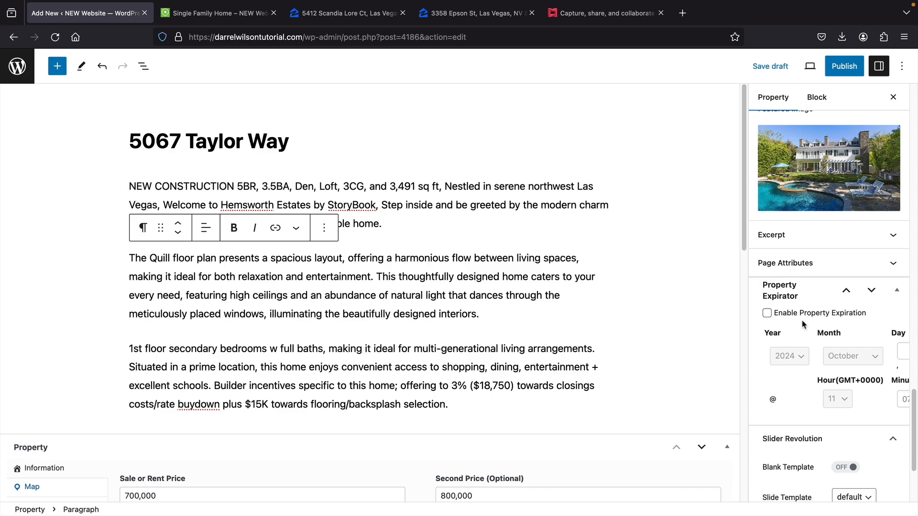
{"action": "left_click", "coordinate": [768, 315]}
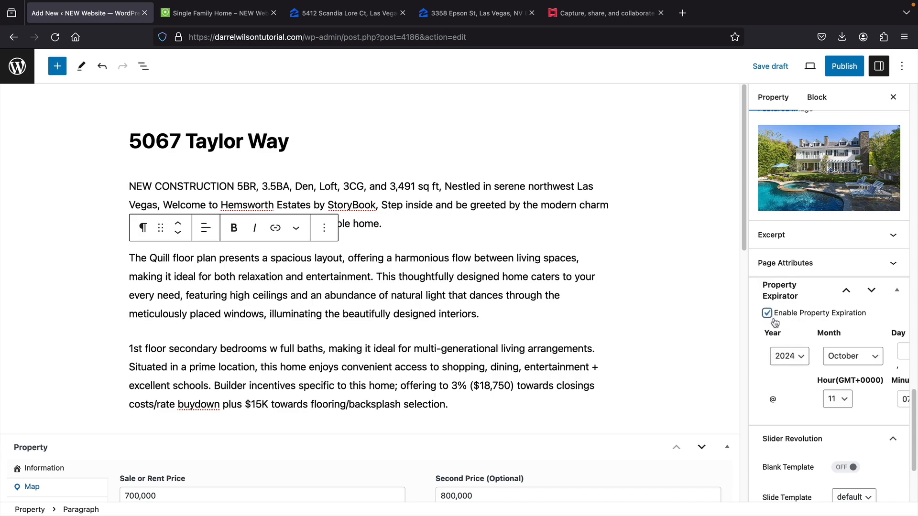
{"action": "scroll", "coordinate": [777, 325], "scroll_direction": "down", "scroll_amount": 2}
{"action": "left_click", "coordinate": [788, 275]}
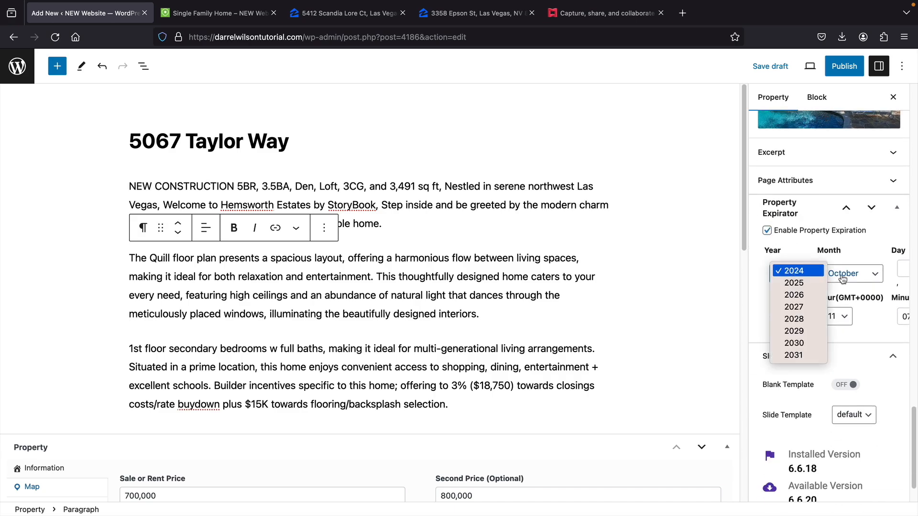
{"action": "left_click", "coordinate": [811, 273]}
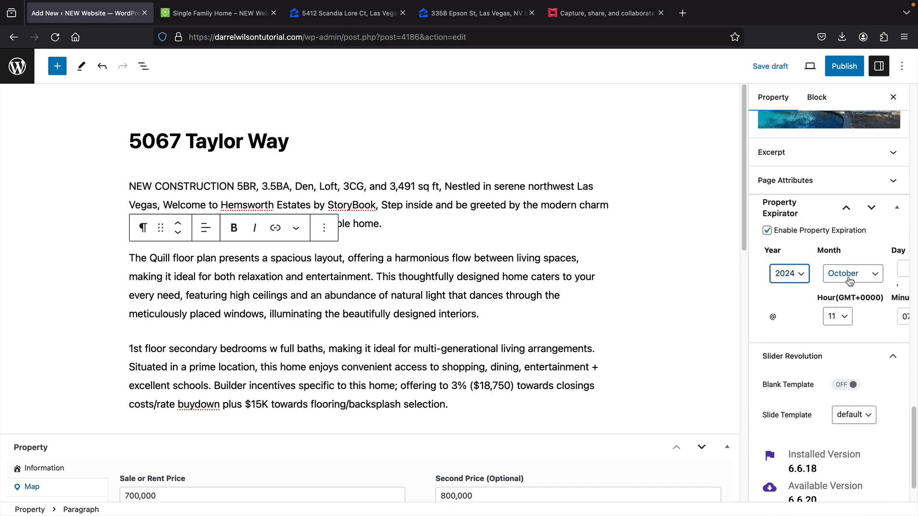
Set the expiration day to 30 (October 2024) and collapse the Slider Revolution panel.
{"action": "left_click", "coordinate": [874, 239]}
{"action": "left_click_drag", "start_coordinate": [772, 214], "coordinate": [762, 215]}
{"action": "left_click", "coordinate": [901, 269]}
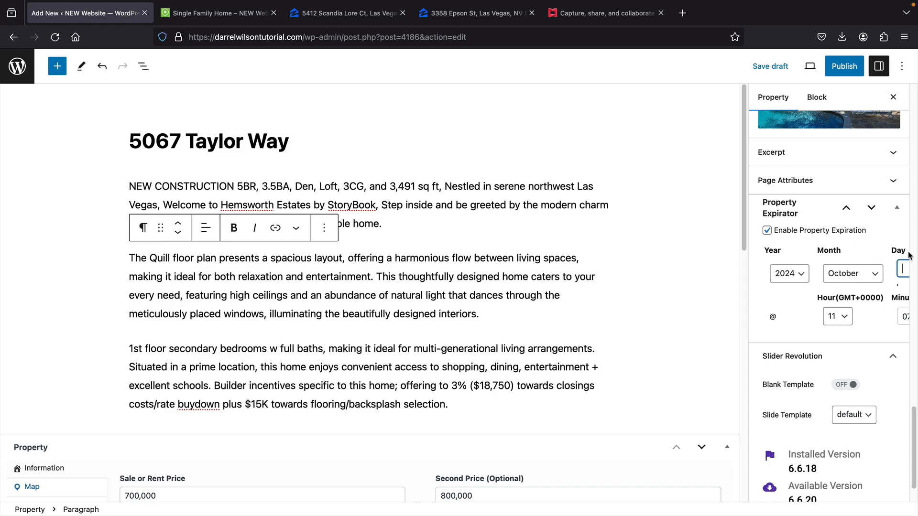
{"action": "type", "text": "30"}
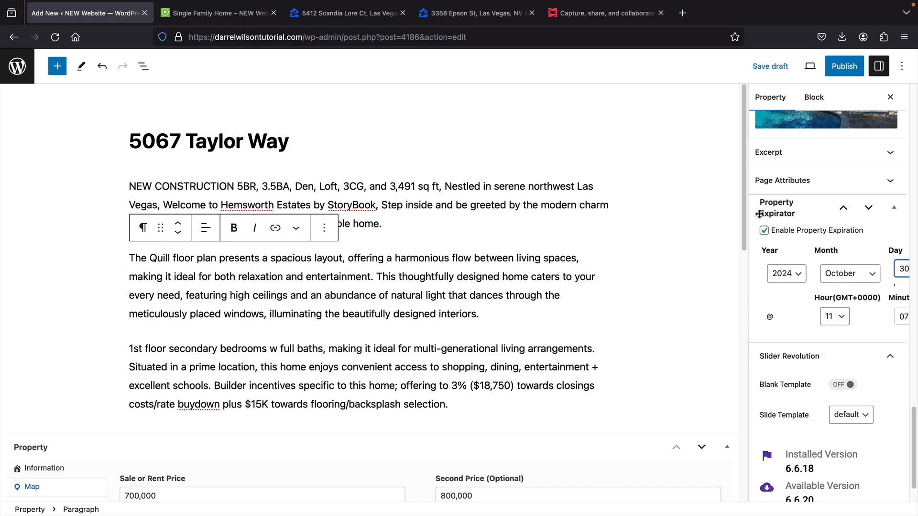
{"action": "mouse_move", "coordinate": [760, 214]}
{"action": "left_mouse_down"}
{"action": "mouse_move", "coordinate": [742, 218]}
{"action": "mouse_move", "coordinate": [759, 217]}
{"action": "left_mouse_up"}
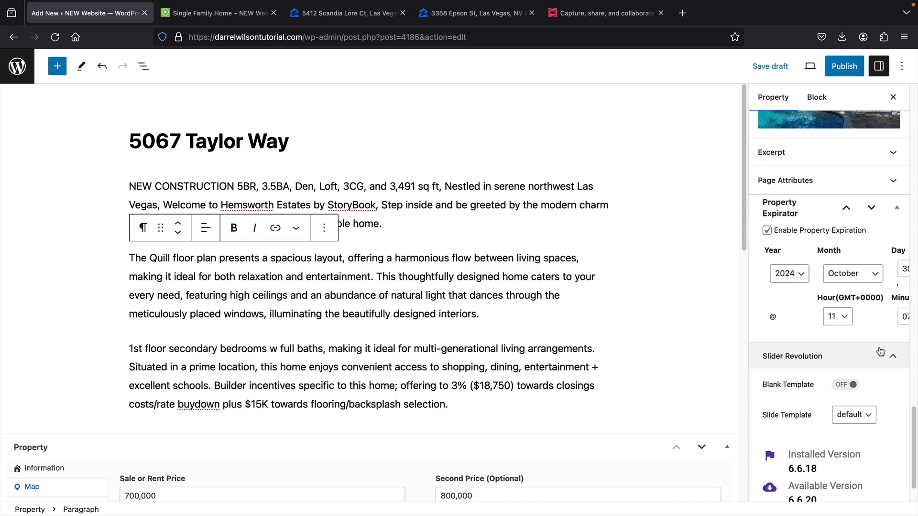
{"action": "scroll", "coordinate": [894, 361], "scroll_direction": "down", "scroll_amount": 2}
{"action": "left_click", "coordinate": [893, 299]}
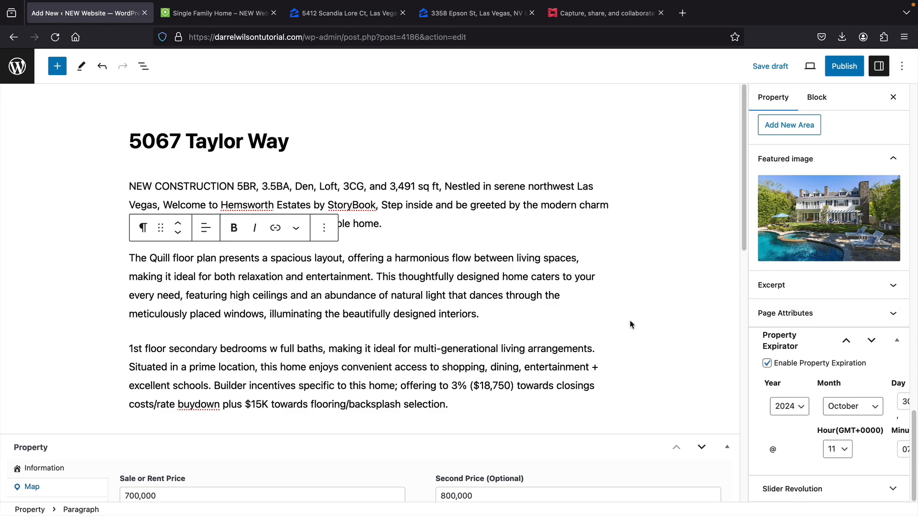
{"action": "left_click", "coordinate": [838, 72]}
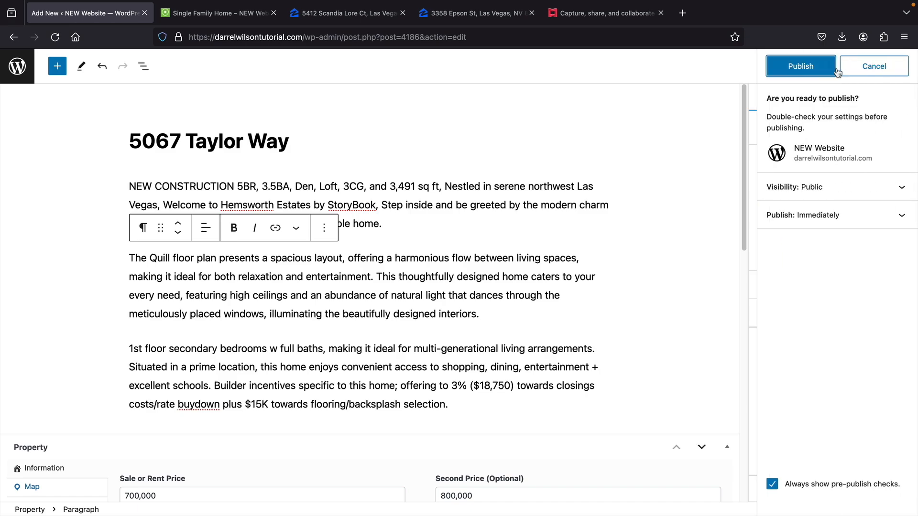
{"action": "left_click", "coordinate": [811, 72]}
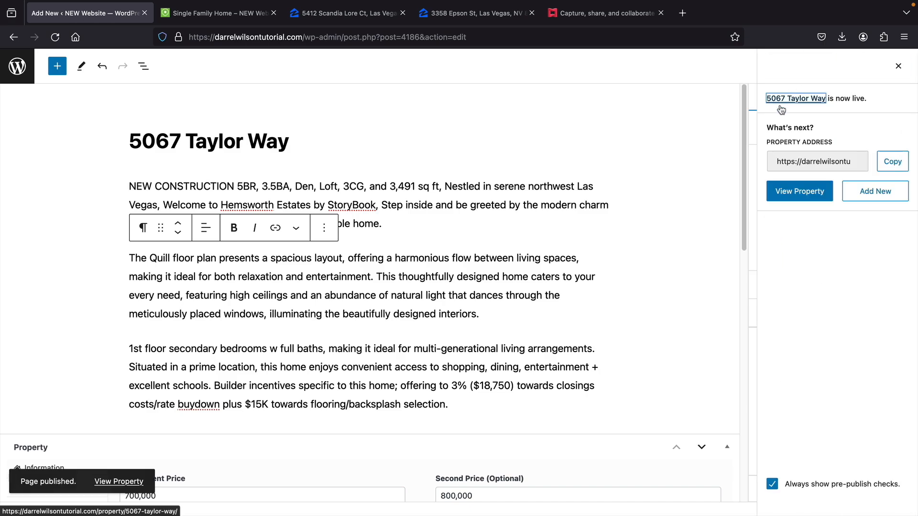
{"action": "left_click", "coordinate": [782, 194]}
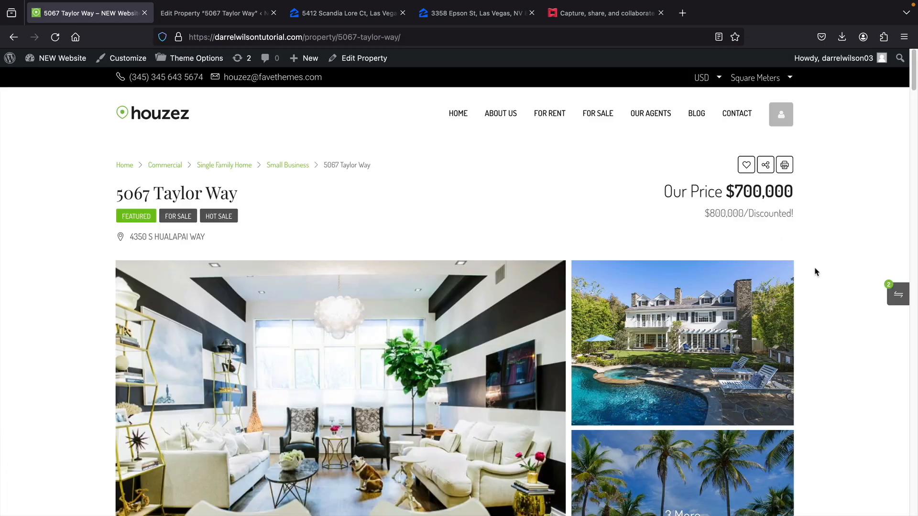
{"action": "middle_click", "coordinate": [817, 271]}
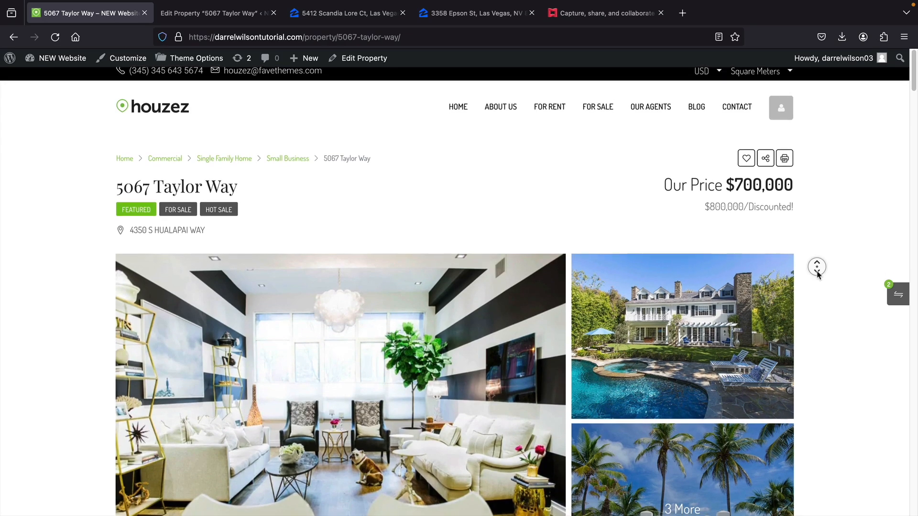
{"action": "middle_click", "coordinate": [817, 273]}
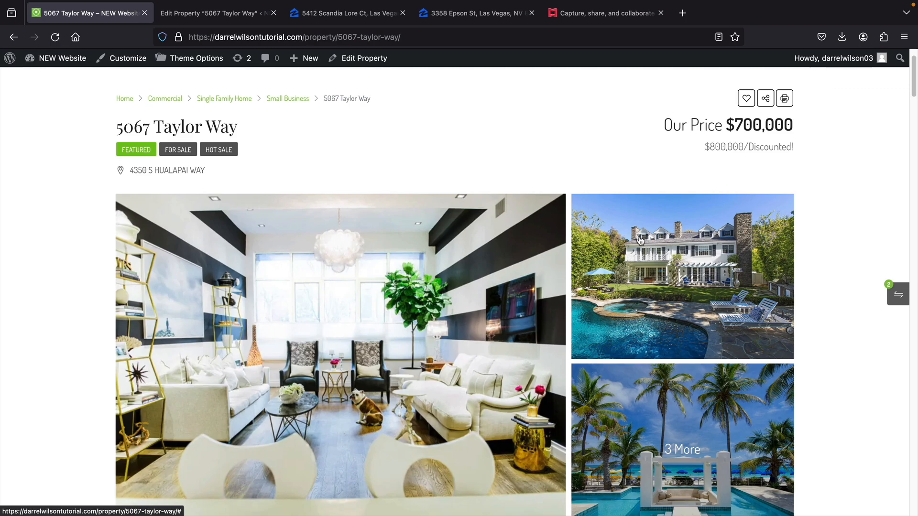
Highlight the title, the Our Price $700,000 line and the $800,000/Discounted! second price.
{"action": "left_click_drag", "start_coordinate": [239, 129], "coordinate": [116, 130]}
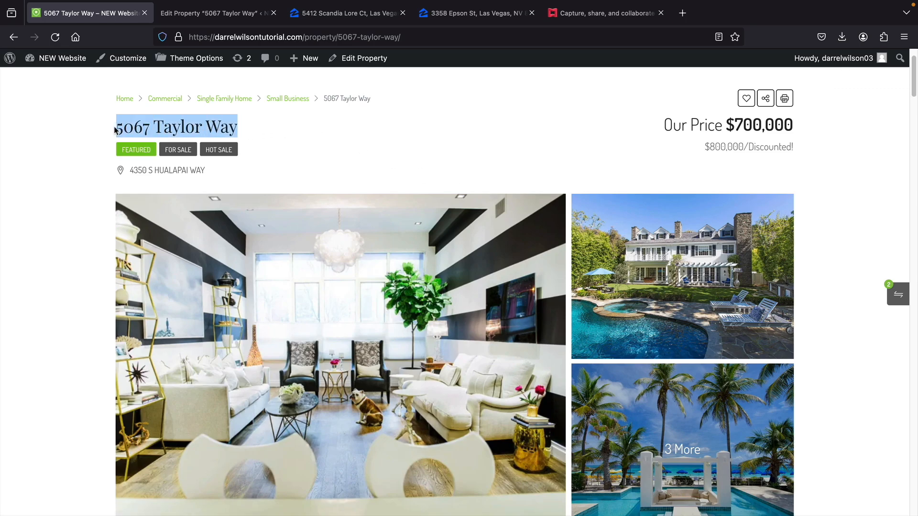
{"action": "left_click_drag", "start_coordinate": [643, 123], "coordinate": [782, 124]}
{"action": "left_click", "coordinate": [808, 130]}
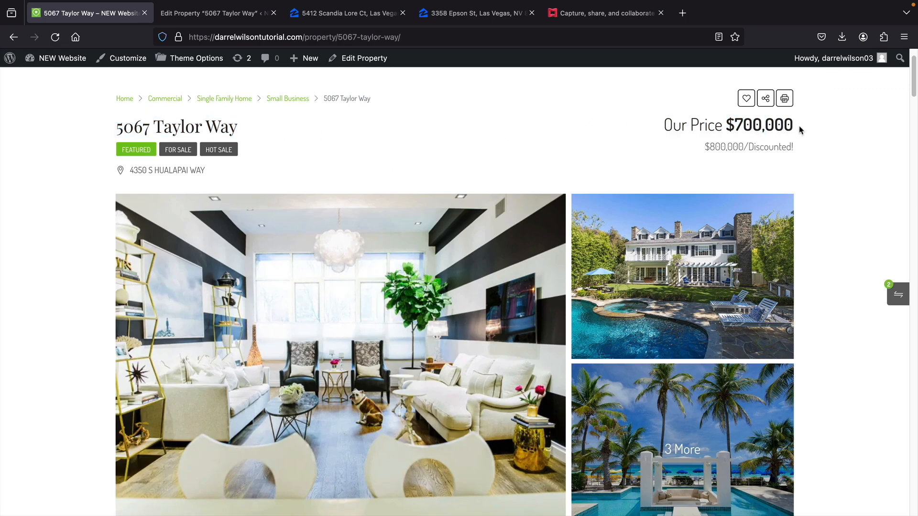
{"action": "triple_click", "coordinate": [801, 129]}
{"action": "left_click_drag", "start_coordinate": [703, 149], "coordinate": [798, 151]}
In the editor, highlight the 700,000 price, 800,000 second price and Discounted! text, then compare with the live page.
{"action": "left_click", "coordinate": [222, 14]}
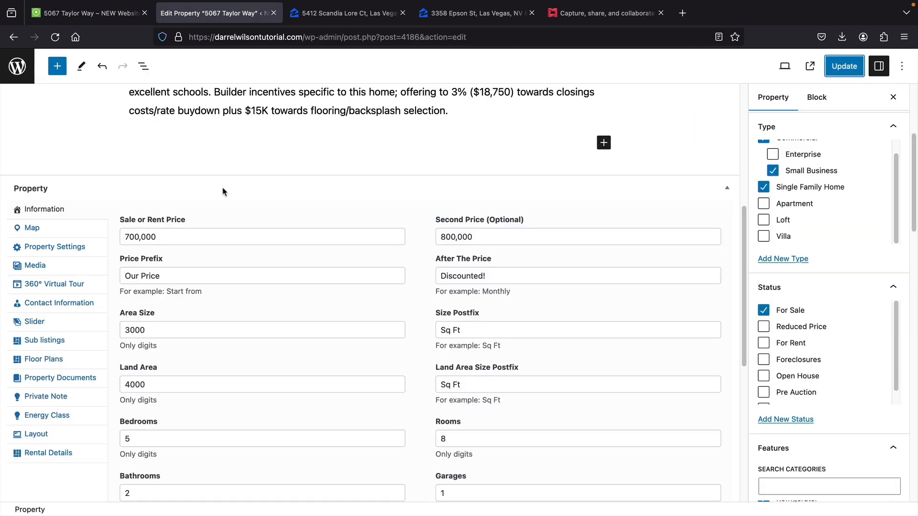
{"action": "left_click_drag", "start_coordinate": [170, 236], "coordinate": [121, 236]}
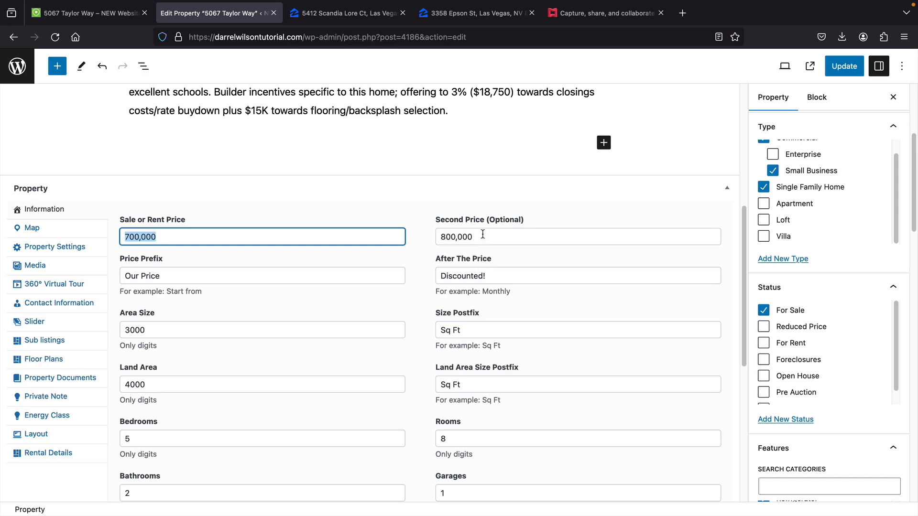
{"action": "left_click_drag", "start_coordinate": [483, 234], "coordinate": [437, 236]}
{"action": "left_click_drag", "start_coordinate": [490, 270], "coordinate": [437, 276]}
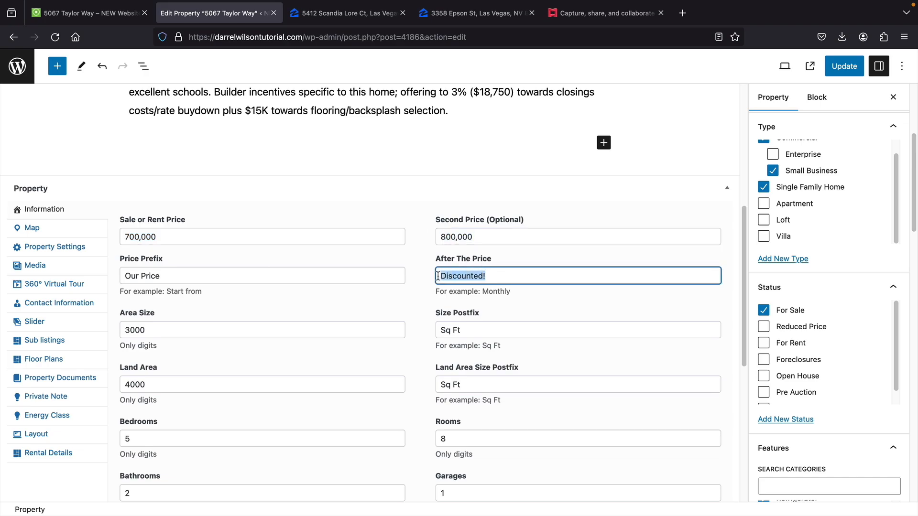
{"action": "left_click", "coordinate": [87, 15]}
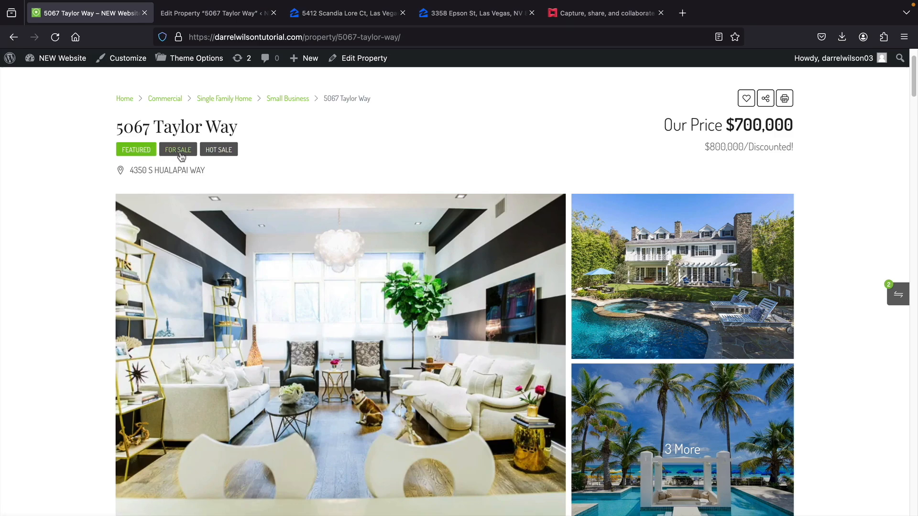
Add the Quick Sale label to the listing, update it, and view the live page.
{"action": "left_click", "coordinate": [218, 13]}
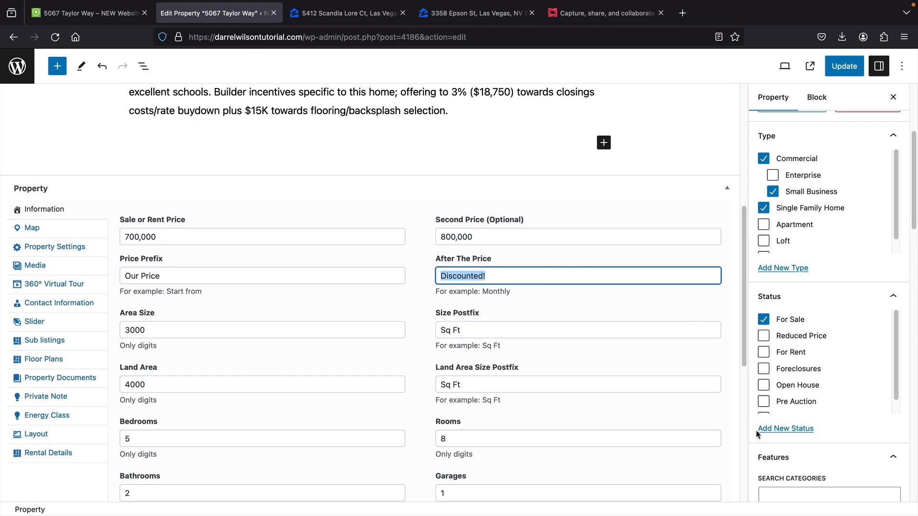
{"action": "scroll", "coordinate": [757, 434], "scroll_direction": "down", "scroll_amount": 6}
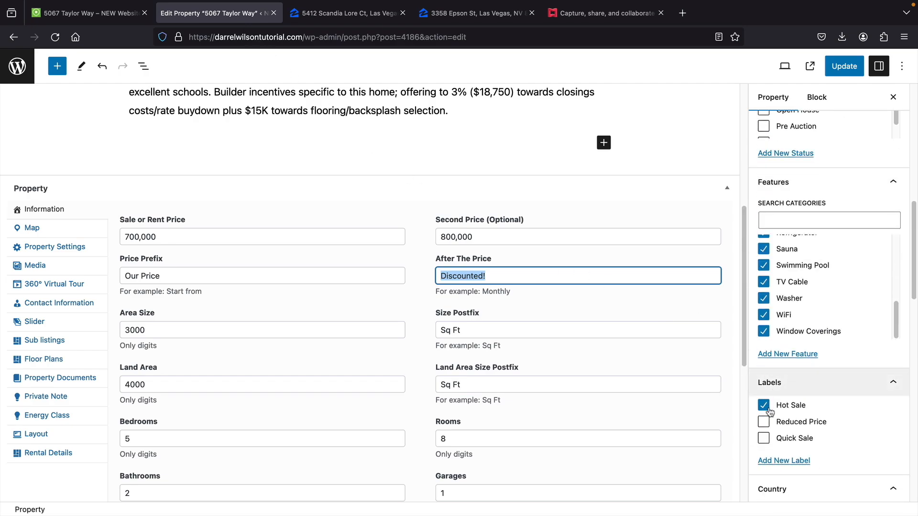
{"action": "left_click", "coordinate": [764, 438]}
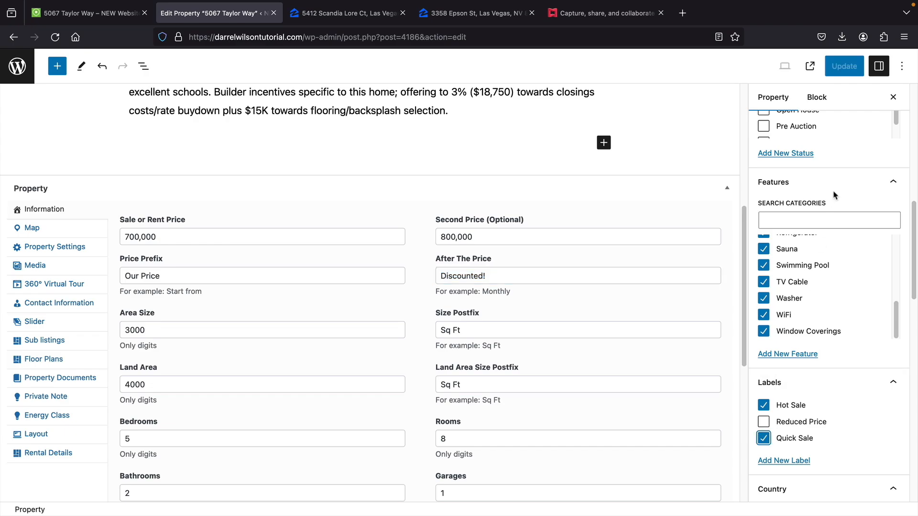
{"action": "left_click", "coordinate": [843, 67]}
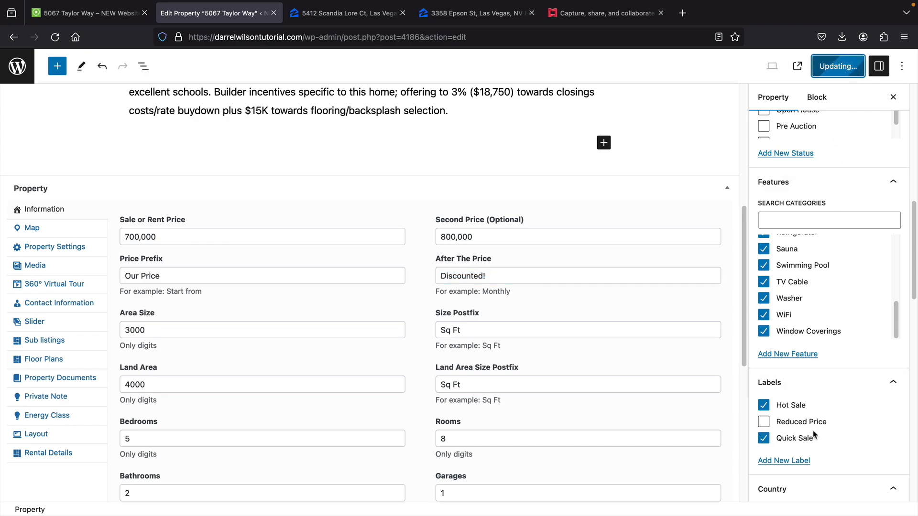
{"action": "left_click", "coordinate": [91, 15]}
{"action": "left_click_drag", "start_coordinate": [231, 178], "coordinate": [123, 172]}
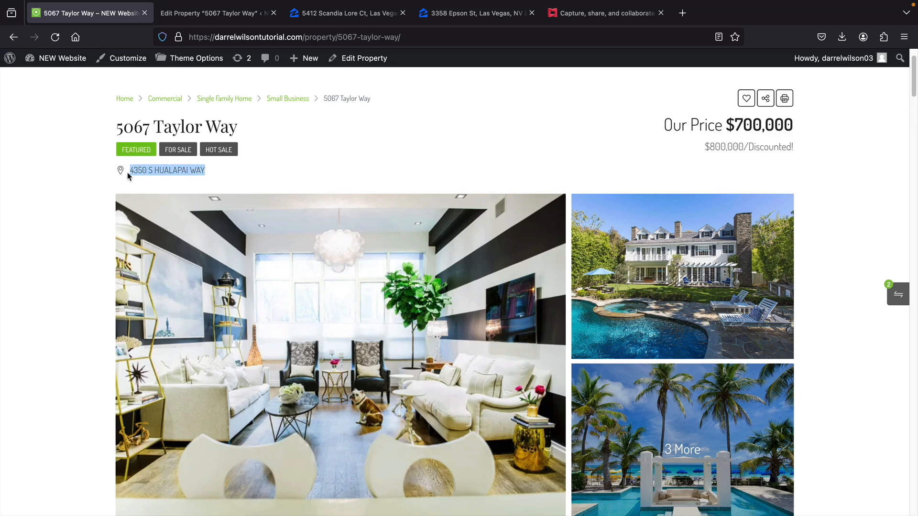
{"action": "left_click", "coordinate": [135, 173]}
{"action": "left_click_drag", "start_coordinate": [213, 176], "coordinate": [107, 173]}
{"action": "left_click", "coordinate": [211, 14]}
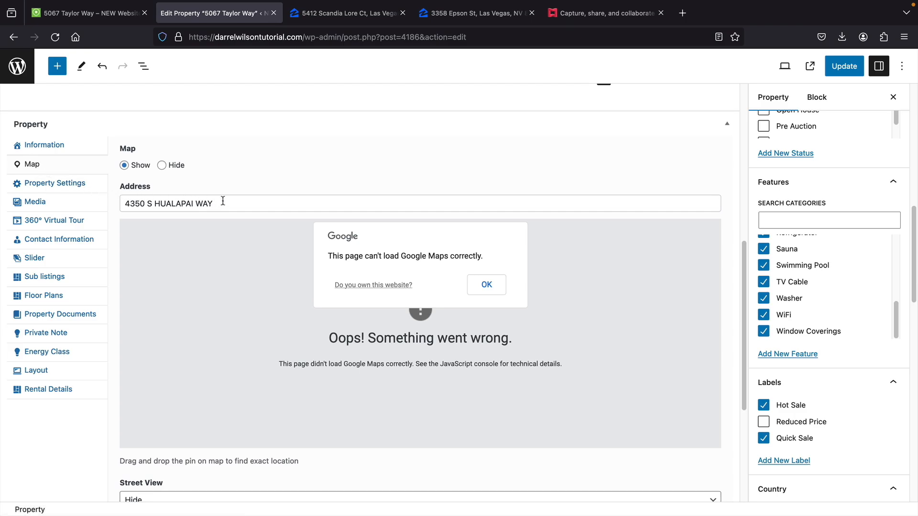
{"action": "left_click_drag", "start_coordinate": [223, 200], "coordinate": [112, 205]}
{"action": "key", "text": "BackSpace"}
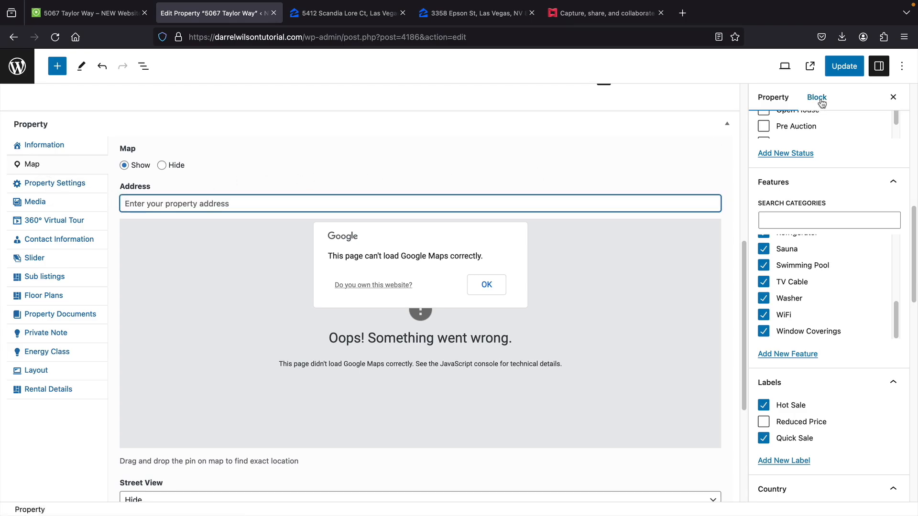
{"action": "left_click", "coordinate": [843, 66]}
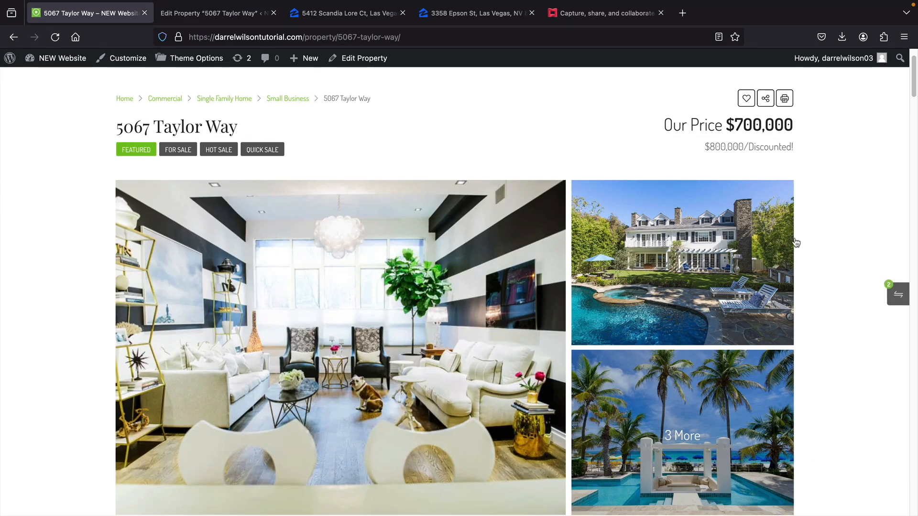
{"action": "middle_click", "coordinate": [816, 231]}
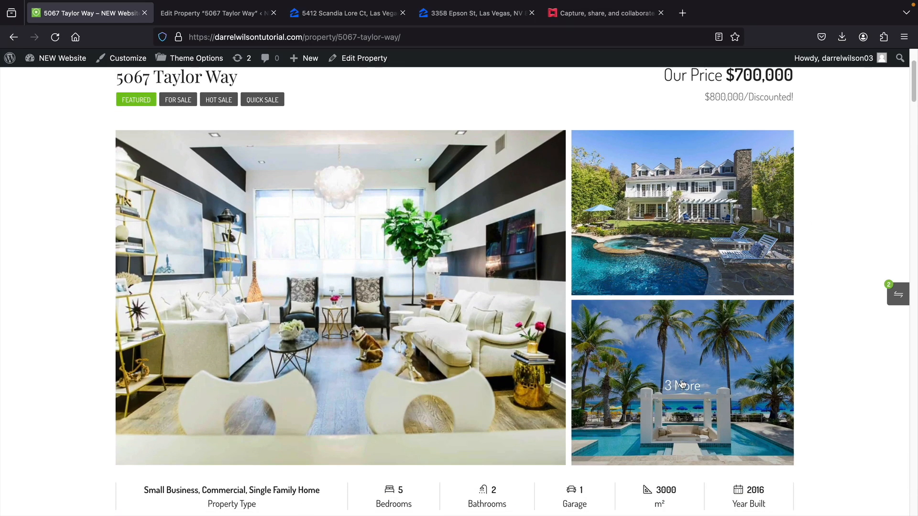
{"action": "left_click", "coordinate": [682, 377]}
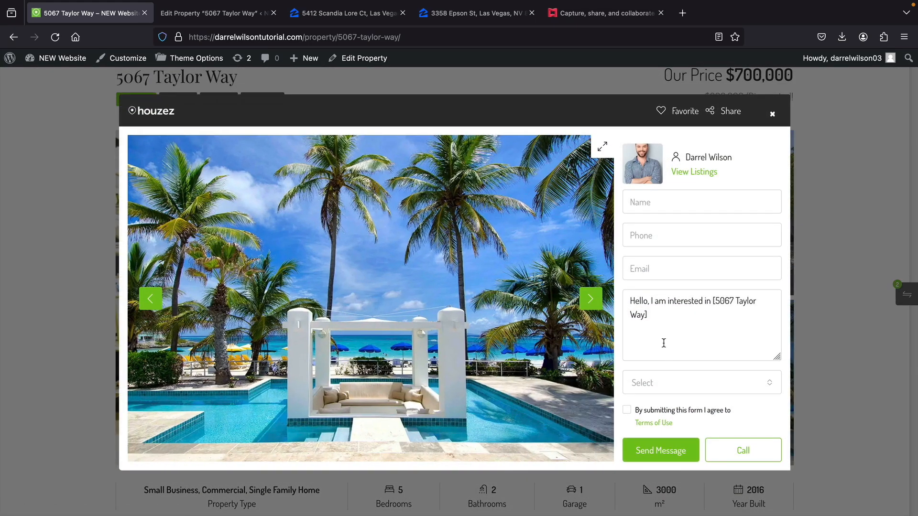
{"action": "left_click", "coordinate": [591, 300]}
{"action": "left_click", "coordinate": [591, 300]}
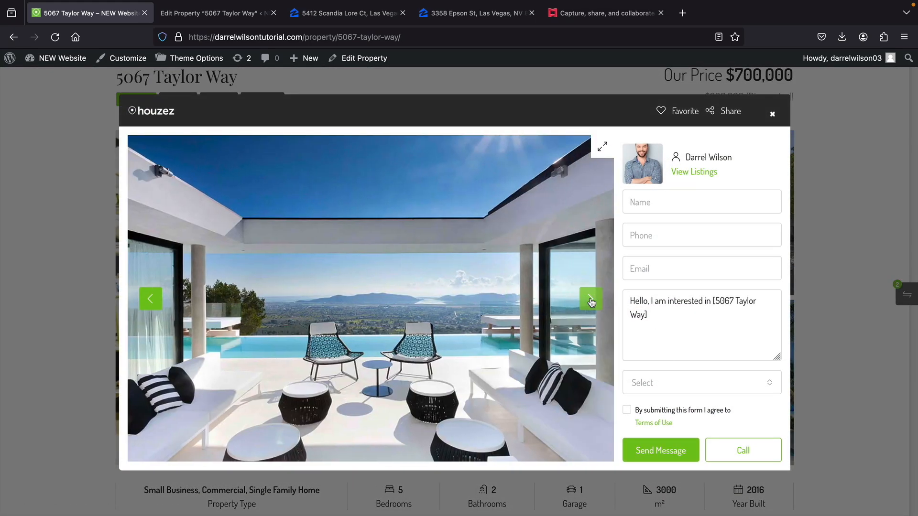
{"action": "left_click", "coordinate": [591, 301]}
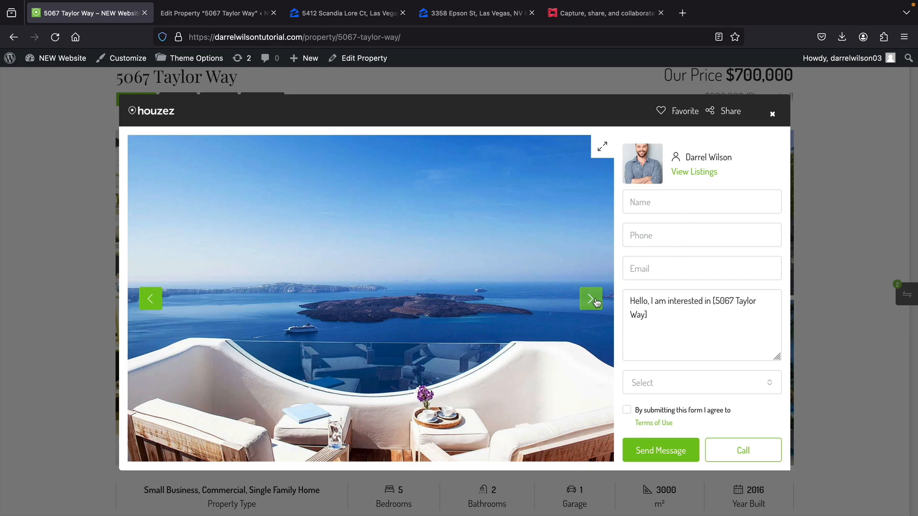
{"action": "left_click", "coordinate": [591, 299]}
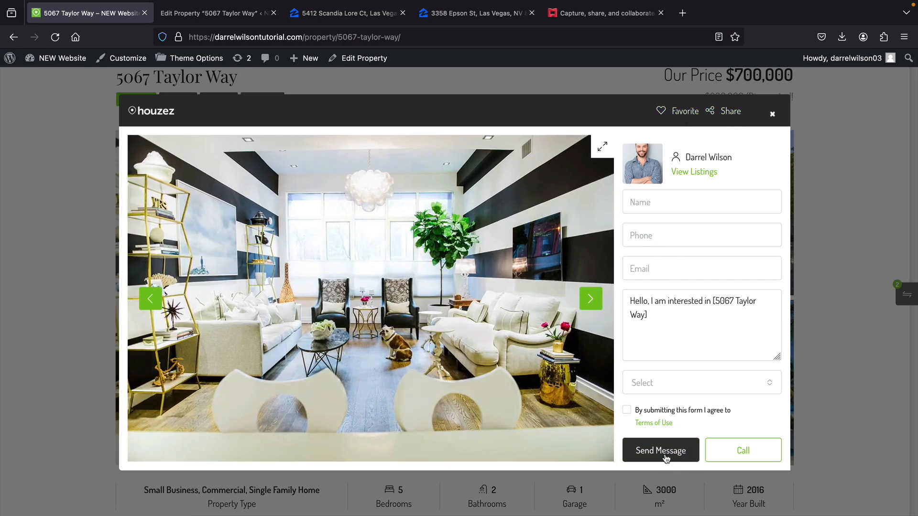
{"action": "left_click", "coordinate": [772, 114]}
{"action": "middle_click", "coordinate": [810, 304]}
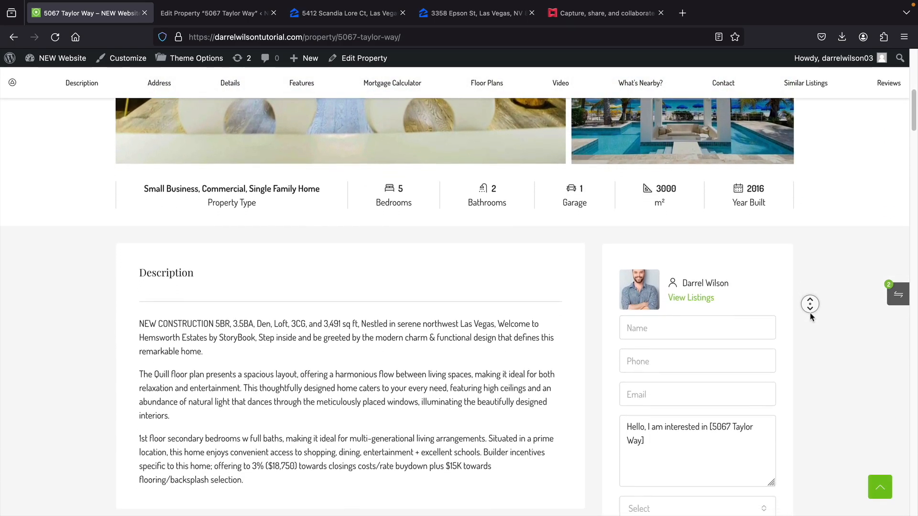
{"action": "left_click", "coordinate": [810, 312]}
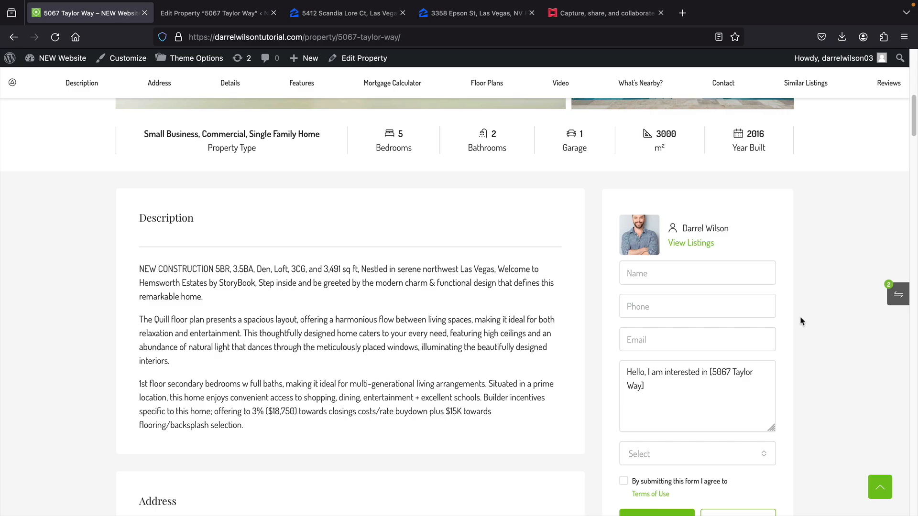
{"action": "left_click_drag", "start_coordinate": [146, 137], "coordinate": [323, 141]}
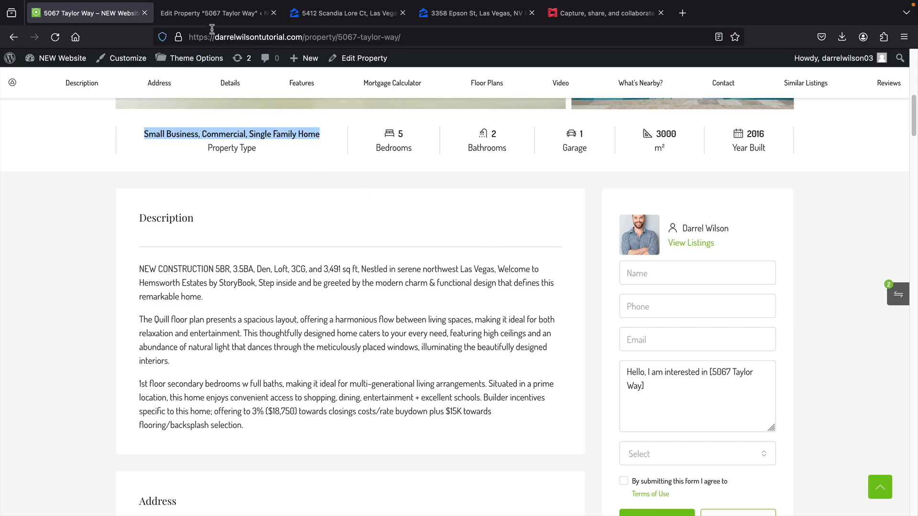
{"action": "left_click", "coordinate": [213, 13]}
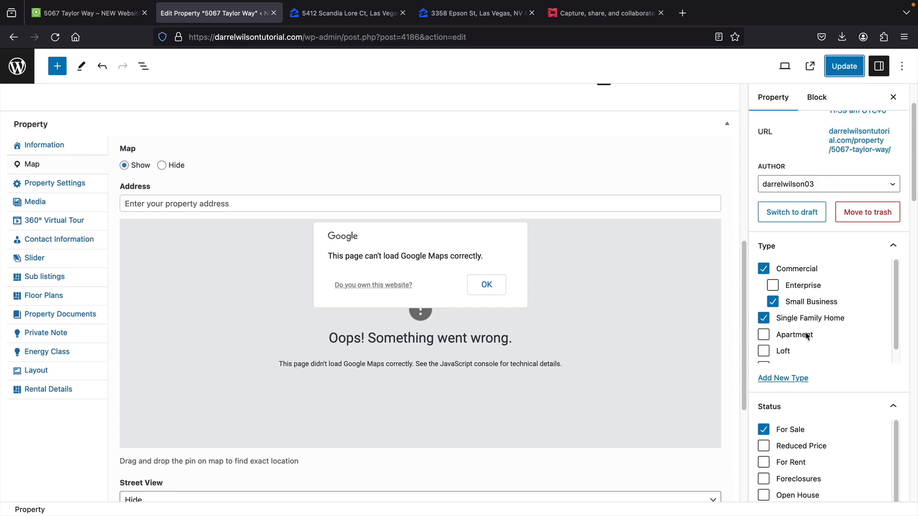
{"action": "key", "text": "ctrl+shift+Tab"}
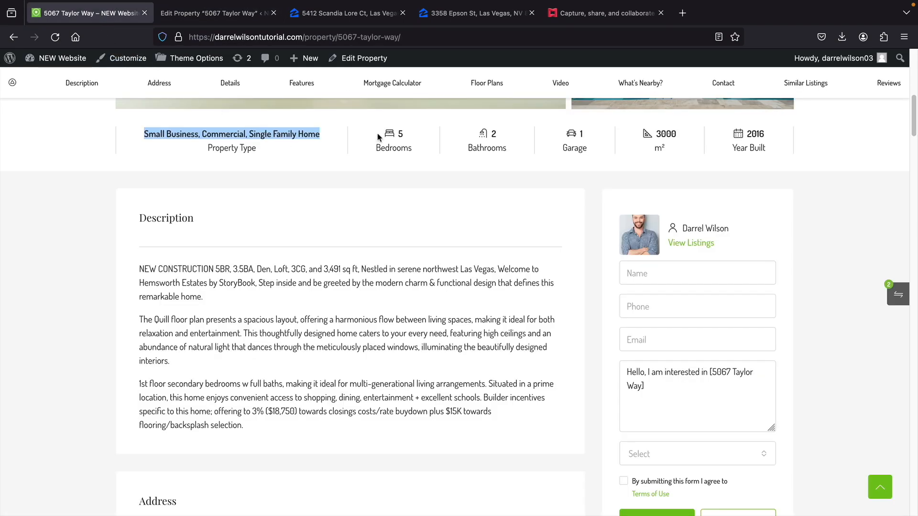
{"action": "left_click_drag", "start_coordinate": [378, 137], "coordinate": [407, 137]}
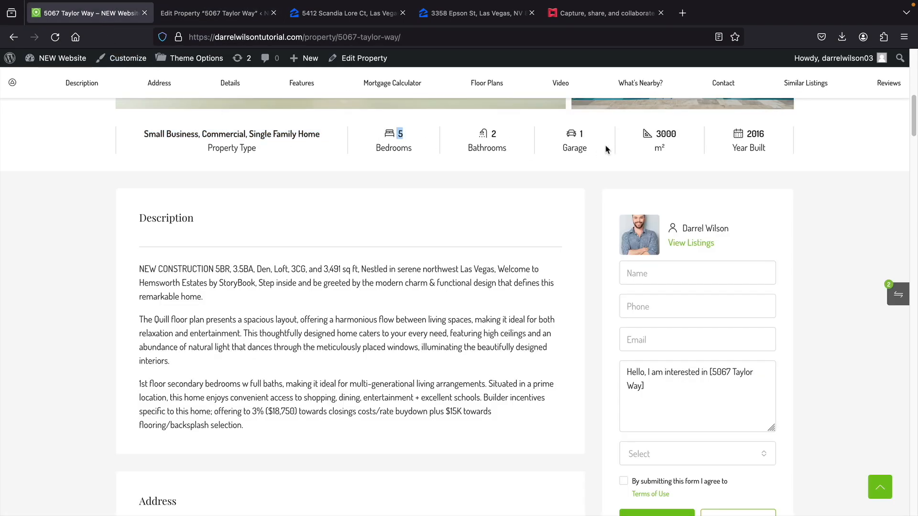
{"action": "left_click", "coordinate": [193, 14]}
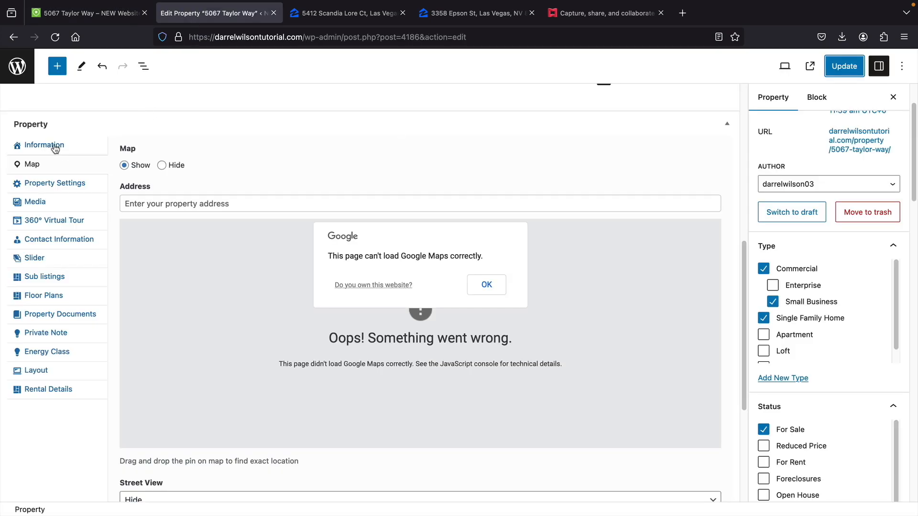
{"action": "left_click", "coordinate": [44, 145]}
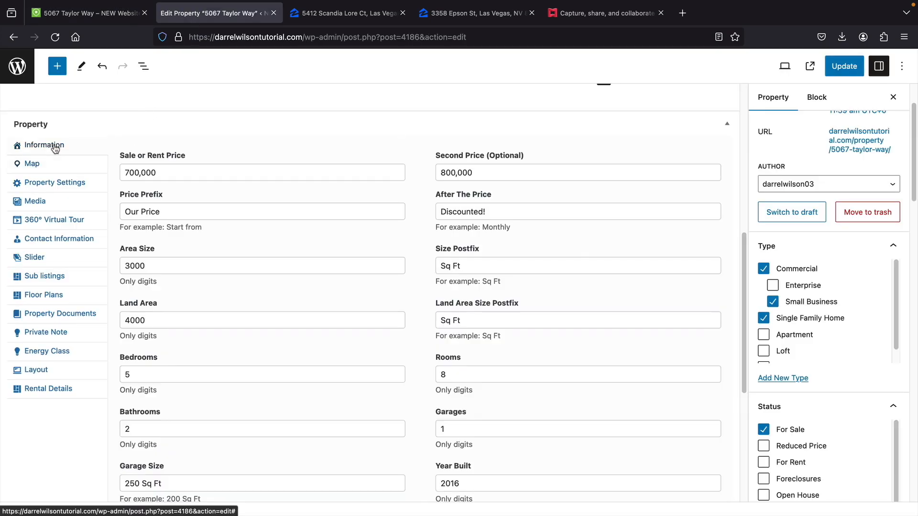
{"action": "left_click", "coordinate": [131, 372]}
{"action": "left_click_drag", "start_coordinate": [158, 427], "coordinate": [117, 432]}
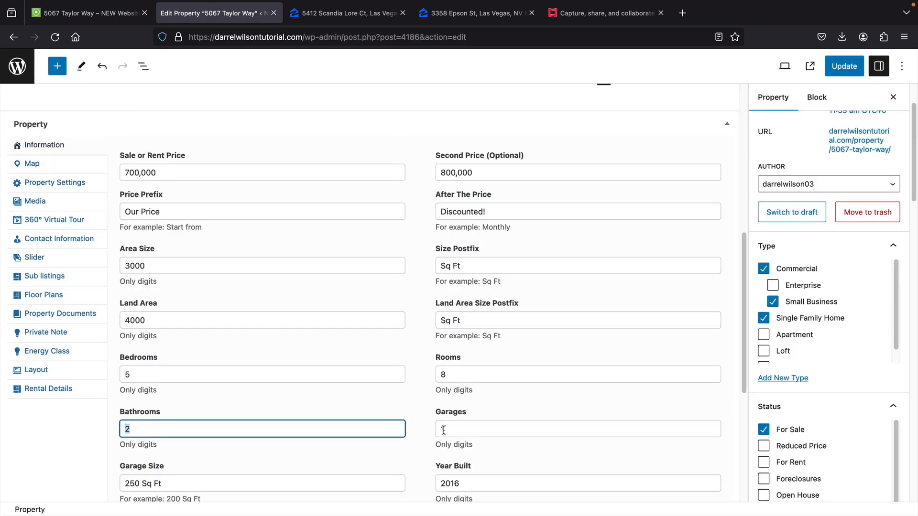
{"action": "left_click", "coordinate": [91, 13]}
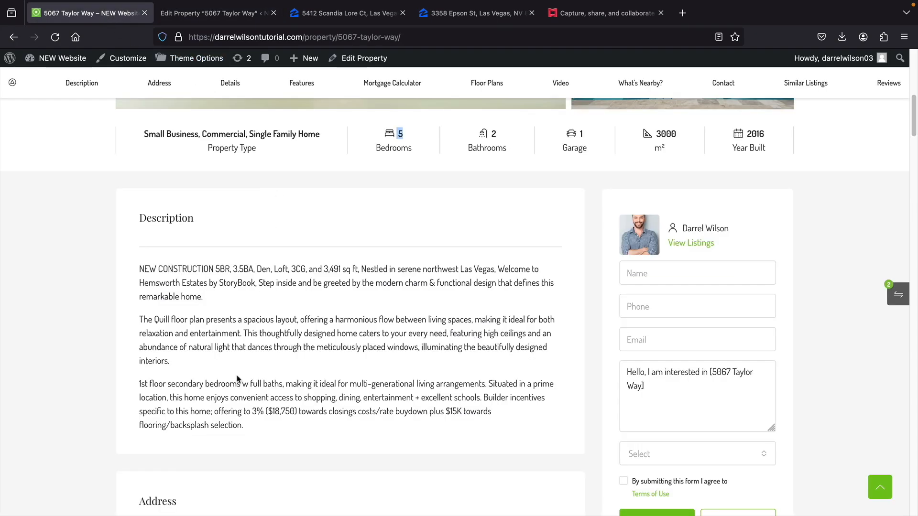
{"action": "left_click_drag", "start_coordinate": [244, 425], "coordinate": [143, 255]}
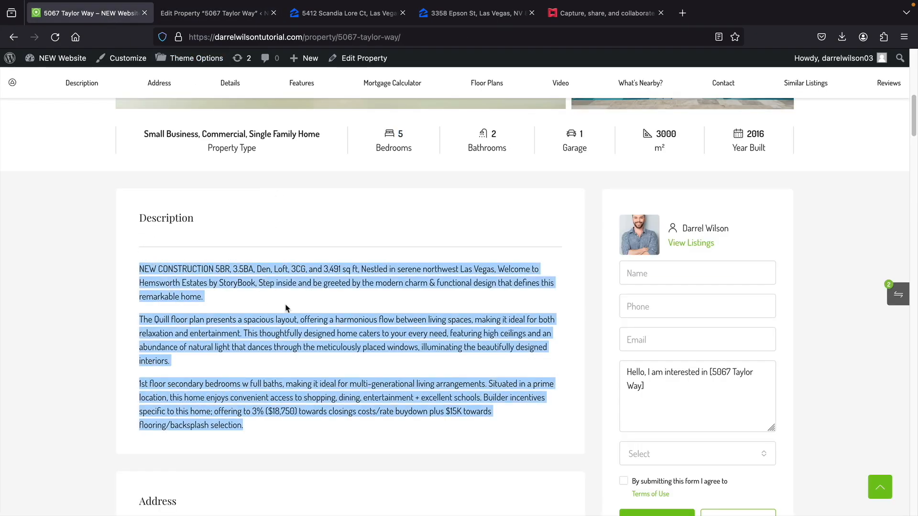
{"action": "scroll", "coordinate": [403, 277], "scroll_direction": "down", "scroll_amount": 2}
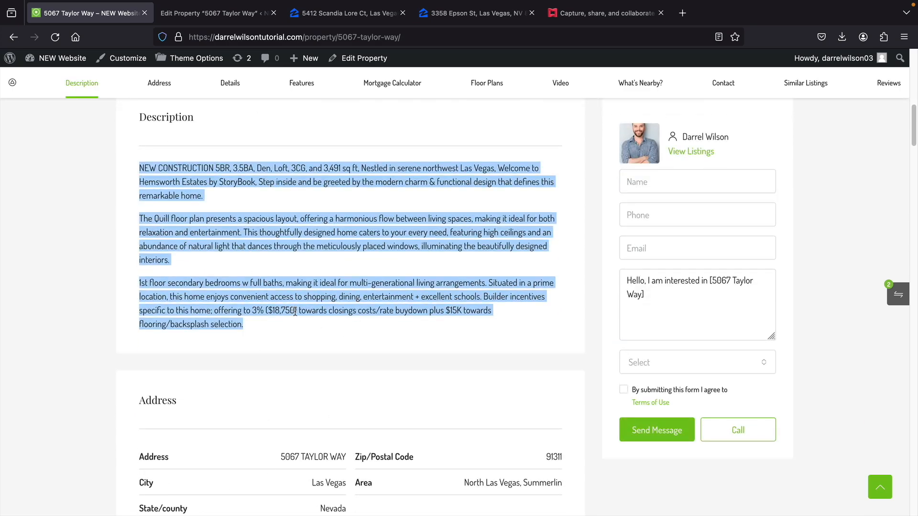
{"action": "left_click", "coordinate": [295, 312]}
{"action": "middle_click", "coordinate": [289, 292]}
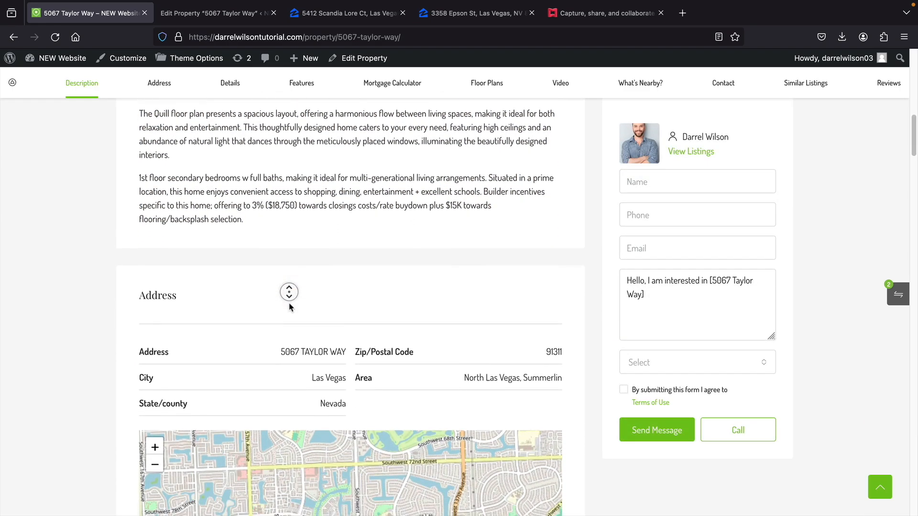
{"action": "middle_click", "coordinate": [289, 305]}
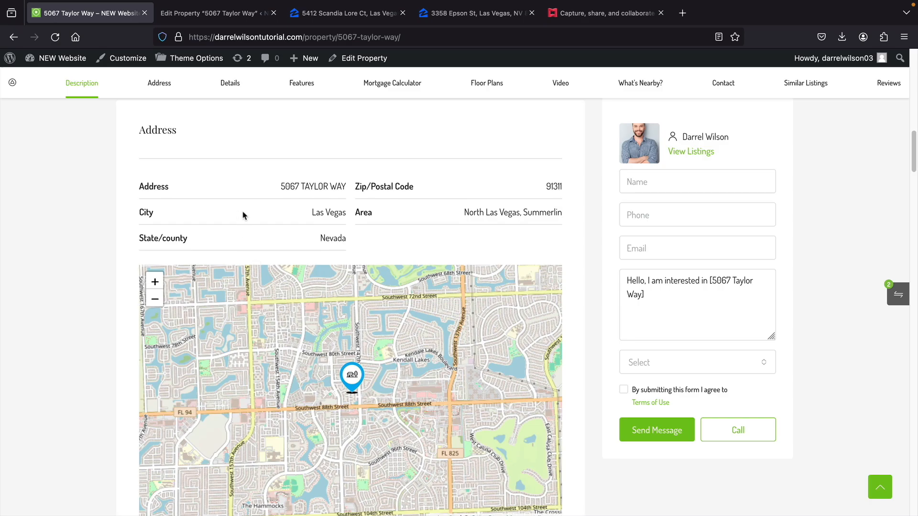
{"action": "left_click_drag", "start_coordinate": [272, 186], "coordinate": [347, 188]}
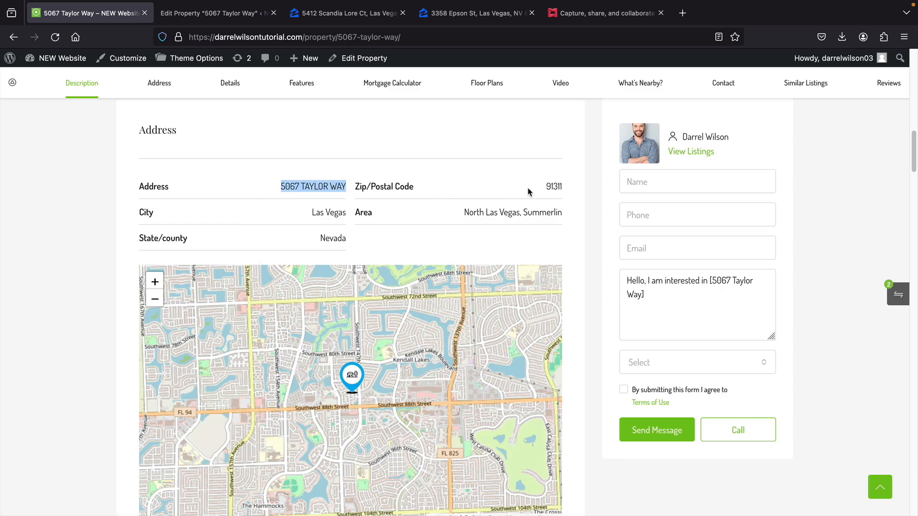
{"action": "left_click_drag", "start_coordinate": [528, 191], "coordinate": [568, 191]}
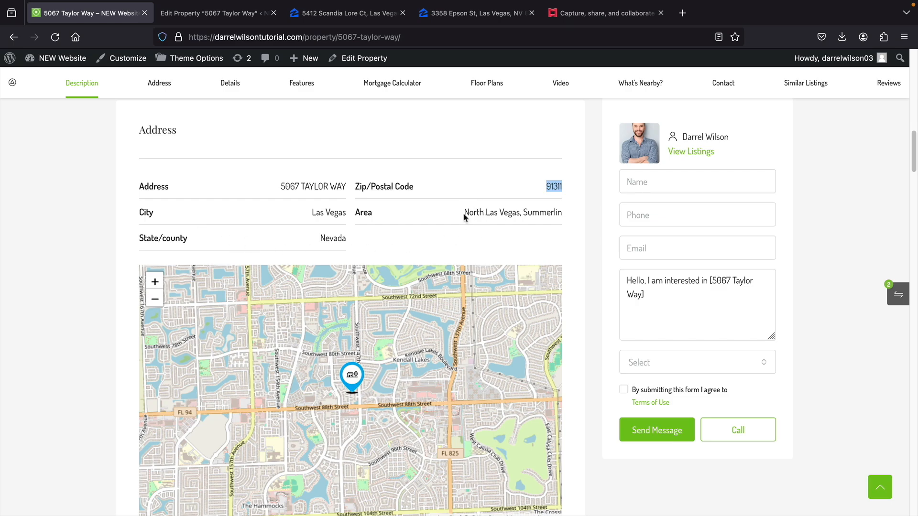
{"action": "left_click_drag", "start_coordinate": [464, 217], "coordinate": [539, 213]}
{"action": "left_click_drag", "start_coordinate": [155, 242], "coordinate": [271, 247]}
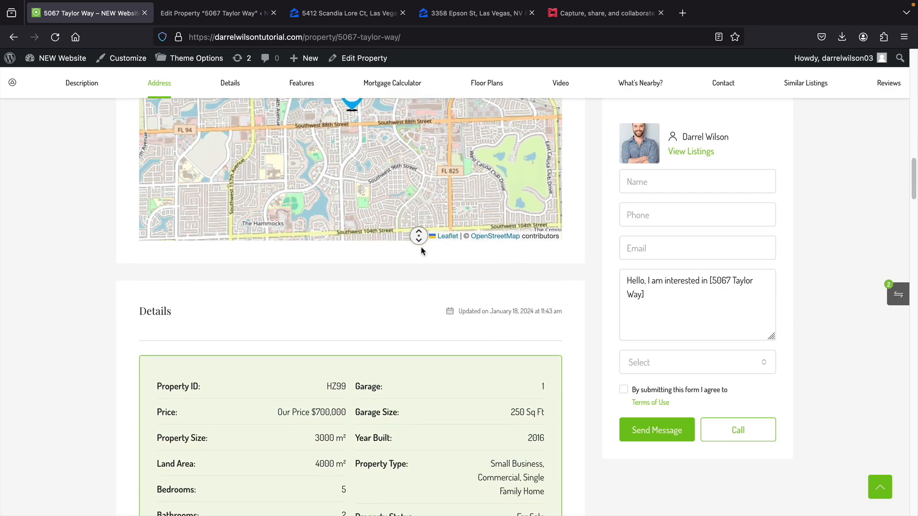
{"action": "middle_click", "coordinate": [421, 249]}
{"action": "scroll", "coordinate": [411, 248], "scroll_direction": "up", "scroll_amount": 1}
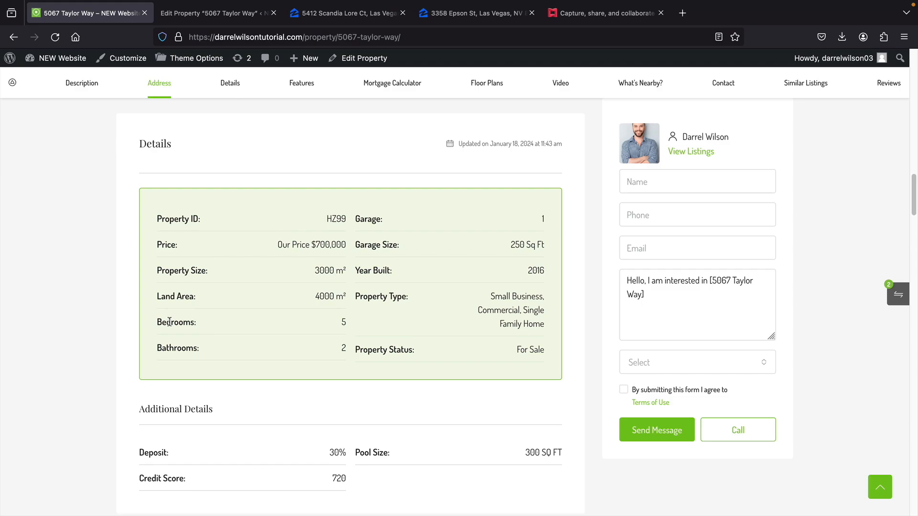
{"action": "left_click_drag", "start_coordinate": [178, 270], "coordinate": [229, 272]}
{"action": "left_click", "coordinate": [213, 20]}
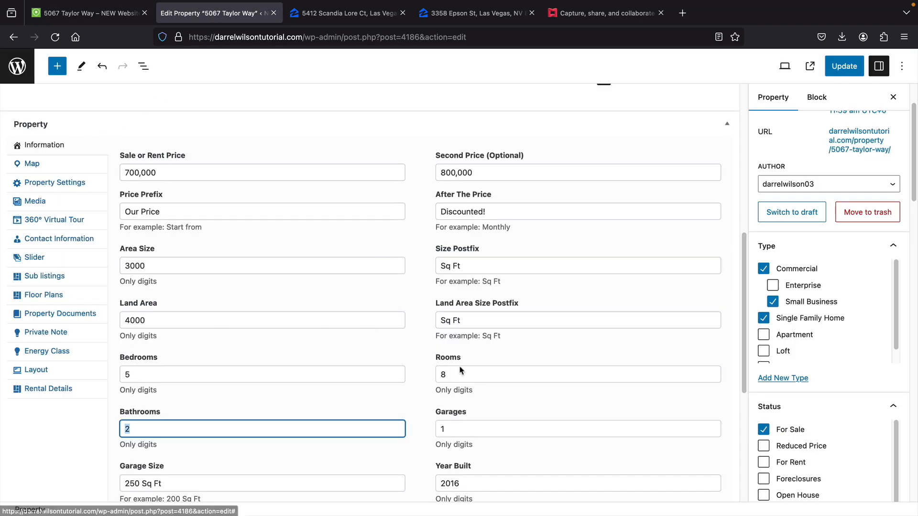
{"action": "left_click", "coordinate": [91, 13]}
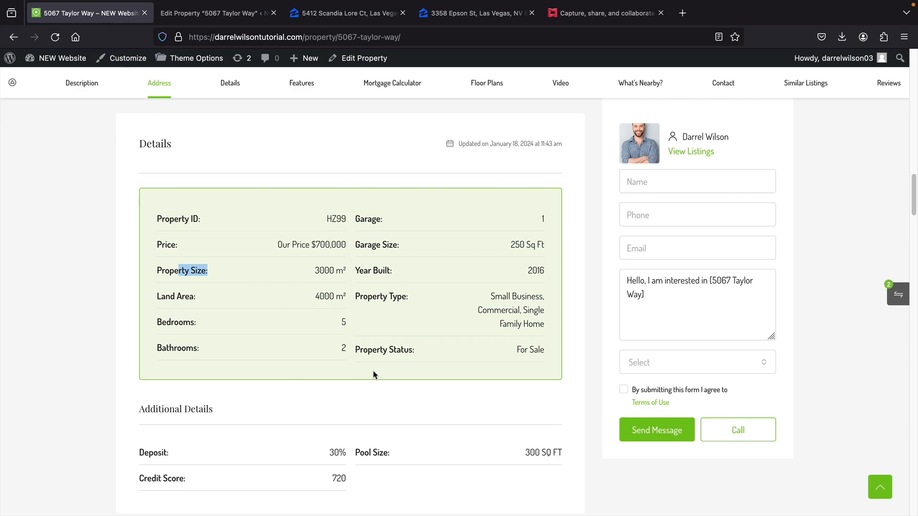
{"action": "scroll", "coordinate": [370, 369], "scroll_direction": "down", "scroll_amount": 3}
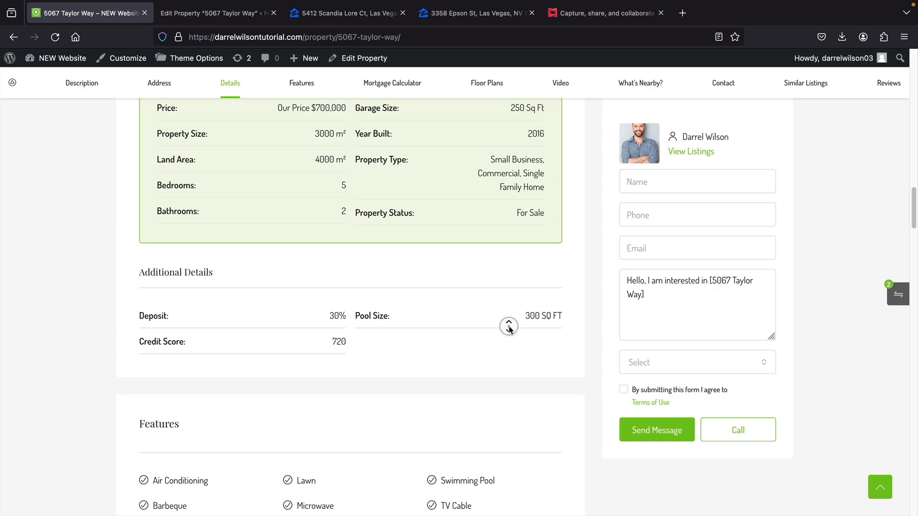
{"action": "scroll", "coordinate": [509, 335], "scroll_direction": "down", "scroll_amount": 4}
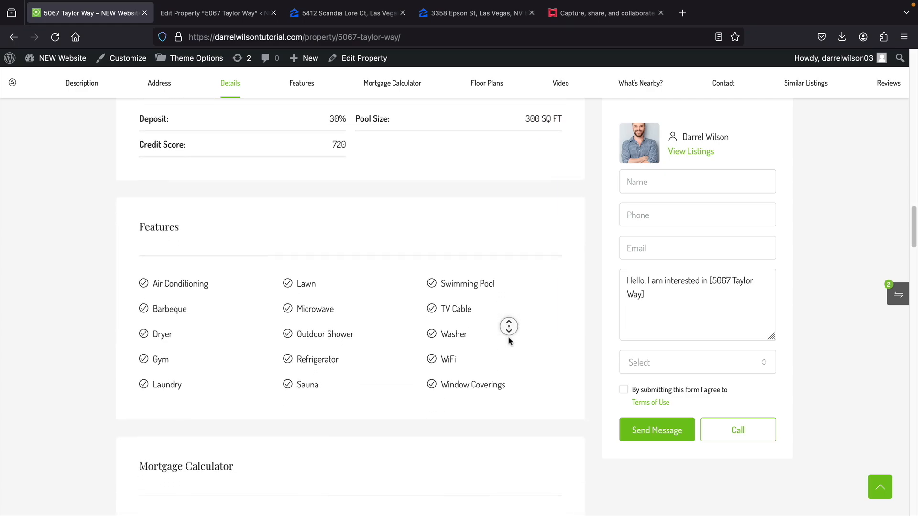
{"action": "scroll", "coordinate": [509, 341], "scroll_direction": "down", "scroll_amount": 1}
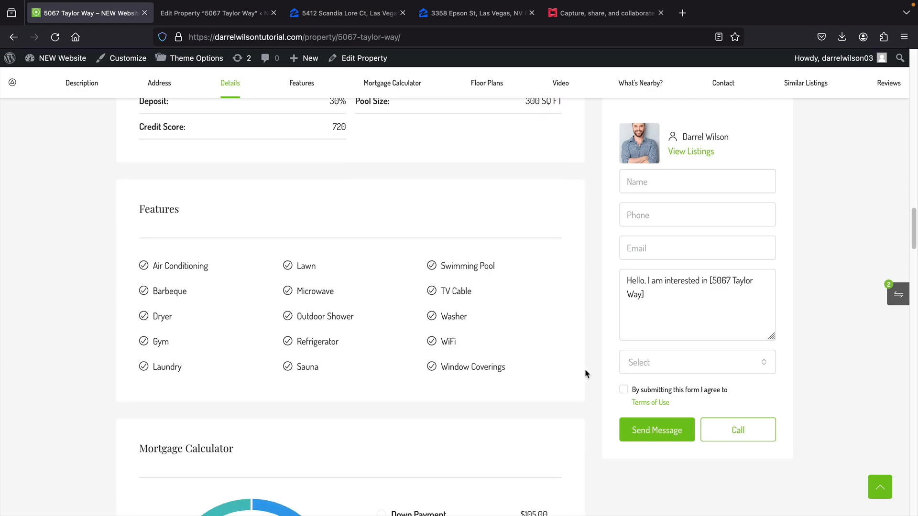
{"action": "scroll", "coordinate": [587, 377], "scroll_direction": "down", "scroll_amount": 4}
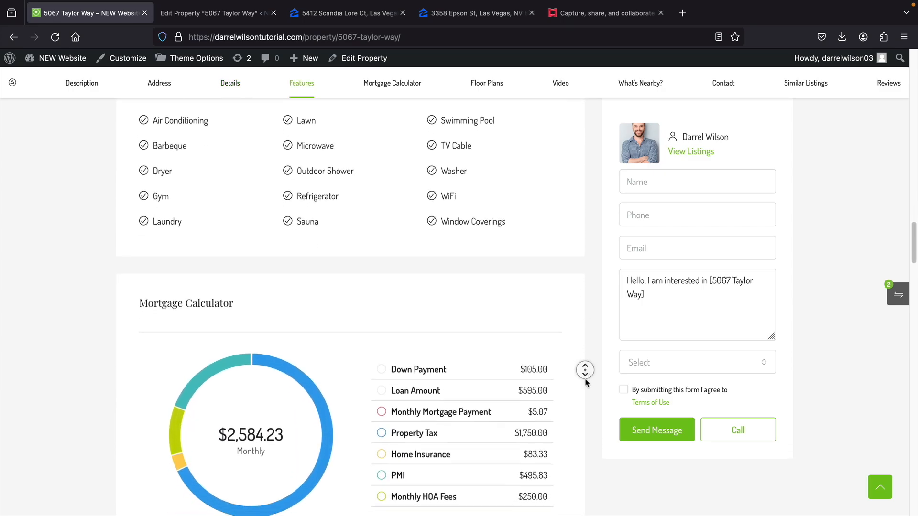
{"action": "scroll", "coordinate": [587, 383], "scroll_direction": "down", "scroll_amount": 2}
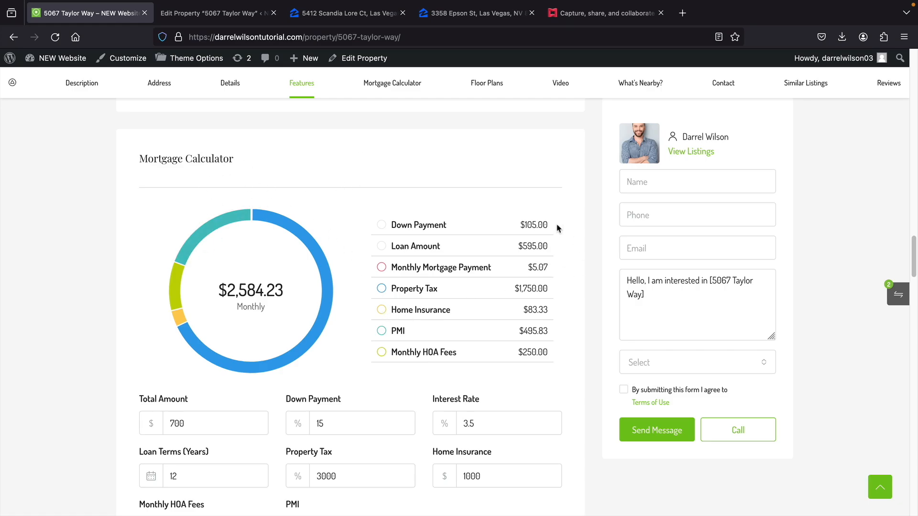
Expand and collapse the FIRST FLOOR plan, then play the tour video muted.
{"action": "scroll", "coordinate": [599, 271], "scroll_direction": "down", "scroll_amount": 4}
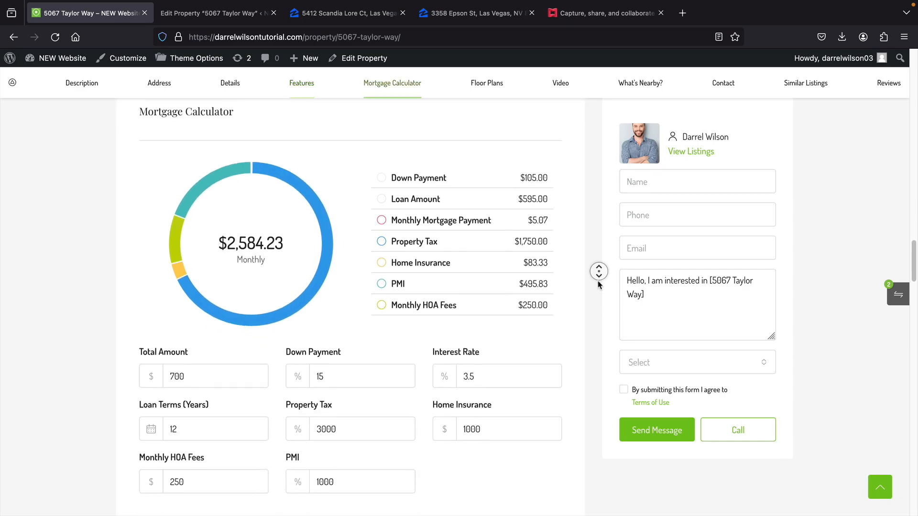
{"action": "scroll", "coordinate": [598, 284], "scroll_direction": "down", "scroll_amount": 5}
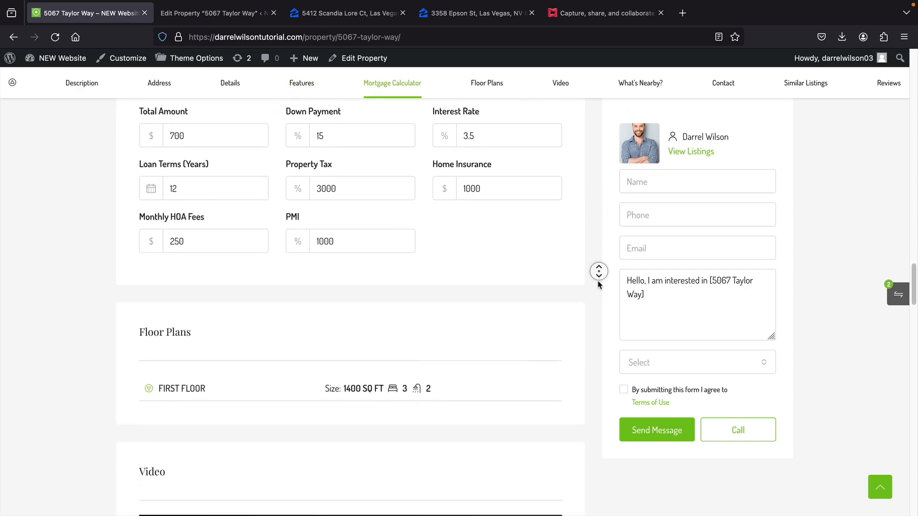
{"action": "middle_click", "coordinate": [598, 285]}
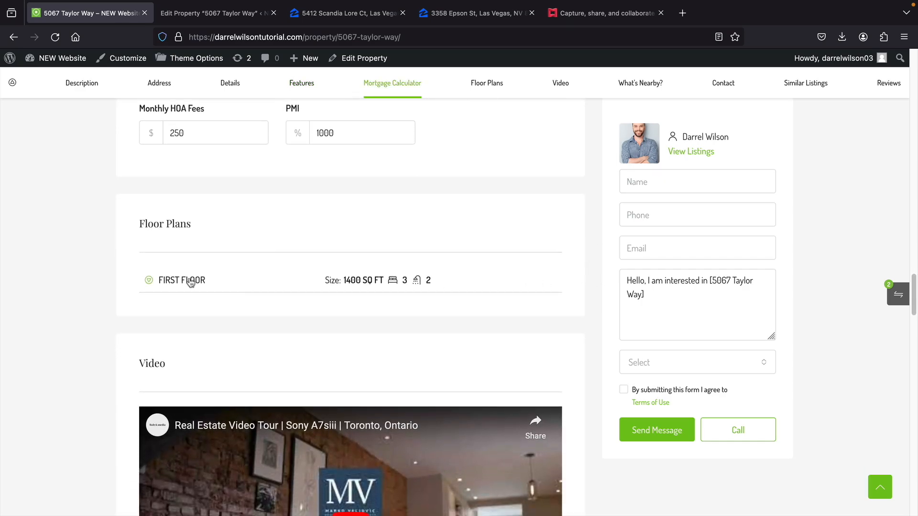
{"action": "left_click", "coordinate": [190, 281]}
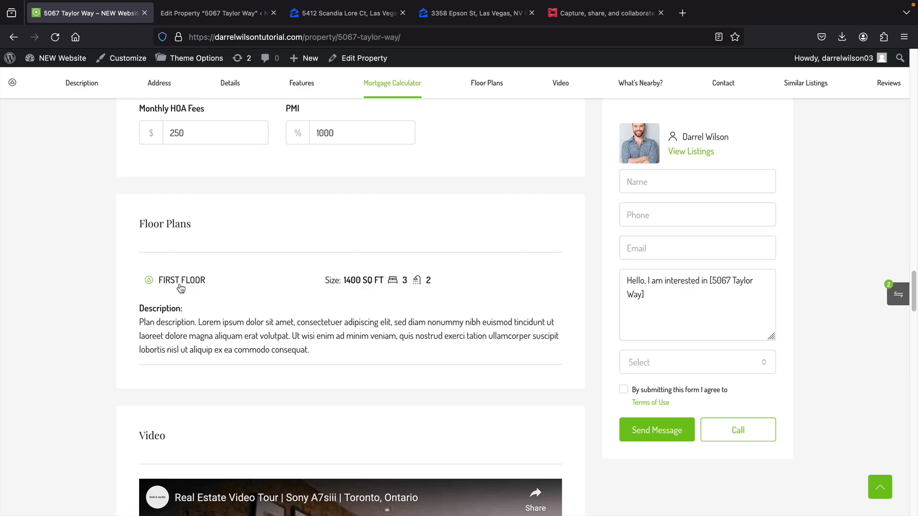
{"action": "left_click", "coordinate": [180, 286]}
{"action": "scroll", "coordinate": [572, 306], "scroll_direction": "down", "scroll_amount": 5}
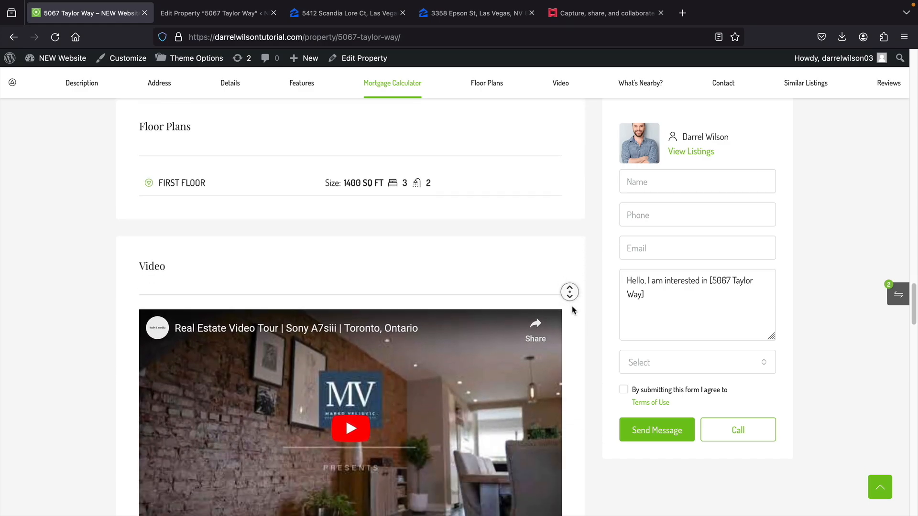
{"action": "middle_click", "coordinate": [571, 307]}
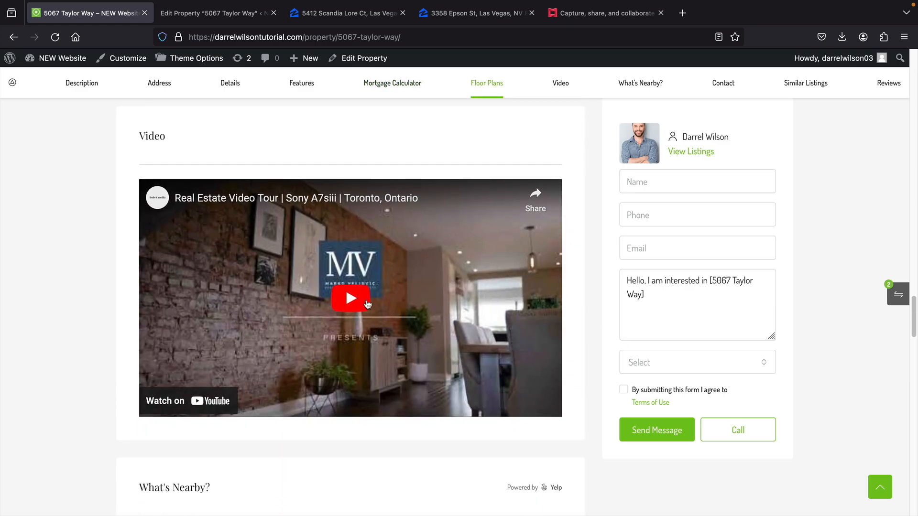
{"action": "left_click", "coordinate": [366, 304]}
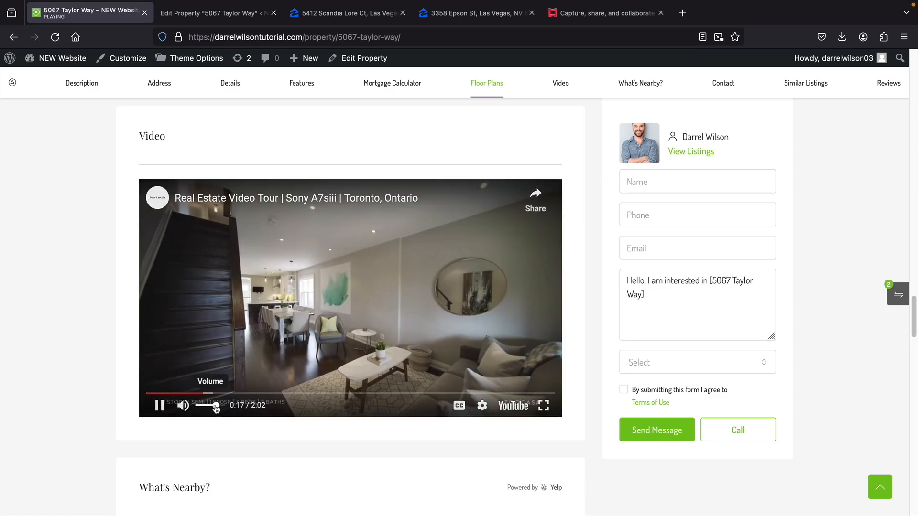
{"action": "left_click_drag", "start_coordinate": [216, 407], "coordinate": [197, 408]}
Autoscroll further down the page and browse photos of the Luxury Family Home listing.
{"action": "middle_click", "coordinate": [596, 346]}
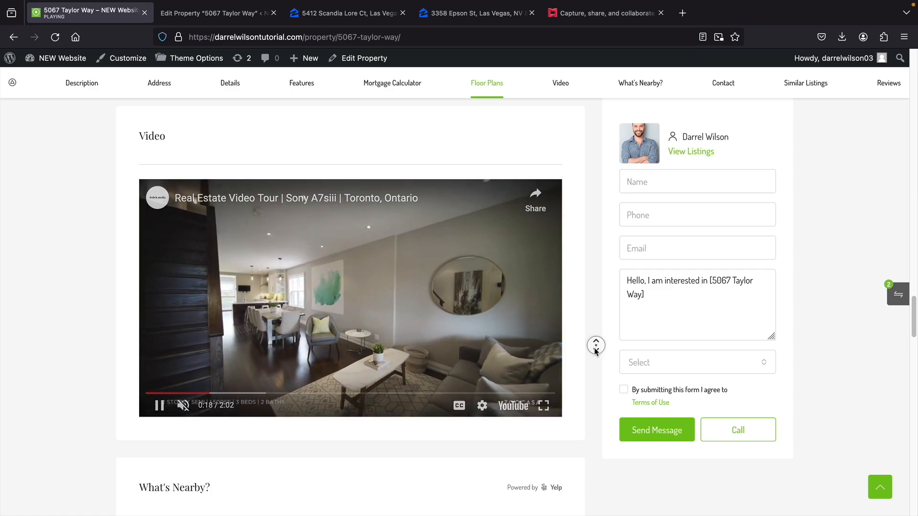
{"action": "scroll", "coordinate": [596, 356], "scroll_direction": "down", "scroll_amount": 3}
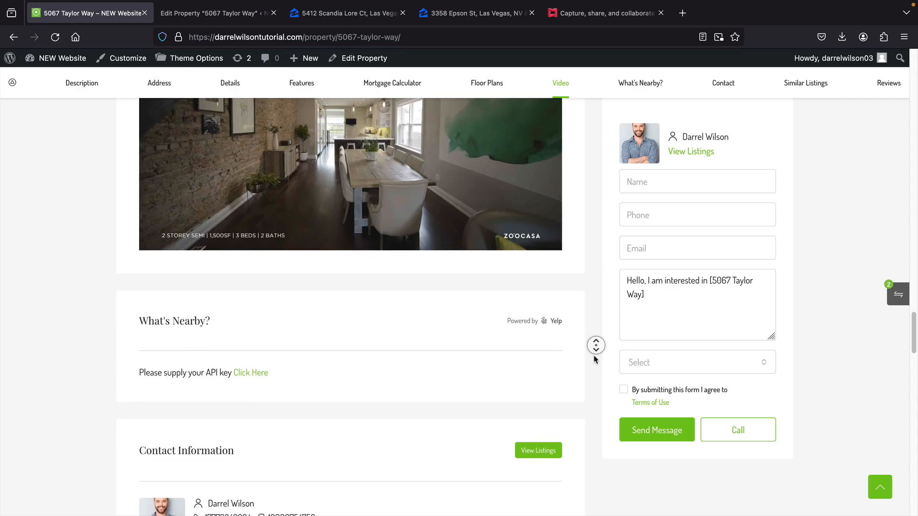
{"action": "middle_click", "coordinate": [594, 359]}
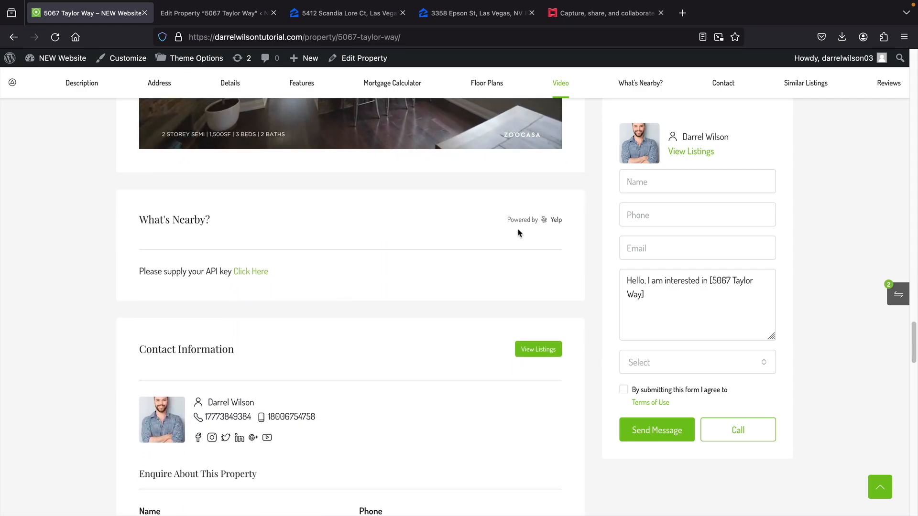
{"action": "middle_click", "coordinate": [601, 273]}
{"action": "scroll", "coordinate": [600, 286], "scroll_direction": "down", "scroll_amount": 2}
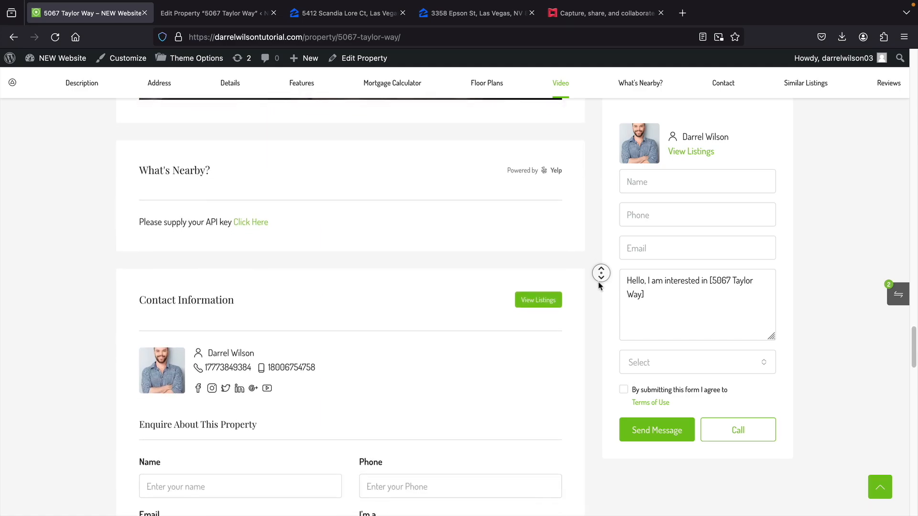
{"action": "middle_click", "coordinate": [600, 286]}
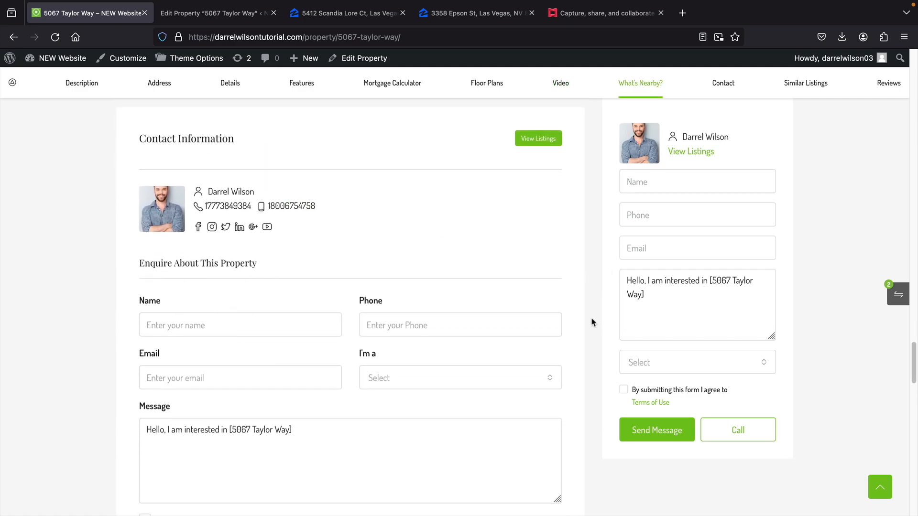
{"action": "scroll", "coordinate": [591, 326], "scroll_direction": "down", "scroll_amount": 6}
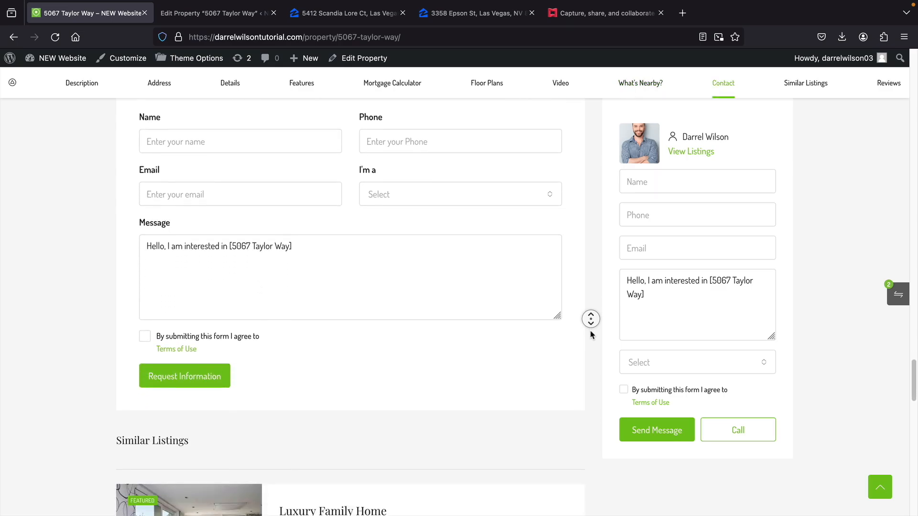
{"action": "scroll", "coordinate": [591, 335], "scroll_direction": "down", "scroll_amount": 5}
{"action": "middle_click", "coordinate": [591, 335]}
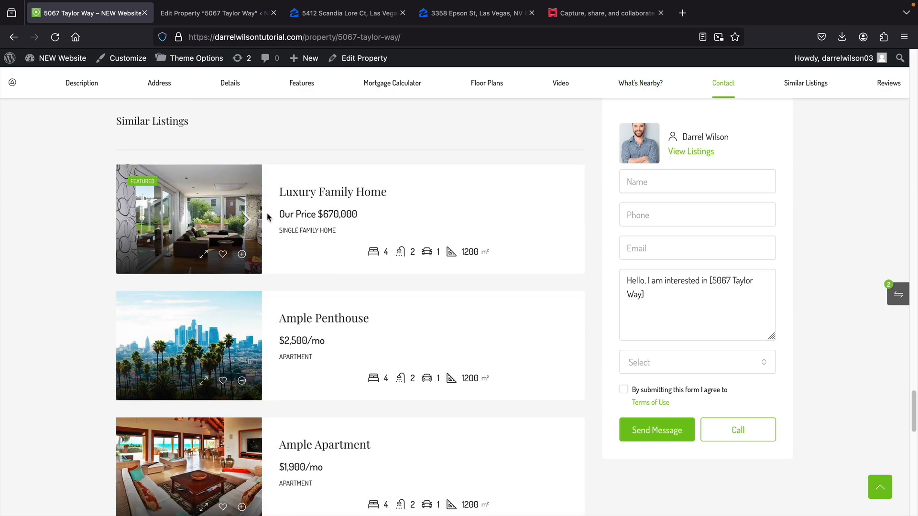
{"action": "left_click", "coordinate": [247, 220]}
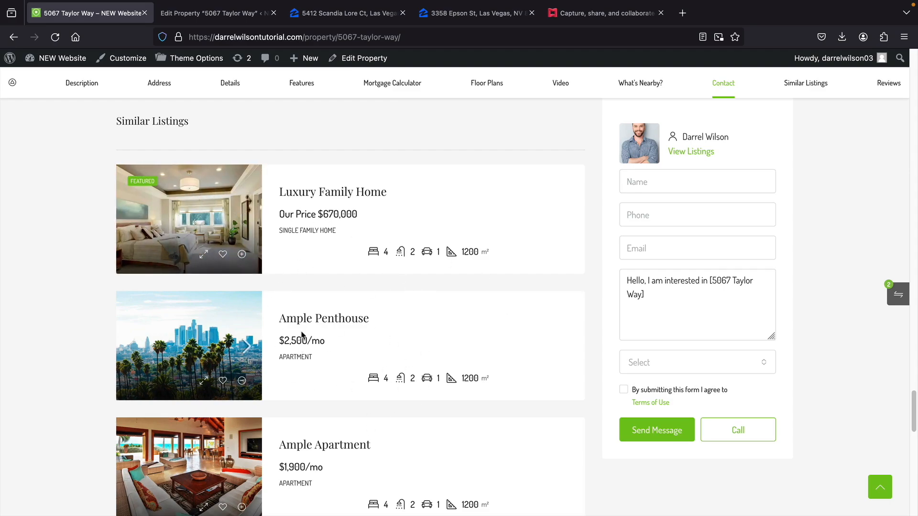
Jump through the section nav from What's Nearby back to Description, then return to the editor.
{"action": "scroll", "coordinate": [587, 267], "scroll_direction": "up", "scroll_amount": 1}
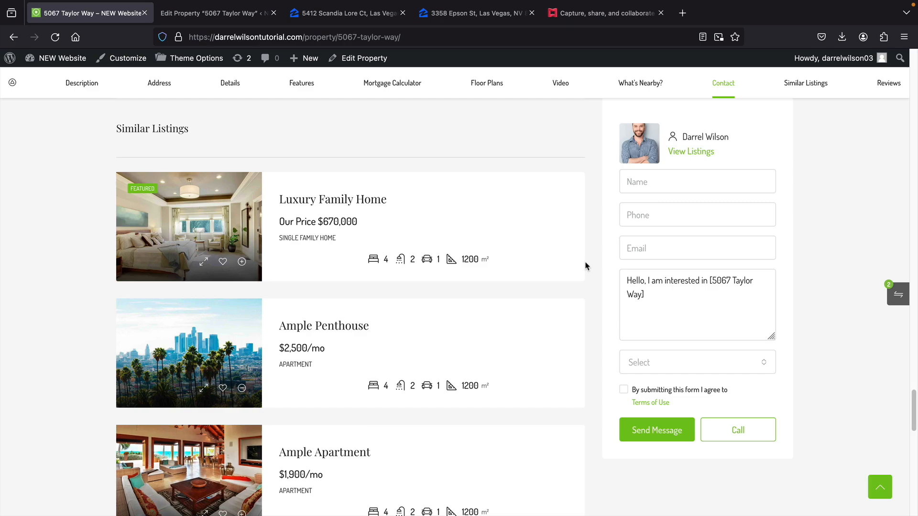
{"action": "left_click", "coordinate": [640, 86]}
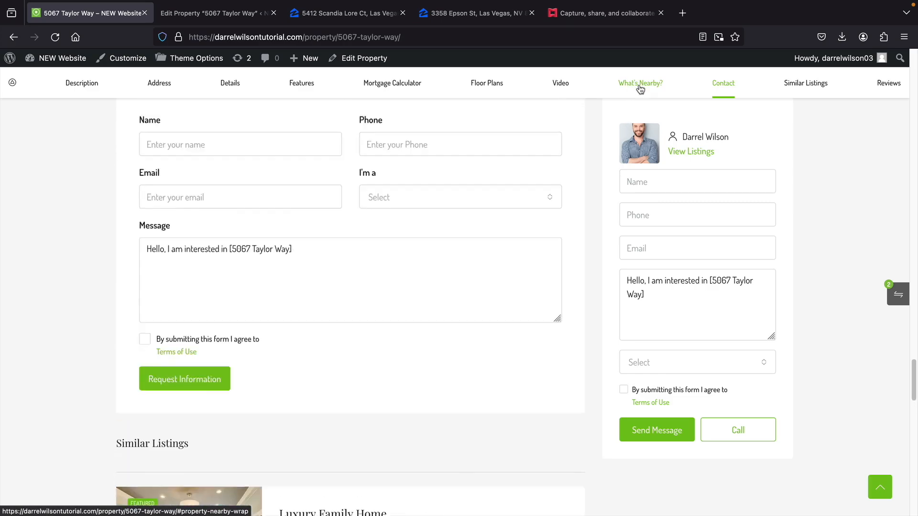
{"action": "left_click", "coordinate": [561, 86]}
{"action": "left_click", "coordinate": [487, 86]}
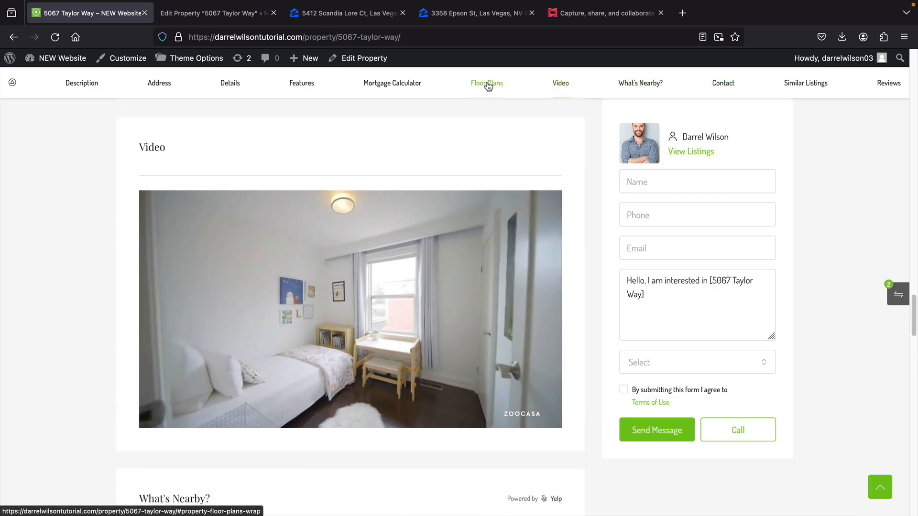
{"action": "left_click", "coordinate": [375, 88]}
{"action": "left_click", "coordinate": [306, 87]}
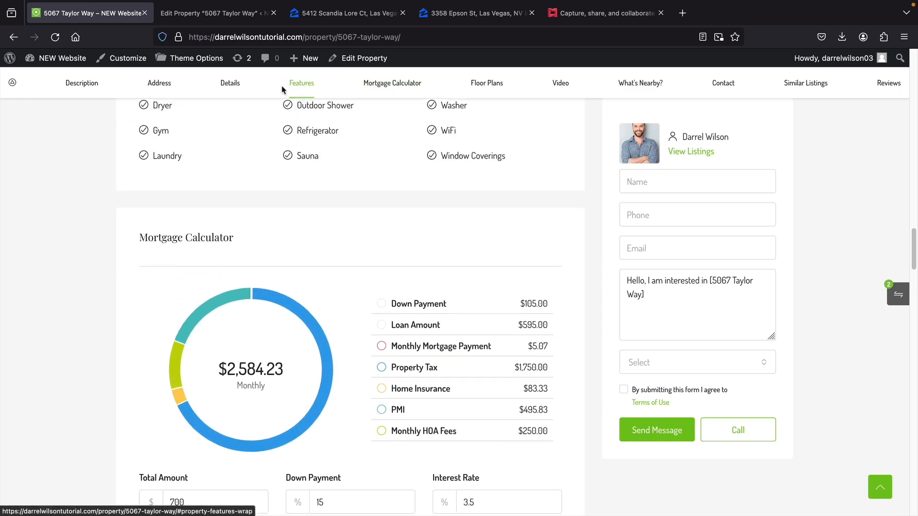
{"action": "left_click", "coordinate": [231, 87]}
{"action": "left_click", "coordinate": [162, 86]}
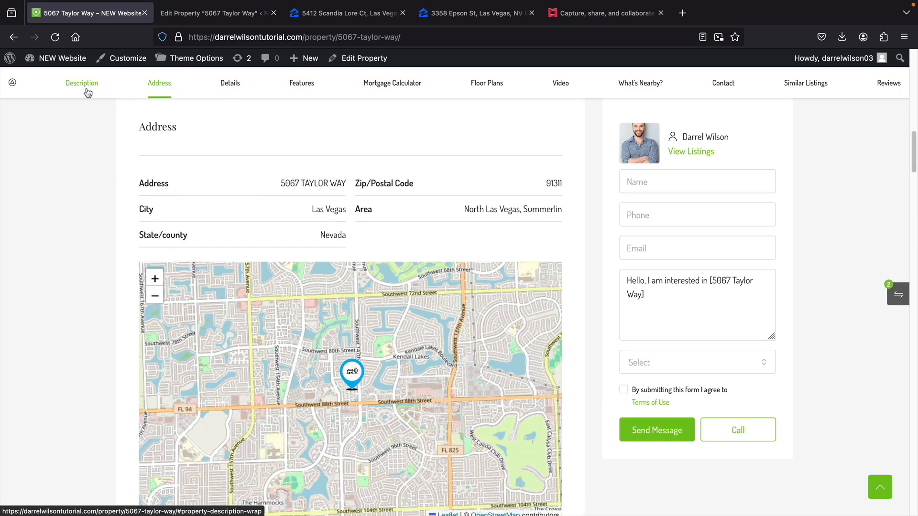
{"action": "left_click", "coordinate": [86, 88]}
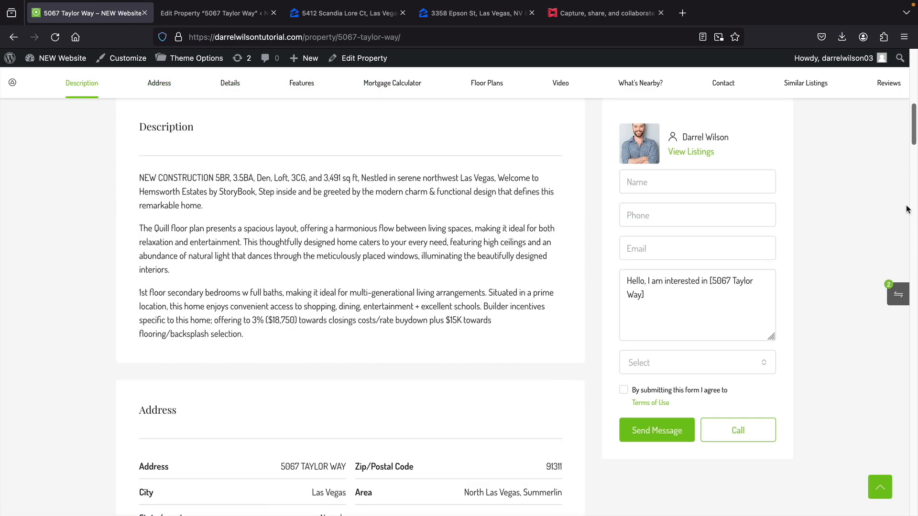
{"action": "left_click", "coordinate": [879, 489]}
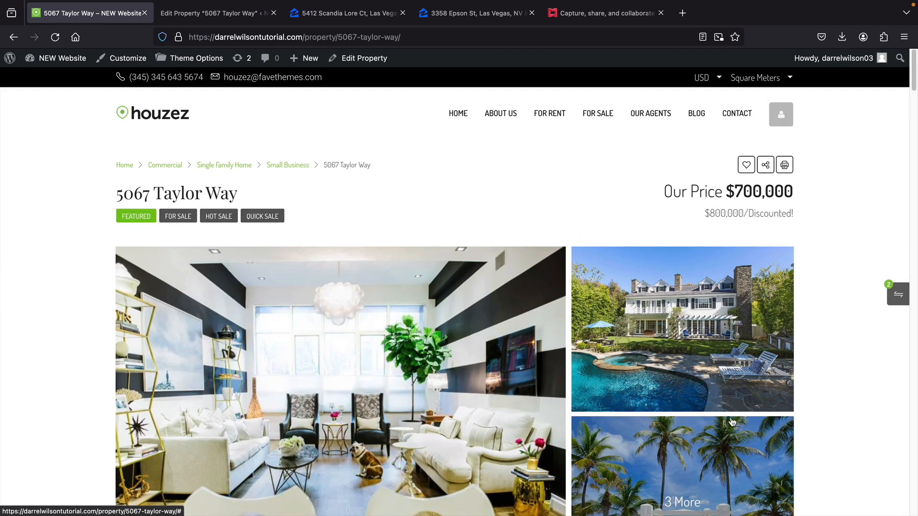
{"action": "key", "text": "ctrl+Tab"}
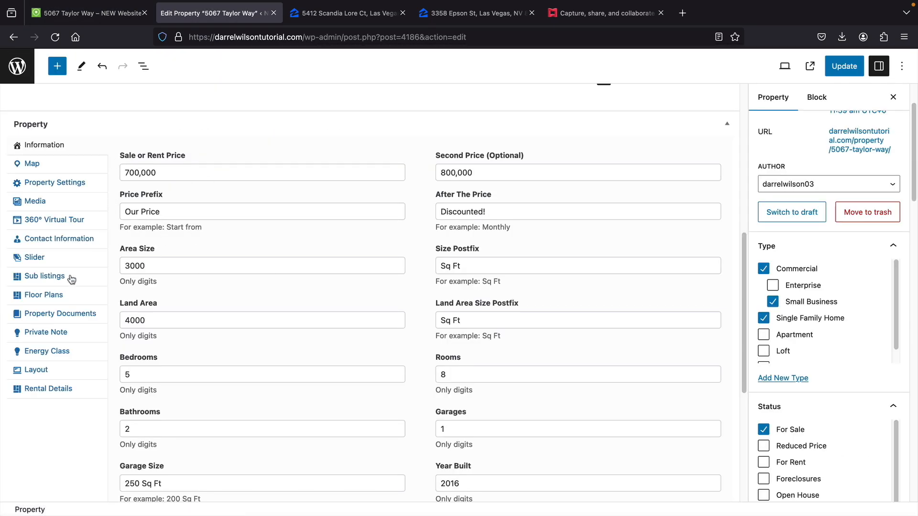
In Layout, set Property Top Type to Version 1, update, and reload the live page.
{"action": "left_click", "coordinate": [41, 372]}
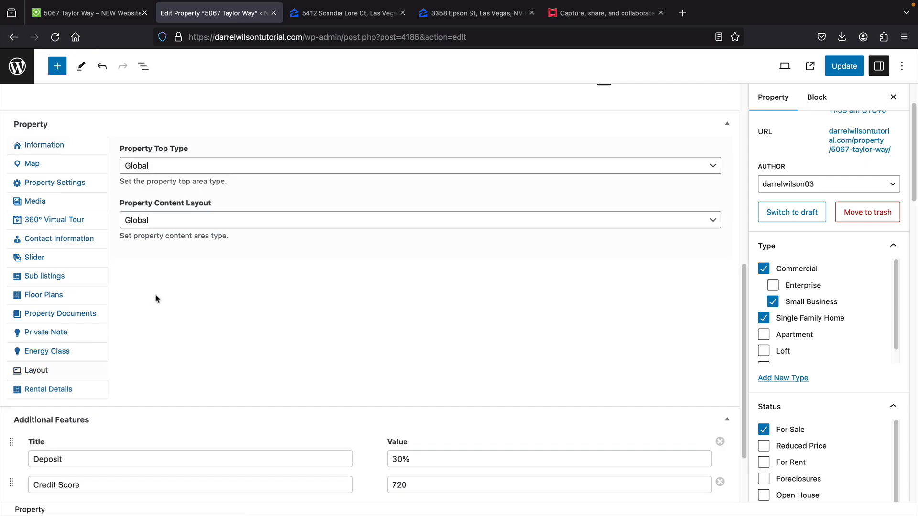
{"action": "left_click", "coordinate": [183, 171]}
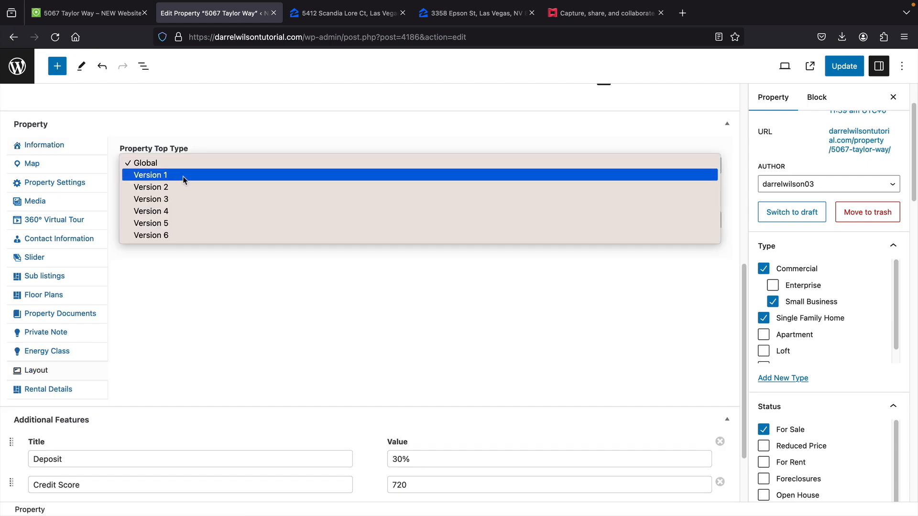
{"action": "left_click", "coordinate": [184, 177]}
{"action": "left_click", "coordinate": [844, 66]}
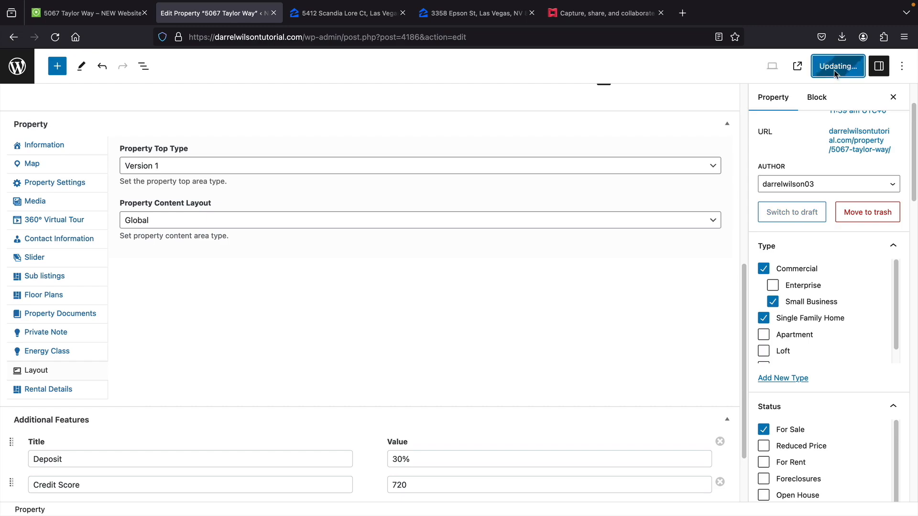
{"action": "left_click", "coordinate": [116, 22]}
{"action": "left_click", "coordinate": [50, 44]}
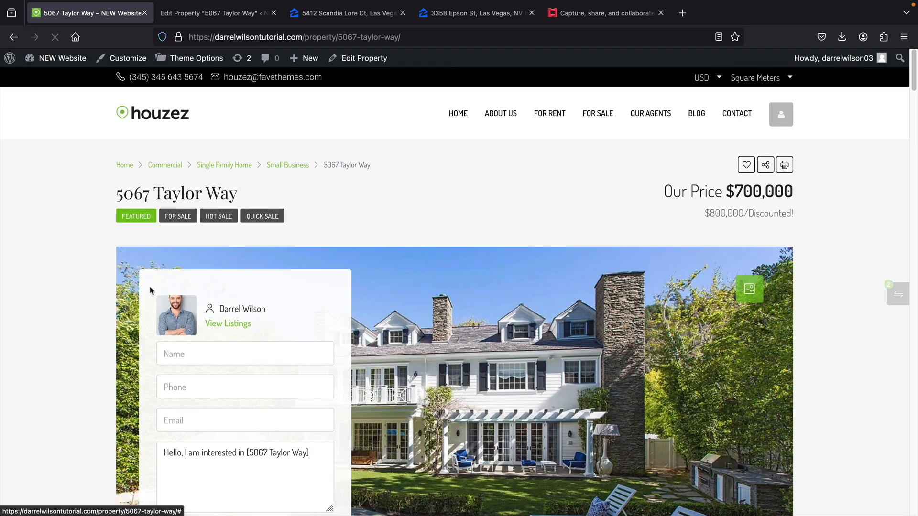
Autoscroll through the property page's Version 1 top area, then return to Edit Property.
{"action": "middle_click", "coordinate": [75, 288]}
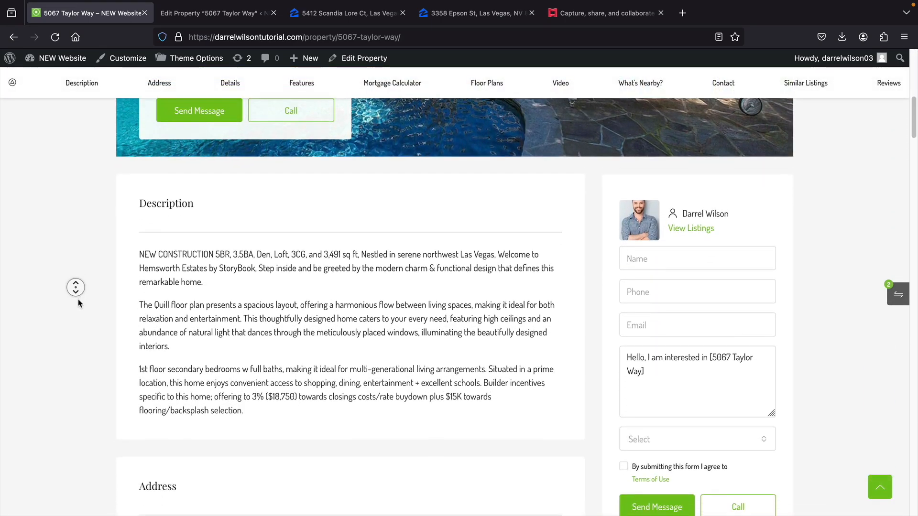
{"action": "left_click", "coordinate": [79, 303]}
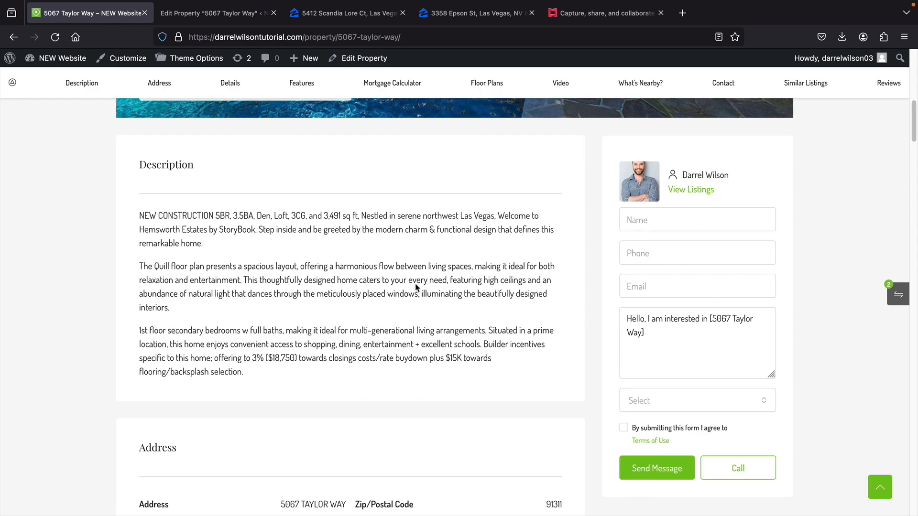
{"action": "left_click", "coordinate": [216, 14]}
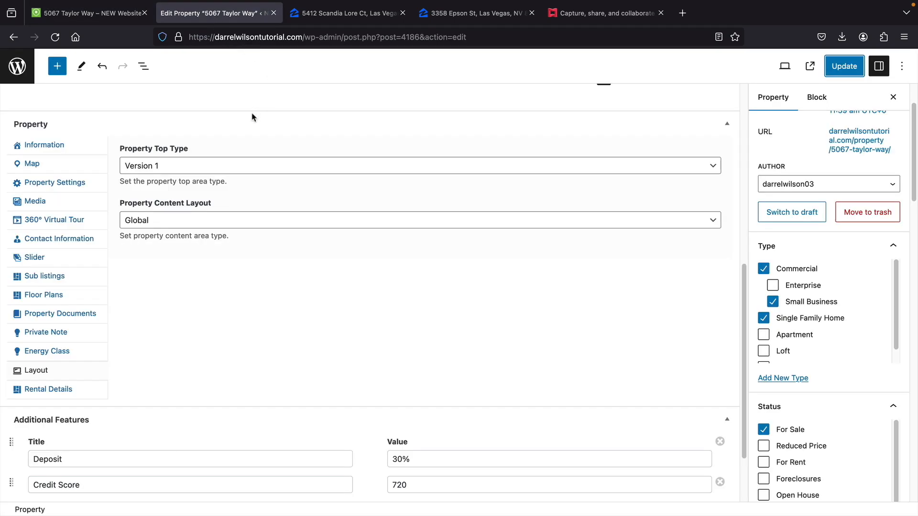
Set Property Content Layout to Tabs, update the property, and view the live page.
{"action": "left_click_drag", "start_coordinate": [128, 203], "coordinate": [184, 206]}
{"action": "left_click", "coordinate": [187, 222]}
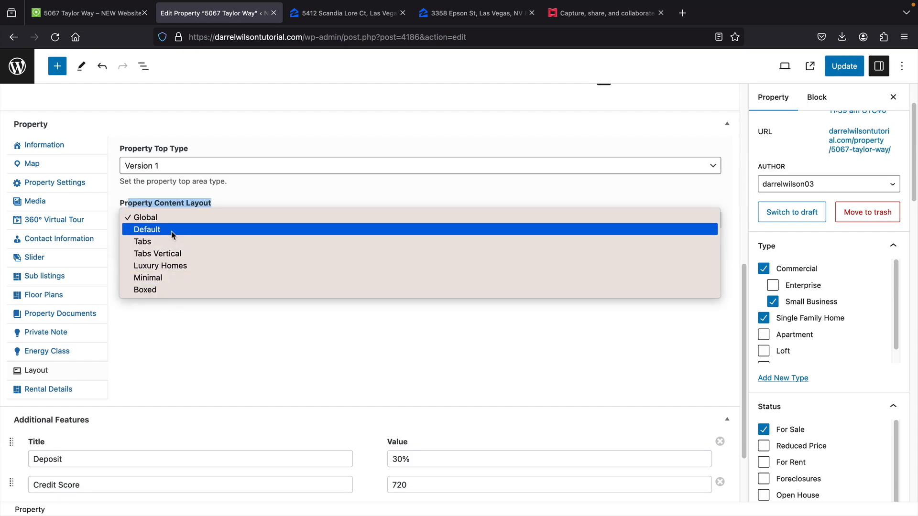
{"action": "left_click", "coordinate": [172, 230]}
{"action": "left_click", "coordinate": [175, 223]}
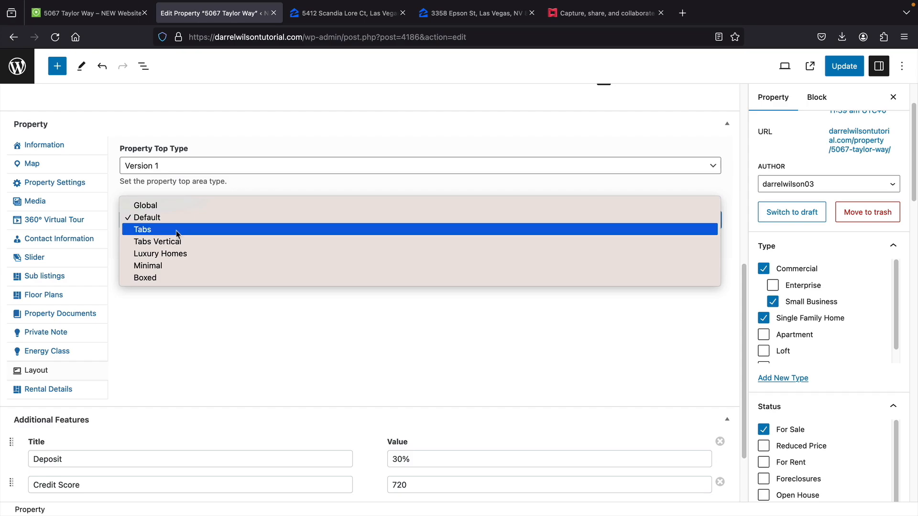
{"action": "left_click", "coordinate": [177, 231]}
{"action": "left_click", "coordinate": [843, 67]}
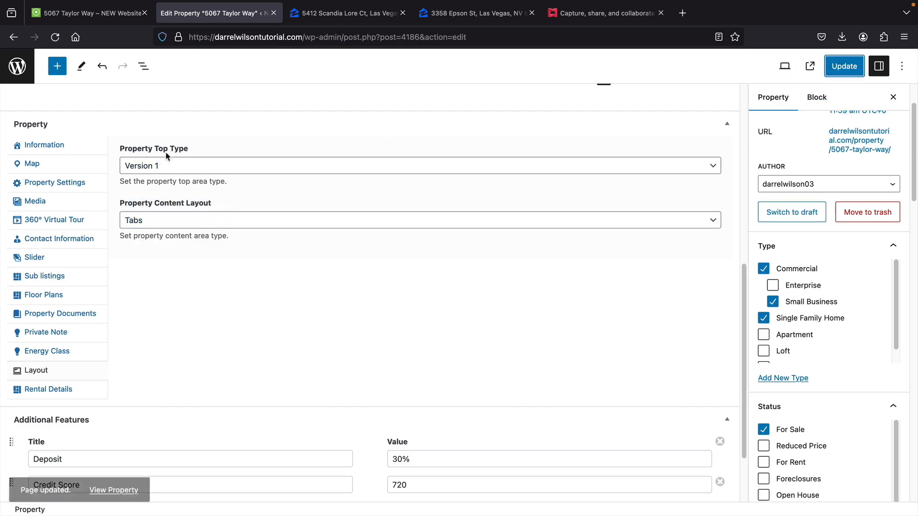
{"action": "left_click", "coordinate": [134, 13]}
{"action": "scroll", "coordinate": [785, 259], "scroll_direction": "up", "scroll_amount": 8}
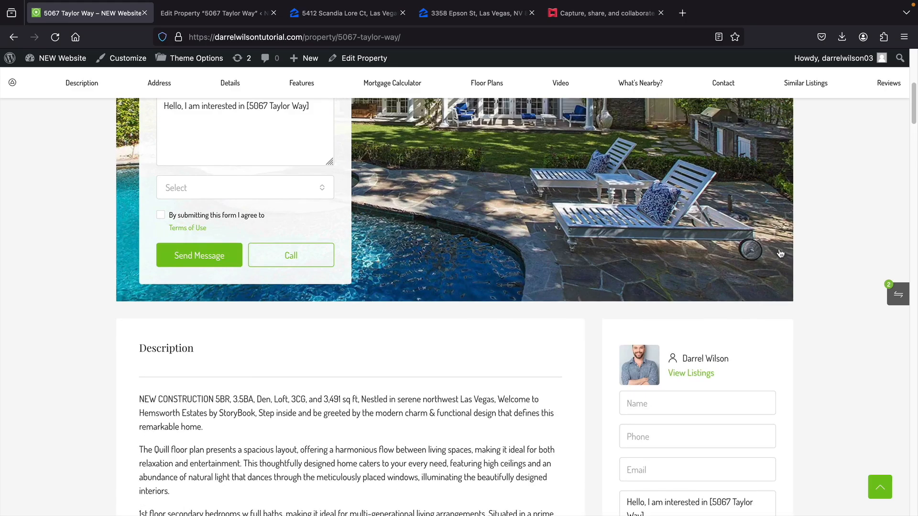
{"action": "scroll", "coordinate": [315, 171], "scroll_direction": "down", "scroll_amount": 8}
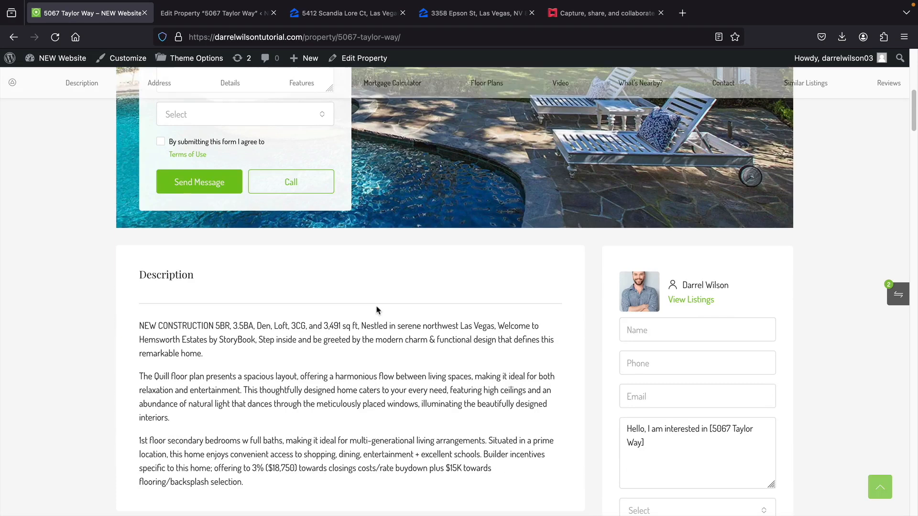
Reload the page and view the Description, Address, Details, Features, Floor Plans and Video tabs.
{"action": "scroll", "coordinate": [280, 332], "scroll_direction": "up", "scroll_amount": 1}
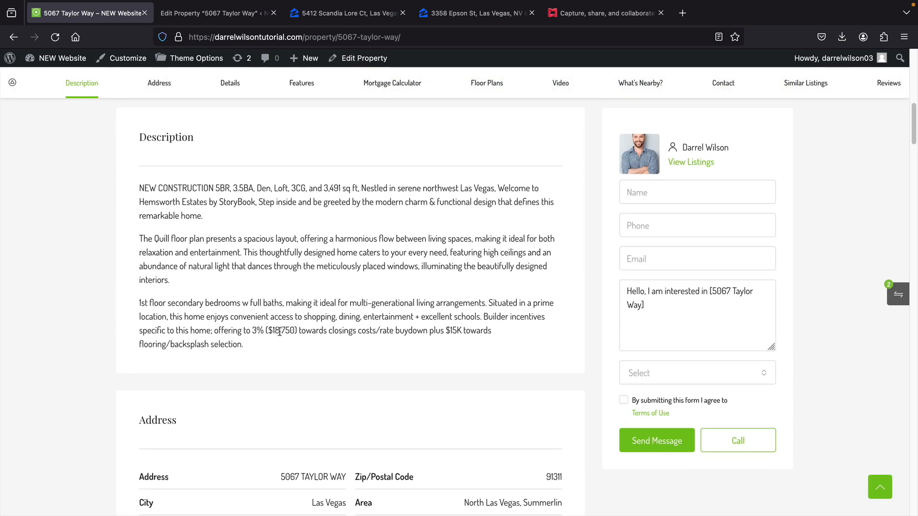
{"action": "left_click", "coordinate": [55, 37]}
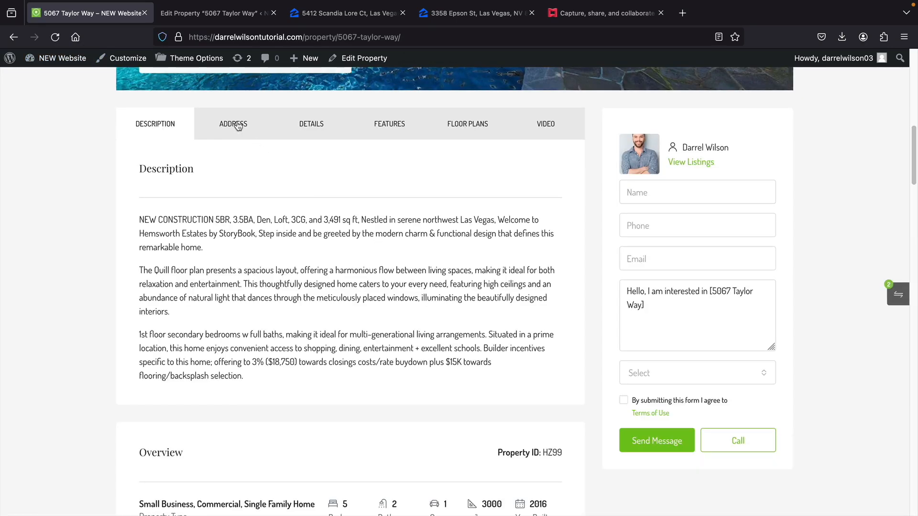
{"action": "left_click", "coordinate": [244, 128]}
{"action": "left_click", "coordinate": [182, 124]}
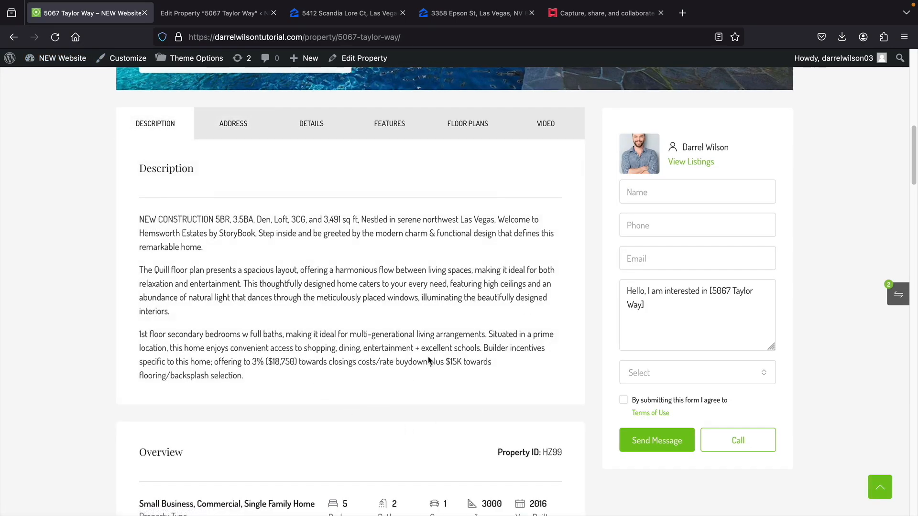
{"action": "left_click", "coordinate": [256, 128]}
{"action": "left_click", "coordinate": [321, 128]}
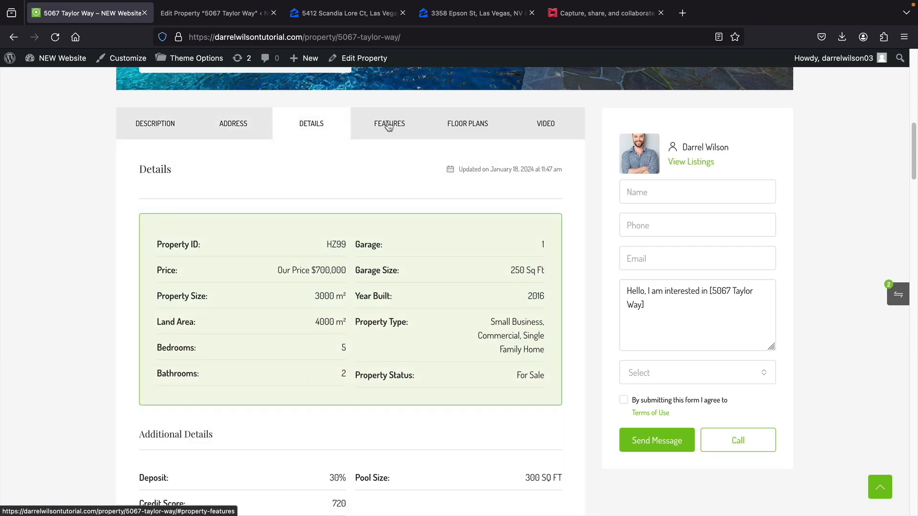
{"action": "left_click", "coordinate": [389, 124]}
{"action": "left_click", "coordinate": [468, 126]}
{"action": "left_click", "coordinate": [545, 123]}
Step back through the tabs to Description, then return to the property editor.
{"action": "left_click", "coordinate": [468, 125]}
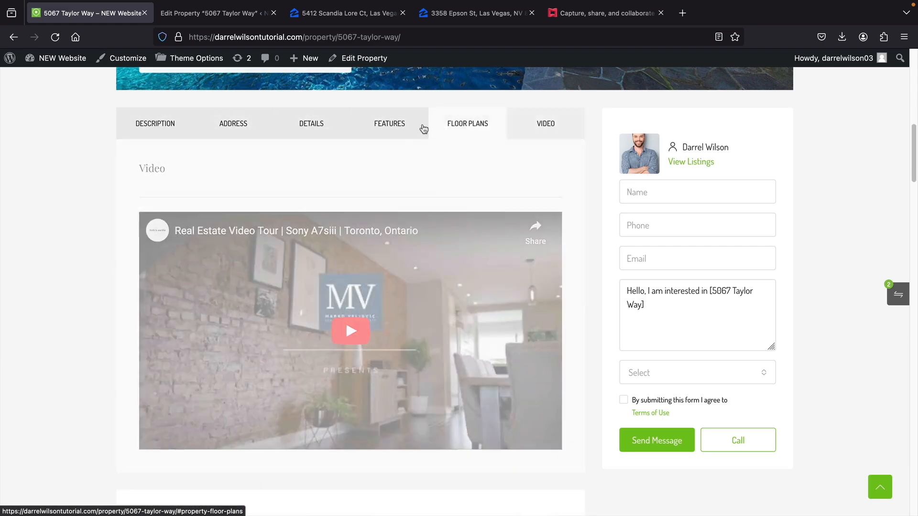
{"action": "left_click", "coordinate": [312, 125]}
{"action": "left_click", "coordinate": [234, 124]}
{"action": "left_click", "coordinate": [158, 125]}
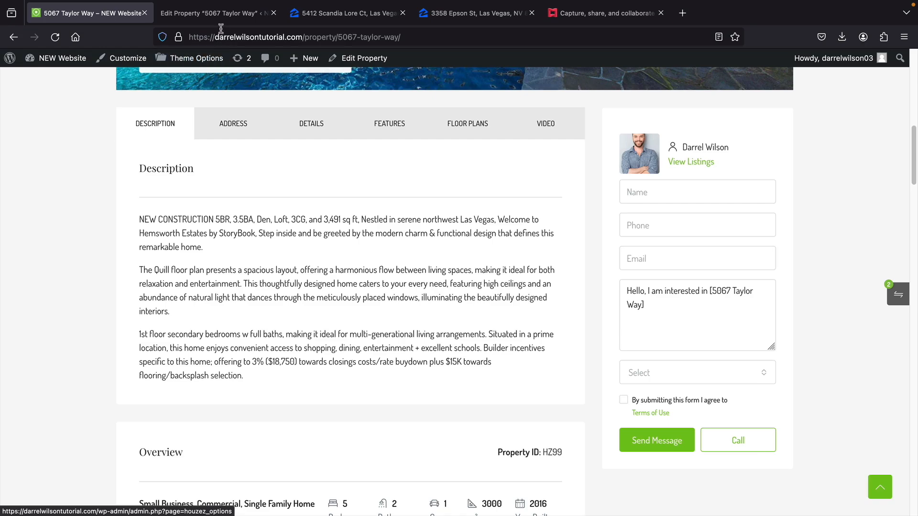
{"action": "left_click", "coordinate": [212, 13]}
{"action": "left_click", "coordinate": [184, 220]}
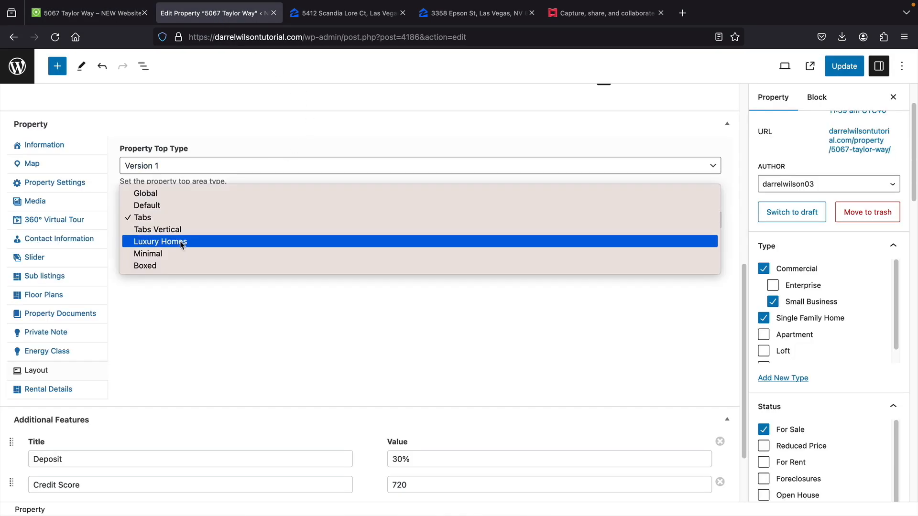
Set Property Content Layout to Minimal and Property Top Type to Version 3, then save.
{"action": "left_click", "coordinate": [180, 254]}
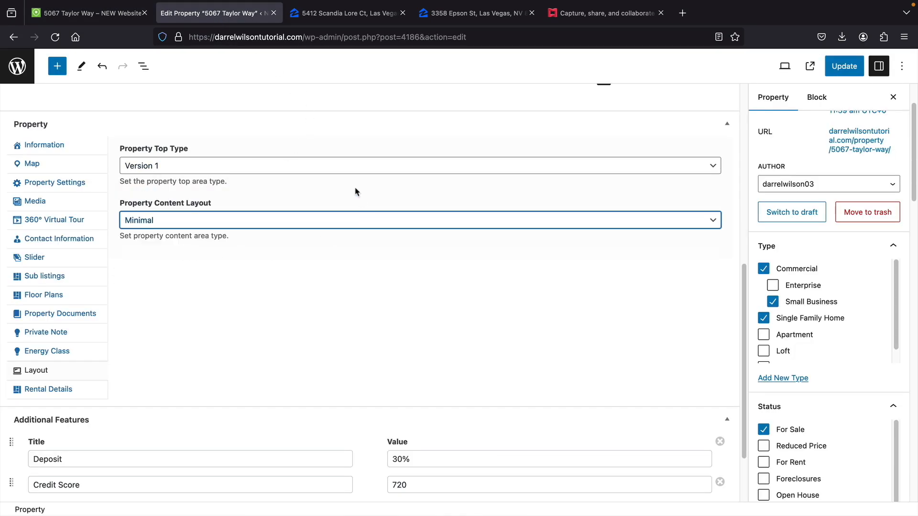
{"action": "left_click", "coordinate": [337, 166]}
{"action": "left_click", "coordinate": [324, 187]}
{"action": "key", "text": "super+s"}
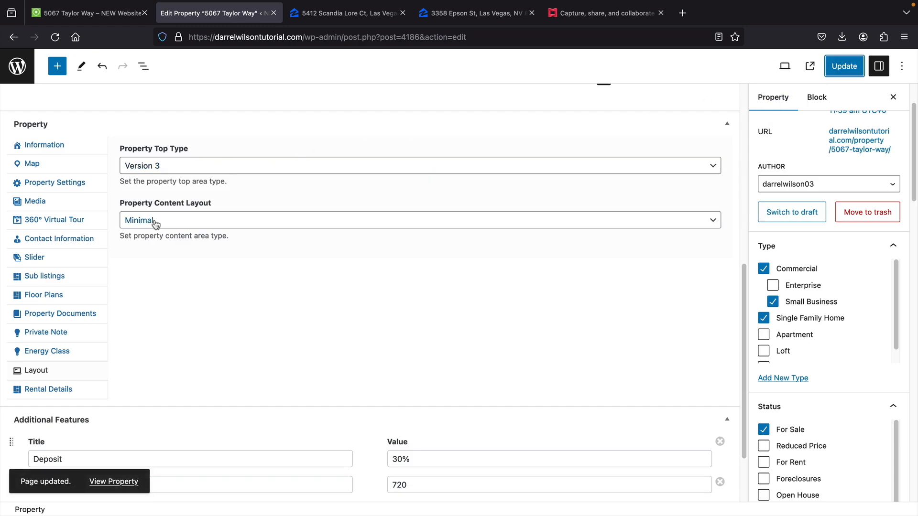
Reload the live page and browse the Santorini, white terrace, infinity pool and cabana gallery photos.
{"action": "left_click", "coordinate": [88, 13]}
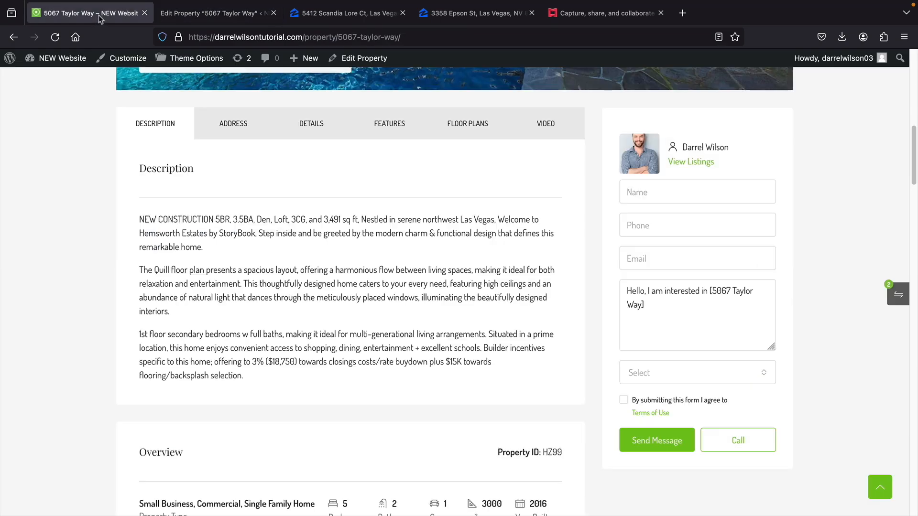
{"action": "left_click", "coordinate": [55, 37]}
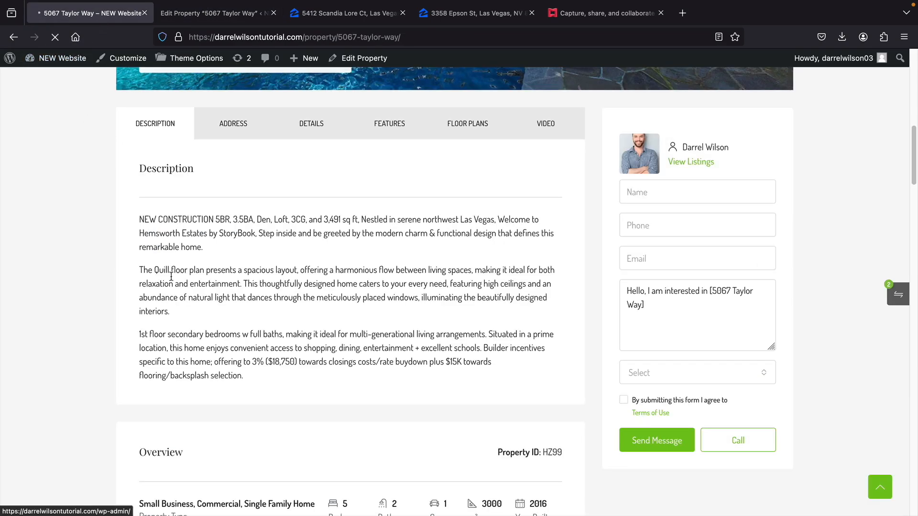
{"action": "middle_click", "coordinate": [817, 232]}
{"action": "scroll", "coordinate": [817, 234], "scroll_direction": "down", "scroll_amount": 2}
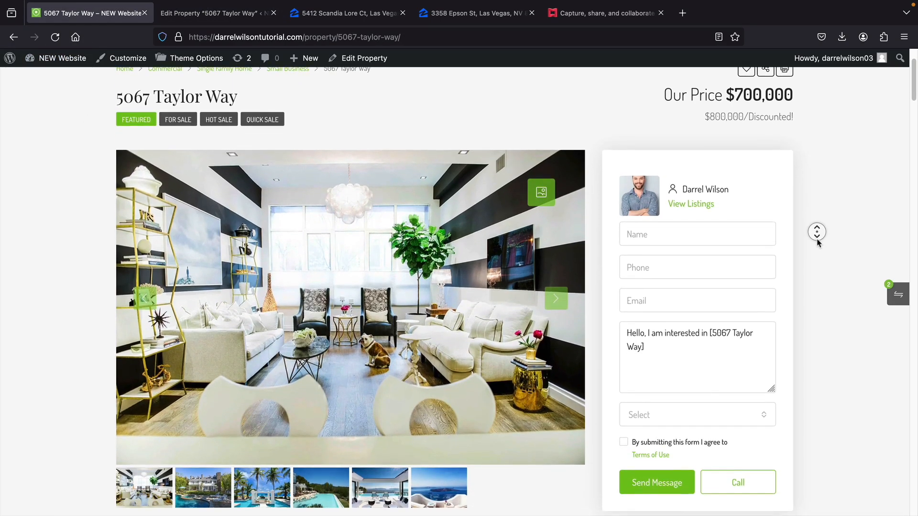
{"action": "middle_click", "coordinate": [817, 247]}
{"action": "left_click", "coordinate": [441, 431]}
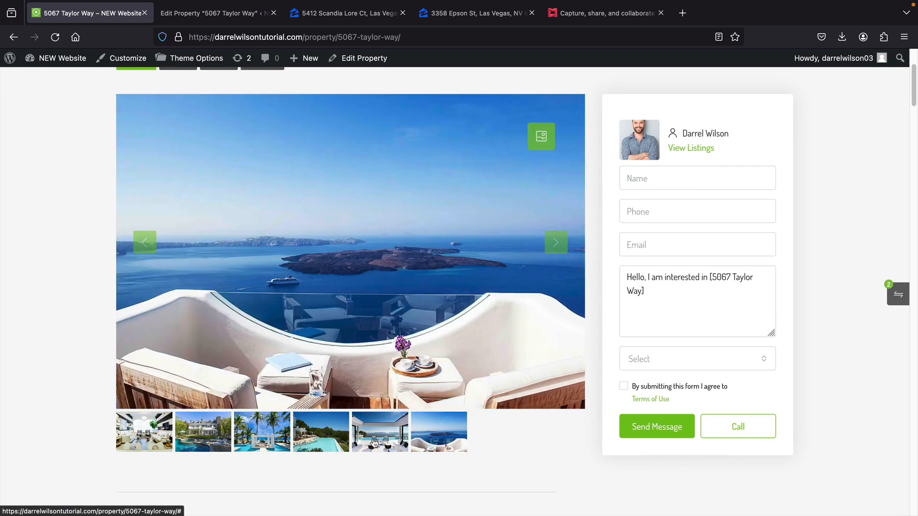
{"action": "left_click", "coordinate": [380, 432]}
{"action": "left_click", "coordinate": [320, 442]}
{"action": "left_click", "coordinate": [283, 442]}
{"action": "middle_click", "coordinate": [12, 404]}
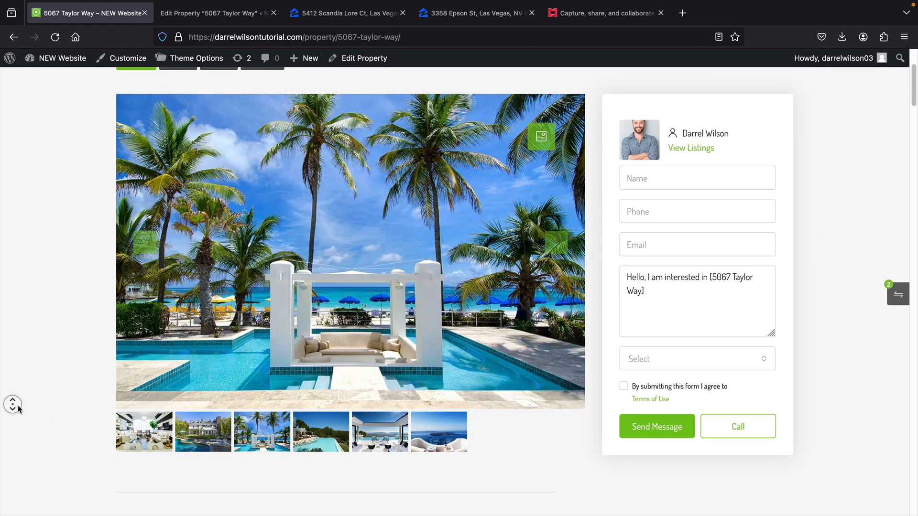
{"action": "scroll", "coordinate": [12, 404], "scroll_direction": "down", "scroll_amount": 3}
{"action": "scroll", "coordinate": [12, 404], "scroll_direction": "down", "scroll_amount": 5}
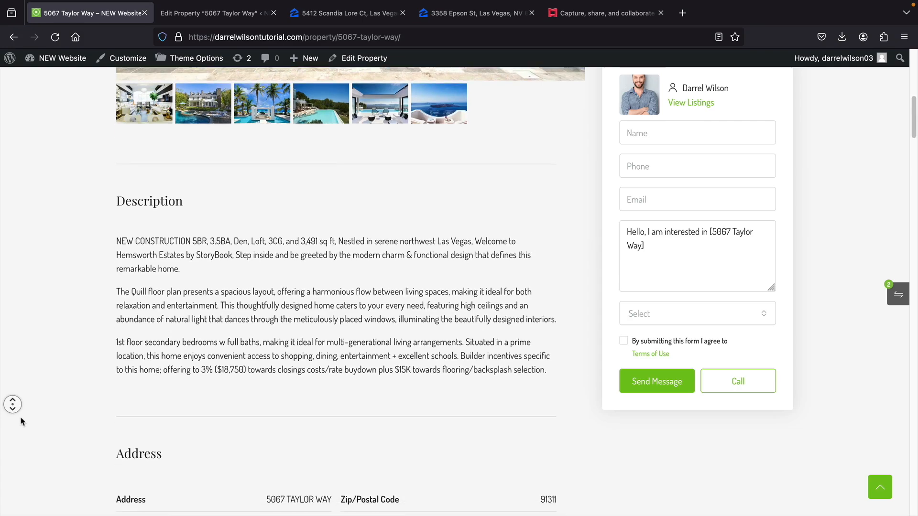
{"action": "middle_click", "coordinate": [30, 418]}
{"action": "middle_click", "coordinate": [219, 366]}
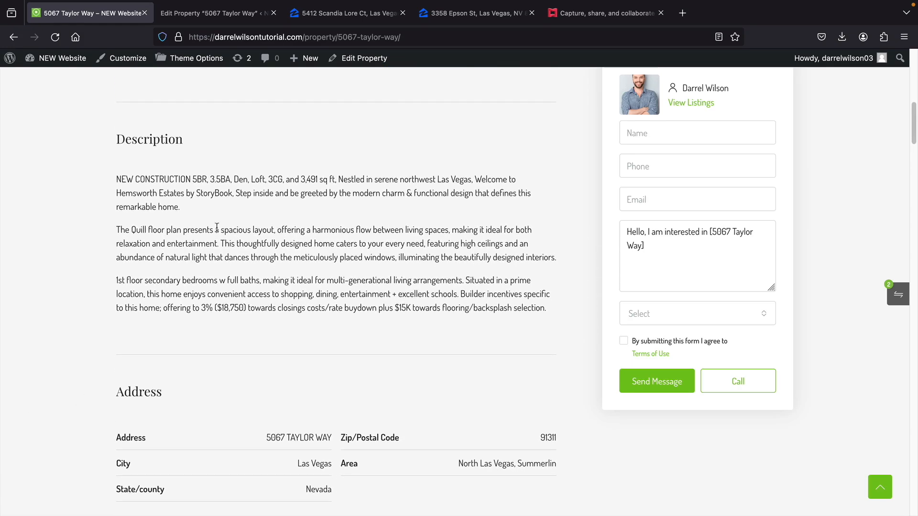
{"action": "scroll", "coordinate": [234, 261], "scroll_direction": "down", "scroll_amount": 5}
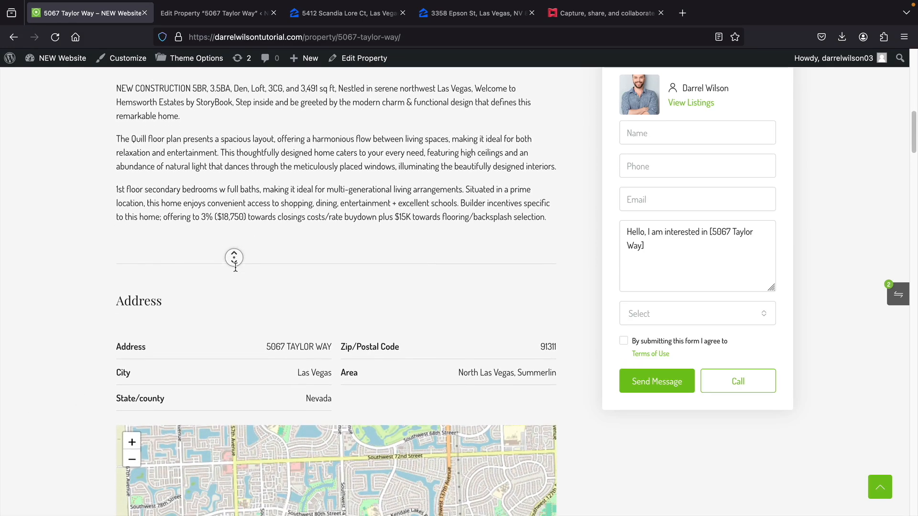
{"action": "scroll", "coordinate": [235, 272], "scroll_direction": "down", "scroll_amount": 10}
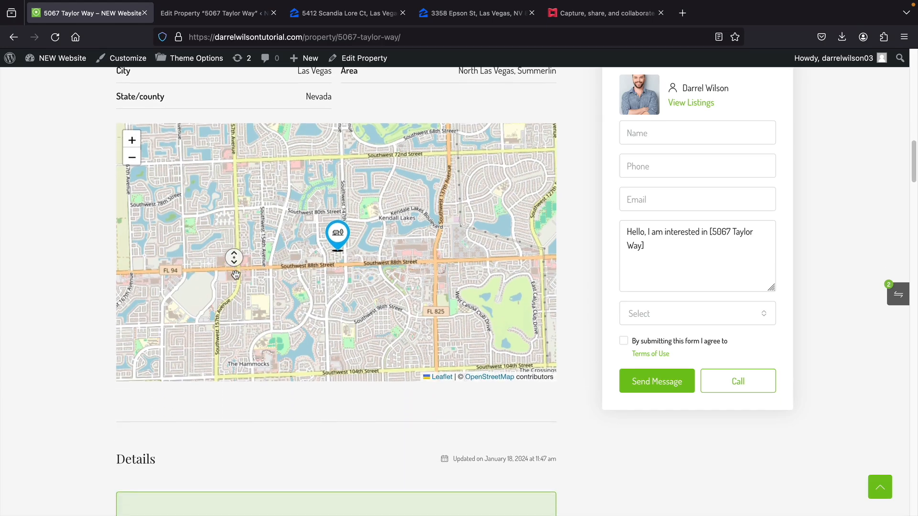
{"action": "left_click", "coordinate": [205, 18]}
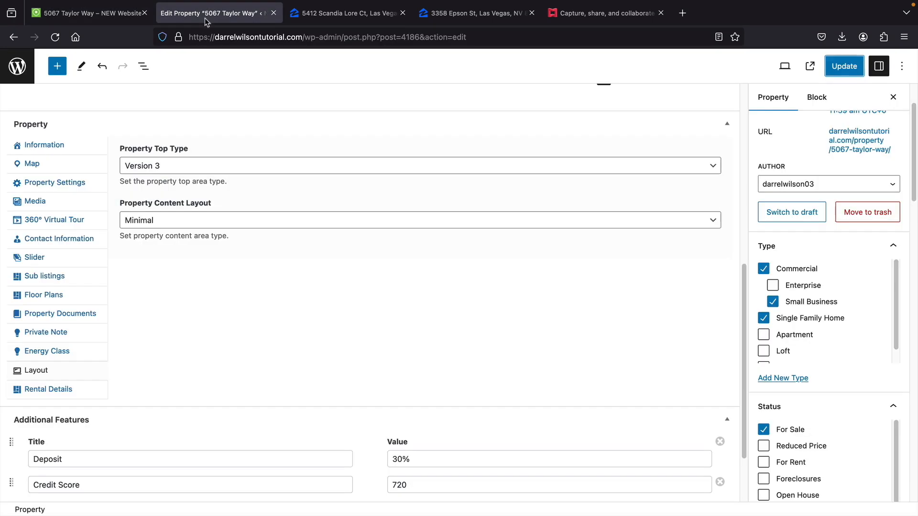
Set both Property Top Type and Property Content Layout to Global.
{"action": "left_click", "coordinate": [178, 166]}
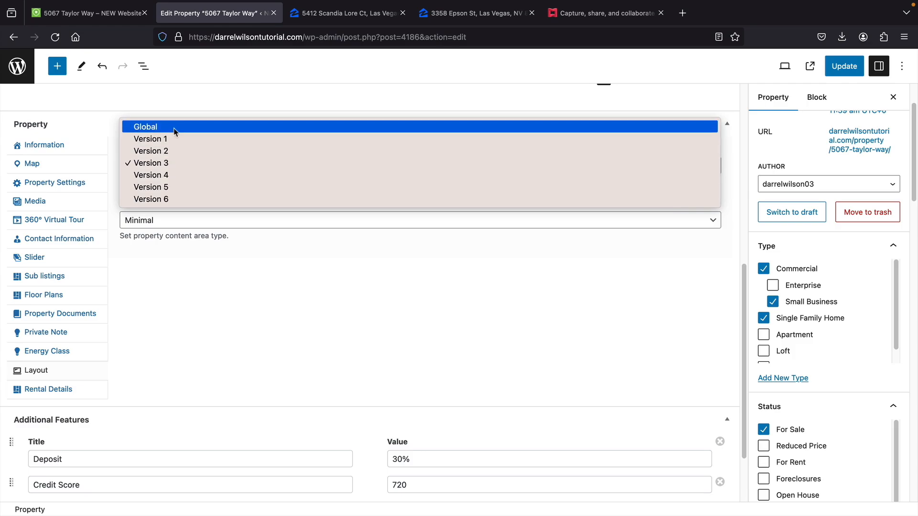
{"action": "left_click", "coordinate": [146, 127]}
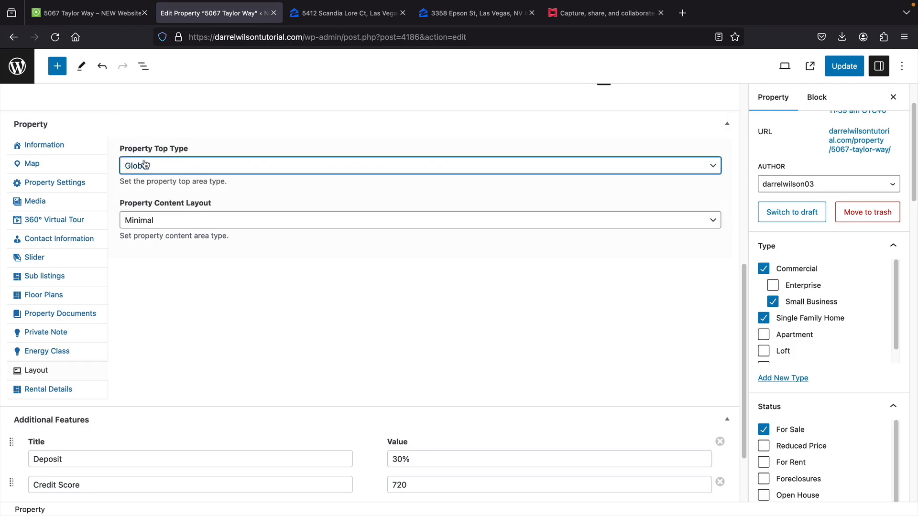
{"action": "left_click", "coordinate": [144, 220]}
{"action": "left_click", "coordinate": [162, 167]}
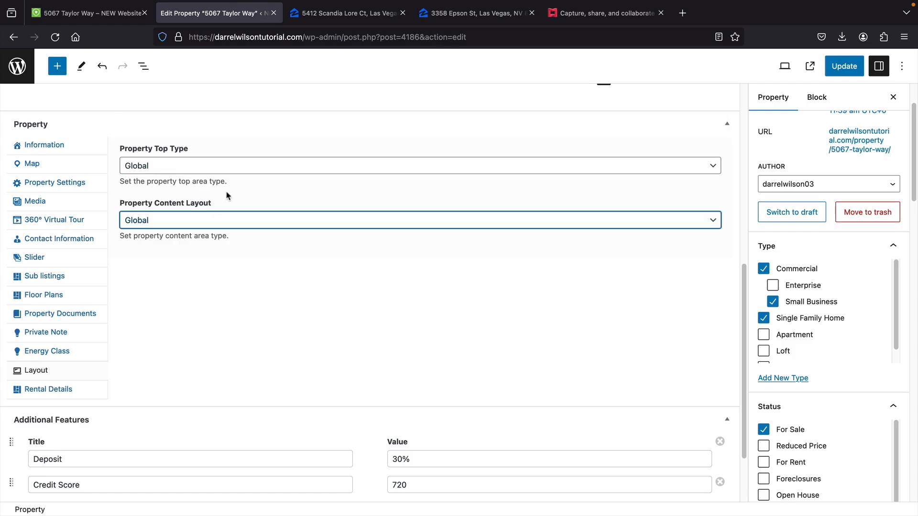
{"action": "key", "text": "shift+Tab"}
{"action": "left_click", "coordinate": [162, 192]}
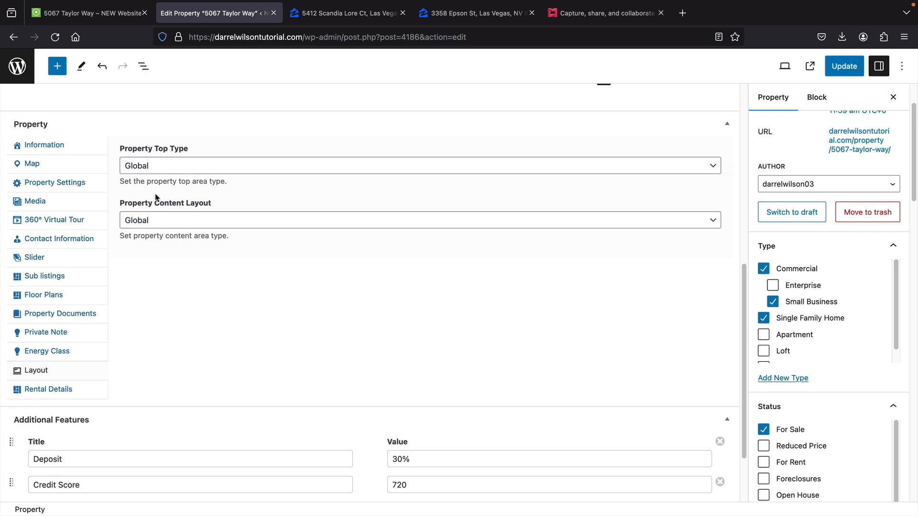
{"action": "key", "text": "super+s"}
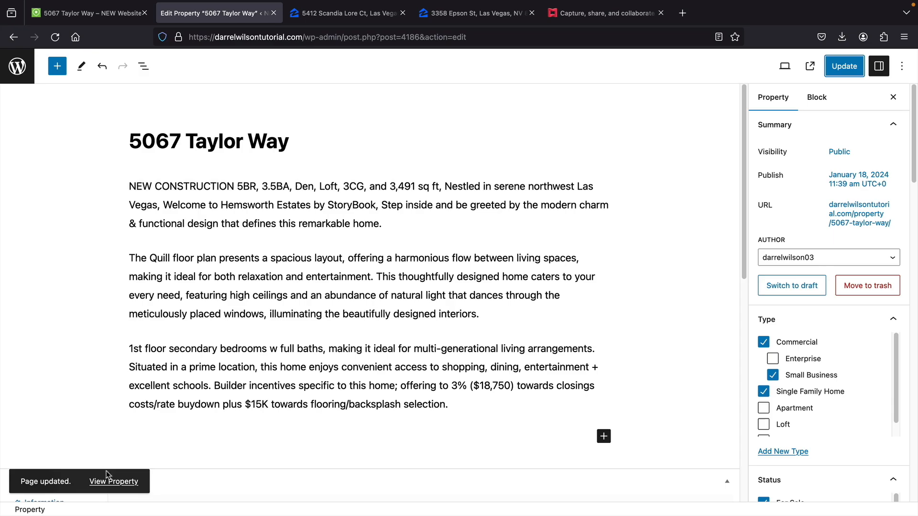
{"action": "left_click", "coordinate": [108, 477]}
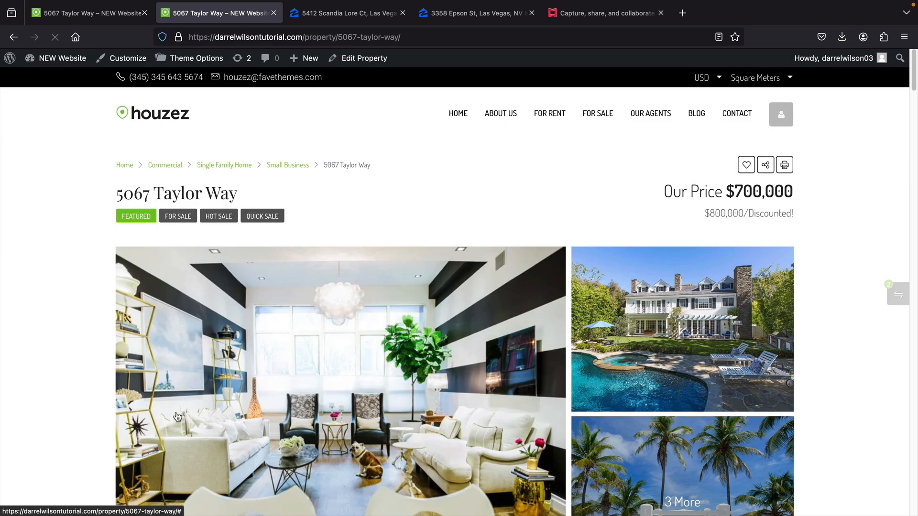
{"action": "left_click", "coordinate": [460, 115]}
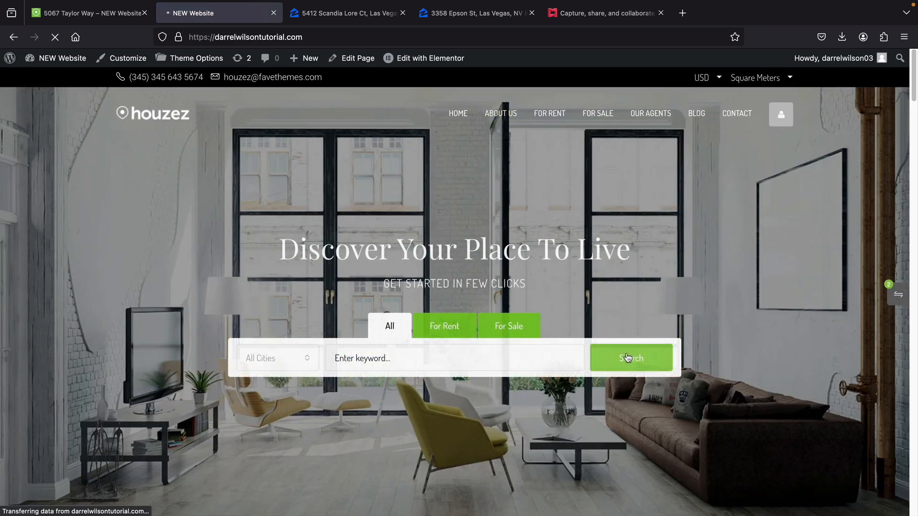
{"action": "left_click", "coordinate": [626, 358]}
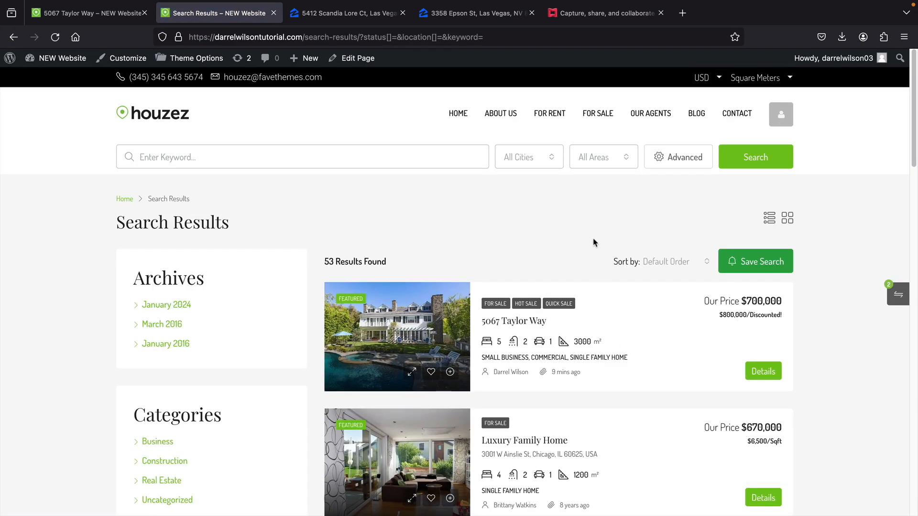
{"action": "scroll", "coordinate": [592, 238], "scroll_direction": "down", "scroll_amount": 2}
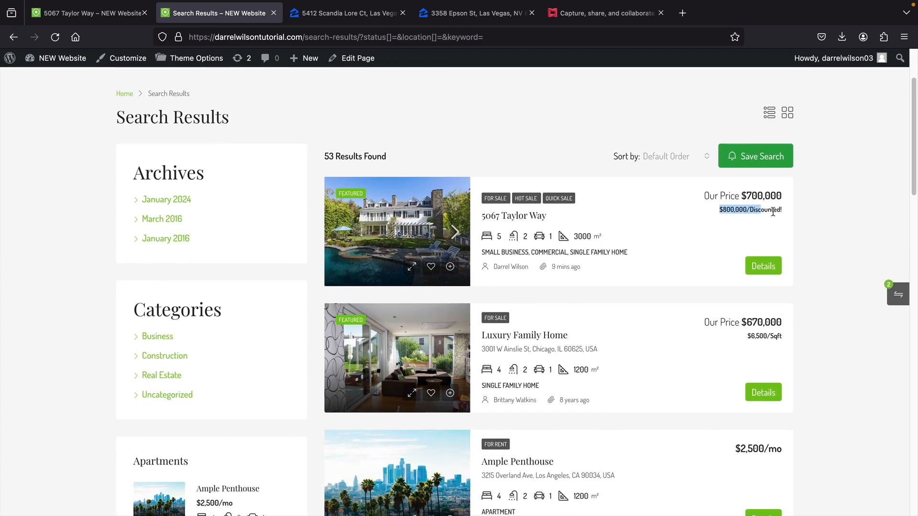
{"action": "left_click_drag", "start_coordinate": [773, 212], "coordinate": [741, 209]}
{"action": "left_click", "coordinate": [420, 207]}
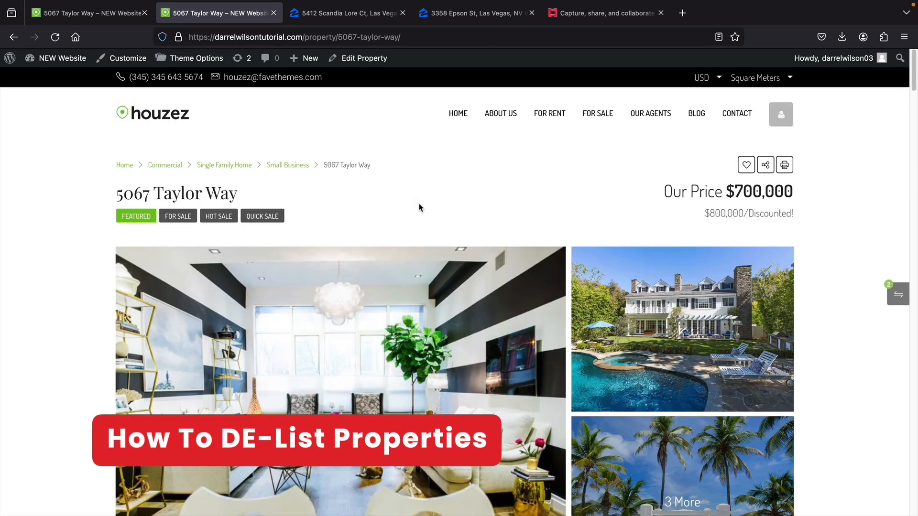
{"action": "left_click", "coordinate": [366, 62]}
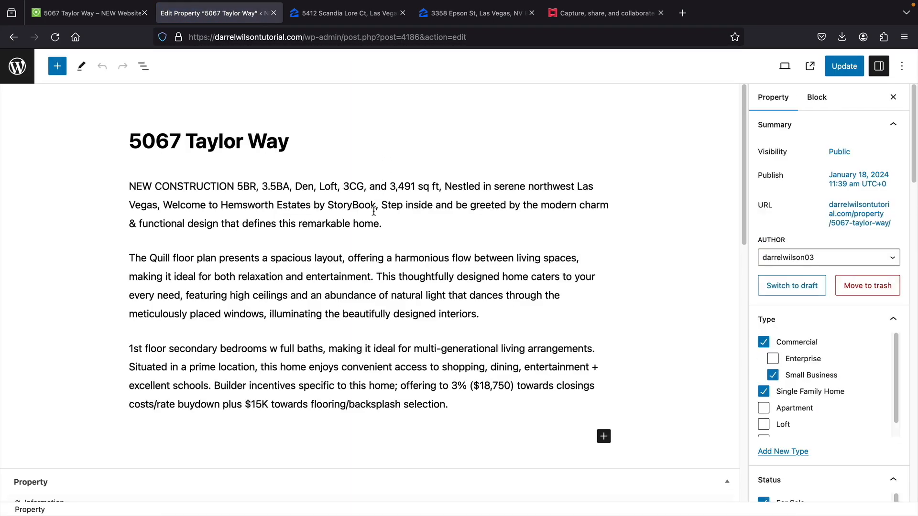
{"action": "left_click", "coordinate": [840, 153]}
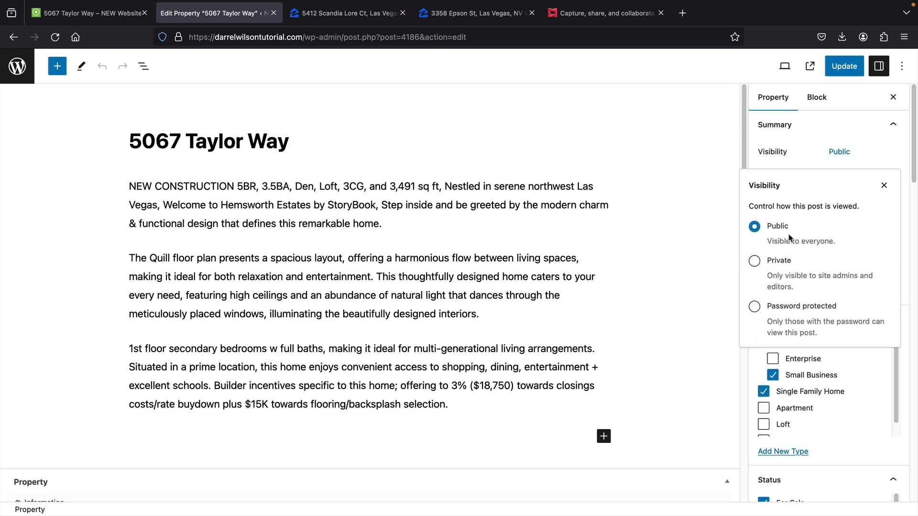
{"action": "left_click", "coordinate": [755, 262]}
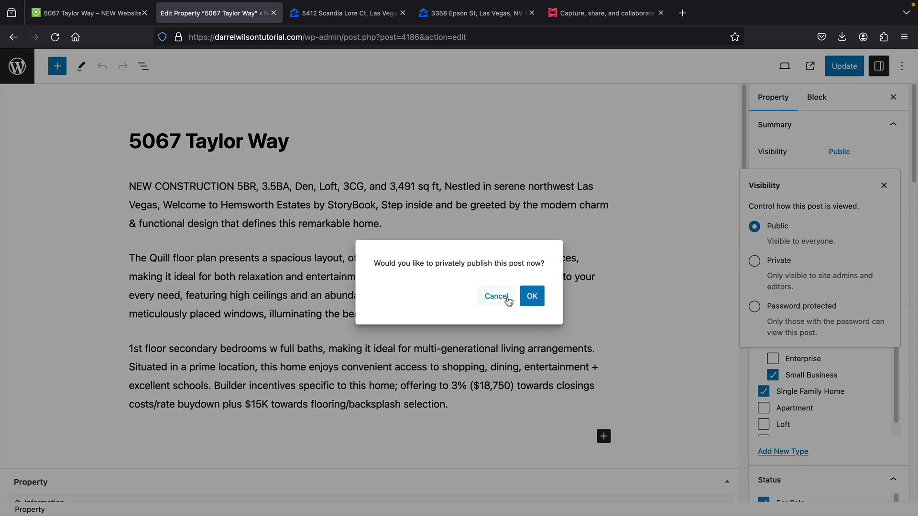
{"action": "left_click", "coordinate": [496, 296]}
{"action": "left_click", "coordinate": [884, 185]}
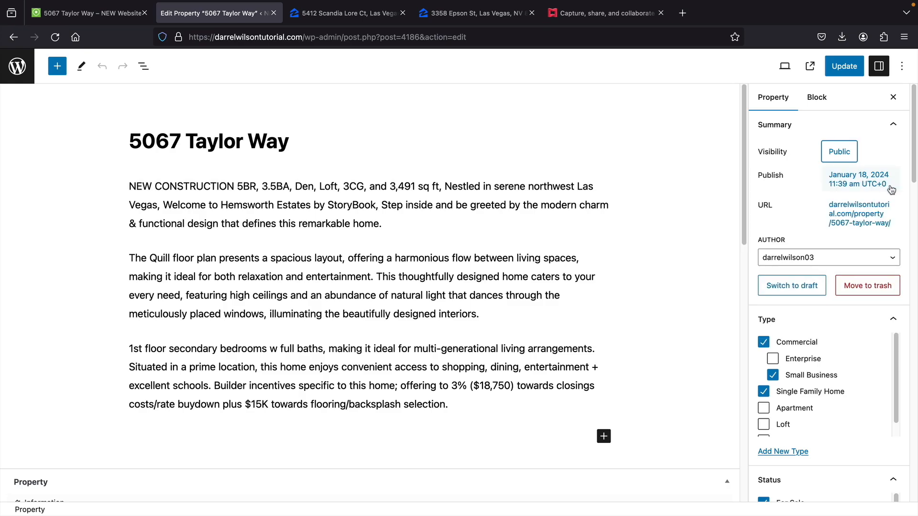
Switch the listing to draft, confirm it, and return to the Properties list.
{"action": "left_click", "coordinate": [795, 292]}
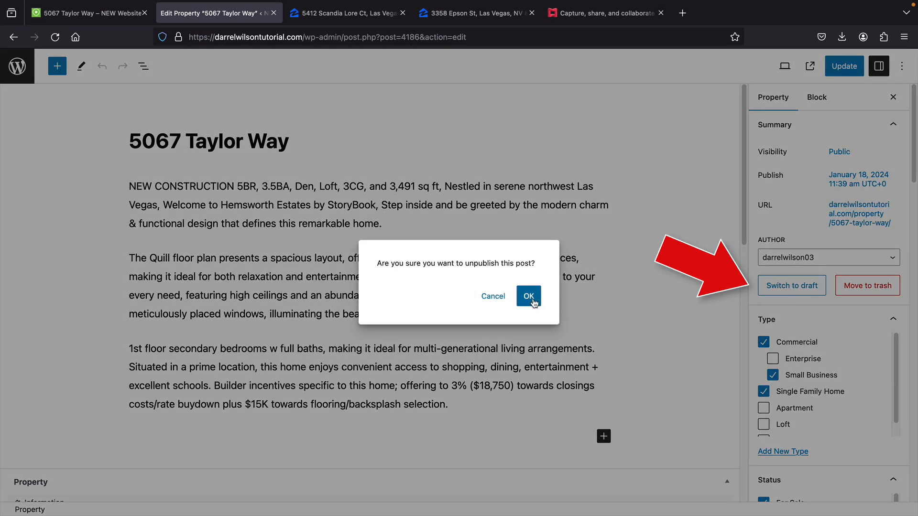
{"action": "left_click", "coordinate": [528, 296]}
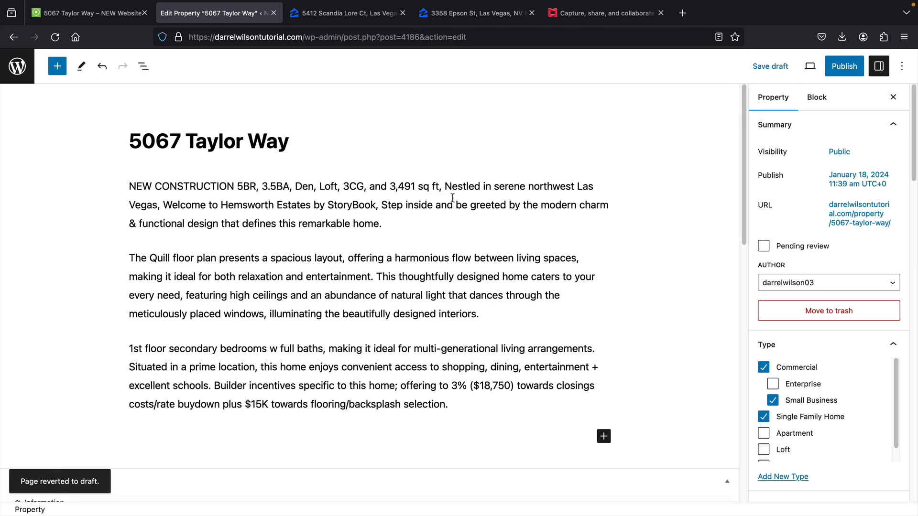
{"action": "left_click", "coordinate": [16, 69]}
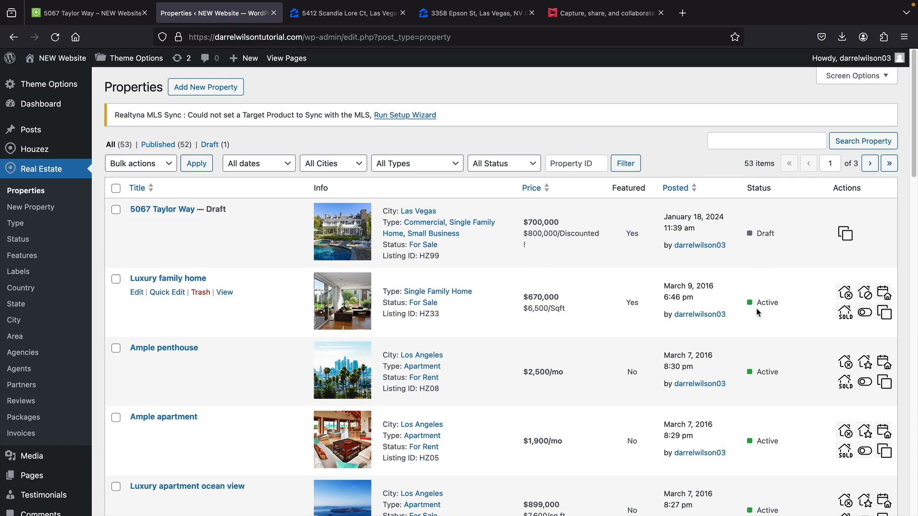
Run a live site search showing 52 results, then go back to the Dashboard.
{"action": "left_click", "coordinate": [67, 82]}
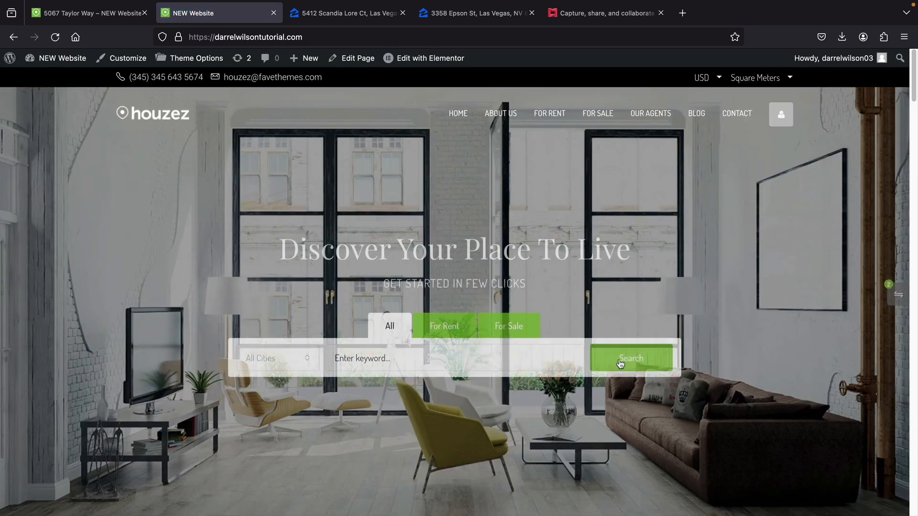
{"action": "left_click", "coordinate": [626, 357]}
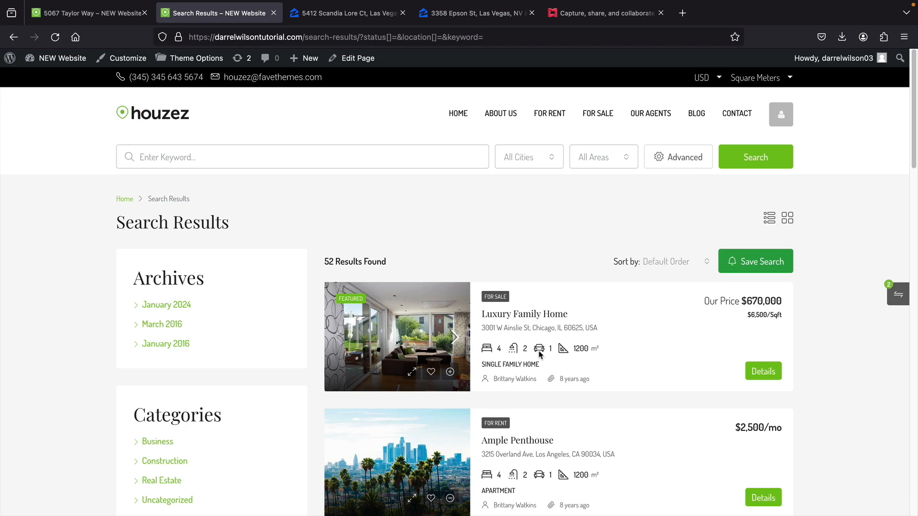
{"action": "mouse_move", "coordinate": [60, 58]}
{"action": "left_click", "coordinate": [63, 83]}
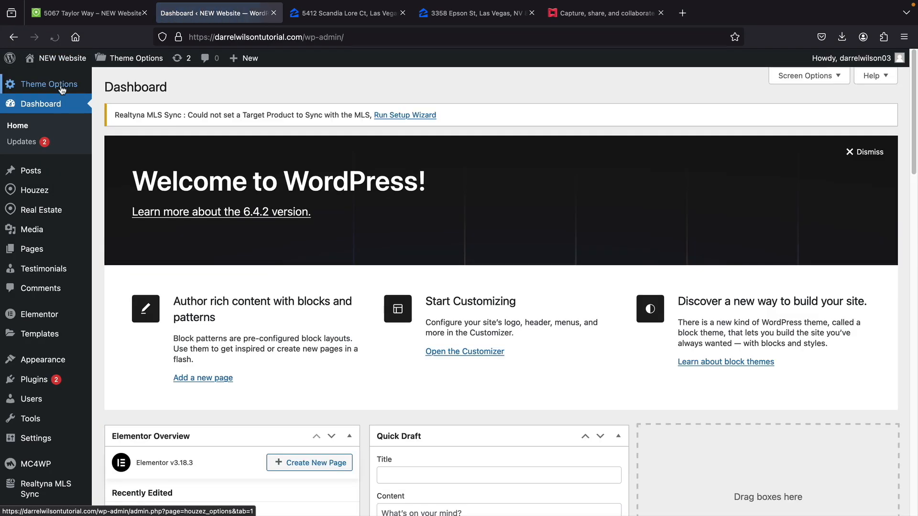
In Real Estate > Properties, put the Luxury family home listing On Hold.
{"action": "mouse_move", "coordinate": [44, 213]}
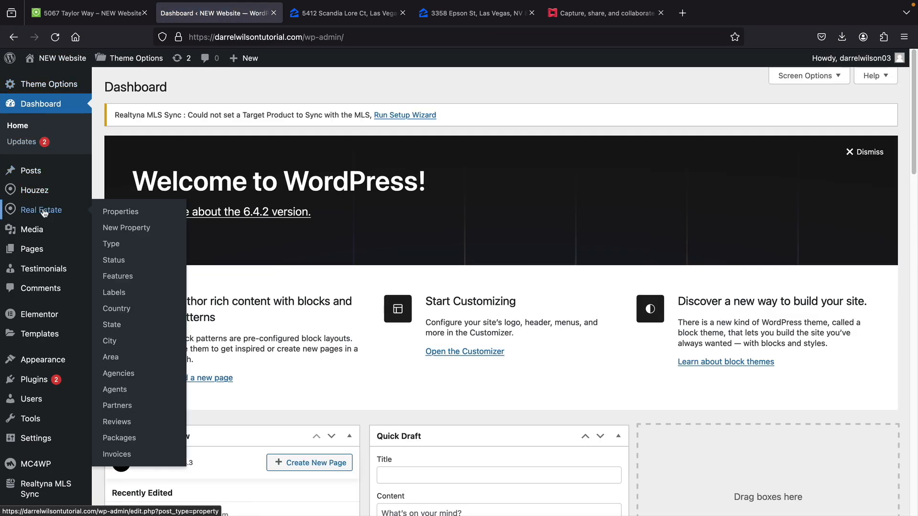
{"action": "left_click", "coordinate": [118, 213]}
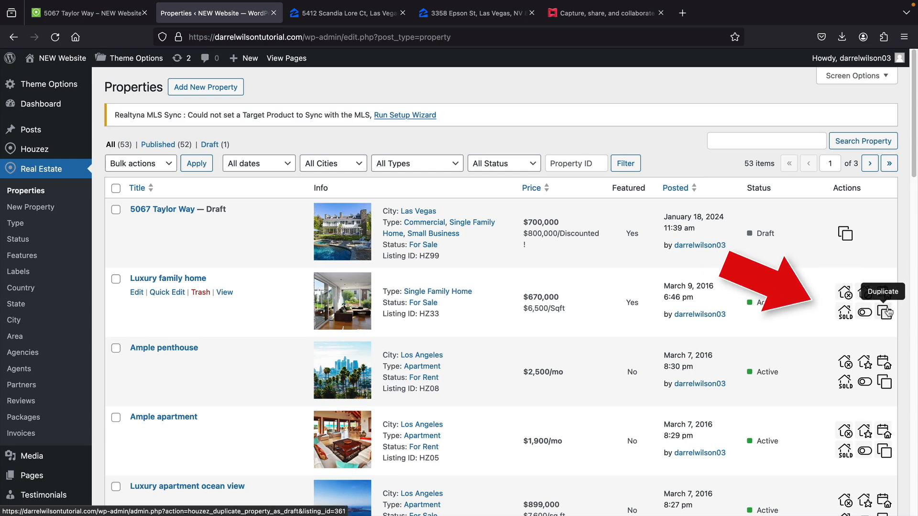
{"action": "left_click", "coordinate": [865, 314]}
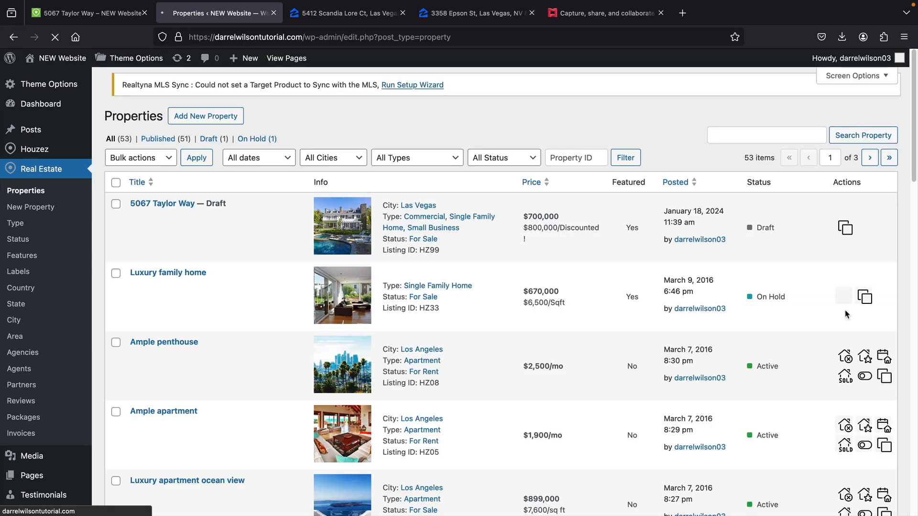
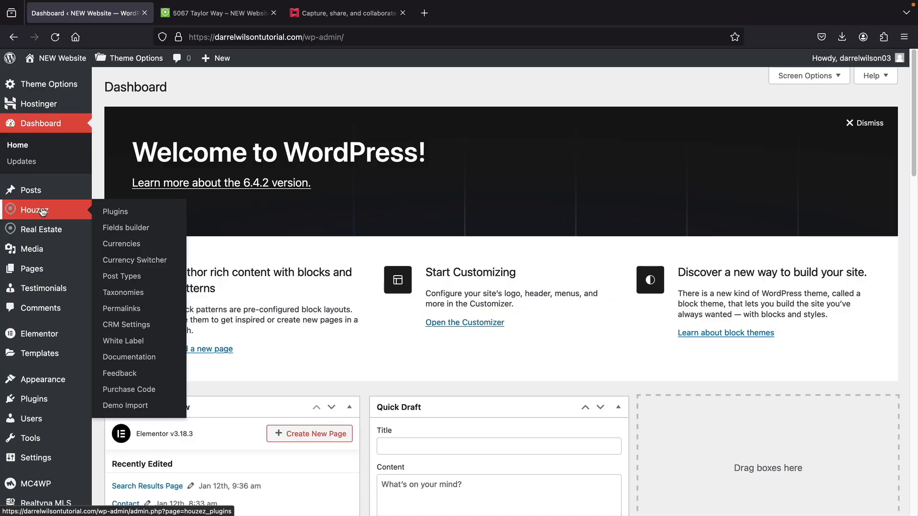
Browse the Houzez plugins list, then open the empty Fields Builder page.
{"action": "left_click", "coordinate": [33, 214]}
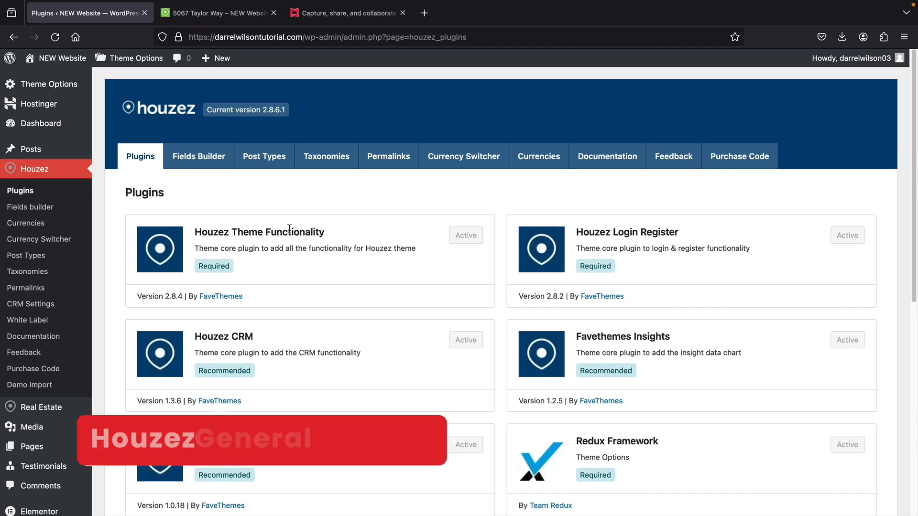
{"action": "left_click", "coordinate": [39, 172]}
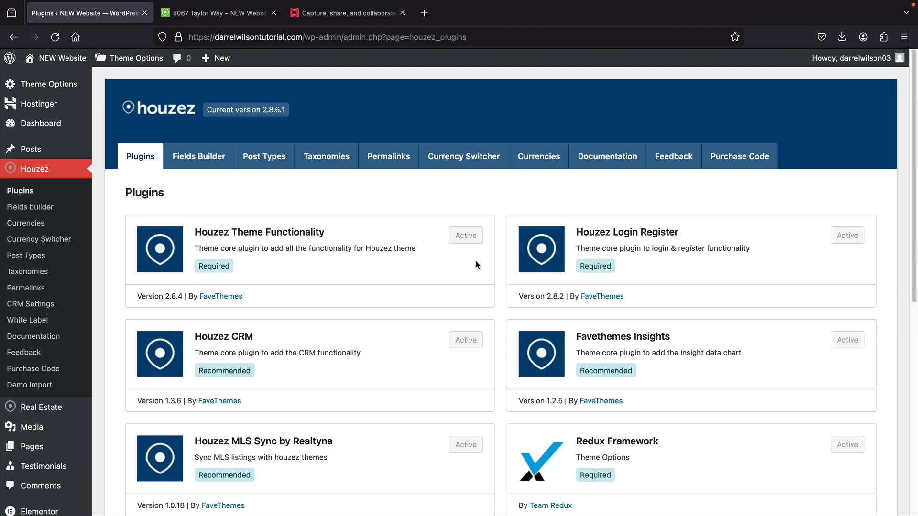
{"action": "scroll", "coordinate": [470, 269], "scroll_direction": "down", "scroll_amount": 6}
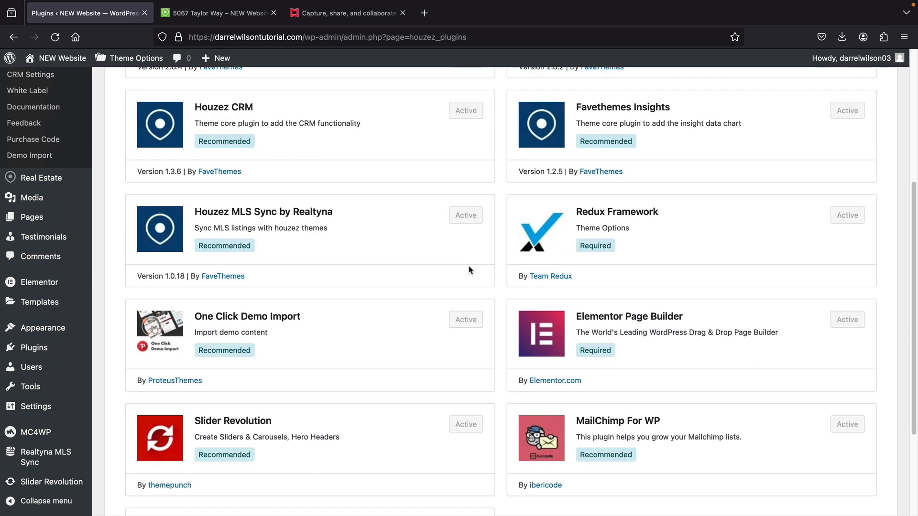
{"action": "scroll", "coordinate": [470, 269], "scroll_direction": "down", "scroll_amount": 3}
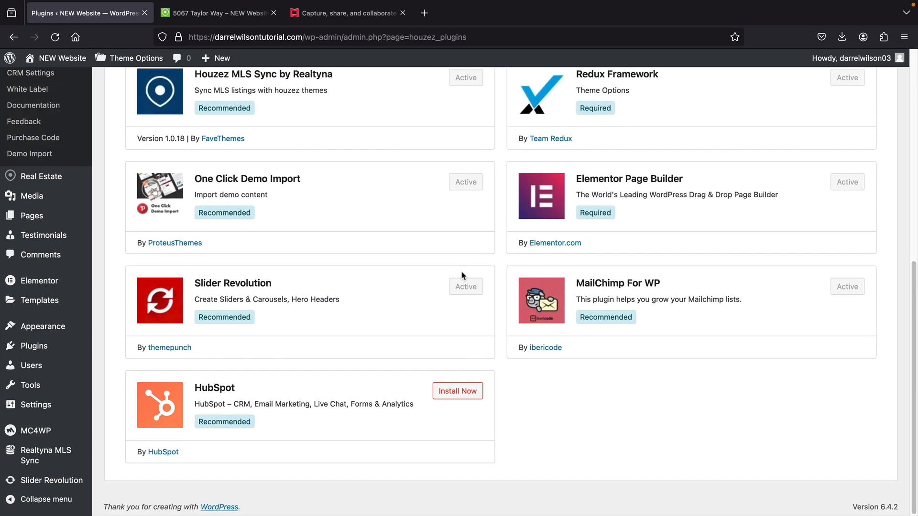
{"action": "scroll", "coordinate": [455, 283], "scroll_direction": "up", "scroll_amount": 5}
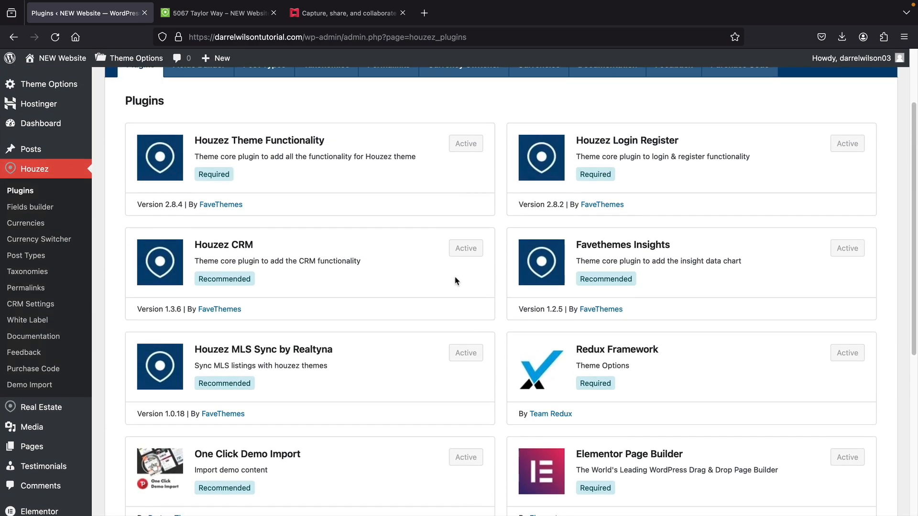
{"action": "scroll", "coordinate": [455, 281], "scroll_direction": "up", "scroll_amount": 1}
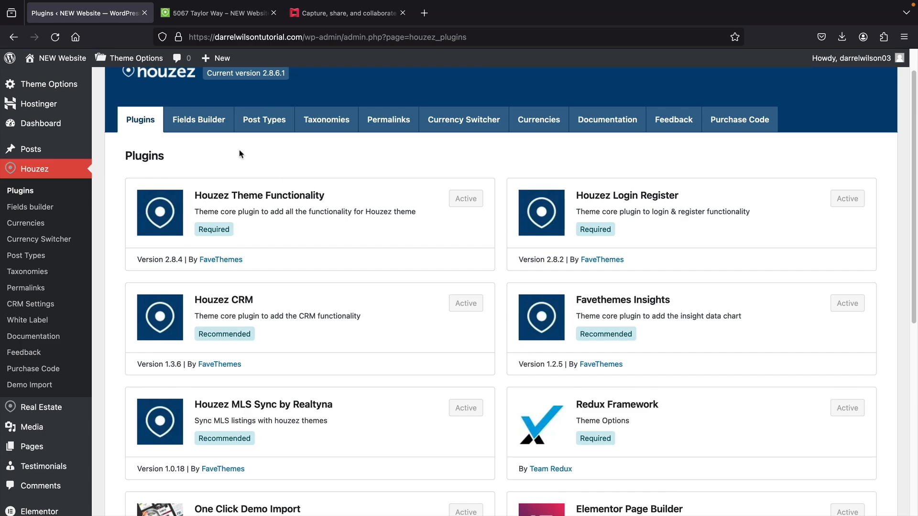
{"action": "left_click", "coordinate": [199, 124]}
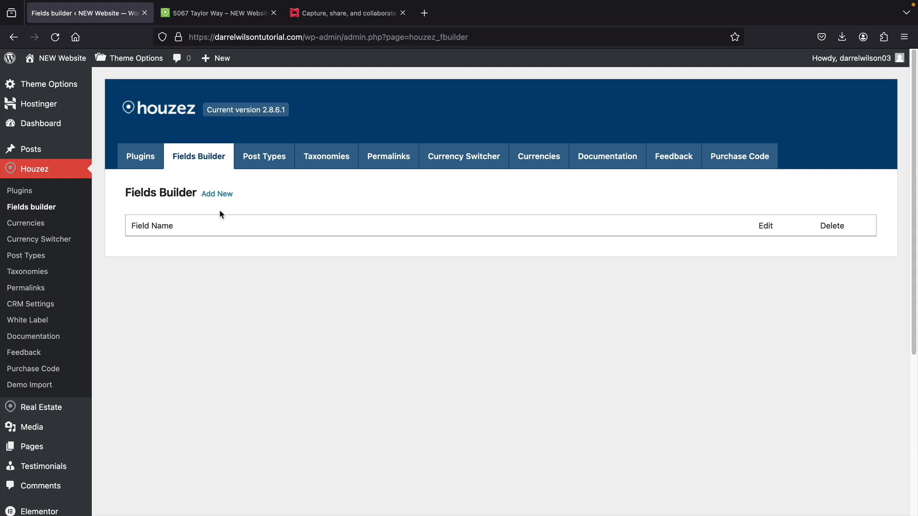
Review the Houzez custom post types, keeping Agents Enabled, then go to Taxonomies.
{"action": "left_click", "coordinate": [252, 165]}
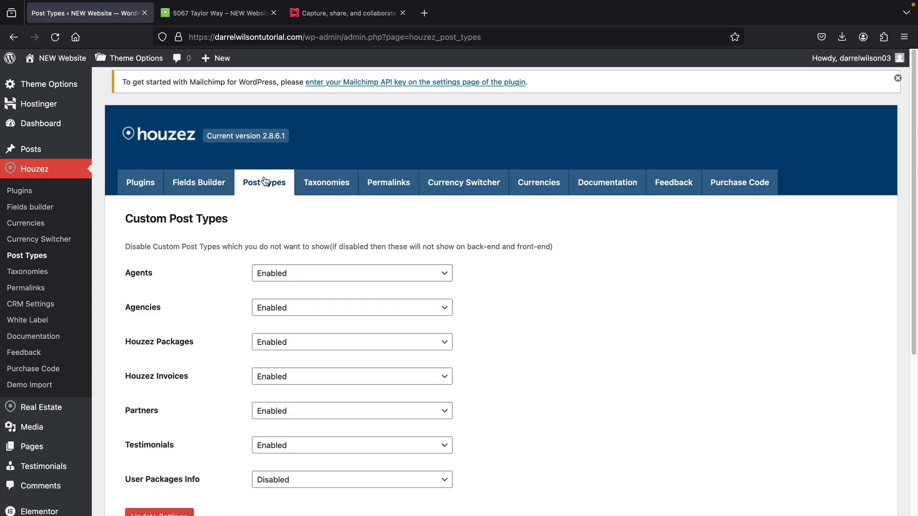
{"action": "scroll", "coordinate": [244, 197], "scroll_direction": "down", "scroll_amount": 2}
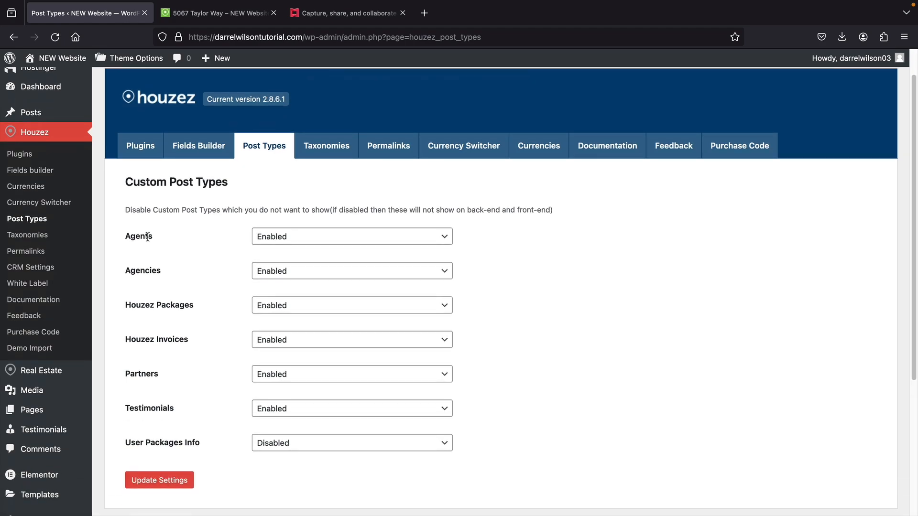
{"action": "left_click", "coordinate": [292, 236]}
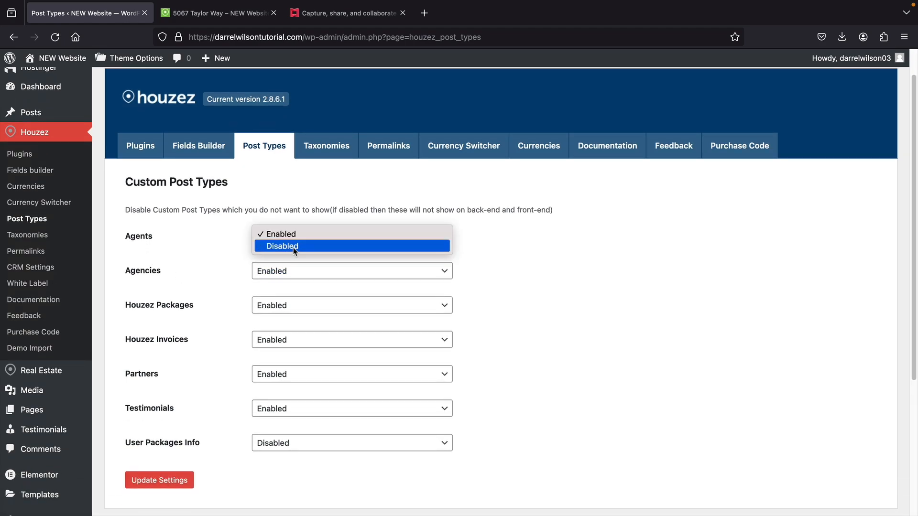
{"action": "left_click", "coordinate": [297, 235]}
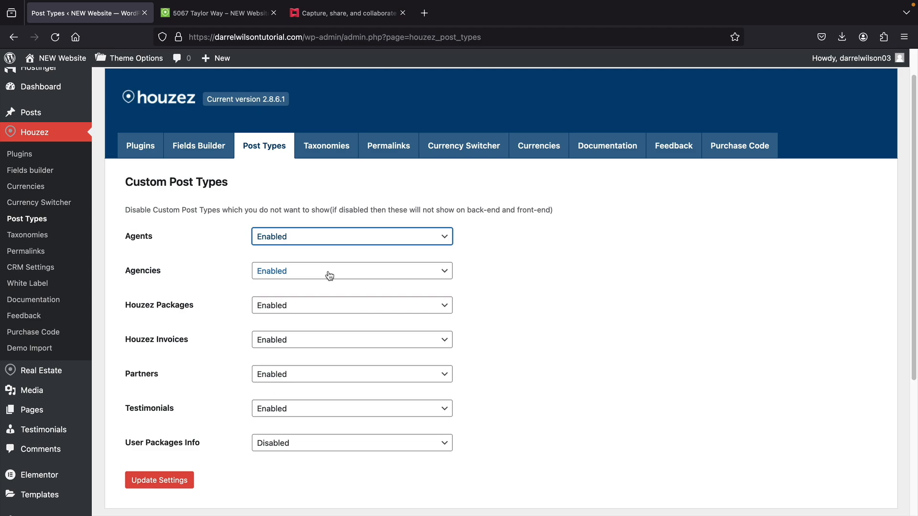
{"action": "left_click", "coordinate": [175, 321]}
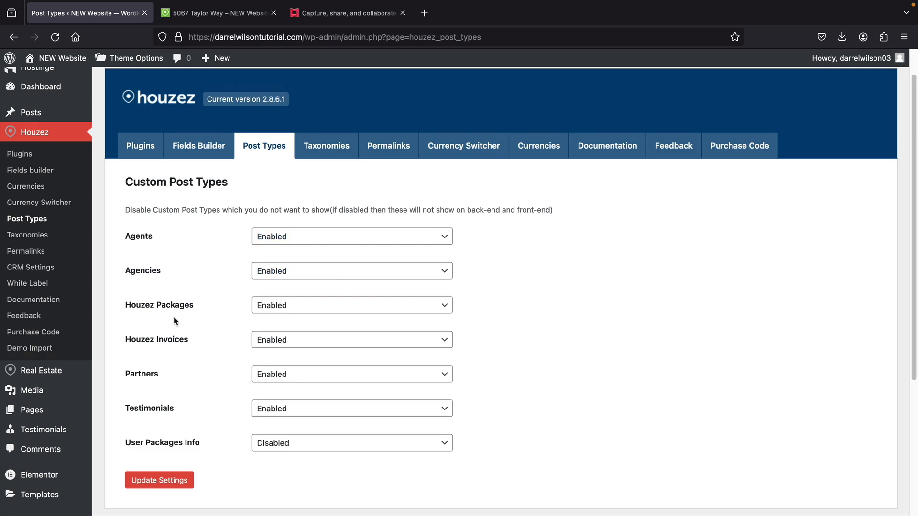
{"action": "left_click", "coordinate": [321, 151]}
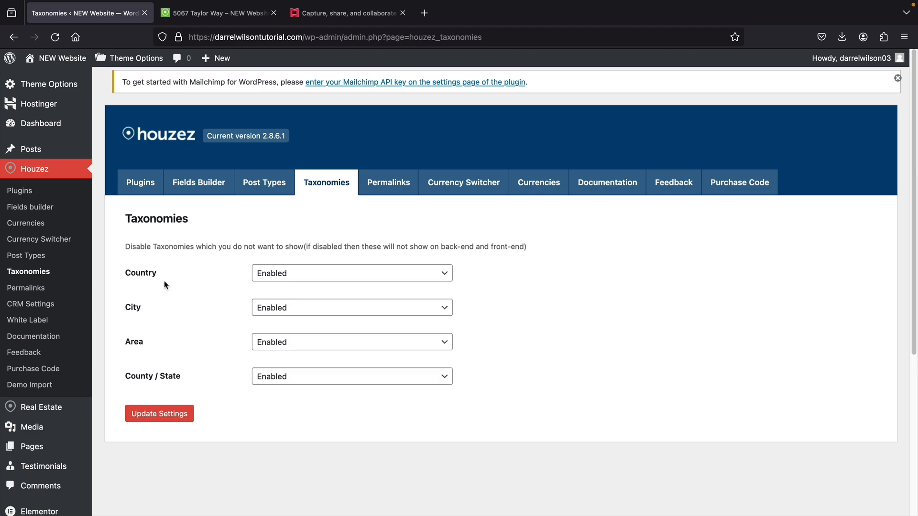
{"action": "left_click_drag", "start_coordinate": [163, 280], "coordinate": [130, 289]}
{"action": "left_click", "coordinate": [186, 353]}
{"action": "left_click", "coordinate": [273, 276]}
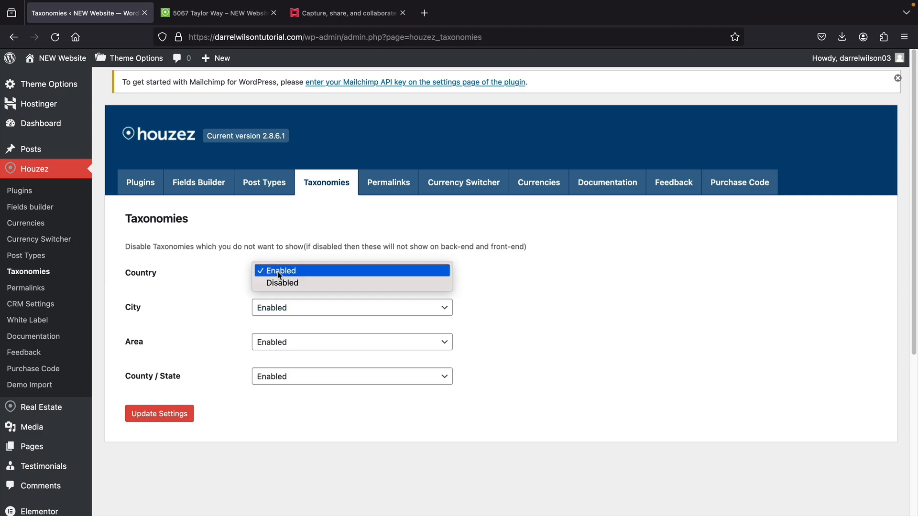
{"action": "left_click", "coordinate": [147, 273]}
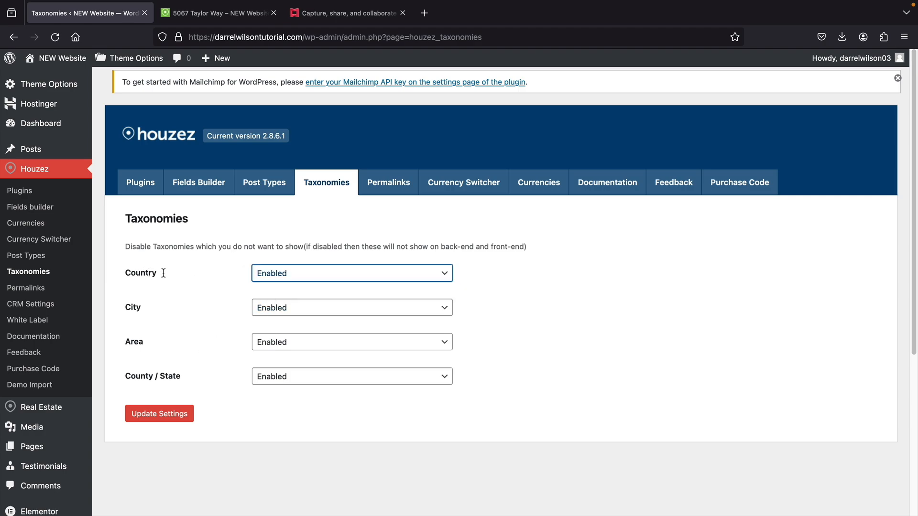
{"action": "left_click", "coordinate": [256, 273]}
{"action": "left_click", "coordinate": [265, 281]}
{"action": "left_click", "coordinate": [266, 277]}
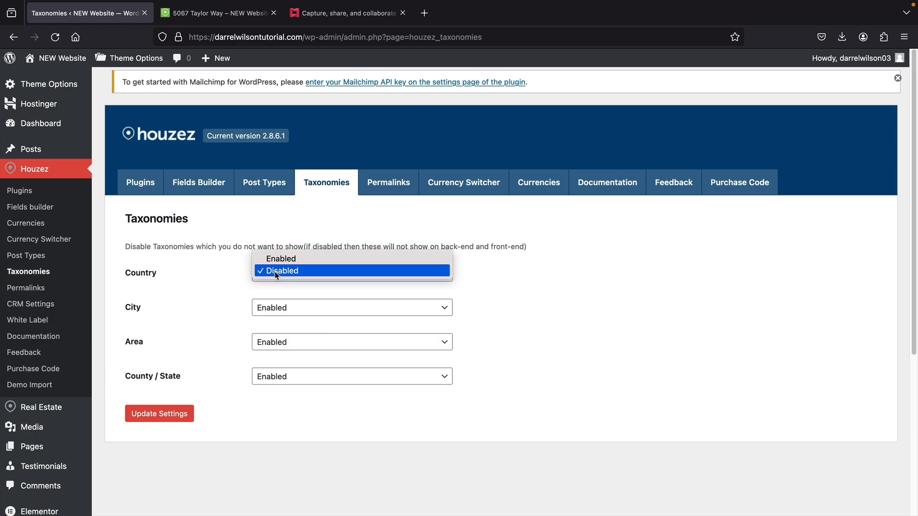
{"action": "left_click", "coordinate": [286, 261]}
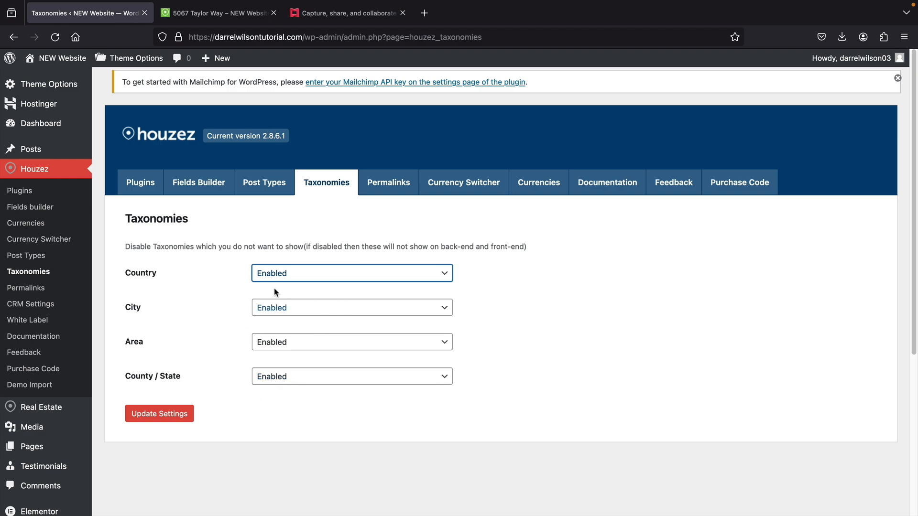
{"action": "left_click", "coordinate": [390, 188]}
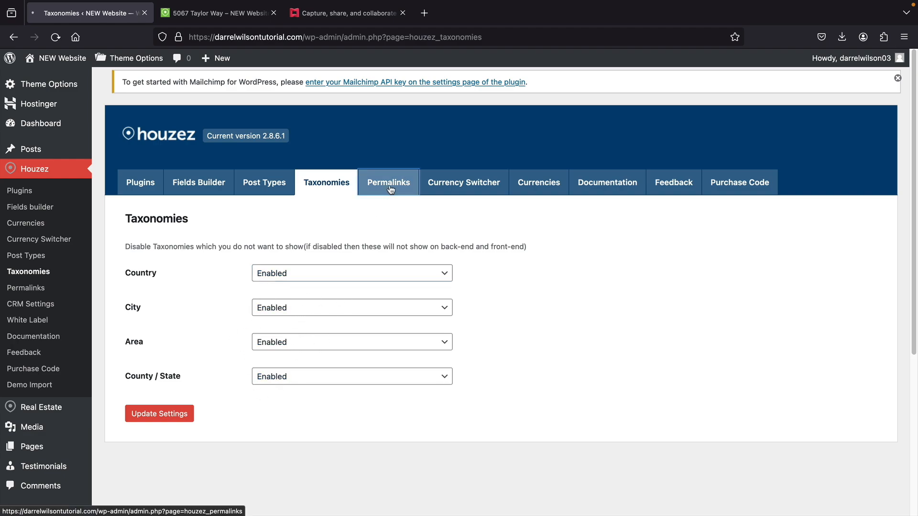
Scroll through the property permalink slug fields, then go to Currency Switcher settings.
{"action": "scroll", "coordinate": [365, 251], "scroll_direction": "down", "scroll_amount": 2}
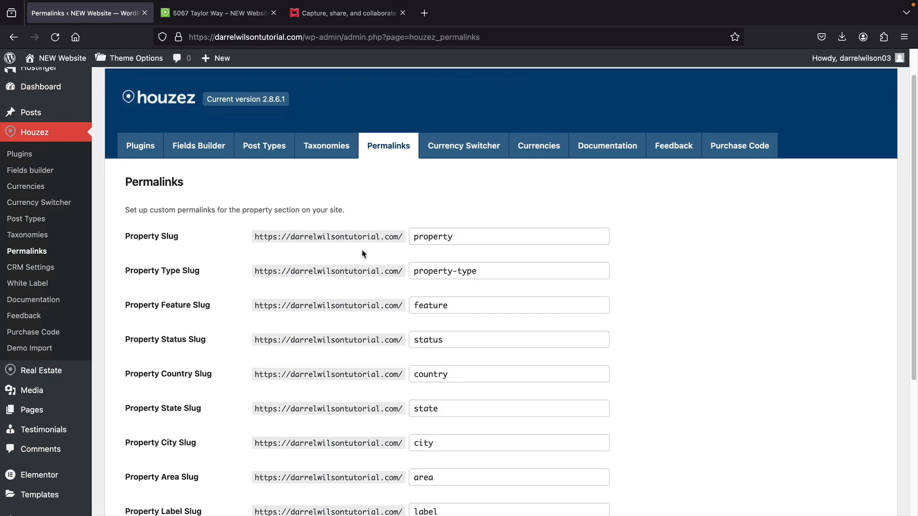
{"action": "scroll", "coordinate": [361, 261], "scroll_direction": "down", "scroll_amount": 1}
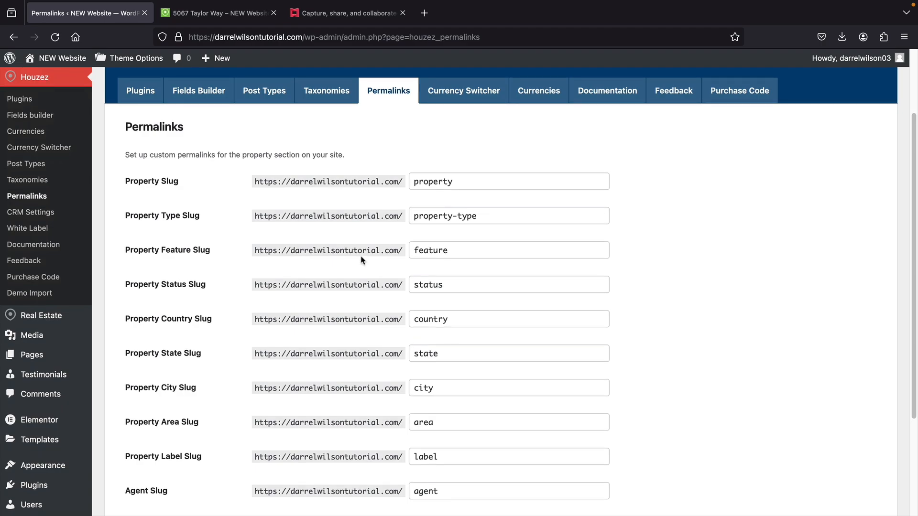
{"action": "scroll", "coordinate": [362, 261], "scroll_direction": "down", "scroll_amount": 1}
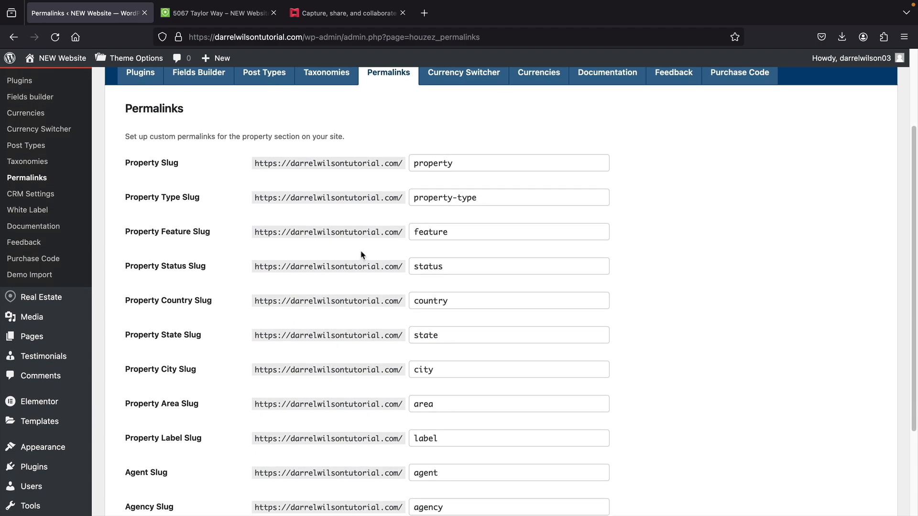
{"action": "scroll", "coordinate": [363, 254], "scroll_direction": "down", "scroll_amount": 5}
{"action": "scroll", "coordinate": [361, 261], "scroll_direction": "up", "scroll_amount": 5}
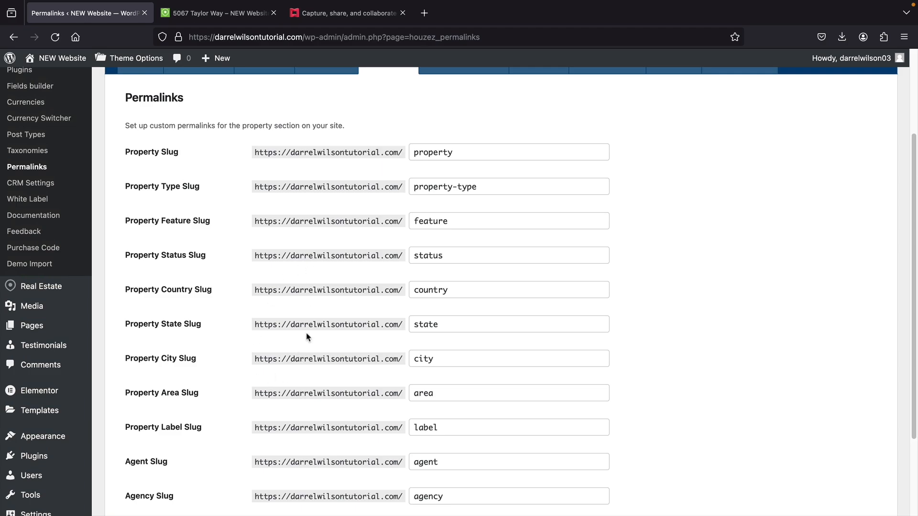
{"action": "scroll", "coordinate": [308, 340], "scroll_direction": "up", "scroll_amount": 3}
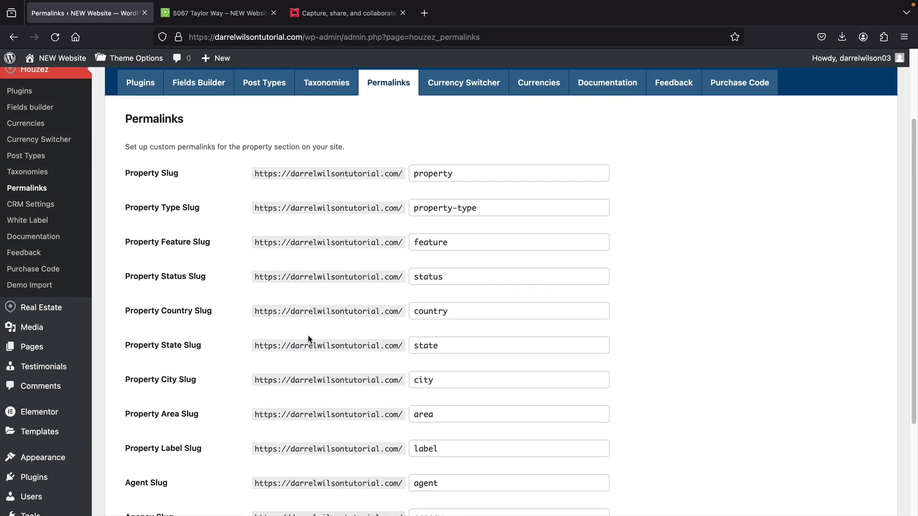
{"action": "scroll", "coordinate": [308, 340], "scroll_direction": "up", "scroll_amount": 1}
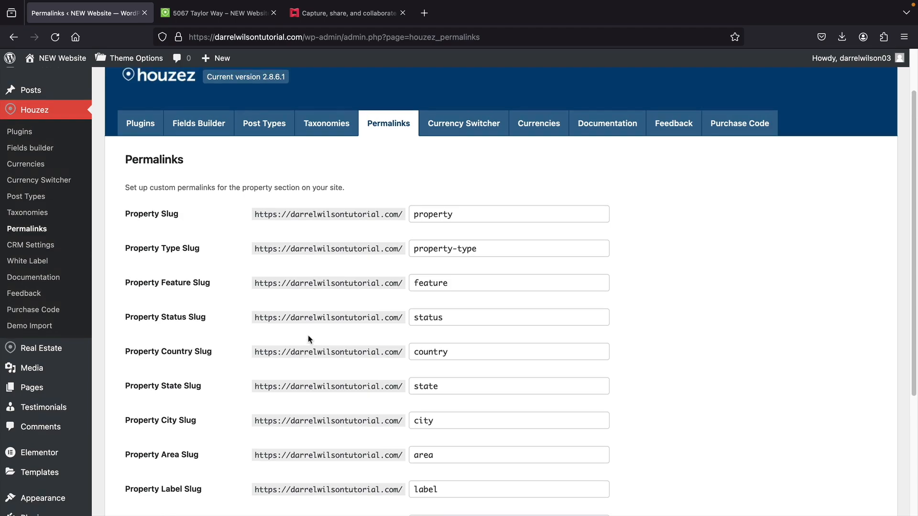
{"action": "left_click", "coordinate": [459, 145]}
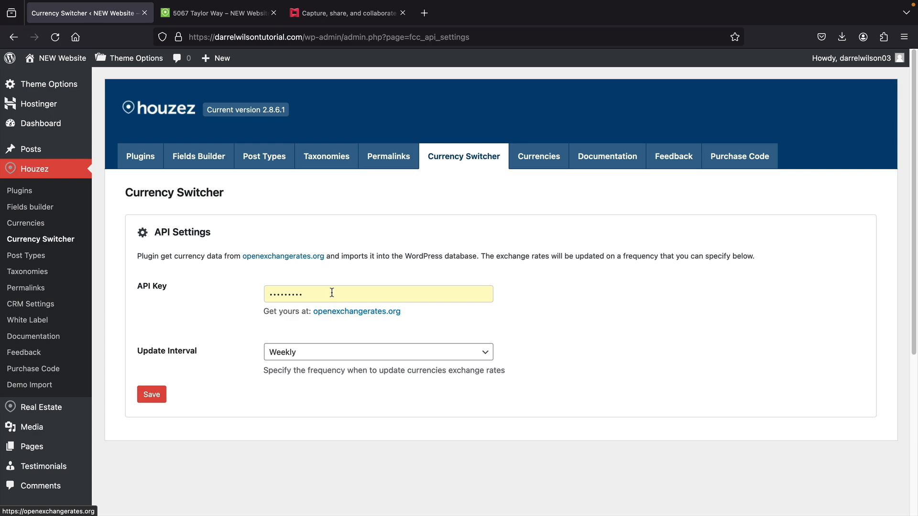
Select the stored API key value, then go to the empty Currencies list.
{"action": "left_click_drag", "start_coordinate": [332, 294], "coordinate": [267, 294]}
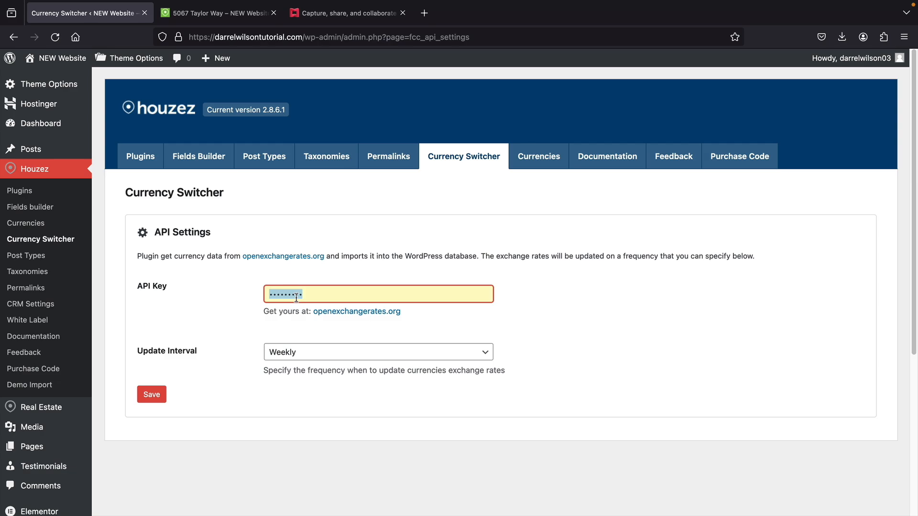
{"action": "left_click", "coordinate": [542, 160]}
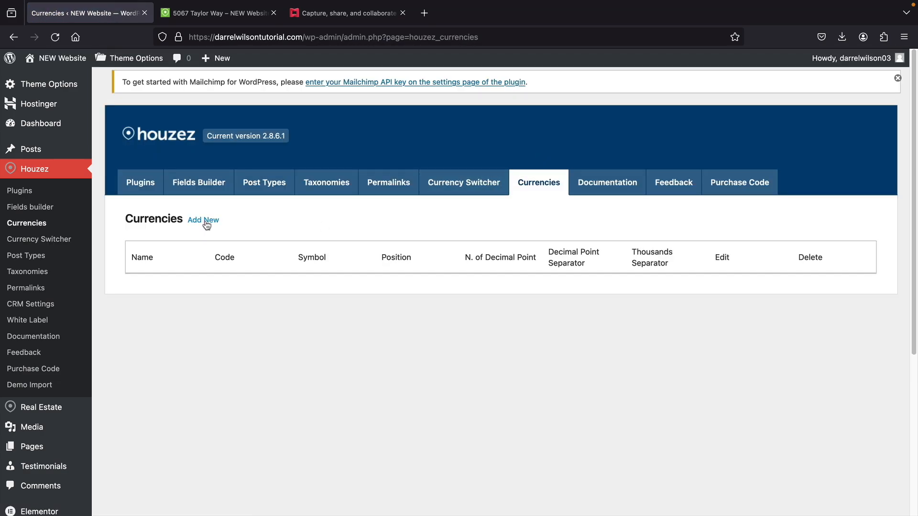
Start a new currency named Thai Baht with code Baht and symbol $.
{"action": "left_click", "coordinate": [205, 220]}
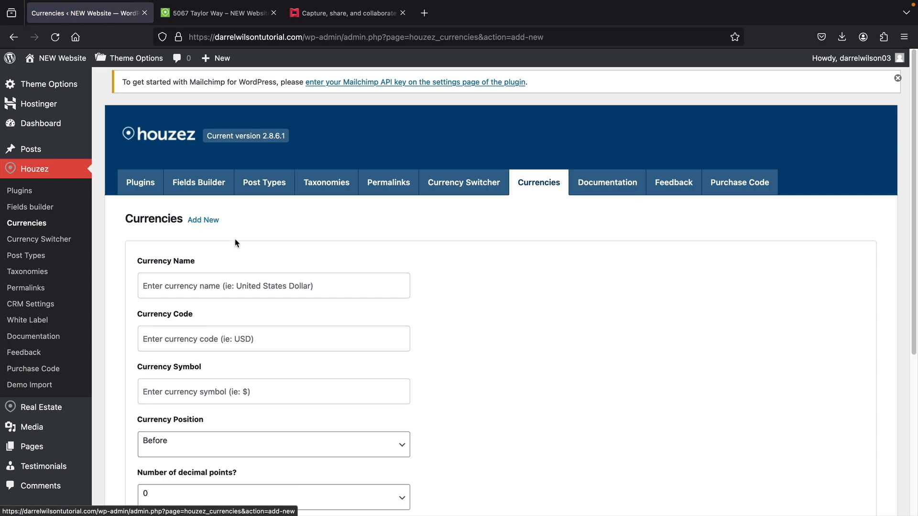
{"action": "scroll", "coordinate": [225, 241], "scroll_direction": "down", "scroll_amount": 1}
{"action": "left_click", "coordinate": [236, 263]}
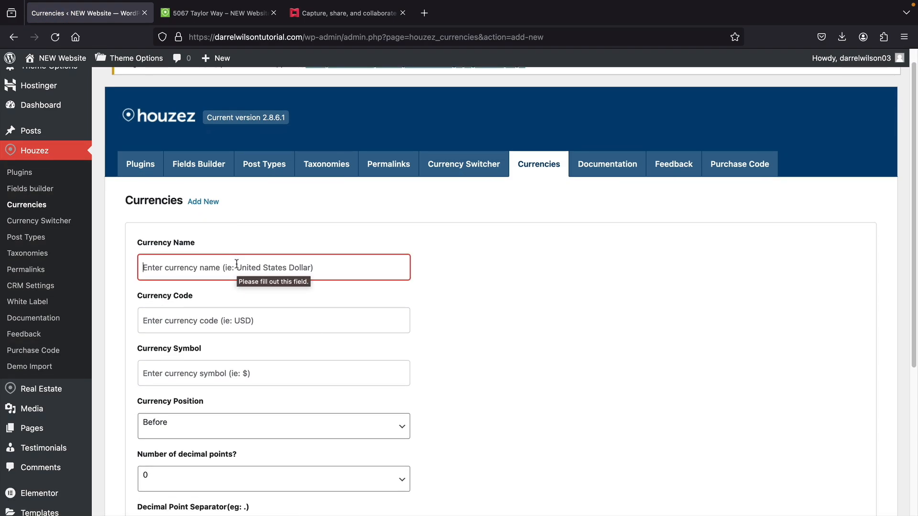
{"action": "scroll", "coordinate": [237, 264], "scroll_direction": "down", "scroll_amount": 1}
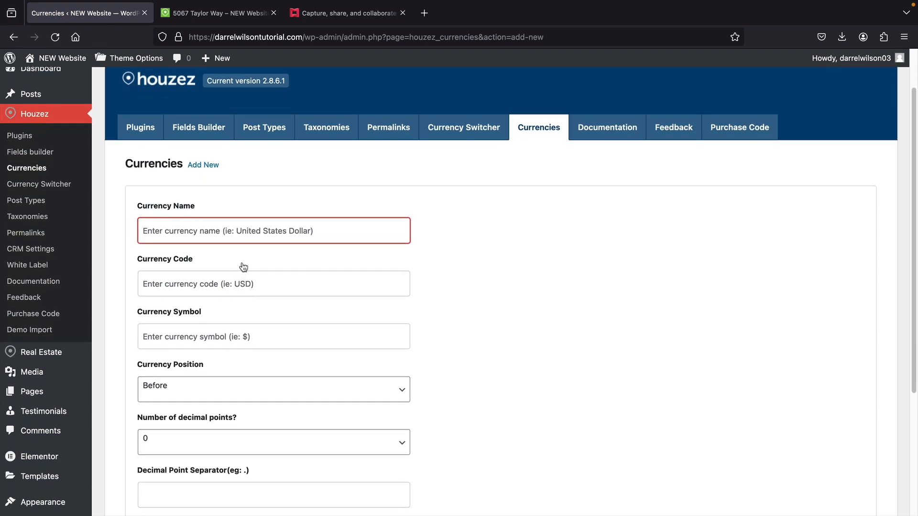
{"action": "type", "text": "Thai"}
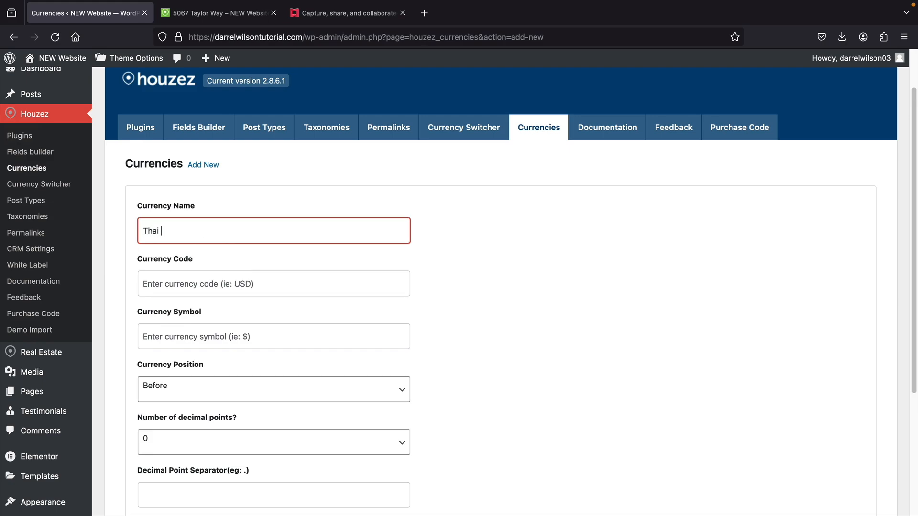
{"action": "type", "text": " Baht"}
{"action": "key", "text": "Tab"}
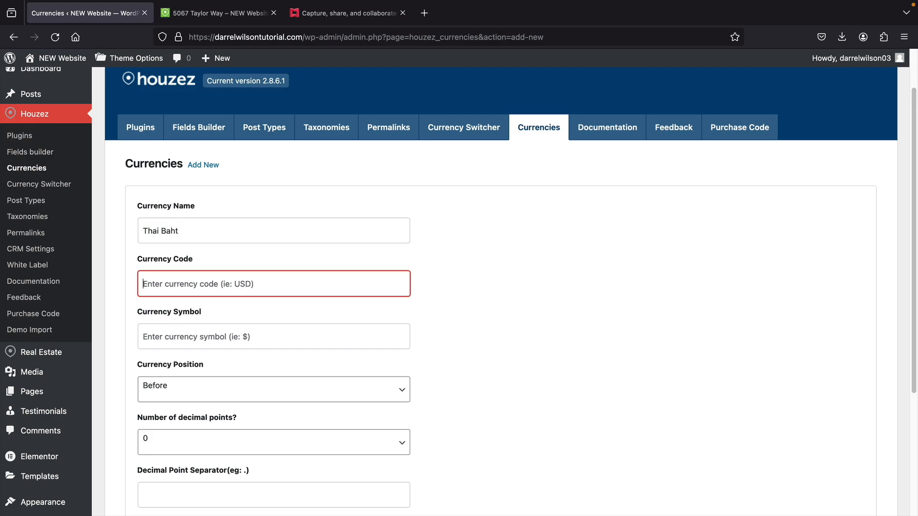
{"action": "type", "text": "B"}
{"action": "key", "text": "BackSpace"}
{"action": "type", "text": "Baht"}
{"action": "key", "text": "Tab"}
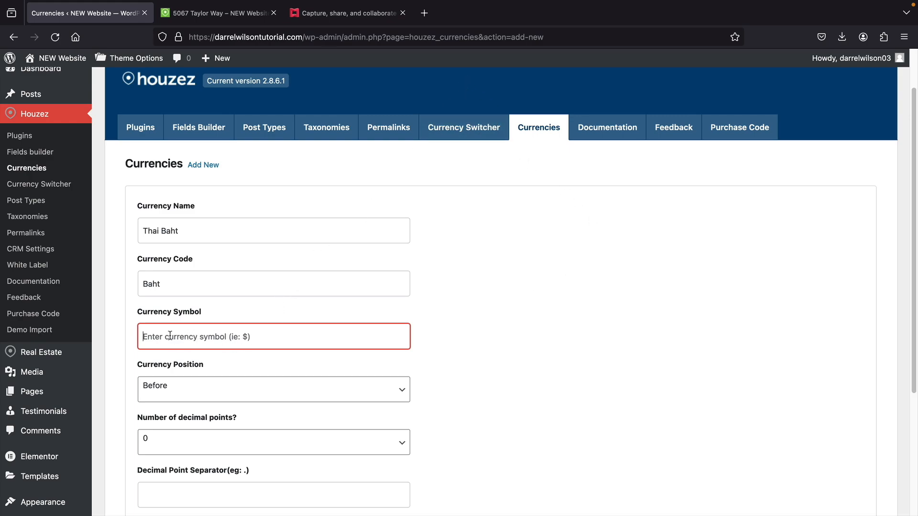
{"action": "type", "text": "$"}
Place the symbol before, use 0 decimals and '.' and ',' separators, and submit.
{"action": "scroll", "coordinate": [267, 325], "scroll_direction": "down", "scroll_amount": 3}
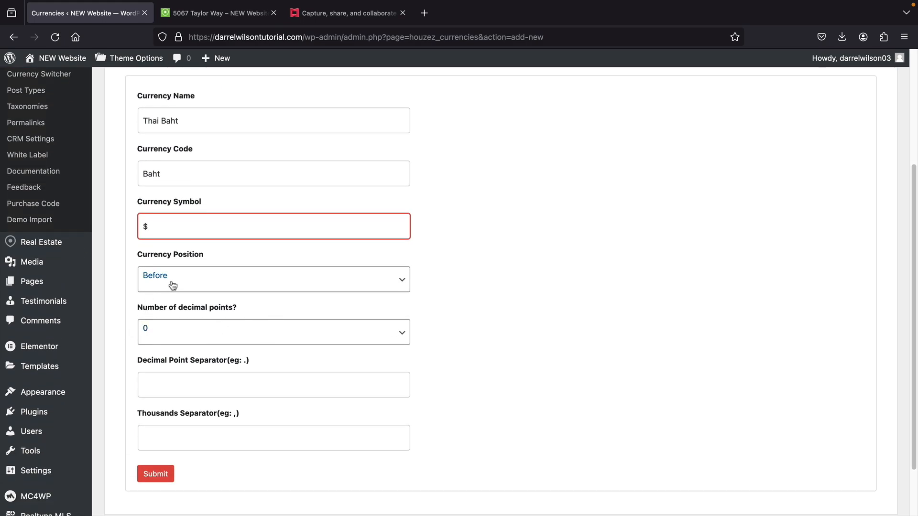
{"action": "left_click", "coordinate": [169, 285]}
{"action": "key", "text": "Escape"}
{"action": "left_click", "coordinate": [177, 333]}
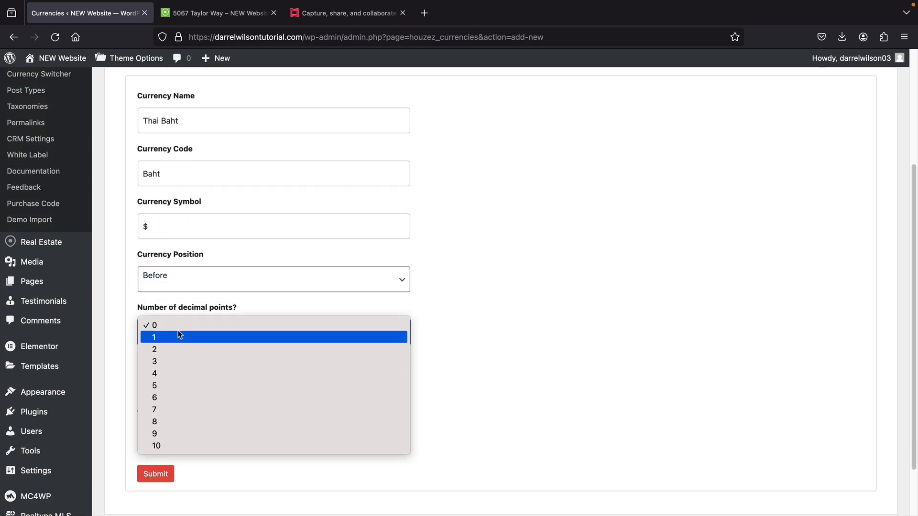
{"action": "left_click", "coordinate": [176, 322]}
{"action": "left_click", "coordinate": [171, 481]}
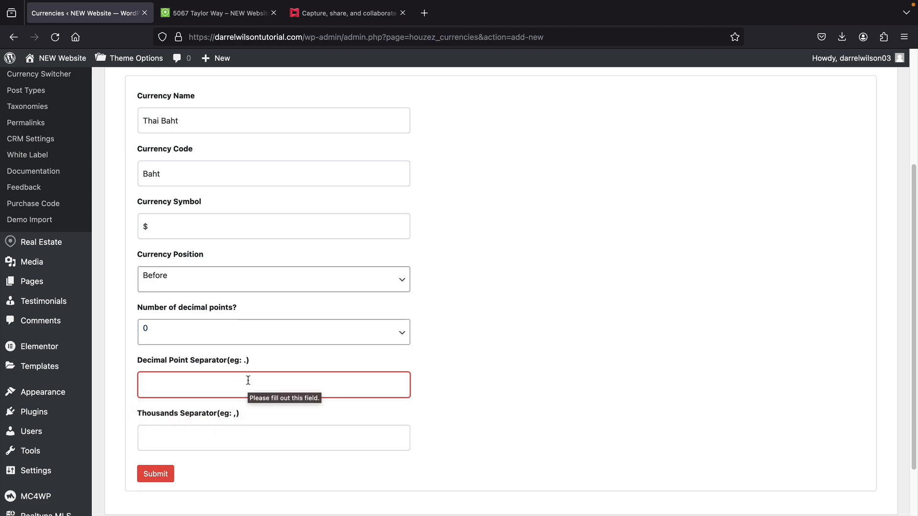
{"action": "type", "text": "."}
{"action": "left_click", "coordinate": [269, 436]}
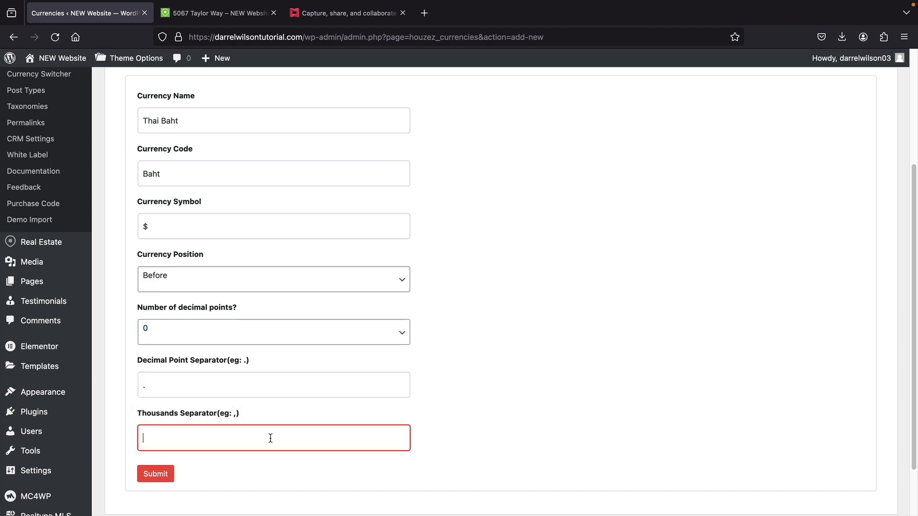
{"action": "type", "text": ","}
{"action": "left_click", "coordinate": [170, 473]}
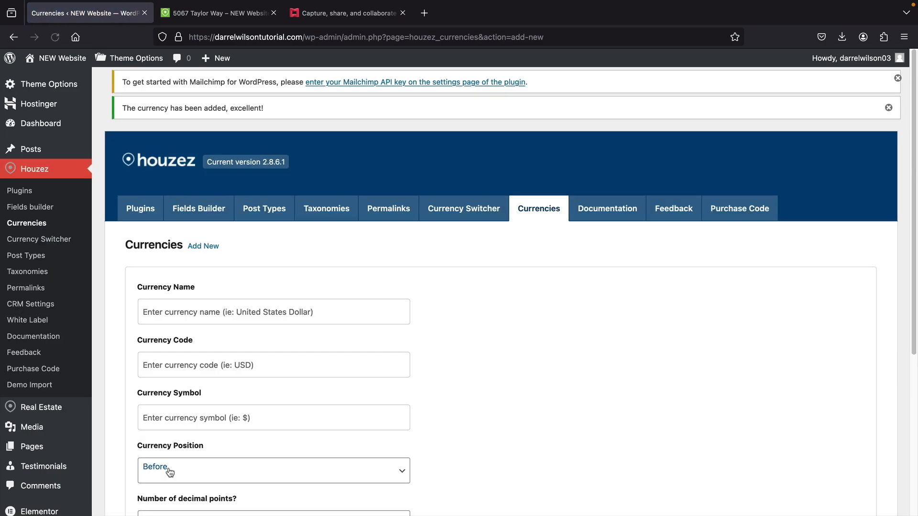
Return to the Currencies list to confirm Thai Baht is listed.
{"action": "scroll", "coordinate": [170, 472], "scroll_direction": "down", "scroll_amount": 3}
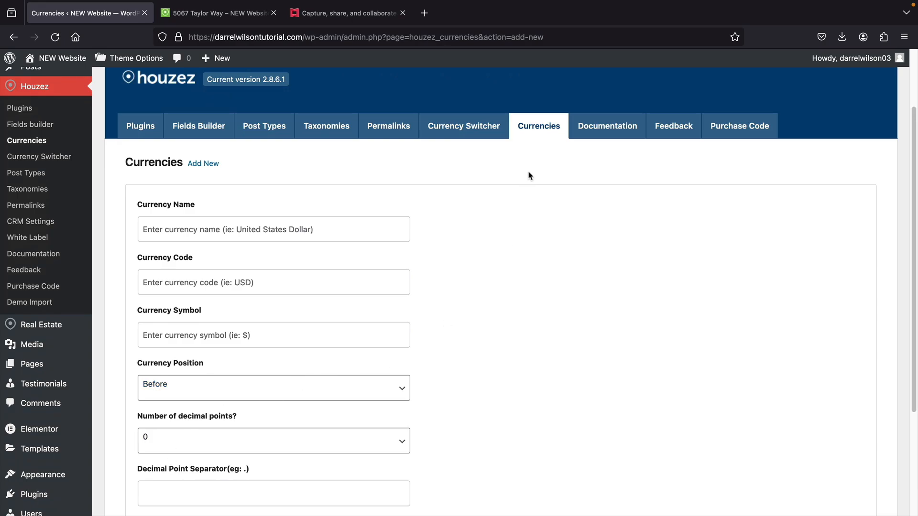
{"action": "scroll", "coordinate": [504, 192], "scroll_direction": "down", "scroll_amount": 2}
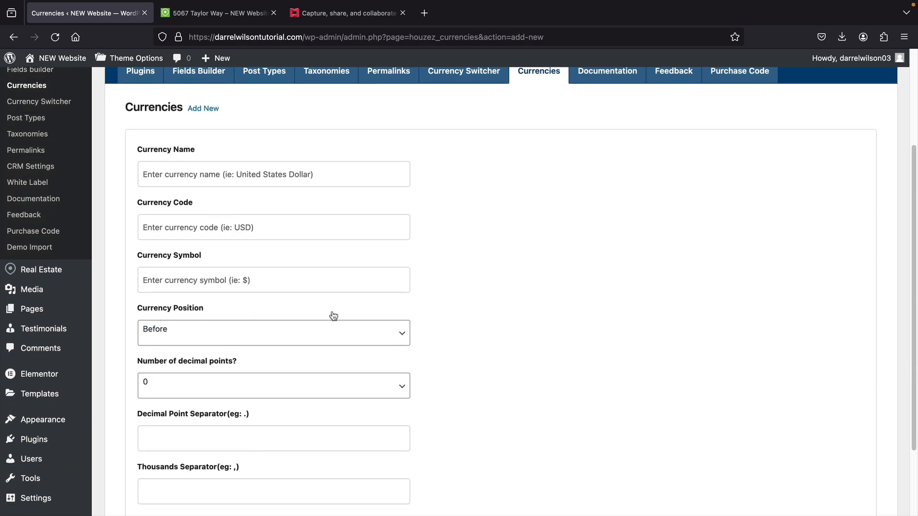
{"action": "scroll", "coordinate": [331, 313], "scroll_direction": "up", "scroll_amount": 4}
{"action": "left_click", "coordinate": [537, 185]}
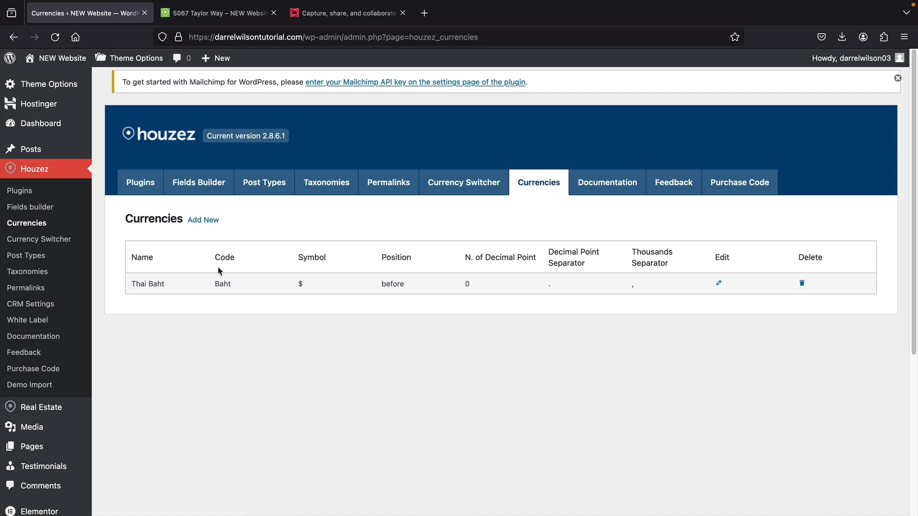
View the Houzez Documentation page, then move on to the Feedback page.
{"action": "left_click", "coordinate": [591, 192]}
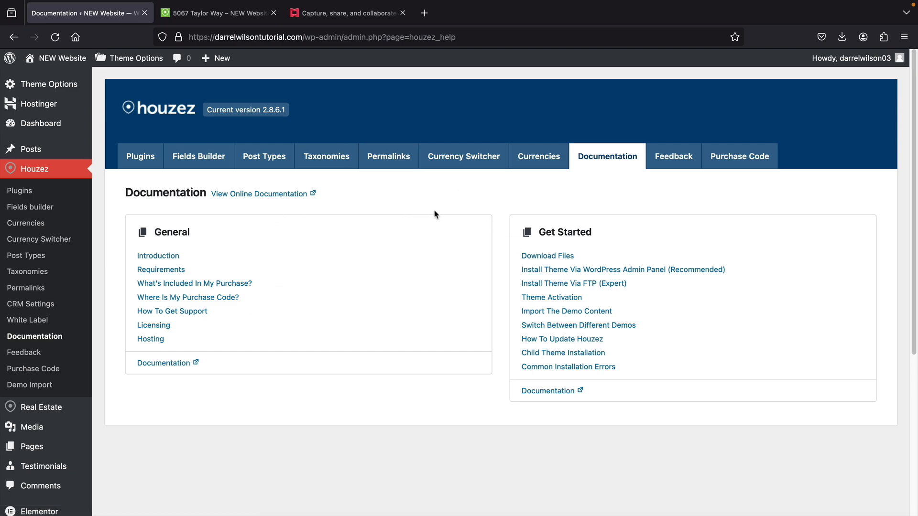
{"action": "left_click", "coordinate": [678, 160]}
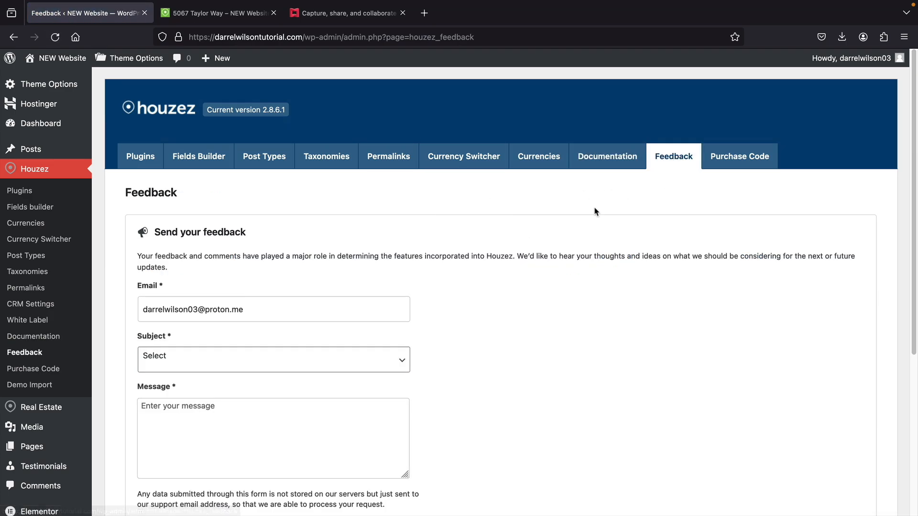
Look over the Feedback form and Purchase Code page, then return to Fields Builder.
{"action": "scroll", "coordinate": [478, 287], "scroll_direction": "down", "scroll_amount": 2}
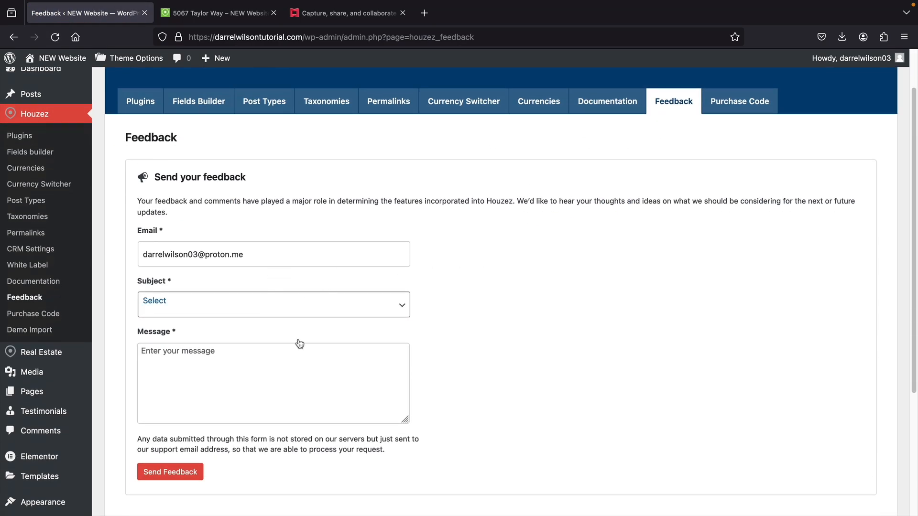
{"action": "scroll", "coordinate": [351, 345], "scroll_direction": "up", "scroll_amount": 2}
{"action": "left_click", "coordinate": [732, 156]}
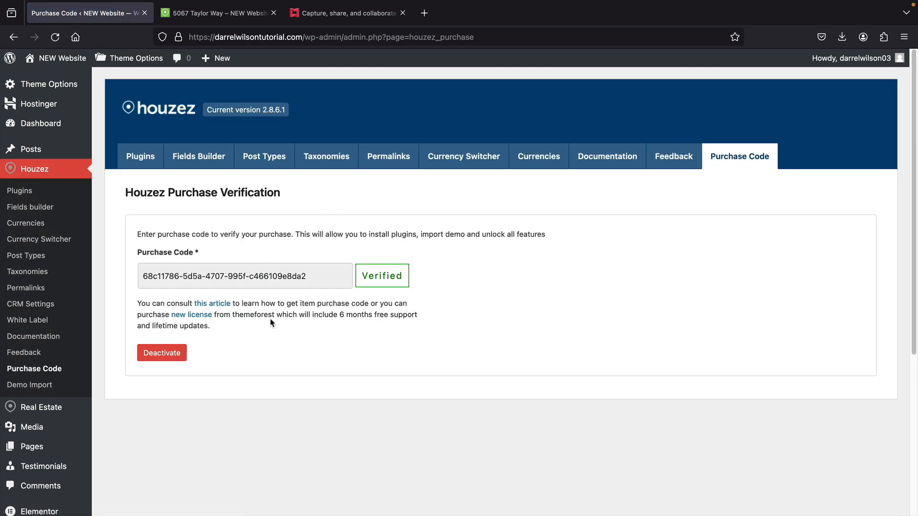
{"action": "left_click", "coordinate": [215, 166]}
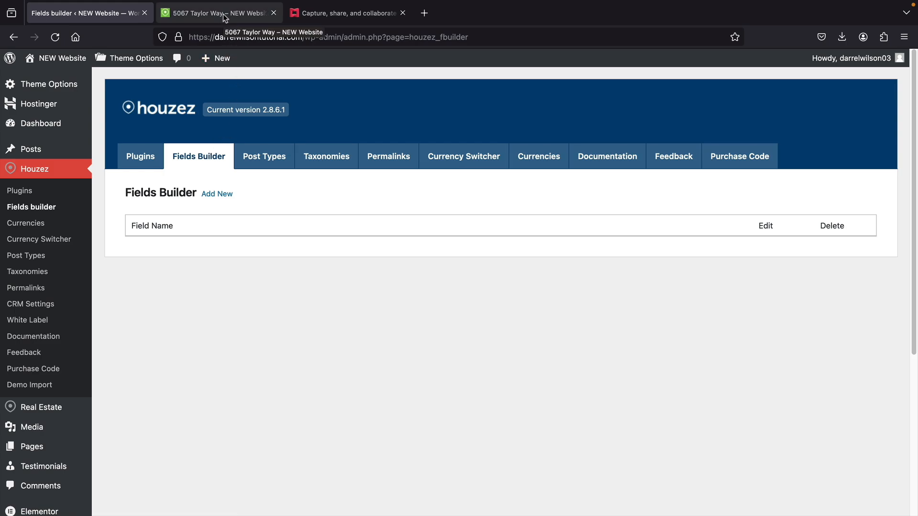
Start a new custom field named Septic Tank with placeholder 'Yes Or No?'.
{"action": "left_click", "coordinate": [216, 195]}
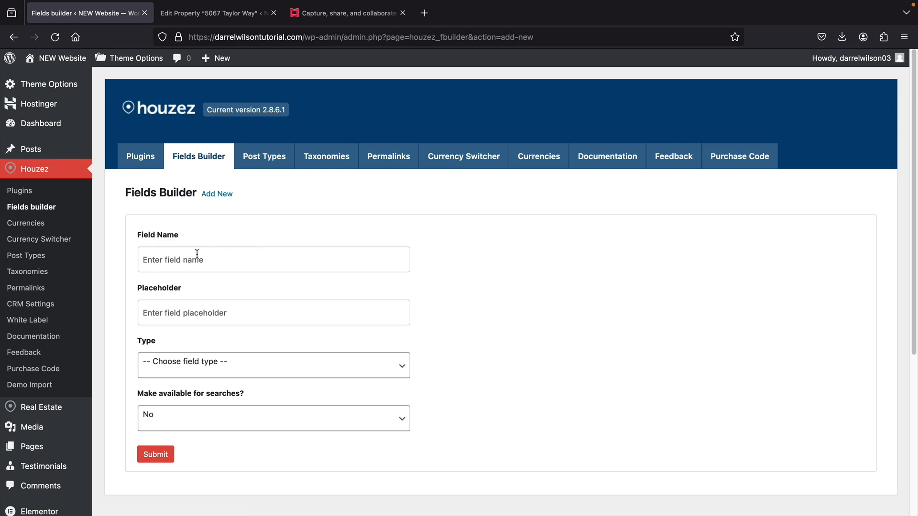
{"action": "left_click", "coordinate": [316, 256]}
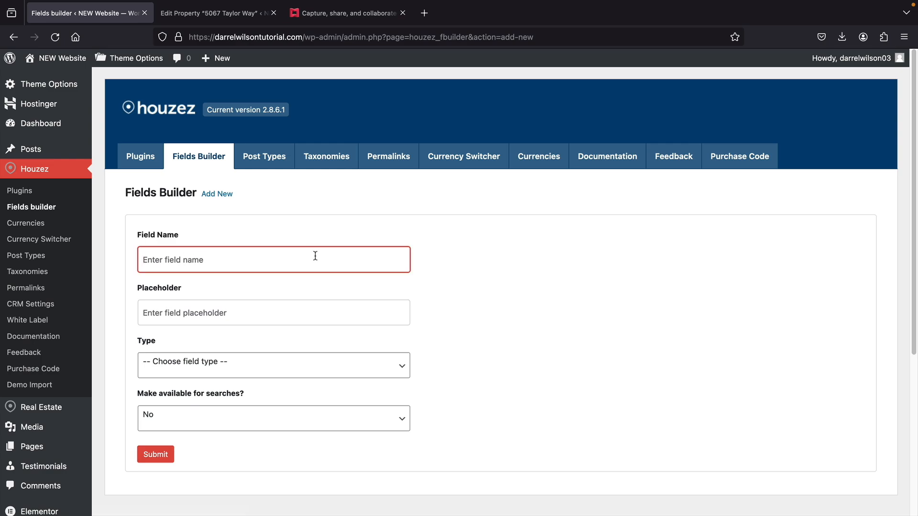
{"action": "type", "text": "Spe"}
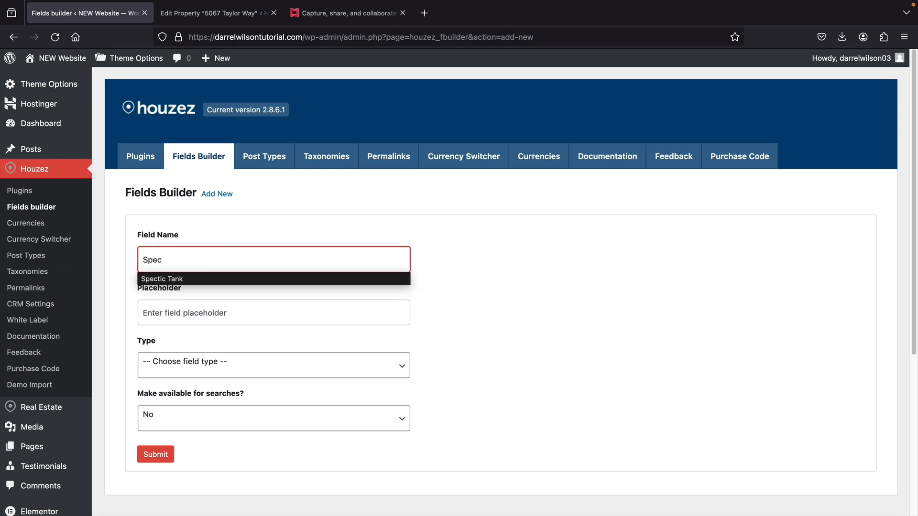
{"action": "type", "text": "c"}
{"action": "key", "text": "Down"}
{"action": "key", "text": "BackSpace"}
{"action": "key", "text": "BackSpace"}
{"action": "key", "text": "BackSpace"}
{"action": "type", "text": "eptic Tank"}
{"action": "key", "text": "Tab"}
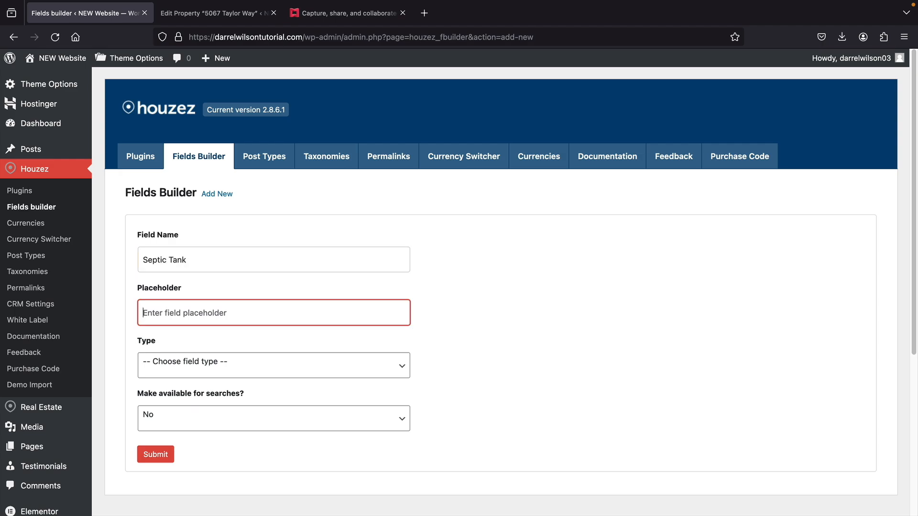
{"action": "type", "text": "Yes Or No"}
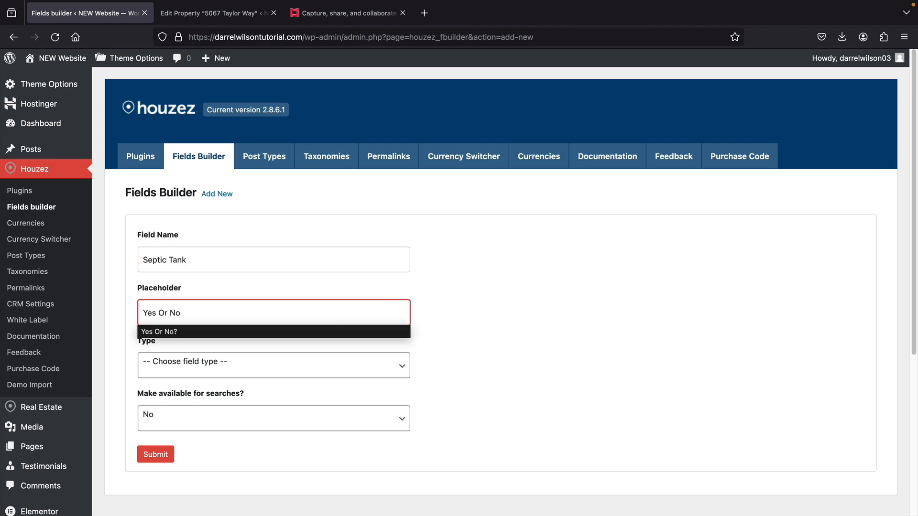
{"action": "type", "text": "?"}
{"action": "left_click", "coordinate": [186, 332]}
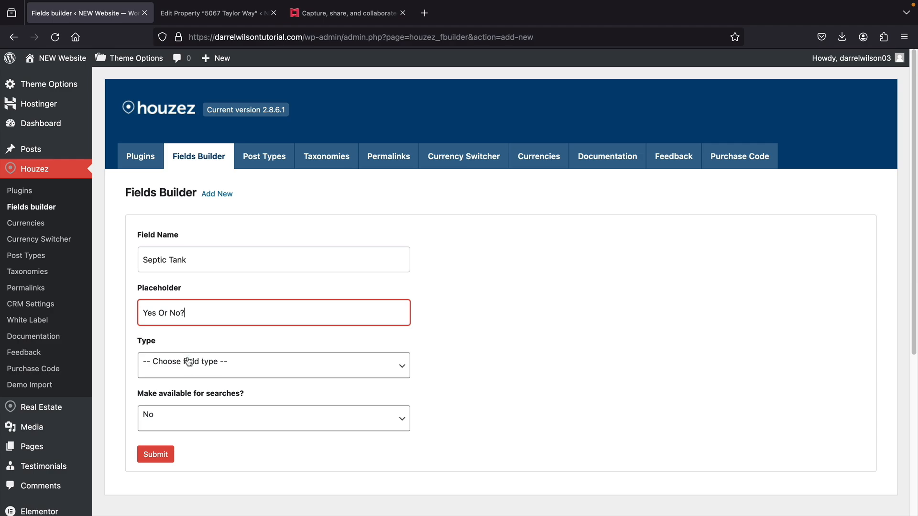
Make it a searchable Text field, submit it, and return to the field list.
{"action": "left_click", "coordinate": [190, 362]}
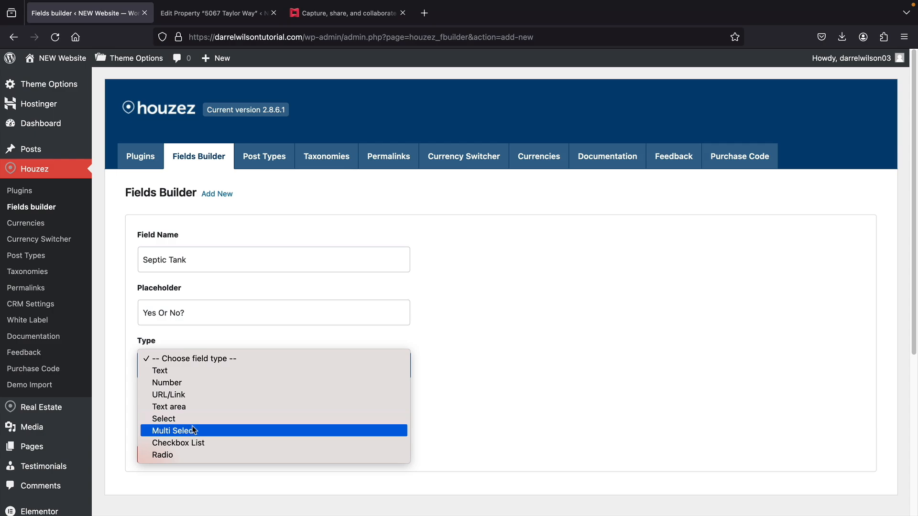
{"action": "left_click", "coordinate": [174, 372]}
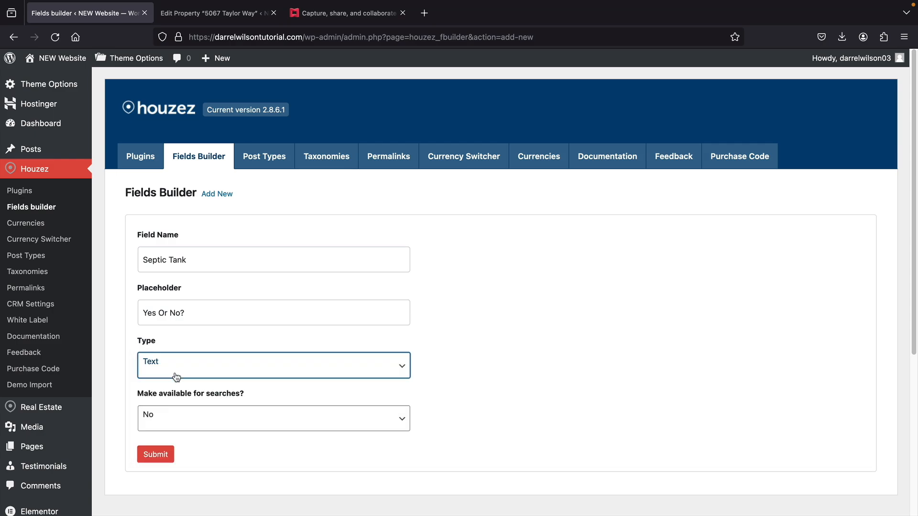
{"action": "left_click", "coordinate": [182, 419]}
{"action": "left_click", "coordinate": [183, 424]}
{"action": "left_click", "coordinate": [160, 458]}
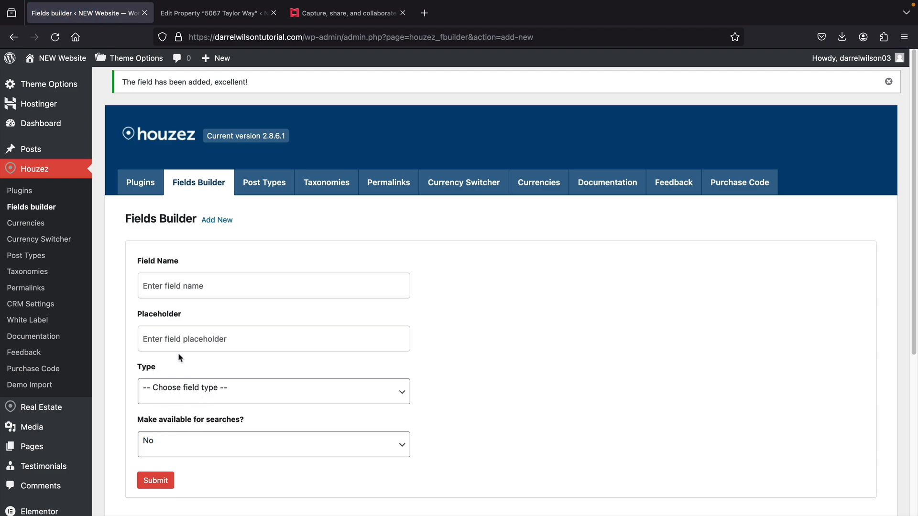
{"action": "left_click", "coordinate": [204, 187]}
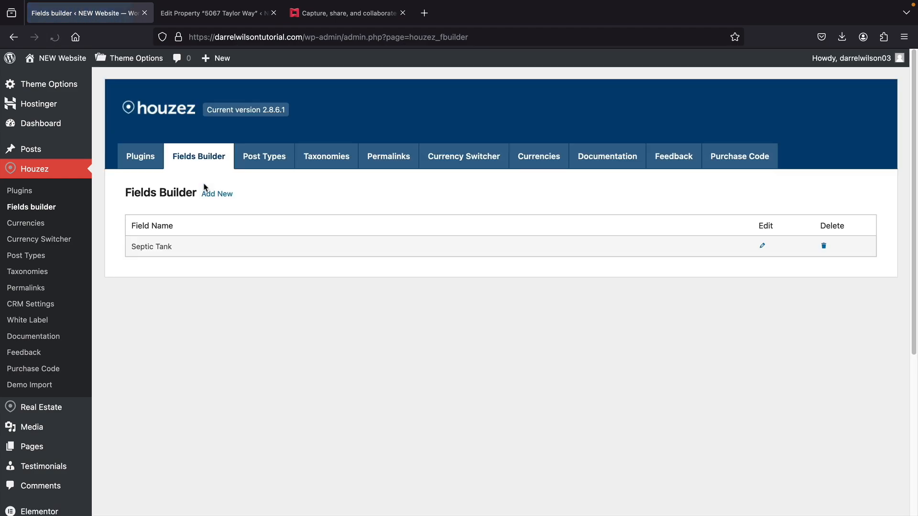
{"action": "left_click_drag", "start_coordinate": [144, 246], "coordinate": [168, 247]}
{"action": "left_click", "coordinate": [167, 246]}
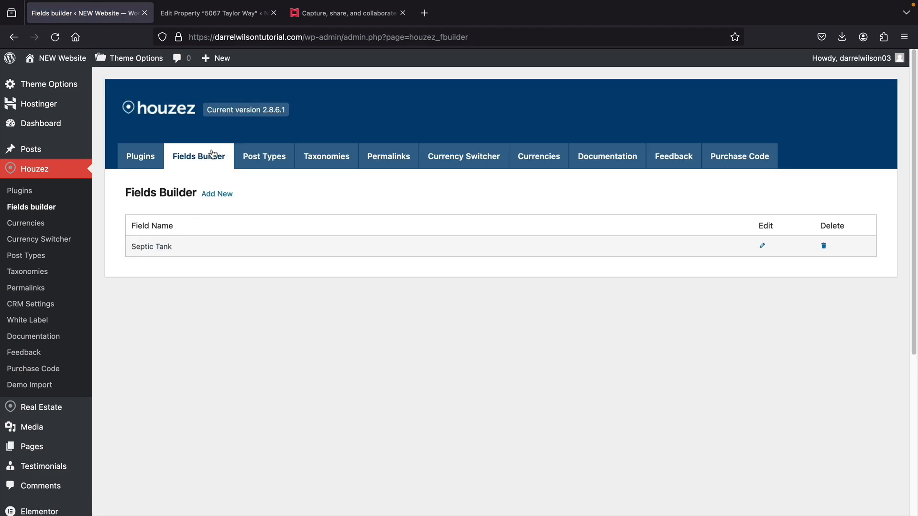
{"action": "left_click", "coordinate": [213, 19]}
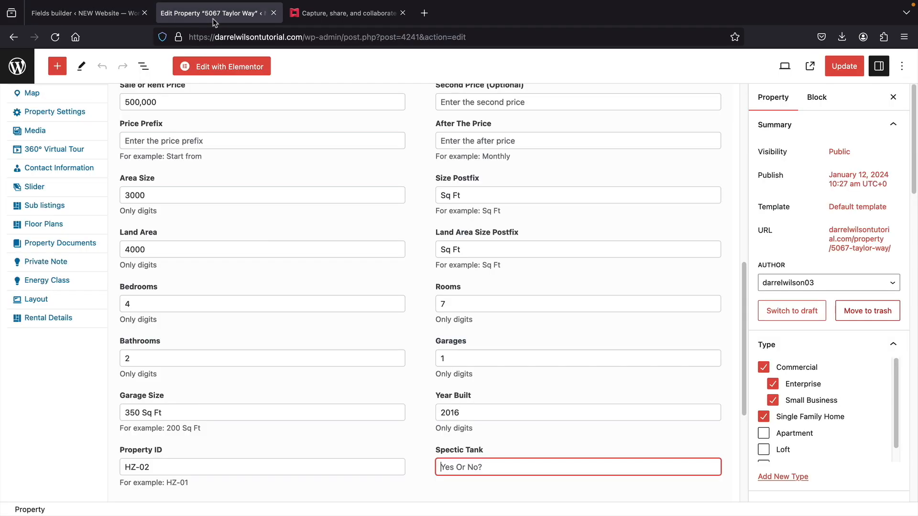
{"action": "scroll", "coordinate": [329, 229], "scroll_direction": "up", "scroll_amount": 10}
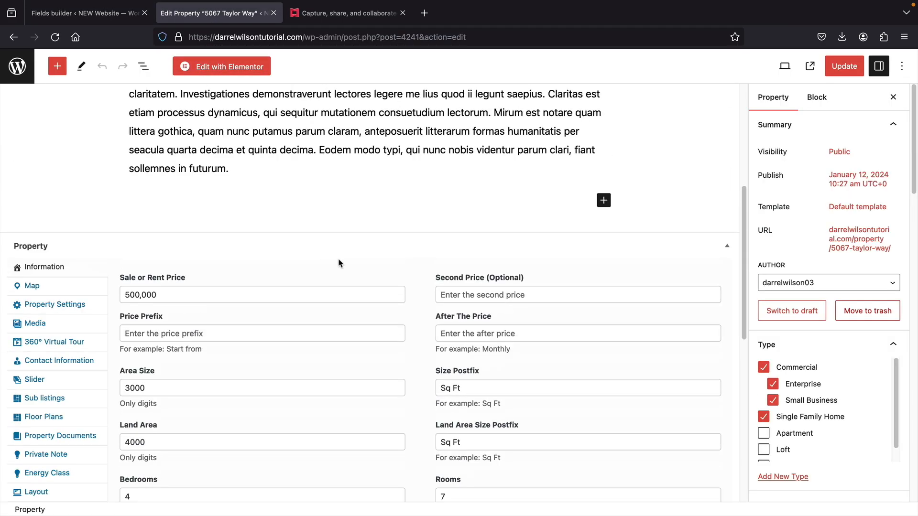
{"action": "scroll", "coordinate": [277, 246], "scroll_direction": "down", "scroll_amount": 10}
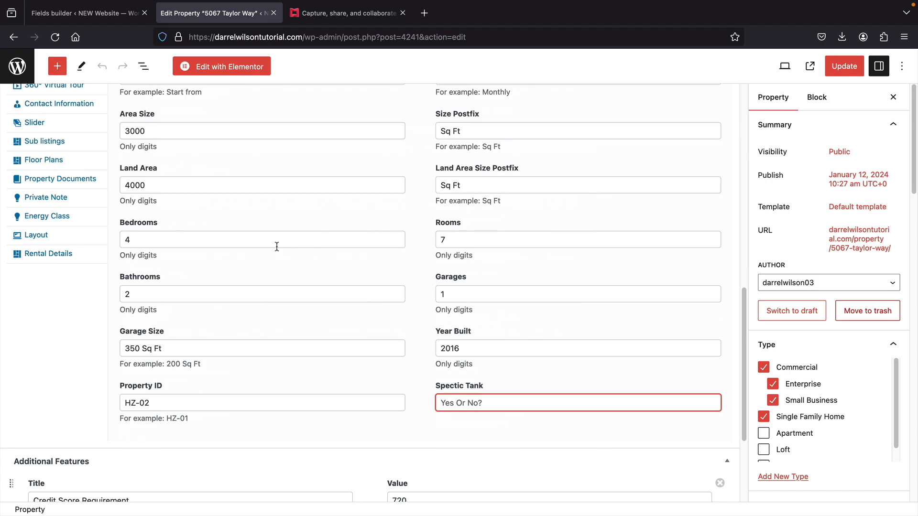
{"action": "mouse_move", "coordinate": [483, 386]}
{"action": "left_mouse_down"}
{"action": "mouse_move", "coordinate": [428, 388]}
{"action": "mouse_move", "coordinate": [468, 386]}
{"action": "left_mouse_up"}
{"action": "left_click", "coordinate": [489, 385]}
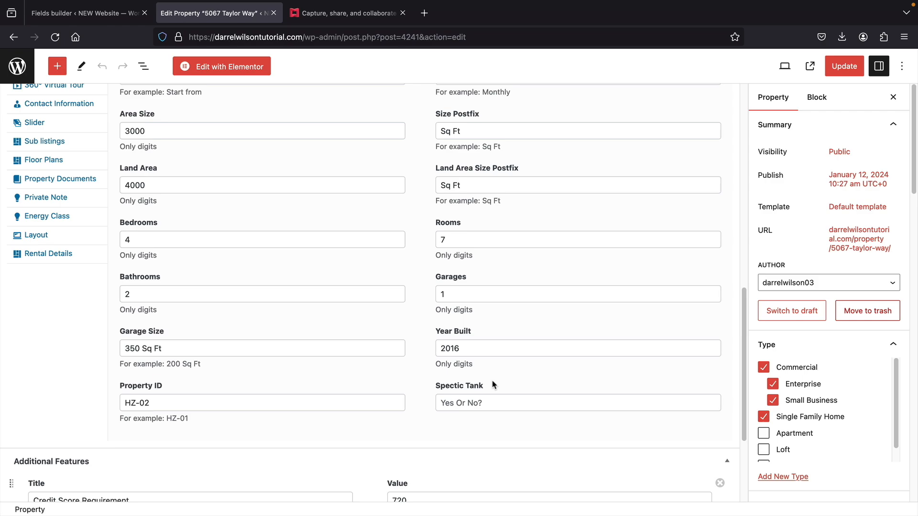
{"action": "scroll", "coordinate": [253, 349], "scroll_direction": "up", "scroll_amount": 1}
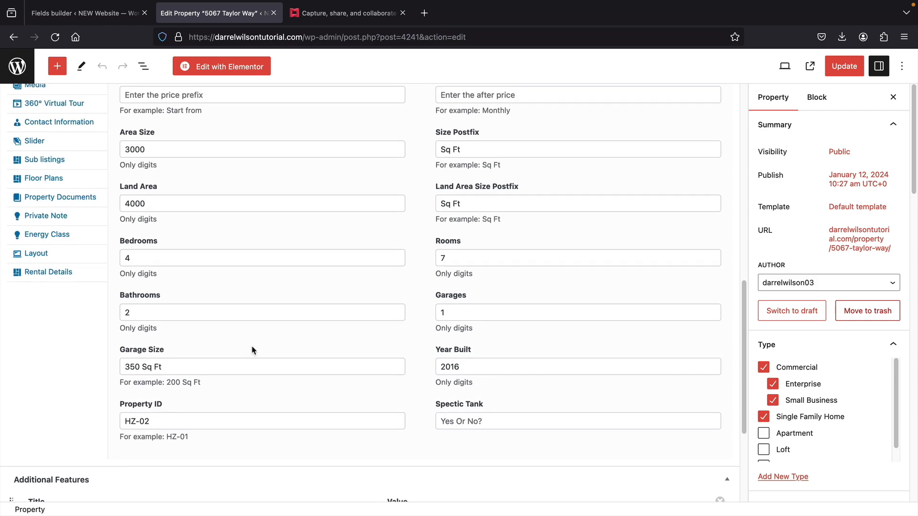
{"action": "scroll", "coordinate": [253, 351], "scroll_direction": "up", "scroll_amount": 1}
{"action": "scroll", "coordinate": [254, 350], "scroll_direction": "up", "scroll_amount": 2}
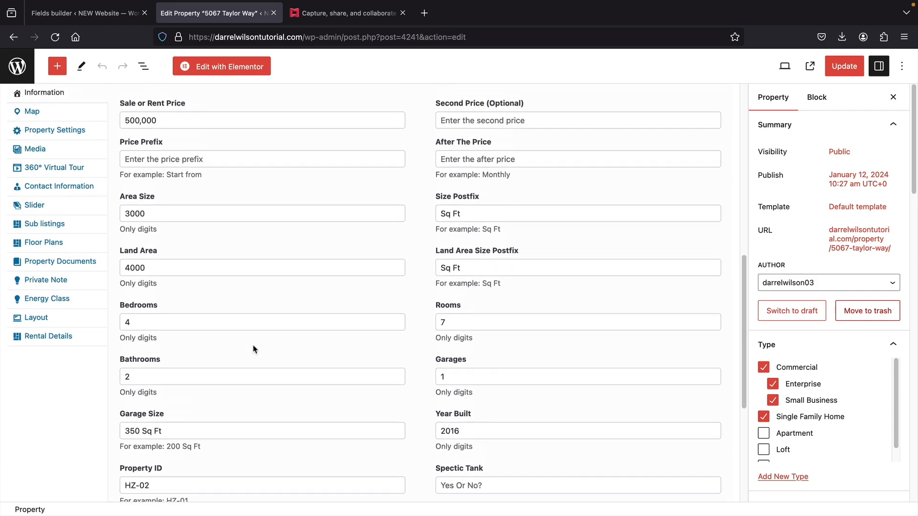
{"action": "scroll", "coordinate": [255, 348], "scroll_direction": "down", "scroll_amount": 2}
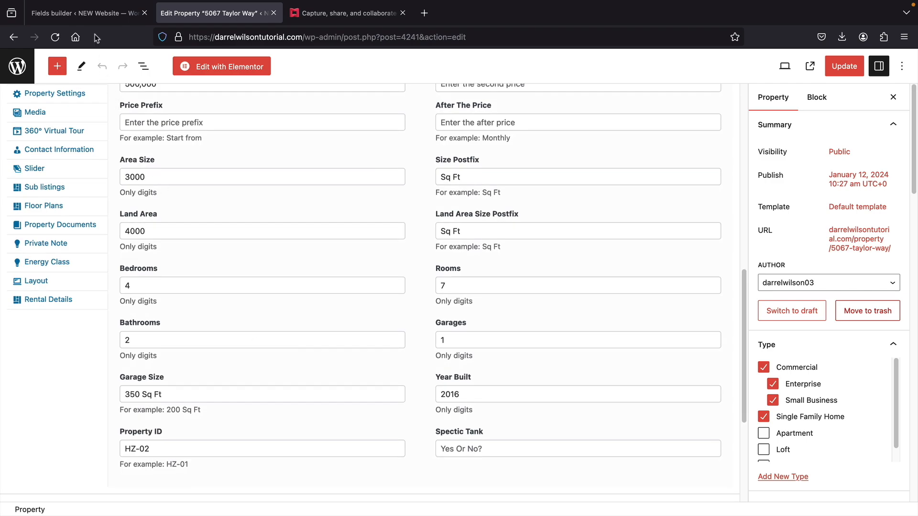
{"action": "left_click", "coordinate": [89, 17]}
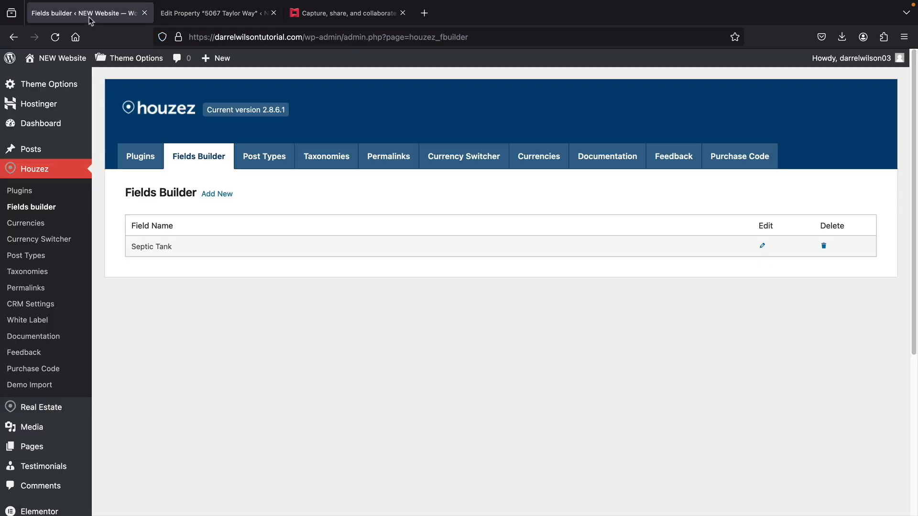
Start a new Type Of Roof? custom field and set its type to Multi Select.
{"action": "left_click", "coordinate": [217, 194]}
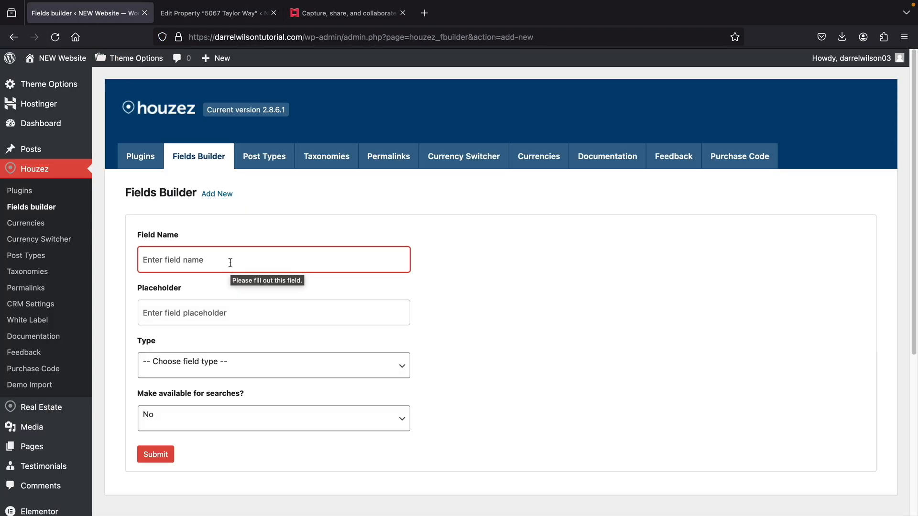
{"action": "left_click", "coordinate": [230, 263]}
{"action": "type", "text": "Type f"}
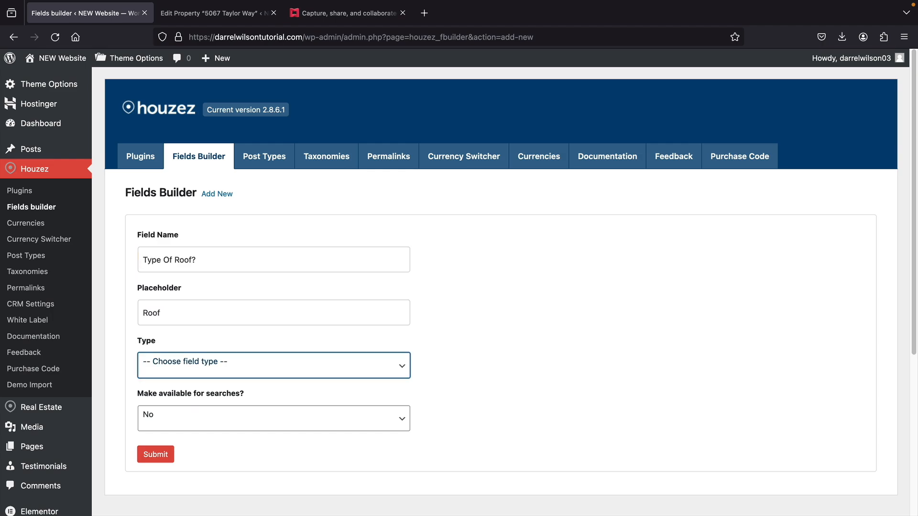
{"action": "left_click", "coordinate": [309, 356]}
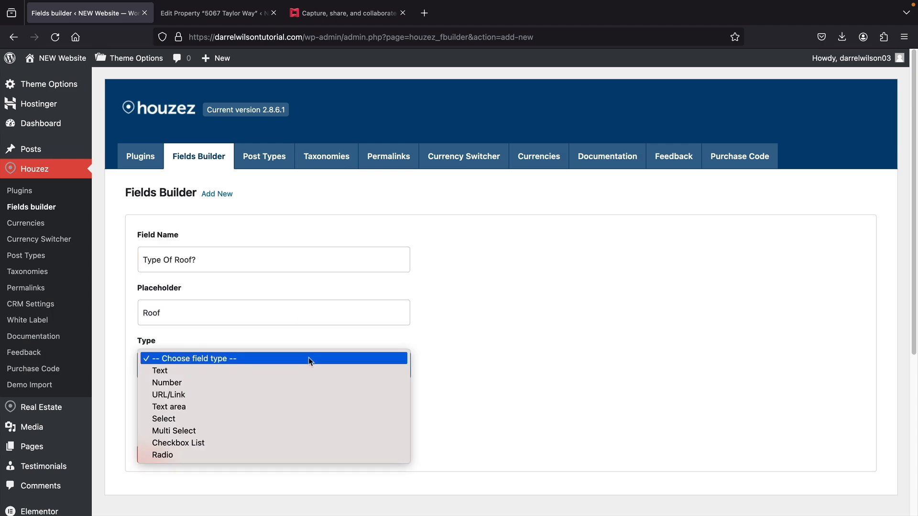
{"action": "left_click", "coordinate": [246, 431]}
Add options Shingles, Wood Shingles and Cap, submit the field, and return to Fields Builder.
{"action": "scroll", "coordinate": [282, 395], "scroll_direction": "down", "scroll_amount": 1}
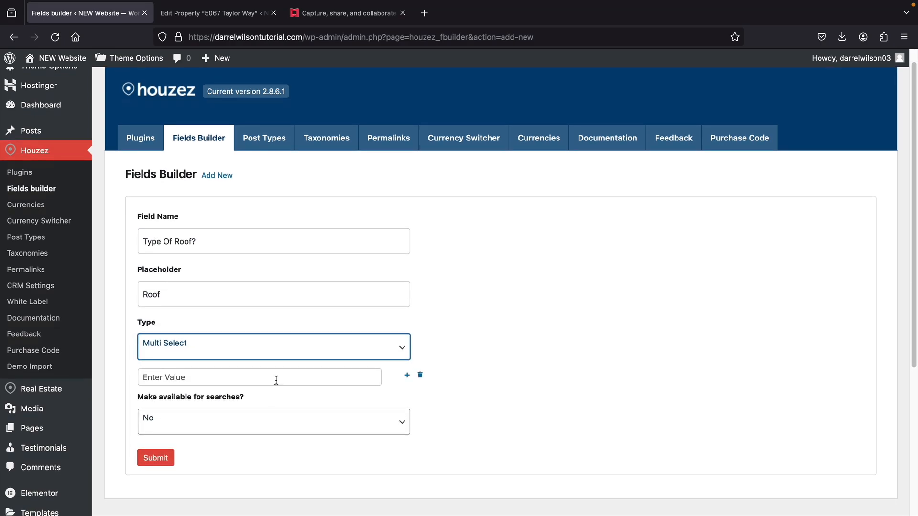
{"action": "left_click", "coordinate": [277, 380]}
{"action": "type", "text": "Shingles"}
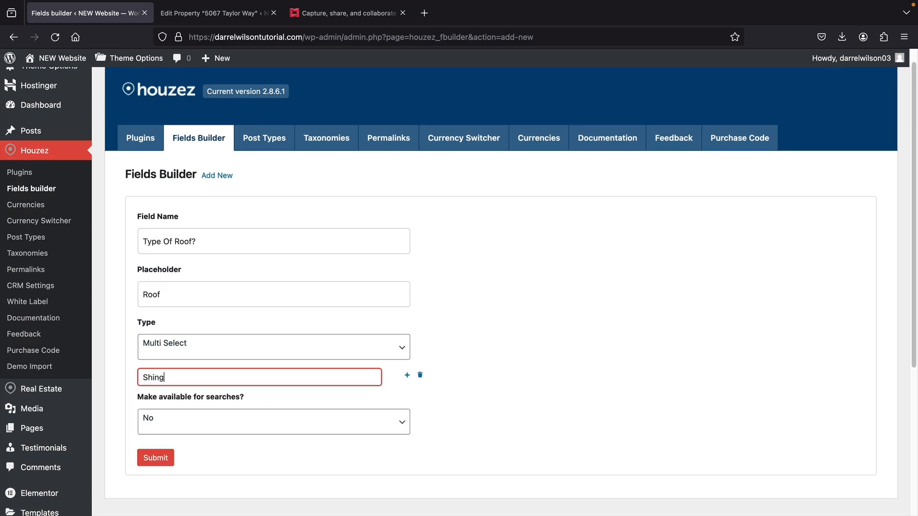
{"action": "left_click", "coordinate": [407, 376]}
{"action": "left_click", "coordinate": [252, 399]}
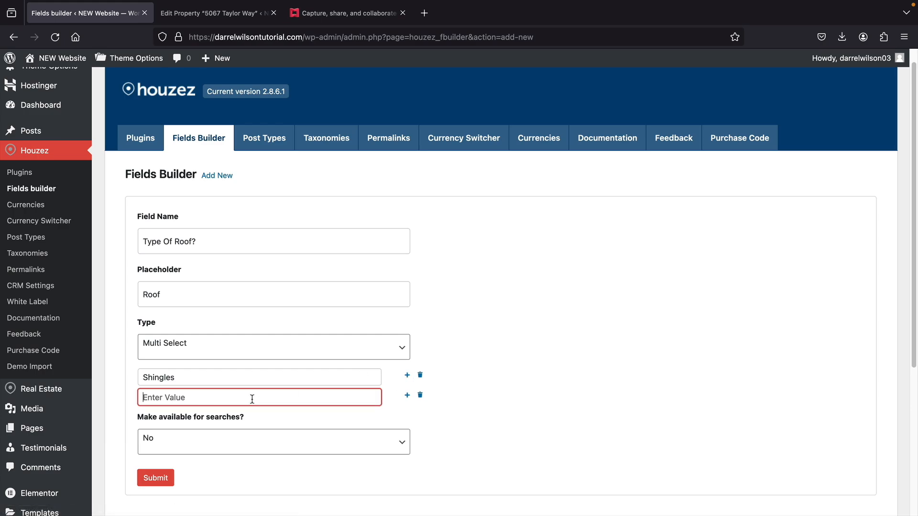
{"action": "type", "text": "Wood Shingles"}
{"action": "left_click", "coordinate": [407, 395]}
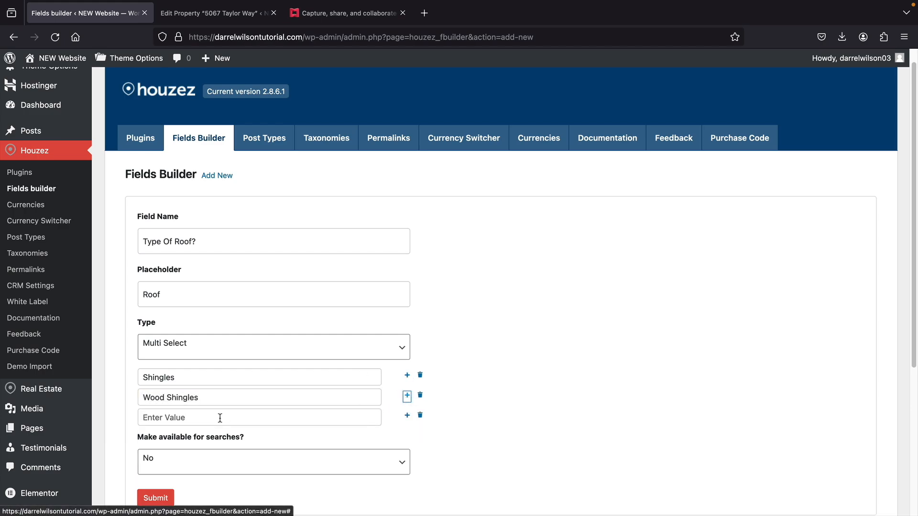
{"action": "left_click", "coordinate": [223, 417]}
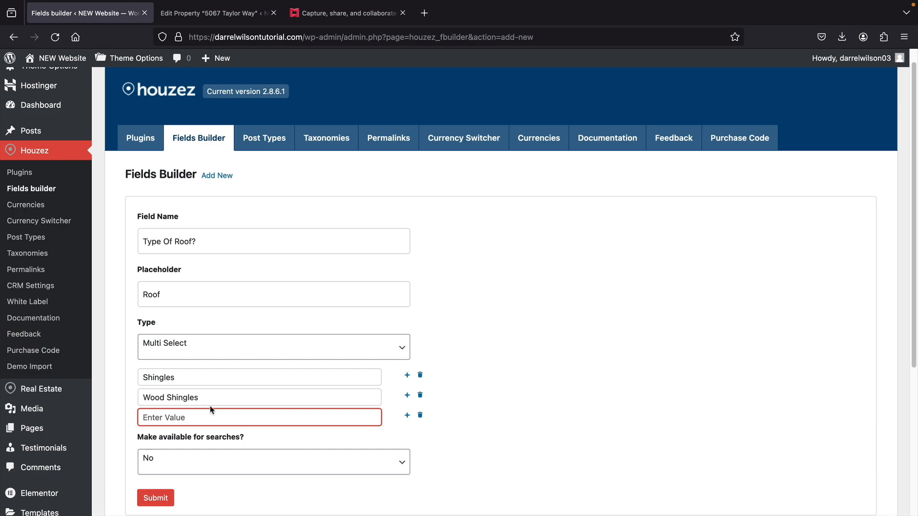
{"action": "type", "text": "Cap Roof"}
{"action": "left_click", "coordinate": [159, 500]}
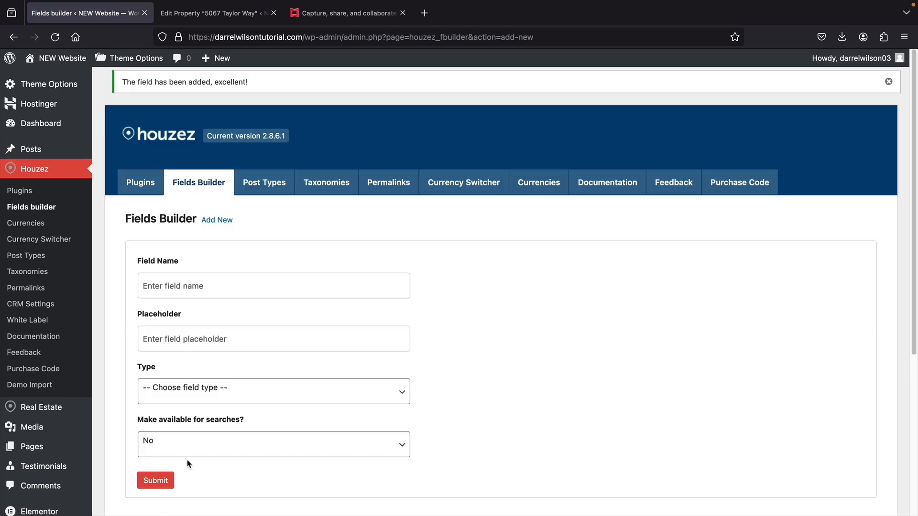
{"action": "left_click", "coordinate": [203, 186]}
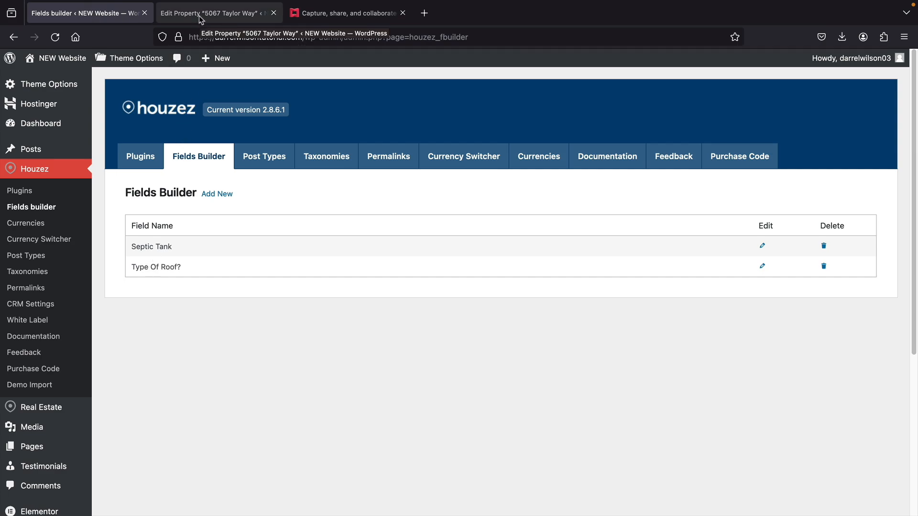
{"action": "left_click", "coordinate": [199, 15]}
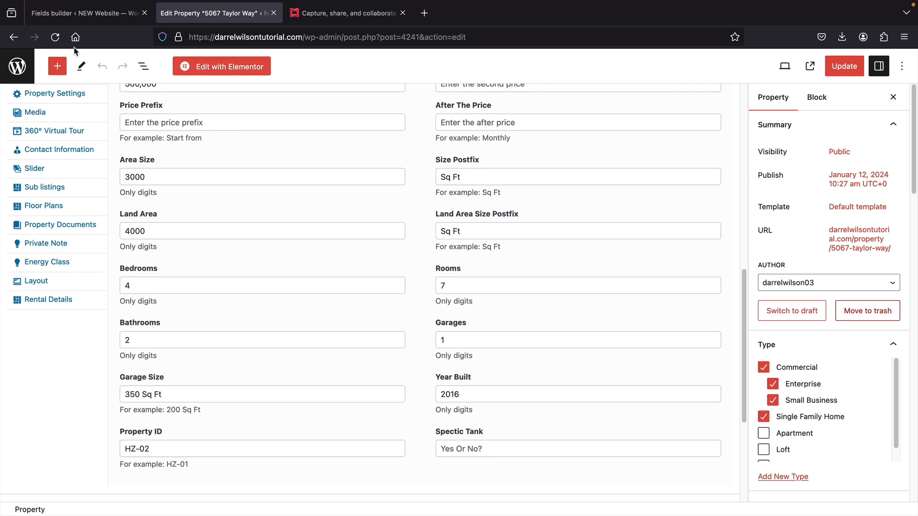
{"action": "left_click", "coordinate": [55, 37]}
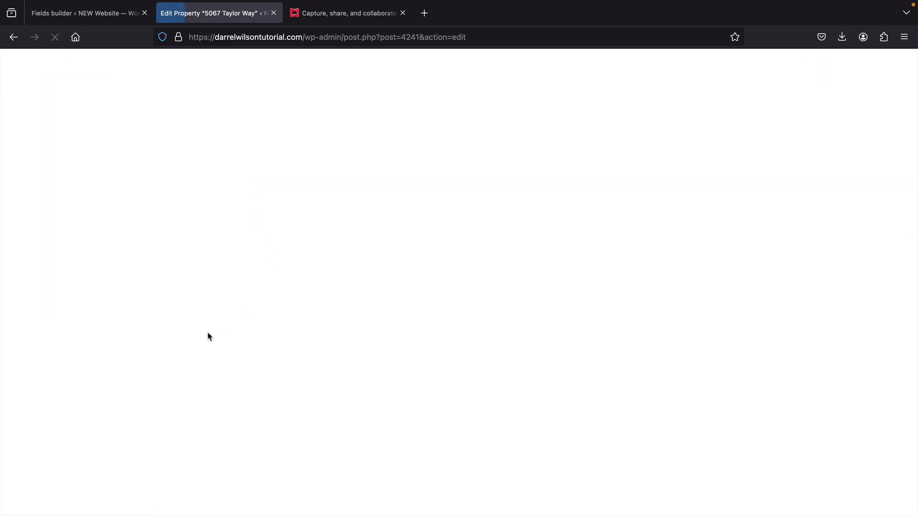
{"action": "scroll", "coordinate": [420, 346], "scroll_direction": "down", "scroll_amount": 10}
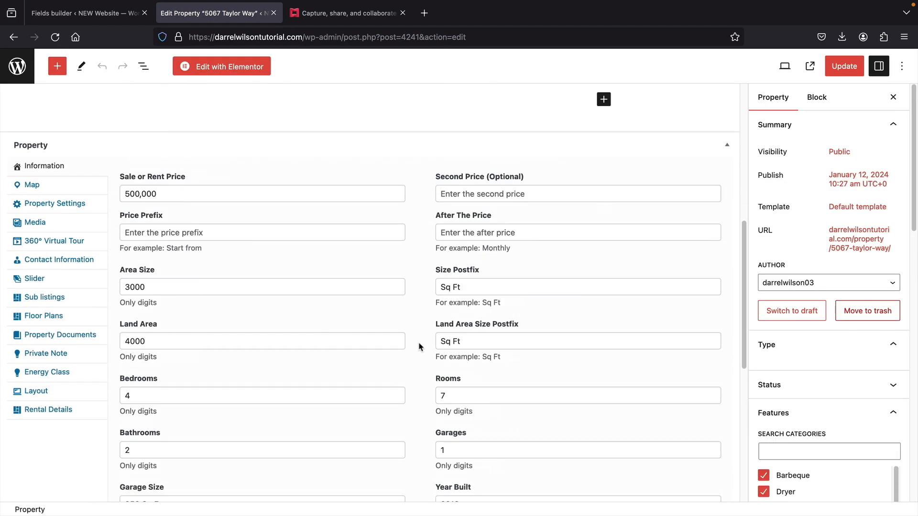
{"action": "scroll", "coordinate": [420, 346], "scroll_direction": "down", "scroll_amount": 6}
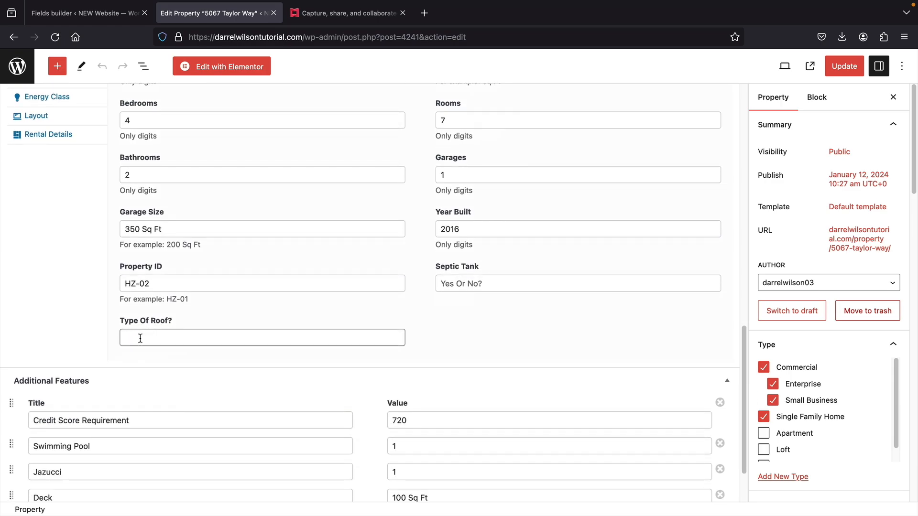
{"action": "left_click", "coordinate": [141, 338]}
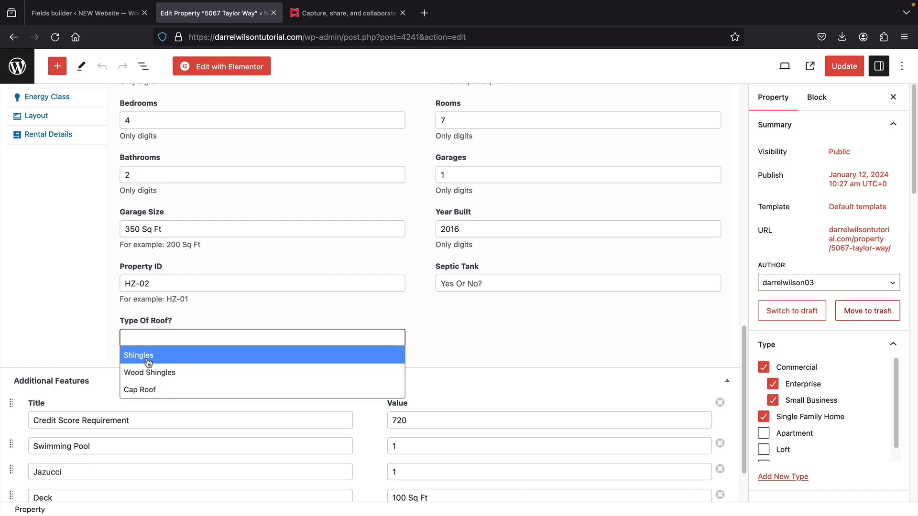
{"action": "left_click", "coordinate": [161, 389]}
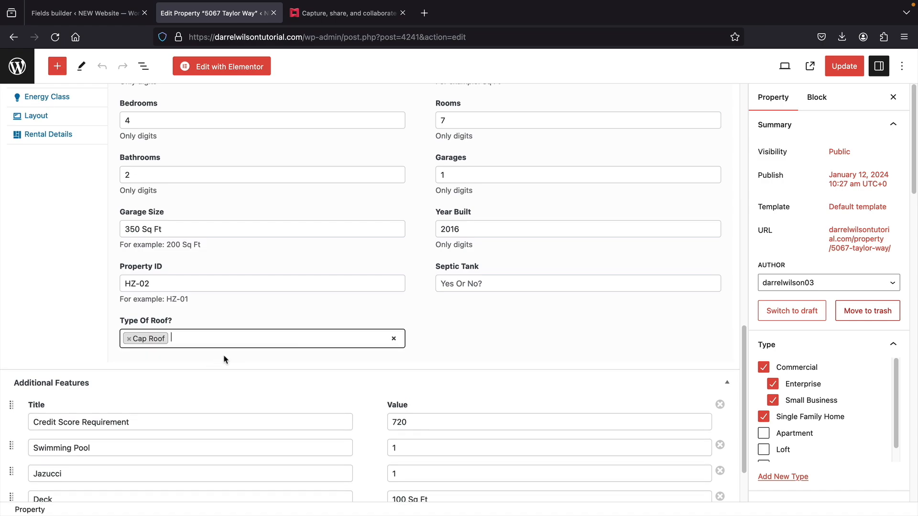
{"action": "left_click", "coordinate": [103, 14]}
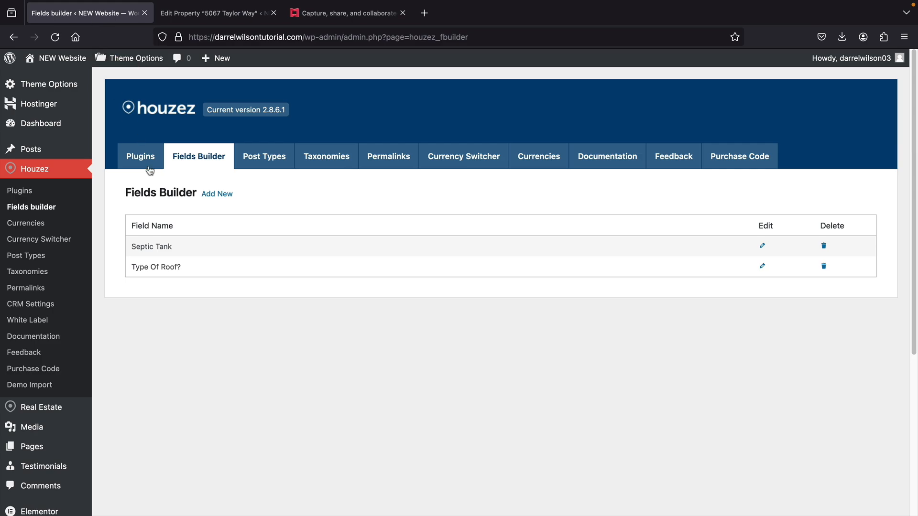
{"action": "left_click", "coordinate": [222, 14]}
Check Septic Tank is Yes, update the property, and open its live listing page.
{"action": "scroll", "coordinate": [258, 287], "scroll_direction": "up", "scroll_amount": 5}
{"action": "scroll", "coordinate": [266, 308], "scroll_direction": "up", "scroll_amount": 2}
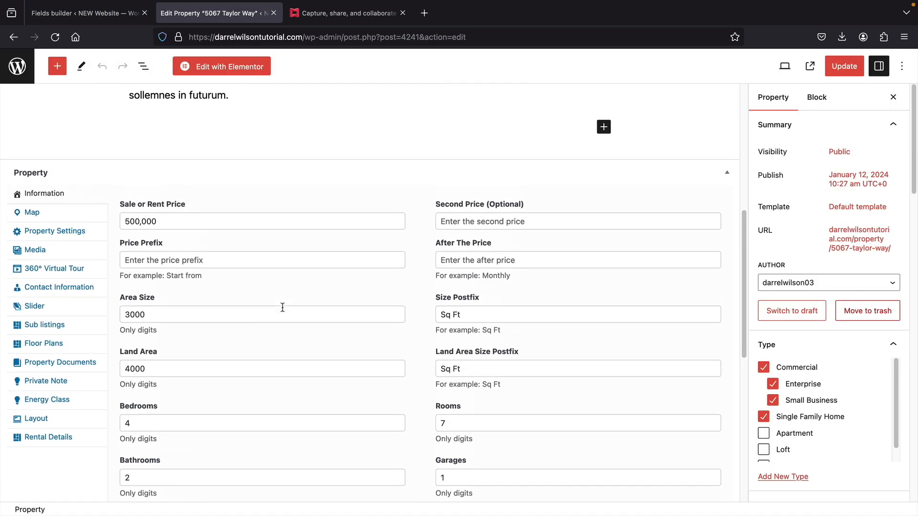
{"action": "scroll", "coordinate": [285, 313], "scroll_direction": "down", "scroll_amount": 2}
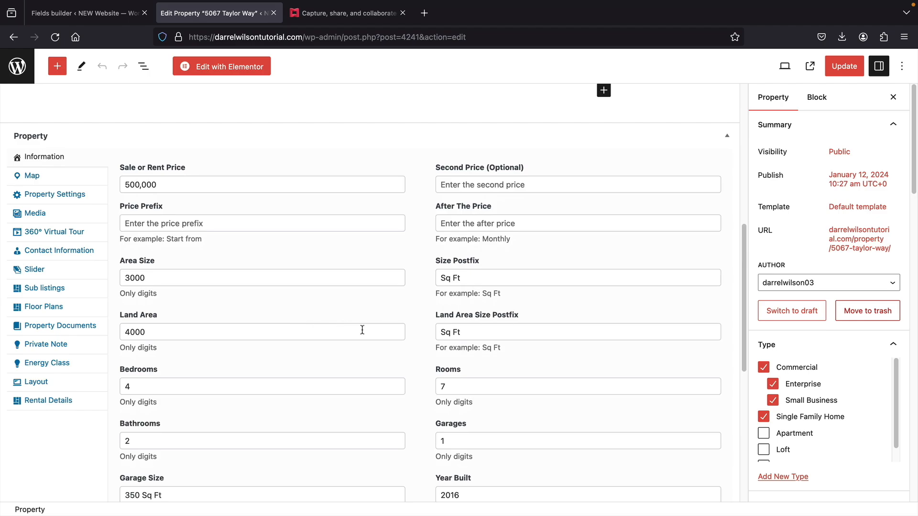
{"action": "scroll", "coordinate": [539, 220], "scroll_direction": "down", "scroll_amount": 3}
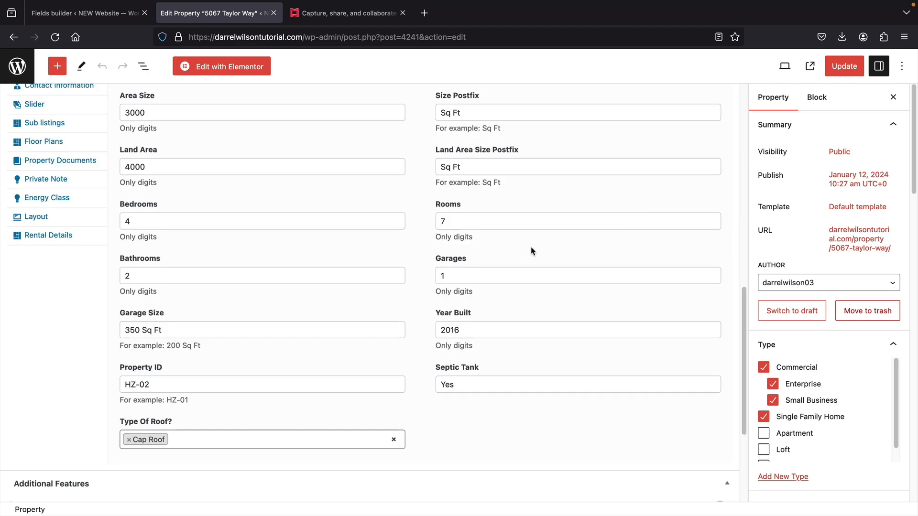
{"action": "left_click_drag", "start_coordinate": [461, 381], "coordinate": [443, 382]}
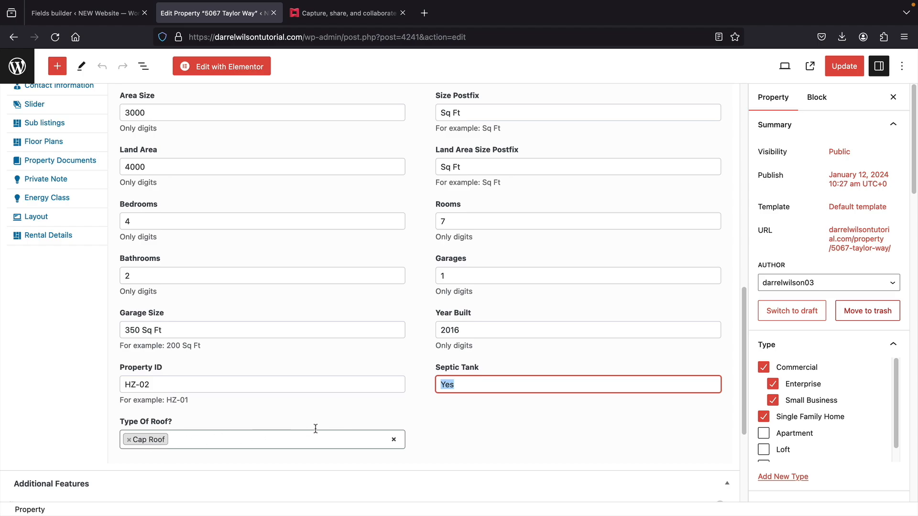
{"action": "left_click", "coordinate": [844, 66]}
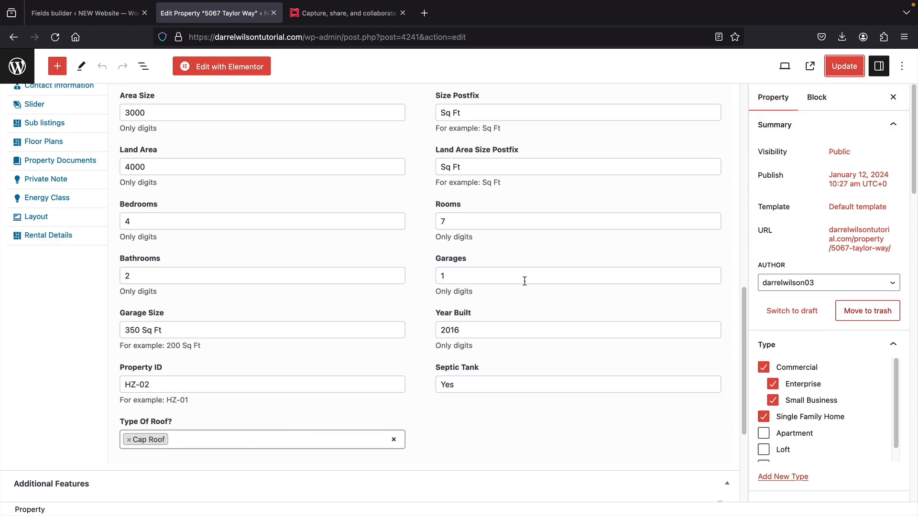
{"action": "left_click_drag", "start_coordinate": [471, 390], "coordinate": [425, 389]}
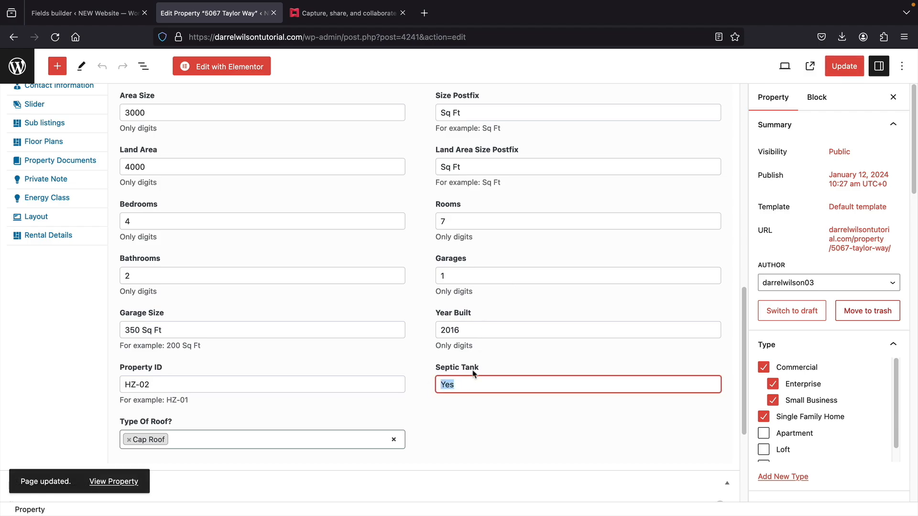
{"action": "left_click", "coordinate": [109, 492]}
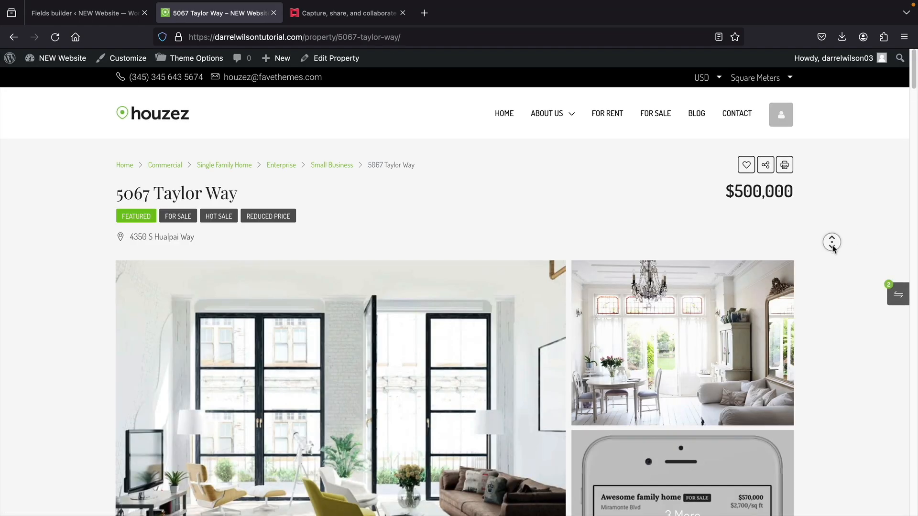
Scroll to the listing's Details and highlight Septic Tank Yes and Type Of Roof? Cap Roof.
{"action": "scroll", "coordinate": [833, 253], "scroll_direction": "down", "scroll_amount": 5}
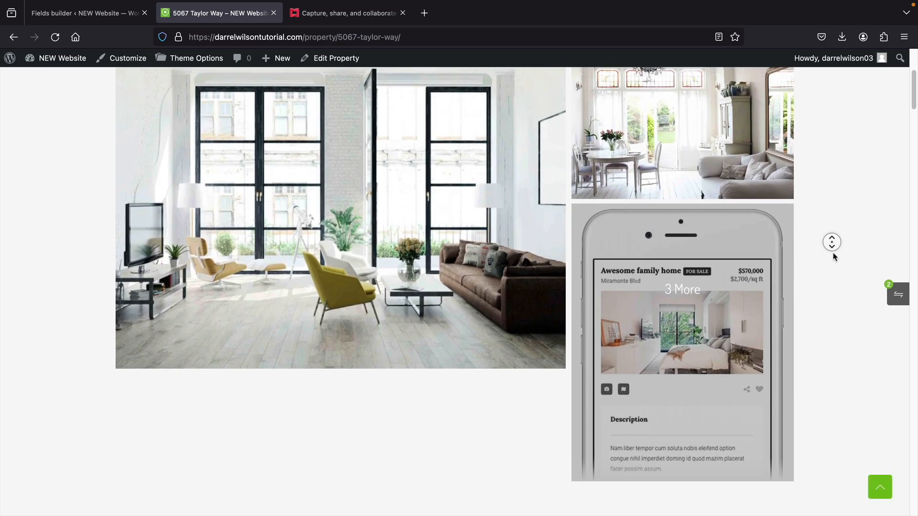
{"action": "scroll", "coordinate": [833, 252], "scroll_direction": "down", "scroll_amount": 7}
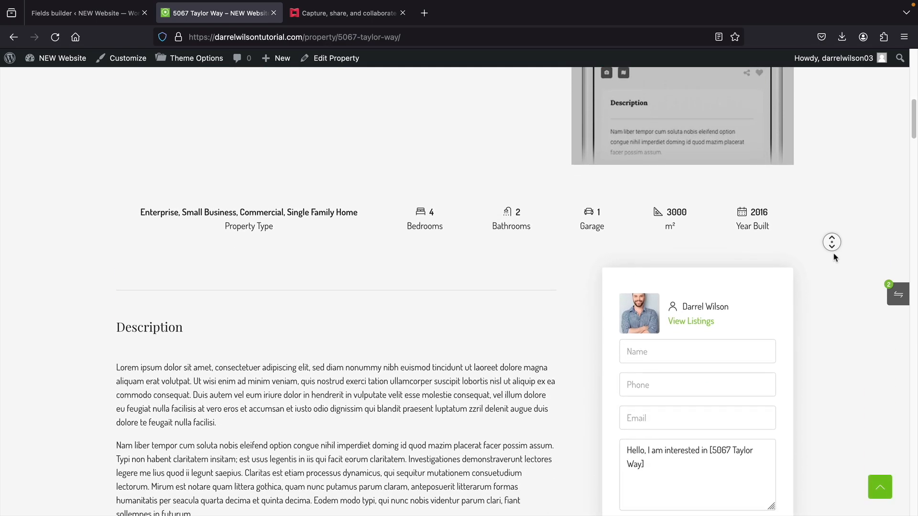
{"action": "scroll", "coordinate": [835, 257], "scroll_direction": "down", "scroll_amount": 7}
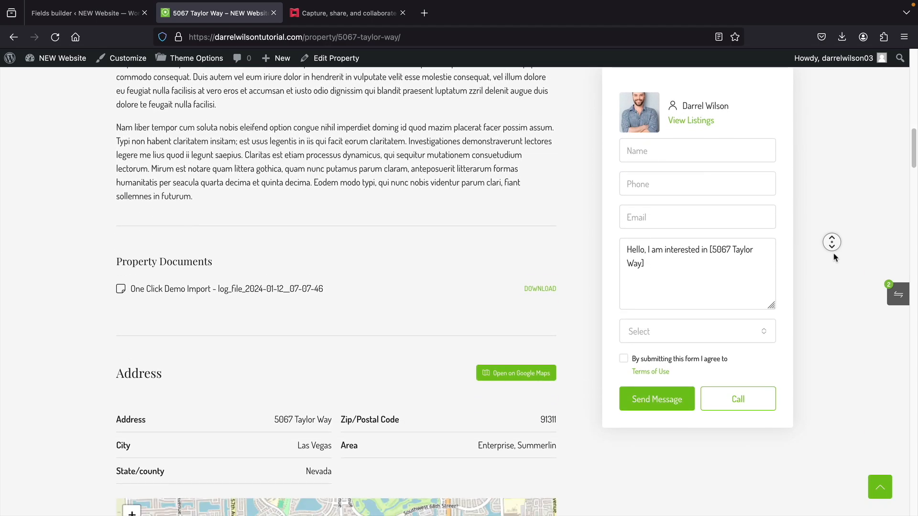
{"action": "scroll", "coordinate": [834, 261], "scroll_direction": "down", "scroll_amount": 11}
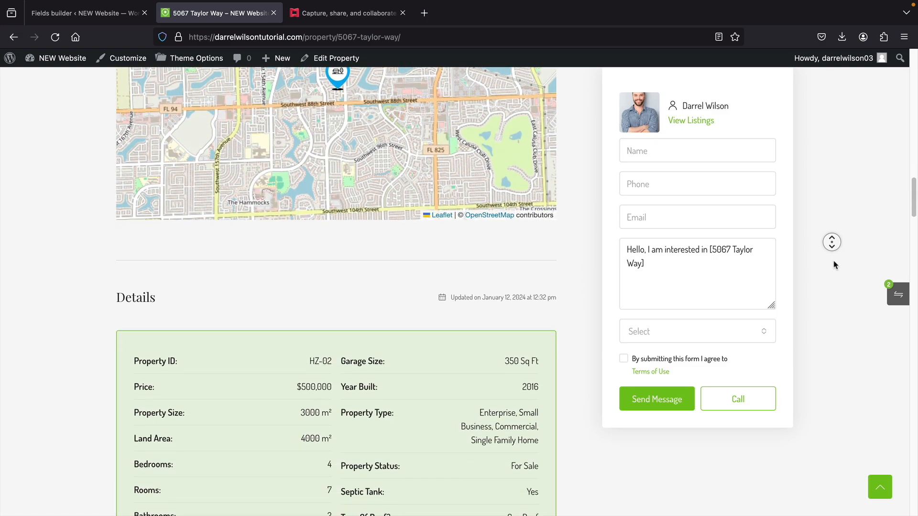
{"action": "scroll", "coordinate": [834, 264], "scroll_direction": "down", "scroll_amount": 4}
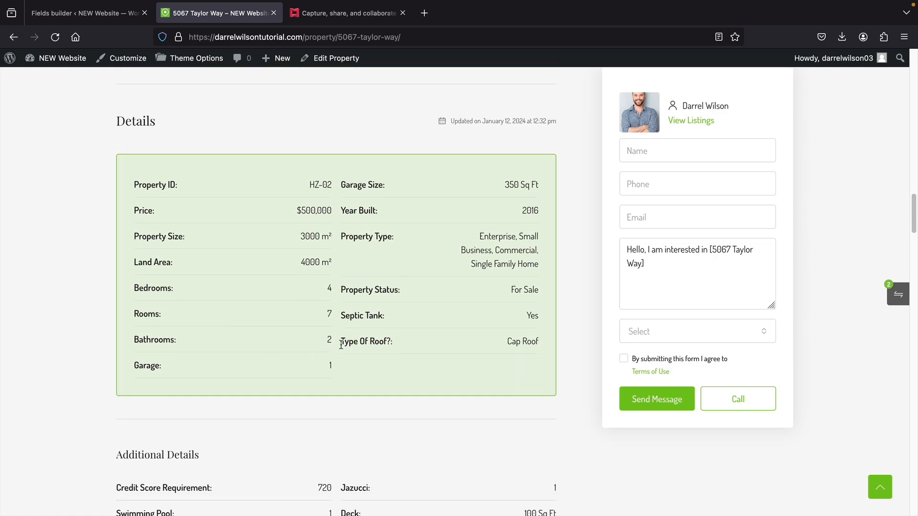
{"action": "left_click_drag", "start_coordinate": [341, 345], "coordinate": [386, 339]}
{"action": "left_click_drag", "start_coordinate": [494, 348], "coordinate": [534, 340]}
{"action": "left_click_drag", "start_coordinate": [334, 326], "coordinate": [382, 317]}
{"action": "left_click", "coordinate": [459, 331]}
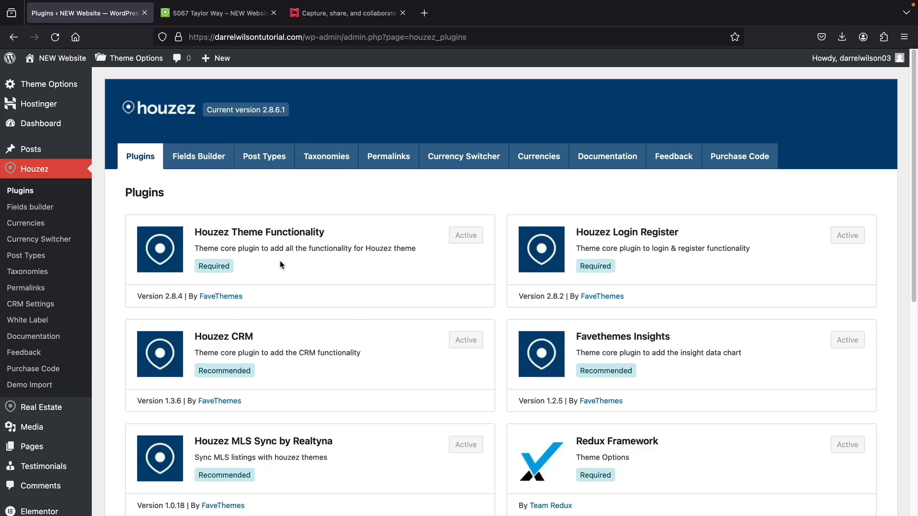
Go through Custom Fields, Houzez Plugins and the Properties list, then visit the live site.
{"action": "left_click", "coordinate": [191, 159]}
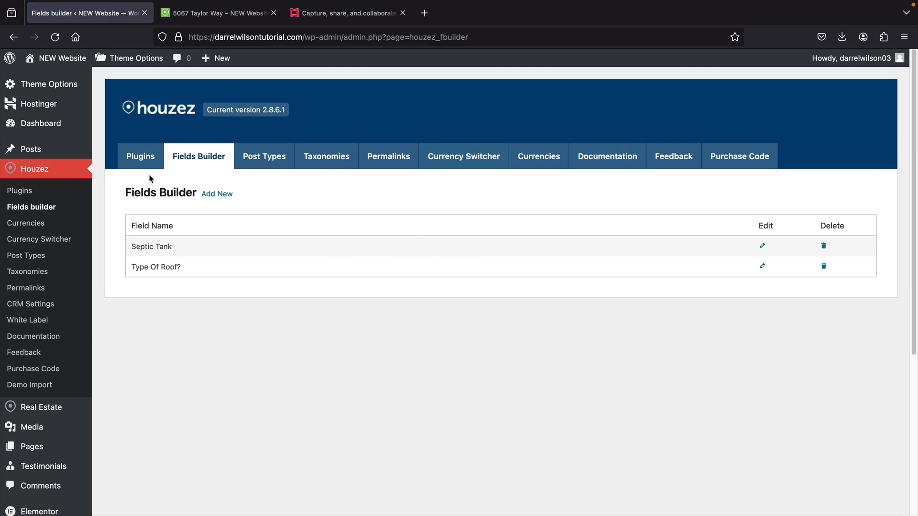
{"action": "left_click", "coordinate": [139, 159]}
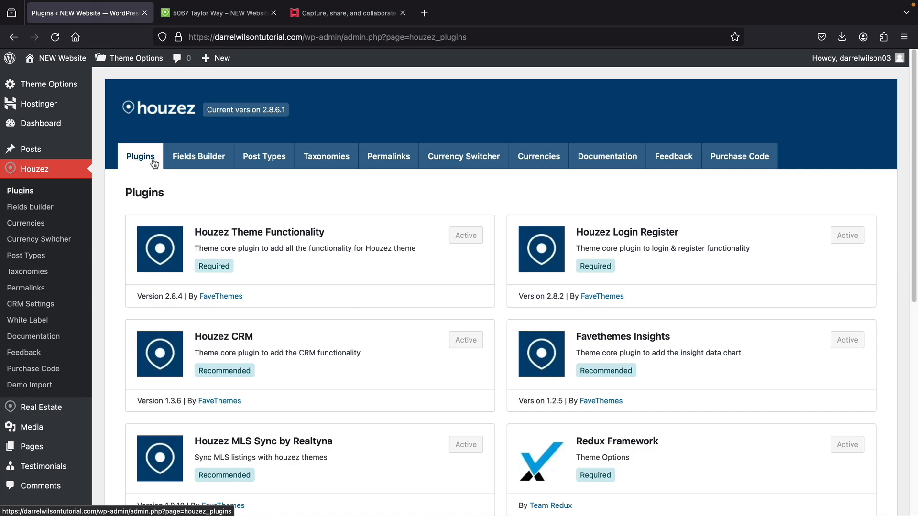
{"action": "left_click", "coordinate": [38, 408]}
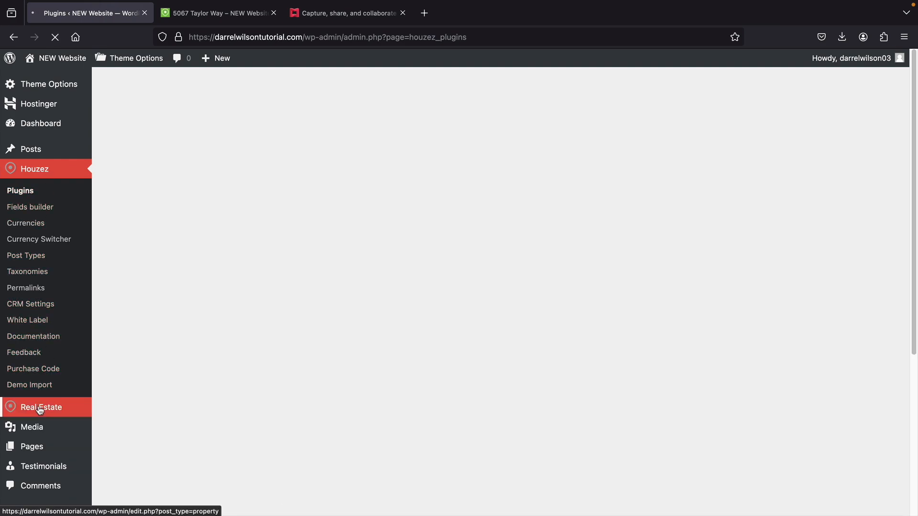
{"action": "left_click", "coordinate": [46, 409]}
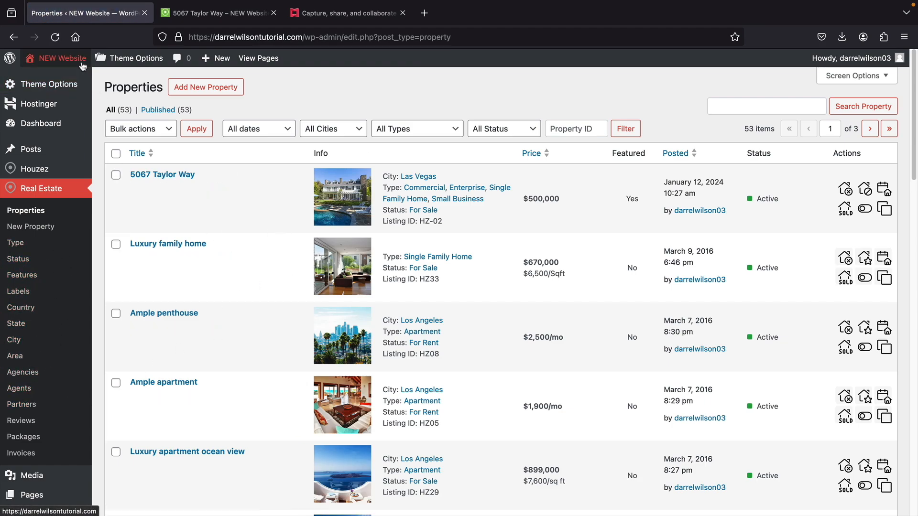
{"action": "left_click", "coordinate": [78, 80]}
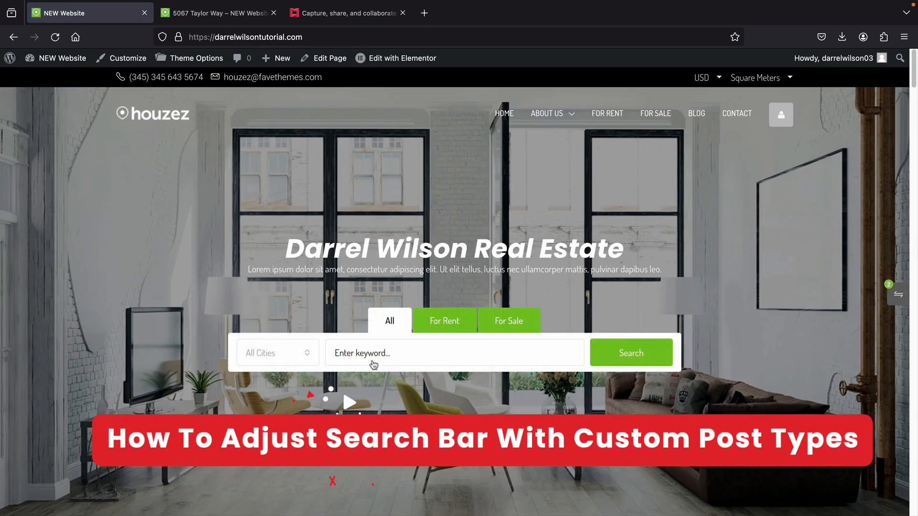
Edit the homepage search widget in Elementor and change its Cities field to Min Price.
{"action": "left_click", "coordinate": [386, 59]}
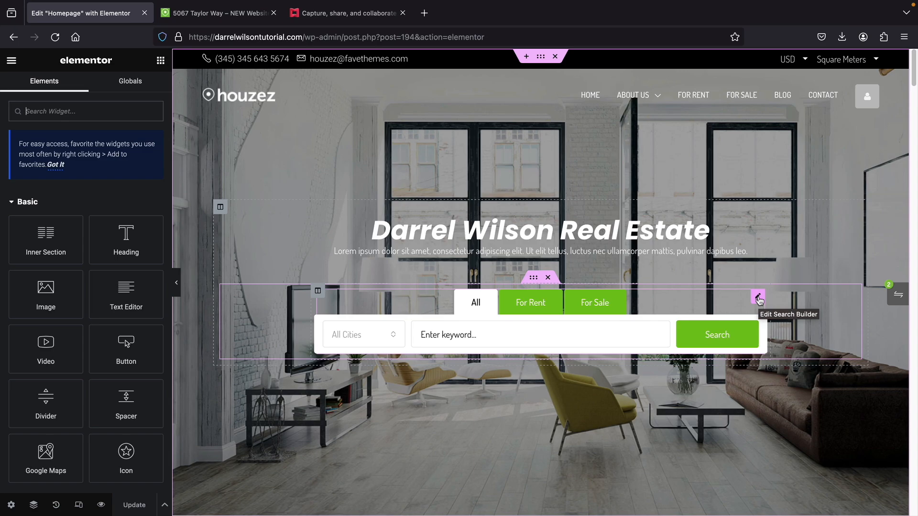
{"action": "left_click", "coordinate": [758, 299]}
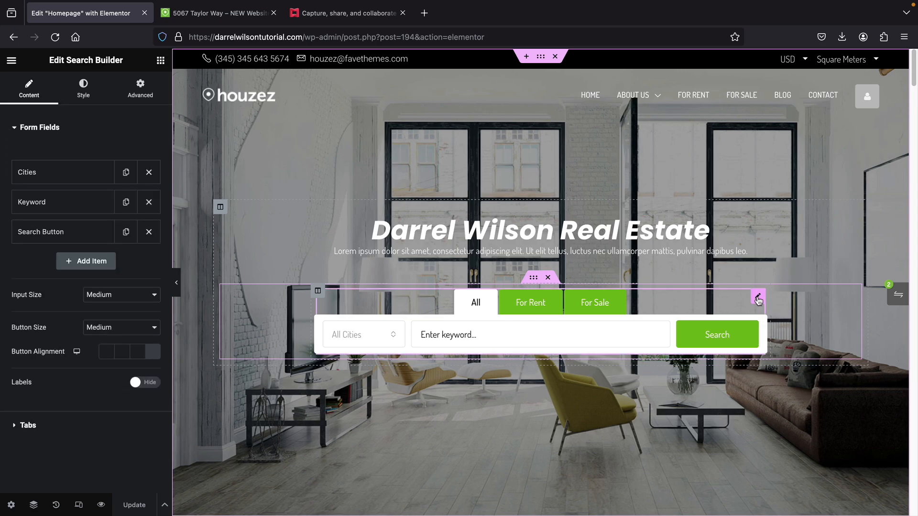
{"action": "left_click", "coordinate": [77, 186]}
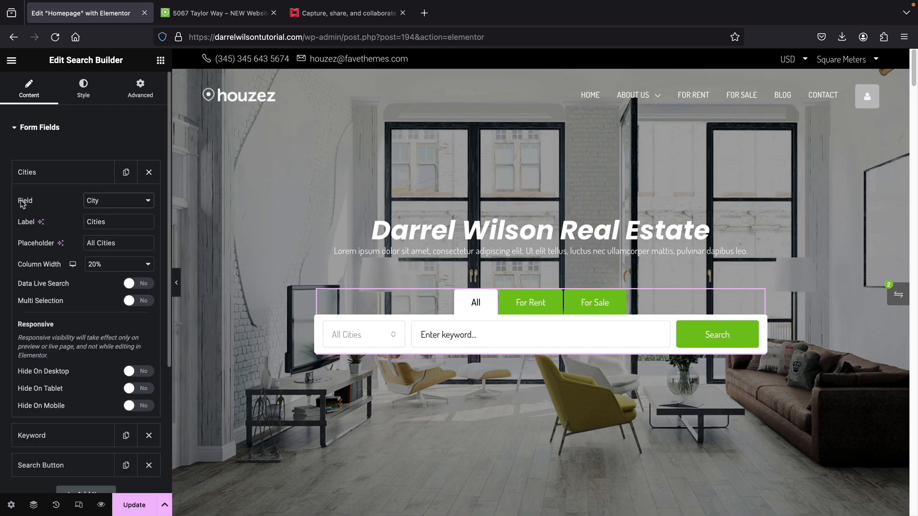
{"action": "left_click", "coordinate": [113, 206]}
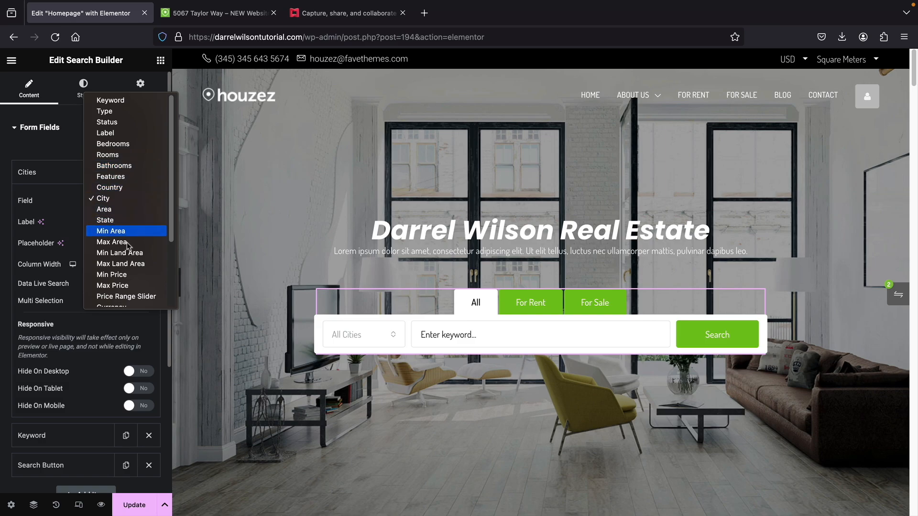
{"action": "left_click", "coordinate": [125, 279]}
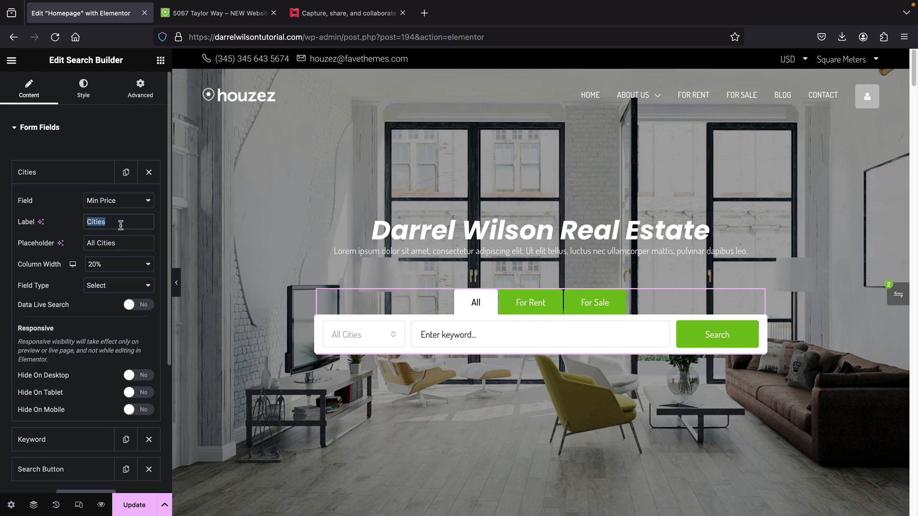
Label the field Min Price, preview its price options, and set the placeholder to Price.
{"action": "type", "text": "Min Pric"}
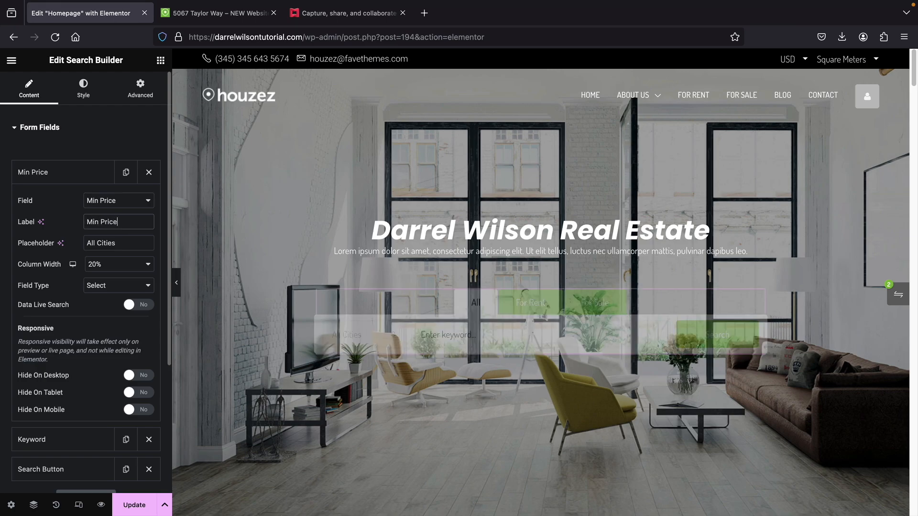
{"action": "left_click", "coordinate": [387, 336]}
{"action": "scroll", "coordinate": [378, 266], "scroll_direction": "down", "scroll_amount": 1}
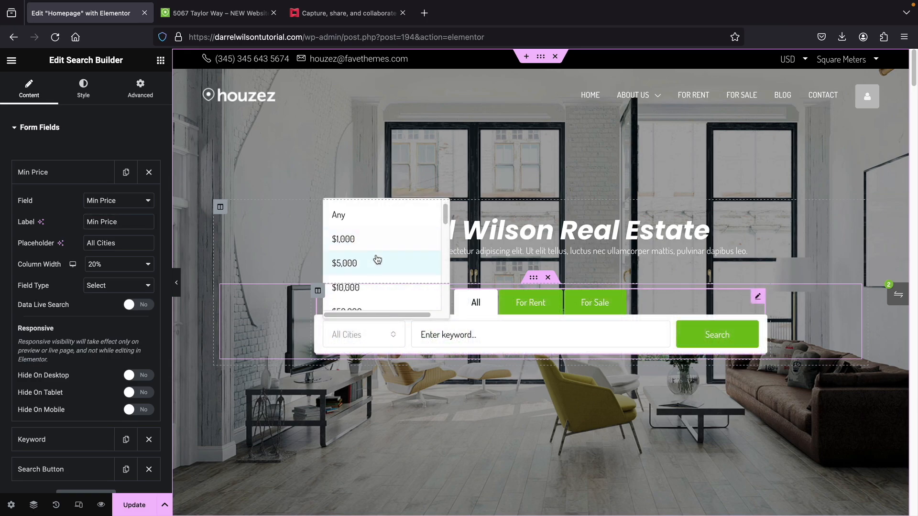
{"action": "scroll", "coordinate": [378, 261], "scroll_direction": "down", "scroll_amount": 8}
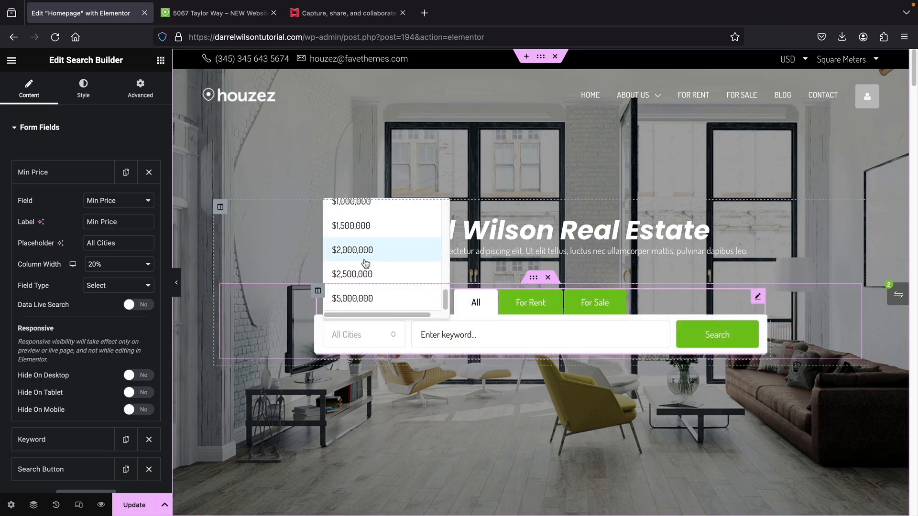
{"action": "scroll", "coordinate": [366, 263], "scroll_direction": "up", "scroll_amount": 9}
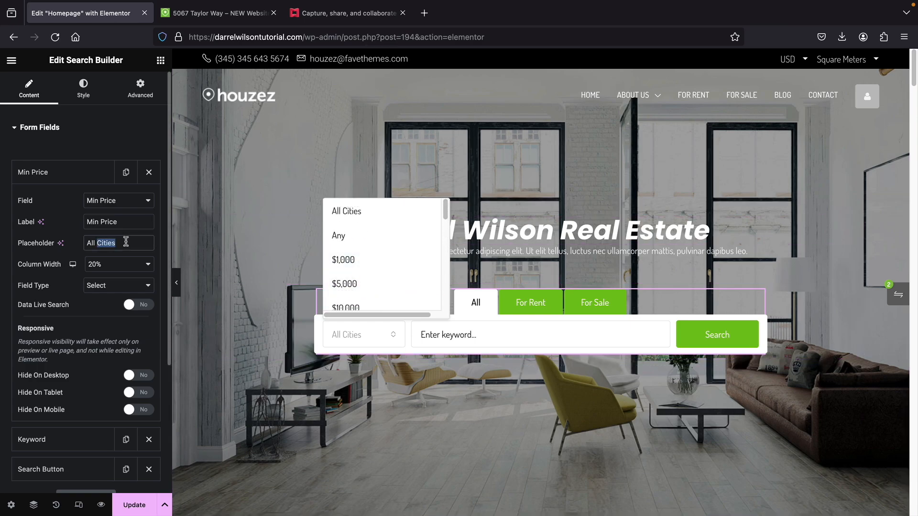
{"action": "type", "text": "Price"}
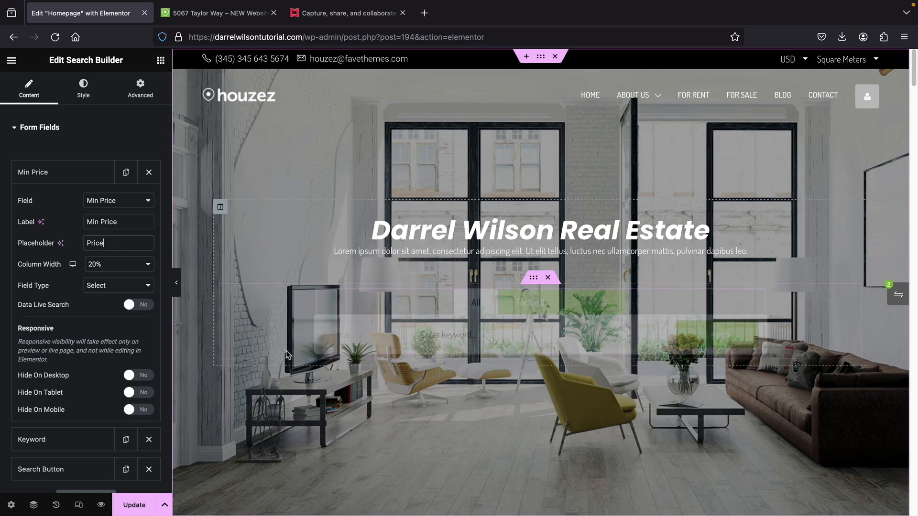
{"action": "left_click", "coordinate": [86, 181]}
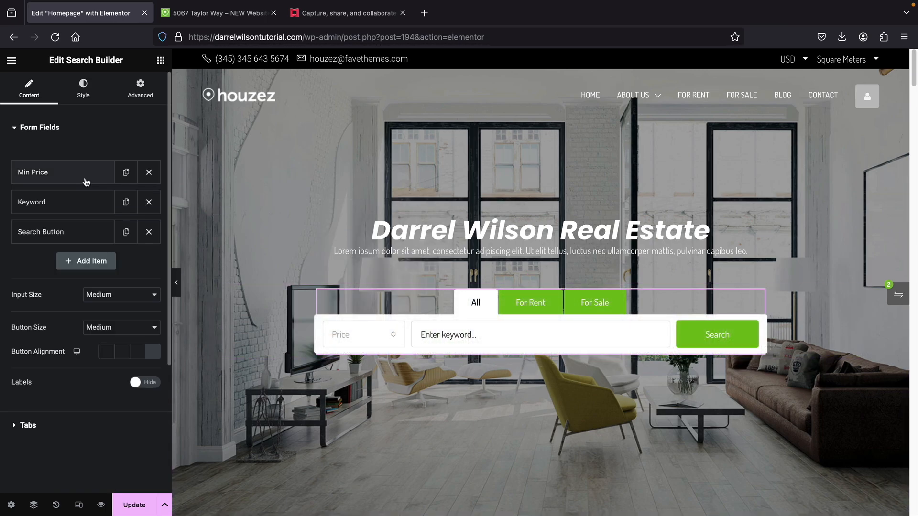
Duplicate the Min Price field and make the copy Max Price with placeholder Max Price.
{"action": "left_click", "coordinate": [126, 172]}
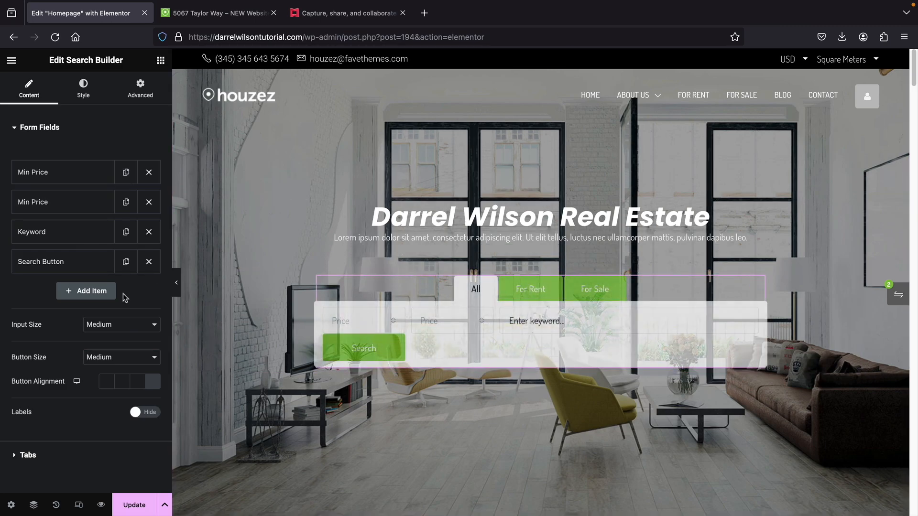
{"action": "left_click", "coordinate": [93, 203]}
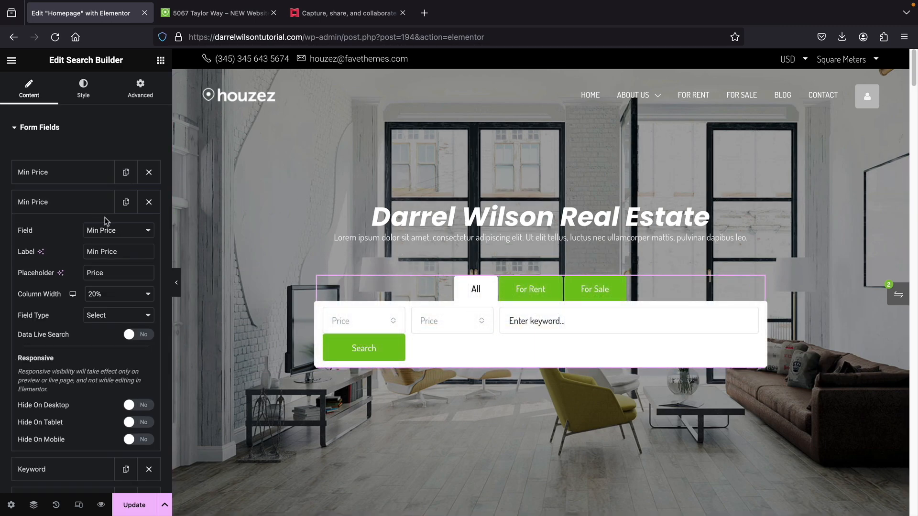
{"action": "left_click", "coordinate": [113, 234]}
{"action": "left_click", "coordinate": [127, 432]}
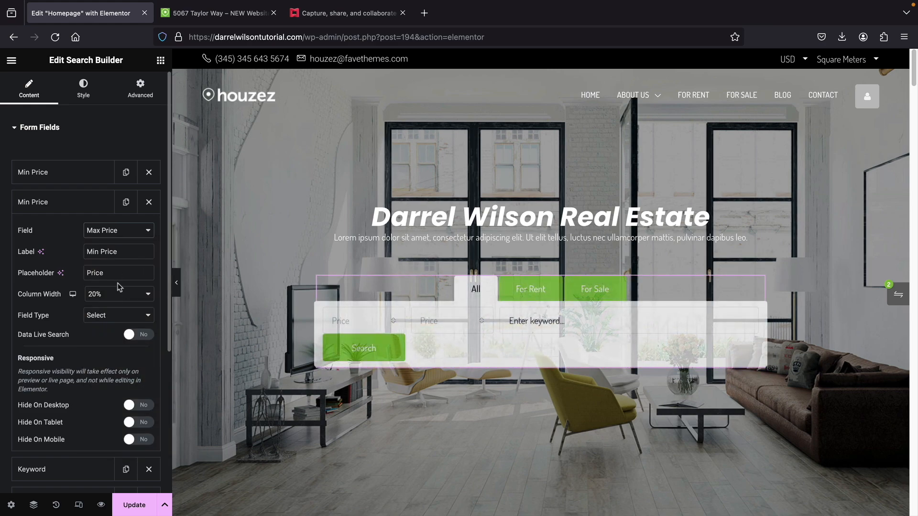
{"action": "left_click", "coordinate": [87, 272]}
{"action": "type", "text": "Max"}
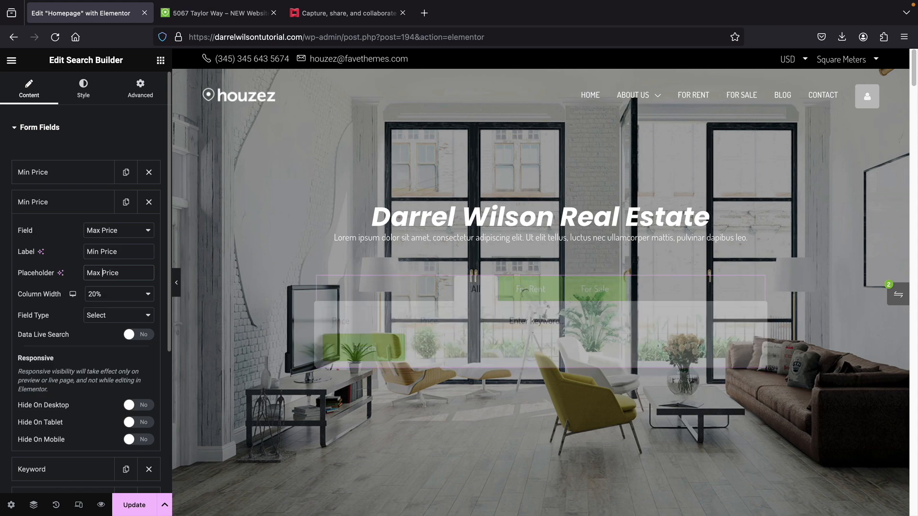
Change the first field's placeholder to Min Price and duplicate the Max Price field.
{"action": "left_click", "coordinate": [67, 178]}
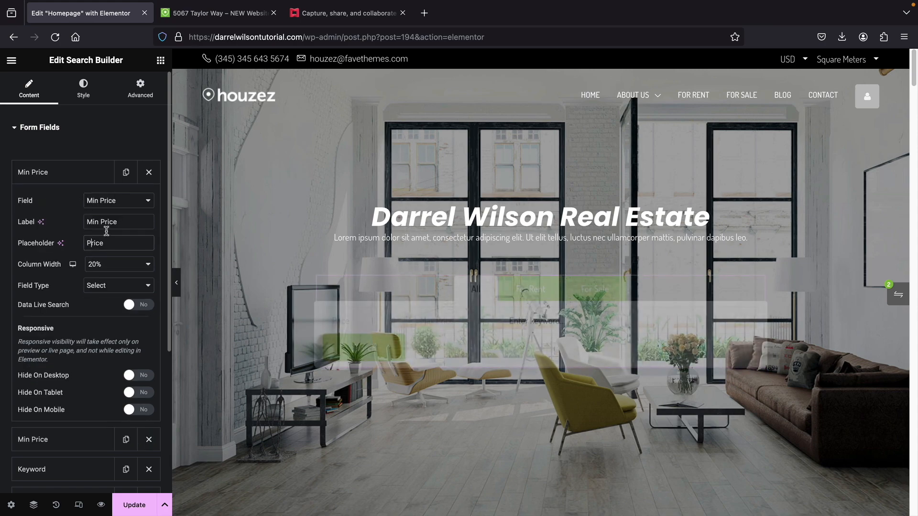
{"action": "left_click", "coordinate": [87, 243]}
{"action": "type", "text": "Min"}
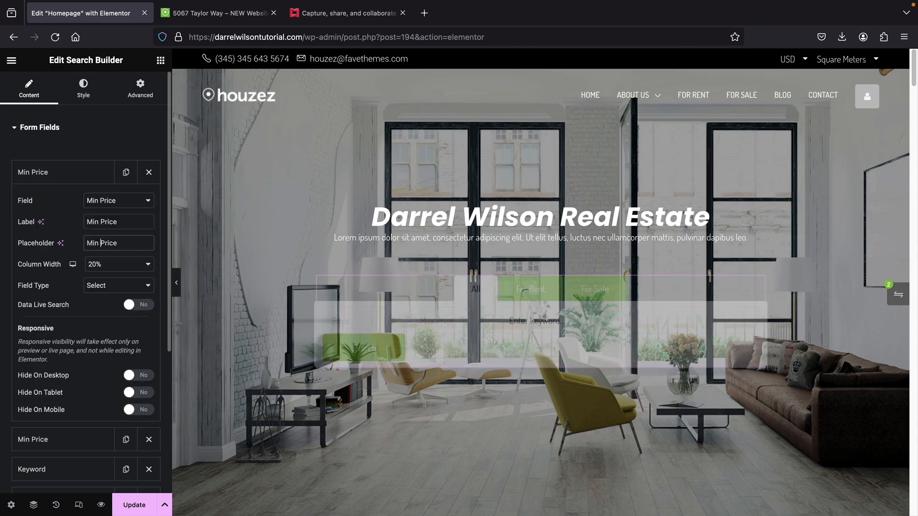
{"action": "left_click", "coordinate": [72, 179]}
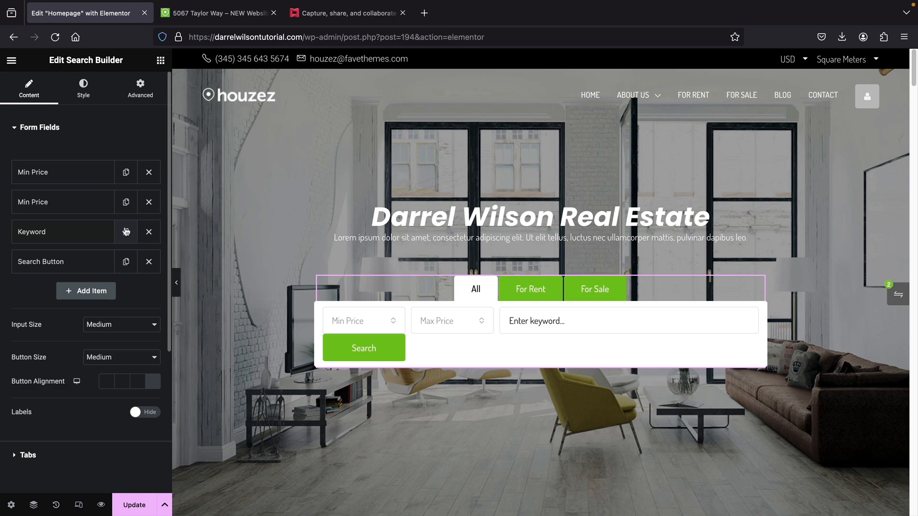
{"action": "left_click", "coordinate": [125, 202]}
{"action": "left_click", "coordinate": [74, 232]}
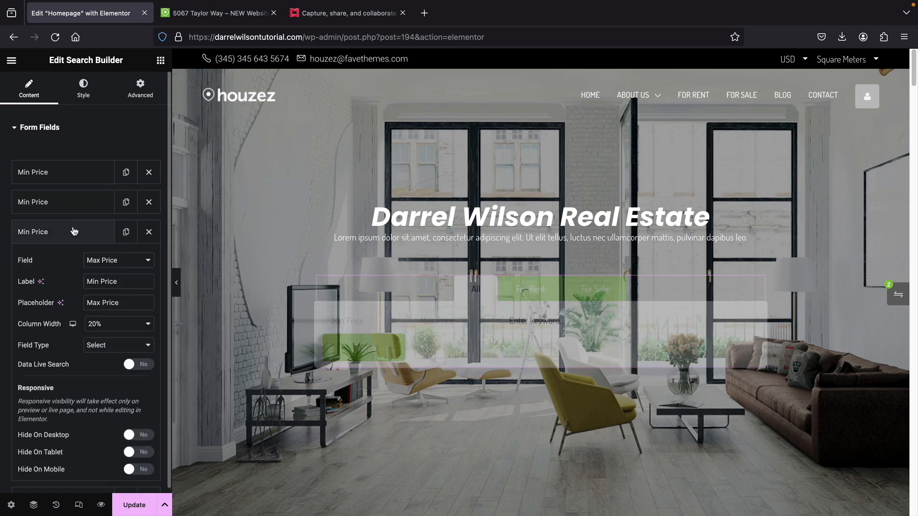
{"action": "left_click", "coordinate": [119, 262]}
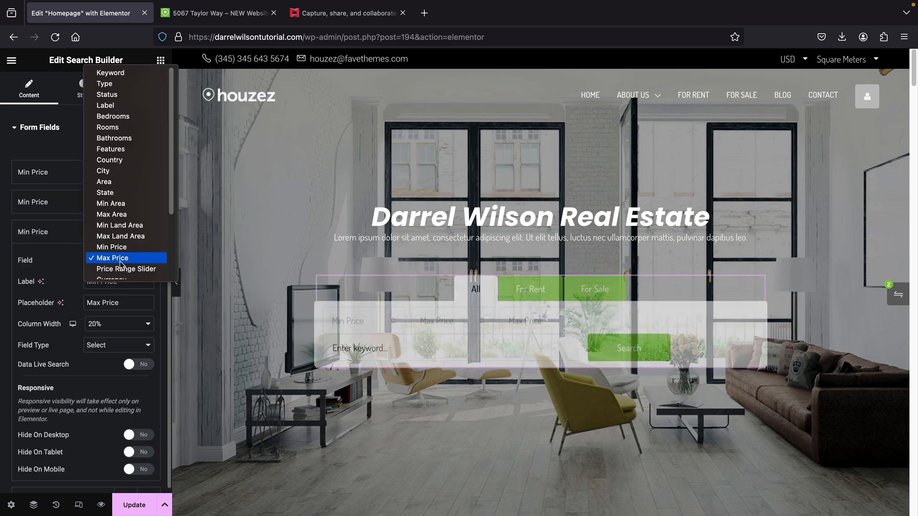
Make the new copy a City field labelled City with placeholder City, and preview its options.
{"action": "left_click", "coordinate": [116, 171]}
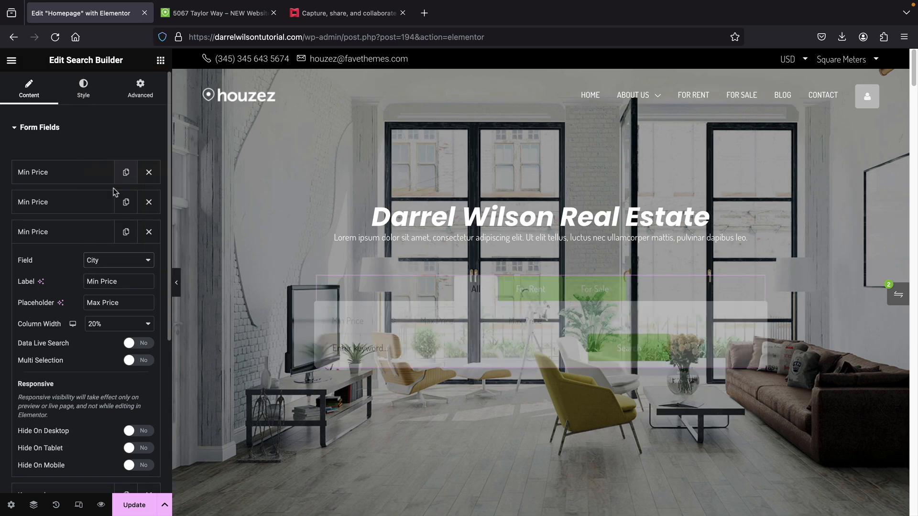
{"action": "triple_click", "coordinate": [129, 280]}
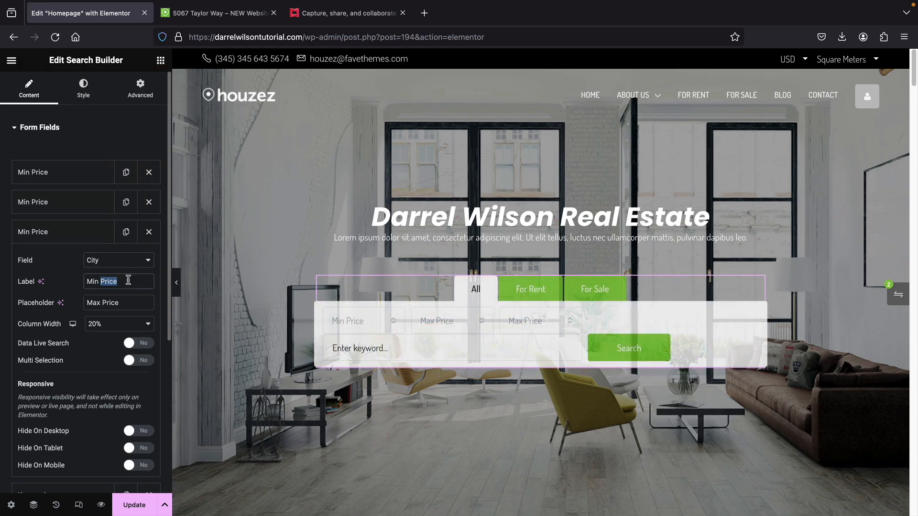
{"action": "type", "text": "Cir"}
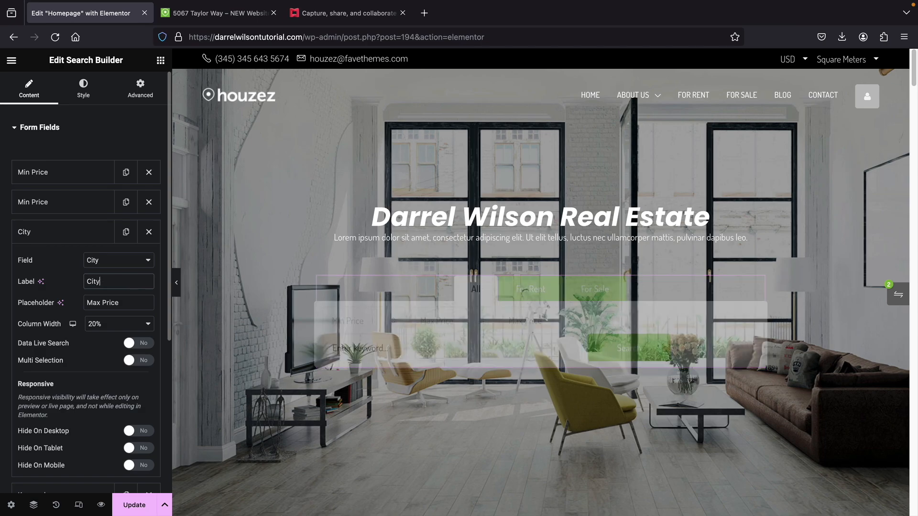
{"action": "key", "text": "Tab"}
{"action": "type", "text": "Ci"}
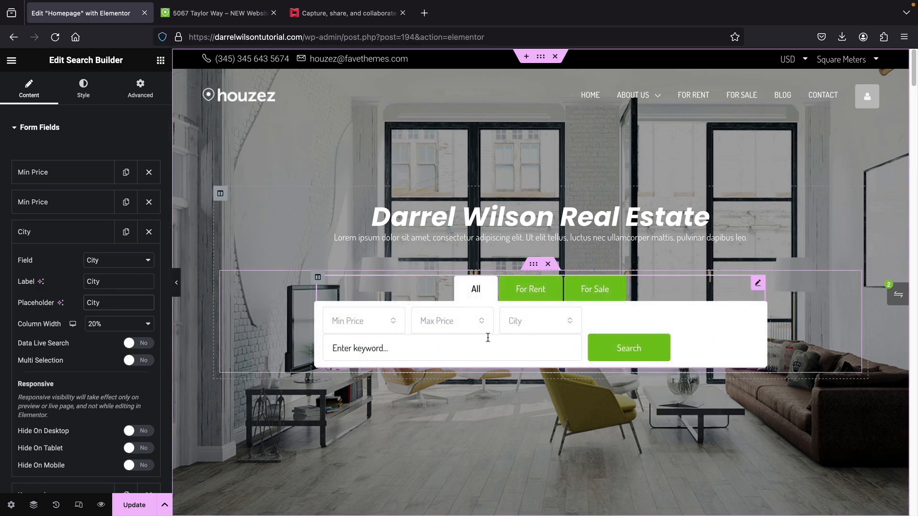
{"action": "left_click", "coordinate": [534, 326]}
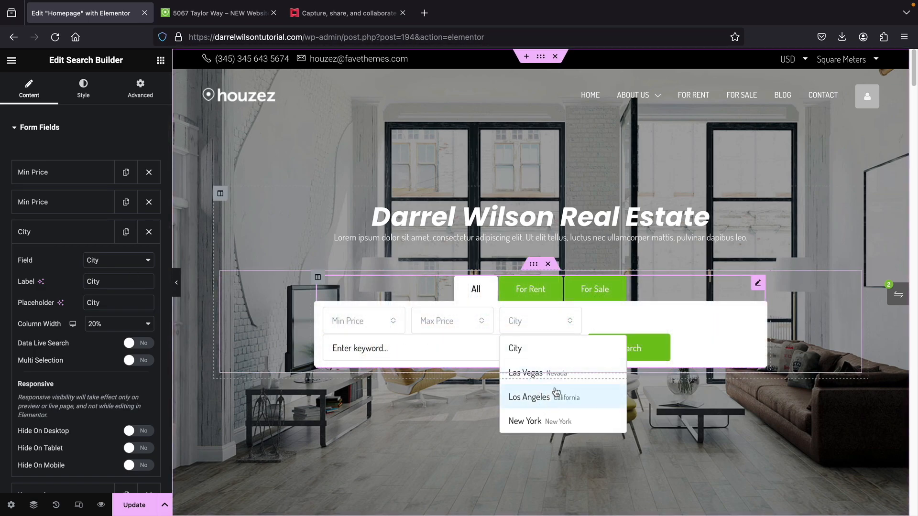
{"action": "left_click", "coordinate": [526, 322]}
{"action": "left_click", "coordinate": [93, 244]}
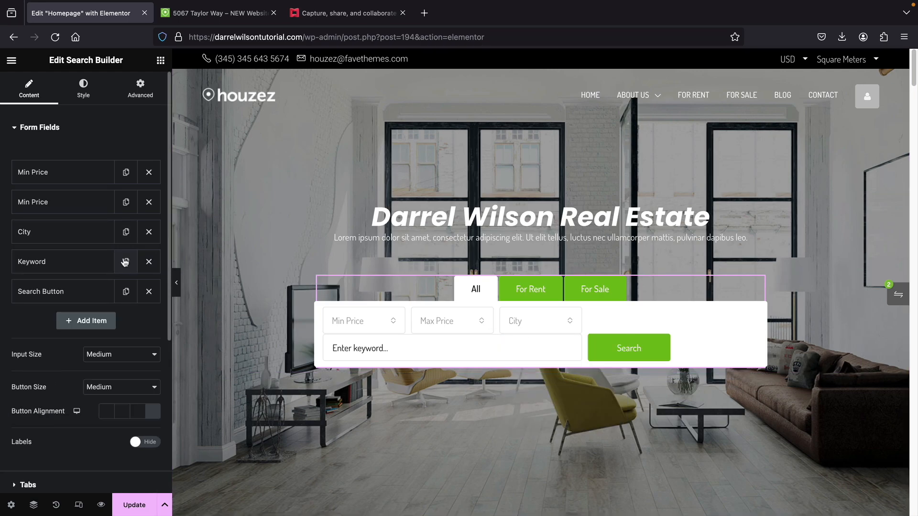
Duplicate the City field, try the copy as a Features filter, then delete it.
{"action": "left_click", "coordinate": [125, 232]}
{"action": "left_click", "coordinate": [115, 253]}
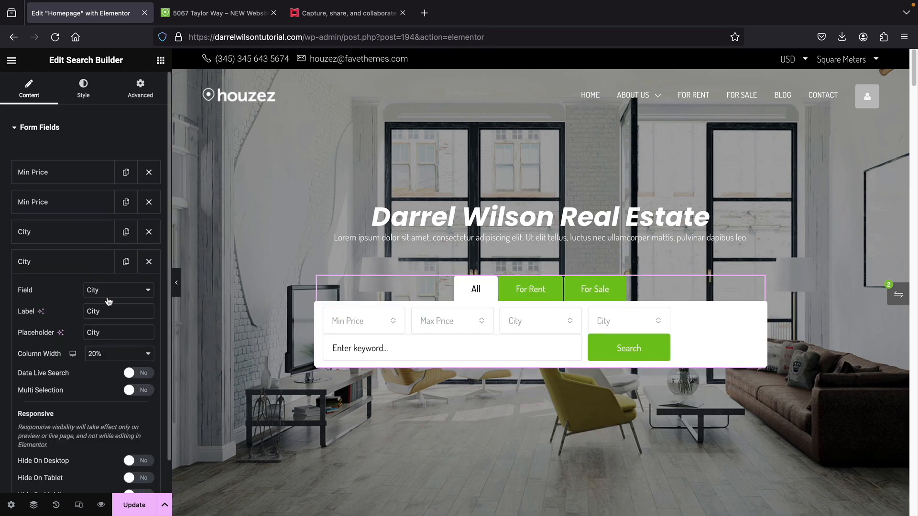
{"action": "left_click", "coordinate": [120, 290]}
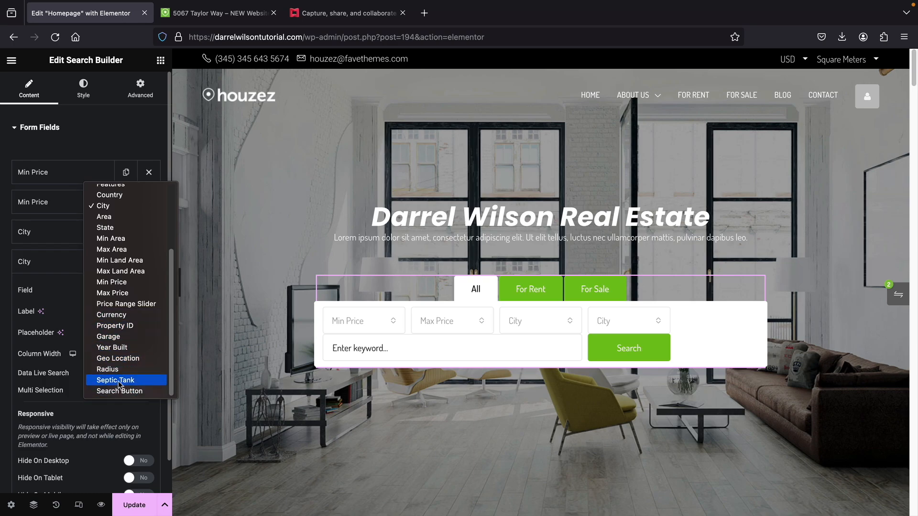
{"action": "scroll", "coordinate": [118, 384], "scroll_direction": "up", "scroll_amount": 3}
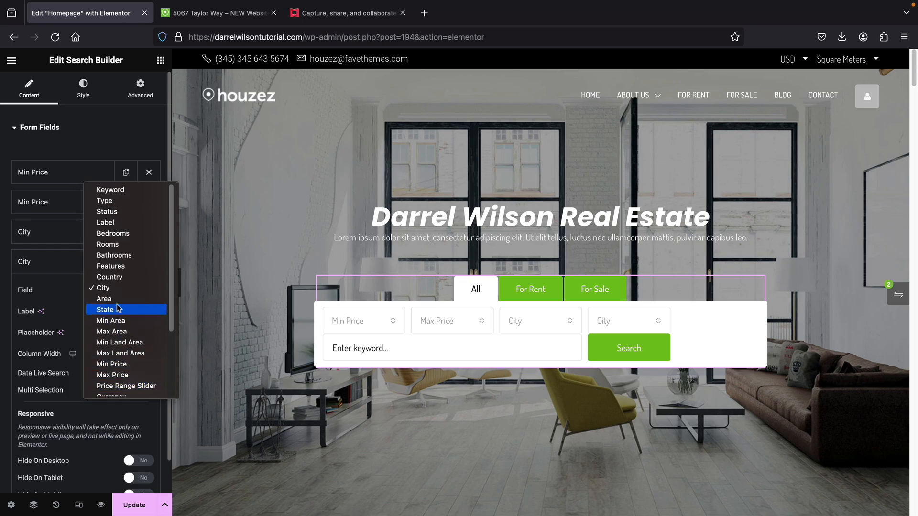
{"action": "left_click", "coordinate": [123, 267]}
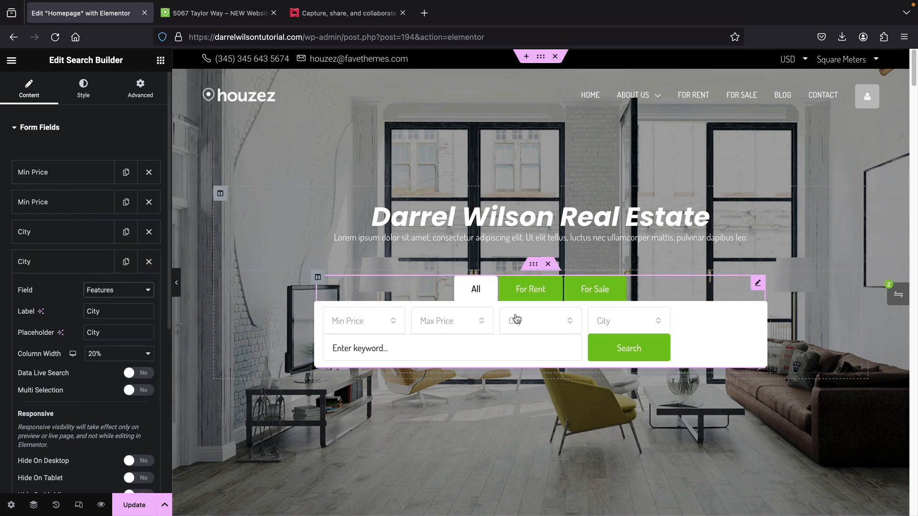
{"action": "left_click", "coordinate": [647, 321]}
{"action": "scroll", "coordinate": [630, 257], "scroll_direction": "down", "scroll_amount": 5}
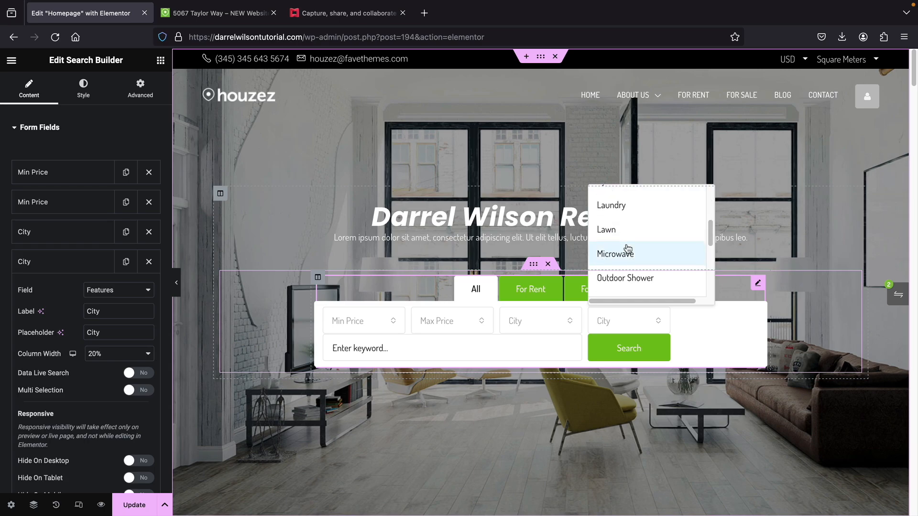
{"action": "scroll", "coordinate": [631, 262], "scroll_direction": "up", "scroll_amount": 5}
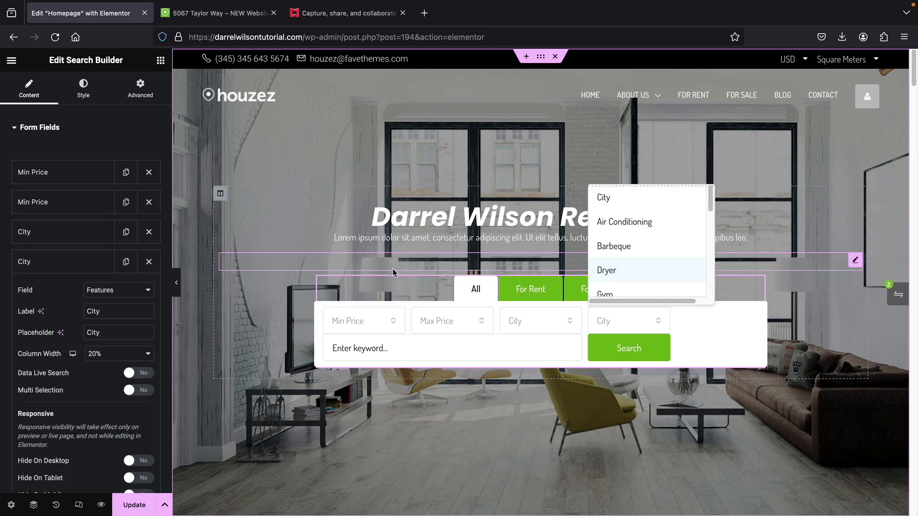
{"action": "left_click", "coordinate": [149, 262]}
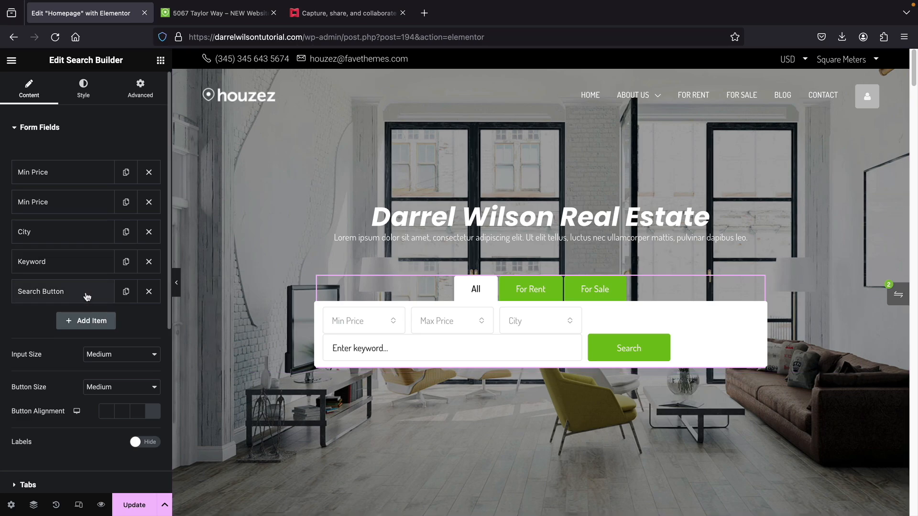
{"action": "left_click", "coordinate": [58, 268]}
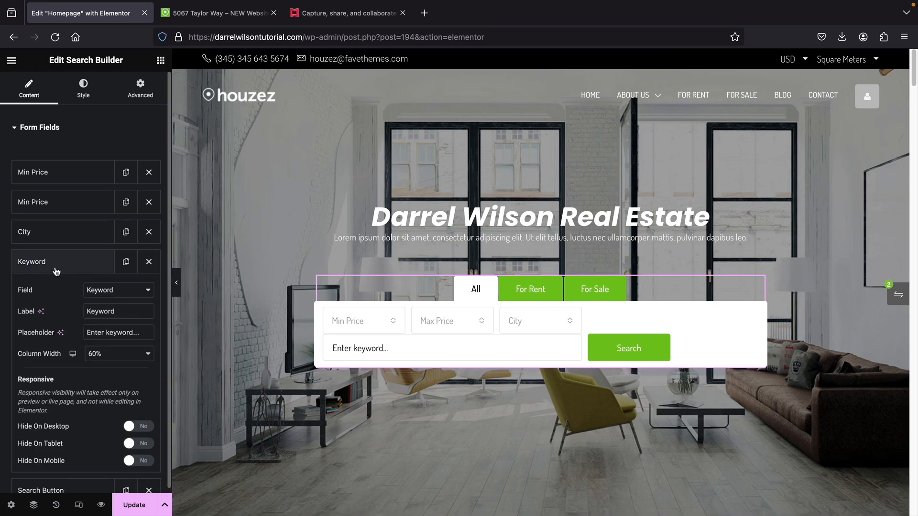
Change the Keyword field to a Type filter with label Type and placeholder Type.
{"action": "left_click", "coordinate": [115, 292]}
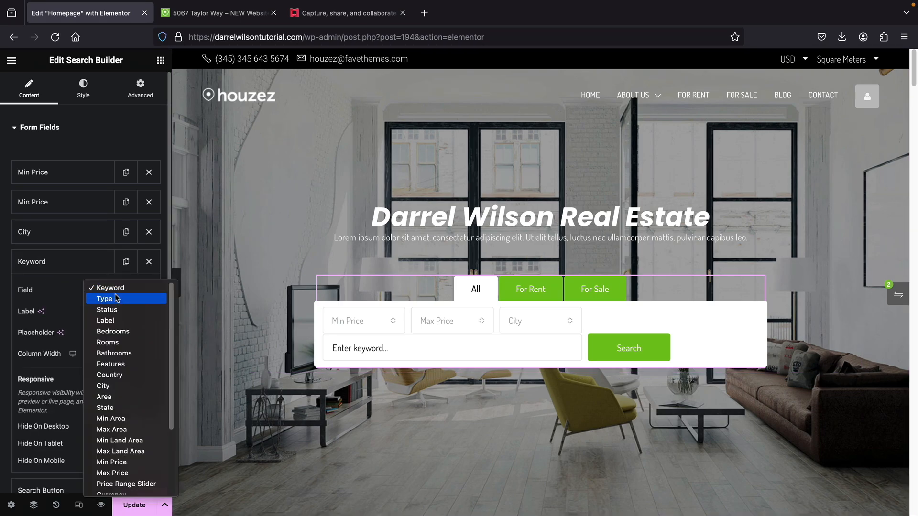
{"action": "left_click", "coordinate": [118, 300]}
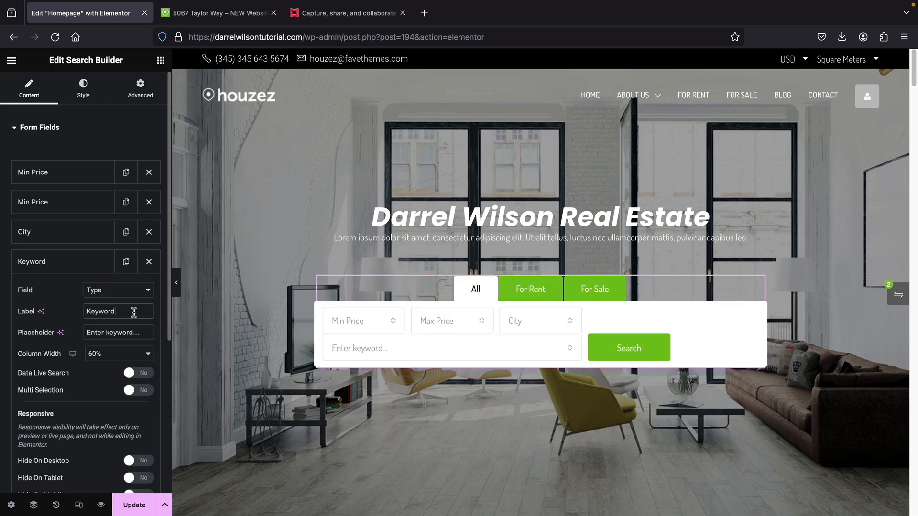
{"action": "double_click", "coordinate": [131, 311]}
{"action": "left_click", "coordinate": [503, 347]}
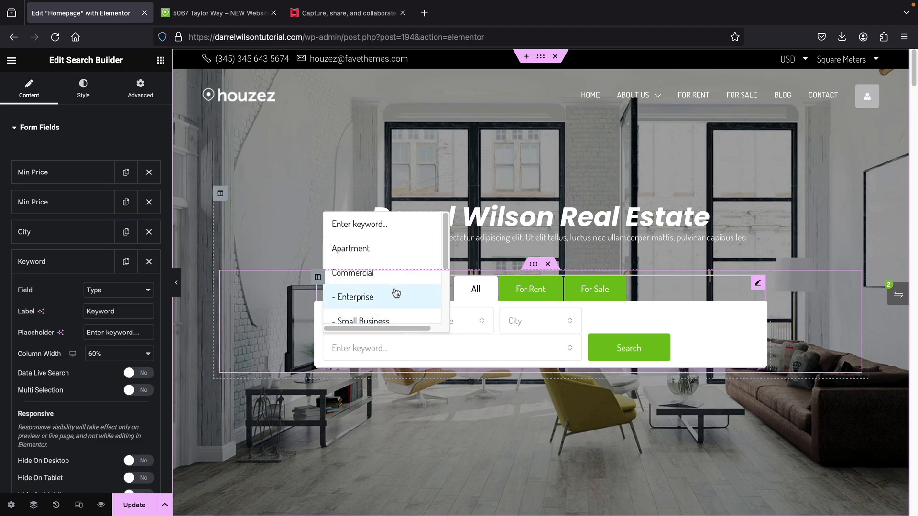
{"action": "scroll", "coordinate": [396, 292], "scroll_direction": "down", "scroll_amount": 3}
{"action": "scroll", "coordinate": [396, 291], "scroll_direction": "up", "scroll_amount": 3}
{"action": "double_click", "coordinate": [127, 311]}
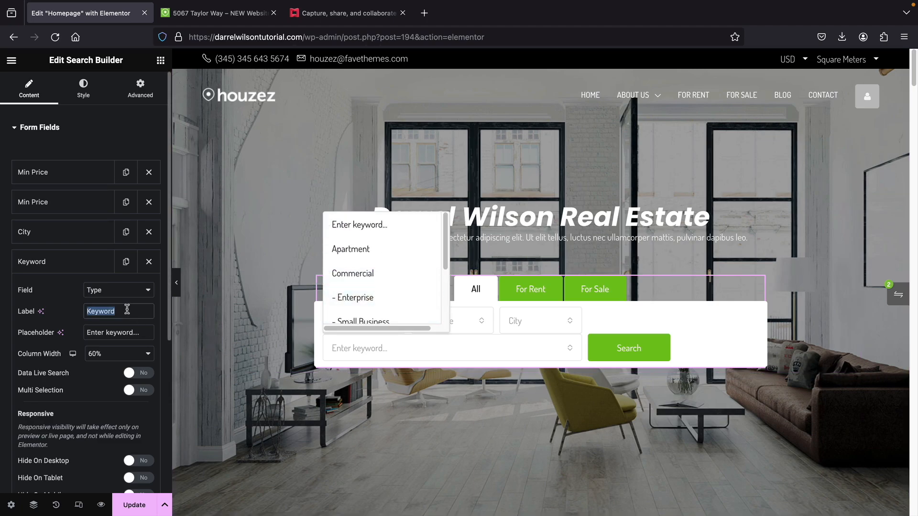
{"action": "type", "text": "Type"}
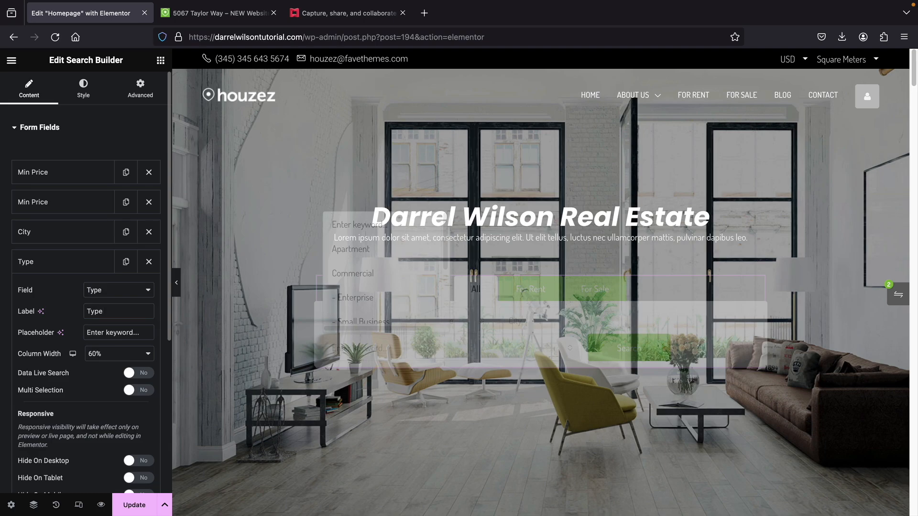
{"action": "key", "text": "Tab"}
{"action": "type", "text": "T"}
{"action": "left_click", "coordinate": [108, 273]}
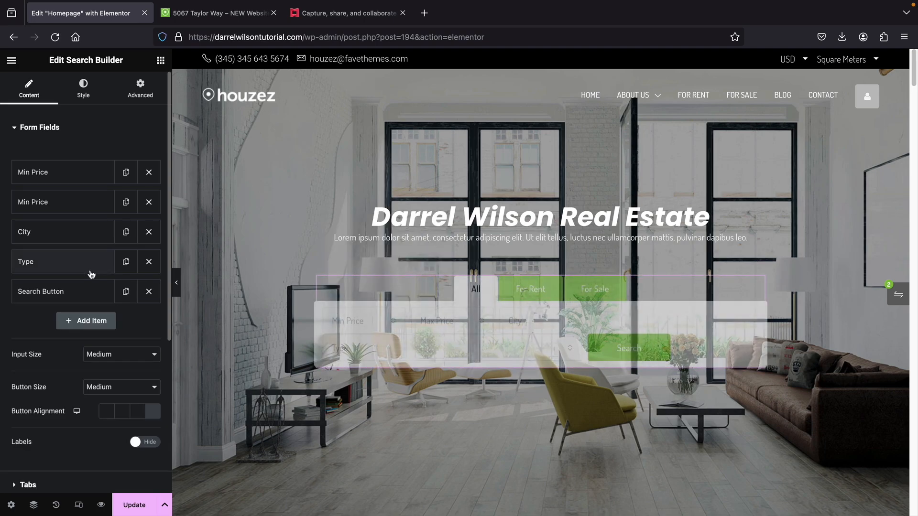
{"action": "left_click", "coordinate": [67, 293]}
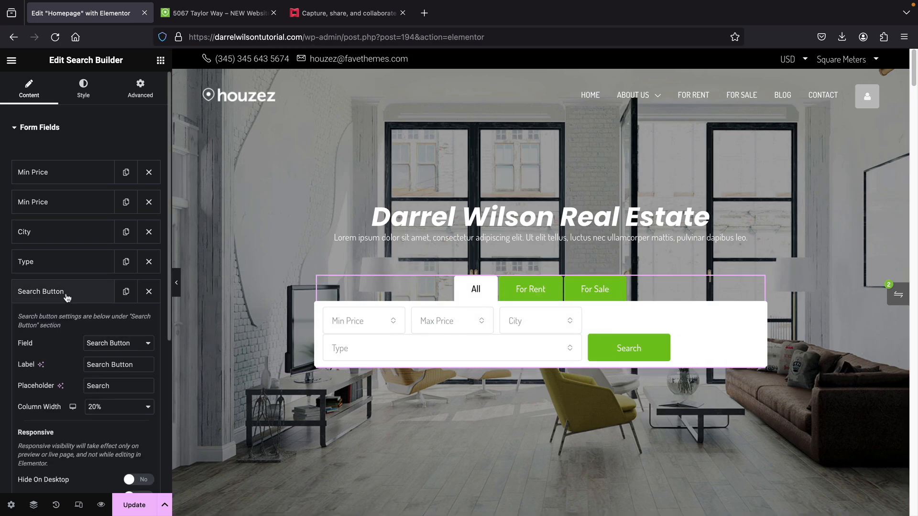
Set the Type field's column width to 20%, after briefly trying 25%.
{"action": "scroll", "coordinate": [98, 376], "scroll_direction": "down", "scroll_amount": 1}
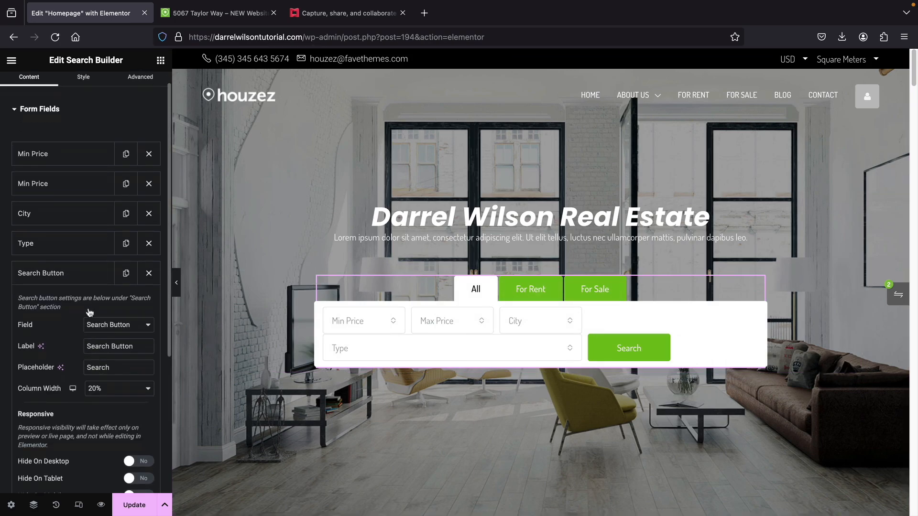
{"action": "left_click", "coordinate": [72, 243]}
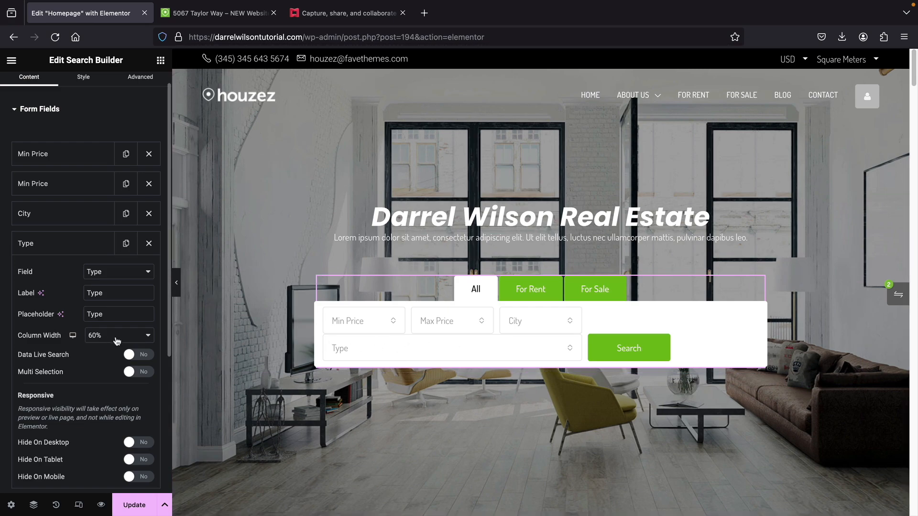
{"action": "left_click", "coordinate": [119, 337]}
{"action": "left_click", "coordinate": [122, 247]}
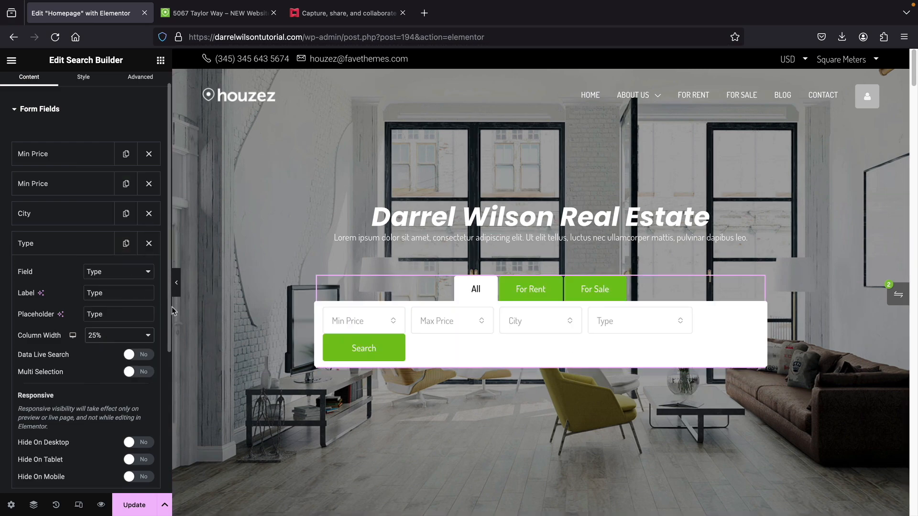
{"action": "left_click", "coordinate": [120, 335]}
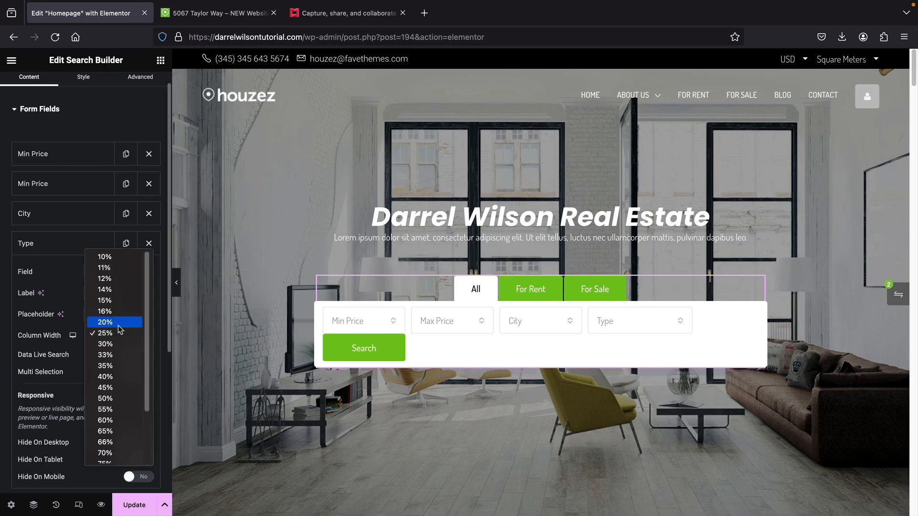
{"action": "left_click", "coordinate": [120, 323]}
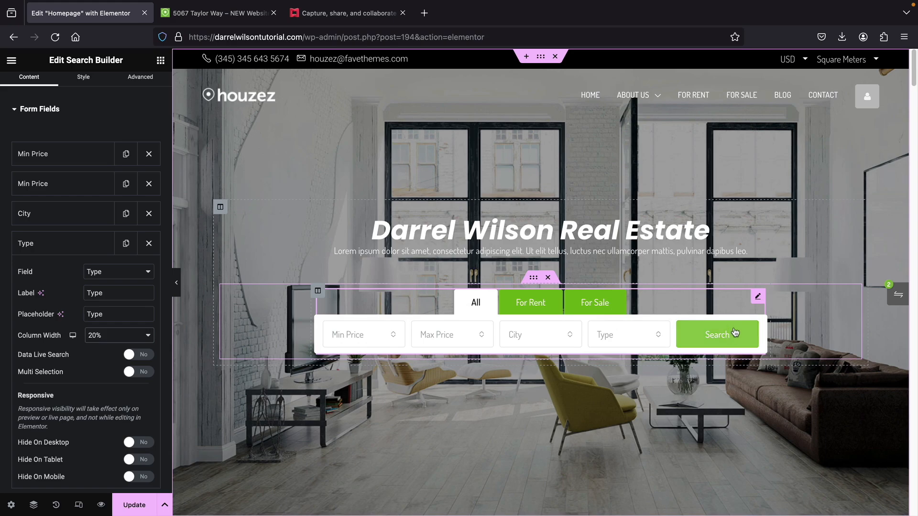
Widen the search form's inner section from 800 to about 1050.
{"action": "left_click", "coordinate": [318, 292]}
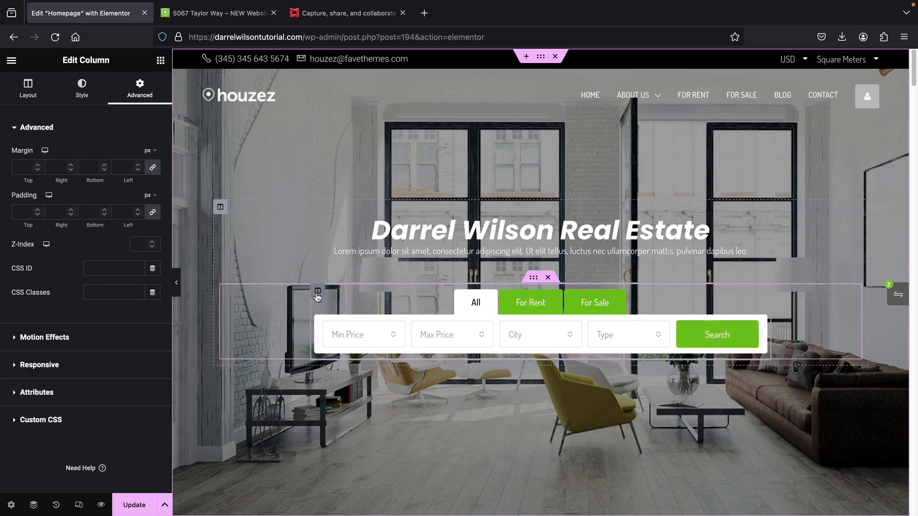
{"action": "left_click", "coordinate": [28, 89]}
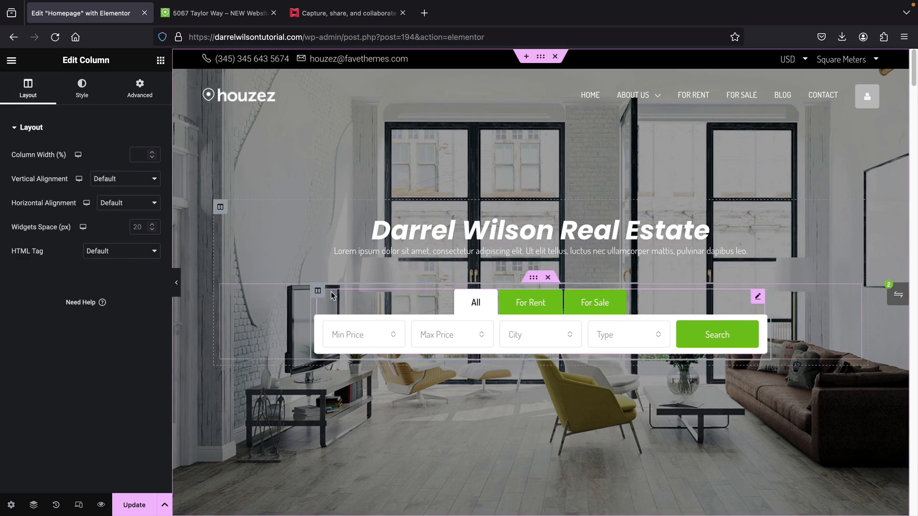
{"action": "left_click", "coordinate": [533, 279]}
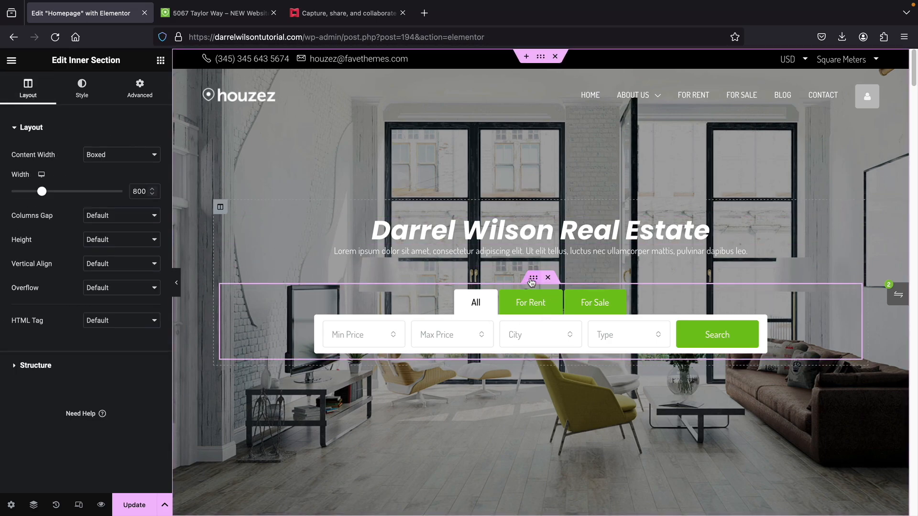
{"action": "left_click_drag", "start_coordinate": [42, 192], "coordinate": [68, 192]}
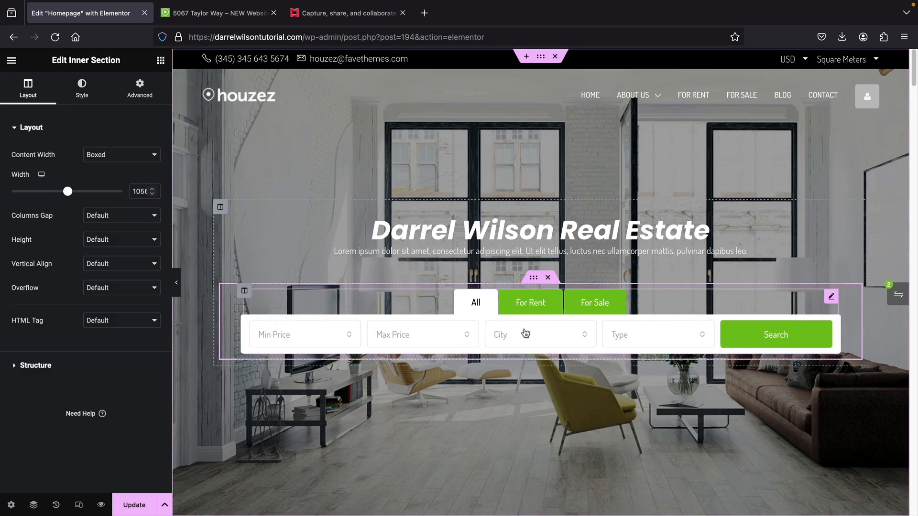
{"action": "left_click", "coordinate": [533, 298]}
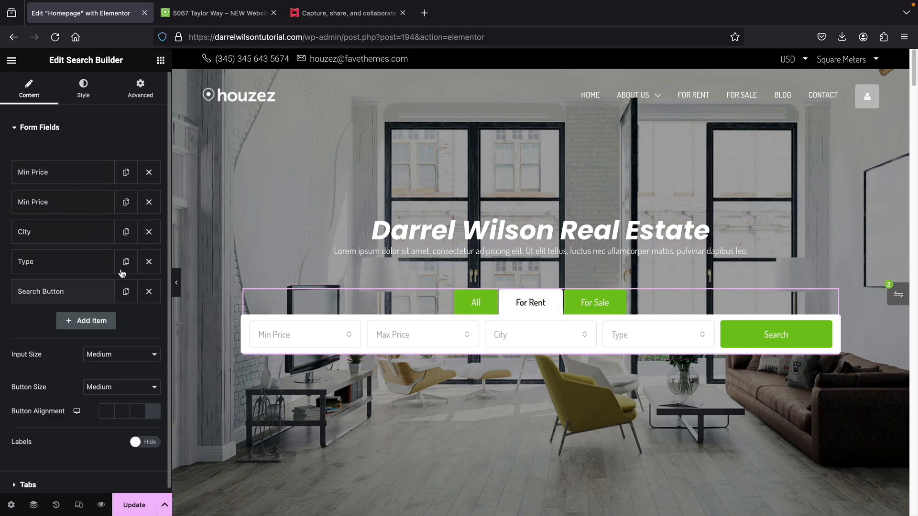
Add Pre Auction and Foreclosures to the search form's status tabs.
{"action": "left_click", "coordinate": [43, 130]}
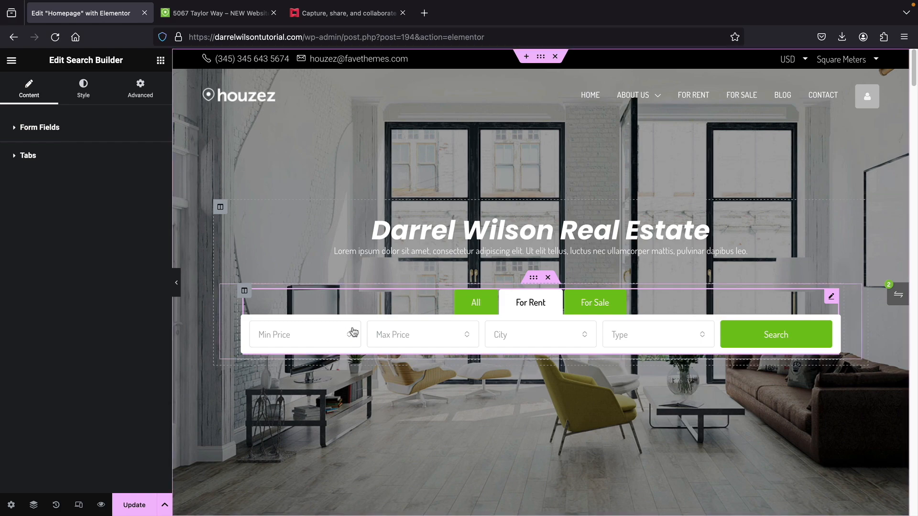
{"action": "left_click", "coordinate": [33, 157]}
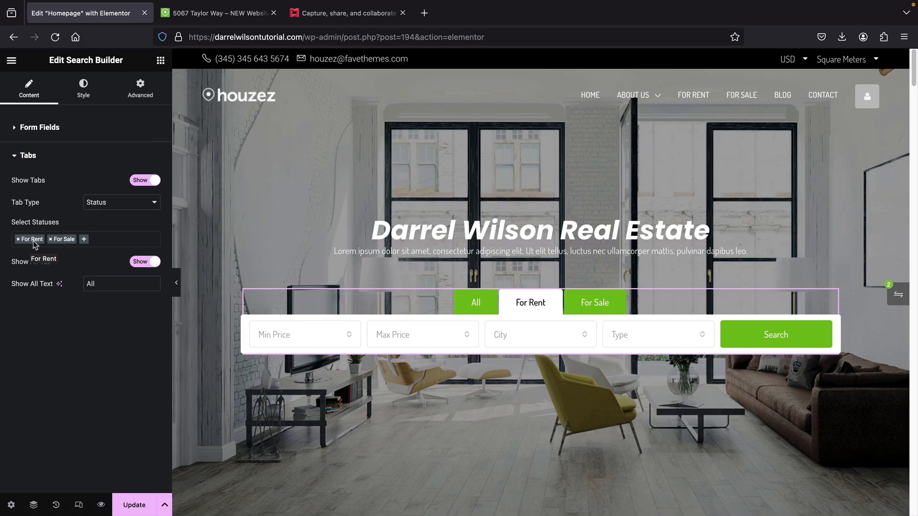
{"action": "left_click", "coordinate": [88, 243]}
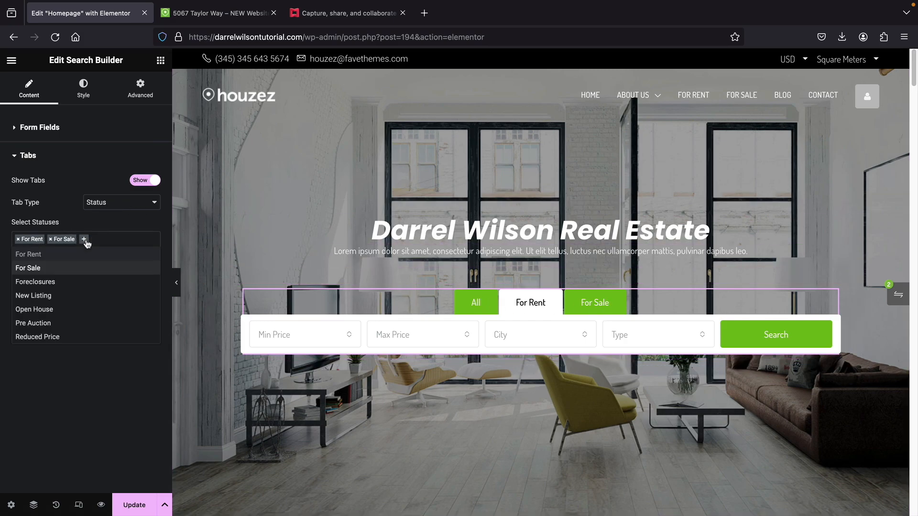
{"action": "left_click", "coordinate": [50, 323]}
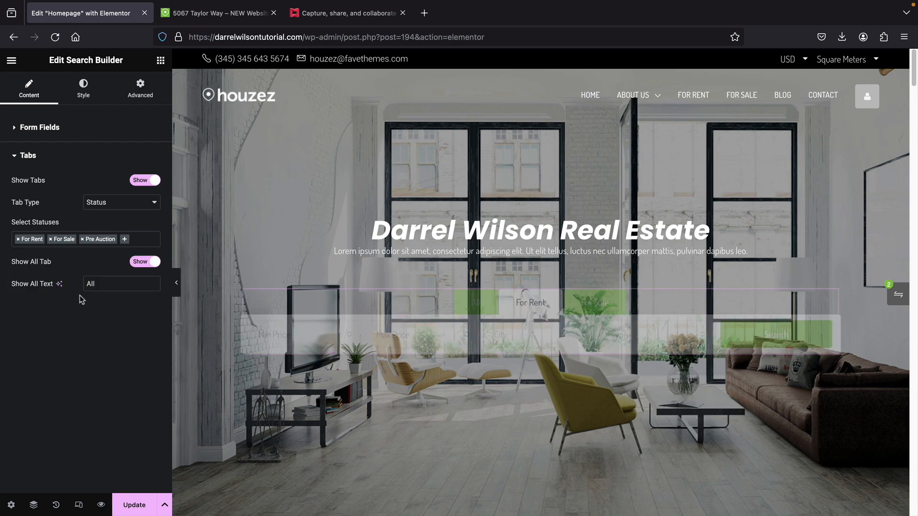
{"action": "left_click", "coordinate": [124, 244]}
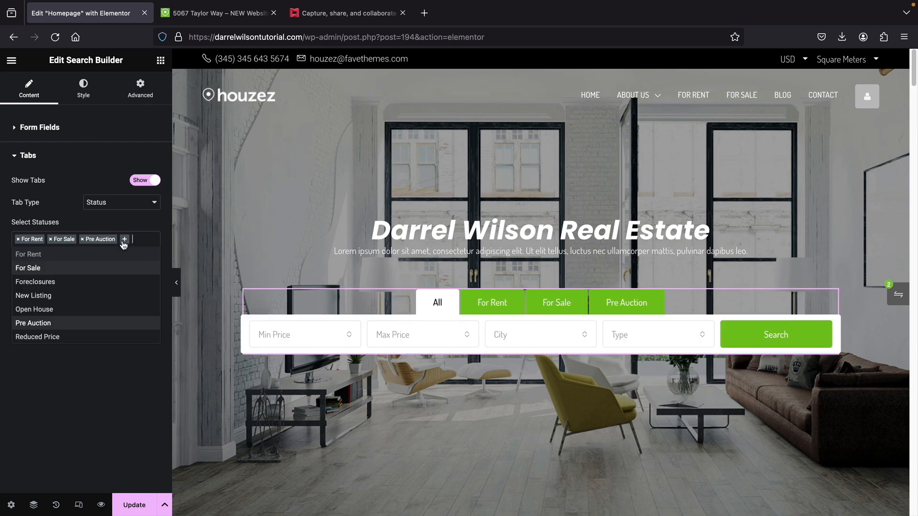
{"action": "left_click", "coordinate": [72, 274]}
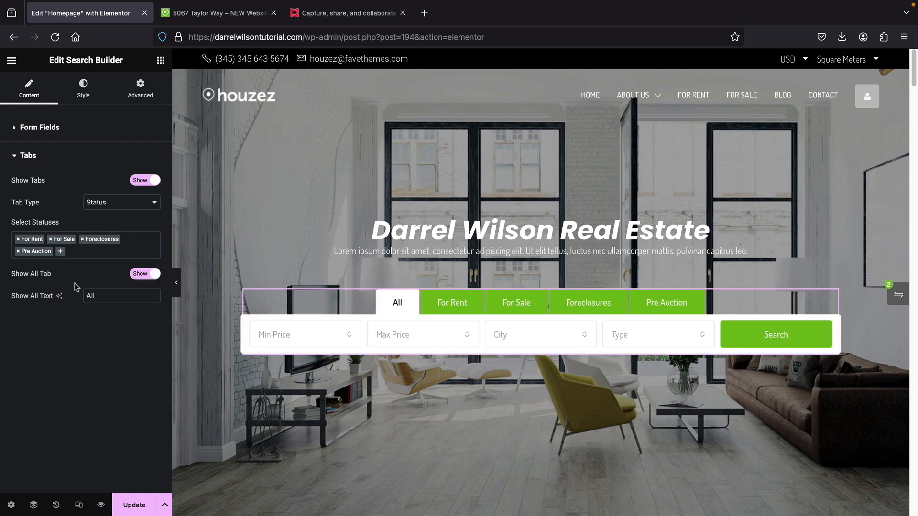
Keep the Tab Type as Status and save the homepage with Update.
{"action": "left_click", "coordinate": [104, 202]}
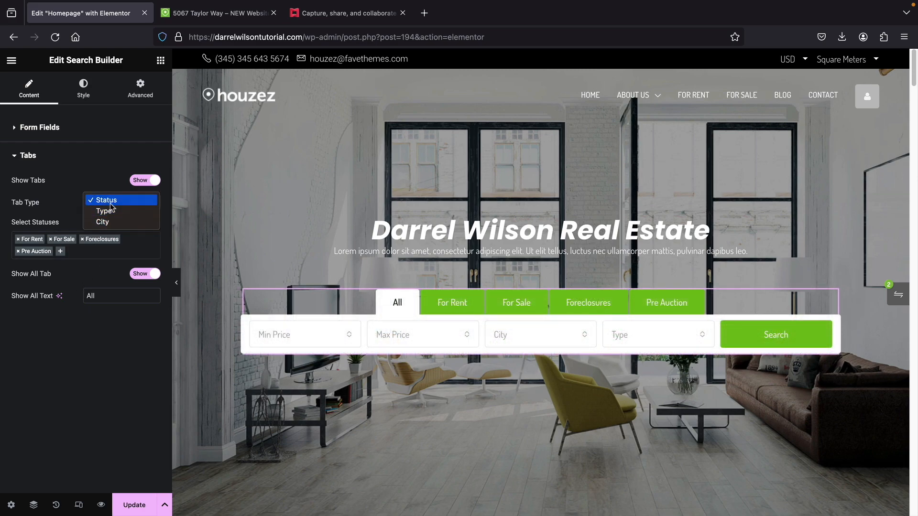
{"action": "left_click", "coordinate": [110, 203]}
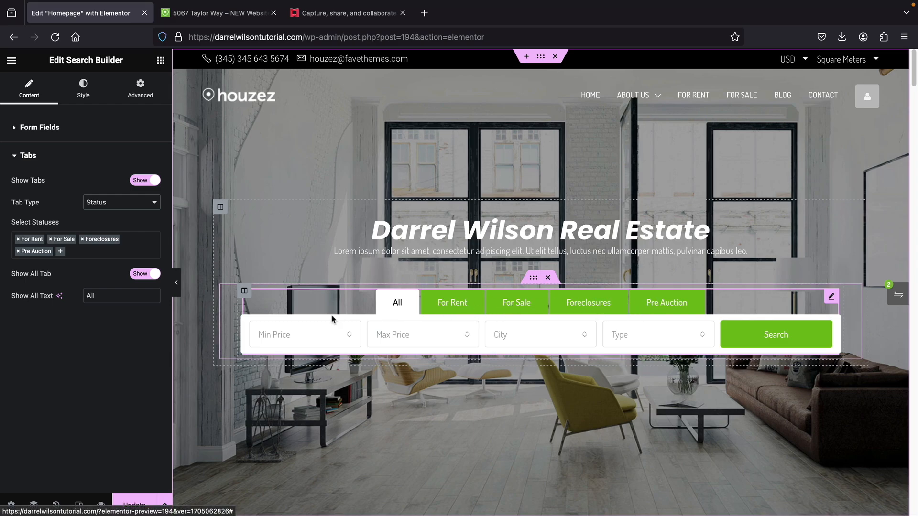
{"action": "left_click", "coordinate": [143, 507]}
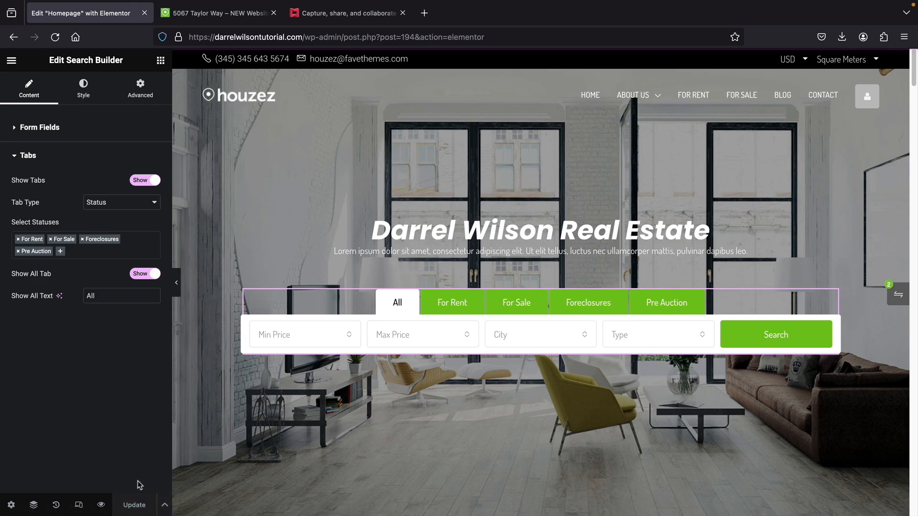
Exit Elementor and search the live site for For Sale properties in Las Vegas, any price.
{"action": "left_click", "coordinate": [12, 60]}
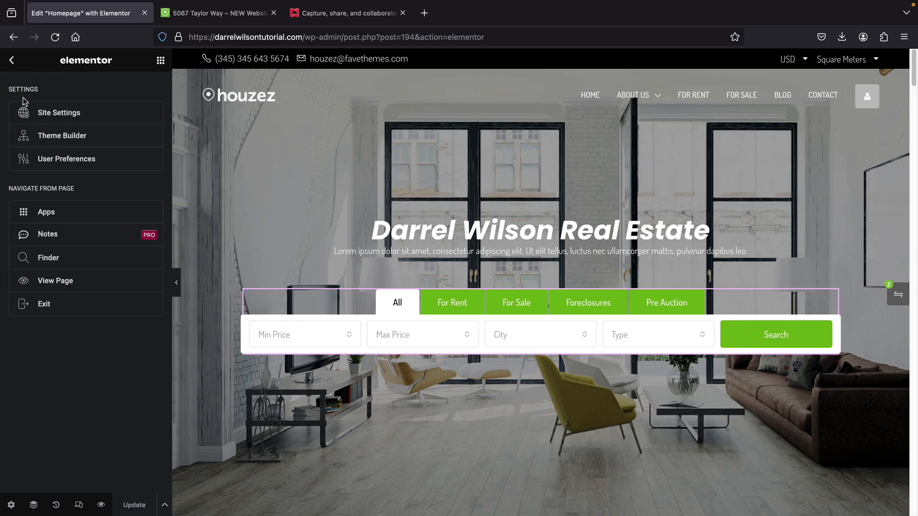
{"action": "left_click", "coordinate": [55, 281]}
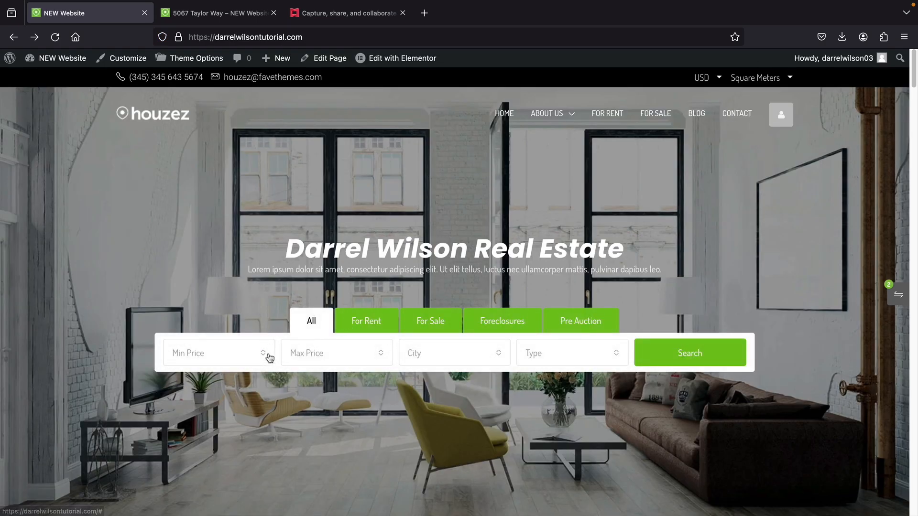
{"action": "left_click", "coordinate": [421, 323]}
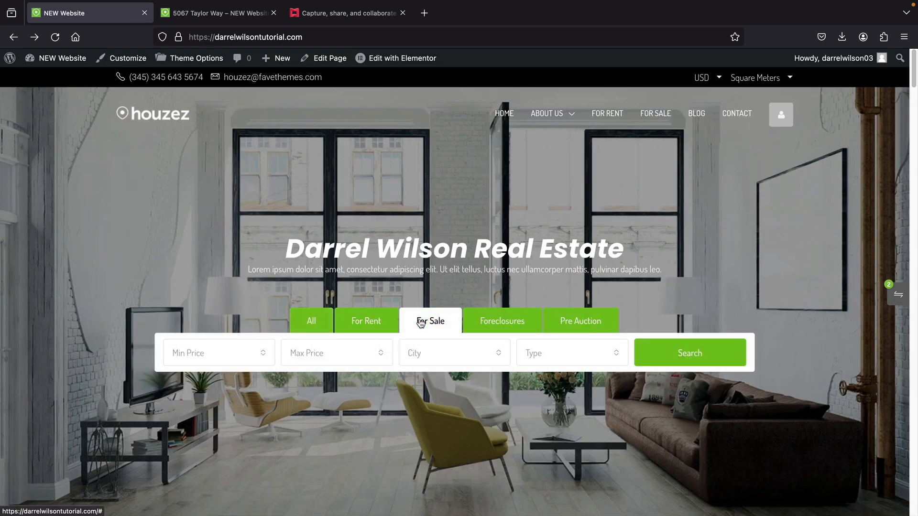
{"action": "left_click", "coordinate": [231, 353]}
{"action": "left_click", "coordinate": [234, 257]}
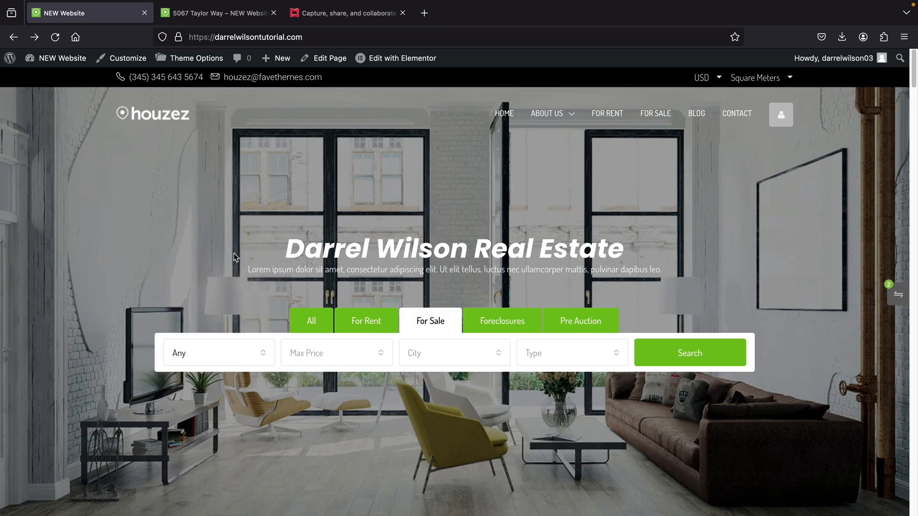
{"action": "left_click", "coordinate": [323, 358]}
{"action": "scroll", "coordinate": [340, 306], "scroll_direction": "down", "scroll_amount": 5}
{"action": "scroll", "coordinate": [345, 287], "scroll_direction": "up", "scroll_amount": 5}
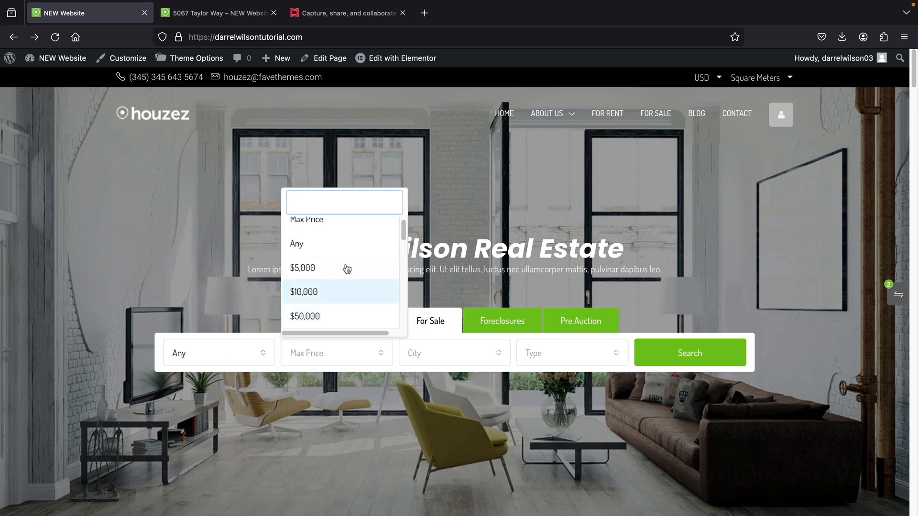
{"action": "left_click", "coordinate": [349, 252]}
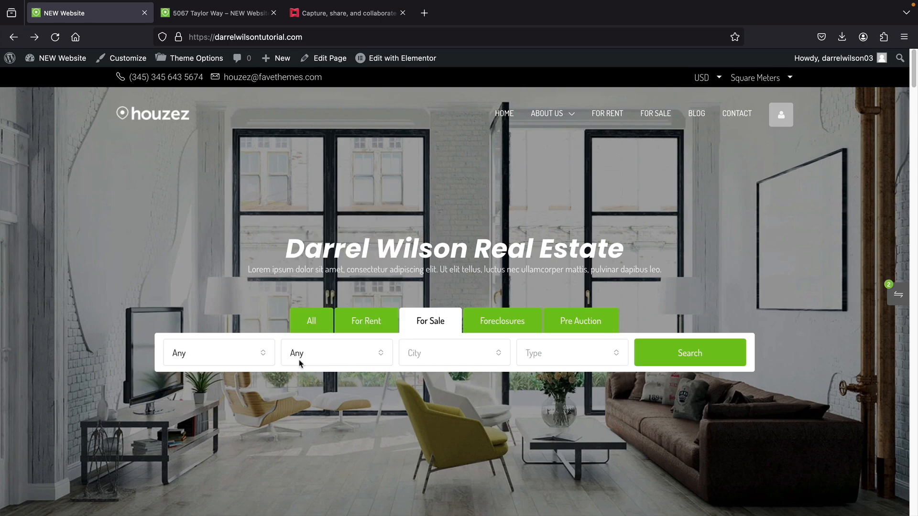
{"action": "left_click", "coordinate": [450, 358]}
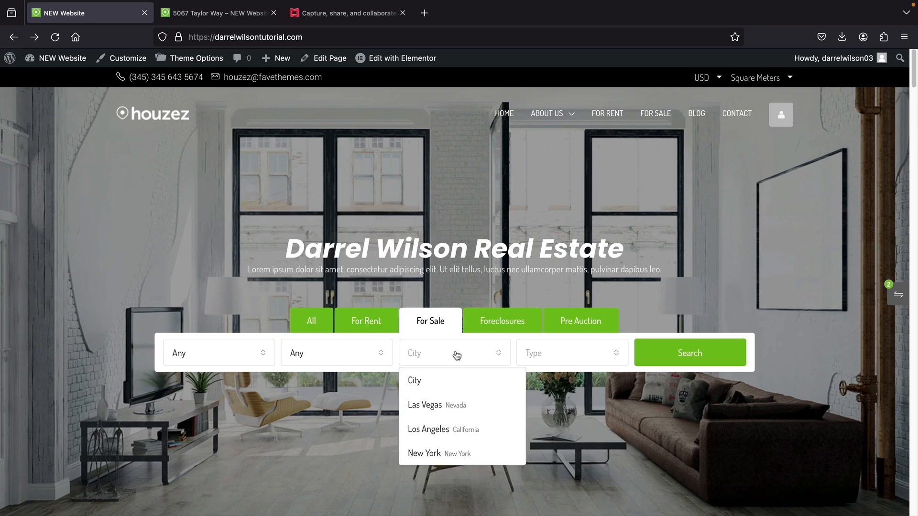
{"action": "left_click", "coordinate": [421, 410]}
{"action": "left_click", "coordinate": [662, 353]}
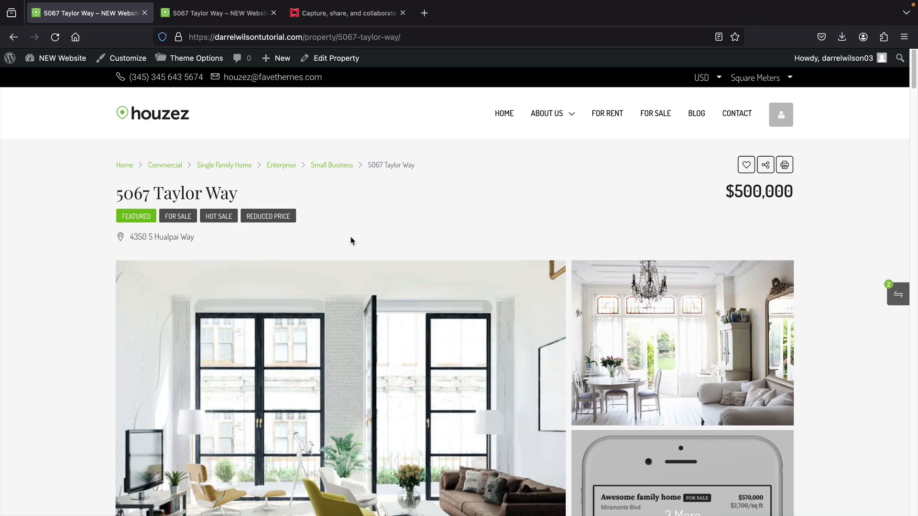
Browse the Las Vegas results and return to the homepage.
{"action": "scroll", "coordinate": [350, 240], "scroll_direction": "down", "scroll_amount": 15}
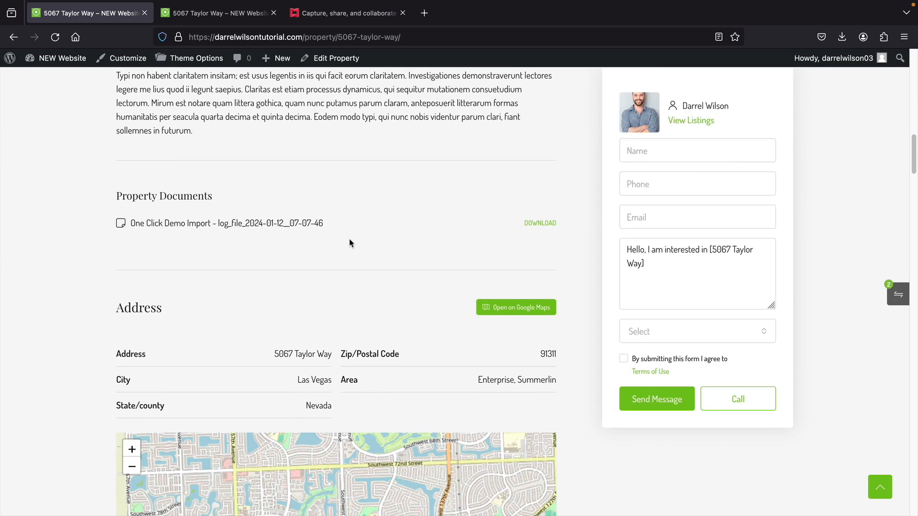
{"action": "left_click_drag", "start_coordinate": [293, 409], "coordinate": [380, 406]}
{"action": "scroll", "coordinate": [380, 406], "scroll_direction": "down", "scroll_amount": 5}
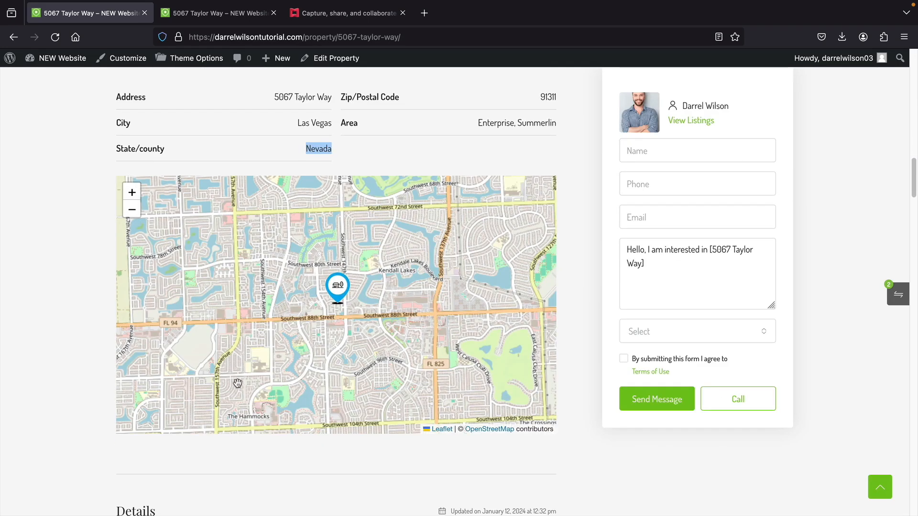
{"action": "left_click", "coordinate": [11, 38]}
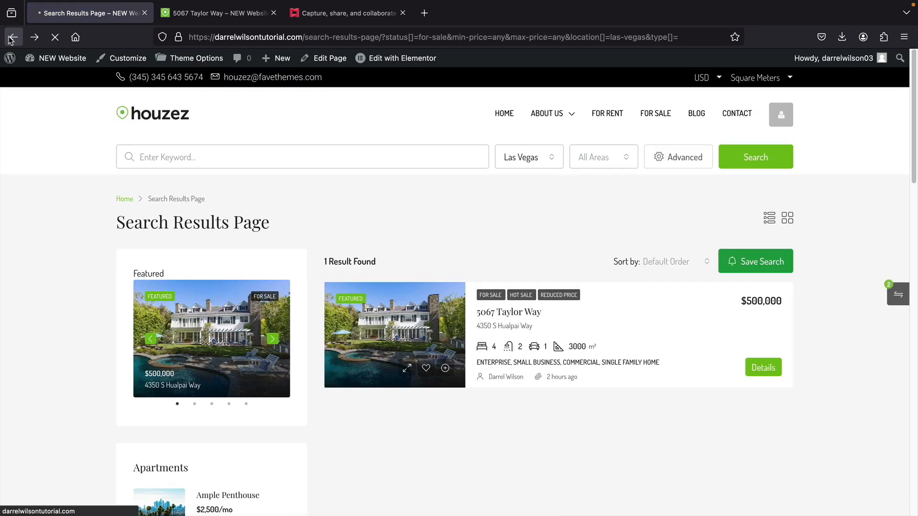
{"action": "left_click", "coordinate": [12, 37]}
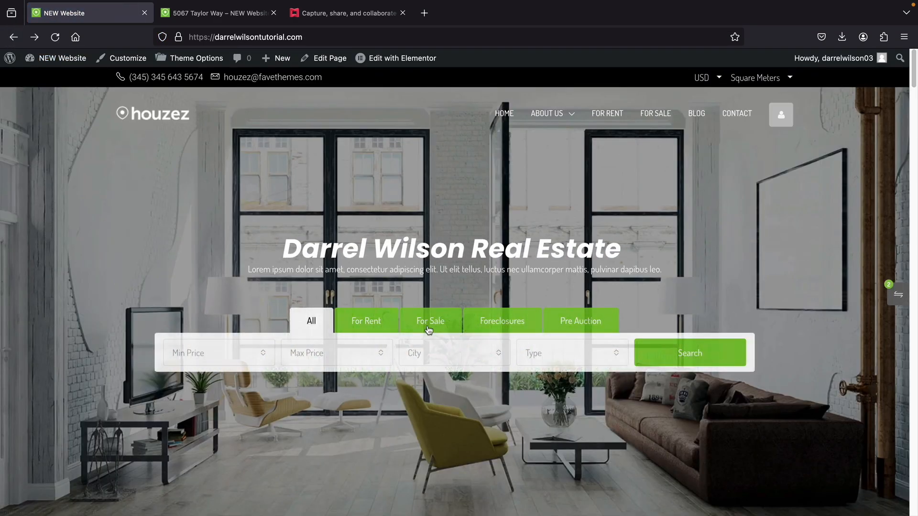
Search For Sale properties in Los Angeles, review the results, and return home.
{"action": "left_click", "coordinate": [429, 330]}
{"action": "left_click", "coordinate": [446, 359]}
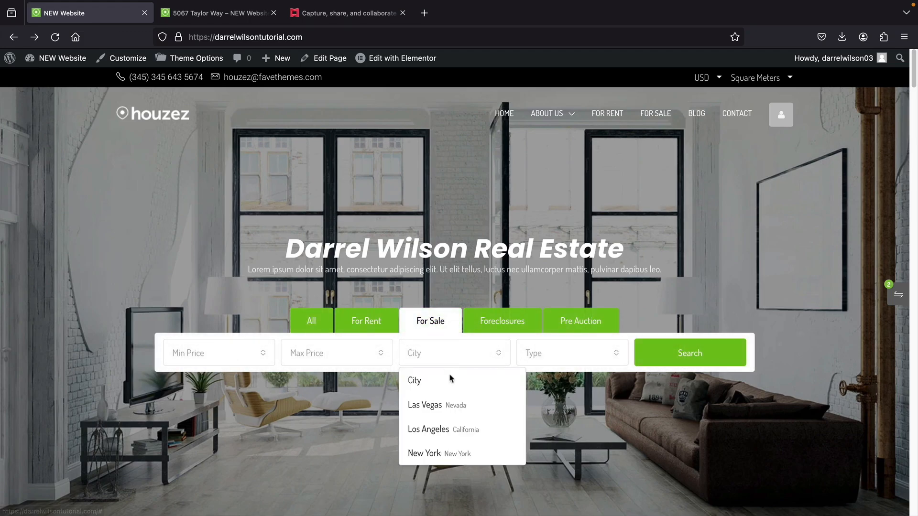
{"action": "left_click", "coordinate": [454, 430]}
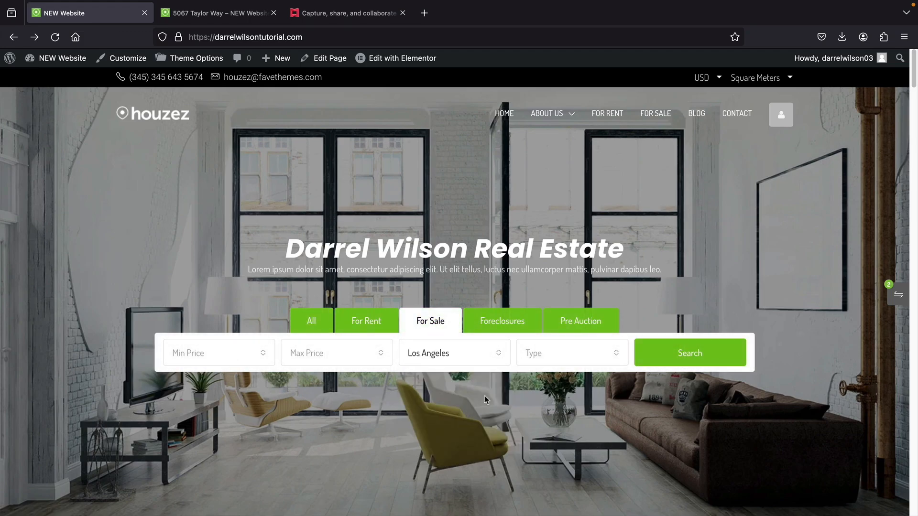
{"action": "left_click", "coordinate": [665, 357]}
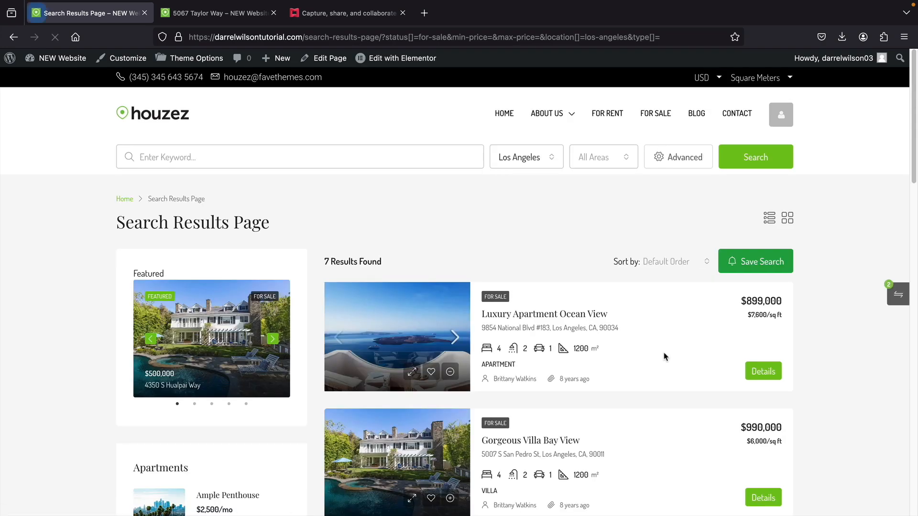
{"action": "scroll", "coordinate": [669, 342], "scroll_direction": "down", "scroll_amount": 3}
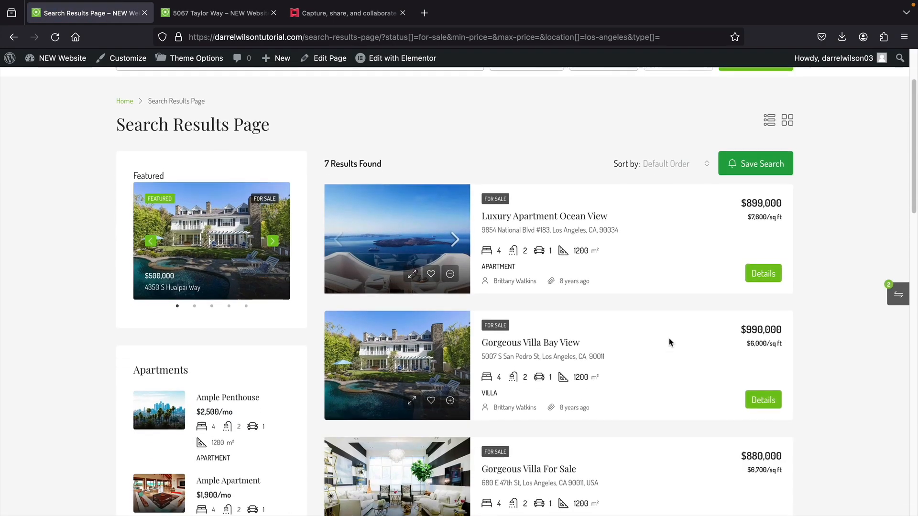
{"action": "left_click_drag", "start_coordinate": [559, 228], "coordinate": [603, 228]}
{"action": "left_click_drag", "start_coordinate": [553, 353], "coordinate": [587, 354]}
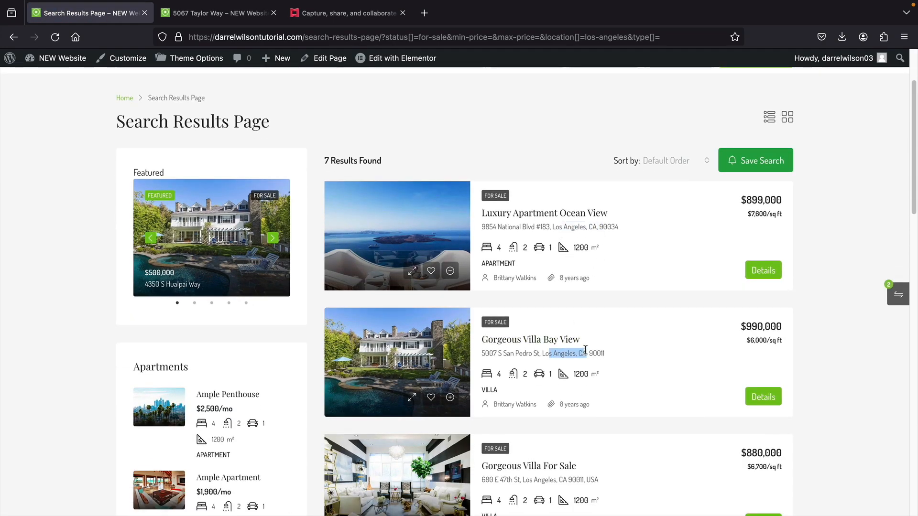
{"action": "scroll", "coordinate": [552, 405], "scroll_direction": "down", "scroll_amount": 2}
{"action": "left_click_drag", "start_coordinate": [532, 426], "coordinate": [573, 423]}
{"action": "scroll", "coordinate": [575, 416], "scroll_direction": "down", "scroll_amount": 1}
{"action": "scroll", "coordinate": [575, 416], "scroll_direction": "down", "scroll_amount": 14}
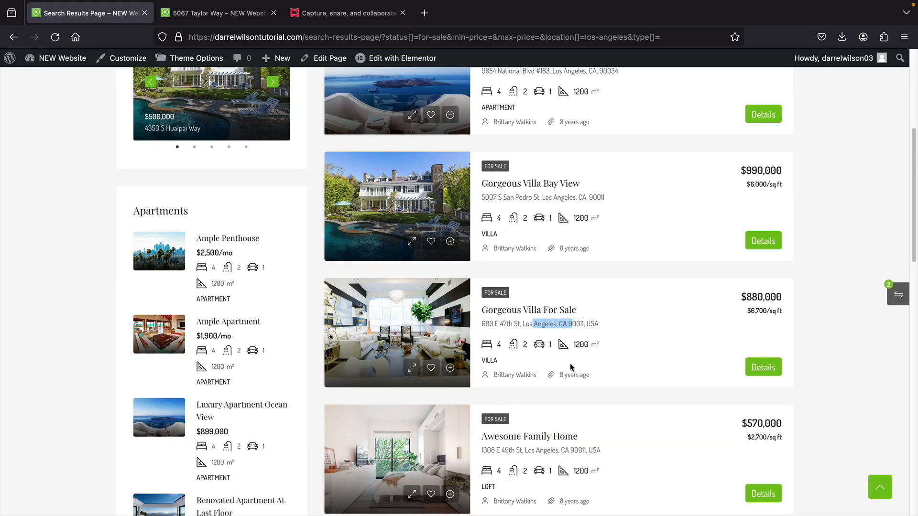
{"action": "scroll", "coordinate": [596, 425], "scroll_direction": "up", "scroll_amount": 17}
{"action": "scroll", "coordinate": [596, 424], "scroll_direction": "up", "scroll_amount": 2}
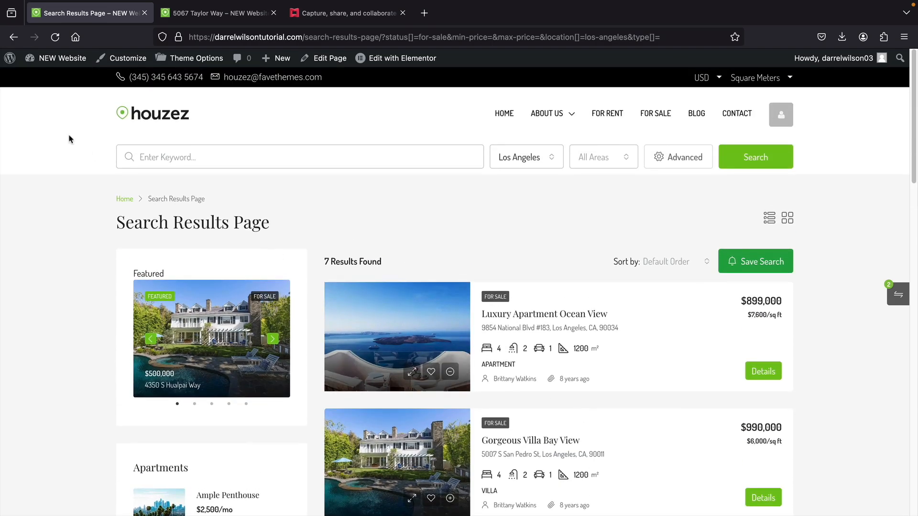
{"action": "left_click", "coordinate": [13, 36]}
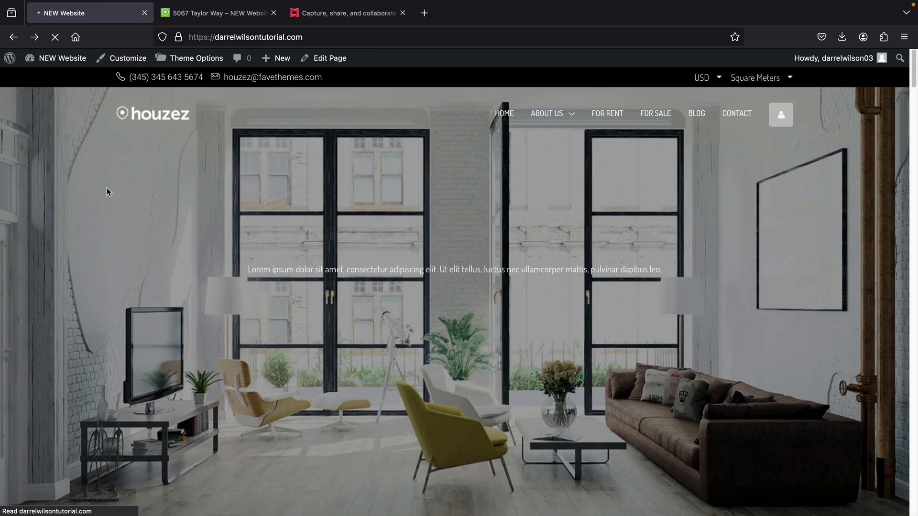
Search For Sale properties in New York, review results, then toggle the For Rent/For Sale tabs.
{"action": "left_click", "coordinate": [433, 327]}
{"action": "left_click", "coordinate": [455, 353]}
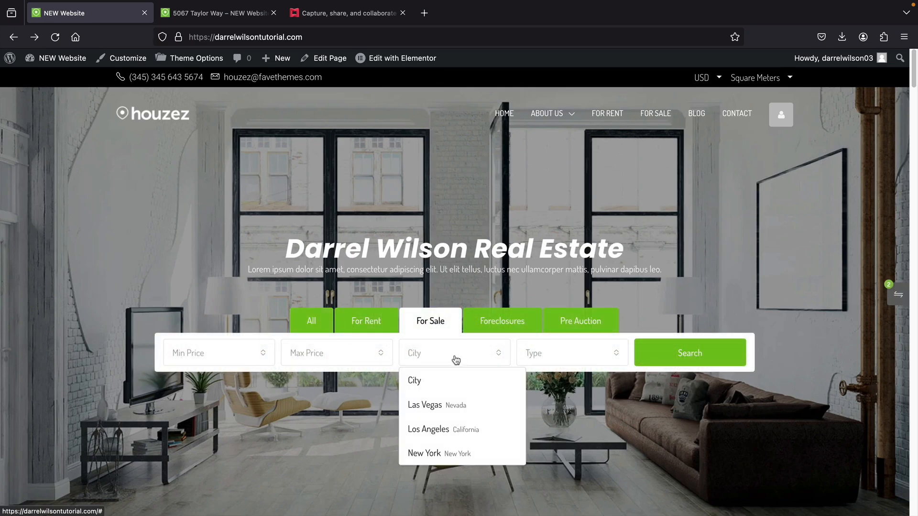
{"action": "left_click", "coordinate": [458, 449]}
{"action": "left_click", "coordinate": [645, 358]}
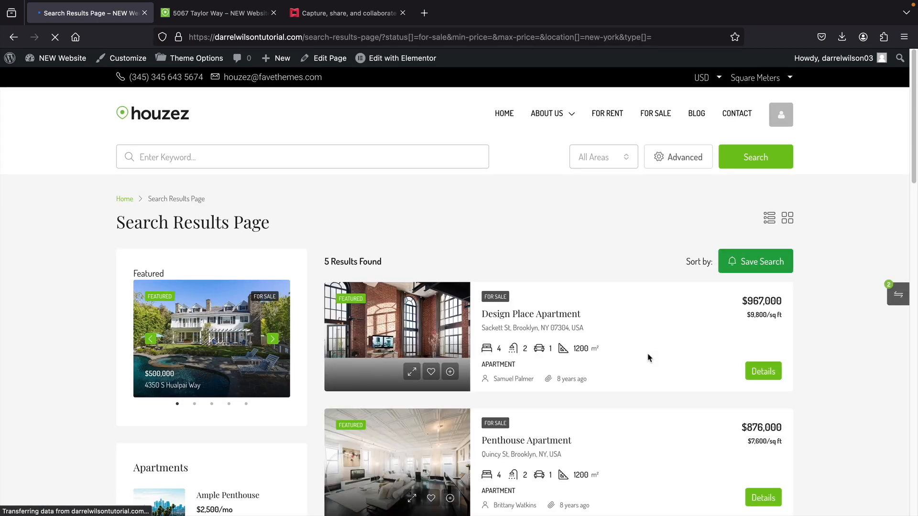
{"action": "scroll", "coordinate": [649, 358], "scroll_direction": "down", "scroll_amount": 7}
{"action": "scroll", "coordinate": [451, 379], "scroll_direction": "down", "scroll_amount": 4}
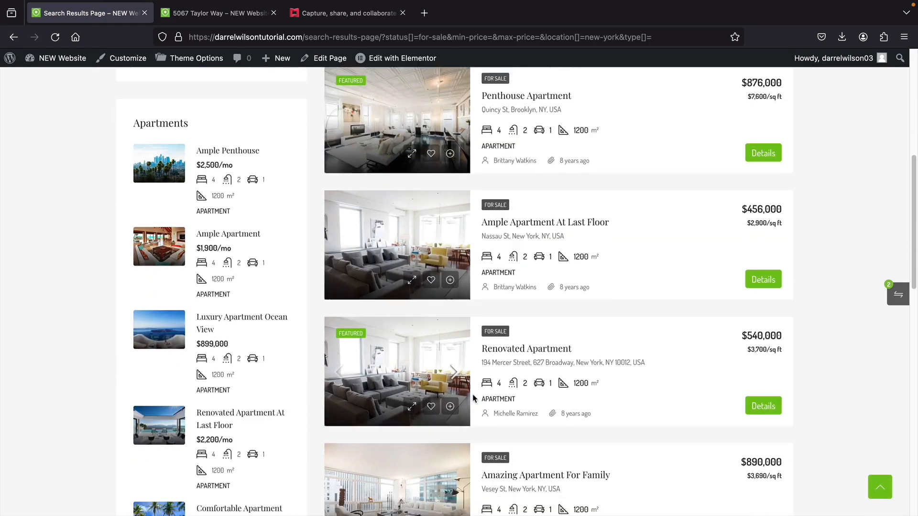
{"action": "scroll", "coordinate": [466, 389], "scroll_direction": "up", "scroll_amount": 10}
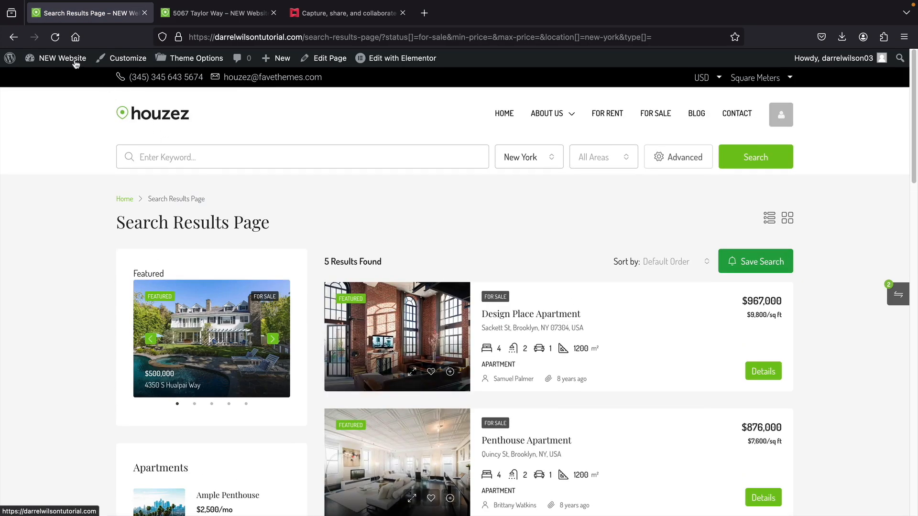
{"action": "left_click", "coordinate": [14, 36]}
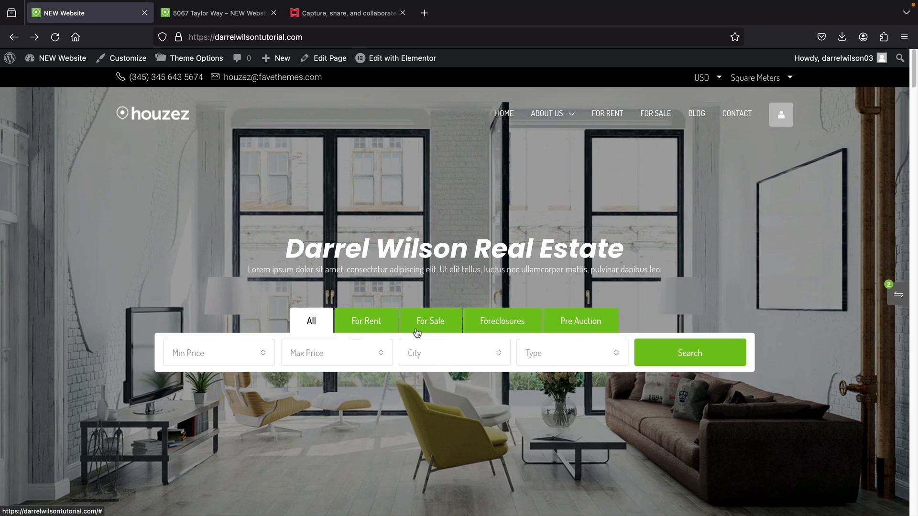
{"action": "left_click", "coordinate": [372, 324]}
{"action": "left_click", "coordinate": [430, 325]}
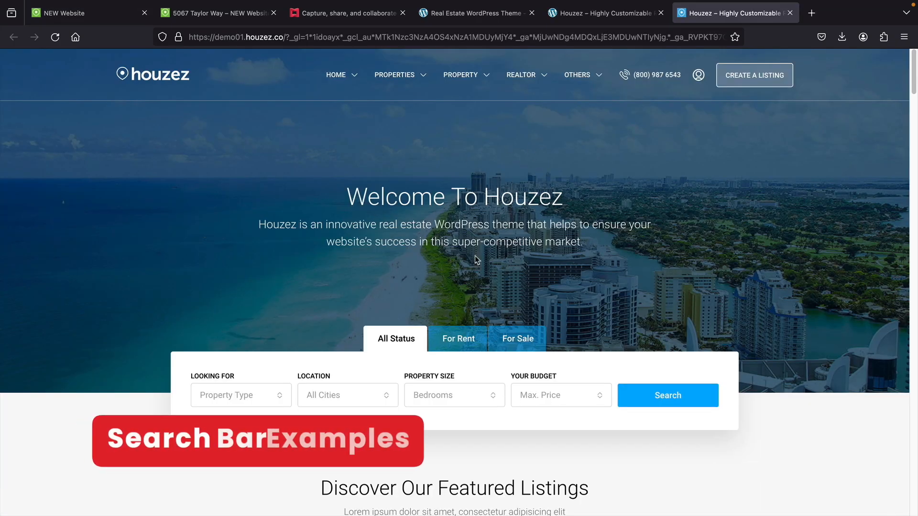
Look through the Property Type, All Cities, Bedrooms and Max. Price dropdowns without choosing anything.
{"action": "left_click", "coordinate": [240, 397]}
{"action": "left_click", "coordinate": [236, 403]}
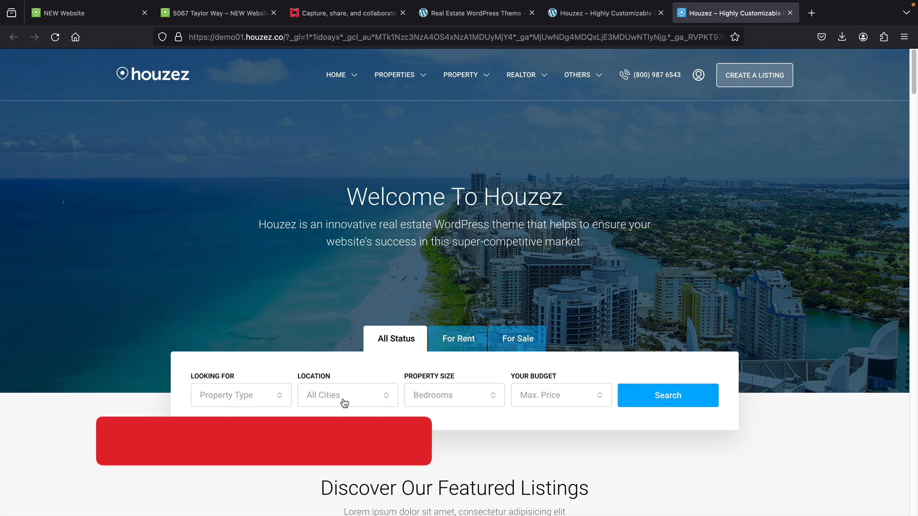
{"action": "left_click", "coordinate": [349, 399]}
{"action": "left_click", "coordinate": [350, 400]}
{"action": "left_click", "coordinate": [447, 400]}
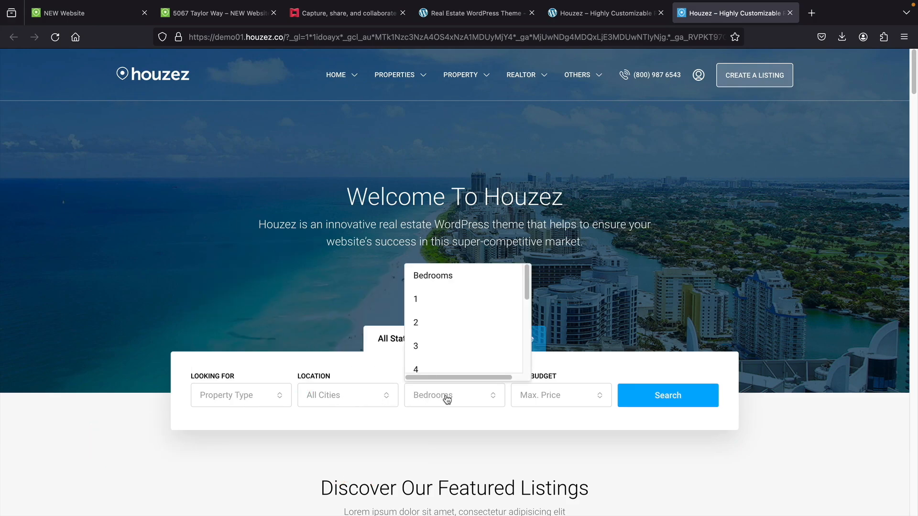
{"action": "left_click", "coordinate": [449, 400]}
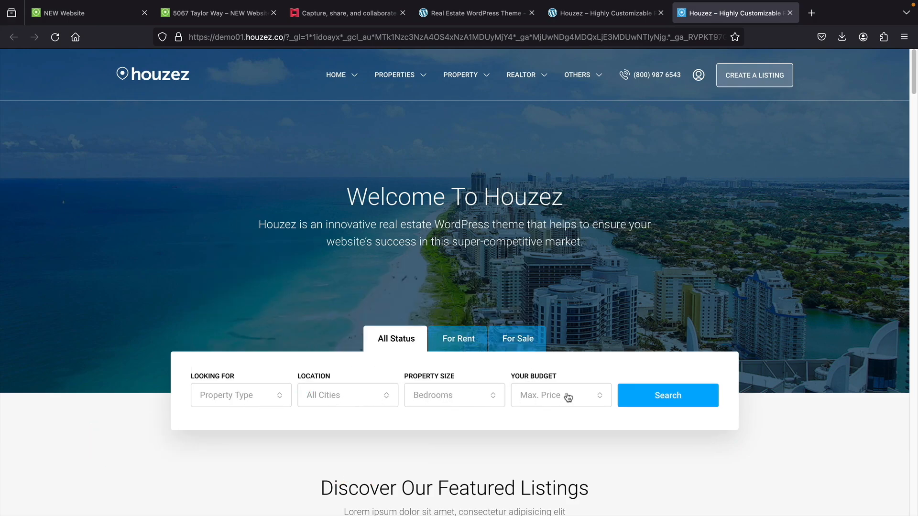
{"action": "left_click", "coordinate": [477, 399]}
{"action": "scroll", "coordinate": [452, 330], "scroll_direction": "down", "scroll_amount": 2}
{"action": "scroll", "coordinate": [455, 330], "scroll_direction": "up", "scroll_amount": 2}
{"action": "left_click", "coordinate": [462, 407]}
{"action": "left_click", "coordinate": [555, 398]}
{"action": "scroll", "coordinate": [550, 346], "scroll_direction": "down", "scroll_amount": 10}
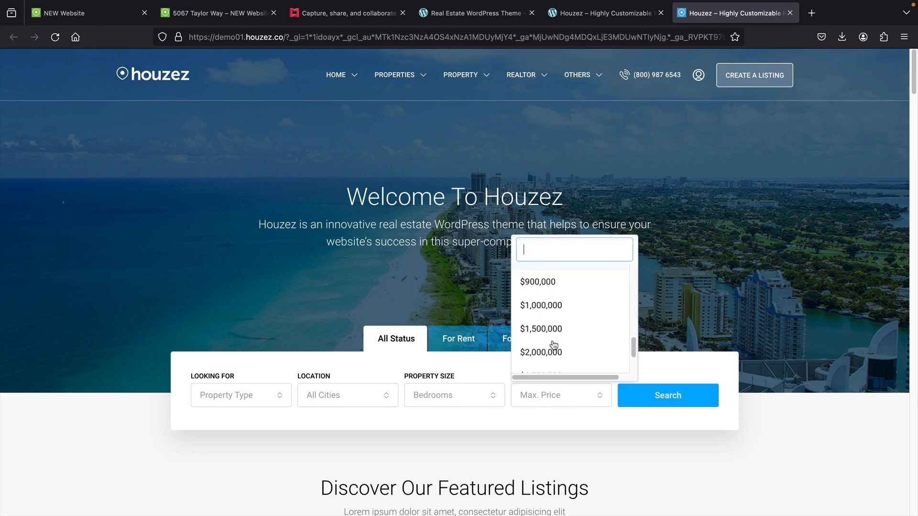
{"action": "left_click", "coordinate": [533, 405]}
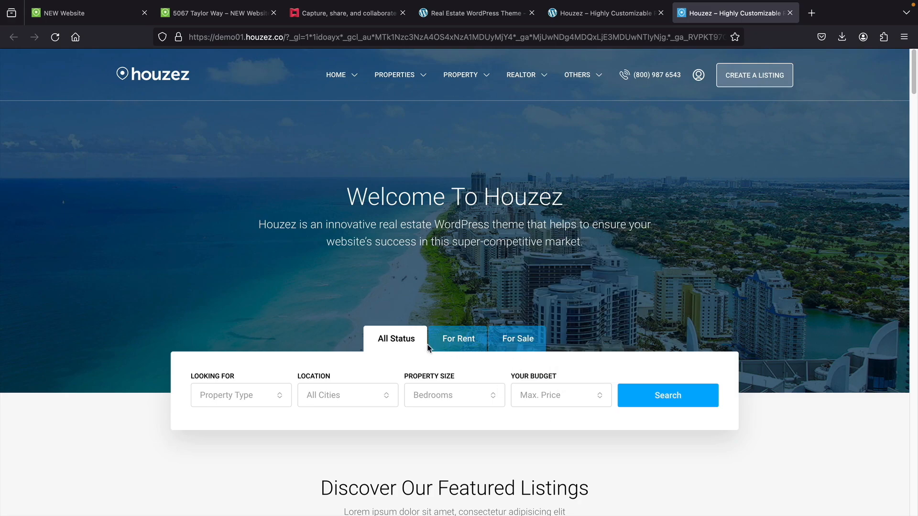
Toggle the search between For Rent and For Sale, then switch to the Discover Luxury Homes demo.
{"action": "left_click", "coordinate": [456, 348]}
{"action": "left_click", "coordinate": [503, 343]}
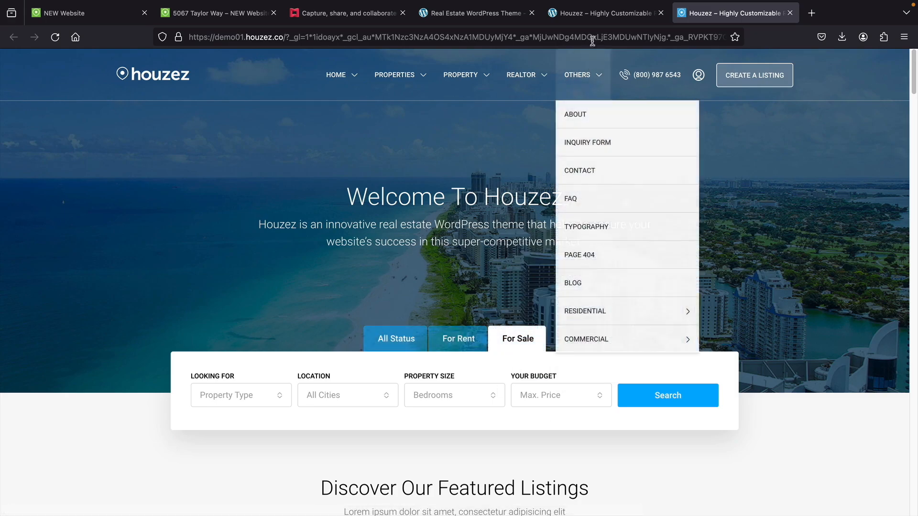
{"action": "left_click", "coordinate": [601, 14]}
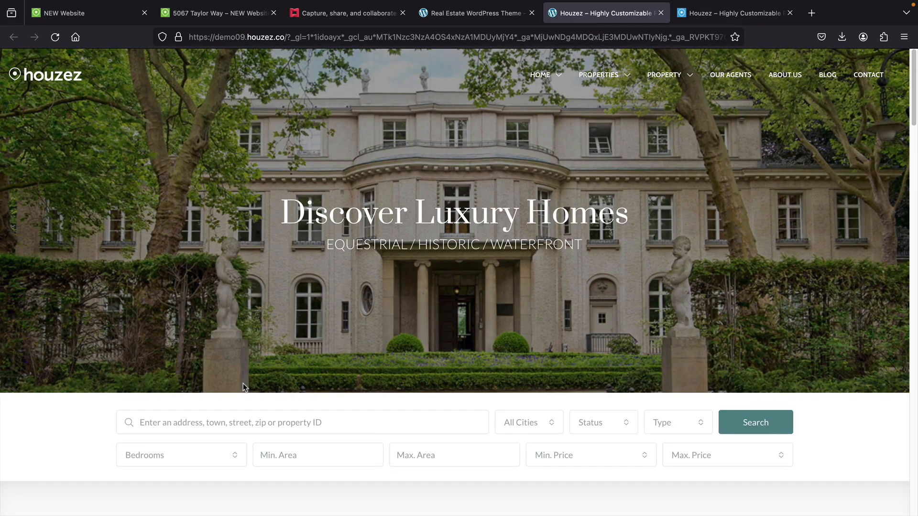
Preview the All Cities, Status and Type dropdowns in the hero search bar.
{"action": "scroll", "coordinate": [449, 405], "scroll_direction": "down", "scroll_amount": 1}
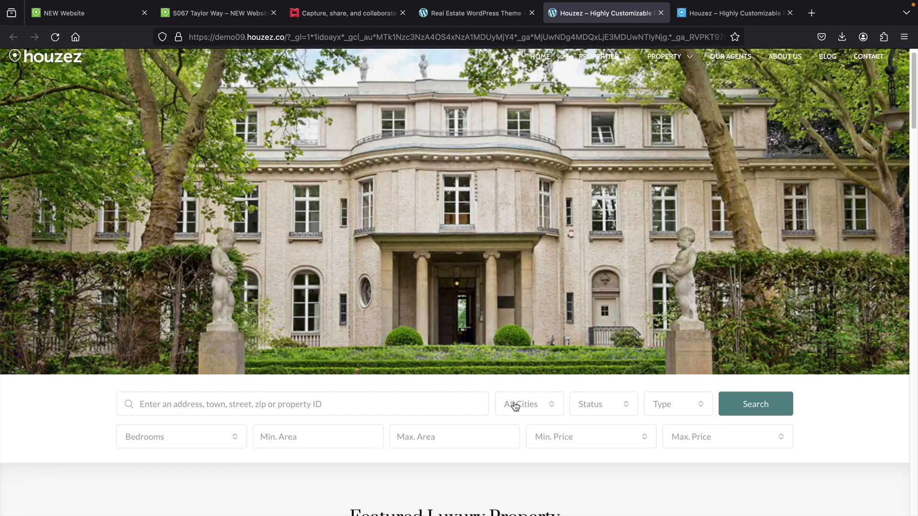
{"action": "left_click", "coordinate": [515, 405]}
{"action": "left_click", "coordinate": [583, 405]}
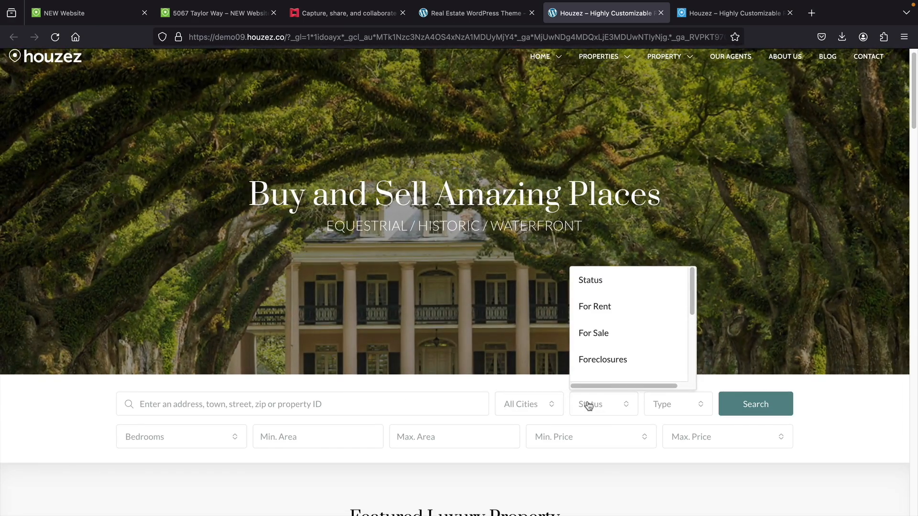
{"action": "left_click", "coordinate": [658, 406]}
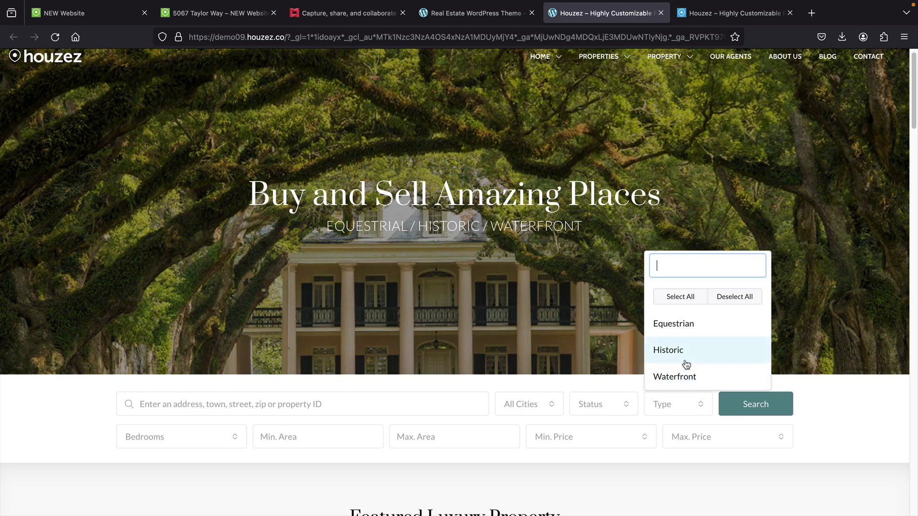
{"action": "scroll", "coordinate": [686, 365], "scroll_direction": "down", "scroll_amount": 2}
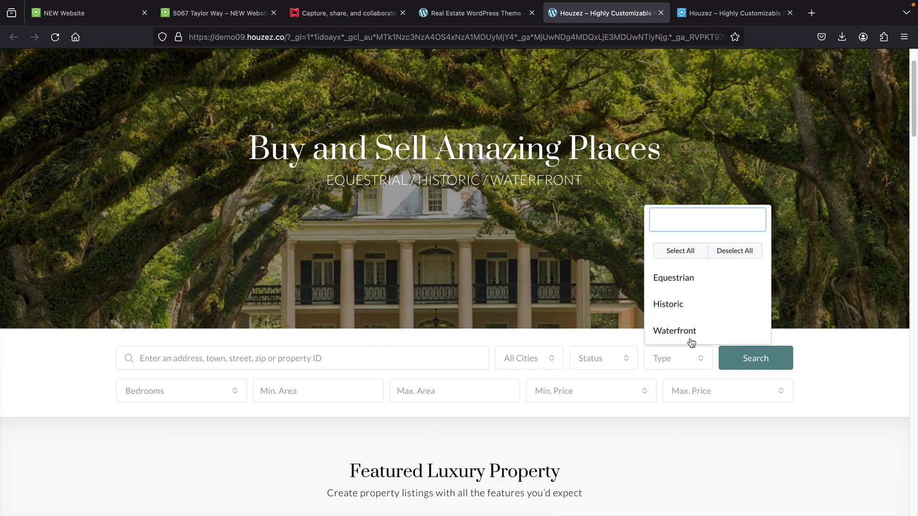
{"action": "left_click", "coordinate": [683, 365]}
{"action": "scroll", "coordinate": [573, 373], "scroll_direction": "up", "scroll_amount": 1}
Check the Bedrooms, Min. Area and Min/Max Price fields, then run the unfiltered search showing 29 results.
{"action": "left_click", "coordinate": [184, 409]}
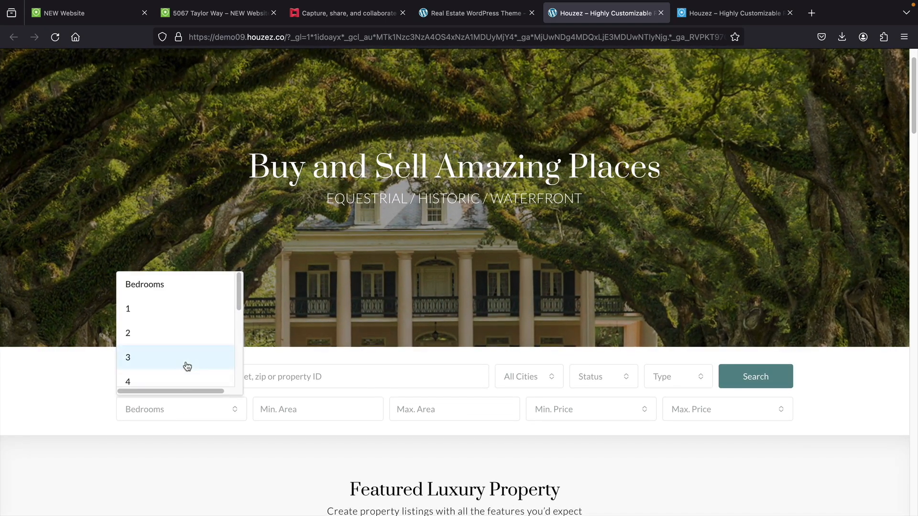
{"action": "left_click", "coordinate": [280, 413]}
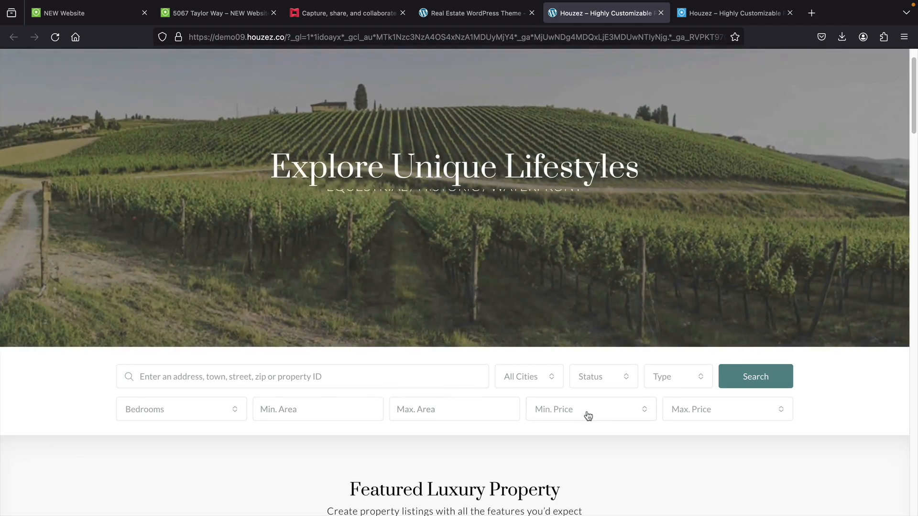
{"action": "left_click", "coordinate": [588, 415]}
{"action": "left_click", "coordinate": [700, 413]}
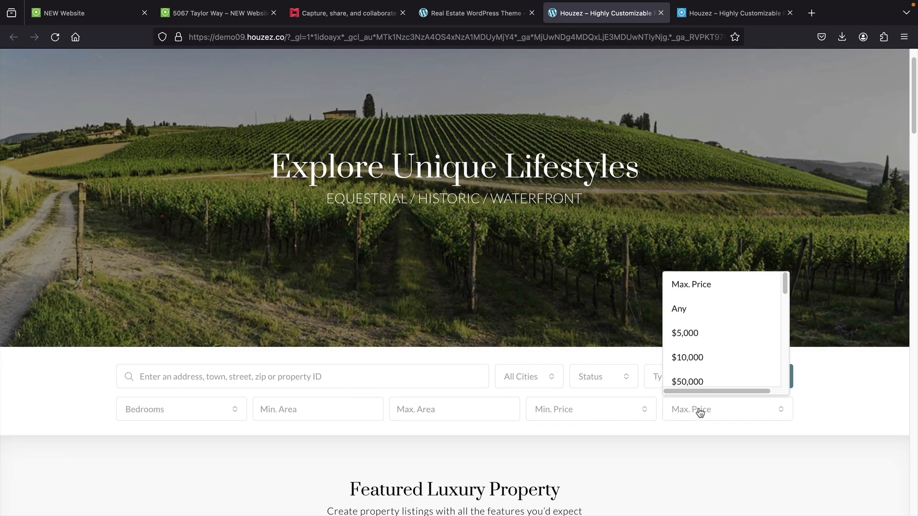
{"action": "left_click", "coordinate": [744, 381]}
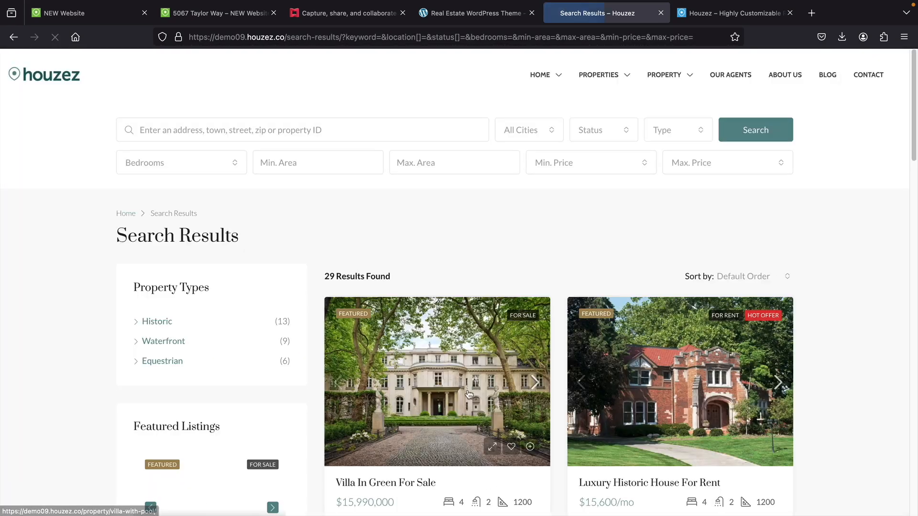
{"action": "scroll", "coordinate": [425, 337], "scroll_direction": "down", "scroll_amount": 3}
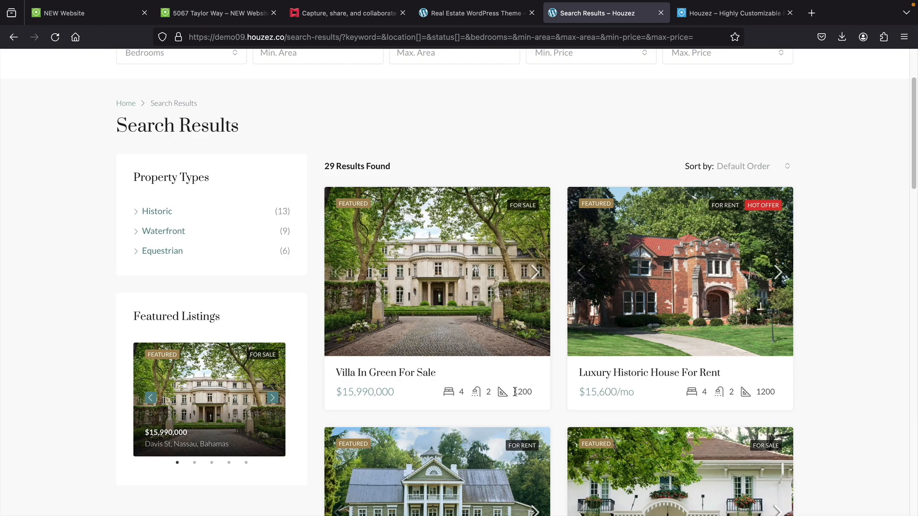
{"action": "scroll", "coordinate": [541, 395], "scroll_direction": "down", "scroll_amount": 1}
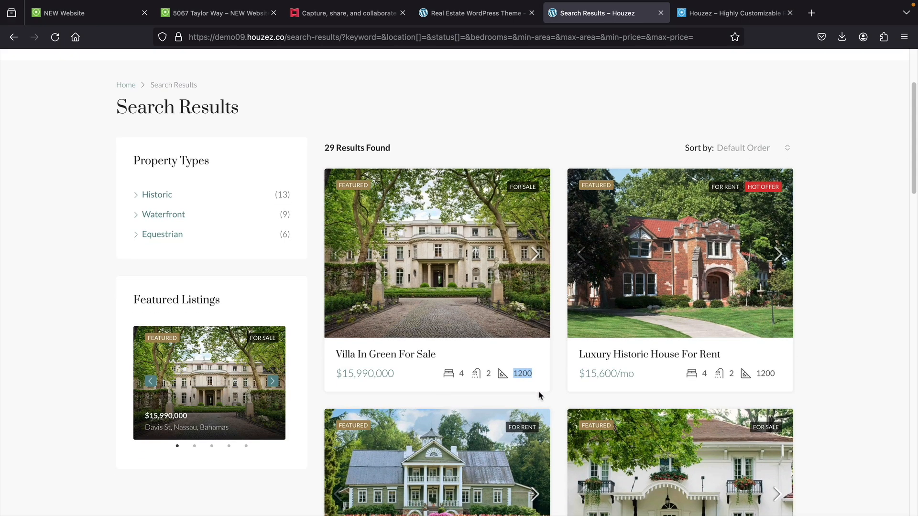
{"action": "scroll", "coordinate": [540, 395], "scroll_direction": "up", "scroll_amount": 3}
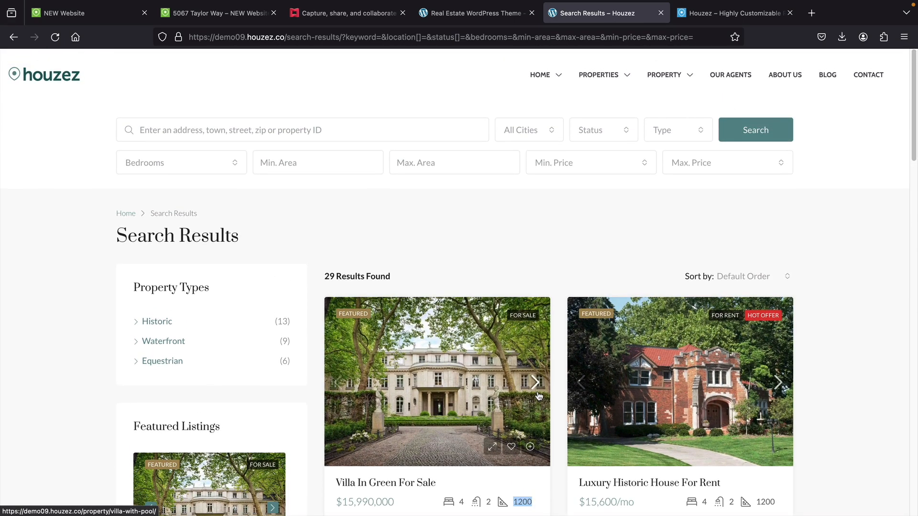
Switch to the 'Houzez – Highly Customizable' demo and select the All Status search tab.
{"action": "left_click", "coordinate": [697, 17]}
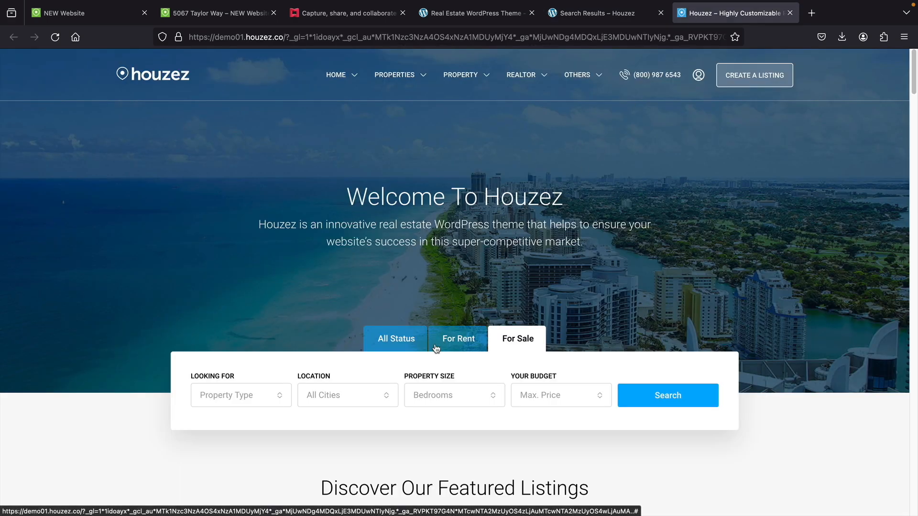
{"action": "left_click", "coordinate": [413, 343]}
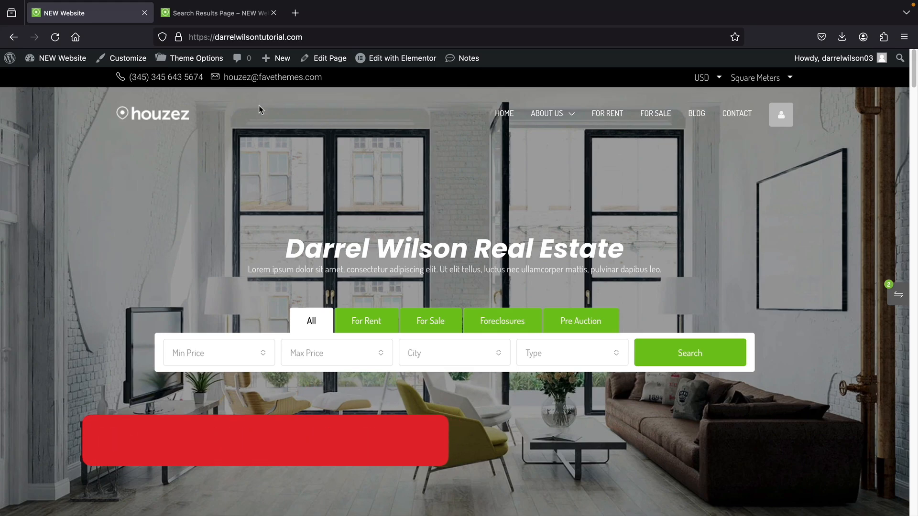
View your site's Search Results Page, then return to the NEW Website homepage.
{"action": "left_click", "coordinate": [229, 21]}
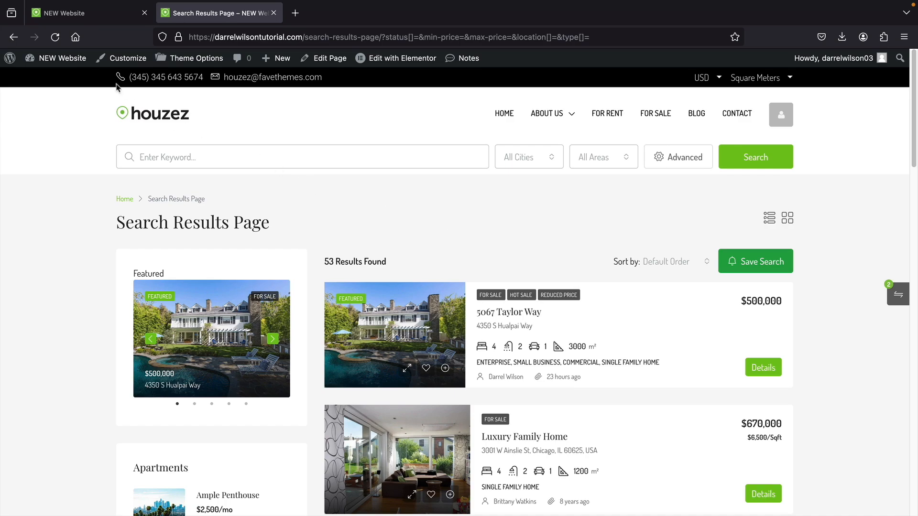
{"action": "left_click", "coordinate": [98, 21]}
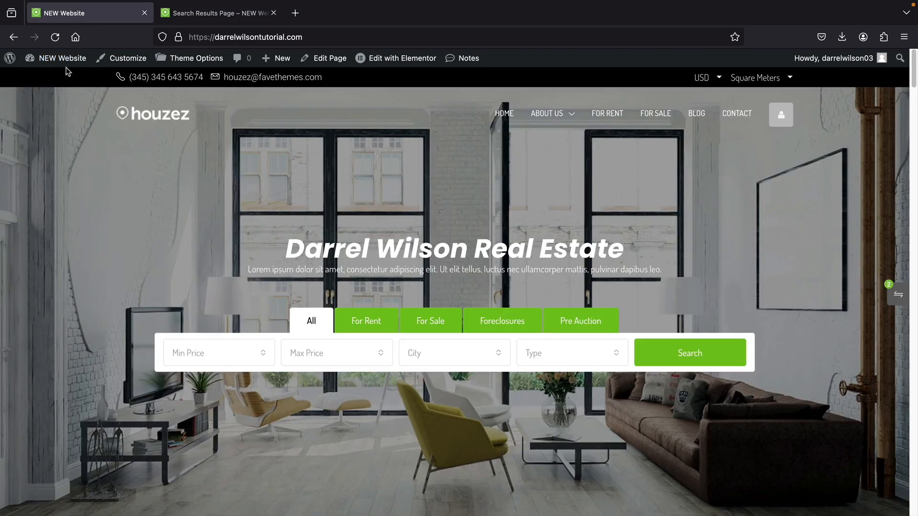
{"action": "mouse_move", "coordinate": [67, 72]}
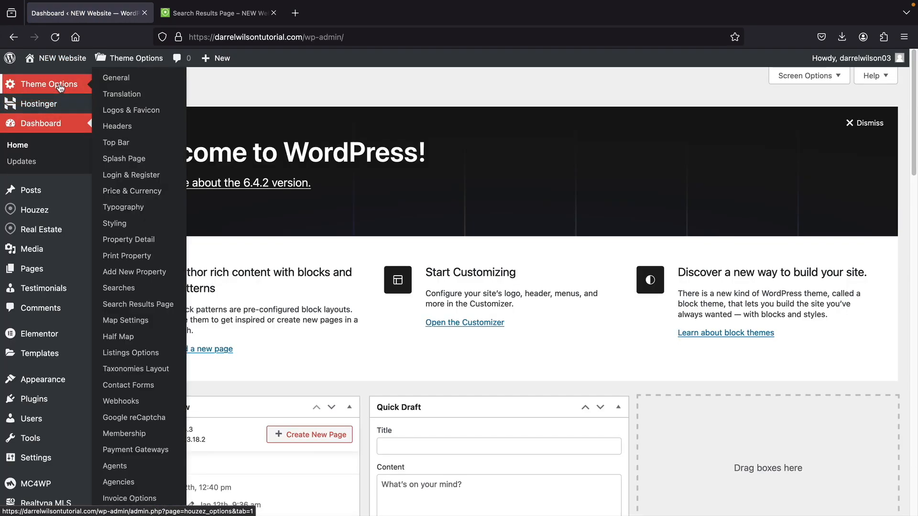
{"action": "left_click", "coordinate": [61, 87]}
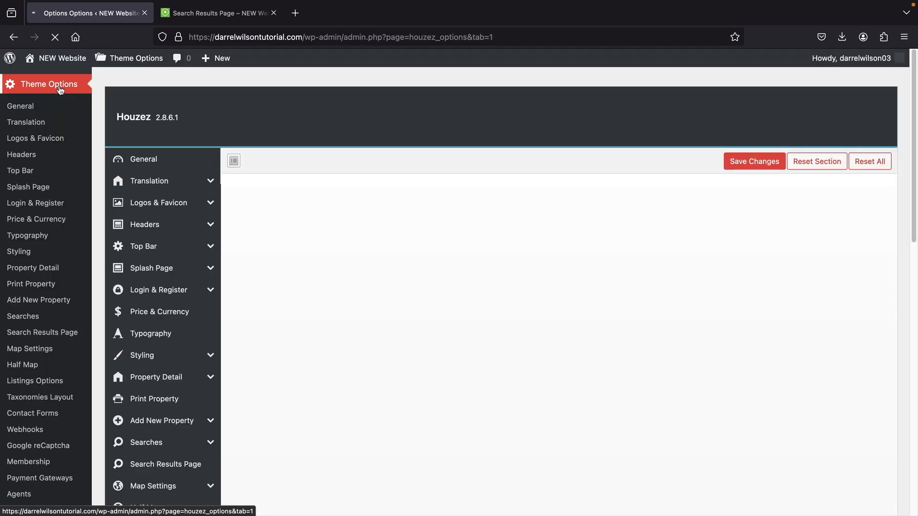
{"action": "left_click", "coordinate": [32, 86]}
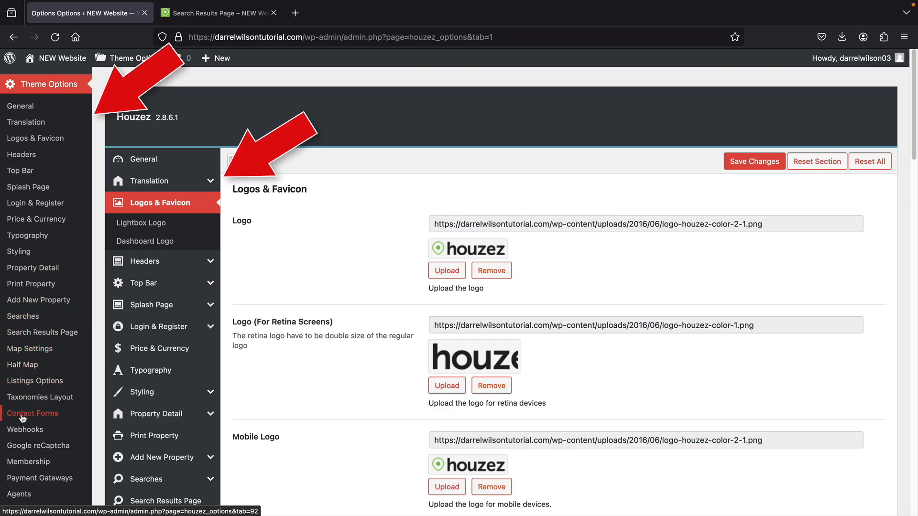
{"action": "left_click", "coordinate": [147, 181]}
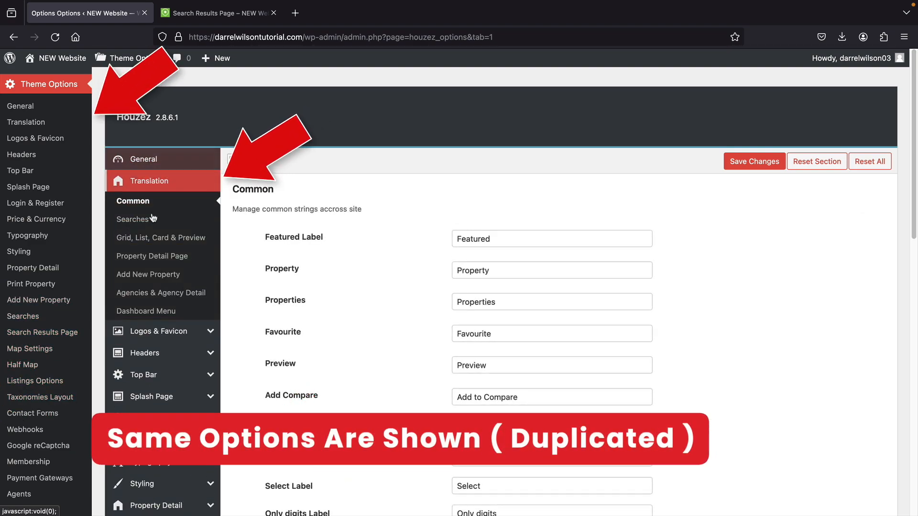
{"action": "left_click", "coordinate": [143, 159]}
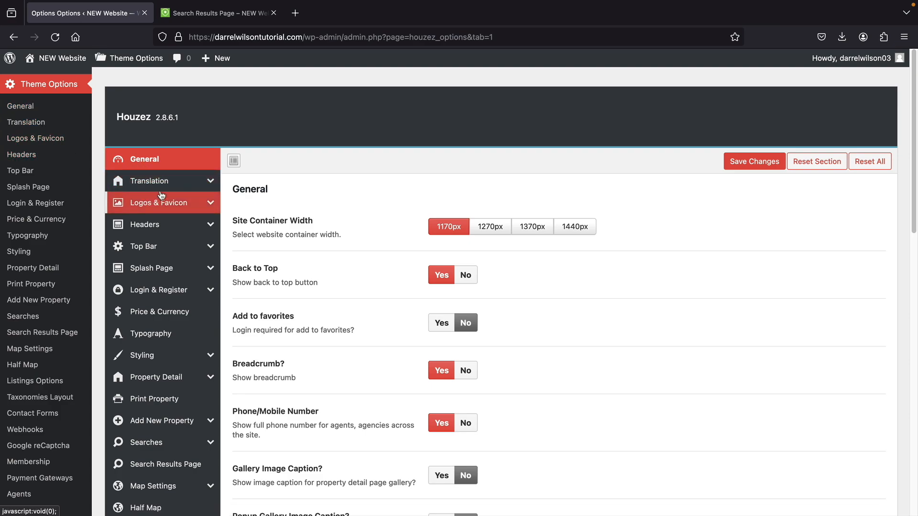
{"action": "scroll", "coordinate": [360, 226], "scroll_direction": "down", "scroll_amount": 2}
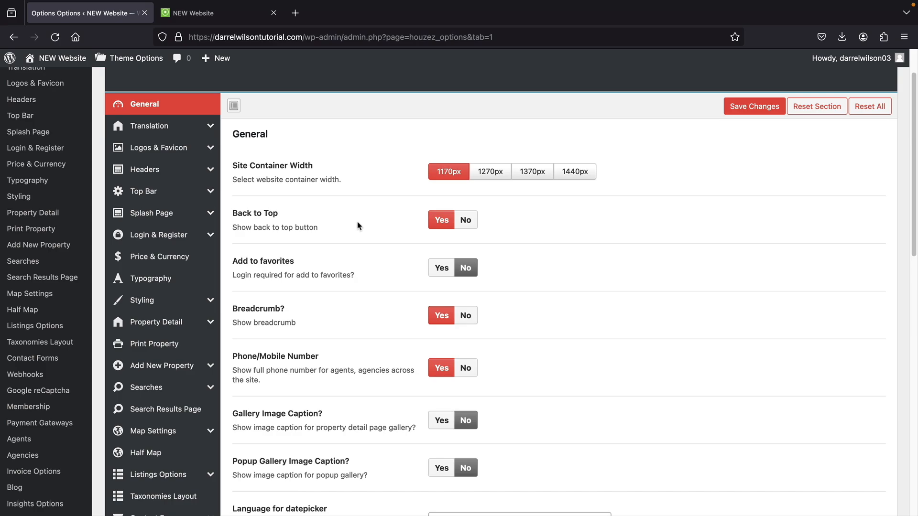
{"action": "left_click_drag", "start_coordinate": [313, 171], "coordinate": [274, 168]}
{"action": "left_click_drag", "start_coordinate": [282, 214], "coordinate": [251, 215]}
{"action": "left_click", "coordinate": [215, 13]}
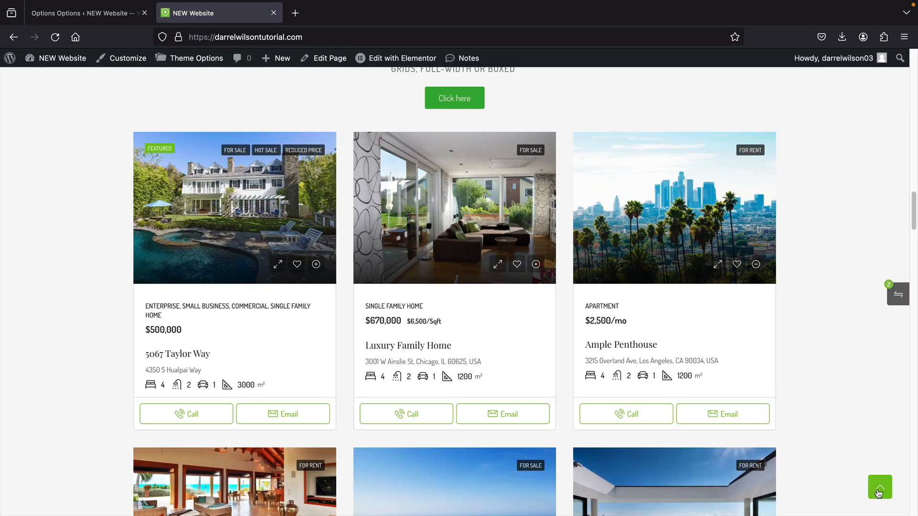
{"action": "left_click", "coordinate": [81, 18]}
{"action": "left_click_drag", "start_coordinate": [295, 261], "coordinate": [236, 258]}
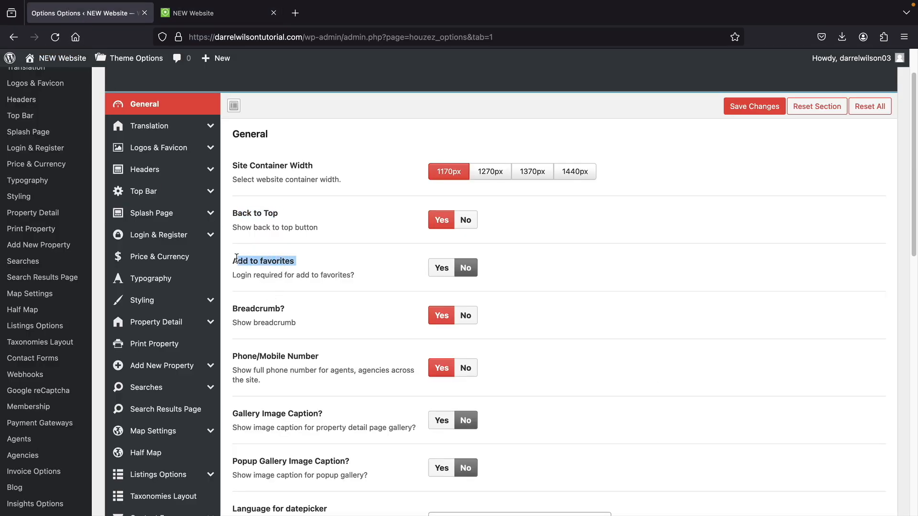
{"action": "left_click_drag", "start_coordinate": [233, 308], "coordinate": [246, 301]}
{"action": "left_click_drag", "start_coordinate": [260, 260], "coordinate": [233, 261]}
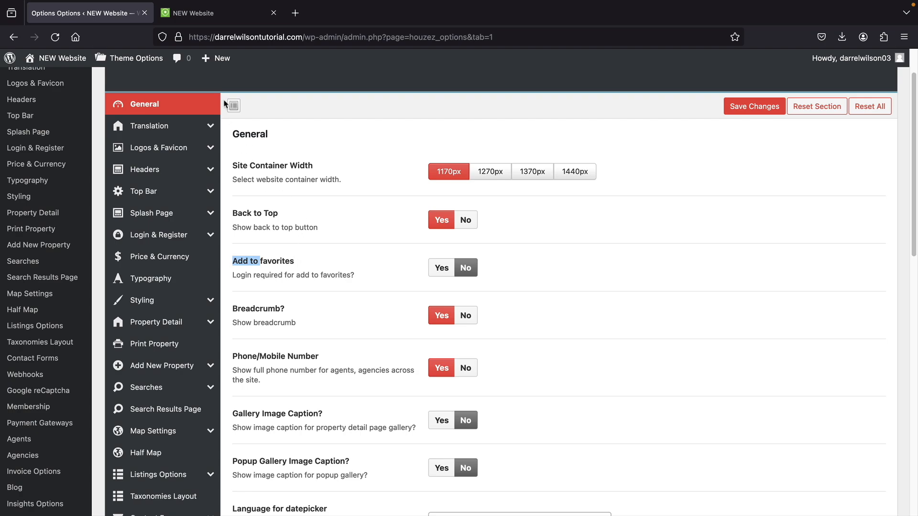
{"action": "left_click", "coordinate": [206, 13]}
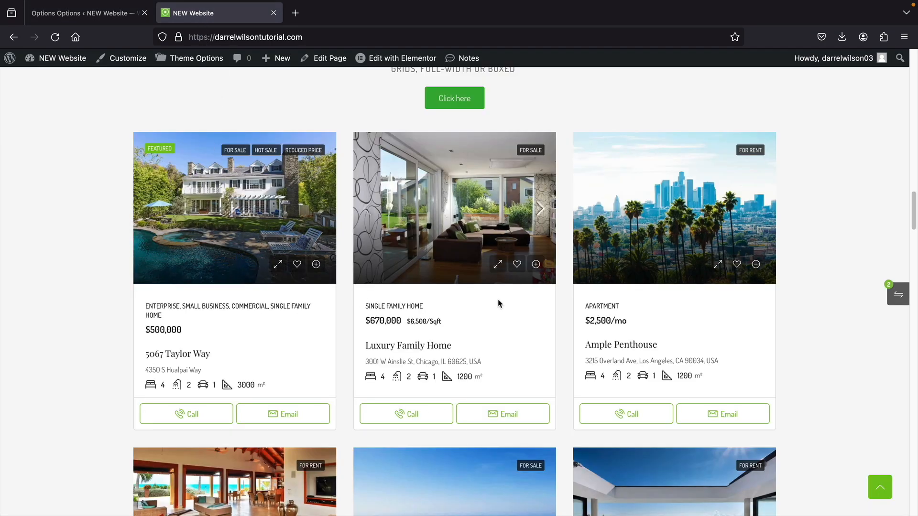
{"action": "left_click", "coordinate": [113, 21]}
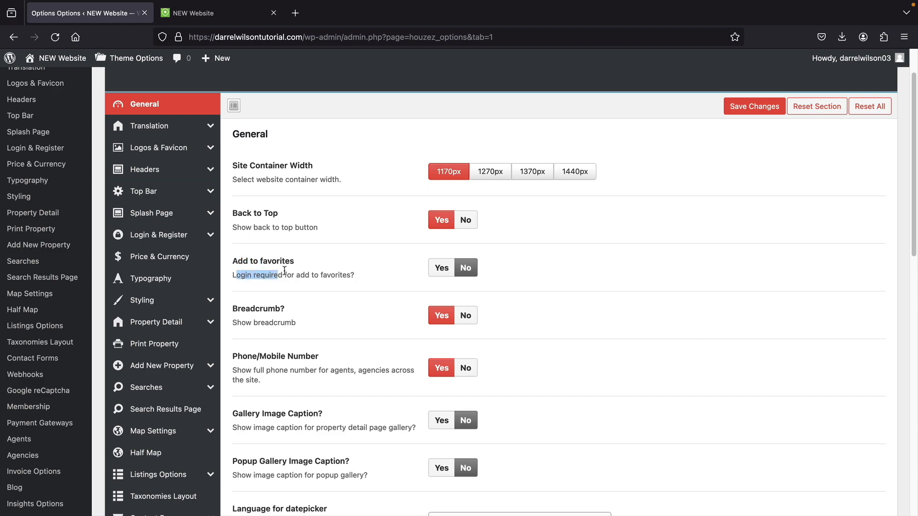
{"action": "left_click", "coordinate": [360, 278]}
{"action": "scroll", "coordinate": [361, 277], "scroll_direction": "down", "scroll_amount": 3}
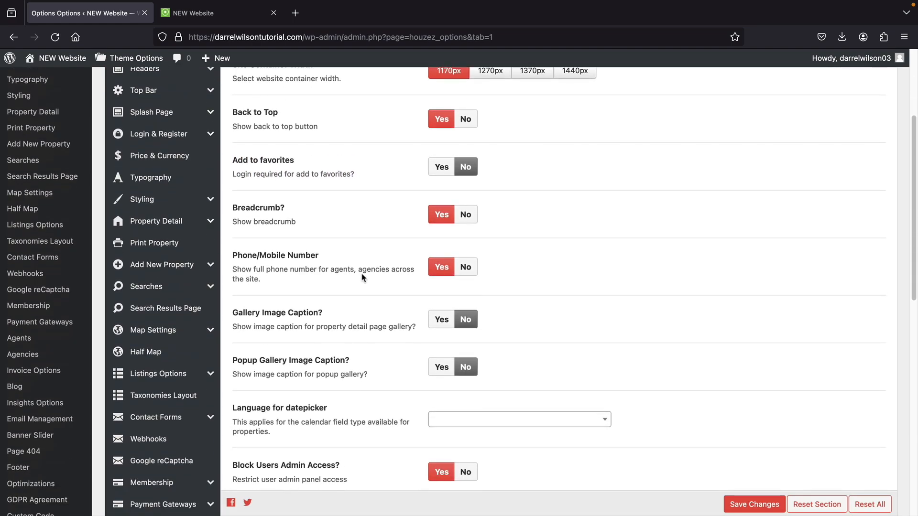
{"action": "left_click_drag", "start_coordinate": [271, 209], "coordinate": [293, 188]}
{"action": "left_click", "coordinate": [240, 19]}
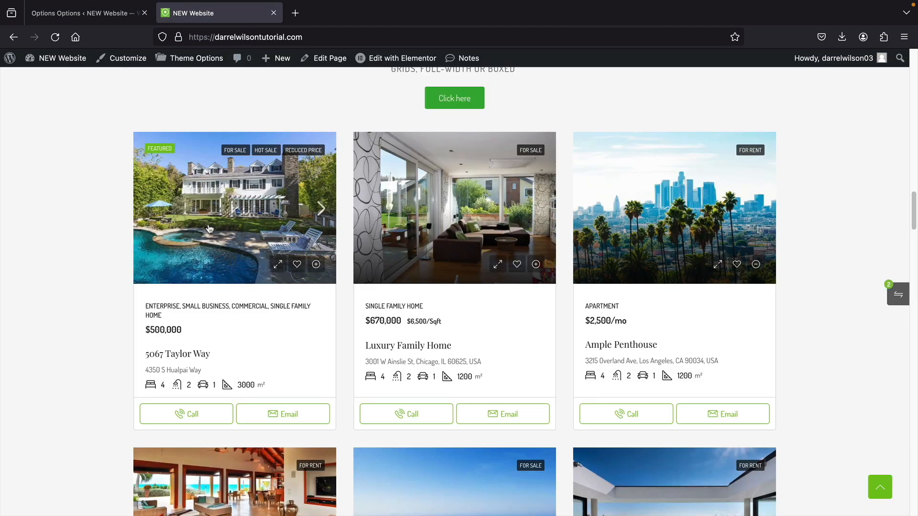
{"action": "left_click", "coordinate": [227, 223]}
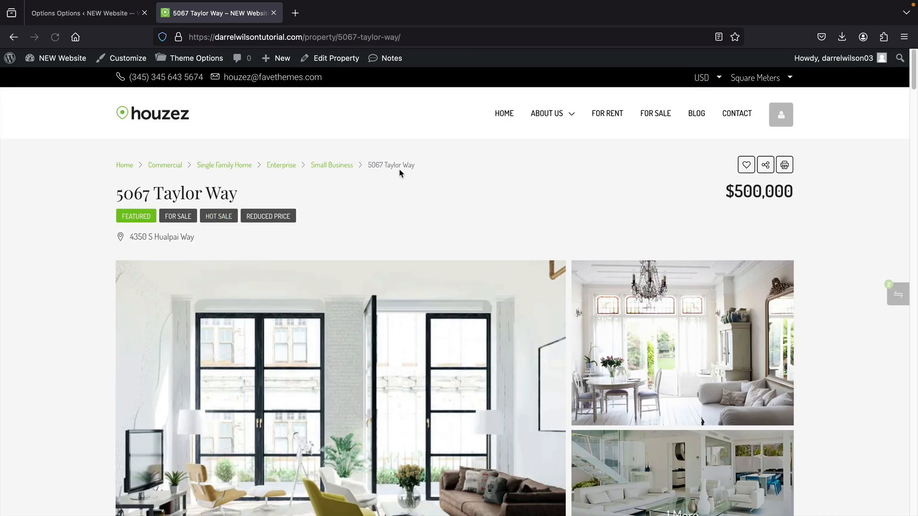
{"action": "left_click_drag", "start_coordinate": [421, 165], "coordinate": [120, 163]}
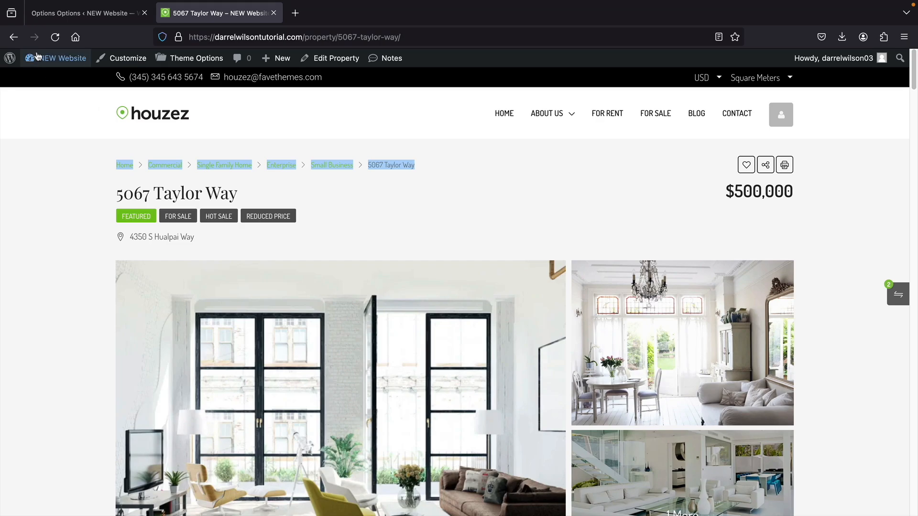
{"action": "left_click", "coordinate": [55, 36]}
{"action": "left_click", "coordinate": [65, 14]}
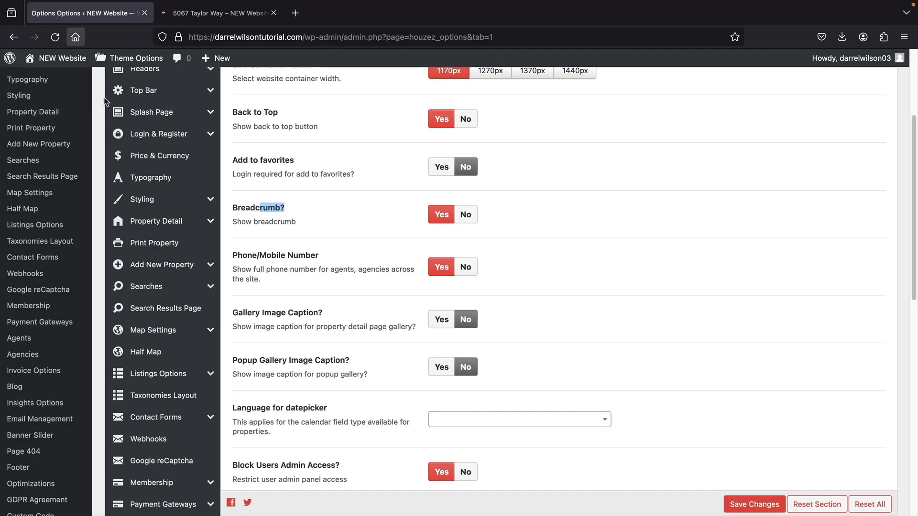
{"action": "scroll", "coordinate": [302, 320], "scroll_direction": "down", "scroll_amount": 3}
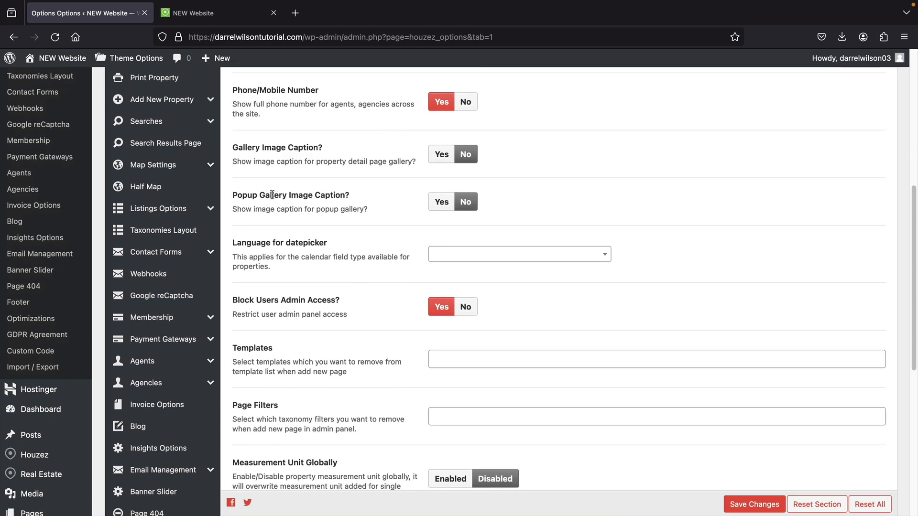
{"action": "left_click_drag", "start_coordinate": [272, 195], "coordinate": [342, 193]}
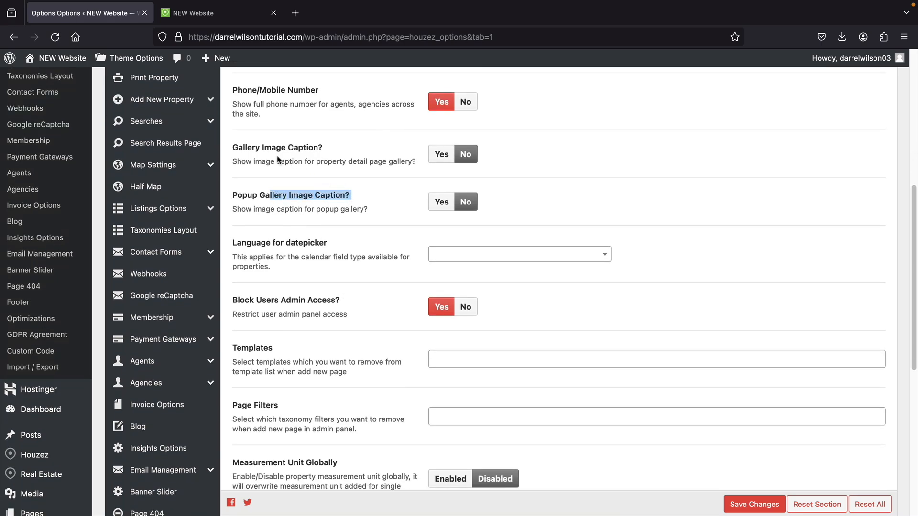
{"action": "left_click", "coordinate": [283, 193]}
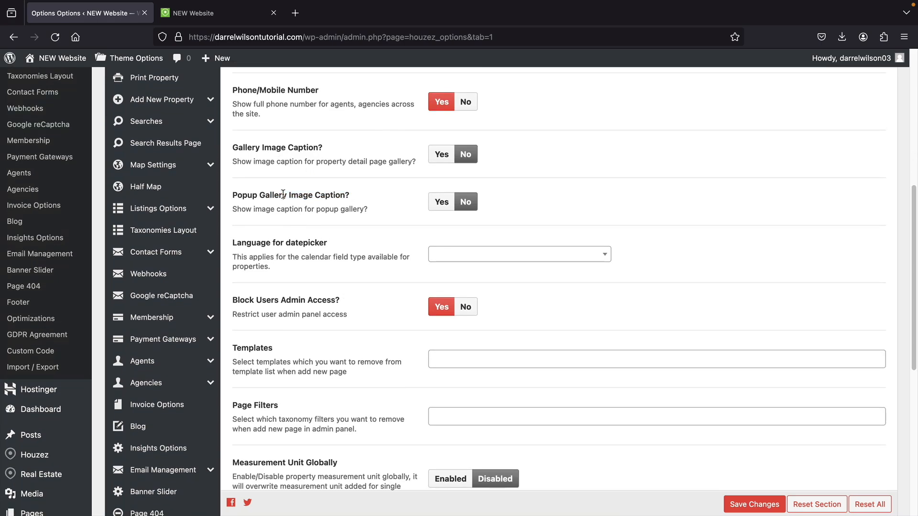
{"action": "scroll", "coordinate": [303, 219], "scroll_direction": "down", "scroll_amount": 4}
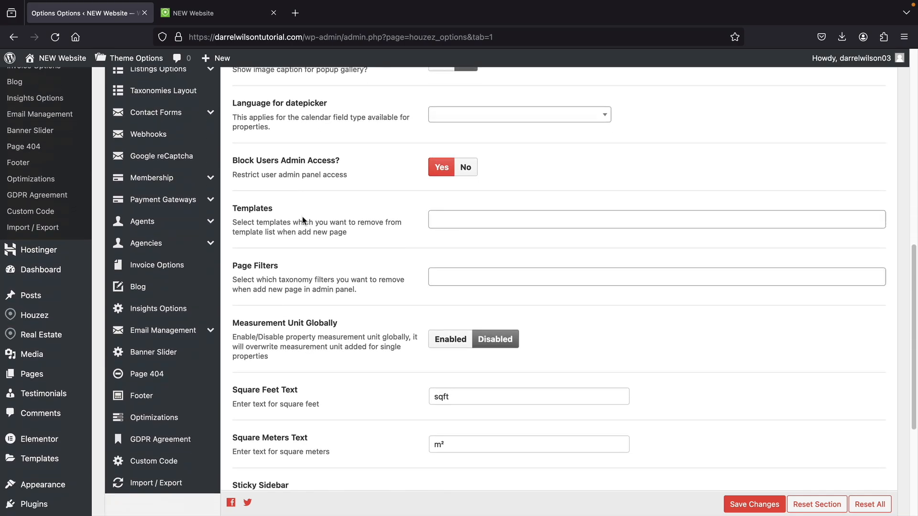
{"action": "scroll", "coordinate": [303, 219], "scroll_direction": "down", "scroll_amount": 1}
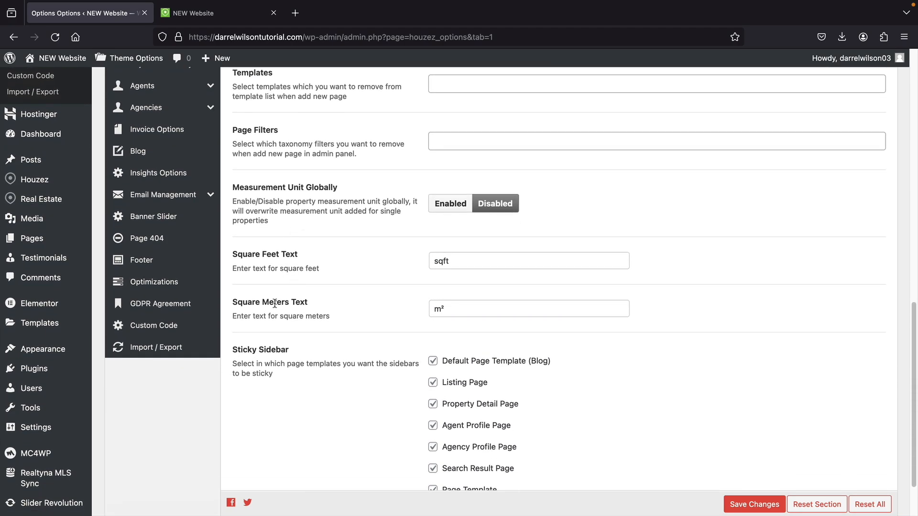
{"action": "scroll", "coordinate": [280, 299], "scroll_direction": "down", "scroll_amount": 3}
{"action": "left_click_drag", "start_coordinate": [240, 186], "coordinate": [304, 190]}
{"action": "left_click_drag", "start_coordinate": [233, 236], "coordinate": [321, 241]}
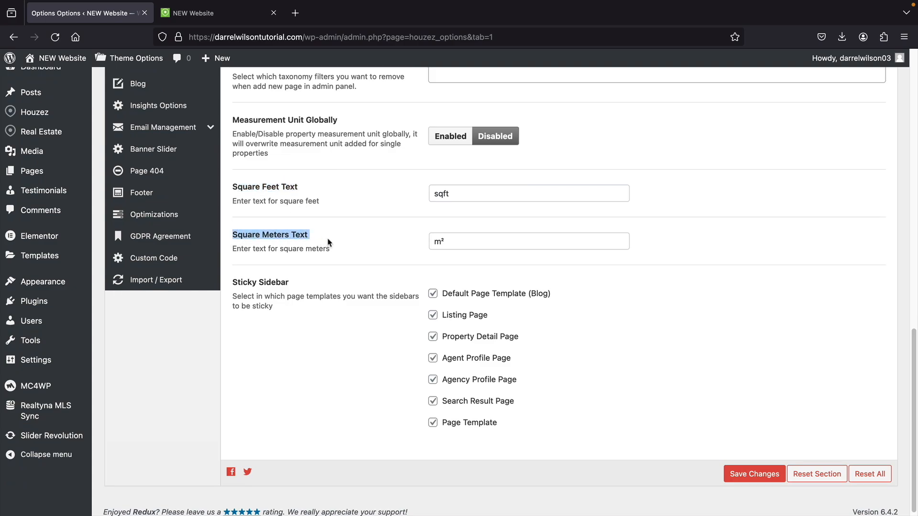
{"action": "left_click", "coordinate": [332, 227]}
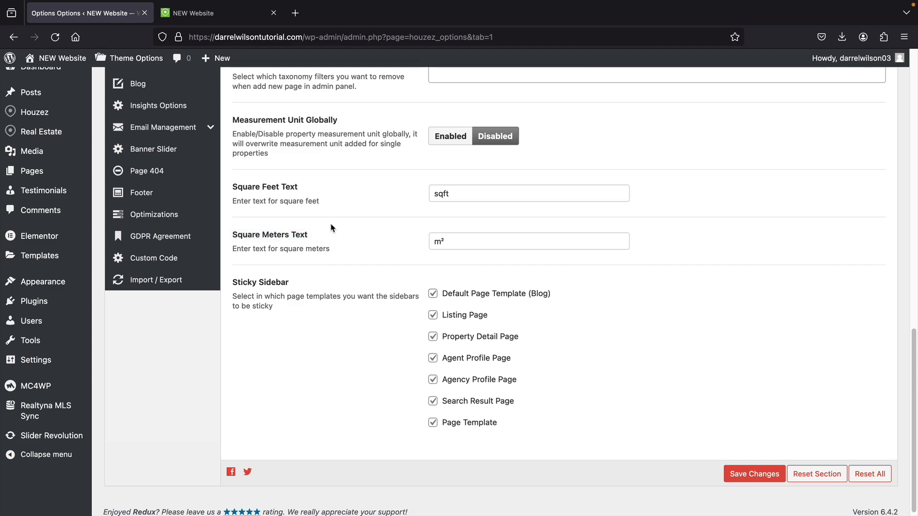
{"action": "left_click_drag", "start_coordinate": [237, 282], "coordinate": [300, 285]}
{"action": "left_click", "coordinate": [304, 288]}
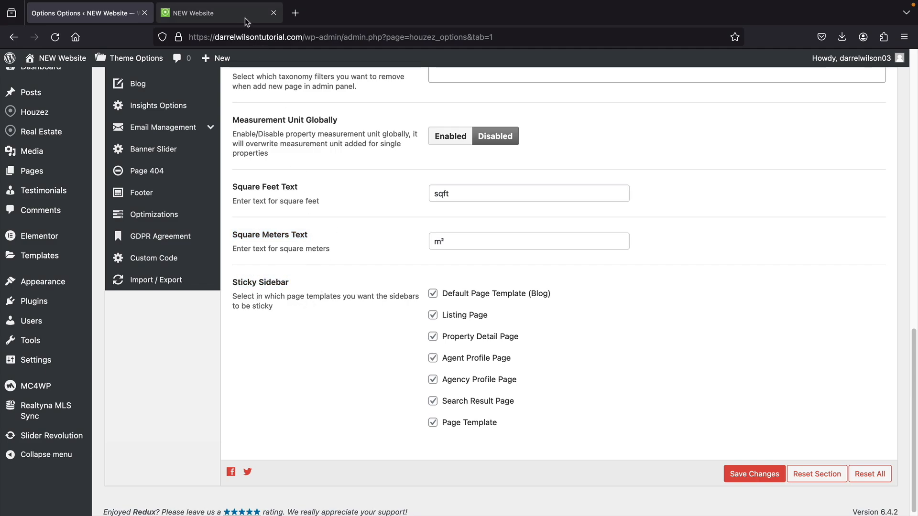
Open the Luxury Family Home property page on the live NEW Website.
{"action": "left_click", "coordinate": [245, 18]}
{"action": "left_click", "coordinate": [438, 225]}
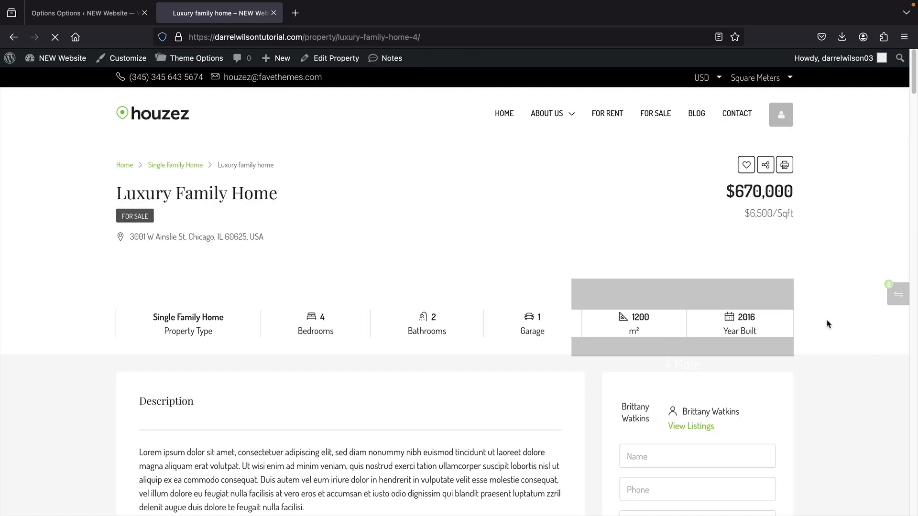
{"action": "middle_click", "coordinate": [827, 320]}
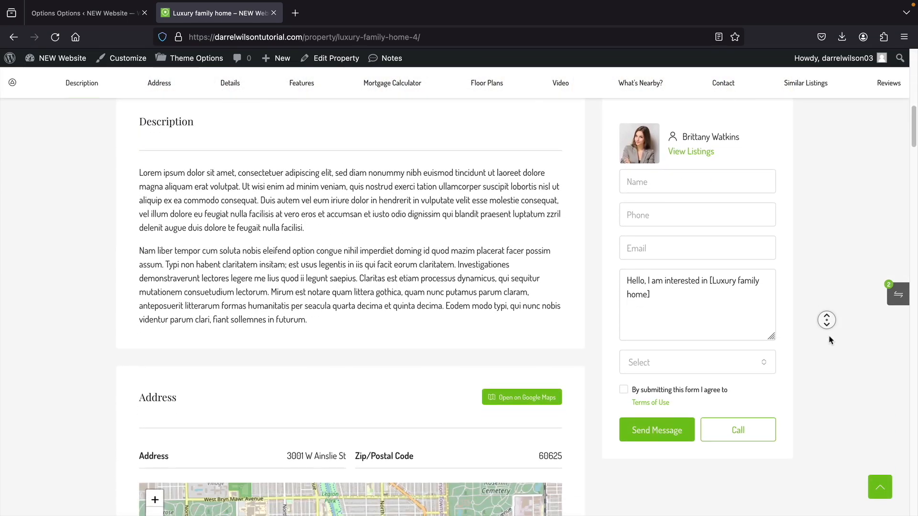
{"action": "middle_click", "coordinate": [829, 340]}
{"action": "scroll", "coordinate": [728, 281], "scroll_direction": "down", "scroll_amount": 2}
{"action": "scroll", "coordinate": [727, 281], "scroll_direction": "up", "scroll_amount": 4}
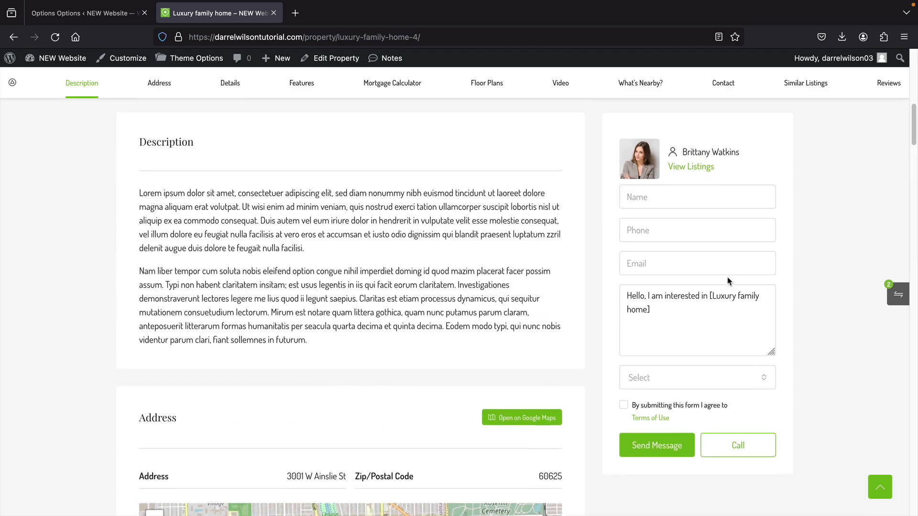
{"action": "scroll", "coordinate": [728, 281], "scroll_direction": "down", "scroll_amount": 2}
{"action": "scroll", "coordinate": [592, 201], "scroll_direction": "up", "scroll_amount": 3}
Recheck the property page, then save the General theme options until Settings Saved! appears.
{"action": "left_click", "coordinate": [77, 13]}
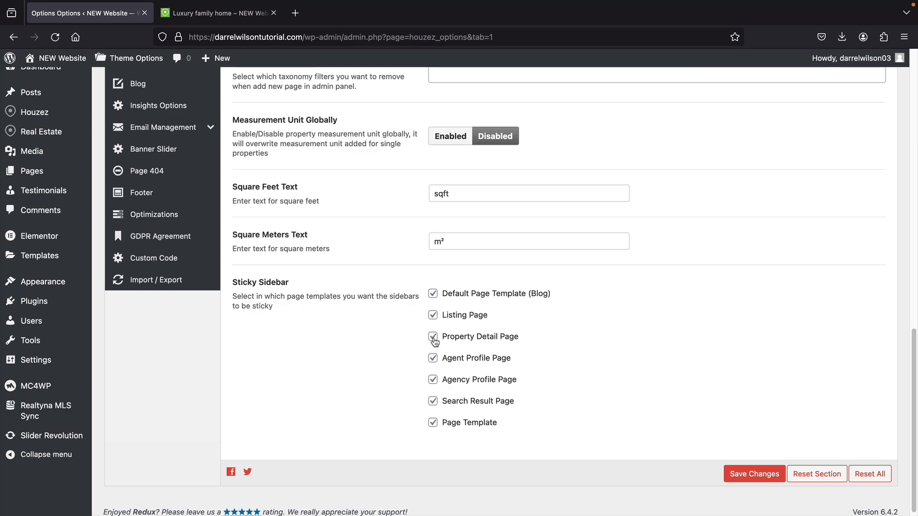
{"action": "left_click", "coordinate": [220, 13]}
{"action": "scroll", "coordinate": [558, 300], "scroll_direction": "down", "scroll_amount": 4}
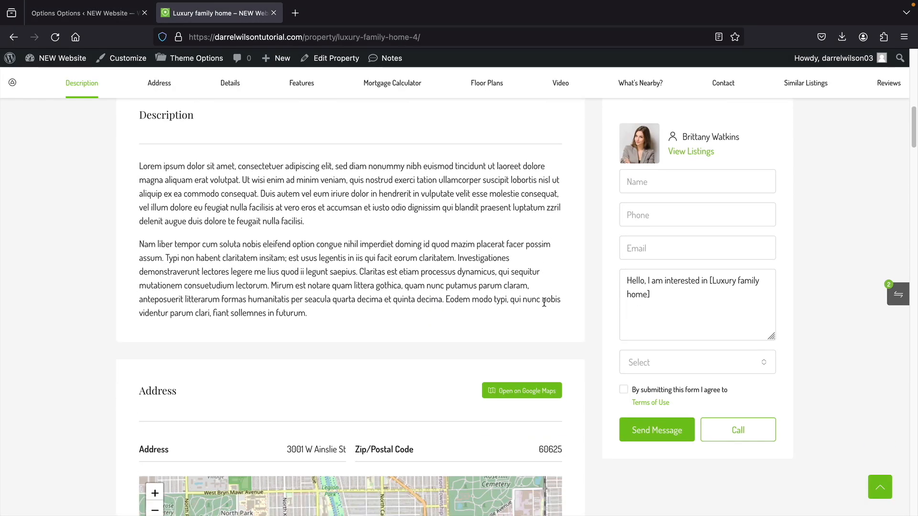
{"action": "scroll", "coordinate": [558, 301], "scroll_direction": "up", "scroll_amount": 10}
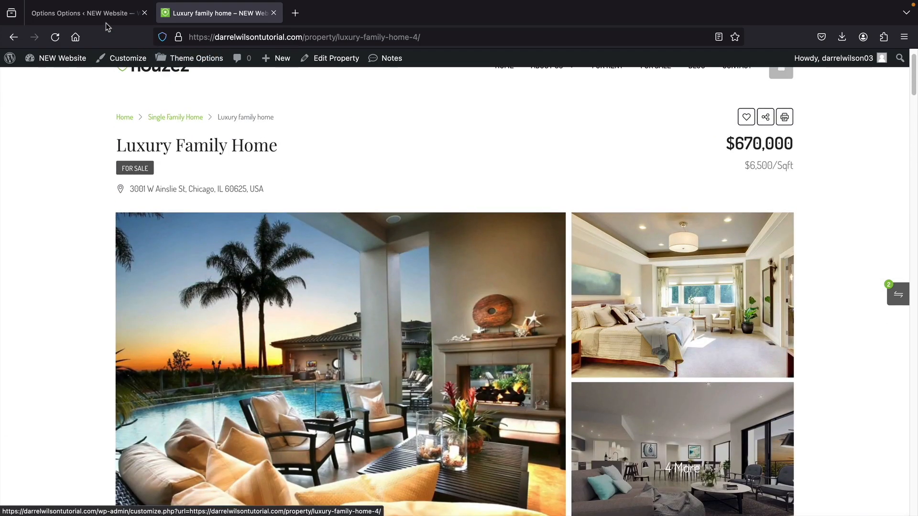
{"action": "left_click", "coordinate": [105, 21]}
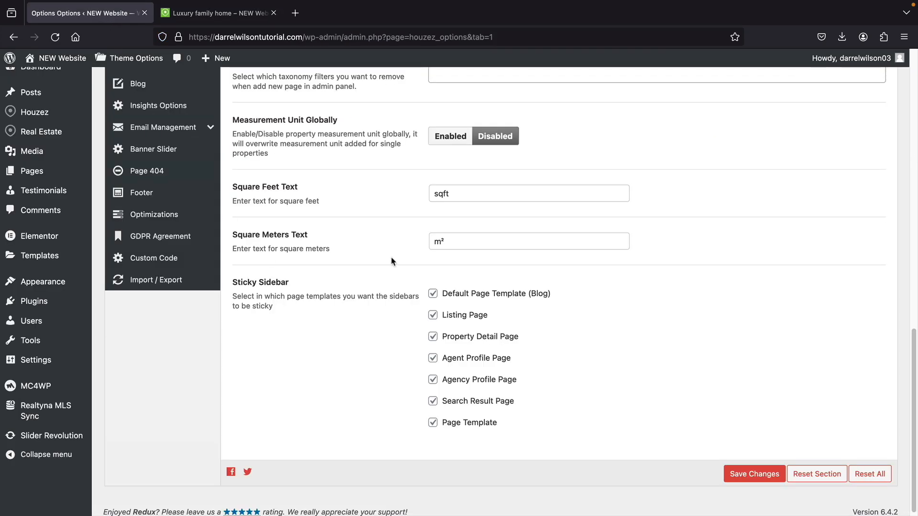
{"action": "left_click", "coordinate": [754, 473]}
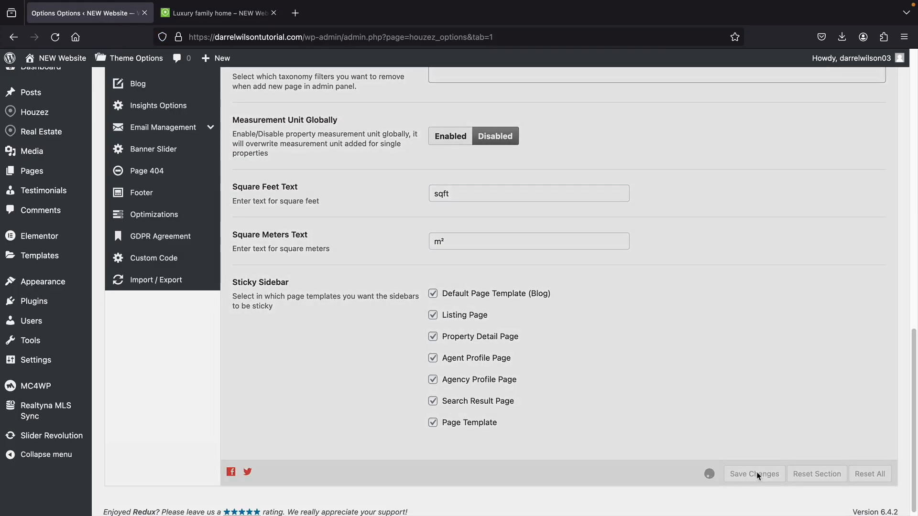
{"action": "scroll", "coordinate": [294, 448], "scroll_direction": "up", "scroll_amount": 7}
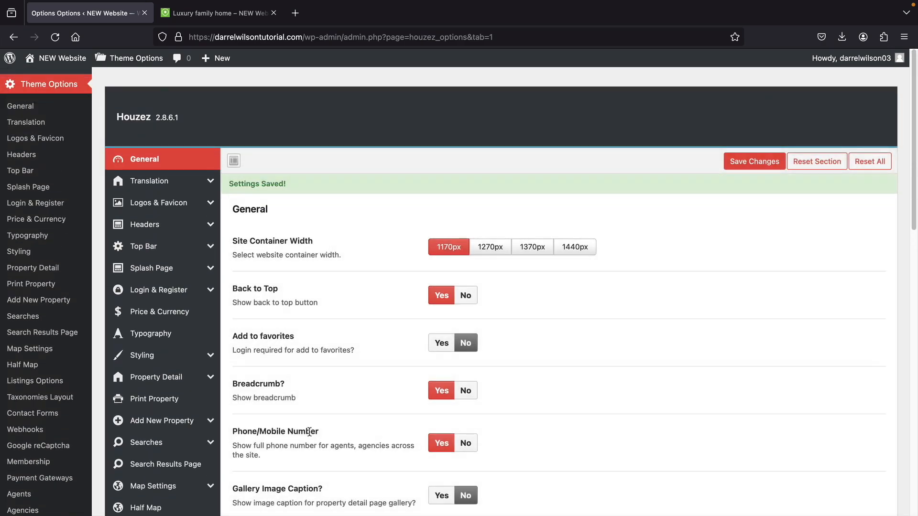
In Translation > Common, change the Add Compare label to Compare.
{"action": "left_click", "coordinate": [172, 184]}
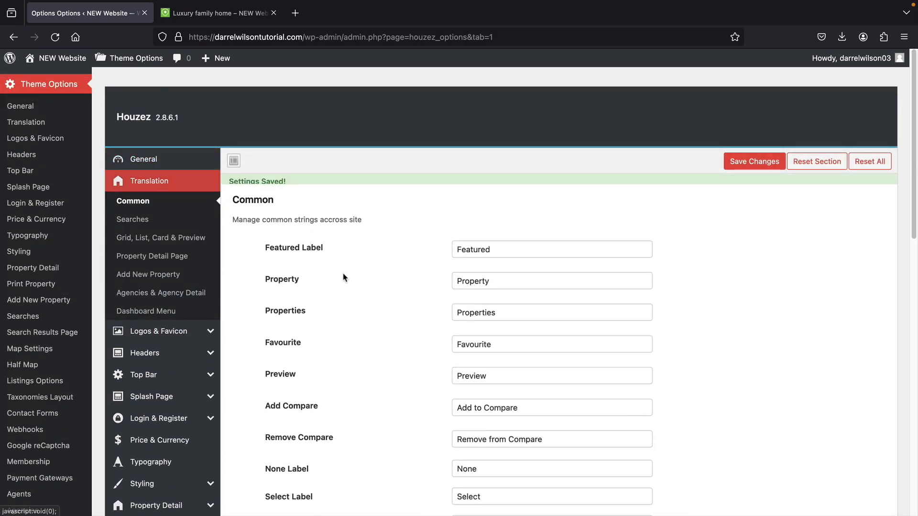
{"action": "scroll", "coordinate": [343, 273], "scroll_direction": "down", "scroll_amount": 2}
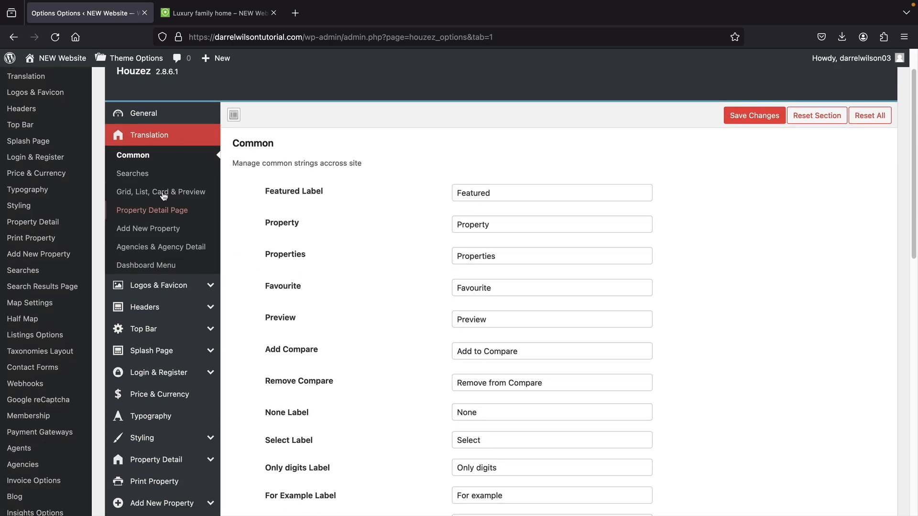
{"action": "left_click", "coordinate": [156, 181]}
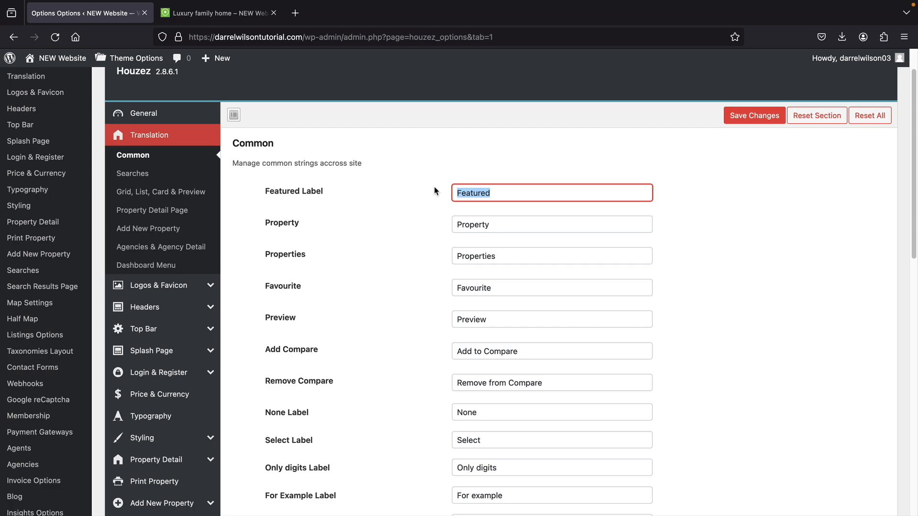
{"action": "left_click_drag", "start_coordinate": [319, 349], "coordinate": [273, 349]}
{"action": "left_click_drag", "start_coordinate": [478, 352], "coordinate": [543, 347]}
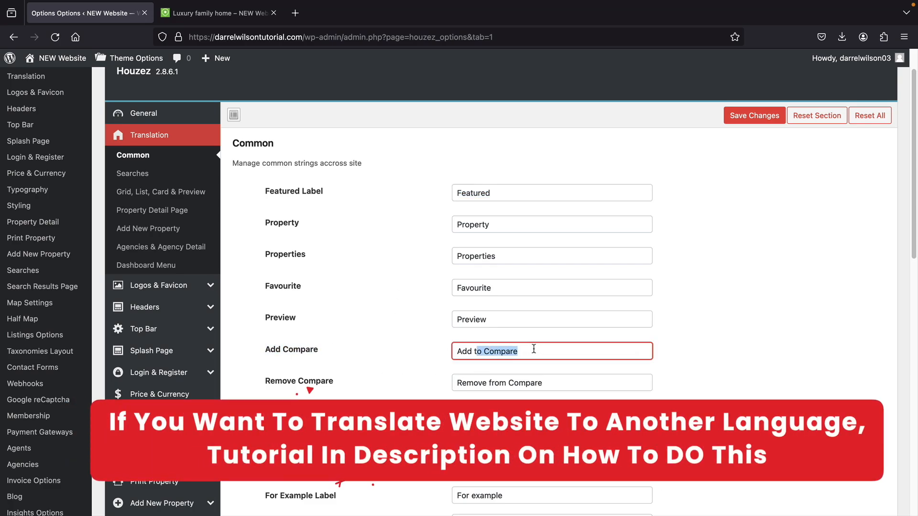
{"action": "triple_click", "coordinate": [527, 352]}
{"action": "type", "text": "C"}
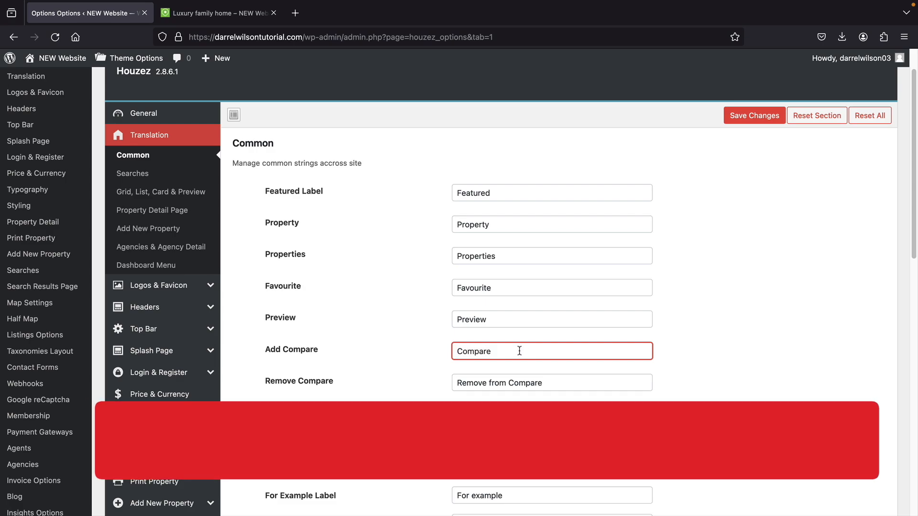
Bring up the Logos & Favicon settings and open a new blank browser tab.
{"action": "scroll", "coordinate": [266, 280], "scroll_direction": "up", "scroll_amount": 2}
{"action": "left_click", "coordinate": [164, 389]}
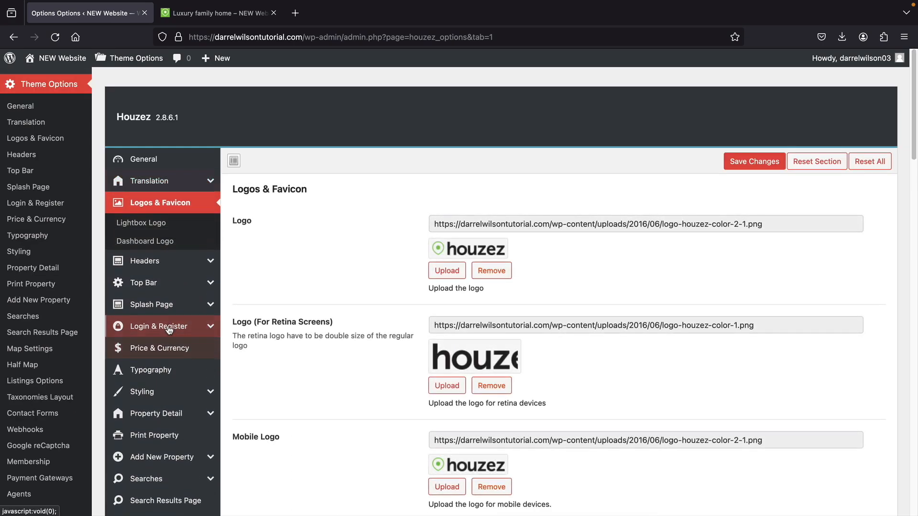
{"action": "scroll", "coordinate": [365, 262], "scroll_direction": "down", "scroll_amount": 1}
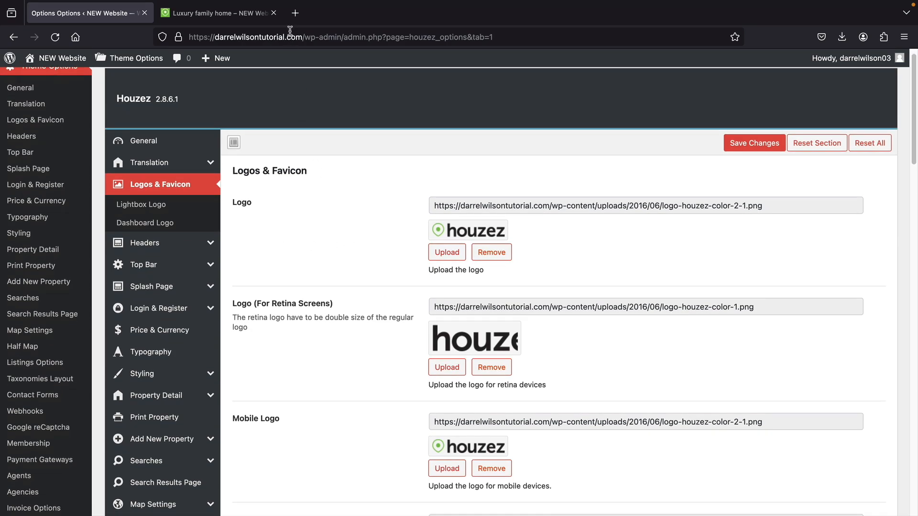
{"action": "left_click", "coordinate": [295, 12]}
Load the pasted Fiverr link and dismiss the signup and Google sign-in pop-ups.
{"action": "right_click", "coordinate": [297, 37]}
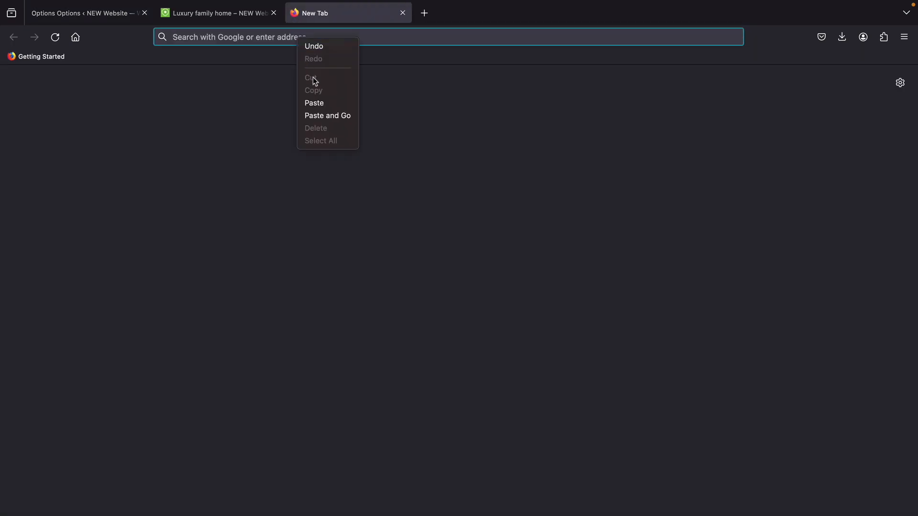
{"action": "left_click", "coordinate": [328, 104]}
{"action": "key", "text": "Return"}
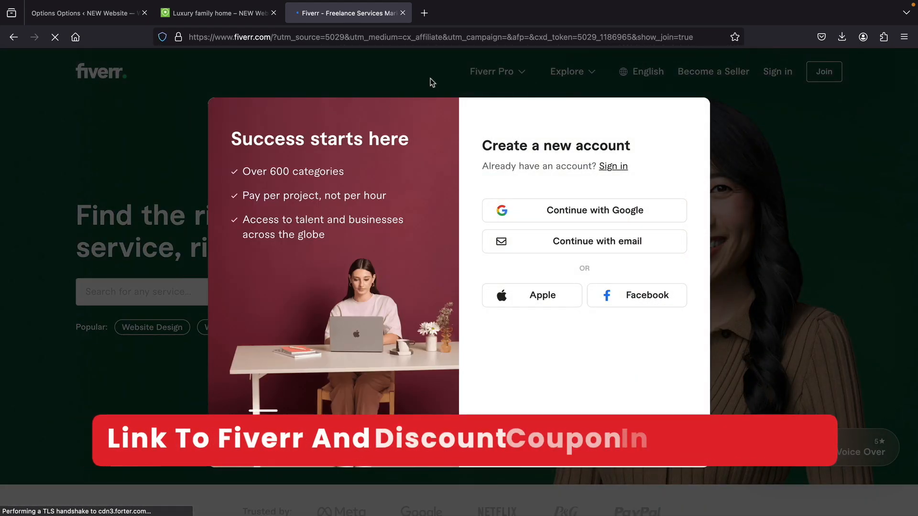
{"action": "left_click", "coordinate": [764, 289]}
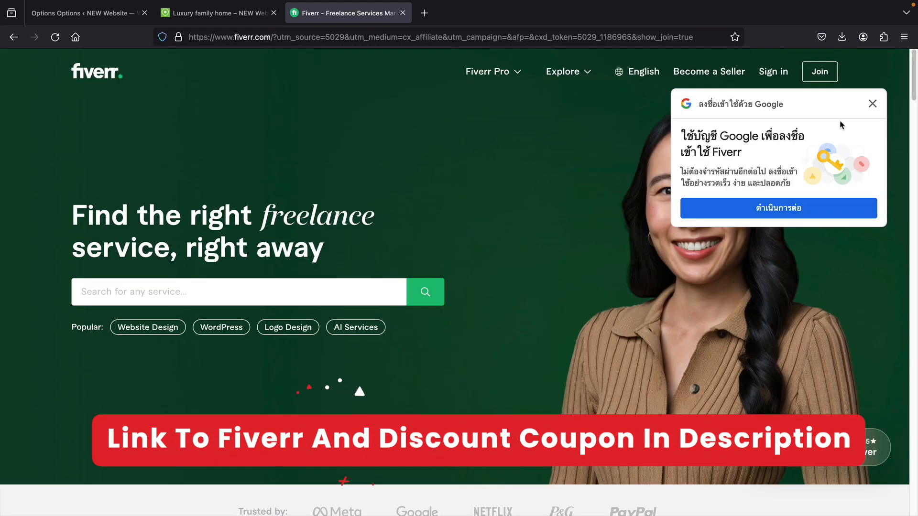
{"action": "left_click", "coordinate": [871, 103]}
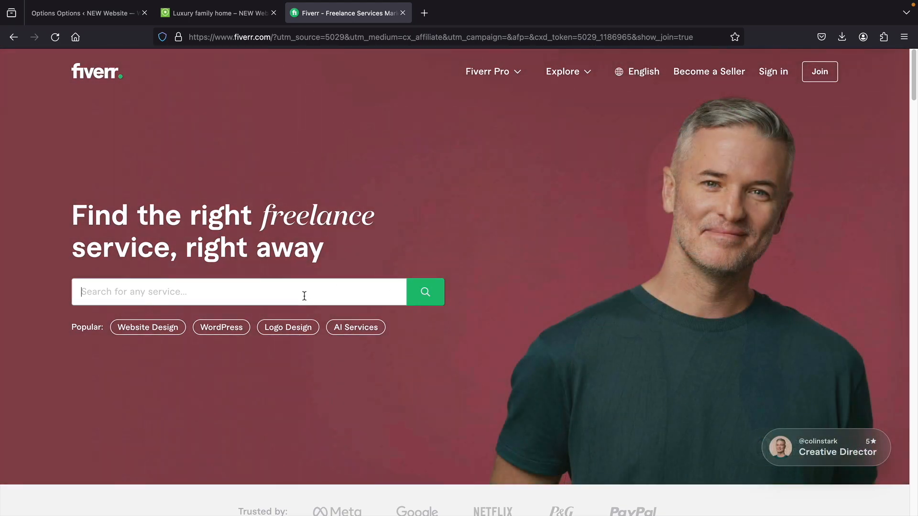
Search Fiverr for logo services and filter by the Value budget, under $30.
{"action": "left_click", "coordinate": [303, 293]}
{"action": "key", "text": "Return"}
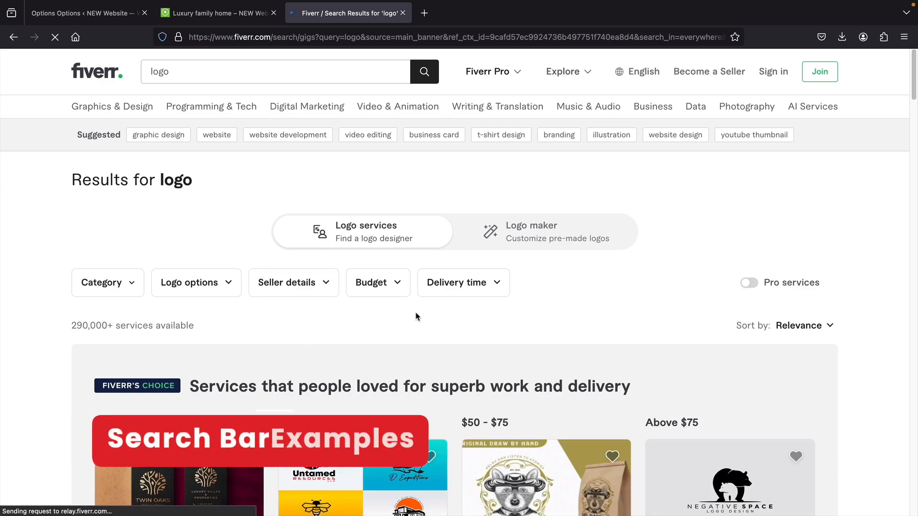
{"action": "left_click", "coordinate": [386, 293]}
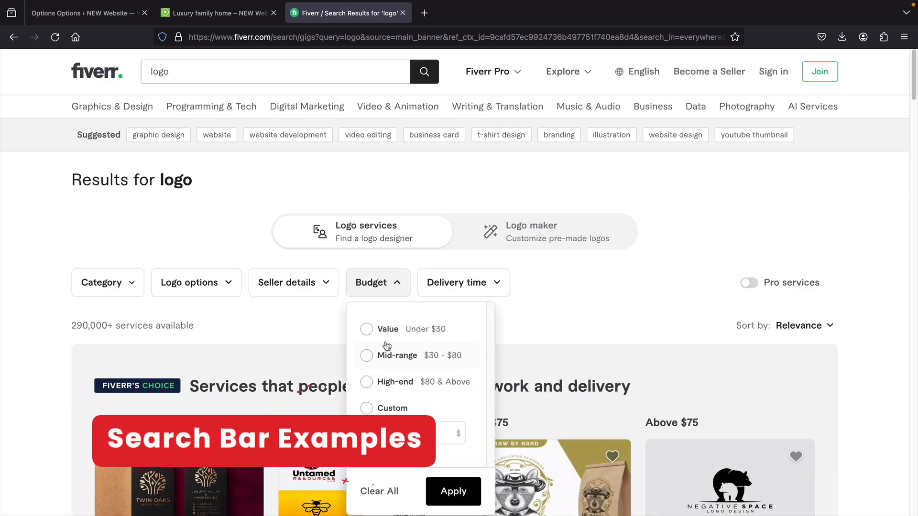
{"action": "left_click", "coordinate": [367, 329]}
{"action": "left_click", "coordinate": [452, 493]}
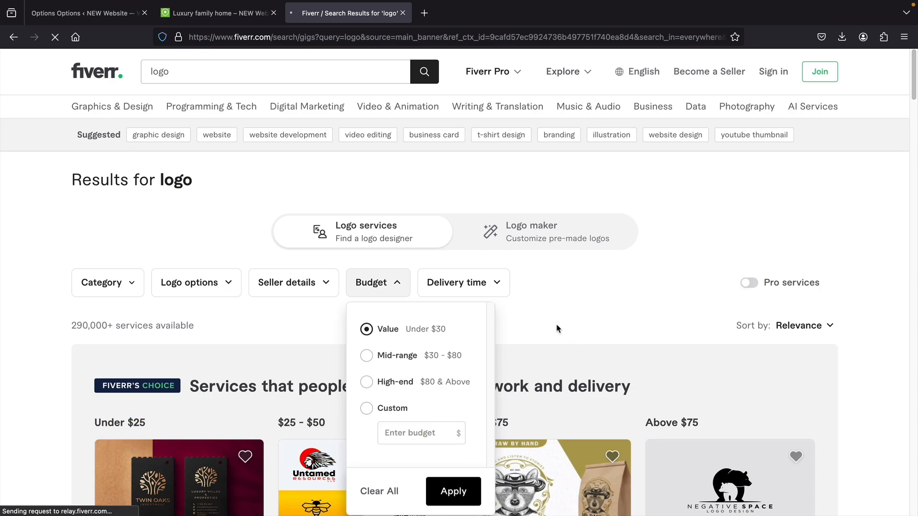
{"action": "middle_click", "coordinate": [882, 300]}
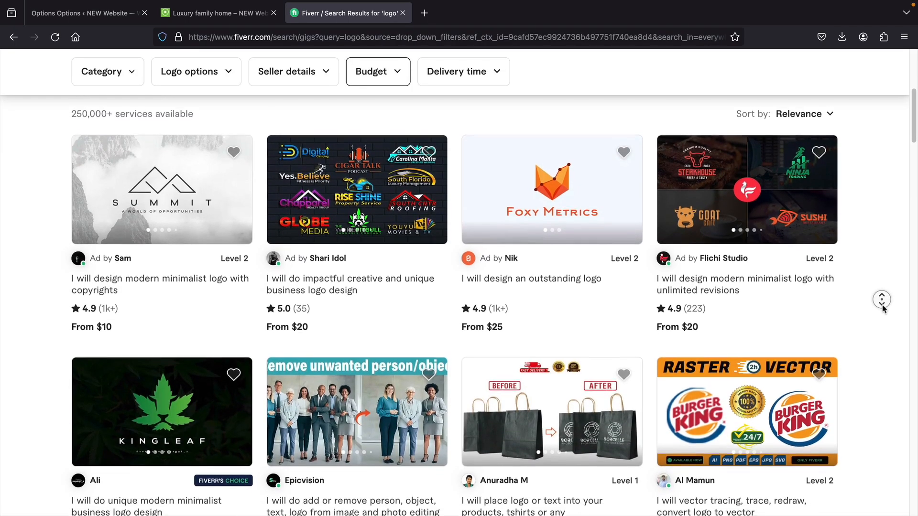
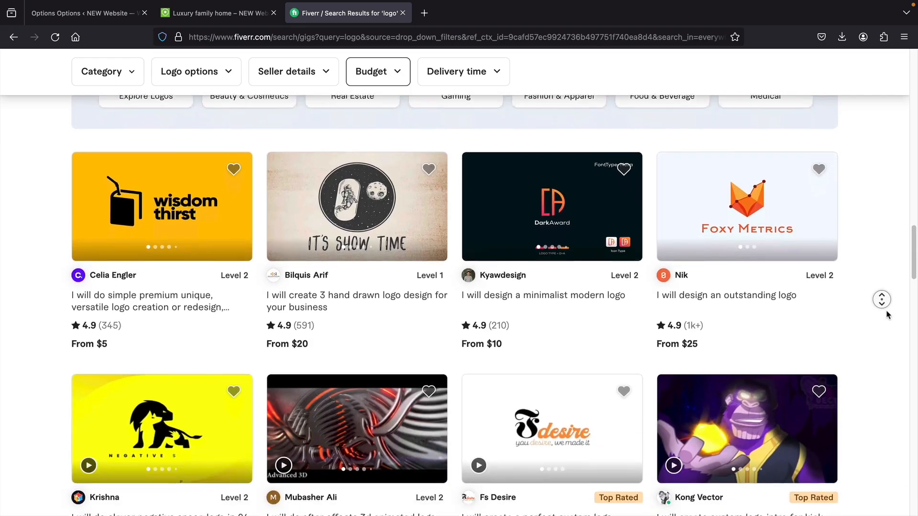
Leave the Fiverr logo gig results and go back to the Houzez Theme Options tab.
{"action": "middle_click", "coordinate": [890, 316]}
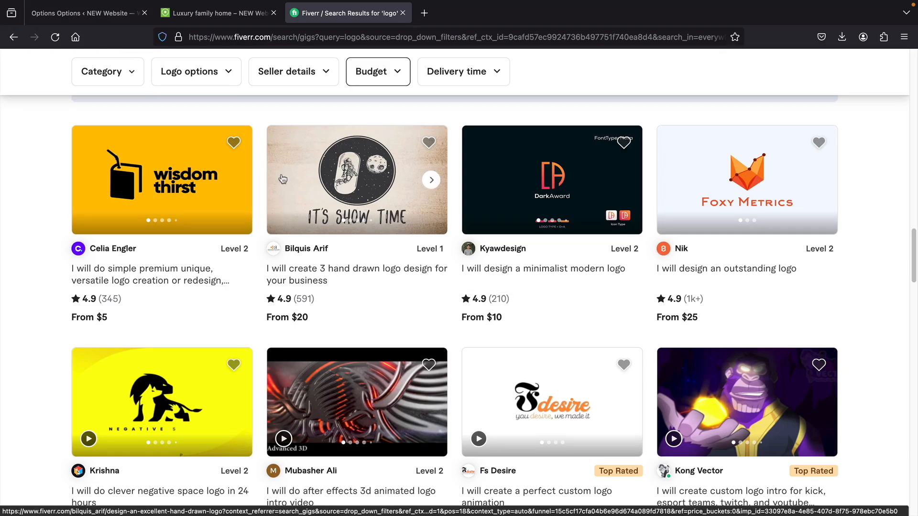
{"action": "left_click", "coordinate": [96, 13]}
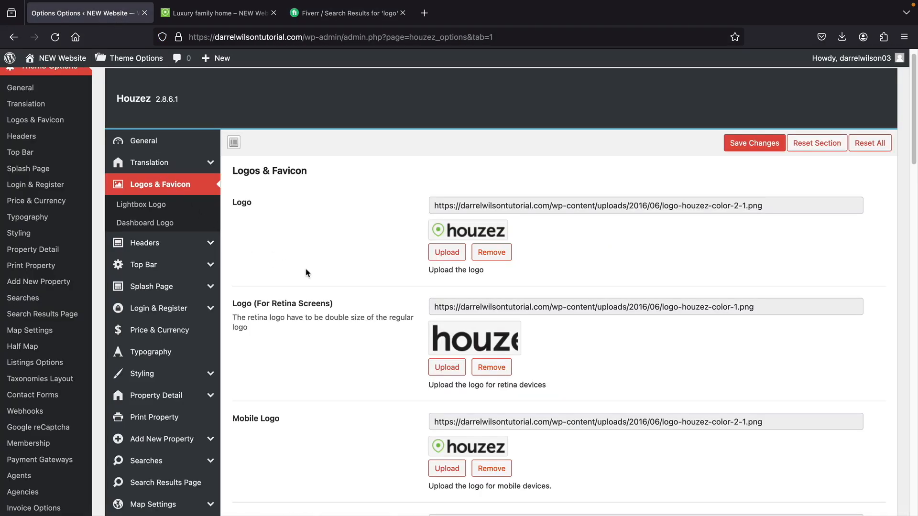
Review the Lightbox Logo and Dashboard Logo settings under Logos & Favicon.
{"action": "scroll", "coordinate": [308, 273], "scroll_direction": "down", "scroll_amount": 2}
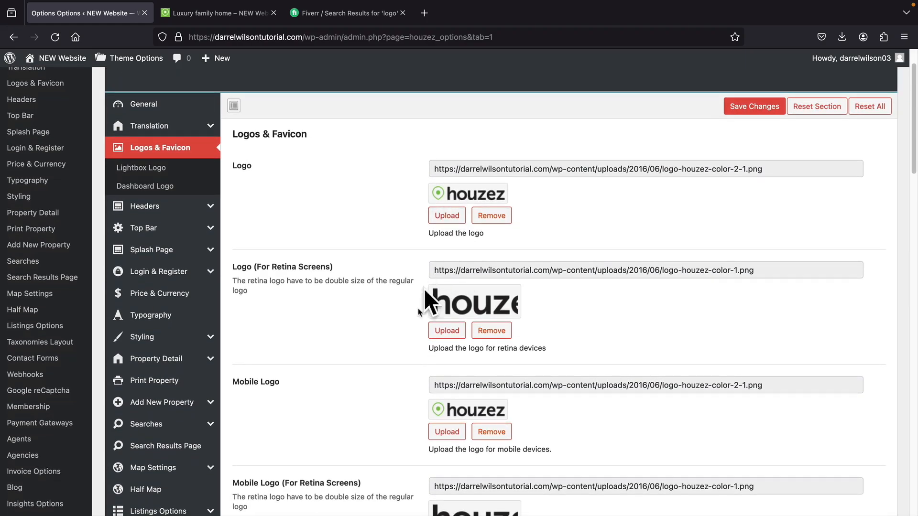
{"action": "left_click", "coordinate": [145, 170]}
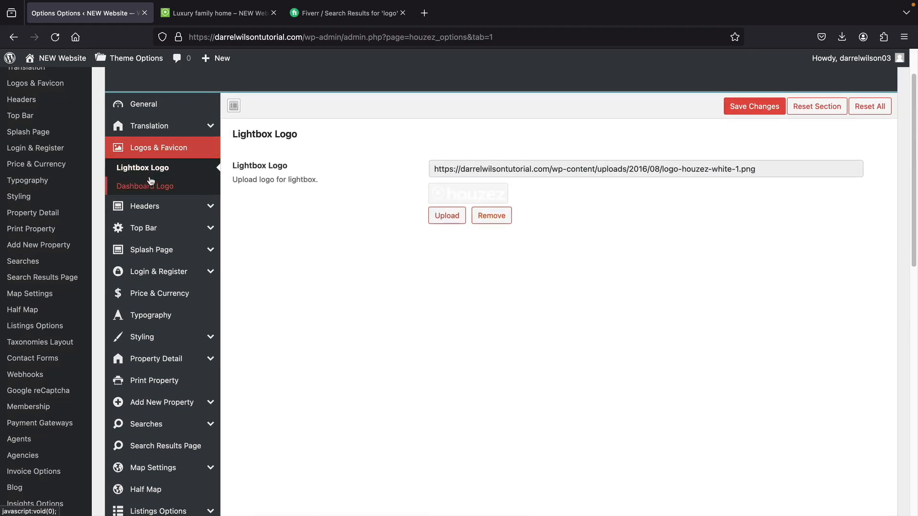
{"action": "left_click", "coordinate": [179, 187]}
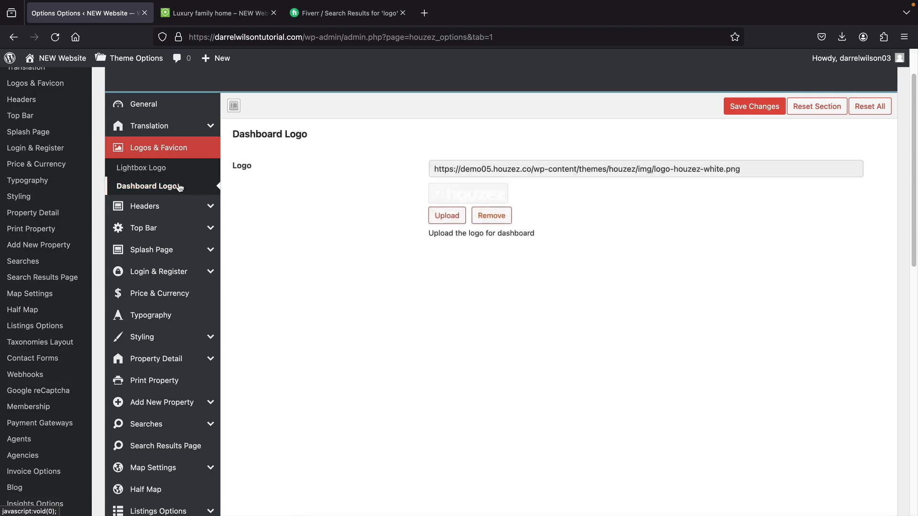
{"action": "left_click_drag", "start_coordinate": [243, 135], "coordinate": [321, 141]}
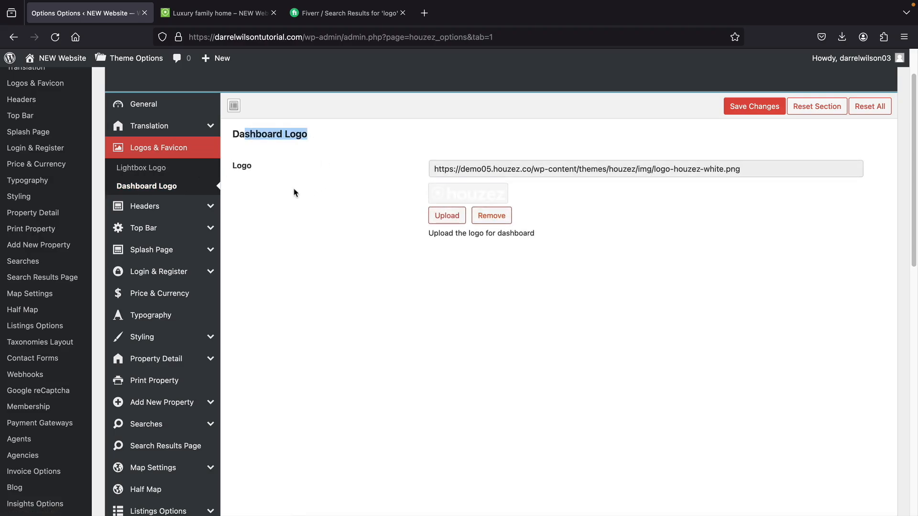
Expand the Headers Style options, glancing at the Luxury Family Home property page.
{"action": "left_click", "coordinate": [184, 207]}
{"action": "left_click", "coordinate": [215, 13]}
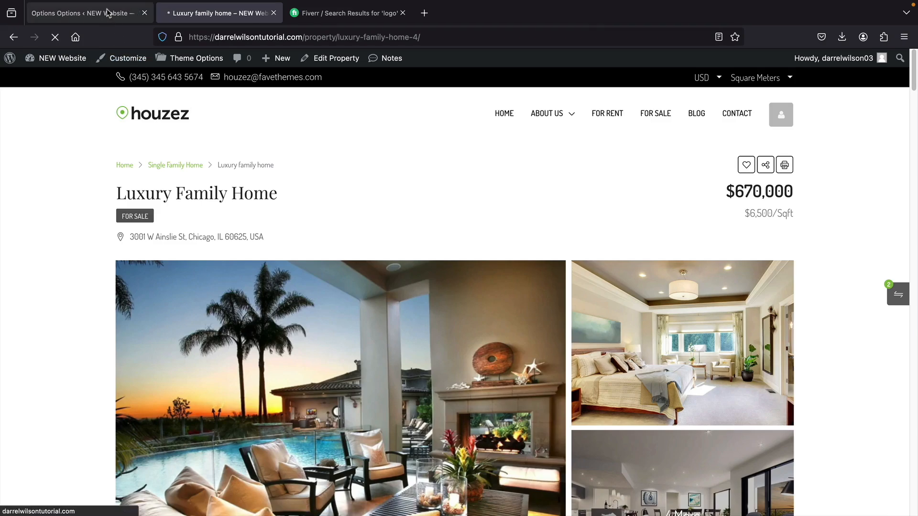
{"action": "left_click", "coordinate": [82, 13]}
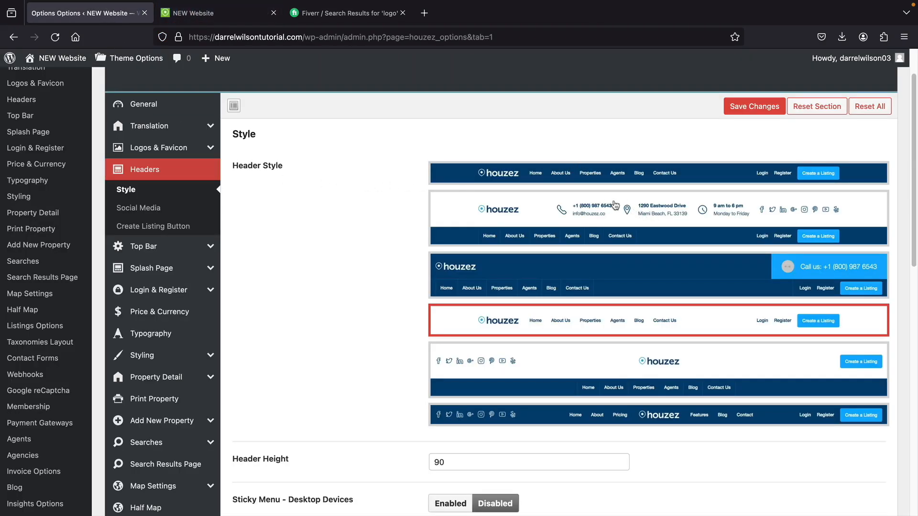
Save the single dark-blue-bar header style and reload the homepage to check it.
{"action": "left_click", "coordinate": [612, 180]}
{"action": "left_click", "coordinate": [755, 106]}
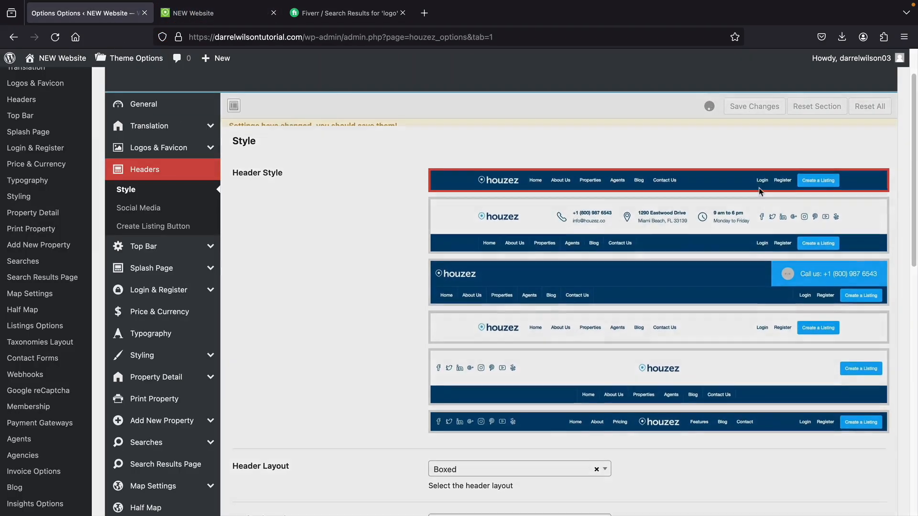
{"action": "left_click", "coordinate": [220, 15]}
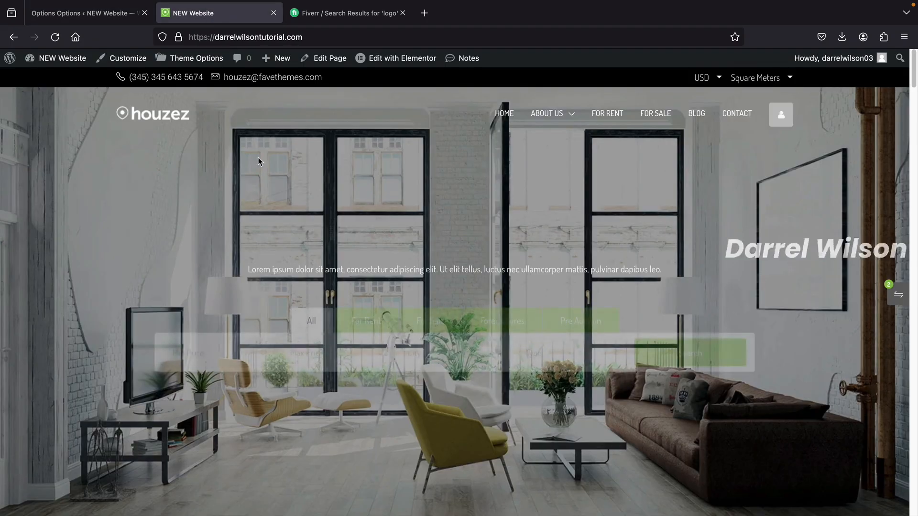
{"action": "left_click", "coordinate": [55, 38]}
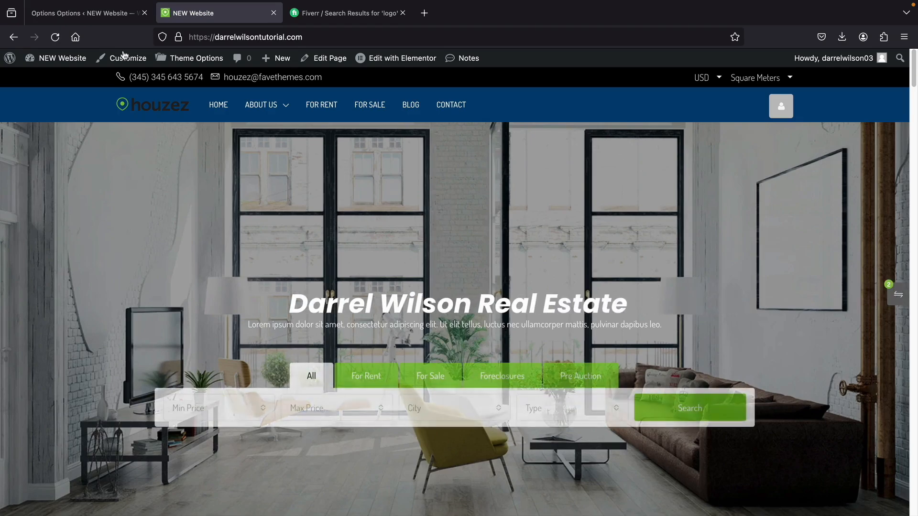
{"action": "left_click", "coordinate": [95, 17]}
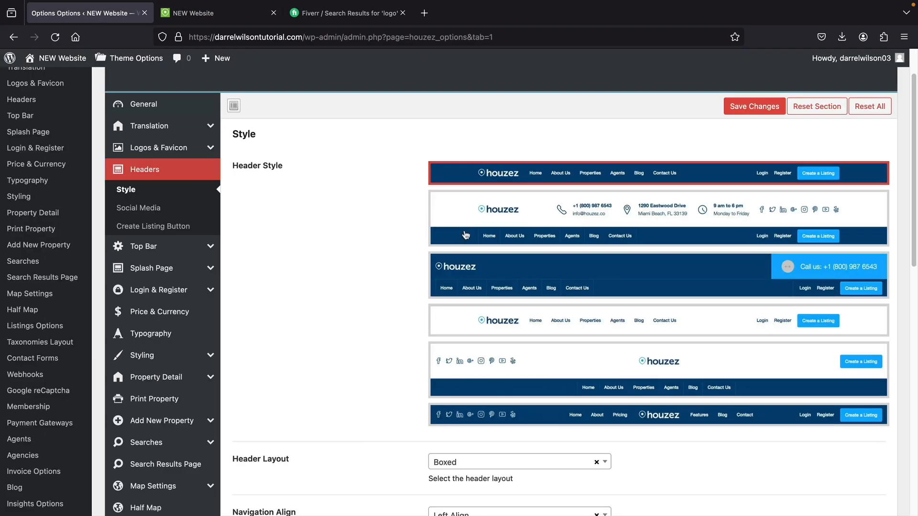
Try the header style with contact details, saving it and reloading the homepage.
{"action": "left_click", "coordinate": [485, 223]}
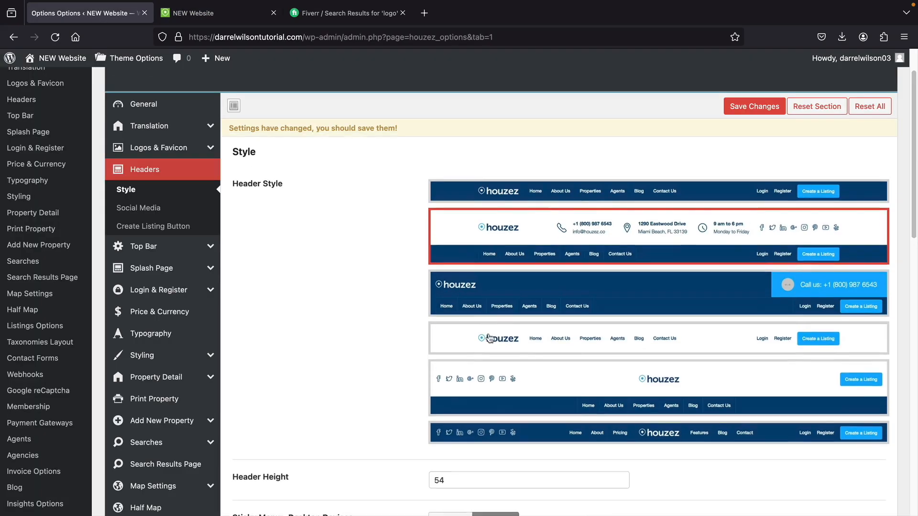
{"action": "left_click", "coordinate": [746, 106]}
{"action": "left_click", "coordinate": [229, 19]}
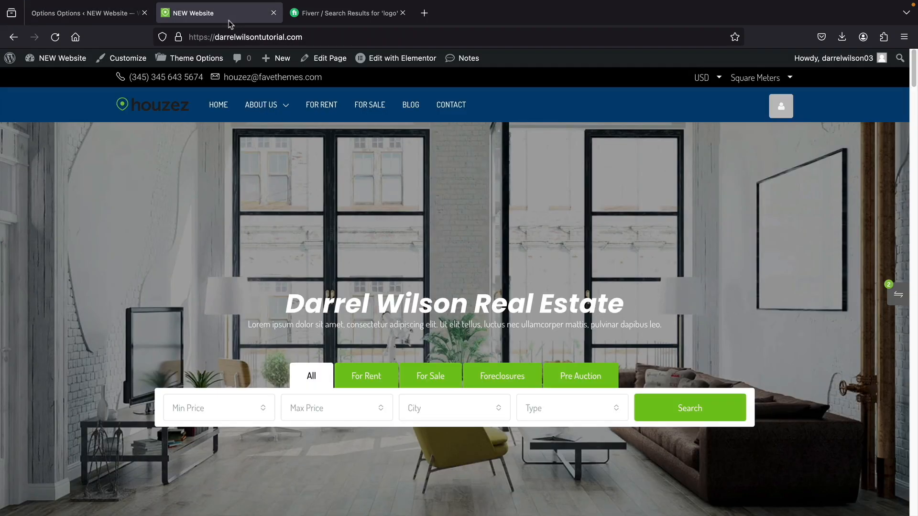
{"action": "left_click", "coordinate": [55, 40]}
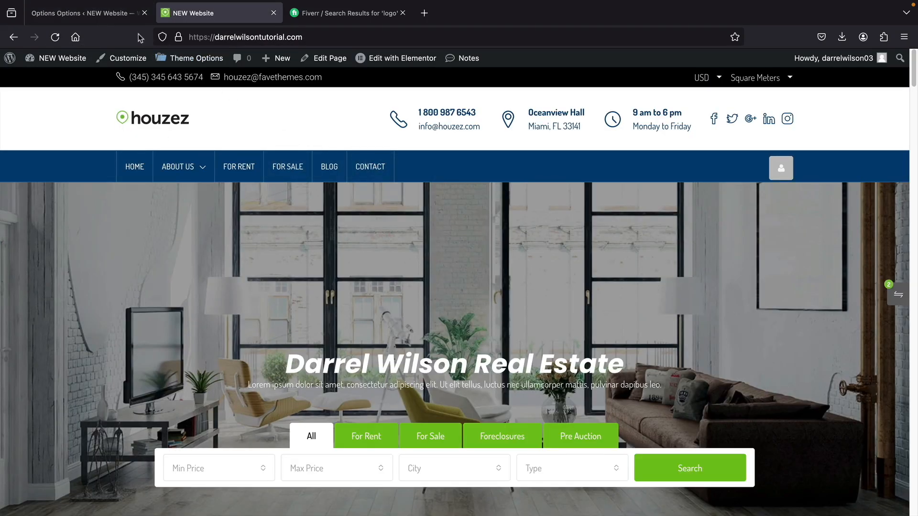
{"action": "left_click", "coordinate": [107, 13]}
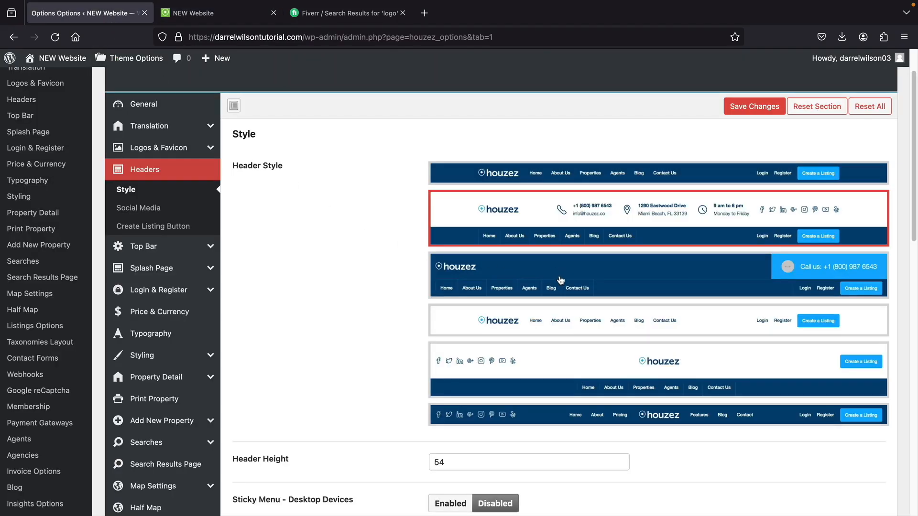
Choose the white single-bar header style and edit the Header Height value of 90.
{"action": "left_click", "coordinate": [609, 320]}
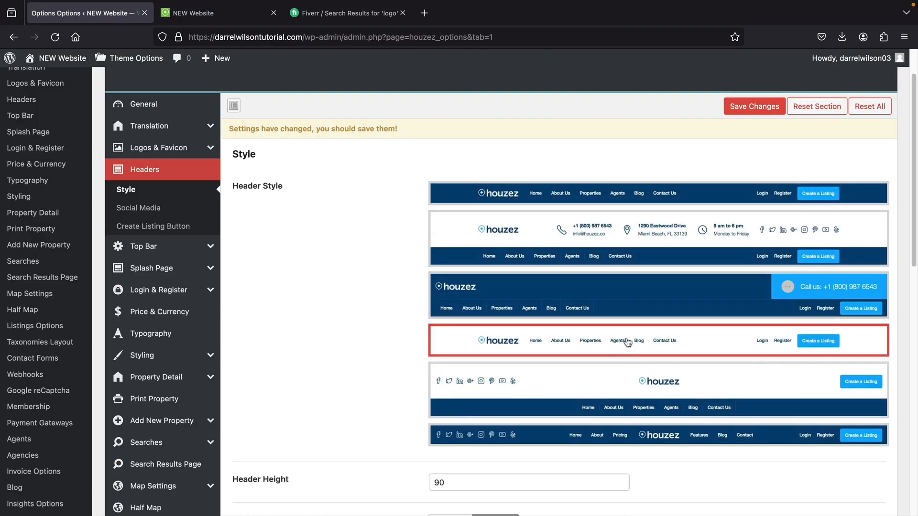
{"action": "scroll", "coordinate": [628, 341], "scroll_direction": "down", "scroll_amount": 5}
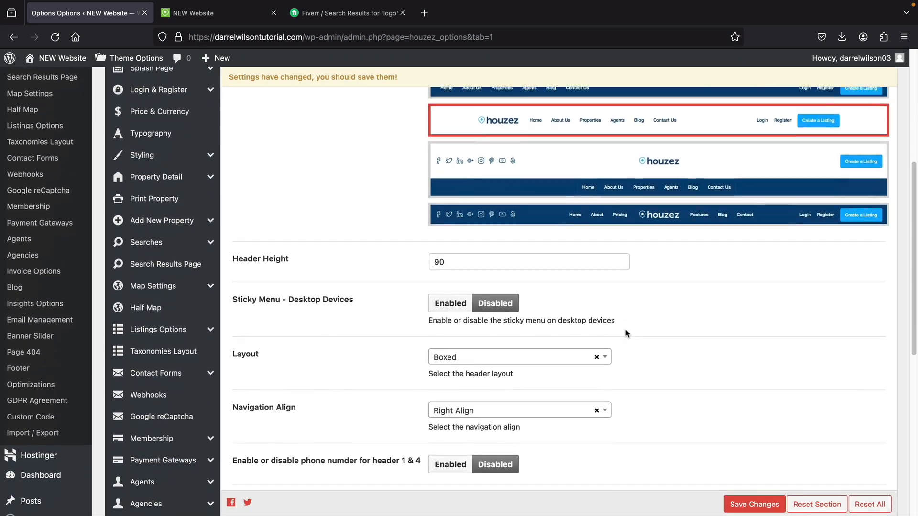
{"action": "scroll", "coordinate": [627, 333], "scroll_direction": "down", "scroll_amount": 1}
{"action": "left_click", "coordinate": [454, 215]}
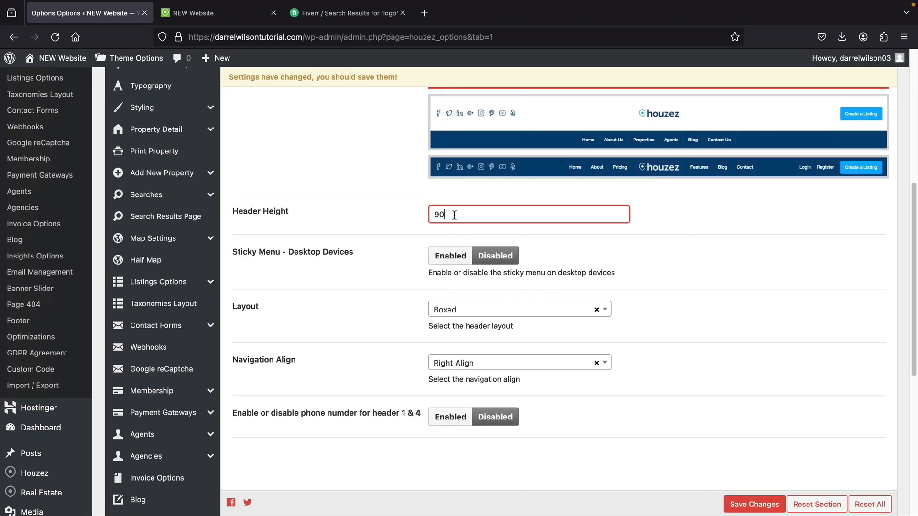
{"action": "left_click_drag", "start_coordinate": [454, 215], "coordinate": [418, 219]}
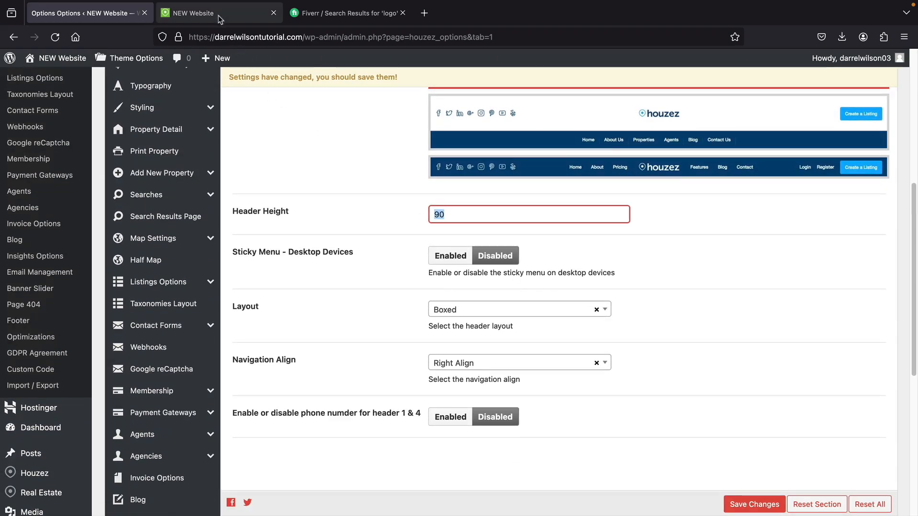
{"action": "left_click", "coordinate": [218, 14]}
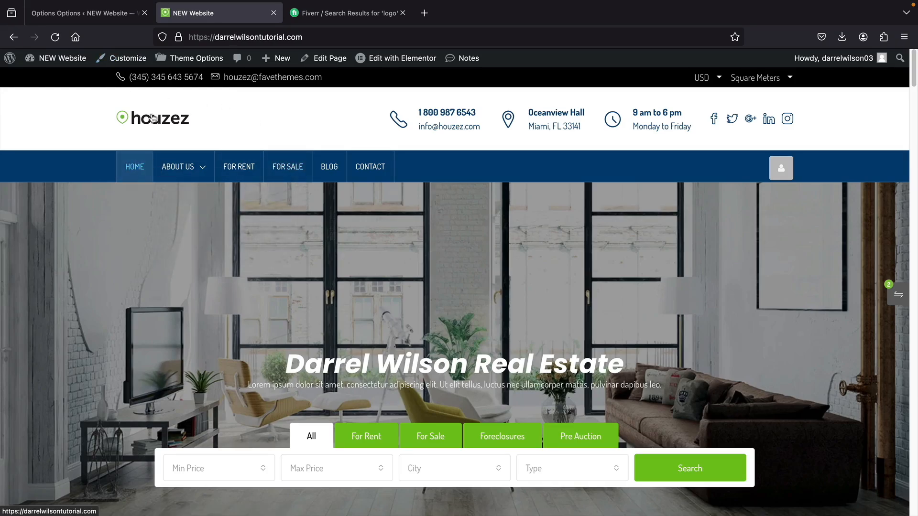
{"action": "key", "text": "ctrl+shift+Tab"}
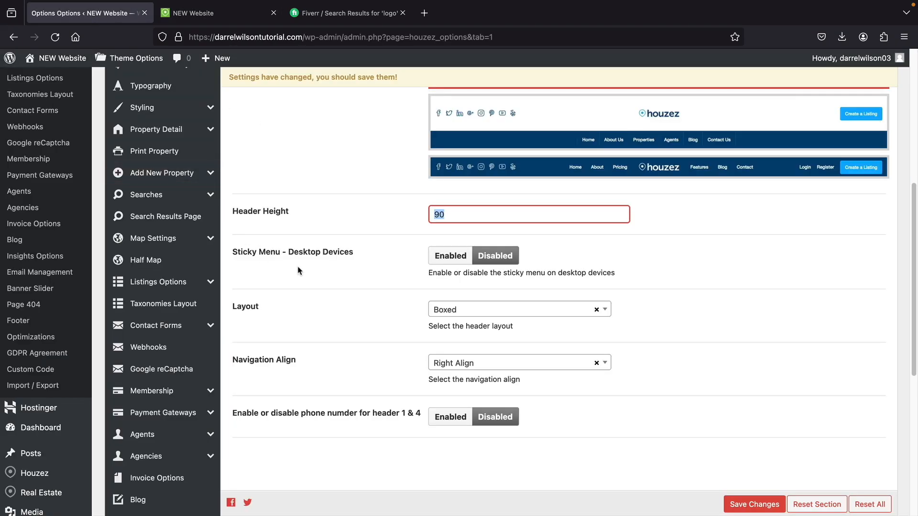
{"action": "left_click", "coordinate": [290, 306]}
Keep the Boxed header layout and Right Align navigation, then save the header settings.
{"action": "left_click", "coordinate": [478, 310]}
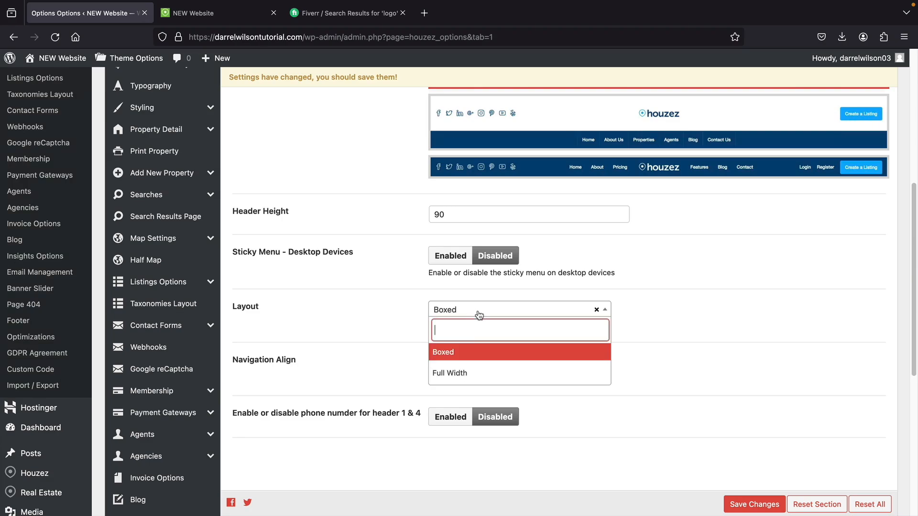
{"action": "left_click", "coordinate": [469, 352]}
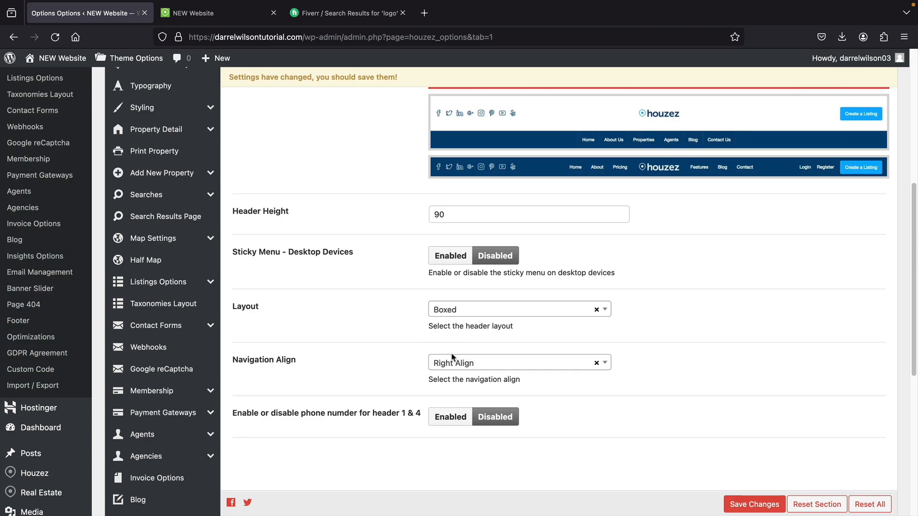
{"action": "left_click", "coordinate": [496, 366]}
{"action": "left_click", "coordinate": [497, 425]}
{"action": "scroll", "coordinate": [707, 338], "scroll_direction": "up", "scroll_amount": 5}
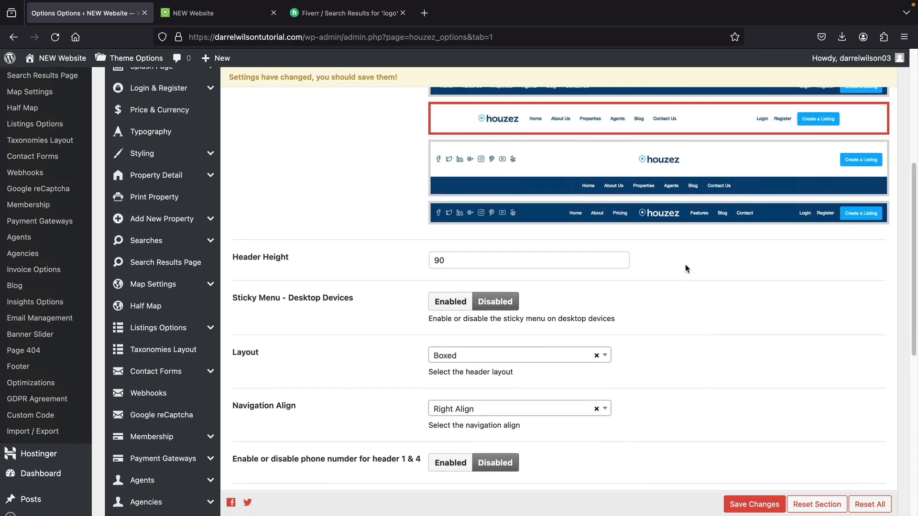
{"action": "scroll", "coordinate": [512, 129], "scroll_direction": "up", "scroll_amount": 3}
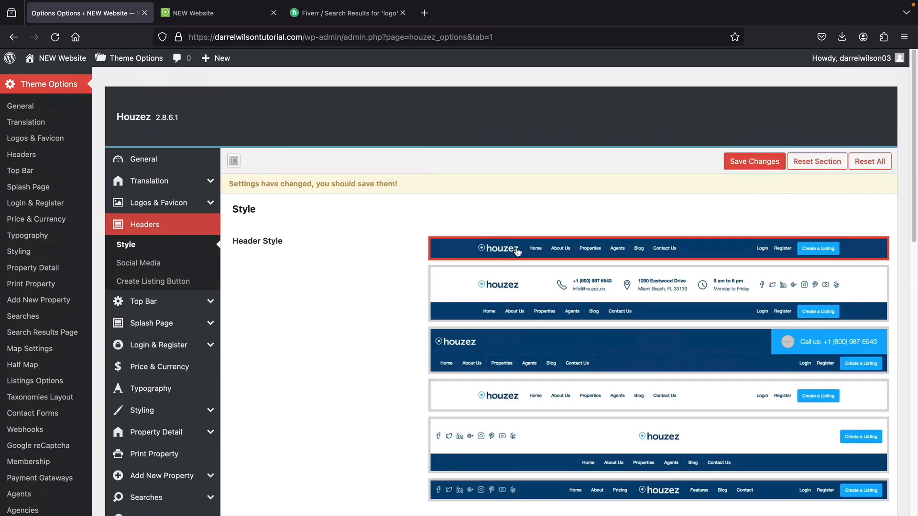
{"action": "left_click", "coordinate": [727, 165]}
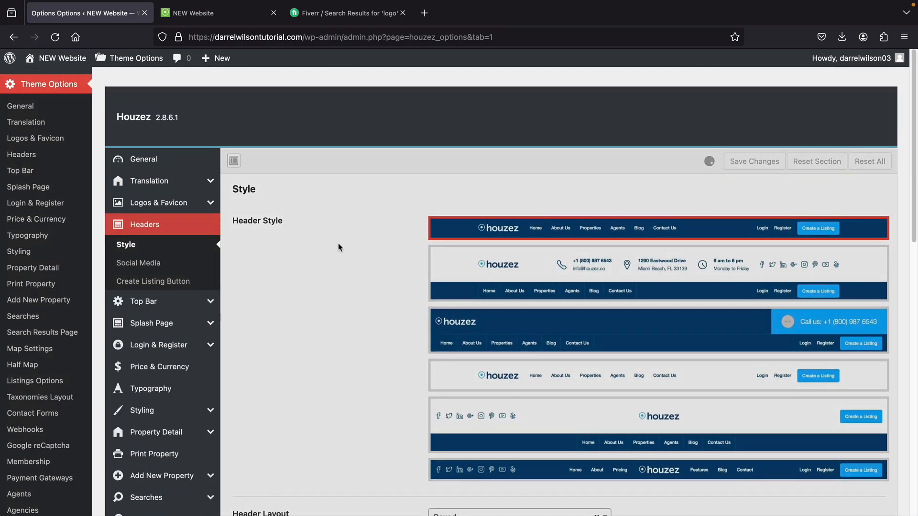
{"action": "left_click", "coordinate": [170, 266]}
Check which header styles show social icons and compare with the live homepage.
{"action": "scroll", "coordinate": [281, 297], "scroll_direction": "down", "scroll_amount": 2}
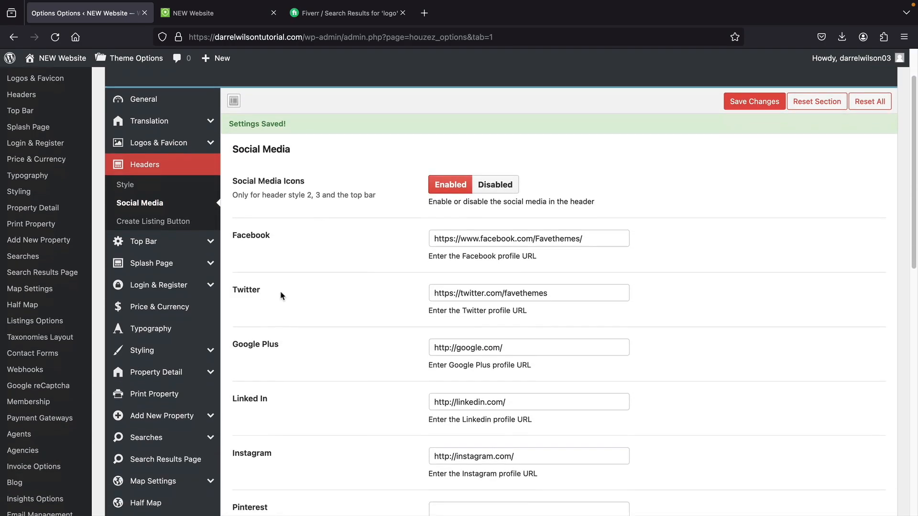
{"action": "scroll", "coordinate": [282, 294], "scroll_direction": "down", "scroll_amount": 1}
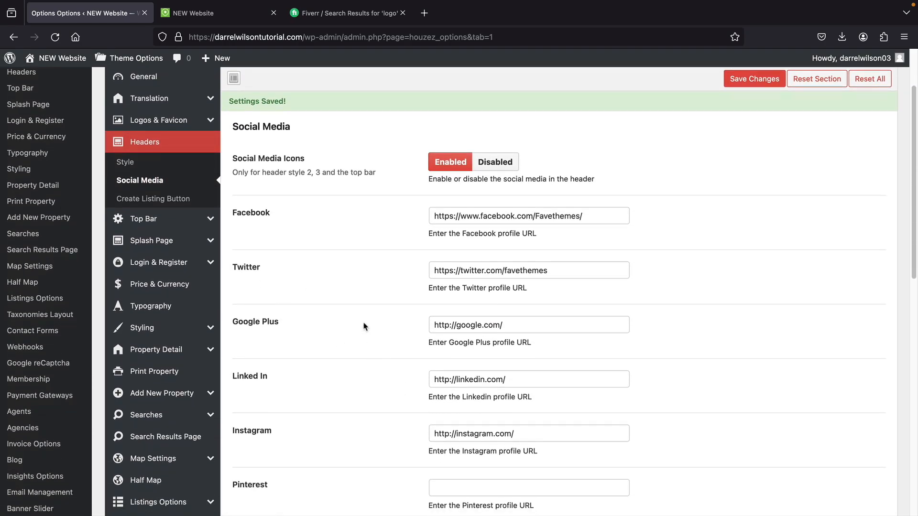
{"action": "scroll", "coordinate": [362, 293], "scroll_direction": "down", "scroll_amount": 2}
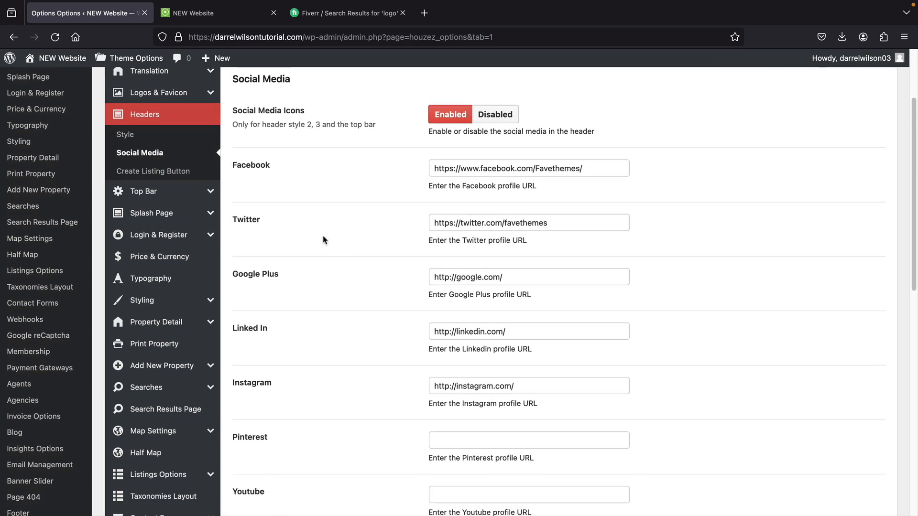
{"action": "left_click_drag", "start_coordinate": [267, 125], "coordinate": [336, 128]}
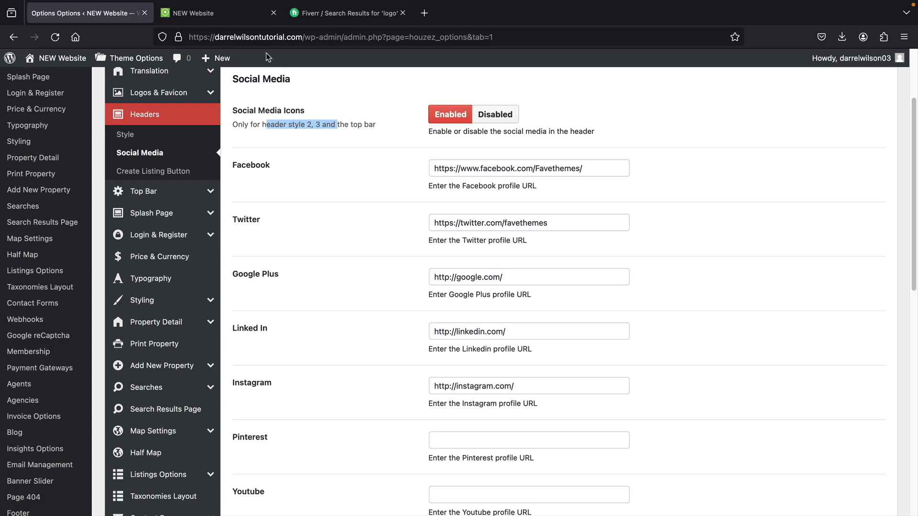
{"action": "left_click", "coordinate": [236, 14]}
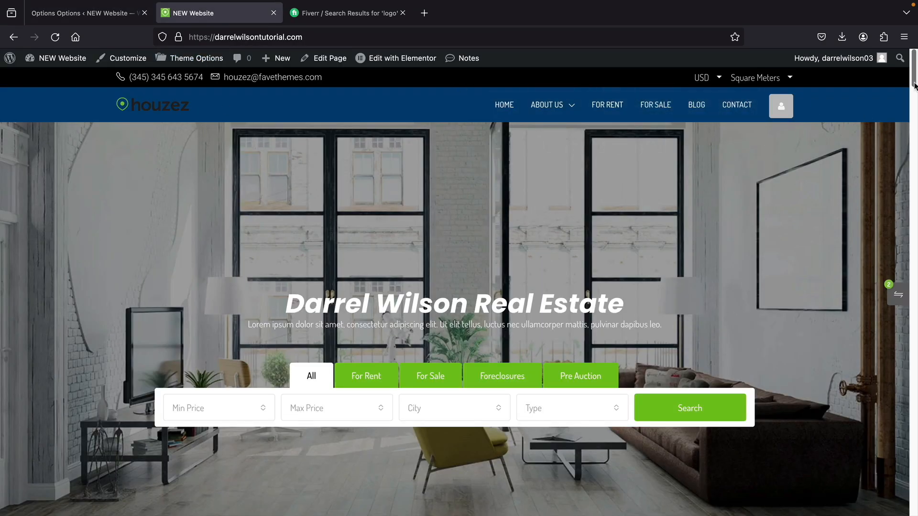
{"action": "left_click_drag", "start_coordinate": [915, 79], "coordinate": [906, 502]}
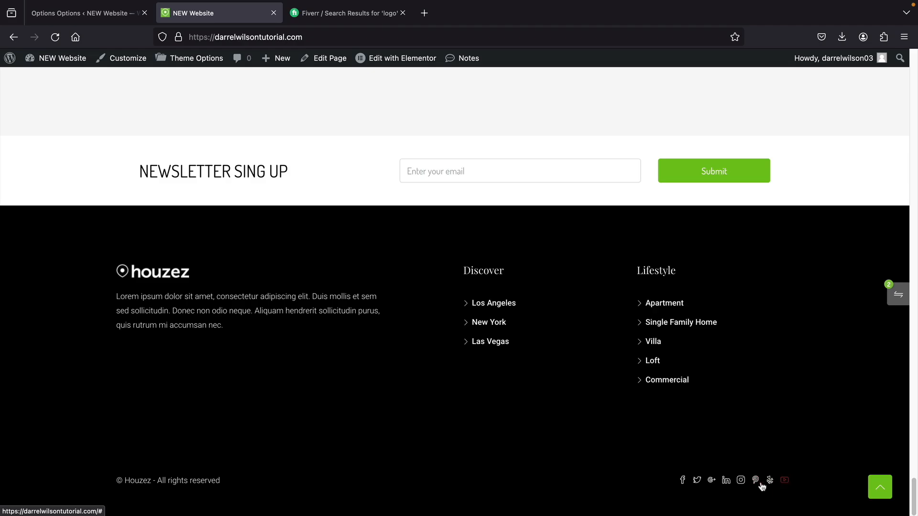
{"action": "left_click", "coordinate": [82, 13]}
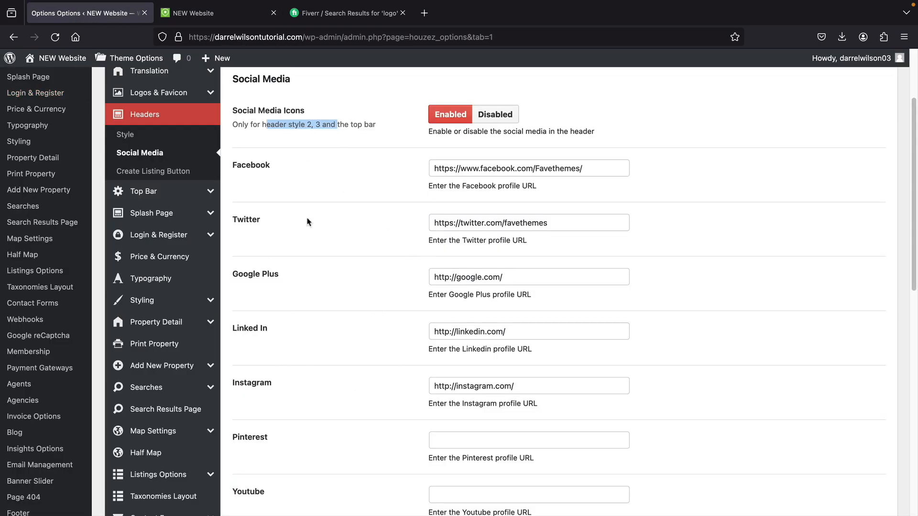
Enable the Create Listing button, save, and preview the Create a Listing page.
{"action": "left_click", "coordinate": [153, 171]}
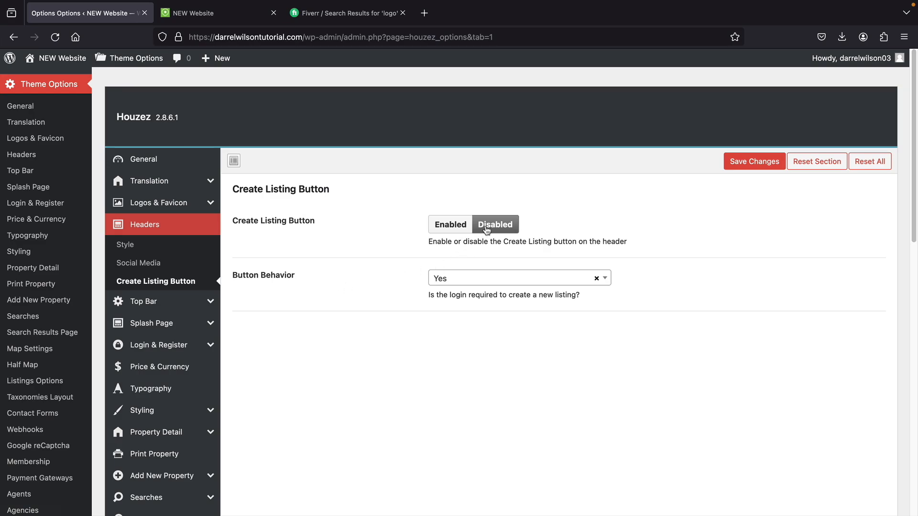
{"action": "left_click", "coordinate": [464, 229]}
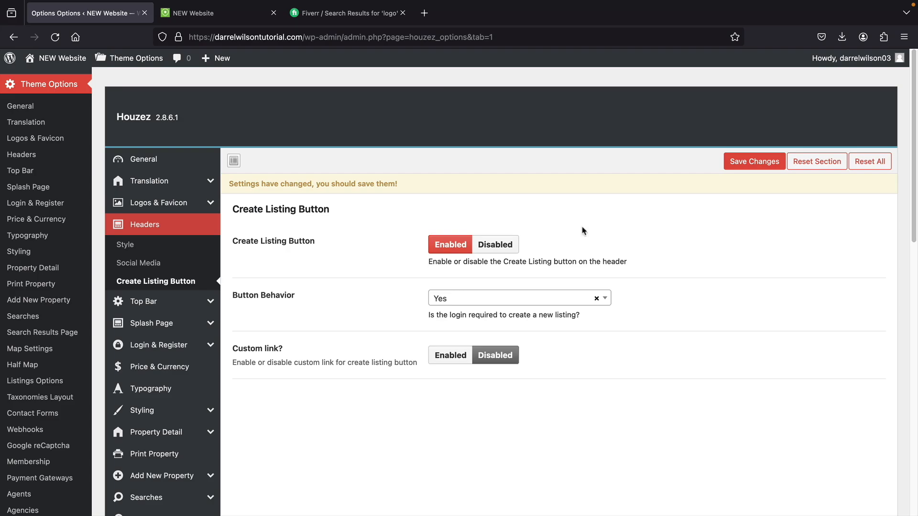
{"action": "left_click", "coordinate": [749, 163]}
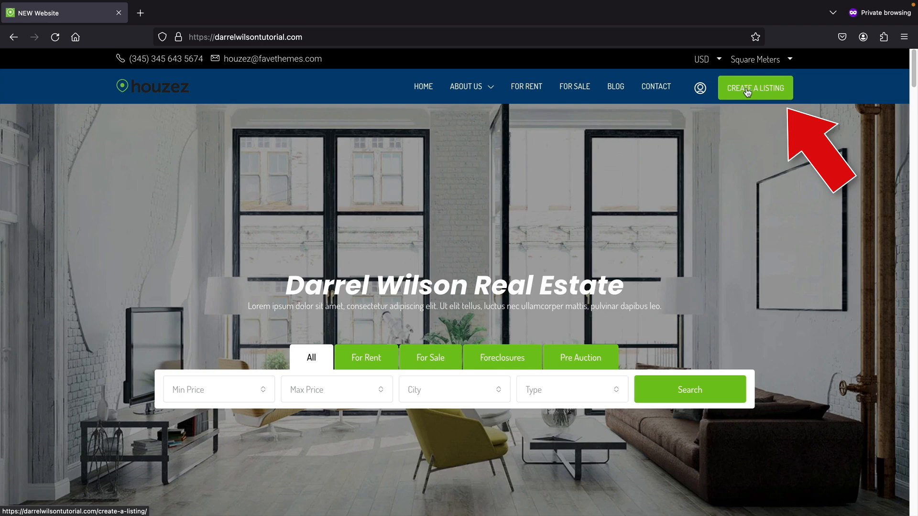
{"action": "left_click", "coordinate": [760, 89]}
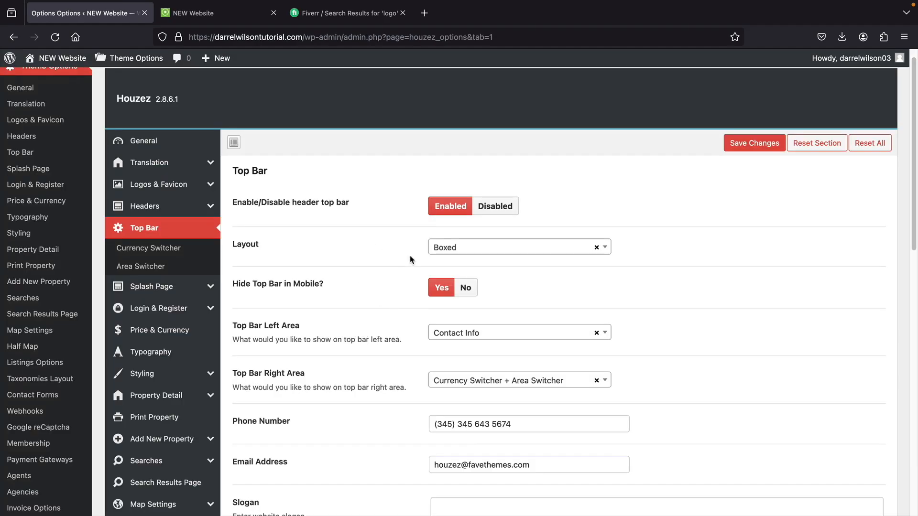
Compare the front-page top bar with its phone number, email and slogan settings.
{"action": "left_click", "coordinate": [218, 12]}
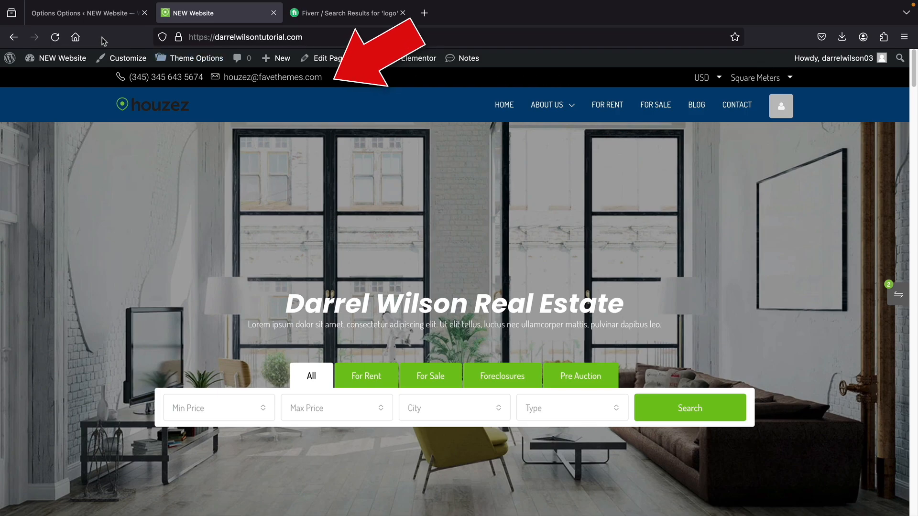
{"action": "left_click", "coordinate": [92, 14]}
{"action": "scroll", "coordinate": [400, 308], "scroll_direction": "down", "scroll_amount": 3}
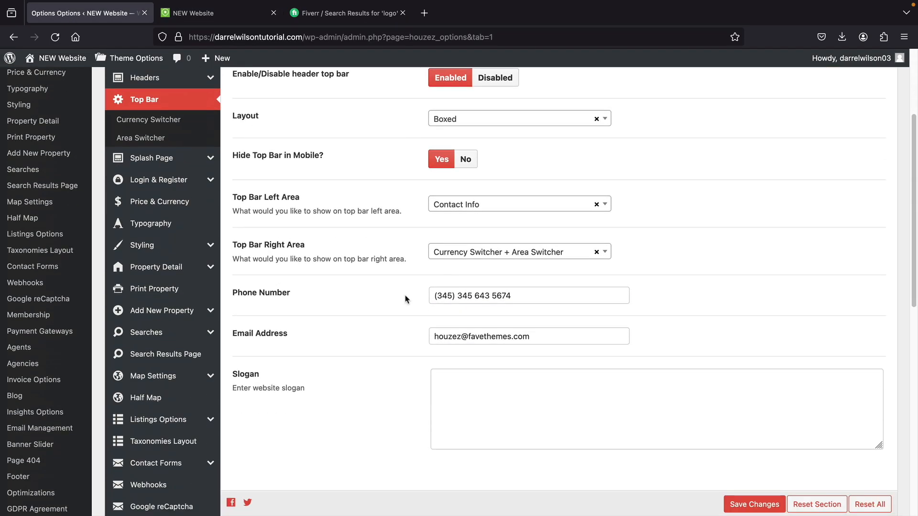
{"action": "left_click_drag", "start_coordinate": [545, 299], "coordinate": [443, 299]}
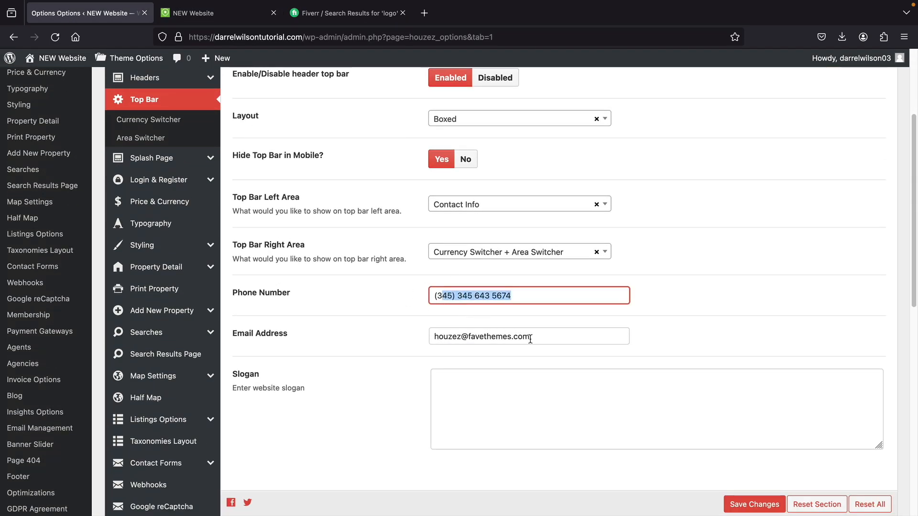
{"action": "left_click_drag", "start_coordinate": [530, 340], "coordinate": [417, 342]}
{"action": "left_click", "coordinate": [476, 392]}
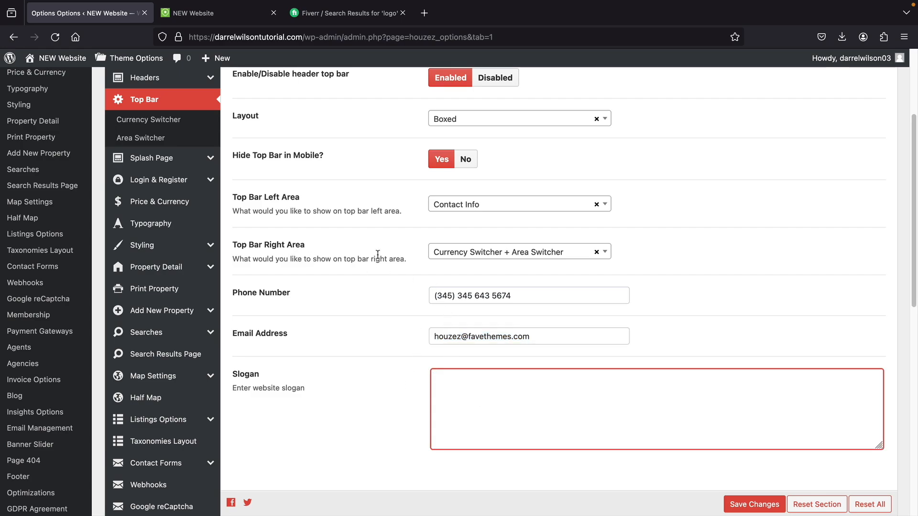
Set the Top Bar Right Area to Social Icons, save, and check the front page.
{"action": "left_click", "coordinate": [474, 254]}
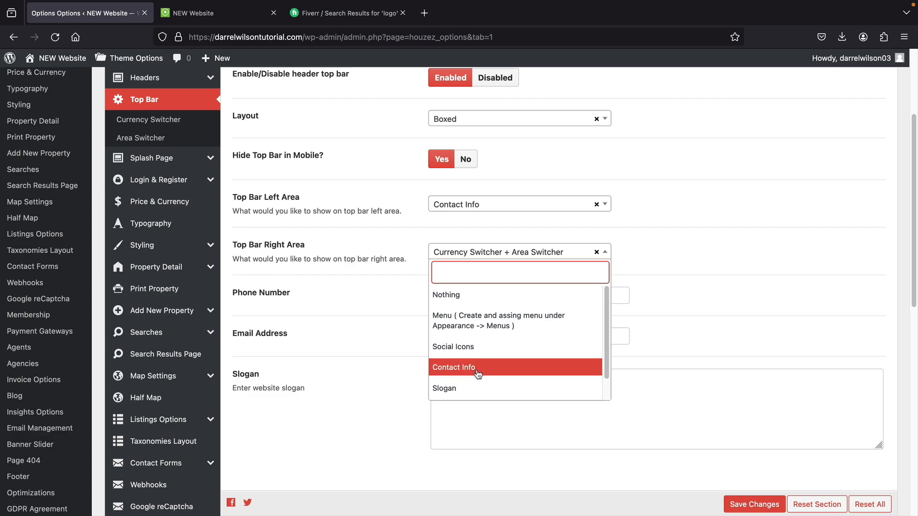
{"action": "left_click", "coordinate": [485, 347]}
{"action": "left_click", "coordinate": [753, 503]}
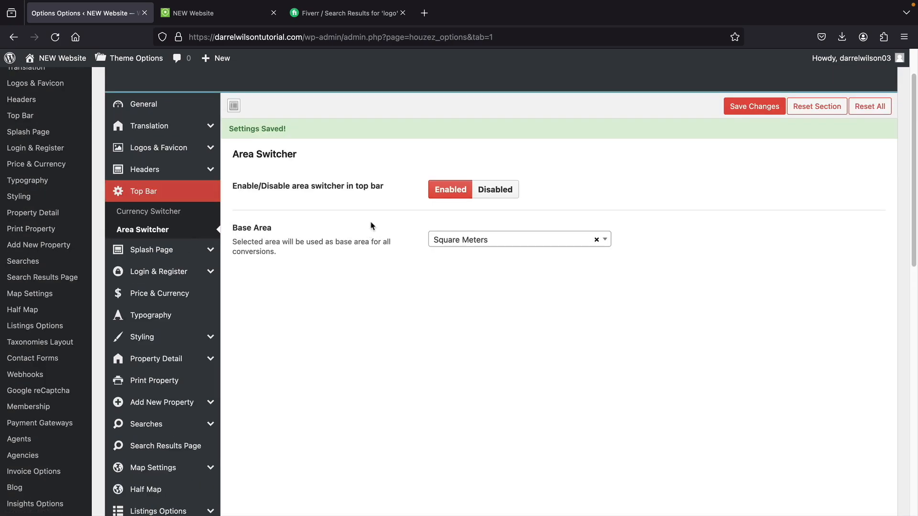
{"action": "left_click", "coordinate": [225, 17]}
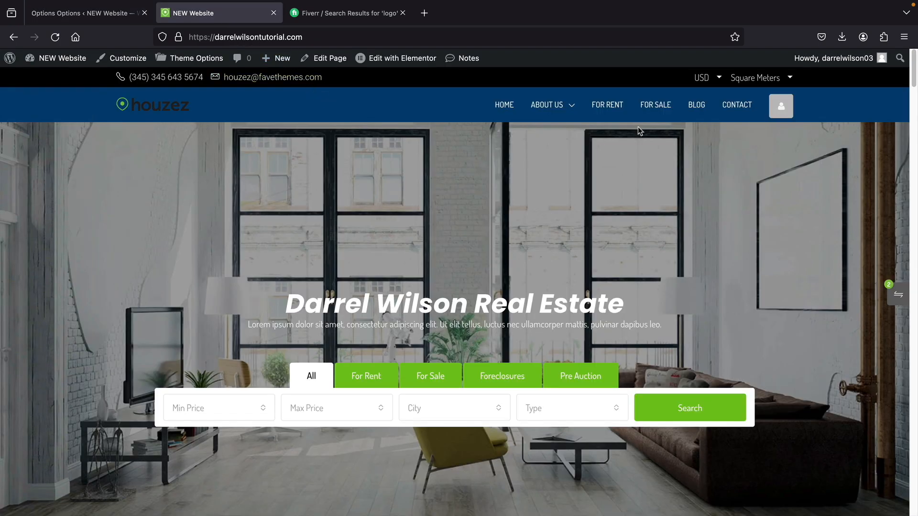
{"action": "left_click", "coordinate": [759, 78]}
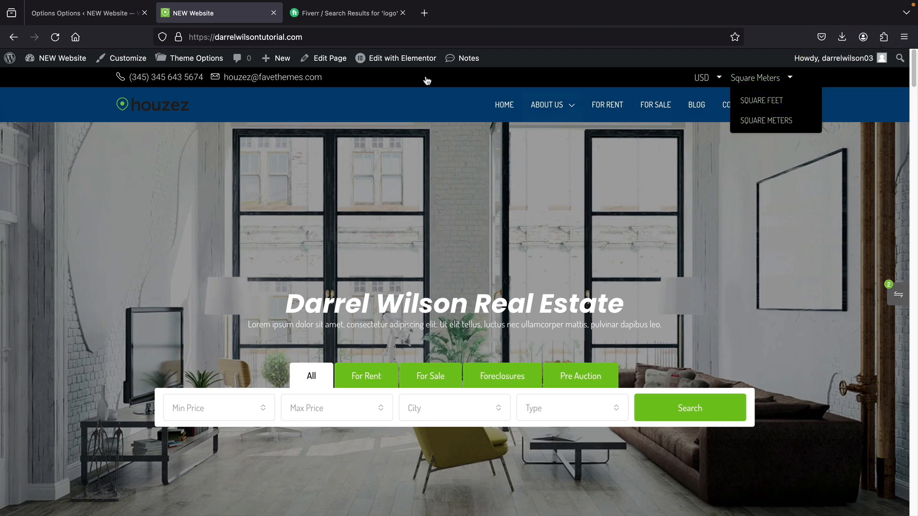
{"action": "left_click", "coordinate": [108, 16]}
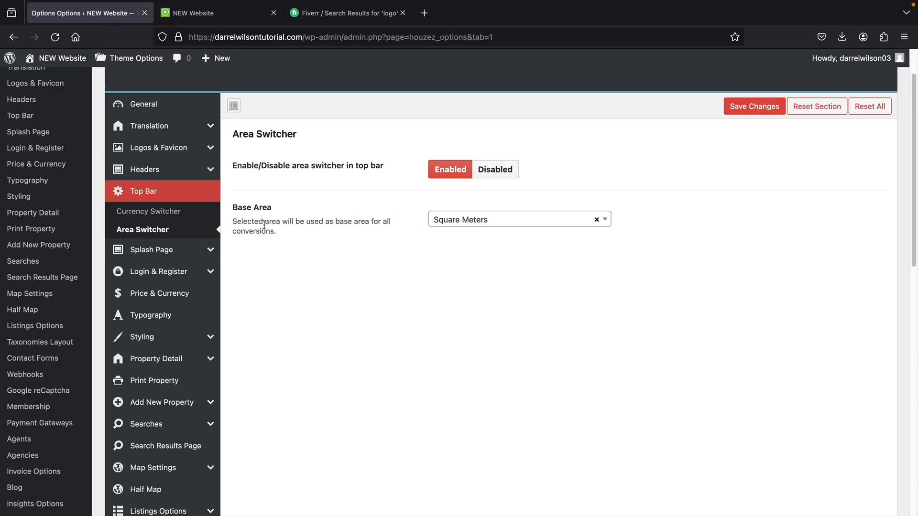
{"action": "left_click", "coordinate": [183, 251]}
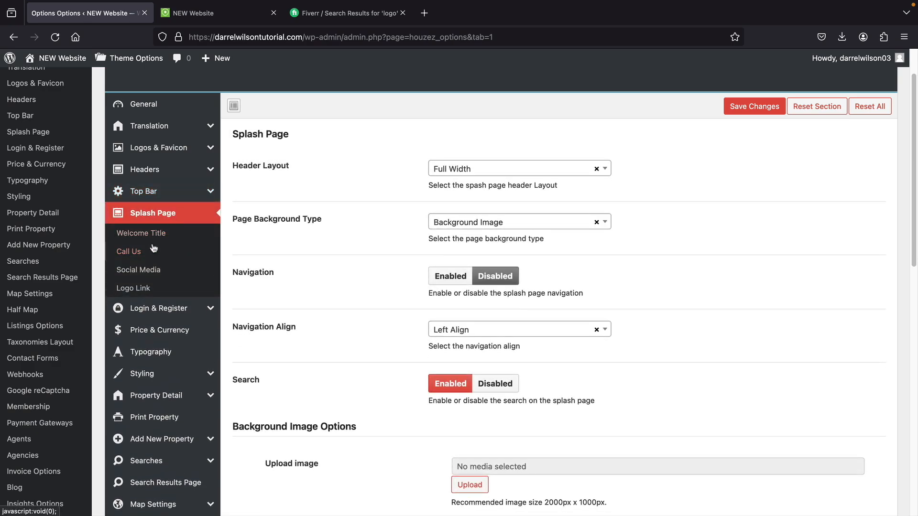
Browse the Splash Page Welcome Title, Call Us, Social Media and Logo Link settings.
{"action": "left_click", "coordinate": [158, 234]}
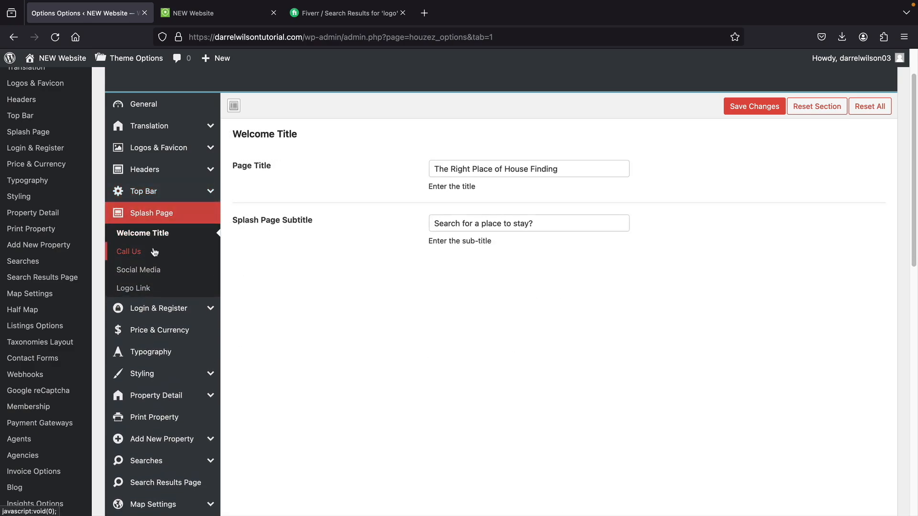
{"action": "left_click", "coordinate": [154, 252]}
{"action": "left_click", "coordinate": [141, 270]}
{"action": "left_click", "coordinate": [149, 288]}
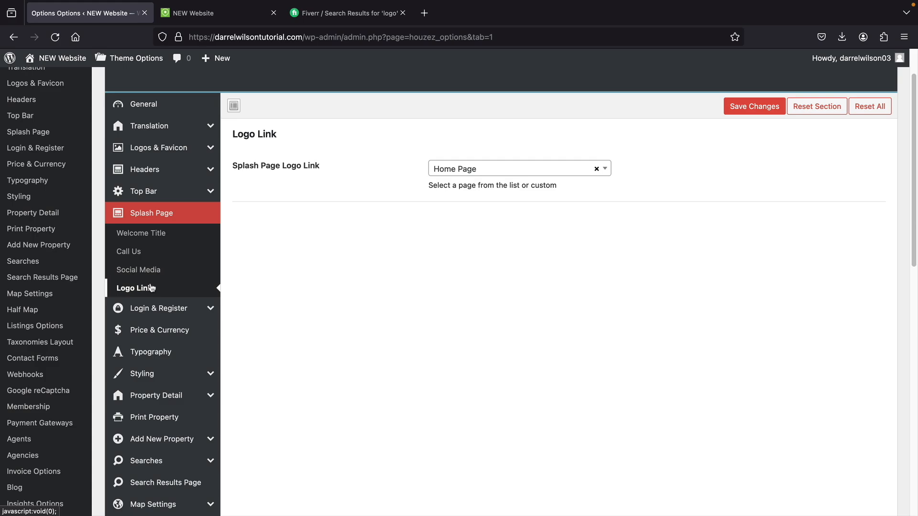
{"action": "left_click", "coordinate": [153, 235]}
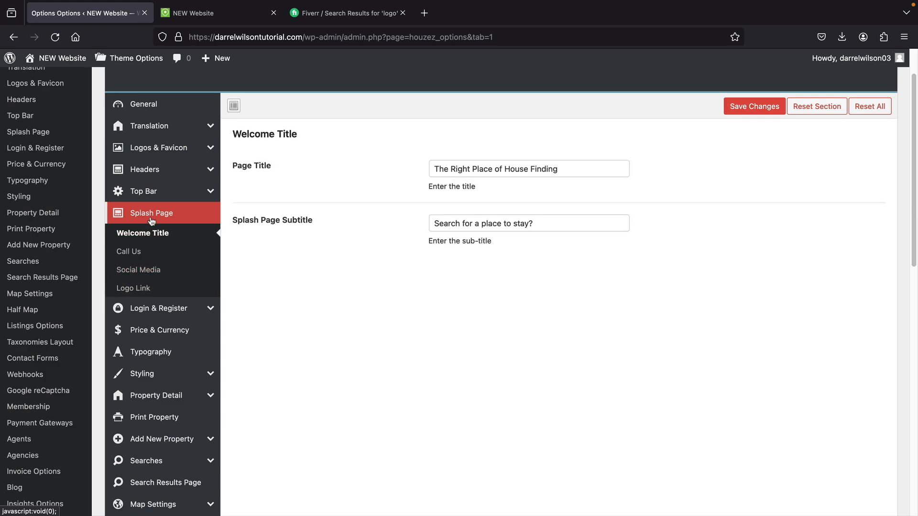
{"action": "left_click", "coordinate": [158, 308]}
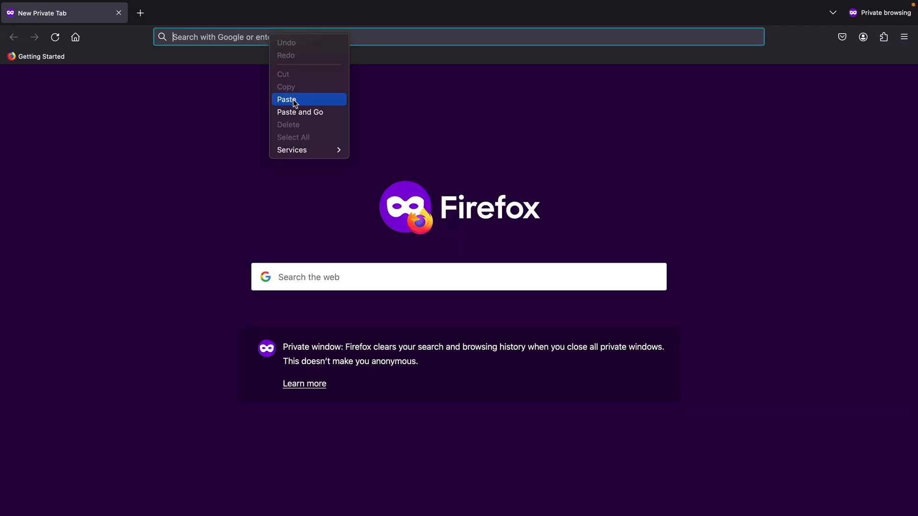
Load the site in the private window and try the popup's Login and Register tabs.
{"action": "left_click", "coordinate": [293, 99]}
{"action": "key", "text": "Return"}
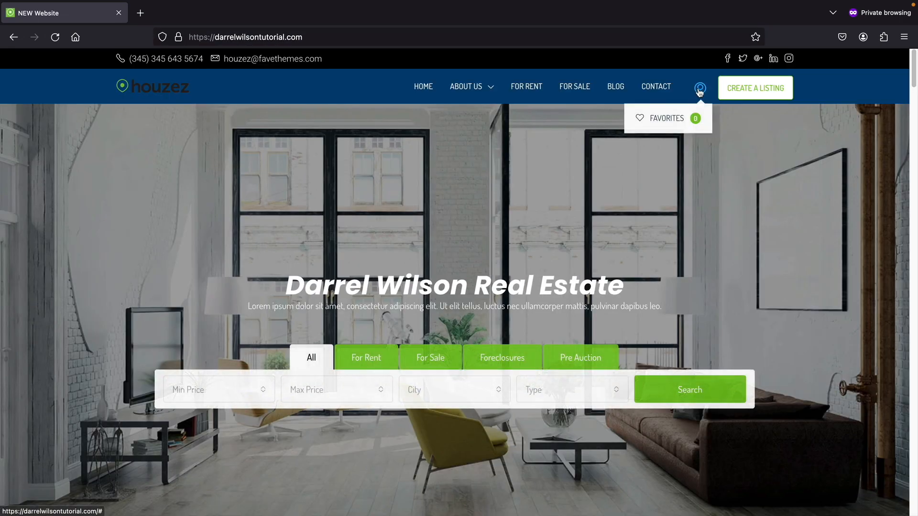
{"action": "left_click", "coordinate": [700, 88]}
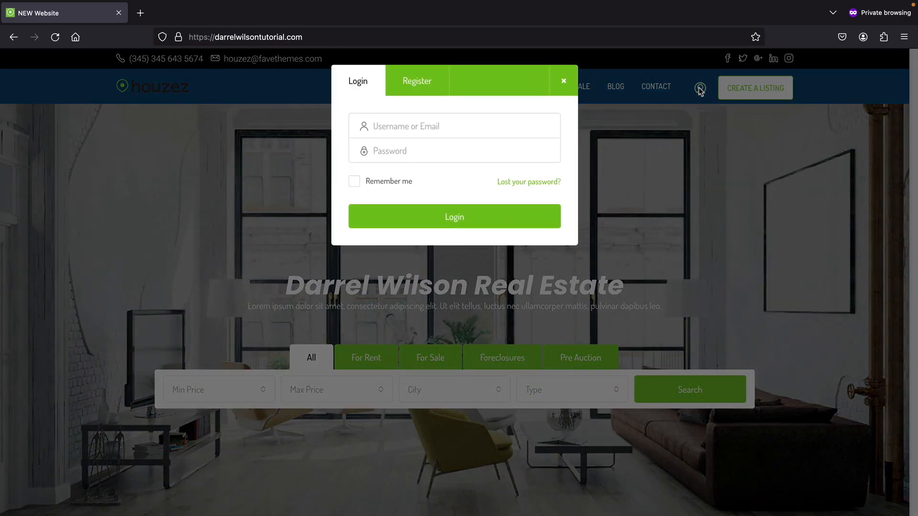
{"action": "left_click", "coordinate": [391, 84]}
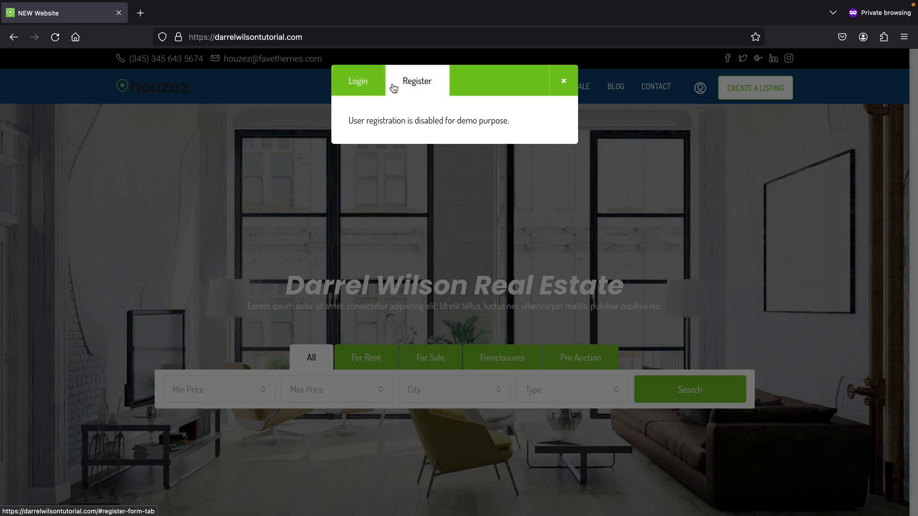
{"action": "left_click", "coordinate": [373, 87]}
{"action": "left_click", "coordinate": [570, 86]}
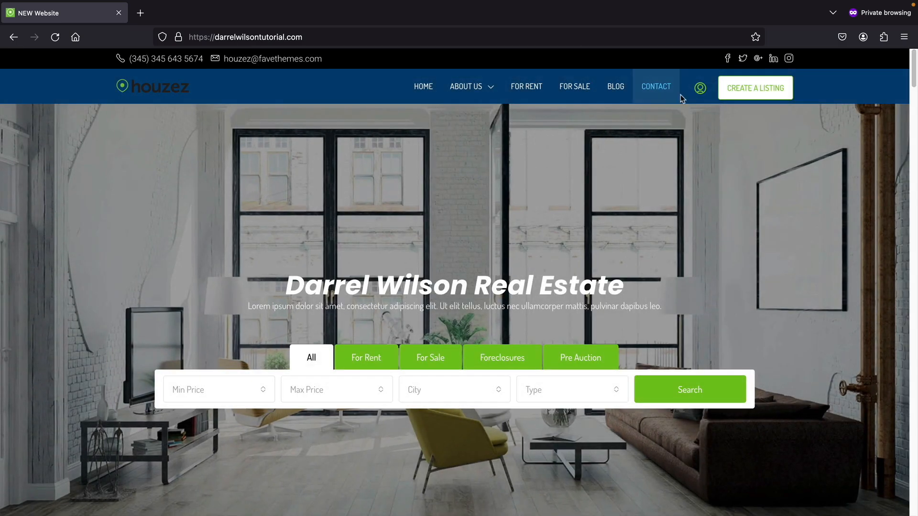
{"action": "mouse_move", "coordinate": [699, 100]}
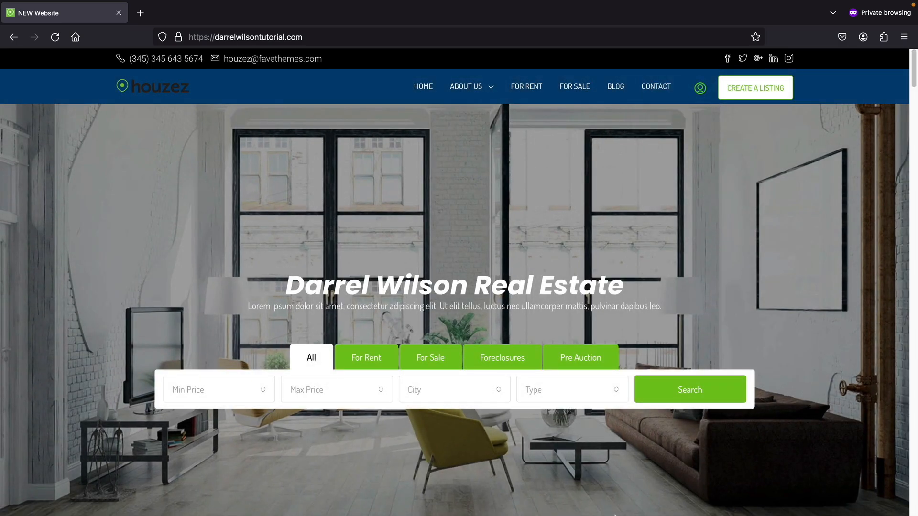
{"action": "left_click", "coordinate": [700, 88]}
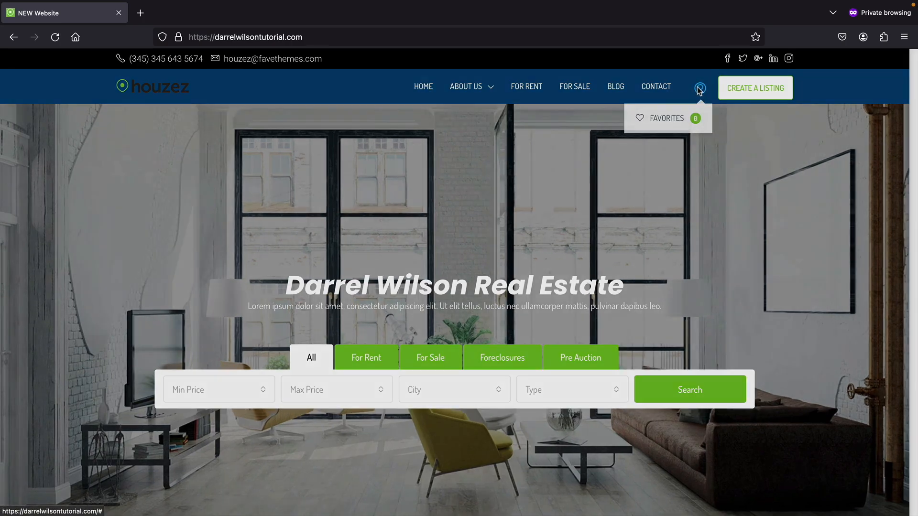
{"action": "left_click", "coordinate": [564, 80]}
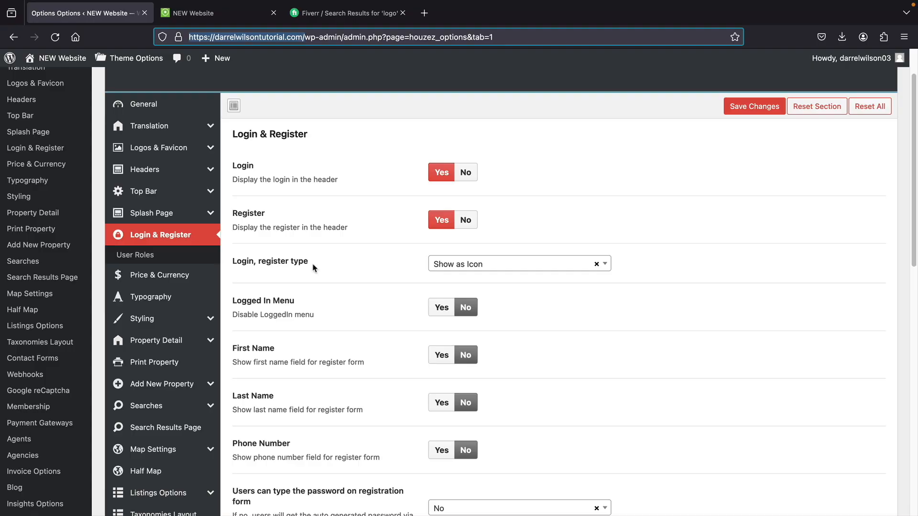
Keep login shown as an icon and show first and last name fields on registration.
{"action": "left_click_drag", "start_coordinate": [244, 261], "coordinate": [317, 267]}
{"action": "left_click", "coordinate": [471, 265]}
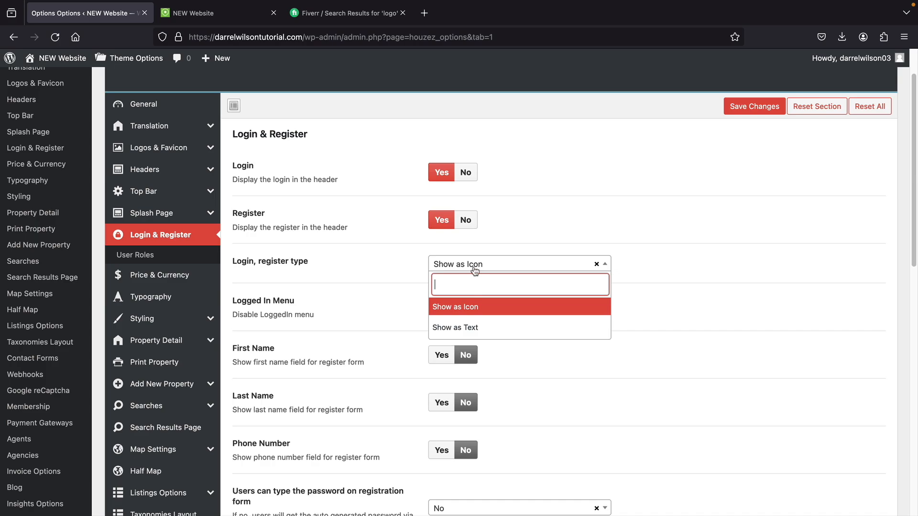
{"action": "left_click", "coordinate": [483, 310]}
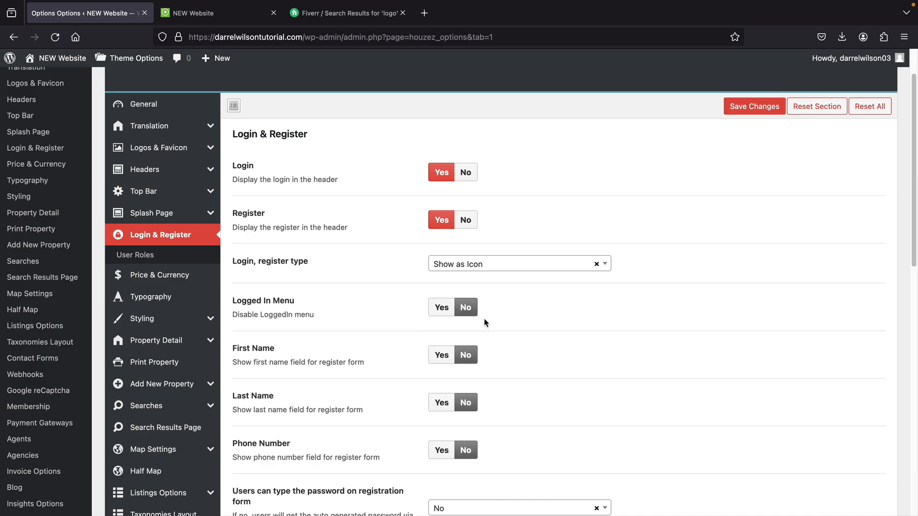
{"action": "scroll", "coordinate": [482, 313], "scroll_direction": "down", "scroll_amount": 2}
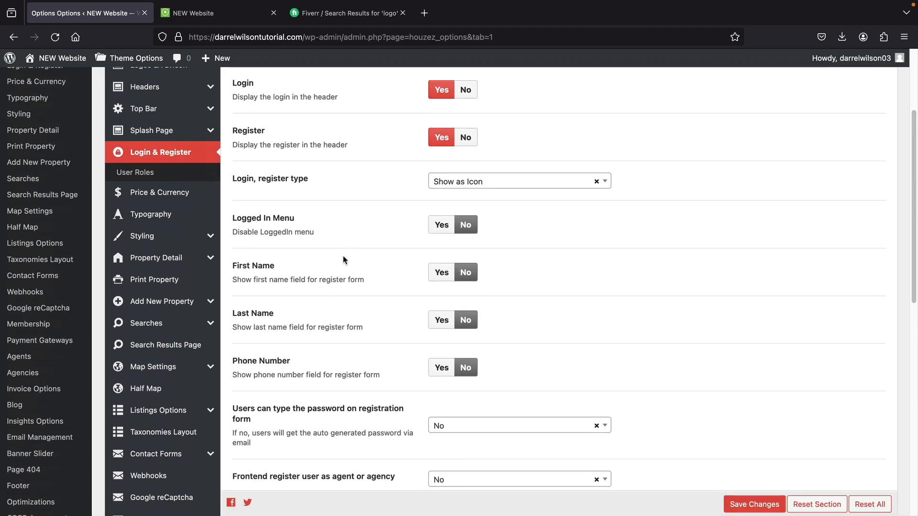
{"action": "left_click_drag", "start_coordinate": [250, 267], "coordinate": [275, 267]}
{"action": "left_click", "coordinate": [287, 318]}
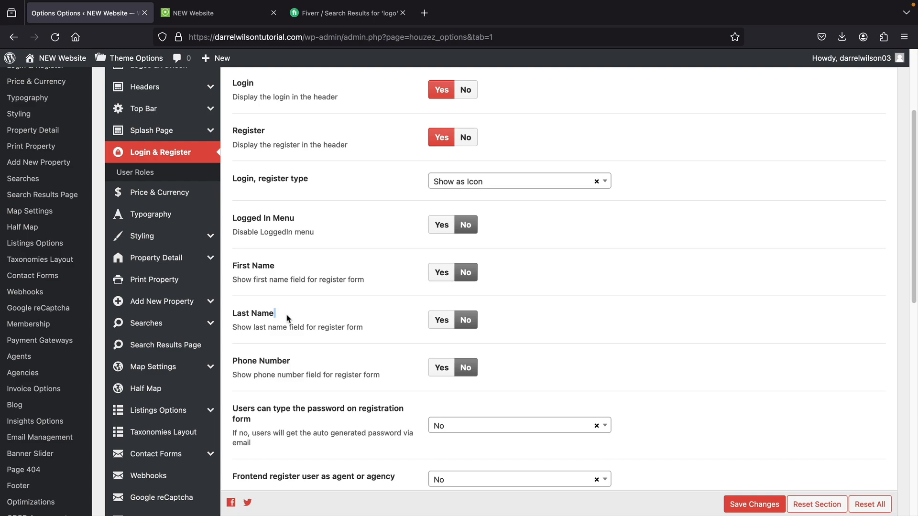
{"action": "left_click", "coordinate": [441, 276]}
{"action": "left_click", "coordinate": [441, 321]}
Try a custom after-login redirect page, then set it back to Current Page.
{"action": "scroll", "coordinate": [411, 330], "scroll_direction": "down", "scroll_amount": 5}
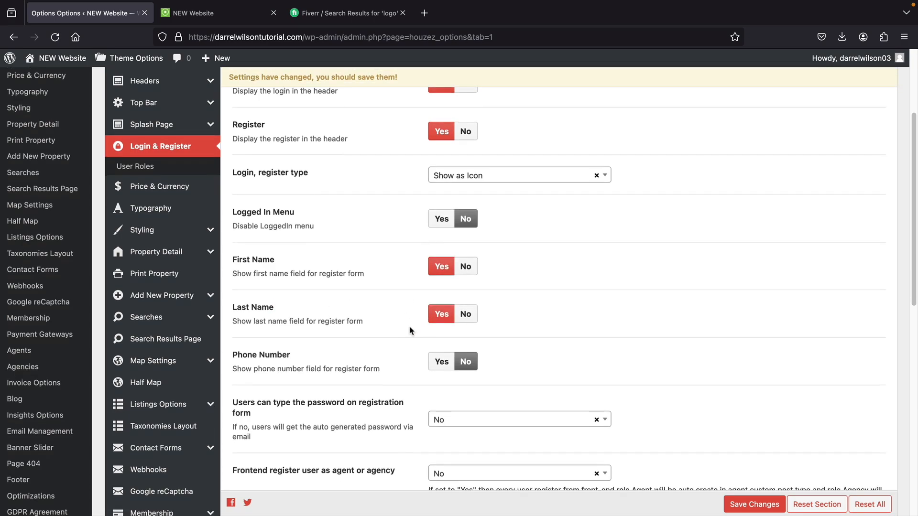
{"action": "scroll", "coordinate": [389, 297], "scroll_direction": "down", "scroll_amount": 2}
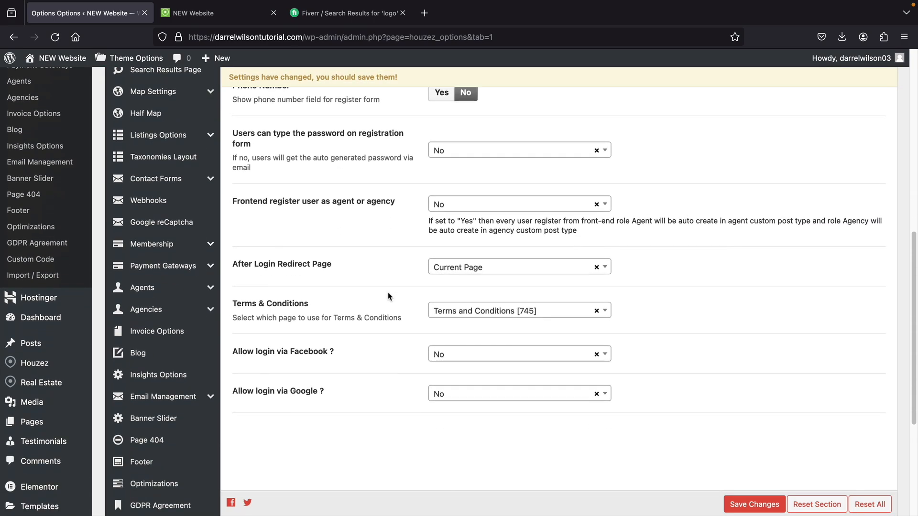
{"action": "left_click", "coordinate": [480, 275]}
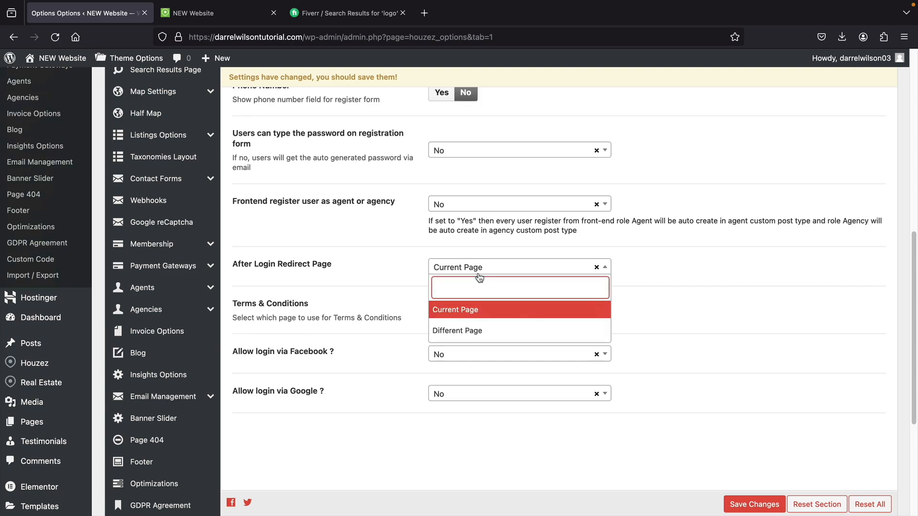
{"action": "left_click", "coordinate": [466, 339]}
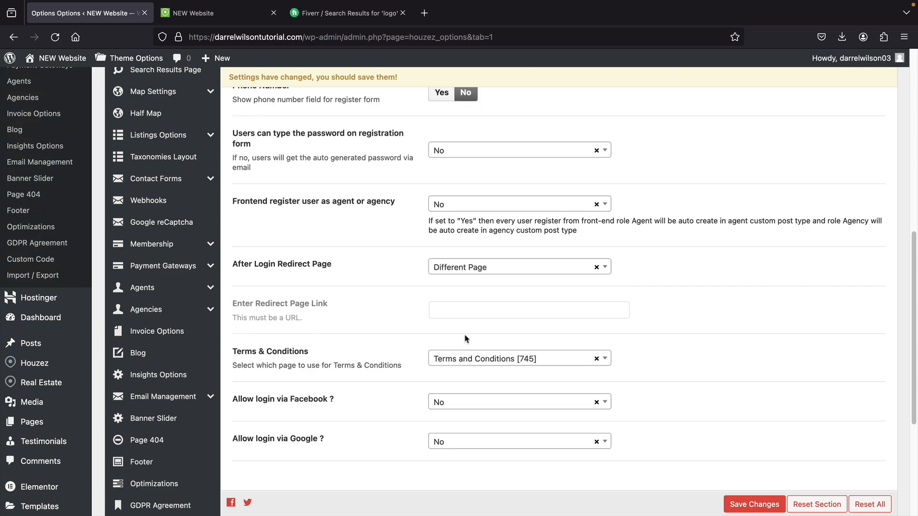
{"action": "left_click", "coordinate": [472, 311]}
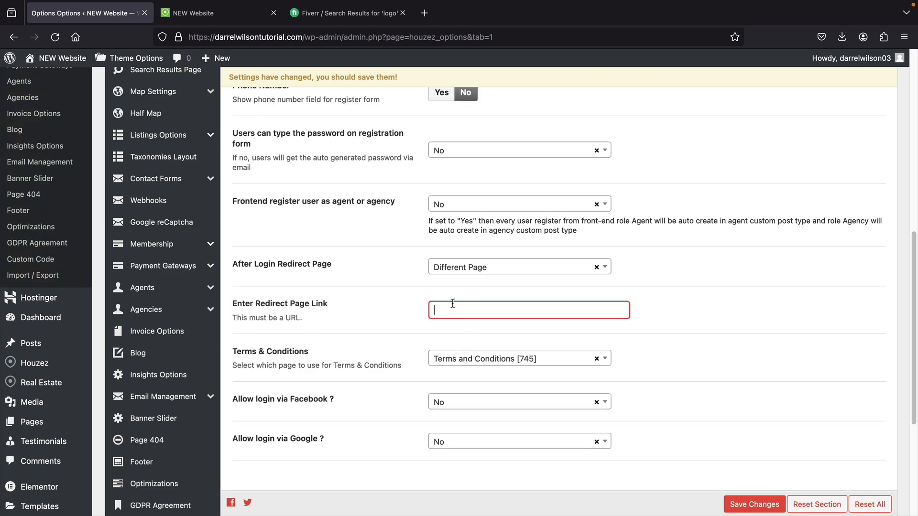
{"action": "left_click", "coordinate": [479, 267]}
{"action": "left_click", "coordinate": [483, 317]}
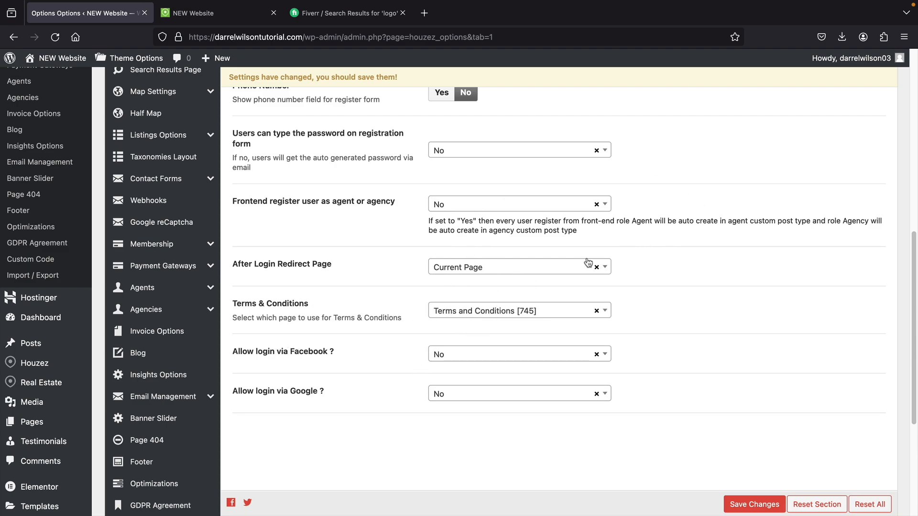
Keep Terms and Conditions [745] as the terms page and set Facebook and Google login to Yes.
{"action": "left_click", "coordinate": [483, 313]}
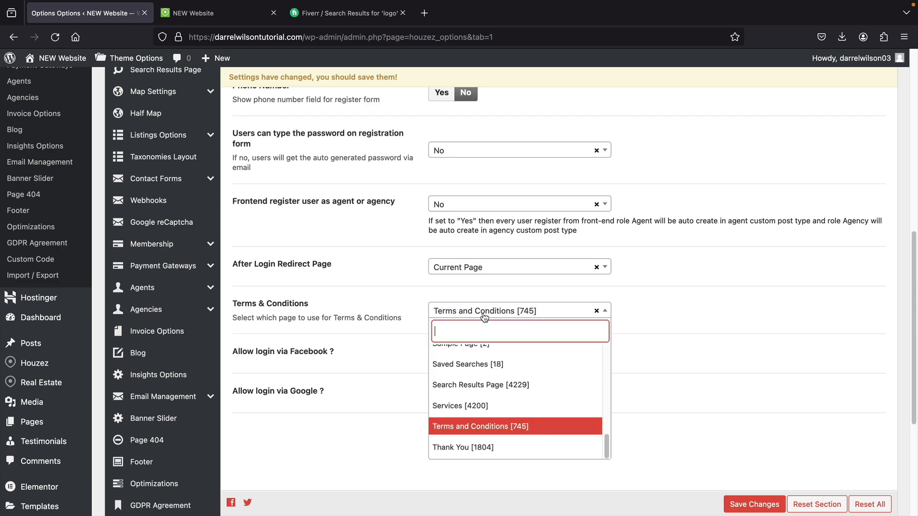
{"action": "left_click", "coordinate": [490, 427]}
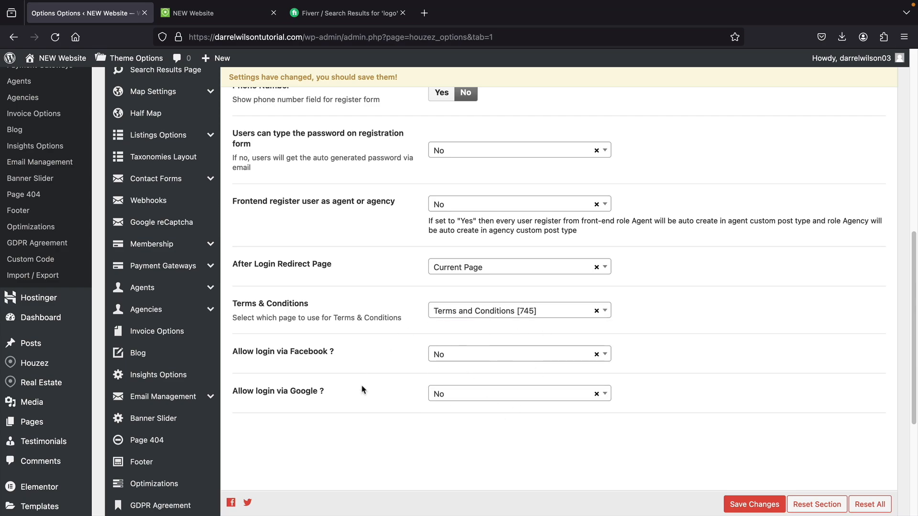
{"action": "left_click_drag", "start_coordinate": [249, 356], "coordinate": [353, 355]}
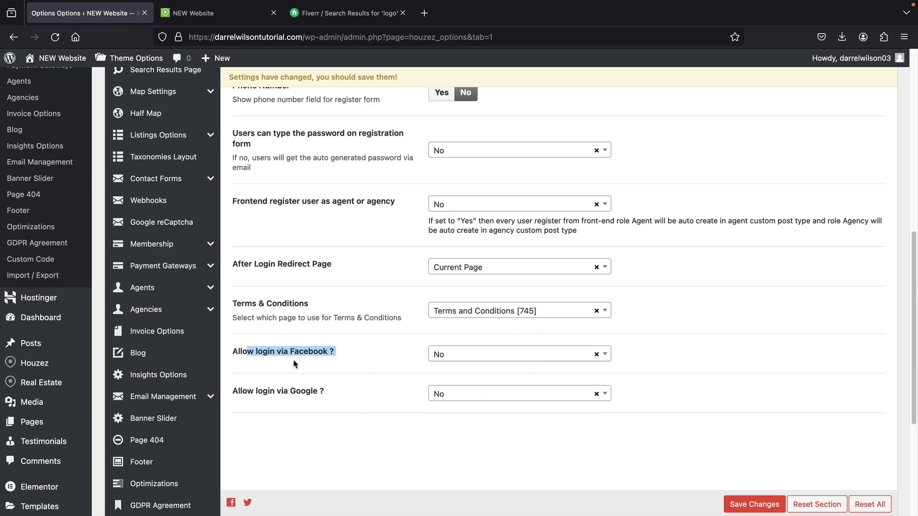
{"action": "left_click", "coordinate": [483, 354]}
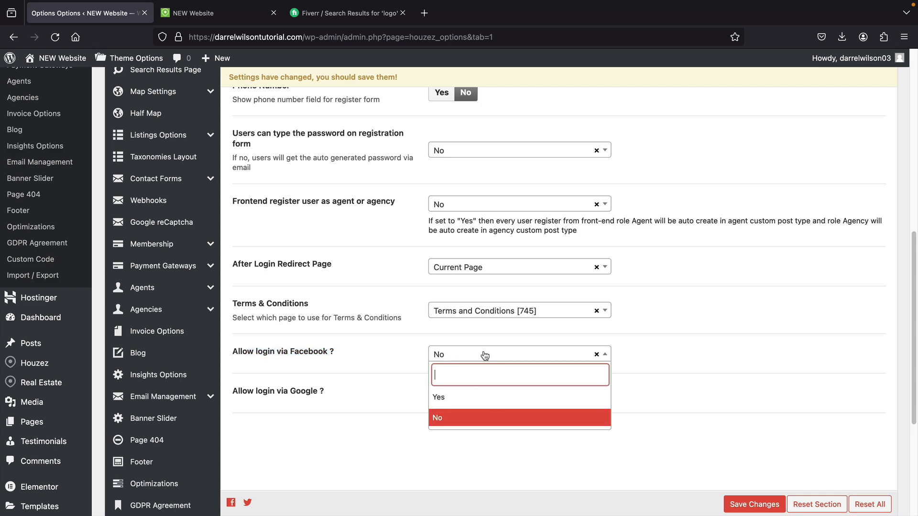
{"action": "left_click", "coordinate": [465, 400]}
{"action": "scroll", "coordinate": [463, 422], "scroll_direction": "down", "scroll_amount": 3}
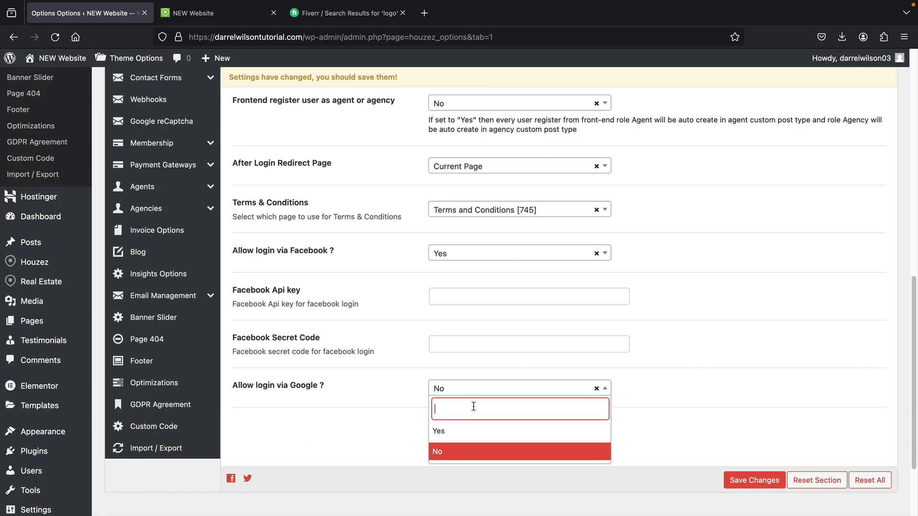
{"action": "left_click", "coordinate": [470, 389]}
{"action": "left_click", "coordinate": [471, 431]}
{"action": "left_click", "coordinate": [352, 18]}
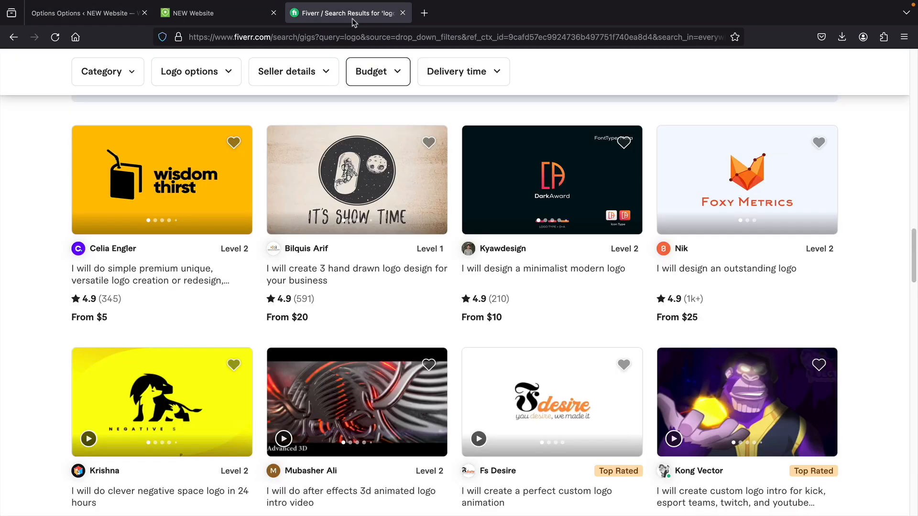
Search Fiverr for 'social login' and scroll through the 56 service results.
{"action": "scroll", "coordinate": [359, 267], "scroll_direction": "down", "scroll_amount": 15}
{"action": "scroll", "coordinate": [389, 286], "scroll_direction": "up", "scroll_amount": 4}
{"action": "scroll", "coordinate": [389, 286], "scroll_direction": "up", "scroll_amount": 10}
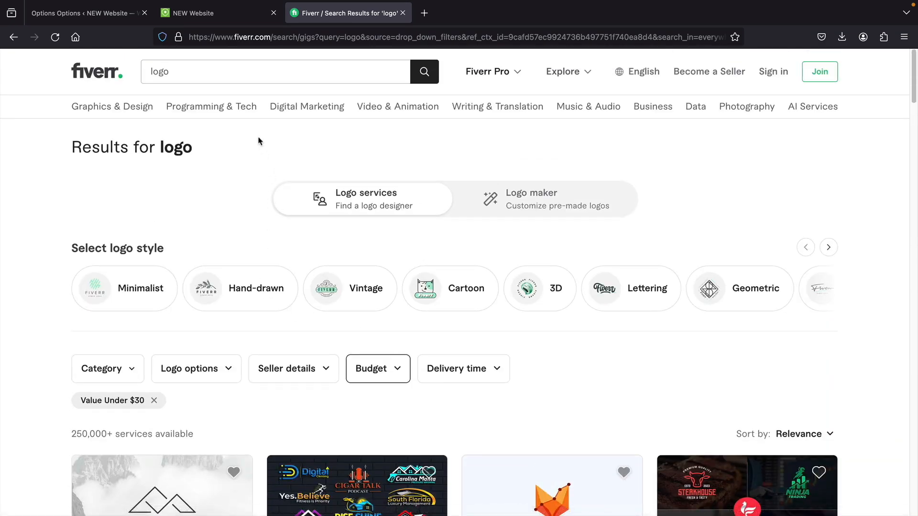
{"action": "left_click", "coordinate": [246, 67]}
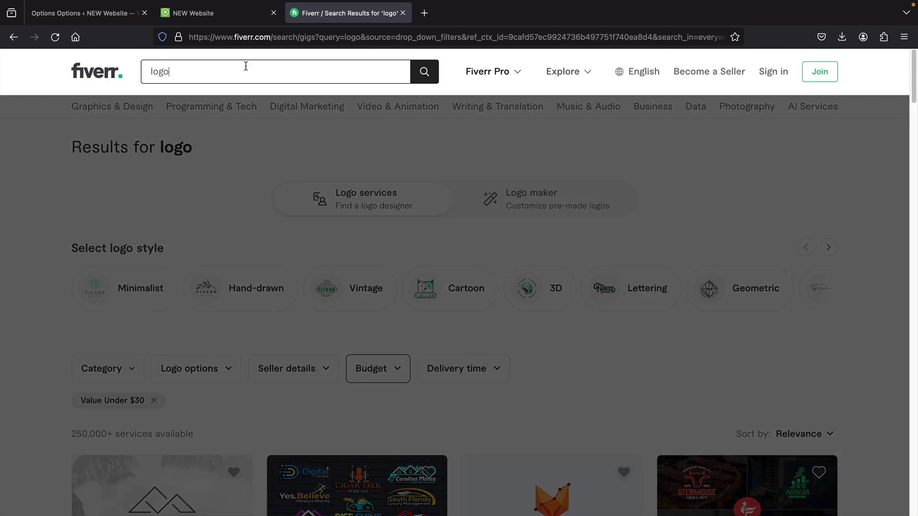
{"action": "key", "text": "super+a"}
{"action": "type", "text": "social"}
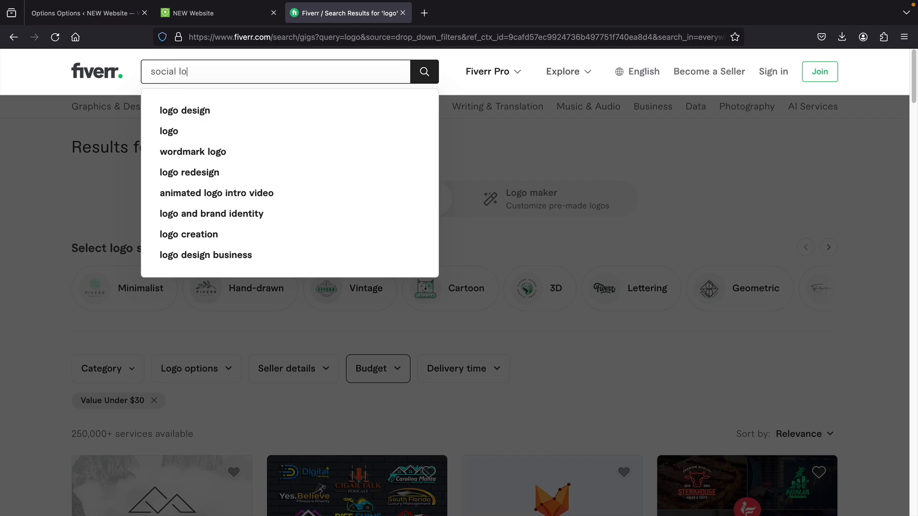
{"action": "type", "text": " login"}
{"action": "key", "text": "Return"}
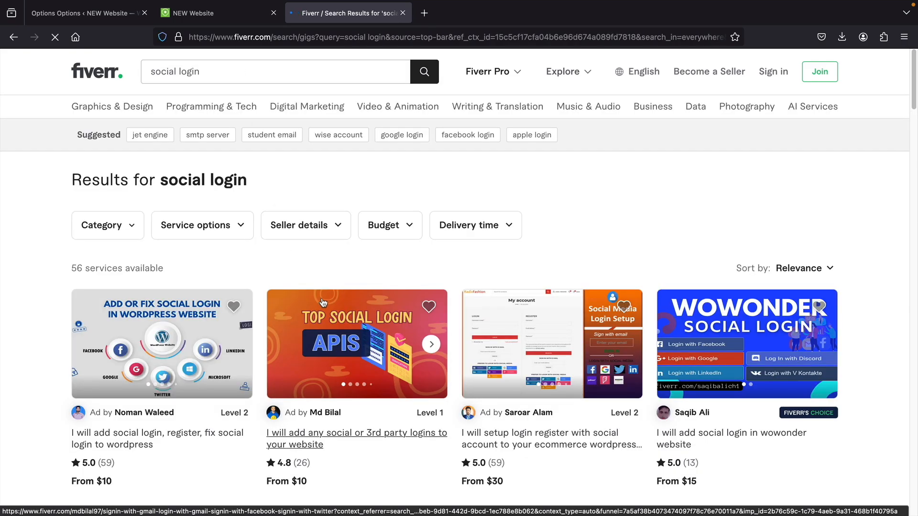
{"action": "scroll", "coordinate": [324, 302], "scroll_direction": "down", "scroll_amount": 3}
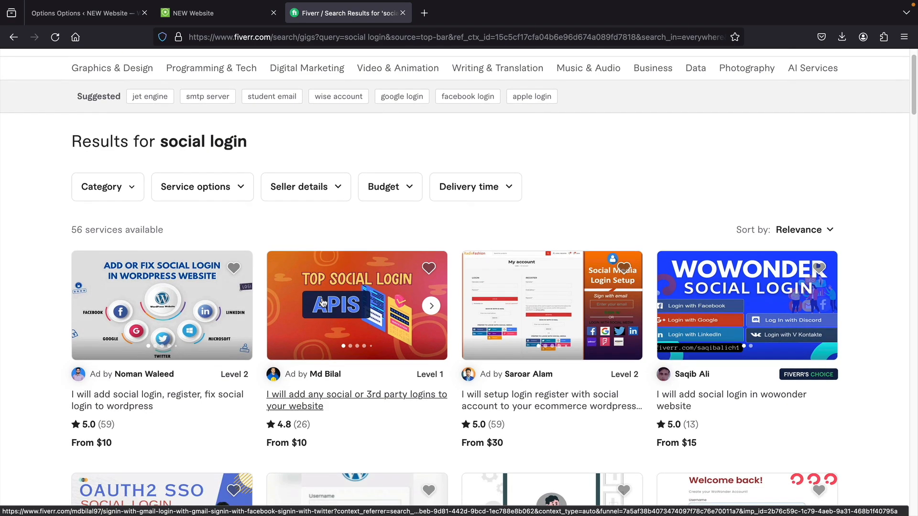
{"action": "scroll", "coordinate": [324, 302], "scroll_direction": "down", "scroll_amount": 1}
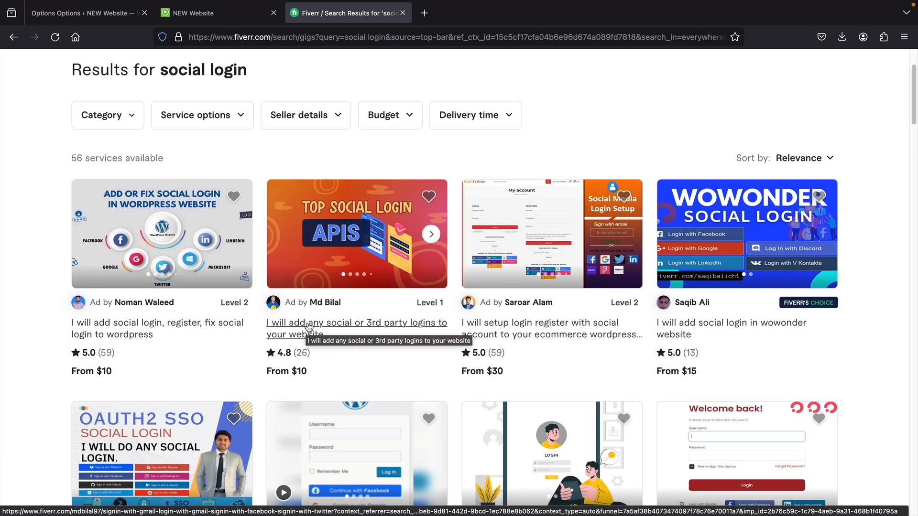
{"action": "left_click", "coordinate": [115, 19]}
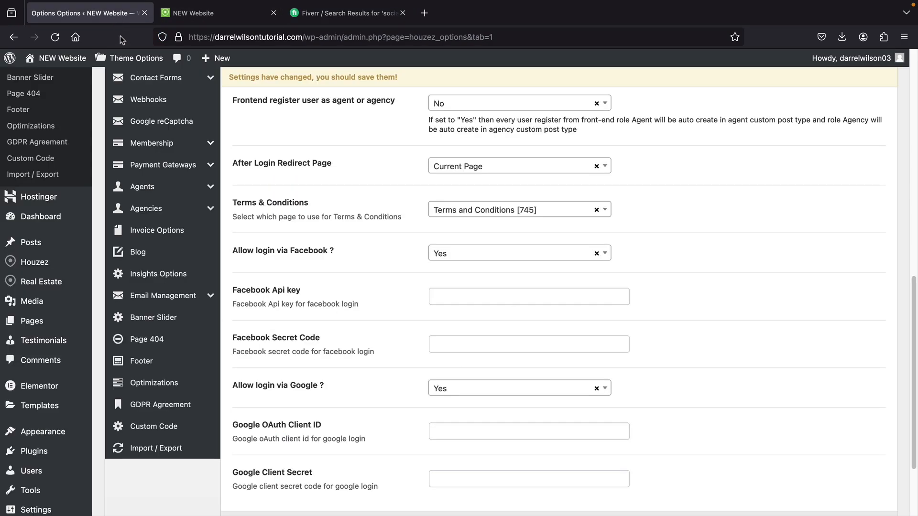
Save the Login & Register settings with Facebook and Google login set to Yes.
{"action": "scroll", "coordinate": [335, 352], "scroll_direction": "down", "scroll_amount": 4}
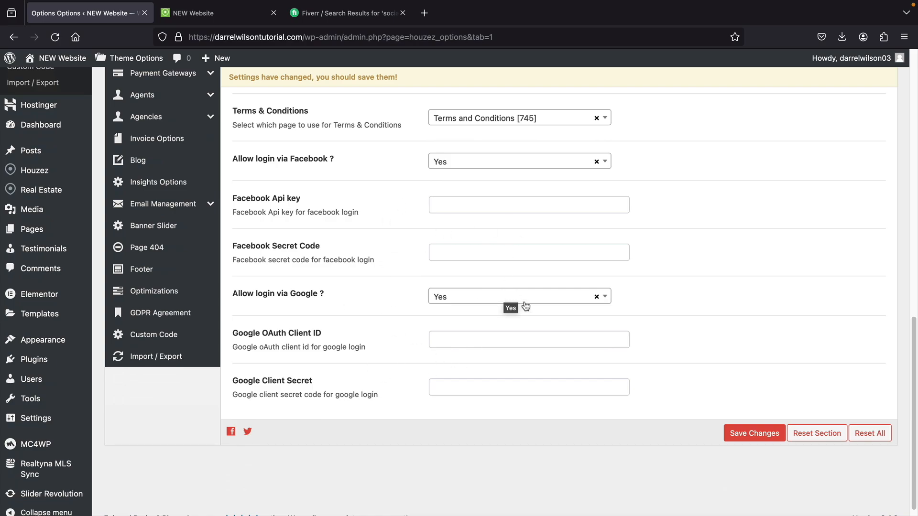
{"action": "left_click", "coordinate": [767, 434]}
{"action": "scroll", "coordinate": [507, 400], "scroll_direction": "up", "scroll_amount": 3}
{"action": "scroll", "coordinate": [506, 404], "scroll_direction": "up", "scroll_amount": 9}
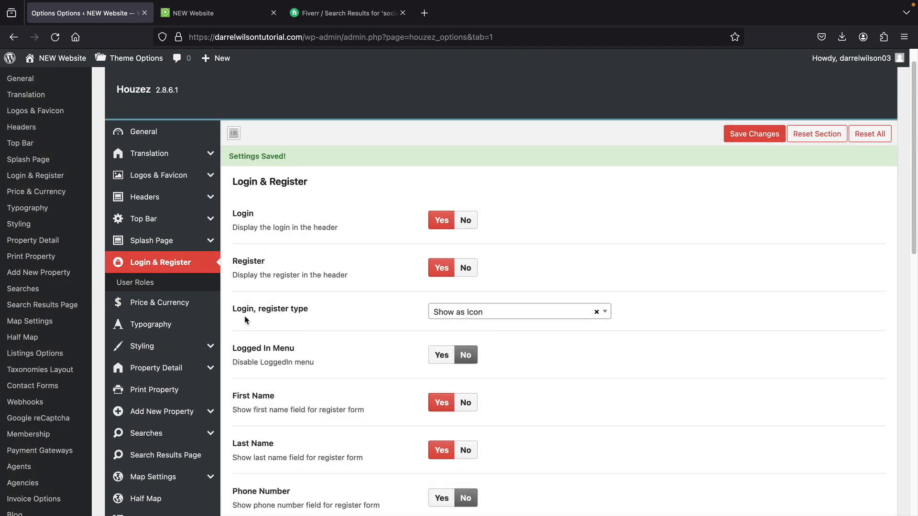
Enable the user-role choice on the registration form in User Roles.
{"action": "left_click", "coordinate": [134, 282]}
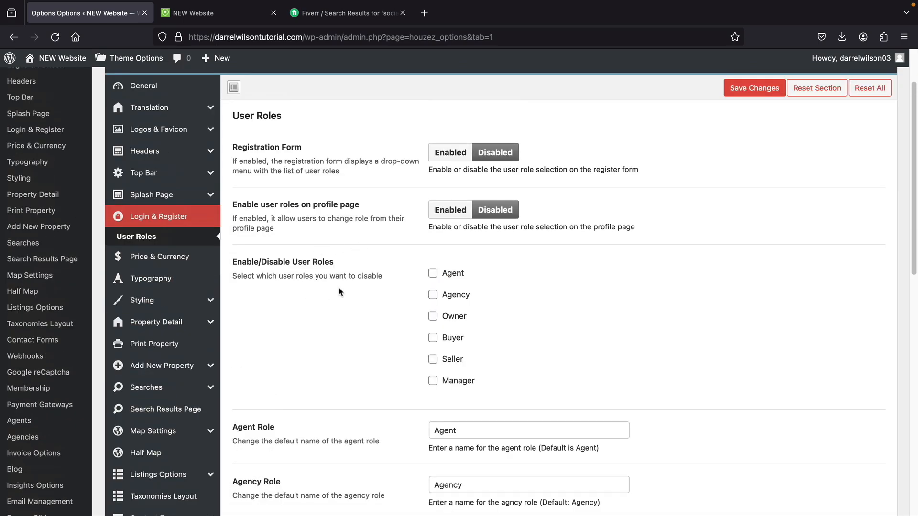
{"action": "left_click_drag", "start_coordinate": [306, 146], "coordinate": [240, 143]}
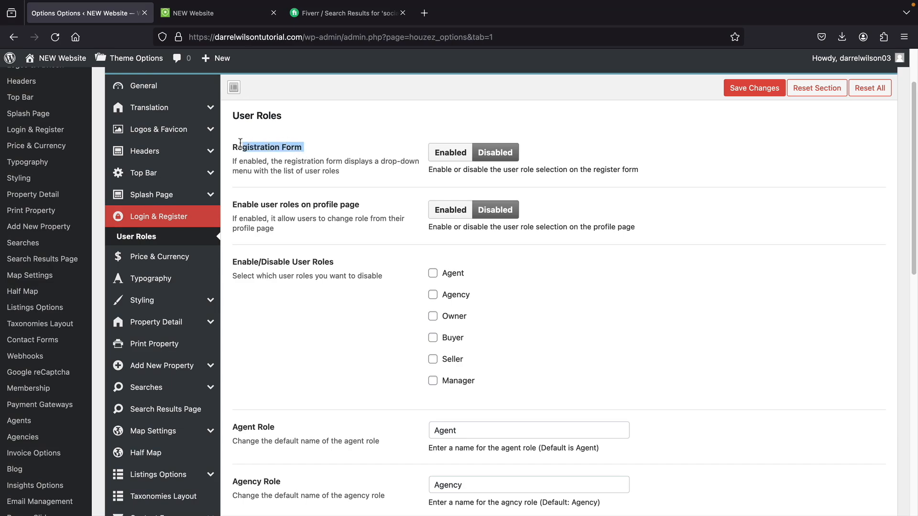
{"action": "left_click", "coordinate": [239, 143]}
{"action": "left_click", "coordinate": [437, 157]}
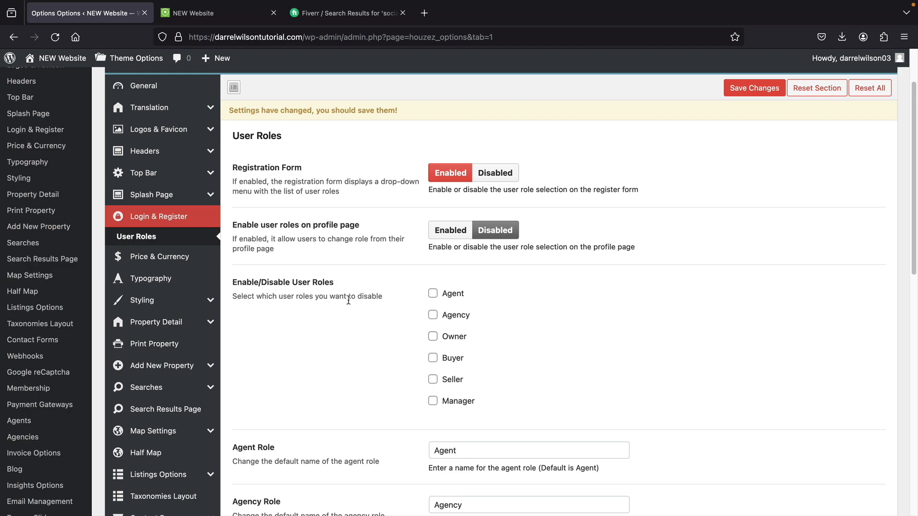
Tick the Buyer, Seller, Agency and Agent roles in the roles list.
{"action": "left_click", "coordinate": [432, 359]}
{"action": "left_click", "coordinate": [433, 380]}
{"action": "left_click", "coordinate": [432, 315]}
{"action": "left_click", "coordinate": [432, 293]}
{"action": "left_click", "coordinate": [432, 294]}
{"action": "left_click", "coordinate": [433, 315]}
{"action": "left_click", "coordinate": [433, 293]}
Save the User Roles settings.
{"action": "scroll", "coordinate": [465, 338], "scroll_direction": "down", "scroll_amount": 1}
{"action": "scroll", "coordinate": [467, 330], "scroll_direction": "down", "scroll_amount": 4}
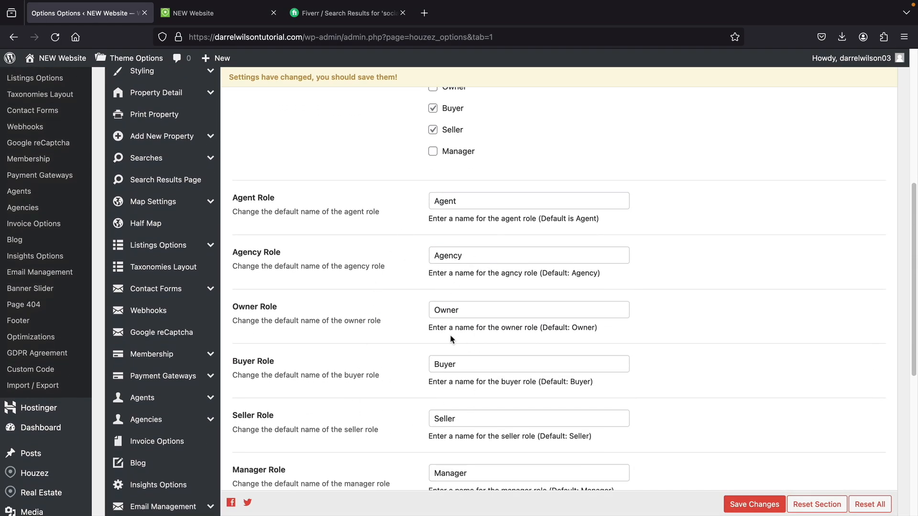
{"action": "scroll", "coordinate": [450, 339], "scroll_direction": "down", "scroll_amount": 5}
{"action": "scroll", "coordinate": [450, 338], "scroll_direction": "up", "scroll_amount": 15}
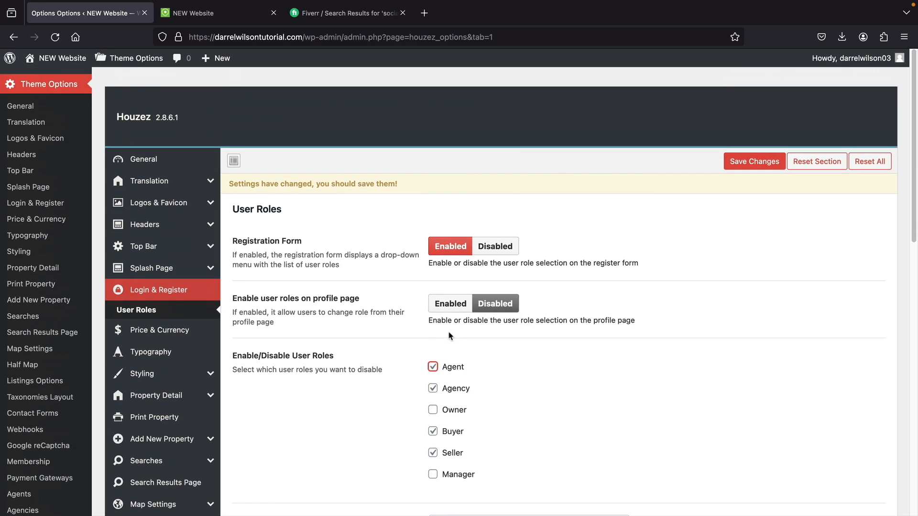
{"action": "left_click", "coordinate": [749, 163]}
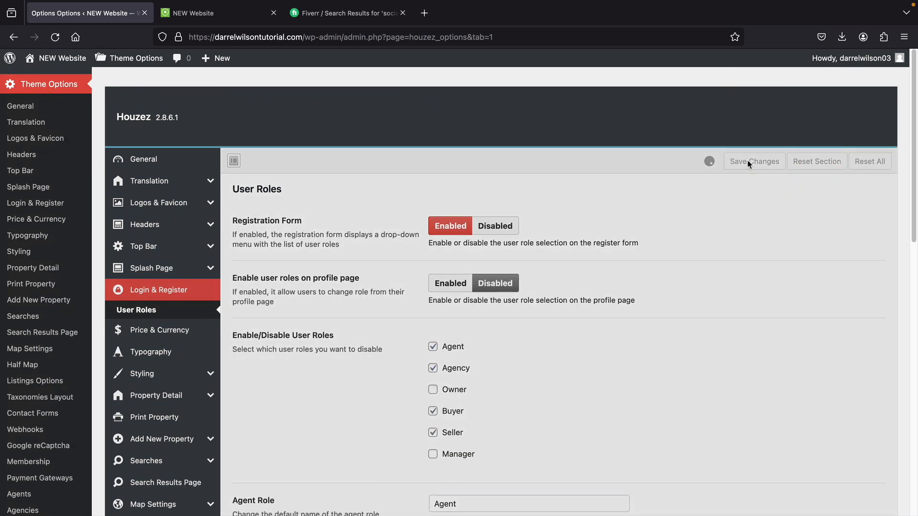
{"action": "scroll", "coordinate": [41, 378], "scroll_direction": "down", "scroll_amount": 10}
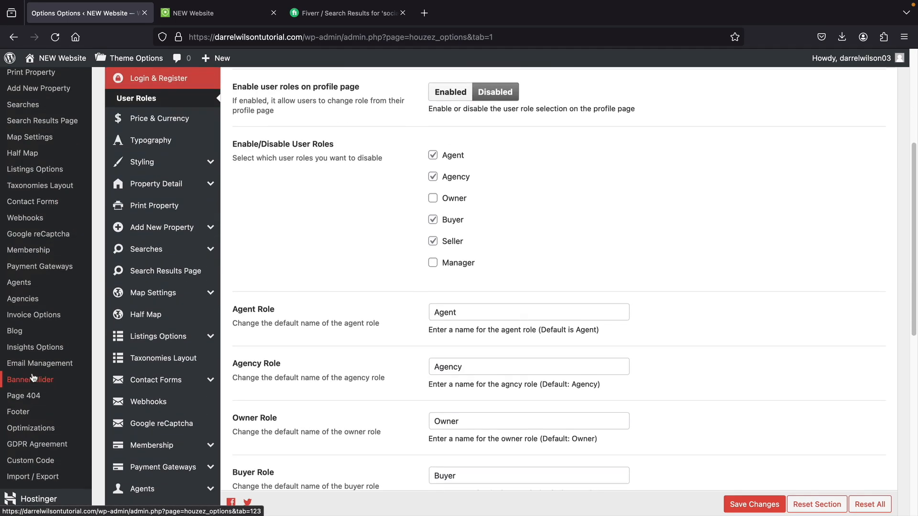
Add a new user with a username and email address, and set the role to Buyer.
{"action": "scroll", "coordinate": [33, 378], "scroll_direction": "down", "scroll_amount": 5}
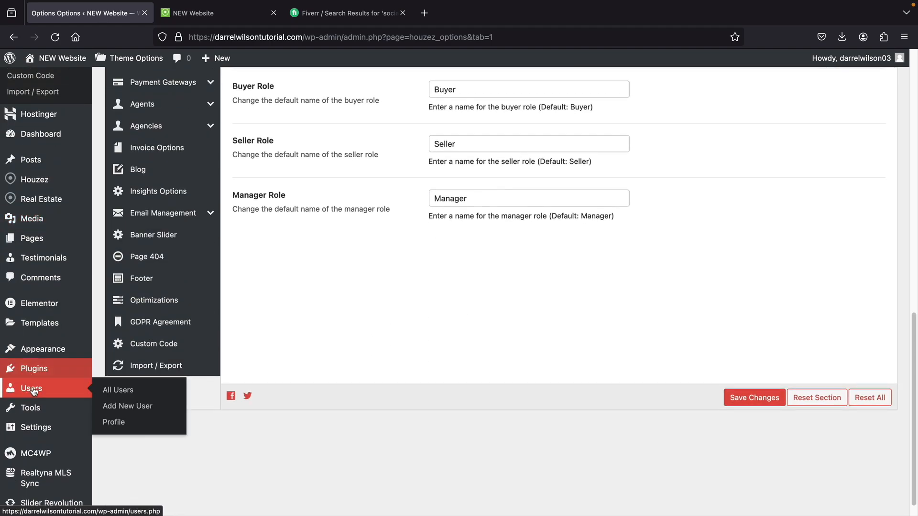
{"action": "left_click", "coordinate": [31, 390]}
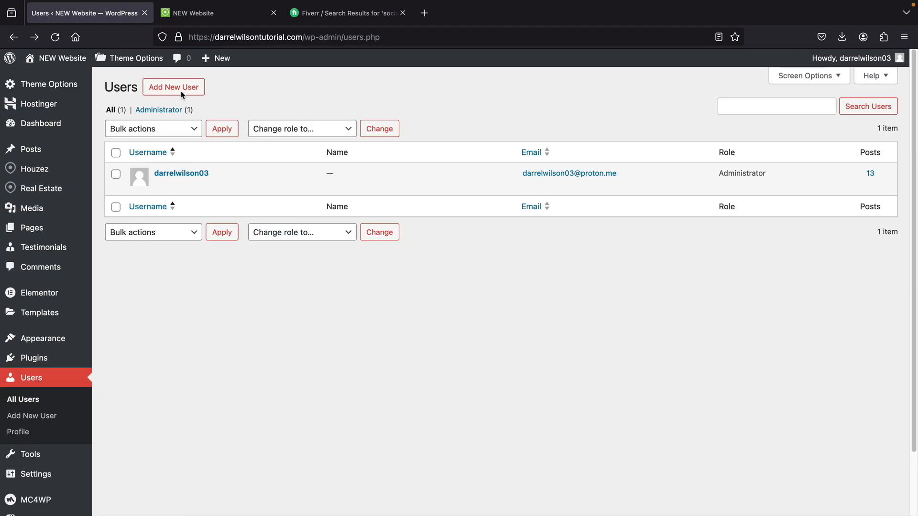
{"action": "left_click", "coordinate": [182, 89]}
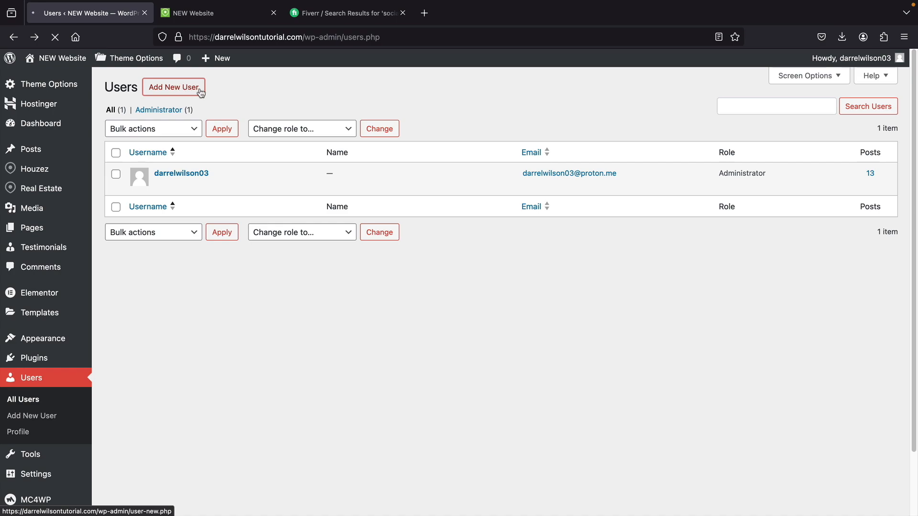
{"action": "left_click", "coordinate": [360, 145]}
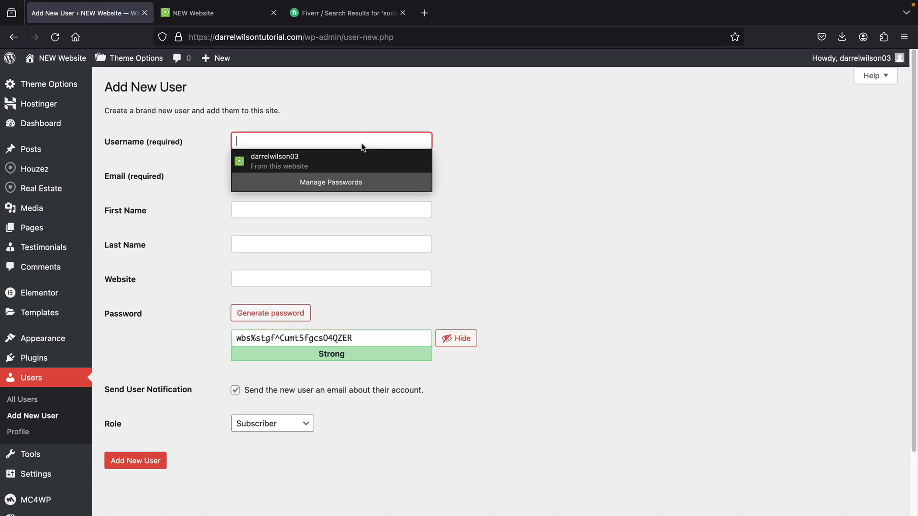
{"action": "type", "text": "john"}
{"action": "key", "text": "Tab"}
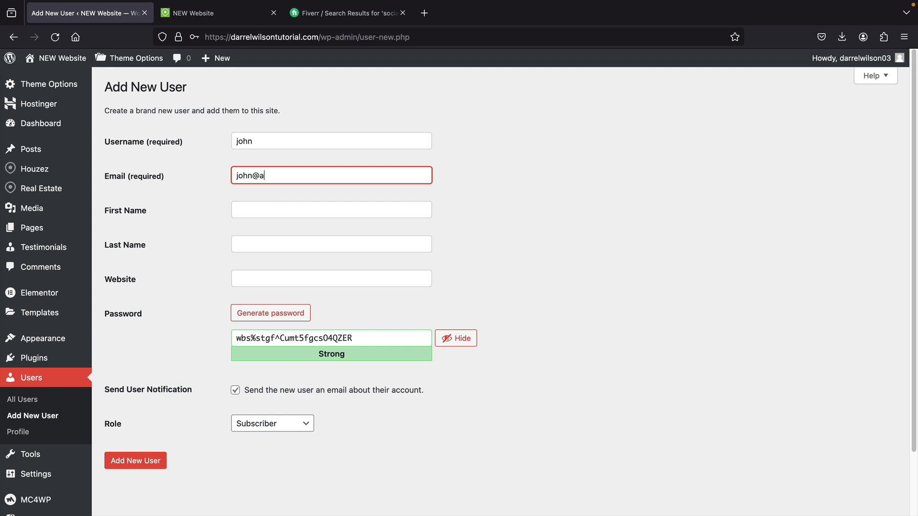
{"action": "key", "text": "Tab"}
{"action": "key", "text": "Tab"}
{"action": "key", "text": "Tab"}
{"action": "key", "text": "Tab"}
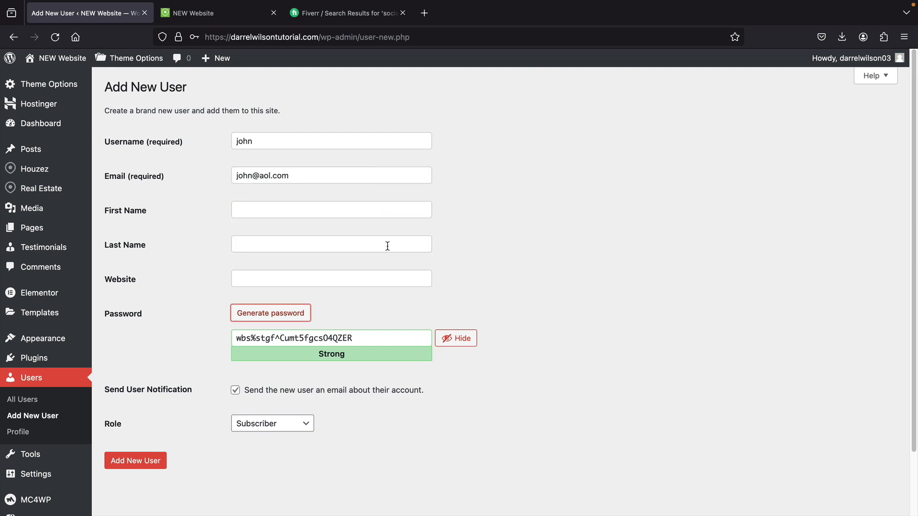
{"action": "left_click", "coordinate": [279, 424]}
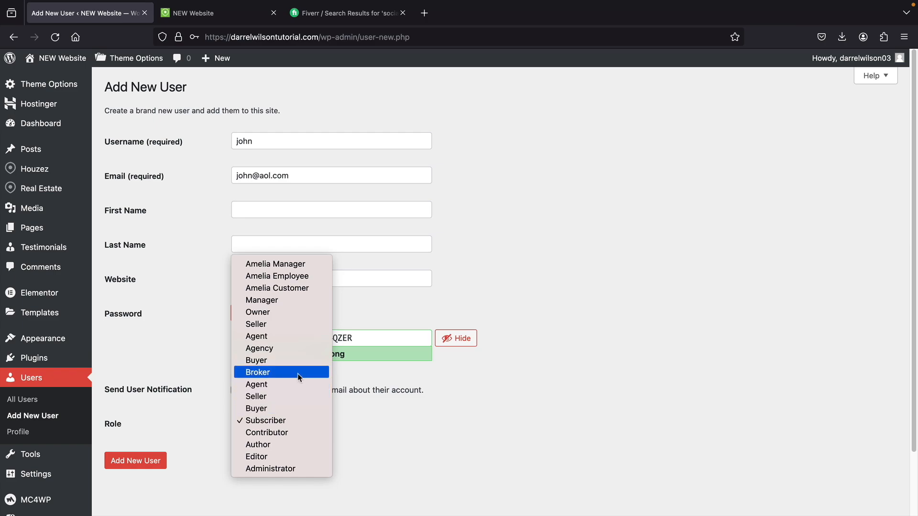
{"action": "left_click", "coordinate": [307, 409]}
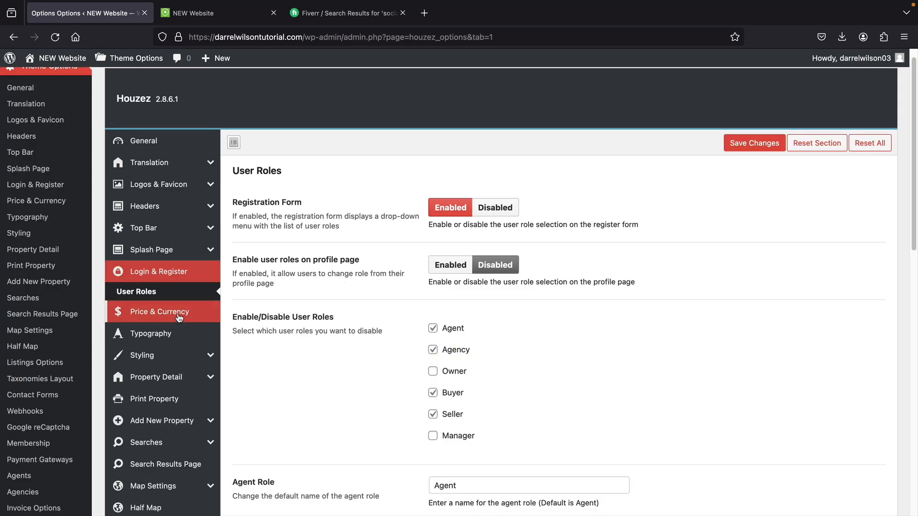
Turn on multi-currency in Price & Currency and make Baht the default currency.
{"action": "left_click", "coordinate": [203, 312]}
{"action": "left_click", "coordinate": [449, 209]}
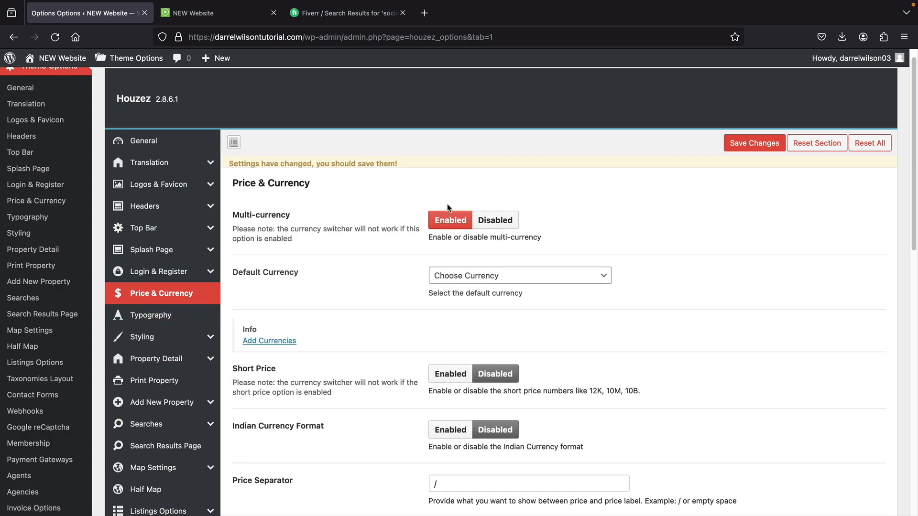
{"action": "left_click", "coordinate": [463, 286]}
{"action": "left_click", "coordinate": [453, 327]}
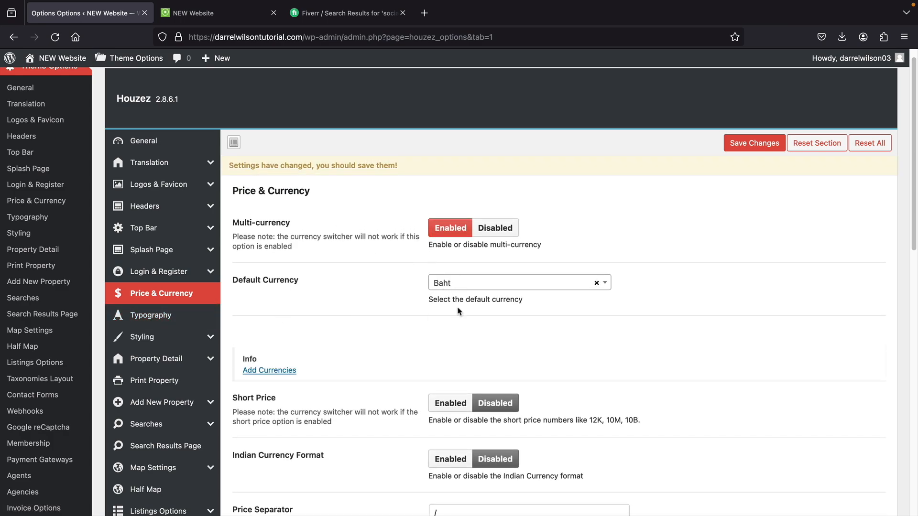
{"action": "scroll", "coordinate": [401, 319], "scroll_direction": "down", "scroll_amount": 2}
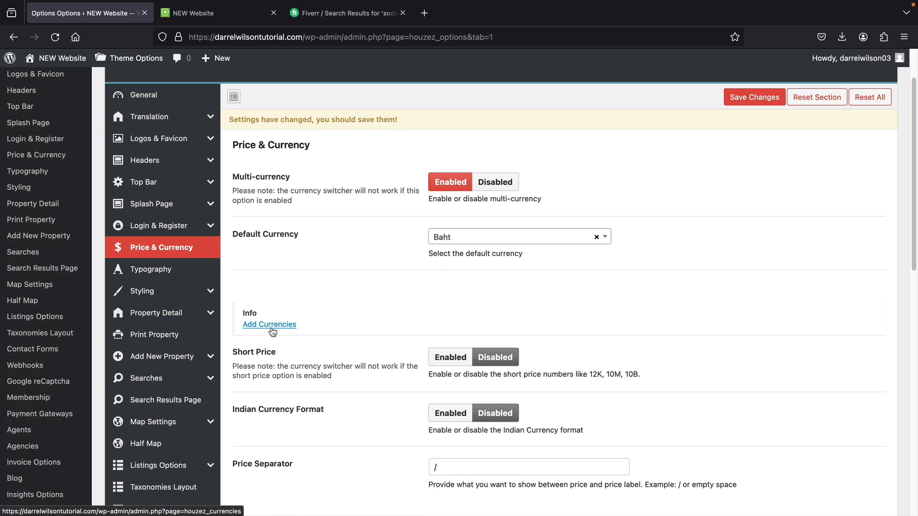
{"action": "scroll", "coordinate": [334, 352], "scroll_direction": "down", "scroll_amount": 5}
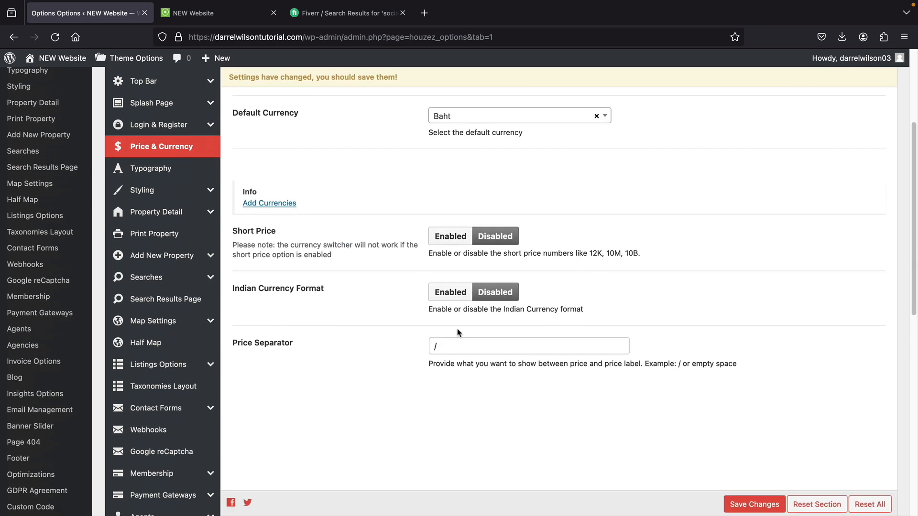
{"action": "scroll", "coordinate": [373, 241], "scroll_direction": "up", "scroll_amount": 1}
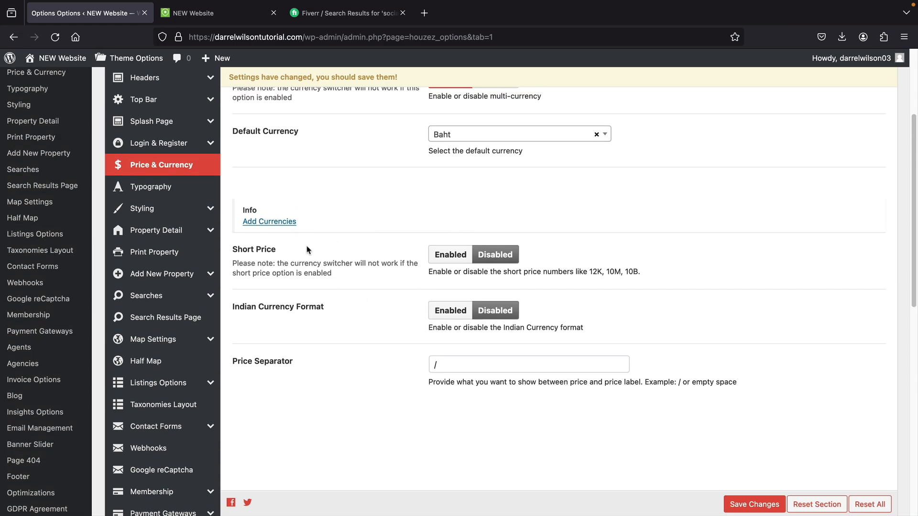
Turn multi-currency back off and save the Price & Currency settings.
{"action": "left_click_drag", "start_coordinate": [239, 309], "coordinate": [325, 309]}
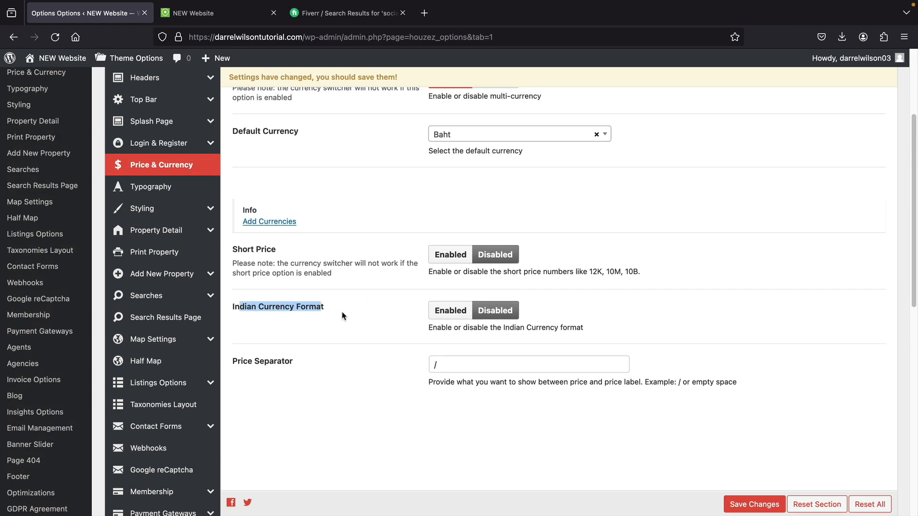
{"action": "scroll", "coordinate": [349, 321], "scroll_direction": "up", "scroll_amount": 2}
{"action": "scroll", "coordinate": [394, 348], "scroll_direction": "up", "scroll_amount": 4}
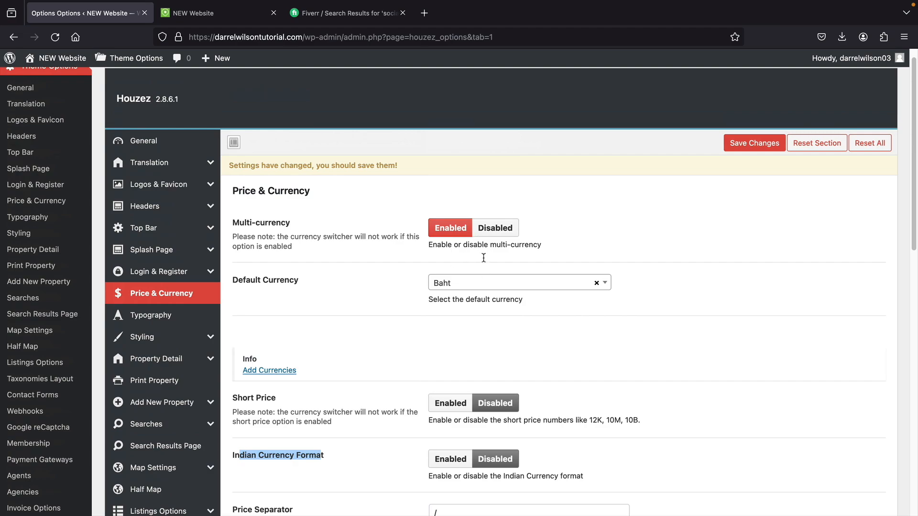
{"action": "left_click", "coordinate": [496, 230]}
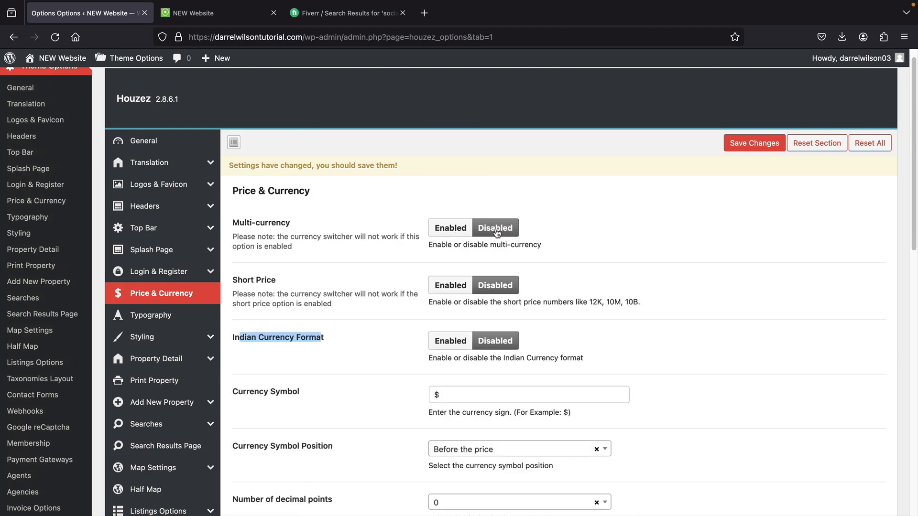
{"action": "left_click", "coordinate": [749, 144]}
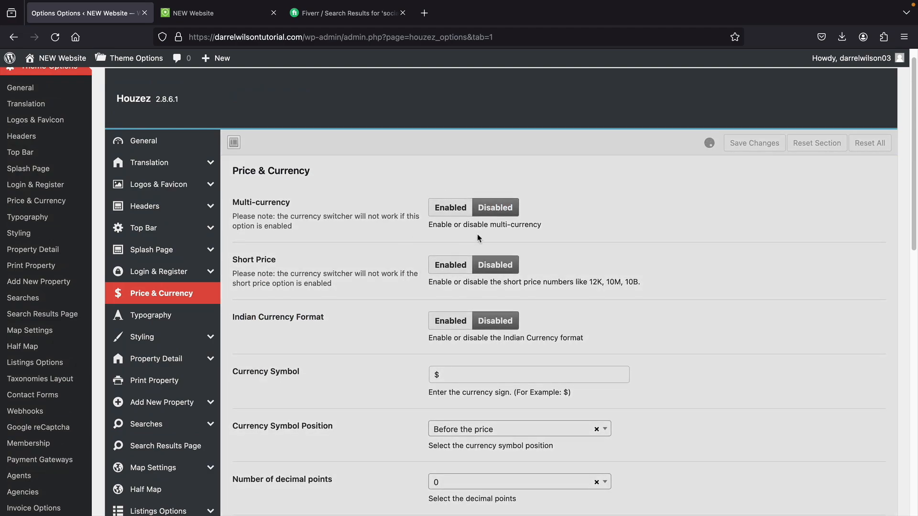
{"action": "left_click", "coordinate": [211, 309]}
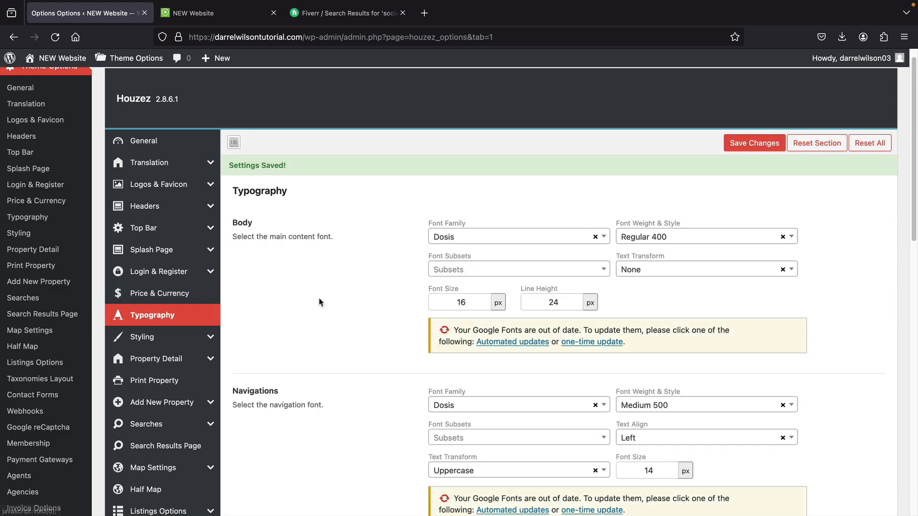
Review the Typography settings, leaving the top bar font as Roboto.
{"action": "scroll", "coordinate": [407, 271], "scroll_direction": "down", "scroll_amount": 2}
{"action": "scroll", "coordinate": [407, 271], "scroll_direction": "down", "scroll_amount": 5}
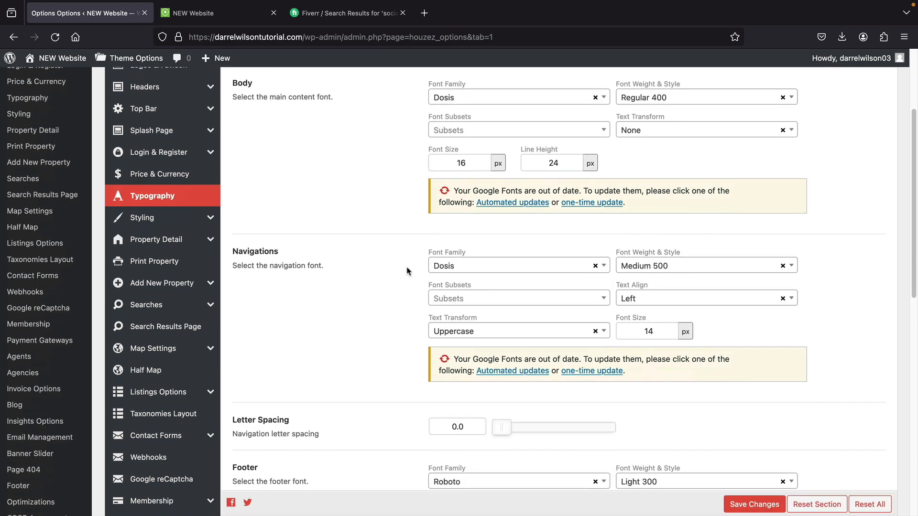
{"action": "scroll", "coordinate": [407, 272], "scroll_direction": "down", "scroll_amount": 8}
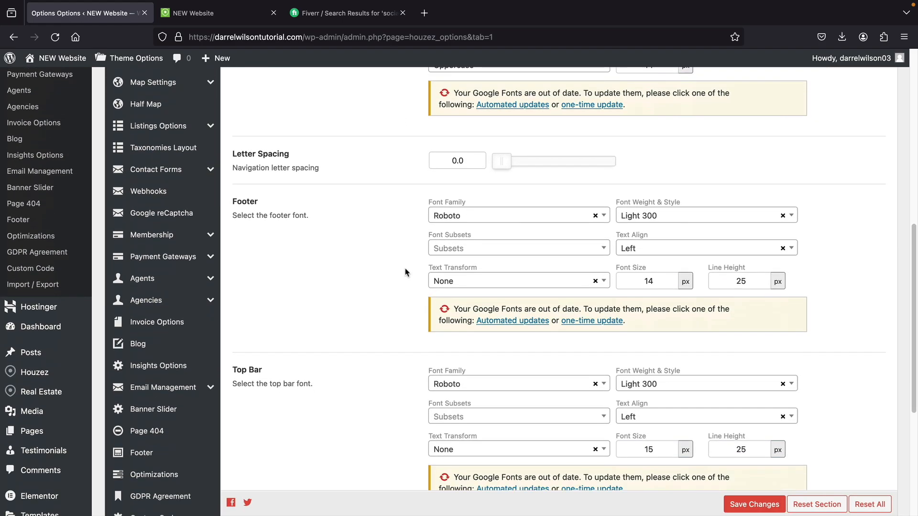
{"action": "scroll", "coordinate": [443, 338], "scroll_direction": "down", "scroll_amount": 3}
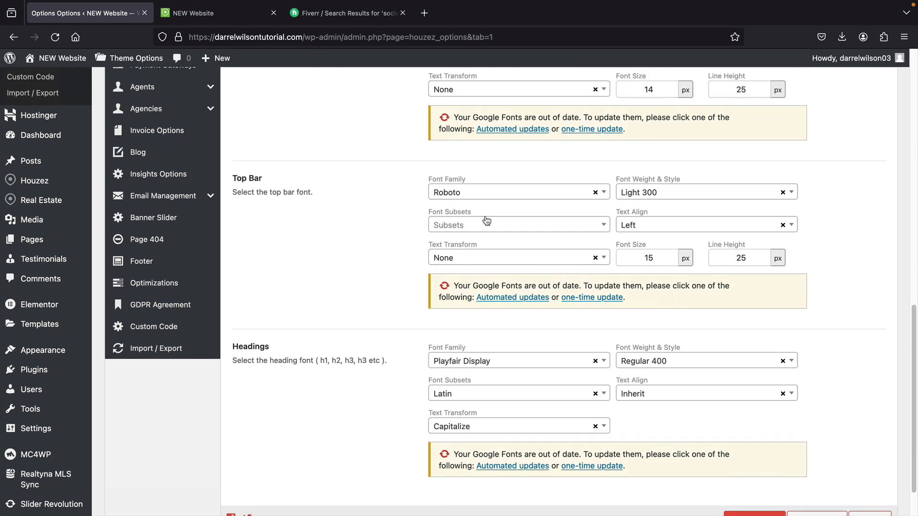
{"action": "left_click", "coordinate": [467, 194]}
{"action": "scroll", "coordinate": [469, 317], "scroll_direction": "down", "scroll_amount": 3}
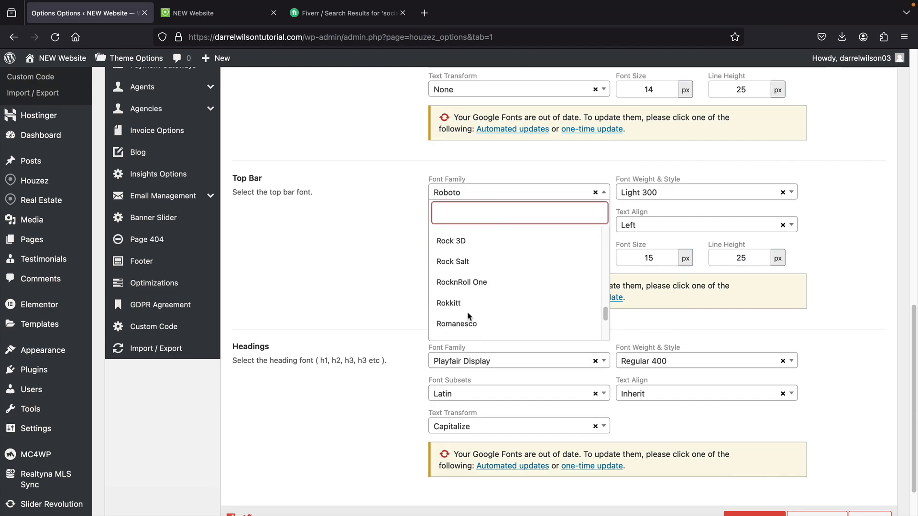
{"action": "scroll", "coordinate": [468, 317], "scroll_direction": "up", "scroll_amount": 3}
{"action": "left_click", "coordinate": [358, 279]}
{"action": "scroll", "coordinate": [360, 281], "scroll_direction": "up", "scroll_amount": 6}
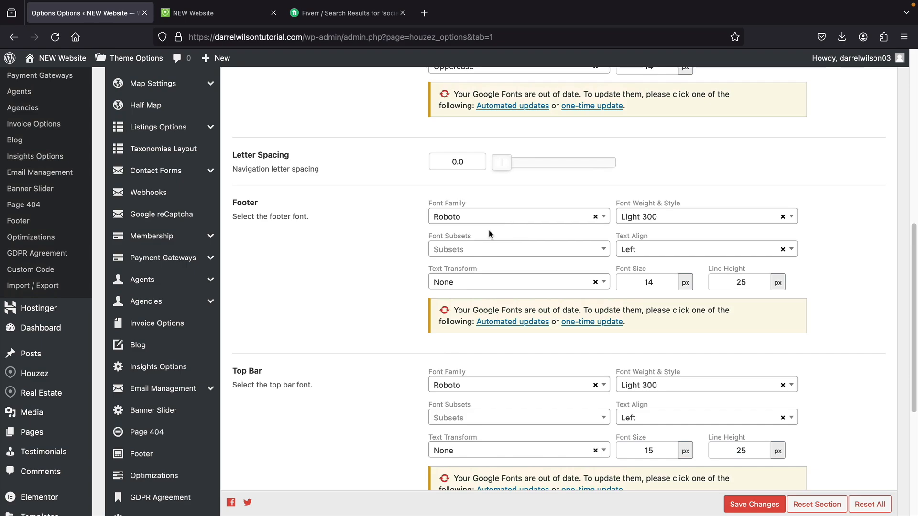
{"action": "scroll", "coordinate": [469, 225], "scroll_direction": "down", "scroll_amount": 5}
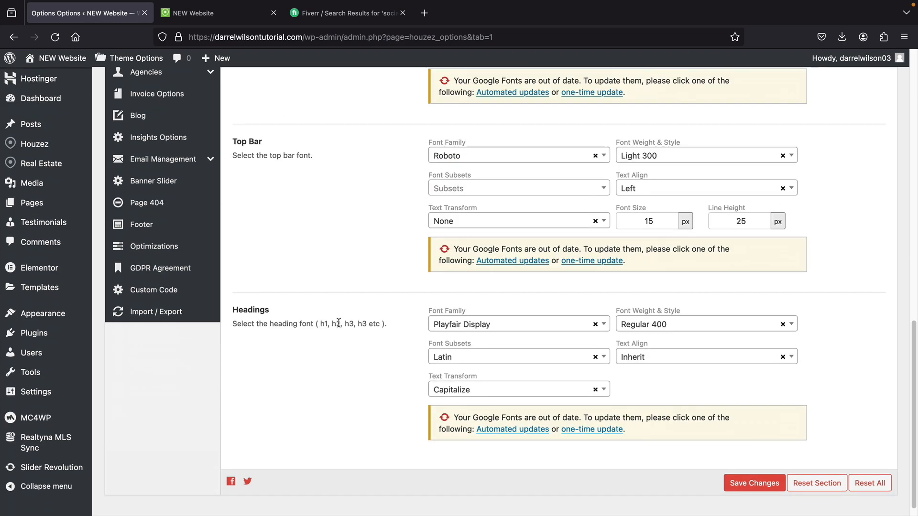
{"action": "scroll", "coordinate": [401, 337], "scroll_direction": "up", "scroll_amount": 10}
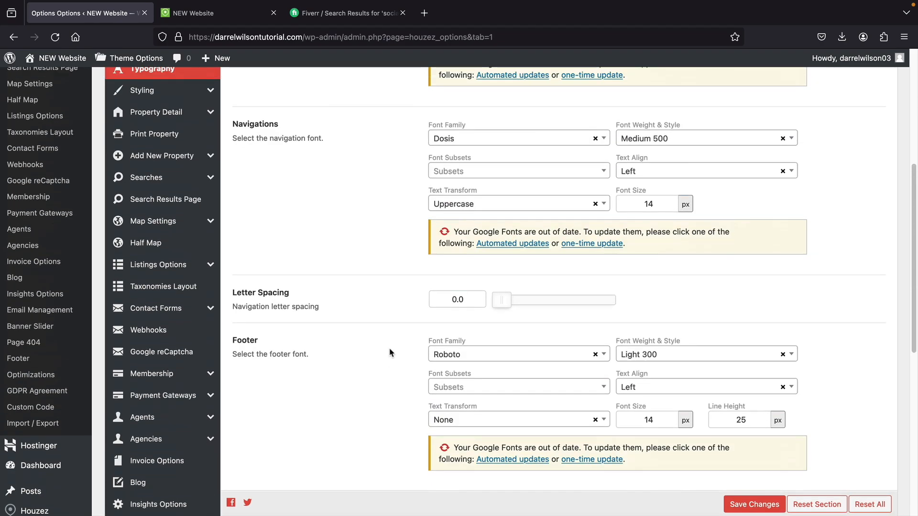
{"action": "scroll", "coordinate": [390, 353], "scroll_direction": "up", "scroll_amount": 1}
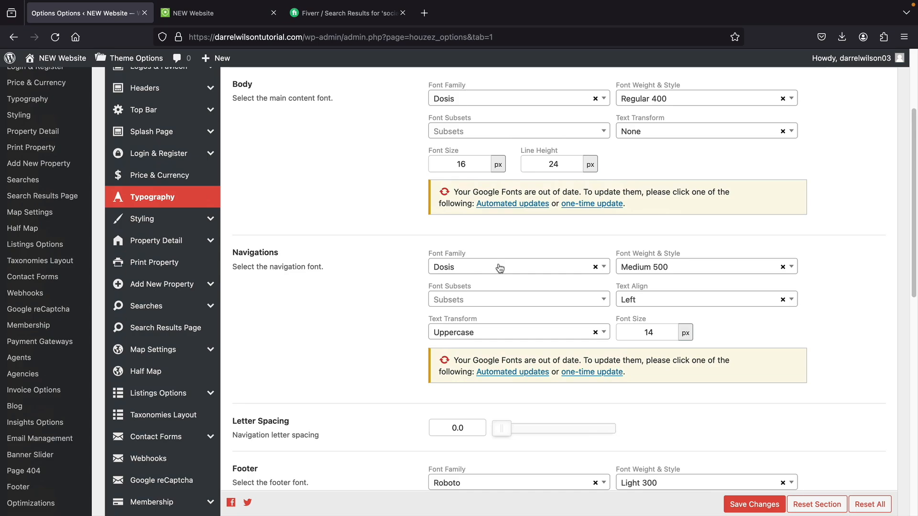
{"action": "scroll", "coordinate": [497, 280], "scroll_direction": "up", "scroll_amount": 1}
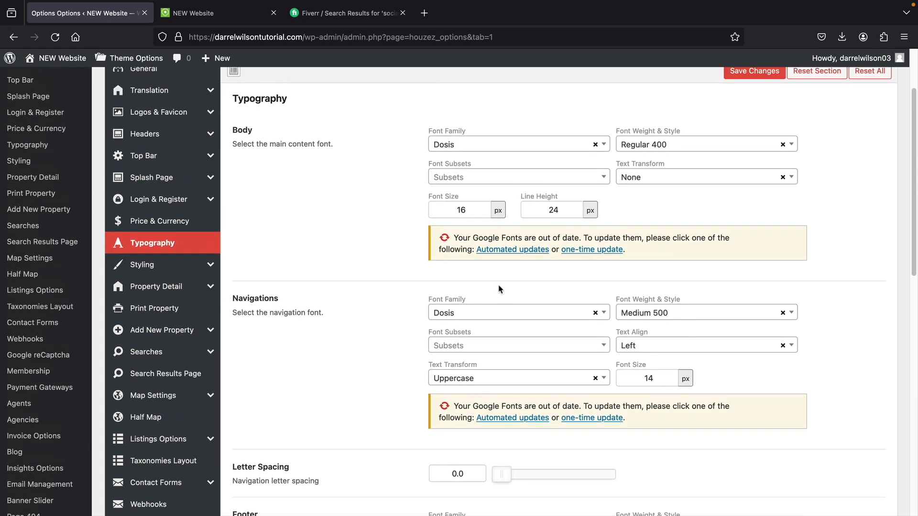
{"action": "key", "text": "ctrl+Tab"}
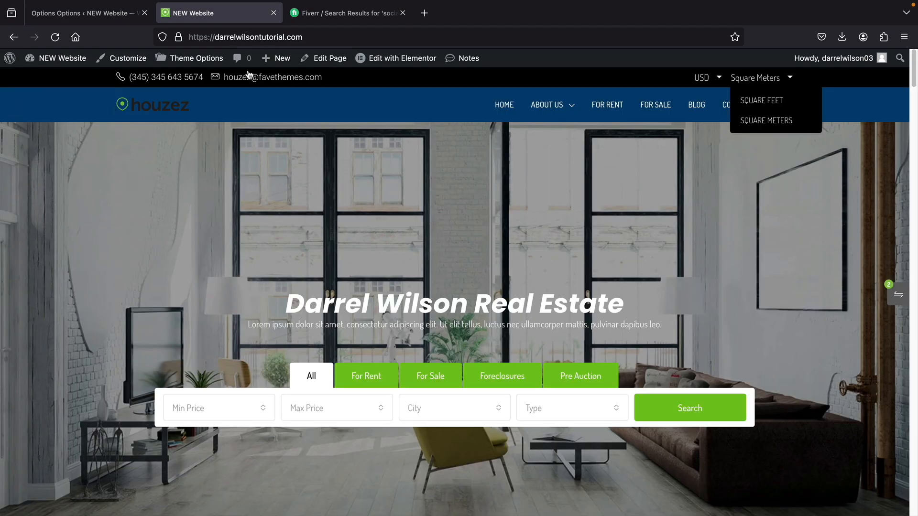
{"action": "left_click", "coordinate": [81, 13]}
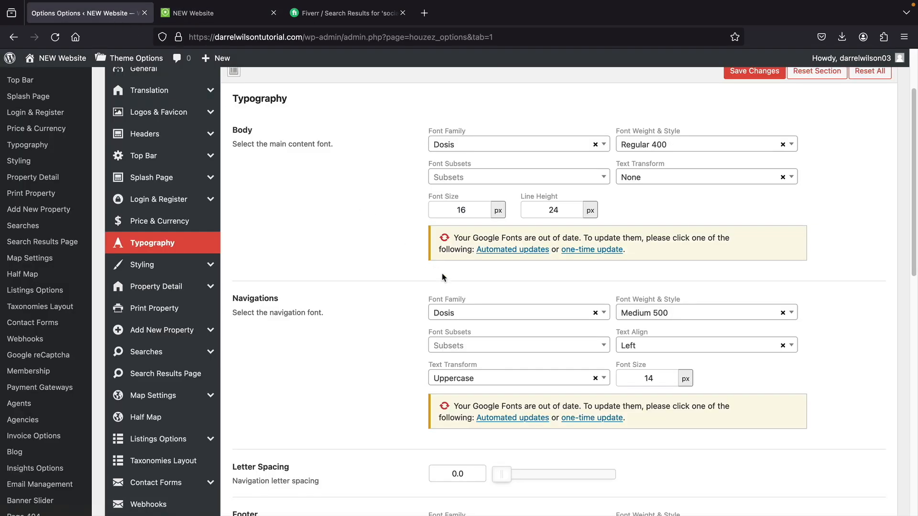
Try Dorsa as the navigation font and preview it on the live site.
{"action": "left_click", "coordinate": [473, 314]}
{"action": "left_click", "coordinate": [476, 369]}
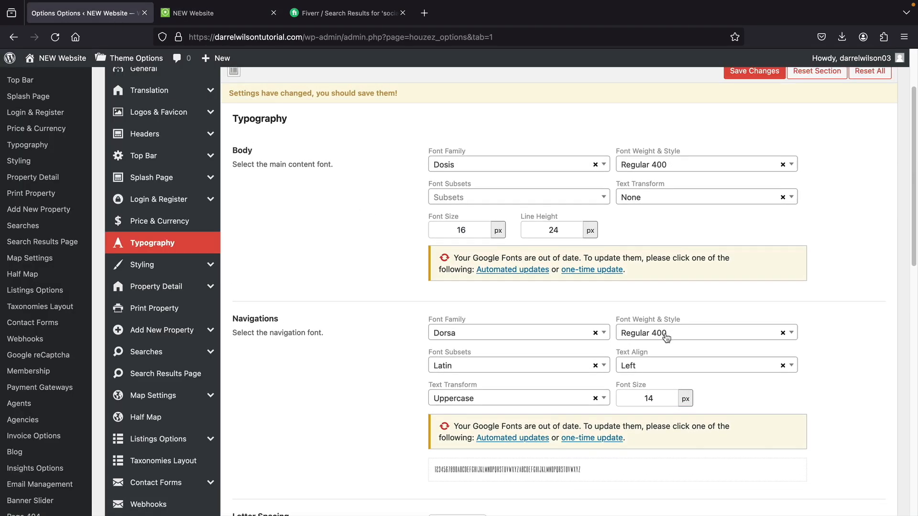
{"action": "scroll", "coordinate": [669, 296], "scroll_direction": "up", "scroll_amount": 2}
{"action": "scroll", "coordinate": [557, 338], "scroll_direction": "down", "scroll_amount": 5}
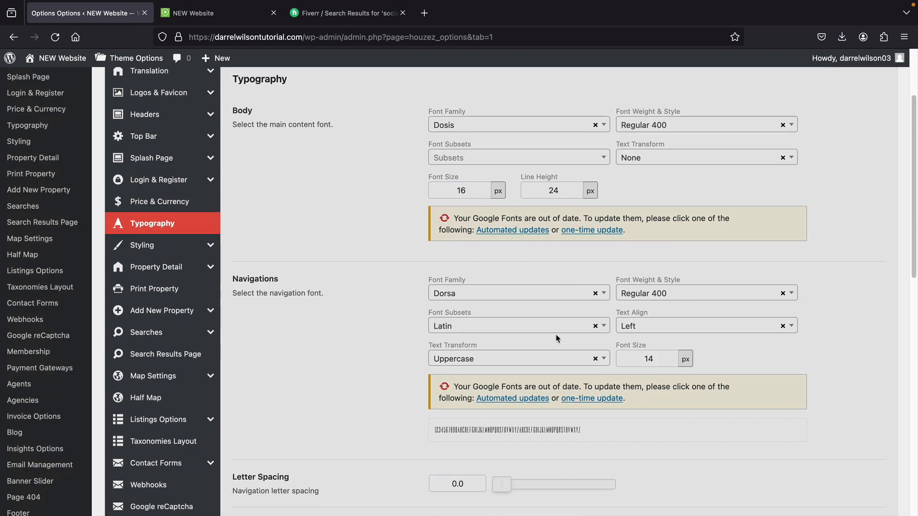
{"action": "left_click", "coordinate": [195, 13]}
{"action": "left_click", "coordinate": [55, 37]}
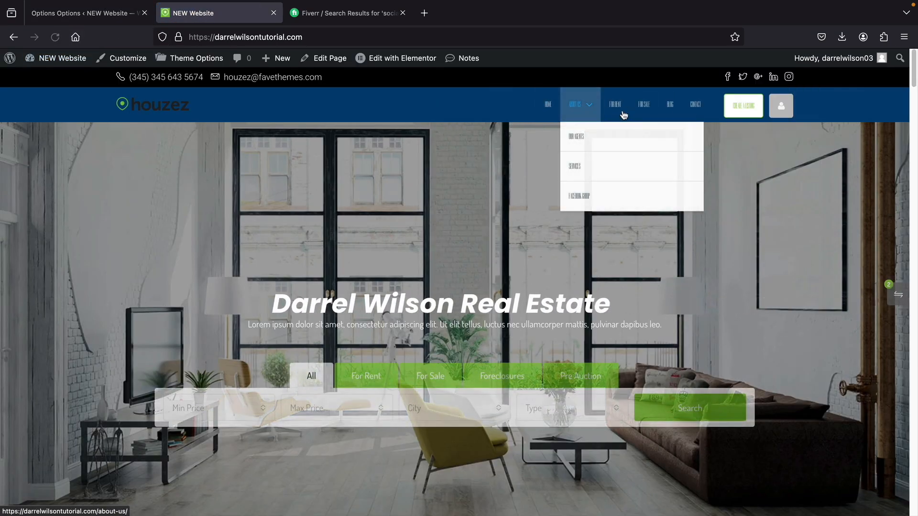
Switch the navigation font back to Dosis and run a property search on the live site.
{"action": "left_click", "coordinate": [91, 15]}
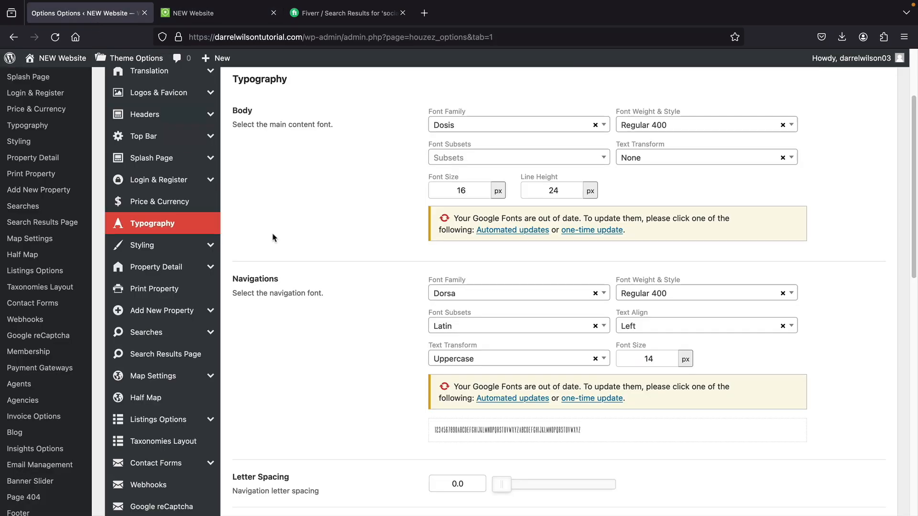
{"action": "left_click", "coordinate": [486, 301]}
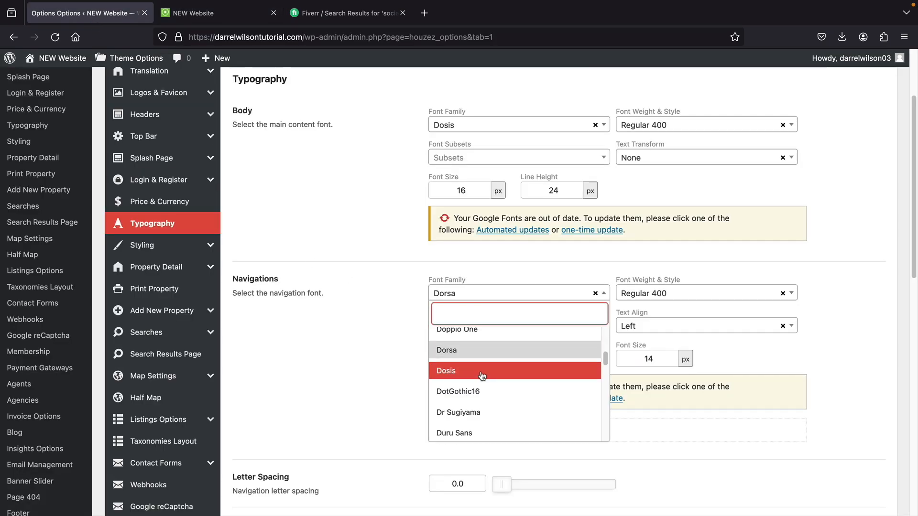
{"action": "left_click", "coordinate": [484, 369]}
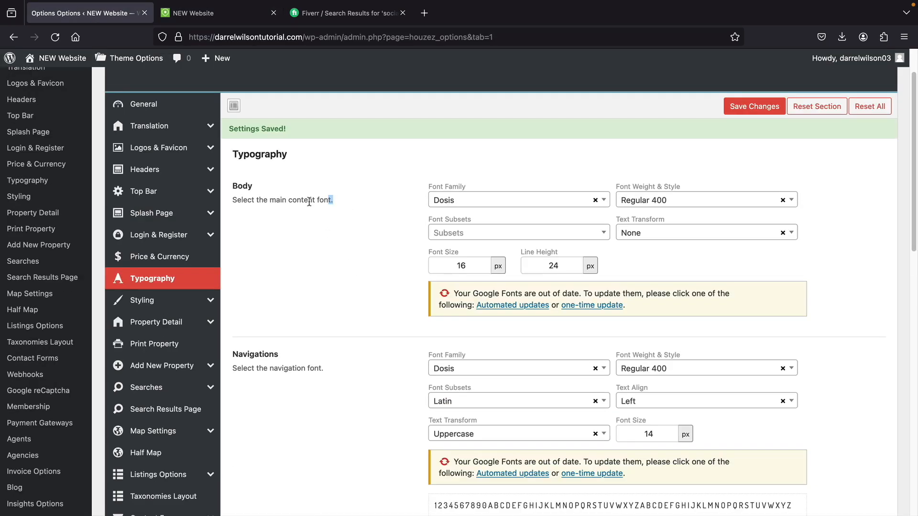
{"action": "left_click_drag", "start_coordinate": [309, 202], "coordinate": [237, 186]}
{"action": "left_click", "coordinate": [218, 18]}
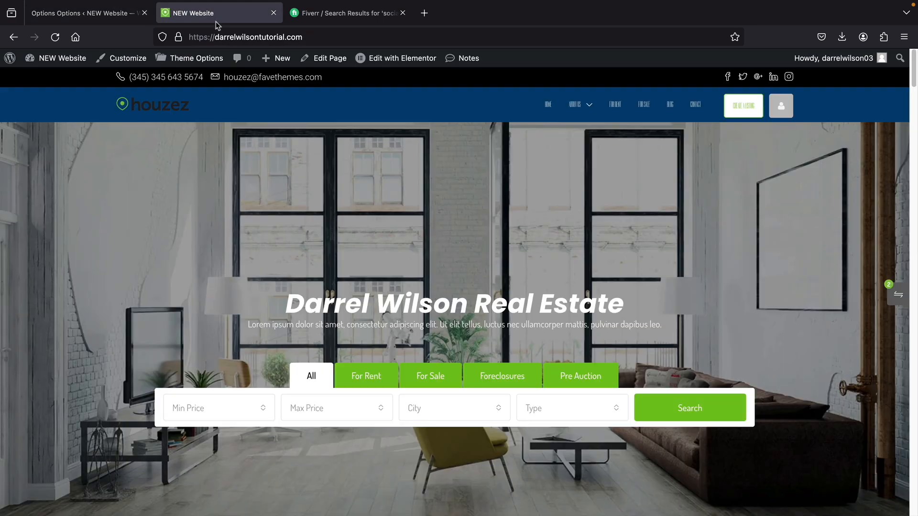
{"action": "key", "text": "super+r"}
{"action": "left_click", "coordinate": [673, 407]}
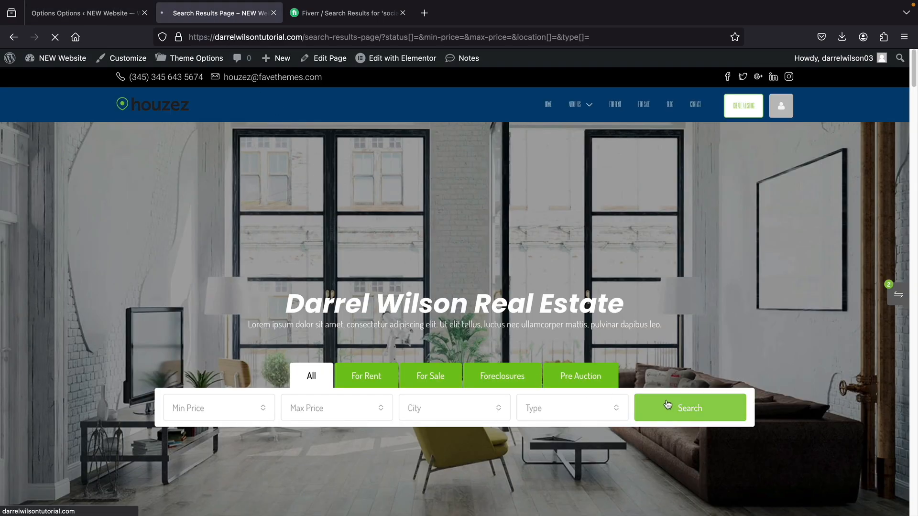
{"action": "scroll", "coordinate": [663, 397], "scroll_direction": "down", "scroll_amount": 1}
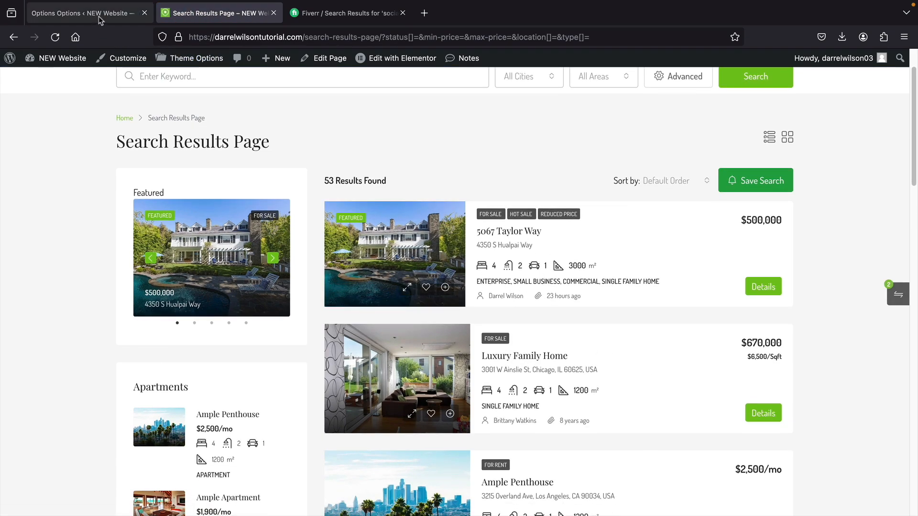
Set the body font to Duru Sans, save, and reload the search results to check it.
{"action": "left_click", "coordinate": [98, 16]}
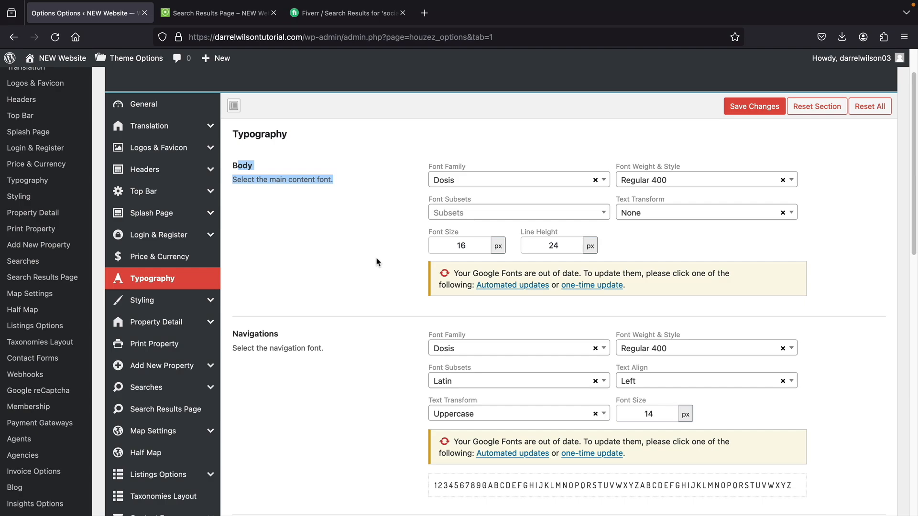
{"action": "left_click", "coordinate": [441, 199]}
{"action": "left_click", "coordinate": [478, 181]}
{"action": "scroll", "coordinate": [488, 268], "scroll_direction": "down", "scroll_amount": 2}
{"action": "left_click", "coordinate": [505, 254]}
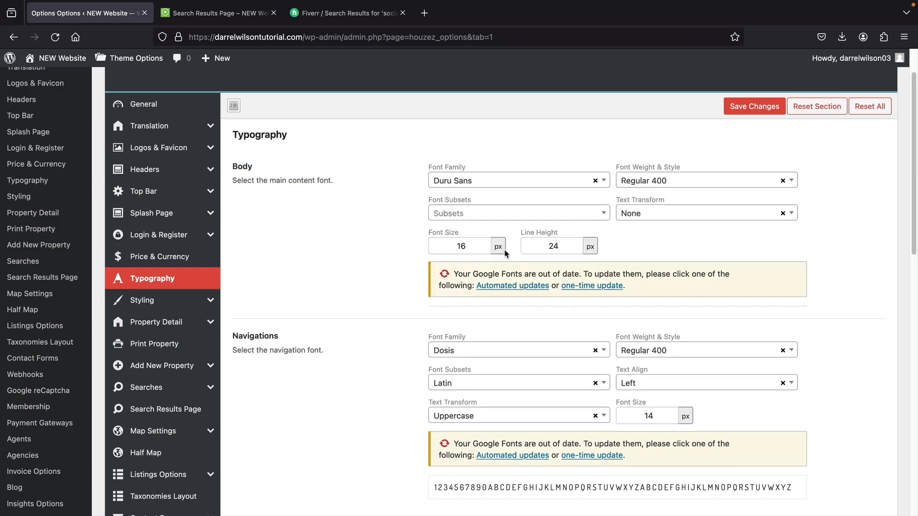
{"action": "left_click", "coordinate": [754, 107]}
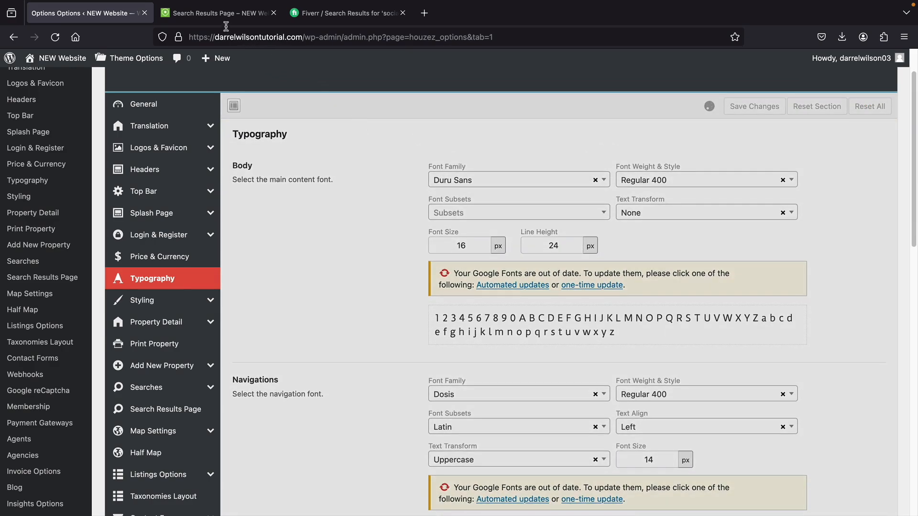
{"action": "left_click", "coordinate": [224, 14]}
{"action": "left_click", "coordinate": [55, 37]}
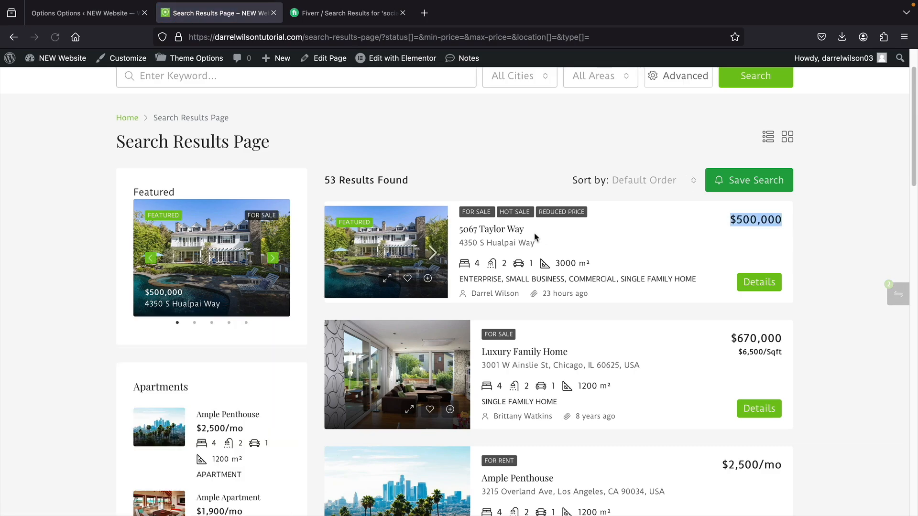
{"action": "key", "text": "ctrl+shift+Tab"}
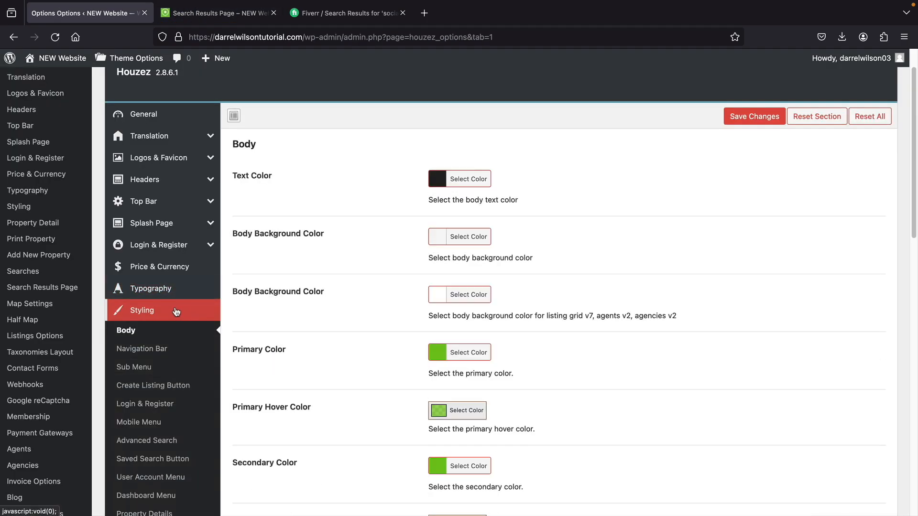
Compare the live search results page against the Body styling settings.
{"action": "scroll", "coordinate": [156, 345], "scroll_direction": "down", "scroll_amount": 1}
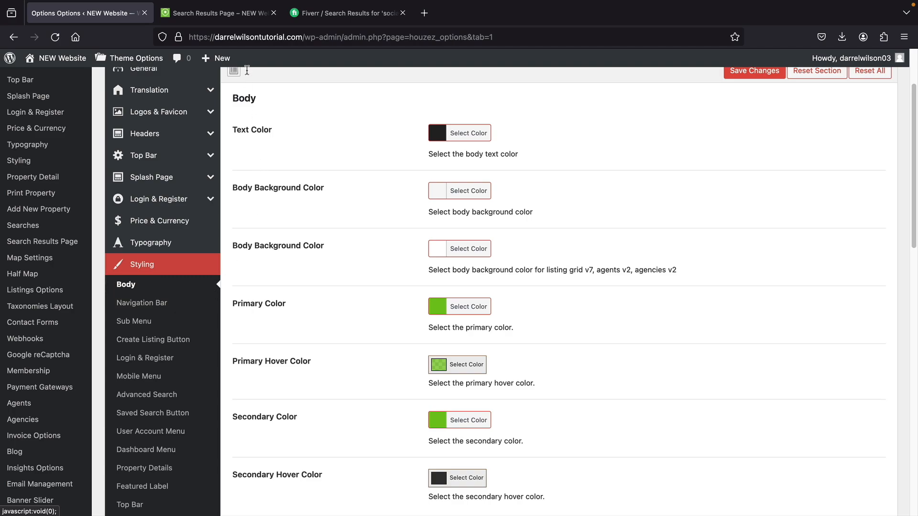
{"action": "left_click", "coordinate": [237, 14]}
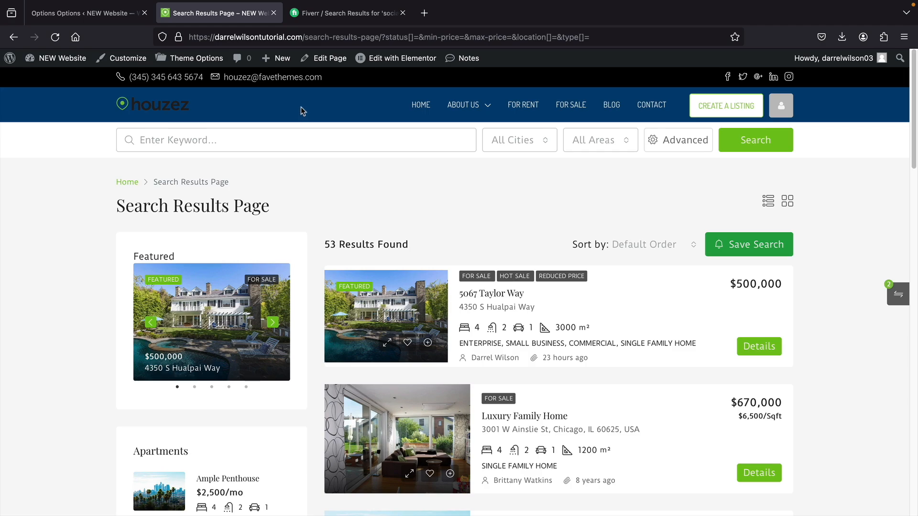
{"action": "left_click", "coordinate": [110, 18]}
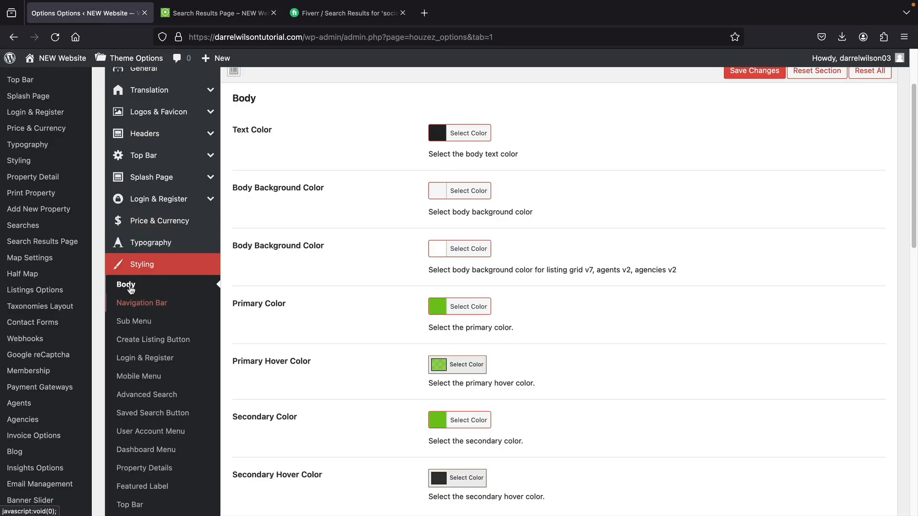
{"action": "scroll", "coordinate": [274, 313], "scroll_direction": "up", "scroll_amount": 1}
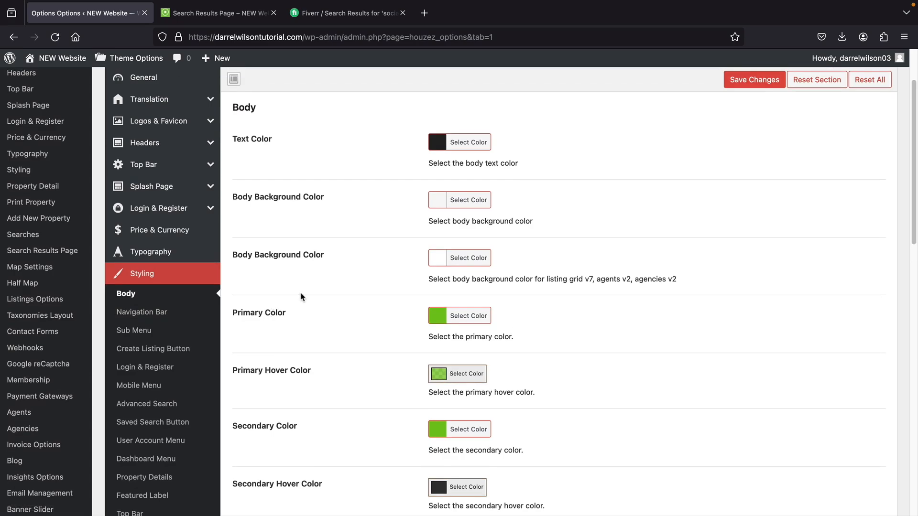
{"action": "scroll", "coordinate": [308, 294], "scroll_direction": "down", "scroll_amount": 1}
{"action": "left_click", "coordinate": [229, 13]}
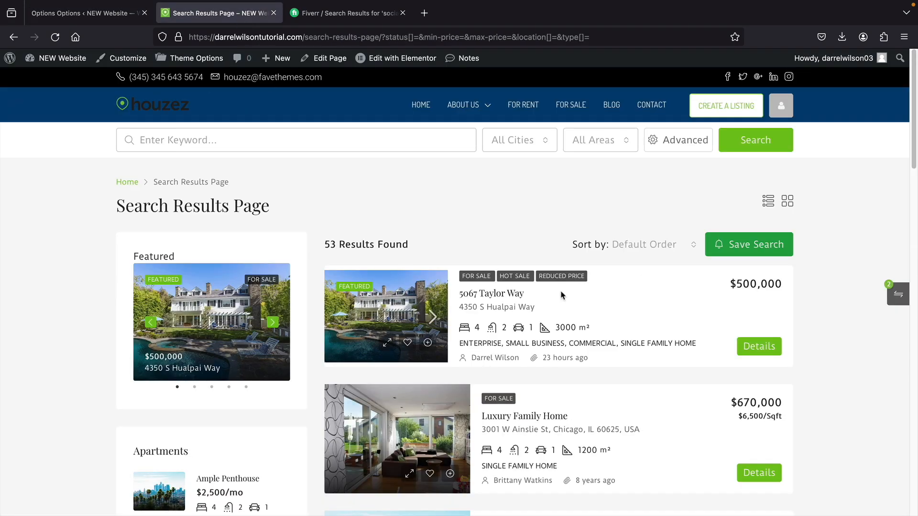
{"action": "scroll", "coordinate": [793, 249], "scroll_direction": "down", "scroll_amount": 5}
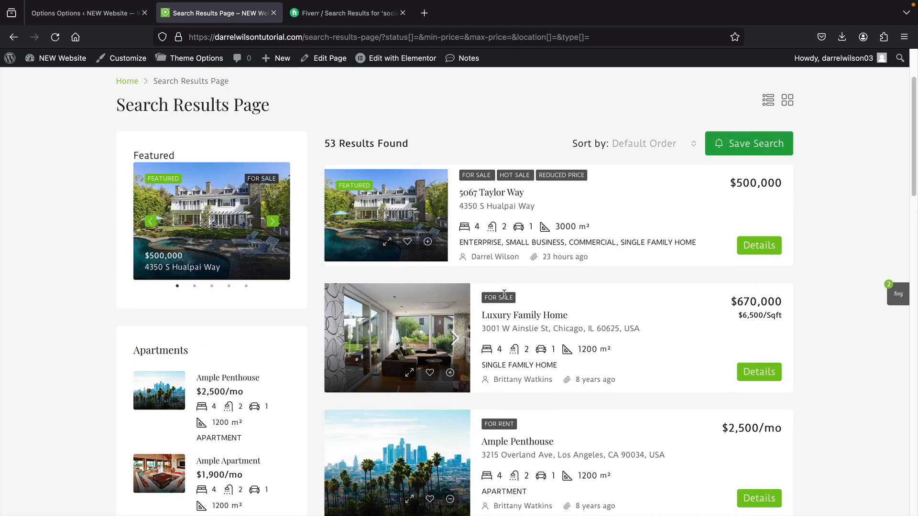
{"action": "left_click", "coordinate": [81, 13]}
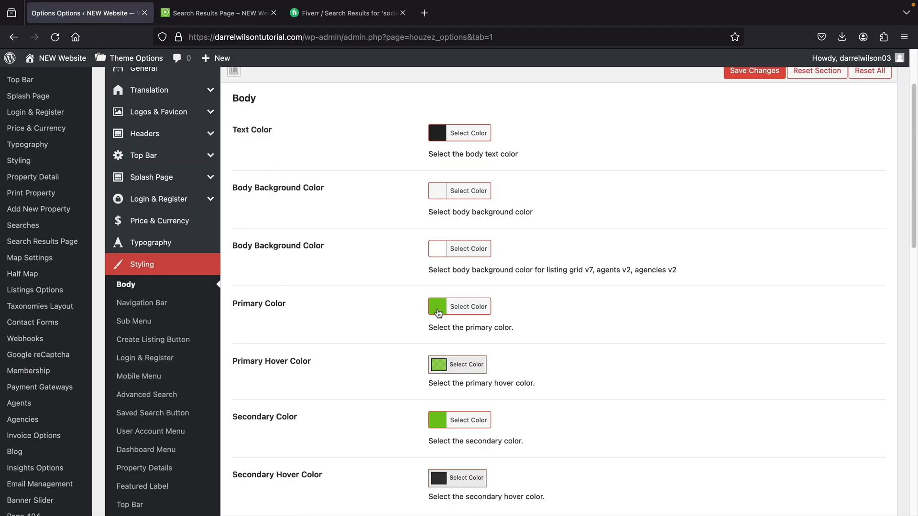
{"action": "left_click", "coordinate": [438, 311]}
{"action": "left_click", "coordinate": [520, 440]}
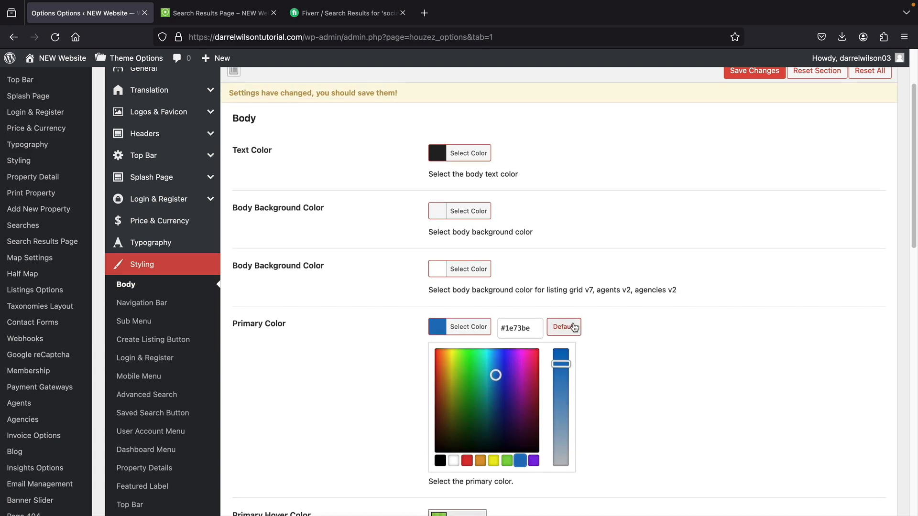
{"action": "left_click", "coordinate": [743, 73]}
{"action": "left_click", "coordinate": [235, 19]}
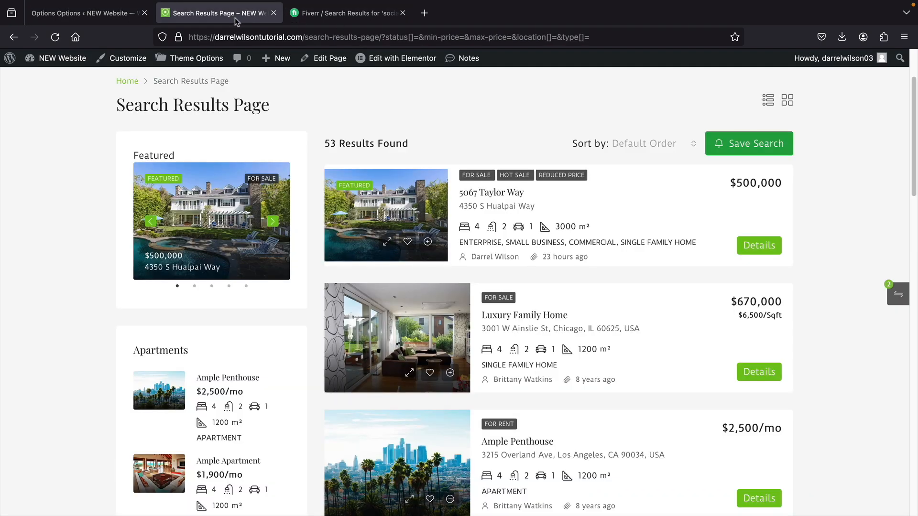
{"action": "left_click", "coordinate": [55, 36]}
{"action": "mouse_move", "coordinate": [53, 74]}
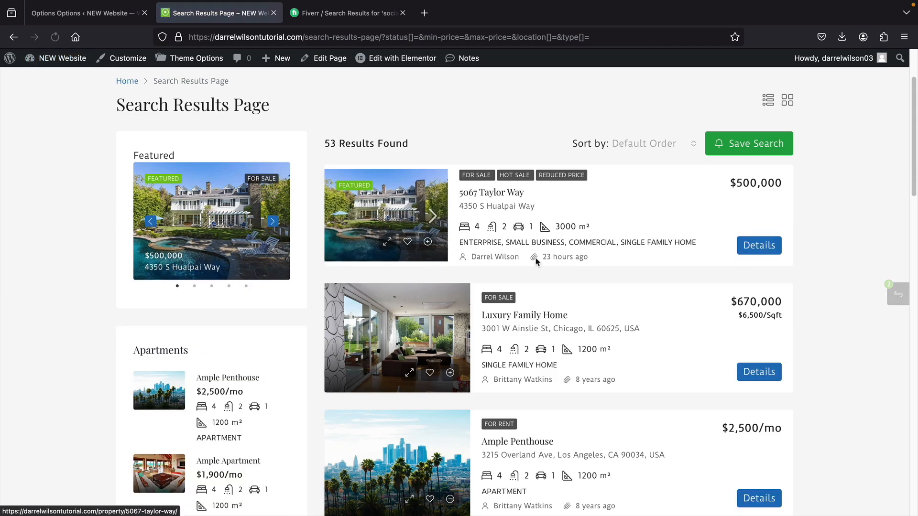
{"action": "left_click", "coordinate": [758, 249]}
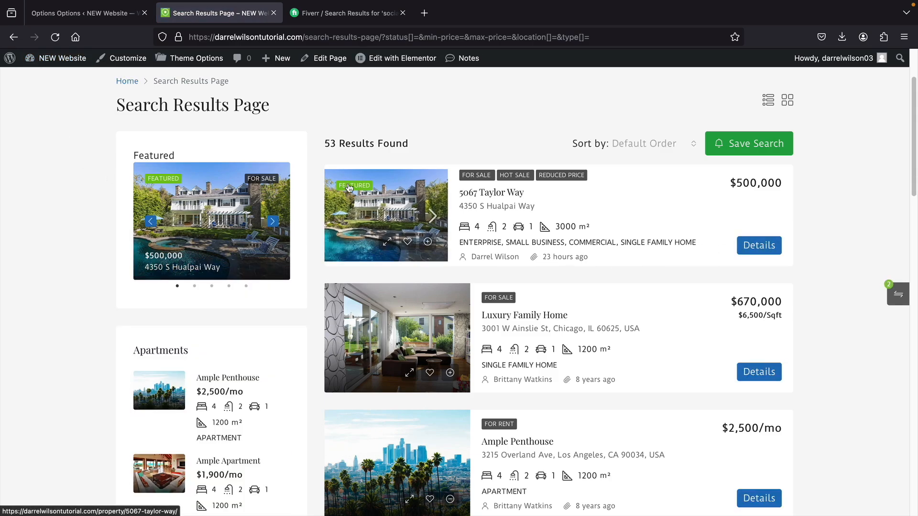
{"action": "left_click", "coordinate": [125, 18]}
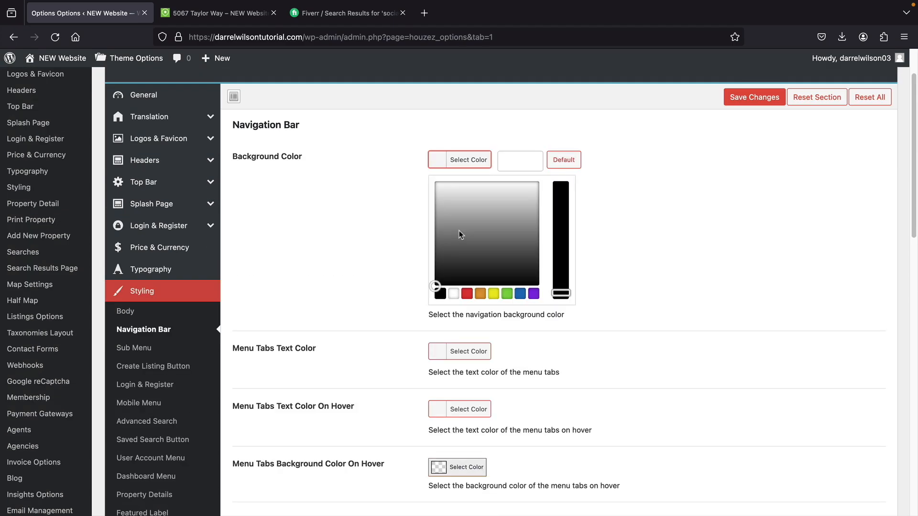
Set the navigation bar background to green, save, and reload the live site to check it.
{"action": "left_click", "coordinate": [507, 293]}
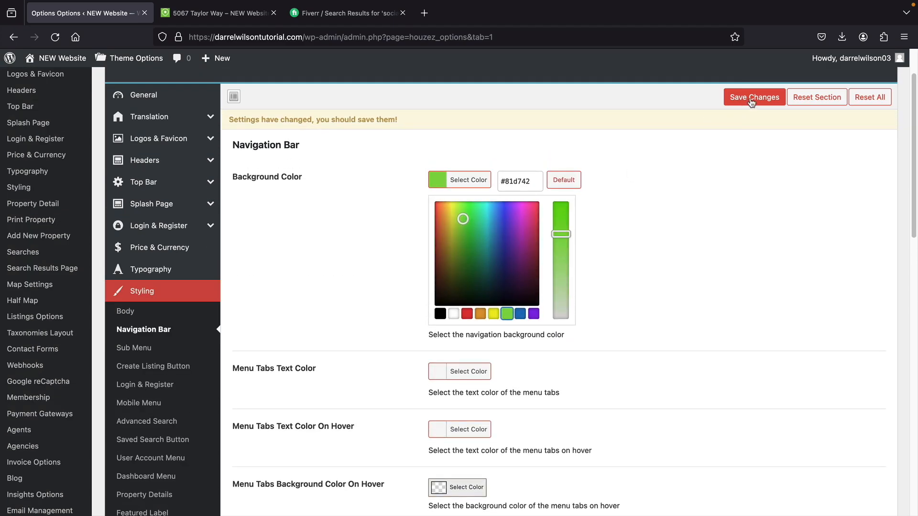
{"action": "left_click", "coordinate": [753, 97]}
{"action": "left_click", "coordinate": [224, 14]}
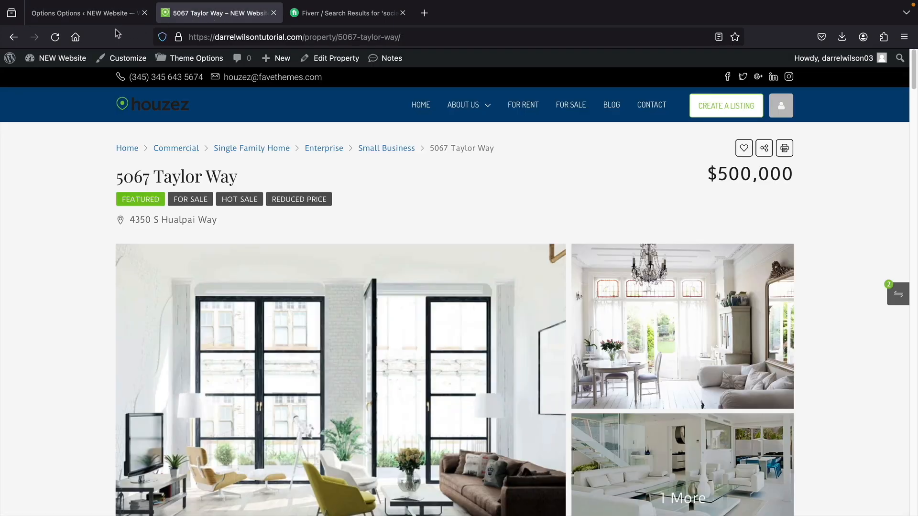
{"action": "left_click", "coordinate": [55, 37]}
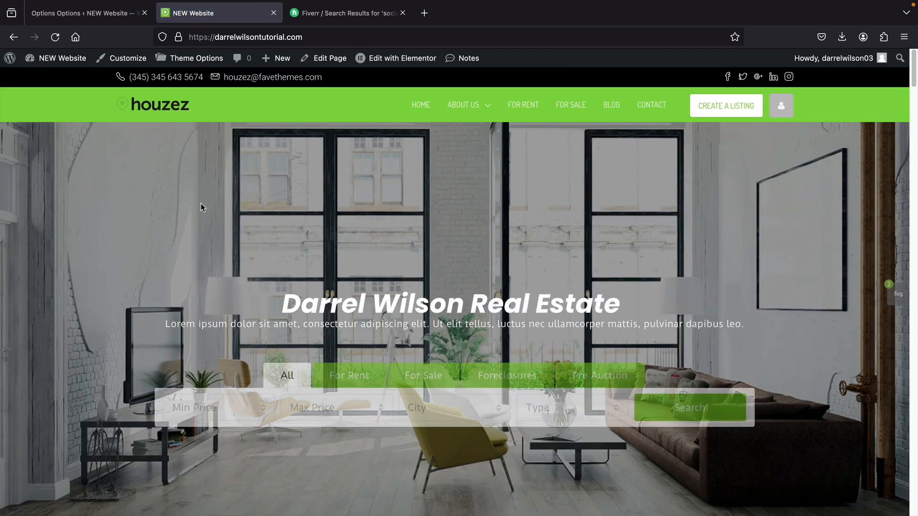
Review the Menu Tabs Text Color and hover text colour settings.
{"action": "left_click", "coordinate": [79, 13]}
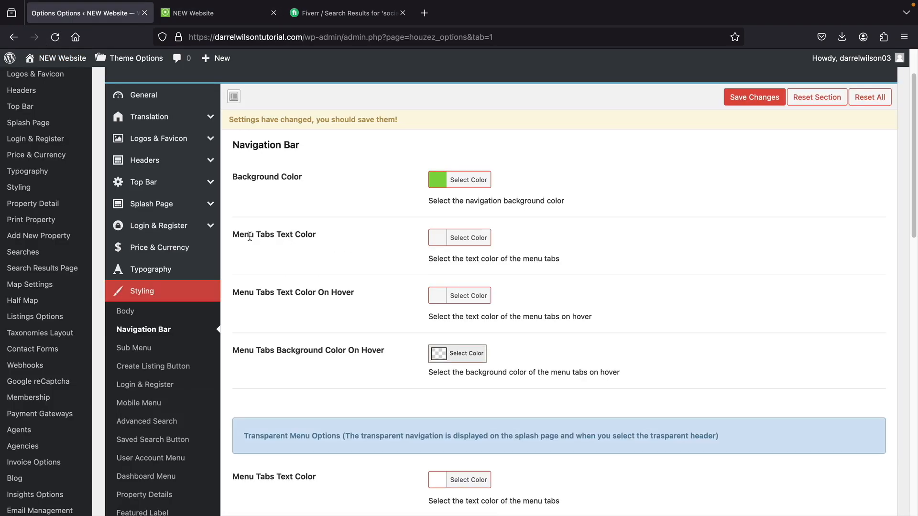
{"action": "left_click_drag", "start_coordinate": [250, 236], "coordinate": [305, 237]}
{"action": "left_click_drag", "start_coordinate": [255, 292], "coordinate": [323, 294]}
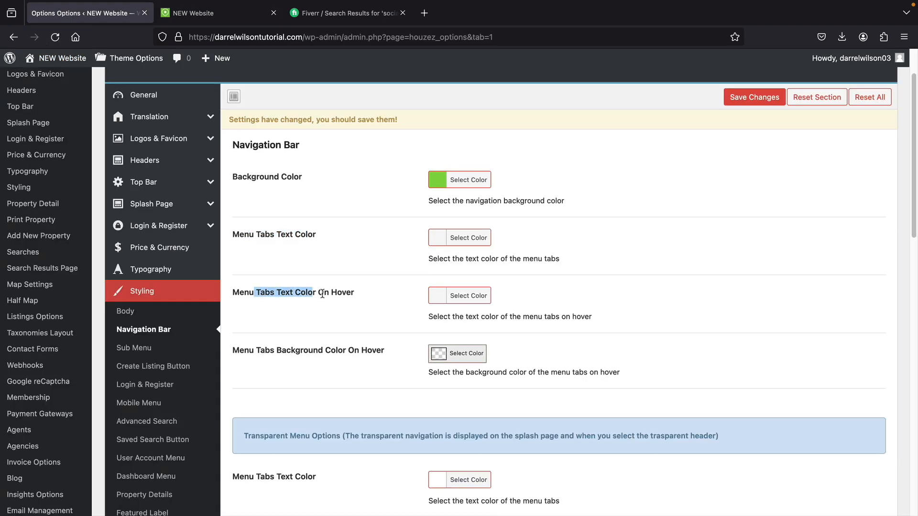
{"action": "scroll", "coordinate": [324, 295], "scroll_direction": "down", "scroll_amount": 6}
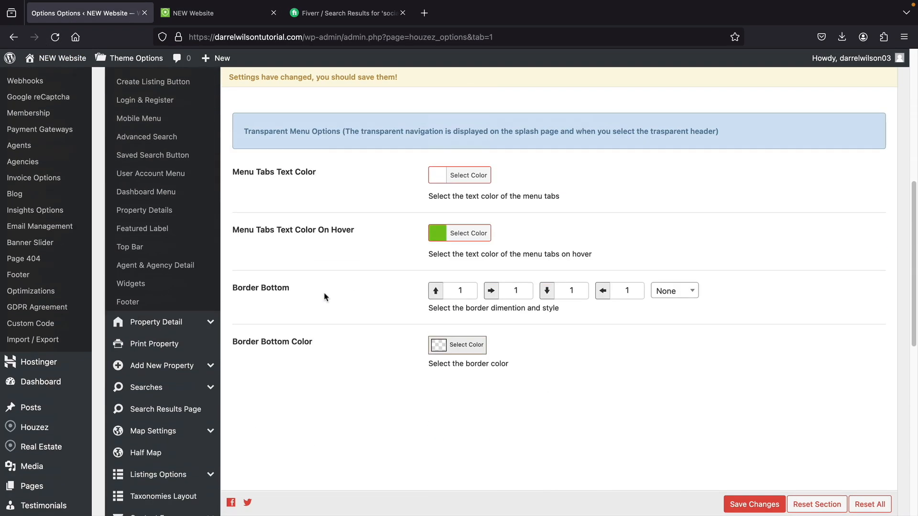
{"action": "scroll", "coordinate": [323, 298], "scroll_direction": "up", "scroll_amount": 5}
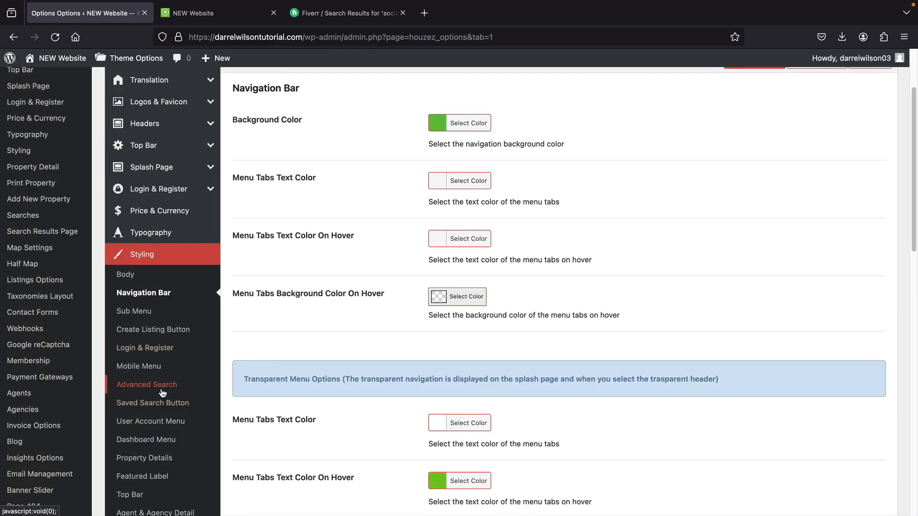
Browse the Advanced Search, Dashboard Menu and Property Details styling settings.
{"action": "left_click", "coordinate": [163, 392]}
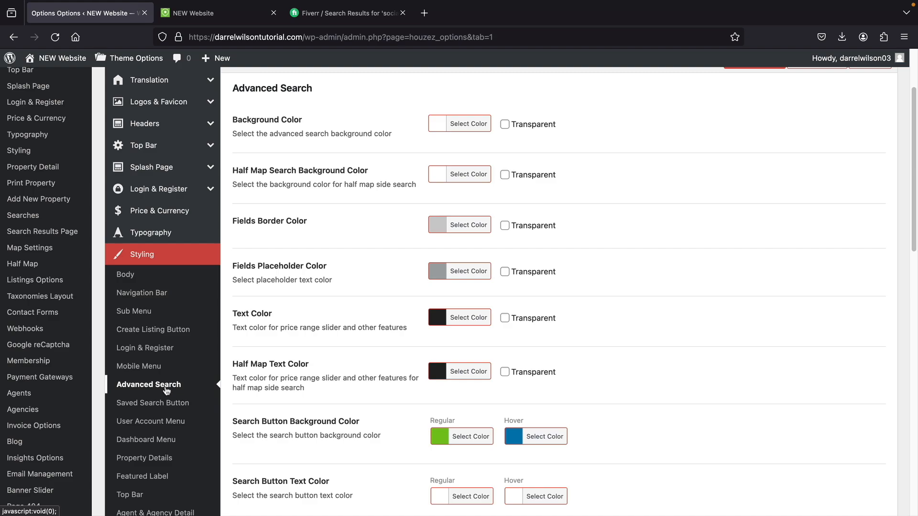
{"action": "scroll", "coordinate": [167, 391], "scroll_direction": "down", "scroll_amount": 1}
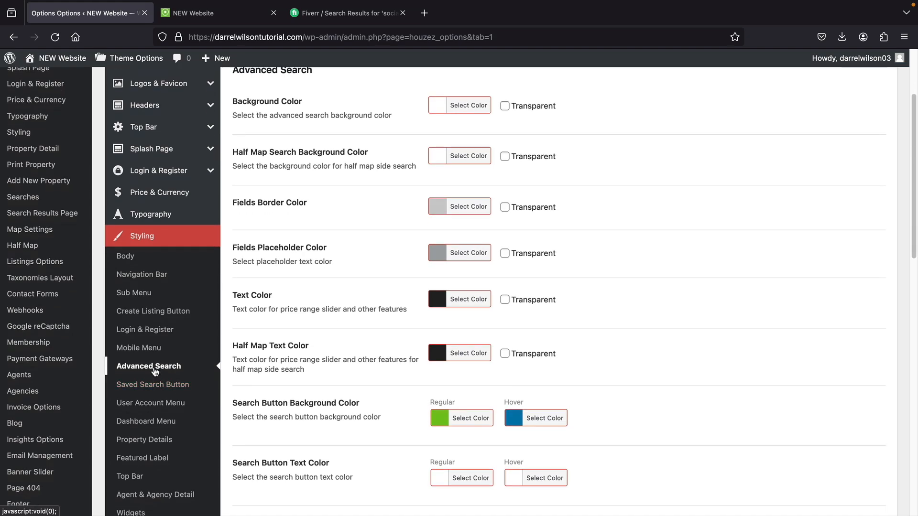
{"action": "left_click", "coordinate": [149, 420]}
{"action": "scroll", "coordinate": [150, 423], "scroll_direction": "down", "scroll_amount": 2}
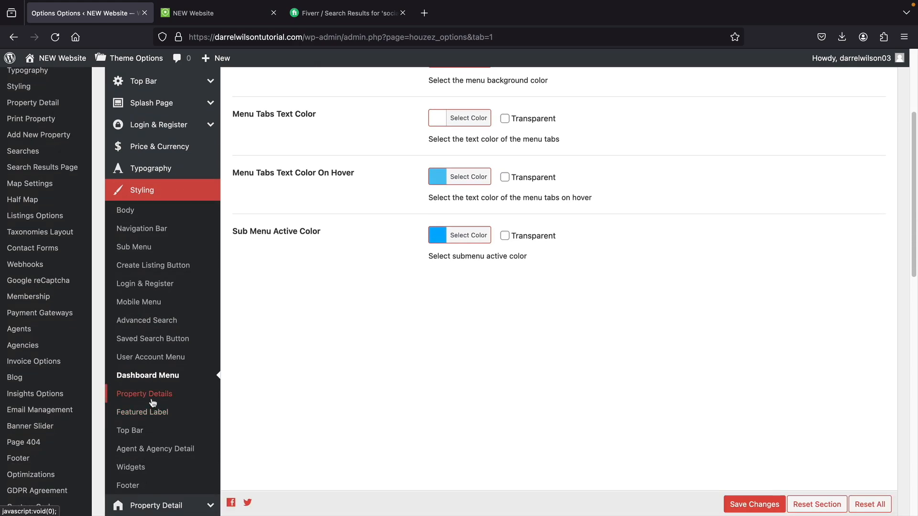
{"action": "left_click", "coordinate": [146, 399]}
{"action": "scroll", "coordinate": [273, 338], "scroll_direction": "up", "scroll_amount": 7}
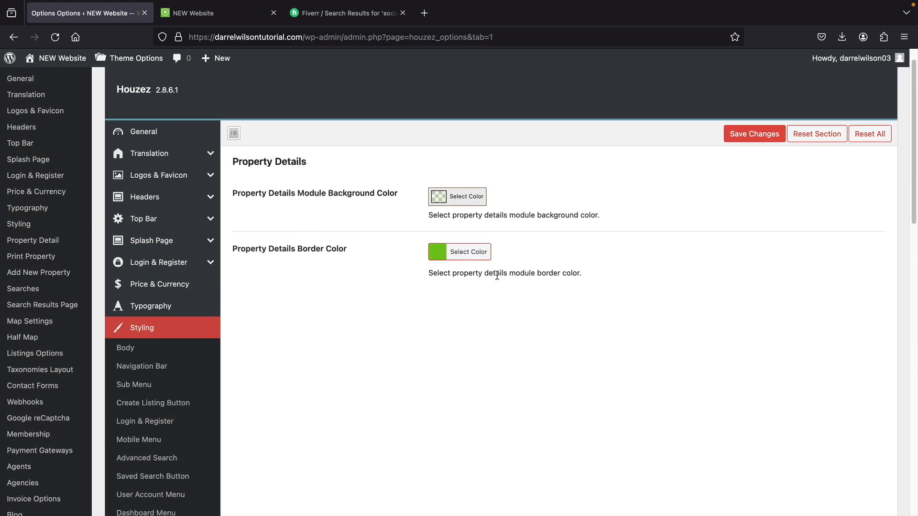
{"action": "left_click_drag", "start_coordinate": [498, 276], "coordinate": [588, 279]}
{"action": "scroll", "coordinate": [98, 380], "scroll_direction": "down", "scroll_amount": 5}
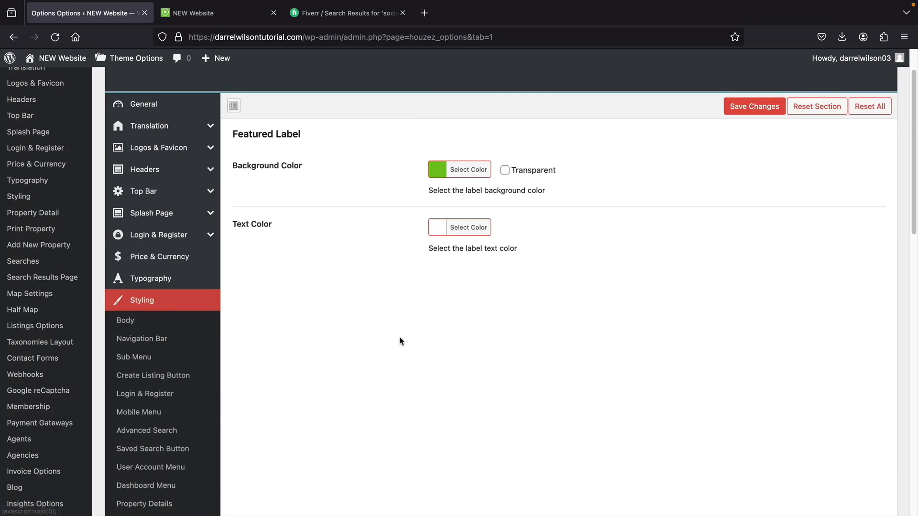
Set the featured label background to blue, save, and check it on the search results page.
{"action": "left_click", "coordinate": [251, 17]}
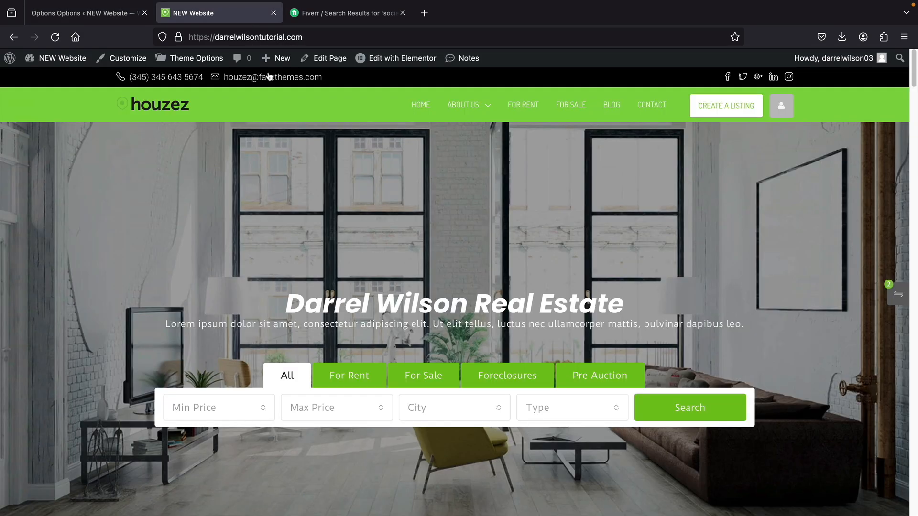
{"action": "left_click", "coordinate": [695, 409]}
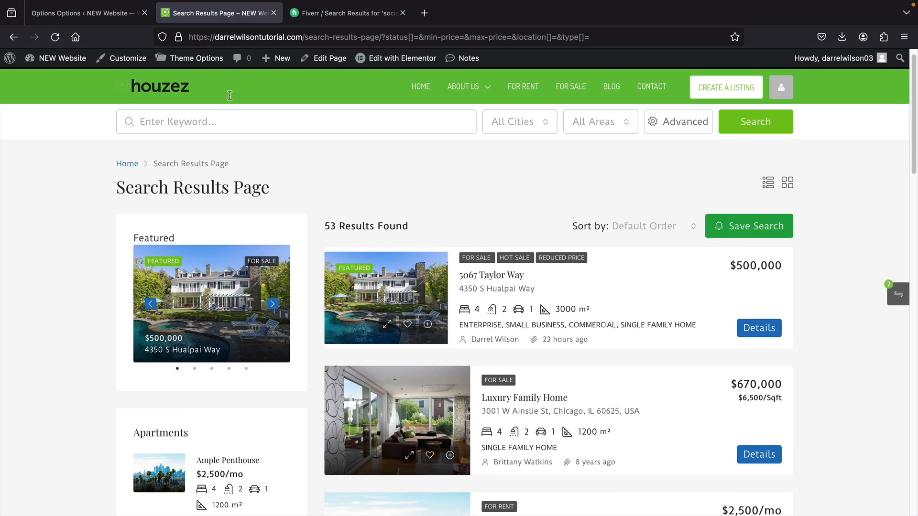
{"action": "left_click", "coordinate": [98, 16]}
{"action": "left_click", "coordinate": [438, 225]}
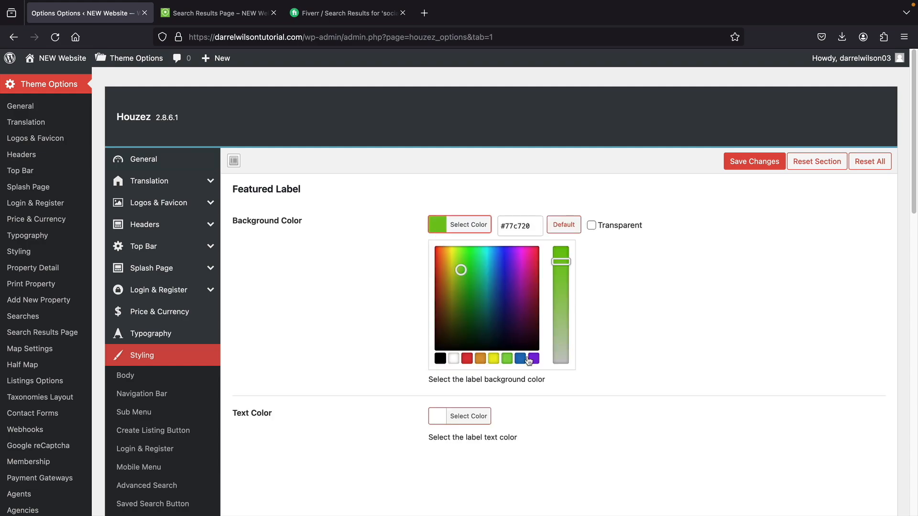
{"action": "left_click", "coordinate": [520, 359]}
{"action": "left_click", "coordinate": [735, 162]}
{"action": "left_click", "coordinate": [196, 14]}
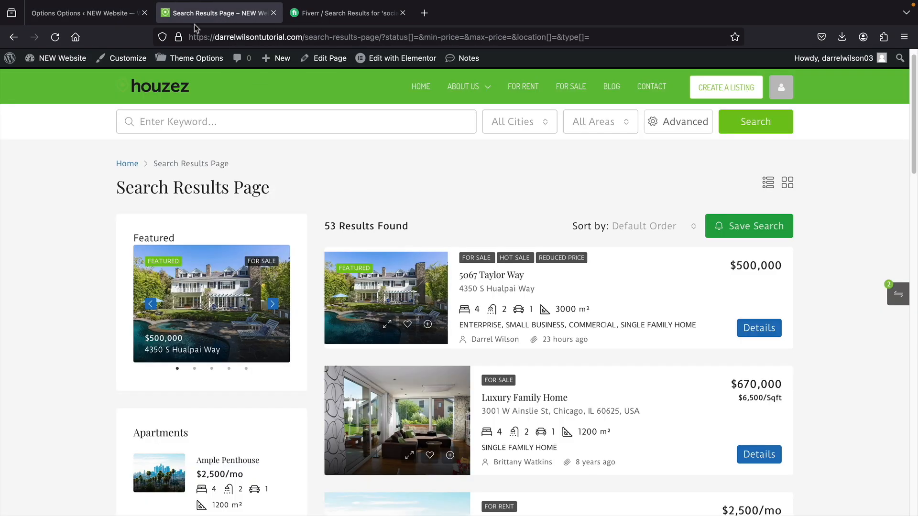
{"action": "left_click", "coordinate": [55, 37]}
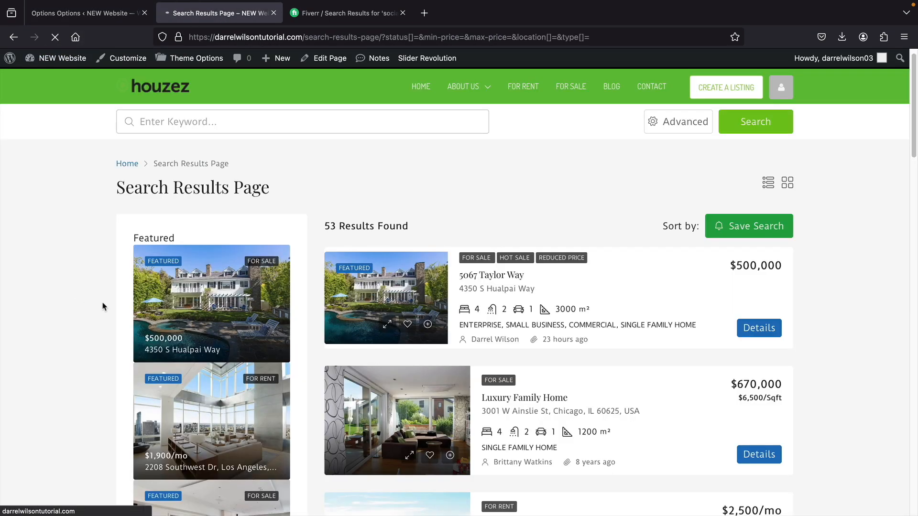
Open the Property Detail settings with their general options.
{"action": "left_click", "coordinate": [77, 13]}
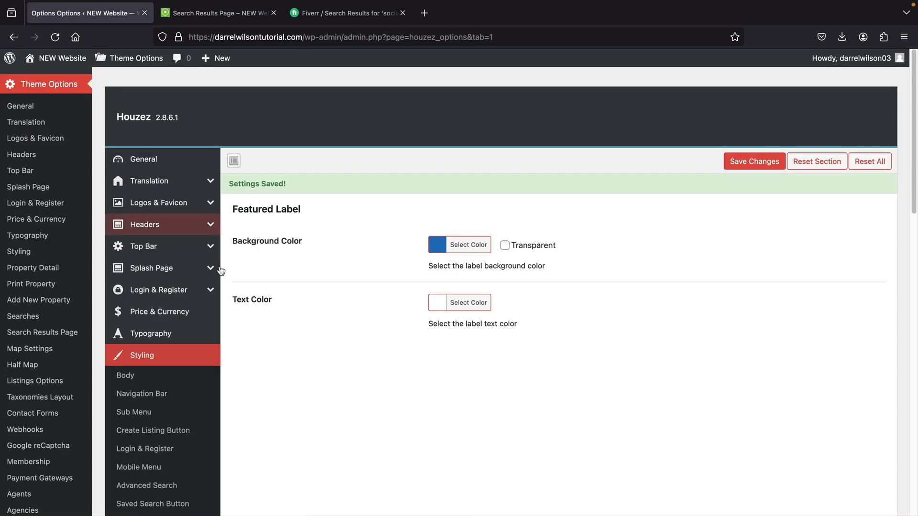
{"action": "scroll", "coordinate": [334, 313], "scroll_direction": "down", "scroll_amount": 2}
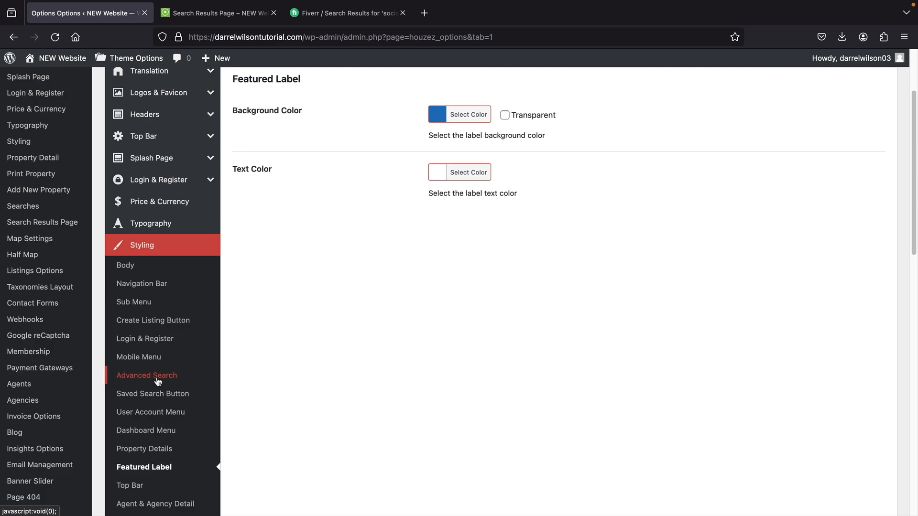
{"action": "scroll", "coordinate": [162, 382], "scroll_direction": "down", "scroll_amount": 2}
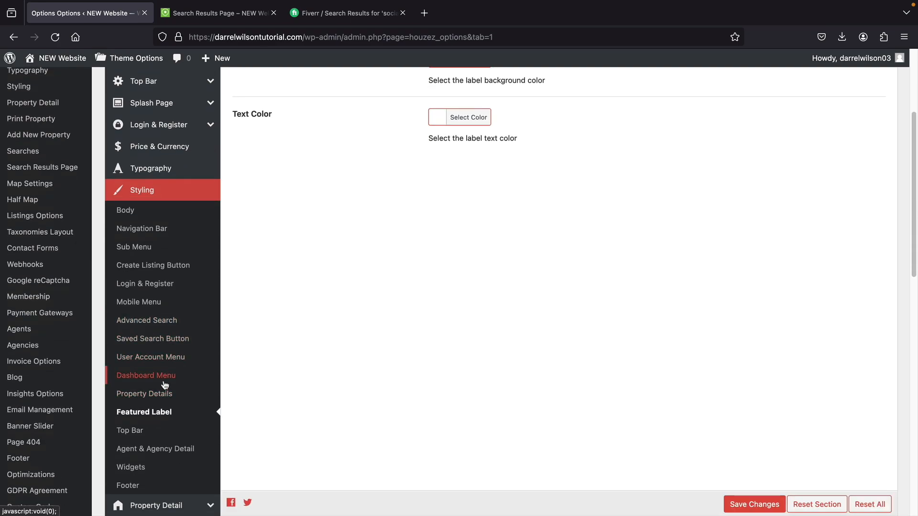
{"action": "scroll", "coordinate": [170, 358], "scroll_direction": "down", "scroll_amount": 1}
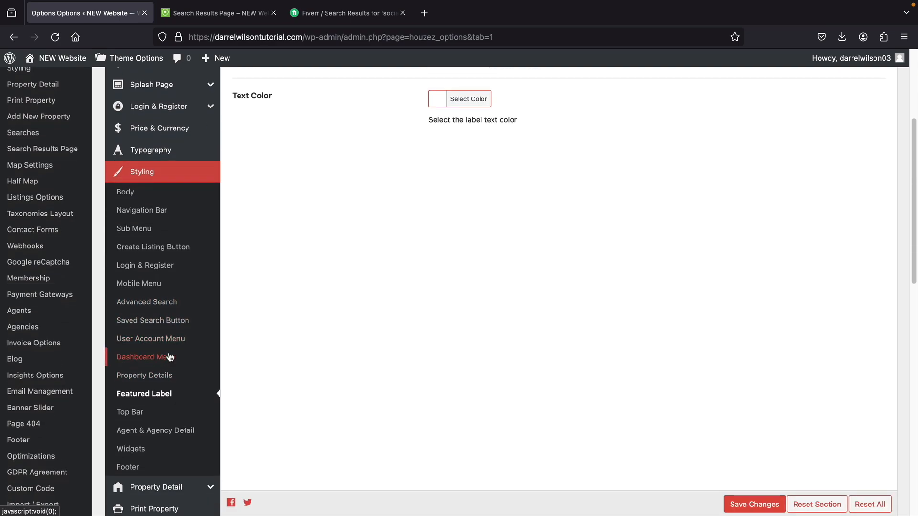
{"action": "left_click", "coordinate": [155, 176]}
{"action": "left_click", "coordinate": [156, 487]}
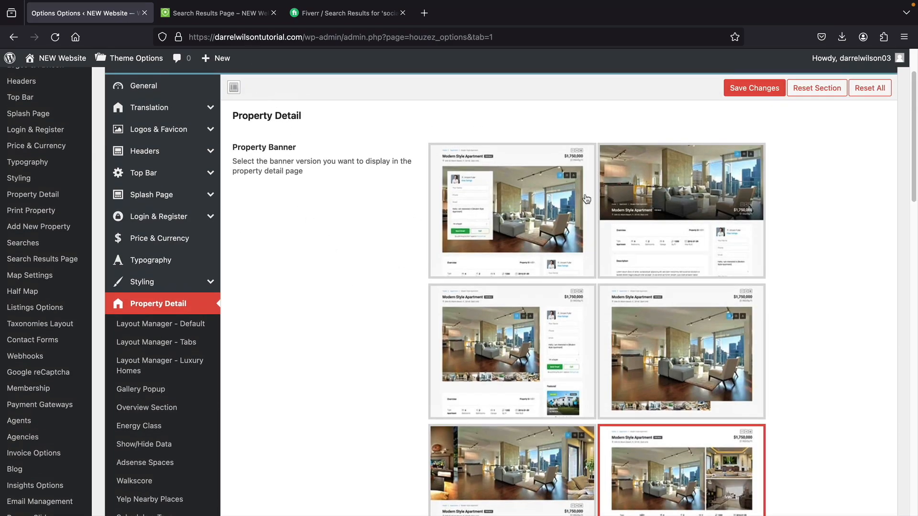
Open the Gorgeous Villa For Sale property page from the search results.
{"action": "left_click", "coordinate": [248, 14]}
{"action": "scroll", "coordinate": [403, 328], "scroll_direction": "up", "scroll_amount": 4}
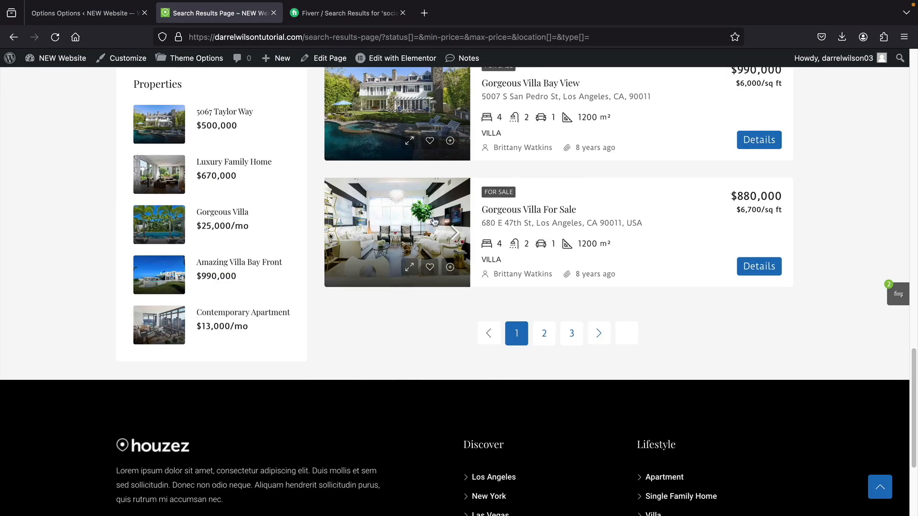
{"action": "left_click", "coordinate": [431, 213]}
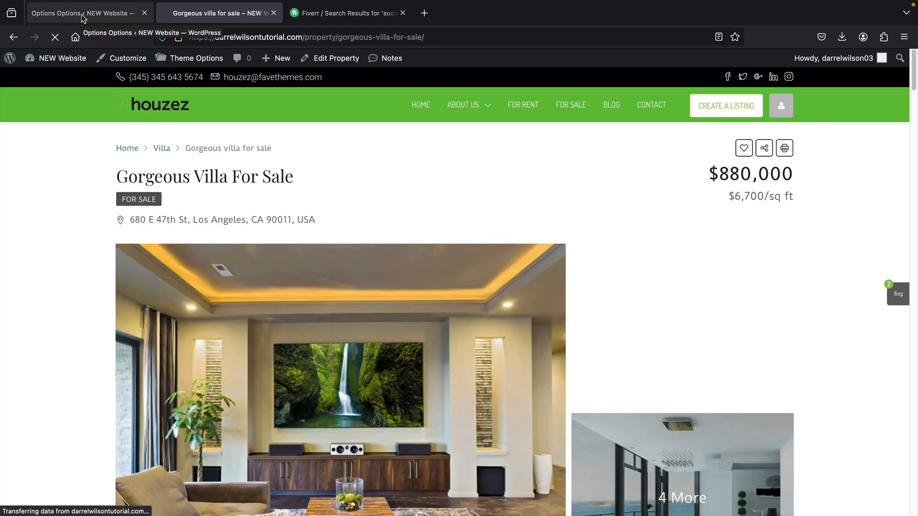
{"action": "scroll", "coordinate": [45, 266], "scroll_direction": "down", "scroll_amount": 2}
{"action": "scroll", "coordinate": [46, 268], "scroll_direction": "down", "scroll_amount": 1}
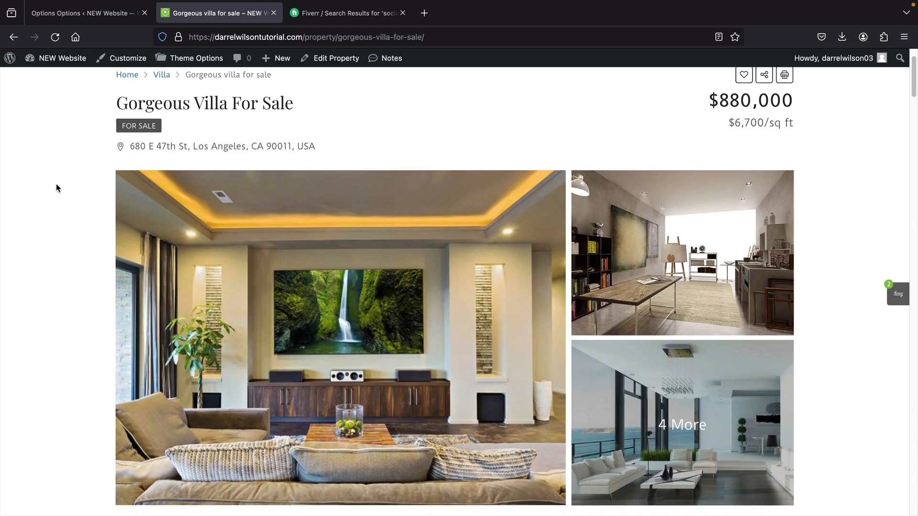
Select the first property banner version, save, and reload the villa page to view it.
{"action": "left_click", "coordinate": [88, 13]}
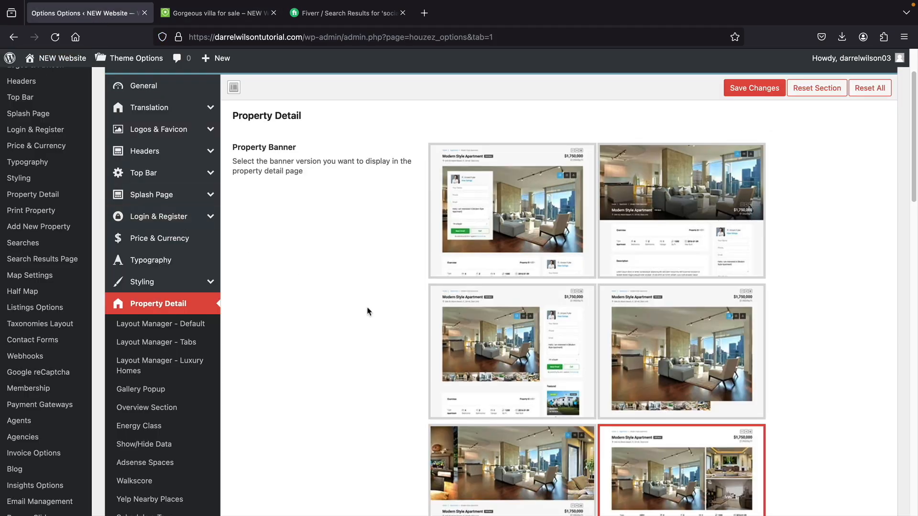
{"action": "left_click", "coordinate": [480, 218]}
{"action": "left_click", "coordinate": [755, 88]}
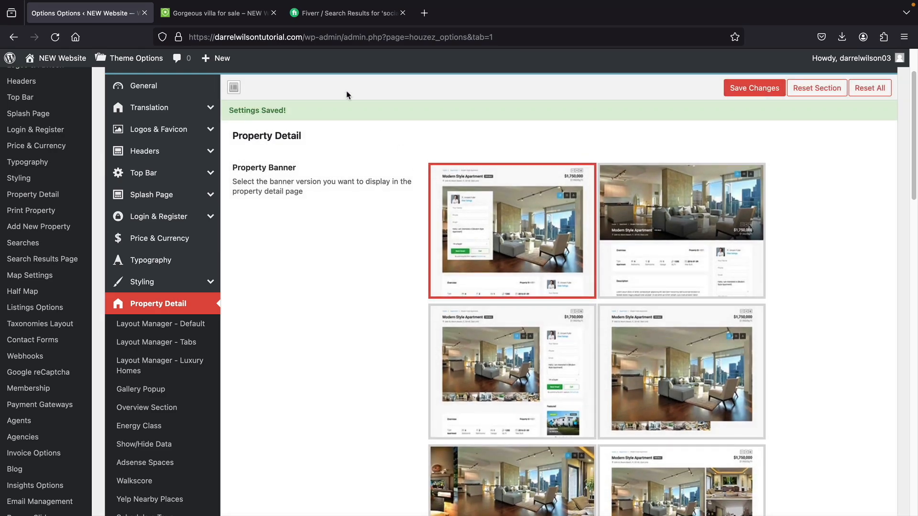
{"action": "left_click", "coordinate": [217, 13]}
{"action": "left_click", "coordinate": [56, 38]}
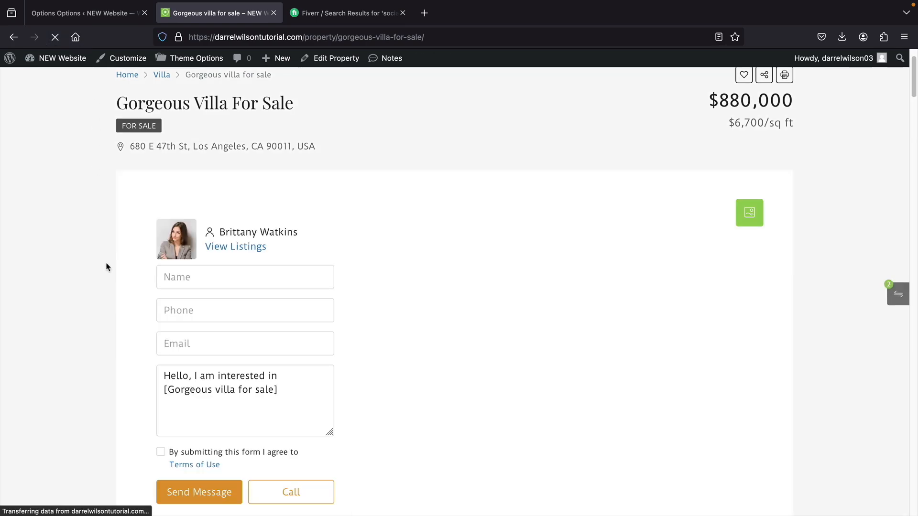
{"action": "scroll", "coordinate": [142, 312], "scroll_direction": "down", "scroll_amount": 1}
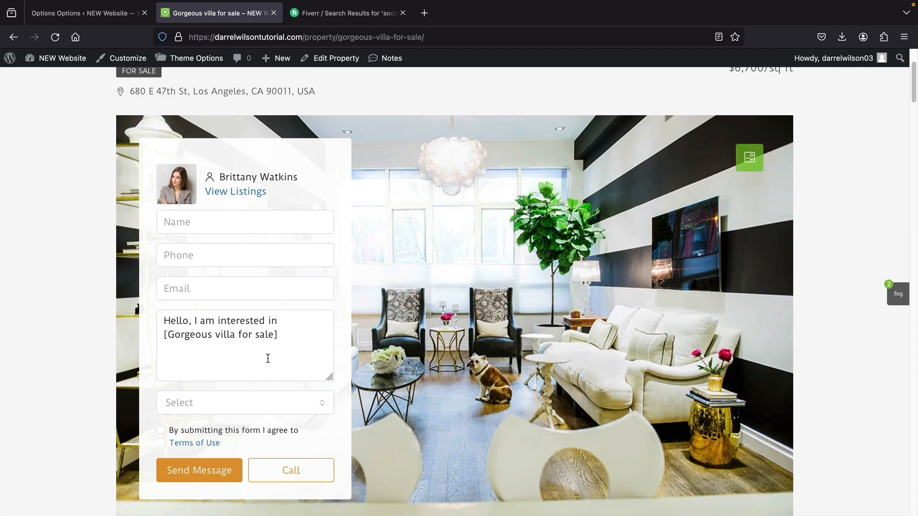
Switch the banner to the full-width version, save, and view it on the reloaded villa page.
{"action": "left_click", "coordinate": [86, 14]}
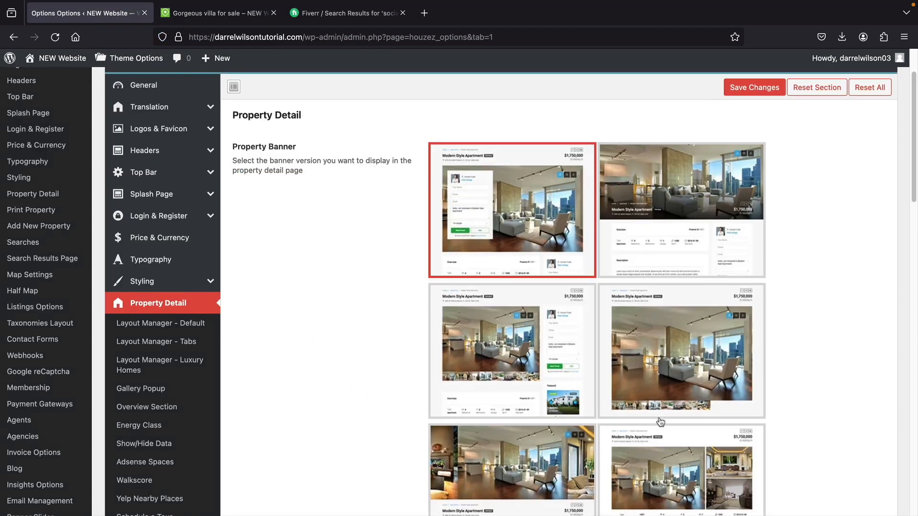
{"action": "scroll", "coordinate": [622, 363], "scroll_direction": "down", "scroll_amount": 3}
{"action": "scroll", "coordinate": [553, 344], "scroll_direction": "up", "scroll_amount": 2}
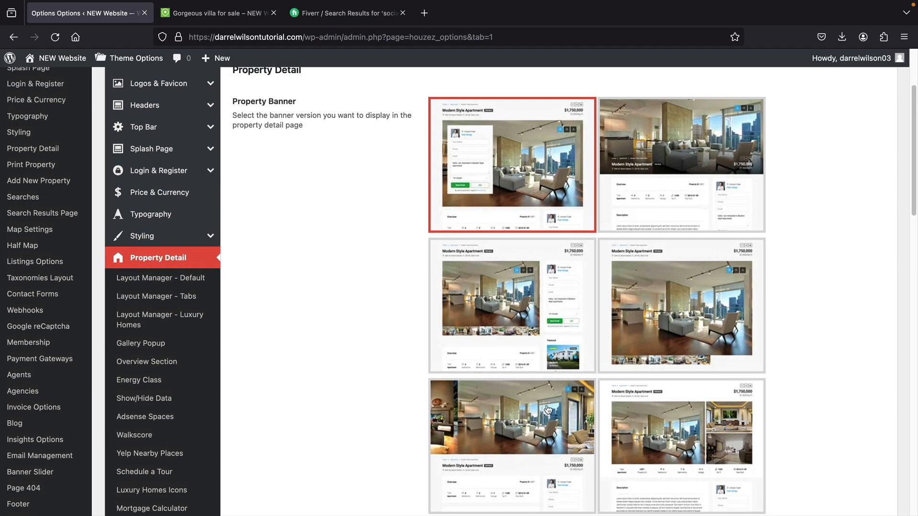
{"action": "left_click", "coordinate": [670, 158]}
{"action": "left_click", "coordinate": [748, 145]}
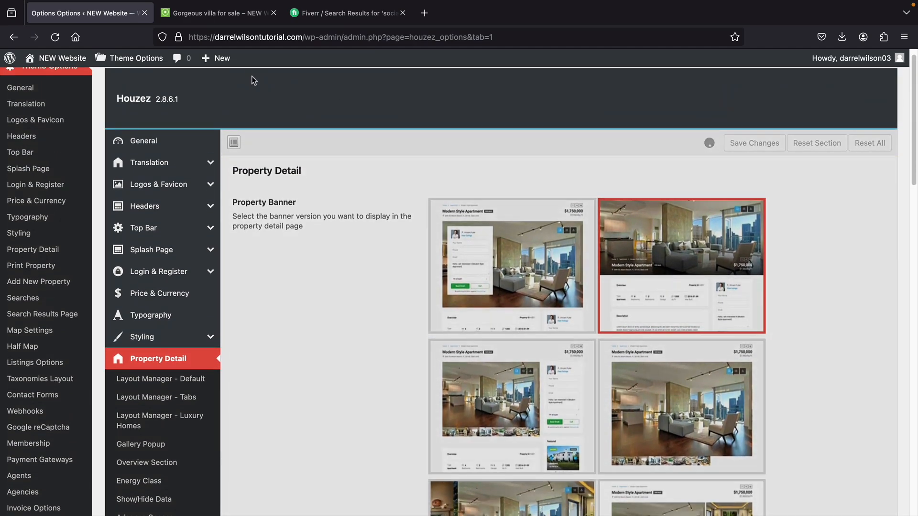
{"action": "left_click", "coordinate": [228, 13]}
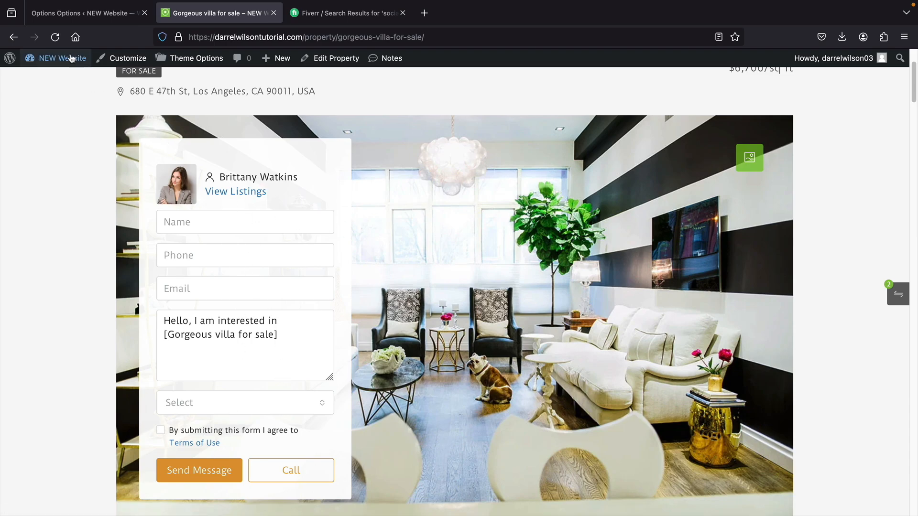
{"action": "left_click", "coordinate": [55, 38]}
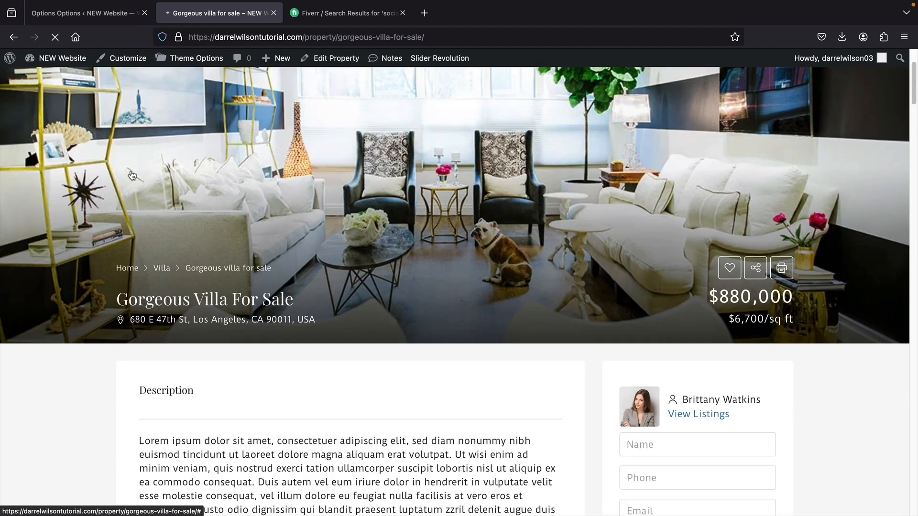
{"action": "scroll", "coordinate": [279, 266], "scroll_direction": "up", "scroll_amount": 2}
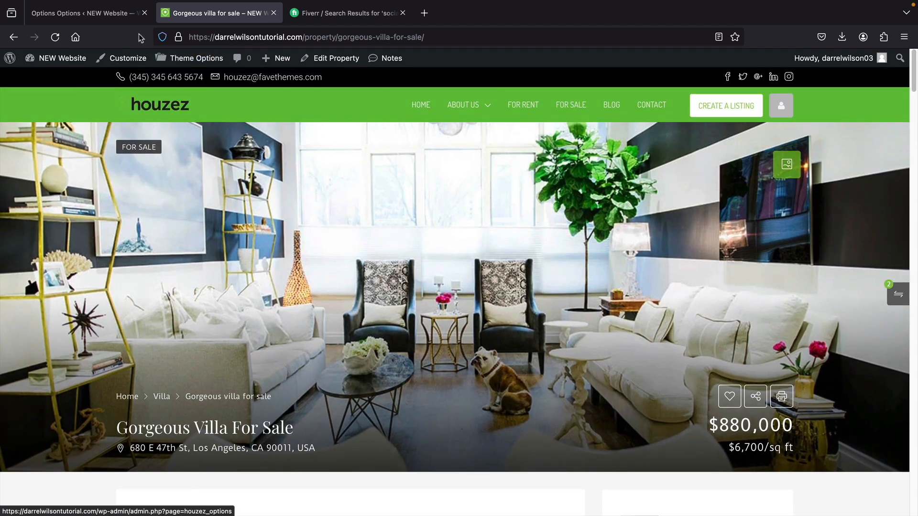
{"action": "left_click", "coordinate": [86, 15]}
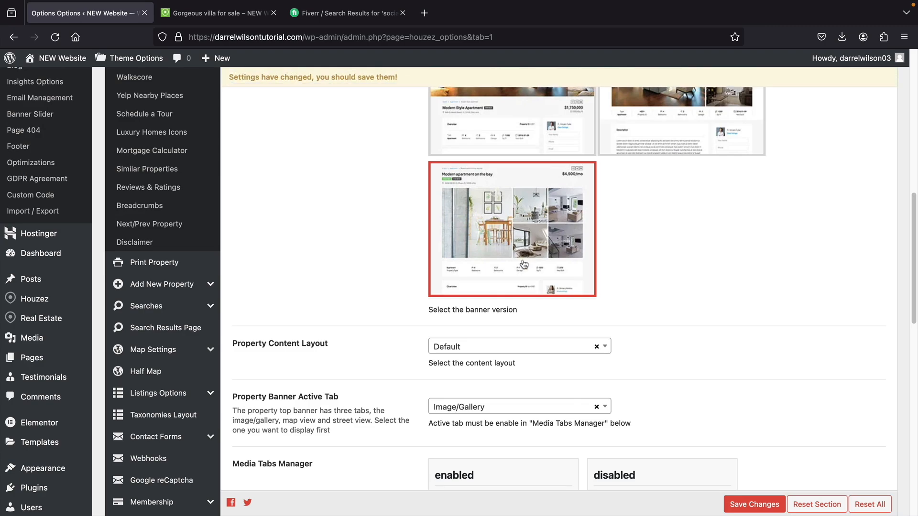
Set the property content layout to Tabs.
{"action": "scroll", "coordinate": [344, 306], "scroll_direction": "down", "scroll_amount": 3}
{"action": "left_click_drag", "start_coordinate": [233, 251], "coordinate": [328, 251]}
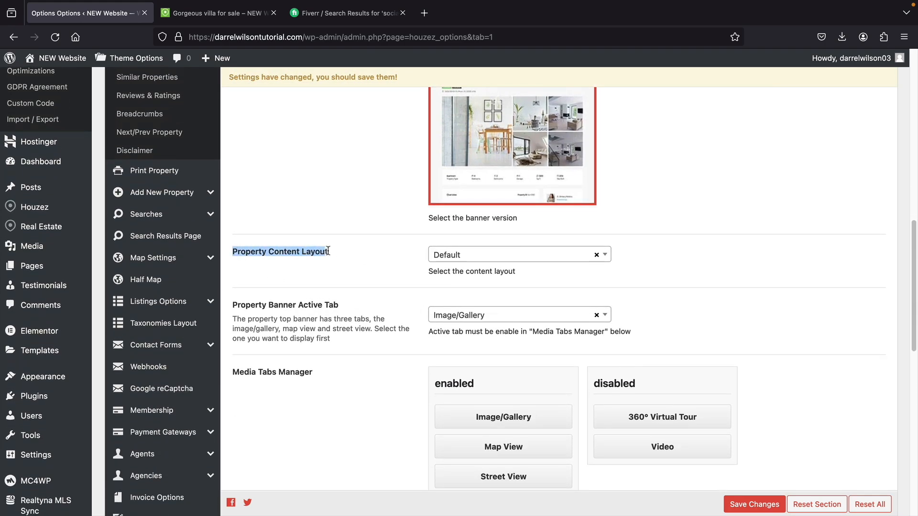
{"action": "left_click", "coordinate": [471, 256]}
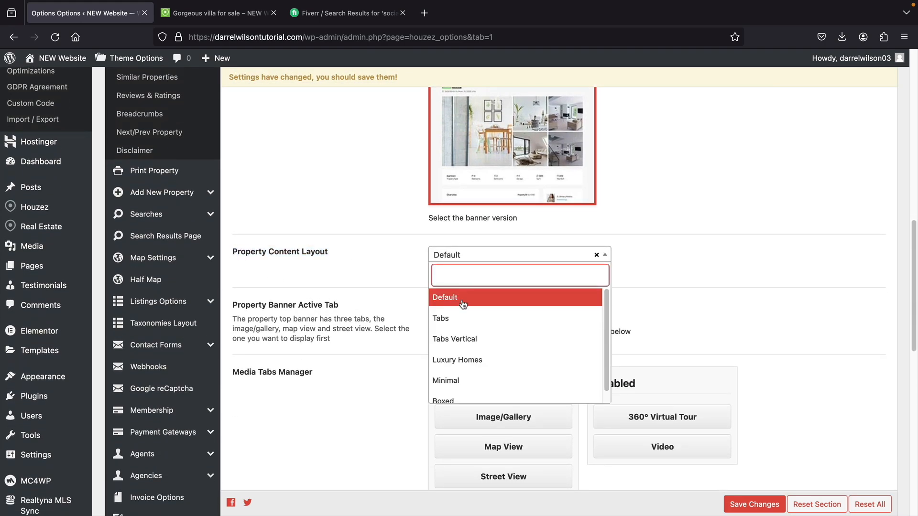
{"action": "scroll", "coordinate": [476, 373], "scroll_direction": "down", "scroll_amount": 1}
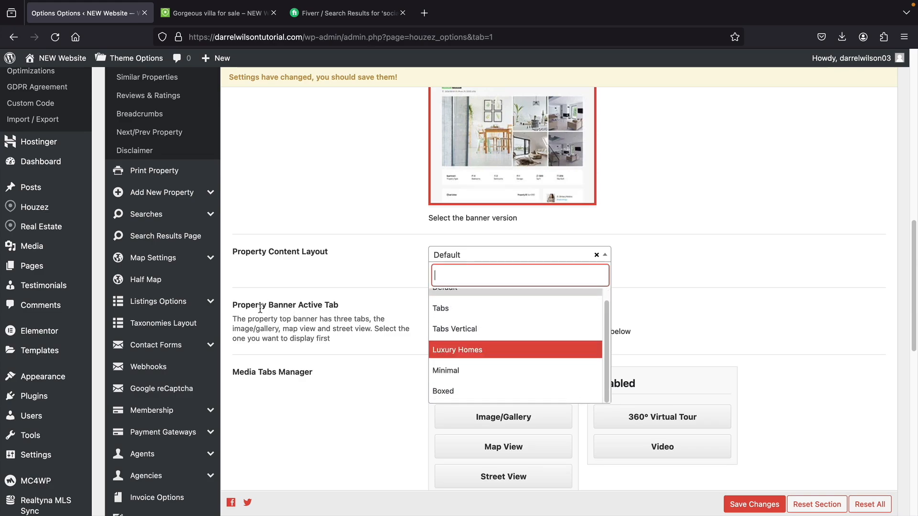
{"action": "left_click", "coordinate": [449, 308]}
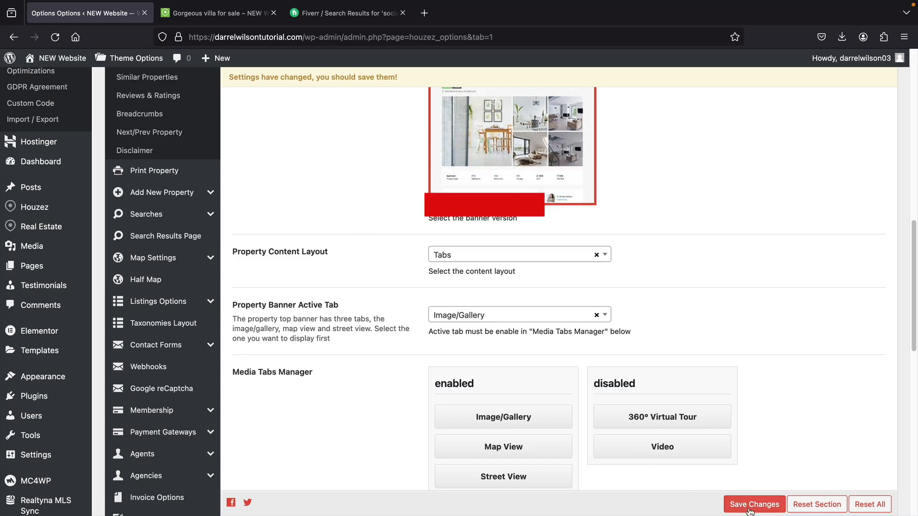
Browse the villa listing's Address, Details, Features, Floor Plans and Description tabs.
{"action": "left_click", "coordinate": [233, 14]}
{"action": "scroll", "coordinate": [542, 161], "scroll_direction": "down", "scroll_amount": 3}
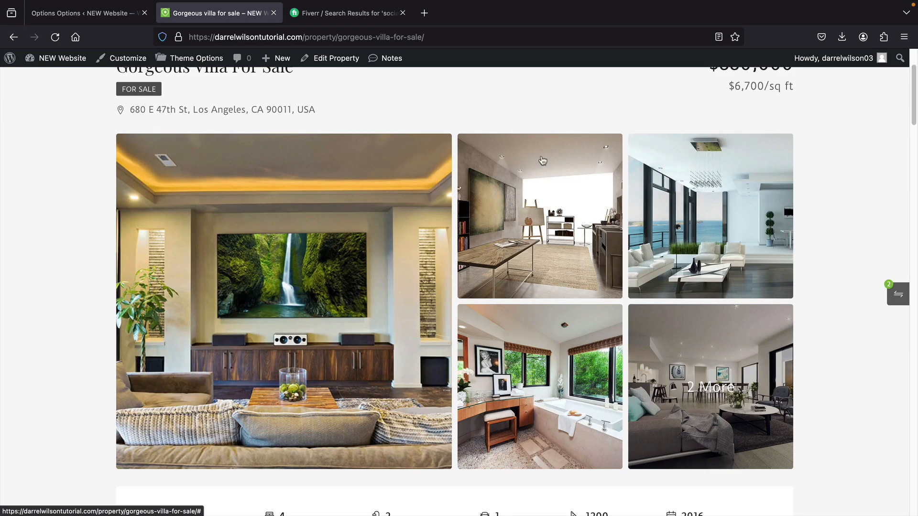
{"action": "scroll", "coordinate": [338, 341], "scroll_direction": "down", "scroll_amount": 8}
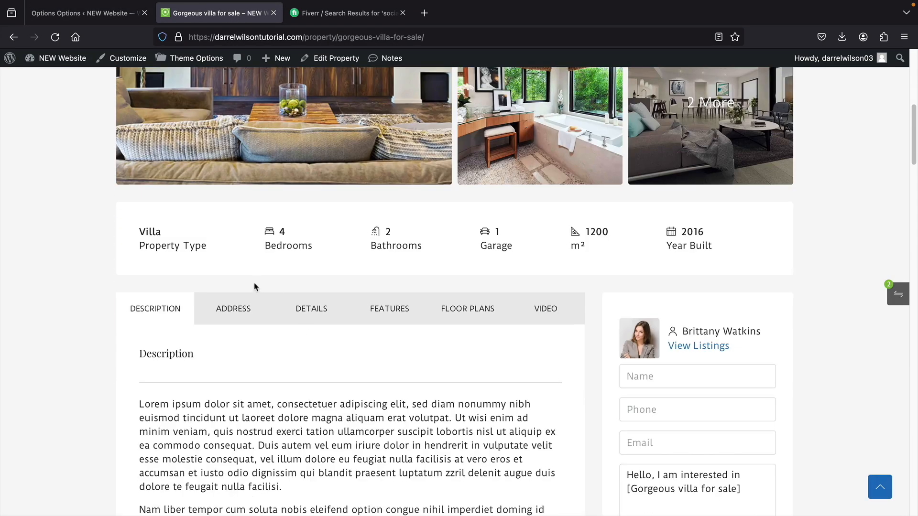
{"action": "left_click", "coordinate": [231, 308]}
{"action": "left_click", "coordinate": [306, 309]}
{"action": "left_click", "coordinate": [363, 309]}
{"action": "left_click", "coordinate": [460, 310]}
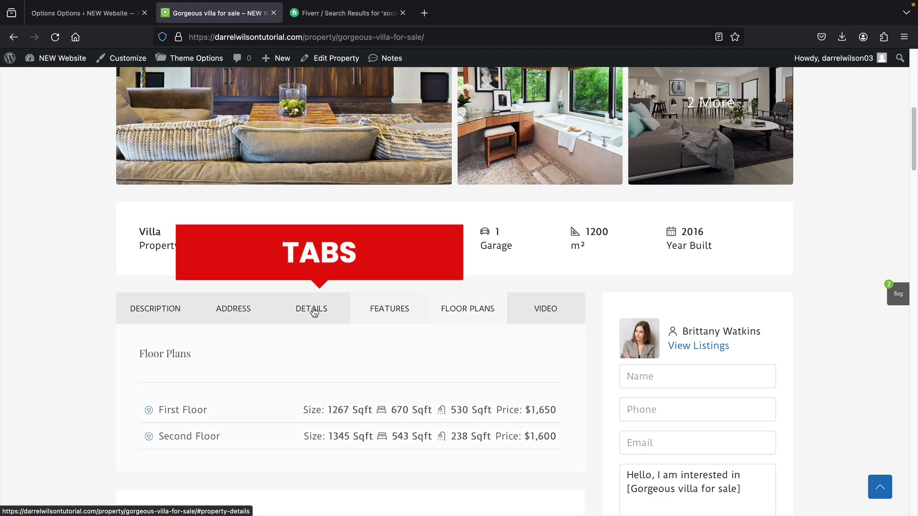
{"action": "left_click", "coordinate": [312, 310]}
{"action": "left_click", "coordinate": [163, 309]}
Change the property content layout to Tabs Vertical and save.
{"action": "left_click", "coordinate": [100, 19]}
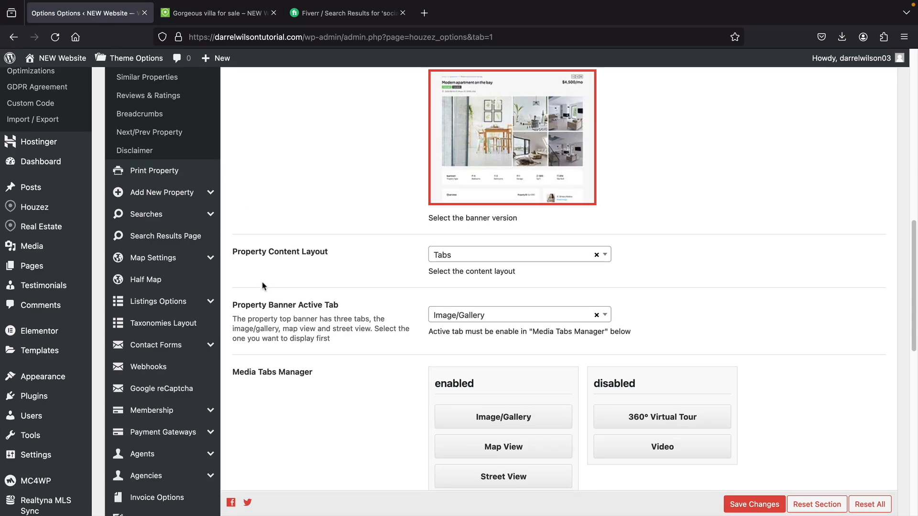
{"action": "left_click_drag", "start_coordinate": [241, 256], "coordinate": [338, 254]}
{"action": "left_click", "coordinate": [484, 258]}
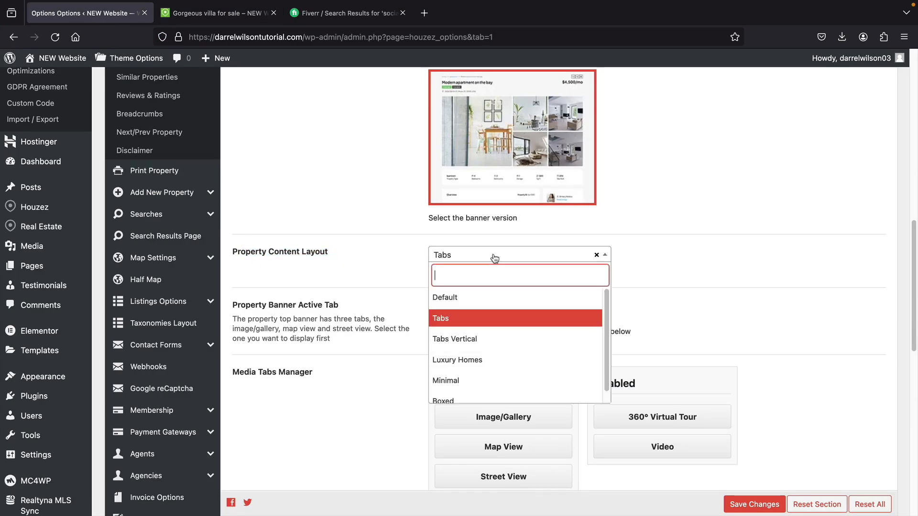
{"action": "left_click", "coordinate": [486, 345]}
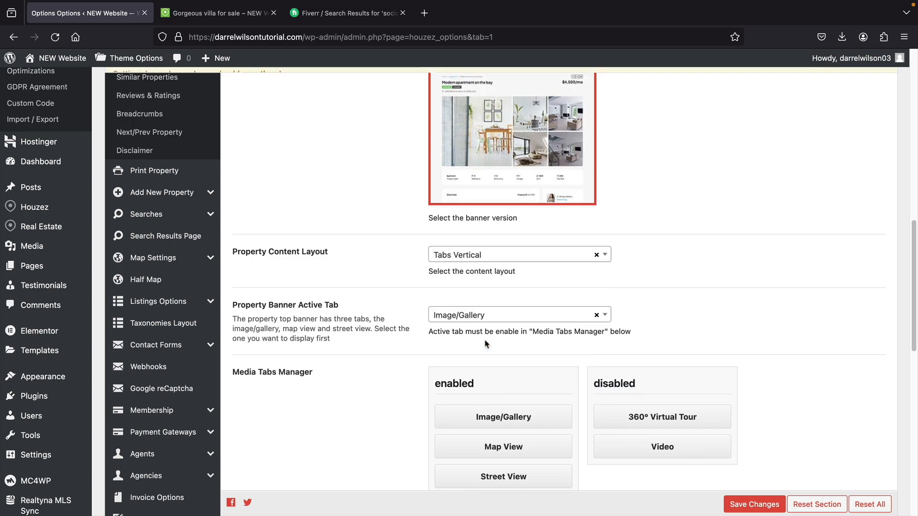
{"action": "left_click", "coordinate": [753, 505]}
Reload the villa listing and check its vertical Address, Details and Description tabs.
{"action": "left_click", "coordinate": [214, 18]}
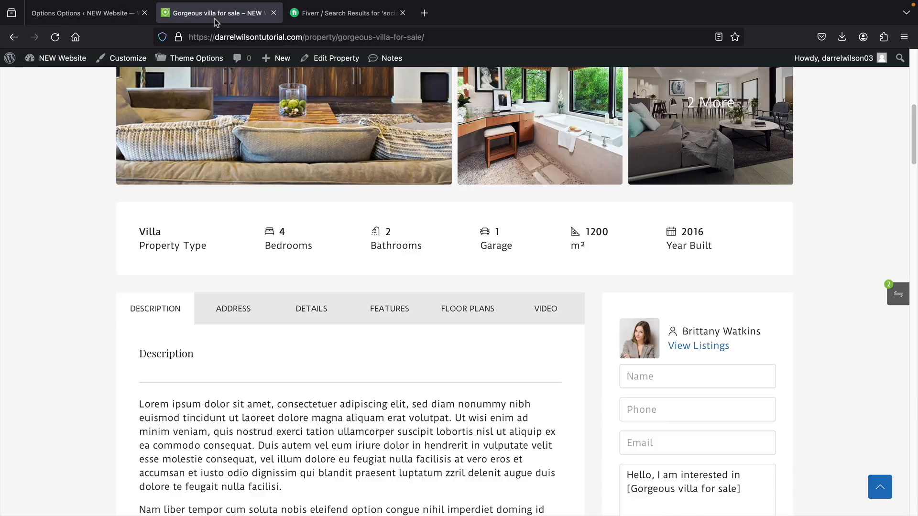
{"action": "left_click", "coordinate": [59, 41]}
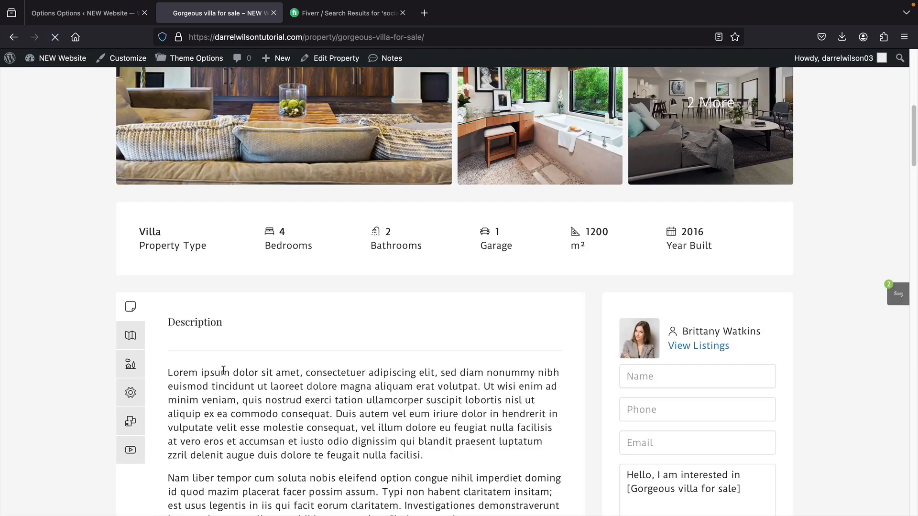
{"action": "left_click", "coordinate": [130, 335]}
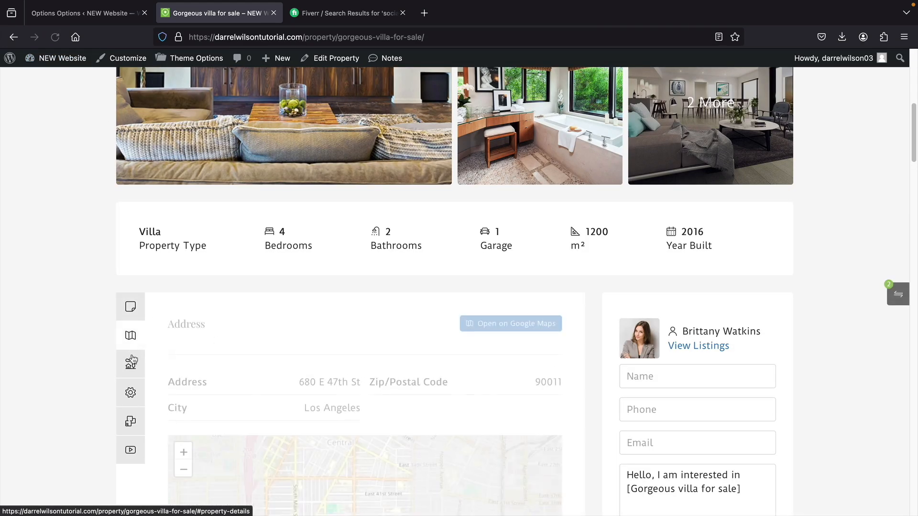
{"action": "left_click", "coordinate": [131, 364]}
{"action": "left_click", "coordinate": [130, 336]}
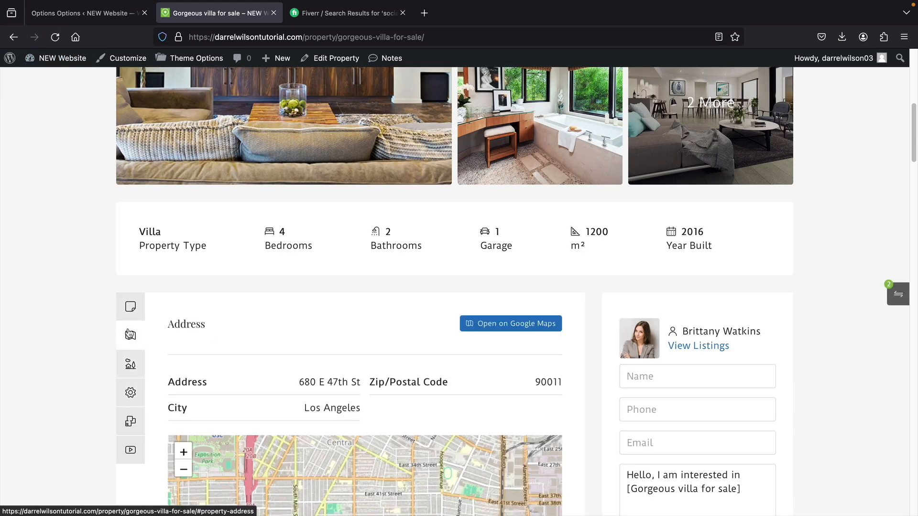
{"action": "left_click", "coordinate": [129, 306]}
{"action": "scroll", "coordinate": [109, 259], "scroll_direction": "down", "scroll_amount": 1}
{"action": "left_click", "coordinate": [85, 18]}
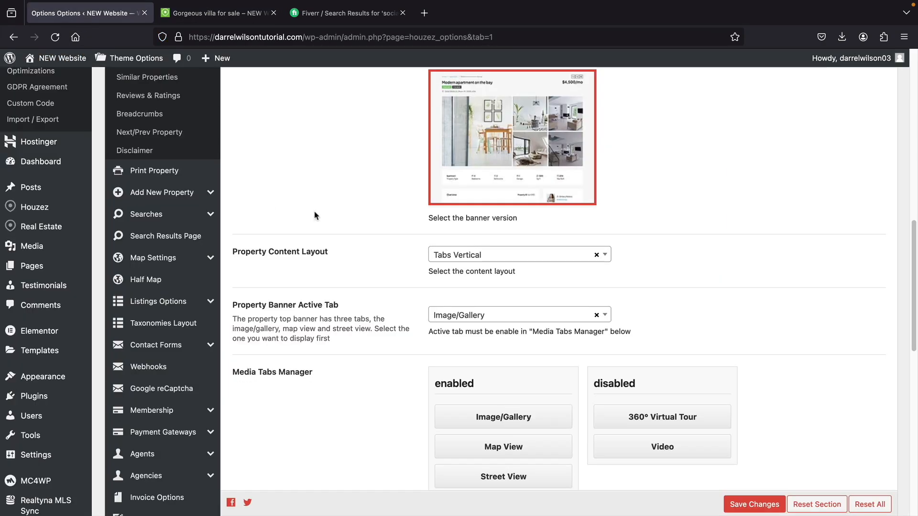
Set the property content layout to Tabs and look over the Media Tabs Manager setting.
{"action": "left_click", "coordinate": [478, 255]}
{"action": "left_click", "coordinate": [440, 318]}
{"action": "scroll", "coordinate": [285, 389], "scroll_direction": "down", "scroll_amount": 3}
{"action": "left_click_drag", "start_coordinate": [325, 245], "coordinate": [242, 243]}
{"action": "left_click", "coordinate": [323, 310]}
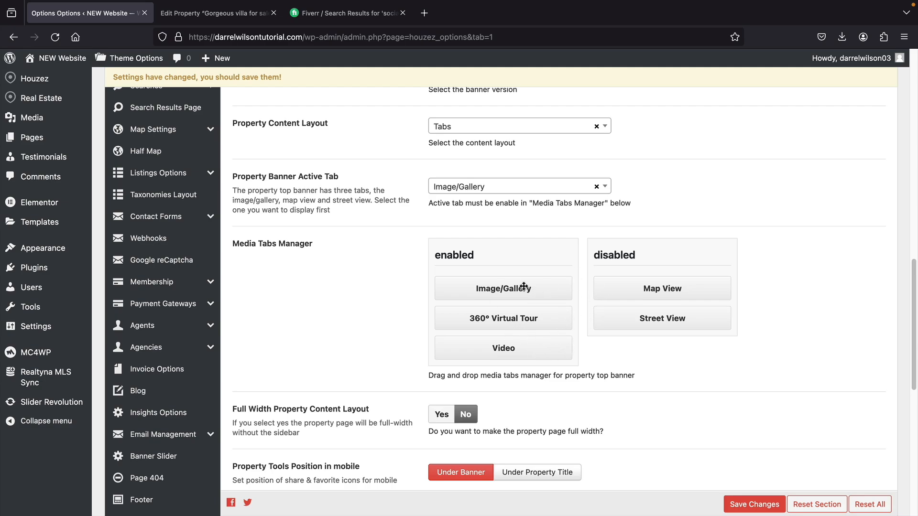
{"action": "left_click_drag", "start_coordinate": [313, 252], "coordinate": [232, 243]}
{"action": "left_click", "coordinate": [239, 246]}
Keep the Details section of the Full Width content layout at 2 Columns.
{"action": "scroll", "coordinate": [424, 315], "scroll_direction": "down", "scroll_amount": 5}
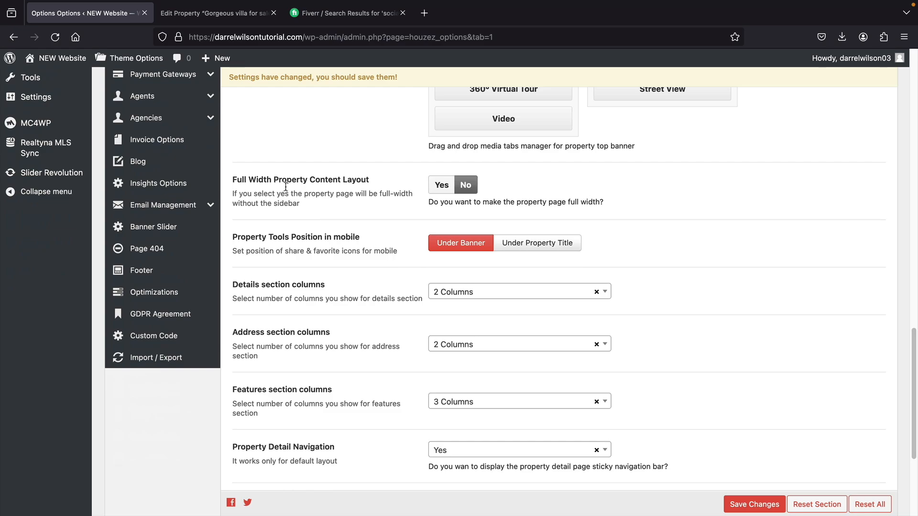
{"action": "left_click_drag", "start_coordinate": [259, 180], "coordinate": [368, 183]}
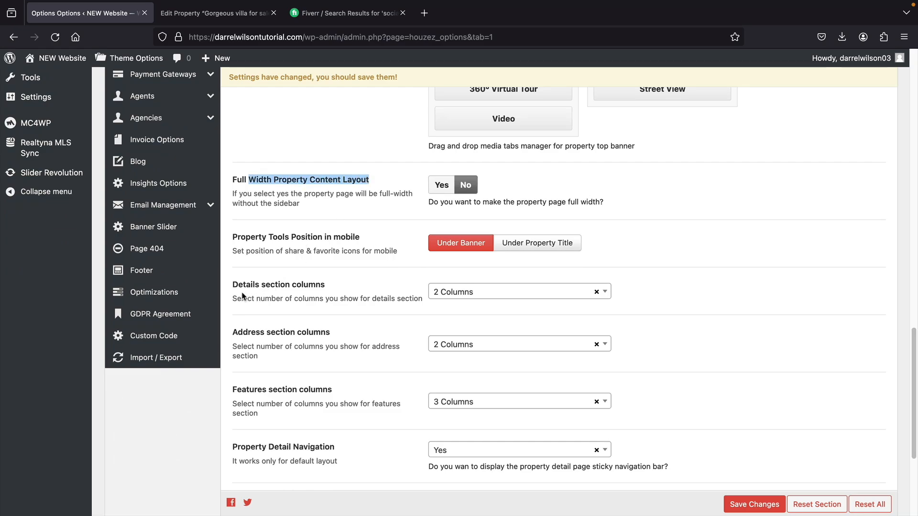
{"action": "left_click_drag", "start_coordinate": [233, 290], "coordinate": [317, 289]}
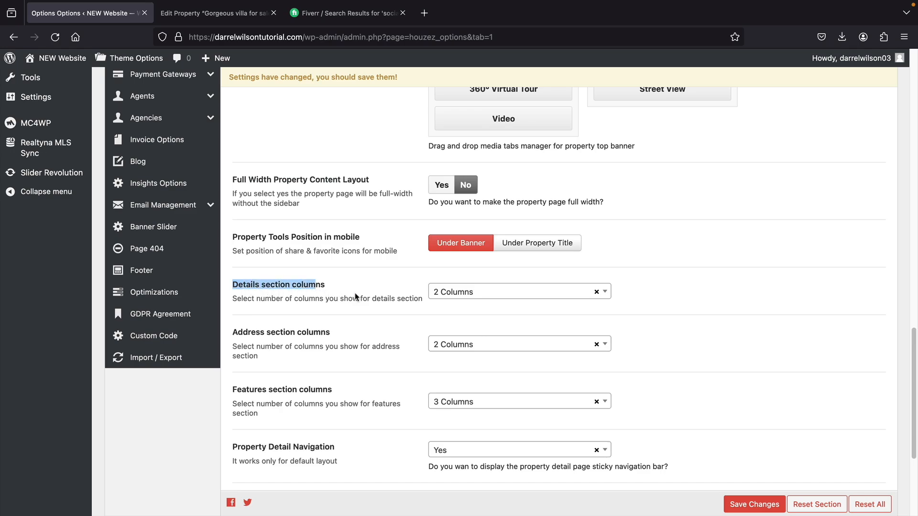
{"action": "left_click", "coordinate": [483, 302]}
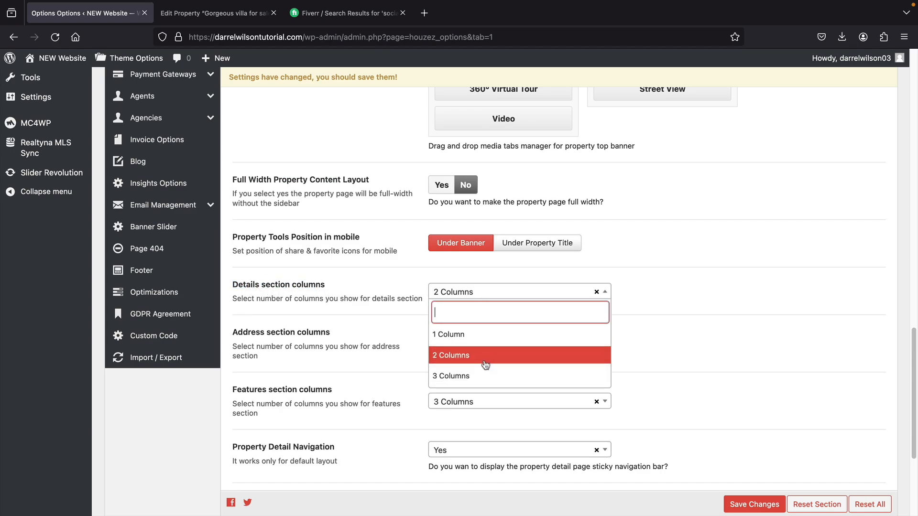
{"action": "left_click", "coordinate": [400, 349]}
Look into the Layout Manager - Default settings, then return to the main Property Detail options.
{"action": "scroll", "coordinate": [400, 349], "scroll_direction": "down", "scroll_amount": 4}
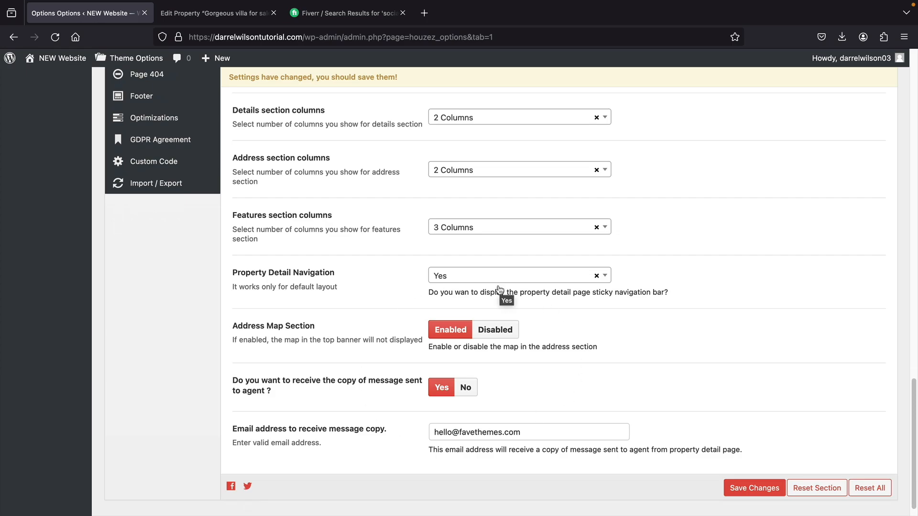
{"action": "scroll", "coordinate": [415, 322], "scroll_direction": "up", "scroll_amount": 4}
{"action": "scroll", "coordinate": [392, 351], "scroll_direction": "up", "scroll_amount": 2}
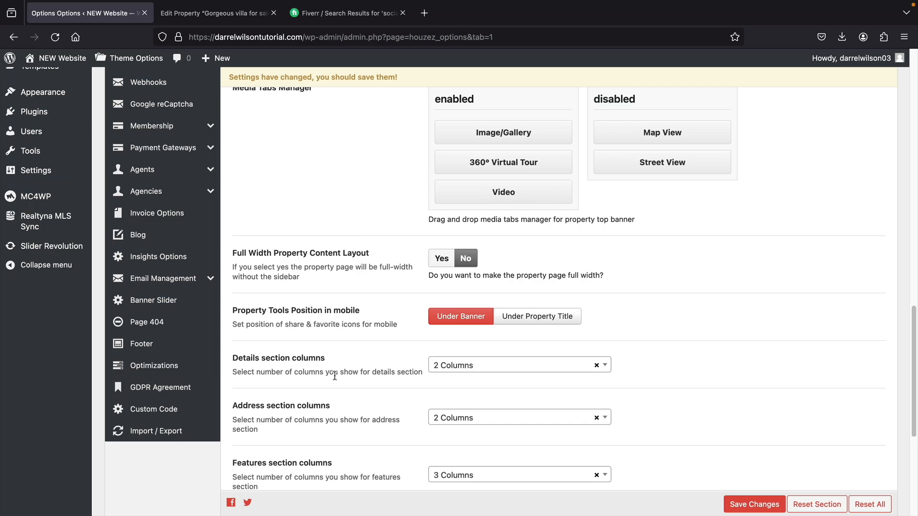
{"action": "scroll", "coordinate": [335, 376], "scroll_direction": "down", "scroll_amount": 1}
{"action": "scroll", "coordinate": [337, 379], "scroll_direction": "up", "scroll_amount": 10}
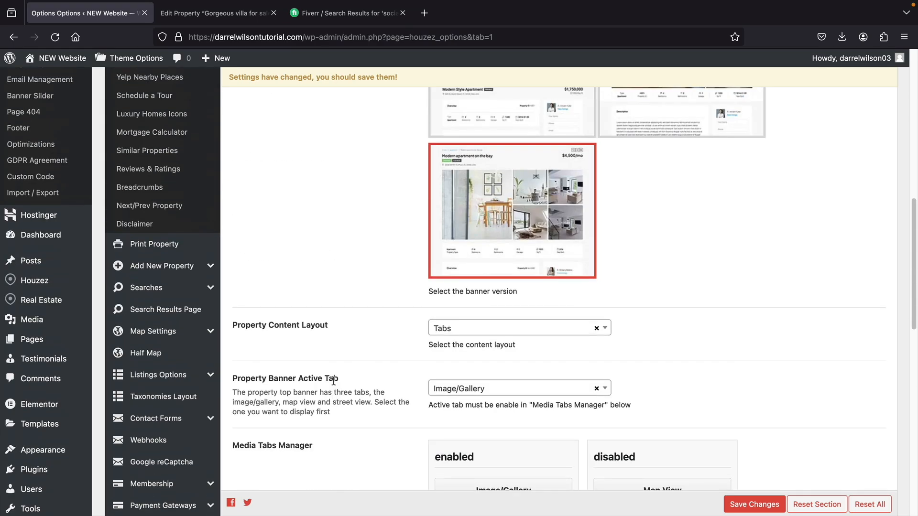
{"action": "scroll", "coordinate": [333, 381], "scroll_direction": "up", "scroll_amount": 2}
{"action": "scroll", "coordinate": [333, 385], "scroll_direction": "up", "scroll_amount": 5}
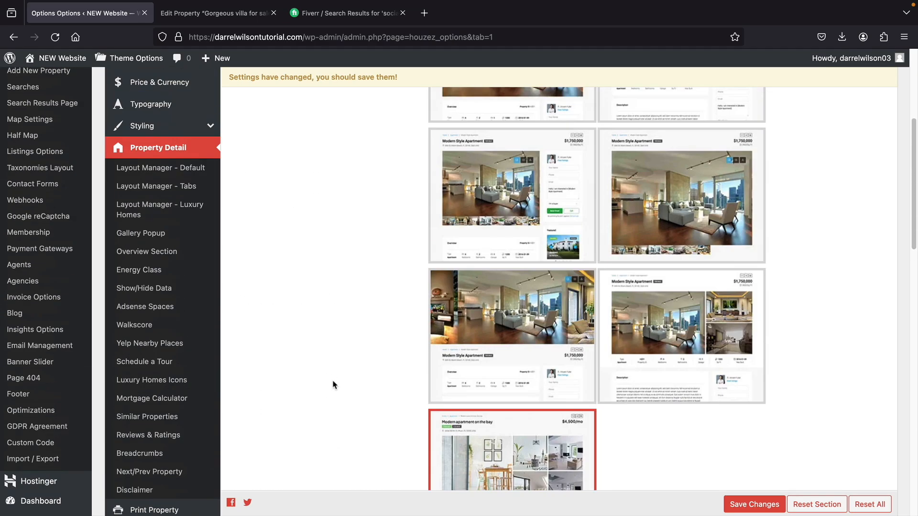
{"action": "left_click", "coordinate": [156, 335]}
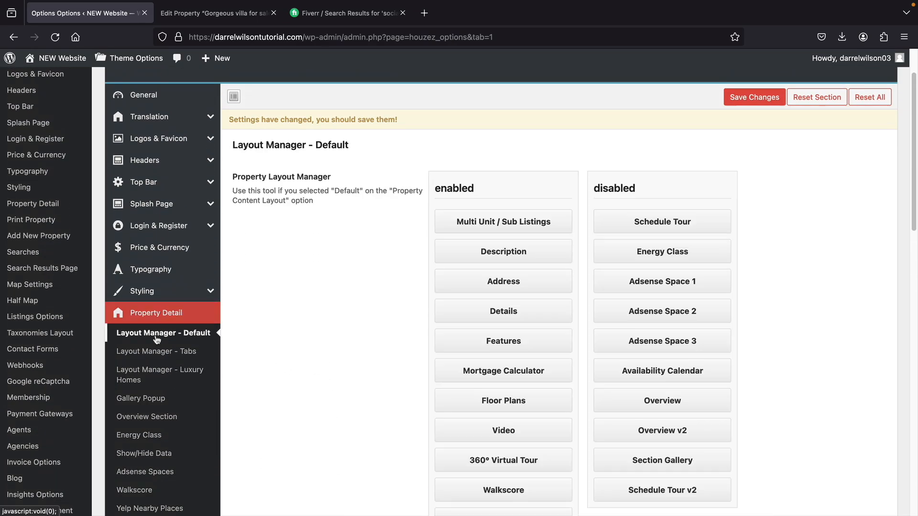
{"action": "left_click", "coordinate": [171, 315]}
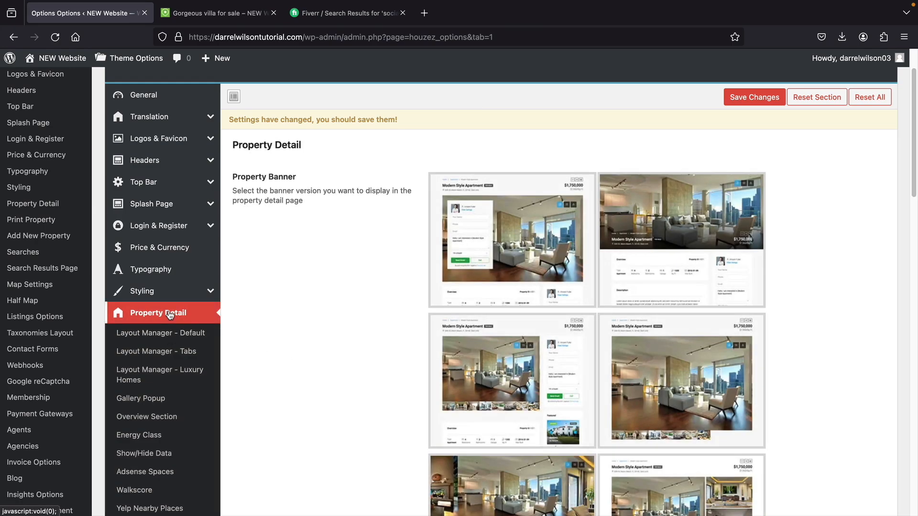
Switch the Property Content Layout dropdown from Tabs to Default.
{"action": "scroll", "coordinate": [304, 363], "scroll_direction": "down", "scroll_amount": 10}
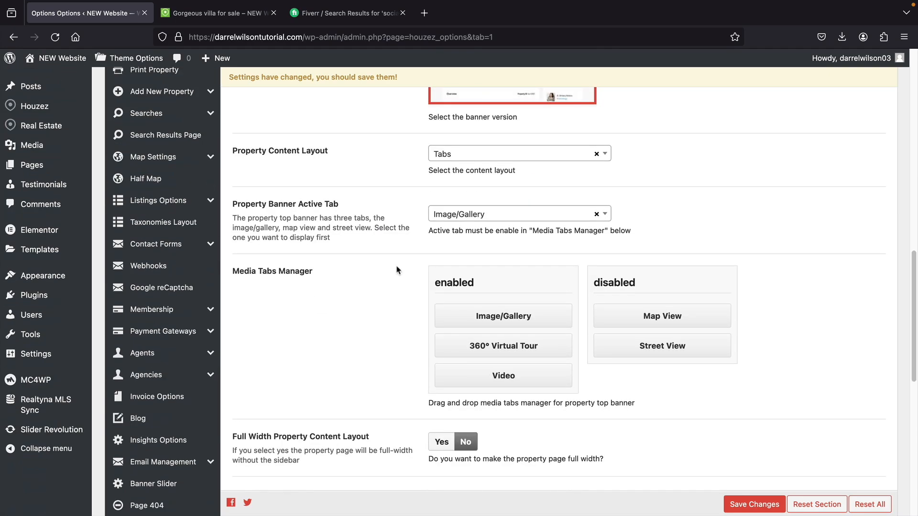
{"action": "scroll", "coordinate": [396, 270], "scroll_direction": "up", "scroll_amount": 2}
{"action": "left_click", "coordinate": [449, 210]}
{"action": "left_click", "coordinate": [456, 249]}
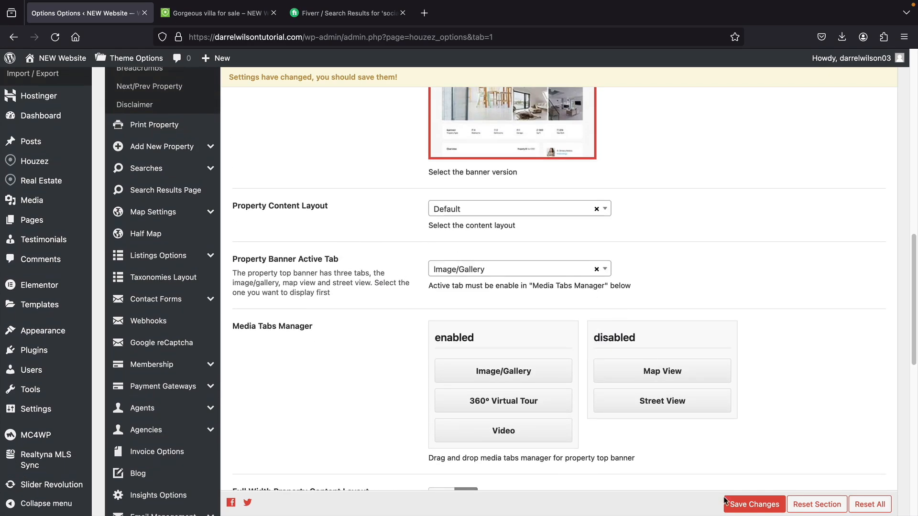
Save the Default layout, reload the villa listing, and open Layout Manager - Default.
{"action": "left_click", "coordinate": [727, 502]}
{"action": "left_click", "coordinate": [216, 13]}
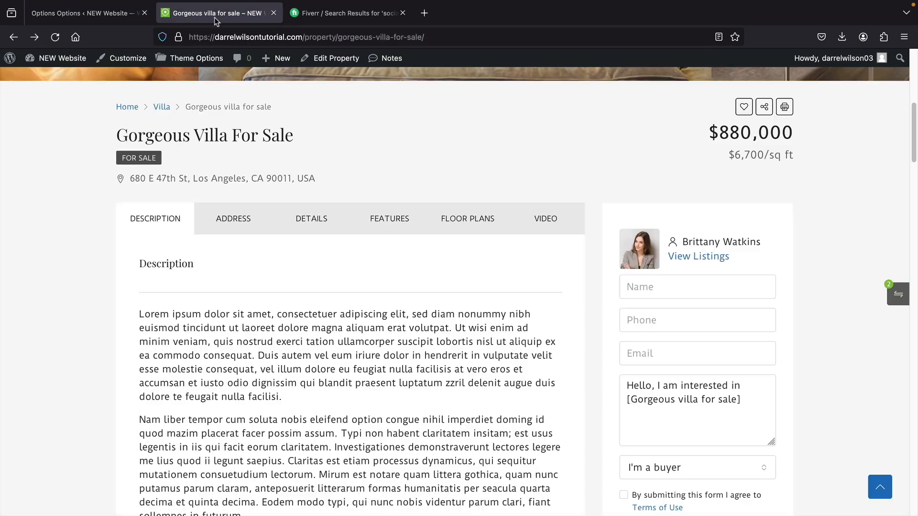
{"action": "left_click", "coordinate": [55, 37]}
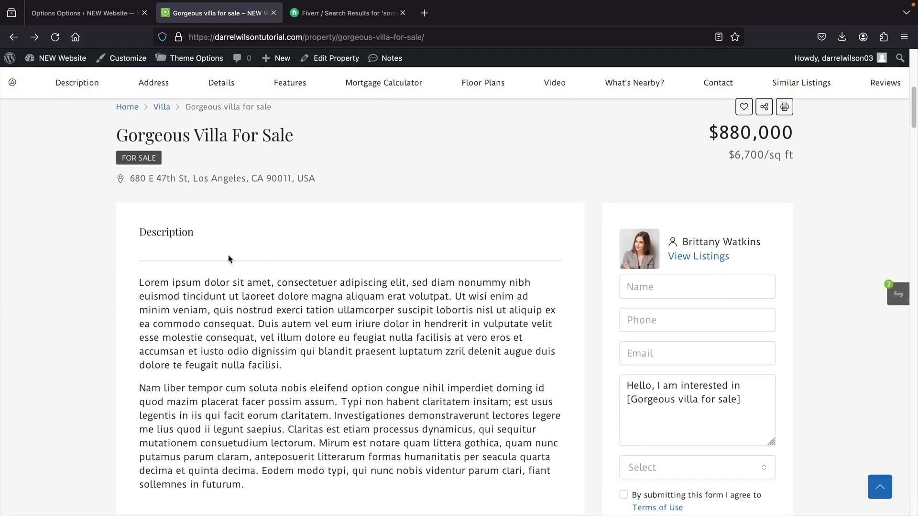
{"action": "scroll", "coordinate": [226, 260], "scroll_direction": "up", "scroll_amount": 1}
{"action": "left_click", "coordinate": [88, 14]}
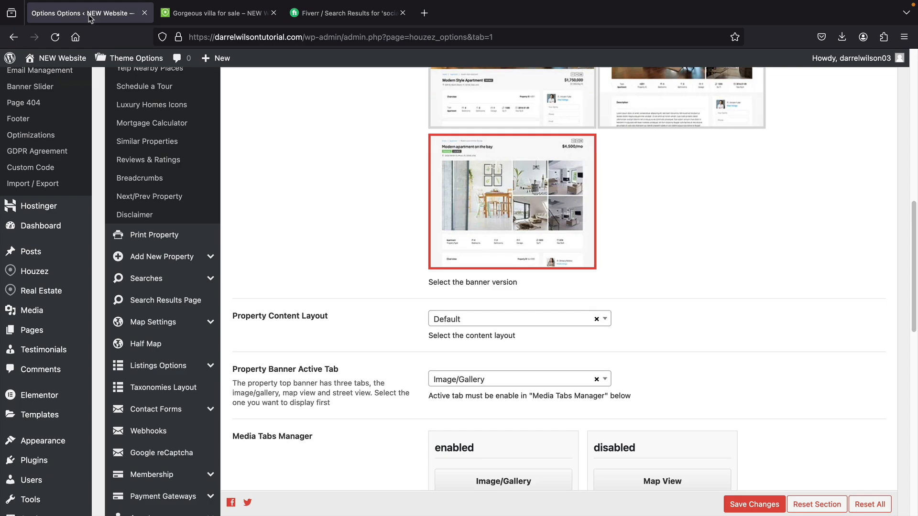
{"action": "scroll", "coordinate": [241, 231], "scroll_direction": "up", "scroll_amount": 6}
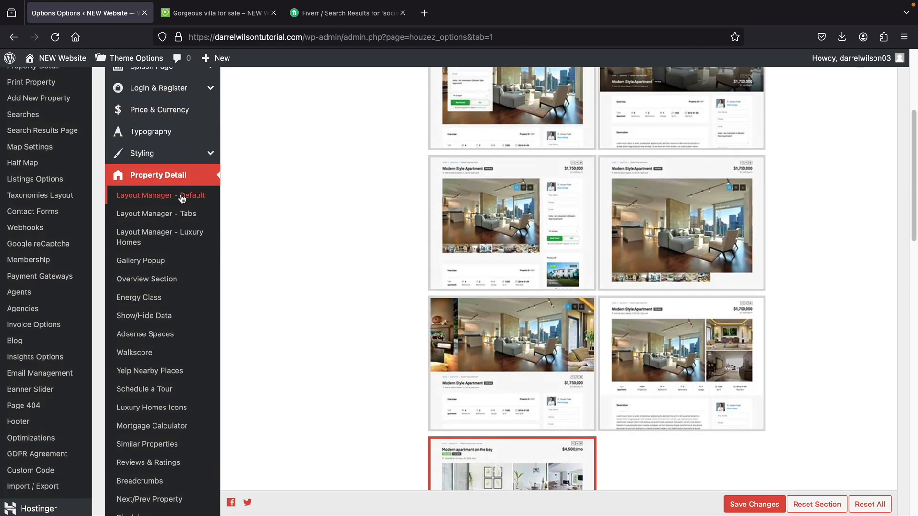
{"action": "left_click", "coordinate": [156, 203]}
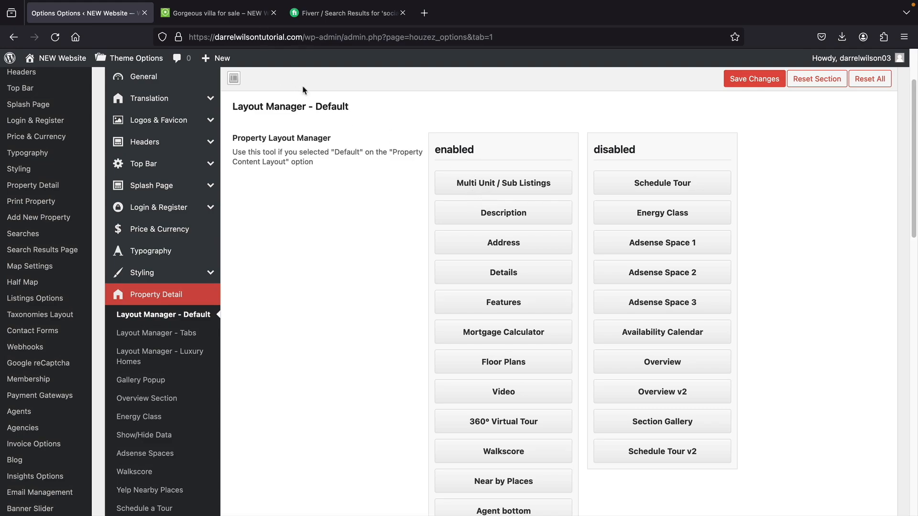
Review the Address and neighbouring sections on the villa listing.
{"action": "left_click", "coordinate": [245, 14]}
{"action": "scroll", "coordinate": [228, 204], "scroll_direction": "down", "scroll_amount": 5}
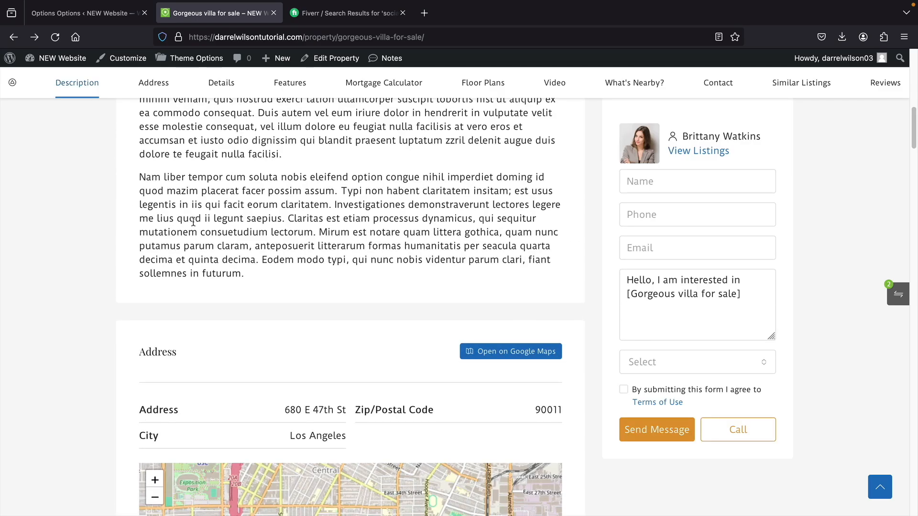
{"action": "double_click", "coordinate": [197, 347]}
{"action": "scroll", "coordinate": [197, 349], "scroll_direction": "down", "scroll_amount": 10}
{"action": "left_click_drag", "start_coordinate": [196, 300], "coordinate": [121, 299]}
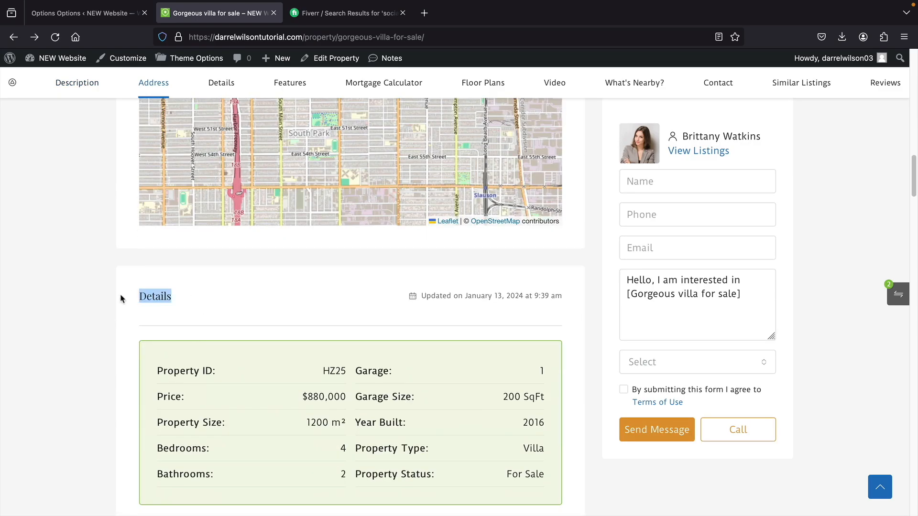
{"action": "scroll", "coordinate": [127, 294], "scroll_direction": "up", "scroll_amount": 10}
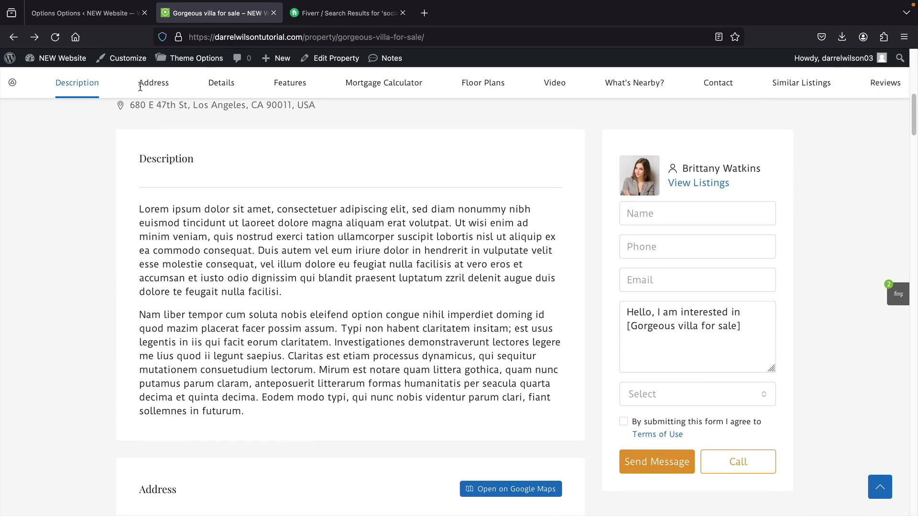
Drag Features above Description, save, and confirm the new order on the reloaded listing.
{"action": "left_click", "coordinate": [110, 14]}
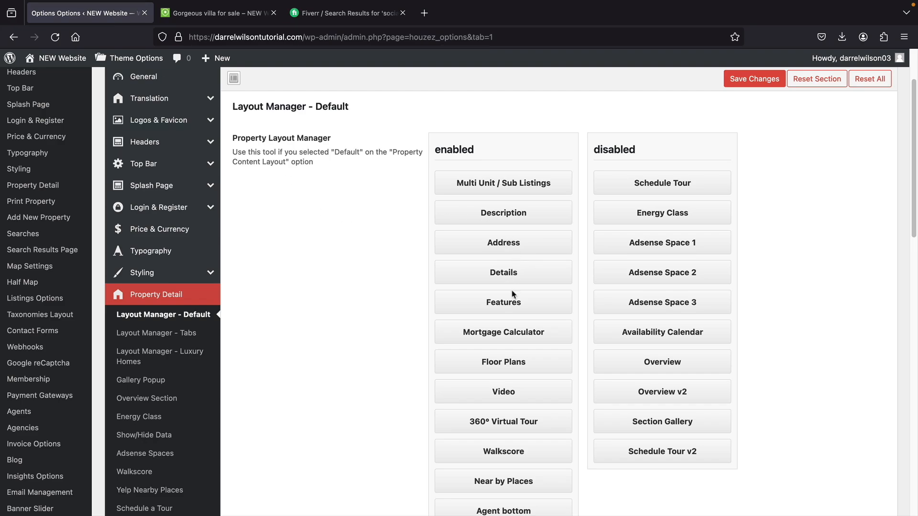
{"action": "left_click_drag", "start_coordinate": [510, 301], "coordinate": [507, 212]}
{"action": "left_click", "coordinate": [753, 79]}
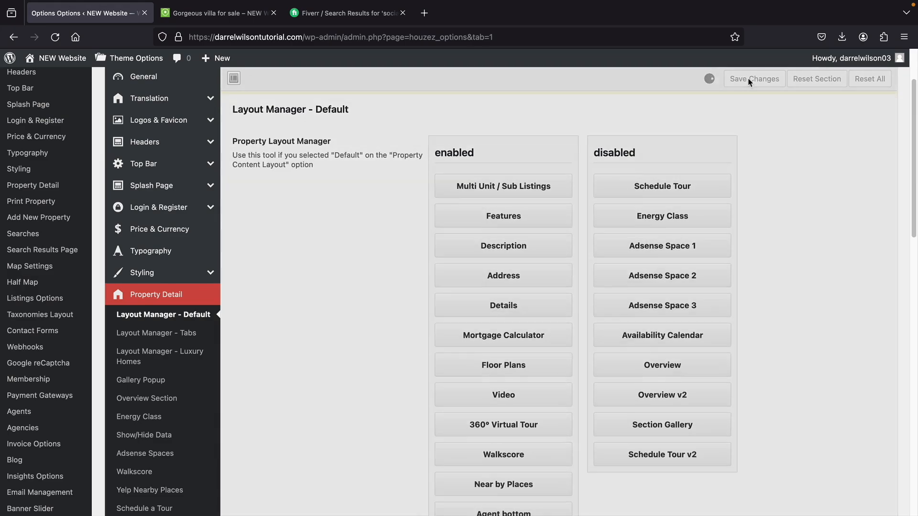
{"action": "left_click", "coordinate": [230, 18]}
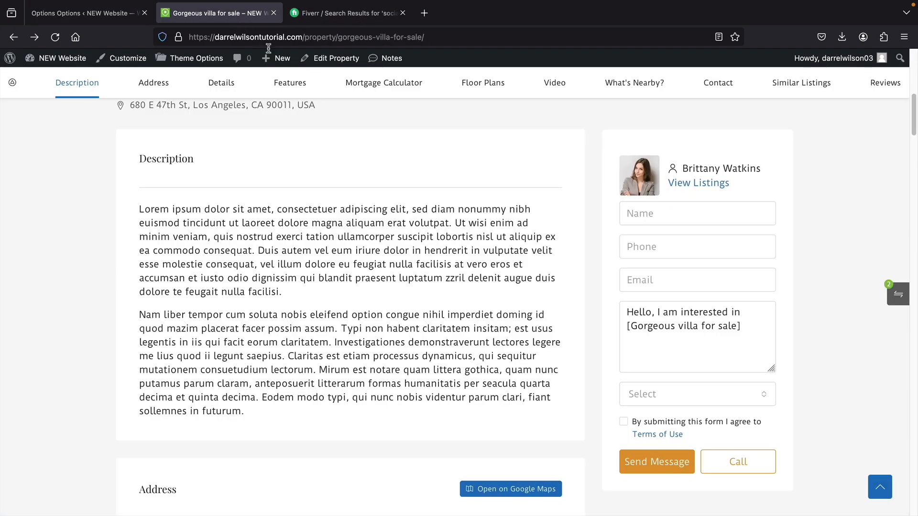
{"action": "left_click_drag", "start_coordinate": [209, 163], "coordinate": [155, 159]}
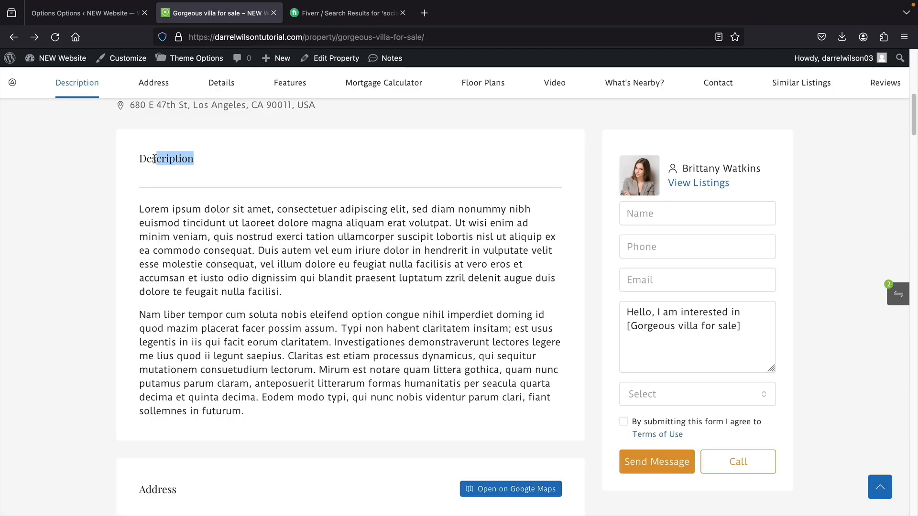
{"action": "left_click", "coordinate": [55, 37]}
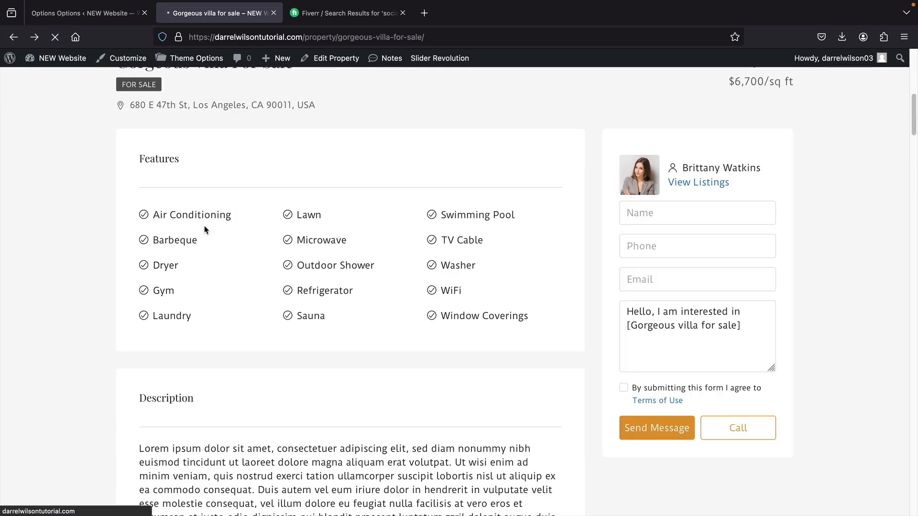
{"action": "left_click", "coordinate": [113, 16]}
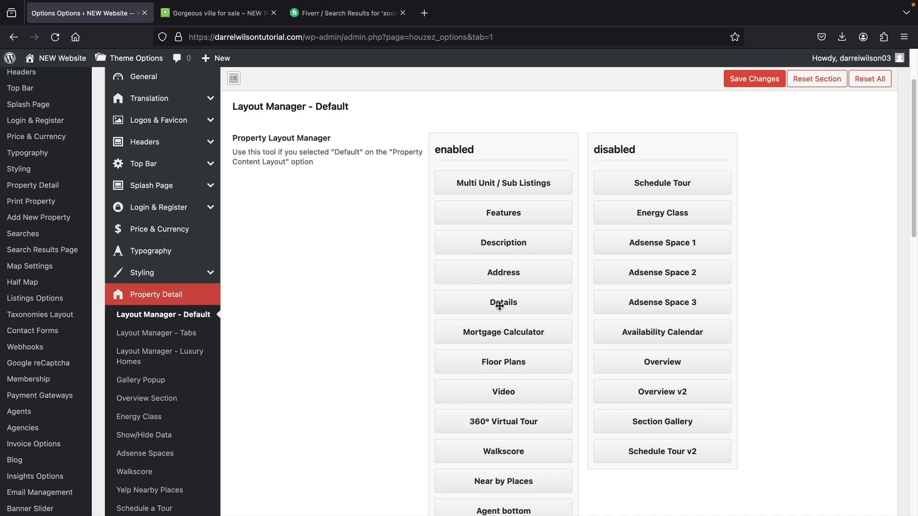
Enable the Overview section below Multi Unit / Sub Listings and save.
{"action": "scroll", "coordinate": [526, 310], "scroll_direction": "down", "scroll_amount": 3}
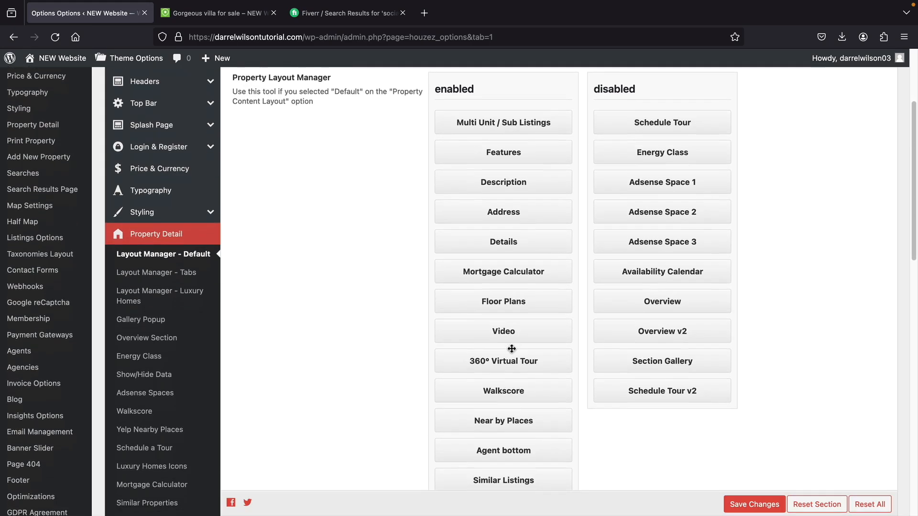
{"action": "scroll", "coordinate": [579, 255], "scroll_direction": "up", "scroll_amount": 3}
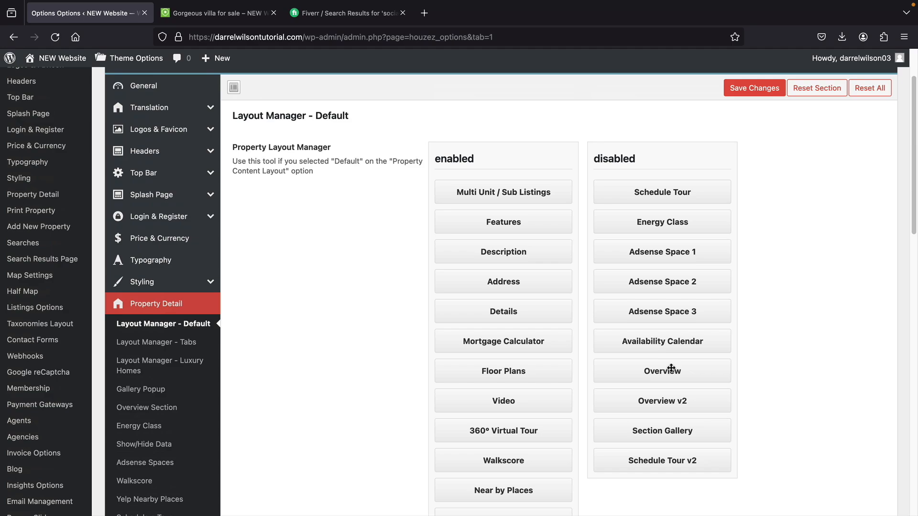
{"action": "left_click_drag", "start_coordinate": [671, 368], "coordinate": [499, 218]}
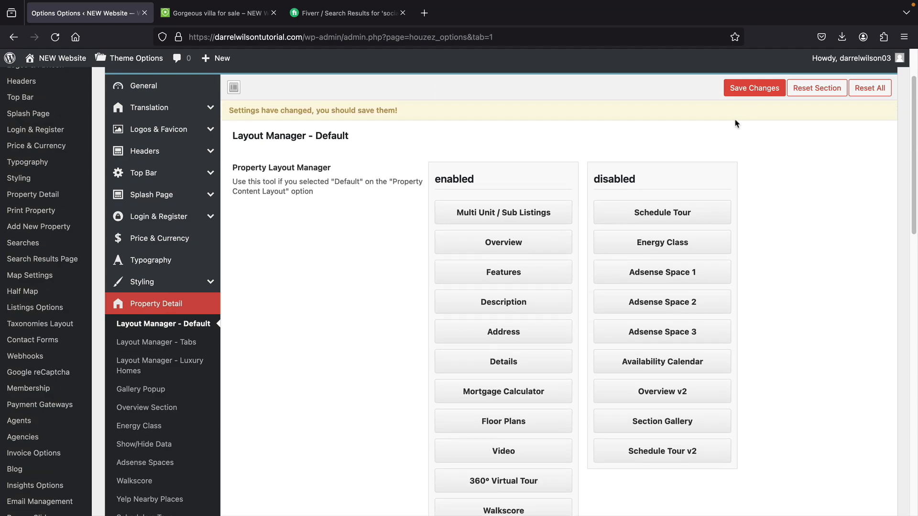
{"action": "left_click", "coordinate": [751, 88]}
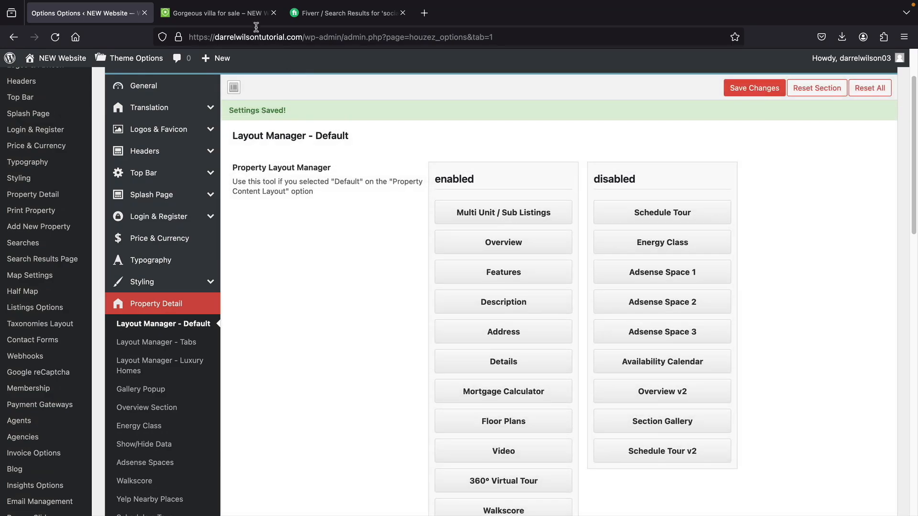
Reload the villa listing to check the new Overview section above Features.
{"action": "left_click", "coordinate": [240, 16]}
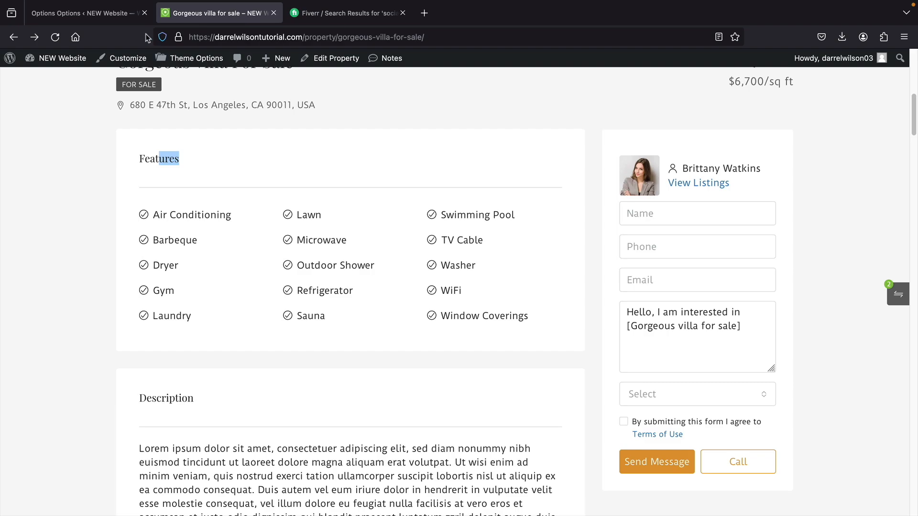
{"action": "left_click", "coordinate": [58, 41]}
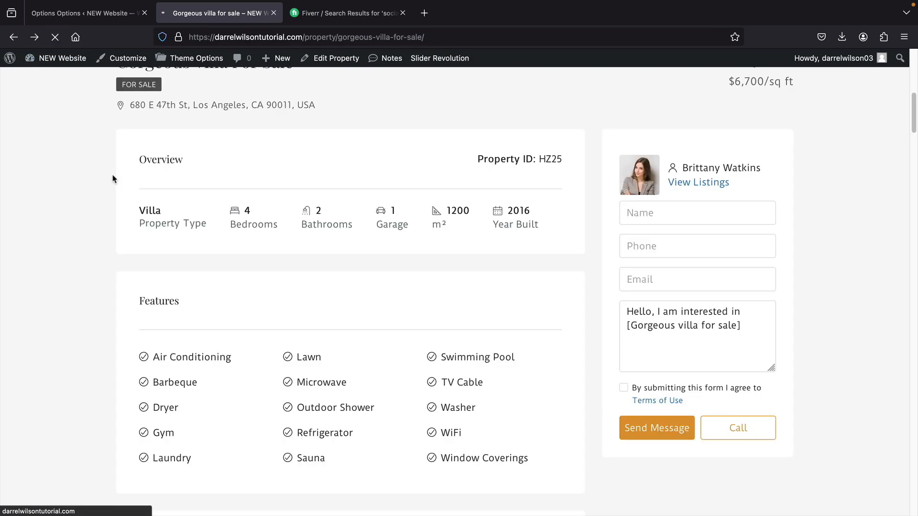
{"action": "left_click_drag", "start_coordinate": [183, 307], "coordinate": [131, 307]}
{"action": "scroll", "coordinate": [180, 334], "scroll_direction": "down", "scroll_amount": 4}
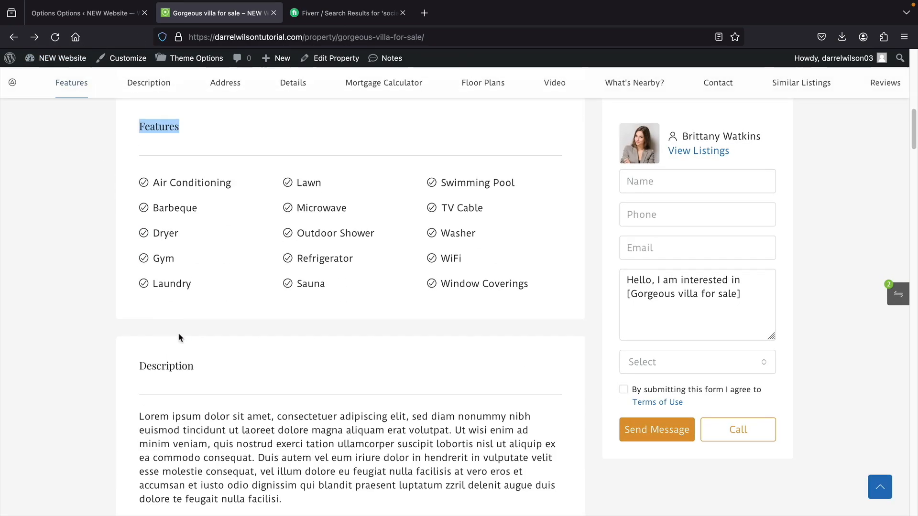
{"action": "left_click_drag", "start_coordinate": [193, 365], "coordinate": [161, 365]}
{"action": "scroll", "coordinate": [170, 359], "scroll_direction": "up", "scroll_amount": 4}
{"action": "left_click", "coordinate": [115, 14]}
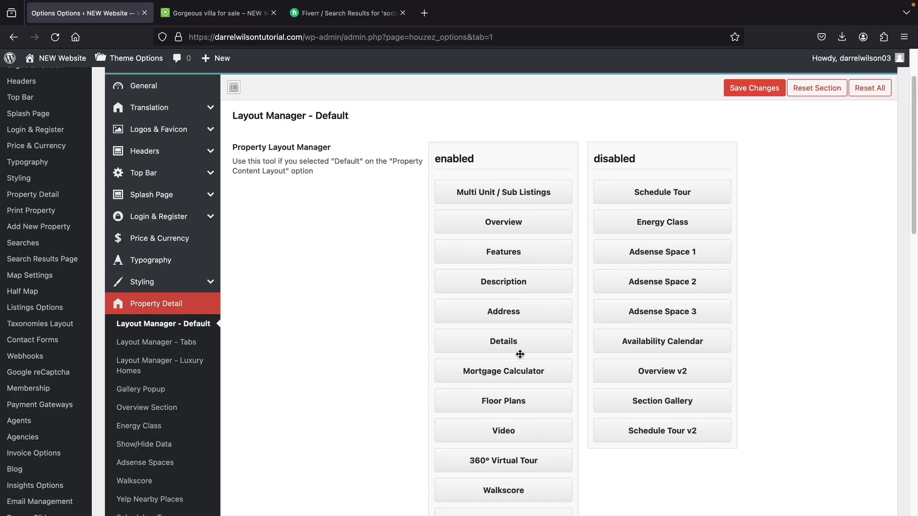
Disable the Mortgage Calculator section, save, and reload the villa listing to check.
{"action": "left_click_drag", "start_coordinate": [501, 374], "coordinate": [668, 191]}
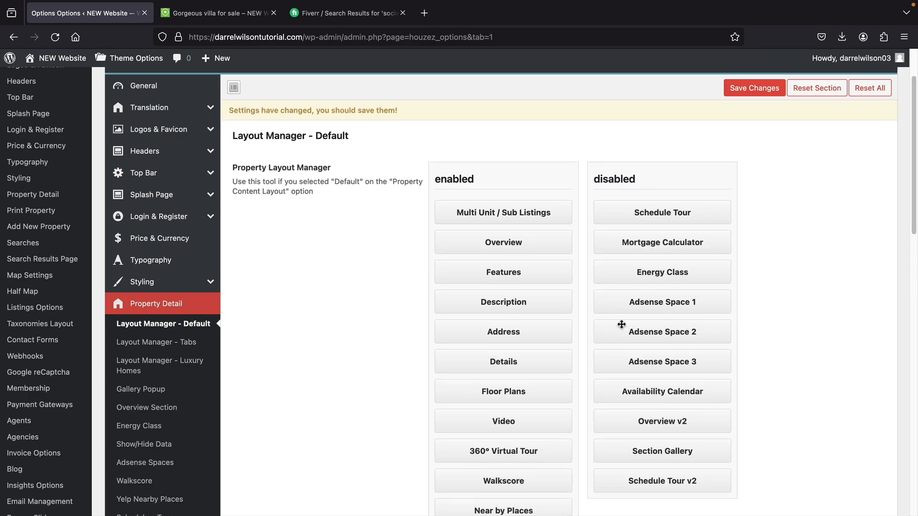
{"action": "left_click", "coordinate": [741, 90]}
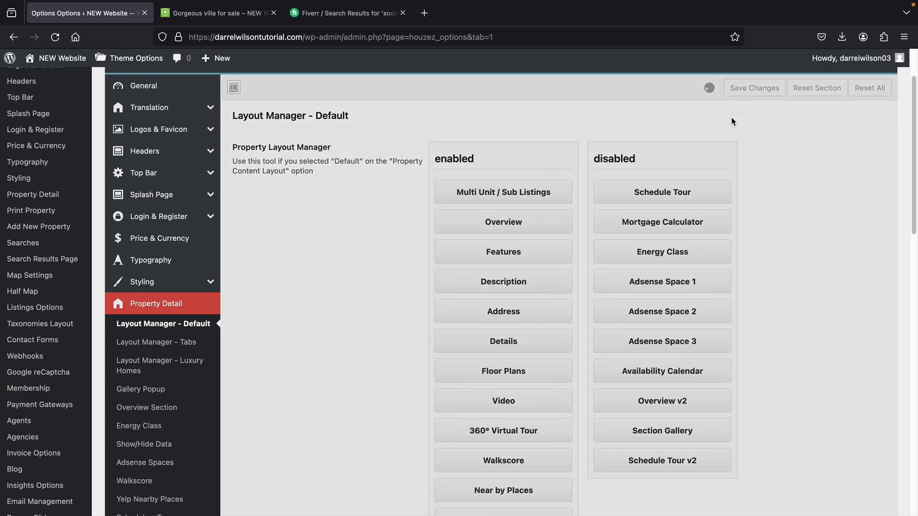
{"action": "left_click", "coordinate": [217, 19]}
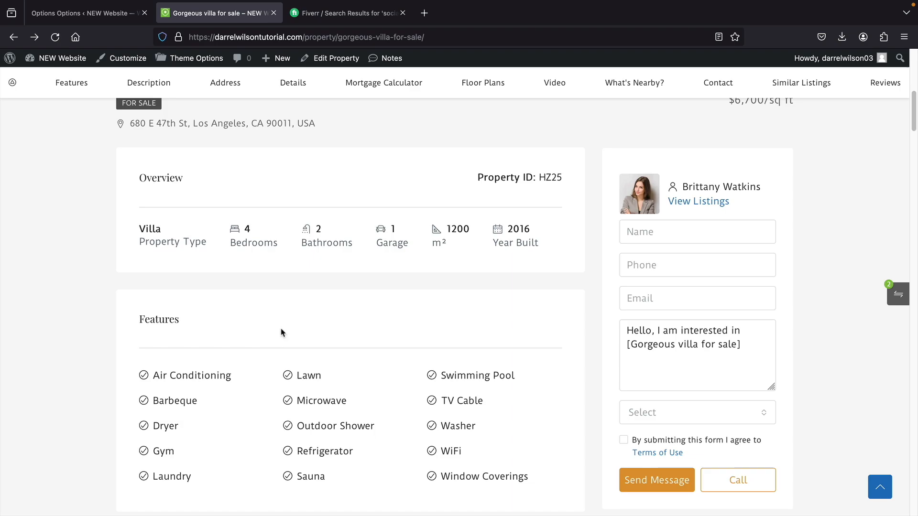
{"action": "scroll", "coordinate": [304, 348], "scroll_direction": "down", "scroll_amount": 10}
{"action": "scroll", "coordinate": [312, 356], "scroll_direction": "down", "scroll_amount": 12}
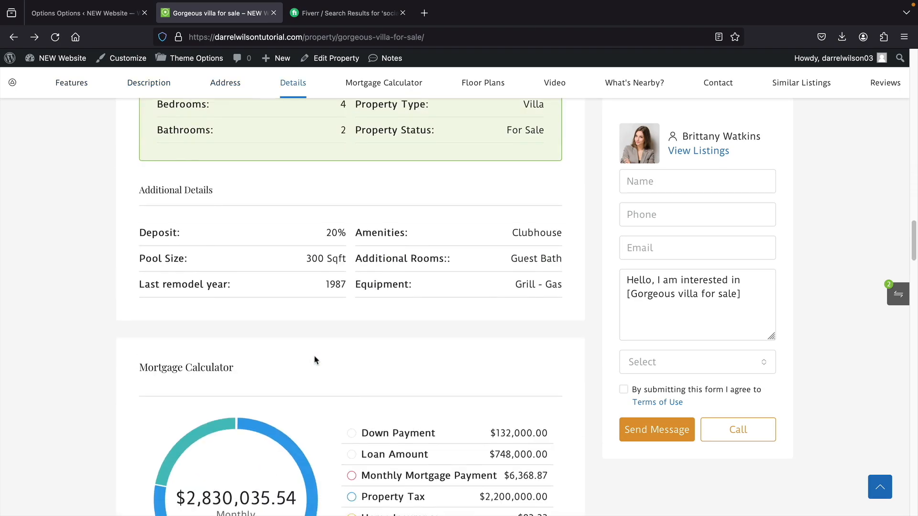
{"action": "left_click", "coordinate": [55, 37]}
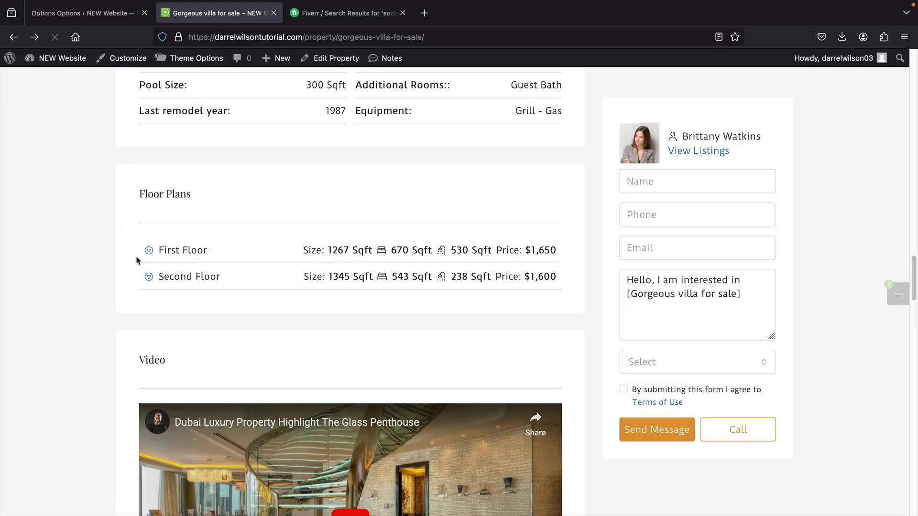
Move Energy Class below Adsense Space 3 among the disabled sections.
{"action": "left_click", "coordinate": [94, 19]}
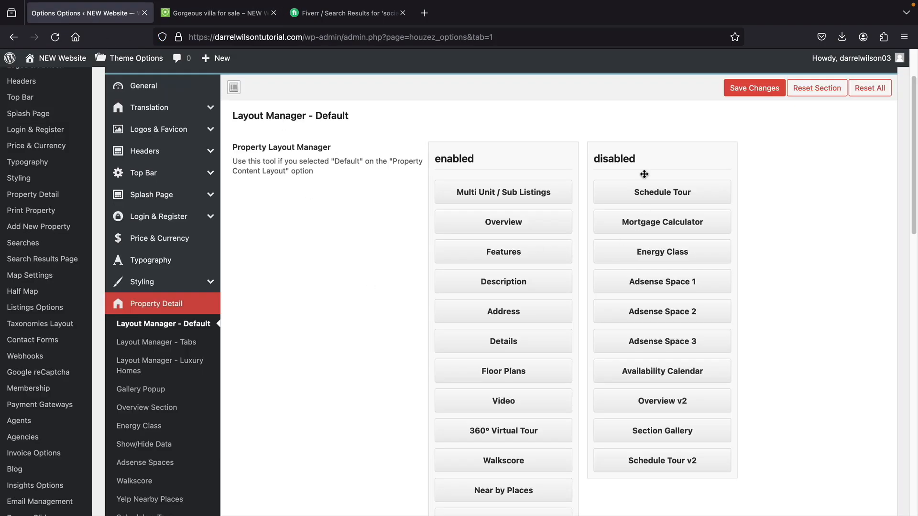
{"action": "left_click_drag", "start_coordinate": [617, 318], "coordinate": [621, 356]}
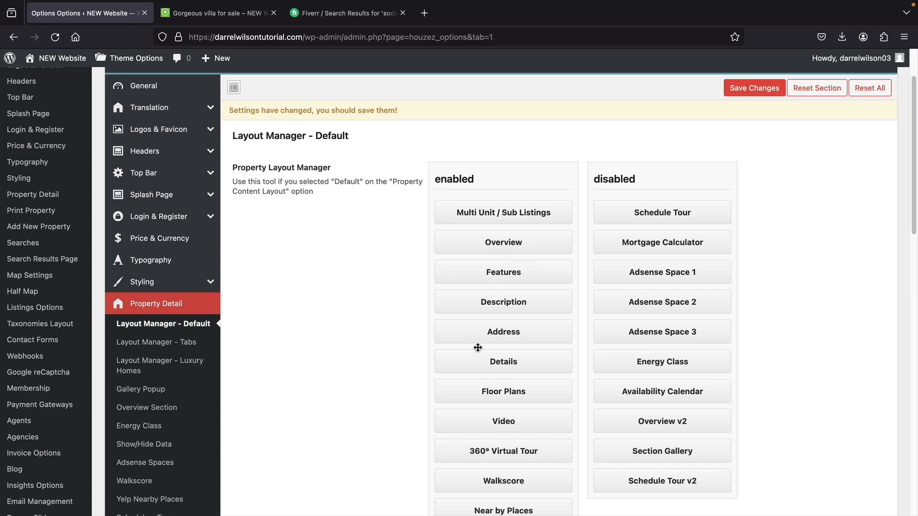
{"action": "scroll", "coordinate": [478, 344], "scroll_direction": "down", "scroll_amount": 1}
{"action": "scroll", "coordinate": [477, 338], "scroll_direction": "down", "scroll_amount": 1}
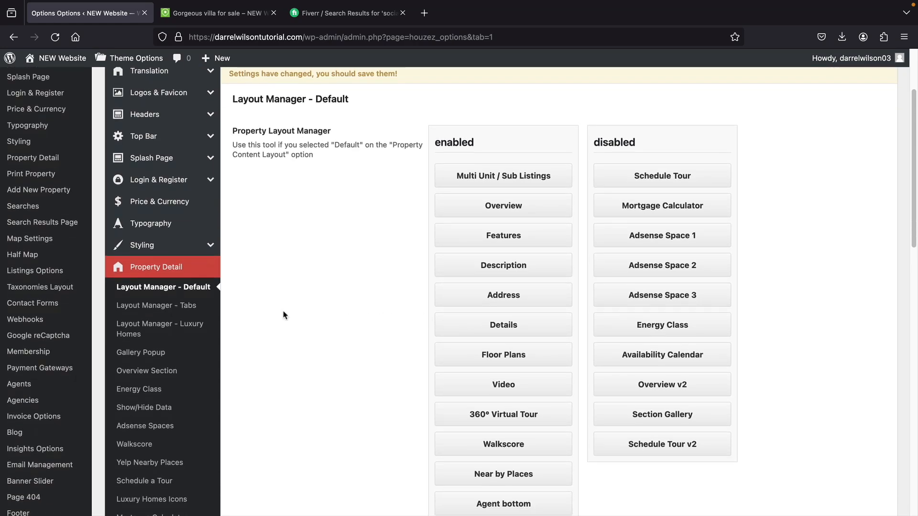
{"action": "left_click", "coordinate": [143, 308]}
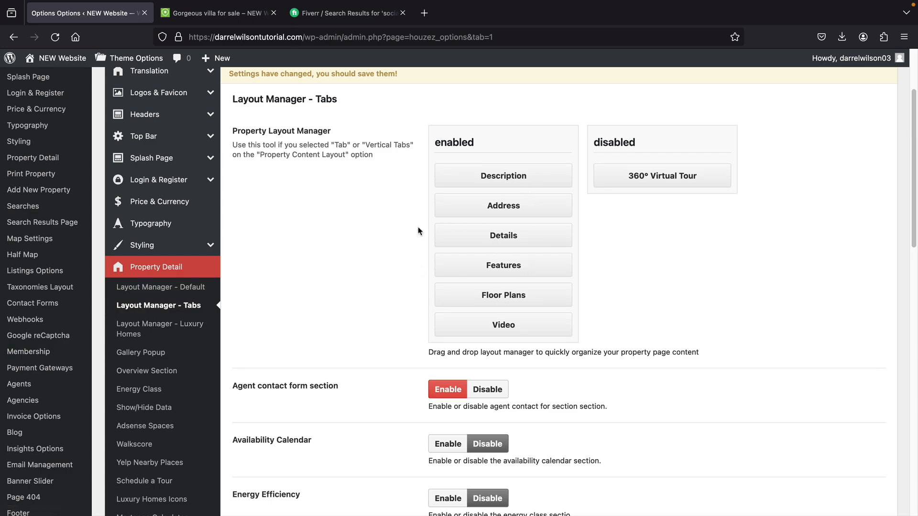
Set the property content layout to Tabs Vertical and save.
{"action": "left_click_drag", "start_coordinate": [240, 98], "coordinate": [365, 100]}
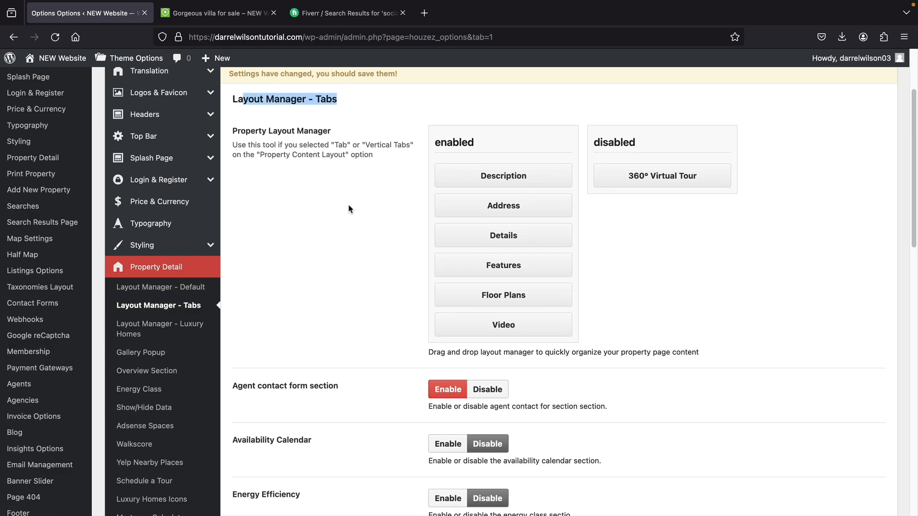
{"action": "left_click", "coordinate": [175, 272]}
{"action": "scroll", "coordinate": [359, 320], "scroll_direction": "down", "scroll_amount": 10}
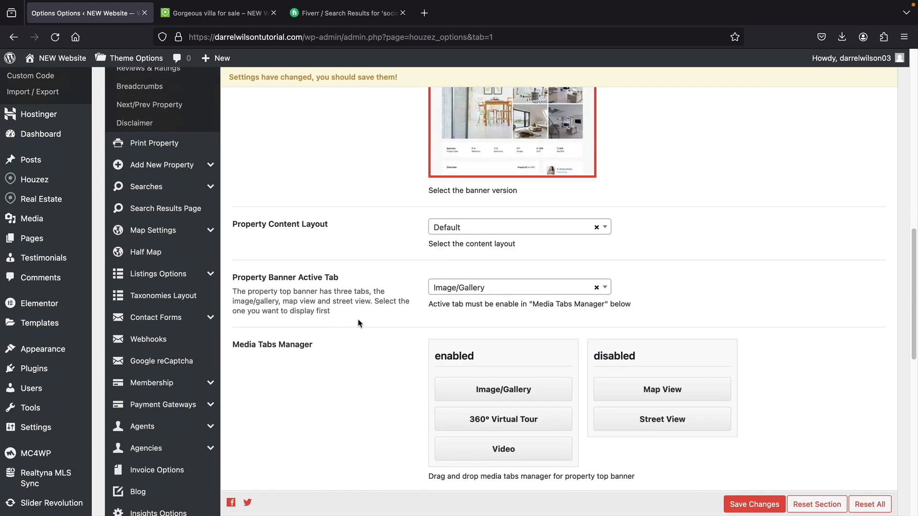
{"action": "left_click", "coordinate": [456, 231]}
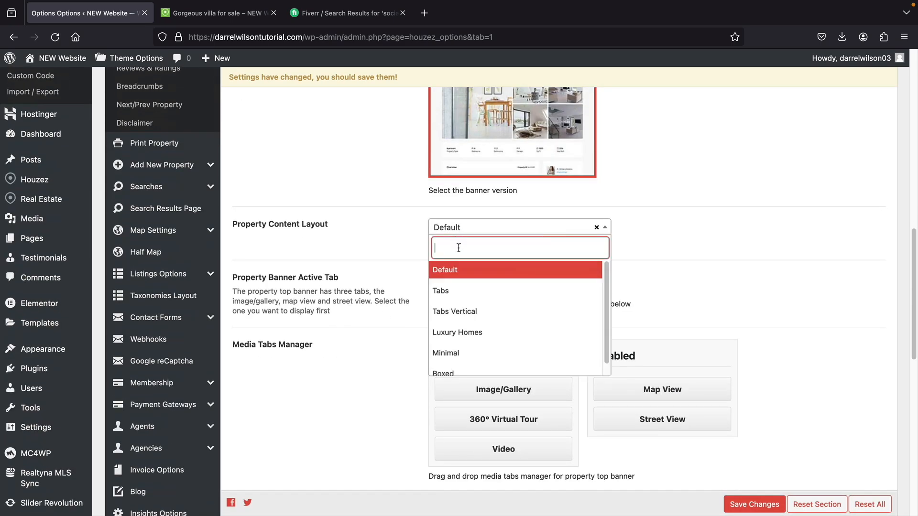
{"action": "left_click", "coordinate": [462, 311]}
{"action": "left_click", "coordinate": [755, 505]}
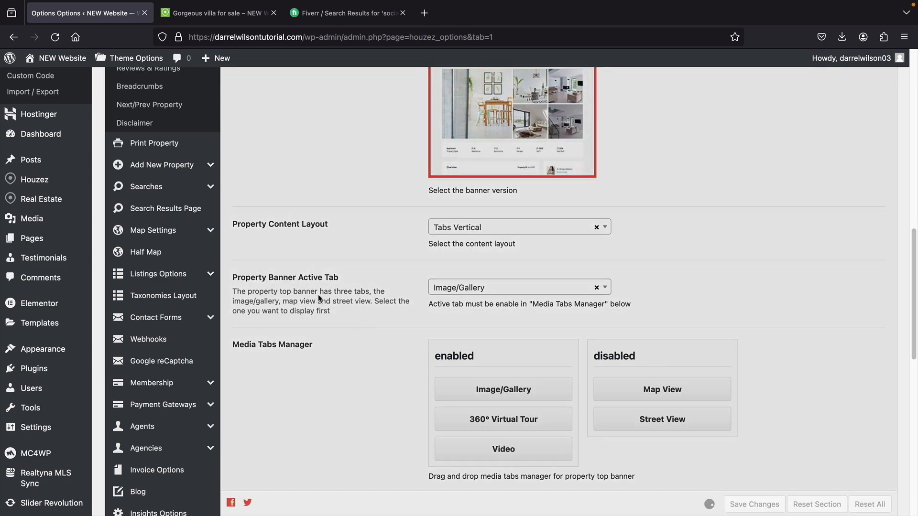
In Layout Manager - Tabs, put Features at the top and Description at the bottom, then save.
{"action": "scroll", "coordinate": [182, 196], "scroll_direction": "up", "scroll_amount": 5}
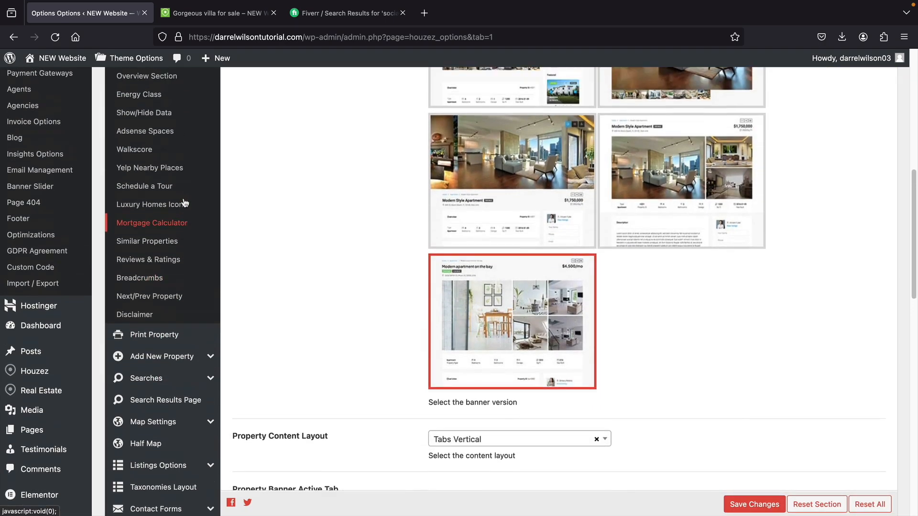
{"action": "scroll", "coordinate": [184, 203], "scroll_direction": "up", "scroll_amount": 4}
{"action": "left_click", "coordinate": [184, 149]}
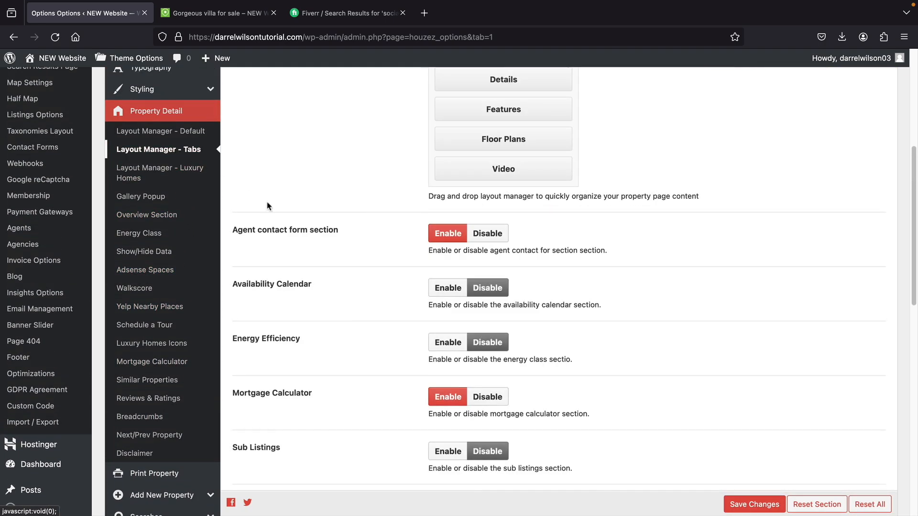
{"action": "scroll", "coordinate": [266, 206], "scroll_direction": "up", "scroll_amount": 5}
{"action": "left_click_drag", "start_coordinate": [504, 287], "coordinate": [513, 187]}
{"action": "left_click_drag", "start_coordinate": [507, 239], "coordinate": [506, 364]}
{"action": "left_click", "coordinate": [745, 88]}
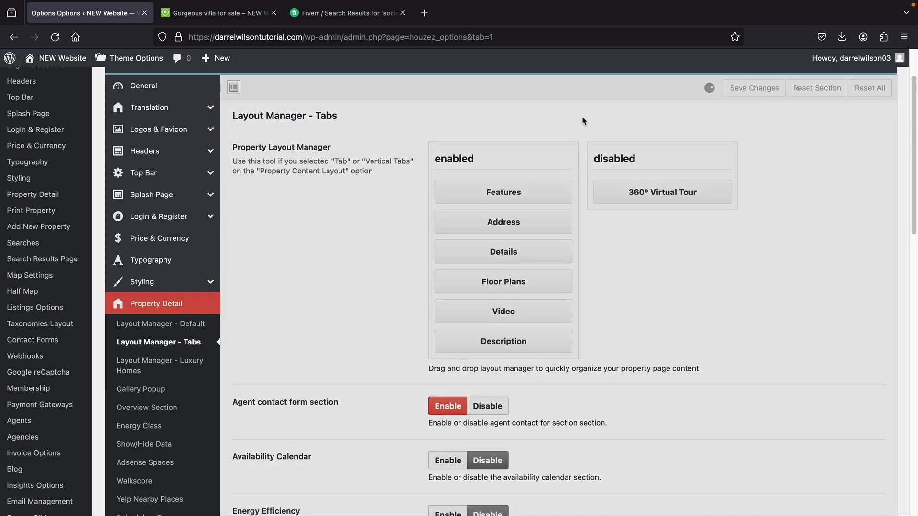
Reload the villa listing and check its Features and Description vertical tabs.
{"action": "left_click", "coordinate": [236, 14]}
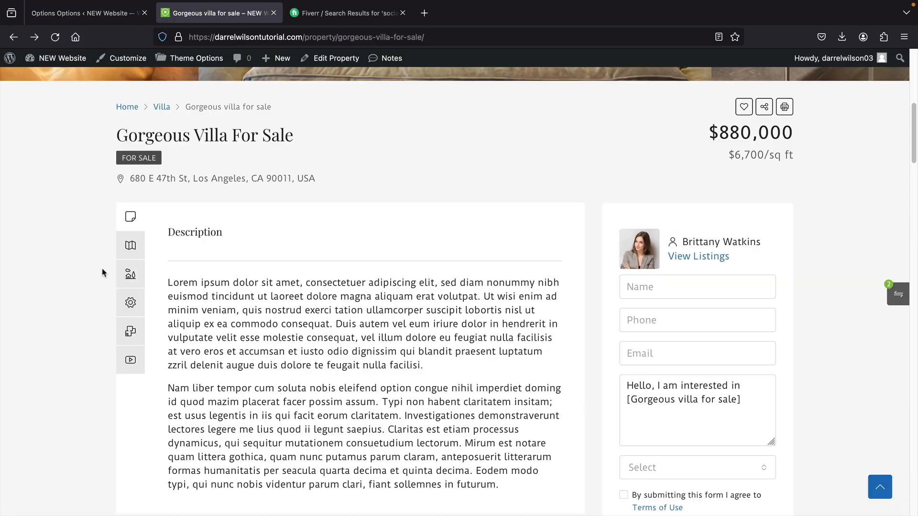
{"action": "left_click", "coordinate": [55, 36]}
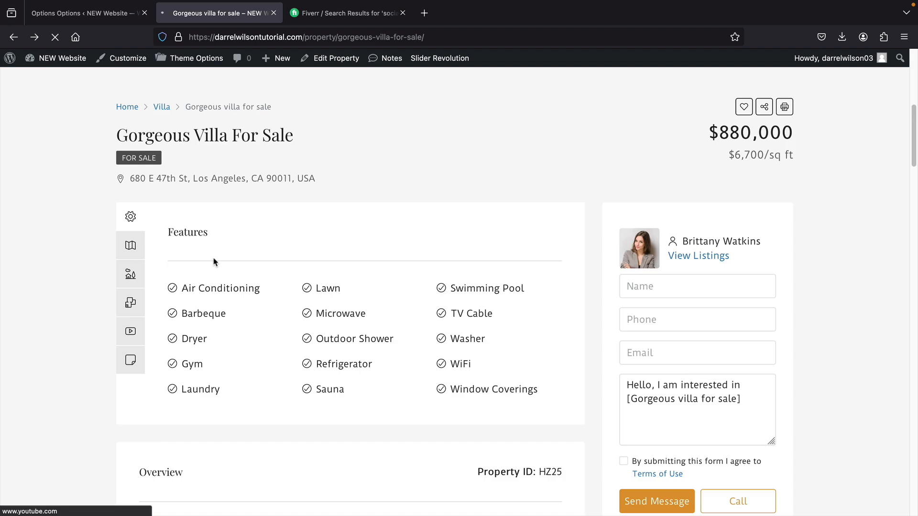
{"action": "left_click_drag", "start_coordinate": [209, 232], "coordinate": [168, 233]}
{"action": "left_click", "coordinate": [240, 237]}
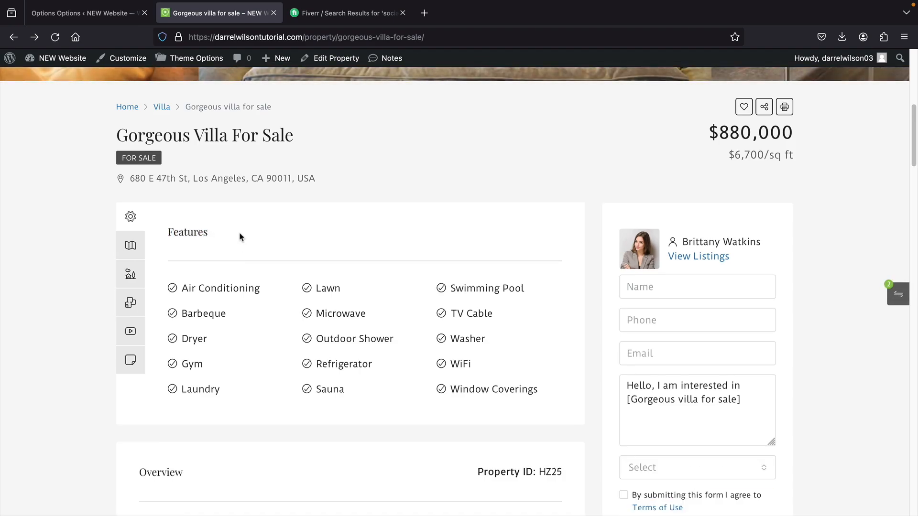
{"action": "left_click", "coordinate": [132, 361]}
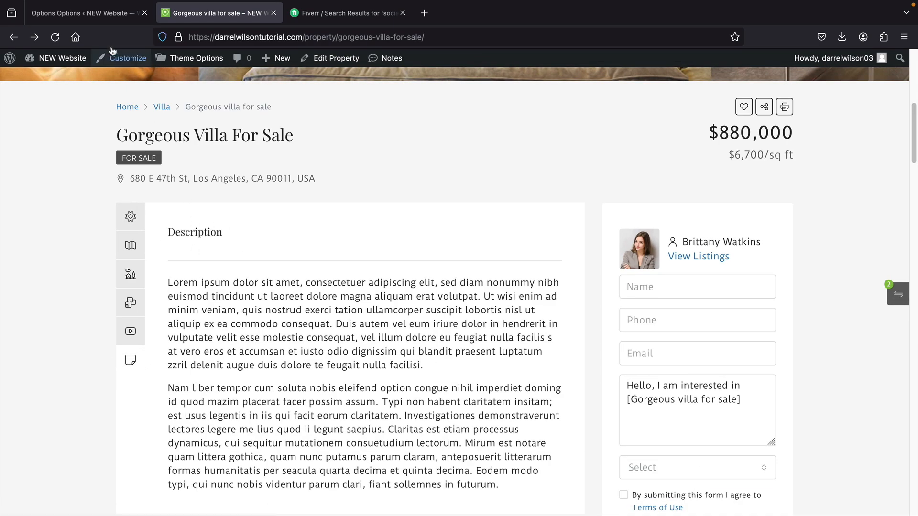
{"action": "left_click", "coordinate": [81, 13]}
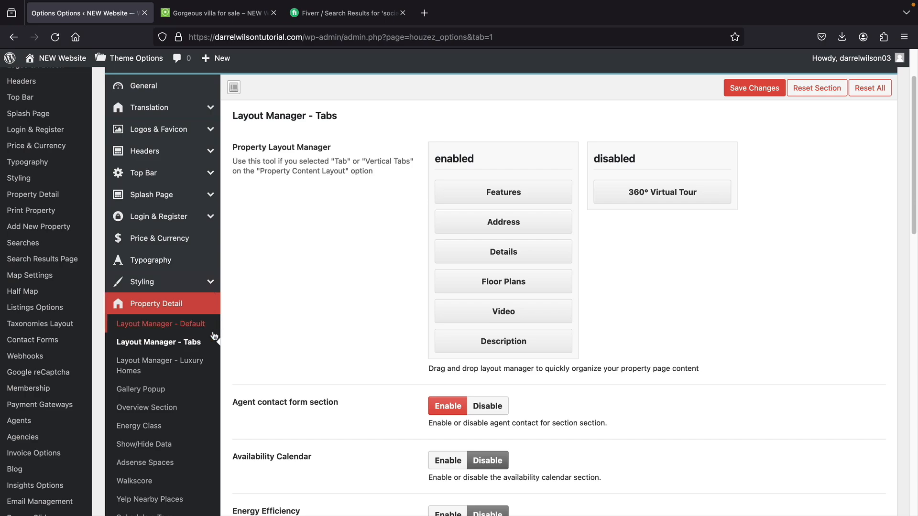
Review the Luxury Homes layout manager and the Show/Hide Data labels such as Print Property, Status and Favorite Property.
{"action": "scroll", "coordinate": [175, 360], "scroll_direction": "down", "scroll_amount": 1}
{"action": "left_click", "coordinate": [172, 358]}
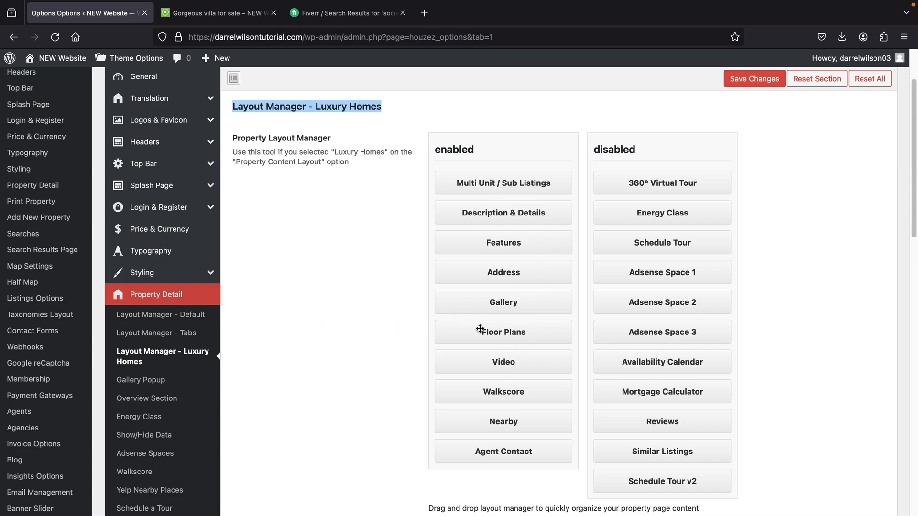
{"action": "left_click", "coordinate": [146, 435]}
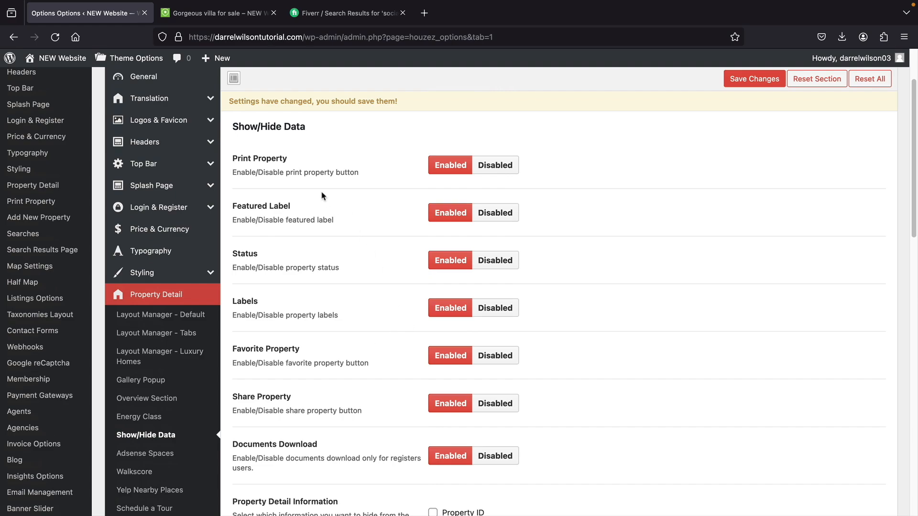
{"action": "left_click_drag", "start_coordinate": [240, 160], "coordinate": [289, 166]}
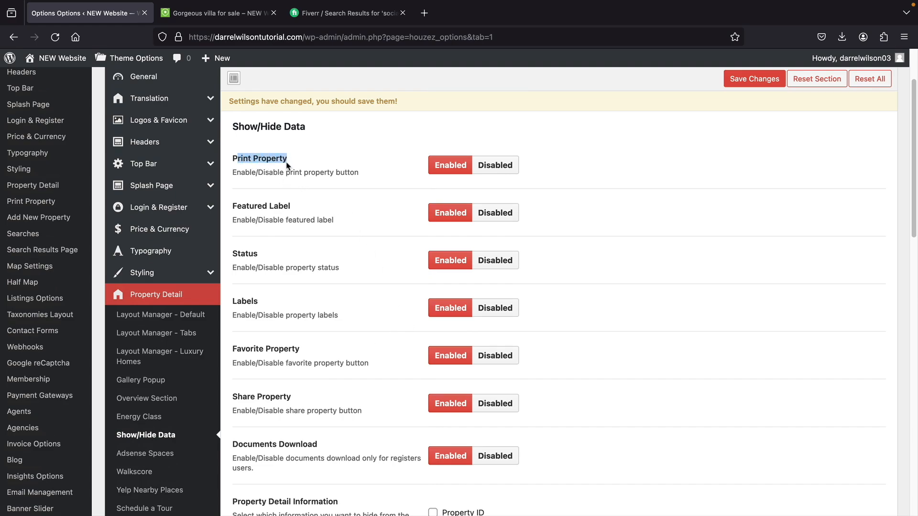
{"action": "left_click_drag", "start_coordinate": [238, 254], "coordinate": [254, 250]}
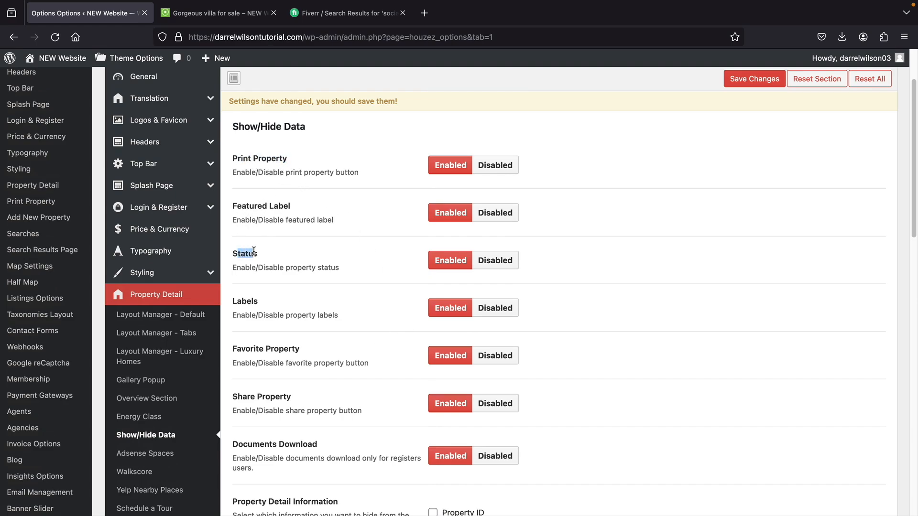
{"action": "left_click", "coordinate": [245, 299]}
{"action": "left_click_drag", "start_coordinate": [253, 349], "coordinate": [323, 356]}
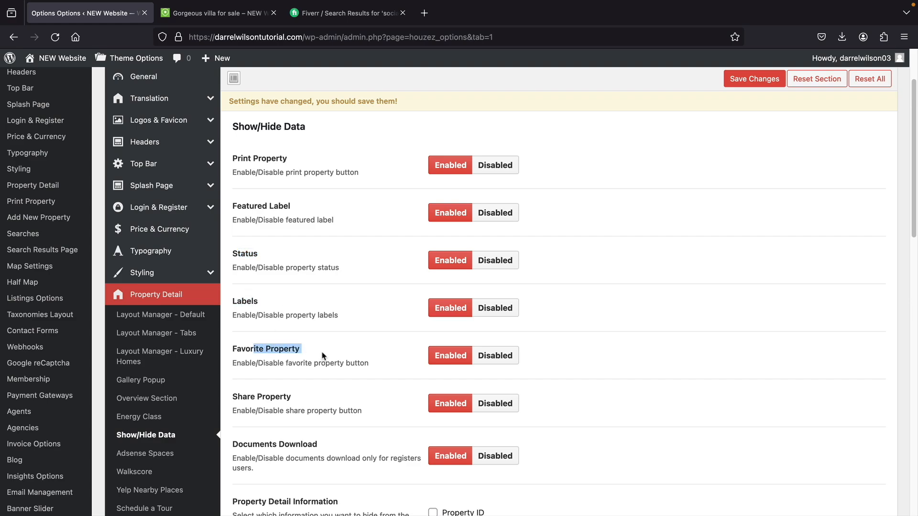
{"action": "left_click", "coordinate": [308, 307]}
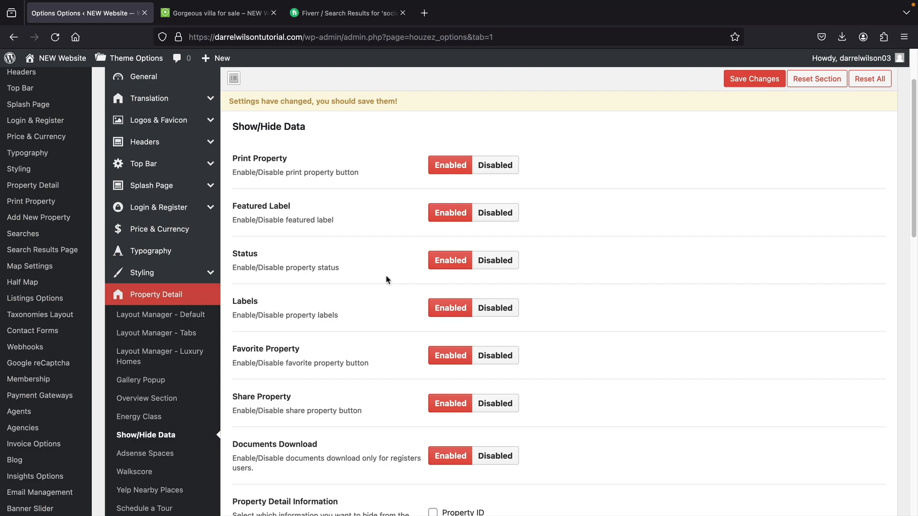
Look over the Adsense Spaces settings, checking the Adsense Space 1, 2 and 3 boxes.
{"action": "left_click", "coordinate": [171, 455]}
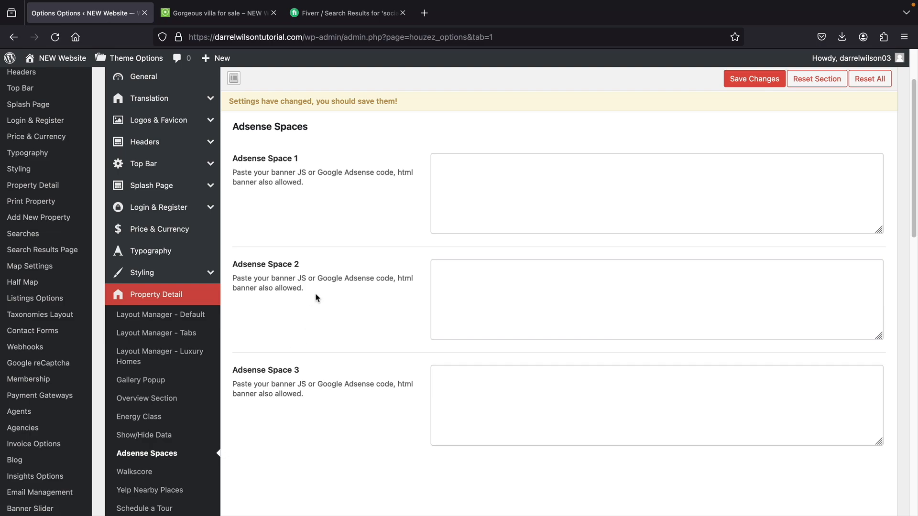
{"action": "left_click", "coordinate": [480, 194]}
{"action": "left_click", "coordinate": [481, 308]}
{"action": "left_click", "coordinate": [487, 401]}
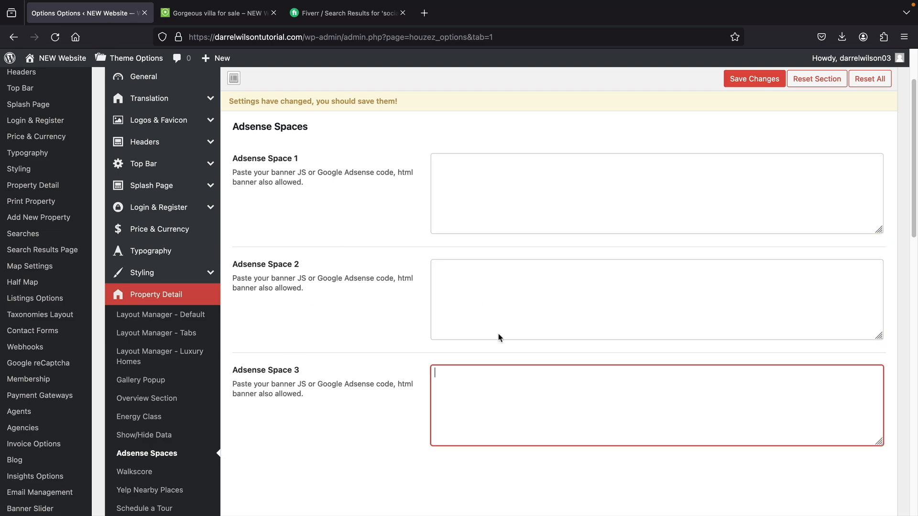
{"action": "left_click", "coordinate": [501, 308]}
{"action": "left_click", "coordinate": [501, 197]}
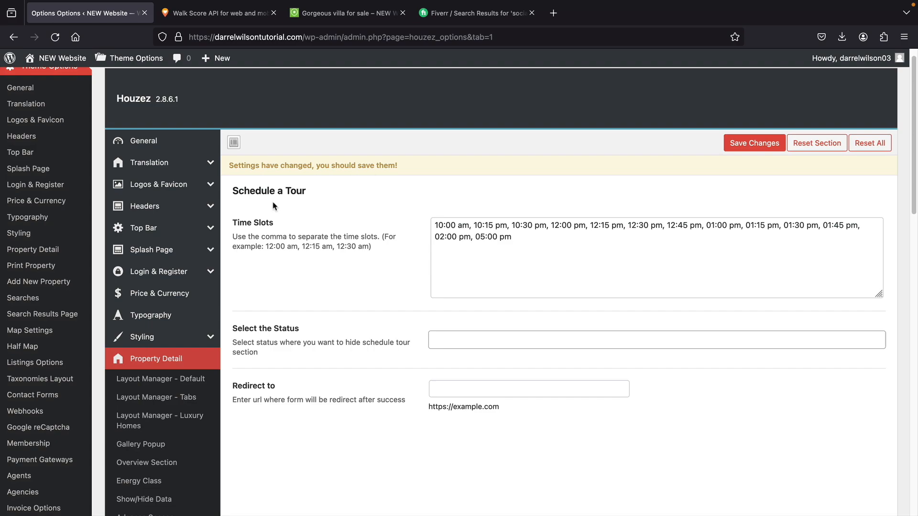
Enable Schedule Tour in the Default layout manager just below Overview and save the changes.
{"action": "left_click_drag", "start_coordinate": [274, 223], "coordinate": [237, 221]}
{"action": "left_click", "coordinate": [146, 382]}
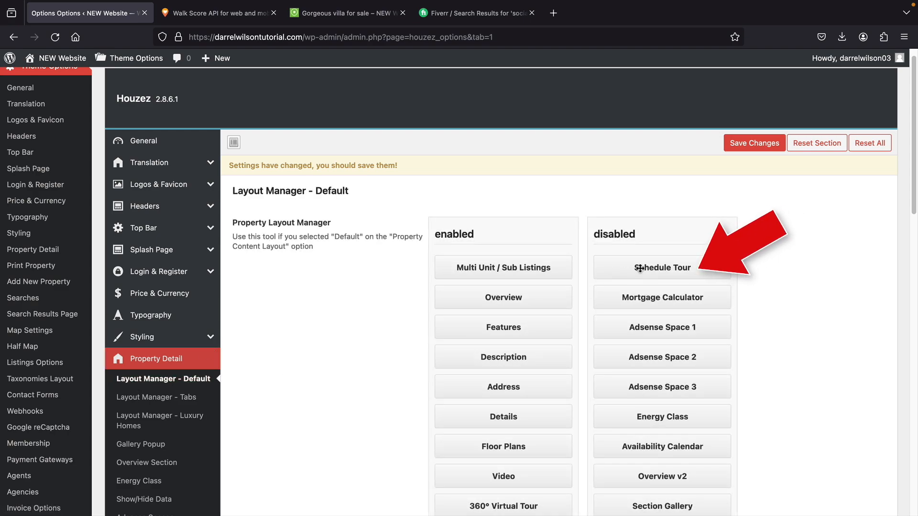
{"action": "left_click_drag", "start_coordinate": [634, 269], "coordinate": [478, 337]}
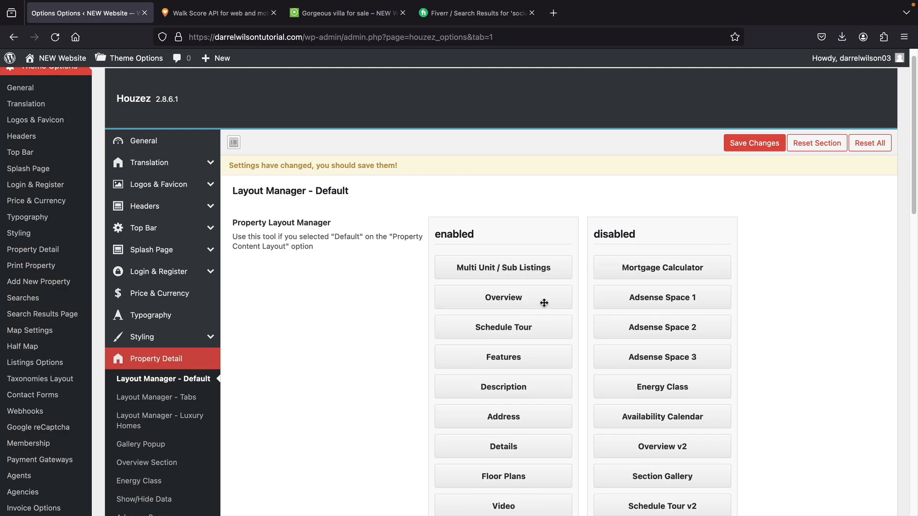
{"action": "left_click", "coordinate": [755, 146]}
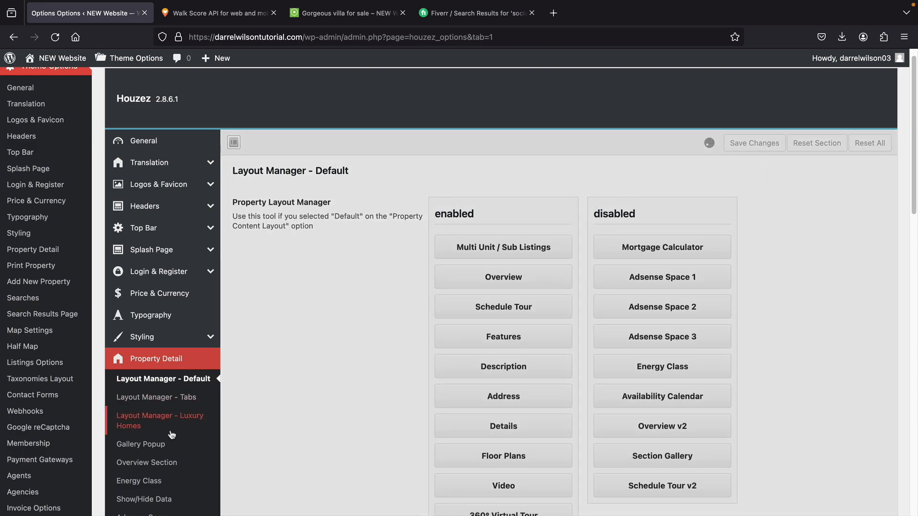
Review the Schedule a Tour time slots and Redirect to field, then reload the villa listing page.
{"action": "scroll", "coordinate": [167, 443], "scroll_direction": "down", "scroll_amount": 4}
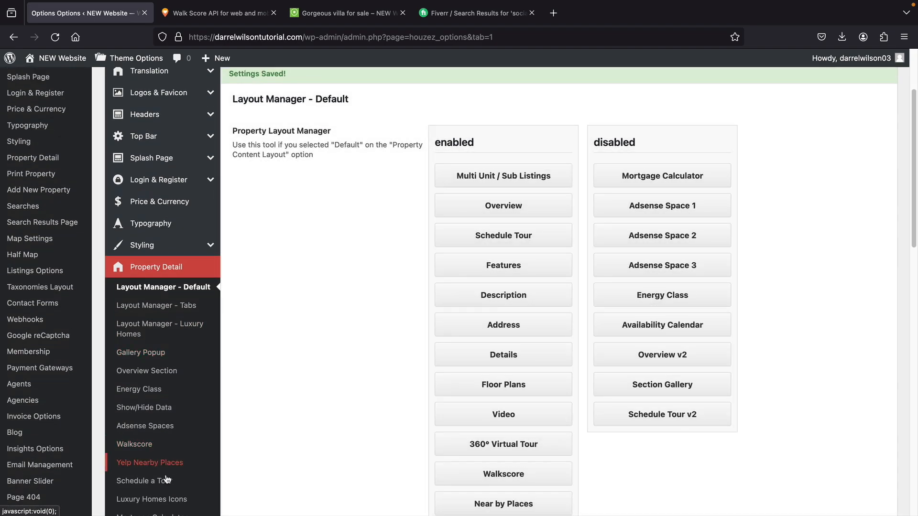
{"action": "left_click", "coordinate": [144, 480]}
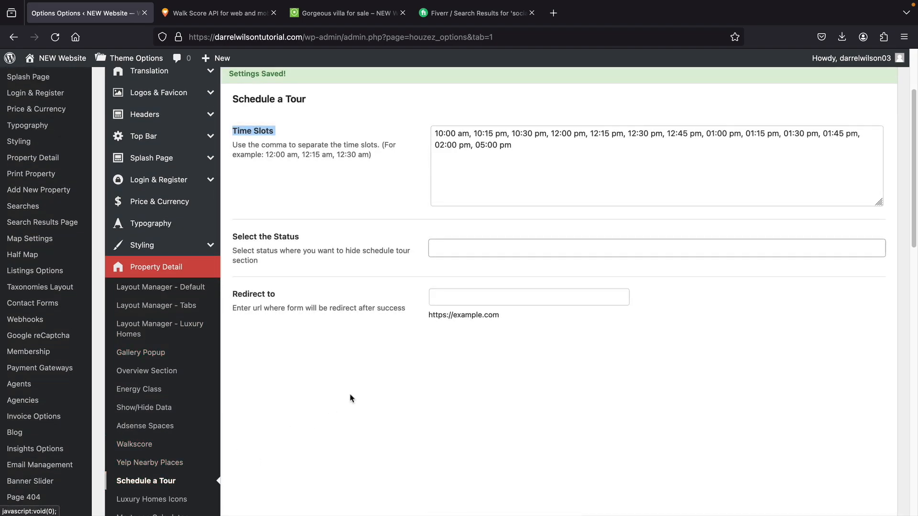
{"action": "left_click", "coordinate": [553, 152]}
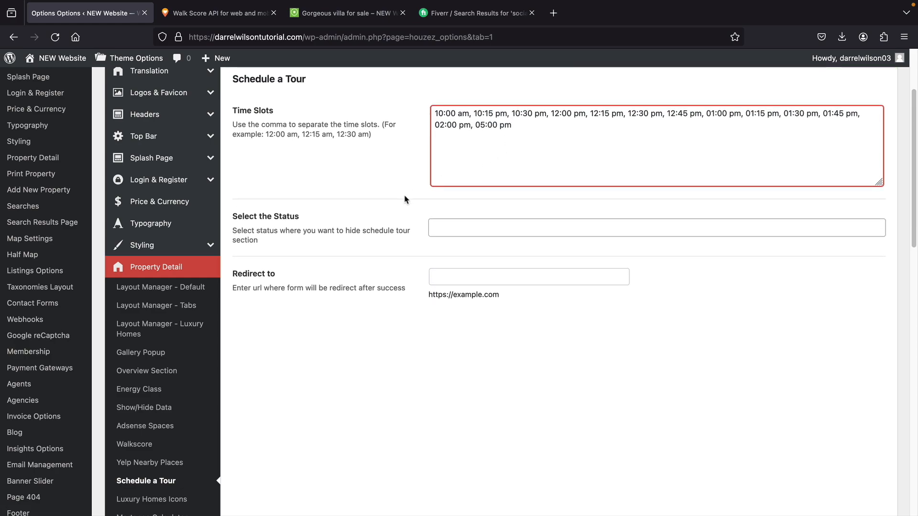
{"action": "scroll", "coordinate": [336, 254], "scroll_direction": "up", "scroll_amount": 1}
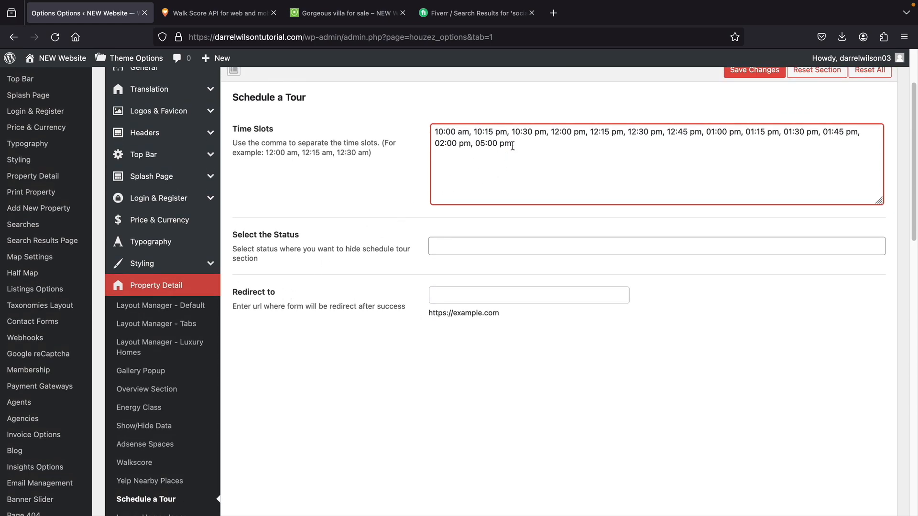
{"action": "left_click", "coordinate": [459, 294]}
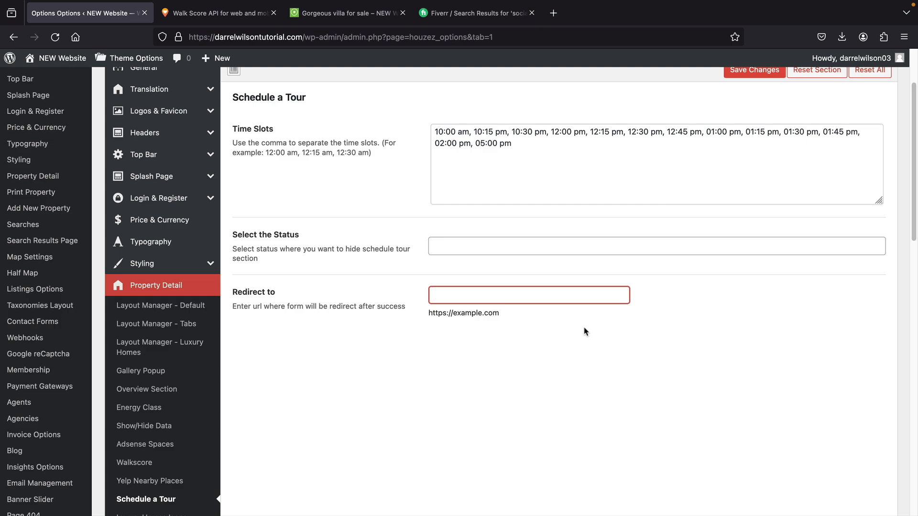
{"action": "scroll", "coordinate": [396, 239], "scroll_direction": "up", "scroll_amount": 1}
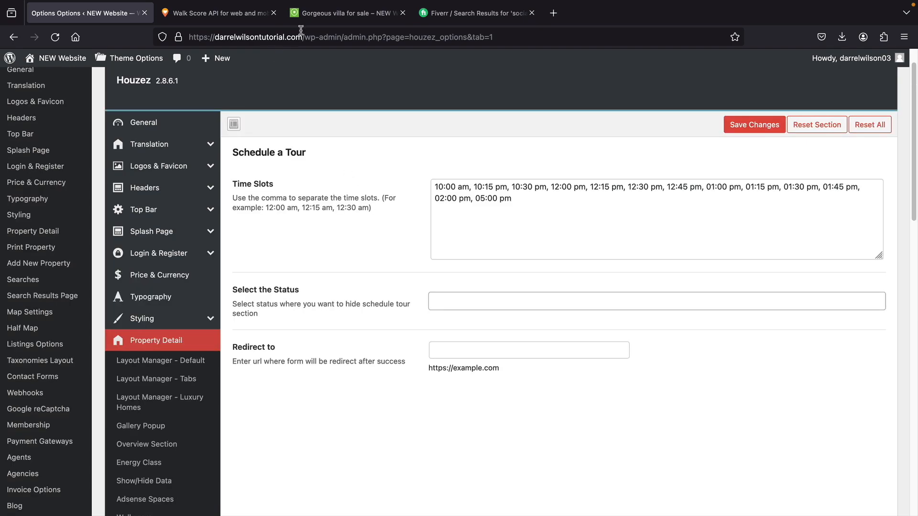
{"action": "left_click", "coordinate": [329, 19]}
{"action": "left_click", "coordinate": [55, 37]}
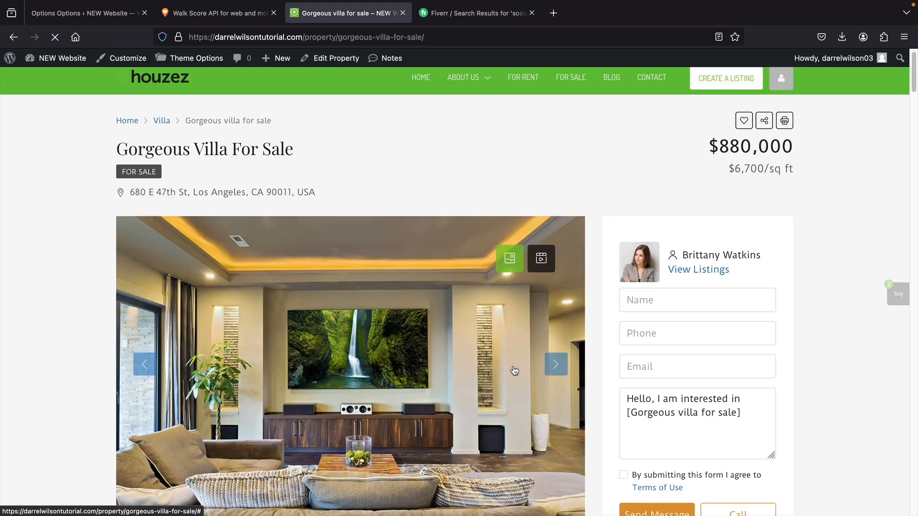
On the villa page, fill the Schedule A Tour form with In Person, 2024-01-31 and 12:00 pm.
{"action": "scroll", "coordinate": [478, 344], "scroll_direction": "down", "scroll_amount": 5}
{"action": "scroll", "coordinate": [483, 353], "scroll_direction": "down", "scroll_amount": 7}
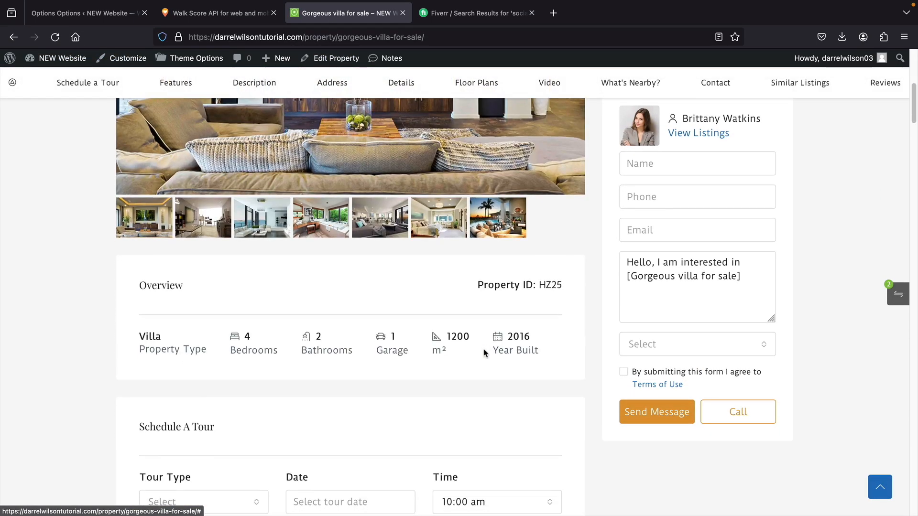
{"action": "left_click", "coordinate": [237, 300]}
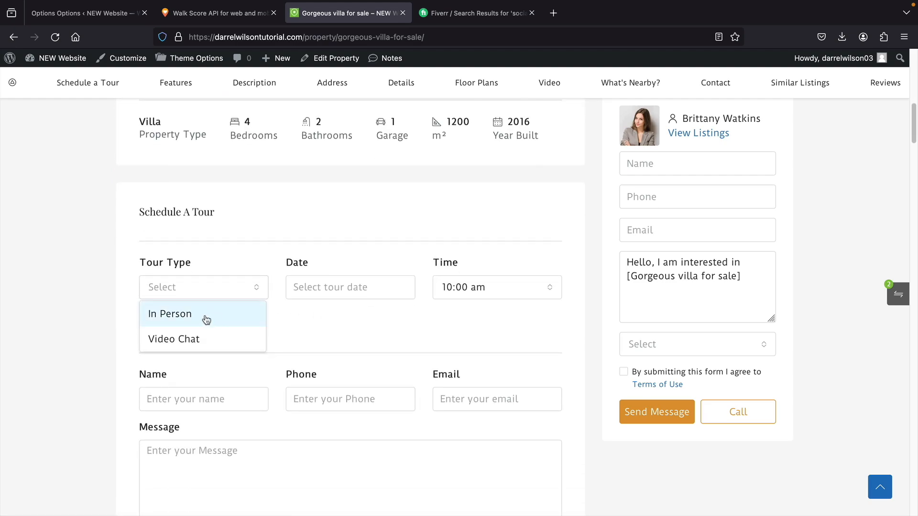
{"action": "left_click", "coordinate": [178, 315]}
{"action": "left_click", "coordinate": [330, 288]}
{"action": "left_click", "coordinate": [366, 199]}
{"action": "left_click", "coordinate": [487, 287]}
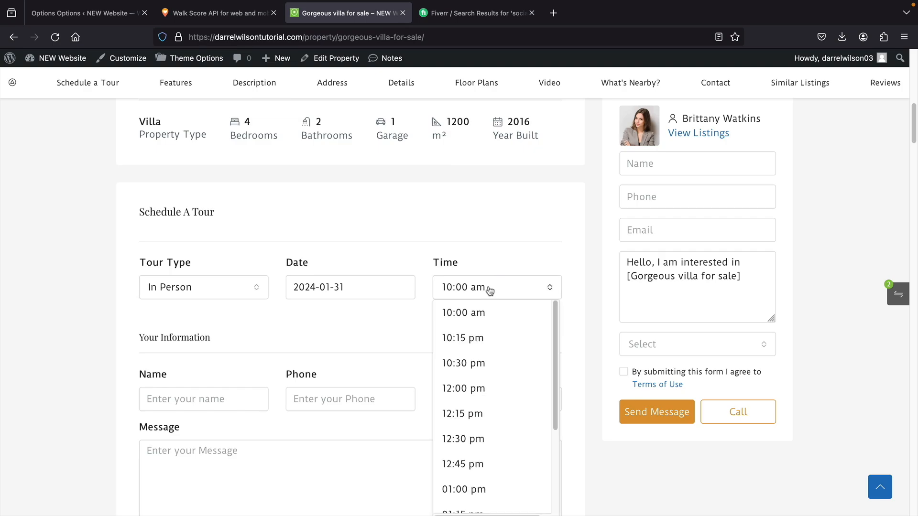
{"action": "left_click", "coordinate": [475, 379]}
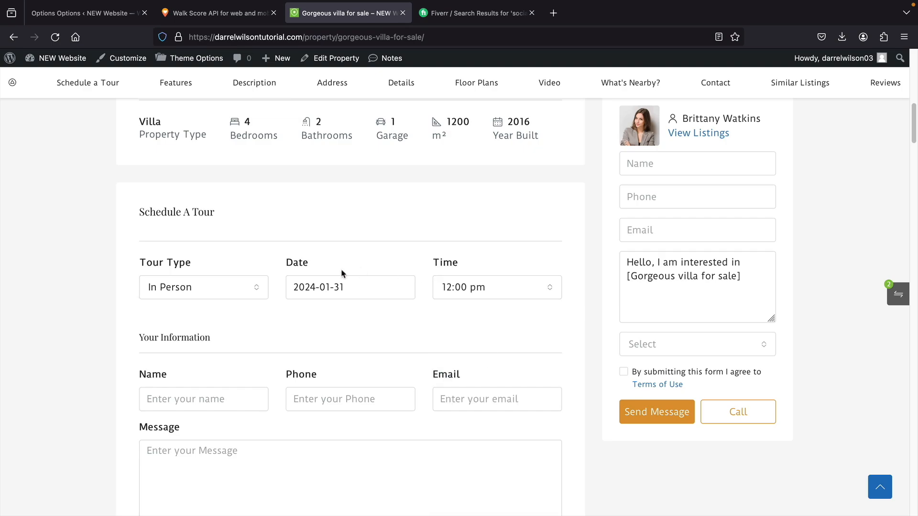
{"action": "left_click", "coordinate": [110, 13]}
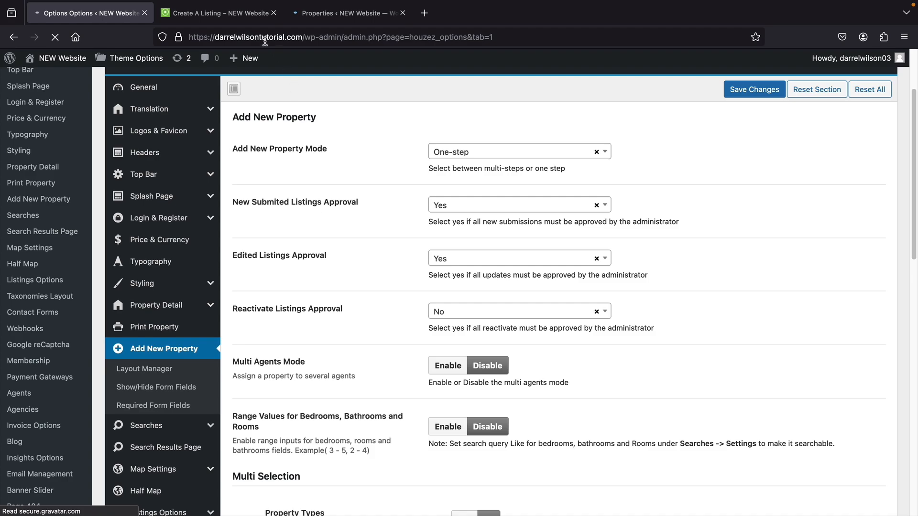
Check the Create A Listing form while Add New Property Mode is still One-step.
{"action": "left_click", "coordinate": [210, 13]}
{"action": "left_click", "coordinate": [114, 14]}
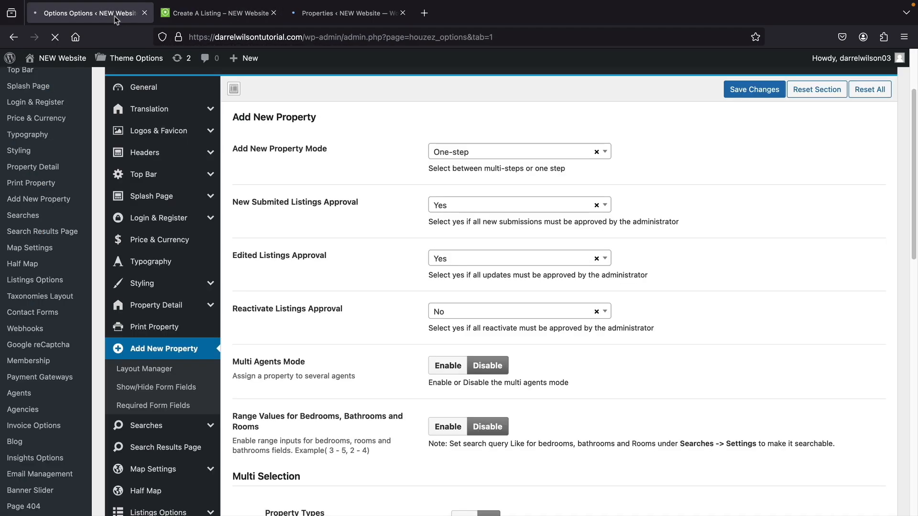
{"action": "left_click", "coordinate": [478, 152]}
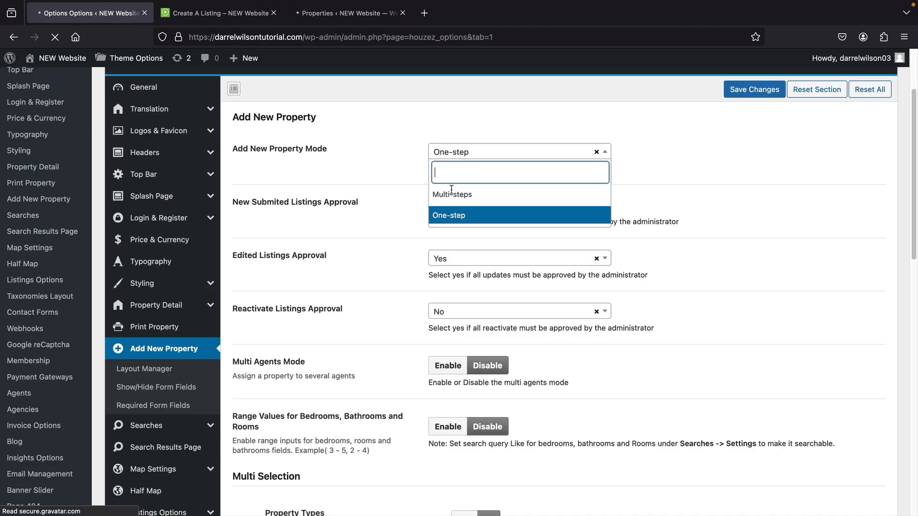
{"action": "left_click", "coordinate": [463, 213]}
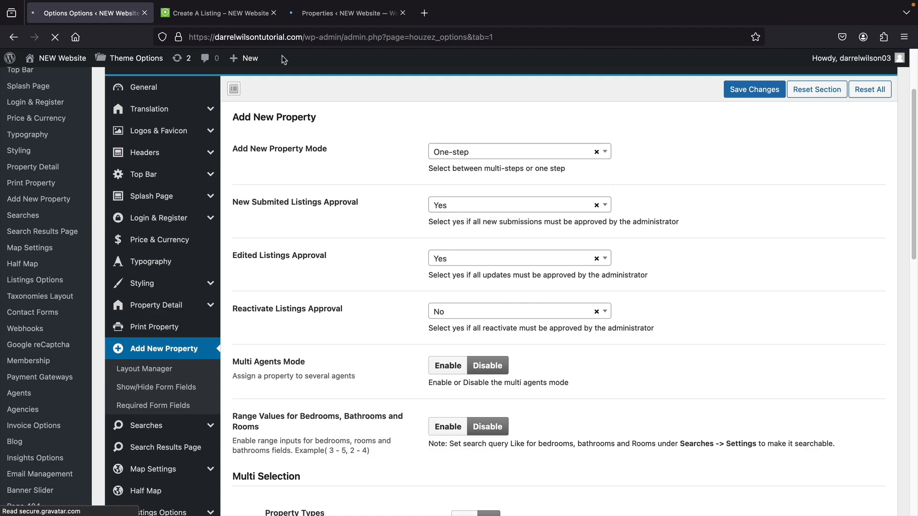
{"action": "left_click", "coordinate": [244, 17]}
{"action": "middle_click", "coordinate": [900, 184]}
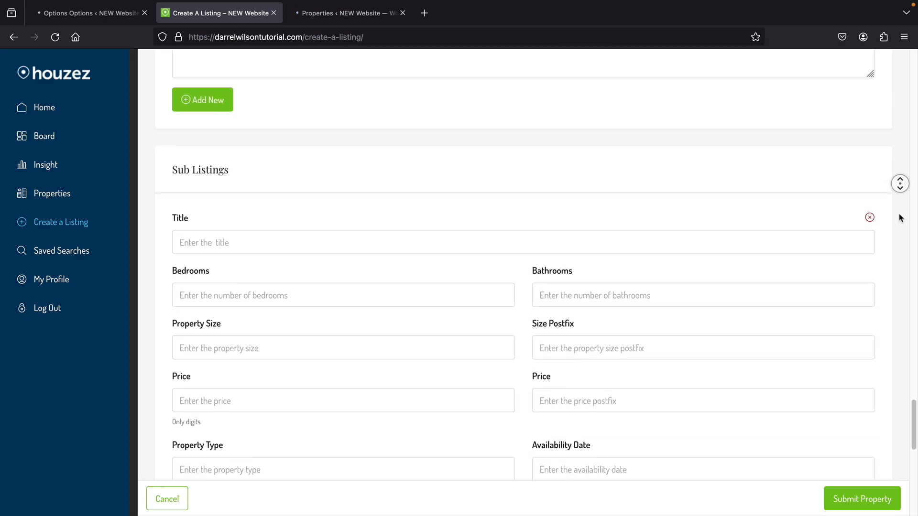
{"action": "left_click", "coordinate": [901, 218]}
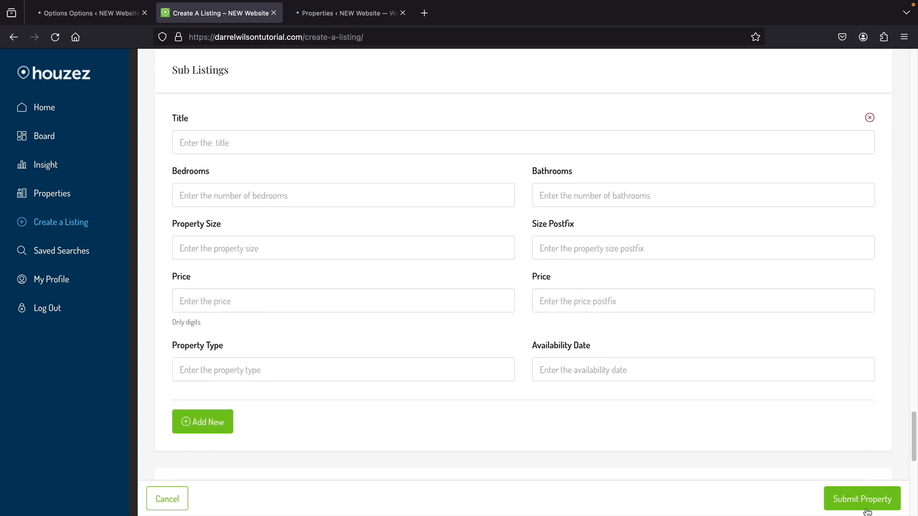
{"action": "left_click_drag", "start_coordinate": [913, 446], "coordinate": [914, 77]}
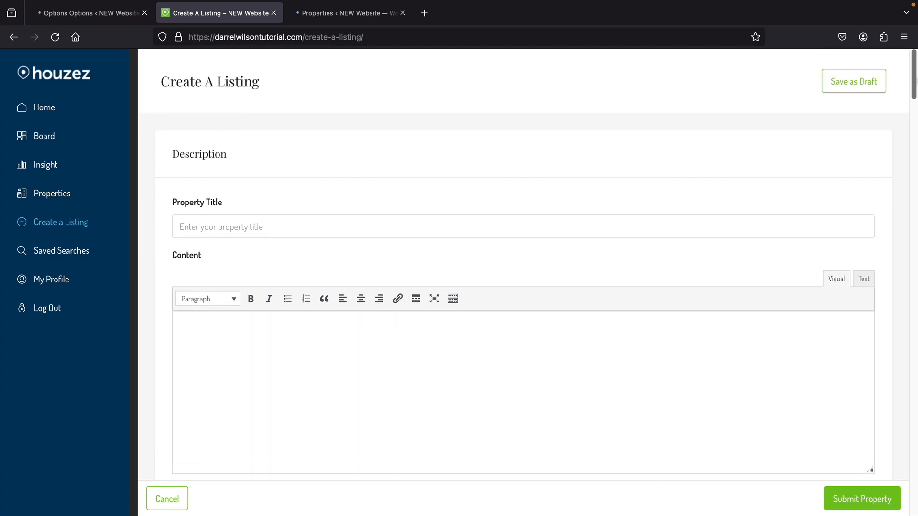
Set Add New Property Mode to Multi-steps and confirm the Create A Listing form advances with Next.
{"action": "left_click", "coordinate": [91, 13]}
{"action": "left_click", "coordinate": [449, 158]}
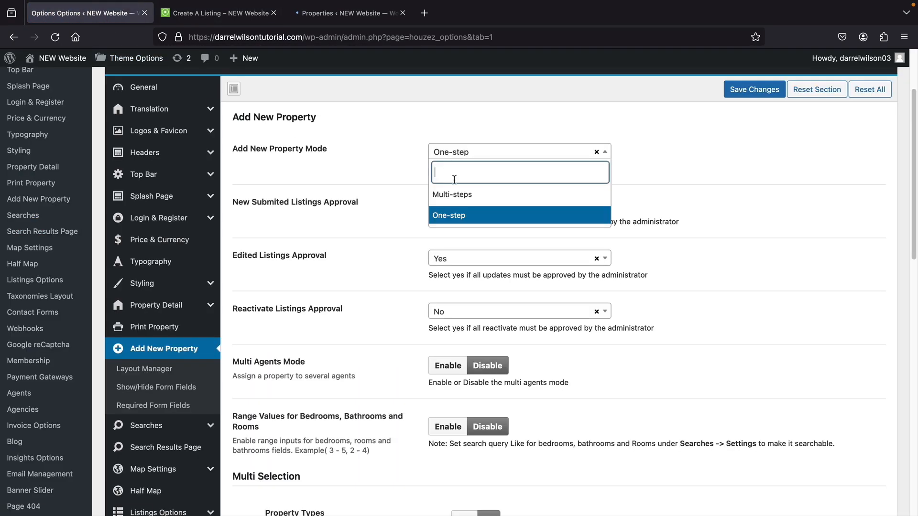
{"action": "left_click", "coordinate": [455, 178]}
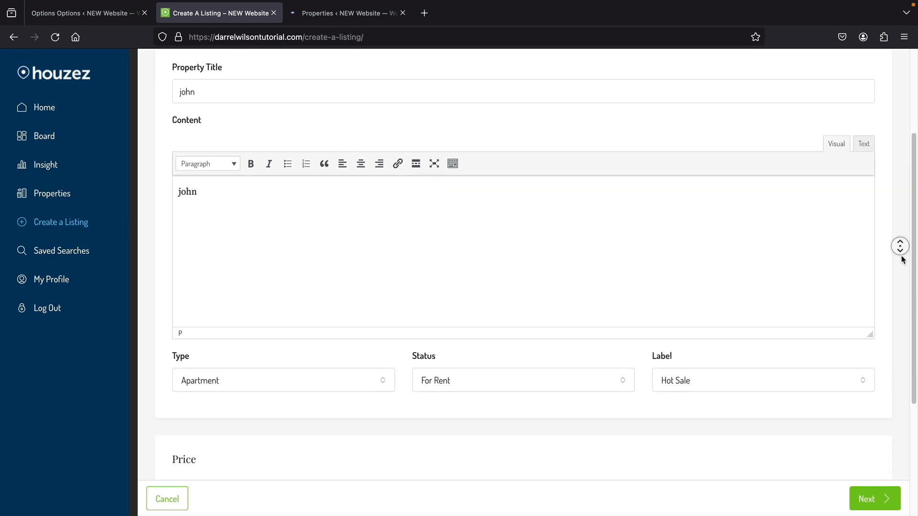
{"action": "middle_click", "coordinate": [901, 257]}
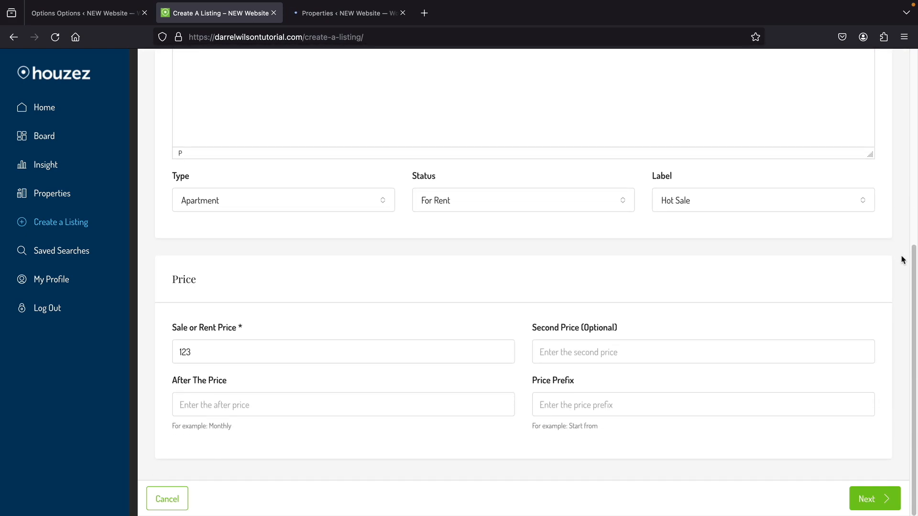
{"action": "left_click", "coordinate": [863, 500]}
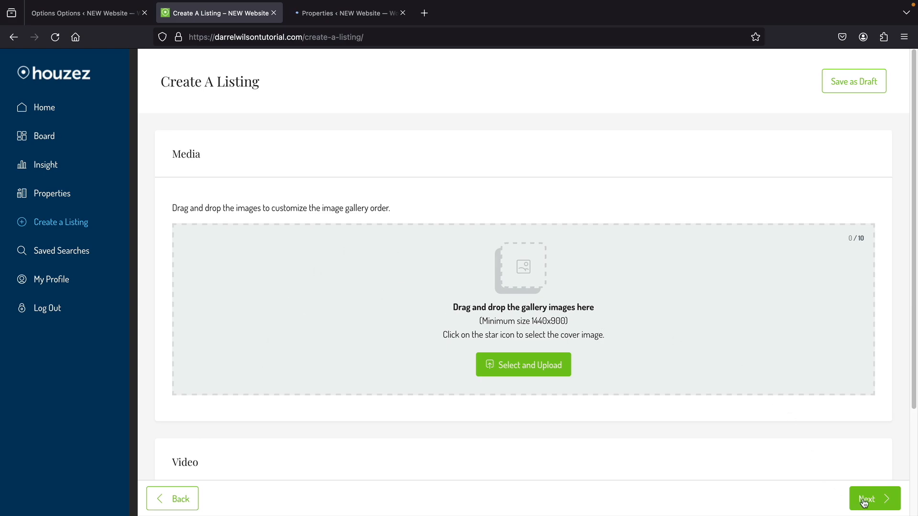
Check the New Submited Listings Approval option, then open the Properties list.
{"action": "key", "text": "ctrl+shift+Tab"}
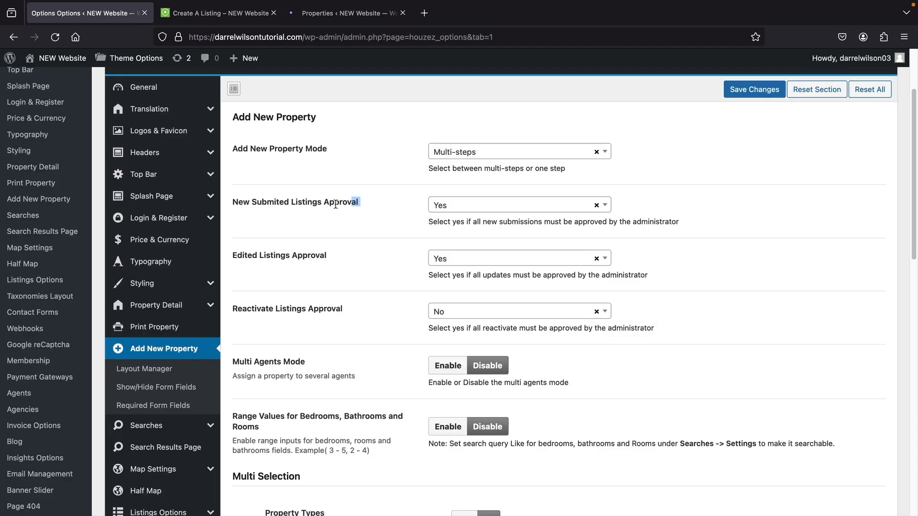
{"action": "left_click_drag", "start_coordinate": [360, 202], "coordinate": [237, 204]}
{"action": "left_click", "coordinate": [330, 13]}
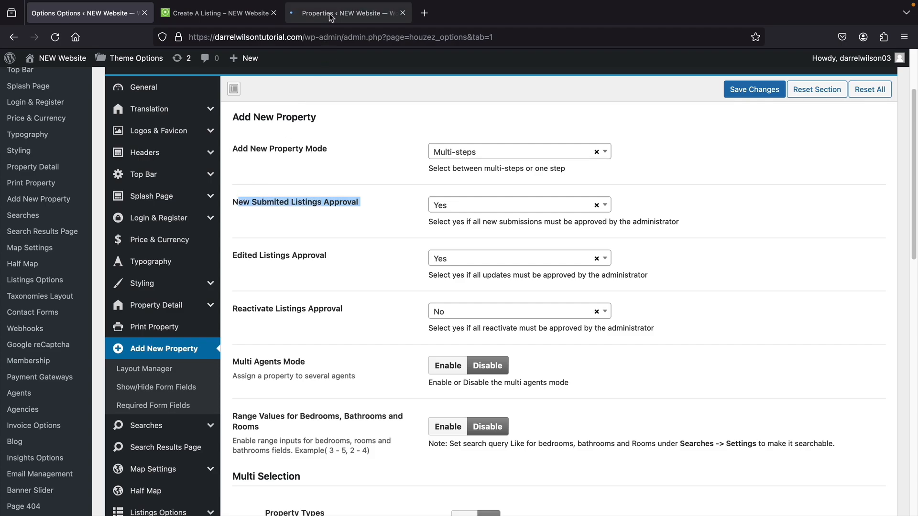
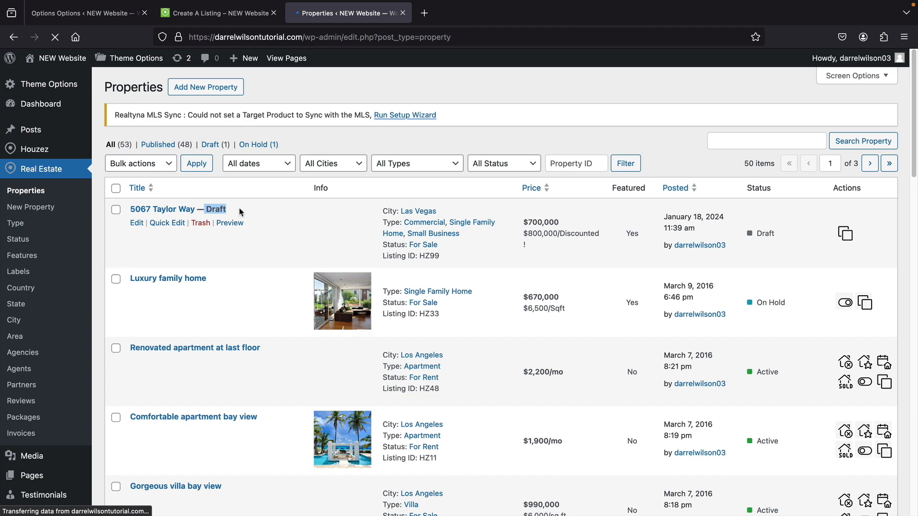
Review the Edited Listings and Reactivate Listings Approval settings in Add New Property.
{"action": "key", "text": "ctrl+Tab"}
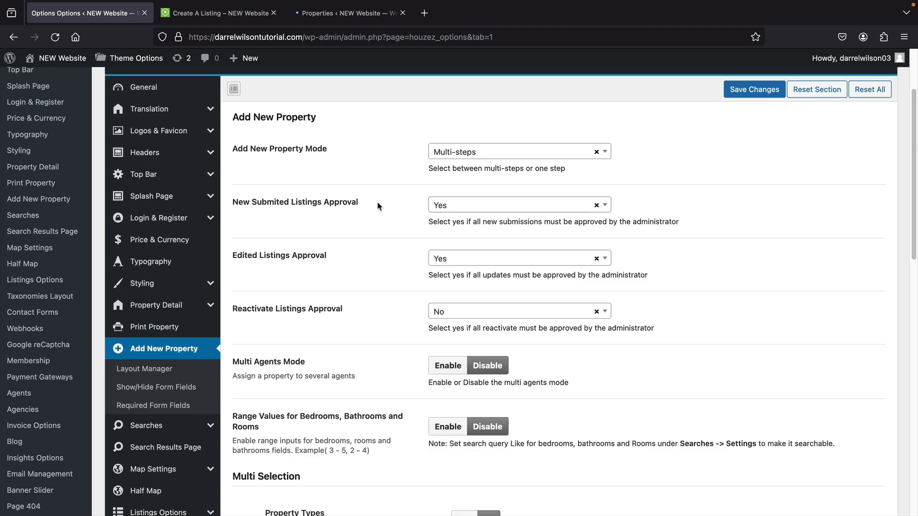
{"action": "left_click_drag", "start_coordinate": [329, 256], "coordinate": [239, 254]}
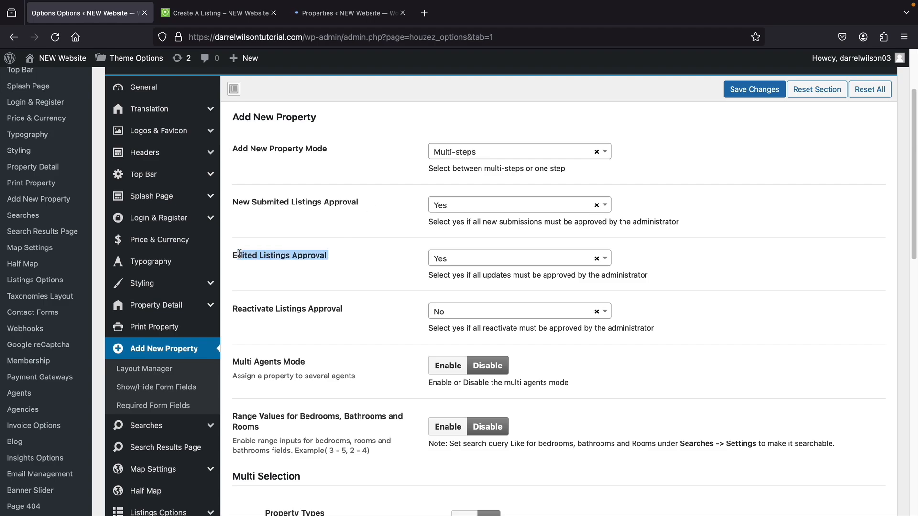
{"action": "left_click_drag", "start_coordinate": [345, 311], "coordinate": [232, 313]}
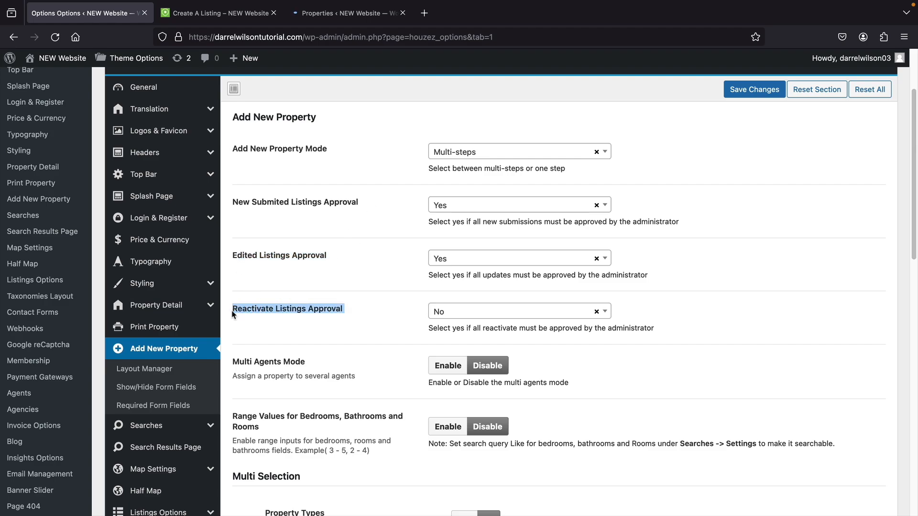
{"action": "left_click_drag", "start_coordinate": [329, 256], "coordinate": [242, 255]}
{"action": "left_click", "coordinate": [249, 259]}
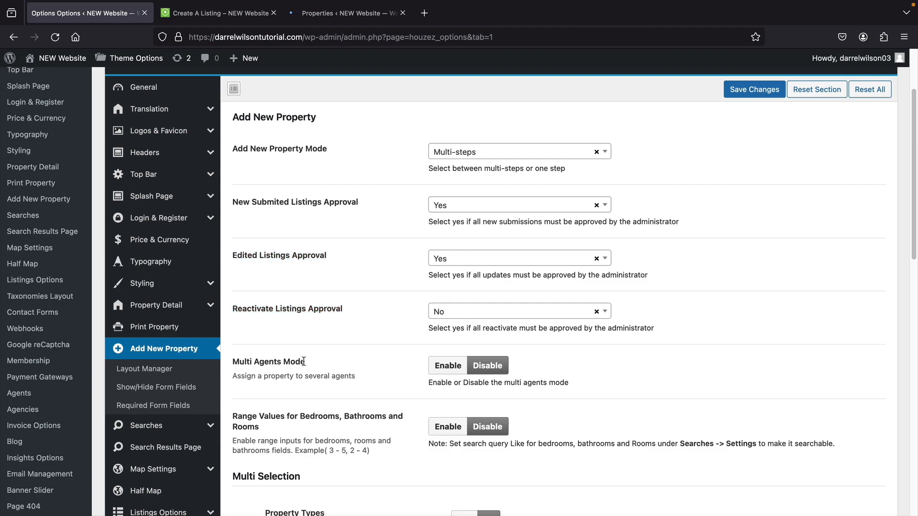
Enable Multi Agents Mode, save the changes, and return to the Properties list.
{"action": "left_click_drag", "start_coordinate": [304, 362], "coordinate": [246, 362]}
{"action": "left_click", "coordinate": [448, 365]}
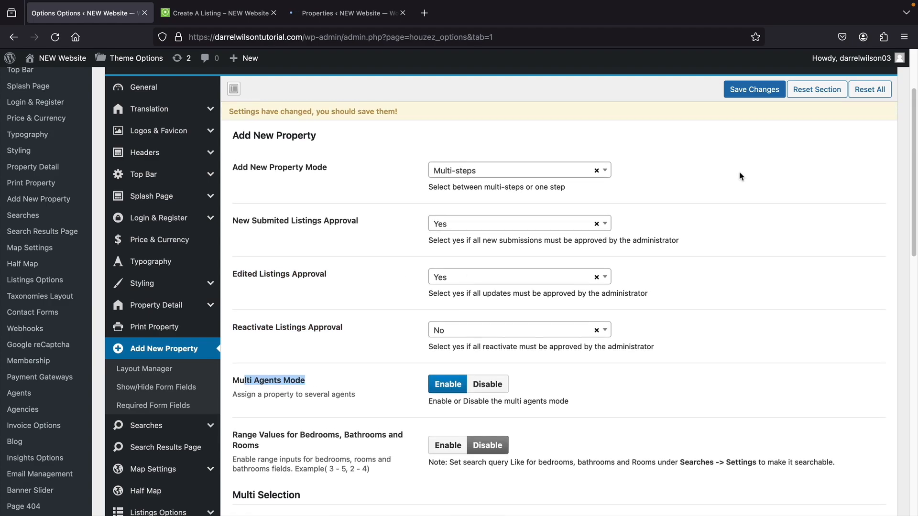
{"action": "left_click", "coordinate": [763, 89]}
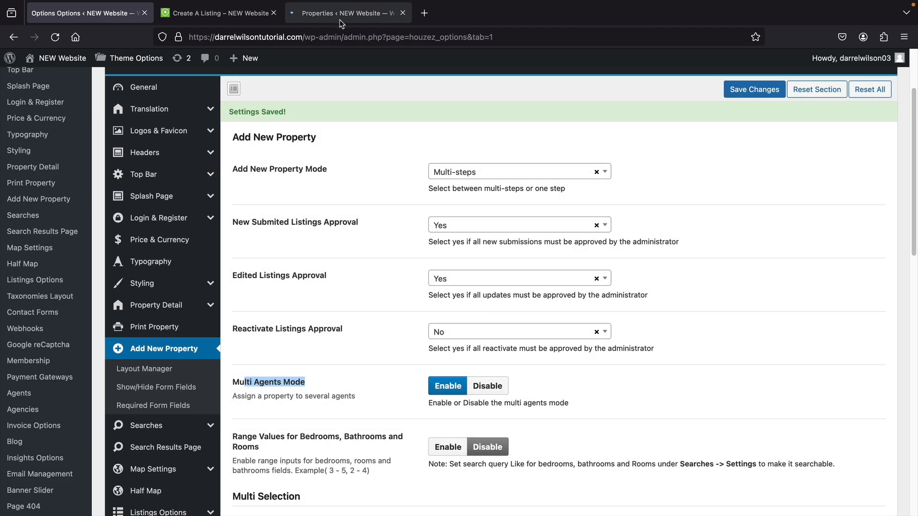
{"action": "left_click", "coordinate": [340, 18]}
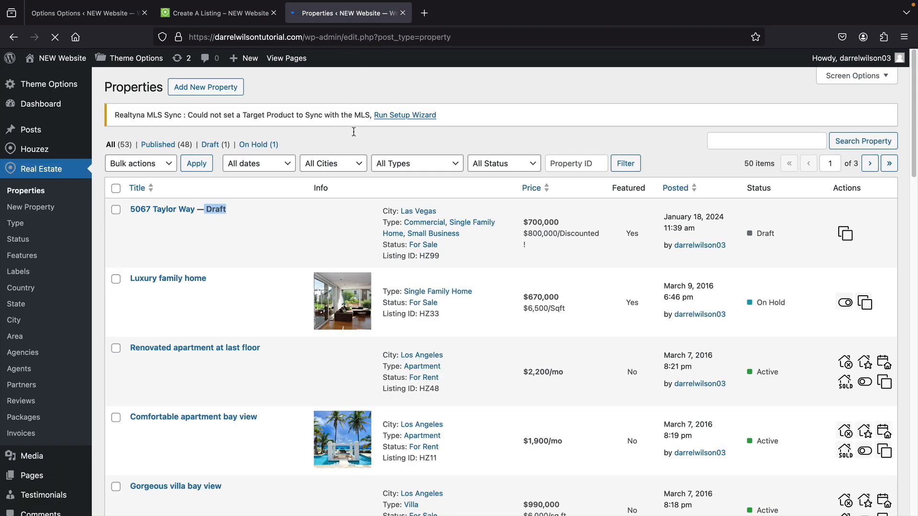
Edit the Luxury family home listing and add two more agents under Select an Agent.
{"action": "left_click", "coordinate": [139, 295]}
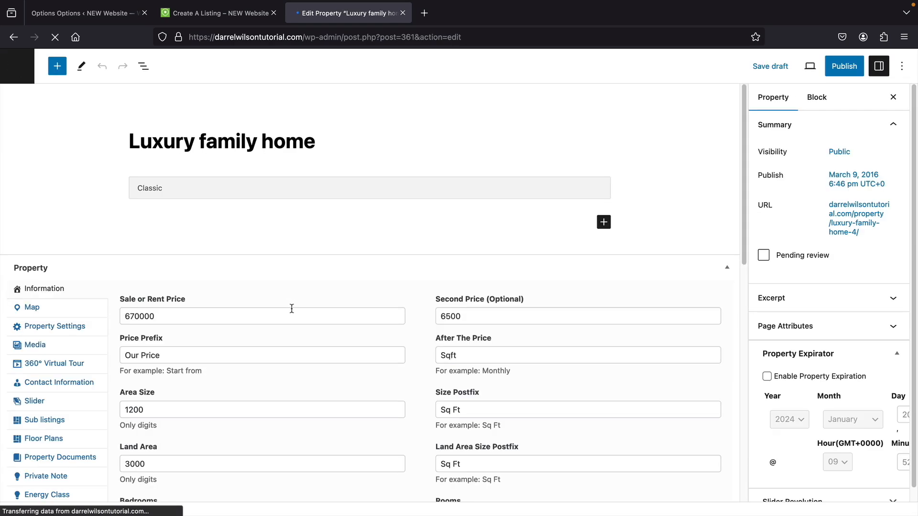
{"action": "middle_click", "coordinate": [90, 287]}
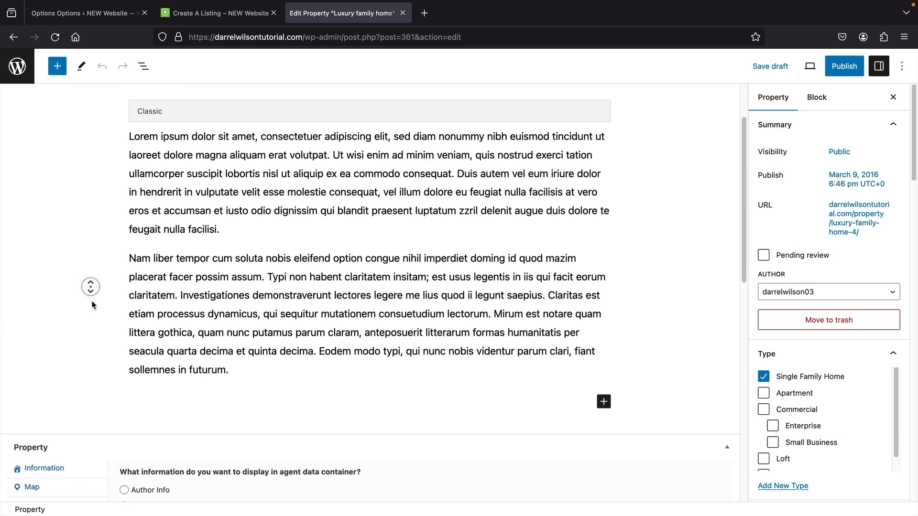
{"action": "scroll", "coordinate": [90, 286], "scroll_direction": "down", "scroll_amount": 6}
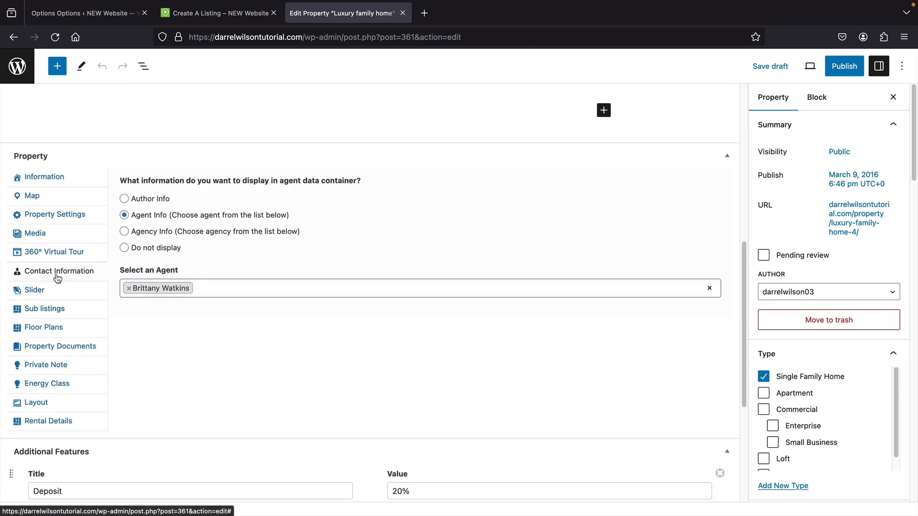
{"action": "left_click", "coordinate": [220, 286]}
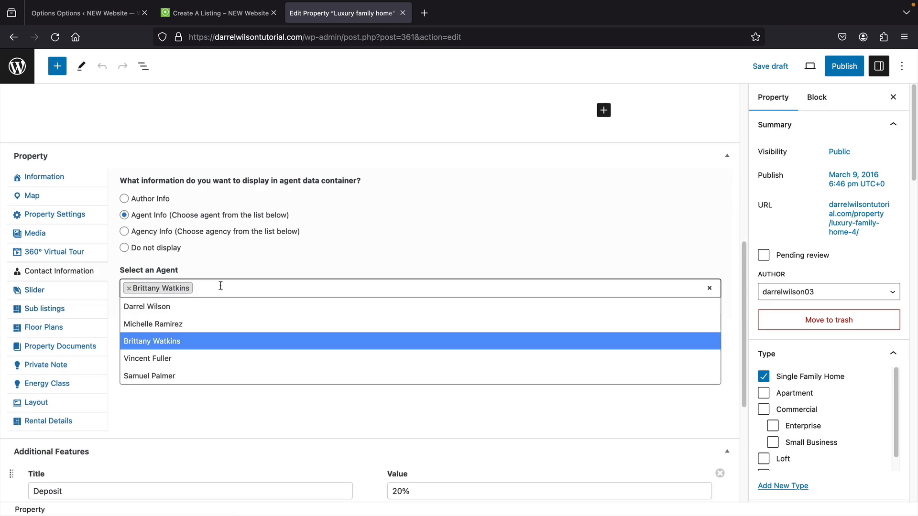
{"action": "left_click", "coordinate": [213, 306]}
{"action": "left_click", "coordinate": [286, 288]}
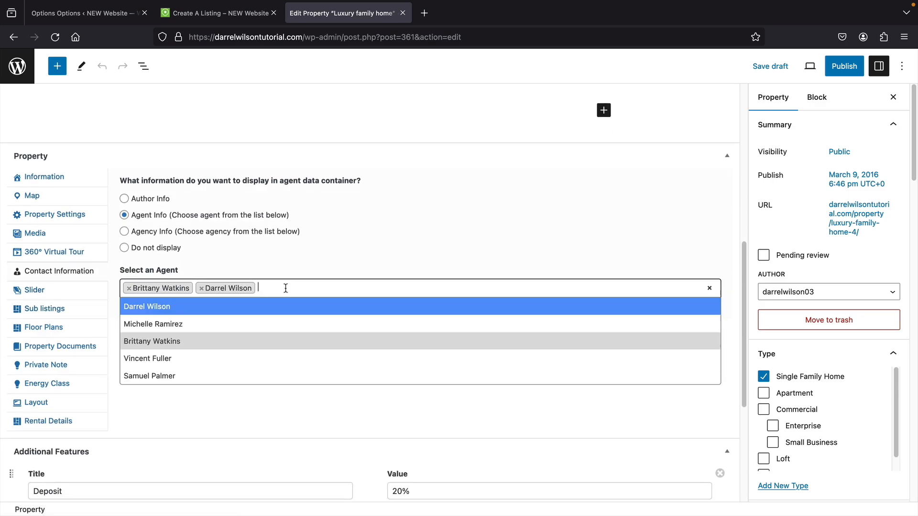
{"action": "left_click", "coordinate": [230, 358]}
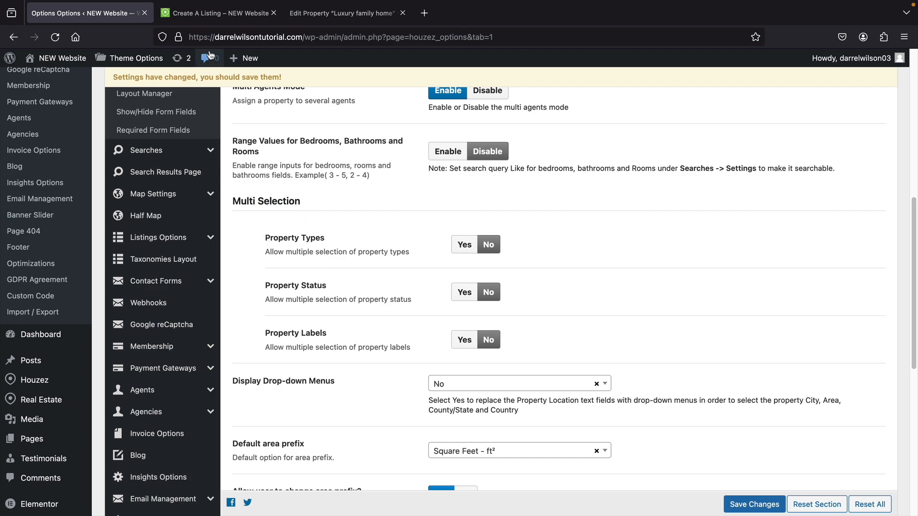
Allow multiple Property Types, then test picking Apartment, Commercial and Small Business on Create A Listing.
{"action": "left_click", "coordinate": [463, 249]}
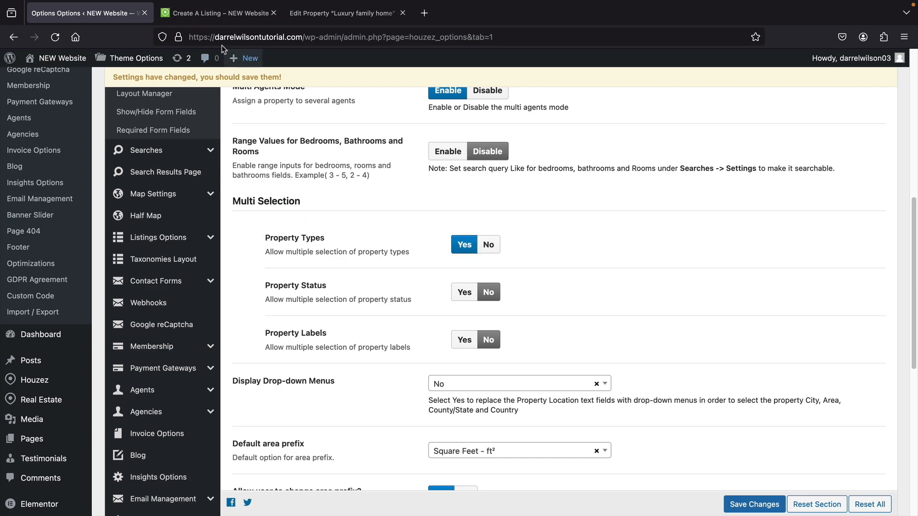
{"action": "left_click", "coordinate": [220, 15]}
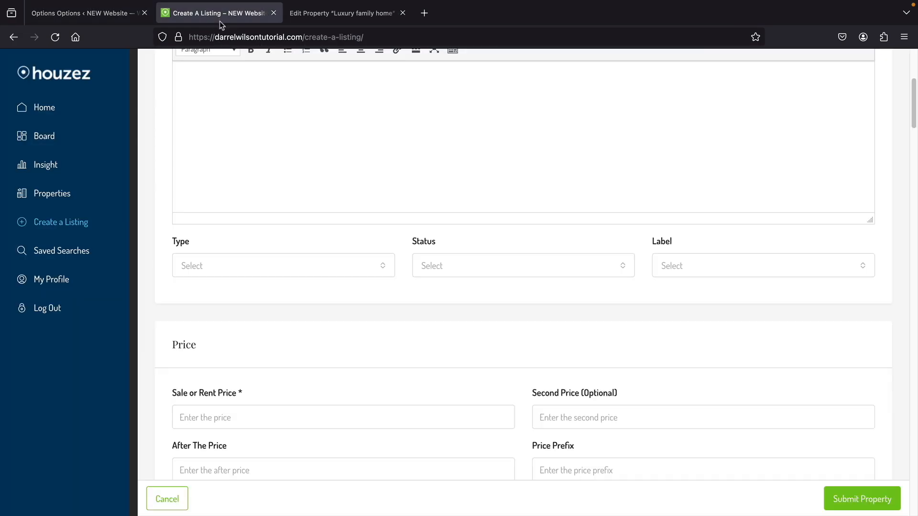
{"action": "left_click", "coordinate": [232, 269]}
{"action": "left_click", "coordinate": [216, 359]}
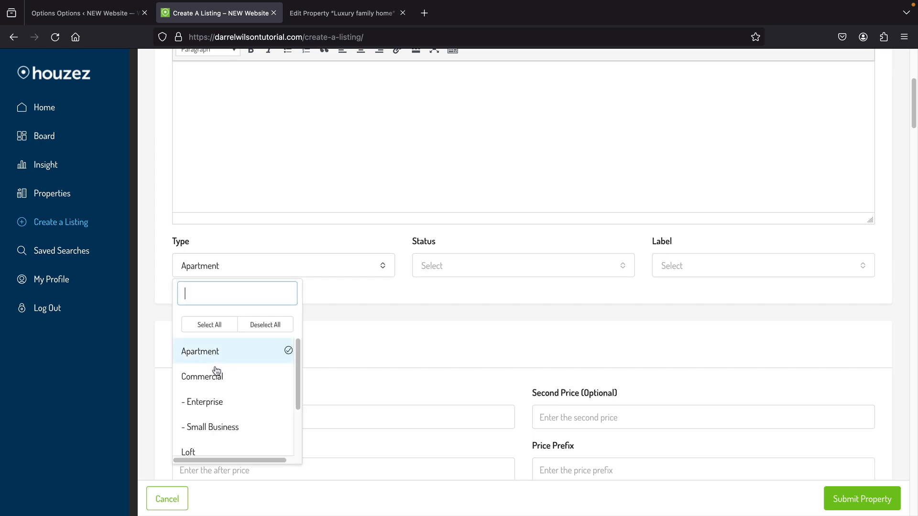
{"action": "left_click", "coordinate": [217, 380]}
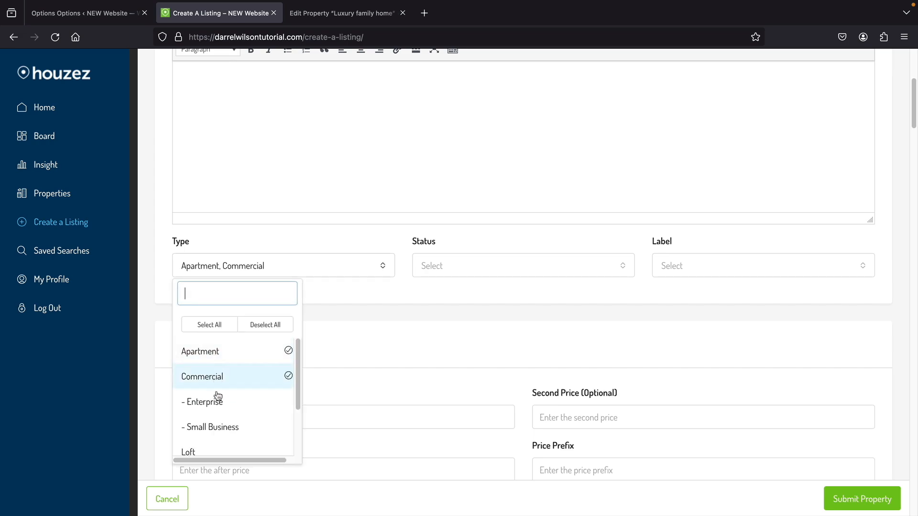
{"action": "left_click", "coordinate": [231, 426]}
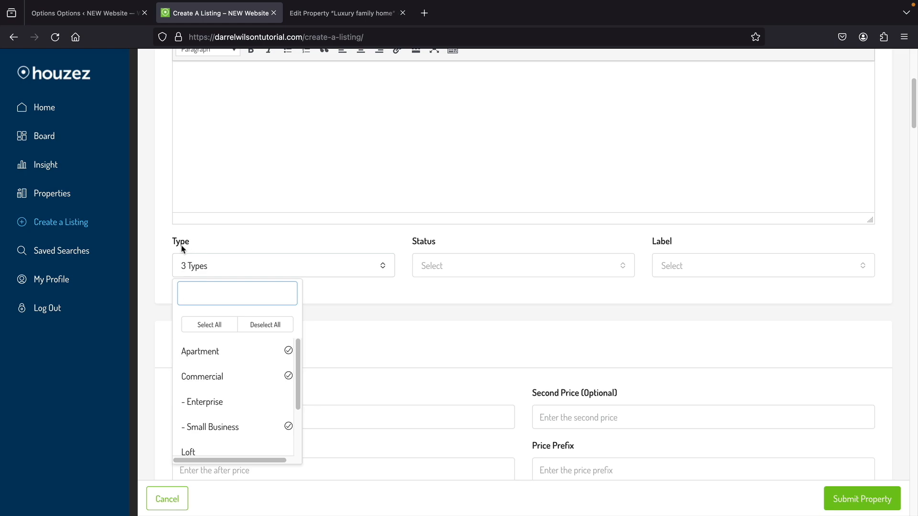
{"action": "left_click", "coordinate": [98, 19]}
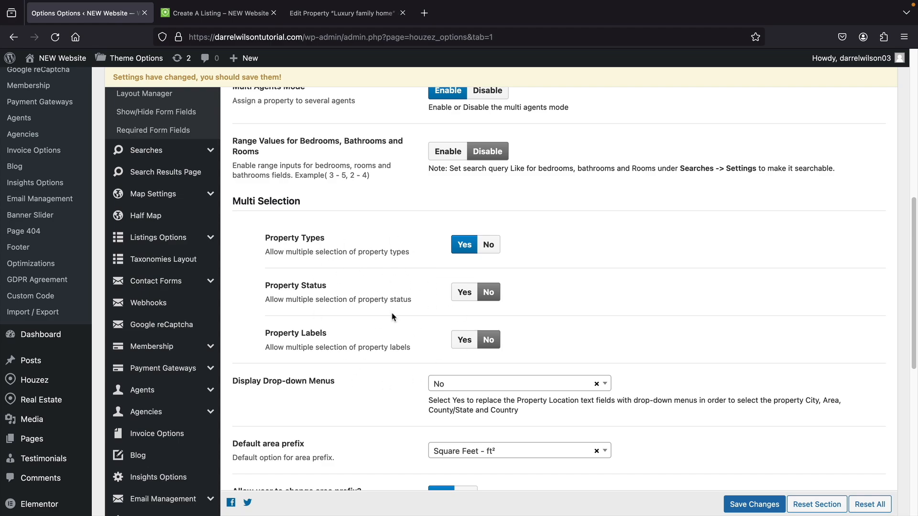
{"action": "left_click", "coordinate": [225, 22]}
{"action": "left_click", "coordinate": [247, 427]}
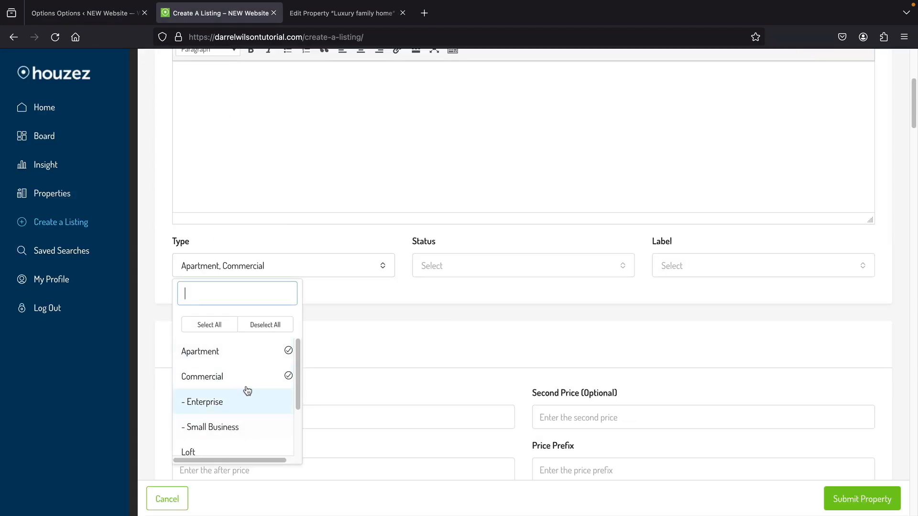
{"action": "left_click", "coordinate": [241, 377]}
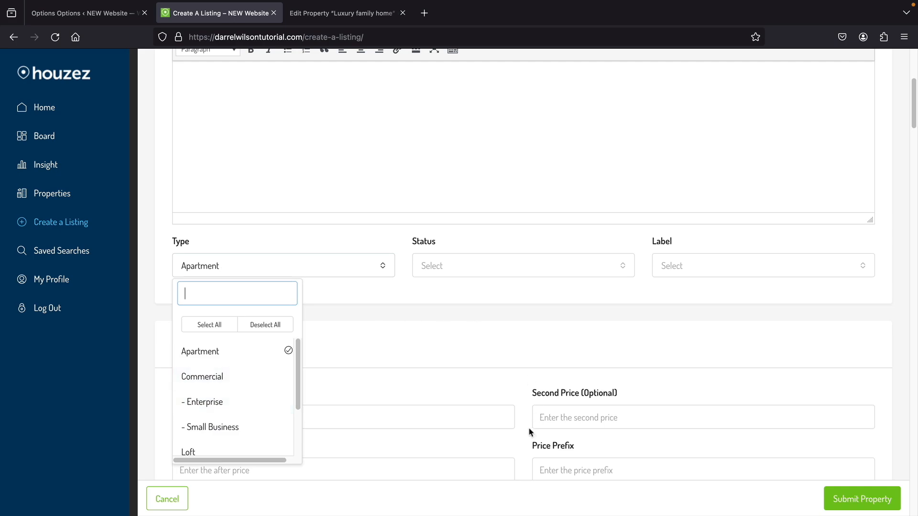
Keep Square Feet as the default area prefix, enable Auto Generate Property ID, and save.
{"action": "key", "text": "ctrl+shift+Tab"}
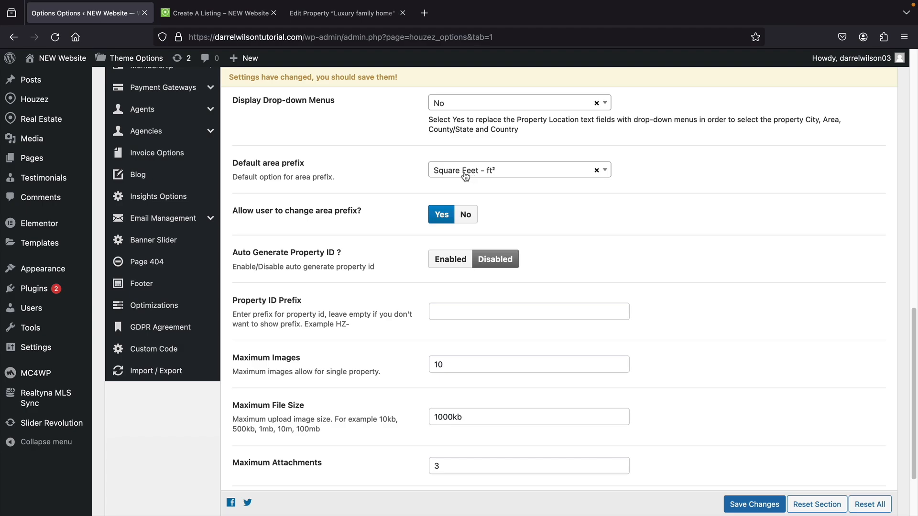
{"action": "left_click", "coordinate": [463, 172]}
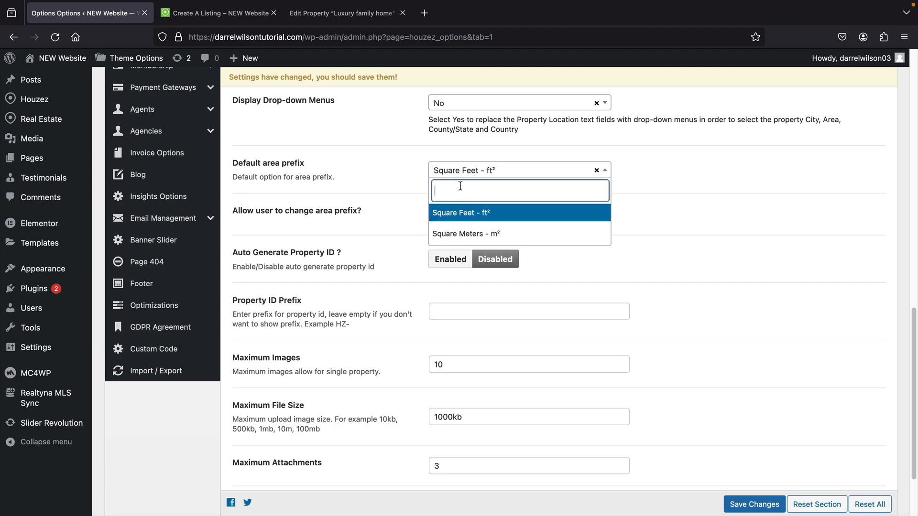
{"action": "left_click", "coordinate": [471, 219]}
{"action": "left_click_drag", "start_coordinate": [254, 253], "coordinate": [354, 256]}
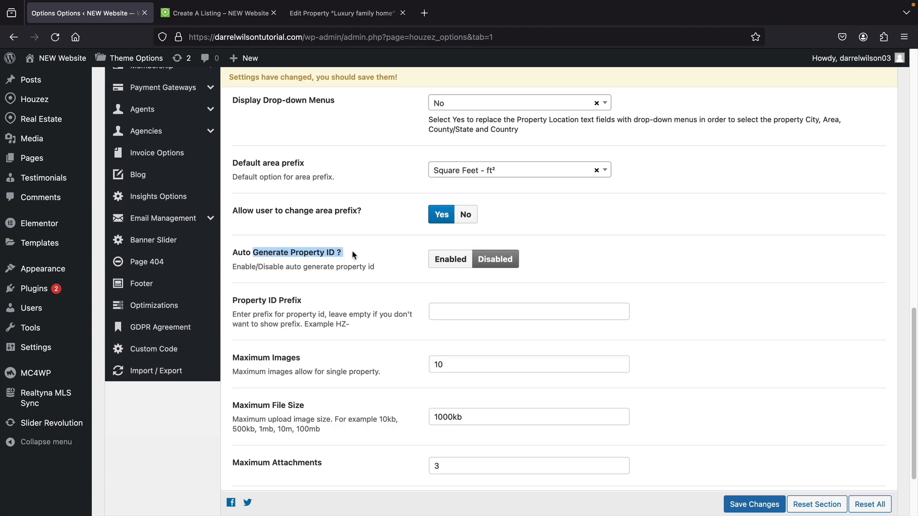
{"action": "left_click", "coordinate": [429, 262]}
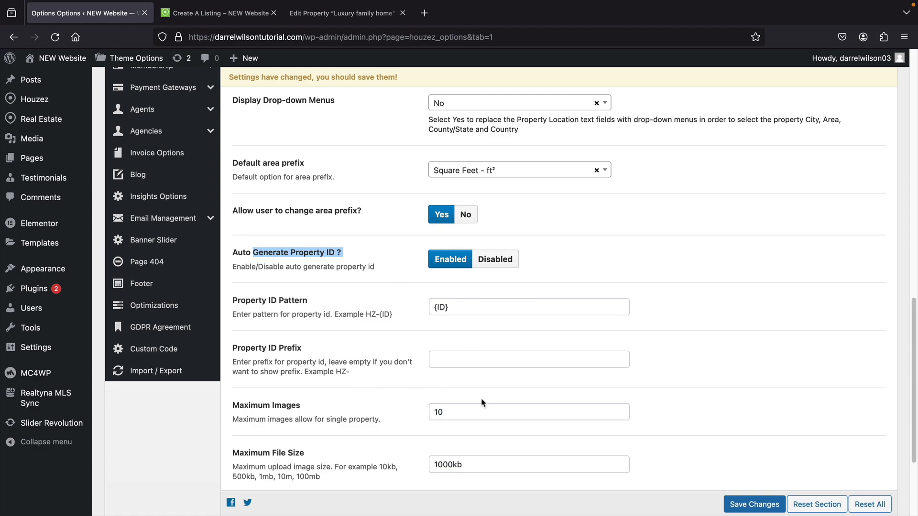
{"action": "left_click", "coordinate": [756, 504]}
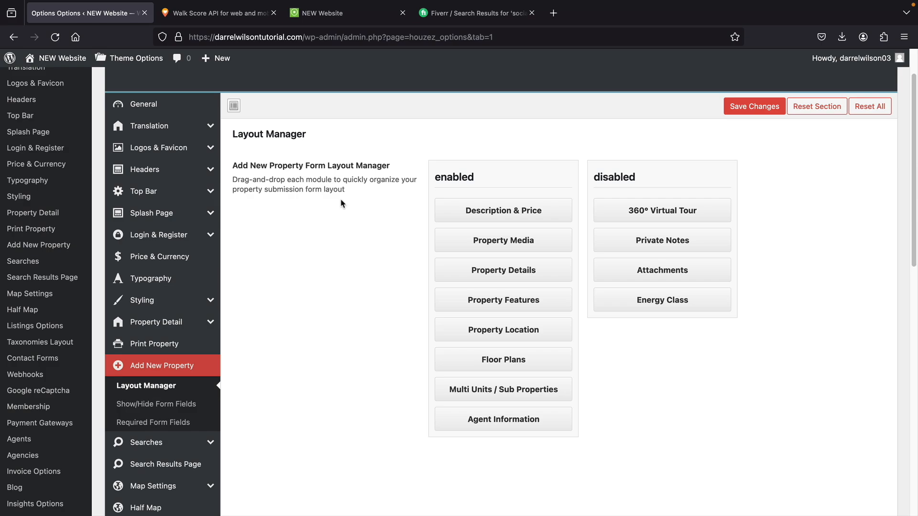
Look over the Description and Price sections of the front-end Create A Listing page.
{"action": "left_click", "coordinate": [308, 16]}
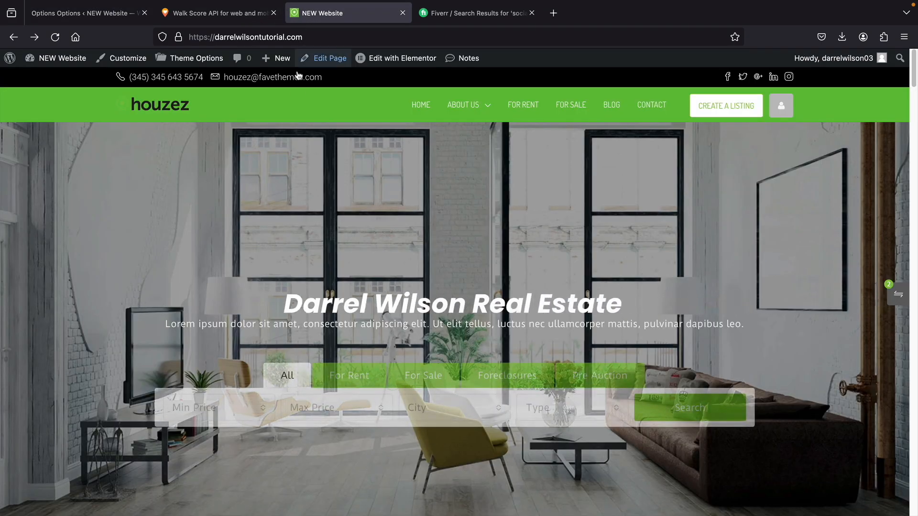
{"action": "left_click", "coordinate": [721, 109]}
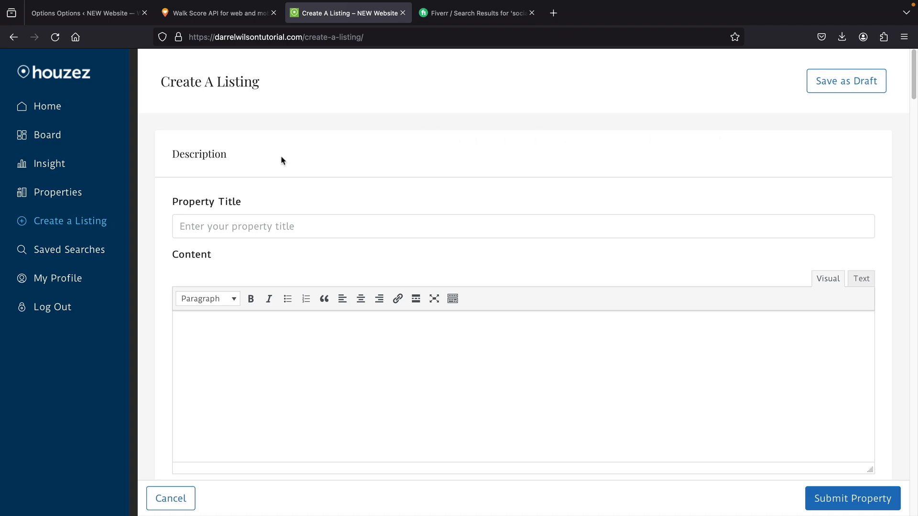
{"action": "double_click", "coordinate": [172, 162]}
{"action": "scroll", "coordinate": [202, 167], "scroll_direction": "down", "scroll_amount": 7}
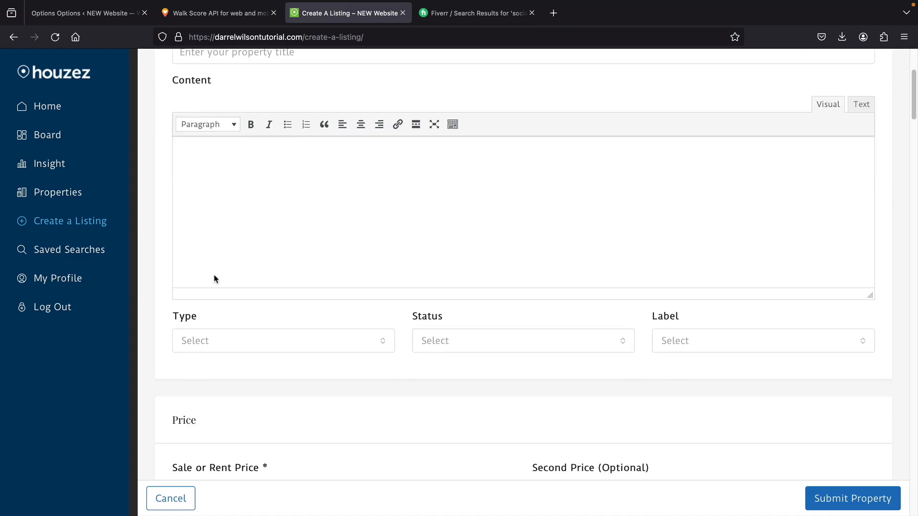
{"action": "double_click", "coordinate": [186, 248]}
{"action": "scroll", "coordinate": [260, 266], "scroll_direction": "up", "scroll_amount": 7}
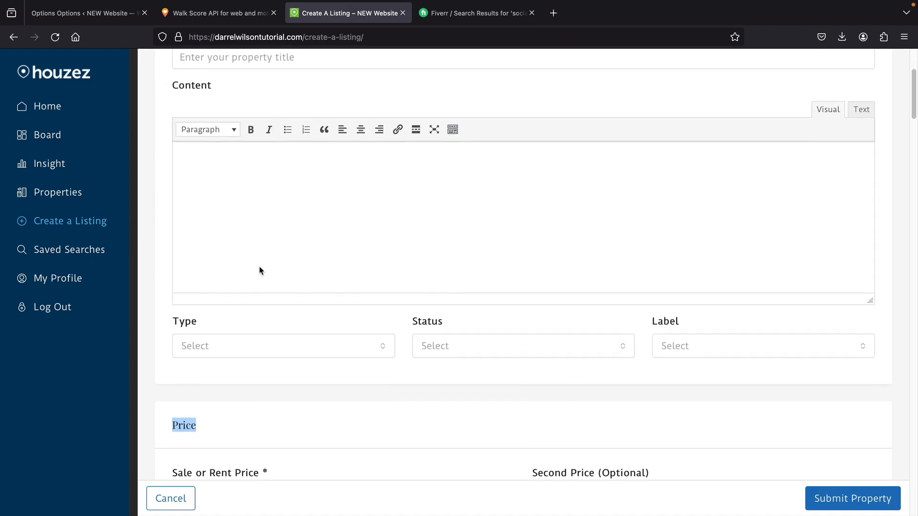
Move Attachments into the enabled form sections below Property Features and save the layout.
{"action": "left_click", "coordinate": [106, 19]}
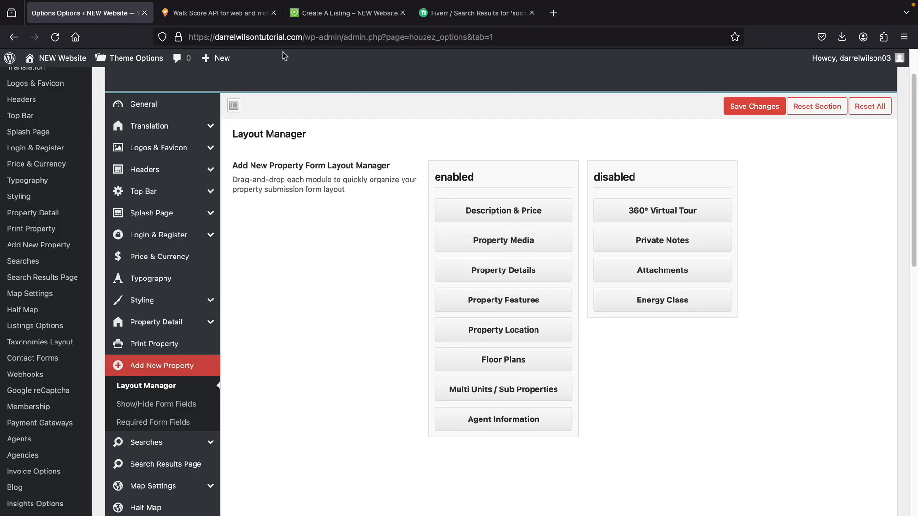
{"action": "left_click", "coordinate": [330, 13]}
{"action": "scroll", "coordinate": [316, 239], "scroll_direction": "down", "scroll_amount": 6}
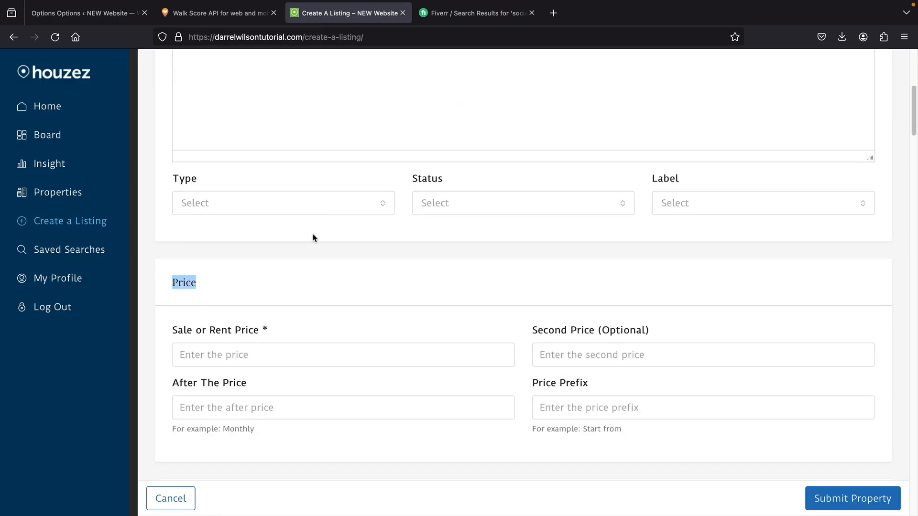
{"action": "scroll", "coordinate": [313, 236], "scroll_direction": "down", "scroll_amount": 5}
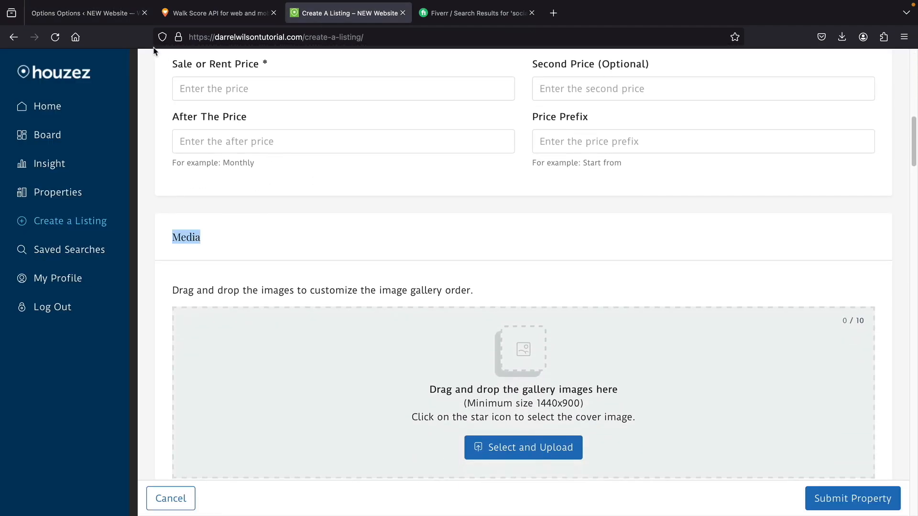
{"action": "left_click", "coordinate": [81, 13]}
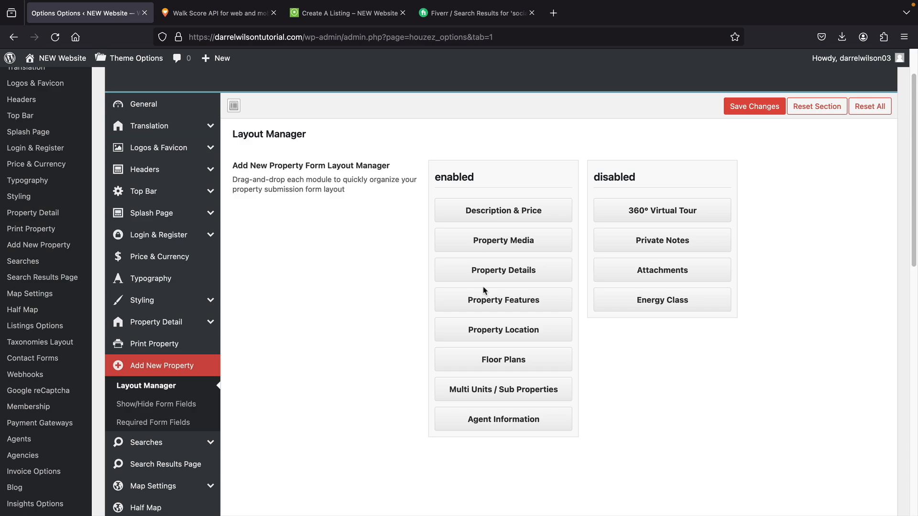
{"action": "left_click_drag", "start_coordinate": [635, 269], "coordinate": [492, 330]}
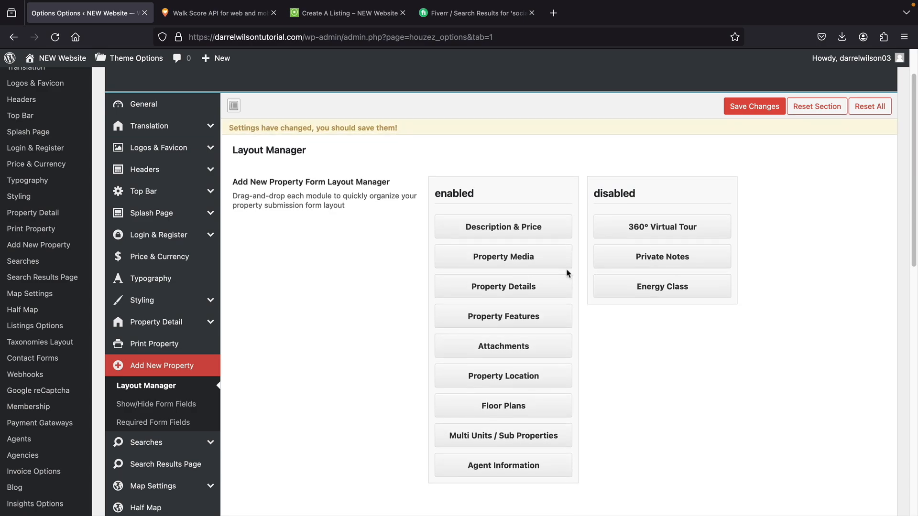
{"action": "left_click", "coordinate": [742, 108]}
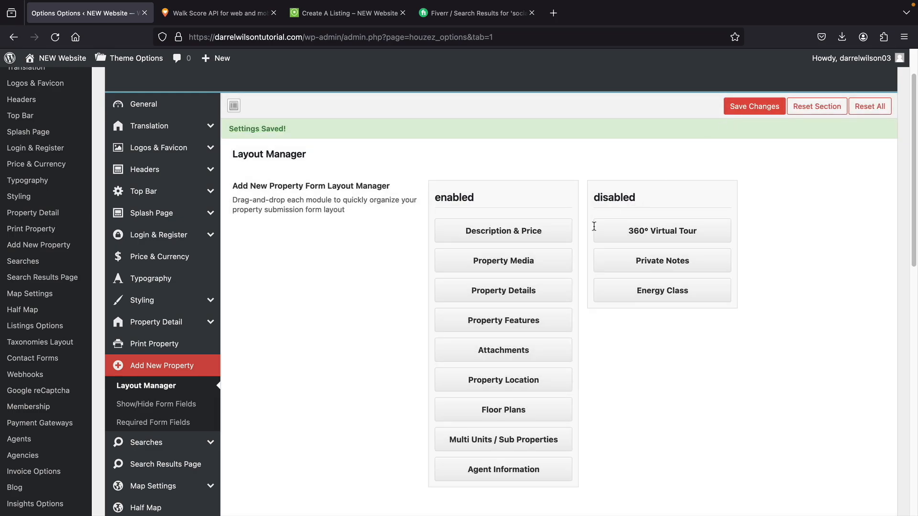
{"action": "scroll", "coordinate": [436, 255], "scroll_direction": "down", "scroll_amount": 1}
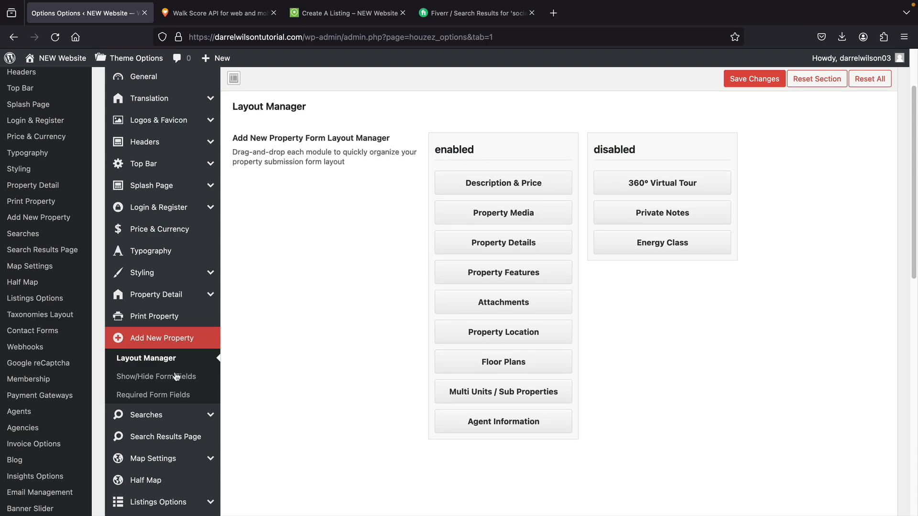
Check the show/hide fields, then make Bedrooms and Bathrooms required form fields.
{"action": "left_click", "coordinate": [176, 376]}
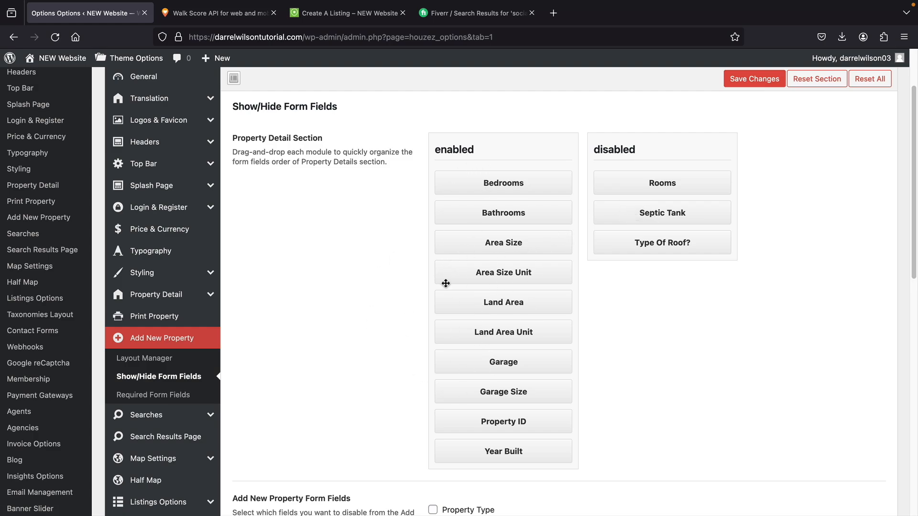
{"action": "left_click_drag", "start_coordinate": [270, 107], "coordinate": [349, 112]}
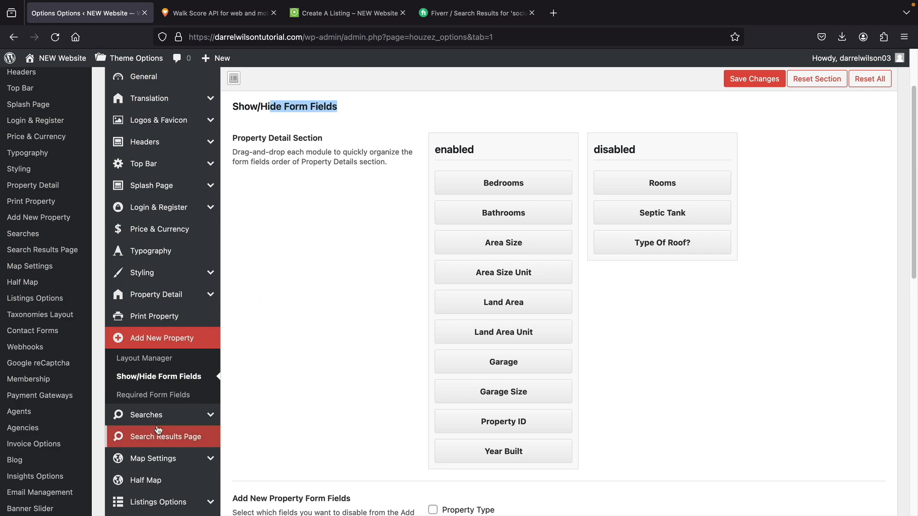
{"action": "left_click", "coordinate": [166, 396]}
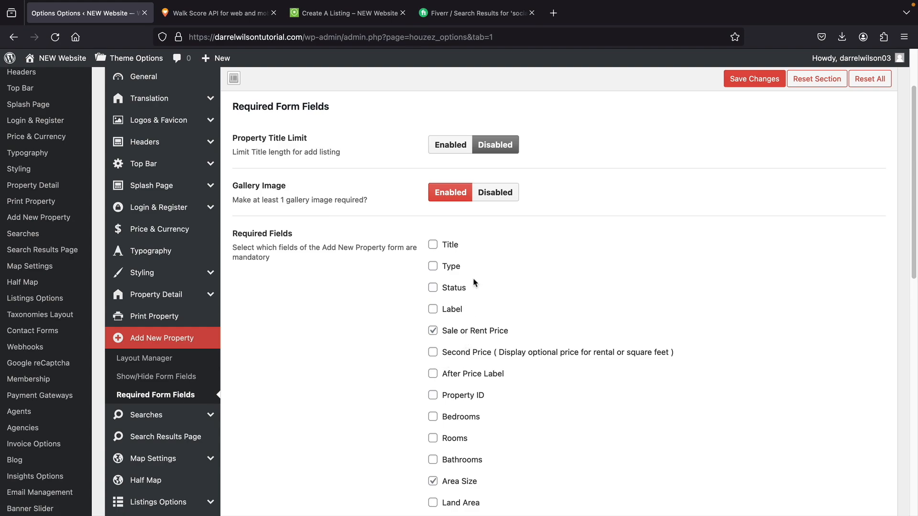
{"action": "scroll", "coordinate": [447, 289], "scroll_direction": "down", "scroll_amount": 4}
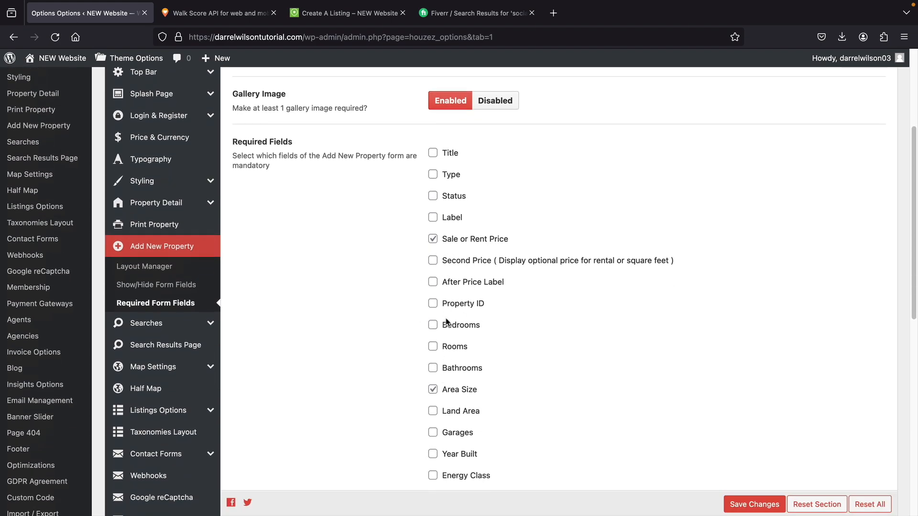
{"action": "left_click", "coordinate": [433, 326]}
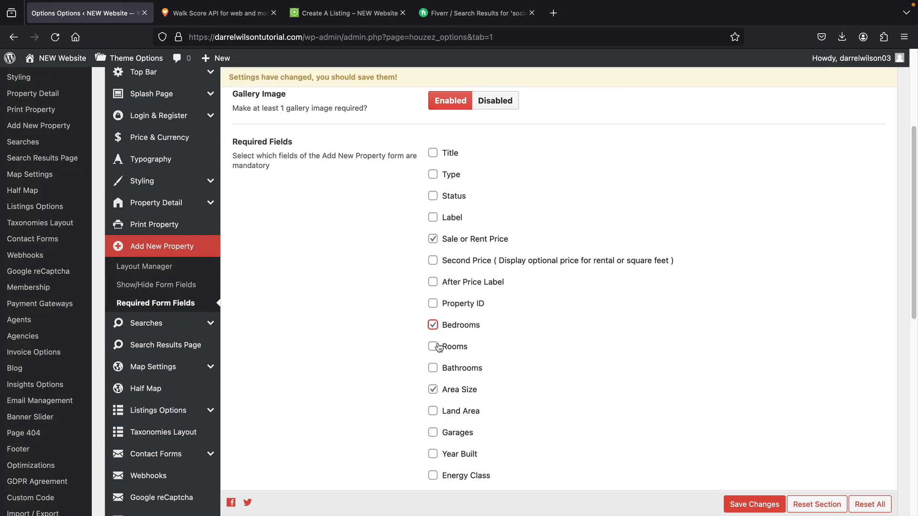
{"action": "left_click", "coordinate": [433, 369]}
{"action": "scroll", "coordinate": [592, 381], "scroll_direction": "down", "scroll_amount": 3}
{"action": "scroll", "coordinate": [588, 380], "scroll_direction": "down", "scroll_amount": 3}
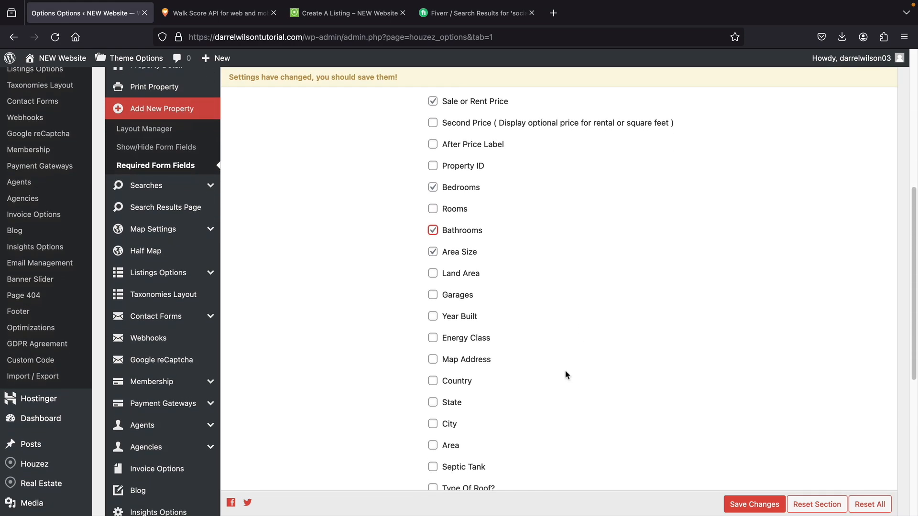
Also make State, City and Title required, and save the required field settings.
{"action": "left_click", "coordinate": [433, 394]}
{"action": "left_click", "coordinate": [433, 416]}
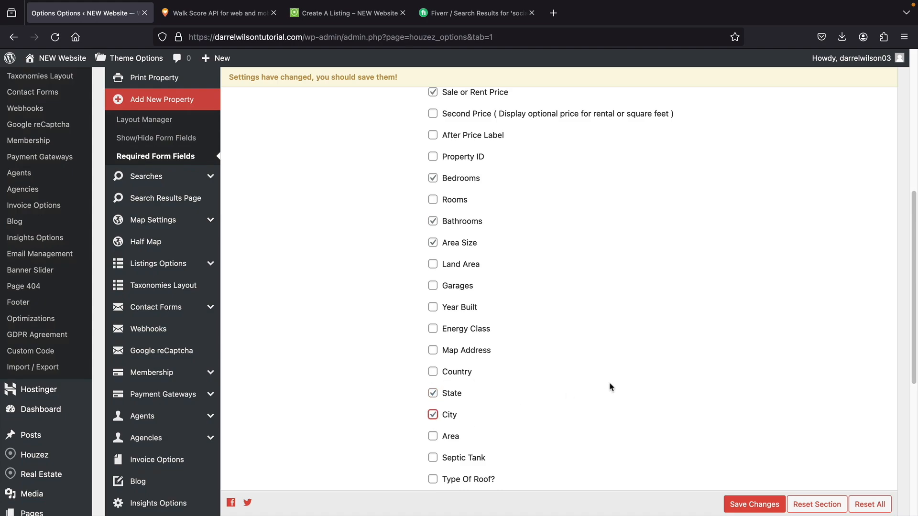
{"action": "scroll", "coordinate": [571, 398], "scroll_direction": "down", "scroll_amount": 2}
{"action": "scroll", "coordinate": [569, 398], "scroll_direction": "up", "scroll_amount": 12}
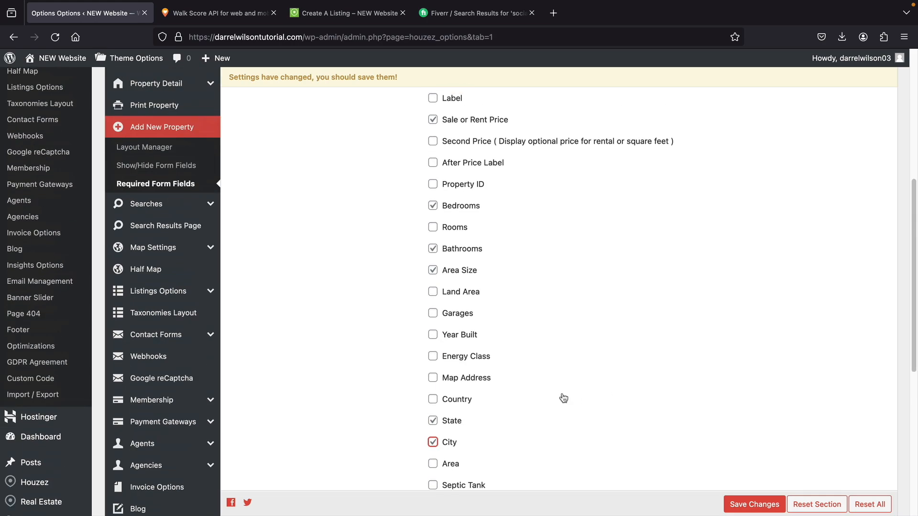
{"action": "left_click", "coordinate": [432, 274]}
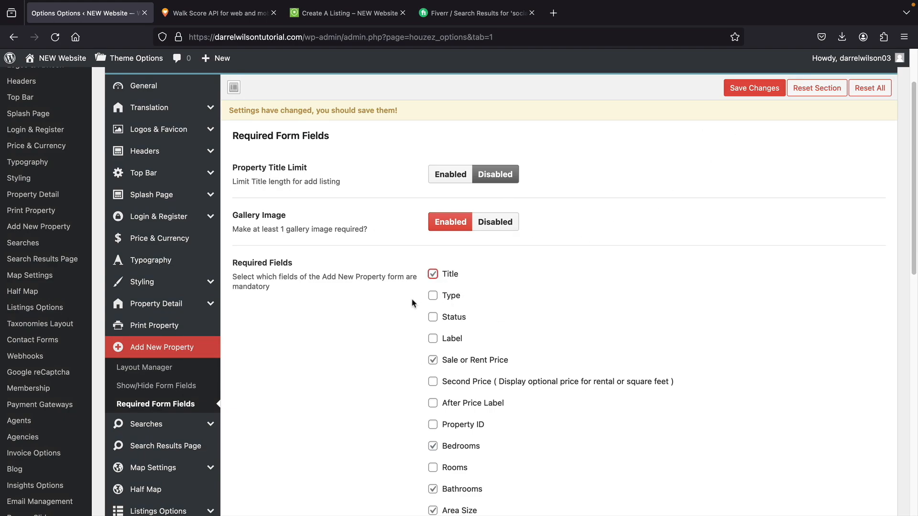
{"action": "left_click", "coordinate": [751, 91]}
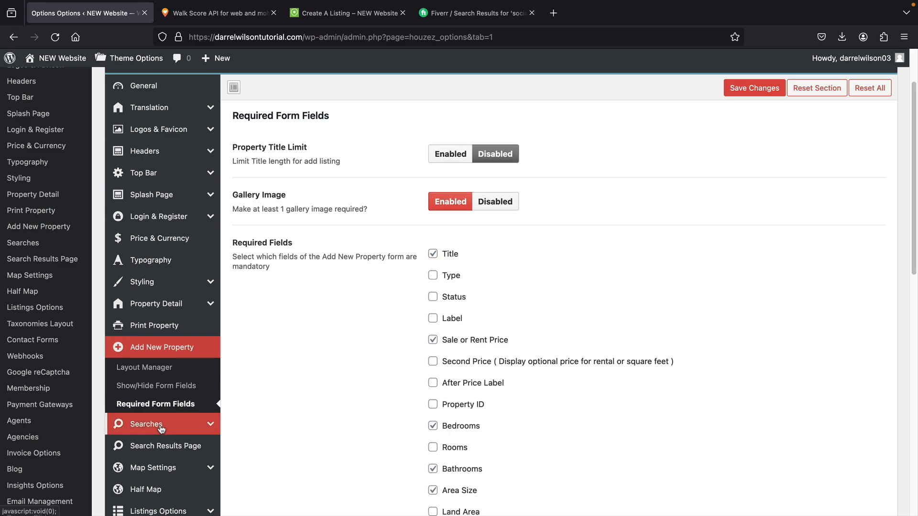
{"action": "left_click", "coordinate": [170, 424]}
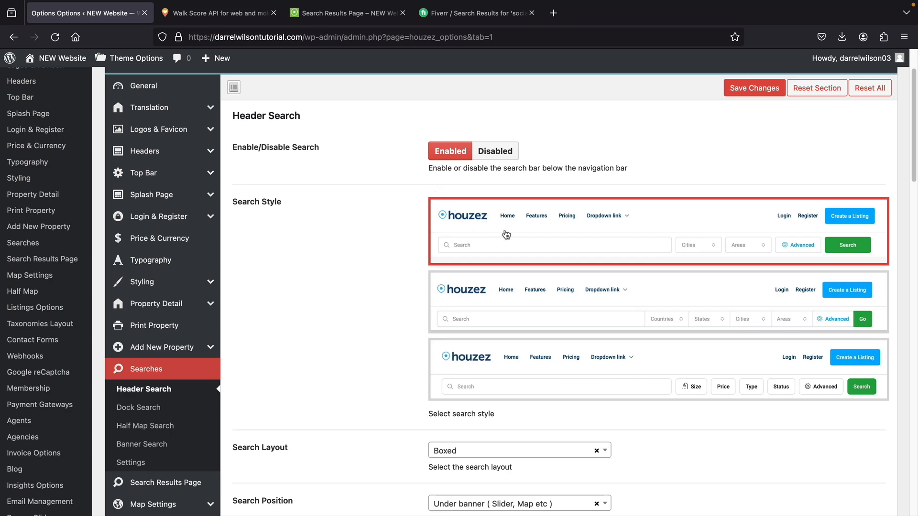
Compare the Header Search builder settings with the live search form and its advanced filters.
{"action": "left_click", "coordinate": [354, 14]}
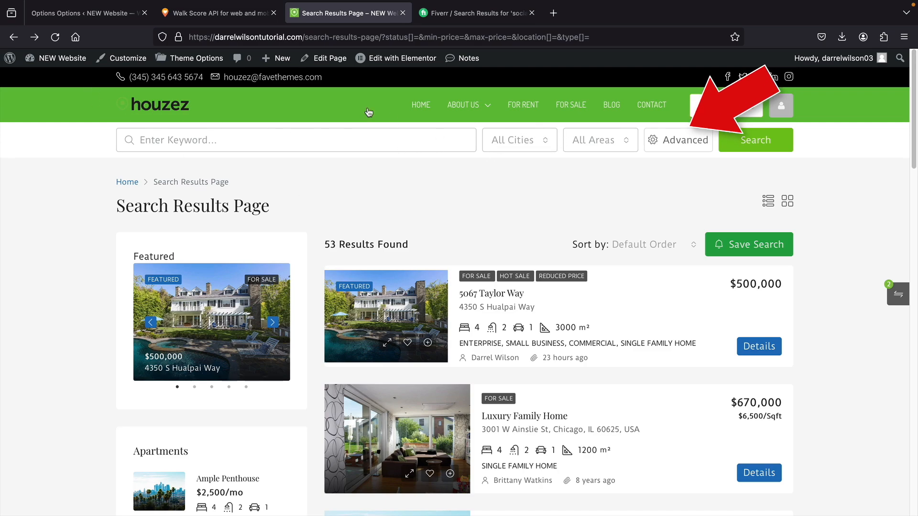
{"action": "left_click", "coordinate": [100, 20]}
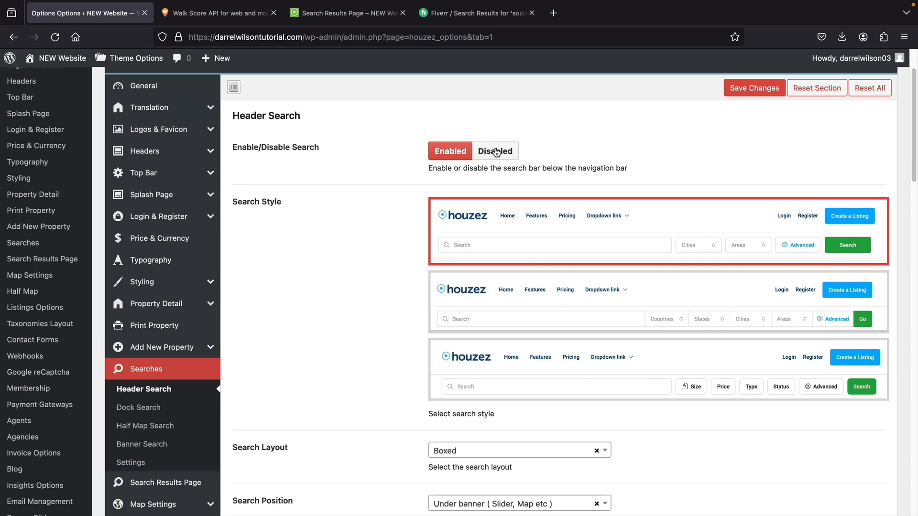
{"action": "scroll", "coordinate": [564, 296], "scroll_direction": "down", "scroll_amount": 3}
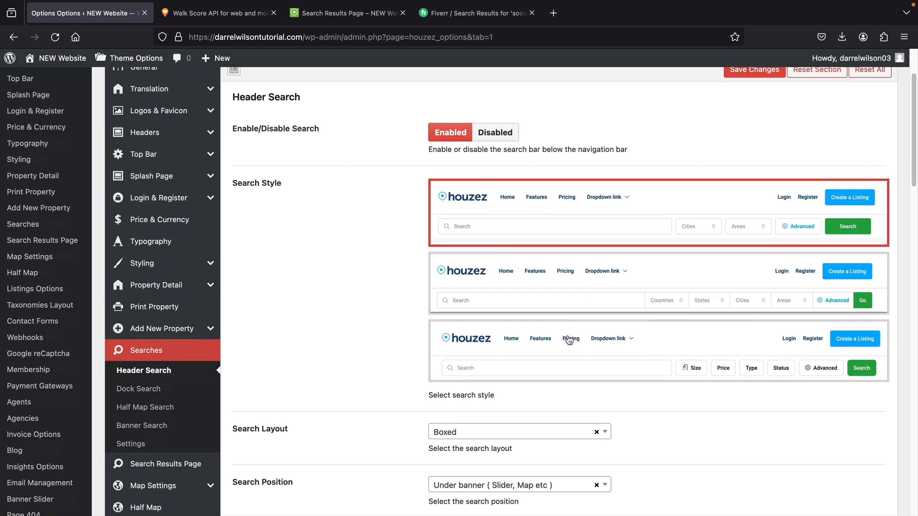
{"action": "scroll", "coordinate": [533, 299], "scroll_direction": "down", "scroll_amount": 15}
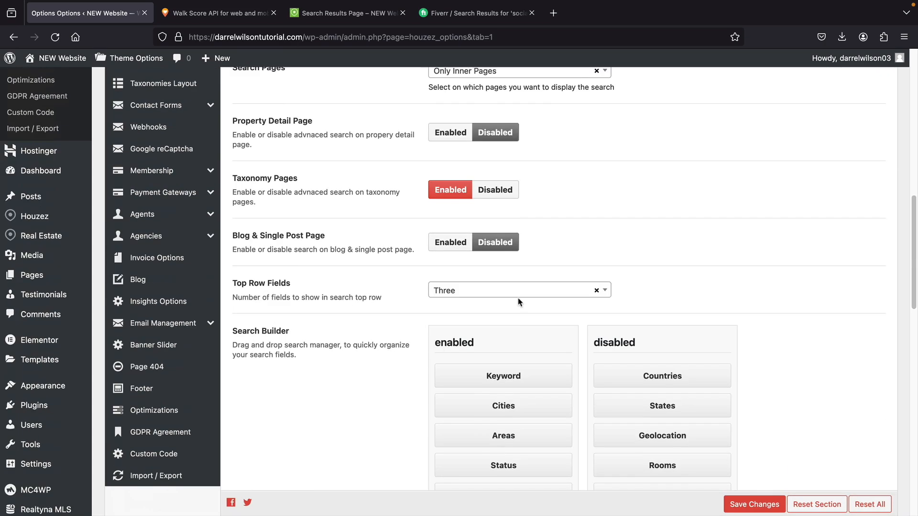
{"action": "scroll", "coordinate": [518, 298], "scroll_direction": "down", "scroll_amount": 3}
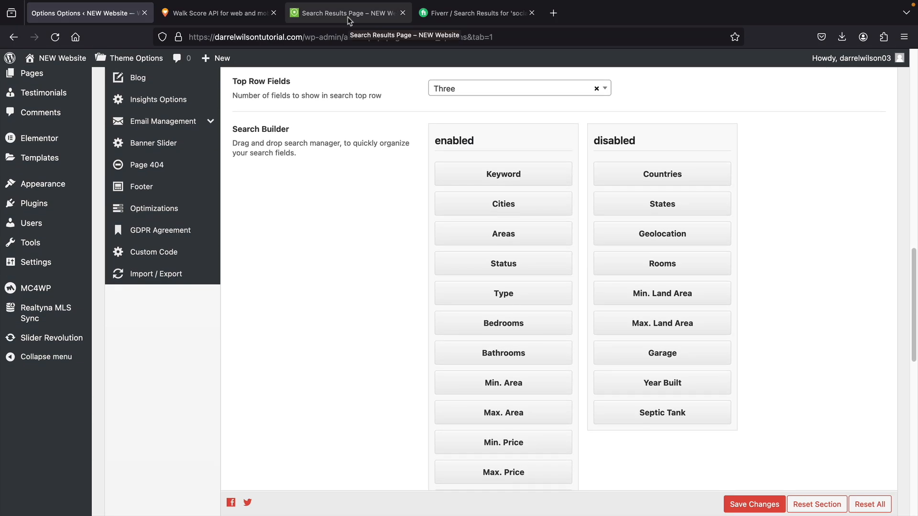
{"action": "left_click", "coordinate": [349, 17]}
{"action": "left_click", "coordinate": [657, 151]}
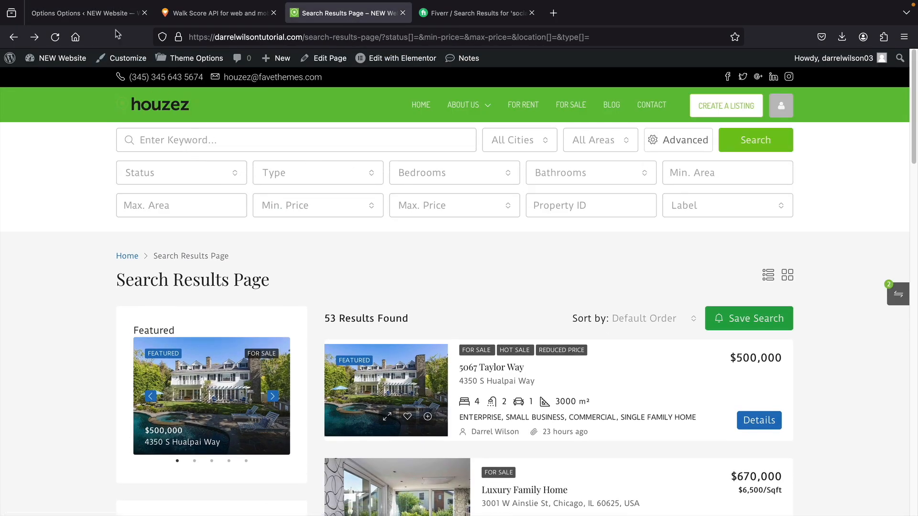
{"action": "left_click", "coordinate": [88, 13]}
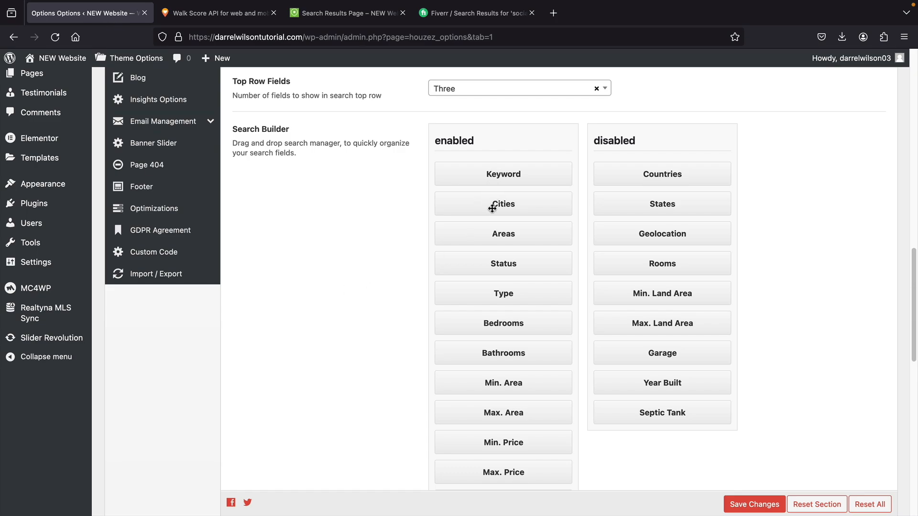
{"action": "left_click", "coordinate": [348, 17]}
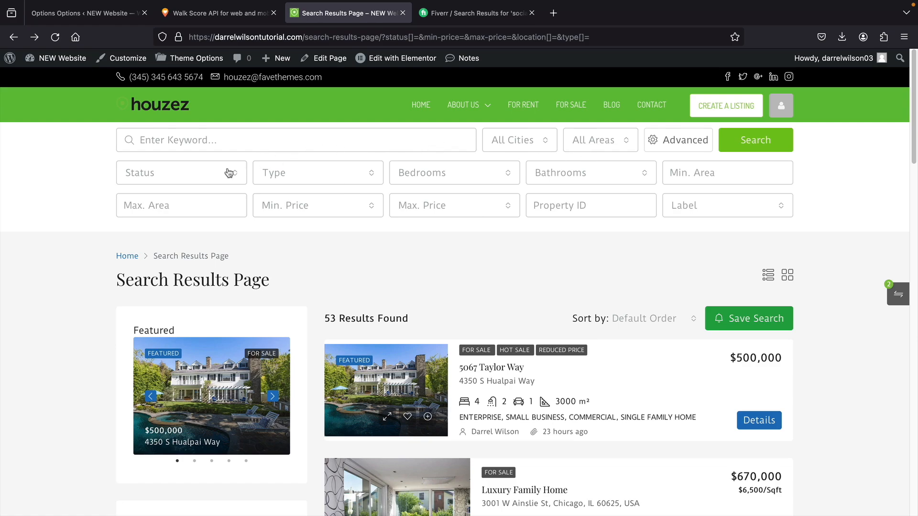
{"action": "left_click", "coordinate": [88, 15]}
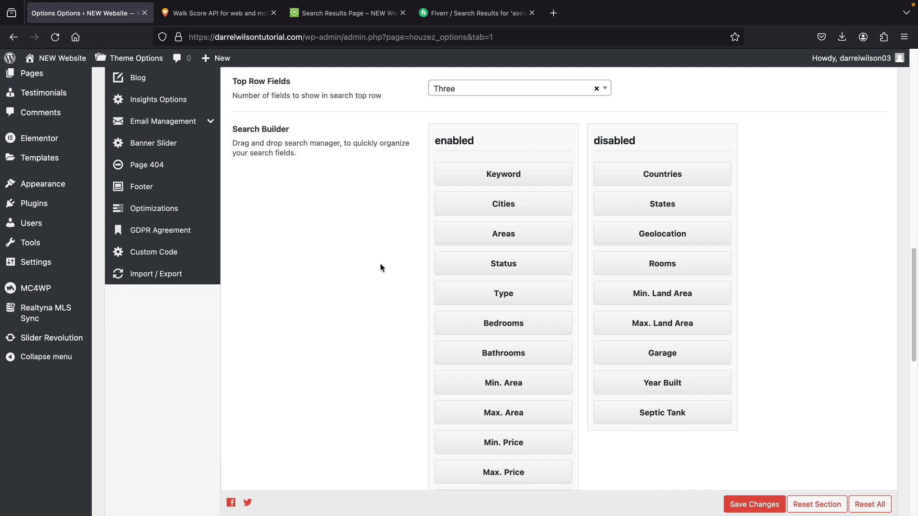
Save the Header Search settings, recheck the results page, then turn off the header search bar.
{"action": "left_click", "coordinate": [754, 504]}
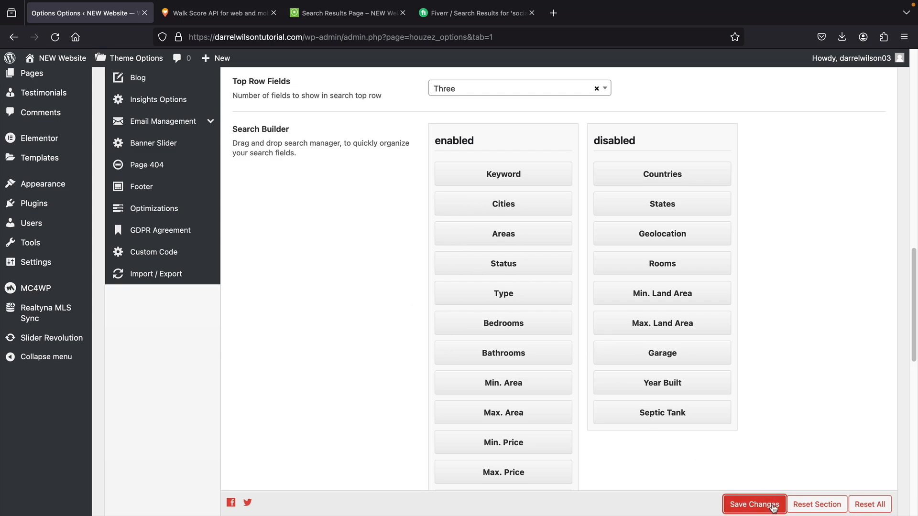
{"action": "scroll", "coordinate": [477, 404], "scroll_direction": "up", "scroll_amount": 10}
{"action": "scroll", "coordinate": [476, 403], "scroll_direction": "down", "scroll_amount": 1}
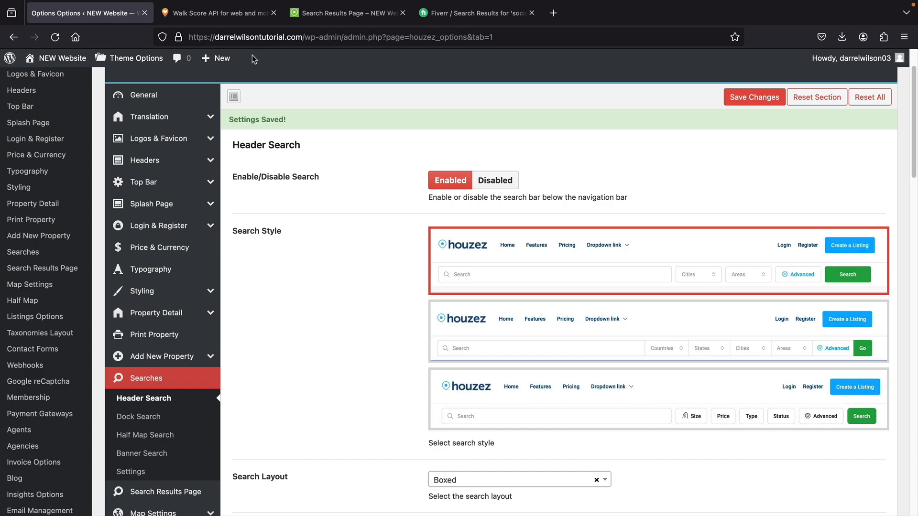
{"action": "left_click", "coordinate": [330, 14]}
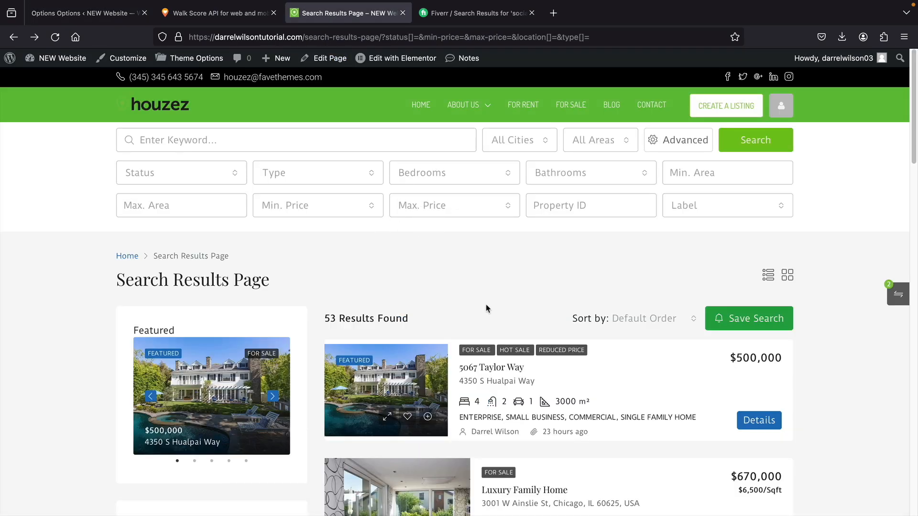
{"action": "scroll", "coordinate": [487, 308], "scroll_direction": "down", "scroll_amount": 3}
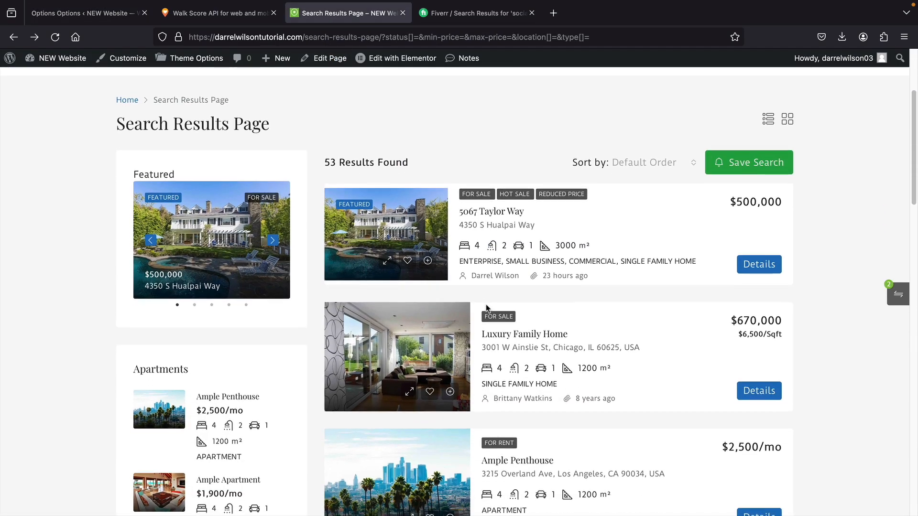
{"action": "scroll", "coordinate": [468, 239], "scroll_direction": "up", "scroll_amount": 2}
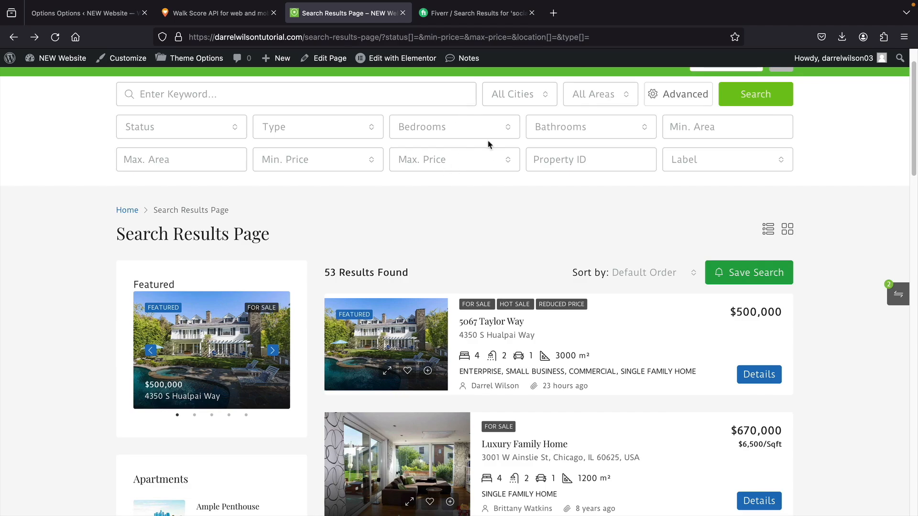
{"action": "scroll", "coordinate": [488, 144], "scroll_direction": "up", "scroll_amount": 2}
{"action": "left_click", "coordinate": [115, 15]}
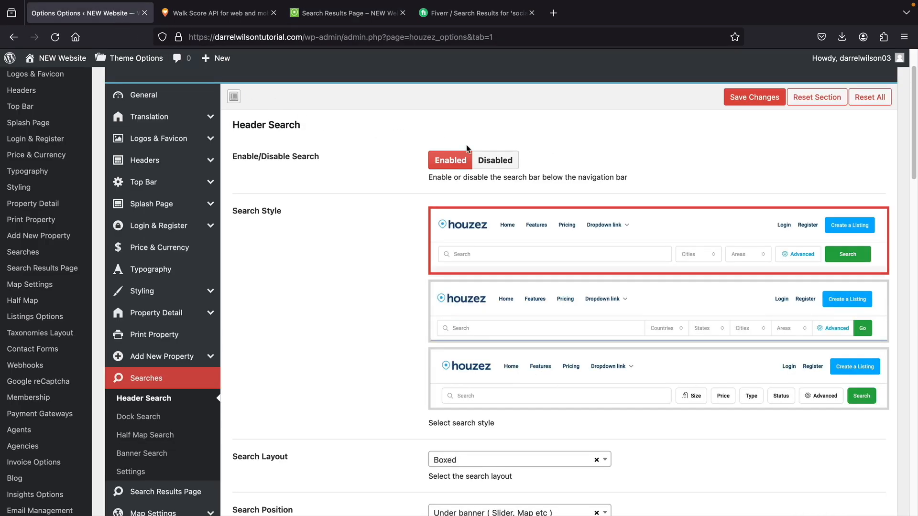
{"action": "left_click", "coordinate": [495, 160]}
Save the header search change and review the Dock Search description against its demo page.
{"action": "left_click", "coordinate": [737, 93]}
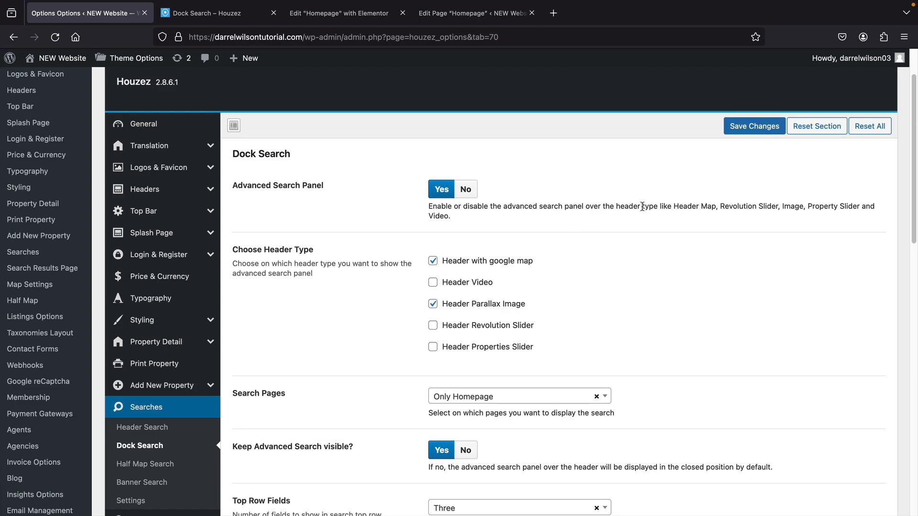
{"action": "left_click_drag", "start_coordinate": [654, 207], "coordinate": [758, 207]}
{"action": "left_click", "coordinate": [192, 14]}
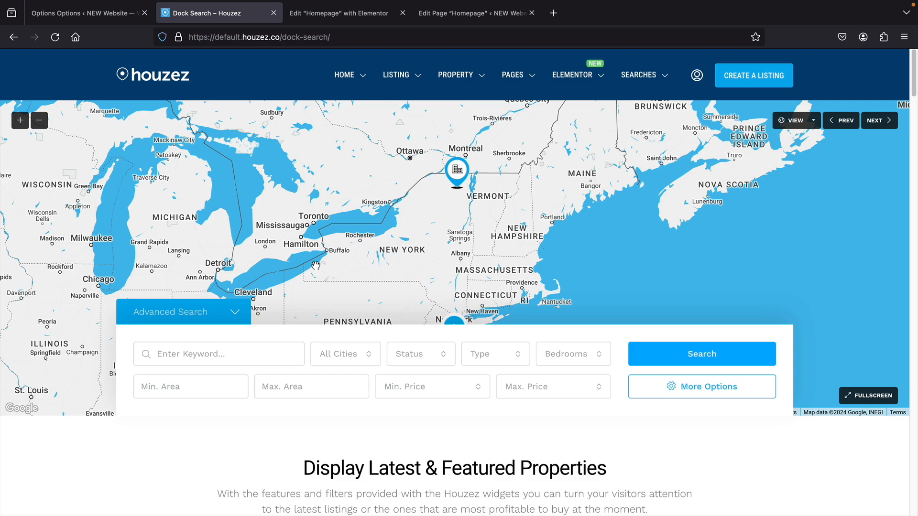
{"action": "left_click", "coordinate": [102, 13]}
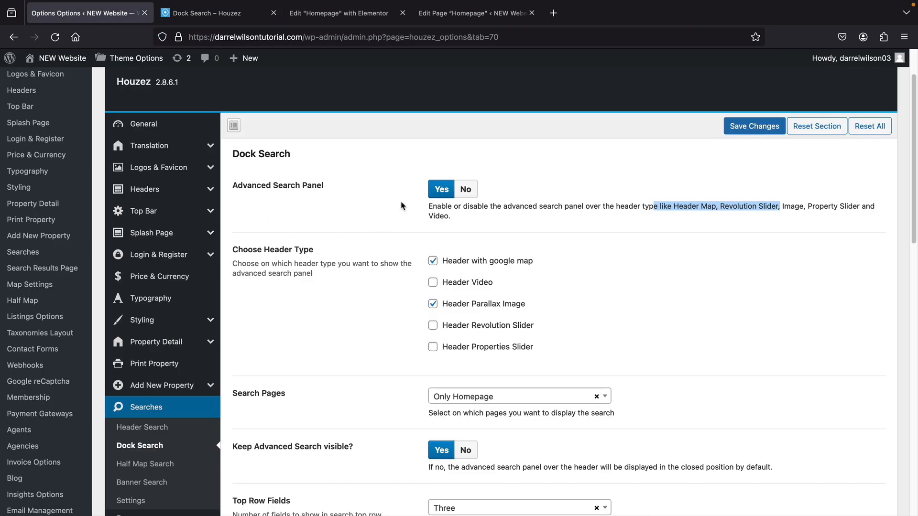
Enable Dock Search on Header Video and Header Properties Slider headers and save.
{"action": "left_click", "coordinate": [434, 283]}
{"action": "left_click", "coordinate": [433, 359]}
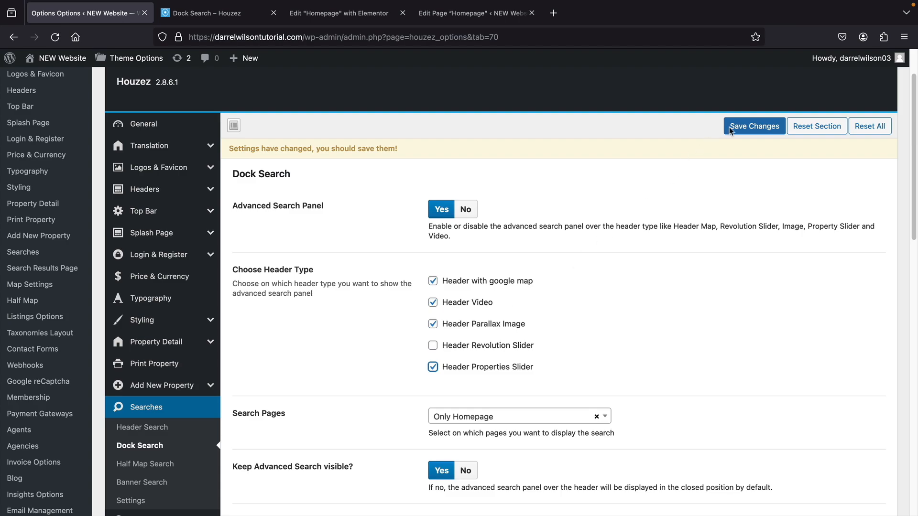
{"action": "left_click", "coordinate": [732, 128]}
{"action": "left_click", "coordinate": [434, 15]}
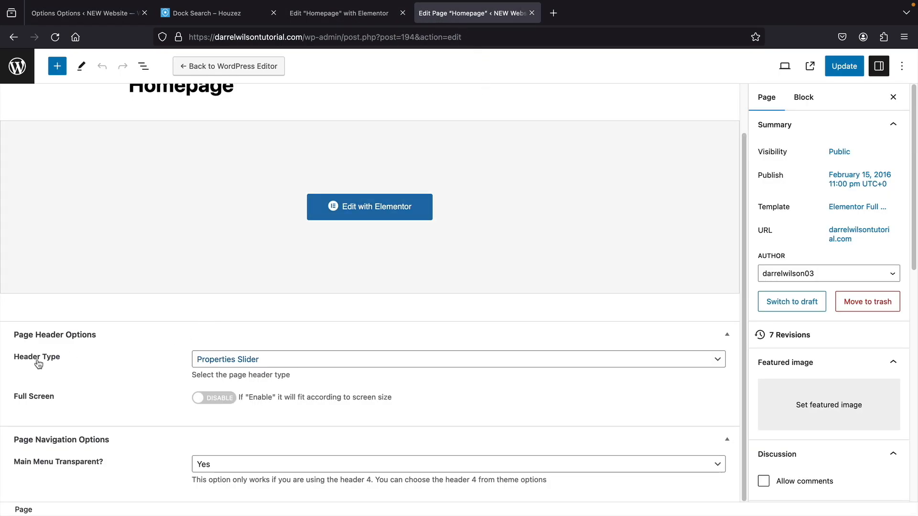
Check the Homepage header type options, keeping Properties Slider, and view the Homepage in Elementor.
{"action": "left_click", "coordinate": [239, 366]}
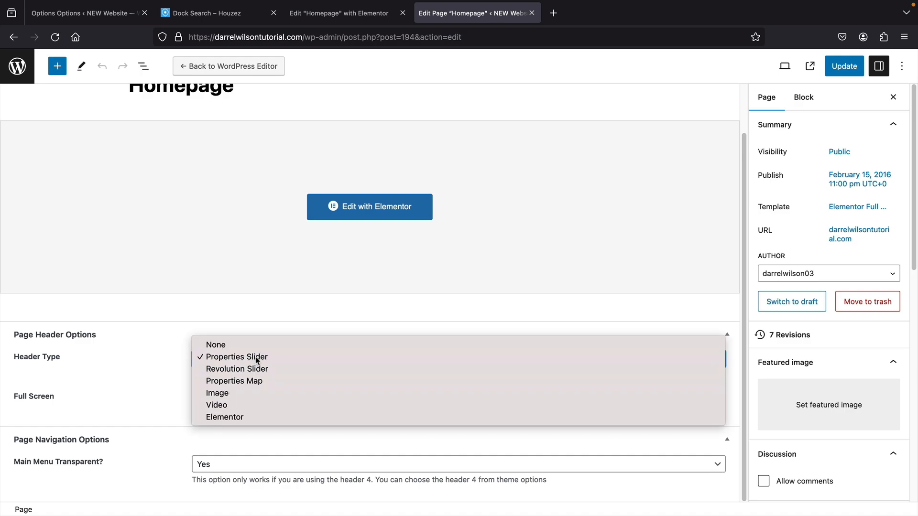
{"action": "left_click", "coordinate": [285, 356]}
{"action": "left_click", "coordinate": [329, 19]}
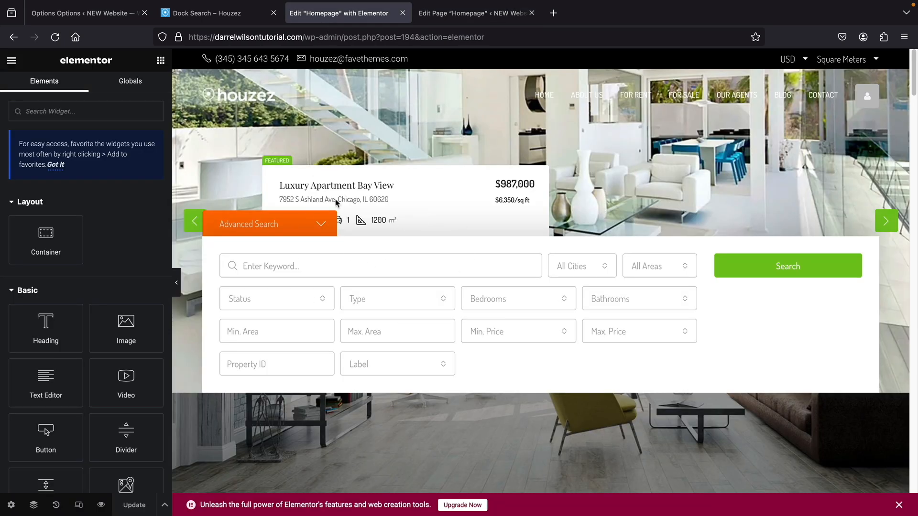
{"action": "left_click", "coordinate": [478, 15]}
Change the Homepage header type to Properties Map and update the page.
{"action": "left_click", "coordinate": [273, 366]}
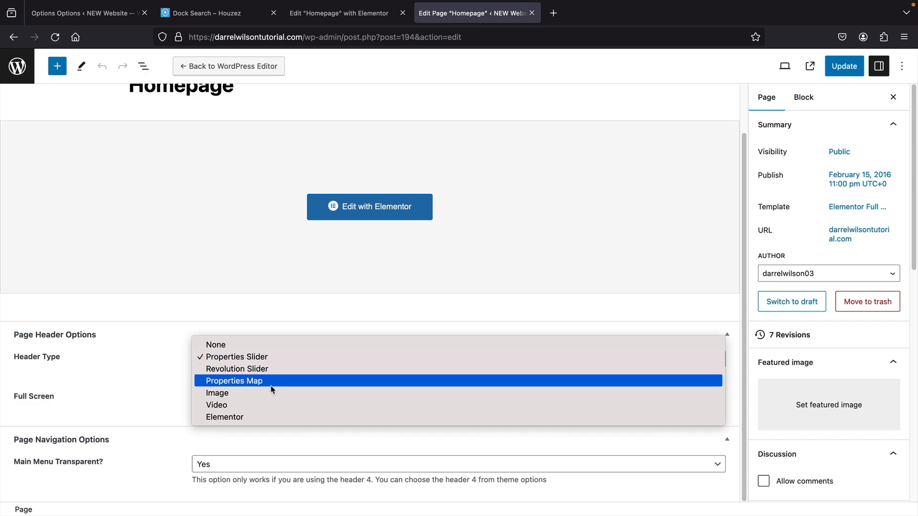
{"action": "left_click", "coordinate": [271, 387]}
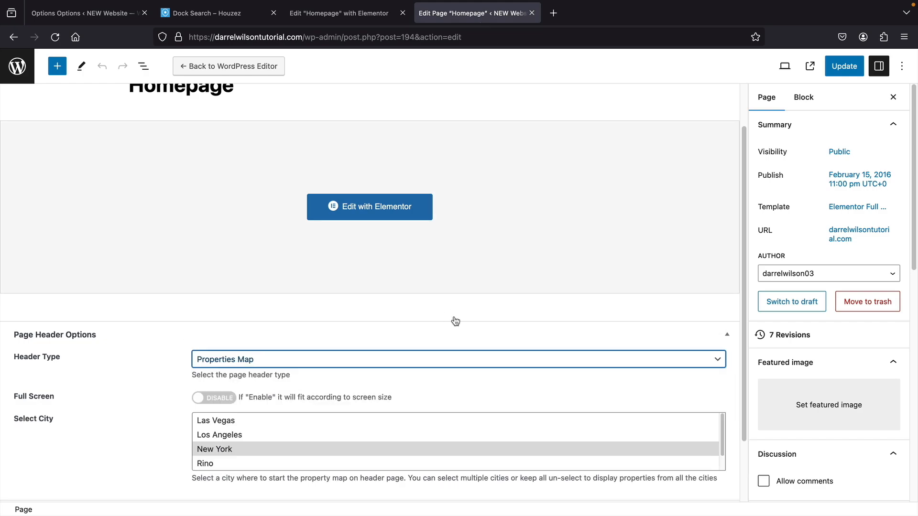
{"action": "left_click", "coordinate": [834, 70]}
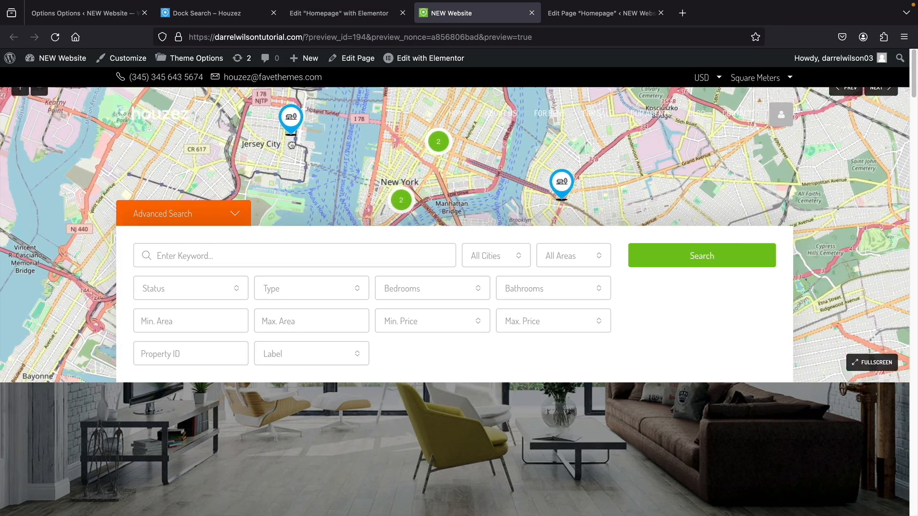
{"action": "scroll", "coordinate": [311, 273], "scroll_direction": "down", "scroll_amount": 6}
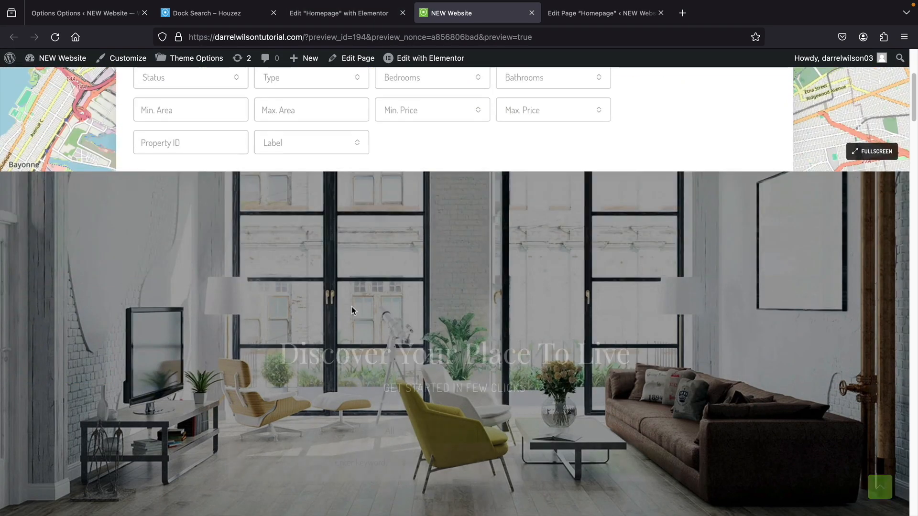
{"action": "scroll", "coordinate": [313, 361], "scroll_direction": "up", "scroll_amount": 5}
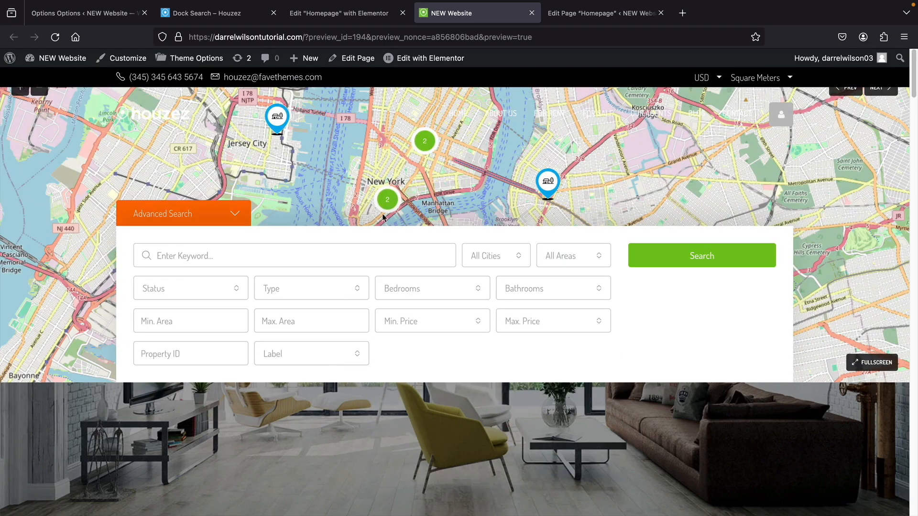
{"action": "left_click", "coordinate": [211, 20]}
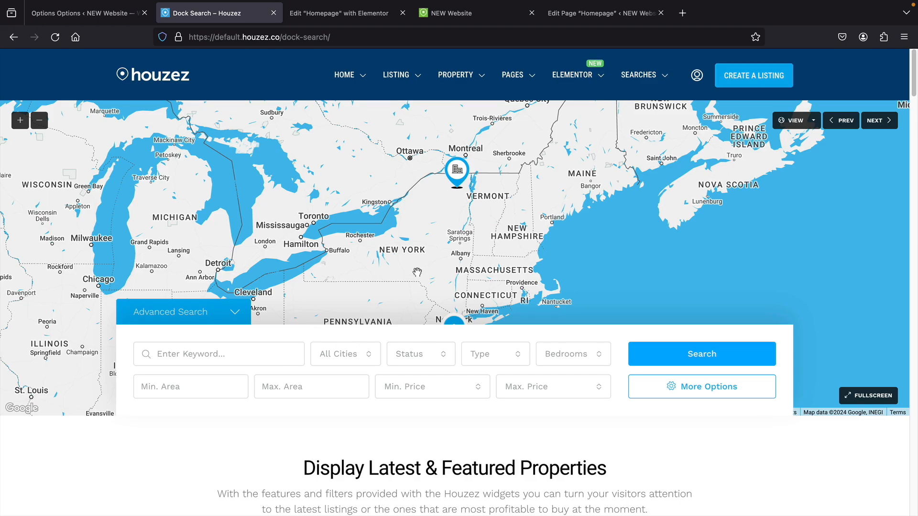
Compare the Dock Search Builder's enabled fields, including Cities, with the demo page's search form.
{"action": "key", "text": "ctrl+shift+Tab"}
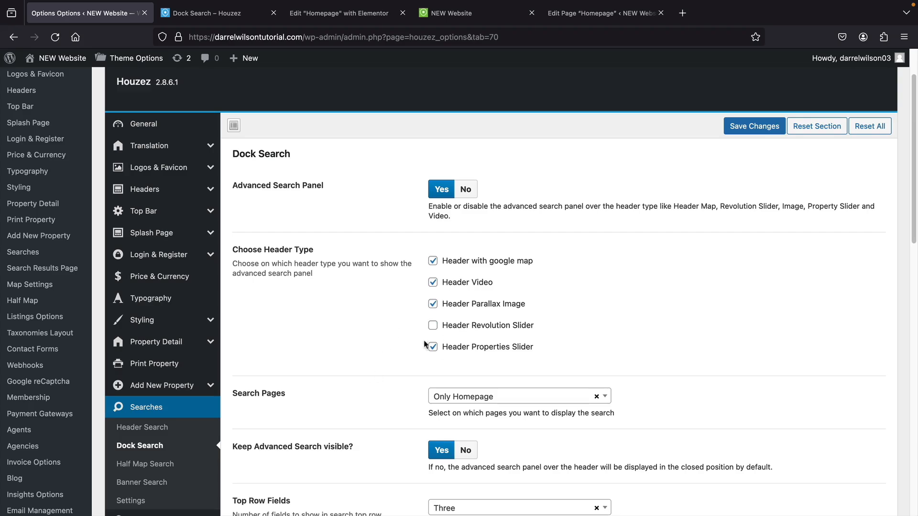
{"action": "middle_click", "coordinate": [389, 344]}
{"action": "middle_click", "coordinate": [392, 358]}
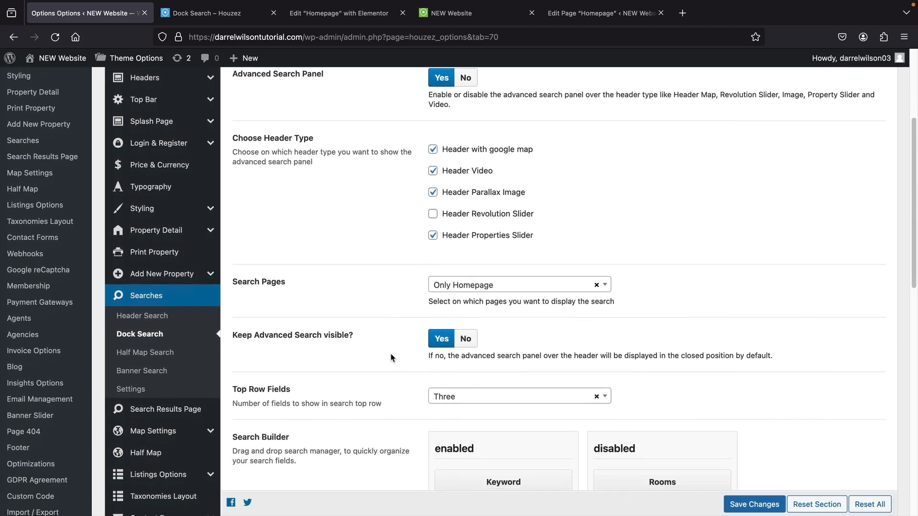
{"action": "scroll", "coordinate": [478, 325], "scroll_direction": "down", "scroll_amount": 5}
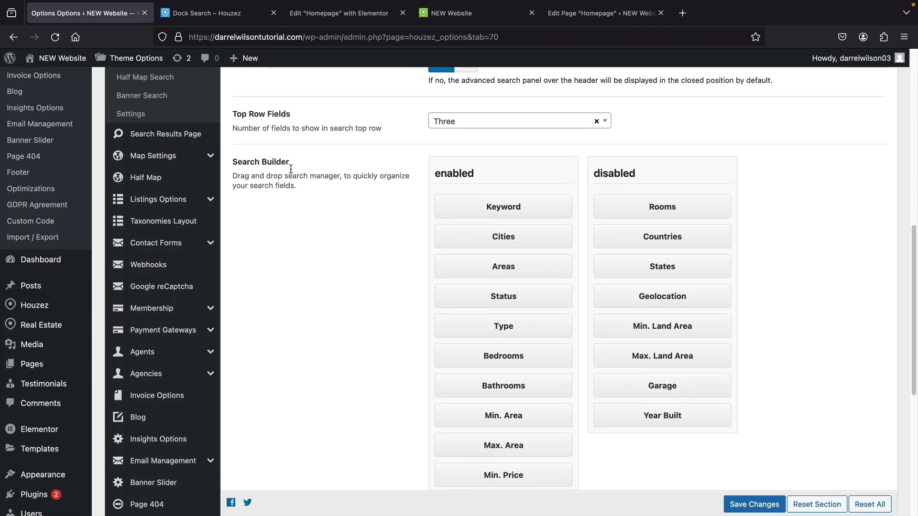
{"action": "left_click_drag", "start_coordinate": [291, 164], "coordinate": [234, 163]}
{"action": "left_click", "coordinate": [277, 195]}
{"action": "left_click_drag", "start_coordinate": [297, 190], "coordinate": [267, 168]}
{"action": "left_click", "coordinate": [292, 186]}
{"action": "left_click", "coordinate": [225, 14]}
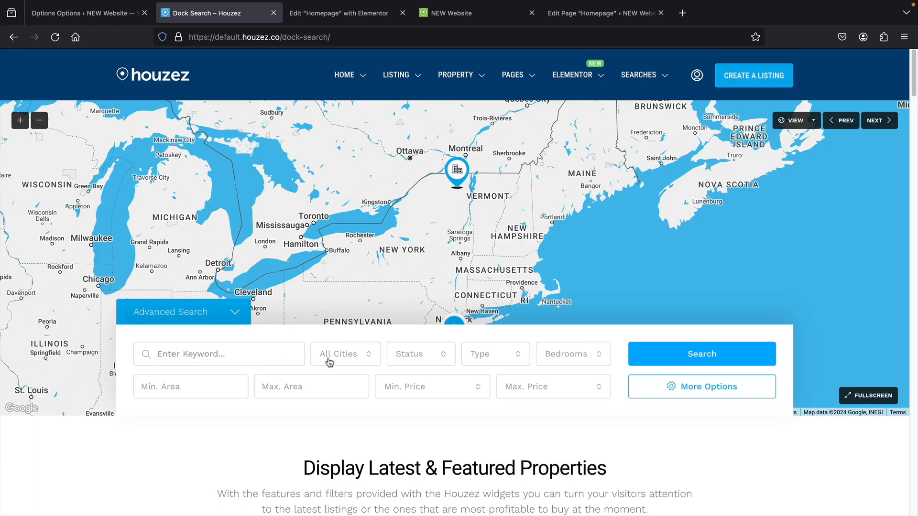
{"action": "left_click", "coordinate": [107, 14]}
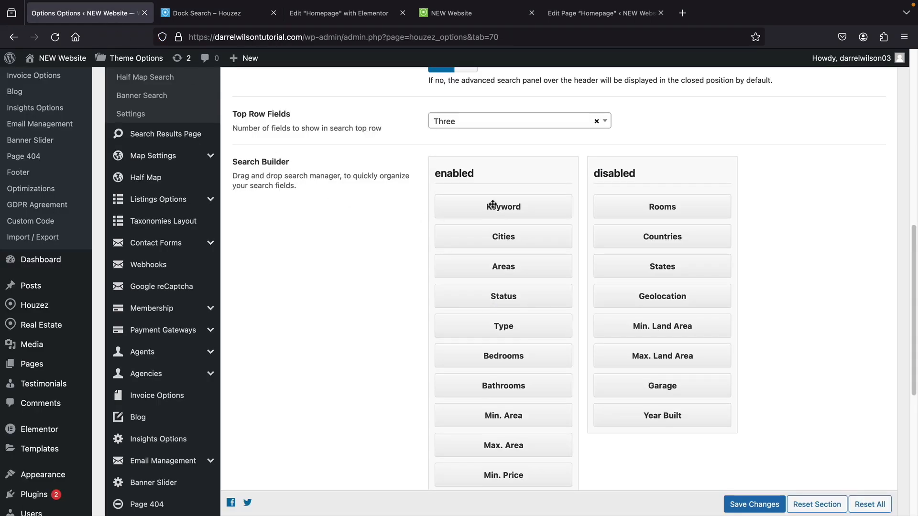
{"action": "left_click_drag", "start_coordinate": [498, 234], "coordinate": [554, 230]}
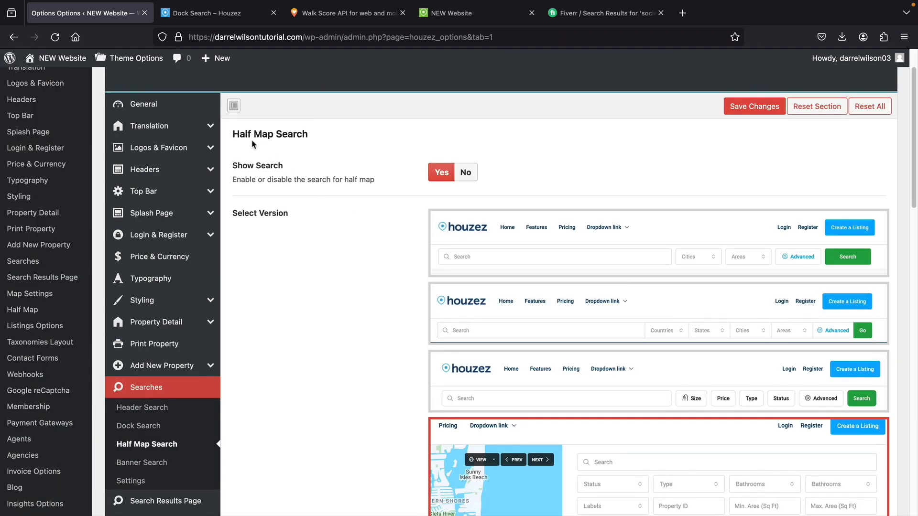
Set the Search Result Page type to the Half Map layout.
{"action": "scroll", "coordinate": [329, 322], "scroll_direction": "down", "scroll_amount": 2}
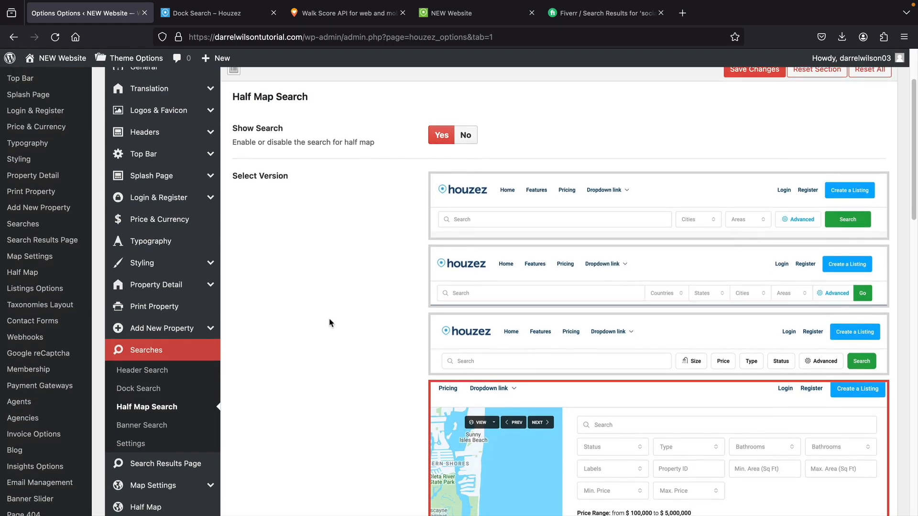
{"action": "scroll", "coordinate": [329, 322], "scroll_direction": "down", "scroll_amount": 1}
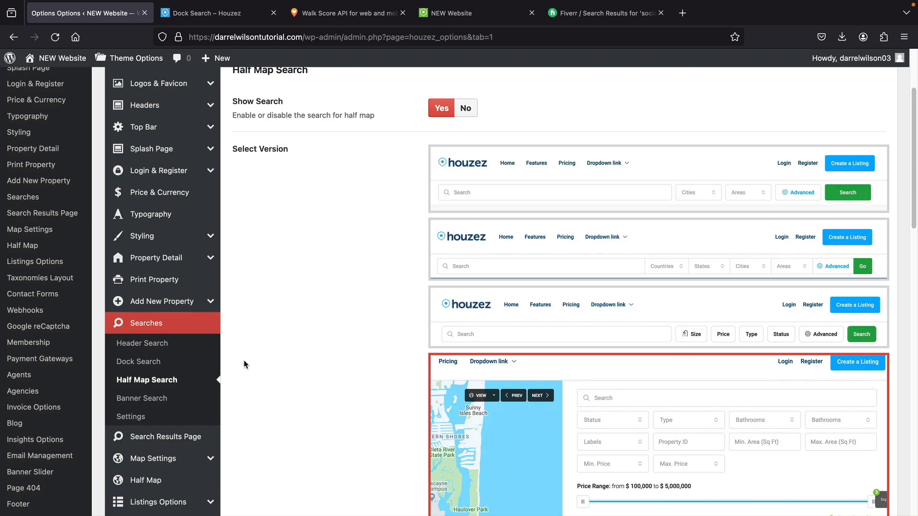
{"action": "left_click", "coordinate": [153, 436]}
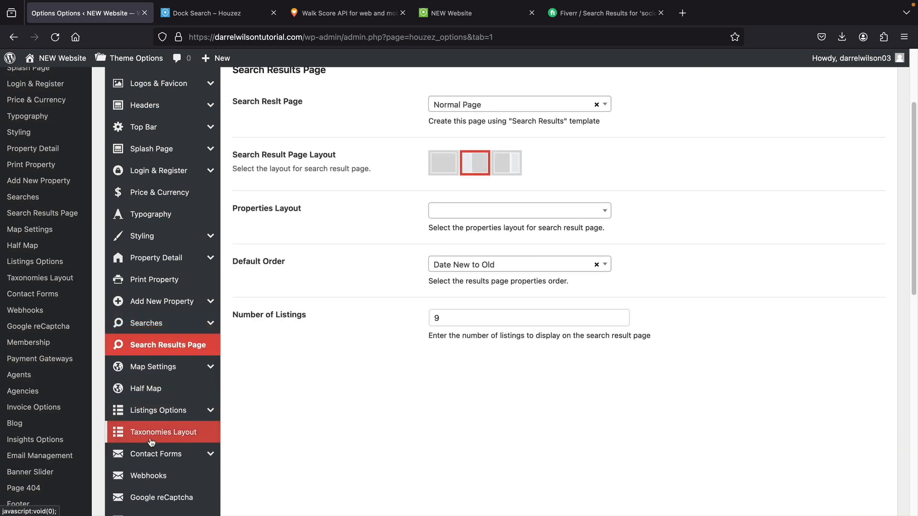
{"action": "scroll", "coordinate": [377, 138], "scroll_direction": "up", "scroll_amount": 1}
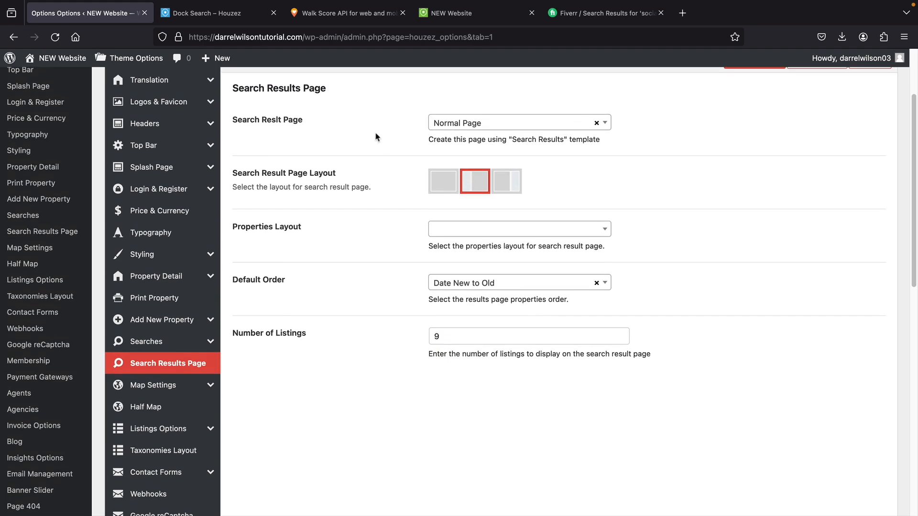
{"action": "left_click_drag", "start_coordinate": [239, 120], "coordinate": [307, 124]}
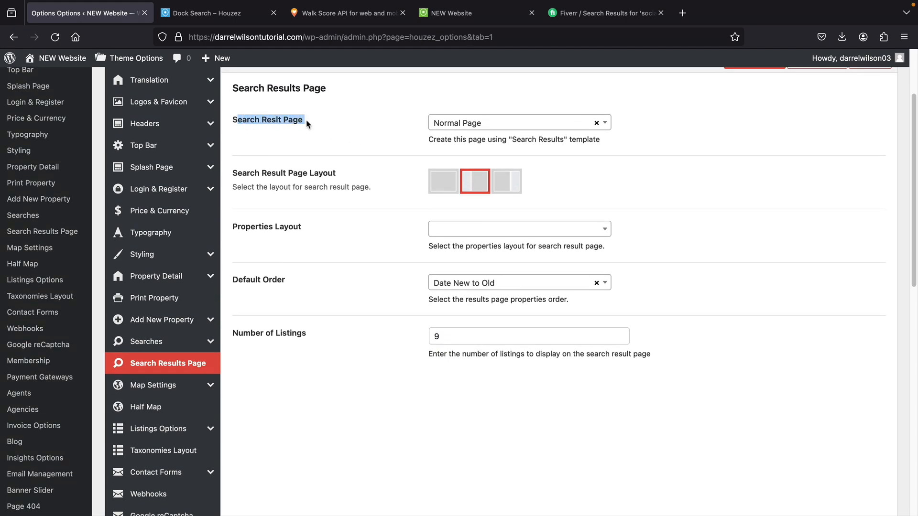
{"action": "double_click", "coordinate": [278, 121]}
{"action": "left_click", "coordinate": [306, 162]}
{"action": "left_click", "coordinate": [493, 123]}
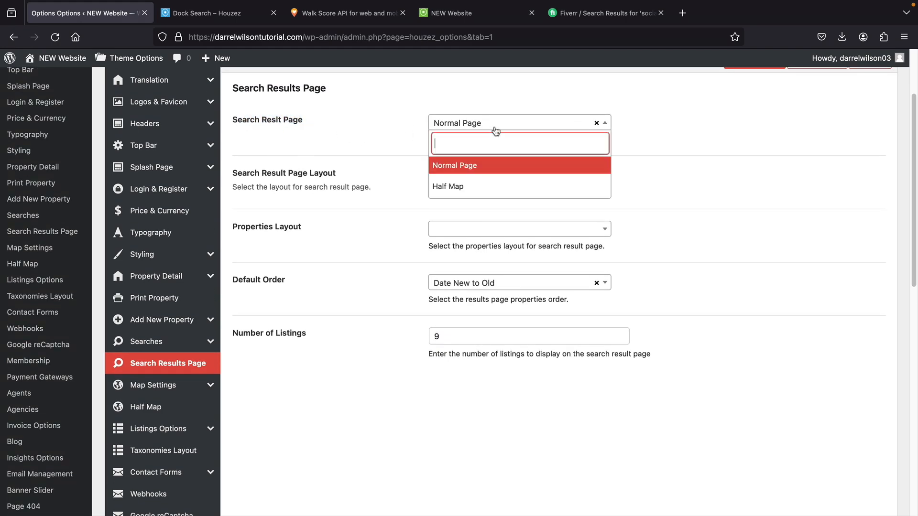
{"action": "left_click", "coordinate": [476, 187]}
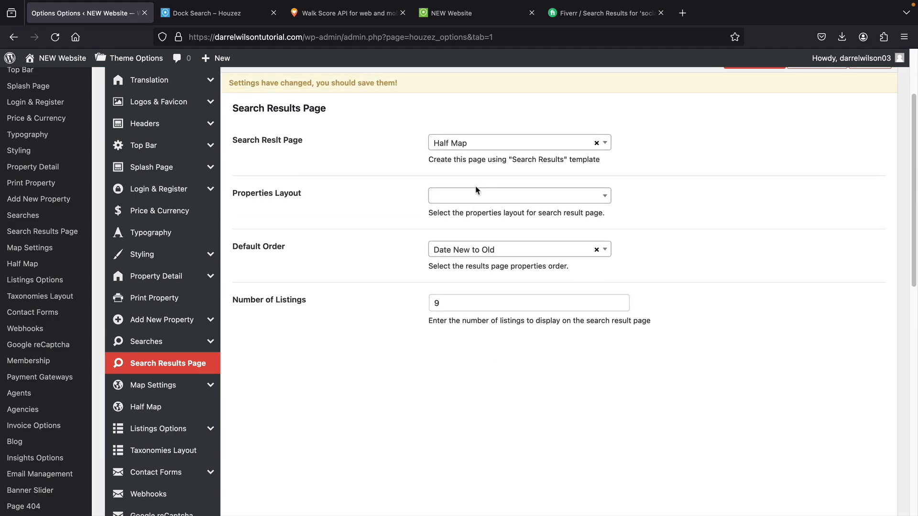
Review the Half Map Search settings and save them.
{"action": "left_click", "coordinate": [170, 343]}
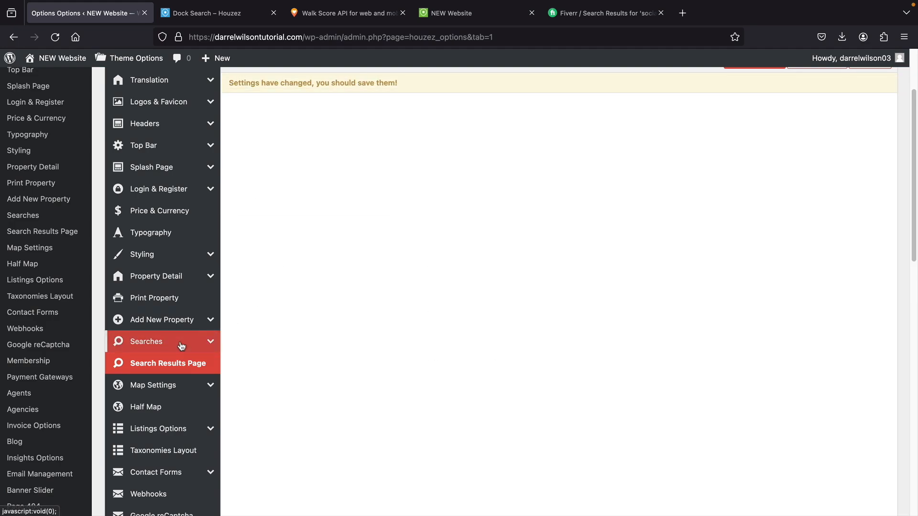
{"action": "left_click", "coordinate": [152, 400]}
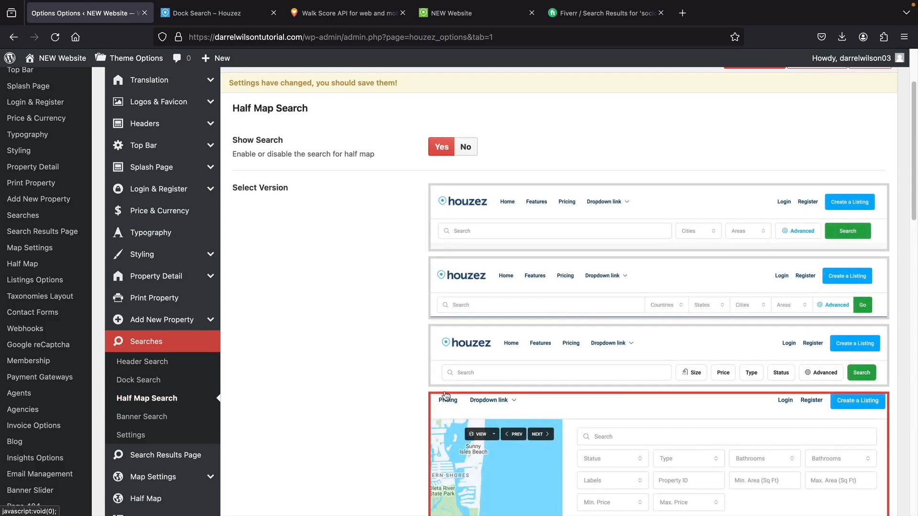
{"action": "scroll", "coordinate": [505, 330], "scroll_direction": "down", "scroll_amount": 3}
{"action": "scroll", "coordinate": [498, 402], "scroll_direction": "down", "scroll_amount": 6}
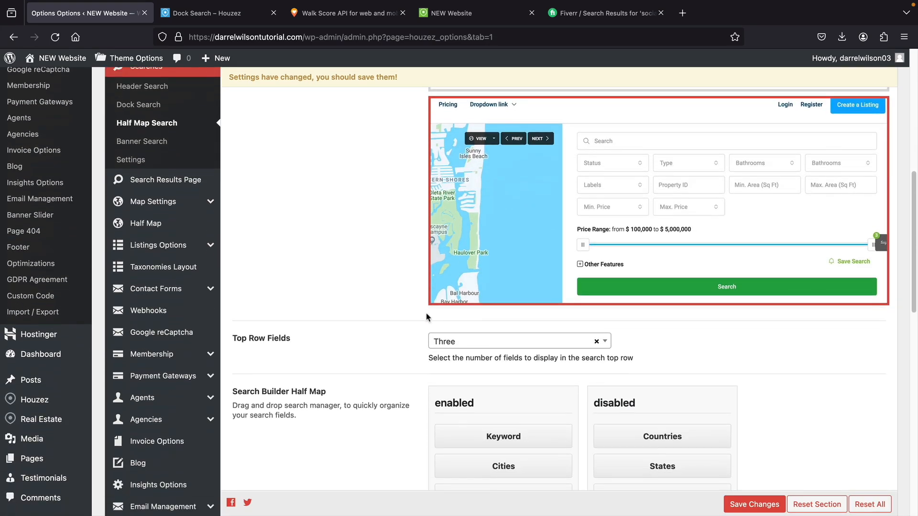
{"action": "scroll", "coordinate": [383, 325], "scroll_direction": "up", "scroll_amount": 10}
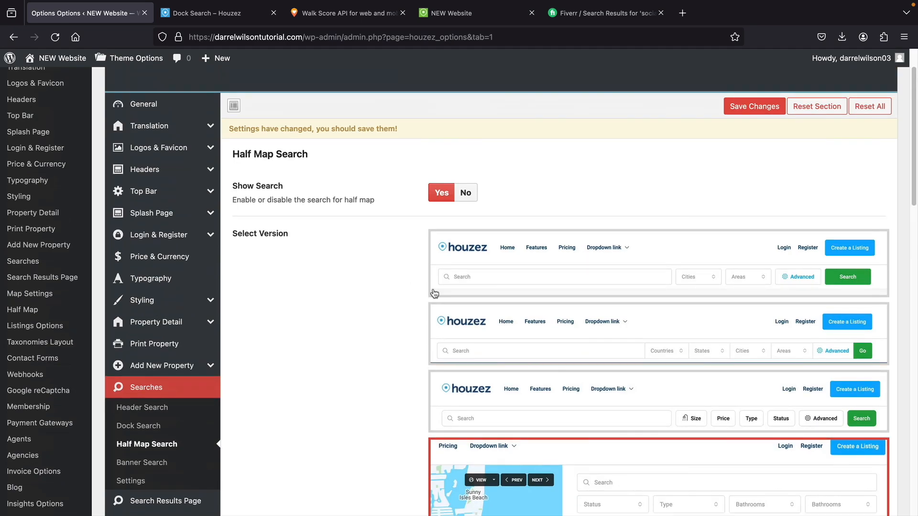
{"action": "left_click", "coordinate": [748, 109]}
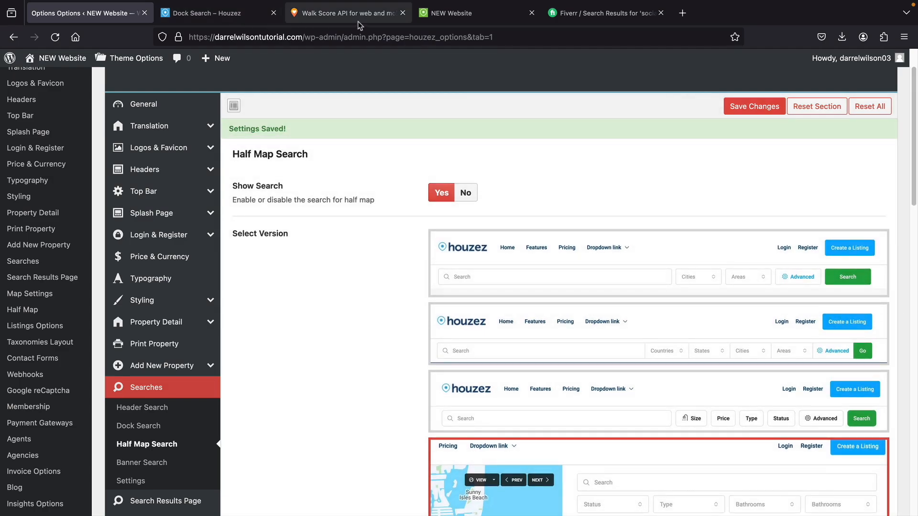
Reload the live front page and run a search to view the half-map results.
{"action": "left_click", "coordinate": [449, 23]}
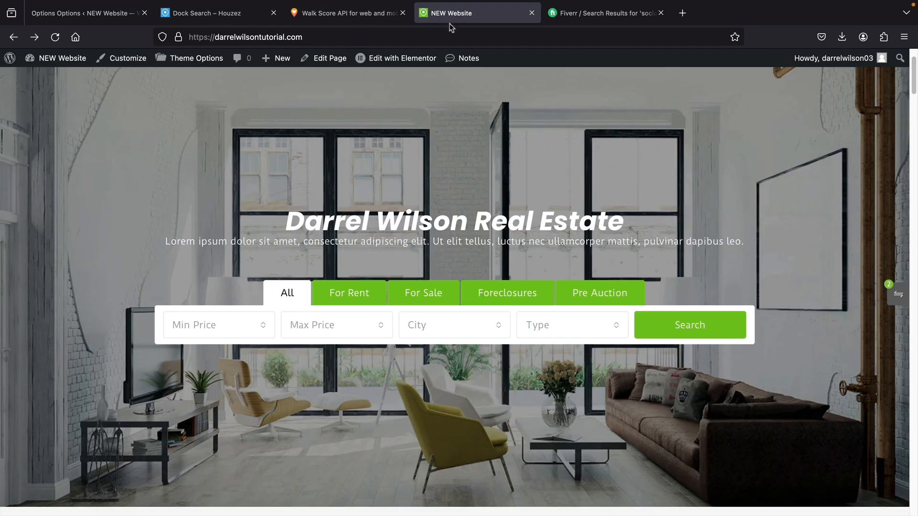
{"action": "left_click", "coordinate": [55, 37]}
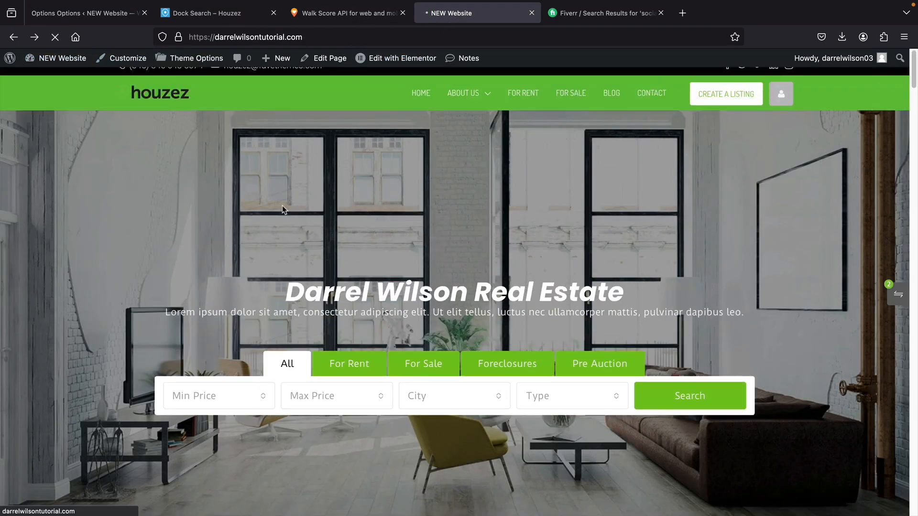
{"action": "left_click", "coordinate": [681, 408]}
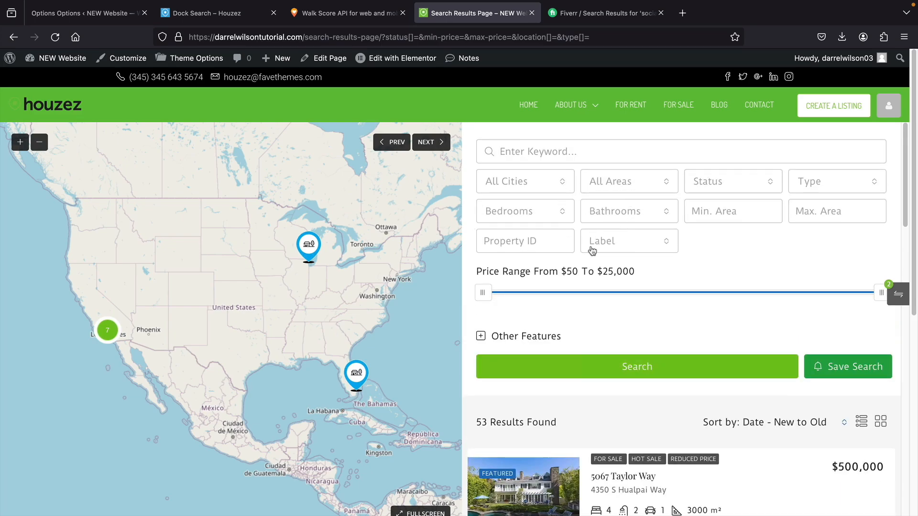
{"action": "scroll", "coordinate": [592, 251], "scroll_direction": "down", "scroll_amount": 6}
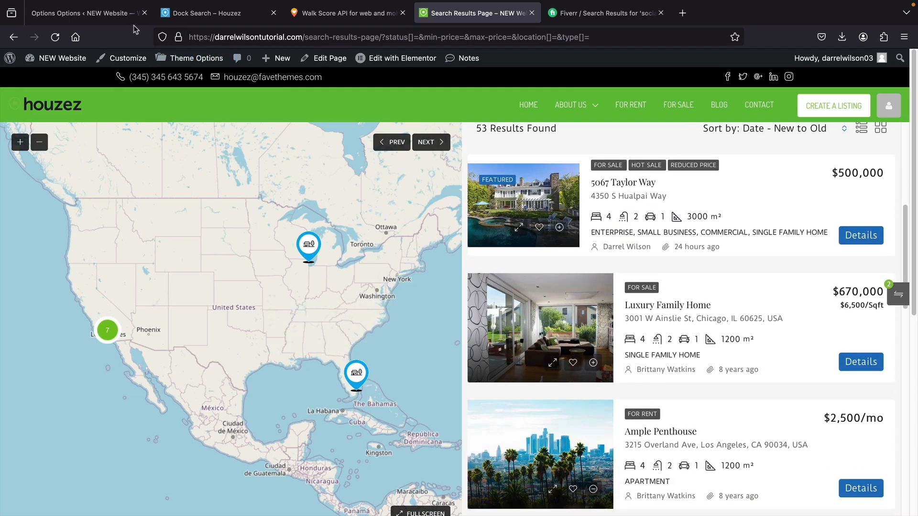
{"action": "left_click", "coordinate": [96, 12]}
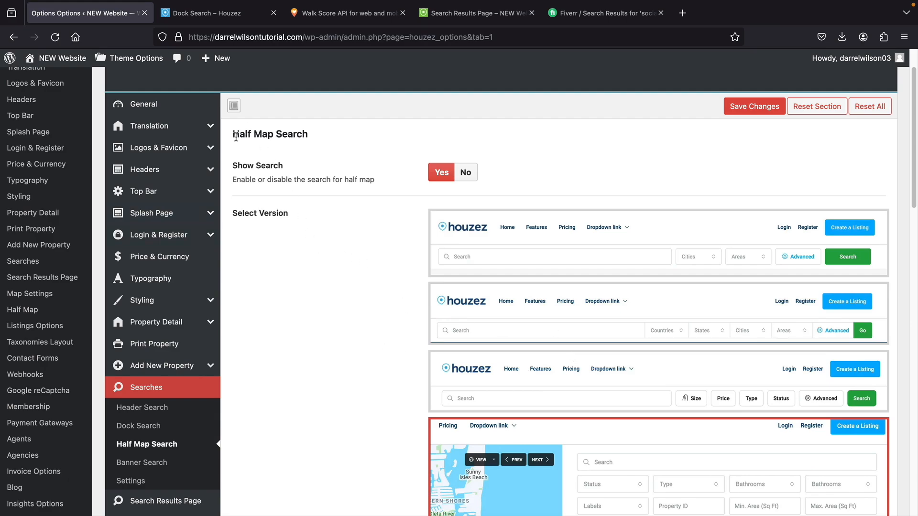
Move Keyword below Cities in the half-map search builder, choose layout version 1, and save.
{"action": "left_click_drag", "start_coordinate": [236, 138], "coordinate": [323, 146]}
{"action": "scroll", "coordinate": [353, 225], "scroll_direction": "down", "scroll_amount": 8}
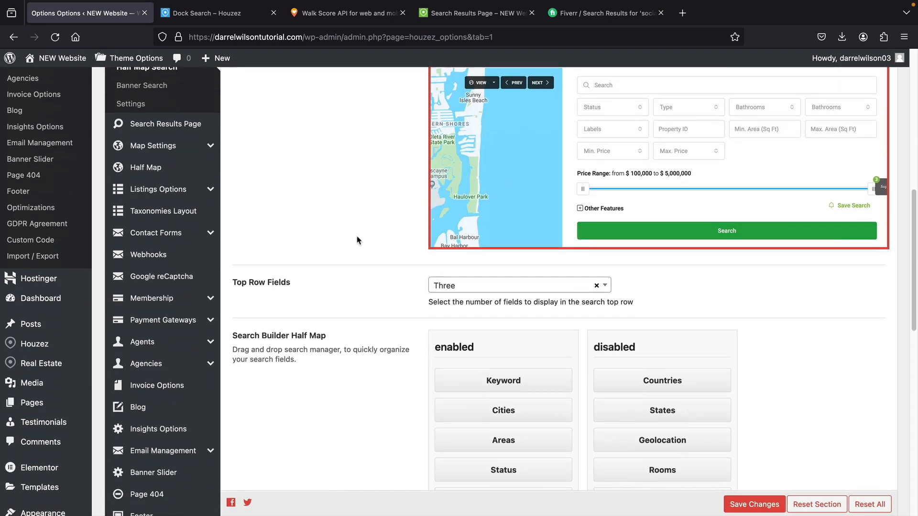
{"action": "scroll", "coordinate": [358, 240], "scroll_direction": "down", "scroll_amount": 4}
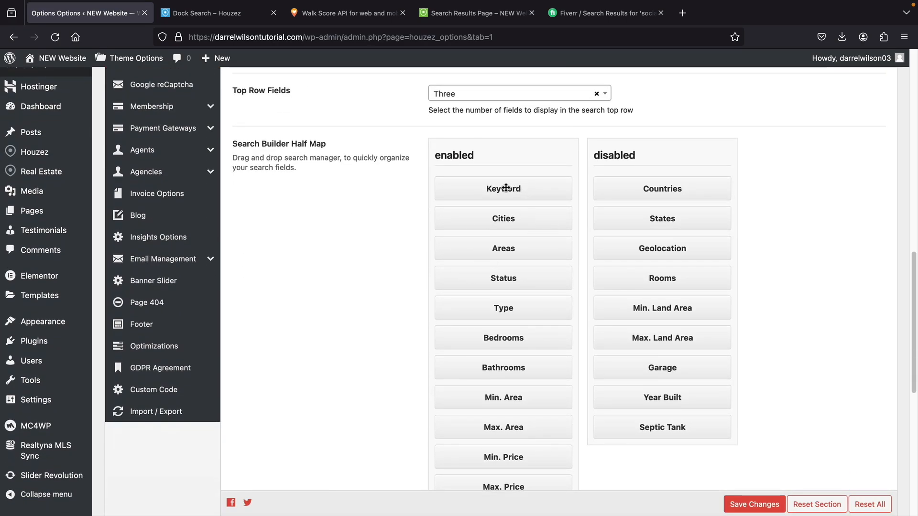
{"action": "left_click_drag", "start_coordinate": [515, 184], "coordinate": [508, 247]}
{"action": "scroll", "coordinate": [509, 264], "scroll_direction": "up", "scroll_amount": 3}
{"action": "scroll", "coordinate": [509, 264], "scroll_direction": "up", "scroll_amount": 5}
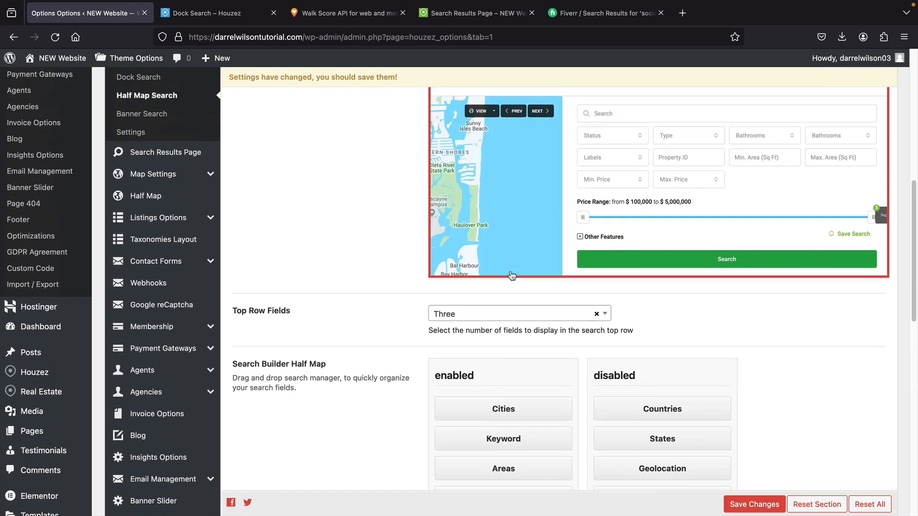
{"action": "scroll", "coordinate": [678, 296], "scroll_direction": "up", "scroll_amount": 4}
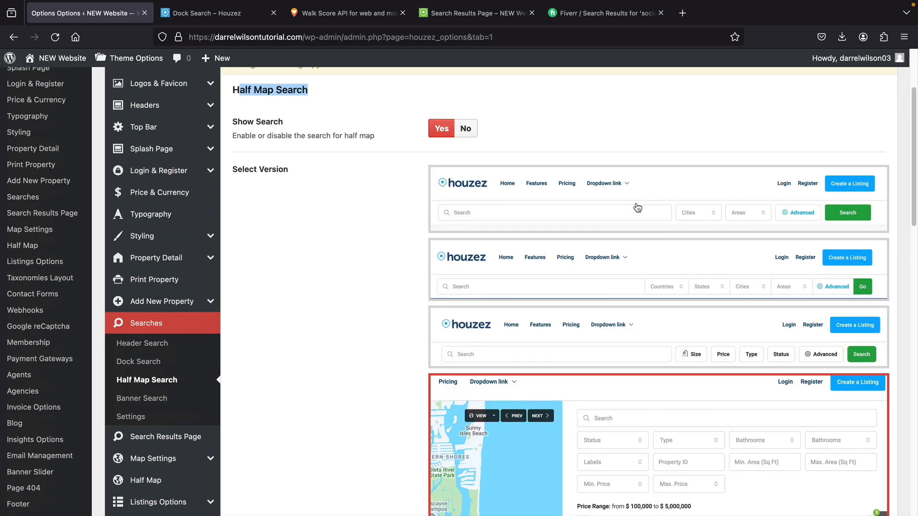
{"action": "left_click", "coordinate": [637, 207]}
{"action": "scroll", "coordinate": [712, 401], "scroll_direction": "down", "scroll_amount": 3}
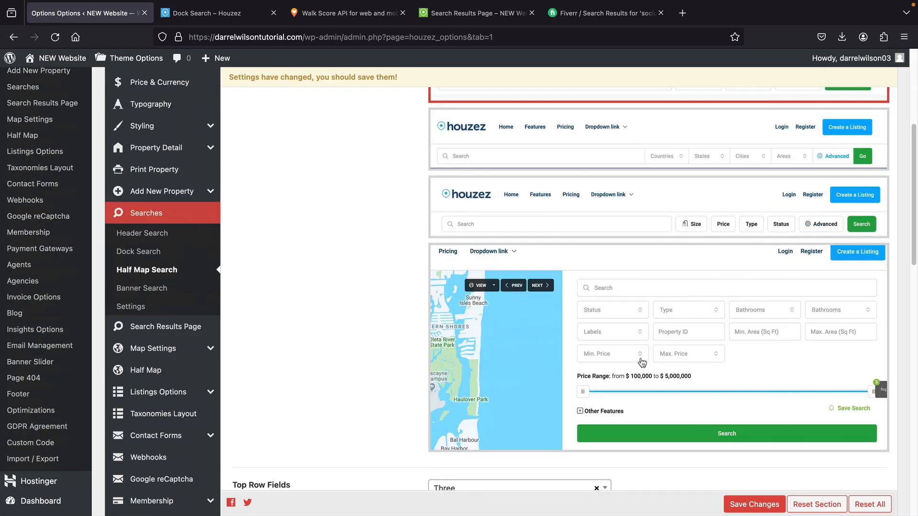
{"action": "left_click", "coordinate": [754, 504]}
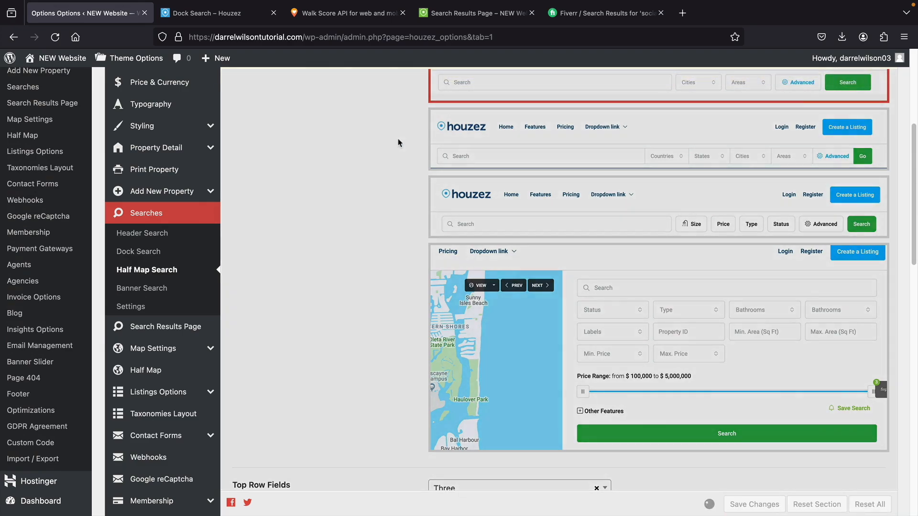
Reload the front-end results page to check the new Cities, Keyword, Areas search bar.
{"action": "left_click", "coordinate": [430, 14]}
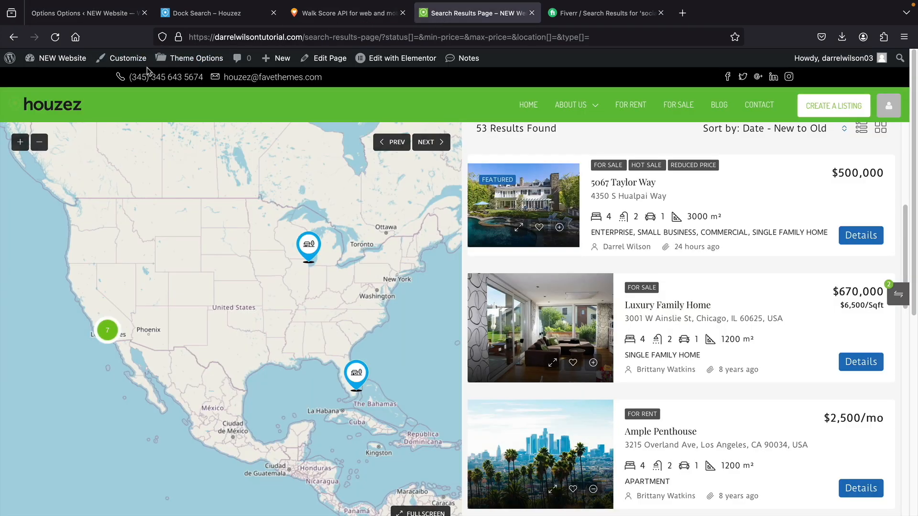
{"action": "left_click", "coordinate": [55, 37]}
{"action": "mouse_move", "coordinate": [506, 241]}
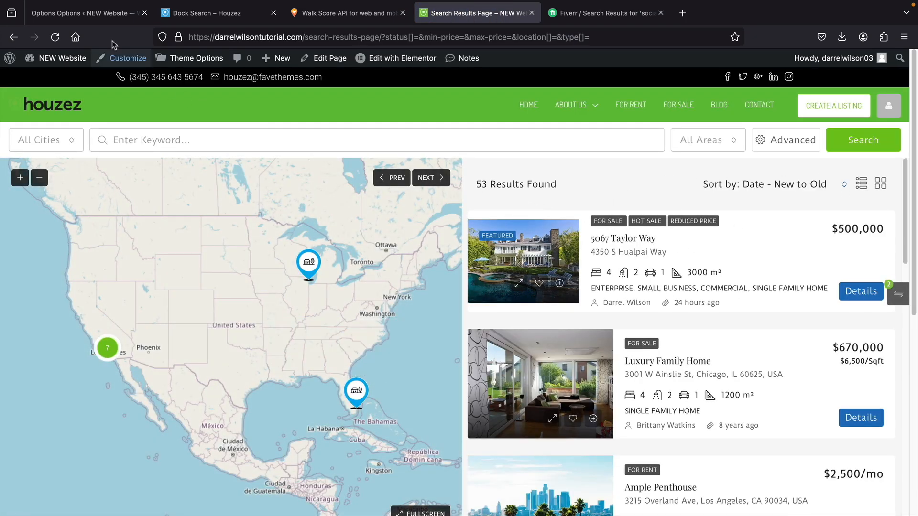
{"action": "left_click", "coordinate": [97, 21]}
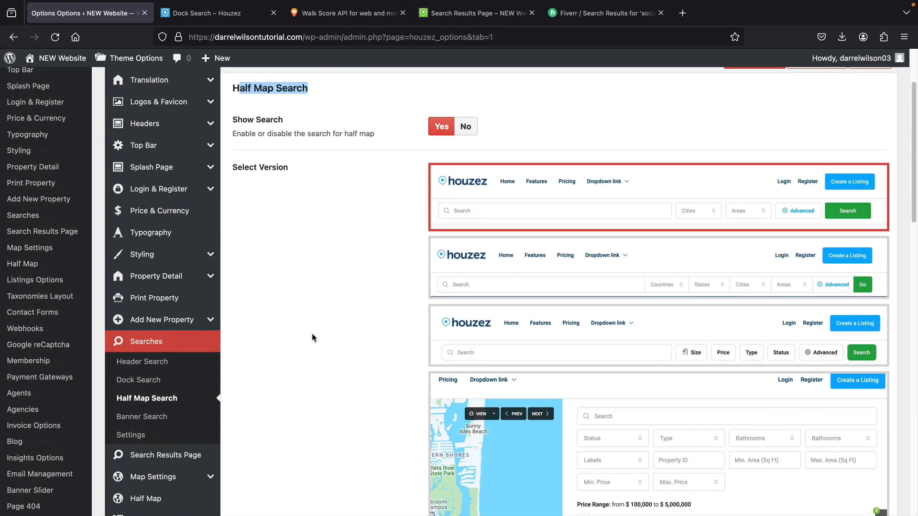
Compare Banner Search options with the demo's For Rent, For Sale and All Status tabs, then open search Settings.
{"action": "left_click", "coordinate": [146, 416]}
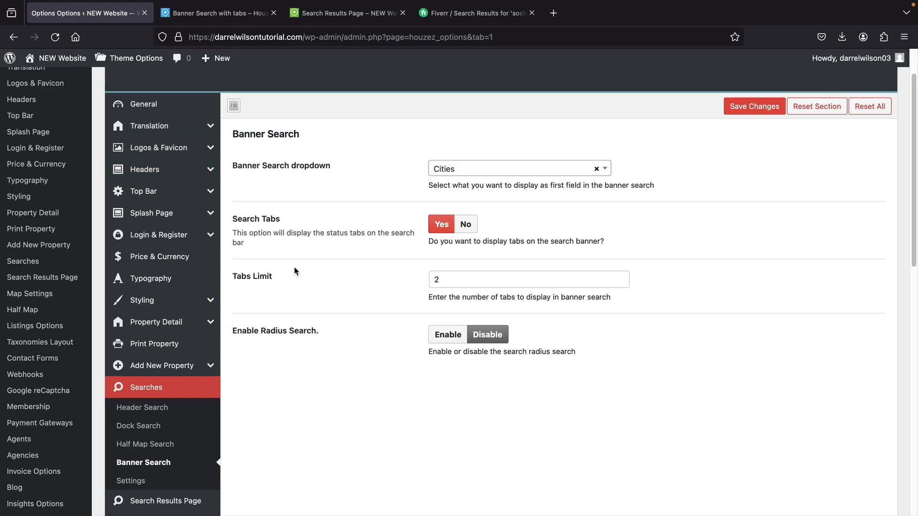
{"action": "left_click", "coordinate": [233, 21]}
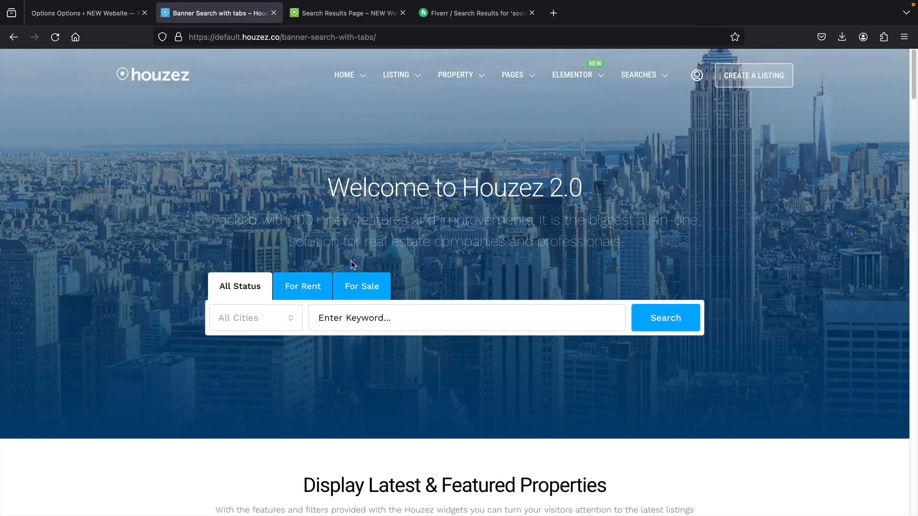
{"action": "left_click", "coordinate": [288, 289]}
{"action": "left_click", "coordinate": [357, 287]}
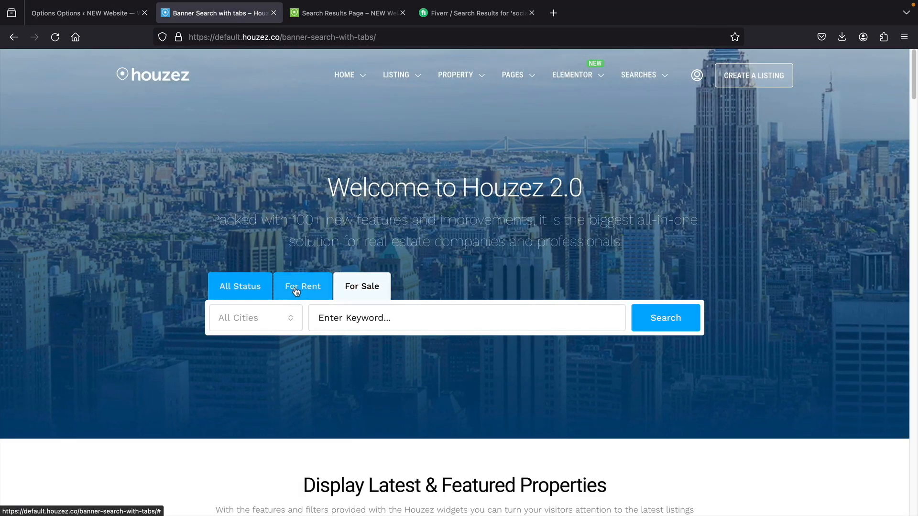
{"action": "left_click", "coordinate": [239, 287]}
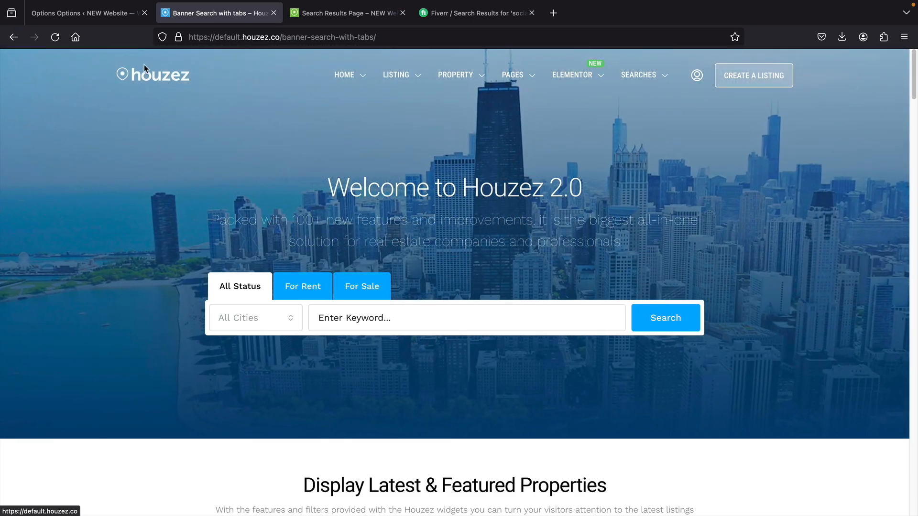
{"action": "left_click", "coordinate": [121, 17]}
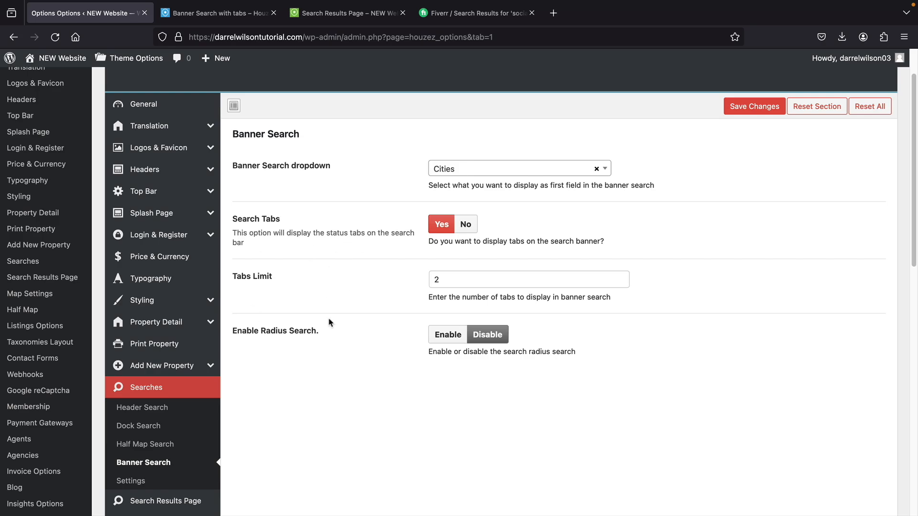
{"action": "left_click", "coordinate": [131, 481]}
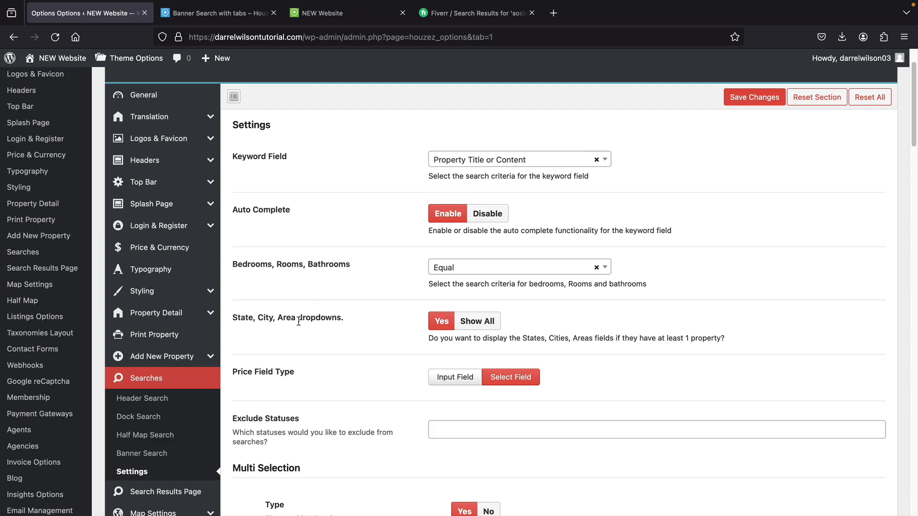
Compare the State, City, Area dropdowns option with the City list in the live site search.
{"action": "left_click_drag", "start_coordinate": [251, 319], "coordinate": [291, 320]}
{"action": "left_click", "coordinate": [313, 15]}
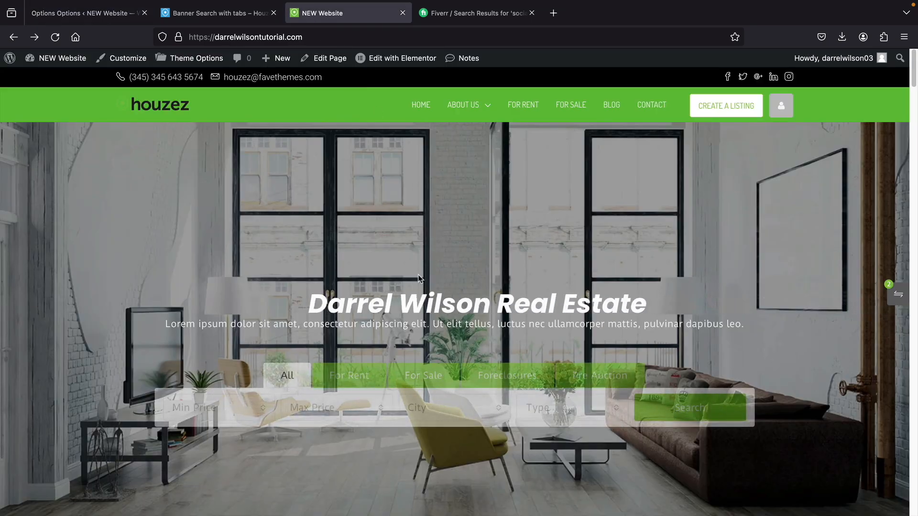
{"action": "left_click", "coordinate": [463, 404]}
{"action": "left_click", "coordinate": [442, 406]}
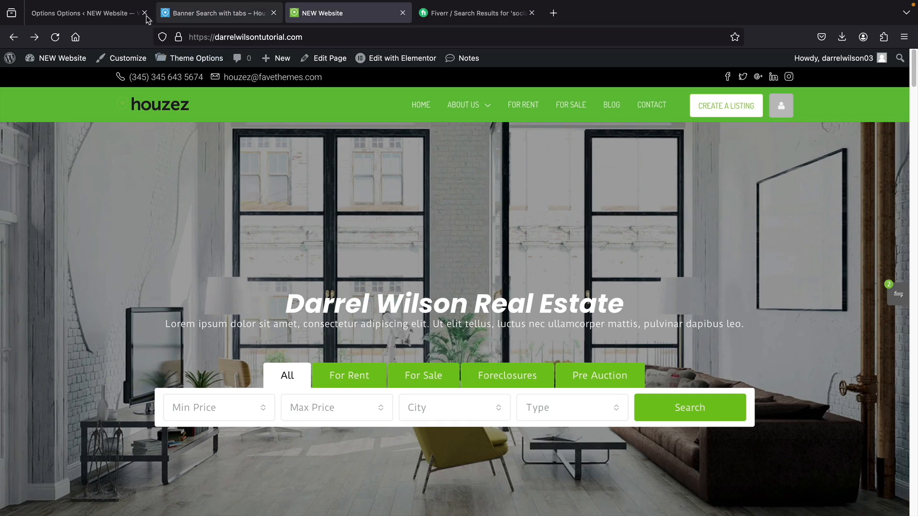
{"action": "left_click", "coordinate": [96, 13]}
Exclude the Foreclosures and Pre Auction statuses from searches and save.
{"action": "left_click", "coordinate": [268, 417]}
{"action": "left_click", "coordinate": [477, 430]}
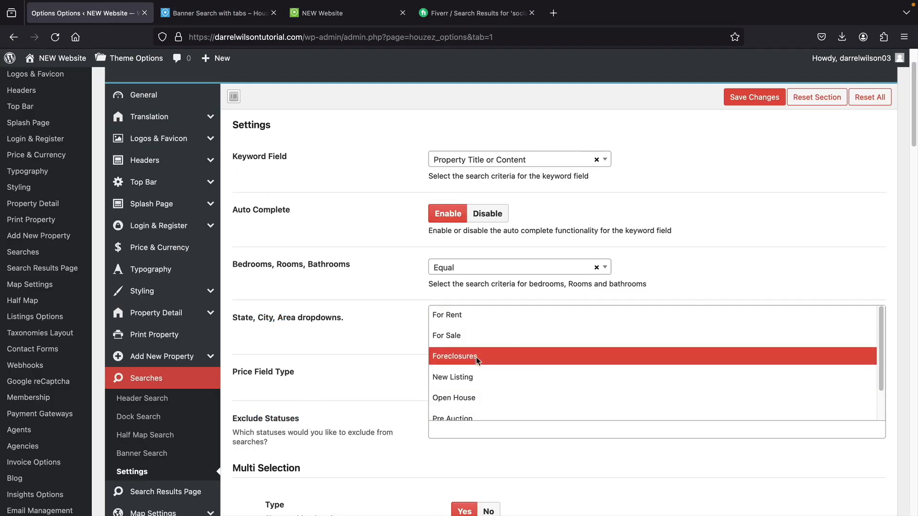
{"action": "left_click", "coordinate": [478, 358]}
{"action": "left_click", "coordinate": [515, 454]}
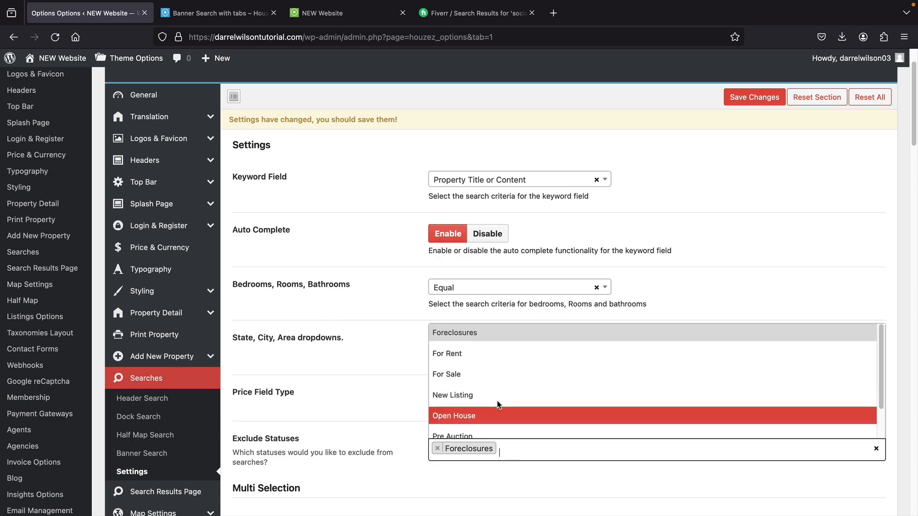
{"action": "left_click", "coordinate": [496, 419]}
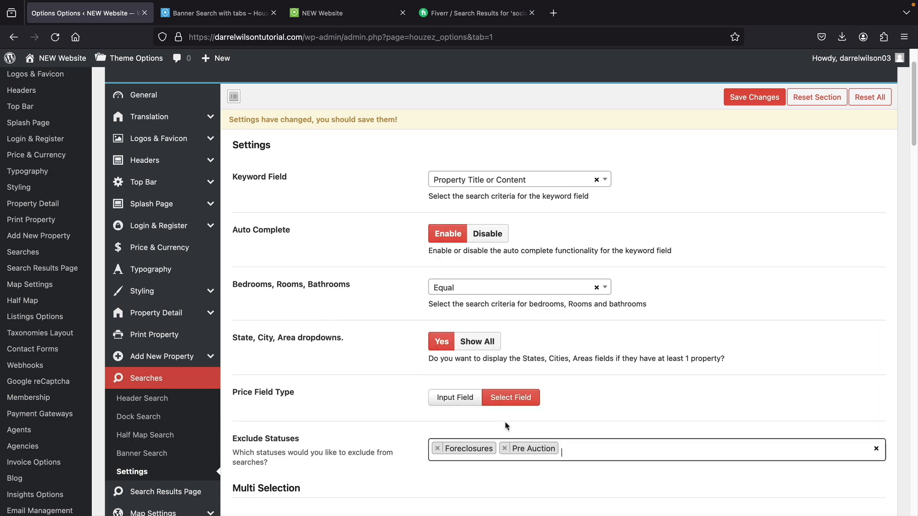
{"action": "left_click", "coordinate": [744, 99]}
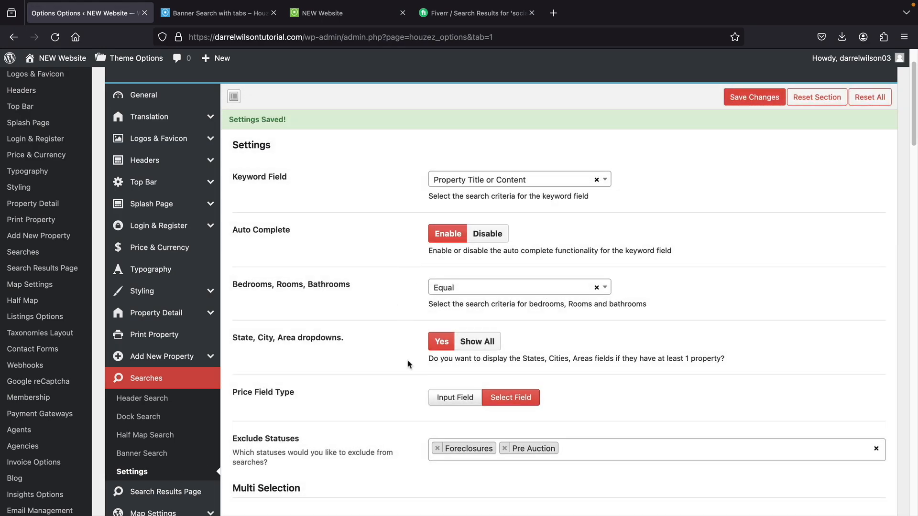
Review the Bedrooms and Rooms list options, save again, and open Search Results Page settings.
{"action": "scroll", "coordinate": [423, 371], "scroll_direction": "down", "scroll_amount": 5}
{"action": "scroll", "coordinate": [424, 371], "scroll_direction": "down", "scroll_amount": 15}
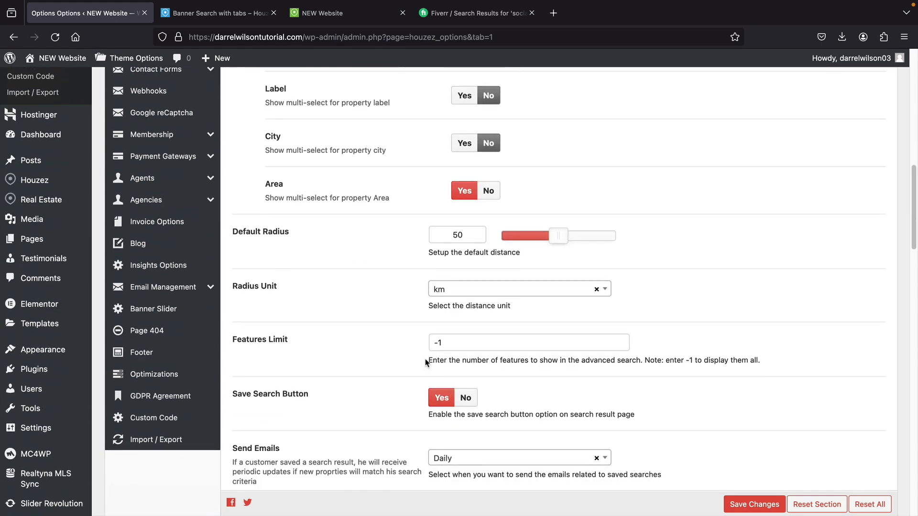
{"action": "scroll", "coordinate": [329, 358], "scroll_direction": "down", "scroll_amount": 20}
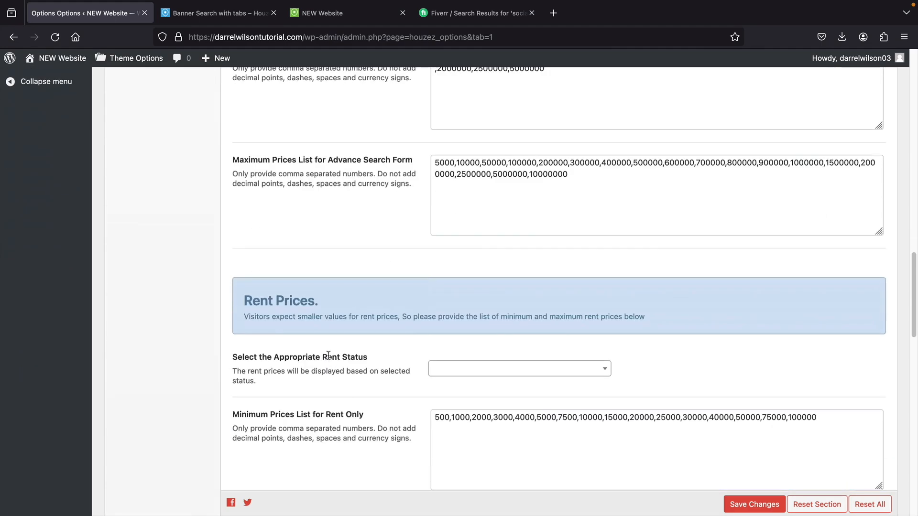
{"action": "scroll", "coordinate": [328, 357], "scroll_direction": "down", "scroll_amount": 10}
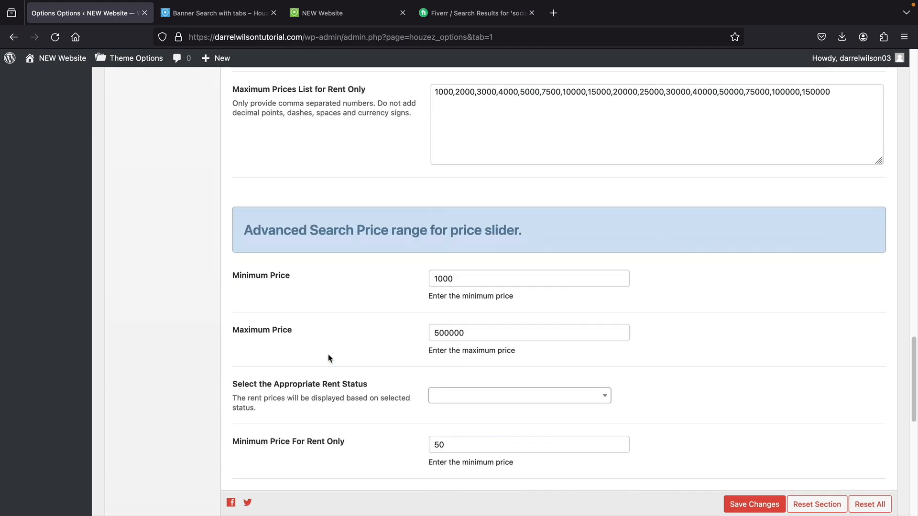
{"action": "scroll", "coordinate": [328, 358], "scroll_direction": "down", "scroll_amount": 7}
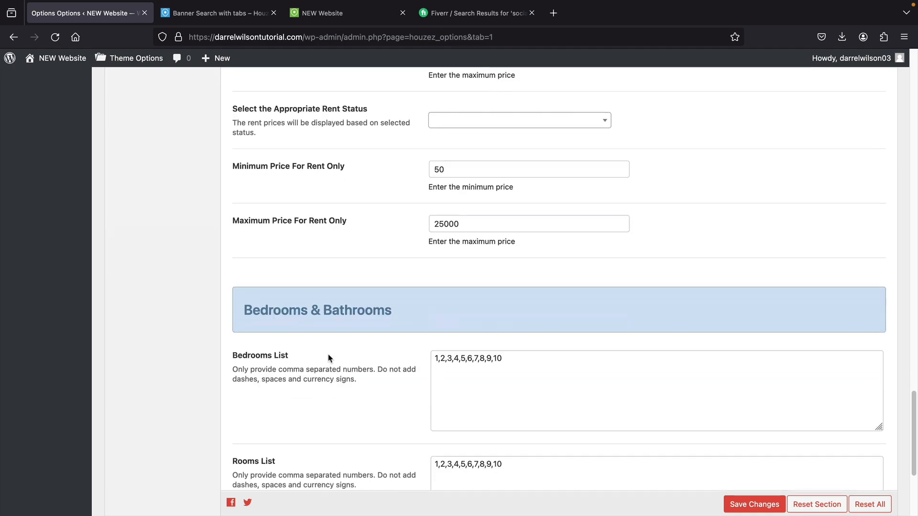
{"action": "left_click_drag", "start_coordinate": [399, 174], "coordinate": [214, 175]}
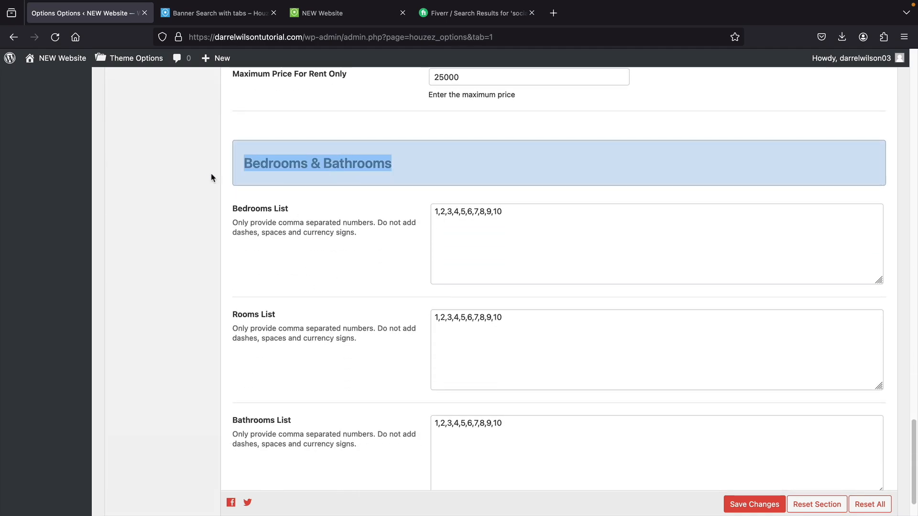
{"action": "left_click_drag", "start_coordinate": [544, 208], "coordinate": [296, 213]}
{"action": "left_click_drag", "start_coordinate": [290, 209], "coordinate": [251, 209]}
{"action": "left_click_drag", "start_coordinate": [277, 315], "coordinate": [253, 316]}
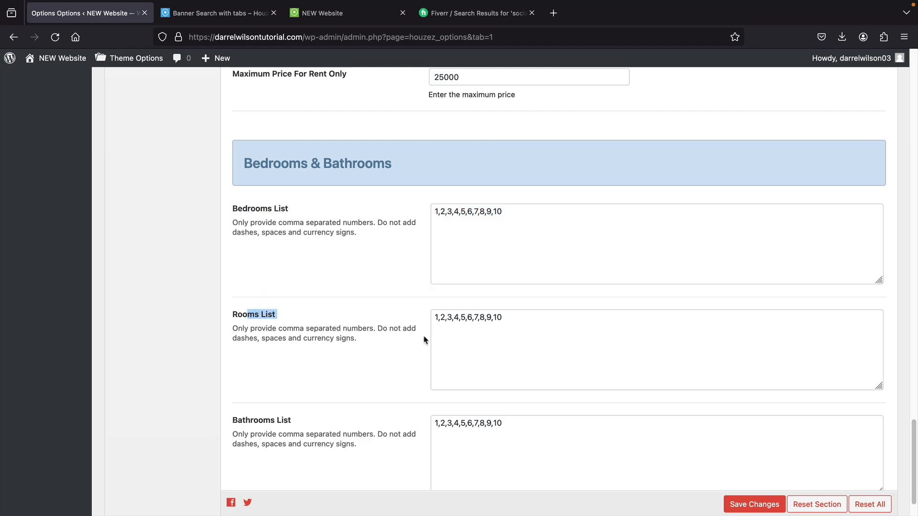
{"action": "left_click_drag", "start_coordinate": [915, 461], "coordinate": [914, 91]}
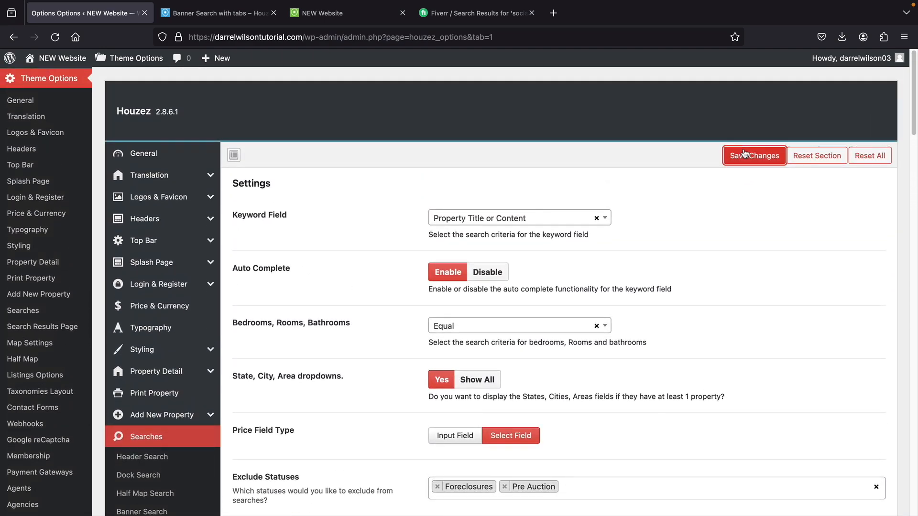
{"action": "left_click", "coordinate": [750, 156]}
{"action": "scroll", "coordinate": [282, 414], "scroll_direction": "down", "scroll_amount": 3}
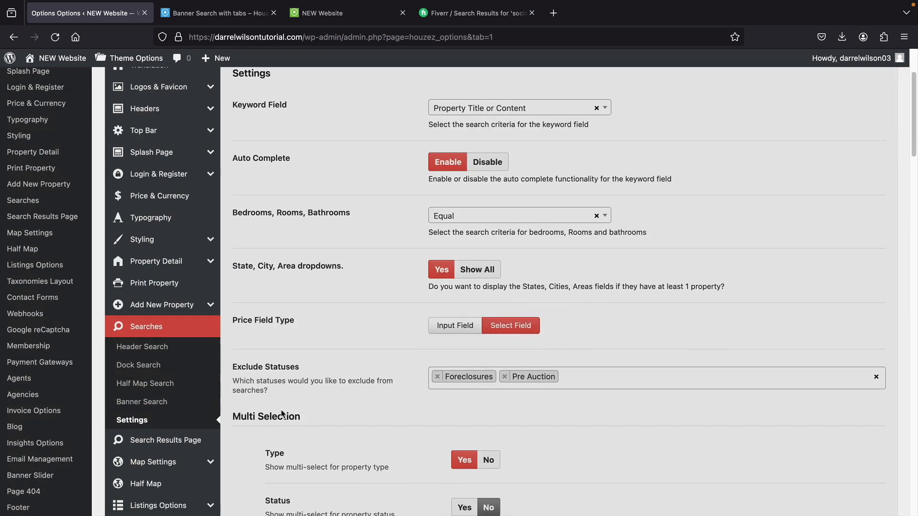
{"action": "left_click", "coordinate": [190, 419]}
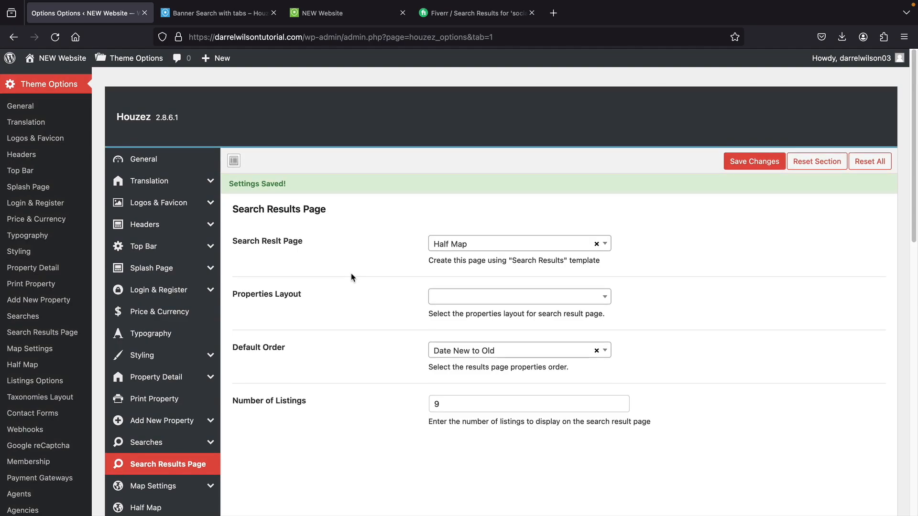
Make the search results a Normal Page with the full-width layout and save.
{"action": "scroll", "coordinate": [351, 277], "scroll_direction": "down", "scroll_amount": 2}
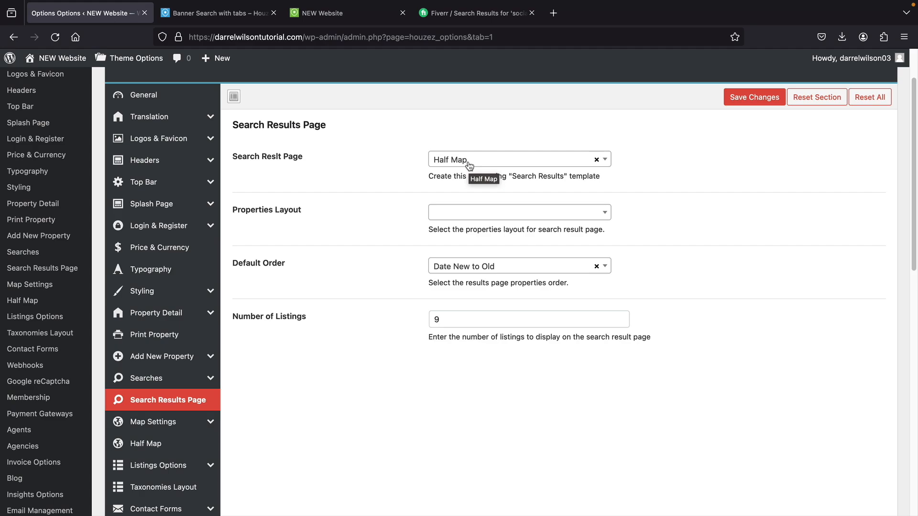
{"action": "left_click", "coordinate": [469, 166]}
{"action": "left_click", "coordinate": [455, 202]}
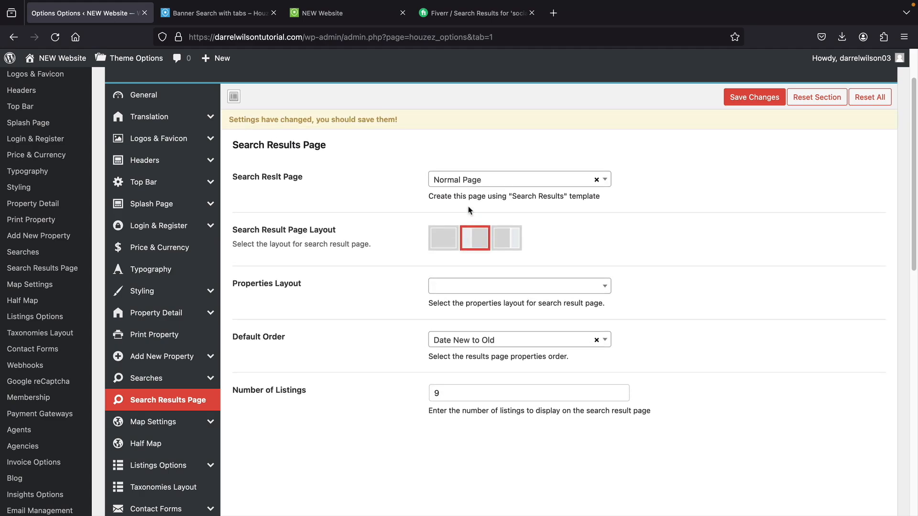
{"action": "left_click", "coordinate": [444, 246]}
{"action": "left_click", "coordinate": [472, 242]}
{"action": "left_click", "coordinate": [506, 244]}
{"action": "left_click", "coordinate": [442, 245]}
{"action": "left_click", "coordinate": [758, 98]}
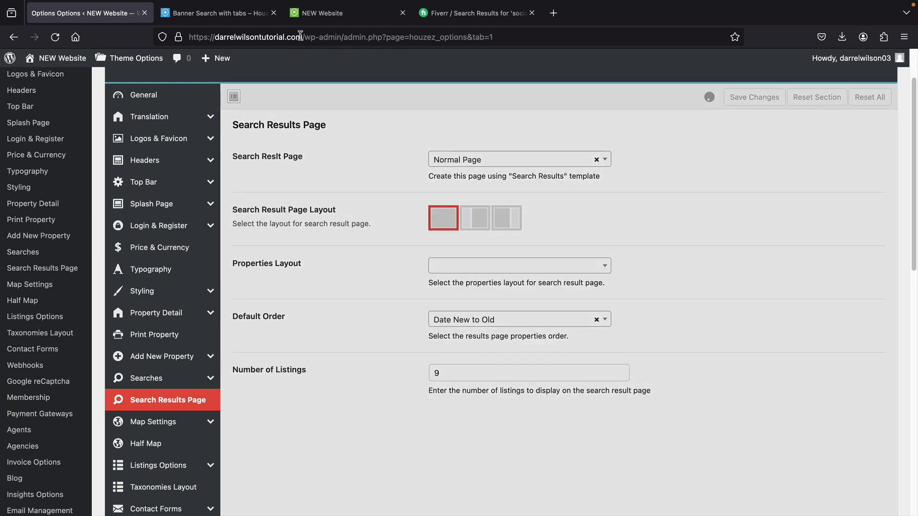
Run a search on the live homepage to preview the results page.
{"action": "left_click", "coordinate": [331, 22]}
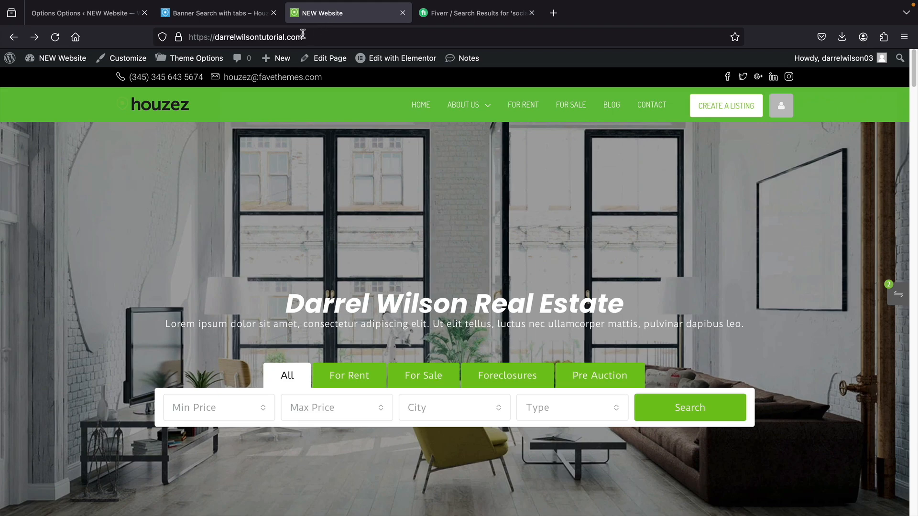
{"action": "left_click", "coordinate": [674, 412]}
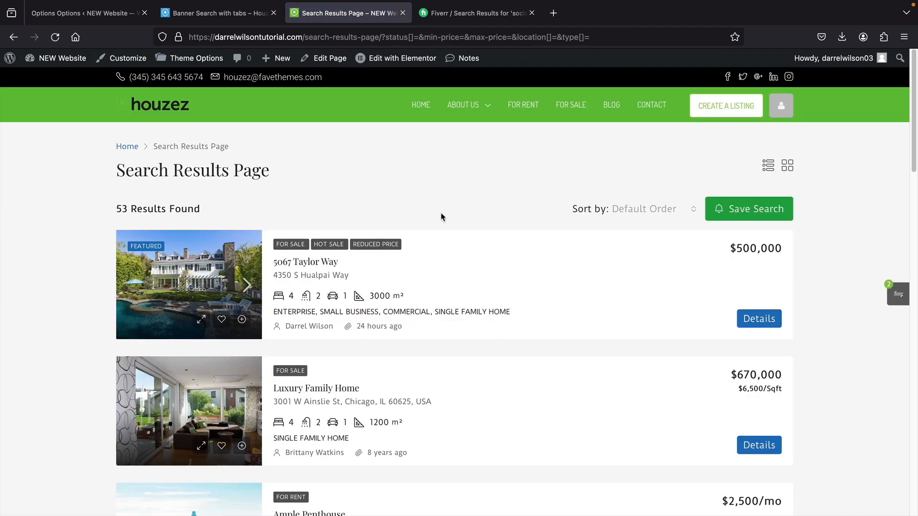
{"action": "left_click", "coordinate": [96, 19]}
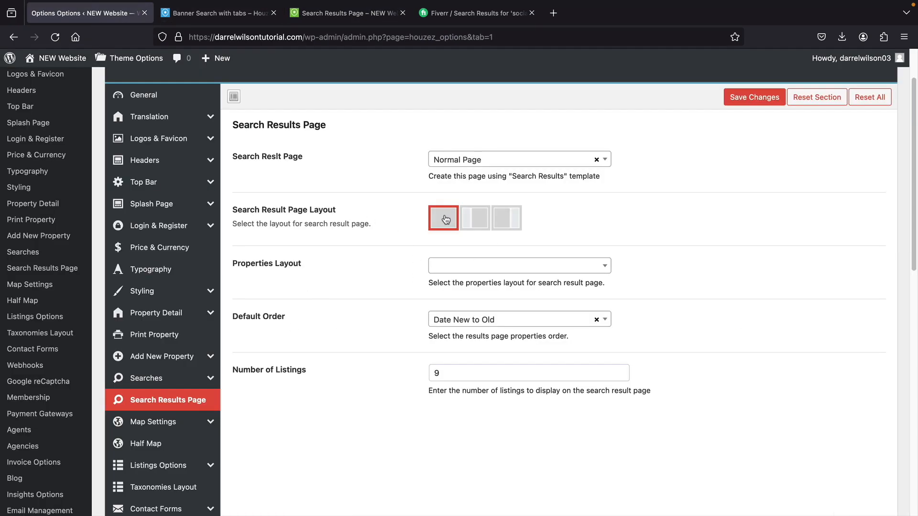
Set Properties Layout to Grid View version 1, save, and reload the front-end results.
{"action": "left_click", "coordinate": [497, 265]}
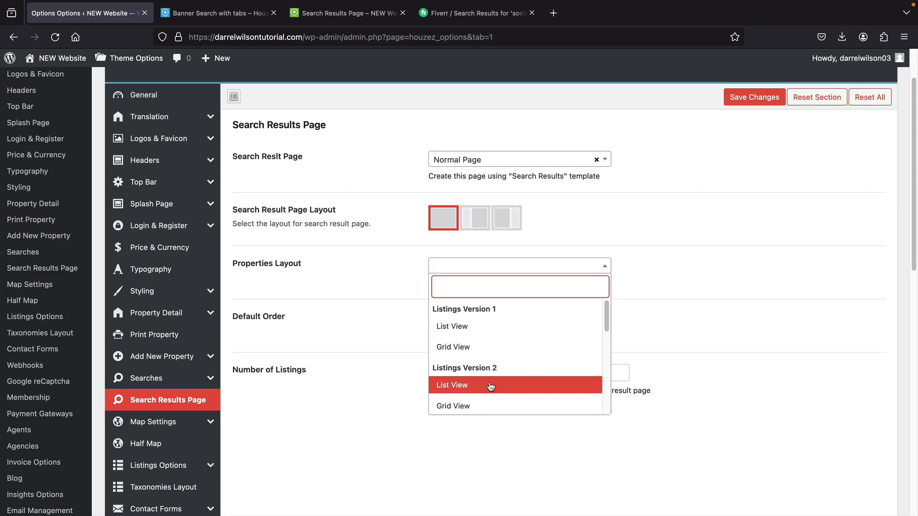
{"action": "left_click", "coordinate": [486, 346]}
{"action": "left_click", "coordinate": [739, 98]}
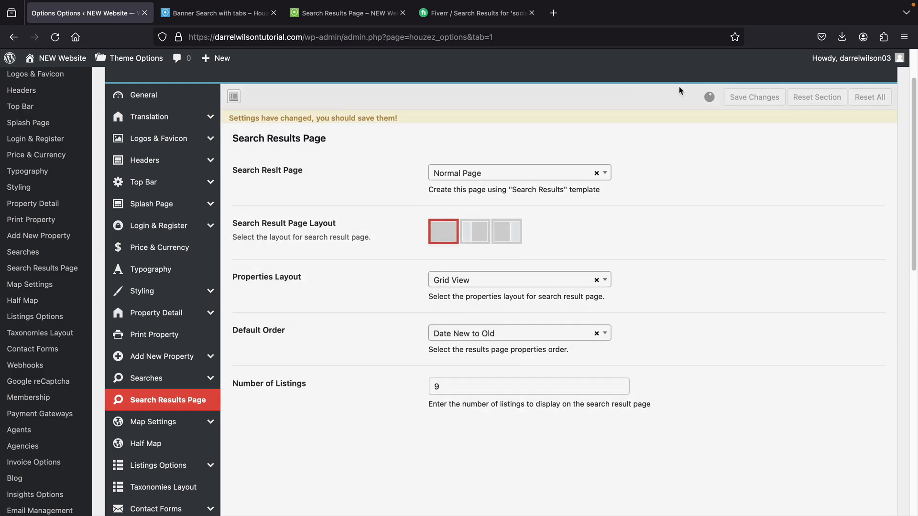
{"action": "left_click", "coordinate": [316, 13]}
{"action": "left_click", "coordinate": [55, 37]}
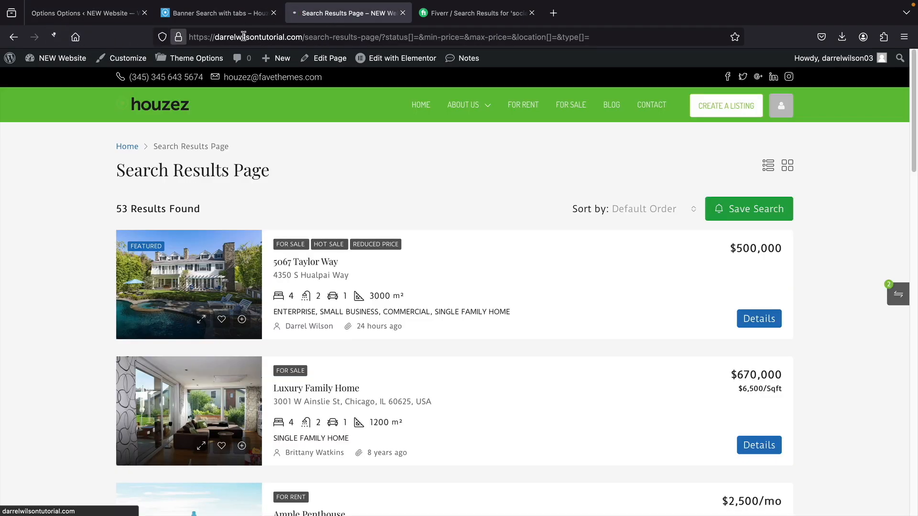
{"action": "left_click_drag", "start_coordinate": [314, 14], "coordinate": [217, 13]}
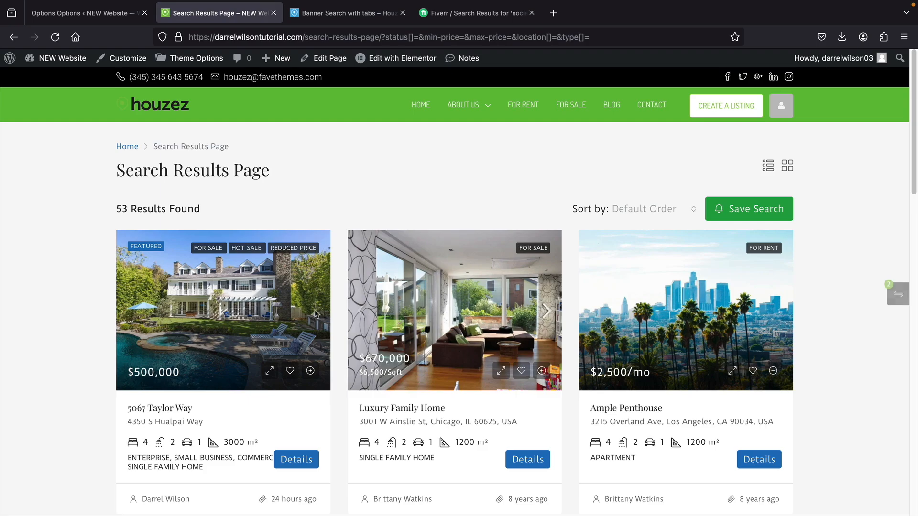
Recheck that the page type stays Normal Page and the properties layout Grid View.
{"action": "left_click", "coordinate": [100, 12]}
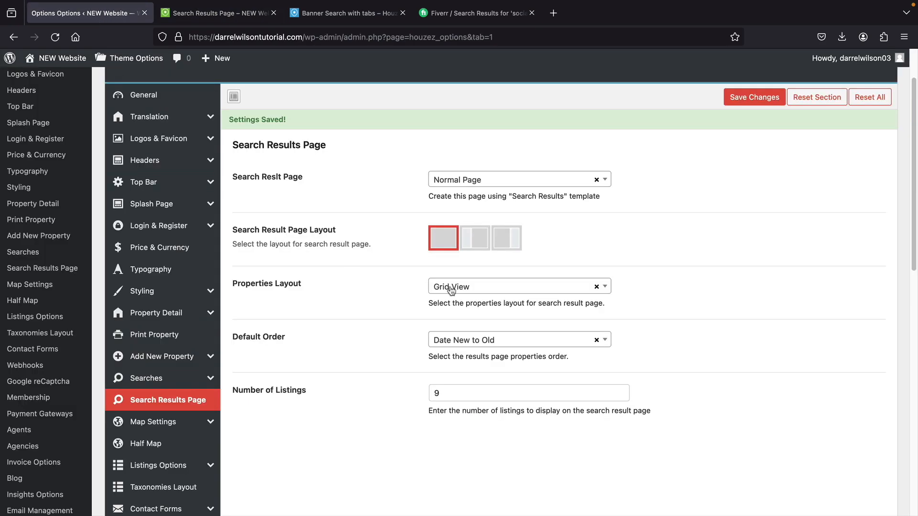
{"action": "left_click", "coordinate": [471, 164]}
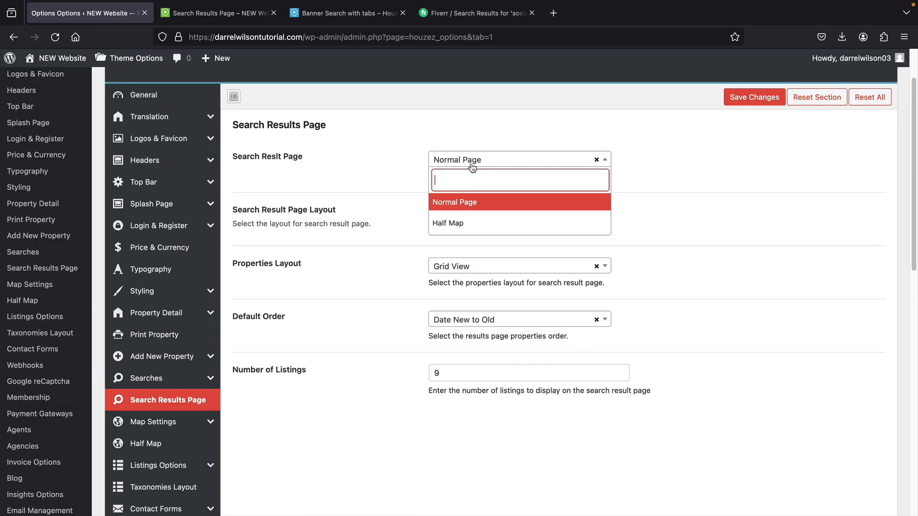
{"action": "left_click", "coordinate": [390, 225]}
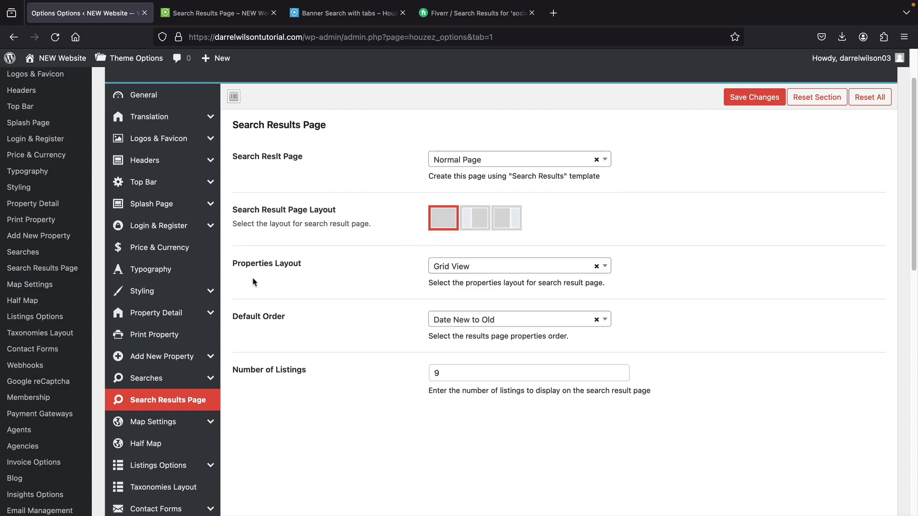
{"action": "left_click", "coordinate": [487, 266]}
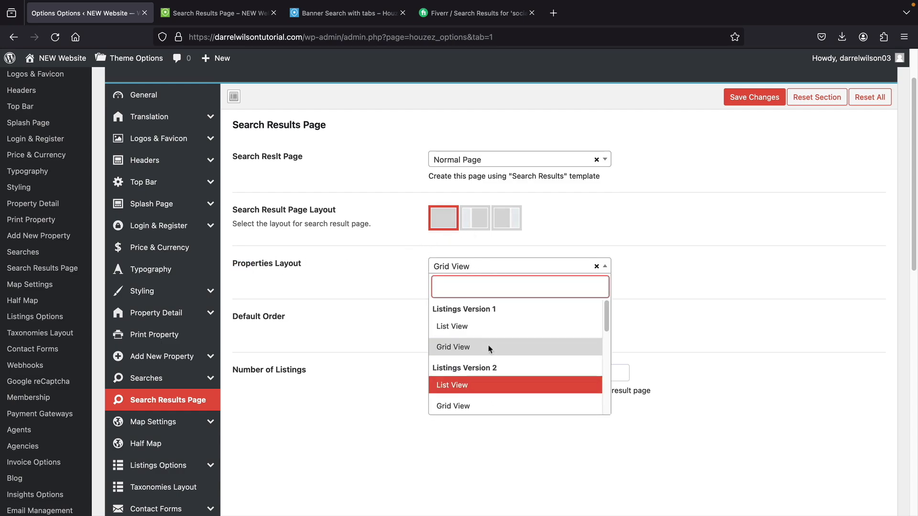
{"action": "left_click", "coordinate": [372, 336]}
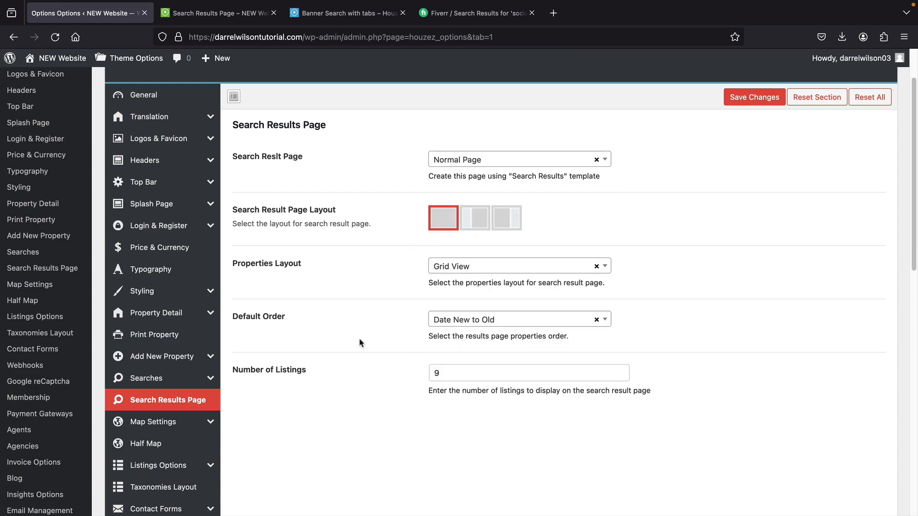
In Map Settings, try Open Street Map, Map Box and Google, saving with Open Street Map.
{"action": "left_click", "coordinate": [154, 422]}
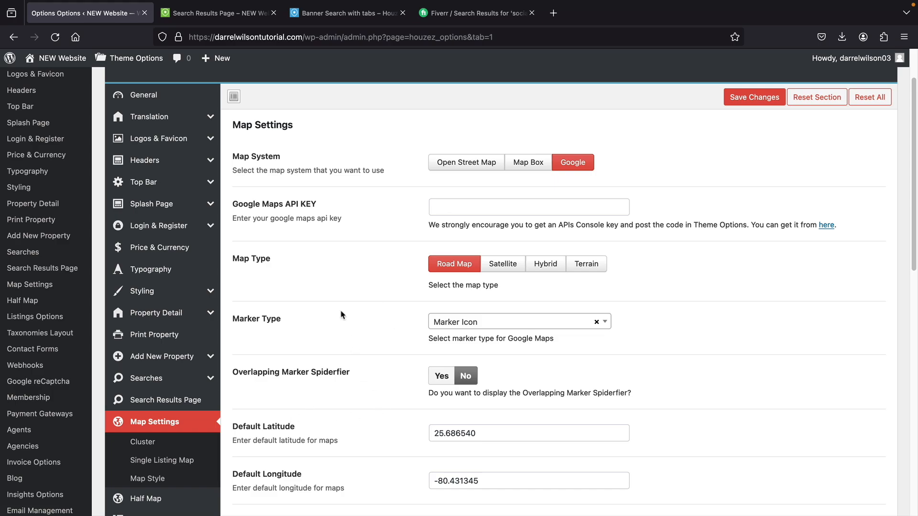
{"action": "scroll", "coordinate": [430, 191], "scroll_direction": "up", "scroll_amount": 1}
{"action": "left_click", "coordinate": [457, 184]}
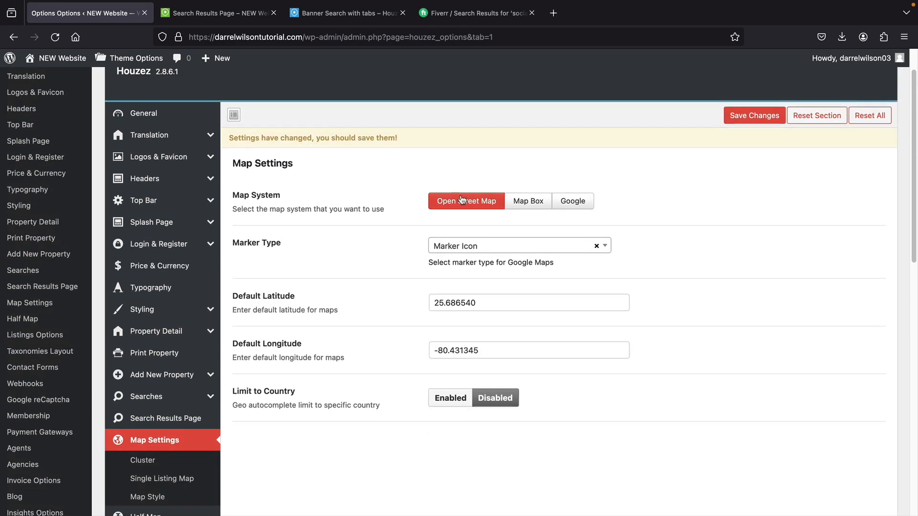
{"action": "left_click", "coordinate": [537, 208]}
{"action": "left_click", "coordinate": [569, 203]}
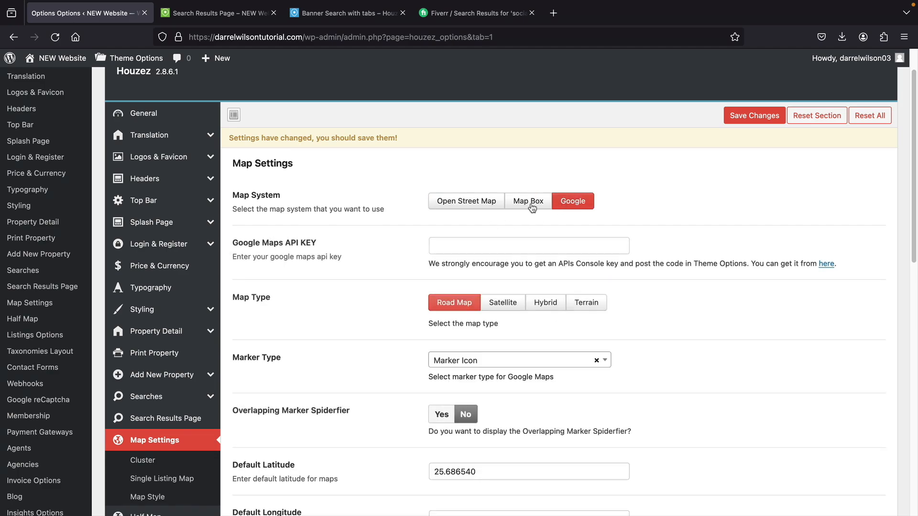
{"action": "left_click", "coordinate": [465, 203]}
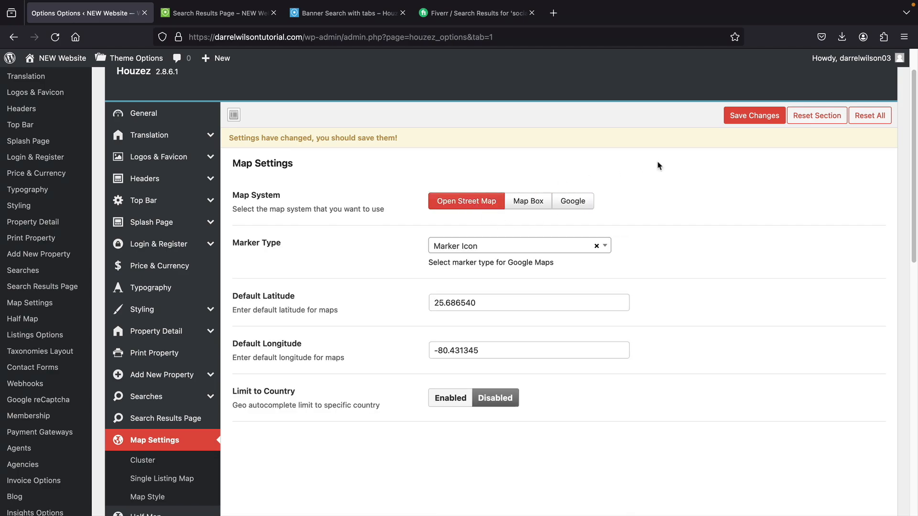
{"action": "left_click", "coordinate": [755, 116]}
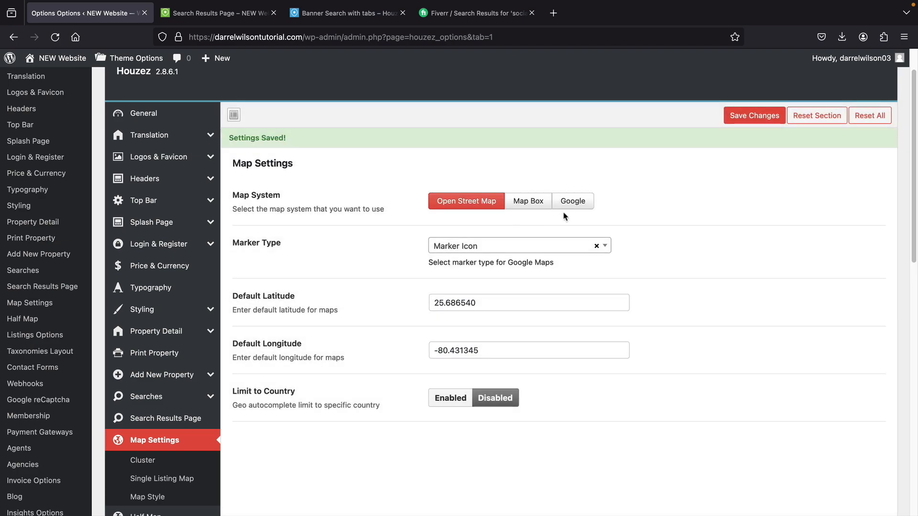
Switch the map system to Google, change the selection again, and save the map settings.
{"action": "left_click", "coordinate": [570, 204]}
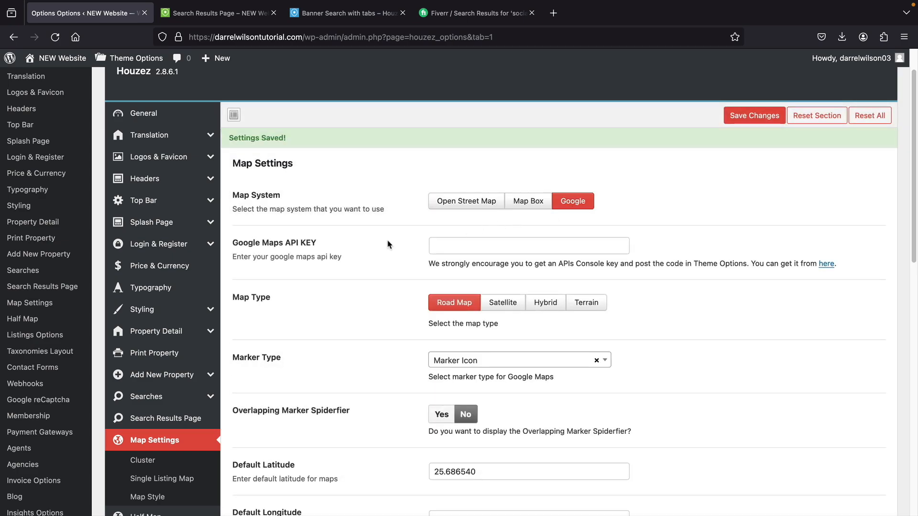
{"action": "left_click", "coordinate": [489, 205]}
{"action": "left_click", "coordinate": [745, 120]}
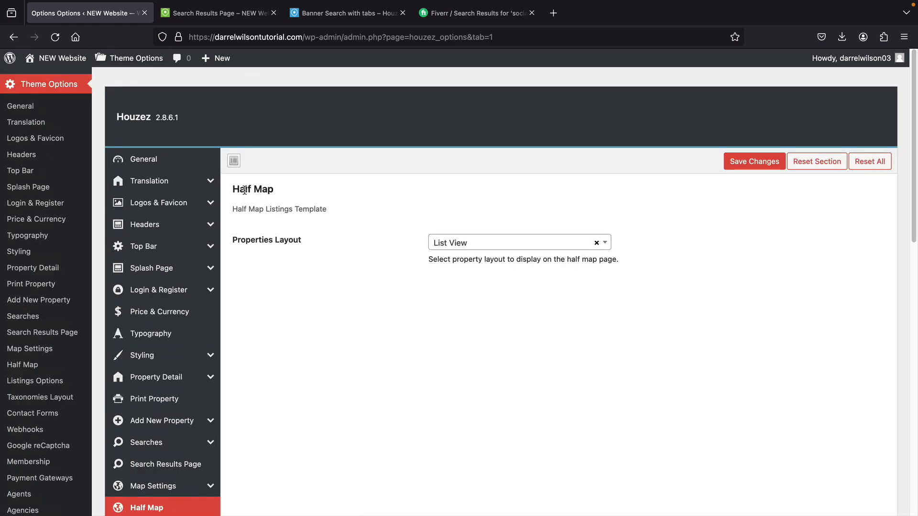
Confirm the Half Map properties layout stays on List View.
{"action": "triple_click", "coordinate": [245, 190]}
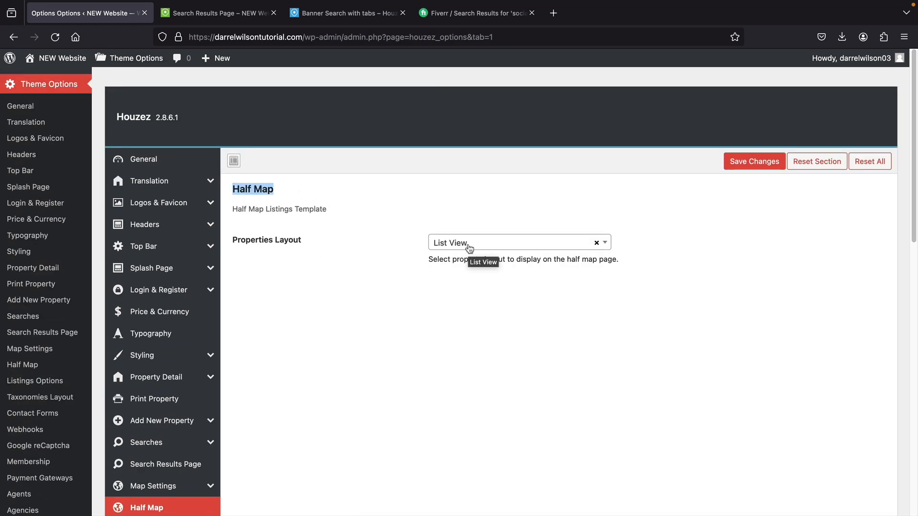
{"action": "left_click", "coordinate": [469, 245]}
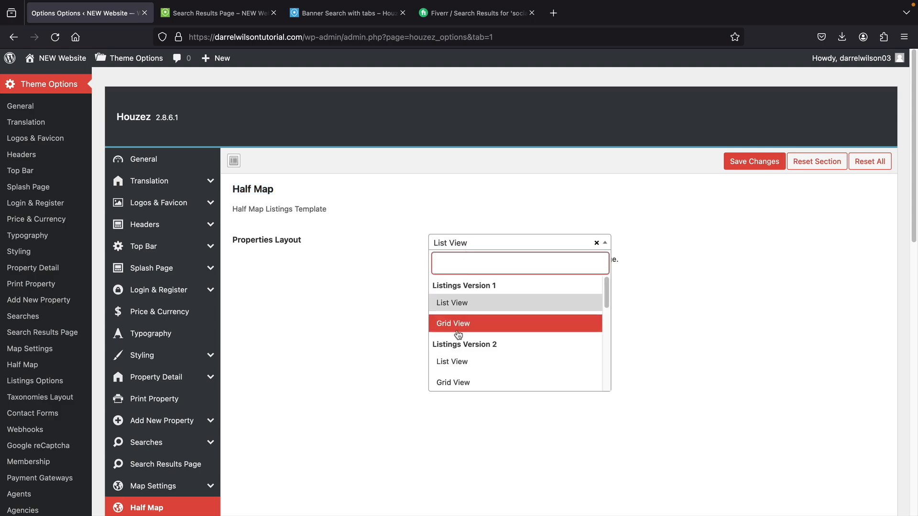
{"action": "left_click", "coordinate": [375, 313]}
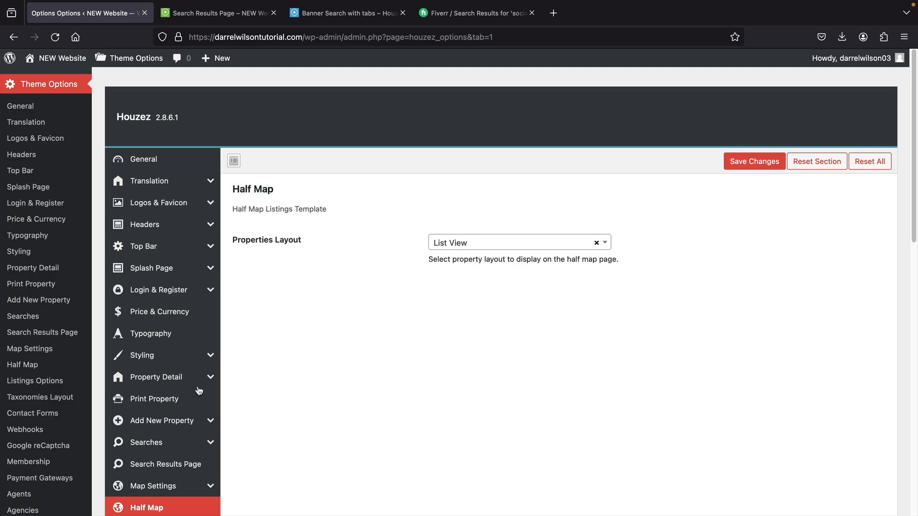
{"action": "scroll", "coordinate": [184, 397], "scroll_direction": "down", "scroll_amount": 2}
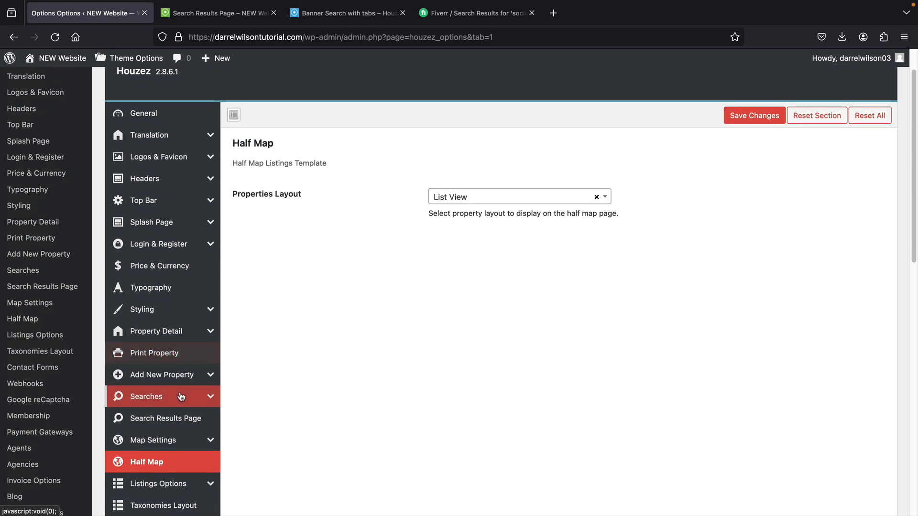
Scroll through the Search Results Page options, then go to Listings Options.
{"action": "left_click", "coordinate": [169, 422]}
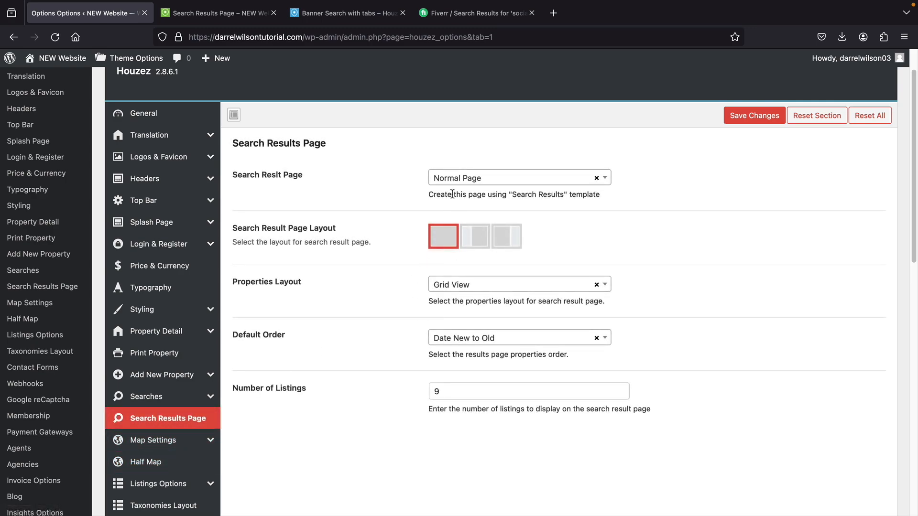
{"action": "scroll", "coordinate": [172, 334], "scroll_direction": "down", "scroll_amount": 2}
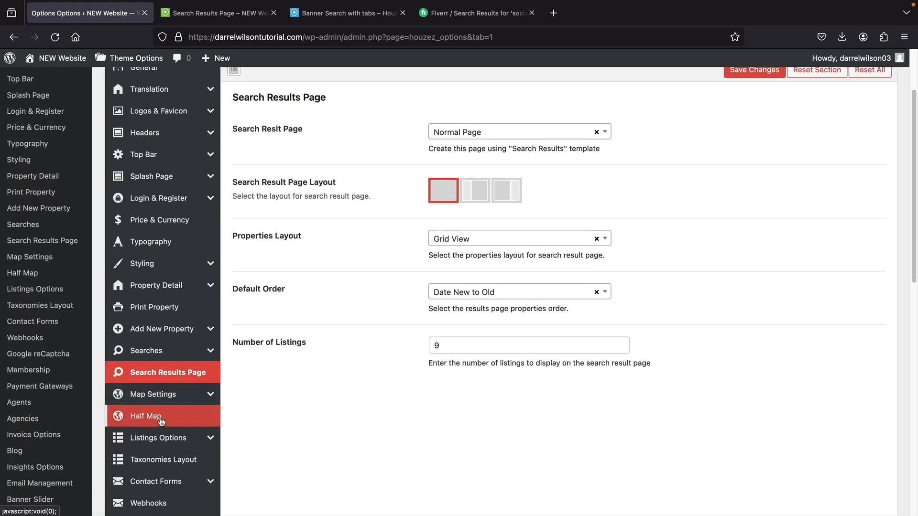
{"action": "scroll", "coordinate": [161, 420], "scroll_direction": "down", "scroll_amount": 2}
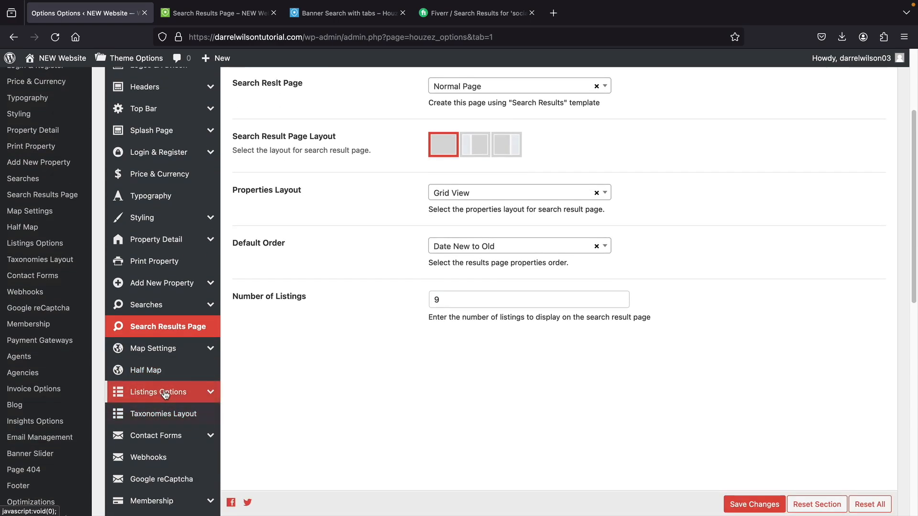
{"action": "left_click", "coordinate": [158, 392]}
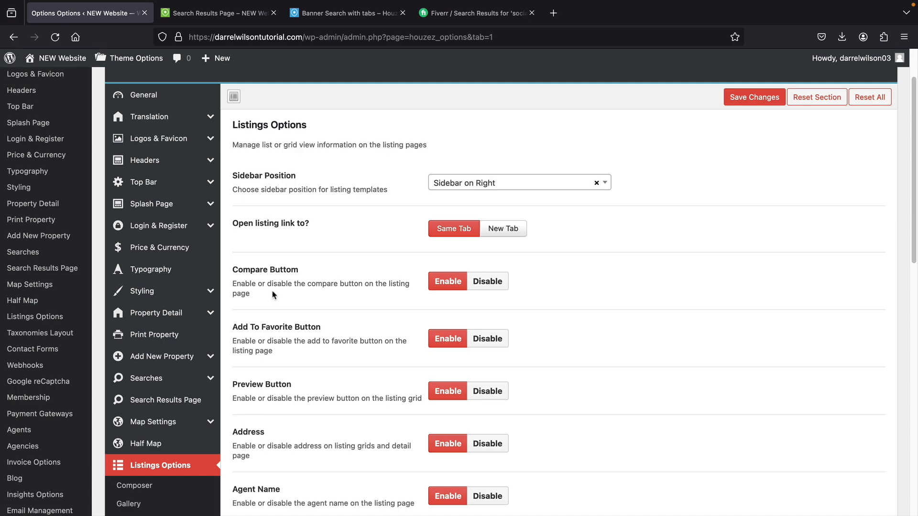
Point out the compare and Preview Button settings in Listings Options.
{"action": "left_click_drag", "start_coordinate": [246, 271], "coordinate": [303, 274]}
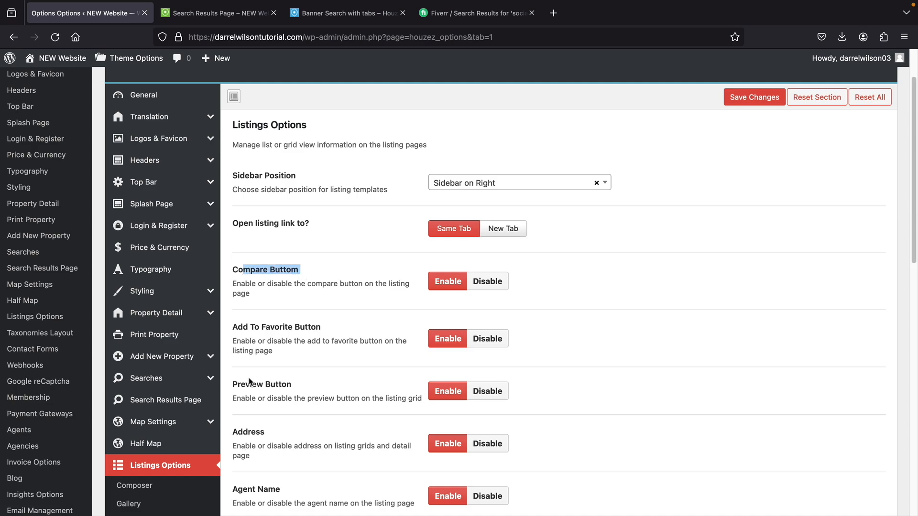
{"action": "left_click_drag", "start_coordinate": [242, 385], "coordinate": [301, 384]}
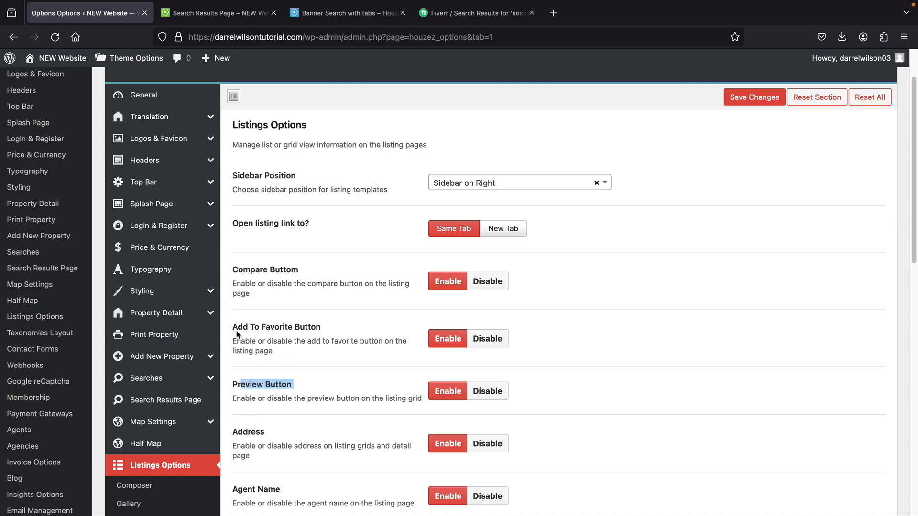
{"action": "left_click_drag", "start_coordinate": [237, 327], "coordinate": [335, 329]}
{"action": "scroll", "coordinate": [334, 328], "scroll_direction": "down", "scroll_amount": 2}
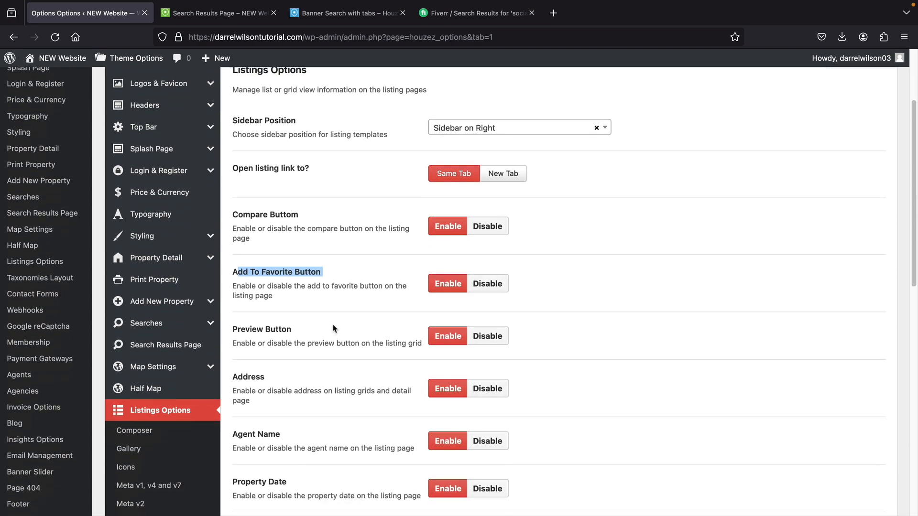
{"action": "scroll", "coordinate": [334, 328], "scroll_direction": "up", "scroll_amount": 2}
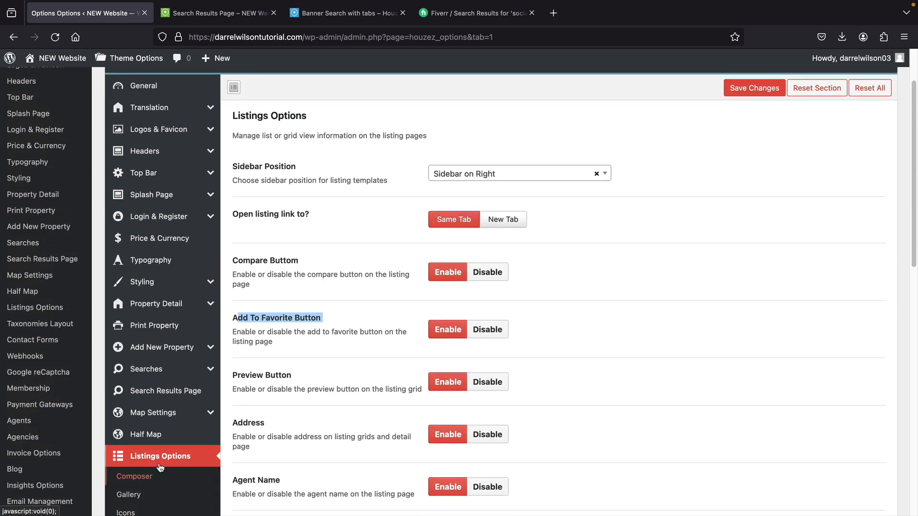
{"action": "scroll", "coordinate": [170, 464], "scroll_direction": "down", "scroll_amount": 5}
{"action": "scroll", "coordinate": [182, 415], "scroll_direction": "down", "scroll_amount": 1}
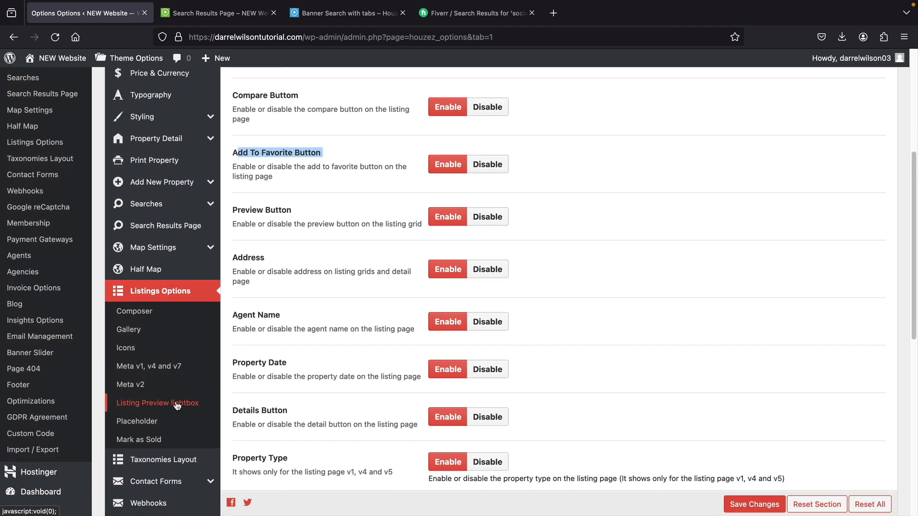
Open the listing Composer and compare it with the live search results page.
{"action": "left_click", "coordinate": [162, 313]}
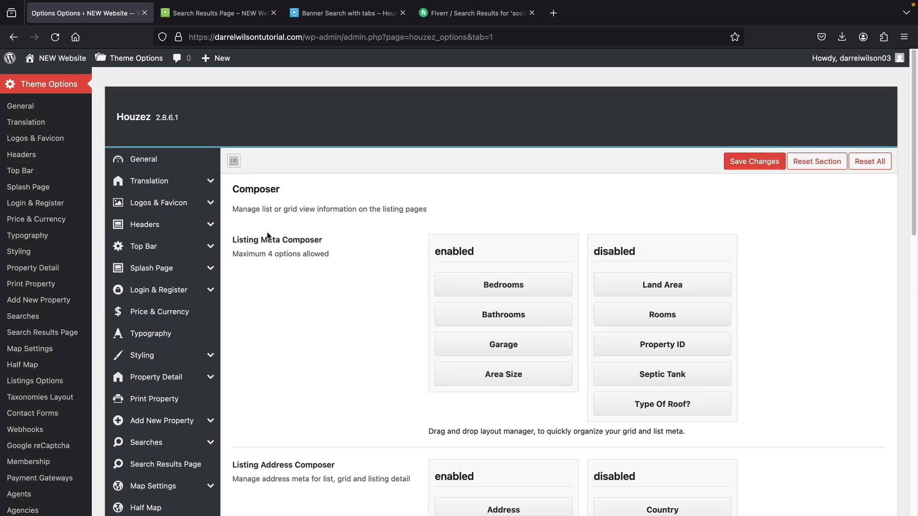
{"action": "left_click_drag", "start_coordinate": [257, 214], "coordinate": [420, 221]}
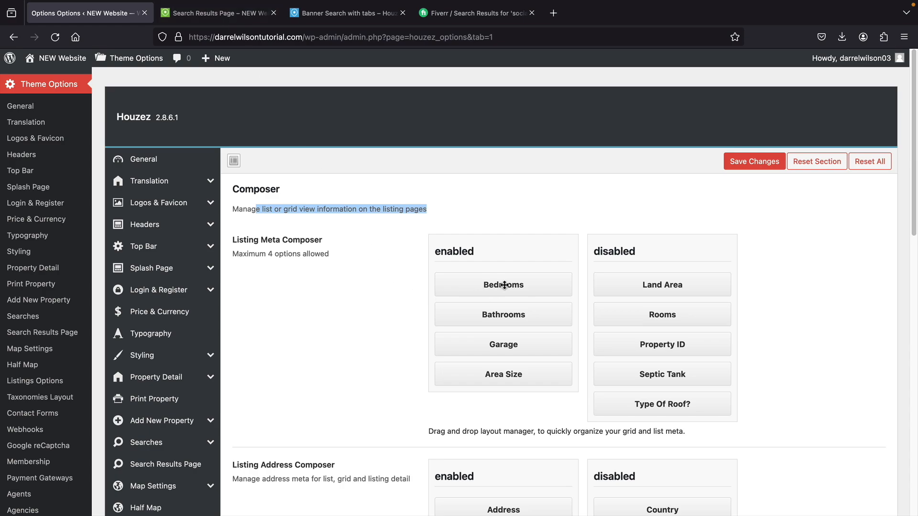
{"action": "left_click", "coordinate": [240, 14]}
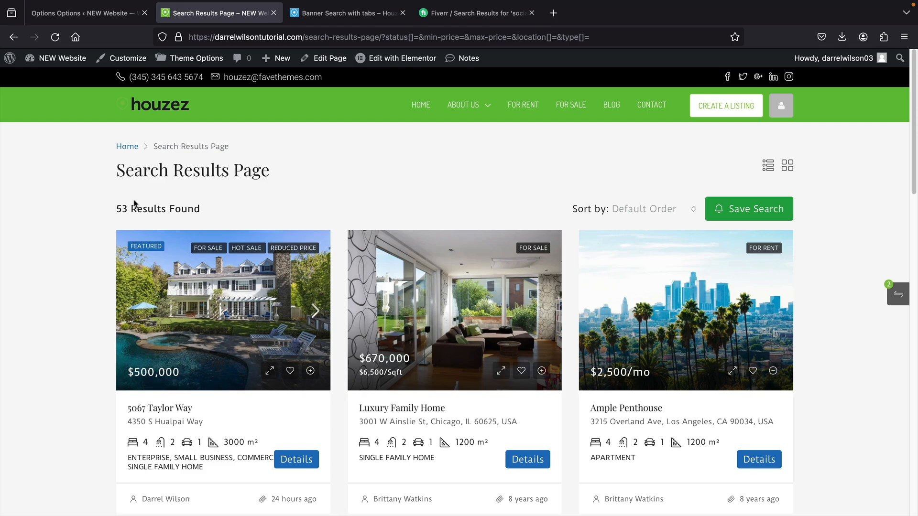
{"action": "left_click", "coordinate": [84, 13]}
Move Area Size to the top of enabled listing meta, save, and reload results to verify.
{"action": "left_click_drag", "start_coordinate": [472, 366], "coordinate": [480, 278]}
{"action": "left_click", "coordinate": [754, 161]}
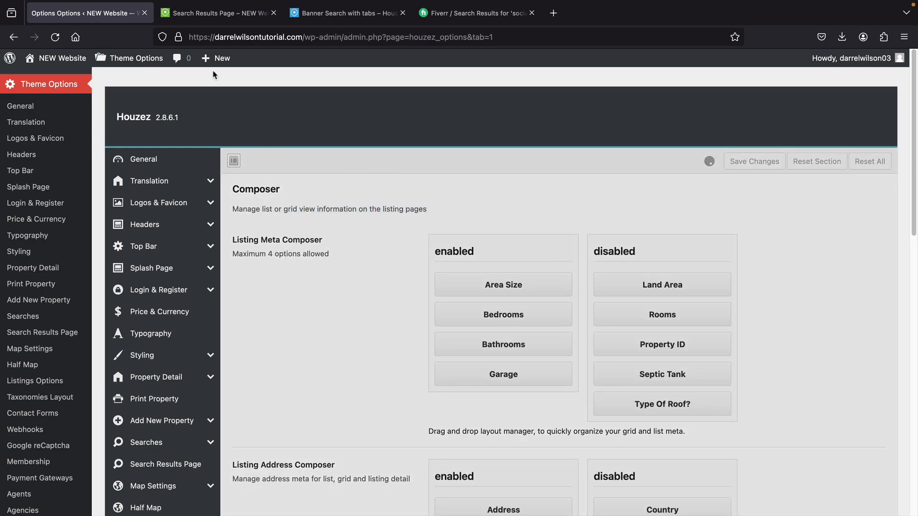
{"action": "left_click", "coordinate": [206, 14]}
{"action": "left_click", "coordinate": [55, 37]}
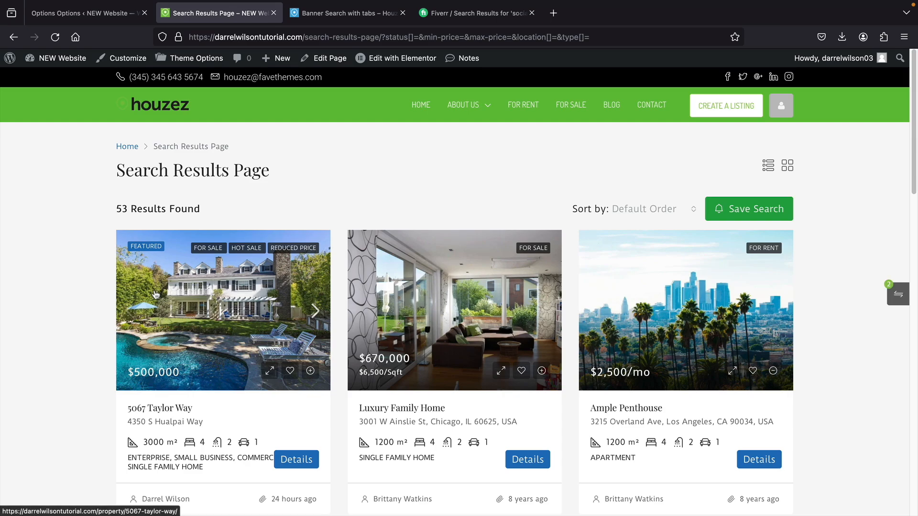
{"action": "left_click", "coordinate": [111, 14]}
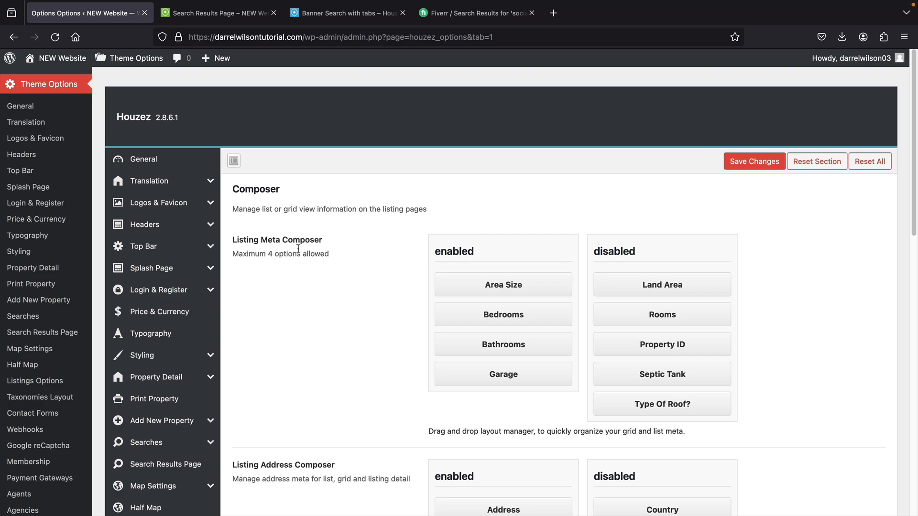
{"action": "scroll", "coordinate": [304, 250], "scroll_direction": "down", "scroll_amount": 1}
{"action": "scroll", "coordinate": [307, 250], "scroll_direction": "down", "scroll_amount": 3}
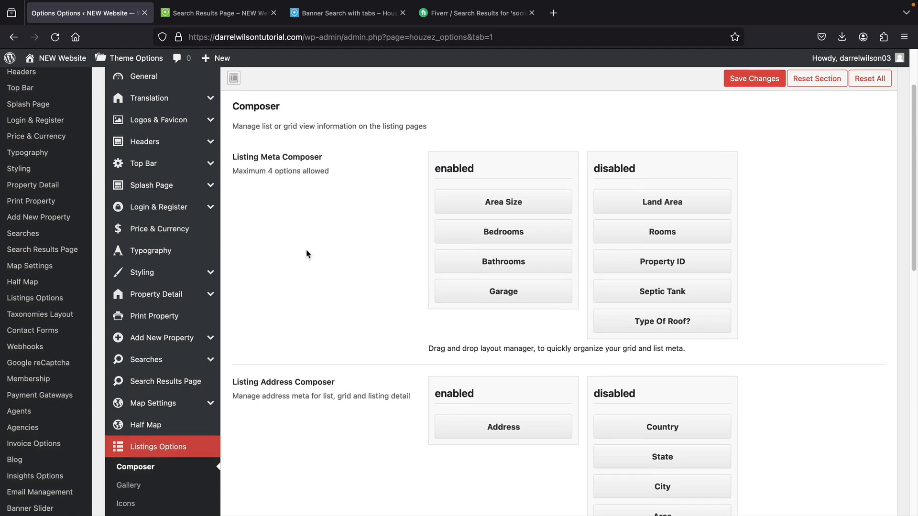
{"action": "scroll", "coordinate": [307, 250], "scroll_direction": "down", "scroll_amount": 2}
{"action": "scroll", "coordinate": [307, 253], "scroll_direction": "down", "scroll_amount": 1}
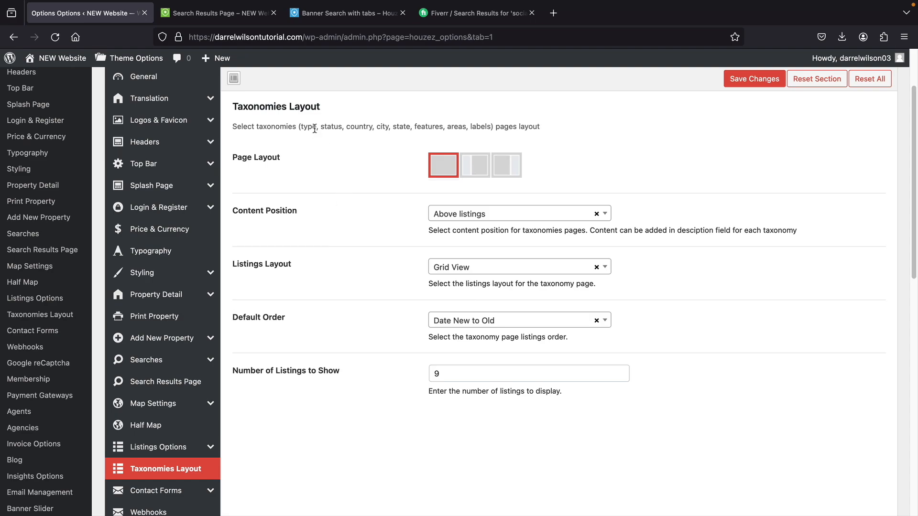
Try the second page layout for taxonomy pages, save, and check the live page.
{"action": "left_click_drag", "start_coordinate": [317, 126], "coordinate": [533, 128]}
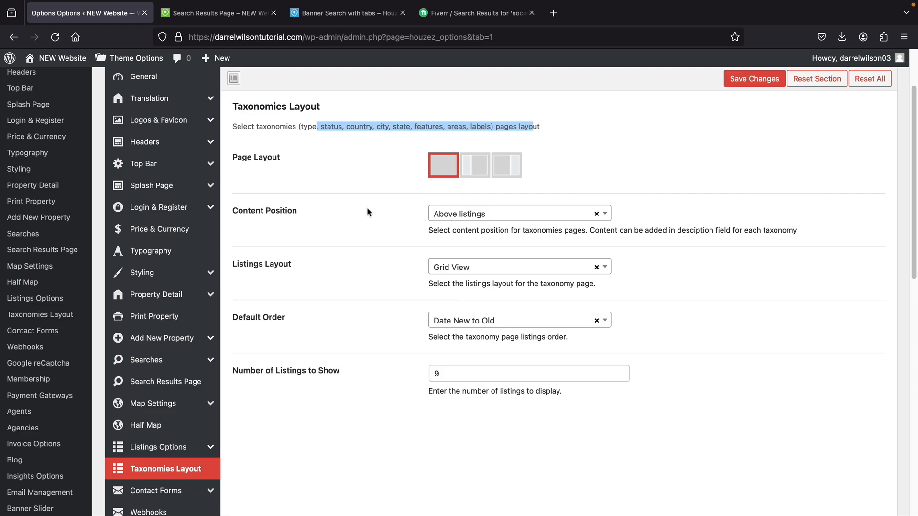
{"action": "left_click", "coordinate": [365, 186]}
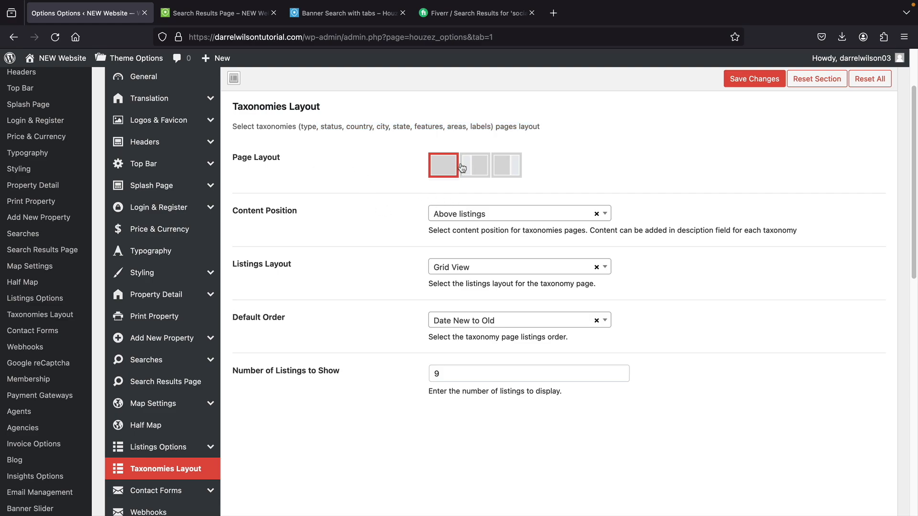
{"action": "left_click", "coordinate": [490, 173]}
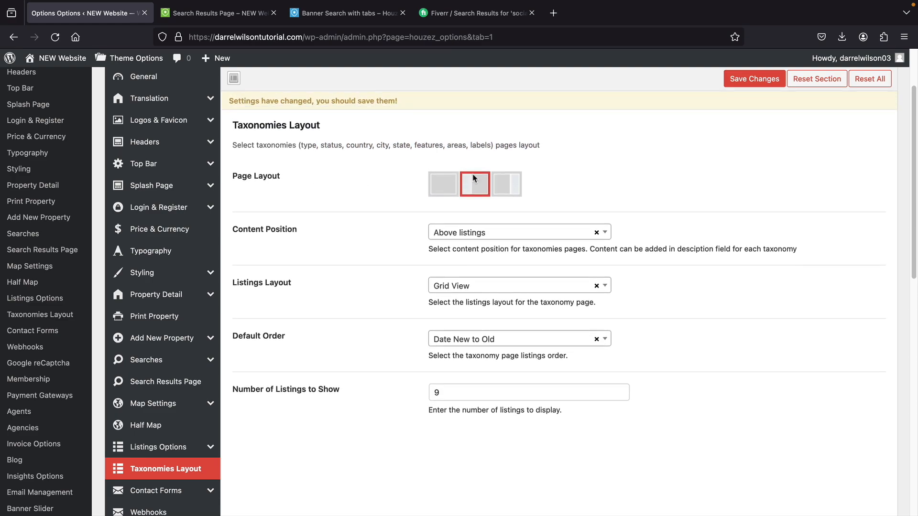
{"action": "left_click", "coordinate": [761, 80]}
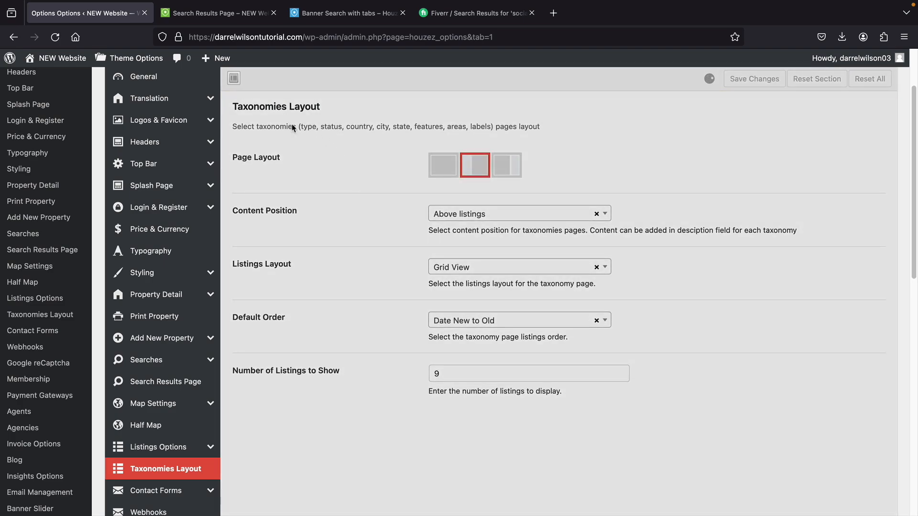
{"action": "left_click_drag", "start_coordinate": [301, 137], "coordinate": [485, 148]}
{"action": "left_click", "coordinate": [221, 12]}
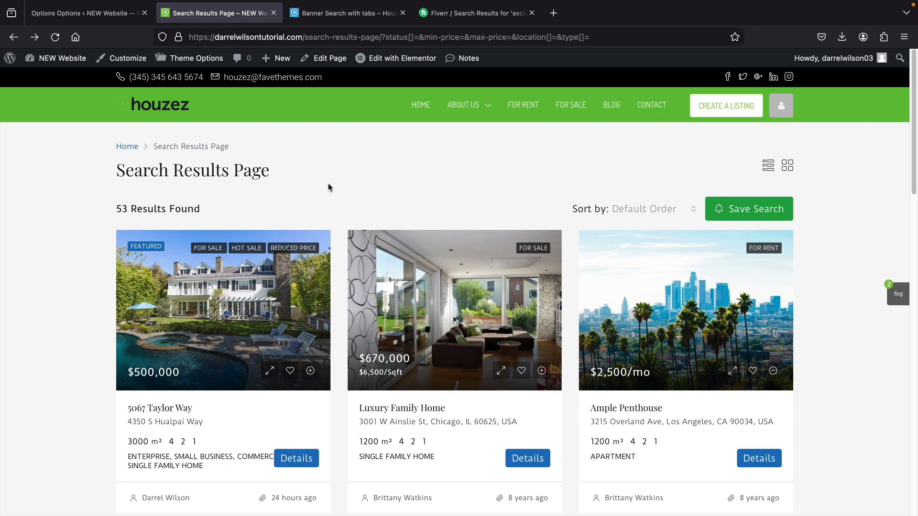
{"action": "scroll", "coordinate": [310, 240], "scroll_direction": "down", "scroll_amount": 3}
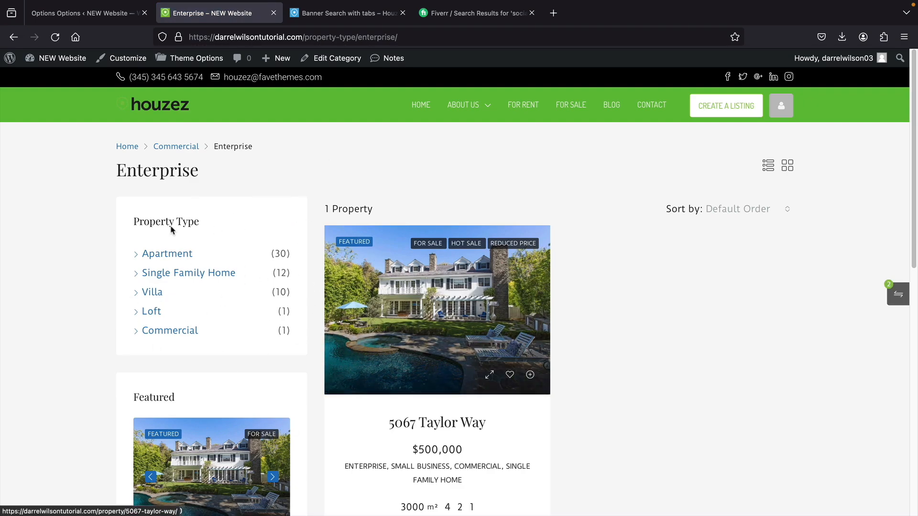
{"action": "left_click", "coordinate": [98, 22]}
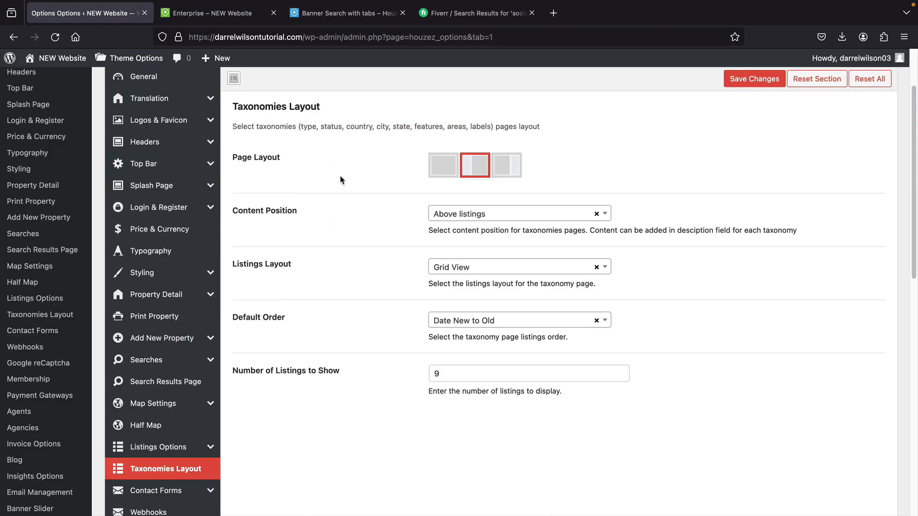
Switch taxonomy pages to the full-width layout, save, and reload the Enterprise page to confirm.
{"action": "left_click", "coordinate": [443, 166]}
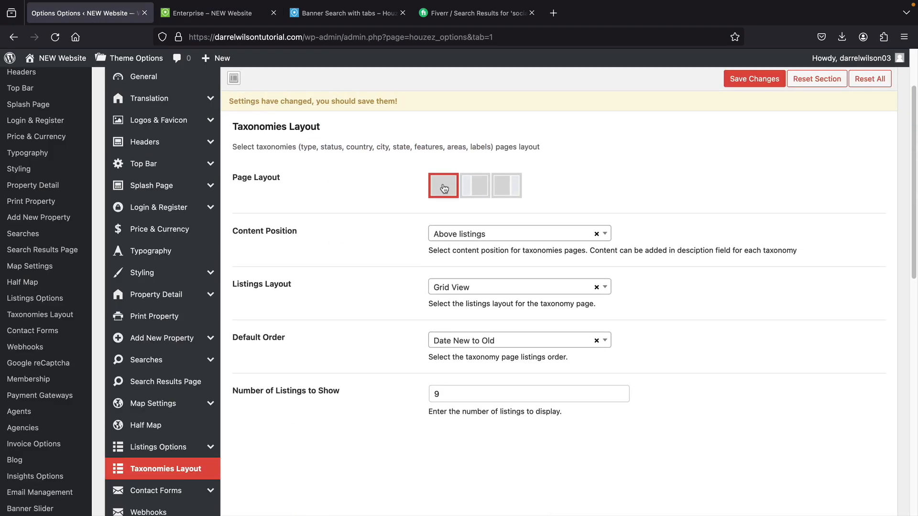
{"action": "left_click", "coordinate": [754, 79]}
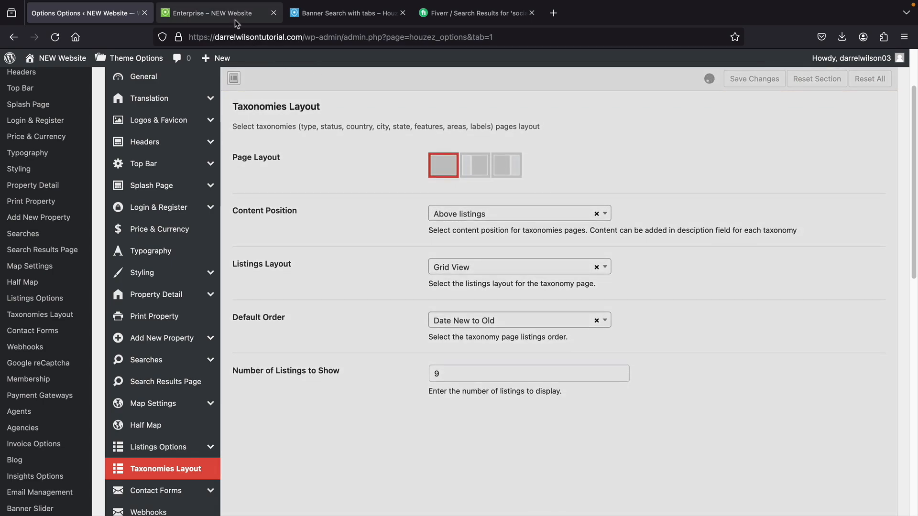
{"action": "left_click", "coordinate": [220, 13]}
{"action": "left_click", "coordinate": [55, 38]}
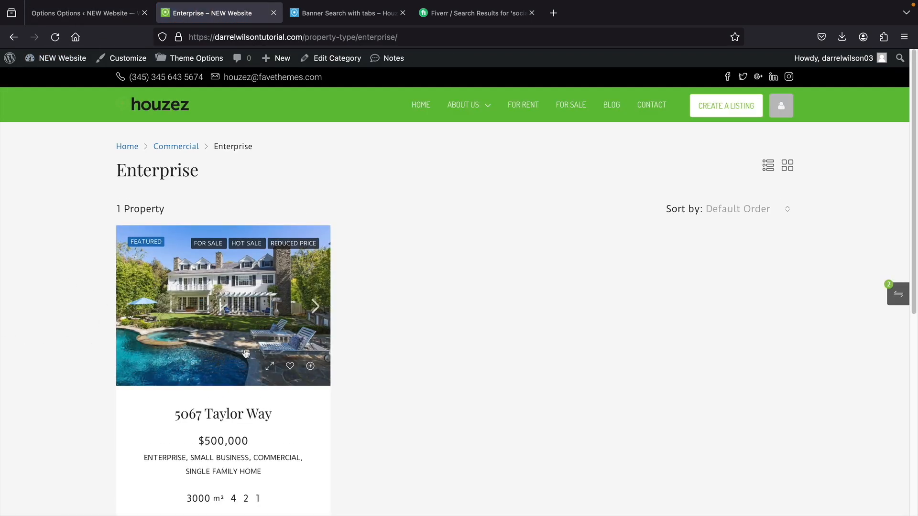
{"action": "left_click", "coordinate": [95, 17]}
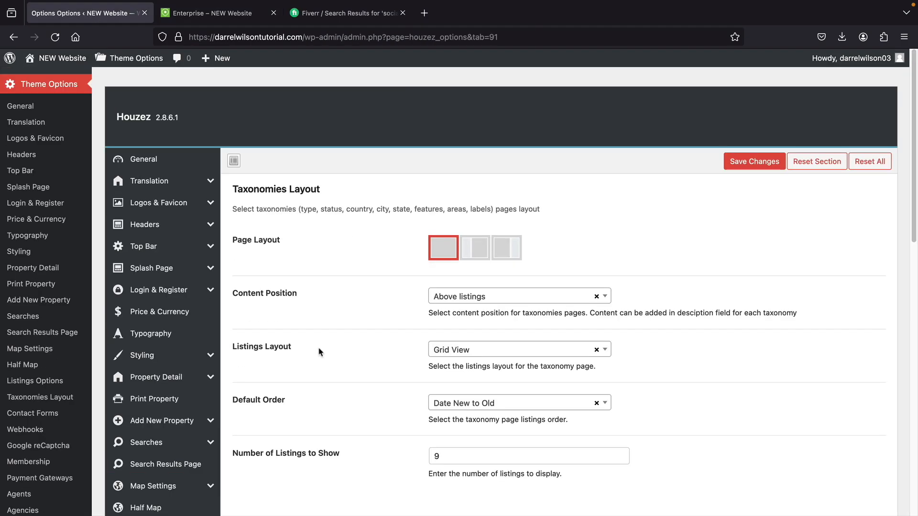
Toggle the Property Page and Property Page Sidebar contact forms and save.
{"action": "left_click", "coordinate": [36, 414]}
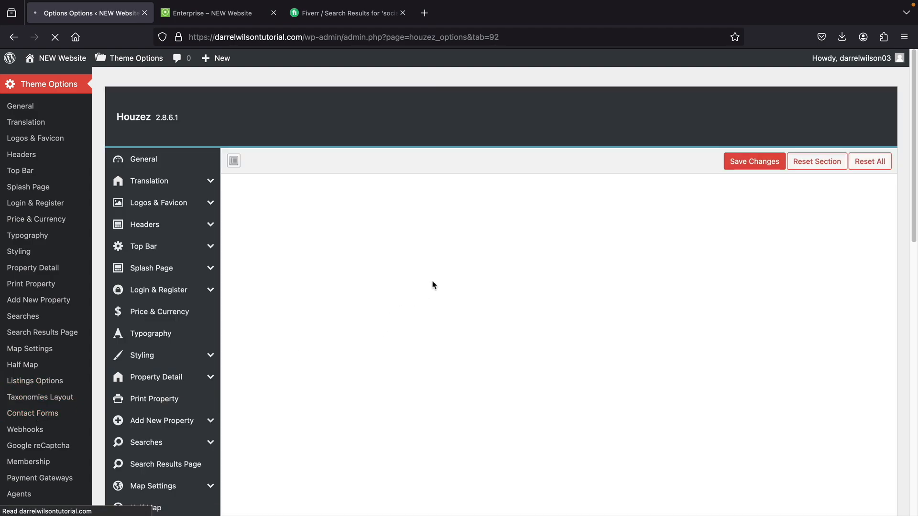
{"action": "scroll", "coordinate": [356, 313], "scroll_direction": "down", "scroll_amount": 2}
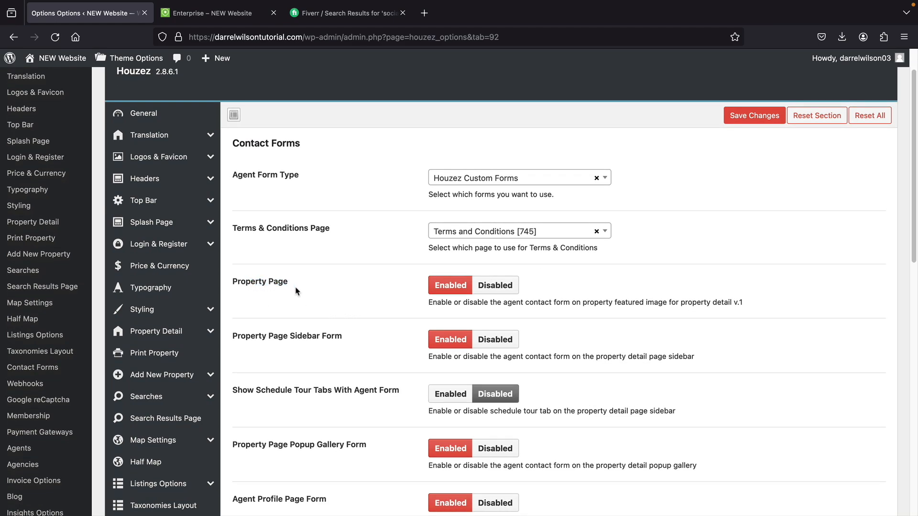
{"action": "scroll", "coordinate": [301, 291], "scroll_direction": "down", "scroll_amount": 1}
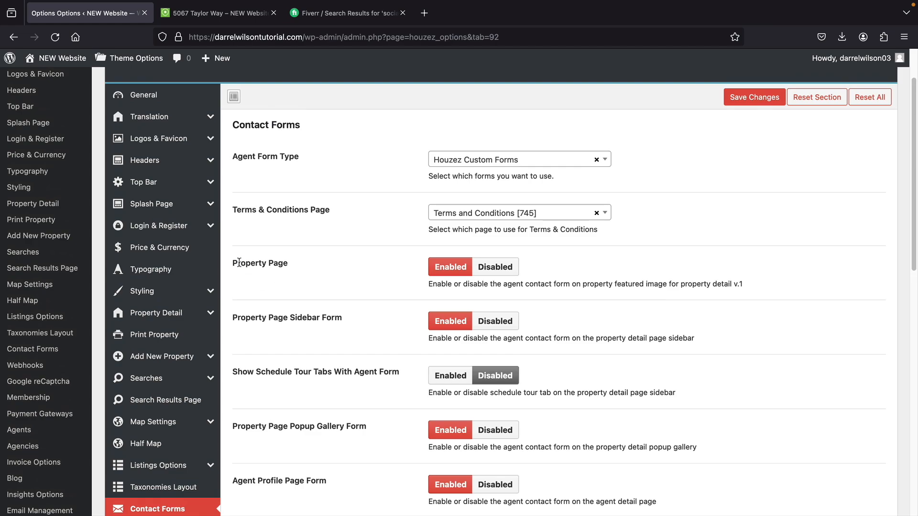
{"action": "left_click_drag", "start_coordinate": [239, 263], "coordinate": [293, 264]}
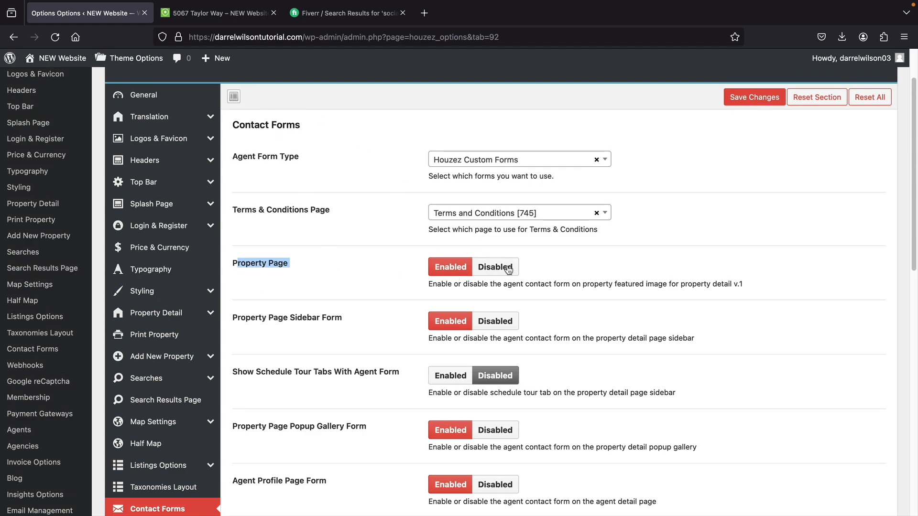
{"action": "left_click", "coordinate": [495, 267]}
{"action": "key", "text": "super+s"}
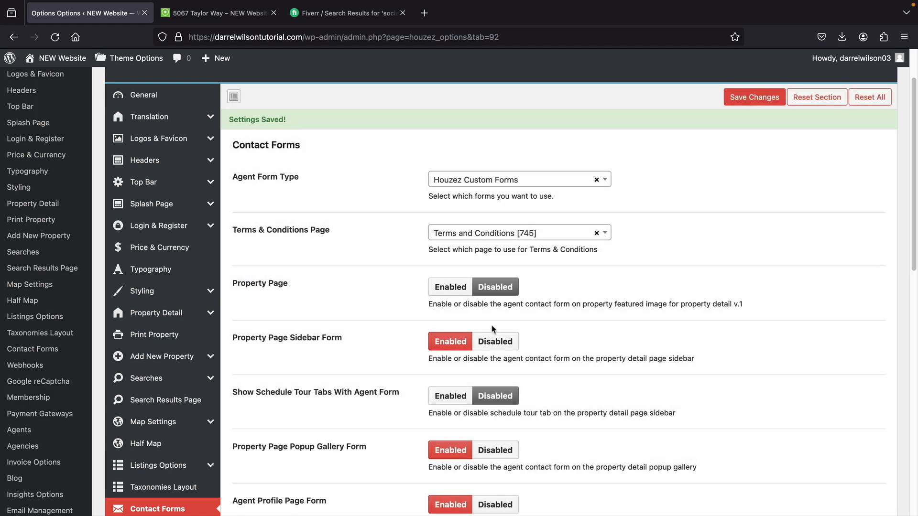
{"action": "left_click", "coordinate": [478, 347]}
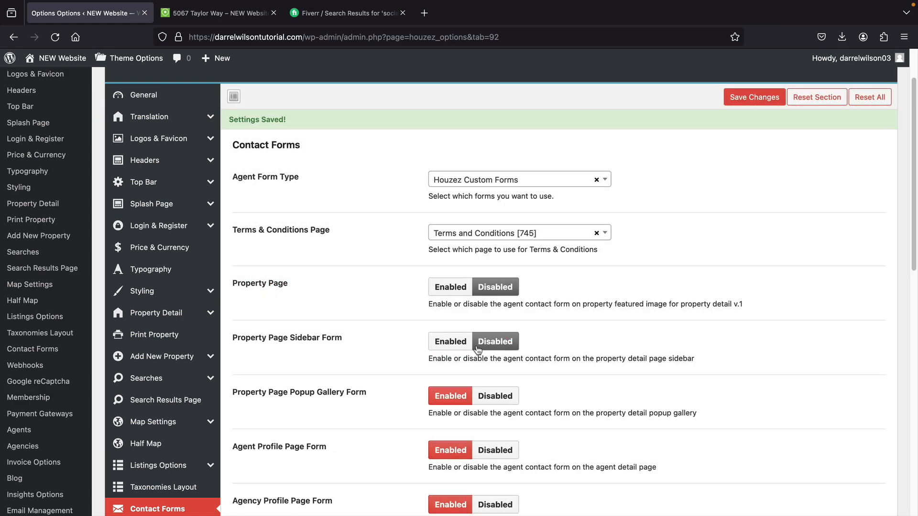
{"action": "left_click_drag", "start_coordinate": [285, 338], "coordinate": [344, 338]}
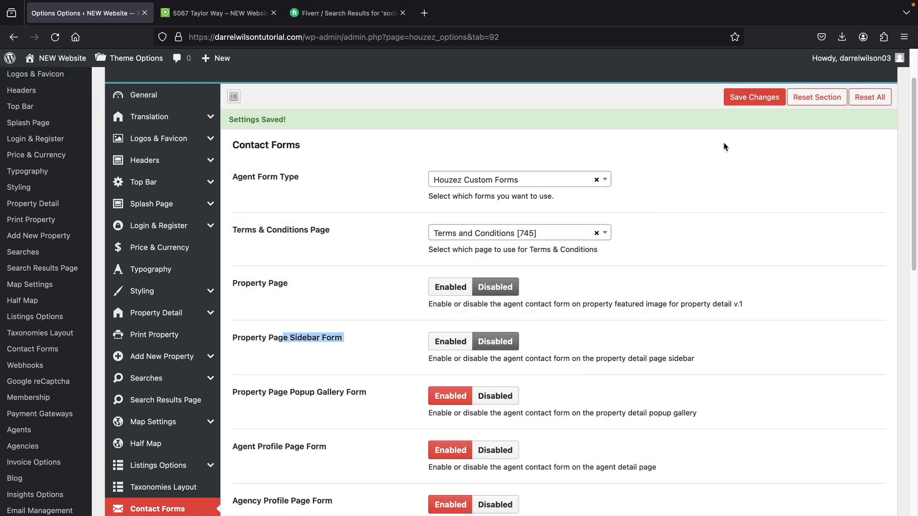
{"action": "left_click", "coordinate": [740, 97]}
{"action": "left_click", "coordinate": [222, 18]}
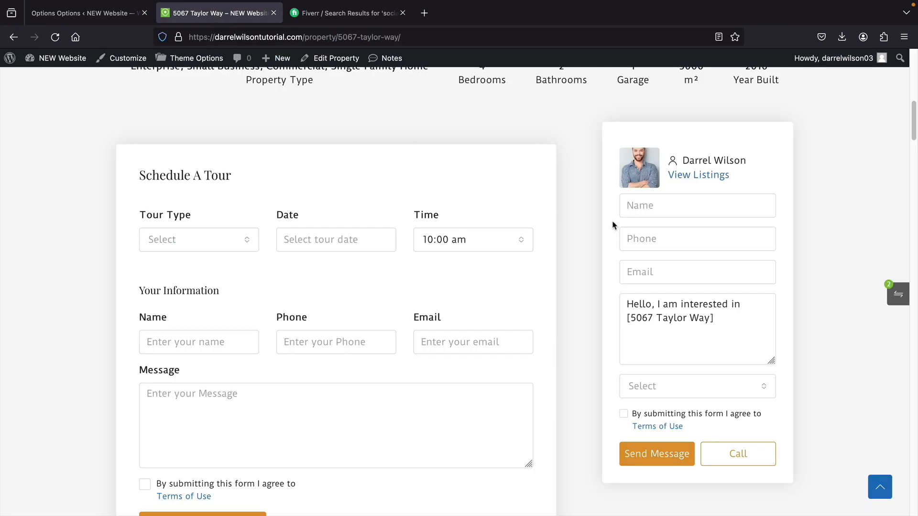
{"action": "left_click", "coordinate": [55, 37]}
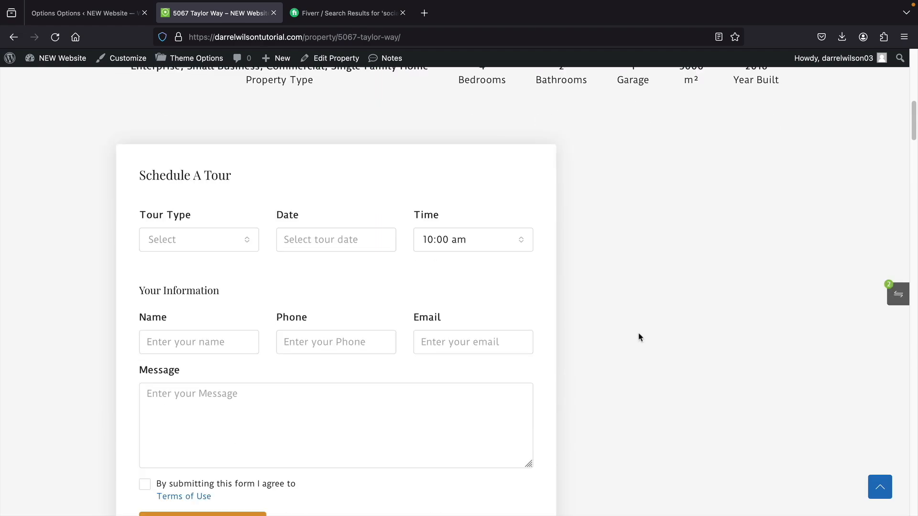
{"action": "left_click", "coordinate": [82, 13]}
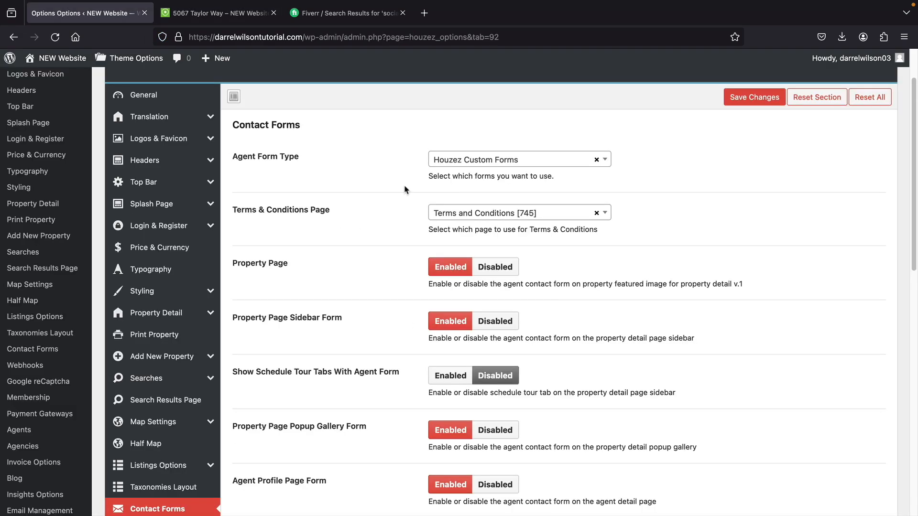
{"action": "left_click", "coordinate": [452, 165]}
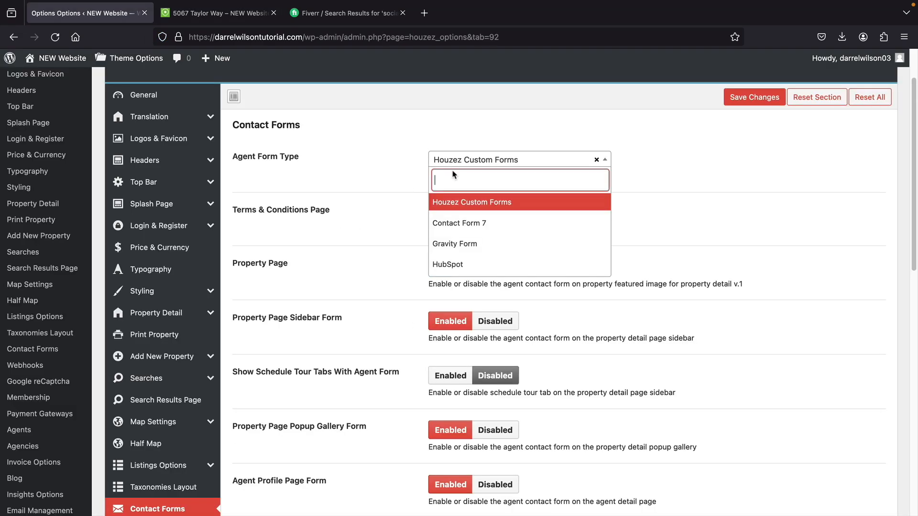
{"action": "left_click", "coordinate": [456, 205]}
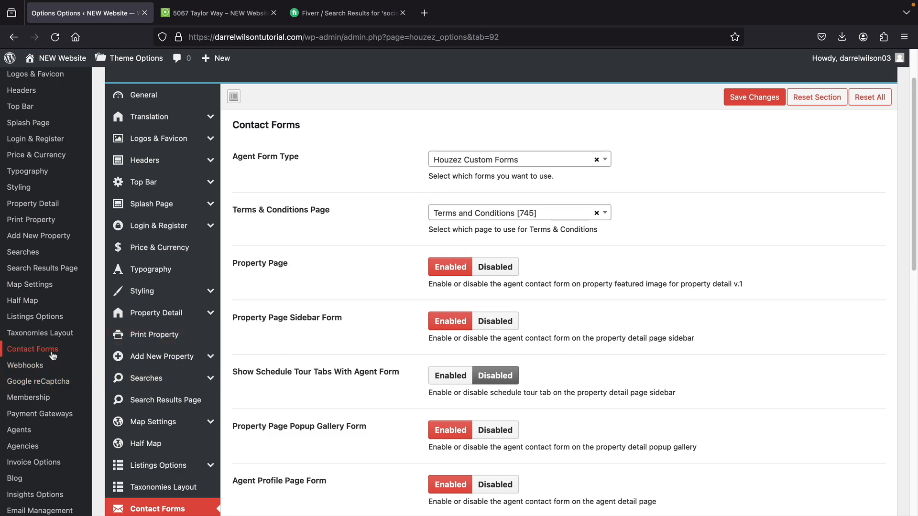
Enable Google reCaptcha and open the reCAPTCHA admin link in a new tab to sign in.
{"action": "left_click", "coordinate": [41, 381]}
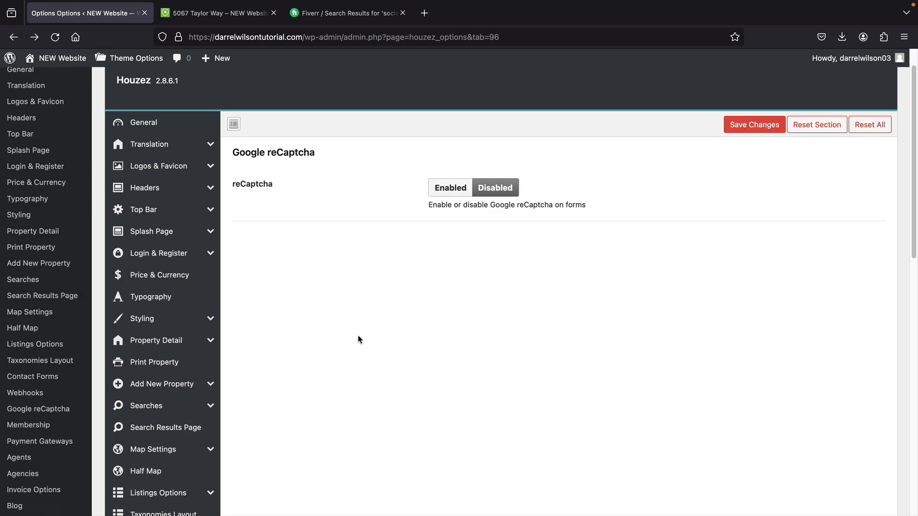
{"action": "left_click", "coordinate": [455, 191]}
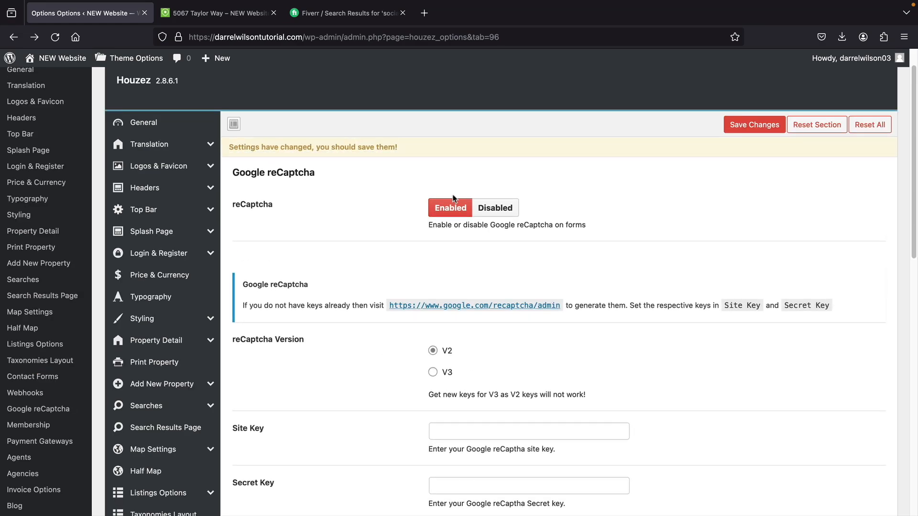
{"action": "right_click", "coordinate": [446, 308]}
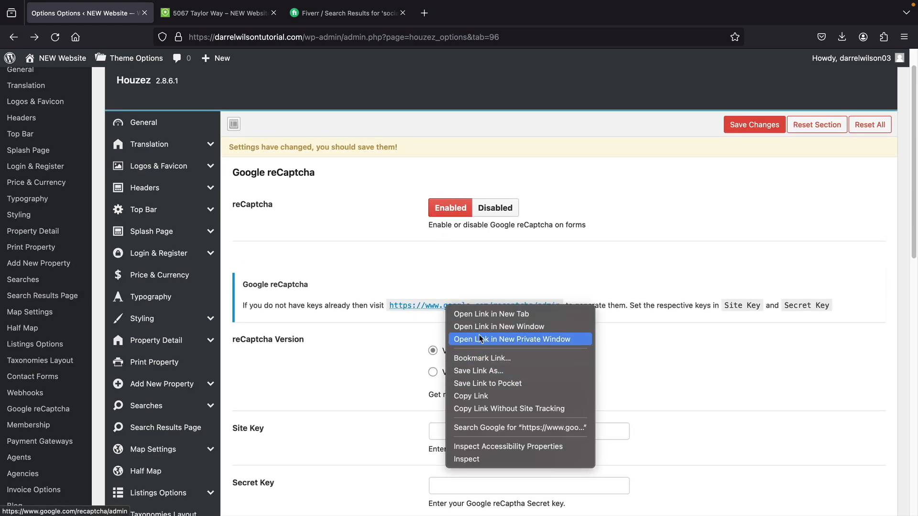
{"action": "left_click", "coordinate": [478, 313]}
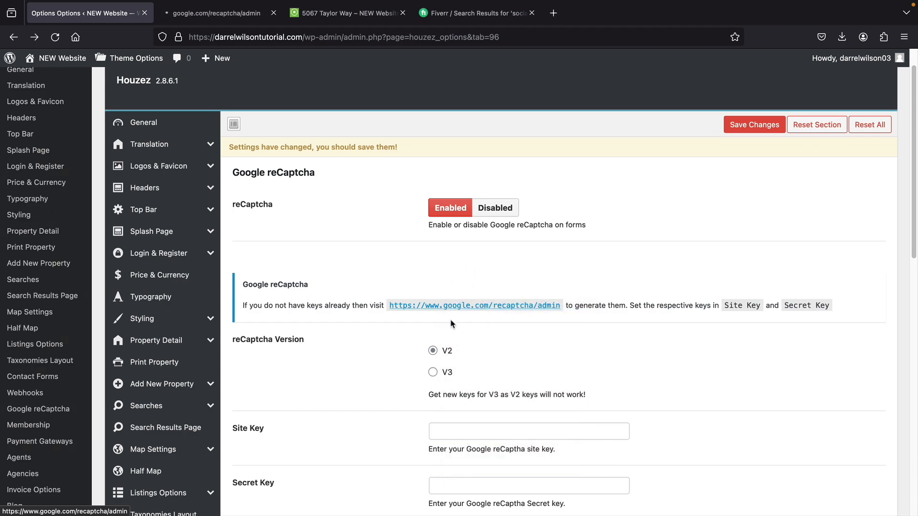
{"action": "scroll", "coordinate": [451, 325], "scroll_direction": "down", "scroll_amount": 5}
{"action": "scroll", "coordinate": [383, 328], "scroll_direction": "up", "scroll_amount": 2}
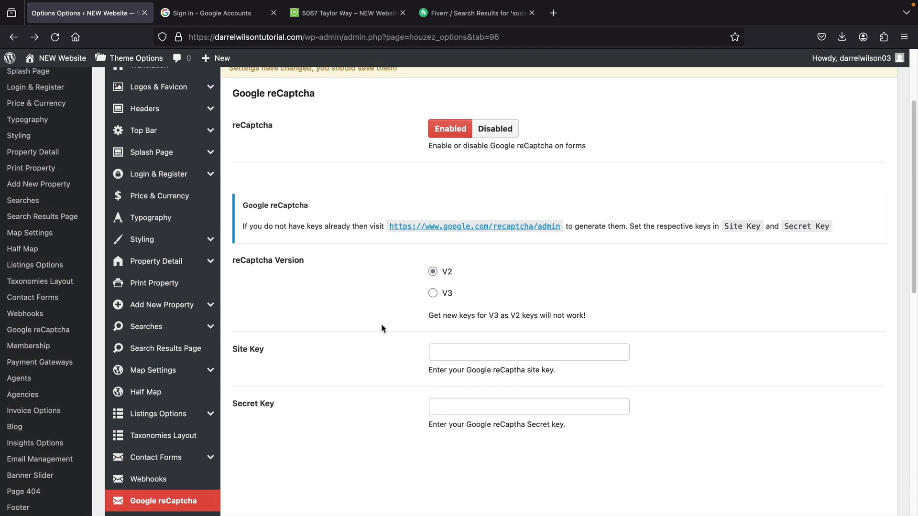
{"action": "left_click", "coordinate": [236, 21]}
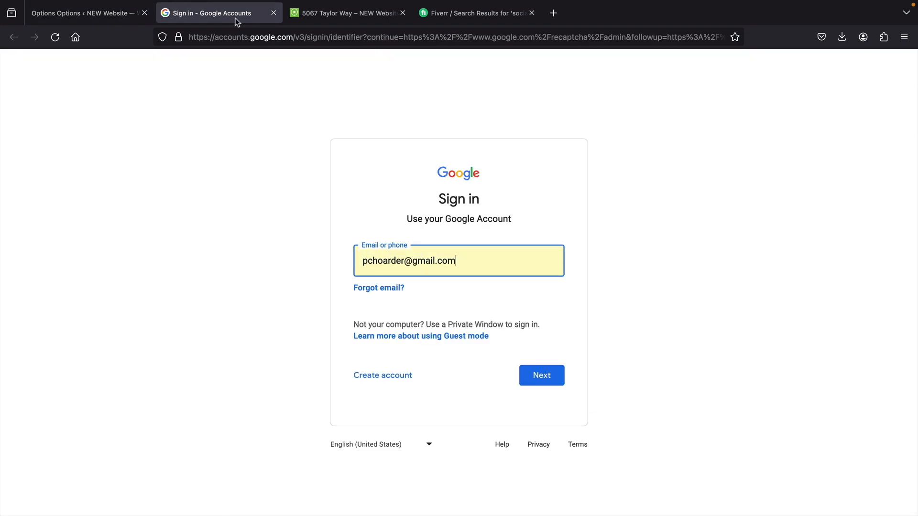
Start registering a new reCAPTCHA site and copy the WordPress website address.
{"action": "left_click", "coordinate": [550, 377]}
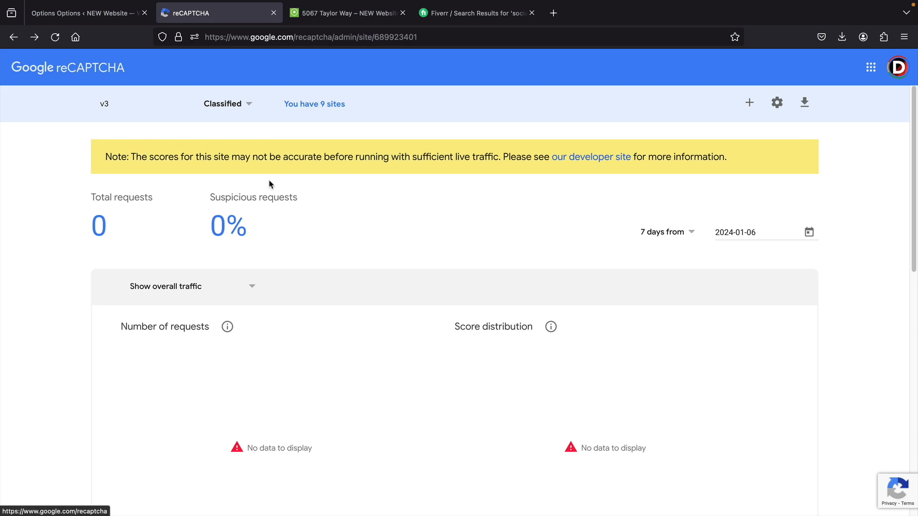
{"action": "left_click", "coordinate": [750, 104]}
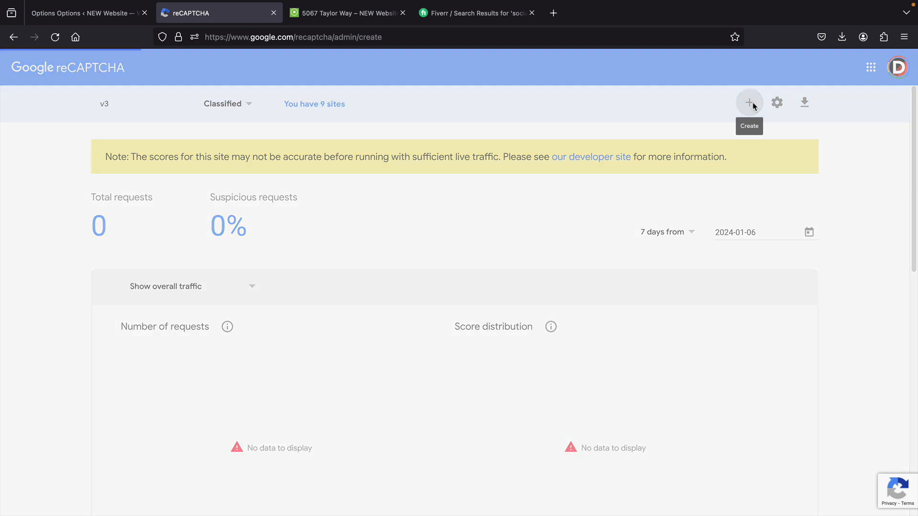
{"action": "scroll", "coordinate": [288, 235], "scroll_direction": "down", "scroll_amount": 3}
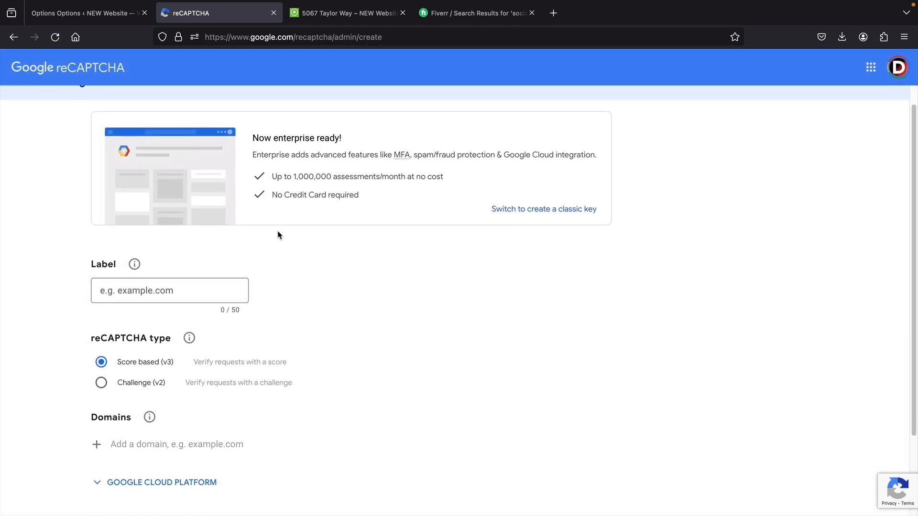
{"action": "left_click", "coordinate": [94, 15]}
{"action": "left_click_drag", "start_coordinate": [303, 37], "coordinate": [188, 37]}
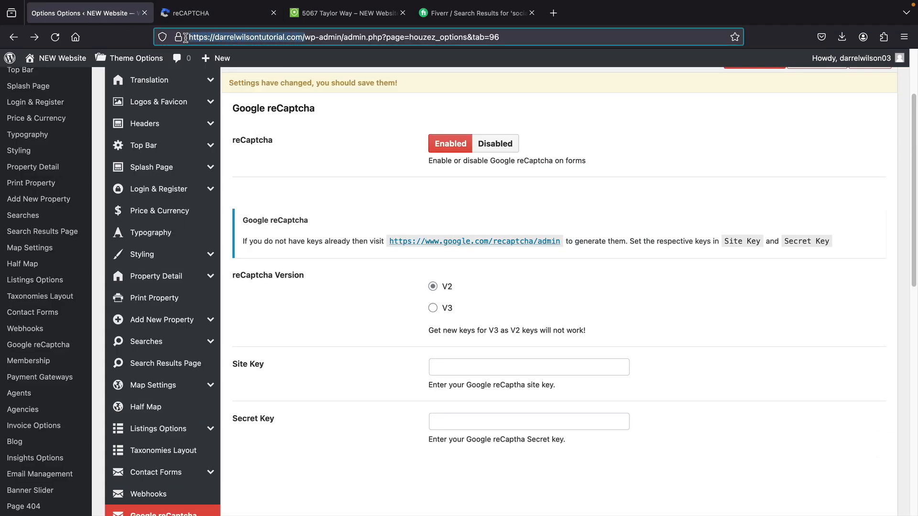
{"action": "right_click", "coordinate": [216, 38]}
{"action": "left_click", "coordinate": [234, 90]}
Paste the website address as the reCAPTCHA site label.
{"action": "left_click", "coordinate": [232, 14]}
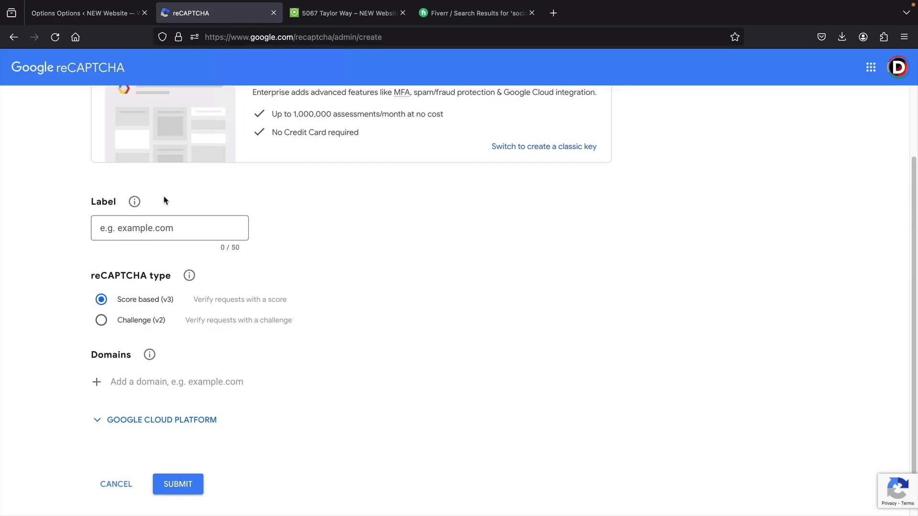
{"action": "left_click", "coordinate": [134, 226]}
{"action": "right_click", "coordinate": [133, 223]}
{"action": "left_click", "coordinate": [150, 288]}
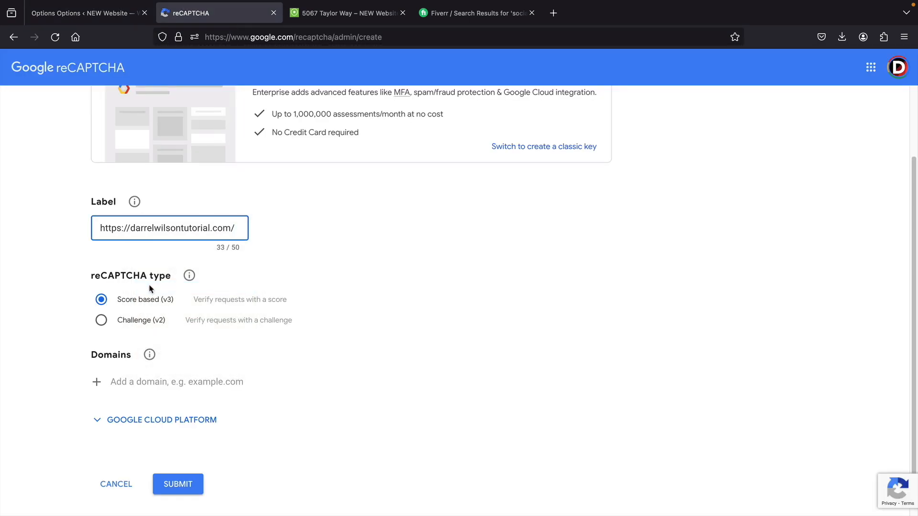
{"action": "scroll", "coordinate": [190, 305], "scroll_direction": "down", "scroll_amount": 1}
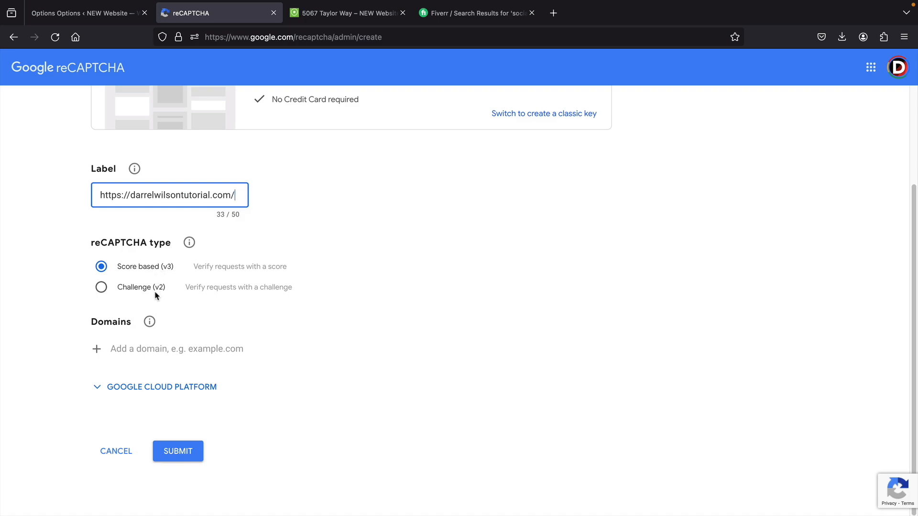
{"action": "left_click_drag", "start_coordinate": [200, 270], "coordinate": [281, 291]}
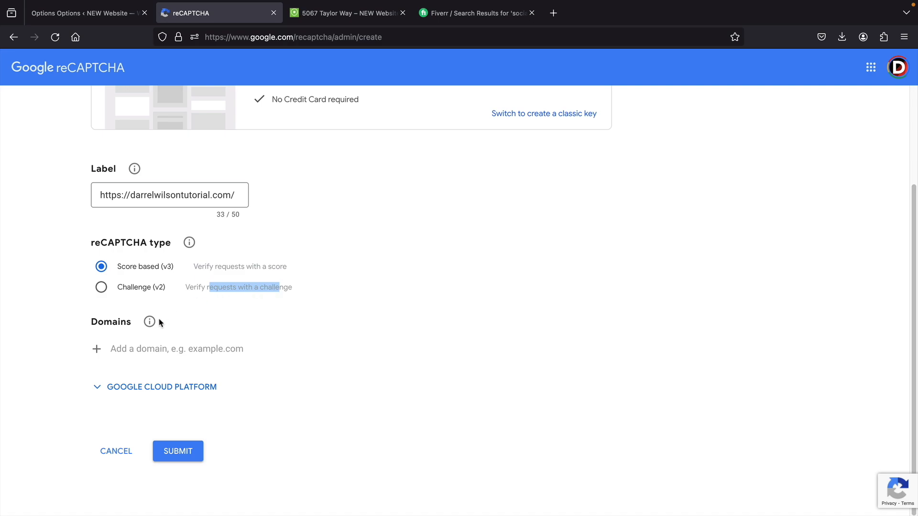
{"action": "left_click", "coordinate": [138, 266]}
{"action": "left_click", "coordinate": [137, 353]}
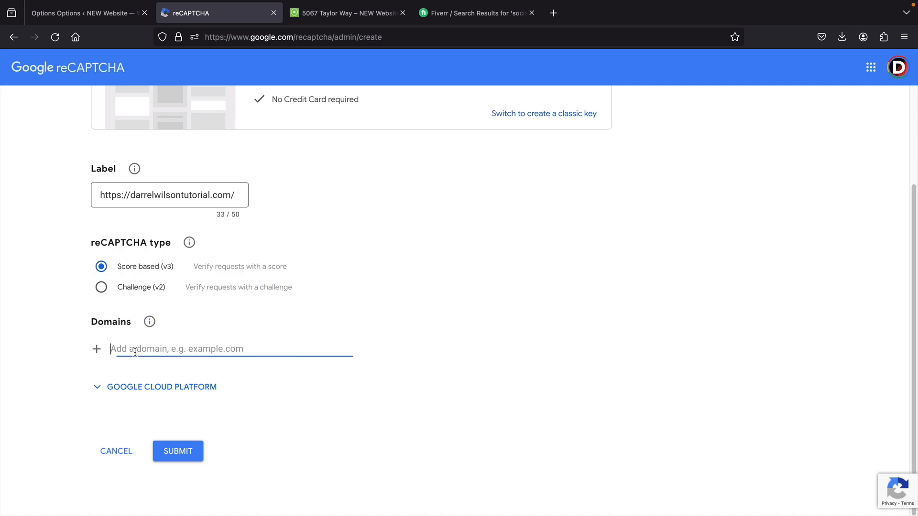
{"action": "right_click", "coordinate": [136, 351]}
{"action": "left_click", "coordinate": [155, 417]}
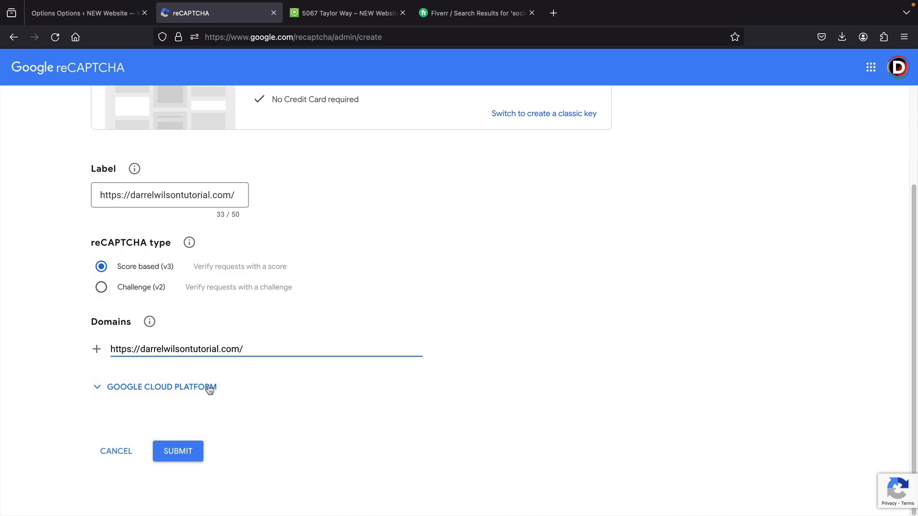
{"action": "left_click", "coordinate": [190, 454]}
{"action": "left_click_drag", "start_coordinate": [110, 349], "coordinate": [135, 343]}
{"action": "type", "text": "www"}
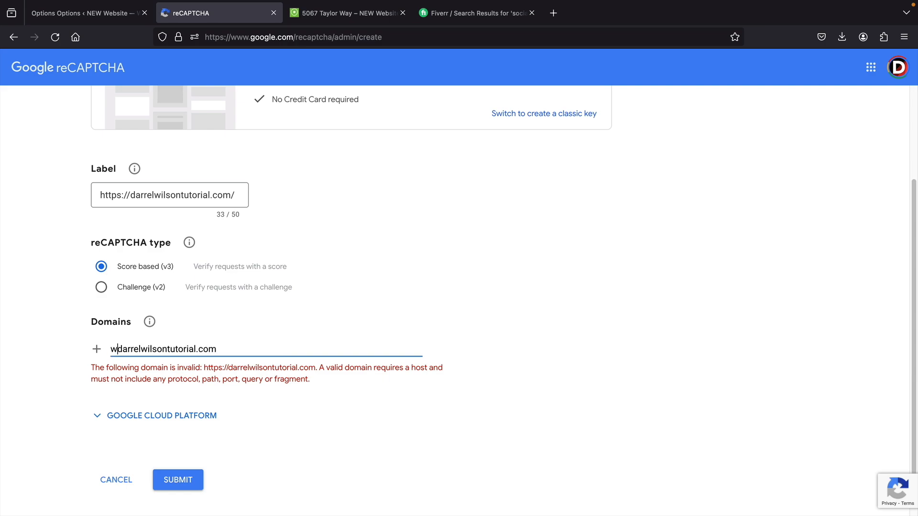
{"action": "type", "text": "."}
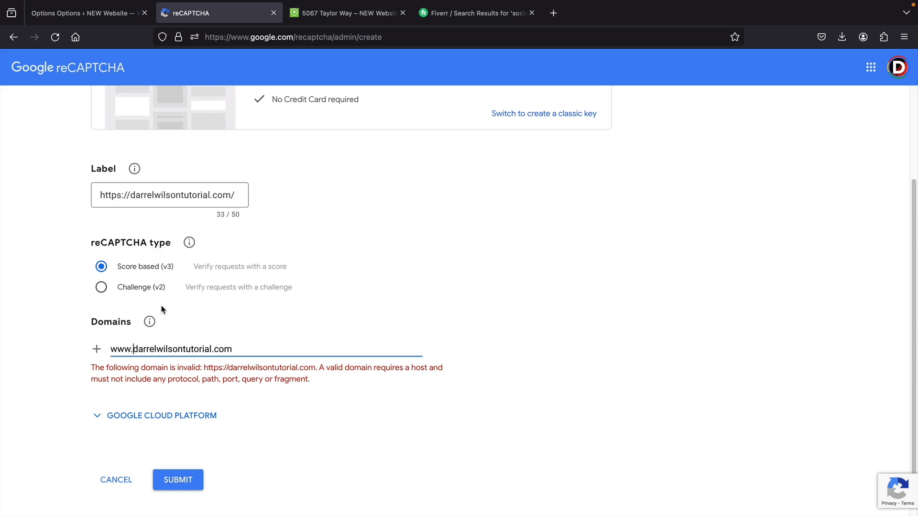
{"action": "left_click", "coordinate": [199, 487]}
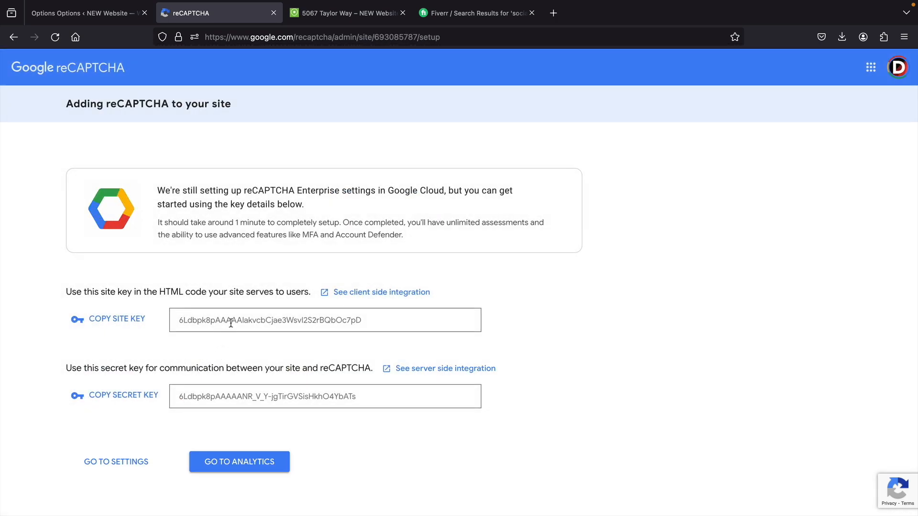
Copy the newly generated reCAPTCHA site key.
{"action": "double_click", "coordinate": [232, 334]}
{"action": "scroll", "coordinate": [222, 382], "scroll_direction": "down", "scroll_amount": 1}
{"action": "double_click", "coordinate": [228, 348]}
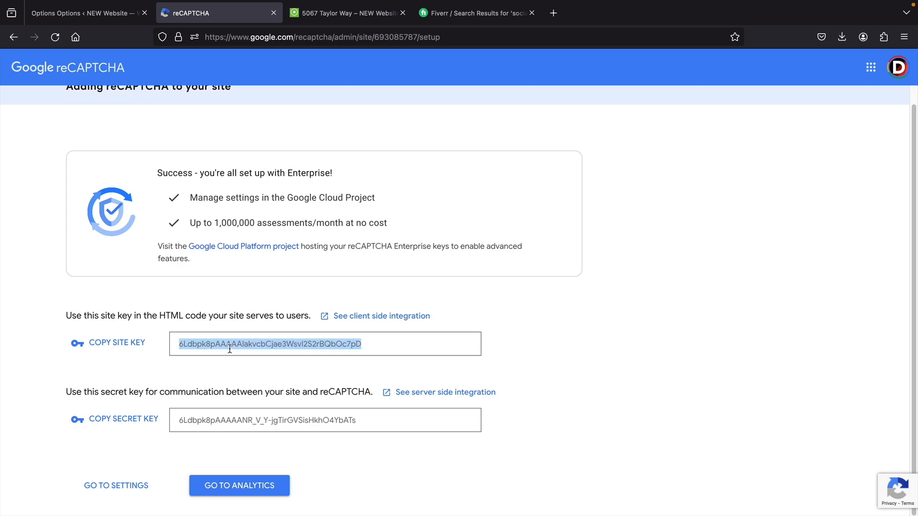
{"action": "right_click", "coordinate": [230, 348]}
{"action": "left_click", "coordinate": [247, 355]}
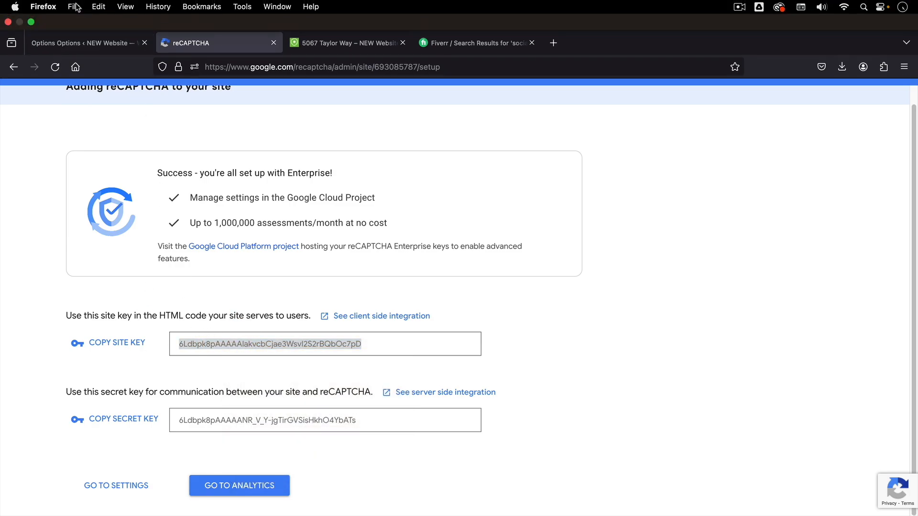
{"action": "left_click", "coordinate": [82, 12]}
Paste the site key into Site Key and copy the secret key from reCAPTCHA.
{"action": "right_click", "coordinate": [478, 366]}
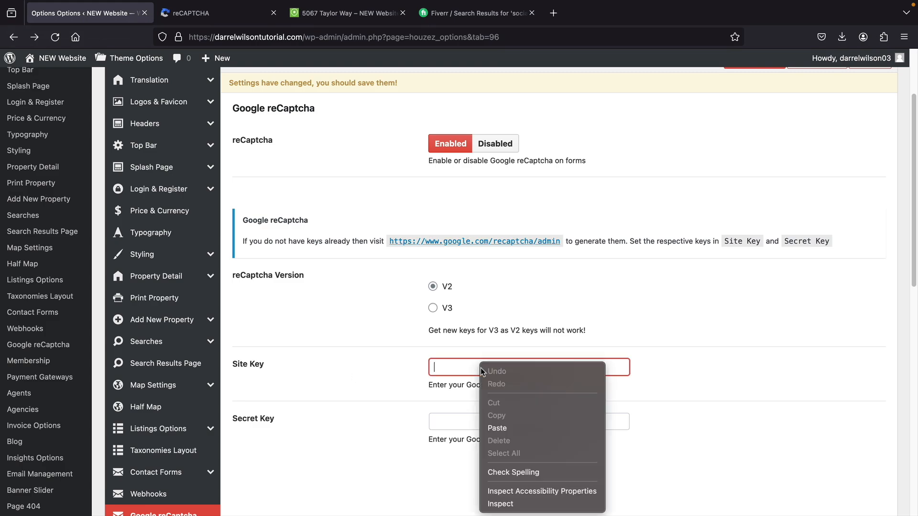
{"action": "left_click", "coordinate": [496, 428]}
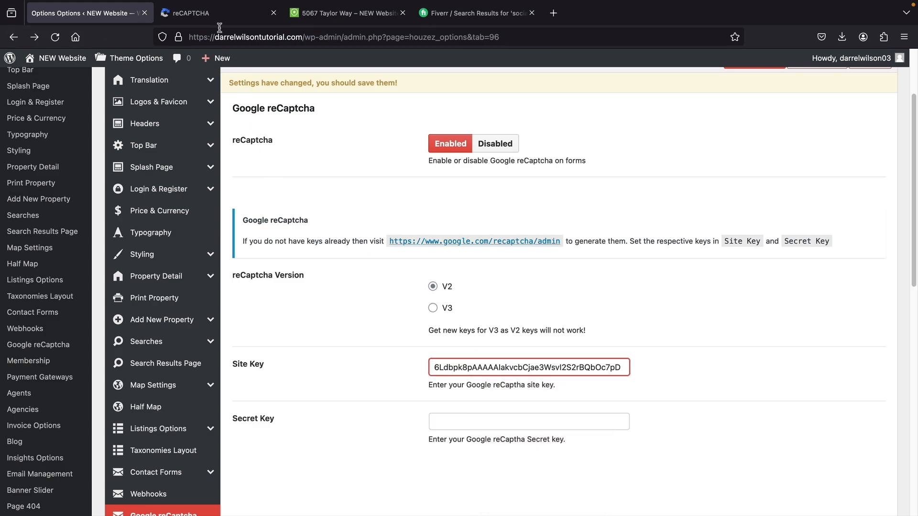
{"action": "left_click", "coordinate": [220, 14]}
{"action": "left_click", "coordinate": [235, 421]}
{"action": "right_click", "coordinate": [238, 420]}
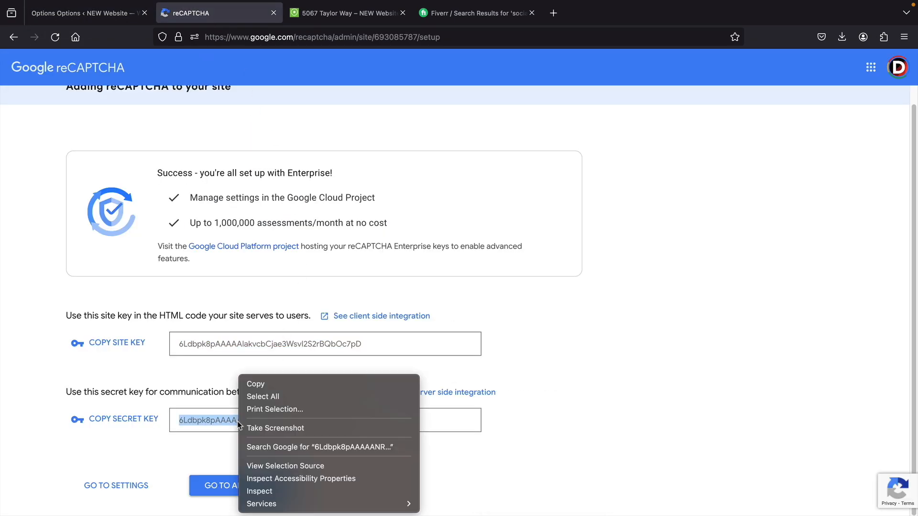
{"action": "left_click", "coordinate": [252, 382]}
{"action": "right_click", "coordinate": [216, 426]}
{"action": "left_click", "coordinate": [237, 383]}
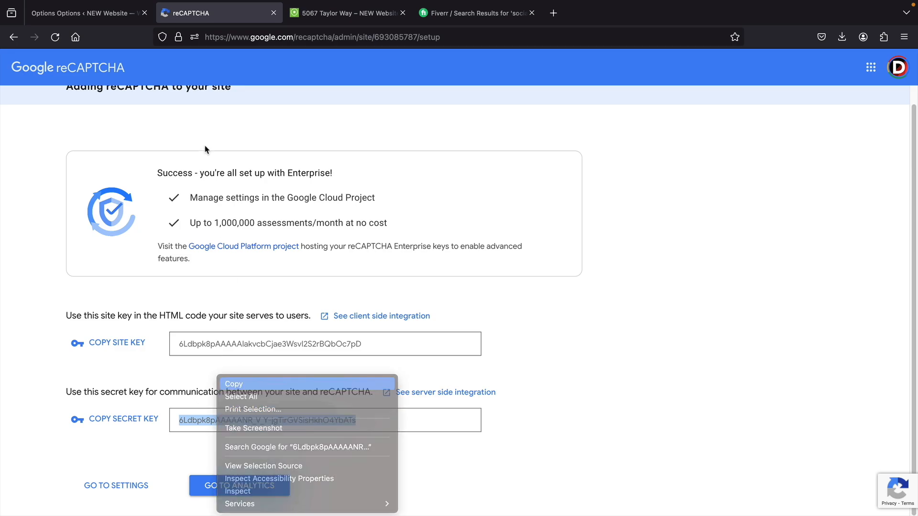
{"action": "left_click", "coordinate": [111, 19]}
Paste the secret key into Secret Key and save the reCaptcha settings.
{"action": "left_click", "coordinate": [474, 423]}
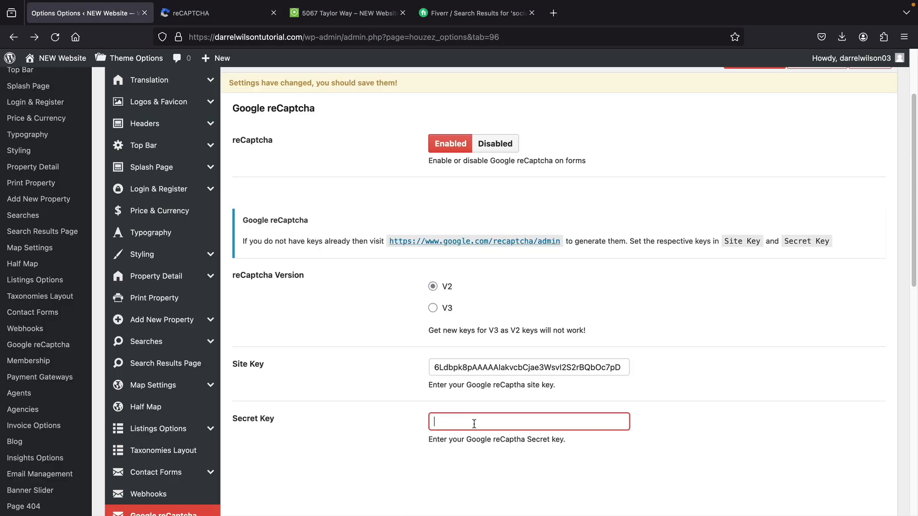
{"action": "right_click", "coordinate": [476, 424]}
{"action": "left_click", "coordinate": [497, 430]}
{"action": "scroll", "coordinate": [478, 433], "scroll_direction": "down", "scroll_amount": 5}
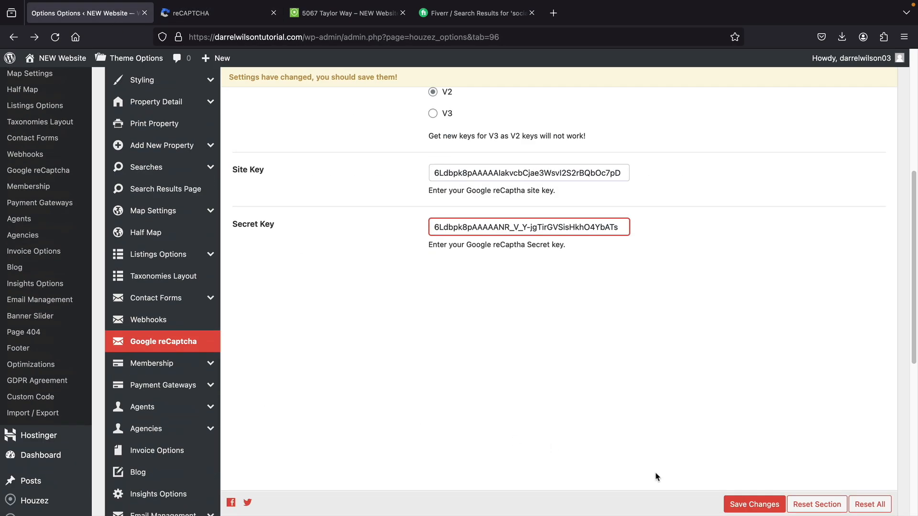
{"action": "left_click", "coordinate": [753, 504]}
{"action": "scroll", "coordinate": [584, 435], "scroll_direction": "up", "scroll_amount": 3}
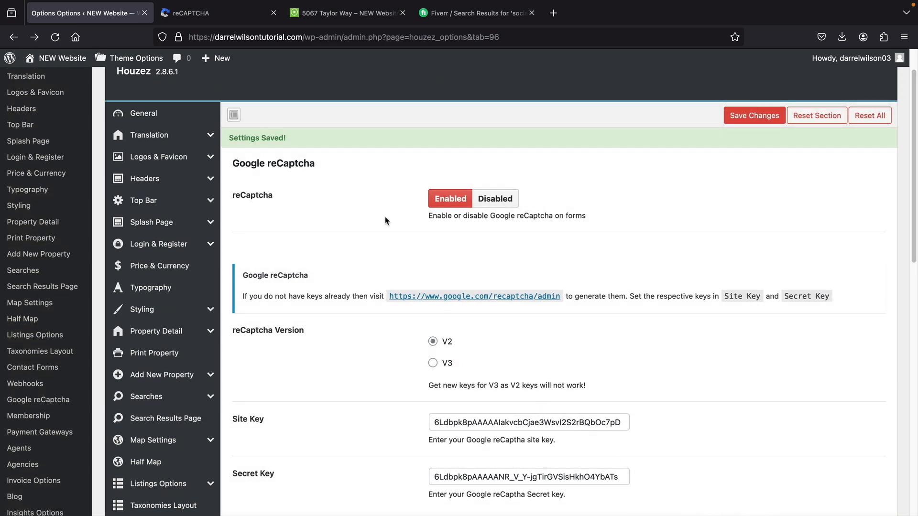
{"action": "left_click", "coordinate": [192, 13]}
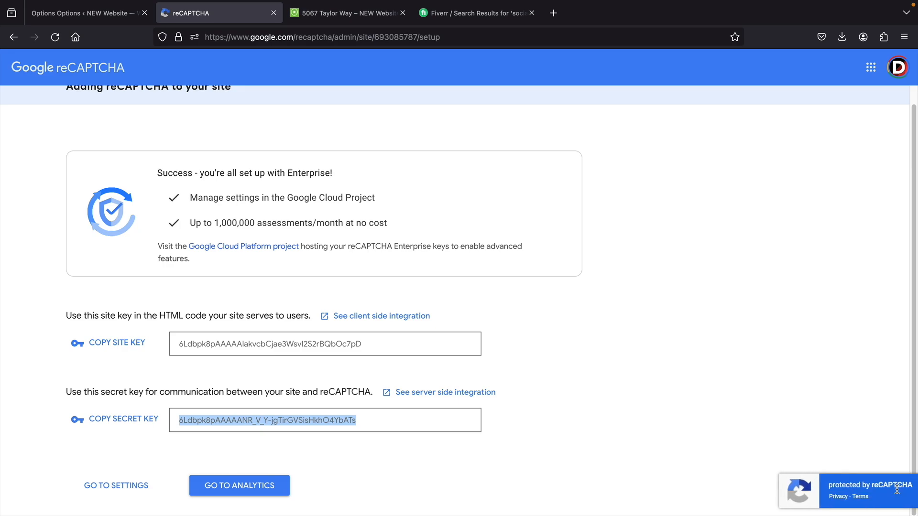
{"action": "left_click", "coordinate": [97, 18]}
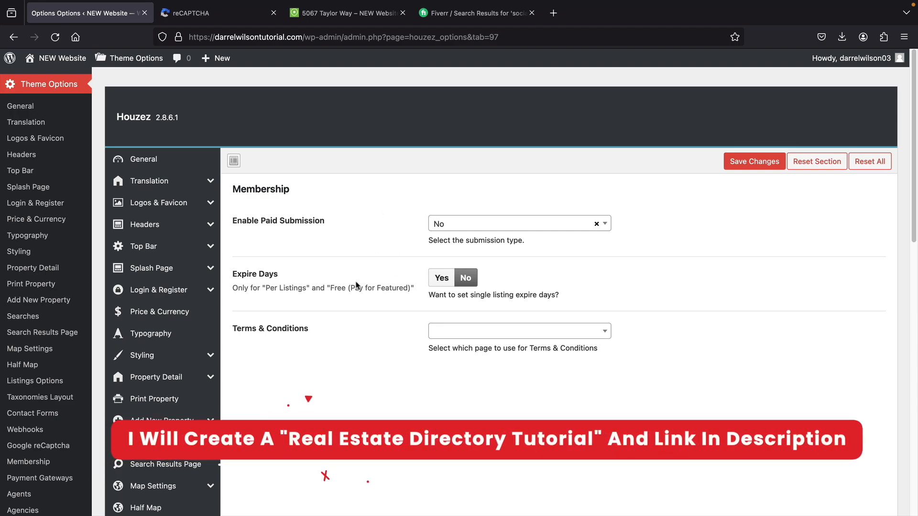
Try Free (Pay For Featured), Per Listing and Membership paid submission, then set it back to No.
{"action": "left_click", "coordinate": [472, 227]}
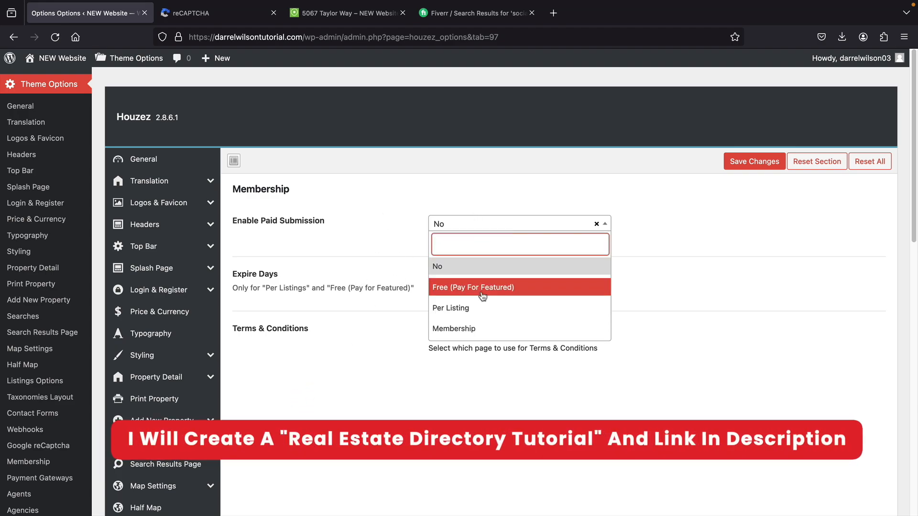
{"action": "left_click", "coordinate": [483, 287]}
{"action": "left_click", "coordinate": [488, 244]}
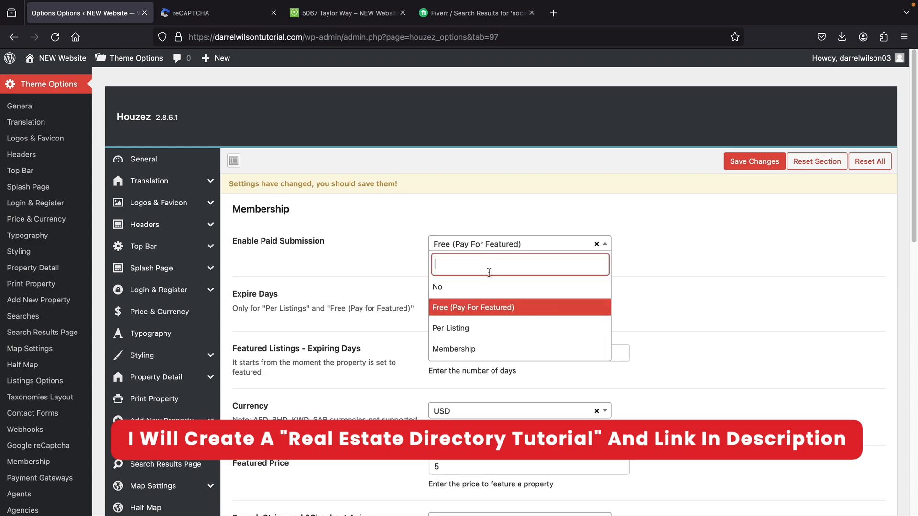
{"action": "left_click", "coordinate": [487, 330]}
{"action": "left_click", "coordinate": [488, 243]}
{"action": "left_click", "coordinate": [479, 349]}
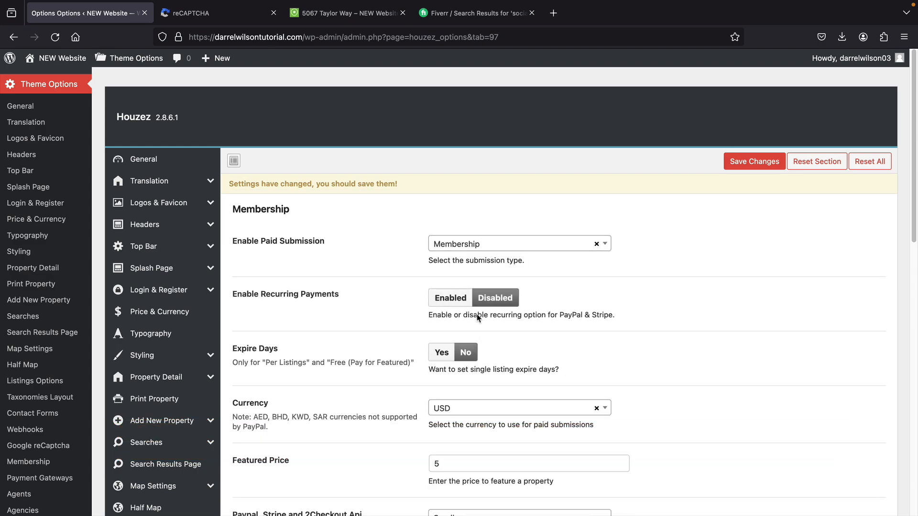
{"action": "left_click", "coordinate": [480, 246]}
{"action": "left_click", "coordinate": [470, 283]}
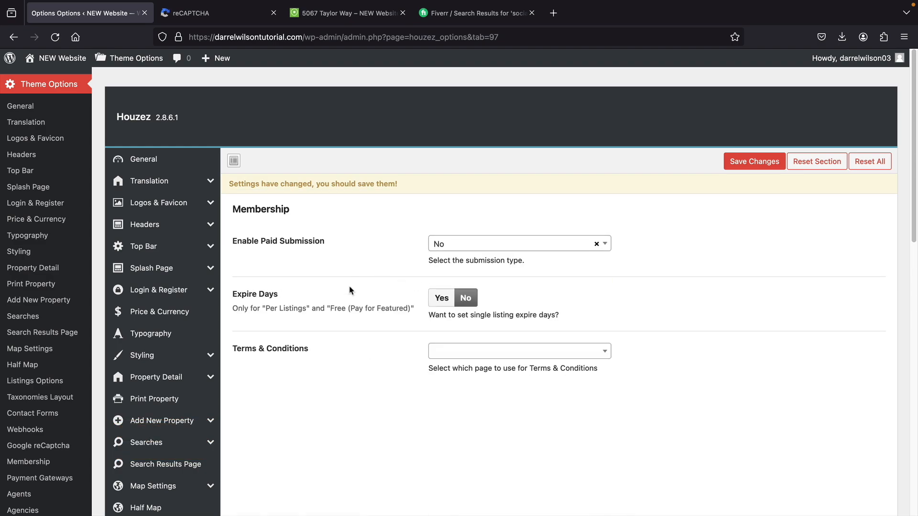
{"action": "scroll", "coordinate": [369, 330], "scroll_direction": "down", "scroll_amount": 1}
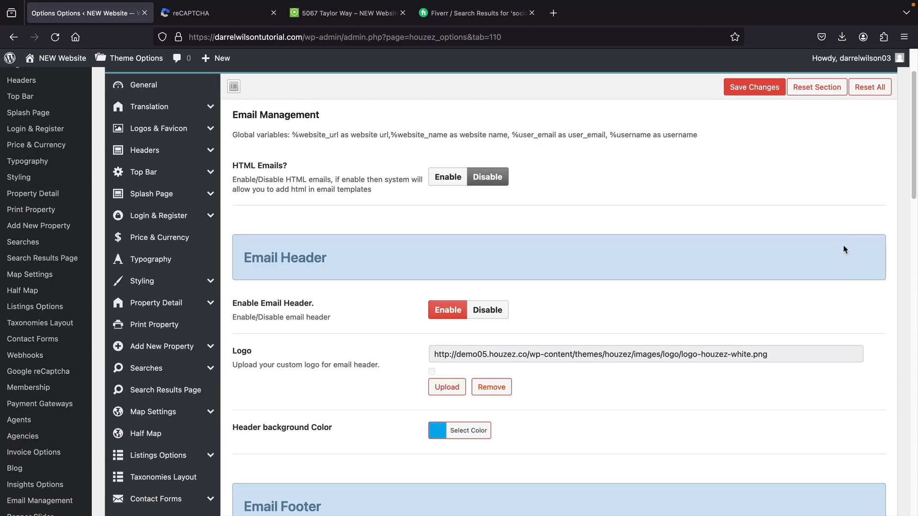
{"action": "middle_click", "coordinate": [843, 246]}
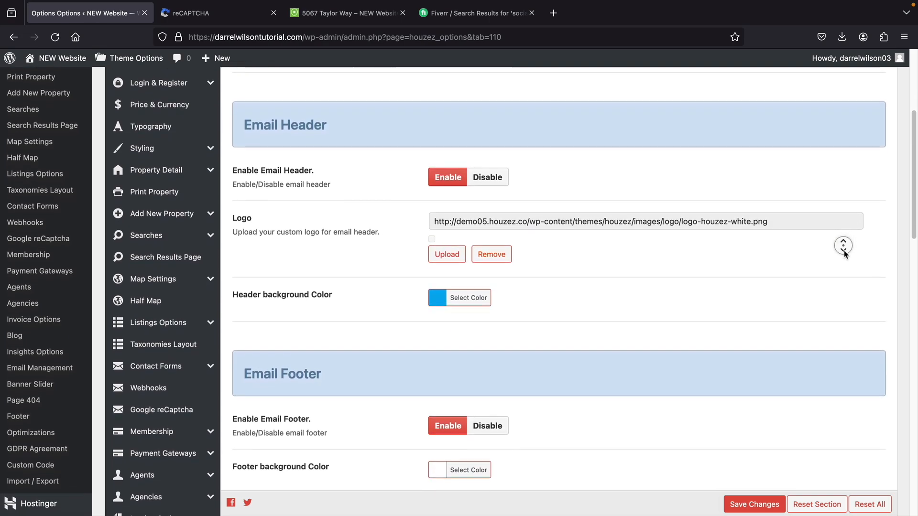
Review the HTML Emails, Email Header, Email Footer and Social Link options in Email Management.
{"action": "left_click", "coordinate": [846, 254]}
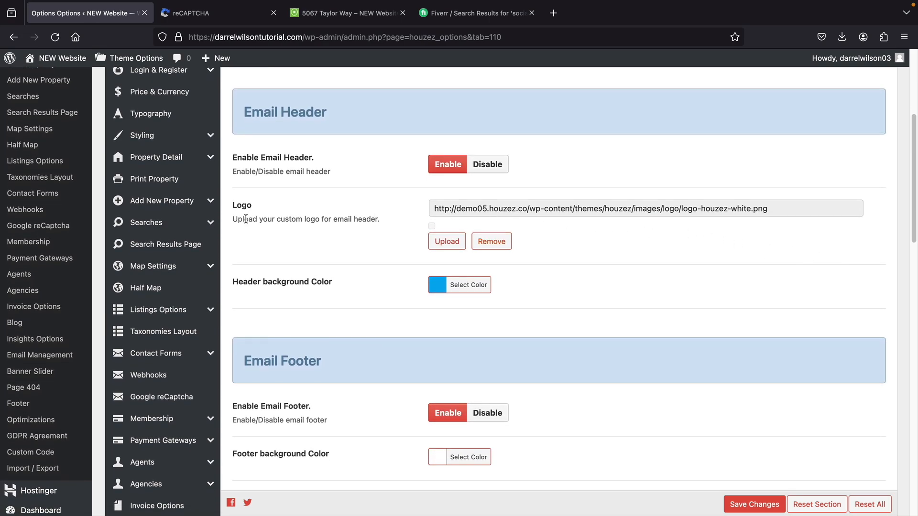
{"action": "left_click_drag", "start_coordinate": [262, 292], "coordinate": [343, 287]}
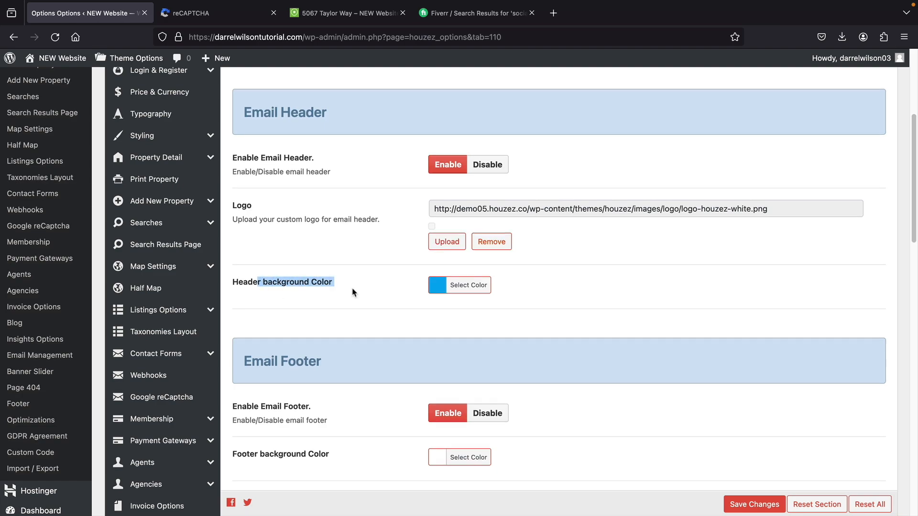
{"action": "scroll", "coordinate": [344, 286], "scroll_direction": "down", "scroll_amount": 4}
{"action": "left_click", "coordinate": [324, 306]}
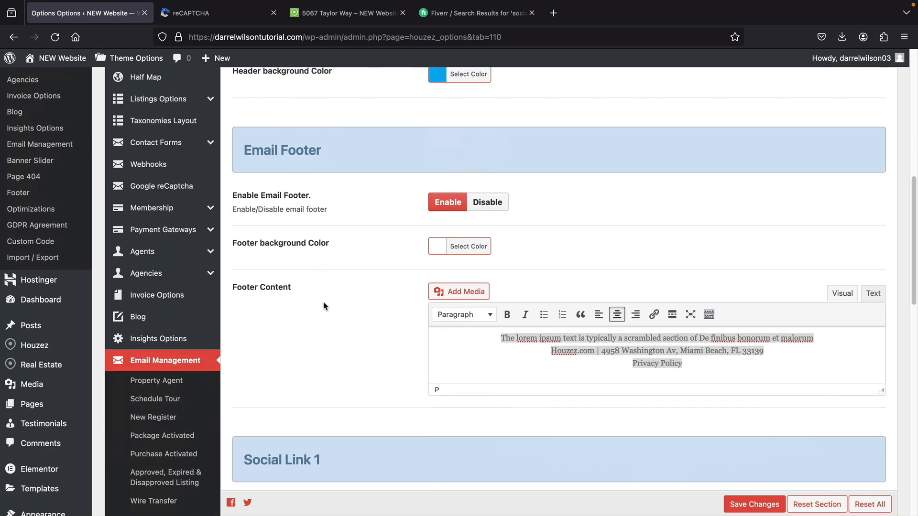
{"action": "middle_click", "coordinate": [378, 321]}
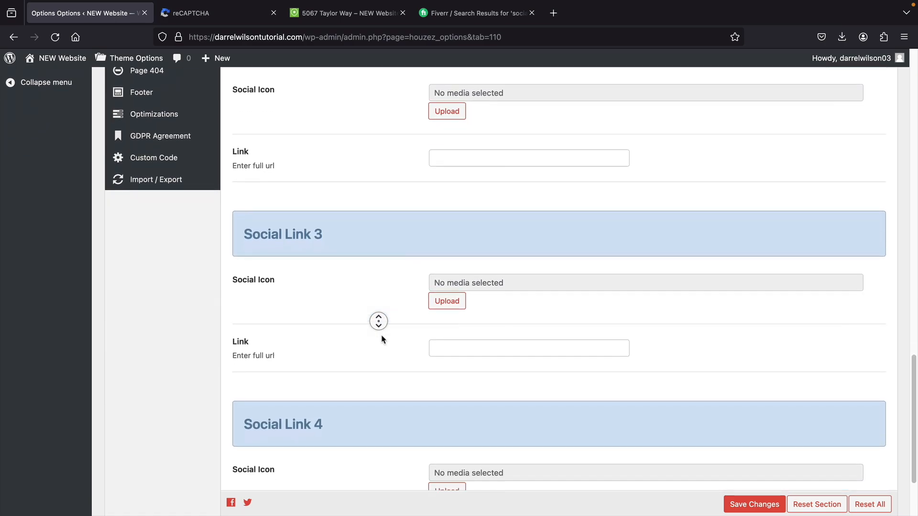
{"action": "left_click", "coordinate": [381, 341]}
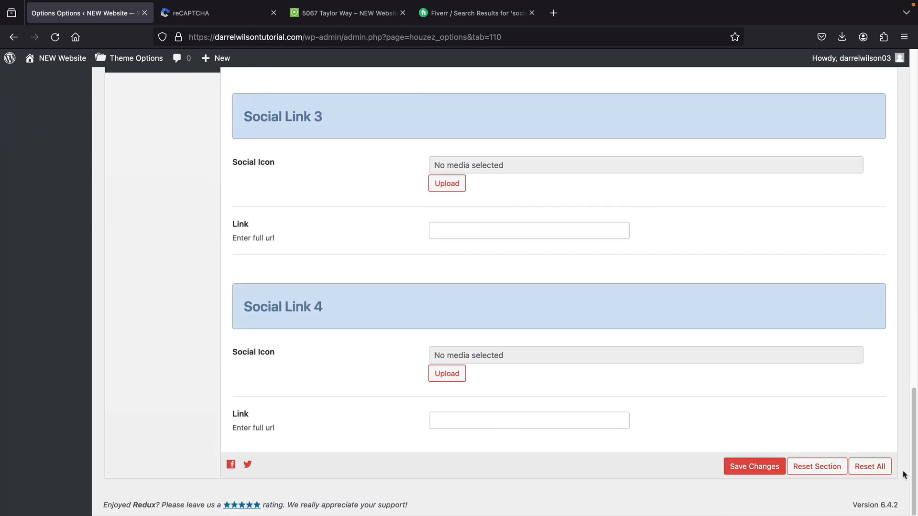
{"action": "left_click_drag", "start_coordinate": [916, 468], "coordinate": [916, 369]}
{"action": "scroll", "coordinate": [915, 229], "scroll_direction": "up", "scroll_amount": 3}
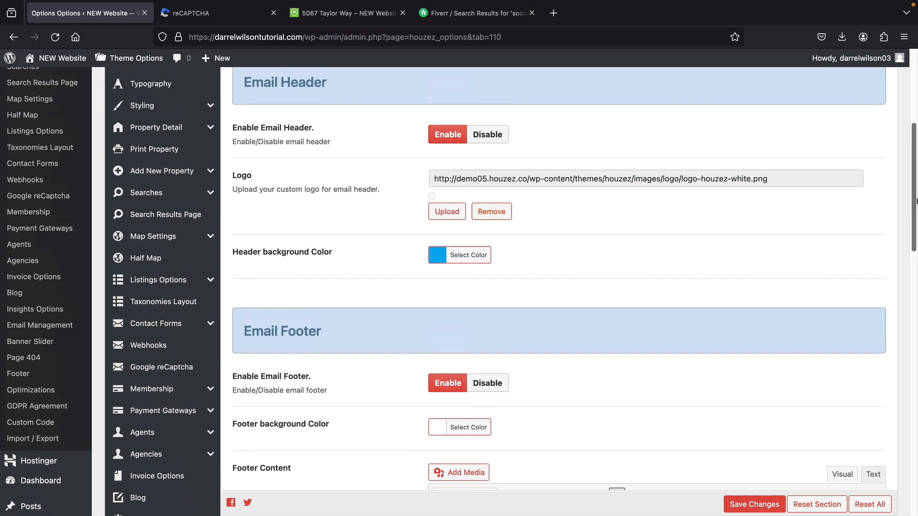
{"action": "scroll", "coordinate": [575, 298], "scroll_direction": "up", "scroll_amount": 3}
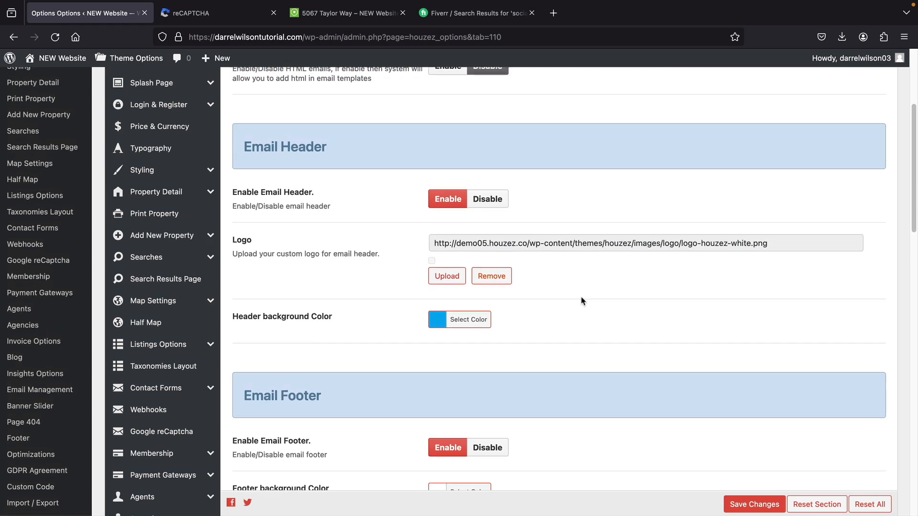
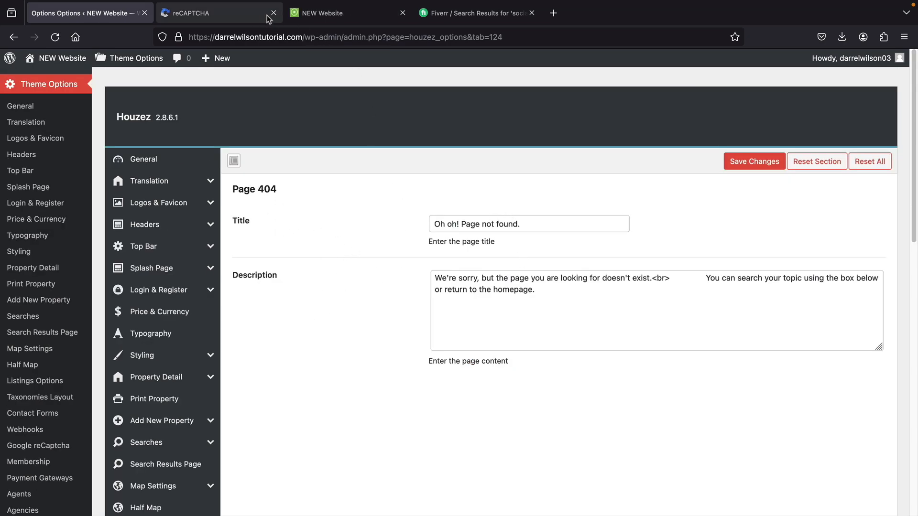
Load the made-up address /qorkopqkwof to see the current 'Oh Oh! Page Not Found.' 404 heading.
{"action": "left_click", "coordinate": [322, 13]}
{"action": "left_click", "coordinate": [339, 37]}
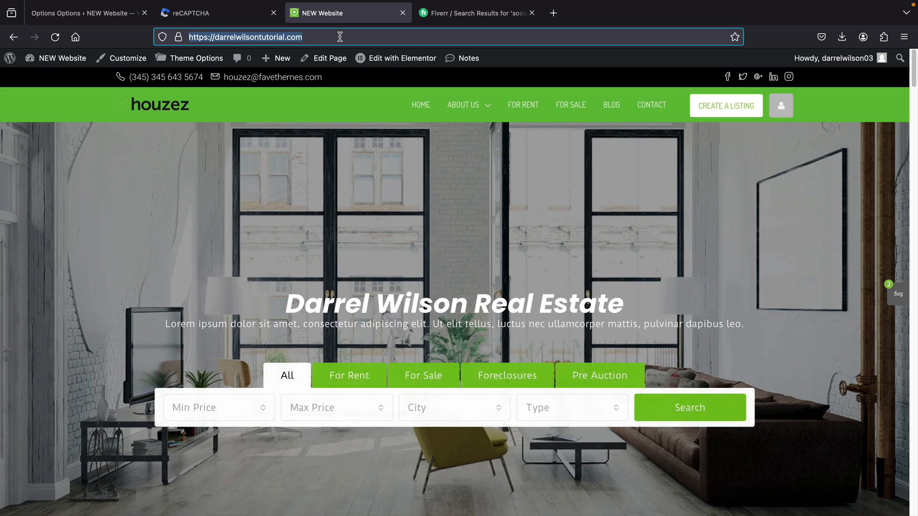
{"action": "left_click", "coordinate": [339, 36]}
{"action": "type", "text": "/qorkopqkwof"}
{"action": "key", "text": "Return"}
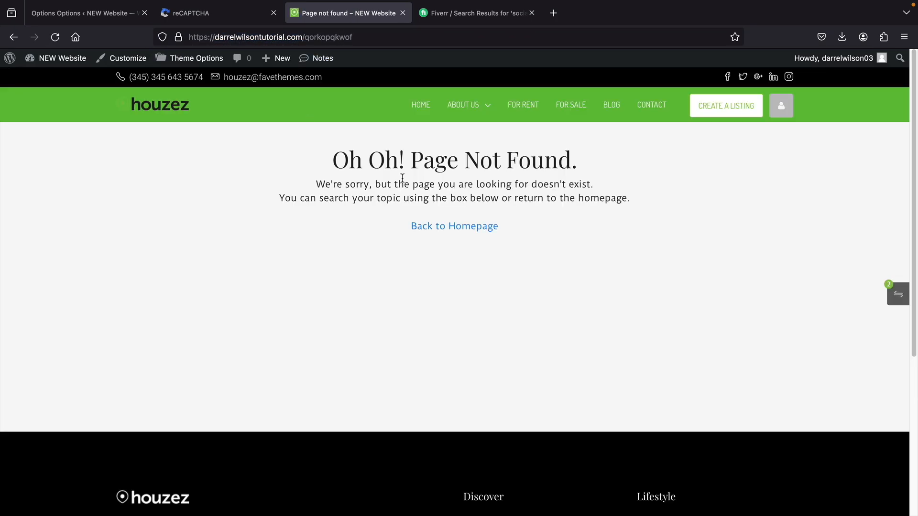
{"action": "left_click_drag", "start_coordinate": [344, 156], "coordinate": [613, 162]}
Replace the Page 404 title with 'Are You Lost?' and save the theme options.
{"action": "left_click", "coordinate": [96, 19]}
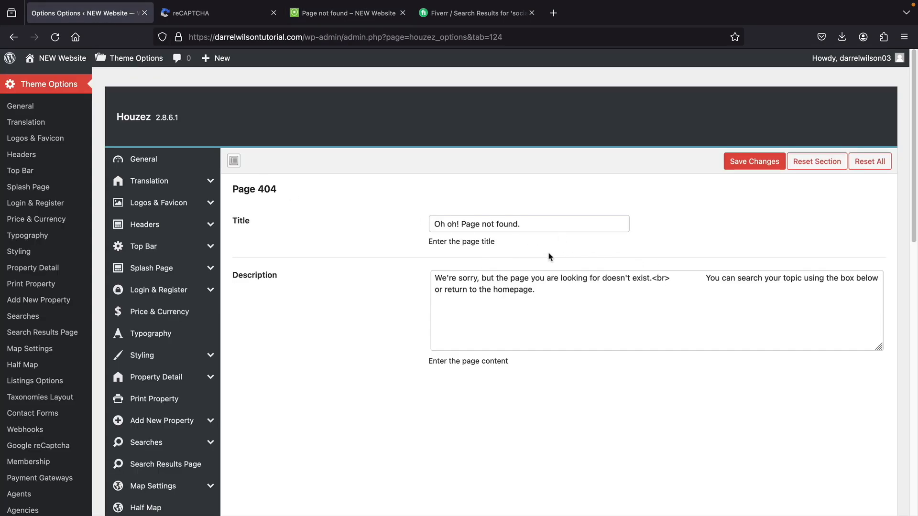
{"action": "left_click", "coordinate": [541, 223]}
{"action": "key", "text": "super+a"}
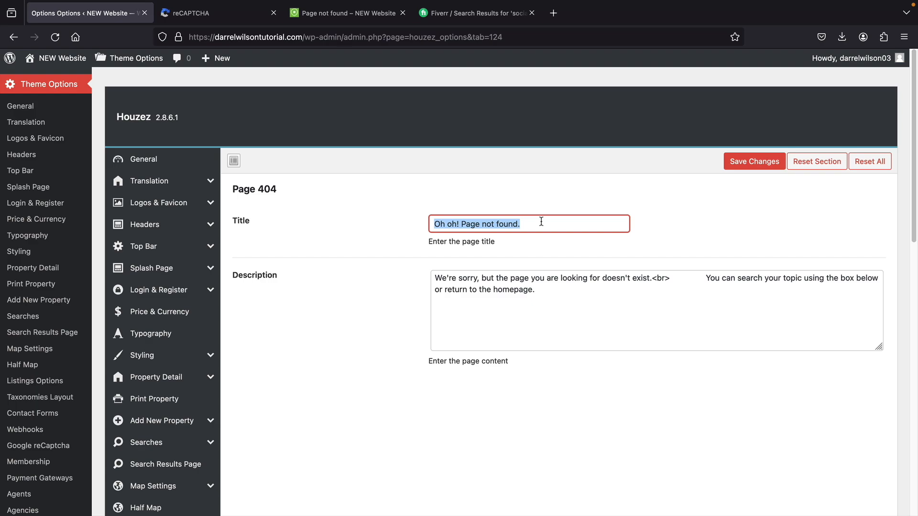
{"action": "type", "text": "Are you Lost?"}
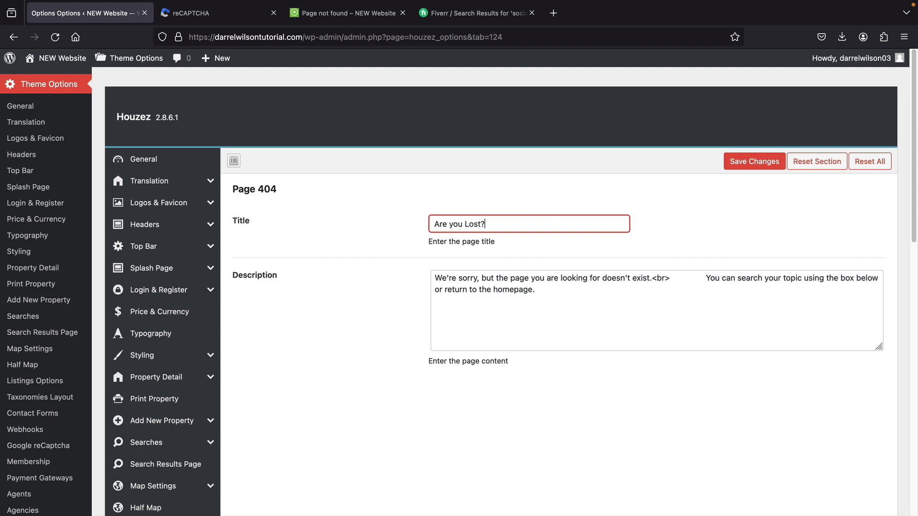
{"action": "left_click", "coordinate": [754, 161]}
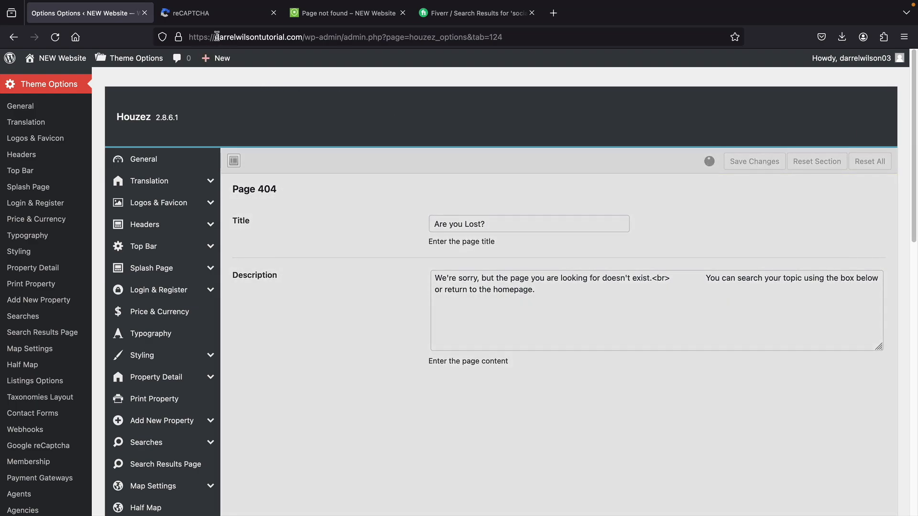
Reload the 404 page to confirm it now shows the 'Are You Lost?' heading.
{"action": "left_click_drag", "start_coordinate": [297, 19], "coordinate": [168, 14]}
{"action": "left_click", "coordinate": [55, 37]}
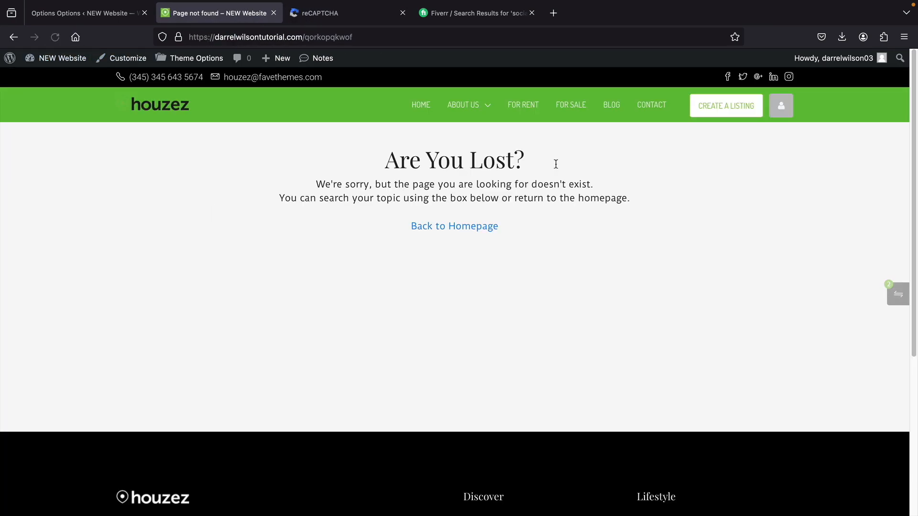
{"action": "left_click_drag", "start_coordinate": [558, 160], "coordinate": [363, 179]}
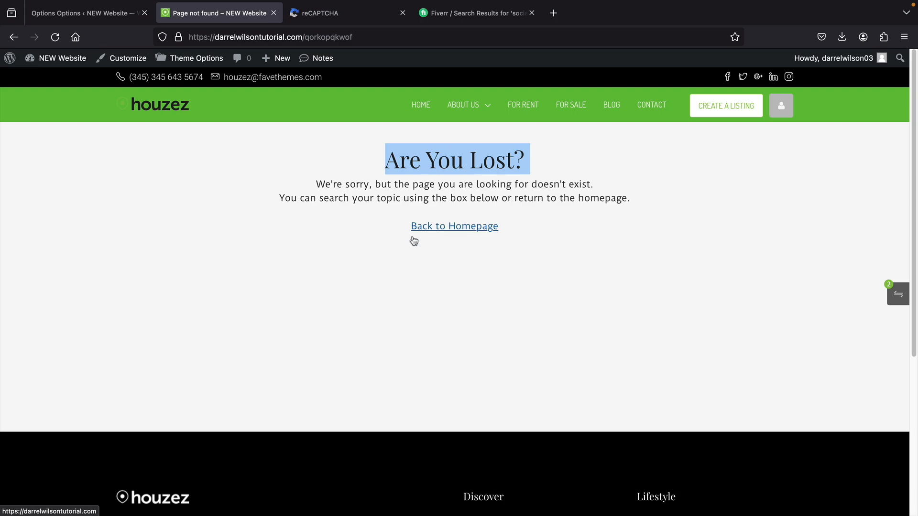
{"action": "left_click", "coordinate": [122, 14]}
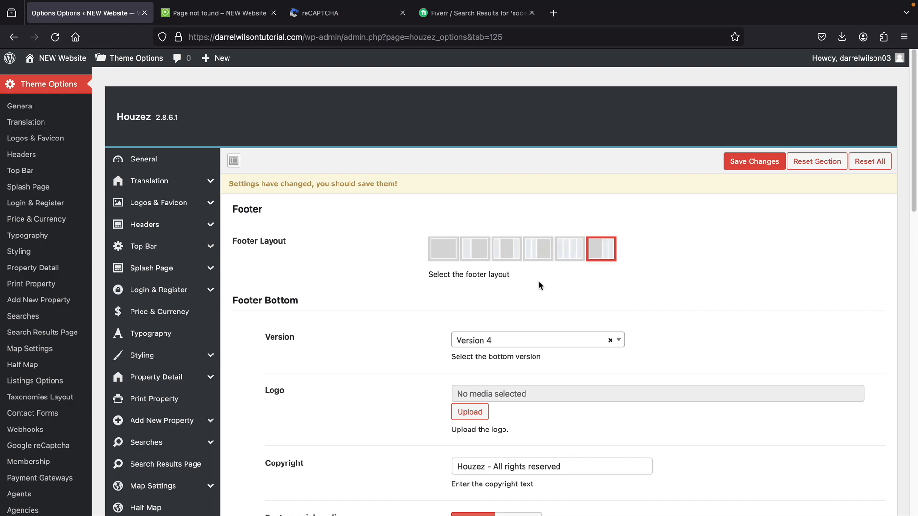
Save the single-column footer layout 1 and preview it on the reloaded site.
{"action": "left_click", "coordinate": [443, 257]}
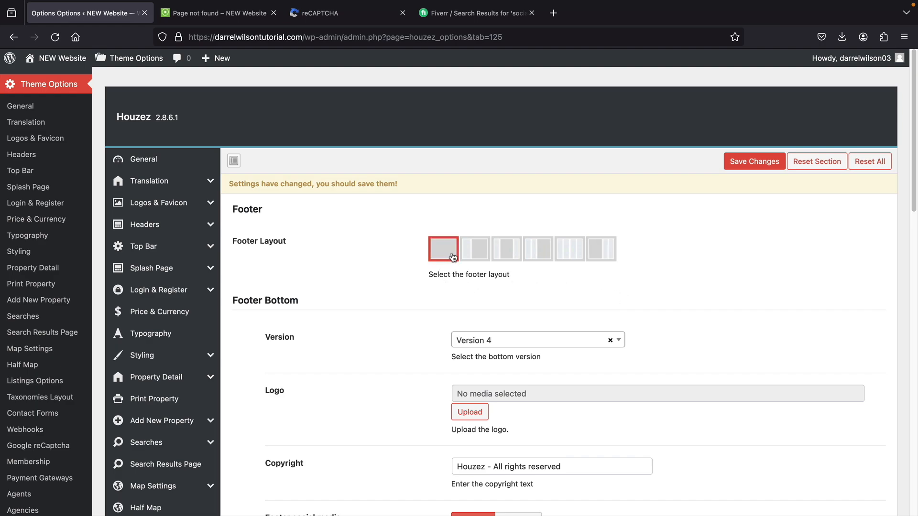
{"action": "left_click", "coordinate": [754, 162]}
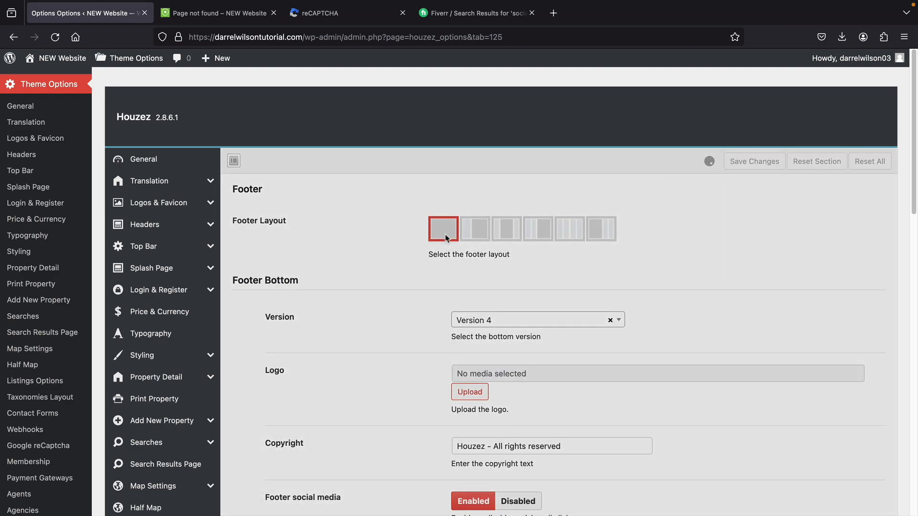
{"action": "left_click", "coordinate": [217, 13]}
{"action": "left_click", "coordinate": [55, 37]}
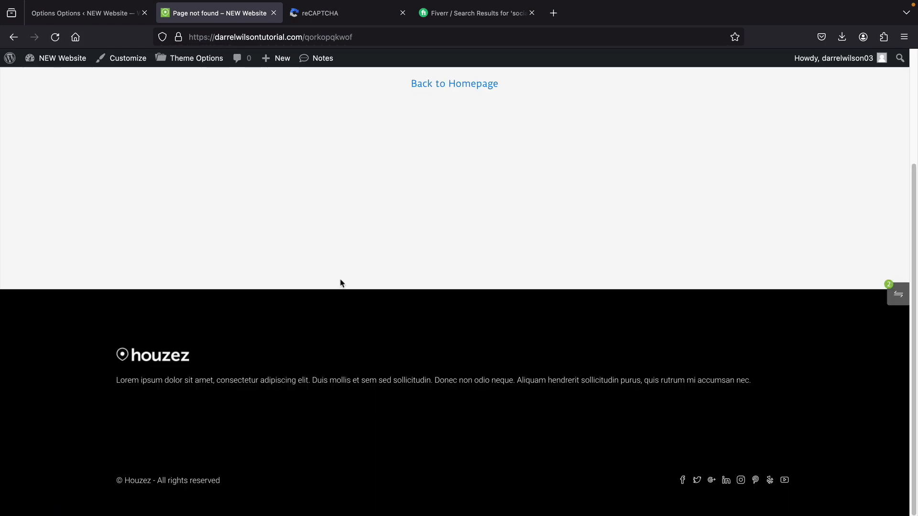
{"action": "left_click", "coordinate": [122, 14]}
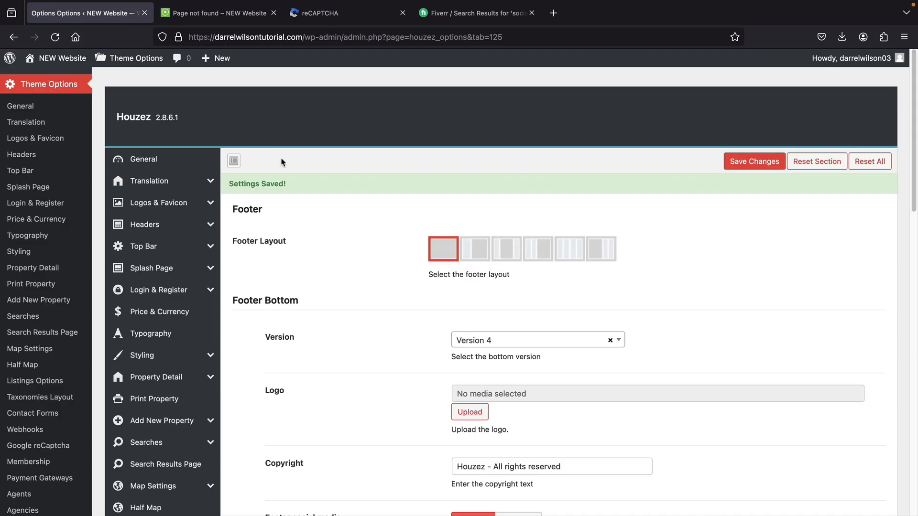
Switch to footer layout 2, save, and preview it on the reloaded site.
{"action": "left_click", "coordinate": [482, 245]}
{"action": "left_click", "coordinate": [753, 161]}
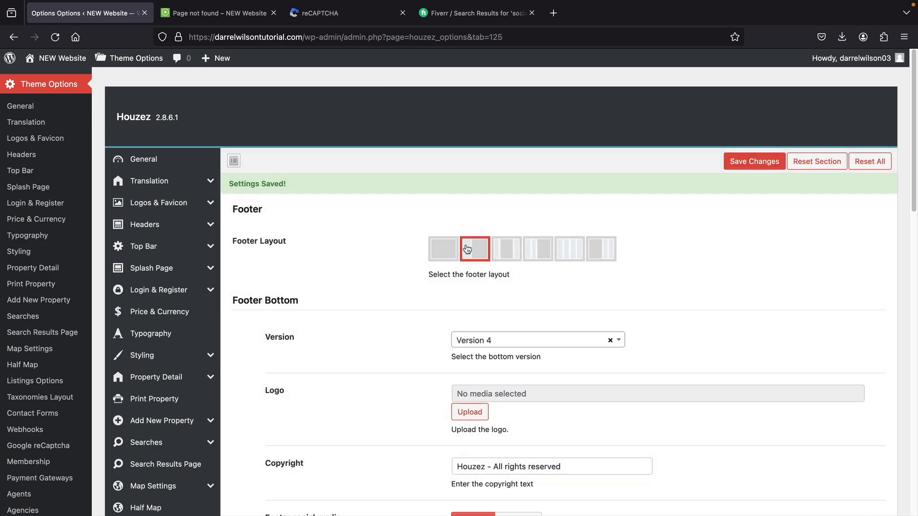
{"action": "left_click", "coordinate": [215, 13]}
{"action": "left_click", "coordinate": [56, 37]}
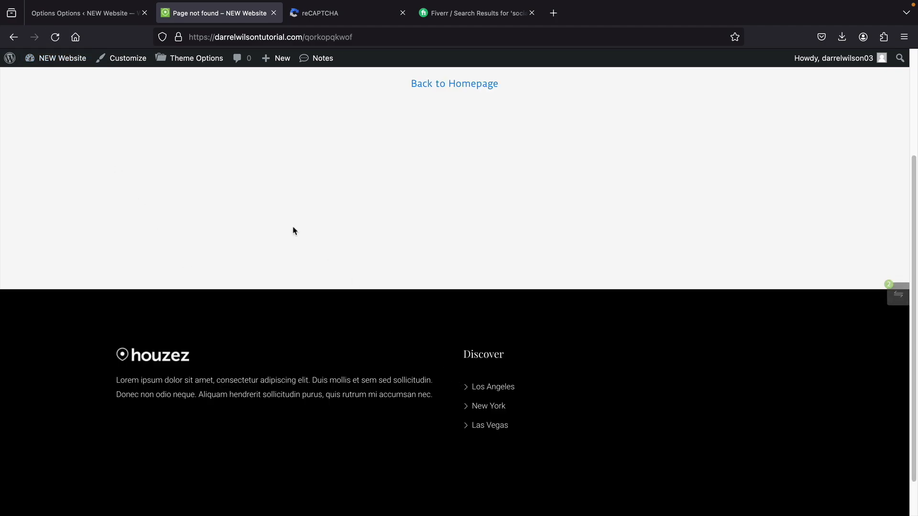
{"action": "left_click", "coordinate": [79, 12]}
Settle on footer layout 5, save, and check it on the reloaded site.
{"action": "left_click", "coordinate": [569, 229]}
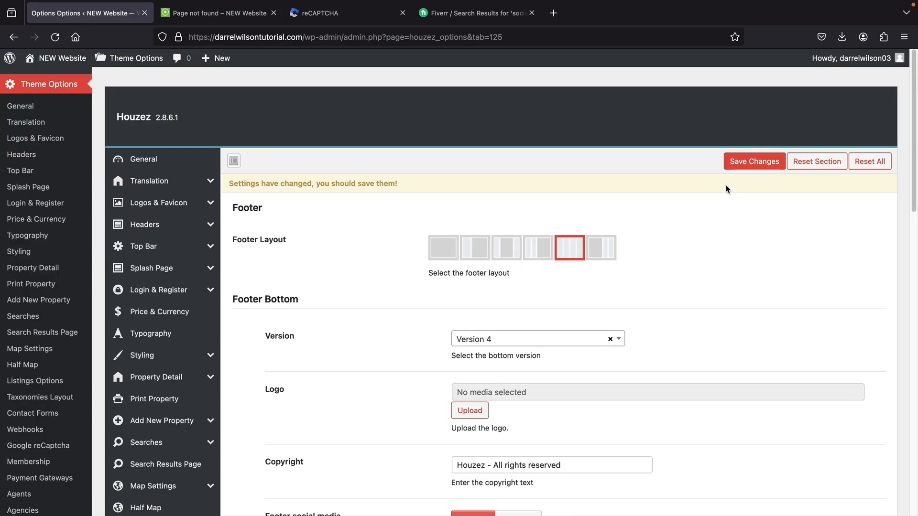
{"action": "left_click", "coordinate": [752, 160]}
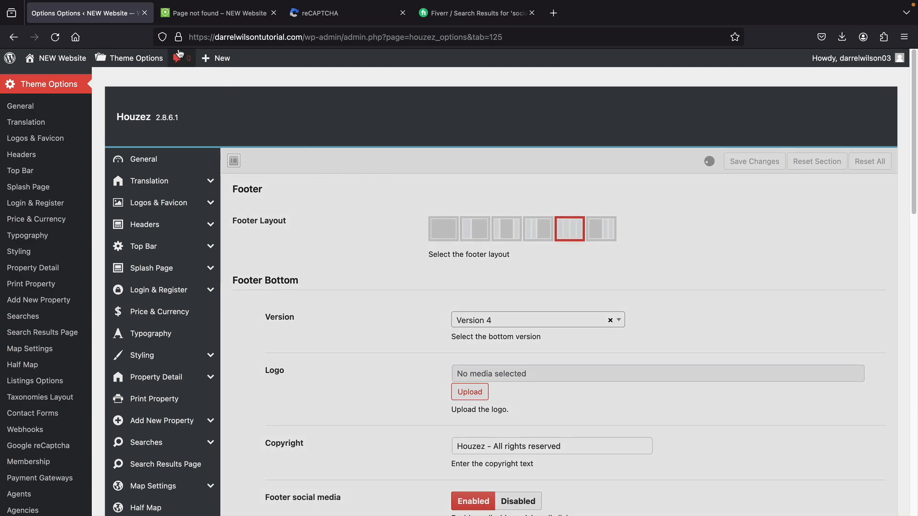
{"action": "left_click", "coordinate": [184, 15]}
{"action": "left_click", "coordinate": [76, 39]}
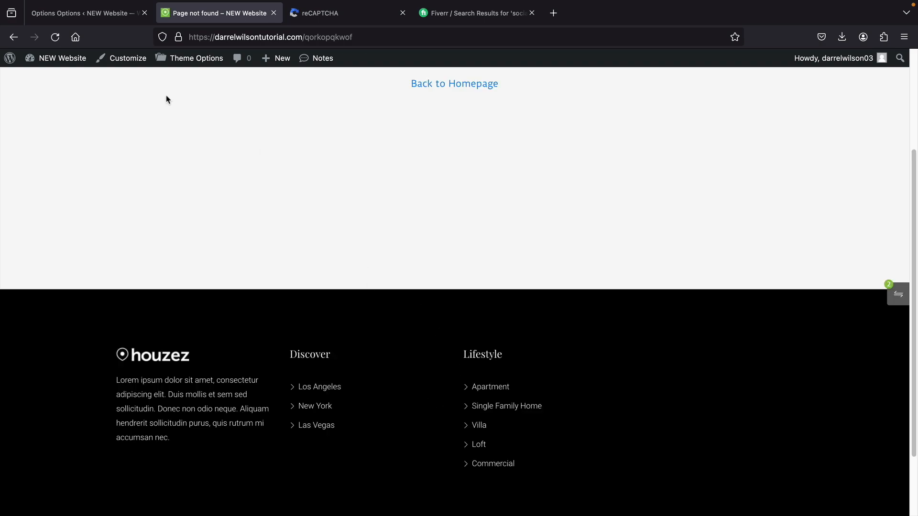
{"action": "left_click", "coordinate": [110, 14]}
{"action": "scroll", "coordinate": [443, 300], "scroll_direction": "down", "scroll_amount": 3}
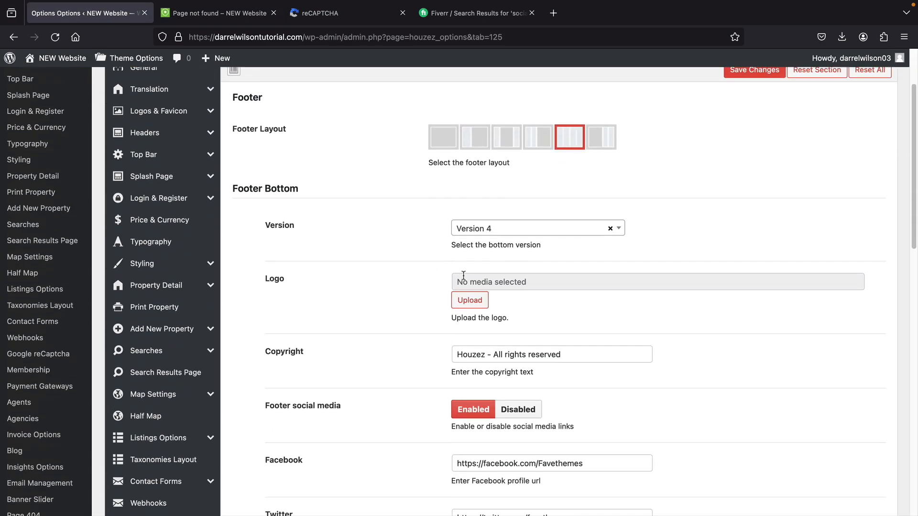
Set the white houzez logo image as the footer logo and save the footer settings.
{"action": "left_click", "coordinate": [484, 301]}
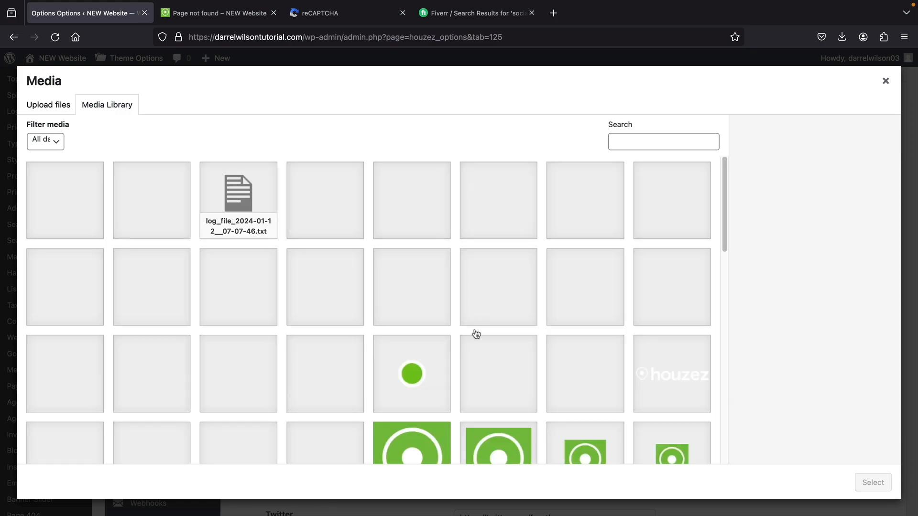
{"action": "left_click", "coordinate": [674, 381]}
{"action": "left_click", "coordinate": [873, 482]}
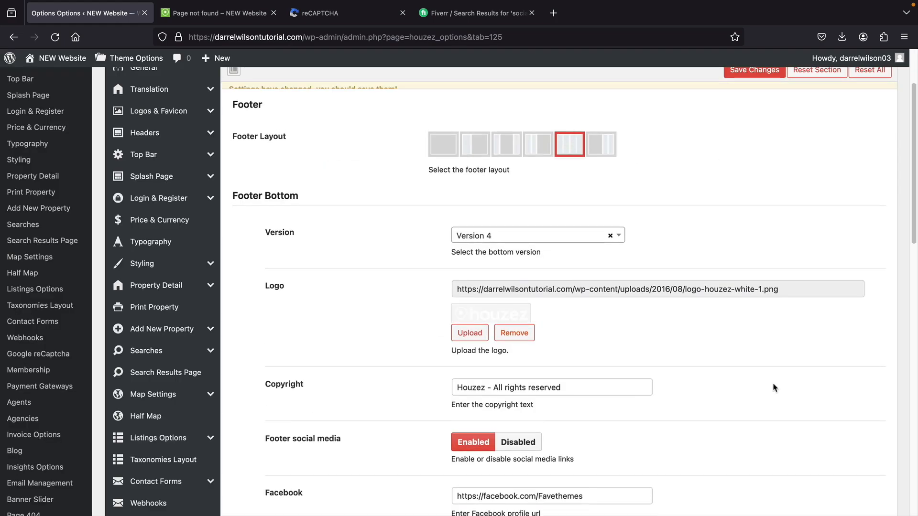
{"action": "scroll", "coordinate": [623, 265], "scroll_direction": "down", "scroll_amount": 3}
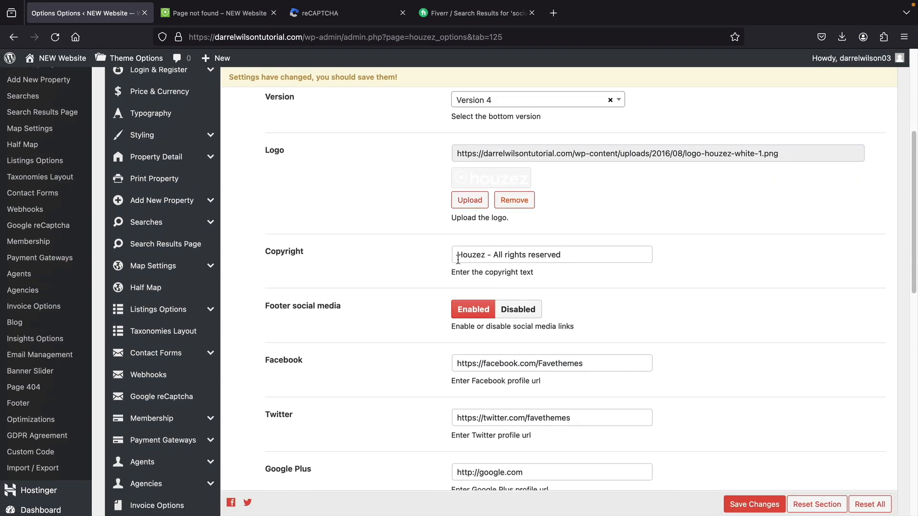
{"action": "left_click_drag", "start_coordinate": [574, 256], "coordinate": [454, 254]}
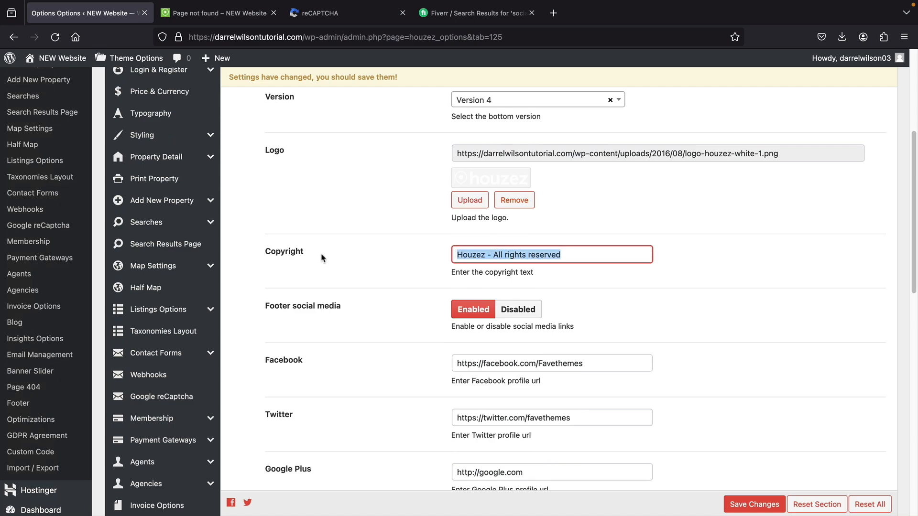
{"action": "scroll", "coordinate": [360, 330], "scroll_direction": "down", "scroll_amount": 8}
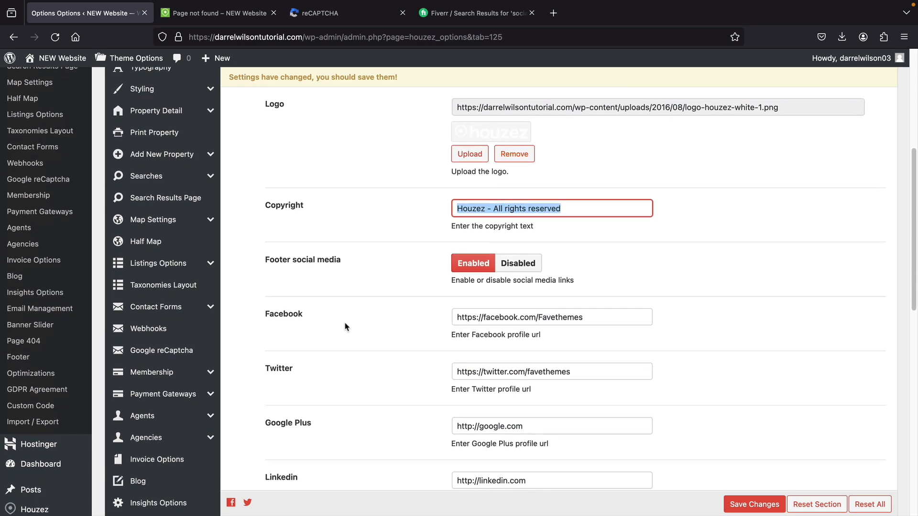
{"action": "scroll", "coordinate": [395, 302], "scroll_direction": "down", "scroll_amount": 5}
{"action": "scroll", "coordinate": [455, 355], "scroll_direction": "up", "scroll_amount": 20}
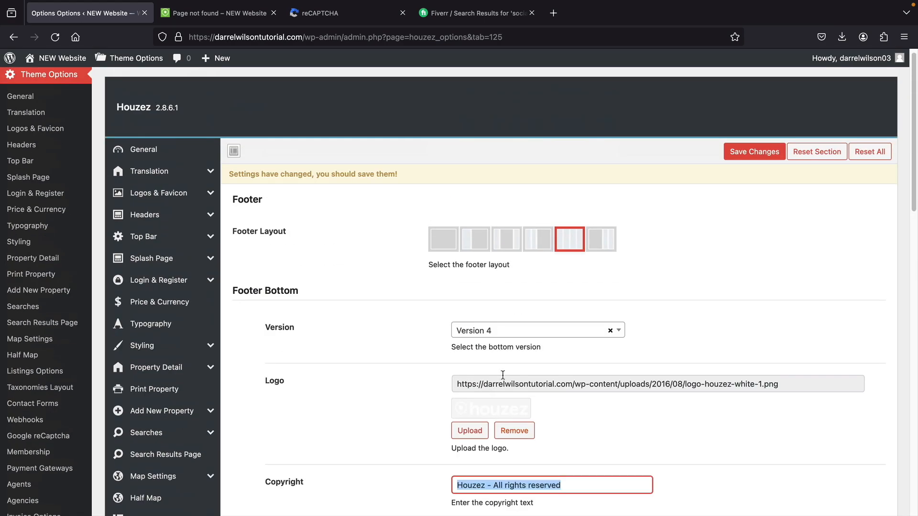
{"action": "left_click", "coordinate": [736, 150]}
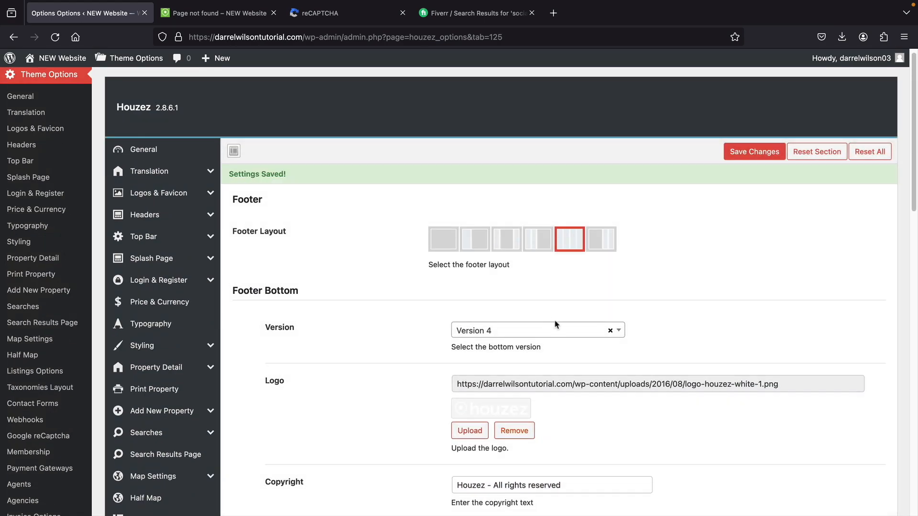
Change the footer bottom to Version 2, save, and view it on the reloaded site.
{"action": "left_click", "coordinate": [555, 324]}
{"action": "left_click", "coordinate": [547, 393]}
{"action": "left_click", "coordinate": [751, 152]}
{"action": "left_click", "coordinate": [225, 15]}
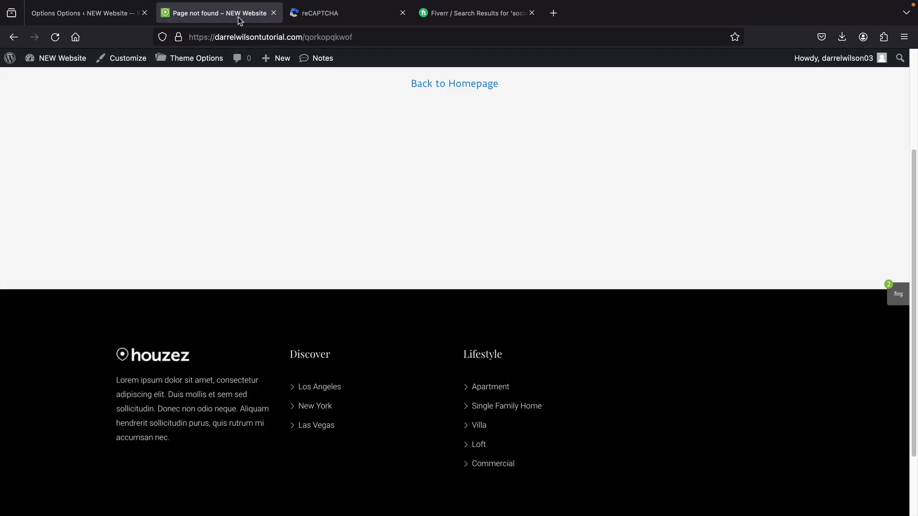
{"action": "left_click", "coordinate": [56, 37]}
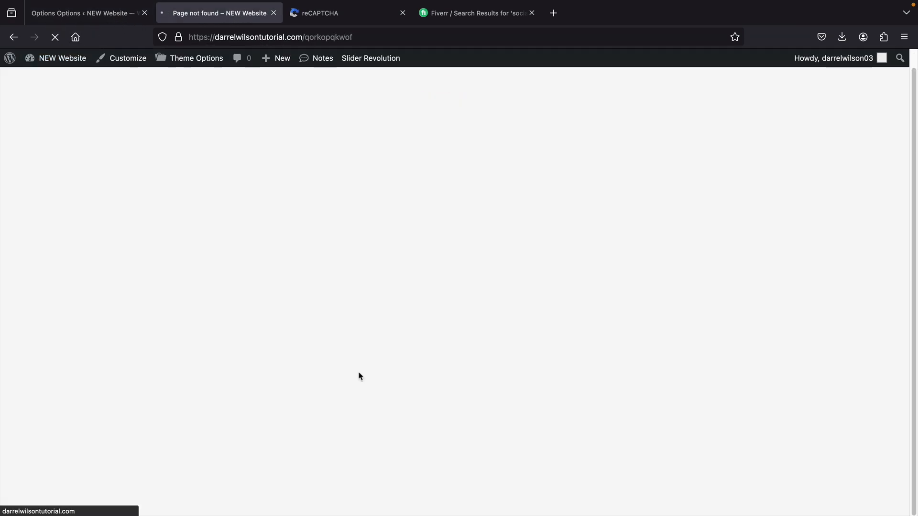
{"action": "scroll", "coordinate": [359, 377], "scroll_direction": "down", "scroll_amount": 5}
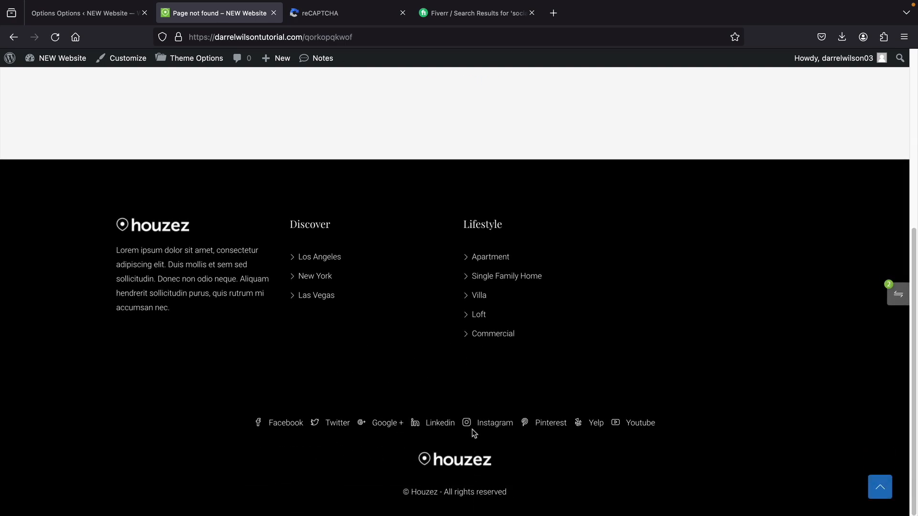
Scroll through the footer's social media profile URL fields in Theme Options.
{"action": "left_click", "coordinate": [105, 17]}
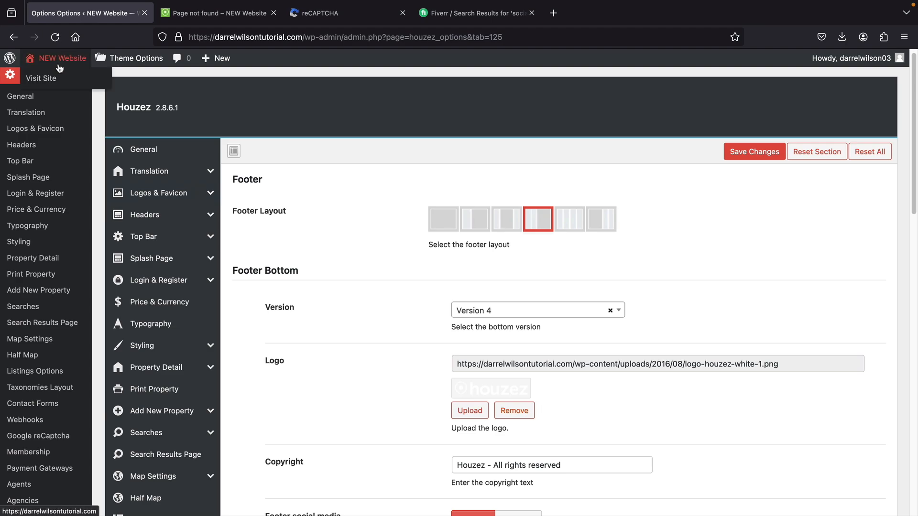
{"action": "scroll", "coordinate": [63, 267], "scroll_direction": "up", "scroll_amount": 1}
{"action": "scroll", "coordinate": [62, 268], "scroll_direction": "down", "scroll_amount": 12}
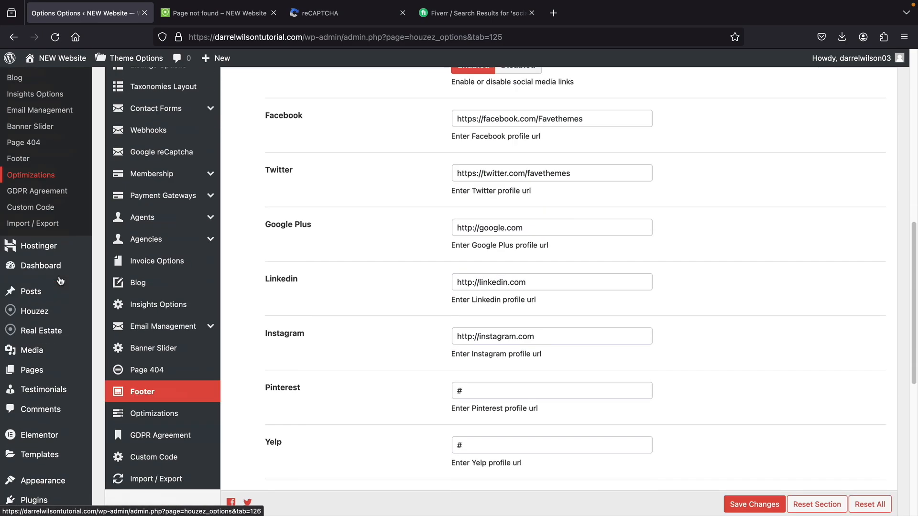
{"action": "scroll", "coordinate": [58, 283], "scroll_direction": "down", "scroll_amount": 1}
Open the Widgets editor, collapse Default Sidebar and expand Footer Area 1.
{"action": "mouse_move", "coordinate": [57, 321]}
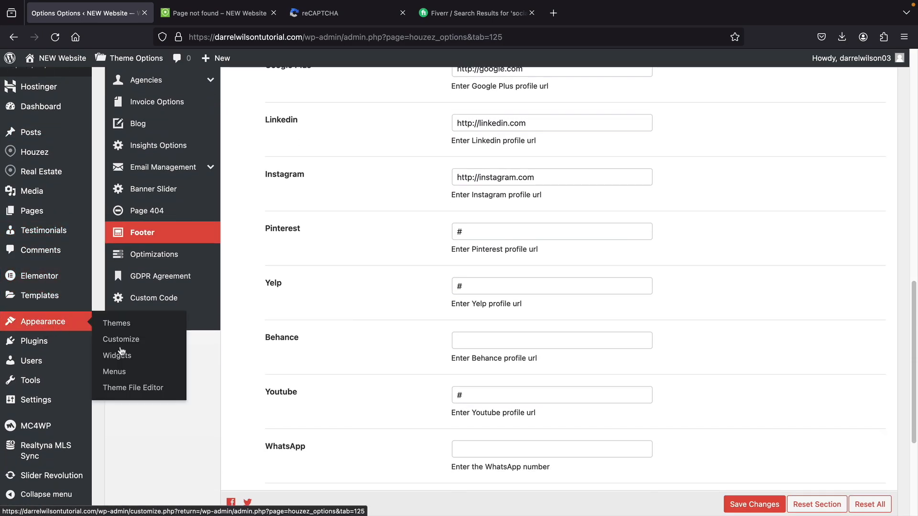
{"action": "left_click", "coordinate": [124, 361]}
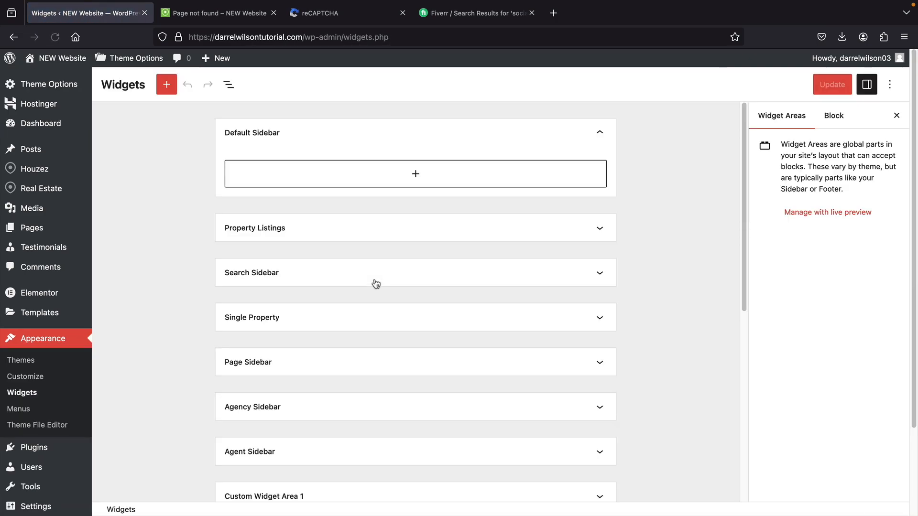
{"action": "left_click", "coordinate": [600, 136]}
{"action": "left_click", "coordinate": [600, 136]}
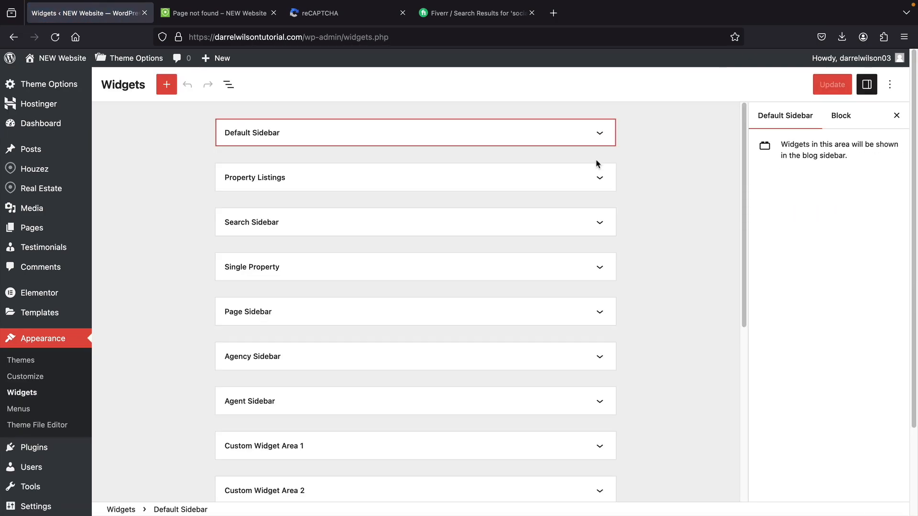
{"action": "scroll", "coordinate": [579, 262], "scroll_direction": "down", "scroll_amount": 2}
{"action": "scroll", "coordinate": [578, 262], "scroll_direction": "down", "scroll_amount": 5}
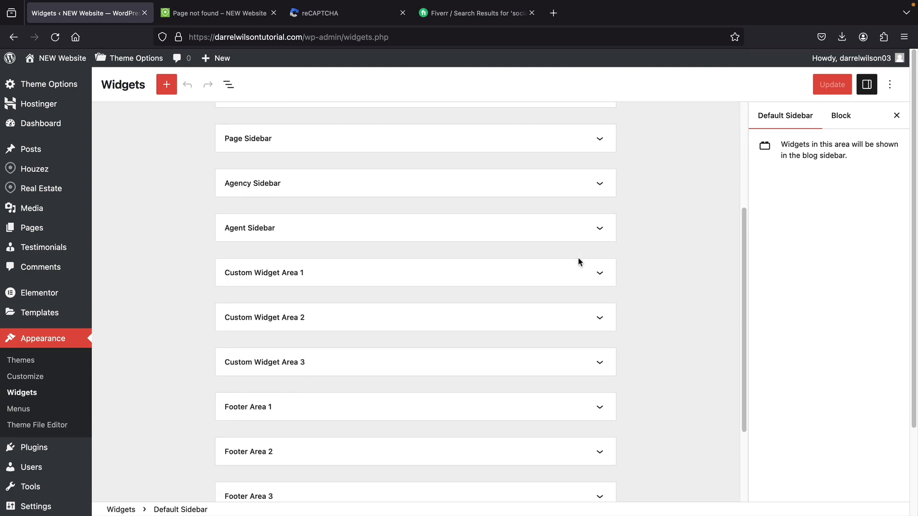
{"action": "left_click", "coordinate": [545, 298]}
{"action": "scroll", "coordinate": [622, 284], "scroll_direction": "down", "scroll_amount": 3}
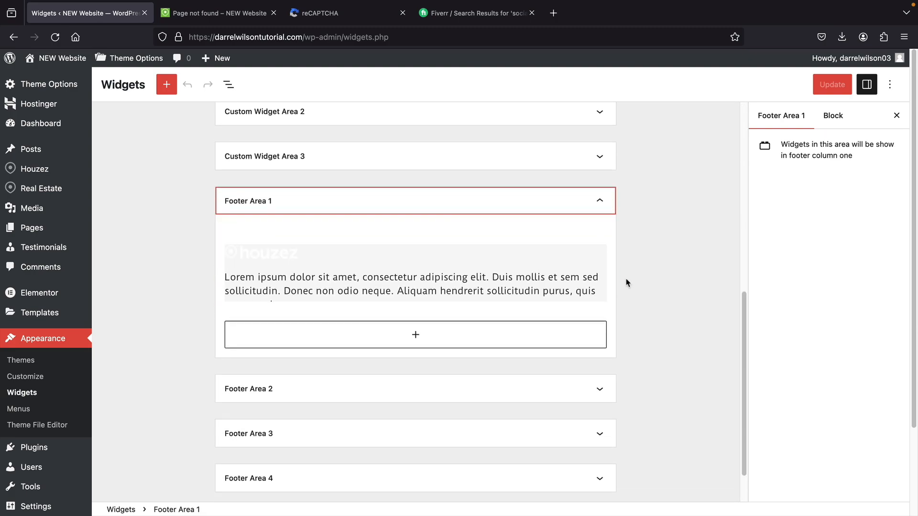
Expand Footer Area 2 and compare it with the Discover links on the live footer.
{"action": "left_click", "coordinate": [212, 13]}
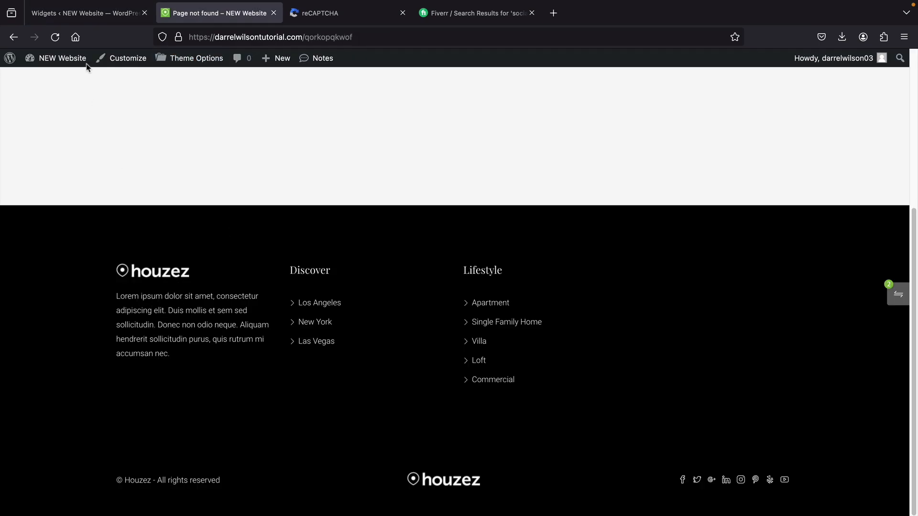
{"action": "left_click", "coordinate": [89, 13]}
{"action": "left_click", "coordinate": [366, 371]}
{"action": "scroll", "coordinate": [382, 364], "scroll_direction": "down", "scroll_amount": 2}
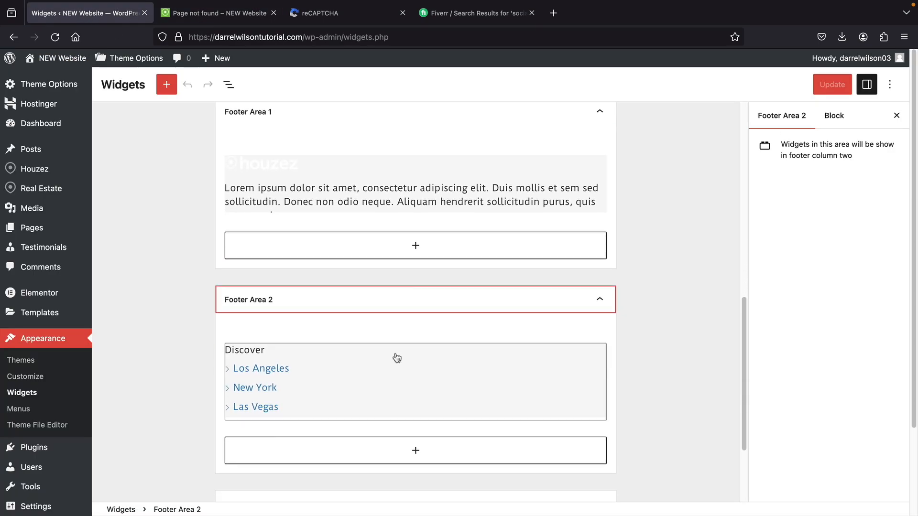
{"action": "left_click", "coordinate": [210, 13]}
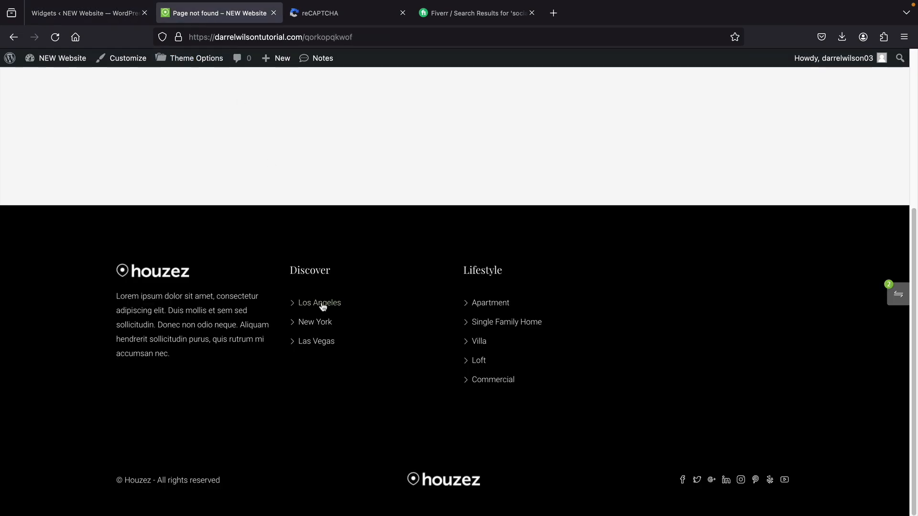
{"action": "left_click", "coordinate": [133, 13]}
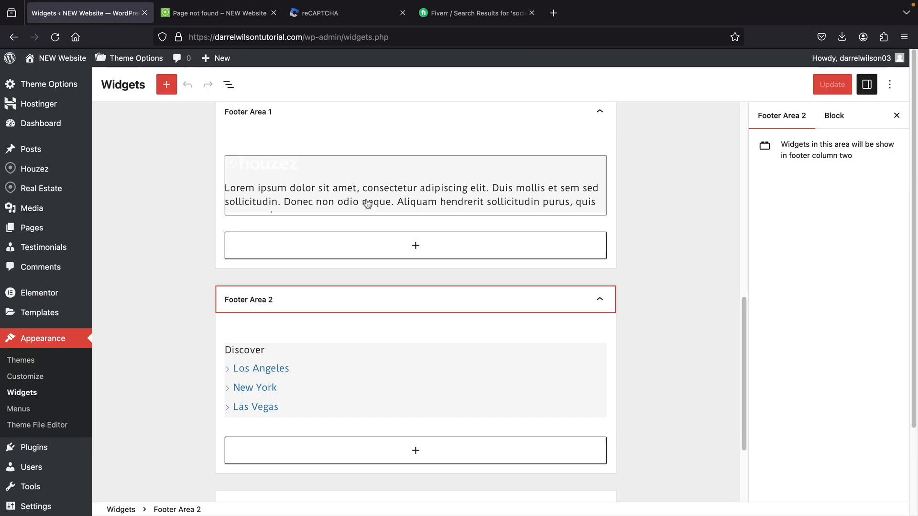
Retitle the About Site widget 'About Us' and replace its description text.
{"action": "left_click", "coordinate": [367, 196]}
{"action": "triple_click", "coordinate": [349, 297]}
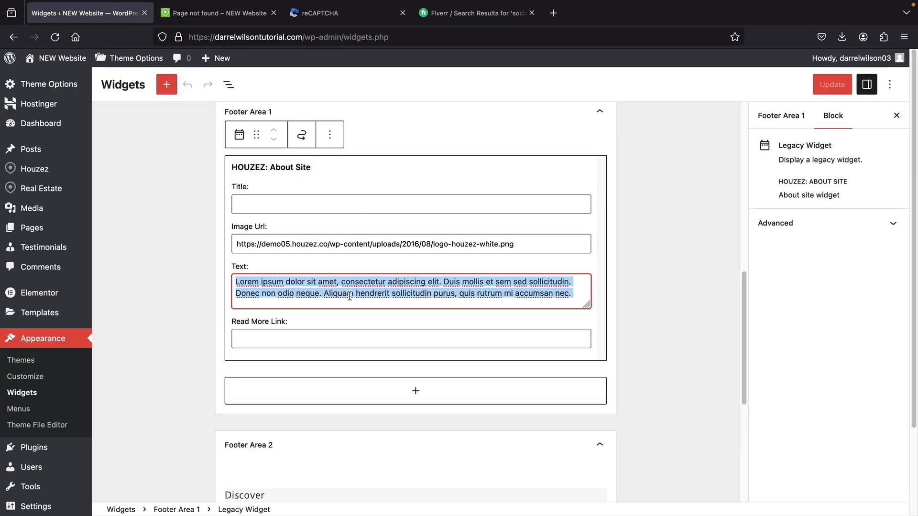
{"action": "type", "text": "Dare"}
{"action": "type", "text": "el wi"}
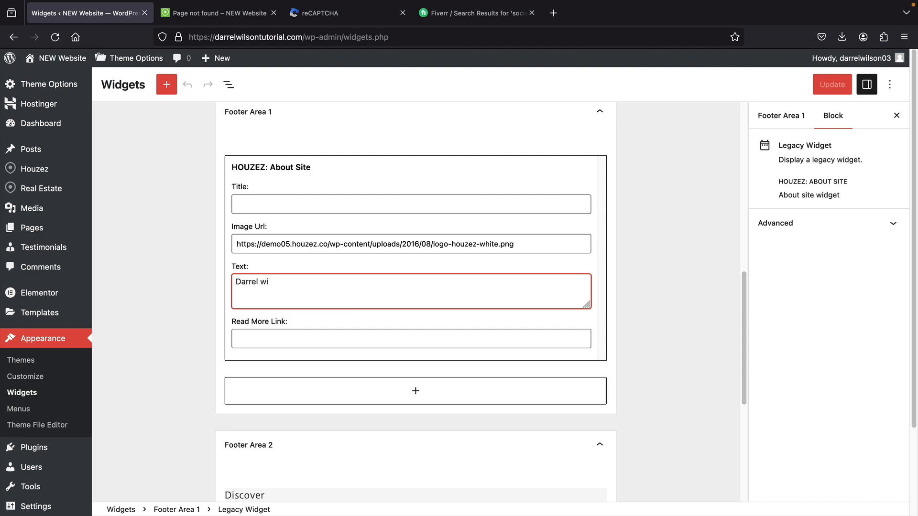
{"action": "type", "text": "lson real estate is a scam company that is bad"}
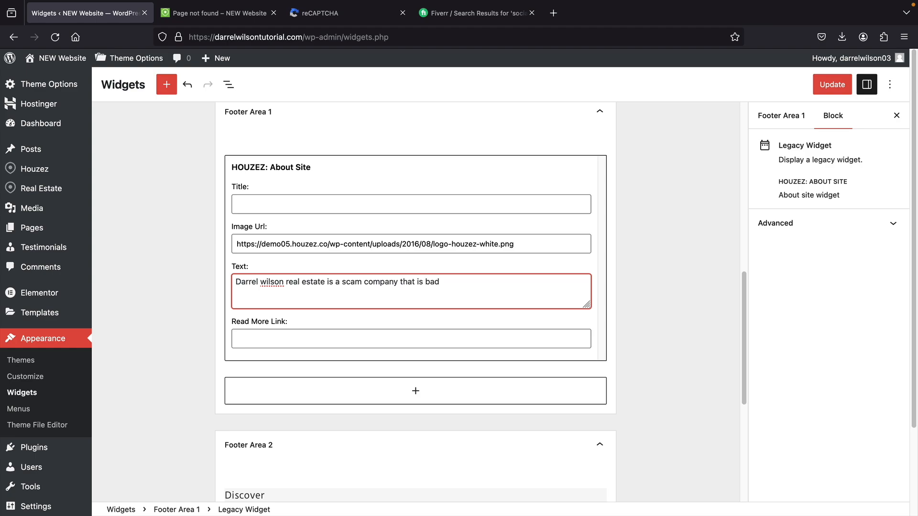
{"action": "left_click", "coordinate": [360, 204]}
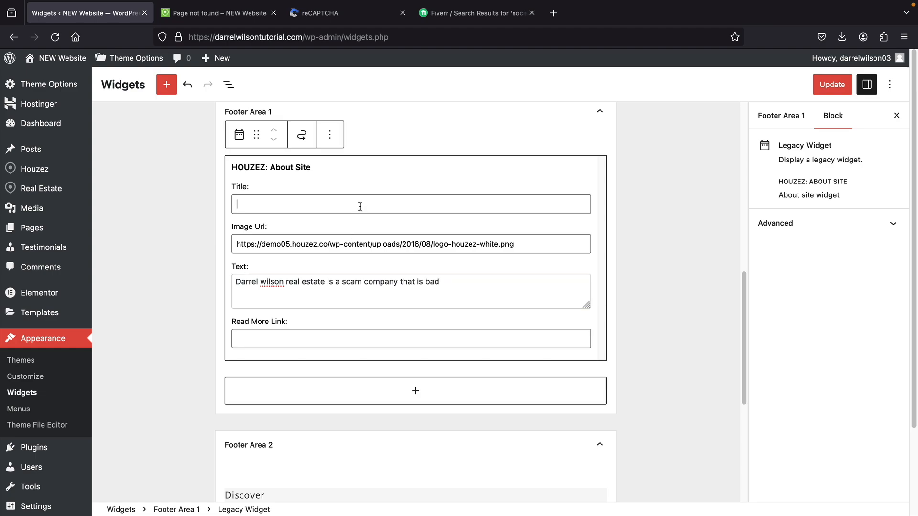
{"action": "type", "text": "About Us"}
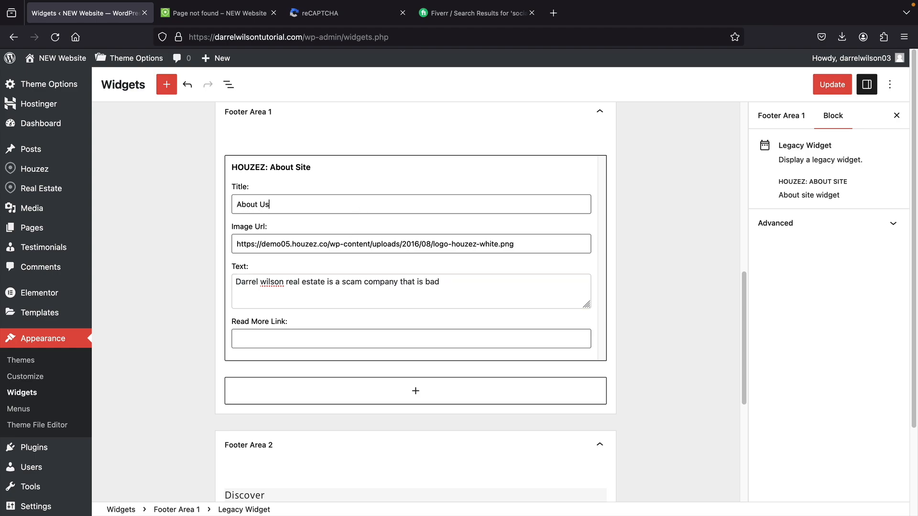
{"action": "left_click", "coordinate": [599, 117]}
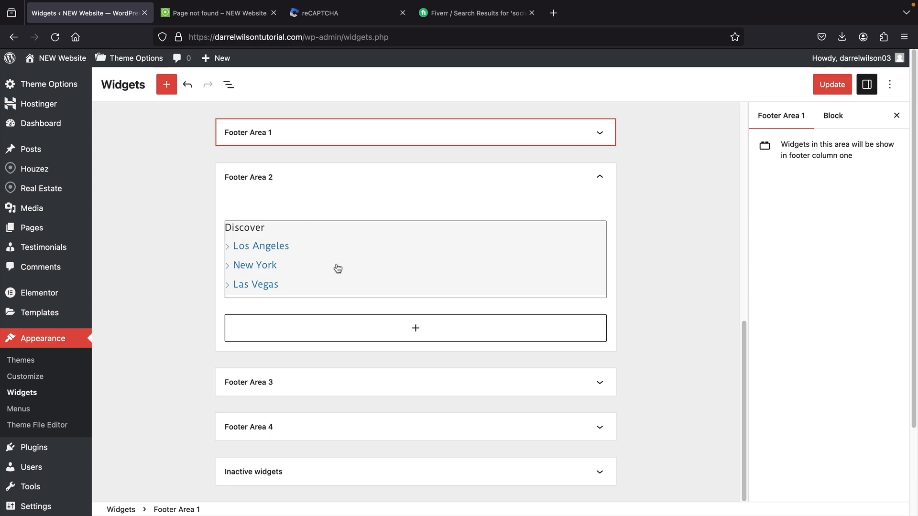
Inspect Footer Area 2's Discover widget, a Property Taxonomies widget.
{"action": "left_click", "coordinate": [367, 270]}
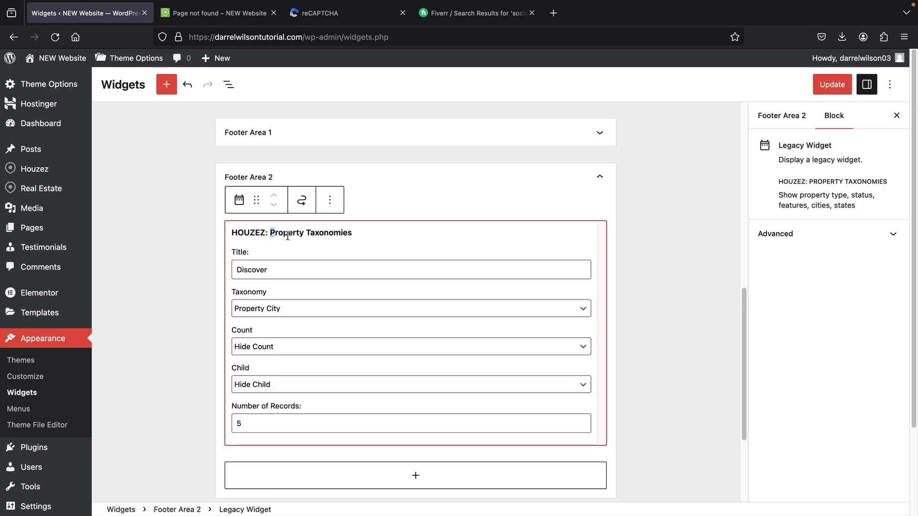
{"action": "left_click_drag", "start_coordinate": [287, 235], "coordinate": [356, 240]}
{"action": "left_click", "coordinate": [599, 178]}
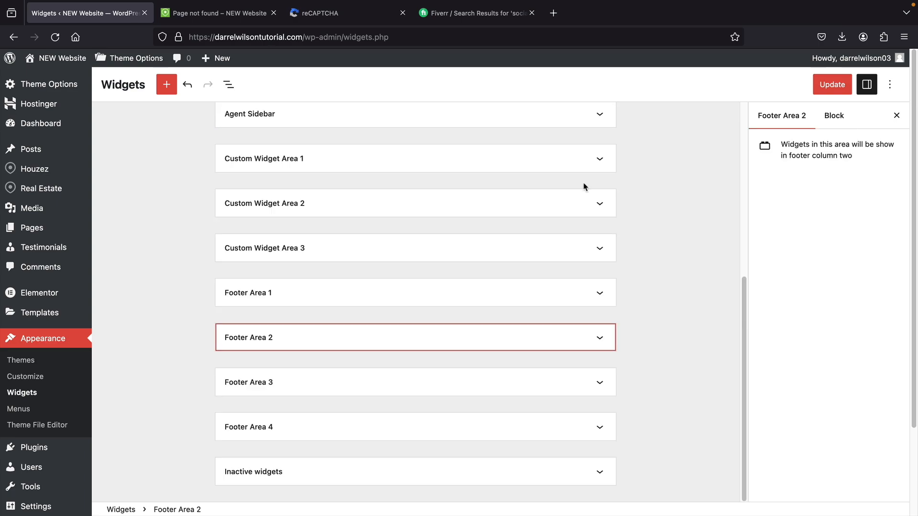
{"action": "left_click", "coordinate": [599, 339]}
{"action": "scroll", "coordinate": [493, 346], "scroll_direction": "down", "scroll_amount": 3}
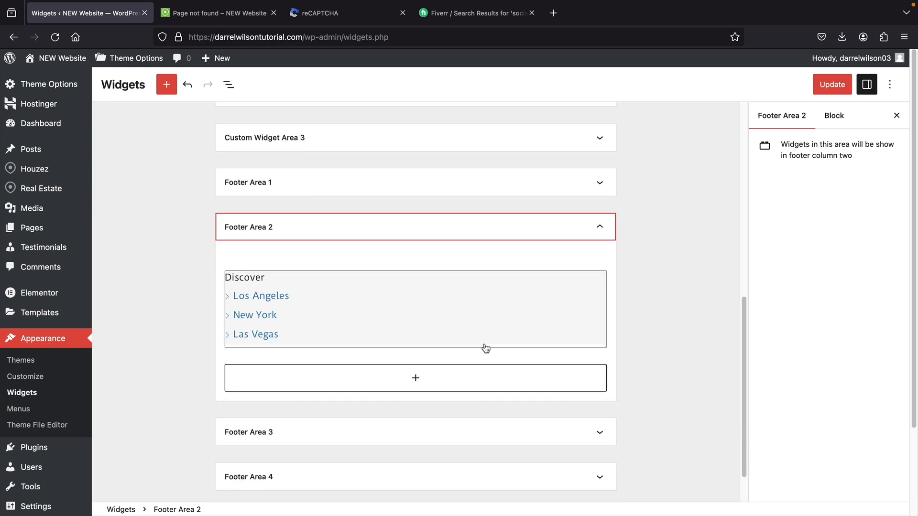
Add a HOUZEZ: Featured Properties widget to Footer Area 2 from the full block library.
{"action": "left_click", "coordinate": [416, 379]}
{"action": "scroll", "coordinate": [414, 387], "scroll_direction": "down", "scroll_amount": 2}
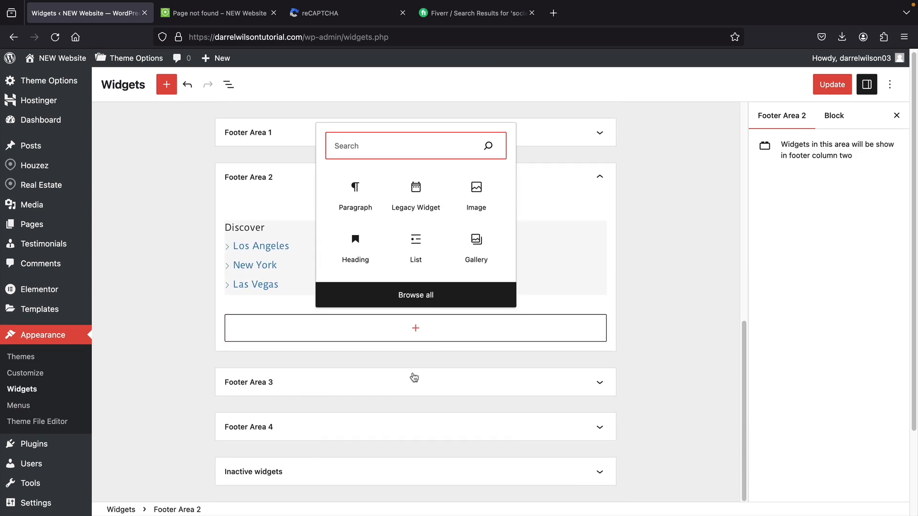
{"action": "left_click", "coordinate": [428, 297]}
{"action": "scroll", "coordinate": [211, 329], "scroll_direction": "down", "scroll_amount": 10}
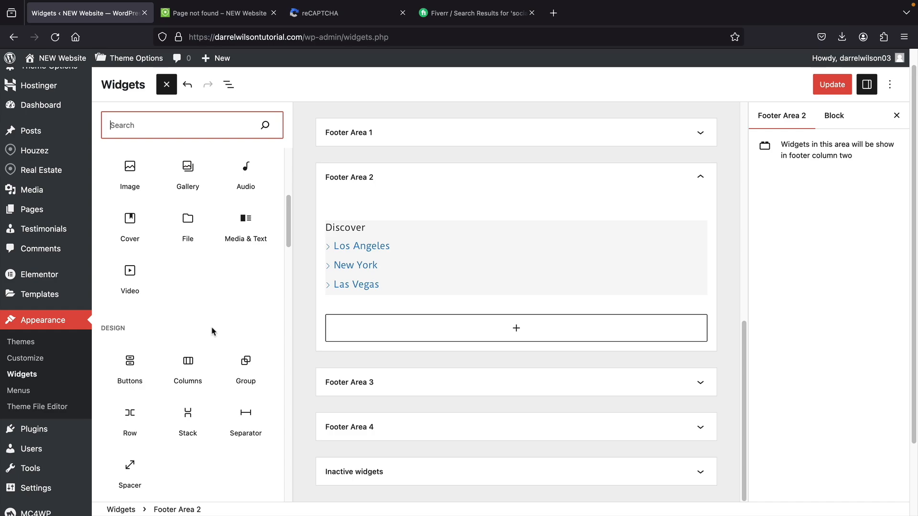
{"action": "scroll", "coordinate": [214, 282], "scroll_direction": "down", "scroll_amount": 6}
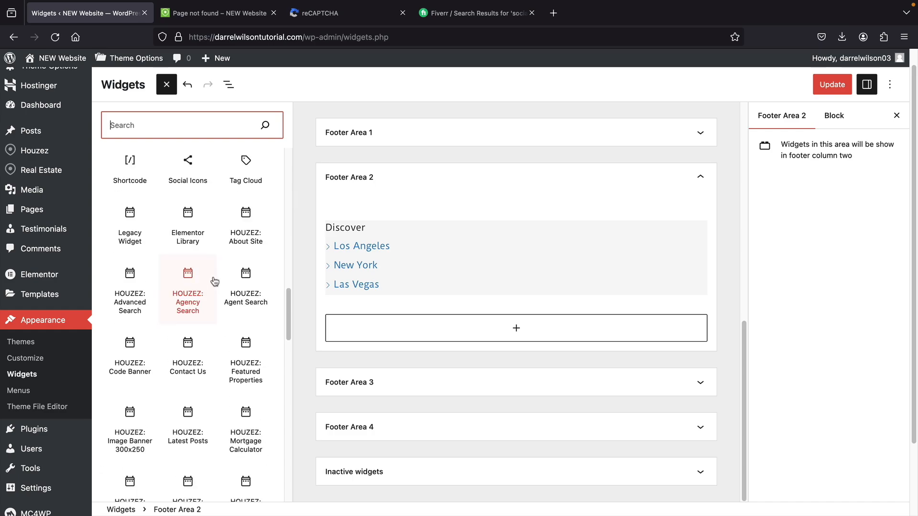
{"action": "left_click", "coordinate": [247, 368]}
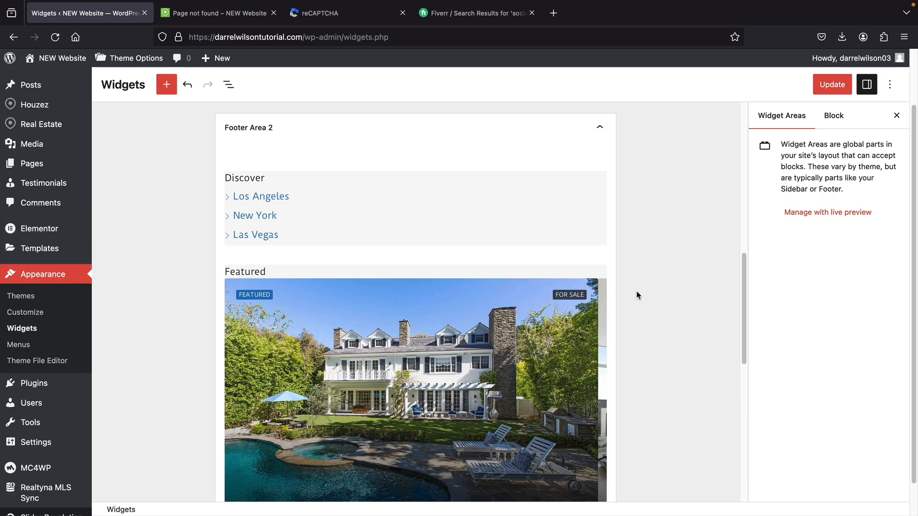
{"action": "scroll", "coordinate": [384, 344], "scroll_direction": "down", "scroll_amount": 1}
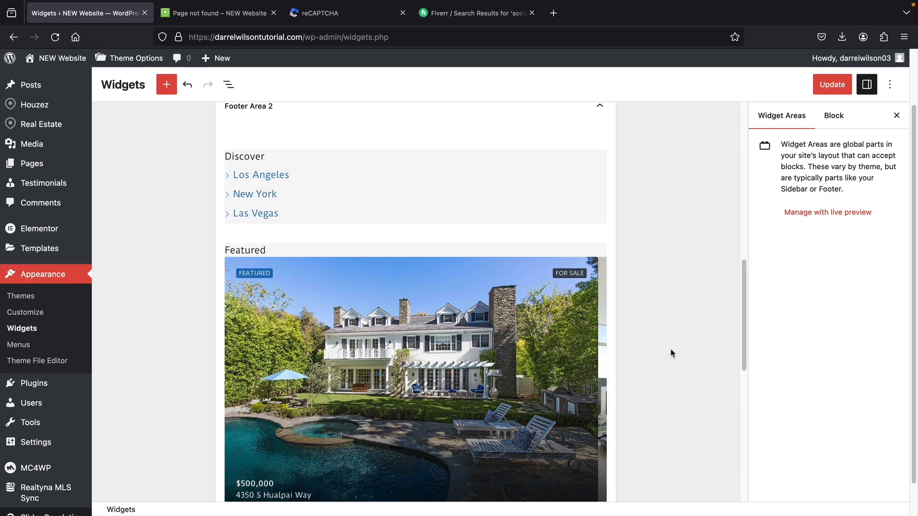
{"action": "scroll", "coordinate": [670, 352], "scroll_direction": "down", "scroll_amount": 10}
{"action": "scroll", "coordinate": [670, 352], "scroll_direction": "down", "scroll_amount": 1}
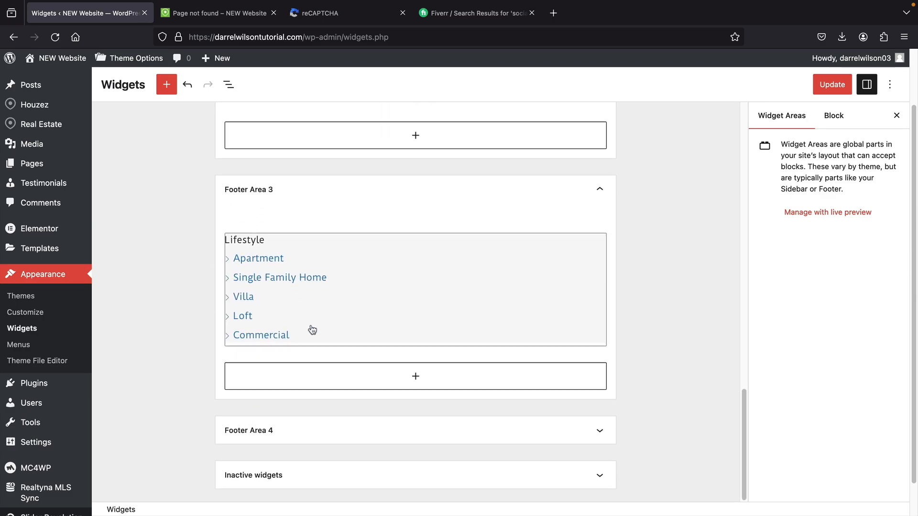
{"action": "left_click", "coordinate": [380, 432]}
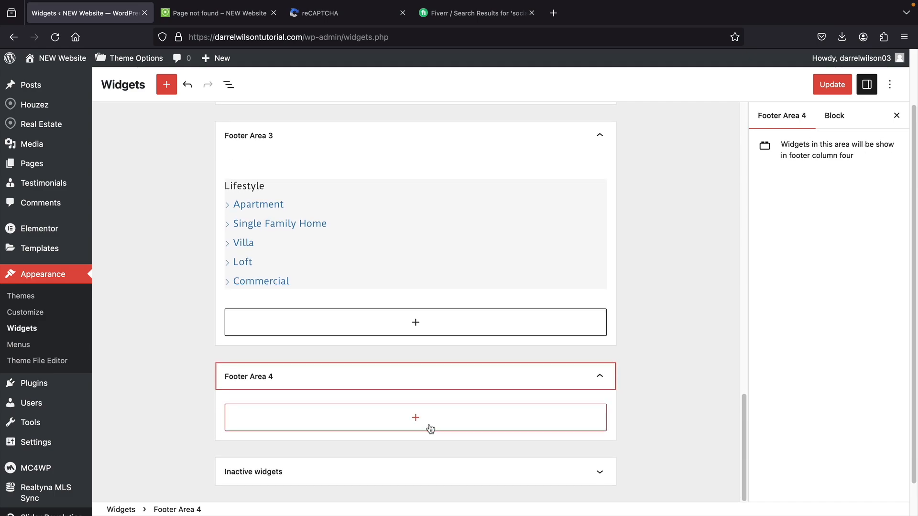
Add a HOUZEZ: Featured Properties widget to Footer Area 4 from the full block library.
{"action": "left_click", "coordinate": [434, 420]}
{"action": "left_click", "coordinate": [430, 388]}
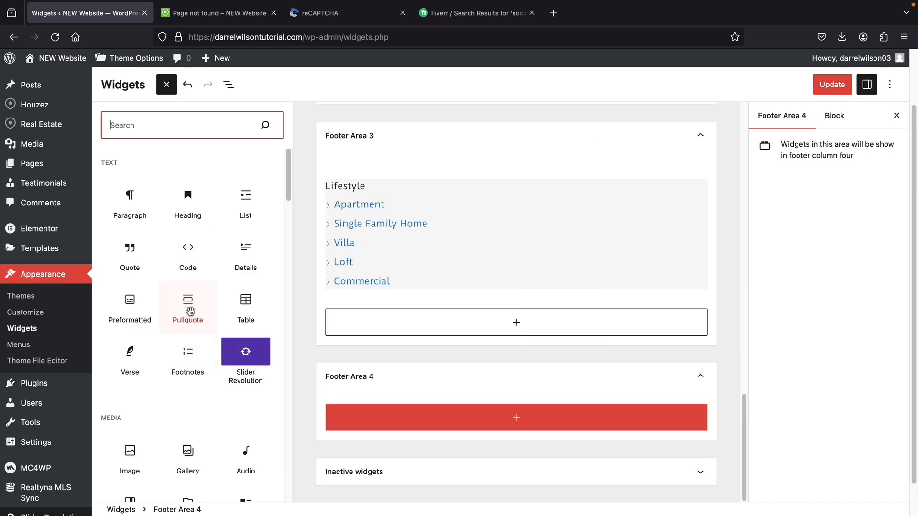
{"action": "scroll", "coordinate": [191, 316], "scroll_direction": "down", "scroll_amount": 6}
{"action": "scroll", "coordinate": [190, 316], "scroll_direction": "down", "scroll_amount": 15}
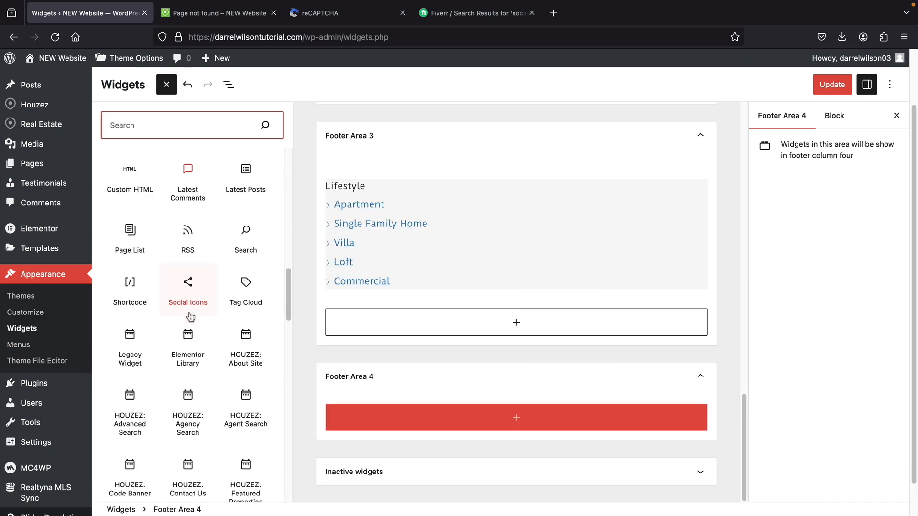
{"action": "scroll", "coordinate": [189, 313], "scroll_direction": "up", "scroll_amount": 1}
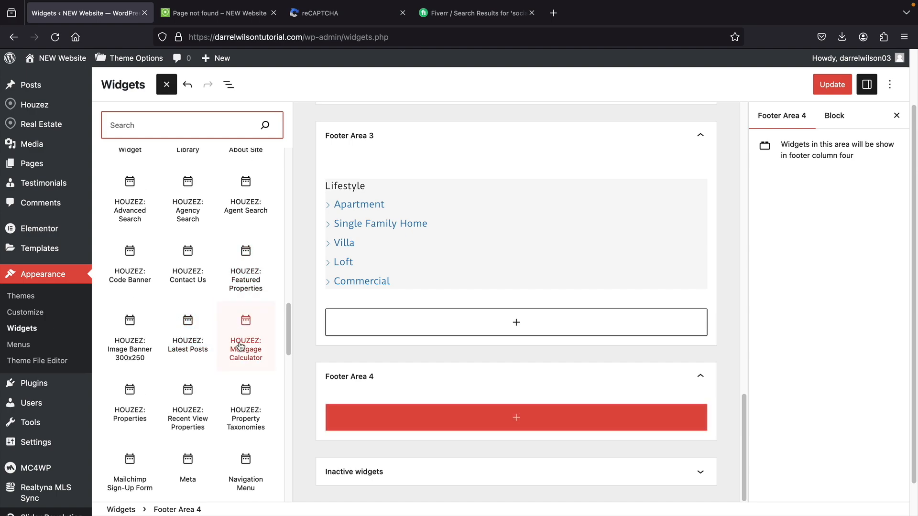
{"action": "left_click", "coordinate": [248, 278]}
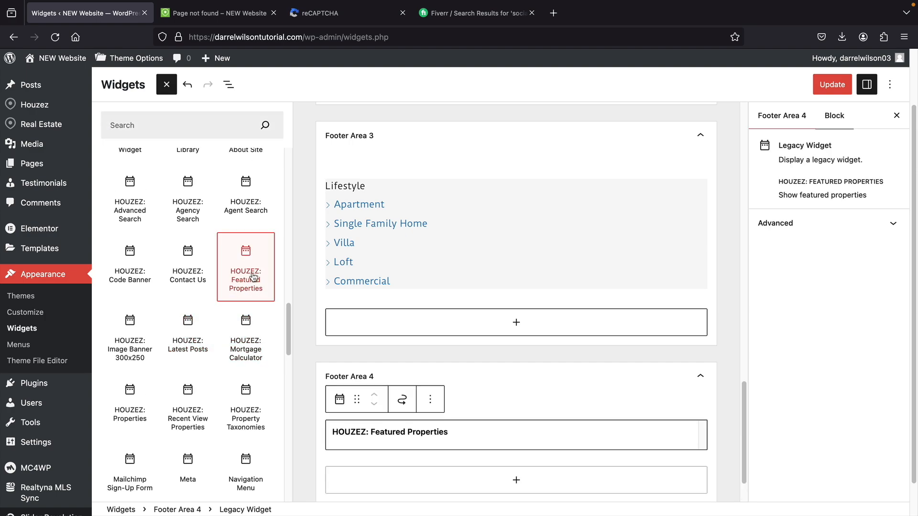
{"action": "scroll", "coordinate": [489, 372], "scroll_direction": "down", "scroll_amount": 5}
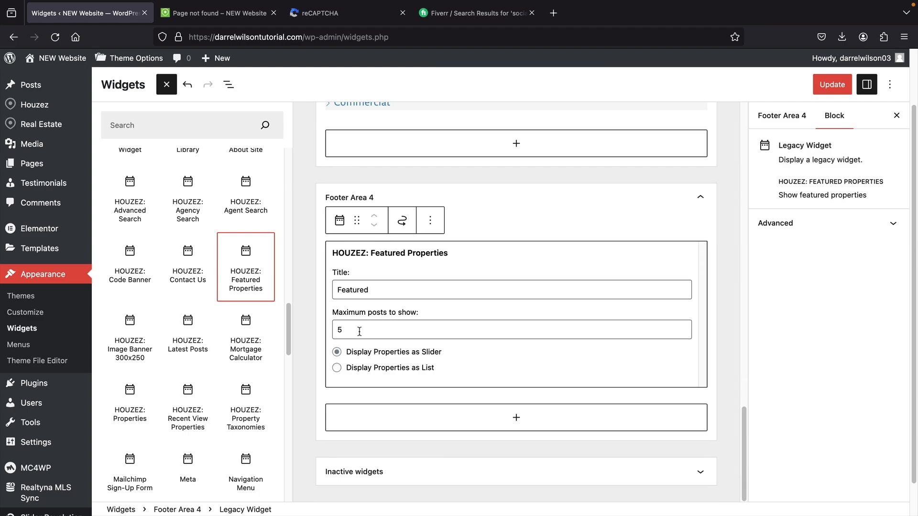
Set the Featured Properties widget to 'Display Properties as List' and update the widgets.
{"action": "left_click", "coordinate": [338, 366]}
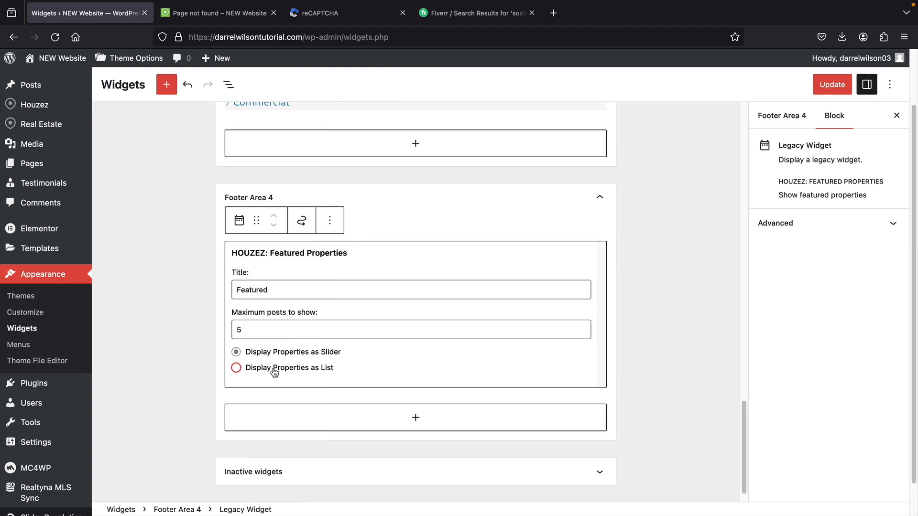
{"action": "left_click", "coordinate": [236, 368]}
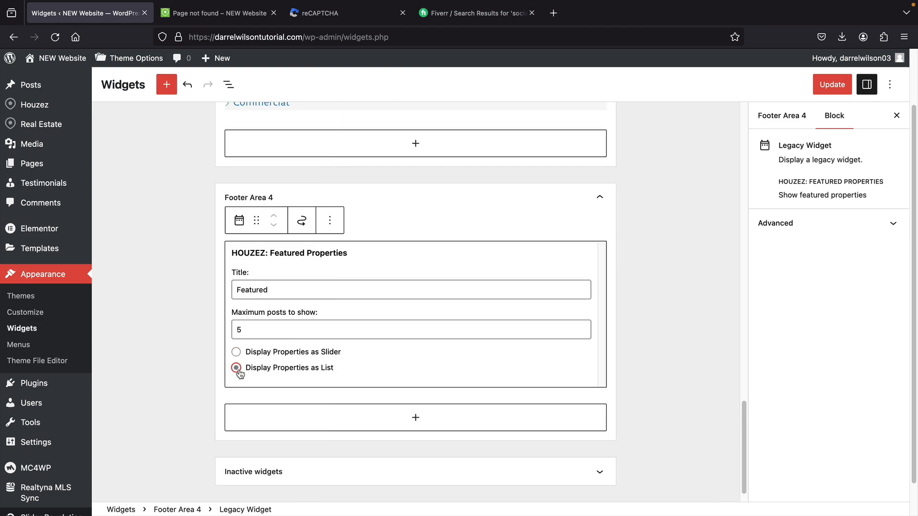
{"action": "left_click", "coordinate": [835, 86]}
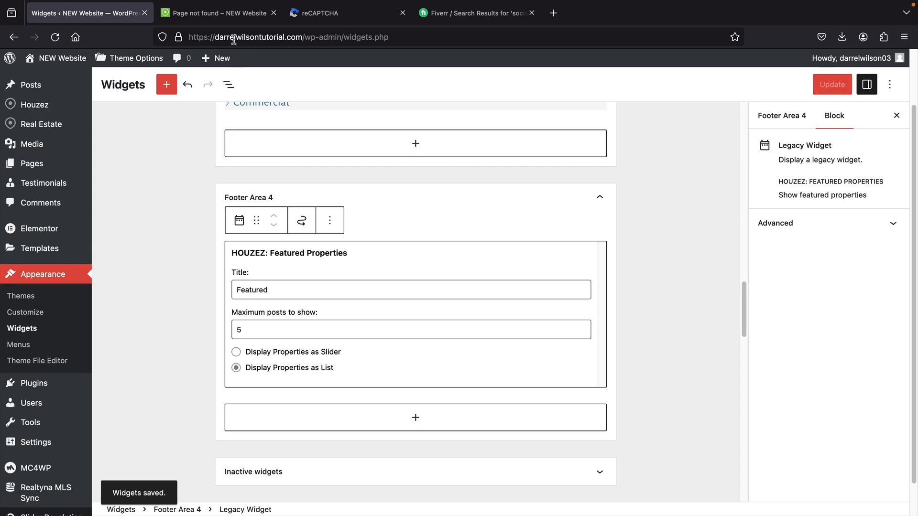
{"action": "left_click", "coordinate": [219, 13]}
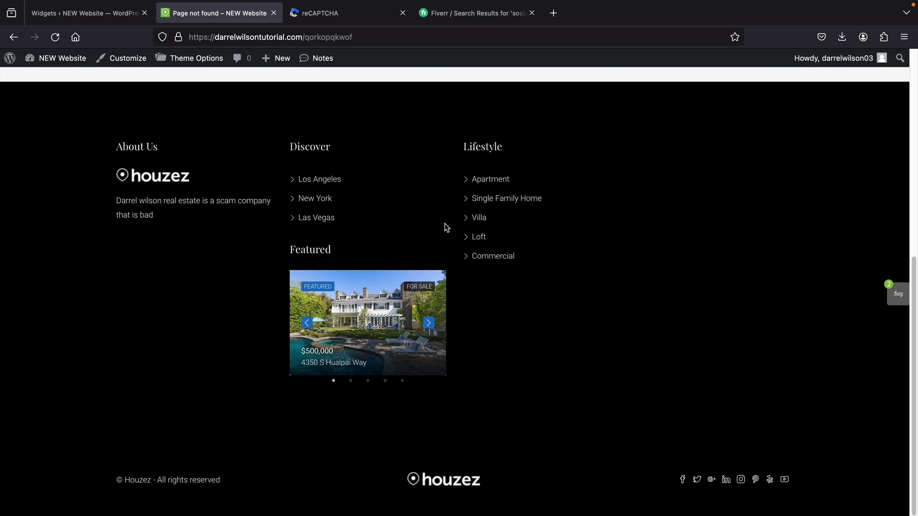
Look over the About Us and featured columns in the live site footer.
{"action": "left_click_drag", "start_coordinate": [177, 220], "coordinate": [99, 146]}
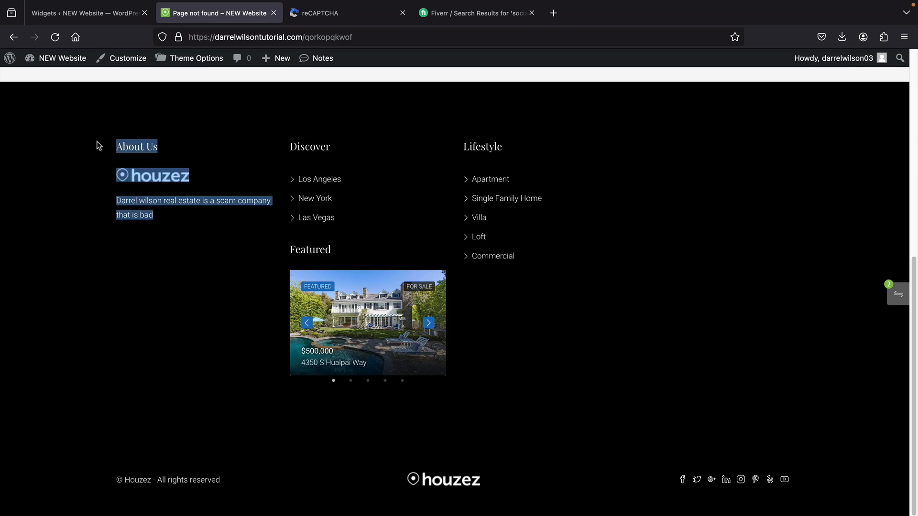
{"action": "left_click", "coordinate": [346, 197]}
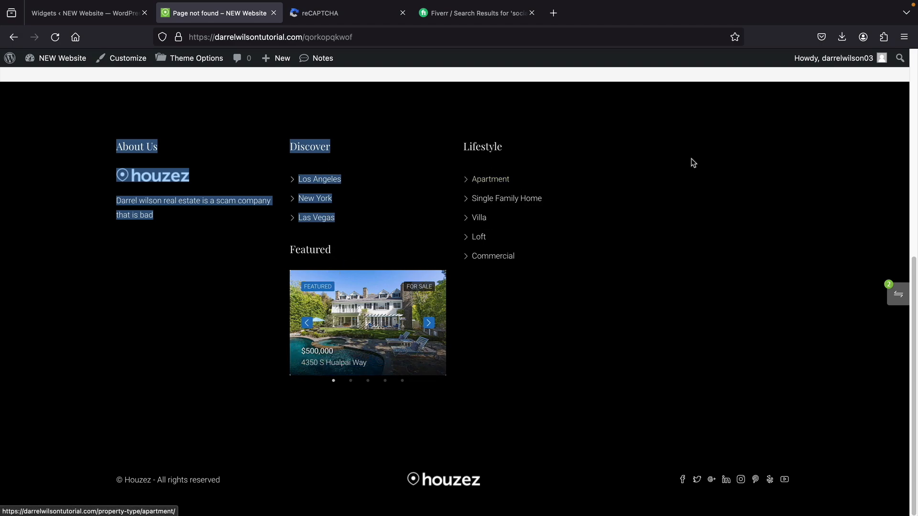
{"action": "left_click", "coordinate": [707, 165]}
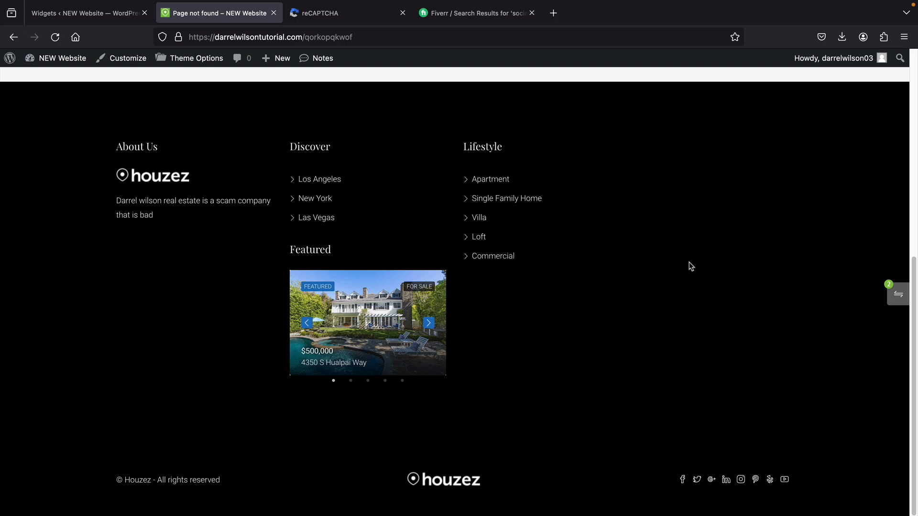
{"action": "left_click", "coordinate": [104, 14]}
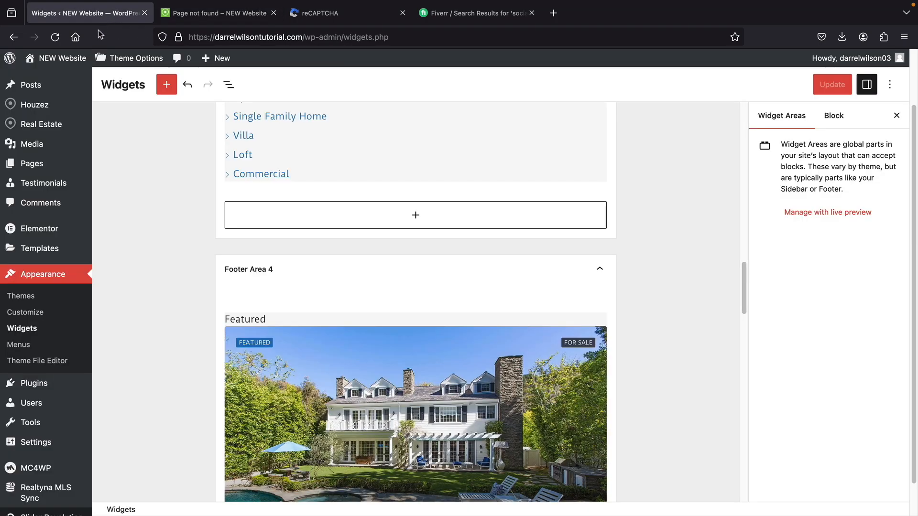
Choose the four-column Footer Layout in Theme Options > Footer and save the change.
{"action": "mouse_move", "coordinate": [29, 111]}
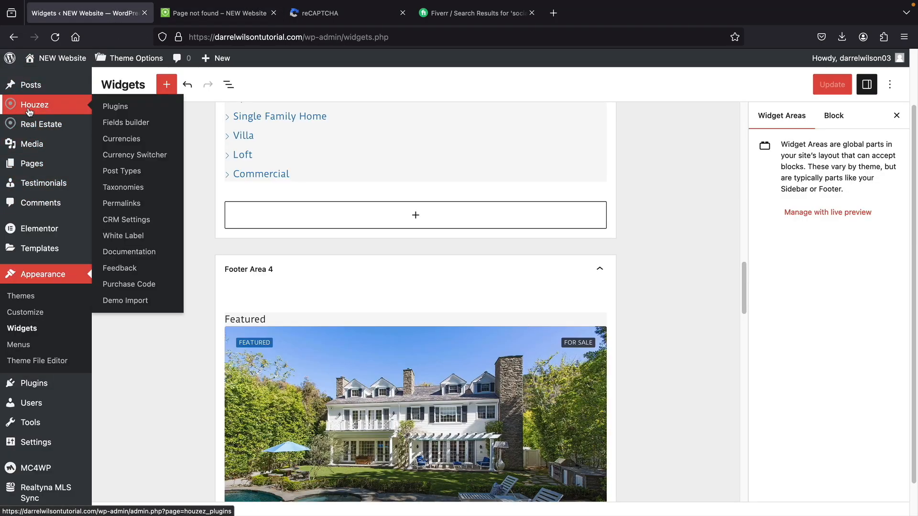
{"action": "scroll", "coordinate": [29, 112], "scroll_direction": "up", "scroll_amount": 2}
{"action": "mouse_move", "coordinate": [43, 84]}
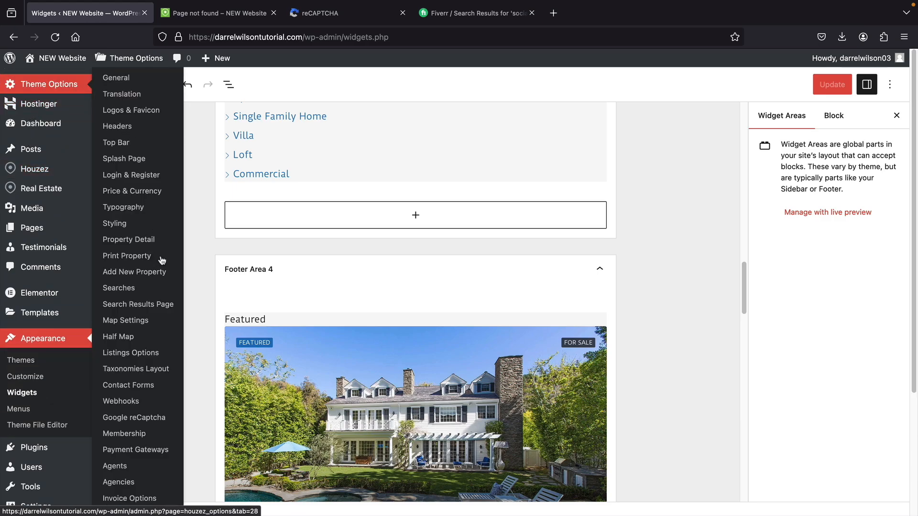
{"action": "scroll", "coordinate": [146, 437], "scroll_direction": "down", "scroll_amount": 5}
{"action": "left_click", "coordinate": [124, 453]}
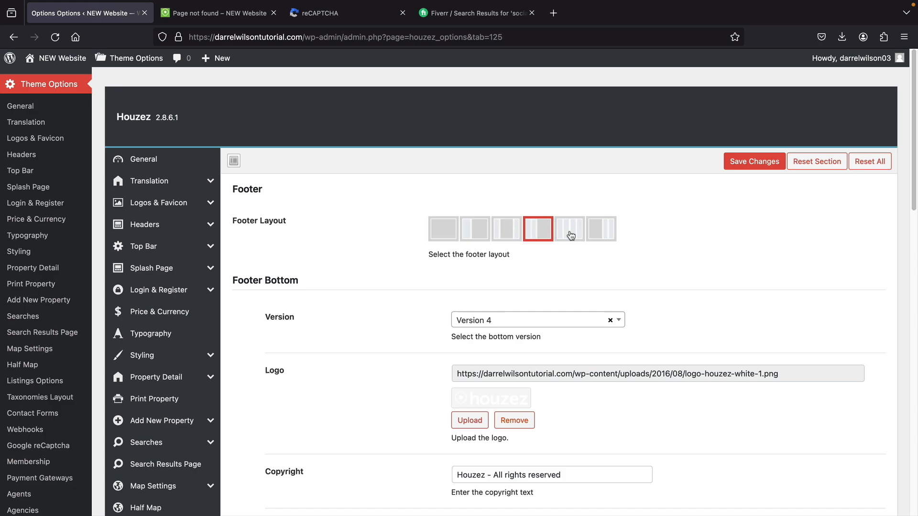
{"action": "left_click", "coordinate": [570, 235]}
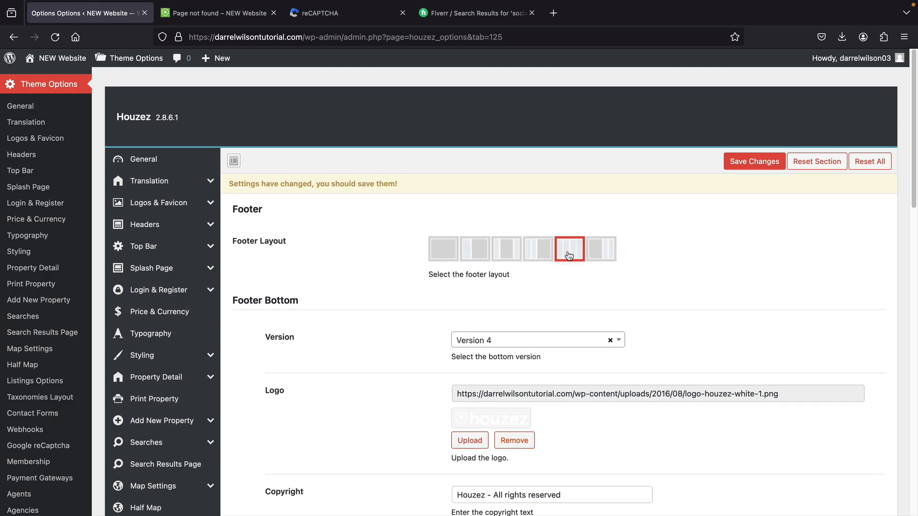
{"action": "left_click", "coordinate": [541, 256]}
{"action": "left_click", "coordinate": [566, 257]}
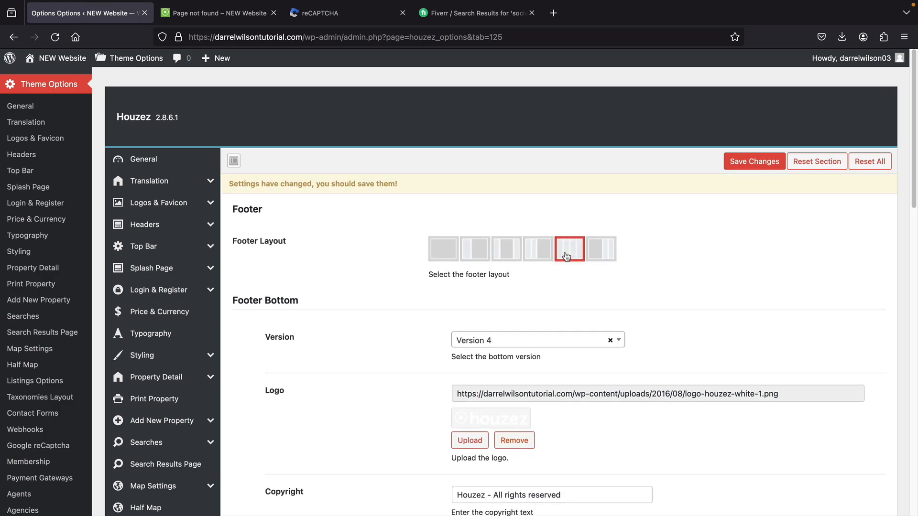
{"action": "left_click", "coordinate": [754, 163]}
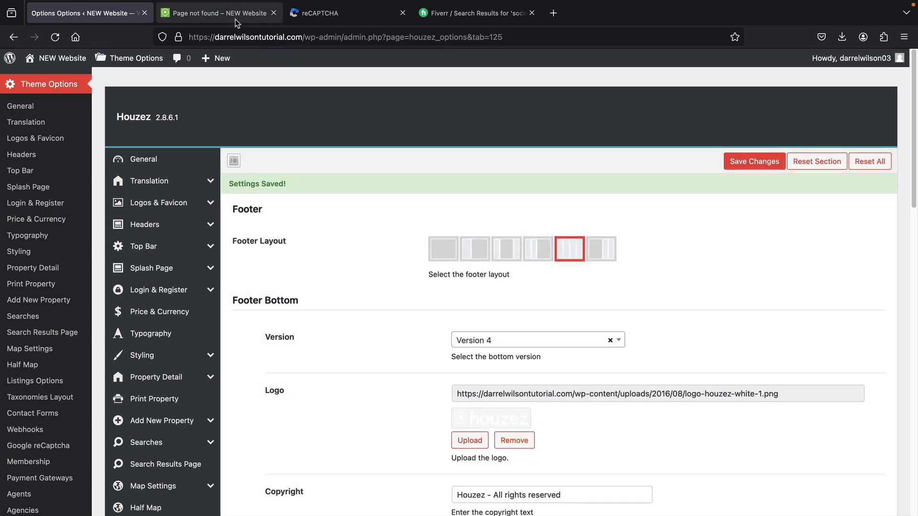
{"action": "left_click", "coordinate": [217, 13]}
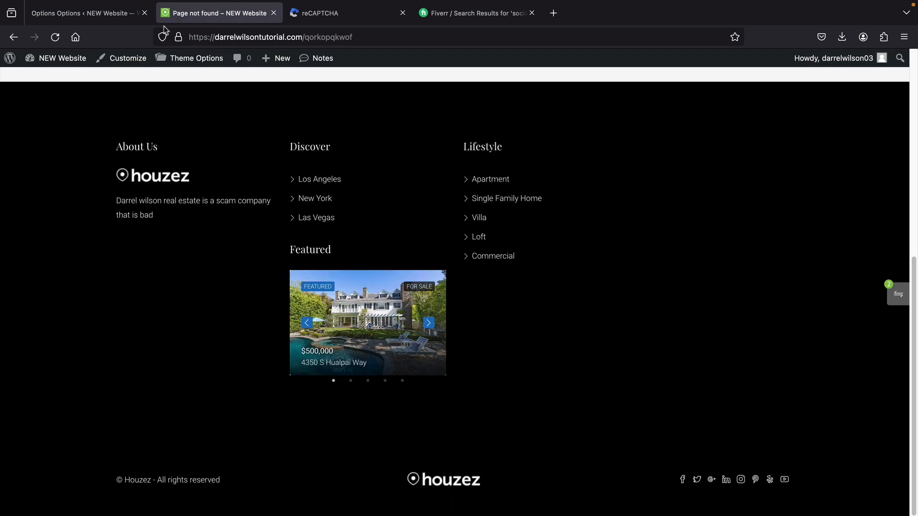
Reload the site and scroll through the four-column footer with its featured listings list.
{"action": "left_click", "coordinate": [56, 37]}
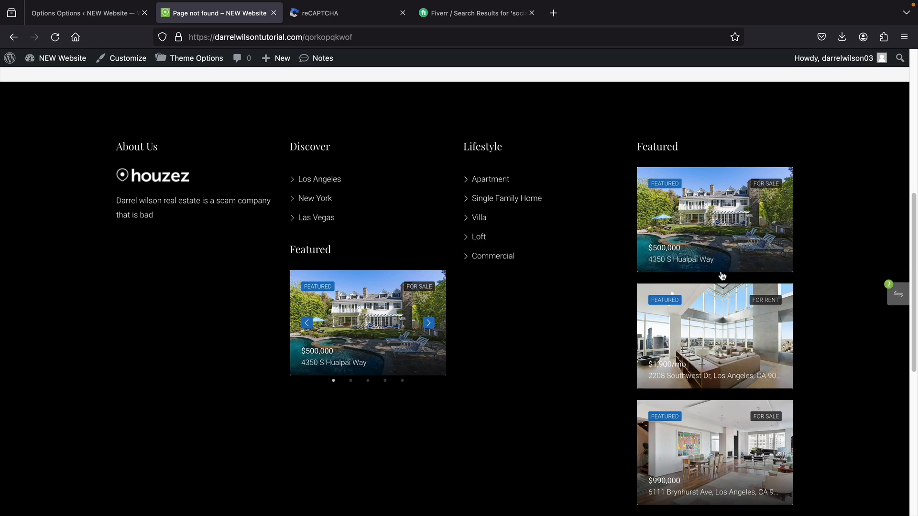
{"action": "scroll", "coordinate": [717, 271], "scroll_direction": "down", "scroll_amount": 5}
{"action": "scroll", "coordinate": [713, 268], "scroll_direction": "up", "scroll_amount": 3}
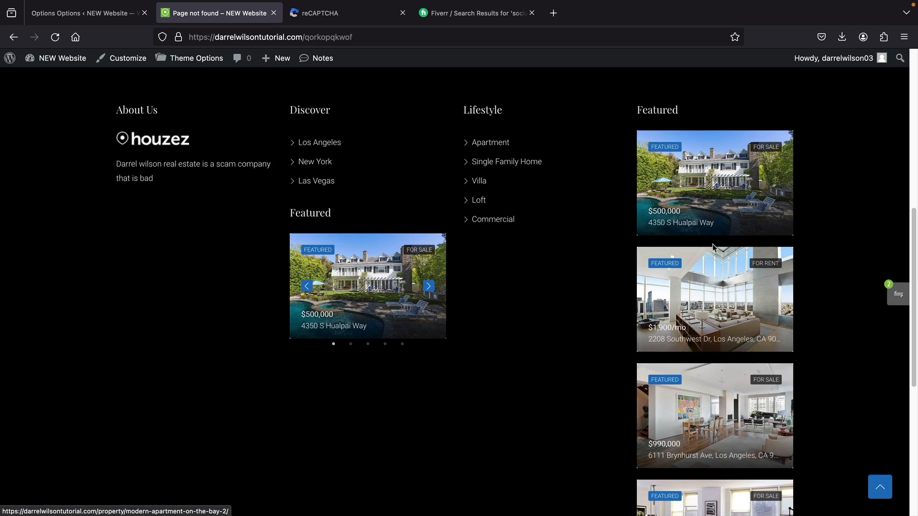
{"action": "scroll", "coordinate": [688, 297], "scroll_direction": "down", "scroll_amount": 6}
{"action": "scroll", "coordinate": [663, 330], "scroll_direction": "up", "scroll_amount": 10}
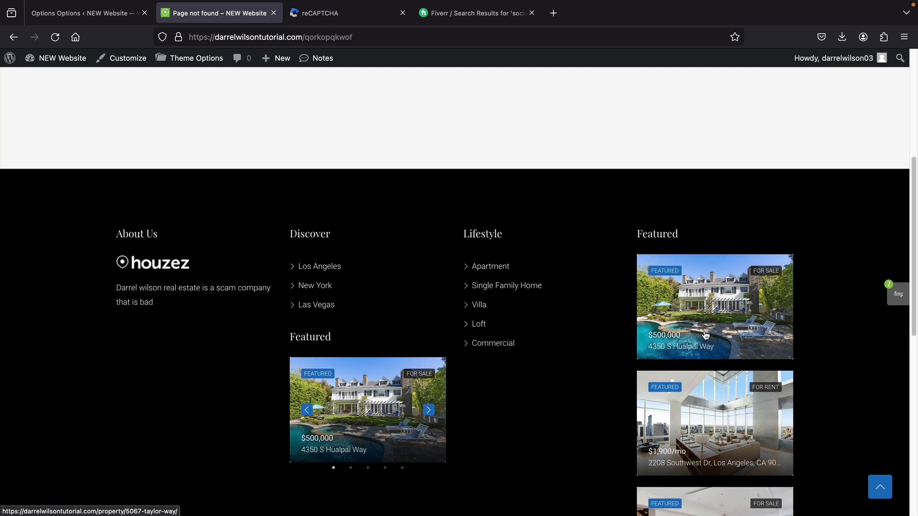
{"action": "scroll", "coordinate": [706, 324], "scroll_direction": "down", "scroll_amount": 1}
{"action": "scroll", "coordinate": [693, 392], "scroll_direction": "down", "scroll_amount": 5}
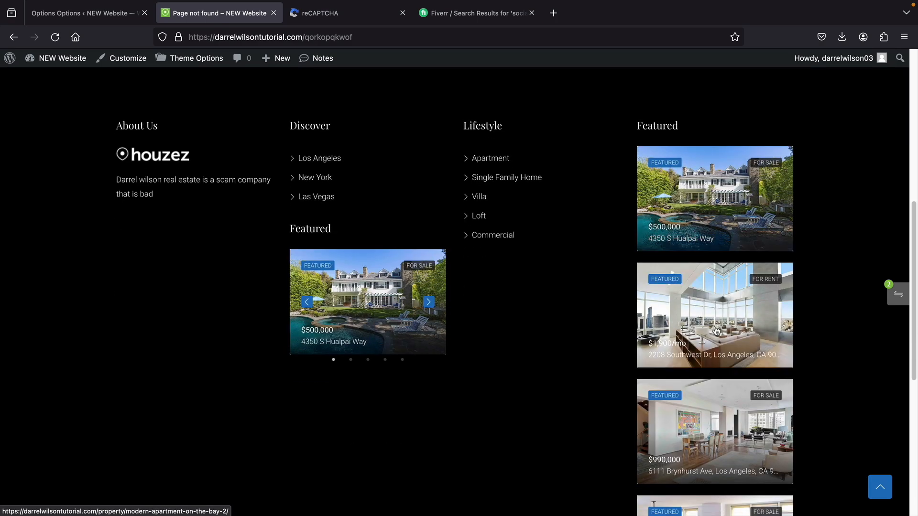
{"action": "scroll", "coordinate": [712, 345], "scroll_direction": "up", "scroll_amount": 3}
{"action": "scroll", "coordinate": [716, 330], "scroll_direction": "up", "scroll_amount": 2}
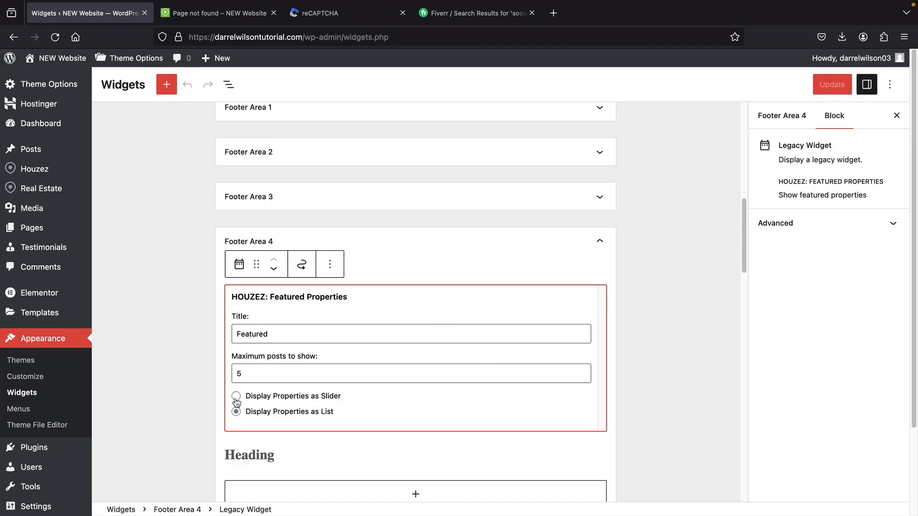
Switch the Featured Properties widget to 'Display Properties as Slider', update, and reload the site.
{"action": "left_click", "coordinate": [236, 398]}
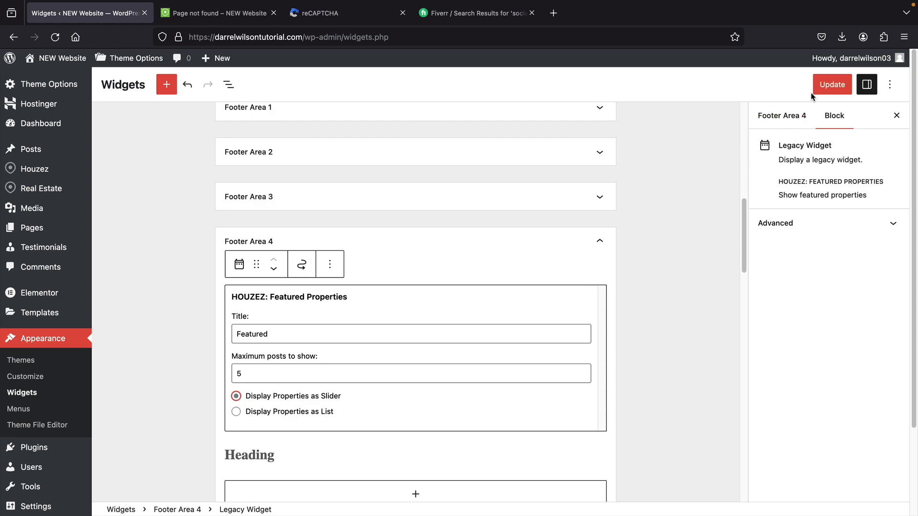
{"action": "left_click", "coordinate": [832, 84]}
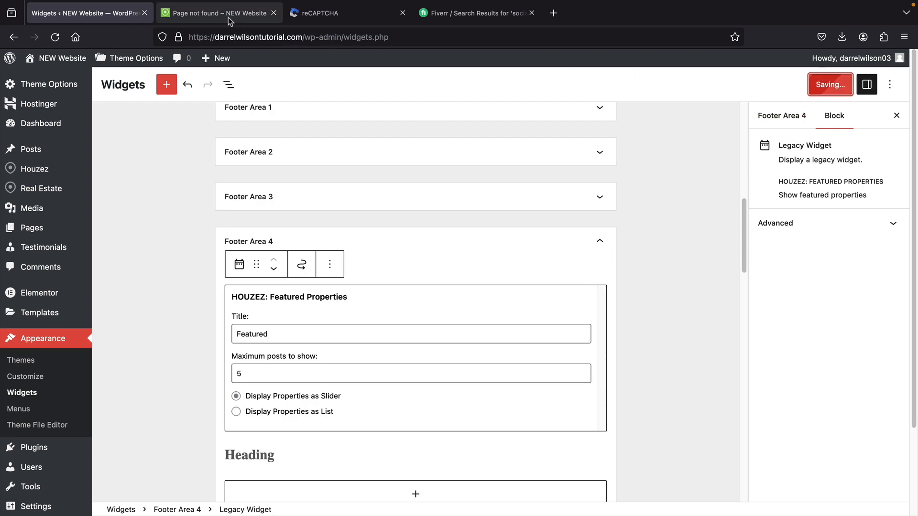
{"action": "left_click", "coordinate": [228, 17]}
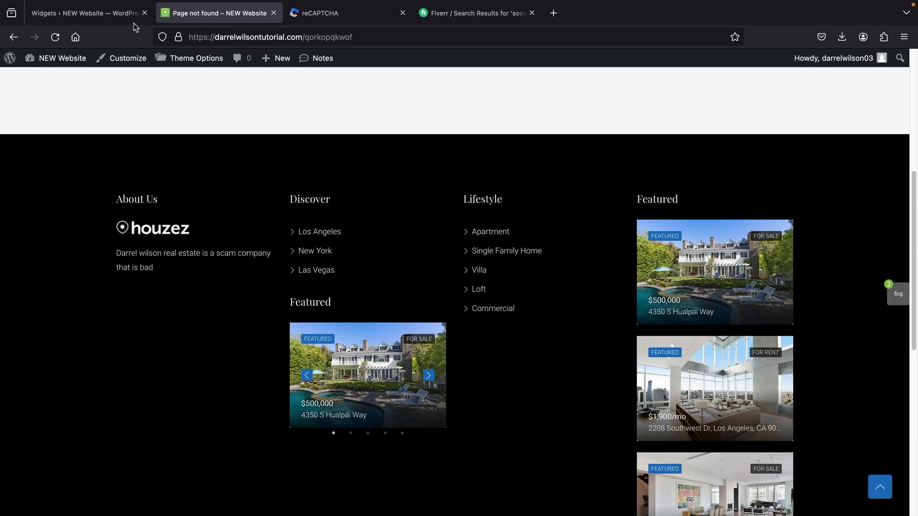
{"action": "left_click", "coordinate": [55, 38]}
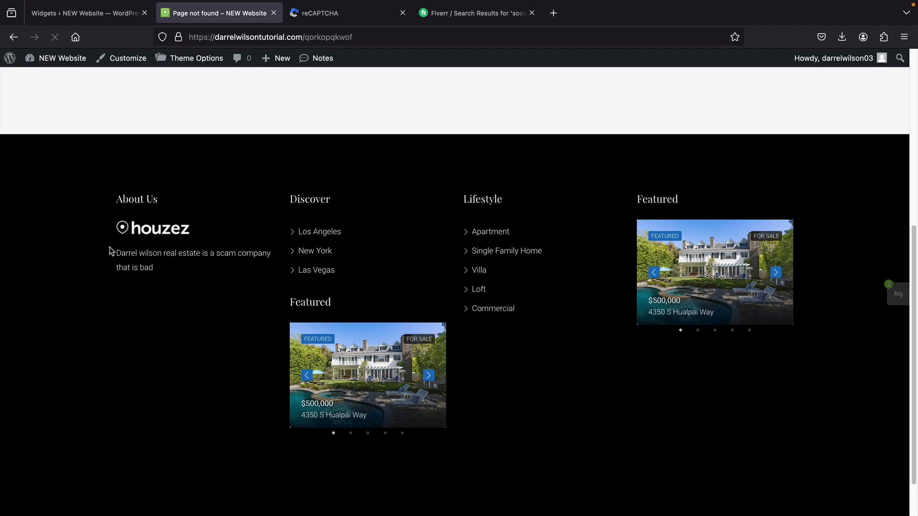
Cycle the footer's featured listings slider forward six times.
{"action": "left_click", "coordinate": [779, 279]}
{"action": "left_click", "coordinate": [779, 279]}
{"action": "left_click", "coordinate": [779, 279]}
{"action": "left_click", "coordinate": [778, 279]}
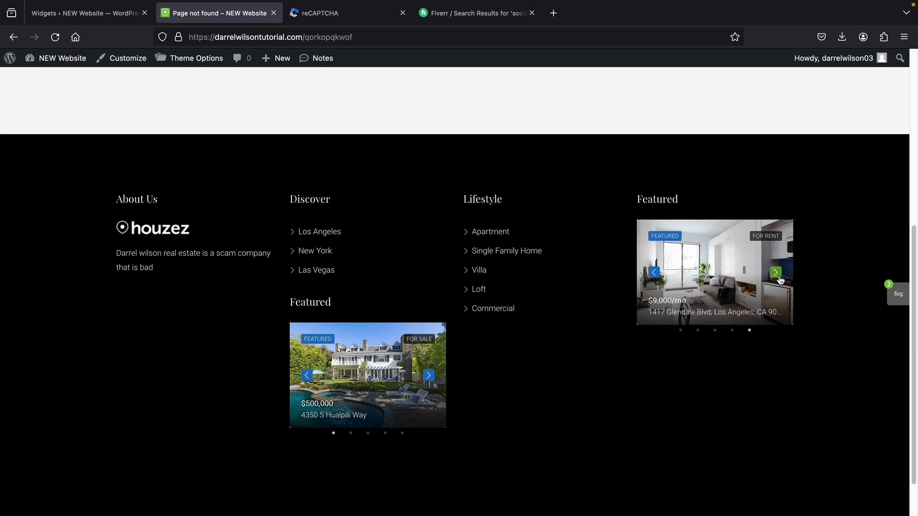
{"action": "left_click", "coordinate": [778, 280]}
{"action": "left_click", "coordinate": [779, 279]}
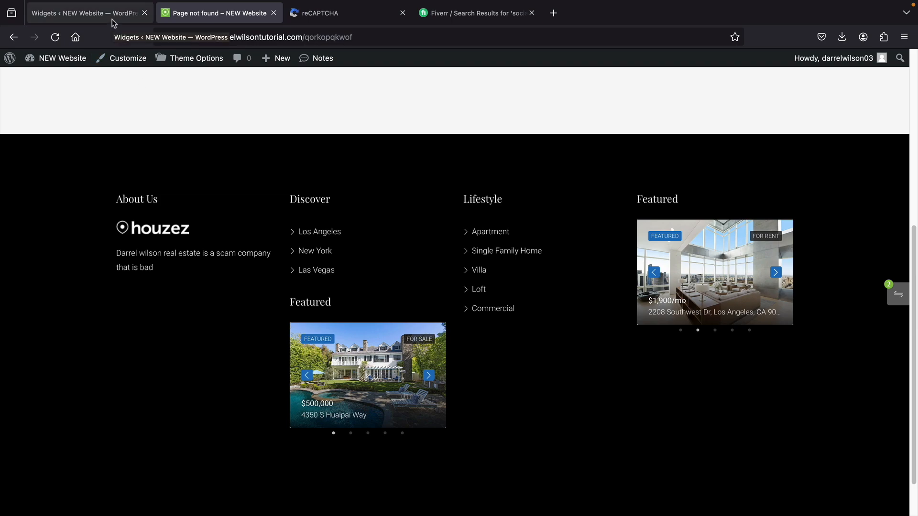
{"action": "left_click", "coordinate": [113, 19]}
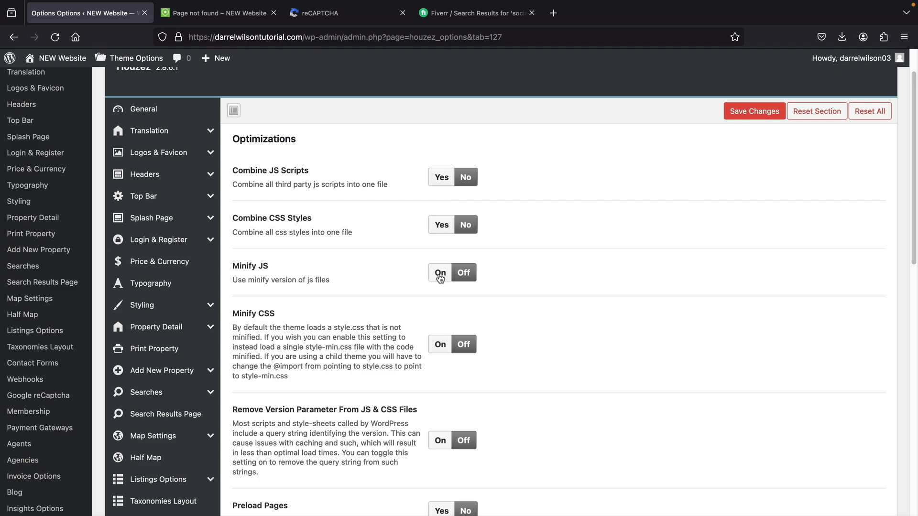
Set Minify JS to On, and Combine CSS Styles and Lazy Load Images to Yes.
{"action": "left_click_drag", "start_coordinate": [234, 264], "coordinate": [315, 268]}
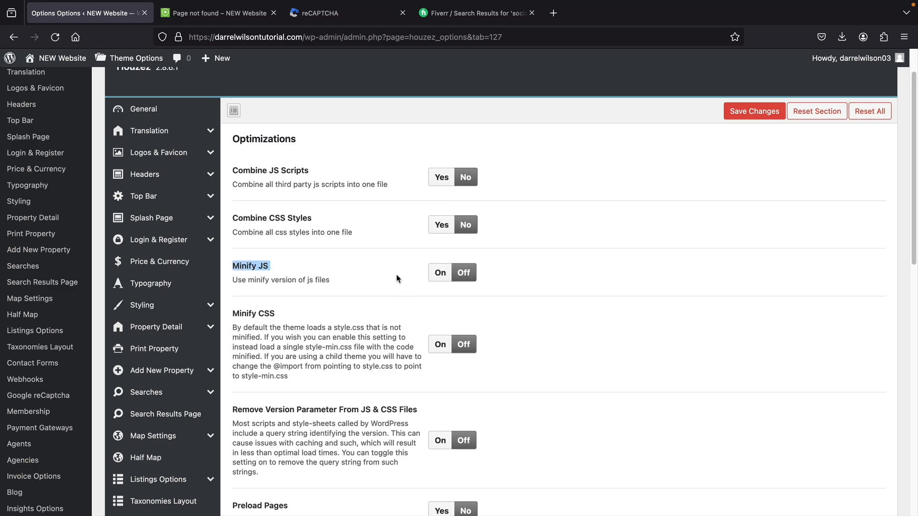
{"action": "left_click", "coordinate": [439, 273]}
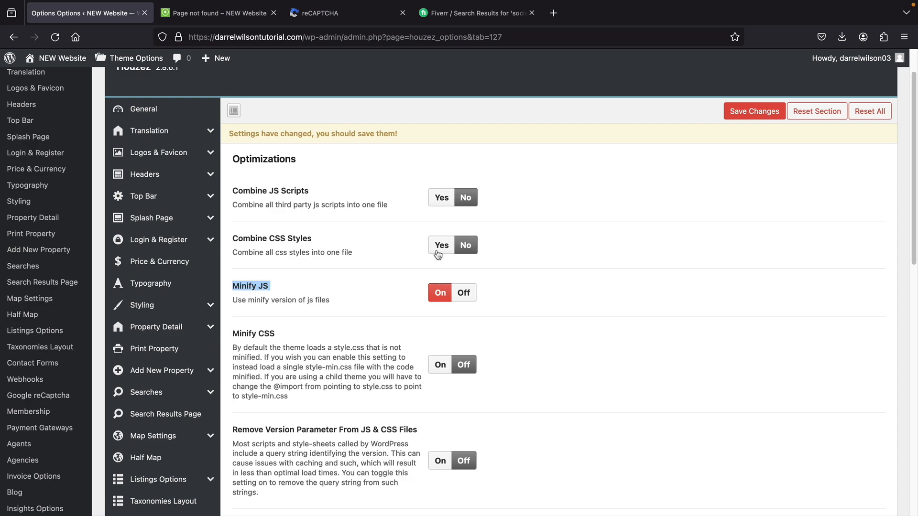
{"action": "left_click", "coordinate": [440, 247]}
{"action": "scroll", "coordinate": [518, 294], "scroll_direction": "down", "scroll_amount": 3}
{"action": "scroll", "coordinate": [519, 294], "scroll_direction": "down", "scroll_amount": 5}
{"action": "left_click", "coordinate": [441, 253]}
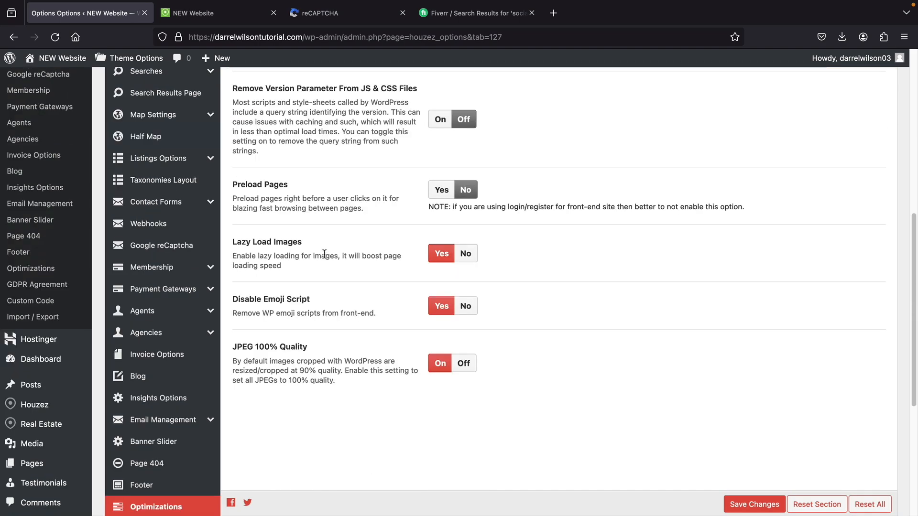
{"action": "left_click_drag", "start_coordinate": [305, 242], "coordinate": [239, 239]}
{"action": "left_click", "coordinate": [267, 240]}
{"action": "left_click", "coordinate": [239, 19]}
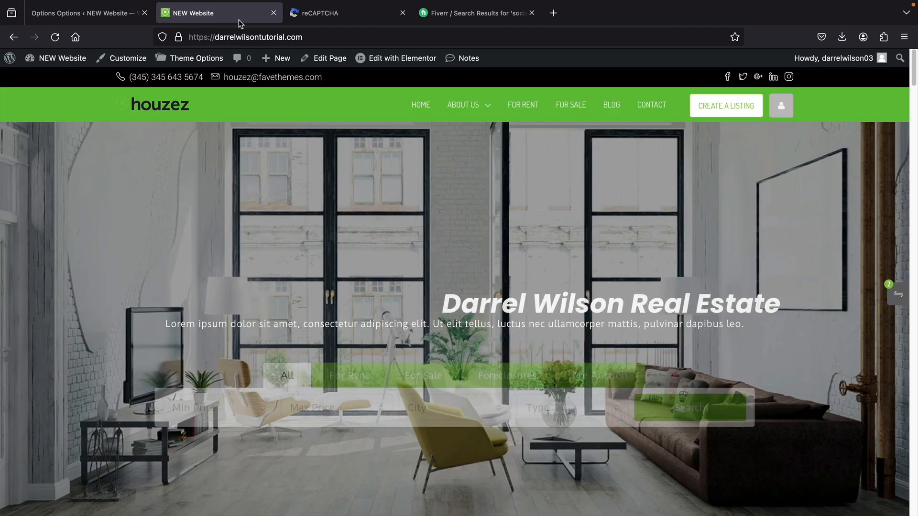
Reload the Houzez homepage, scroll down to the staff cards, and return to the theme options tab.
{"action": "left_click", "coordinate": [55, 38]}
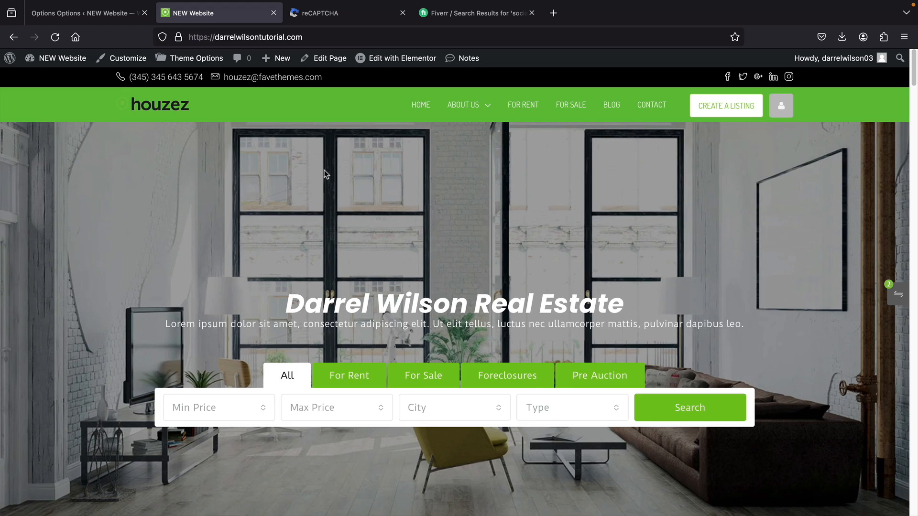
{"action": "scroll", "coordinate": [383, 233], "scroll_direction": "down", "scroll_amount": 10}
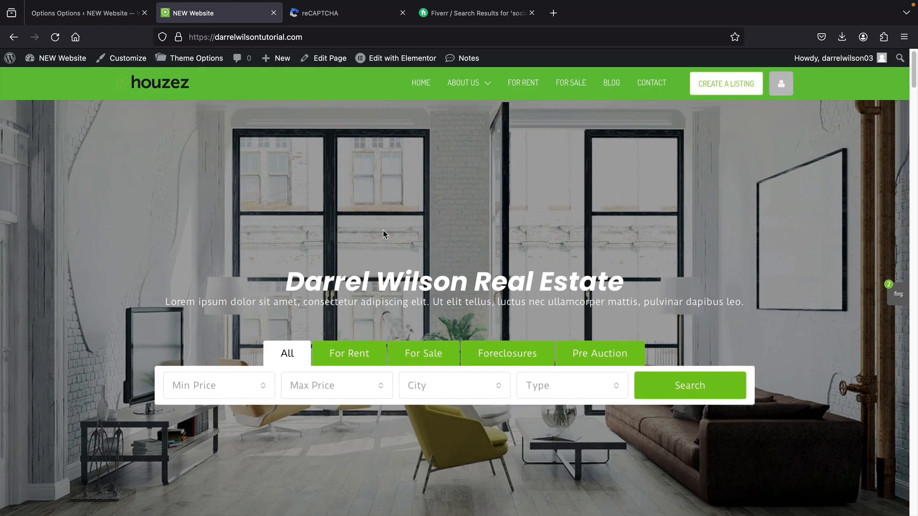
{"action": "scroll", "coordinate": [383, 233], "scroll_direction": "down", "scroll_amount": 15}
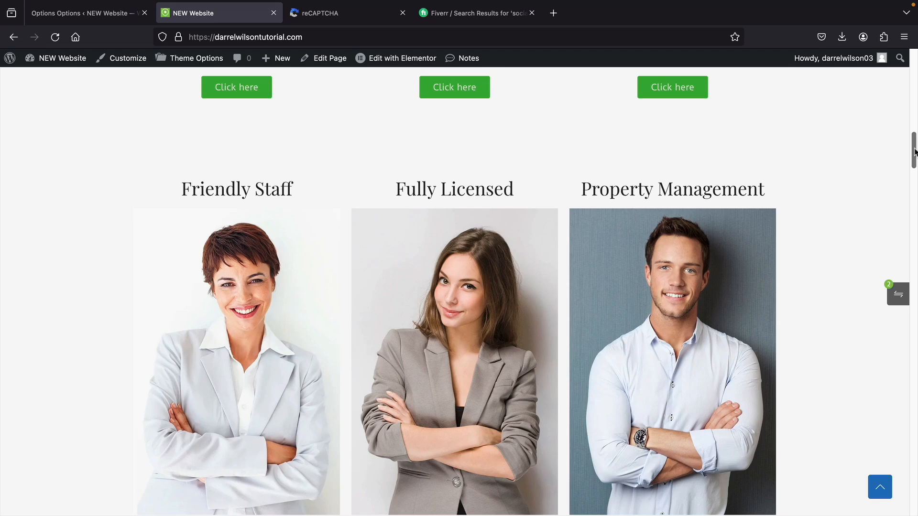
{"action": "left_click_drag", "start_coordinate": [914, 152], "coordinate": [914, 67]}
{"action": "left_click", "coordinate": [78, 14]}
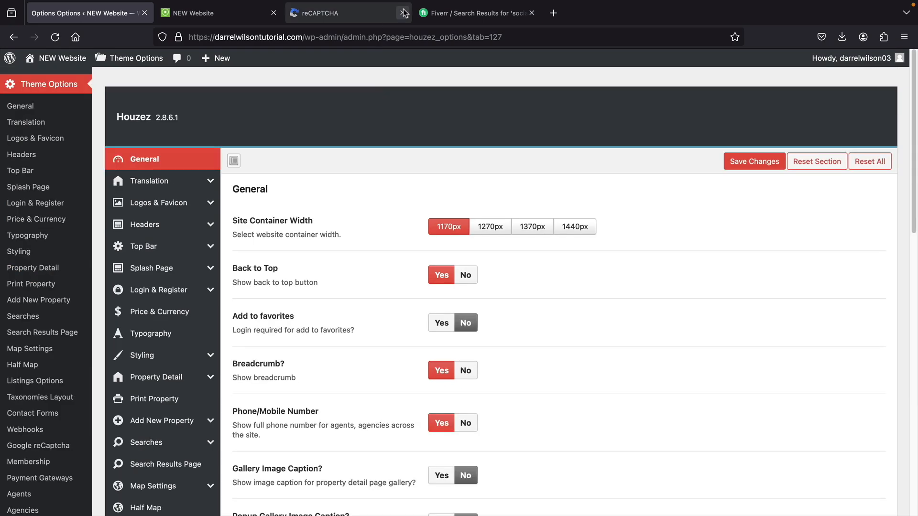
Close the reCAPTCHA and Fiverr tabs, then view Custom Code and General in Theme Options.
{"action": "left_click", "coordinate": [403, 13]}
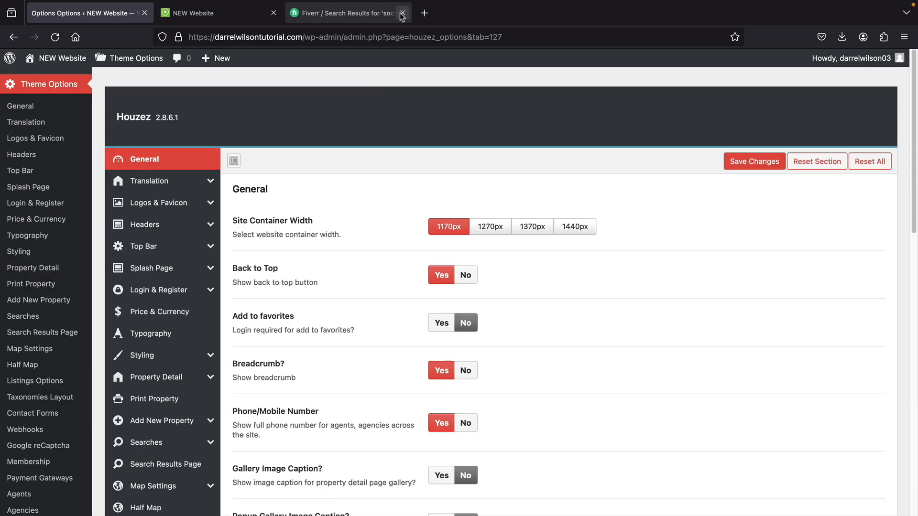
{"action": "left_click", "coordinate": [403, 13]}
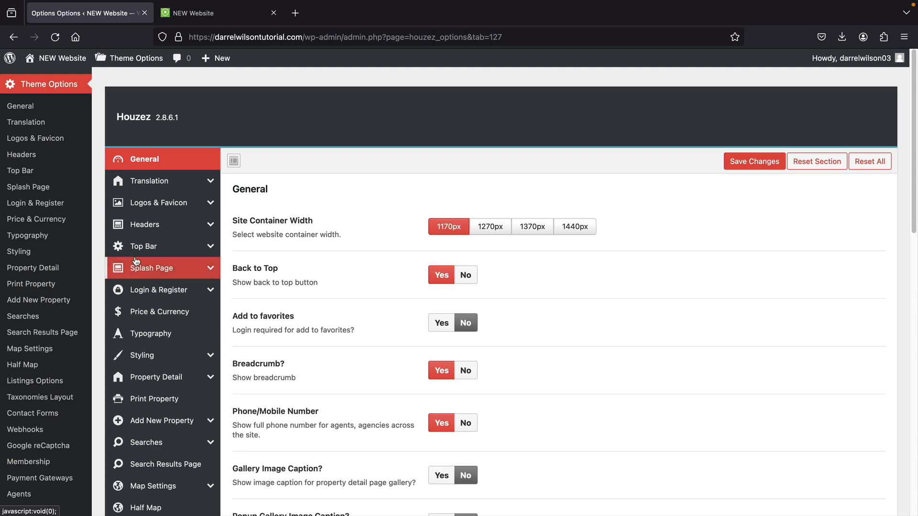
{"action": "scroll", "coordinate": [48, 395], "scroll_direction": "down", "scroll_amount": 5}
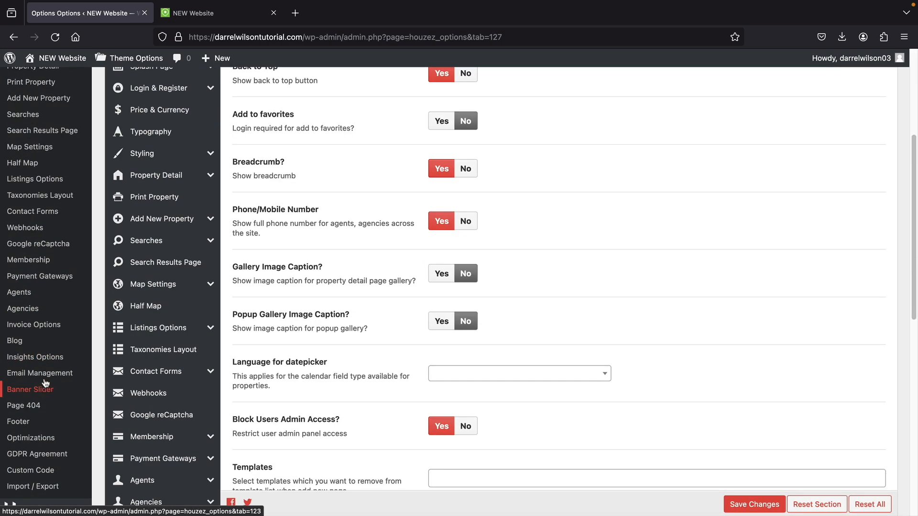
{"action": "scroll", "coordinate": [55, 391], "scroll_direction": "down", "scroll_amount": 4}
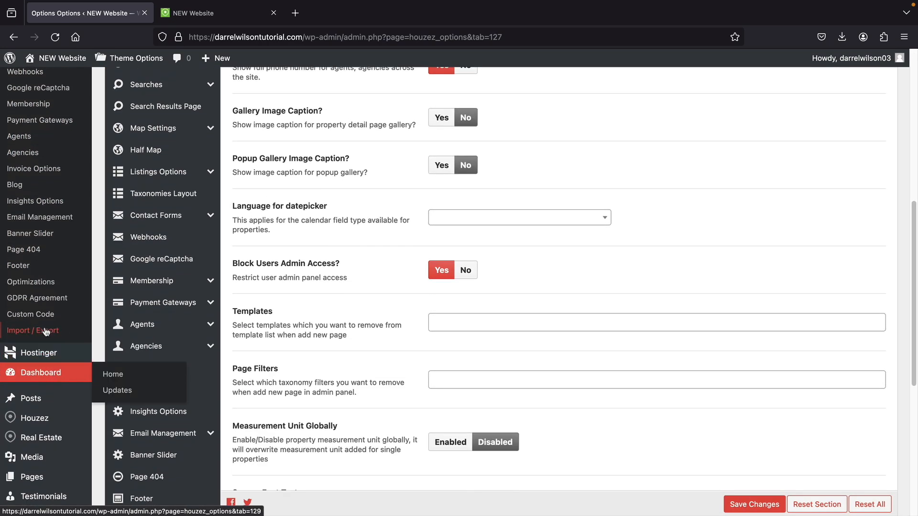
{"action": "left_click", "coordinate": [51, 318]}
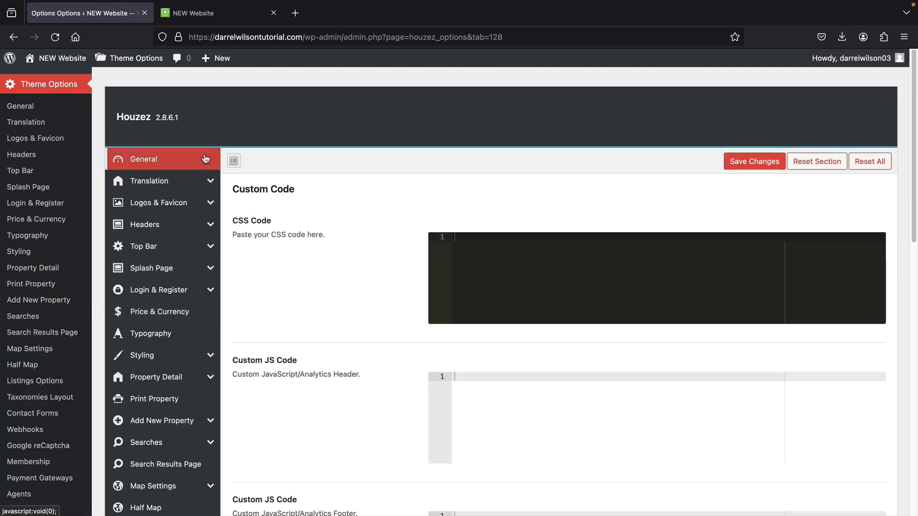
{"action": "left_click", "coordinate": [175, 160]}
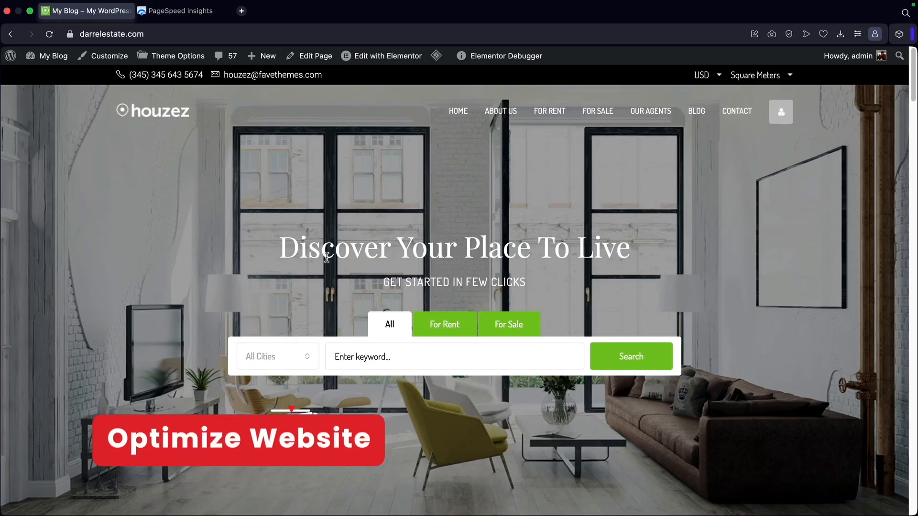
Compare darrelestate.com's PageSpeed Insights scores: 51 on mobile versus 76 on desktop.
{"action": "left_click", "coordinate": [188, 16]}
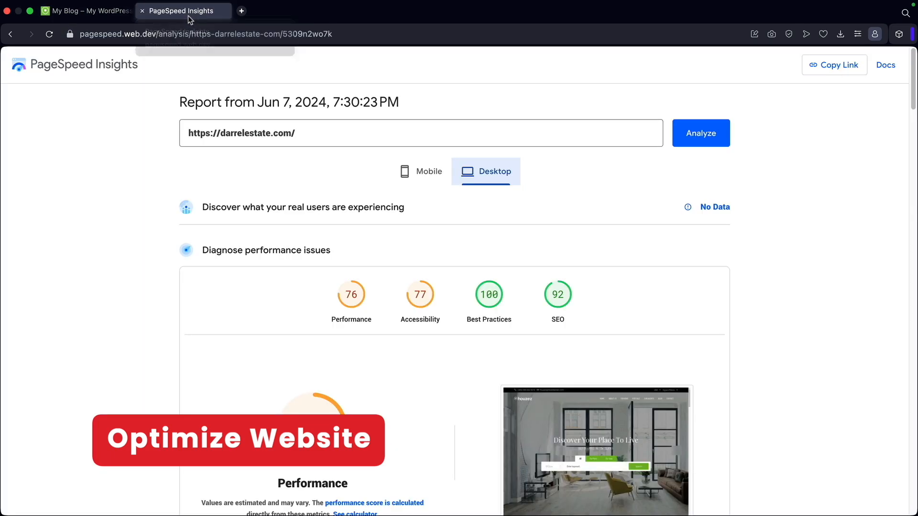
{"action": "left_click", "coordinate": [430, 173]}
{"action": "scroll", "coordinate": [421, 236], "scroll_direction": "down", "scroll_amount": 5}
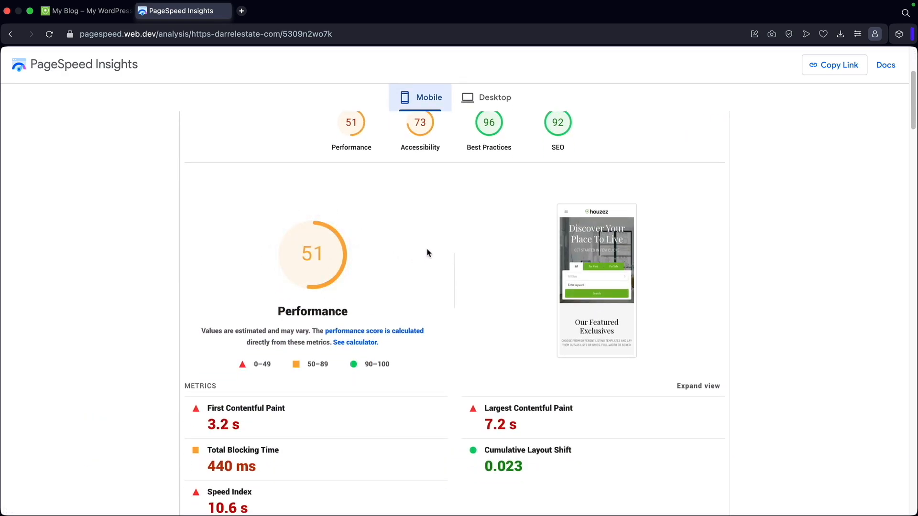
{"action": "mouse_move", "coordinate": [317, 259]}
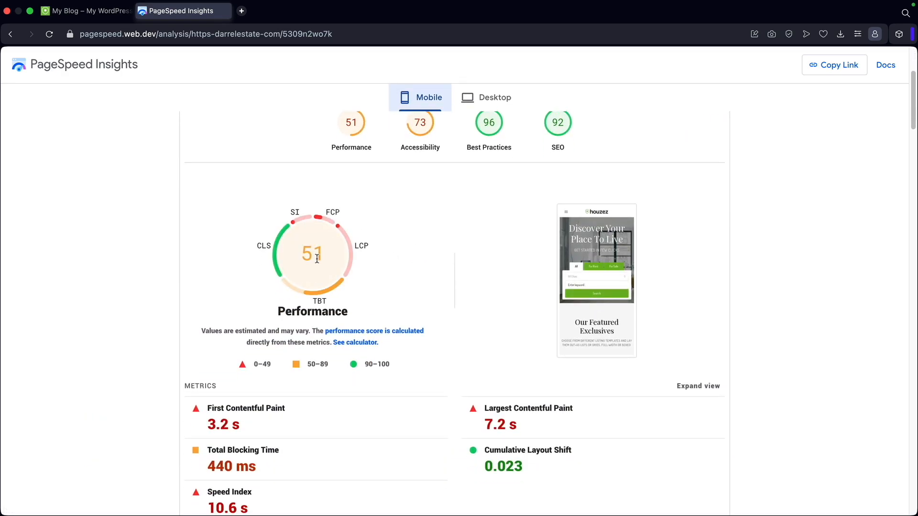
{"action": "left_click", "coordinate": [490, 99]}
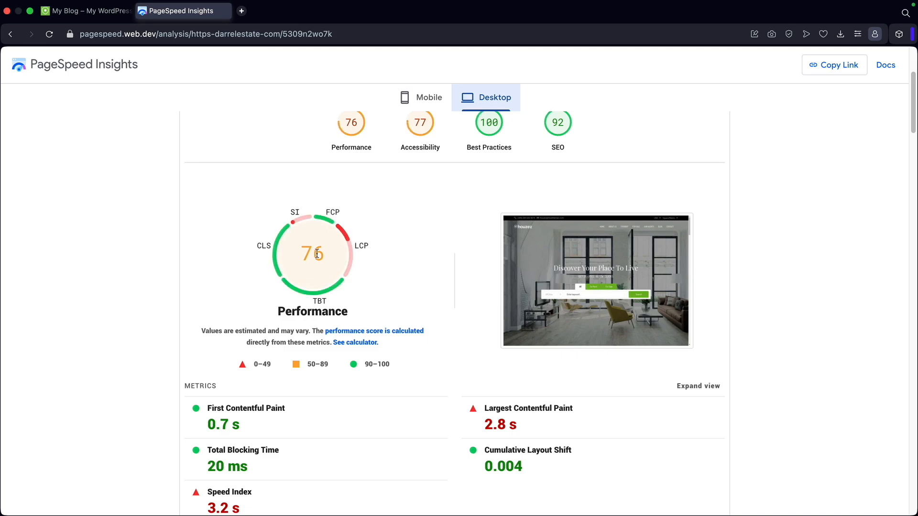
{"action": "left_click", "coordinate": [93, 14]}
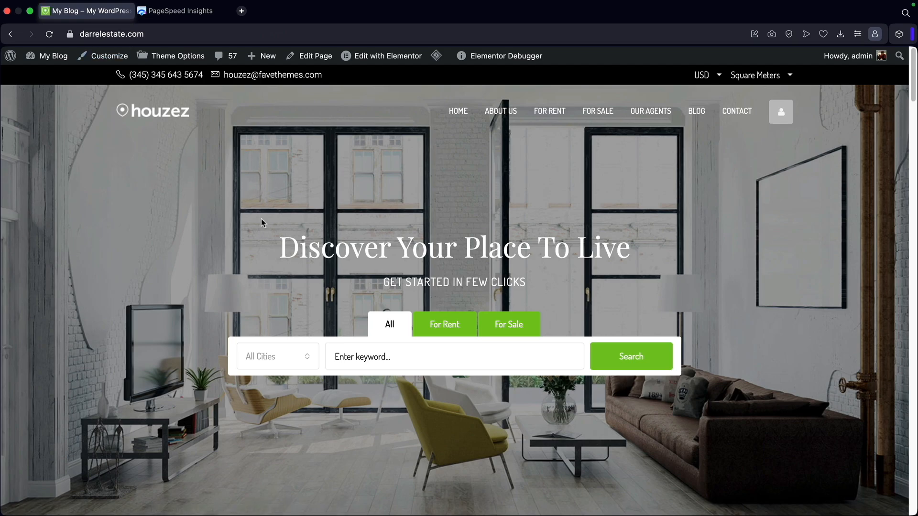
Search the plugin directory for 'nitropack' and install the NitroPack plugin.
{"action": "mouse_move", "coordinate": [48, 55]}
{"action": "left_click", "coordinate": [51, 80]}
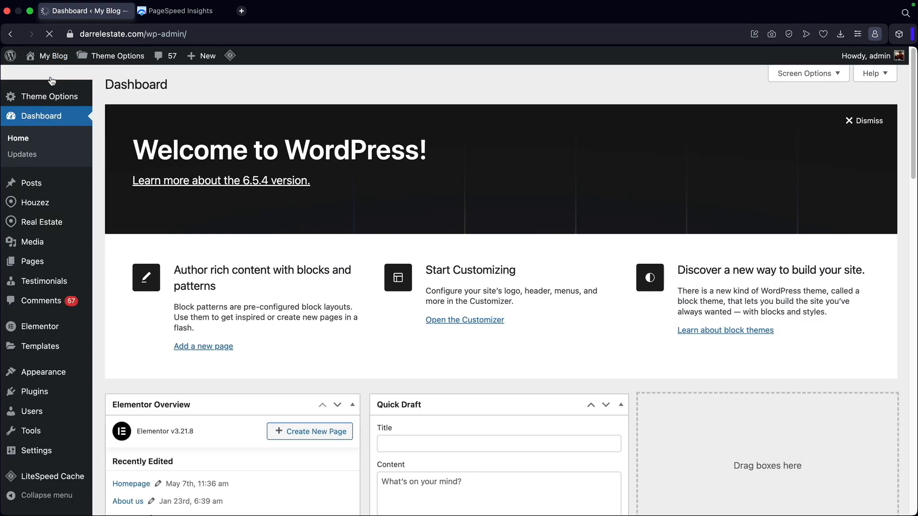
{"action": "mouse_move", "coordinate": [47, 392]}
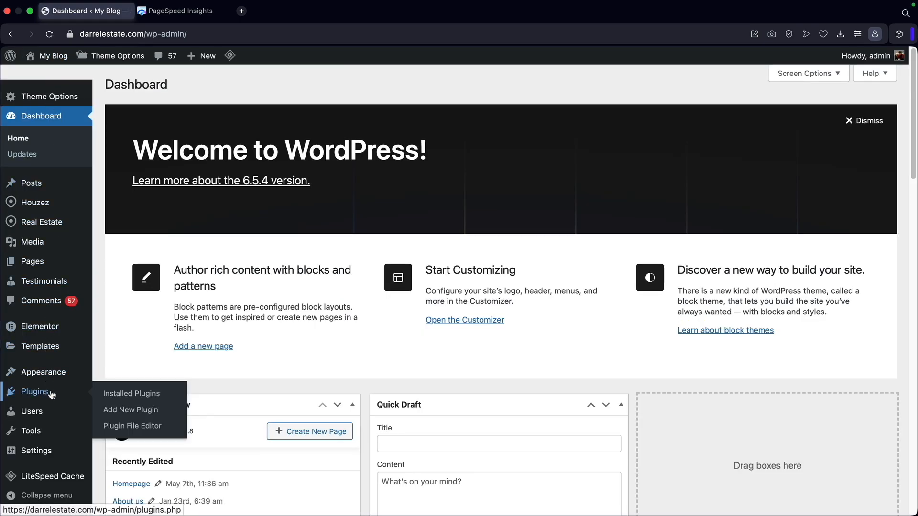
{"action": "left_click", "coordinate": [118, 414]}
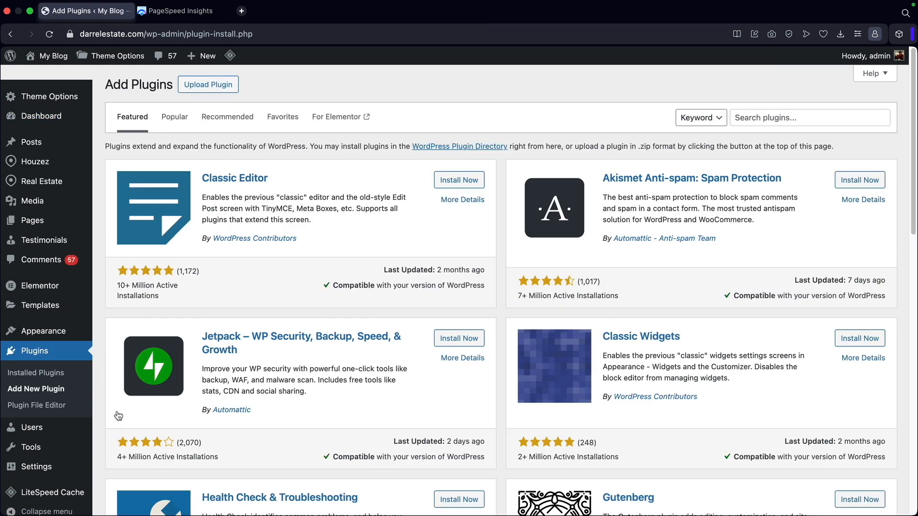
{"action": "left_click", "coordinate": [771, 119]}
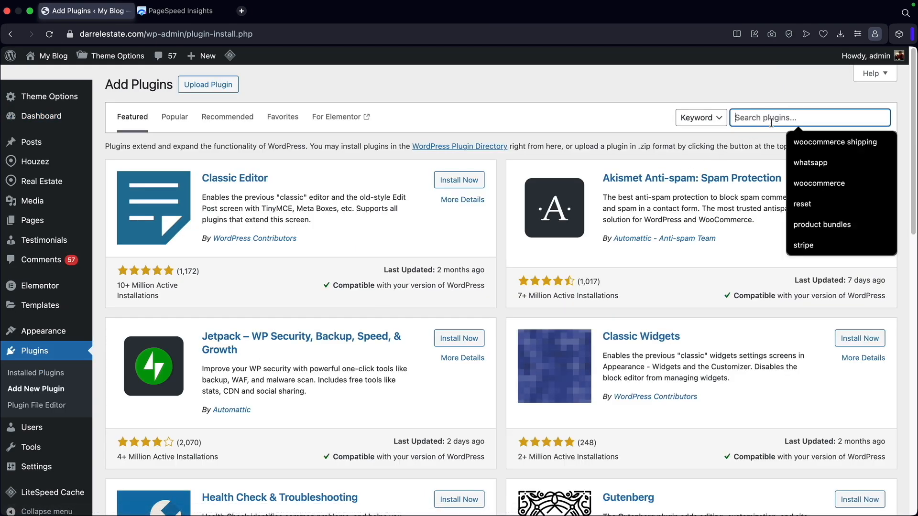
{"action": "type", "text": "ni"}
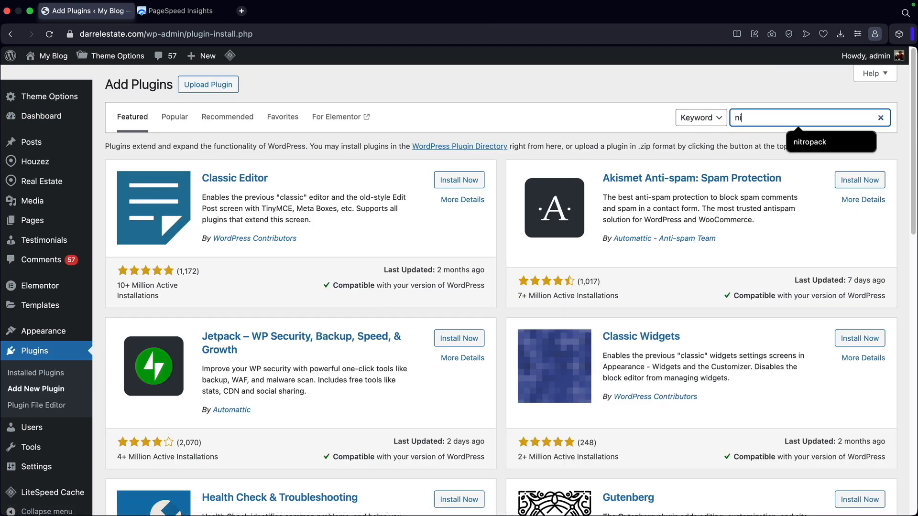
{"action": "type", "text": "tropack"}
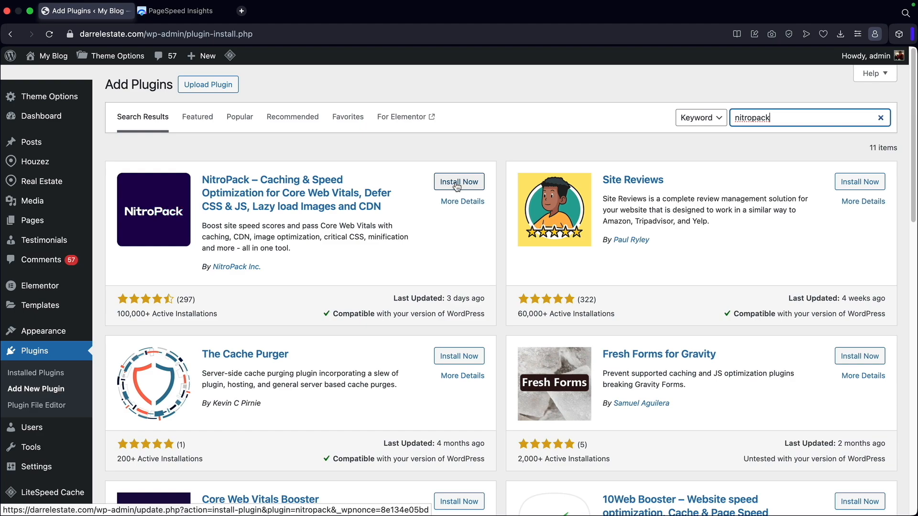
{"action": "left_click", "coordinate": [456, 184]}
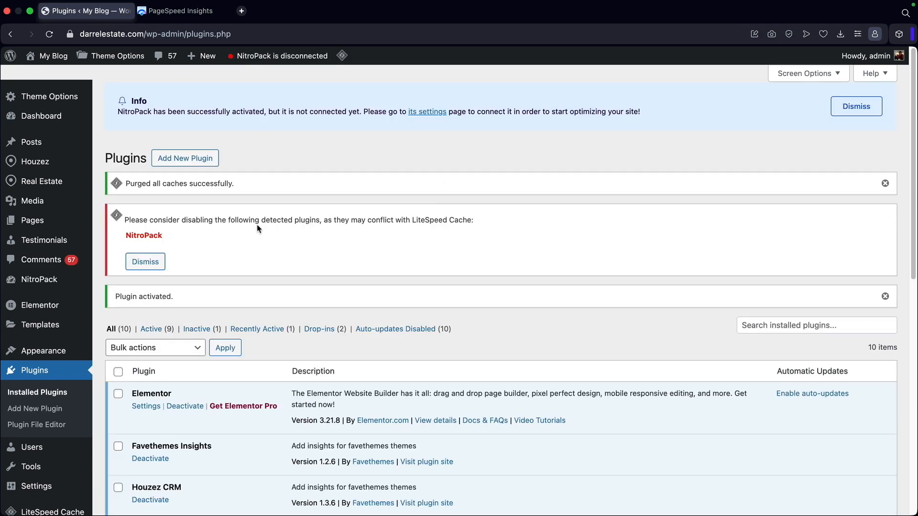
Deactivate the LiteSpeed Cache plugin flagged in NitroPack's conflict warning.
{"action": "left_click_drag", "start_coordinate": [215, 221], "coordinate": [478, 225]}
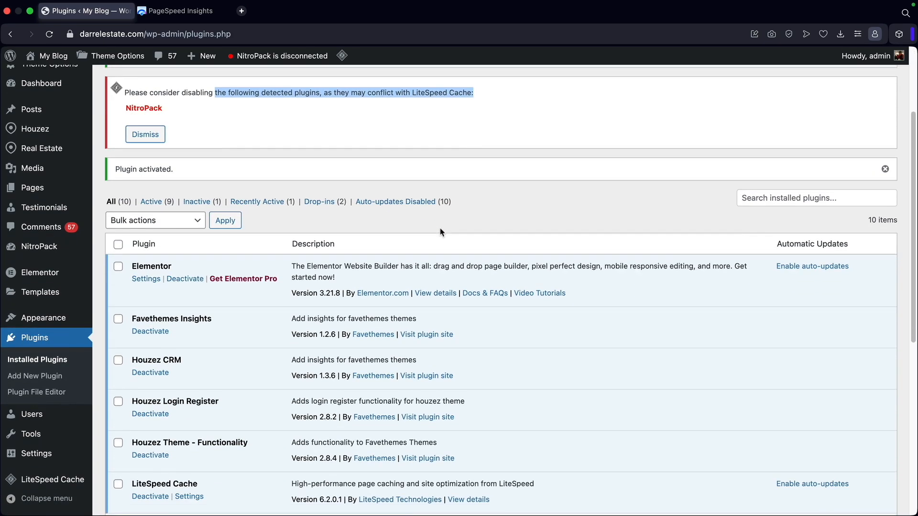
{"action": "scroll", "coordinate": [445, 231], "scroll_direction": "down", "scroll_amount": 6}
{"action": "scroll", "coordinate": [441, 232], "scroll_direction": "down", "scroll_amount": 1}
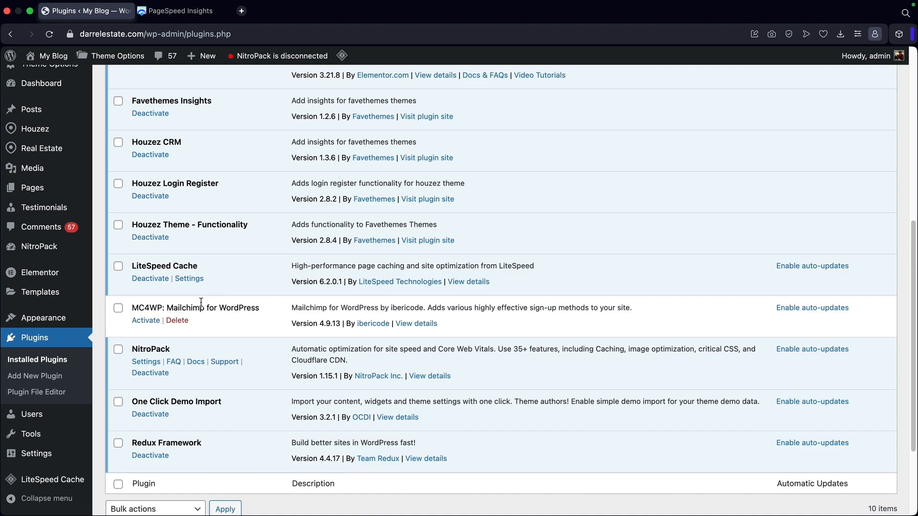
{"action": "left_click_drag", "start_coordinate": [147, 266], "coordinate": [204, 271]}
{"action": "left_click", "coordinate": [151, 282]}
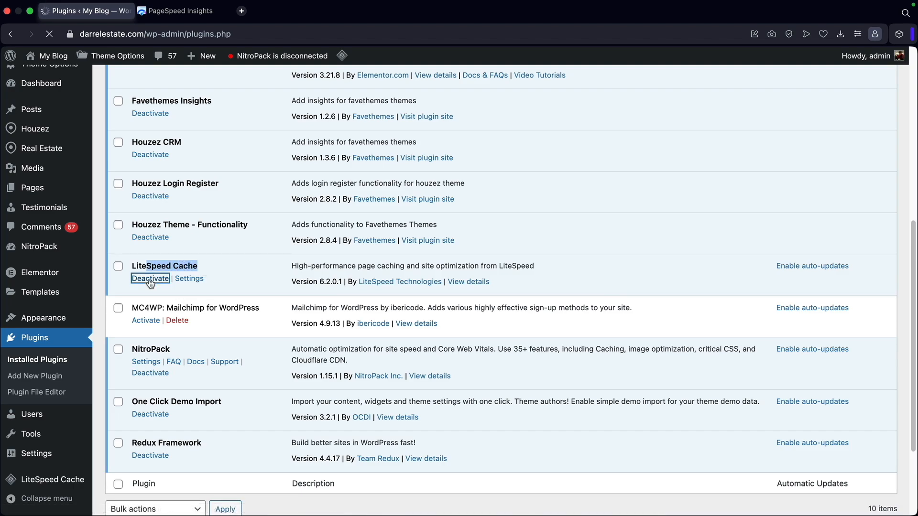
Open the NitroPack plugin's Settings welcome page.
{"action": "scroll", "coordinate": [151, 283], "scroll_direction": "down", "scroll_amount": 5}
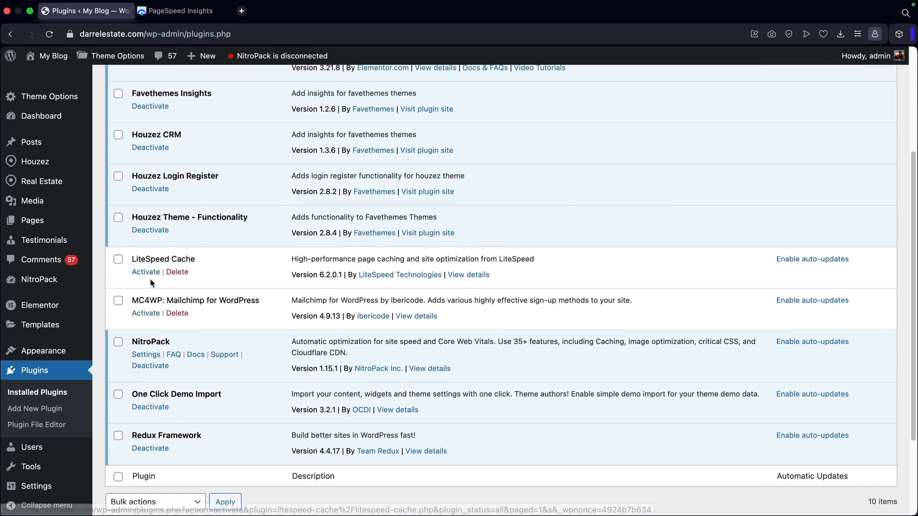
{"action": "left_click_drag", "start_coordinate": [145, 335], "coordinate": [159, 335]}
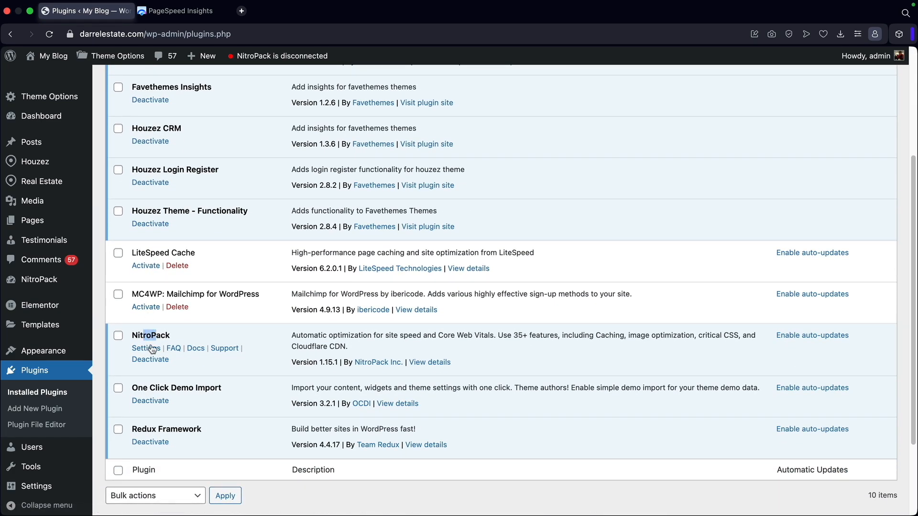
{"action": "left_click", "coordinate": [150, 349]}
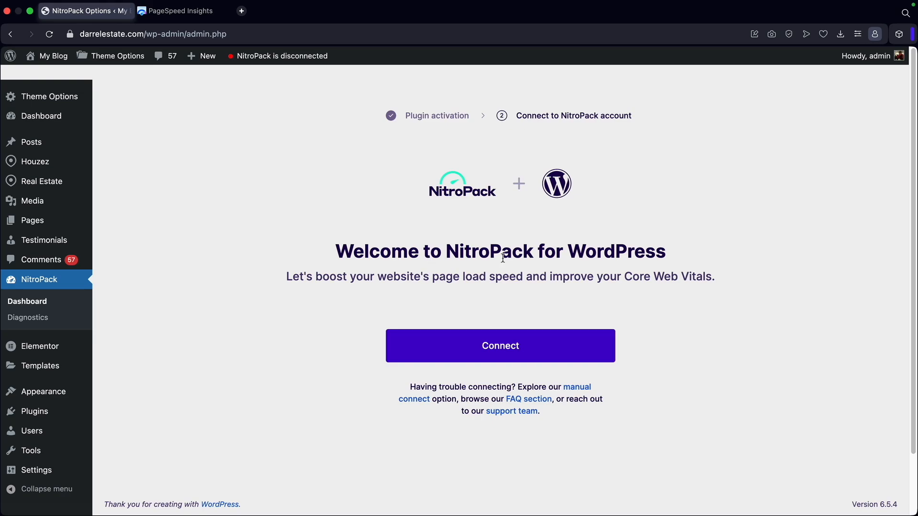
Sign in to the NitroPack account with the saved e-mail and the account password.
{"action": "left_click", "coordinate": [501, 354]}
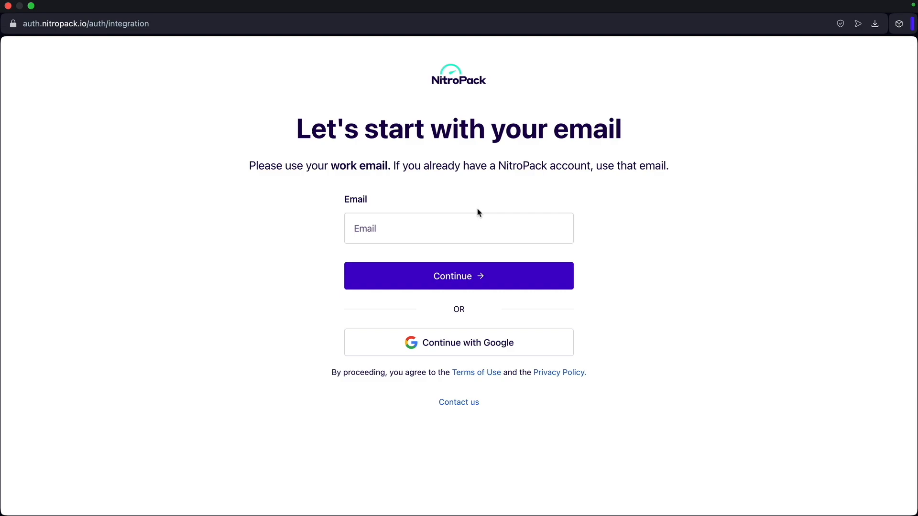
{"action": "left_click", "coordinate": [483, 228]}
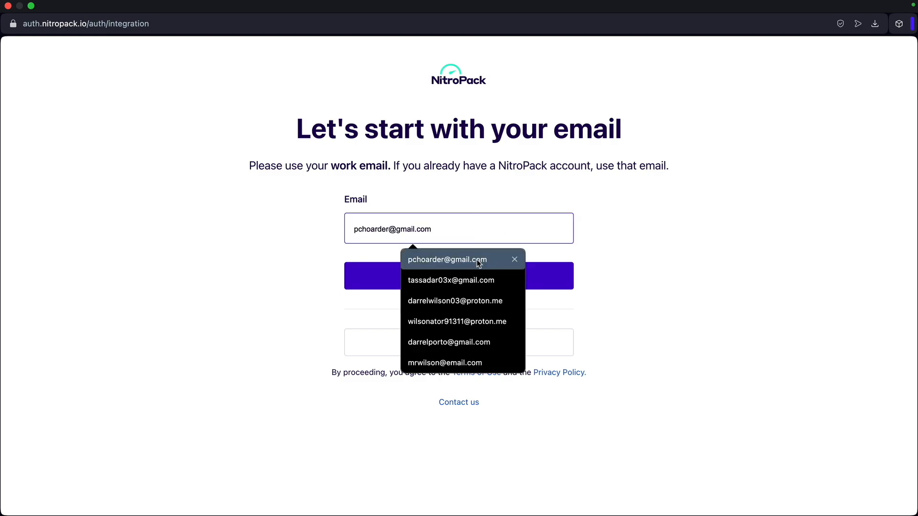
{"action": "left_click", "coordinate": [510, 258]}
{"action": "left_click", "coordinate": [475, 272]}
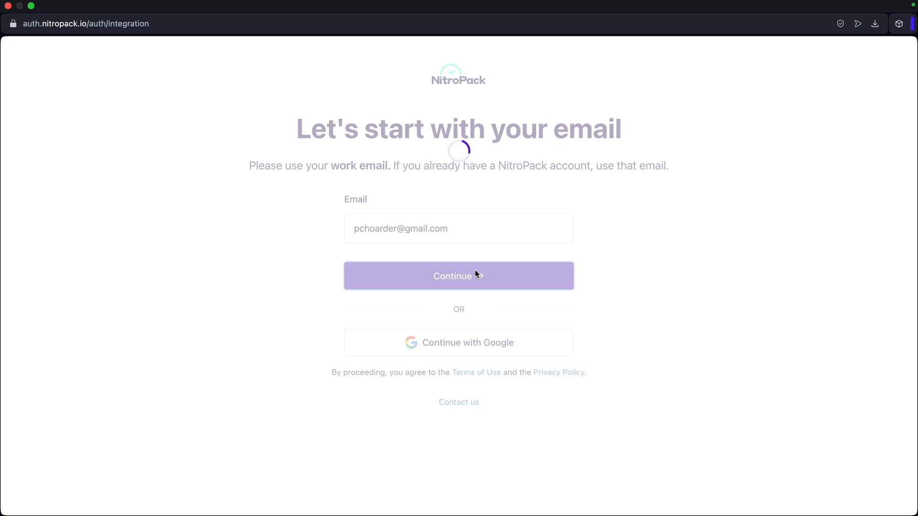
{"action": "left_click", "coordinate": [471, 269]}
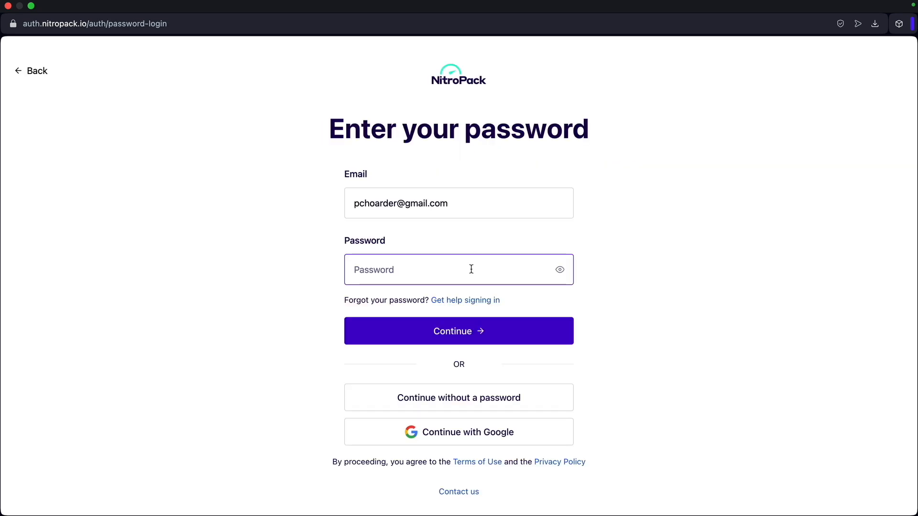
{"action": "type", "text": "•••••"}
{"action": "key", "text": "Return"}
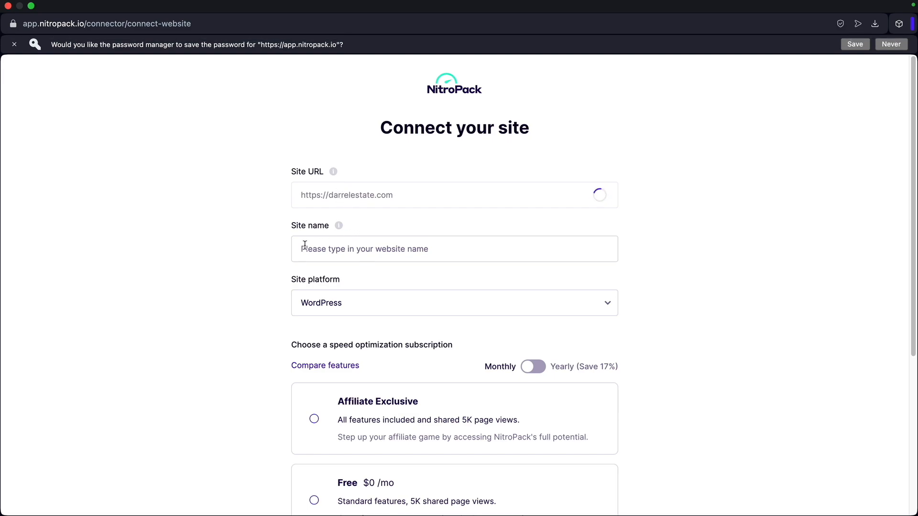
Rename the site to 'Darrel Real Estate' and connect it on the Free plan.
{"action": "left_click", "coordinate": [302, 248]}
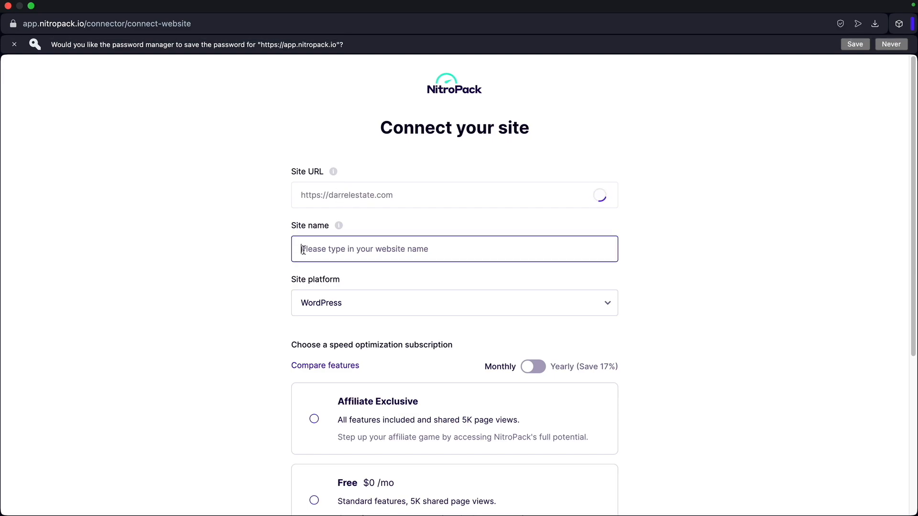
{"action": "triple_click", "coordinate": [334, 252]}
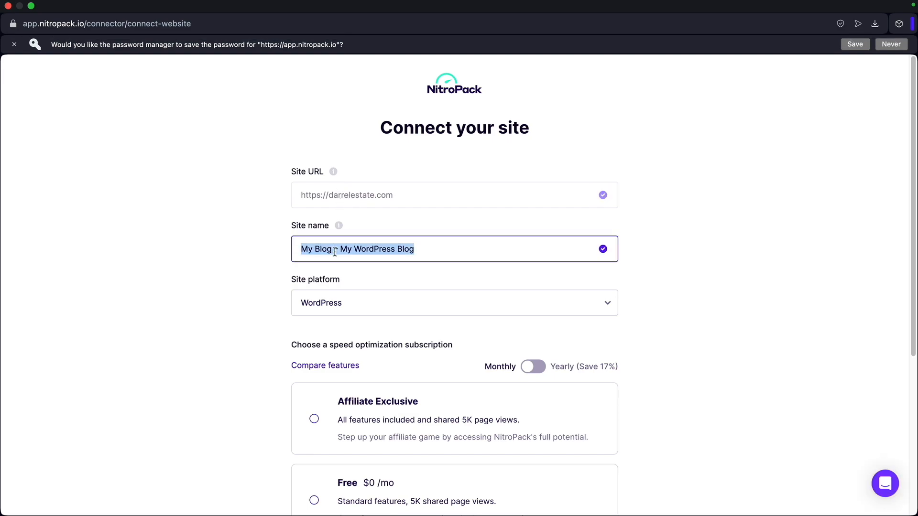
{"action": "type", "text": "DArrel Real Estate"}
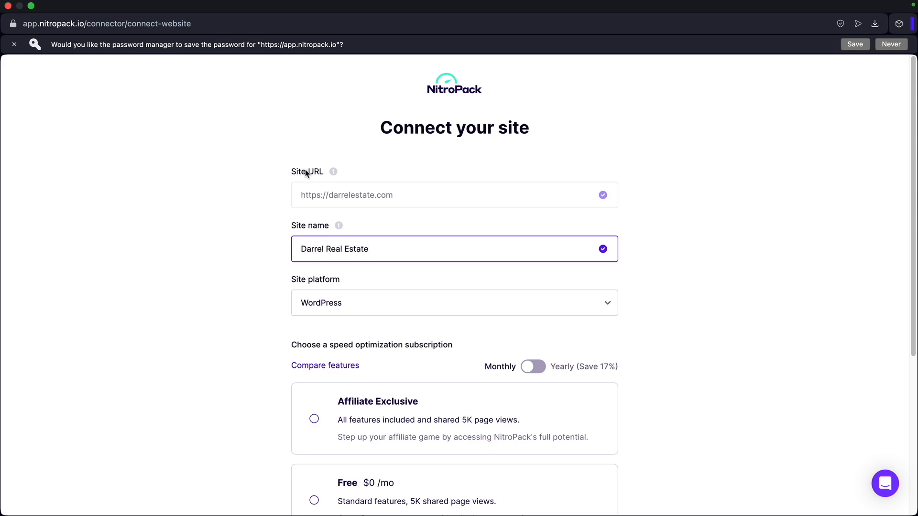
{"action": "scroll", "coordinate": [322, 238], "scroll_direction": "down", "scroll_amount": 5}
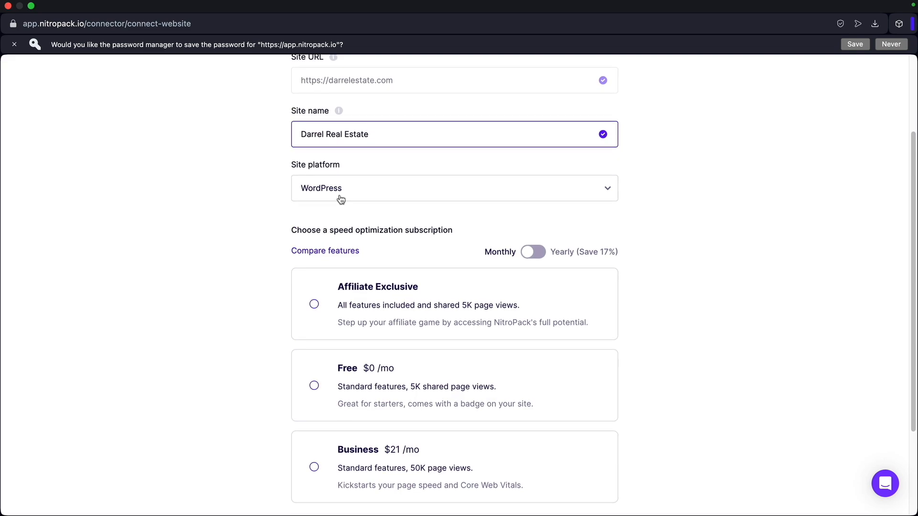
{"action": "scroll", "coordinate": [287, 220], "scroll_direction": "down", "scroll_amount": 3}
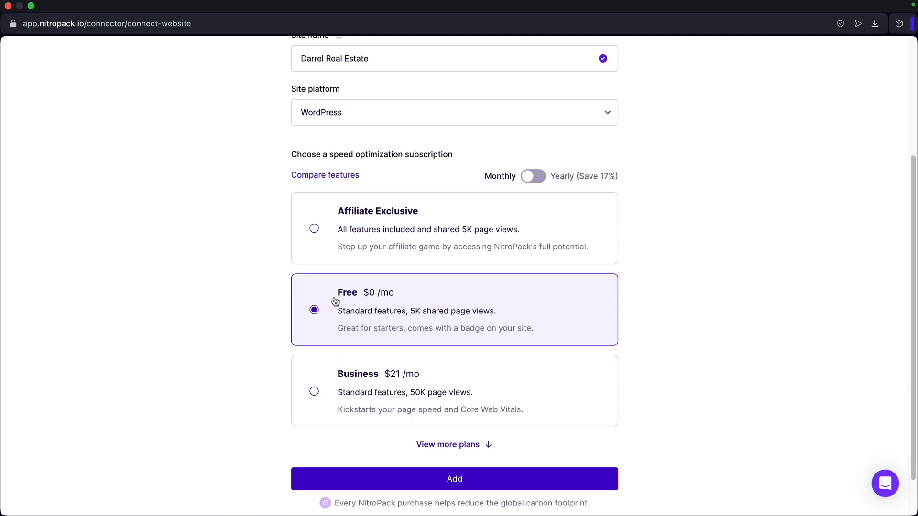
{"action": "left_click", "coordinate": [455, 479]}
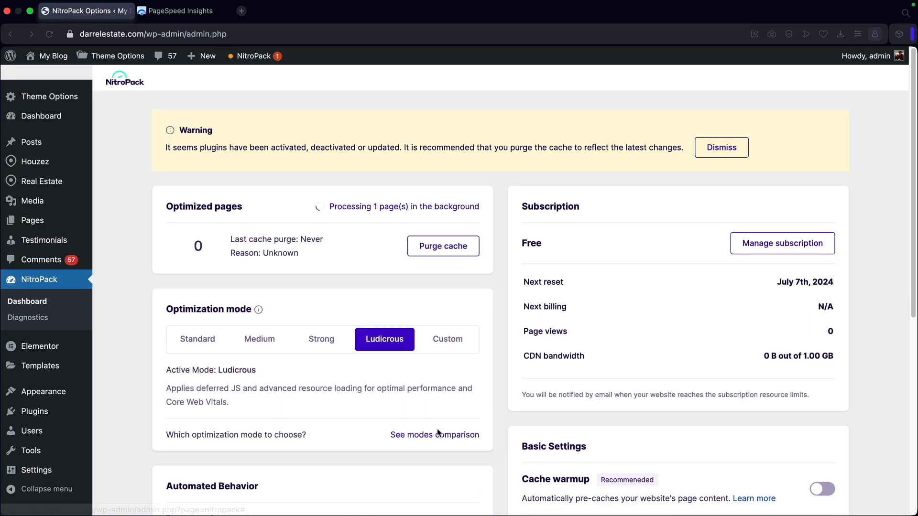
Dismiss the plugin-change purge warning and go to NitroPack's web app dashboard for darrelestate.com.
{"action": "left_click", "coordinate": [722, 149]}
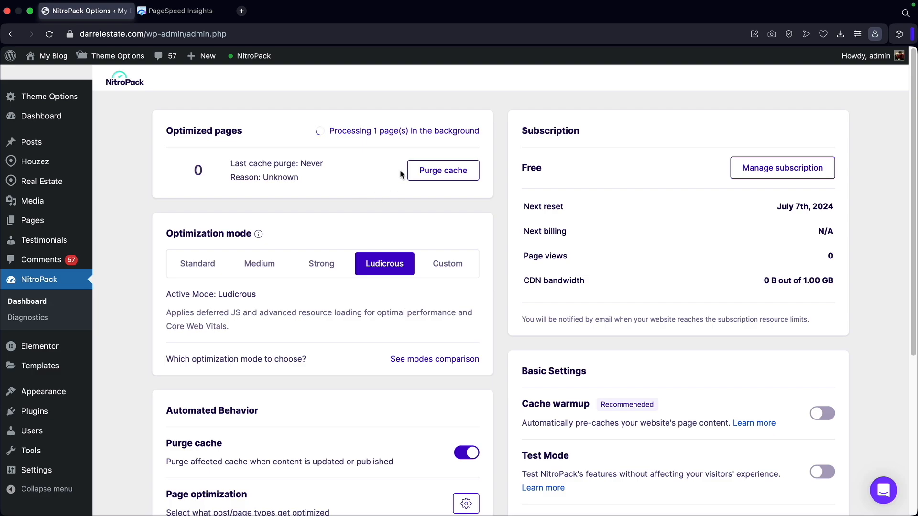
{"action": "scroll", "coordinate": [373, 225], "scroll_direction": "down", "scroll_amount": 5}
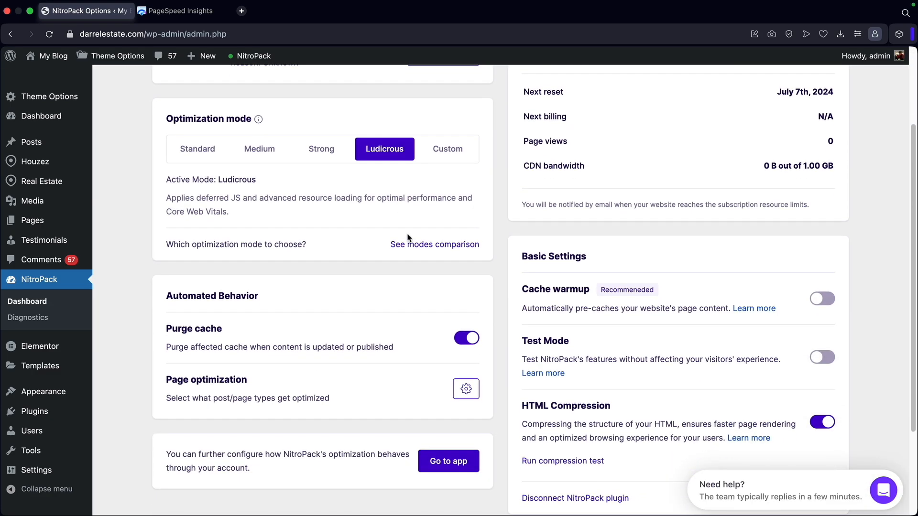
{"action": "scroll", "coordinate": [407, 237], "scroll_direction": "down", "scroll_amount": 1}
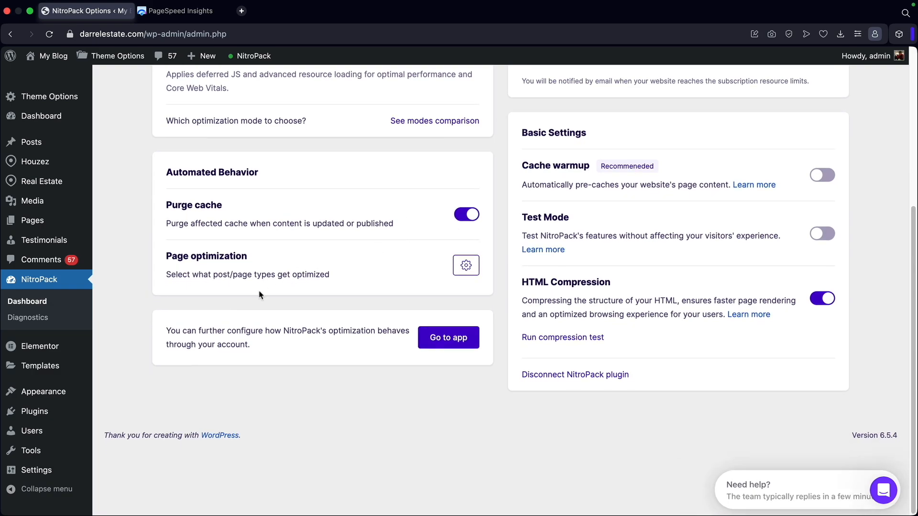
{"action": "left_click", "coordinate": [447, 341]}
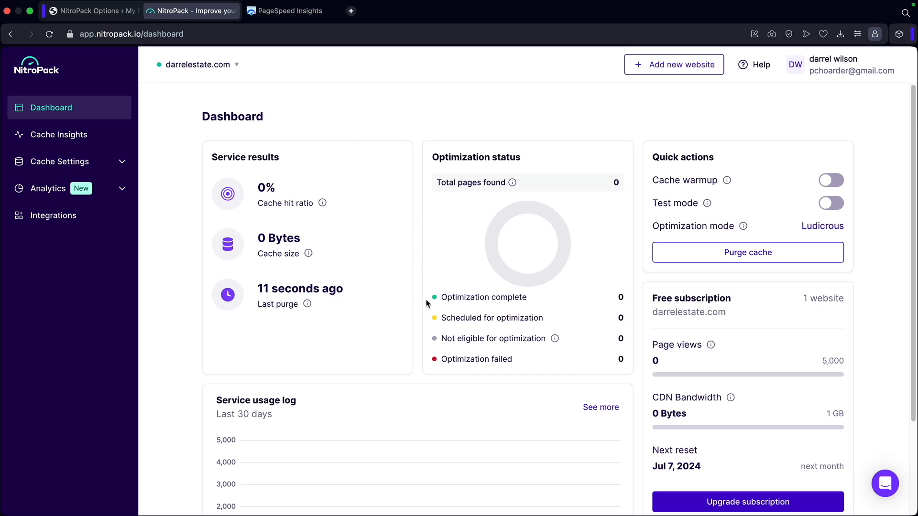
Purge darrelestate.com's cache immediately from NitroPack's Cache Insights page.
{"action": "scroll", "coordinate": [503, 300], "scroll_direction": "down", "scroll_amount": 5}
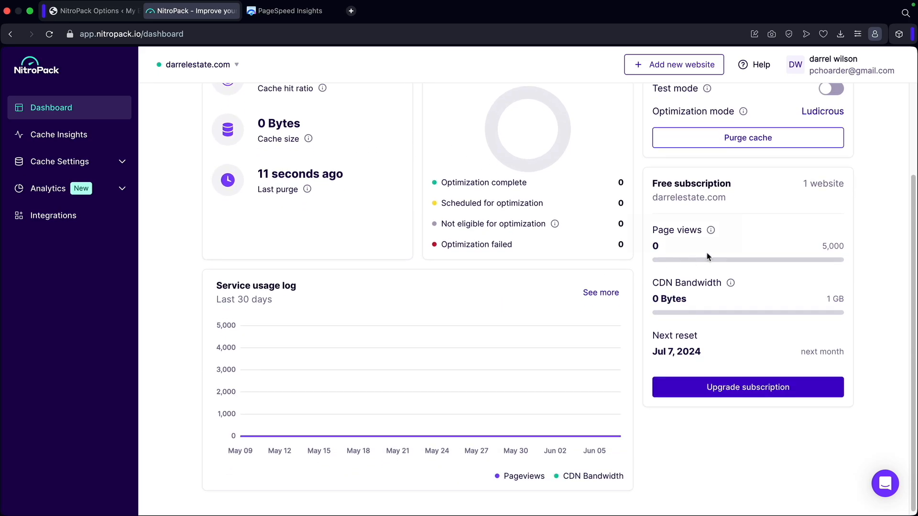
{"action": "mouse_move", "coordinate": [689, 245]}
{"action": "scroll", "coordinate": [590, 244], "scroll_direction": "up", "scroll_amount": 5}
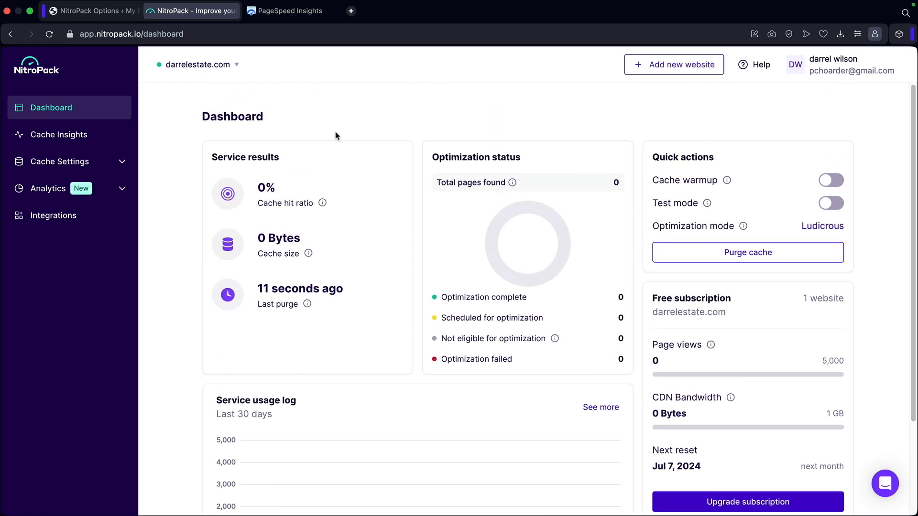
{"action": "left_click", "coordinate": [95, 138]}
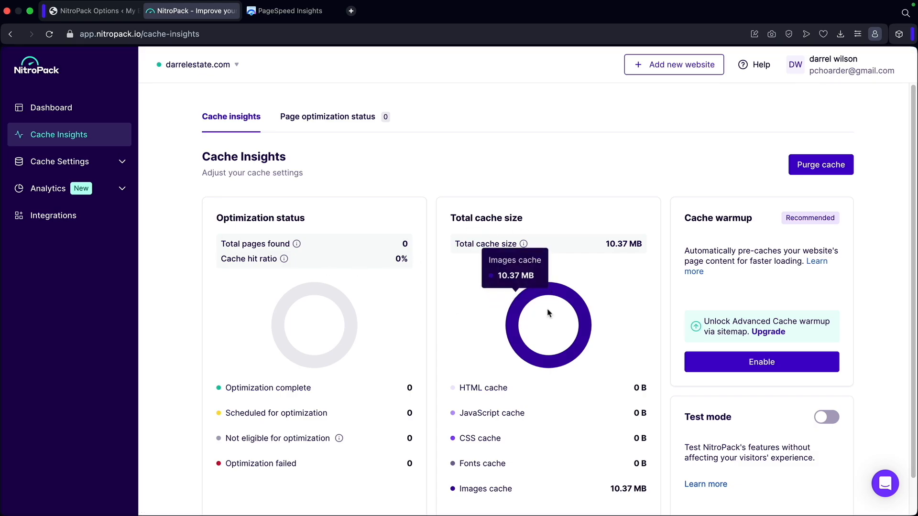
{"action": "left_click", "coordinate": [832, 168]}
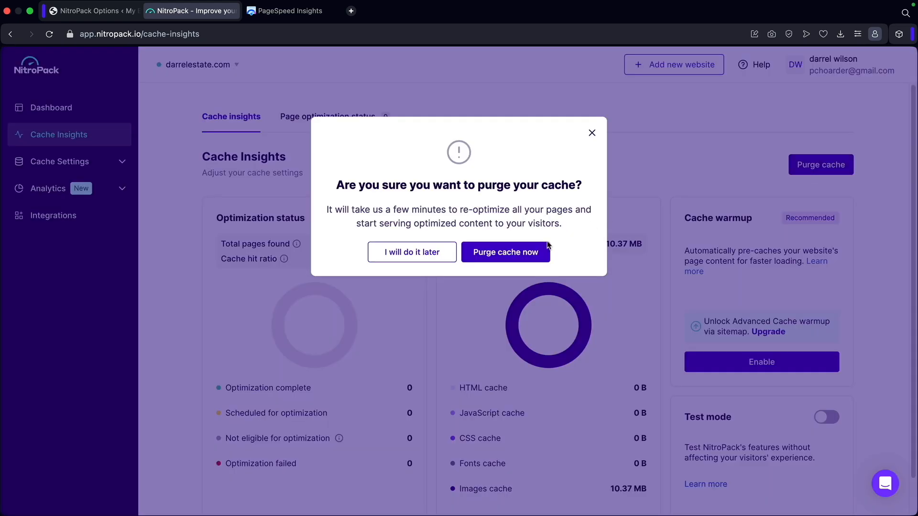
{"action": "left_click", "coordinate": [522, 252]}
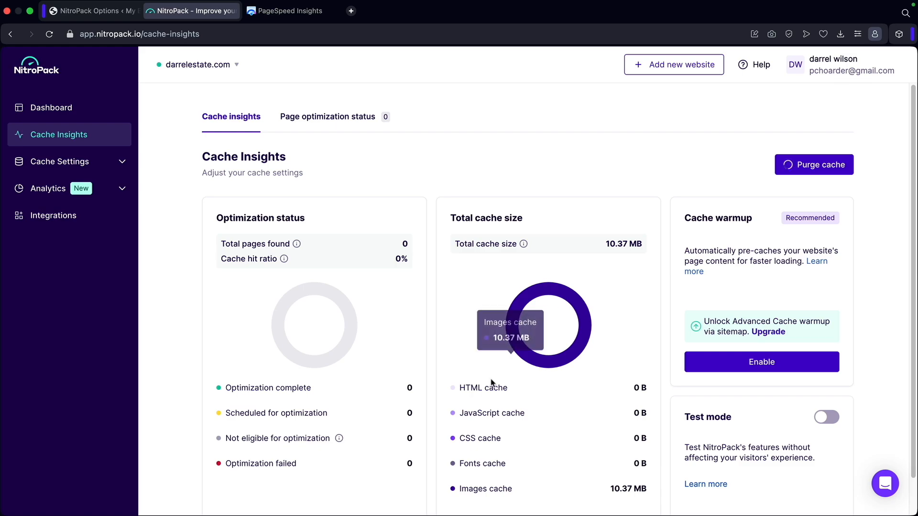
{"action": "left_click_drag", "start_coordinate": [481, 410], "coordinate": [502, 479]}
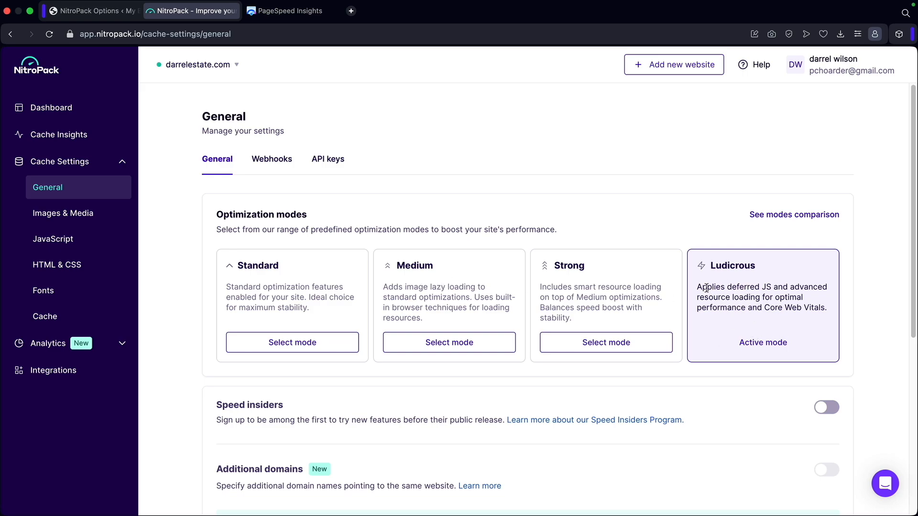
Review Ludicrous mode, Images & Media lazy load, JavaScript and HTML & CSS settings, then return to Dashboard.
{"action": "left_click_drag", "start_coordinate": [707, 289], "coordinate": [783, 288]}
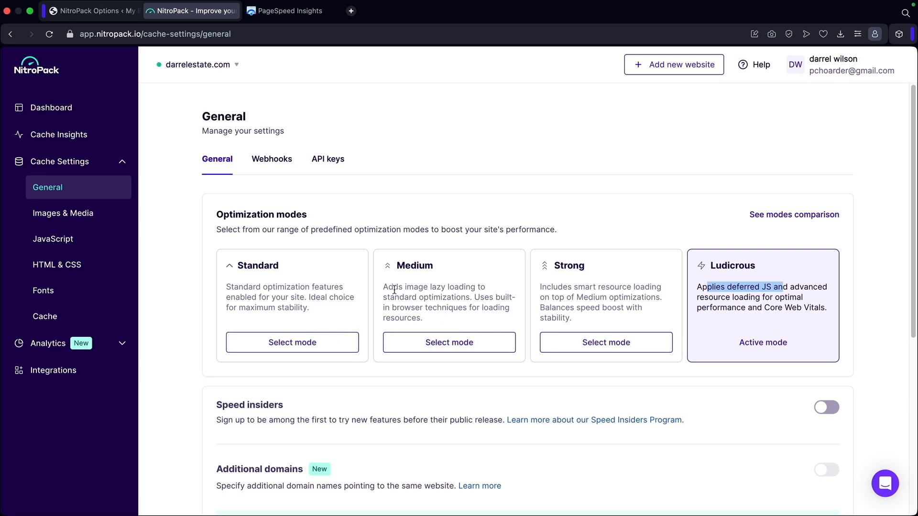
{"action": "left_click", "coordinate": [75, 215]}
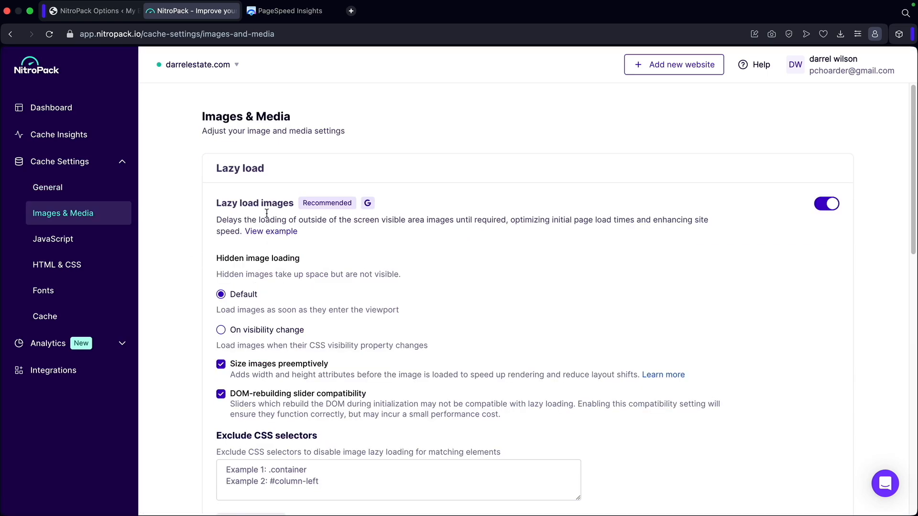
{"action": "left_click_drag", "start_coordinate": [224, 203], "coordinate": [287, 206]}
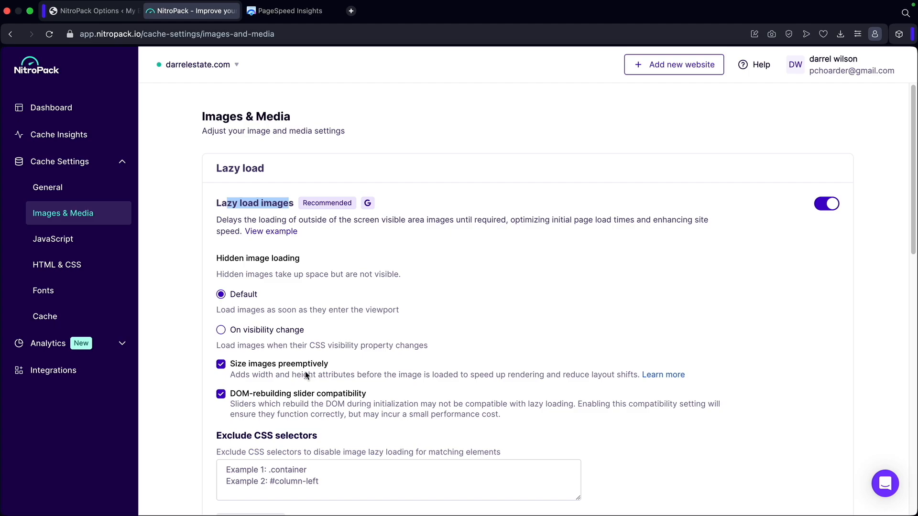
{"action": "scroll", "coordinate": [342, 328], "scroll_direction": "down", "scroll_amount": 3}
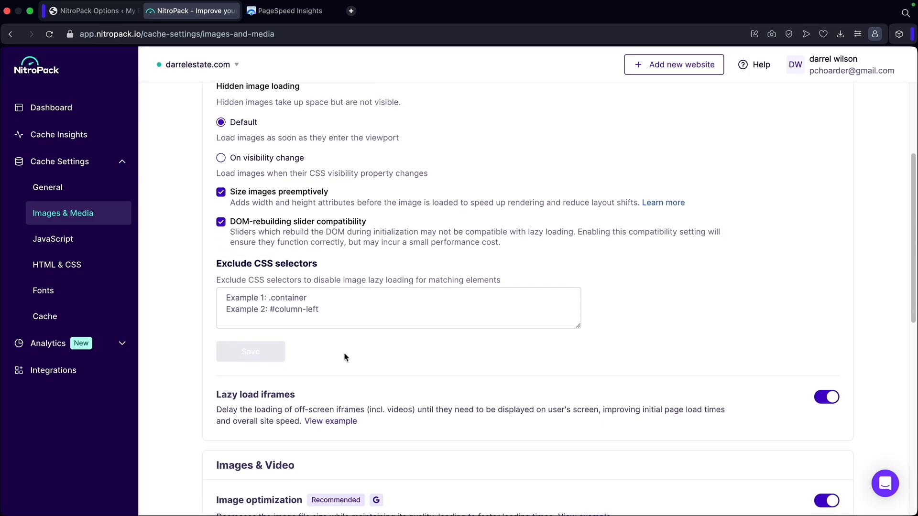
{"action": "scroll", "coordinate": [342, 355], "scroll_direction": "up", "scroll_amount": 2}
{"action": "left_click", "coordinate": [72, 242]}
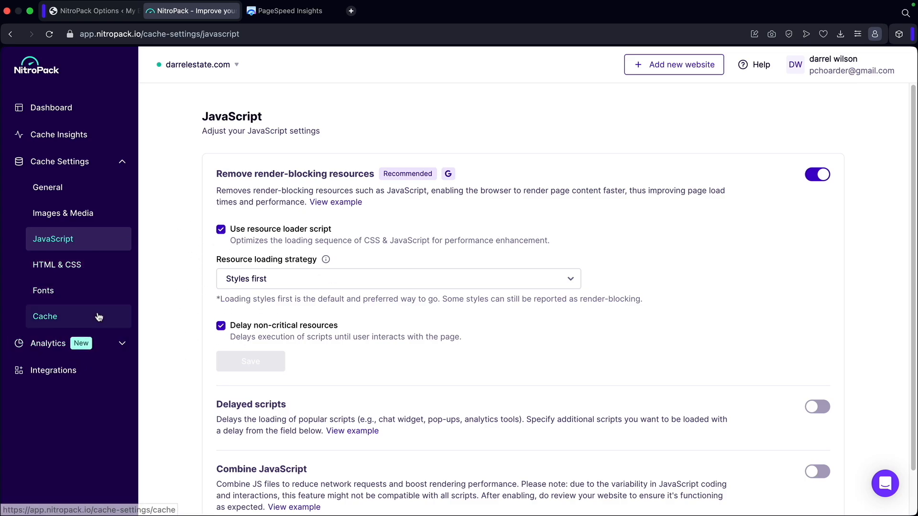
{"action": "left_click", "coordinate": [89, 266]}
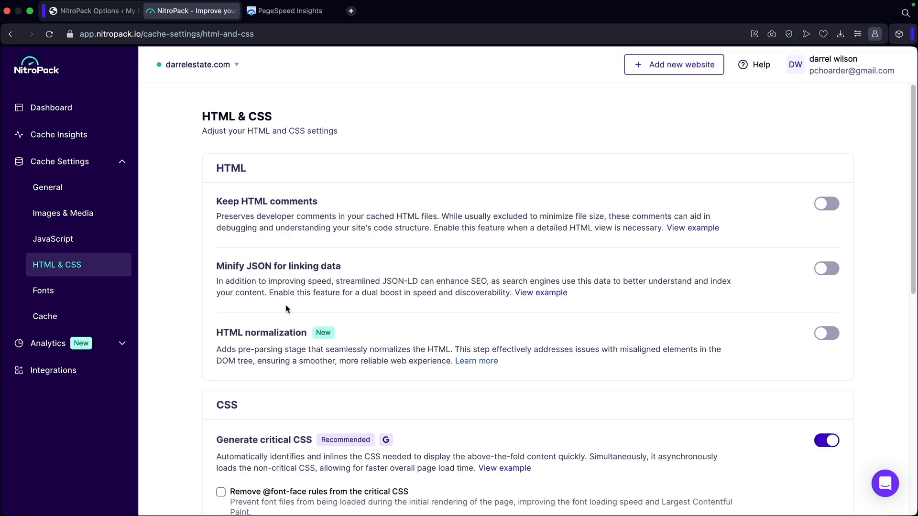
{"action": "scroll", "coordinate": [417, 355], "scroll_direction": "down", "scroll_amount": 5}
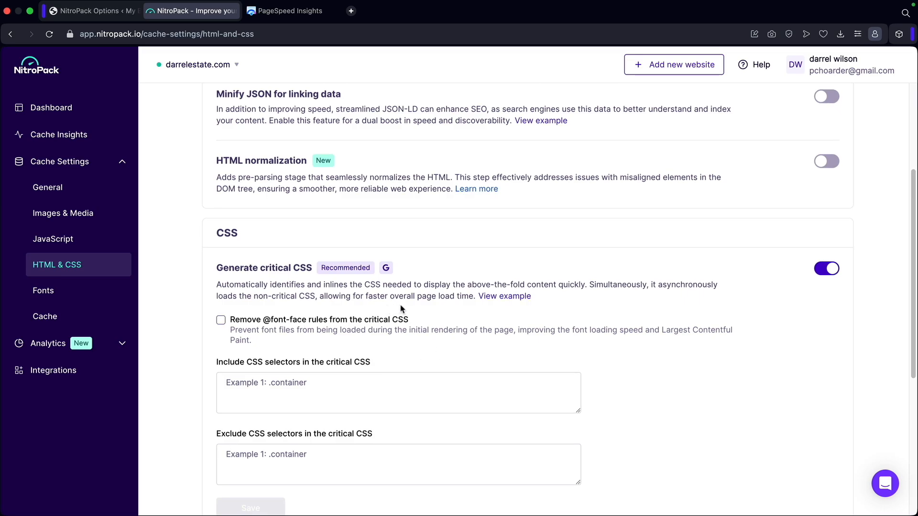
{"action": "left_click", "coordinate": [72, 110]}
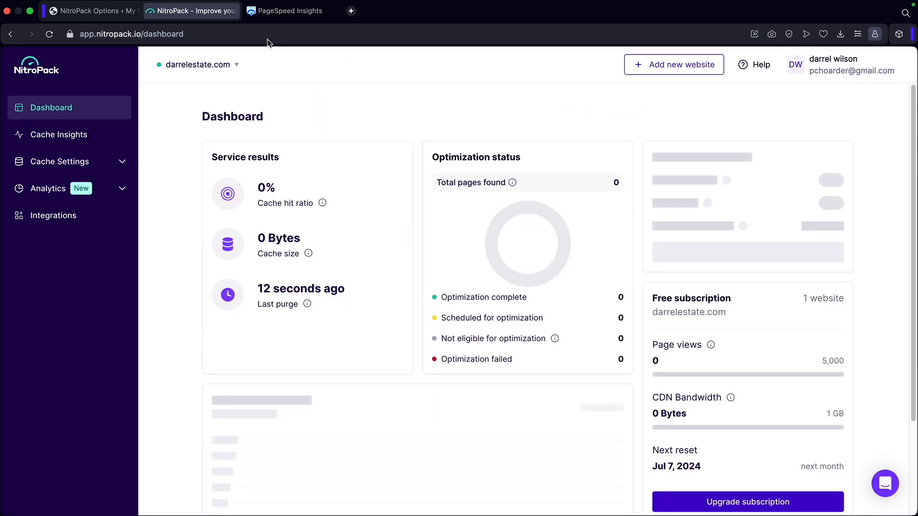
View the site's mobile and desktop reports in PageSpeed Insights.
{"action": "left_click", "coordinate": [282, 12]}
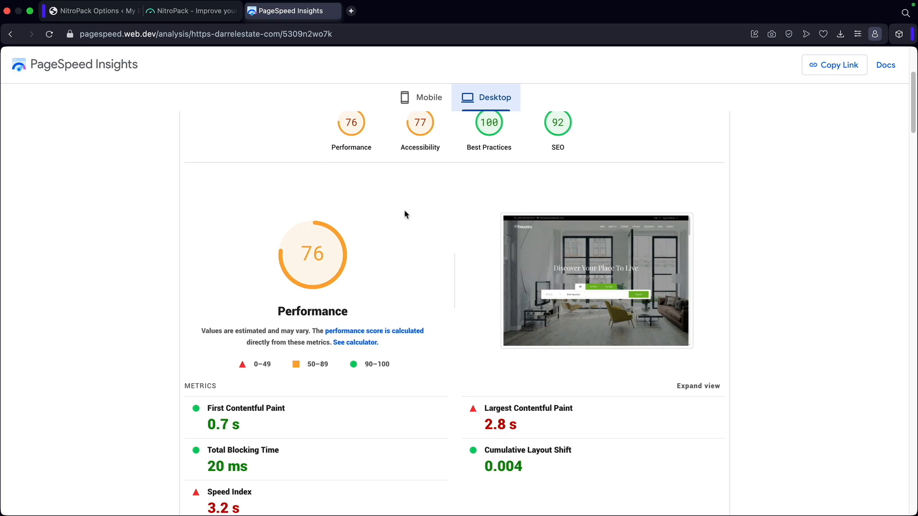
{"action": "scroll", "coordinate": [403, 221], "scroll_direction": "up", "scroll_amount": 2}
{"action": "left_click", "coordinate": [428, 97]}
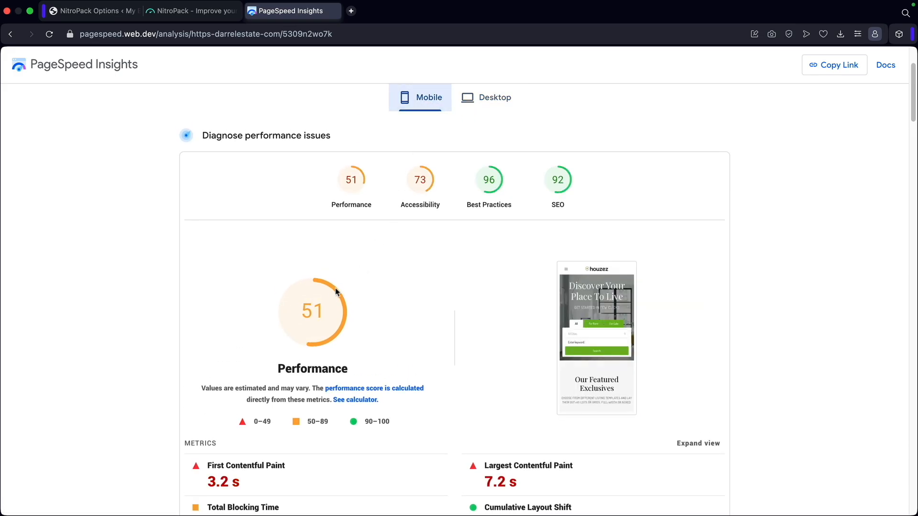
{"action": "left_click", "coordinate": [491, 104]}
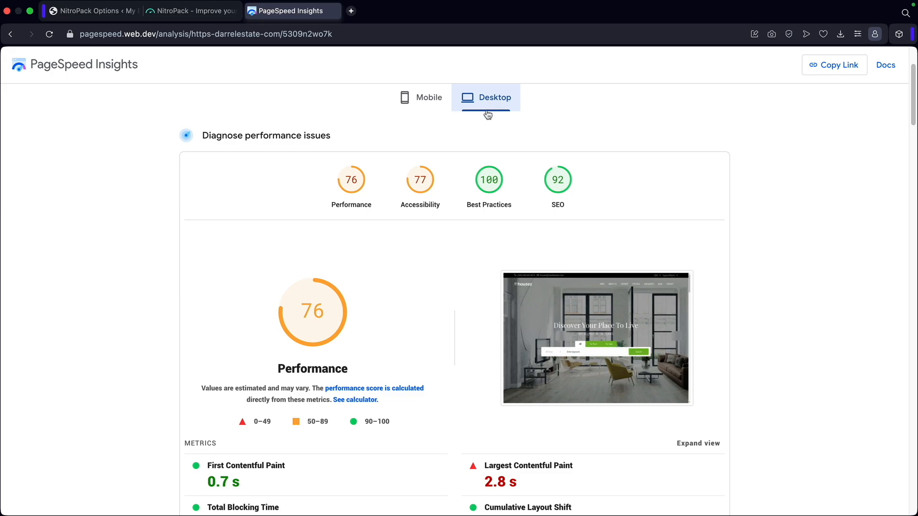
Rerun the homepage speed test and check the new mobile Performance score of 83.
{"action": "scroll", "coordinate": [454, 354], "scroll_direction": "up", "scroll_amount": 5}
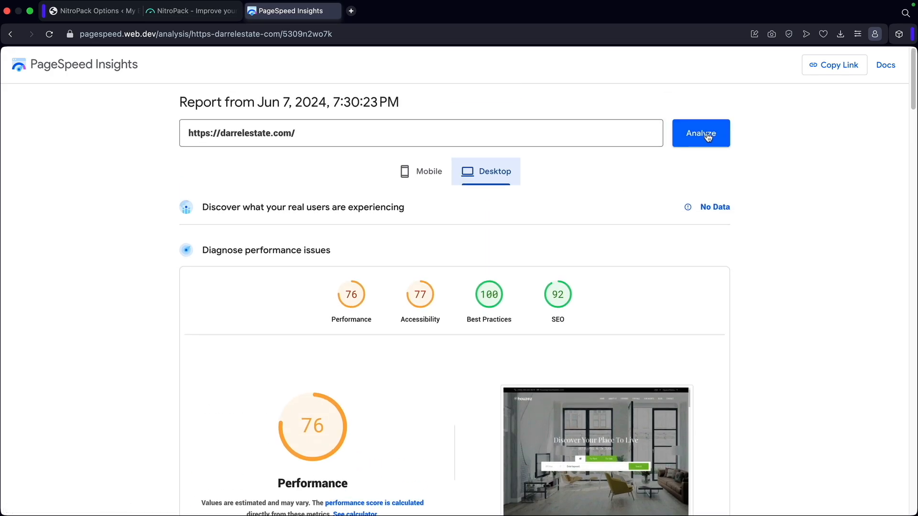
{"action": "left_click", "coordinate": [708, 136]}
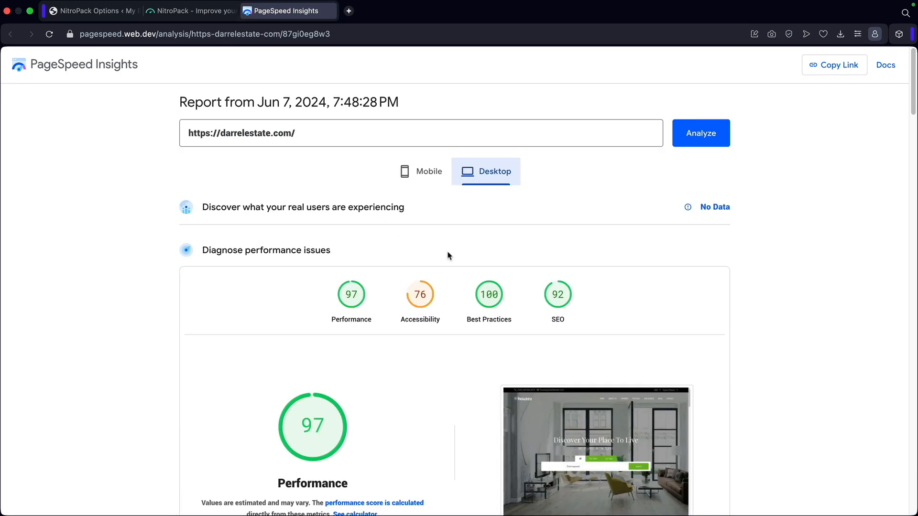
{"action": "scroll", "coordinate": [457, 263], "scroll_direction": "down", "scroll_amount": 3}
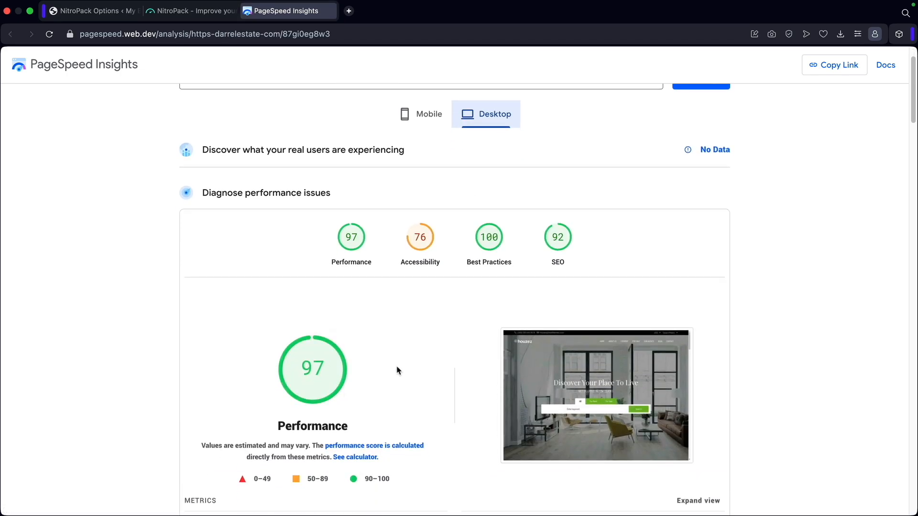
{"action": "left_click", "coordinate": [425, 119]}
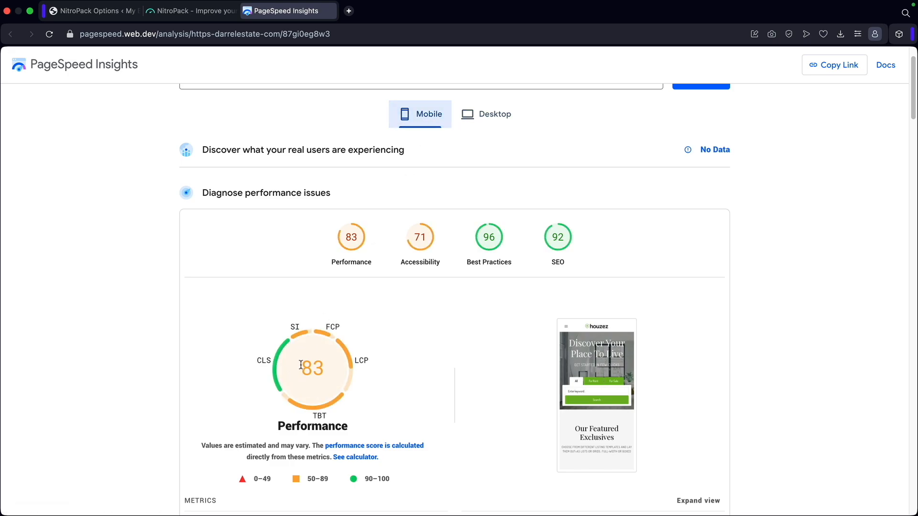
{"action": "left_click", "coordinate": [223, 14]}
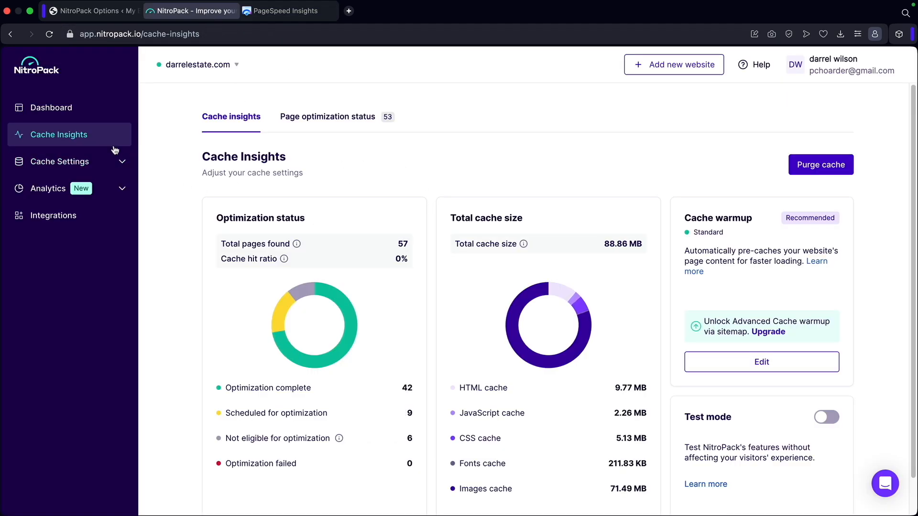
Check NitroPack's page optimization status (52 of 58 optimized, none scheduled), then return to WordPress.
{"action": "left_click", "coordinate": [103, 163]}
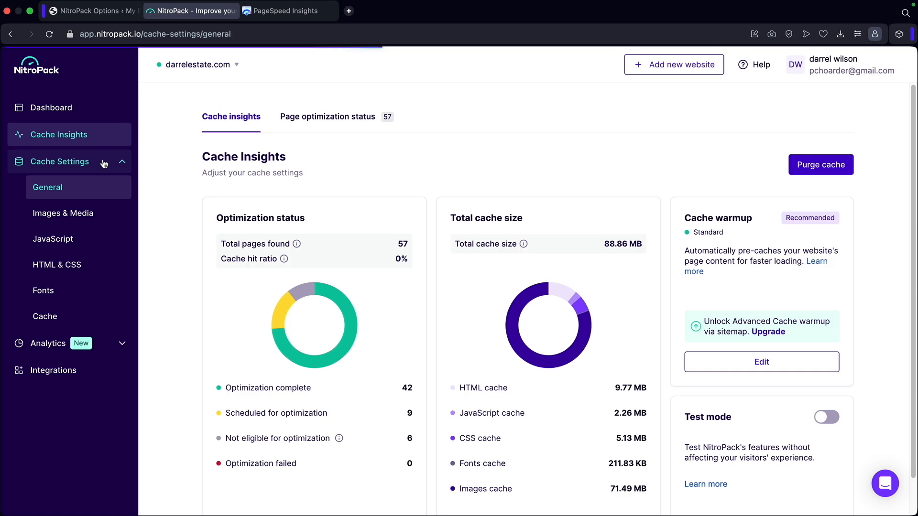
{"action": "left_click", "coordinate": [111, 146]}
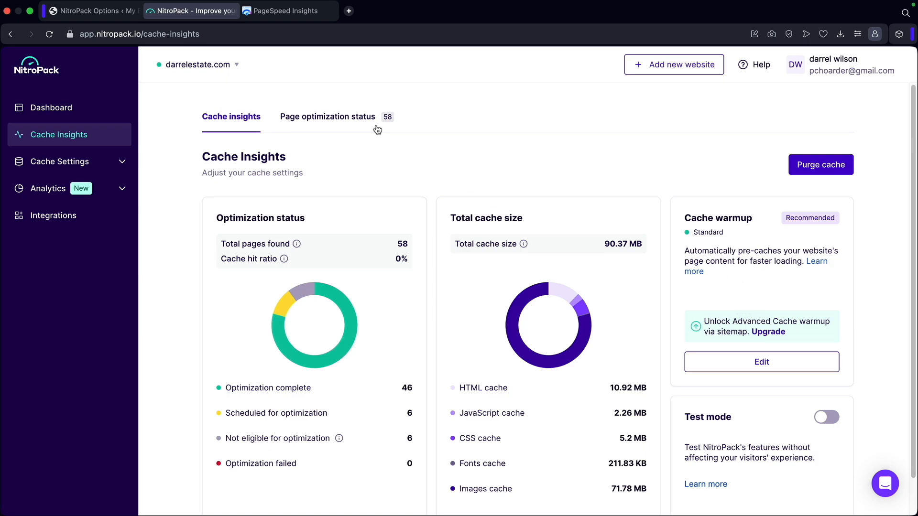
{"action": "left_click", "coordinate": [335, 118]}
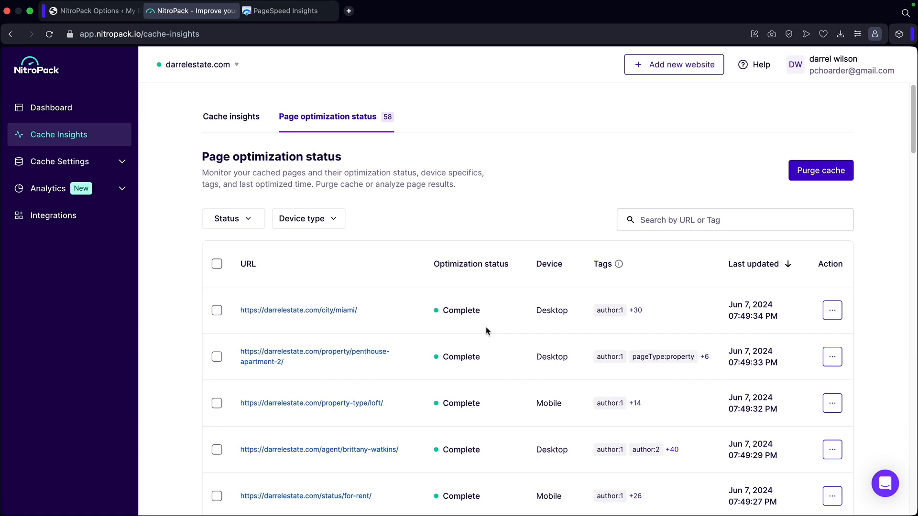
{"action": "scroll", "coordinate": [552, 383], "scroll_direction": "down", "scroll_amount": 10}
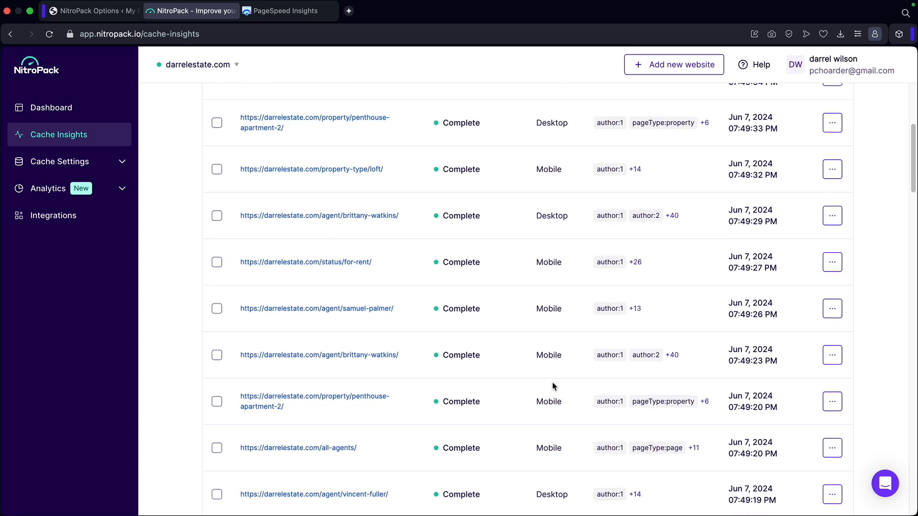
{"action": "scroll", "coordinate": [553, 383], "scroll_direction": "down", "scroll_amount": 11}
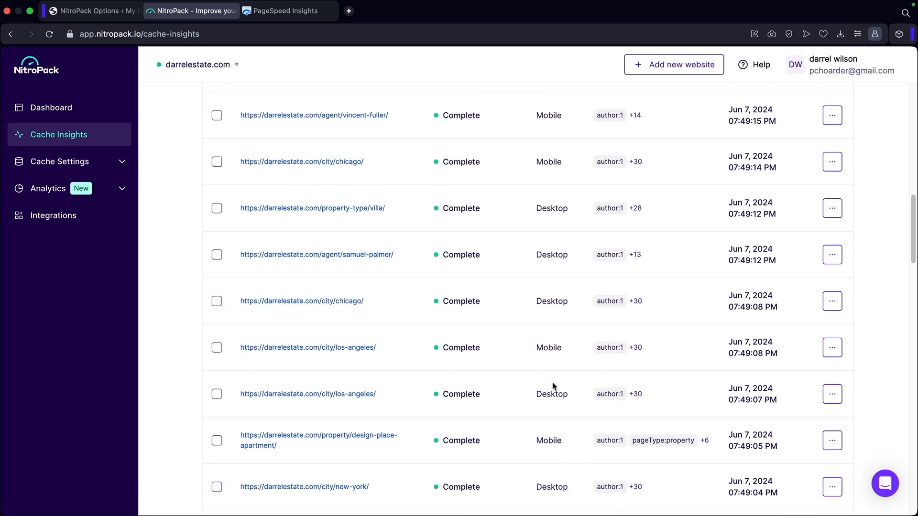
{"action": "scroll", "coordinate": [552, 385], "scroll_direction": "up", "scroll_amount": 20}
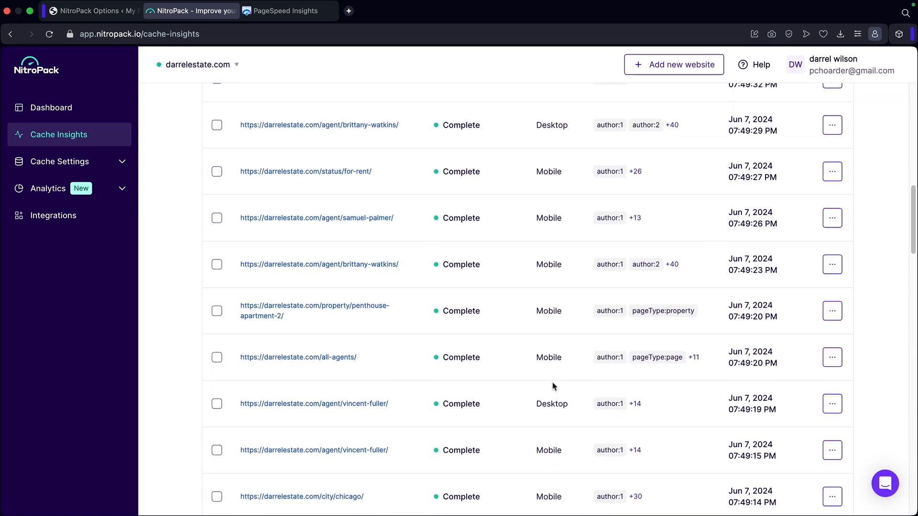
{"action": "scroll", "coordinate": [553, 383], "scroll_direction": "up", "scroll_amount": 8}
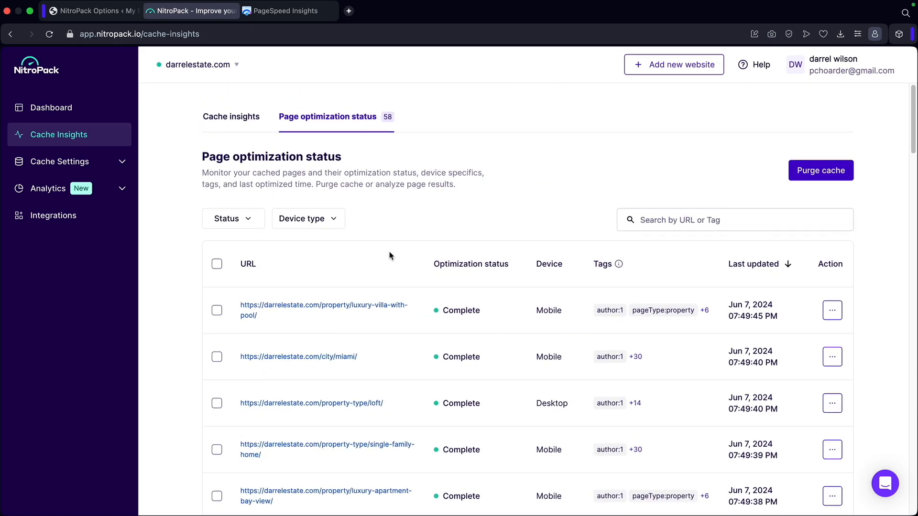
{"action": "left_click", "coordinate": [244, 118]}
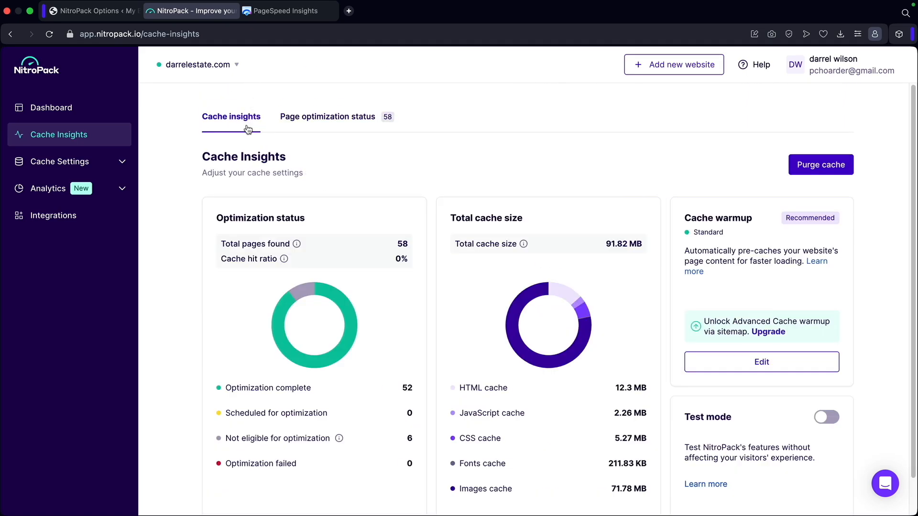
{"action": "left_click", "coordinate": [104, 10]}
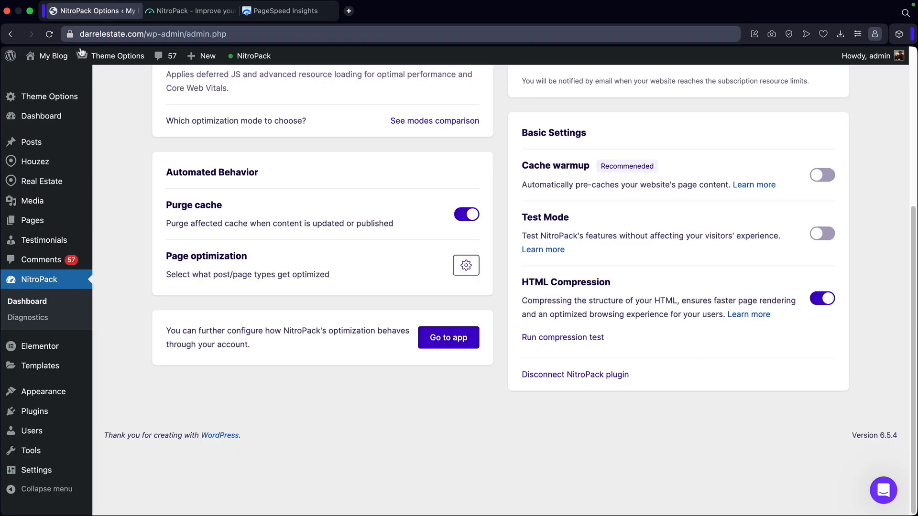
Open the darrelestate.com homepage, scroll down to the footer, and jump back to the top.
{"action": "left_click", "coordinate": [55, 61]}
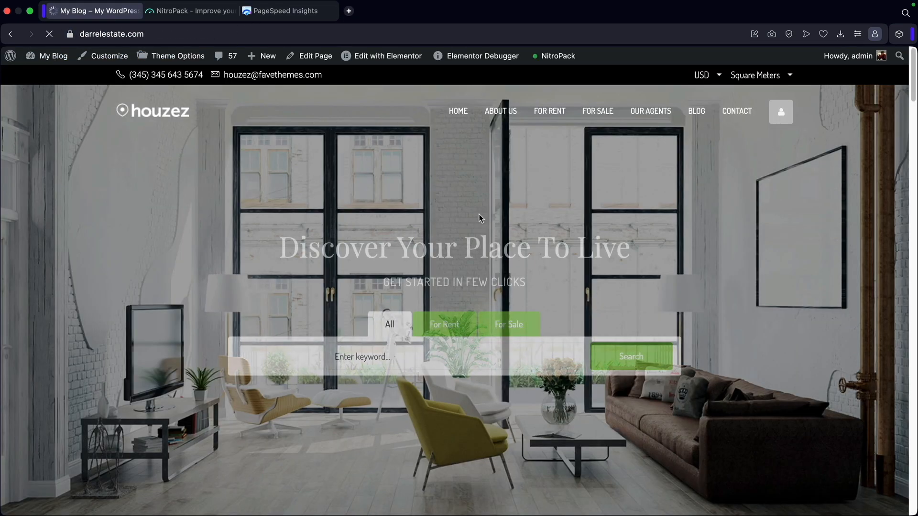
{"action": "scroll", "coordinate": [458, 216], "scroll_direction": "down", "scroll_amount": 8}
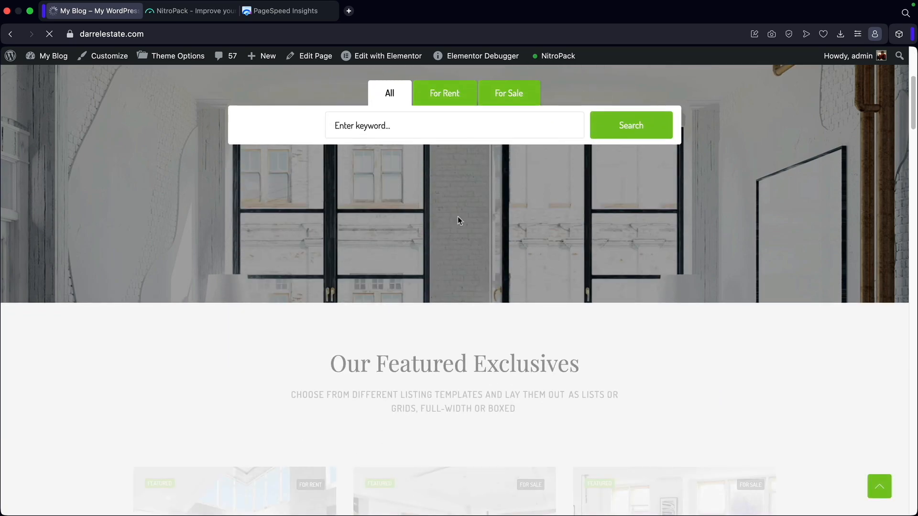
{"action": "scroll", "coordinate": [457, 220], "scroll_direction": "down", "scroll_amount": 3}
{"action": "scroll", "coordinate": [328, 266], "scroll_direction": "down", "scroll_amount": 7}
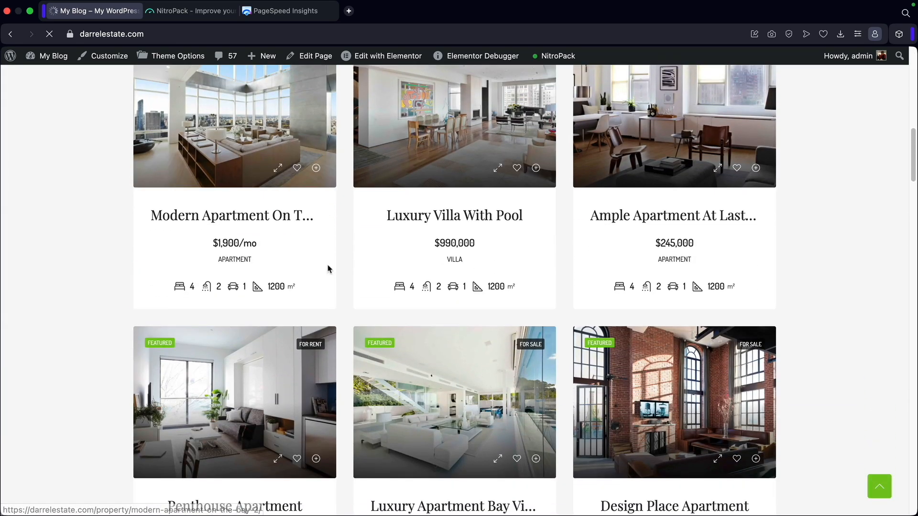
{"action": "scroll", "coordinate": [328, 269], "scroll_direction": "down", "scroll_amount": 9}
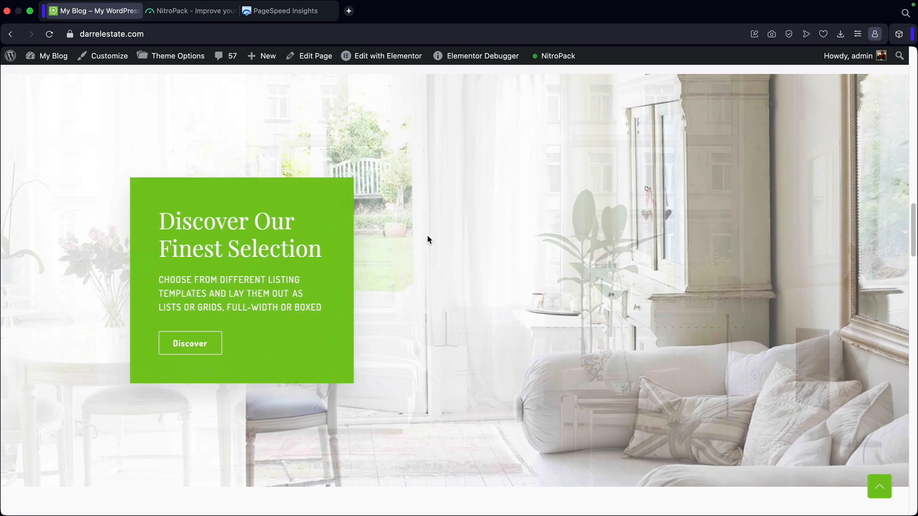
{"action": "scroll", "coordinate": [462, 300], "scroll_direction": "down", "scroll_amount": 9}
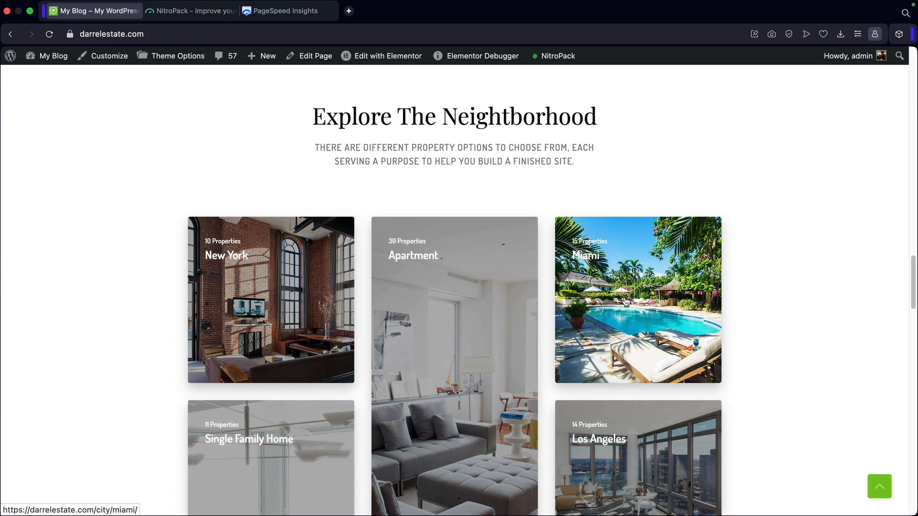
{"action": "scroll", "coordinate": [619, 298], "scroll_direction": "down", "scroll_amount": 3}
{"action": "scroll", "coordinate": [618, 296], "scroll_direction": "down", "scroll_amount": 8}
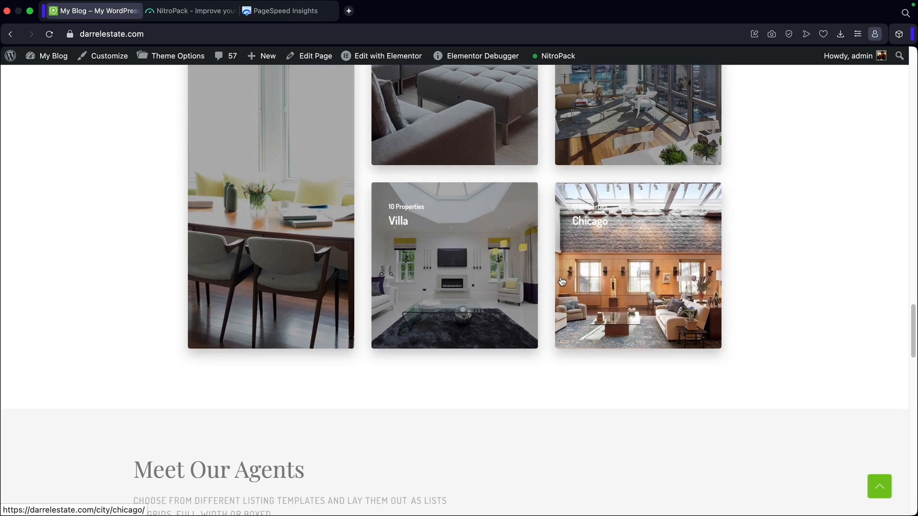
{"action": "scroll", "coordinate": [562, 281], "scroll_direction": "down", "scroll_amount": 5}
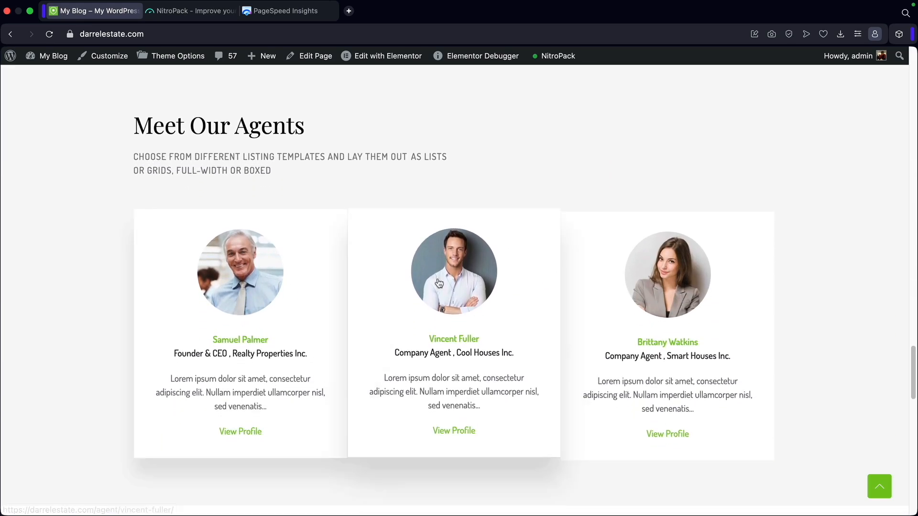
{"action": "scroll", "coordinate": [689, 315], "scroll_direction": "down", "scroll_amount": 6}
{"action": "scroll", "coordinate": [689, 318], "scroll_direction": "down", "scroll_amount": 4}
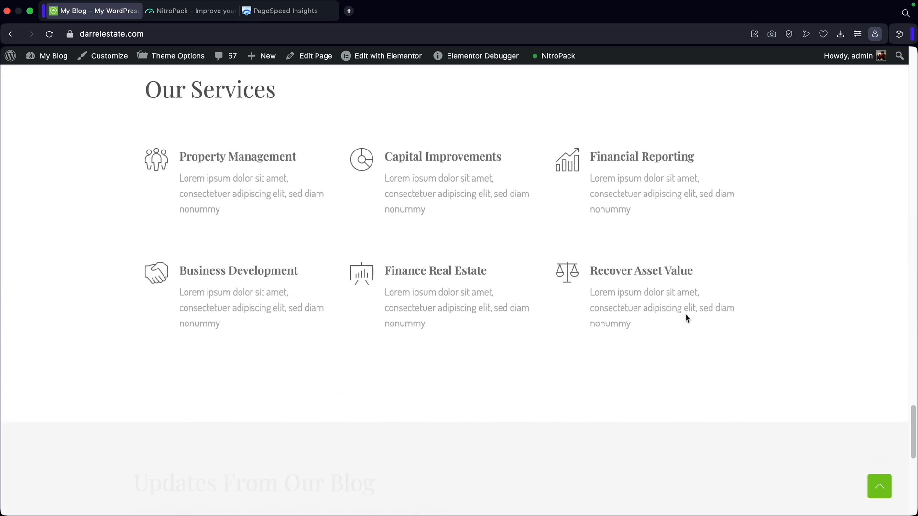
{"action": "scroll", "coordinate": [687, 318], "scroll_direction": "down", "scroll_amount": 5}
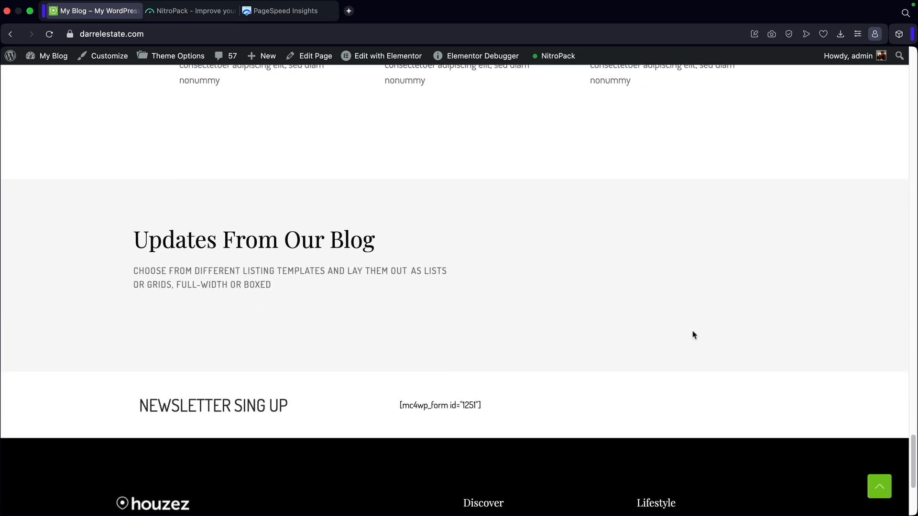
{"action": "scroll", "coordinate": [877, 446], "scroll_direction": "down", "scroll_amount": 4}
{"action": "left_click", "coordinate": [879, 486]}
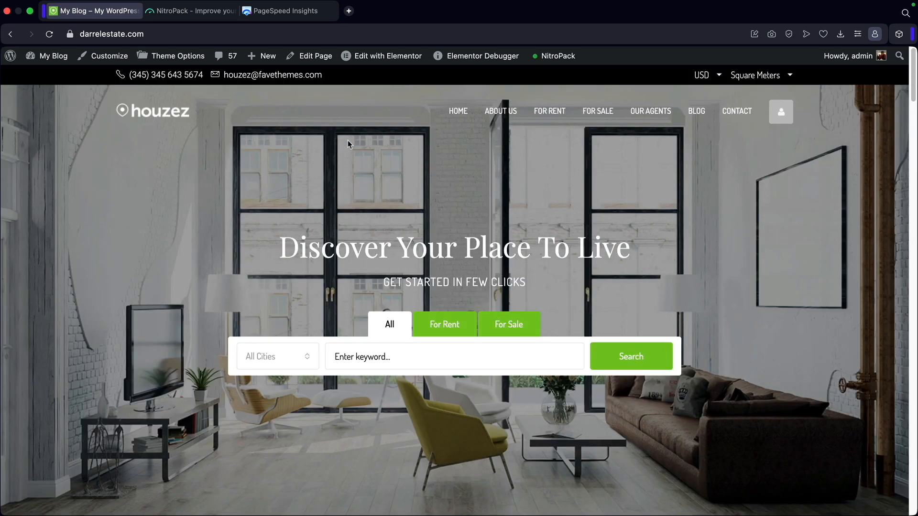
Show nitropack.io pricing, highlighting the Business plan's $21.00/mo price and 50,000/mo pageviews.
{"action": "left_click", "coordinate": [349, 10]}
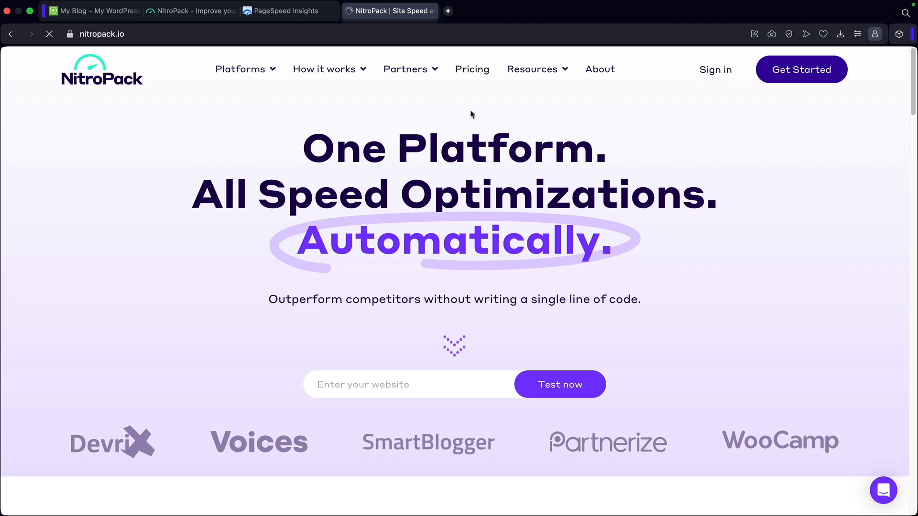
{"action": "left_click", "coordinate": [472, 72]}
{"action": "scroll", "coordinate": [246, 213], "scroll_direction": "down", "scroll_amount": 5}
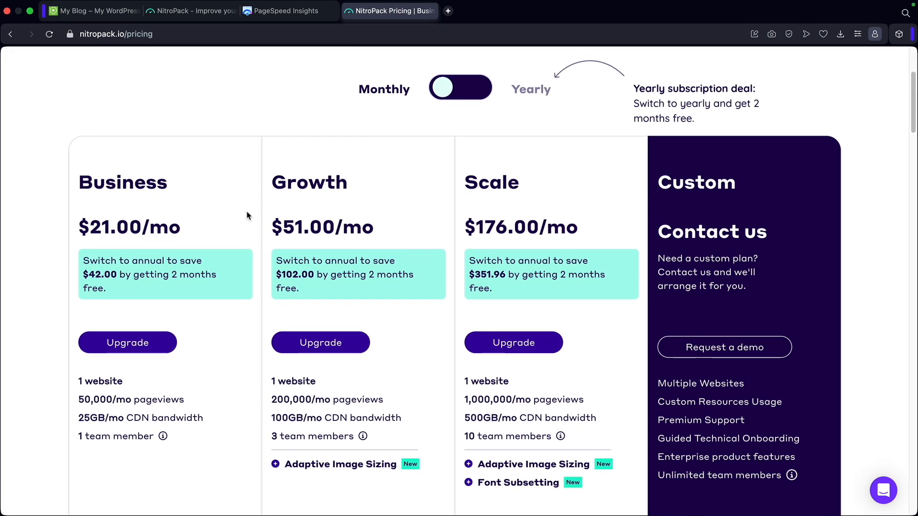
{"action": "scroll", "coordinate": [248, 215], "scroll_direction": "down", "scroll_amount": 2}
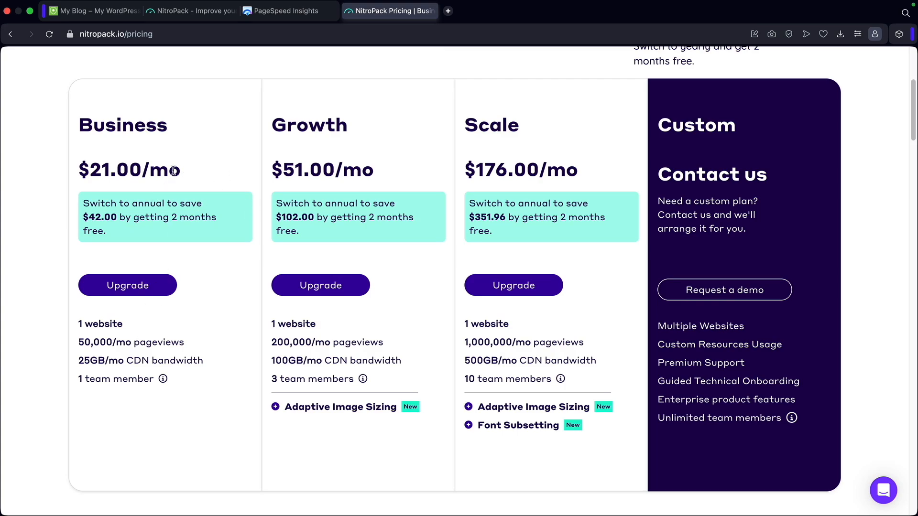
{"action": "left_click_drag", "start_coordinate": [174, 171], "coordinate": [68, 173]}
{"action": "left_click_drag", "start_coordinate": [186, 343], "coordinate": [75, 343]}
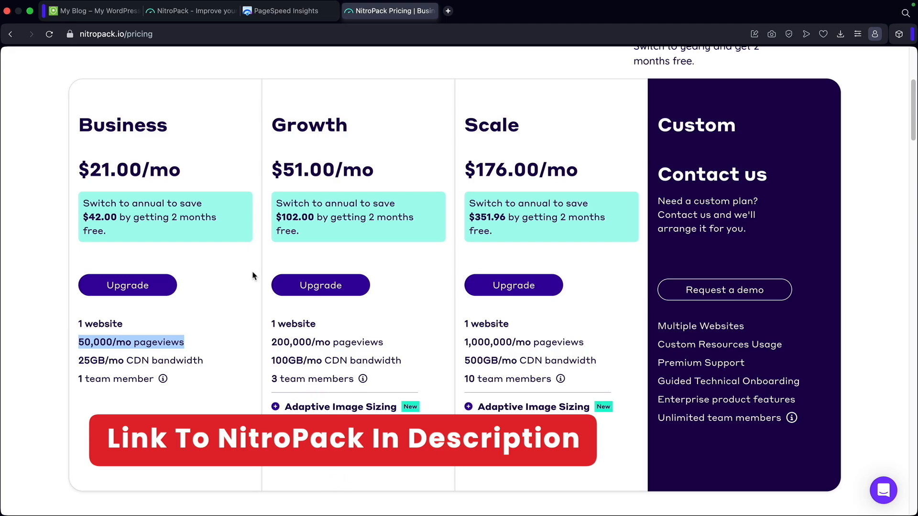
{"action": "left_click", "coordinate": [100, 12]}
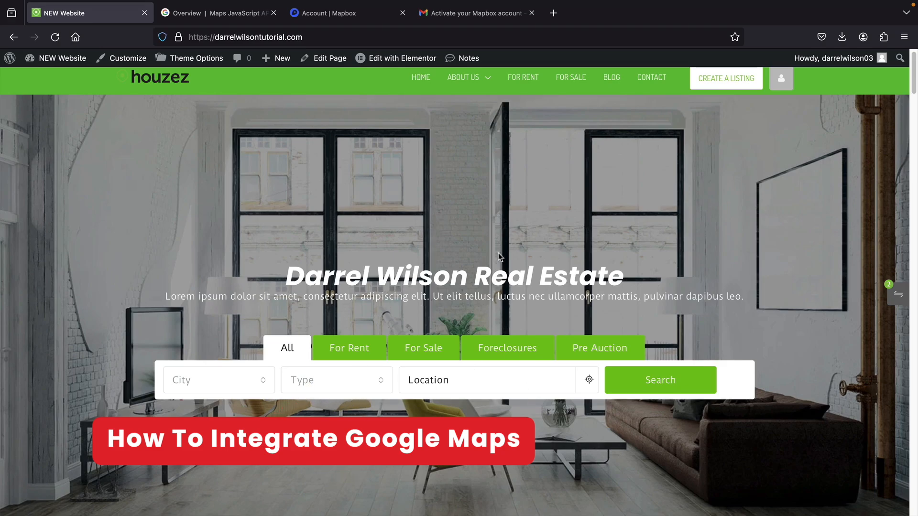
{"action": "left_click", "coordinate": [335, 13]}
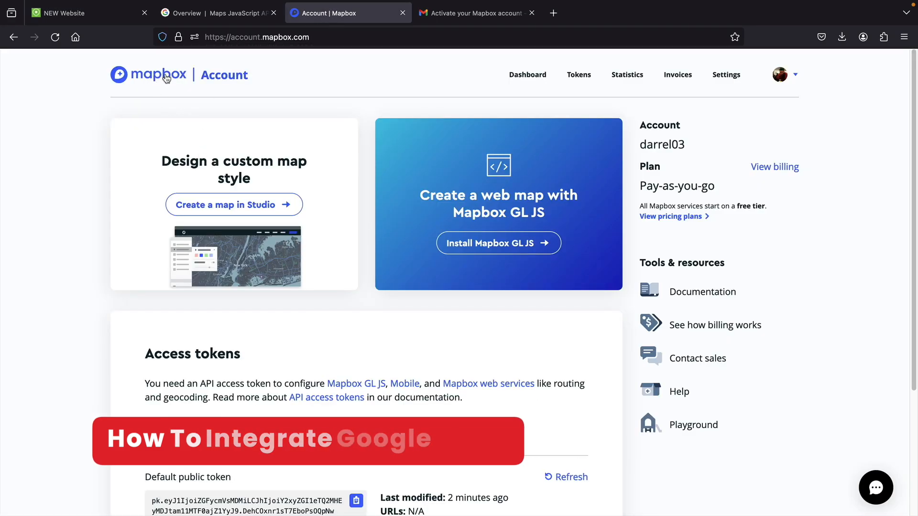
{"action": "left_click", "coordinate": [77, 13]}
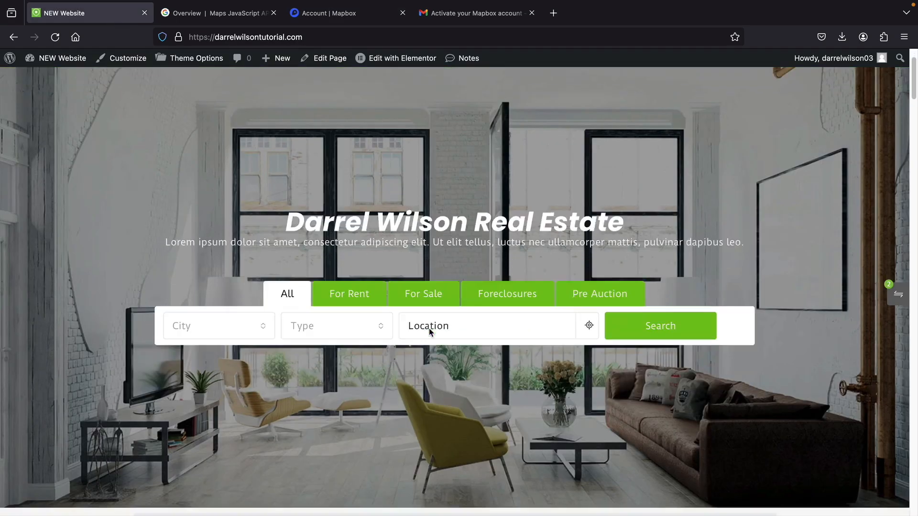
{"action": "scroll", "coordinate": [430, 331], "scroll_direction": "down", "scroll_amount": 8}
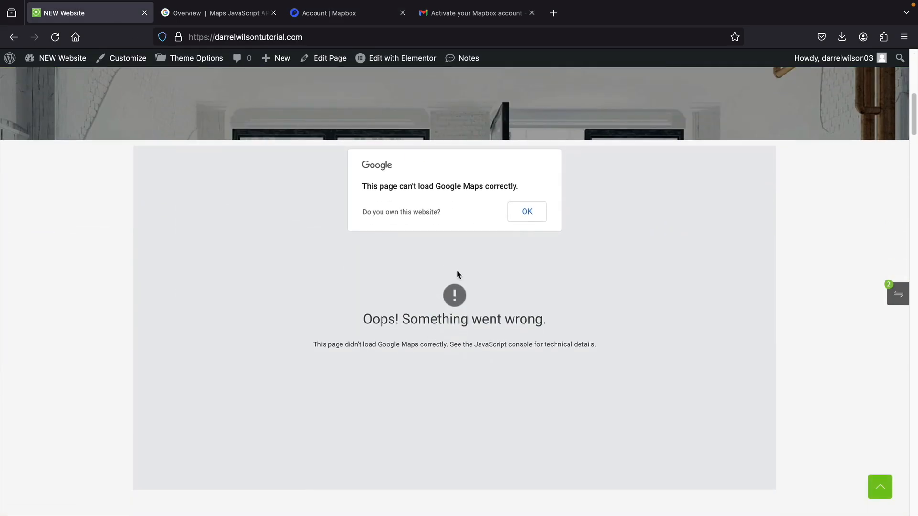
{"action": "left_click", "coordinate": [526, 212]}
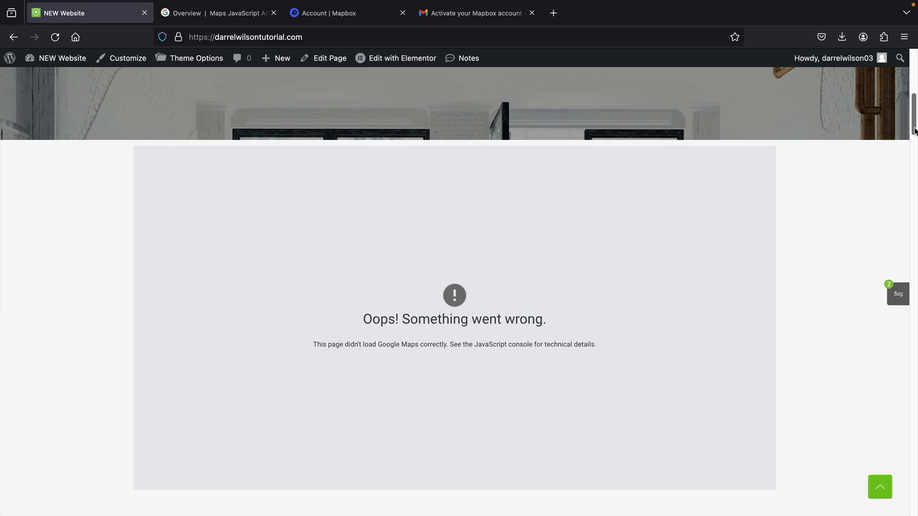
{"action": "left_click_drag", "start_coordinate": [915, 132], "coordinate": [914, 91]}
{"action": "left_click", "coordinate": [446, 341]}
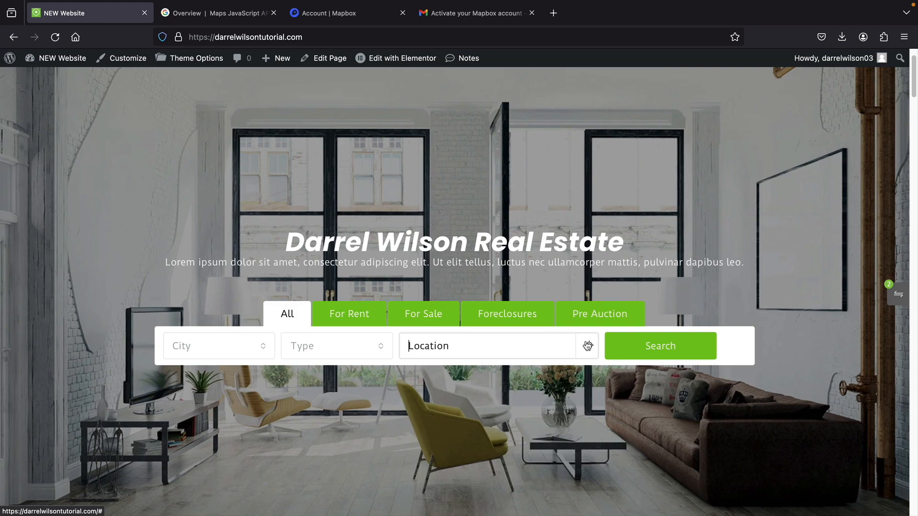
{"action": "left_click", "coordinate": [243, 14]}
{"action": "left_click", "coordinate": [328, 14]}
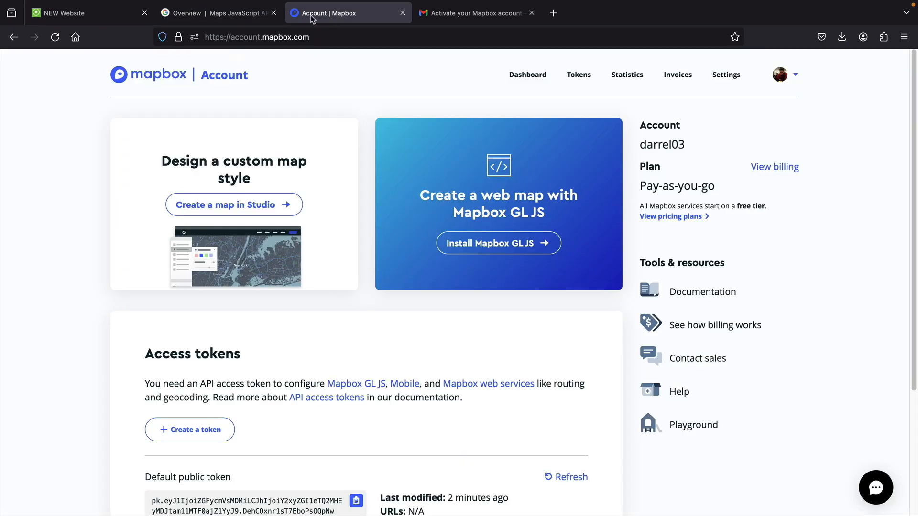
{"action": "left_click", "coordinate": [225, 14]}
Go from the site's admin dashboard into Houzez Theme Options and select Map Settings.
{"action": "left_click", "coordinate": [105, 14]}
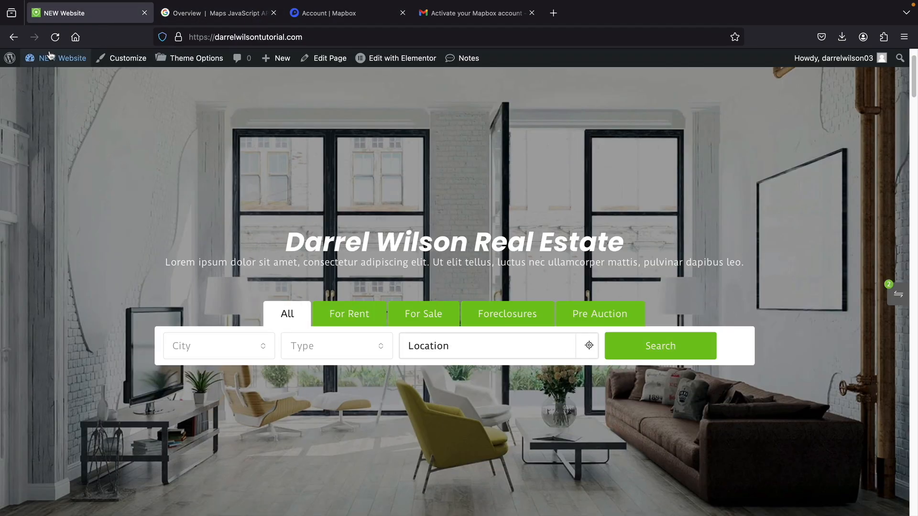
{"action": "mouse_move", "coordinate": [29, 58]}
{"action": "left_click", "coordinate": [52, 80]}
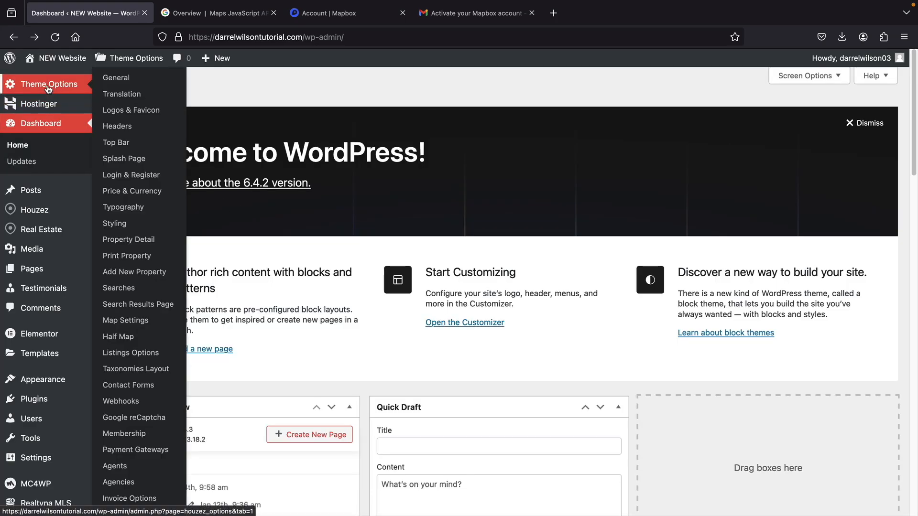
{"action": "left_click", "coordinate": [48, 88]}
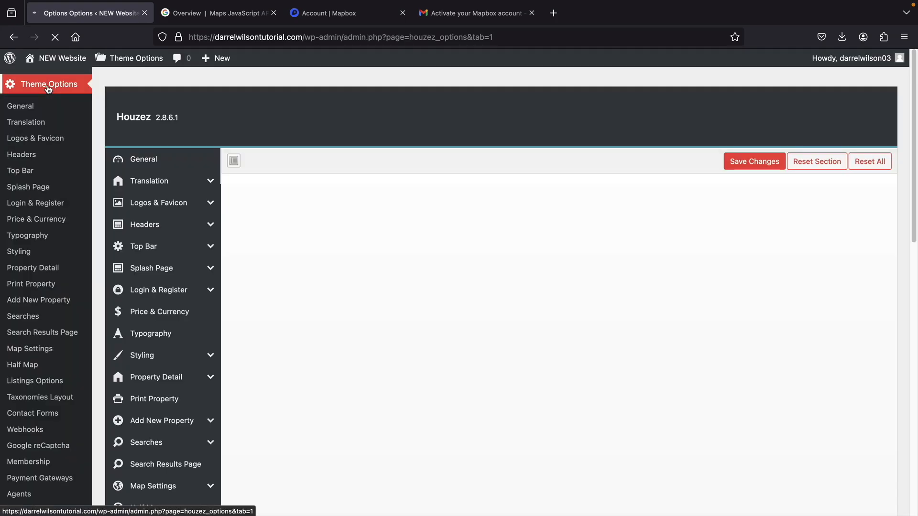
{"action": "scroll", "coordinate": [286, 282], "scroll_direction": "down", "scroll_amount": 5}
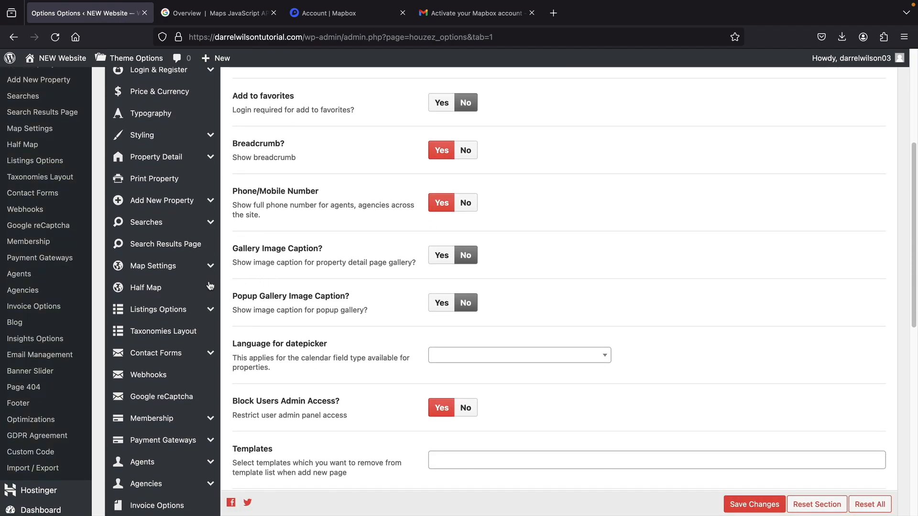
{"action": "left_click", "coordinate": [141, 268]}
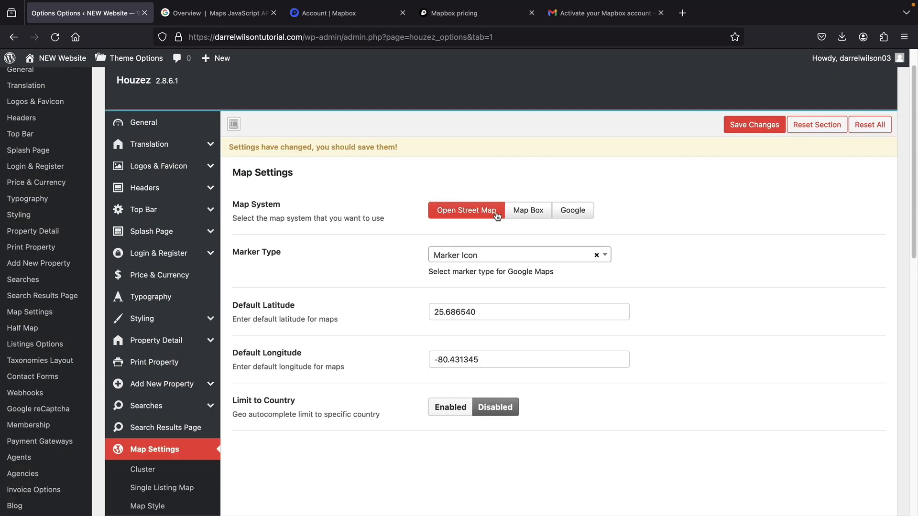
{"action": "left_click", "coordinate": [517, 213]}
{"action": "left_click", "coordinate": [573, 212]}
{"action": "left_click", "coordinate": [478, 211]}
{"action": "left_click", "coordinate": [532, 214]}
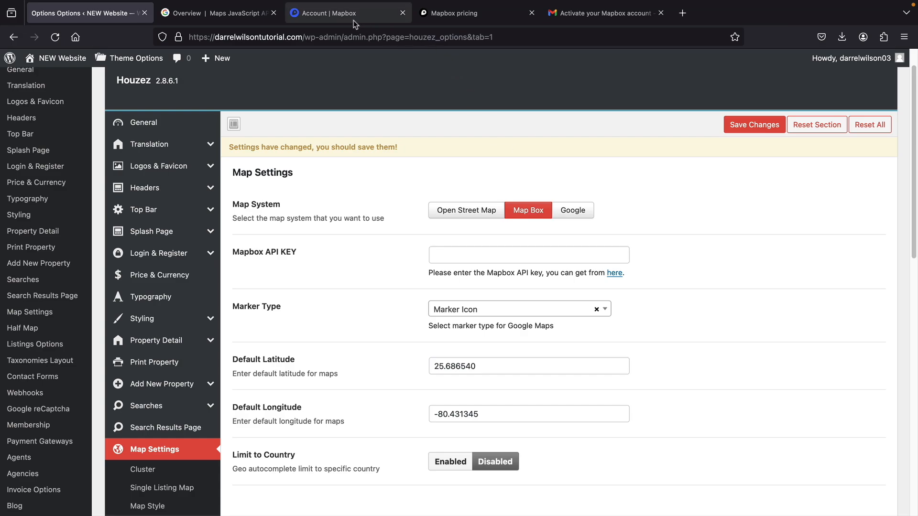
{"action": "left_click", "coordinate": [614, 273]}
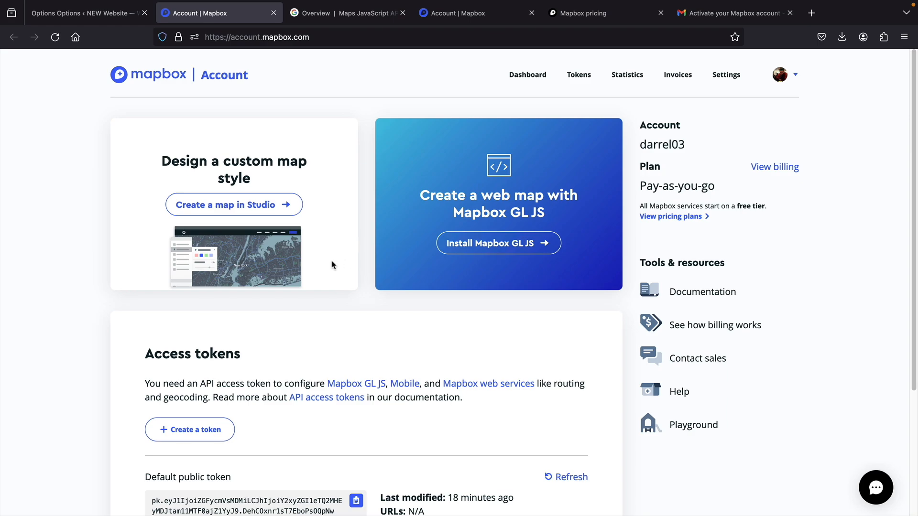
Copy Mapbox's default public token, paste it into Mapbox API KEY, and save the map settings.
{"action": "scroll", "coordinate": [333, 265], "scroll_direction": "down", "scroll_amount": 5}
{"action": "left_click", "coordinate": [356, 372]}
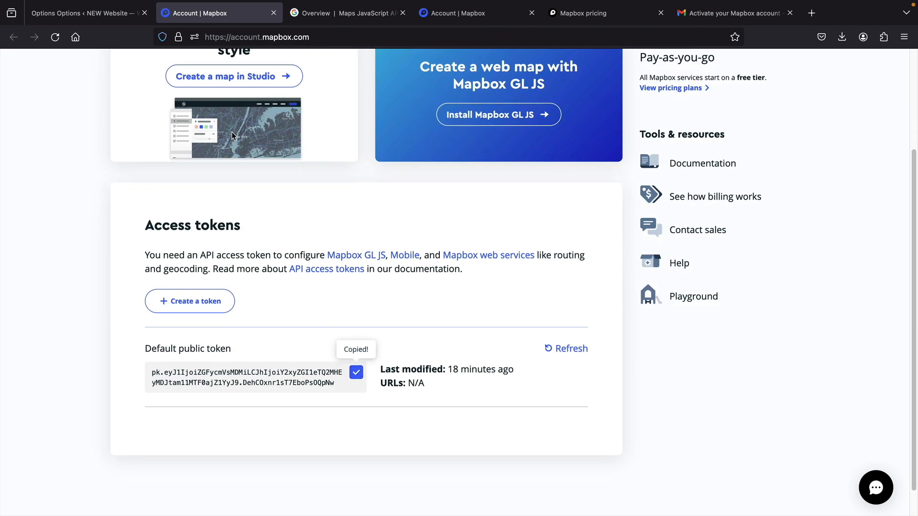
{"action": "left_click", "coordinate": [111, 21]}
{"action": "left_click", "coordinate": [467, 256]}
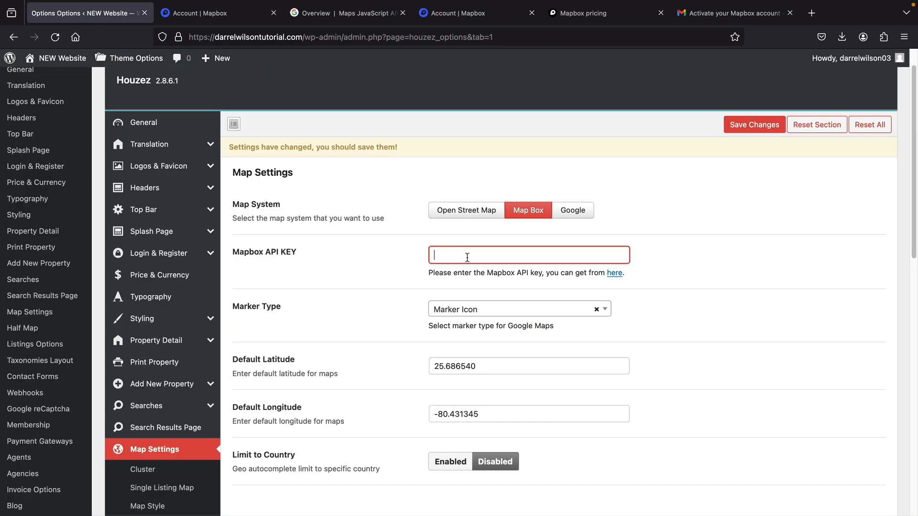
{"action": "right_click", "coordinate": [467, 256]}
{"action": "left_click", "coordinate": [495, 319]}
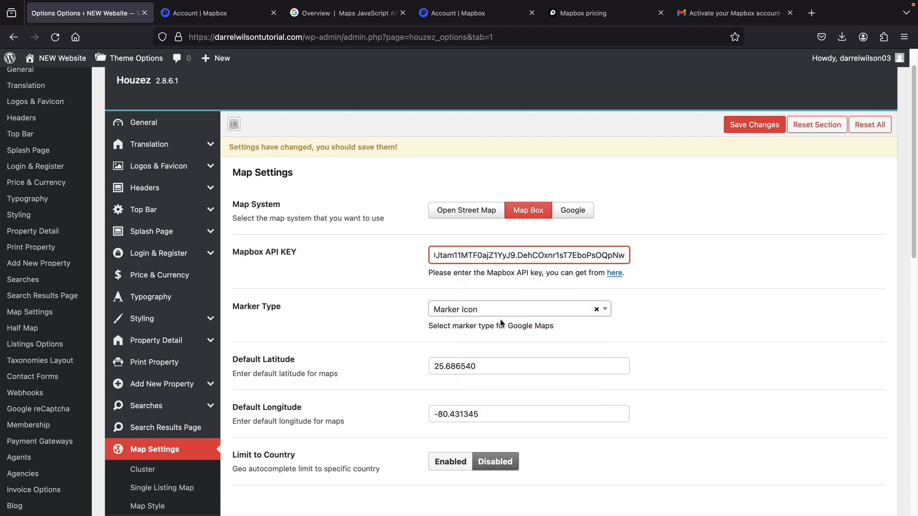
{"action": "left_click", "coordinate": [746, 130]}
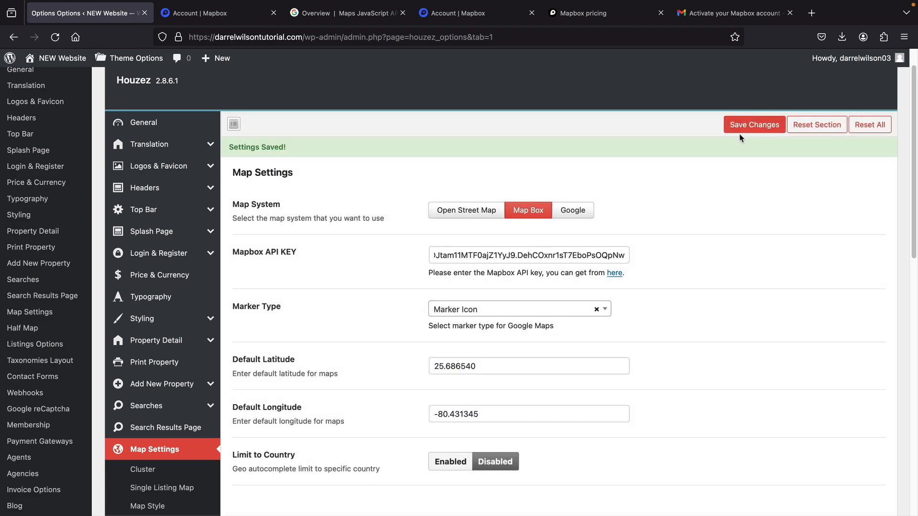
{"action": "left_click", "coordinate": [232, 19]}
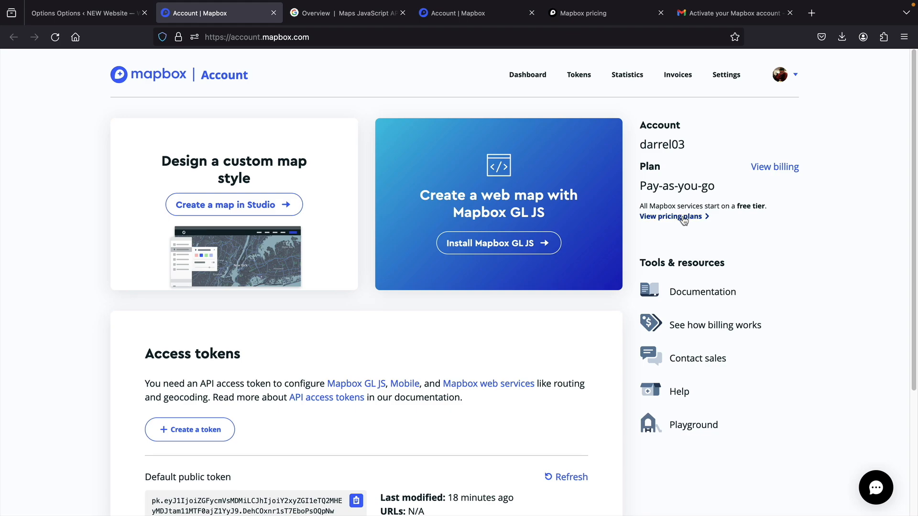
Check Mapbox pricing, seeing Map Matching API costs rise past the free 100,000 monthly requests.
{"action": "left_click", "coordinate": [684, 217]}
{"action": "scroll", "coordinate": [543, 295], "scroll_direction": "down", "scroll_amount": 3}
{"action": "scroll", "coordinate": [543, 292], "scroll_direction": "down", "scroll_amount": 5}
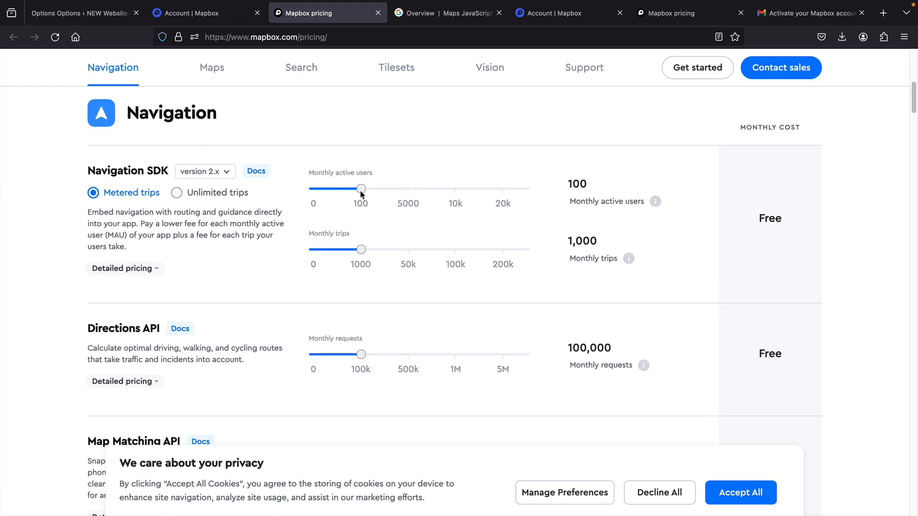
{"action": "scroll", "coordinate": [361, 201], "scroll_direction": "down", "scroll_amount": 3}
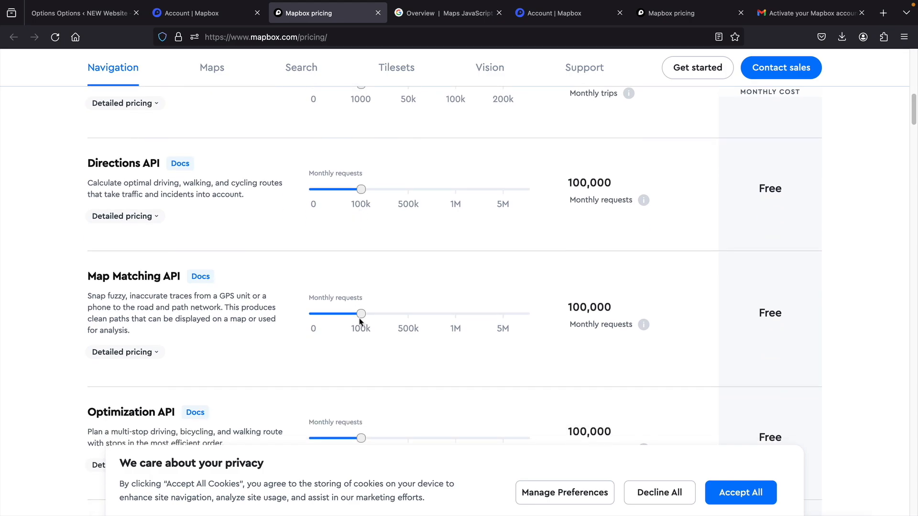
{"action": "mouse_move", "coordinate": [361, 318]}
{"action": "left_mouse_down"}
{"action": "mouse_move", "coordinate": [401, 320]}
{"action": "mouse_move", "coordinate": [362, 324]}
{"action": "left_mouse_up"}
{"action": "left_click", "coordinate": [92, 22]}
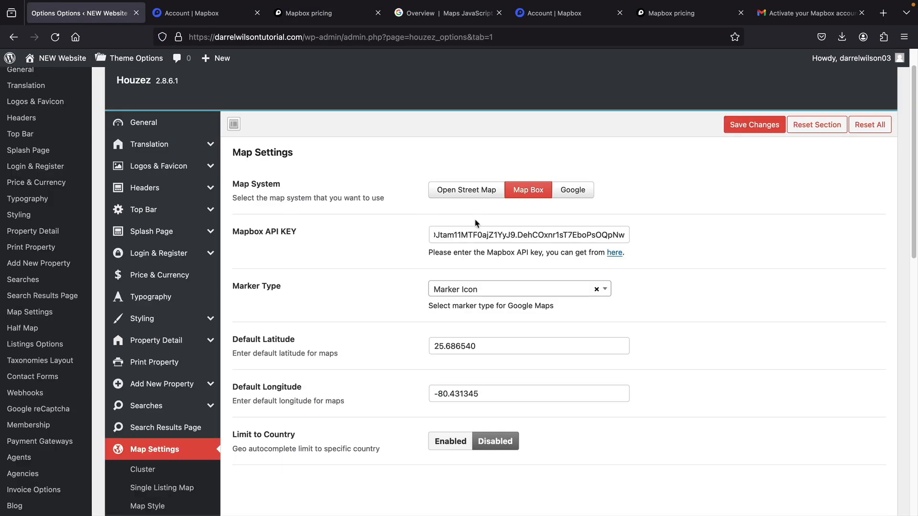
Set Marker Type to Price Pins and Map System to Google, then open Google's Maps JavaScript API page.
{"action": "left_click", "coordinate": [460, 286]}
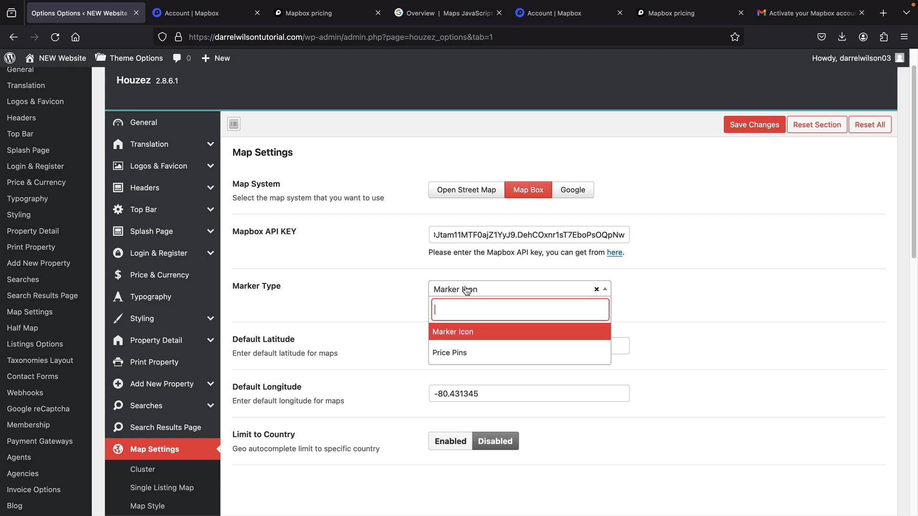
{"action": "left_click", "coordinate": [471, 350]}
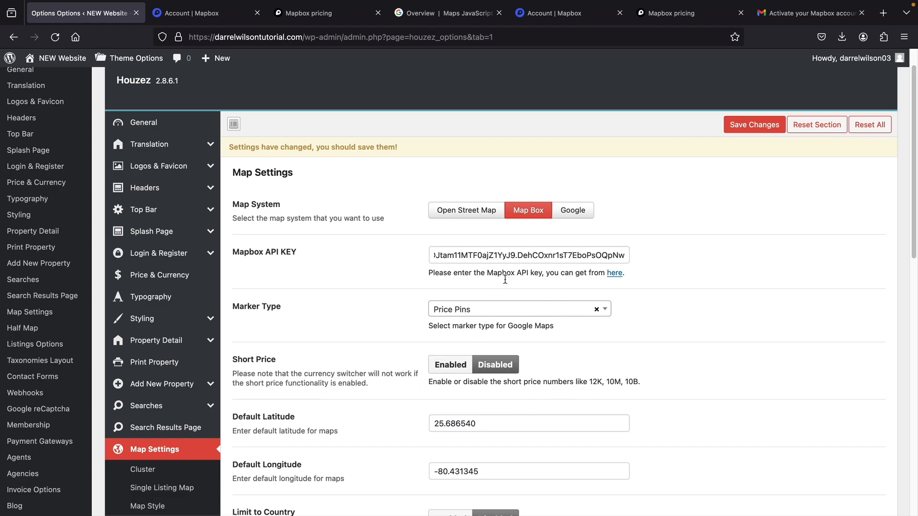
{"action": "left_click", "coordinate": [581, 212]}
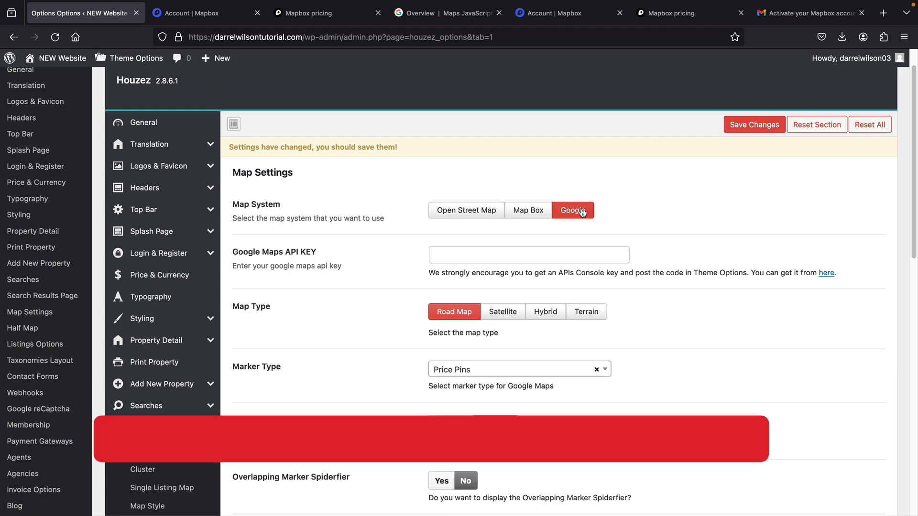
{"action": "left_click", "coordinate": [827, 273]}
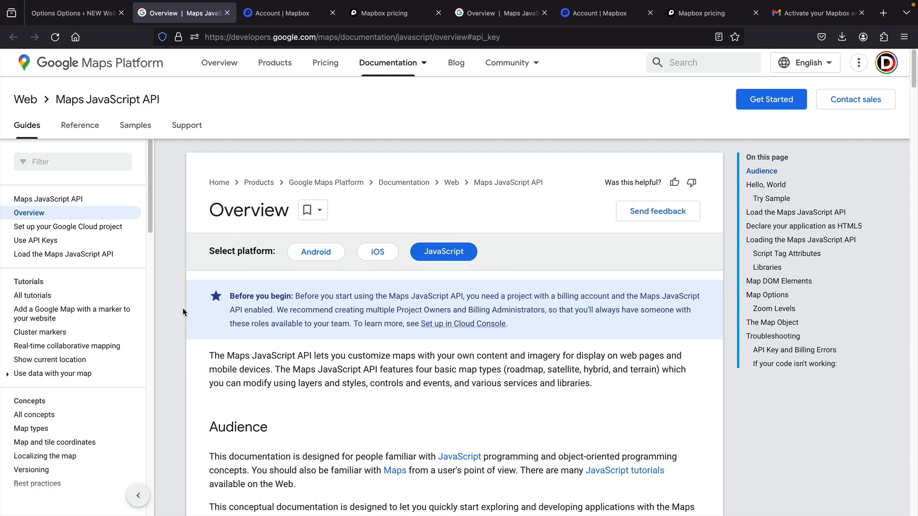
In the Google Cloud console, keep the current project and browse Maps APIs to the Maps JavaScript API.
{"action": "left_click", "coordinate": [771, 100]}
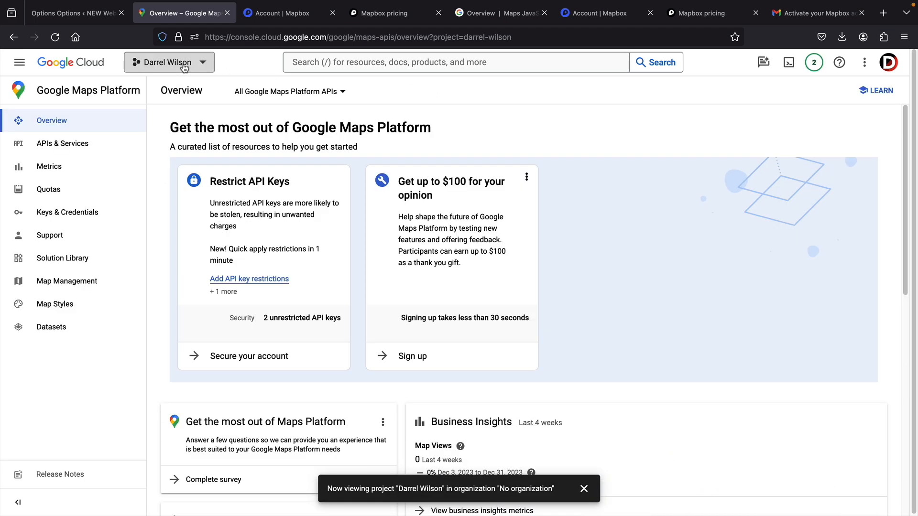
{"action": "left_click", "coordinate": [183, 66]}
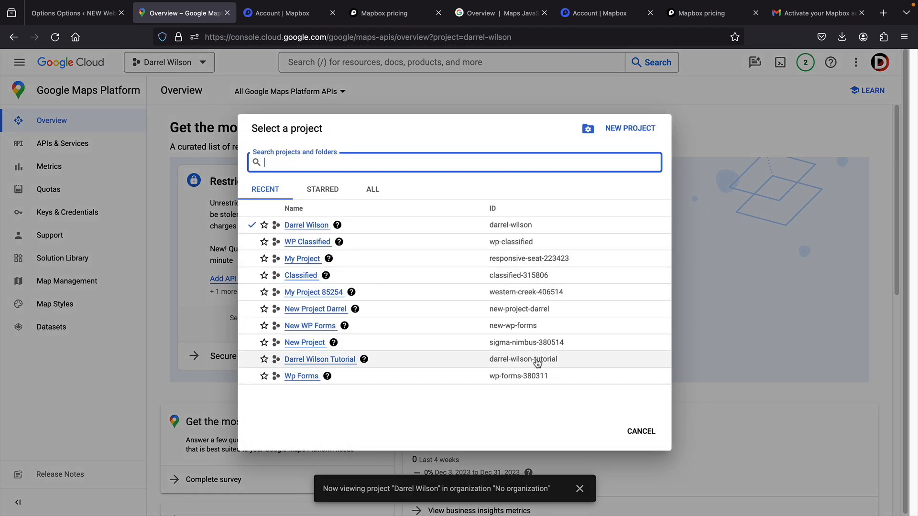
{"action": "left_click", "coordinate": [641, 431]}
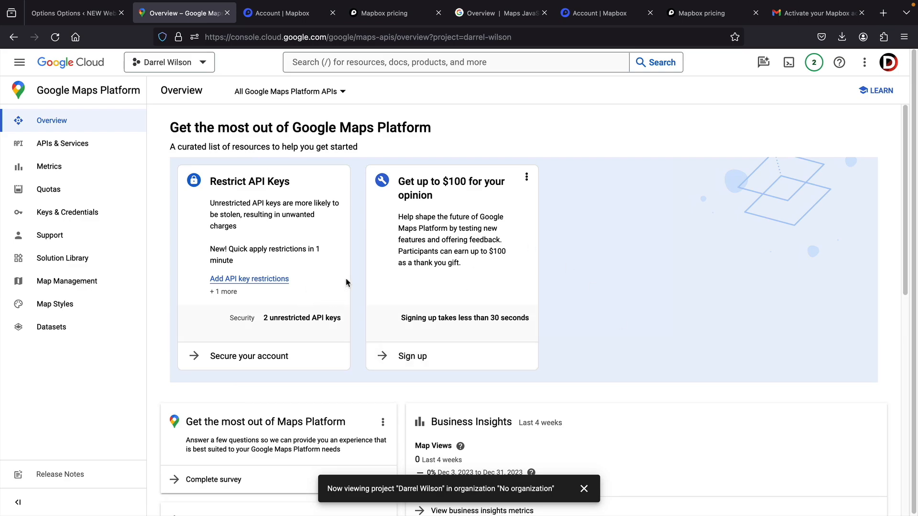
{"action": "left_click", "coordinate": [61, 145]}
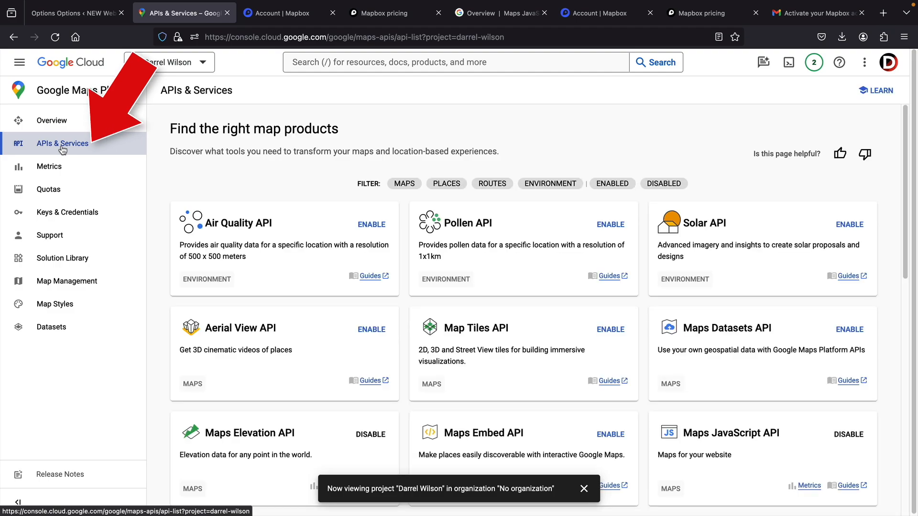
{"action": "left_click", "coordinate": [408, 185]}
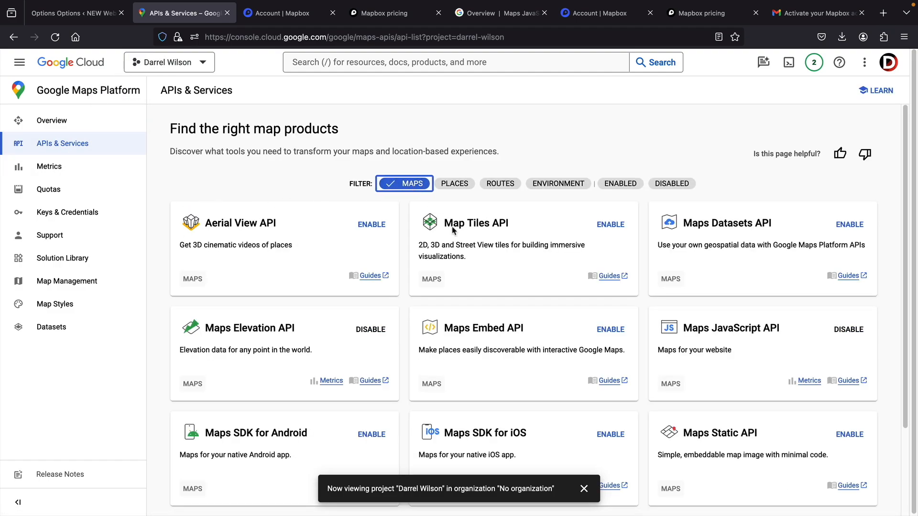
{"action": "left_click_drag", "start_coordinate": [684, 328], "coordinate": [788, 333]}
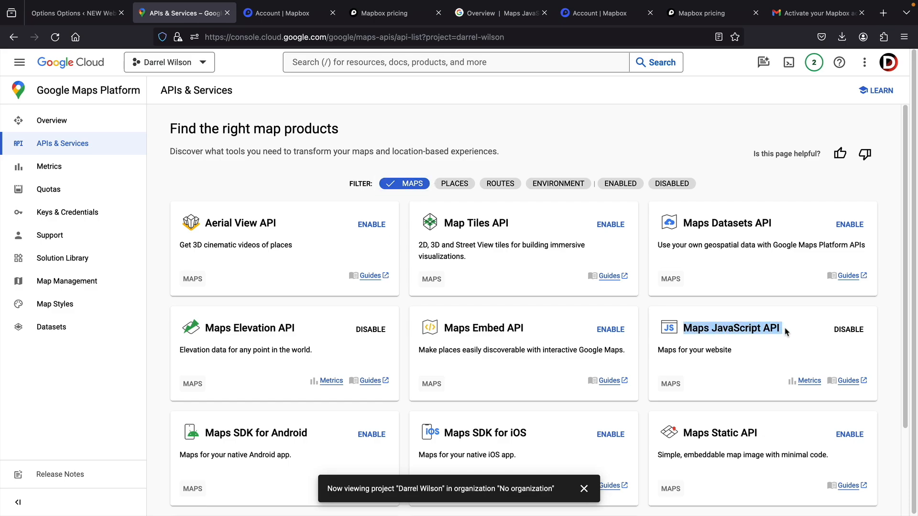
{"action": "left_click", "coordinate": [844, 329]}
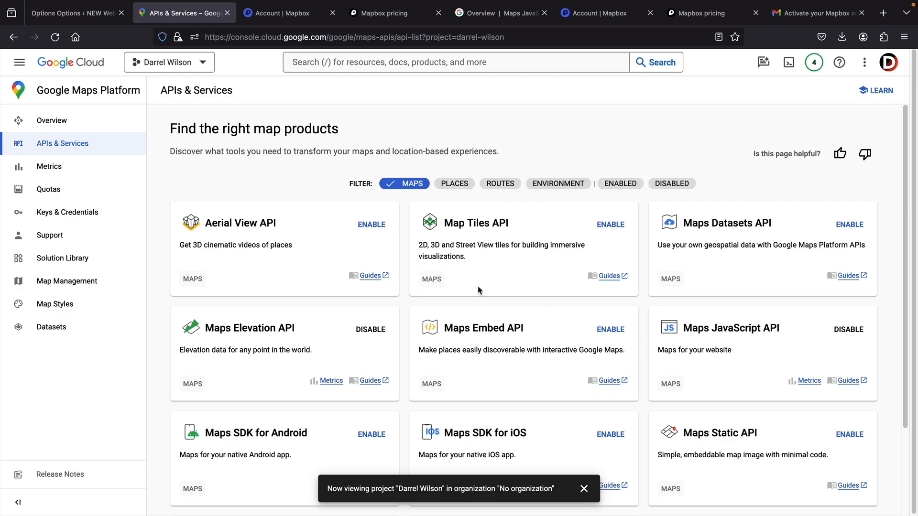
Create a new API key (API key 10) under Credentials and copy it.
{"action": "left_click", "coordinate": [76, 212]}
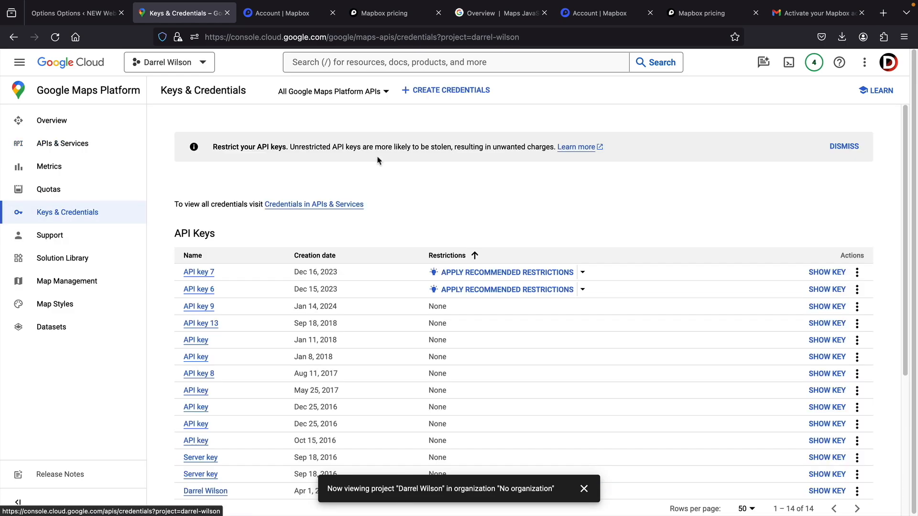
{"action": "left_click", "coordinate": [442, 95]}
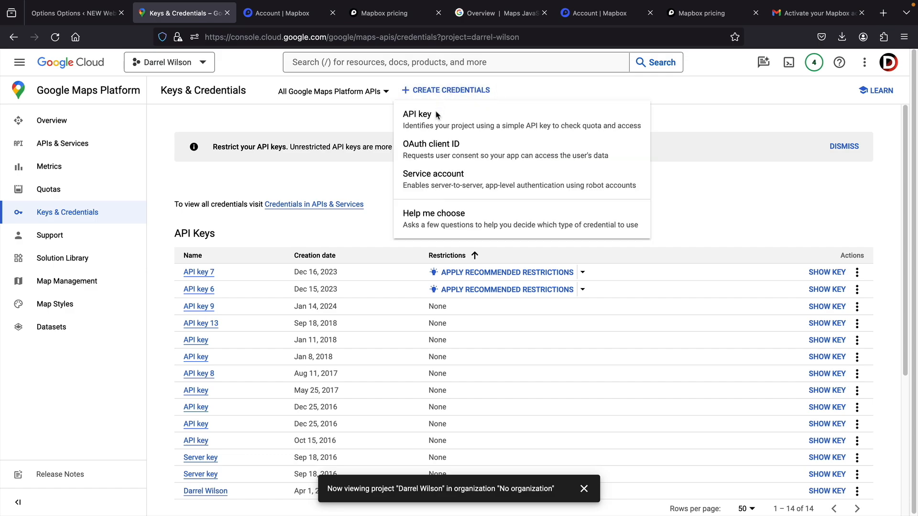
{"action": "left_click", "coordinate": [418, 119]}
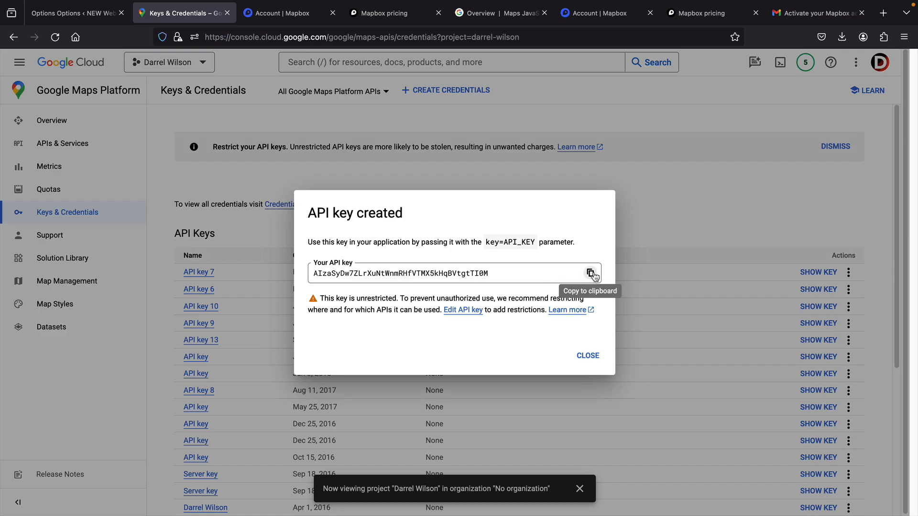
{"action": "left_click", "coordinate": [591, 274]}
{"action": "left_click", "coordinate": [589, 356]}
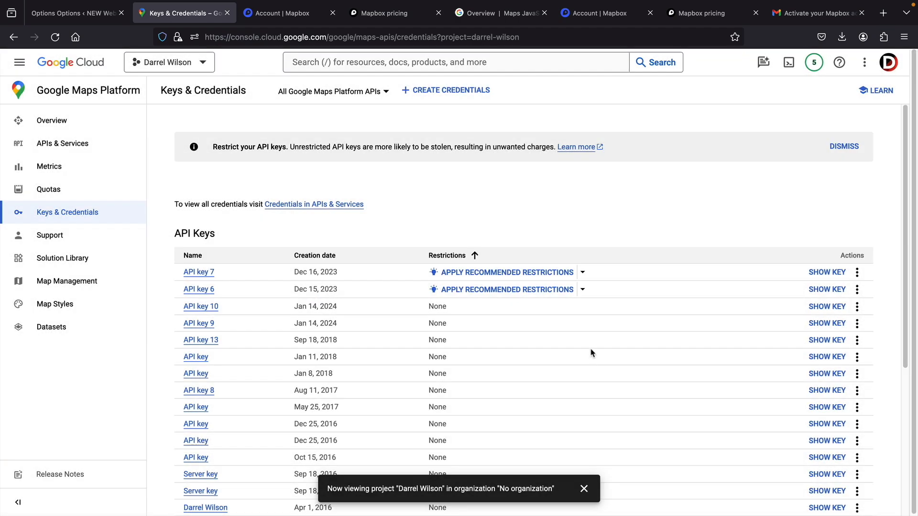
{"action": "left_click", "coordinate": [77, 14]}
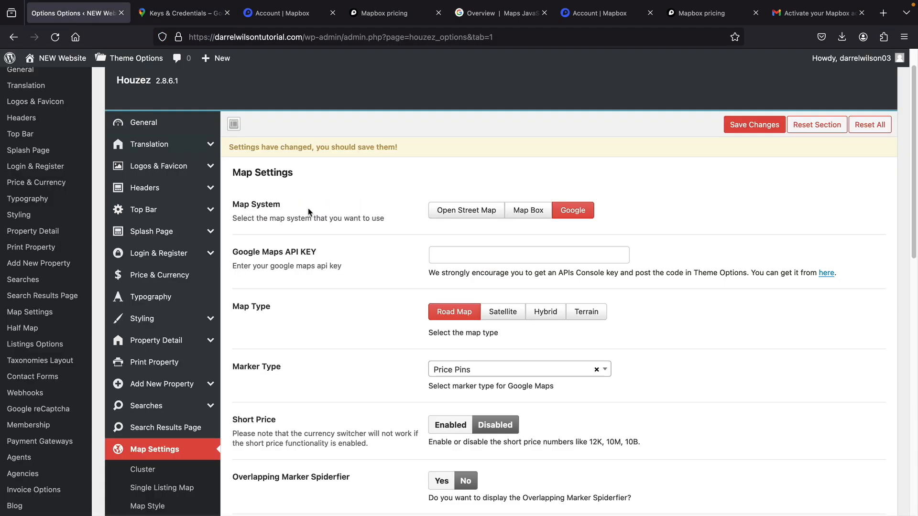
Paste the copied key into Google Maps API KEY, save the map settings, and visit the live site.
{"action": "left_click", "coordinate": [448, 254]}
{"action": "right_click", "coordinate": [450, 252]}
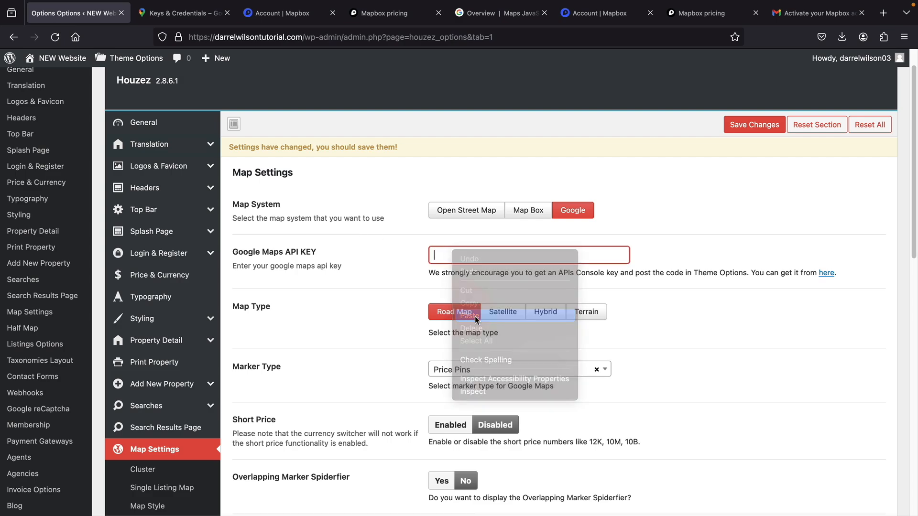
{"action": "left_click", "coordinate": [476, 320]}
{"action": "left_click", "coordinate": [735, 126]}
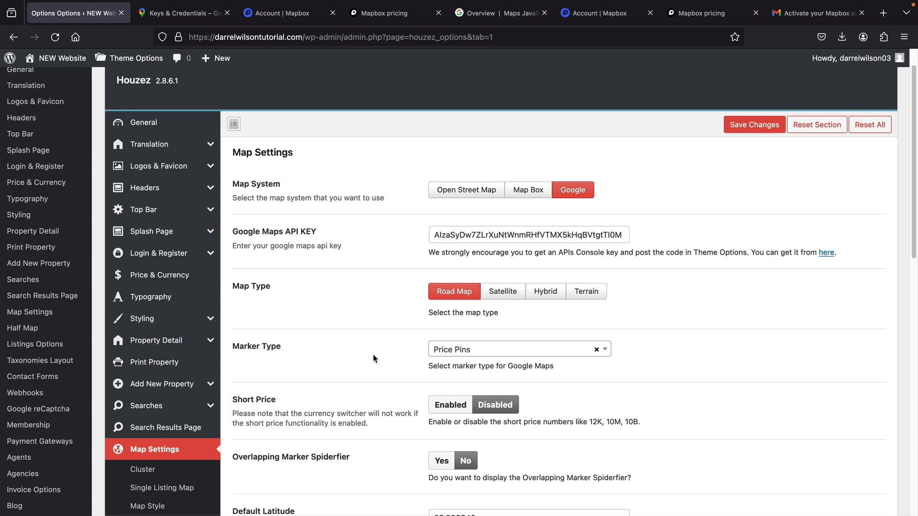
{"action": "mouse_move", "coordinate": [56, 60]}
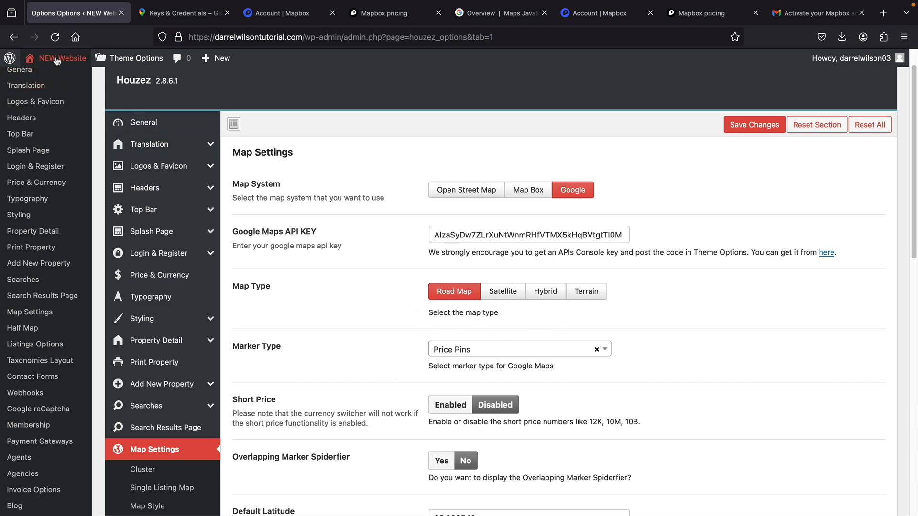
{"action": "left_click", "coordinate": [56, 81]}
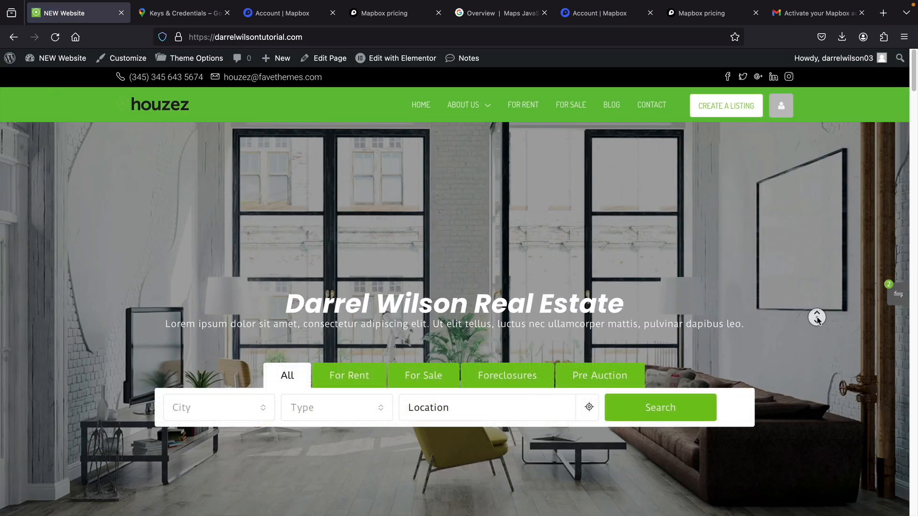
Pan the homepage's Google properties map to confirm it responds, then open the homepage in Elementor.
{"action": "scroll", "coordinate": [817, 320], "scroll_direction": "down", "scroll_amount": 2}
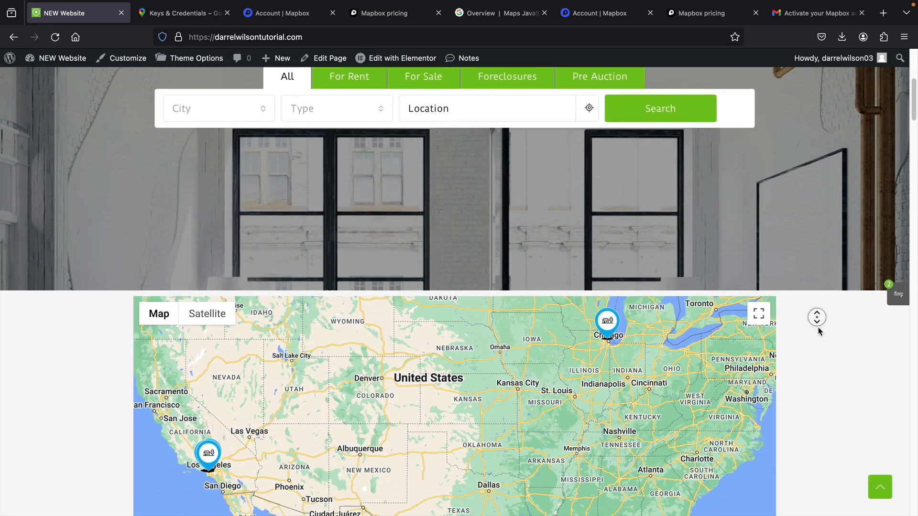
{"action": "middle_click", "coordinate": [816, 326]}
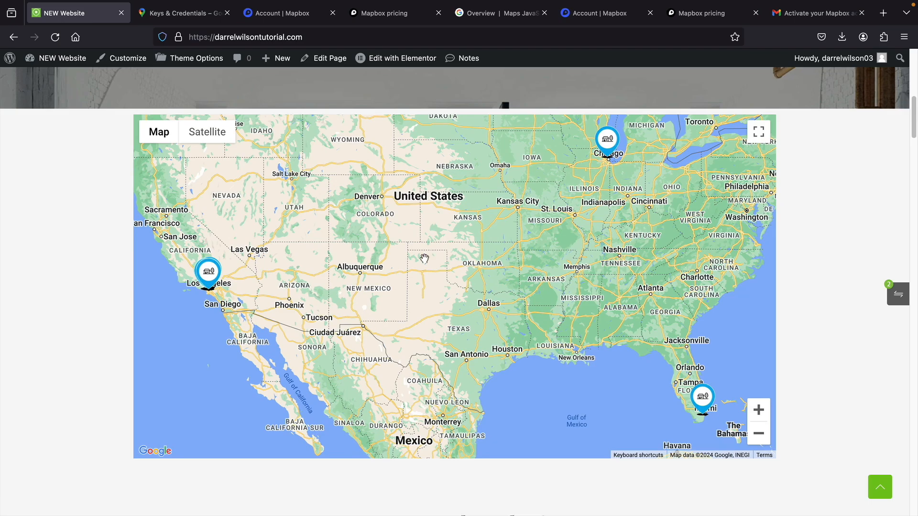
{"action": "left_click_drag", "start_coordinate": [484, 294], "coordinate": [521, 286]}
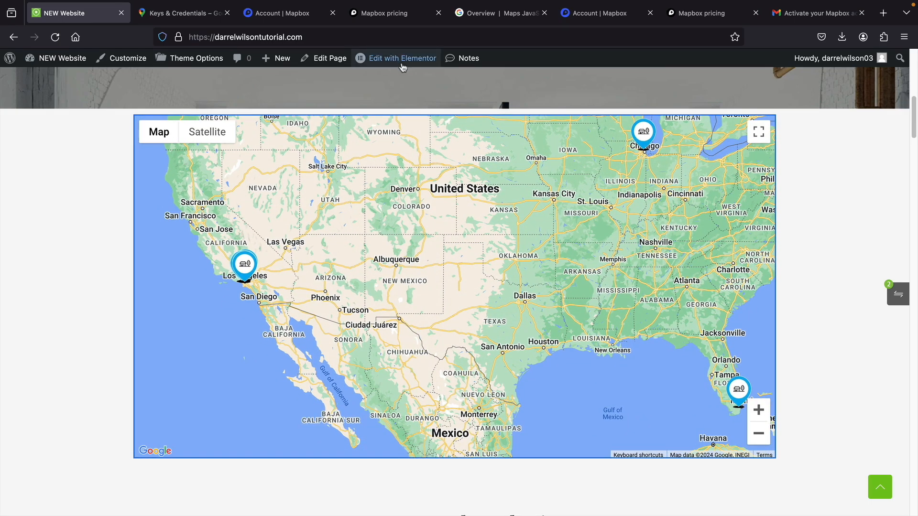
{"action": "left_click", "coordinate": [402, 58]}
{"action": "scroll", "coordinate": [785, 282], "scroll_direction": "down", "scroll_amount": 8}
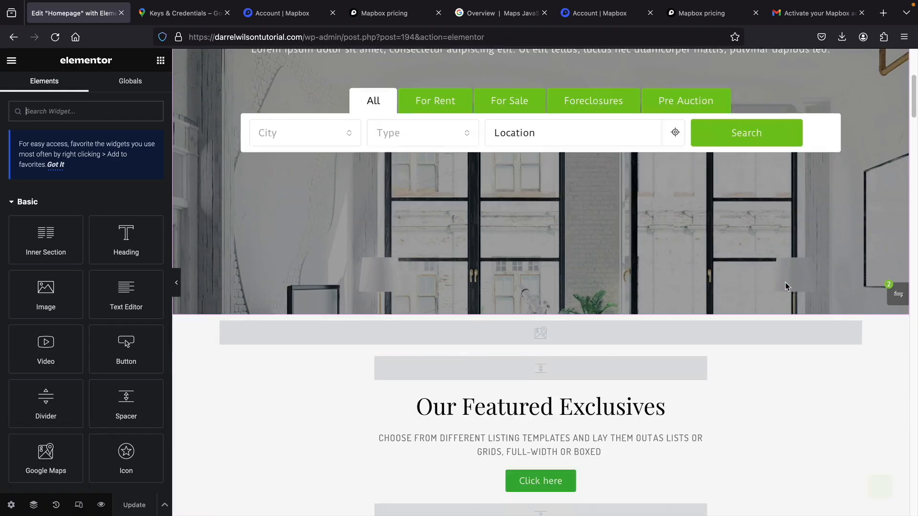
Select the Properties Google Map widget on the homepage to edit its settings.
{"action": "left_click", "coordinate": [540, 176]}
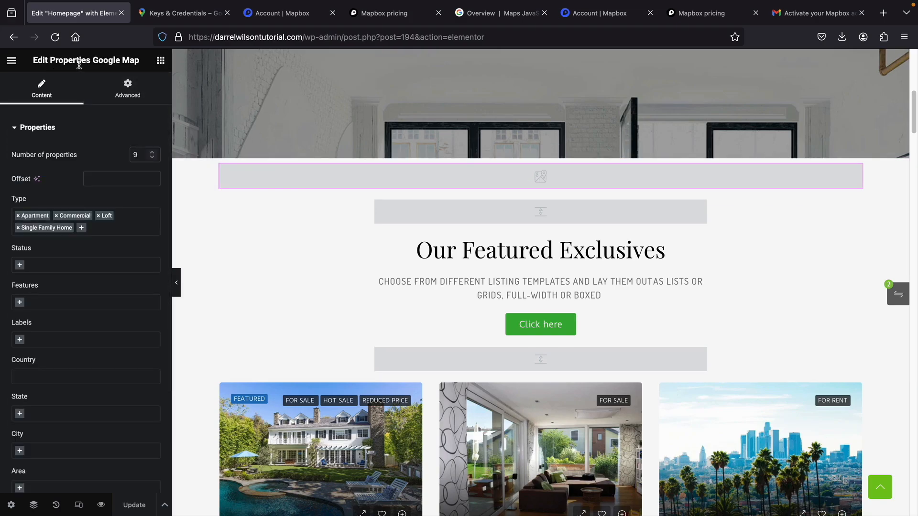
{"action": "left_click", "coordinate": [160, 60]}
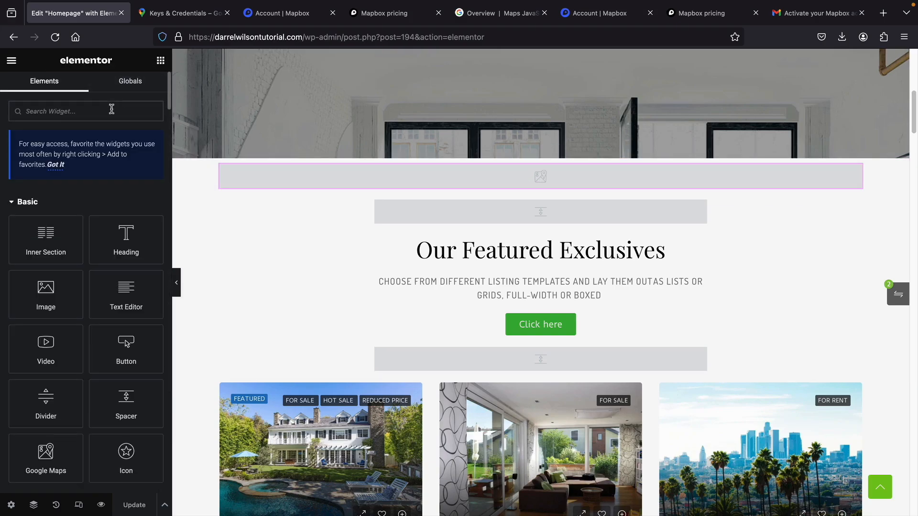
{"action": "type", "text": "google map"}
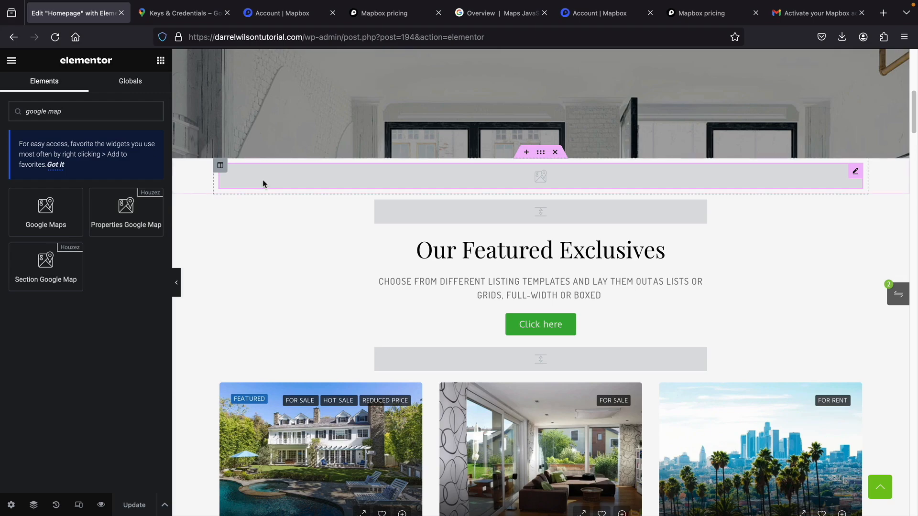
{"action": "left_click", "coordinate": [300, 180]}
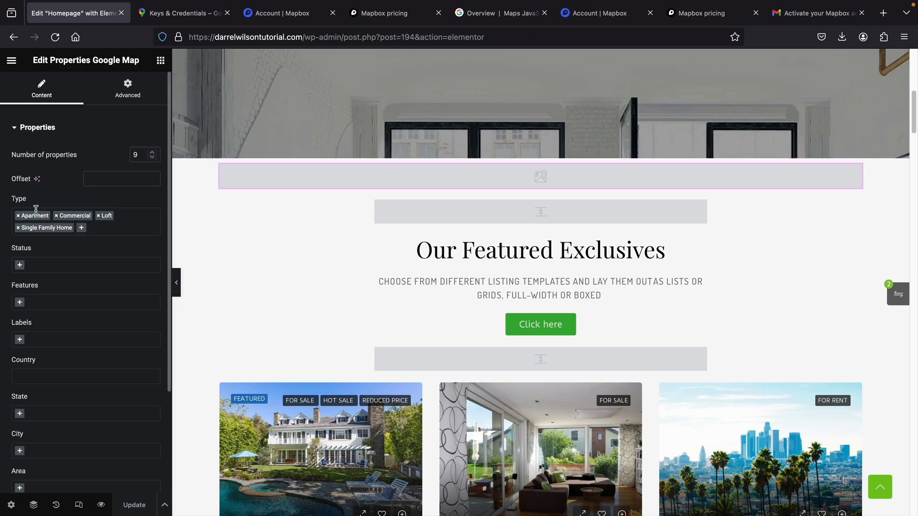
Add Small Business to the property types and raise the number of properties to 12.
{"action": "left_click", "coordinate": [82, 228]}
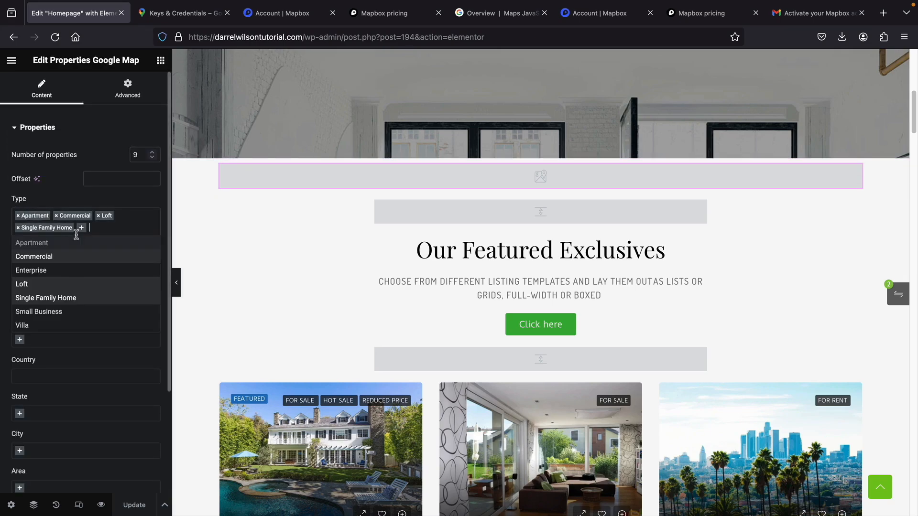
{"action": "left_click", "coordinate": [76, 312]}
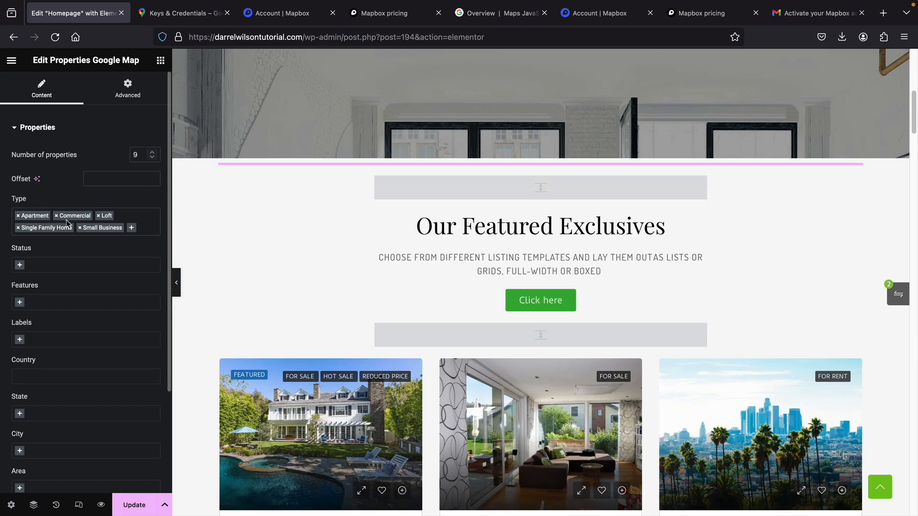
{"action": "left_click", "coordinate": [152, 152]}
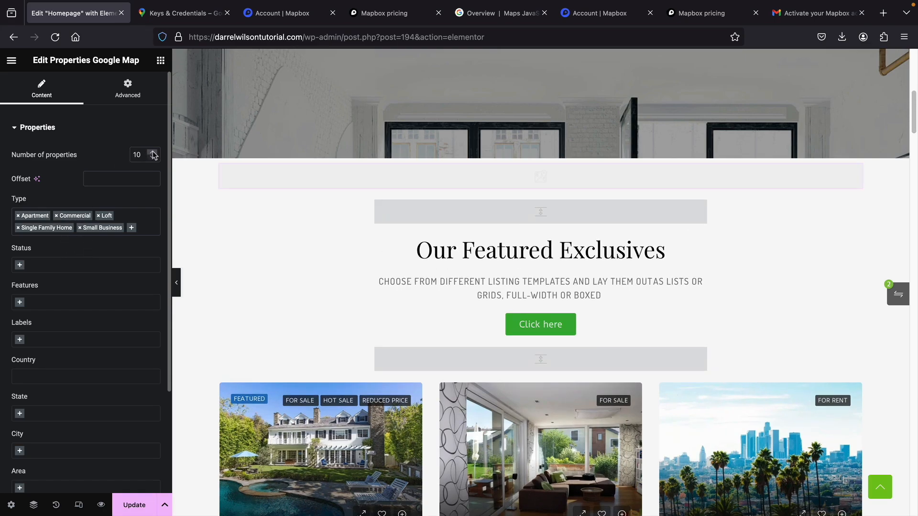
{"action": "left_click", "coordinate": [152, 153]}
{"action": "left_click", "coordinate": [152, 152]}
{"action": "scroll", "coordinate": [49, 296], "scroll_direction": "down", "scroll_amount": 2}
Limit the map to the Nevada state and the Hot Sale label, leaving features empty.
{"action": "left_click", "coordinate": [19, 366]}
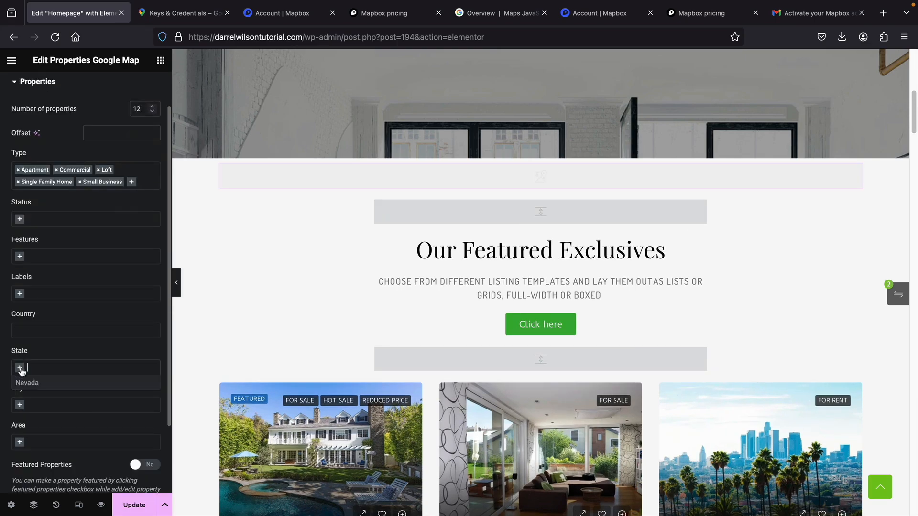
{"action": "left_click", "coordinate": [25, 380]}
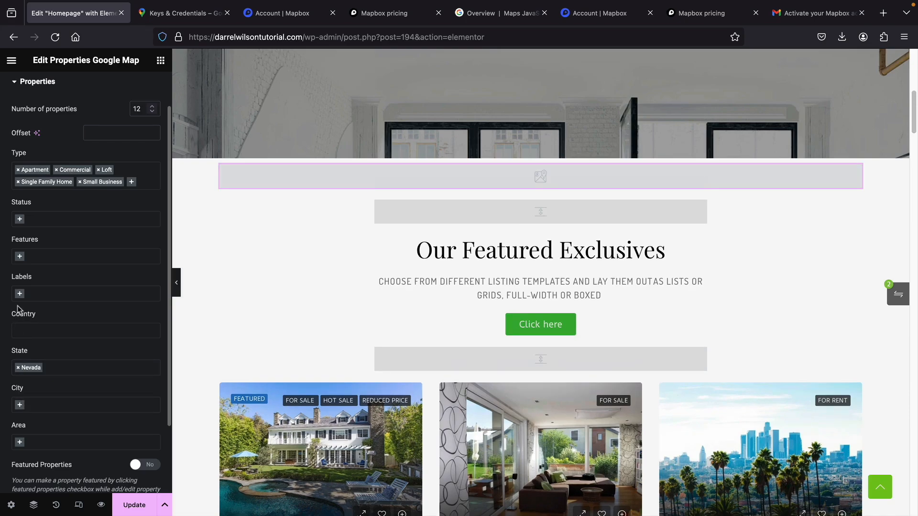
{"action": "left_click", "coordinate": [19, 294]}
{"action": "left_click", "coordinate": [42, 319]}
{"action": "left_click", "coordinate": [19, 256]}
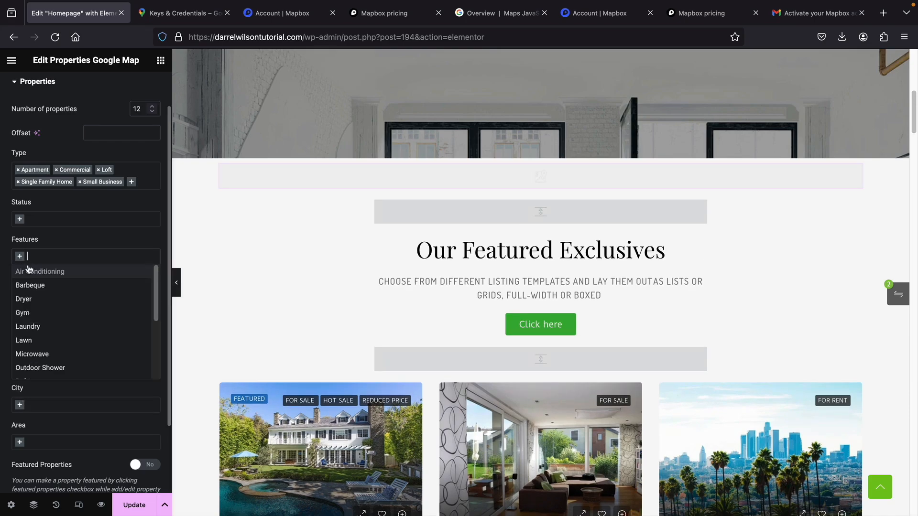
{"action": "key", "text": "Escape"}
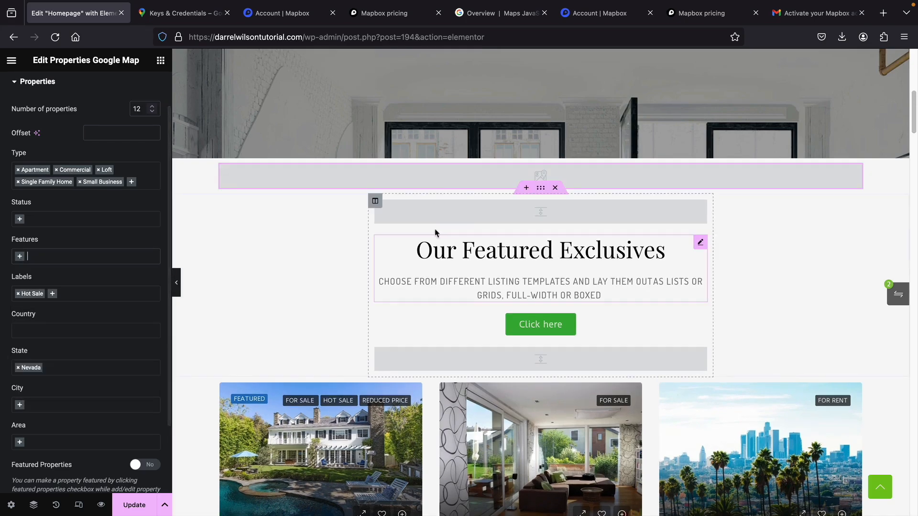
Keep the map type as RoadMap and save the homepage changes with Update.
{"action": "scroll", "coordinate": [102, 466], "scroll_direction": "down", "scroll_amount": 3}
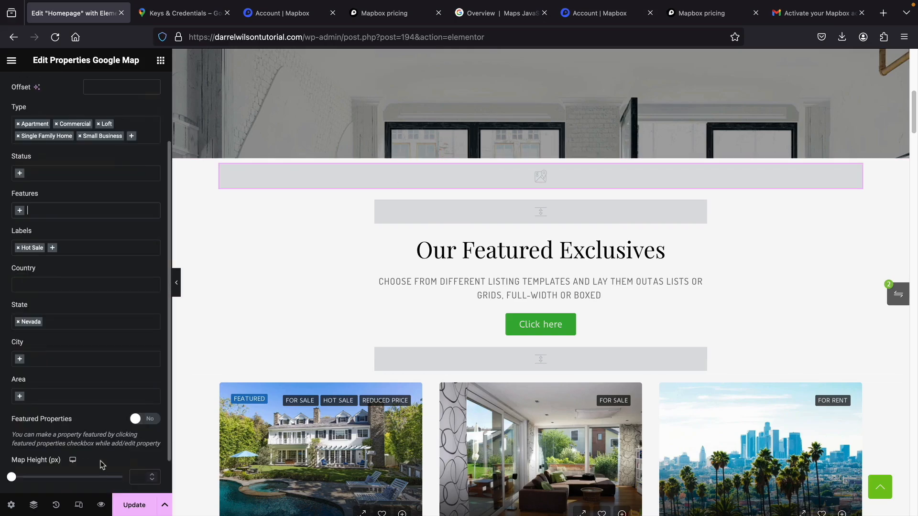
{"action": "left_click", "coordinate": [85, 482]}
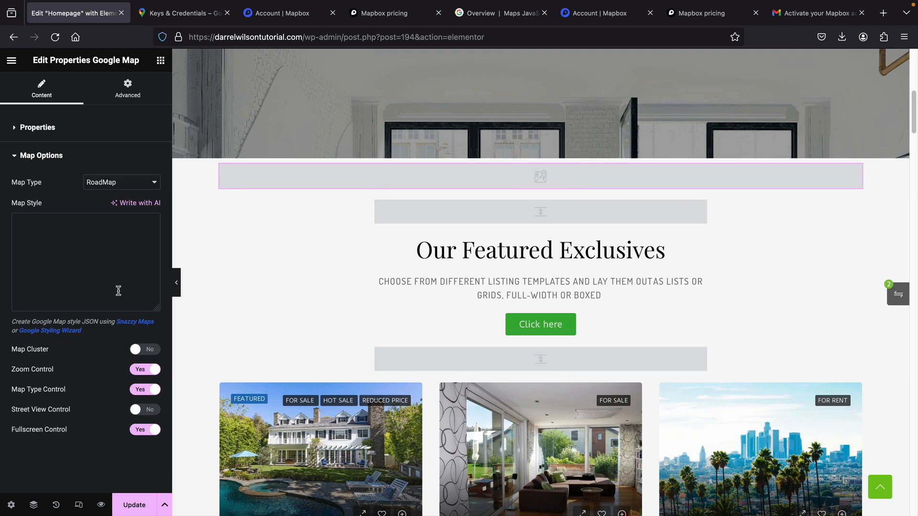
{"action": "left_click", "coordinate": [124, 183]}
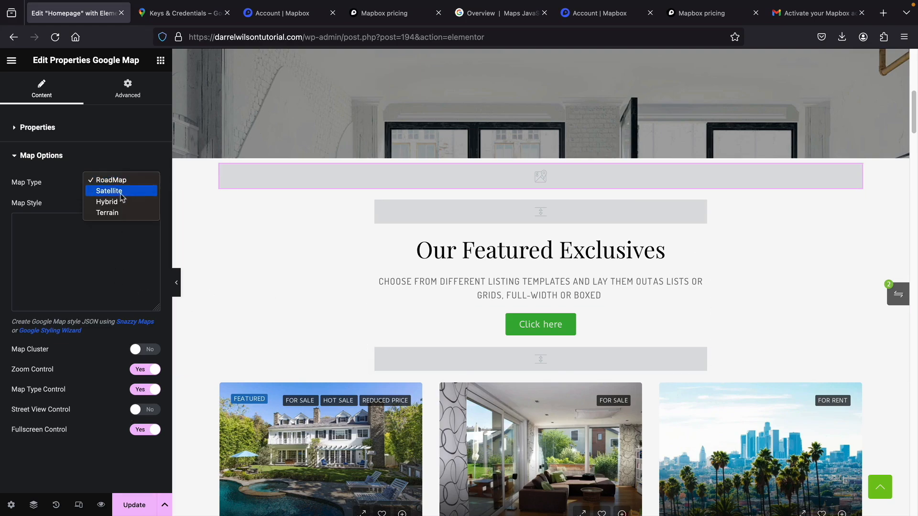
{"action": "left_click", "coordinate": [120, 181]}
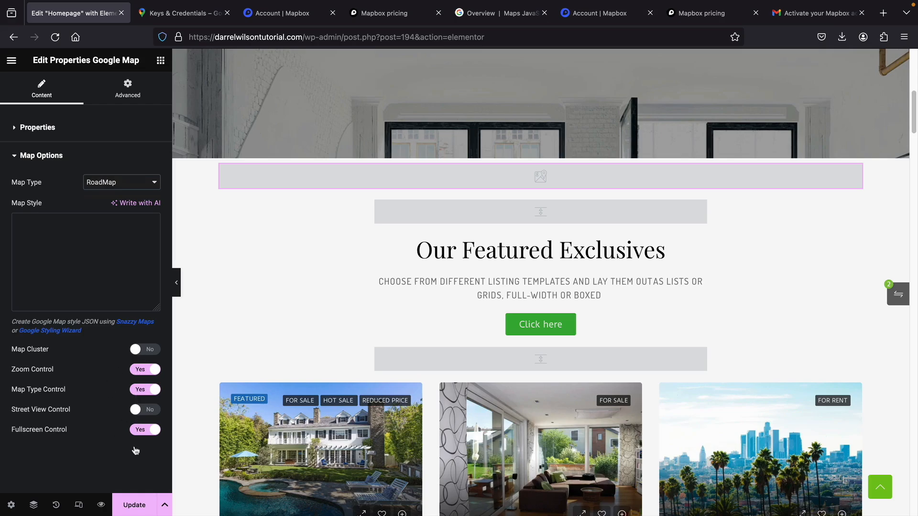
{"action": "left_click", "coordinate": [130, 504]}
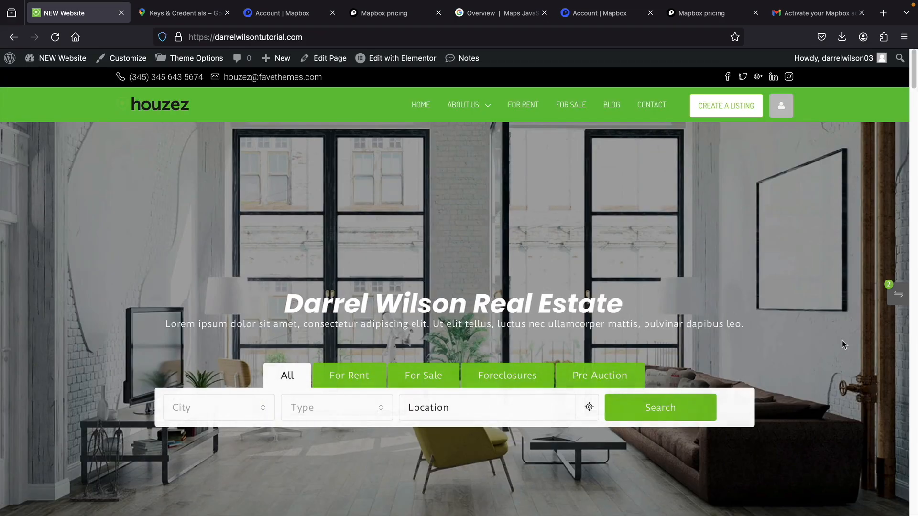
Scroll to the updated homepage map and open a marker's listing details popup.
{"action": "scroll", "coordinate": [842, 341], "scroll_direction": "down", "scroll_amount": 10}
{"action": "scroll", "coordinate": [842, 343], "scroll_direction": "down", "scroll_amount": 2}
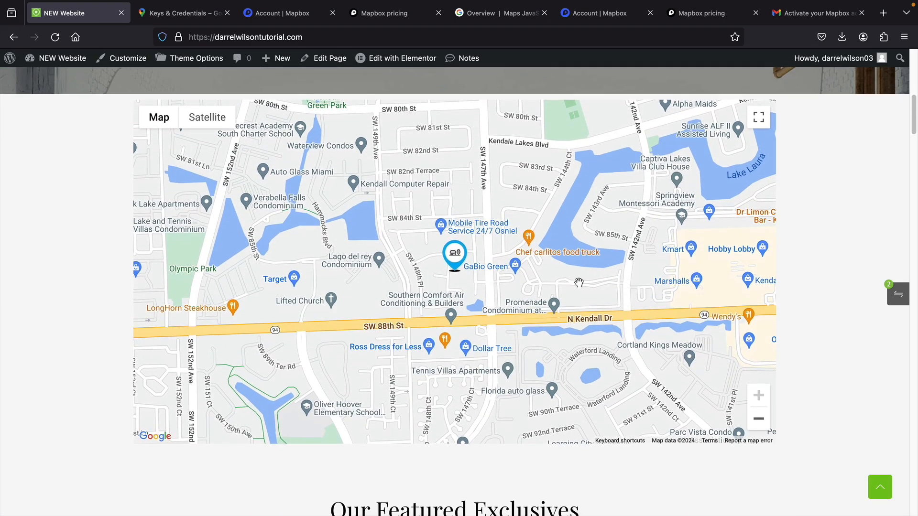
{"action": "left_click", "coordinate": [455, 258]}
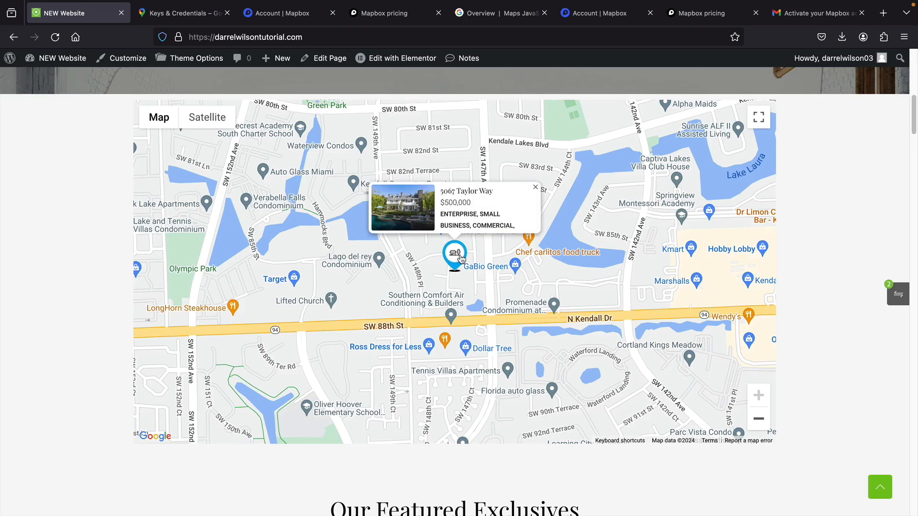
Scroll back up and reopen the homepage in the Elementor editor.
{"action": "scroll", "coordinate": [847, 316], "scroll_direction": "up", "scroll_amount": 10}
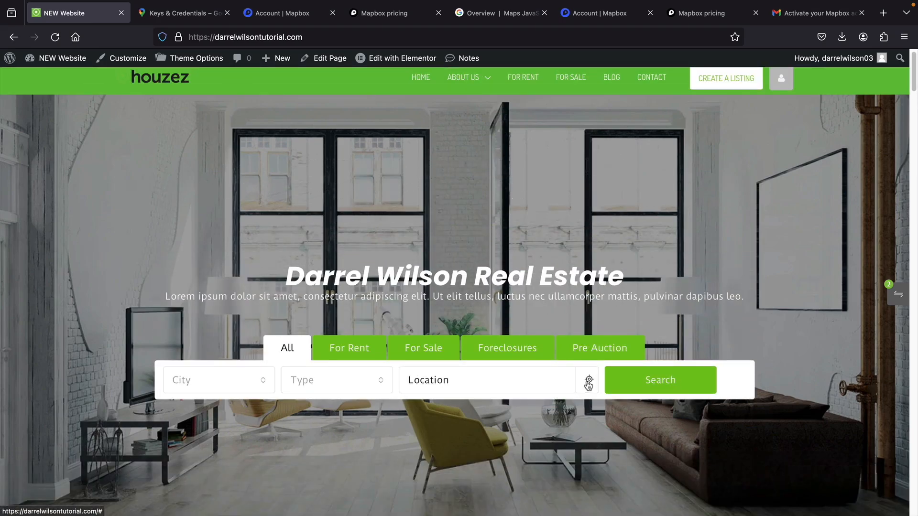
{"action": "scroll", "coordinate": [588, 386], "scroll_direction": "up", "scroll_amount": 1}
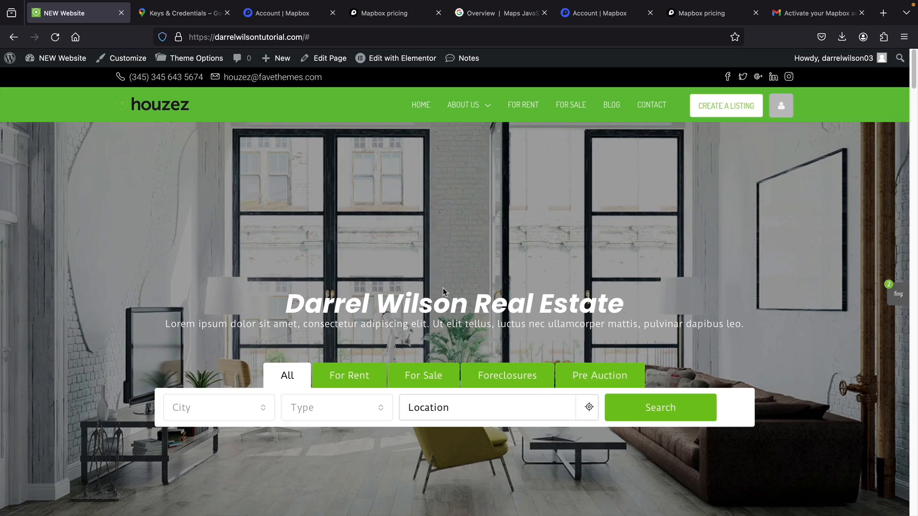
{"action": "left_click", "coordinate": [373, 59]}
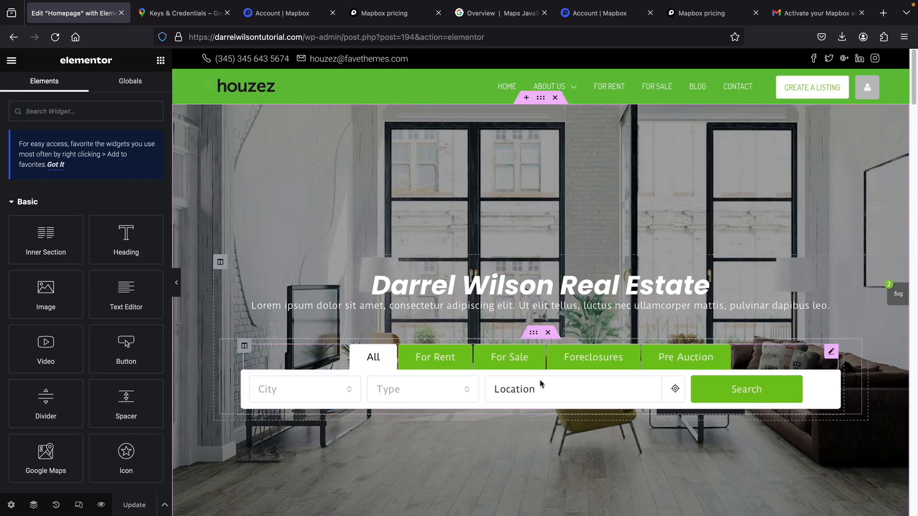
Select the hero search form and expand its Location field, keeping Geo Location as the type.
{"action": "left_click", "coordinate": [492, 388]}
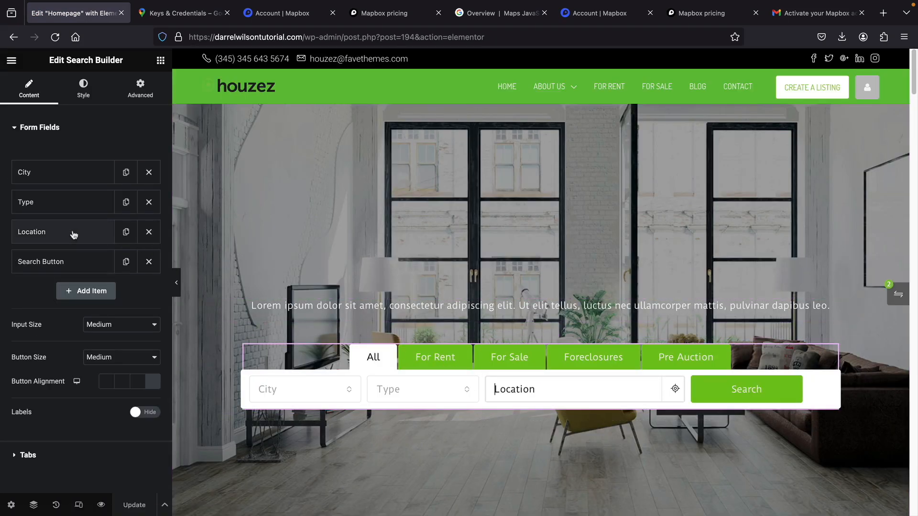
{"action": "left_click", "coordinate": [43, 233]}
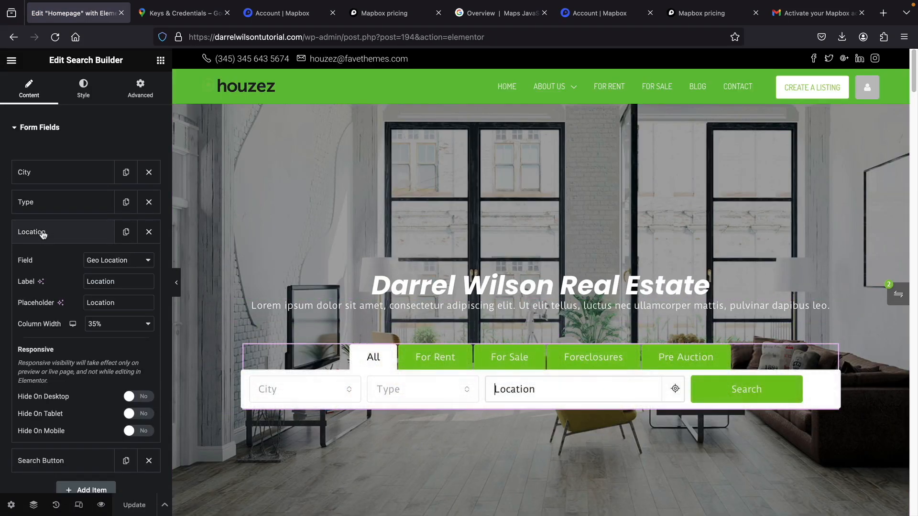
{"action": "left_click", "coordinate": [91, 263]}
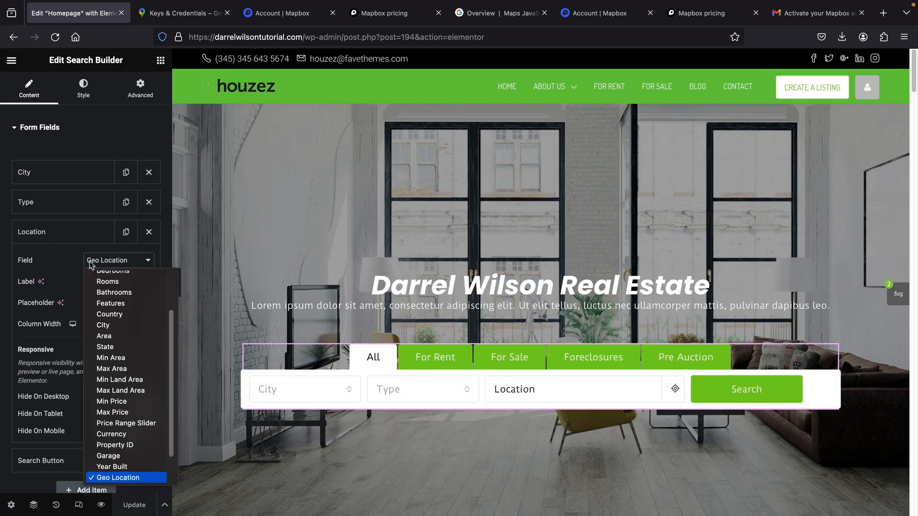
{"action": "scroll", "coordinate": [127, 406], "scroll_direction": "down", "scroll_amount": 1}
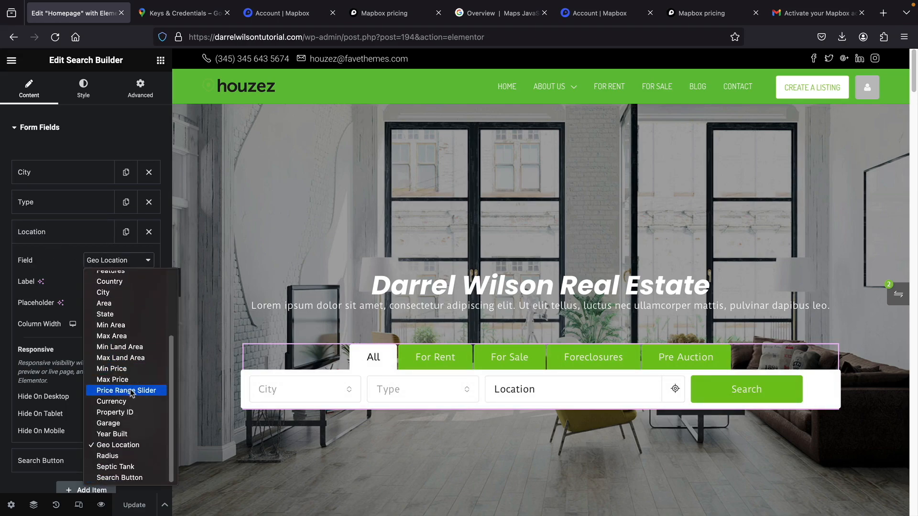
{"action": "left_click", "coordinate": [132, 447]}
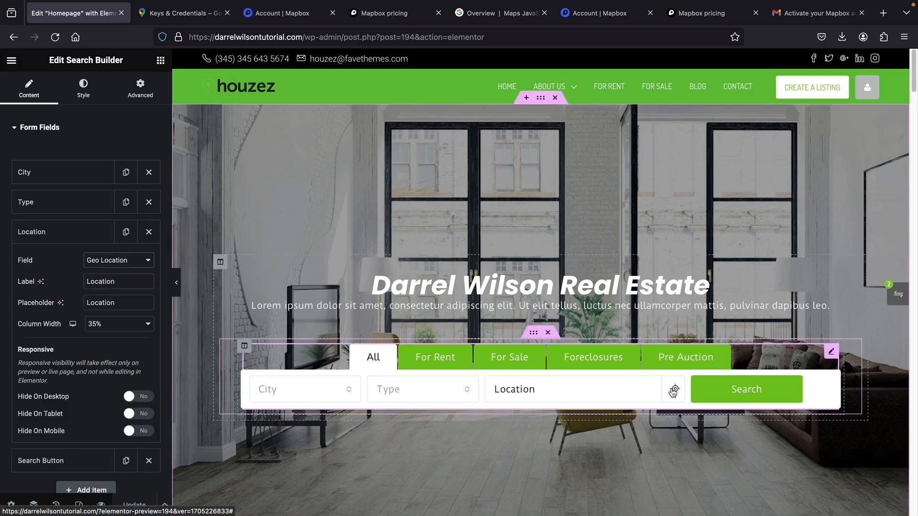
Change the Location field type to Radius and preview its distance choices in the search bar.
{"action": "left_click", "coordinate": [131, 262]}
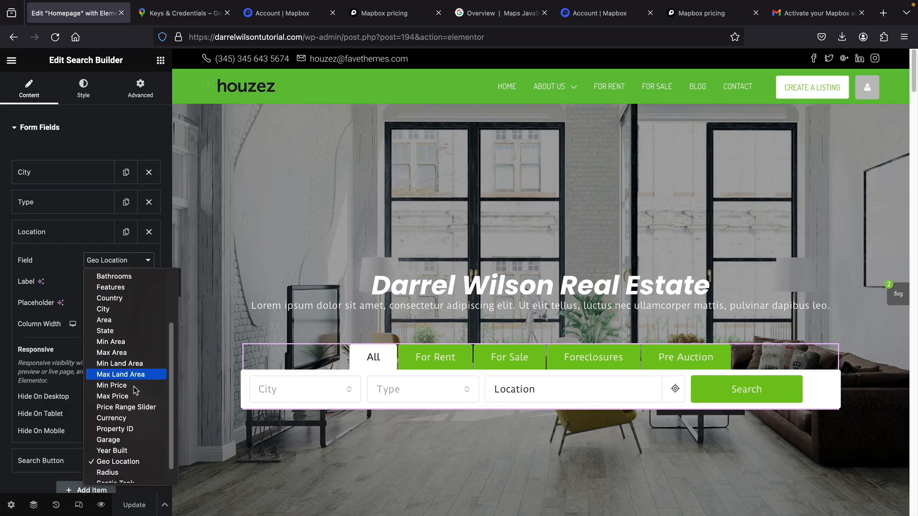
{"action": "scroll", "coordinate": [135, 389], "scroll_direction": "down", "scroll_amount": 1}
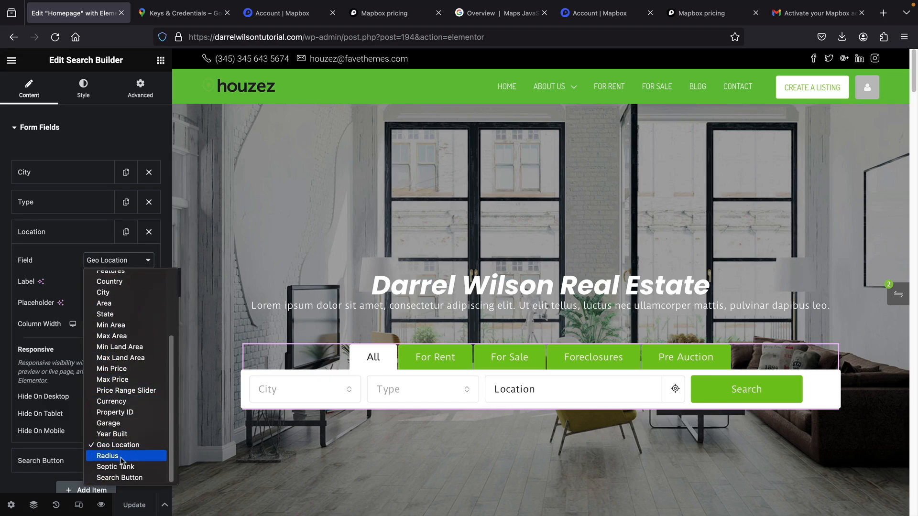
{"action": "left_click", "coordinate": [119, 455]}
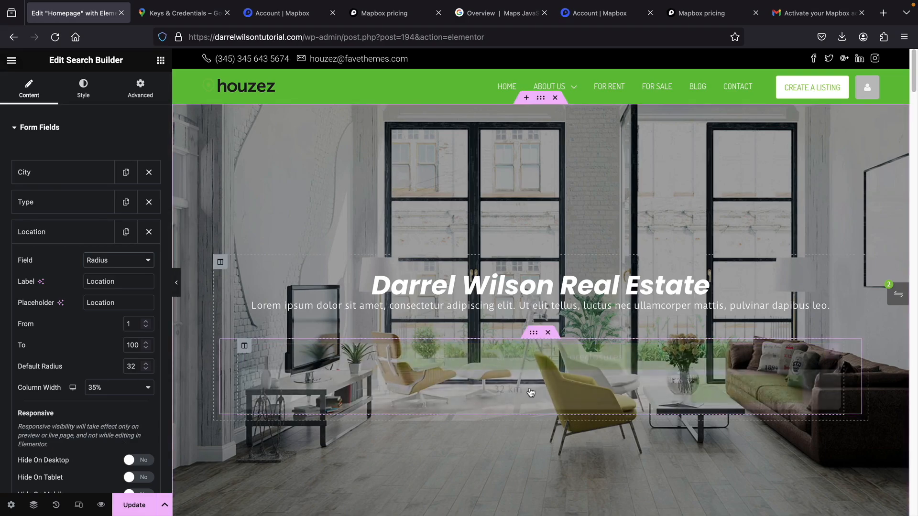
{"action": "left_click", "coordinate": [542, 395]}
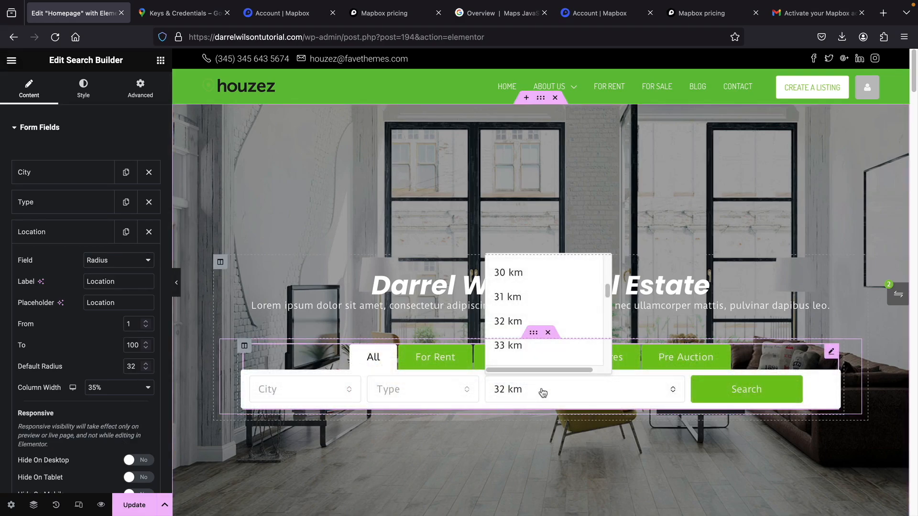
{"action": "left_click", "coordinate": [543, 393]}
Switch the Location field type back to Geo Location.
{"action": "left_click", "coordinate": [111, 262]}
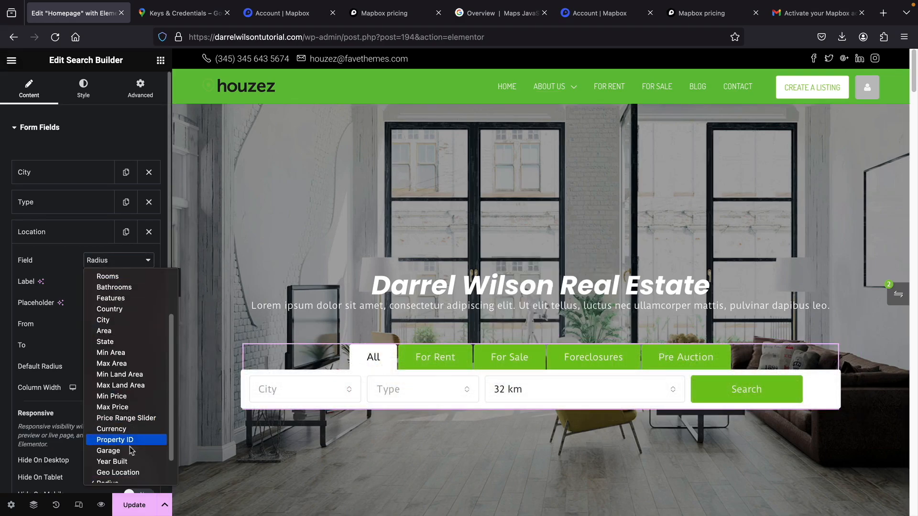
{"action": "left_click", "coordinate": [120, 472]}
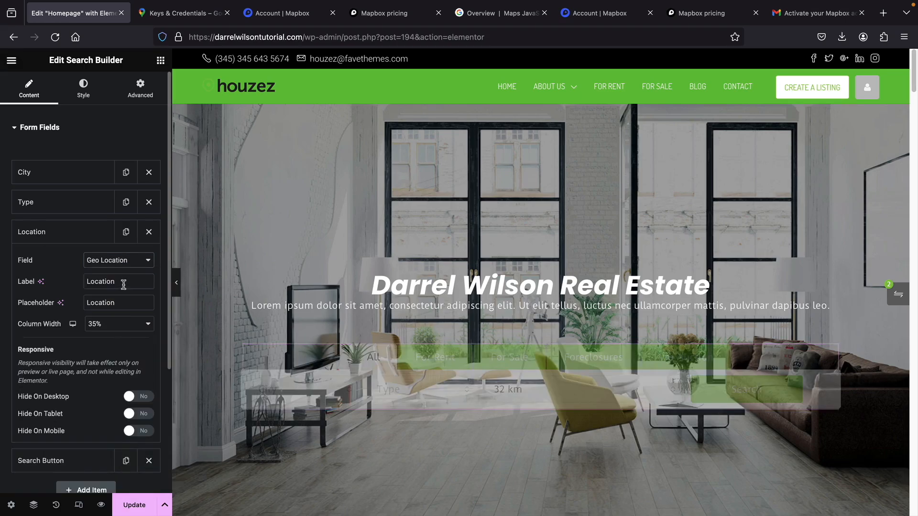
{"action": "left_click", "coordinate": [124, 265]}
{"action": "left_click", "coordinate": [115, 474]}
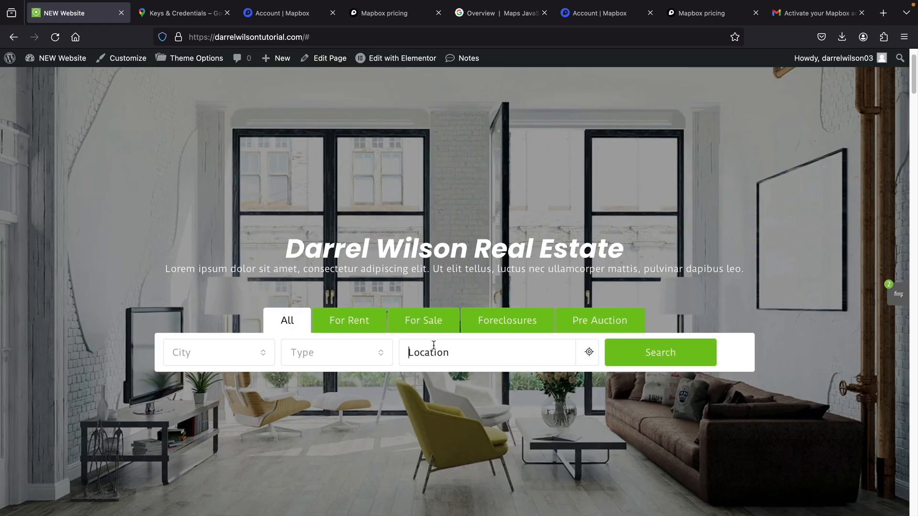
Type 'las vegas' in Location, pick Las Vegas, NV, USA from suggestions, then clear it.
{"action": "type", "text": "las "}
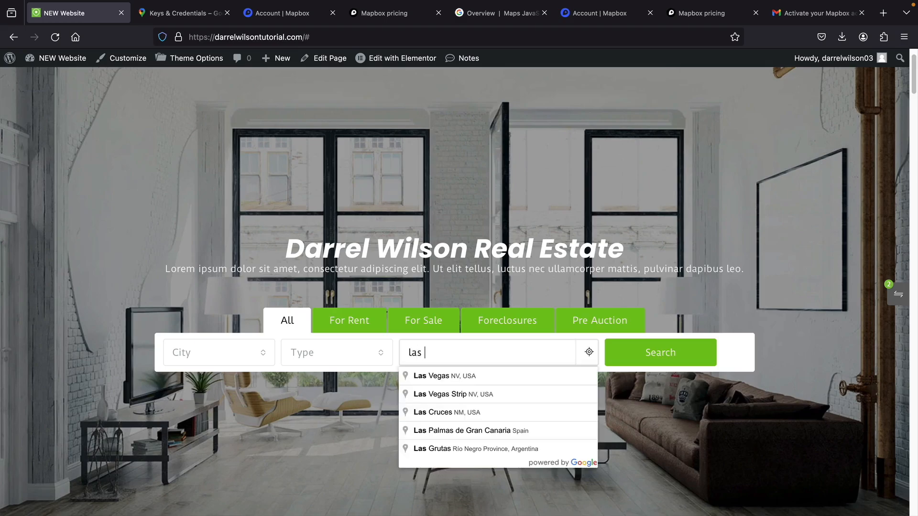
{"action": "type", "text": "vegas"}
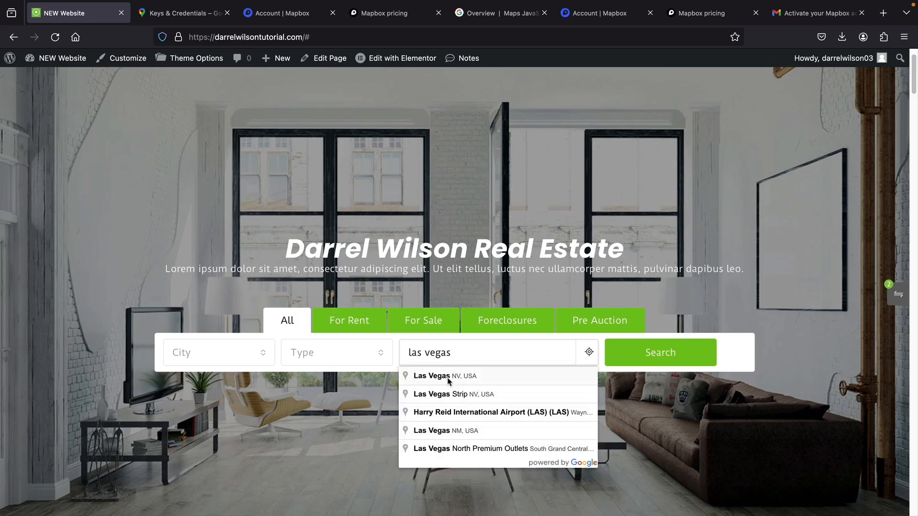
{"action": "left_click", "coordinate": [454, 376]}
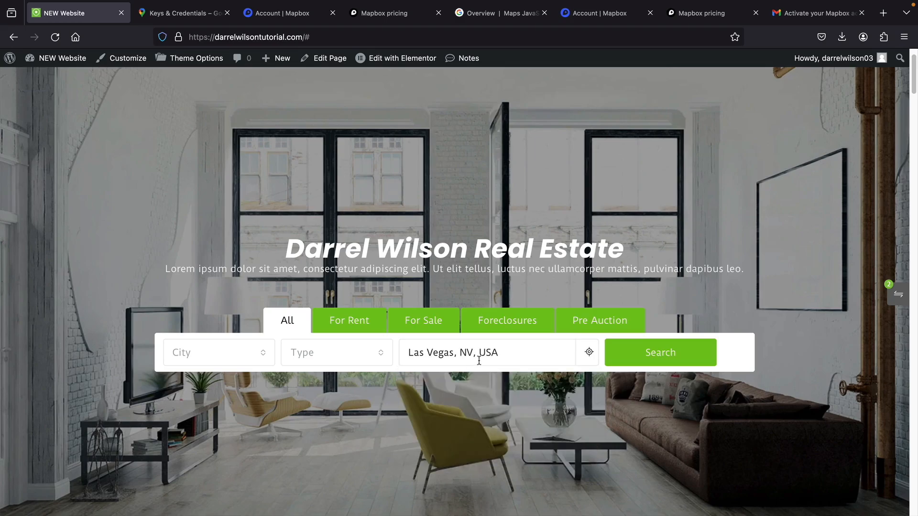
{"action": "left_click_drag", "start_coordinate": [511, 352], "coordinate": [386, 347]}
{"action": "key", "text": "BackSpace"}
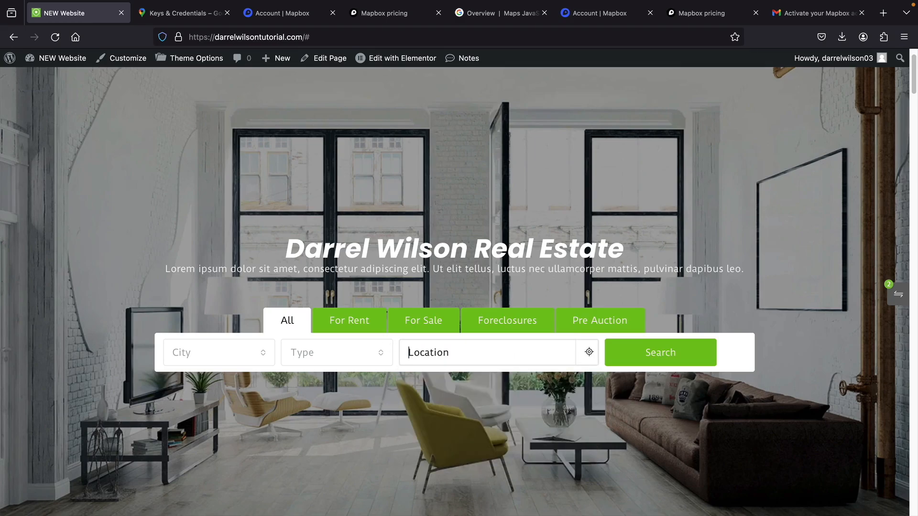
Pick Florida, USA from the suggestions for 'flori', clear the box, and run the search.
{"action": "type", "text": "florida"}
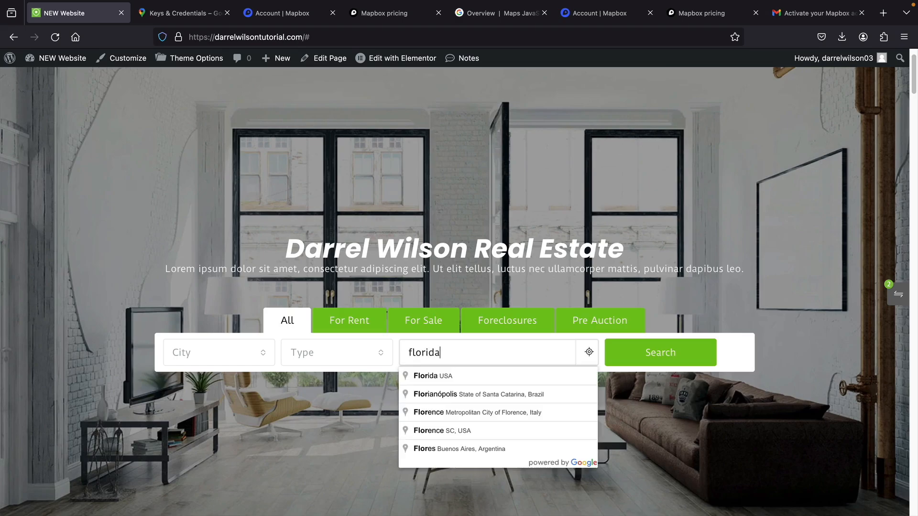
{"action": "left_click", "coordinate": [451, 378]}
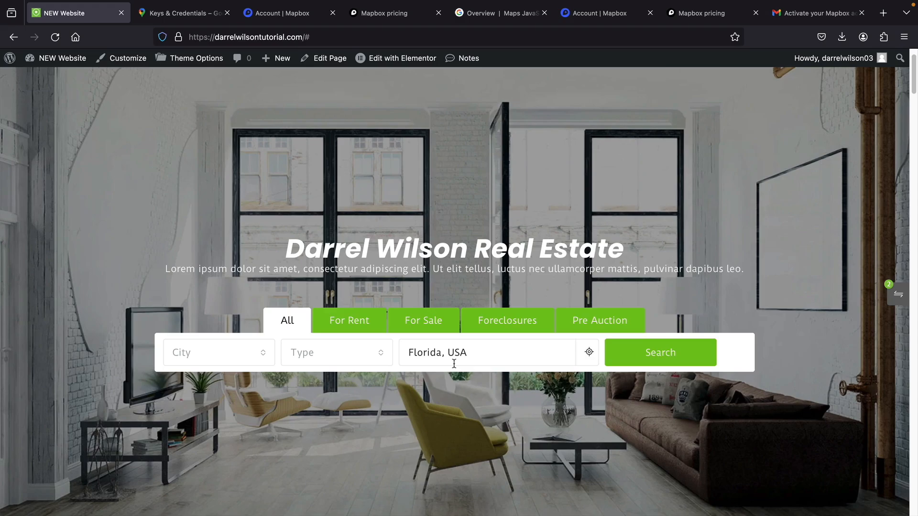
{"action": "triple_click", "coordinate": [490, 353]}
{"action": "key", "text": "BackSpace"}
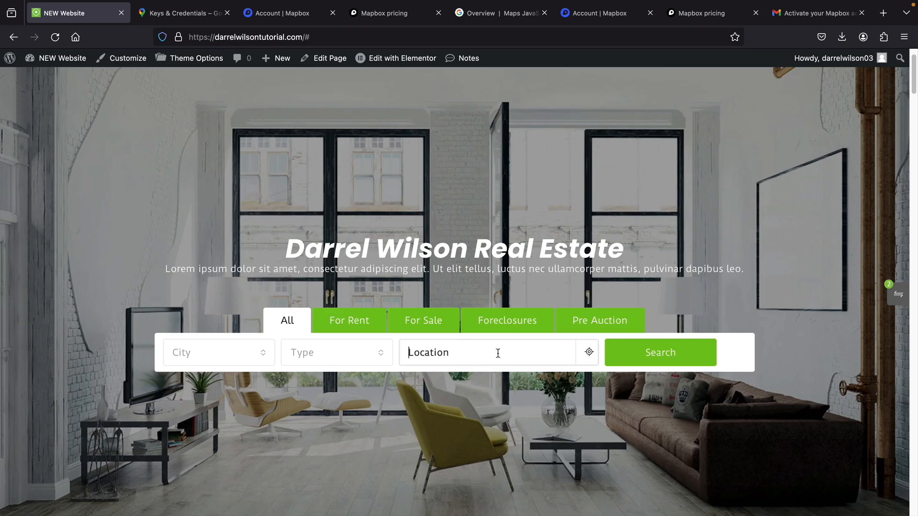
{"action": "left_click", "coordinate": [665, 353]}
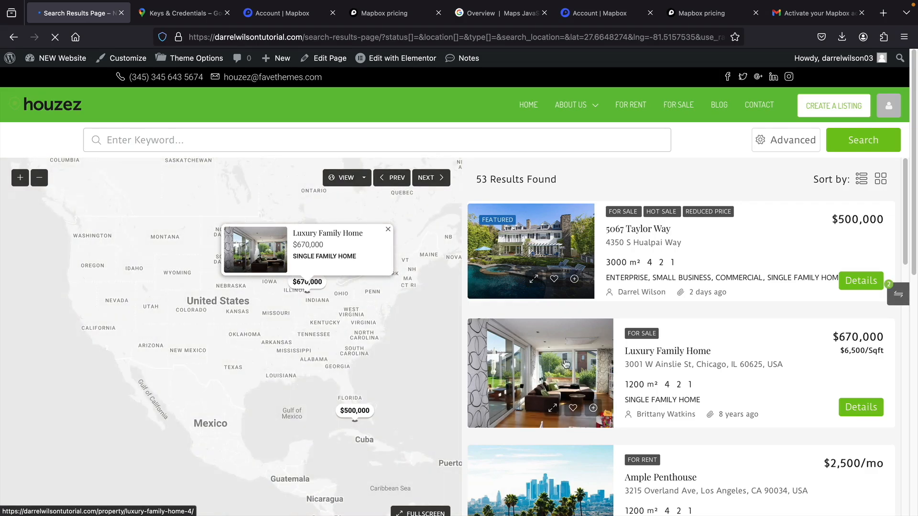
Open the Luxury Family Home listing and pan its Google address map.
{"action": "left_click", "coordinate": [566, 369]}
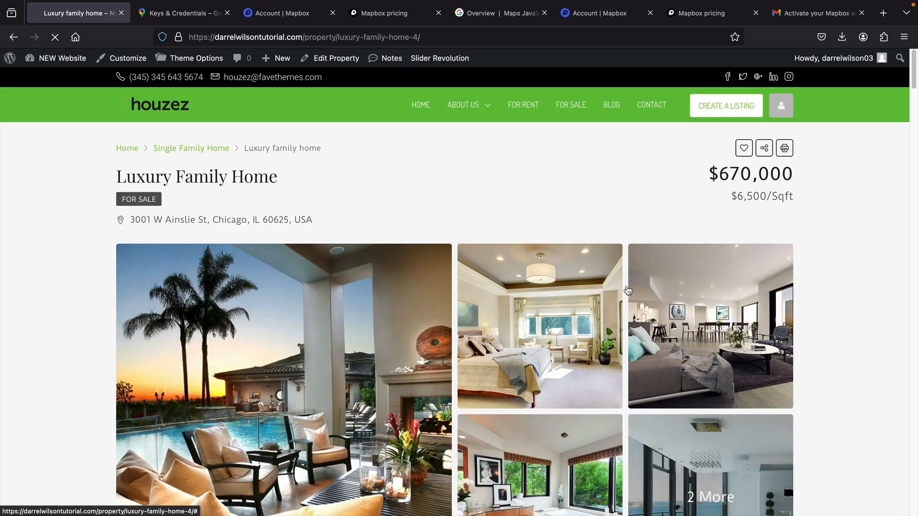
{"action": "scroll", "coordinate": [832, 325], "scroll_direction": "down", "scroll_amount": 5}
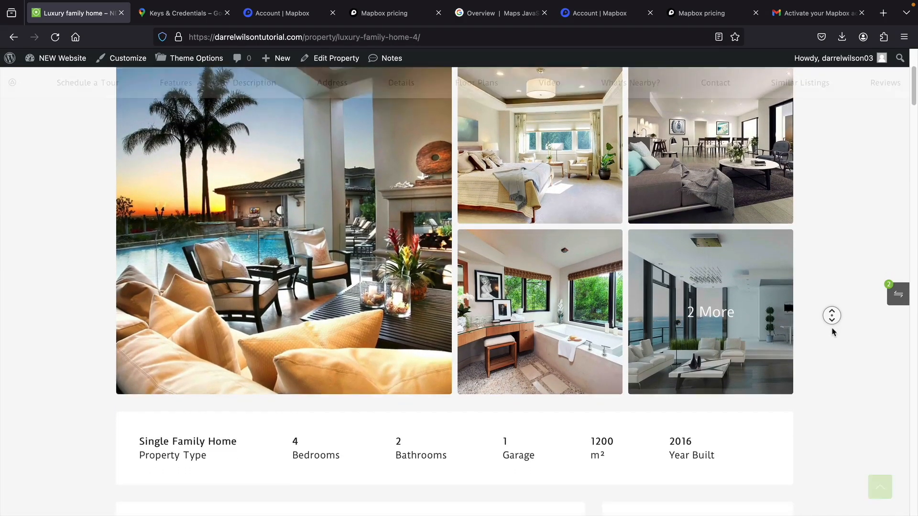
{"action": "scroll", "coordinate": [831, 327], "scroll_direction": "down", "scroll_amount": 6}
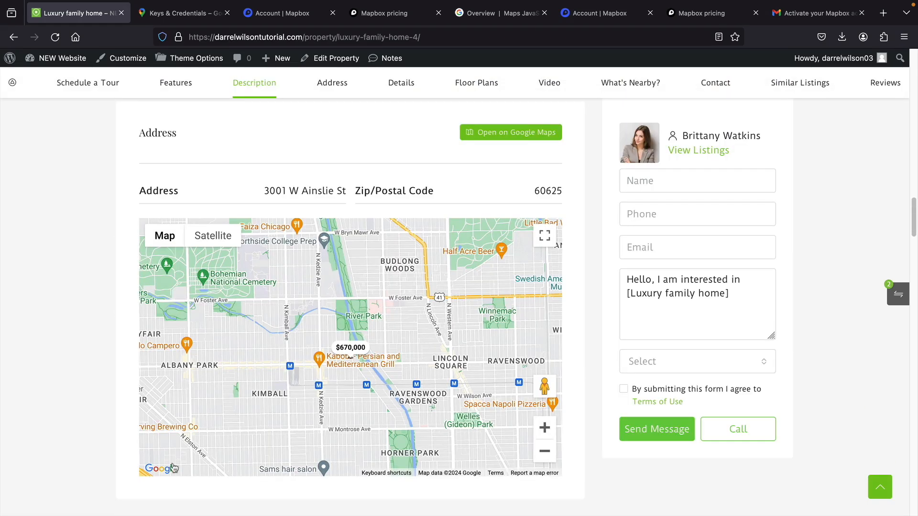
{"action": "left_click_drag", "start_coordinate": [197, 407], "coordinate": [208, 405]}
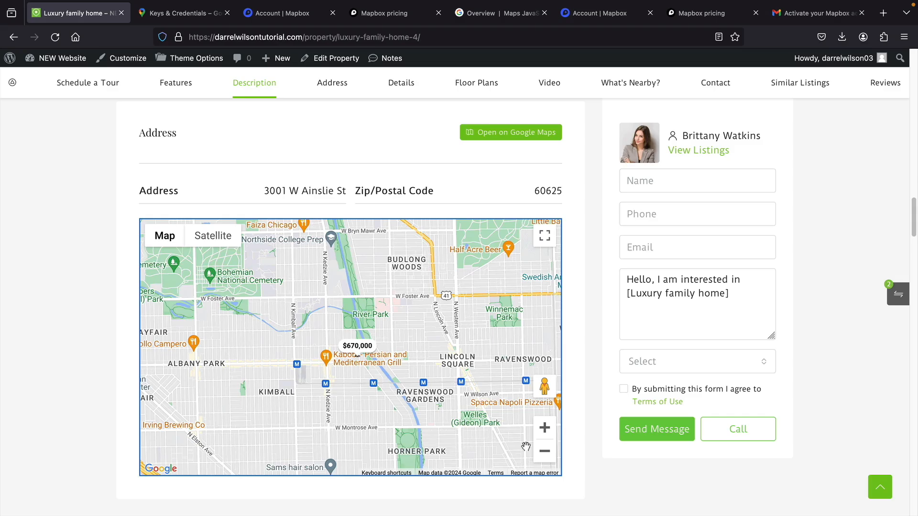
Zoom the address map out to the Chicago region and back to street level, then return home.
{"action": "left_click", "coordinate": [544, 453]}
{"action": "left_click", "coordinate": [545, 454]}
{"action": "left_click", "coordinate": [544, 453]}
{"action": "left_click", "coordinate": [545, 453]}
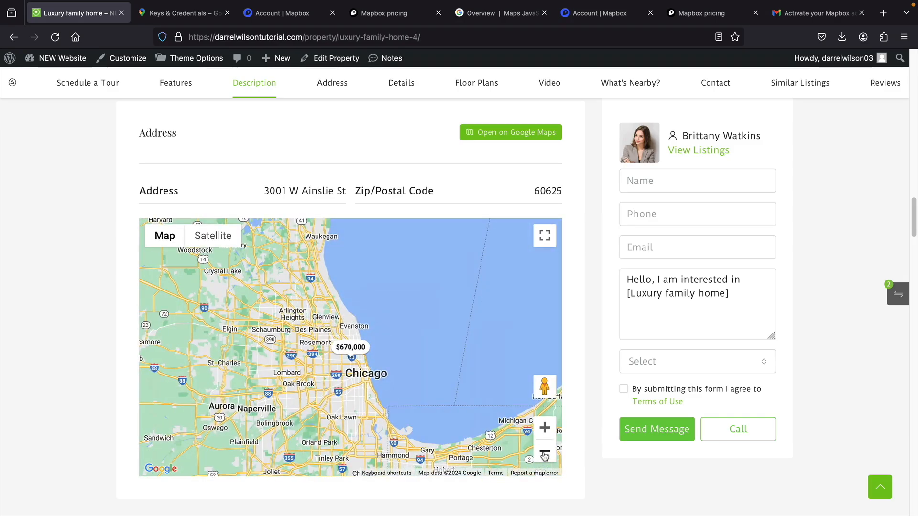
{"action": "left_click", "coordinate": [545, 428]}
{"action": "left_click", "coordinate": [544, 428]}
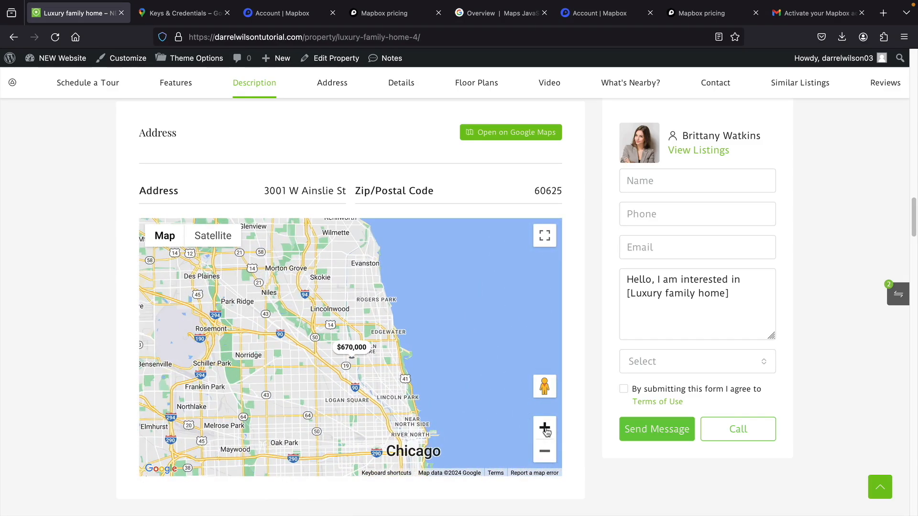
{"action": "left_click", "coordinate": [545, 428]}
{"action": "left_click", "coordinate": [544, 428]}
{"action": "left_click", "coordinate": [545, 428]}
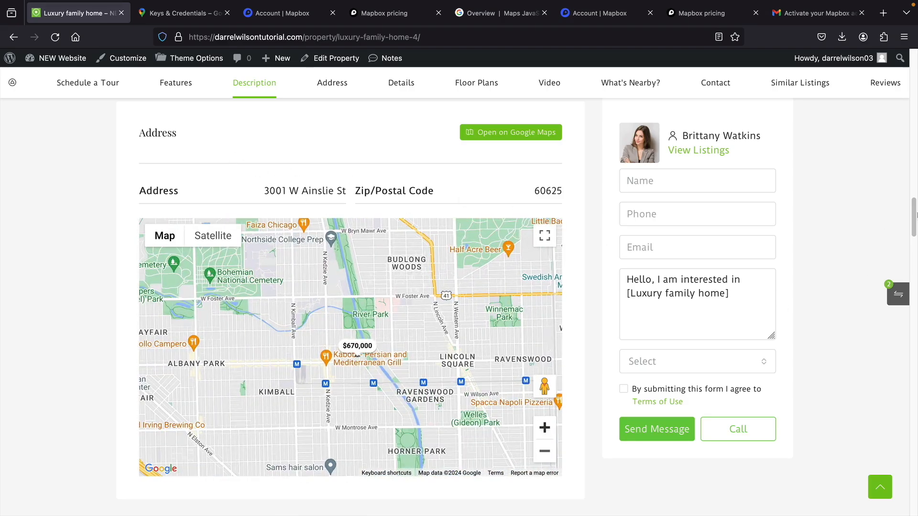
{"action": "scroll", "coordinate": [914, 207], "scroll_direction": "up", "scroll_amount": 15}
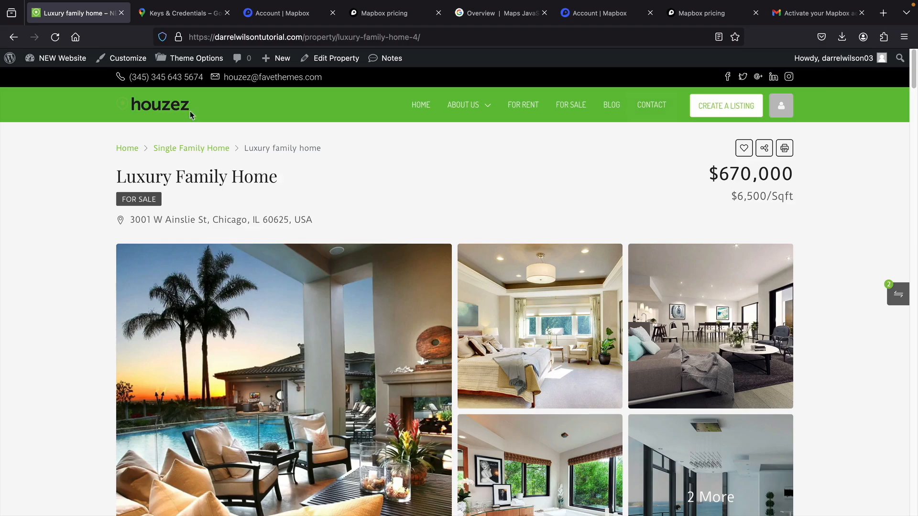
{"action": "left_click", "coordinate": [184, 110]}
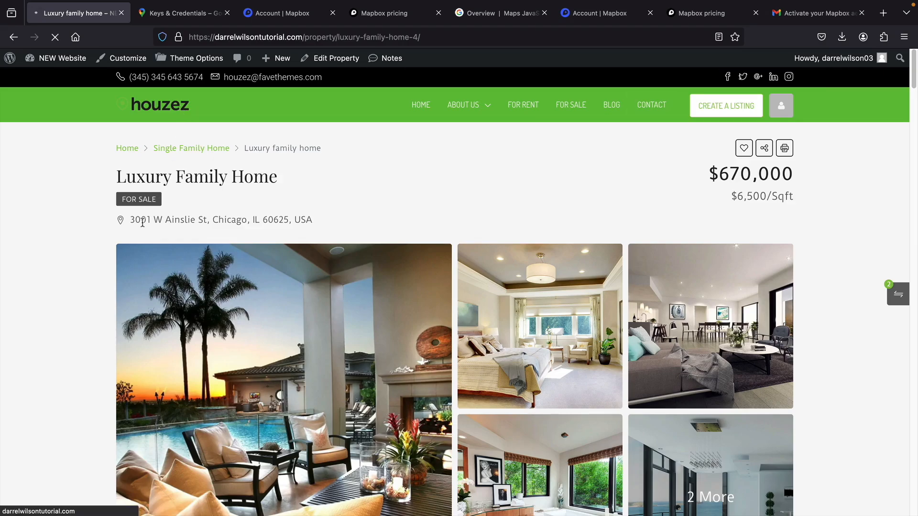
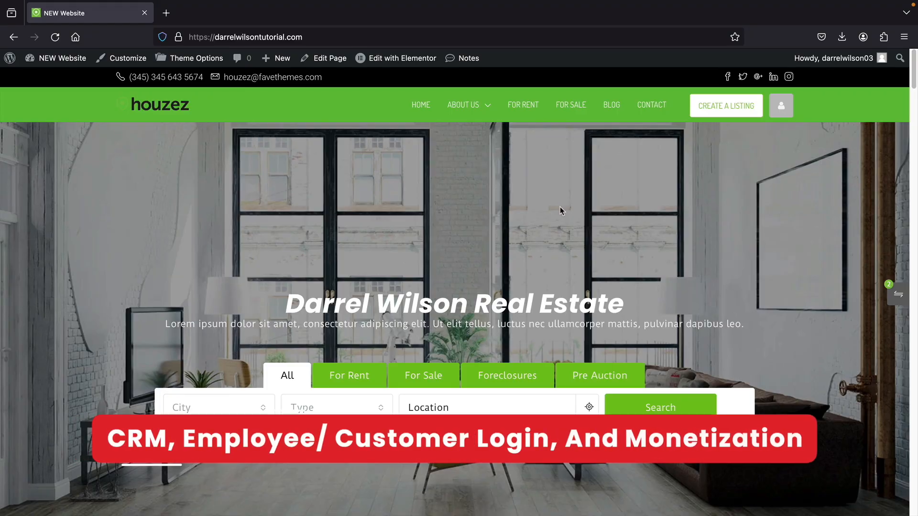
Visit the account's CRM board, then return to the site homepage.
{"action": "left_click", "coordinate": [781, 106]}
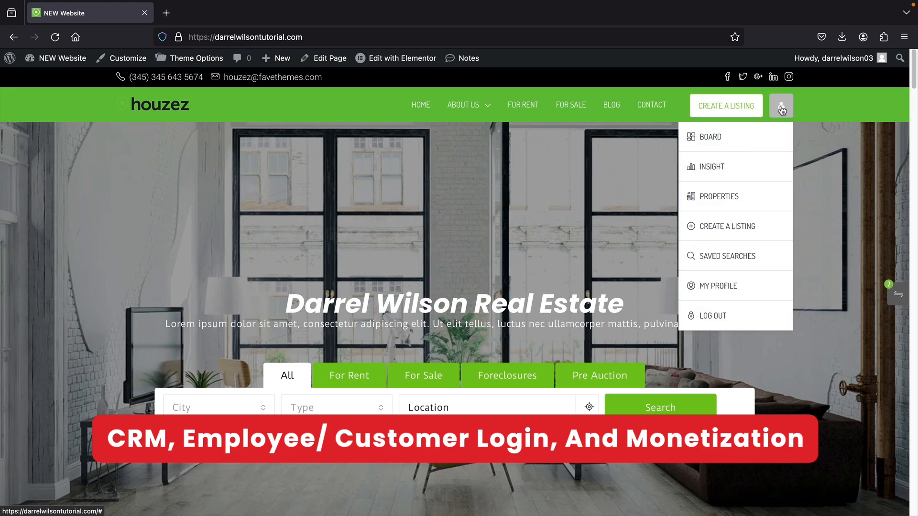
{"action": "left_click", "coordinate": [752, 135]}
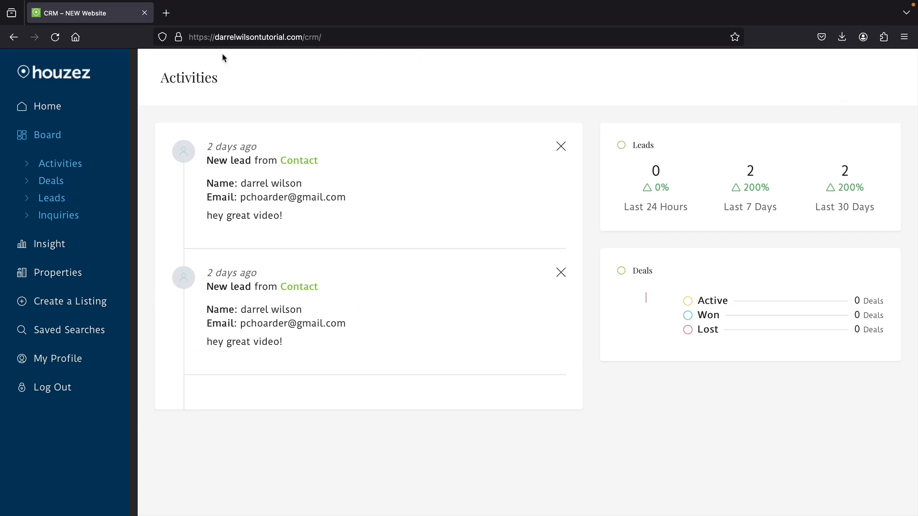
{"action": "left_click", "coordinate": [46, 110]}
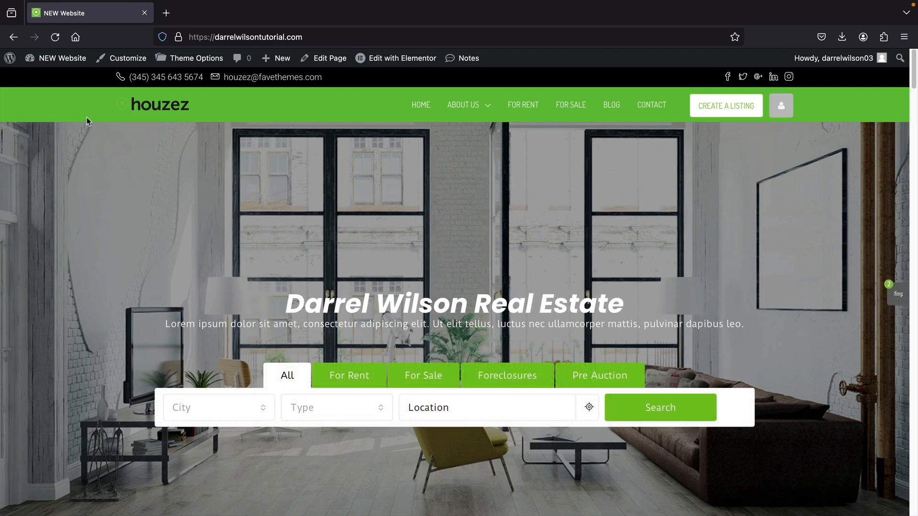
Go to the admin General Settings and check the Membership registration option.
{"action": "mouse_move", "coordinate": [63, 58]}
{"action": "left_click", "coordinate": [62, 79]}
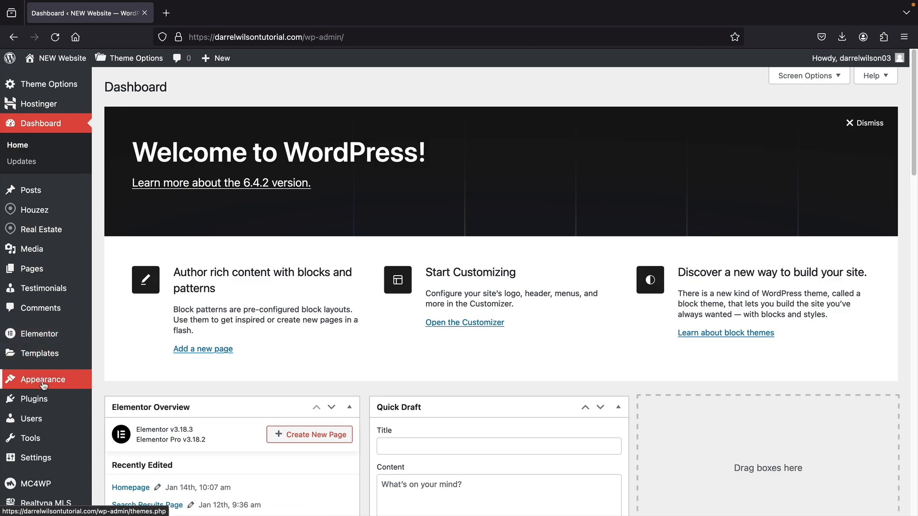
{"action": "mouse_move", "coordinate": [57, 458]}
{"action": "left_click", "coordinate": [127, 372]}
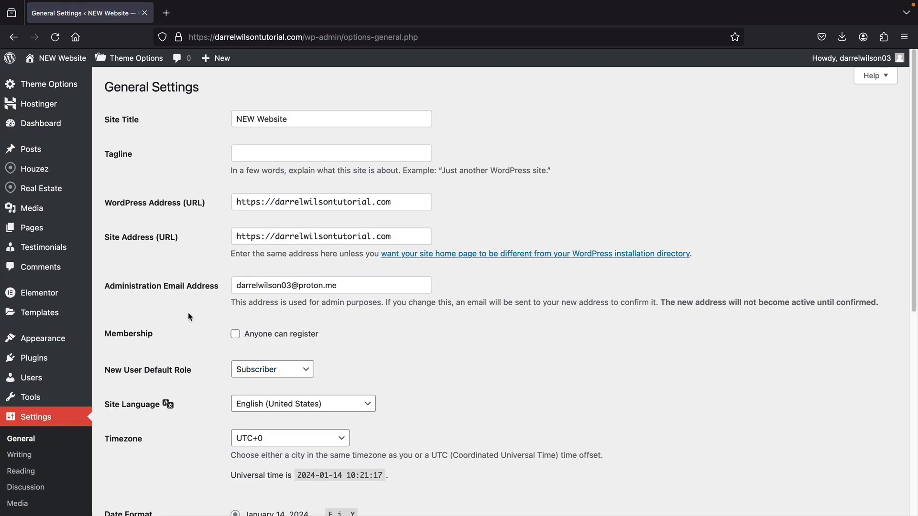
{"action": "left_click_drag", "start_coordinate": [153, 335], "coordinate": [109, 334]}
{"action": "left_click", "coordinate": [150, 334]}
Open the Users list with its single administrator and start adding a new user.
{"action": "mouse_move", "coordinate": [37, 385]}
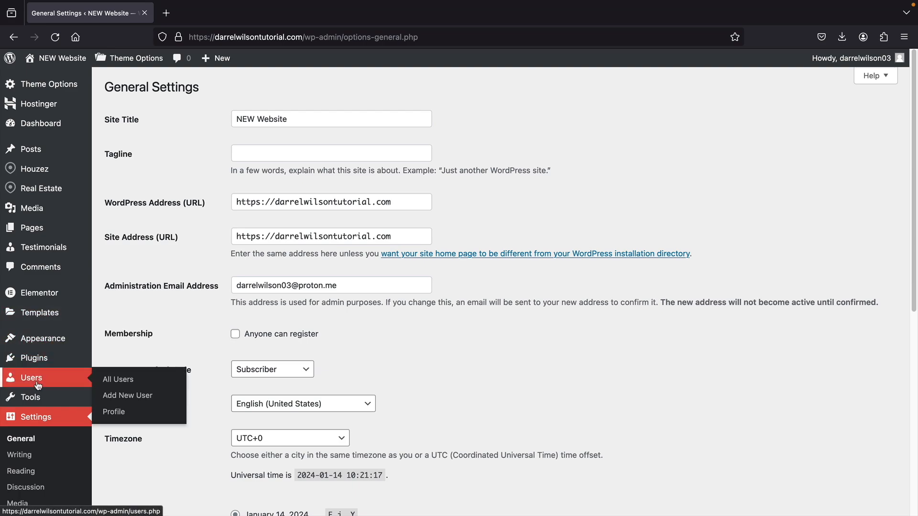
{"action": "left_click", "coordinate": [135, 384]}
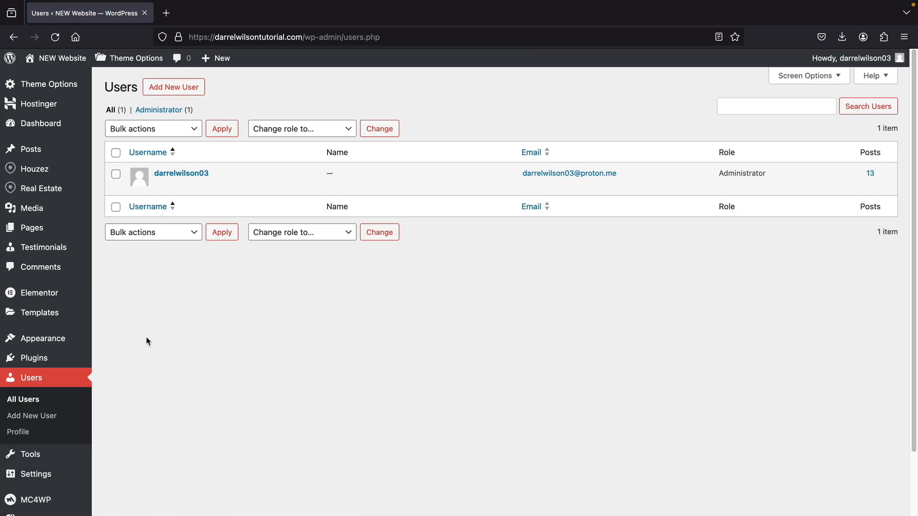
{"action": "left_click", "coordinate": [172, 86]}
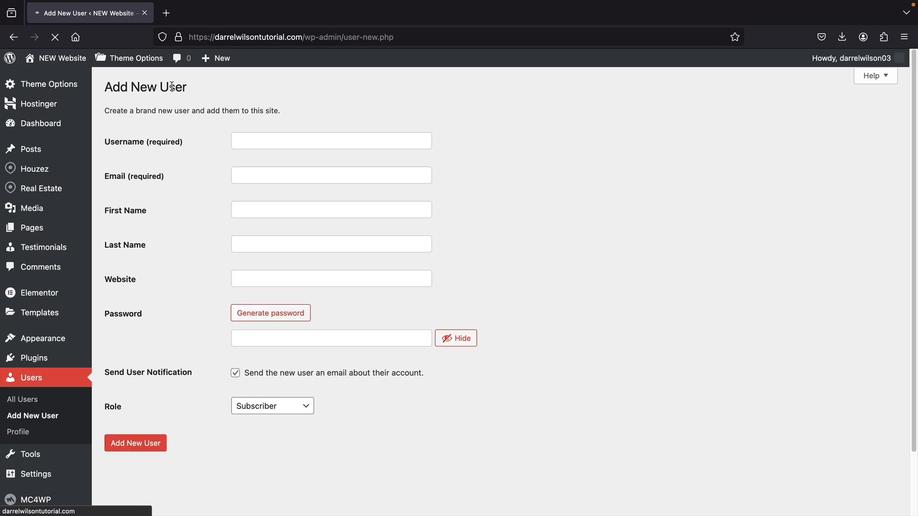
Create a user with username and last name, give it the Agent role, and save the login.
{"action": "left_click", "coordinate": [262, 137]}
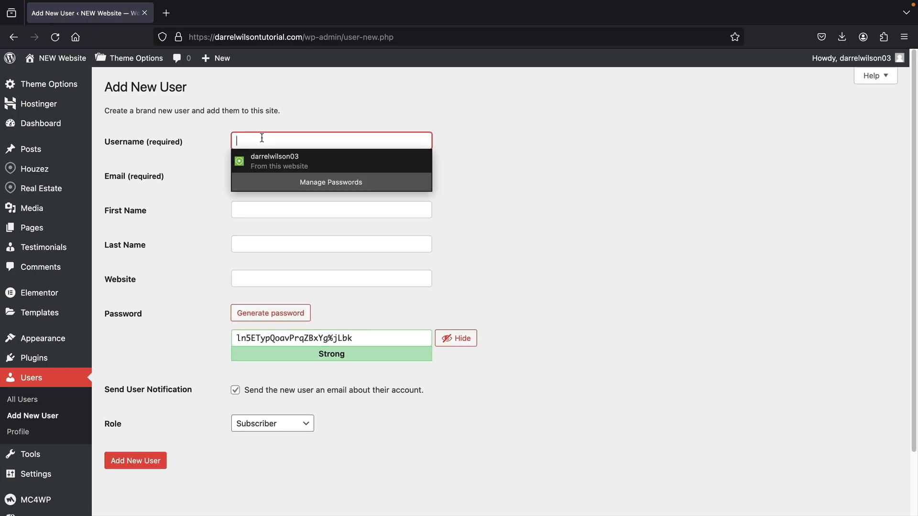
{"action": "type", "text": "Pattywack"}
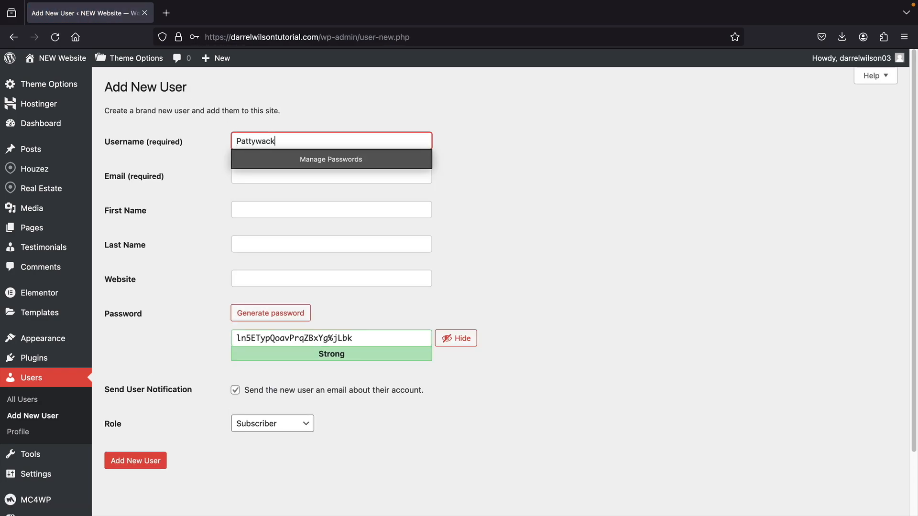
{"action": "left_click", "coordinate": [331, 175]}
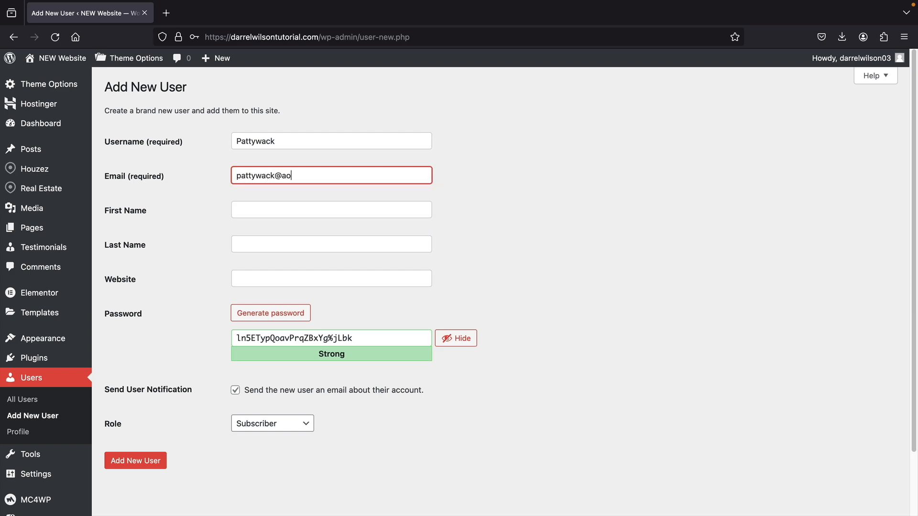
{"action": "left_click", "coordinate": [331, 209]}
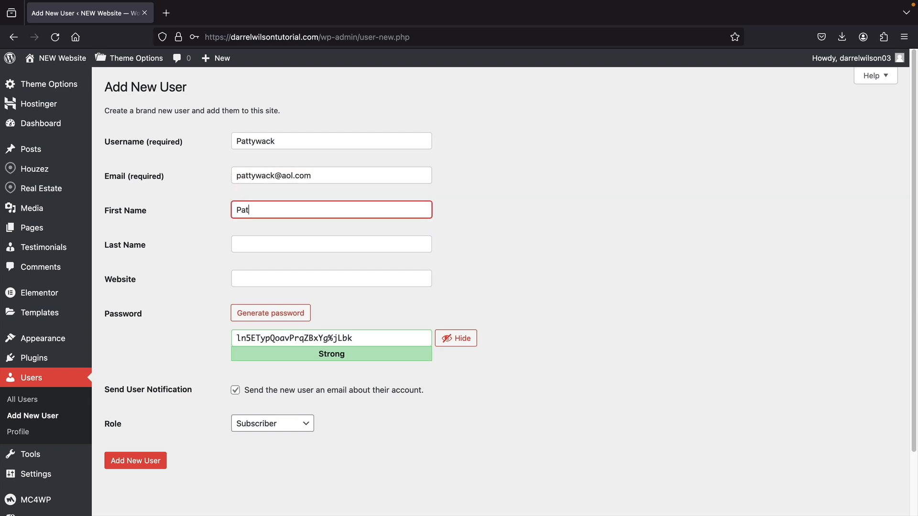
{"action": "left_click", "coordinate": [331, 245]}
{"action": "type", "text": "Wilson"}
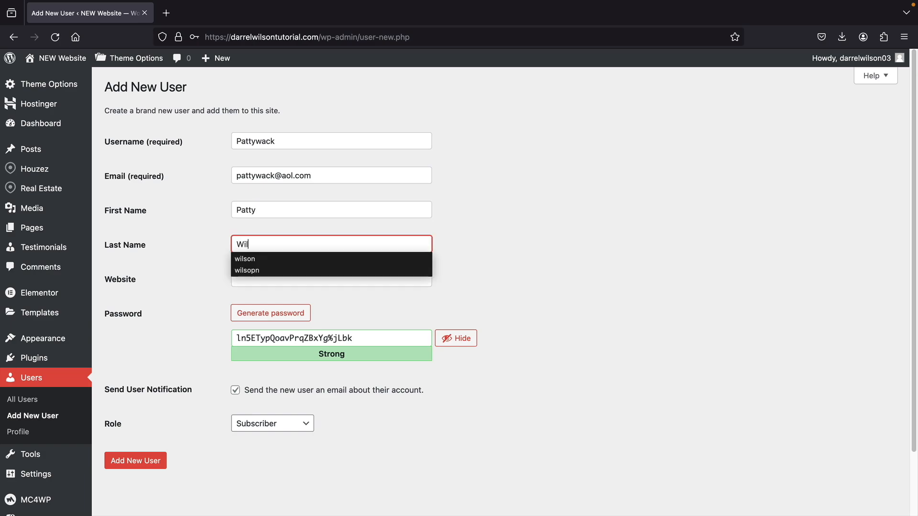
{"action": "key", "text": "Tab"}
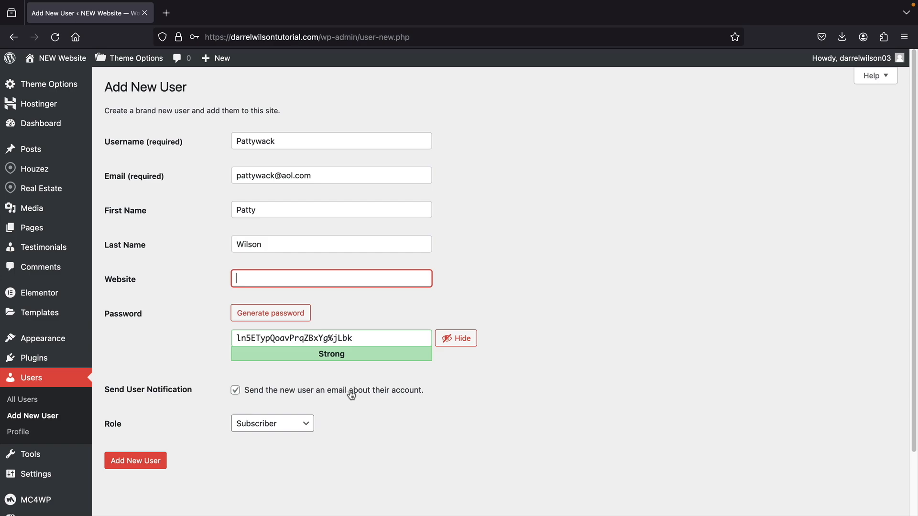
{"action": "left_click", "coordinate": [301, 419]}
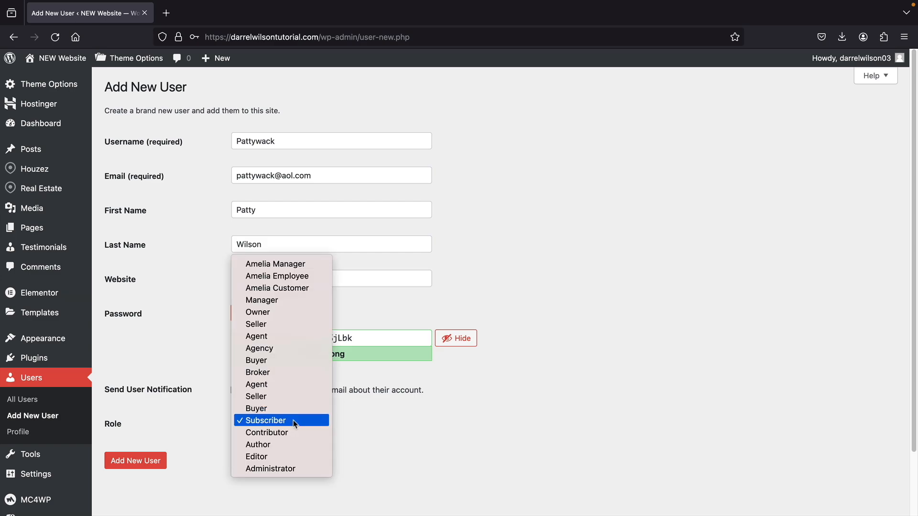
{"action": "left_click", "coordinate": [291, 336]}
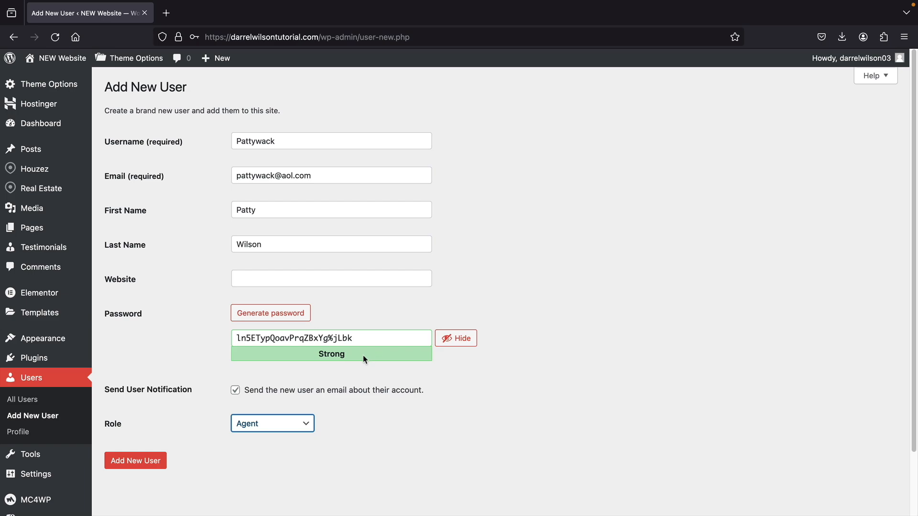
{"action": "left_click", "coordinate": [137, 461]}
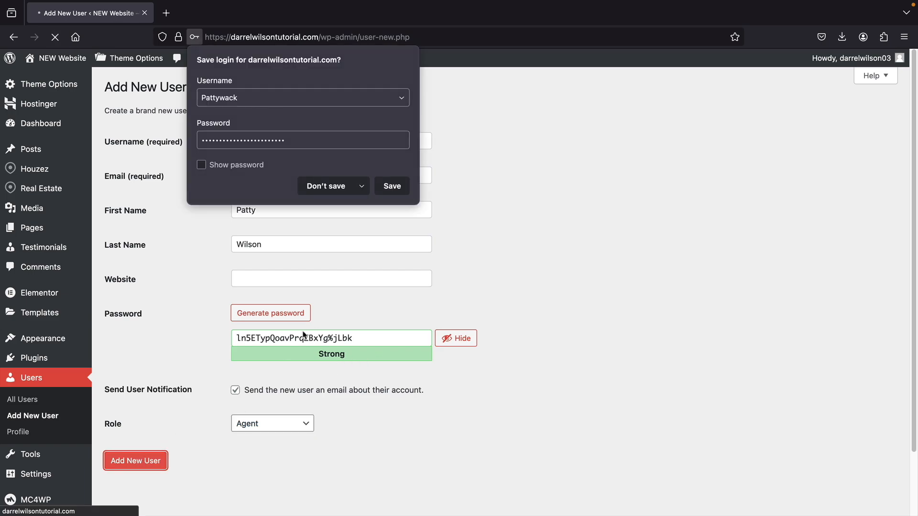
{"action": "left_click", "coordinate": [392, 187]}
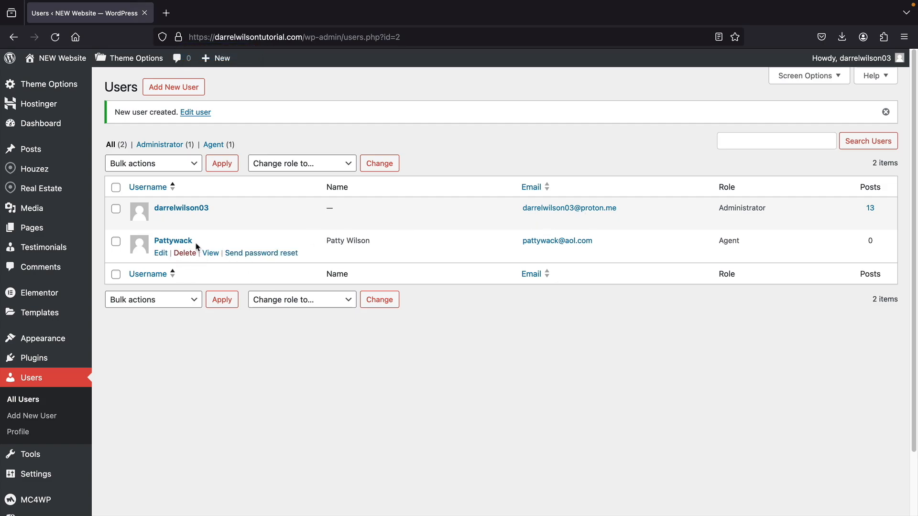
Add a second Agent user with a confirmed weak password, then select its e-mail address.
{"action": "left_click", "coordinate": [187, 89]}
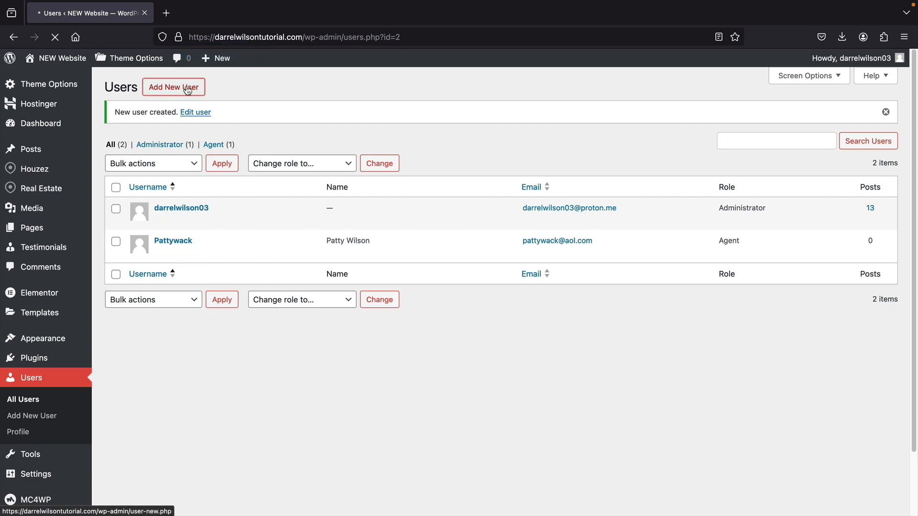
{"action": "left_click", "coordinate": [268, 140]}
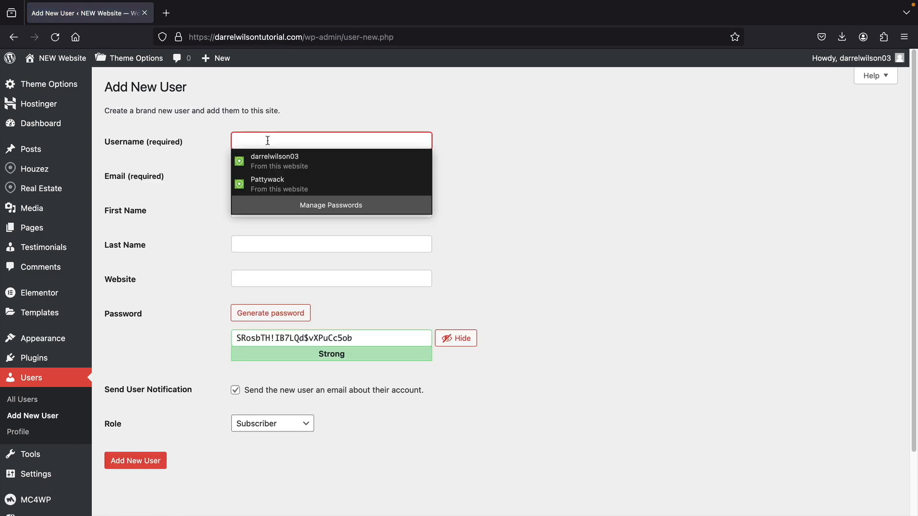
{"action": "type", "text": "John"}
{"action": "key", "text": "Tab"}
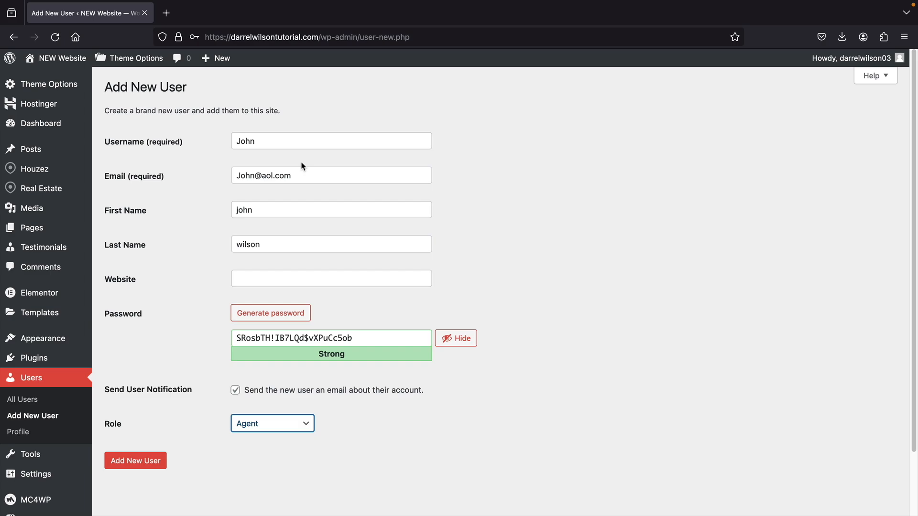
{"action": "triple_click", "coordinate": [312, 336]}
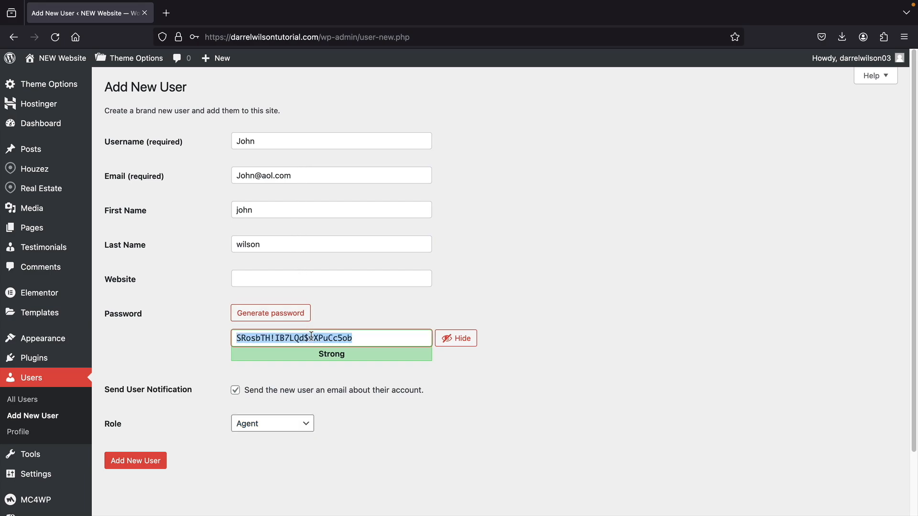
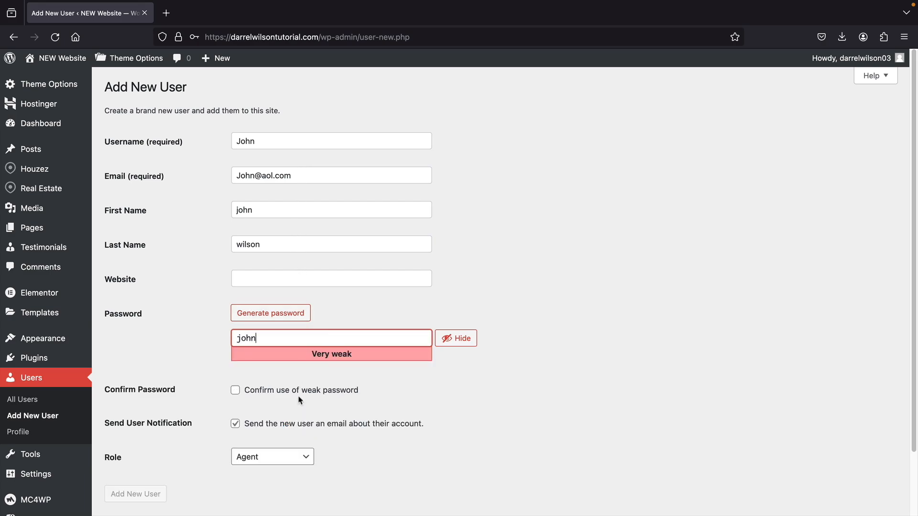
{"action": "left_click", "coordinate": [299, 398]}
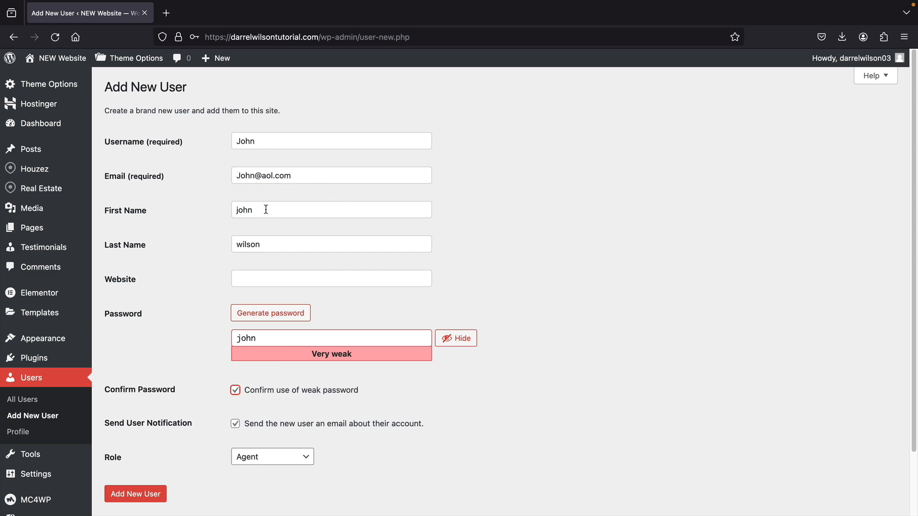
{"action": "left_click", "coordinate": [136, 494]}
{"action": "left_click", "coordinate": [400, 193]}
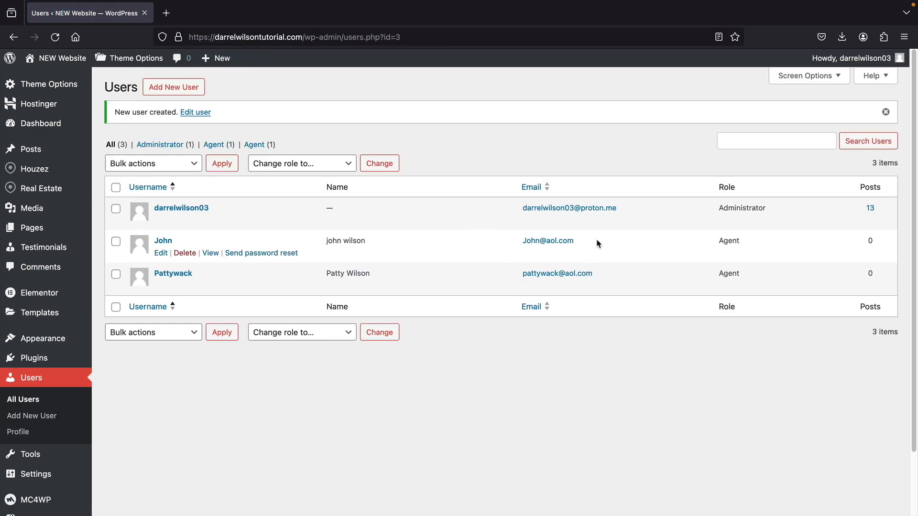
{"action": "left_click_drag", "start_coordinate": [597, 243], "coordinate": [510, 242]}
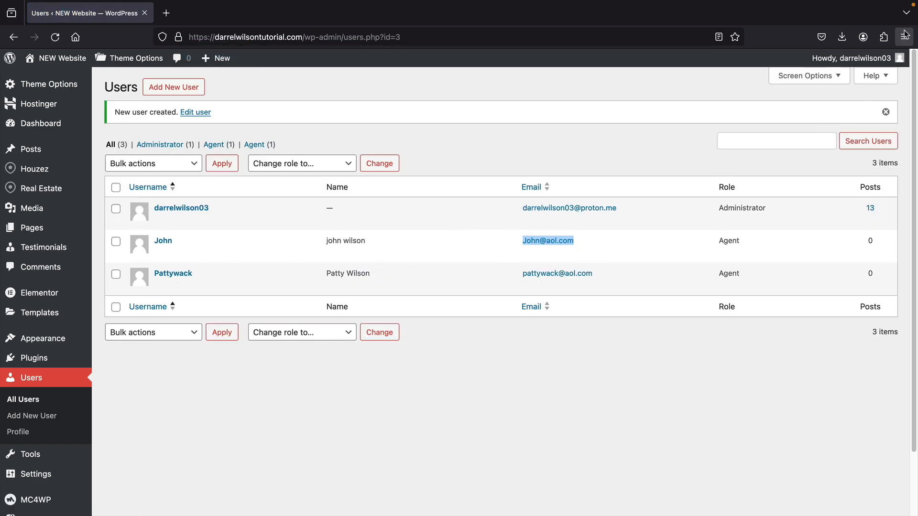
{"action": "left_click", "coordinate": [904, 37]}
In a private window, note the registration-disabled notice and log in with the agent's saved login.
{"action": "left_click", "coordinate": [813, 117]}
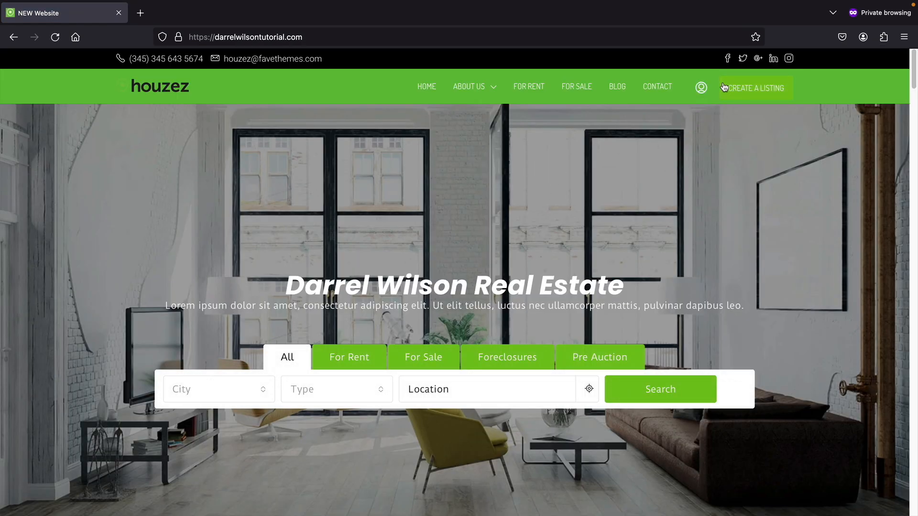
{"action": "left_click", "coordinate": [701, 87]}
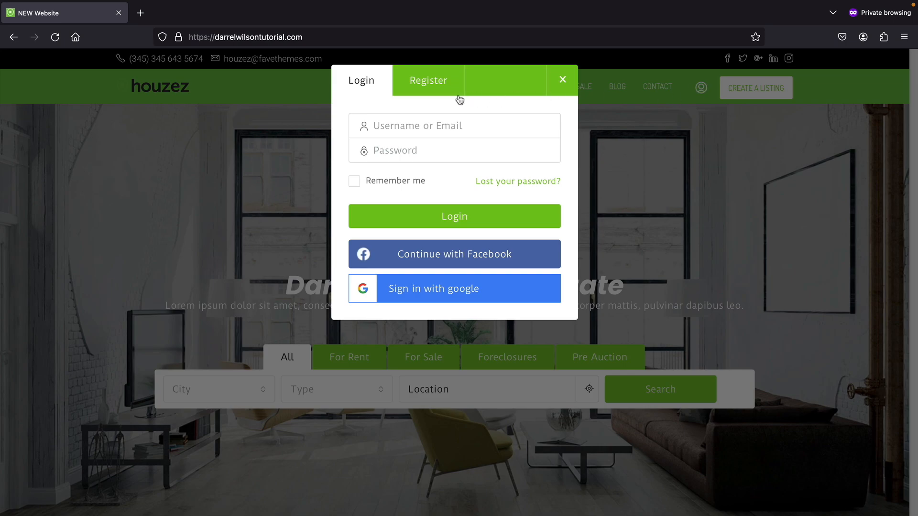
{"action": "left_click", "coordinate": [425, 82]}
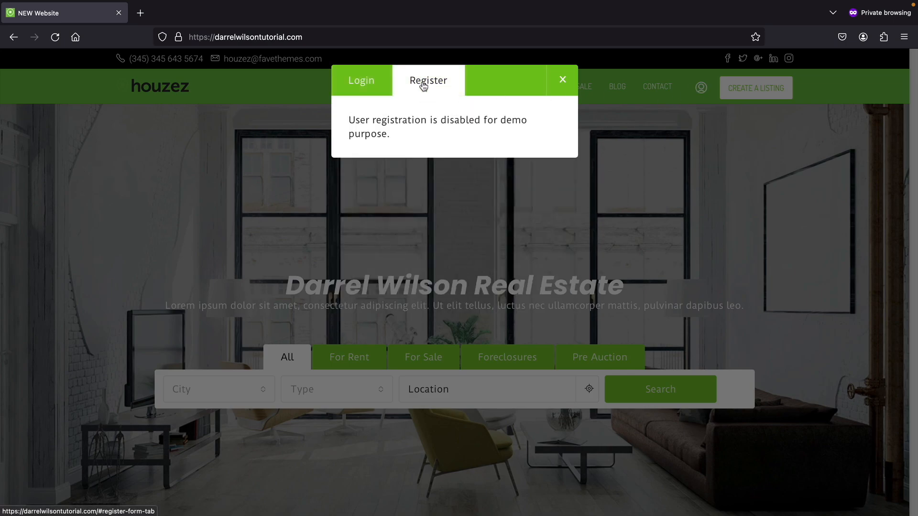
{"action": "left_click_drag", "start_coordinate": [413, 139], "coordinate": [349, 122]}
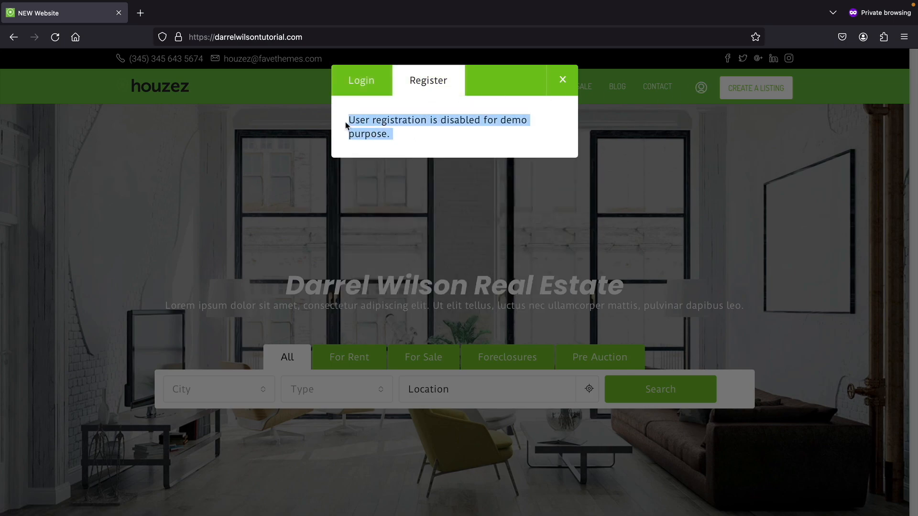
{"action": "left_click", "coordinate": [368, 83]}
{"action": "left_click", "coordinate": [421, 124]}
{"action": "left_click", "coordinate": [411, 172]}
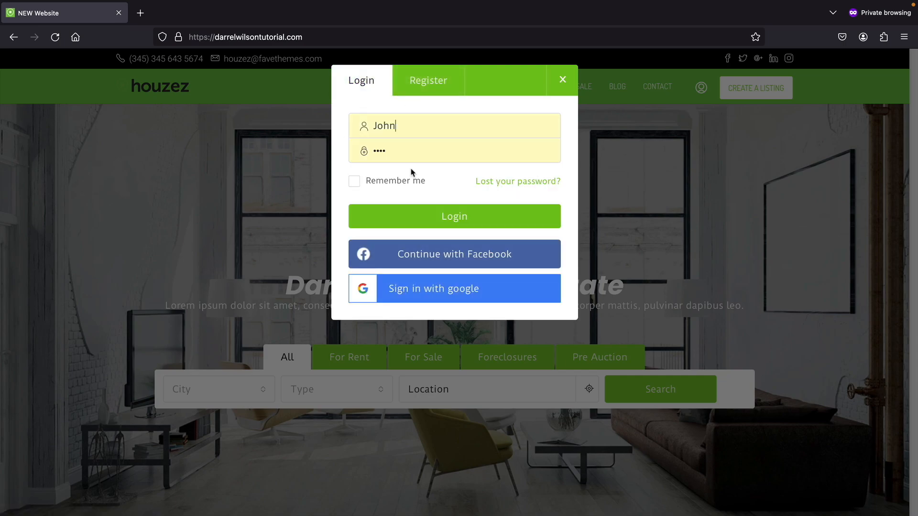
{"action": "left_click", "coordinate": [423, 218]}
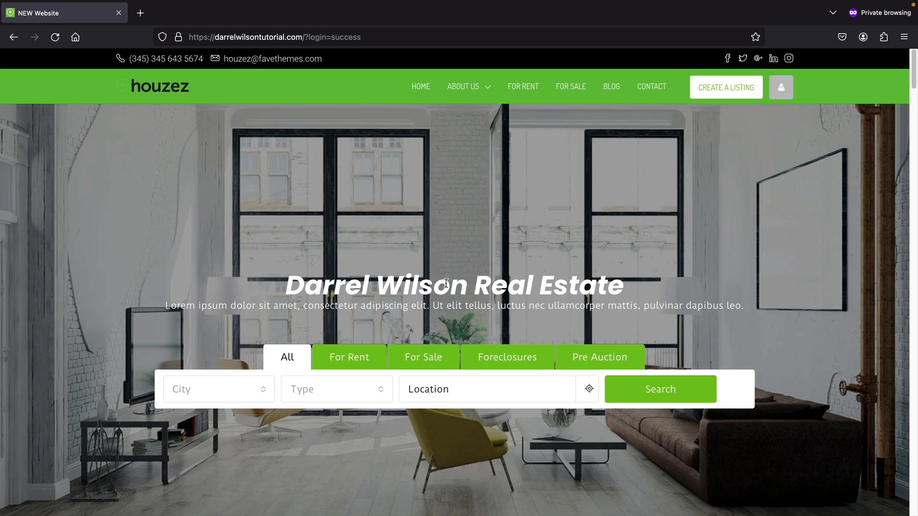
Browse the agent's Board, Activities and Insight pages, then open the Create a Listing form.
{"action": "left_click", "coordinate": [781, 91]}
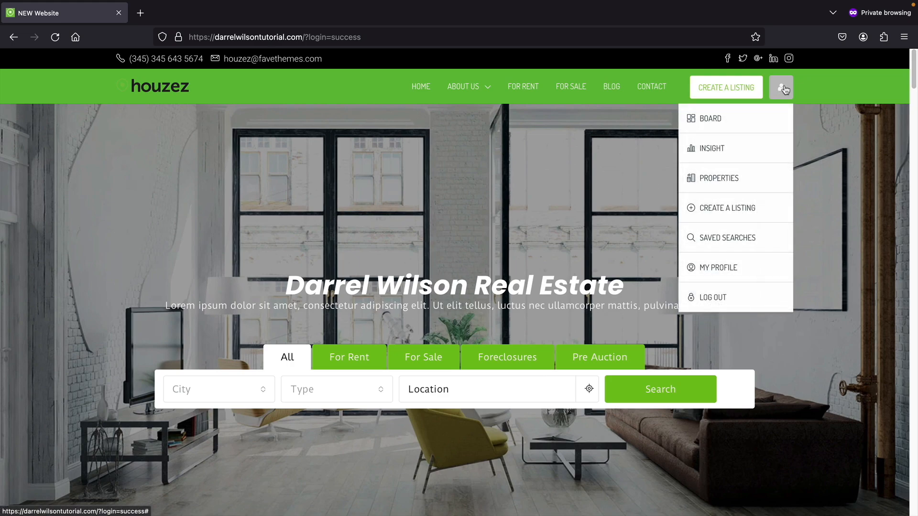
{"action": "left_click", "coordinate": [715, 118]}
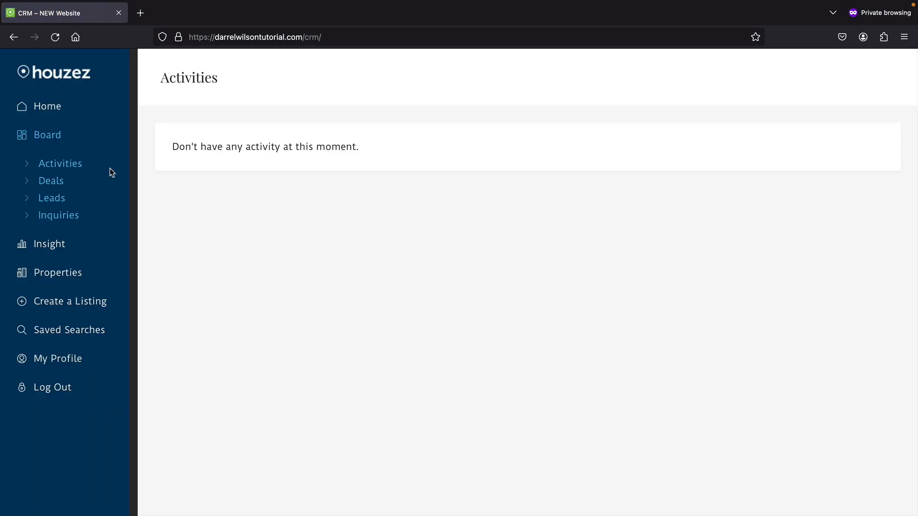
{"action": "left_click", "coordinate": [61, 170]}
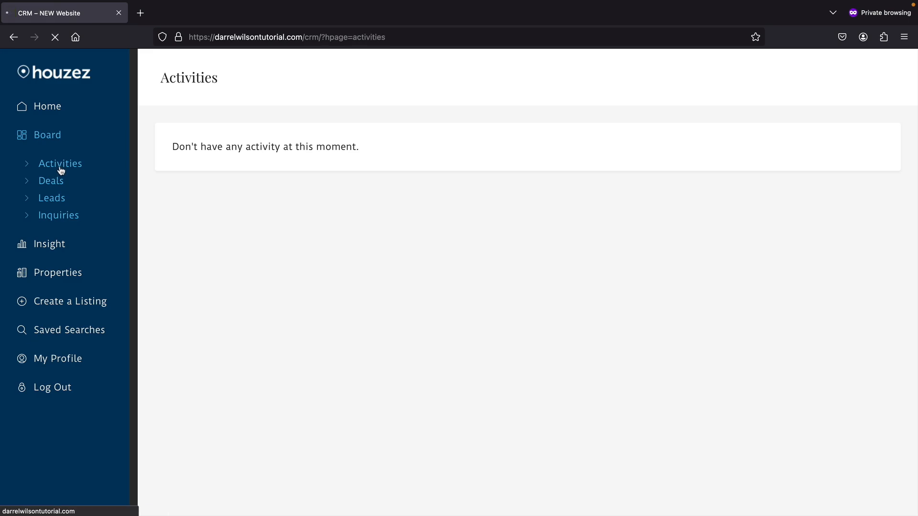
{"action": "left_click", "coordinate": [53, 248]}
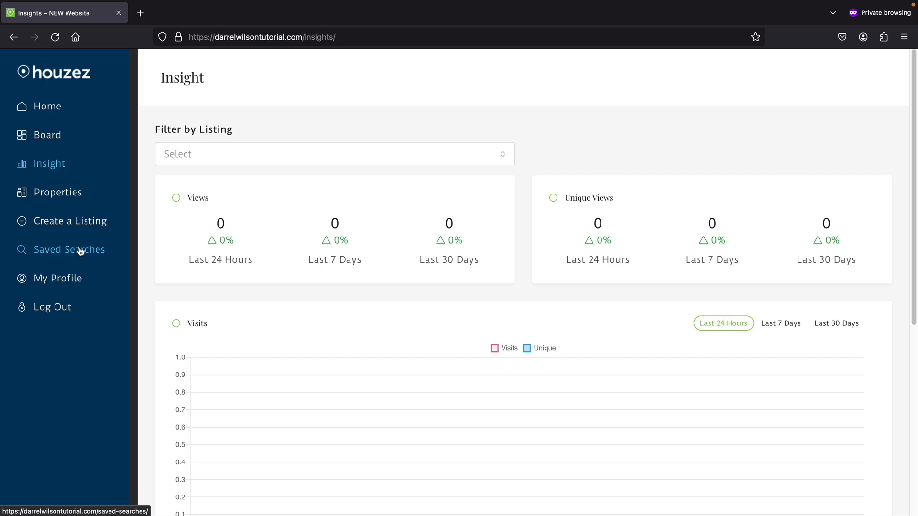
{"action": "left_click", "coordinate": [84, 225]}
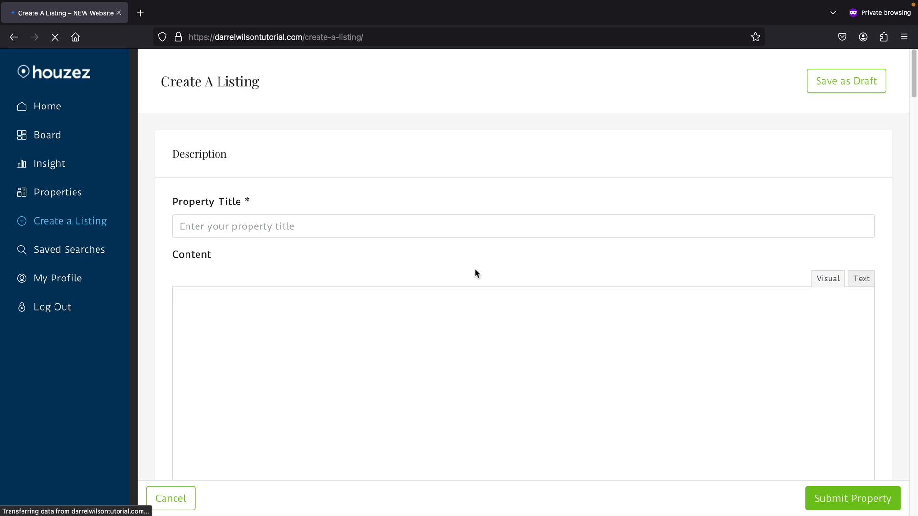
{"action": "scroll", "coordinate": [475, 272], "scroll_direction": "down", "scroll_amount": 5}
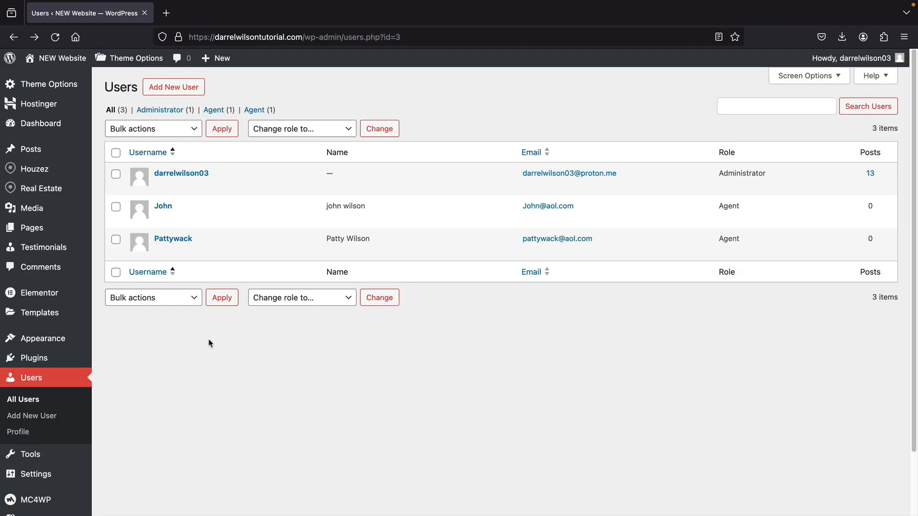
Edit the agent user's profile and choose Administrator in the Role dropdown.
{"action": "mouse_move", "coordinate": [176, 219]}
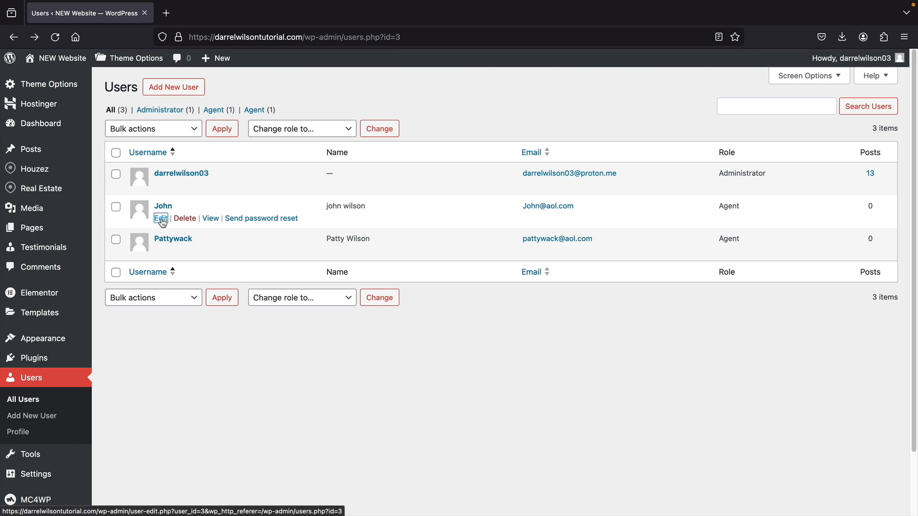
{"action": "left_click", "coordinate": [162, 219]}
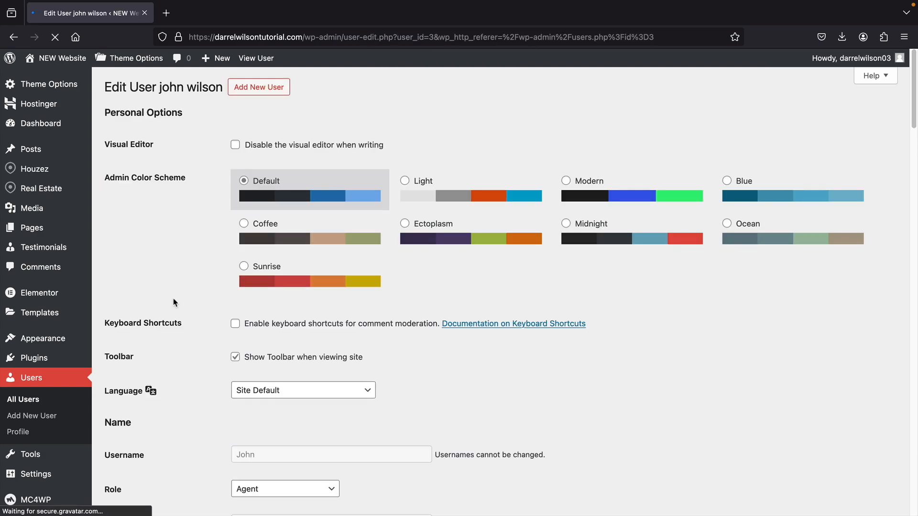
{"action": "scroll", "coordinate": [174, 302], "scroll_direction": "down", "scroll_amount": 5}
{"action": "left_click", "coordinate": [256, 240]}
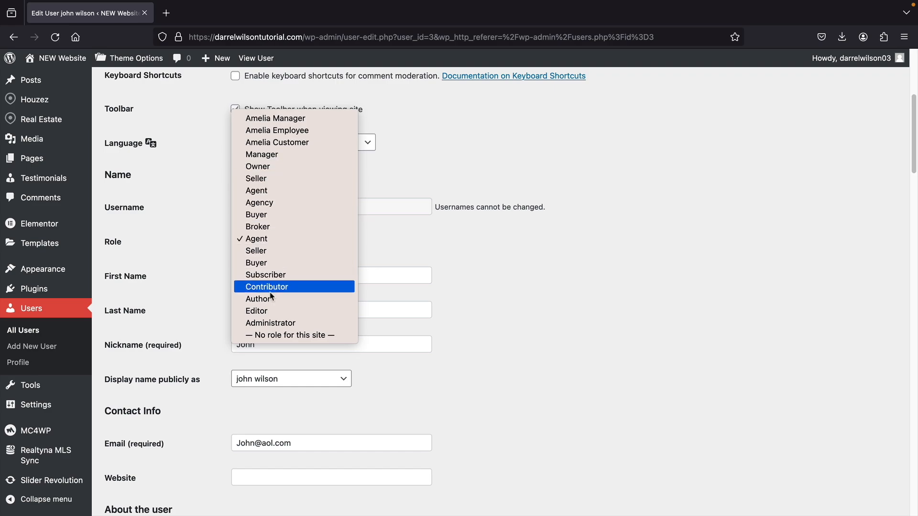
{"action": "left_click", "coordinate": [274, 323]}
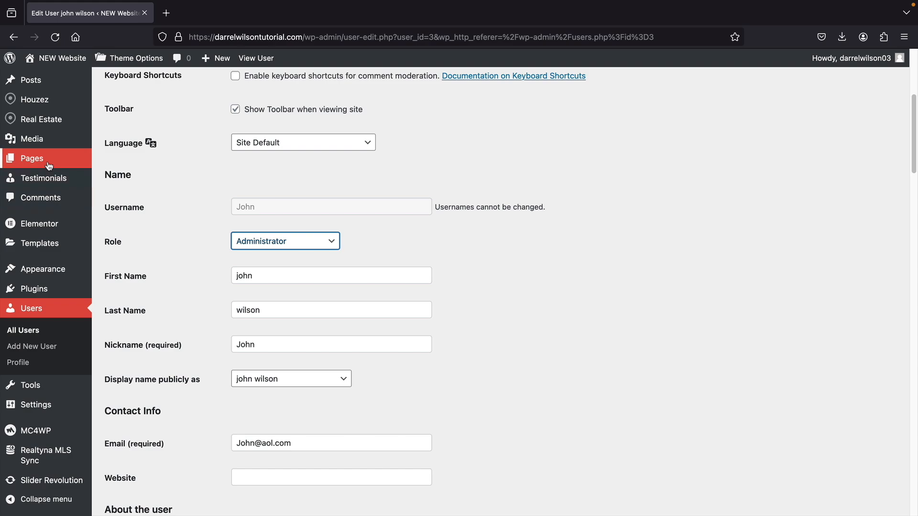
{"action": "mouse_move", "coordinate": [36, 99]}
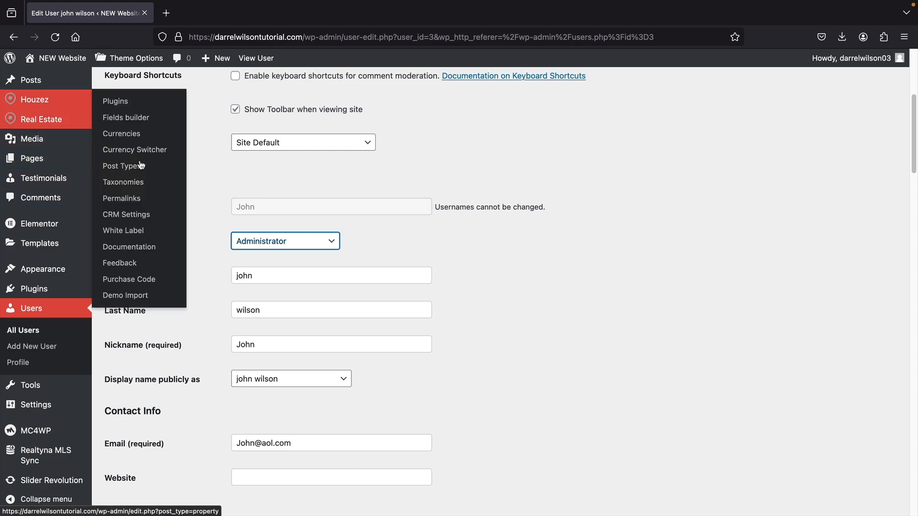
{"action": "left_click", "coordinate": [280, 241]}
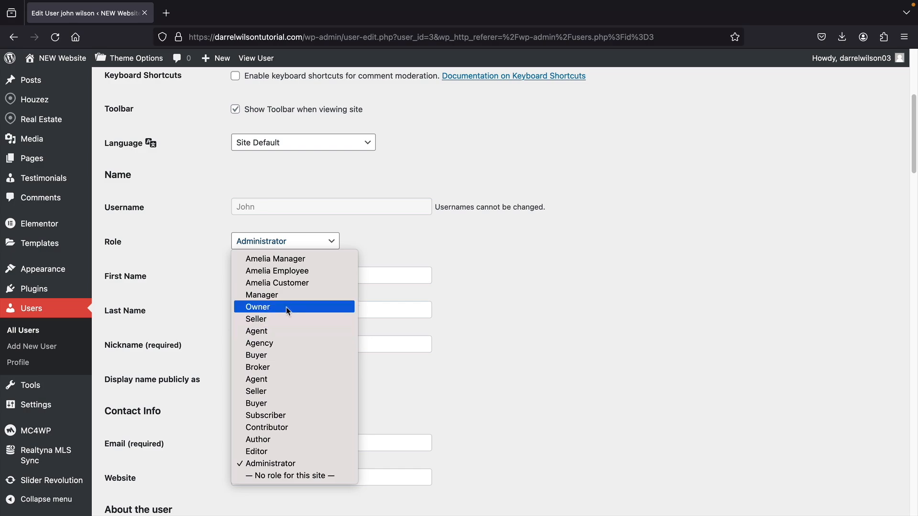
{"action": "left_click", "coordinate": [277, 468]}
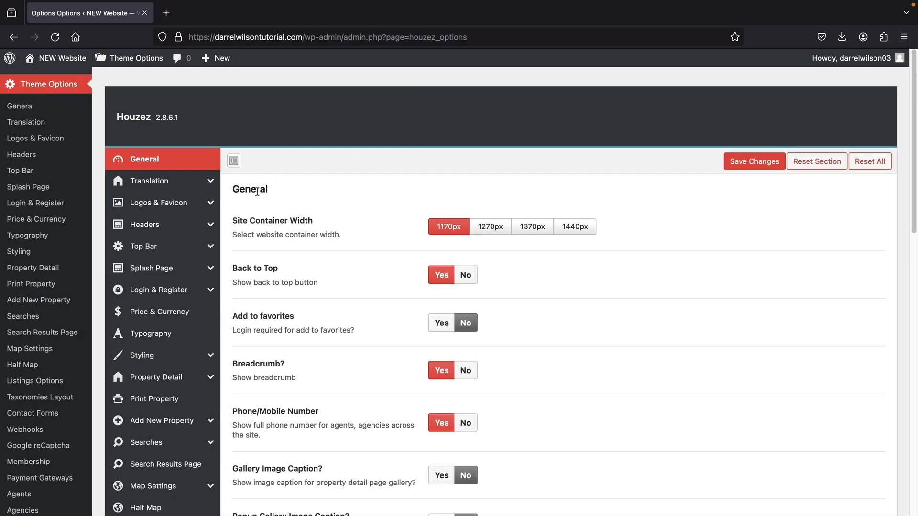
Show the Login & Register section of Theme Options and save the options.
{"action": "left_click", "coordinate": [149, 295]}
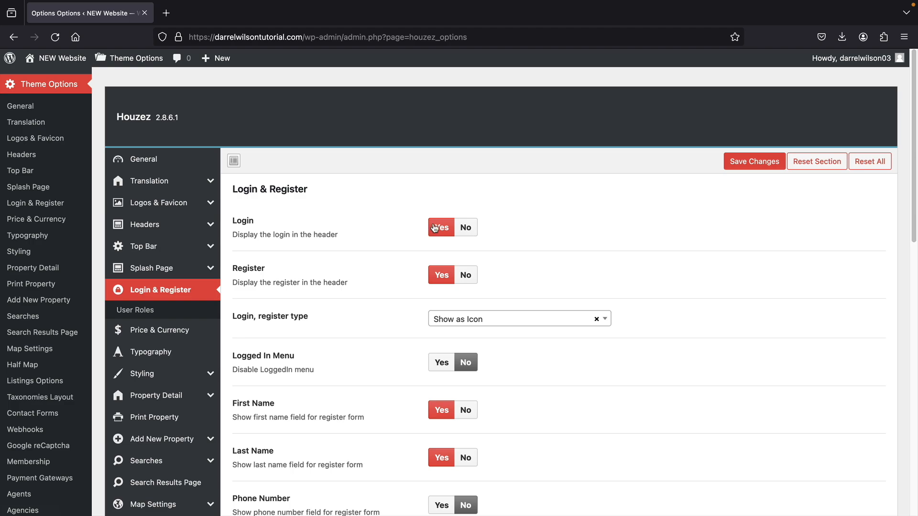
{"action": "left_click", "coordinate": [762, 164]}
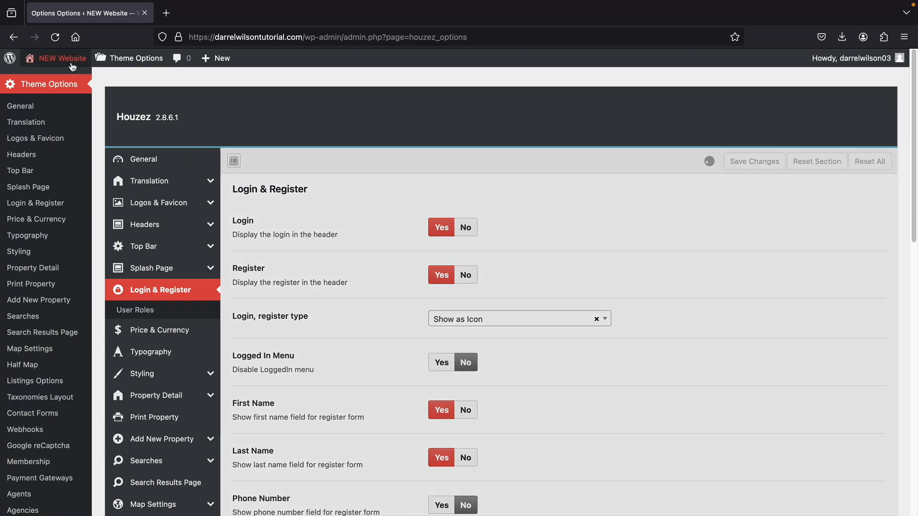
Create and publish a new page titled 'Login And Register'.
{"action": "mouse_move", "coordinate": [58, 60]}
{"action": "left_click", "coordinate": [71, 81]}
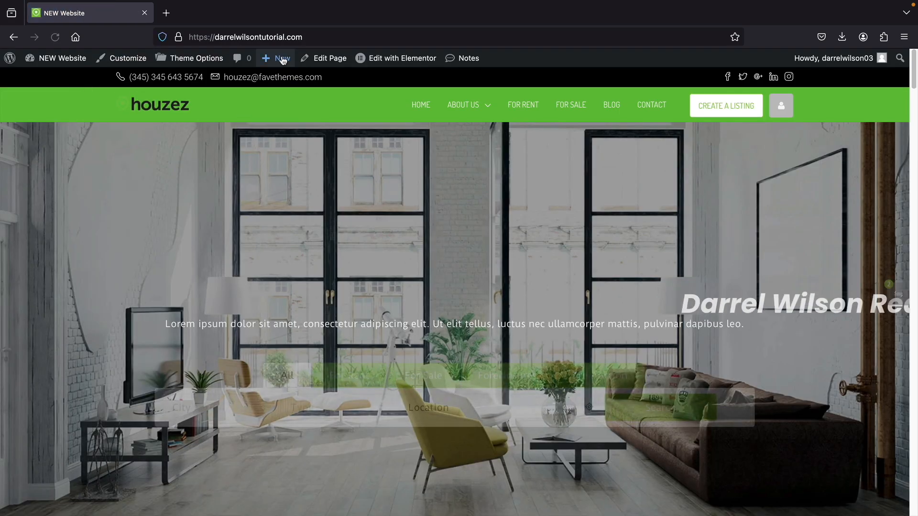
{"action": "mouse_move", "coordinate": [275, 58]}
{"action": "left_click", "coordinate": [271, 108]}
{"action": "type", "text": "Log"}
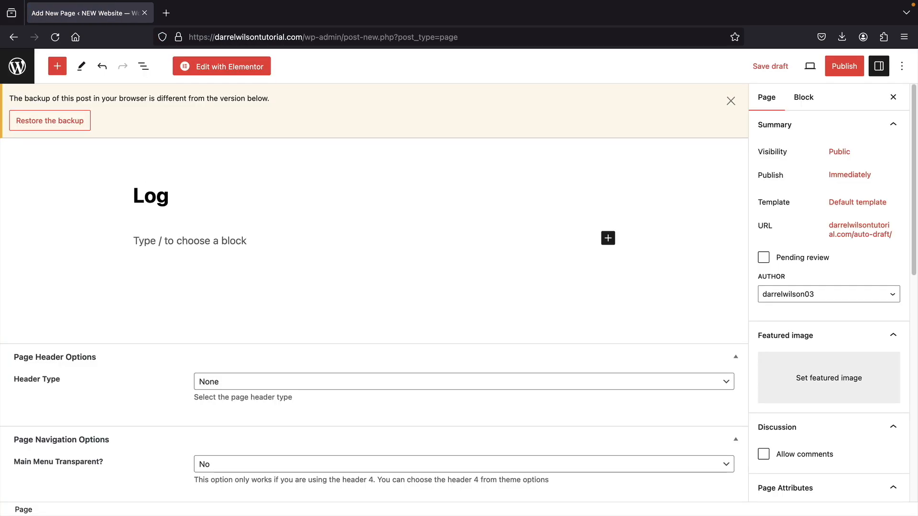
{"action": "type", "text": "in And RE"}
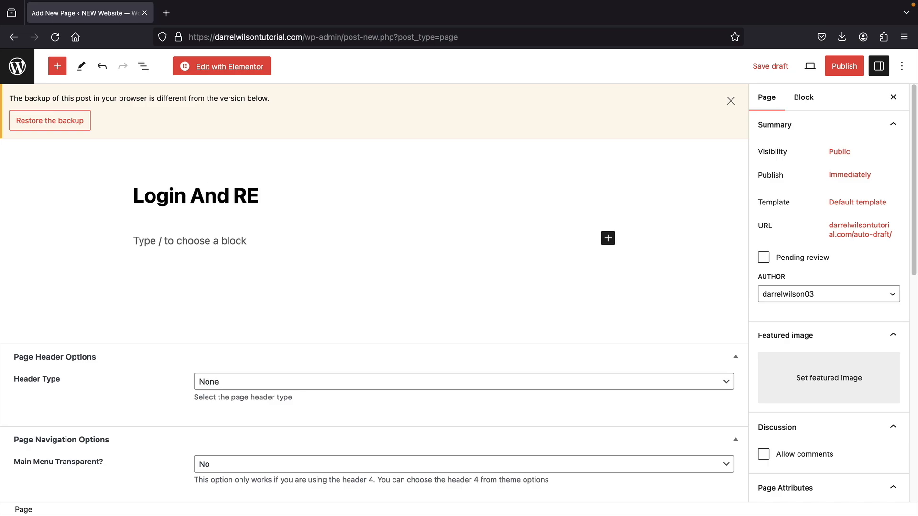
{"action": "key", "text": "BackSpace"}
{"action": "type", "text": "egister"}
{"action": "key", "text": "Return"}
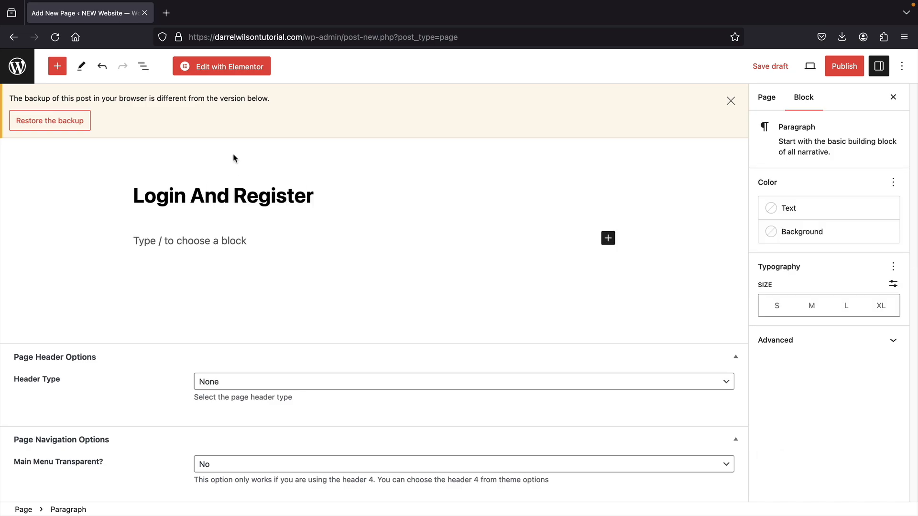
{"action": "left_click", "coordinate": [844, 66]}
{"action": "left_click", "coordinate": [799, 66]}
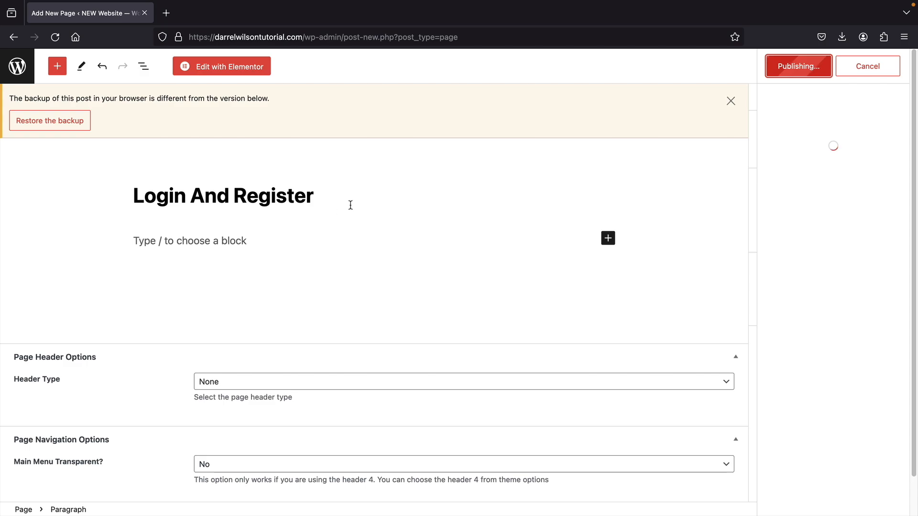
In Elementor, add a one-column section with a Login Modal widget shown as text links.
{"action": "left_click", "coordinate": [238, 72]}
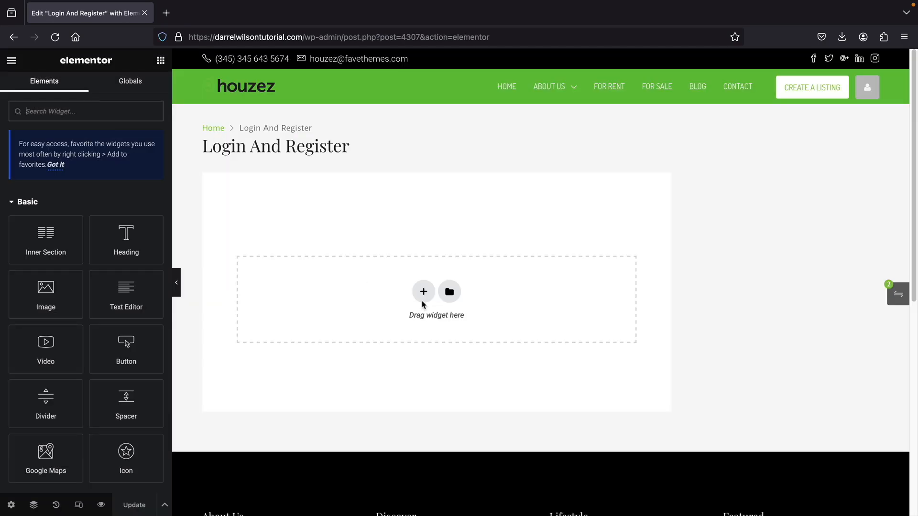
{"action": "left_click", "coordinate": [424, 291]}
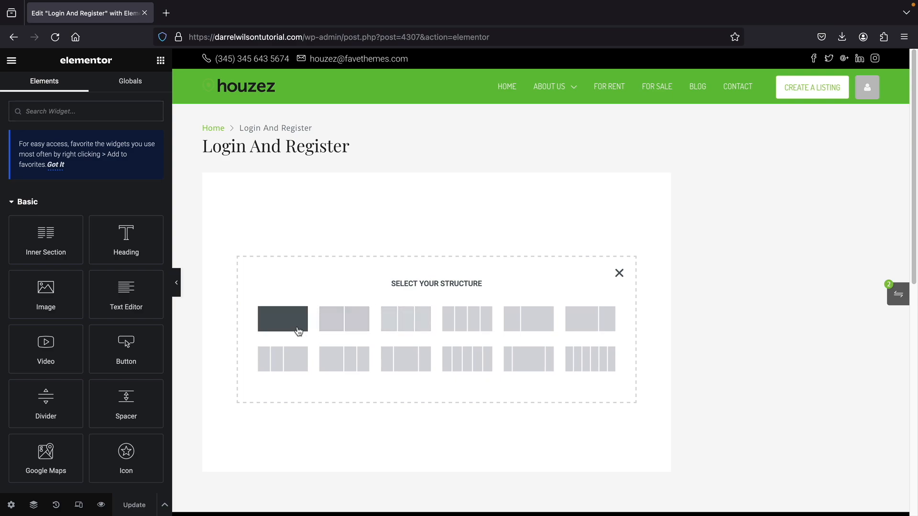
{"action": "left_click", "coordinate": [297, 321]}
{"action": "left_click", "coordinate": [161, 61]}
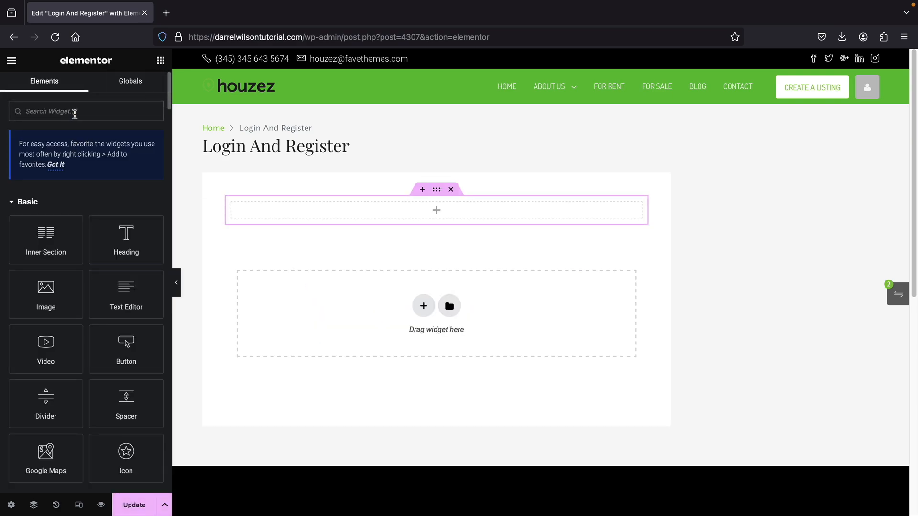
{"action": "type", "text": "login"}
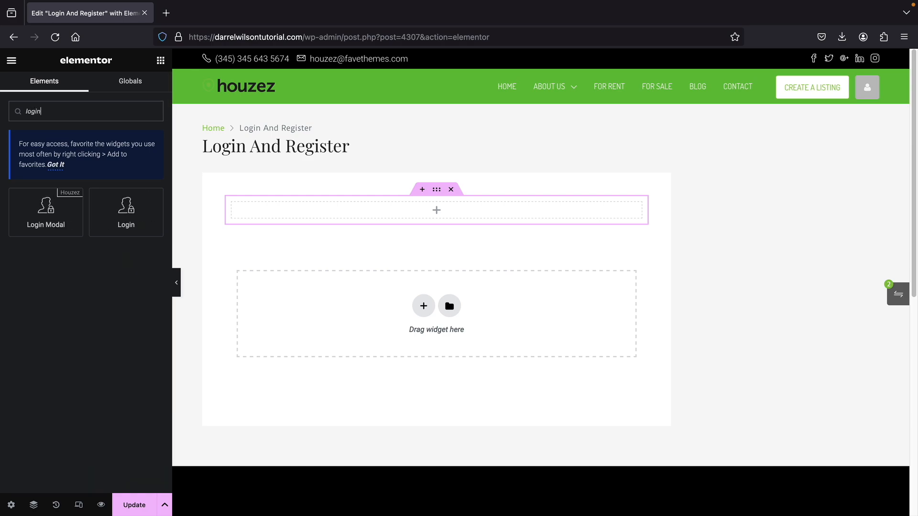
{"action": "left_click_drag", "start_coordinate": [46, 218], "coordinate": [377, 217]}
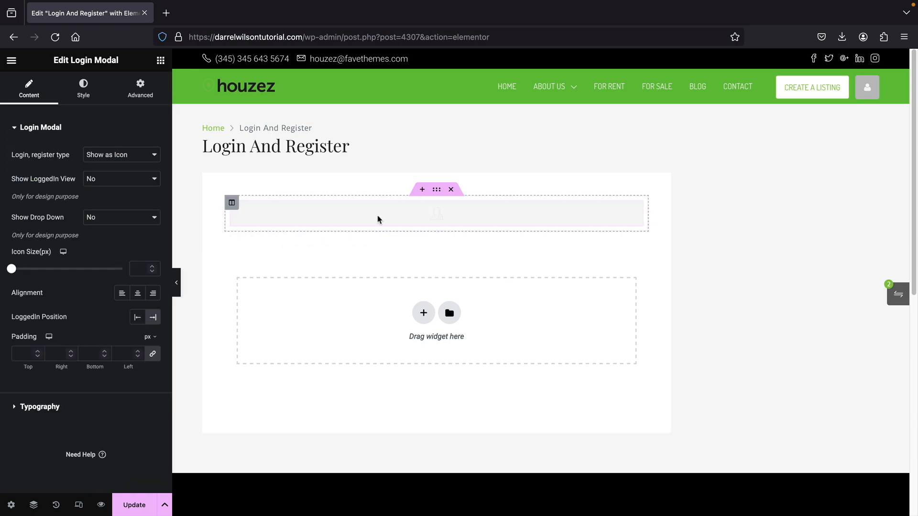
{"action": "left_click", "coordinate": [136, 154]}
{"action": "left_click", "coordinate": [129, 163]}
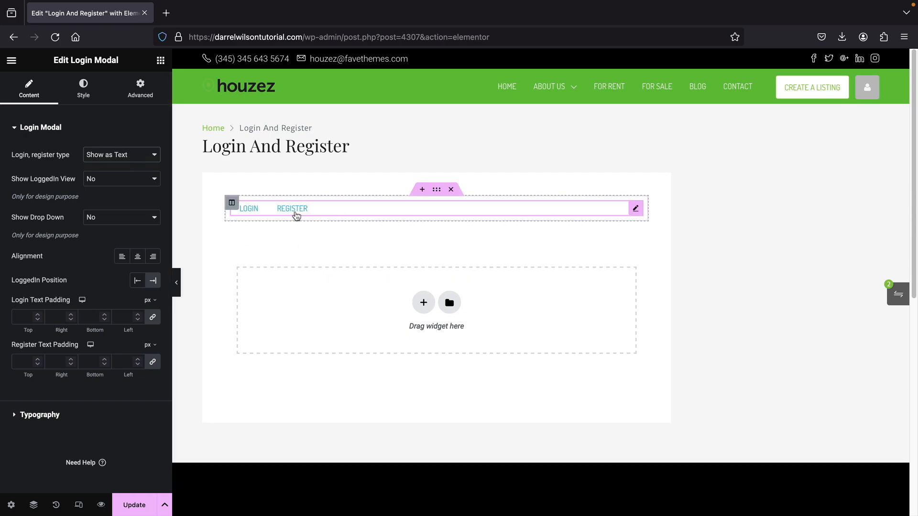
{"action": "left_click", "coordinate": [160, 61]}
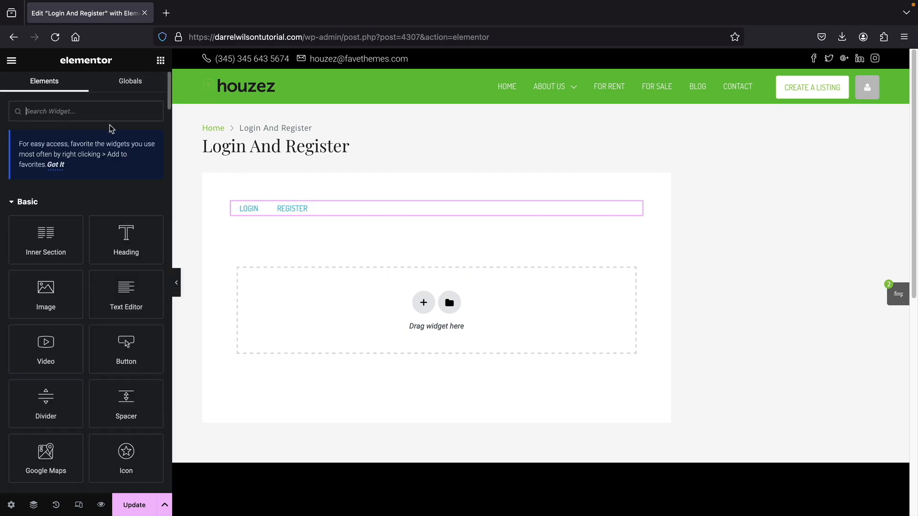
Try a Login form widget above the links, delete it, and view the live page.
{"action": "left_click", "coordinate": [119, 112]}
{"action": "type", "text": "login"}
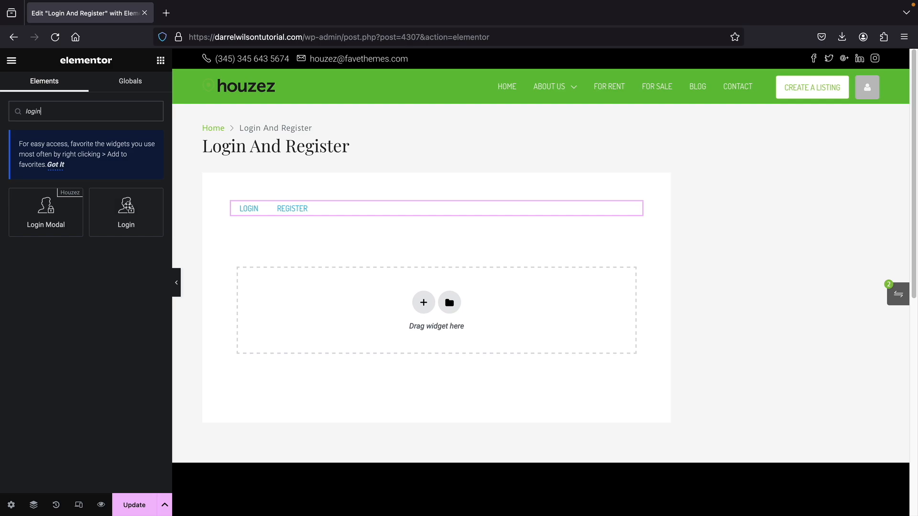
{"action": "left_click_drag", "start_coordinate": [127, 210], "coordinate": [339, 203]}
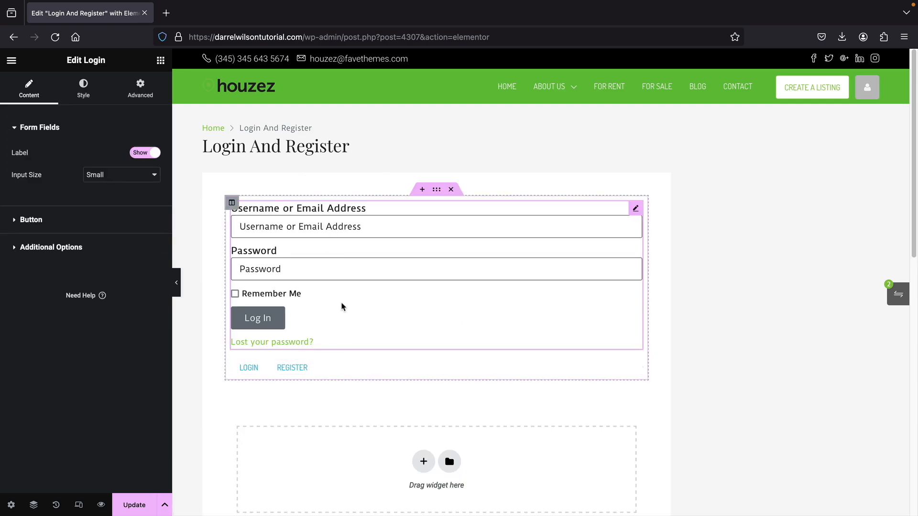
{"action": "left_click", "coordinate": [354, 268]}
{"action": "left_click", "coordinate": [801, 346]}
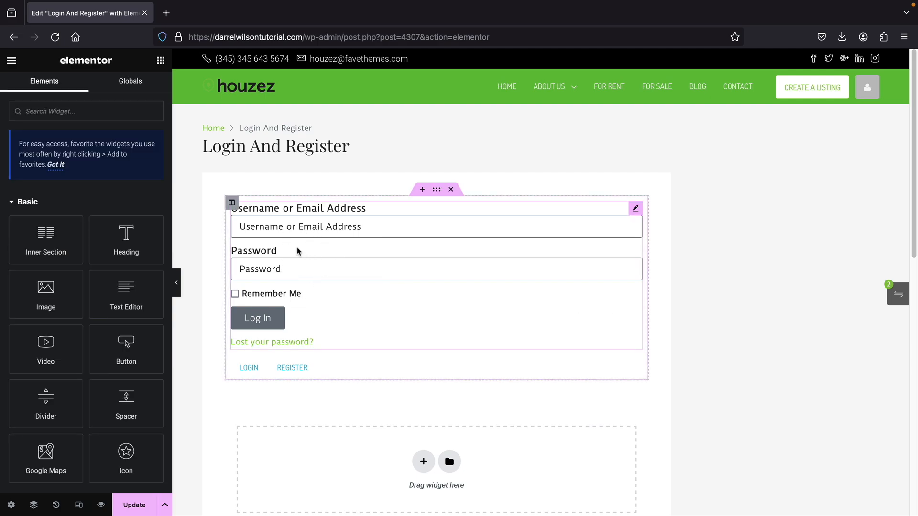
{"action": "right_click", "coordinate": [323, 230]}
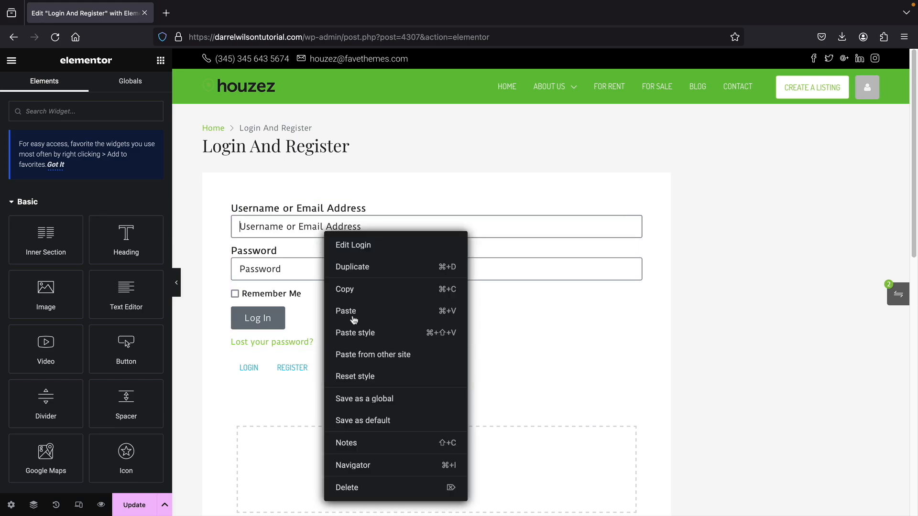
{"action": "left_click", "coordinate": [365, 495]}
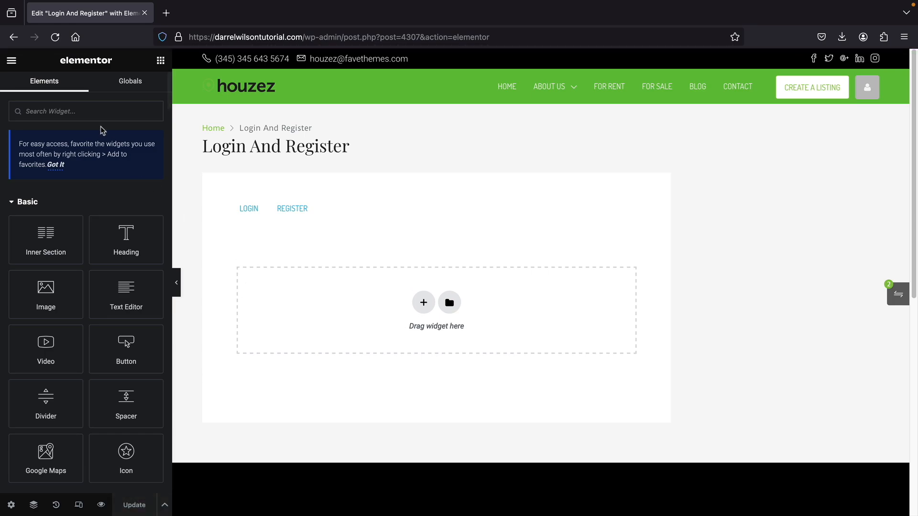
{"action": "left_click", "coordinate": [12, 60]}
{"action": "left_click", "coordinate": [62, 291]}
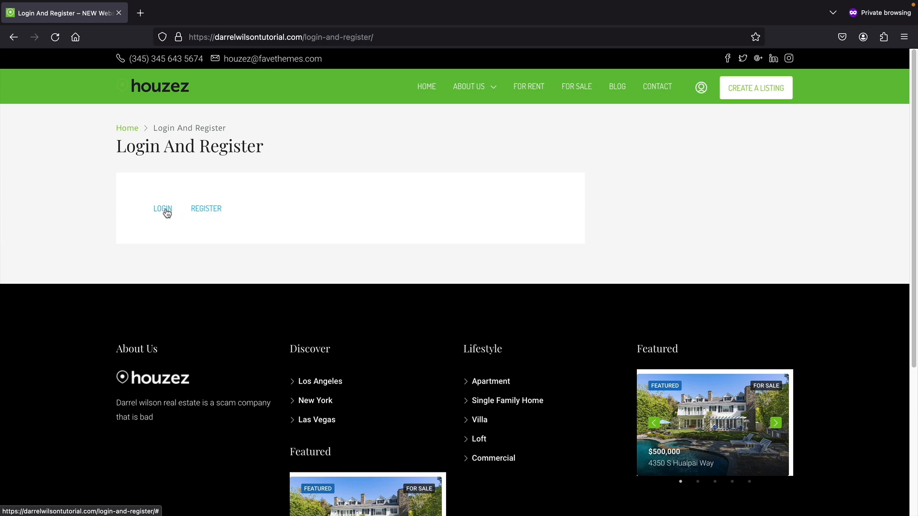
Test the live page's LOGIN and REGISTER popups, noting registration is disabled.
{"action": "mouse_move", "coordinate": [700, 88]}
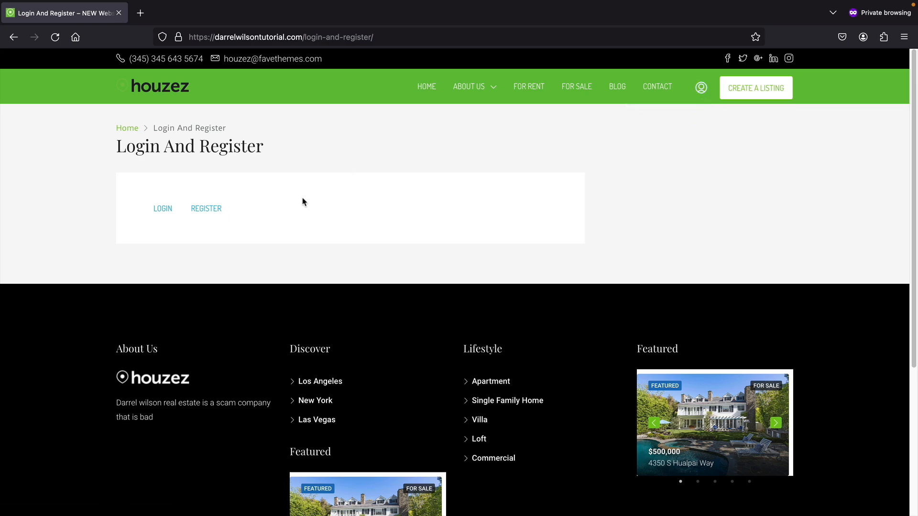
{"action": "left_click", "coordinate": [211, 206]}
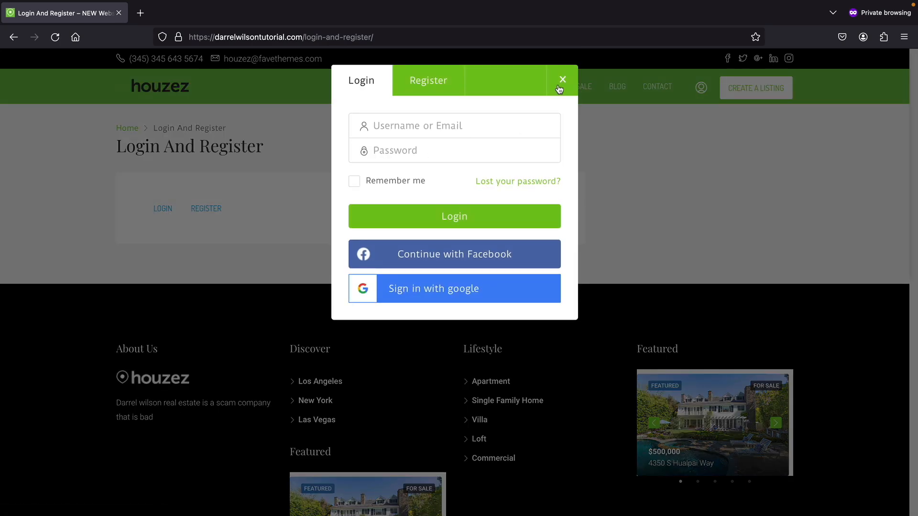
{"action": "left_click", "coordinate": [559, 88]}
{"action": "left_click", "coordinate": [354, 37]}
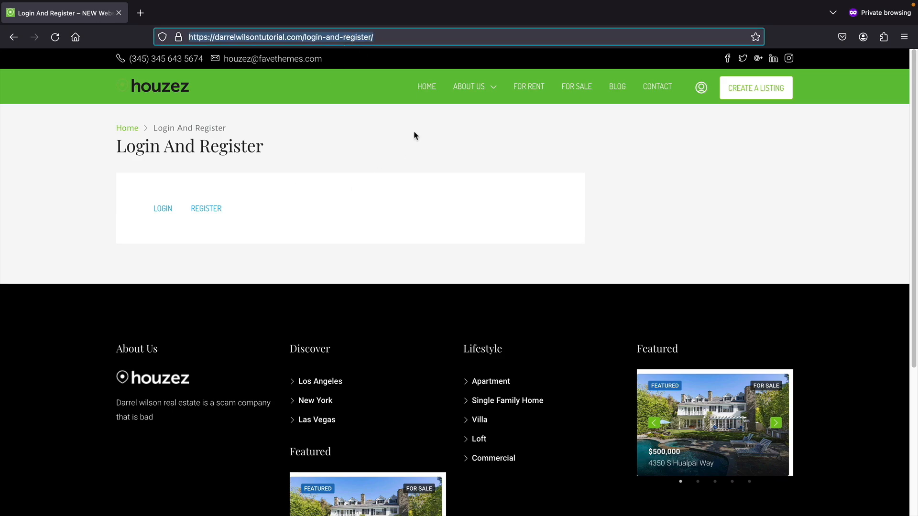
{"action": "scroll", "coordinate": [502, 325], "scroll_direction": "down", "scroll_amount": 5}
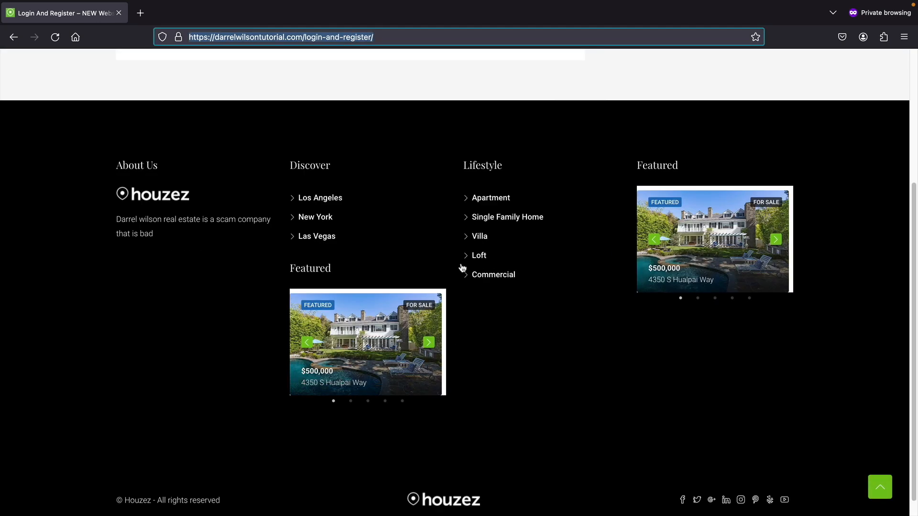
{"action": "scroll", "coordinate": [499, 330], "scroll_direction": "up", "scroll_amount": 4}
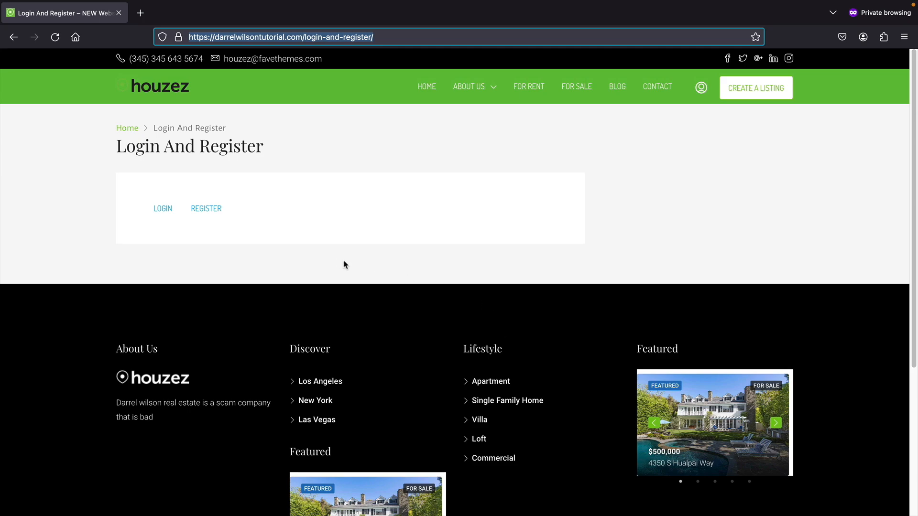
{"action": "left_click", "coordinate": [205, 209]}
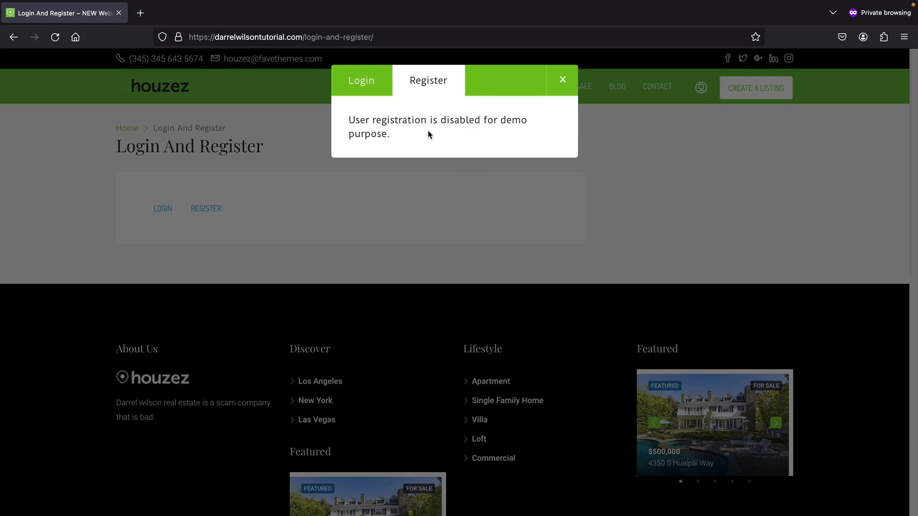
{"action": "left_click_drag", "start_coordinate": [397, 137], "coordinate": [348, 120]}
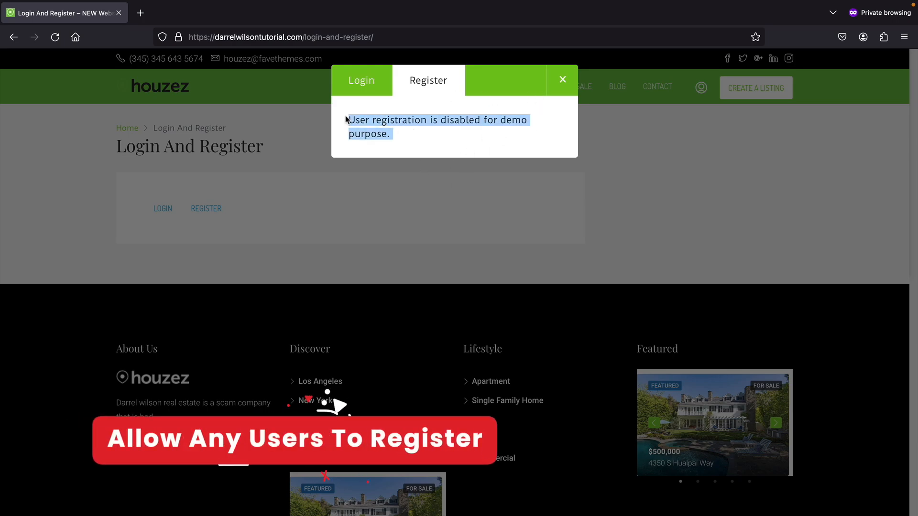
{"action": "left_click", "coordinate": [563, 80]}
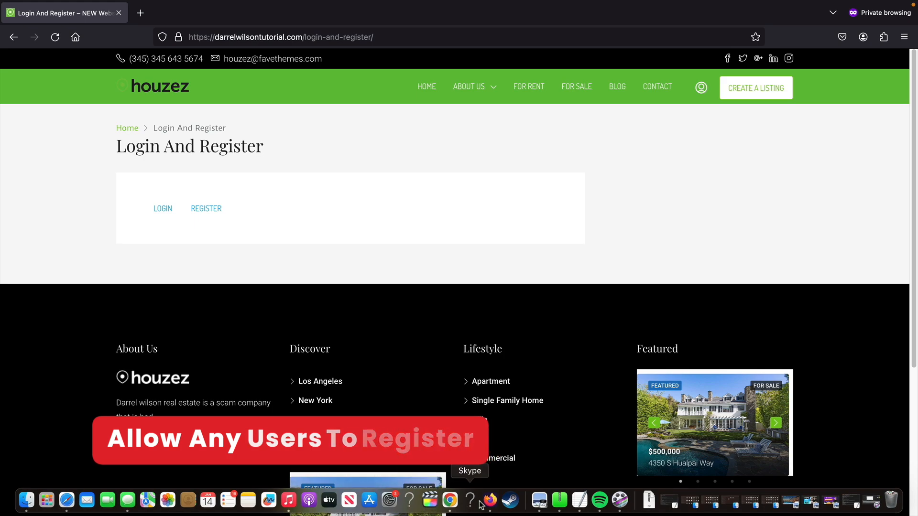
Switch to the logged-in admin window and go to the WordPress Dashboard.
{"action": "right_click", "coordinate": [490, 500]}
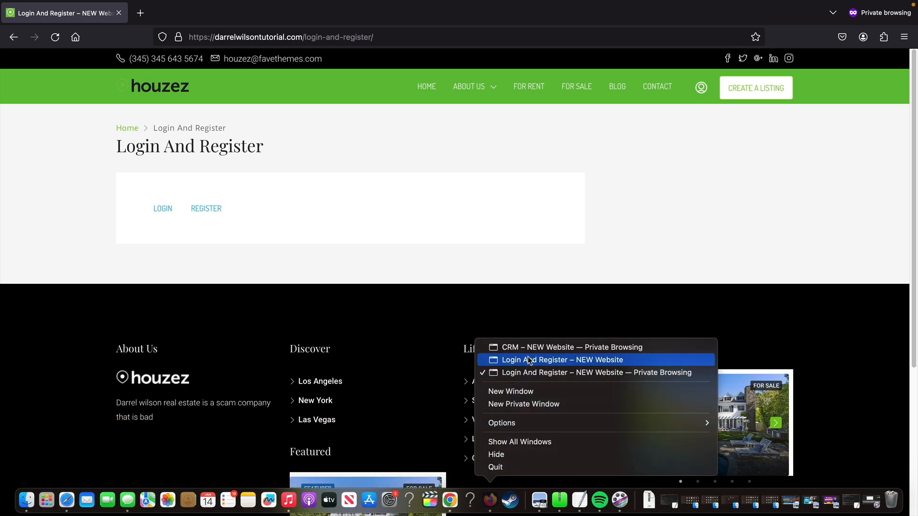
{"action": "left_click", "coordinate": [528, 360]}
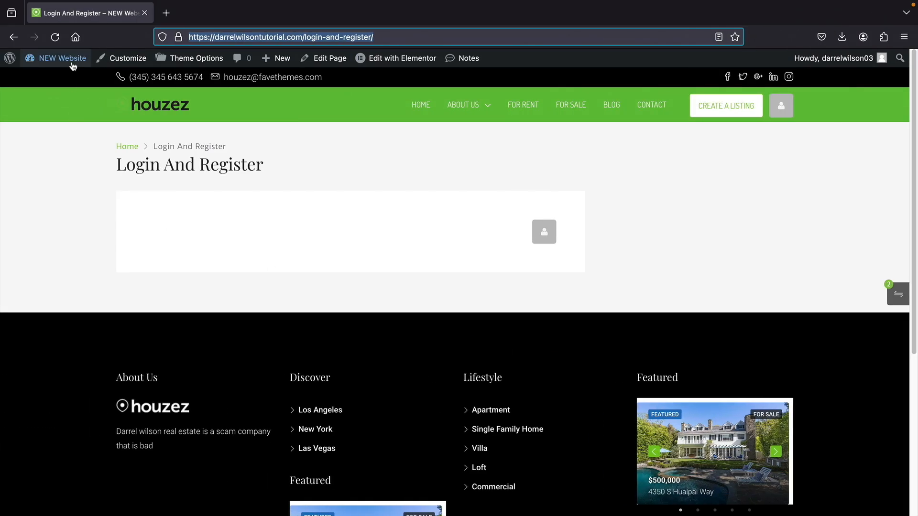
{"action": "mouse_move", "coordinate": [73, 66]}
{"action": "left_click", "coordinate": [65, 83]}
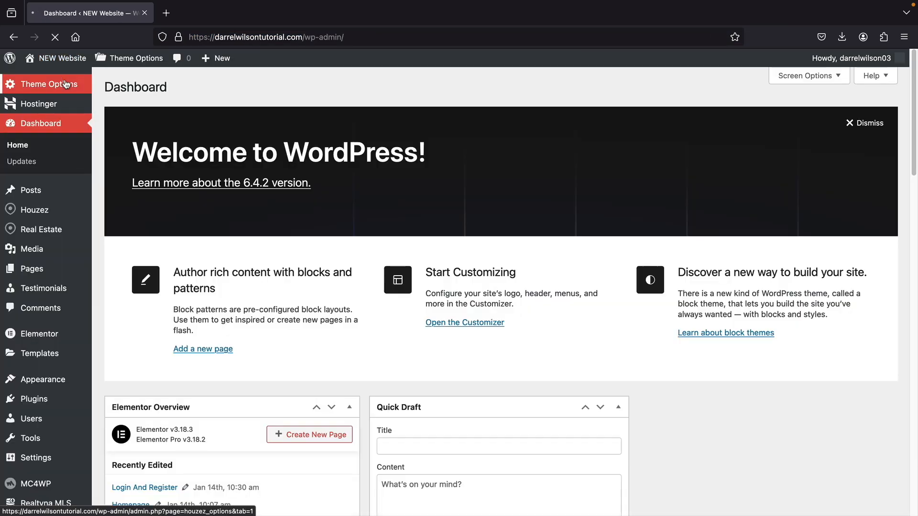
Tick Membership 'Anyone can register' in General Settings and save the change.
{"action": "mouse_move", "coordinate": [47, 458]}
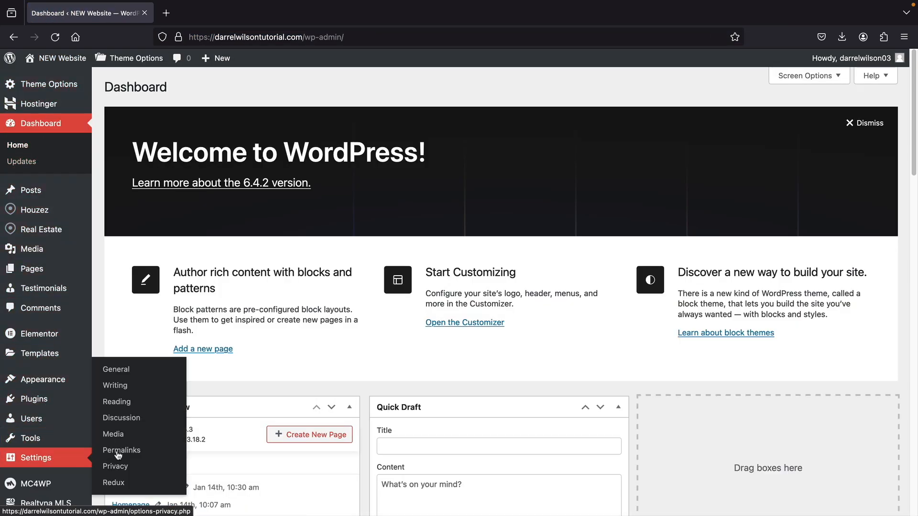
{"action": "left_click", "coordinate": [129, 374]}
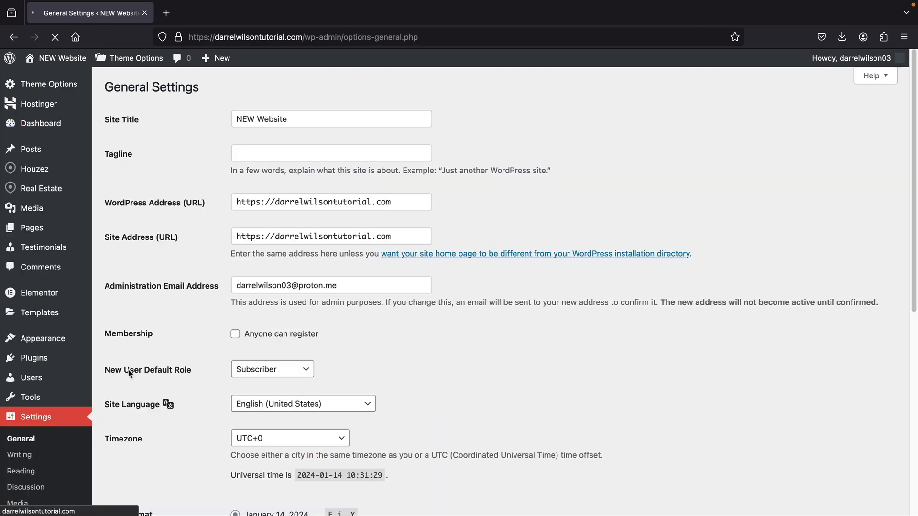
{"action": "left_click", "coordinate": [236, 333]}
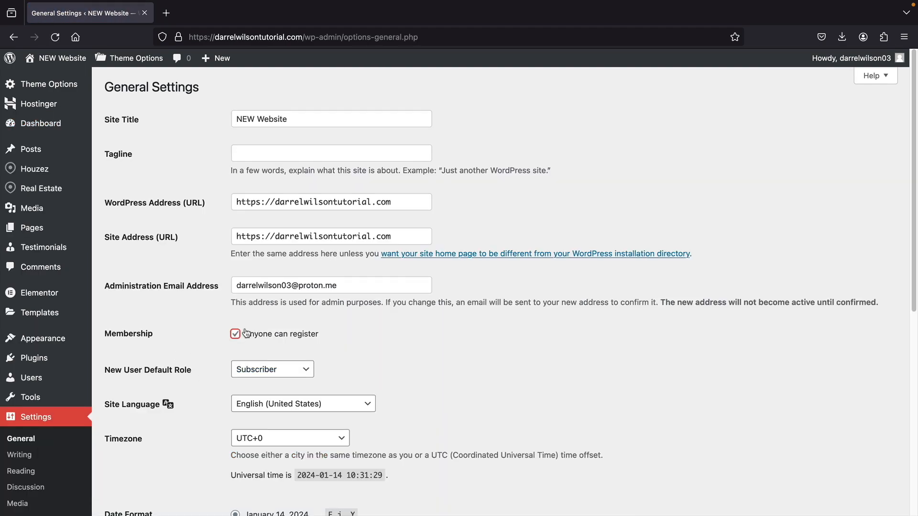
{"action": "scroll", "coordinate": [267, 364], "scroll_direction": "down", "scroll_amount": 7}
{"action": "left_click", "coordinate": [141, 458]}
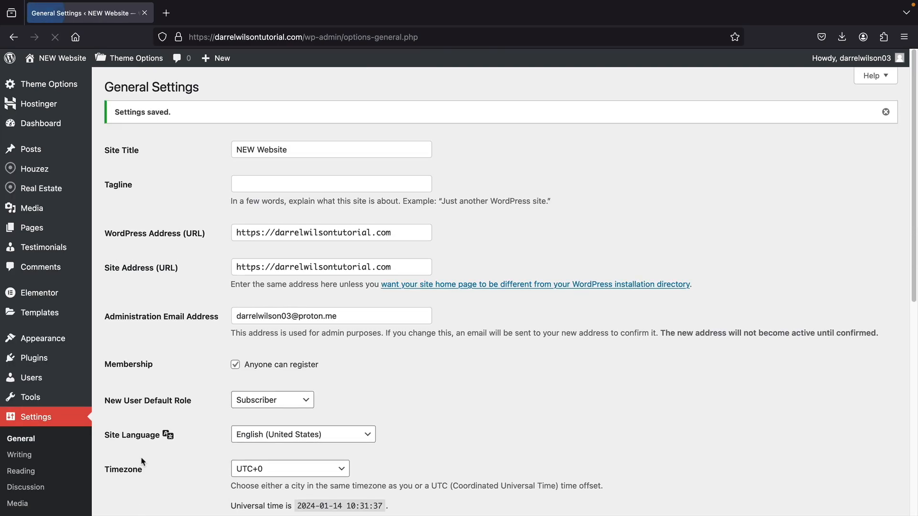
Return to the private window and reload the Login And Register page.
{"action": "mouse_move", "coordinate": [229, 515]}
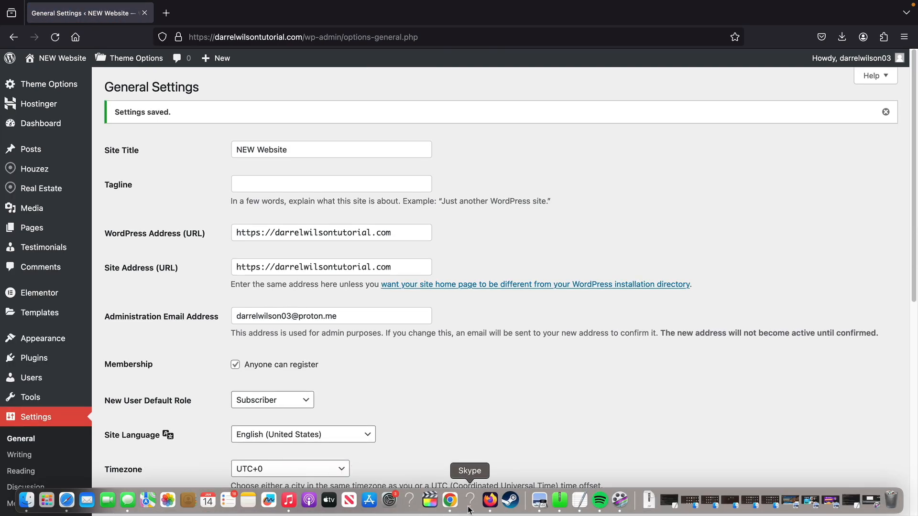
{"action": "right_click", "coordinate": [490, 500]}
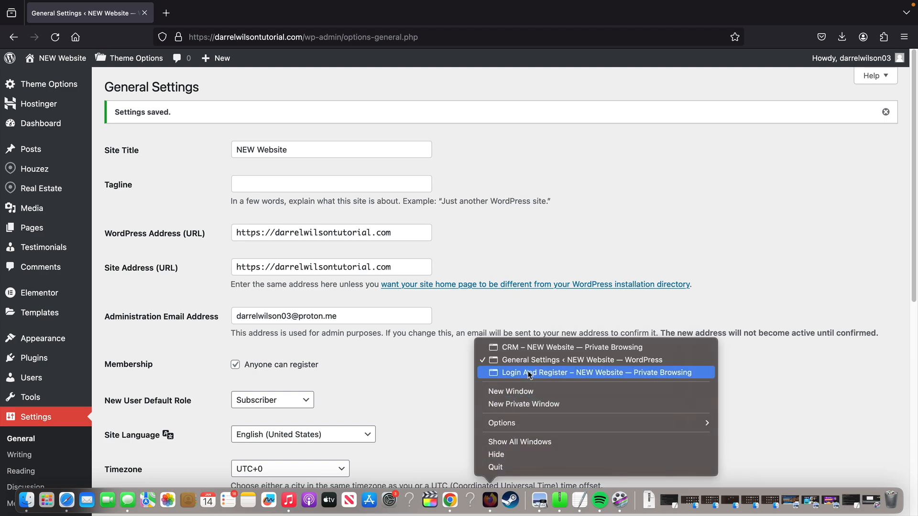
{"action": "left_click", "coordinate": [528, 373]}
{"action": "left_click", "coordinate": [49, 43]}
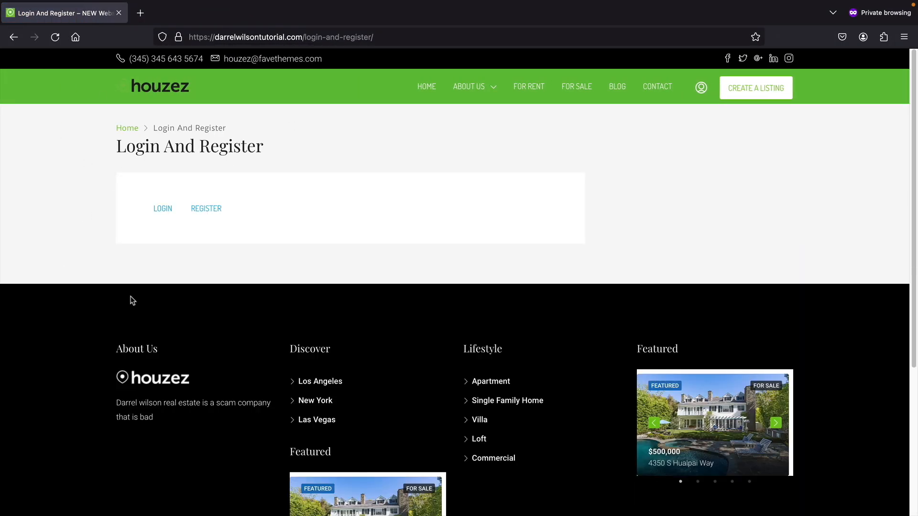
Open the REGISTER form and look over the available account types.
{"action": "left_click", "coordinate": [205, 209]}
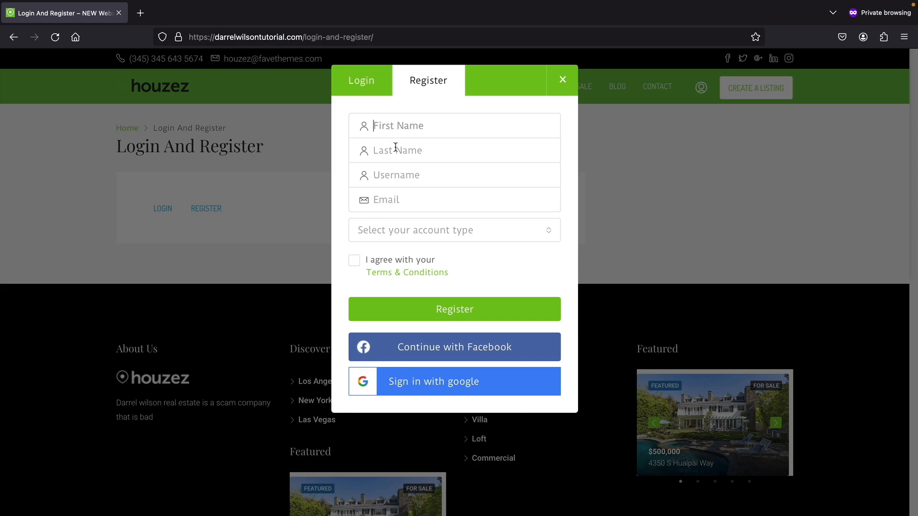
{"action": "left_click", "coordinate": [397, 232]}
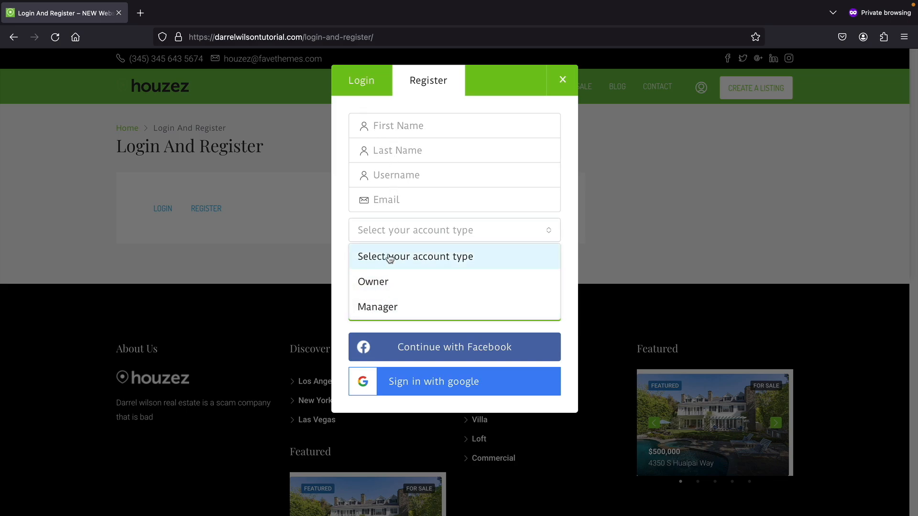
{"action": "left_click", "coordinate": [397, 230]}
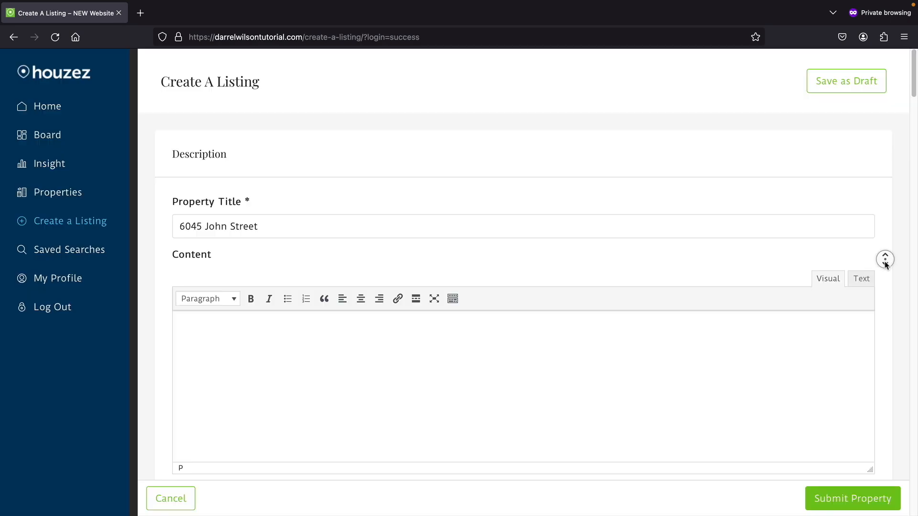
Uncheck Enterprise in the listing's property Type selection.
{"action": "scroll", "coordinate": [886, 267], "scroll_direction": "down", "scroll_amount": 1}
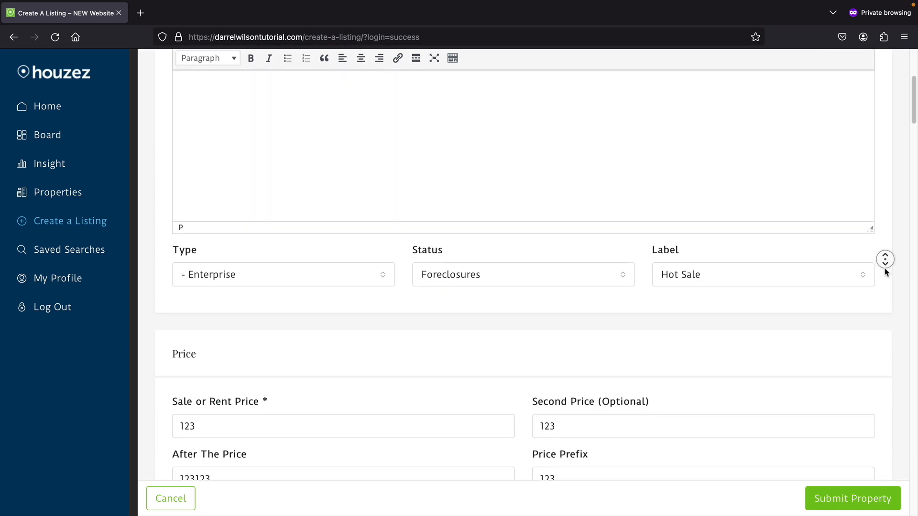
{"action": "left_click", "coordinate": [886, 271]}
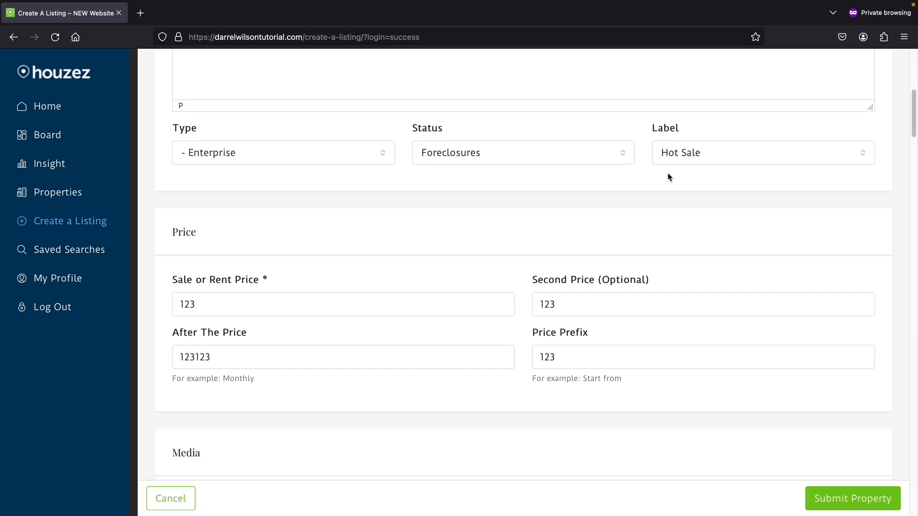
{"action": "left_click", "coordinate": [327, 153]}
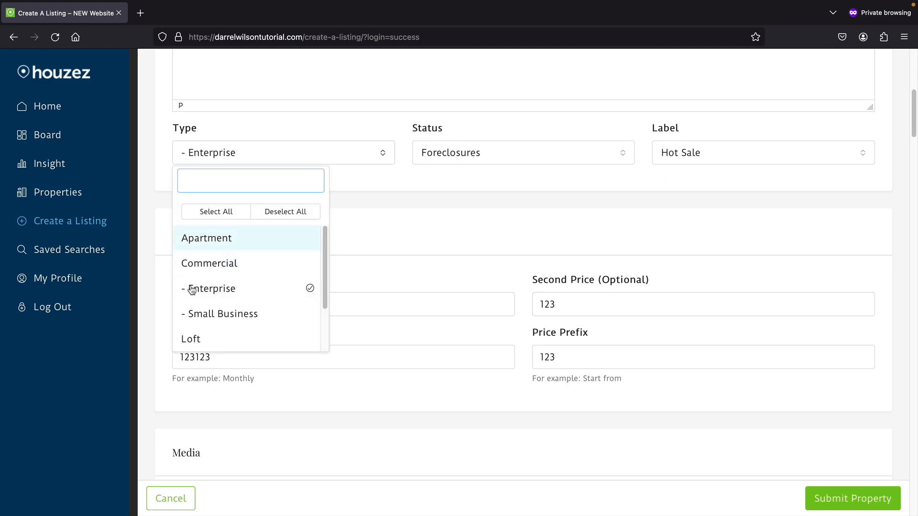
{"action": "scroll", "coordinate": [230, 299], "scroll_direction": "down", "scroll_amount": 1}
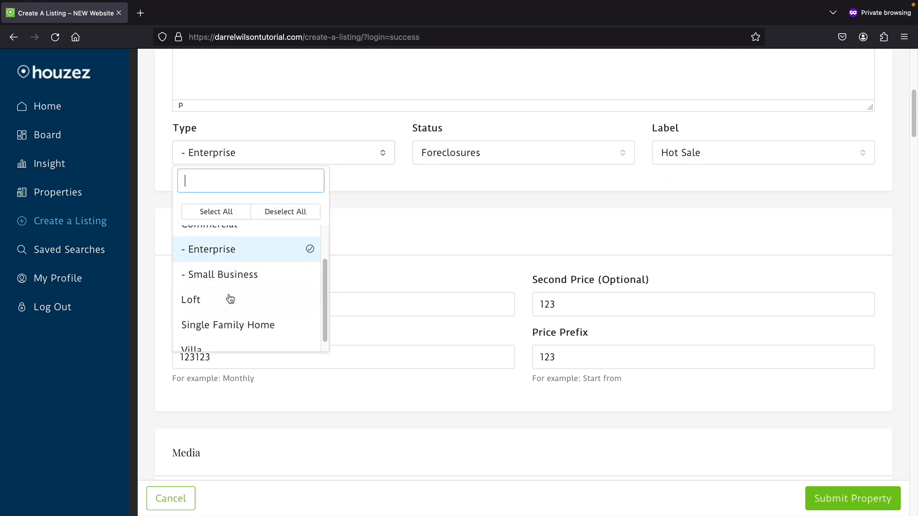
{"action": "scroll", "coordinate": [220, 282], "scroll_direction": "up", "scroll_amount": 1}
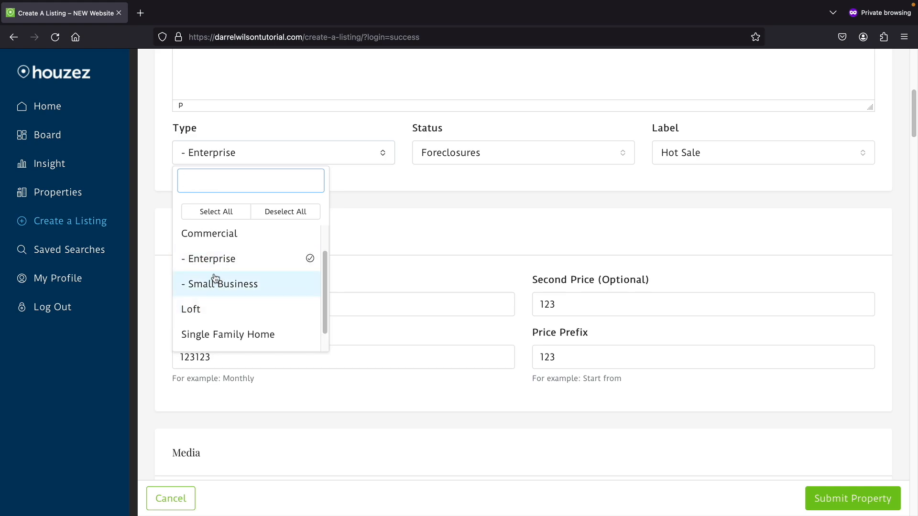
{"action": "left_click", "coordinate": [217, 266]}
{"action": "left_click", "coordinate": [371, 209]}
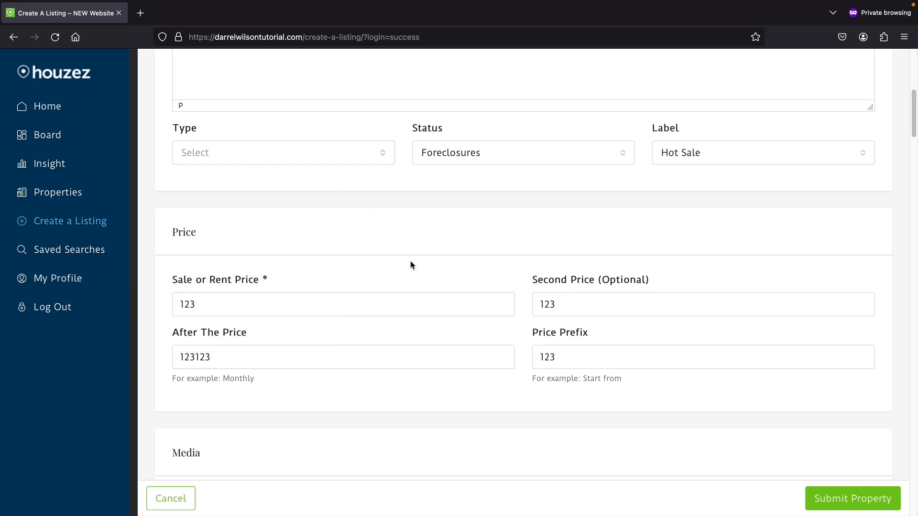
Review the rest of the form, including the additional details and address latitude fields.
{"action": "scroll", "coordinate": [422, 276], "scroll_direction": "down", "scroll_amount": 5}
{"action": "scroll", "coordinate": [424, 279], "scroll_direction": "down", "scroll_amount": 10}
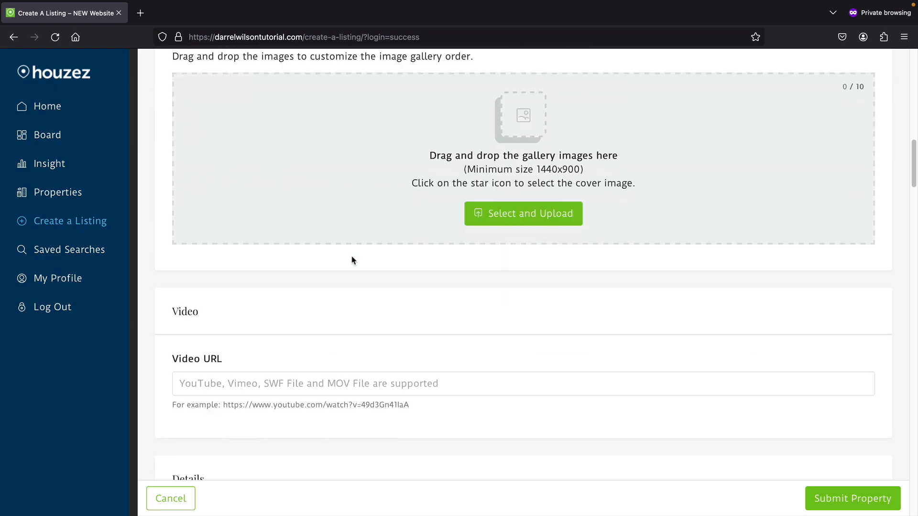
{"action": "scroll", "coordinate": [250, 244], "scroll_direction": "down", "scroll_amount": 1}
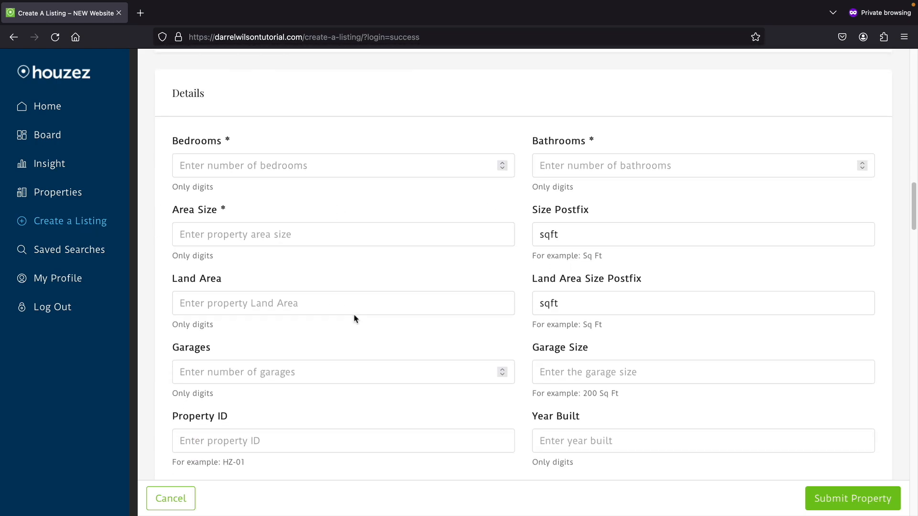
{"action": "scroll", "coordinate": [352, 309], "scroll_direction": "down", "scroll_amount": 3}
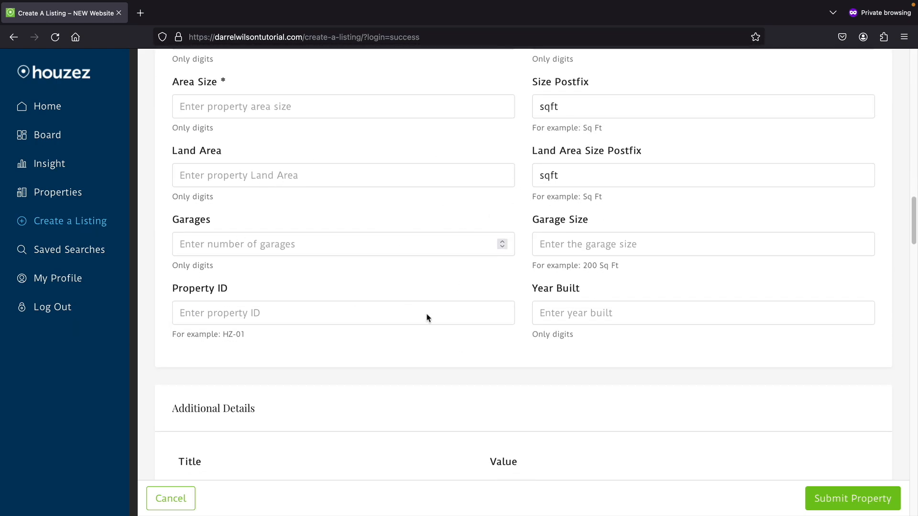
{"action": "scroll", "coordinate": [485, 329], "scroll_direction": "down", "scroll_amount": 5}
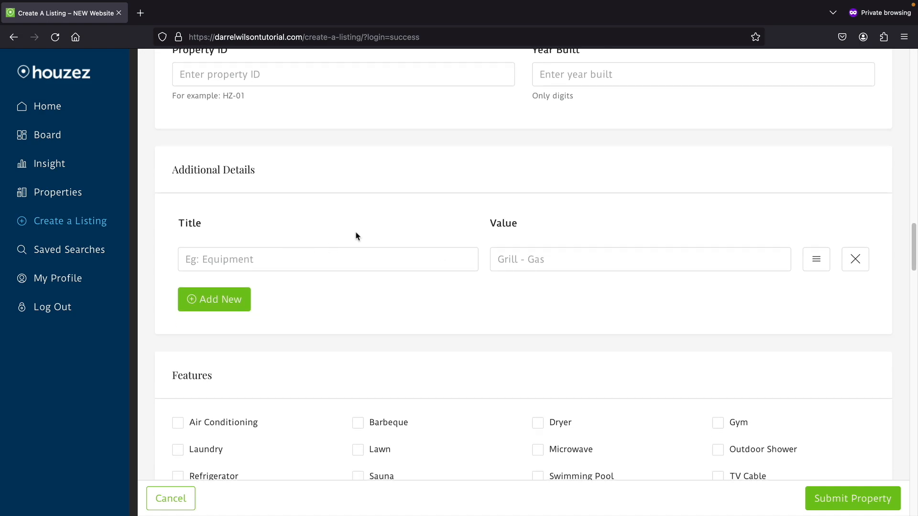
{"action": "left_click", "coordinate": [379, 264]}
{"action": "key", "text": "Tab"}
{"action": "left_click", "coordinate": [421, 265]}
{"action": "scroll", "coordinate": [404, 306], "scroll_direction": "down", "scroll_amount": 4}
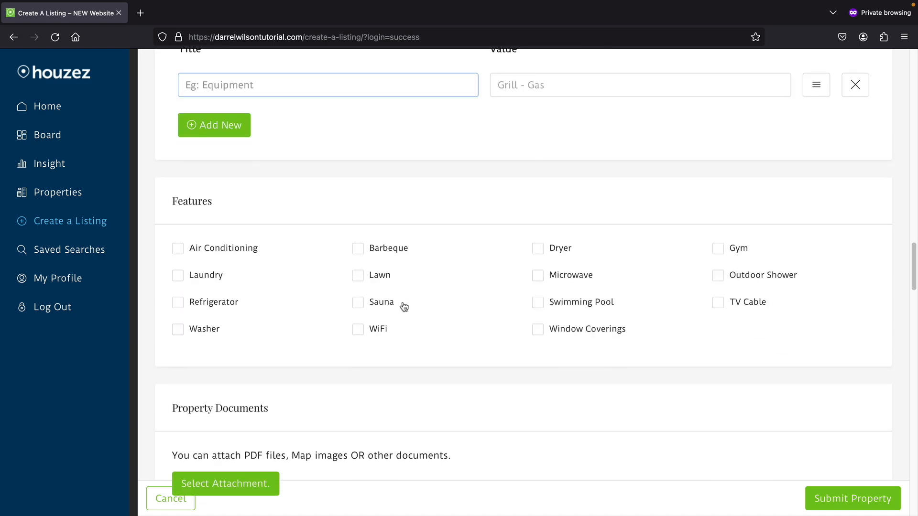
{"action": "scroll", "coordinate": [450, 305], "scroll_direction": "down", "scroll_amount": 4}
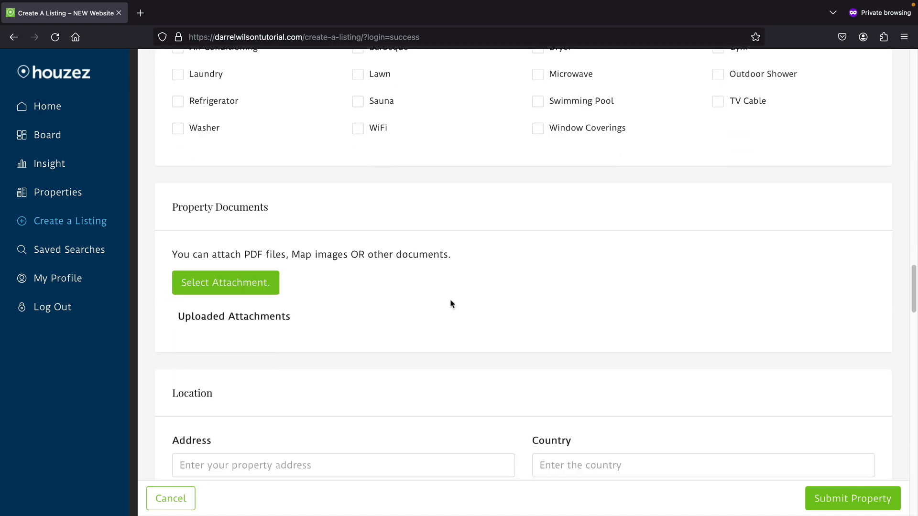
{"action": "scroll", "coordinate": [301, 268], "scroll_direction": "down", "scroll_amount": 9}
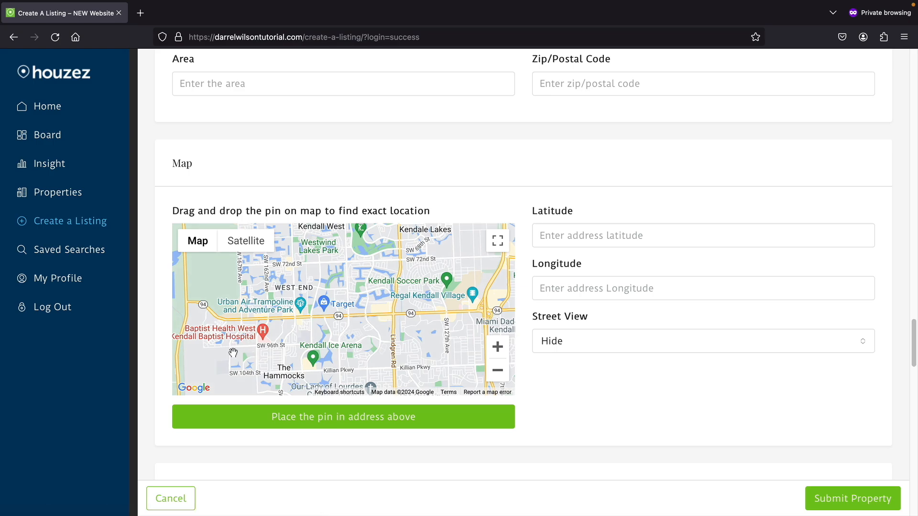
{"action": "left_click", "coordinate": [659, 234]}
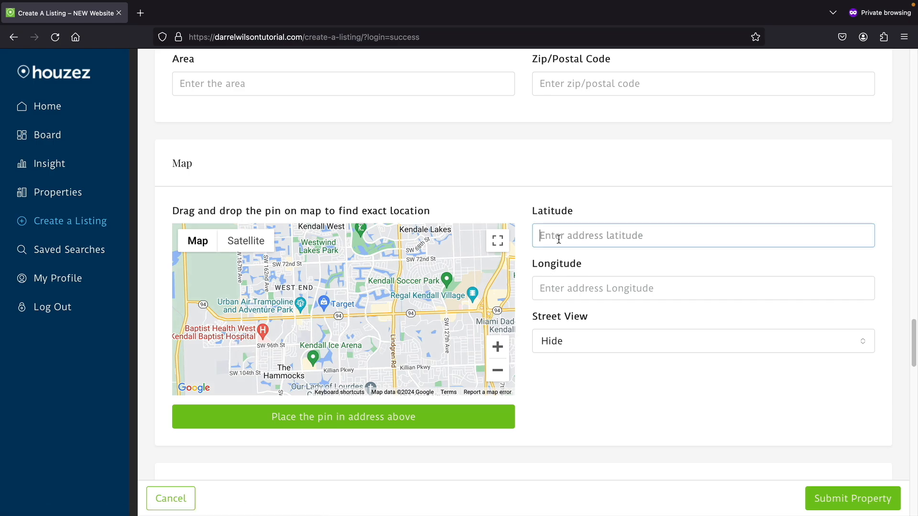
{"action": "middle_click", "coordinate": [676, 362]}
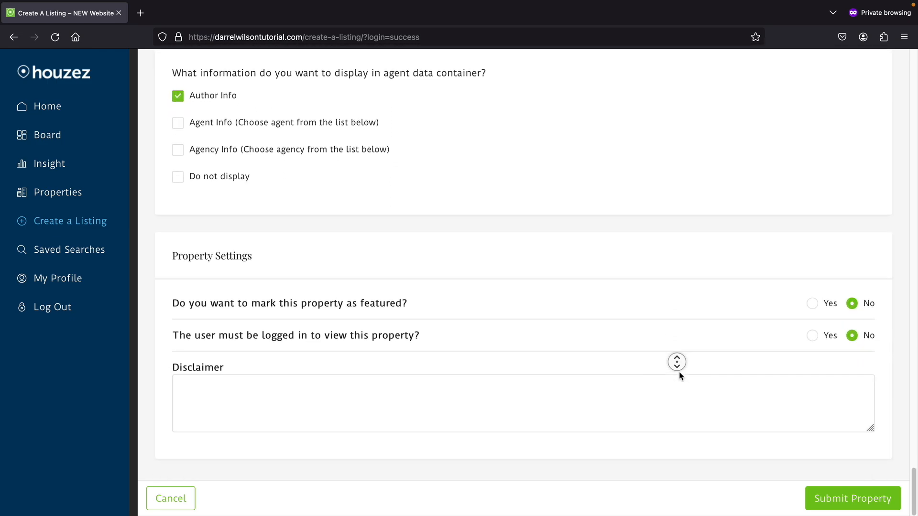
{"action": "left_click", "coordinate": [681, 377]}
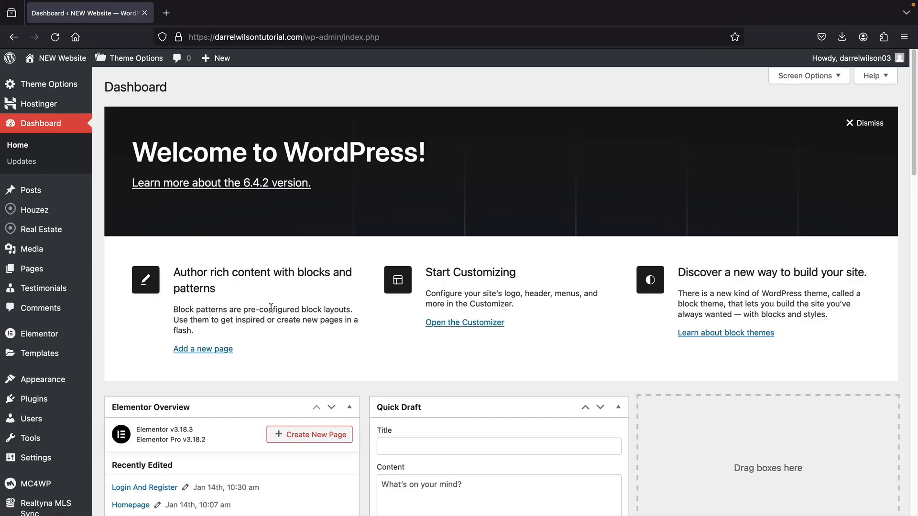
Publish the pending property '1111 darrel property' from the Properties list.
{"action": "mouse_move", "coordinate": [59, 233]}
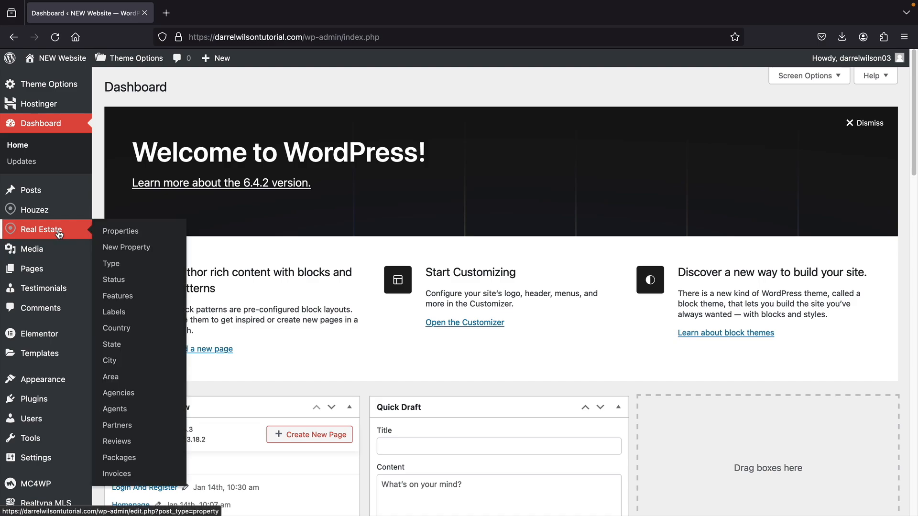
{"action": "left_click", "coordinate": [143, 233]}
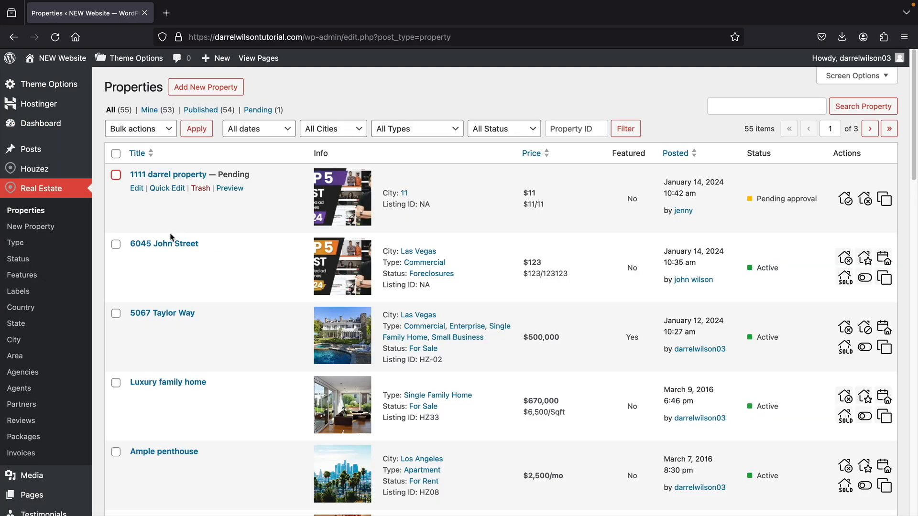
{"action": "left_click_drag", "start_coordinate": [219, 174], "coordinate": [288, 184]}
{"action": "left_click_drag", "start_coordinate": [751, 200], "coordinate": [822, 204]}
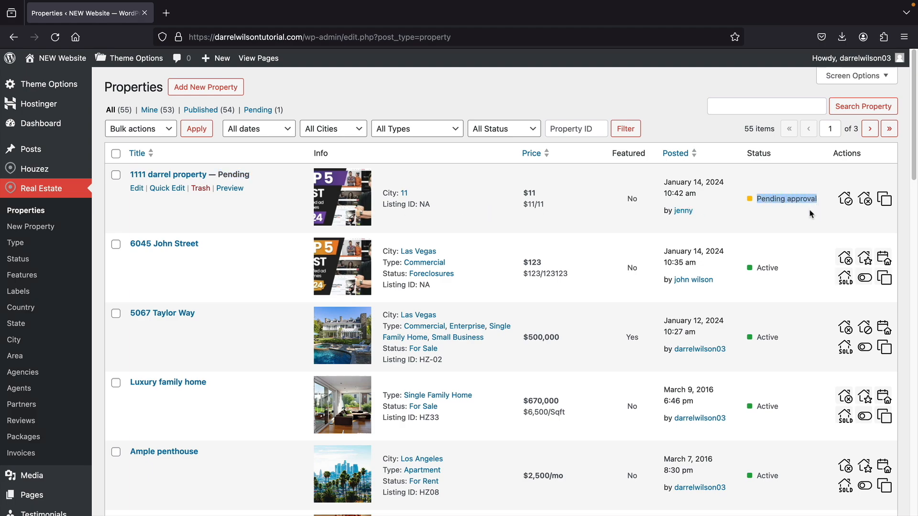
{"action": "left_click", "coordinate": [140, 191]}
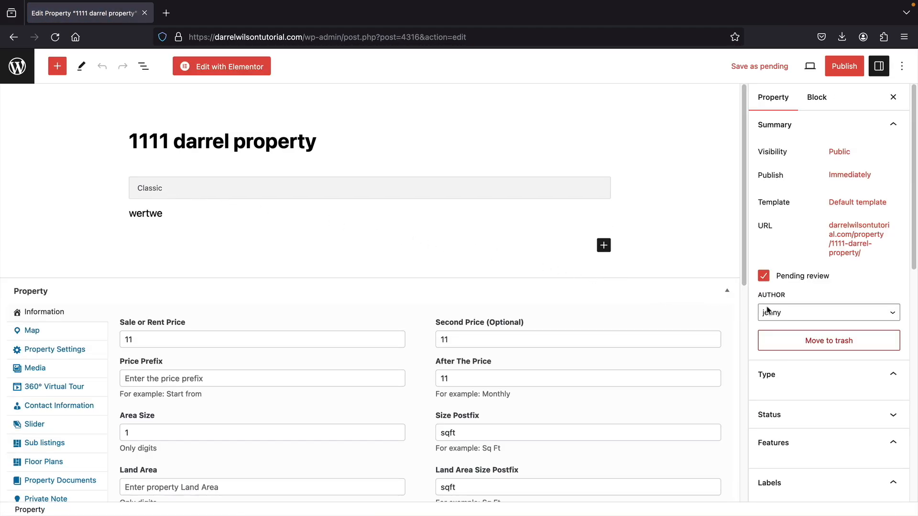
{"action": "left_click", "coordinate": [843, 71]}
{"action": "left_click", "coordinate": [808, 69]}
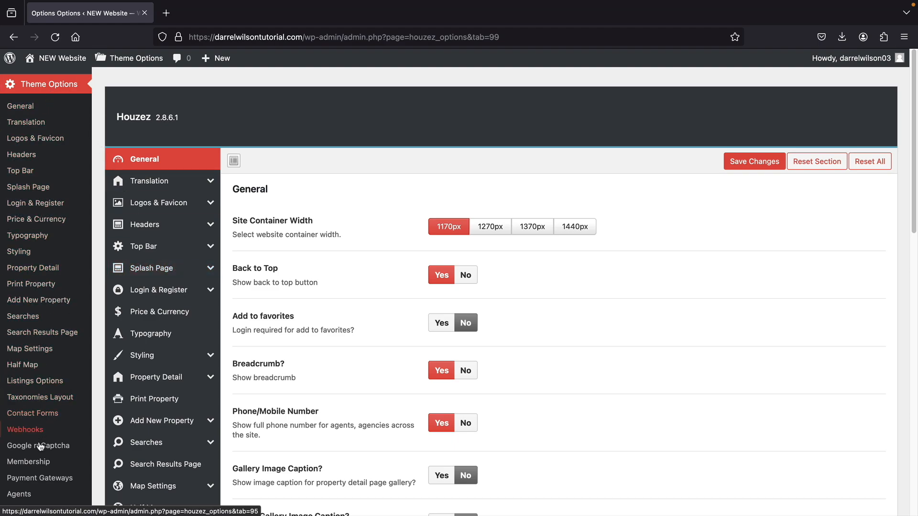
Set paid submission to Per Listing and enable listing expiry at 30 days.
{"action": "left_click", "coordinate": [38, 463]}
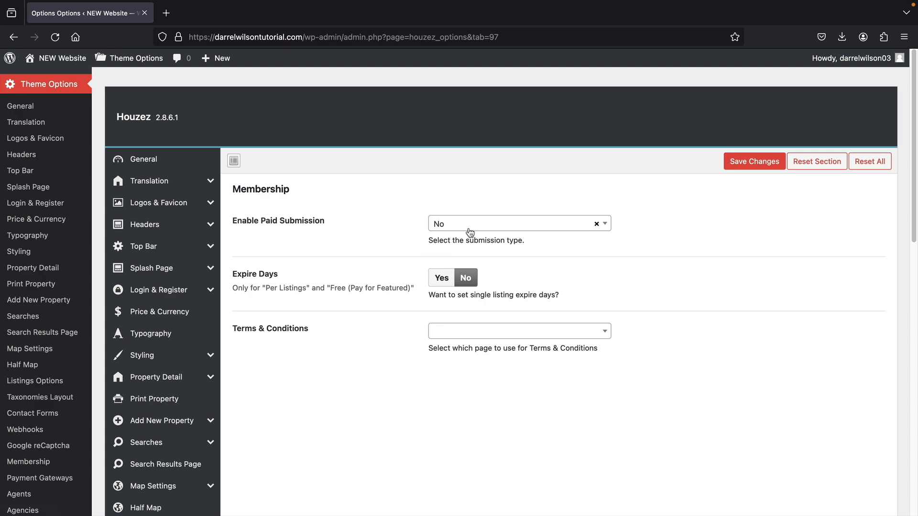
{"action": "left_click", "coordinate": [467, 230]}
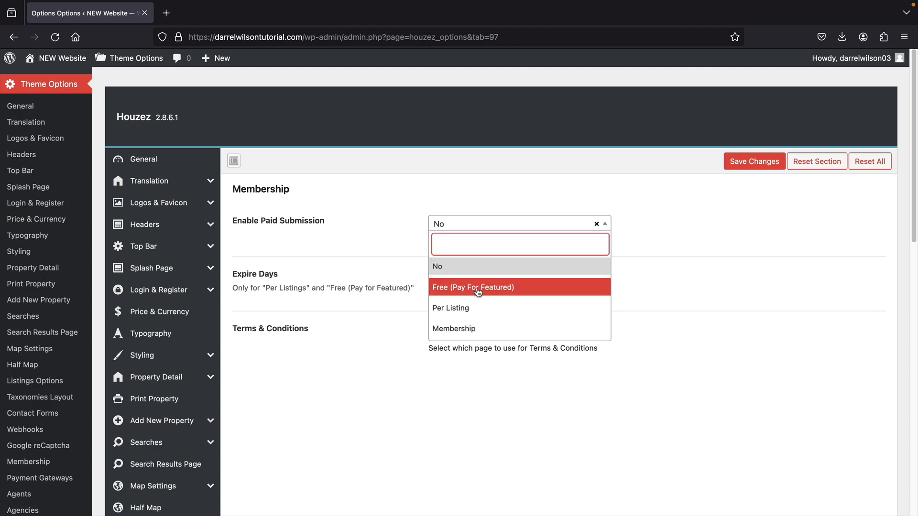
{"action": "left_click", "coordinate": [485, 310]}
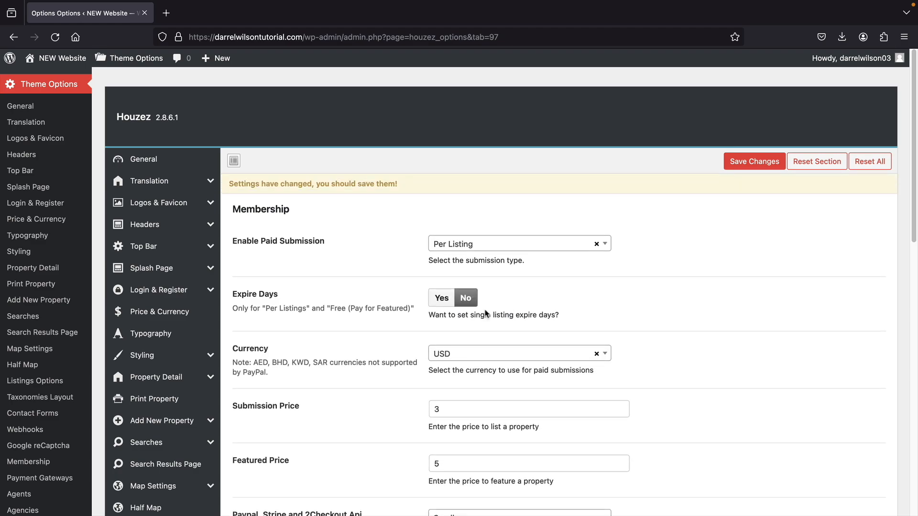
{"action": "scroll", "coordinate": [478, 249], "scroll_direction": "down", "scroll_amount": 3}
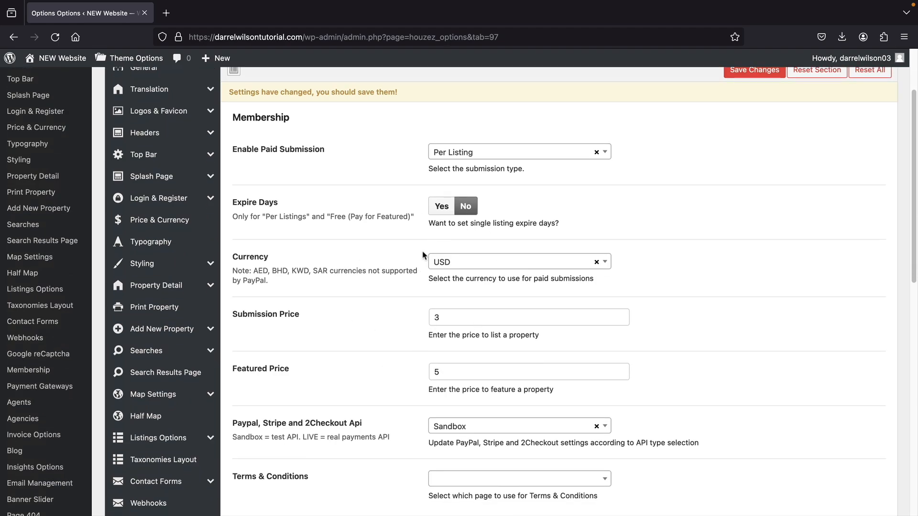
{"action": "left_click", "coordinate": [441, 206]}
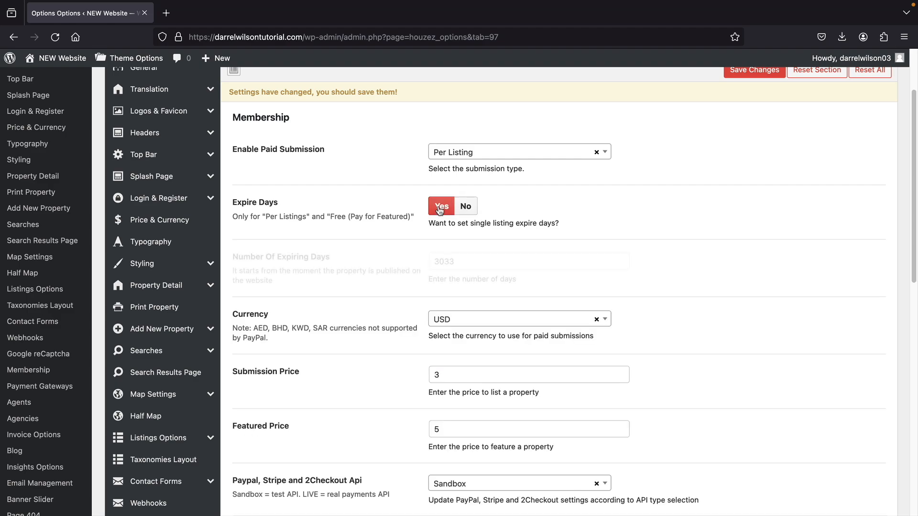
{"action": "double_click", "coordinate": [493, 259]}
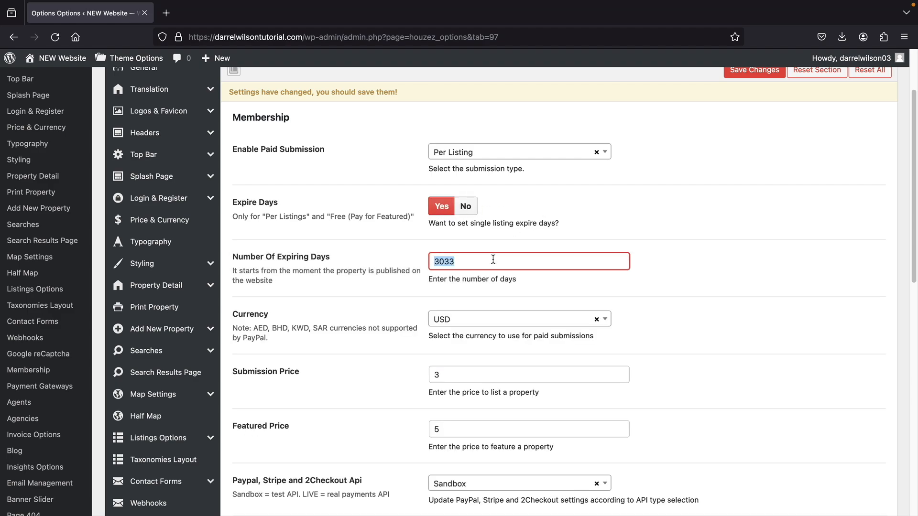
{"action": "type", "text": "3"}
Set submission price 5 and featured price 2, keeping the payment API on Sandbox.
{"action": "scroll", "coordinate": [451, 252], "scroll_direction": "down", "scroll_amount": 5}
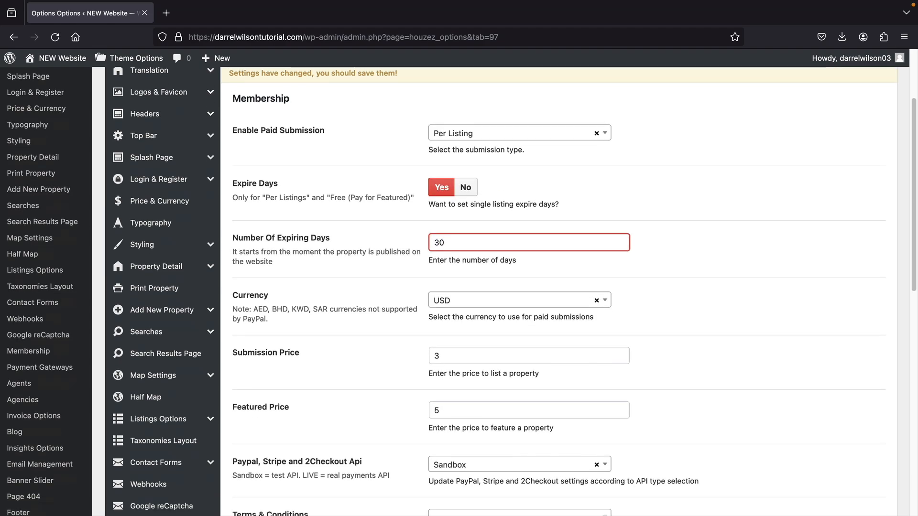
{"action": "left_click", "coordinate": [451, 252]}
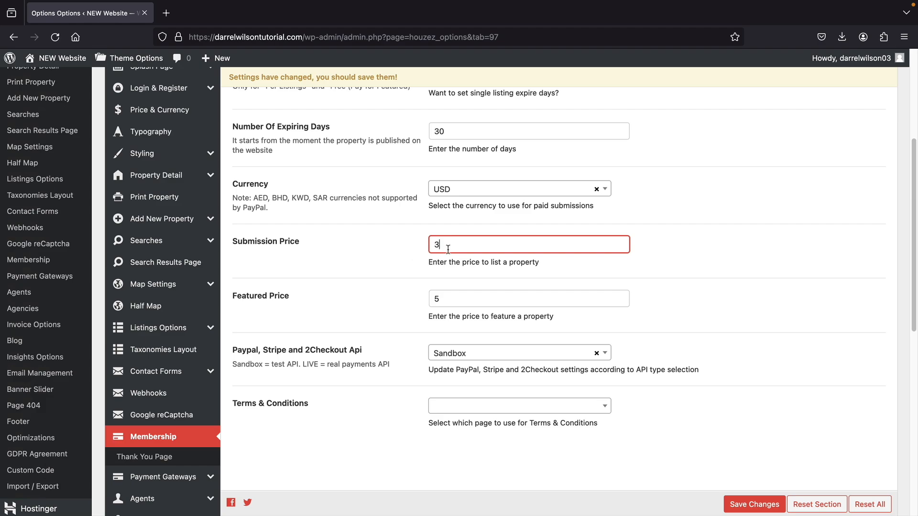
{"action": "double_click", "coordinate": [449, 249]}
{"action": "type", "text": "5"}
{"action": "left_click", "coordinate": [459, 295]}
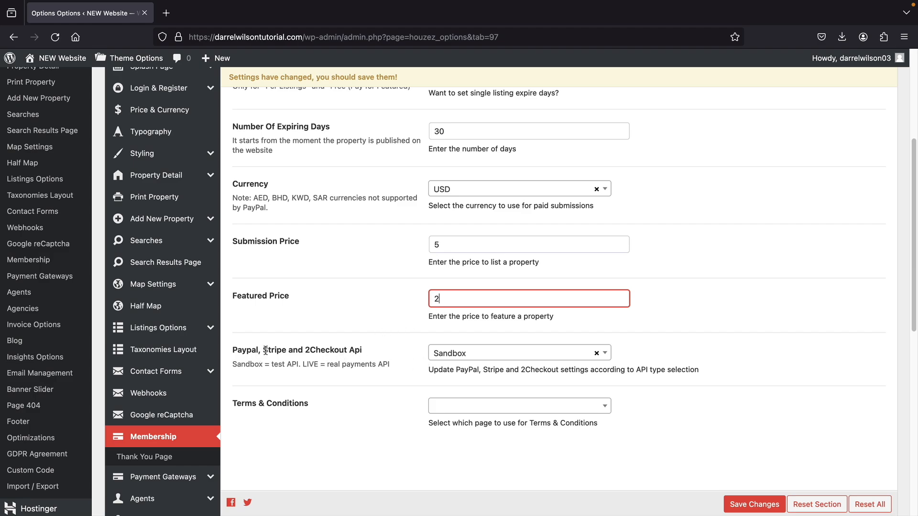
{"action": "left_click", "coordinate": [473, 355]}
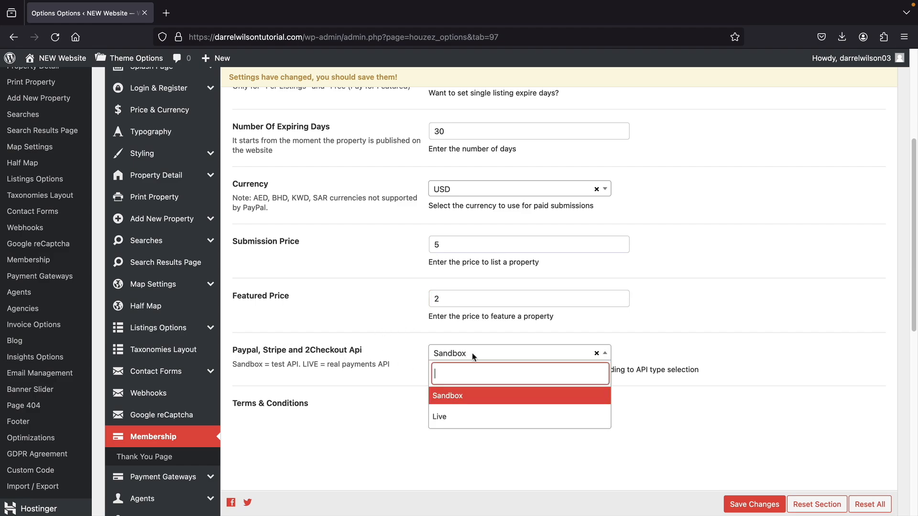
{"action": "left_click", "coordinate": [472, 353]}
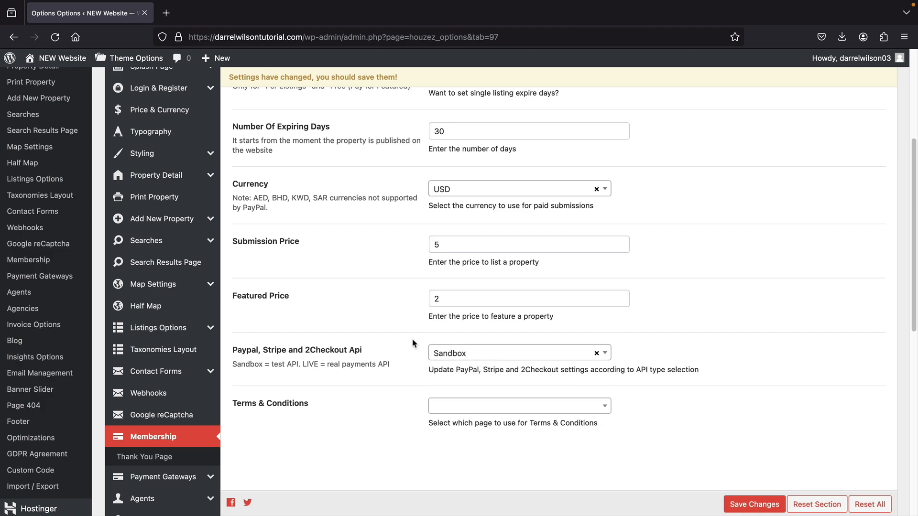
Use the Terms and Conditions page and save the membership settings.
{"action": "scroll", "coordinate": [412, 344], "scroll_direction": "down", "scroll_amount": 1}
{"action": "left_click", "coordinate": [549, 368]}
{"action": "scroll", "coordinate": [461, 346], "scroll_direction": "down", "scroll_amount": 3}
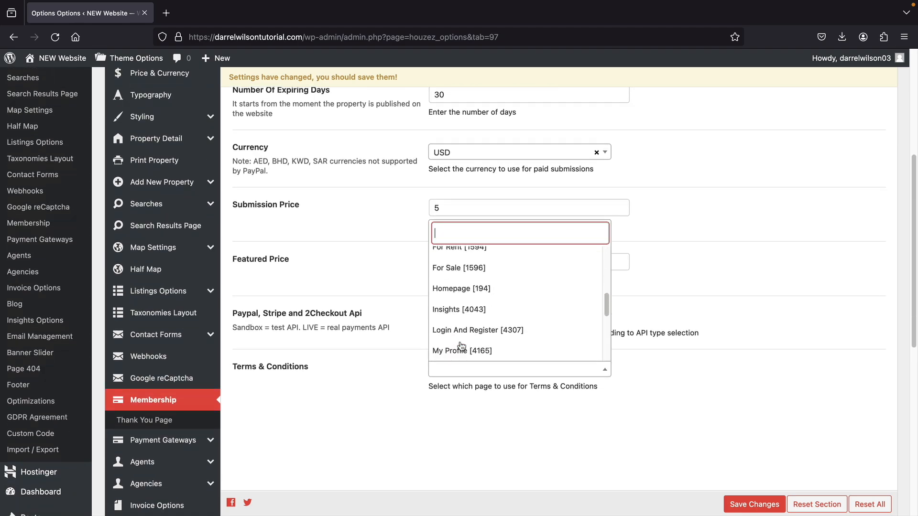
{"action": "scroll", "coordinate": [463, 345], "scroll_direction": "down", "scroll_amount": 3}
{"action": "left_click", "coordinate": [472, 330]}
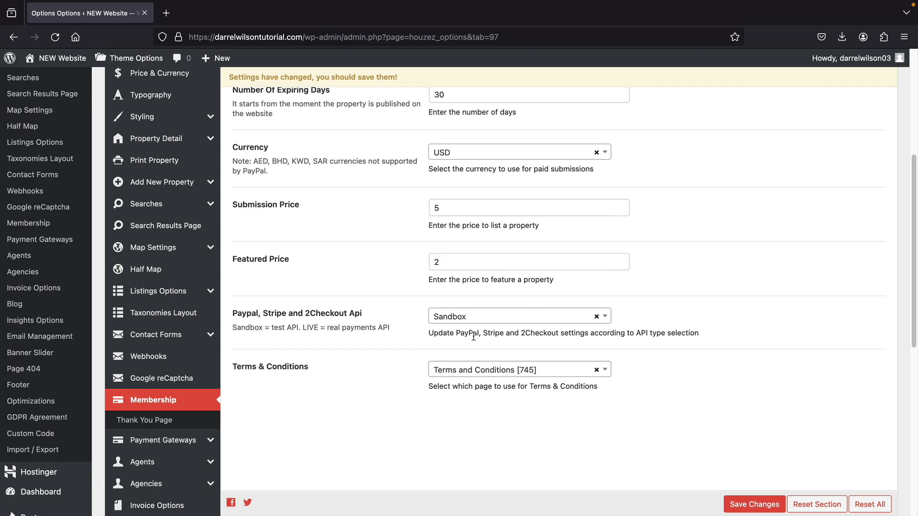
{"action": "left_click", "coordinate": [739, 506]}
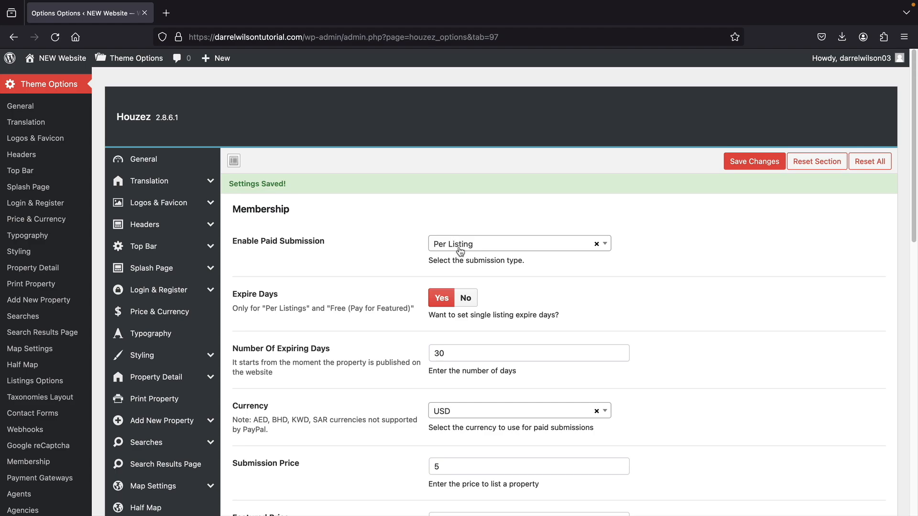
Try Membership as the paid submission type with recurring payments turned on.
{"action": "left_click", "coordinate": [460, 251]}
{"action": "left_click", "coordinate": [466, 351]}
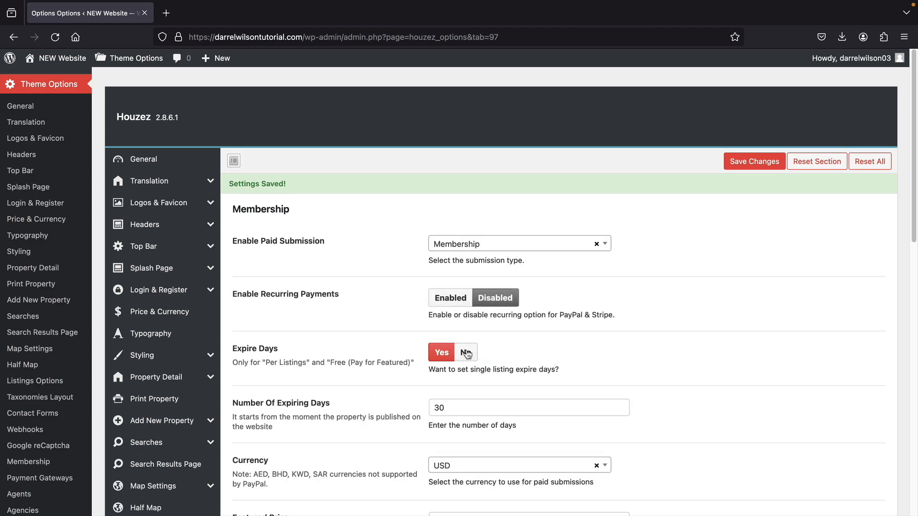
{"action": "scroll", "coordinate": [532, 354], "scroll_direction": "down", "scroll_amount": 5}
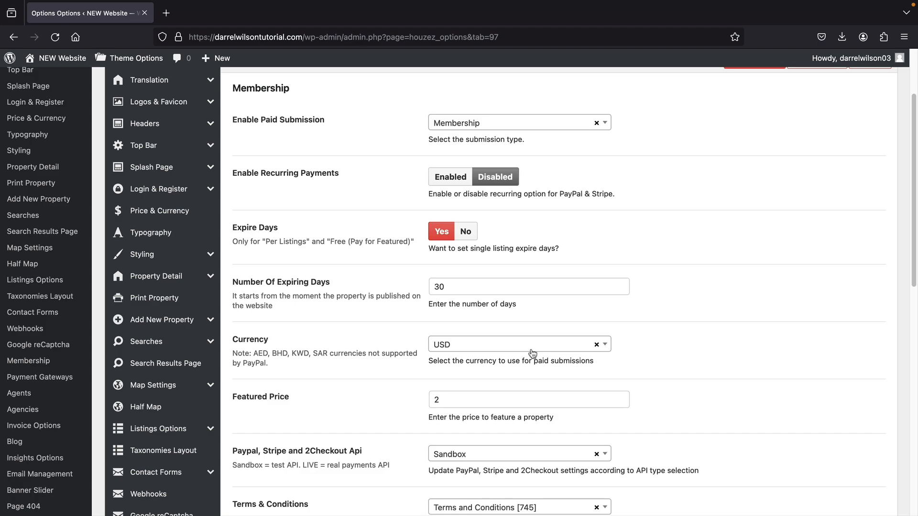
{"action": "left_click", "coordinate": [446, 176]}
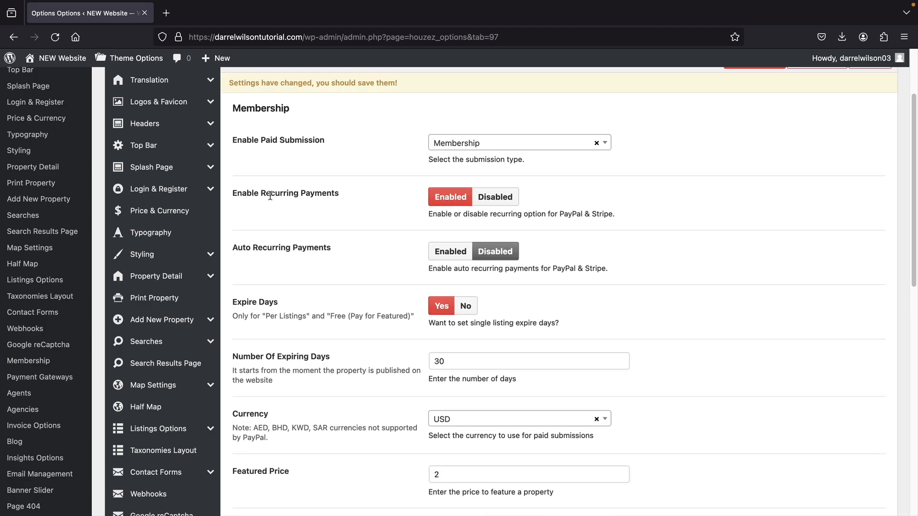
{"action": "left_click_drag", "start_coordinate": [261, 196], "coordinate": [342, 203]}
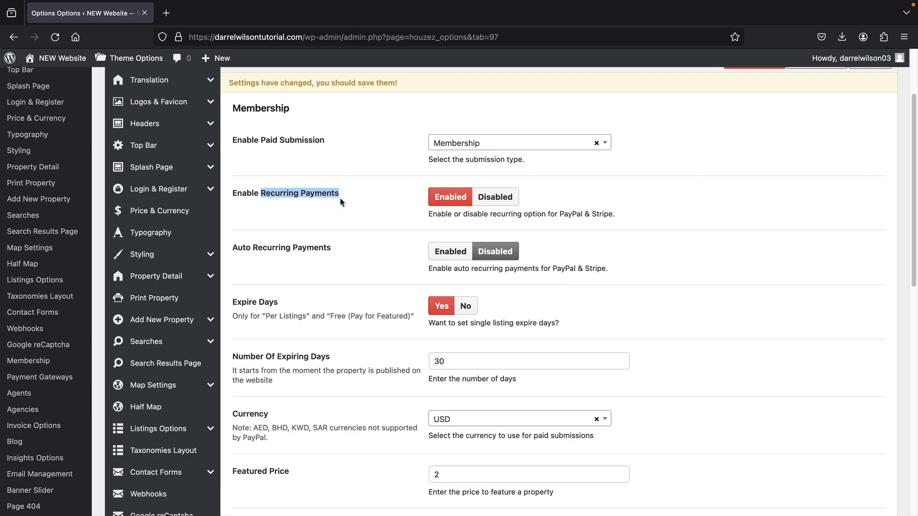
Try Free (Pay For Featured), then return to Per Listing and save.
{"action": "left_click", "coordinate": [462, 147]}
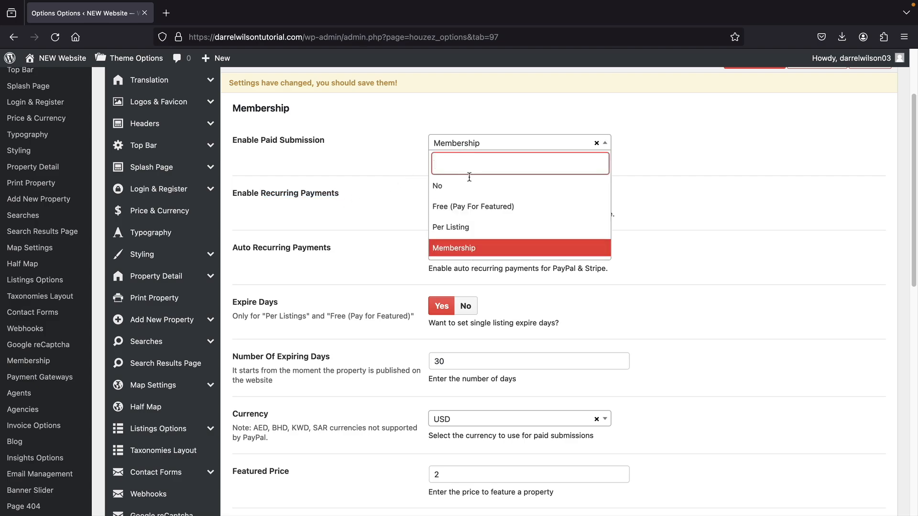
{"action": "left_click", "coordinate": [472, 206]}
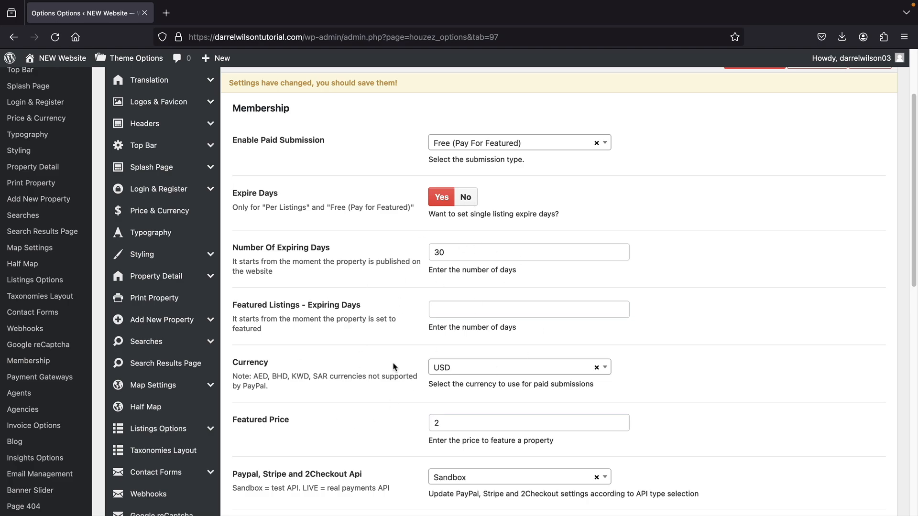
{"action": "left_click", "coordinate": [485, 145]}
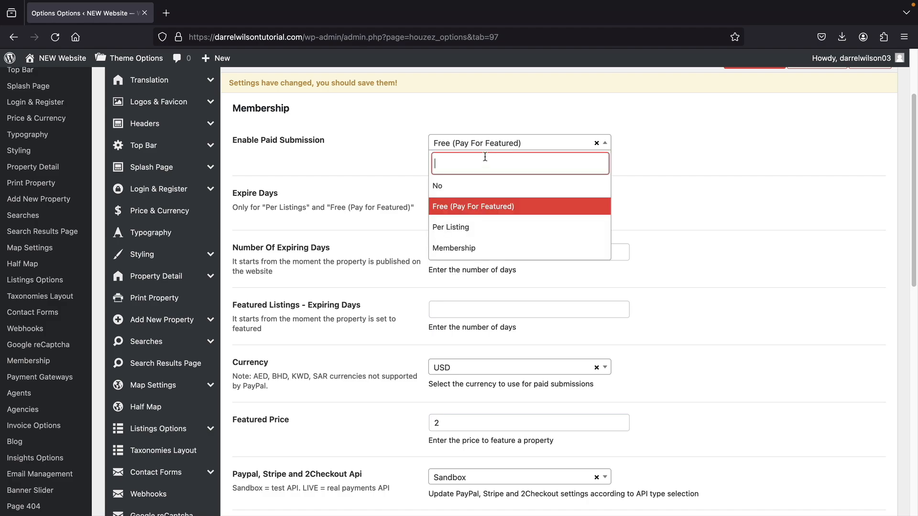
{"action": "left_click", "coordinate": [468, 227]}
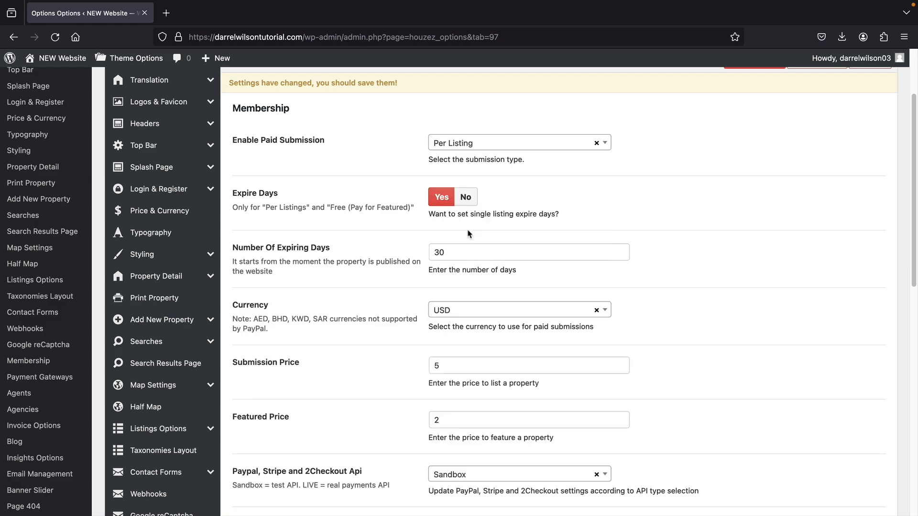
{"action": "left_click", "coordinate": [491, 151]}
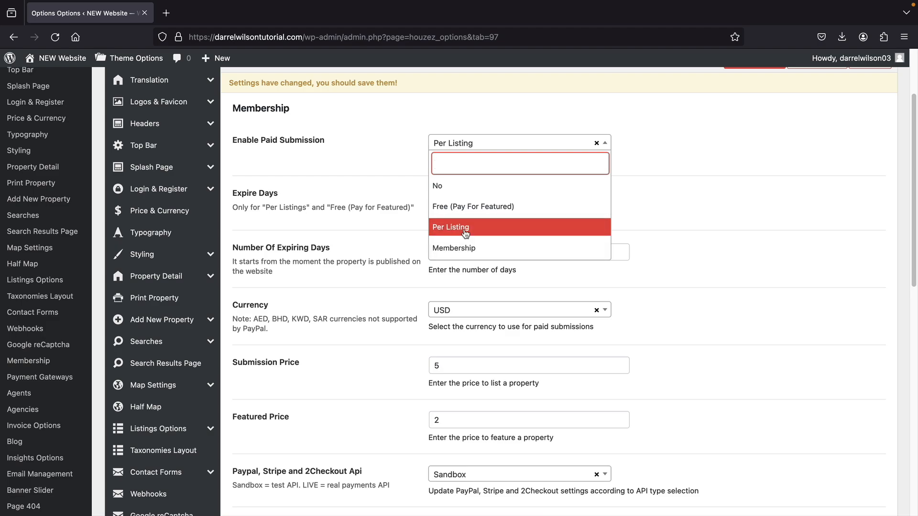
{"action": "left_click", "coordinate": [465, 233]}
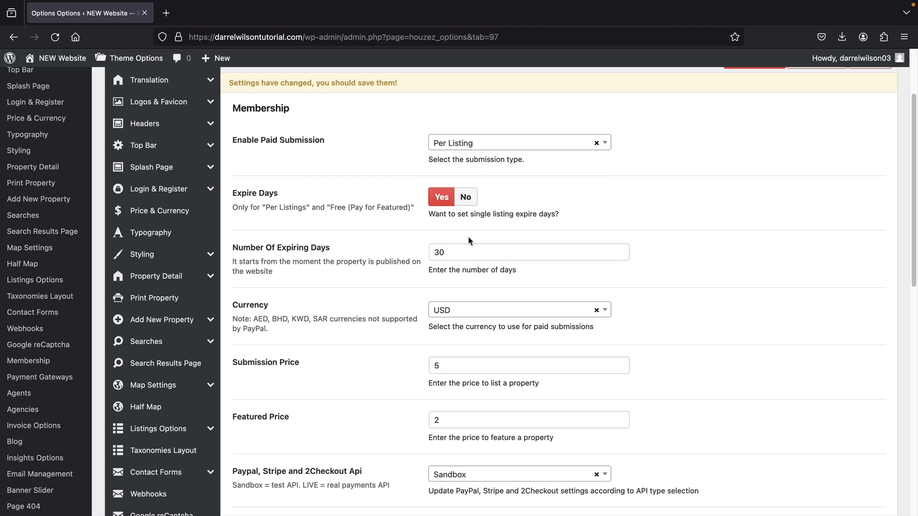
{"action": "scroll", "coordinate": [470, 247], "scroll_direction": "down", "scroll_amount": 7}
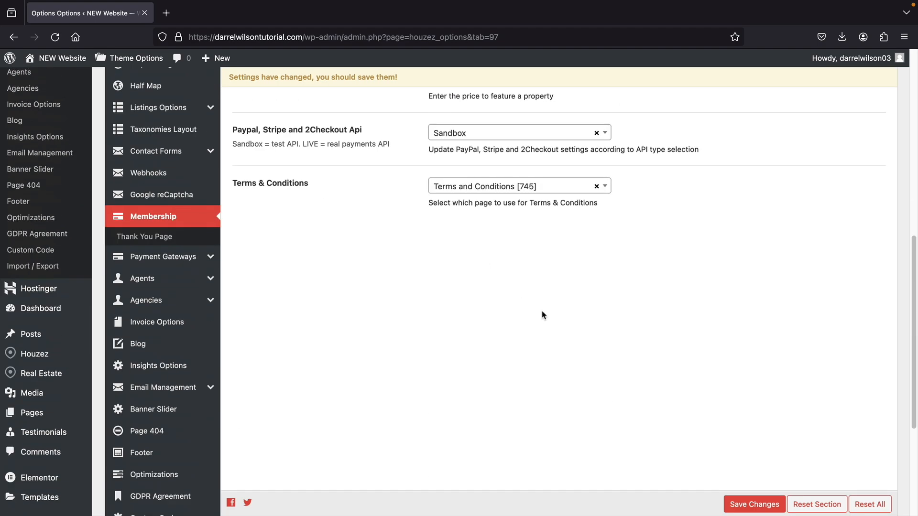
{"action": "left_click", "coordinate": [754, 504]}
Expand the Payment Gateways section in the Houzez options sidebar.
{"action": "scroll", "coordinate": [447, 381], "scroll_direction": "up", "scroll_amount": 7}
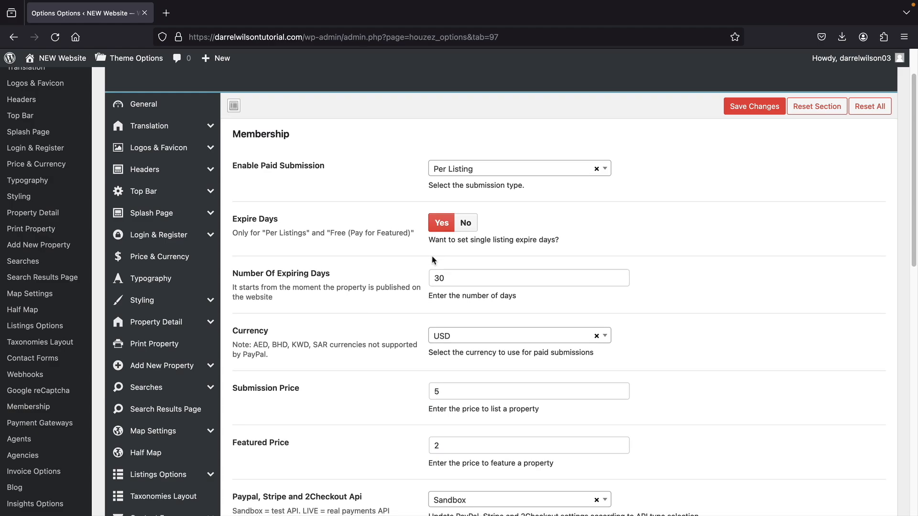
{"action": "scroll", "coordinate": [162, 311], "scroll_direction": "down", "scroll_amount": 6}
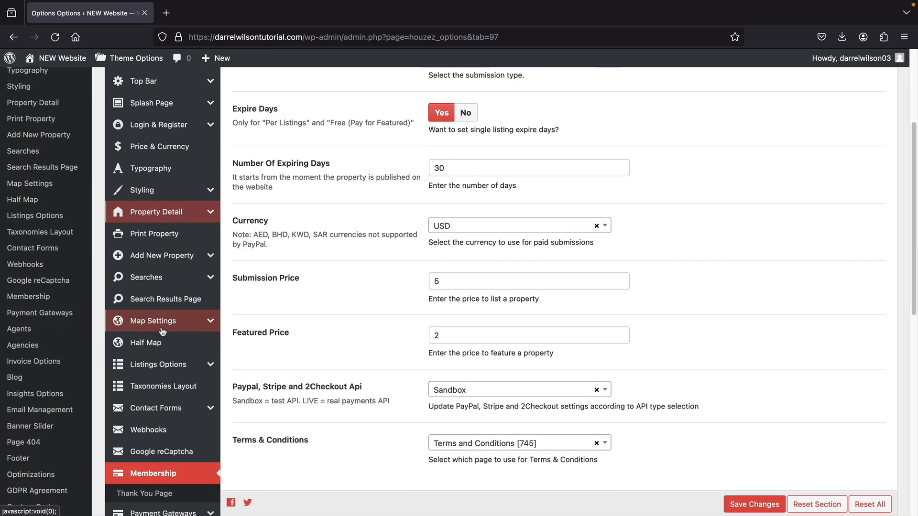
{"action": "scroll", "coordinate": [162, 333], "scroll_direction": "down", "scroll_amount": 3}
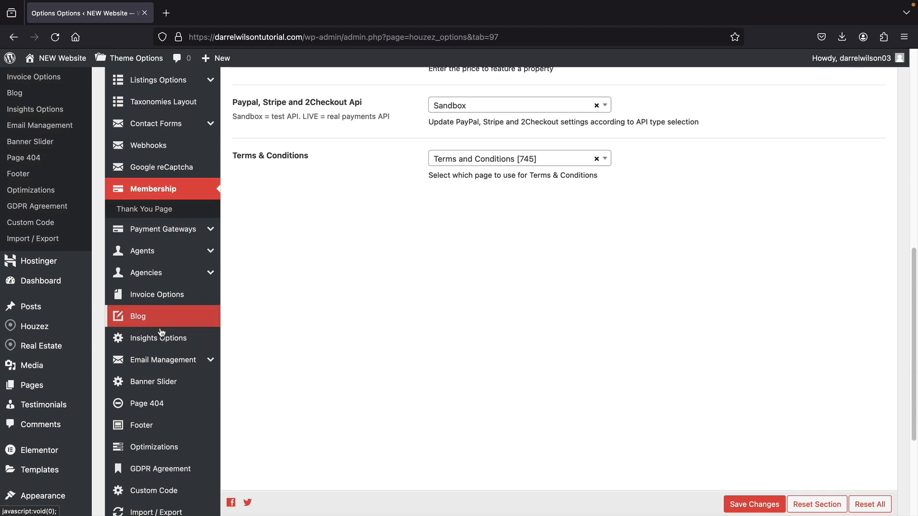
{"action": "left_click", "coordinate": [162, 230]}
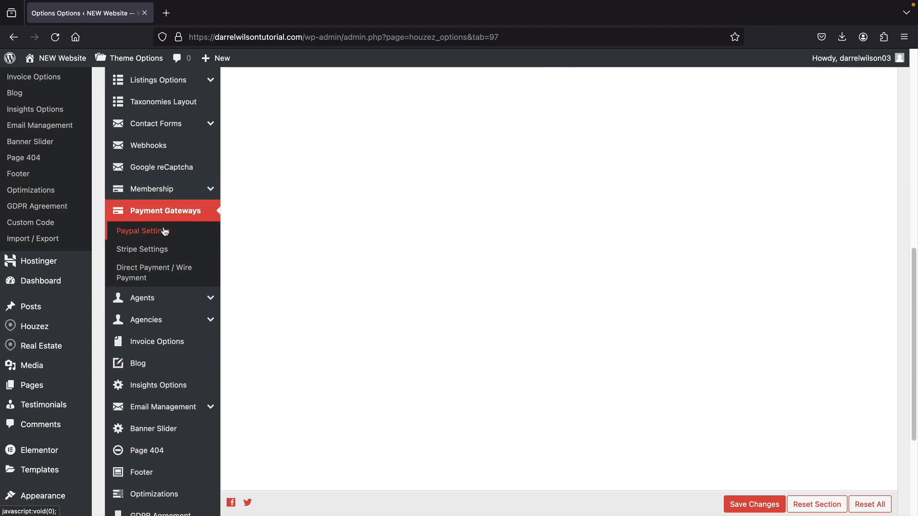
Open Paypal Settings and review the Client ID and Client Secret Key fields.
{"action": "left_click", "coordinate": [165, 231]}
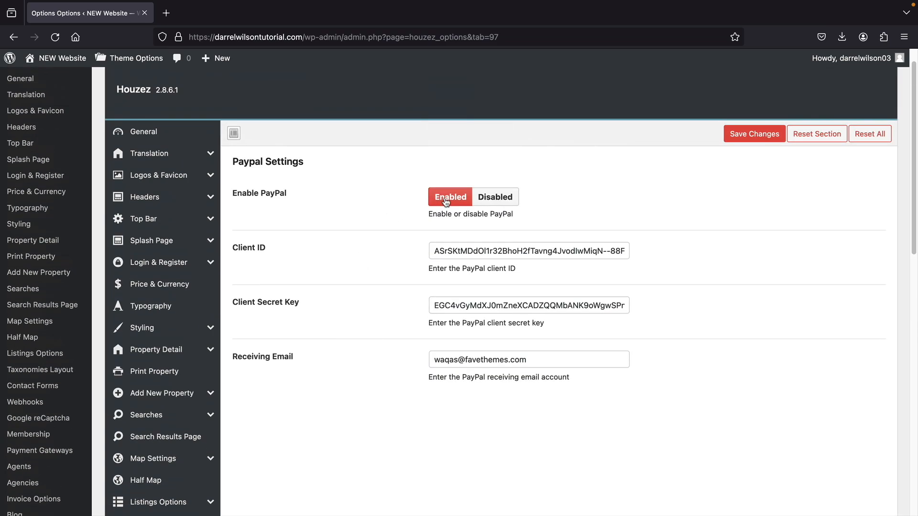
{"action": "triple_click", "coordinate": [262, 248]}
{"action": "triple_click", "coordinate": [249, 297]}
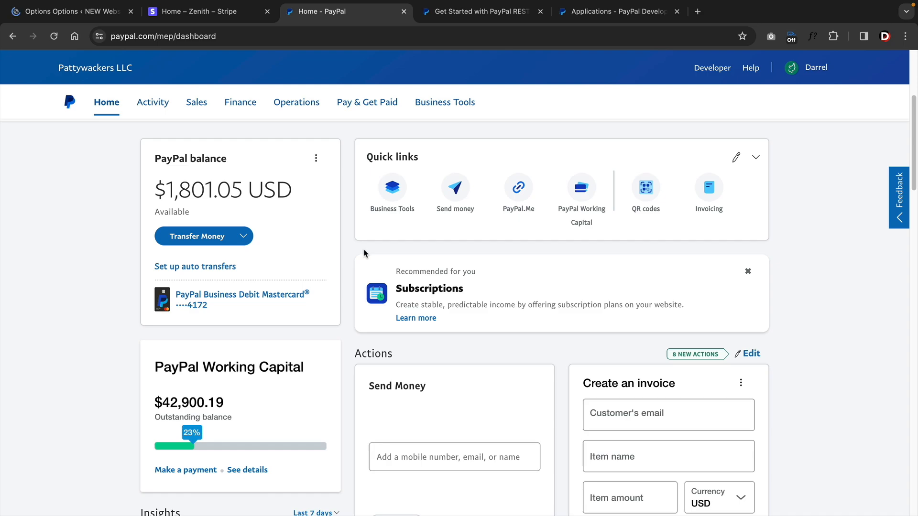
Create a sandbox app named 'Houzez Theme' under Apps & Credentials.
{"action": "left_click", "coordinate": [628, 18]}
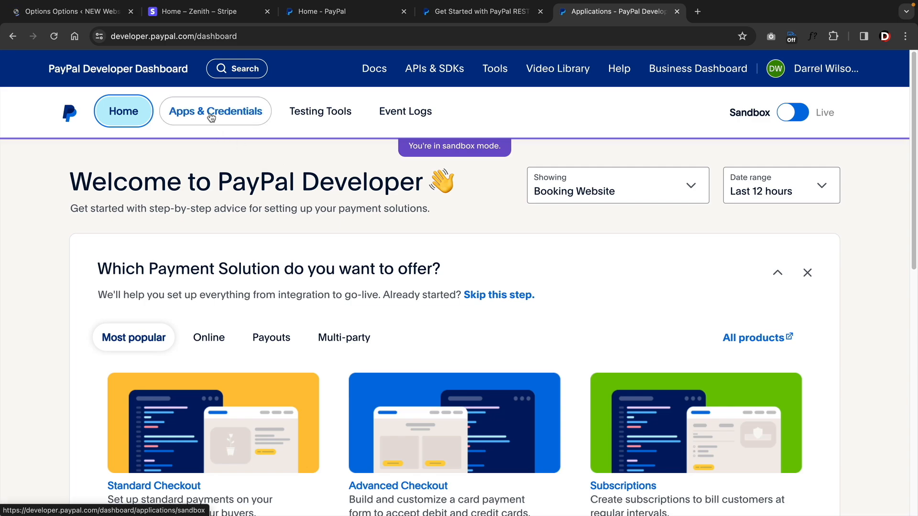
{"action": "left_click", "coordinate": [210, 118]}
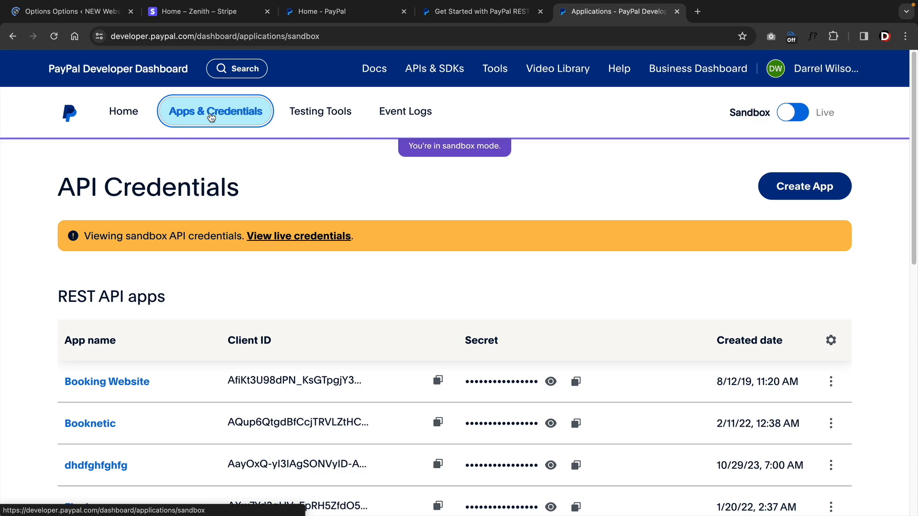
{"action": "left_click", "coordinate": [787, 190]}
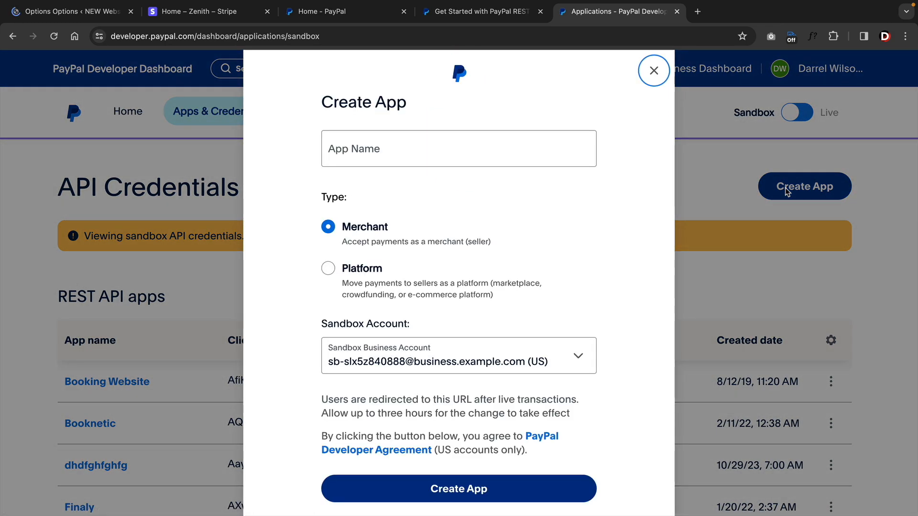
{"action": "left_click", "coordinate": [433, 154]}
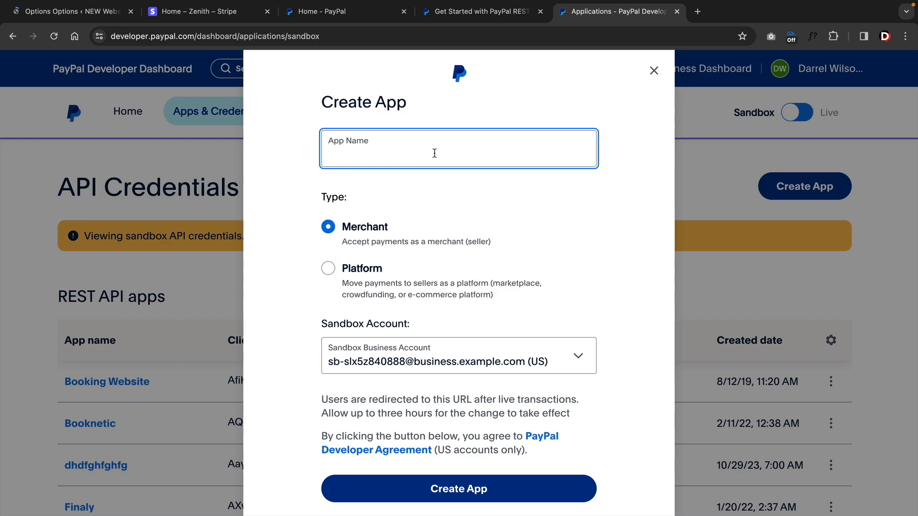
{"action": "type", "text": "Houzez Theme"}
{"action": "key", "text": "Tab"}
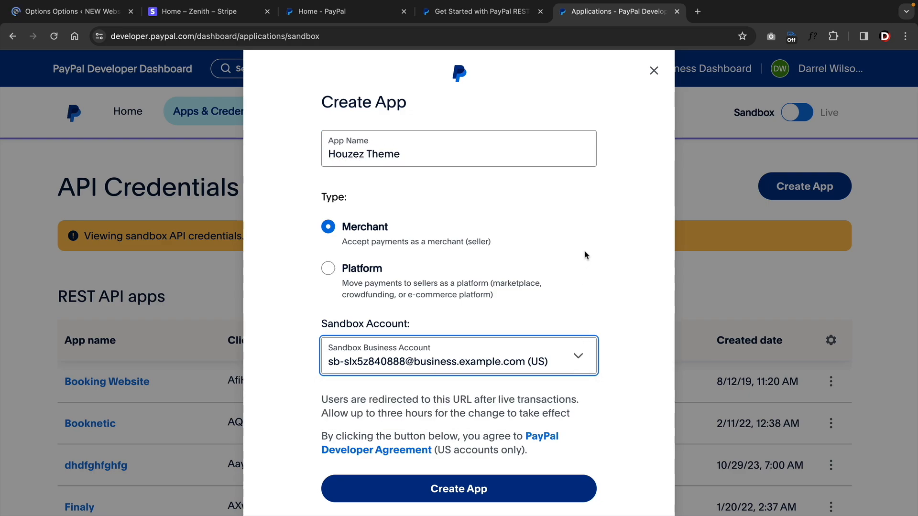
{"action": "left_click", "coordinate": [436, 489]}
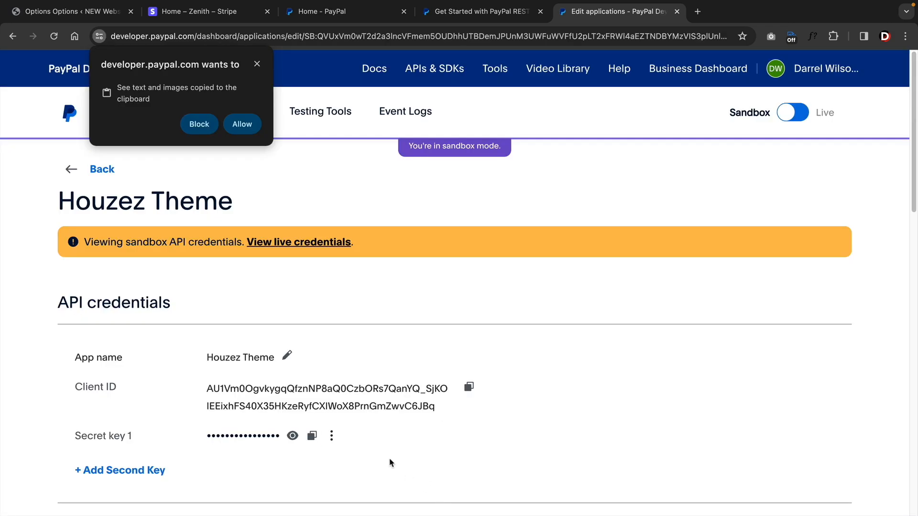
Copy the Houzez Theme app's Client ID and return to WordPress.
{"action": "scroll", "coordinate": [354, 401], "scroll_direction": "down", "scroll_amount": 4}
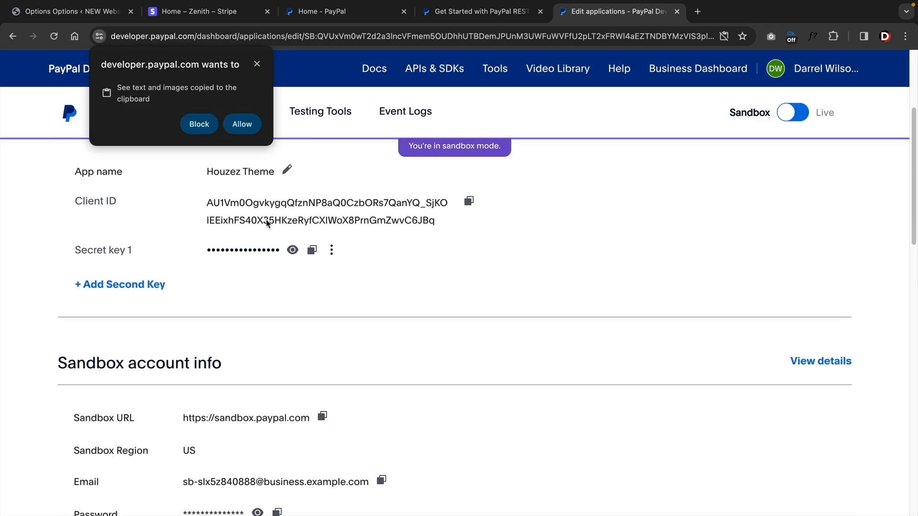
{"action": "scroll", "coordinate": [303, 271], "scroll_direction": "up", "scroll_amount": 2}
{"action": "double_click", "coordinate": [308, 277]}
{"action": "right_click", "coordinate": [308, 277]}
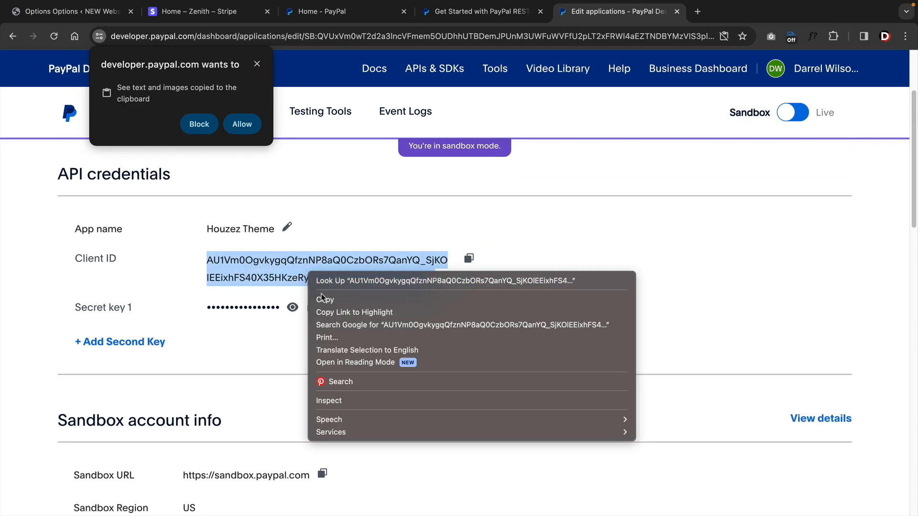
{"action": "left_click", "coordinate": [324, 298]}
{"action": "key", "text": "super+1"}
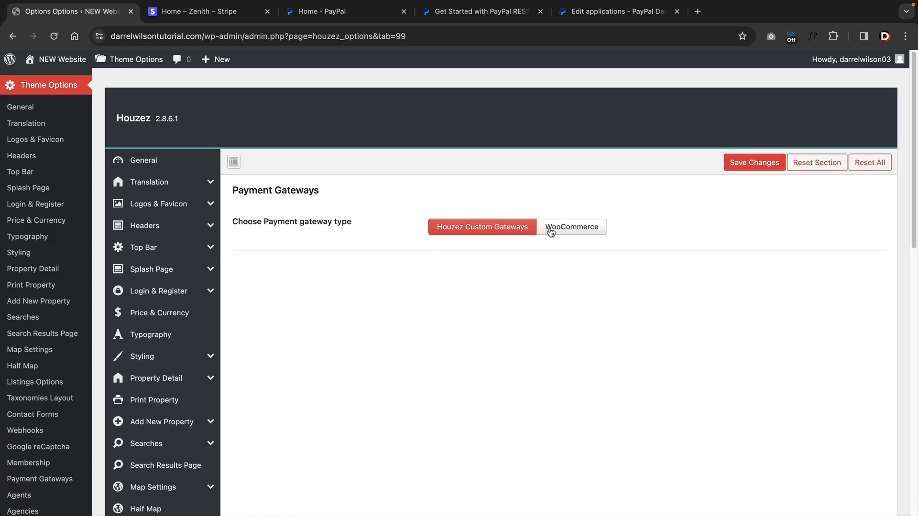
Paste the sandbox app's Client ID into the Houzez PayPal Client ID field.
{"action": "scroll", "coordinate": [183, 268], "scroll_direction": "down", "scroll_amount": 5}
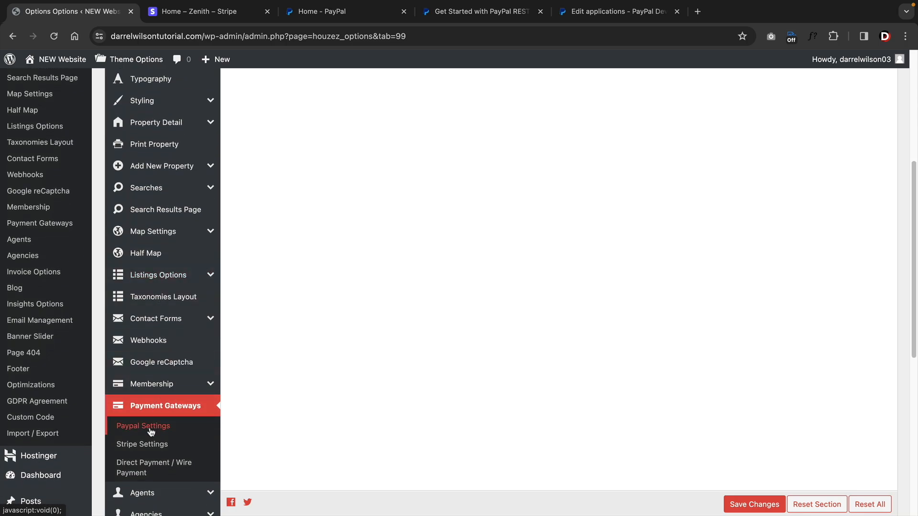
{"action": "left_click", "coordinate": [143, 427]}
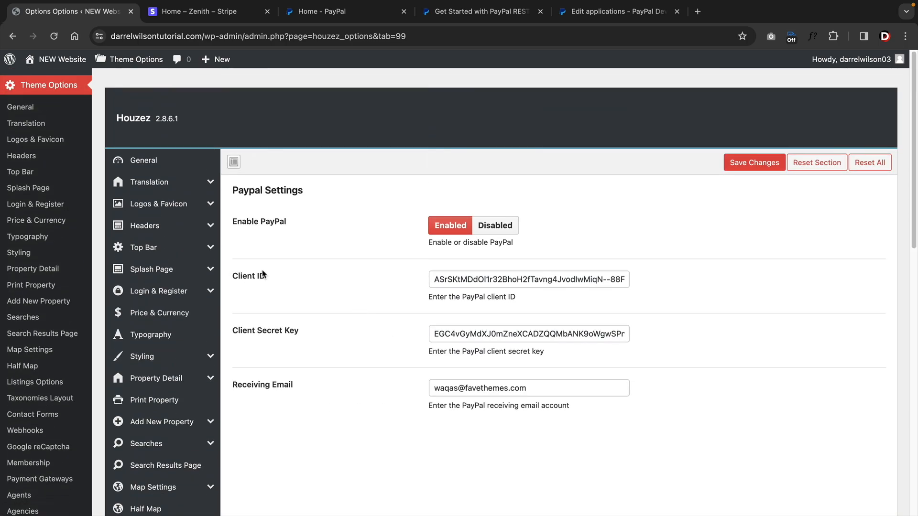
{"action": "triple_click", "coordinate": [480, 280]}
{"action": "right_click", "coordinate": [476, 281]}
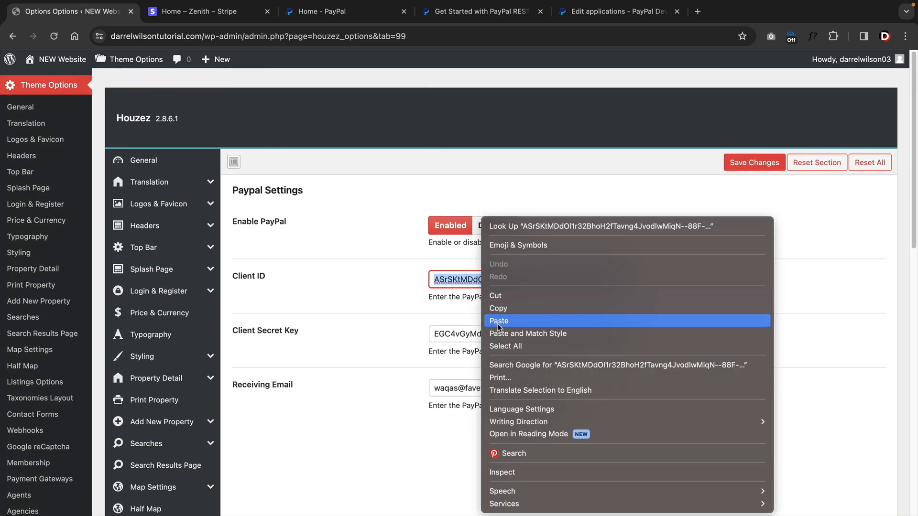
{"action": "left_click", "coordinate": [499, 322]}
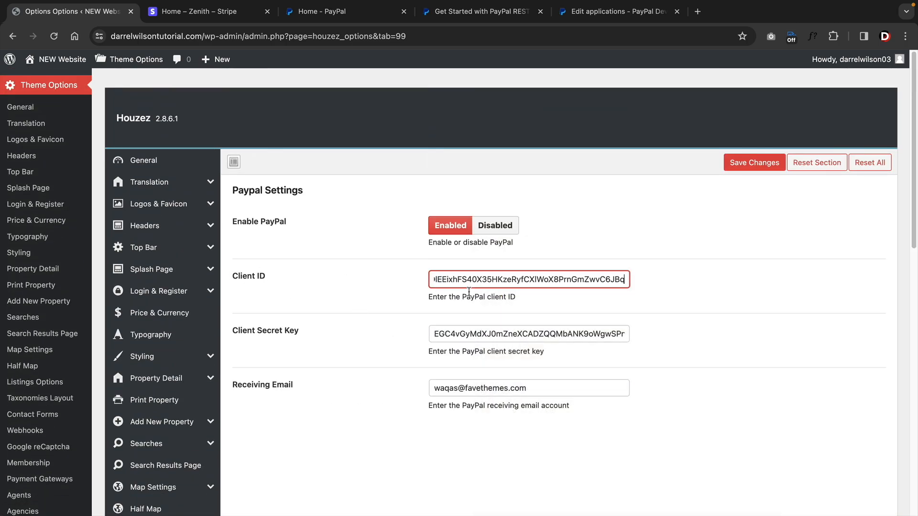
Copy the app's secret key from PayPal and paste it into Client Secret Key.
{"action": "left_click", "coordinate": [601, 16]}
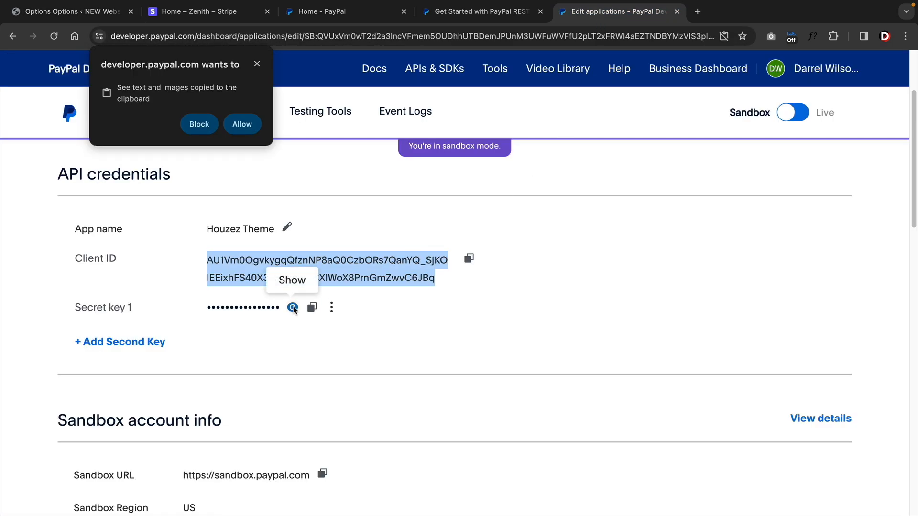
{"action": "left_click", "coordinate": [257, 64]}
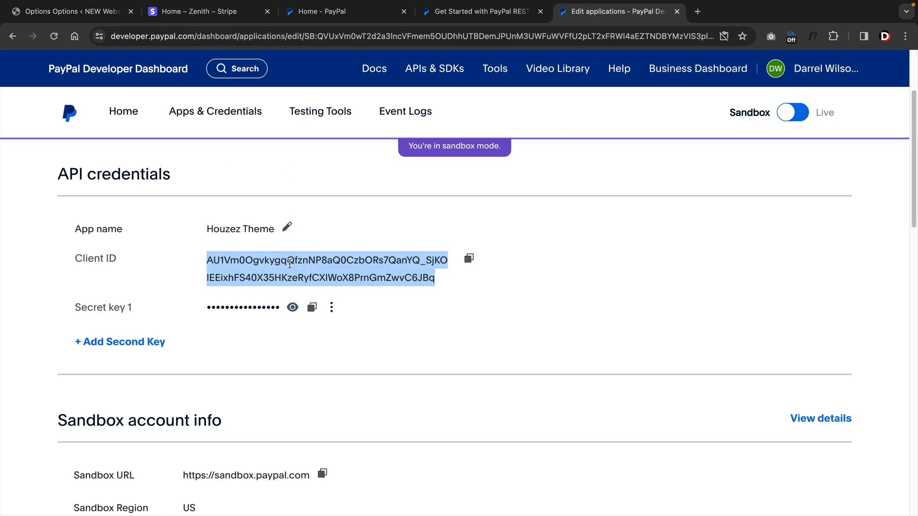
{"action": "left_click", "coordinate": [293, 306]}
{"action": "triple_click", "coordinate": [294, 317]}
{"action": "right_click", "coordinate": [295, 316]}
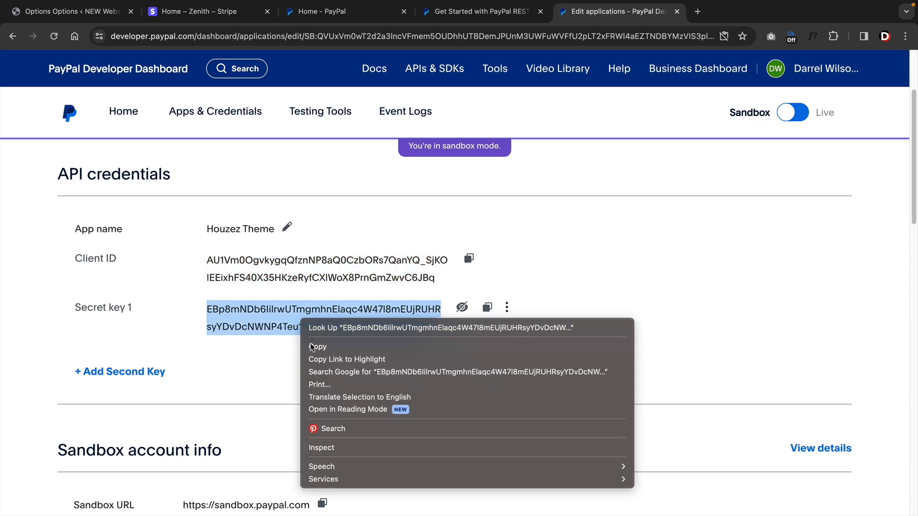
{"action": "left_click", "coordinate": [311, 343]}
{"action": "left_click", "coordinate": [74, 19]}
{"action": "triple_click", "coordinate": [437, 355]}
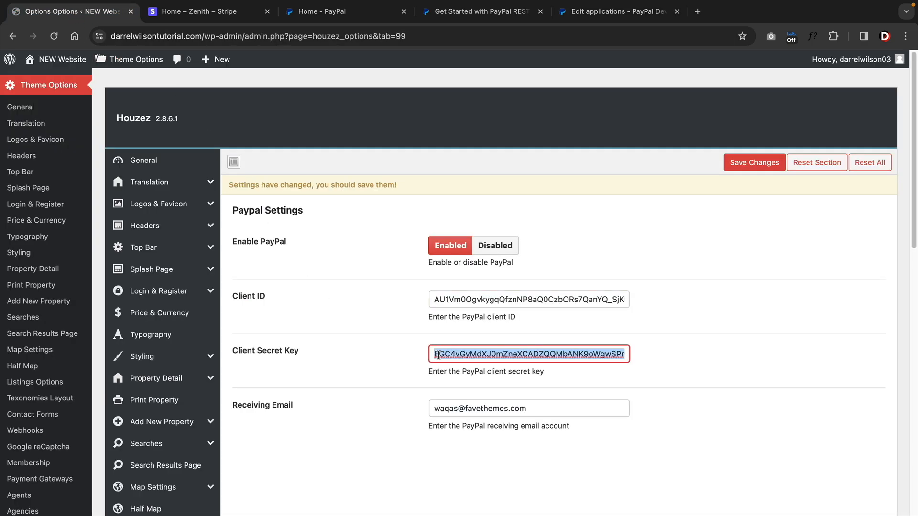
{"action": "right_click", "coordinate": [437, 355]}
{"action": "left_click", "coordinate": [471, 323]}
Replace the receiving e-mail address and save the PayPal settings.
{"action": "triple_click", "coordinate": [495, 412]}
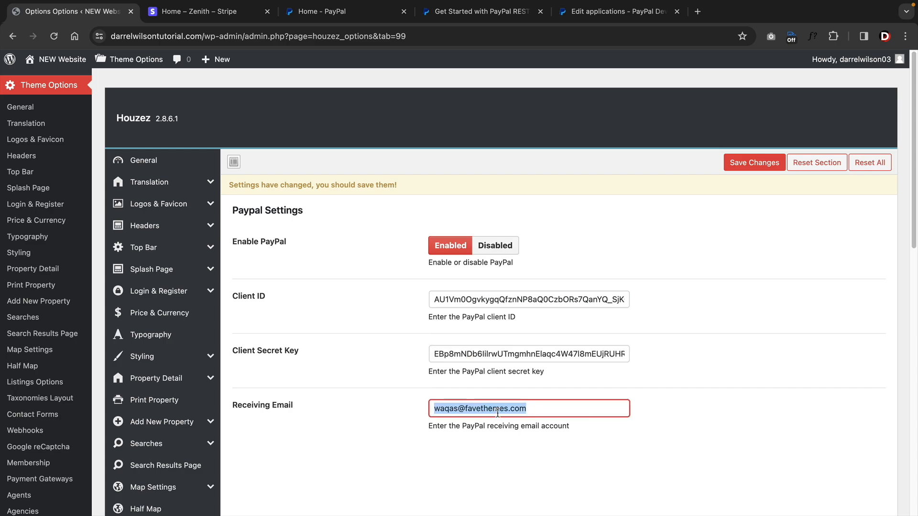
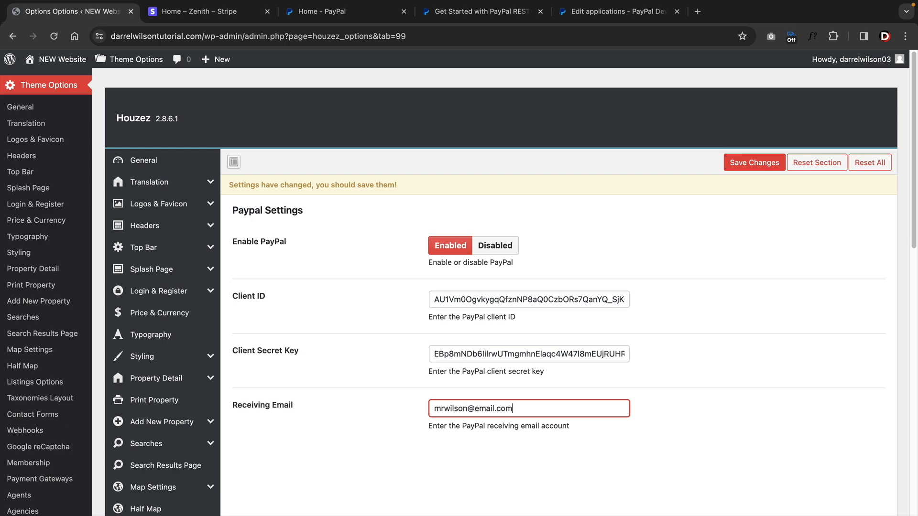
{"action": "left_click", "coordinate": [756, 165]}
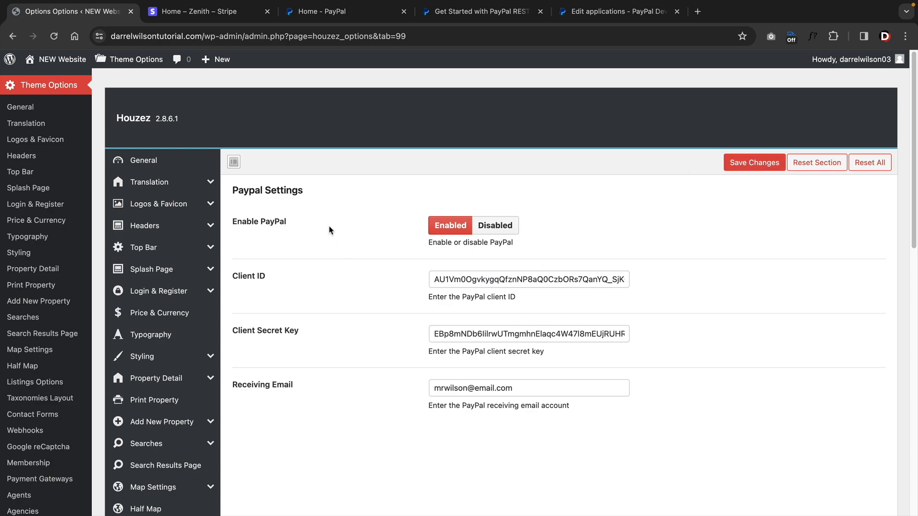
{"action": "left_click", "coordinate": [218, 19]}
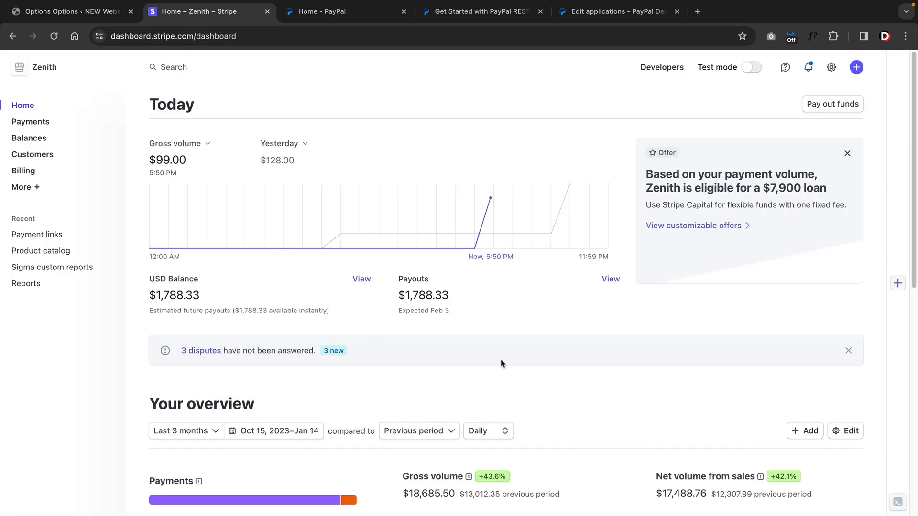
{"action": "scroll", "coordinate": [502, 363], "scroll_direction": "down", "scroll_amount": 4}
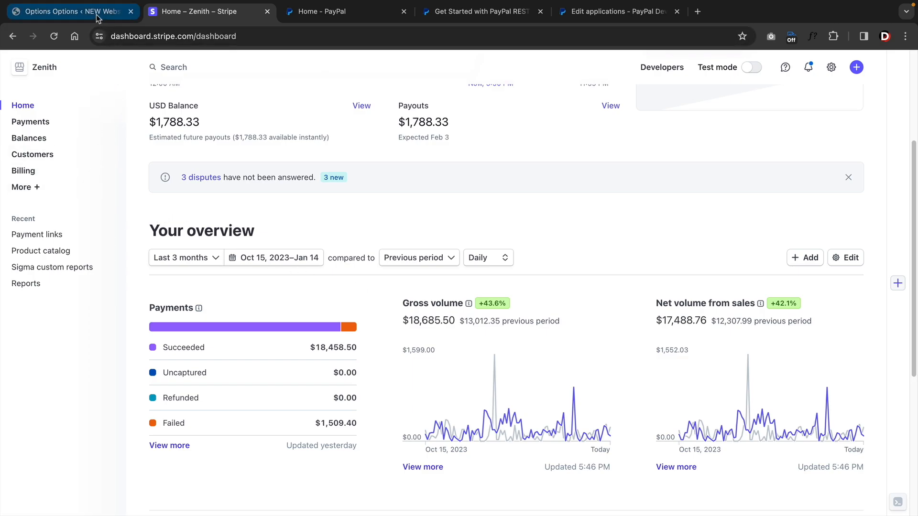
{"action": "scroll", "coordinate": [99, 65], "scroll_direction": "up", "scroll_amount": 4}
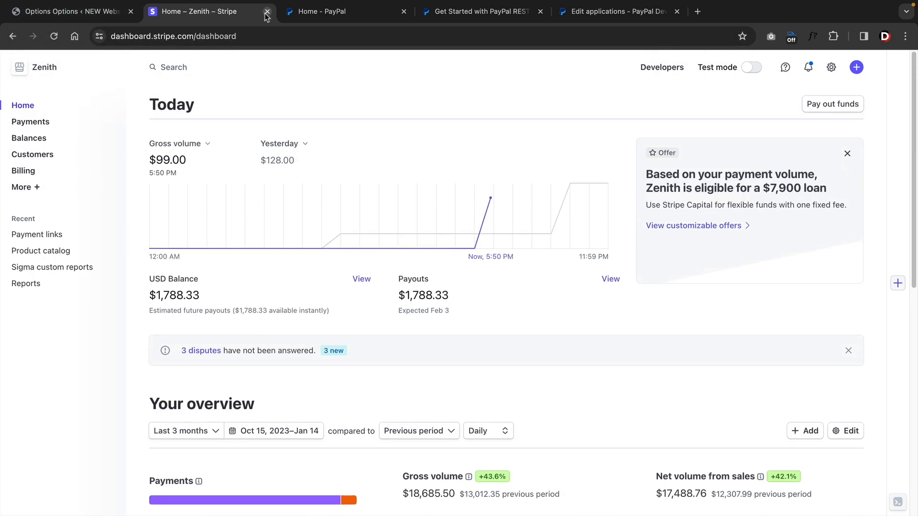
{"action": "left_click", "coordinate": [77, 16]}
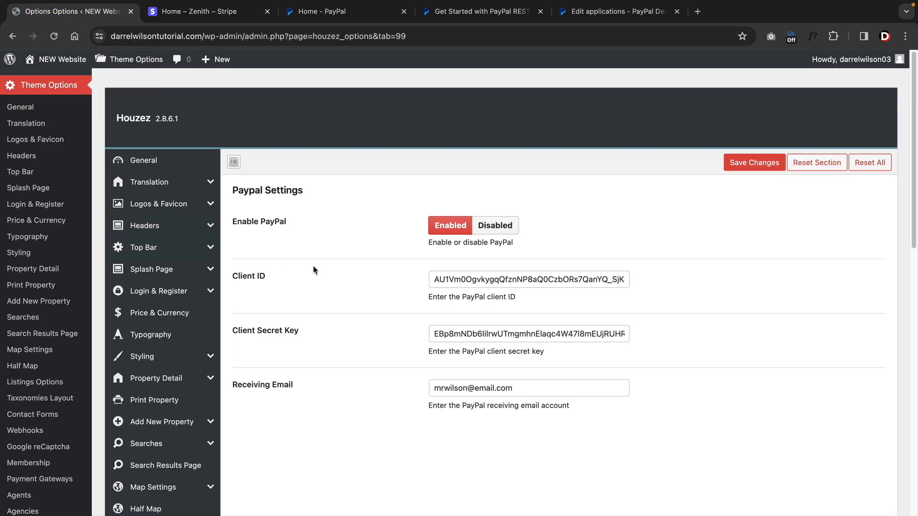
{"action": "scroll", "coordinate": [314, 270], "scroll_direction": "down", "scroll_amount": 10}
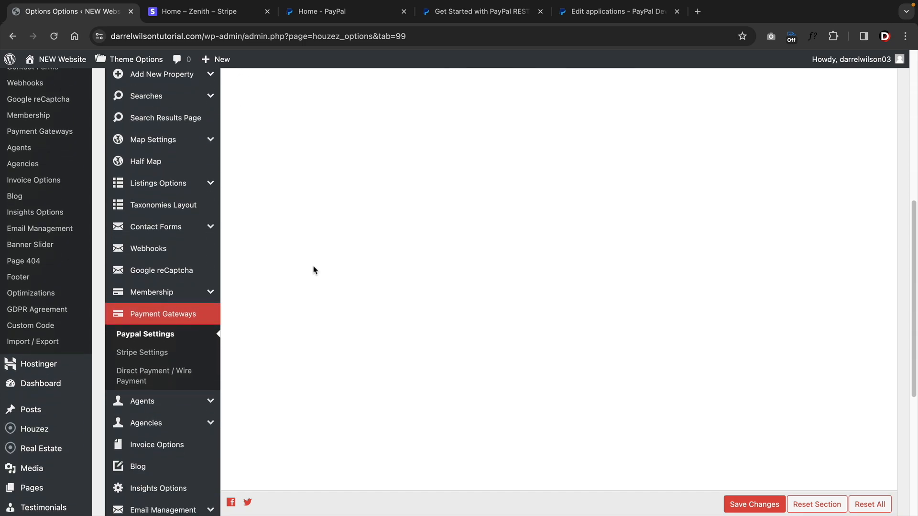
Enable Stripe in Stripe Settings, exposing the Secret Key and Publishable Key fields.
{"action": "left_click", "coordinate": [148, 354]}
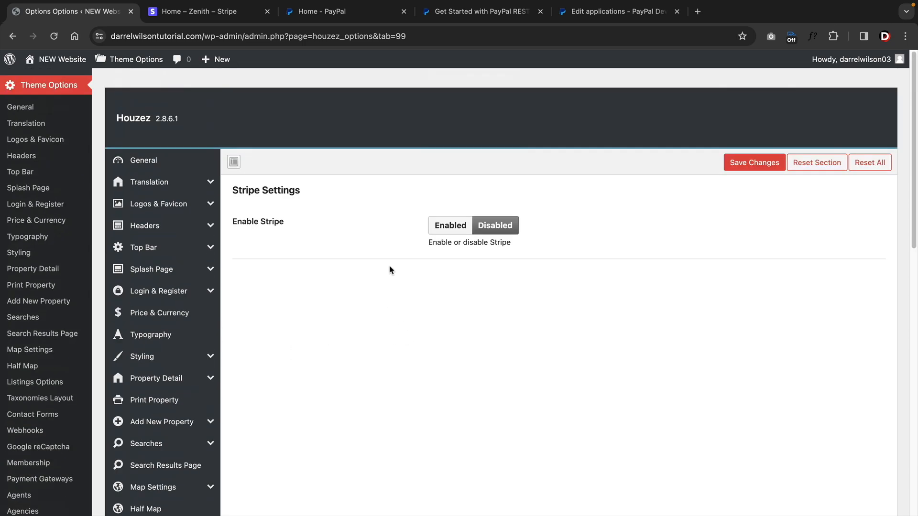
{"action": "left_click", "coordinate": [450, 225]}
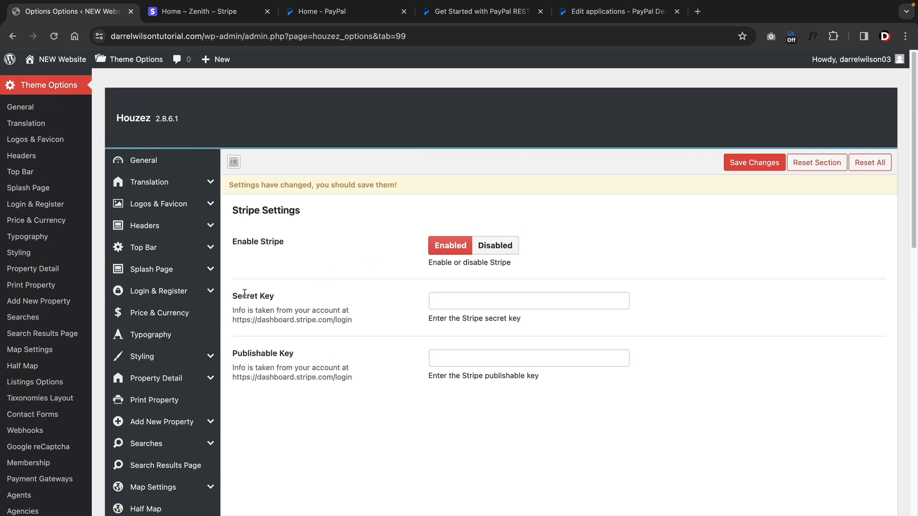
{"action": "left_click_drag", "start_coordinate": [244, 293], "coordinate": [277, 298]}
{"action": "left_click_drag", "start_coordinate": [243, 353], "coordinate": [319, 357]}
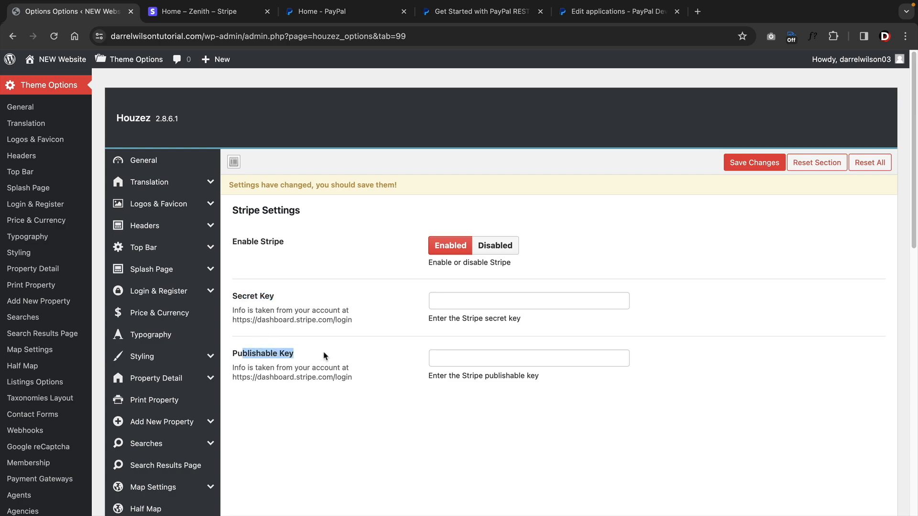
{"action": "left_click", "coordinate": [222, 14]}
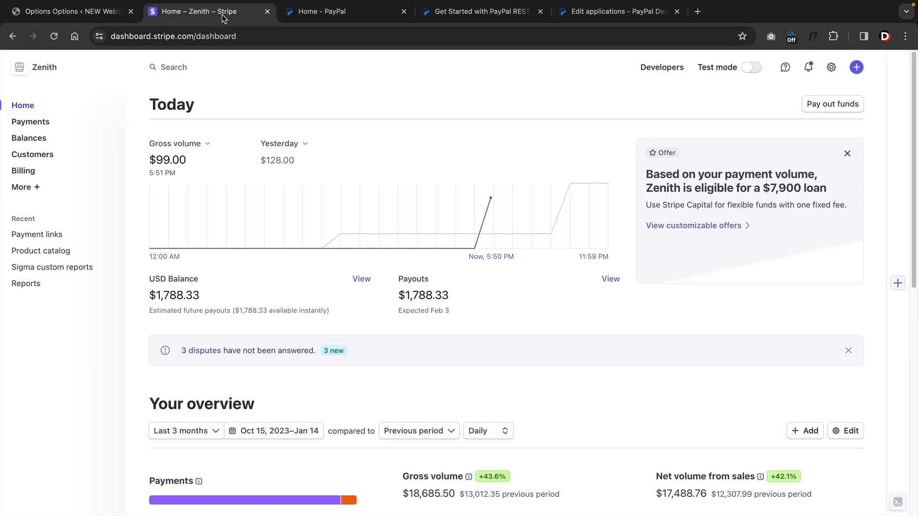
{"action": "left_click", "coordinate": [656, 76]}
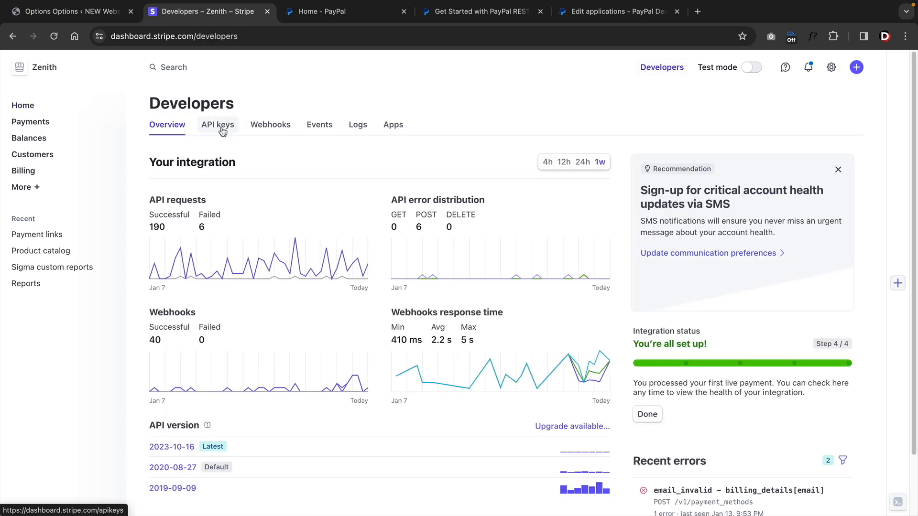
Create a Stripe secret key named 'Houzez Theme' and copy it.
{"action": "left_click", "coordinate": [219, 130]}
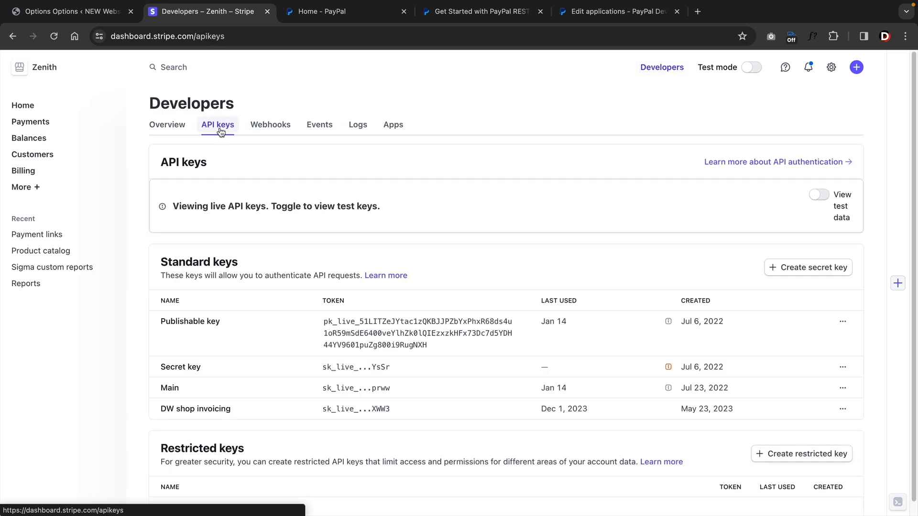
{"action": "left_click", "coordinate": [803, 276]}
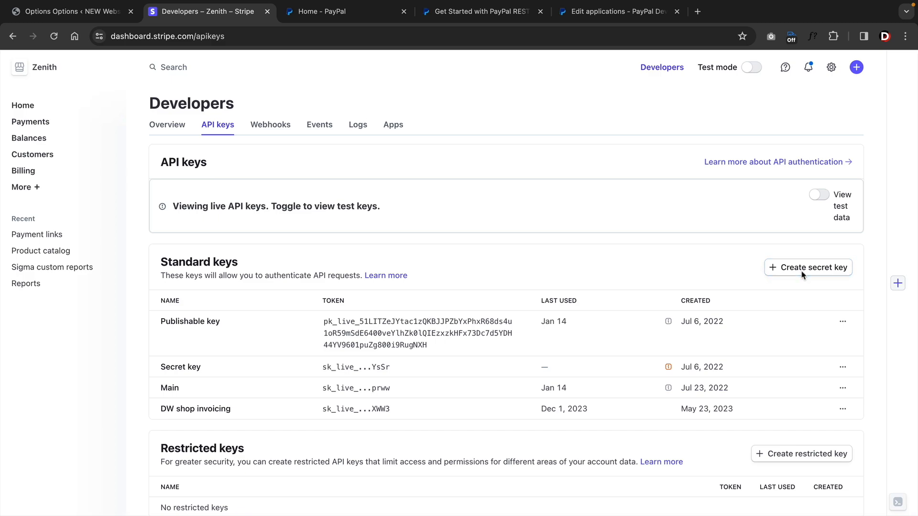
{"action": "left_click", "coordinate": [439, 234]}
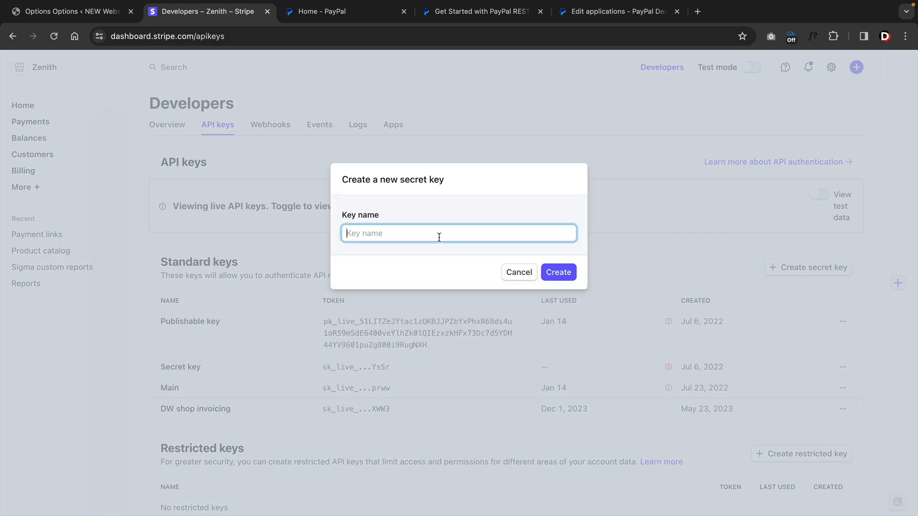
{"action": "type", "text": "Houzez Theme"}
{"action": "left_click", "coordinate": [570, 276]}
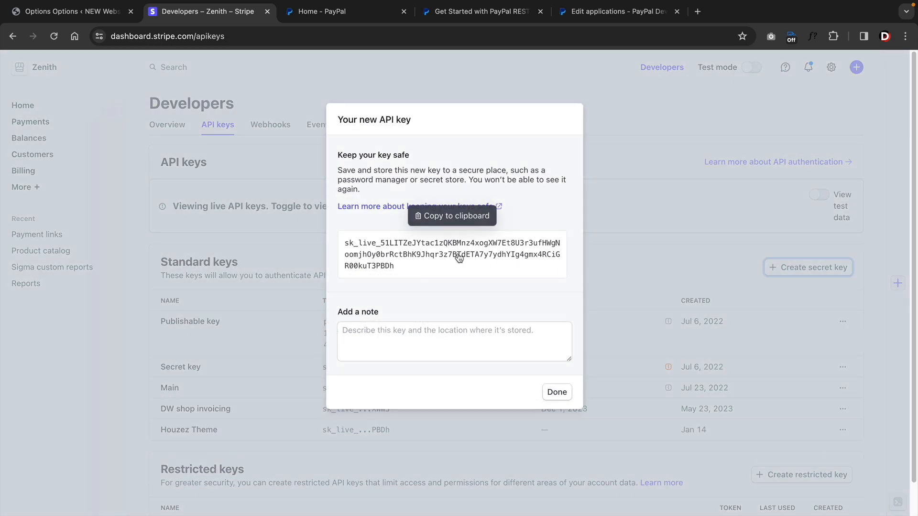
{"action": "left_click", "coordinate": [459, 258]}
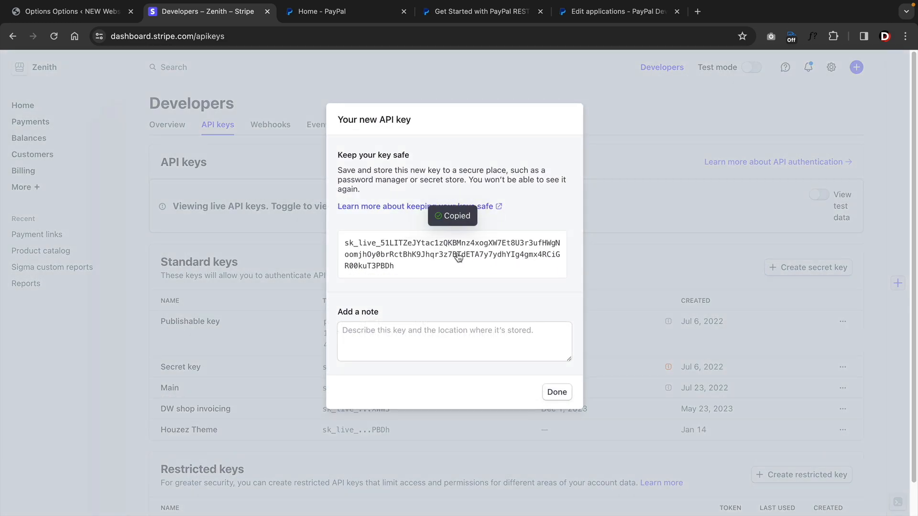
{"action": "right_click", "coordinate": [407, 255]}
{"action": "left_click", "coordinate": [423, 278]}
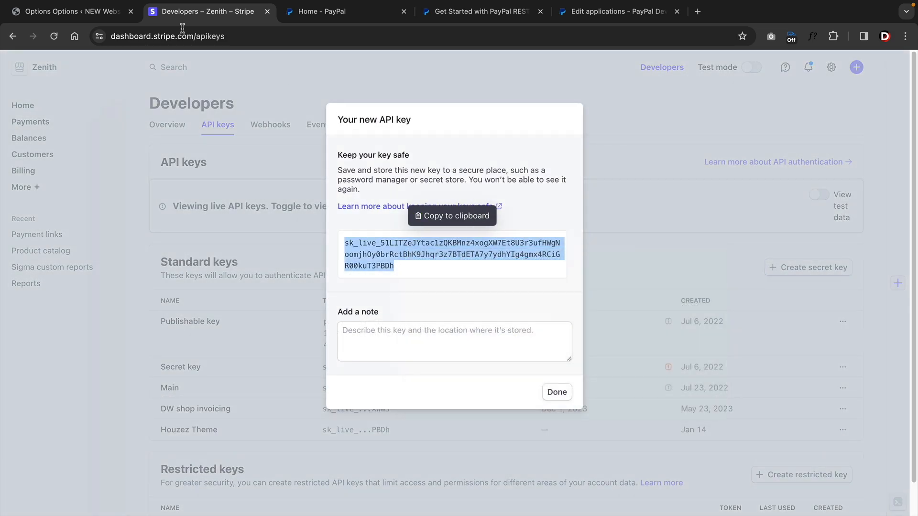
Paste the secret and publishable keys into Houzez's Stripe settings and save.
{"action": "left_click", "coordinate": [72, 11]}
{"action": "right_click", "coordinate": [451, 301]}
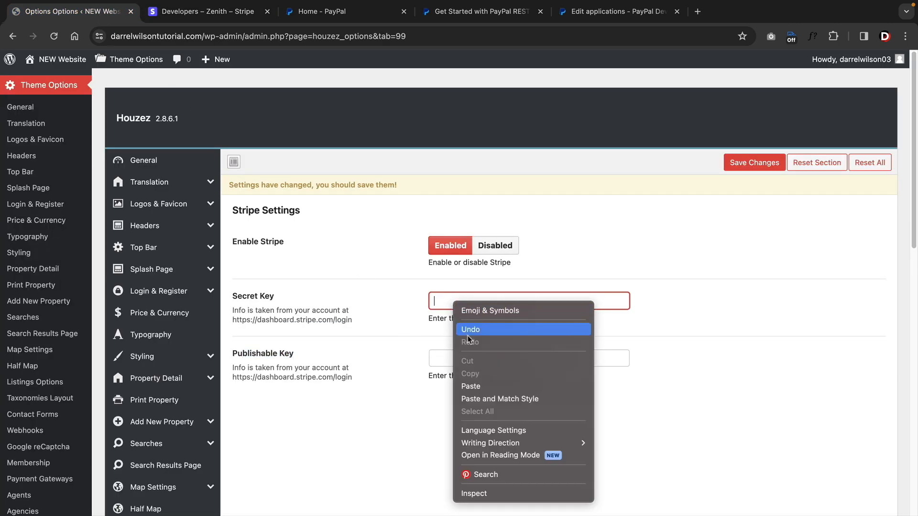
{"action": "left_click", "coordinate": [476, 382]}
{"action": "left_click", "coordinate": [224, 15]}
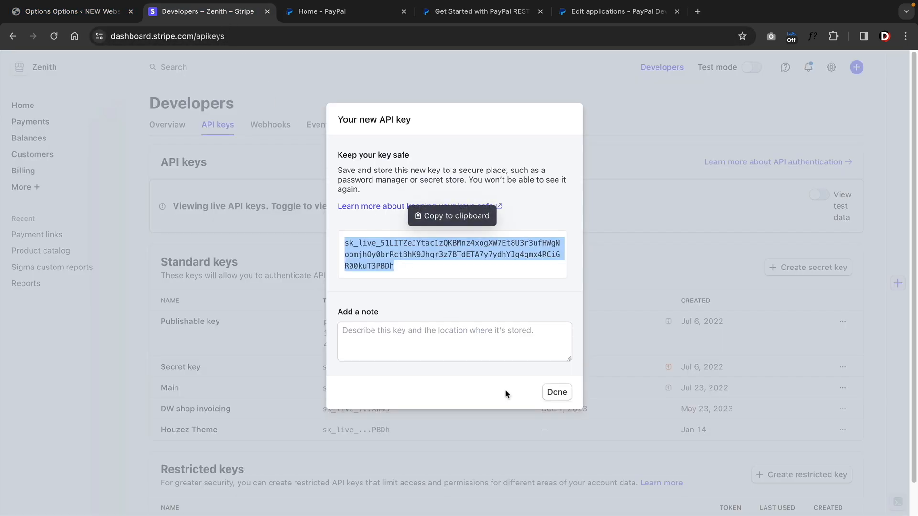
{"action": "left_click", "coordinate": [549, 391]}
{"action": "left_click", "coordinate": [399, 321]}
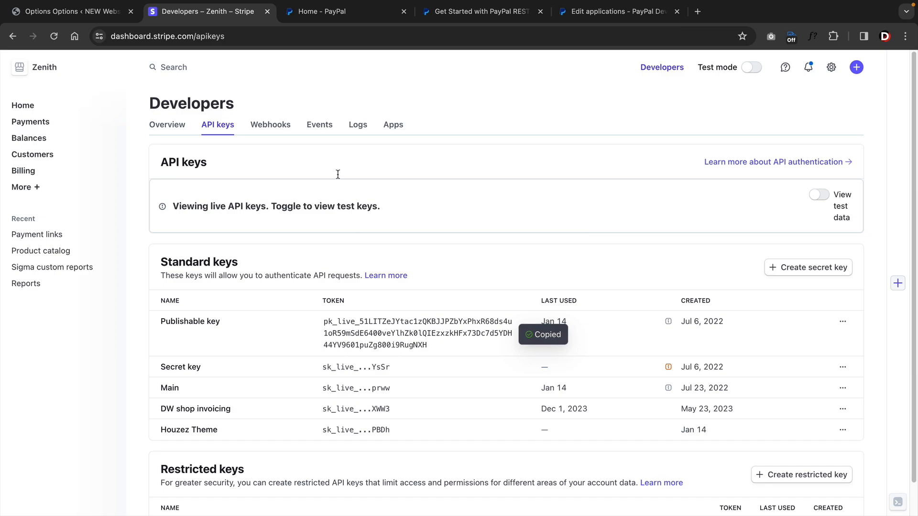
{"action": "left_click", "coordinate": [77, 11]}
{"action": "right_click", "coordinate": [456, 360]}
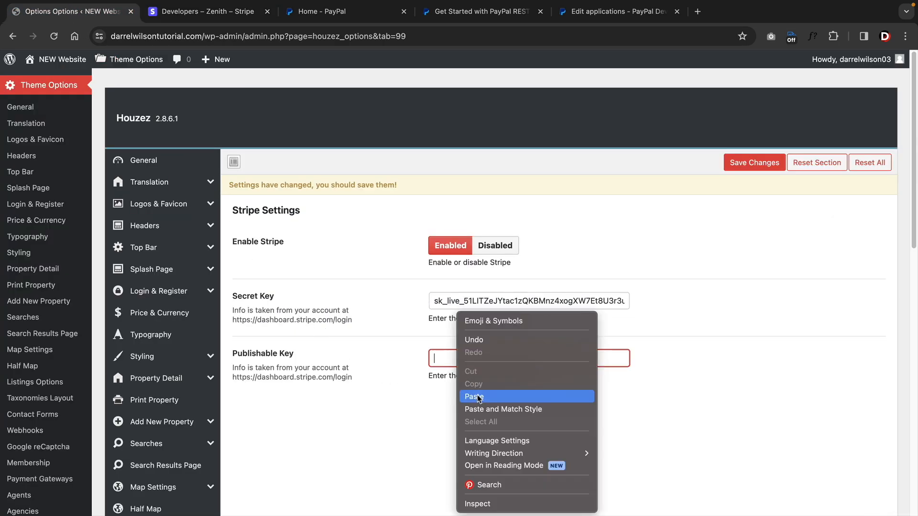
{"action": "left_click", "coordinate": [478, 400]}
{"action": "left_click", "coordinate": [754, 165]}
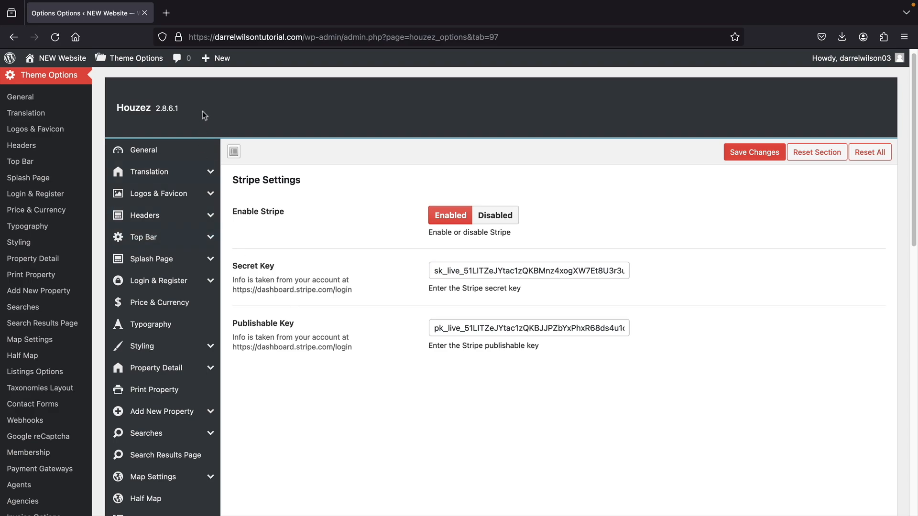
Start a new page and assign it the Payment Page template.
{"action": "mouse_move", "coordinate": [212, 59]}
{"action": "left_click", "coordinate": [218, 110]}
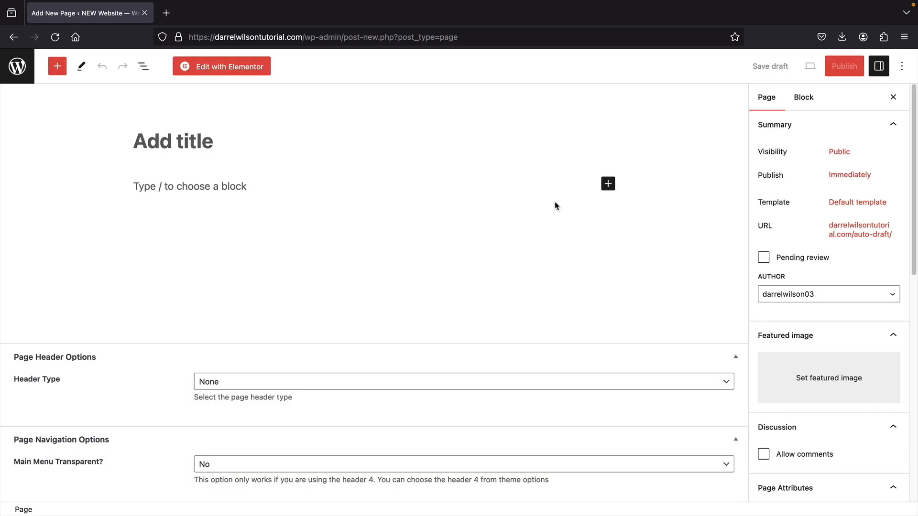
{"action": "left_click", "coordinate": [867, 204]}
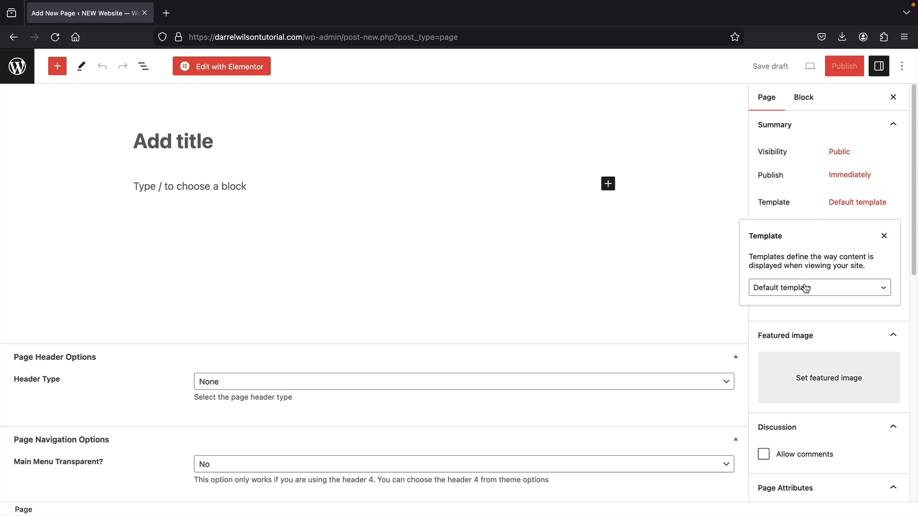
{"action": "left_click", "coordinate": [805, 287]}
{"action": "scroll", "coordinate": [801, 427], "scroll_direction": "down", "scroll_amount": 15}
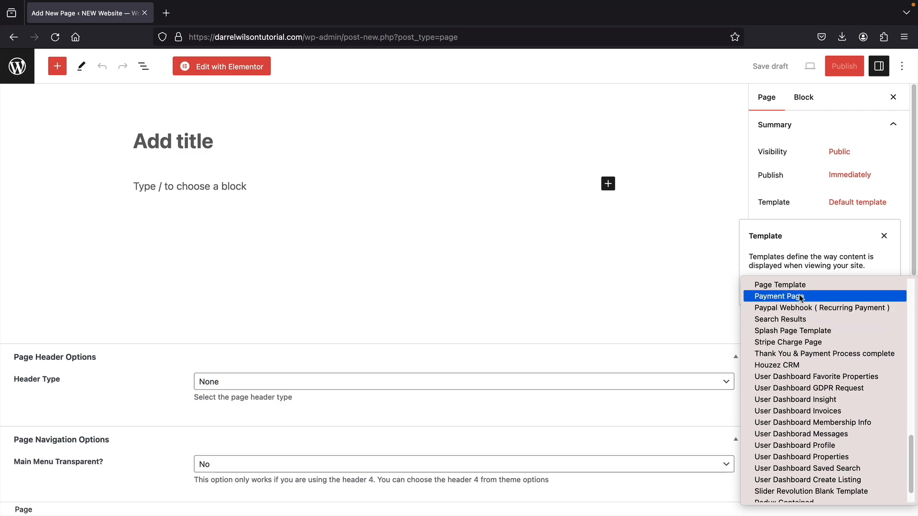
{"action": "scroll", "coordinate": [801, 306], "scroll_direction": "up", "scroll_amount": 3}
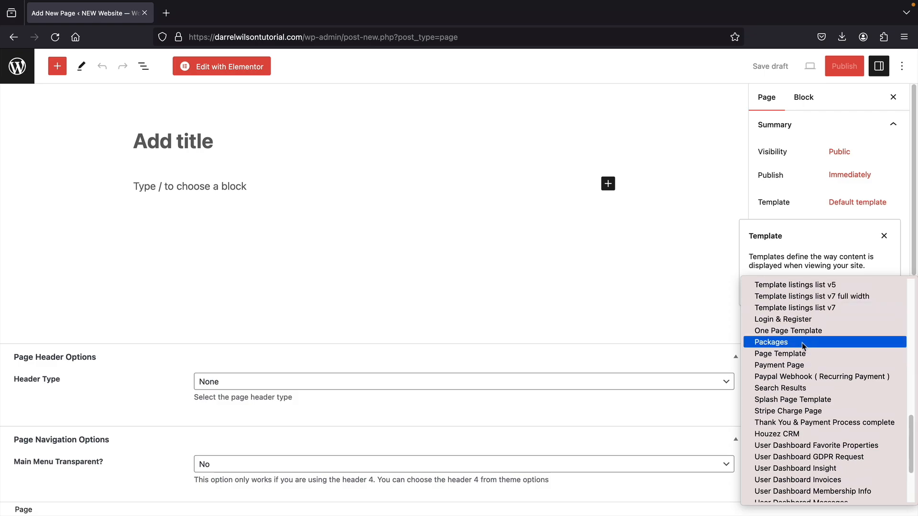
{"action": "left_click", "coordinate": [804, 365]}
Title the page 'Payment Page' and publish it.
{"action": "left_click", "coordinate": [283, 142]}
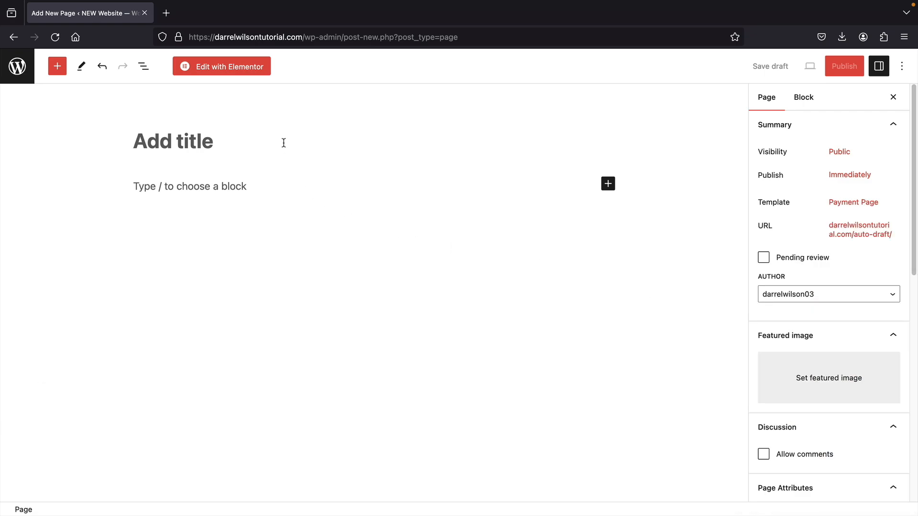
{"action": "type", "text": "Paymetn P"}
{"action": "key", "text": "BackSpace"}
{"action": "key", "text": "BackSpace"}
{"action": "key", "text": "BackSpace"}
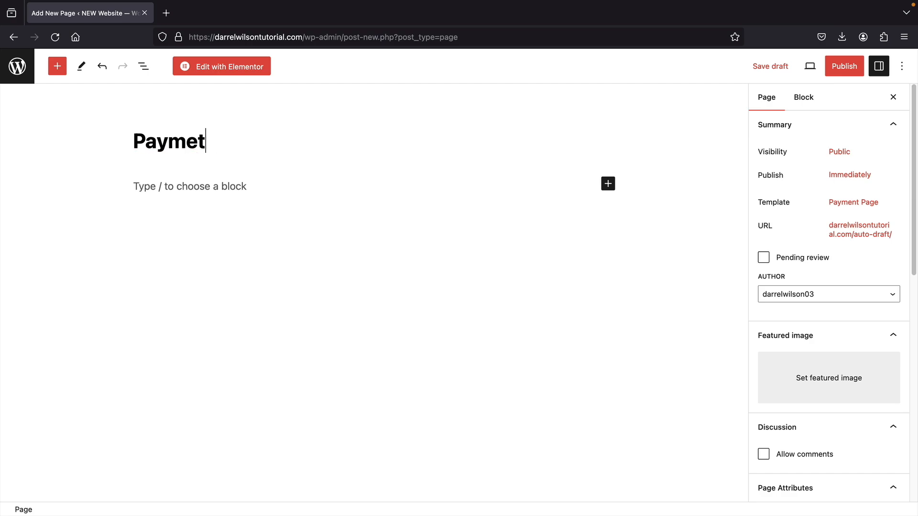
{"action": "key", "text": "BackSpace"}
{"action": "type", "text": "nt Page"}
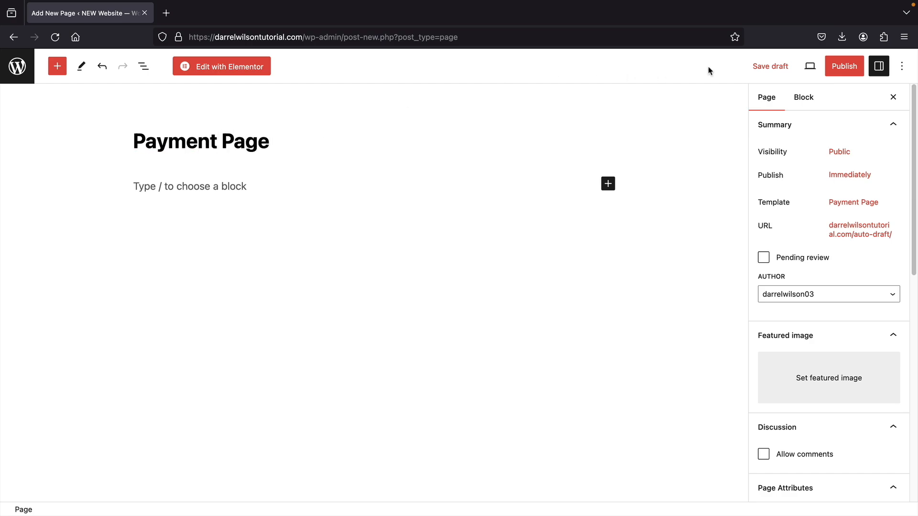
{"action": "left_click", "coordinate": [872, 68]}
{"action": "left_click", "coordinate": [844, 66]}
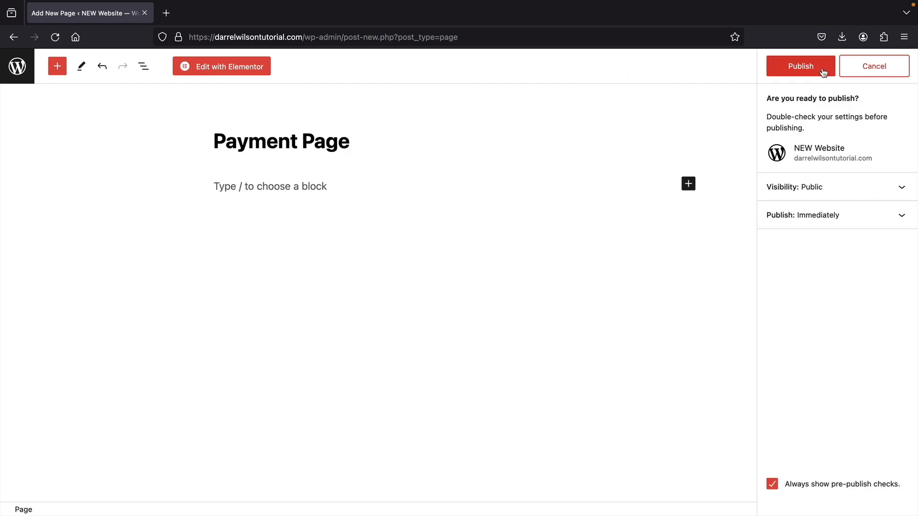
{"action": "left_click", "coordinate": [822, 68]}
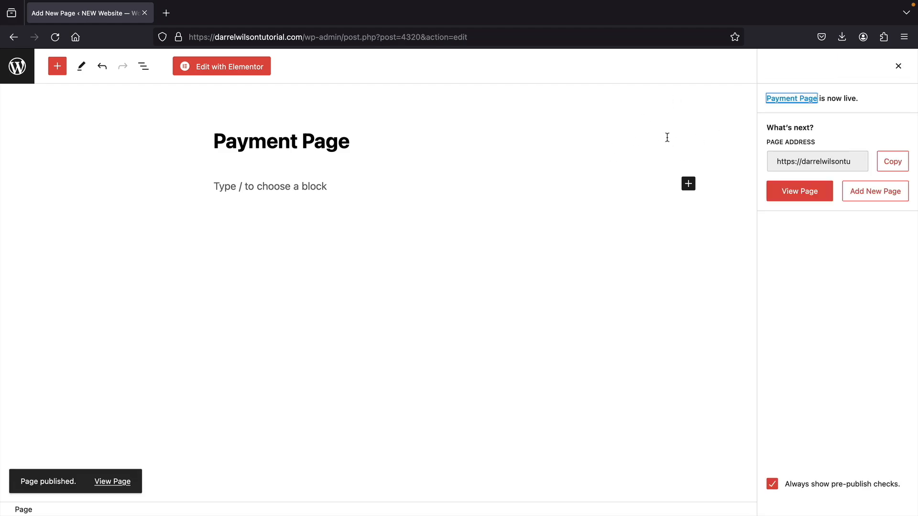
{"action": "left_click", "coordinate": [870, 194]}
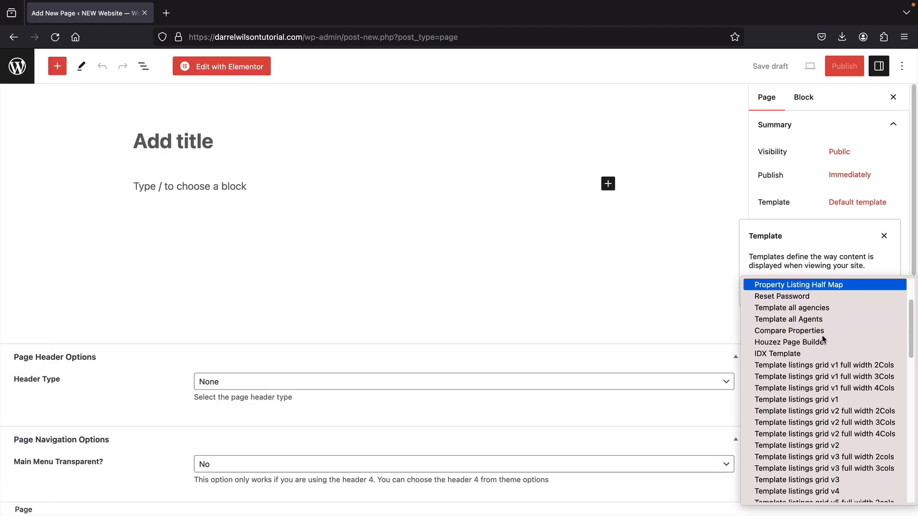
Publish a page titled 'Paypal webhook' using the Paypal Webhook template.
{"action": "scroll", "coordinate": [823, 343], "scroll_direction": "down", "scroll_amount": 5}
{"action": "scroll", "coordinate": [824, 343], "scroll_direction": "down", "scroll_amount": 5}
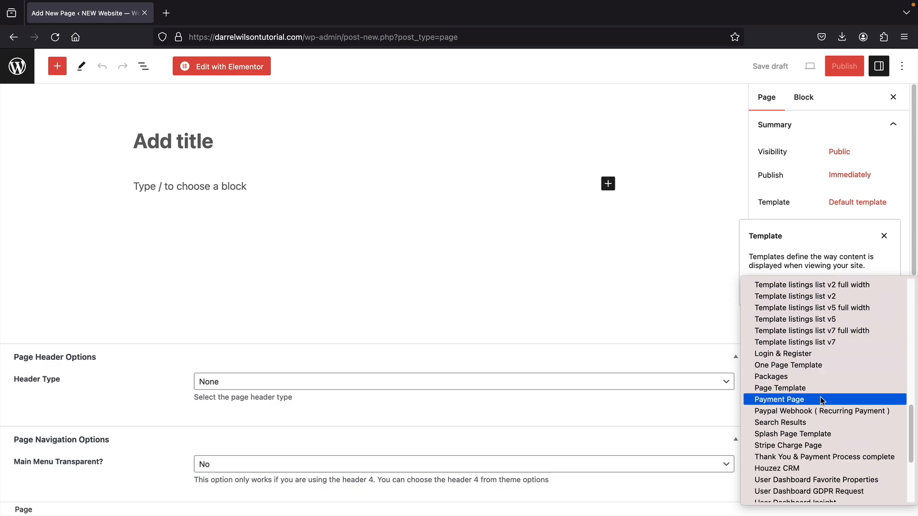
{"action": "left_click", "coordinate": [823, 412]}
{"action": "left_click", "coordinate": [262, 143]}
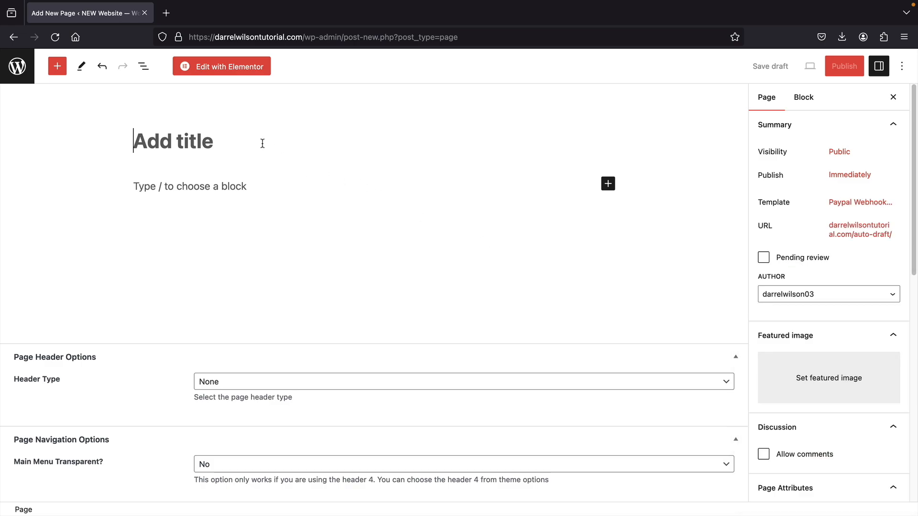
{"action": "type", "text": "Paypal webho"}
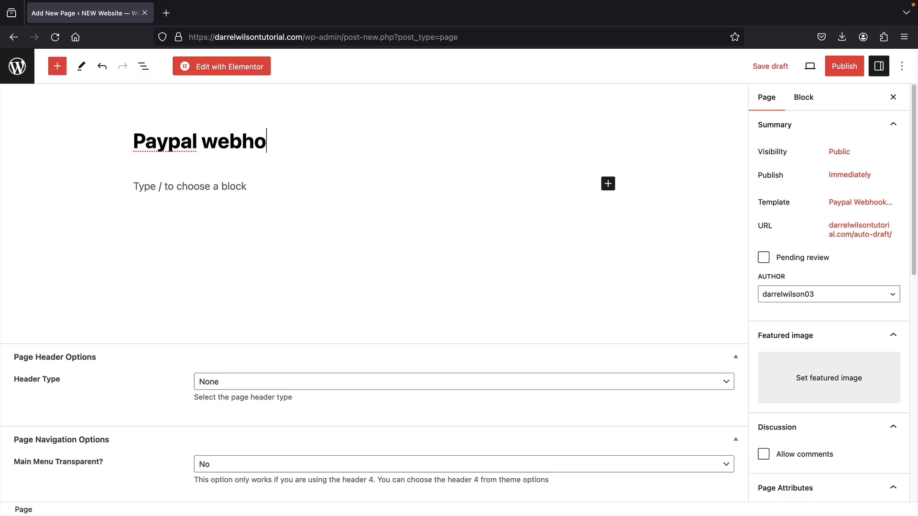
{"action": "key", "text": "BackSpace"}
{"action": "type", "text": "ook"}
{"action": "left_click", "coordinate": [842, 68]}
{"action": "left_click", "coordinate": [797, 70]}
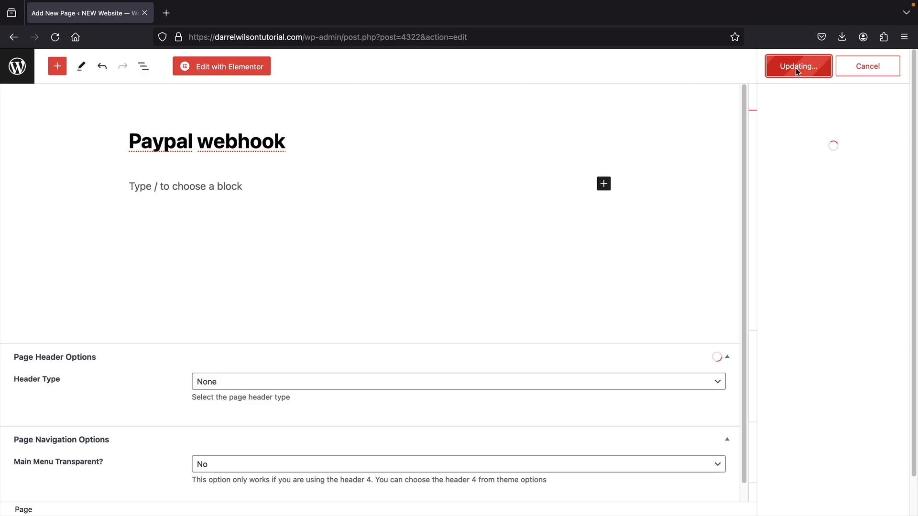
Publish a new page titled 'Stripe Charge Page' using the Stripe Charge Page template.
{"action": "left_click", "coordinate": [865, 193]}
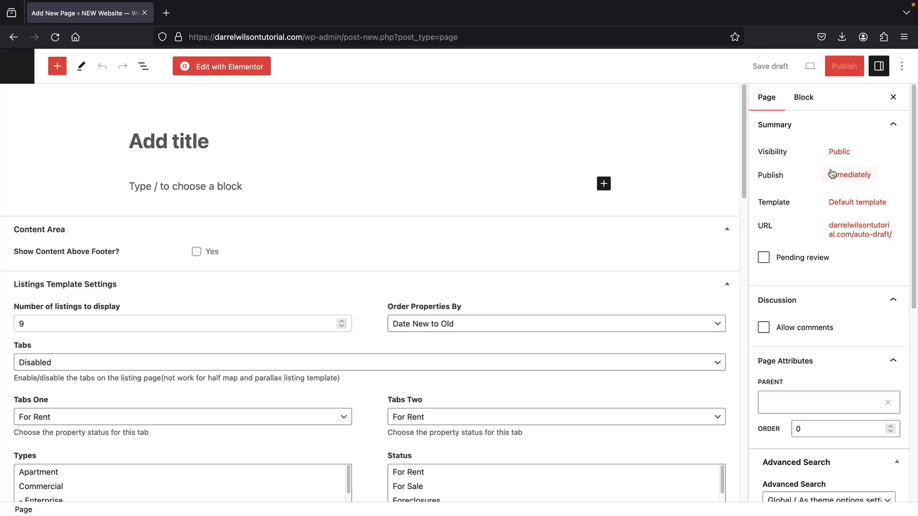
{"action": "left_click", "coordinate": [831, 173]}
{"action": "left_click", "coordinate": [835, 175]}
{"action": "left_click", "coordinate": [835, 203]}
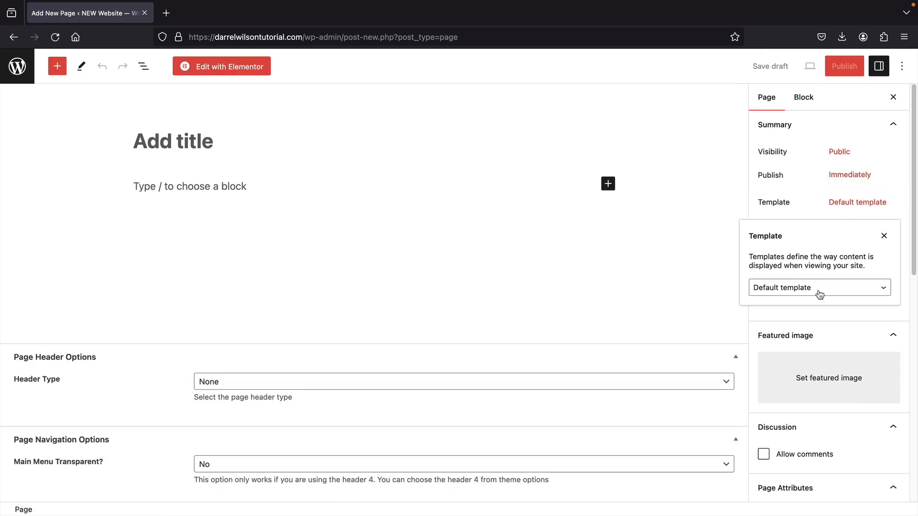
{"action": "left_click", "coordinate": [819, 294]}
{"action": "scroll", "coordinate": [820, 338], "scroll_direction": "down", "scroll_amount": 10}
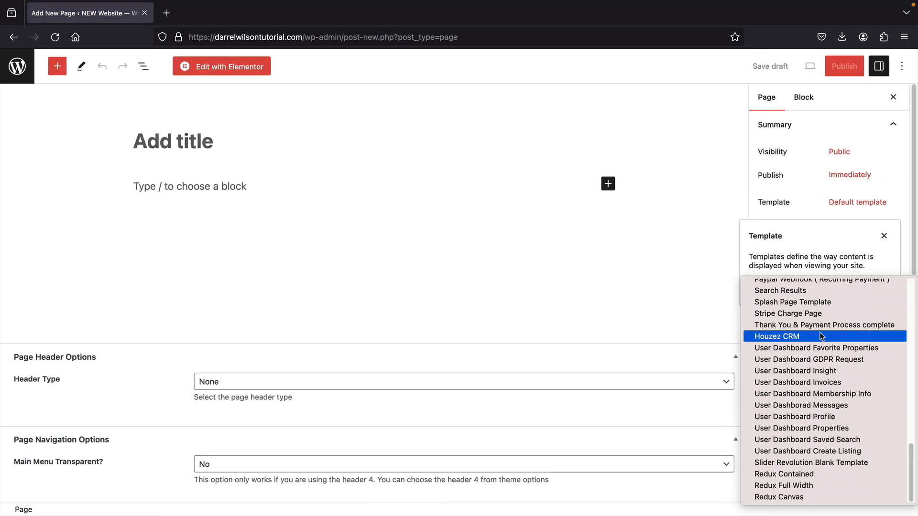
{"action": "scroll", "coordinate": [821, 335], "scroll_direction": "up", "scroll_amount": 2}
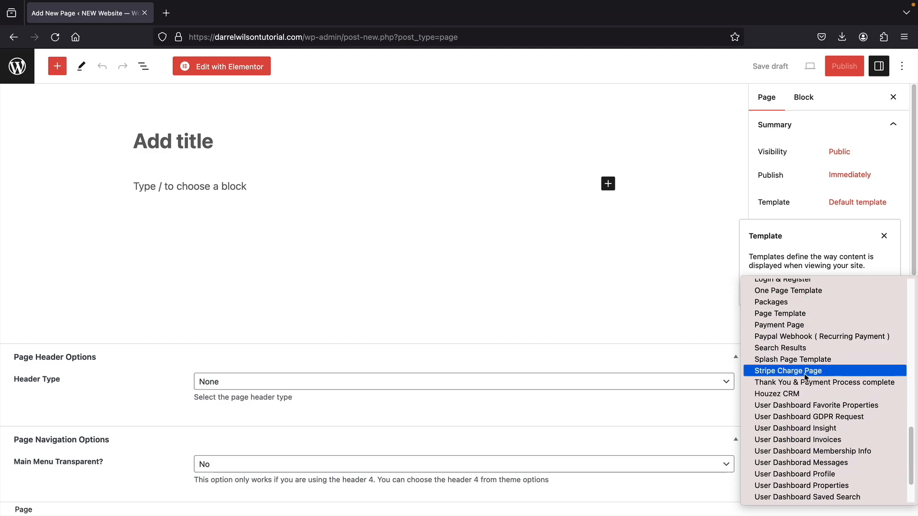
{"action": "left_click", "coordinate": [805, 372]}
{"action": "left_click", "coordinate": [210, 136]}
{"action": "type", "text": "St"}
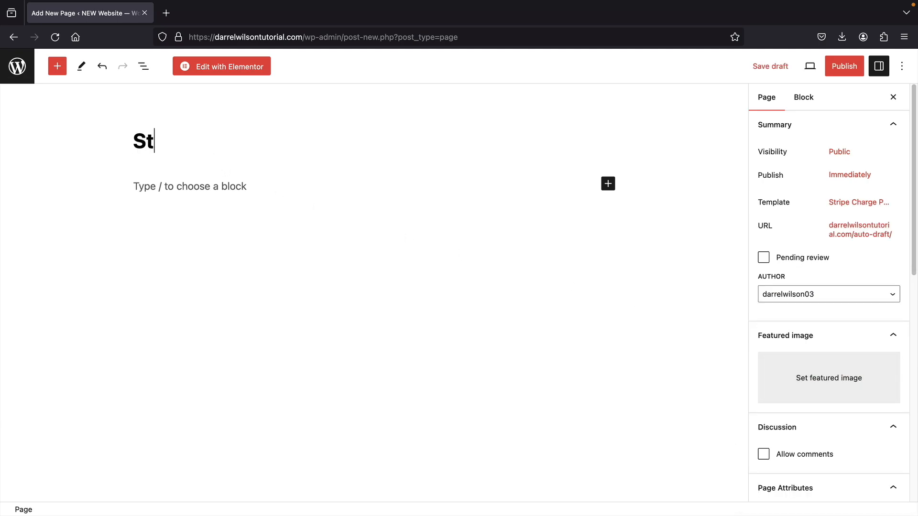
{"action": "type", "text": "ripe Charge Page"}
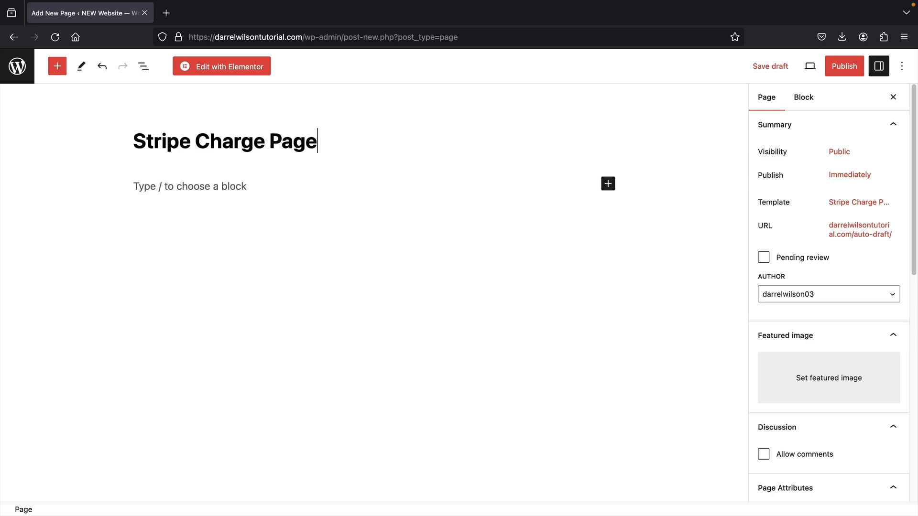
{"action": "left_click", "coordinate": [845, 66]}
{"action": "left_click", "coordinate": [787, 75]}
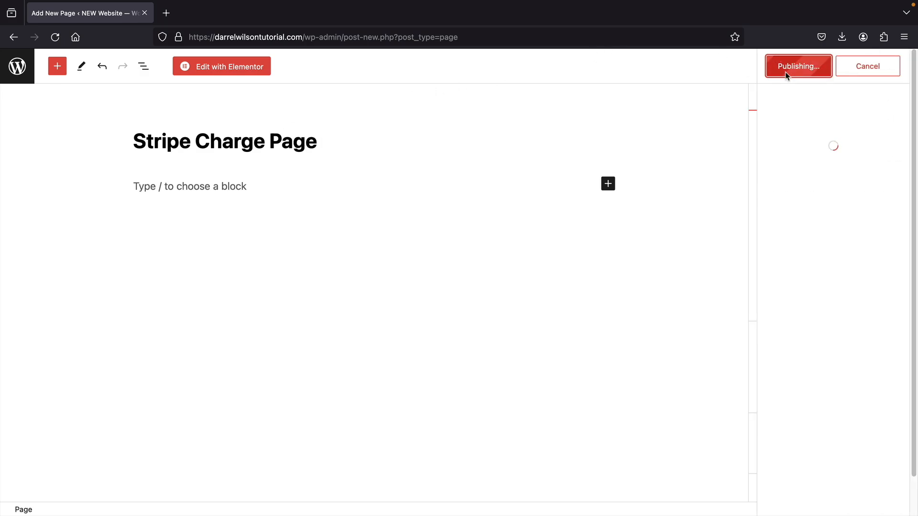
Publish a 'Thank You Page' using the Thank You & Payment Process complete template.
{"action": "left_click", "coordinate": [875, 198]}
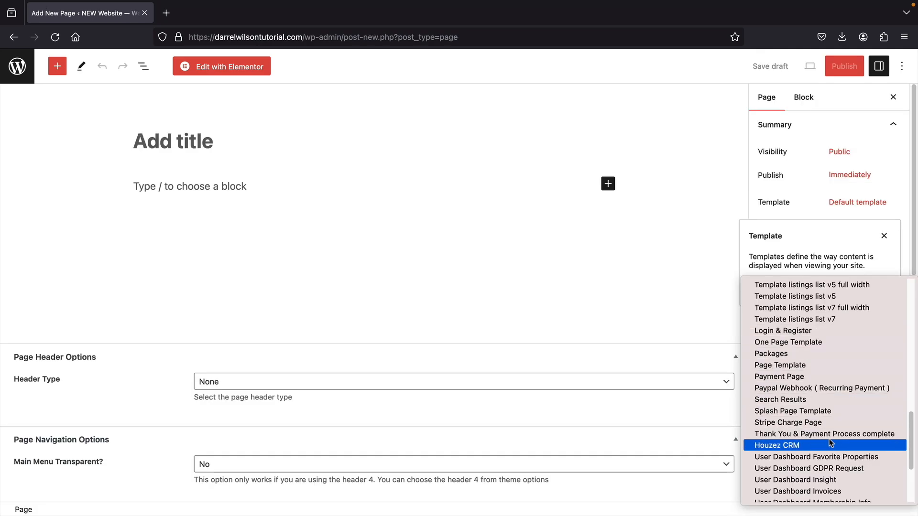
{"action": "left_click", "coordinate": [830, 435]}
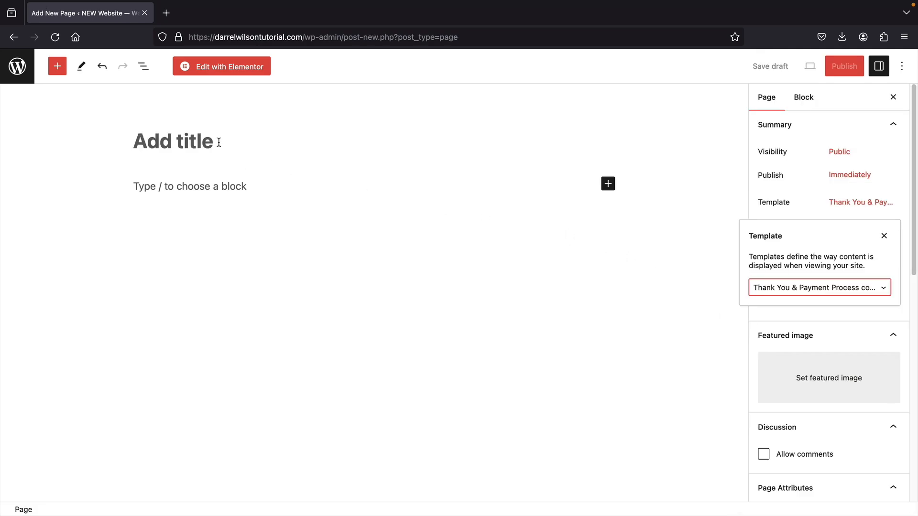
{"action": "left_click", "coordinate": [219, 143]}
{"action": "type", "text": "Thank Youi"}
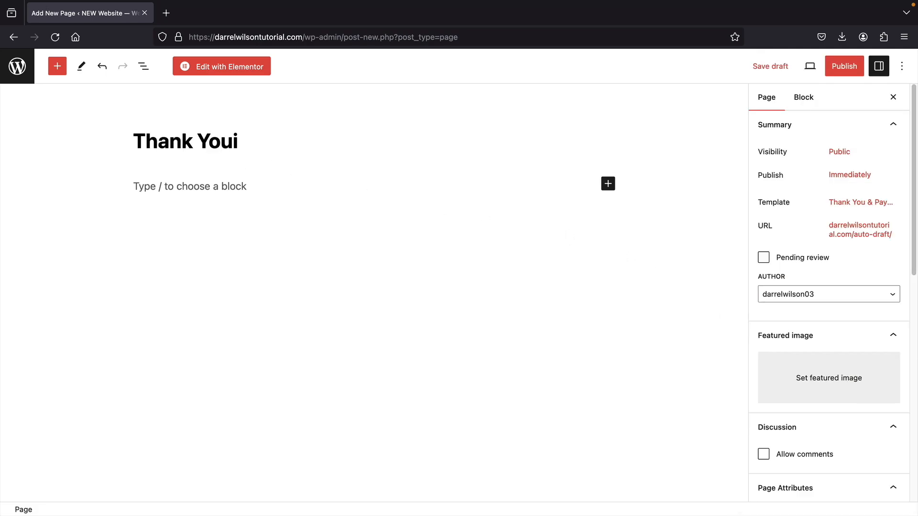
{"action": "key", "text": "BackSpace"}
{"action": "type", "text": "Page"}
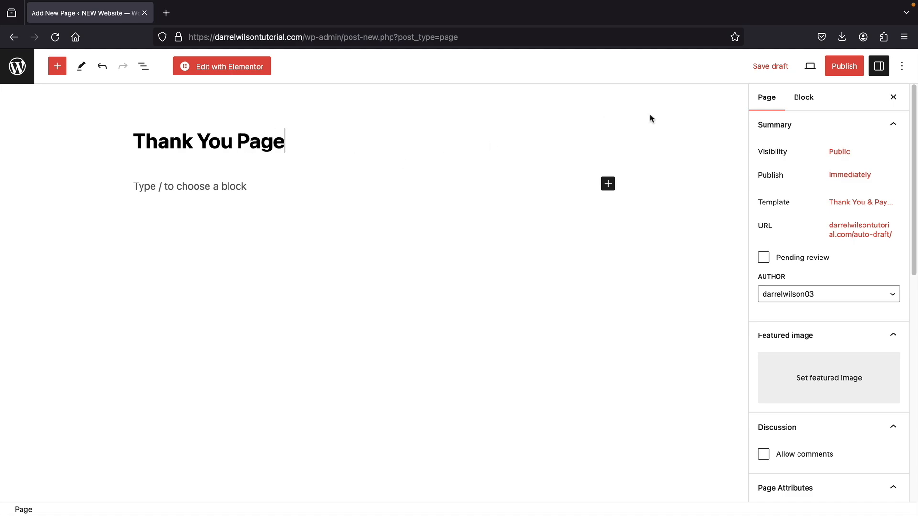
{"action": "left_click", "coordinate": [837, 72]}
{"action": "left_click", "coordinate": [797, 69]}
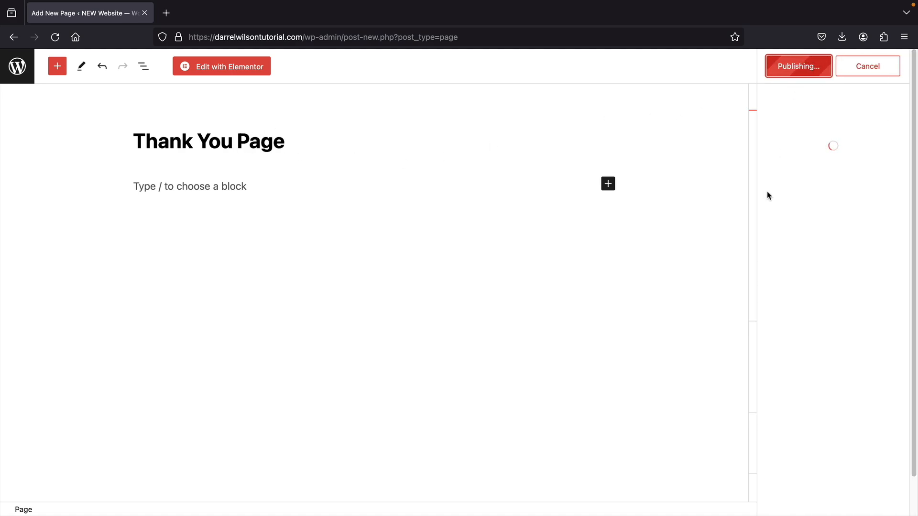
Publish a new page titled 'Packages' on the Packages template, then return to the pages list.
{"action": "left_click", "coordinate": [875, 194]}
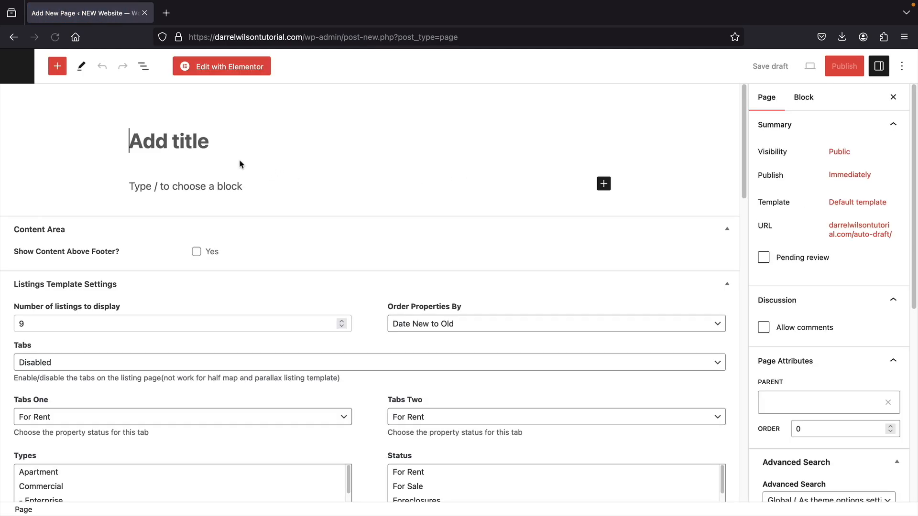
{"action": "left_click", "coordinate": [854, 202]}
{"action": "left_click", "coordinate": [812, 289]}
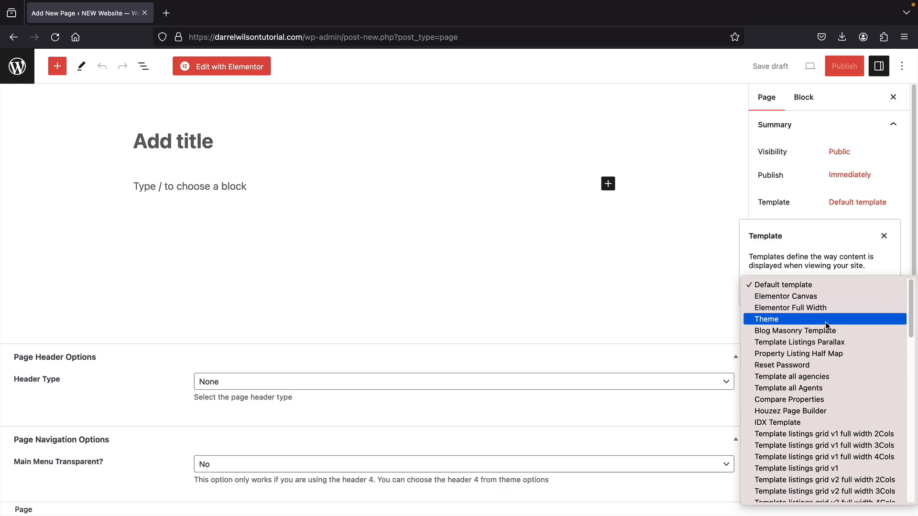
{"action": "scroll", "coordinate": [831, 364], "scroll_direction": "down", "scroll_amount": 10}
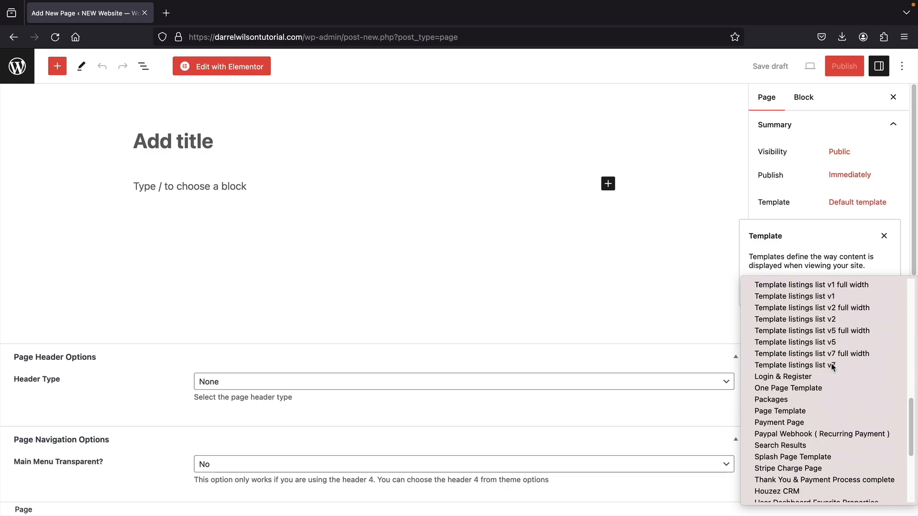
{"action": "scroll", "coordinate": [832, 366], "scroll_direction": "down", "scroll_amount": 3}
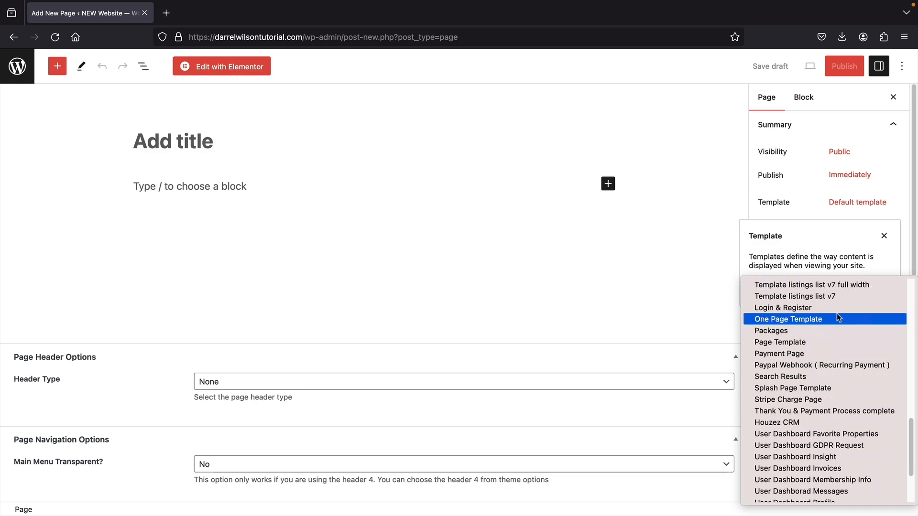
{"action": "left_click", "coordinate": [836, 331]}
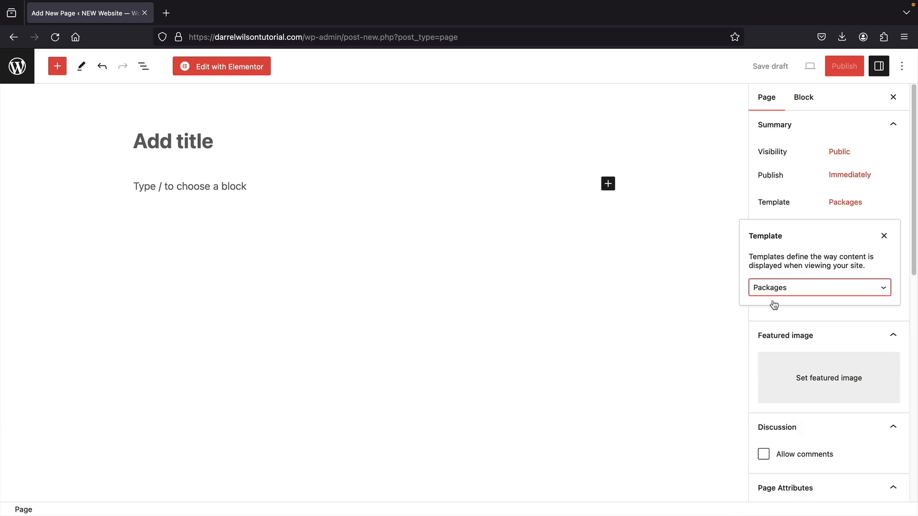
{"action": "left_click", "coordinate": [315, 138]}
{"action": "type", "text": "Packages"}
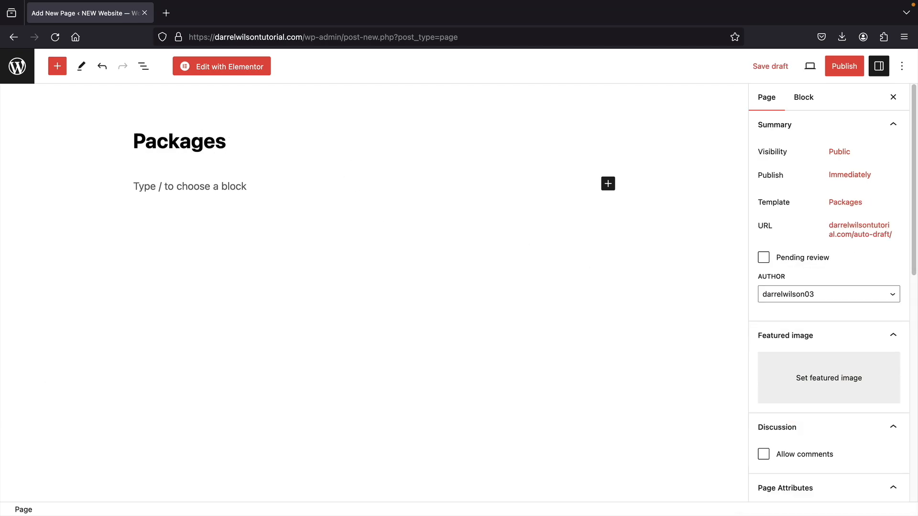
{"action": "left_click", "coordinate": [836, 72]}
{"action": "left_click", "coordinate": [795, 67]}
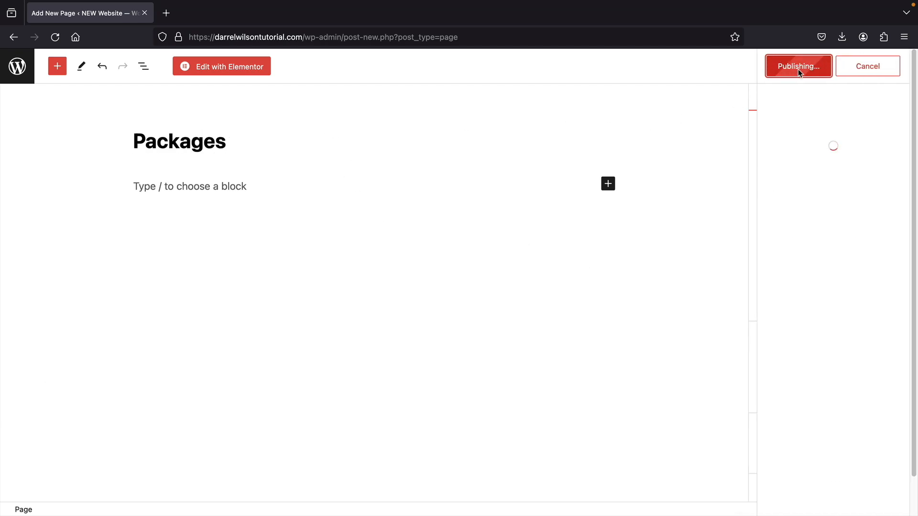
{"action": "left_click", "coordinate": [17, 66]}
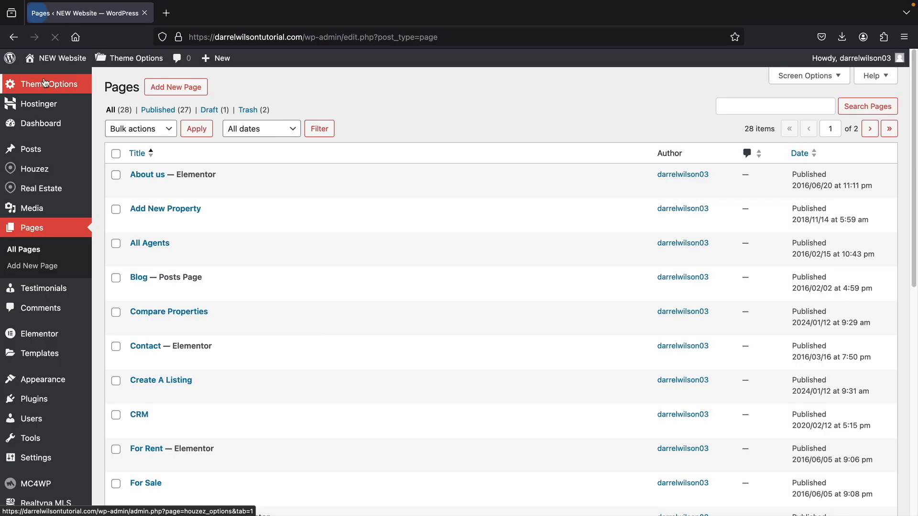
Visit the live Houzez site and go to the user's Board from the account menu.
{"action": "mouse_move", "coordinate": [43, 58]}
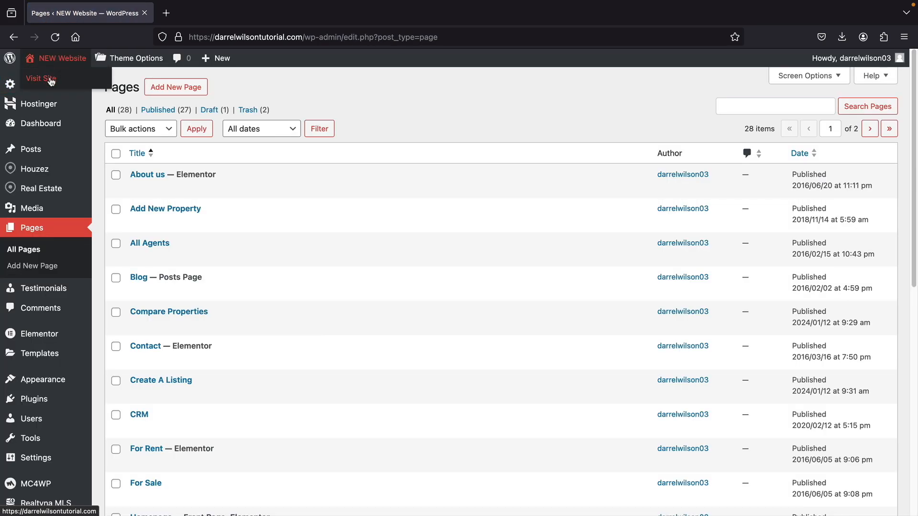
{"action": "left_click", "coordinate": [51, 81]}
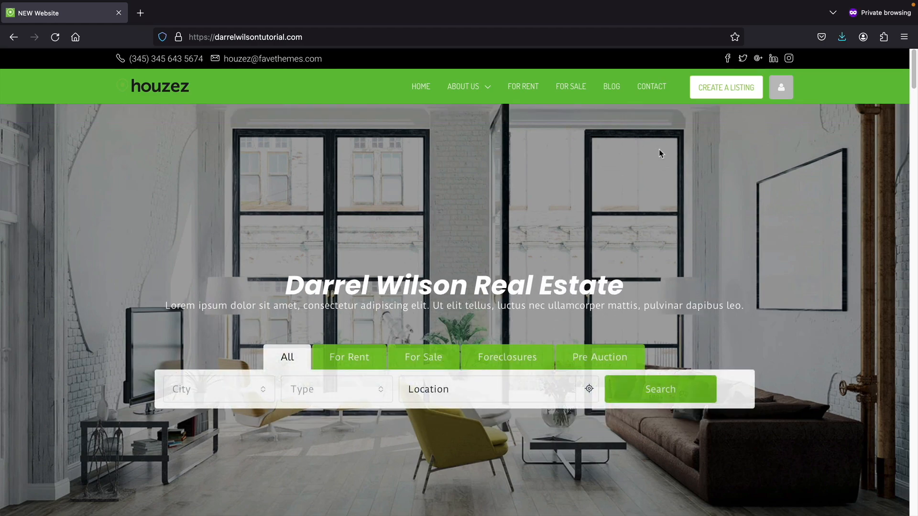
{"action": "left_click", "coordinate": [781, 93]}
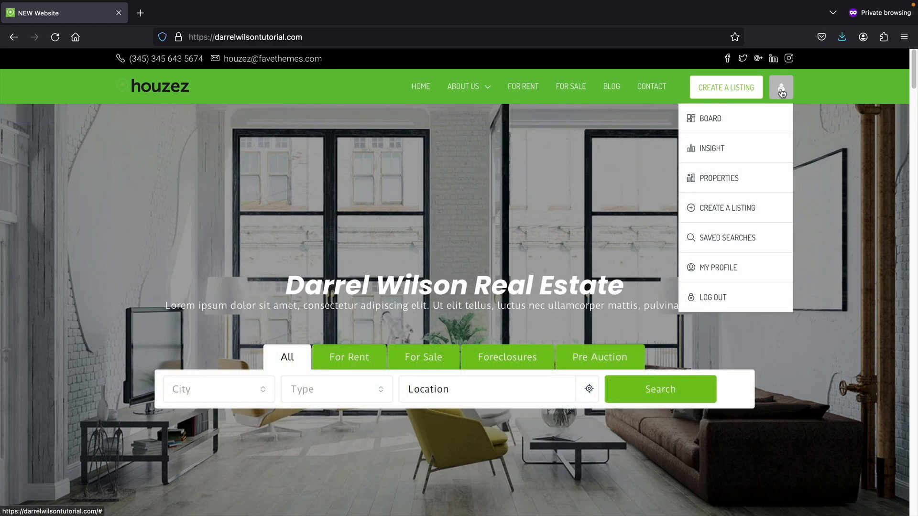
{"action": "left_click", "coordinate": [714, 122]}
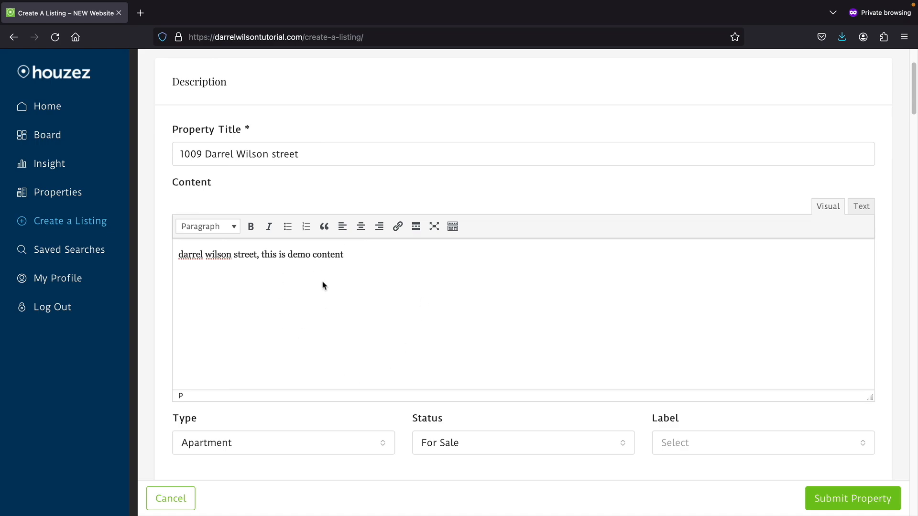
Submit the property and pay the $5 listing fee with Stripe.
{"action": "left_click", "coordinate": [851, 498]}
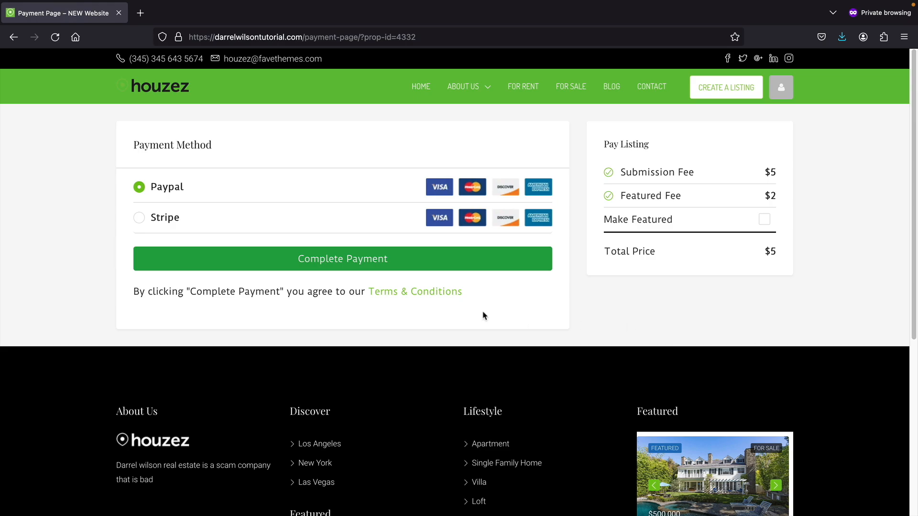
{"action": "left_click", "coordinate": [160, 225]}
{"action": "left_click", "coordinate": [336, 261]}
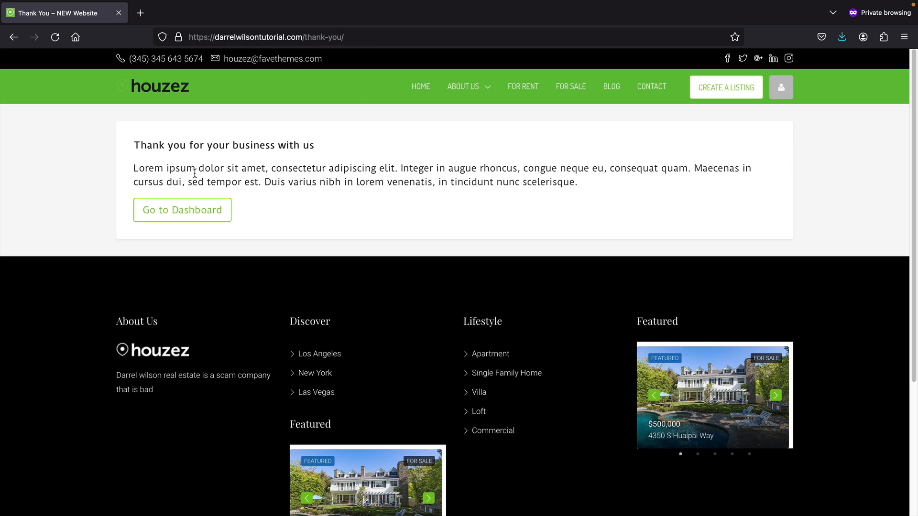
{"action": "left_click_drag", "start_coordinate": [128, 149], "coordinate": [608, 194]}
{"action": "left_click", "coordinate": [608, 194]}
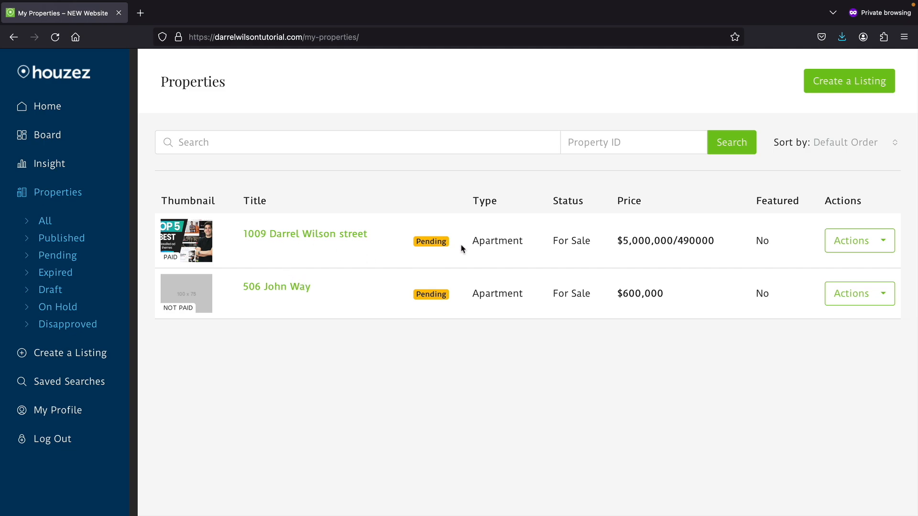
Check the Actions menus for the paid and unpaid listings in My Properties.
{"action": "left_click", "coordinate": [880, 242]}
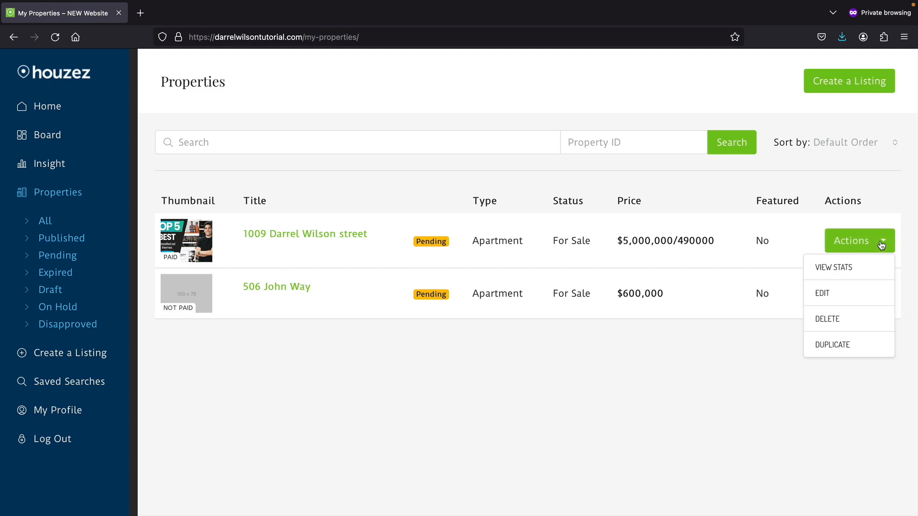
{"action": "left_click", "coordinate": [883, 295]}
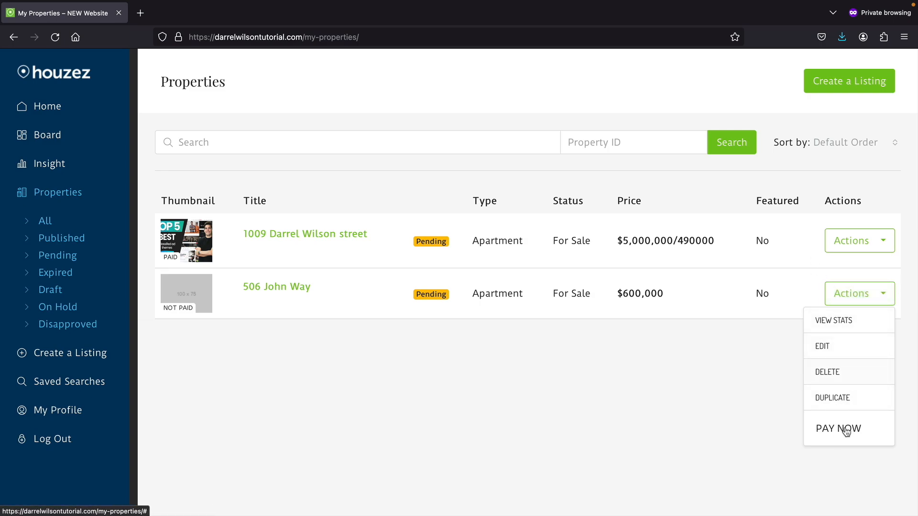
{"action": "left_click", "coordinate": [701, 374]}
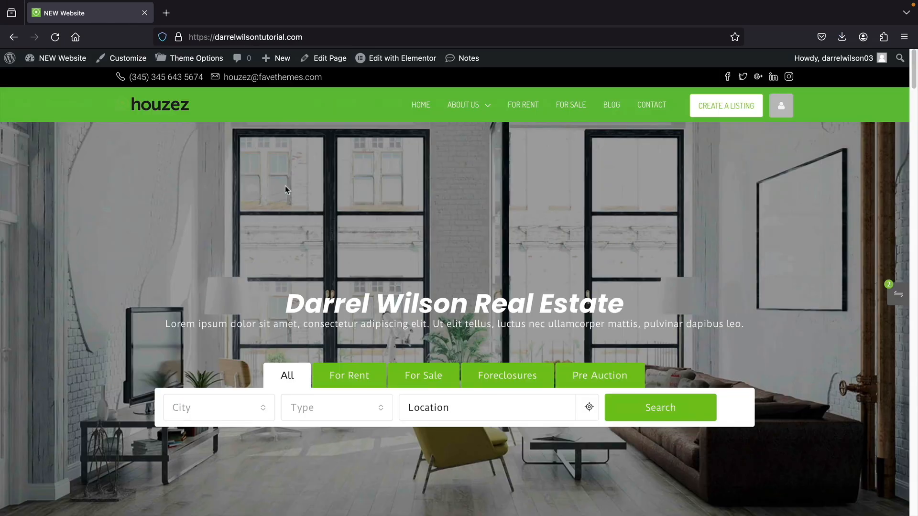
{"action": "mouse_move", "coordinate": [58, 57]}
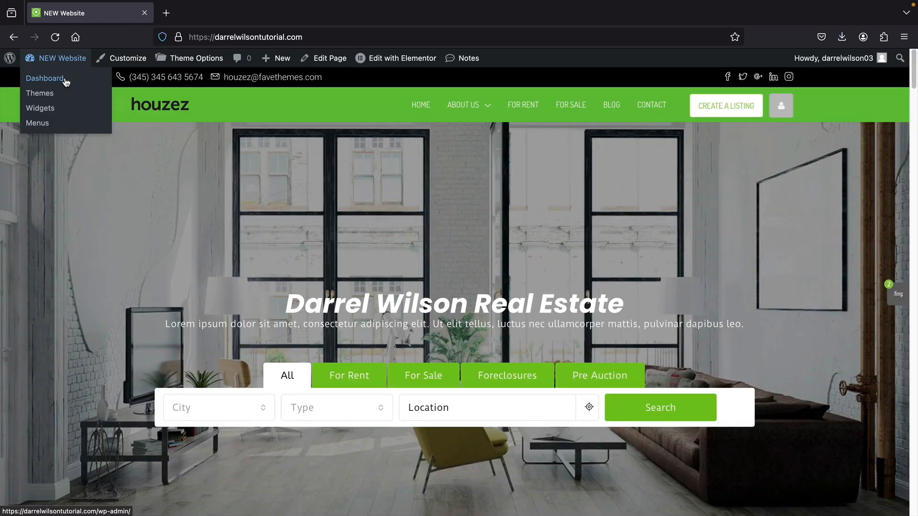
{"action": "left_click", "coordinate": [66, 81]}
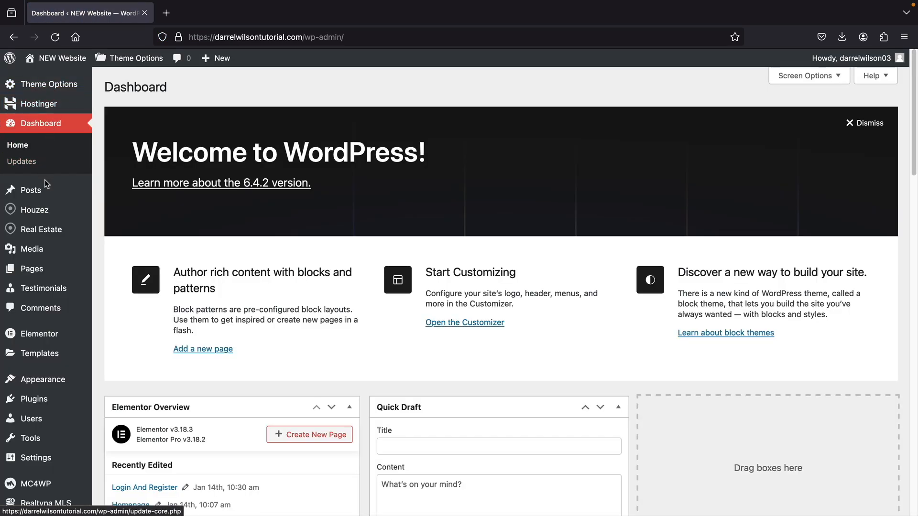
{"action": "mouse_move", "coordinate": [38, 226]}
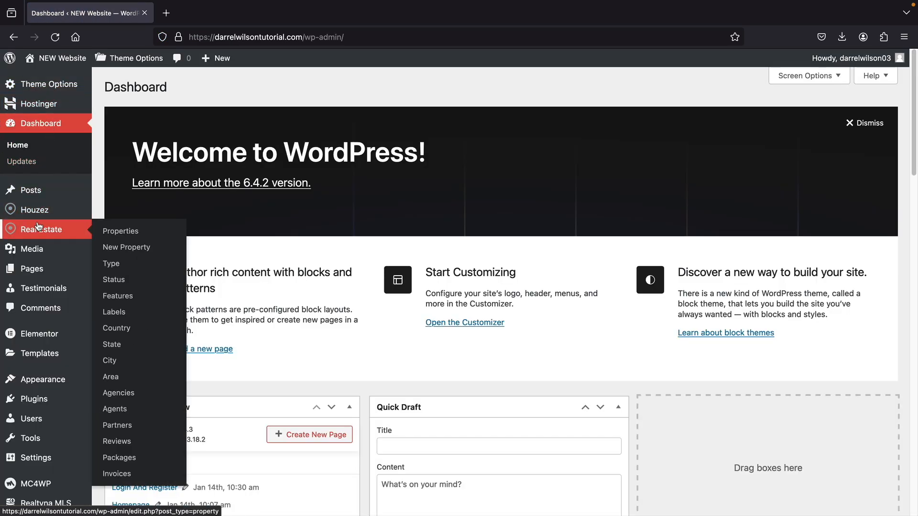
{"action": "left_click", "coordinate": [134, 231]}
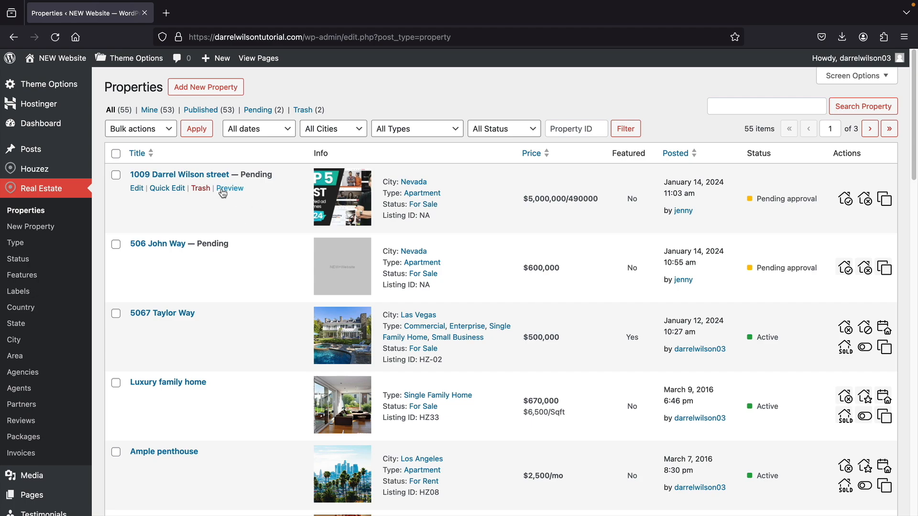
{"action": "left_click", "coordinate": [137, 189]}
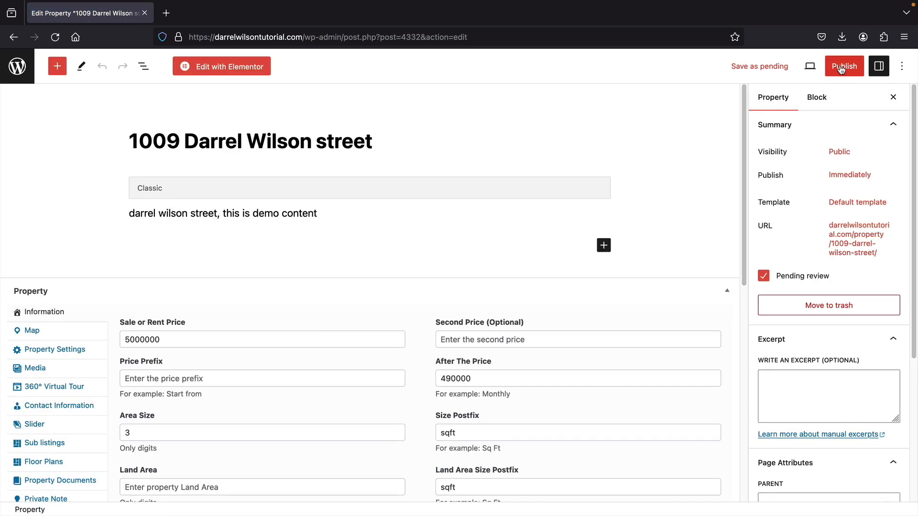
{"action": "left_click", "coordinate": [842, 66]}
{"action": "left_click", "coordinate": [808, 68]}
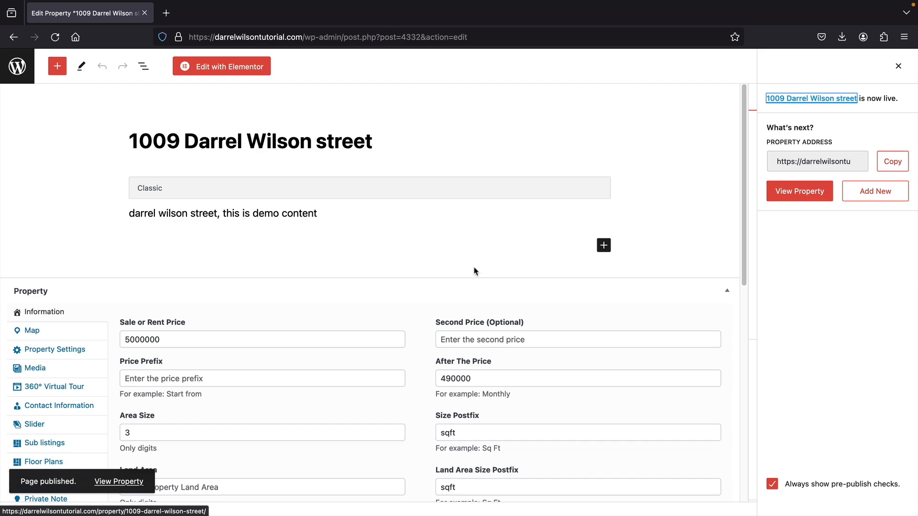
Open the Invoices list and view the listing's paid Stripe invoice.
{"action": "left_click", "coordinate": [20, 70]}
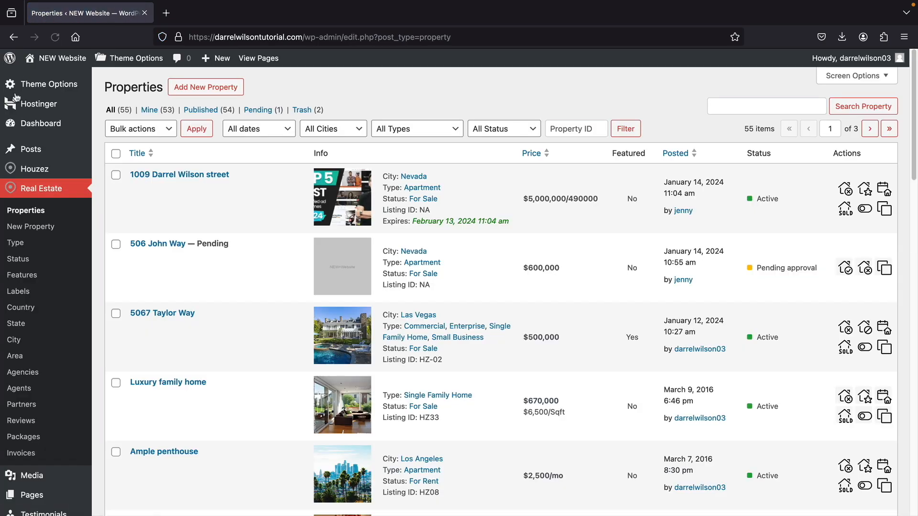
{"action": "left_click", "coordinate": [44, 460]}
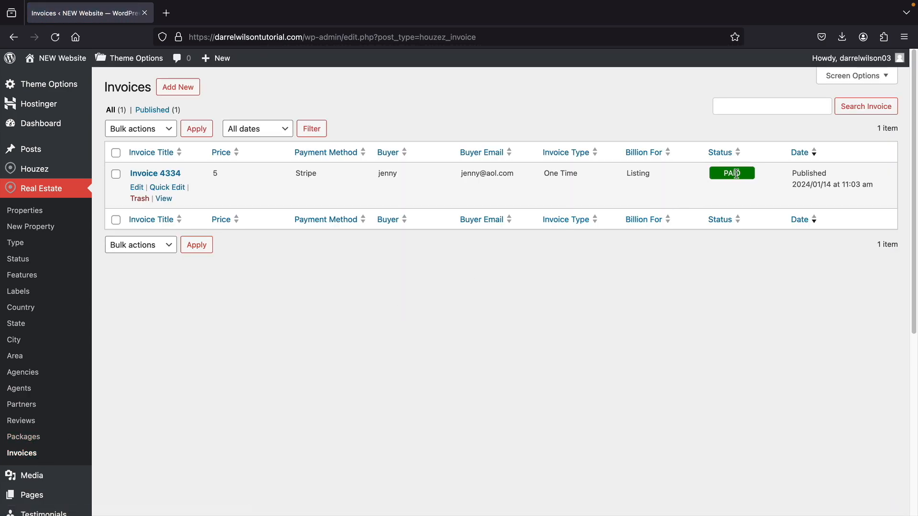
{"action": "left_click_drag", "start_coordinate": [298, 171], "coordinate": [320, 174]}
{"action": "left_click", "coordinate": [163, 199]}
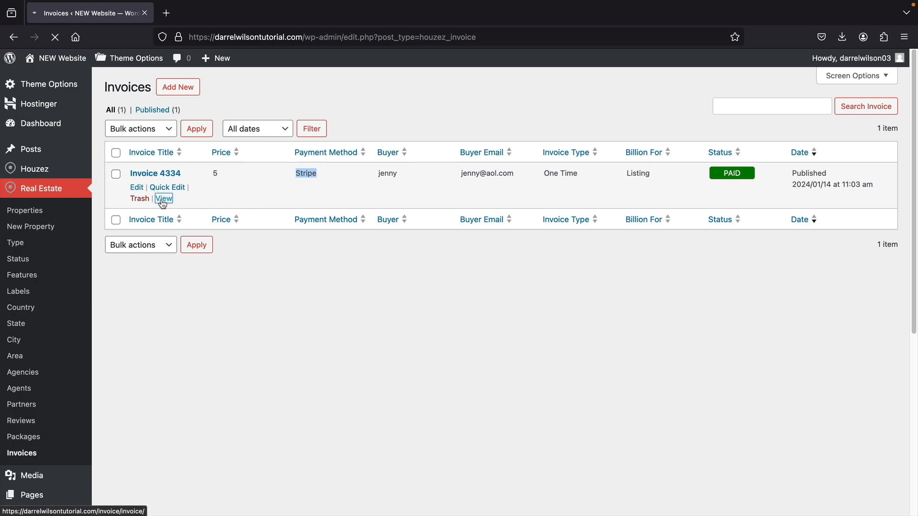
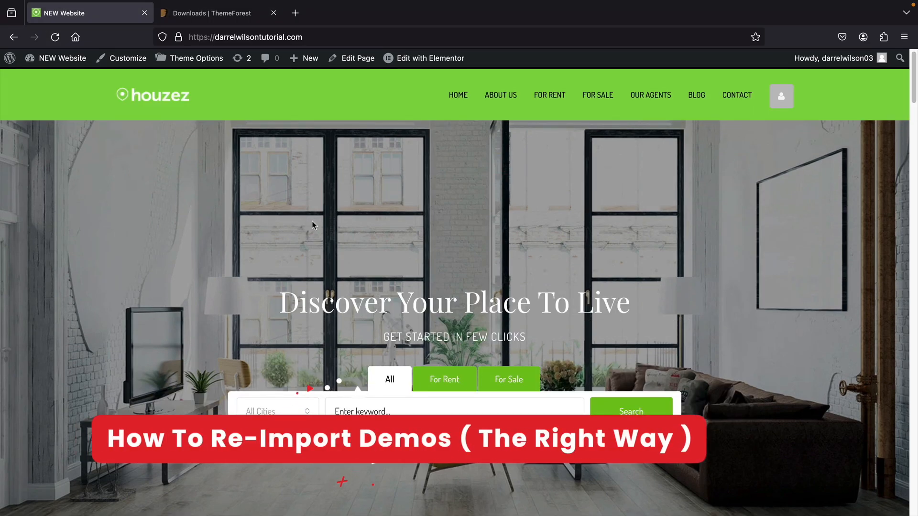
Go from the admin bar to the dashboard and open Houzez > Demo Import.
{"action": "mouse_move", "coordinate": [77, 61]}
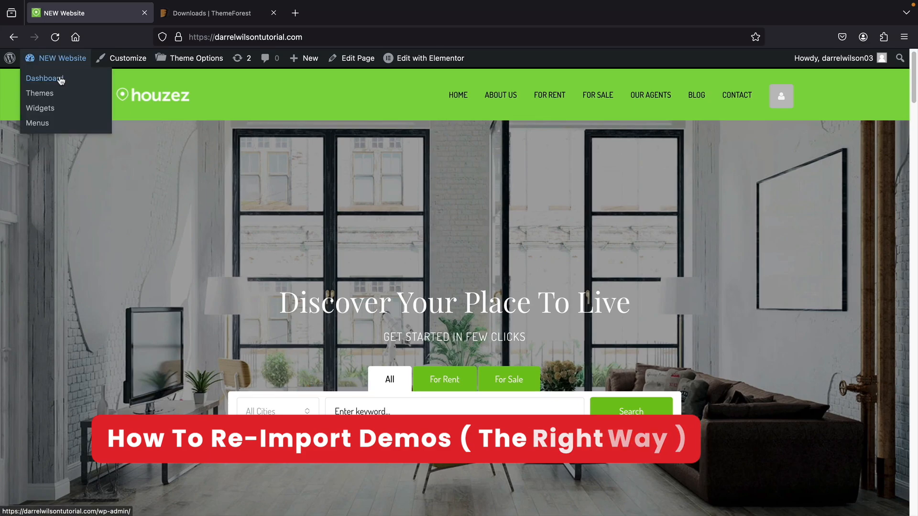
{"action": "left_click", "coordinate": [60, 75]}
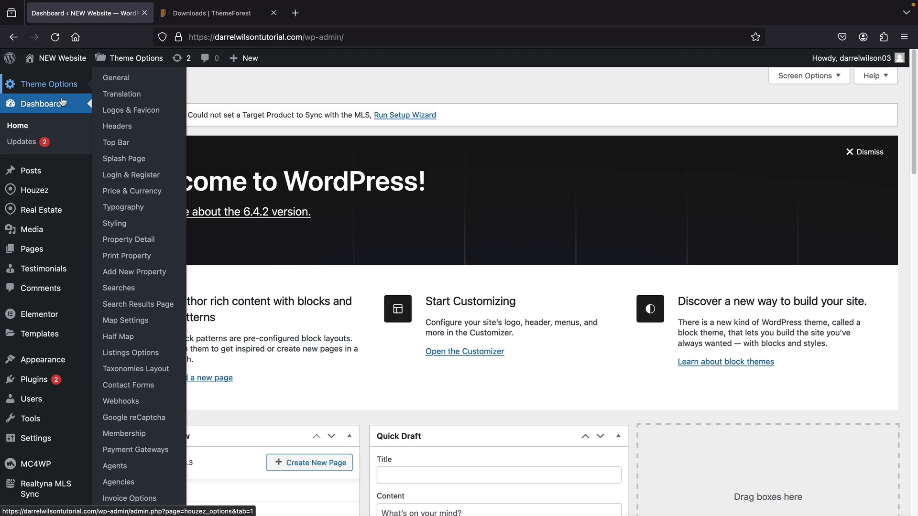
{"action": "mouse_move", "coordinate": [37, 193]}
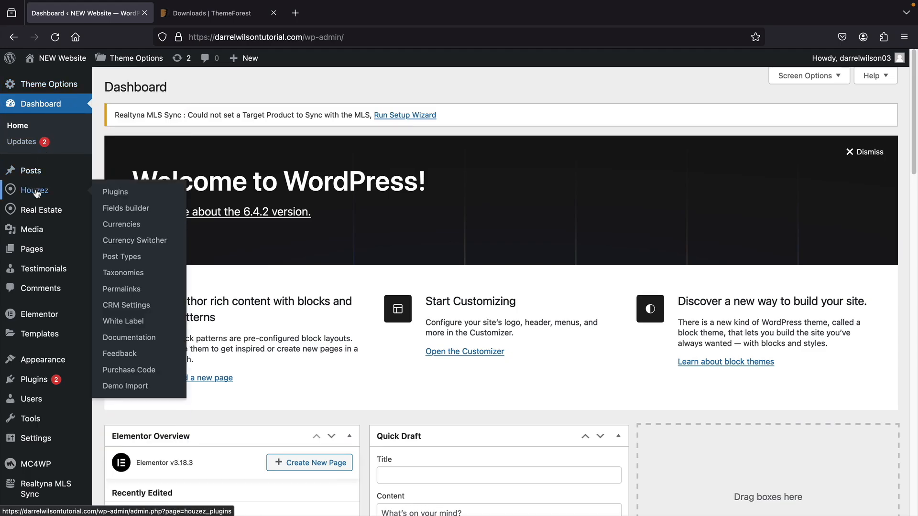
{"action": "left_click", "coordinate": [130, 388]}
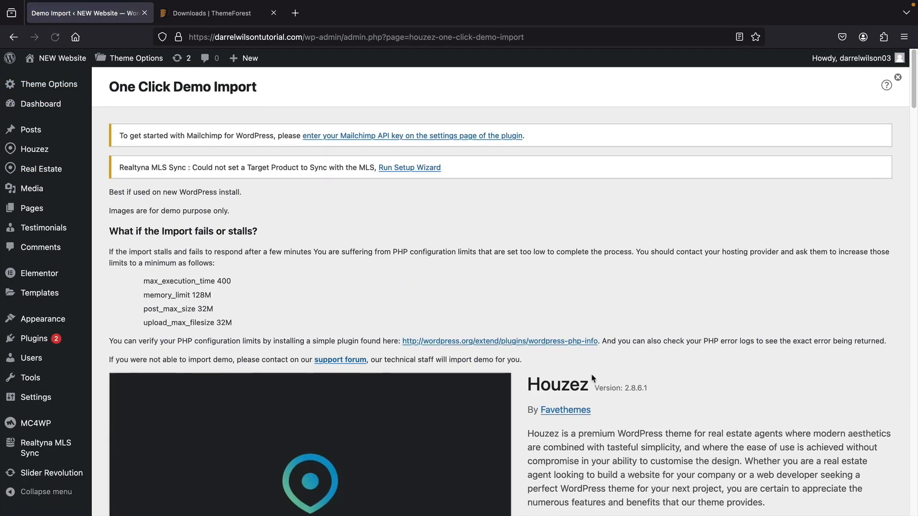
Import the Houzez06 demo and confirm with Continue & Import.
{"action": "scroll", "coordinate": [591, 372], "scroll_direction": "down", "scroll_amount": 12}
{"action": "scroll", "coordinate": [591, 371], "scroll_direction": "down", "scroll_amount": 8}
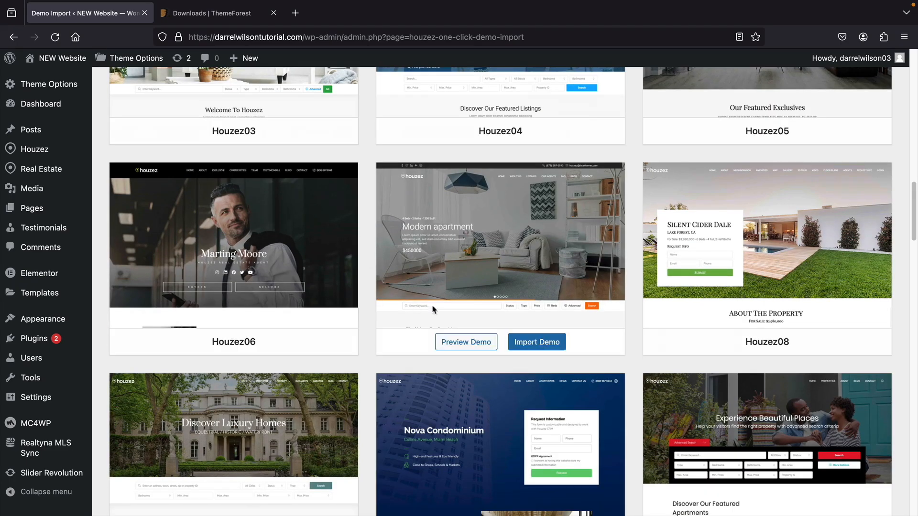
{"action": "scroll", "coordinate": [640, 326], "scroll_direction": "down", "scroll_amount": 2}
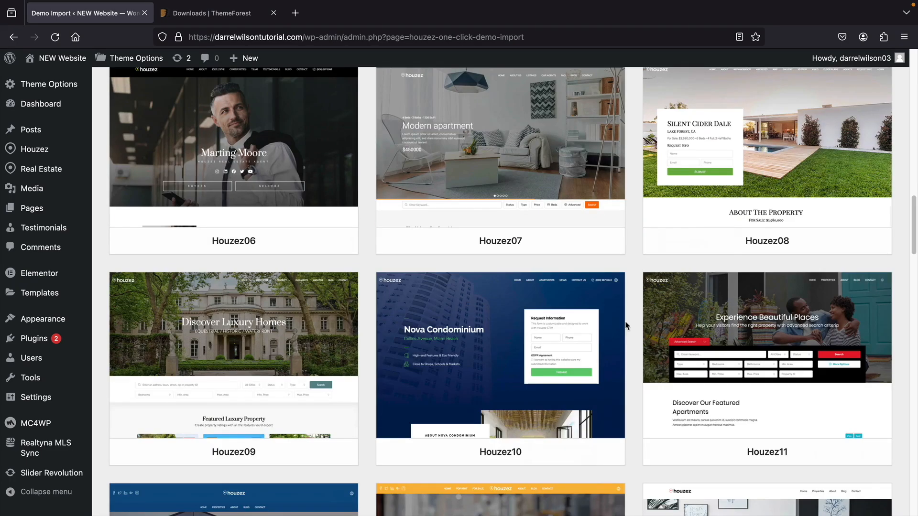
{"action": "scroll", "coordinate": [631, 331], "scroll_direction": "down", "scroll_amount": 1}
{"action": "scroll", "coordinate": [631, 331], "scroll_direction": "down", "scroll_amount": 3}
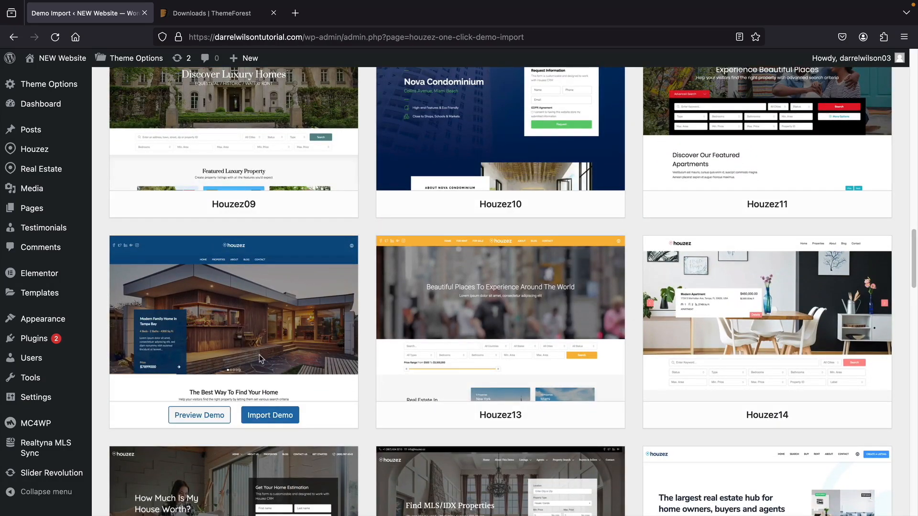
{"action": "scroll", "coordinate": [357, 328], "scroll_direction": "up", "scroll_amount": 1}
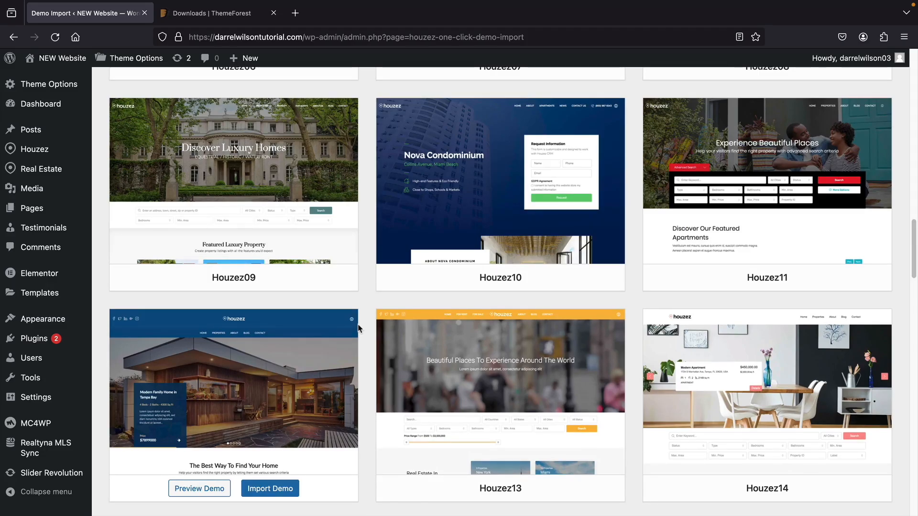
{"action": "scroll", "coordinate": [359, 328], "scroll_direction": "up", "scroll_amount": 3}
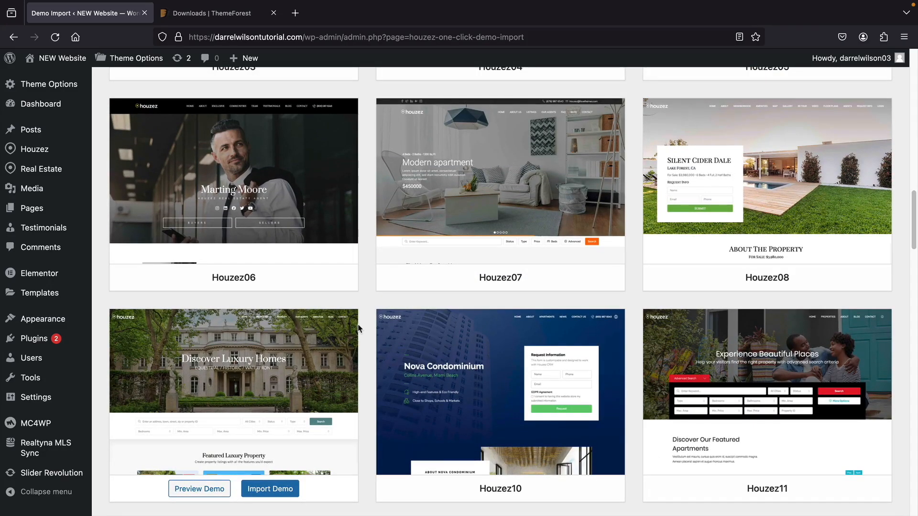
{"action": "mouse_move", "coordinate": [261, 267]}
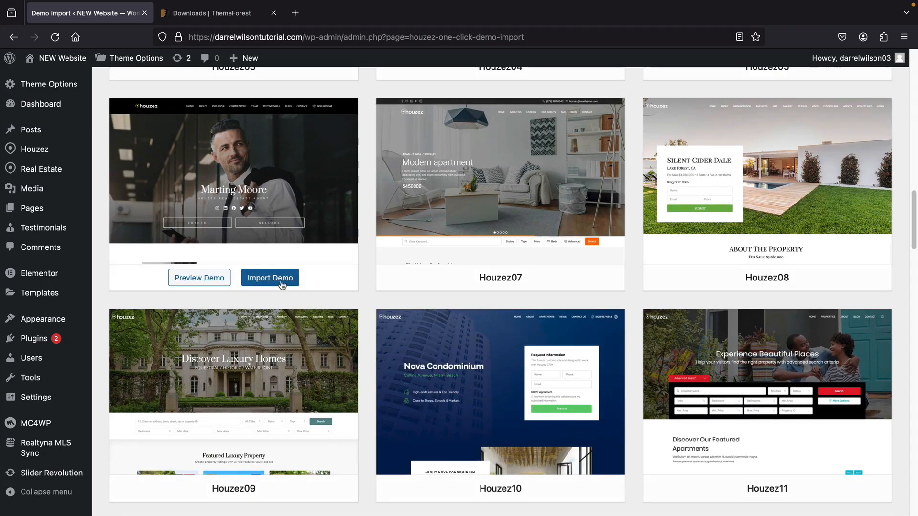
{"action": "left_click", "coordinate": [255, 283]}
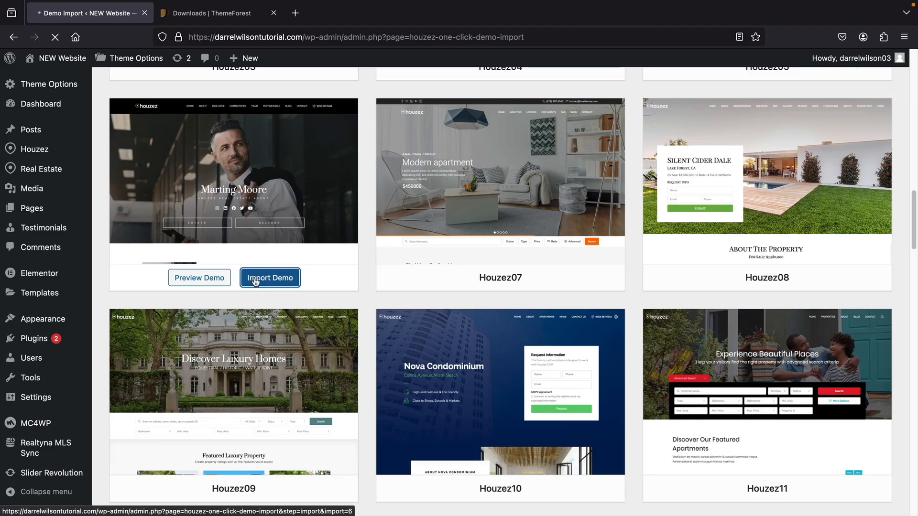
{"action": "scroll", "coordinate": [584, 353], "scroll_direction": "down", "scroll_amount": 3}
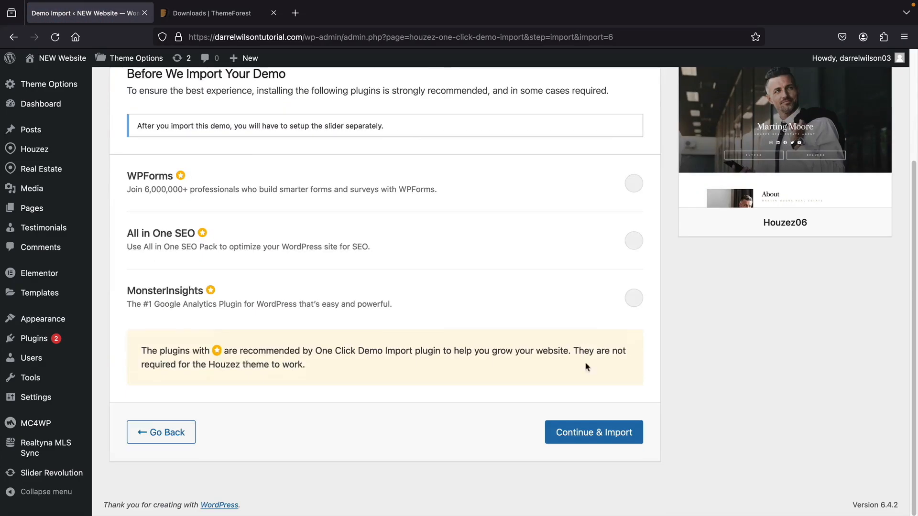
{"action": "left_click", "coordinate": [594, 433]}
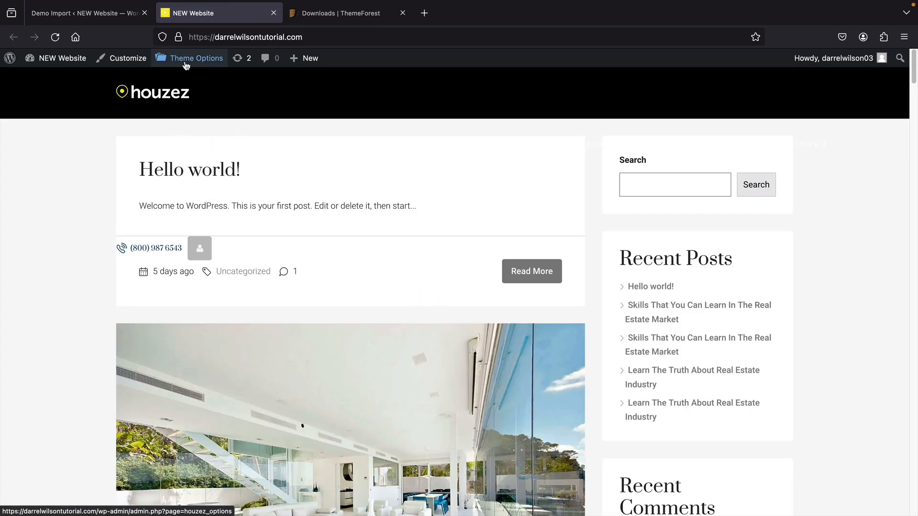
In Customizer Homepage Settings, choose the Homepage page, publish, and close the customizer.
{"action": "left_click", "coordinate": [136, 64]}
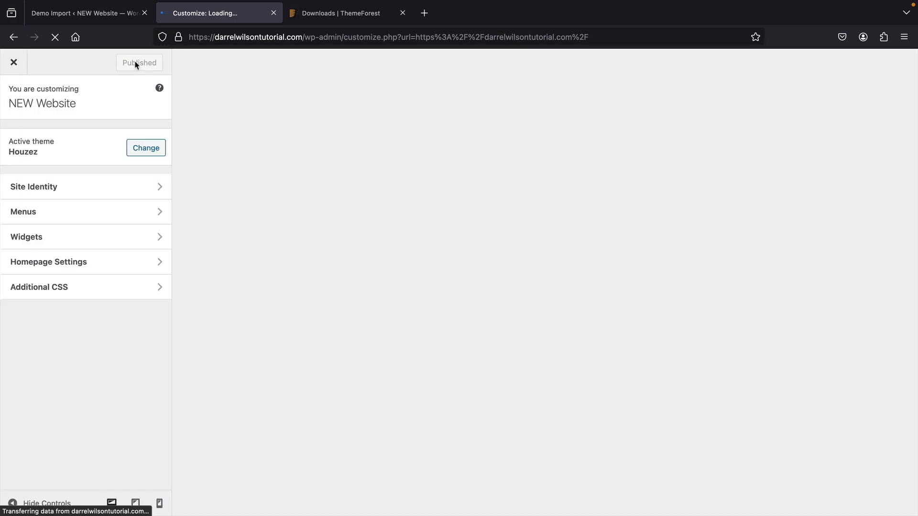
{"action": "left_click", "coordinate": [63, 267]}
{"action": "left_click", "coordinate": [72, 301]}
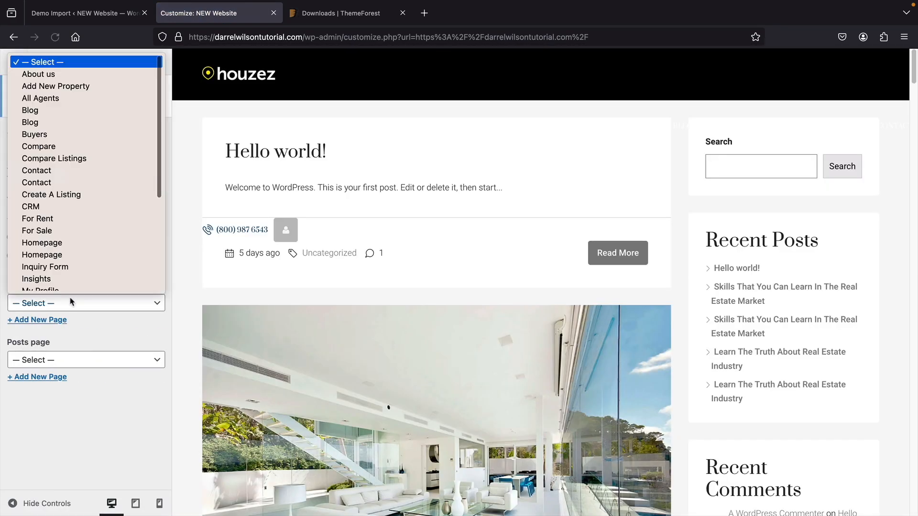
{"action": "scroll", "coordinate": [96, 241], "scroll_direction": "down", "scroll_amount": 5}
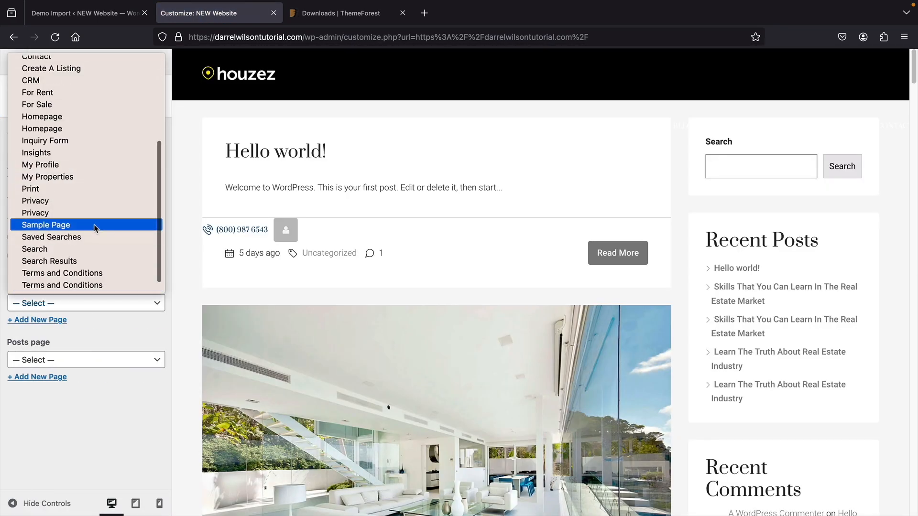
{"action": "scroll", "coordinate": [95, 228], "scroll_direction": "down", "scroll_amount": 1}
{"action": "scroll", "coordinate": [96, 228], "scroll_direction": "up", "scroll_amount": 1}
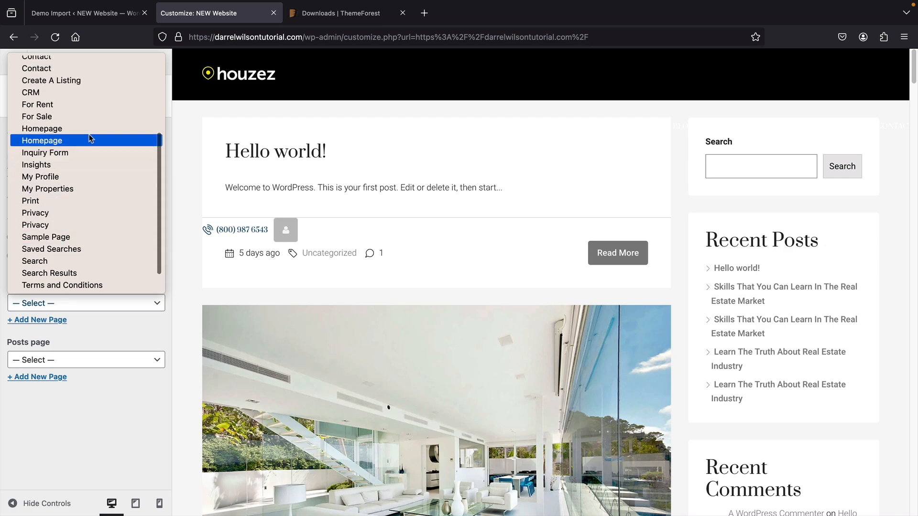
{"action": "left_click", "coordinate": [57, 129]}
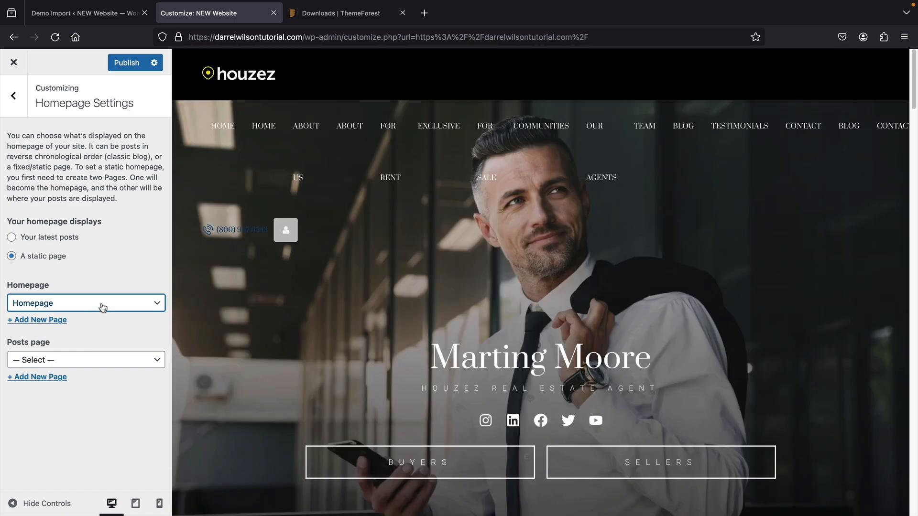
{"action": "left_click", "coordinate": [129, 66]}
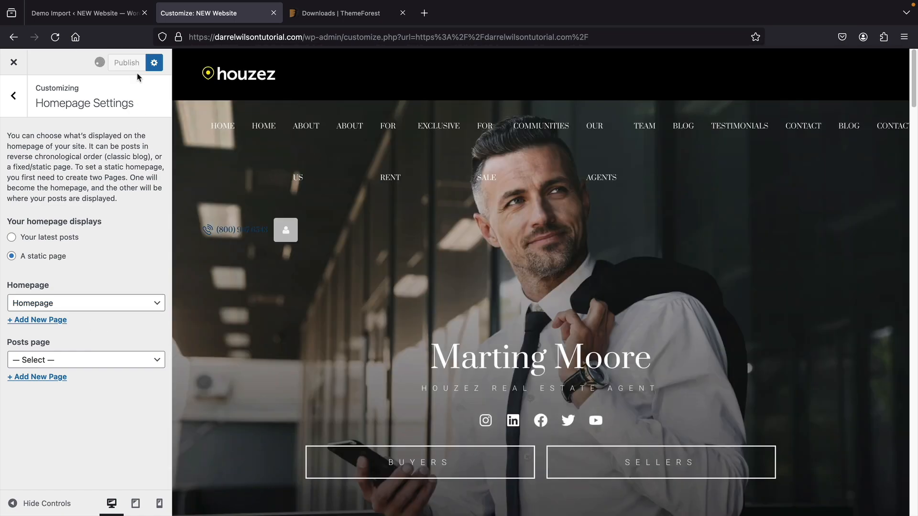
{"action": "left_click", "coordinate": [16, 64]}
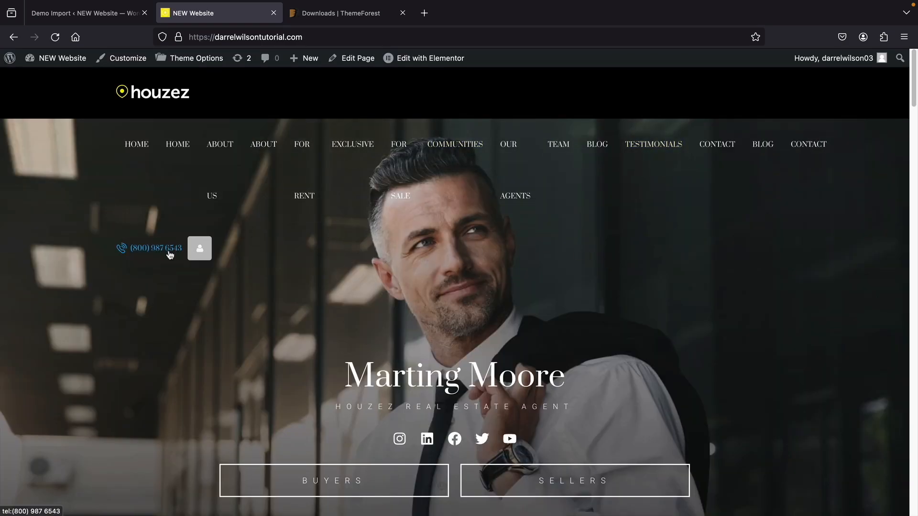
{"action": "scroll", "coordinate": [263, 323], "scroll_direction": "down", "scroll_amount": 5}
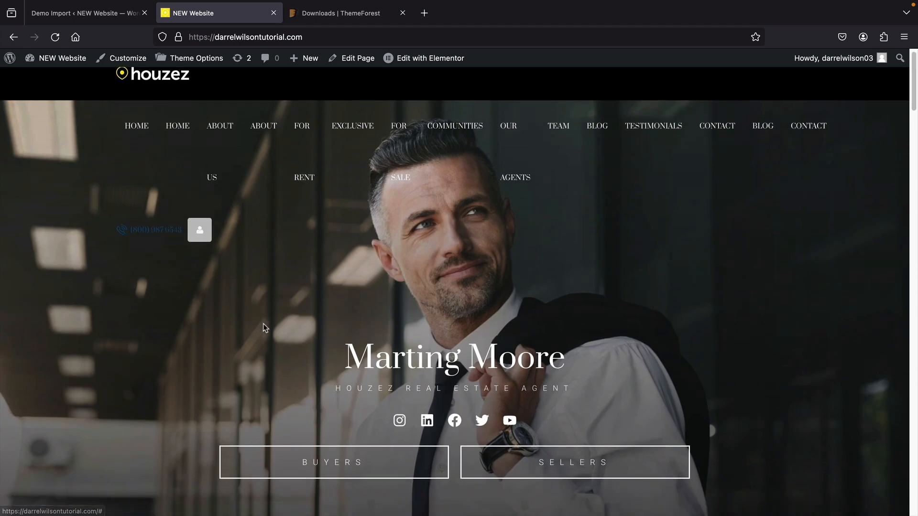
{"action": "scroll", "coordinate": [265, 323], "scroll_direction": "down", "scroll_amount": 5}
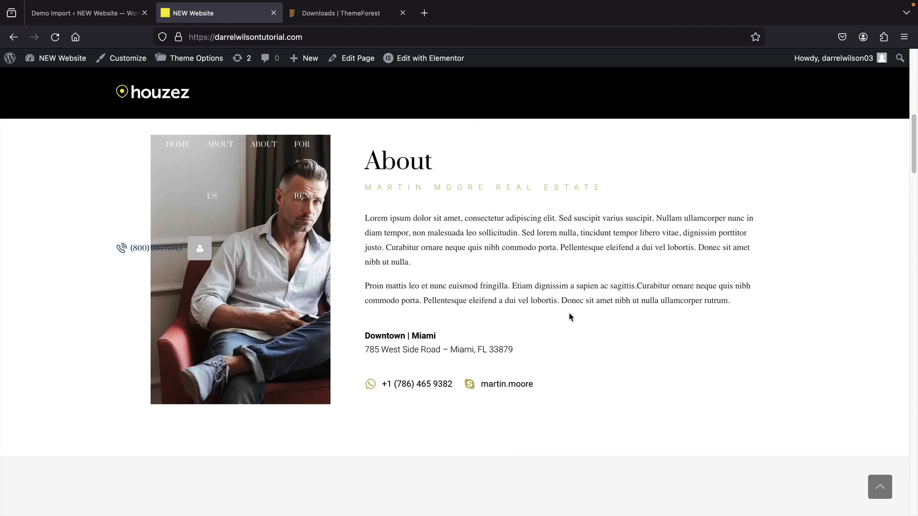
{"action": "scroll", "coordinate": [423, 375], "scroll_direction": "down", "scroll_amount": 5}
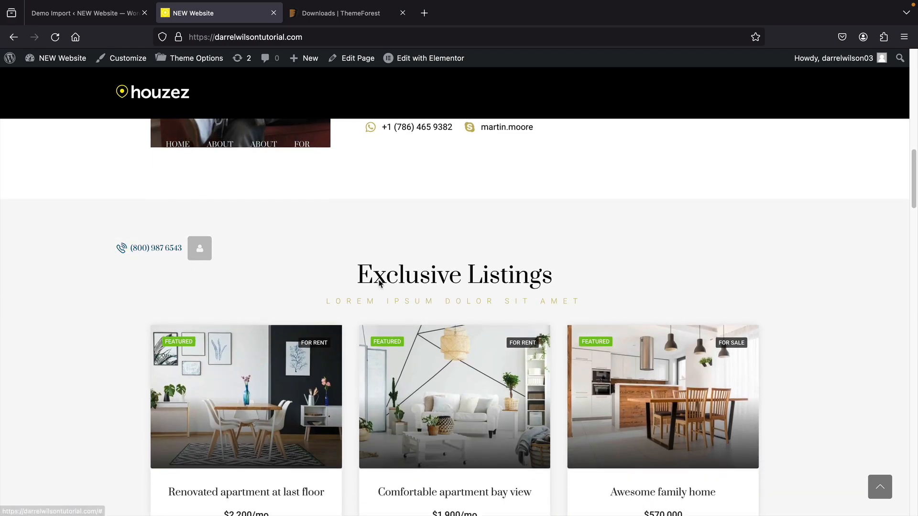
{"action": "left_click", "coordinate": [880, 486]}
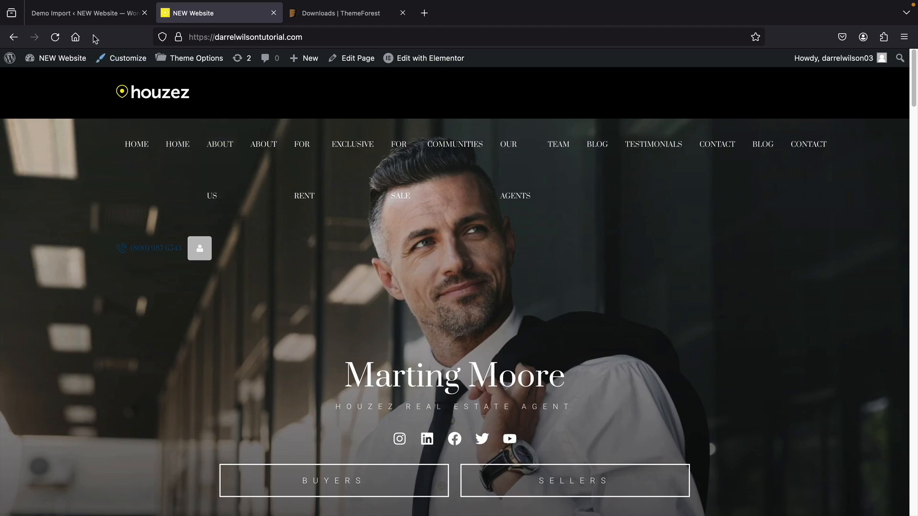
Search Add New Plugin for 'reset', then open Tools > WP Reset.
{"action": "left_click", "coordinate": [96, 16]}
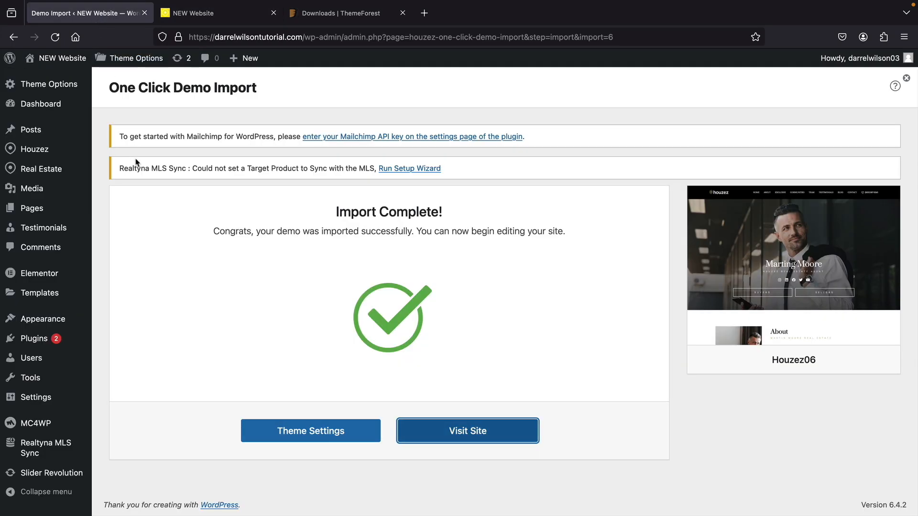
{"action": "mouse_move", "coordinate": [39, 339]}
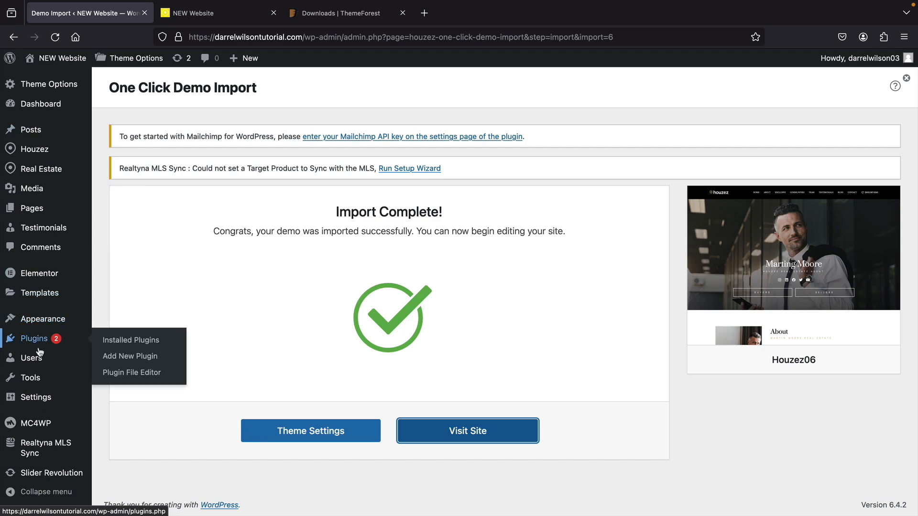
{"action": "left_click", "coordinate": [127, 358]}
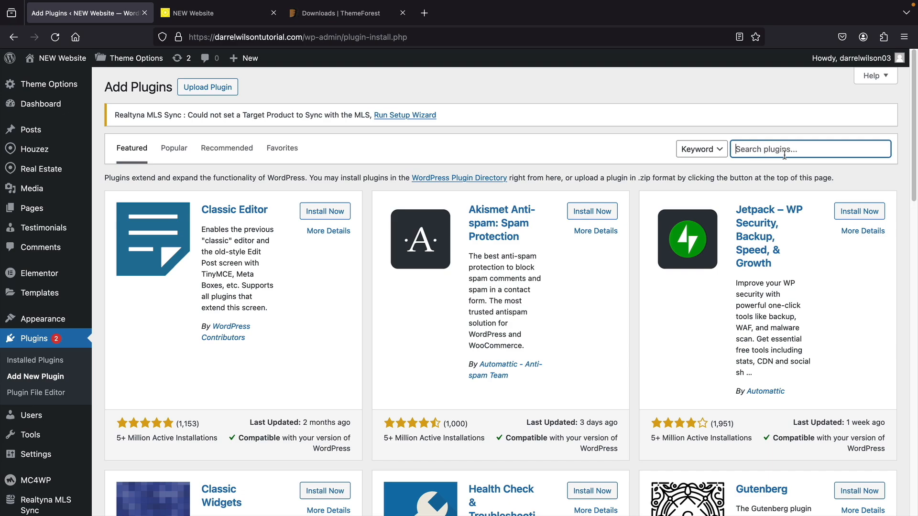
{"action": "type", "text": "reset"}
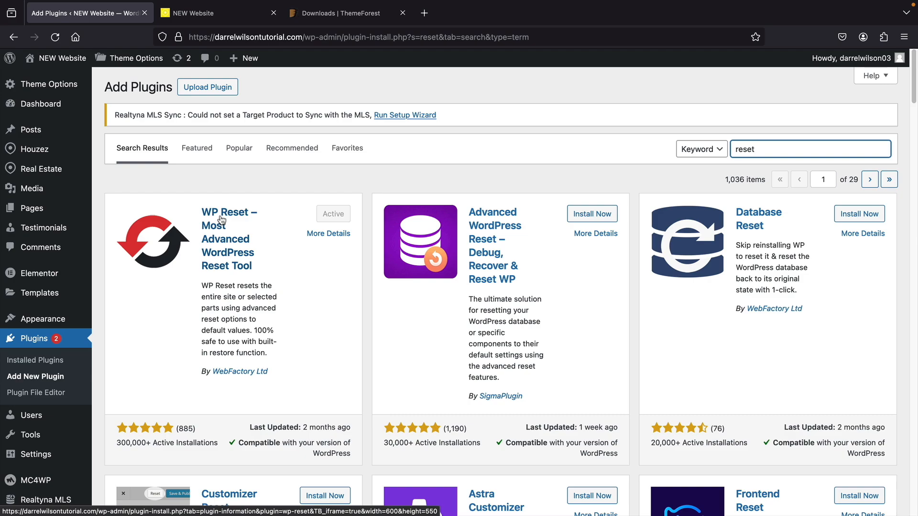
{"action": "mouse_move", "coordinate": [46, 439]}
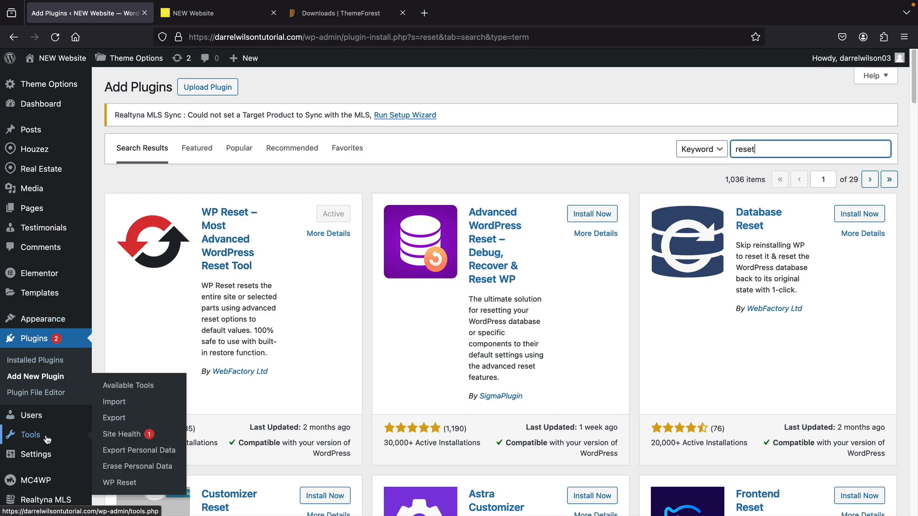
{"action": "left_click", "coordinate": [126, 486]}
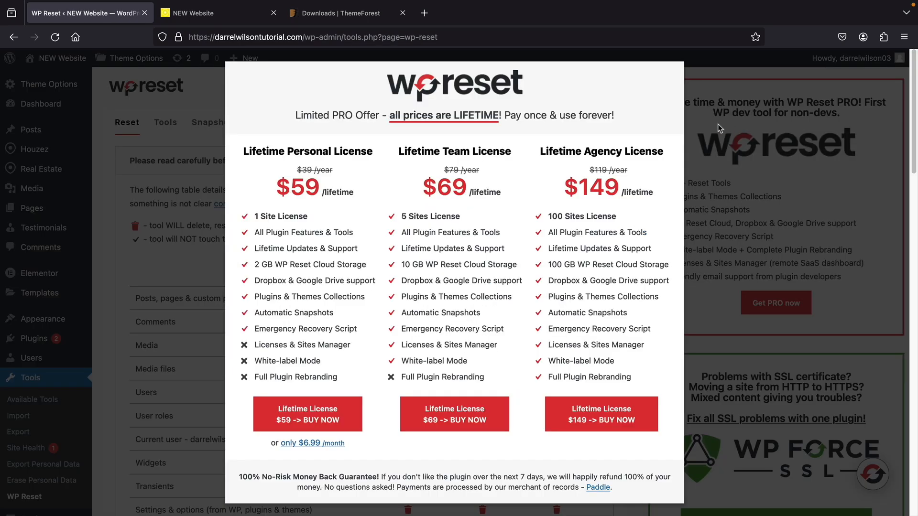
Dismiss the PRO offer, enter 'reset' as confirmation, and run Reset Site then Reset WordPress.
{"action": "left_click", "coordinate": [822, 171]}
{"action": "scroll", "coordinate": [416, 249], "scroll_direction": "down", "scroll_amount": 15}
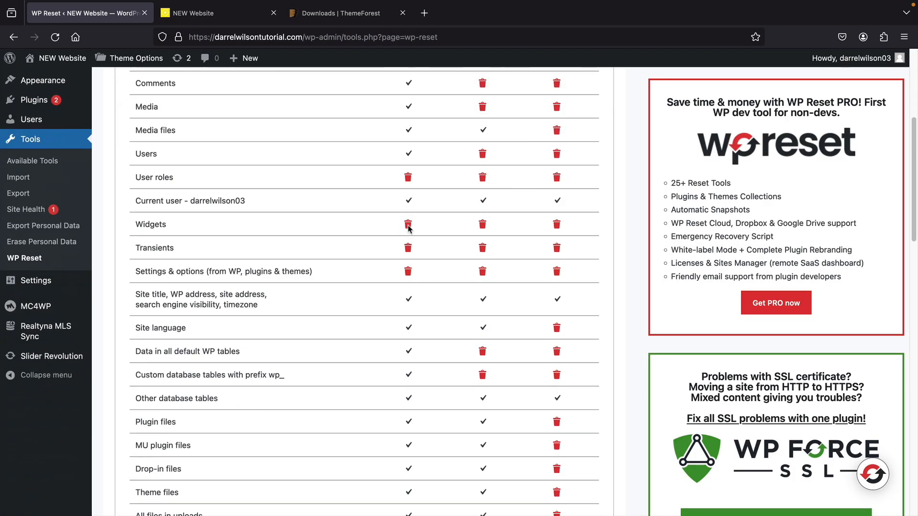
{"action": "scroll", "coordinate": [406, 232], "scroll_direction": "down", "scroll_amount": 5}
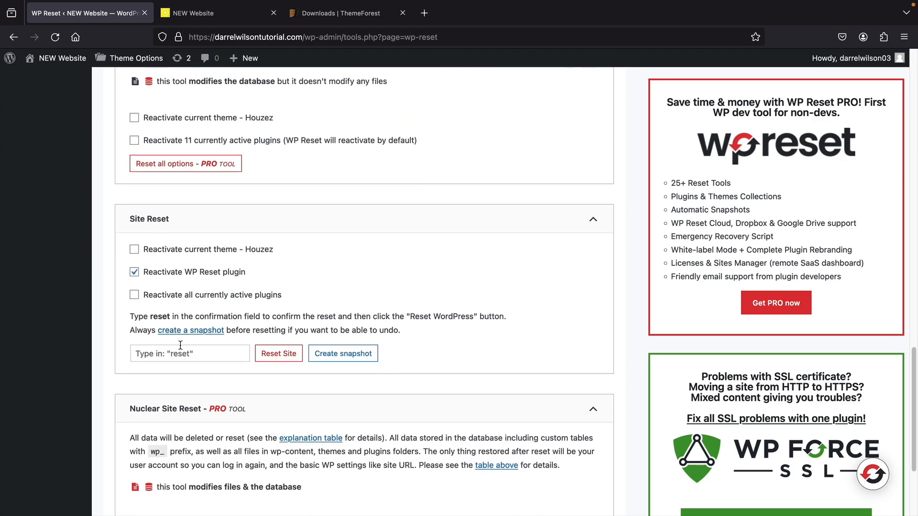
{"action": "left_click", "coordinate": [184, 354]}
{"action": "type", "text": "reset"}
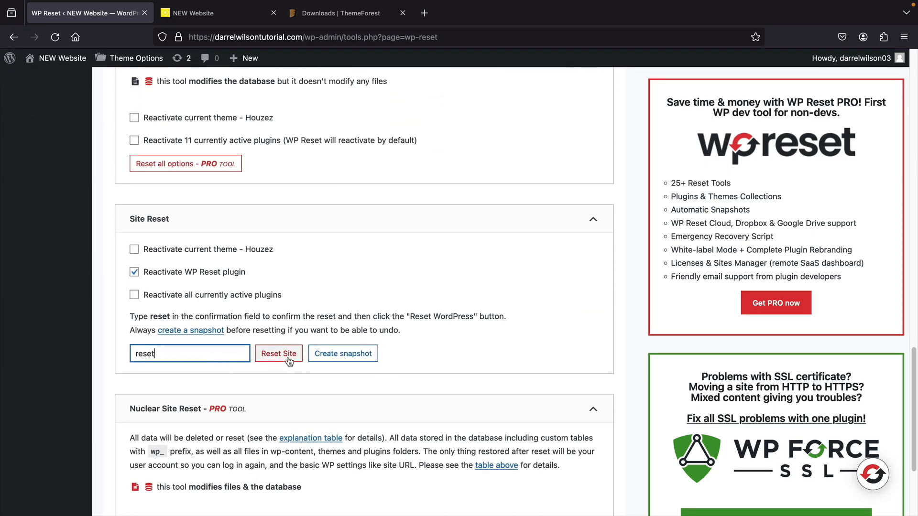
{"action": "left_click", "coordinate": [281, 355]}
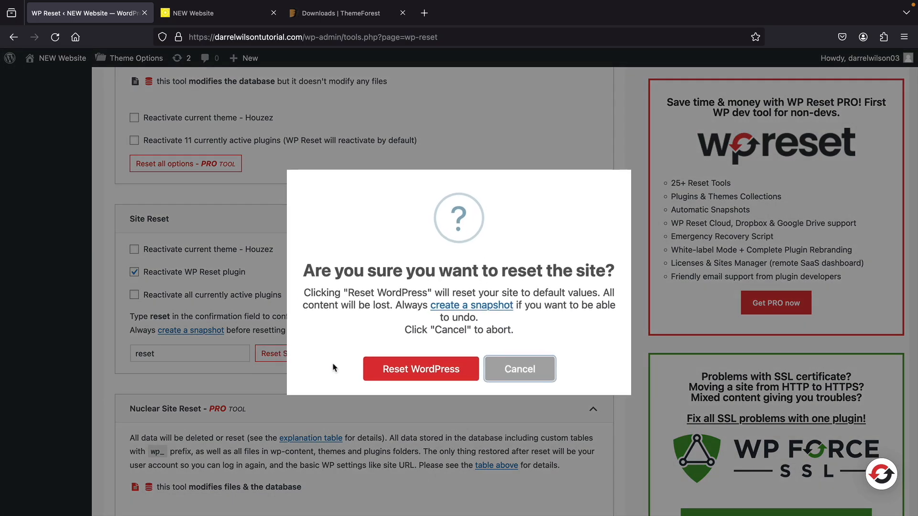
{"action": "left_click", "coordinate": [435, 373]}
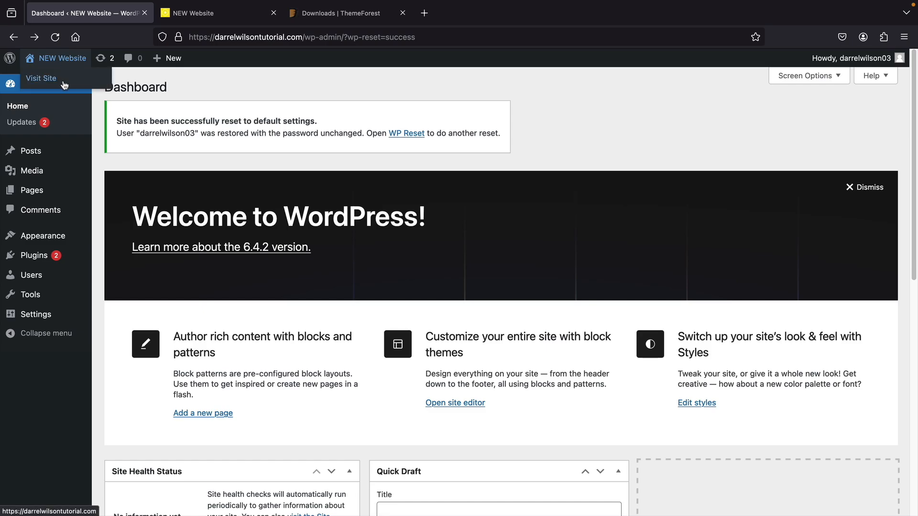
Check the reset front end, then activate the Houzez theme and verify its purchase code.
{"action": "left_click", "coordinate": [64, 56]}
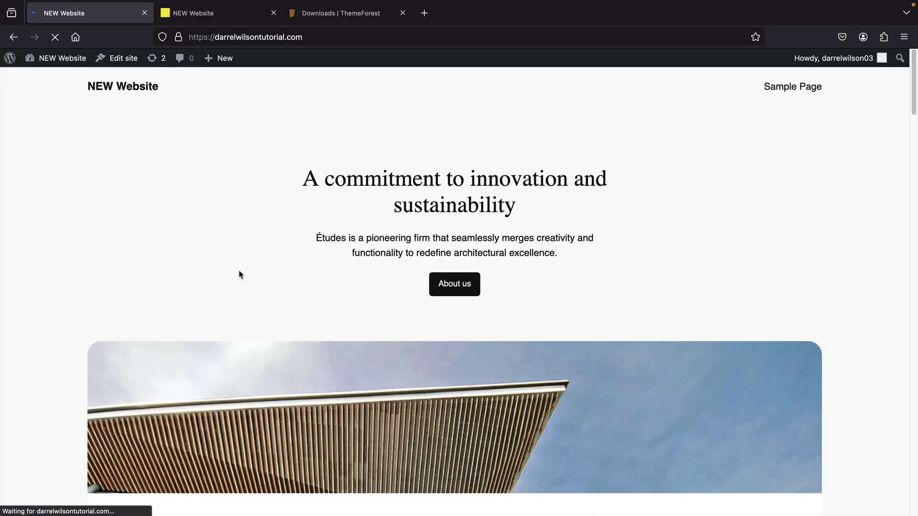
{"action": "mouse_move", "coordinate": [915, 108]}
{"action": "left_mouse_down"}
{"action": "mouse_move", "coordinate": [914, 492]}
{"action": "mouse_move", "coordinate": [914, 100]}
{"action": "left_mouse_up"}
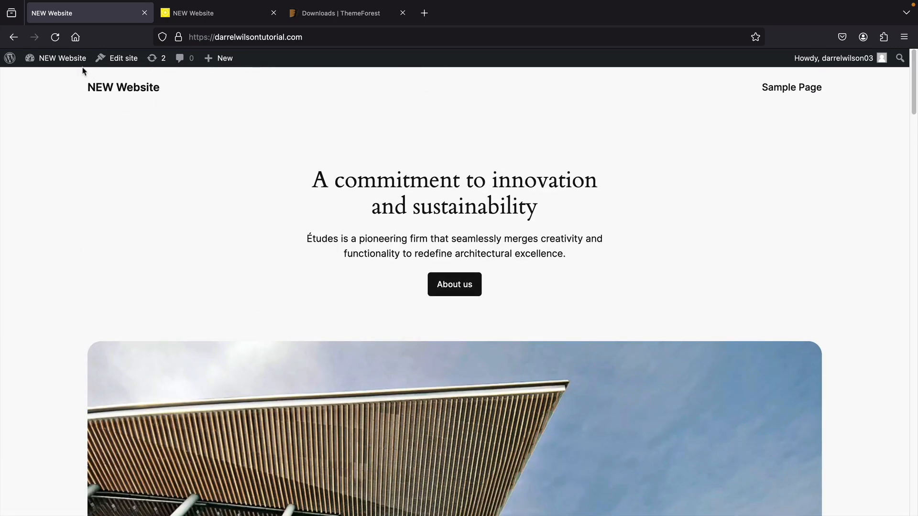
{"action": "left_click", "coordinate": [53, 81]}
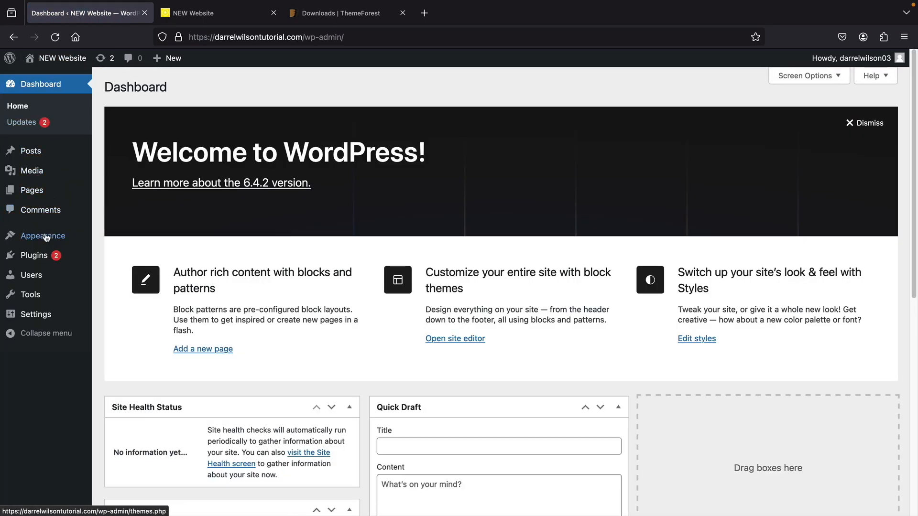
{"action": "mouse_move", "coordinate": [45, 239]}
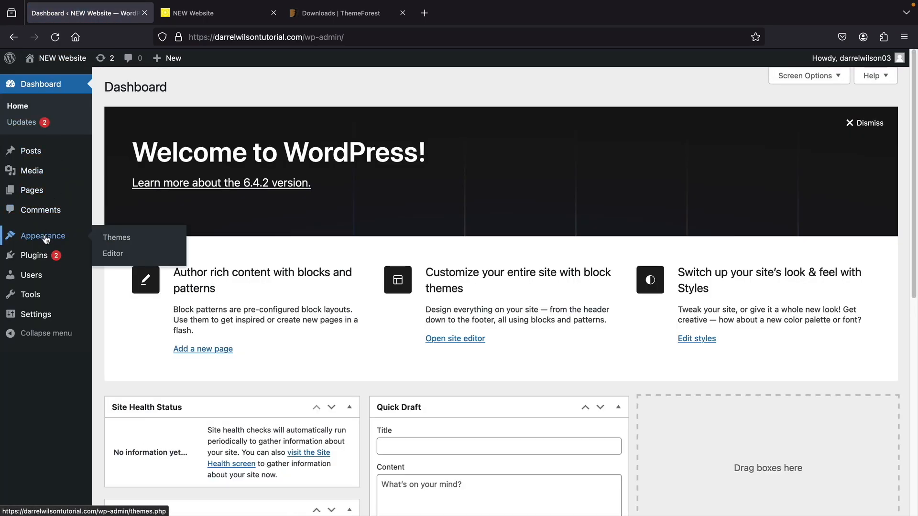
{"action": "left_click", "coordinate": [109, 239]}
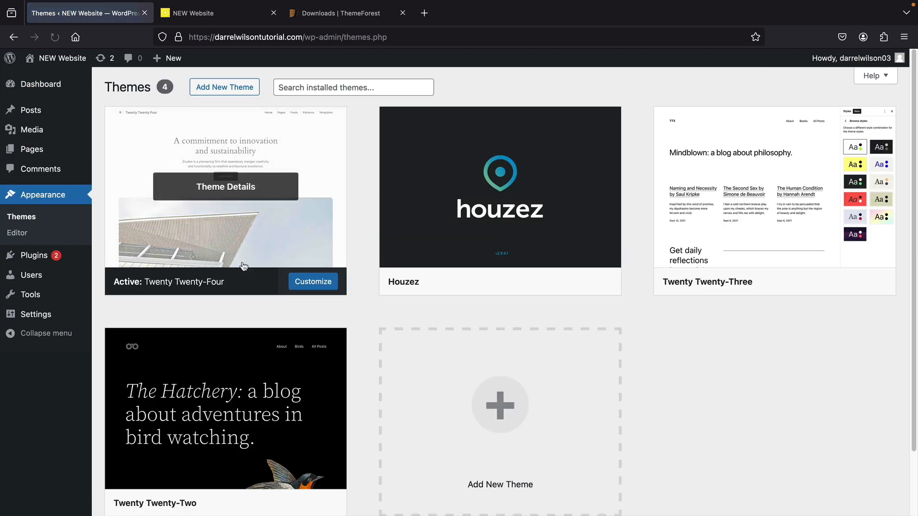
{"action": "mouse_move", "coordinate": [537, 285]}
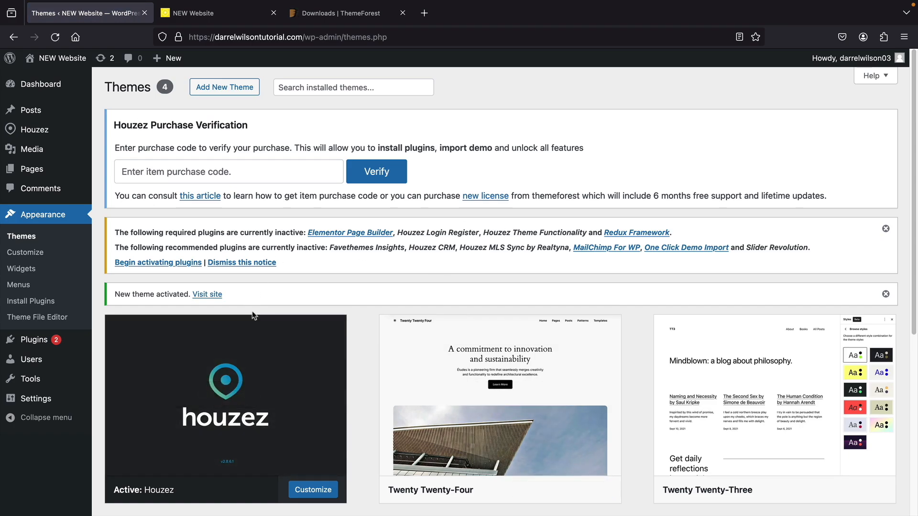
{"action": "left_click", "coordinate": [172, 172]}
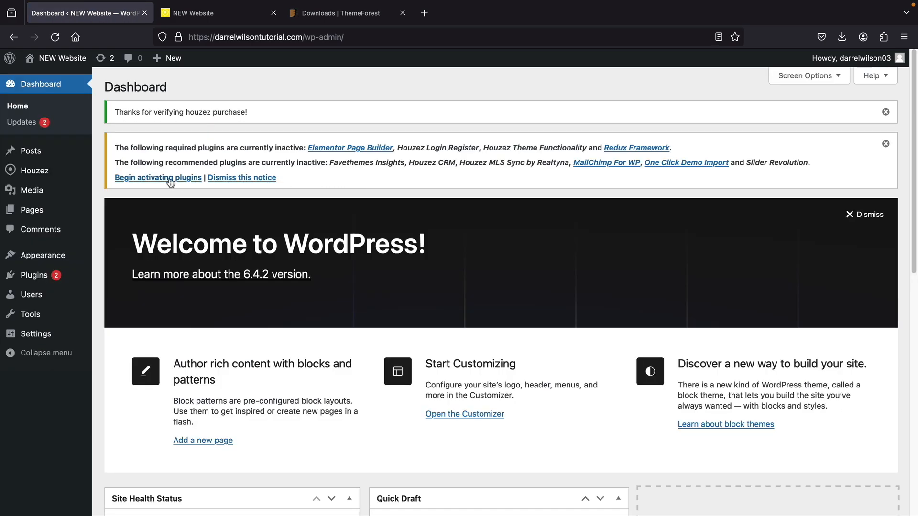
Bulk-activate all ten required and recommended Houzez plugins and dismiss the Slider Revolution popup.
{"action": "left_click", "coordinate": [169, 180]}
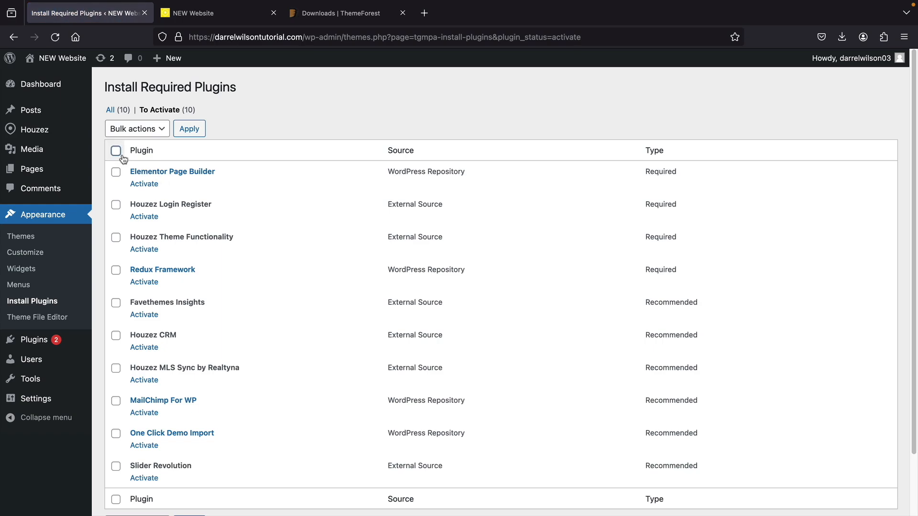
{"action": "left_click", "coordinate": [116, 151]}
{"action": "left_click", "coordinate": [134, 129]}
{"action": "left_click", "coordinate": [129, 91]}
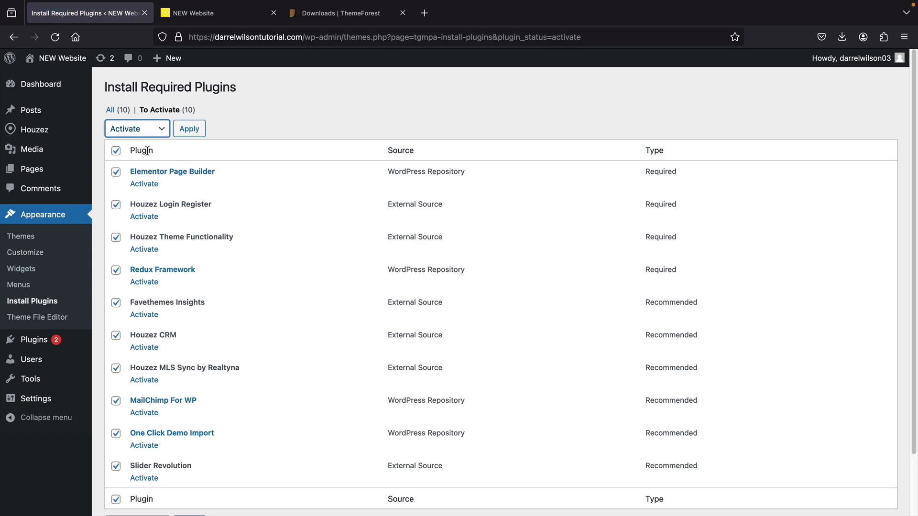
{"action": "left_click", "coordinate": [189, 129]}
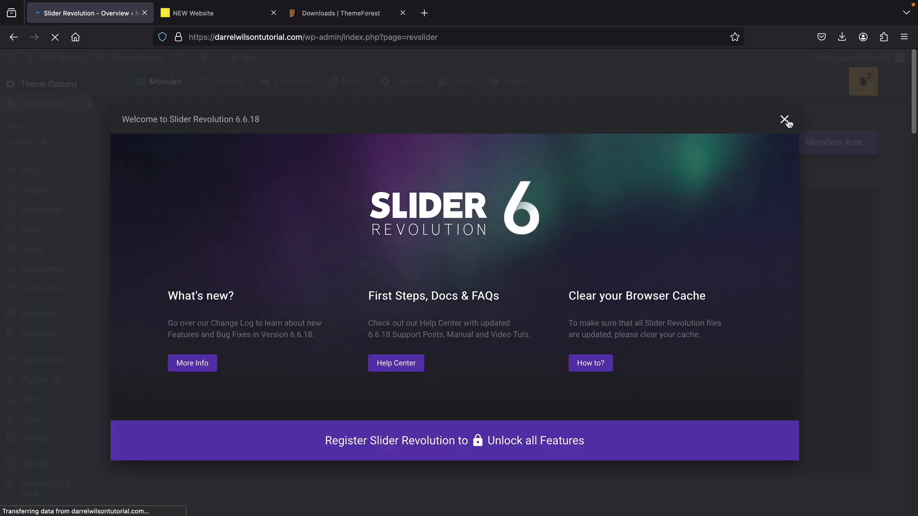
{"action": "left_click", "coordinate": [786, 120]}
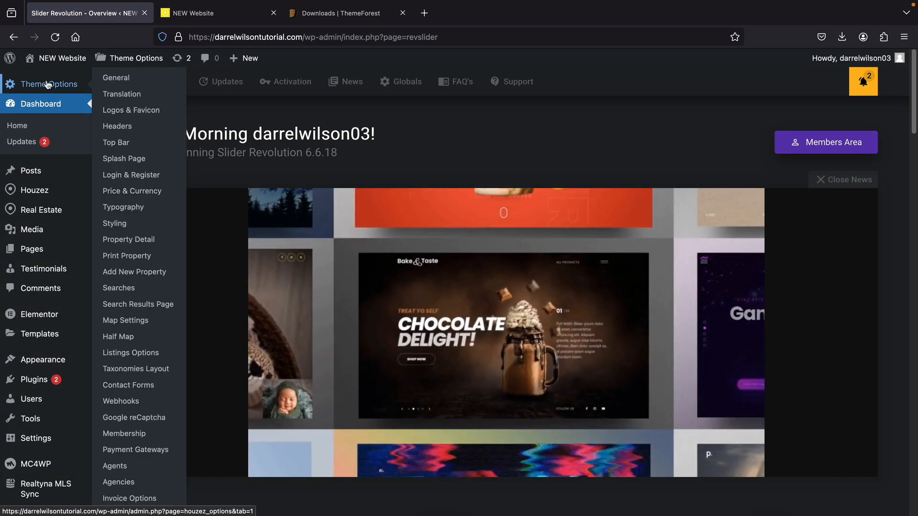
{"action": "mouse_move", "coordinate": [43, 190]}
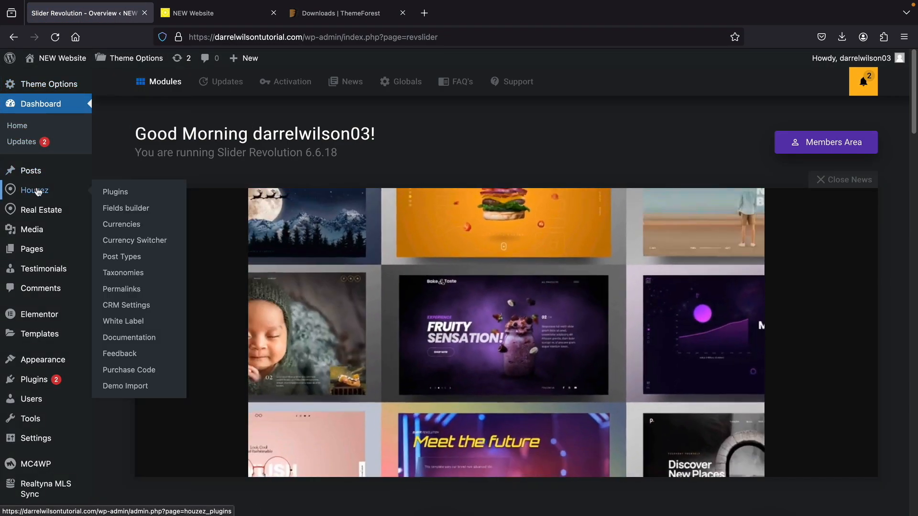
{"action": "left_click", "coordinate": [125, 386]}
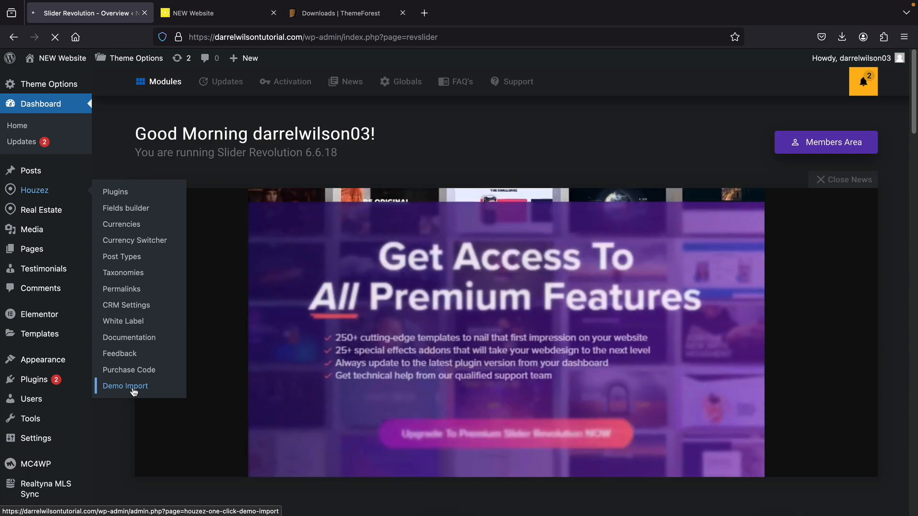
Import Houzez06 via Continue & Import, then visit the finished site in a new tab.
{"action": "middle_click", "coordinate": [523, 295]}
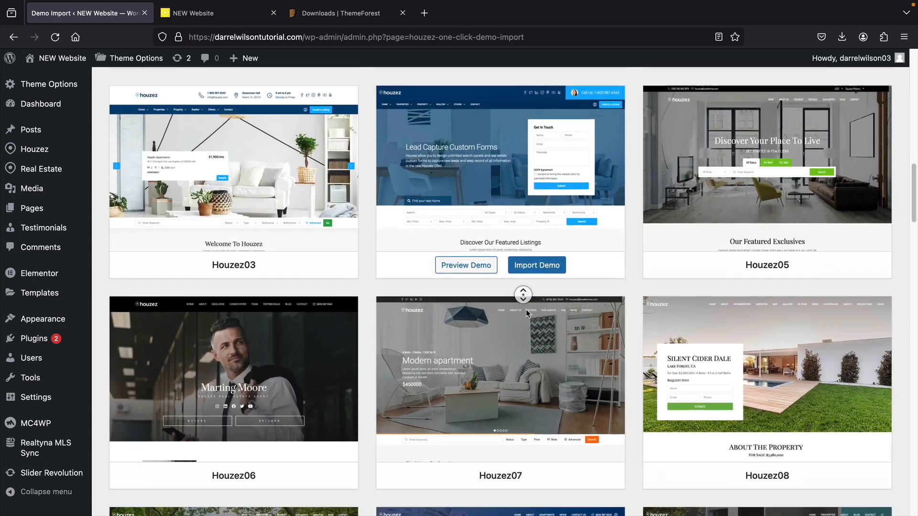
{"action": "middle_click", "coordinate": [526, 310]}
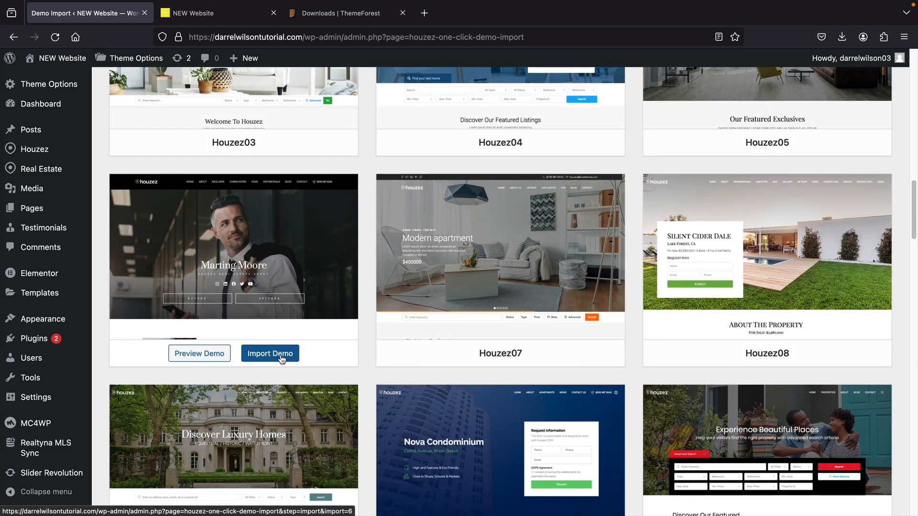
{"action": "left_click", "coordinate": [282, 357]}
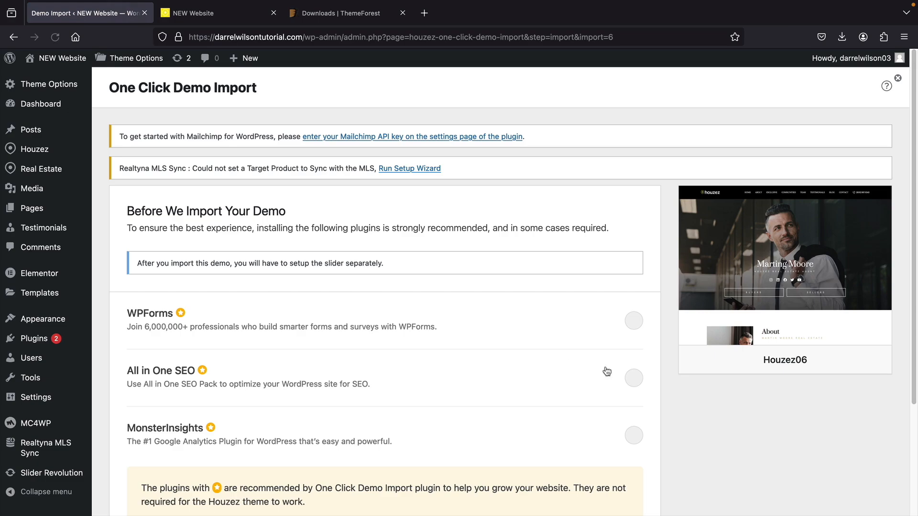
{"action": "middle_click", "coordinate": [647, 362]}
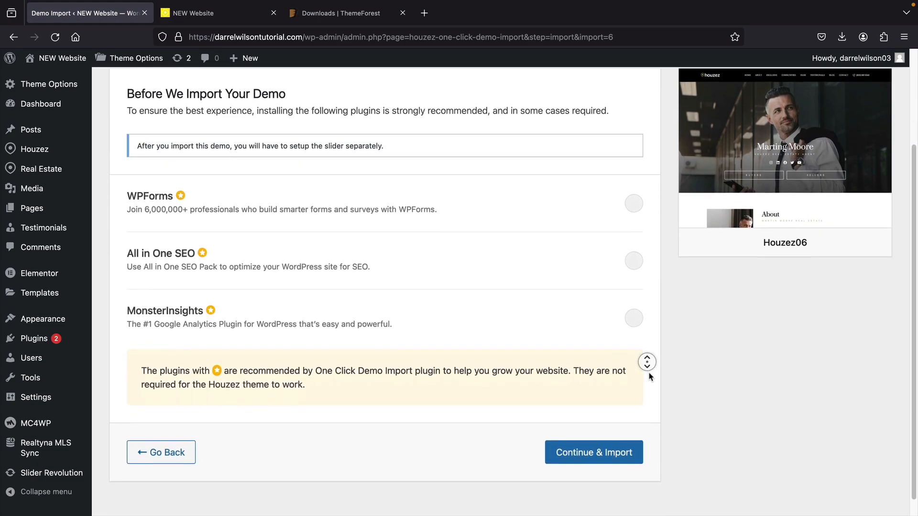
{"action": "middle_click", "coordinate": [648, 373]}
{"action": "left_click", "coordinate": [585, 438]}
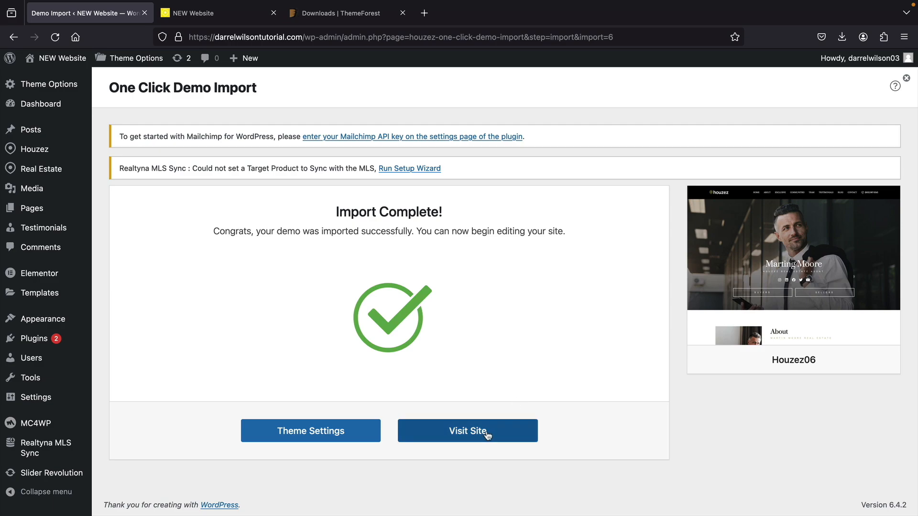
{"action": "left_click", "coordinate": [483, 433]}
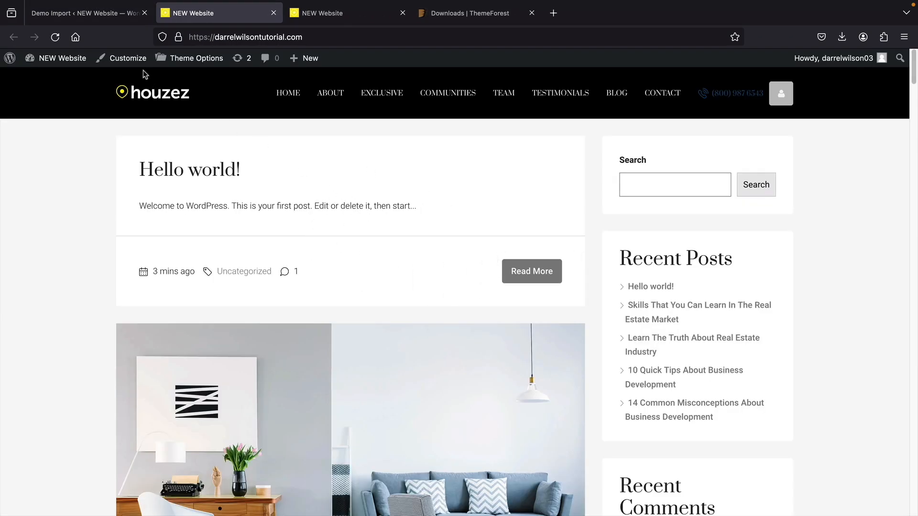
{"action": "left_click", "coordinate": [128, 58]}
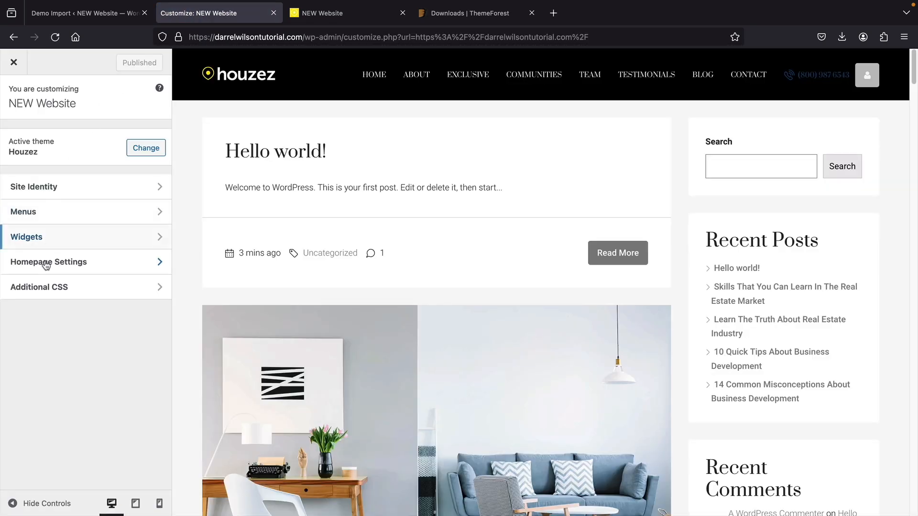
Set Homepage as the static front page and Blog as the posts page, then publish.
{"action": "left_click", "coordinate": [43, 264]}
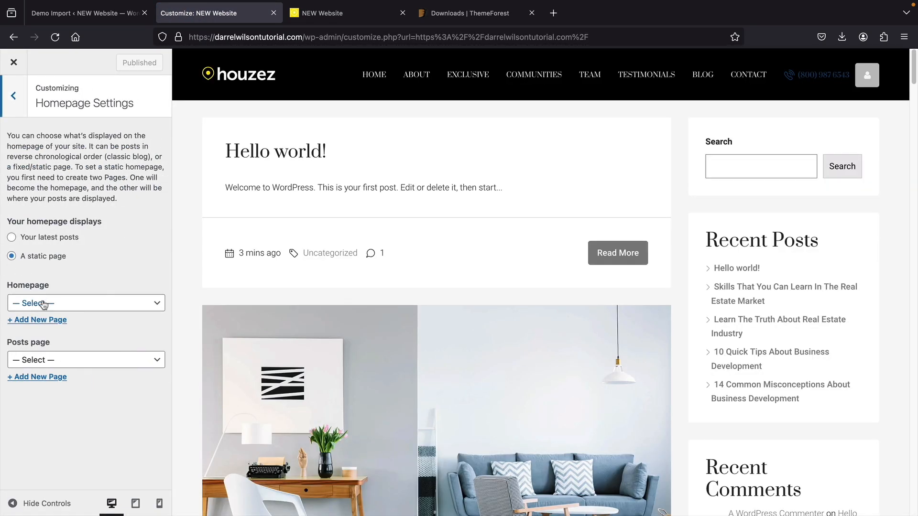
{"action": "left_click", "coordinate": [44, 304]}
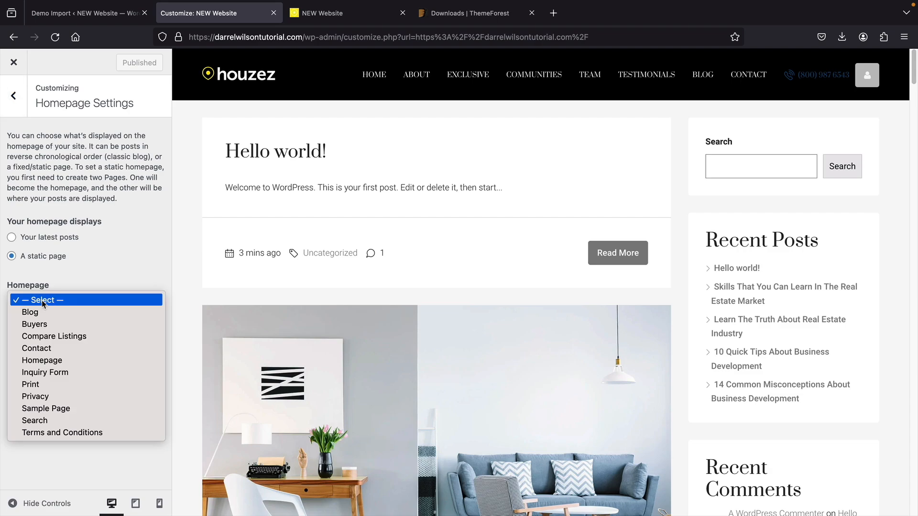
{"action": "left_click", "coordinate": [55, 361]}
{"action": "left_click", "coordinate": [79, 359]}
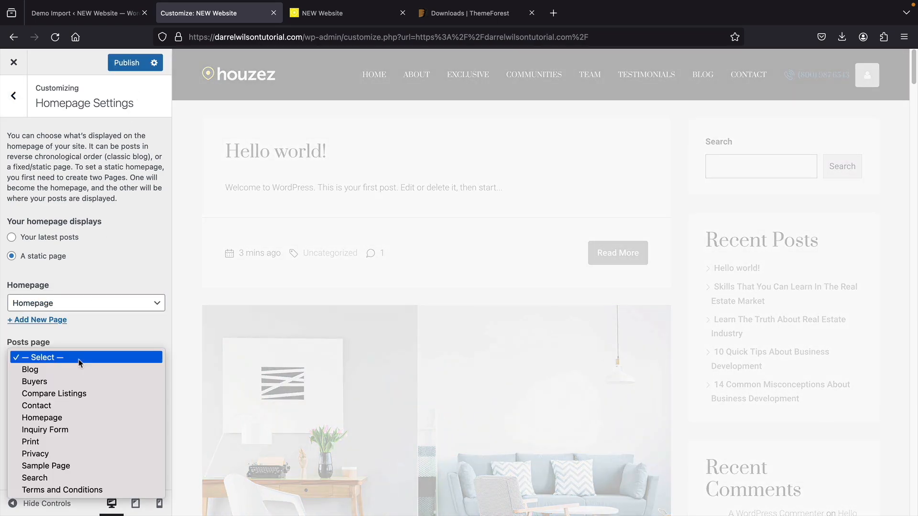
{"action": "left_click", "coordinate": [73, 368]}
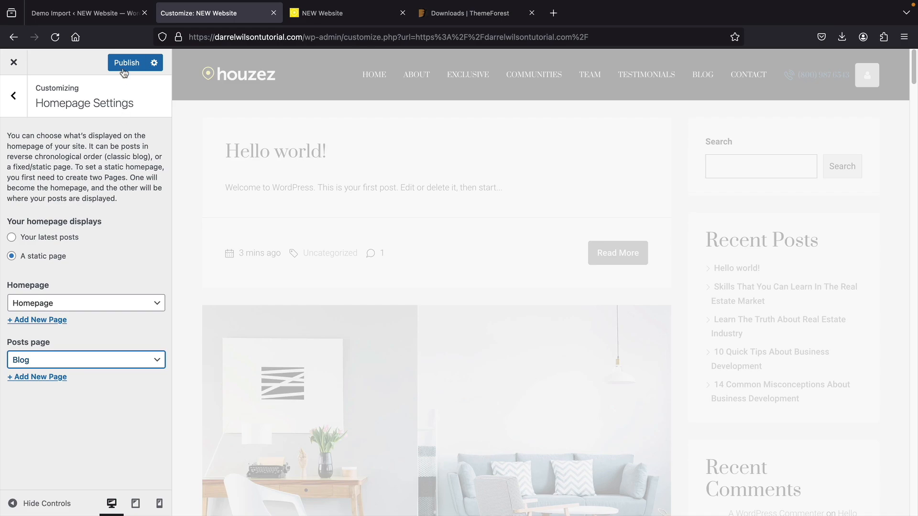
{"action": "left_click", "coordinate": [125, 64]}
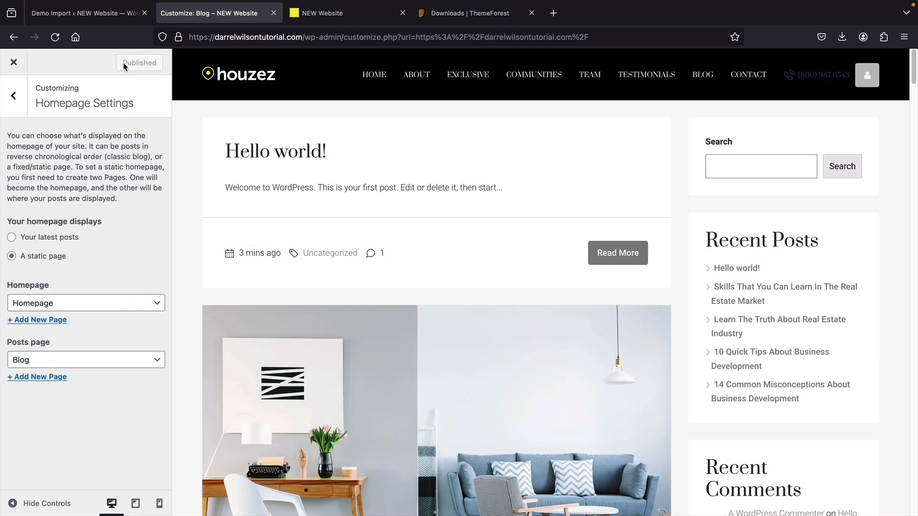
Autoscroll through the agent page to the contact form and footer, then jump back to top.
{"action": "middle_click", "coordinate": [742, 268]}
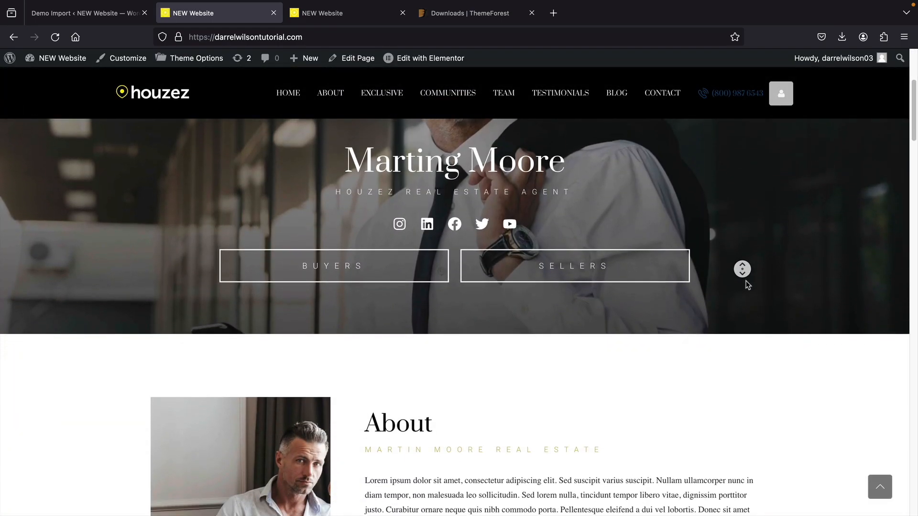
{"action": "middle_click", "coordinate": [746, 281]}
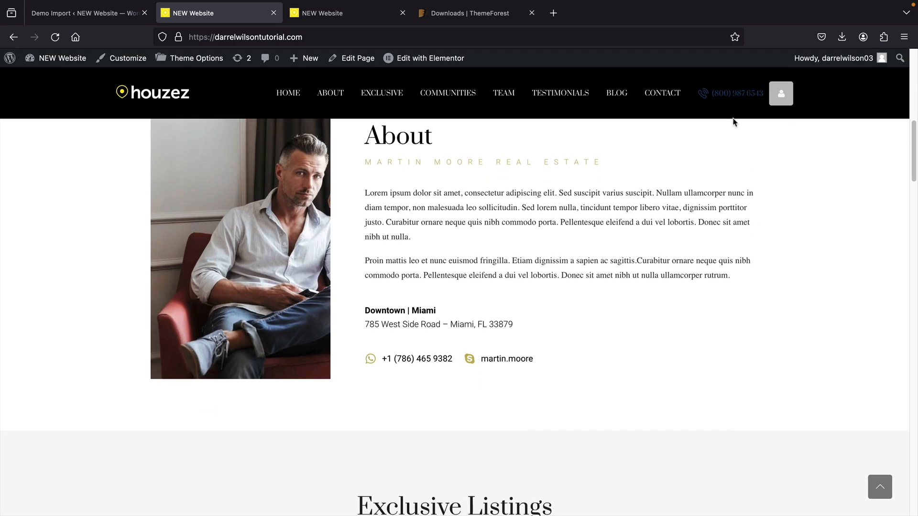
{"action": "middle_click", "coordinate": [767, 182]}
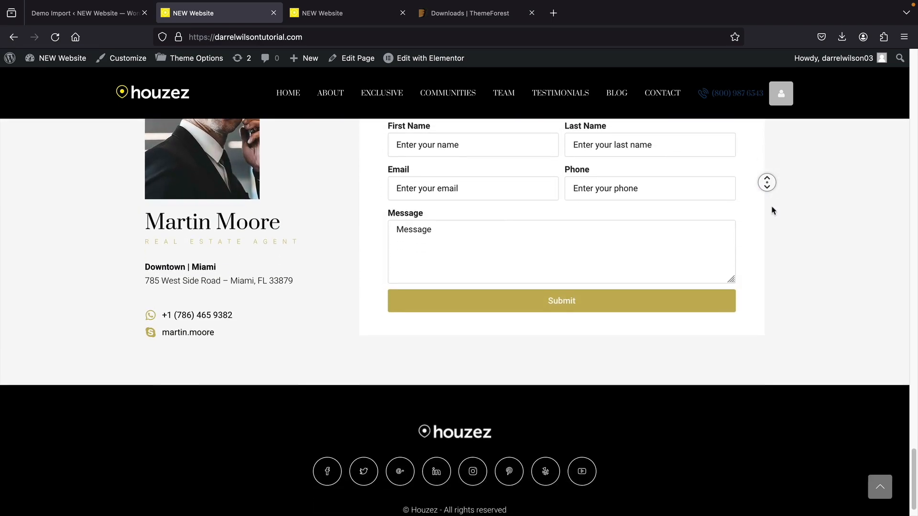
{"action": "left_click", "coordinate": [791, 251]}
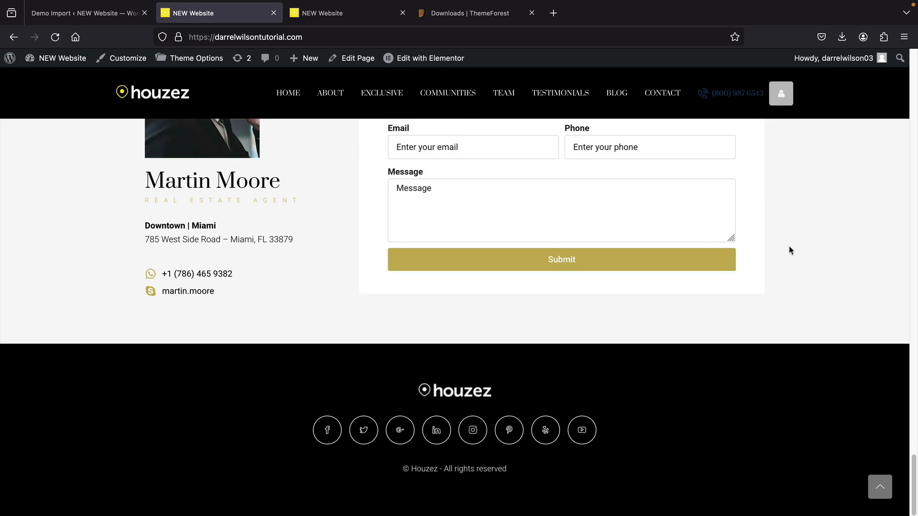
{"action": "left_click", "coordinate": [877, 479]}
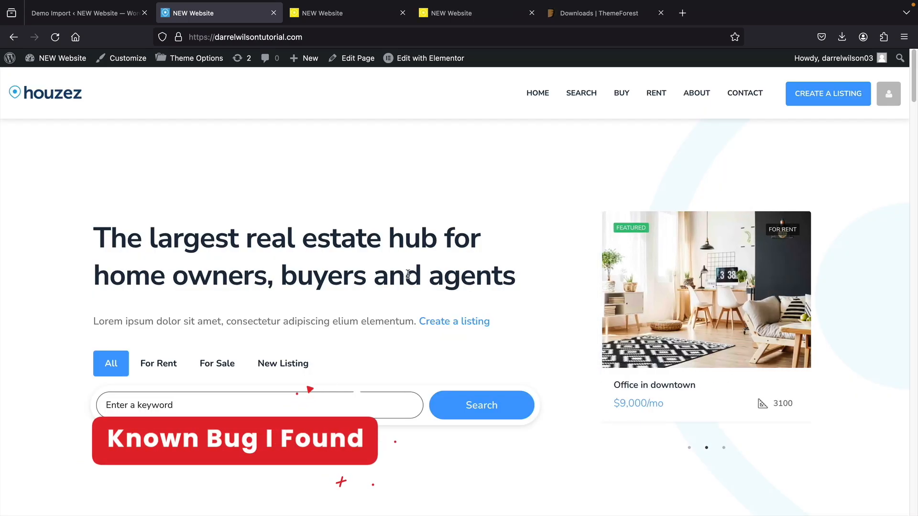
Search all listings, open the Equestrian Villa page, then return to Houzez Theme Options.
{"action": "left_click", "coordinate": [483, 414]}
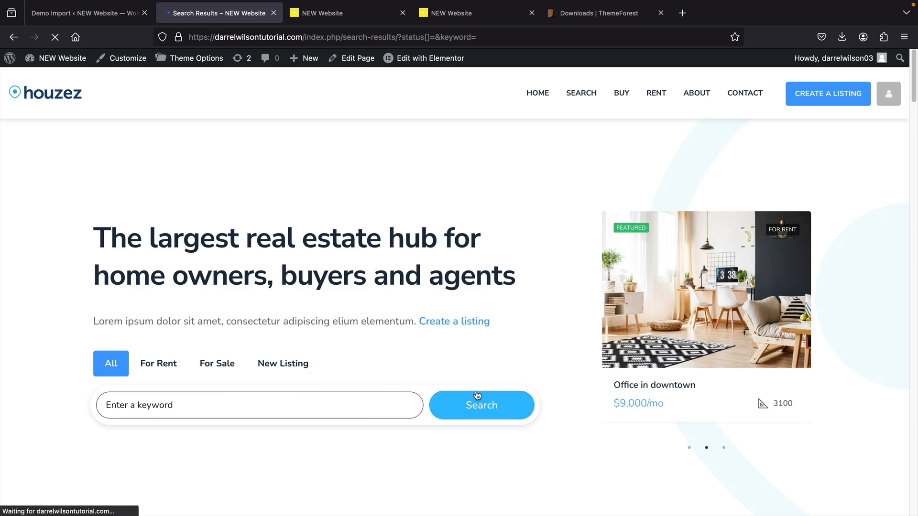
{"action": "scroll", "coordinate": [535, 331], "scroll_direction": "down", "scroll_amount": 5}
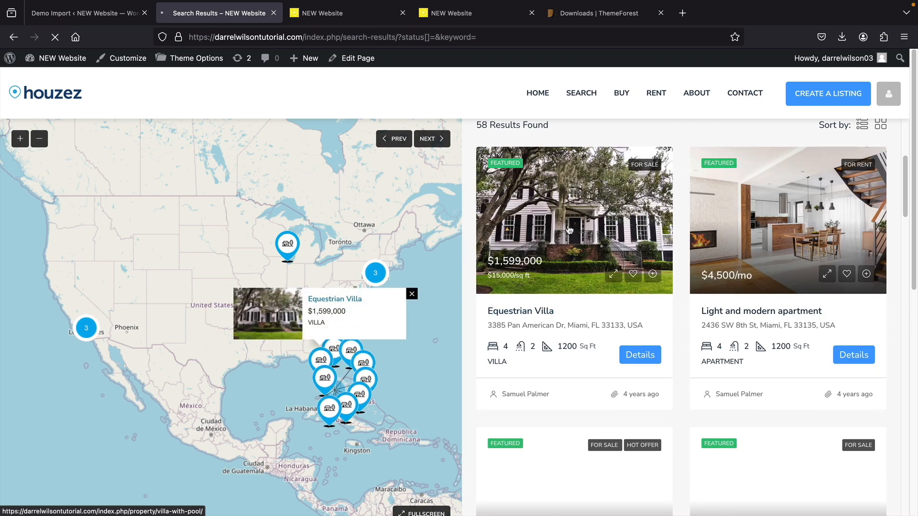
{"action": "left_click", "coordinate": [570, 233]}
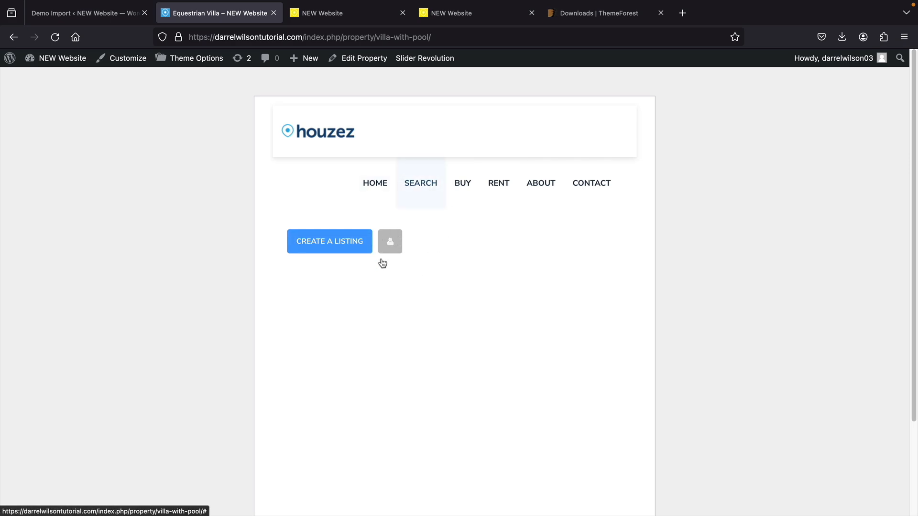
{"action": "left_click", "coordinate": [196, 60]}
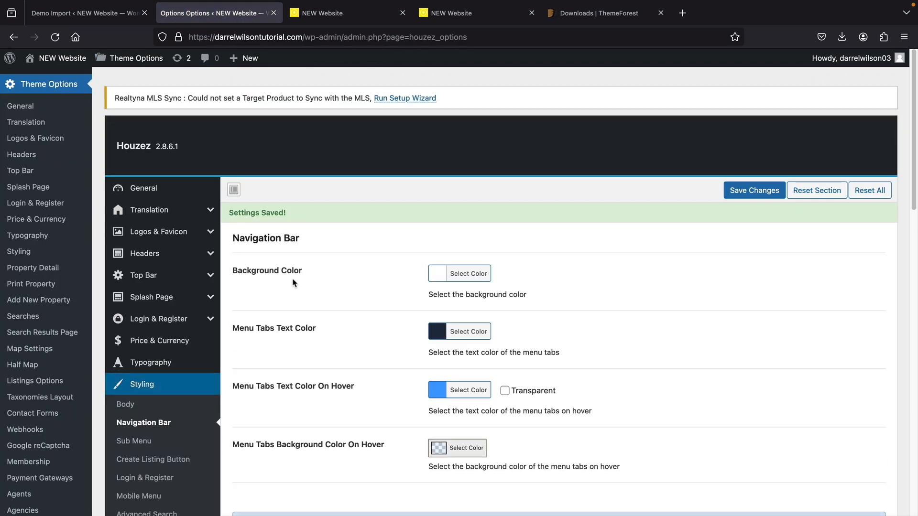
Set the Property Detail banner to the bottom-right layout and save the changes.
{"action": "scroll", "coordinate": [267, 278], "scroll_direction": "down", "scroll_amount": 10}
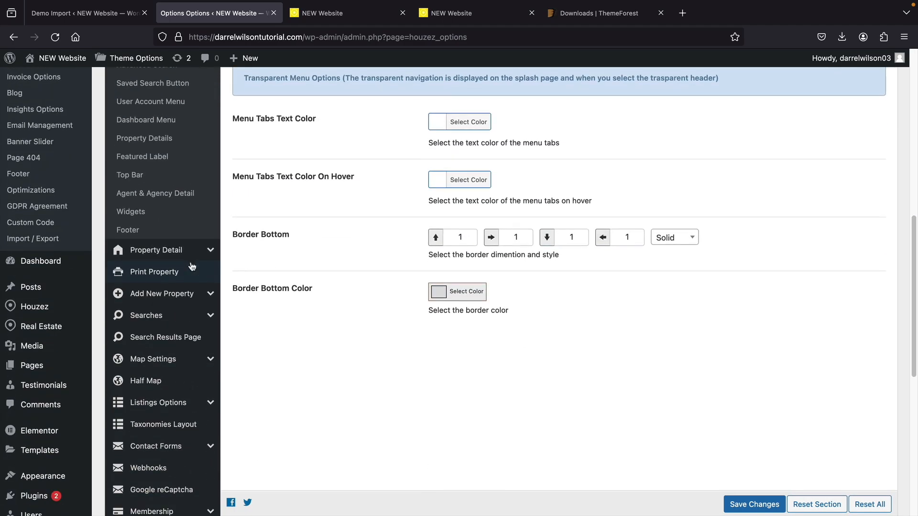
{"action": "left_click", "coordinate": [186, 251]}
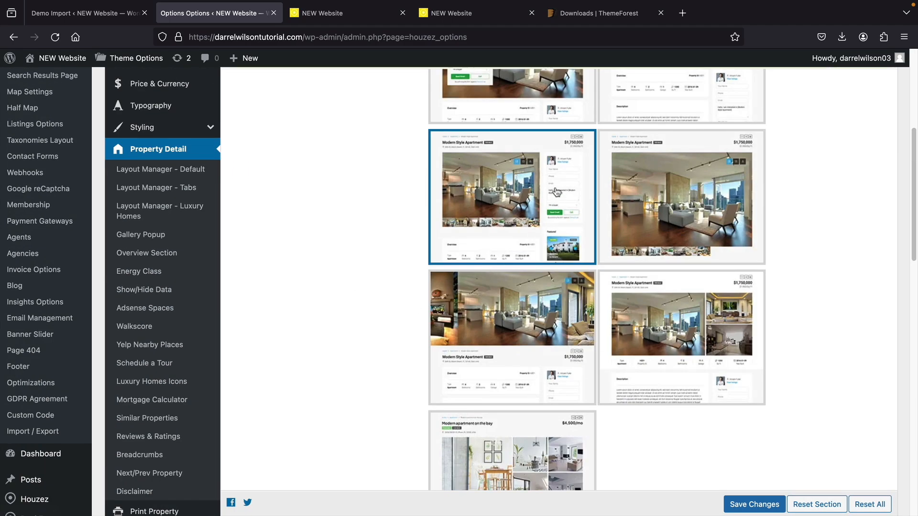
{"action": "scroll", "coordinate": [557, 210], "scroll_direction": "up", "scroll_amount": 3}
{"action": "left_click", "coordinate": [645, 204]}
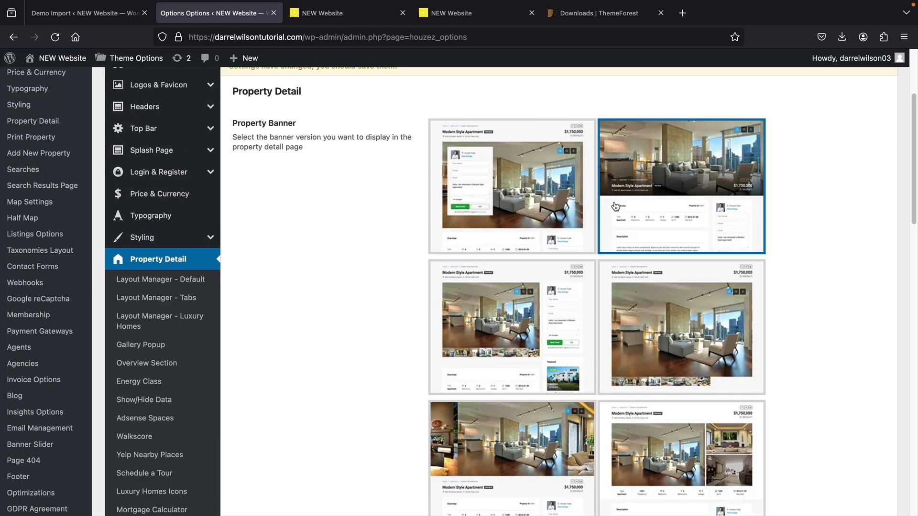
{"action": "left_click", "coordinate": [542, 196]}
{"action": "left_click", "coordinate": [523, 318]}
{"action": "scroll", "coordinate": [621, 354], "scroll_direction": "down", "scroll_amount": 2}
{"action": "left_click", "coordinate": [642, 380]}
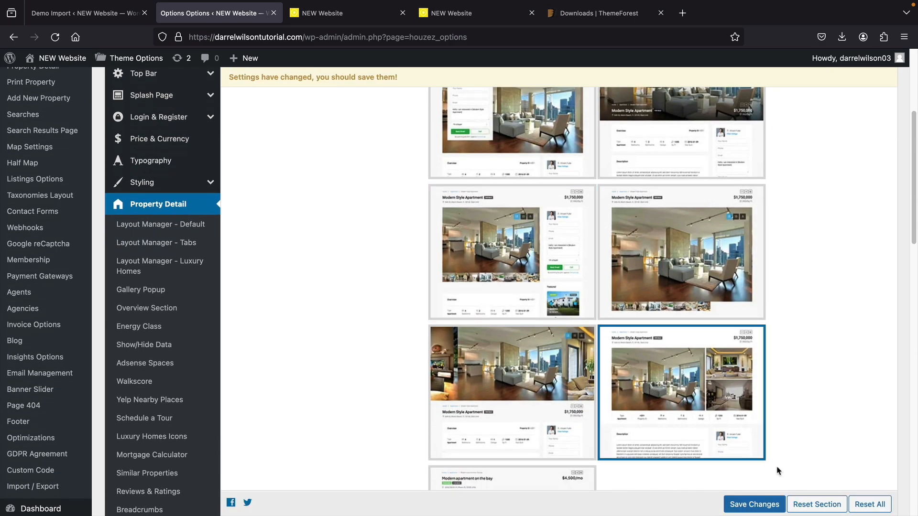
{"action": "left_click", "coordinate": [779, 506]}
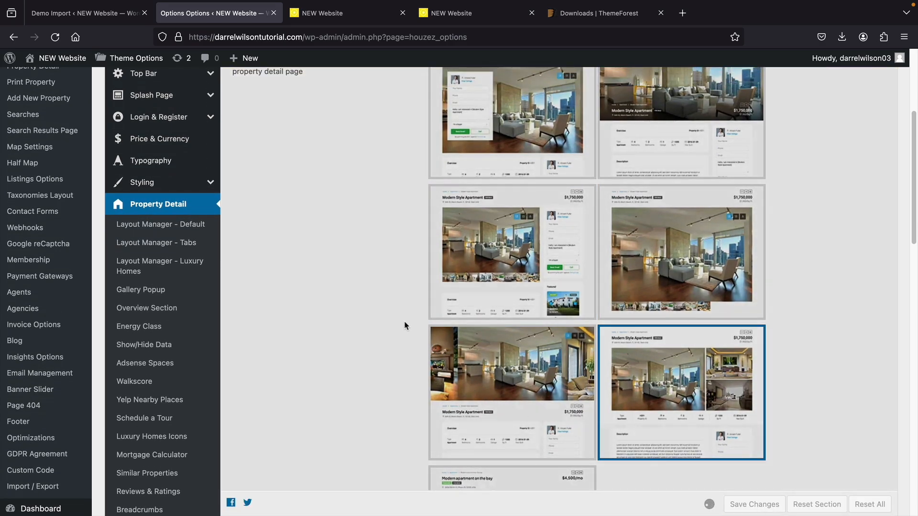
On the live site, search listings and scroll through Equestrian Villa to confirm it renders.
{"action": "scroll", "coordinate": [359, 309], "scroll_direction": "up", "scroll_amount": 1}
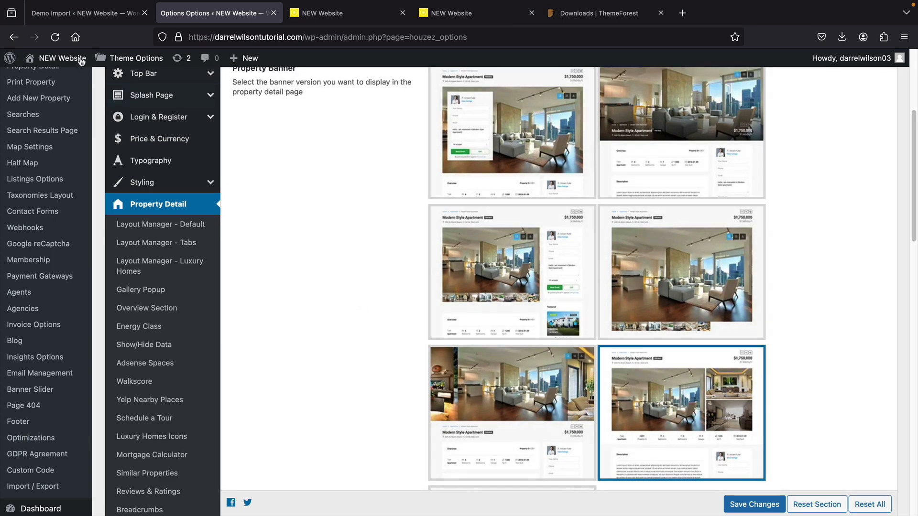
{"action": "mouse_move", "coordinate": [81, 60]}
{"action": "left_click", "coordinate": [67, 84]}
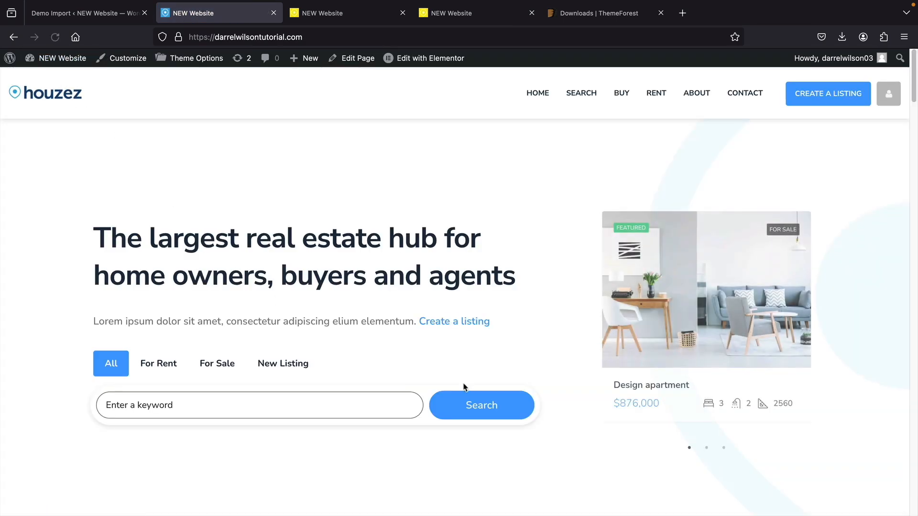
{"action": "left_click", "coordinate": [485, 399]}
{"action": "scroll", "coordinate": [625, 364], "scroll_direction": "down", "scroll_amount": 3}
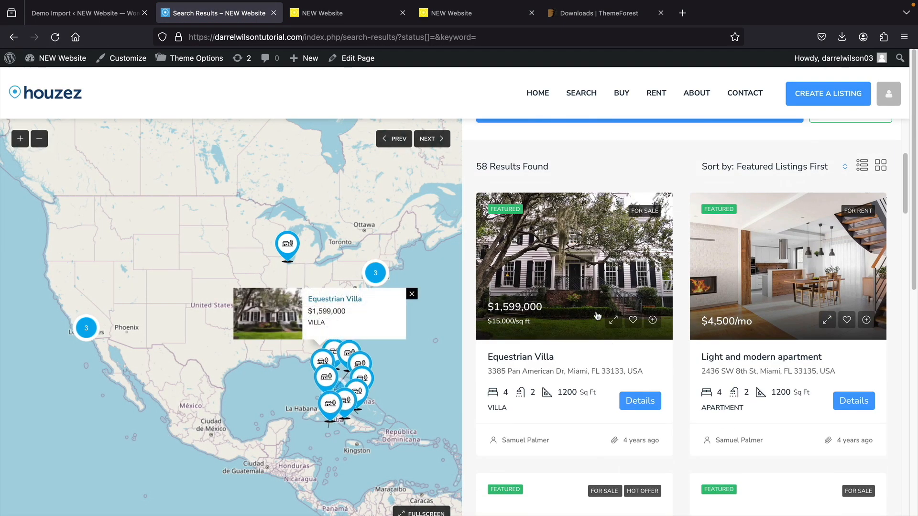
{"action": "left_click", "coordinate": [593, 280]}
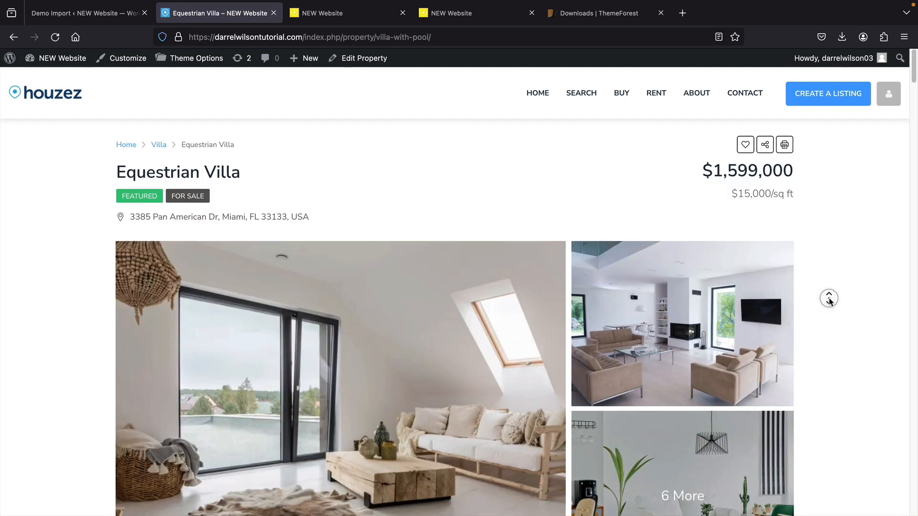
{"action": "scroll", "coordinate": [830, 299], "scroll_direction": "down", "scroll_amount": 5}
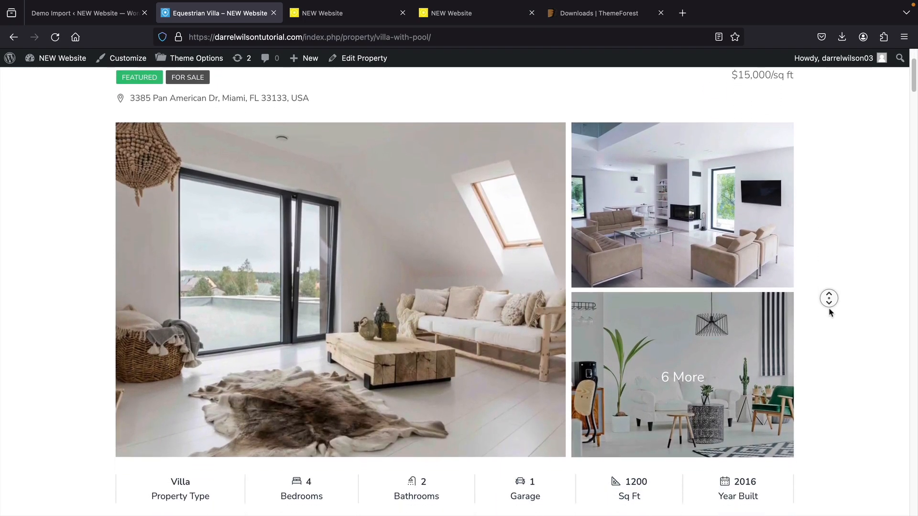
{"action": "scroll", "coordinate": [830, 315], "scroll_direction": "down", "scroll_amount": 9}
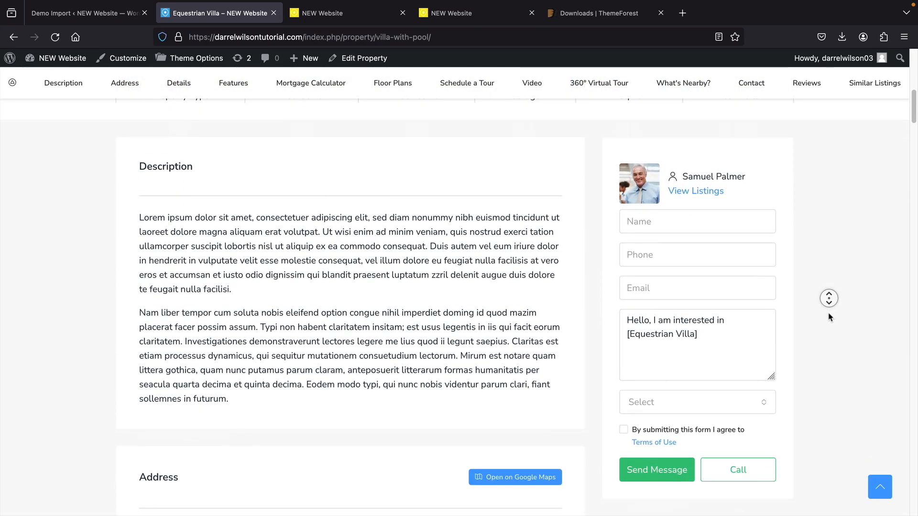
{"action": "scroll", "coordinate": [830, 317], "scroll_direction": "down", "scroll_amount": 10}
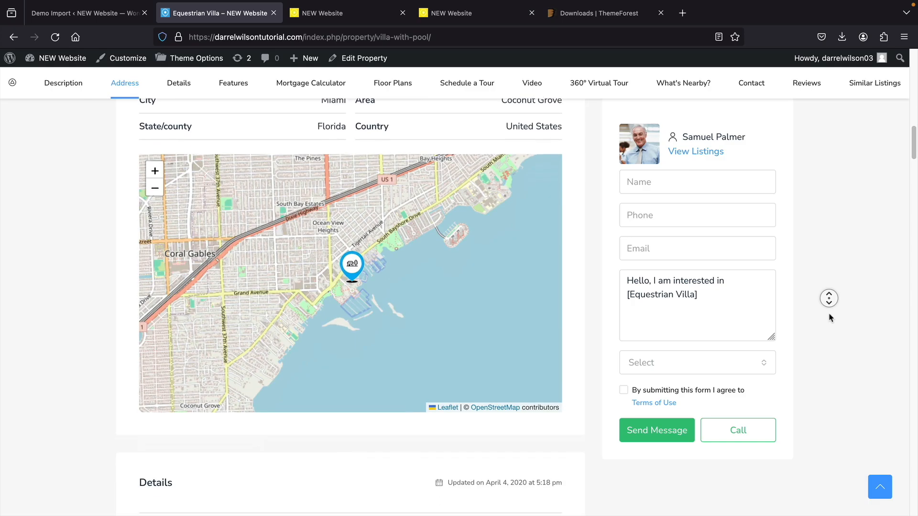
{"action": "left_click", "coordinate": [830, 328]}
{"action": "key", "text": "Home"}
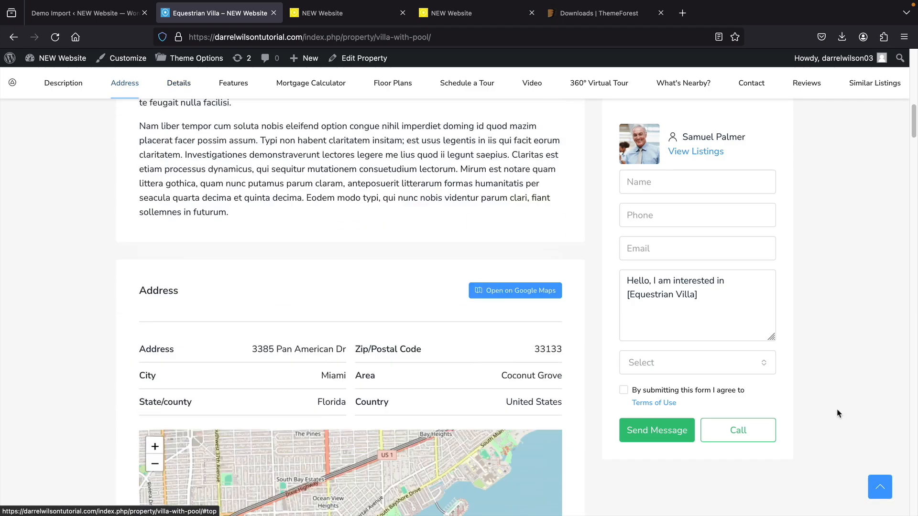
{"action": "left_click", "coordinate": [538, 93]}
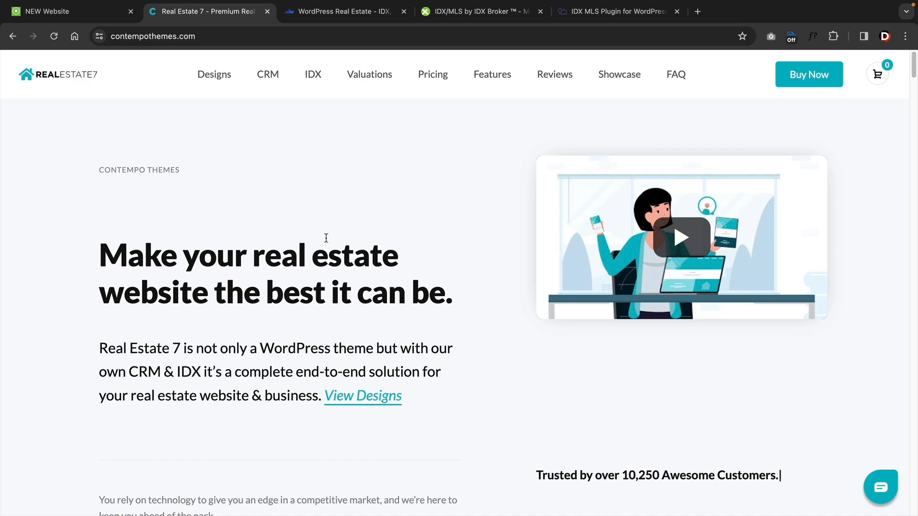
Review Real Estate 7 pricing ($129/yearly theme, $79/monthly IDX, free CRM), then switch to Realtyna.
{"action": "mouse_move", "coordinate": [315, 88]}
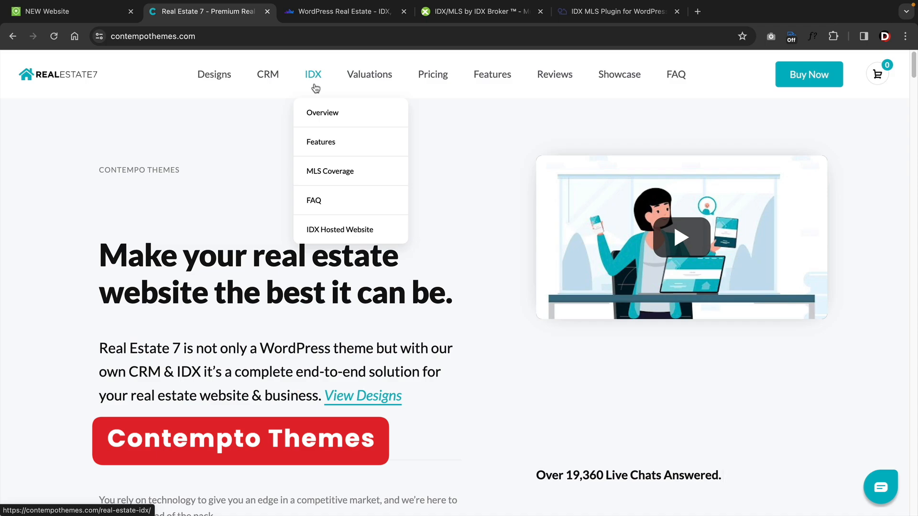
{"action": "left_click", "coordinate": [443, 80]}
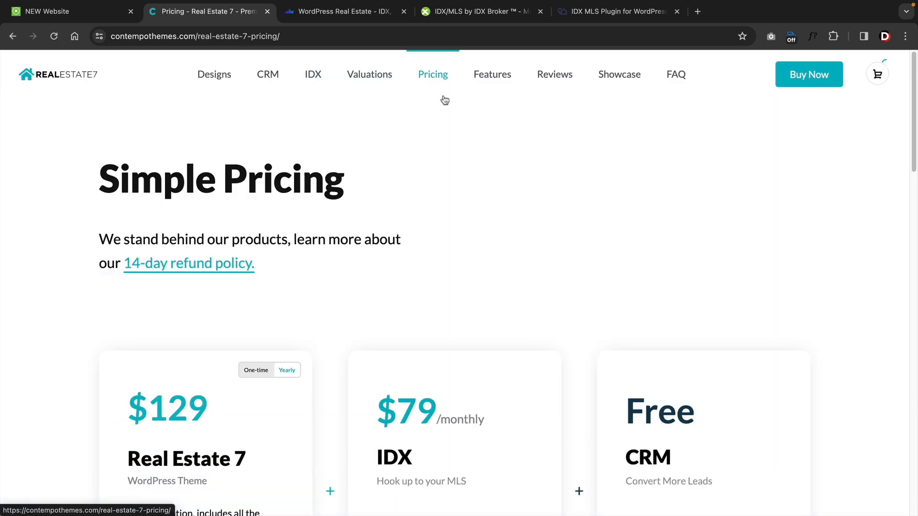
{"action": "scroll", "coordinate": [445, 100], "scroll_direction": "down", "scroll_amount": 5}
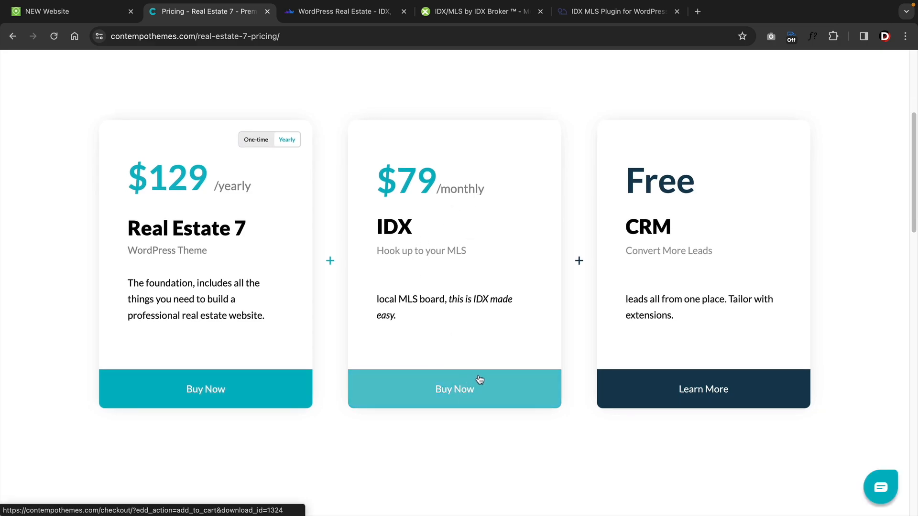
{"action": "left_click", "coordinate": [879, 489]}
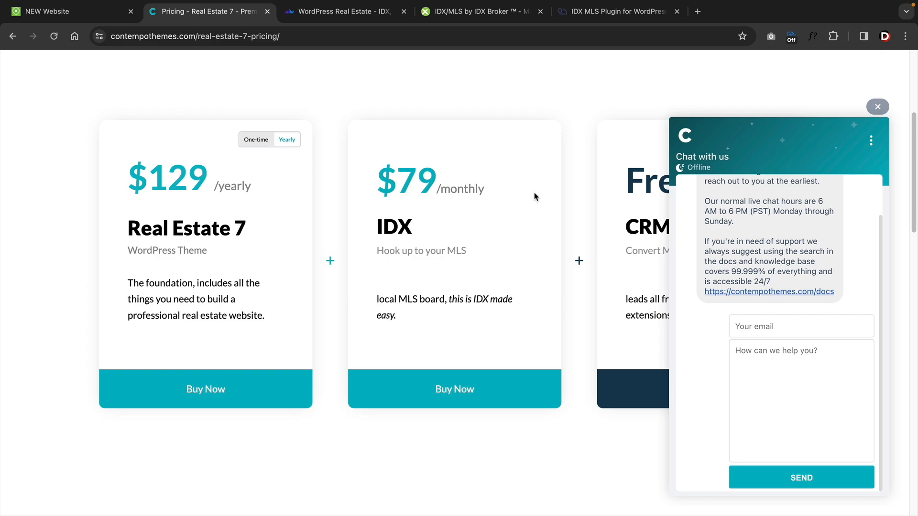
{"action": "left_click", "coordinate": [872, 110]}
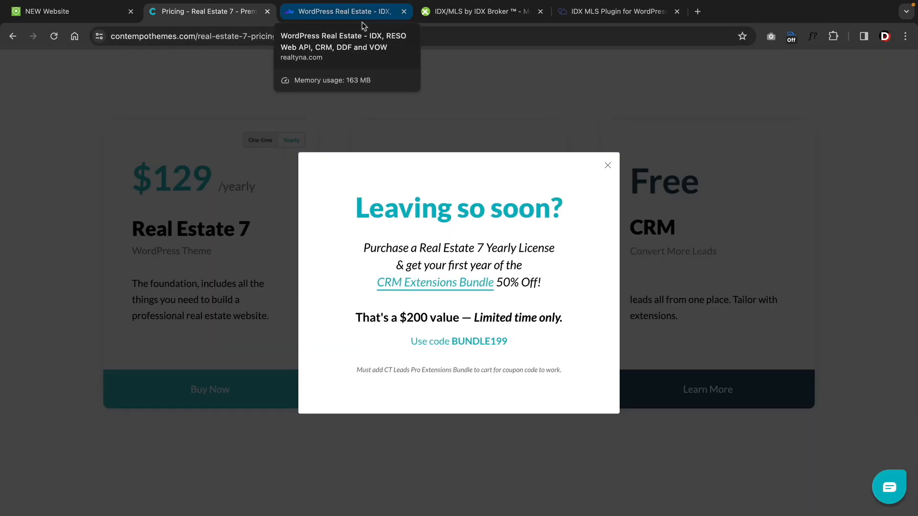
{"action": "left_click", "coordinate": [362, 19]}
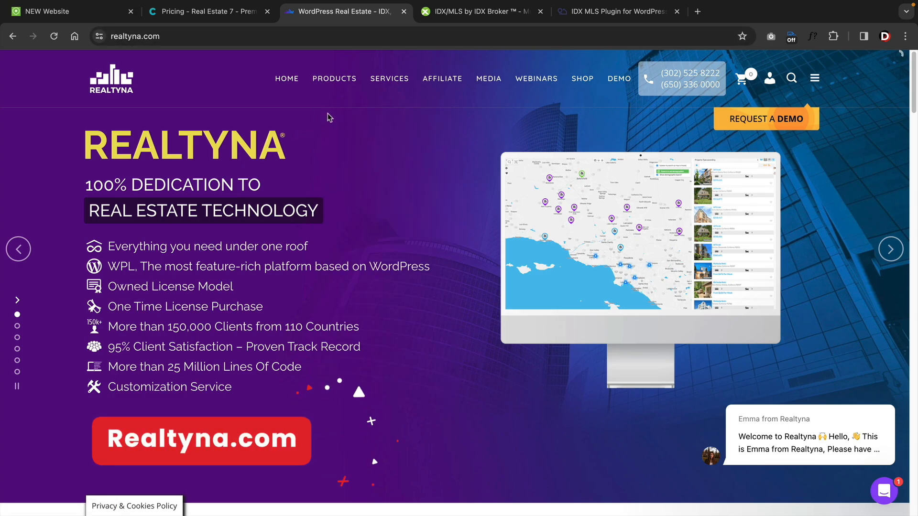
Open Realtyna's MLS For Houzez product page under Products > MLS / IDX / RESO > MLS Integration.
{"action": "mouse_move", "coordinate": [343, 81]}
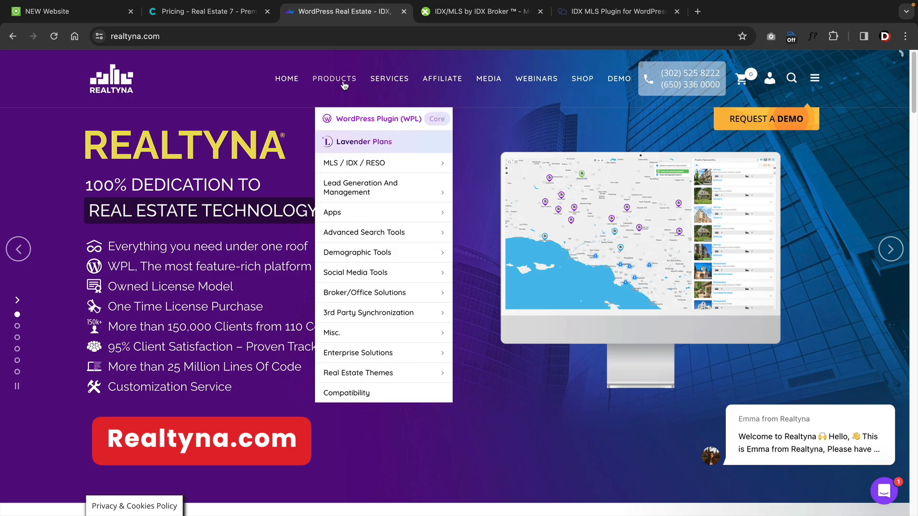
{"action": "mouse_move", "coordinate": [352, 163]}
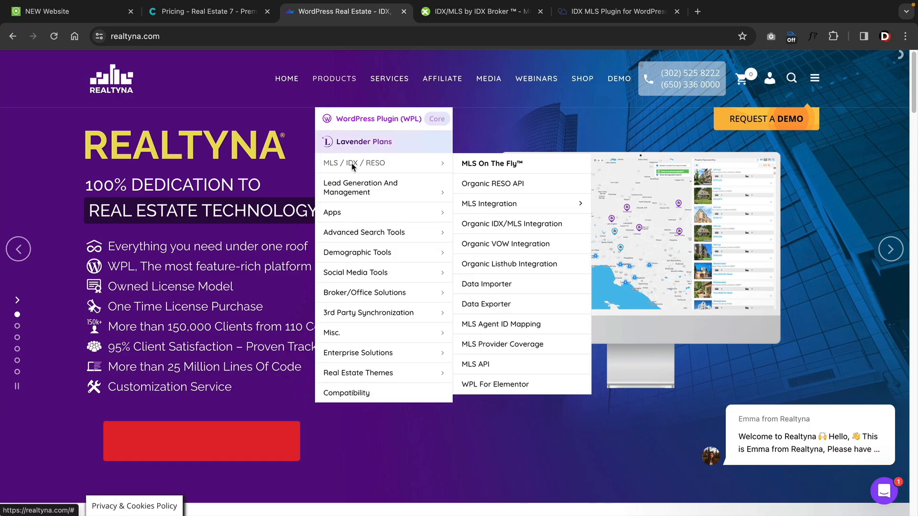
{"action": "mouse_move", "coordinate": [497, 206]}
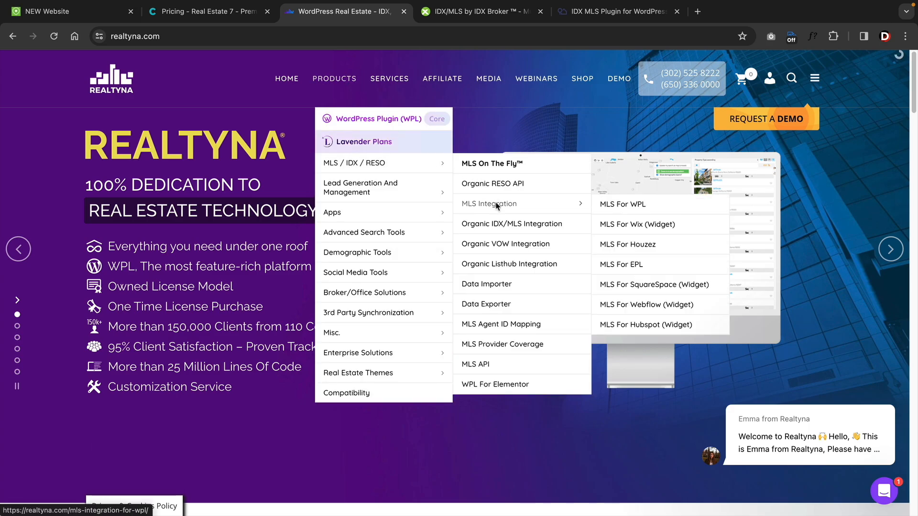
{"action": "left_click", "coordinate": [620, 246]}
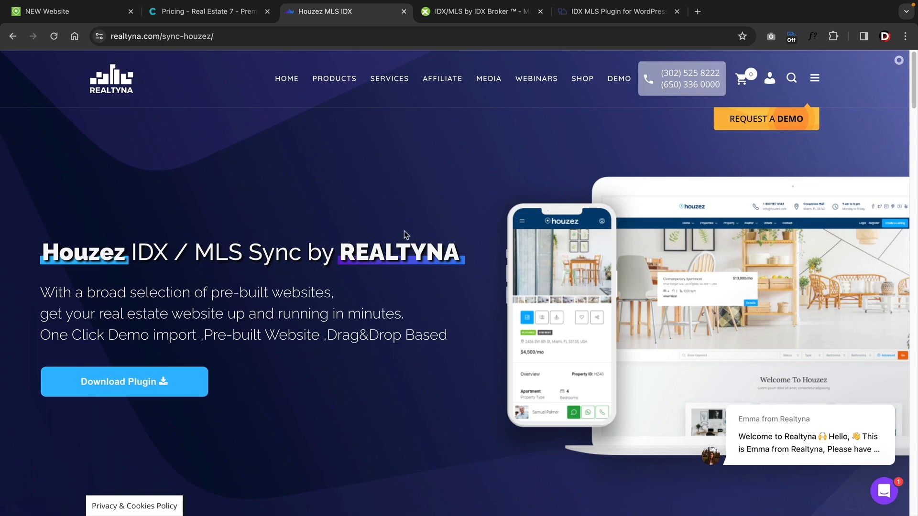
On the IDX Broker tab, open the Platinum plans and pricing page.
{"action": "left_click", "coordinate": [474, 15]}
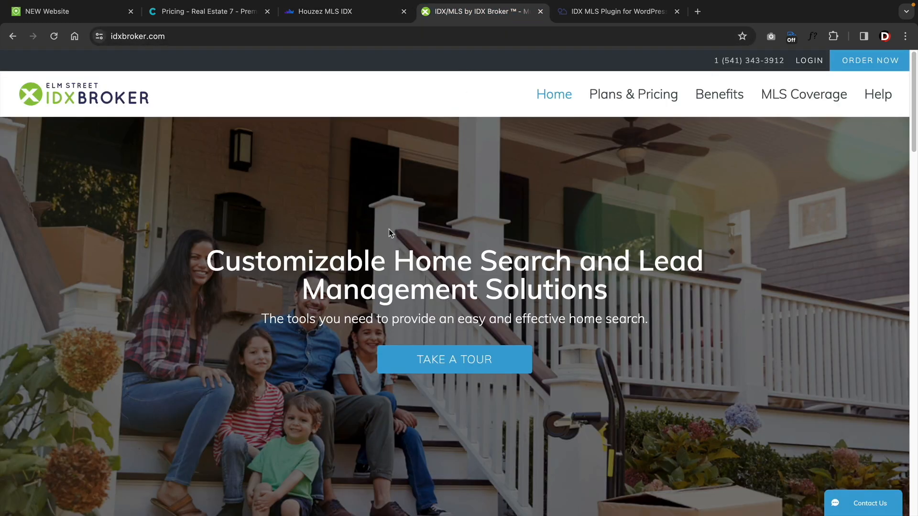
{"action": "left_click", "coordinate": [616, 102]}
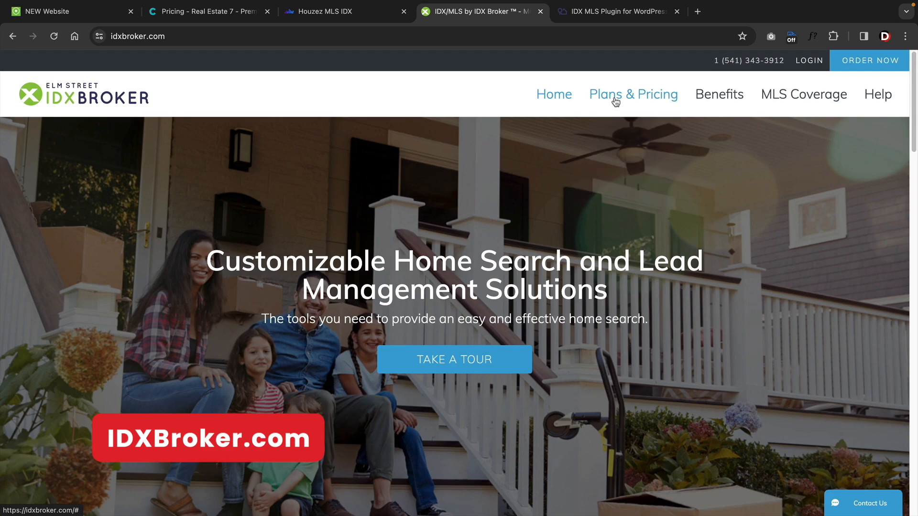
{"action": "mouse_move", "coordinate": [618, 105]}
{"action": "left_click", "coordinate": [619, 153]}
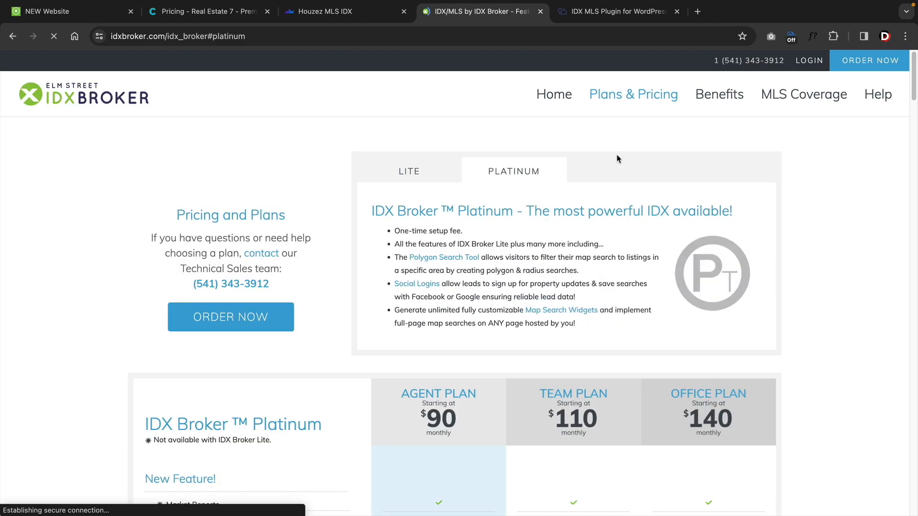
Compare the Lite and Platinum plan pricing and scroll through the feature table.
{"action": "left_click", "coordinate": [420, 176]}
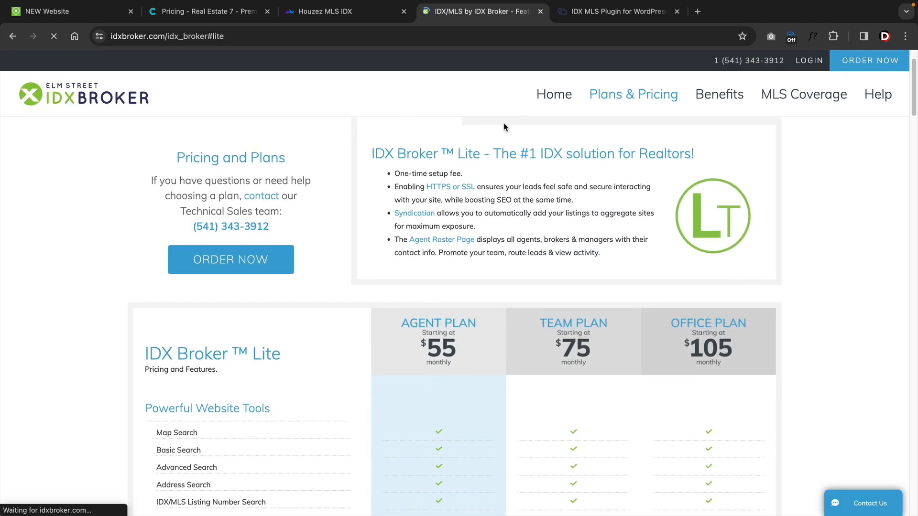
{"action": "left_click", "coordinate": [508, 172]}
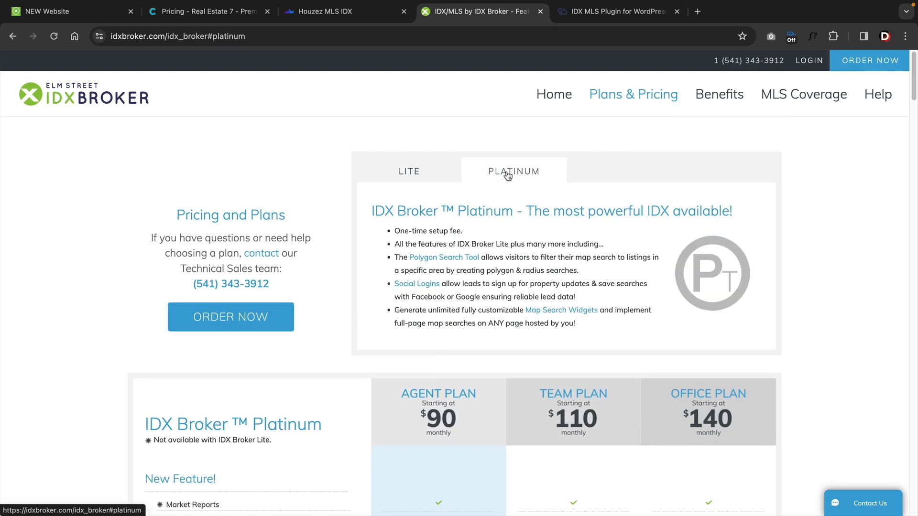
{"action": "scroll", "coordinate": [533, 245], "scroll_direction": "down", "scroll_amount": 5}
{"action": "scroll", "coordinate": [533, 245], "scroll_direction": "down", "scroll_amount": 3}
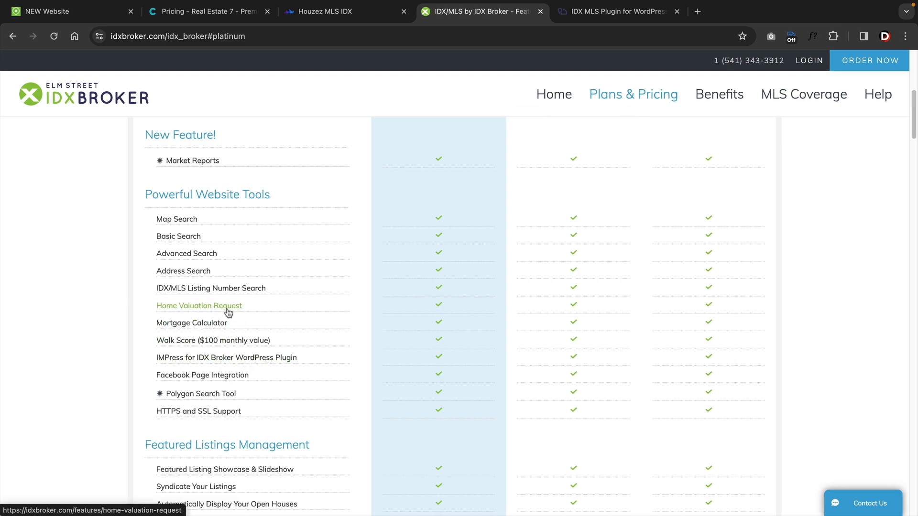
{"action": "scroll", "coordinate": [247, 316], "scroll_direction": "up", "scroll_amount": 6}
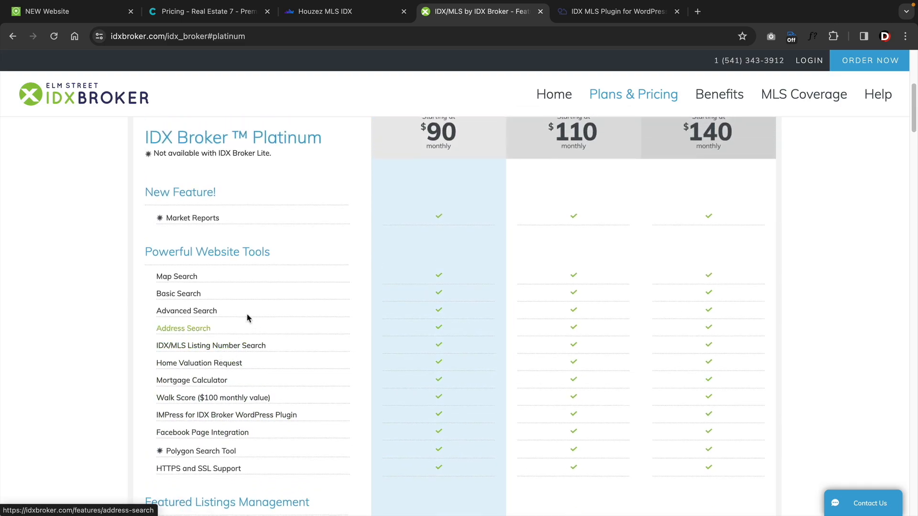
{"action": "scroll", "coordinate": [296, 318], "scroll_direction": "up", "scroll_amount": 2}
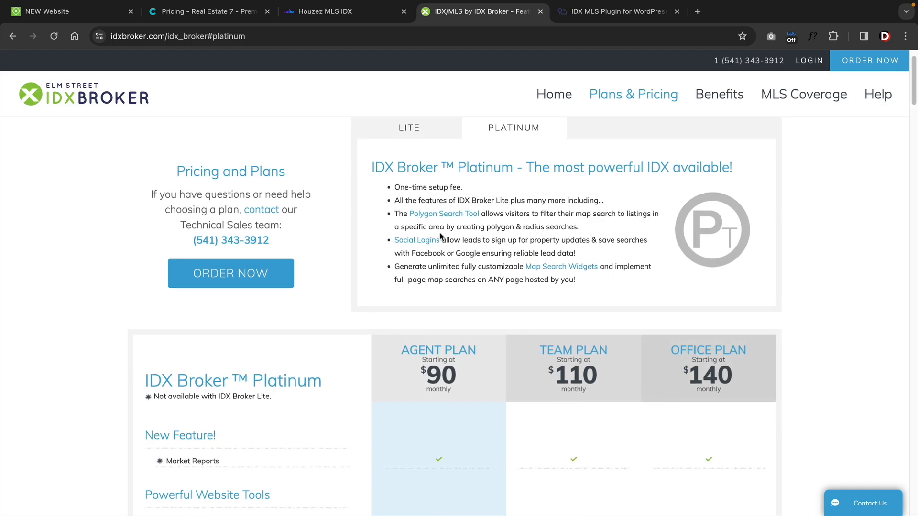
{"action": "scroll", "coordinate": [443, 239], "scroll_direction": "up", "scroll_amount": 1}
Return to the Lite plans and highlight the one-time setup fee and sales contact notes.
{"action": "left_click", "coordinate": [434, 178]}
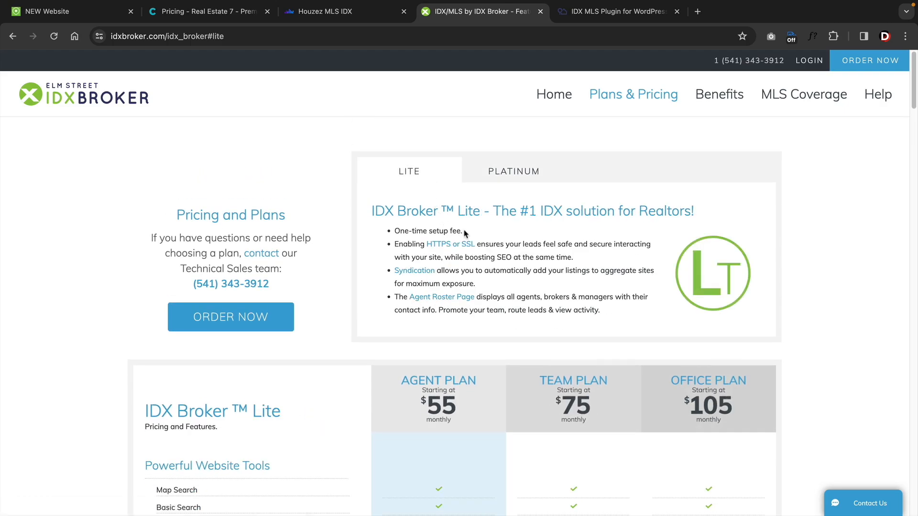
{"action": "left_click_drag", "start_coordinate": [464, 231], "coordinate": [403, 228]}
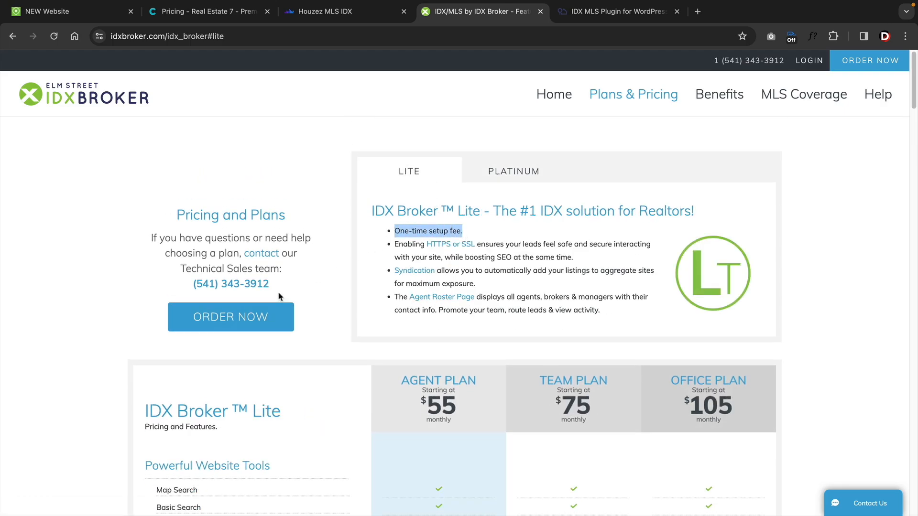
{"action": "left_click_drag", "start_coordinate": [286, 284], "coordinate": [167, 253]}
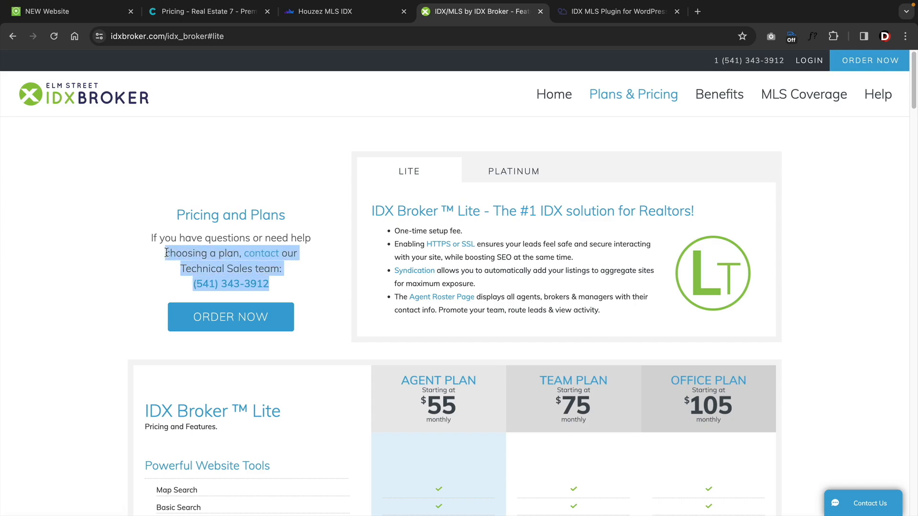
{"action": "left_click", "coordinate": [139, 246]}
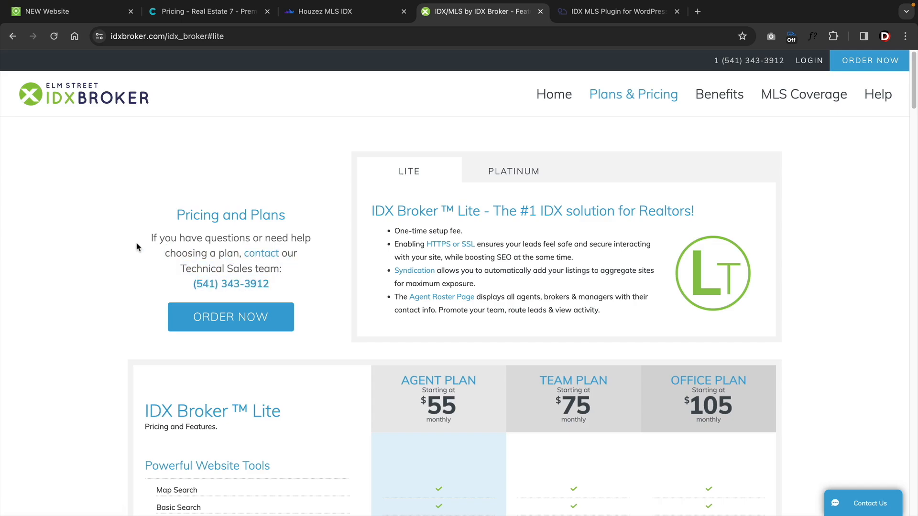
Scroll the Lite pricing page and bring up the Ask Us Anything contact form.
{"action": "scroll", "coordinate": [466, 309], "scroll_direction": "down", "scroll_amount": 5}
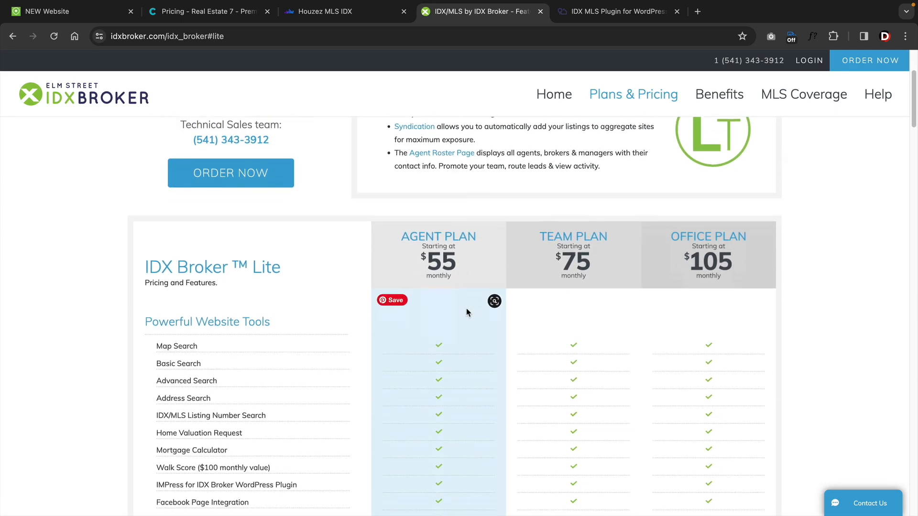
{"action": "scroll", "coordinate": [467, 311], "scroll_direction": "down", "scroll_amount": 10}
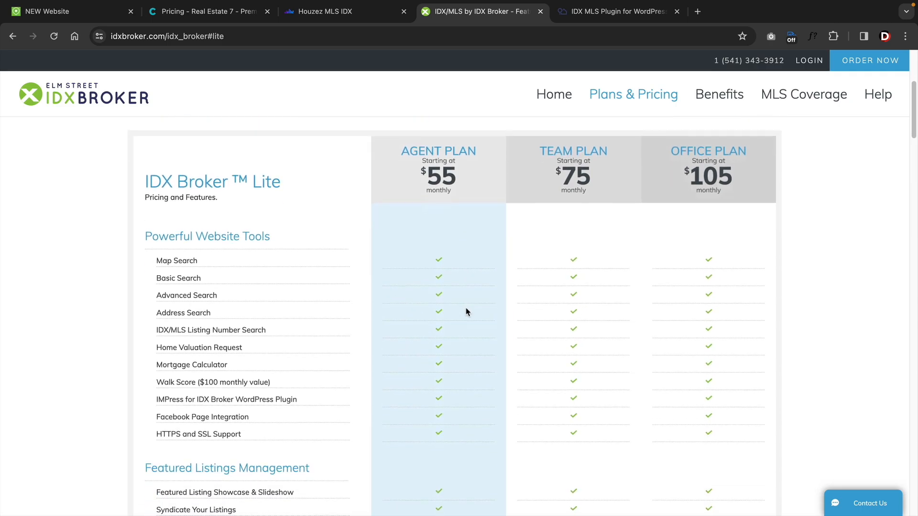
{"action": "scroll", "coordinate": [467, 311], "scroll_direction": "down", "scroll_amount": 10}
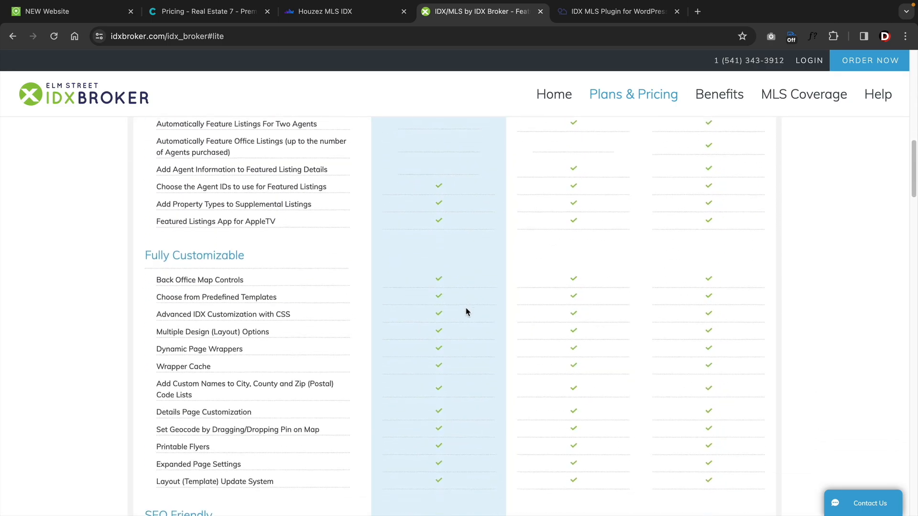
{"action": "scroll", "coordinate": [467, 311], "scroll_direction": "down", "scroll_amount": 12}
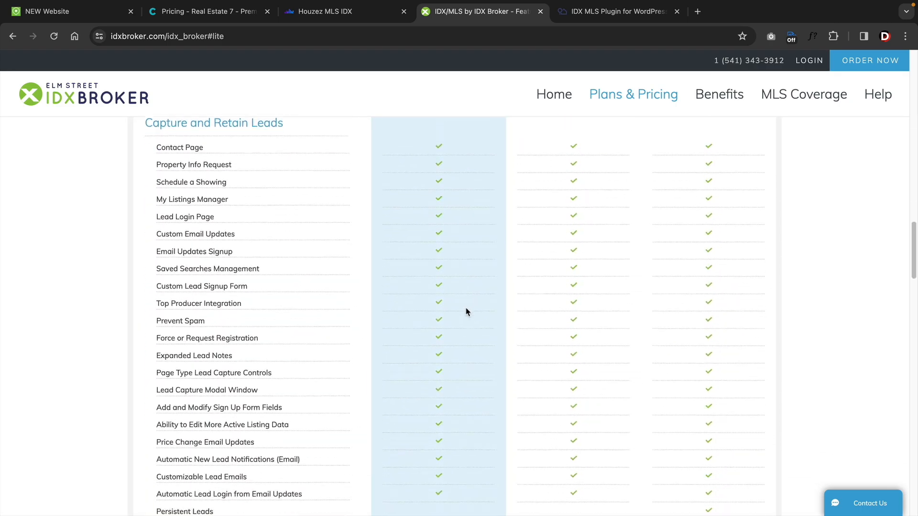
{"action": "scroll", "coordinate": [467, 311], "scroll_direction": "up", "scroll_amount": 5}
{"action": "scroll", "coordinate": [467, 312], "scroll_direction": "up", "scroll_amount": 20}
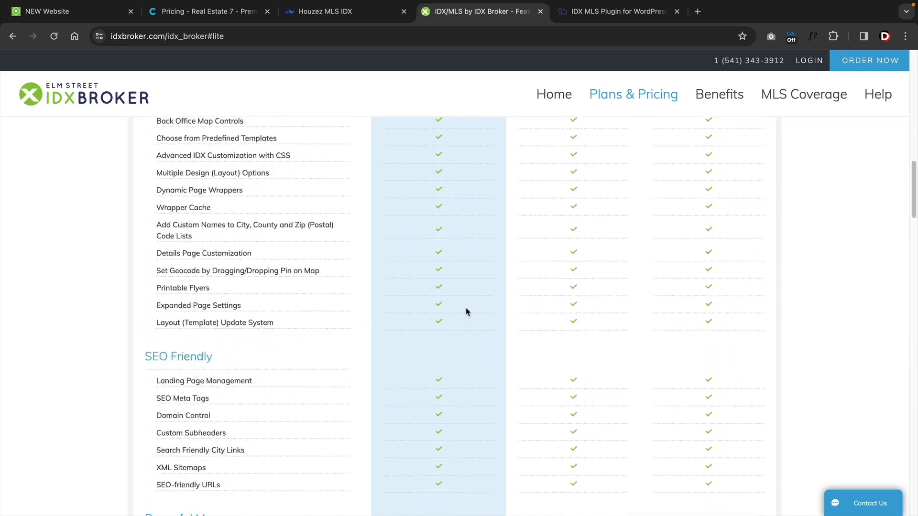
{"action": "left_click", "coordinate": [870, 505]}
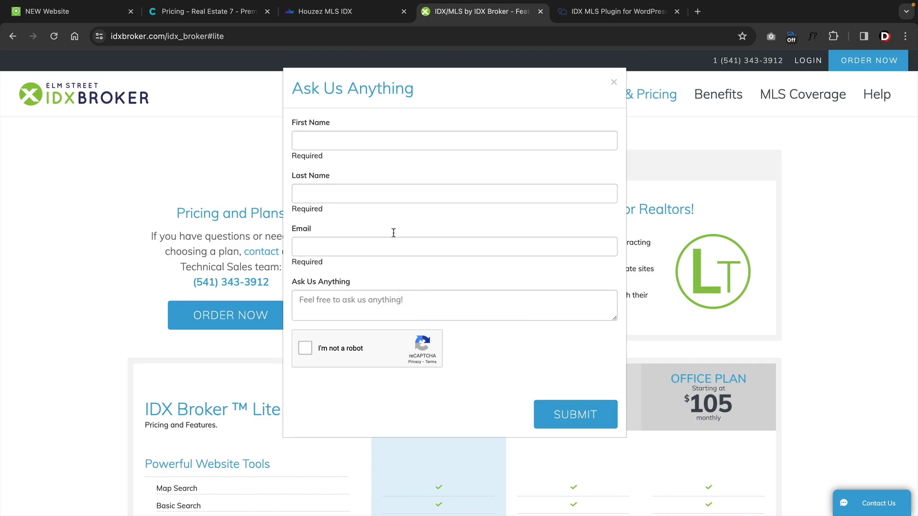
{"action": "left_click", "coordinate": [614, 85]}
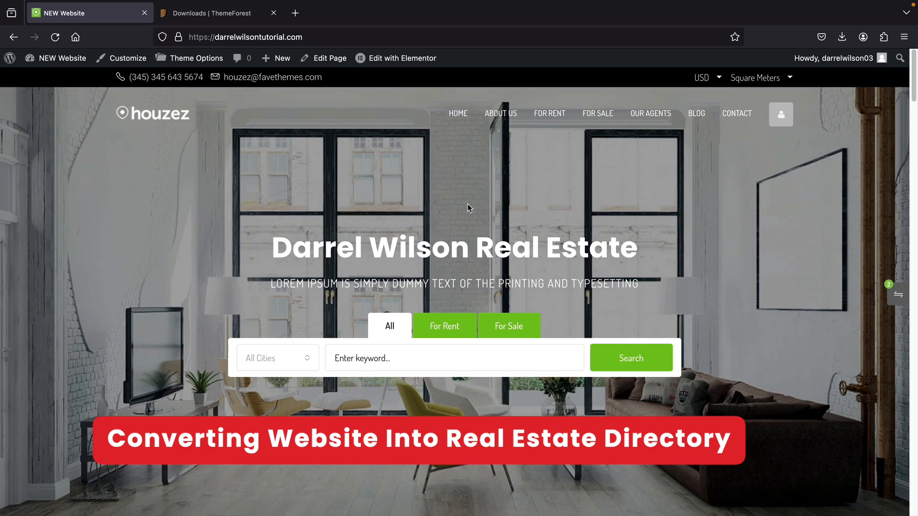
Go to the Dashboard and open the Add New Plugin page.
{"action": "mouse_move", "coordinate": [55, 58]}
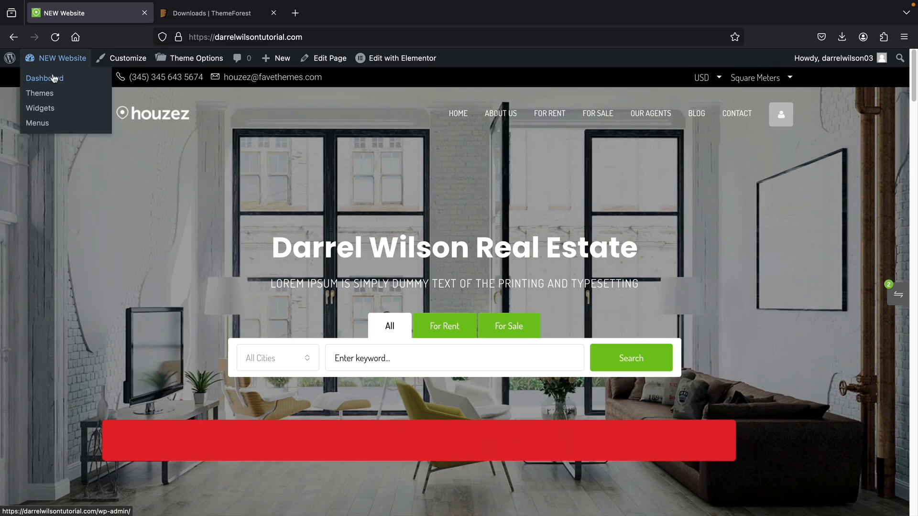
{"action": "left_click", "coordinate": [53, 83]}
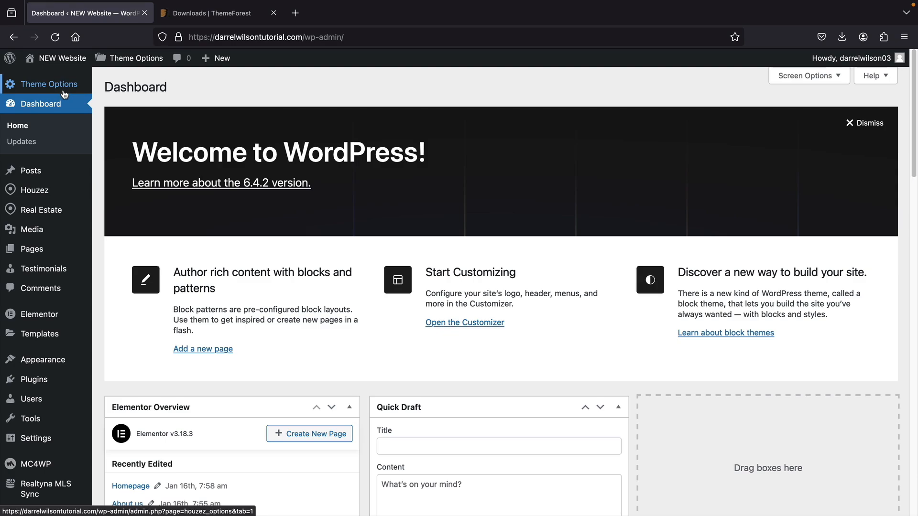
{"action": "mouse_move", "coordinate": [39, 385]}
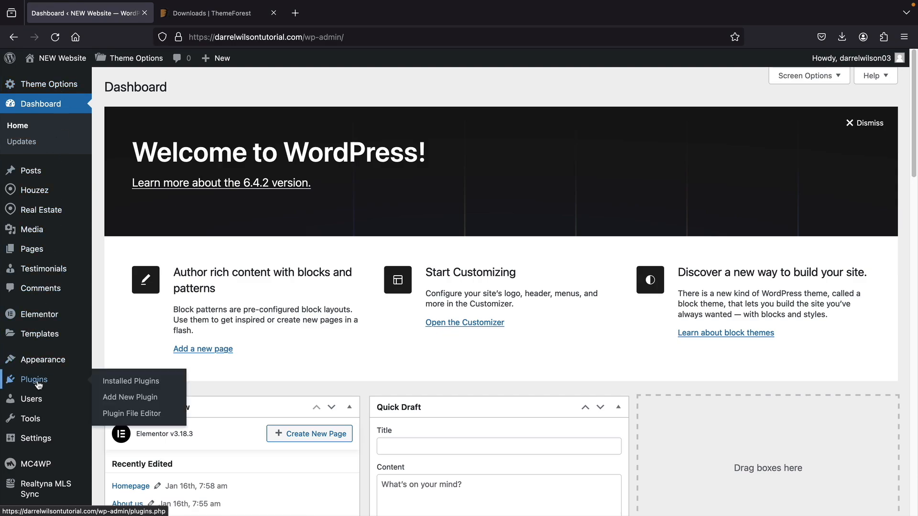
{"action": "left_click", "coordinate": [120, 403]}
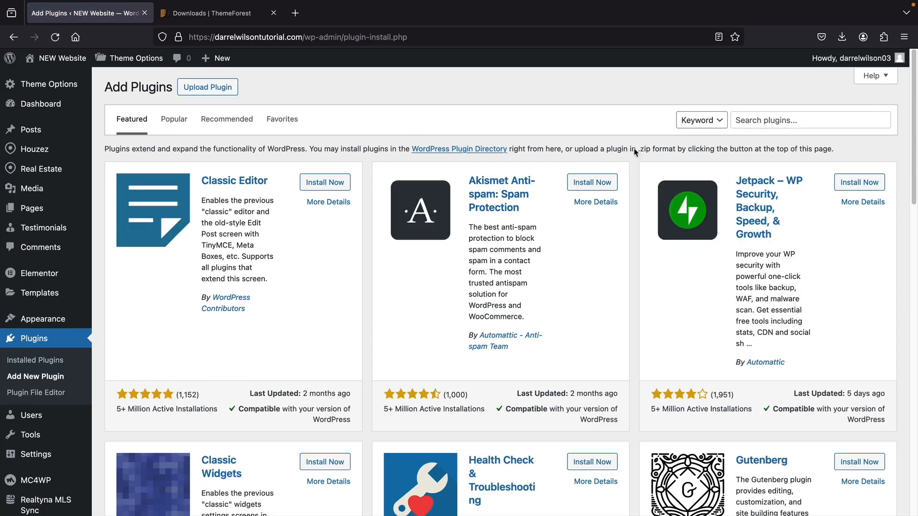
Search the plugin directory for 'reset', finding WP Reset already active.
{"action": "left_click", "coordinate": [812, 120]}
{"action": "type", "text": "reset"}
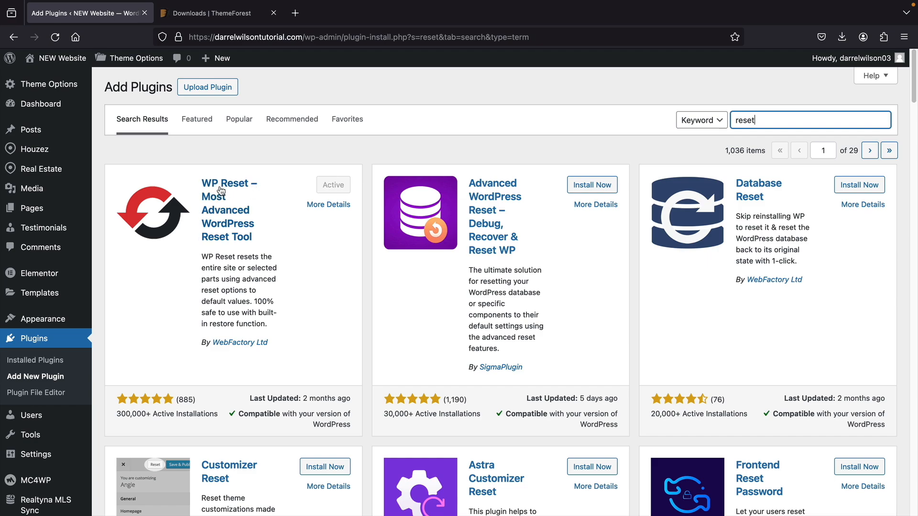
{"action": "left_click", "coordinate": [339, 188]}
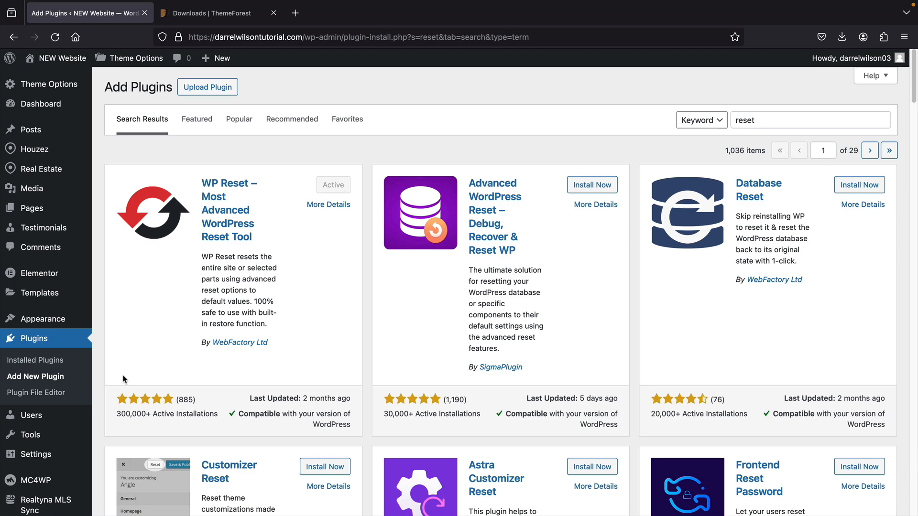
Reset the site with WP Reset by entering 'reset' and confirming Reset WordPress.
{"action": "mouse_move", "coordinate": [55, 436]}
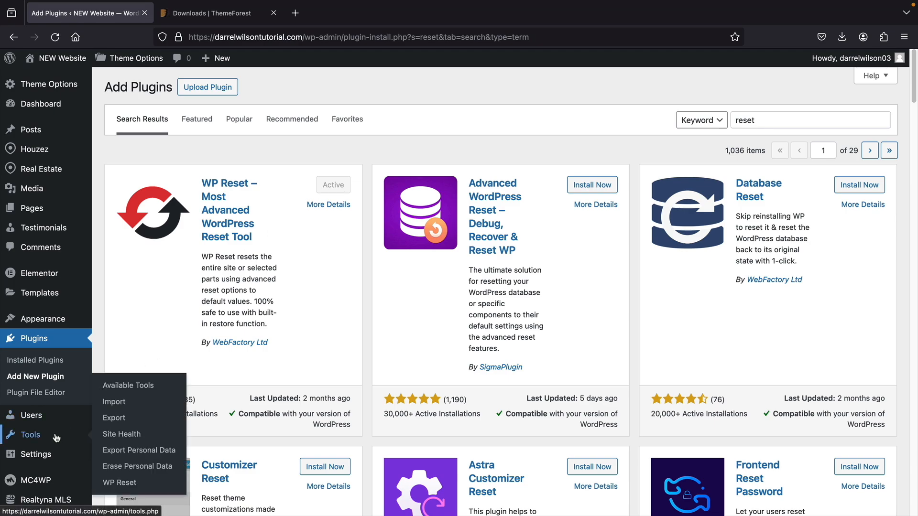
{"action": "left_click", "coordinate": [134, 487]}
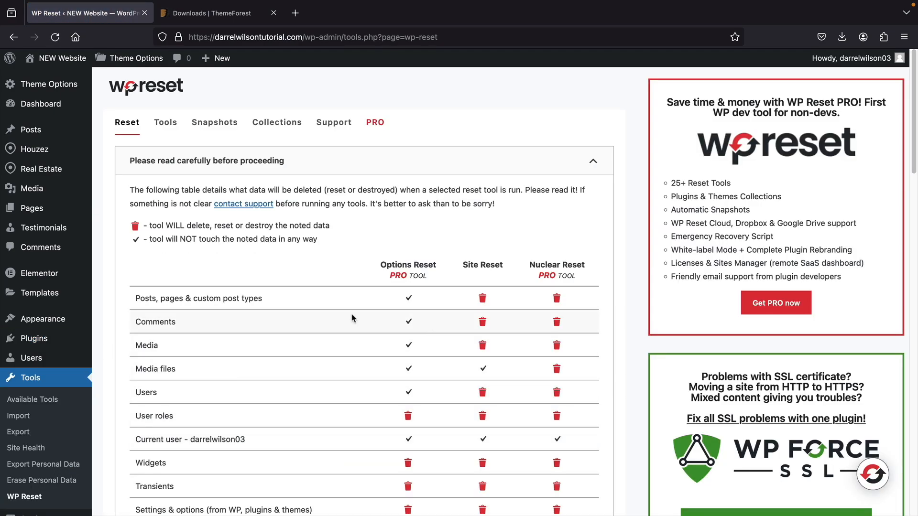
{"action": "scroll", "coordinate": [354, 316], "scroll_direction": "down", "scroll_amount": 15}
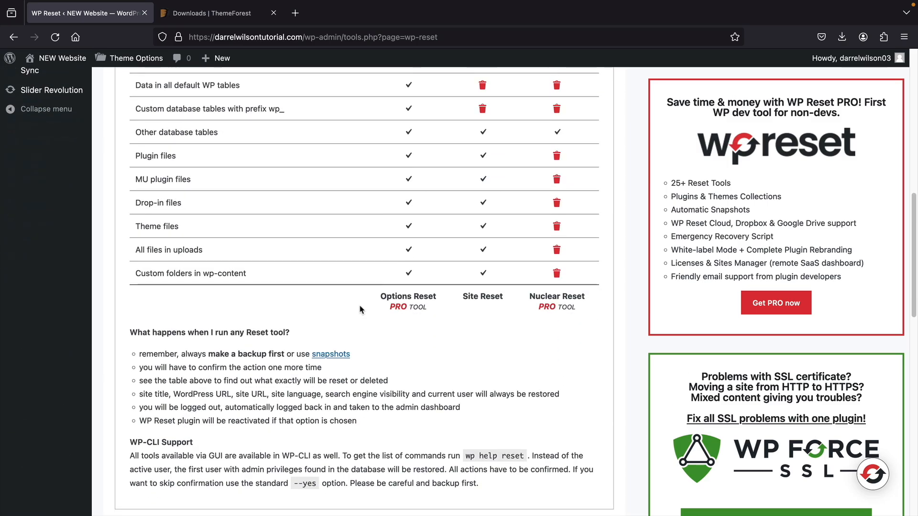
{"action": "scroll", "coordinate": [359, 313], "scroll_direction": "down", "scroll_amount": 7}
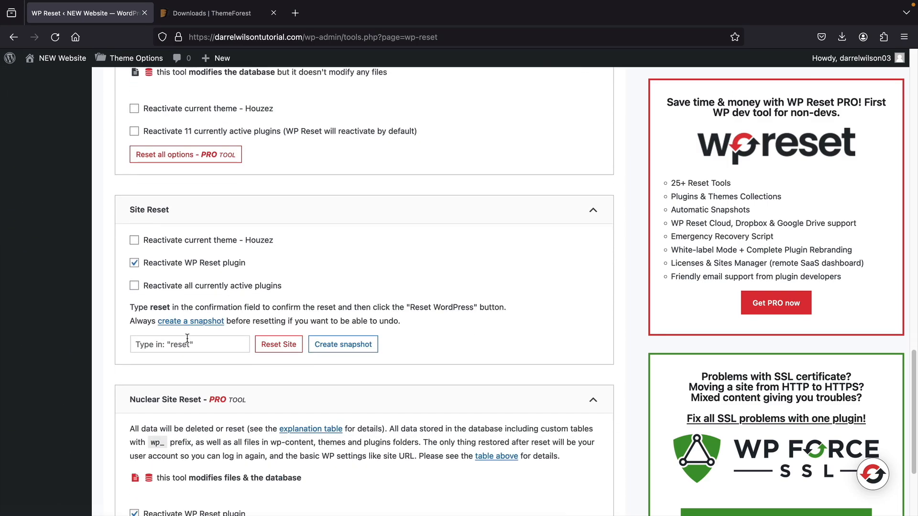
{"action": "left_click", "coordinate": [199, 345]}
{"action": "type", "text": "reset"}
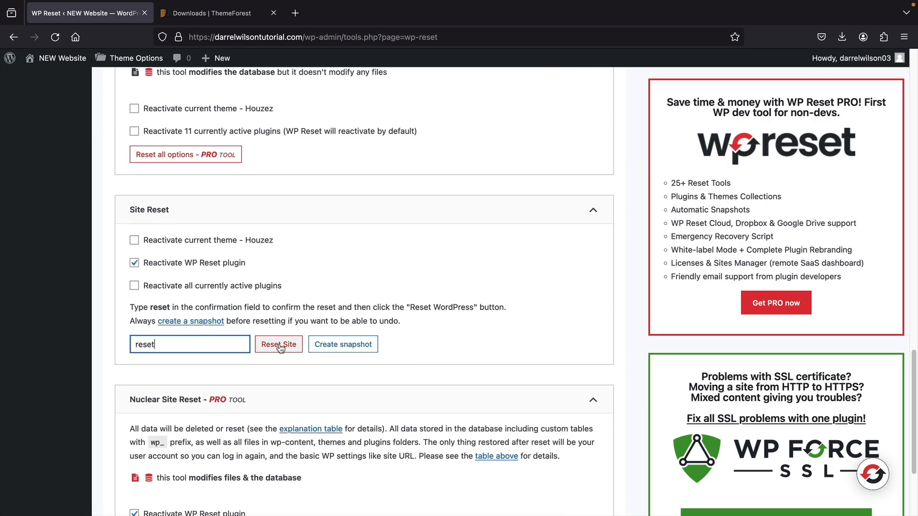
{"action": "left_click", "coordinate": [281, 349]}
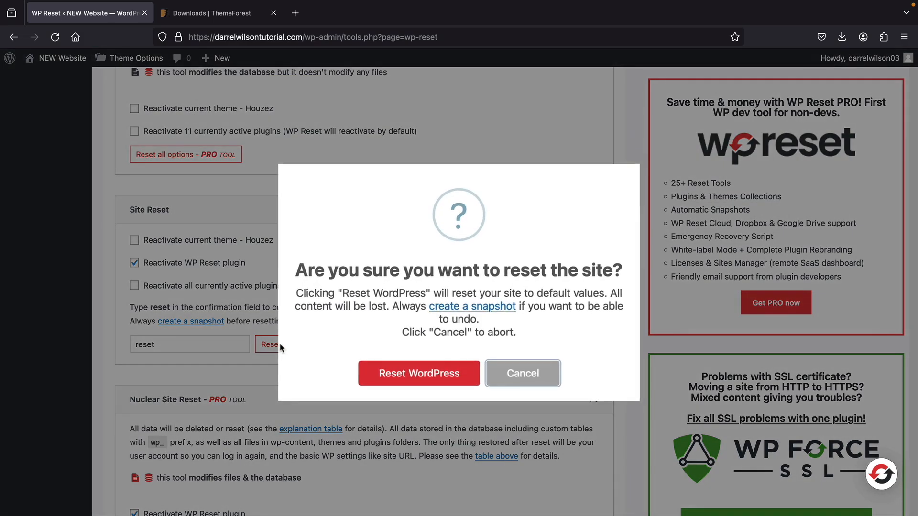
{"action": "left_click", "coordinate": [418, 378]}
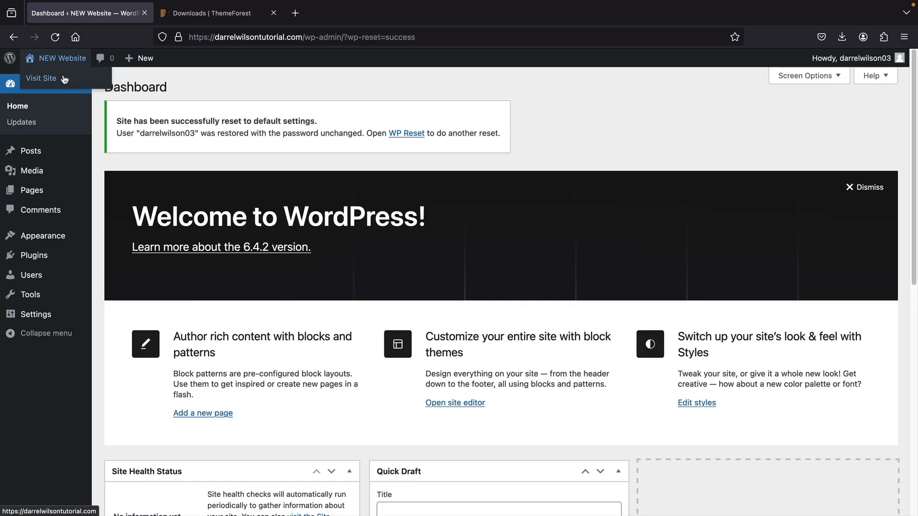
Look over the fresh default front page, then return to the admin Dashboard.
{"action": "left_click", "coordinate": [65, 79]}
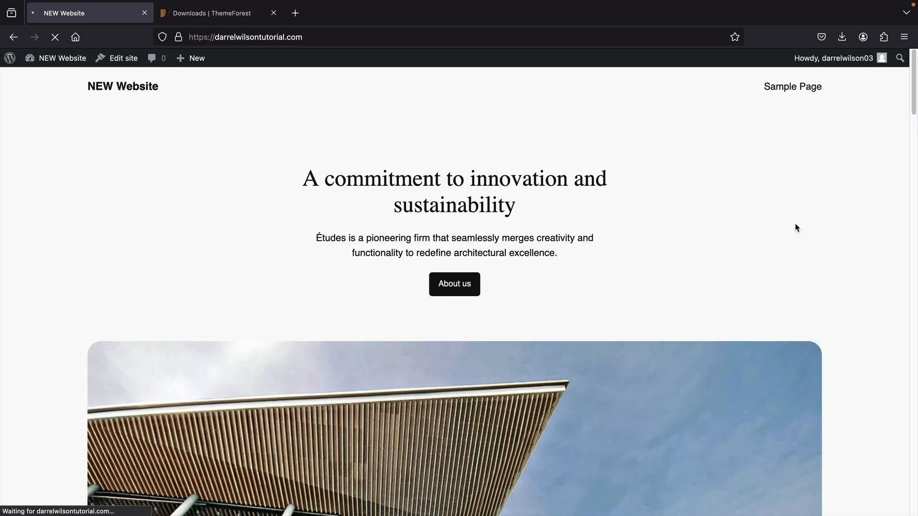
{"action": "scroll", "coordinate": [806, 226], "scroll_direction": "down", "scroll_amount": 5}
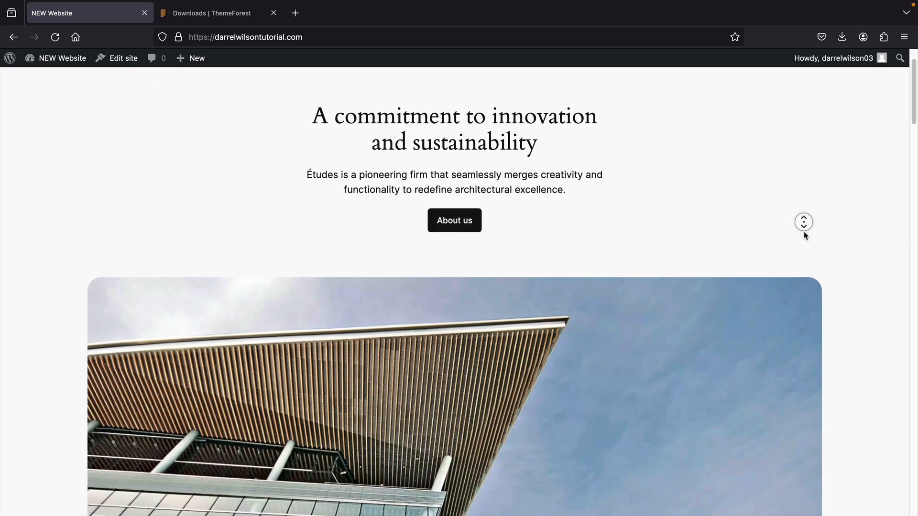
{"action": "scroll", "coordinate": [805, 241], "scroll_direction": "down", "scroll_amount": 15}
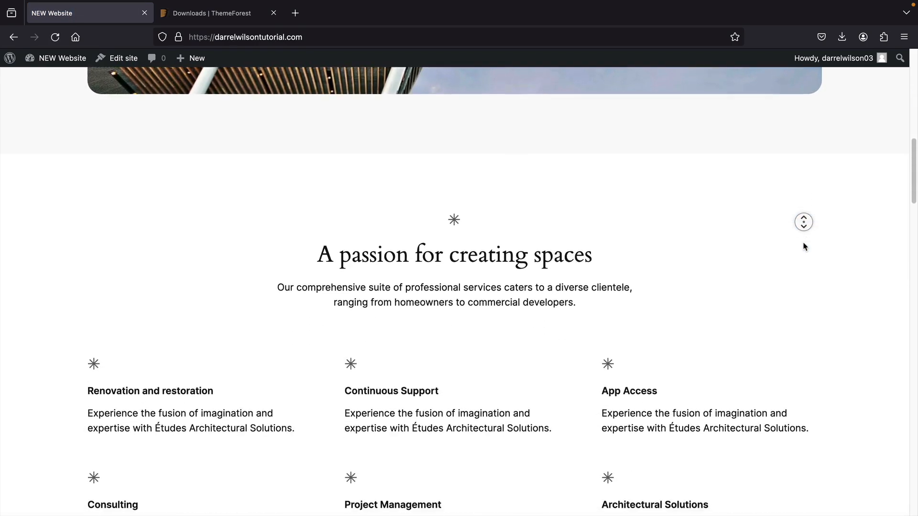
{"action": "scroll", "coordinate": [805, 247], "scroll_direction": "down", "scroll_amount": 20}
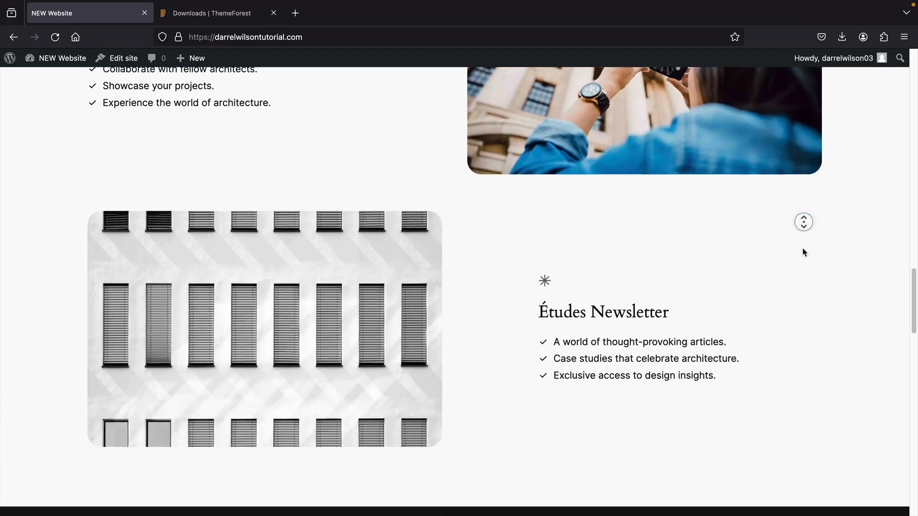
{"action": "scroll", "coordinate": [787, 120], "scroll_direction": "up", "scroll_amount": 20}
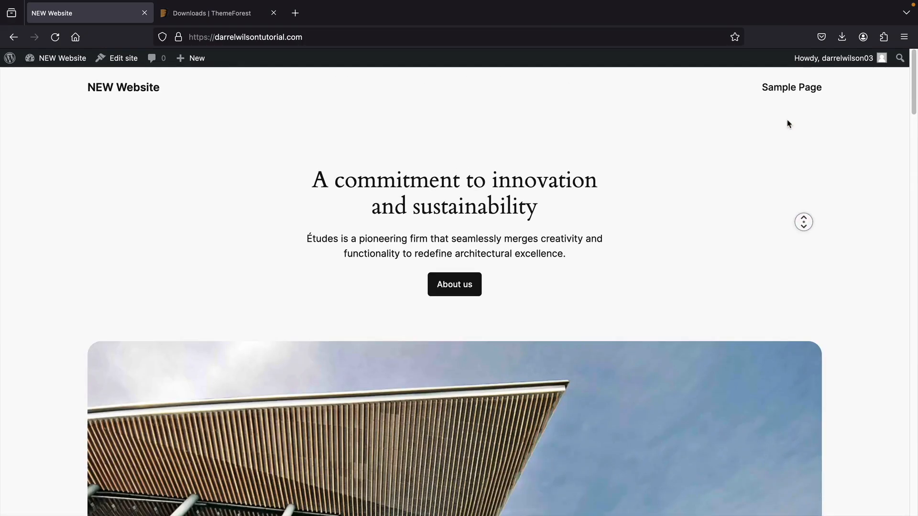
{"action": "middle_click", "coordinate": [787, 123]}
{"action": "left_click", "coordinate": [68, 76]}
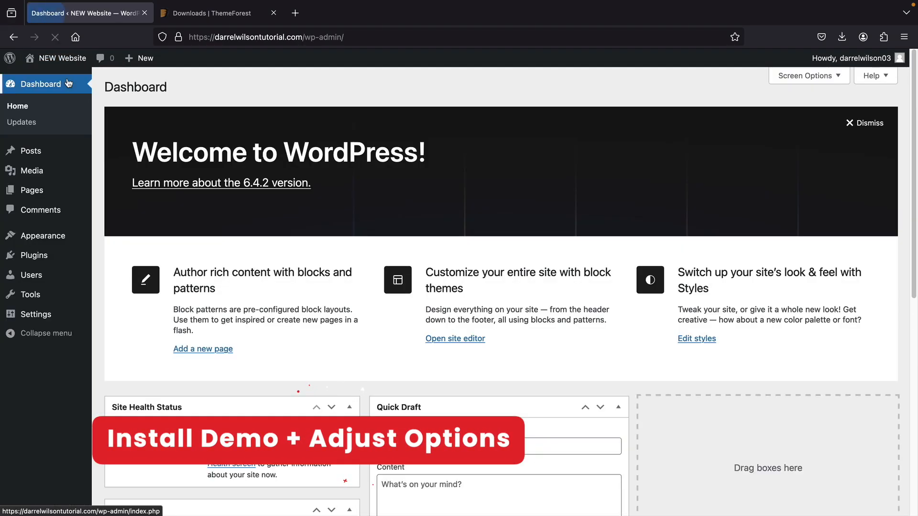
Activate the Houzez theme and look up its purchase code on the ThemeForest downloads tab.
{"action": "mouse_move", "coordinate": [40, 240]}
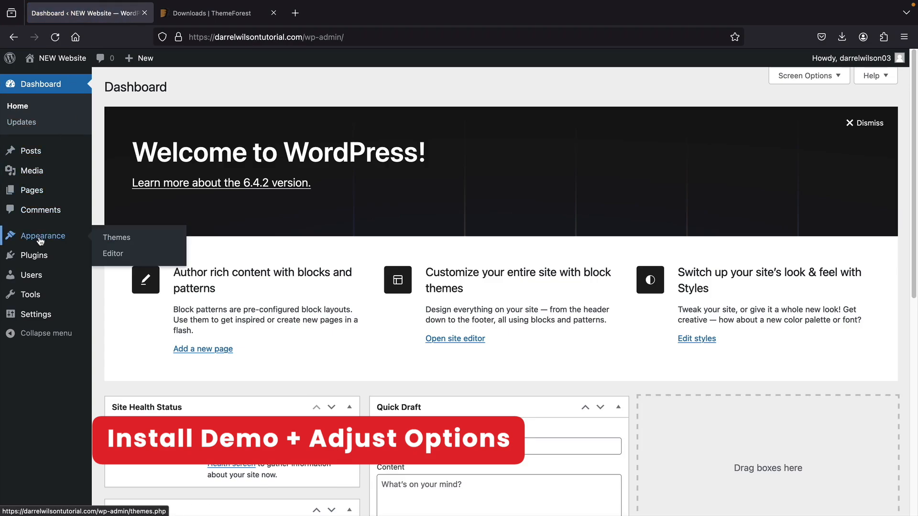
{"action": "left_click", "coordinate": [108, 242]}
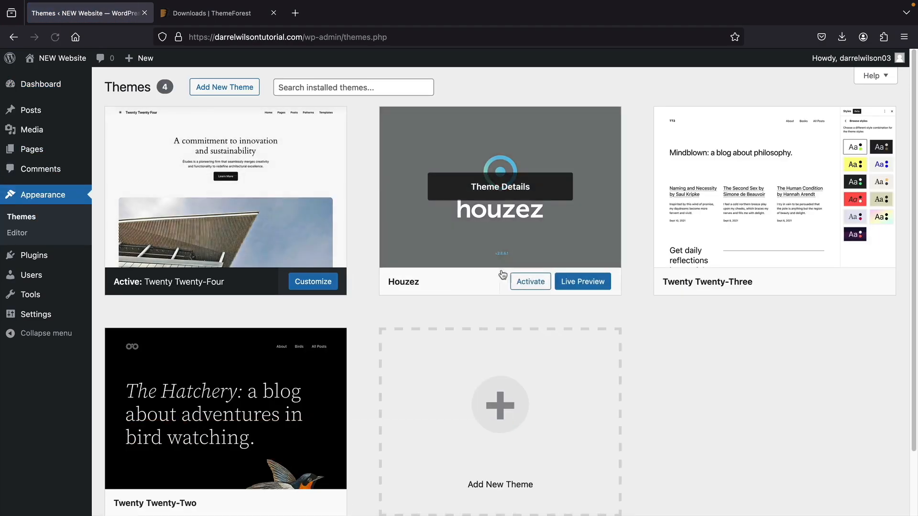
{"action": "left_click", "coordinate": [531, 285]}
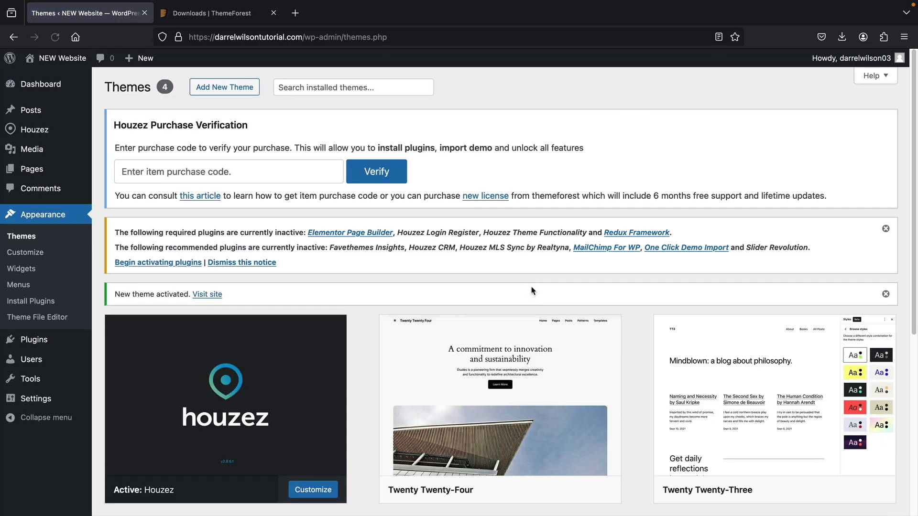
{"action": "left_click", "coordinate": [160, 171]}
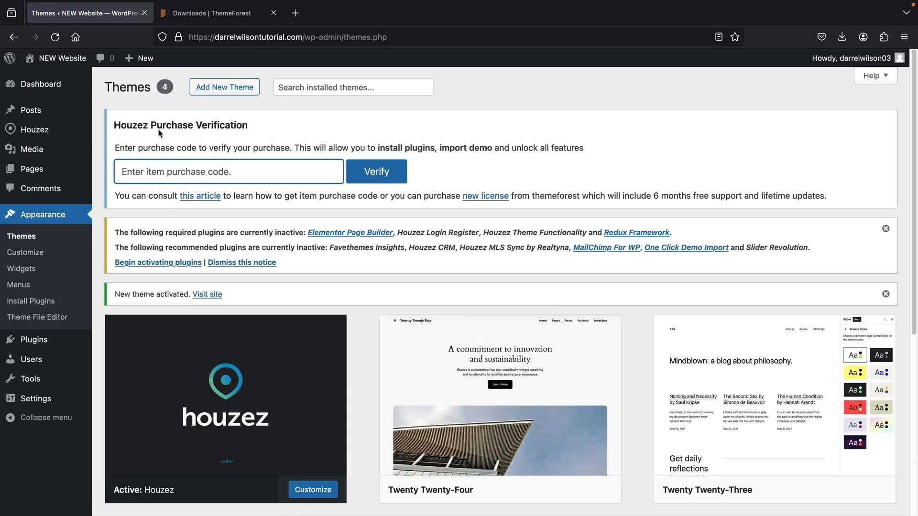
{"action": "left_click", "coordinate": [199, 16]}
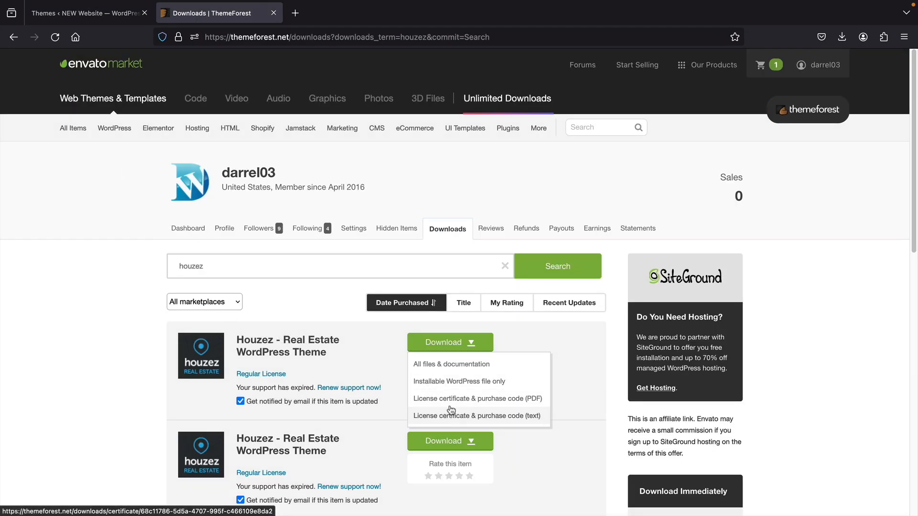
{"action": "left_click", "coordinate": [105, 18]}
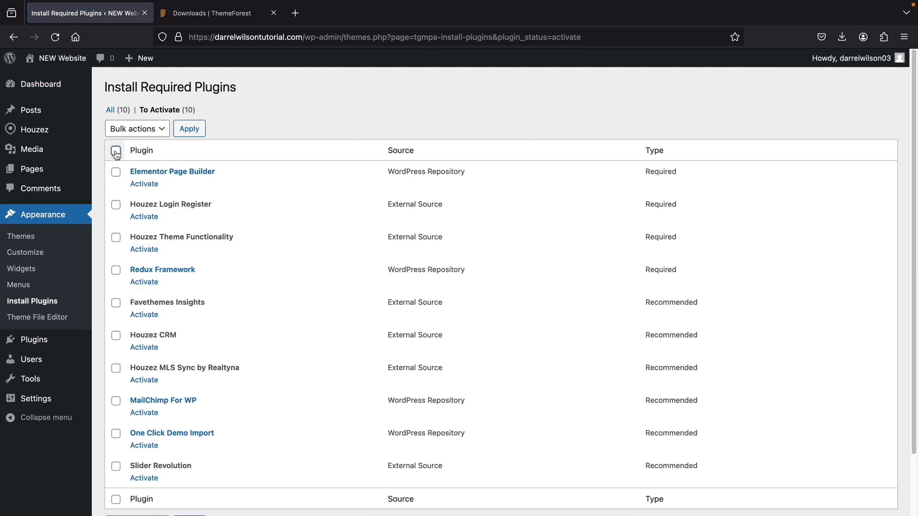
Bulk-activate all ten Houzez plugins, return to the Dashboard and dismiss the Slider Revolution popup.
{"action": "left_click", "coordinate": [126, 130]}
{"action": "left_click", "coordinate": [133, 150]}
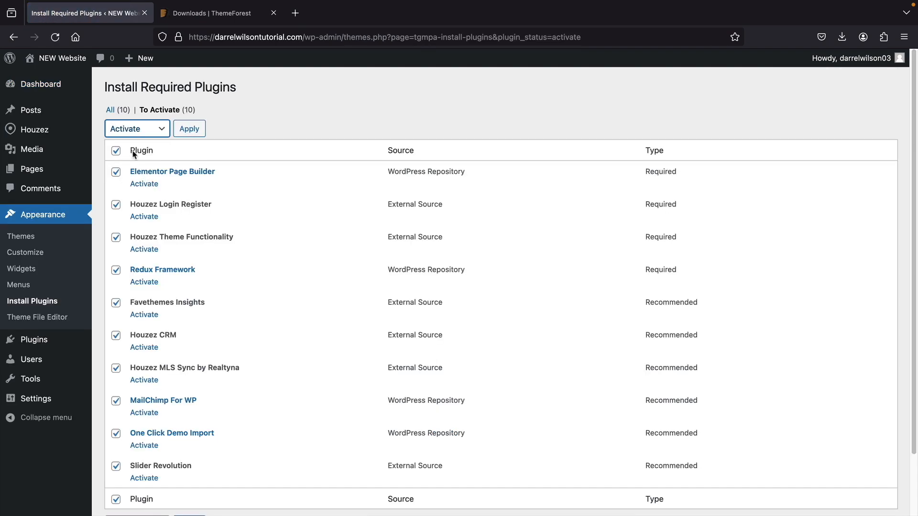
{"action": "left_click", "coordinate": [188, 129]}
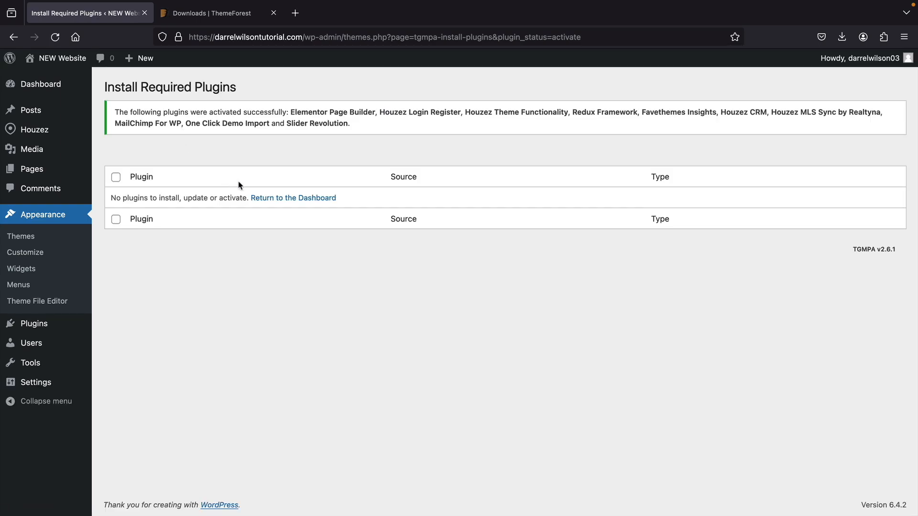
{"action": "left_click", "coordinate": [274, 198]}
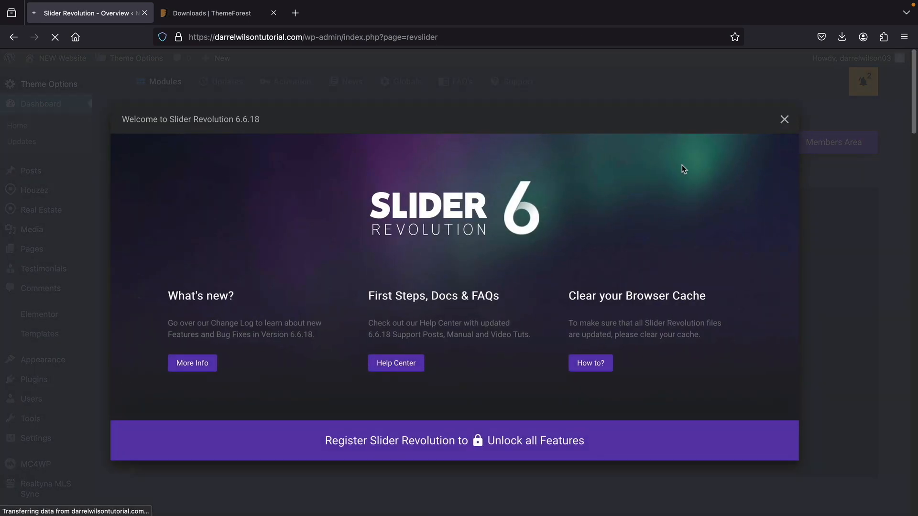
{"action": "left_click", "coordinate": [785, 118]}
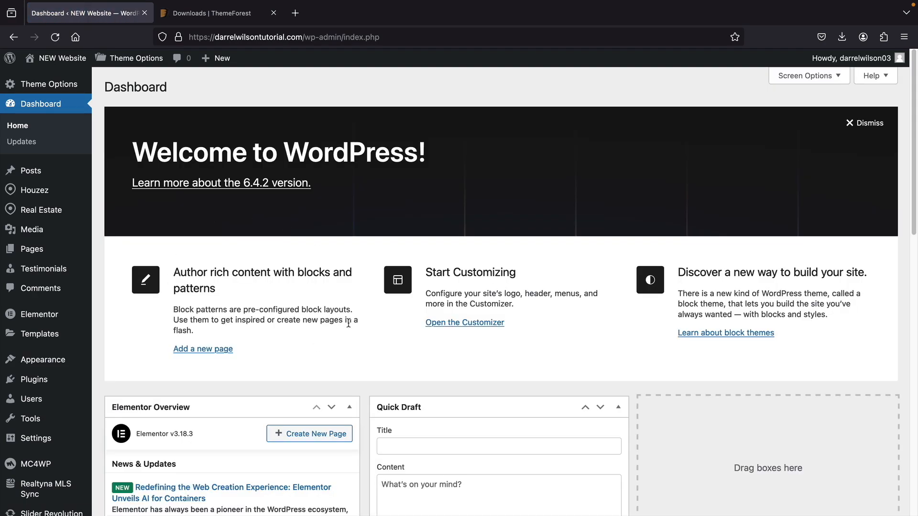
Switch the permalink structure to Post name in Settings > Permalinks and save.
{"action": "mouse_move", "coordinate": [34, 447]}
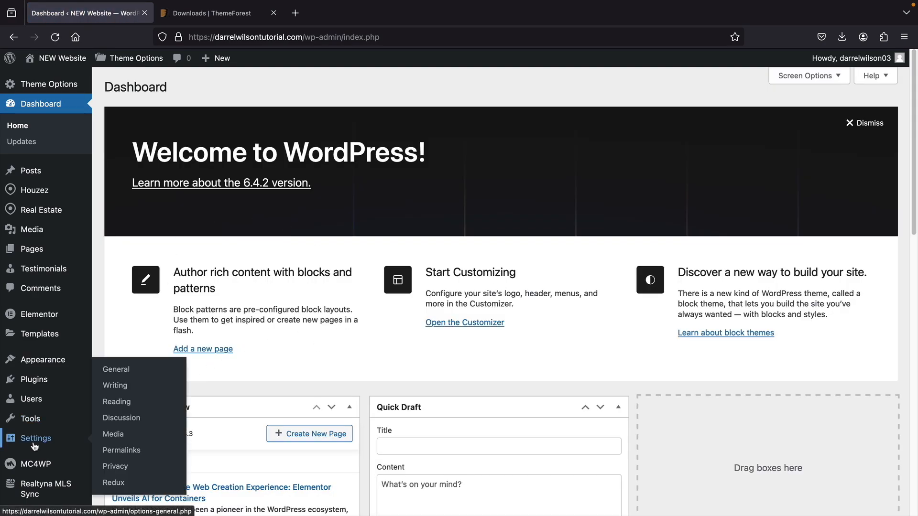
{"action": "left_click", "coordinate": [109, 454]}
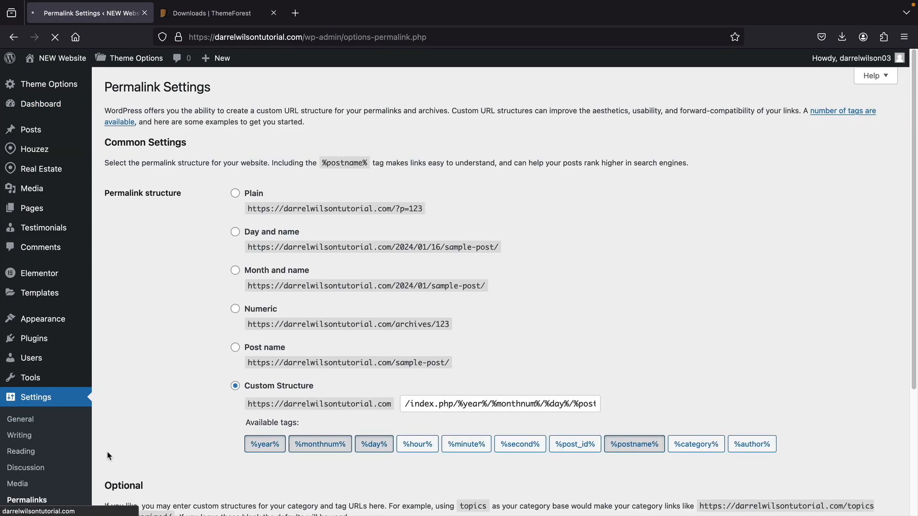
{"action": "left_click", "coordinate": [236, 348]}
{"action": "scroll", "coordinate": [200, 401], "scroll_direction": "down", "scroll_amount": 4}
{"action": "left_click", "coordinate": [148, 455]}
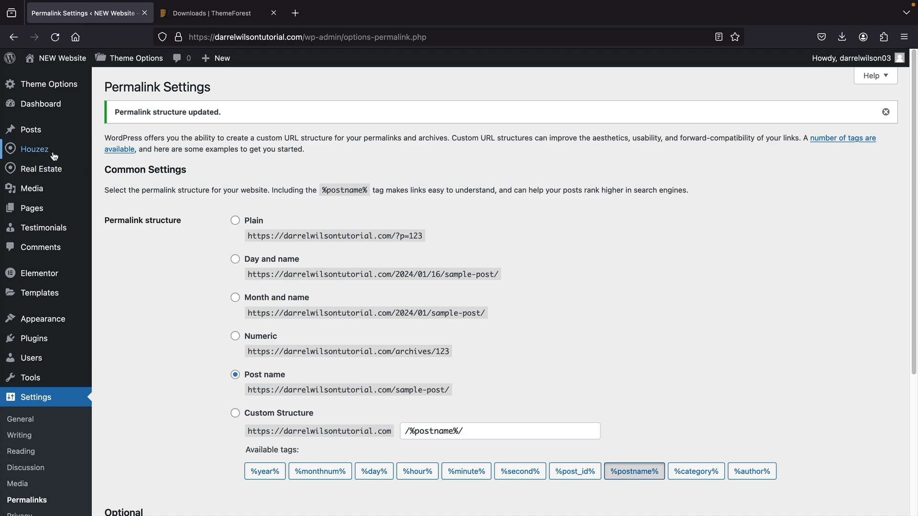
{"action": "mouse_move", "coordinate": [40, 156]}
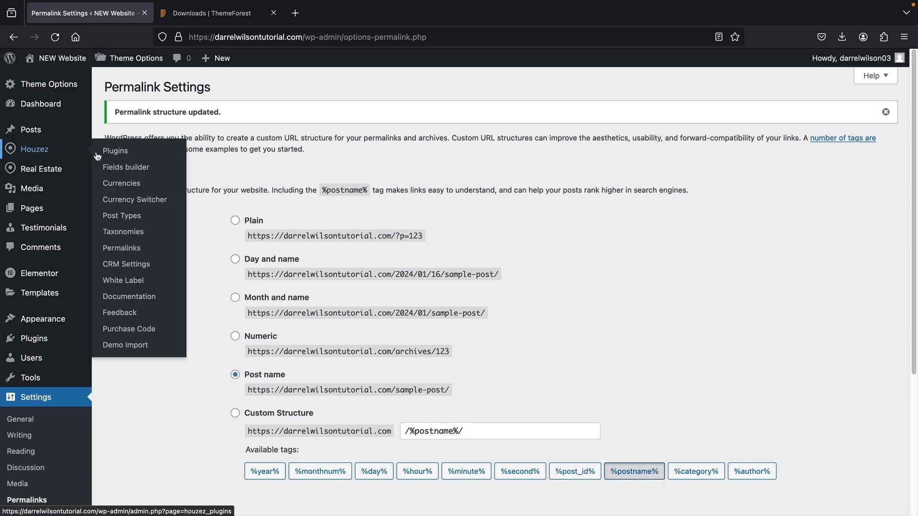
Import the Houzez17 demo content, then open the live site in a new tab.
{"action": "left_click", "coordinate": [137, 349]}
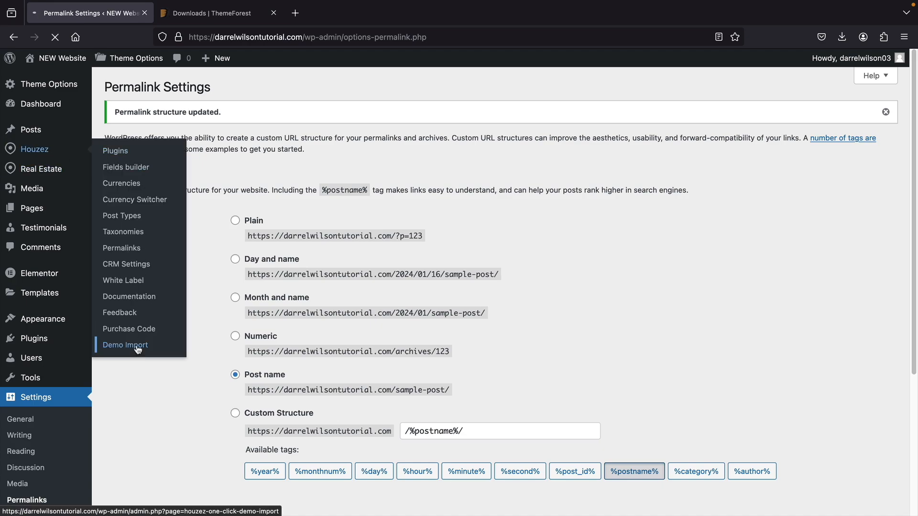
{"action": "middle_click", "coordinate": [484, 291]}
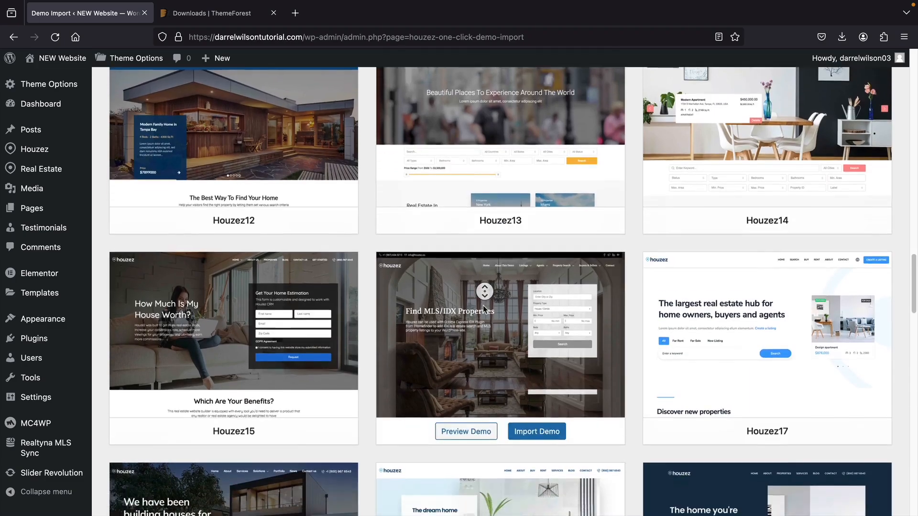
{"action": "left_click", "coordinate": [484, 306]}
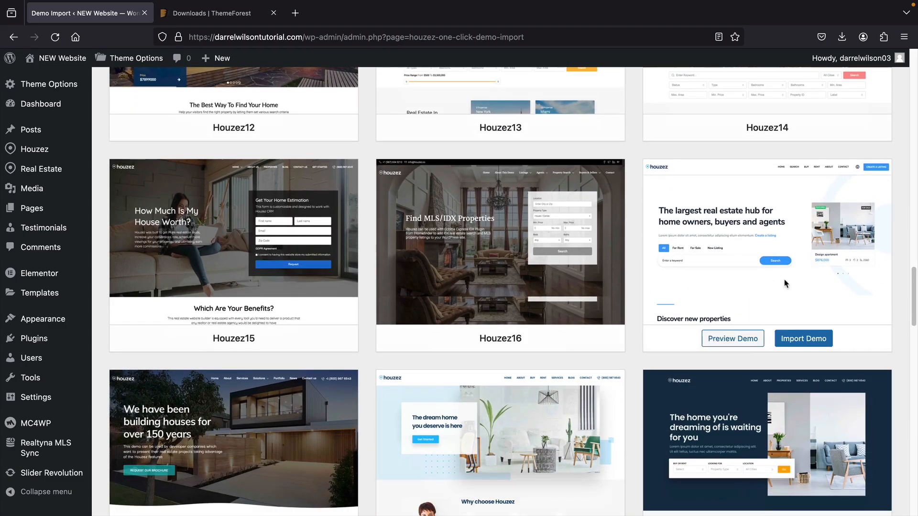
{"action": "left_click", "coordinate": [807, 343]}
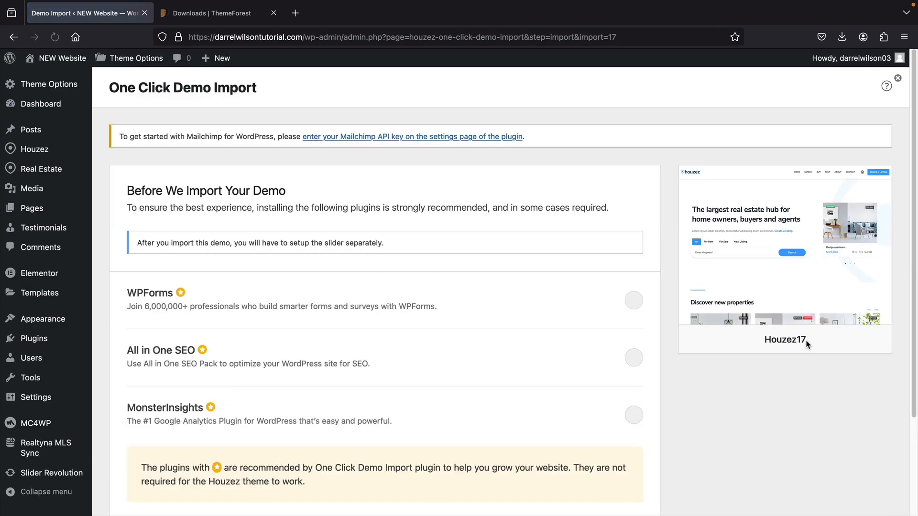
{"action": "scroll", "coordinate": [663, 301], "scroll_direction": "down", "scroll_amount": 3}
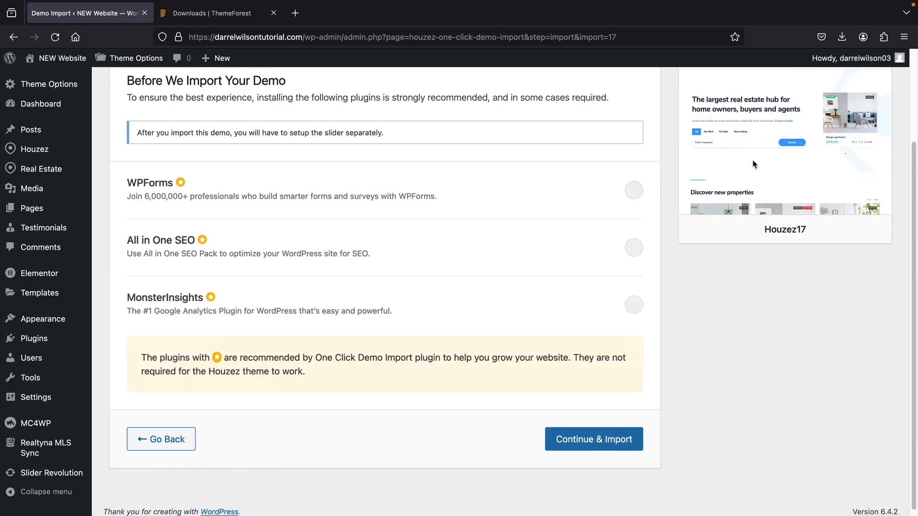
{"action": "left_click_drag", "start_coordinate": [763, 231], "coordinate": [806, 228]}
{"action": "left_click", "coordinate": [599, 444]}
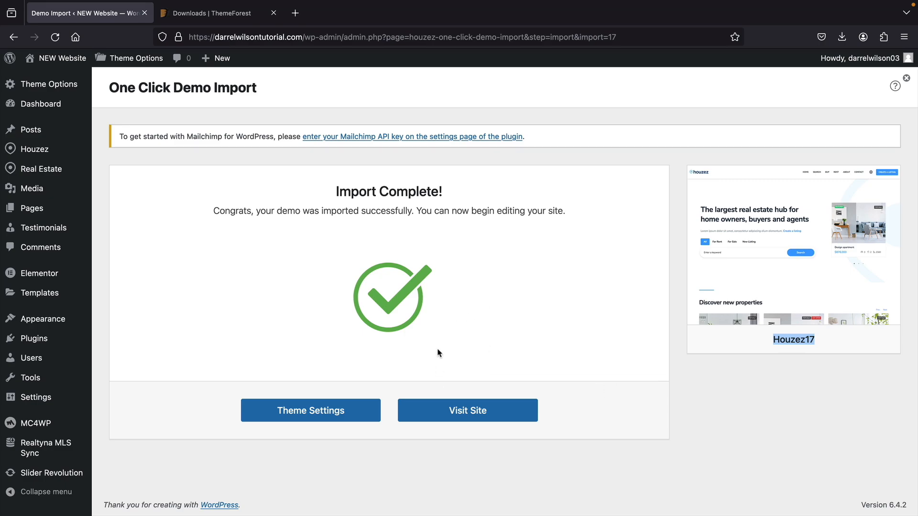
{"action": "left_click", "coordinate": [475, 412]}
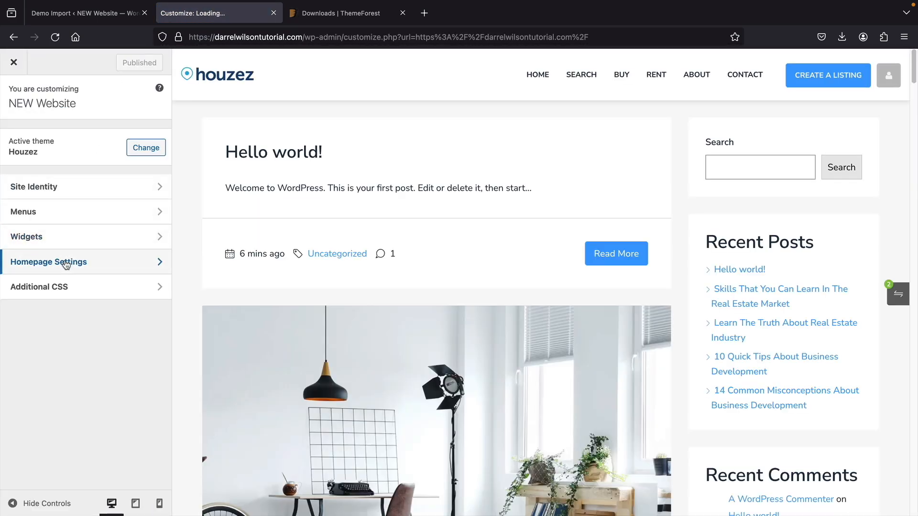
Set 'Homepage' as the static front page in Homepage Settings, publish, and exit the Customizer.
{"action": "left_click", "coordinate": [68, 262]}
{"action": "left_click", "coordinate": [70, 303]}
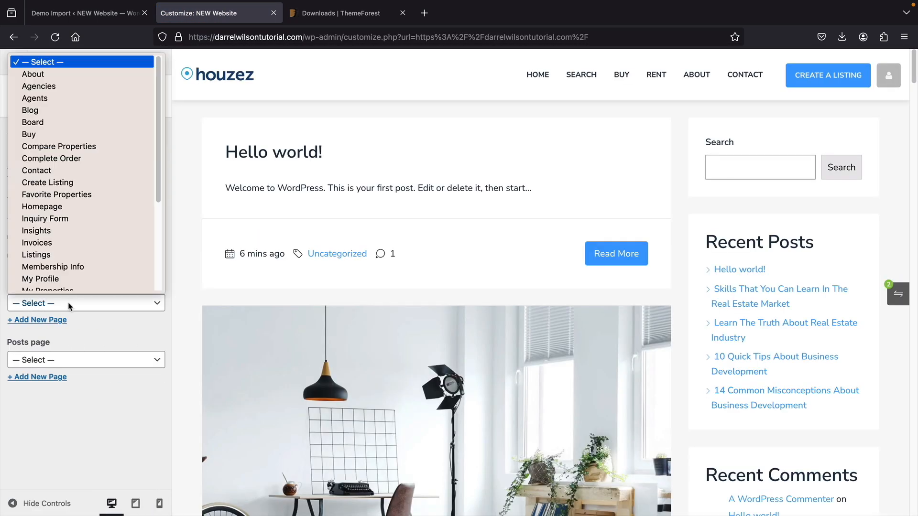
{"action": "scroll", "coordinate": [74, 291], "scroll_direction": "down", "scroll_amount": 5}
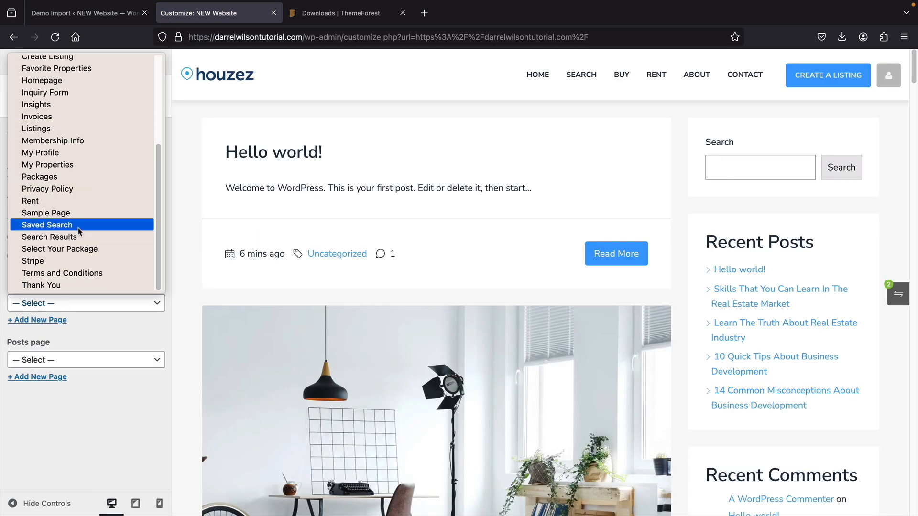
{"action": "left_click", "coordinate": [78, 81]}
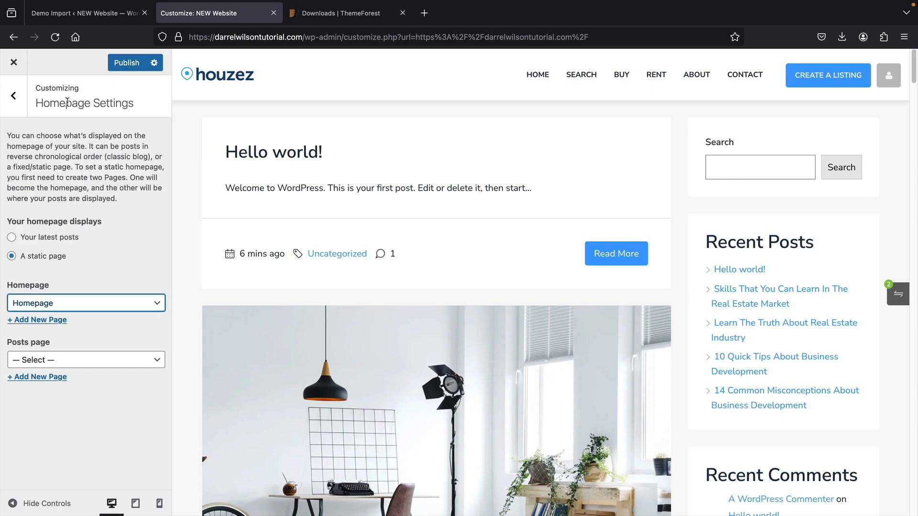
{"action": "left_click", "coordinate": [131, 60]}
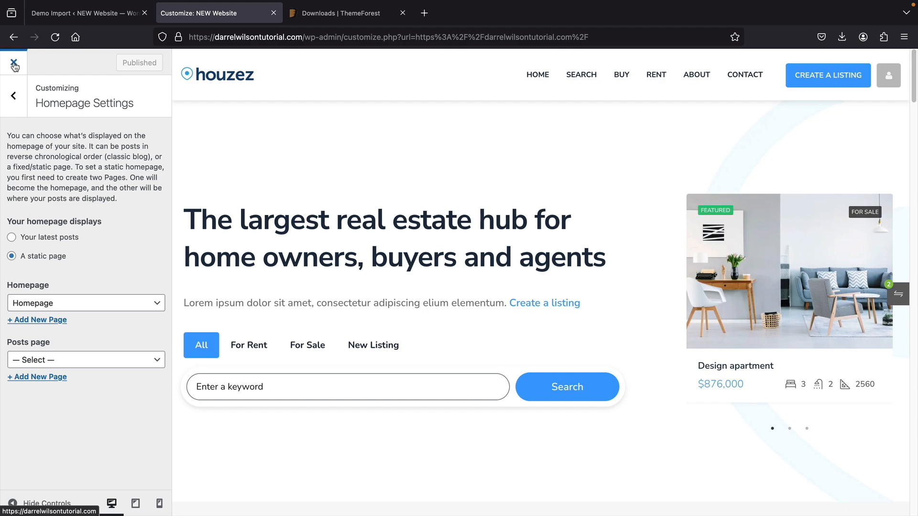
{"action": "left_click", "coordinate": [15, 65]}
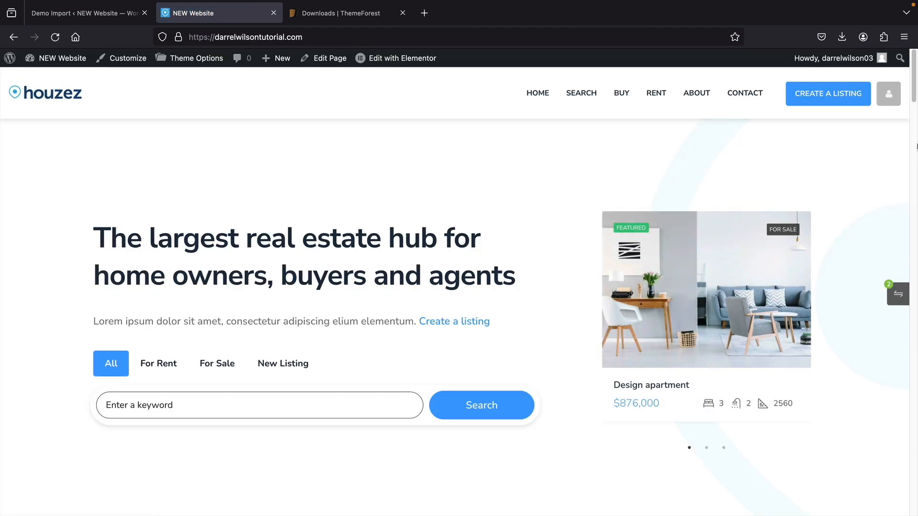
Open the account menu and scroll down through the new Houzez homepage sections.
{"action": "left_click", "coordinate": [890, 94]}
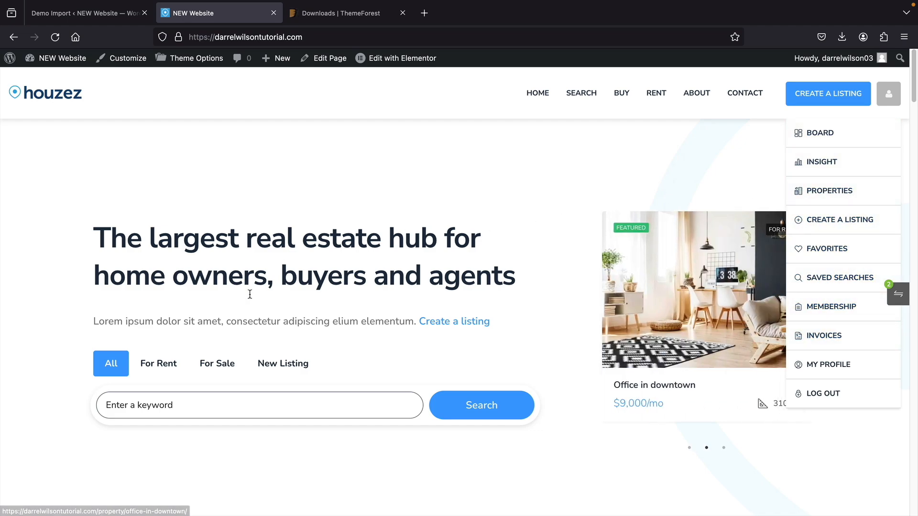
{"action": "scroll", "coordinate": [266, 276], "scroll_direction": "down", "scroll_amount": 2}
{"action": "scroll", "coordinate": [266, 276], "scroll_direction": "down", "scroll_amount": 2}
{"action": "scroll", "coordinate": [604, 354], "scroll_direction": "down", "scroll_amount": 4}
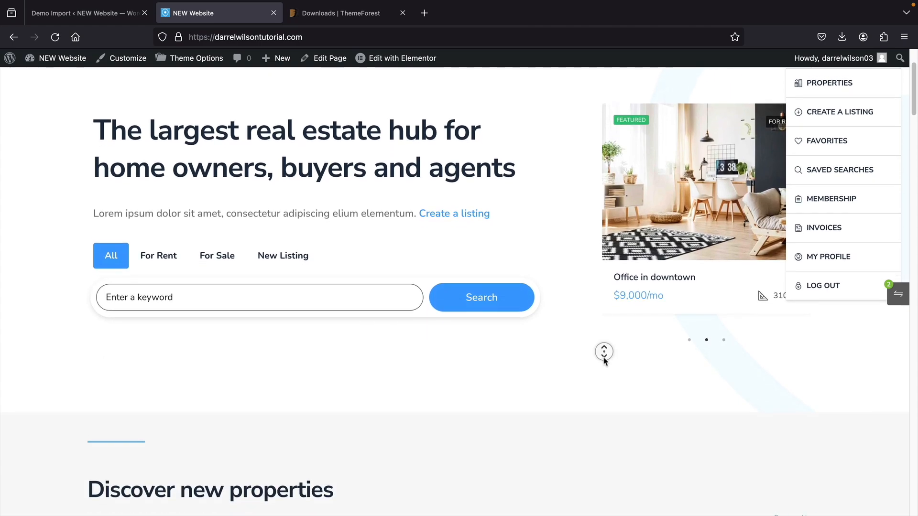
{"action": "scroll", "coordinate": [604, 354], "scroll_direction": "down", "scroll_amount": 6}
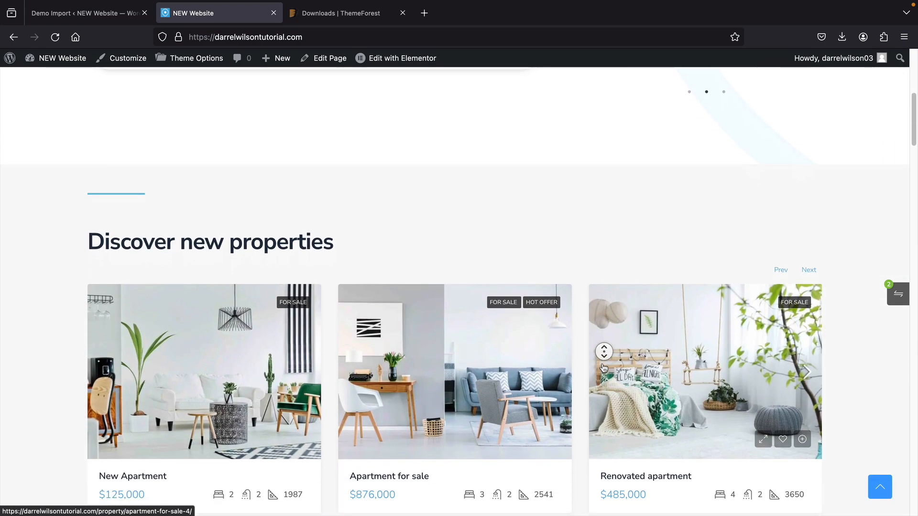
{"action": "scroll", "coordinate": [604, 353], "scroll_direction": "down", "scroll_amount": 7}
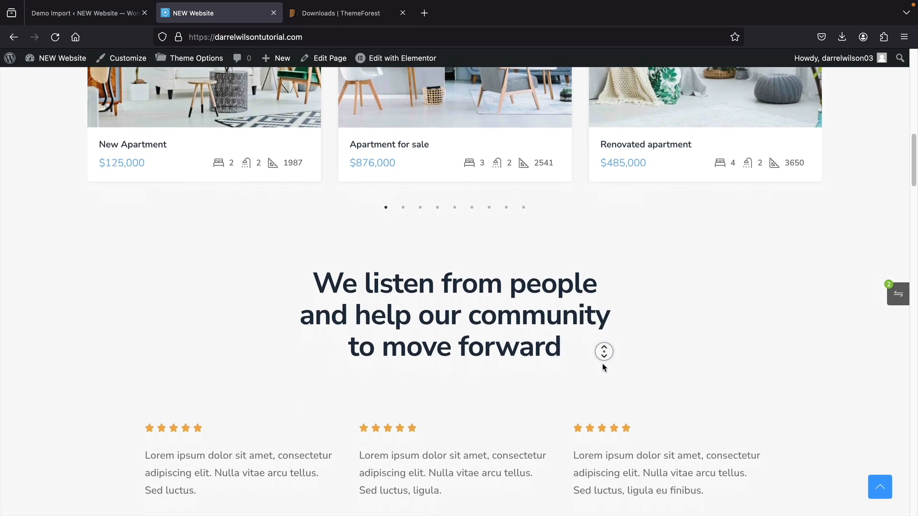
{"action": "scroll", "coordinate": [604, 354], "scroll_direction": "down", "scroll_amount": 7}
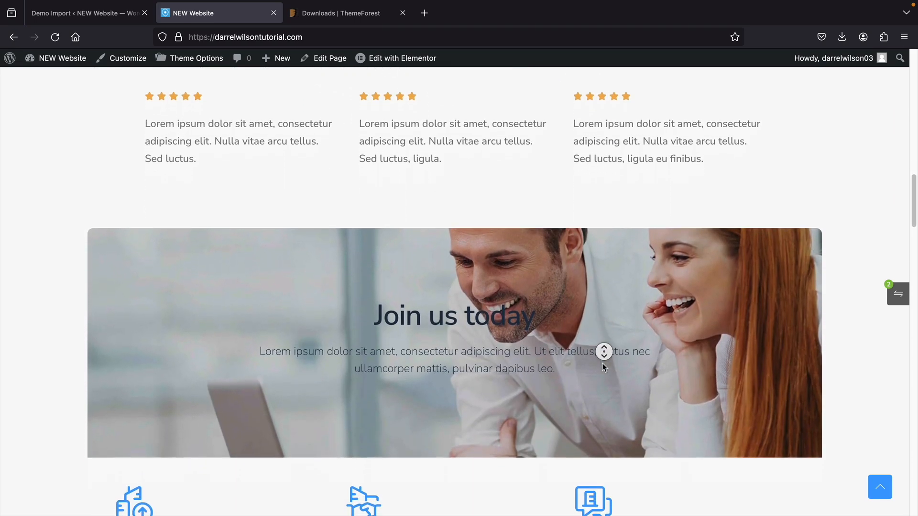
{"action": "scroll", "coordinate": [604, 354], "scroll_direction": "down", "scroll_amount": 8}
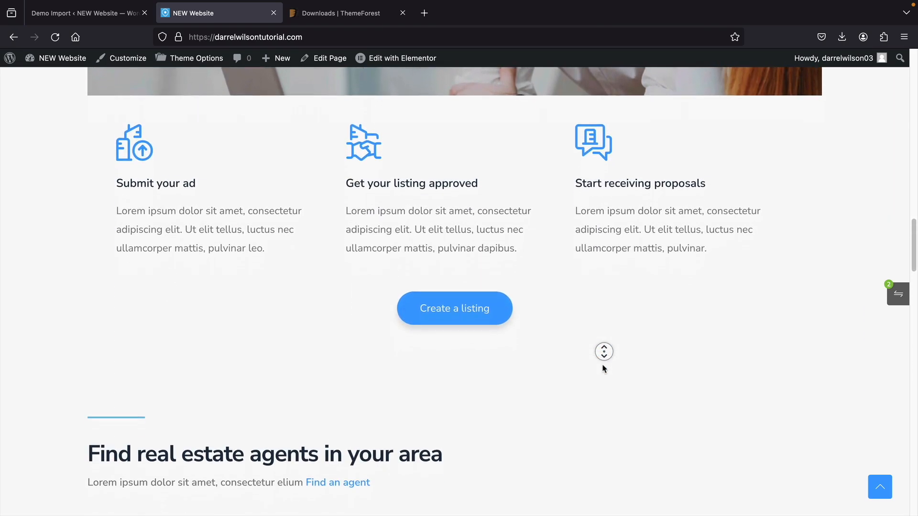
{"action": "scroll", "coordinate": [604, 354], "scroll_direction": "down", "scroll_amount": 8}
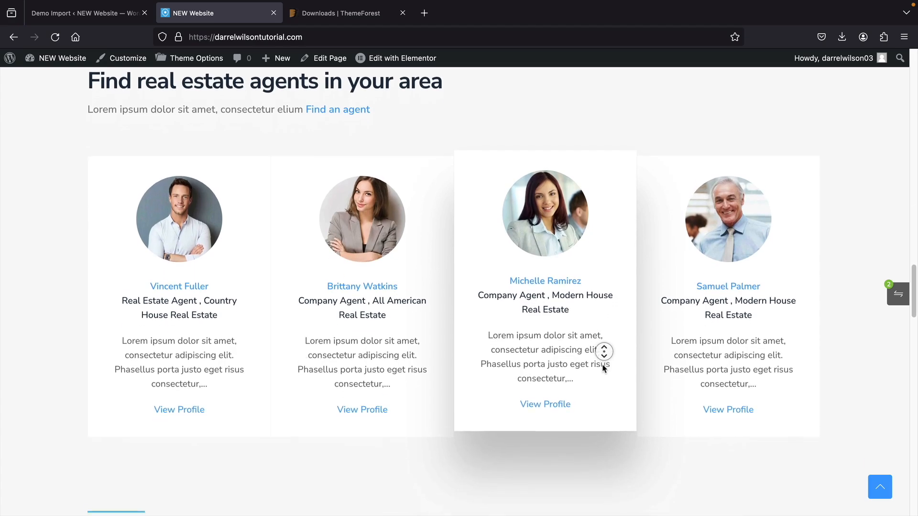
{"action": "scroll", "coordinate": [603, 353], "scroll_direction": "down", "scroll_amount": 4}
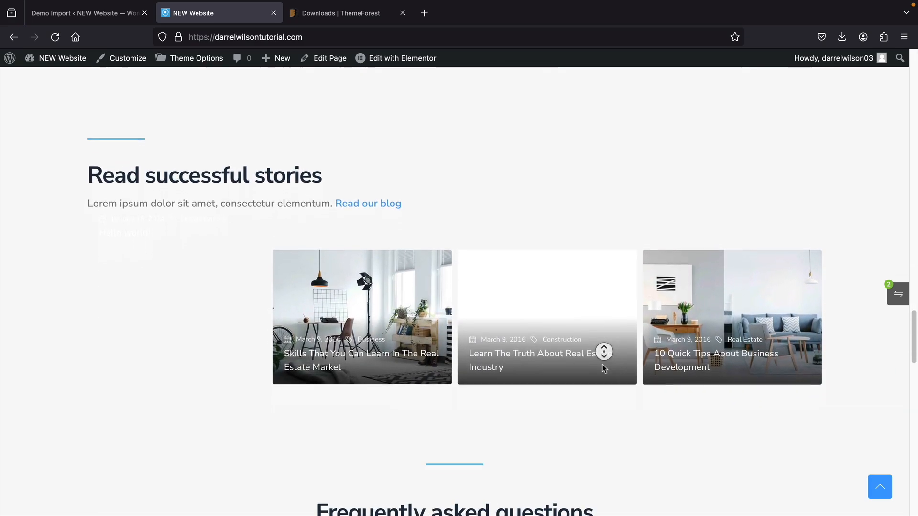
Scroll to the footer and back up, then run an unfiltered property search returning 58 results.
{"action": "middle_click", "coordinate": [604, 368]}
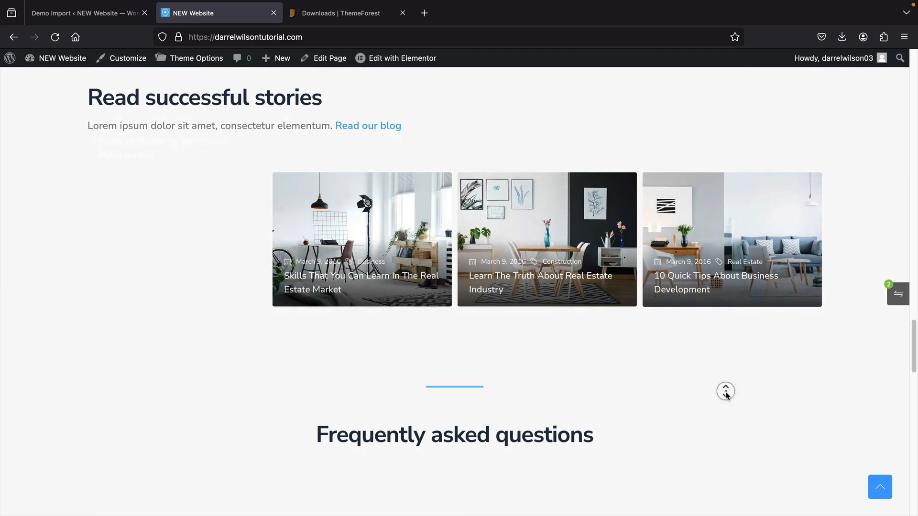
{"action": "scroll", "coordinate": [726, 391], "scroll_direction": "down", "scroll_amount": 6}
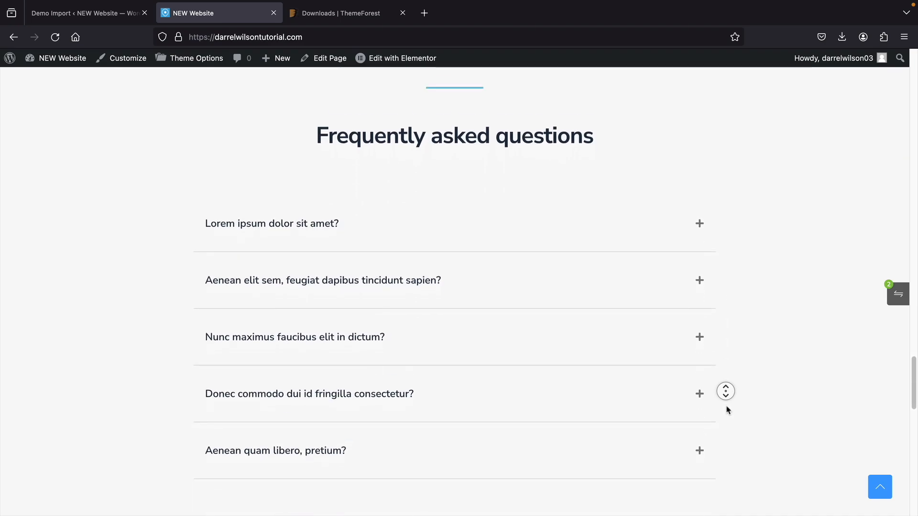
{"action": "scroll", "coordinate": [726, 391], "scroll_direction": "down", "scroll_amount": 8}
{"action": "middle_click", "coordinate": [727, 410]}
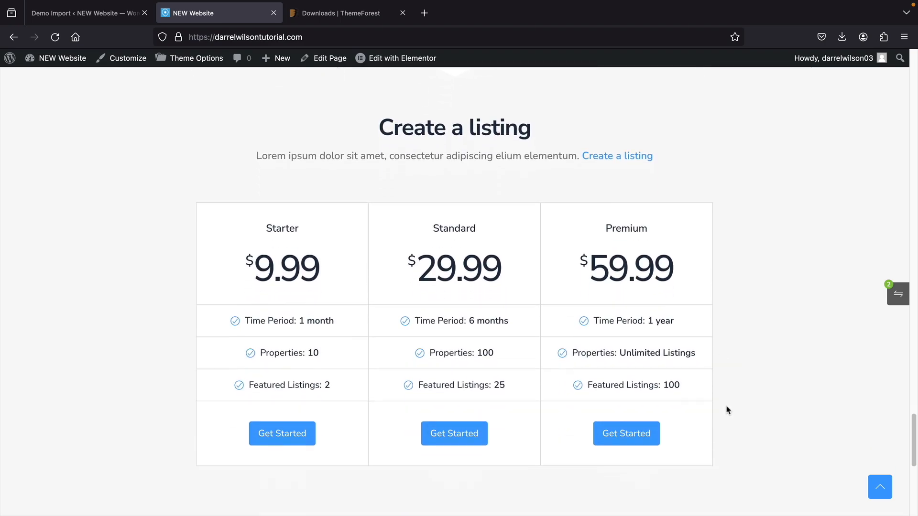
{"action": "scroll", "coordinate": [670, 414], "scroll_direction": "down", "scroll_amount": 7}
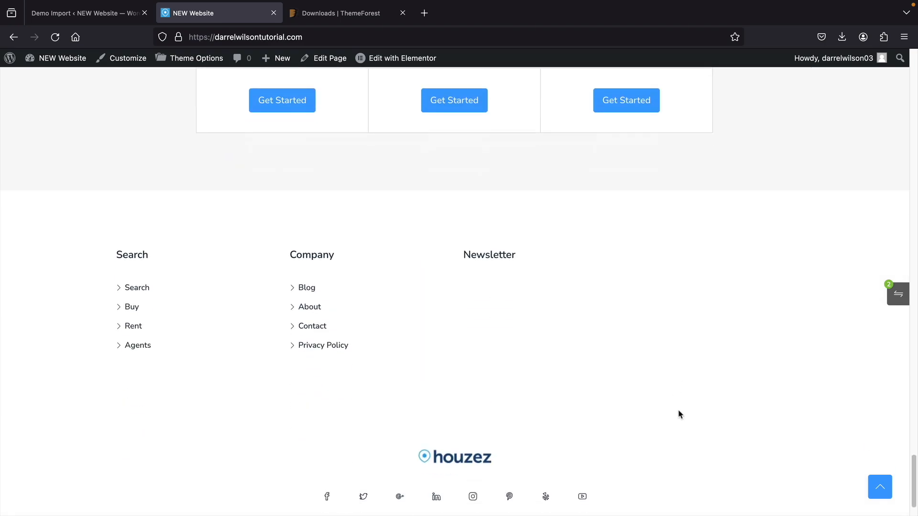
{"action": "left_click_drag", "start_coordinate": [915, 477], "coordinate": [914, 90]}
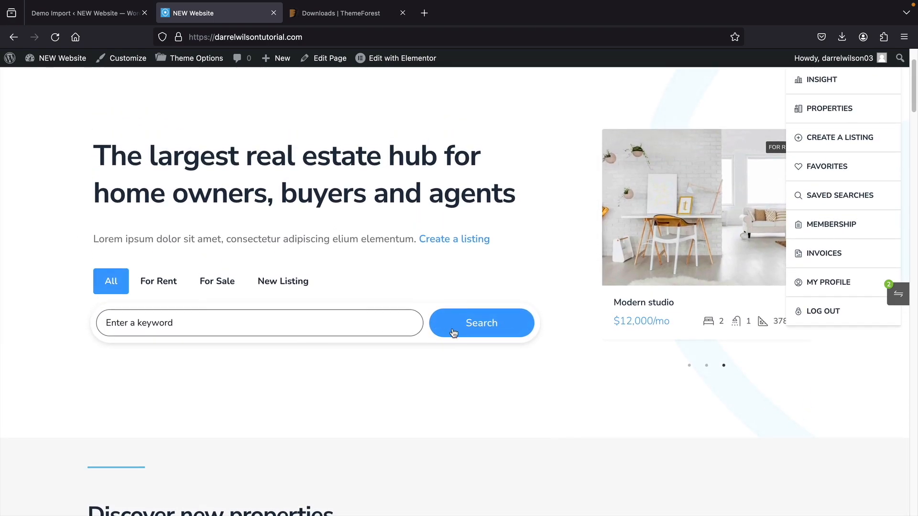
{"action": "left_click", "coordinate": [475, 325]}
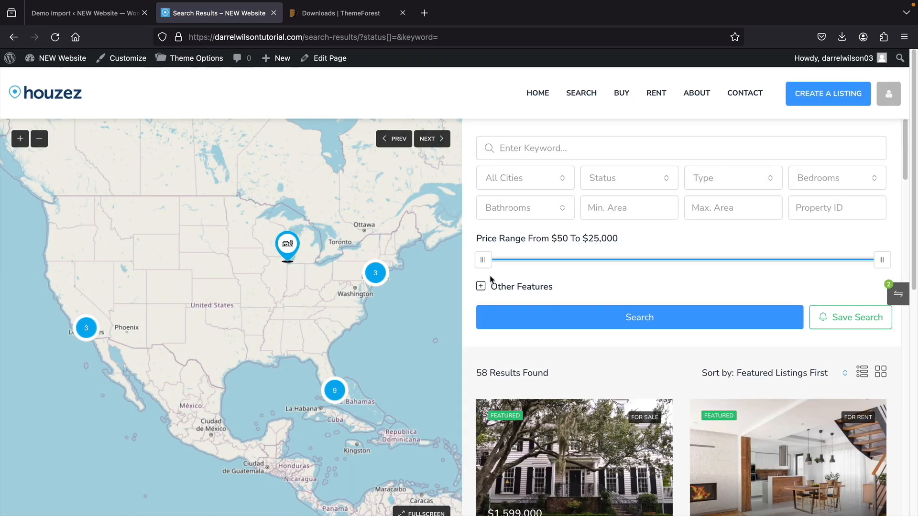
Scroll through the property search results, then bring up the admin bar's NEW Website menu.
{"action": "scroll", "coordinate": [490, 280], "scroll_direction": "down", "scroll_amount": 2}
{"action": "scroll", "coordinate": [525, 308], "scroll_direction": "down", "scroll_amount": 4}
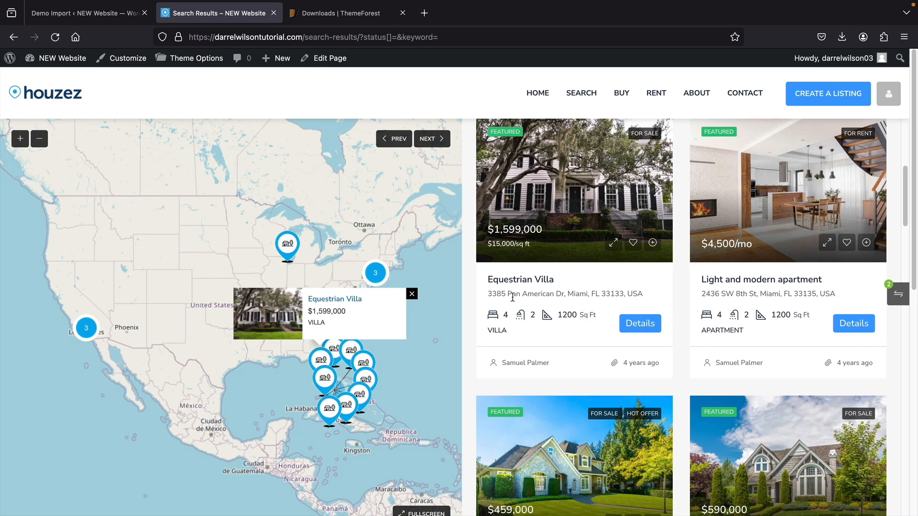
{"action": "scroll", "coordinate": [510, 302], "scroll_direction": "down", "scroll_amount": 4}
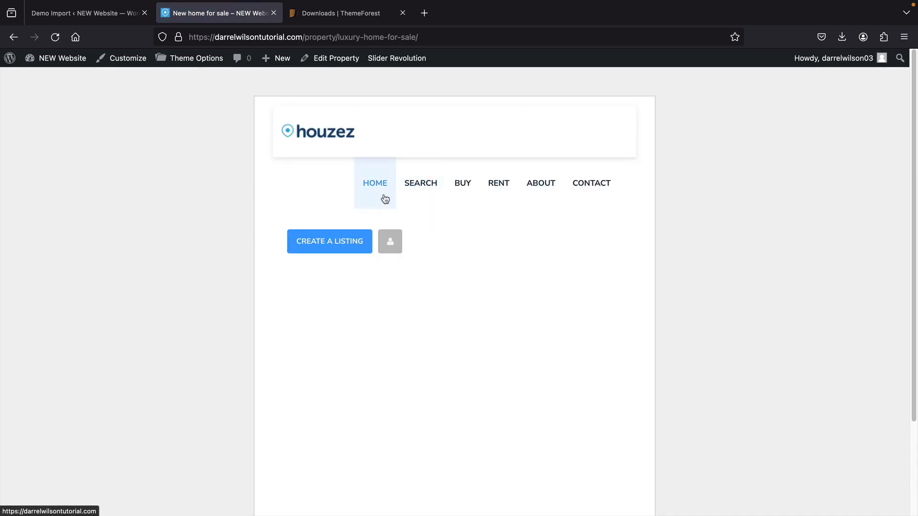
{"action": "mouse_move", "coordinate": [75, 67]}
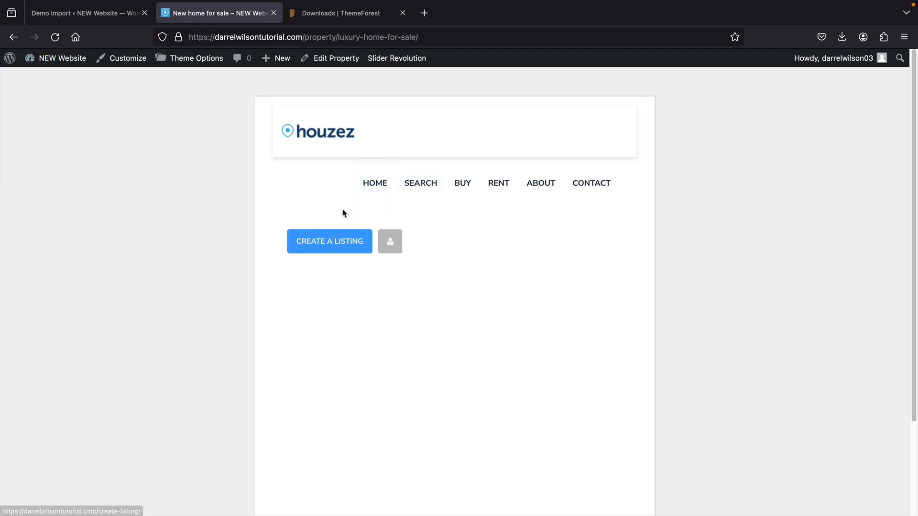
{"action": "mouse_move", "coordinate": [61, 85]}
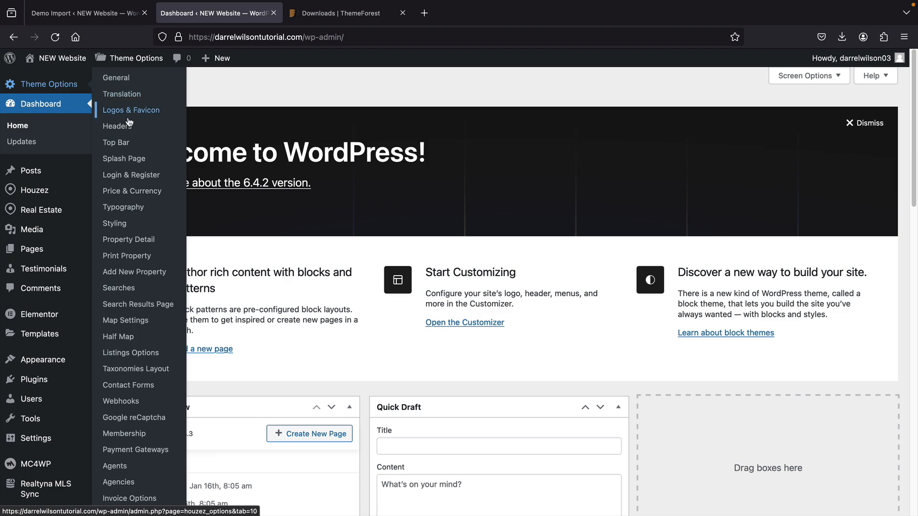
Re-save the Houzez Property Detail theme options so the Settings Saved notice appears.
{"action": "left_click", "coordinate": [141, 242]}
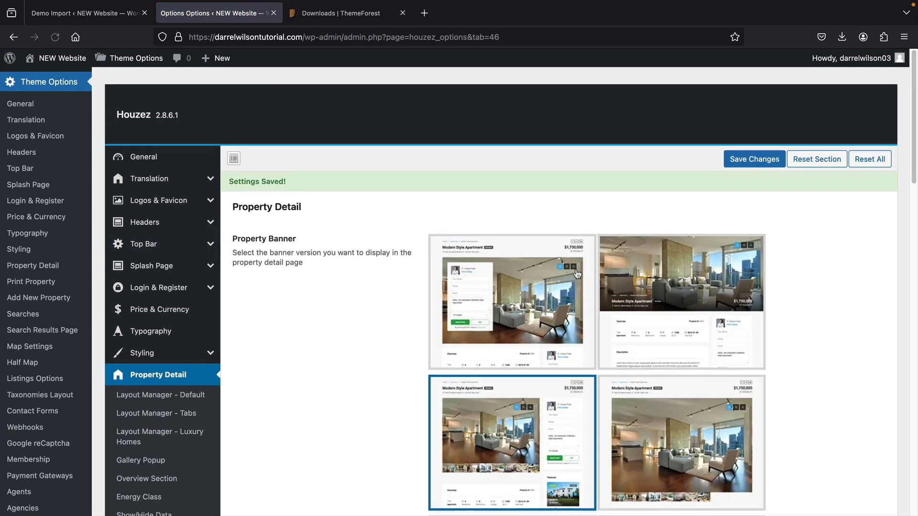
{"action": "scroll", "coordinate": [516, 348], "scroll_direction": "down", "scroll_amount": 2}
{"action": "scroll", "coordinate": [531, 342], "scroll_direction": "up", "scroll_amount": 2}
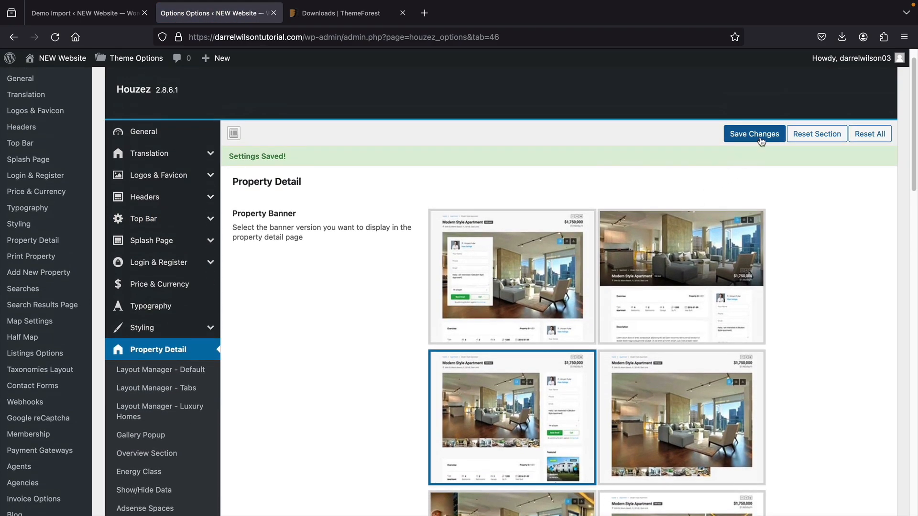
{"action": "left_click", "coordinate": [754, 134]}
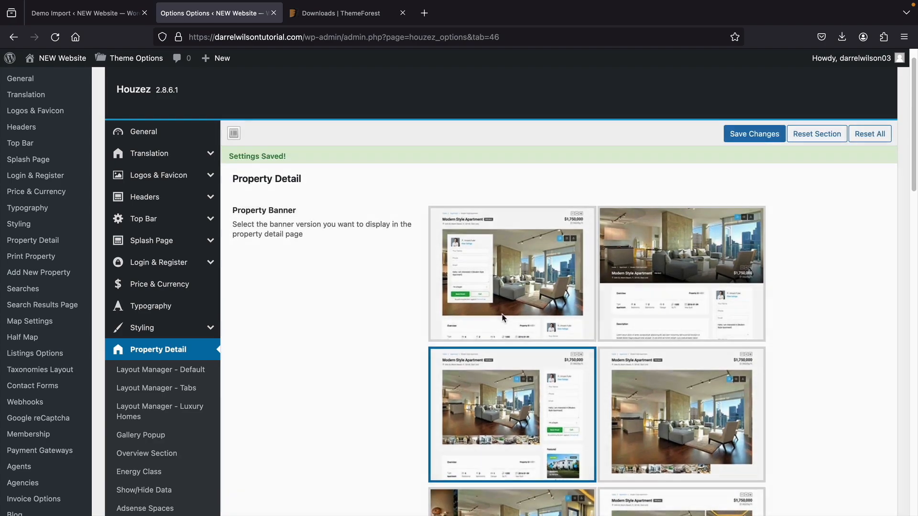
Go from the admin to the live site and open the Equestrian Villa listing.
{"action": "mouse_move", "coordinate": [44, 62]}
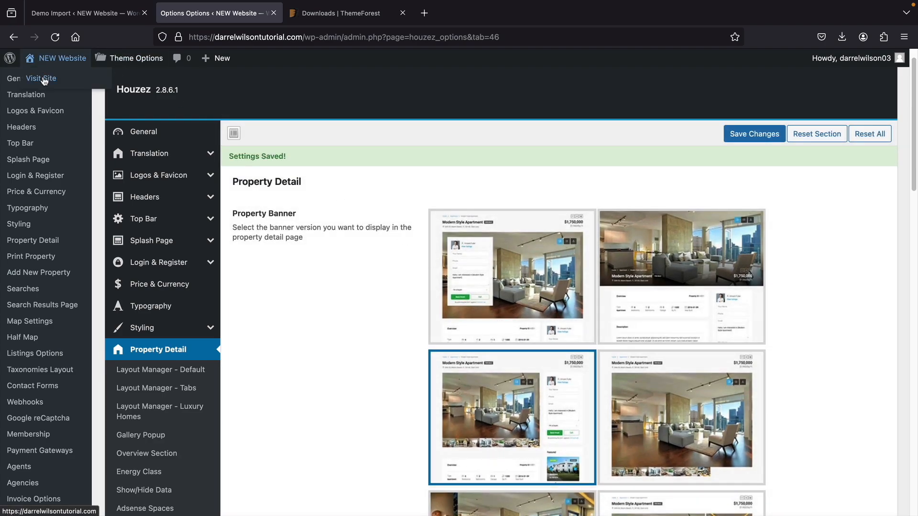
{"action": "left_click", "coordinate": [43, 79]}
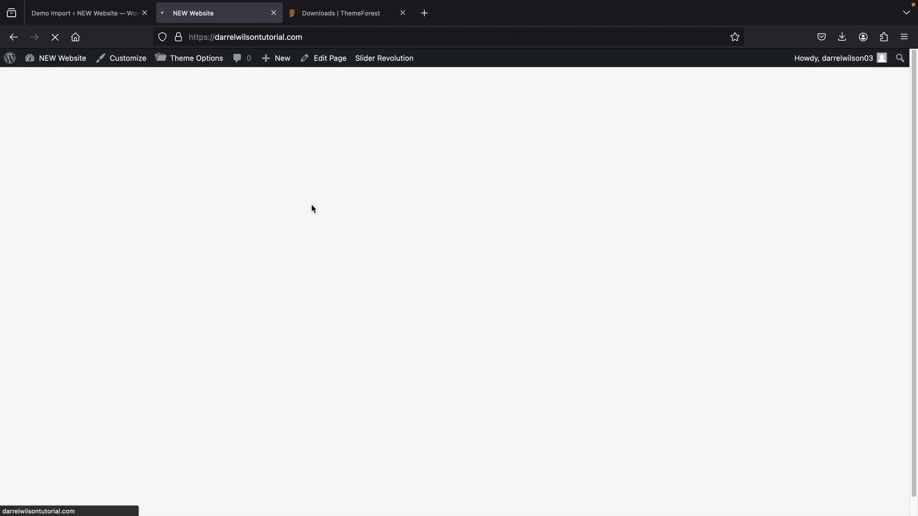
{"action": "left_click", "coordinate": [481, 409]}
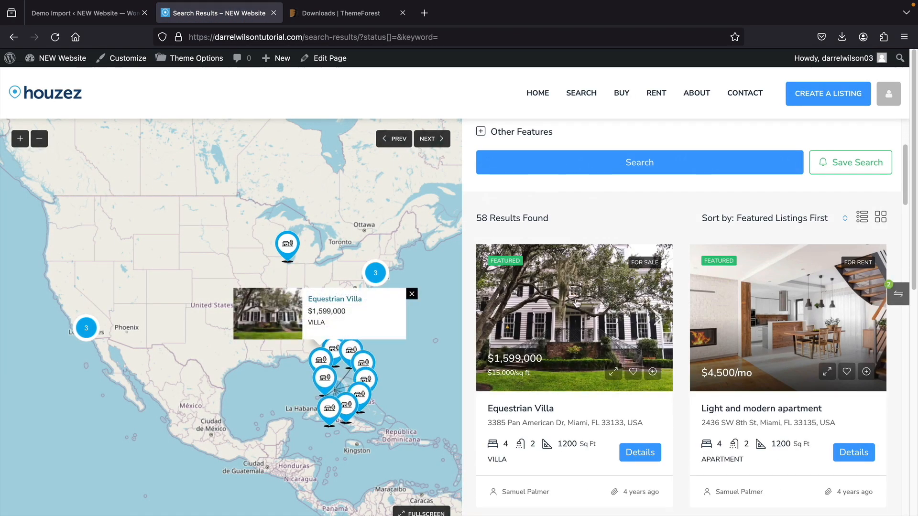
{"action": "left_click", "coordinate": [577, 303]}
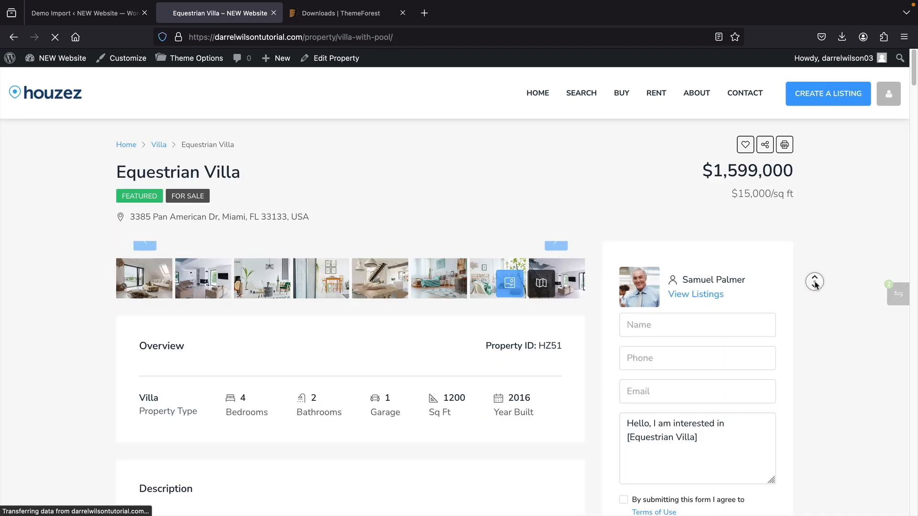
Scroll through the Equestrian Villa's description and $1,599,000 details, then return to the home page.
{"action": "scroll", "coordinate": [814, 290], "scroll_direction": "down", "scroll_amount": 7}
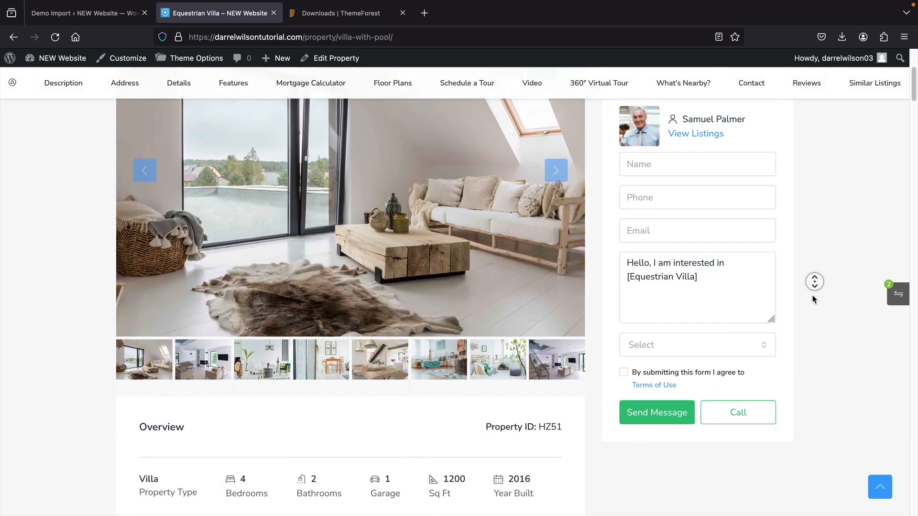
{"action": "scroll", "coordinate": [815, 300], "scroll_direction": "down", "scroll_amount": 9}
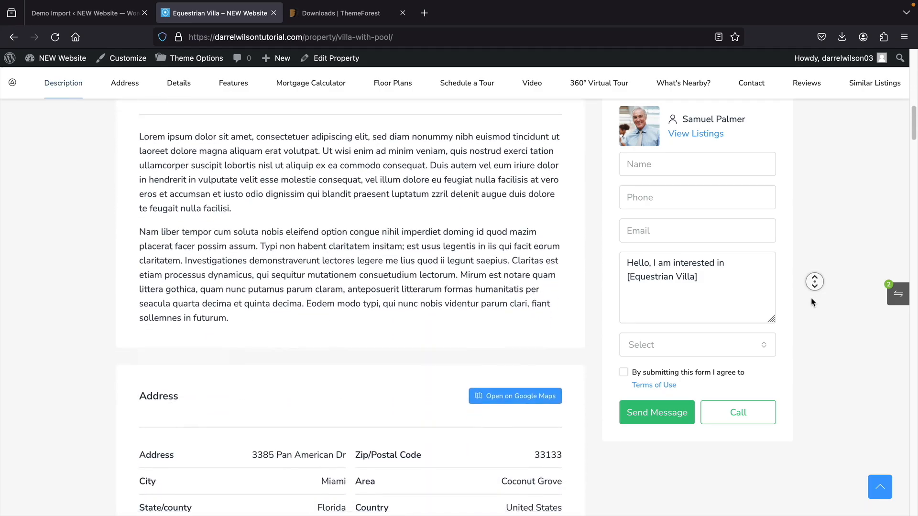
{"action": "scroll", "coordinate": [814, 306], "scroll_direction": "down", "scroll_amount": 6}
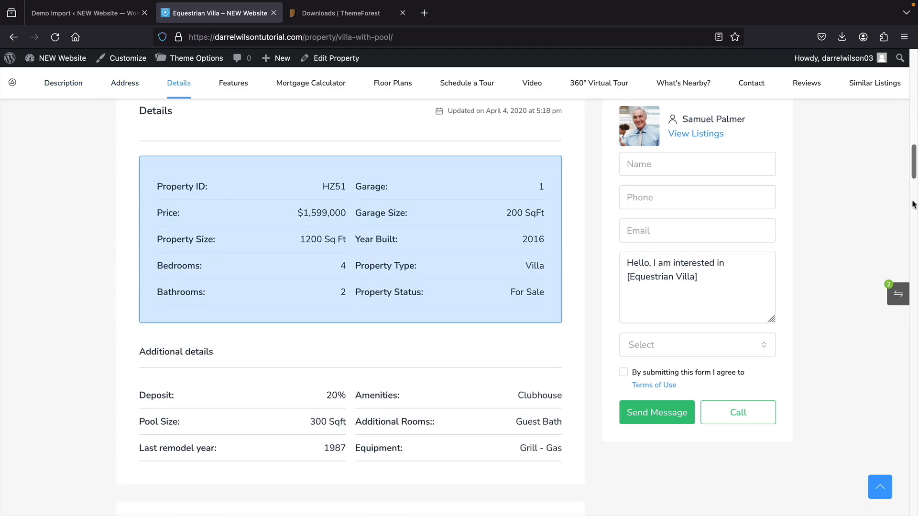
{"action": "scroll", "coordinate": [914, 152], "scroll_direction": "up", "scroll_amount": 1}
{"action": "left_click_drag", "start_coordinate": [914, 152], "coordinate": [914, 75]}
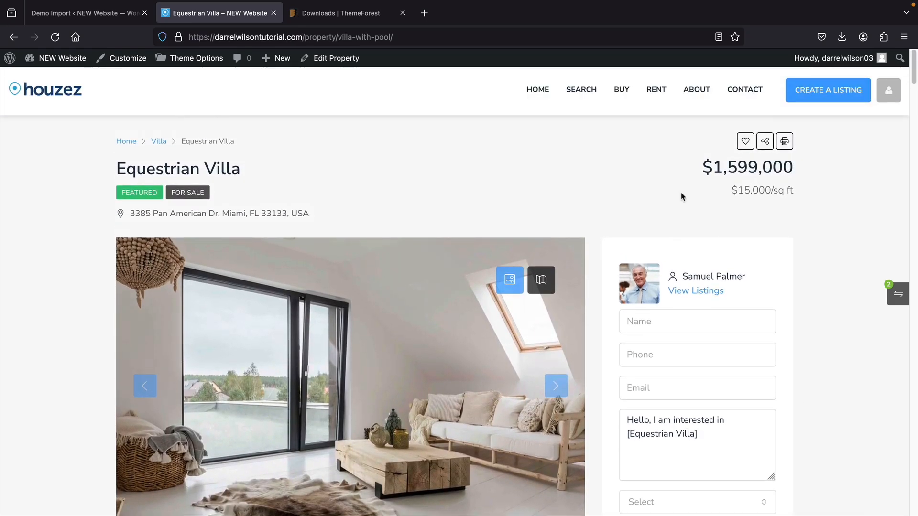
{"action": "left_click", "coordinate": [537, 90]}
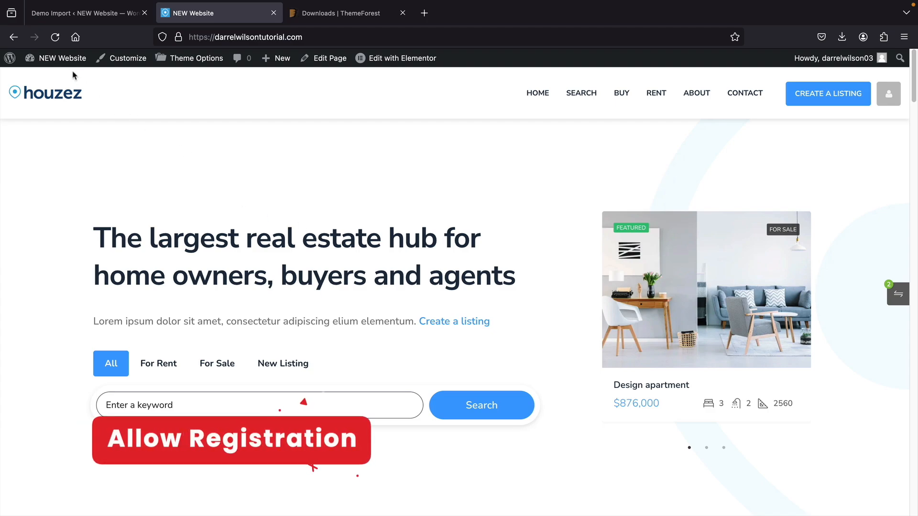
{"action": "mouse_move", "coordinate": [55, 58]}
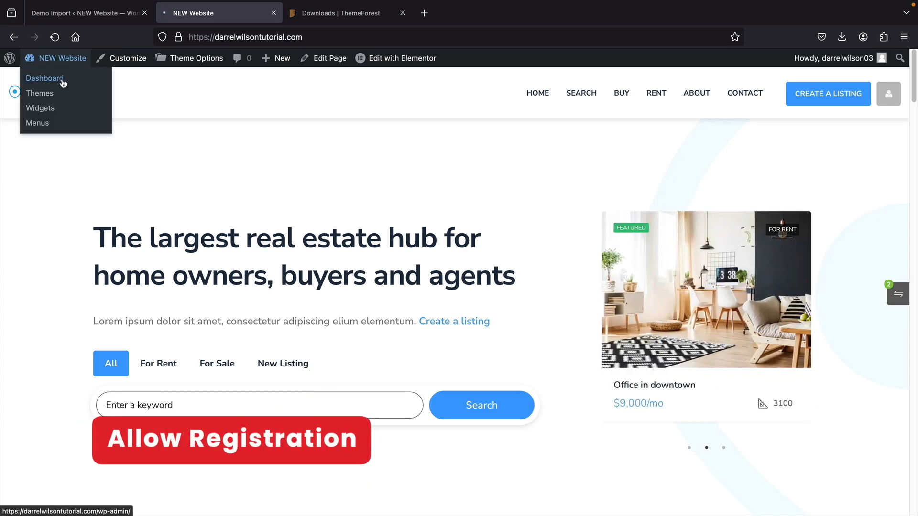
Enable 'Anyone can register' in General Settings, save, and return to the live site.
{"action": "left_click", "coordinate": [62, 83]}
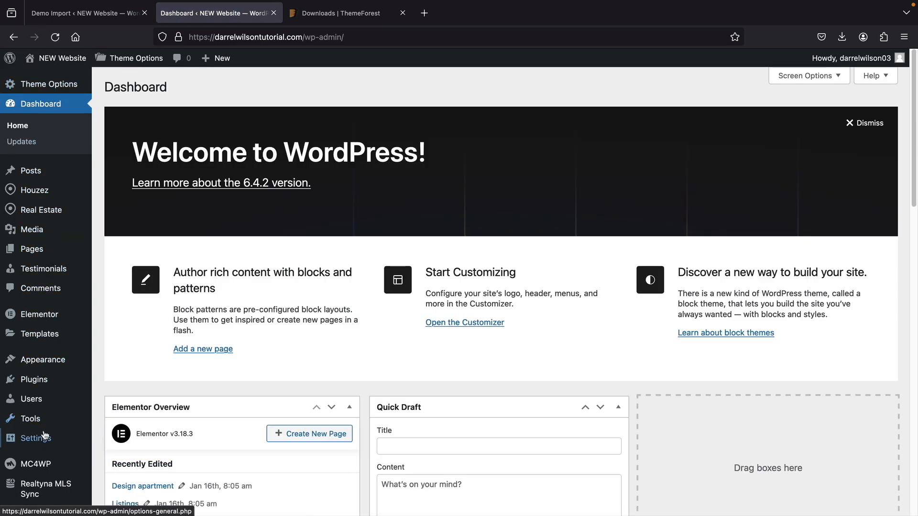
{"action": "mouse_move", "coordinate": [36, 438]}
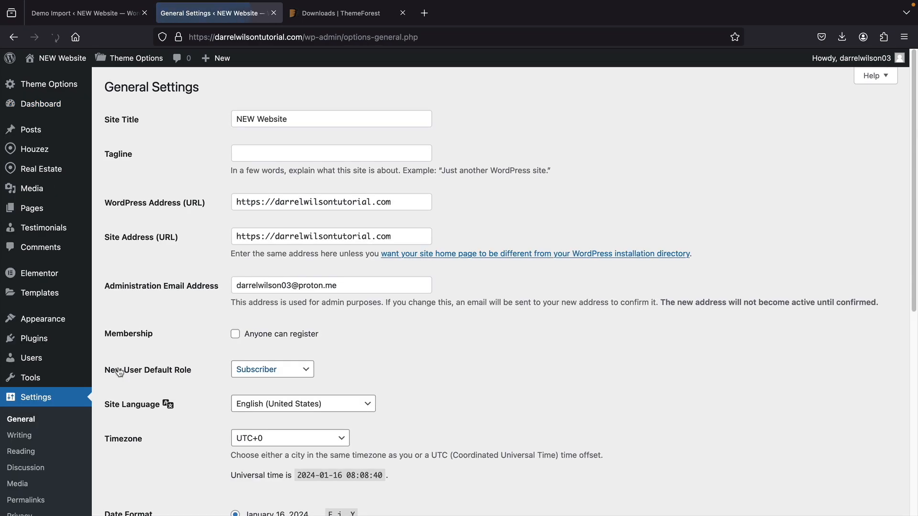
{"action": "left_click_drag", "start_coordinate": [108, 336], "coordinate": [149, 338]}
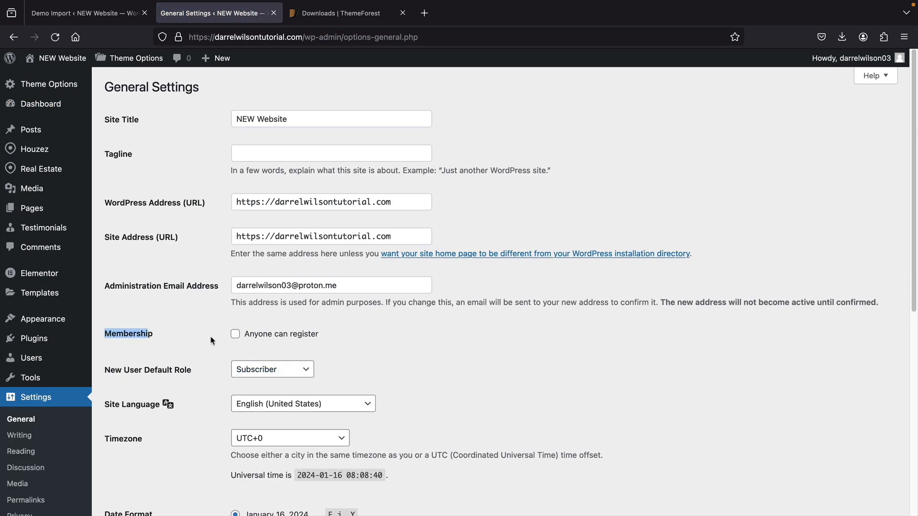
{"action": "left_click", "coordinate": [235, 334]}
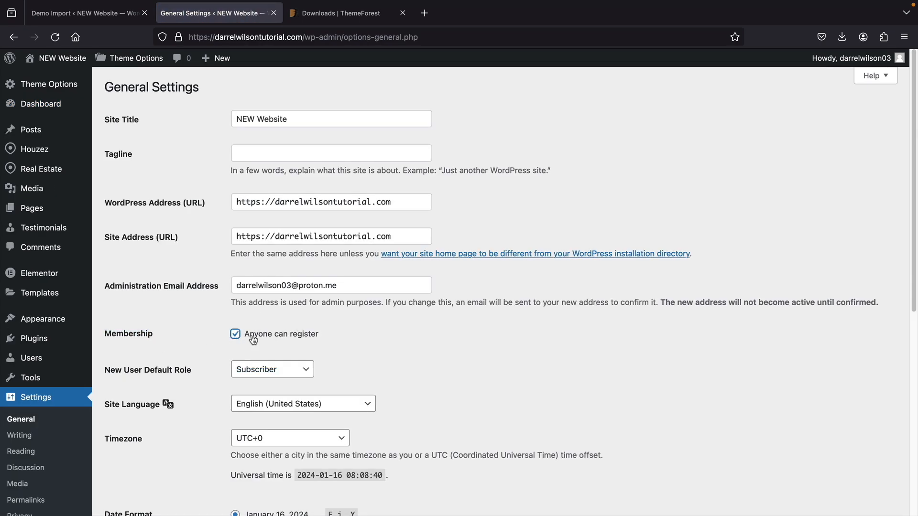
{"action": "scroll", "coordinate": [208, 337], "scroll_direction": "down", "scroll_amount": 10}
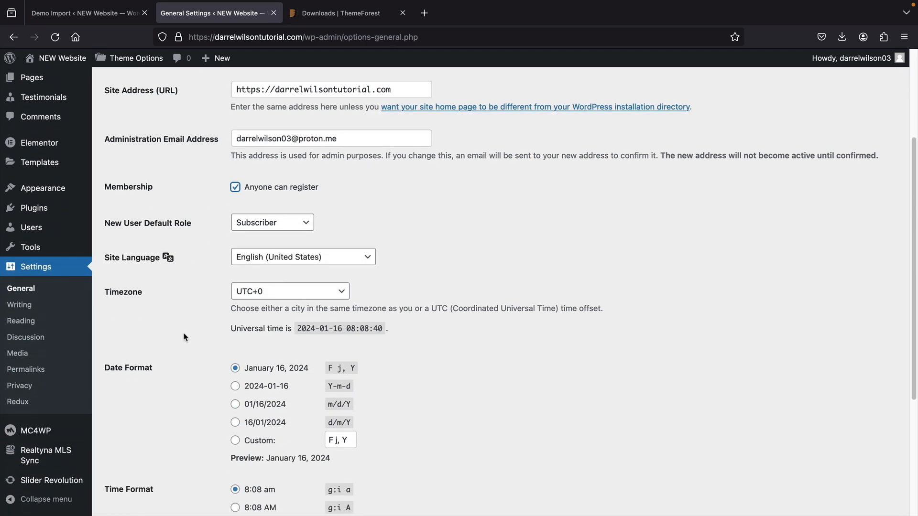
{"action": "left_click", "coordinate": [140, 458]}
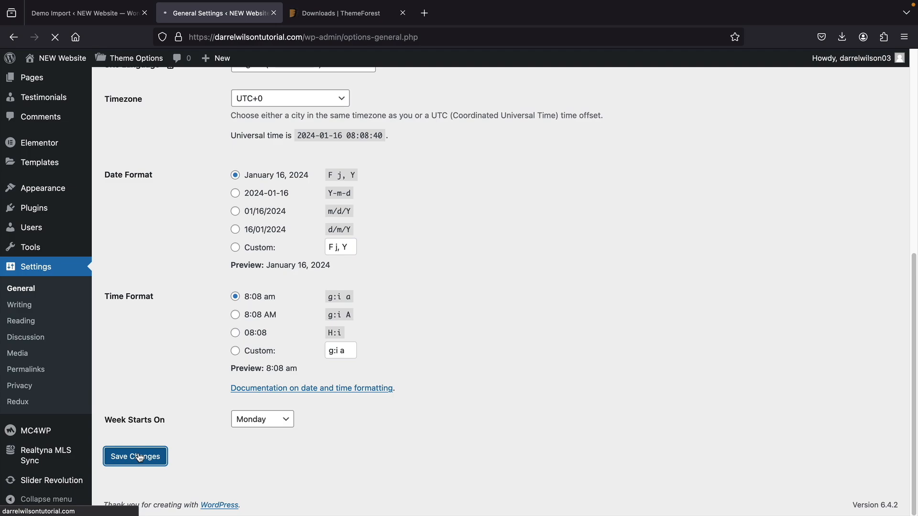
{"action": "mouse_move", "coordinate": [73, 65]}
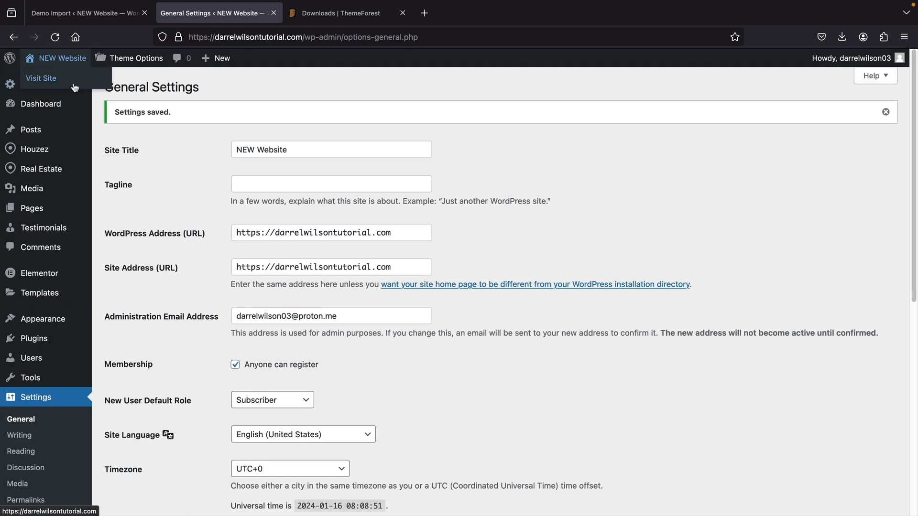
{"action": "left_click", "coordinate": [74, 84]}
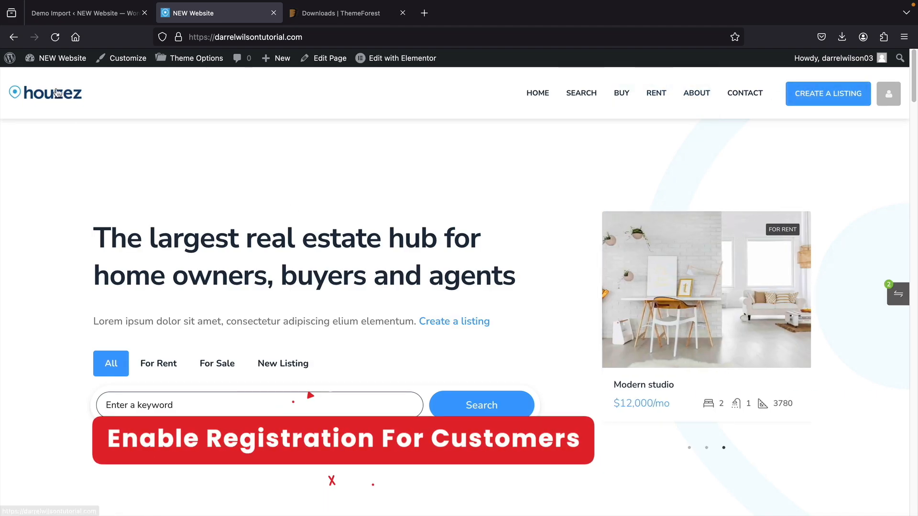
In Houzez Login & Register theme options, set the header Register option to Yes.
{"action": "left_click", "coordinate": [193, 63]}
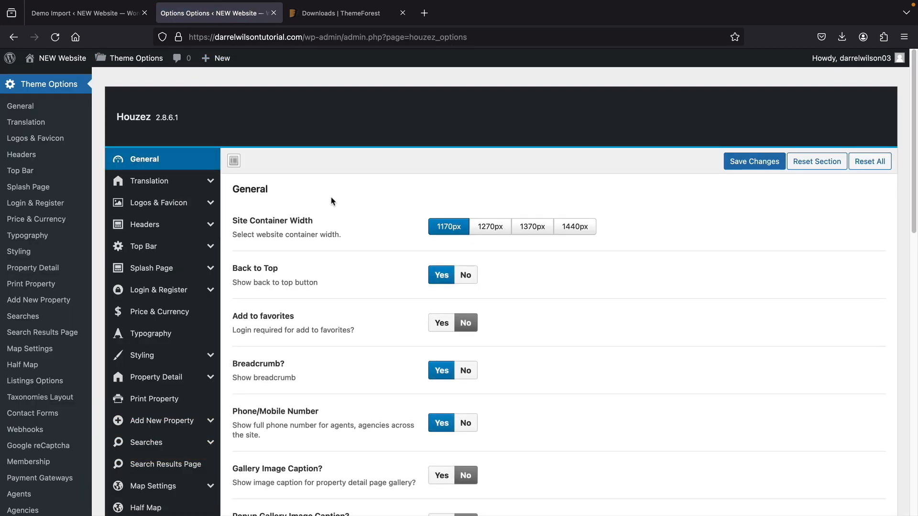
{"action": "left_click", "coordinate": [140, 291]}
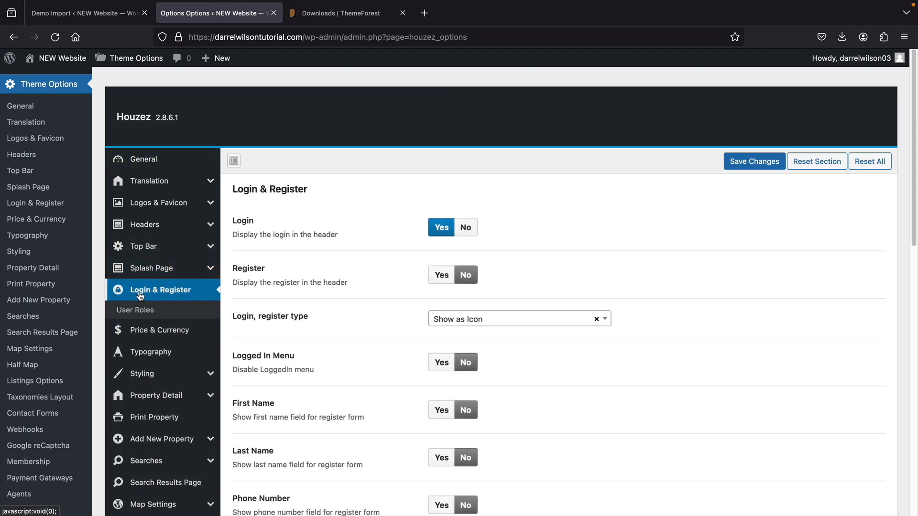
{"action": "left_click_drag", "start_coordinate": [233, 267], "coordinate": [266, 270]}
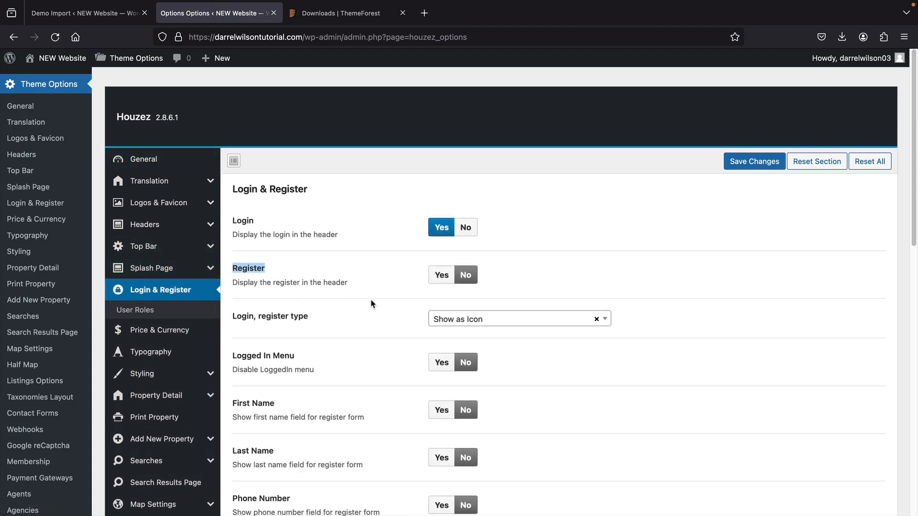
{"action": "left_click", "coordinate": [439, 276]}
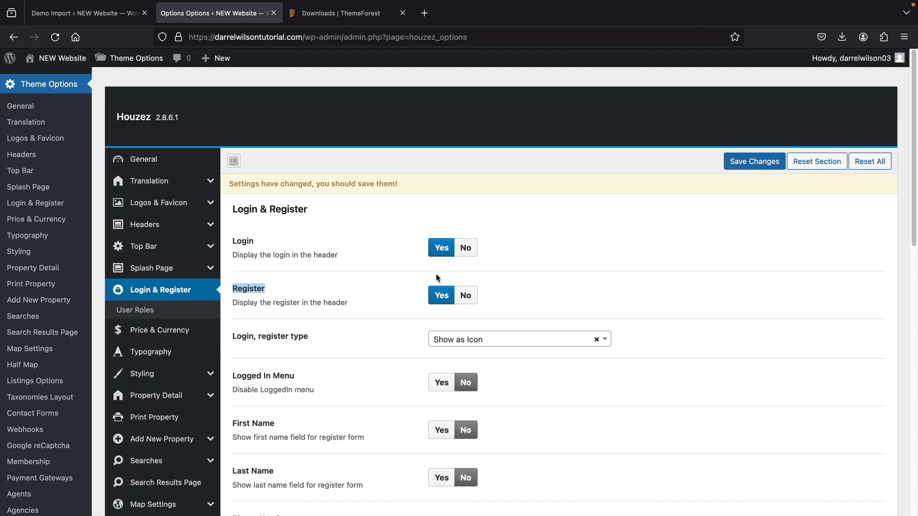
Set the First Name, Last Name and Phone Number register fields to Yes.
{"action": "scroll", "coordinate": [435, 277], "scroll_direction": "down", "scroll_amount": 3}
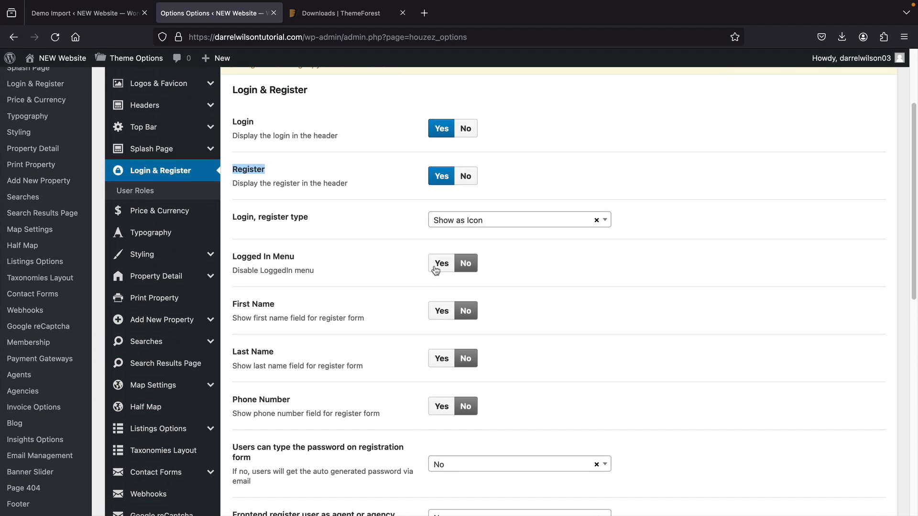
{"action": "left_click_drag", "start_coordinate": [232, 304], "coordinate": [350, 318]}
{"action": "left_click", "coordinate": [438, 312]}
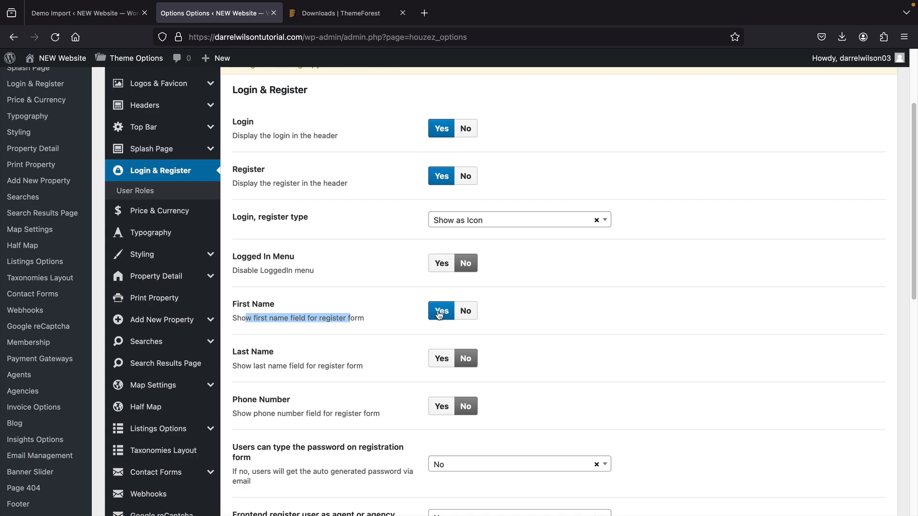
{"action": "left_click", "coordinate": [437, 363]}
{"action": "scroll", "coordinate": [373, 316], "scroll_direction": "down", "scroll_amount": 3}
{"action": "left_click", "coordinate": [383, 318]}
{"action": "scroll", "coordinate": [371, 315], "scroll_direction": "down", "scroll_amount": 1}
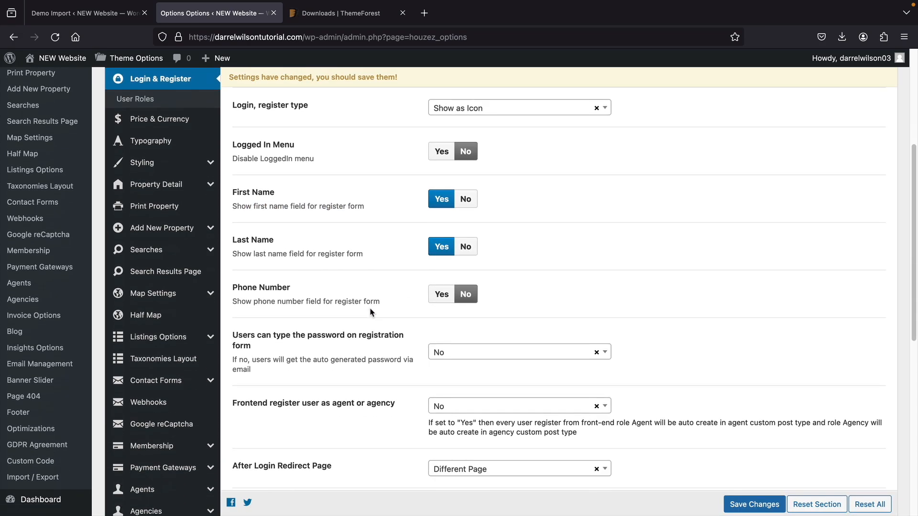
{"action": "left_click_drag", "start_coordinate": [233, 287], "coordinate": [296, 288]}
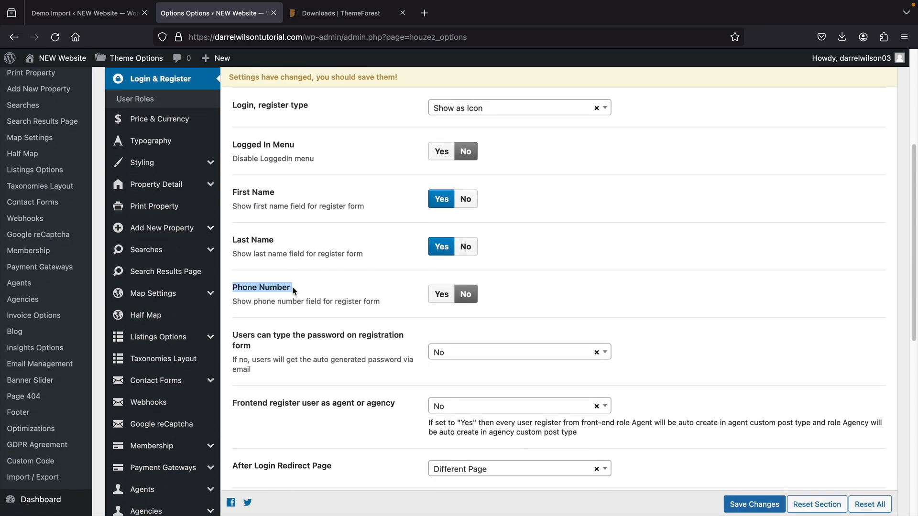
{"action": "left_click", "coordinate": [443, 297]}
{"action": "left_click", "coordinate": [410, 295]}
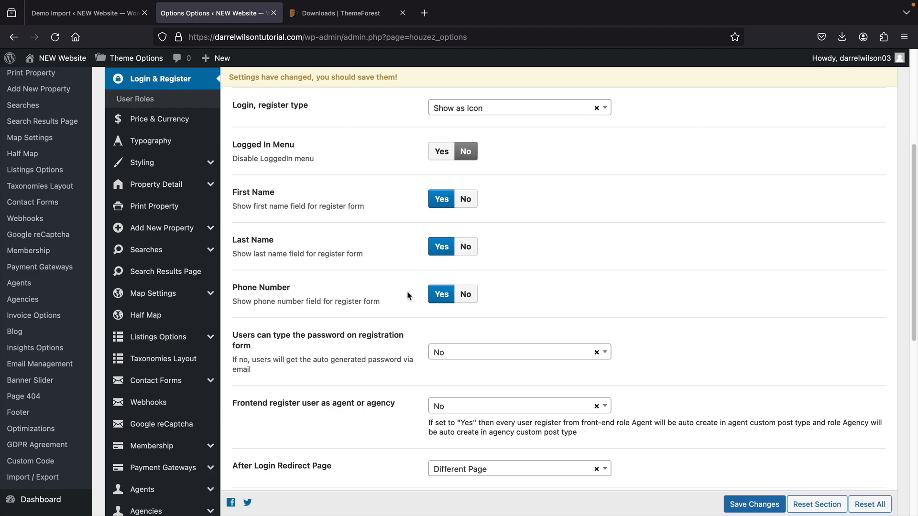
Search the After Login Redirect Page list for 'dsa', find no match, then switch to the live site.
{"action": "scroll", "coordinate": [407, 295], "scroll_direction": "down", "scroll_amount": 3}
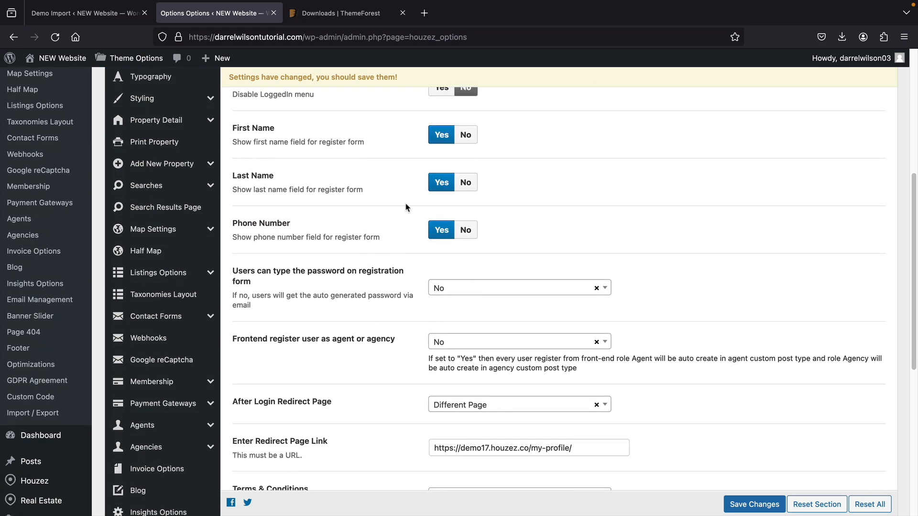
{"action": "scroll", "coordinate": [306, 282], "scroll_direction": "down", "scroll_amount": 5}
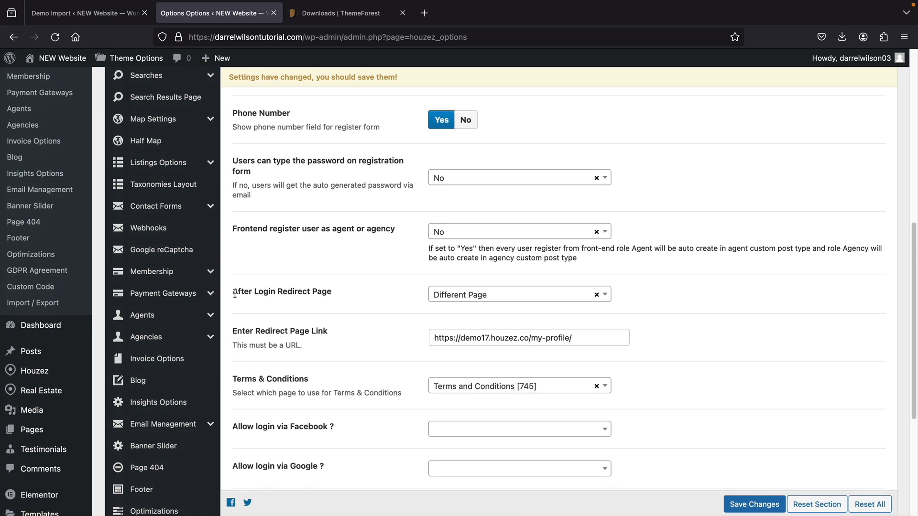
{"action": "left_click_drag", "start_coordinate": [234, 293], "coordinate": [337, 299]}
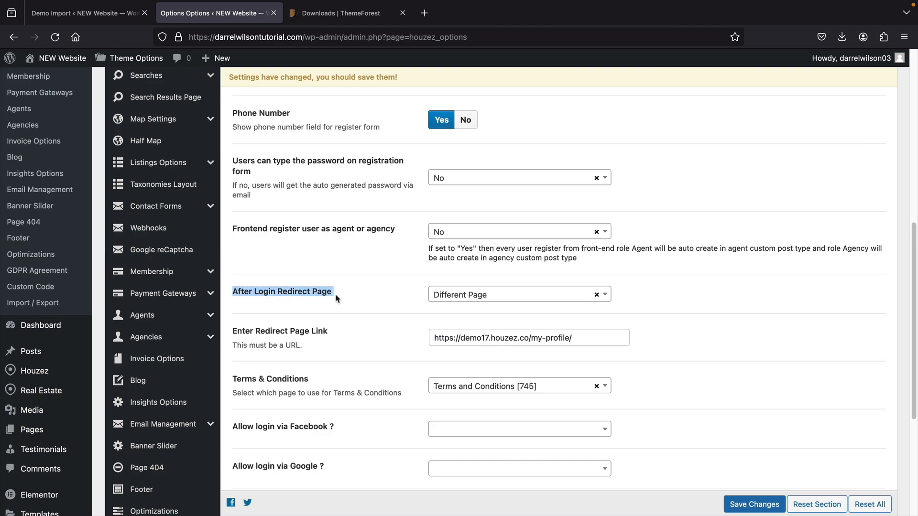
{"action": "left_click", "coordinate": [497, 295]}
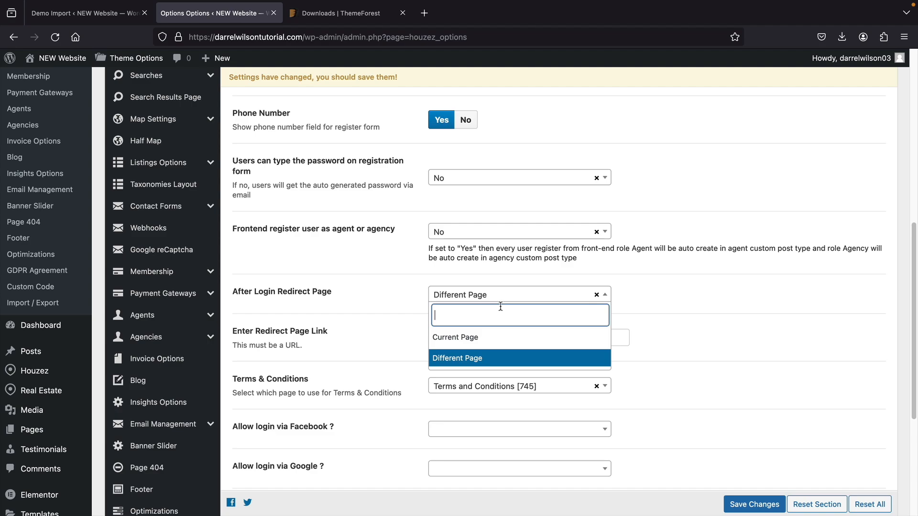
{"action": "type", "text": "dsa"}
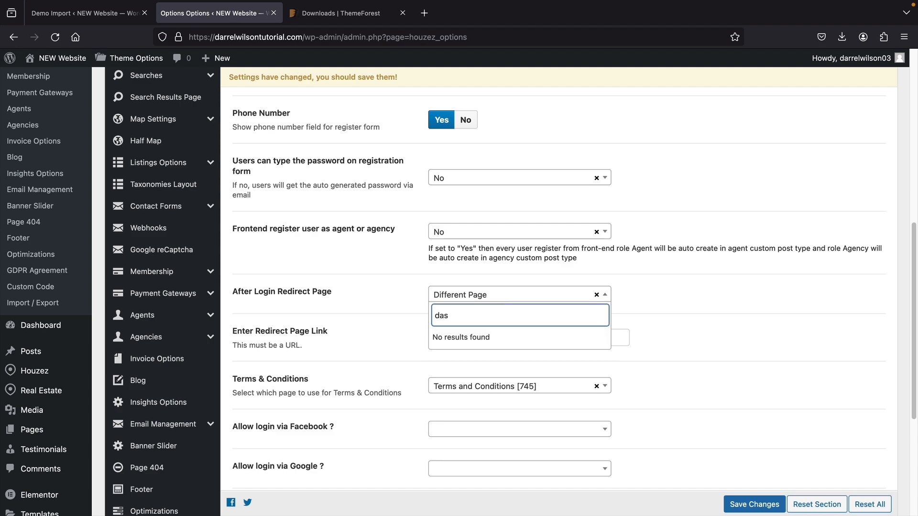
{"action": "key", "text": "Tab"}
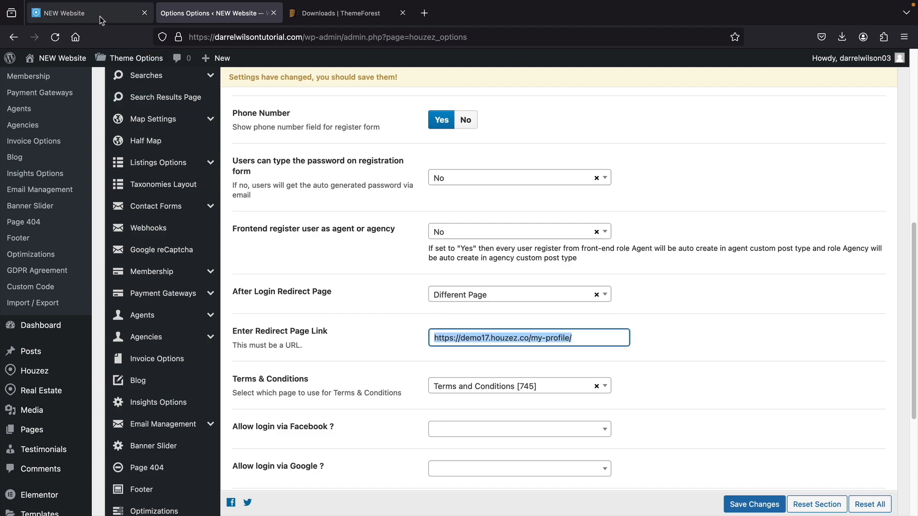
{"action": "left_click", "coordinate": [101, 20]}
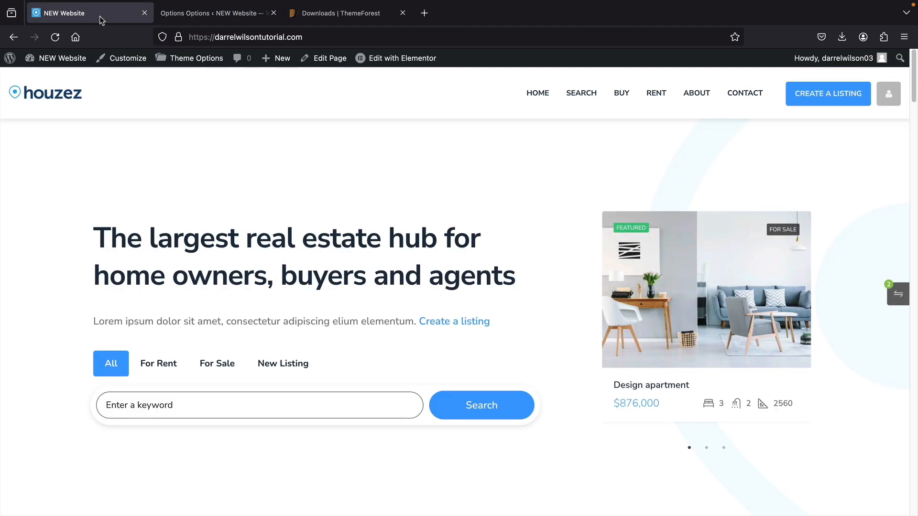
Copy the Board page's address and paste it as the Enter Redirect Page Link.
{"action": "left_click", "coordinate": [892, 96]}
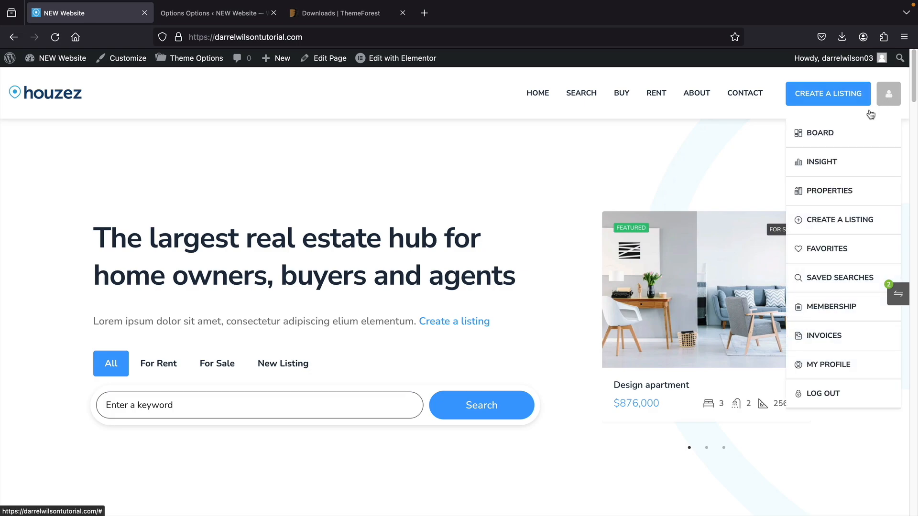
{"action": "left_click", "coordinate": [801, 135]}
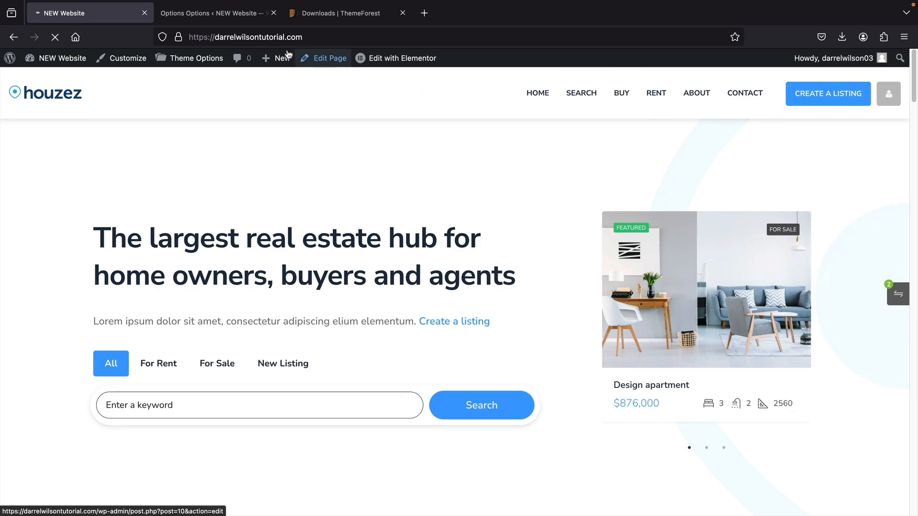
{"action": "left_click", "coordinate": [263, 36]}
{"action": "right_click", "coordinate": [263, 36]}
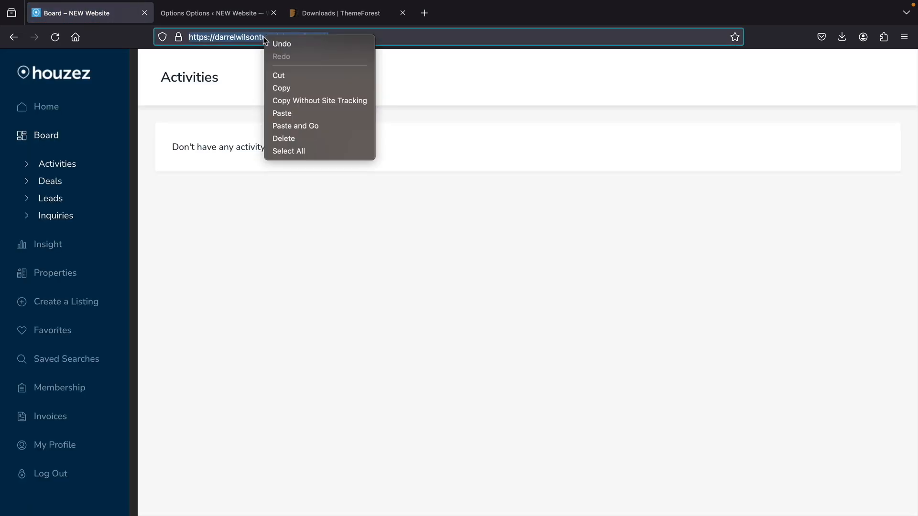
{"action": "left_click", "coordinate": [277, 87]}
{"action": "left_click", "coordinate": [236, 14]}
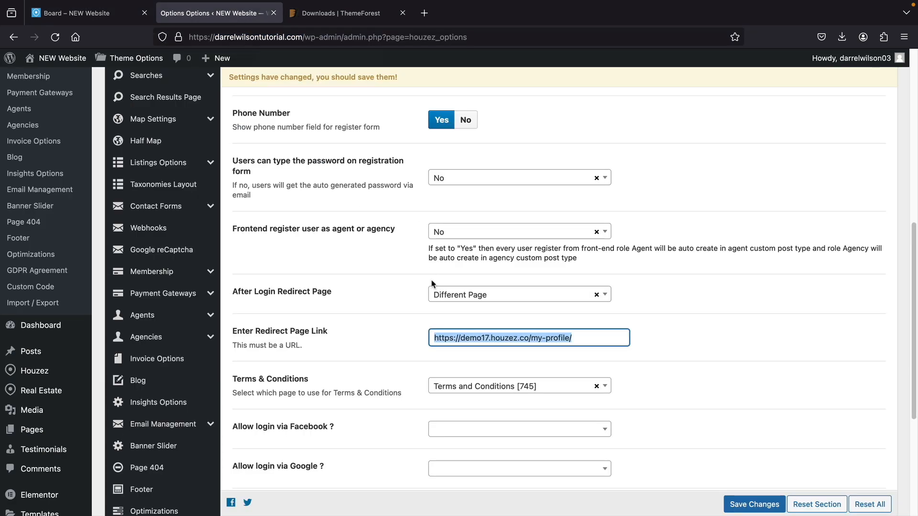
{"action": "right_click", "coordinate": [444, 339]}
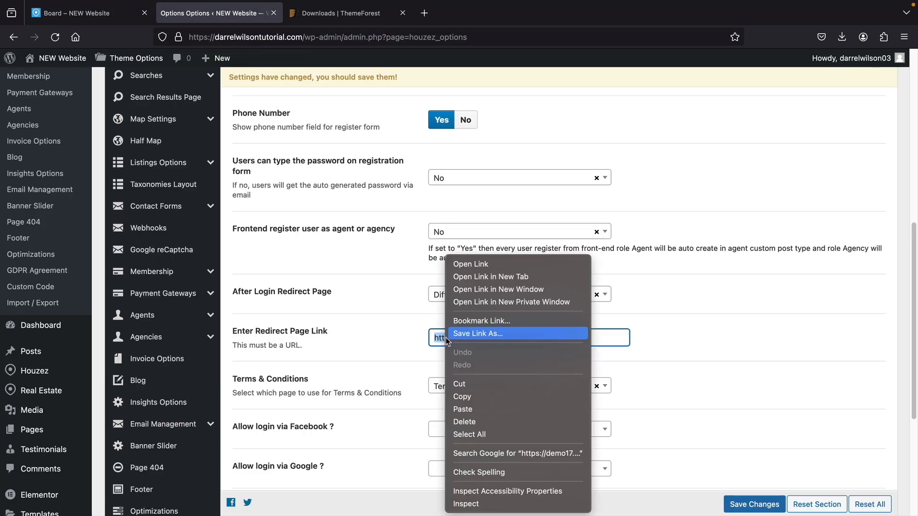
{"action": "left_click", "coordinate": [480, 399]}
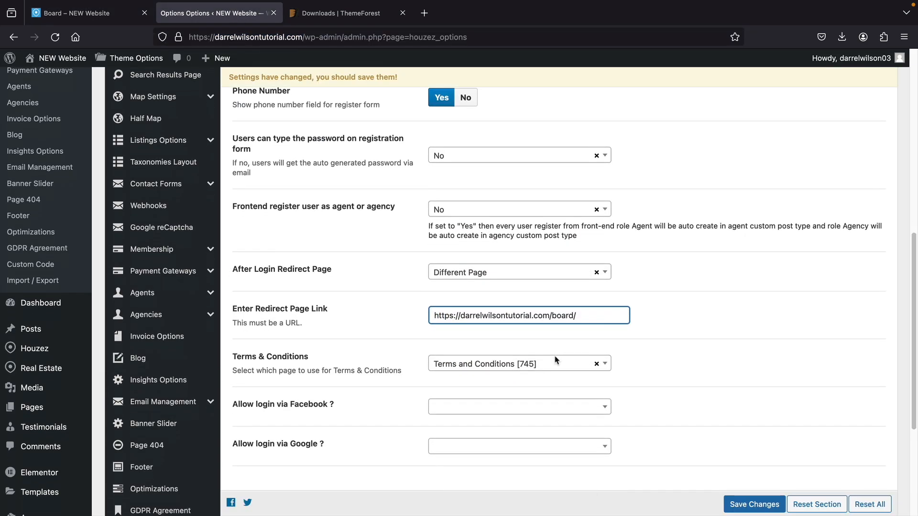
Keep Terms and Conditions [745] as the terms page and set Allow login via Facebook to Yes.
{"action": "scroll", "coordinate": [559, 360], "scroll_direction": "down", "scroll_amount": 3}
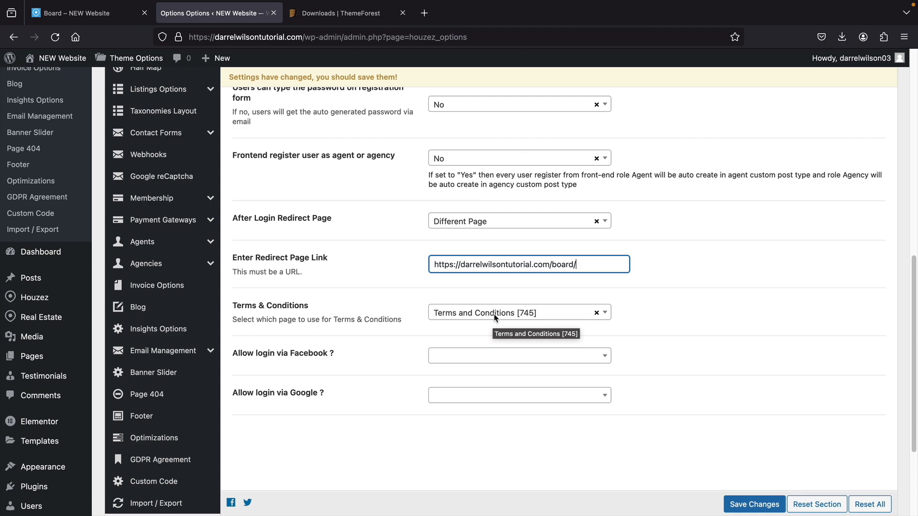
{"action": "left_click", "coordinate": [495, 316]}
{"action": "left_click", "coordinate": [488, 434]}
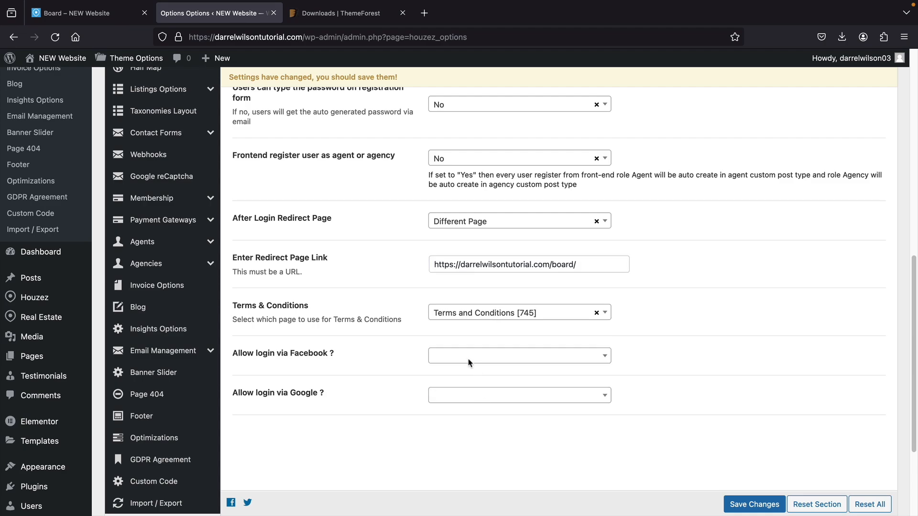
{"action": "left_click_drag", "start_coordinate": [262, 355], "coordinate": [343, 358]}
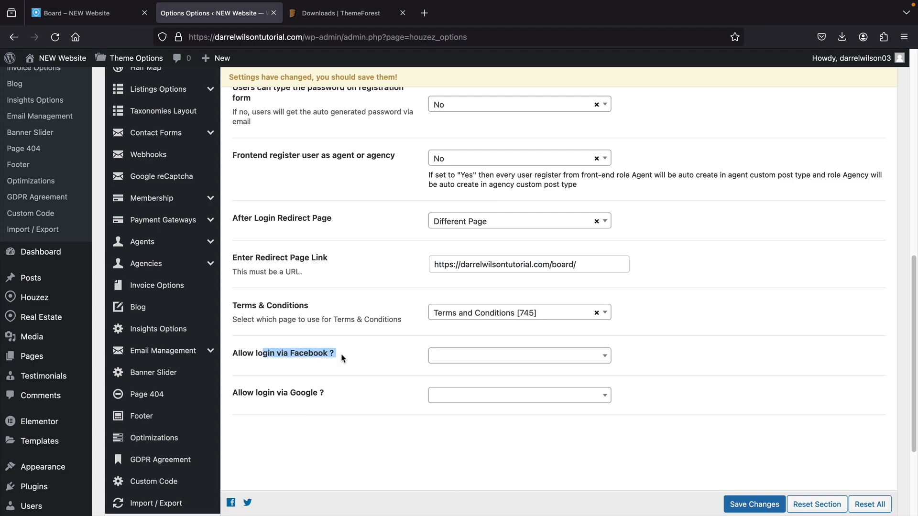
{"action": "left_click_drag", "start_coordinate": [278, 393], "coordinate": [356, 396]}
{"action": "left_click", "coordinate": [495, 354]}
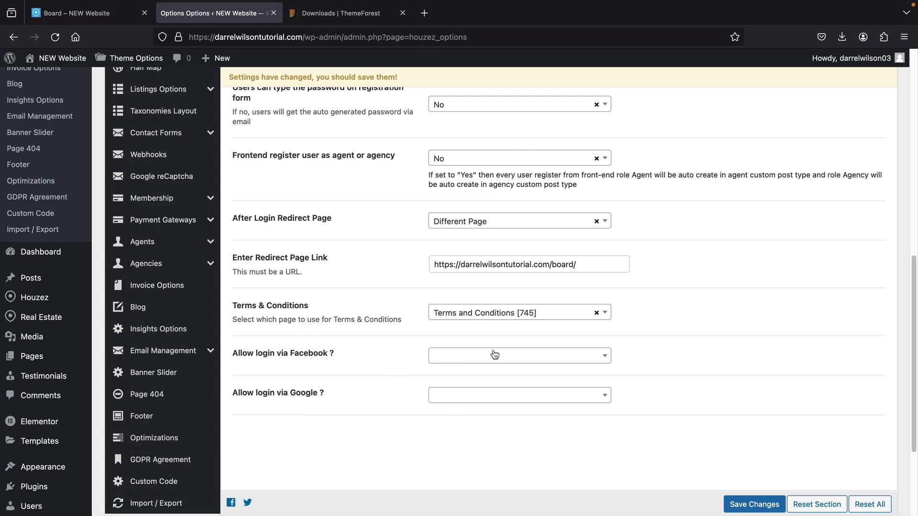
{"action": "left_click", "coordinate": [495, 355]}
{"action": "left_click", "coordinate": [473, 399]}
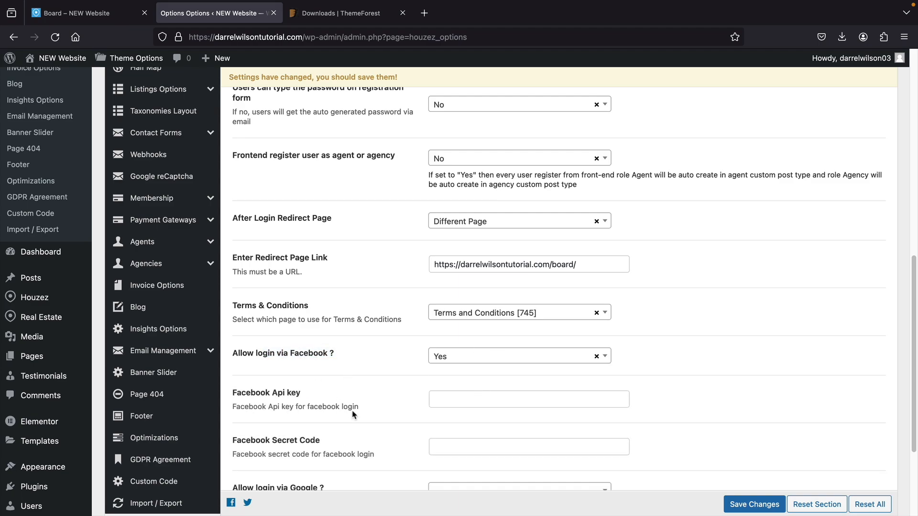
{"action": "scroll", "coordinate": [355, 396], "scroll_direction": "down", "scroll_amount": 3}
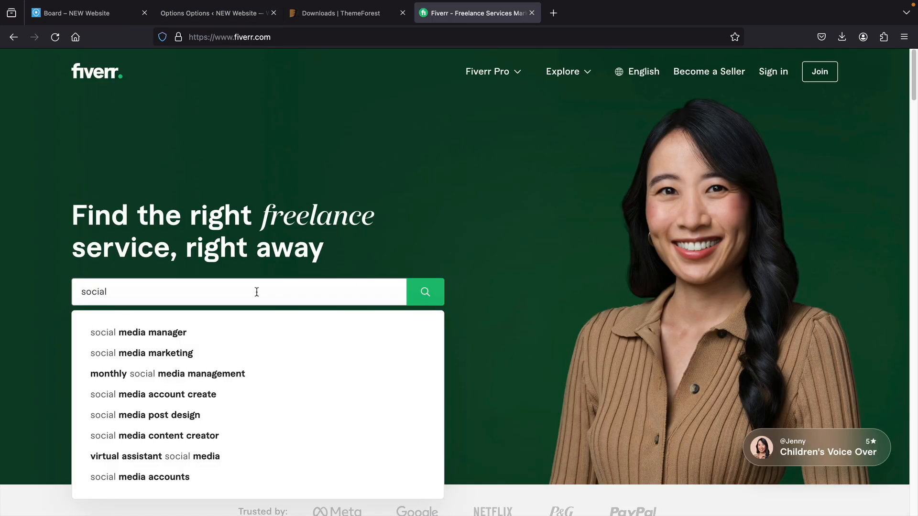
Search Fiverr for 'social login' and scroll through the gig results.
{"action": "type", "text": "login"}
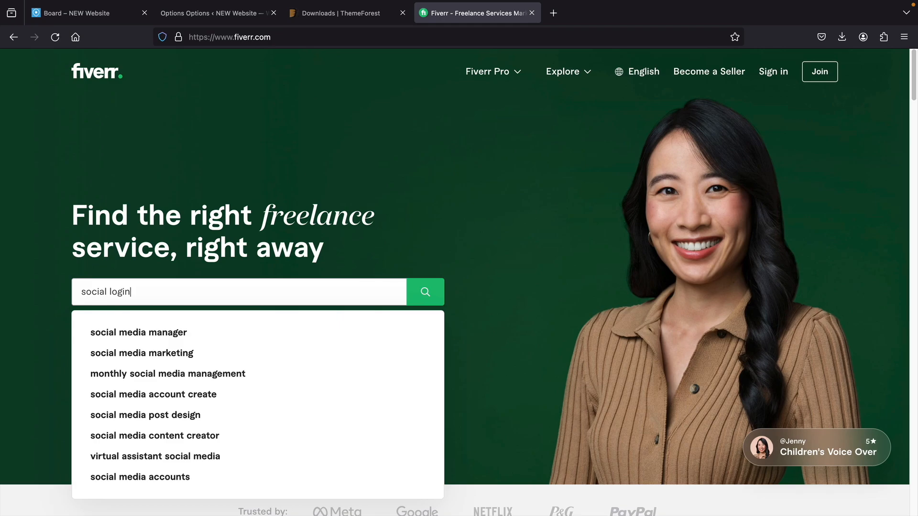
{"action": "key", "text": "Return"}
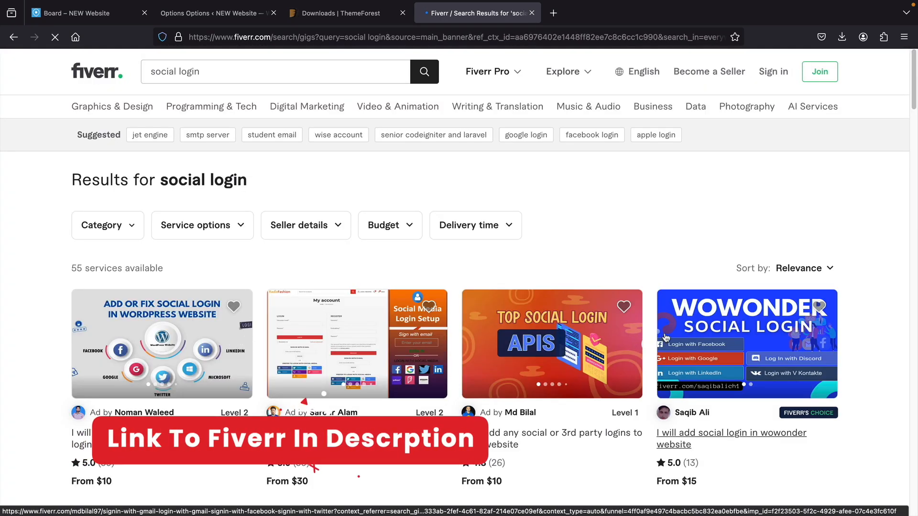
{"action": "scroll", "coordinate": [354, 357], "scroll_direction": "down", "scroll_amount": 2}
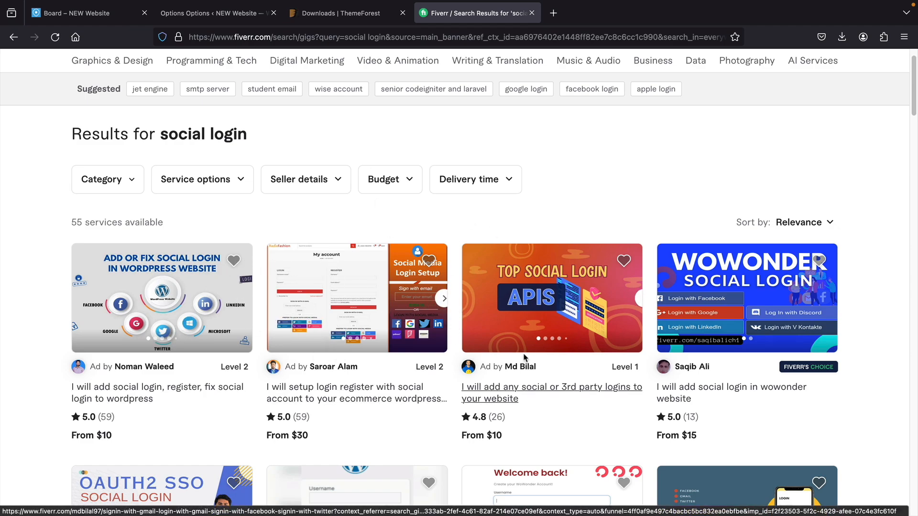
Set the Login, register type to Show as Text, save, and visit the live site.
{"action": "left_click", "coordinate": [196, 19]}
{"action": "scroll", "coordinate": [369, 296], "scroll_direction": "up", "scroll_amount": 5}
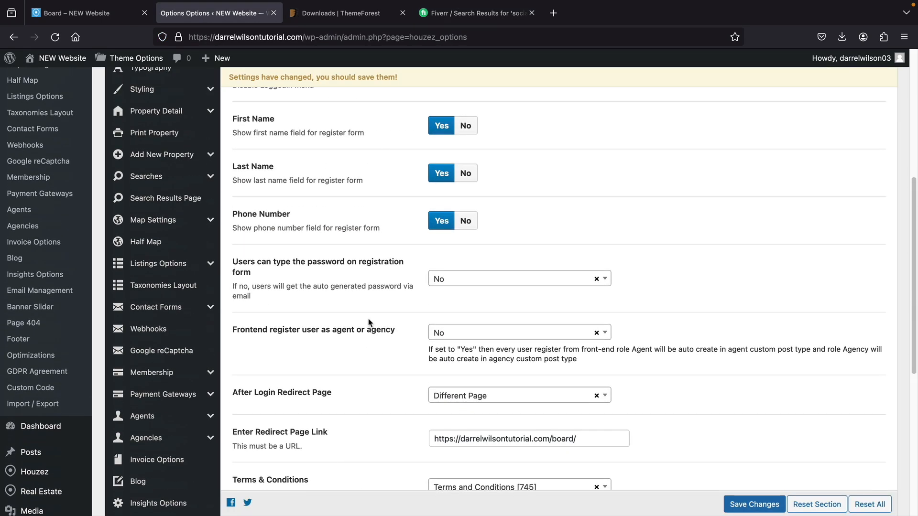
{"action": "scroll", "coordinate": [369, 323], "scroll_direction": "up", "scroll_amount": 10}
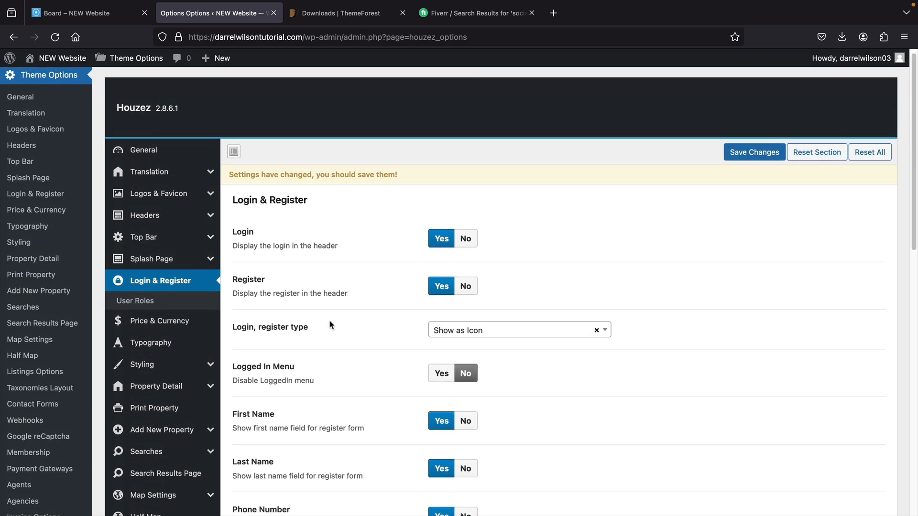
{"action": "left_click", "coordinate": [459, 333]}
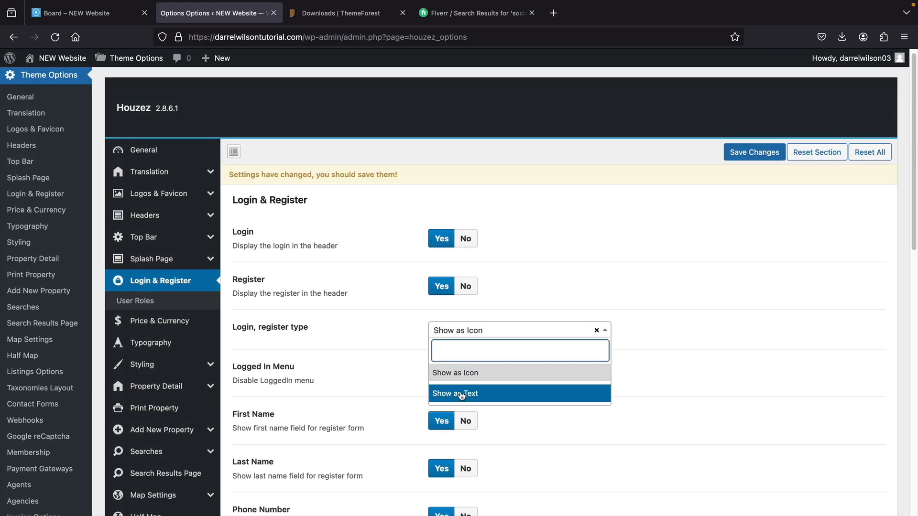
{"action": "left_click", "coordinate": [465, 373]}
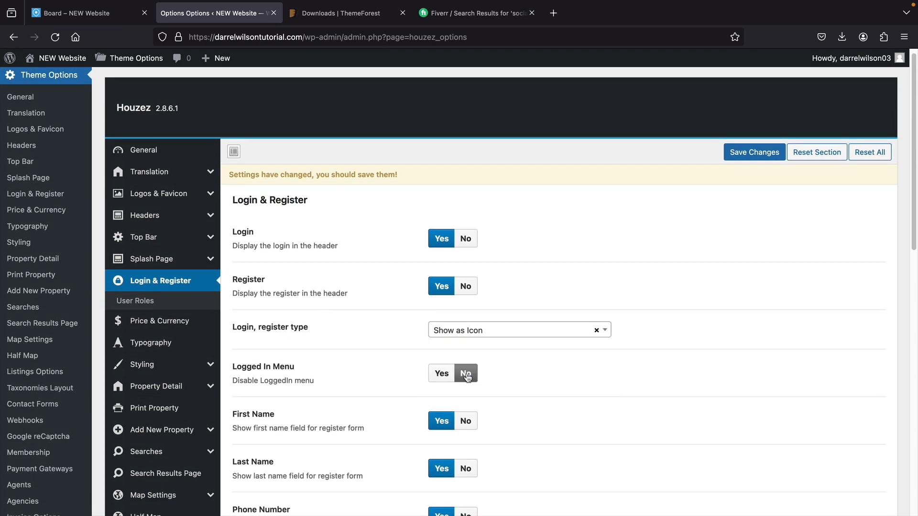
{"action": "left_click", "coordinate": [493, 335]}
{"action": "left_click", "coordinate": [488, 392]}
{"action": "left_click", "coordinate": [754, 152]}
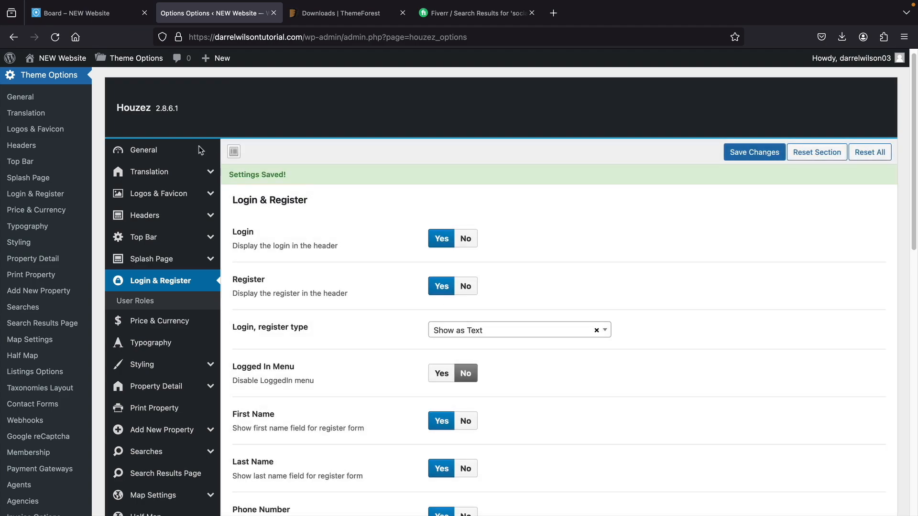
{"action": "mouse_move", "coordinate": [58, 66]}
{"action": "left_click", "coordinate": [56, 86]}
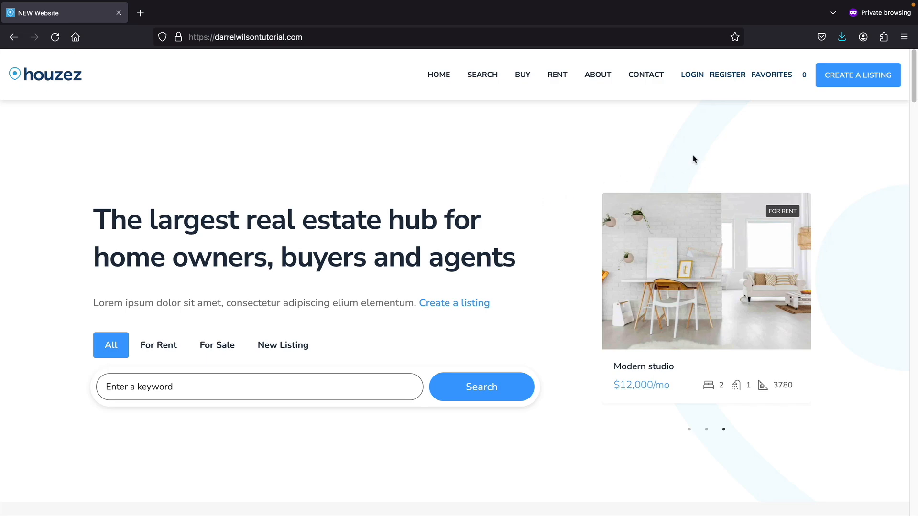
From Create a Listing, open the Register form, step through its fields and view the account types.
{"action": "left_click", "coordinate": [854, 78]}
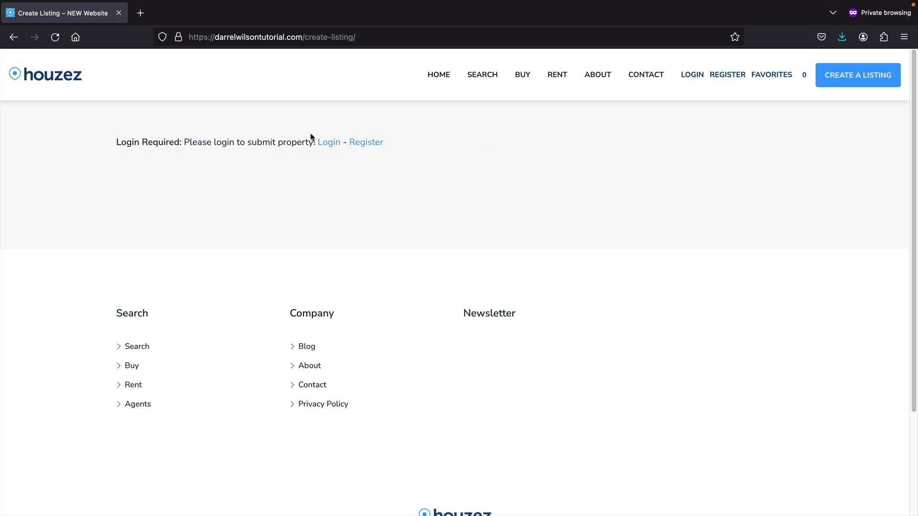
{"action": "left_click_drag", "start_coordinate": [122, 144], "coordinate": [247, 143]}
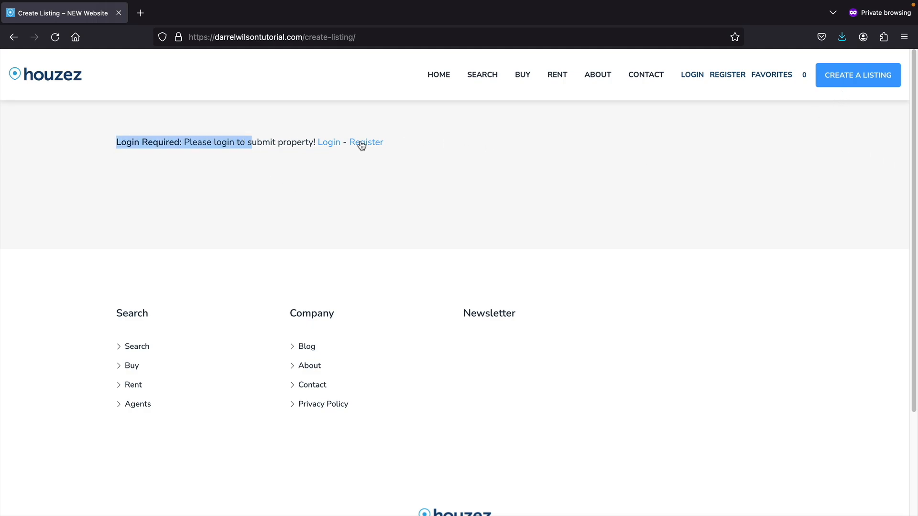
{"action": "left_click", "coordinate": [360, 144]}
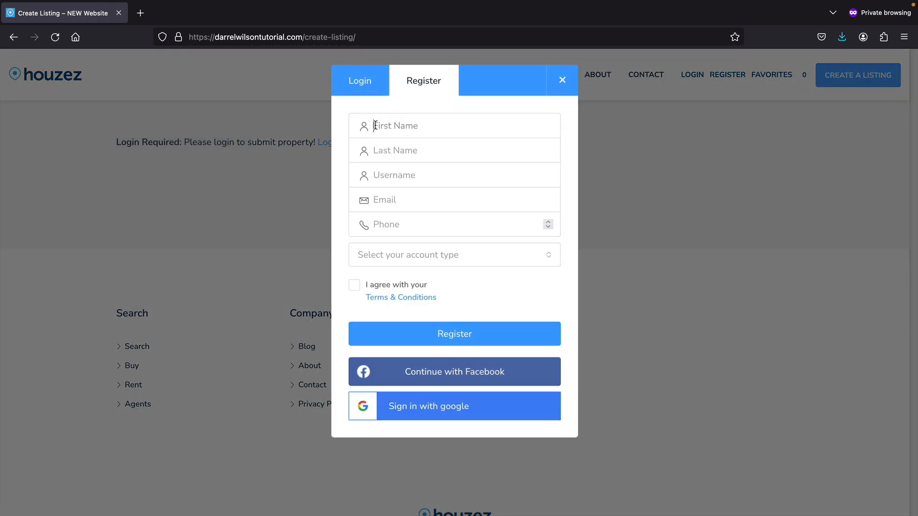
{"action": "left_click", "coordinate": [384, 205]}
{"action": "left_click", "coordinate": [381, 148]}
{"action": "left_click", "coordinate": [402, 257]}
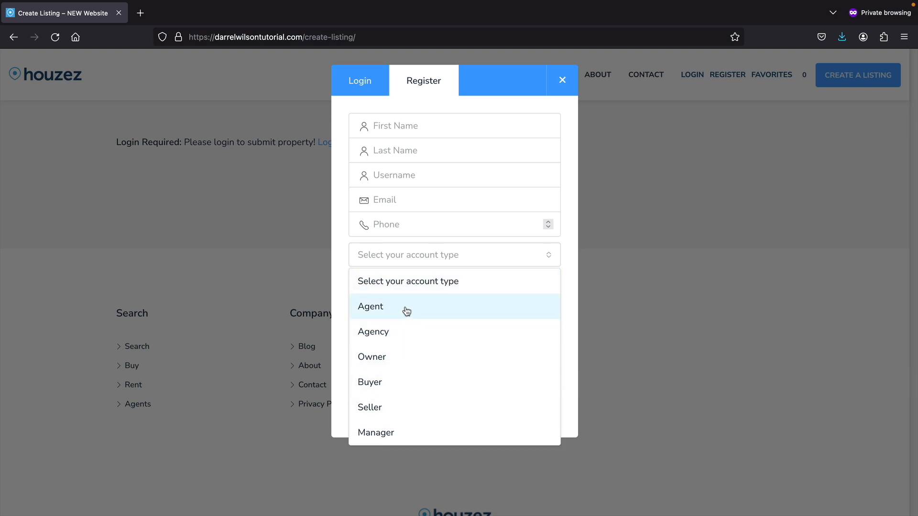
{"action": "left_click", "coordinate": [412, 283]}
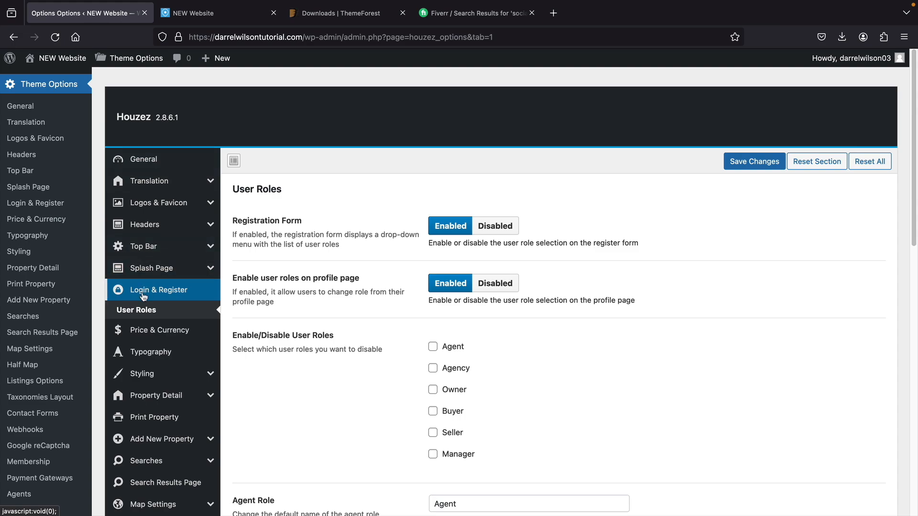
Tick Owner and Manager under Enable/Disable User Roles and save the changes.
{"action": "scroll", "coordinate": [345, 282], "scroll_direction": "down", "scroll_amount": 3}
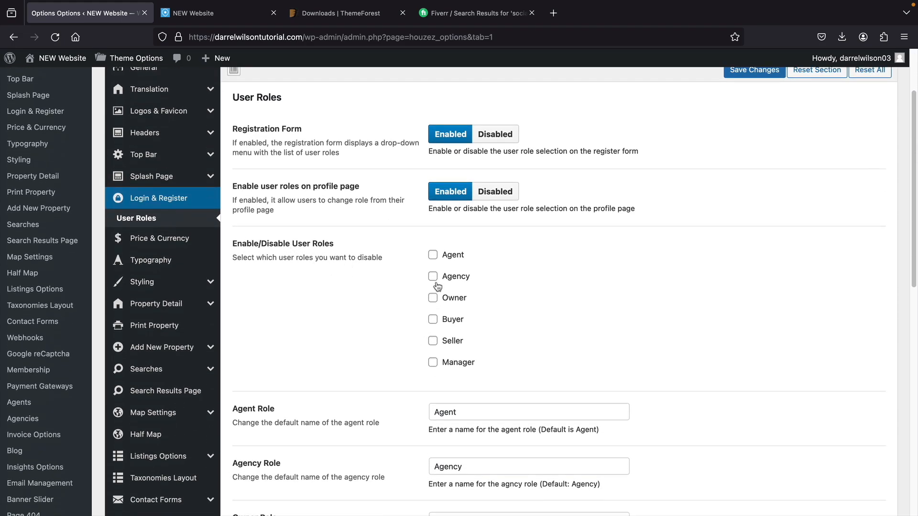
{"action": "left_click", "coordinate": [435, 300]}
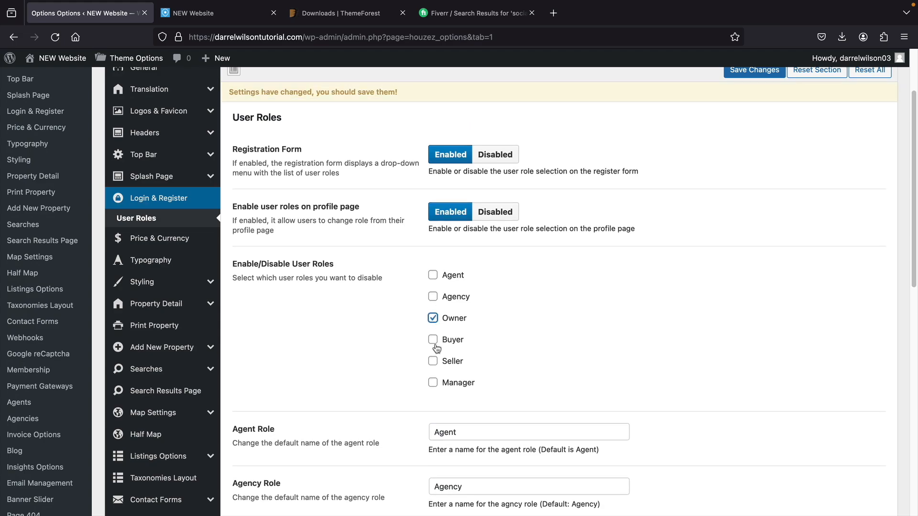
{"action": "left_click", "coordinate": [434, 385]}
{"action": "scroll", "coordinate": [500, 334], "scroll_direction": "up", "scroll_amount": 2}
{"action": "left_click", "coordinate": [748, 117]}
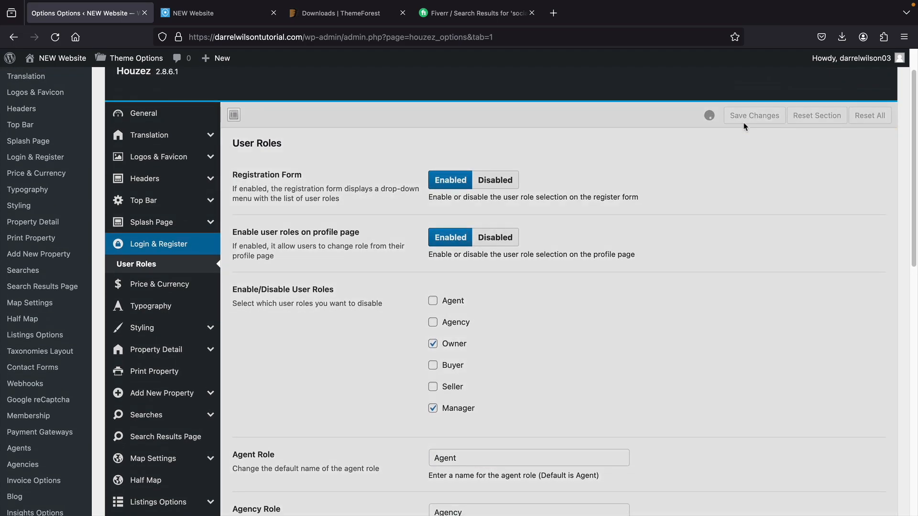
{"action": "scroll", "coordinate": [511, 211], "scroll_direction": "down", "scroll_amount": 1}
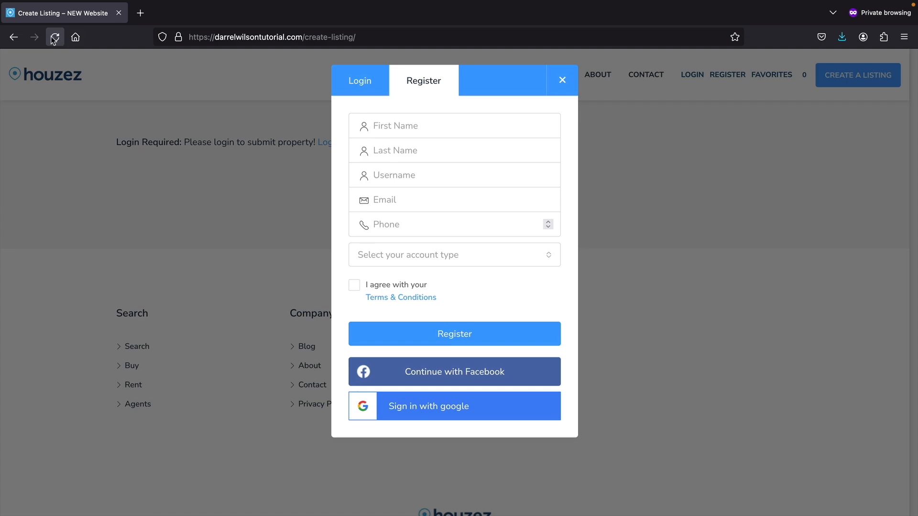
Reload the page, reopen the registration form and choose Agent as the account type.
{"action": "left_click", "coordinate": [54, 38]}
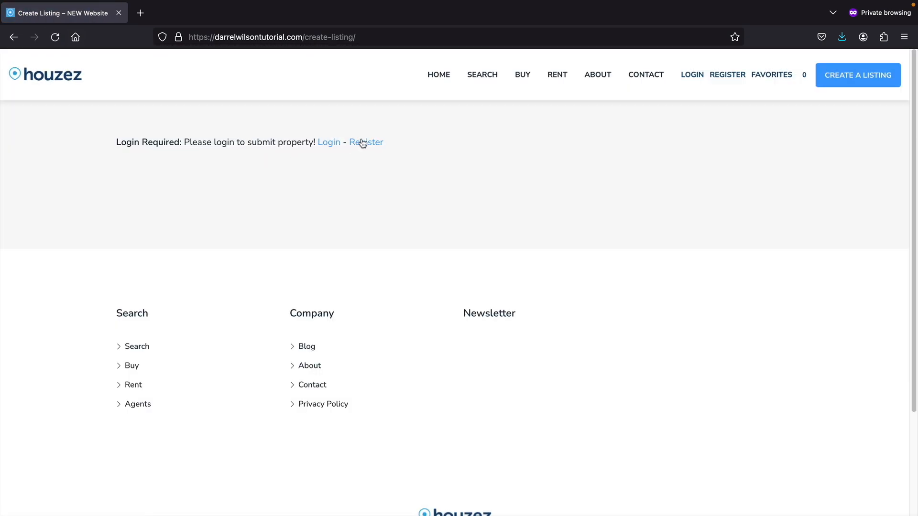
{"action": "left_click", "coordinate": [362, 141]}
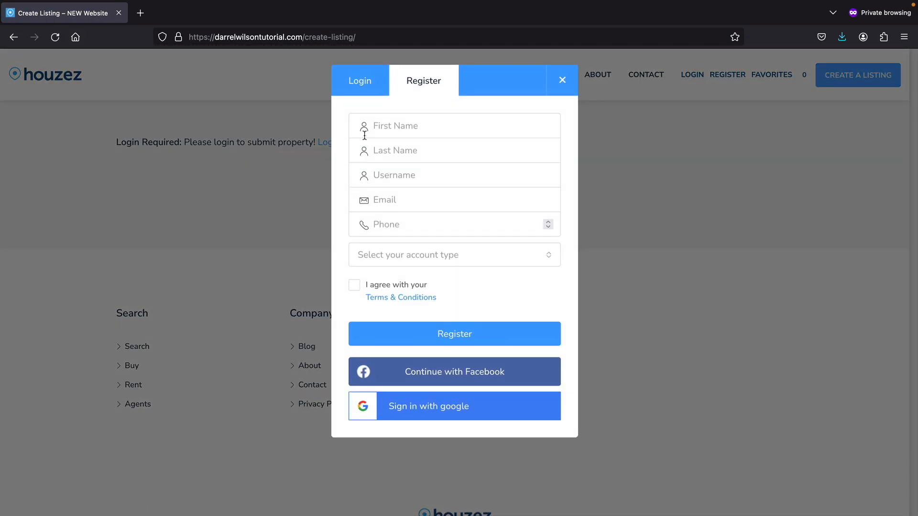
{"action": "left_click", "coordinate": [413, 260]}
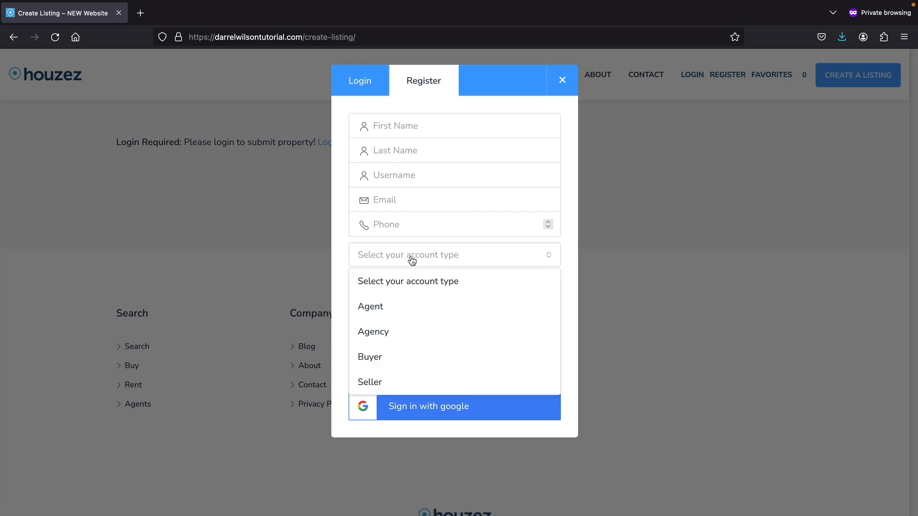
{"action": "left_click", "coordinate": [395, 312]}
Fill in the agent's name, username, e-mail and phone number, accept the Terms & Conditions, and register.
{"action": "left_click", "coordinate": [429, 128]}
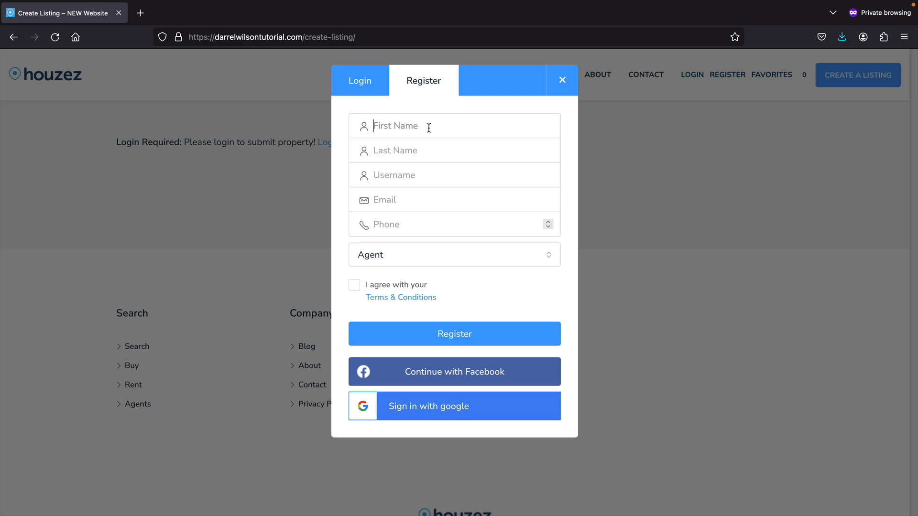
{"action": "key", "text": "Tab"}
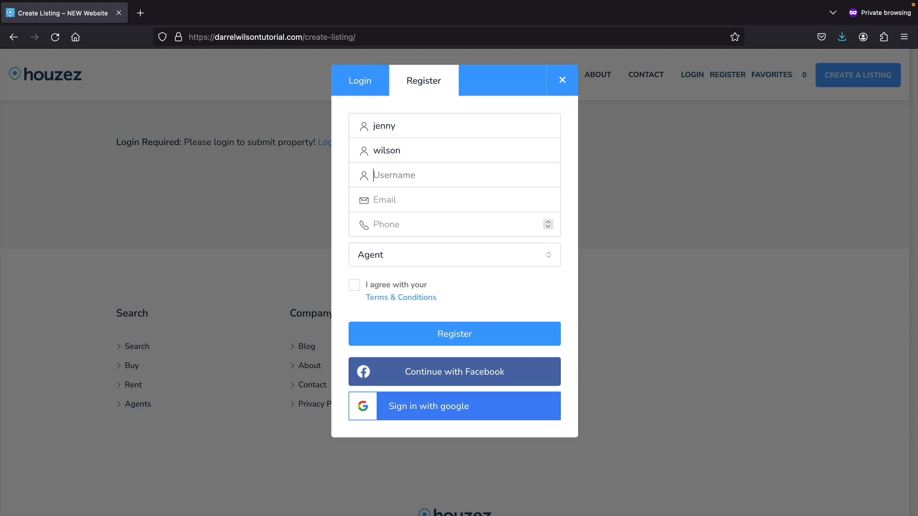
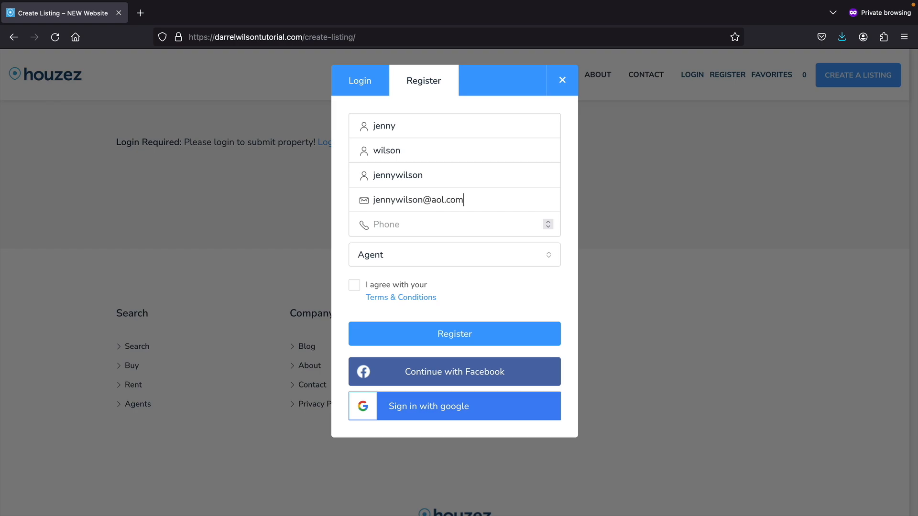
{"action": "key", "text": "Tab"}
{"action": "left_click", "coordinate": [355, 287]}
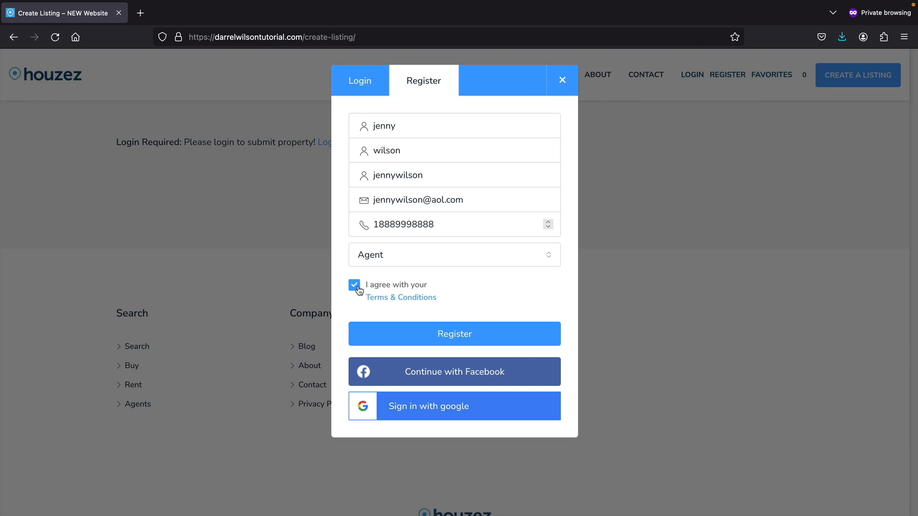
{"action": "left_click", "coordinate": [422, 336]}
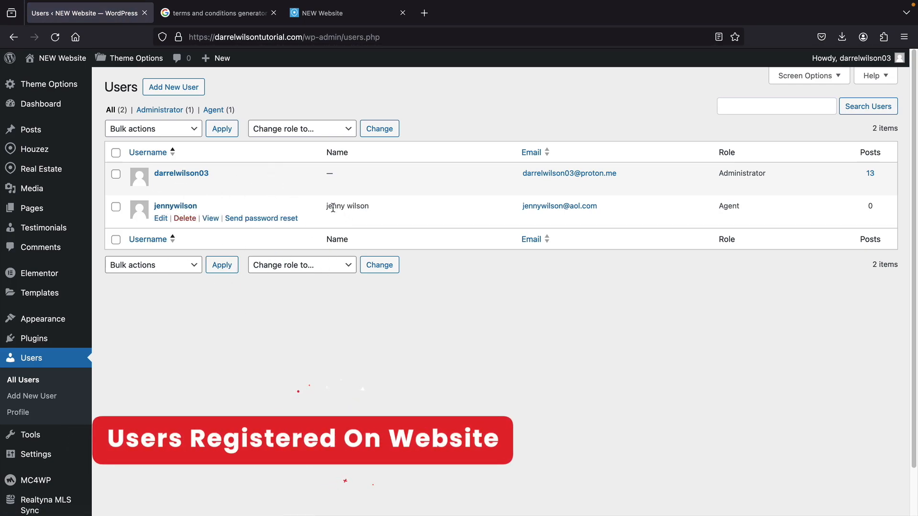
Open the new agent user's profile in WordPress admin and select their e-mail address.
{"action": "left_click_drag", "start_coordinate": [328, 207], "coordinate": [411, 210]}
{"action": "left_click", "coordinate": [411, 211]}
{"action": "left_click", "coordinate": [161, 219]}
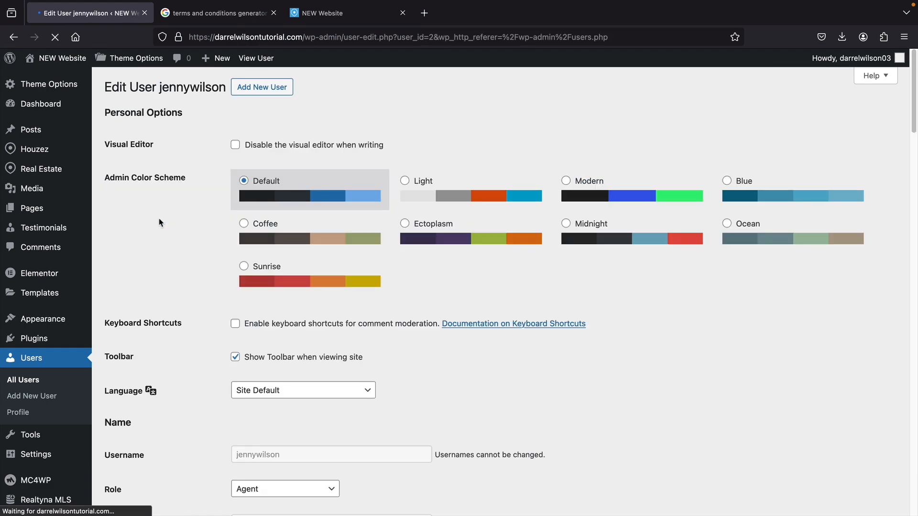
{"action": "scroll", "coordinate": [395, 318], "scroll_direction": "down", "scroll_amount": 7}
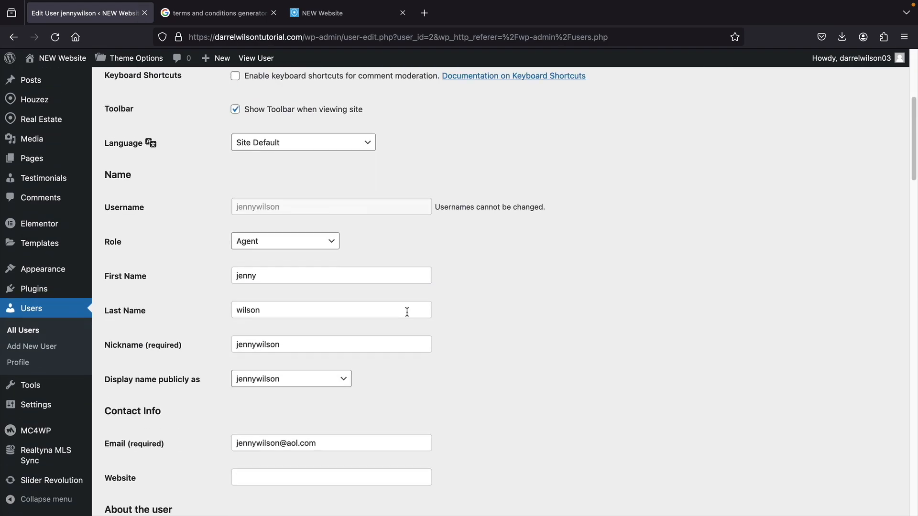
{"action": "scroll", "coordinate": [406, 315], "scroll_direction": "down", "scroll_amount": 2}
{"action": "left_click", "coordinate": [350, 251]}
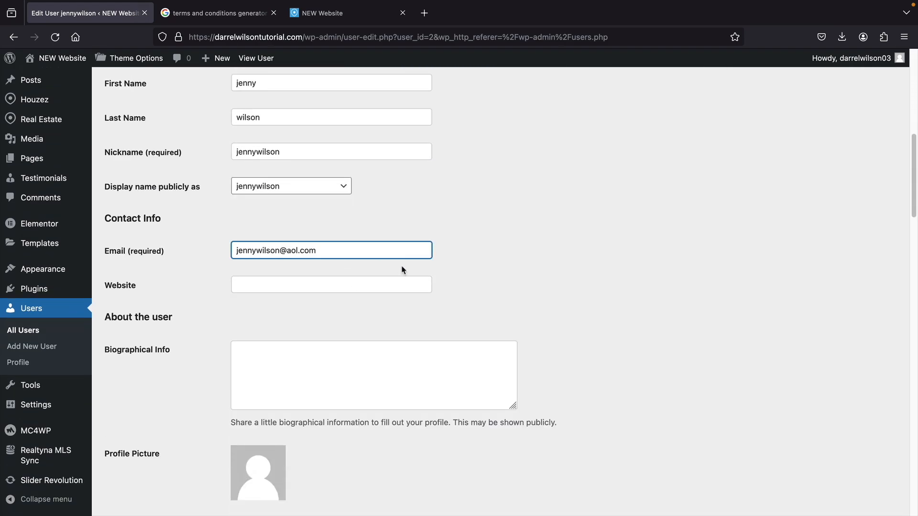
{"action": "triple_click", "coordinate": [354, 250]}
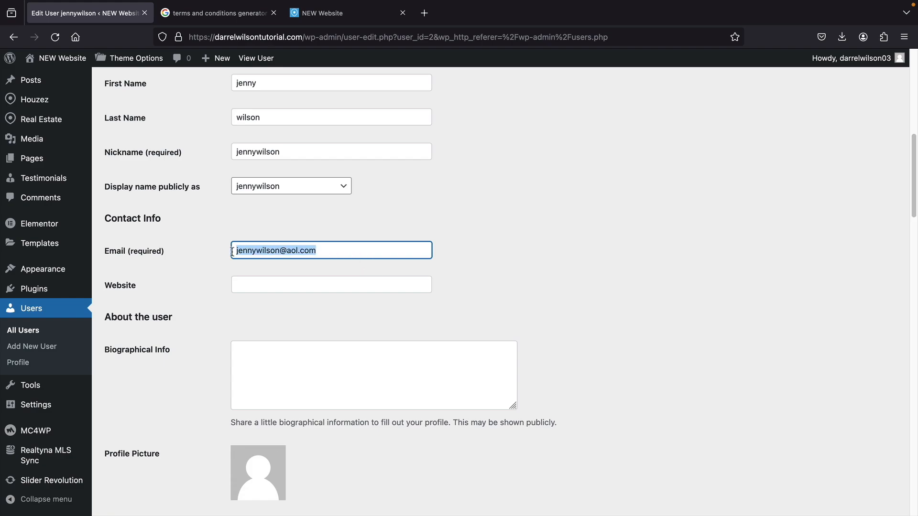
Replace the generated password with a short, simple password and confirm use of the weak password.
{"action": "scroll", "coordinate": [232, 254], "scroll_direction": "down", "scroll_amount": 3}
{"action": "scroll", "coordinate": [232, 256], "scroll_direction": "down", "scroll_amount": 2}
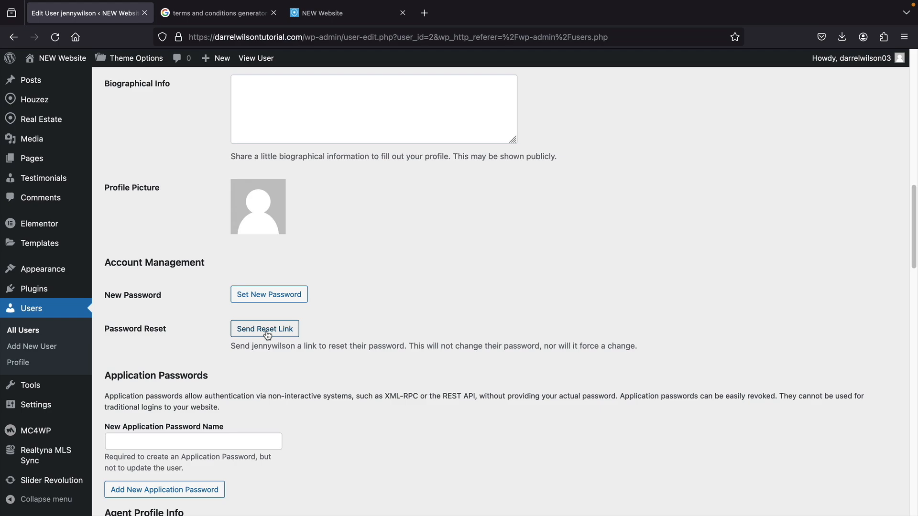
{"action": "left_click", "coordinate": [280, 298]}
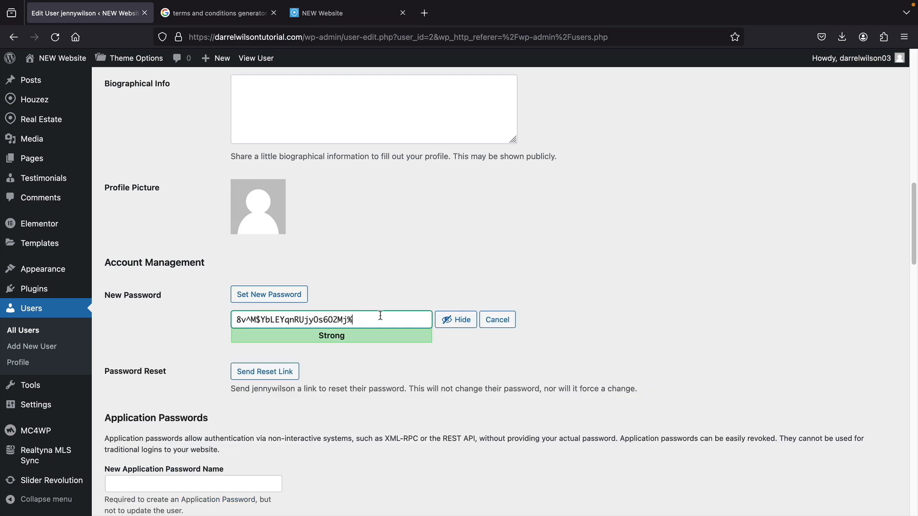
{"action": "left_click", "coordinate": [496, 319]}
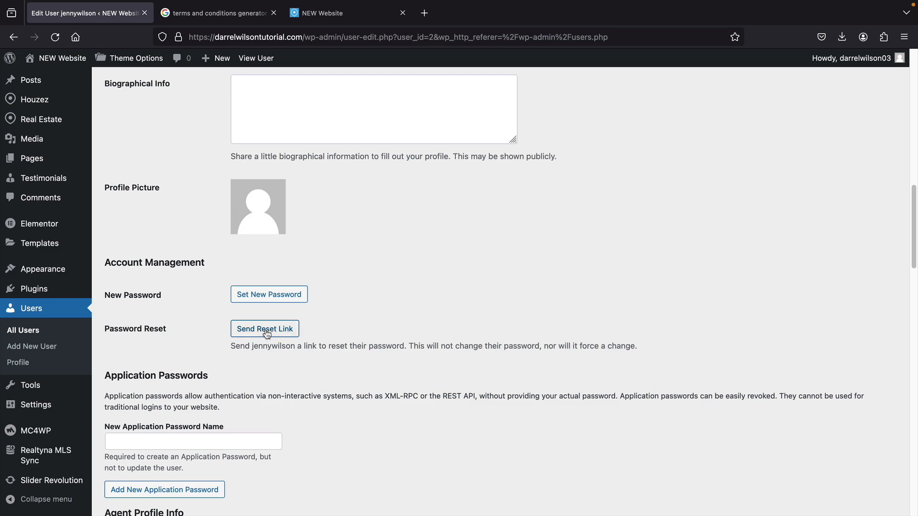
{"action": "left_click", "coordinate": [287, 294]}
{"action": "triple_click", "coordinate": [308, 317]}
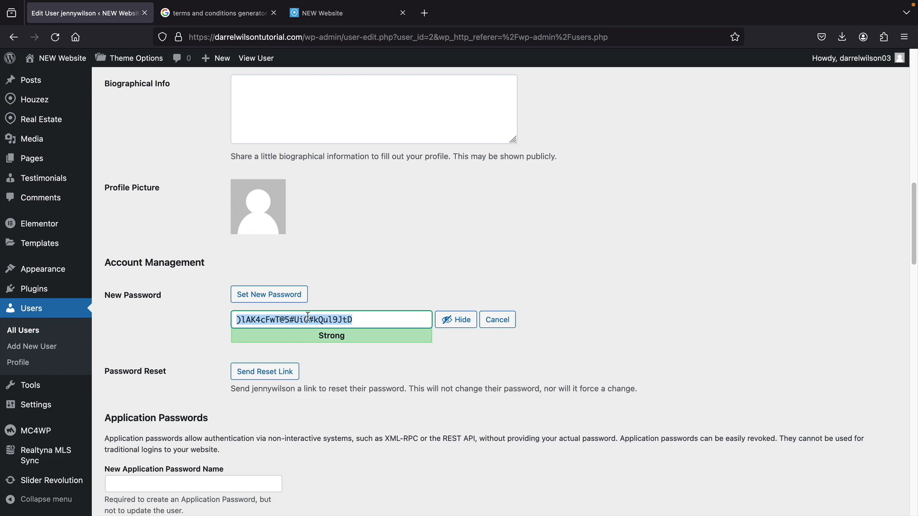
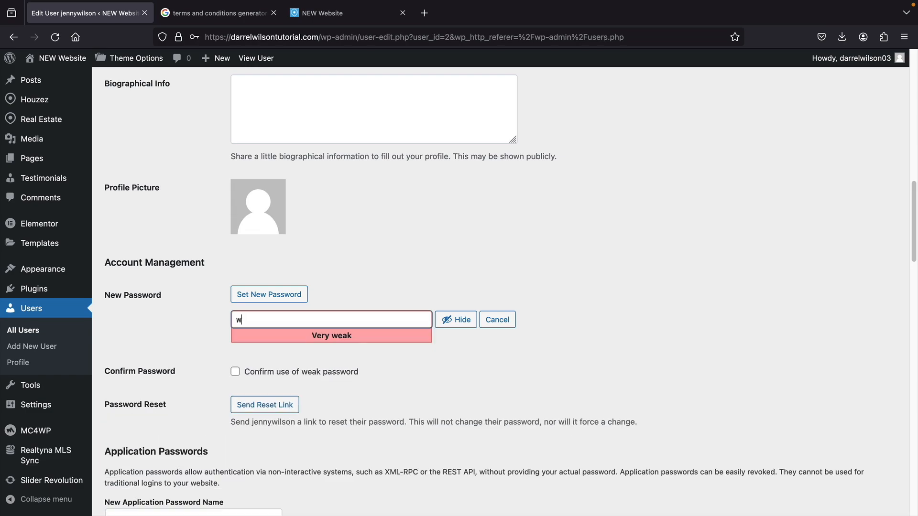
{"action": "left_click", "coordinate": [299, 373]}
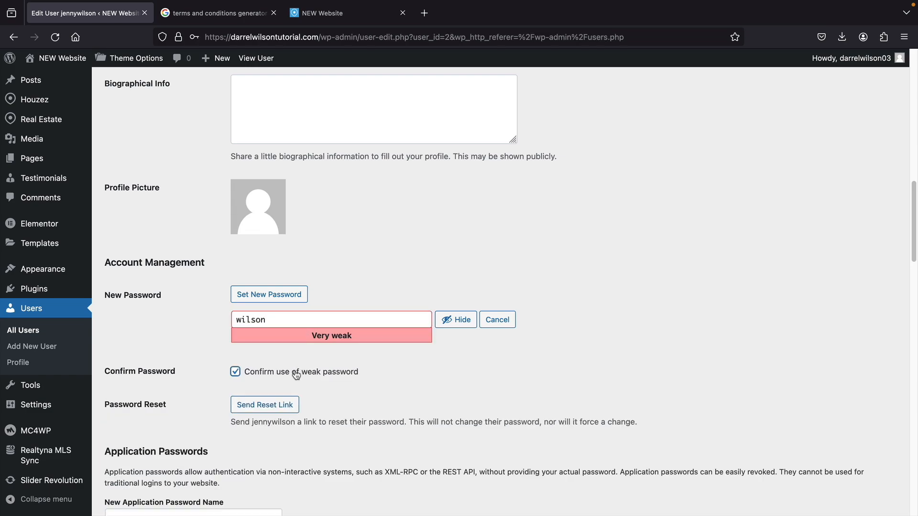
Save the user with Update User, declining the browser's offer to save the login.
{"action": "scroll", "coordinate": [252, 371], "scroll_direction": "down", "scroll_amount": 15}
{"action": "scroll", "coordinate": [183, 422], "scroll_direction": "down", "scroll_amount": 9}
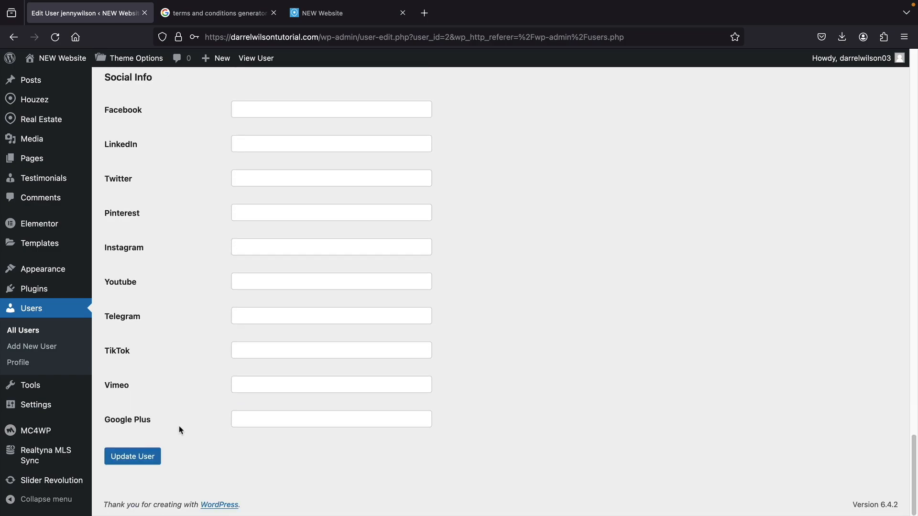
{"action": "left_click", "coordinate": [135, 456]}
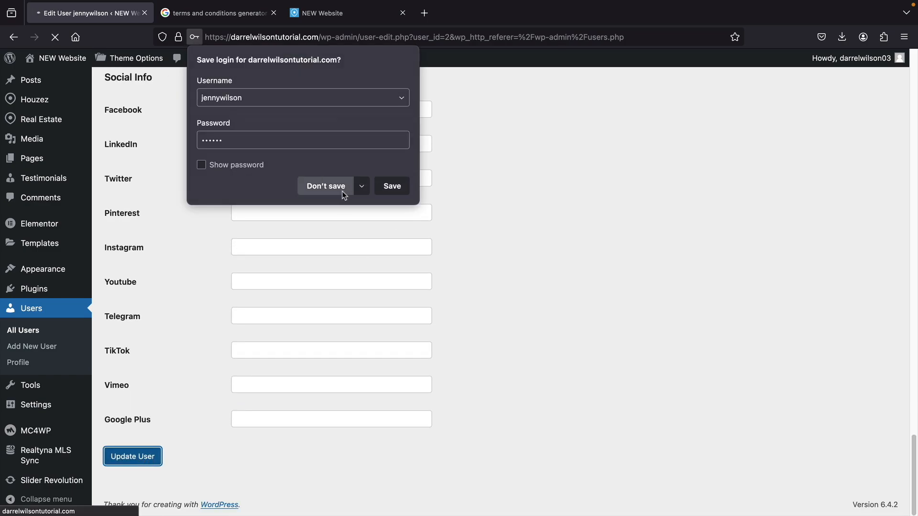
{"action": "left_click", "coordinate": [342, 190]}
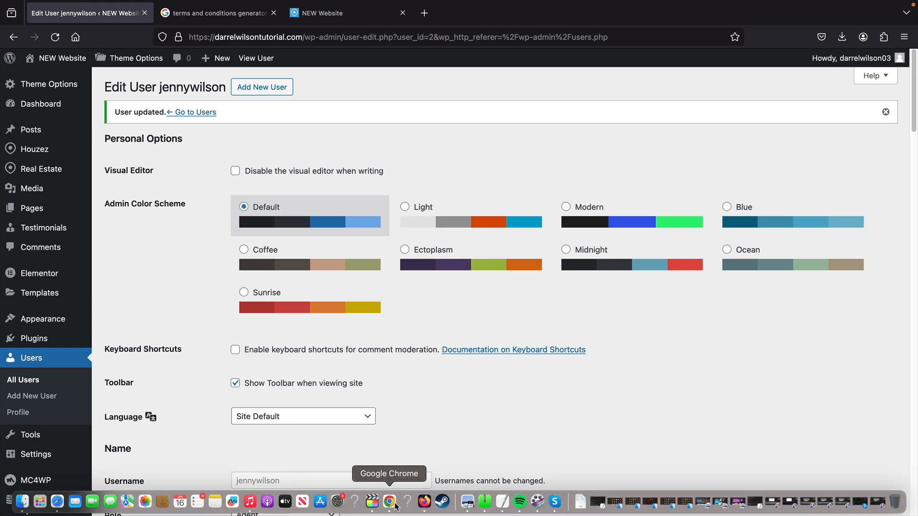
{"action": "key", "text": "Tab"}
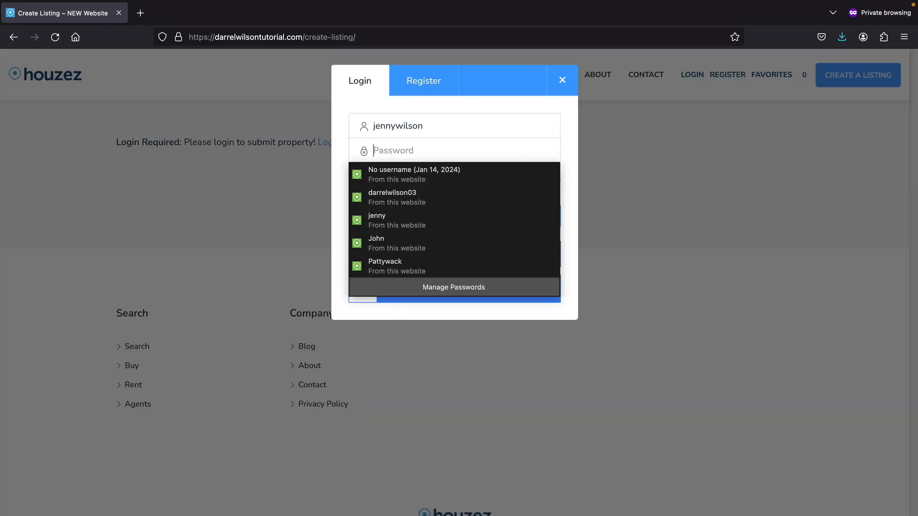
Enter the agent's password, tick Remember me and log in.
{"action": "type", "text": "••••••"}
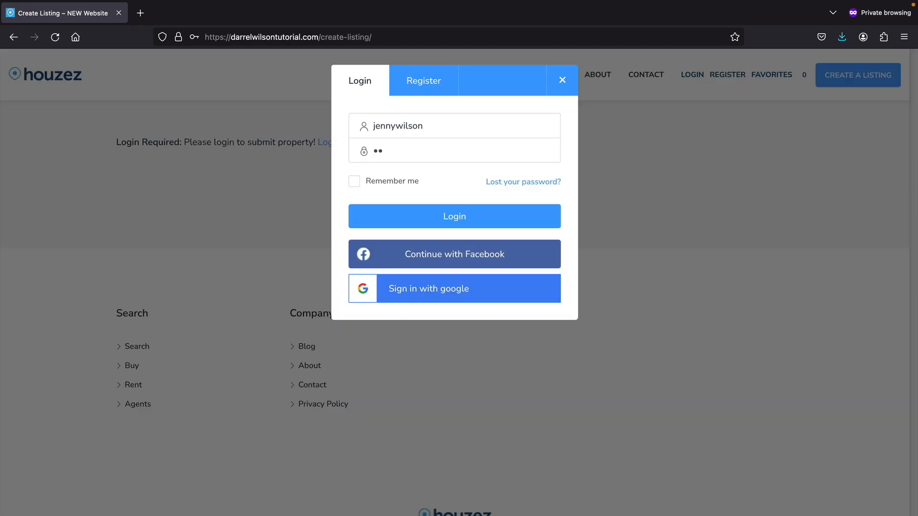
{"action": "left_click", "coordinate": [393, 185]}
{"action": "left_click", "coordinate": [433, 220]}
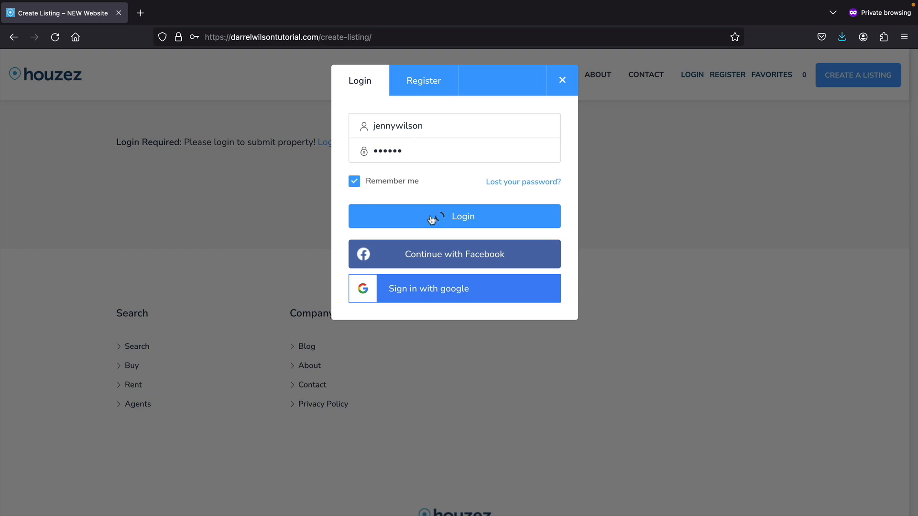
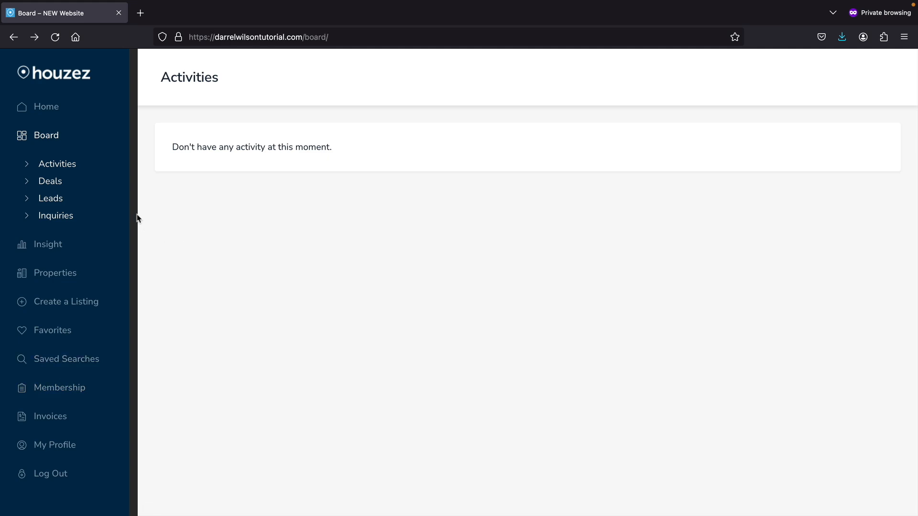
Copy the /my-properties/ URL into Login & Register's Redirect Page Link and save the theme options.
{"action": "left_click", "coordinate": [55, 275]}
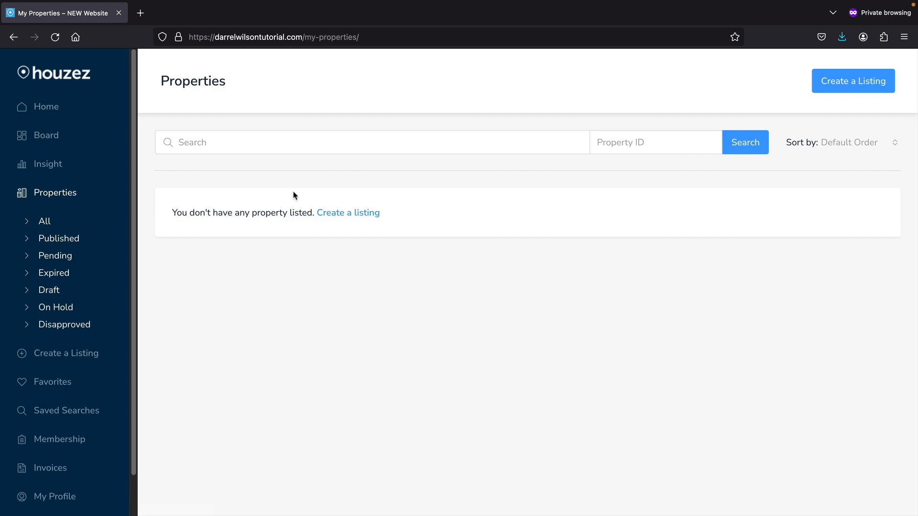
{"action": "left_click", "coordinate": [291, 38]}
{"action": "right_click", "coordinate": [291, 37]}
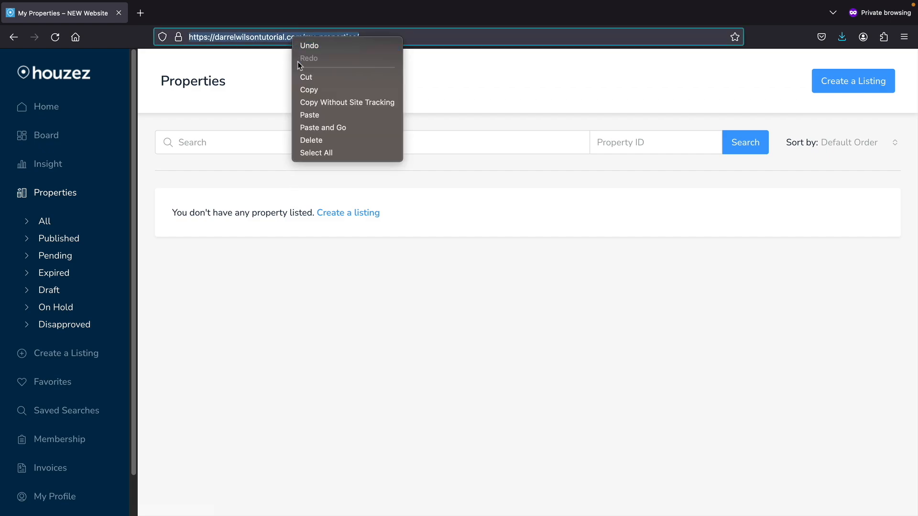
{"action": "left_click", "coordinate": [306, 89]}
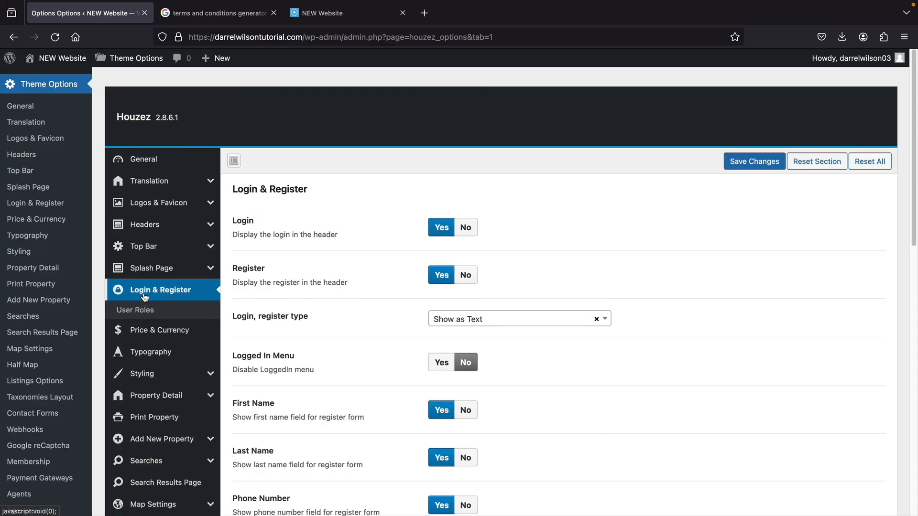
{"action": "scroll", "coordinate": [387, 299], "scroll_direction": "down", "scroll_amount": 9}
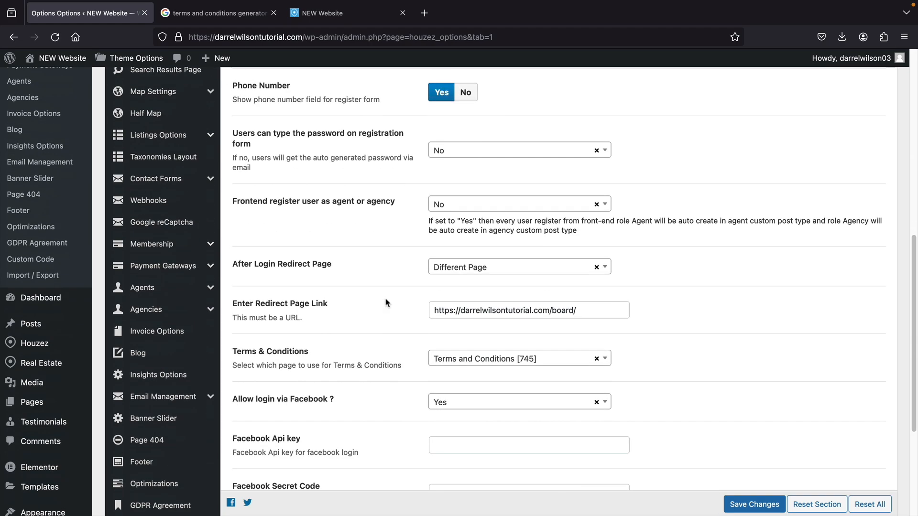
{"action": "left_click_drag", "start_coordinate": [434, 310], "coordinate": [450, 311]}
{"action": "triple_click", "coordinate": [450, 312]}
{"action": "right_click", "coordinate": [453, 311]}
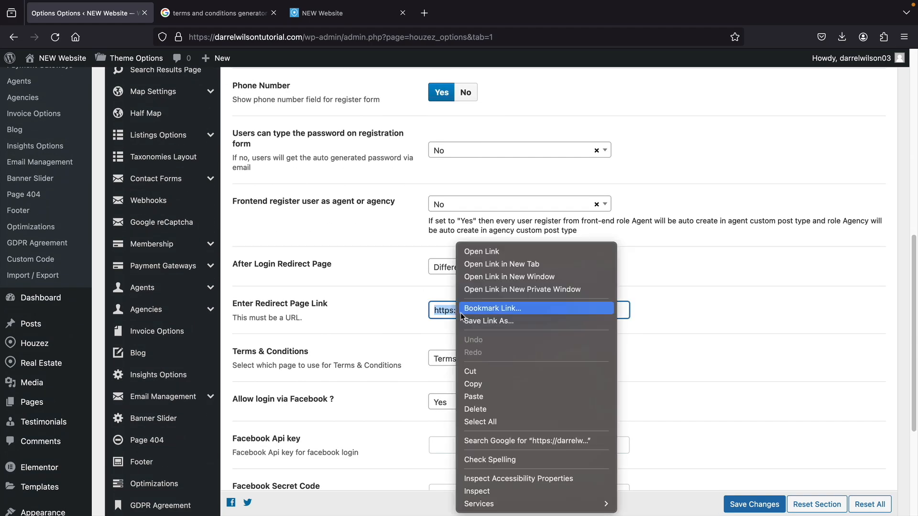
{"action": "left_click", "coordinate": [473, 395]}
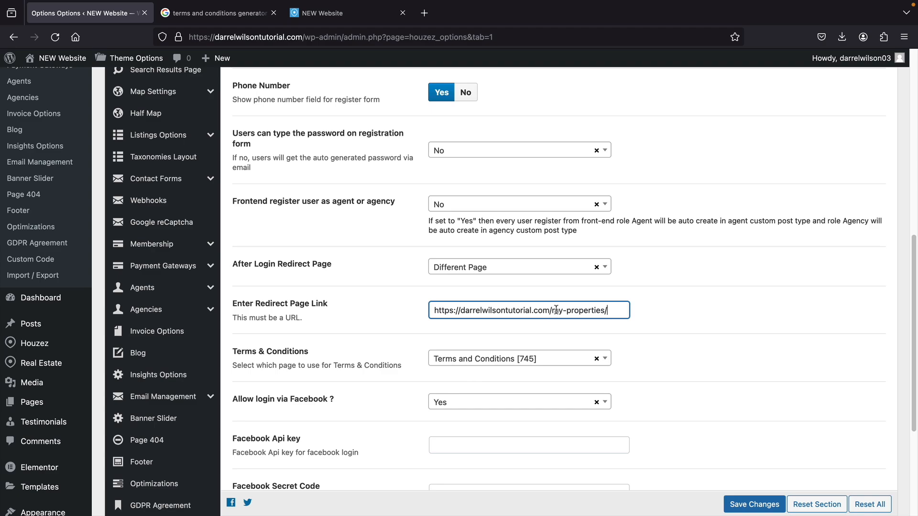
{"action": "left_click", "coordinate": [752, 503]}
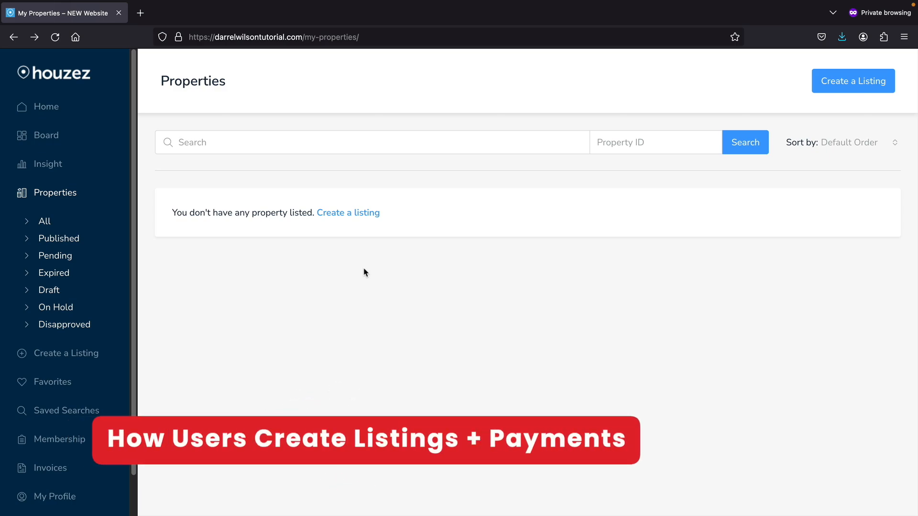
View the Create a Listing page's package-purchase notice, then go back to Theme Options.
{"action": "left_click", "coordinate": [364, 215]}
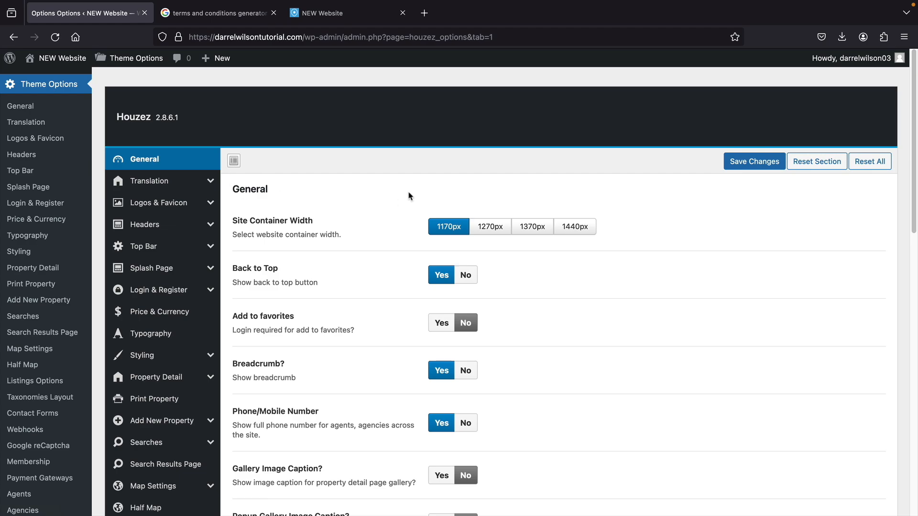
{"action": "middle_click", "coordinate": [341, 187]}
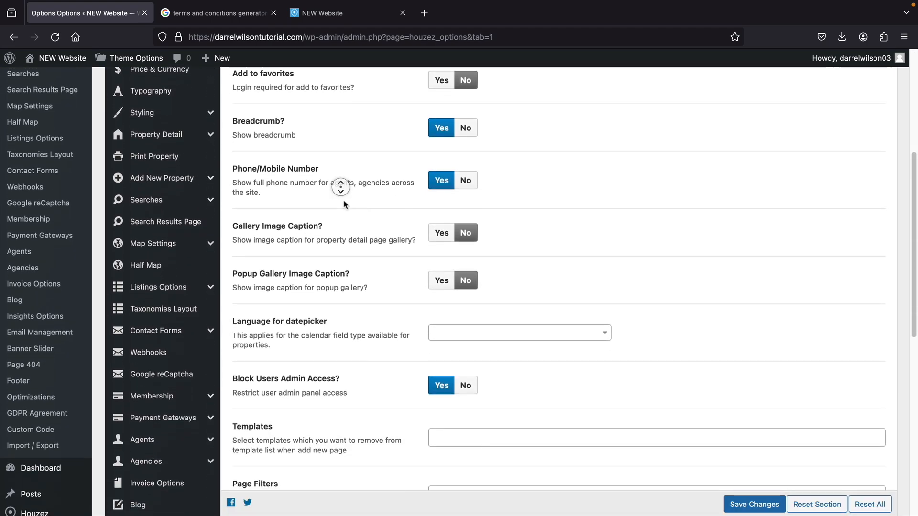
In Membership settings, set Enable Paid Submission to Free (Pay For Featured).
{"action": "left_click", "coordinate": [160, 292]}
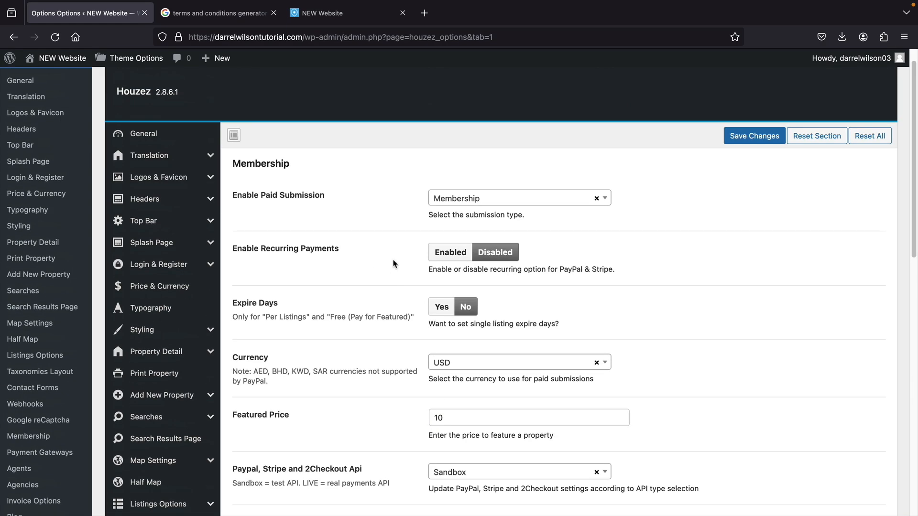
{"action": "left_click", "coordinate": [471, 201]}
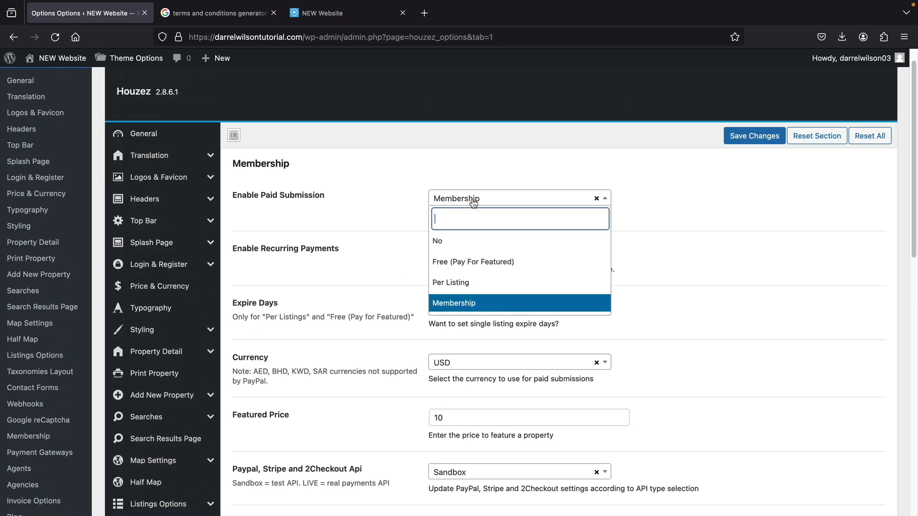
{"action": "left_click", "coordinate": [444, 245]}
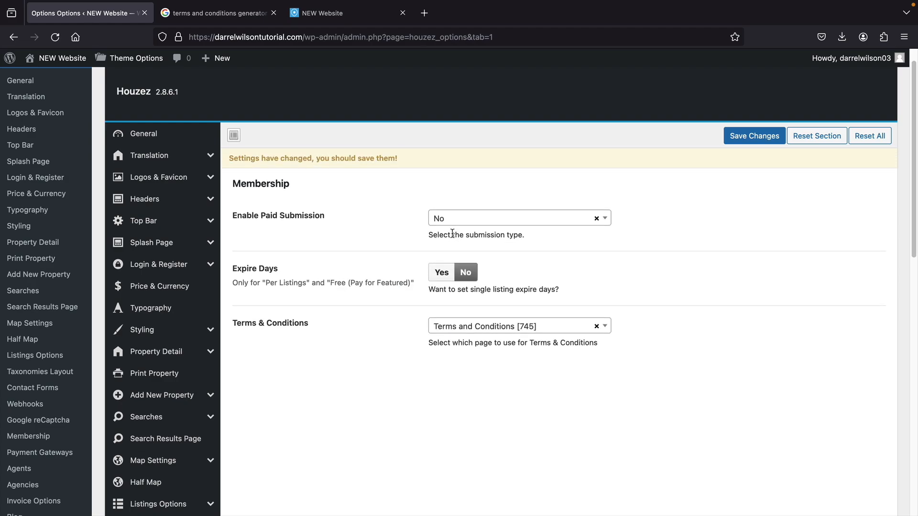
{"action": "left_click", "coordinate": [460, 220]}
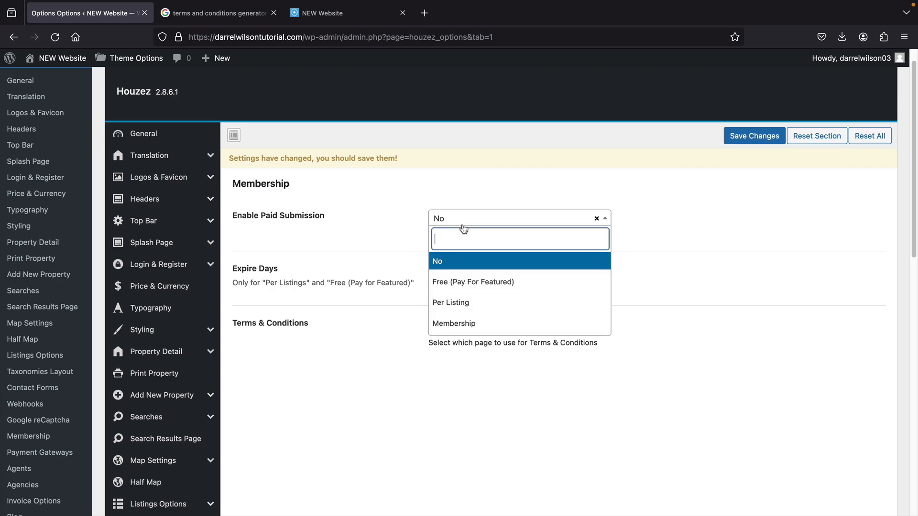
{"action": "left_click", "coordinate": [461, 282]}
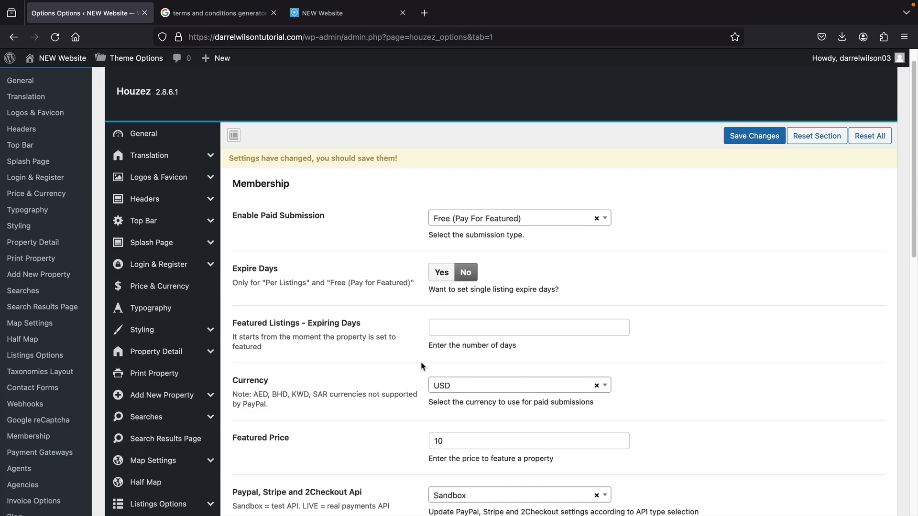
Set the featured listing price to 1 and featured expiring days to 15.
{"action": "scroll", "coordinate": [423, 366], "scroll_direction": "down", "scroll_amount": 2}
{"action": "scroll", "coordinate": [423, 365], "scroll_direction": "down", "scroll_amount": 1}
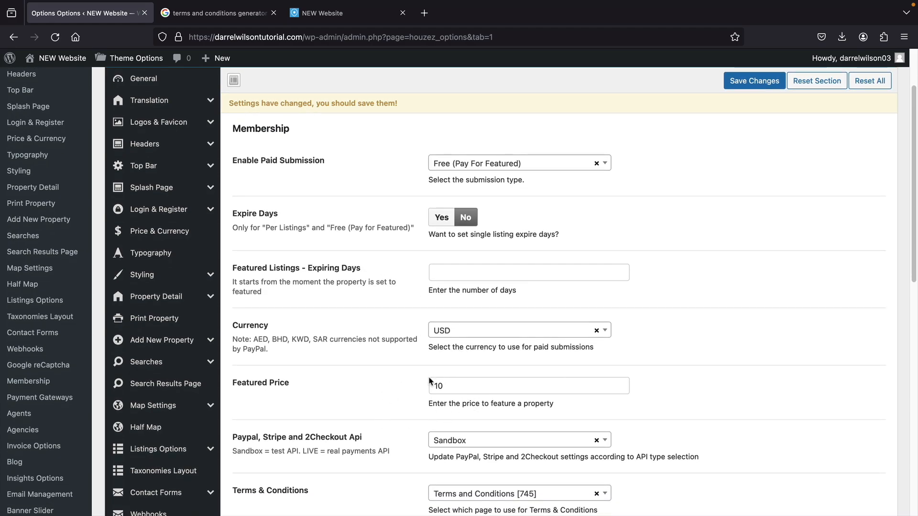
{"action": "scroll", "coordinate": [438, 379], "scroll_direction": "down", "scroll_amount": 3}
{"action": "left_click_drag", "start_coordinate": [457, 322], "coordinate": [422, 321]}
{"action": "type", "text": "1"}
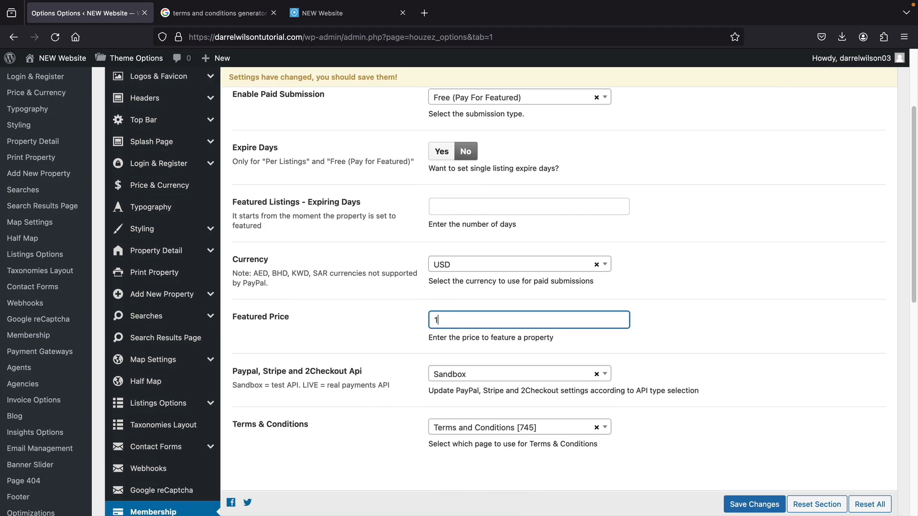
{"action": "left_click", "coordinate": [597, 207]}
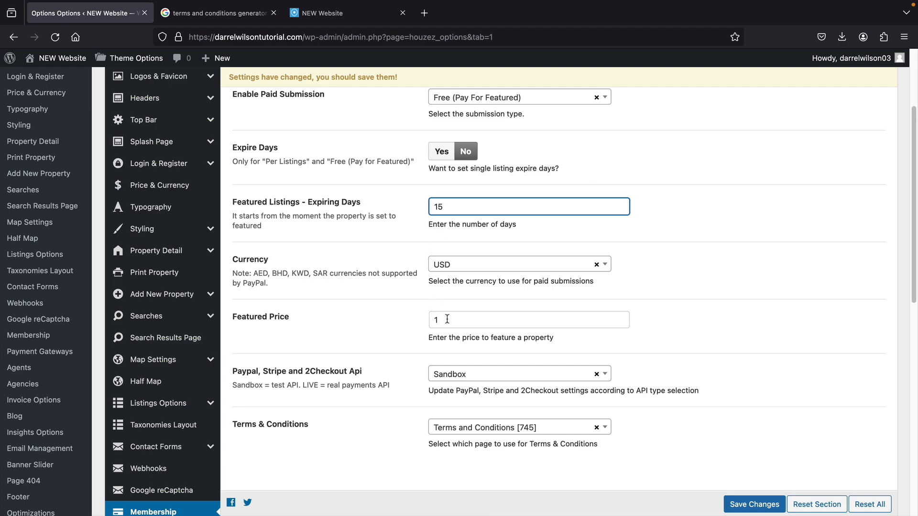
{"action": "left_click_drag", "start_coordinate": [448, 320], "coordinate": [411, 320]}
{"action": "left_click_drag", "start_coordinate": [453, 210], "coordinate": [415, 210]}
{"action": "left_click", "coordinate": [456, 167]}
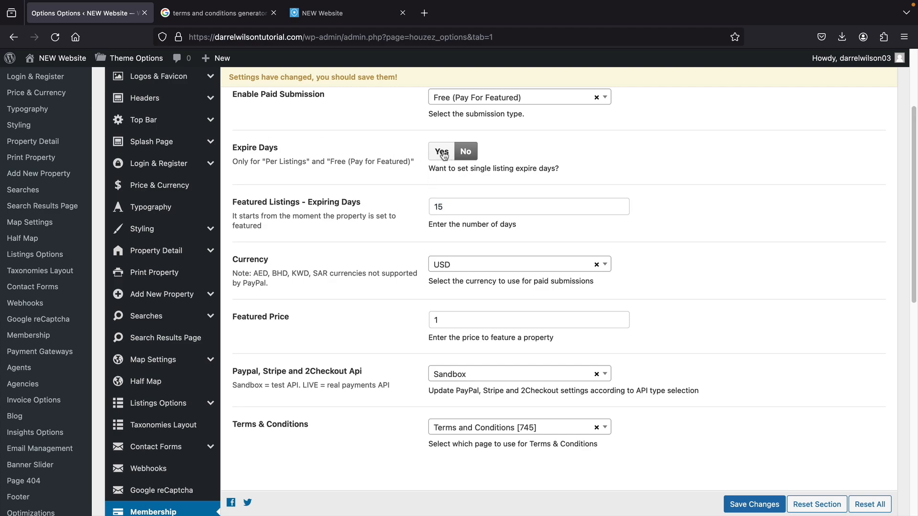
Enable listing expiry at 90 days and save the membership settings.
{"action": "left_click", "coordinate": [442, 152]}
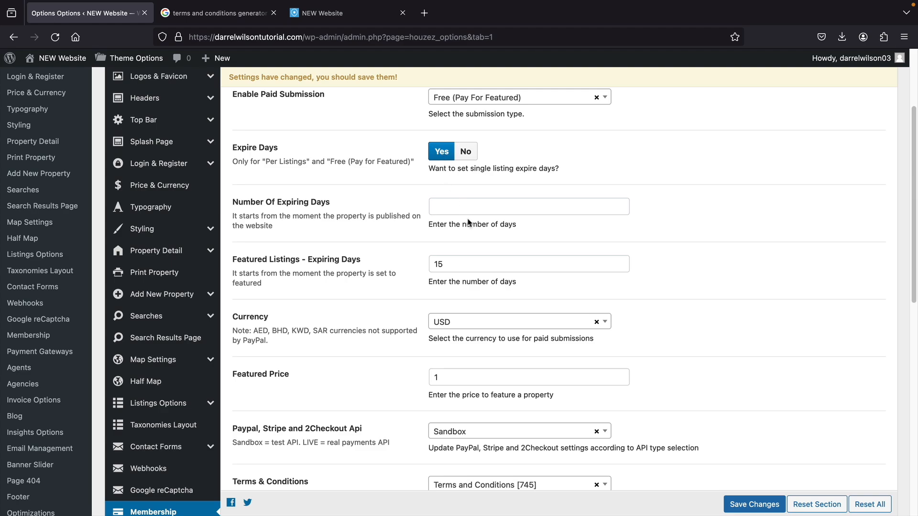
{"action": "left_click", "coordinate": [481, 205]}
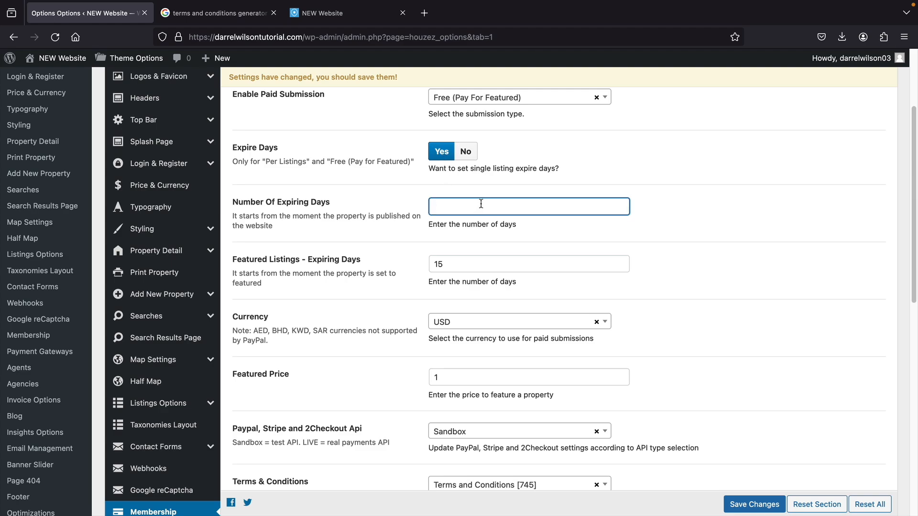
{"action": "type", "text": "90"}
{"action": "left_click_drag", "start_coordinate": [464, 206], "coordinate": [425, 203]}
{"action": "left_click", "coordinate": [409, 193]}
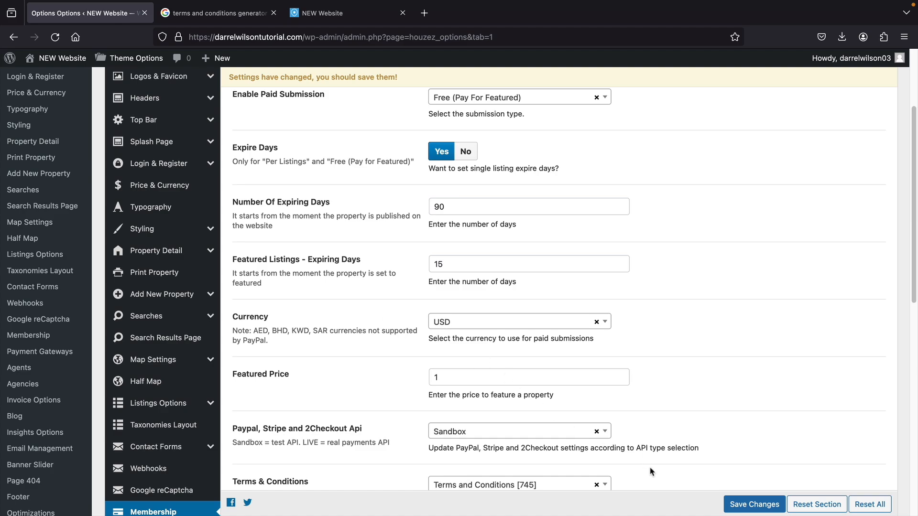
{"action": "left_click", "coordinate": [738, 504]}
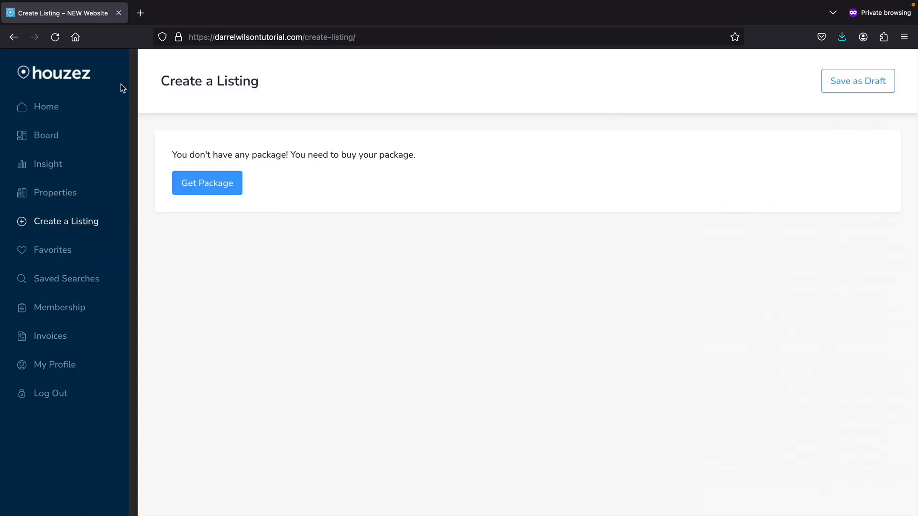
Reload Create a Listing, enter a property title beginning '1000', and submit the new listing.
{"action": "left_click", "coordinate": [56, 38]}
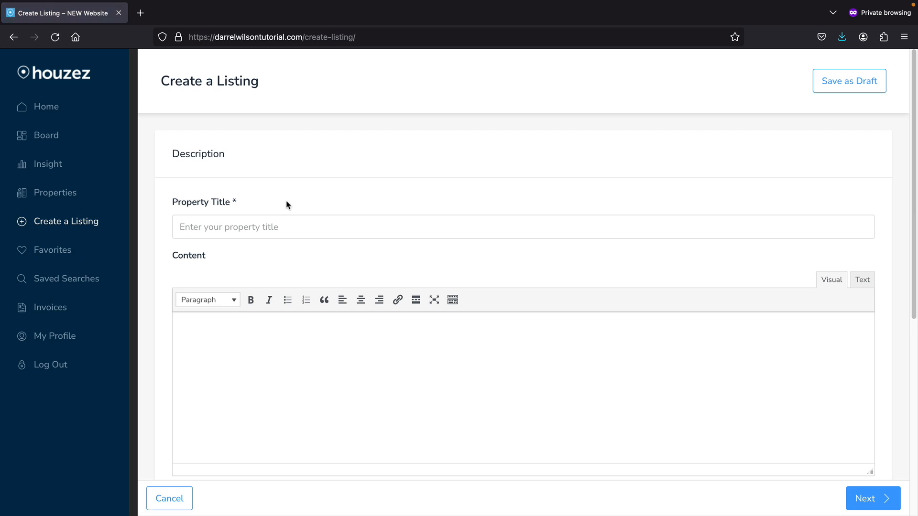
{"action": "left_click", "coordinate": [292, 233]}
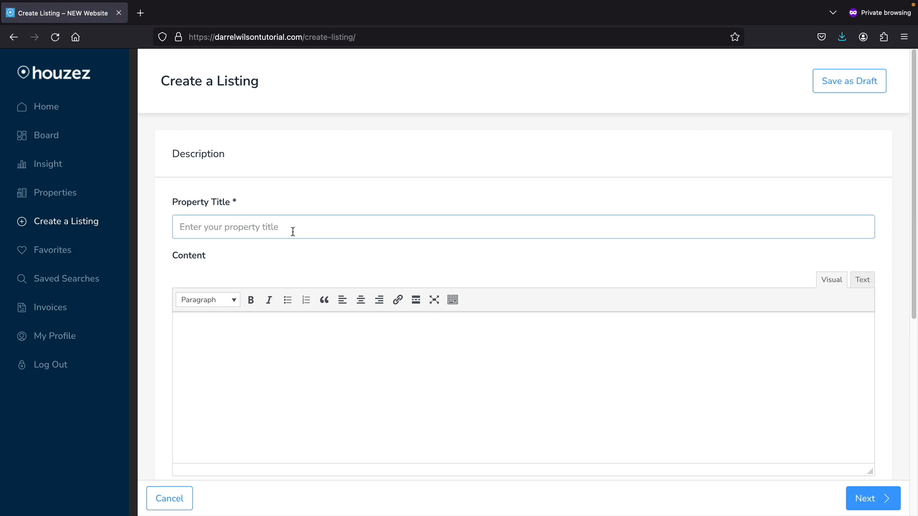
{"action": "left_click", "coordinate": [316, 177]}
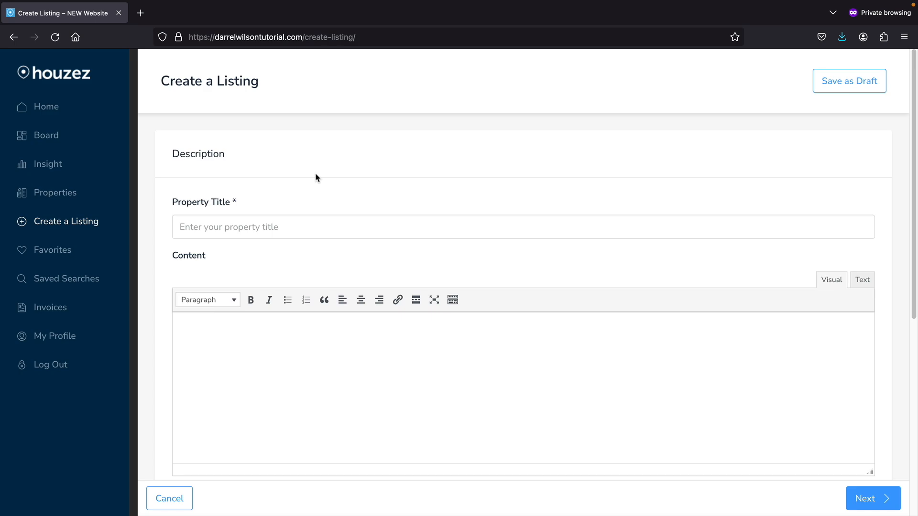
{"action": "left_click", "coordinate": [287, 227]}
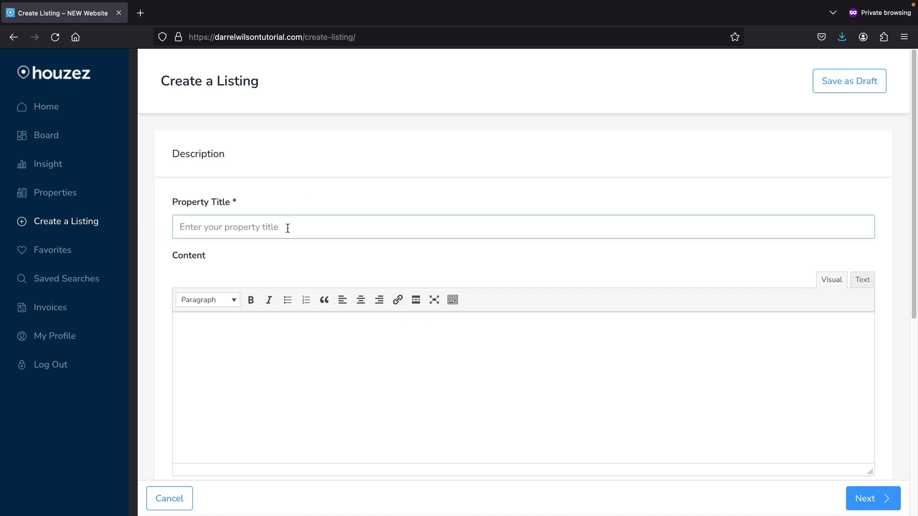
{"action": "type", "text": "1000 Darrel Wilson Way"}
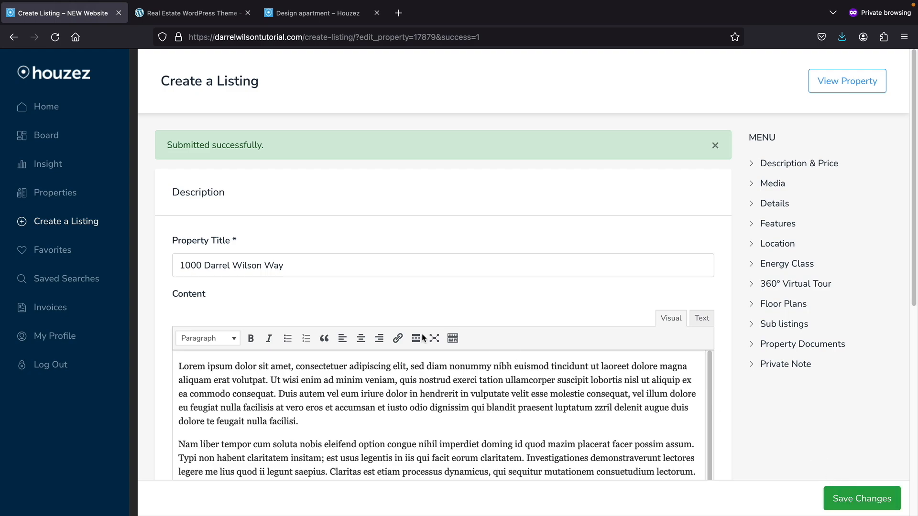
{"action": "left_click", "coordinate": [56, 194]}
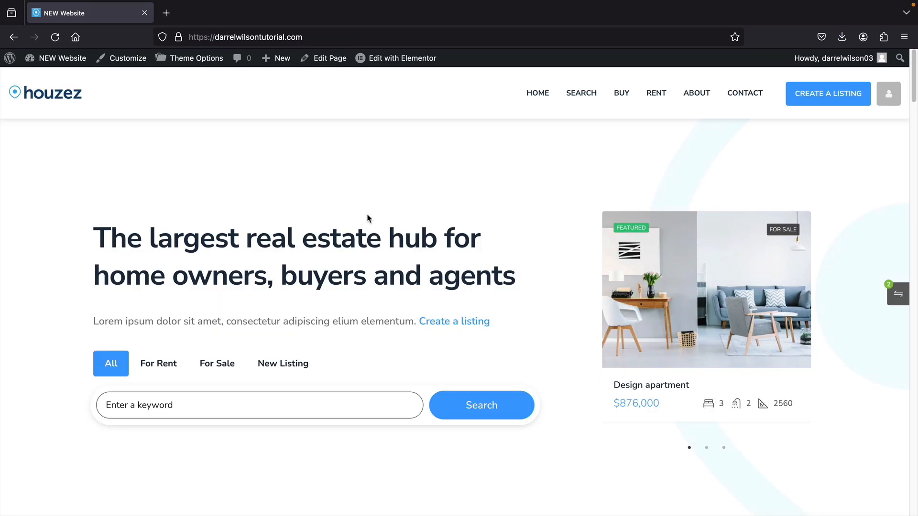
From the admin Real Estate > Properties list, open 1000 Darrel Wilson Way in the editor.
{"action": "mouse_move", "coordinate": [57, 58]}
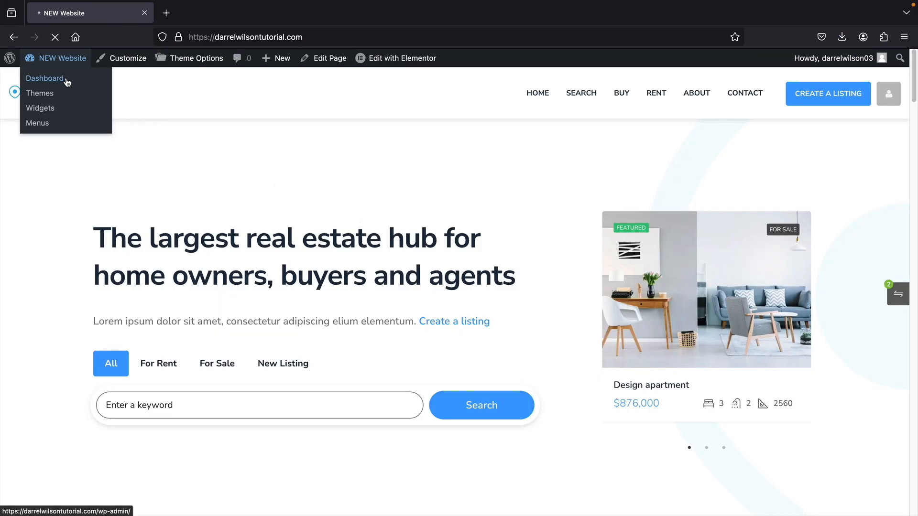
{"action": "left_click", "coordinate": [45, 79]}
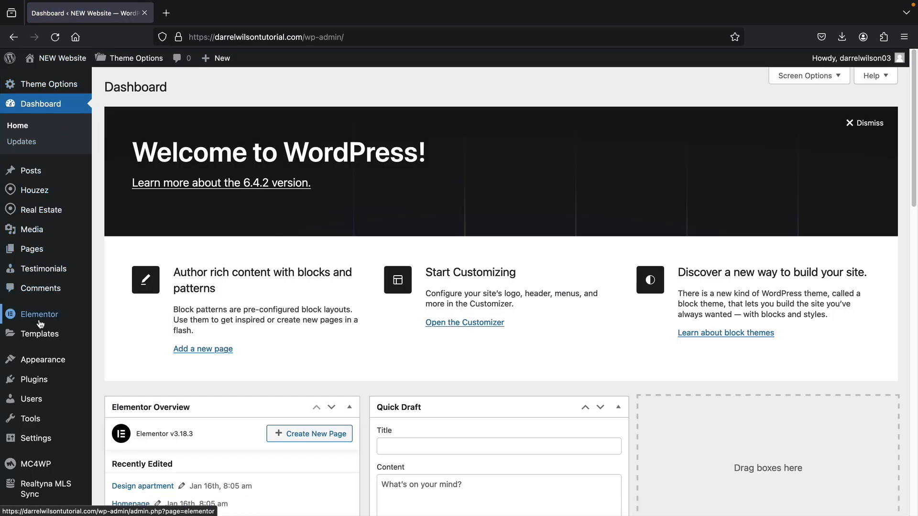
{"action": "mouse_move", "coordinate": [41, 333]}
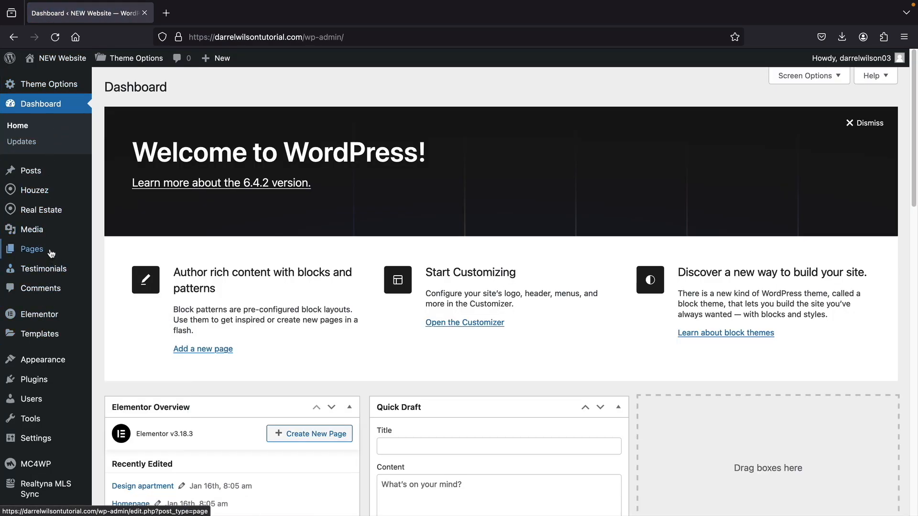
{"action": "mouse_move", "coordinate": [55, 217]}
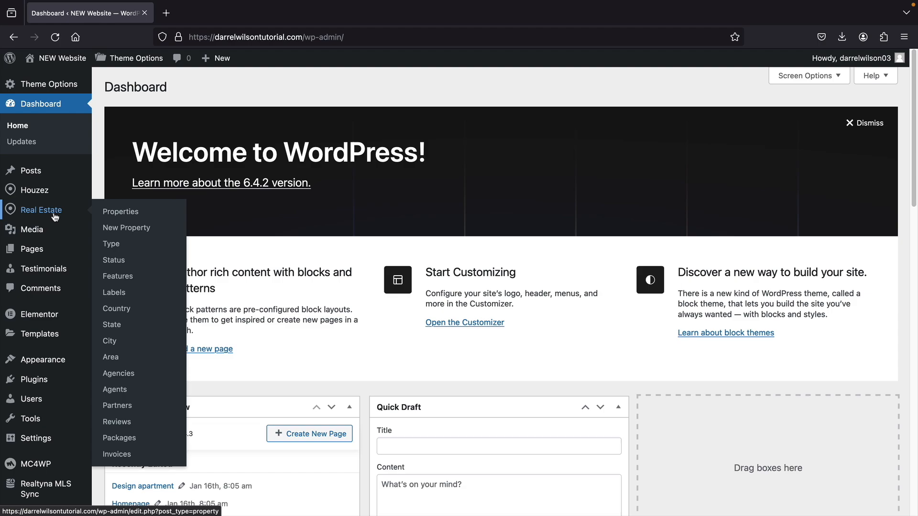
{"action": "left_click", "coordinate": [133, 215]}
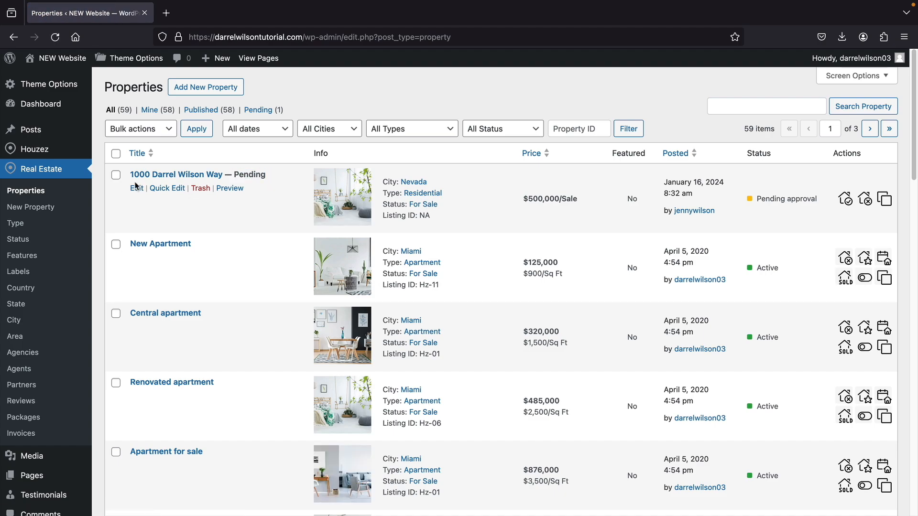
{"action": "left_click", "coordinate": [137, 189]}
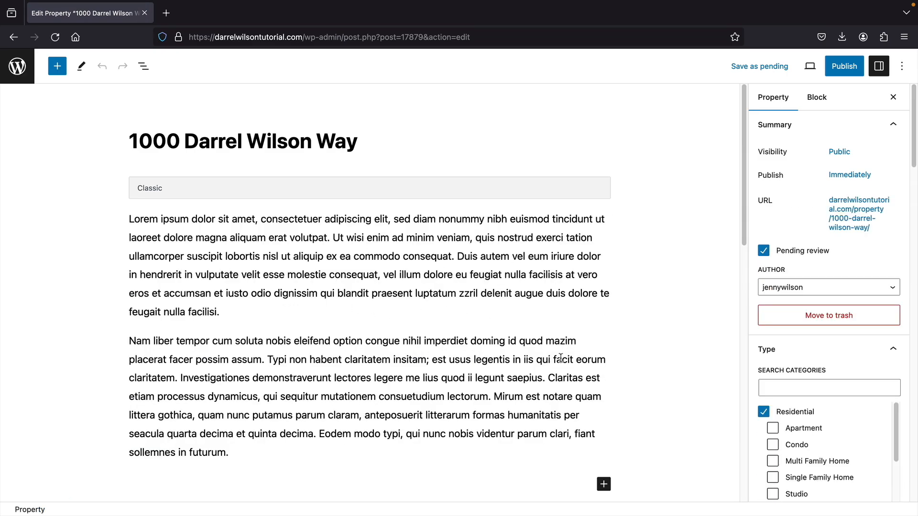
Tick Studio as an additional property type for the listing.
{"action": "scroll", "coordinate": [561, 360], "scroll_direction": "down", "scroll_amount": 10}
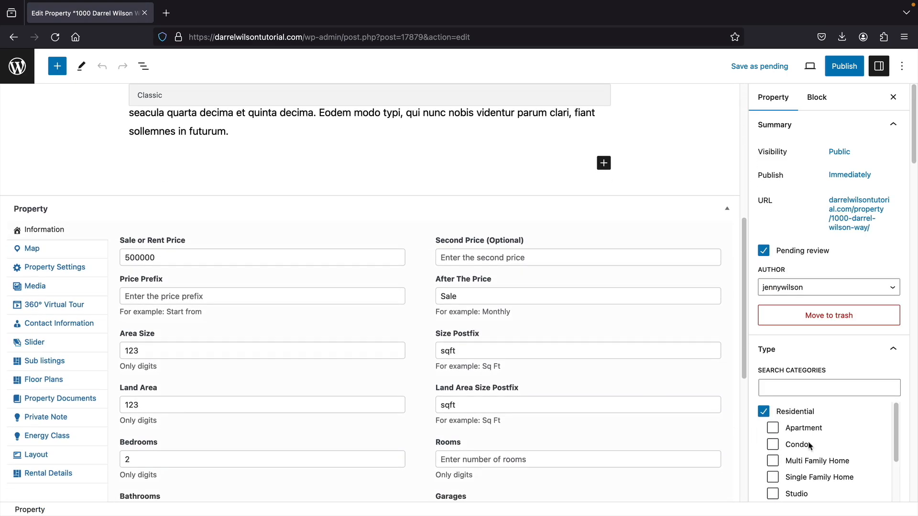
{"action": "scroll", "coordinate": [807, 444], "scroll_direction": "down", "scroll_amount": 2}
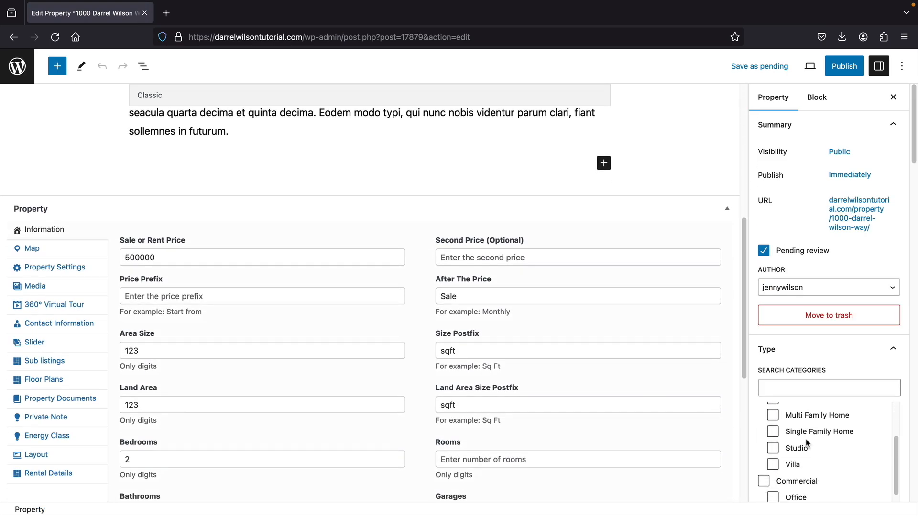
{"action": "left_click", "coordinate": [778, 450]}
{"action": "left_click", "coordinate": [468, 350]}
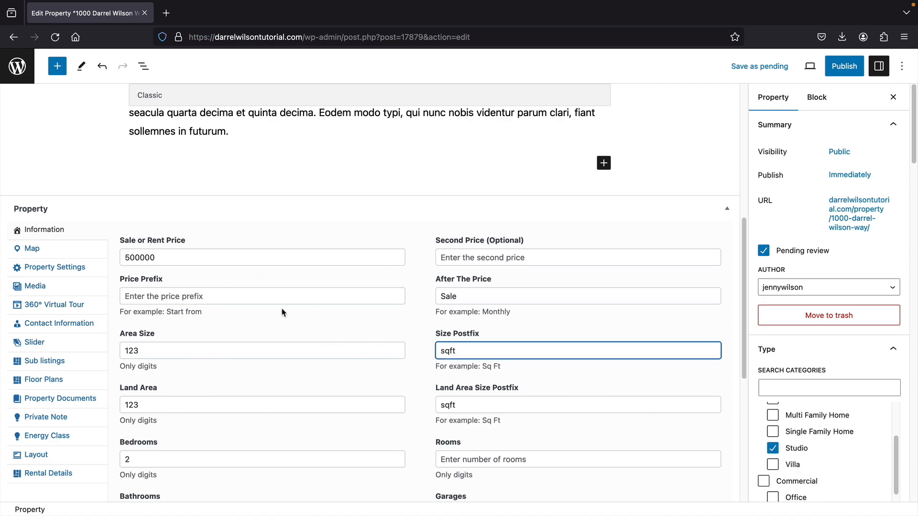
Publish the listing, confirming in the pre-publish panel, and view the live property page.
{"action": "scroll", "coordinate": [363, 344], "scroll_direction": "down", "scroll_amount": 6}
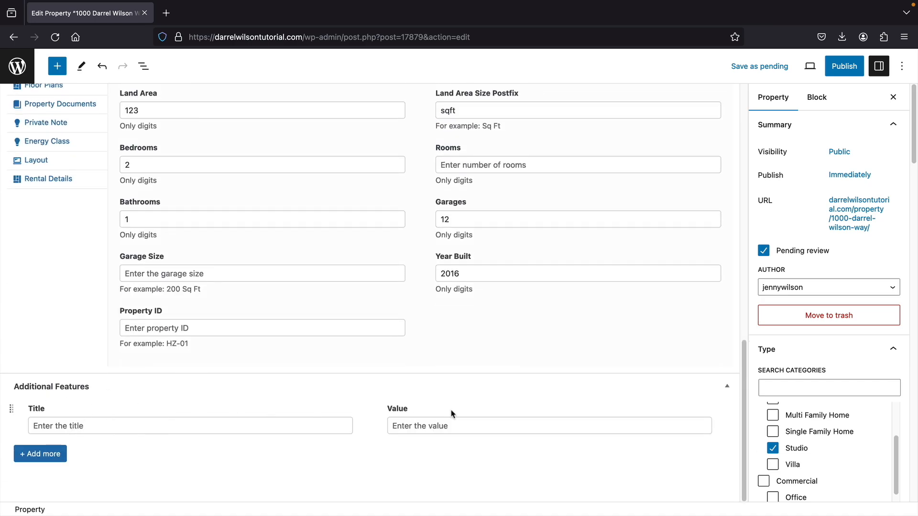
{"action": "scroll", "coordinate": [800, 439], "scroll_direction": "down", "scroll_amount": 1}
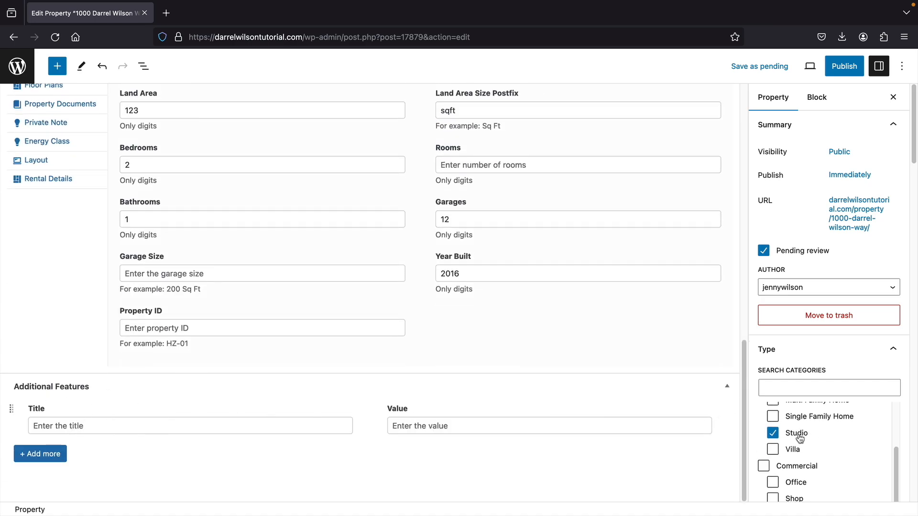
{"action": "scroll", "coordinate": [759, 363], "scroll_direction": "down", "scroll_amount": 5}
{"action": "scroll", "coordinate": [759, 368], "scroll_direction": "down", "scroll_amount": 8}
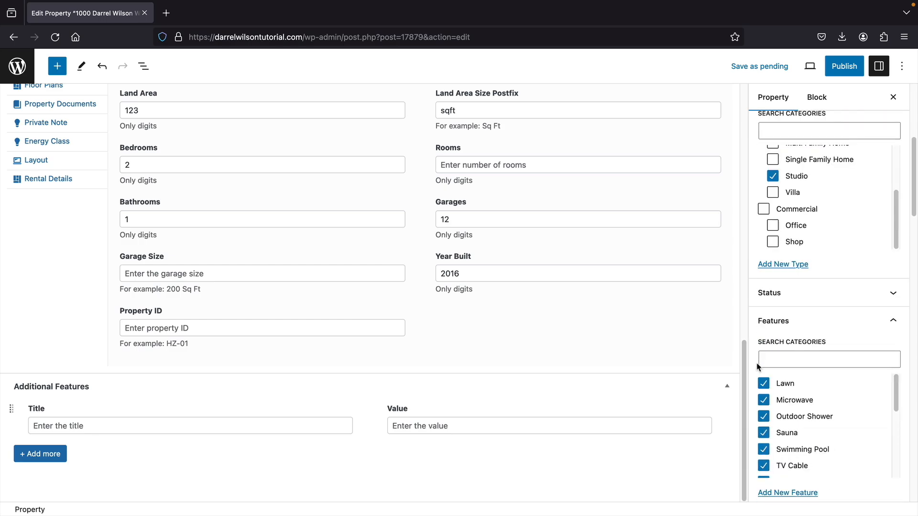
{"action": "scroll", "coordinate": [612, 413], "scroll_direction": "up", "scroll_amount": 3}
{"action": "scroll", "coordinate": [612, 413], "scroll_direction": "up", "scroll_amount": 10}
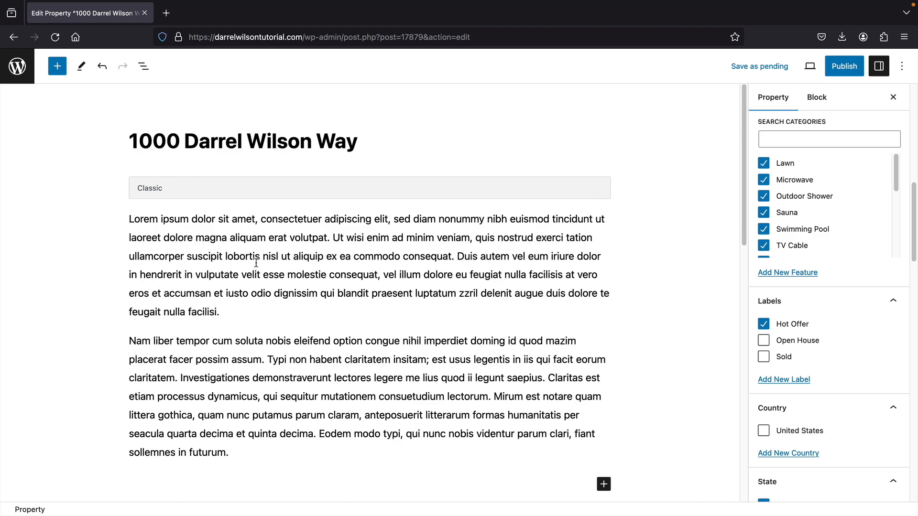
{"action": "left_click", "coordinate": [844, 66]}
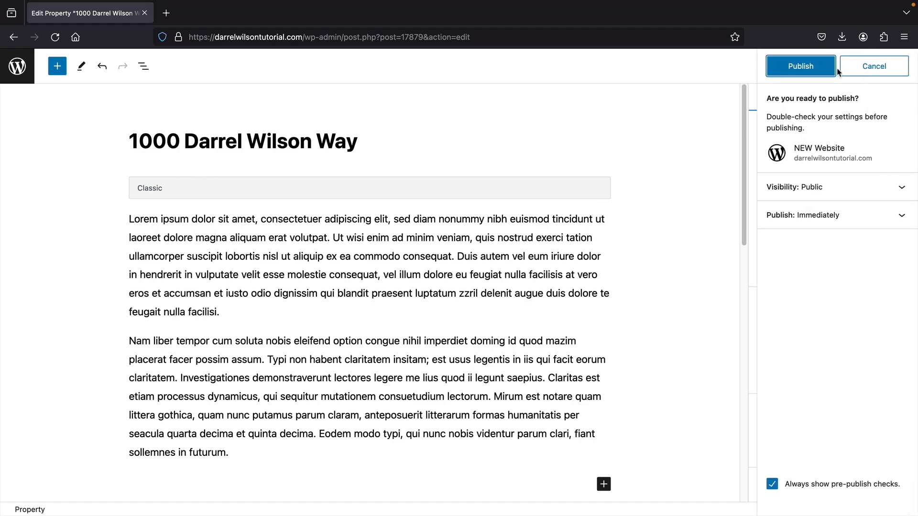
{"action": "left_click", "coordinate": [807, 72]}
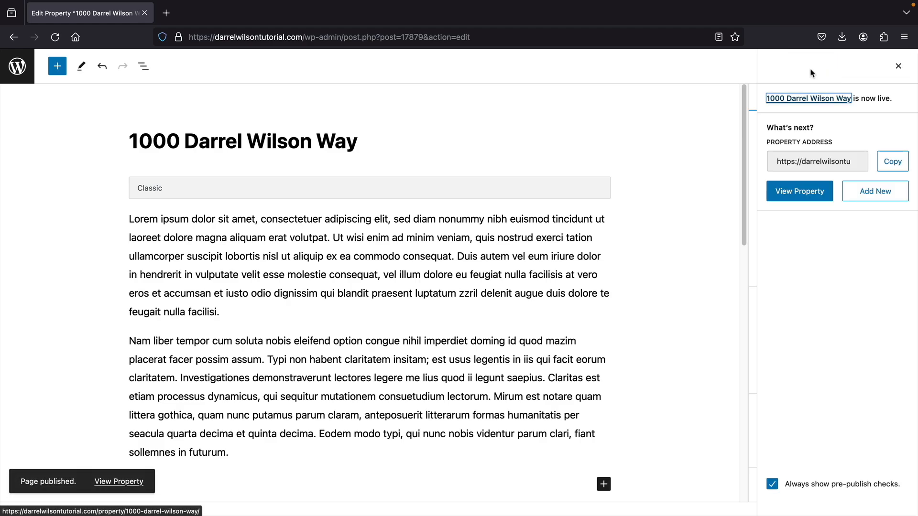
{"action": "left_click", "coordinate": [800, 194]}
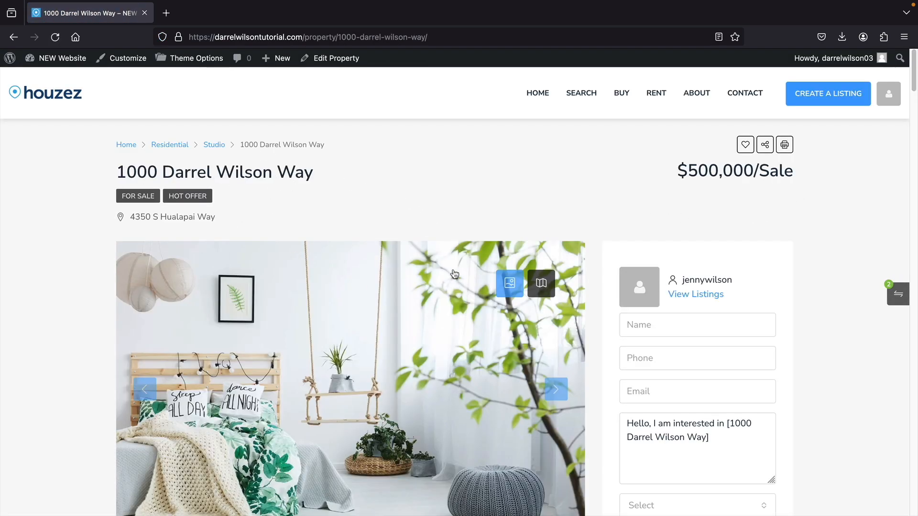
Scroll the live property page down to its agent enquiry form.
{"action": "scroll", "coordinate": [646, 304], "scroll_direction": "down", "scroll_amount": 1}
{"action": "left_click_drag", "start_coordinate": [690, 232], "coordinate": [726, 232]}
{"action": "left_click", "coordinate": [687, 275]}
{"action": "scroll", "coordinate": [670, 296], "scroll_direction": "down", "scroll_amount": 10}
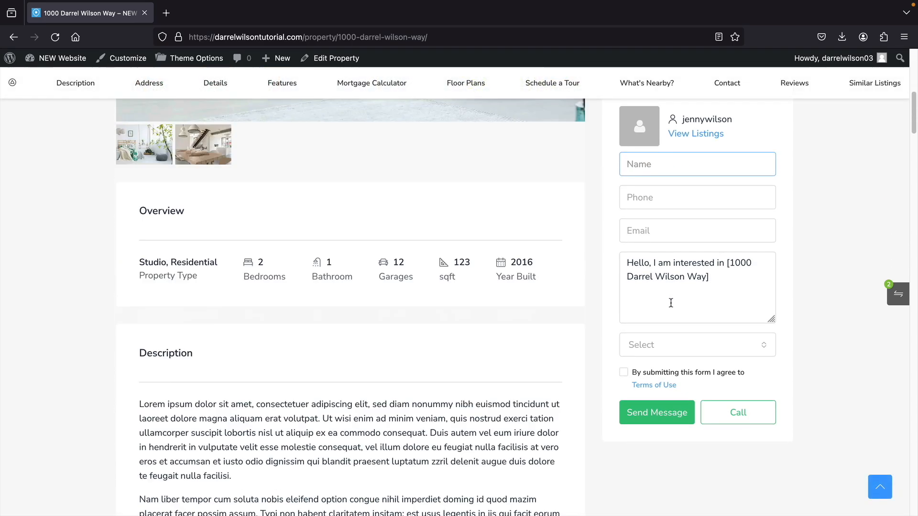
{"action": "scroll", "coordinate": [503, 271], "scroll_direction": "down", "scroll_amount": 12}
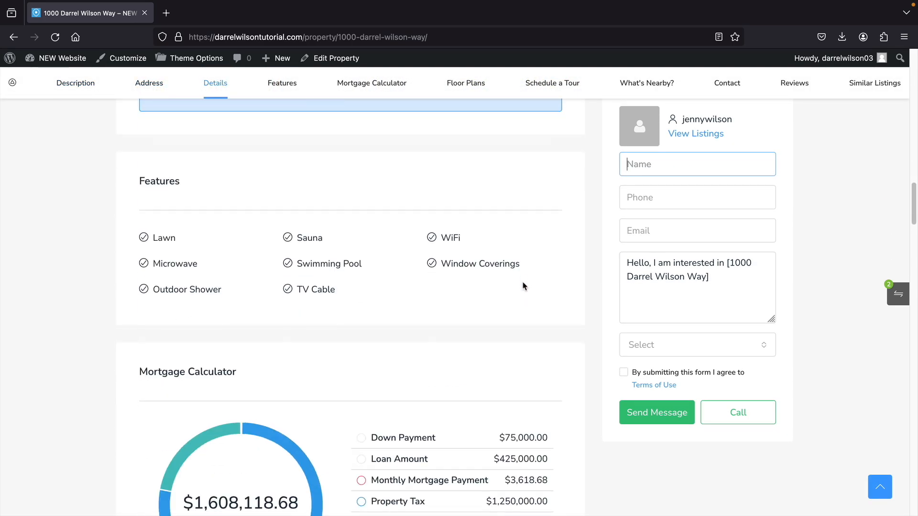
Fill in the enquiry form with the enquirer's name, phone number and e-mail address.
{"action": "scroll", "coordinate": [639, 396], "scroll_direction": "down", "scroll_amount": 20}
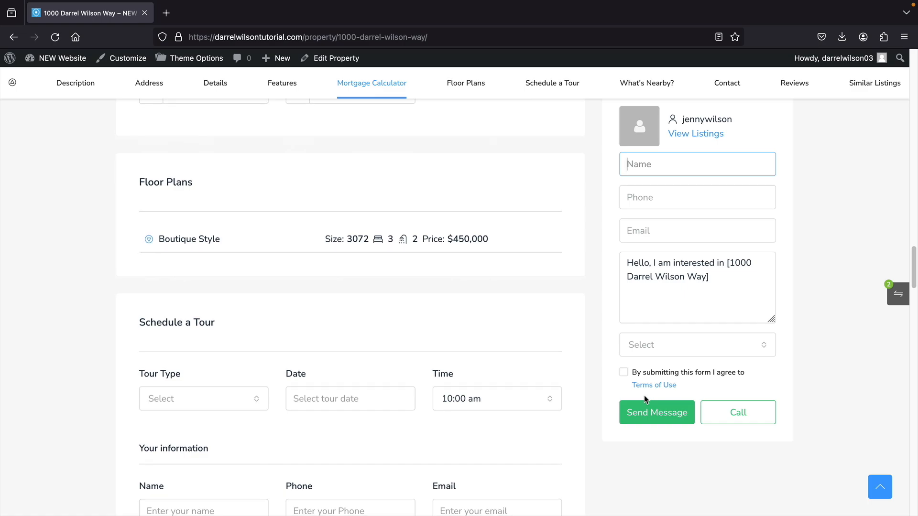
{"action": "left_click_drag", "start_coordinate": [910, 332], "coordinate": [914, 94]}
{"action": "left_click", "coordinate": [711, 257]}
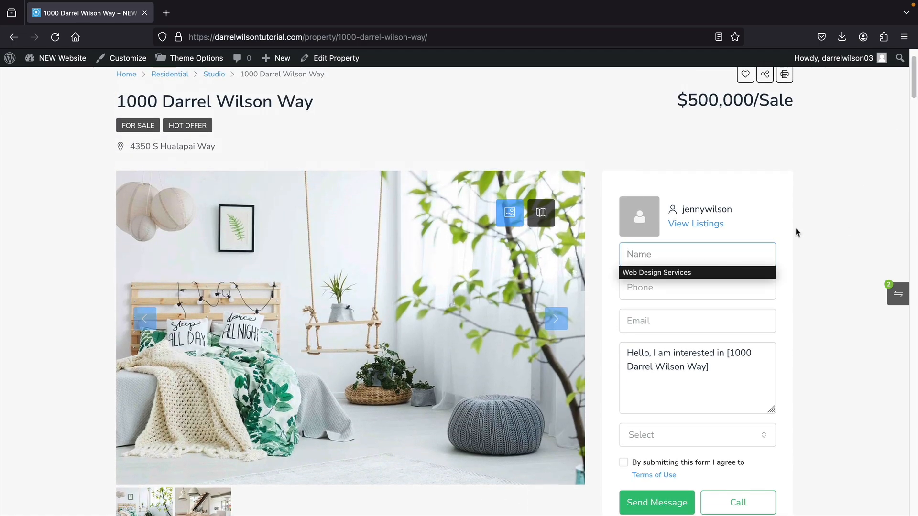
{"action": "type", "text": "darrel wilson"}
{"action": "key", "text": "Tab"}
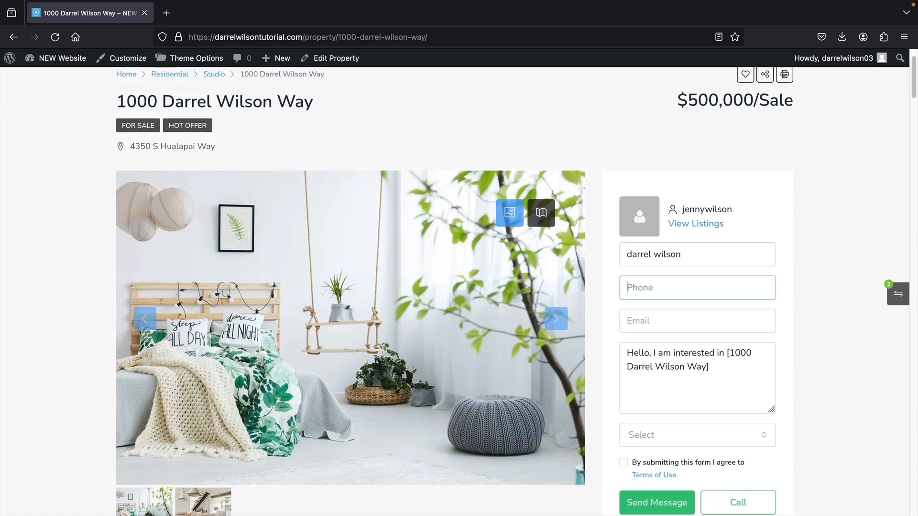
{"action": "type", "text": "729384"}
{"action": "key", "text": "Tab"}
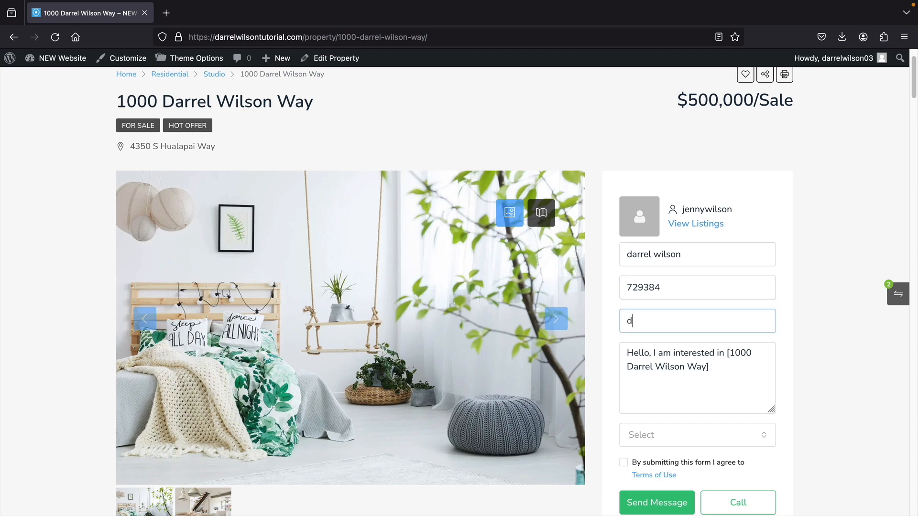
{"action": "key", "text": "Tab"}
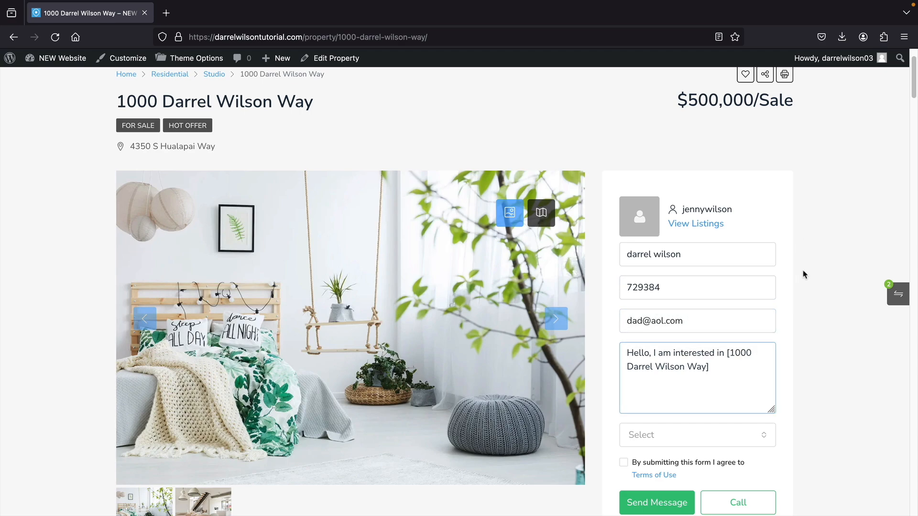
Choose I'm a buyer, accept the terms of use and send the message.
{"action": "left_click", "coordinate": [718, 439]}
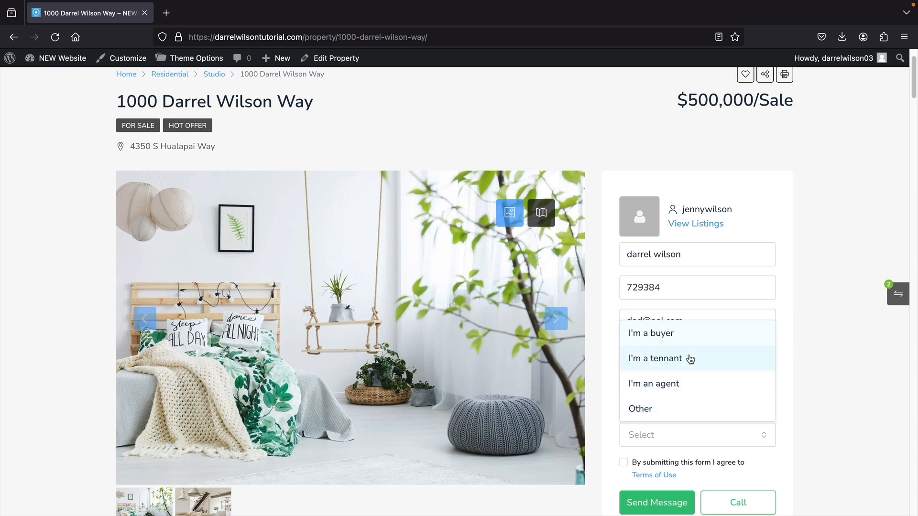
{"action": "left_click", "coordinate": [690, 337]}
{"action": "scroll", "coordinate": [669, 406], "scroll_direction": "down", "scroll_amount": 2}
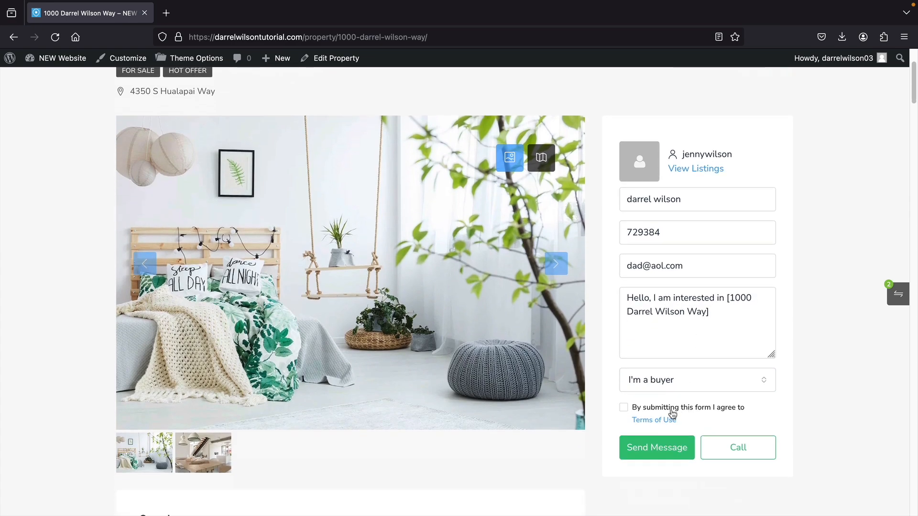
{"action": "left_click", "coordinate": [624, 410]}
{"action": "left_click", "coordinate": [645, 448]}
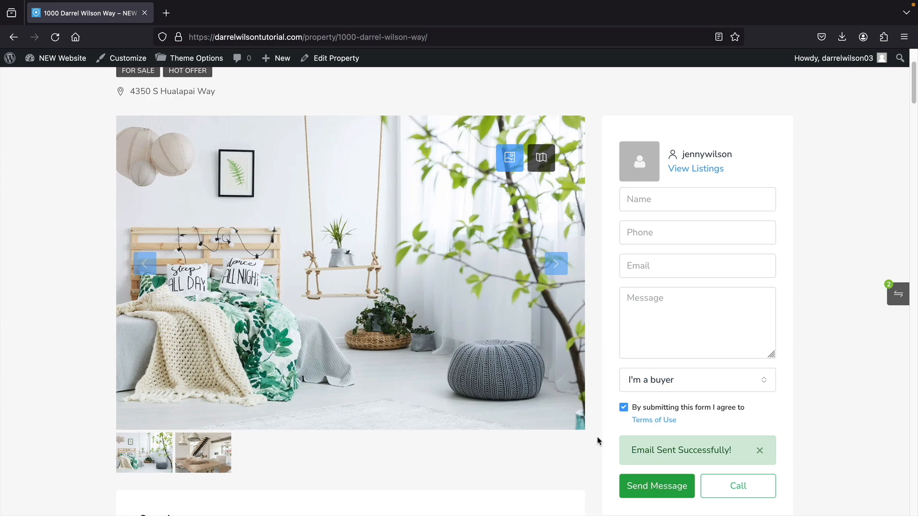
{"action": "scroll", "coordinate": [597, 440], "scroll_direction": "up", "scroll_amount": 2}
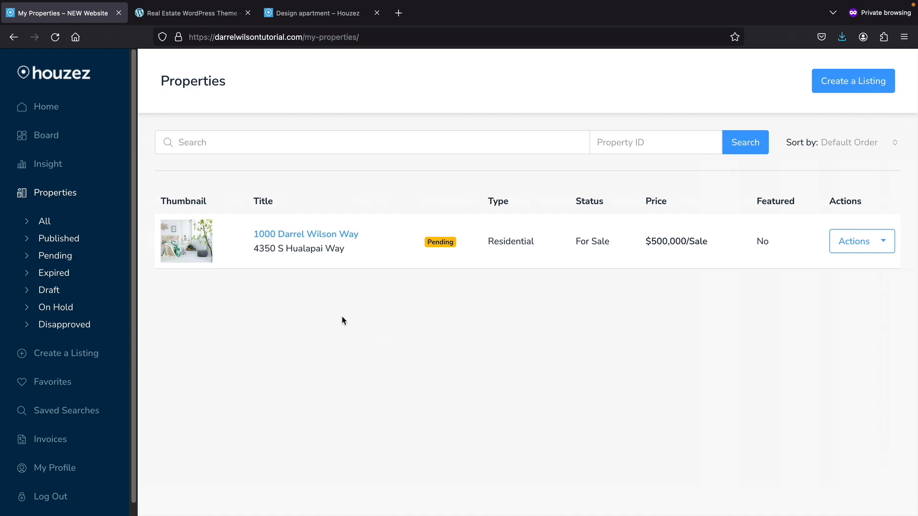
Refresh My Properties, open View Stats for 1000 Darrel Wilson Way, then go to the Board.
{"action": "left_click", "coordinate": [55, 37]}
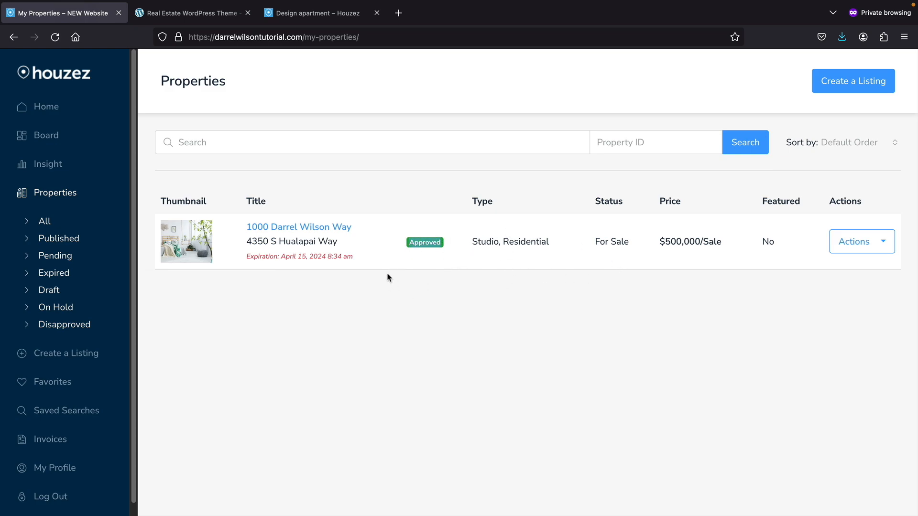
{"action": "left_click", "coordinate": [882, 247]}
{"action": "left_click", "coordinate": [813, 271]}
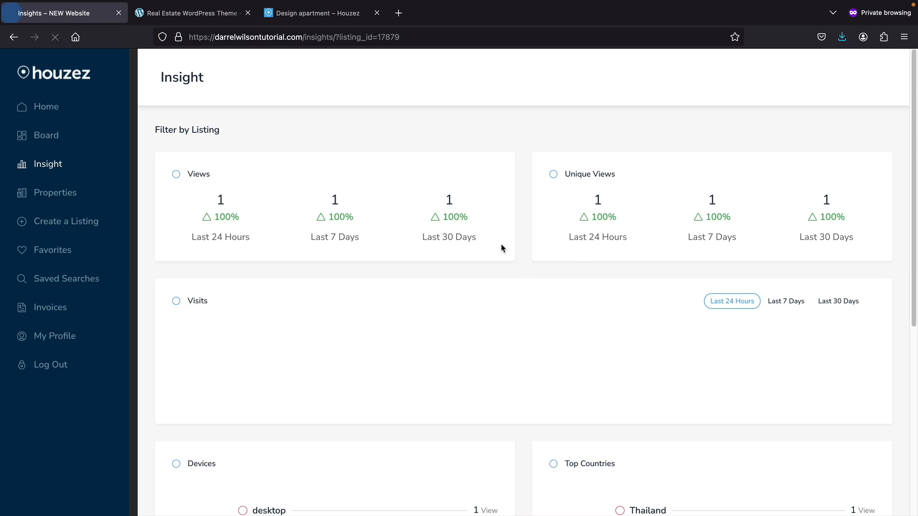
{"action": "scroll", "coordinate": [382, 378], "scroll_direction": "down", "scroll_amount": 3}
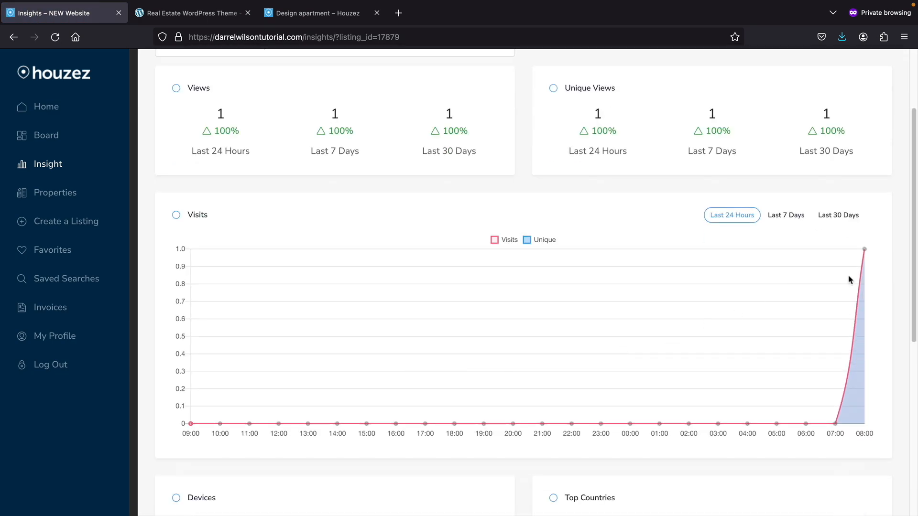
{"action": "scroll", "coordinate": [827, 296], "scroll_direction": "down", "scroll_amount": 3}
{"action": "scroll", "coordinate": [641, 389], "scroll_direction": "down", "scroll_amount": 4}
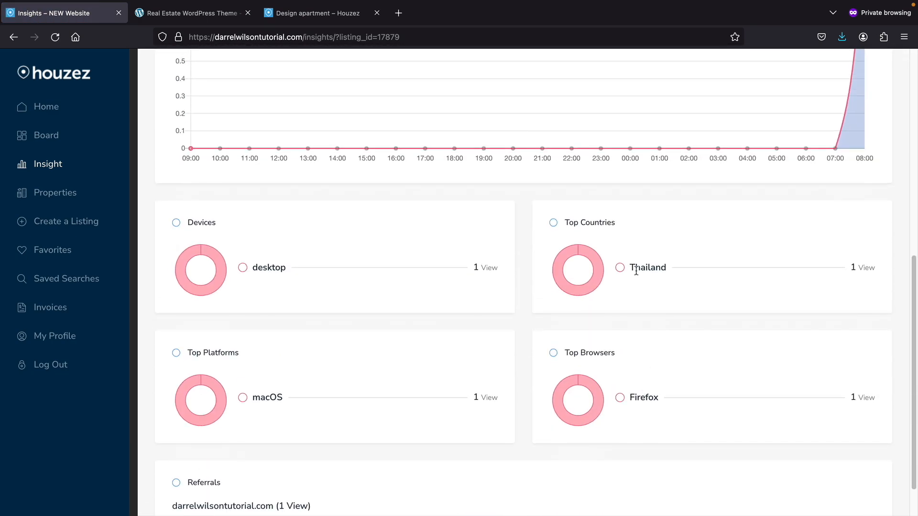
{"action": "scroll", "coordinate": [447, 364], "scroll_direction": "up", "scroll_amount": 9}
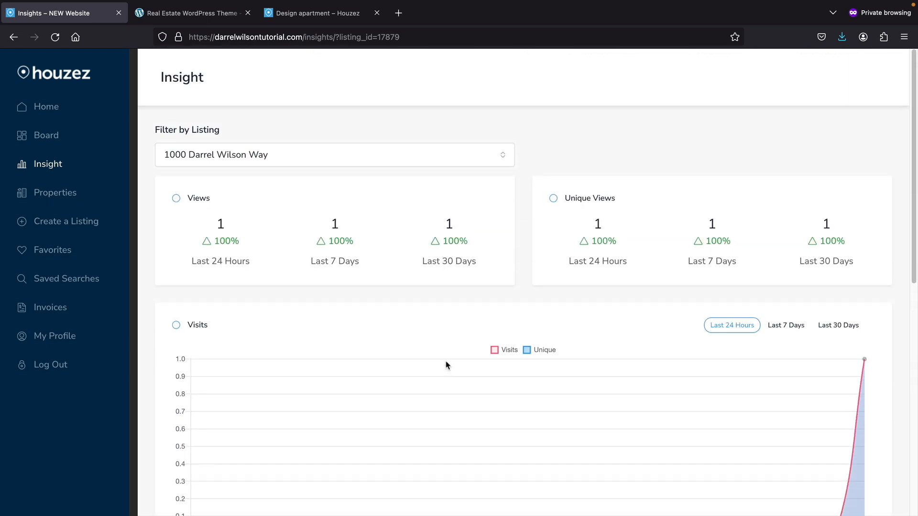
{"action": "left_click", "coordinate": [52, 139]}
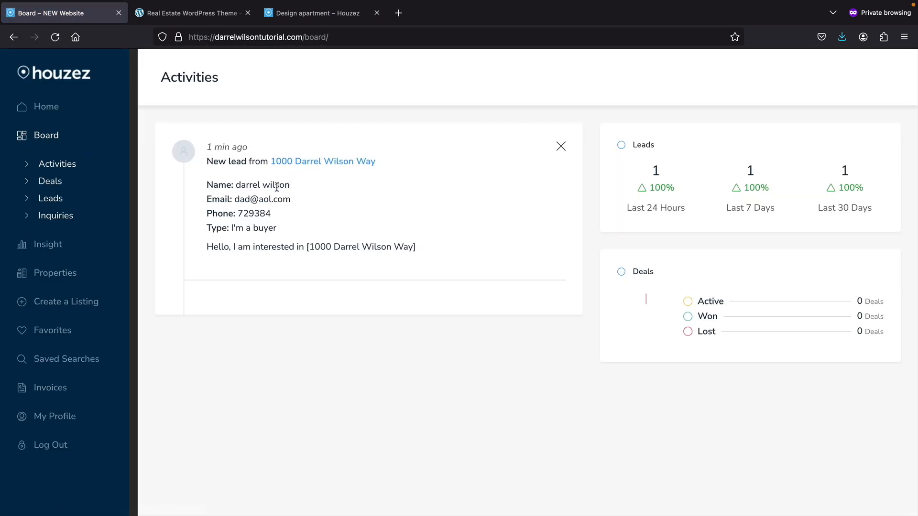
Review the new buyer lead on the Board, then check recent activities and the Leads list.
{"action": "left_click_drag", "start_coordinate": [233, 185], "coordinate": [344, 190]}
{"action": "left_click_drag", "start_coordinate": [244, 199], "coordinate": [316, 220]}
{"action": "left_click_drag", "start_coordinate": [244, 228], "coordinate": [364, 235]}
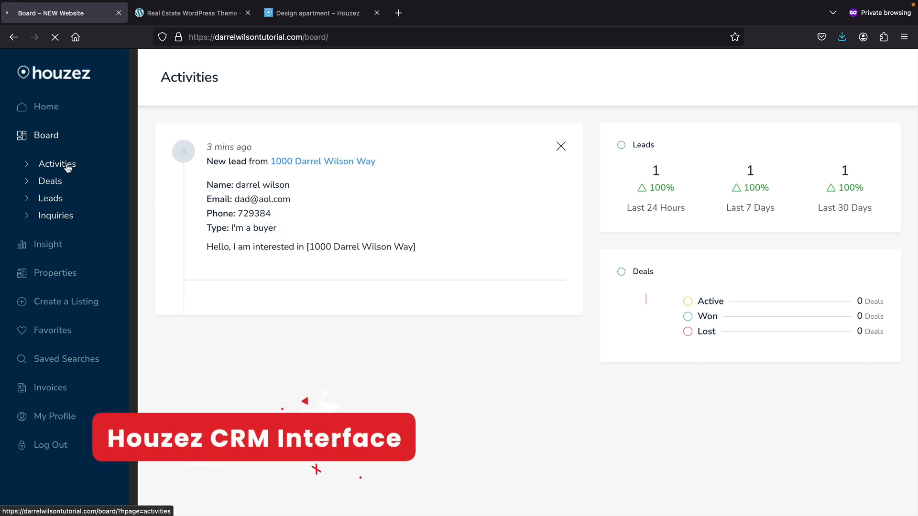
{"action": "left_click", "coordinate": [68, 165]}
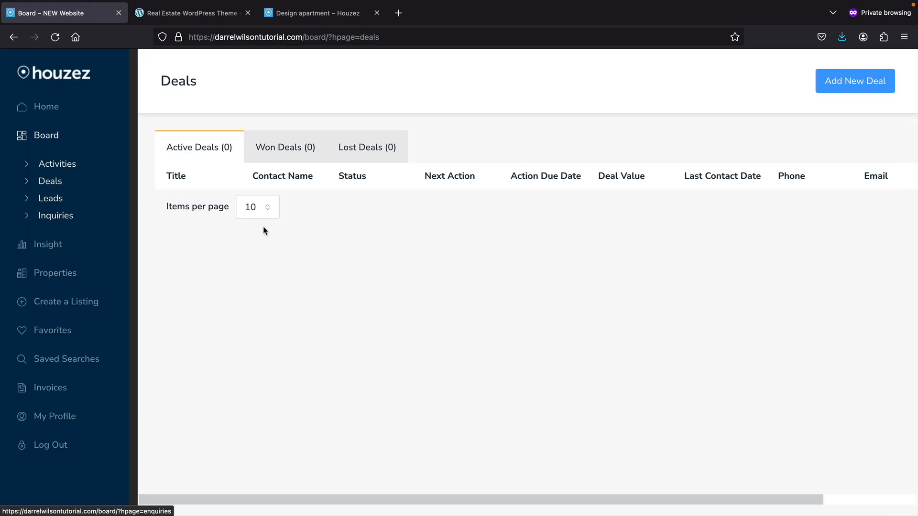
{"action": "left_click", "coordinate": [60, 201]}
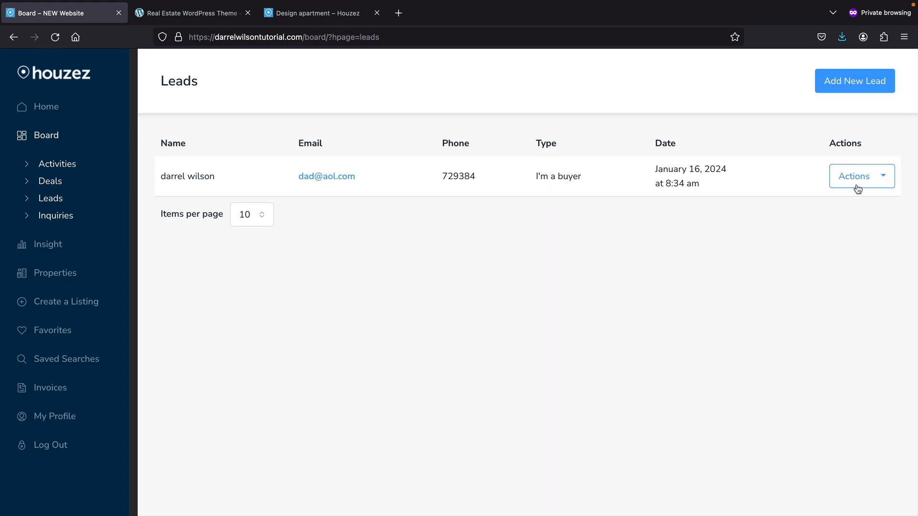
Open the lead's details, reviewing its buyer type, message and mobile number.
{"action": "left_click", "coordinate": [884, 179]}
{"action": "left_click", "coordinate": [842, 205]}
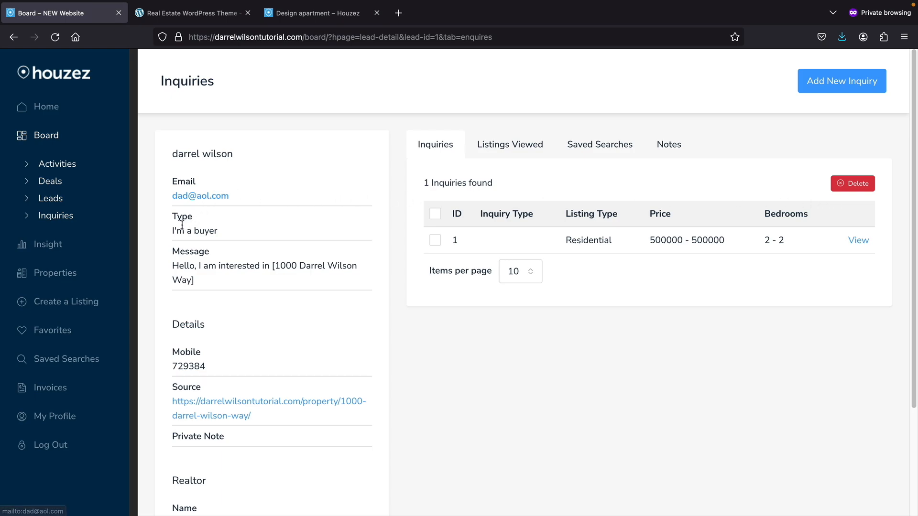
{"action": "left_click_drag", "start_coordinate": [177, 231], "coordinate": [228, 237]}
{"action": "left_click_drag", "start_coordinate": [187, 265], "coordinate": [268, 274]}
{"action": "left_click_drag", "start_coordinate": [184, 367], "coordinate": [220, 371]}
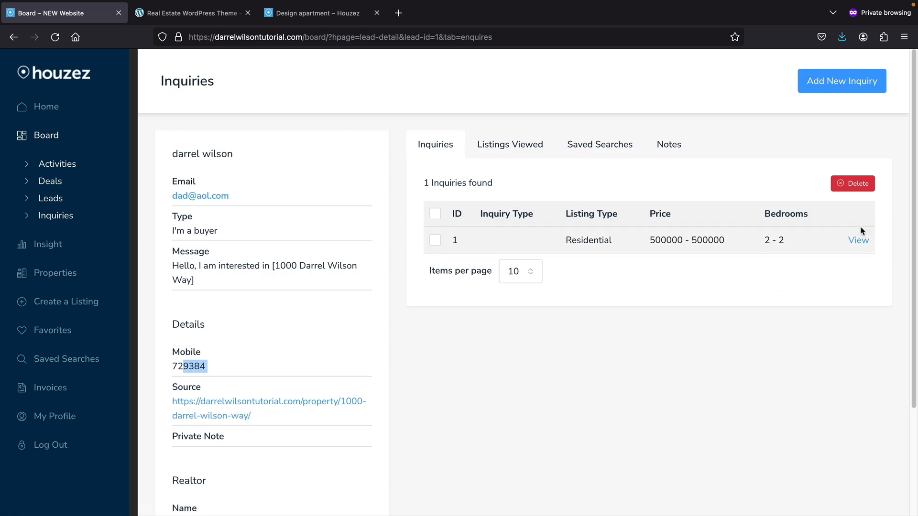
Review the inquiry details and its matching listing, then open the Inquiries list.
{"action": "left_click", "coordinate": [861, 241]}
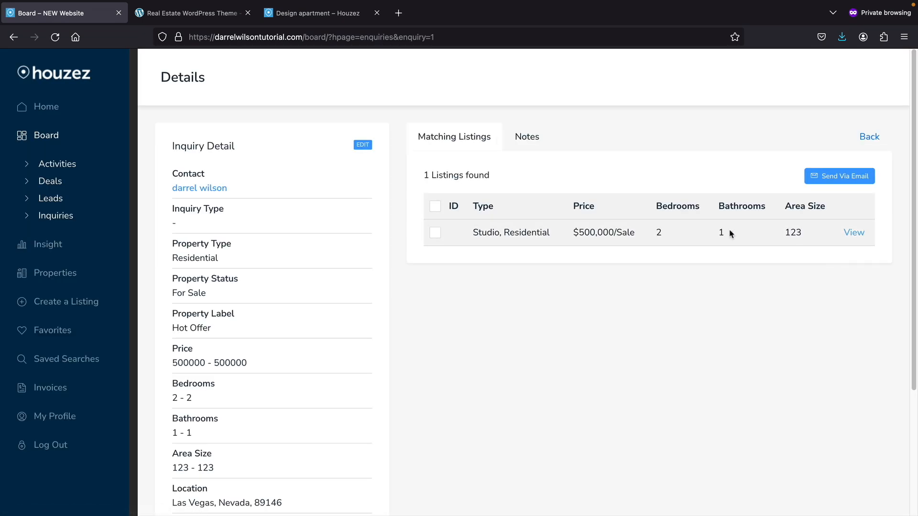
{"action": "scroll", "coordinate": [287, 301], "scroll_direction": "down", "scroll_amount": 1}
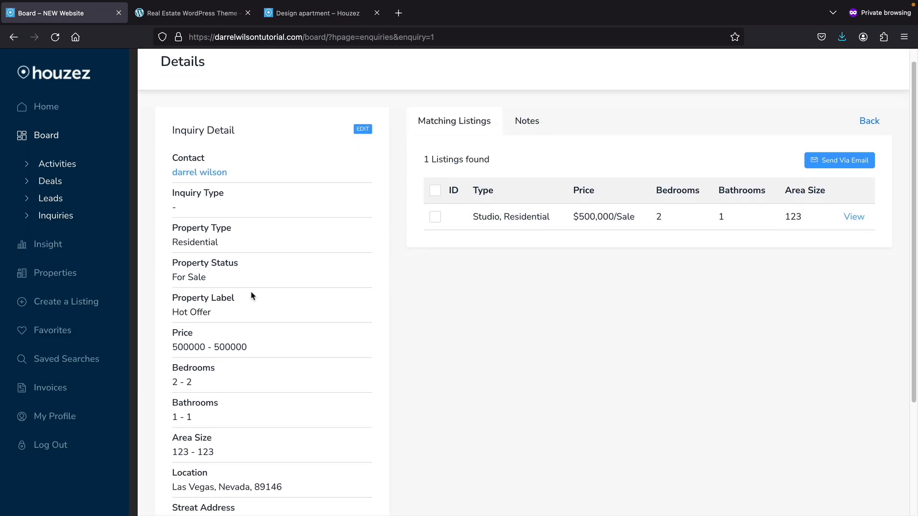
{"action": "scroll", "coordinate": [242, 299], "scroll_direction": "down", "scroll_amount": 2}
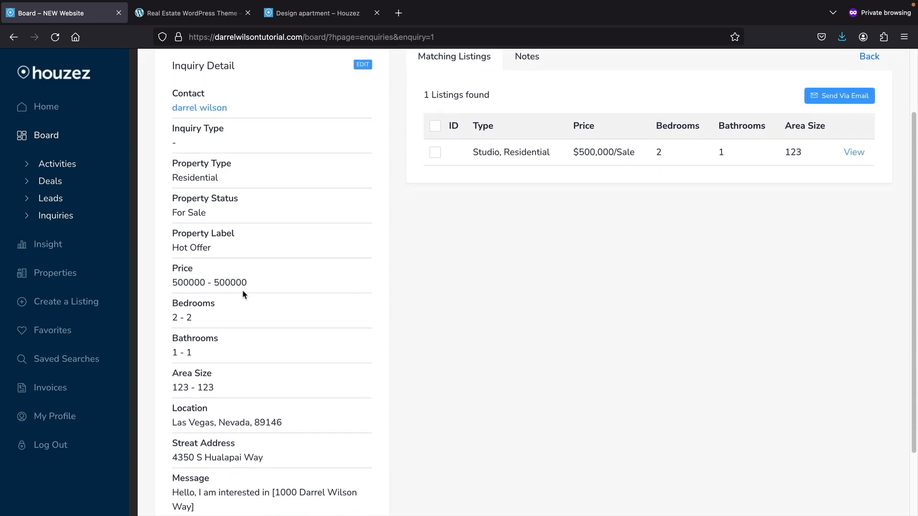
{"action": "scroll", "coordinate": [244, 294], "scroll_direction": "down", "scroll_amount": 2}
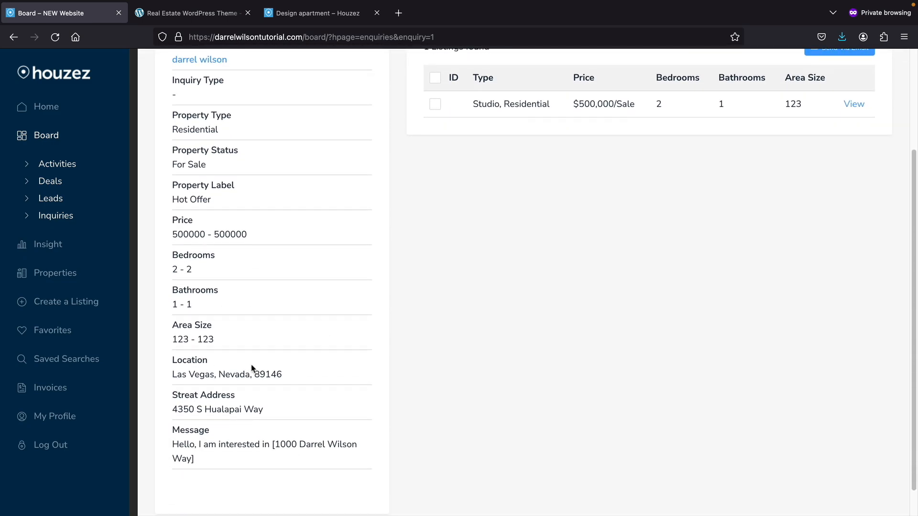
{"action": "scroll", "coordinate": [249, 349], "scroll_direction": "up", "scroll_amount": 3}
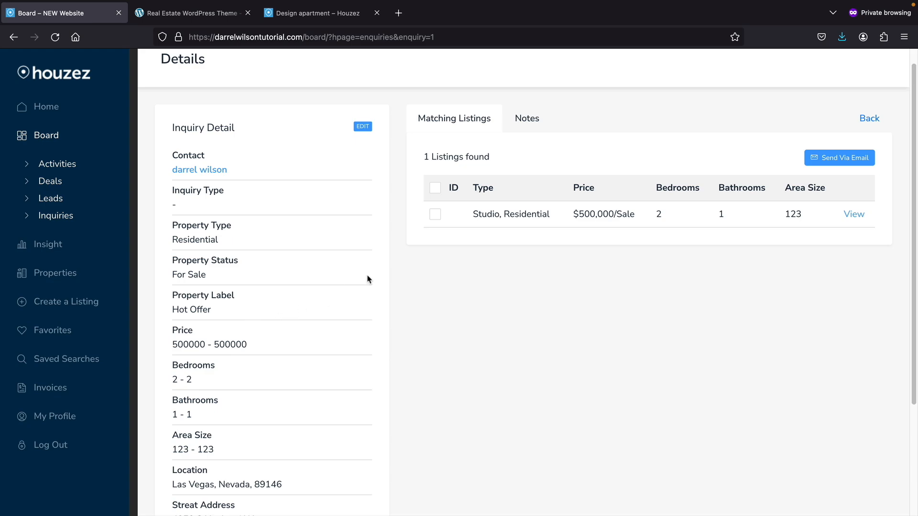
{"action": "left_click", "coordinate": [853, 214]}
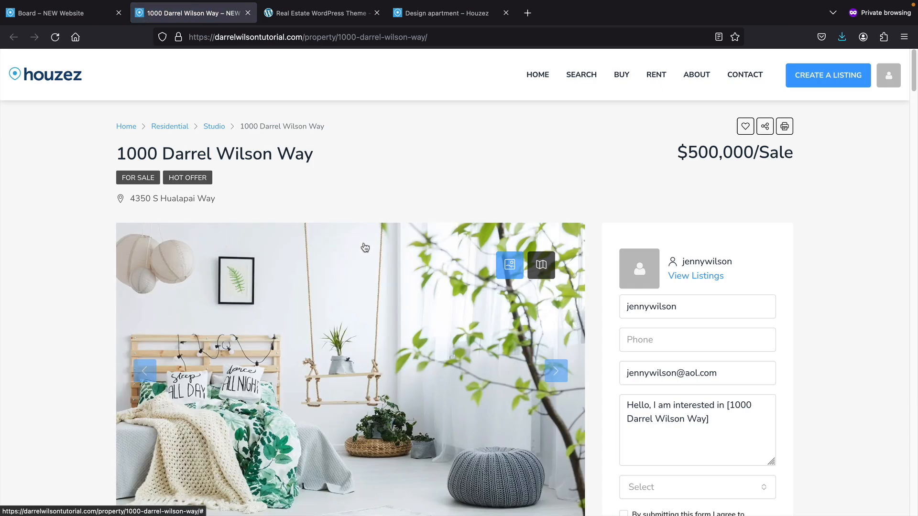
{"action": "key", "text": "ctrl+shift+Tab"}
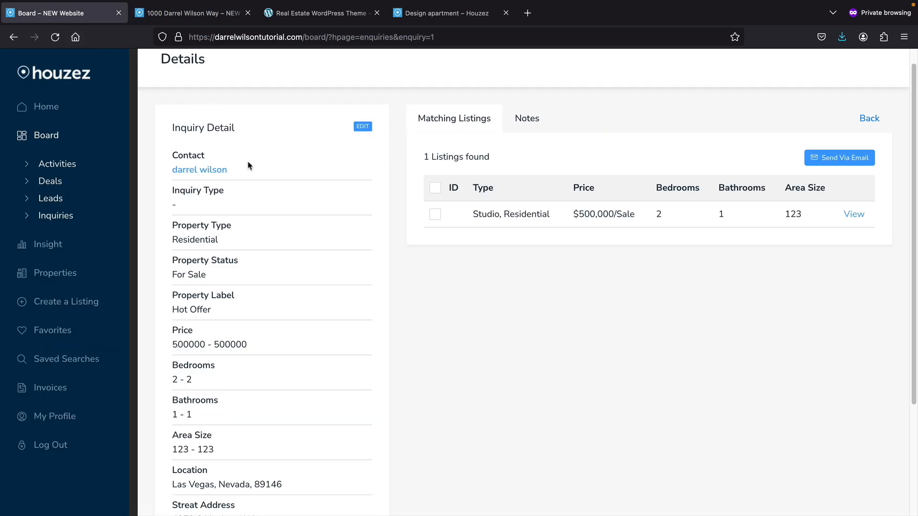
{"action": "left_click", "coordinate": [57, 218]}
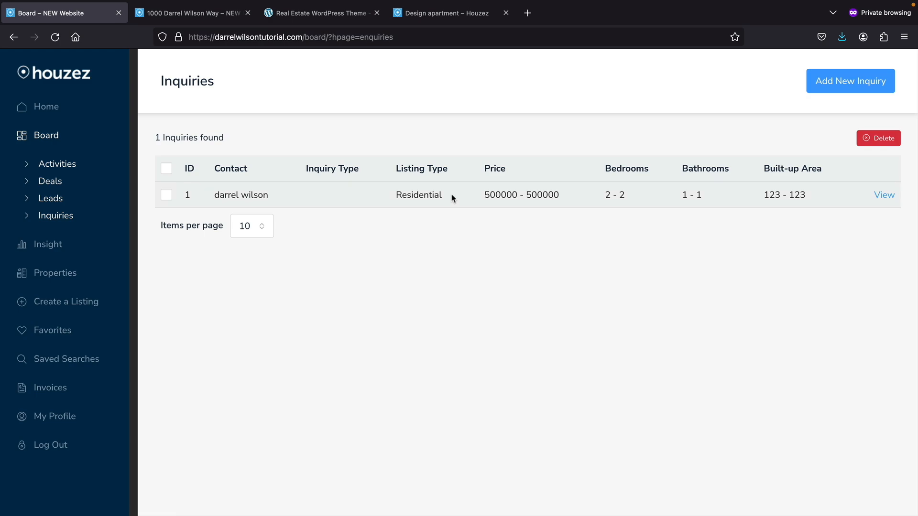
Check last-24-hours views in Insight, then open the listing's Actions menu on Properties.
{"action": "left_click", "coordinate": [49, 247]}
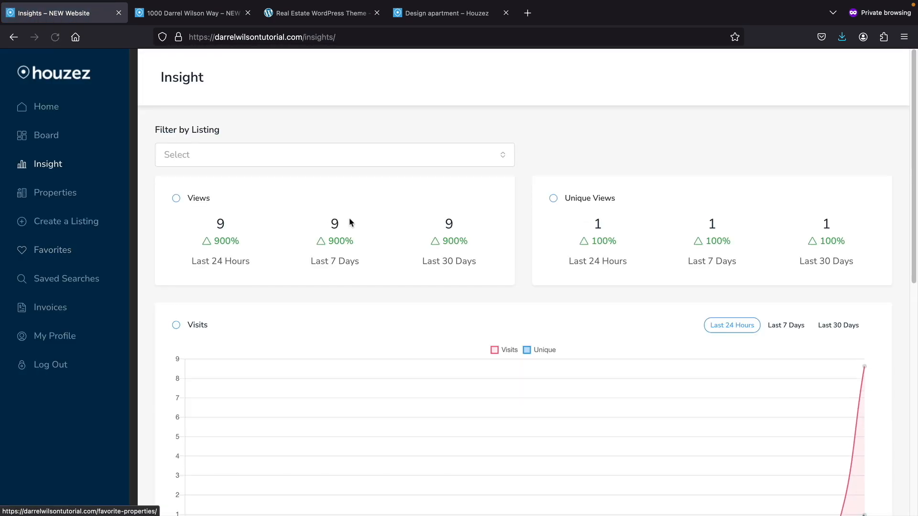
{"action": "left_click_drag", "start_coordinate": [214, 229], "coordinate": [303, 230]}
{"action": "scroll", "coordinate": [842, 260], "scroll_direction": "down", "scroll_amount": 3}
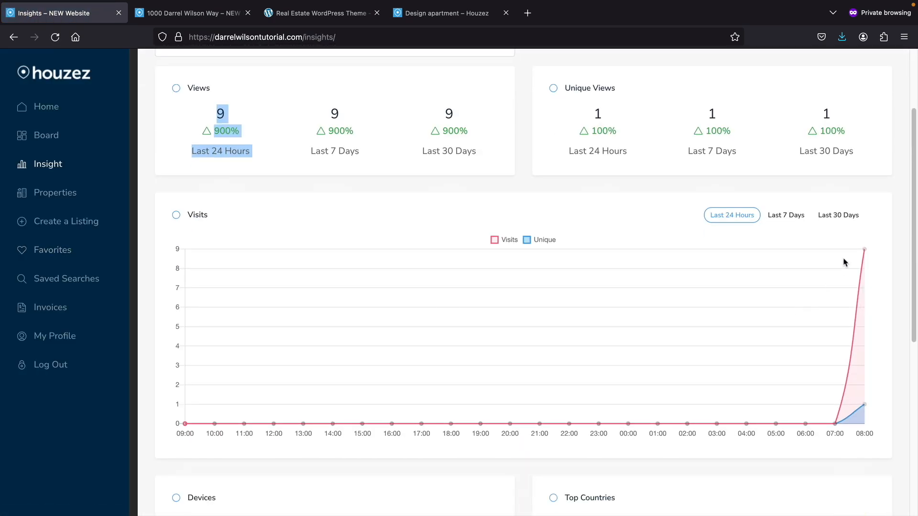
{"action": "scroll", "coordinate": [434, 286], "scroll_direction": "up", "scroll_amount": 3}
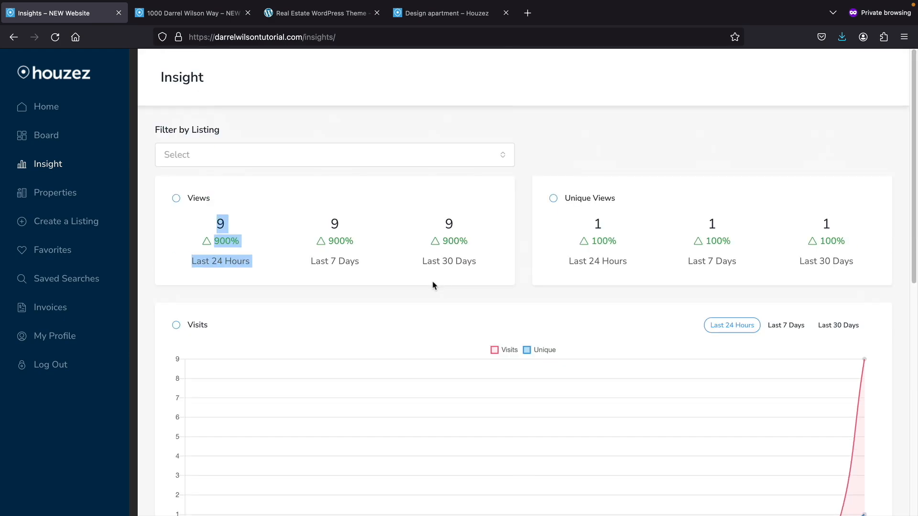
{"action": "left_click", "coordinate": [47, 195]}
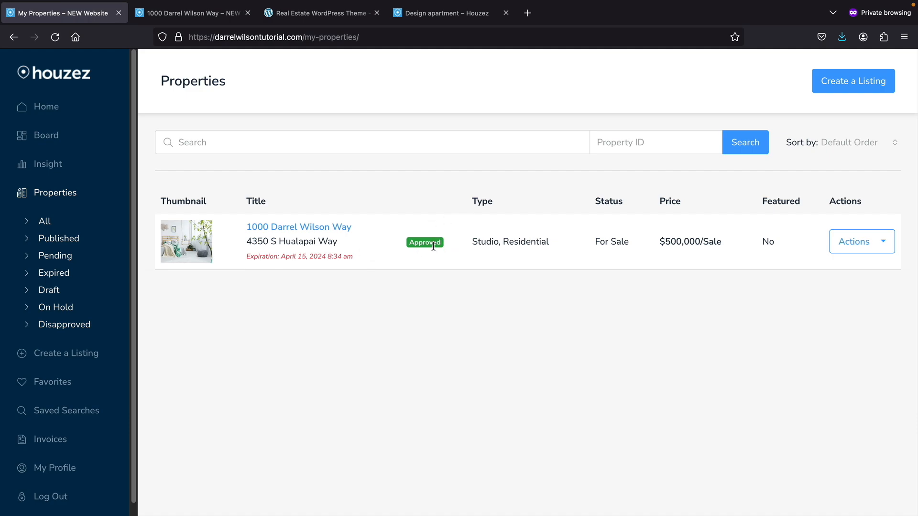
{"action": "left_click", "coordinate": [886, 244]}
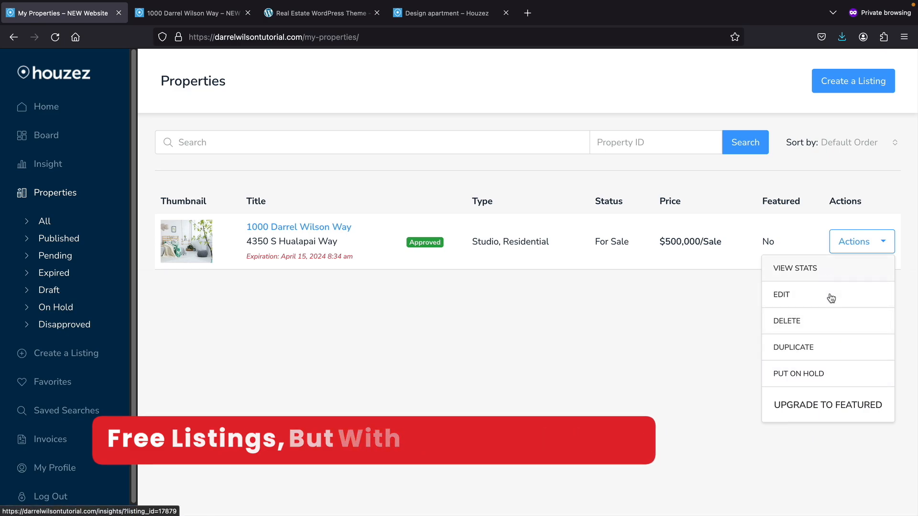
Pay the $1 Upgrade to Featured fee by Direct Bank Transfer, then go back to the dashboard.
{"action": "left_click", "coordinate": [814, 406]}
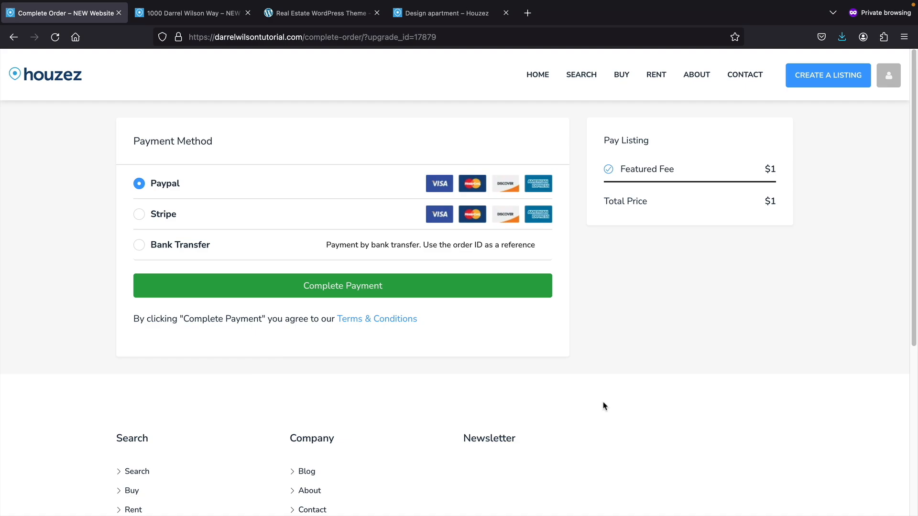
{"action": "left_click", "coordinate": [174, 245]}
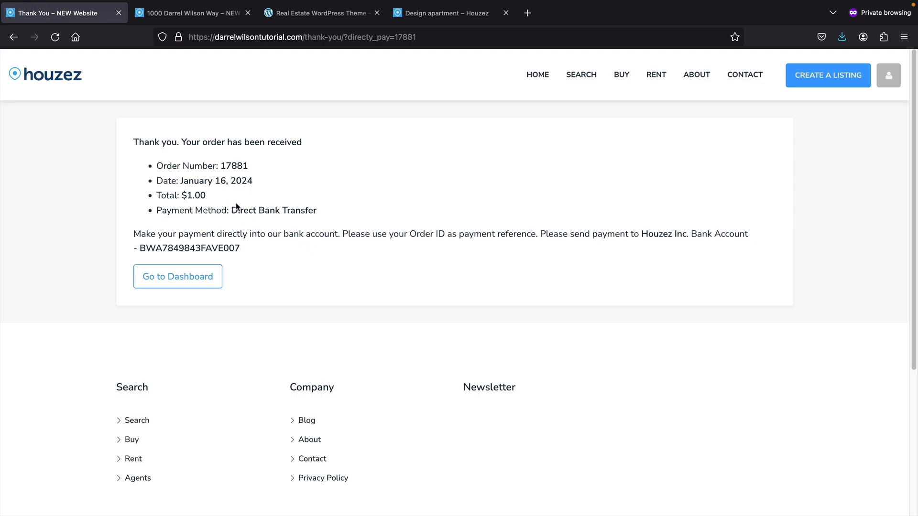
{"action": "left_click_drag", "start_coordinate": [232, 211], "coordinate": [338, 213]}
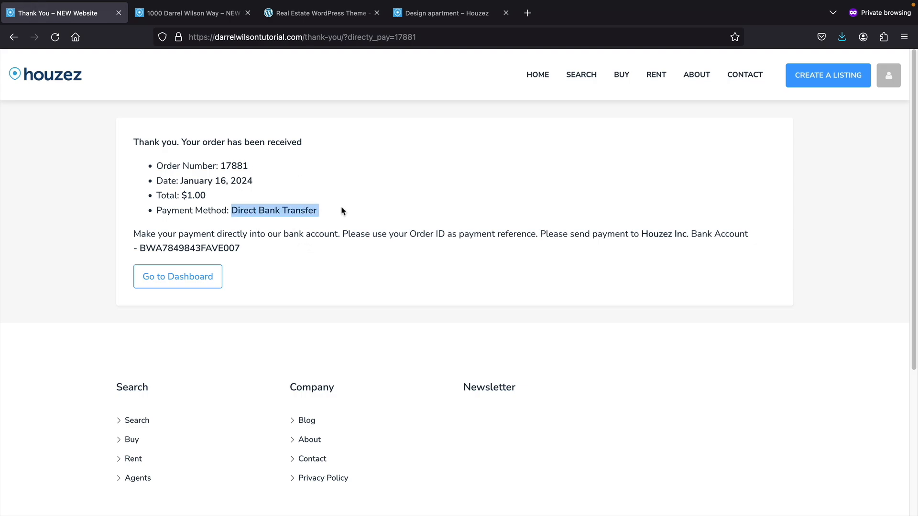
{"action": "left_click", "coordinate": [197, 280]}
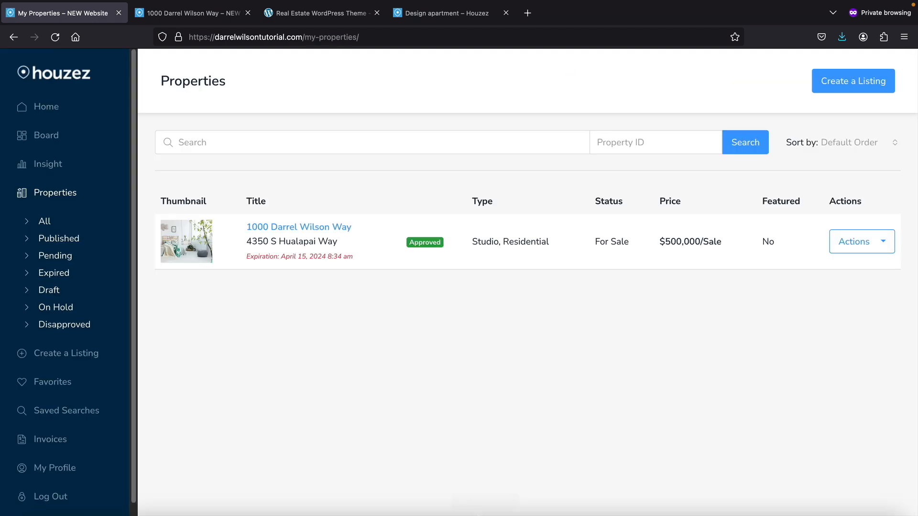
Open the newest invoice from Real Estate > Invoices in the WordPress admin for editing.
{"action": "mouse_move", "coordinate": [484, 510]}
{"action": "right_click", "coordinate": [429, 507]}
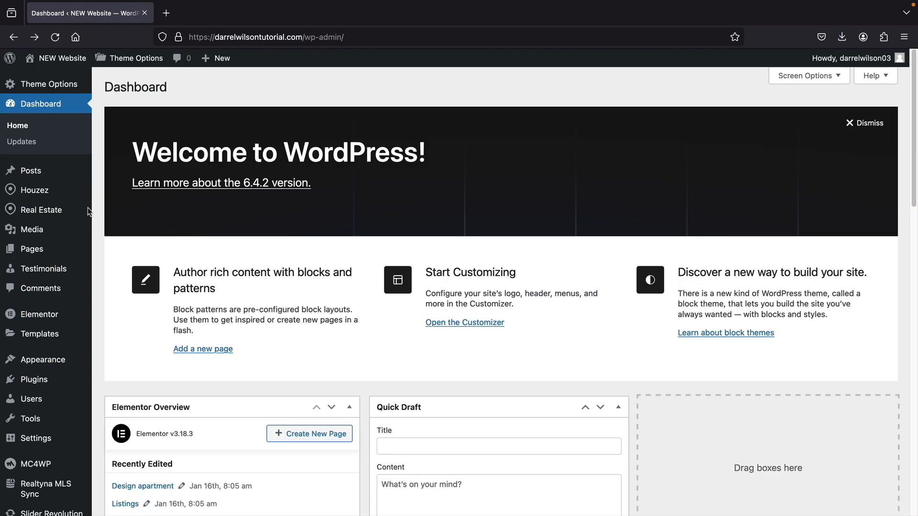
{"action": "mouse_move", "coordinate": [62, 211]}
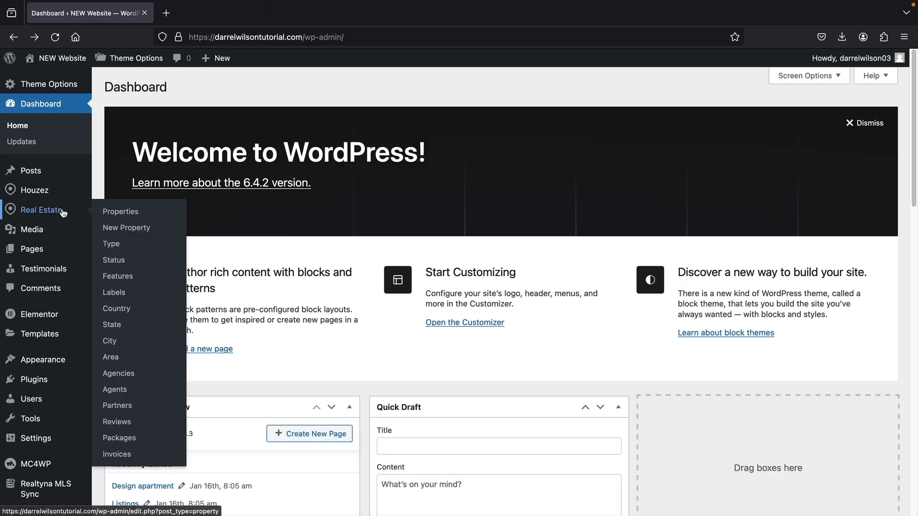
{"action": "left_click", "coordinate": [116, 455]}
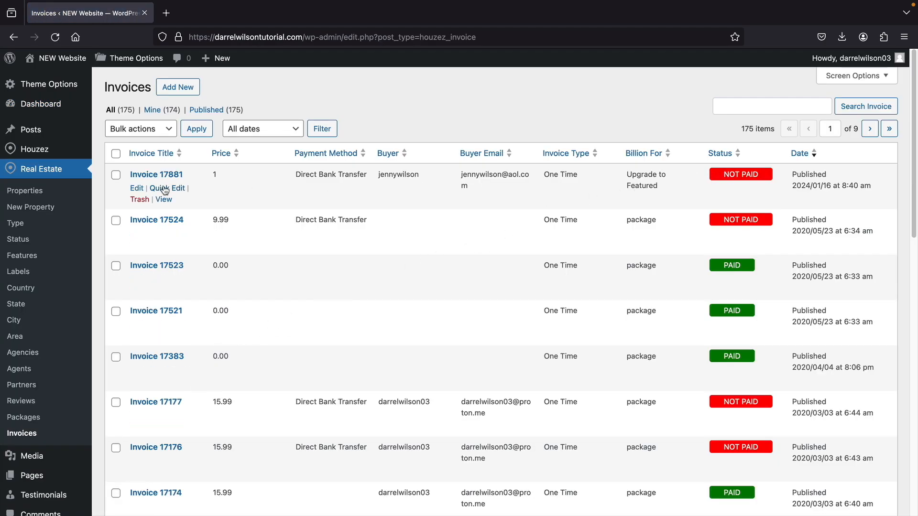
{"action": "left_click", "coordinate": [138, 188]}
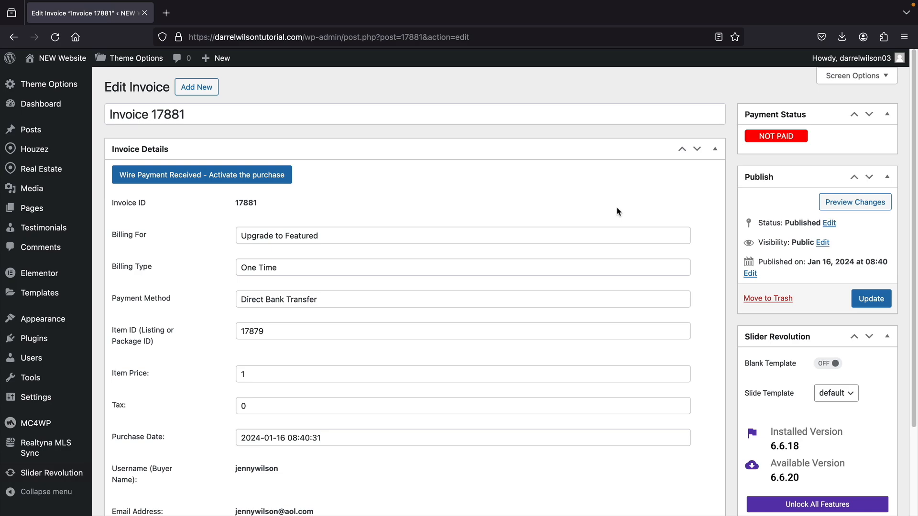
Mark invoice 17881 as Wire Payment Received, update it, and run a property search on the live site.
{"action": "scroll", "coordinate": [617, 211], "scroll_direction": "down", "scroll_amount": 5}
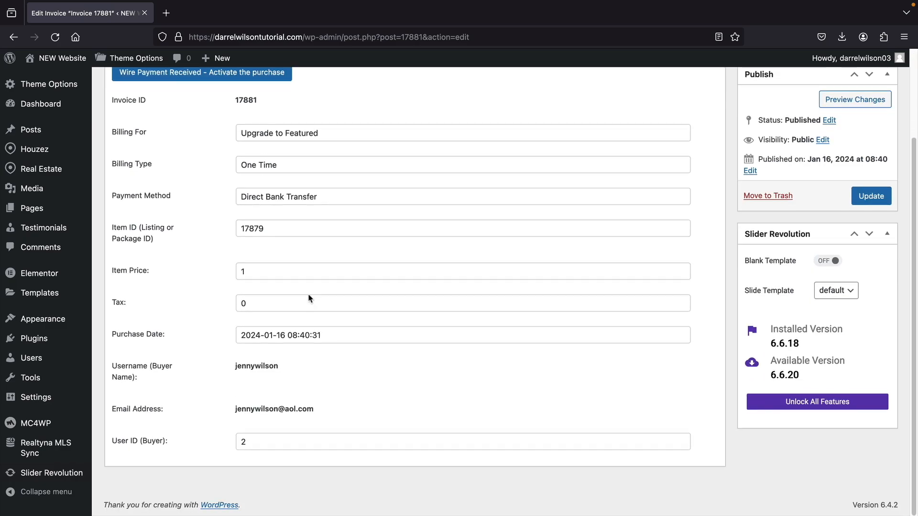
{"action": "scroll", "coordinate": [680, 381], "scroll_direction": "up", "scroll_amount": 5}
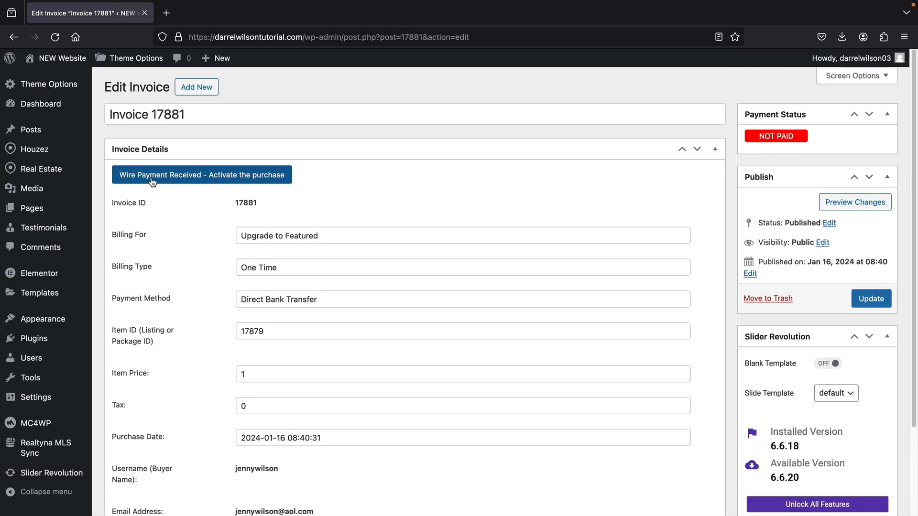
{"action": "left_click", "coordinate": [152, 180]}
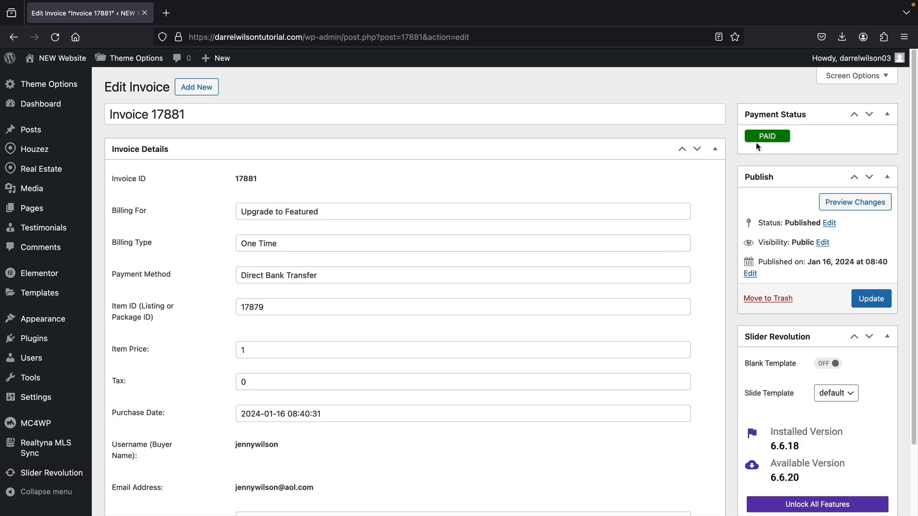
{"action": "left_click_drag", "start_coordinate": [761, 136], "coordinate": [788, 140]}
{"action": "left_click", "coordinate": [865, 299]}
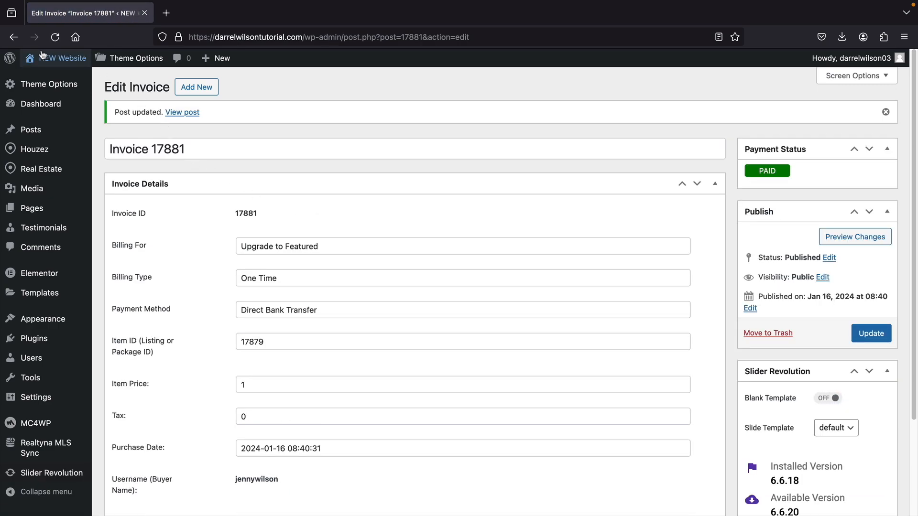
{"action": "mouse_move", "coordinate": [55, 59]}
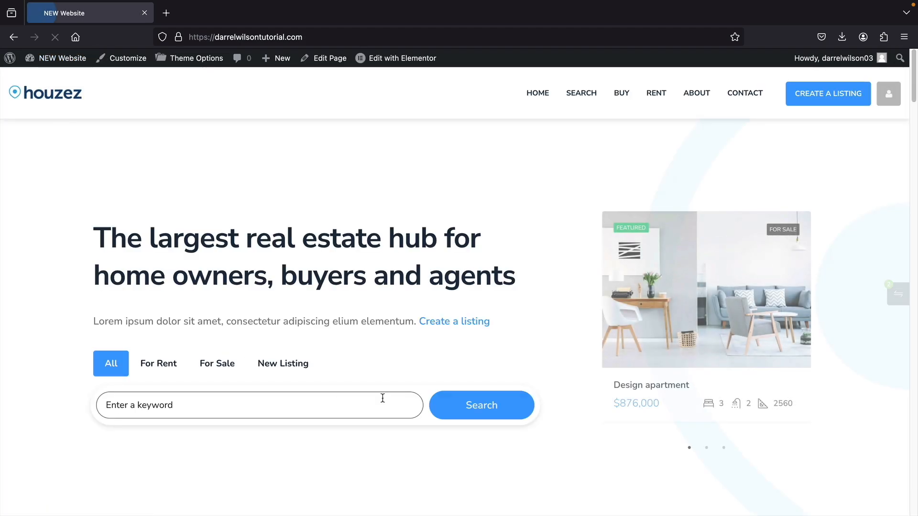
{"action": "left_click", "coordinate": [467, 412]}
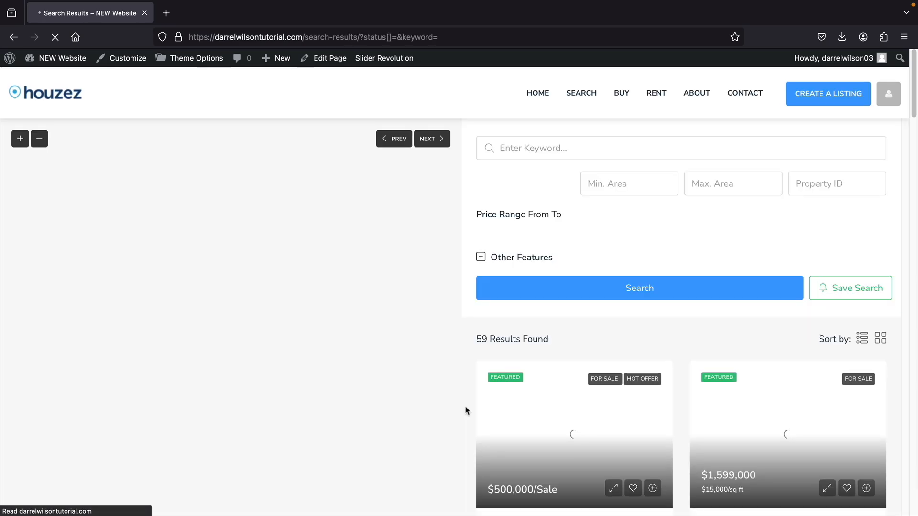
Check the search results and highlight the featured 1000 Darrel Wilson Way listing title.
{"action": "scroll", "coordinate": [497, 368], "scroll_direction": "down", "scroll_amount": 5}
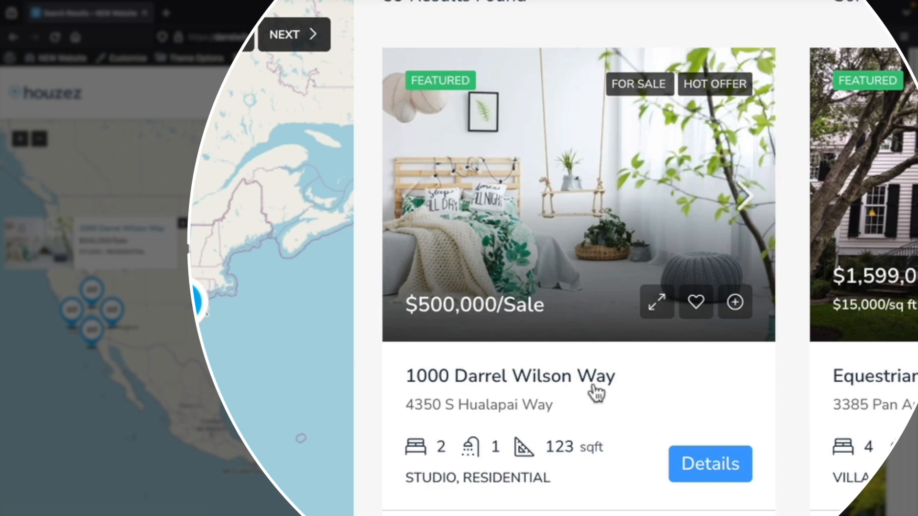
{"action": "left_click_drag", "start_coordinate": [593, 311], "coordinate": [490, 313]}
{"action": "left_click_drag", "start_coordinate": [409, 383], "coordinate": [373, 387]}
{"action": "left_click", "coordinate": [373, 388]}
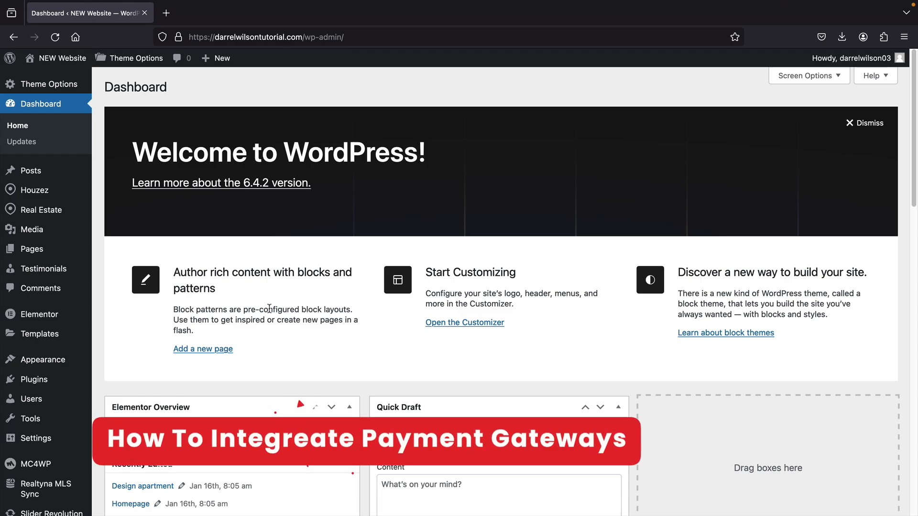
In Houzez Payment Gateways settings, try WooCommerce as the gateway type and review its plugin requirement note.
{"action": "mouse_move", "coordinate": [52, 191]}
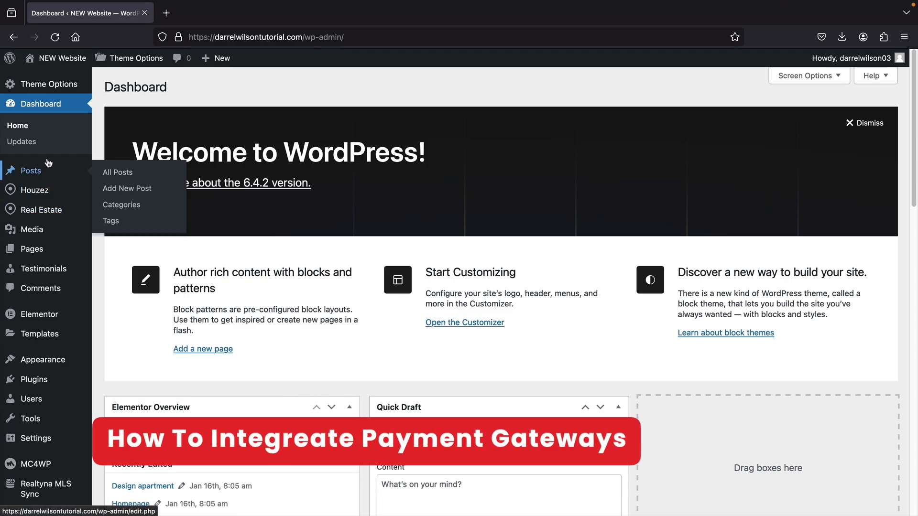
{"action": "mouse_move", "coordinate": [61, 86]}
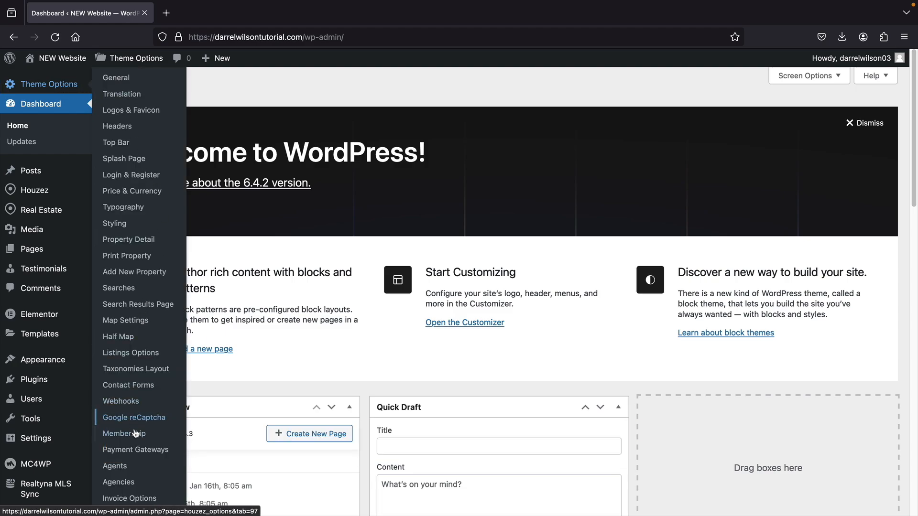
{"action": "left_click", "coordinate": [138, 453]}
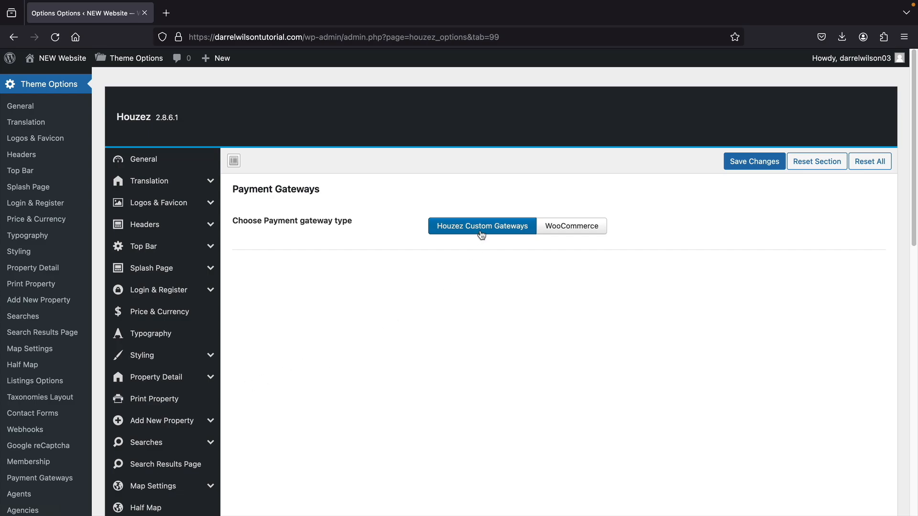
{"action": "left_click", "coordinate": [553, 226]}
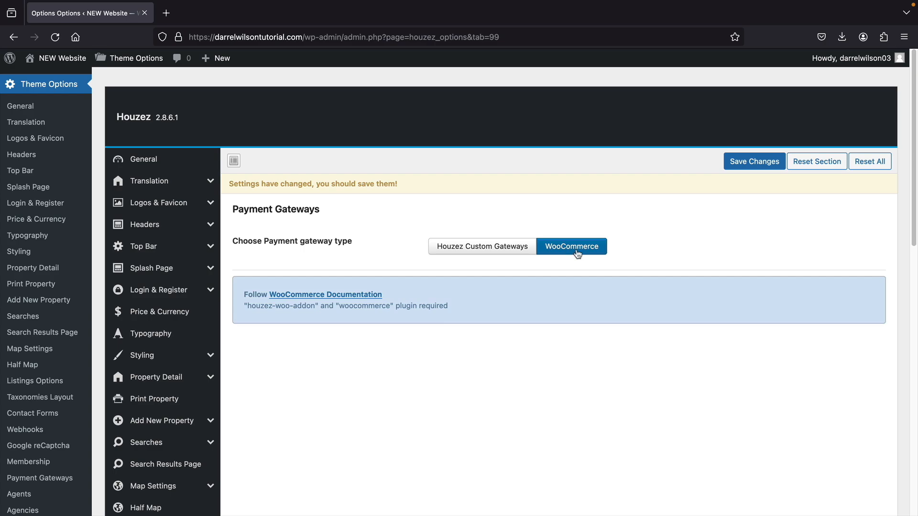
{"action": "left_click_drag", "start_coordinate": [448, 306], "coordinate": [243, 307]}
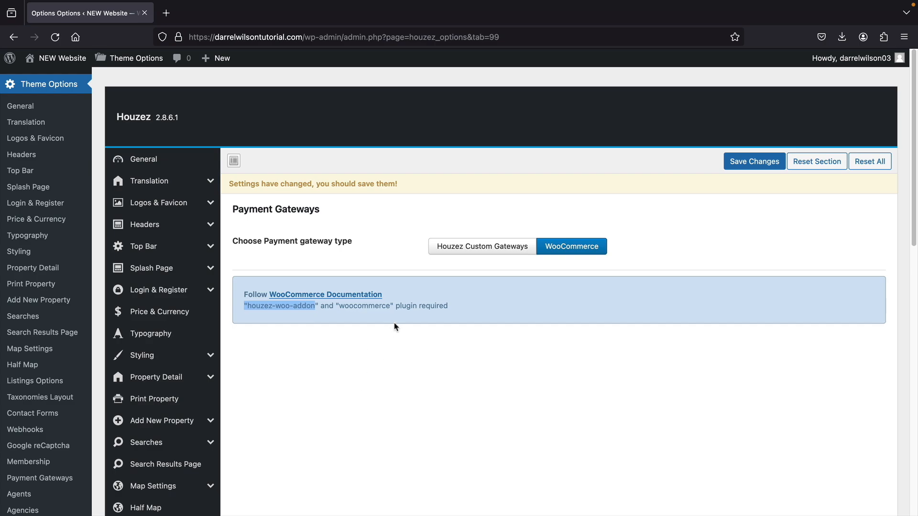
{"action": "left_click_drag", "start_coordinate": [448, 307], "coordinate": [245, 306]}
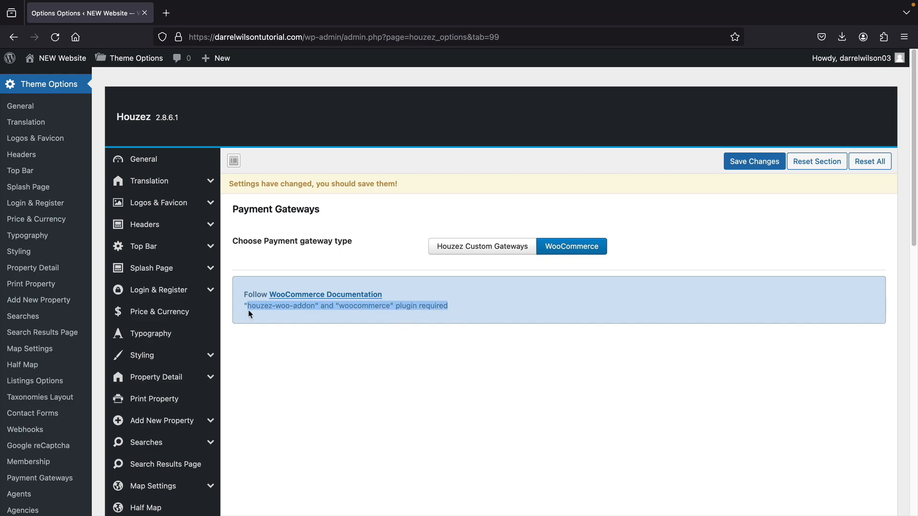
{"action": "left_click", "coordinate": [251, 307]}
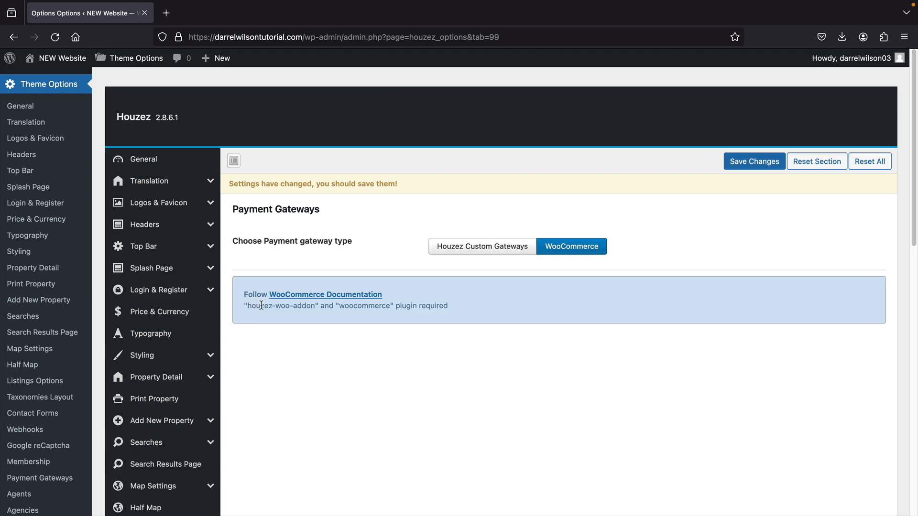
Switch back to Houzez Custom Gateways, save, and bring up the PayPal settings.
{"action": "left_click", "coordinate": [467, 248]}
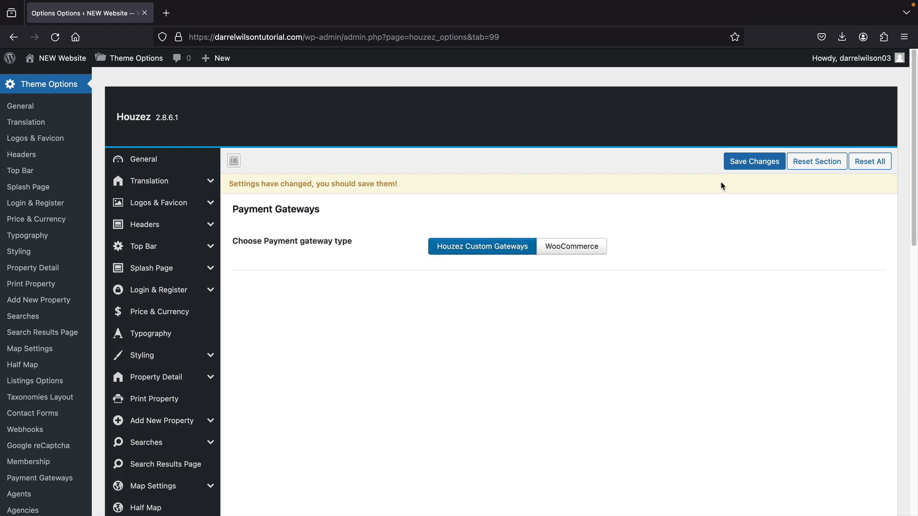
{"action": "left_click", "coordinate": [740, 163]}
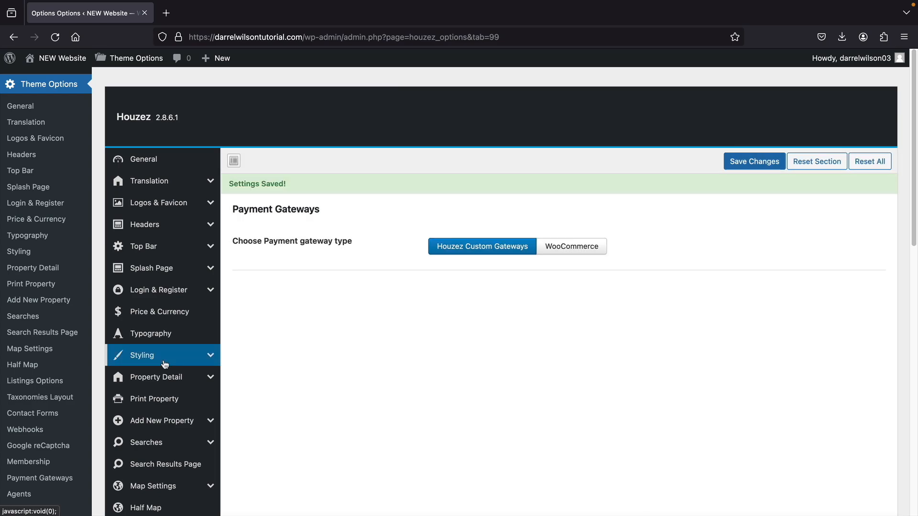
{"action": "scroll", "coordinate": [164, 362], "scroll_direction": "down", "scroll_amount": 10}
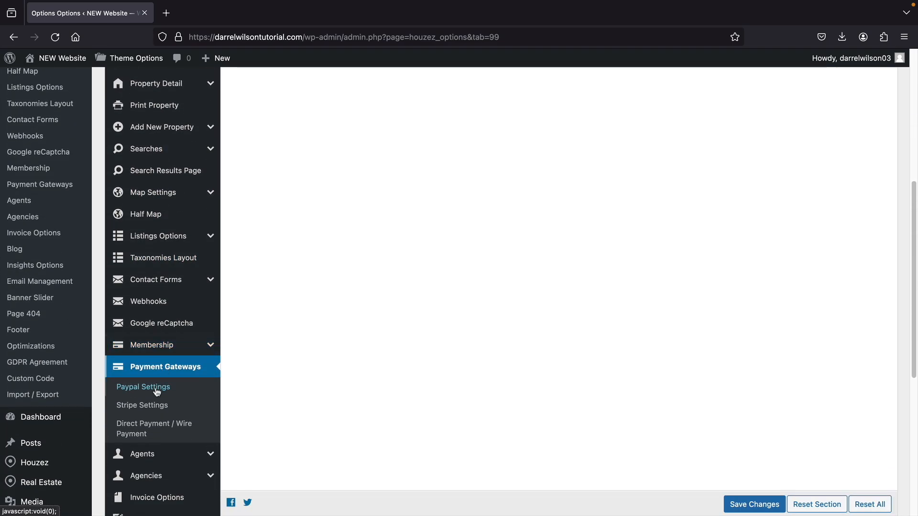
{"action": "left_click", "coordinate": [153, 399]}
{"action": "scroll", "coordinate": [438, 383], "scroll_direction": "up", "scroll_amount": 3}
{"action": "scroll", "coordinate": [438, 384], "scroll_direction": "up", "scroll_amount": 3}
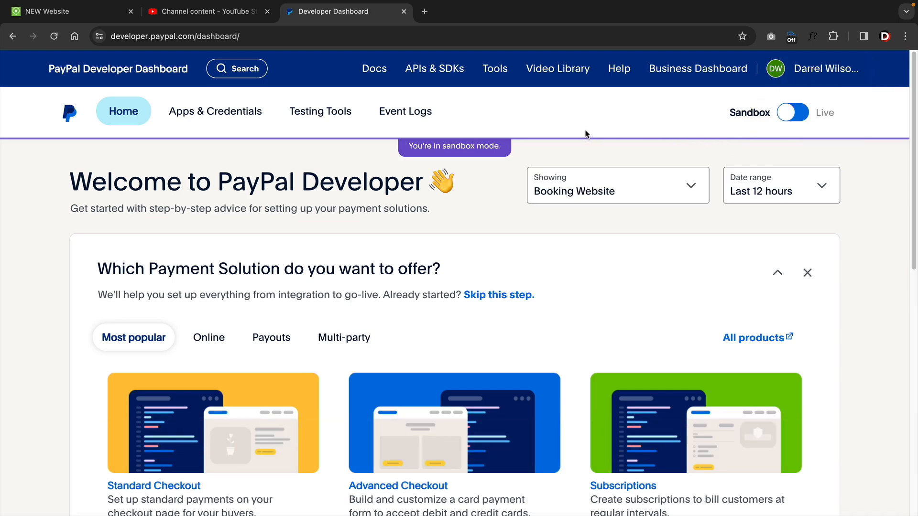
Under Apps & Credentials, create the 'Houzez Directory' Merchant app and copy its Client ID.
{"action": "left_click", "coordinate": [204, 115]}
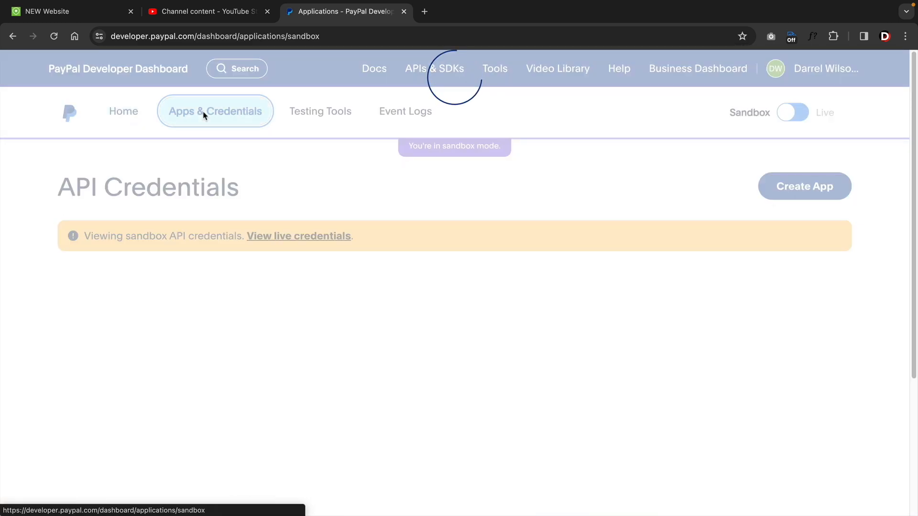
{"action": "left_click", "coordinate": [763, 193]}
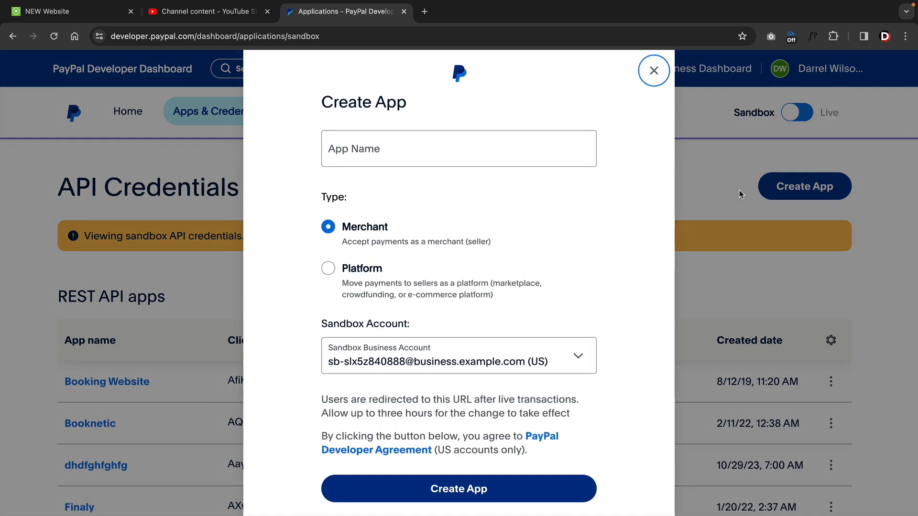
{"action": "left_click", "coordinate": [380, 158]}
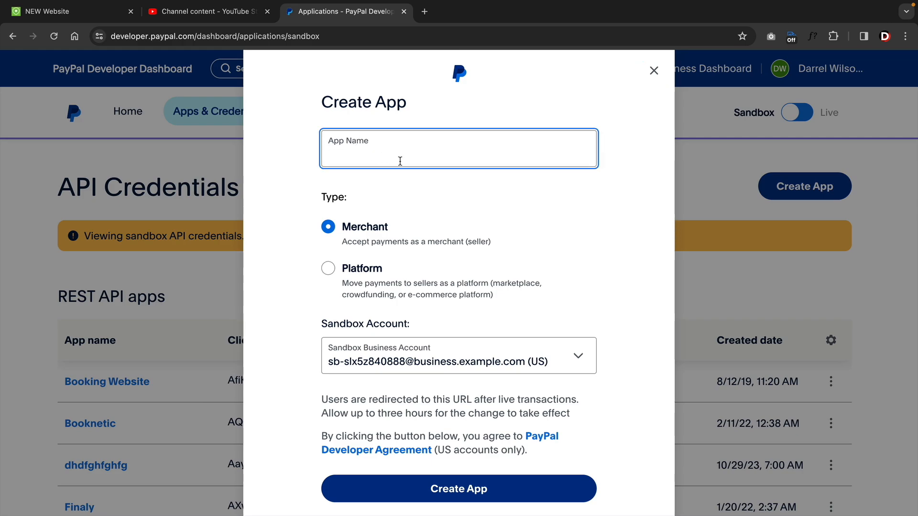
{"action": "type", "text": "Houzez Directory"}
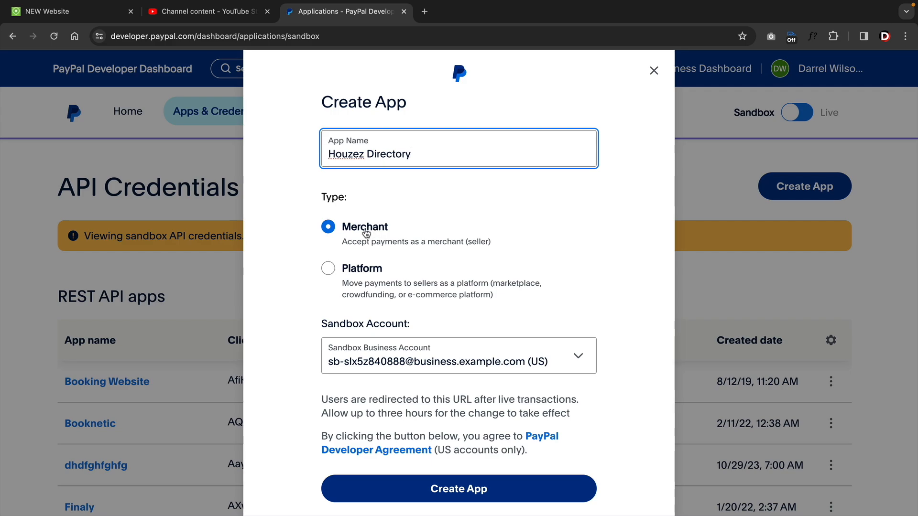
{"action": "left_click", "coordinate": [364, 233]}
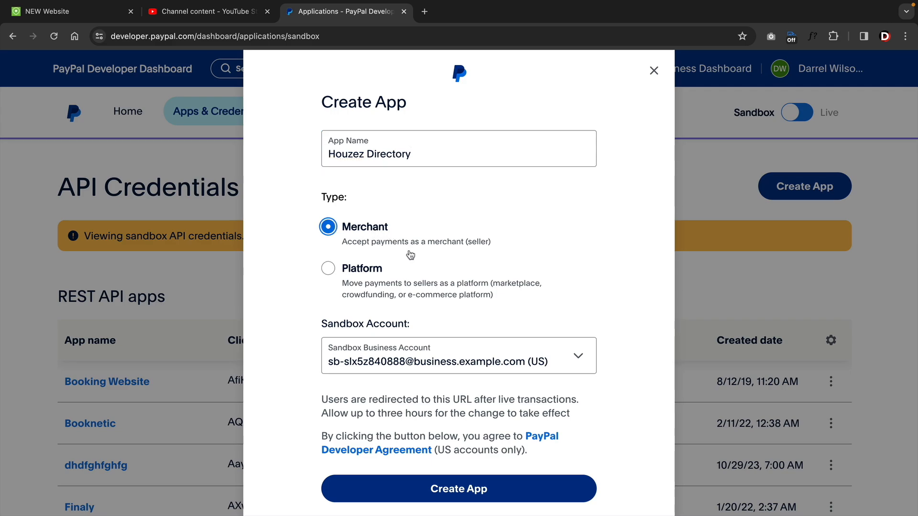
{"action": "left_click", "coordinate": [457, 490]}
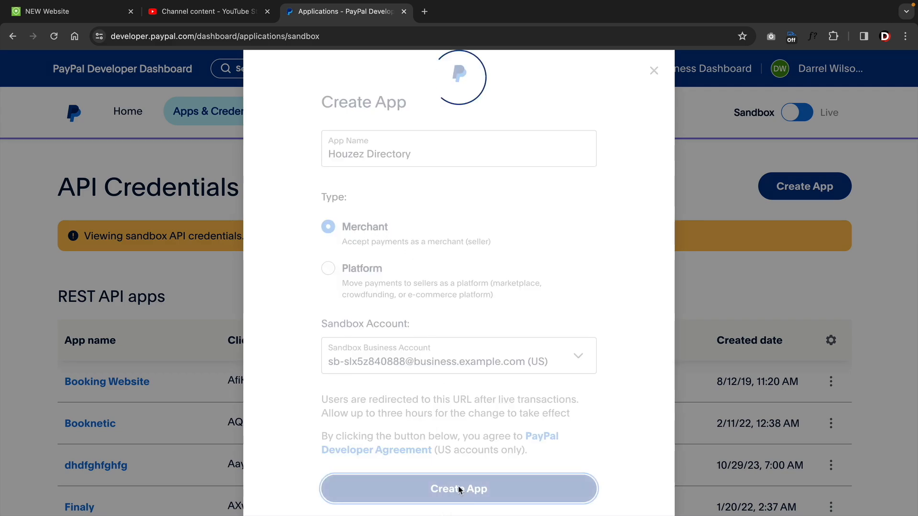
{"action": "scroll", "coordinate": [603, 256], "scroll_direction": "down", "scroll_amount": 2}
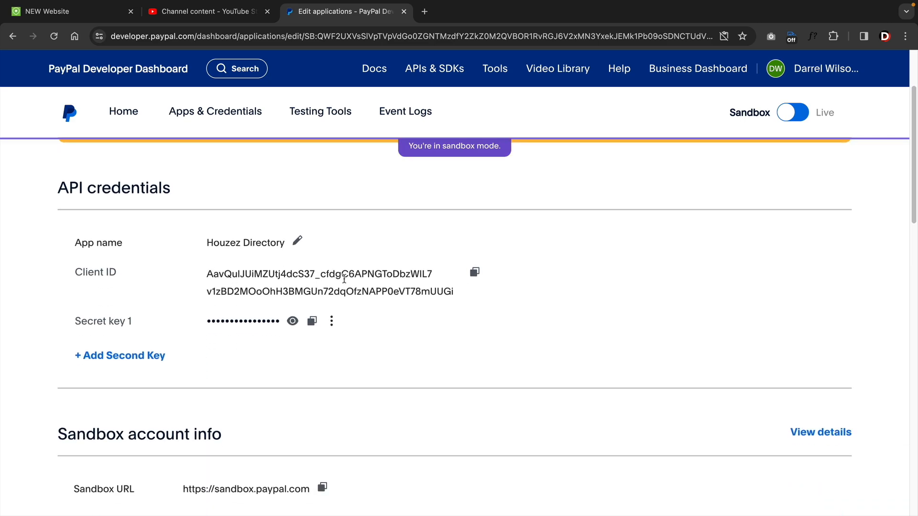
{"action": "left_click", "coordinate": [473, 275]}
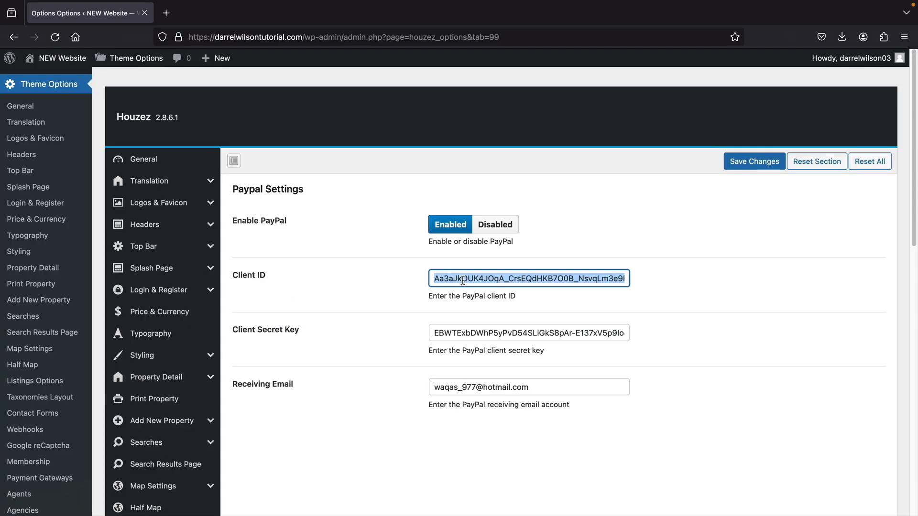
Paste the Client ID into Houzez PayPal settings and copy the app's secret key from PayPal.
{"action": "key", "text": "BackSpace"}
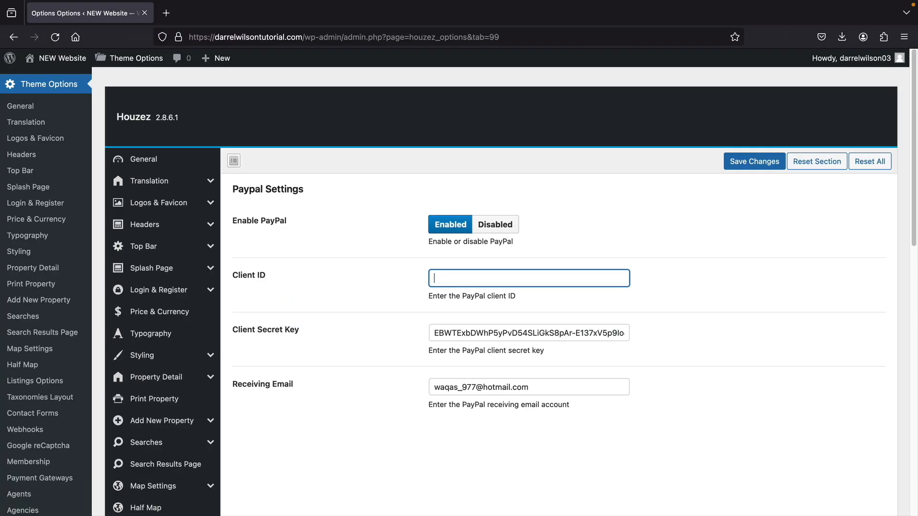
{"action": "right_click", "coordinate": [464, 280]}
{"action": "left_click", "coordinate": [478, 342]}
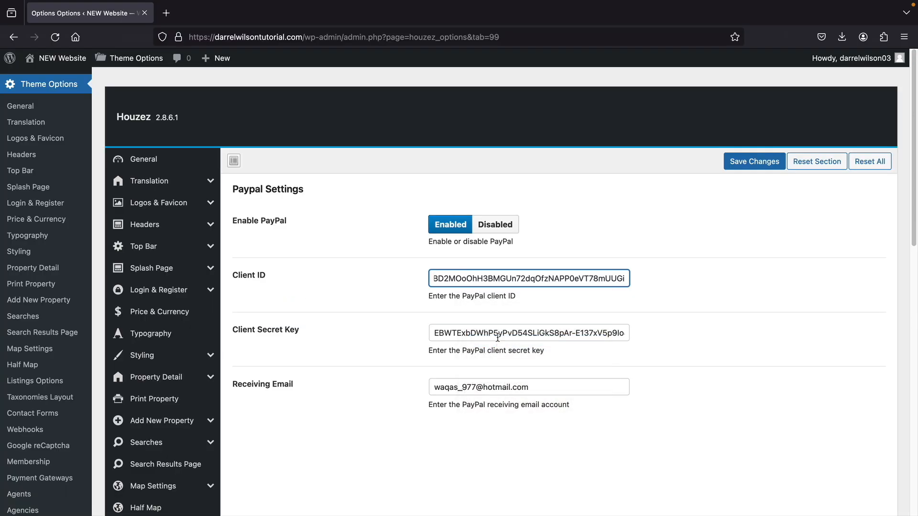
{"action": "key", "text": "Tab"}
{"action": "left_click_drag", "start_coordinate": [236, 350], "coordinate": [315, 356]}
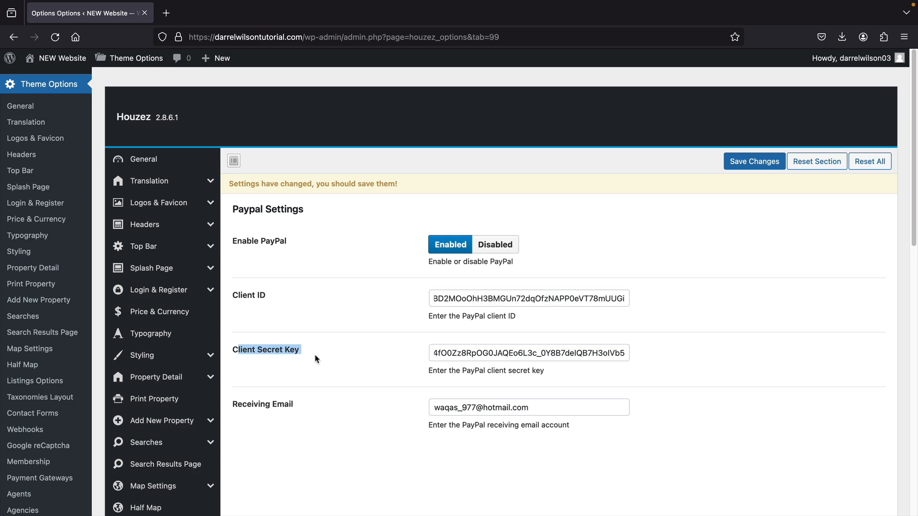
{"action": "left_click", "coordinate": [316, 355]}
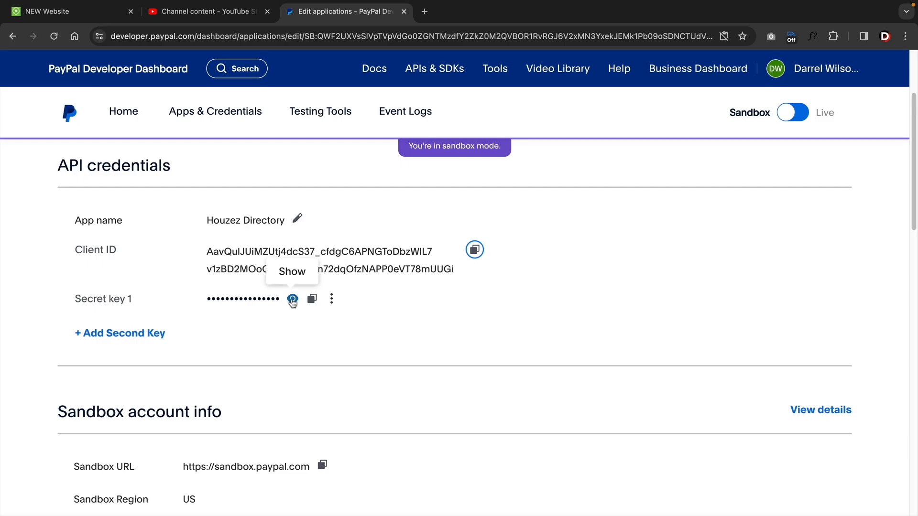
{"action": "left_click", "coordinate": [292, 300]}
{"action": "left_click", "coordinate": [488, 299]}
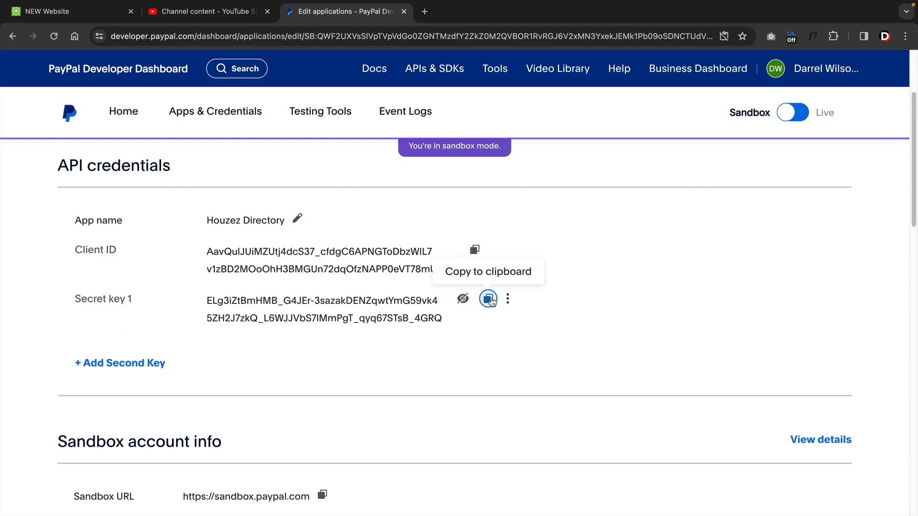
Paste the new Client Secret Key, replace the receiving email address, and save the PayPal settings.
{"action": "left_click", "coordinate": [472, 503]}
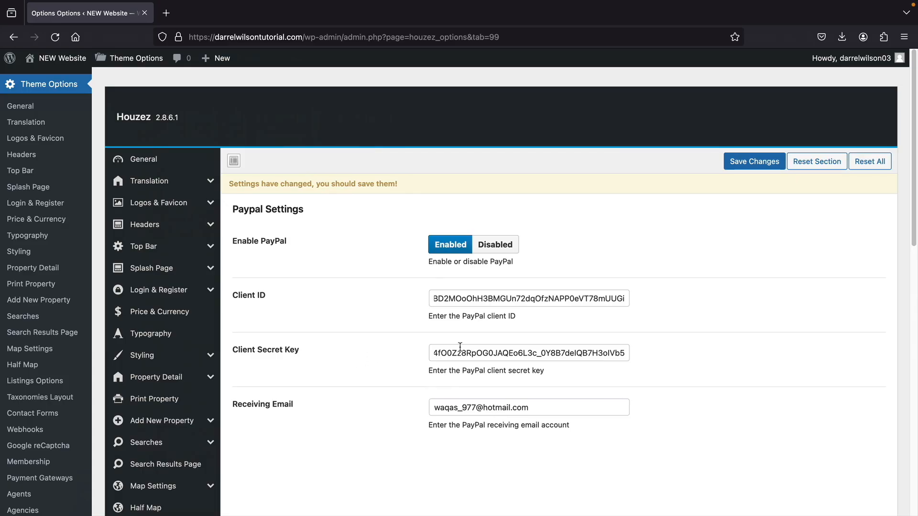
{"action": "double_click", "coordinate": [461, 354]}
{"action": "right_click", "coordinate": [463, 356]}
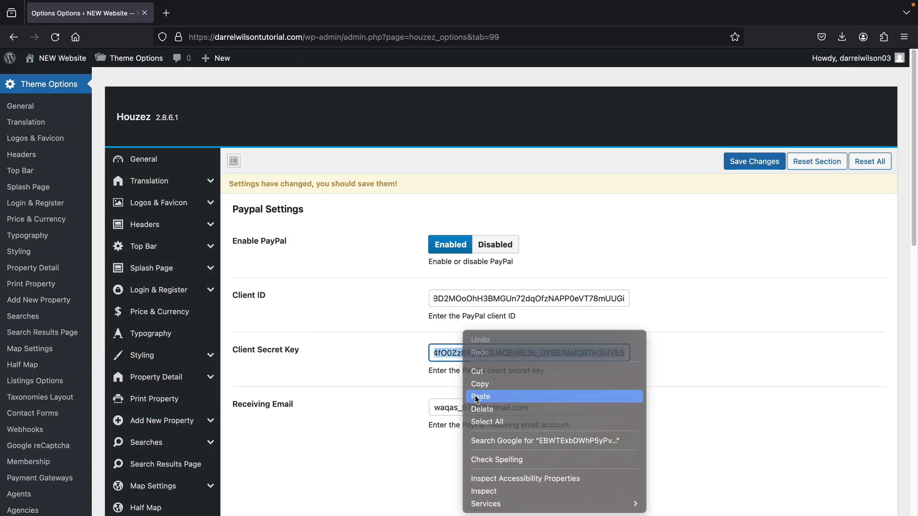
{"action": "left_click", "coordinate": [479, 396]}
{"action": "left_click_drag", "start_coordinate": [540, 407], "coordinate": [403, 408]}
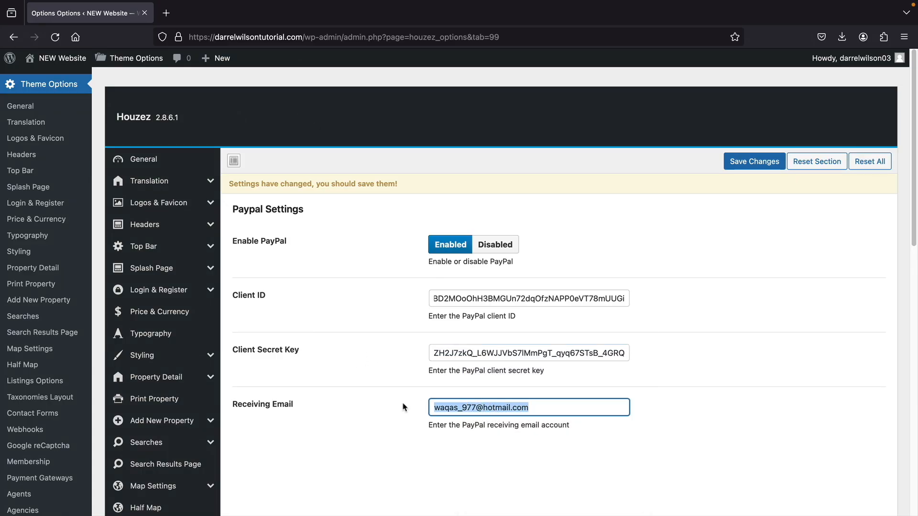
{"action": "type", "text": "mrwilson"}
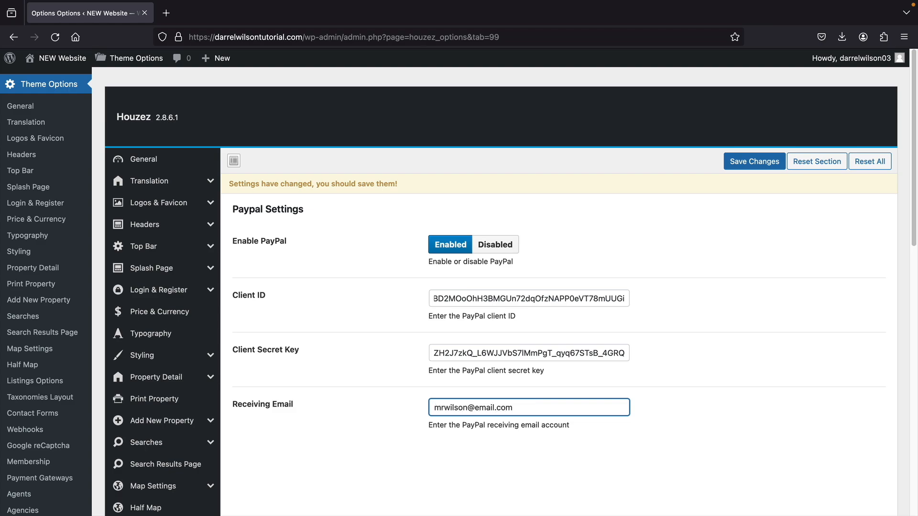
{"action": "left_click", "coordinate": [736, 162]}
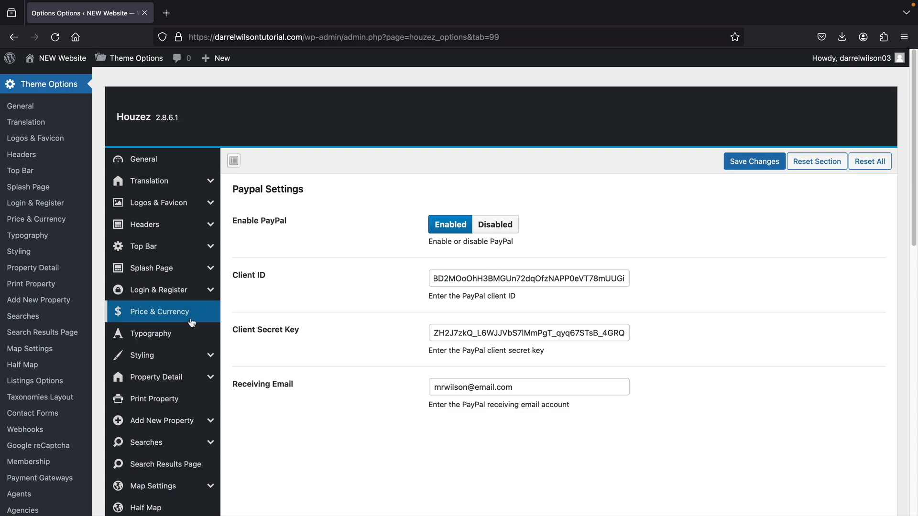
Go to the Stripe Settings section of the Houzez payment gateways.
{"action": "scroll", "coordinate": [190, 334], "scroll_direction": "down", "scroll_amount": 5}
{"action": "scroll", "coordinate": [189, 323], "scroll_direction": "down", "scroll_amount": 1}
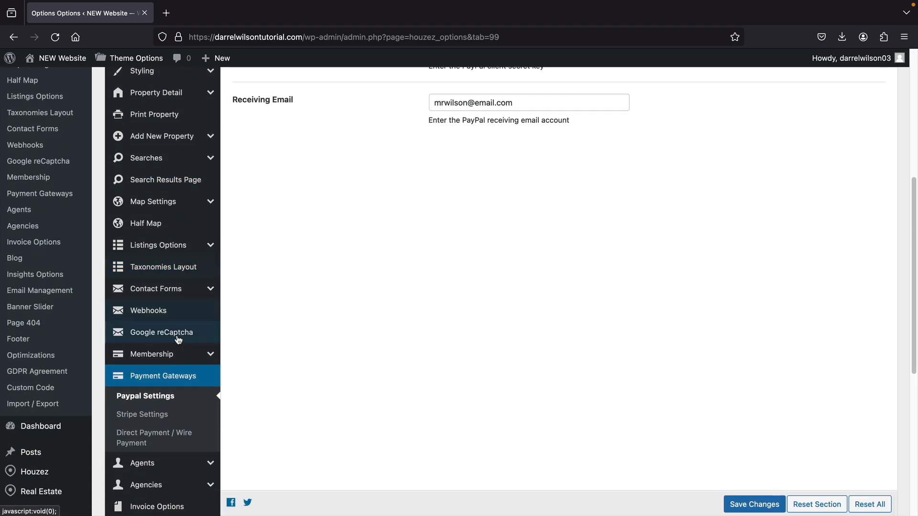
{"action": "left_click", "coordinate": [149, 417]}
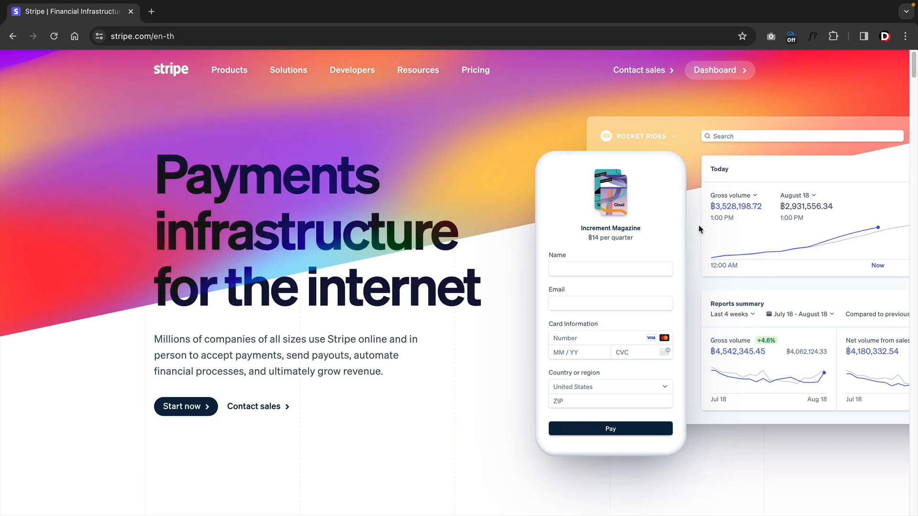
Switch Stripe to the Demo Business account and copy its live publishable key from Developers > API keys.
{"action": "left_click", "coordinate": [744, 72]}
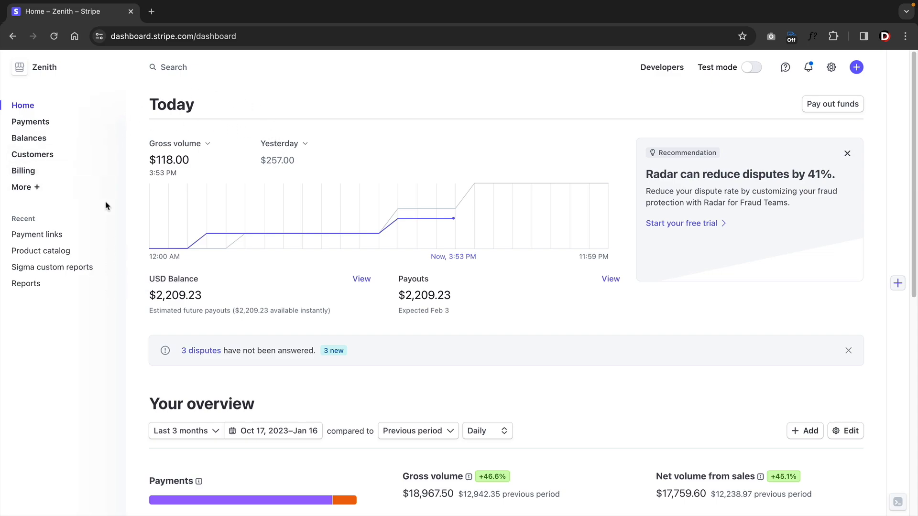
{"action": "scroll", "coordinate": [106, 206], "scroll_direction": "down", "scroll_amount": 4}
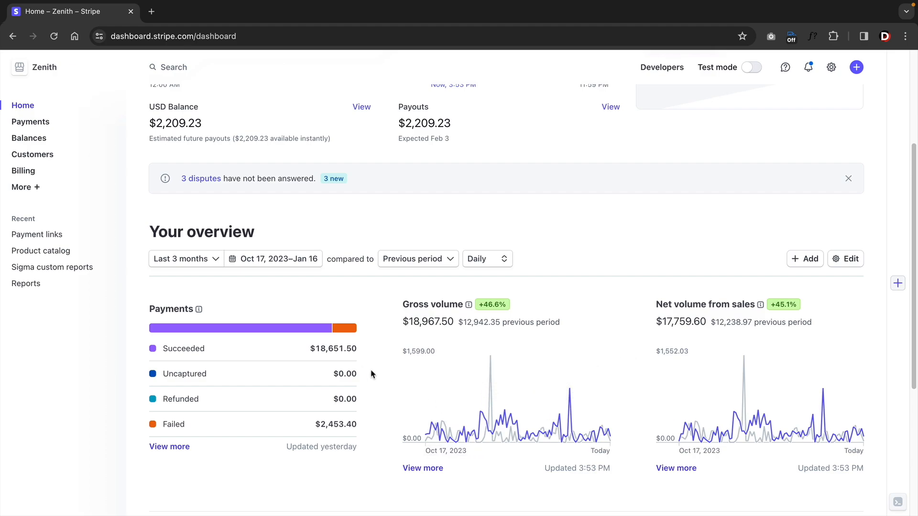
{"action": "scroll", "coordinate": [123, 288], "scroll_direction": "up", "scroll_amount": 4}
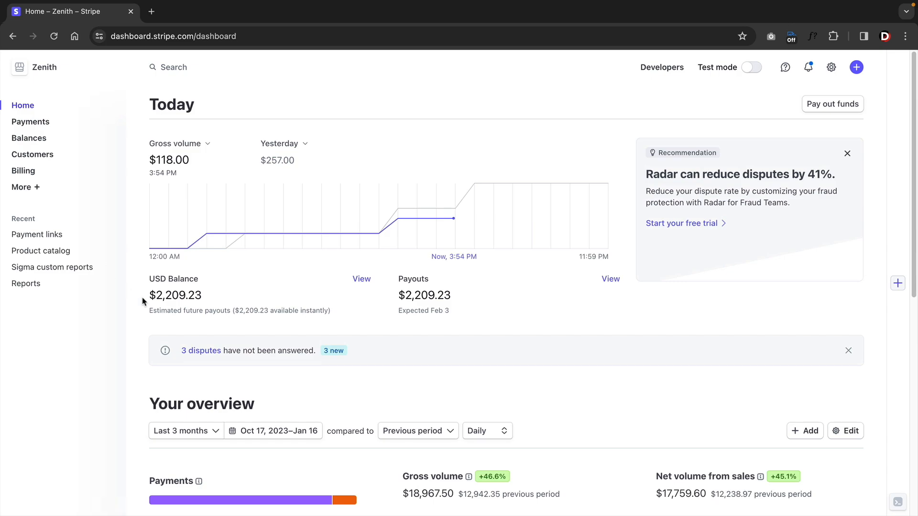
{"action": "left_click", "coordinate": [58, 68]}
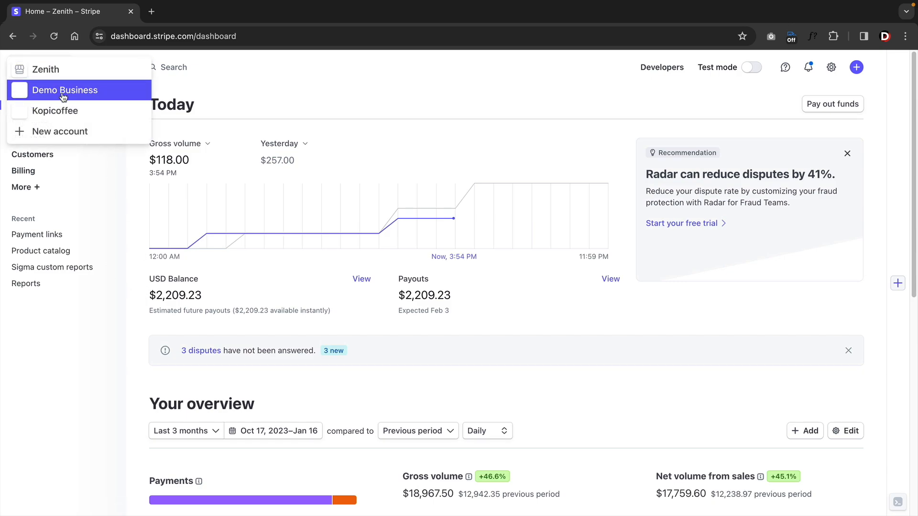
{"action": "left_click", "coordinate": [62, 92]}
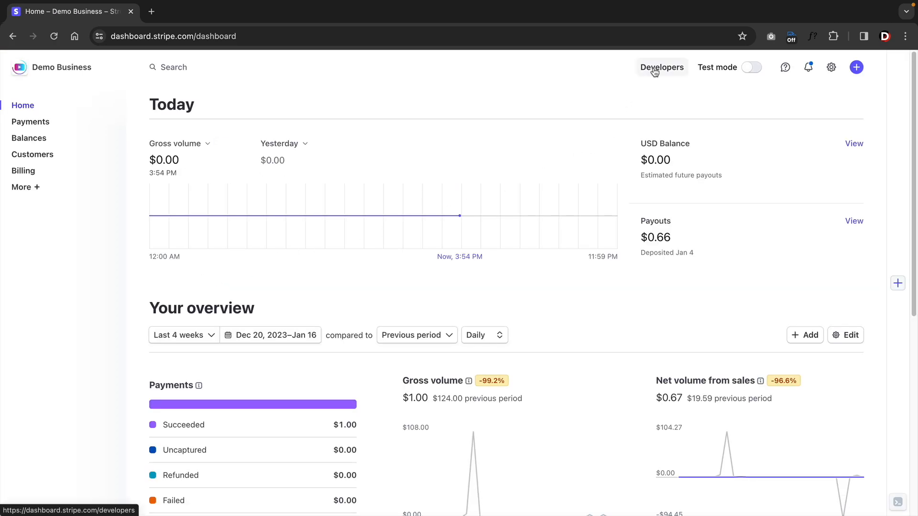
{"action": "left_click", "coordinate": [655, 69]}
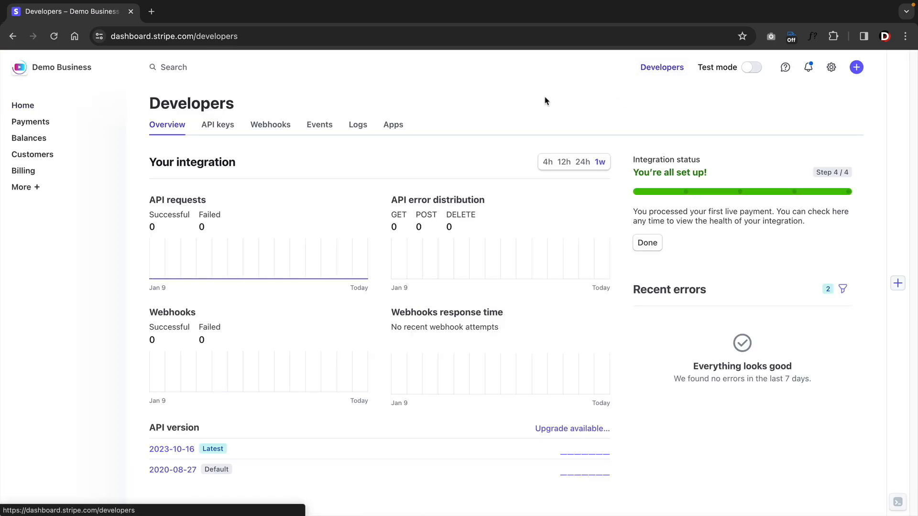
{"action": "left_click", "coordinate": [218, 127]}
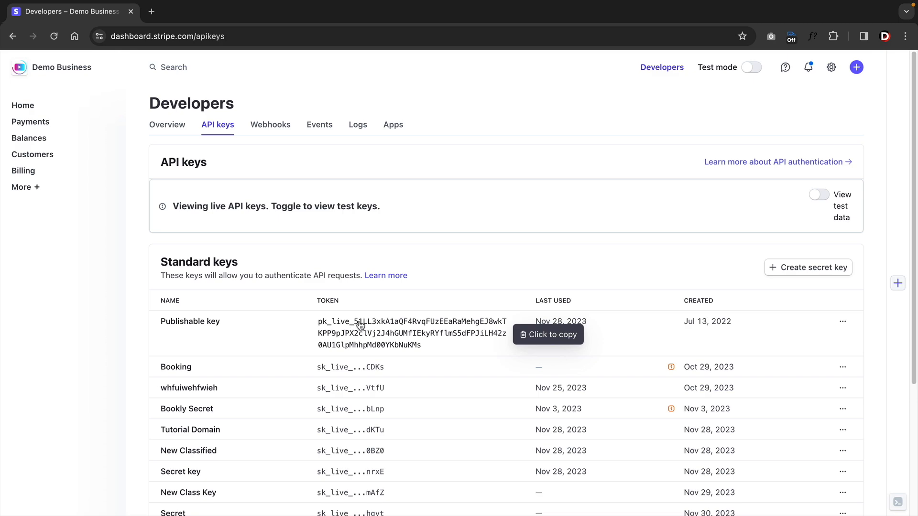
{"action": "left_click", "coordinate": [361, 325]}
Replace the Houzez Stripe Publishable Key with the live key, then start a new Stripe secret key.
{"action": "left_click", "coordinate": [397, 511]}
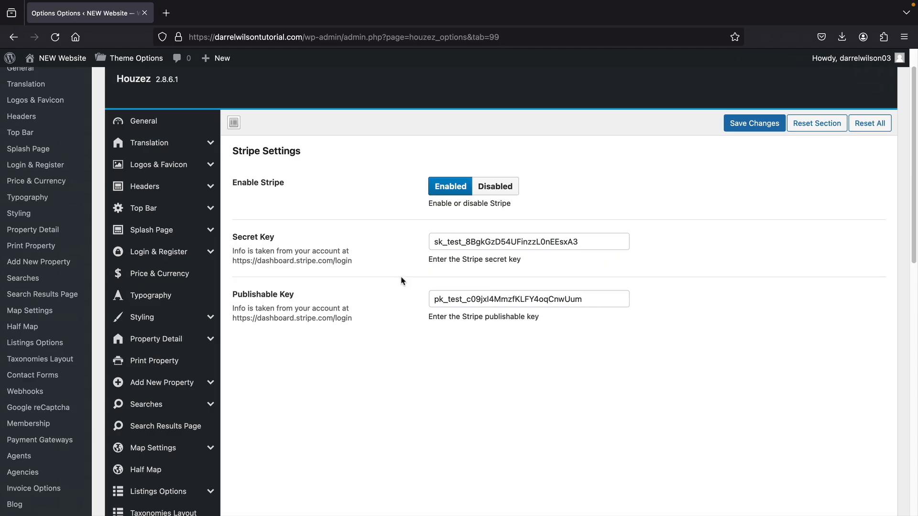
{"action": "left_click", "coordinate": [512, 299]}
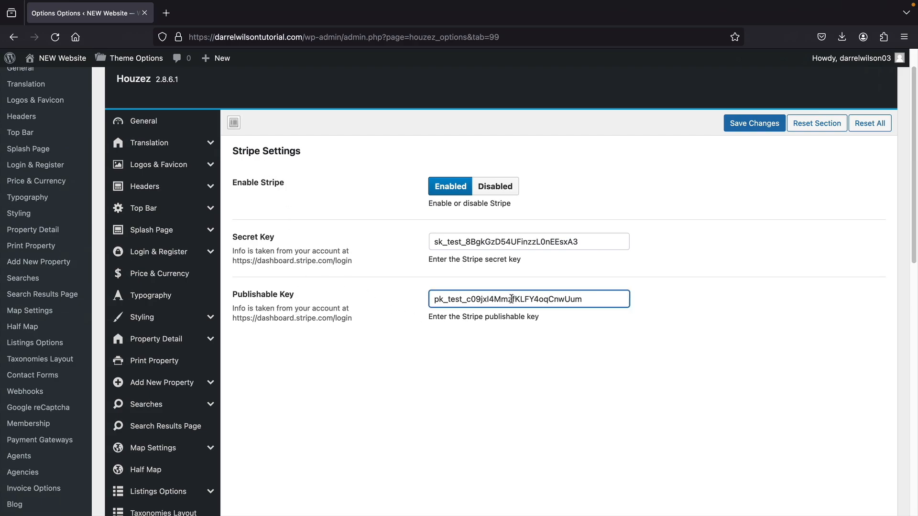
{"action": "key", "text": "super+a"}
{"action": "key", "text": "BackSpace"}
{"action": "right_click", "coordinate": [451, 294]}
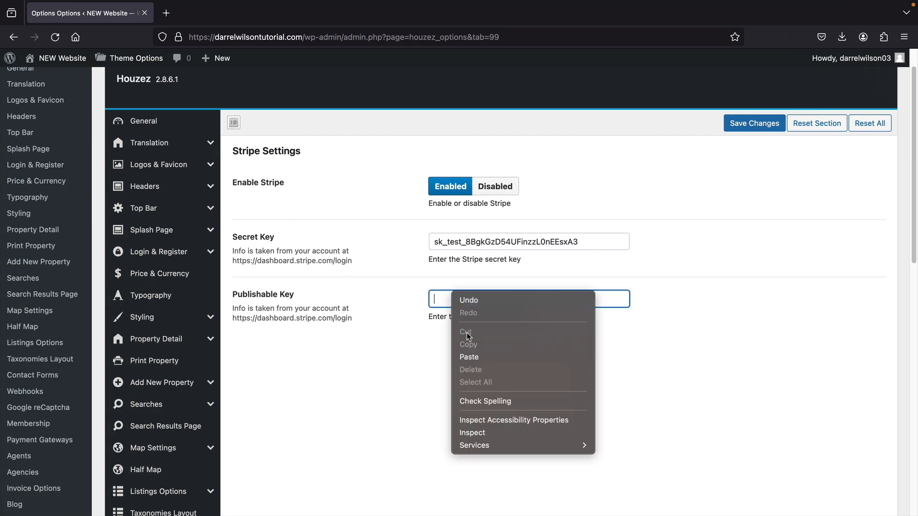
{"action": "left_click", "coordinate": [470, 357]}
{"action": "left_click", "coordinate": [460, 242]}
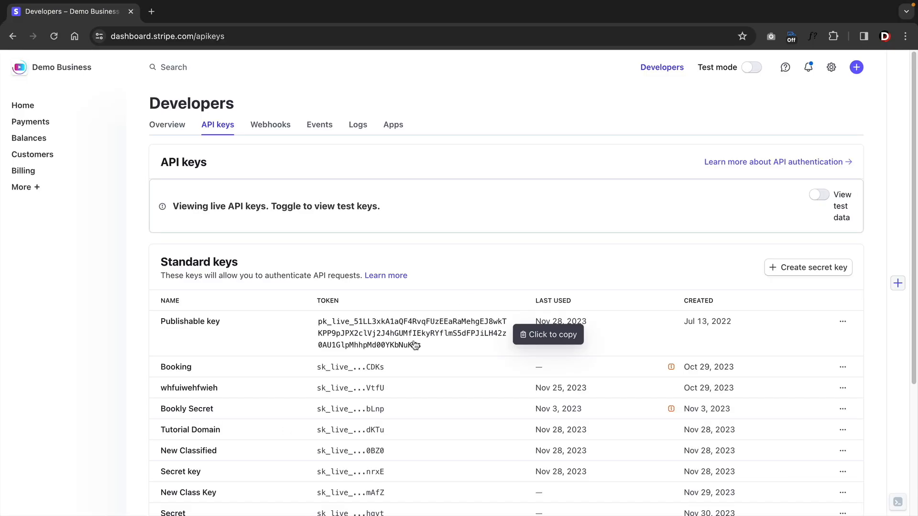
{"action": "left_click", "coordinate": [422, 334]}
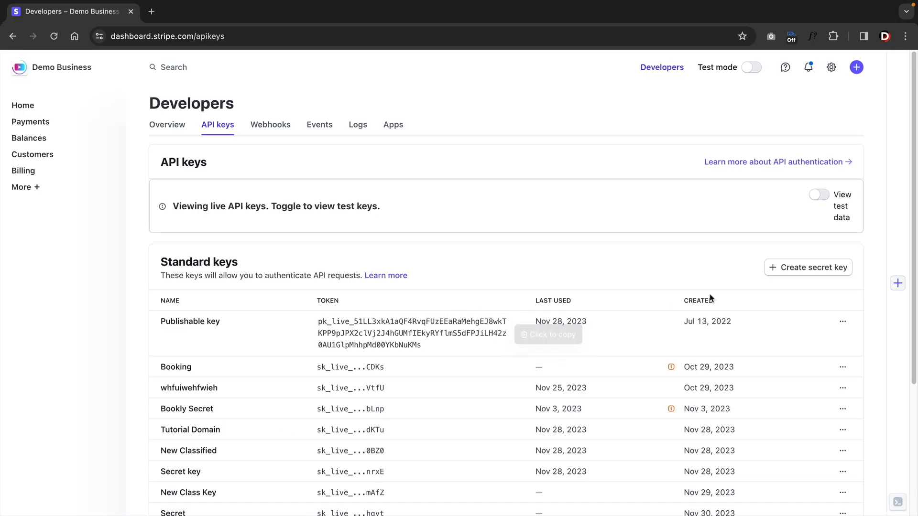
{"action": "left_click", "coordinate": [806, 269]}
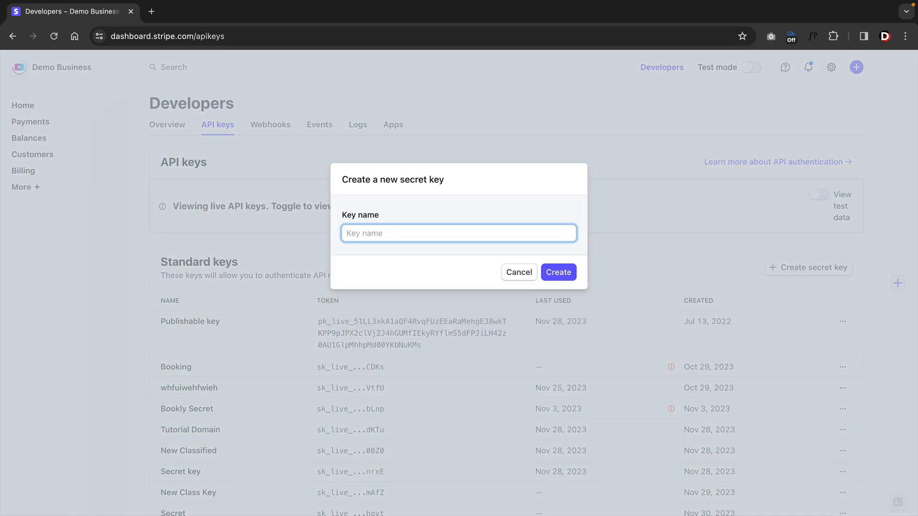
Name and create a live Stripe secret key, paste it into Houzez Secret Key, and save.
{"action": "type", "text": "Houzez Directory"}
{"action": "left_click", "coordinate": [565, 278]}
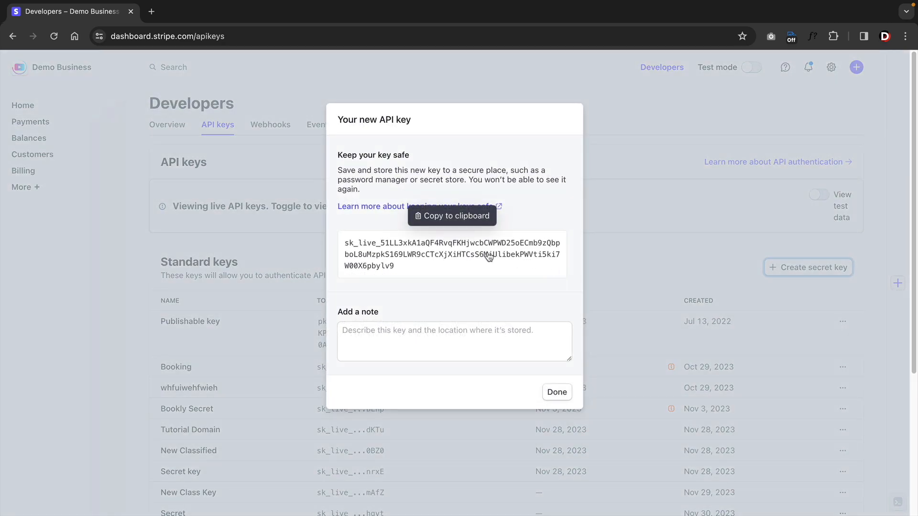
{"action": "left_click", "coordinate": [488, 257]}
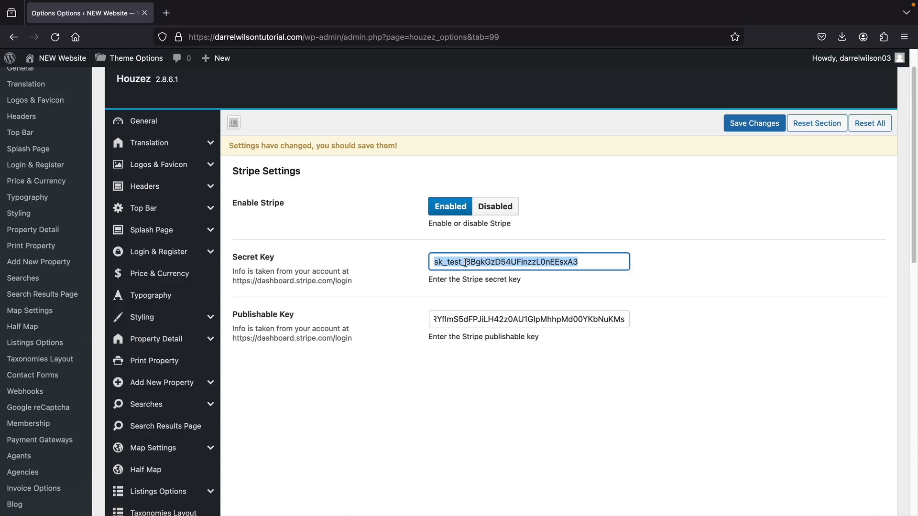
{"action": "right_click", "coordinate": [463, 263]}
{"action": "left_click", "coordinate": [484, 325]}
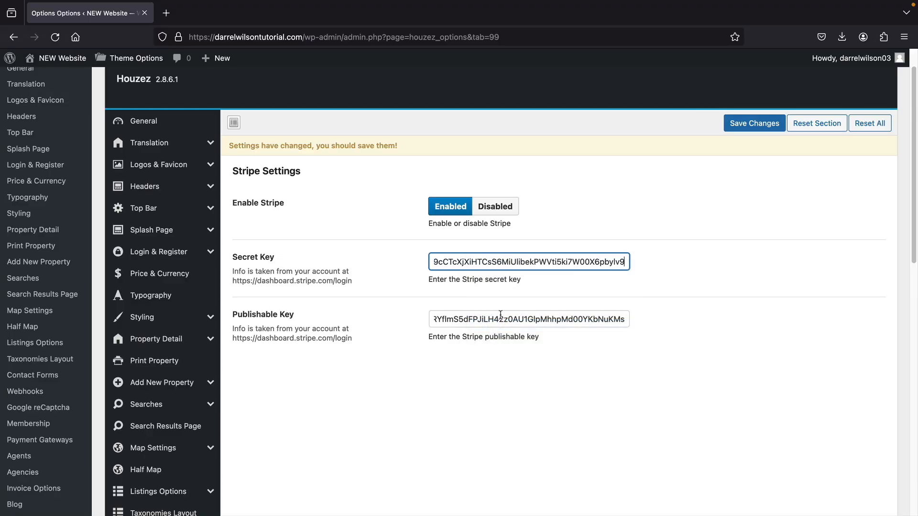
{"action": "left_click", "coordinate": [748, 124]}
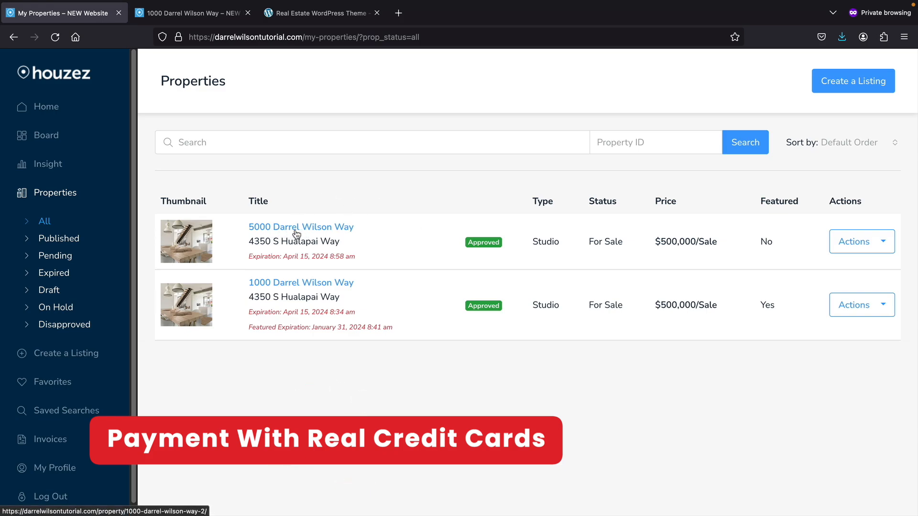
Choose Upgrade to Featured from the Actions menu of 5000 Darrel Wilson Way.
{"action": "left_click_drag", "start_coordinate": [779, 307], "coordinate": [541, 301]}
{"action": "left_click", "coordinate": [553, 368]}
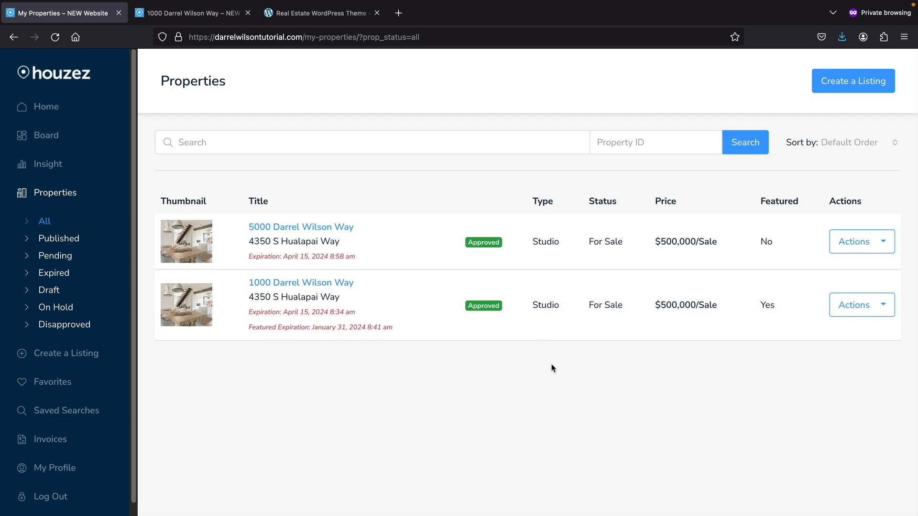
{"action": "left_click", "coordinate": [880, 243]}
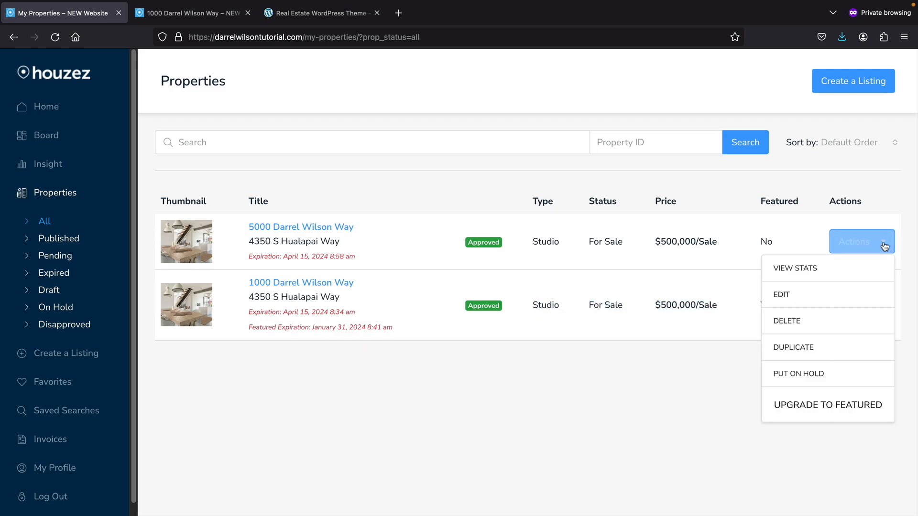
{"action": "left_click", "coordinate": [812, 407]}
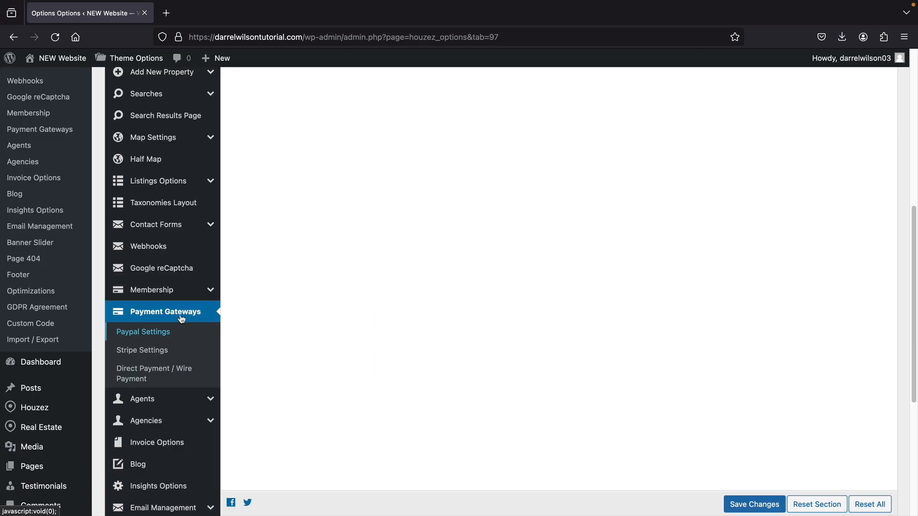
Set Direct Payment / Wire Transfer to Disabled and save the payment settings.
{"action": "left_click", "coordinate": [143, 376]}
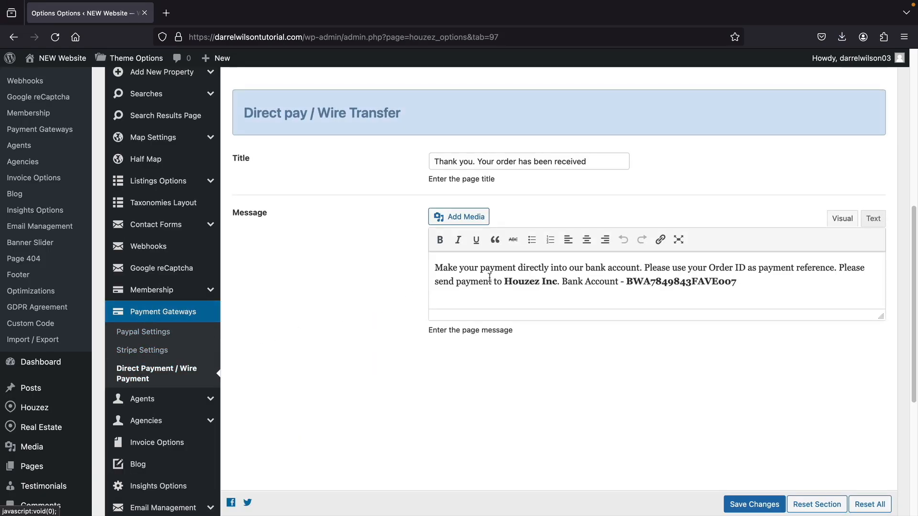
{"action": "scroll", "coordinate": [656, 301], "scroll_direction": "up", "scroll_amount": 2}
{"action": "scroll", "coordinate": [813, 201], "scroll_direction": "up", "scroll_amount": 8}
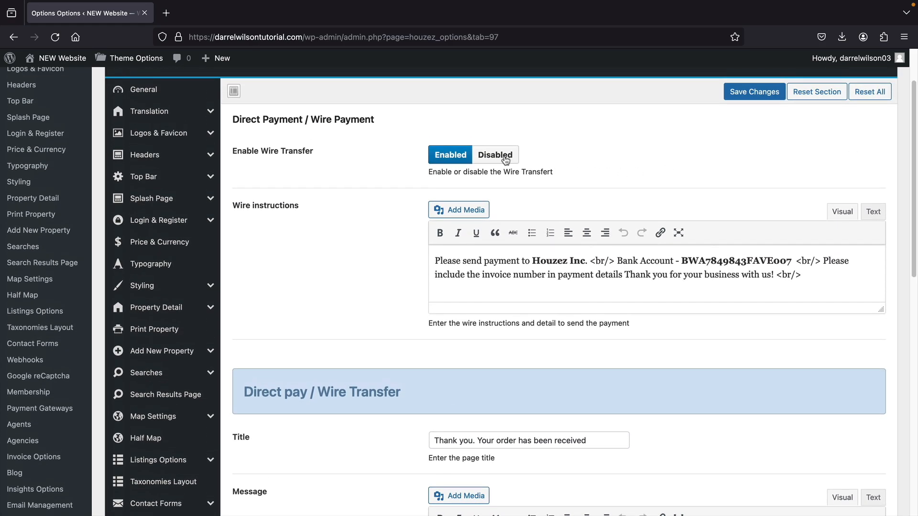
{"action": "left_click", "coordinate": [507, 156]}
{"action": "left_click", "coordinate": [754, 94]}
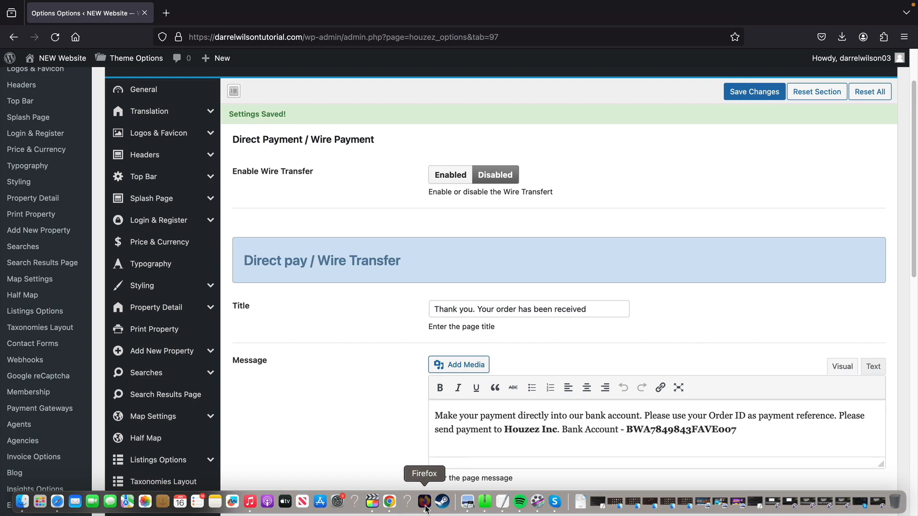
{"action": "right_click", "coordinate": [424, 501]}
Reload the payment page, choose Stripe, and start paying the $1 featured fee in Stripe Checkout.
{"action": "left_click", "coordinate": [460, 359]}
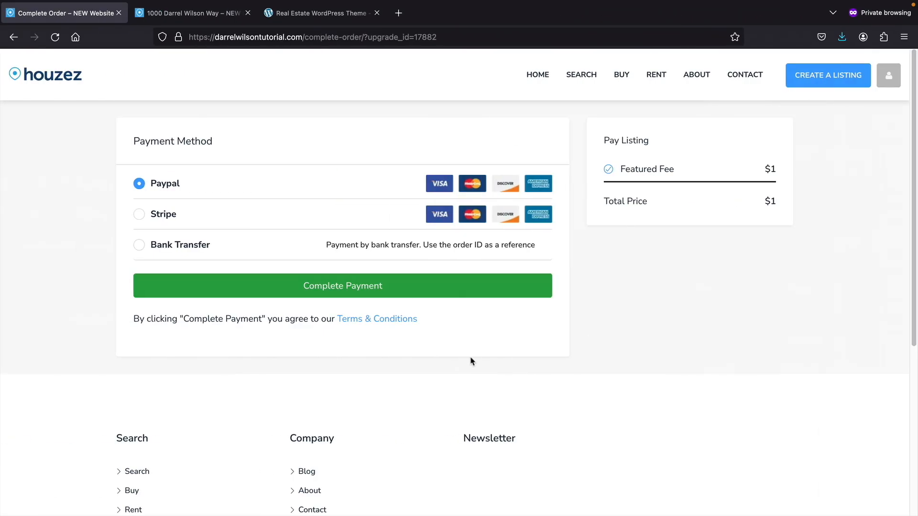
{"action": "left_click", "coordinate": [55, 37]}
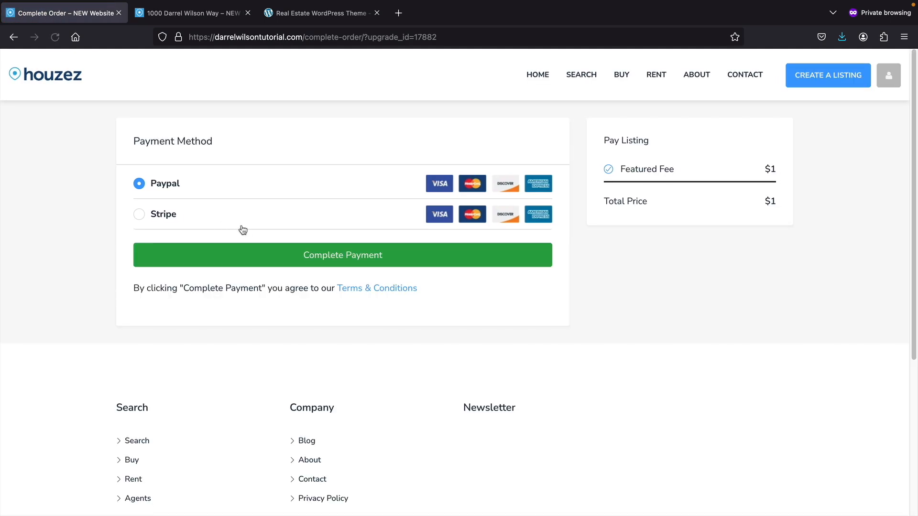
{"action": "left_click", "coordinate": [139, 214]}
{"action": "left_click", "coordinate": [319, 258]}
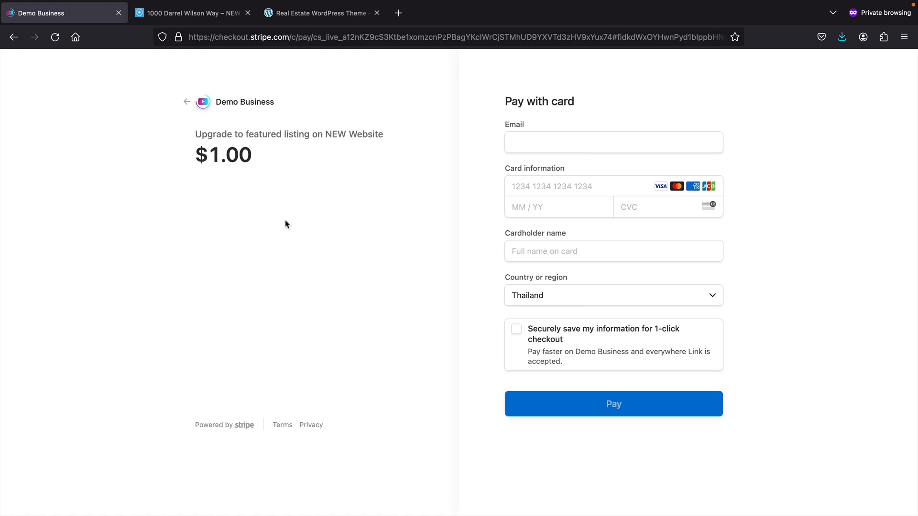
{"action": "left_click", "coordinate": [571, 145]}
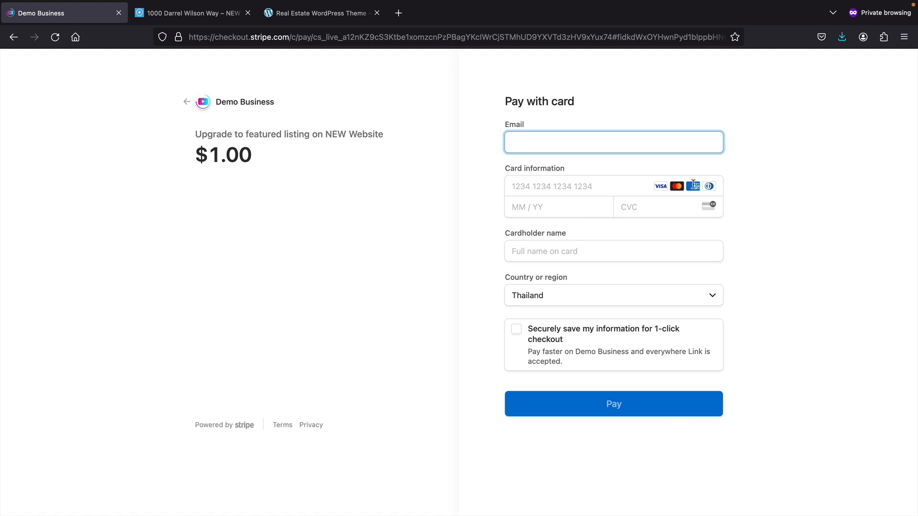
{"action": "type", "text": "pc"}
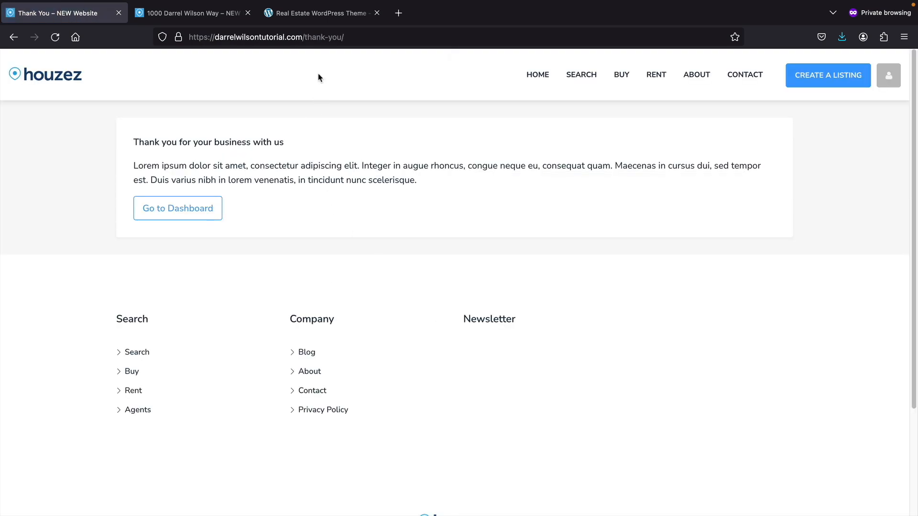
Review the placeholder paragraph shown on the thank-you page.
{"action": "left_click", "coordinate": [345, 37]}
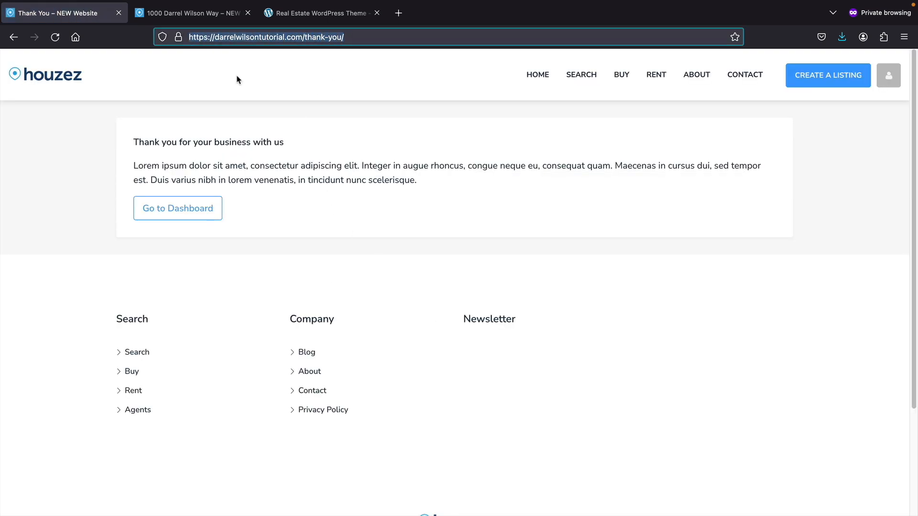
{"action": "left_click", "coordinate": [299, 145]}
{"action": "left_click_drag", "start_coordinate": [415, 181], "coordinate": [129, 167]}
{"action": "left_click", "coordinate": [157, 159]}
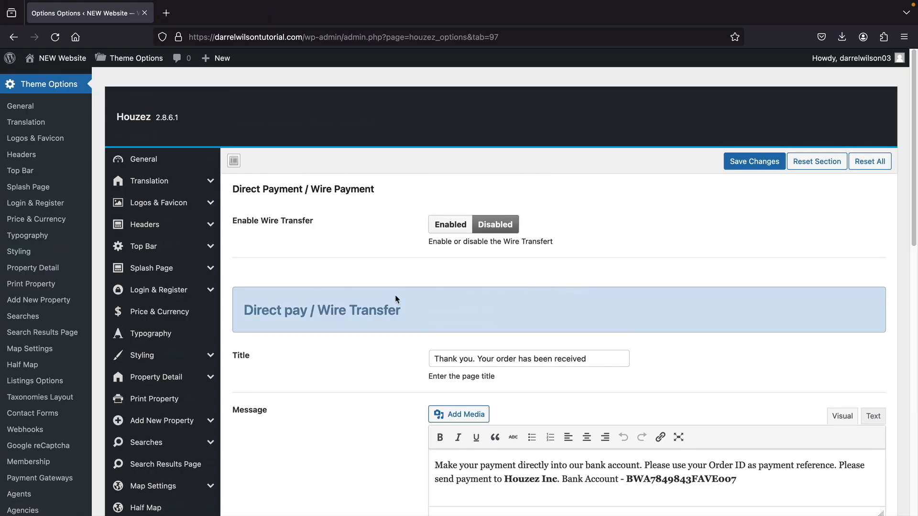
Under Membership > Thank You Page, replace the Lorem ipsum with a thank-you-for-buying note naming the website, then save.
{"action": "middle_click", "coordinate": [260, 354]}
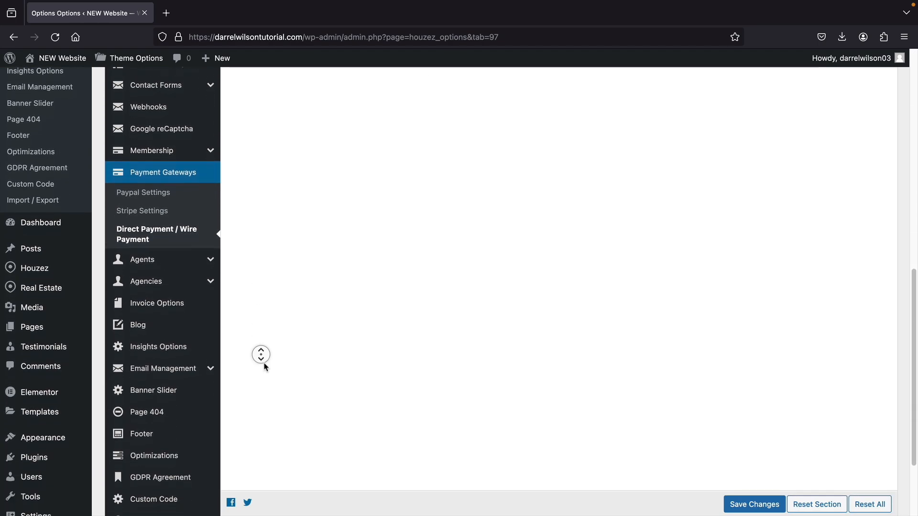
{"action": "left_click", "coordinate": [263, 363]}
{"action": "left_click", "coordinate": [162, 143]}
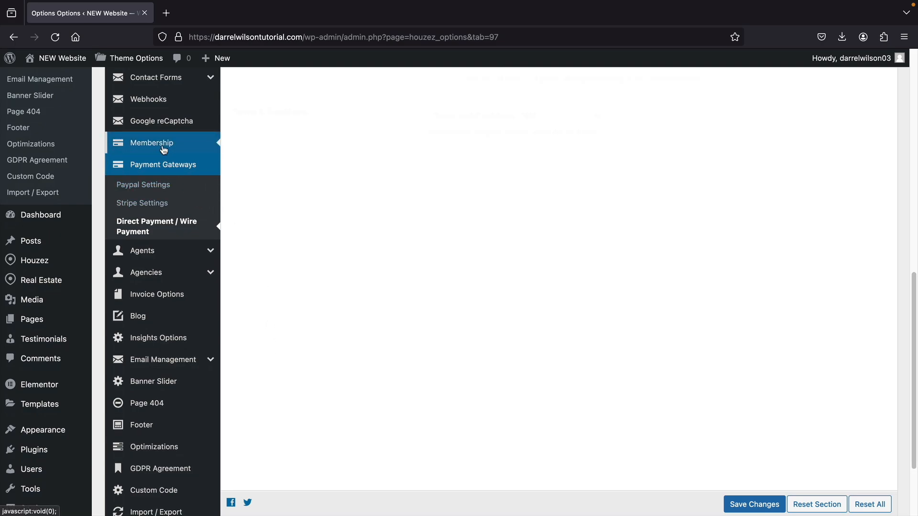
{"action": "left_click", "coordinate": [159, 163]}
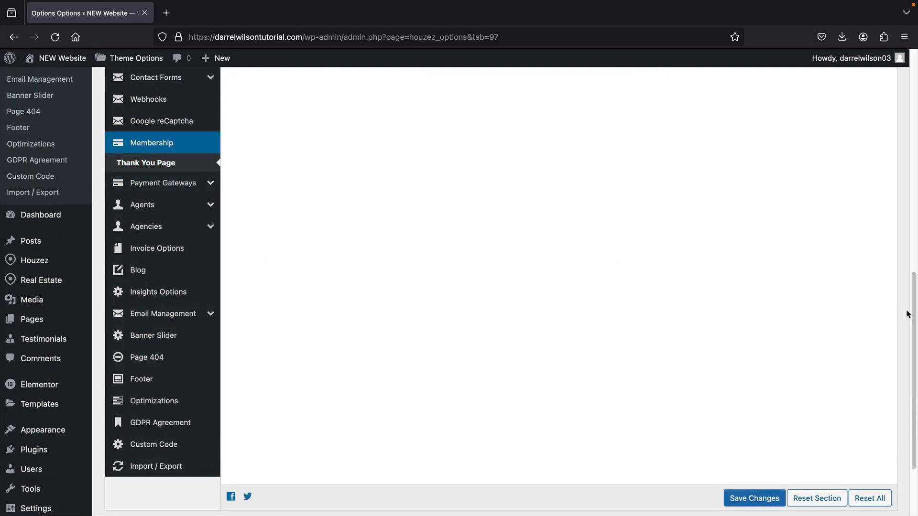
{"action": "left_click_drag", "start_coordinate": [911, 312], "coordinate": [912, 115]}
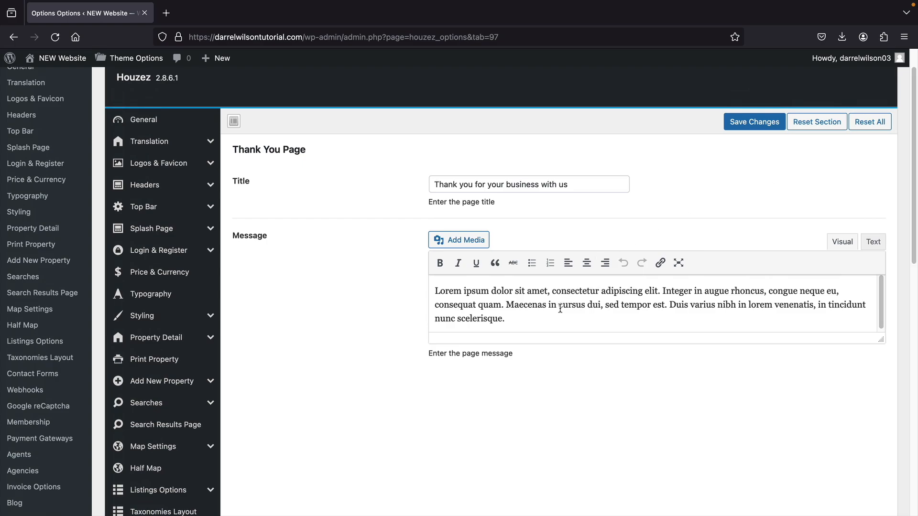
{"action": "left_click_drag", "start_coordinate": [535, 323], "coordinate": [394, 267]}
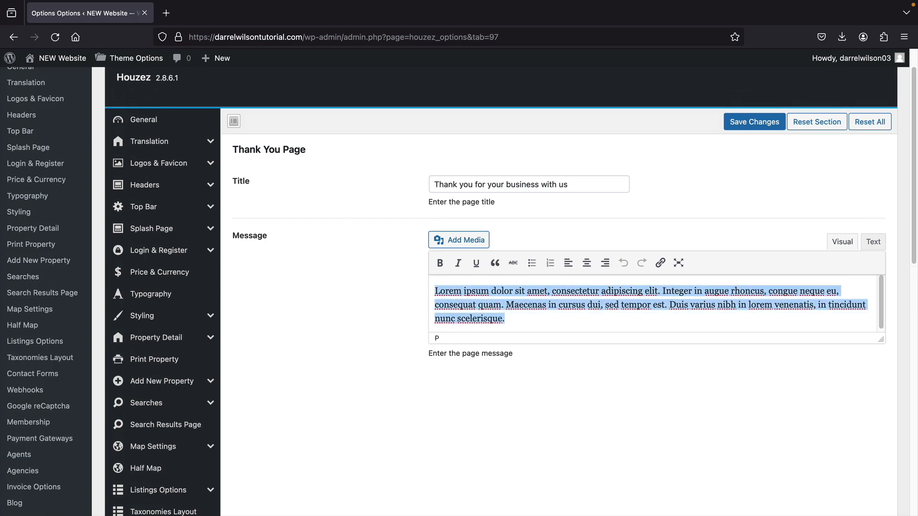
{"action": "type", "text": "Thank you for b"}
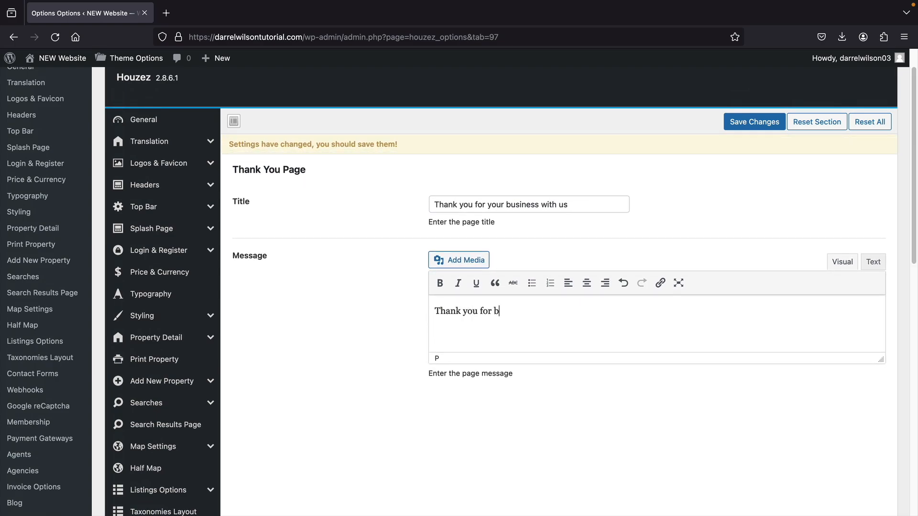
{"action": "type", "text": "uying on darrelwo"}
{"action": "type", "text": "lson website!"}
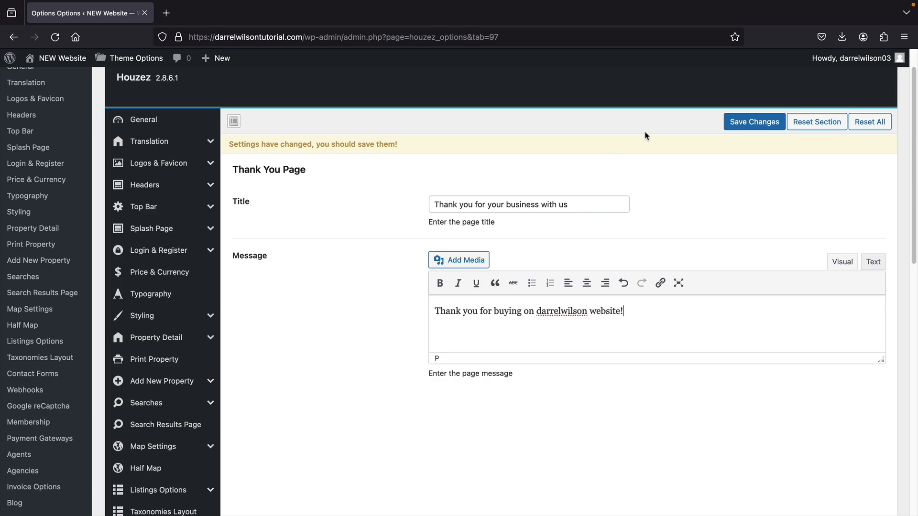
{"action": "left_click", "coordinate": [751, 122]}
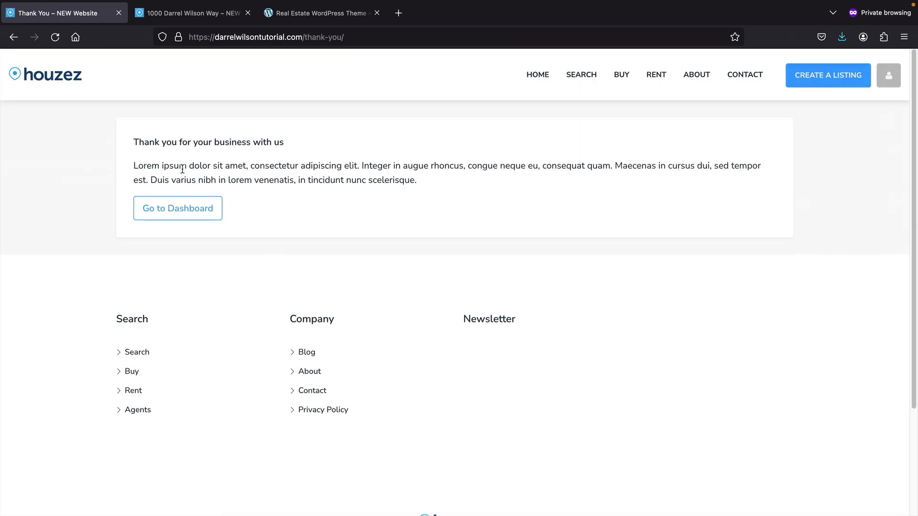
Reload the thank-you page and confirm it shows the new thank-you message.
{"action": "left_click", "coordinate": [55, 39]}
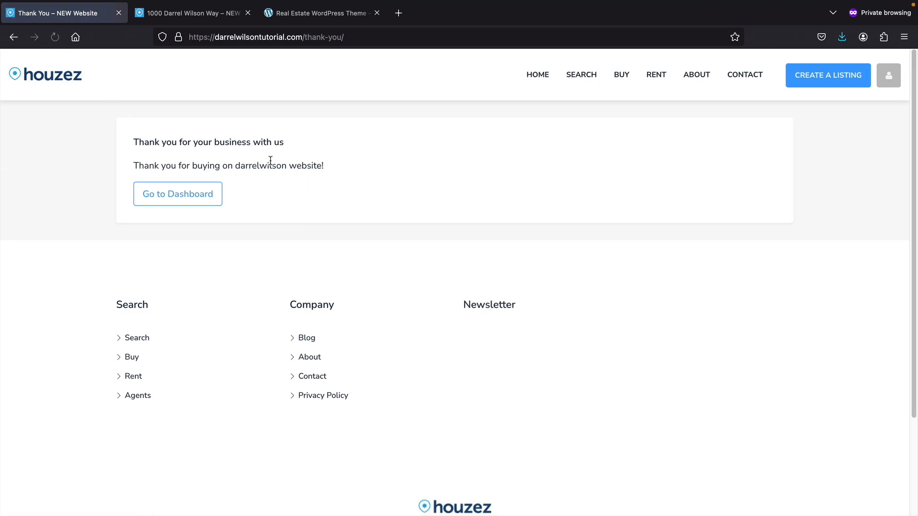
{"action": "left_click_drag", "start_coordinate": [332, 170], "coordinate": [115, 139]}
{"action": "left_click", "coordinate": [114, 139]}
Open the properties dashboard and check both listings' Featured values.
{"action": "left_click", "coordinate": [178, 198]}
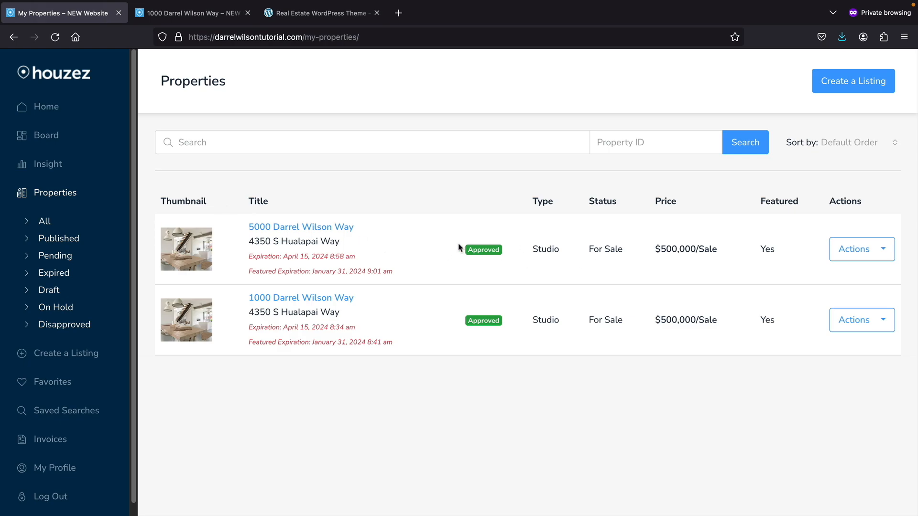
{"action": "double_click", "coordinate": [770, 250]}
{"action": "double_click", "coordinate": [764, 319]}
Run an unfiltered property search from the home page and review the result cards.
{"action": "key", "text": "ctrl+Tab"}
{"action": "left_click", "coordinate": [64, 78]}
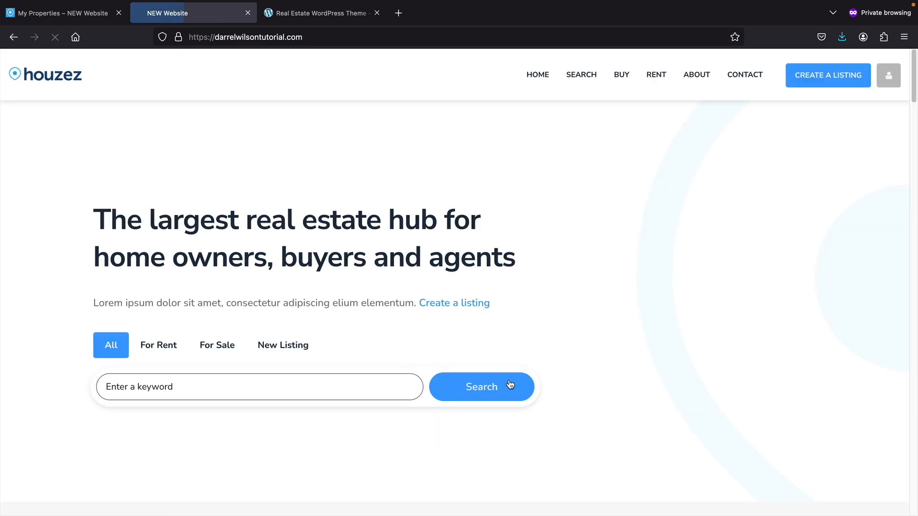
{"action": "left_click", "coordinate": [511, 377]}
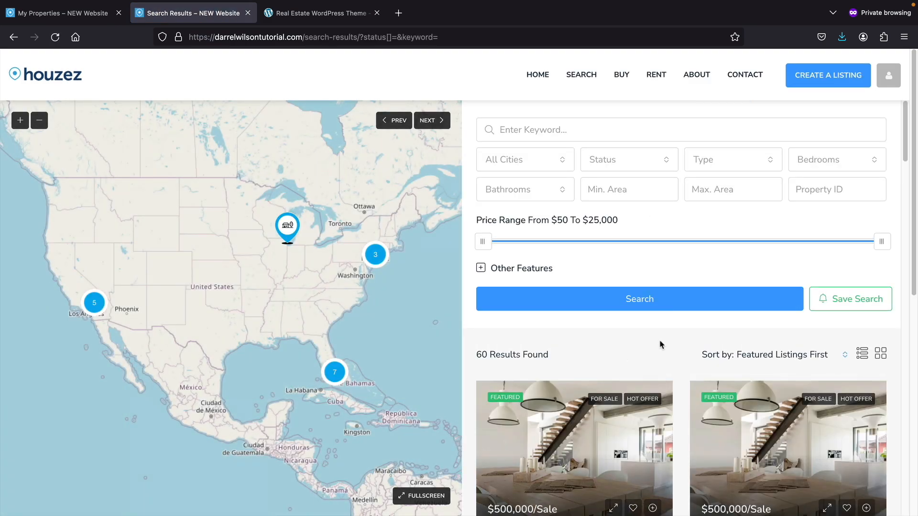
{"action": "middle_click", "coordinate": [660, 341]}
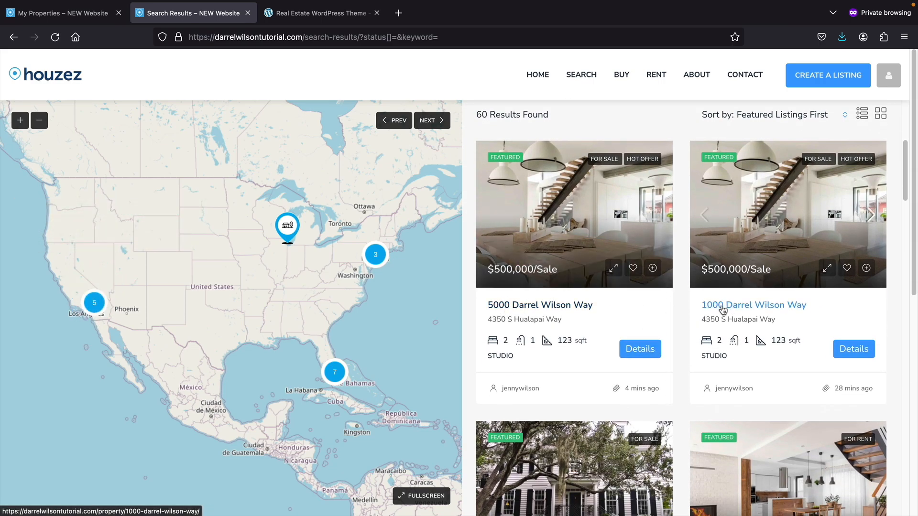
{"action": "scroll", "coordinate": [728, 309], "scroll_direction": "up", "scroll_amount": 1}
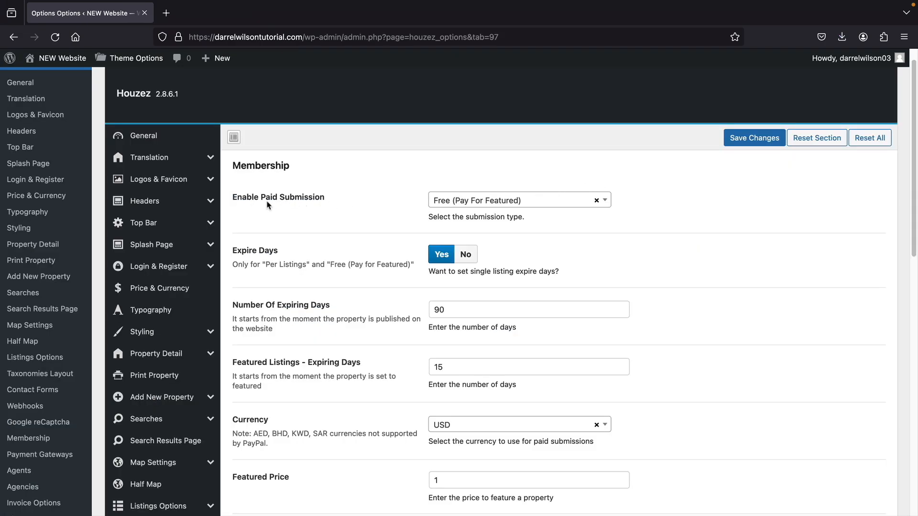
Set paid submission to Per Listing, keeping 90 expiring days and USD currency.
{"action": "left_click", "coordinate": [499, 201]}
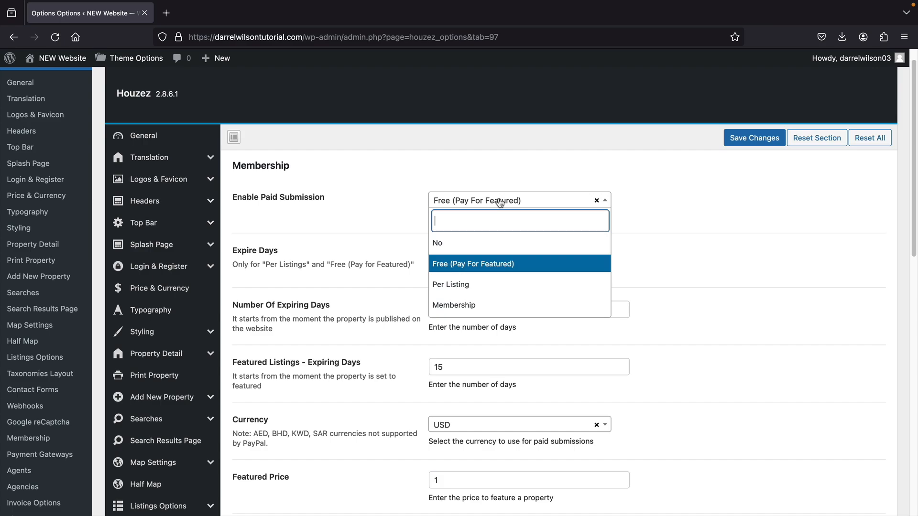
{"action": "left_click", "coordinate": [495, 286]}
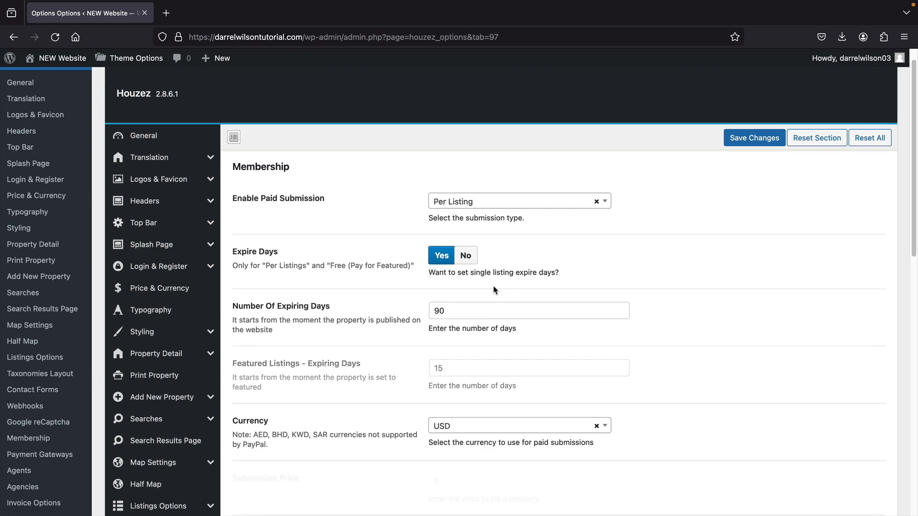
{"action": "scroll", "coordinate": [497, 288], "scroll_direction": "down", "scroll_amount": 2}
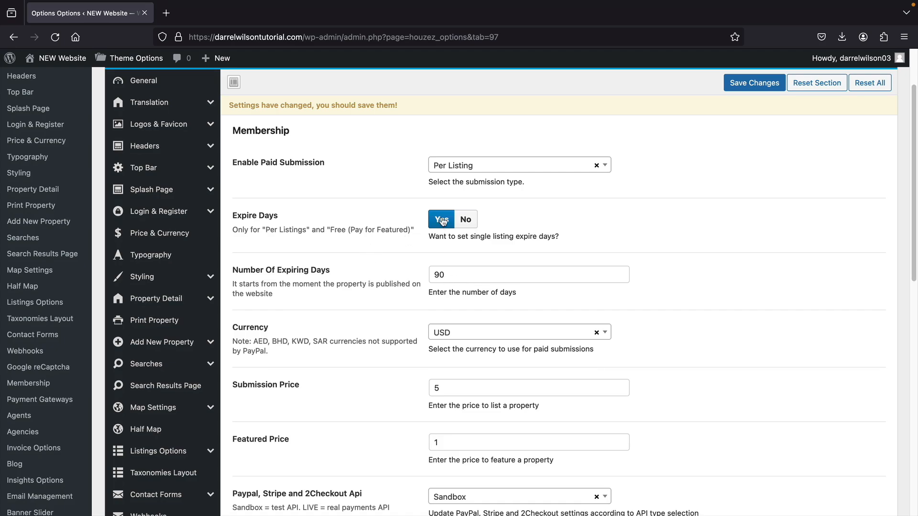
{"action": "left_click_drag", "start_coordinate": [454, 274], "coordinate": [406, 278]}
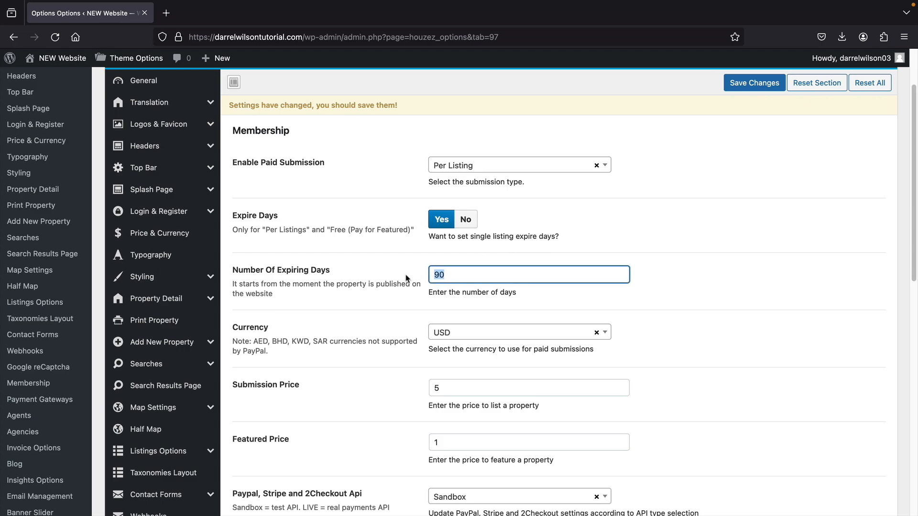
{"action": "scroll", "coordinate": [407, 278], "scroll_direction": "down", "scroll_amount": 4}
{"action": "left_click", "coordinate": [479, 229]}
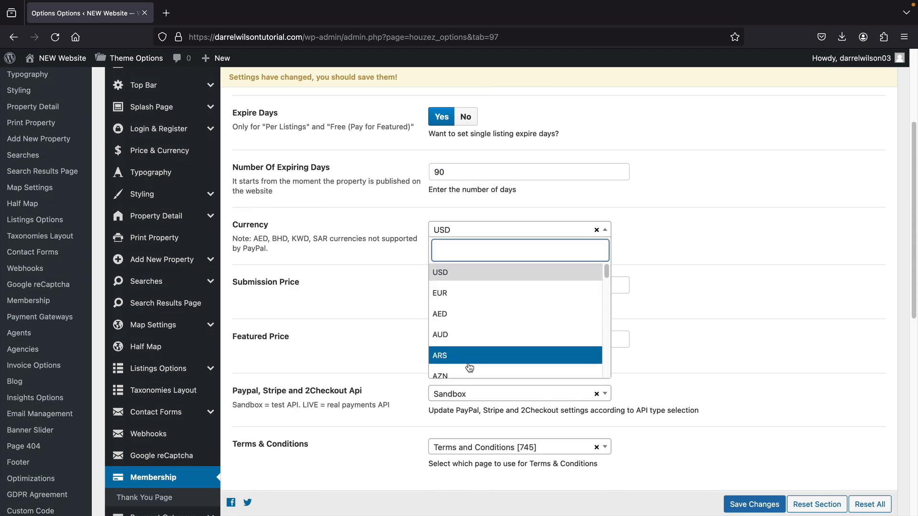
{"action": "left_click", "coordinate": [471, 276]}
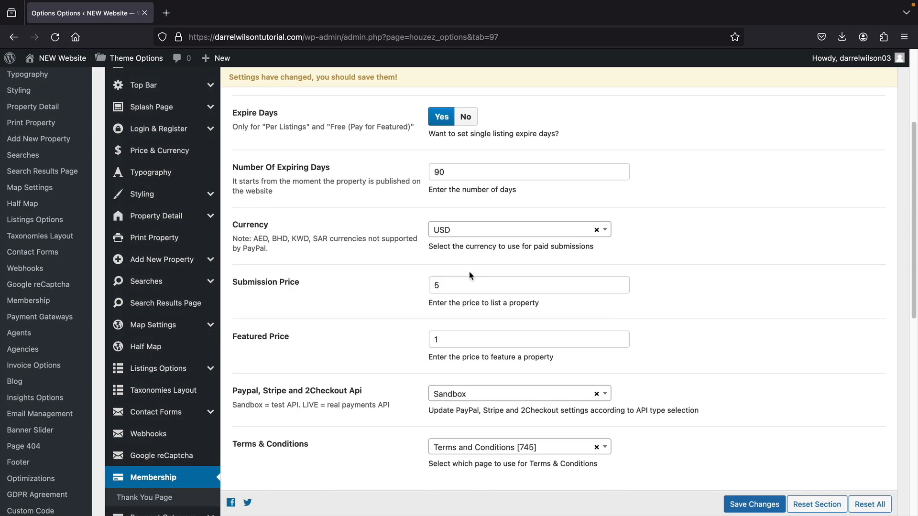
Change the submission price from 5 to 2 and check the $1 featured price.
{"action": "left_click_drag", "start_coordinate": [462, 284], "coordinate": [419, 290]}
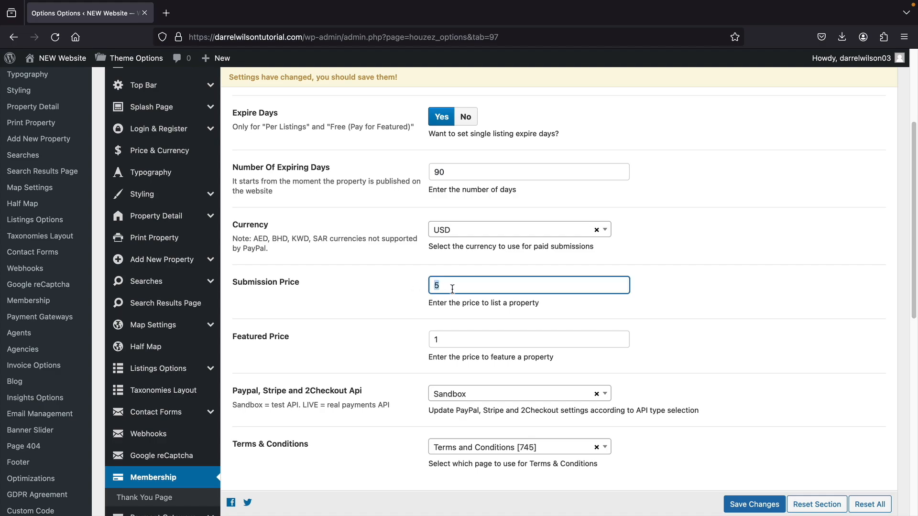
{"action": "type", "text": "2"}
{"action": "left_click_drag", "start_coordinate": [292, 339], "coordinate": [246, 339]}
{"action": "left_click", "coordinate": [447, 338]}
{"action": "left_click", "coordinate": [414, 341]}
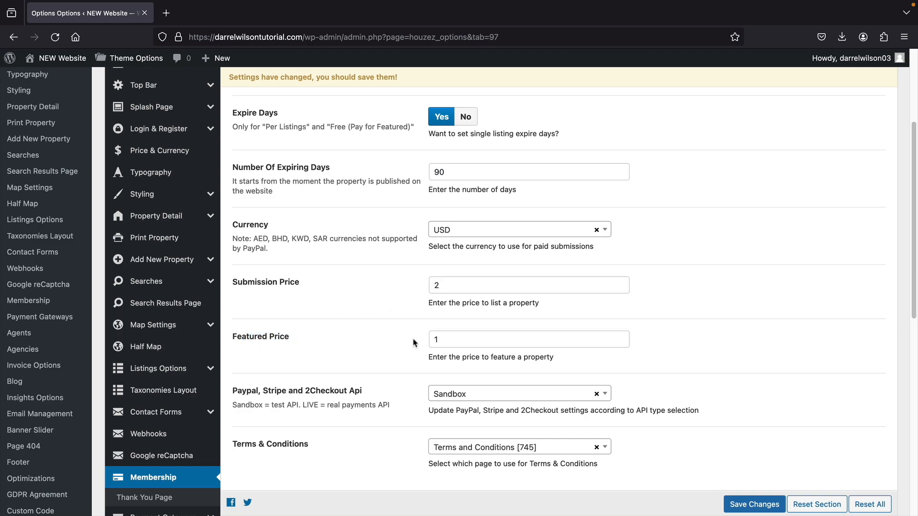
{"action": "scroll", "coordinate": [414, 342], "scroll_direction": "down", "scroll_amount": 3}
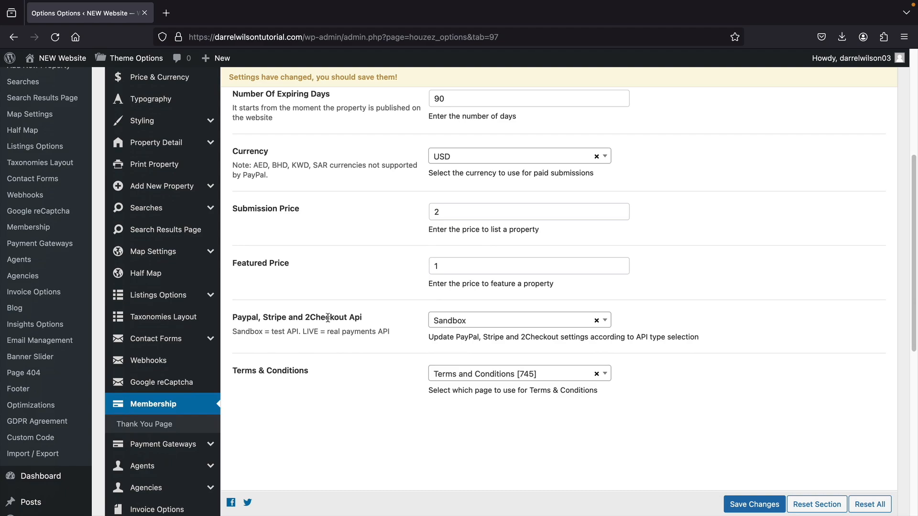
Switch the payment API mode to Live and review the Terms & Conditions setting.
{"action": "left_click", "coordinate": [483, 321]}
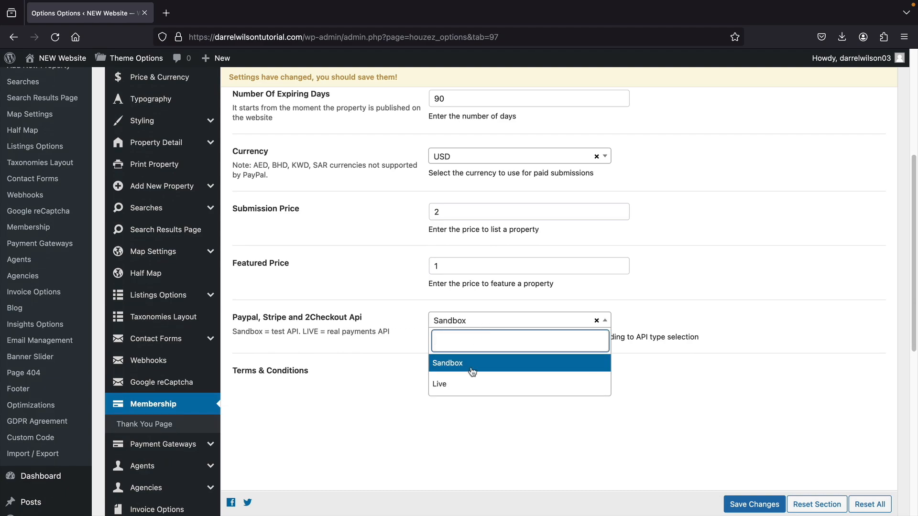
{"action": "left_click", "coordinate": [466, 385]}
{"action": "scroll", "coordinate": [415, 307], "scroll_direction": "down", "scroll_amount": 2}
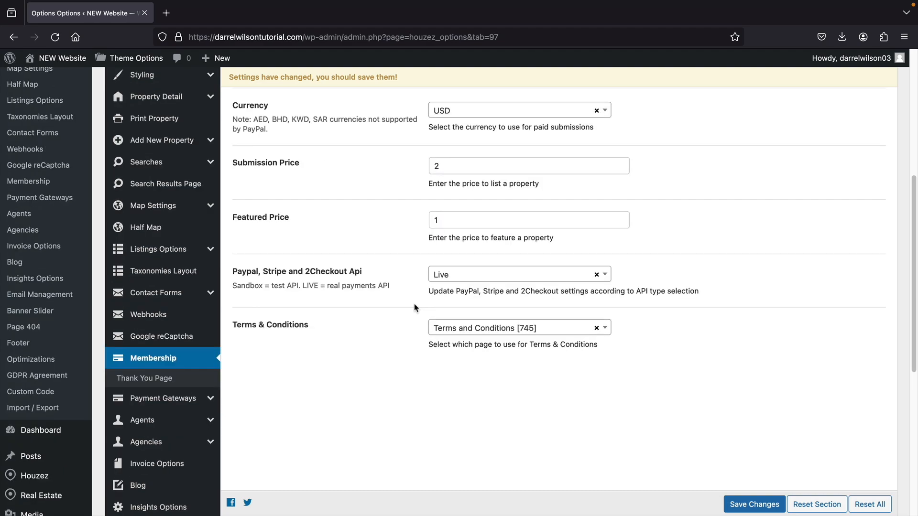
{"action": "left_click_drag", "start_coordinate": [316, 327], "coordinate": [245, 324]}
{"action": "left_click", "coordinate": [339, 330]}
Recheck the submission and featured price fields and save the Membership settings.
{"action": "scroll", "coordinate": [409, 327], "scroll_direction": "up", "scroll_amount": 1}
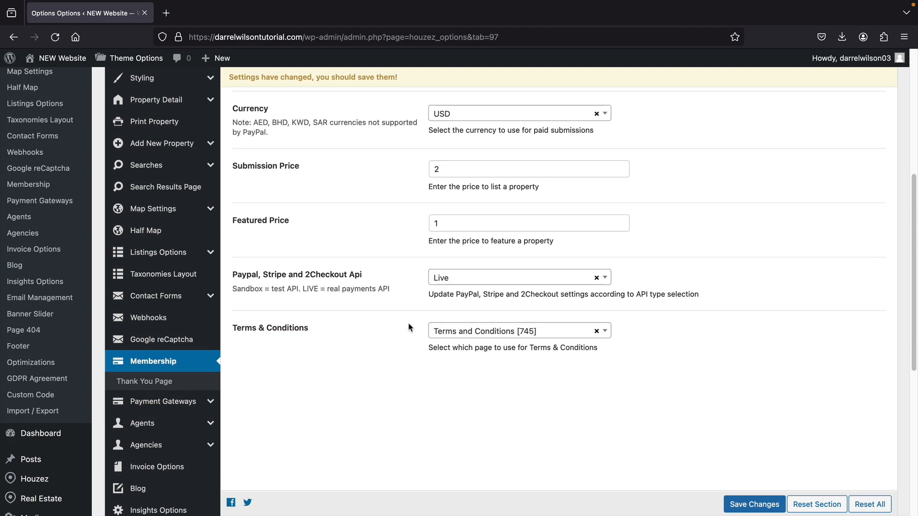
{"action": "scroll", "coordinate": [409, 327], "scroll_direction": "up", "scroll_amount": 3}
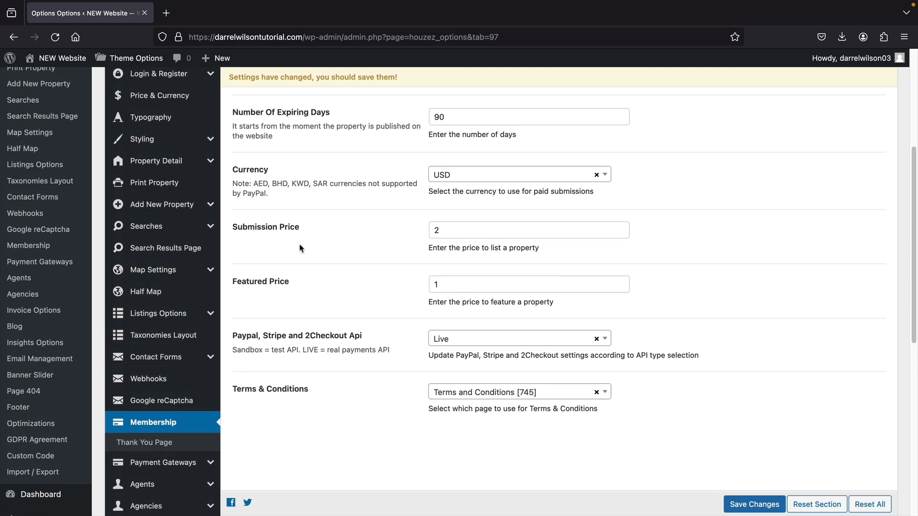
{"action": "left_click_drag", "start_coordinate": [540, 247], "coordinate": [420, 255]}
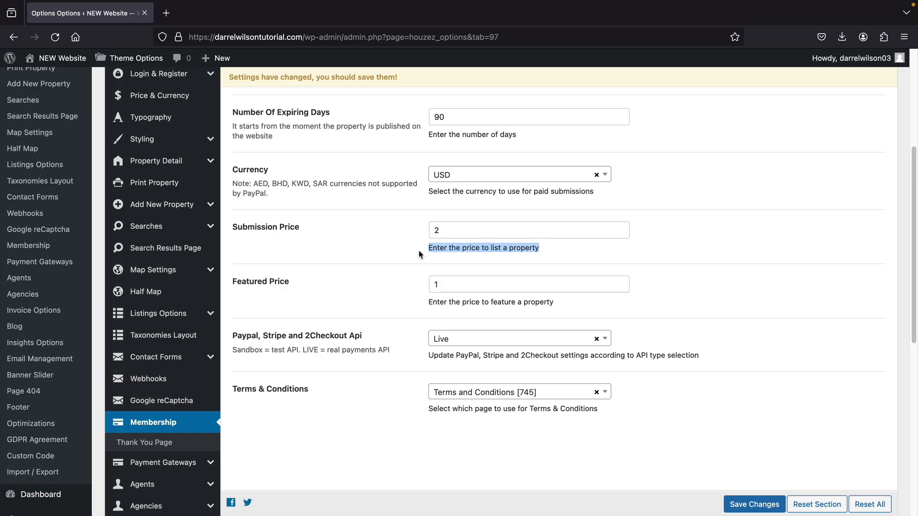
{"action": "left_click", "coordinate": [419, 254]}
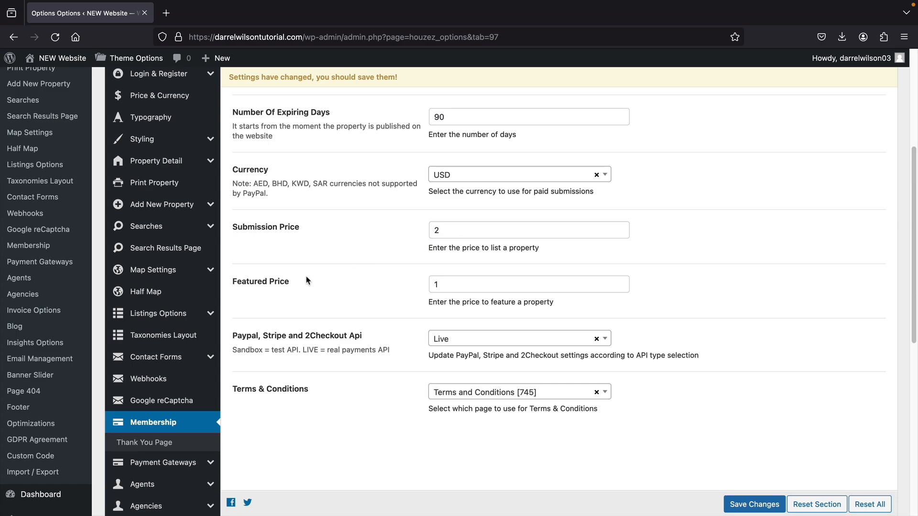
{"action": "left_click", "coordinate": [443, 285]}
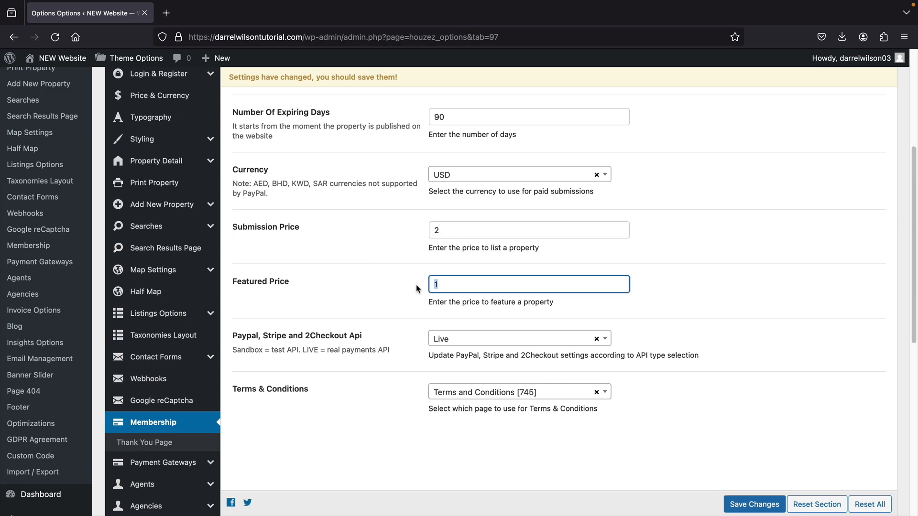
{"action": "left_click", "coordinate": [417, 289]}
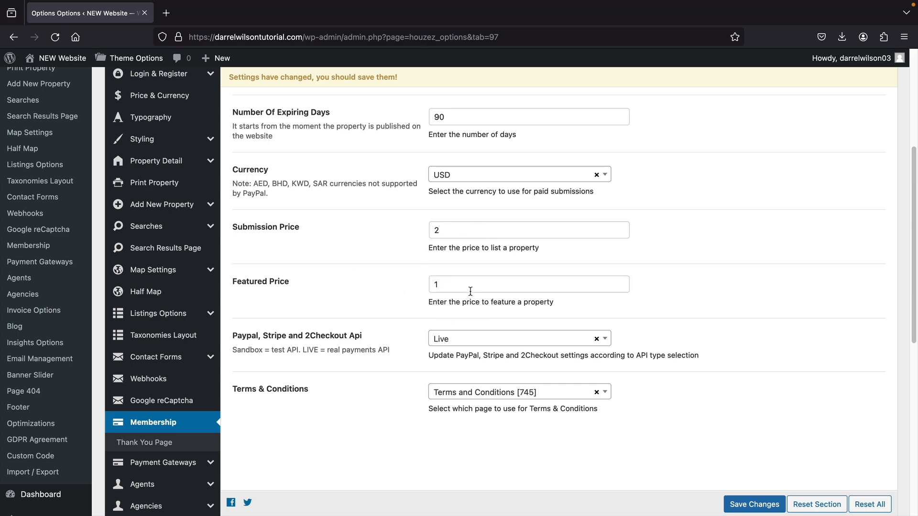
{"action": "left_click", "coordinate": [763, 505]}
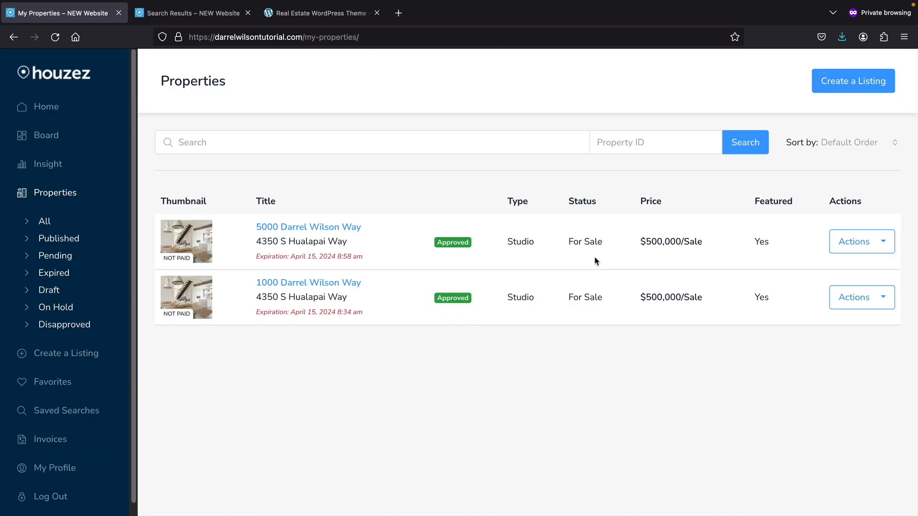
Create a new property listing, enter its title, and submit it.
{"action": "left_click", "coordinate": [871, 84]}
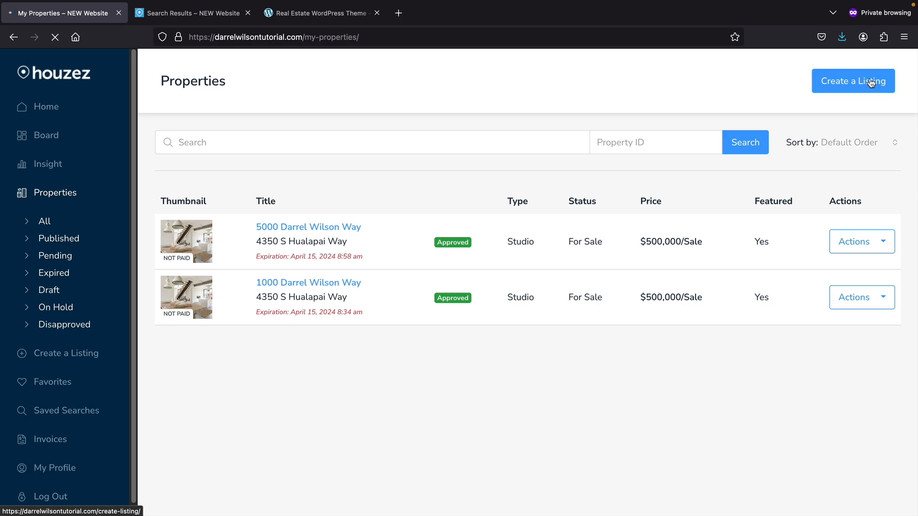
{"action": "left_click", "coordinate": [310, 226]}
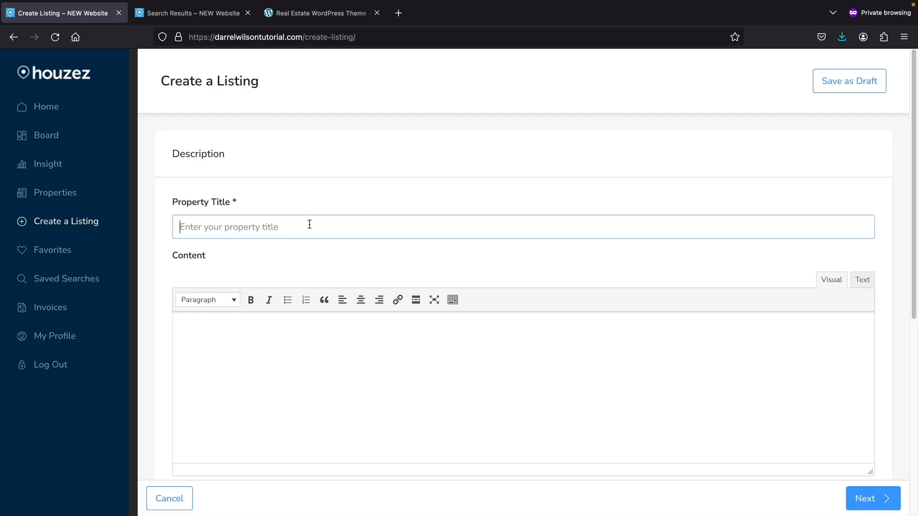
{"action": "type", "text": "8000"}
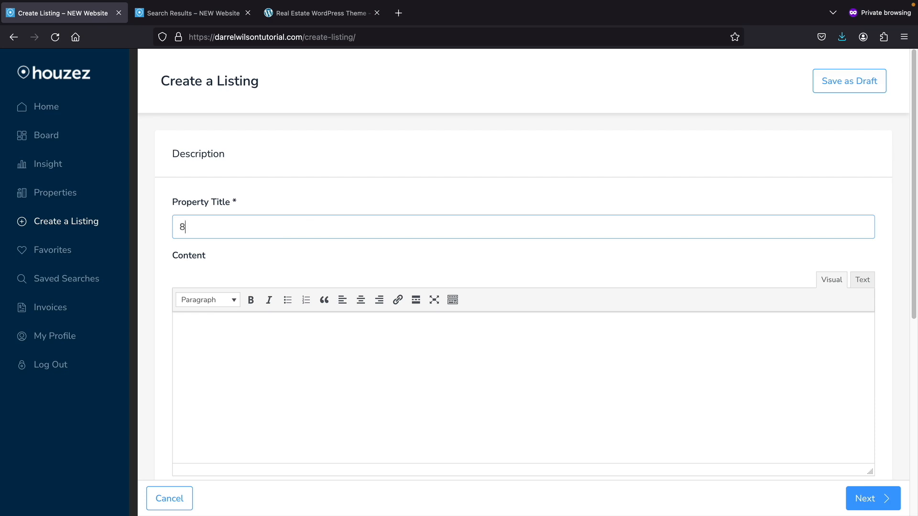
{"action": "type", "text": " Darrel Wilson Property"}
{"action": "key", "text": "Tab"}
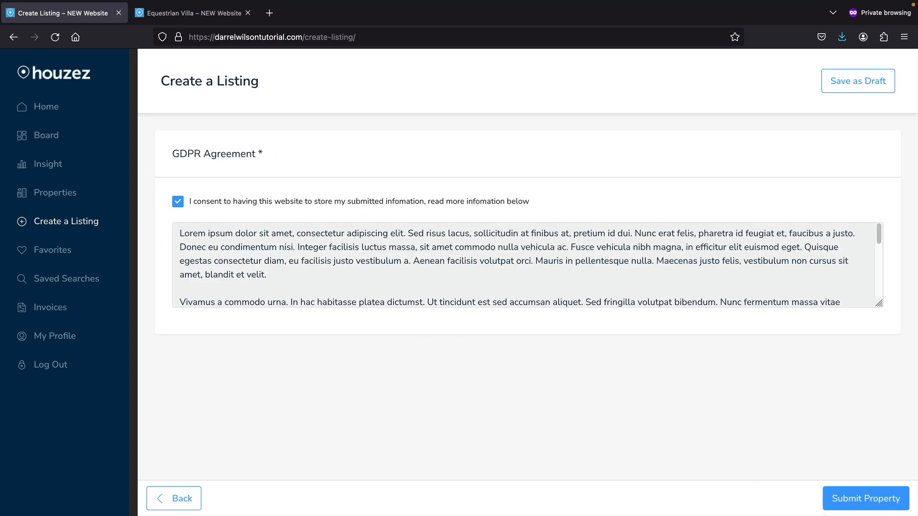
{"action": "left_click", "coordinate": [844, 505]}
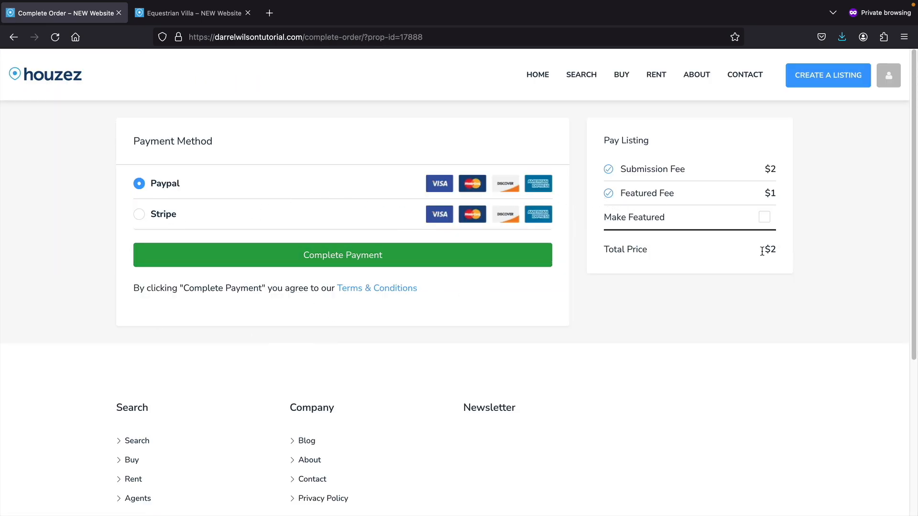
Leave Make Featured off to keep the $2 fee, choose Stripe, and proceed to payment.
{"action": "left_click", "coordinate": [764, 219]}
{"action": "left_click", "coordinate": [764, 219]}
{"action": "left_click", "coordinate": [156, 214]}
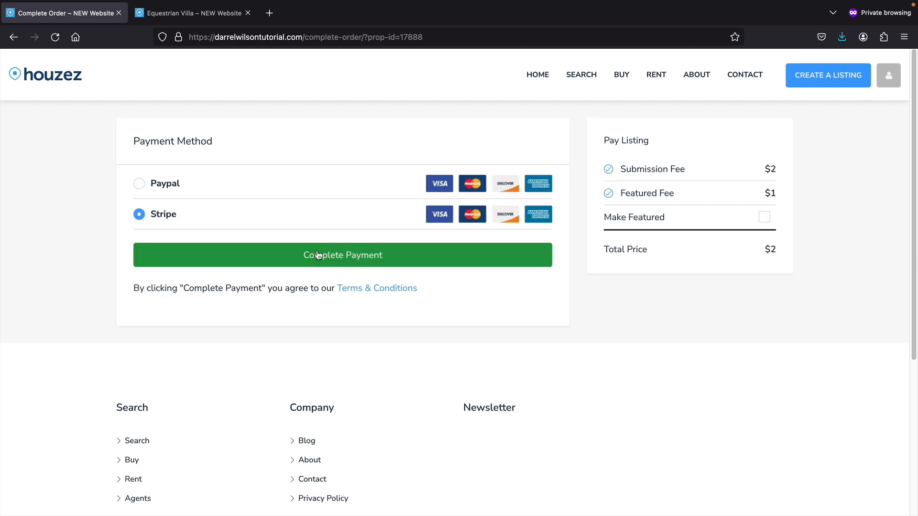
{"action": "left_click", "coordinate": [373, 255]}
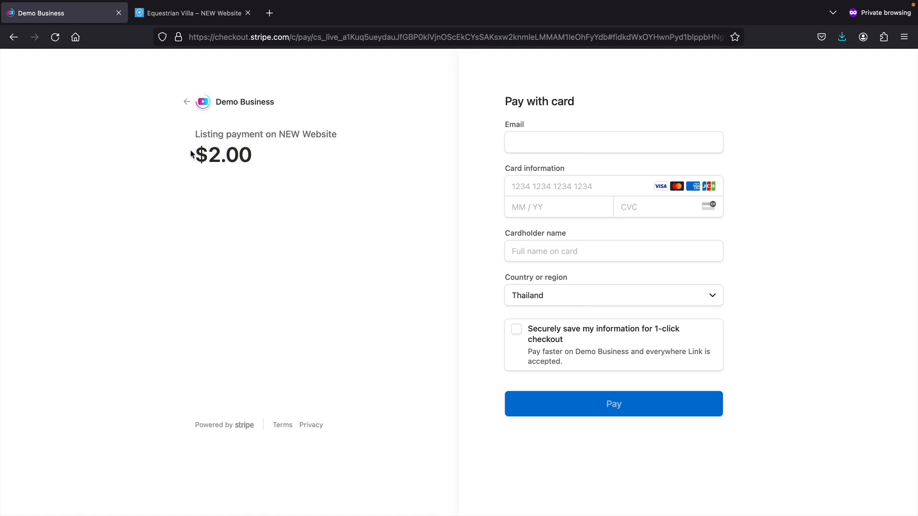
Enter the buyer's e-mail in Stripe Checkout and pay the $2.00 listing fee.
{"action": "left_click", "coordinate": [579, 138]}
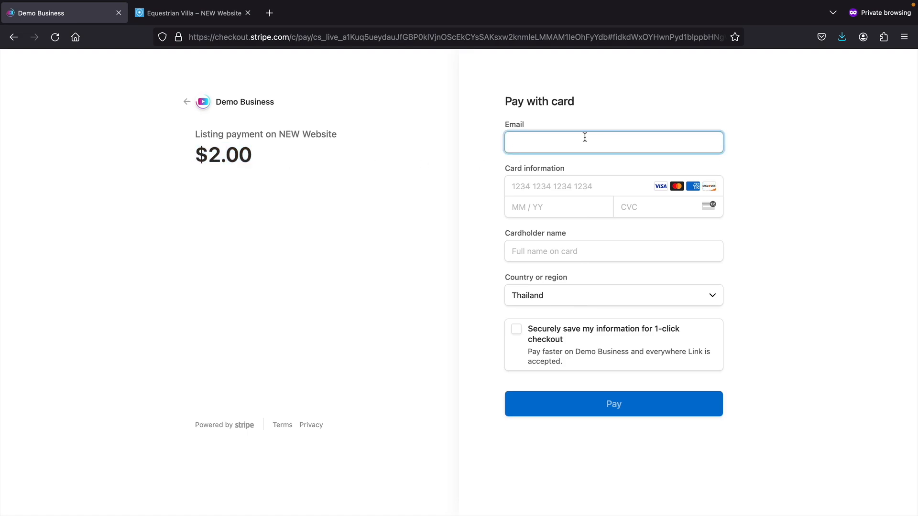
{"action": "type", "text": "pcho"}
{"action": "key", "text": "BackSpace"}
{"action": "type", "text": "pchoard"}
{"action": "left_click", "coordinate": [592, 426]}
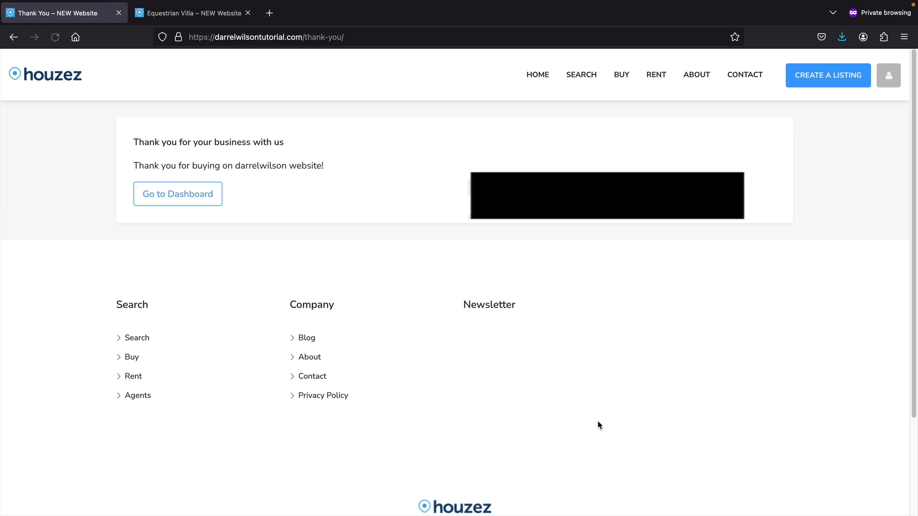
In the dashboard, compare the new listing's PAID label with the older listing's NOT PAID label.
{"action": "left_click", "coordinate": [172, 200]}
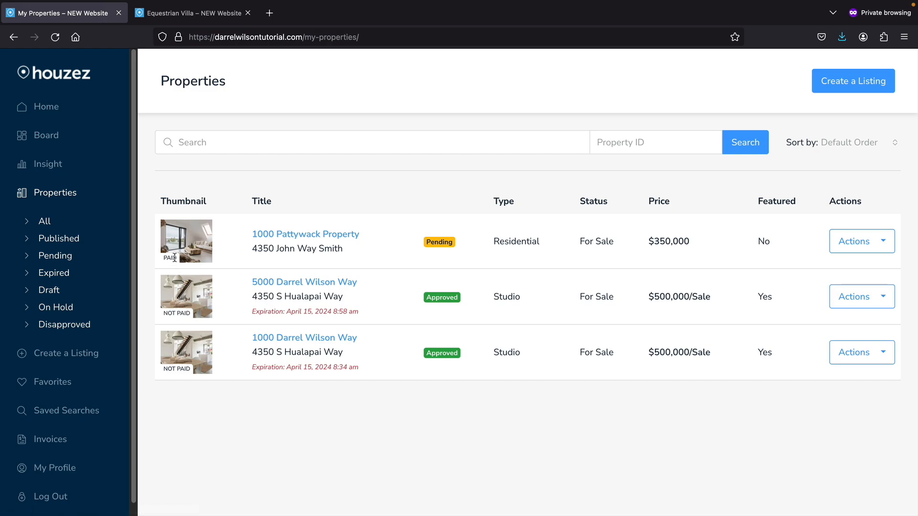
{"action": "left_click_drag", "start_coordinate": [175, 259], "coordinate": [163, 259]}
{"action": "left_click_drag", "start_coordinate": [187, 311], "coordinate": [163, 316]}
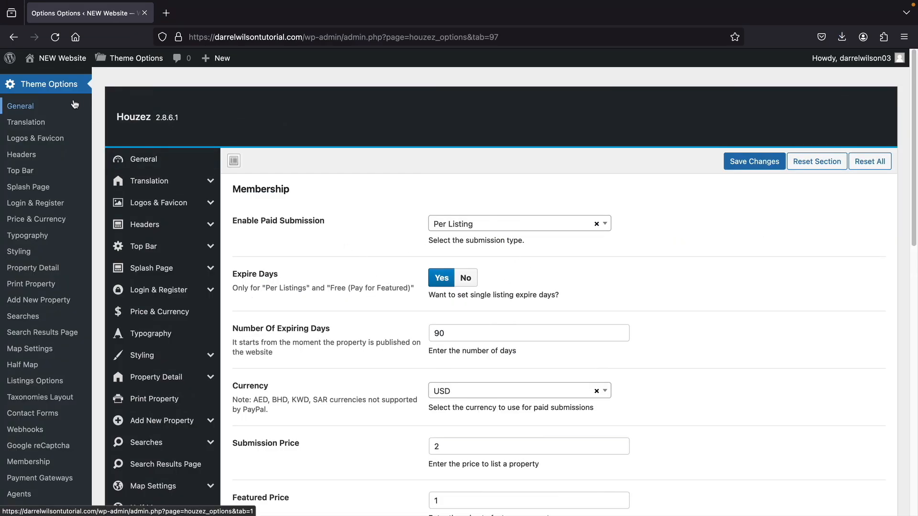
Open the Real Estate Invoices list to confirm the $2 Stripe invoice is paid.
{"action": "scroll", "coordinate": [55, 297], "scroll_direction": "down", "scroll_amount": 5}
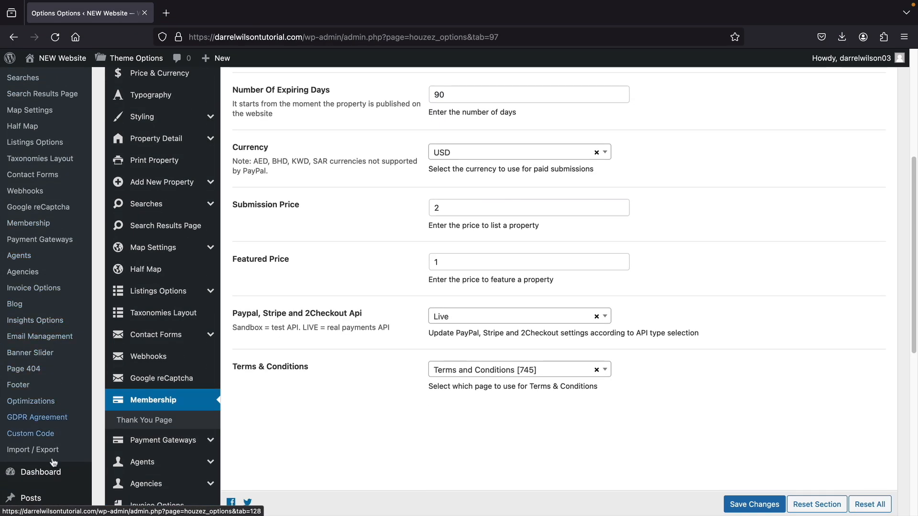
{"action": "left_click", "coordinate": [53, 474]}
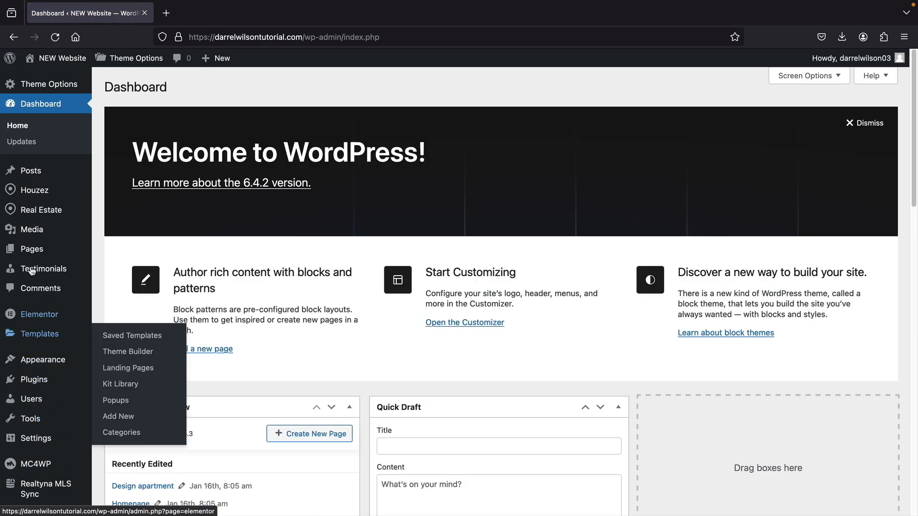
{"action": "mouse_move", "coordinate": [41, 192]}
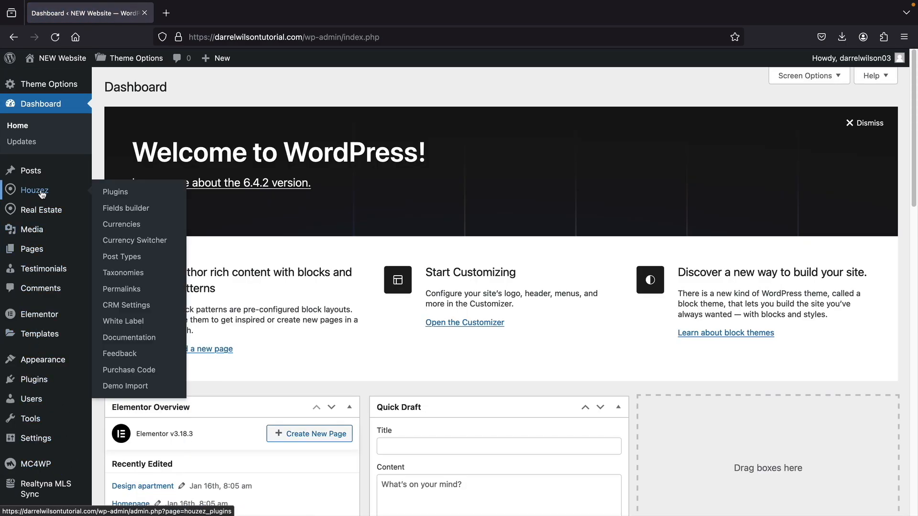
{"action": "mouse_move", "coordinate": [41, 210]}
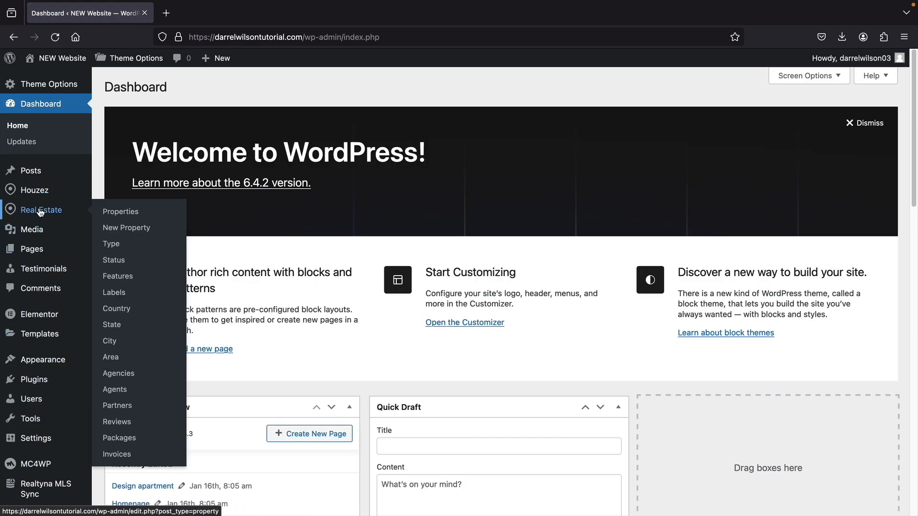
{"action": "left_click", "coordinate": [117, 455]}
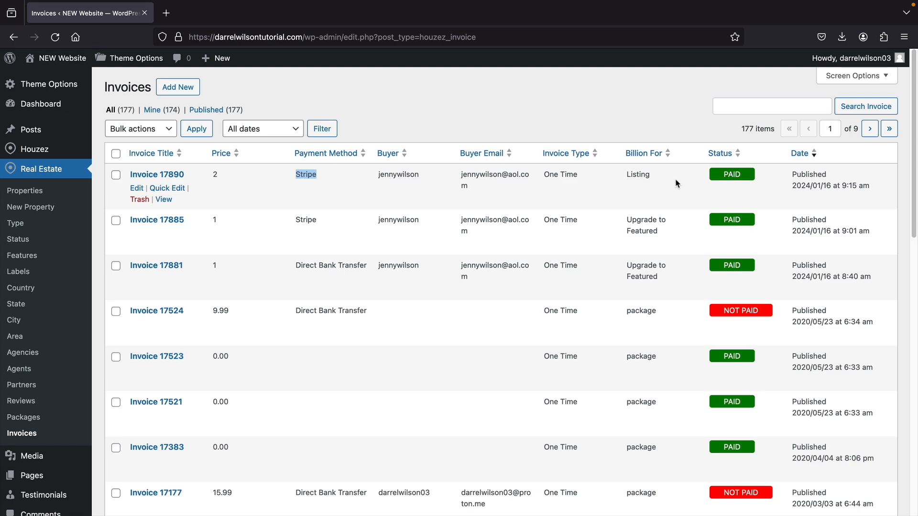
Quick Edit 1000 Pattywack Property in the Properties list and set its status to Published.
{"action": "left_click", "coordinate": [50, 191]}
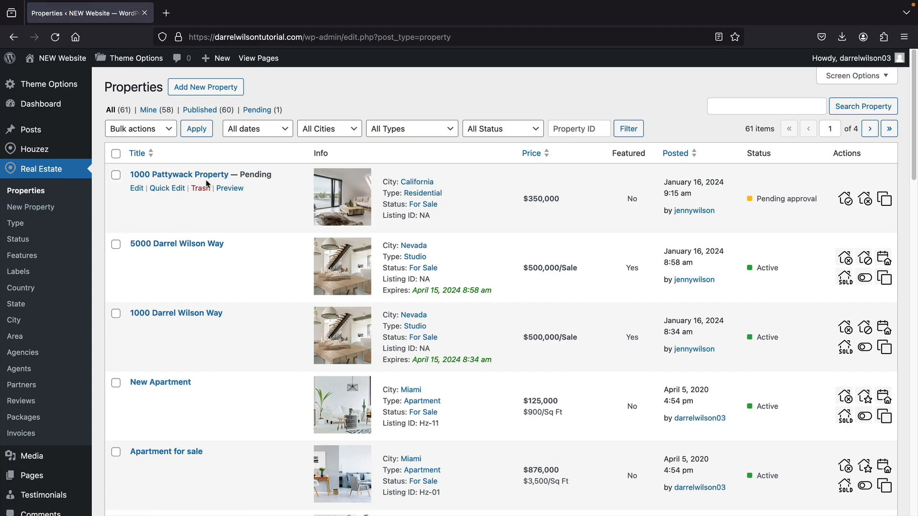
{"action": "left_click", "coordinate": [163, 191]}
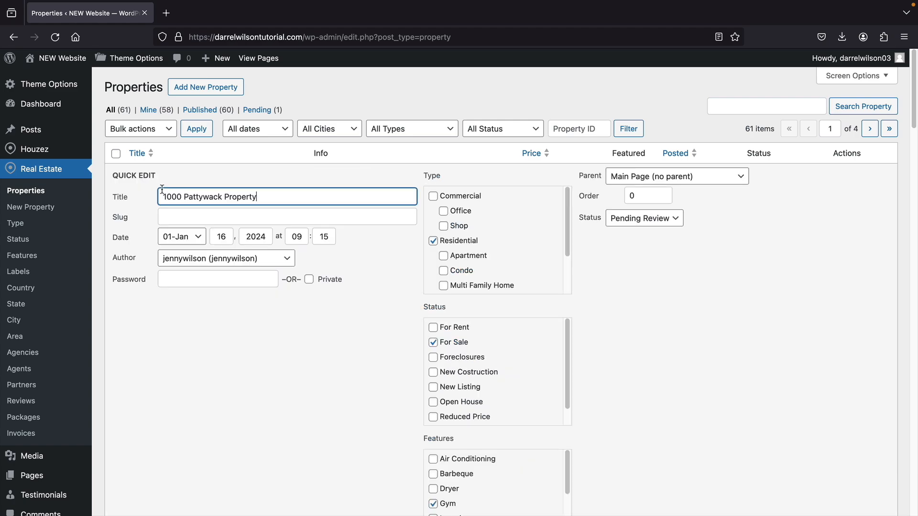
{"action": "left_click", "coordinate": [660, 219]}
{"action": "left_click", "coordinate": [657, 204]}
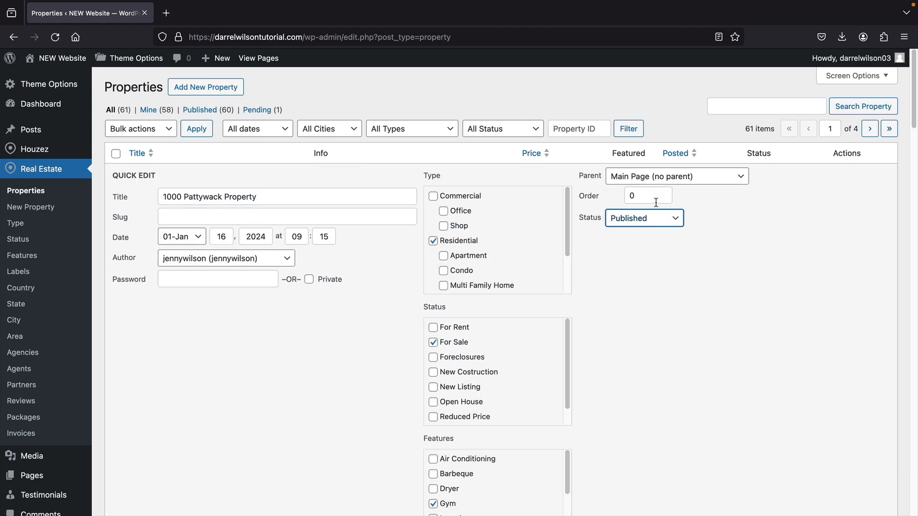
{"action": "scroll", "coordinate": [246, 367], "scroll_direction": "down", "scroll_amount": 15}
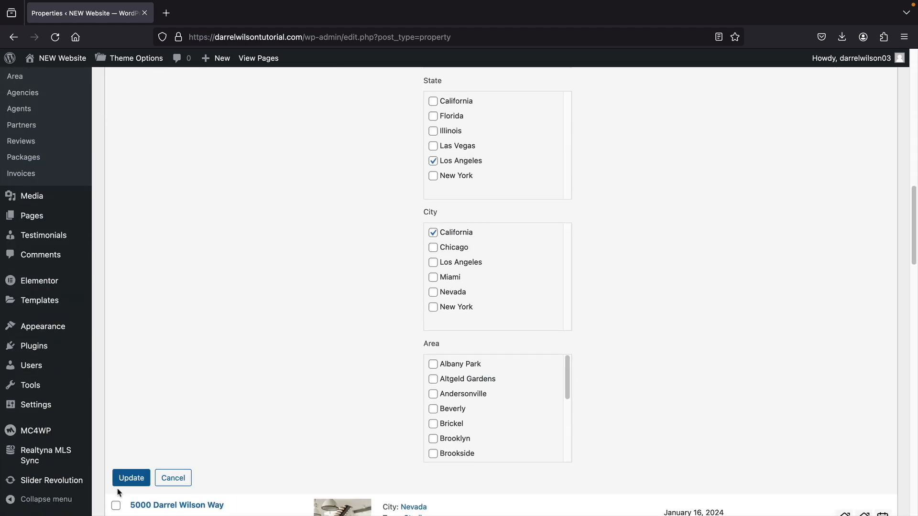
{"action": "scroll", "coordinate": [312, 358], "scroll_direction": "up", "scroll_amount": 10}
{"action": "scroll", "coordinate": [312, 358], "scroll_direction": "up", "scroll_amount": 5}
{"action": "key", "text": "Escape"}
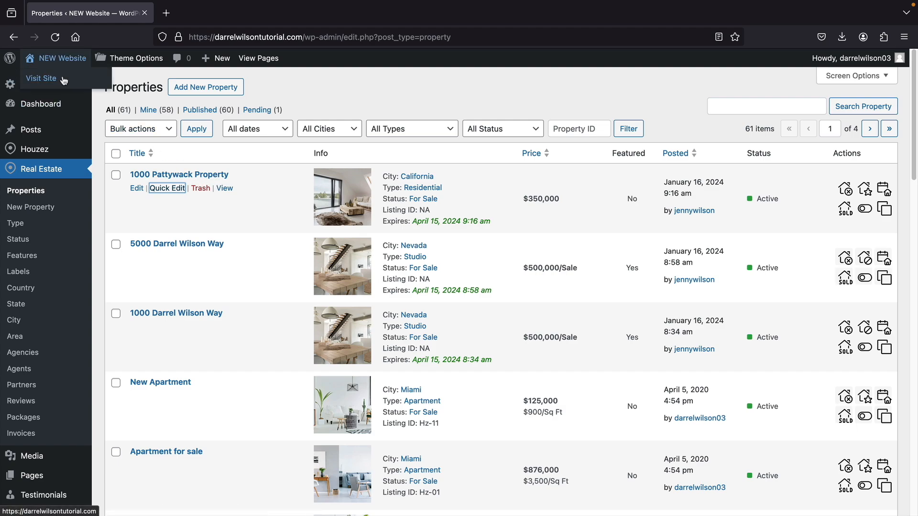
Search all listings from the home page and open the 1000 Pattywack Property page.
{"action": "left_click", "coordinate": [64, 79]}
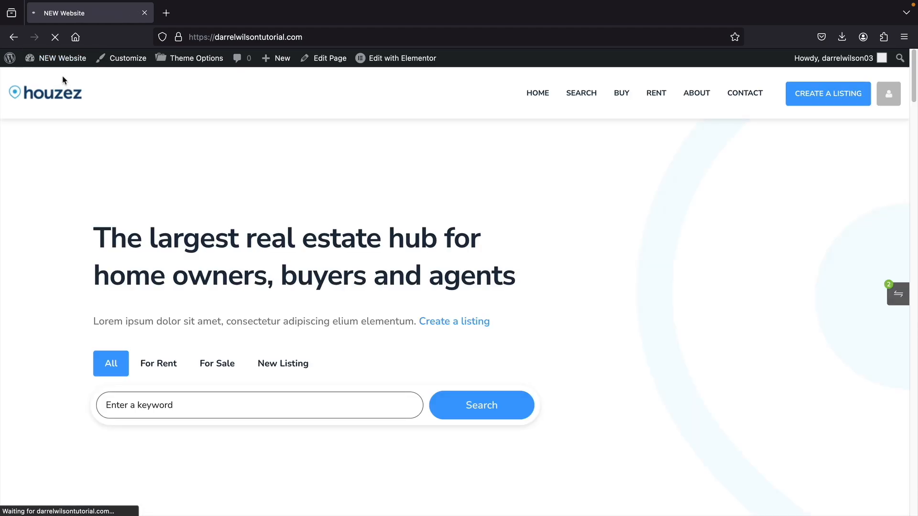
{"action": "left_click", "coordinate": [475, 407]}
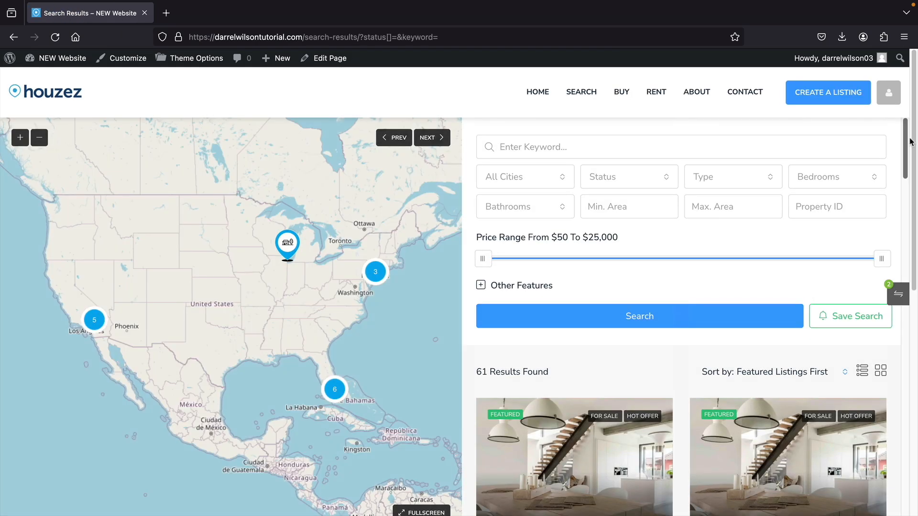
{"action": "left_click_drag", "start_coordinate": [911, 142], "coordinate": [902, 184]}
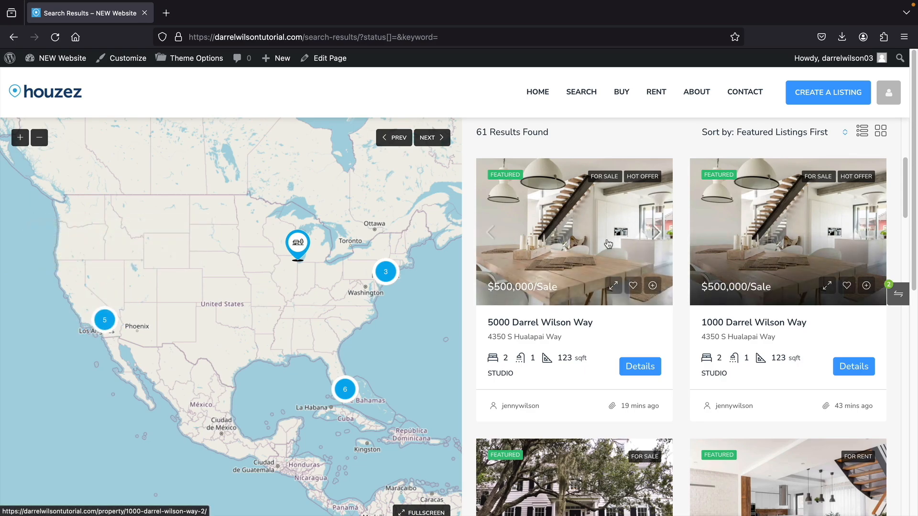
{"action": "left_click_drag", "start_coordinate": [908, 210], "coordinate": [905, 260]}
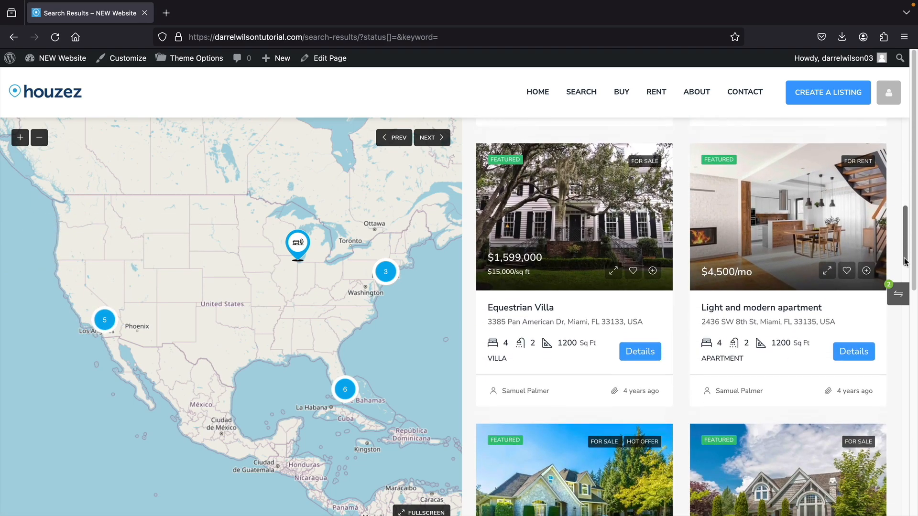
{"action": "scroll", "coordinate": [743, 281], "scroll_direction": "down", "scroll_amount": 3}
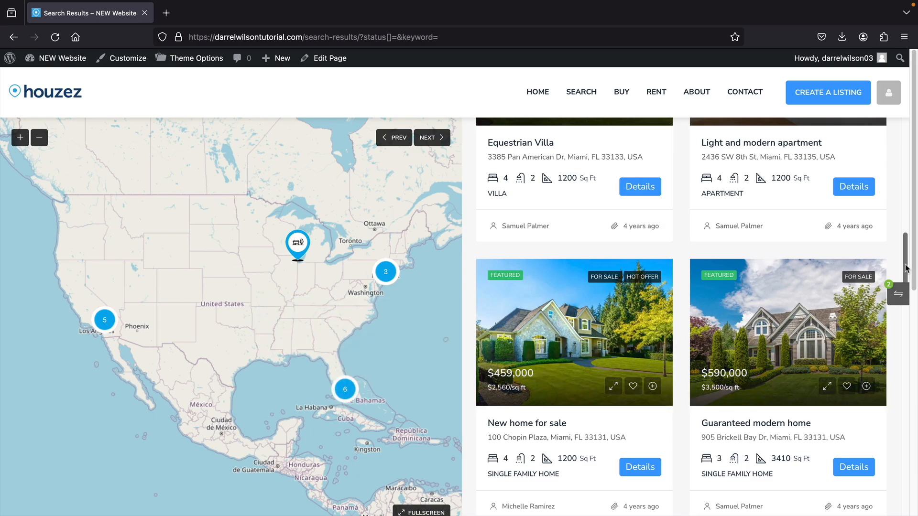
{"action": "left_click_drag", "start_coordinate": [906, 268], "coordinate": [902, 457]}
{"action": "mouse_move", "coordinate": [521, 271]}
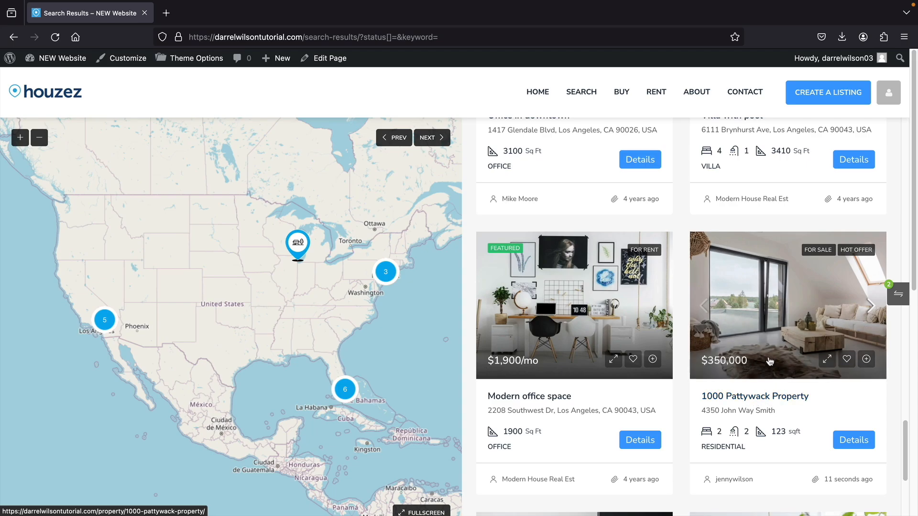
{"action": "left_click", "coordinate": [813, 304]}
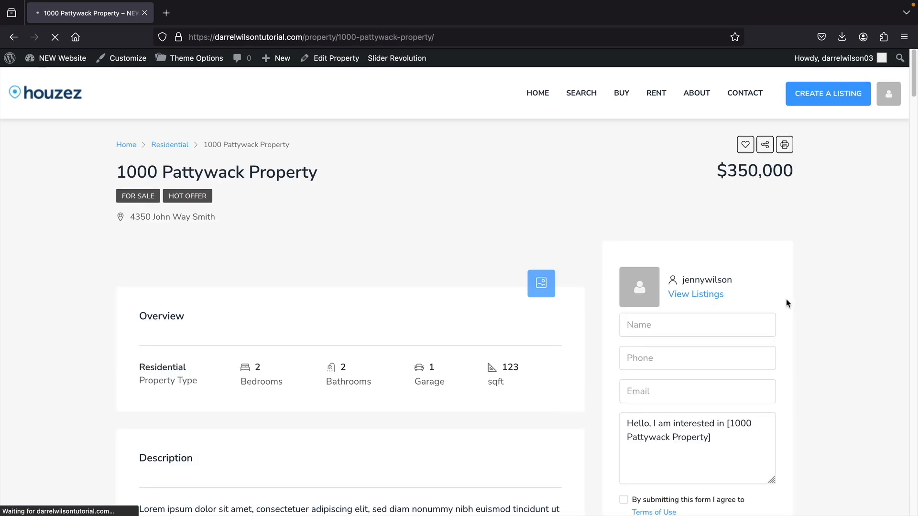
Review the listing ($350,000, For Sale, Hot Offer), then go to the WordPress admin Dashboard.
{"action": "scroll", "coordinate": [785, 304], "scroll_direction": "down", "scroll_amount": 10}
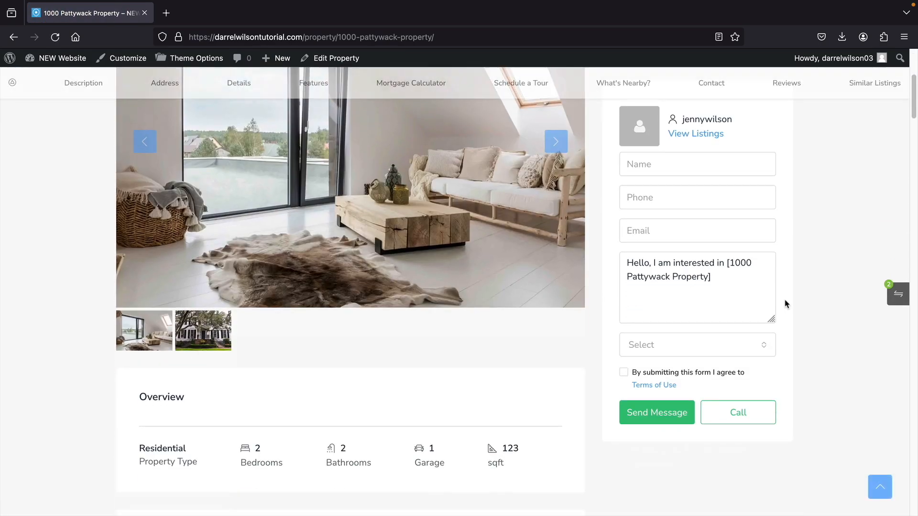
{"action": "scroll", "coordinate": [786, 305], "scroll_direction": "down", "scroll_amount": 15}
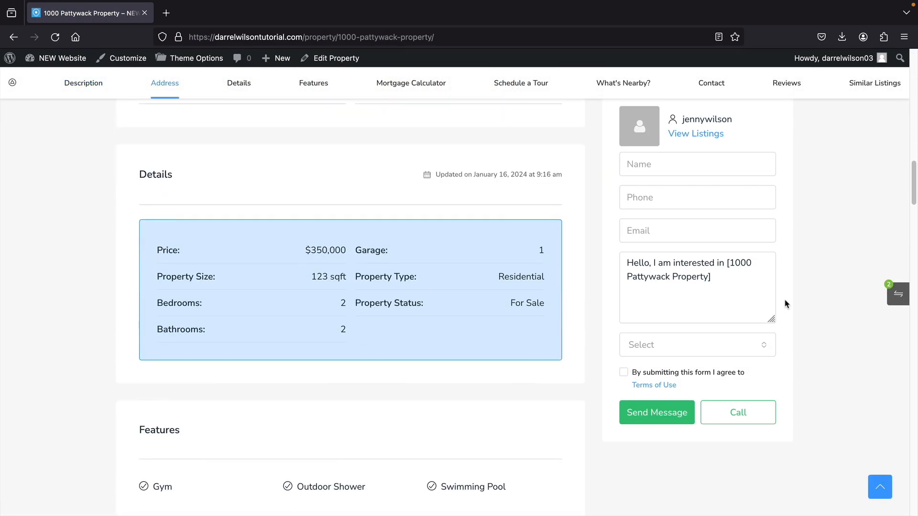
{"action": "left_click_drag", "start_coordinate": [914, 269], "coordinate": [914, 79]}
{"action": "scroll", "coordinate": [767, 265], "scroll_direction": "up", "scroll_amount": 2}
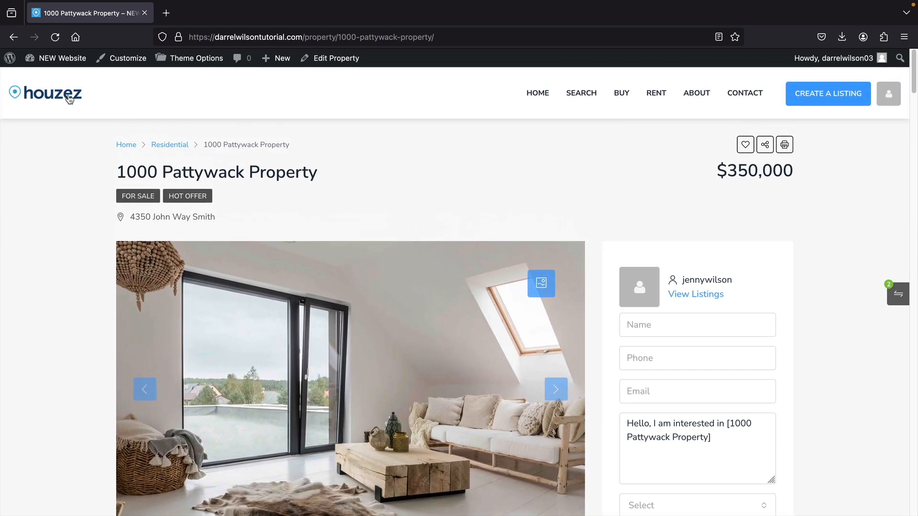
{"action": "left_click", "coordinate": [68, 98]}
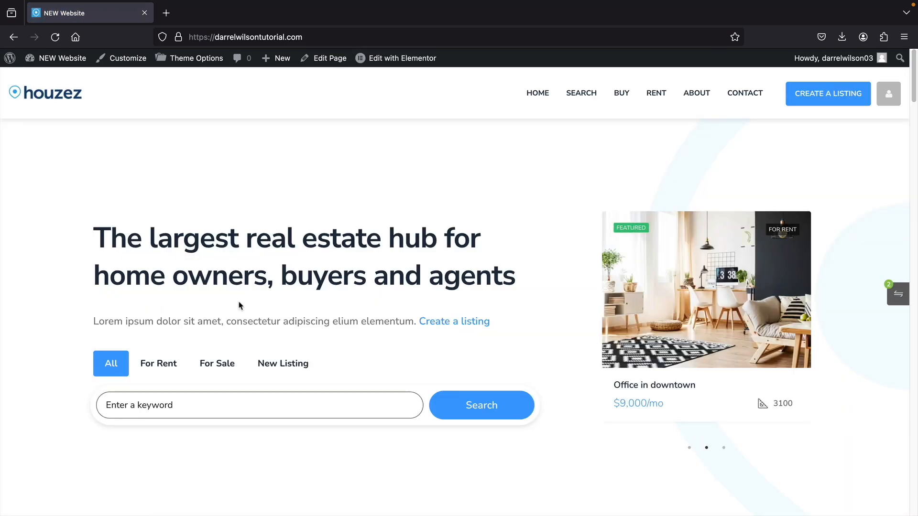
{"action": "mouse_move", "coordinate": [57, 58]}
{"action": "left_click", "coordinate": [62, 82]}
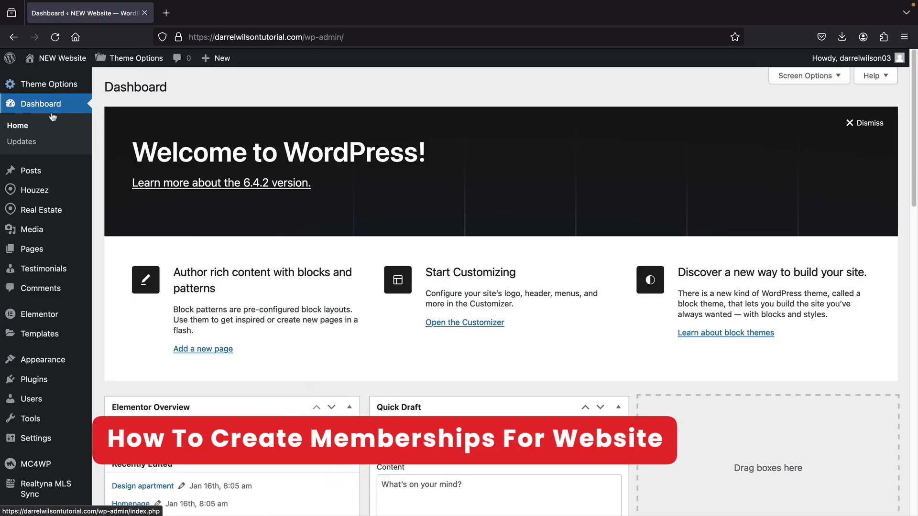
In Houzez theme options' Membership section, set Enable Paid Submission to Membership.
{"action": "left_click", "coordinate": [133, 60]}
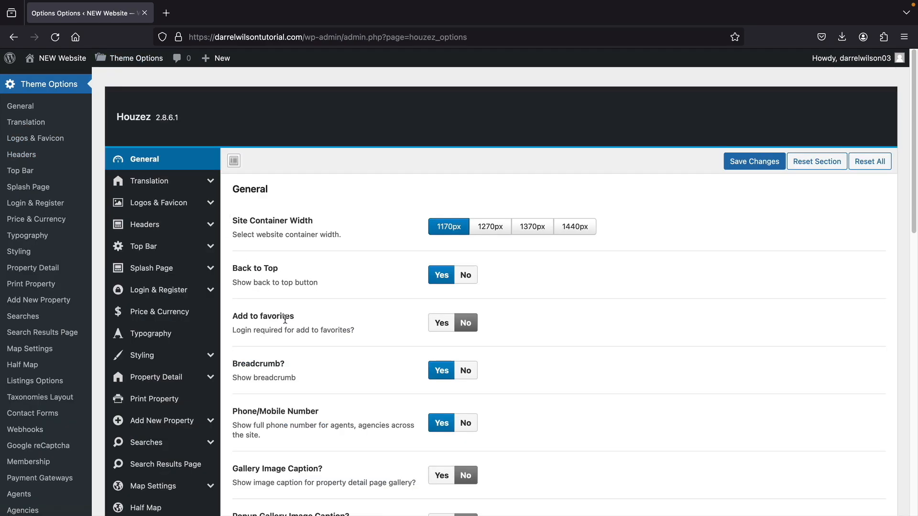
{"action": "scroll", "coordinate": [257, 332], "scroll_direction": "down", "scroll_amount": 5}
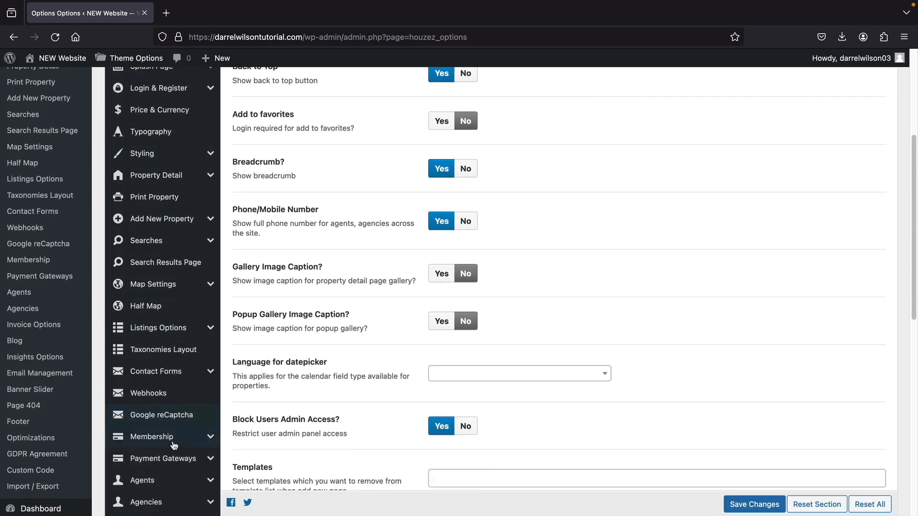
{"action": "left_click", "coordinate": [174, 445]}
{"action": "scroll", "coordinate": [477, 249], "scroll_direction": "up", "scroll_amount": 5}
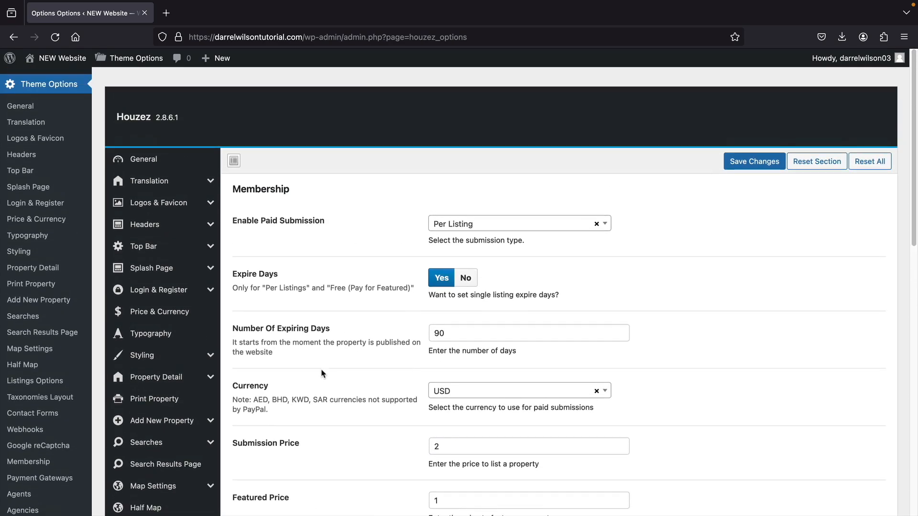
{"action": "left_click", "coordinate": [486, 230]}
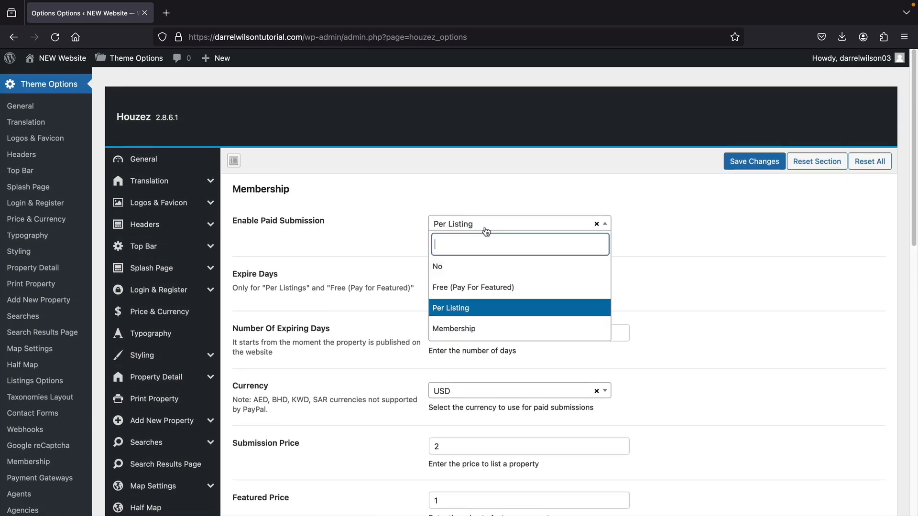
{"action": "left_click", "coordinate": [467, 331]}
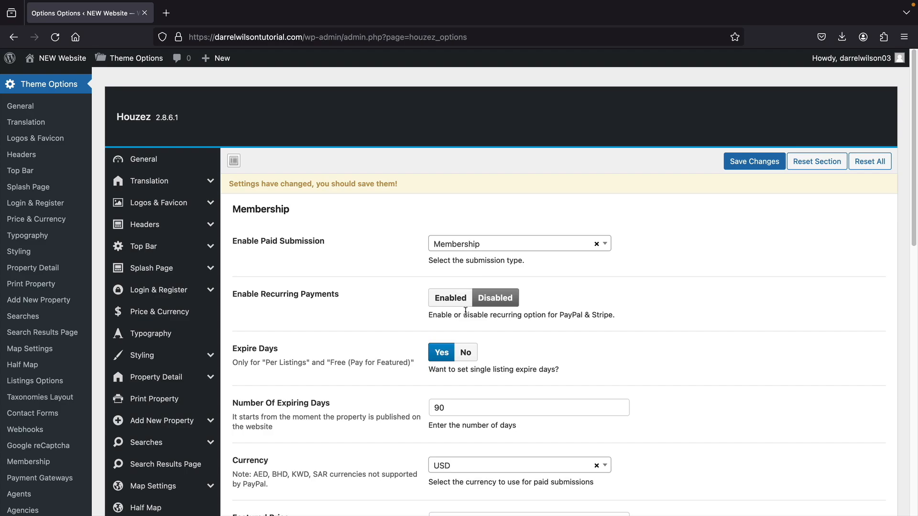
Enable Recurring Payments and review the Auto Recurring Payments and Featured Price settings.
{"action": "left_click", "coordinate": [451, 300]}
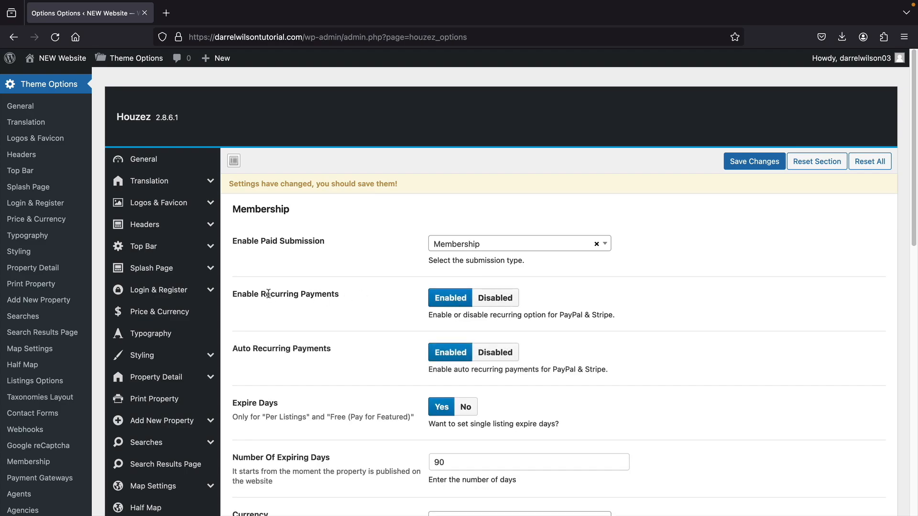
{"action": "left_click_drag", "start_coordinate": [268, 294], "coordinate": [356, 302]}
{"action": "left_click_drag", "start_coordinate": [246, 349], "coordinate": [343, 349]}
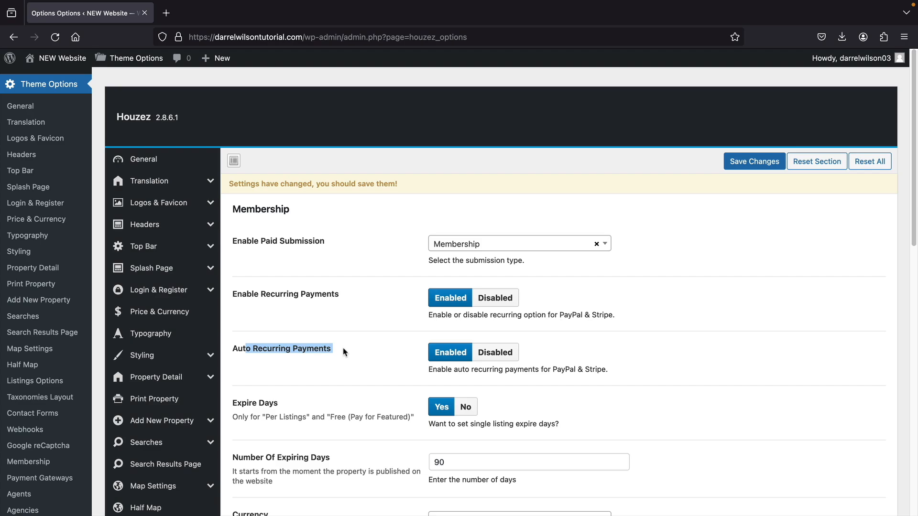
{"action": "scroll", "coordinate": [344, 353], "scroll_direction": "down", "scroll_amount": 2}
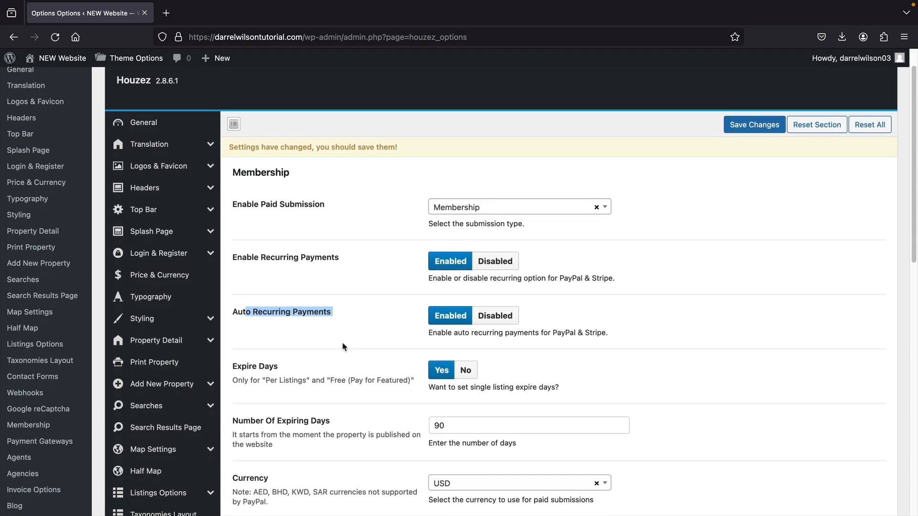
{"action": "left_click", "coordinate": [343, 343]}
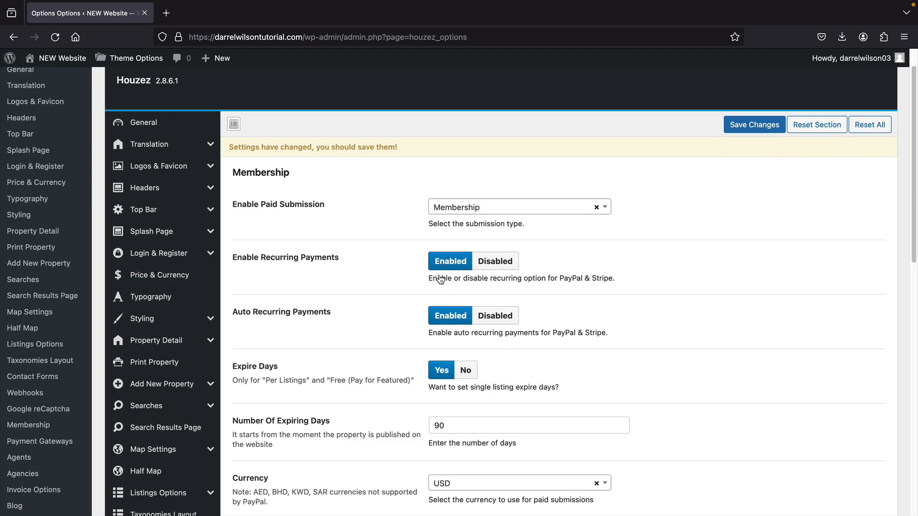
{"action": "scroll", "coordinate": [388, 325], "scroll_direction": "down", "scroll_amount": 6}
{"action": "scroll", "coordinate": [388, 322], "scroll_direction": "down", "scroll_amount": 5}
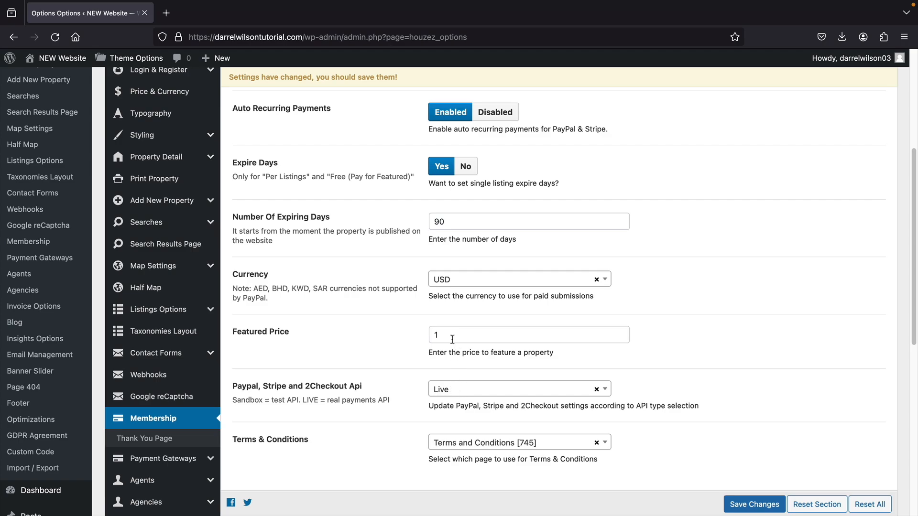
{"action": "left_click_drag", "start_coordinate": [452, 340], "coordinate": [414, 333]}
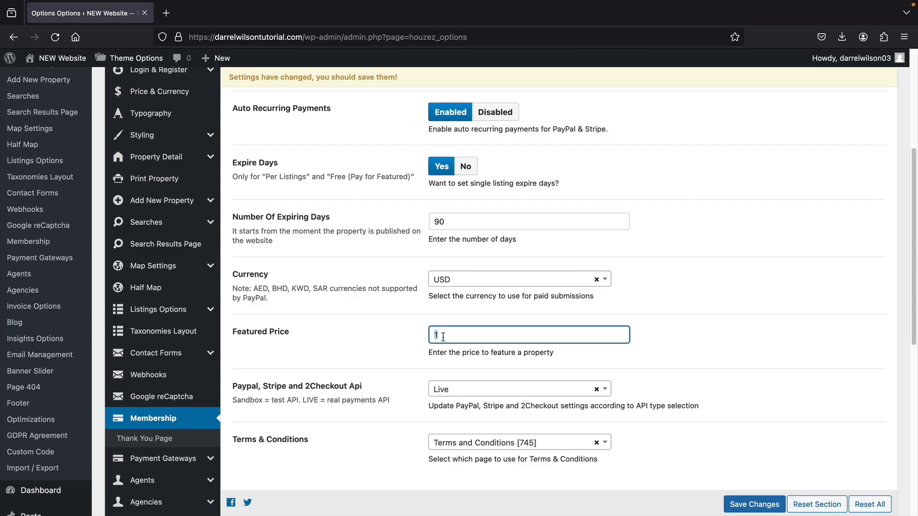
Save the membership theme options and go to the Houzez Packages list.
{"action": "left_click", "coordinate": [732, 502]}
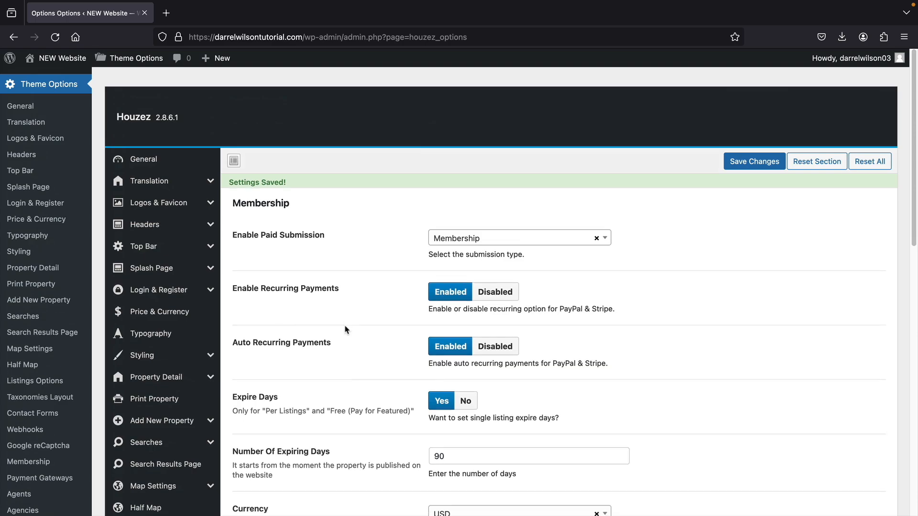
{"action": "scroll", "coordinate": [34, 357], "scroll_direction": "down", "scroll_amount": 4}
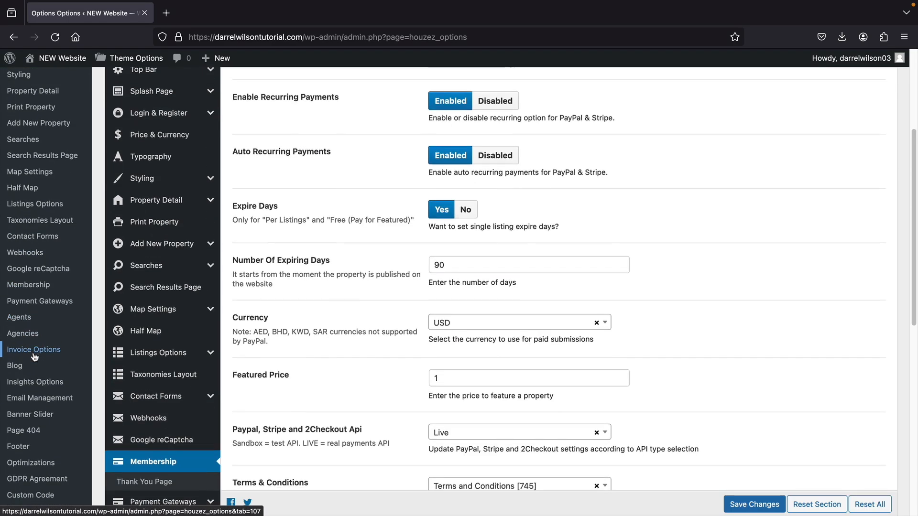
{"action": "scroll", "coordinate": [35, 354], "scroll_direction": "down", "scroll_amount": 6}
{"action": "mouse_move", "coordinate": [40, 337]}
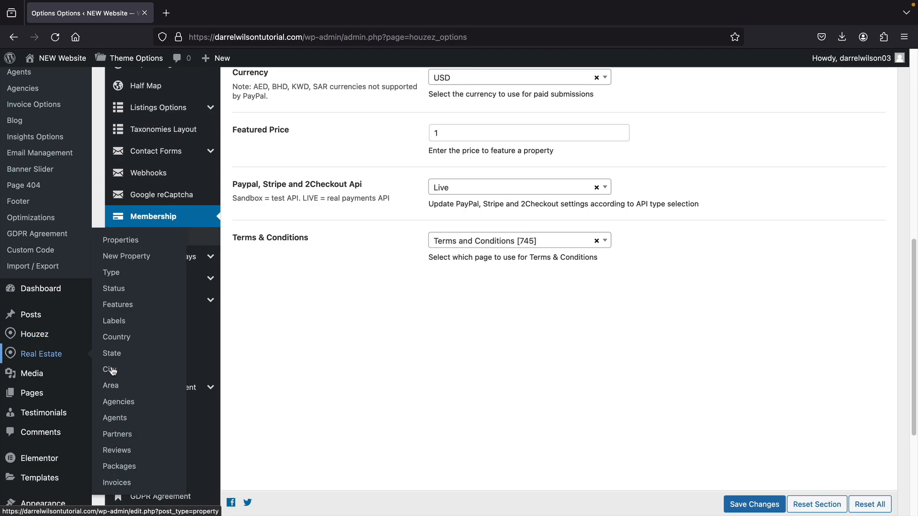
{"action": "left_click", "coordinate": [126, 470]}
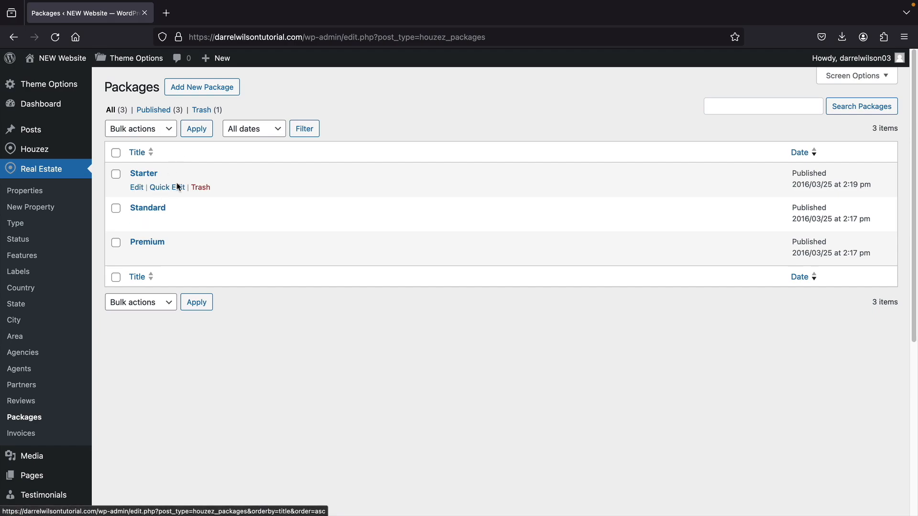
Edit the Starter package: keep monthly billing, allow unlimited listings, and set the price to 5.
{"action": "left_click", "coordinate": [137, 187]}
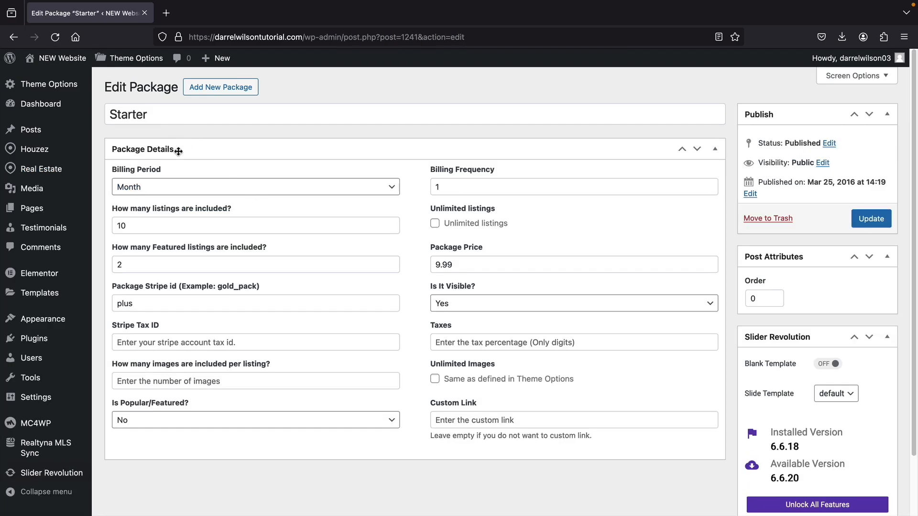
{"action": "left_click", "coordinate": [180, 186]}
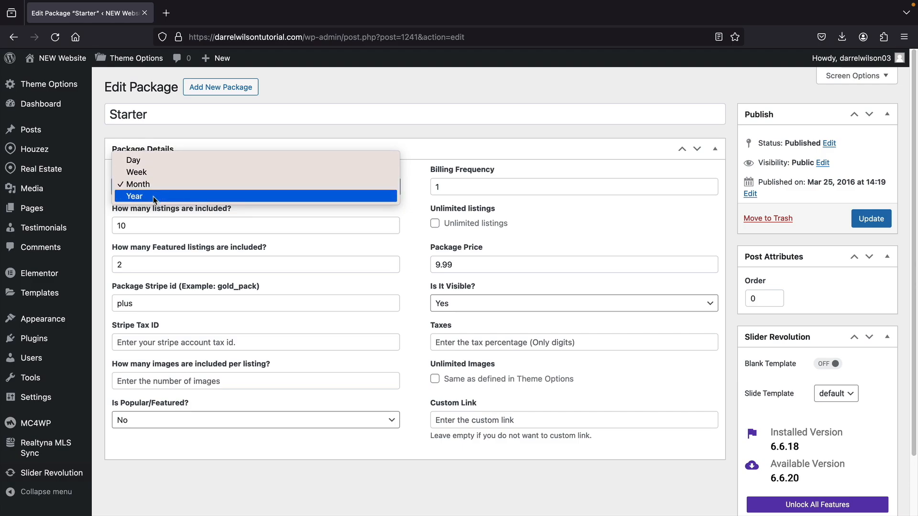
{"action": "left_click", "coordinate": [154, 185]}
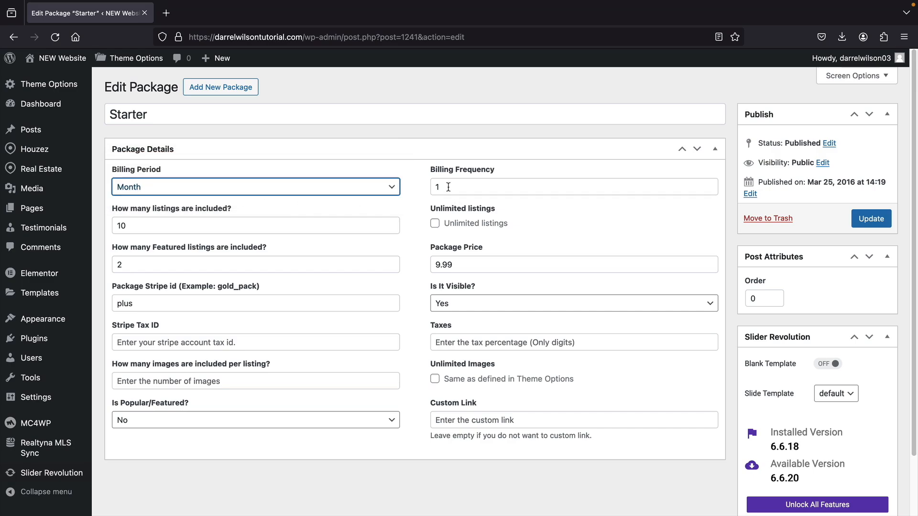
{"action": "left_click", "coordinate": [448, 187]}
{"action": "type", "text": "2"}
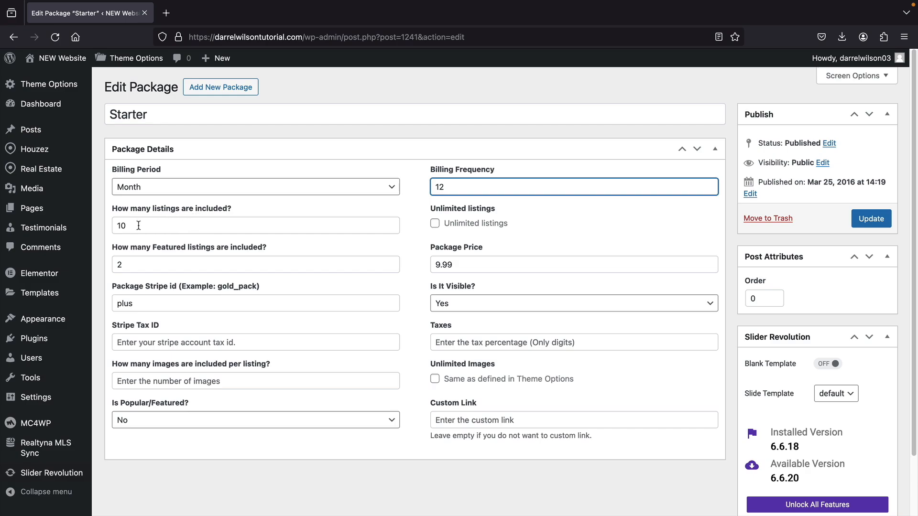
{"action": "left_click", "coordinate": [435, 223]}
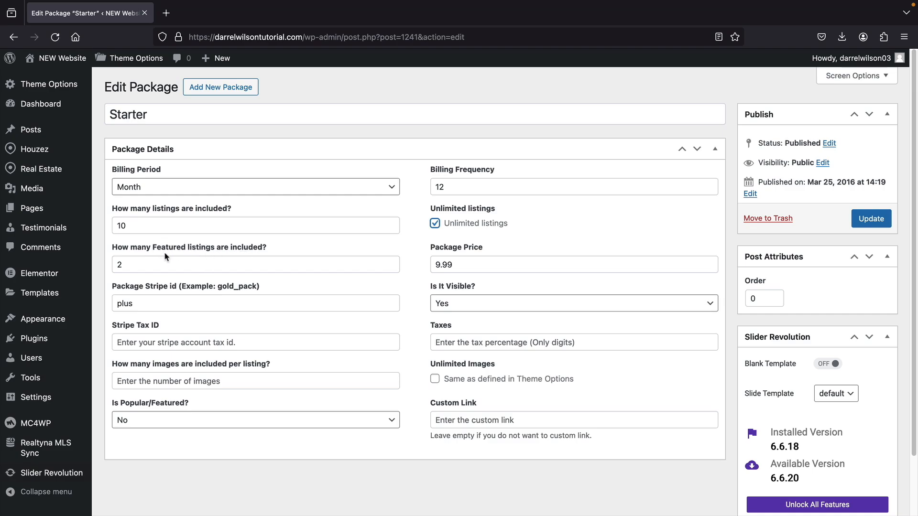
{"action": "double_click", "coordinate": [157, 266]}
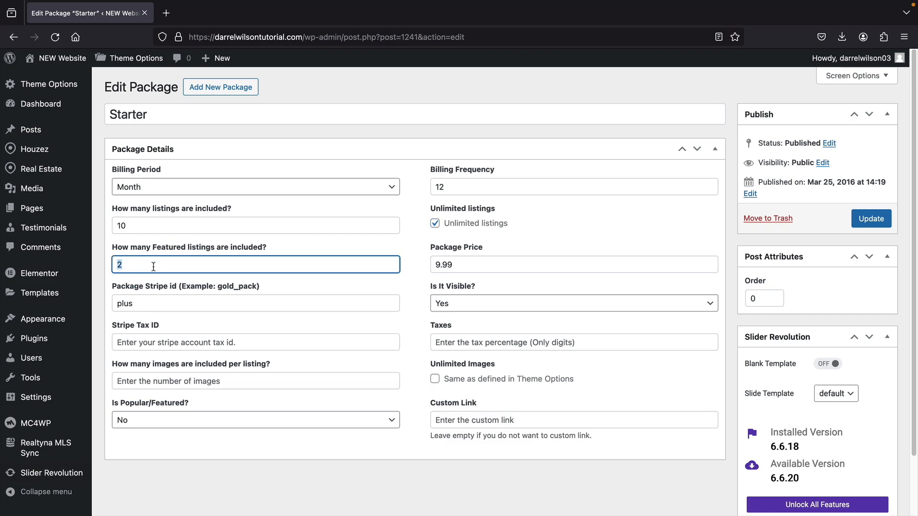
{"action": "double_click", "coordinate": [471, 265]}
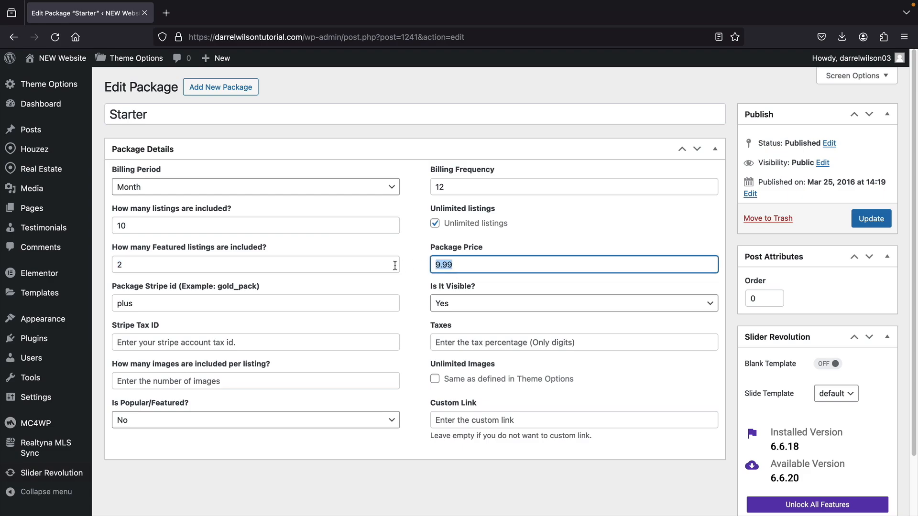
{"action": "type", "text": "5"}
{"action": "left_click", "coordinate": [421, 271]}
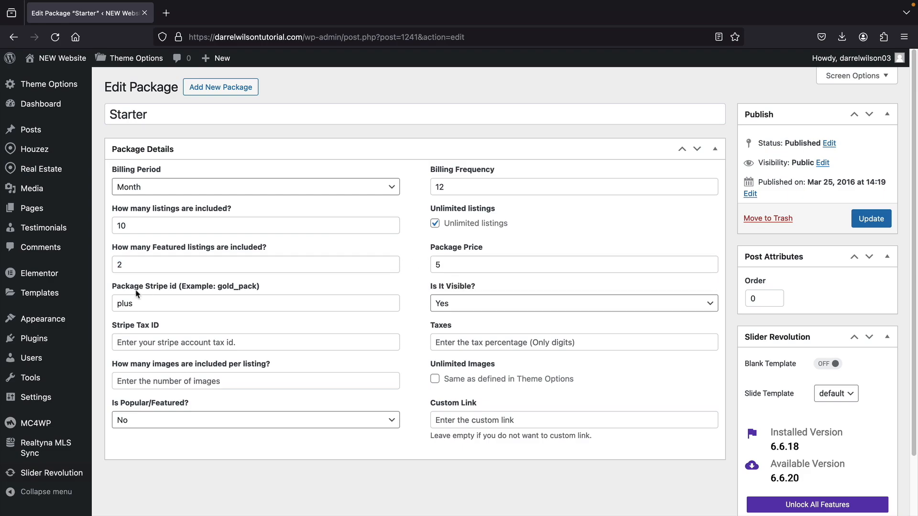
Set the Starter package's Stripe id to Starter_package and leave the tax percentage empty.
{"action": "double_click", "coordinate": [174, 302]}
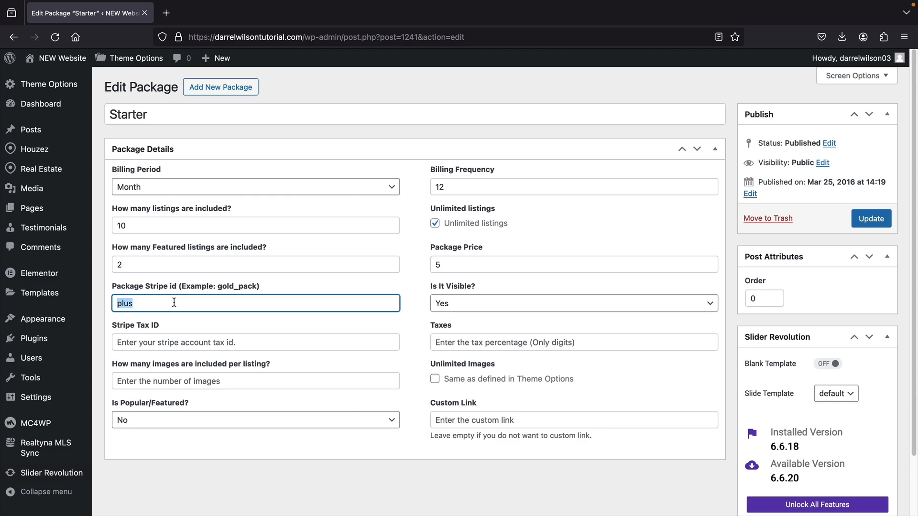
{"action": "type", "text": "Starter_package"}
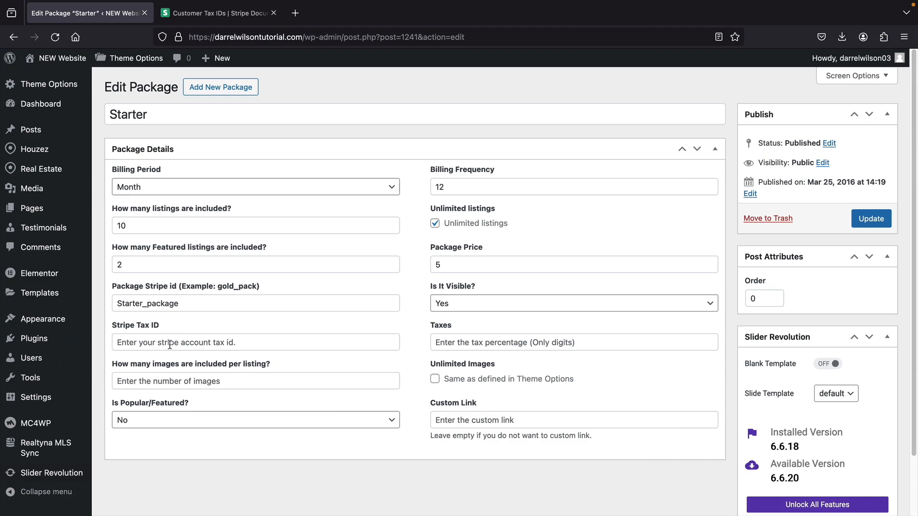
{"action": "left_click", "coordinate": [163, 343]}
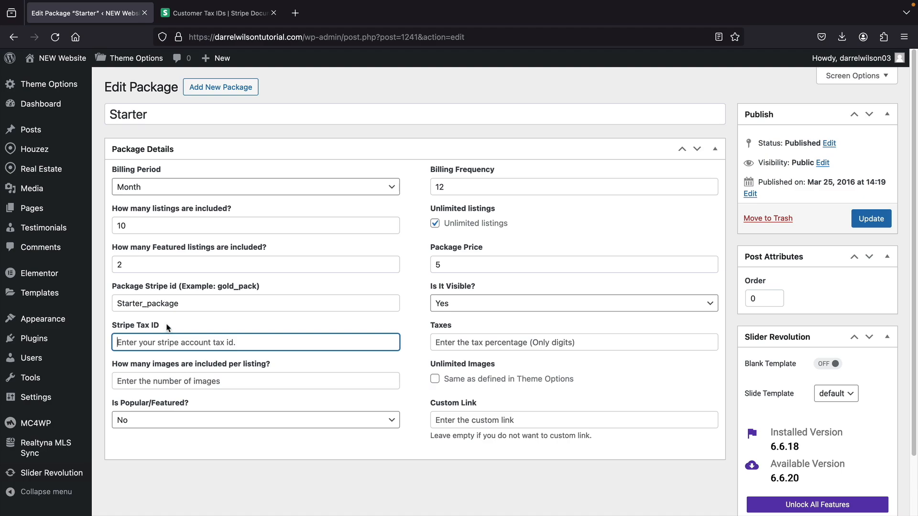
{"action": "left_click_drag", "start_coordinate": [167, 327], "coordinate": [105, 324]}
{"action": "left_click", "coordinate": [180, 326]}
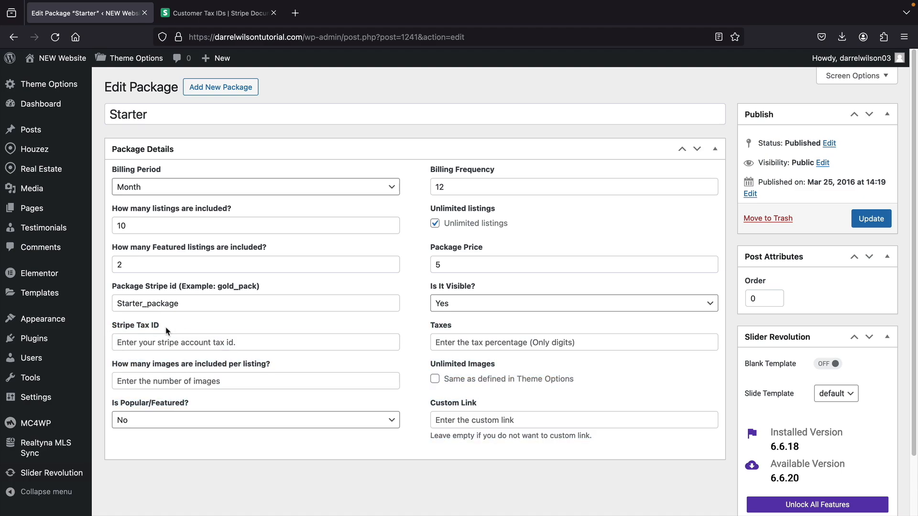
{"action": "left_click", "coordinate": [158, 340]}
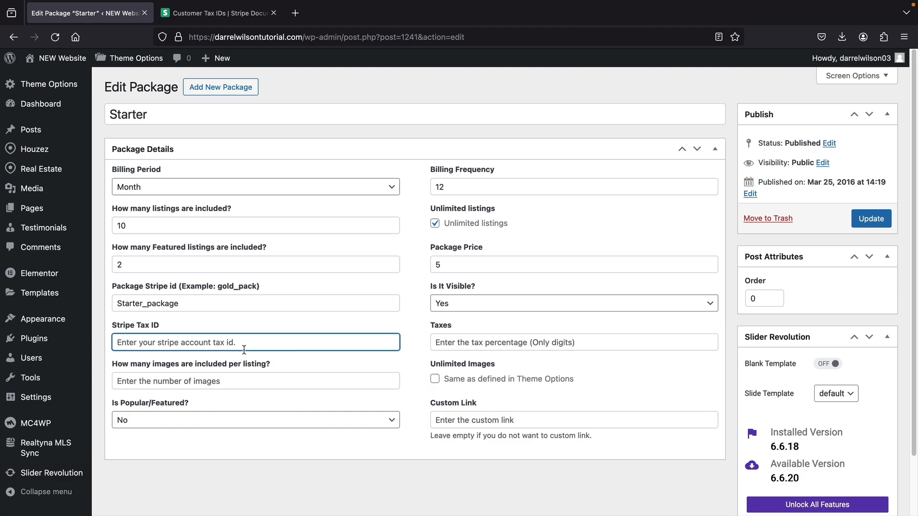
{"action": "left_click", "coordinate": [467, 344]}
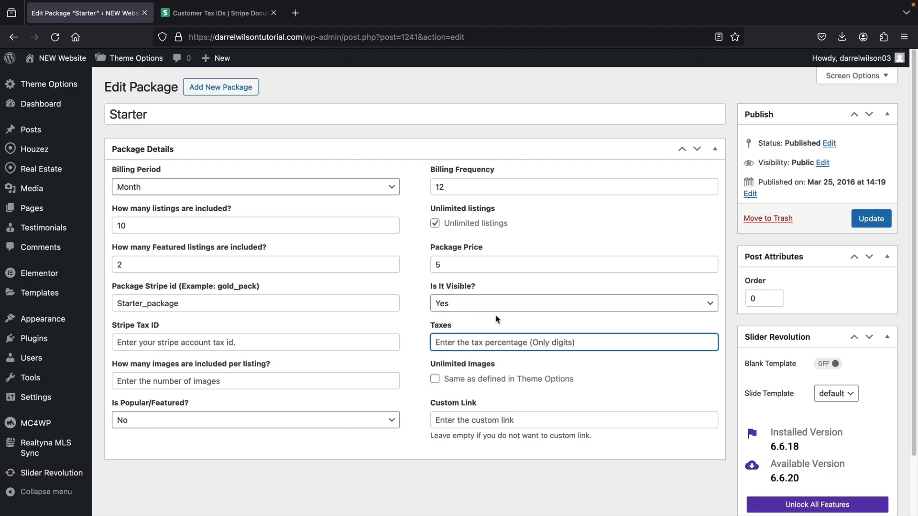
{"action": "type", "text": "1"}
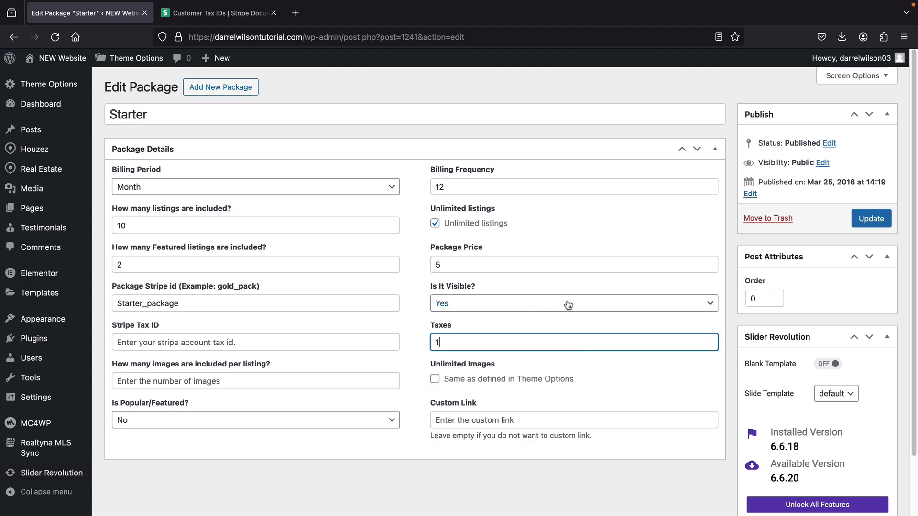
{"action": "key", "text": "BackSpace"}
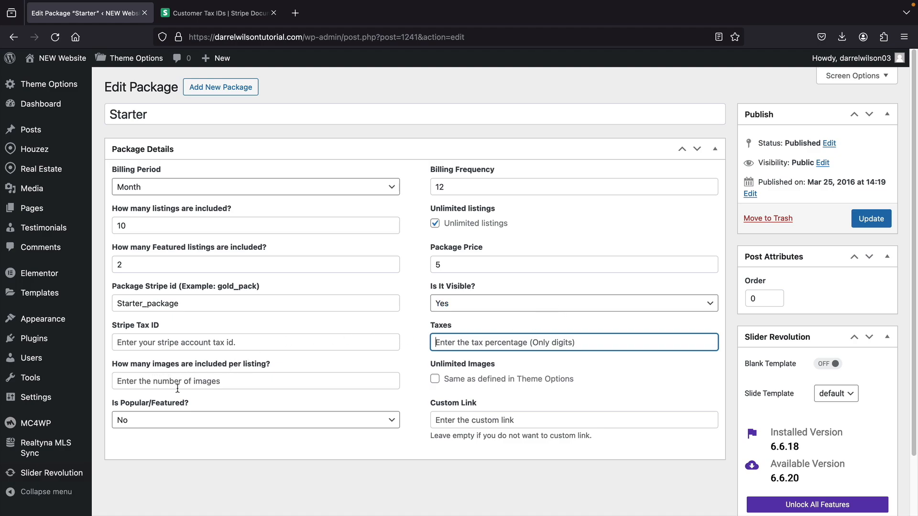
Give the Starter package 5 images per listing and keep Is Popular at No.
{"action": "left_click", "coordinate": [194, 382]}
{"action": "type", "text": "5"}
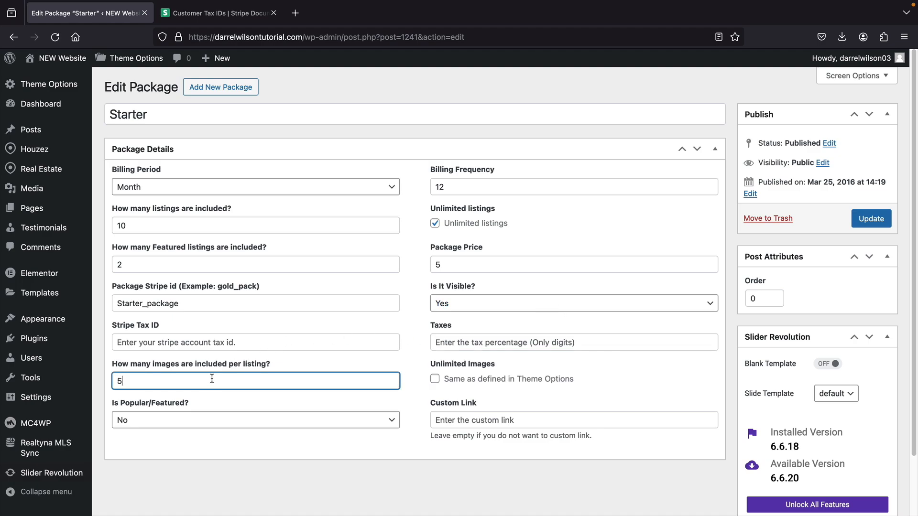
{"action": "left_click", "coordinate": [435, 379]}
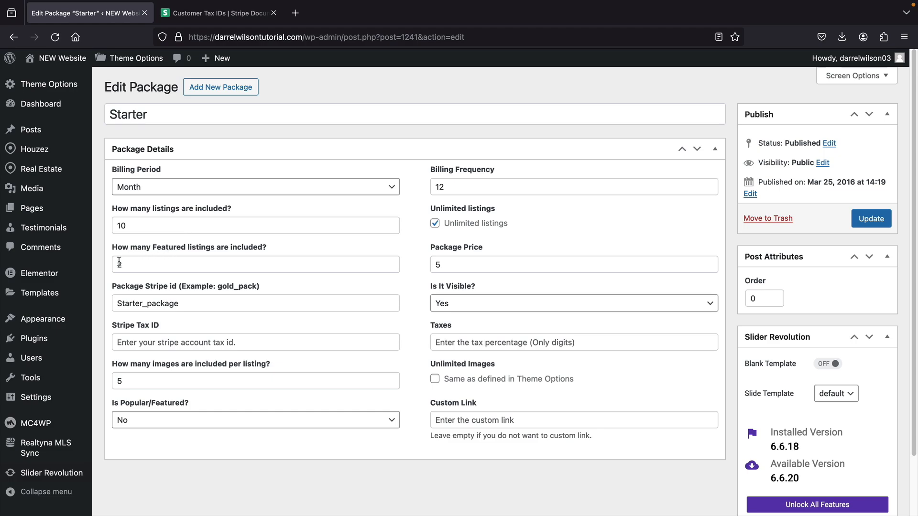
{"action": "left_click", "coordinate": [158, 421]}
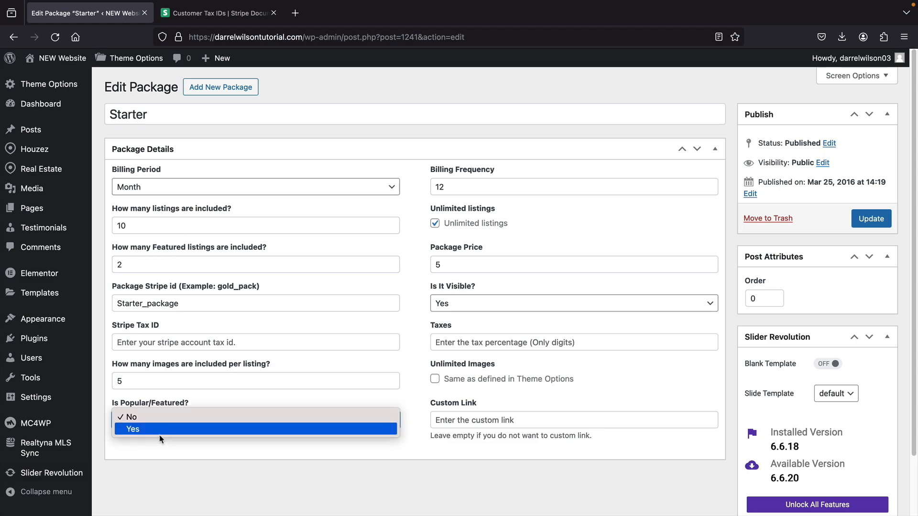
{"action": "left_click", "coordinate": [162, 429]}
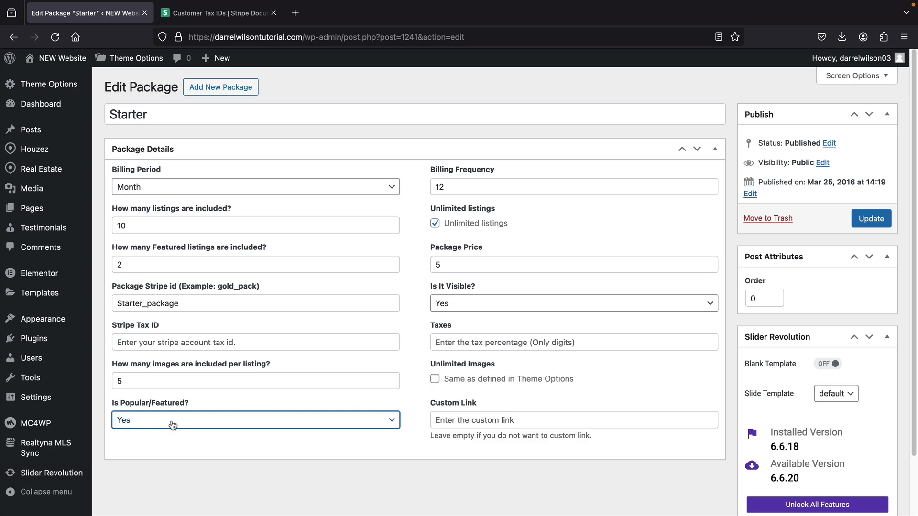
{"action": "left_click", "coordinate": [172, 425]}
{"action": "left_click", "coordinate": [173, 405]}
{"action": "left_click", "coordinate": [459, 418]}
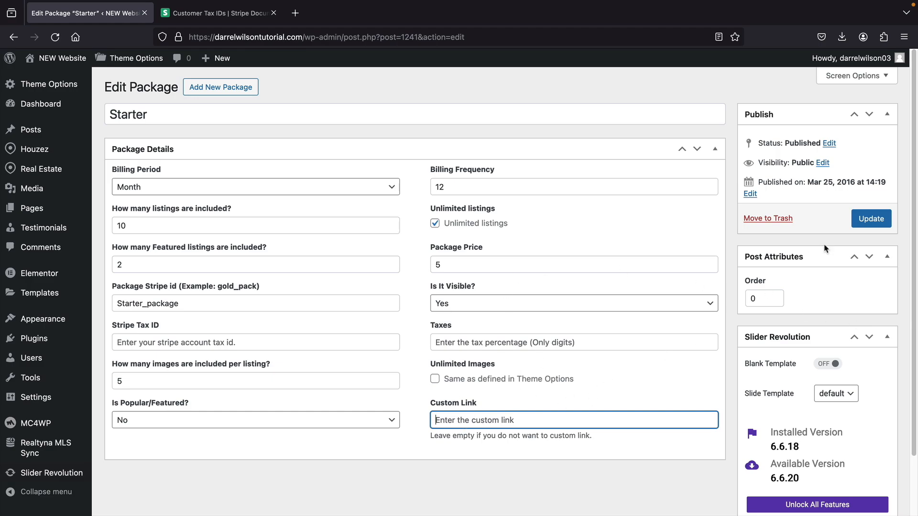
Update the Starter package and return to the Packages list.
{"action": "left_click", "coordinate": [857, 219]}
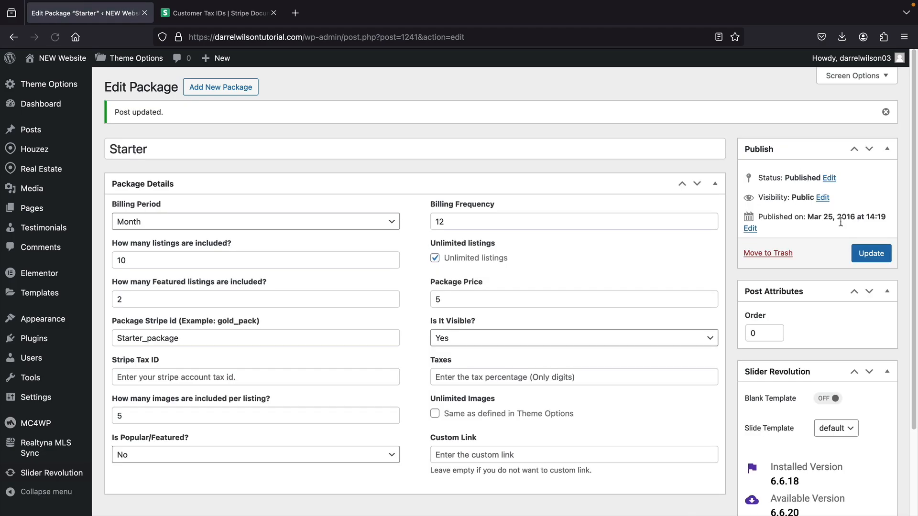
{"action": "mouse_move", "coordinate": [58, 207]}
{"action": "mouse_move", "coordinate": [51, 172]}
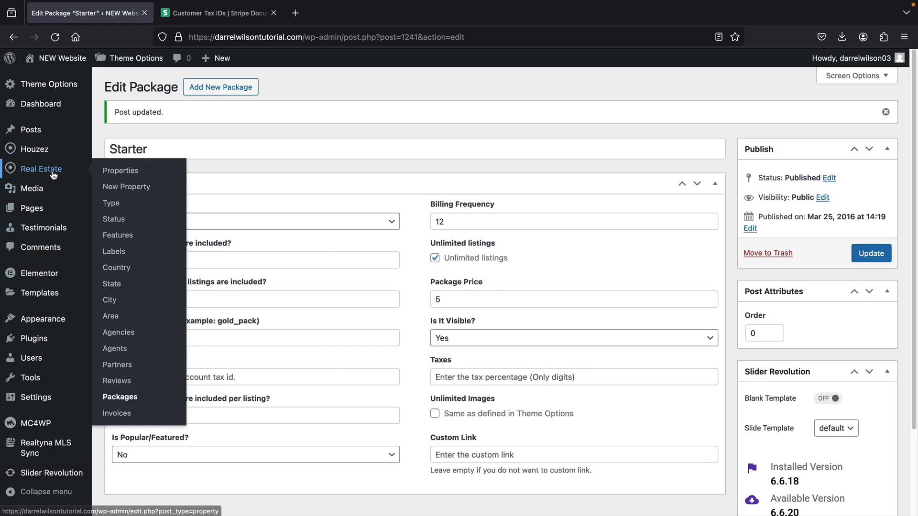
{"action": "left_click", "coordinate": [142, 399]}
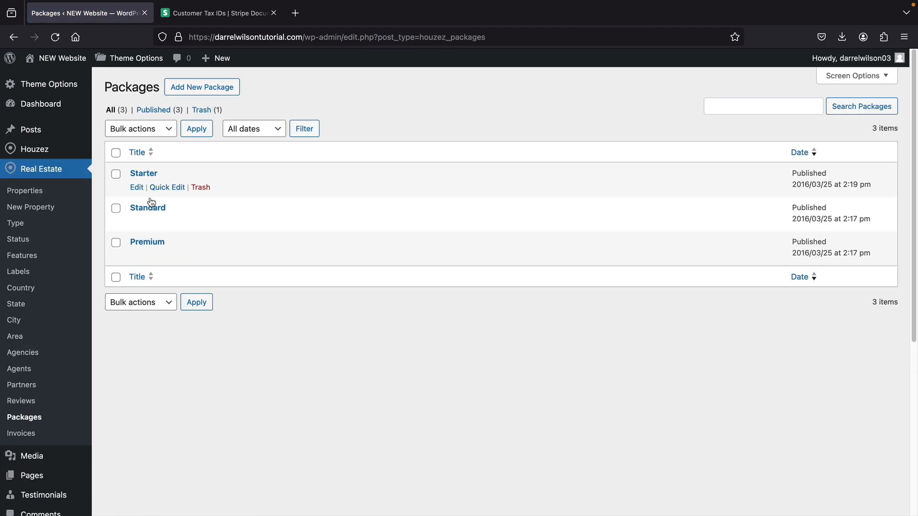
Visit the live site and open its homepage in the Elementor editor.
{"action": "mouse_move", "coordinate": [73, 66]}
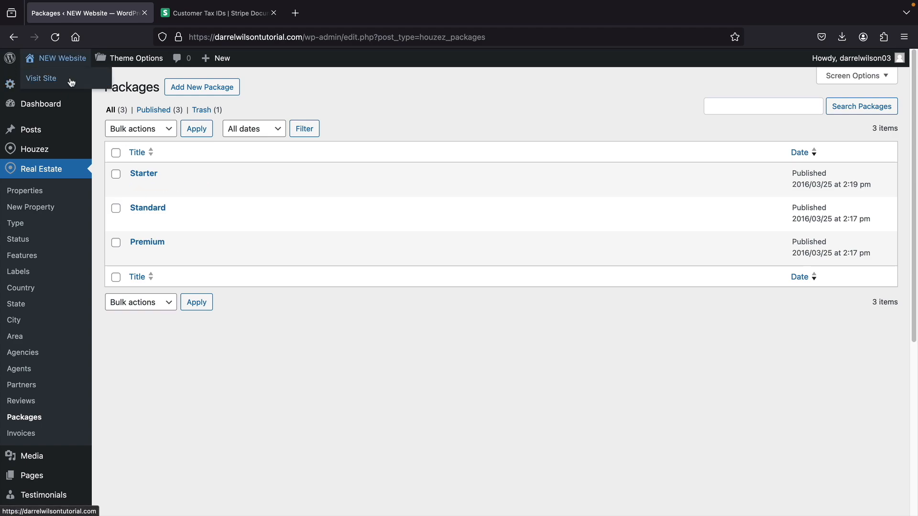
{"action": "left_click", "coordinate": [71, 82]}
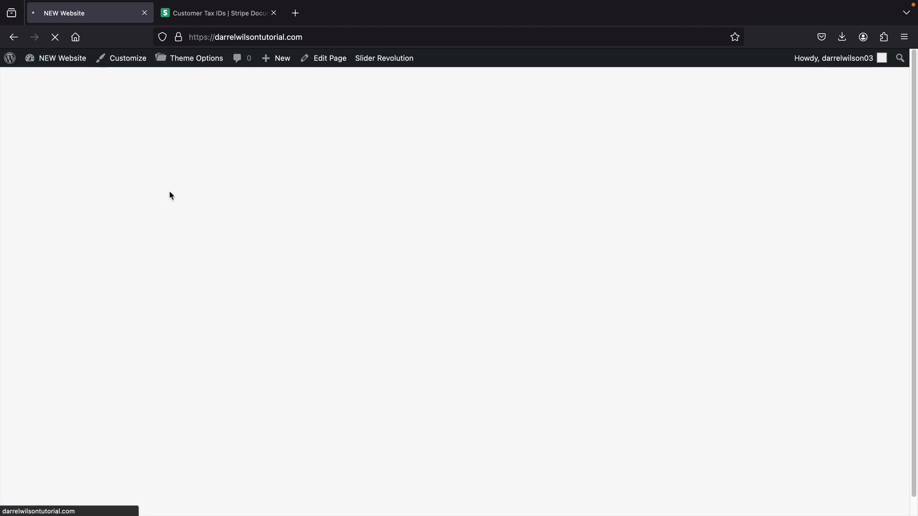
{"action": "left_click", "coordinate": [407, 63]}
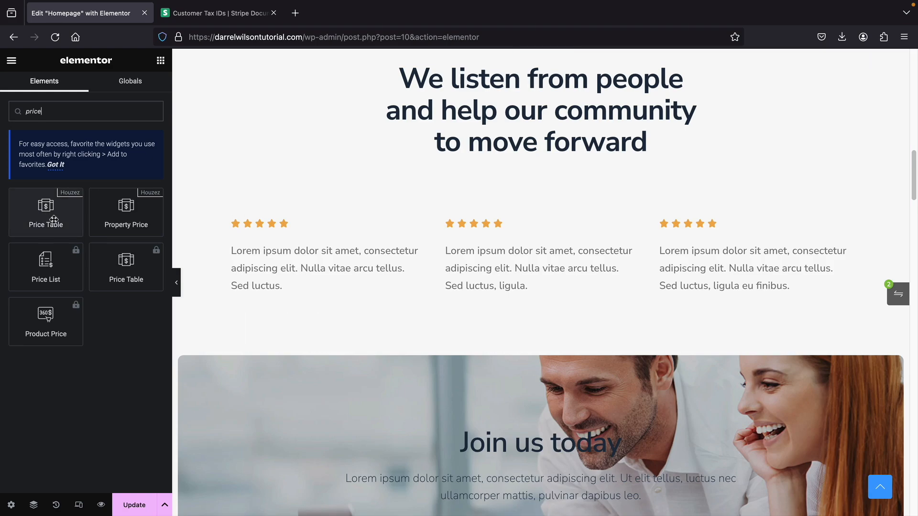
Place a Houzez Price Table in the first column under the heading, showing the Starter package.
{"action": "left_click_drag", "start_coordinate": [51, 216], "coordinate": [511, 170]}
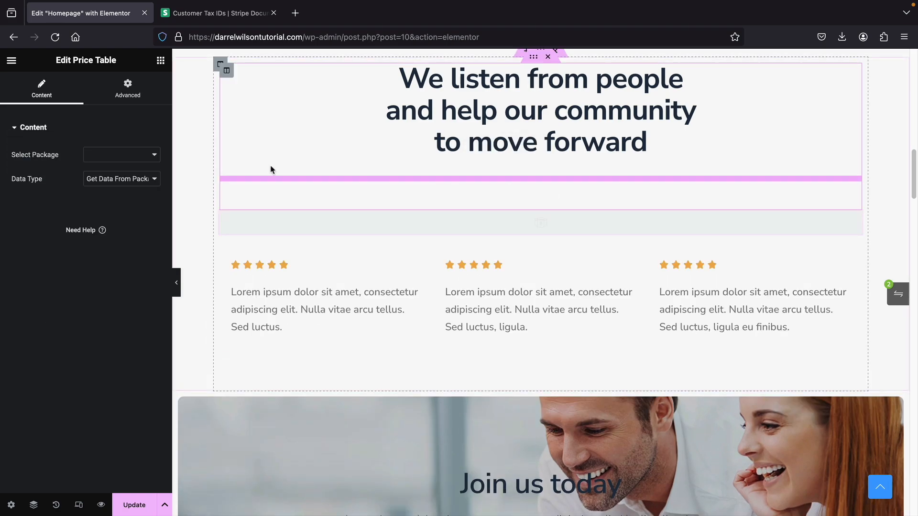
{"action": "left_click", "coordinate": [143, 157]}
{"action": "left_click", "coordinate": [133, 170]}
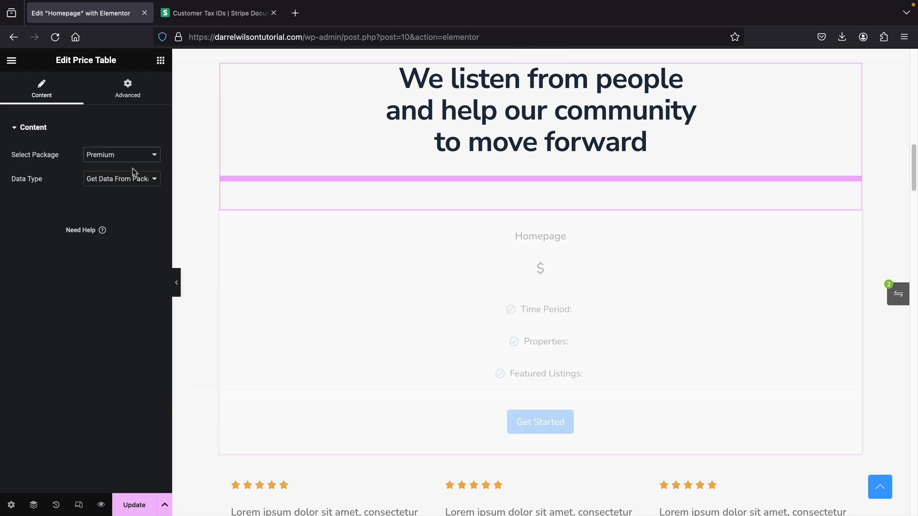
{"action": "left_click", "coordinate": [138, 154]}
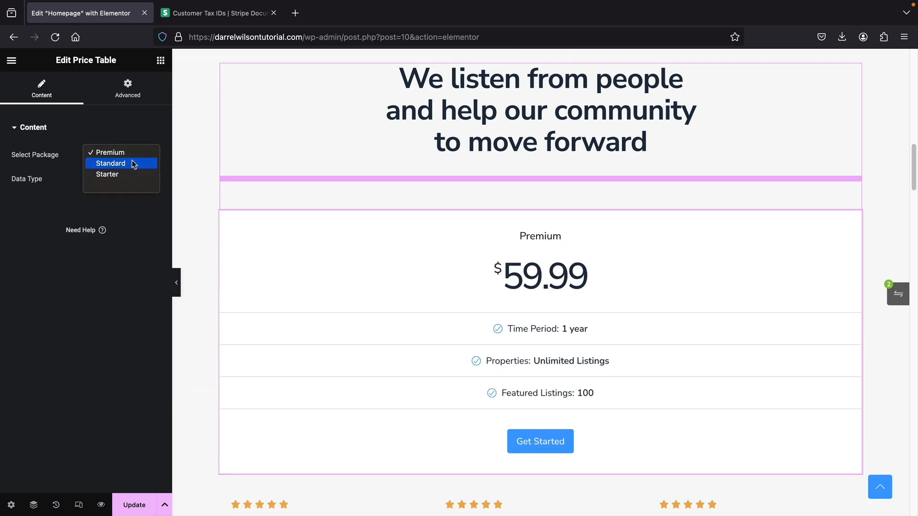
{"action": "left_click", "coordinate": [133, 164]}
{"action": "left_click", "coordinate": [130, 162]}
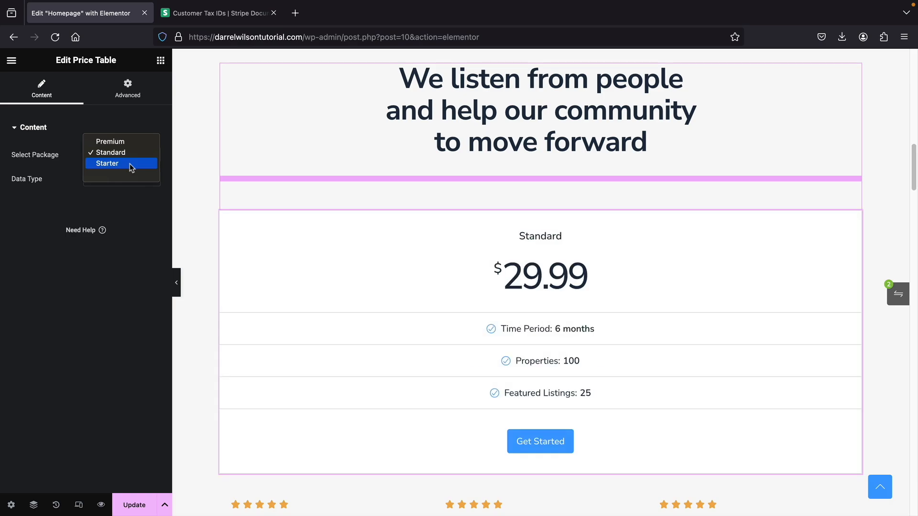
{"action": "left_click", "coordinate": [130, 163]}
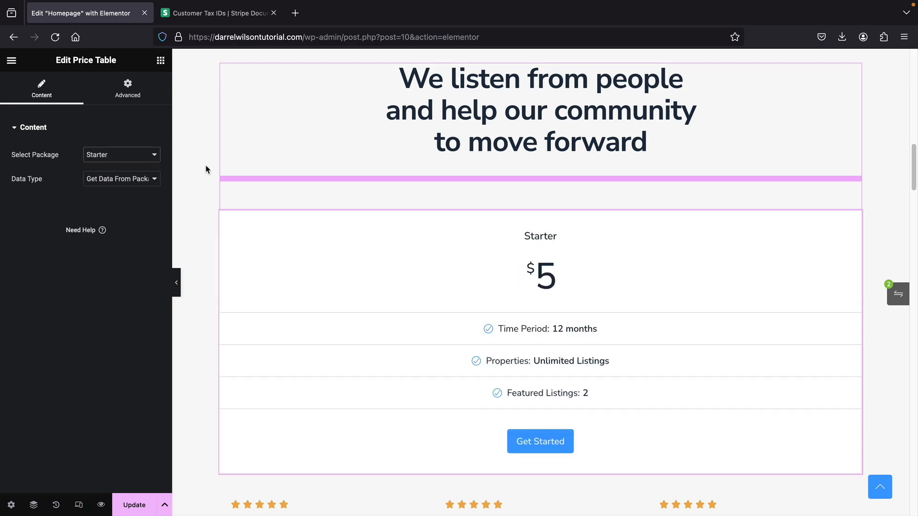
{"action": "scroll", "coordinate": [482, 258], "scroll_direction": "down", "scroll_amount": 3}
{"action": "left_click_drag", "start_coordinate": [855, 108], "coordinate": [301, 118]}
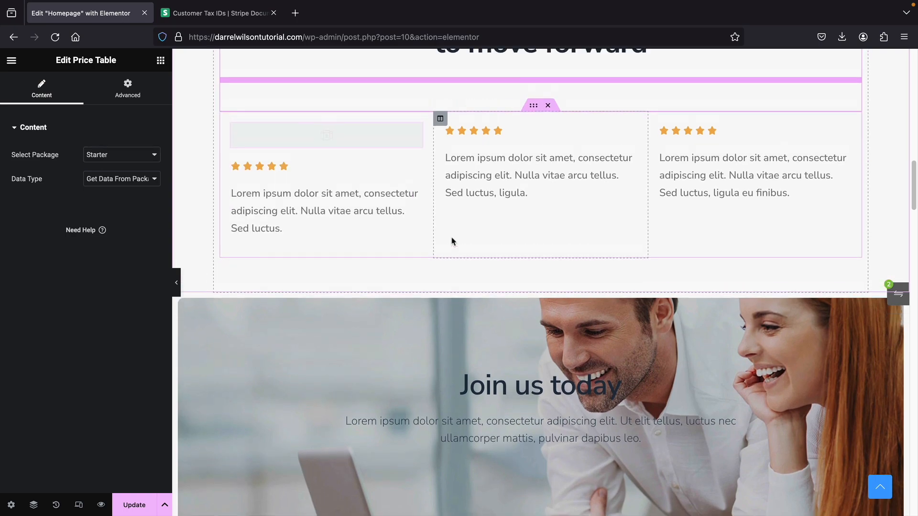
Duplicate the Starter price table twice, moving copies into the second and third columns.
{"action": "right_click", "coordinate": [366, 248]}
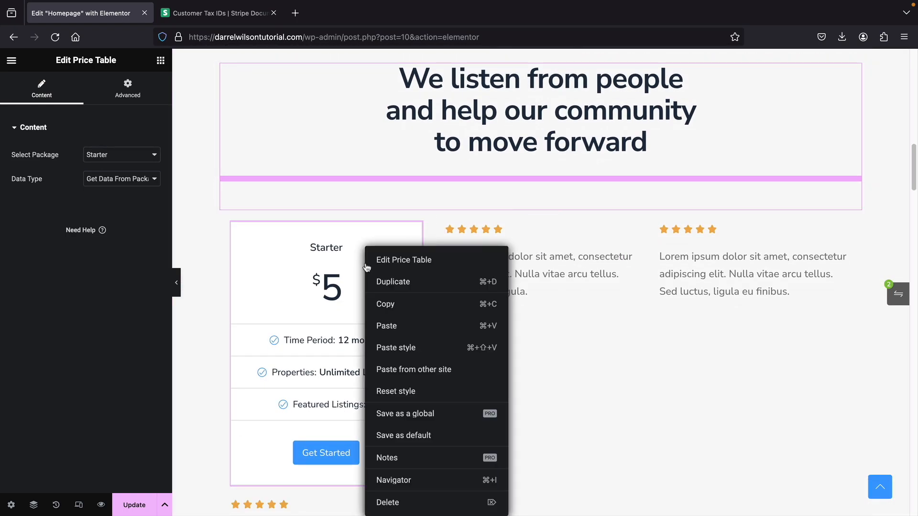
{"action": "left_click", "coordinate": [381, 285]}
{"action": "left_click_drag", "start_coordinate": [412, 230], "coordinate": [569, 216]}
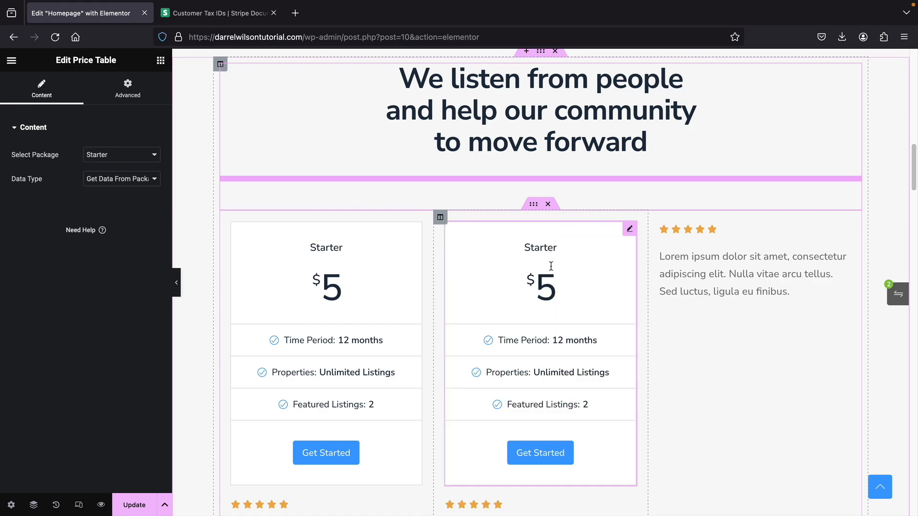
{"action": "right_click", "coordinate": [552, 247]}
{"action": "left_click", "coordinate": [564, 286]}
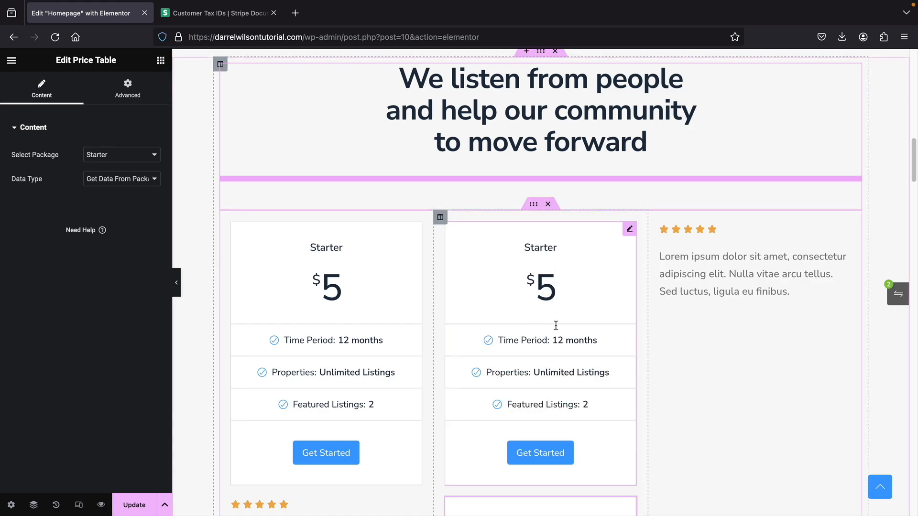
{"action": "left_click_drag", "start_coordinate": [629, 229], "coordinate": [702, 232]}
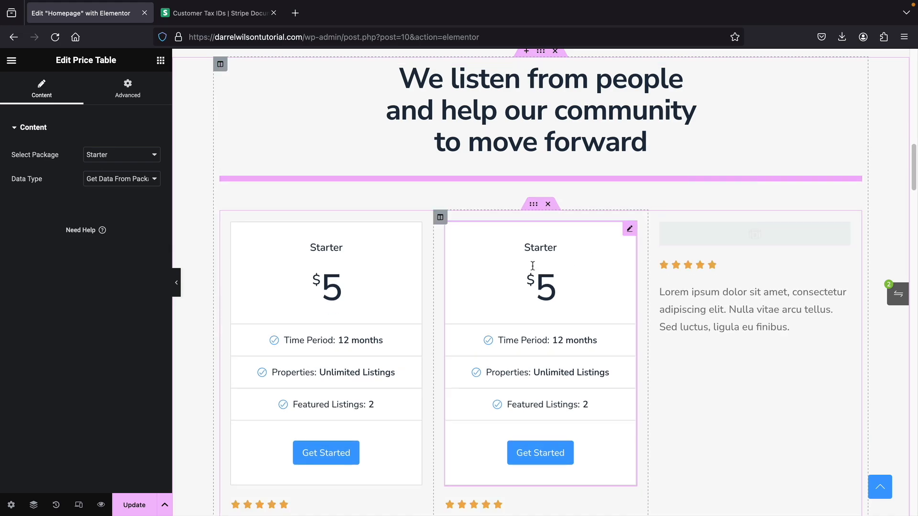
Switch the middle table to the Standard package and the third to Premium.
{"action": "left_click", "coordinate": [127, 158]}
{"action": "left_click", "coordinate": [108, 139]}
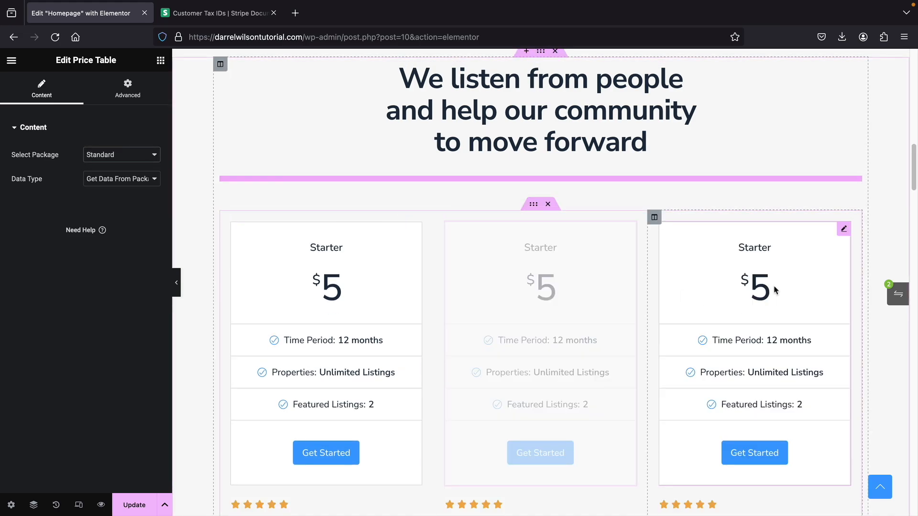
{"action": "left_click", "coordinate": [129, 155]}
{"action": "left_click", "coordinate": [127, 128]}
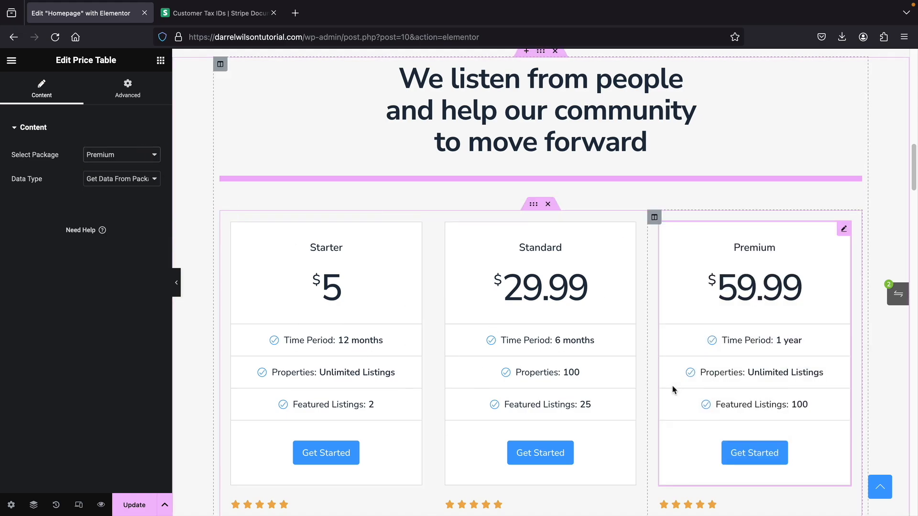
{"action": "scroll", "coordinate": [526, 325], "scroll_direction": "down", "scroll_amount": 1}
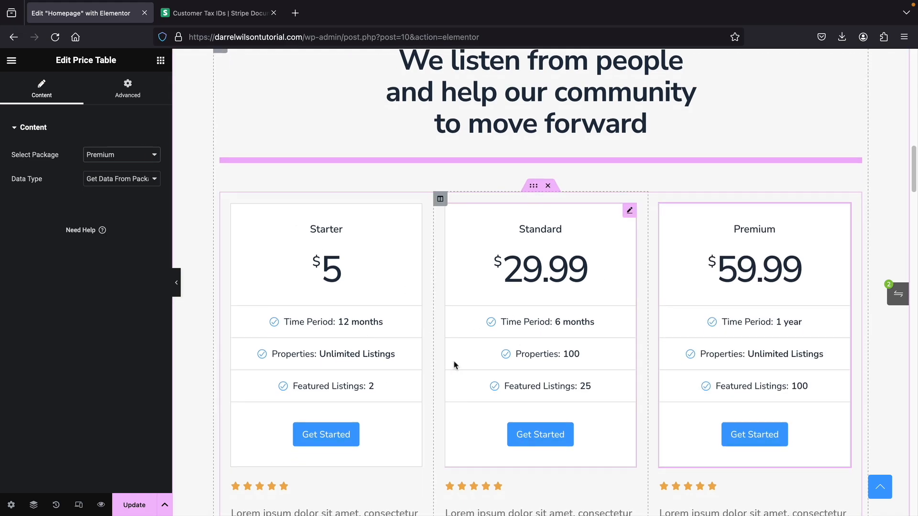
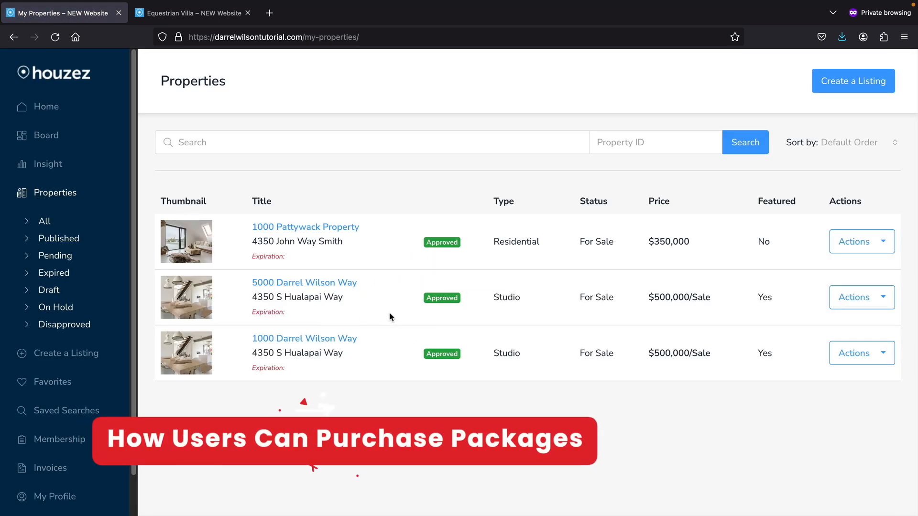
Open Create a Listing, note the 'You don't have any package' notice, and go to the packages page.
{"action": "left_click", "coordinate": [861, 82]}
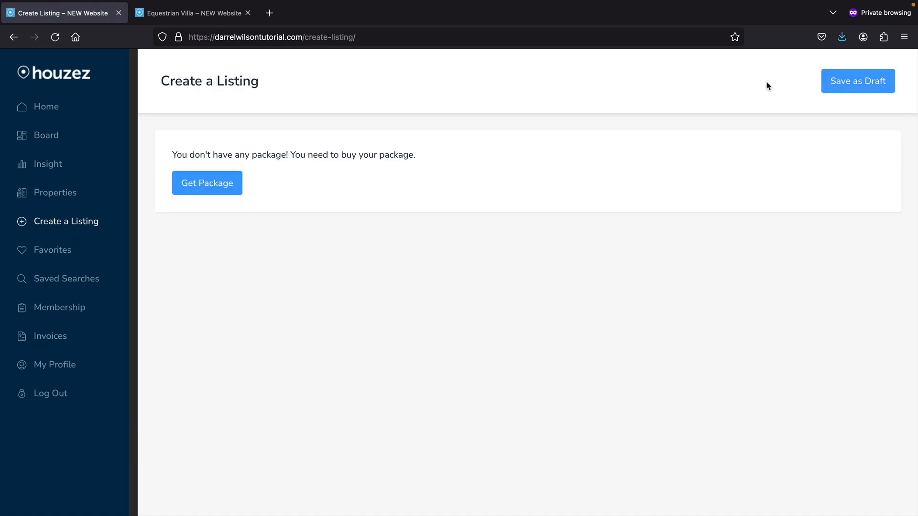
{"action": "left_click_drag", "start_coordinate": [419, 159], "coordinate": [235, 144]}
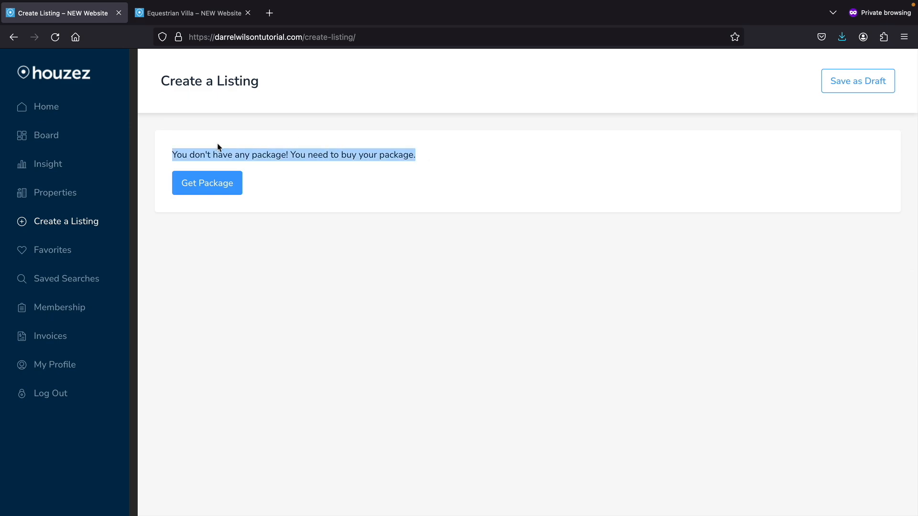
{"action": "left_click", "coordinate": [312, 237]}
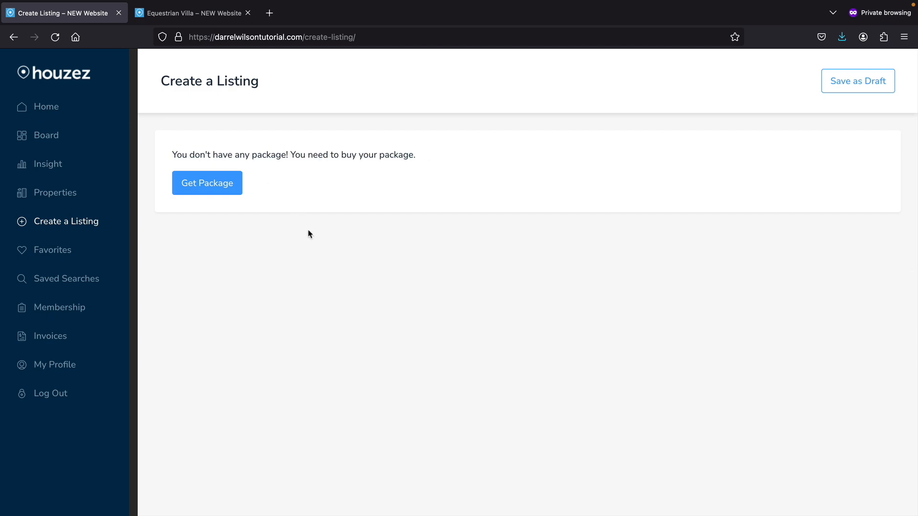
{"action": "left_click", "coordinate": [218, 187]}
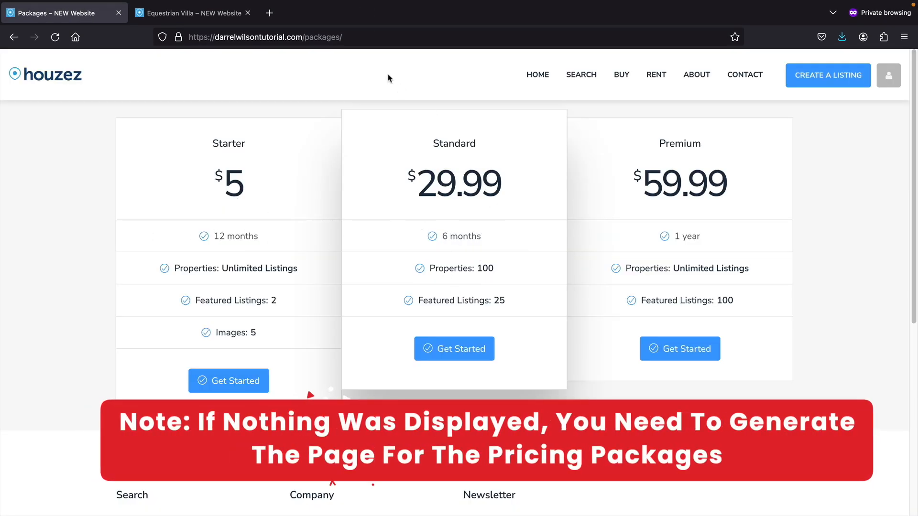
Pick the $5 Starter package, choose Stripe instead of PayPal, and submit the membership order.
{"action": "left_click_drag", "start_coordinate": [349, 37], "coordinate": [194, 30]}
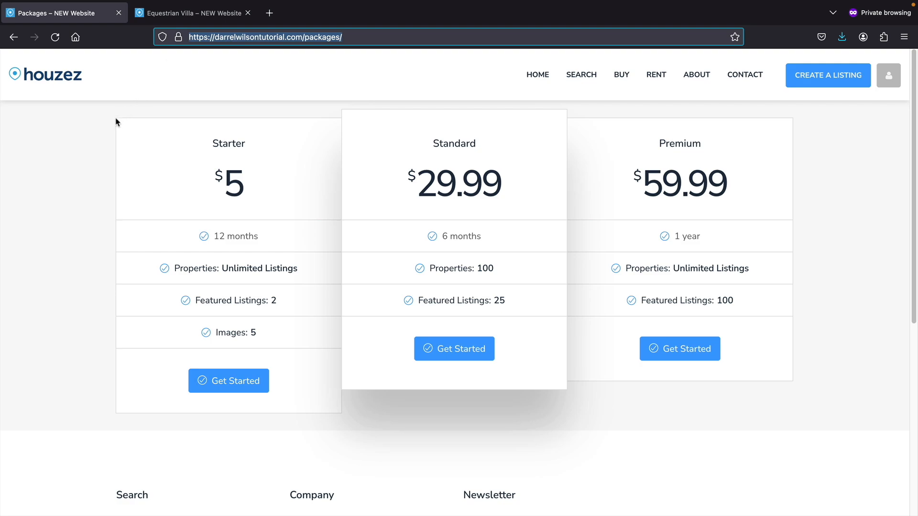
{"action": "left_click", "coordinate": [99, 140]}
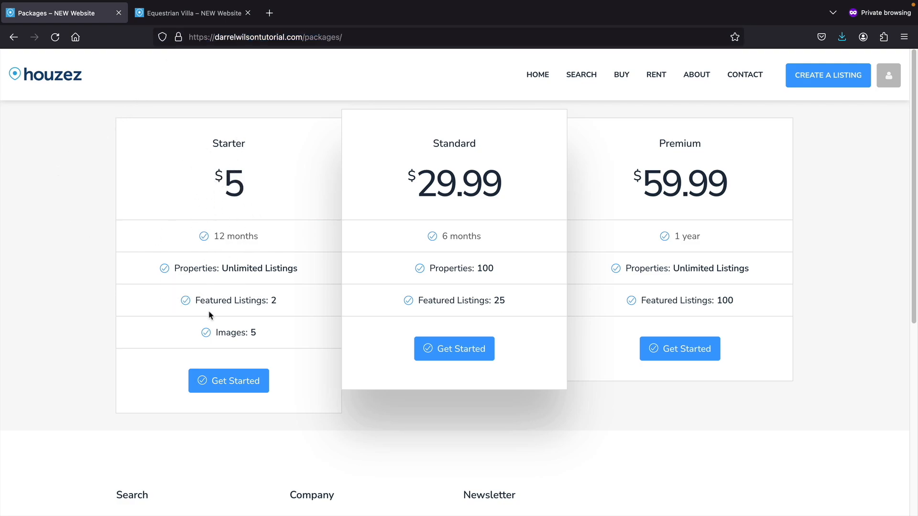
{"action": "left_click", "coordinate": [241, 386]}
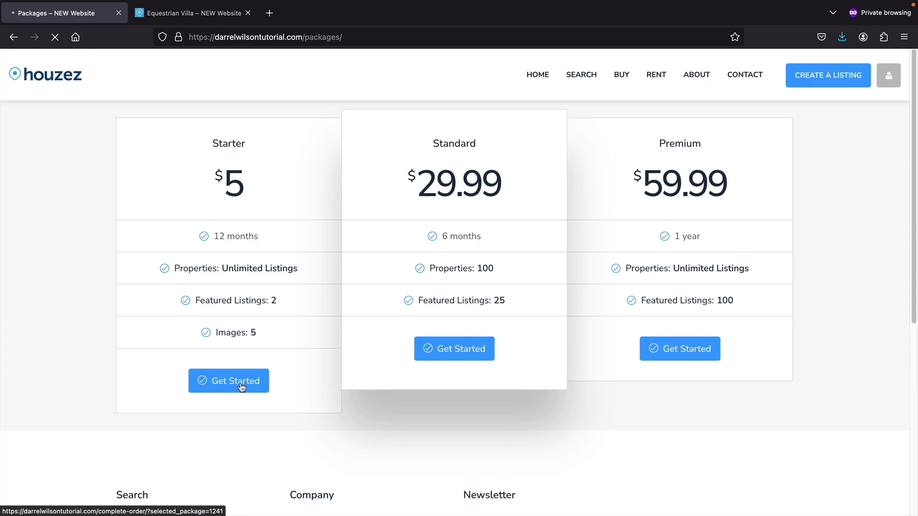
{"action": "left_click", "coordinate": [144, 216]}
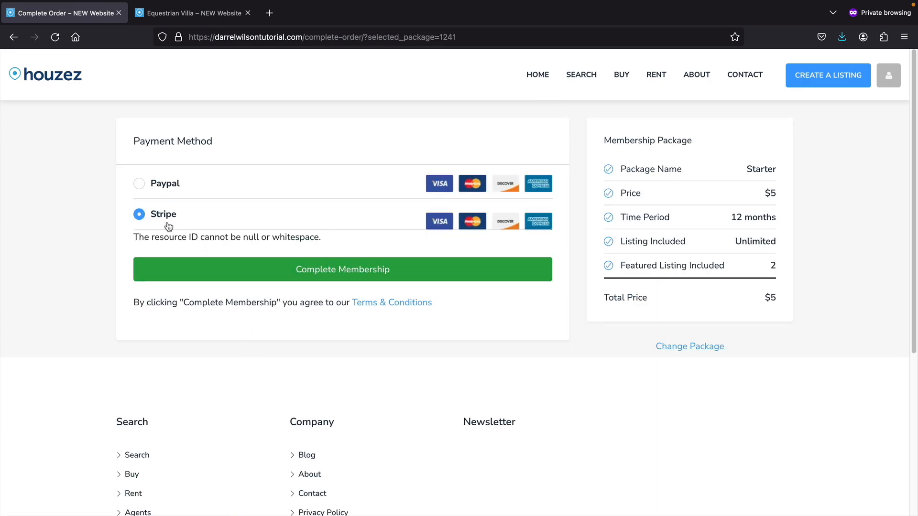
{"action": "left_click", "coordinate": [344, 270]}
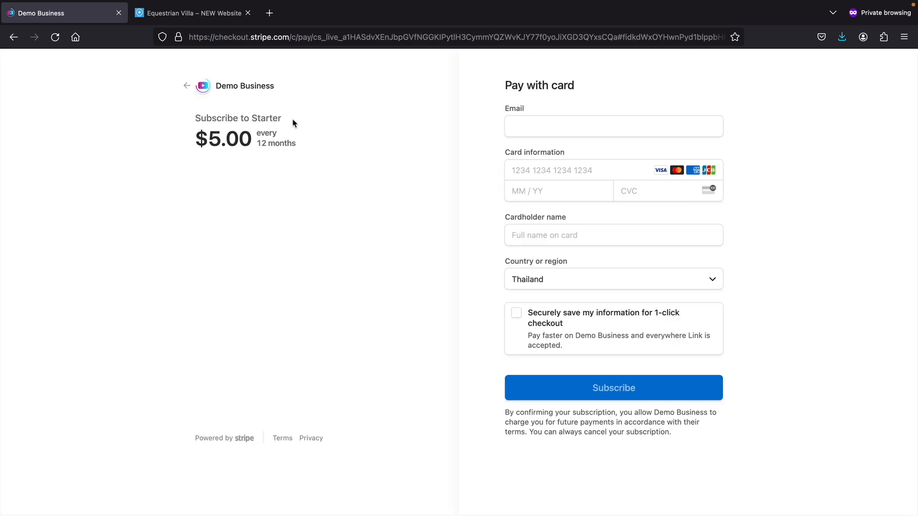
Check the $5.00 every 12 months price, autofill the buyer's e-mail and card details, and subscribe.
{"action": "left_click_drag", "start_coordinate": [295, 145], "coordinate": [193, 139]}
{"action": "left_click", "coordinate": [196, 139]}
{"action": "left_click", "coordinate": [655, 121]}
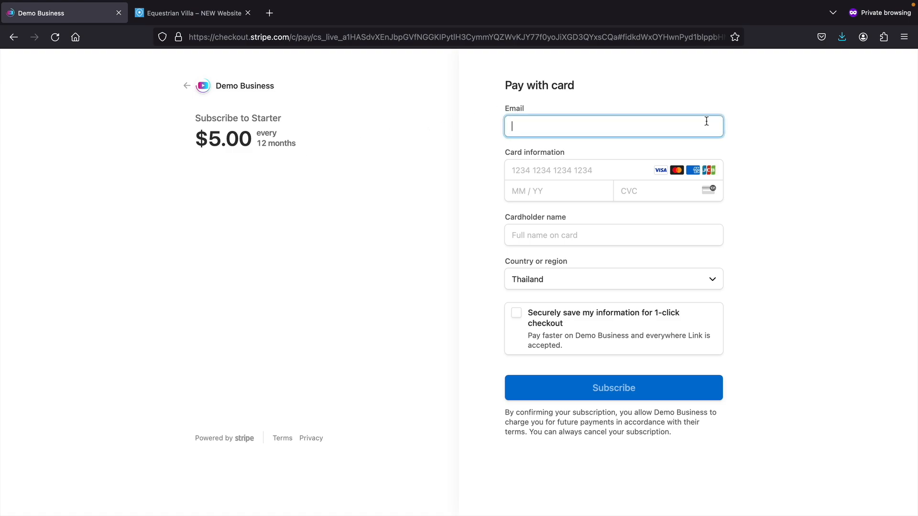
{"action": "left_click", "coordinate": [617, 407]}
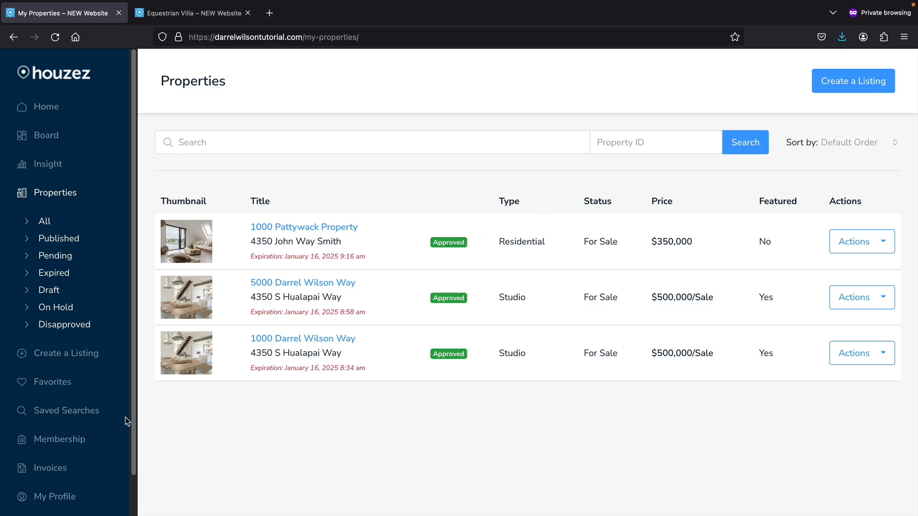
View the active Starter membership, confirm the Create a Listing form opens, then go to Properties.
{"action": "left_click", "coordinate": [63, 441]}
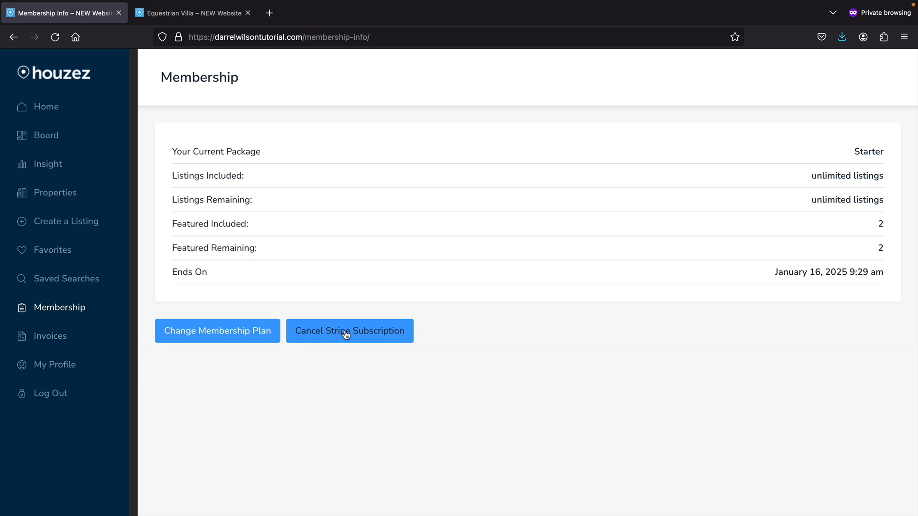
{"action": "left_click", "coordinate": [86, 223]}
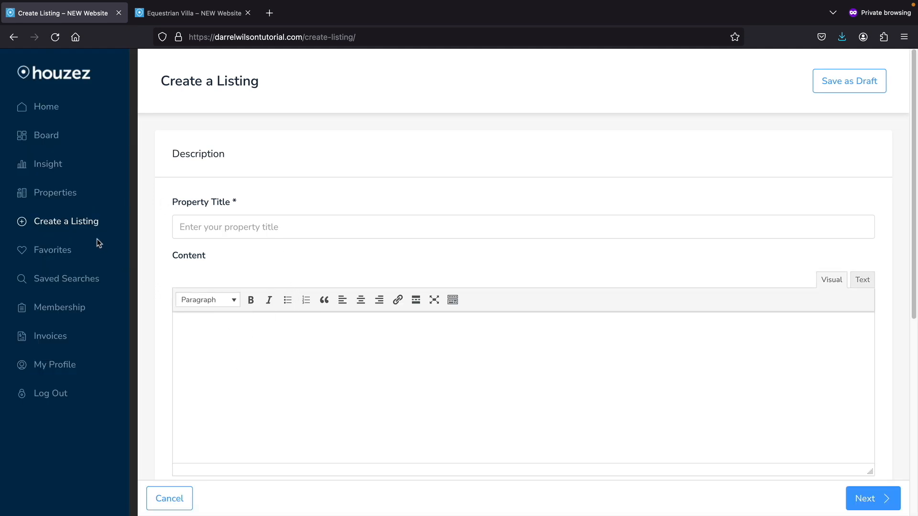
{"action": "left_click", "coordinate": [56, 194]}
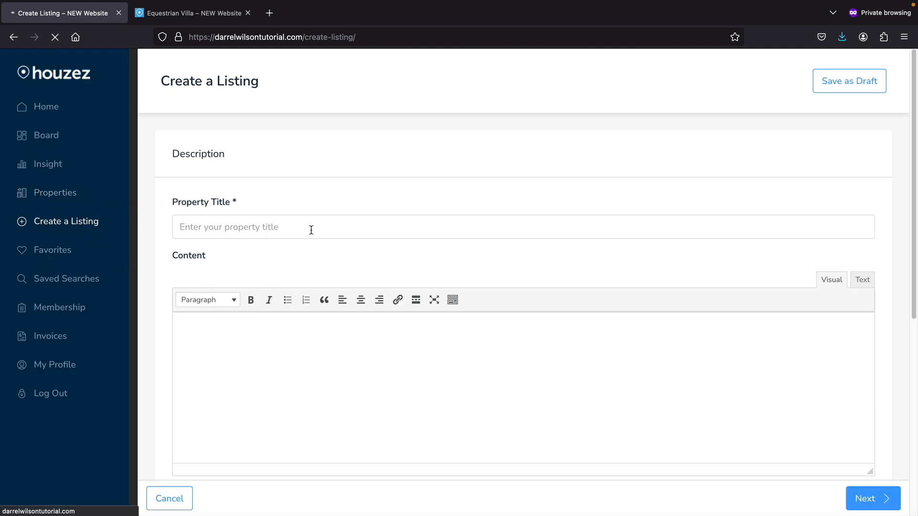